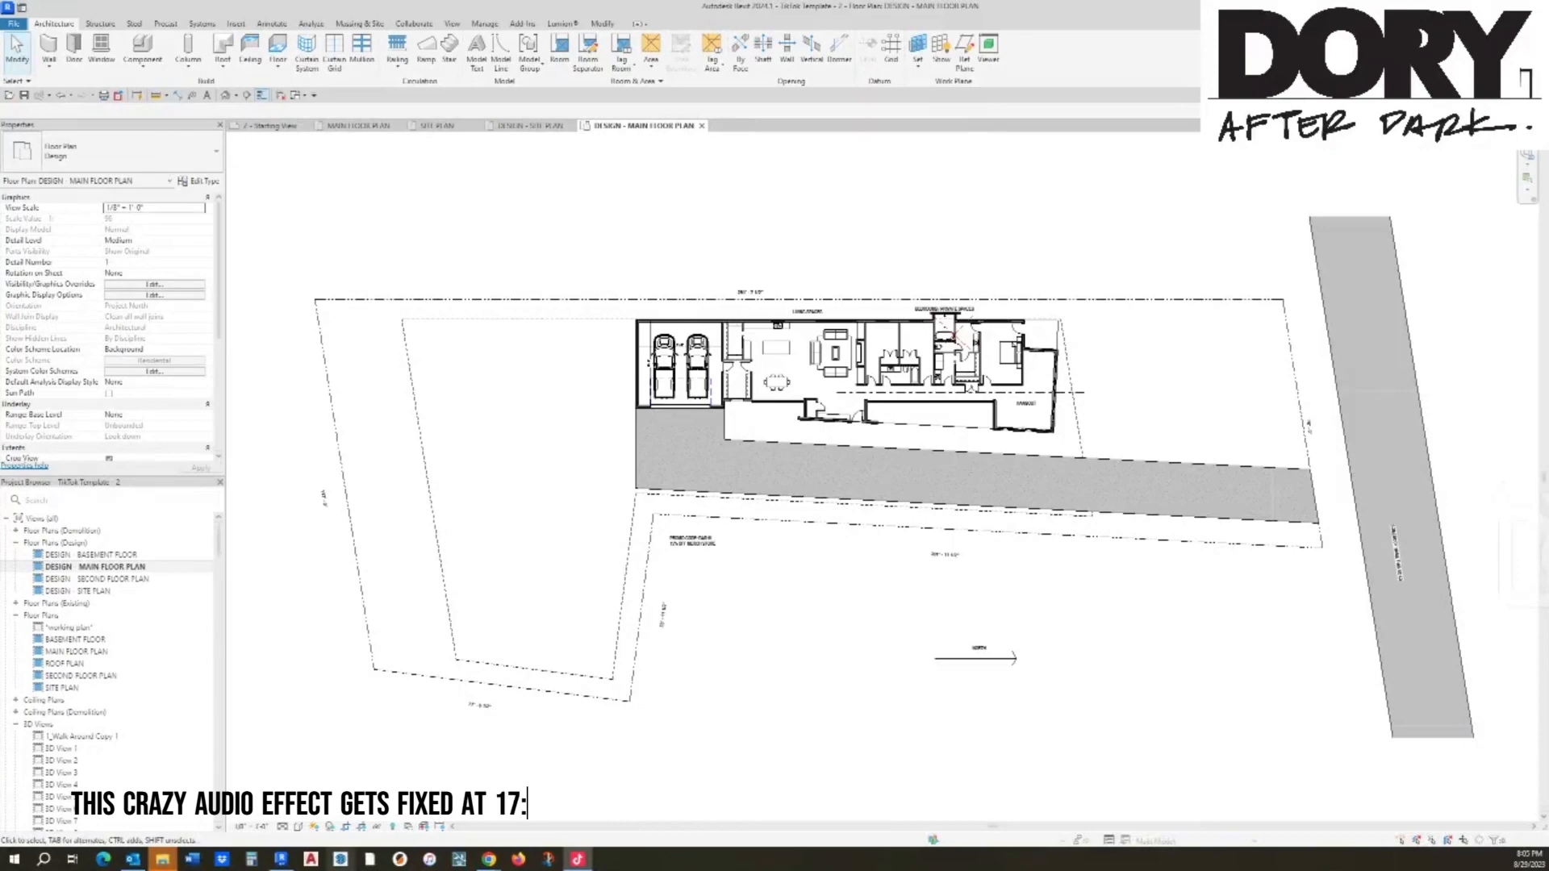
Step: Reveal the hidden elements in the main floor plan view and return to the normal display
left_click(393, 827)
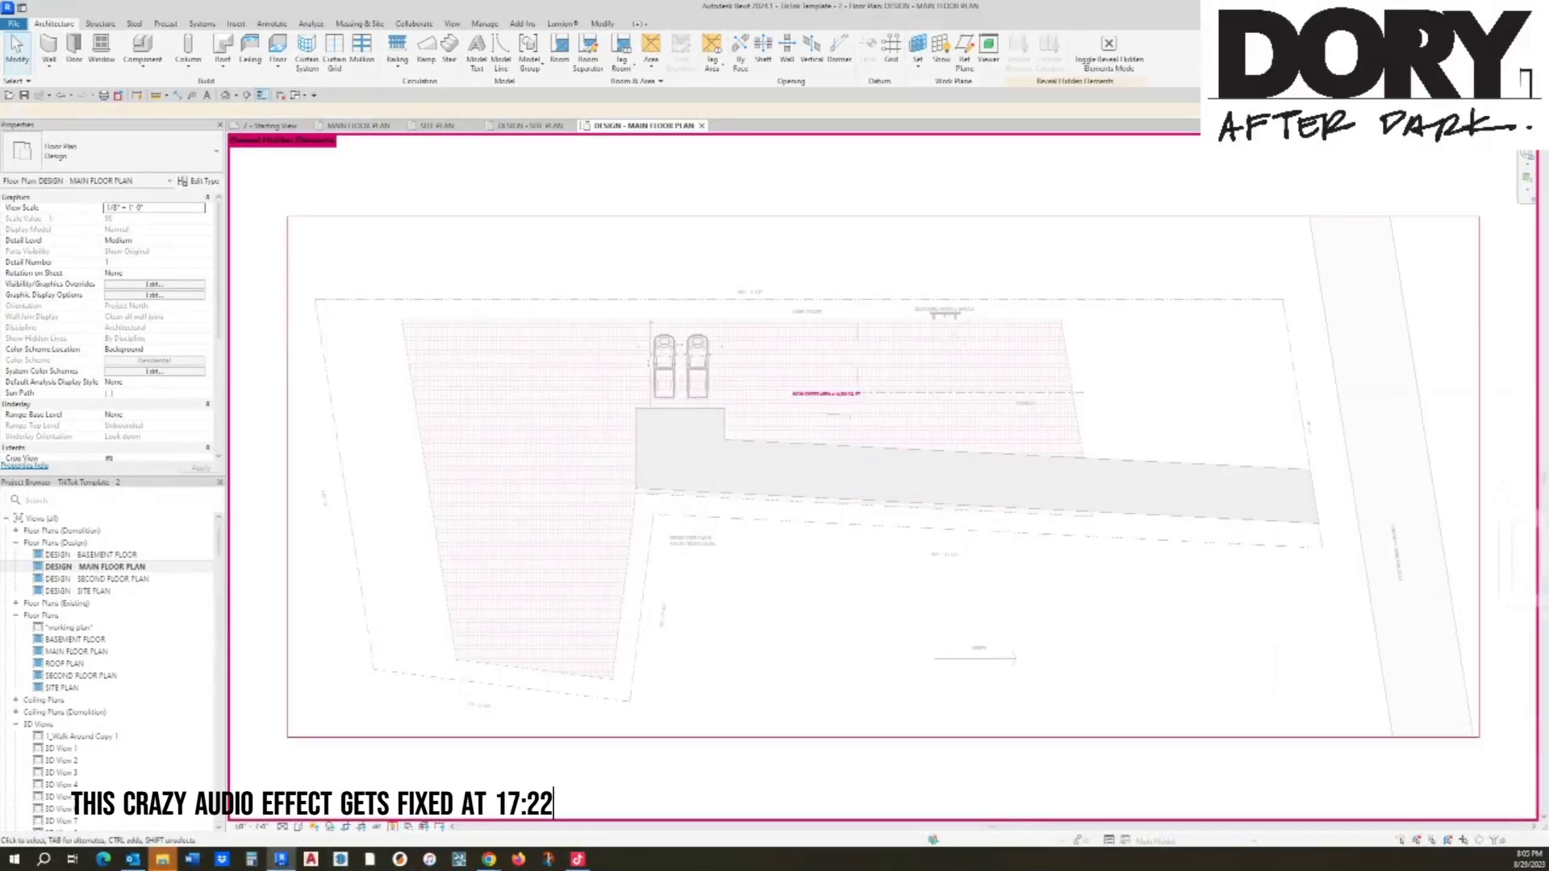
left_click(1109, 48)
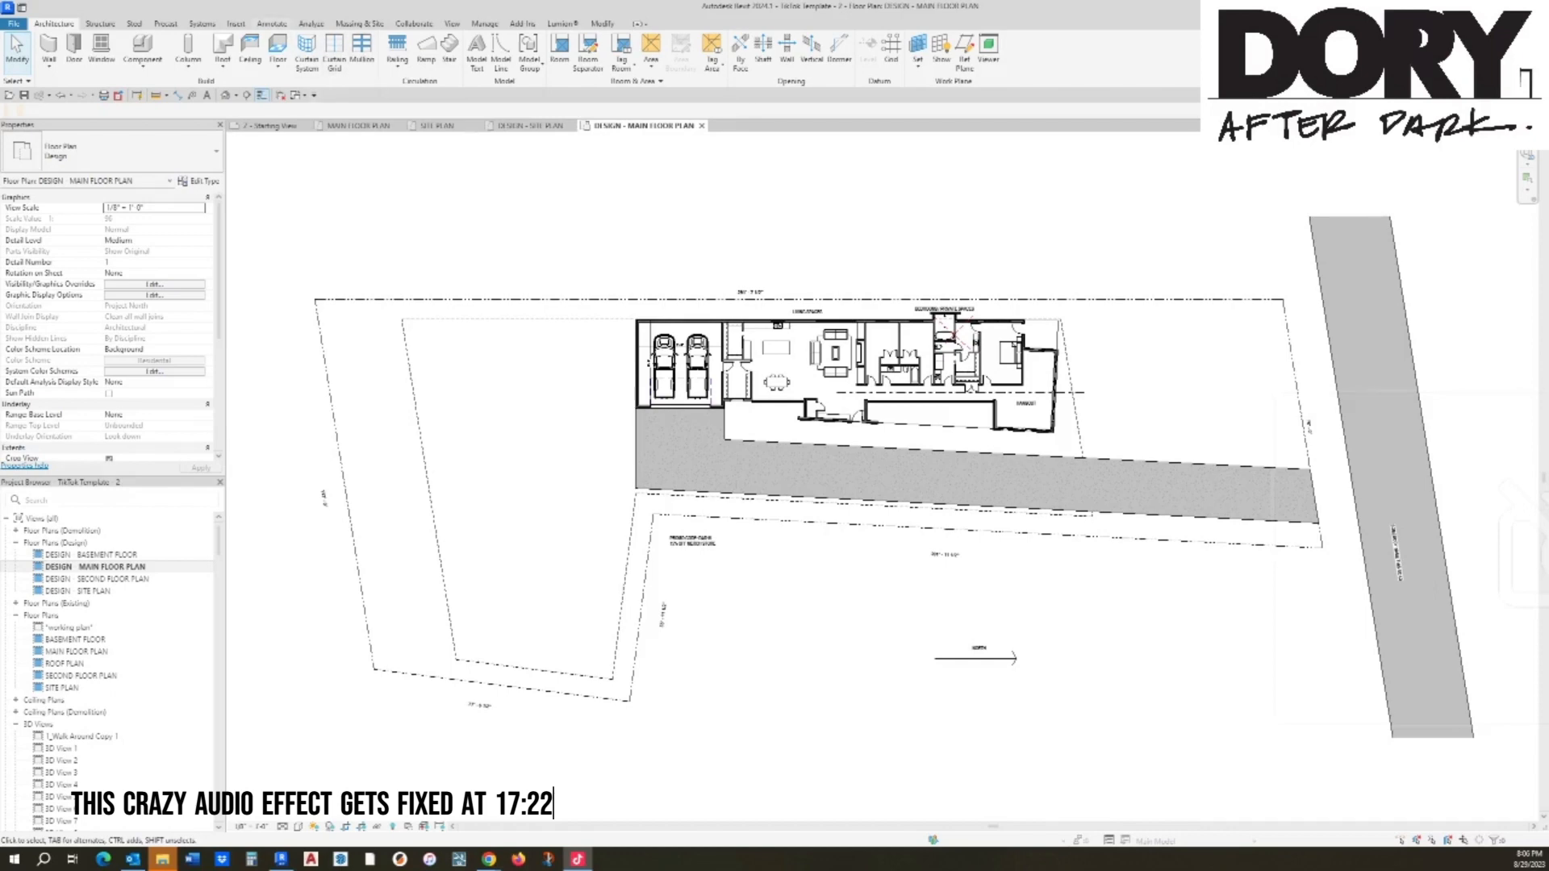
Step: Start a filled region and sketch its first boundary line along the wall between the garage and the living spaces
left_click(272, 23)
left_click(338, 48)
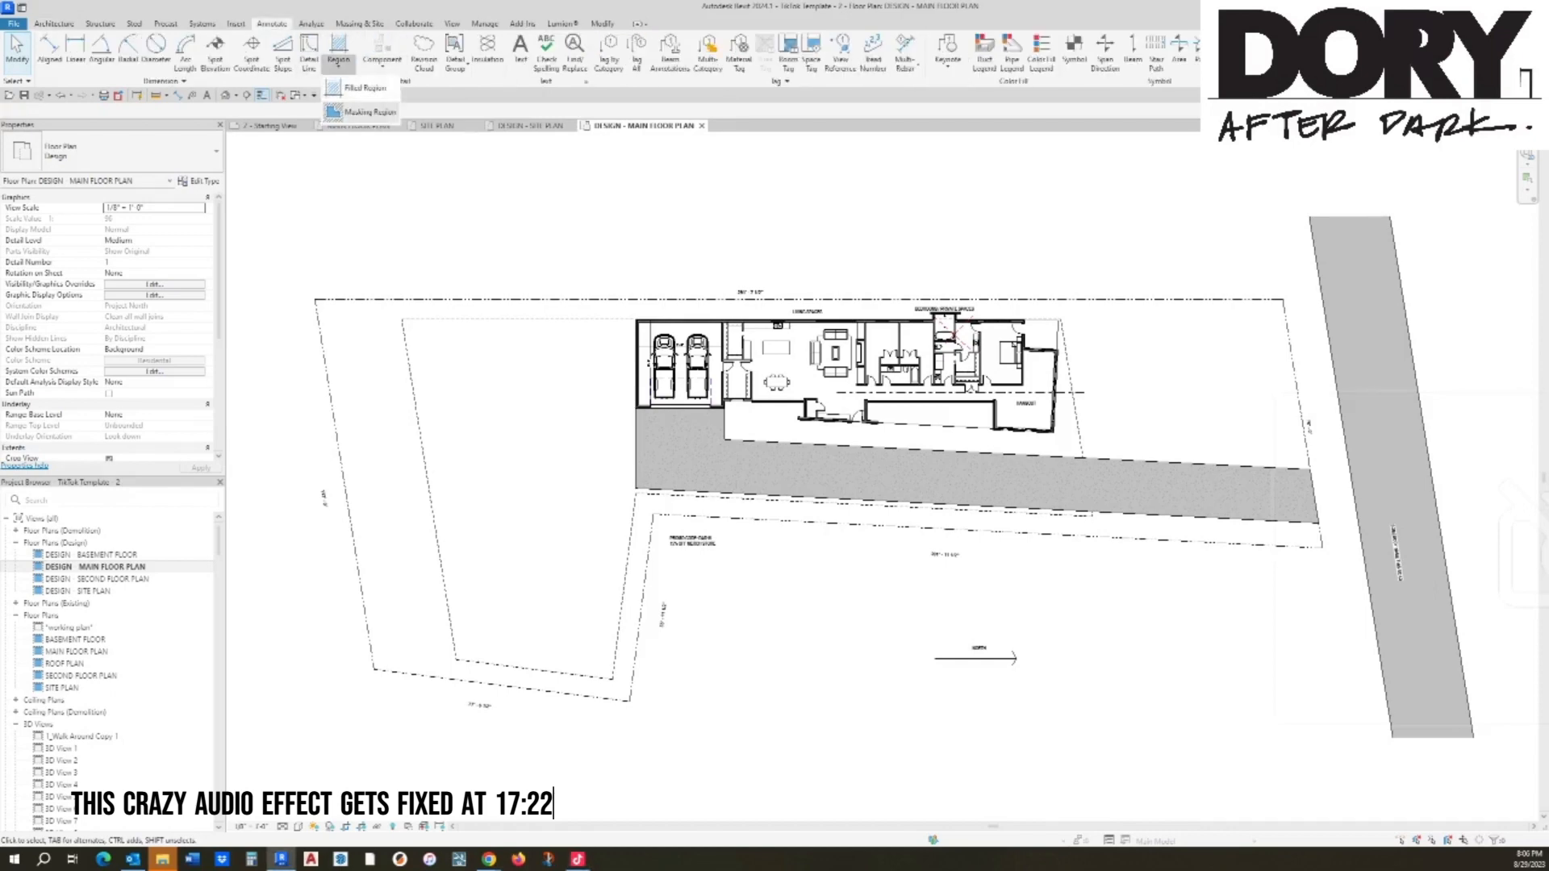
left_click(355, 88)
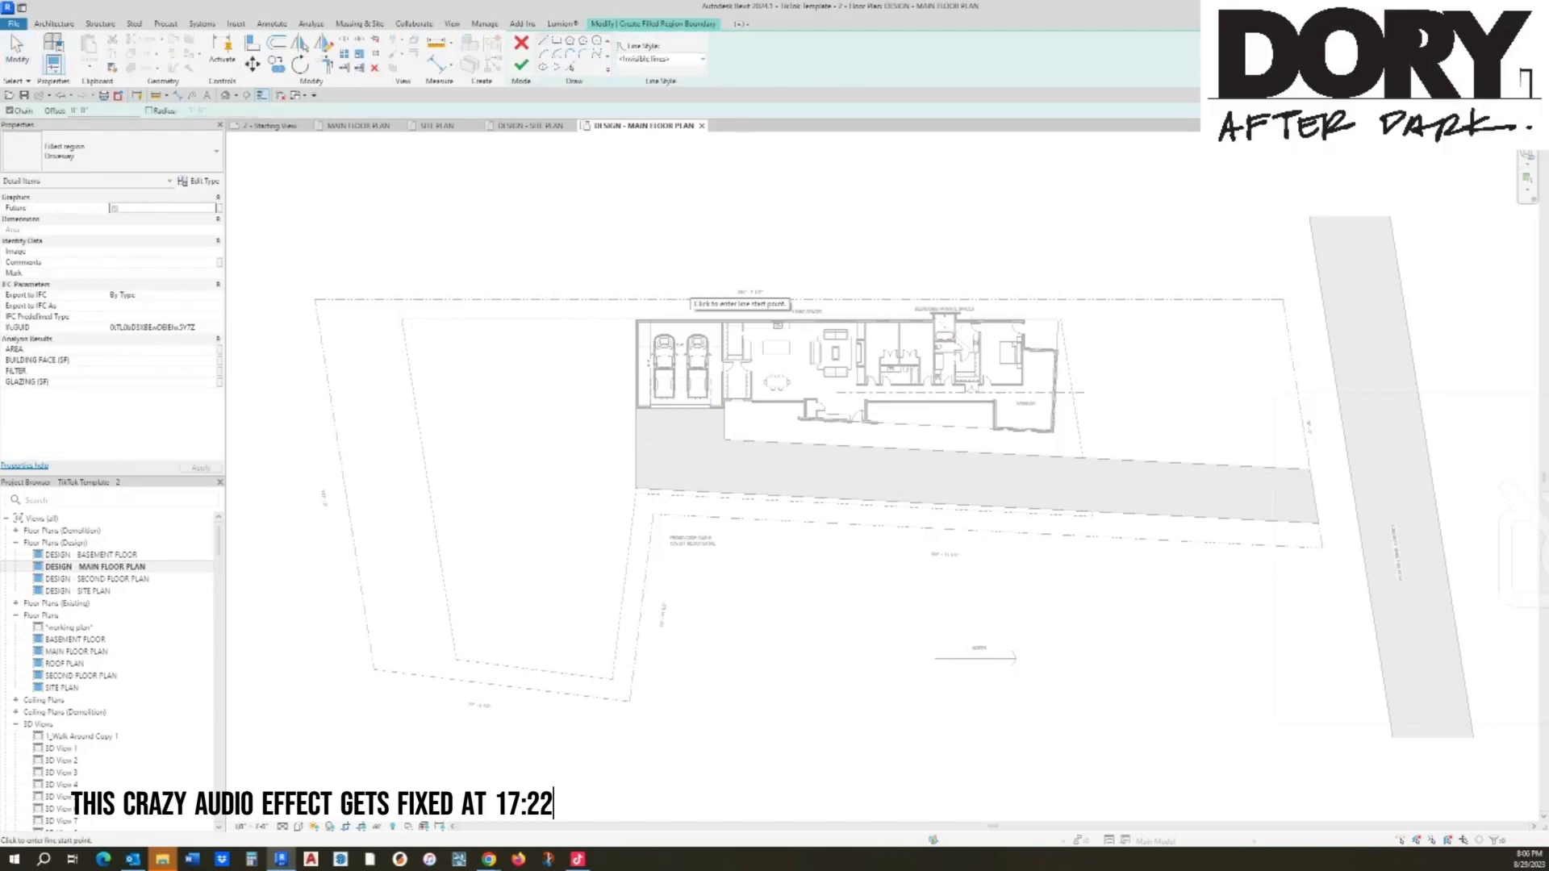
scroll(638, 403, "up", 5)
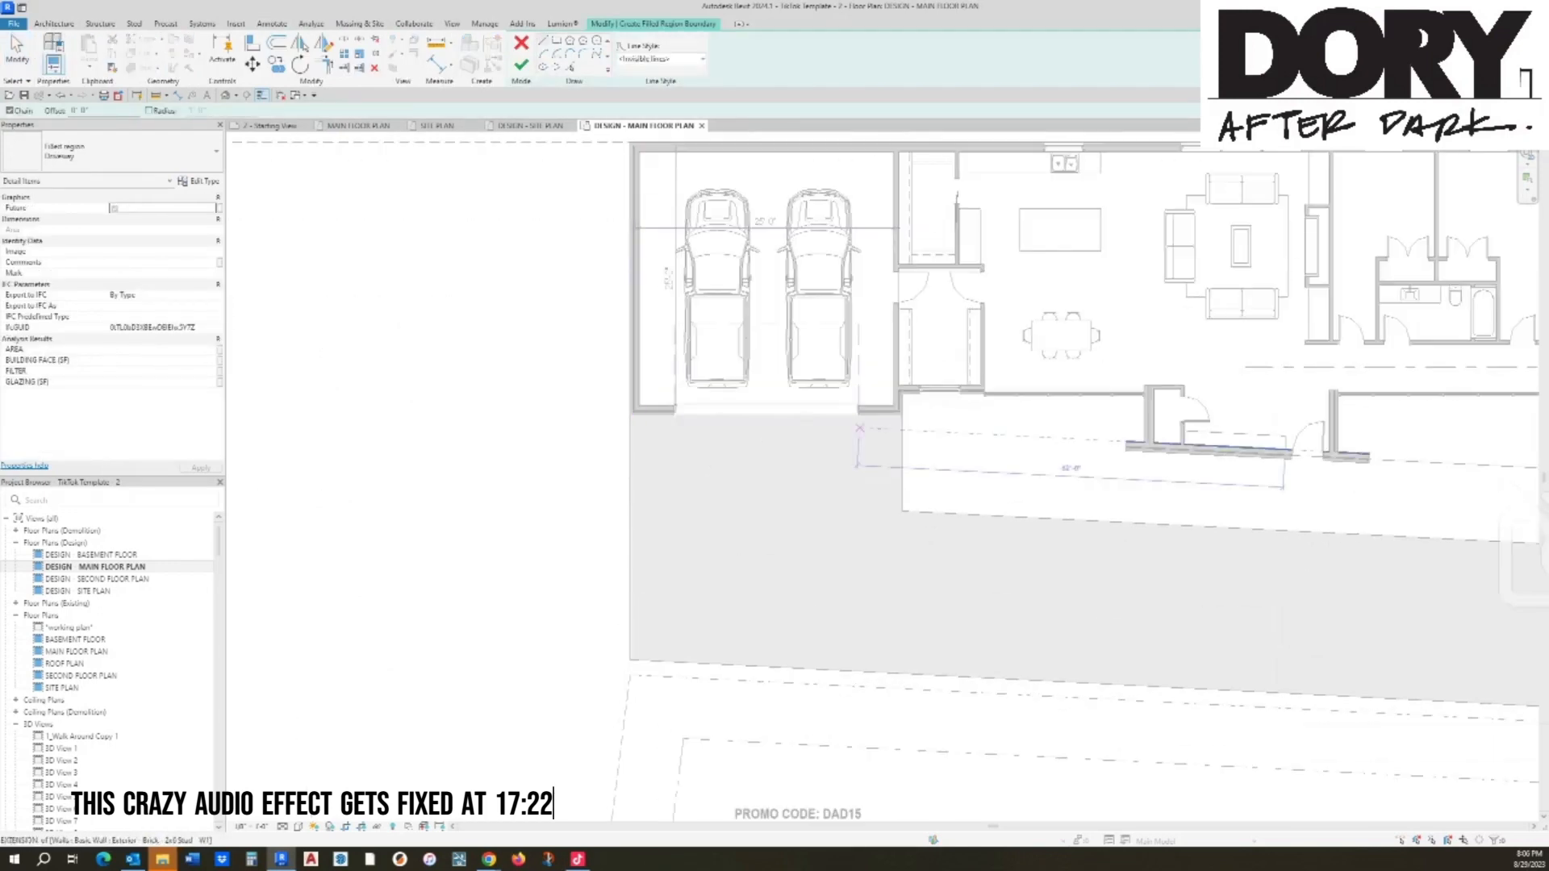
left_click(893, 406)
middle_click_drag(893, 315, 807, 373)
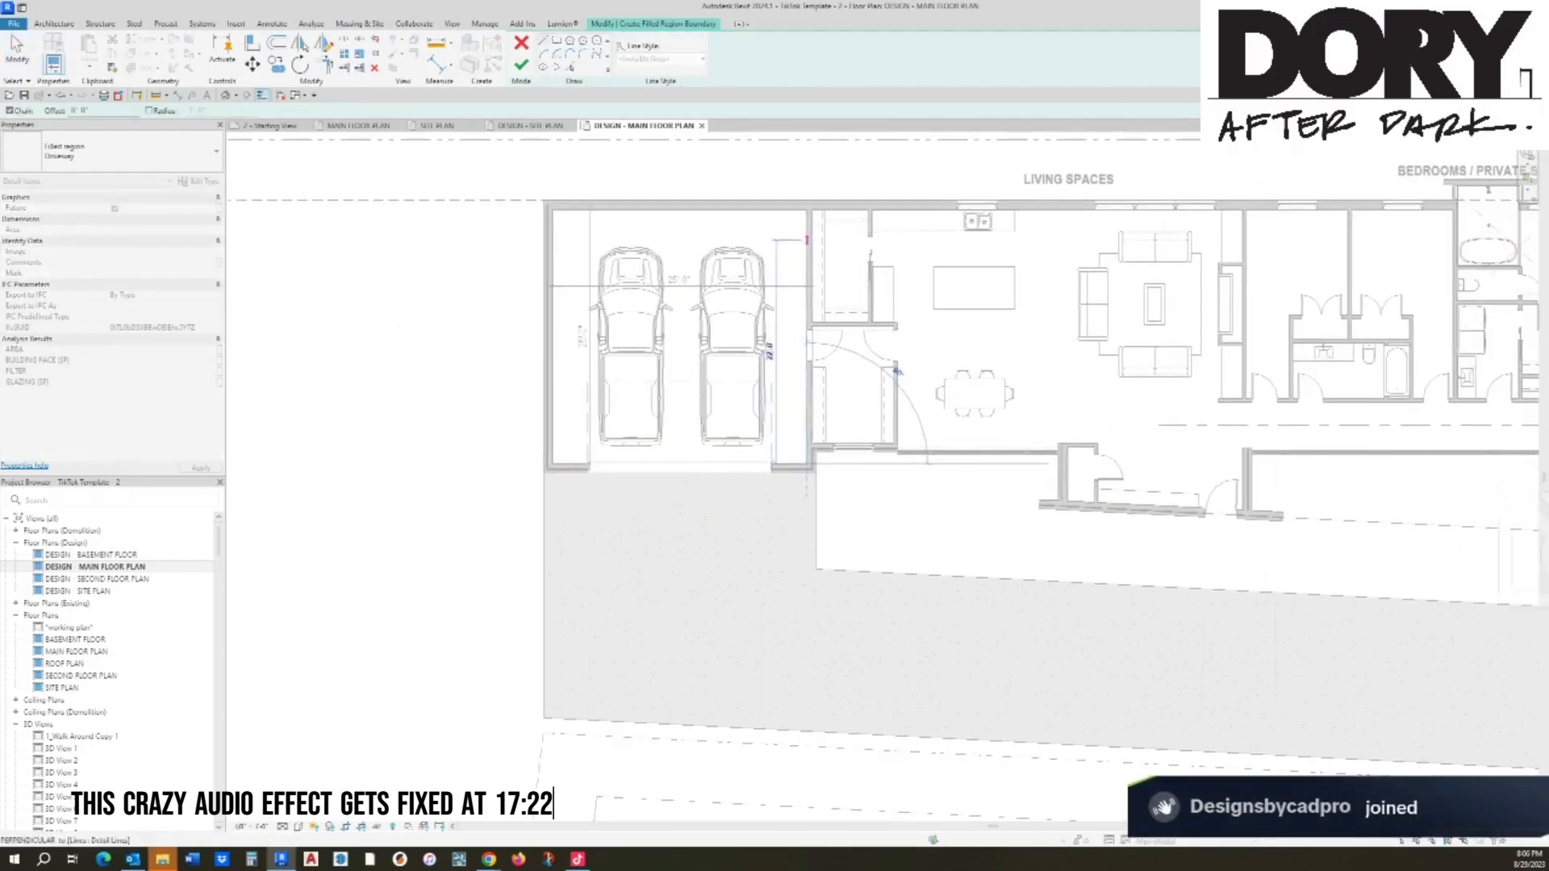
left_click(807, 199)
Step: Trace the region boundary along the exterior wall behind the living spaces and around the bathroom bump-out
middle_click_drag(1096, 259, 836, 256)
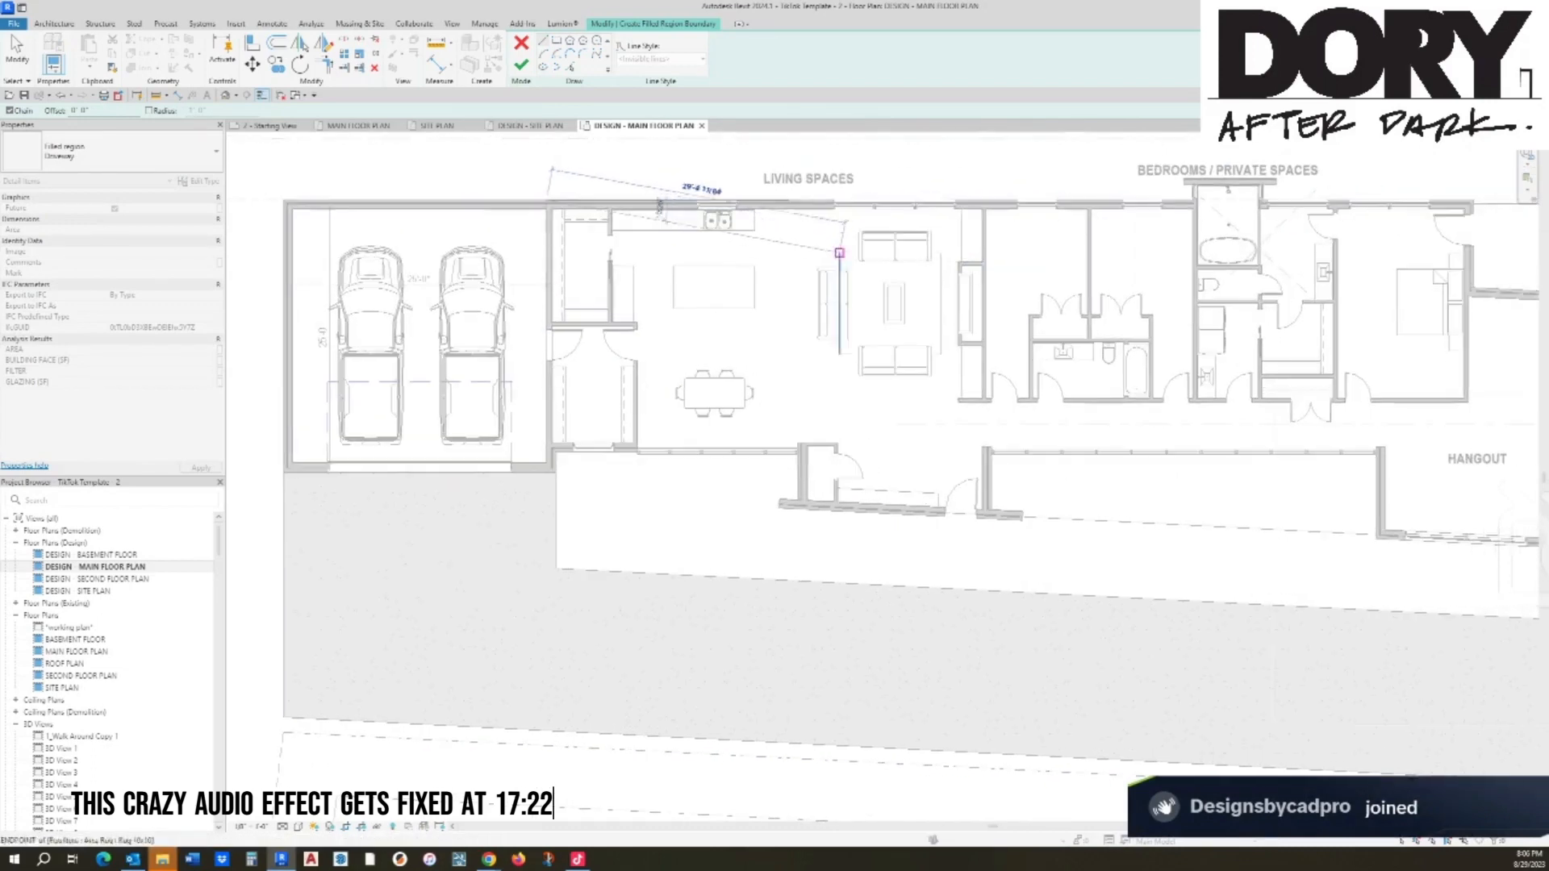
left_click(1184, 200)
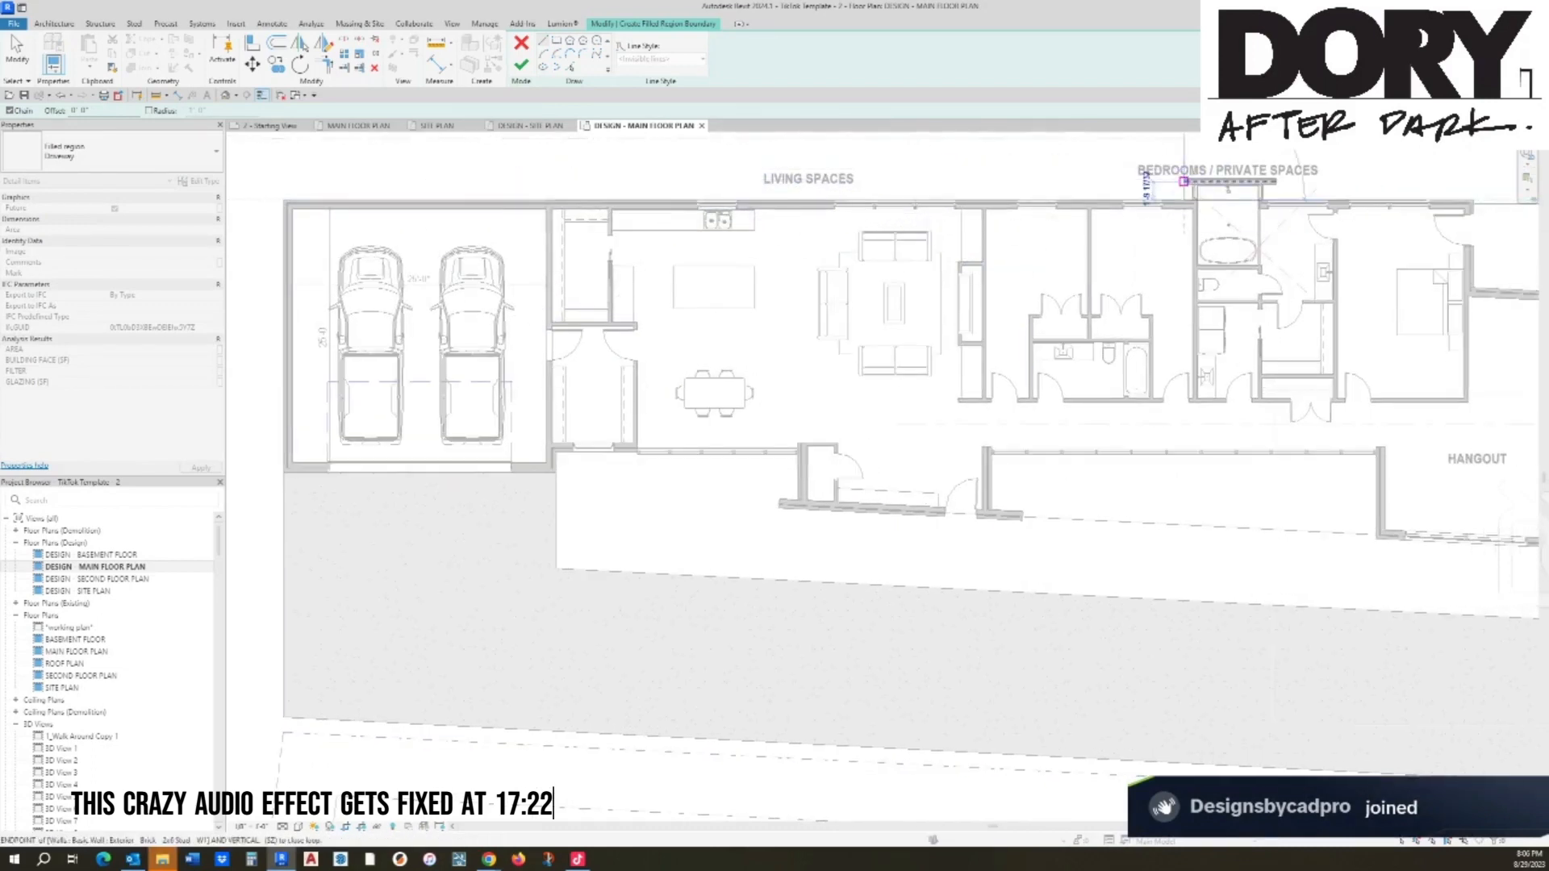
left_click(1185, 179)
left_click(1276, 179)
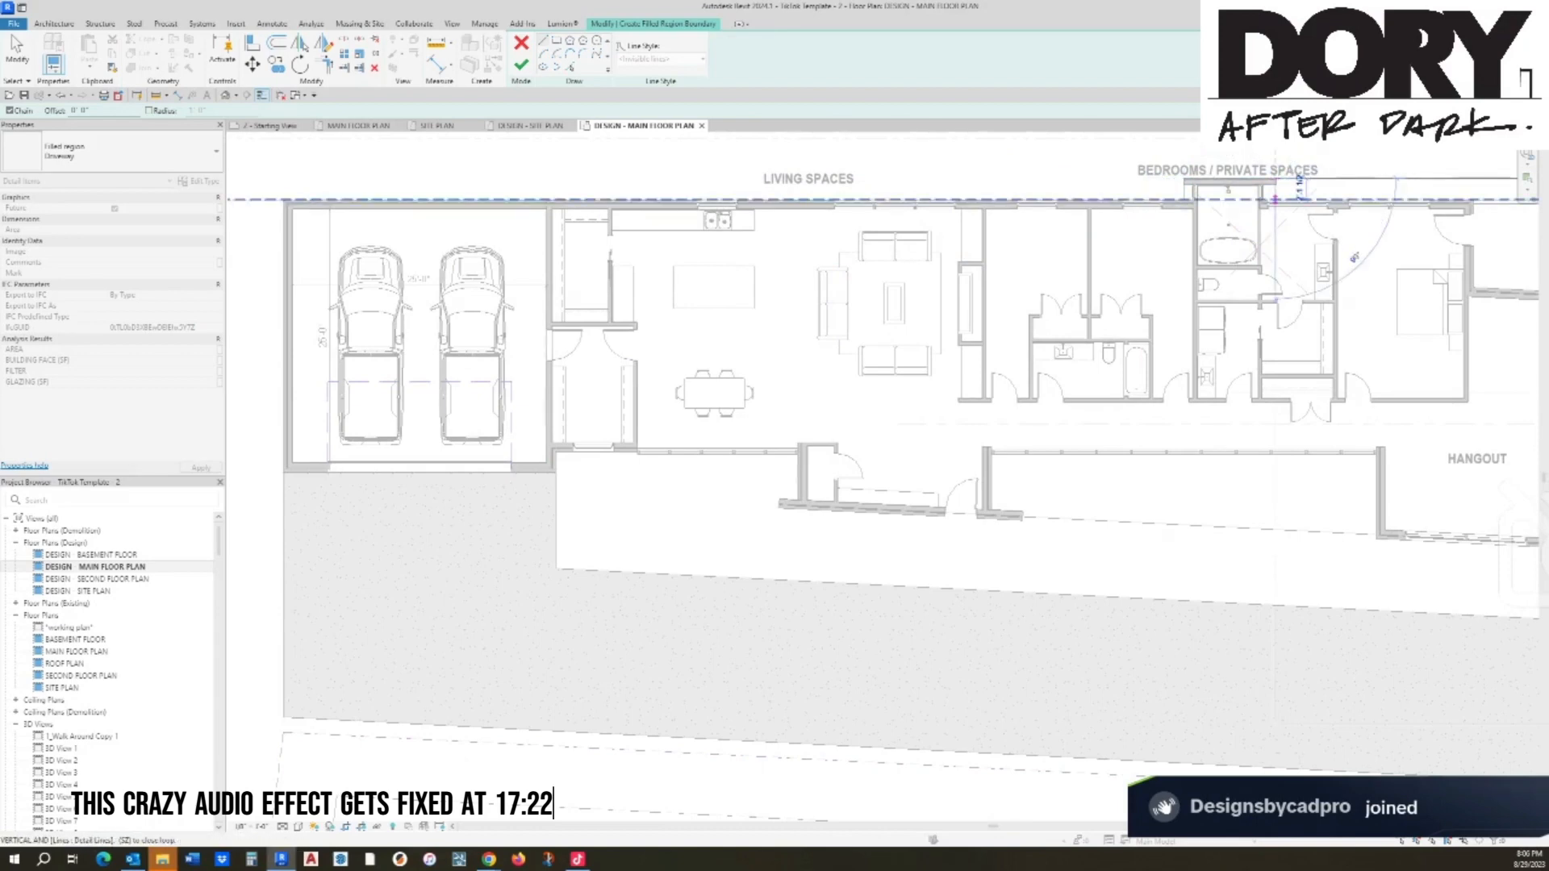
left_click(1276, 201)
Step: Continue the region boundary around the end bedroom and the hangout's outer walls to the recessed glazed wall
middle_click_drag(1371, 217, 1150, 206)
scroll(1150, 206, "up", 1)
left_click(1274, 189)
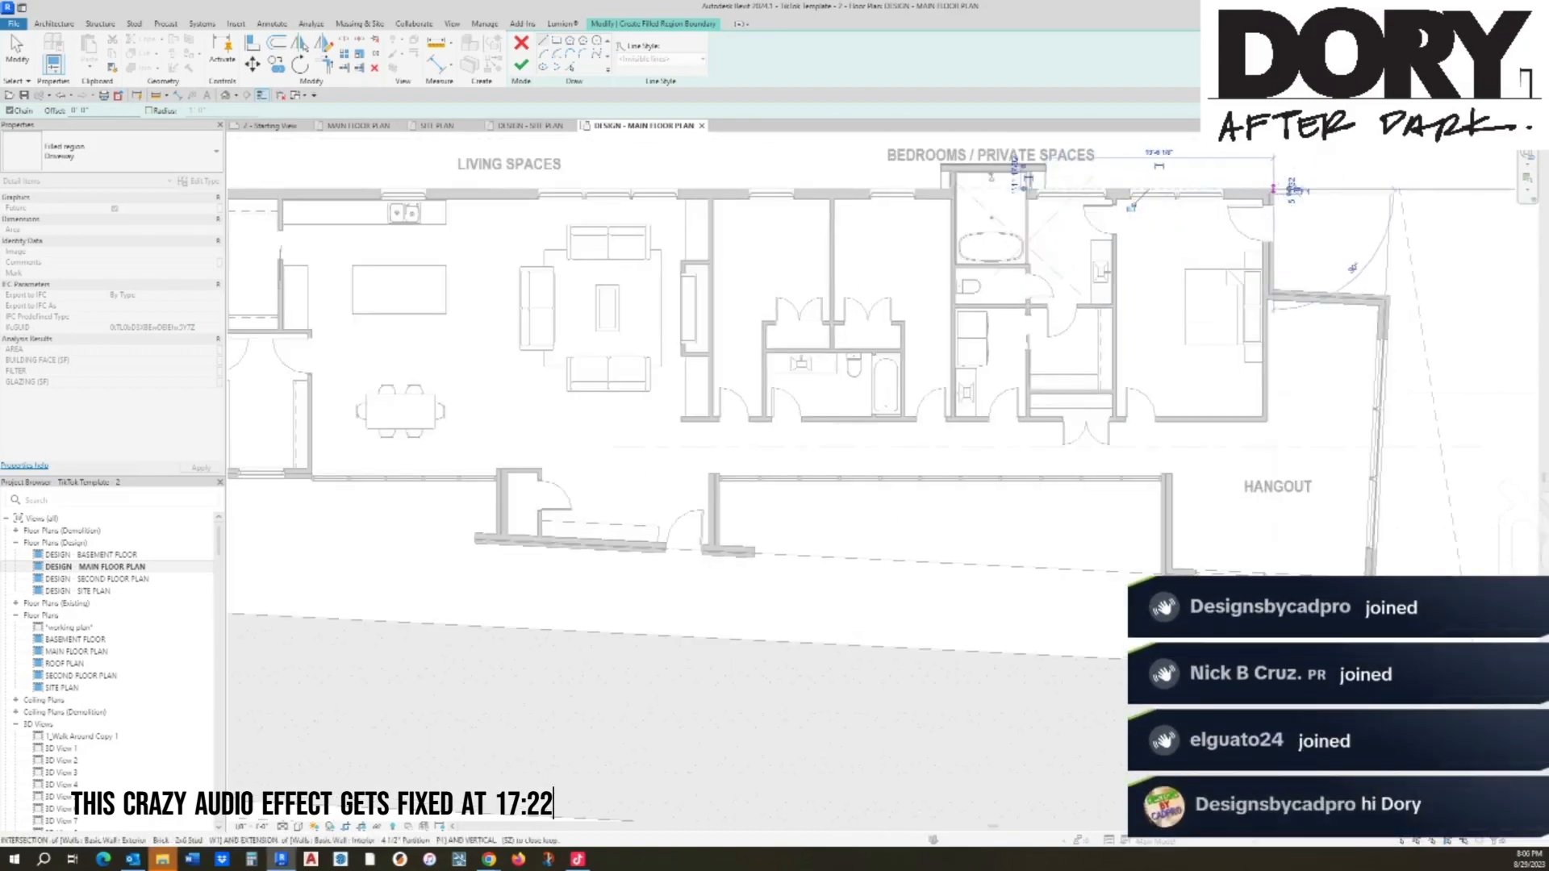
left_click(1273, 292)
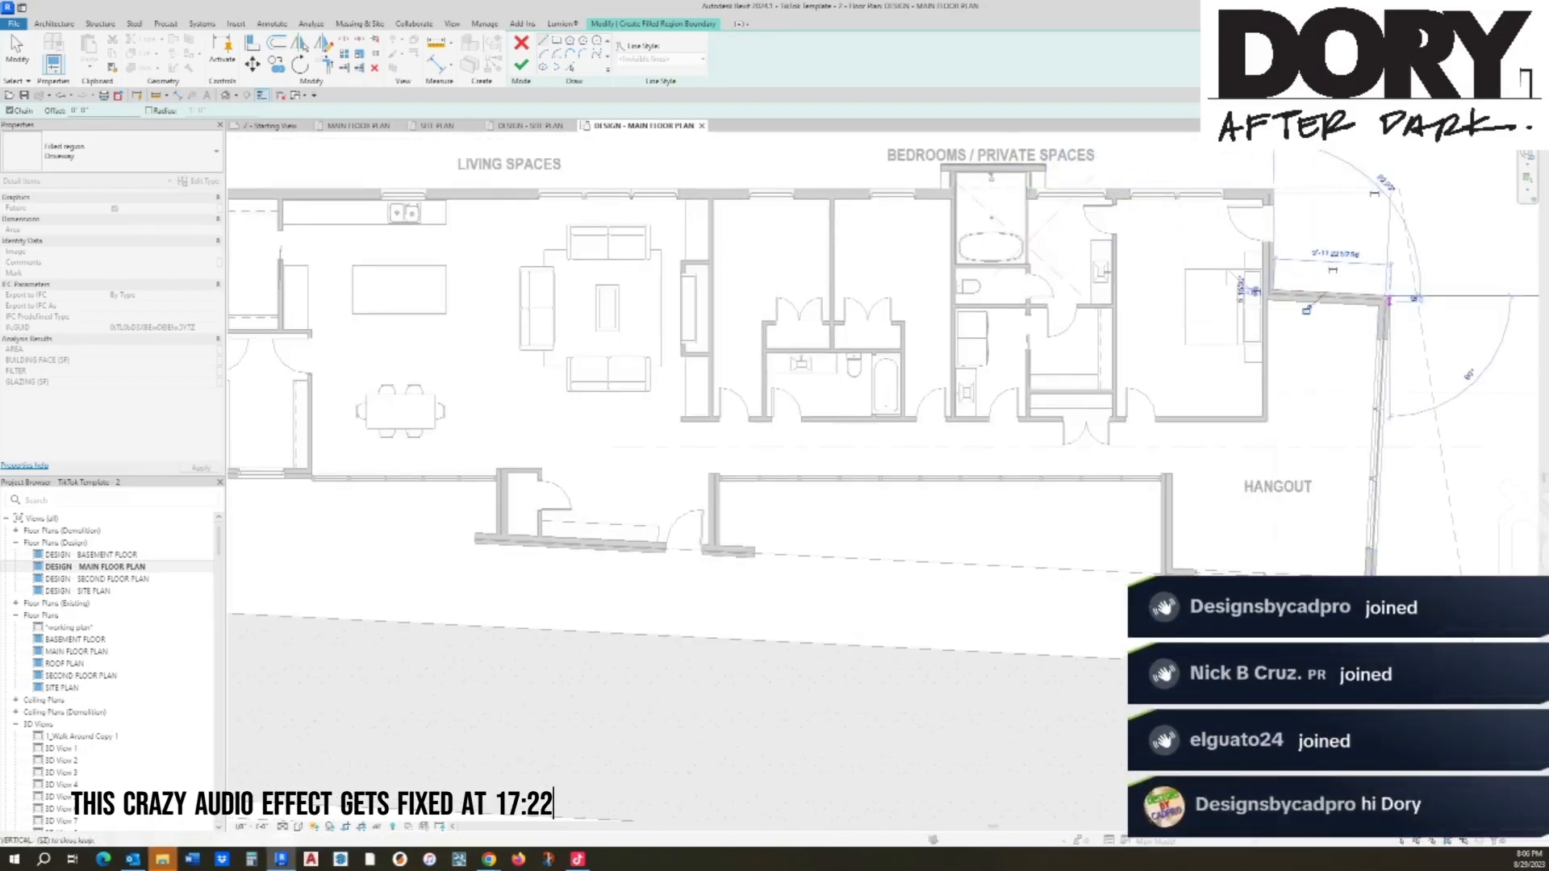
left_click(1419, 295)
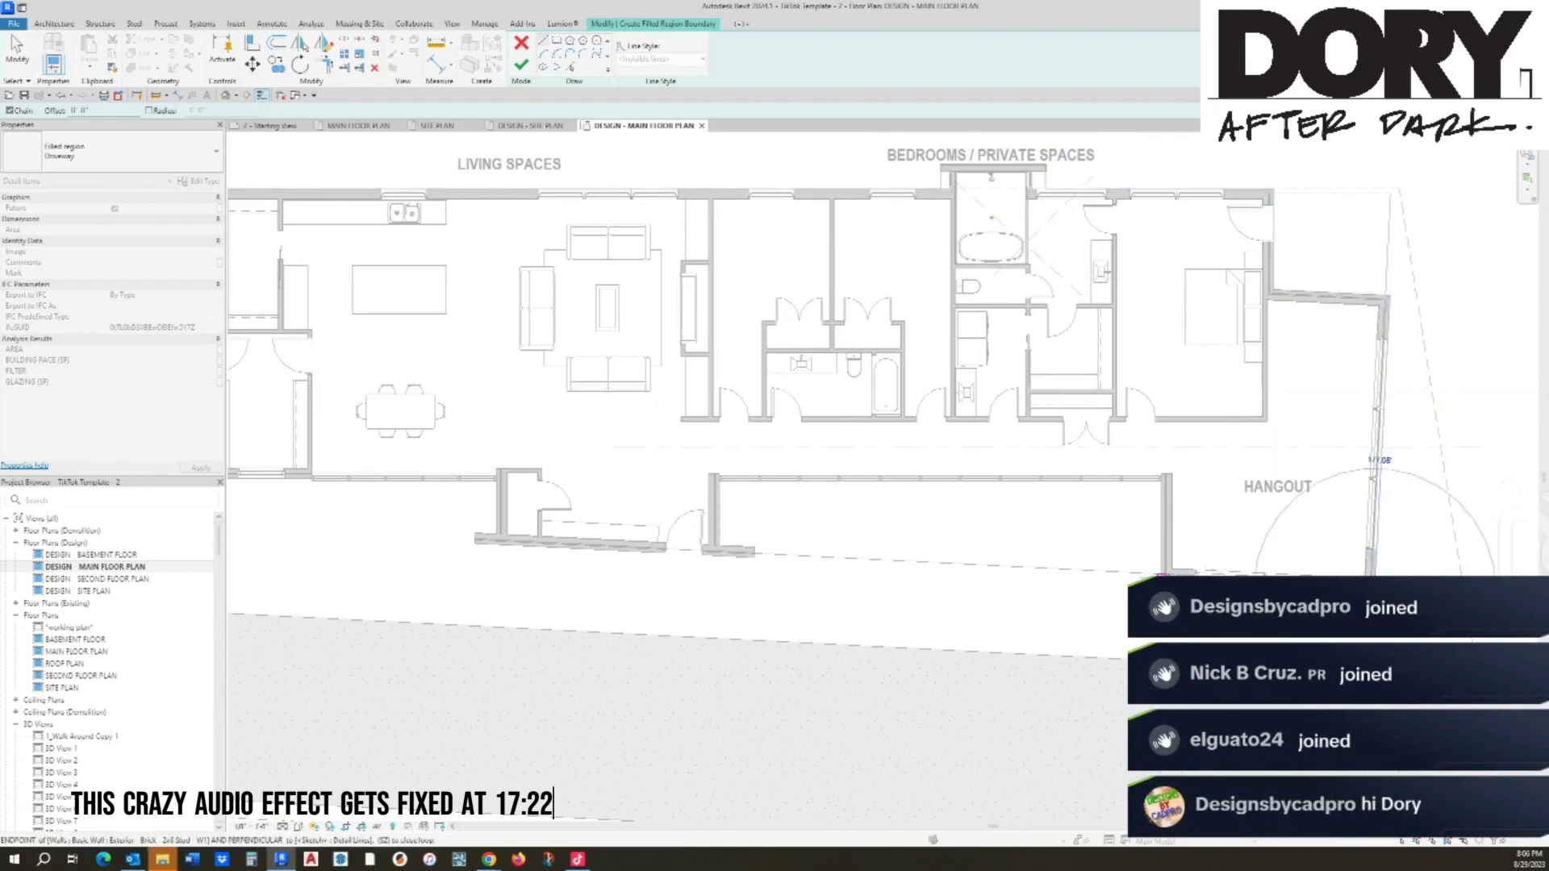
left_click(1163, 577)
left_click(1162, 482)
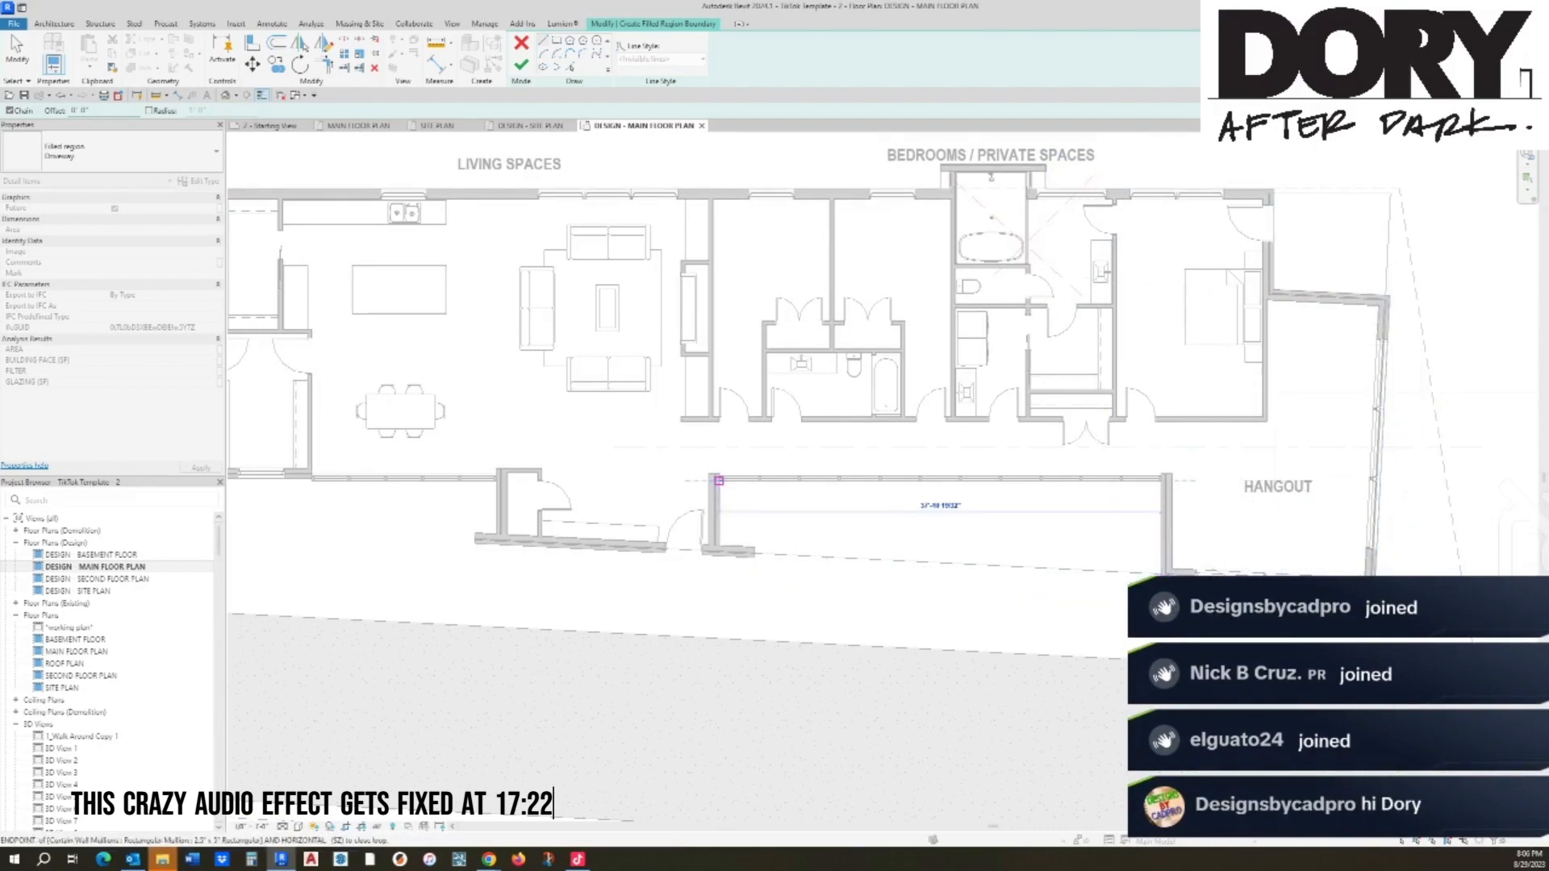
Step: Trace the region boundary along the recessed glazed wall, around the entry and back along the dining wall to the garage
left_click(719, 481)
left_click(719, 555)
middle_click_drag(647, 550, 851, 544)
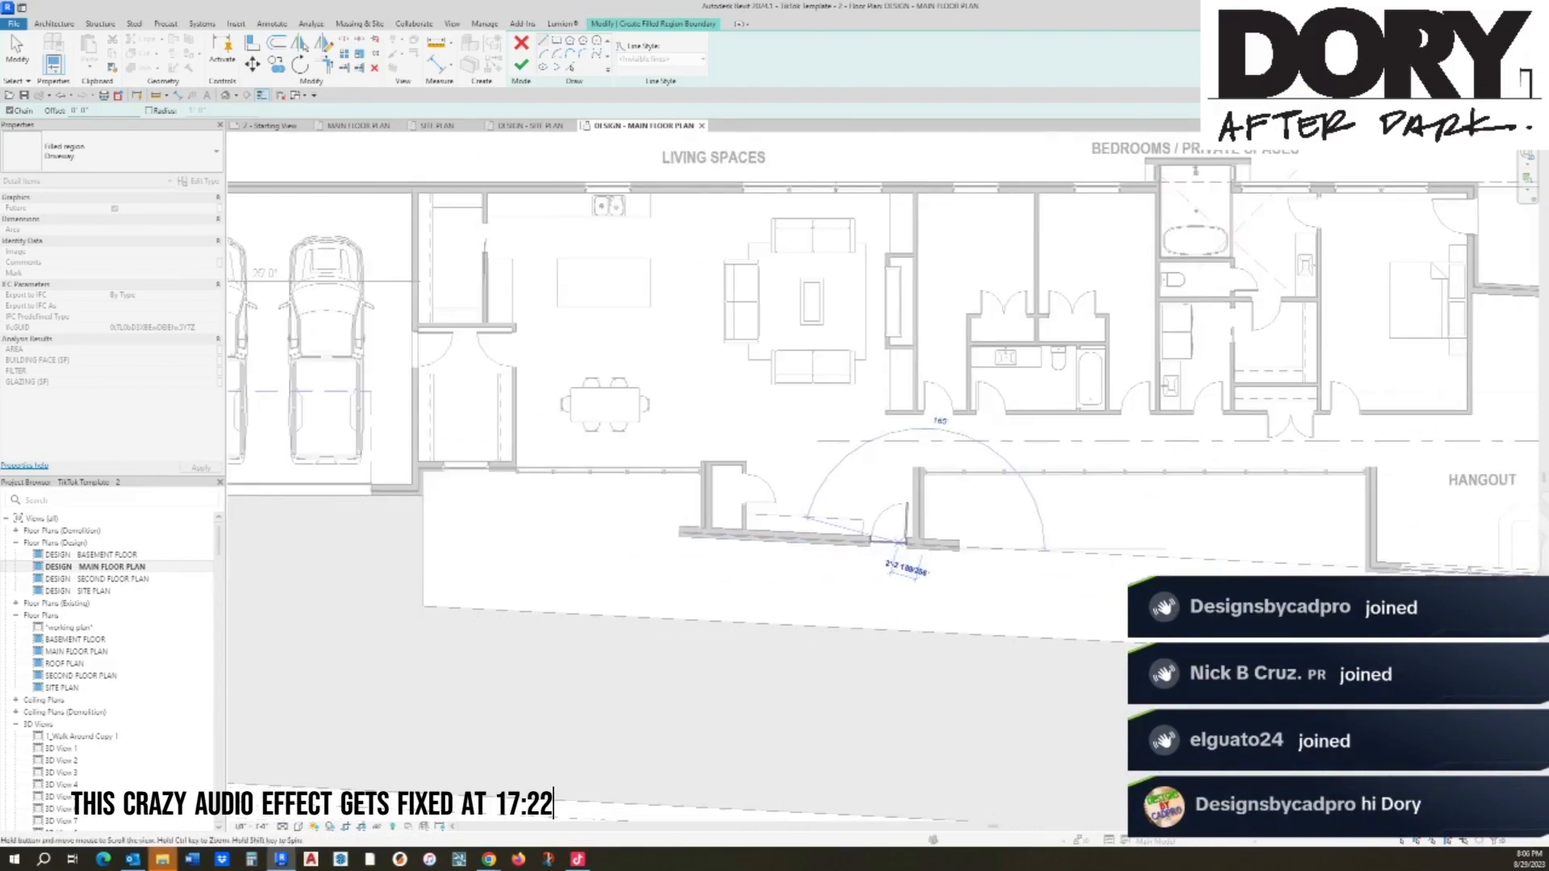
scroll(675, 547, "up", 2)
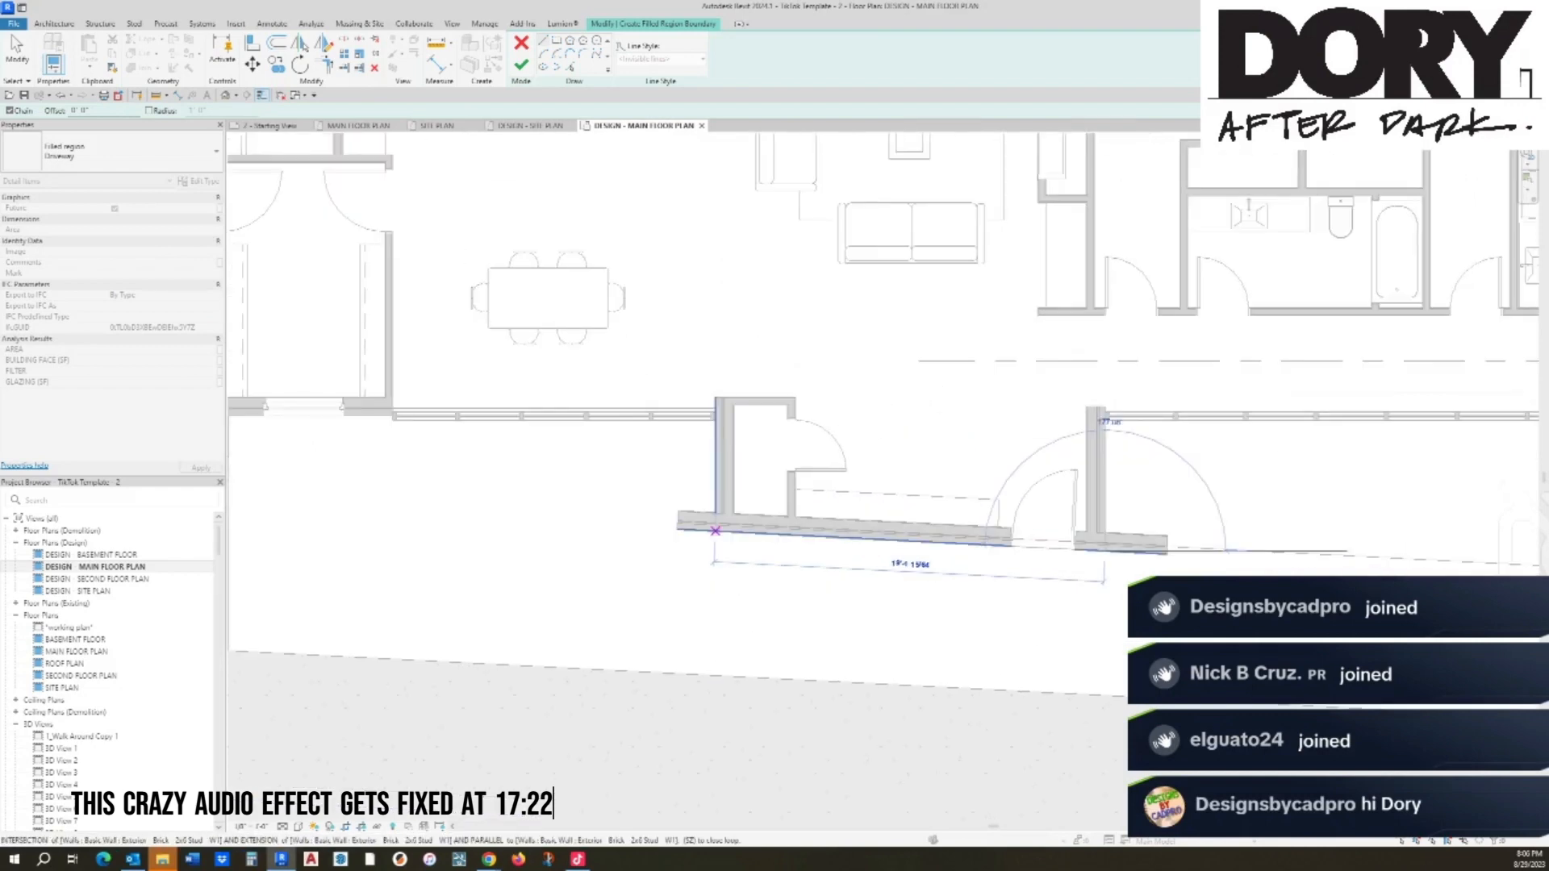
left_click(715, 531)
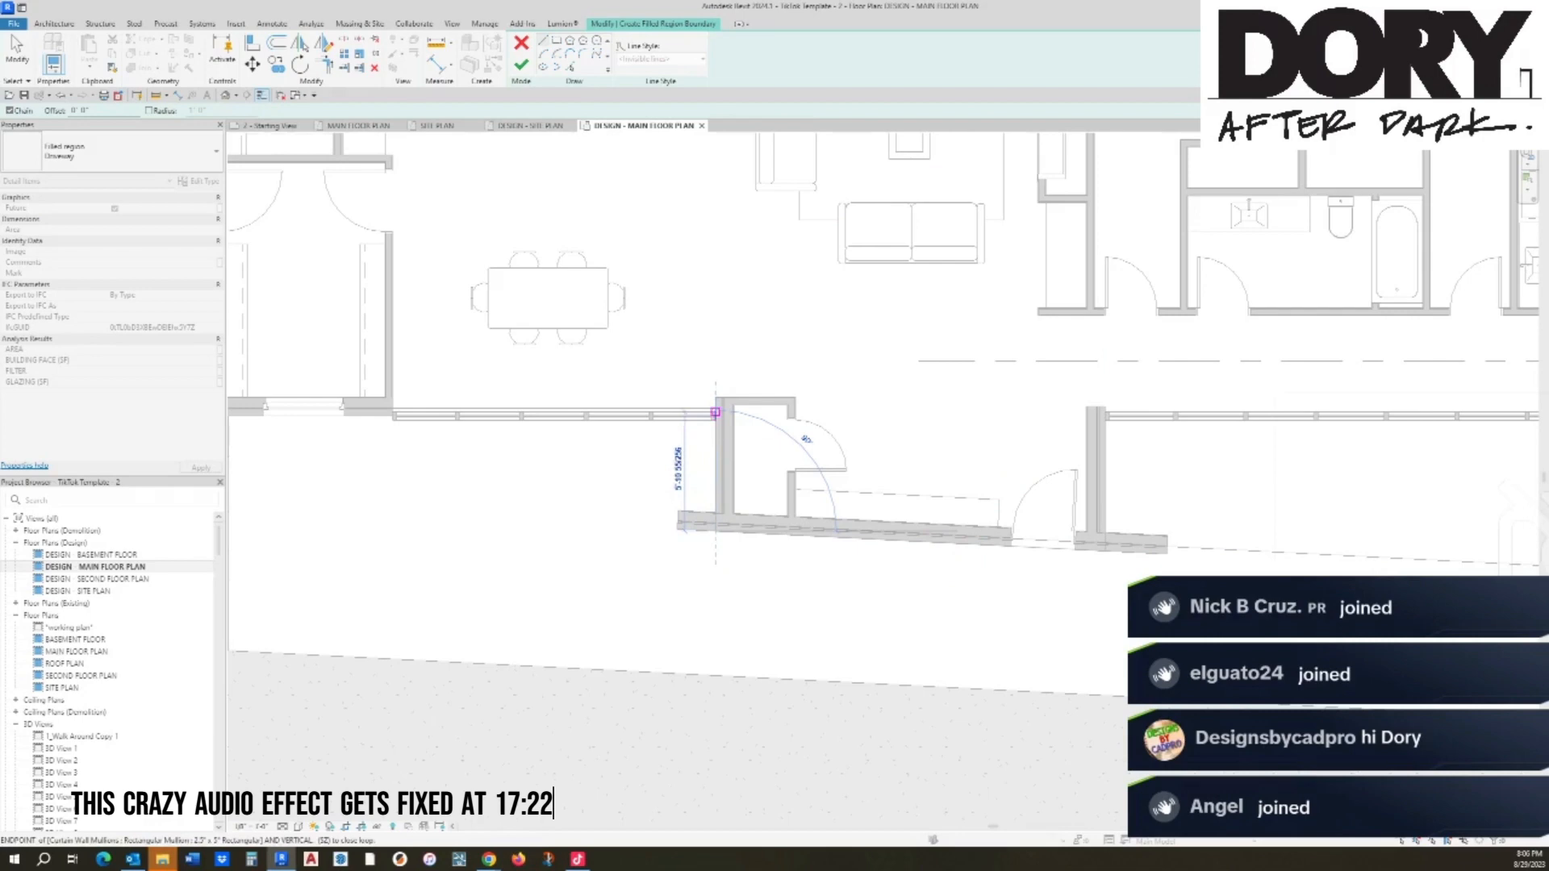
left_click(715, 412)
middle_click_drag(710, 416, 1122, 403)
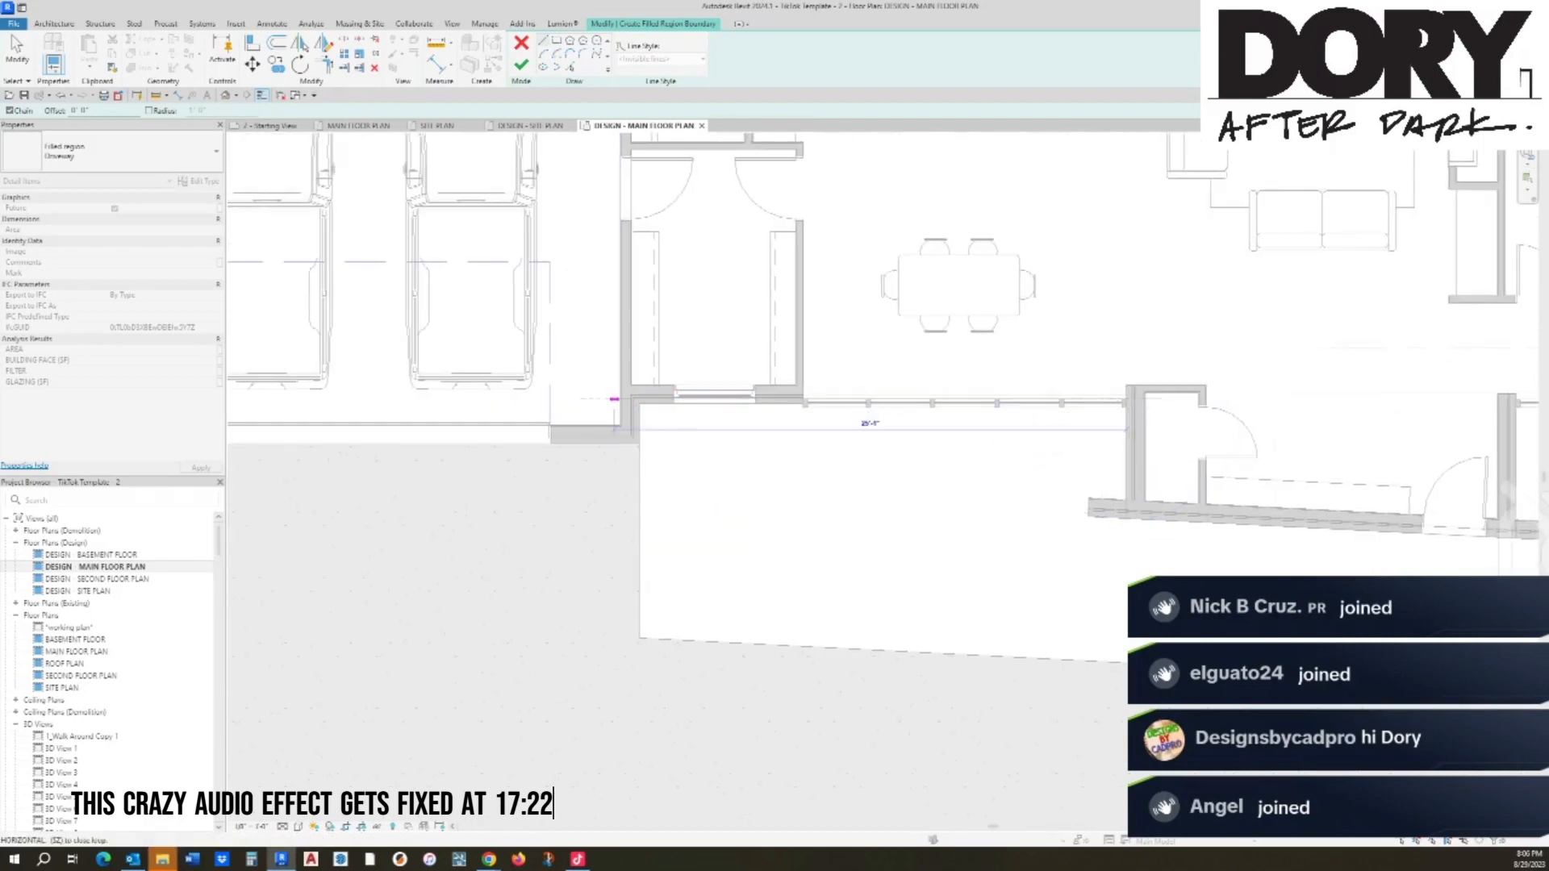
left_click(615, 398)
key("Escape")
key("Escape")
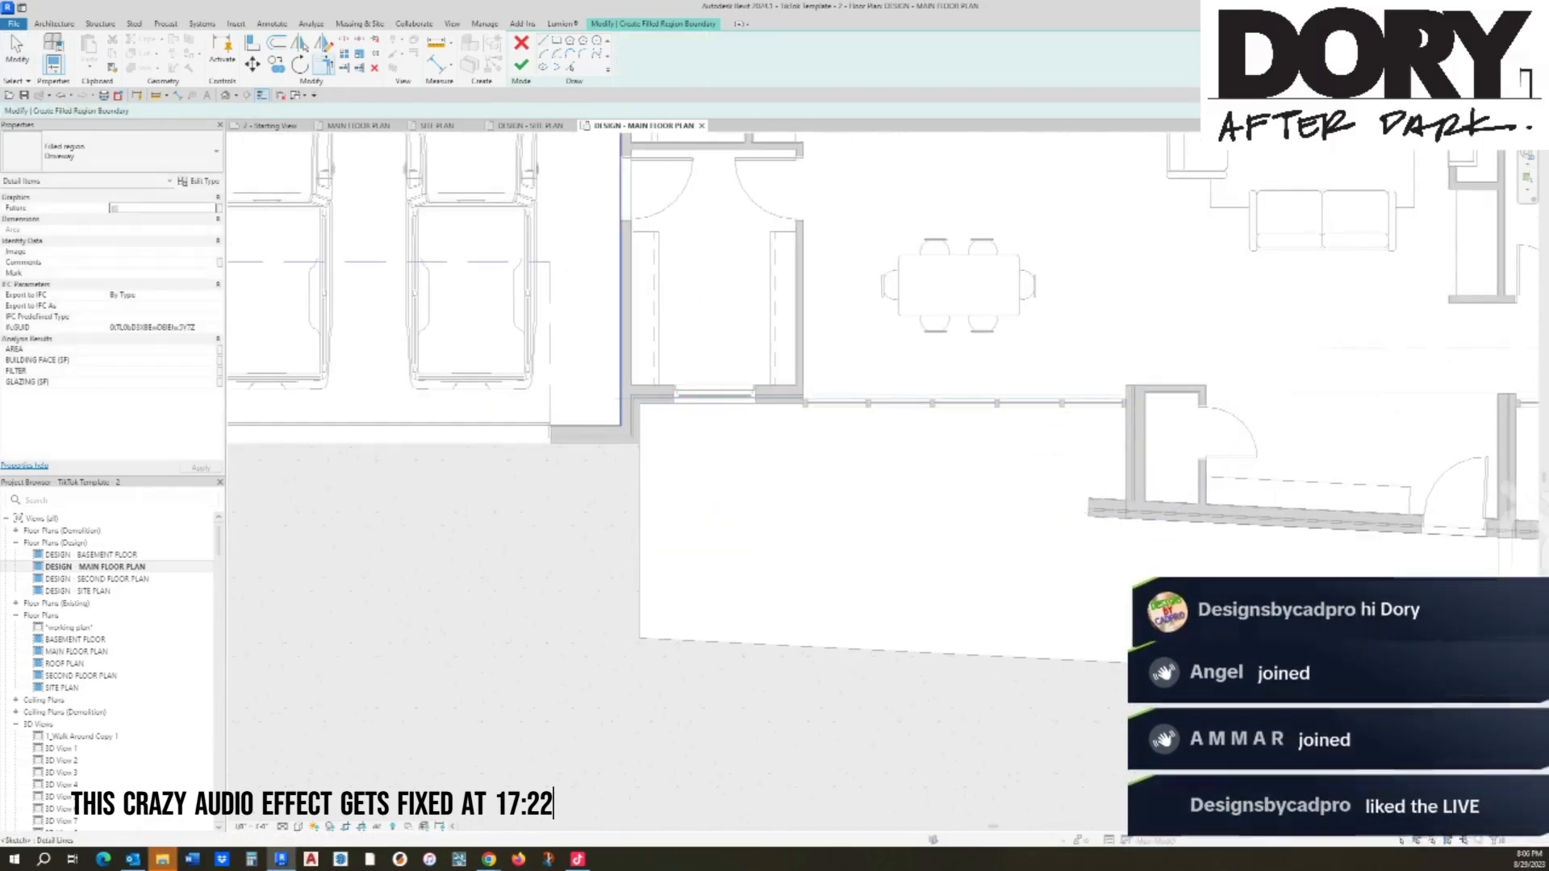
Step: Align the last boundary line to the exterior wall face beside the garage and finish the filled region
key("a")
key("l")
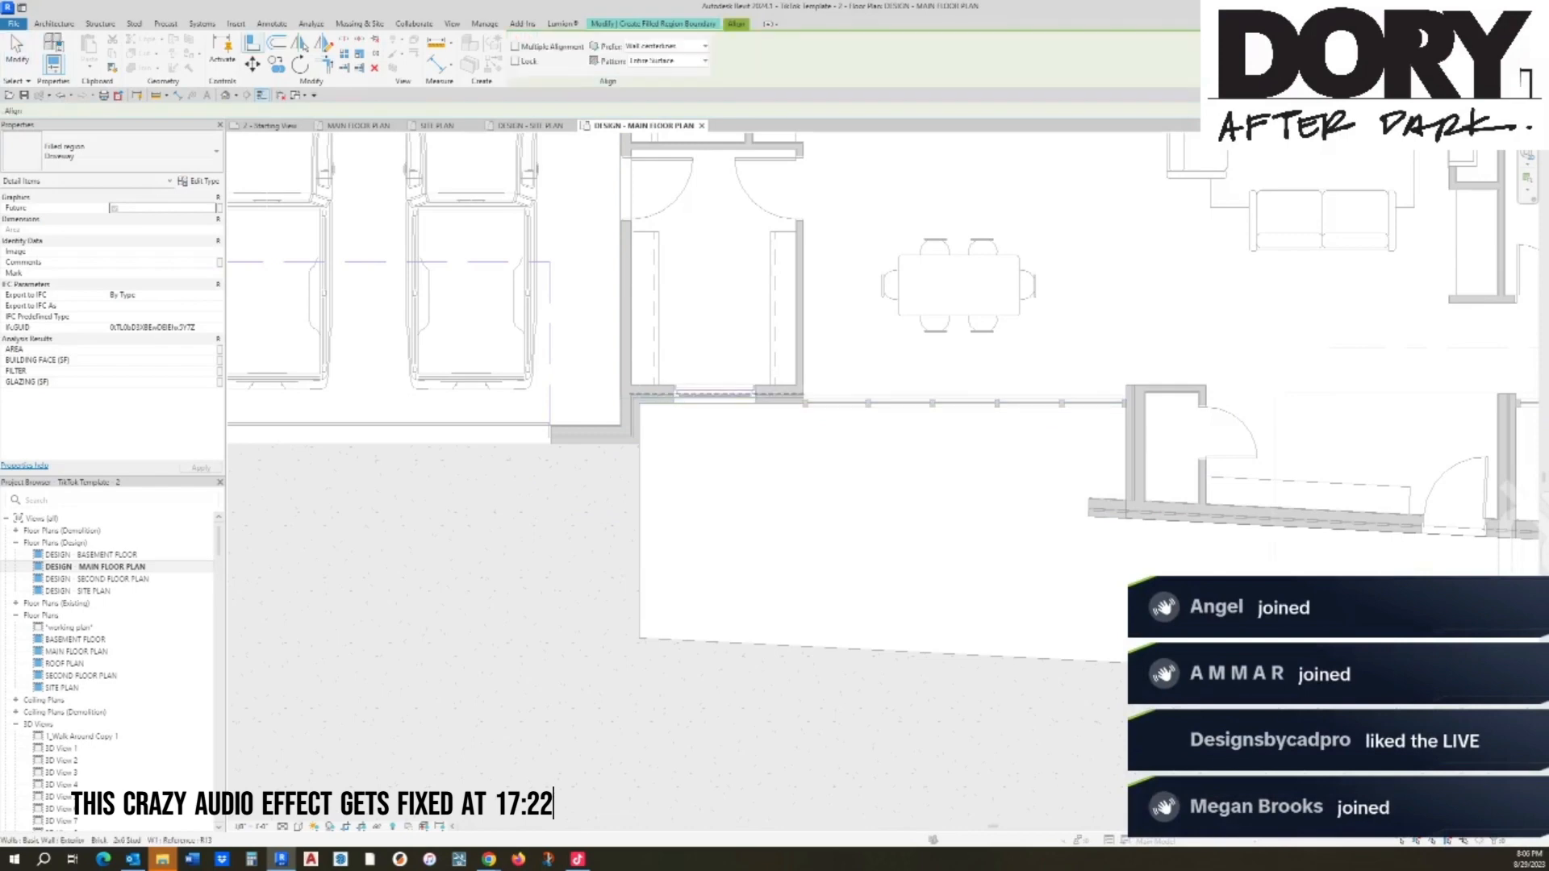
left_click(726, 402)
left_click(727, 398)
key("Escape")
key("Escape")
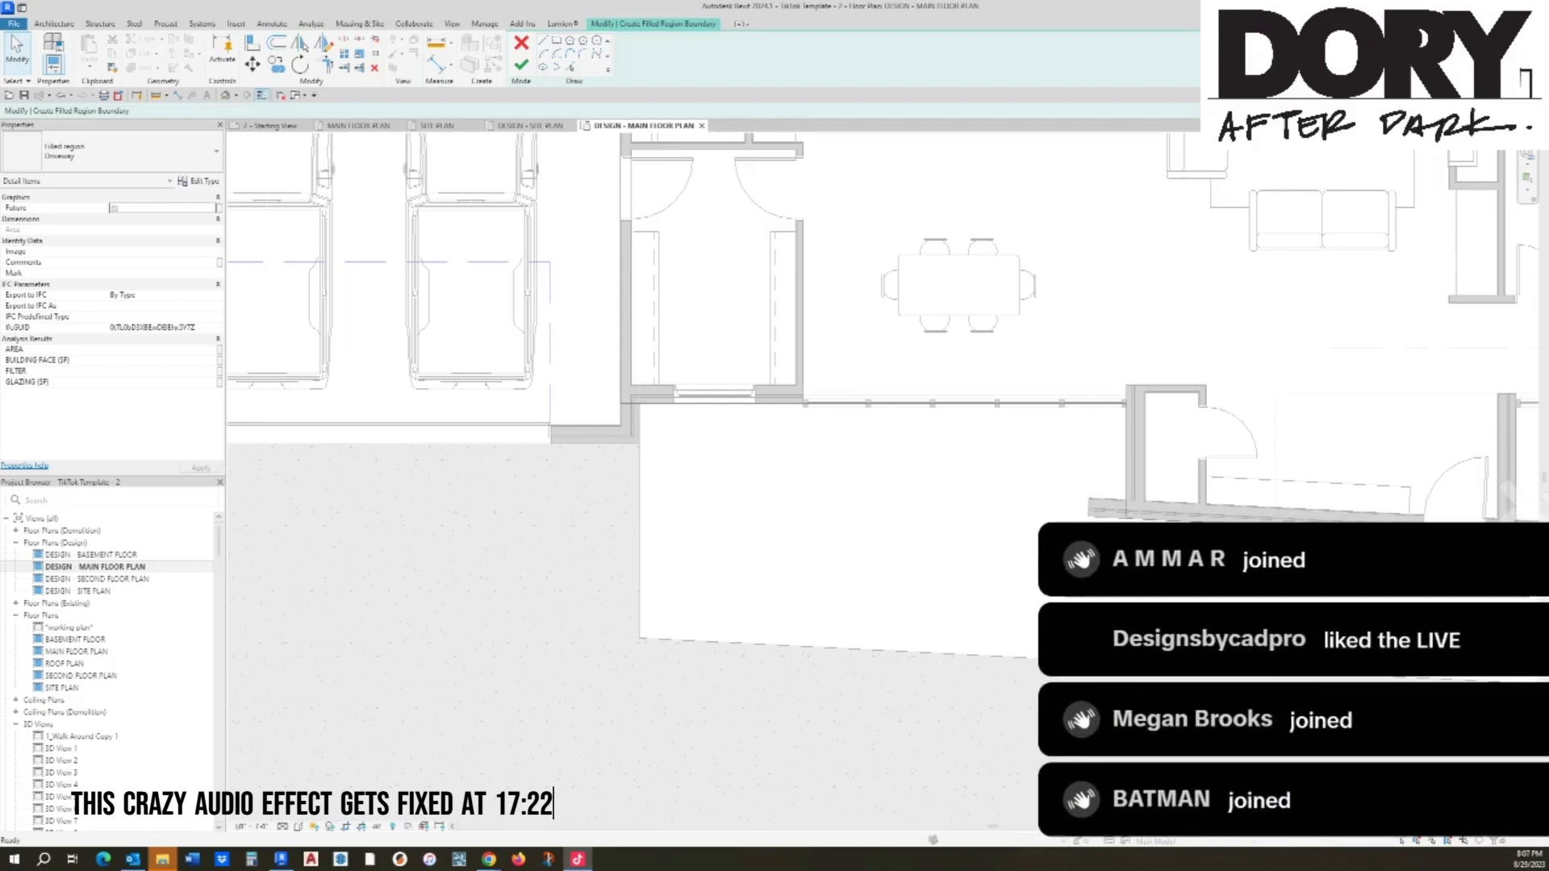
key("alt+Tab")
left_click(521, 64)
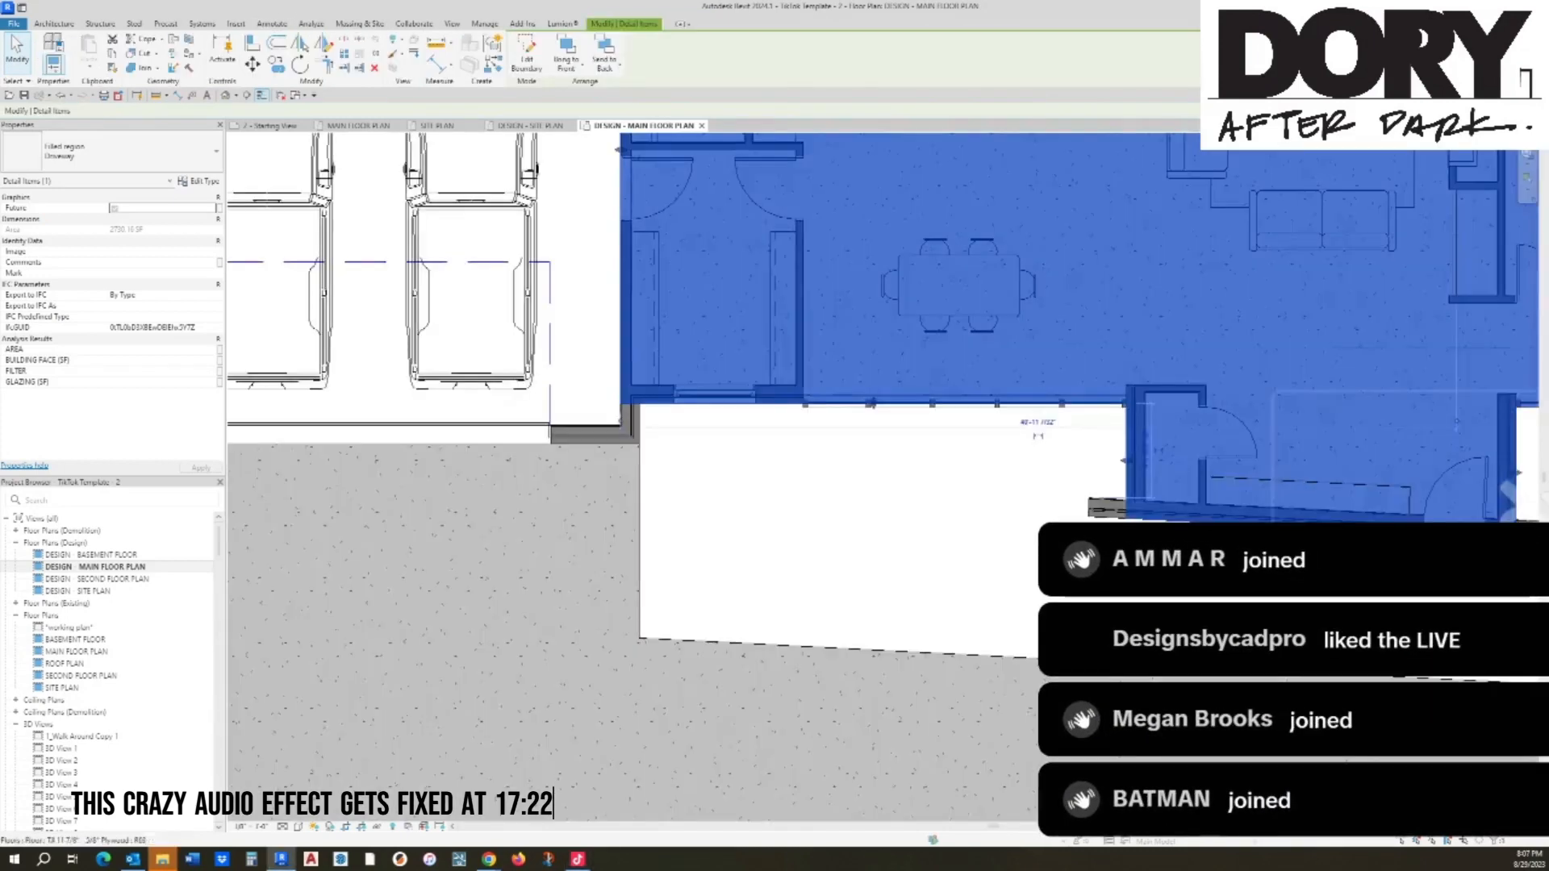
Step: View the whole filled region with its area, and remove the region from the plan
scroll(715, 416, "down", 5)
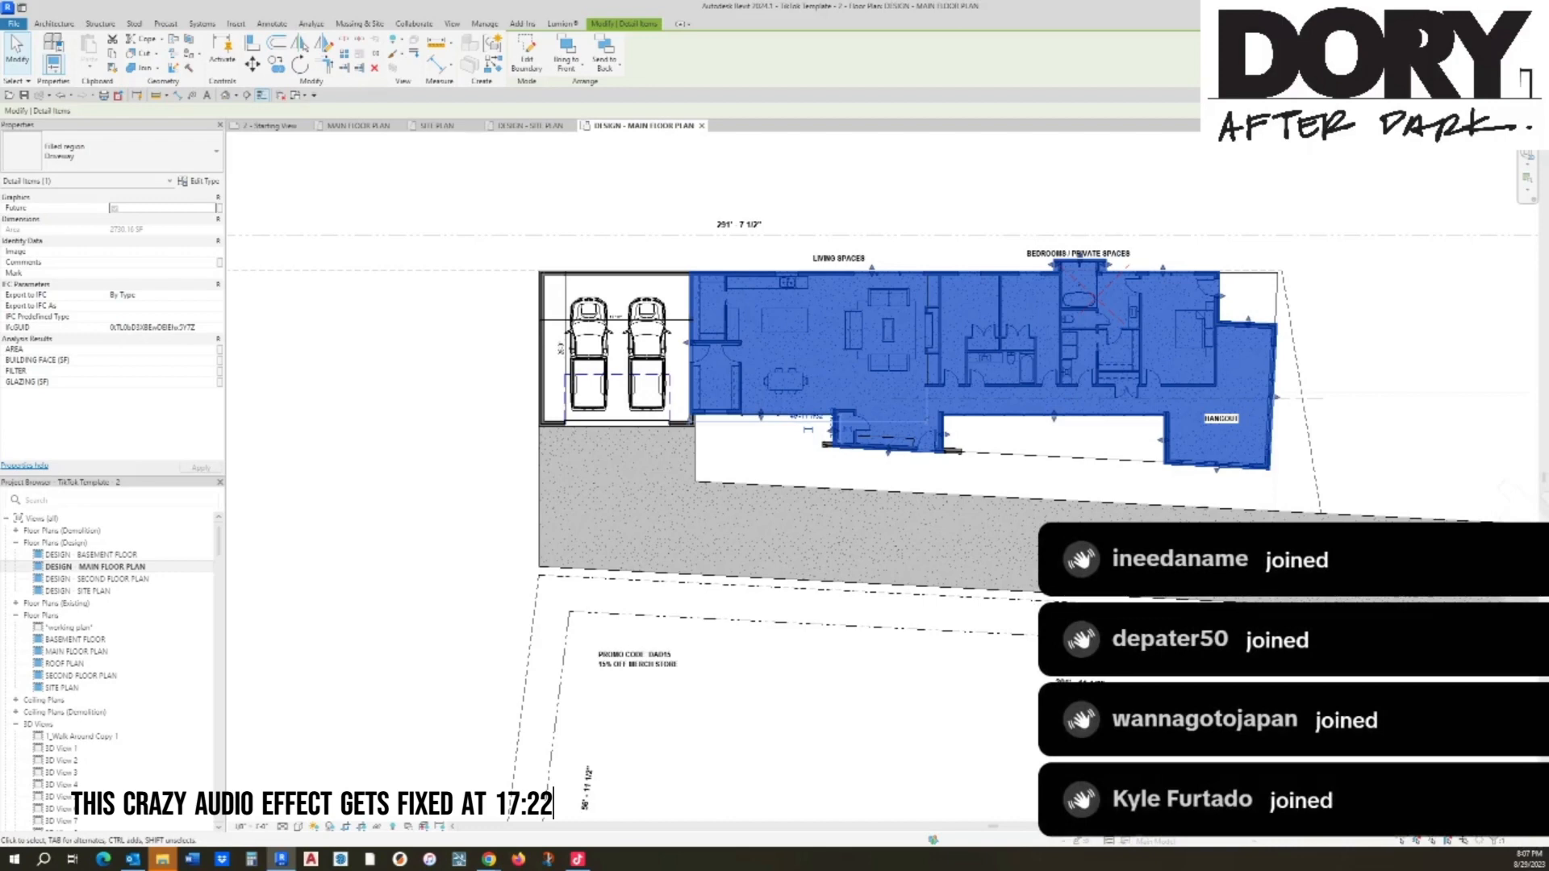
key("Escape")
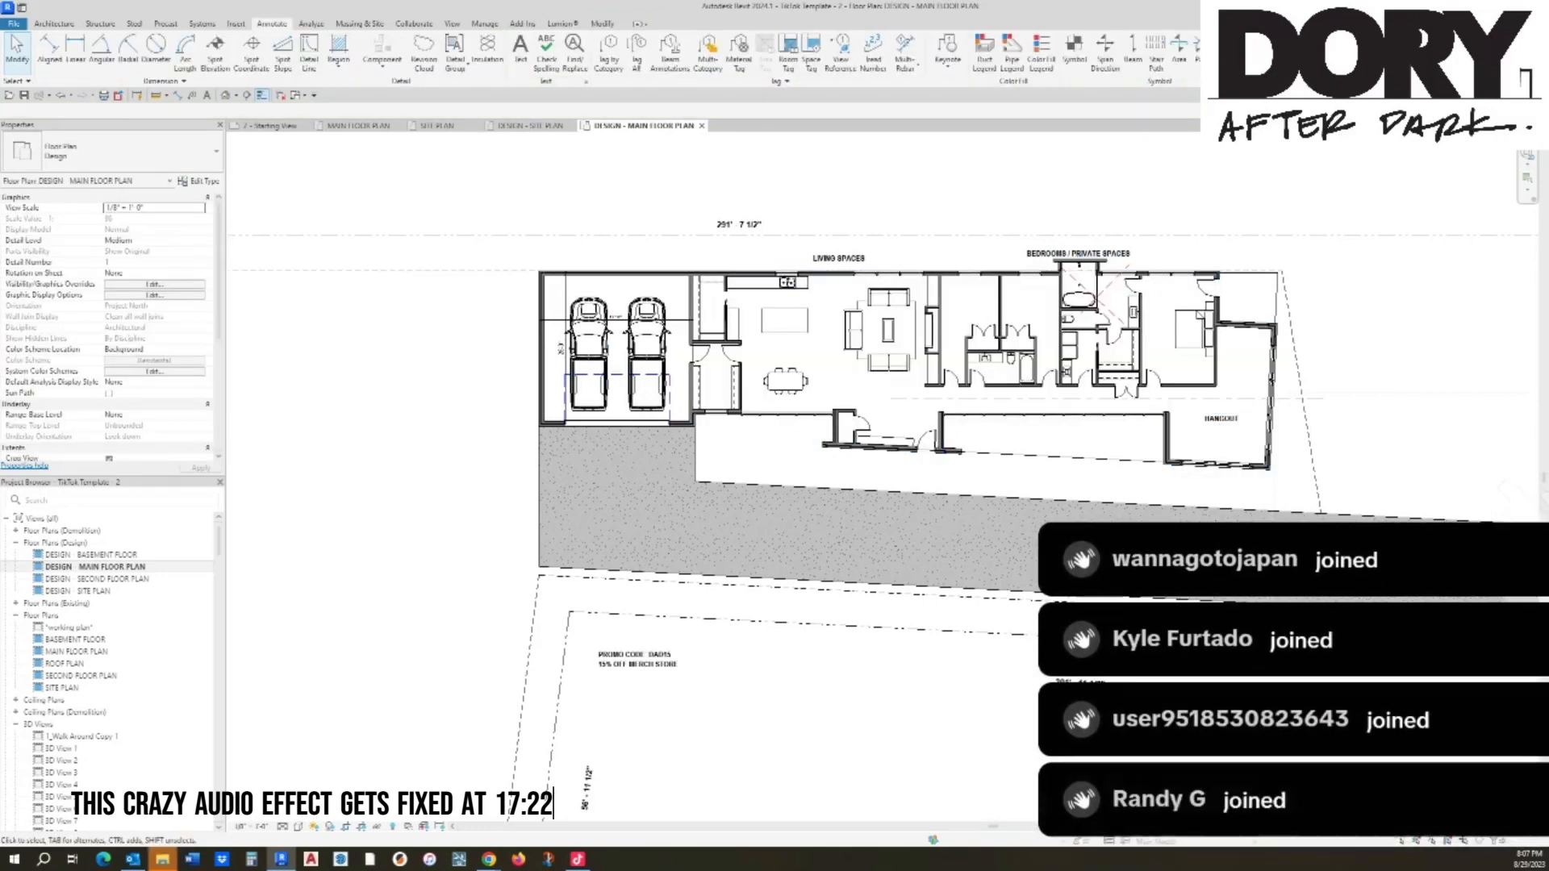
Step: Examine the site boundary, the setback lines and the house and driveway layout in the main floor plan
middle_click_drag(478, 481, 809, 359)
scroll(809, 359, "down", 1)
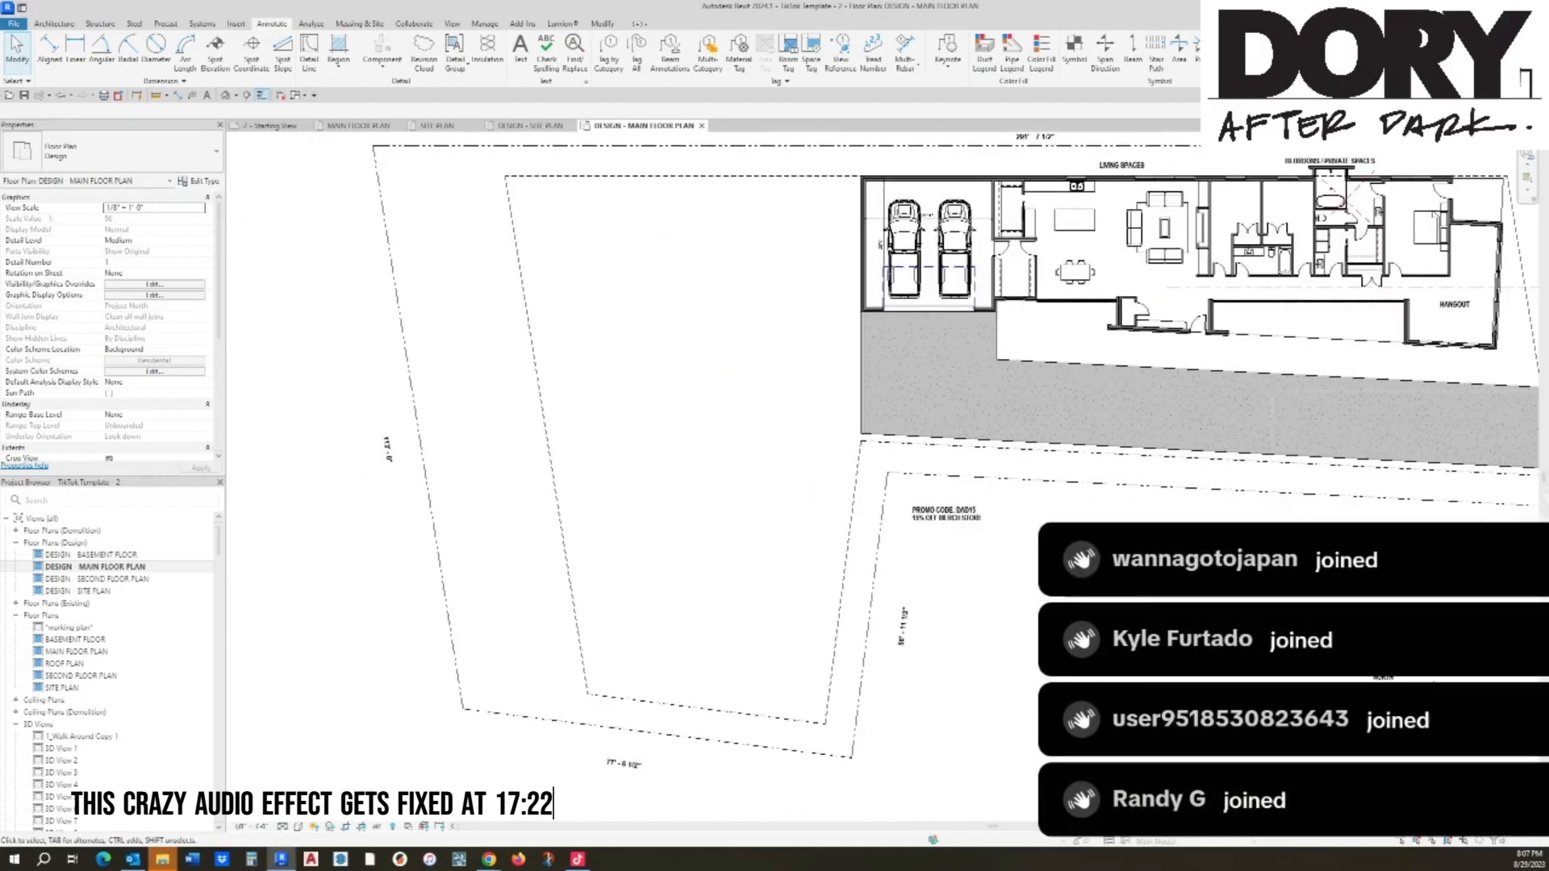
scroll(862, 545, "down", 3)
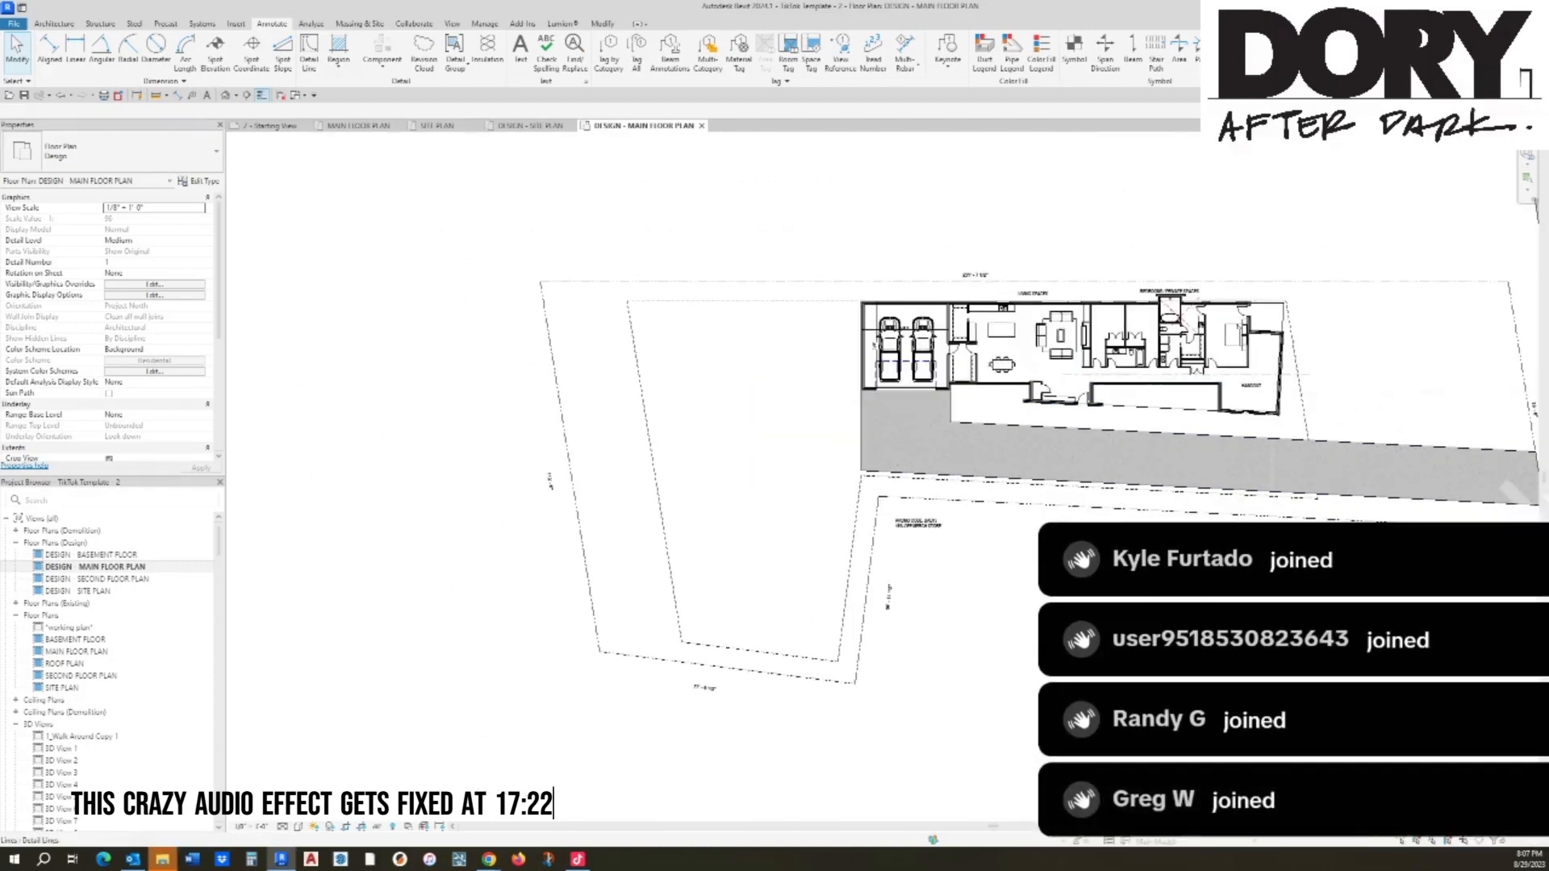
middle_click_drag(862, 545, 729, 550)
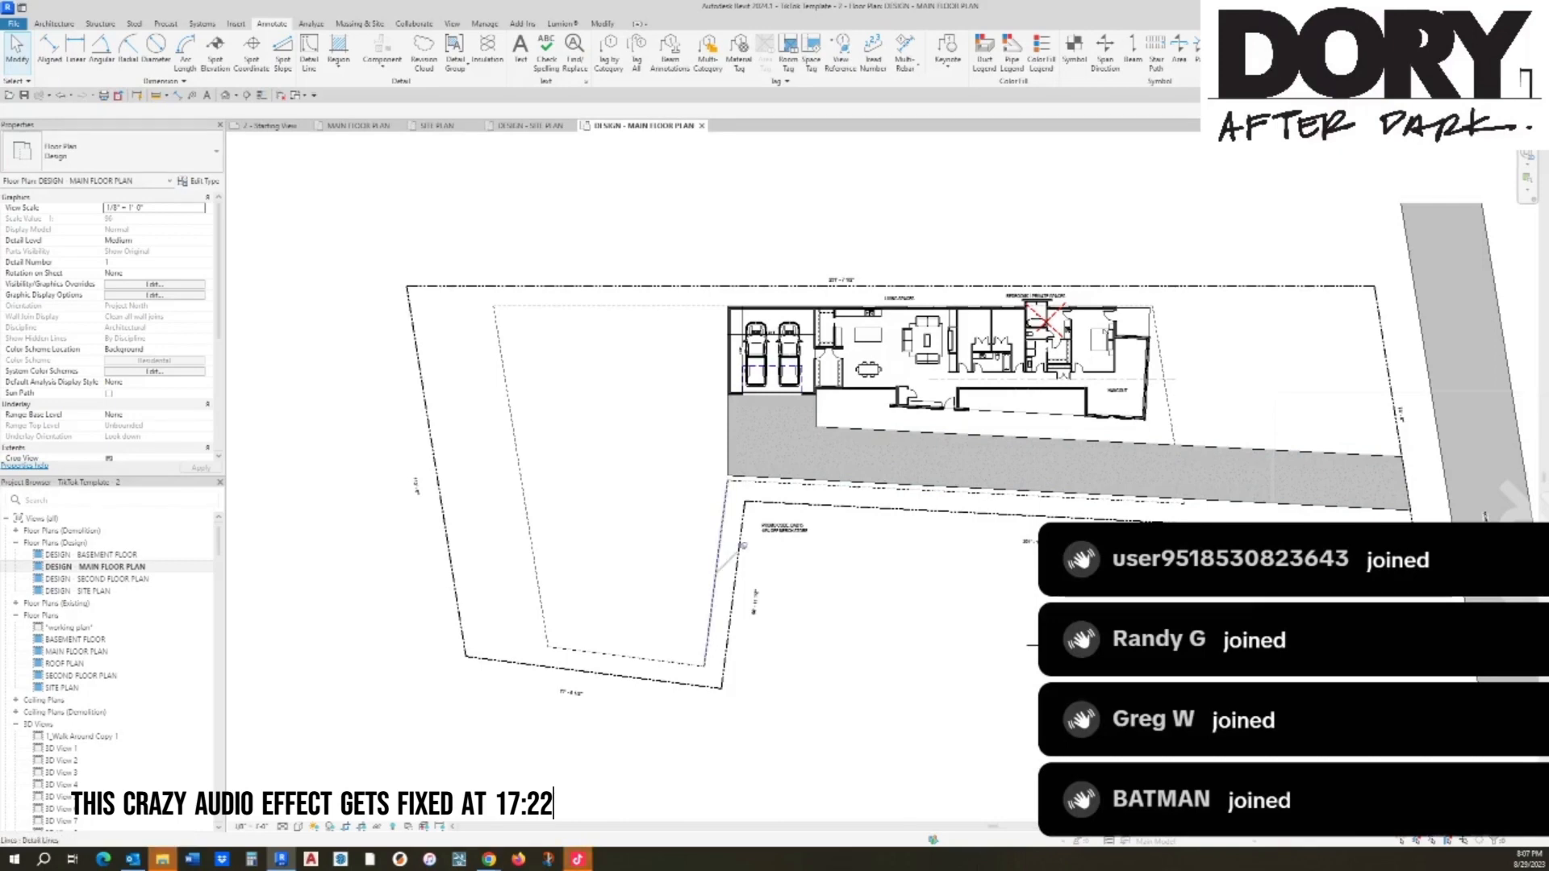
left_click(722, 547)
scroll(721, 547, "up", 4)
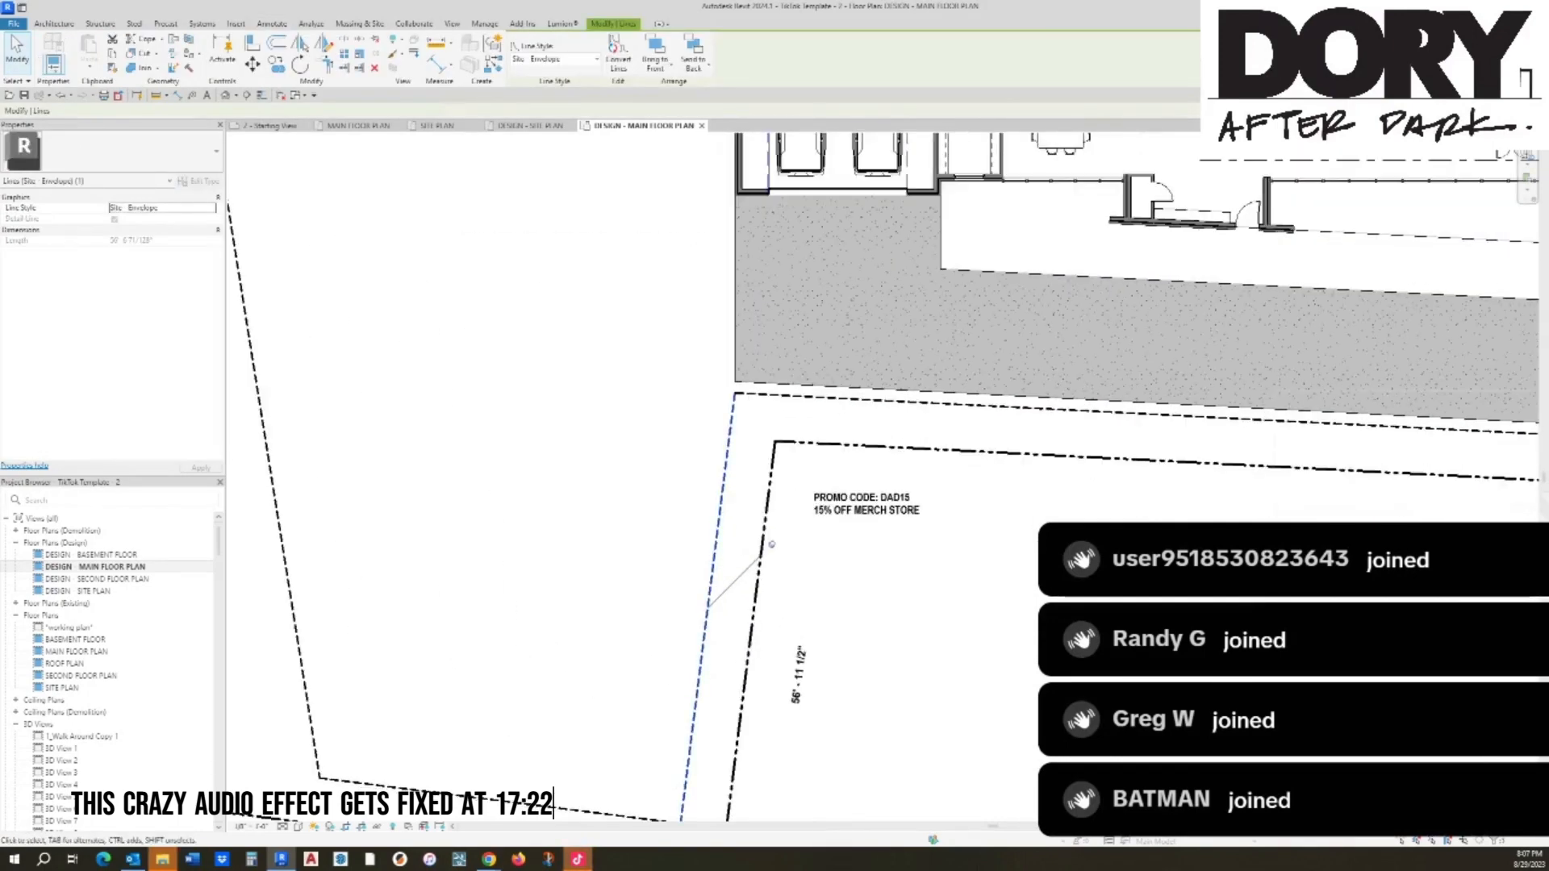
key("Escape")
scroll(819, 408, "down", 1)
middle_click_drag(819, 408, 317, 516)
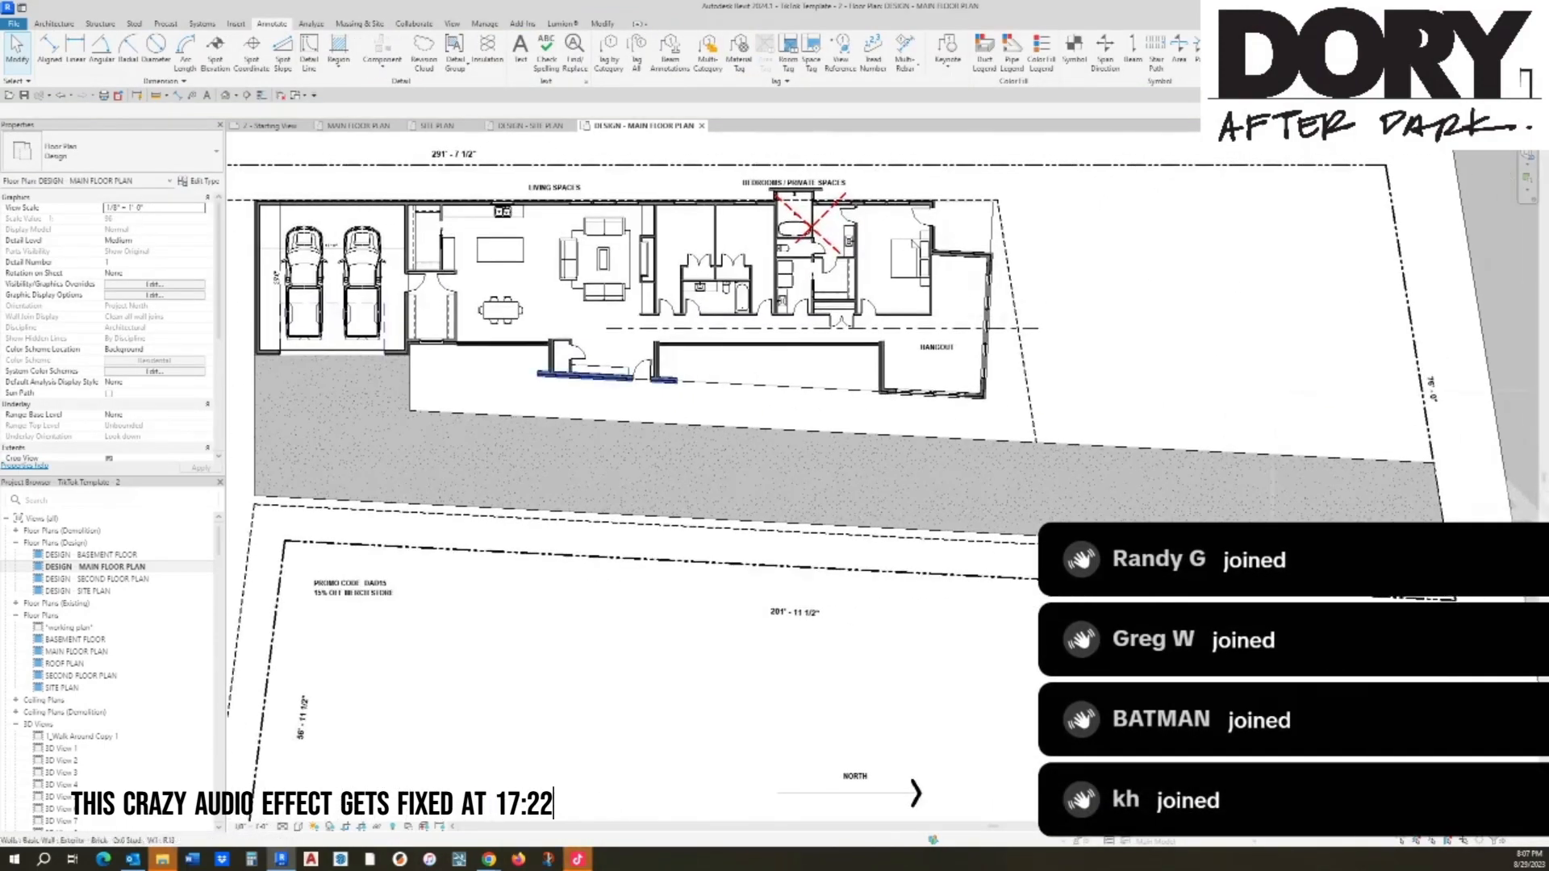
middle_click_drag(597, 376, 752, 426)
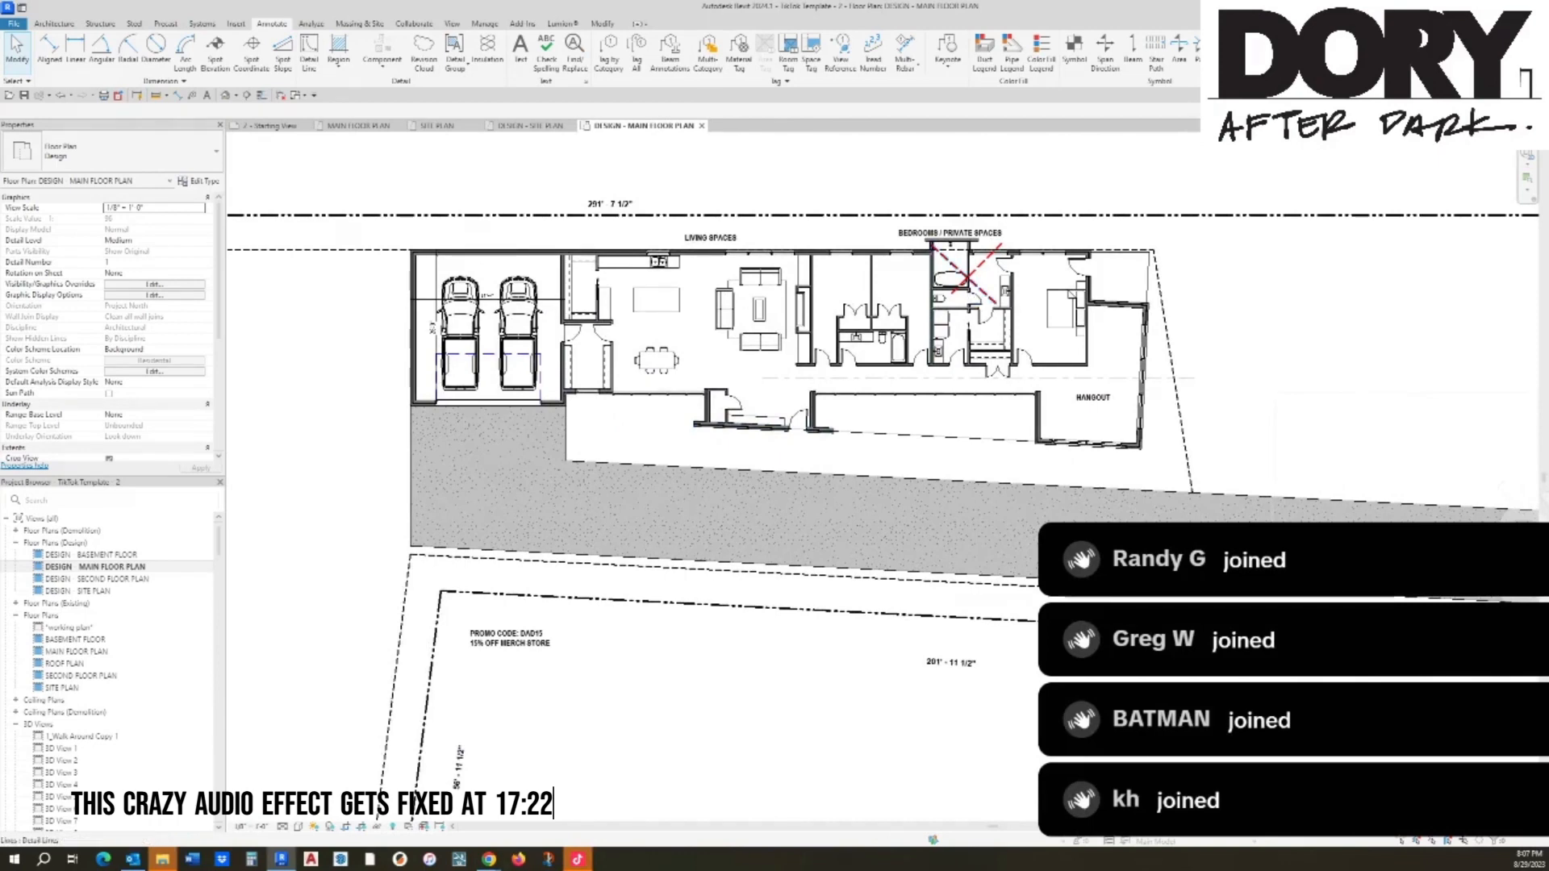
Step: Delete the two crossing red dashed detail lines over the bathroom
left_click(970, 278)
key("Delete")
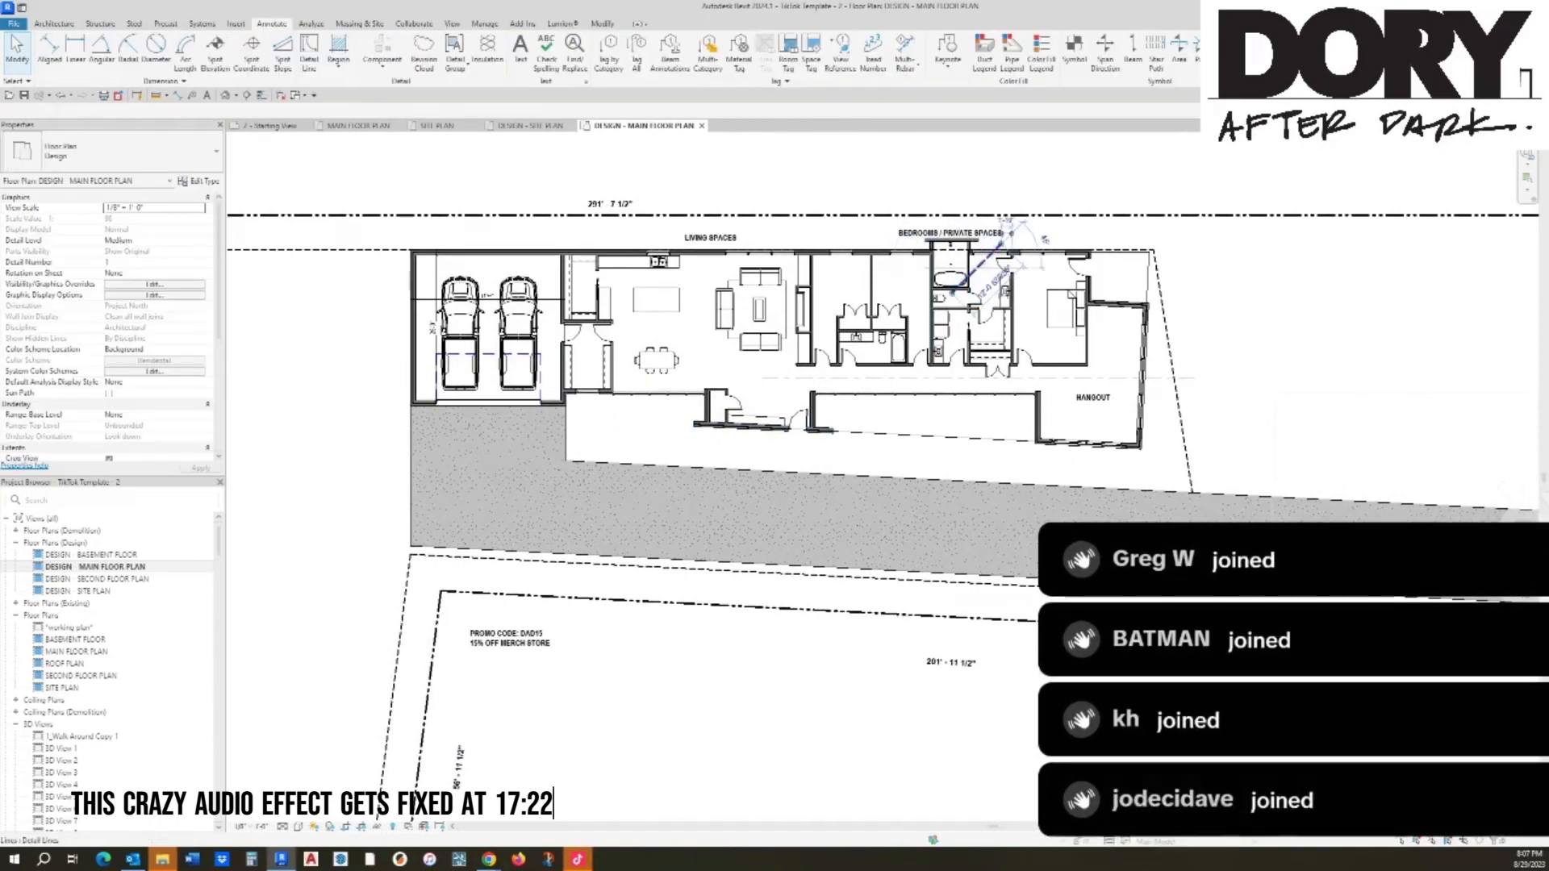
left_click(976, 270)
key("Delete")
scroll(495, 380, "up", 3)
scroll(839, 305, "down", 3)
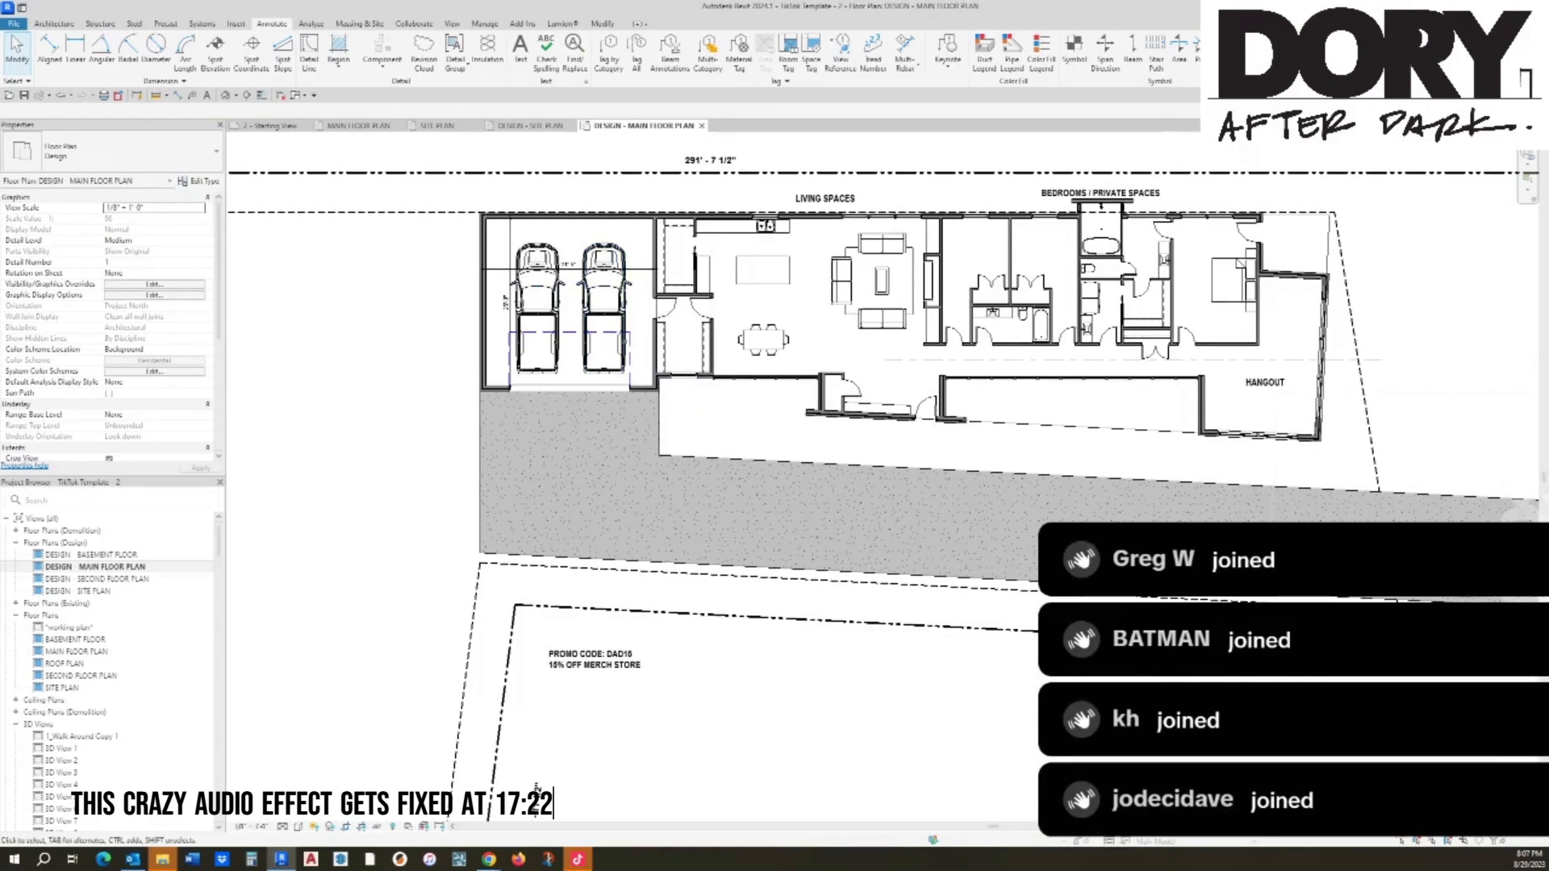
Step: Slide the hallway closet's double door along its wall until it is centred on the closet
scroll(974, 216, "up", 4)
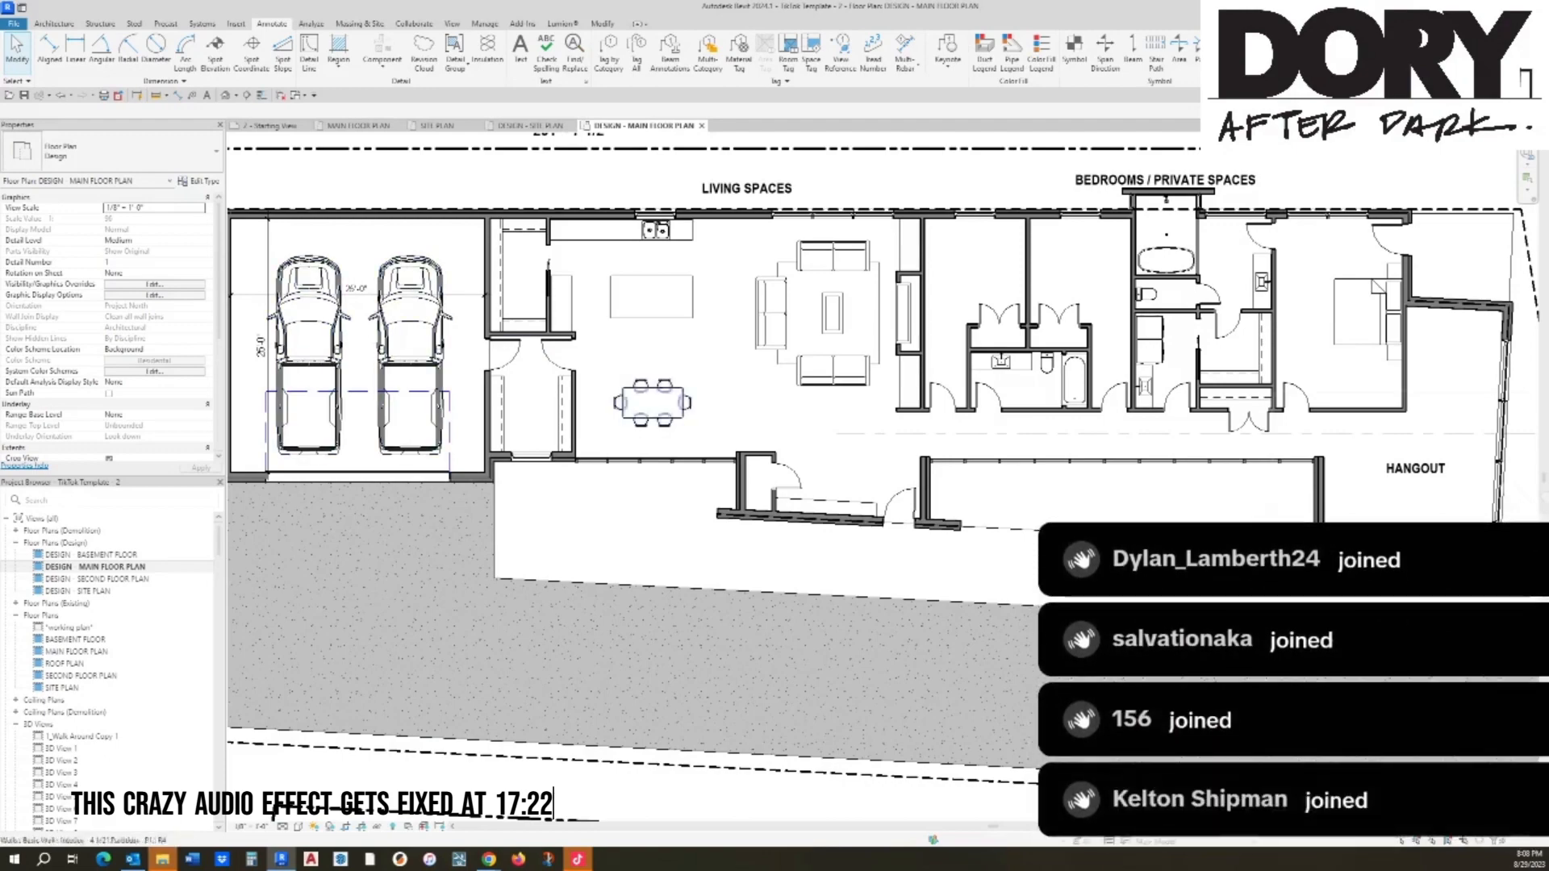
middle_click_drag(1037, 434, 767, 433)
scroll(819, 421, "up", 1)
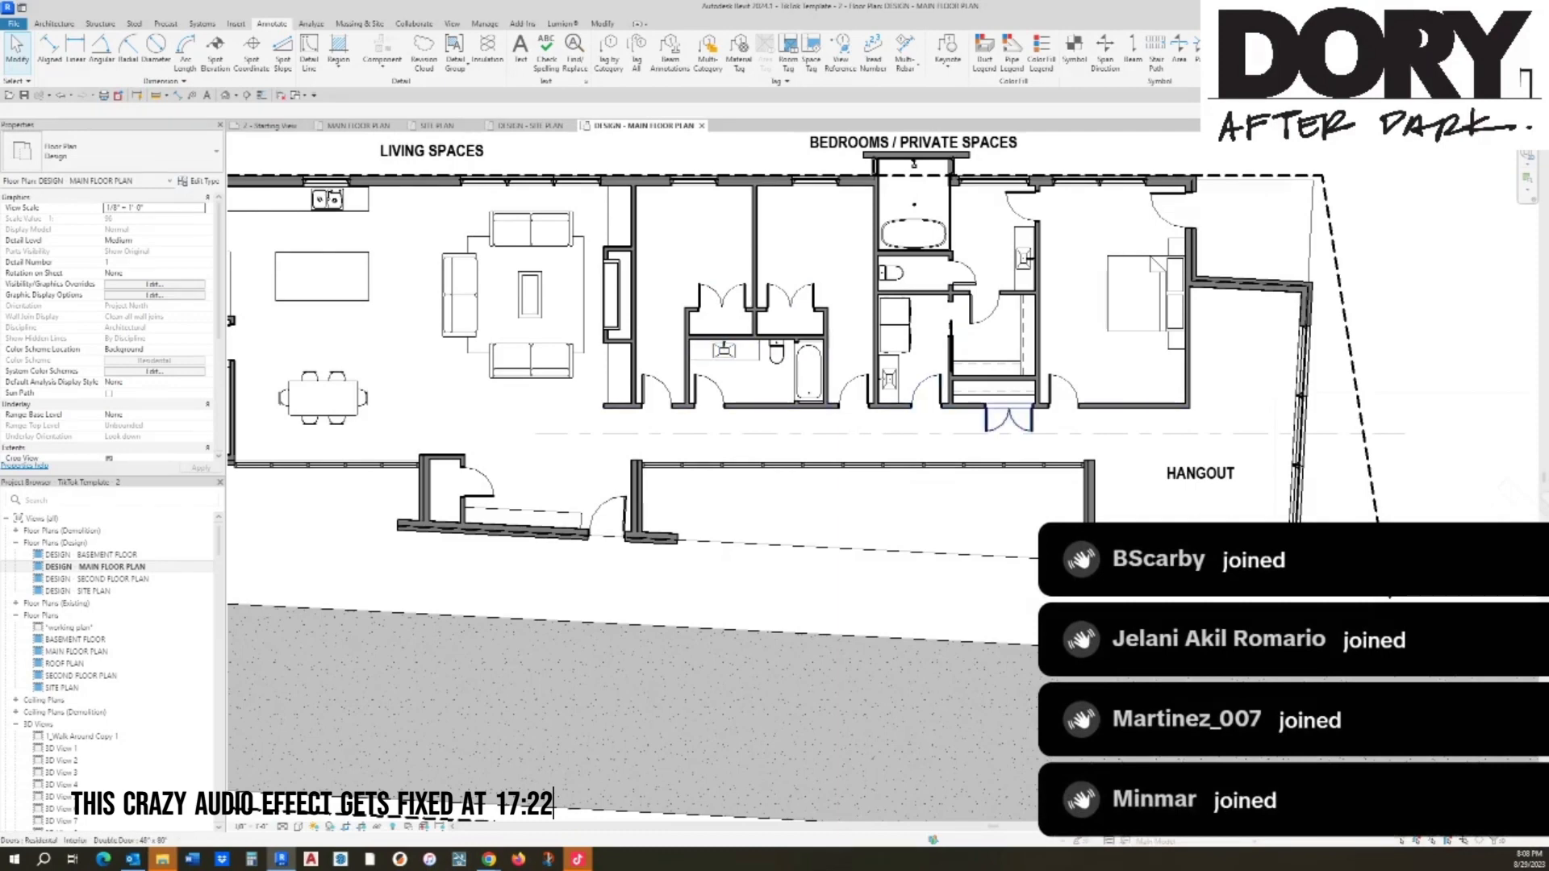
left_click(1008, 418)
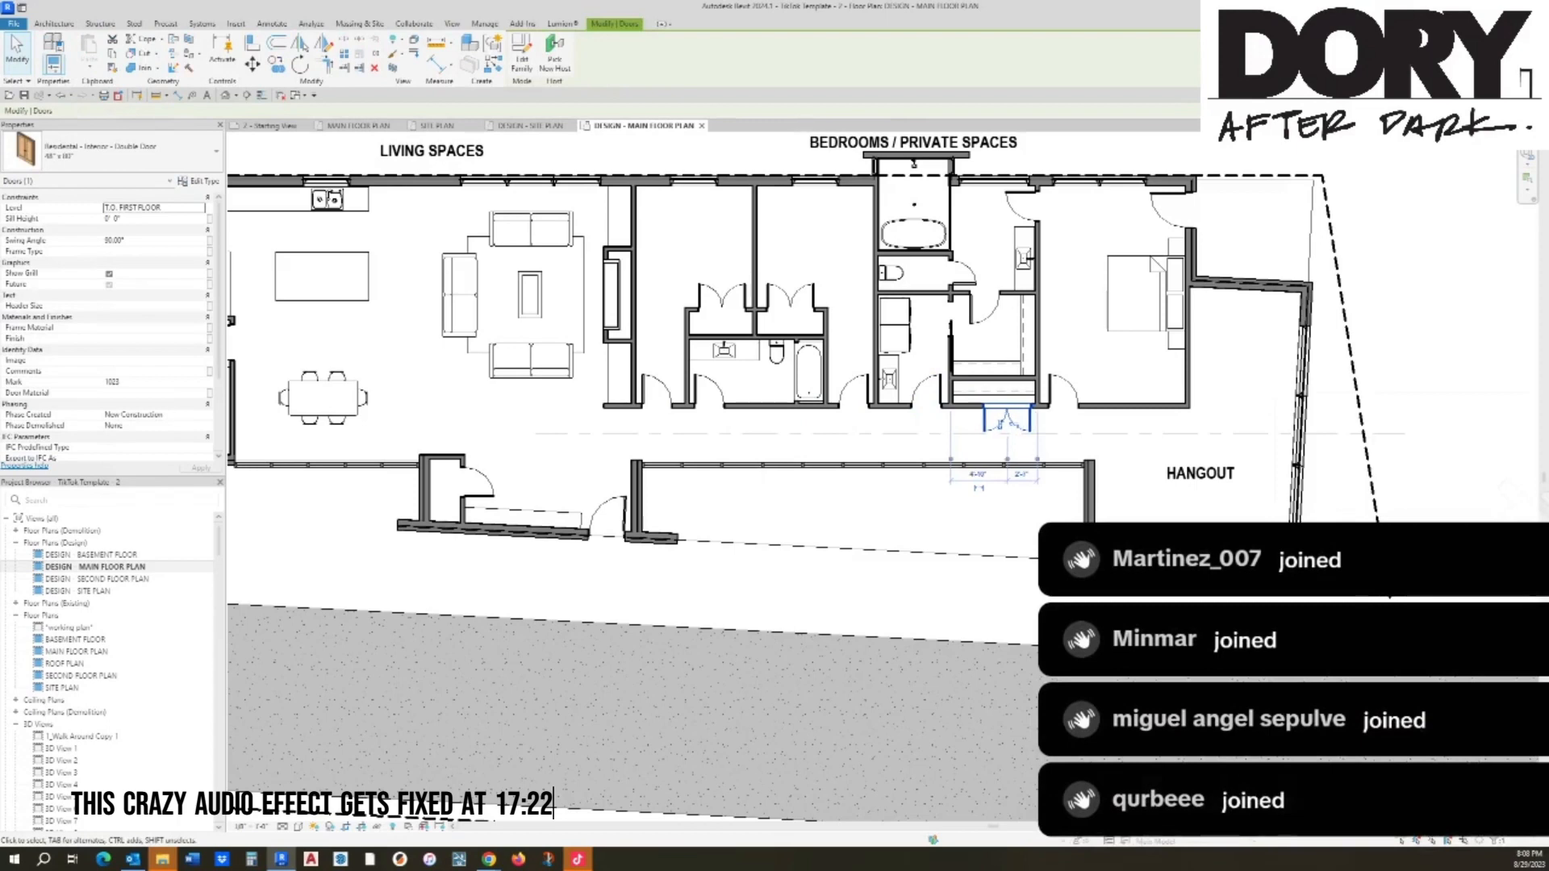
left_click_drag(1001, 421, 986, 421)
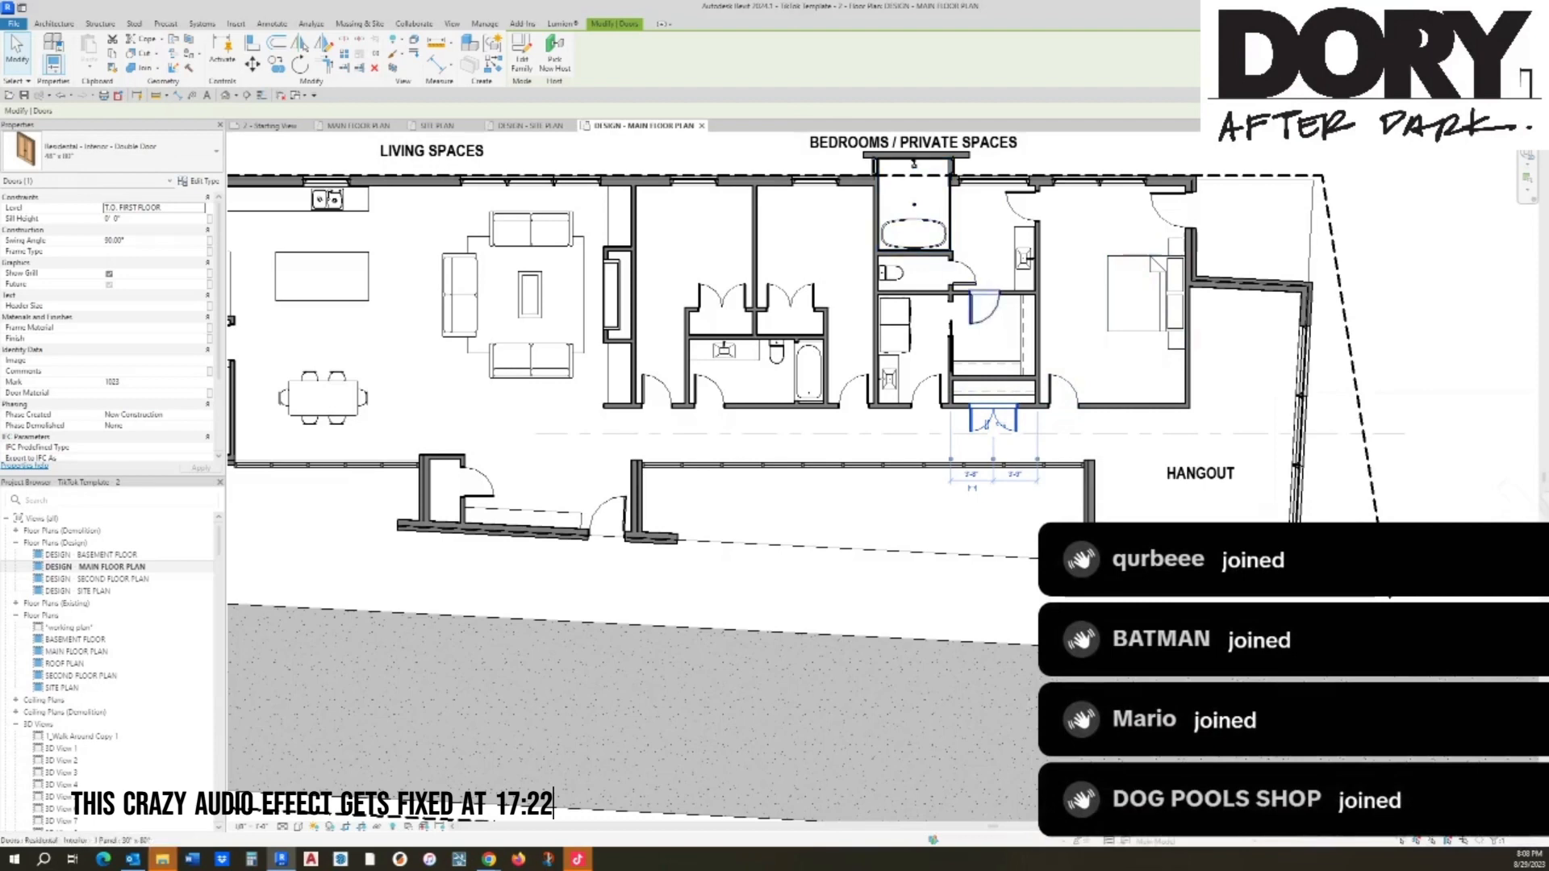
scroll(984, 308, "up", 3)
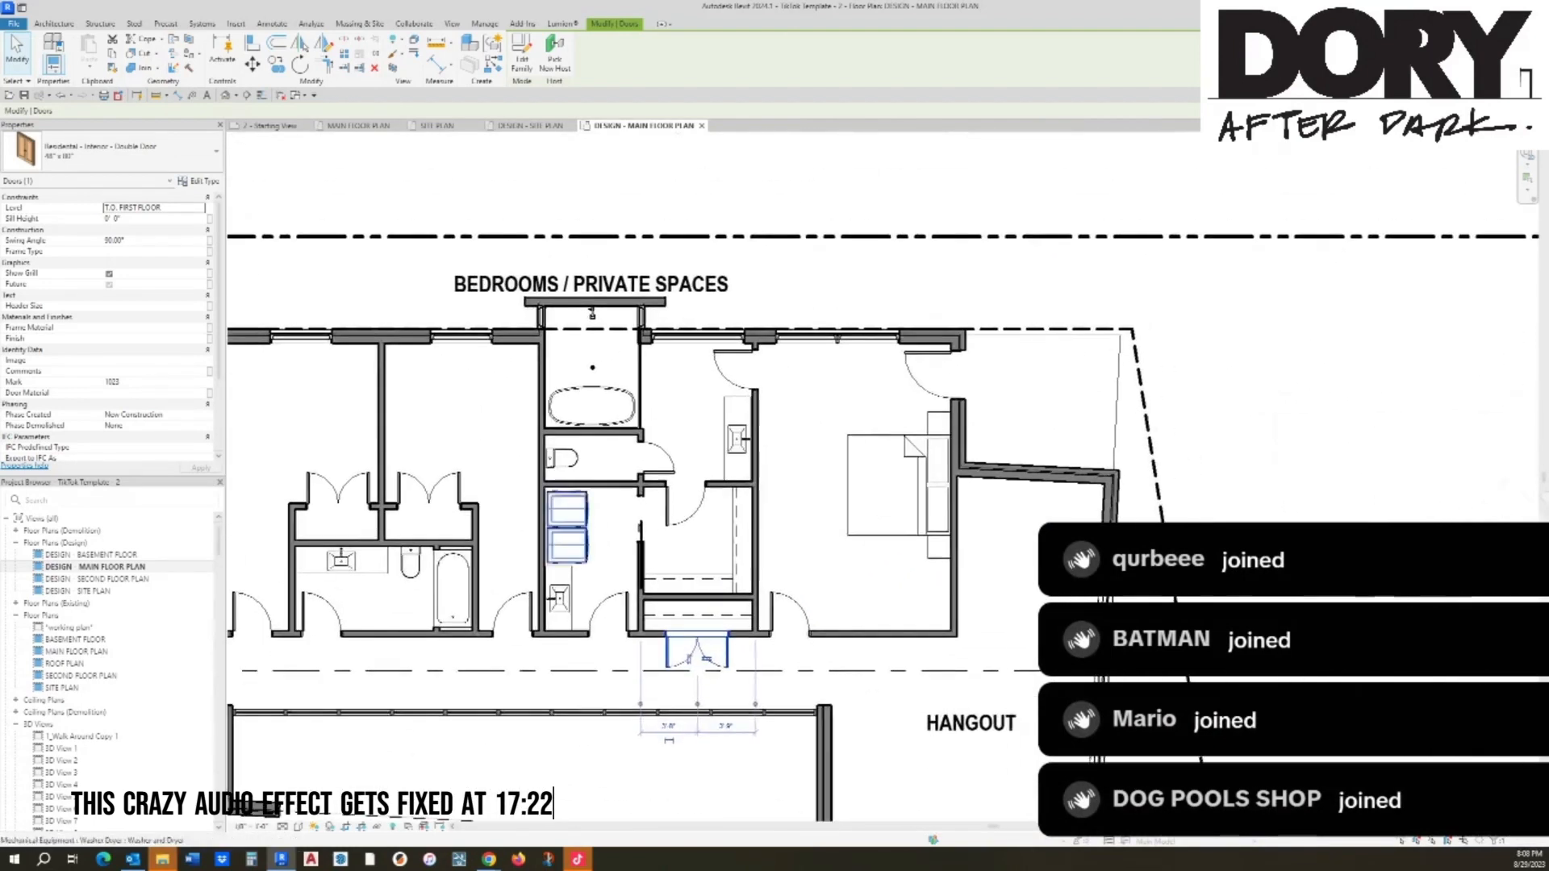
scroll(589, 553, "up", 1)
left_click(986, 347)
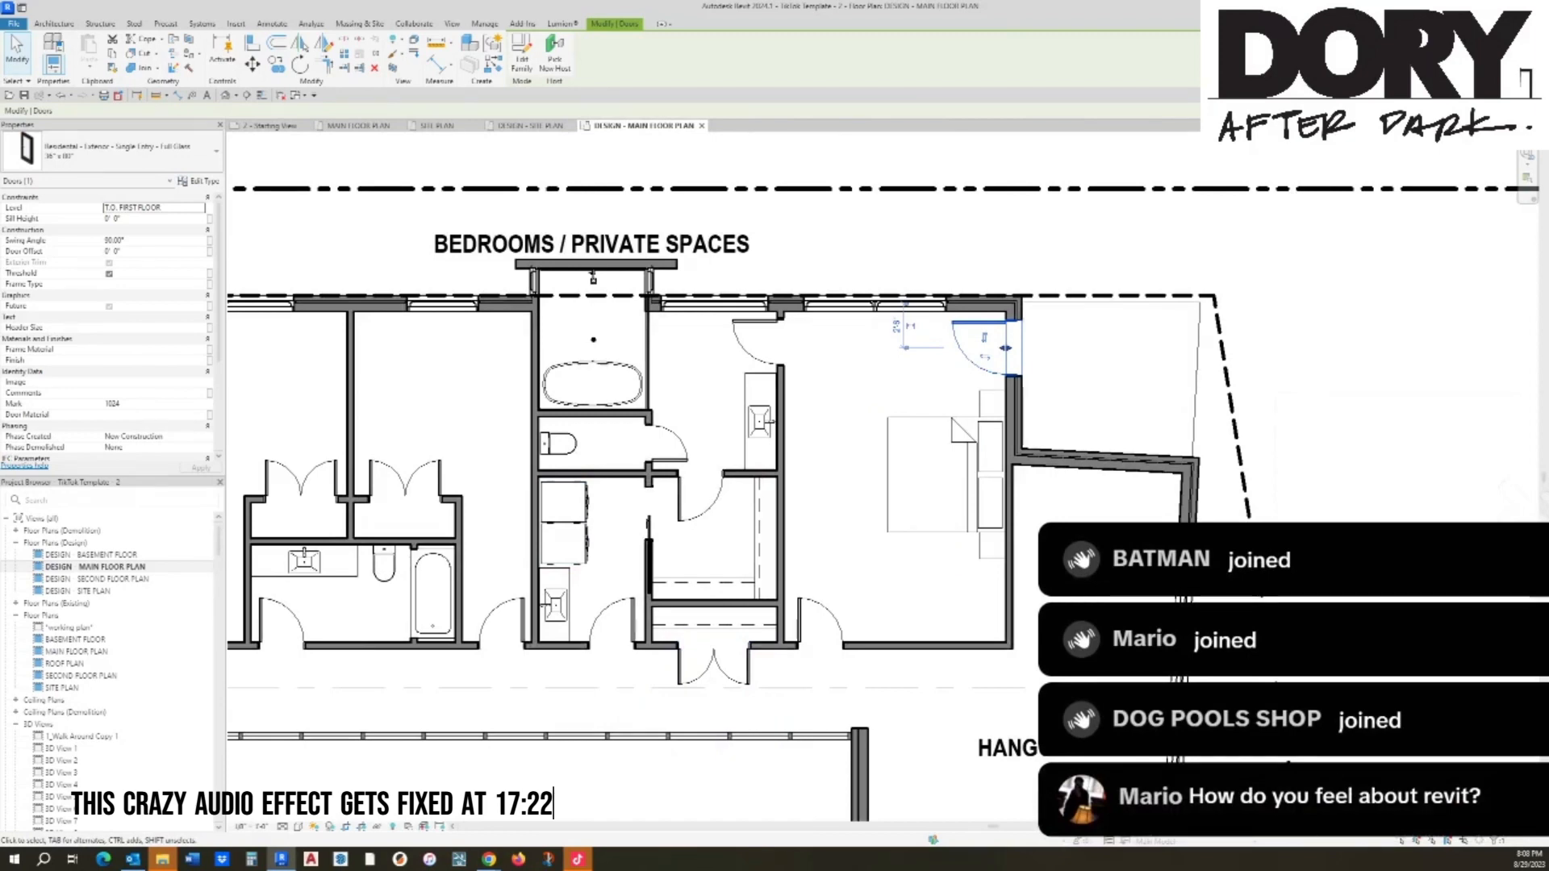
scroll(824, 411, "down", 2)
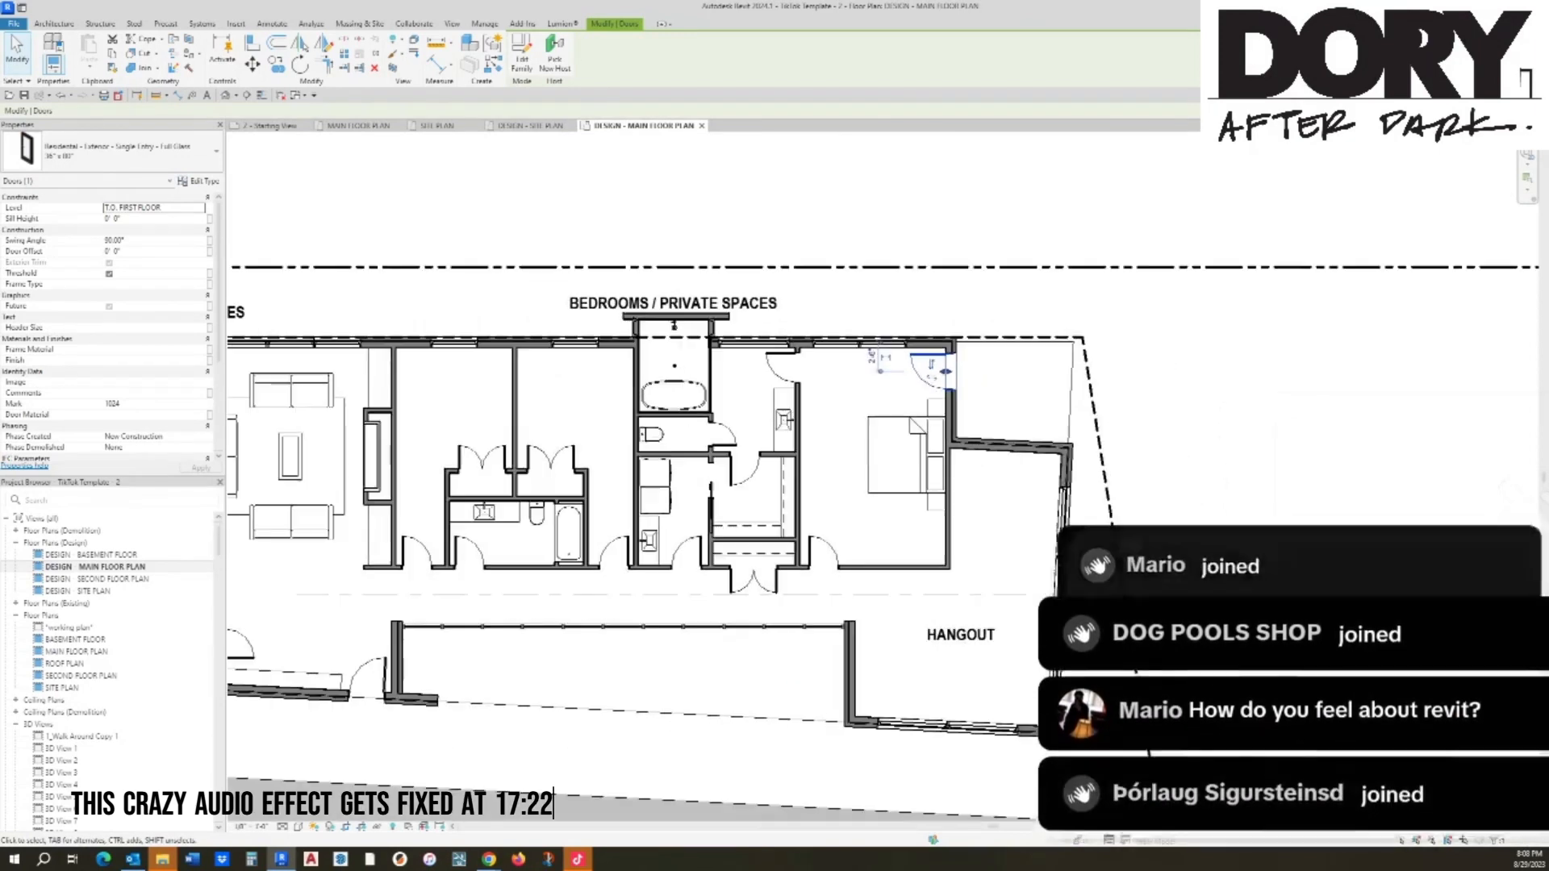
key("Escape")
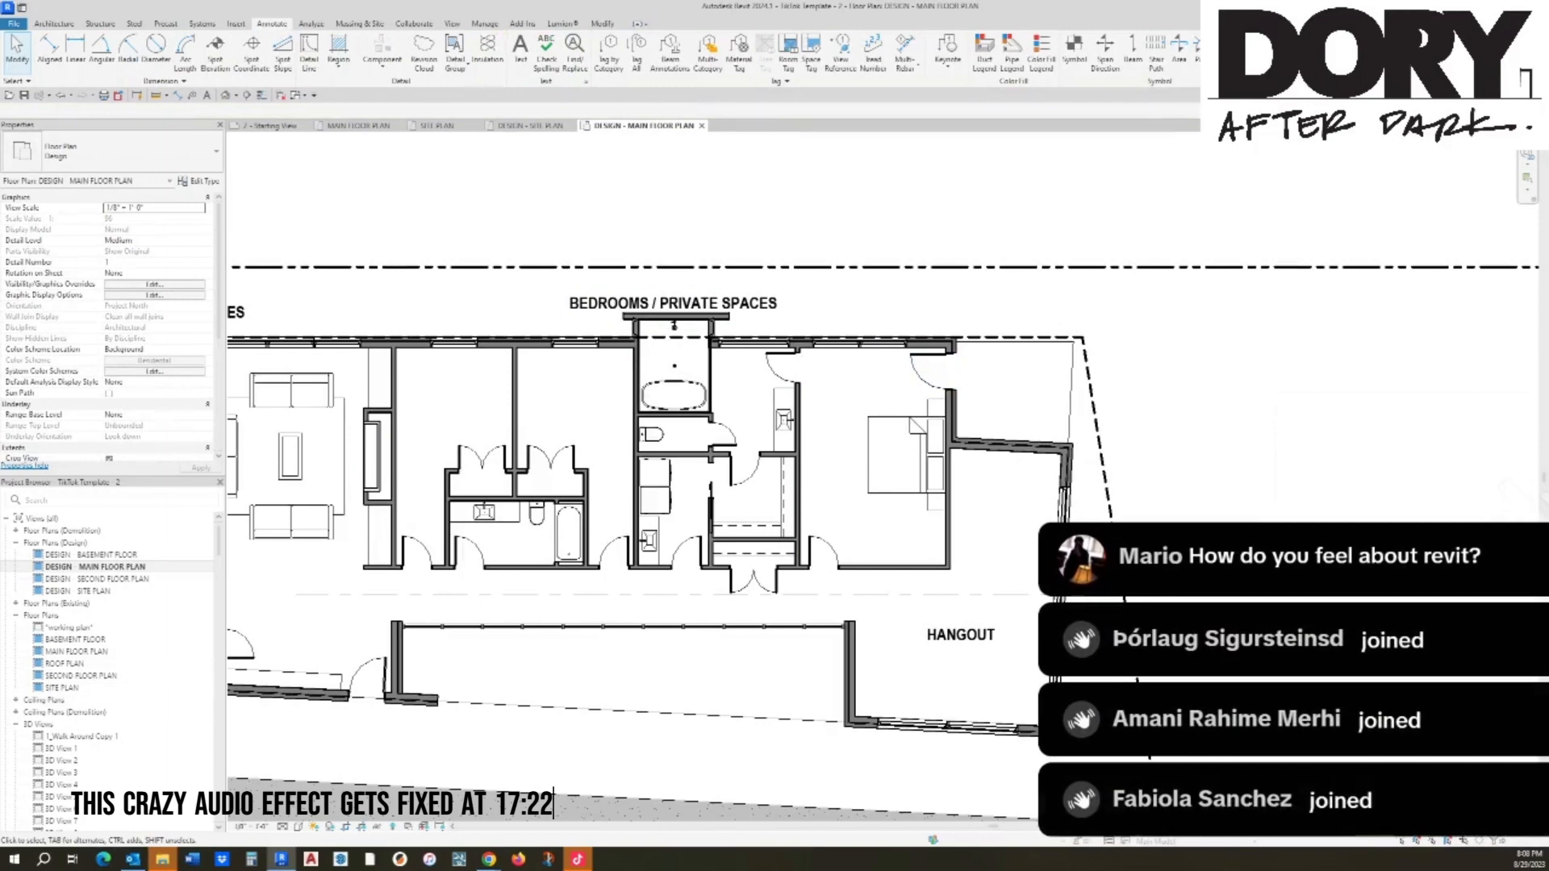
Step: Open the default 3D view and examine the house model's layout from an angled view and from above
key("3")
key("d")
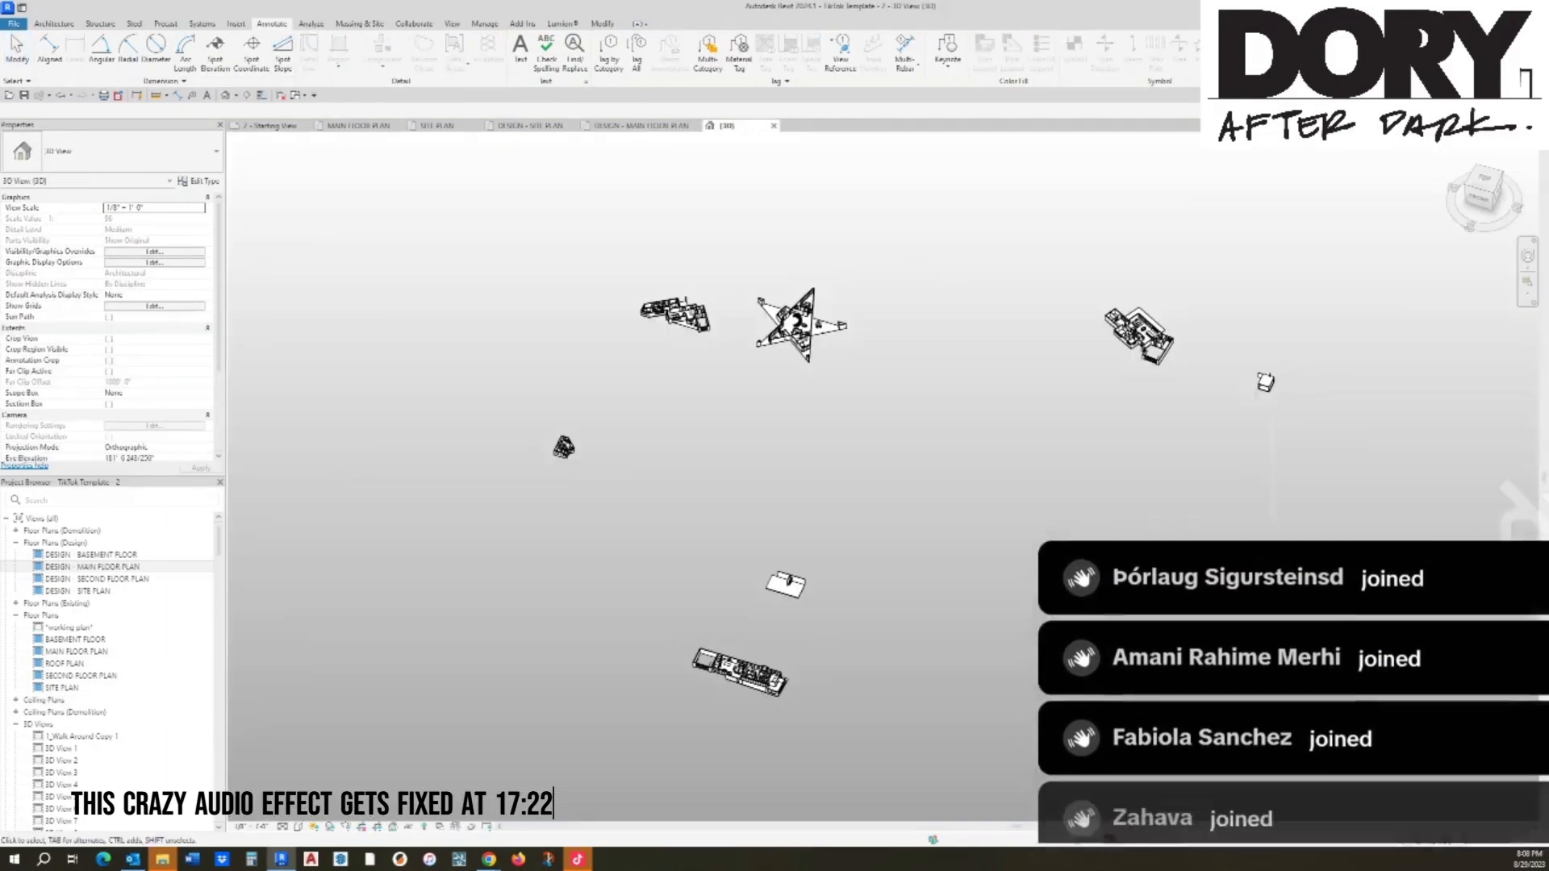
scroll(724, 705, "up", 10)
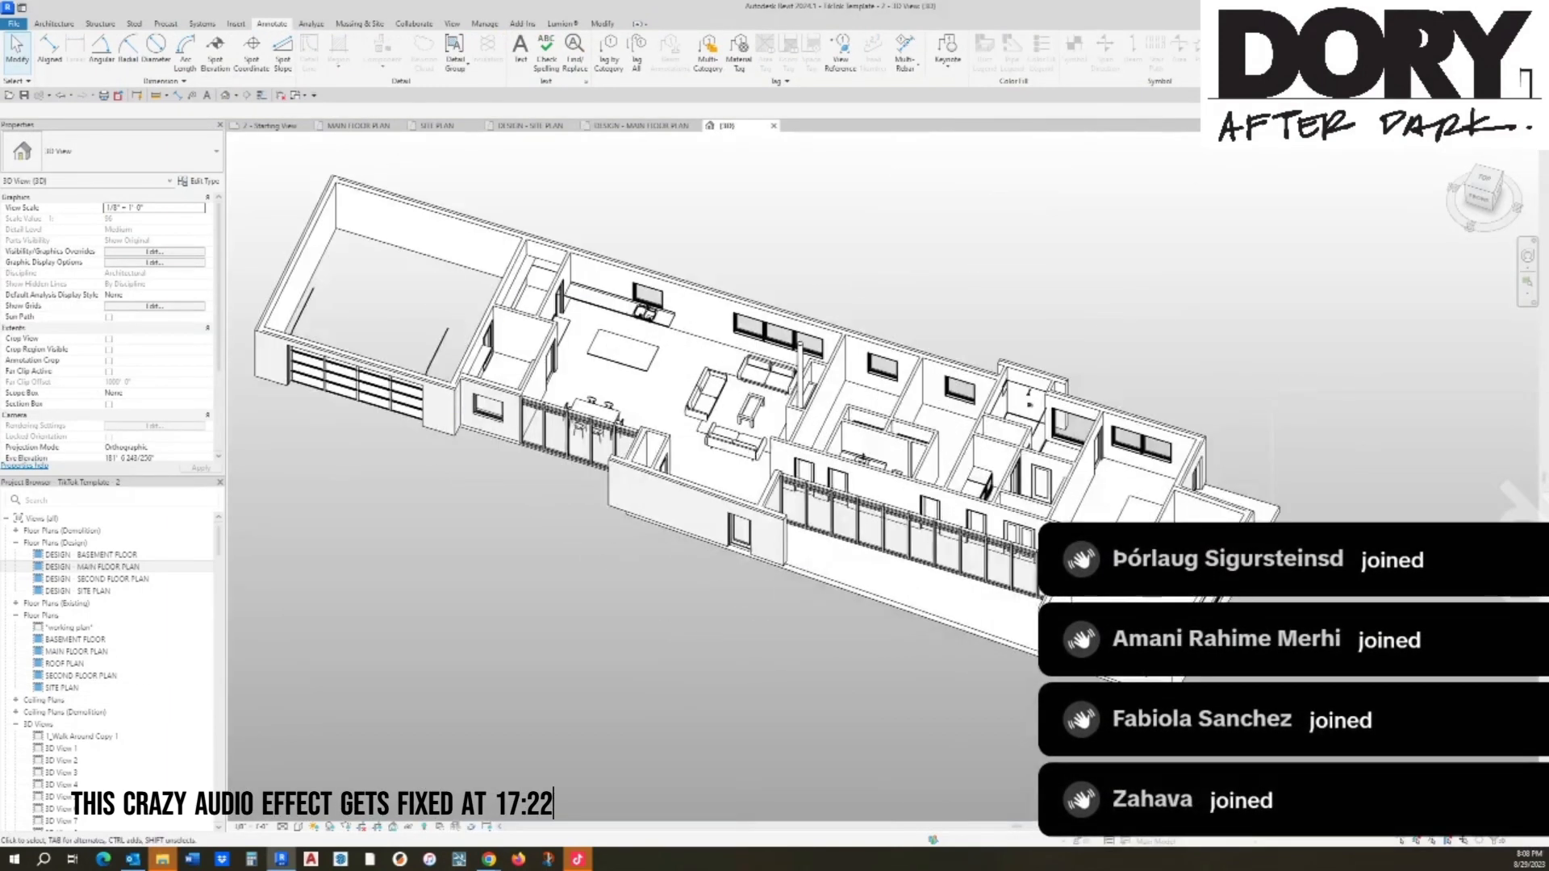
mouse_move(636, 457)
middle_mouse_down()
mouse_move(607, 440)
mouse_move(541, 444)
mouse_move(784, 589)
middle_mouse_up()
left_click(607, 440)
key("Escape")
scroll(1041, 500, "down", 1)
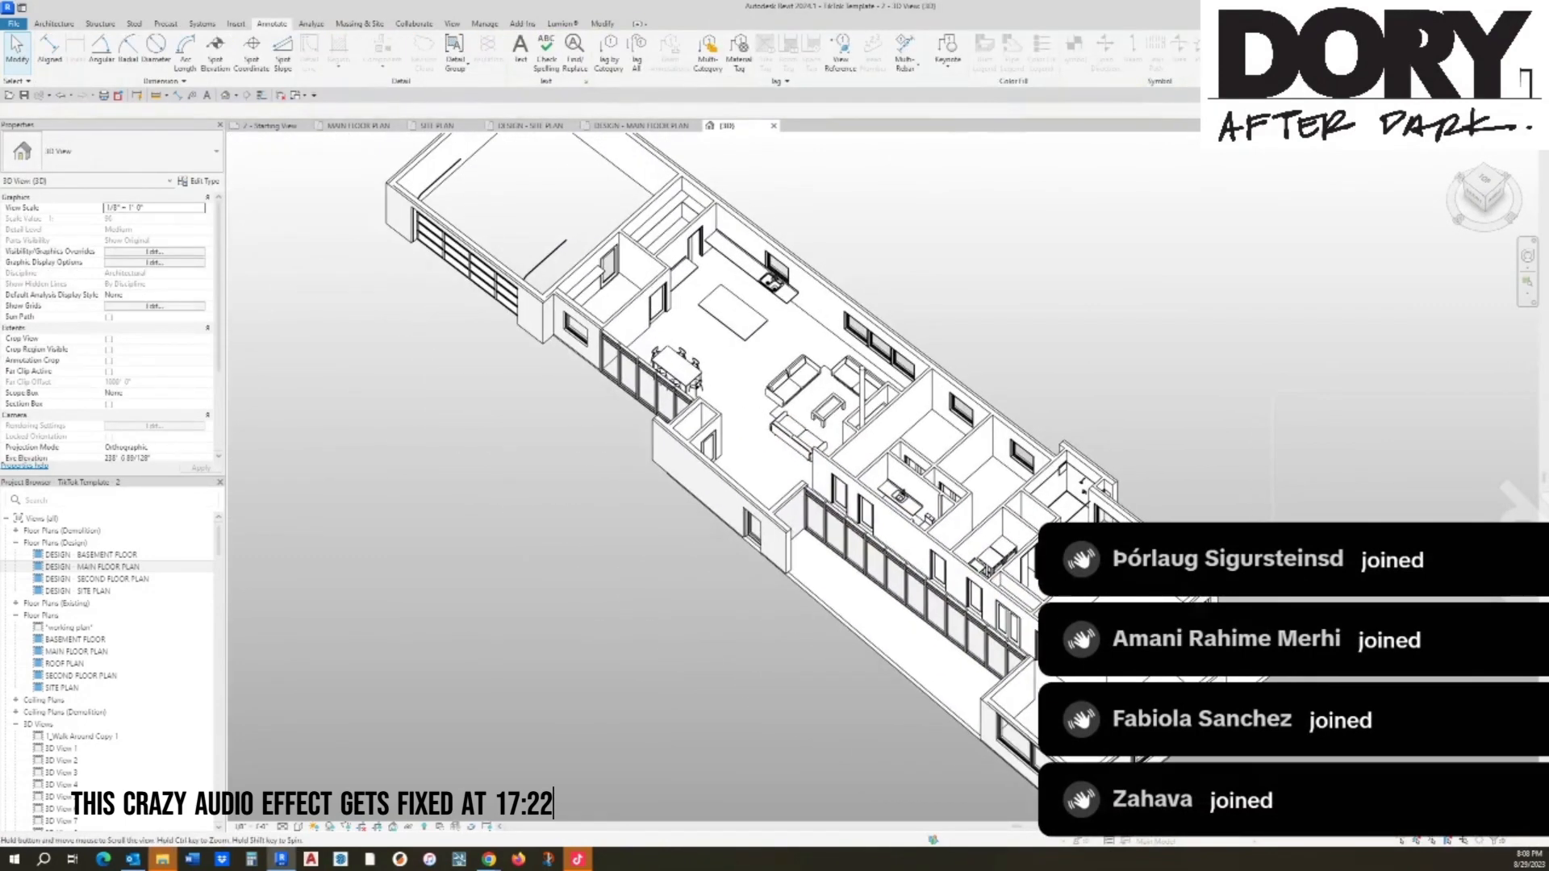
middle_click_drag(1041, 500, 1037, 532, "shift")
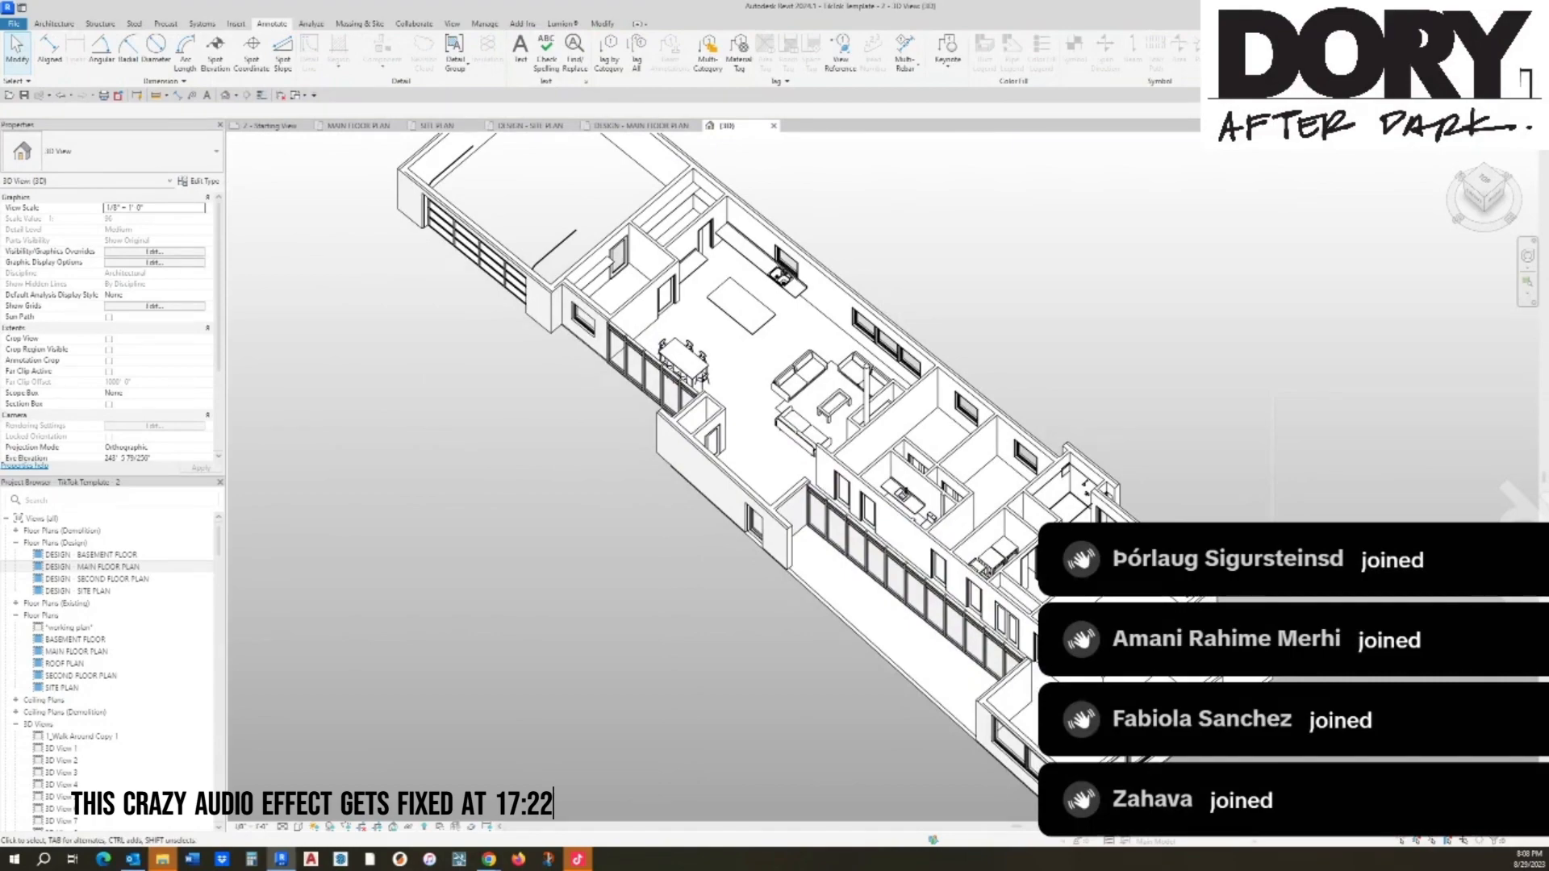
middle_click_drag(1018, 549, 1214, 638, "shift")
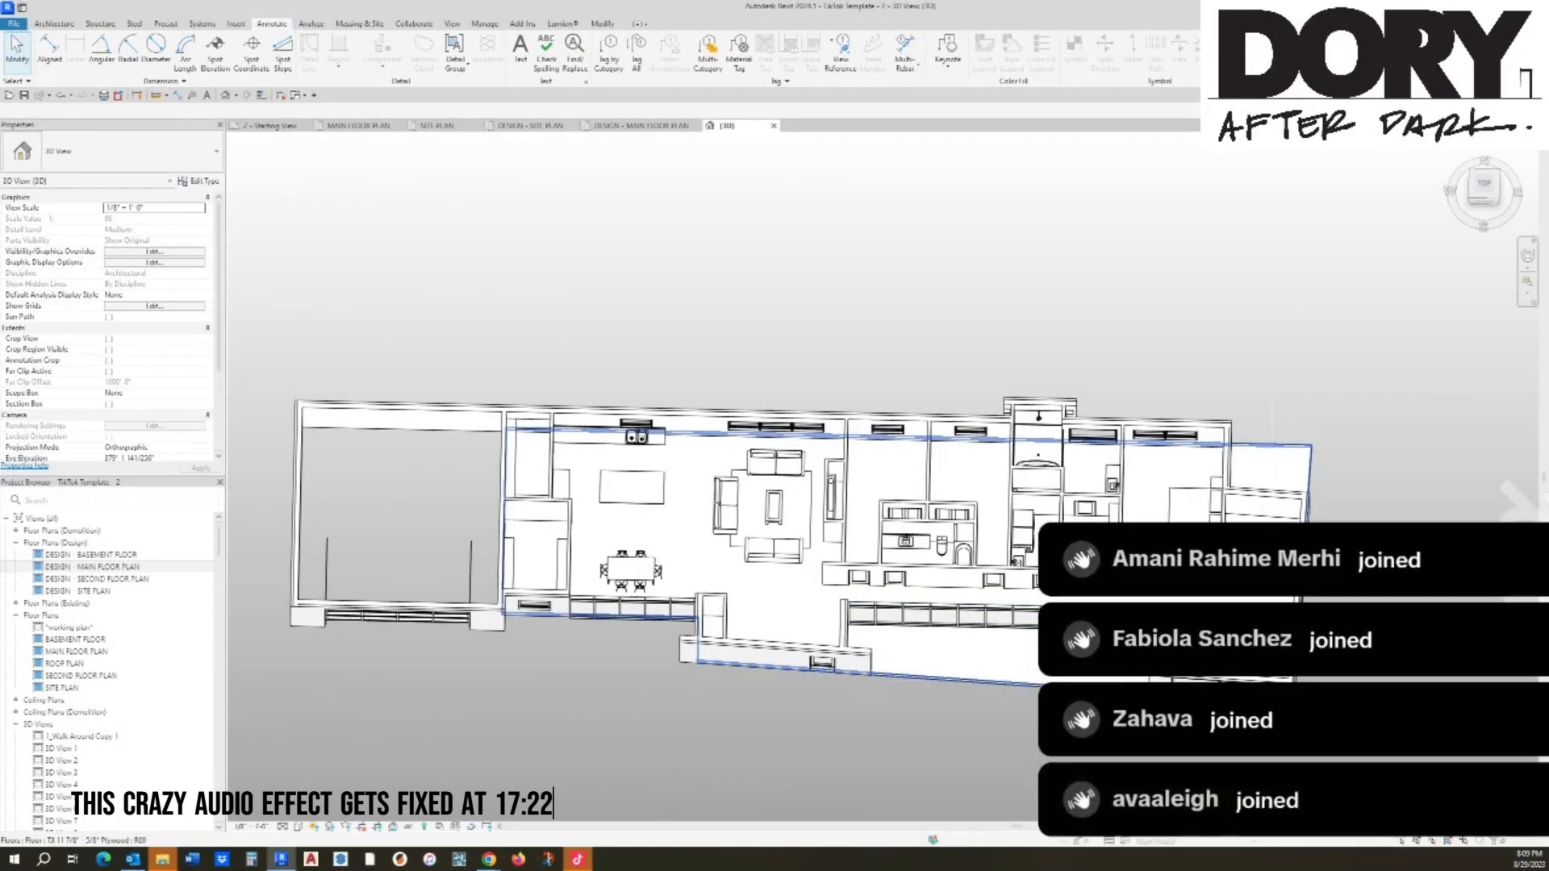
Step: Return to the DESIGN - MAIN FLOOR PLAN view and examine the empty part of the site beyond the garage
double_click(92, 568)
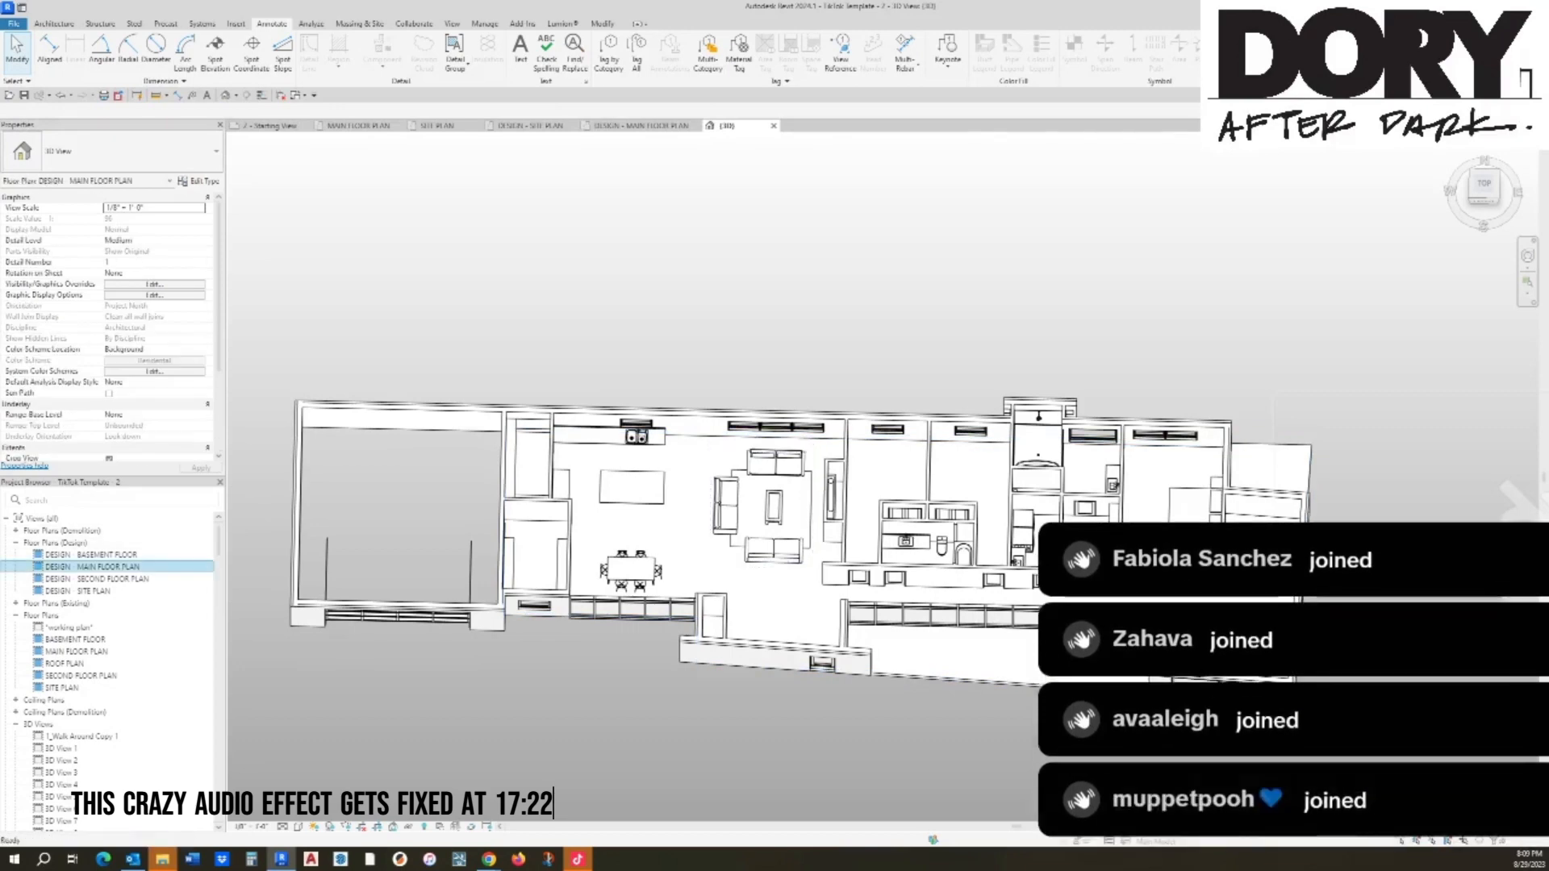
middle_click_drag(758, 470, 1042, 405)
scroll(1042, 405, "down", 3)
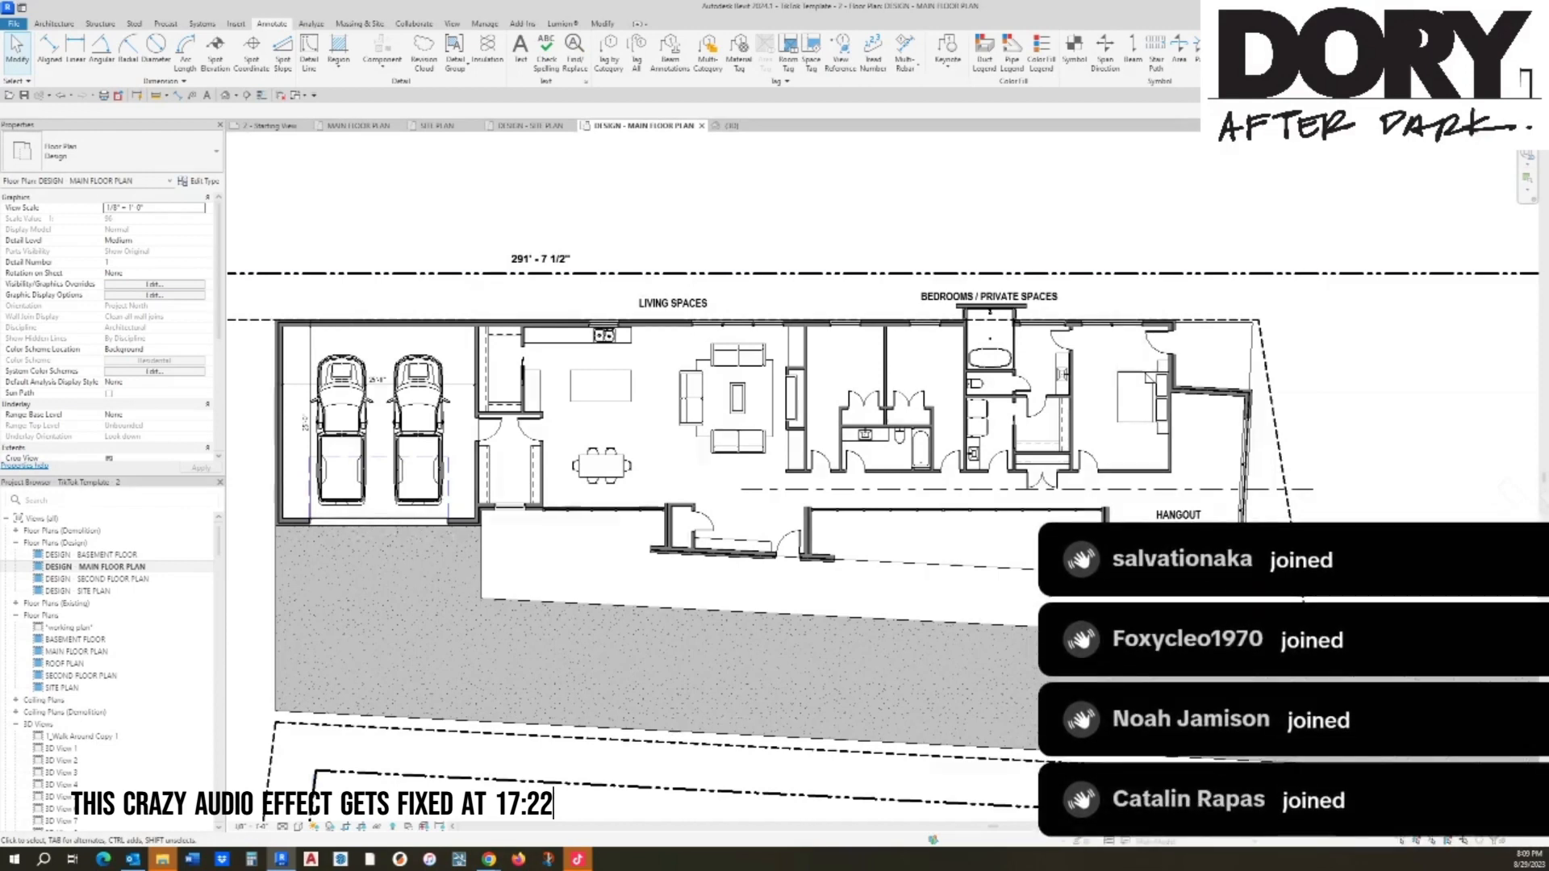
scroll(736, 301, "down", 2)
middle_click_drag(437, 380, 547, 336)
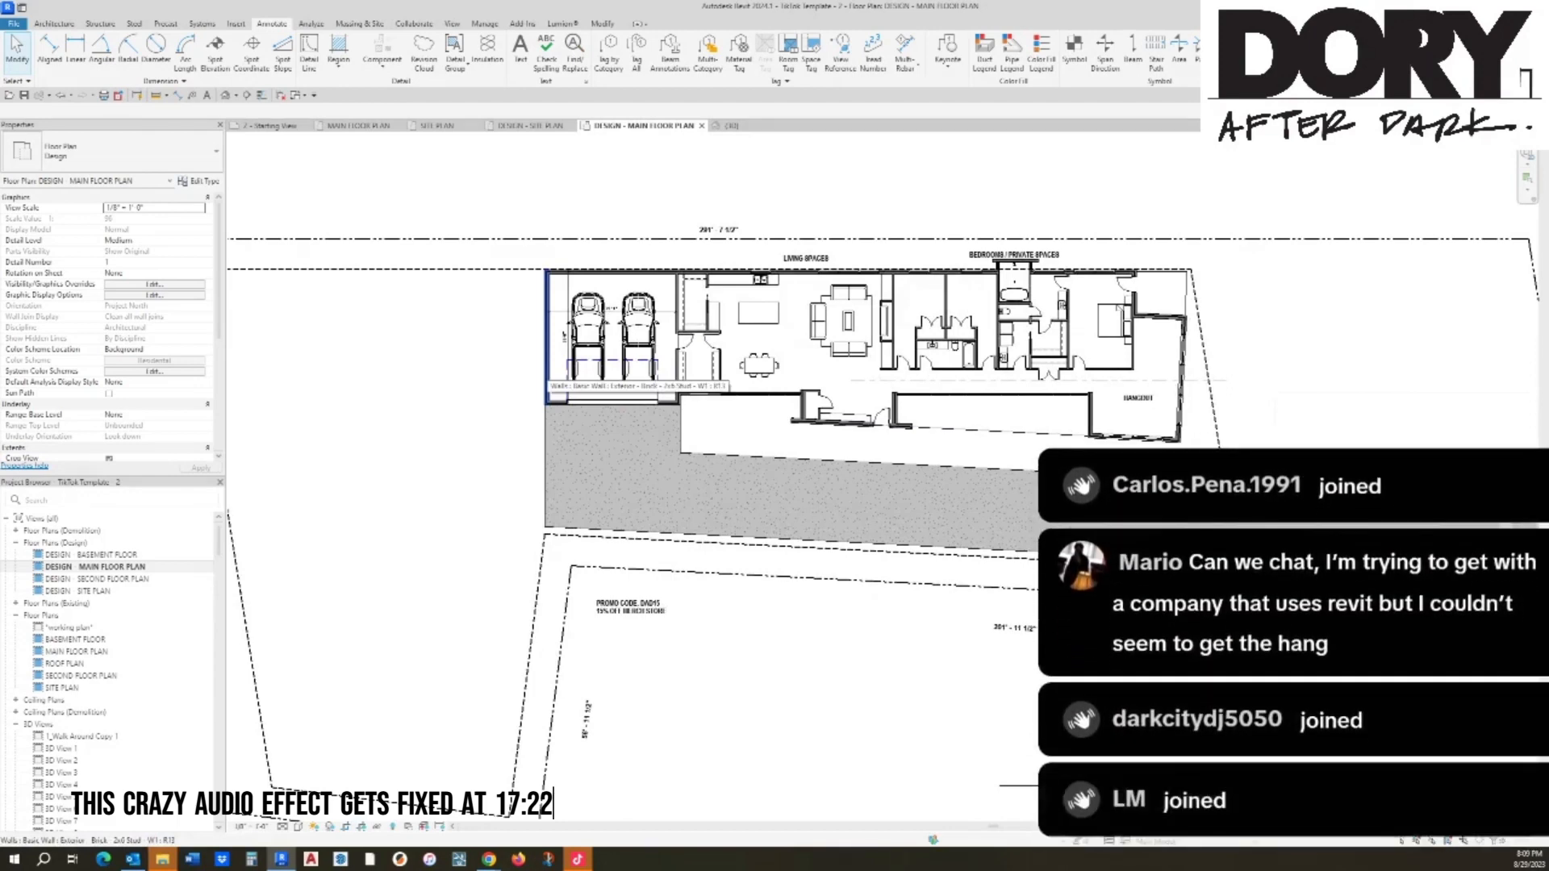
scroll(634, 408, "down", 1)
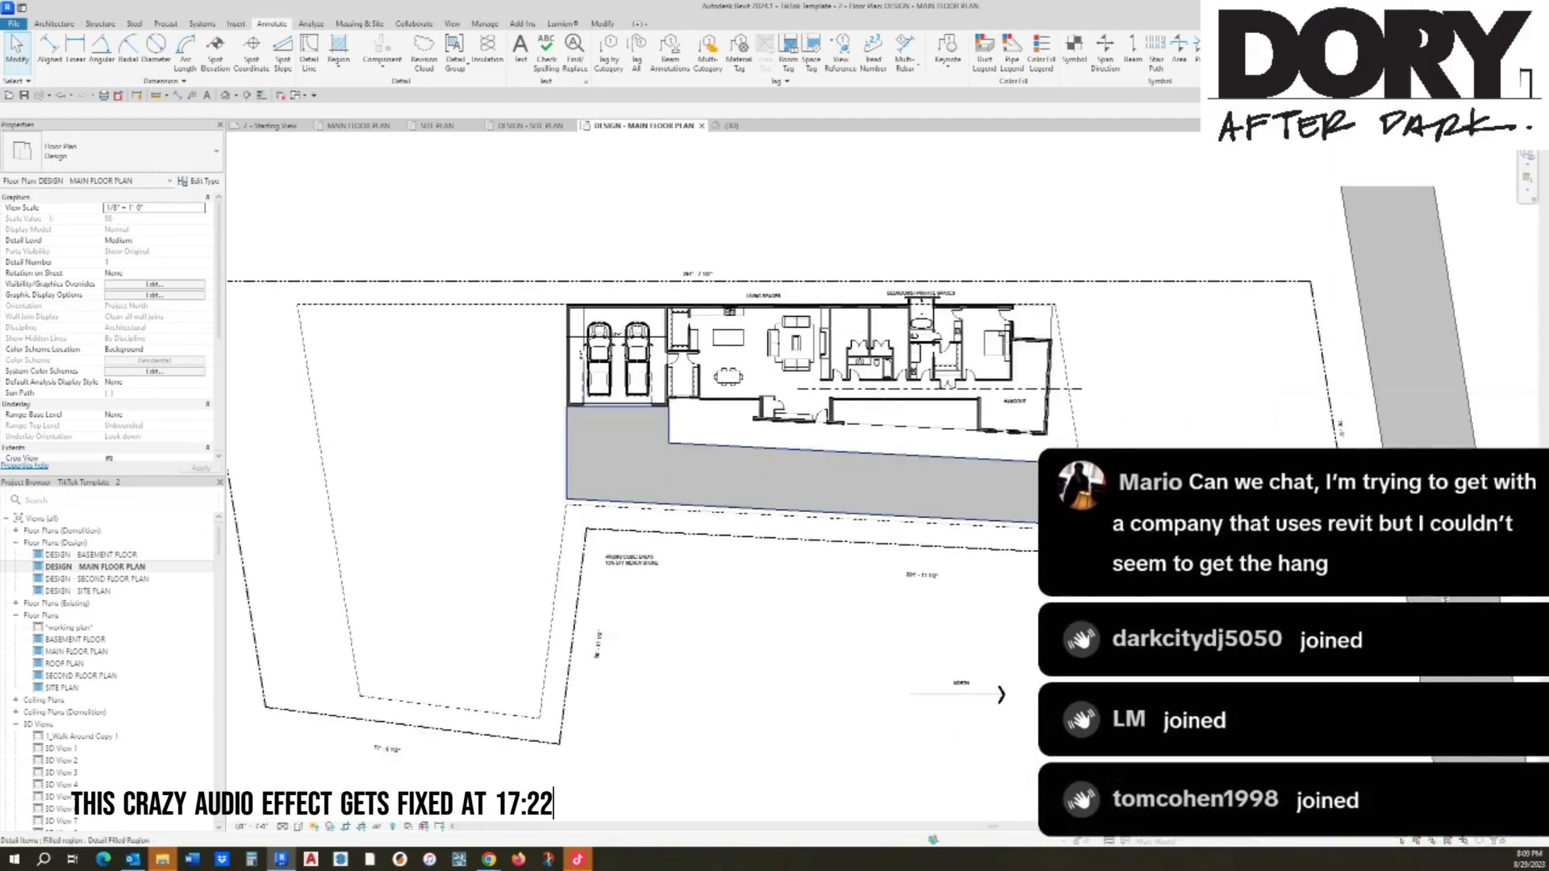
middle_click_drag(634, 409, 780, 424)
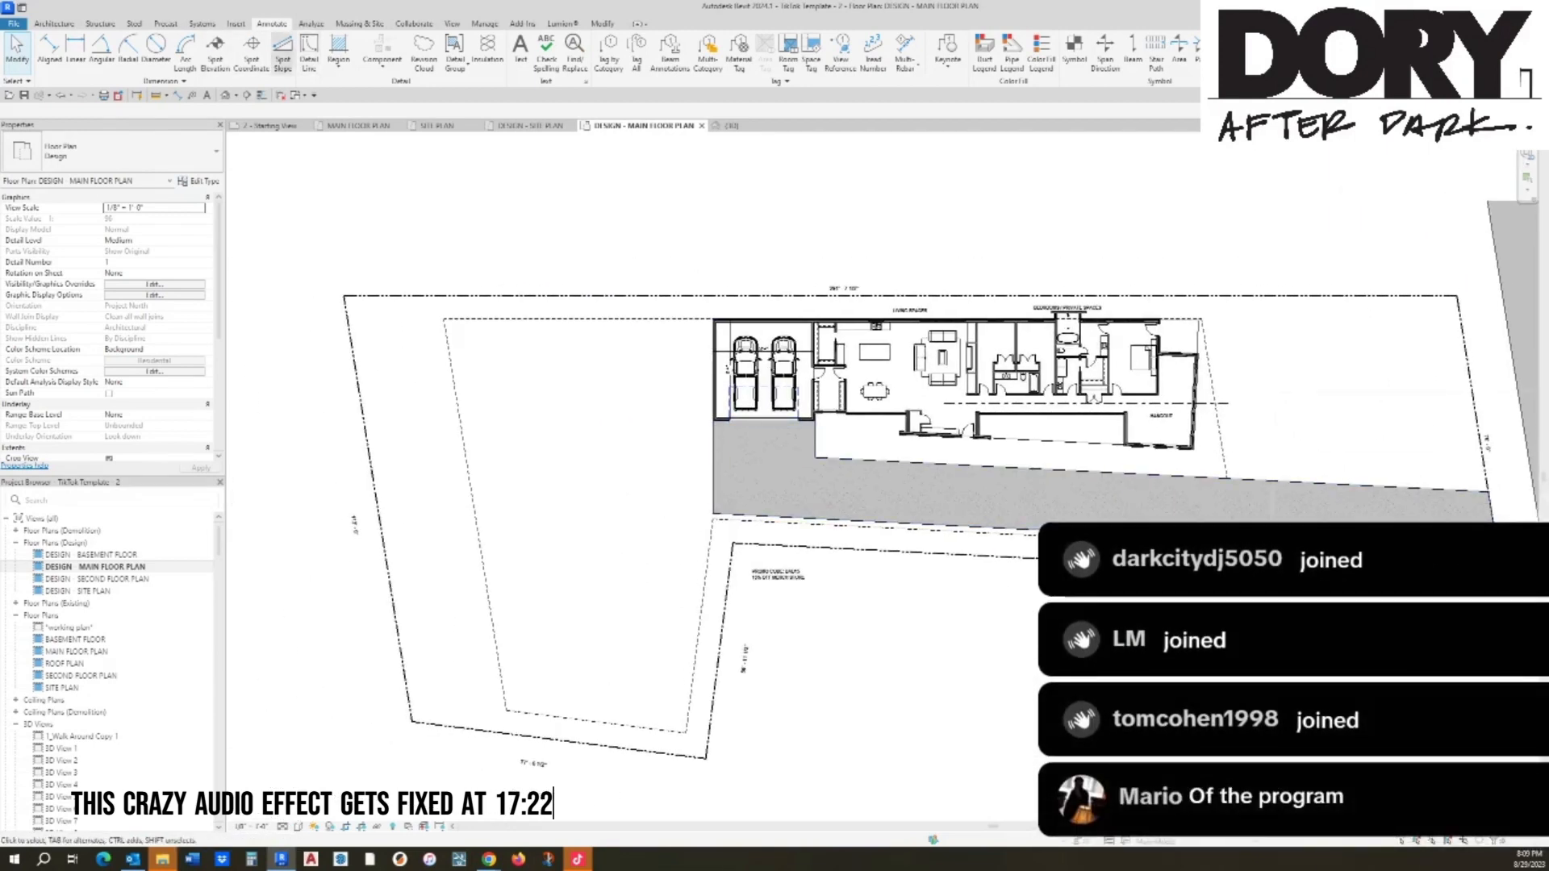
key("d")
key("l")
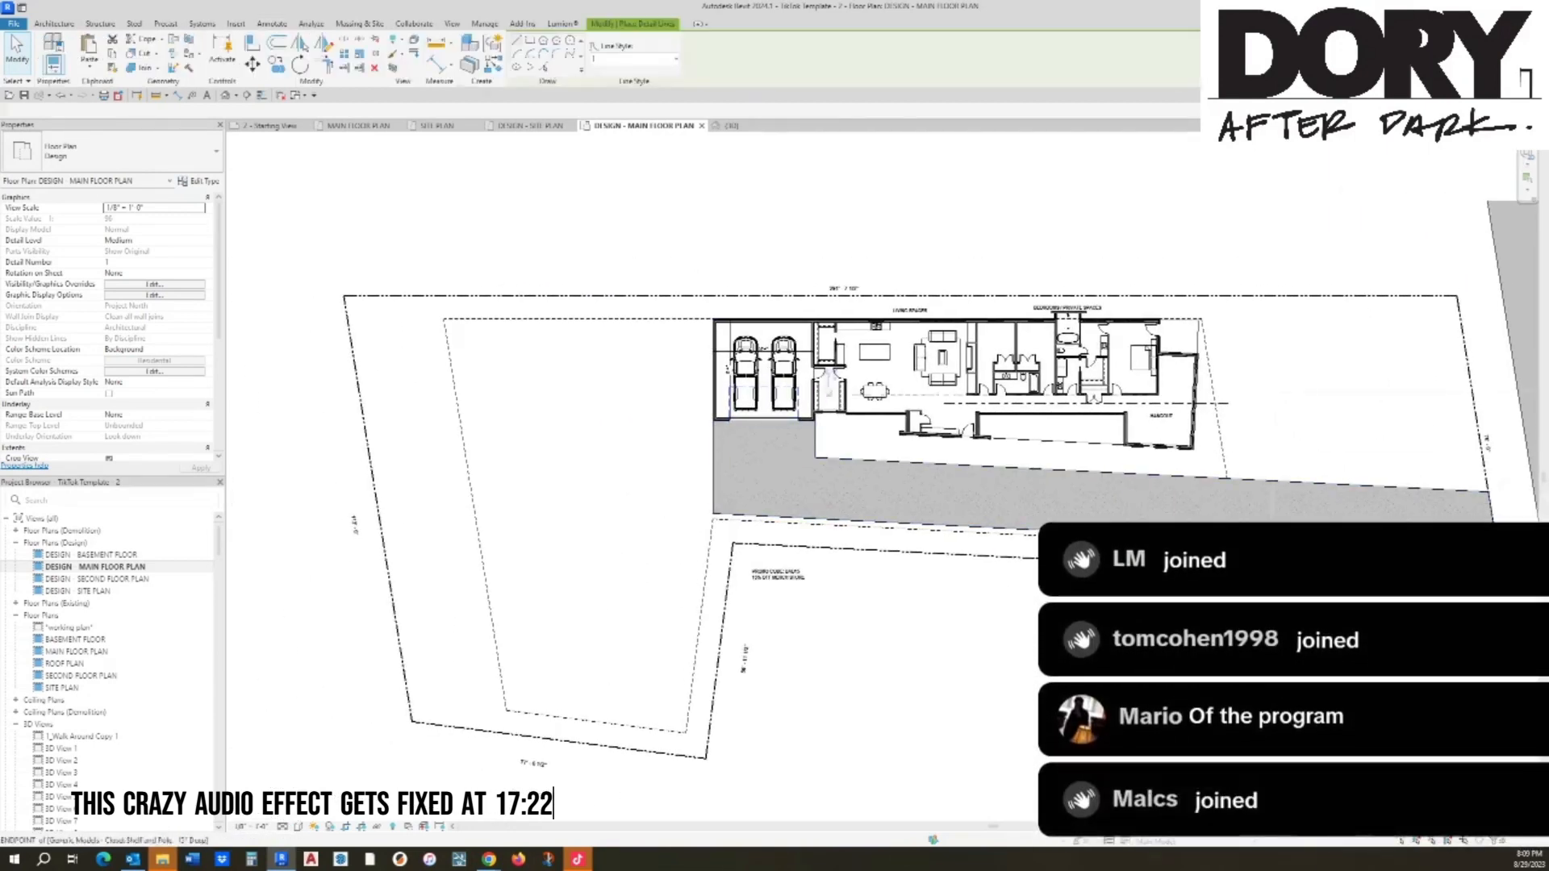
scroll(831, 388, "up", 1)
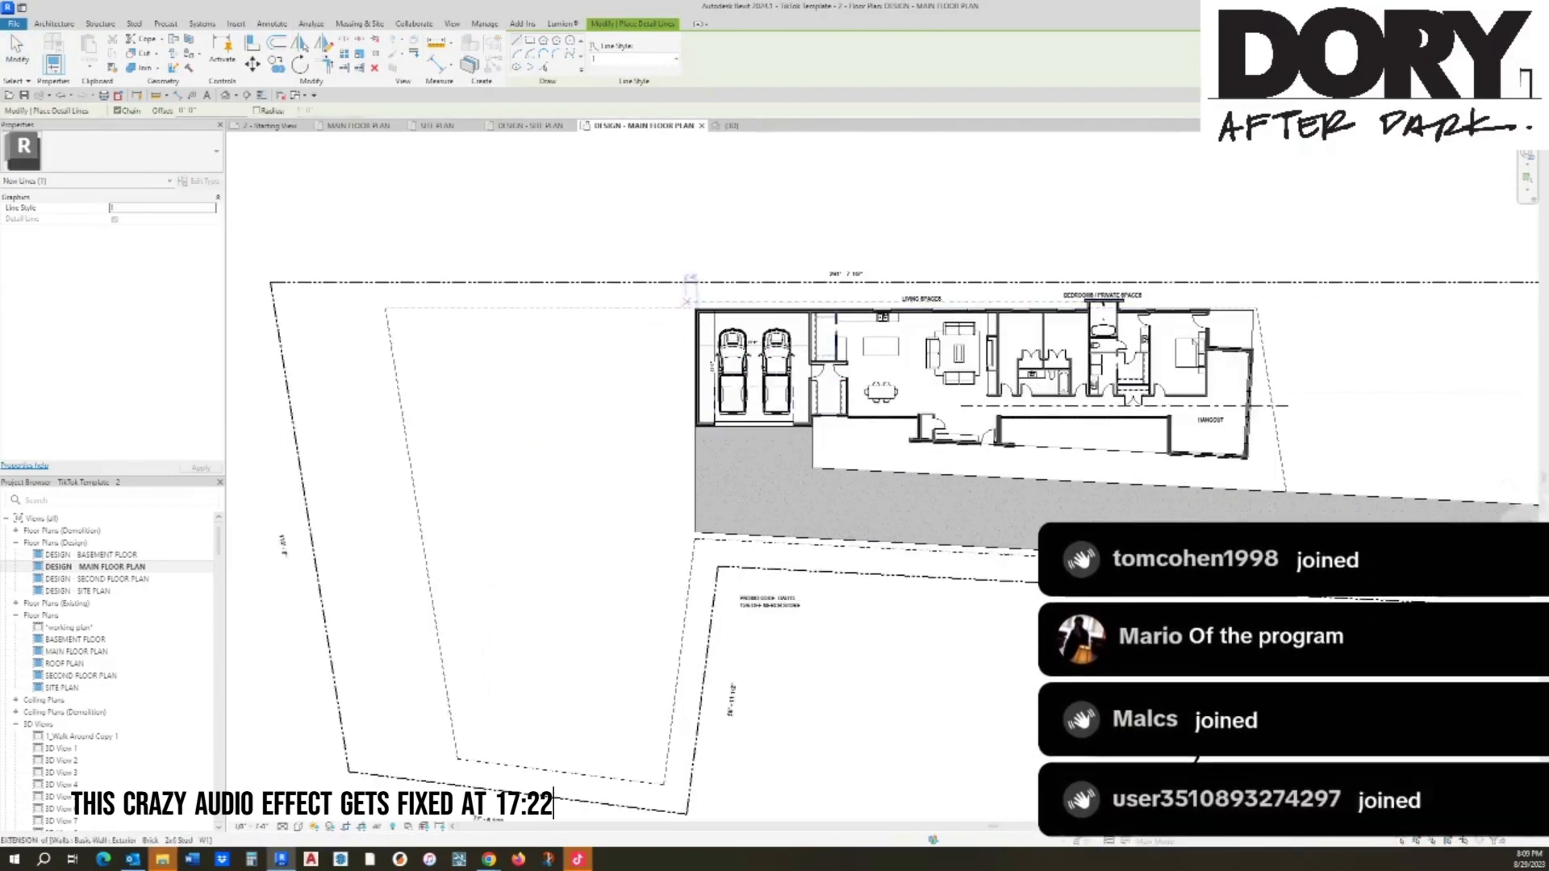
left_click(696, 309)
left_click(578, 309)
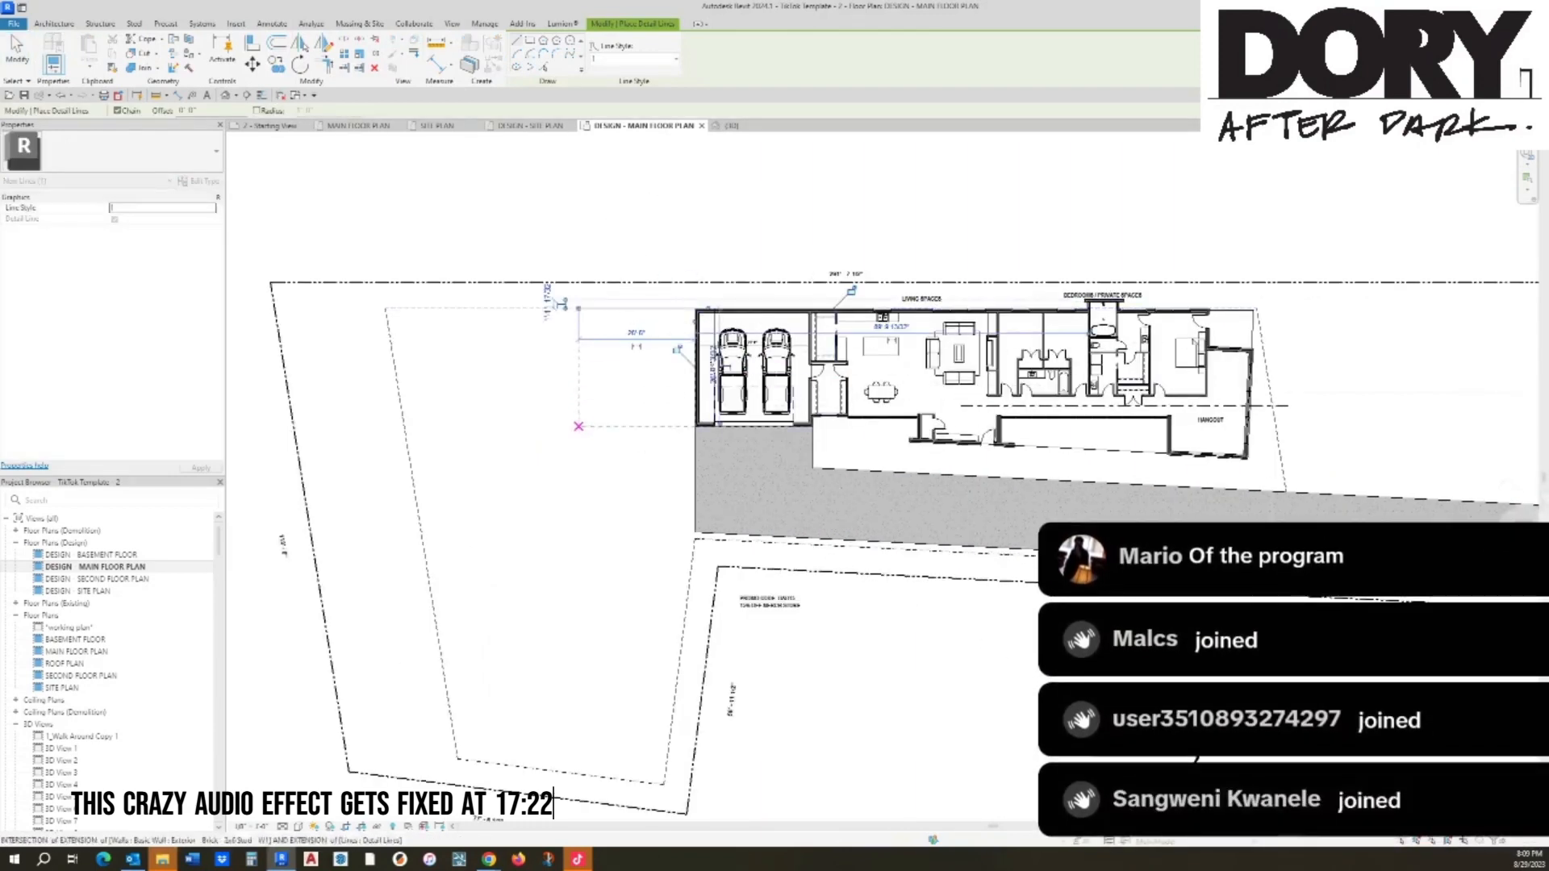
left_click(578, 432)
key("Escape")
key("Escape")
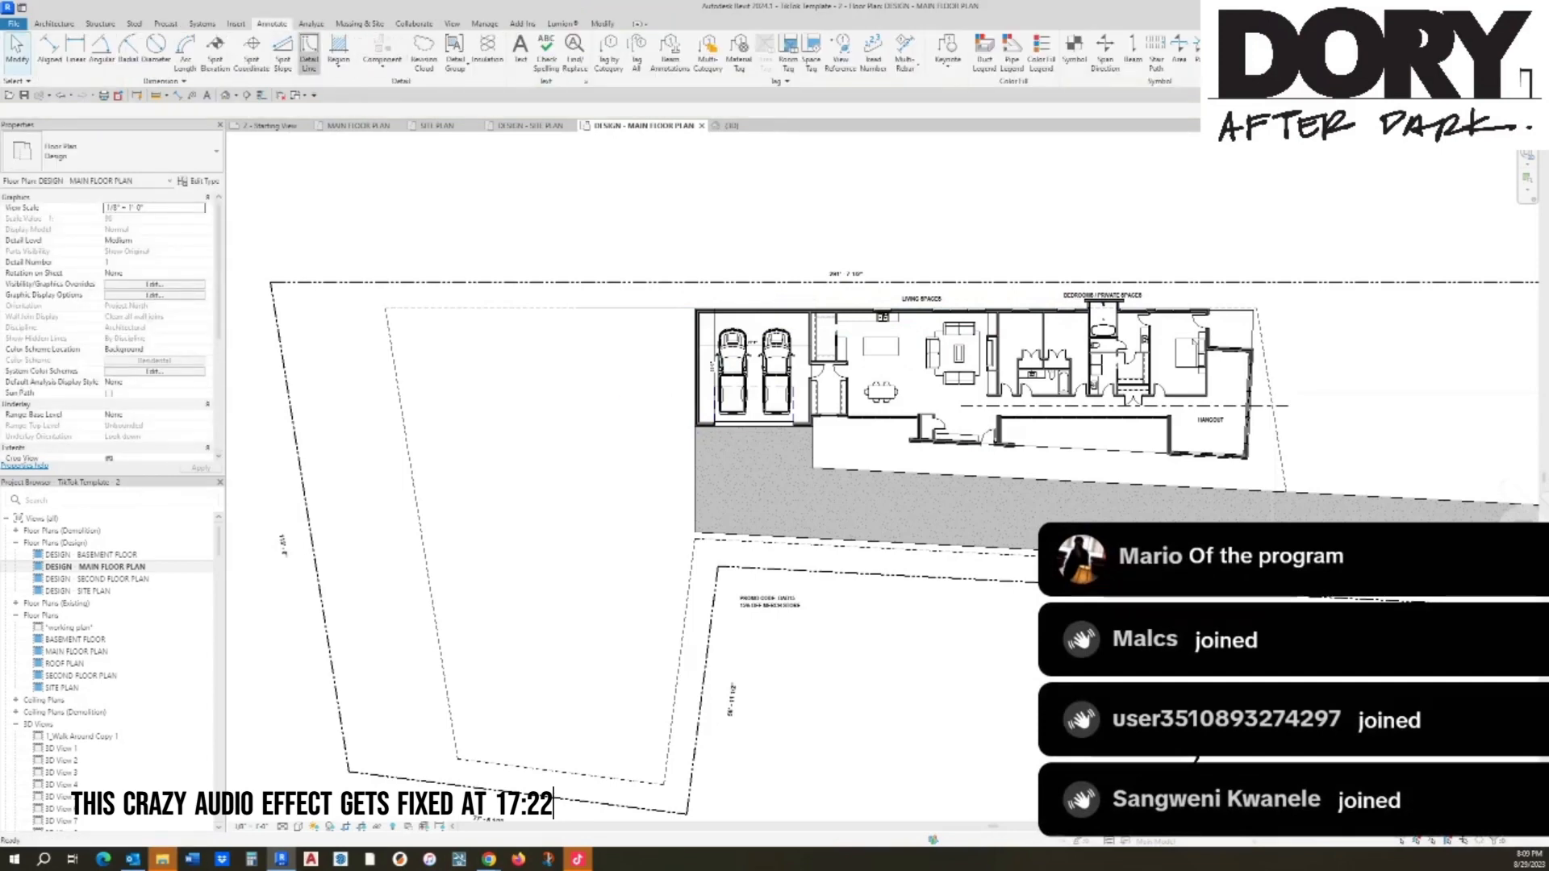
Step: Outline a garage-sized square against the garage's outer side wall using detail lines in the 7 Wide line style
left_click(309, 49)
left_click(635, 58)
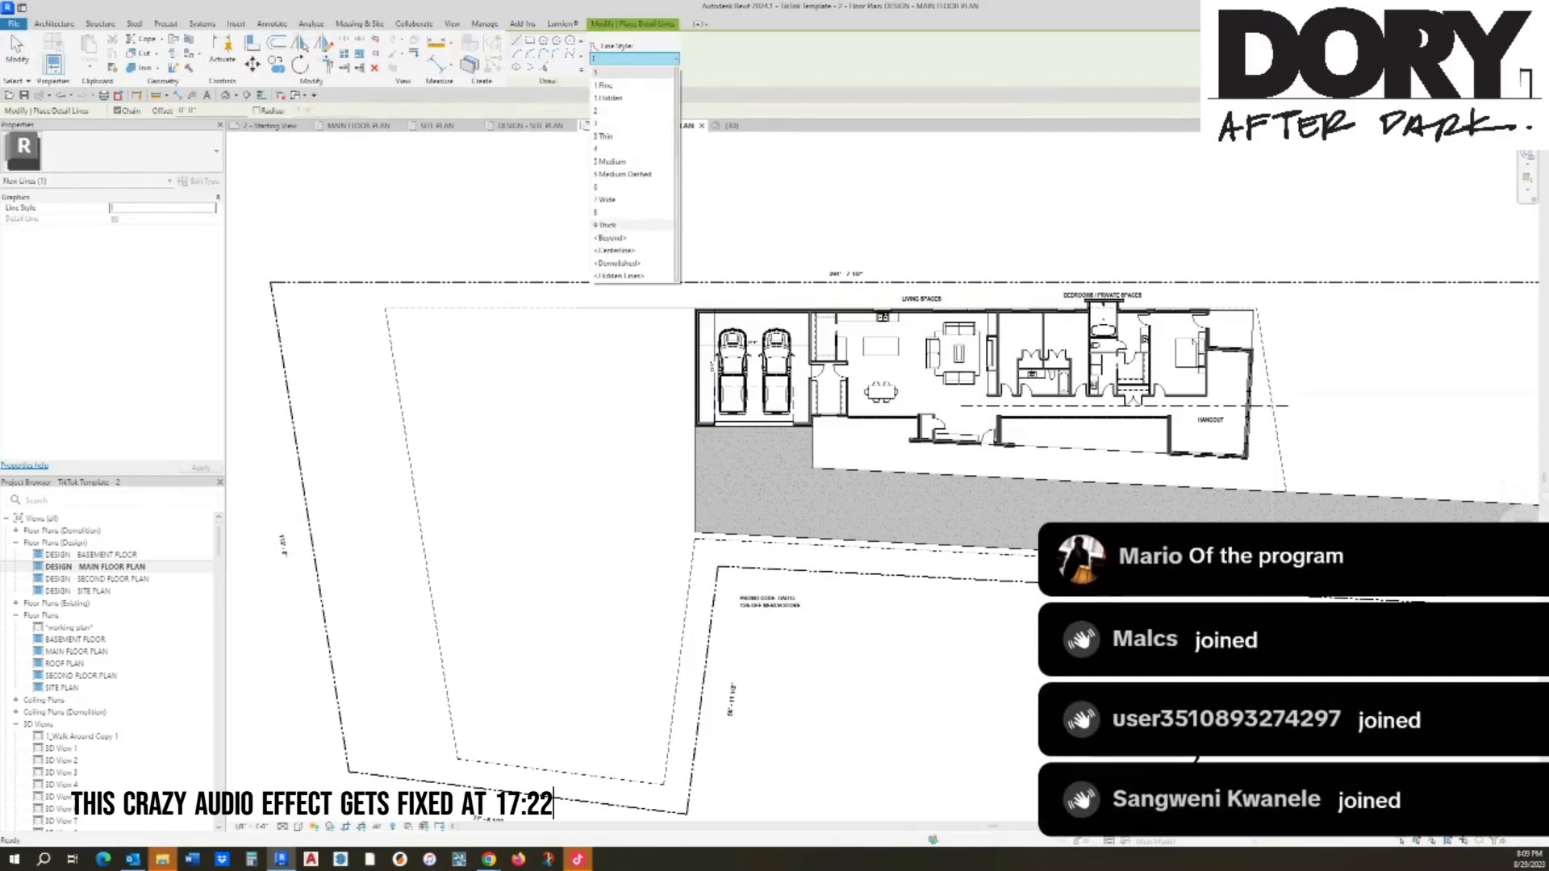
left_click(605, 199)
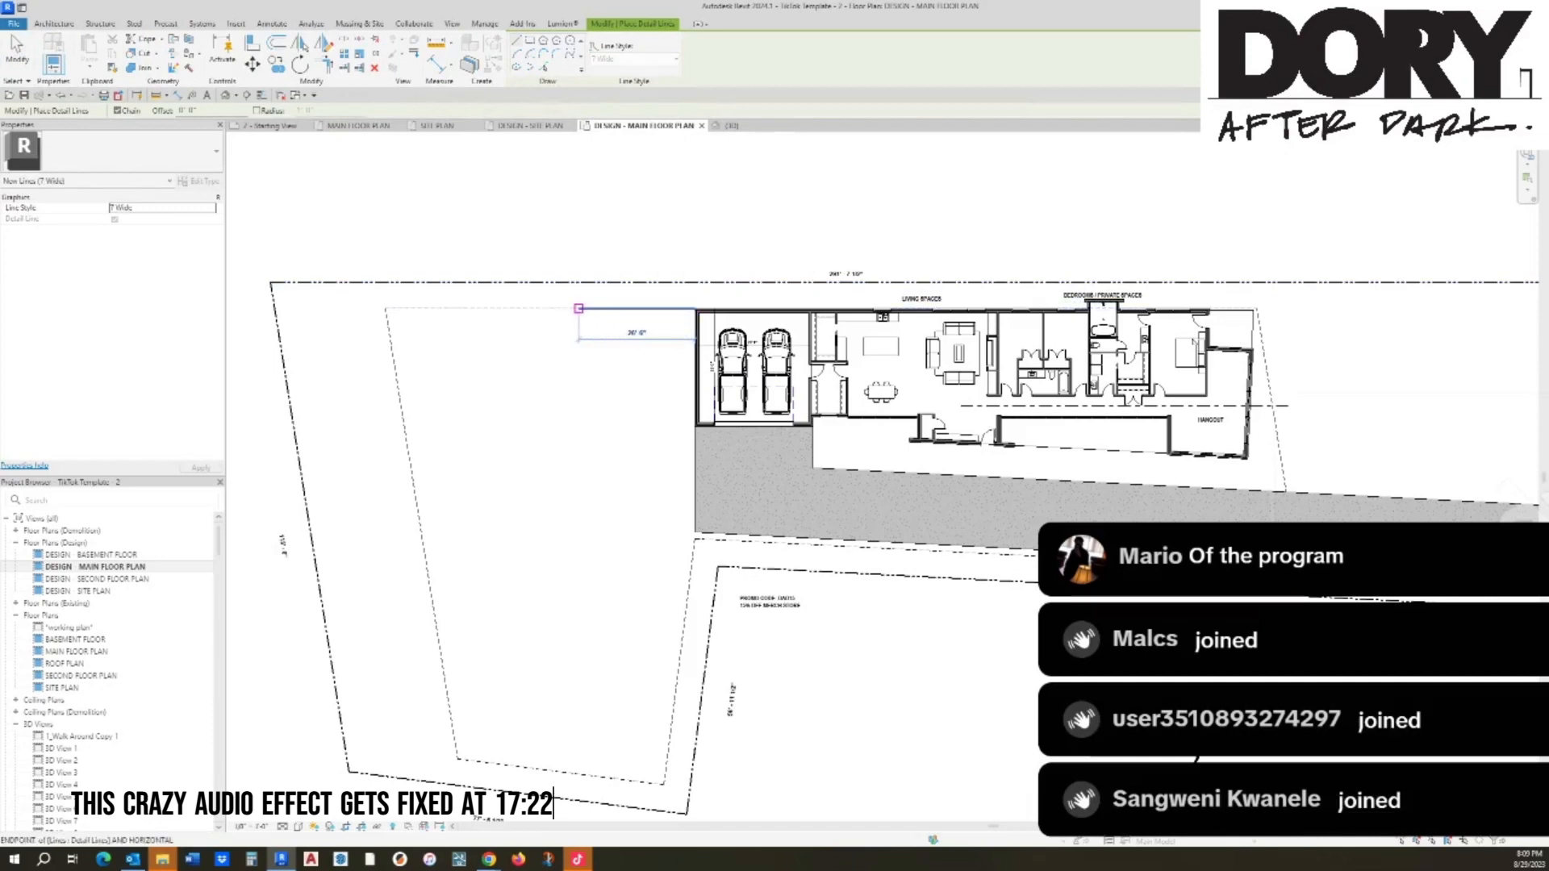
left_click(579, 309)
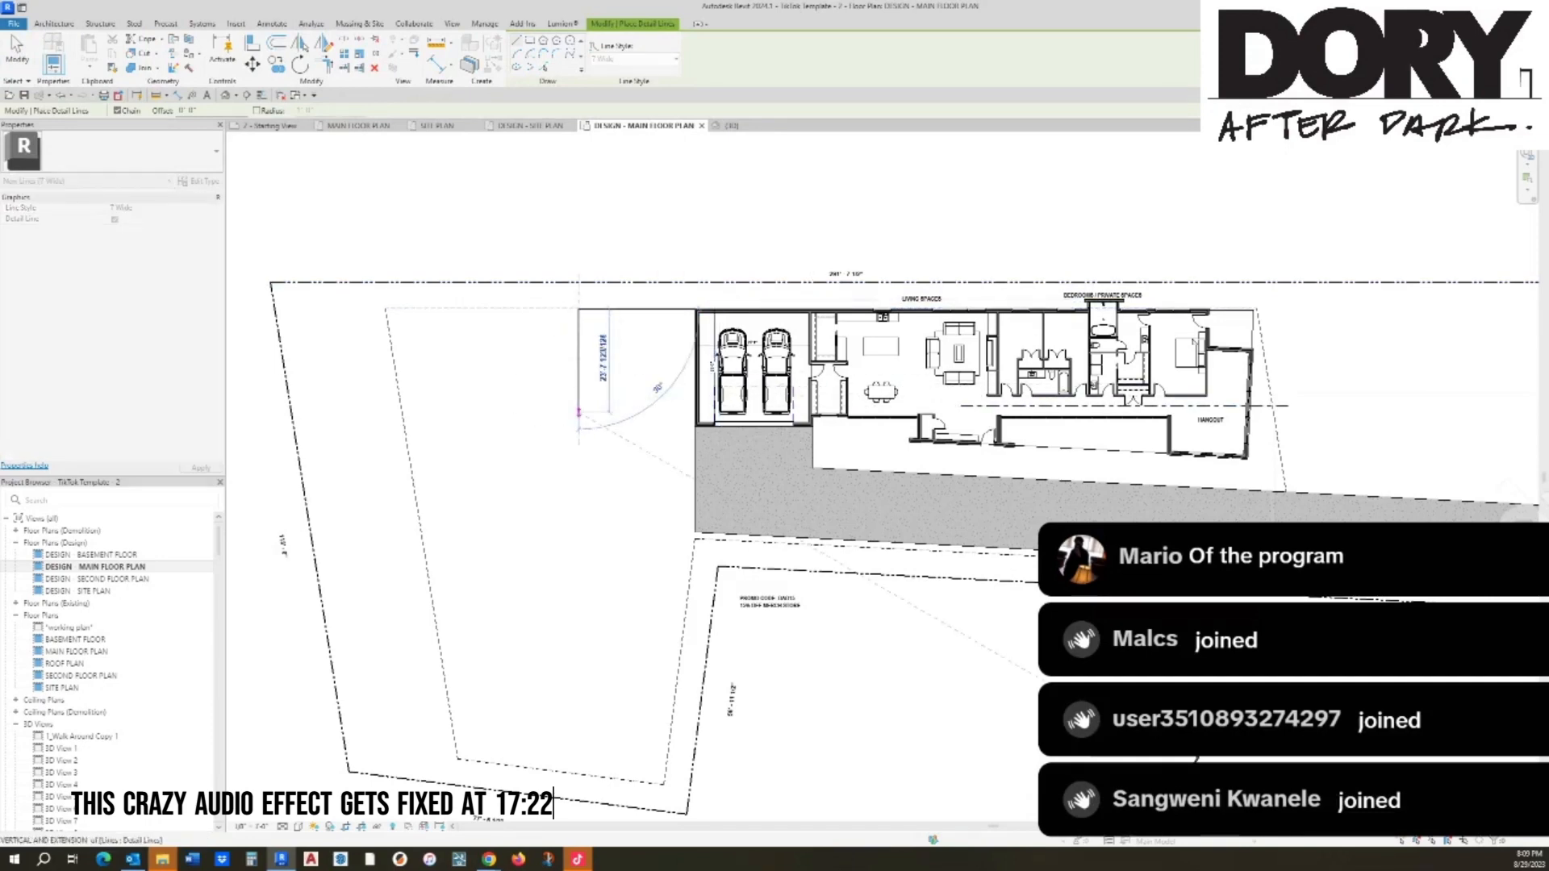
left_click(578, 426)
left_click(695, 426)
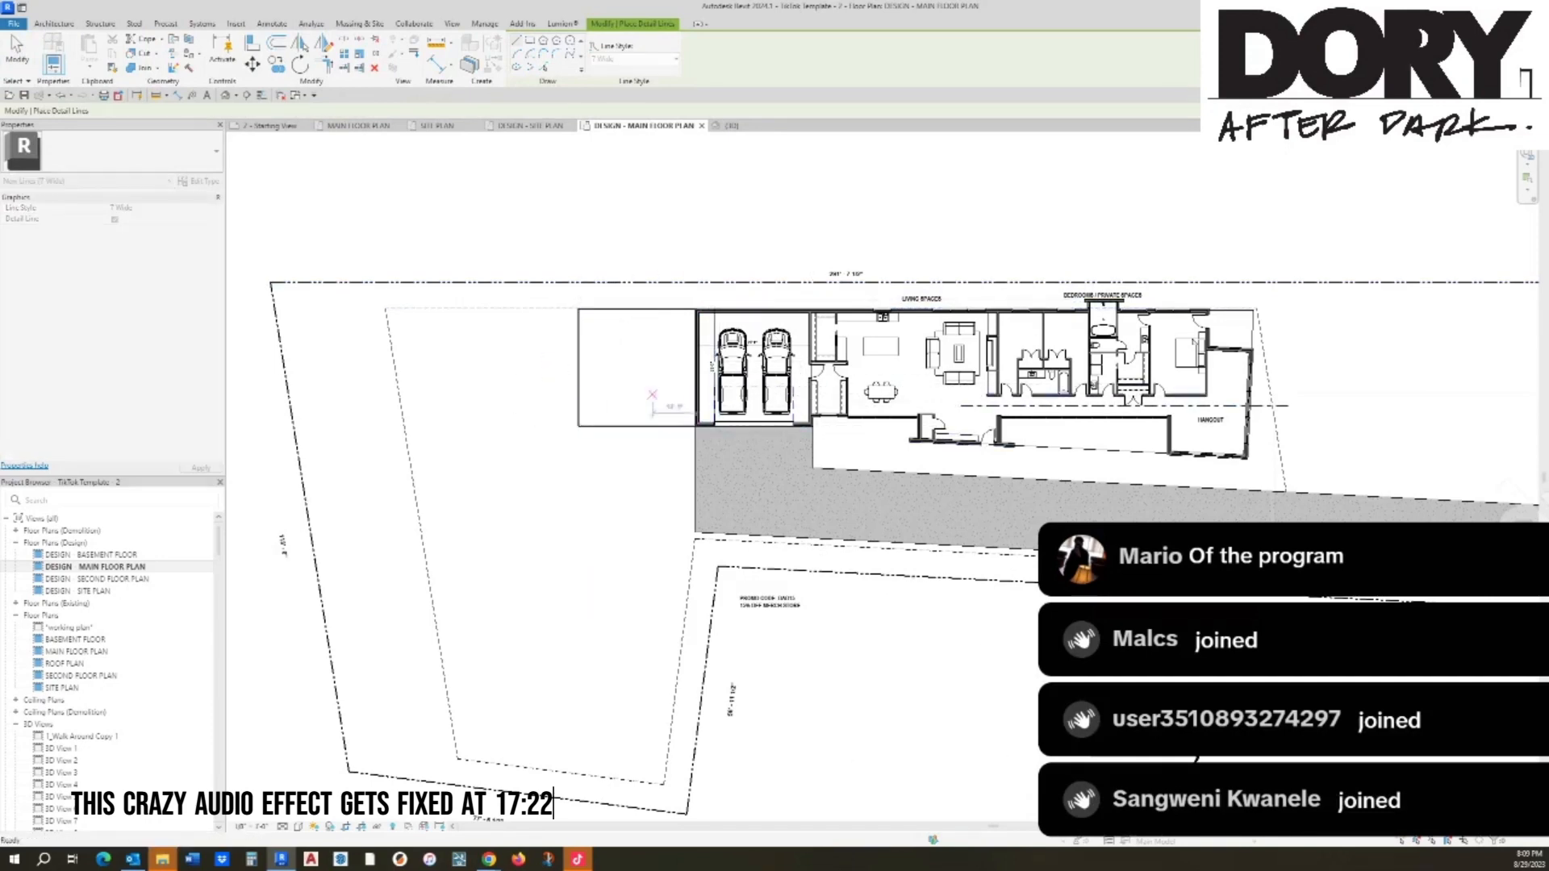
key("Escape")
key("Escape")
middle_click_drag(652, 410, 676, 390)
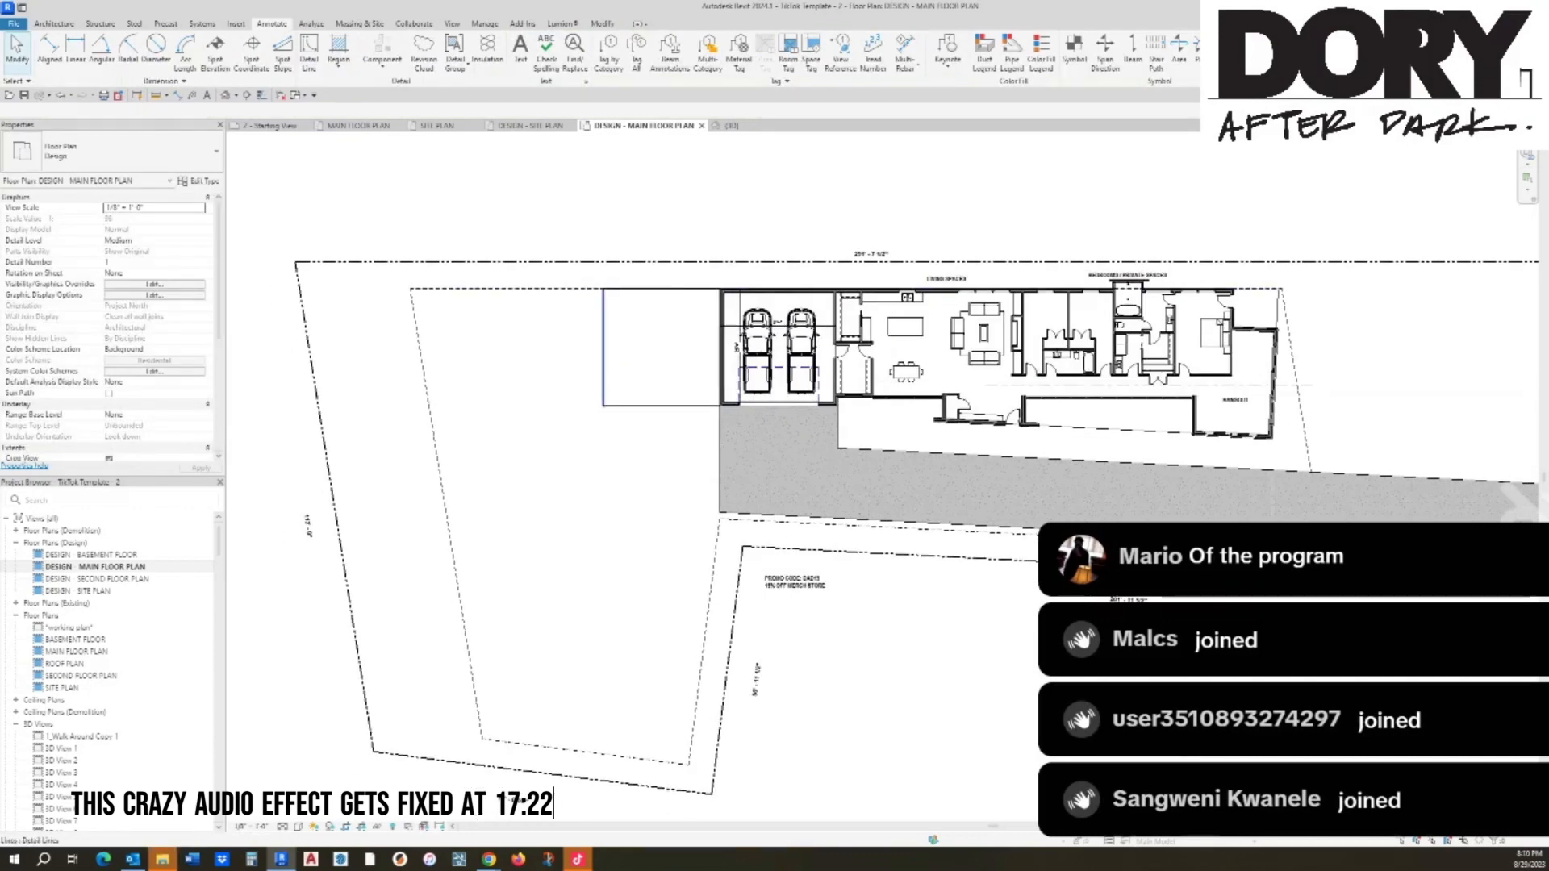
Step: Outline a long narrow wing with detail lines, from the square's outer corner down the lot and back up to the rear setback line
key("d")
key("l")
left_click(602, 405)
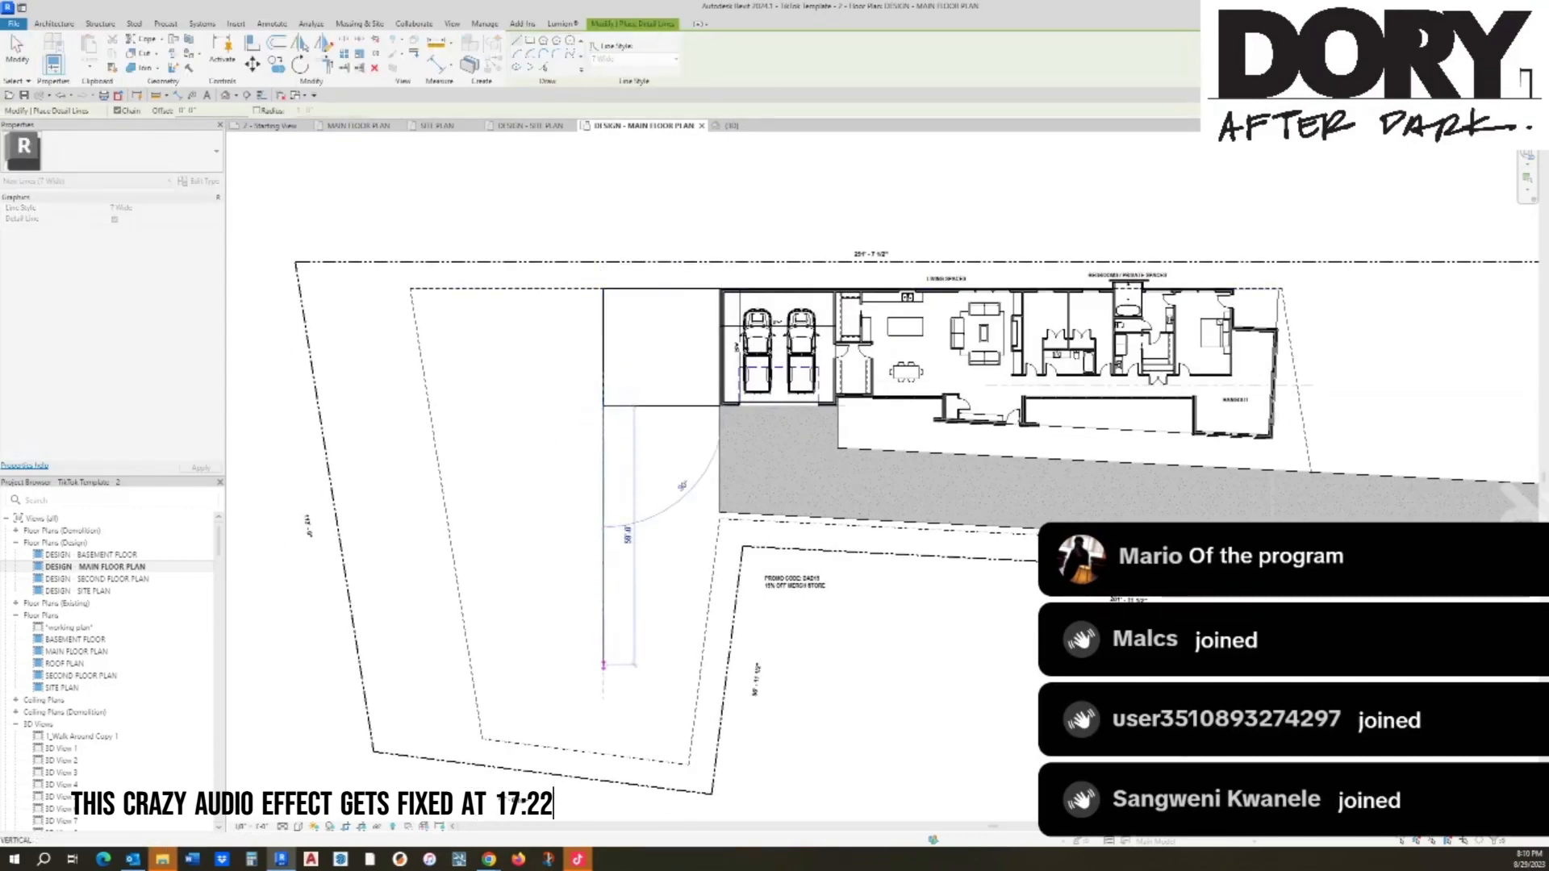
left_click(603, 664)
left_click(479, 664)
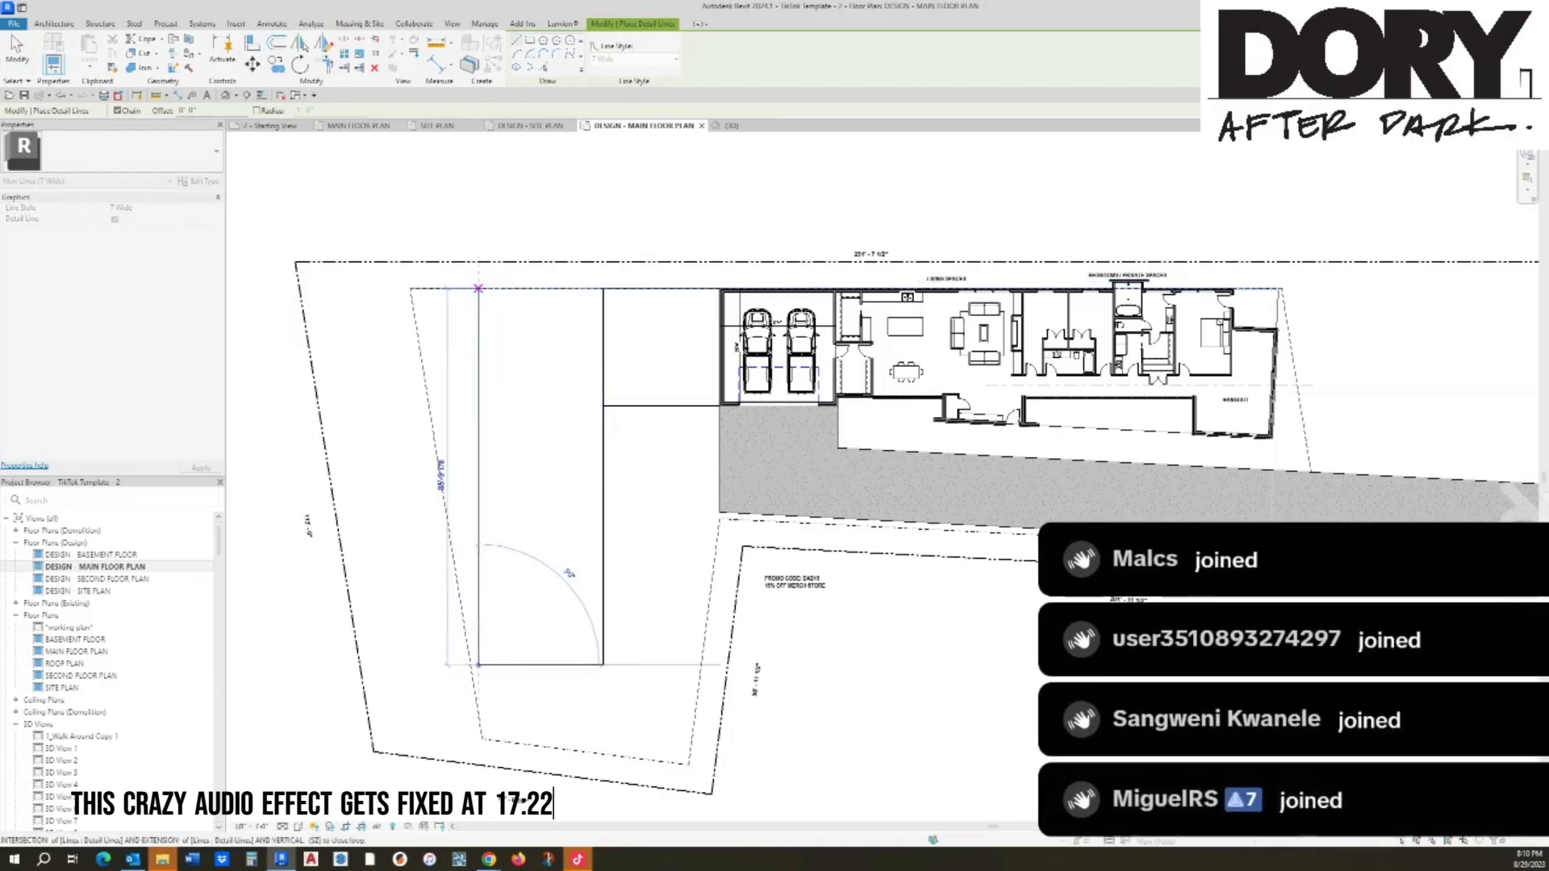
left_click(479, 289)
key("Escape")
key("Escape")
Step: Delete all the detail lines outlining the square and the long wing beside the garage
scroll(364, 404, "up", 4)
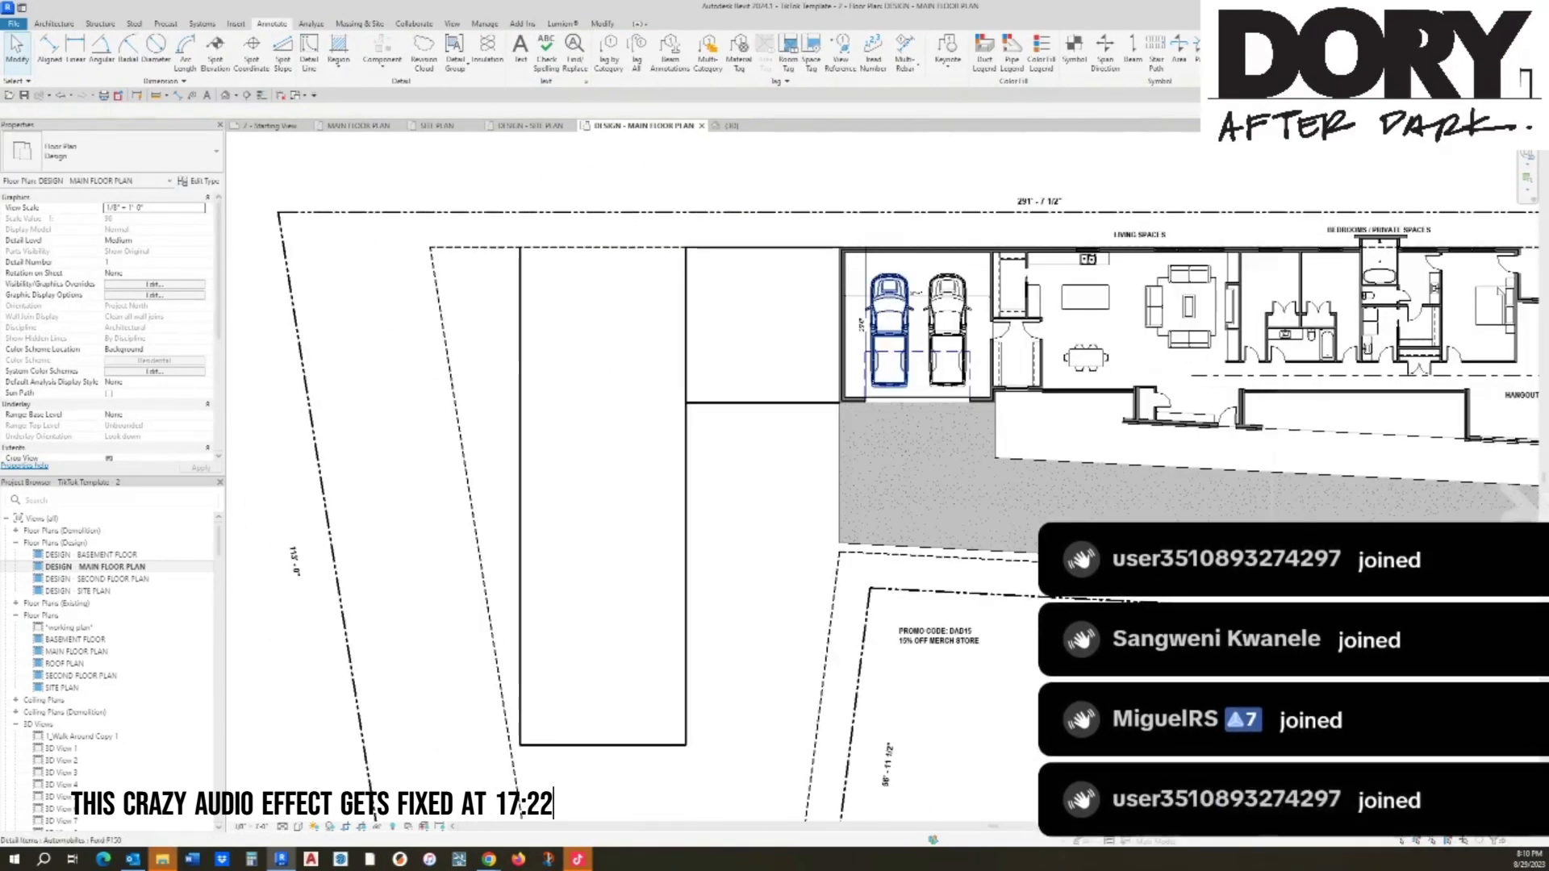
scroll(524, 359, "down", 2)
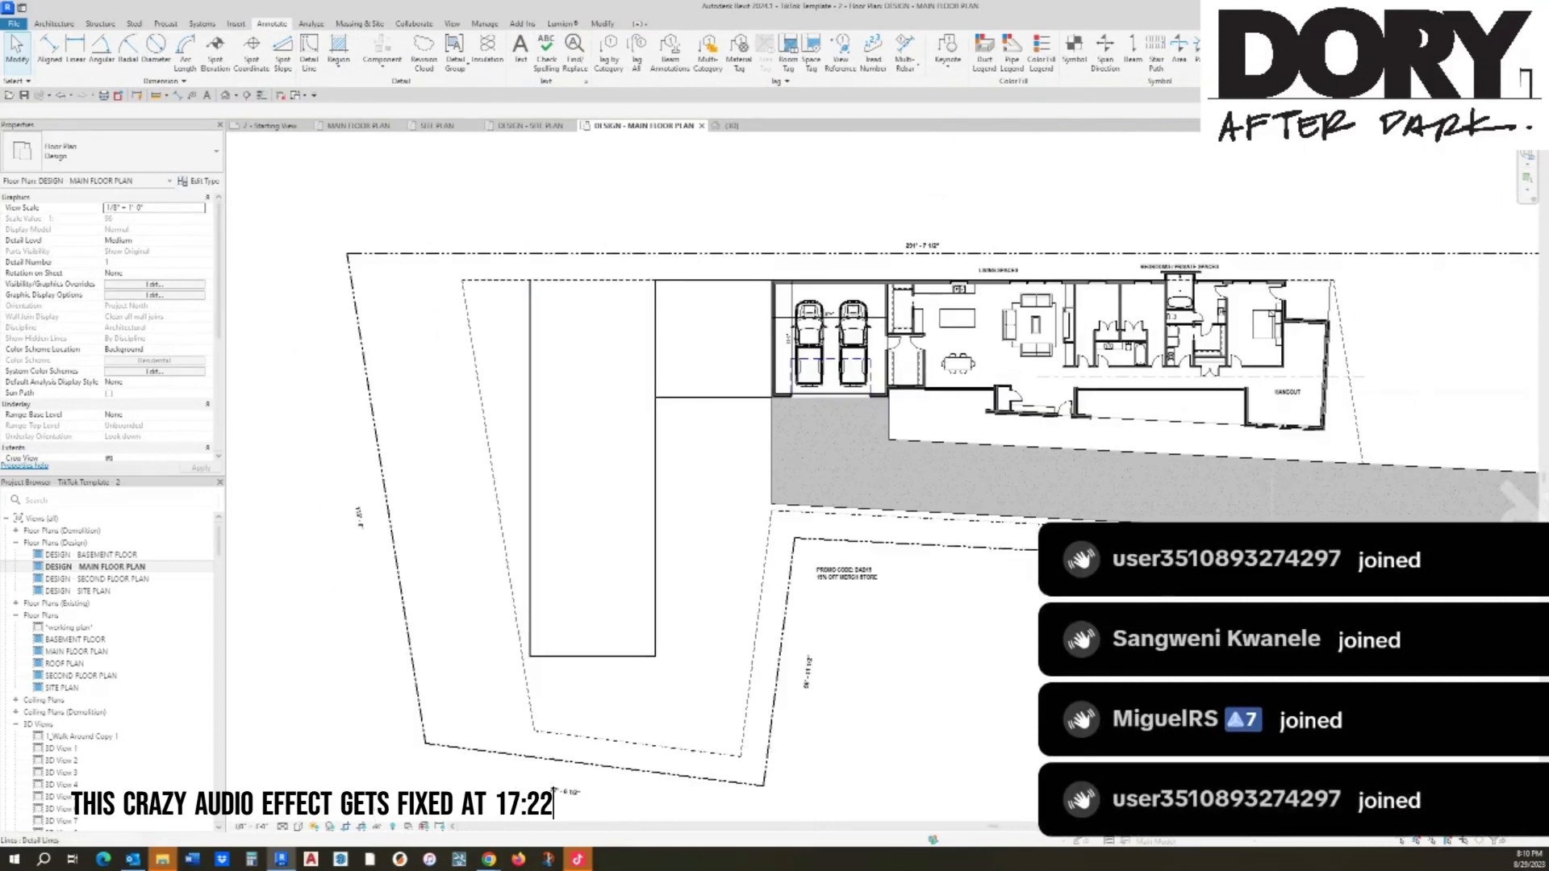
left_click_drag(517, 225, 692, 437)
key("Delete")
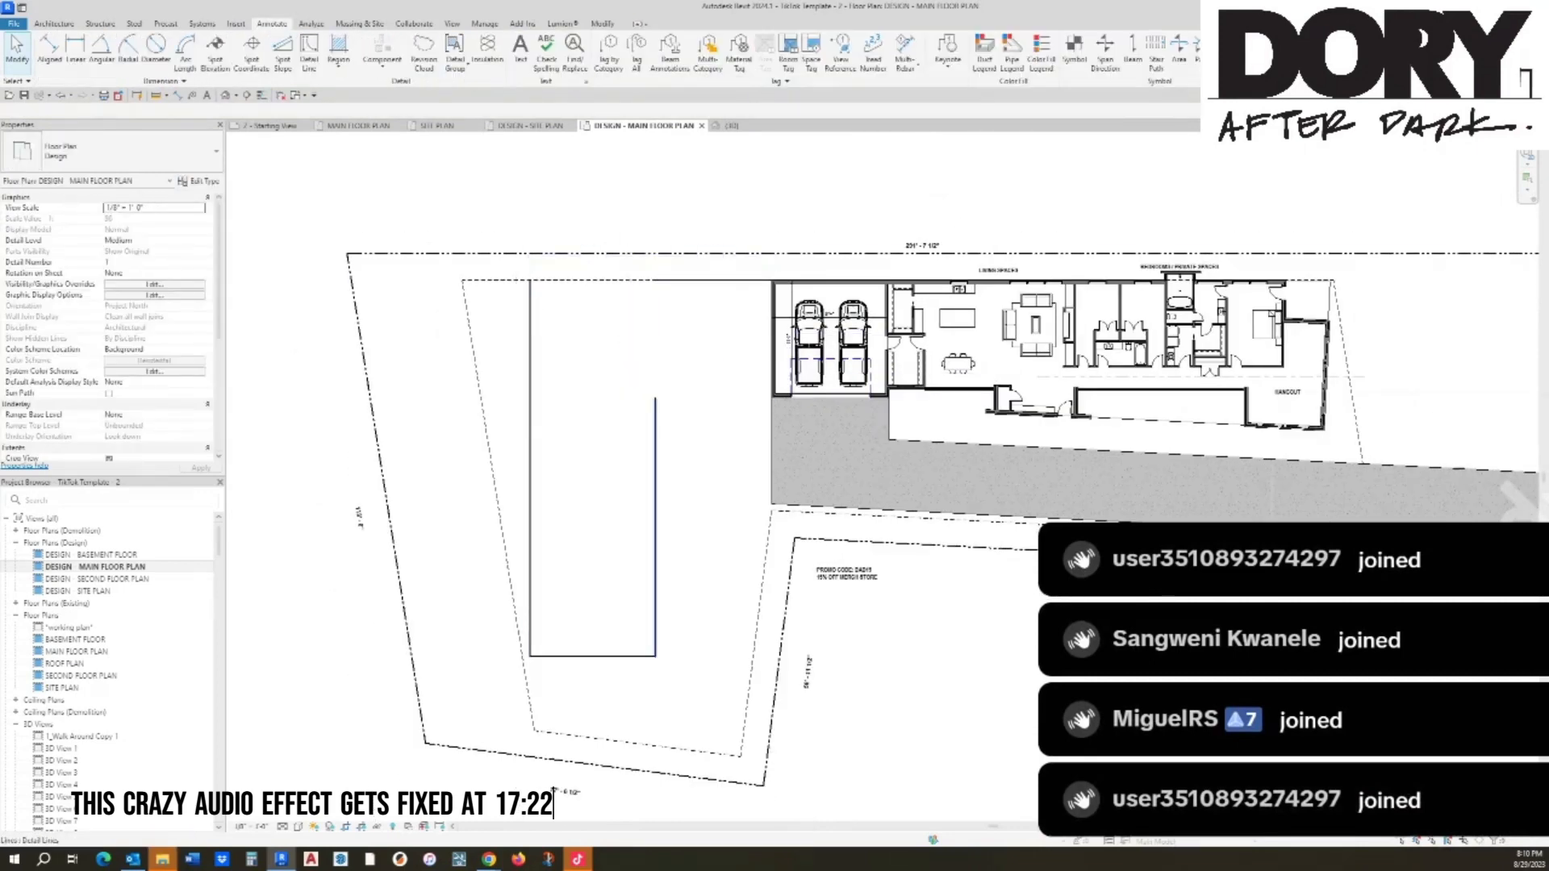
key("Tab")
left_click(656, 460)
key("Delete")
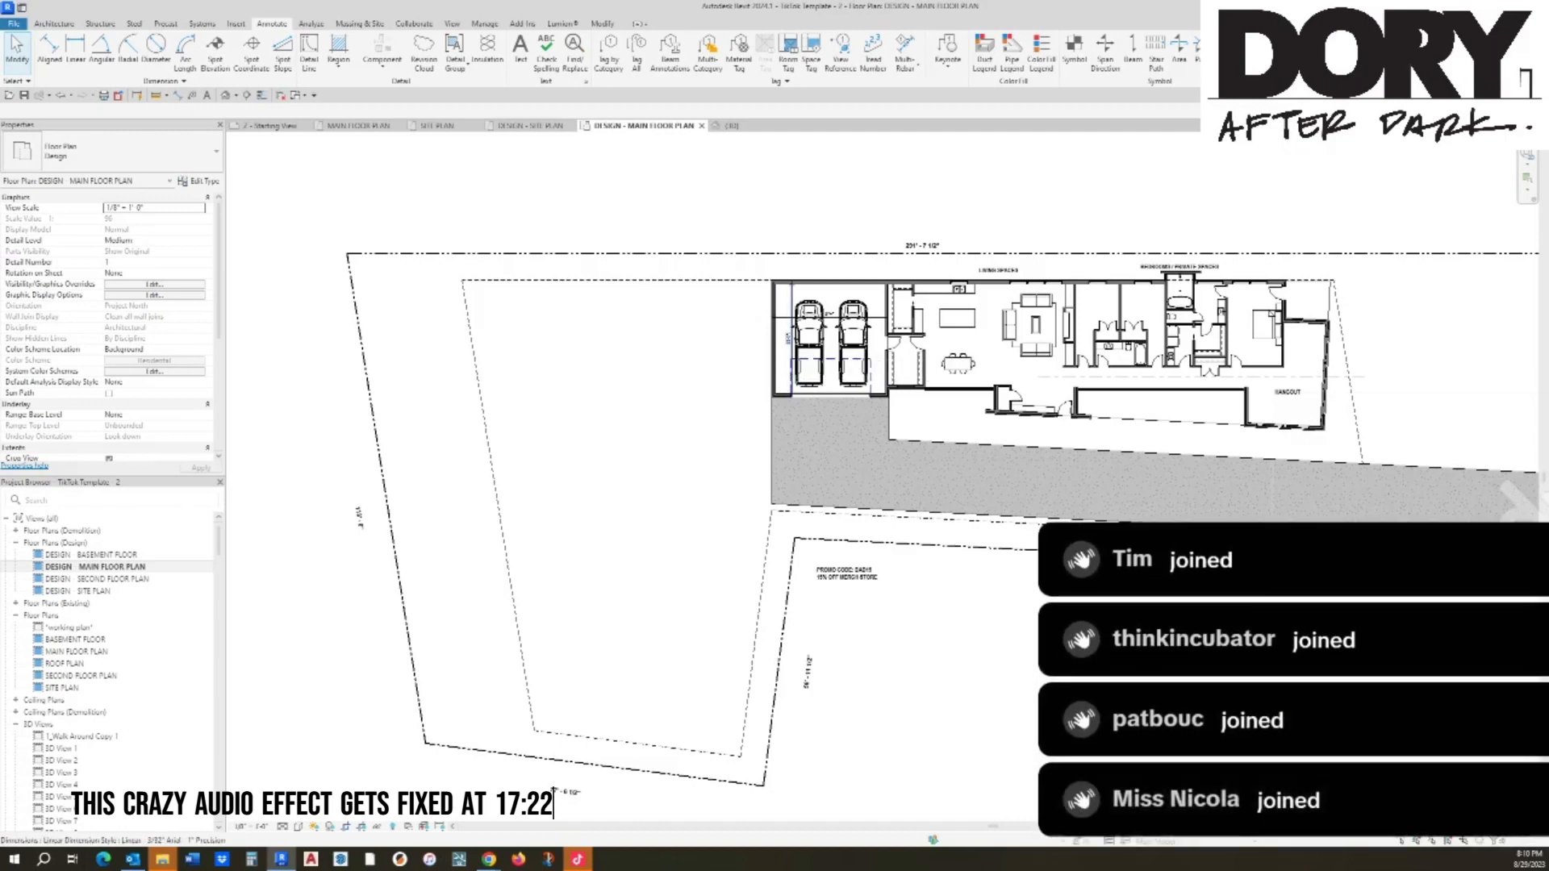
Step: Extend the house's rear exterior wall past the garage along the setback line, ending just short of the setback corner
scroll(752, 300, "up", 3)
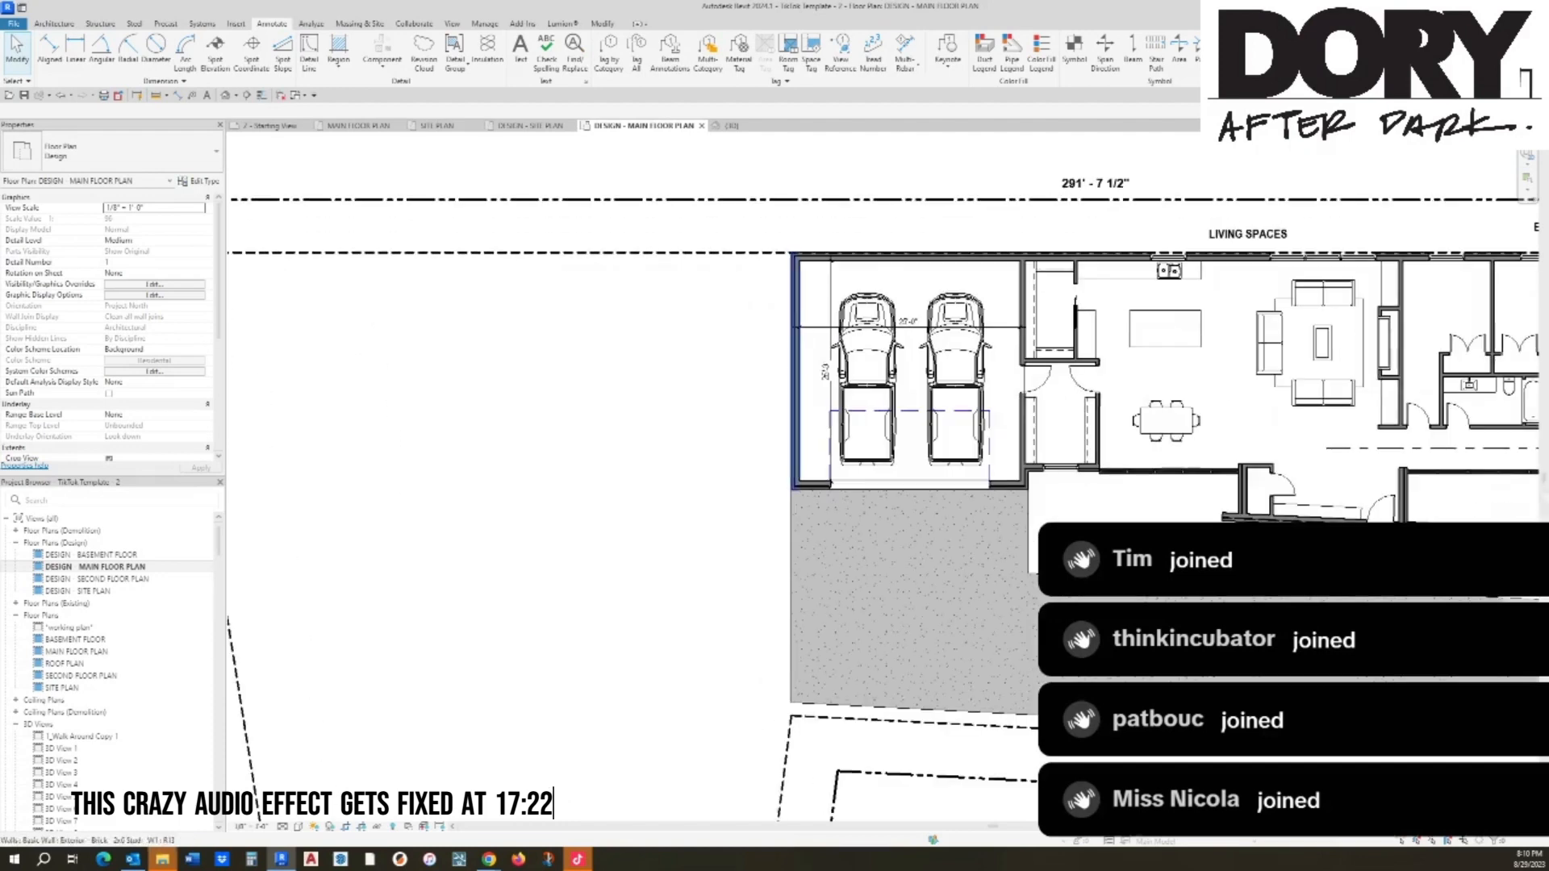
left_click(806, 259)
scroll(819, 267, "down", 1)
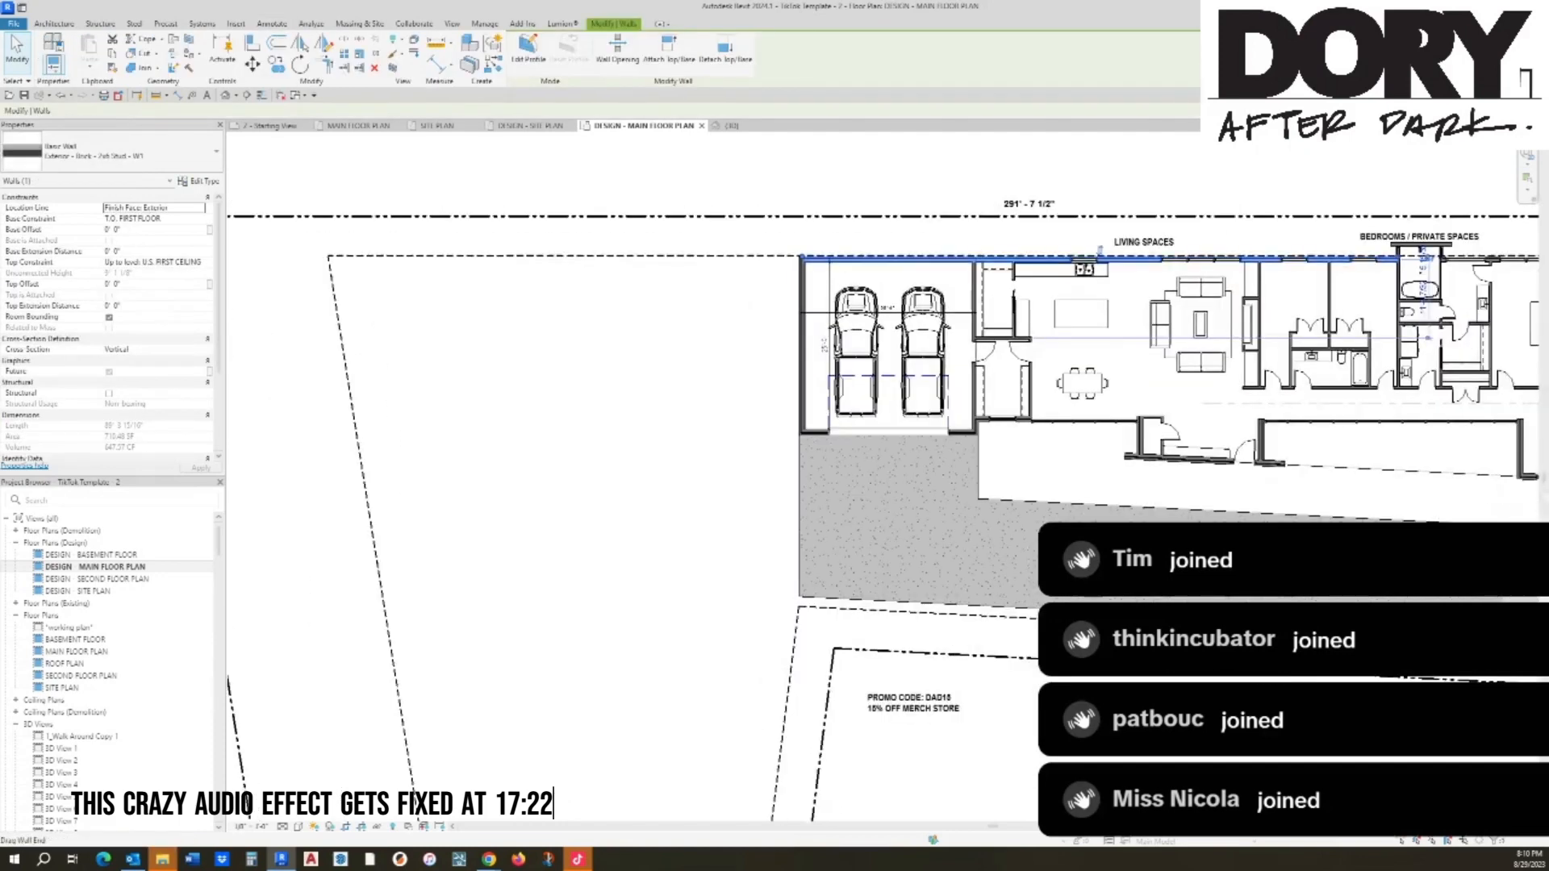
left_click_drag(803, 258, 397, 258)
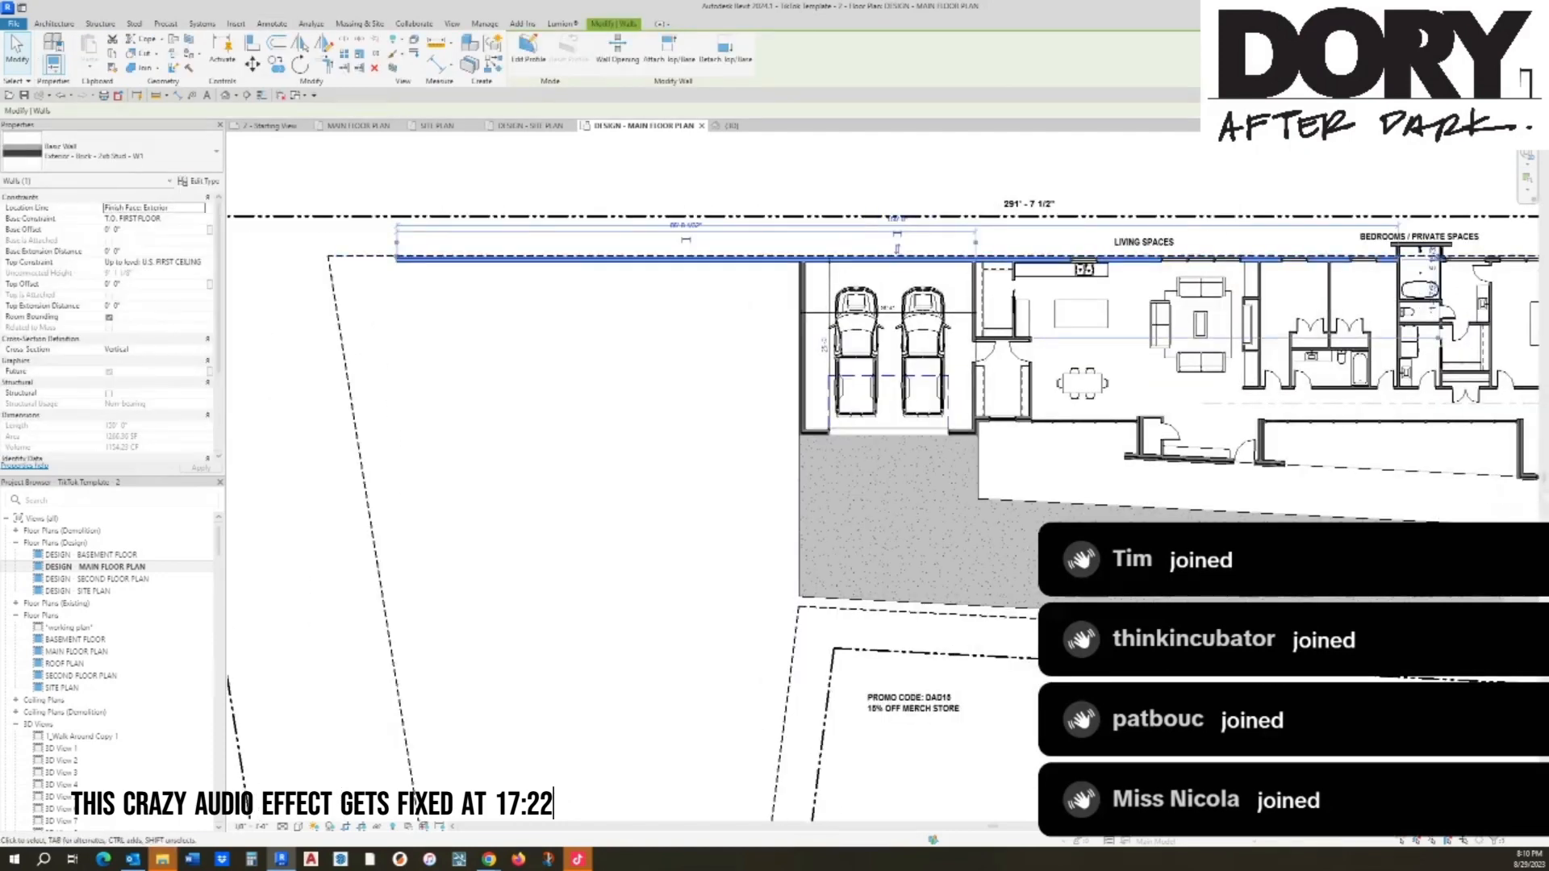
key("Escape")
Step: Mirror a copy of the garage's front wall and house-side walls about a vertical axis along the garage's outer side wall
left_click(815, 434)
key("Escape")
scroll(815, 432, "up", 2)
left_click(815, 432)
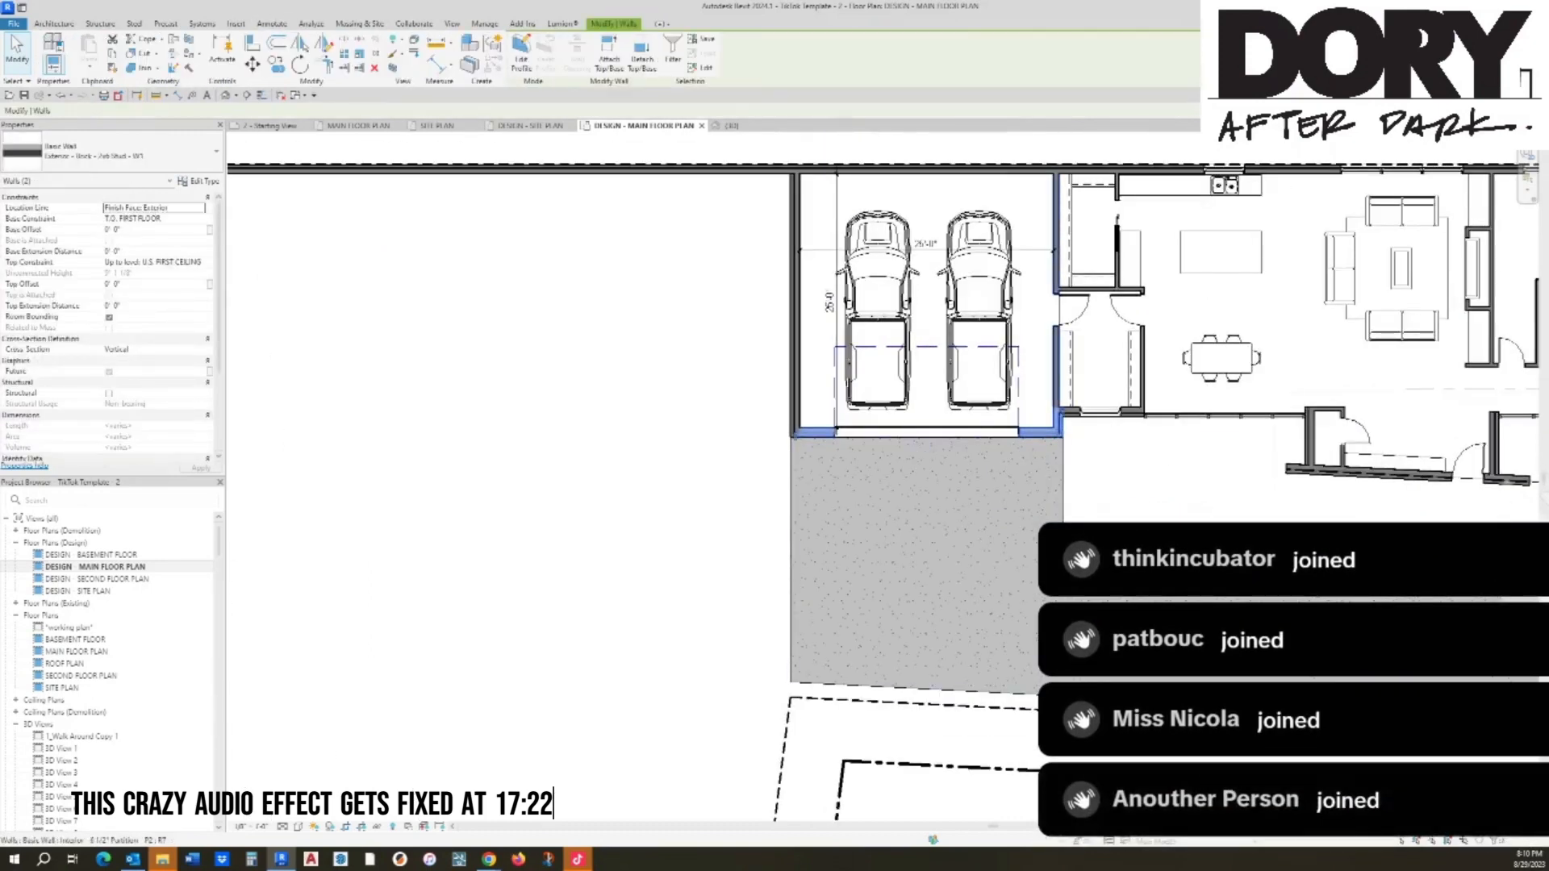
left_click(1057, 363, "ctrl")
key("d")
key("m")
left_click(796, 390)
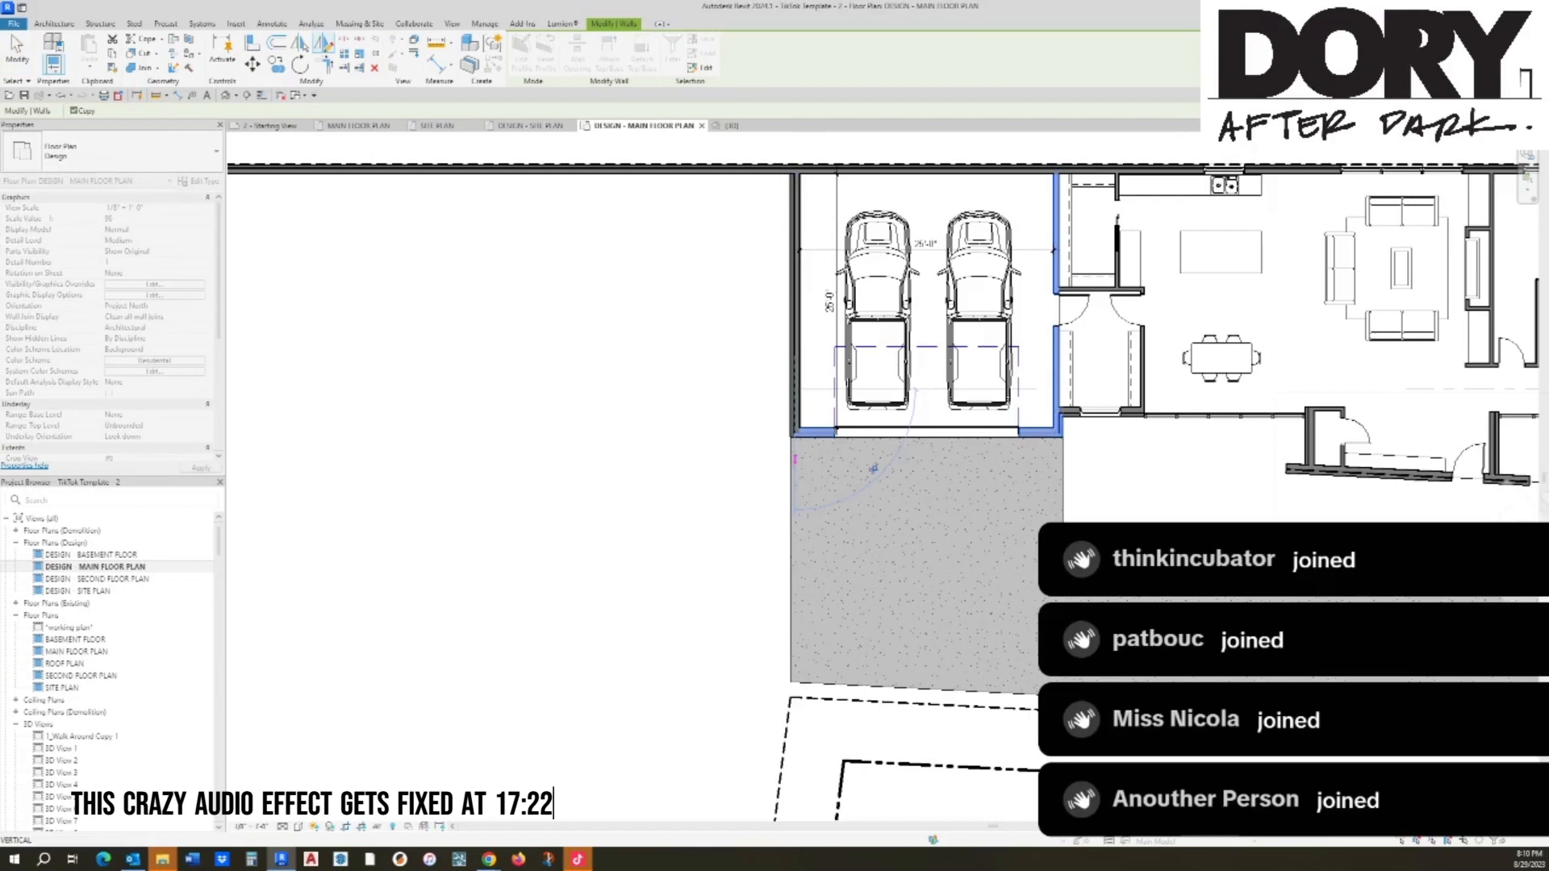
left_click(795, 458)
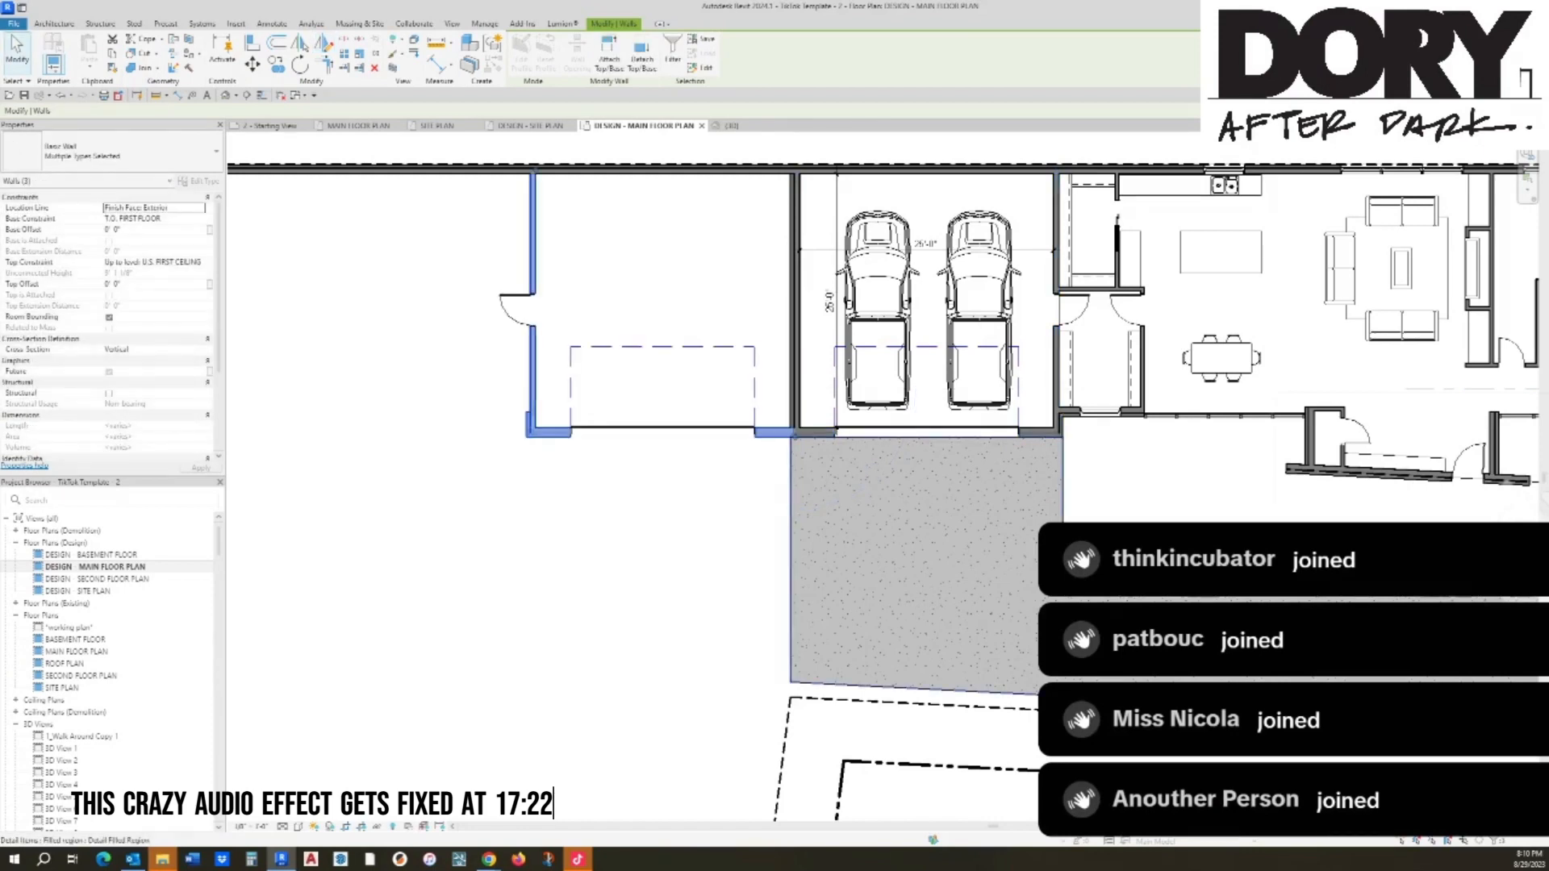
Step: Copy the two pickup trucks from the original garage into the mirrored garage bay beside it
key("Escape")
left_click(909, 307)
left_click(1002, 303, "ctrl")
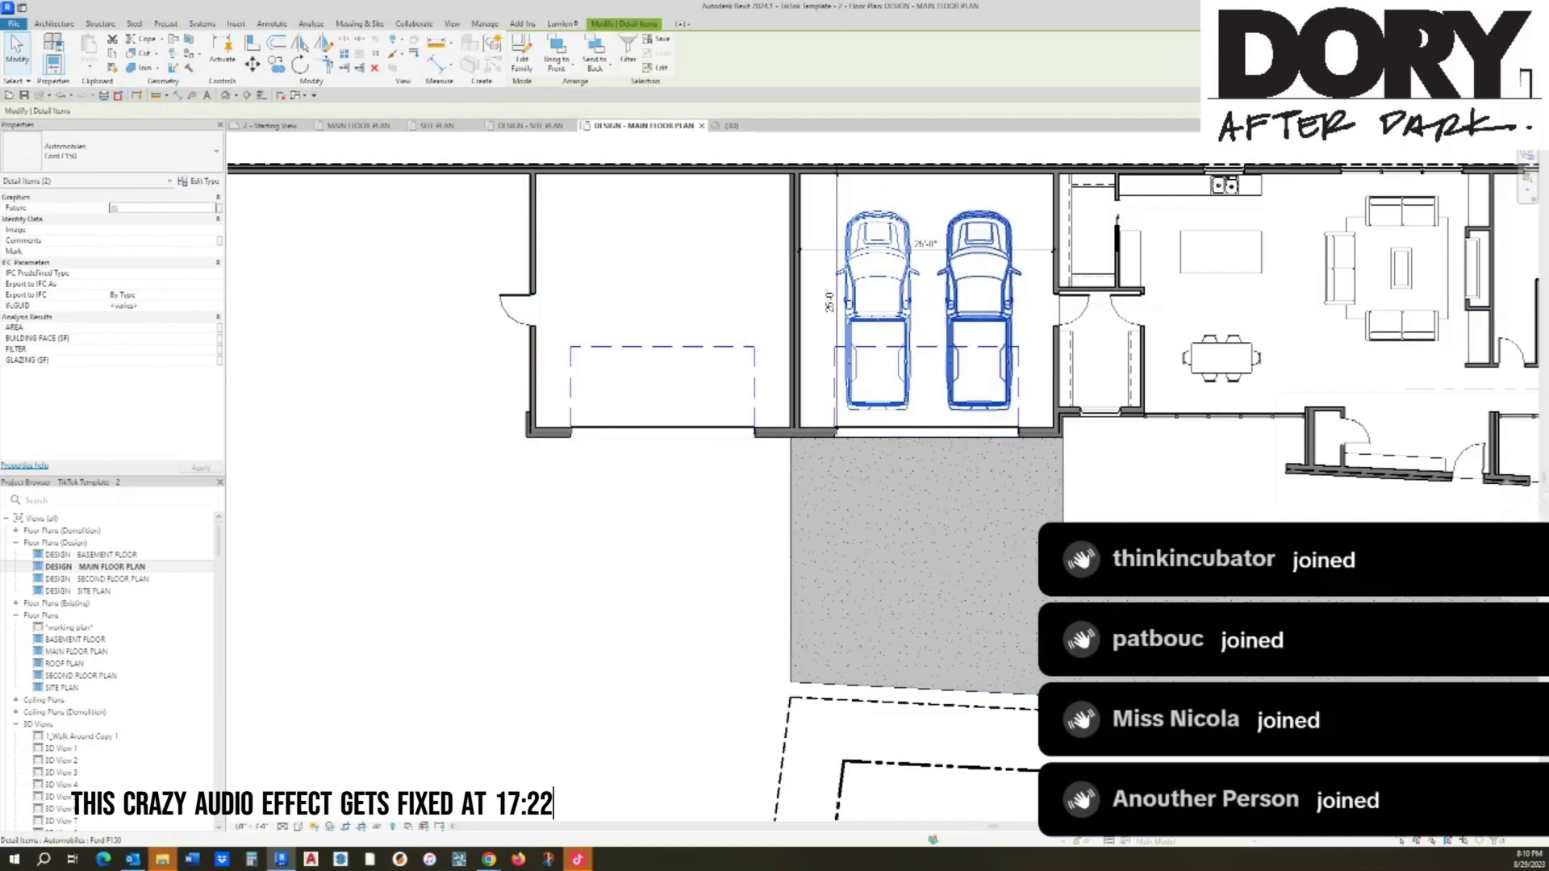
left_click_drag(1002, 303, 738, 291, "ctrl")
key("Escape")
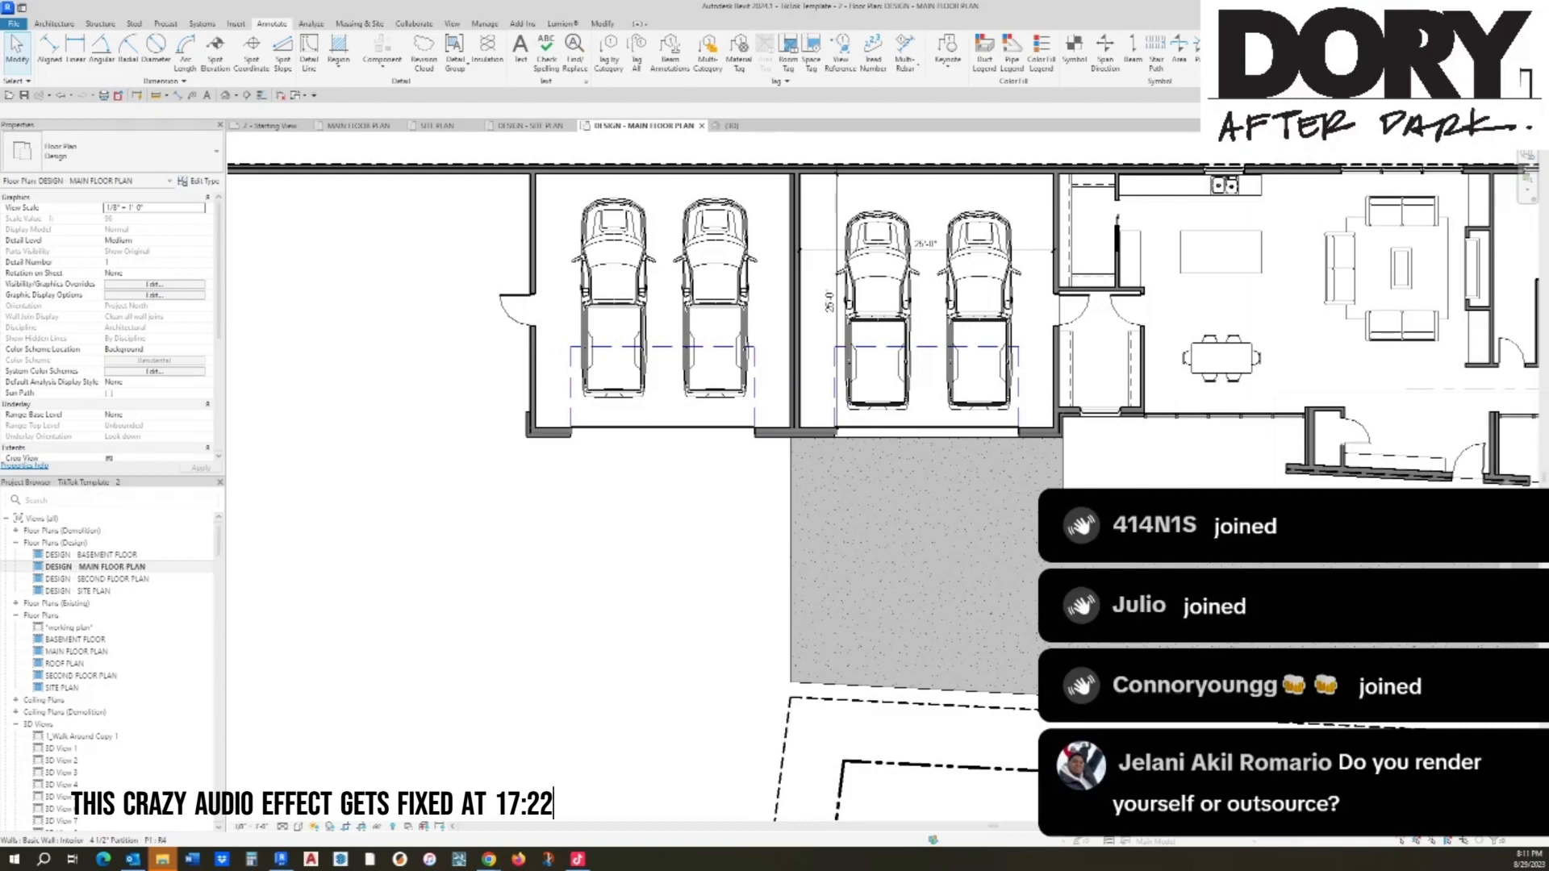
Step: Draw exterior walls enclosing a wing about 77 ft long and 28 ft wide, from the rear wall's end back to the mirrored garage's front corner
scroll(533, 347, "down", 1)
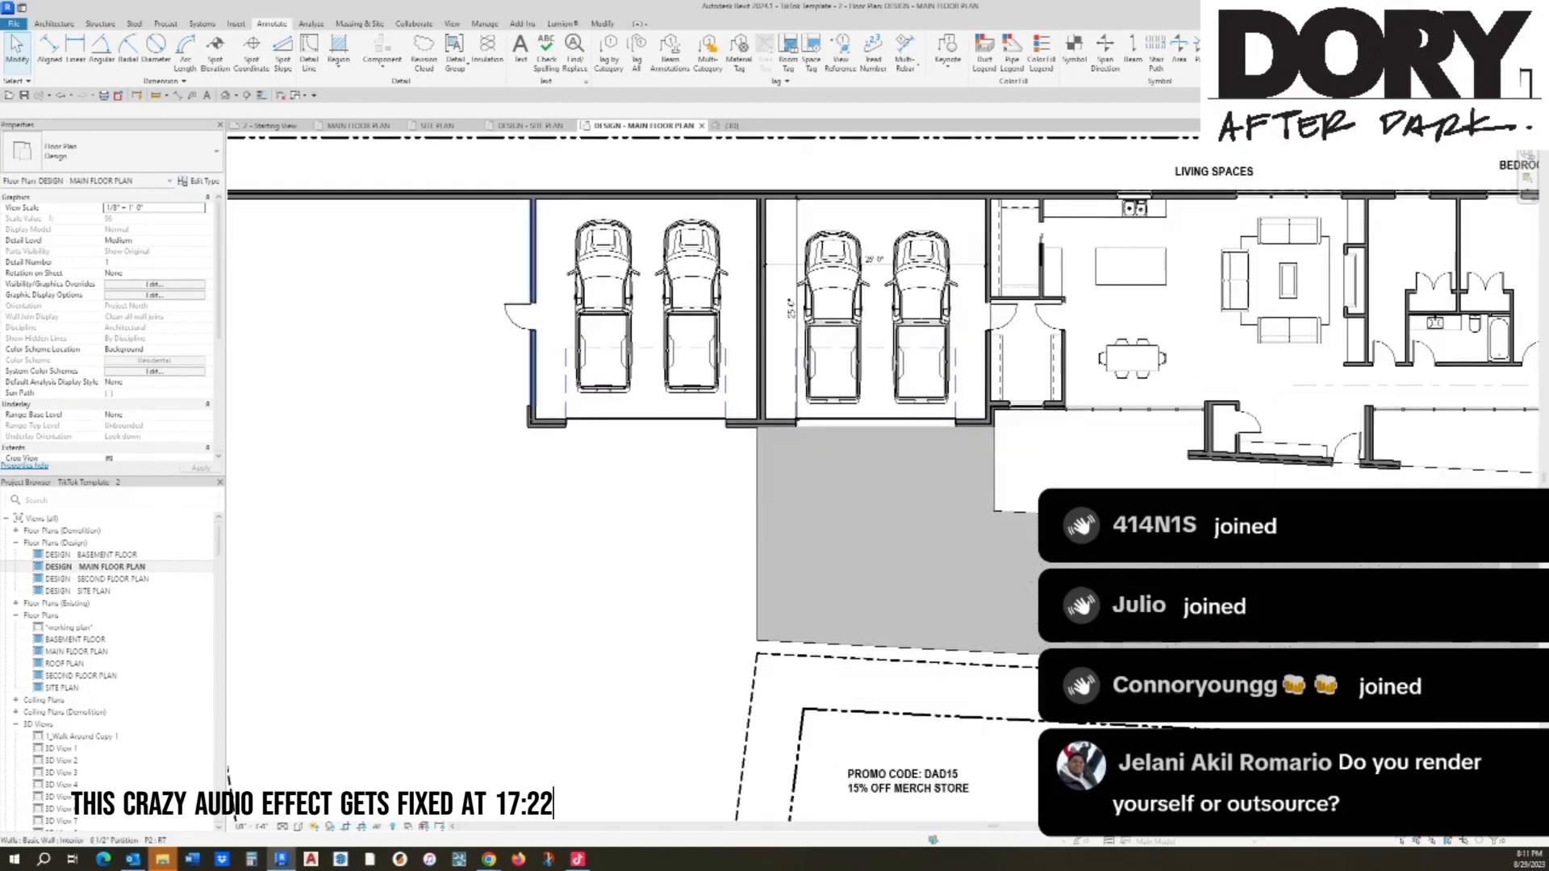
middle_click_drag(646, 416, 804, 362)
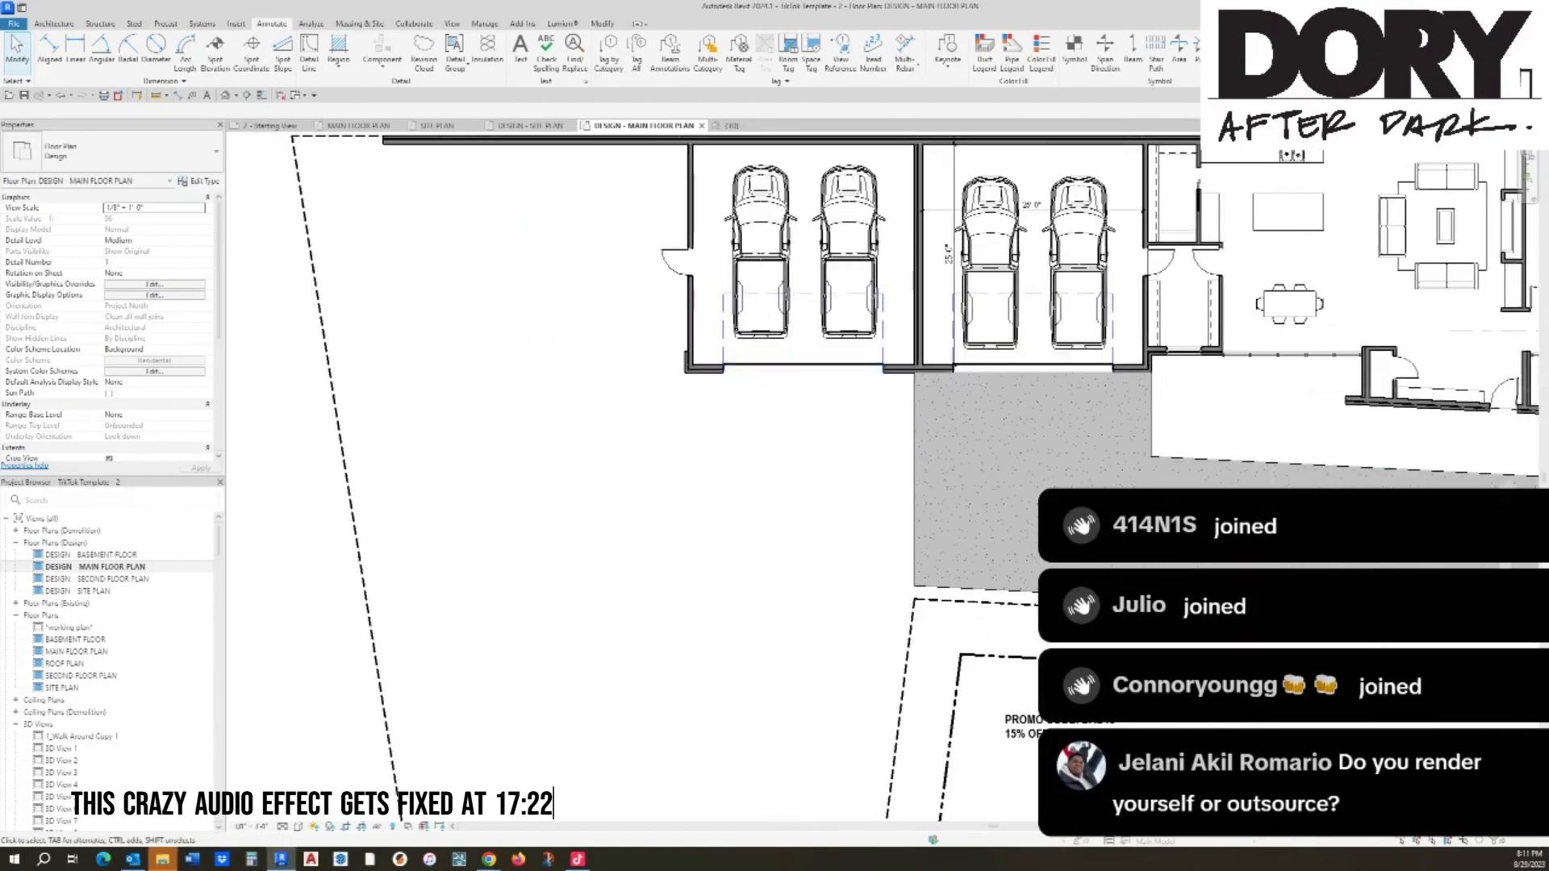
key("w")
key("a")
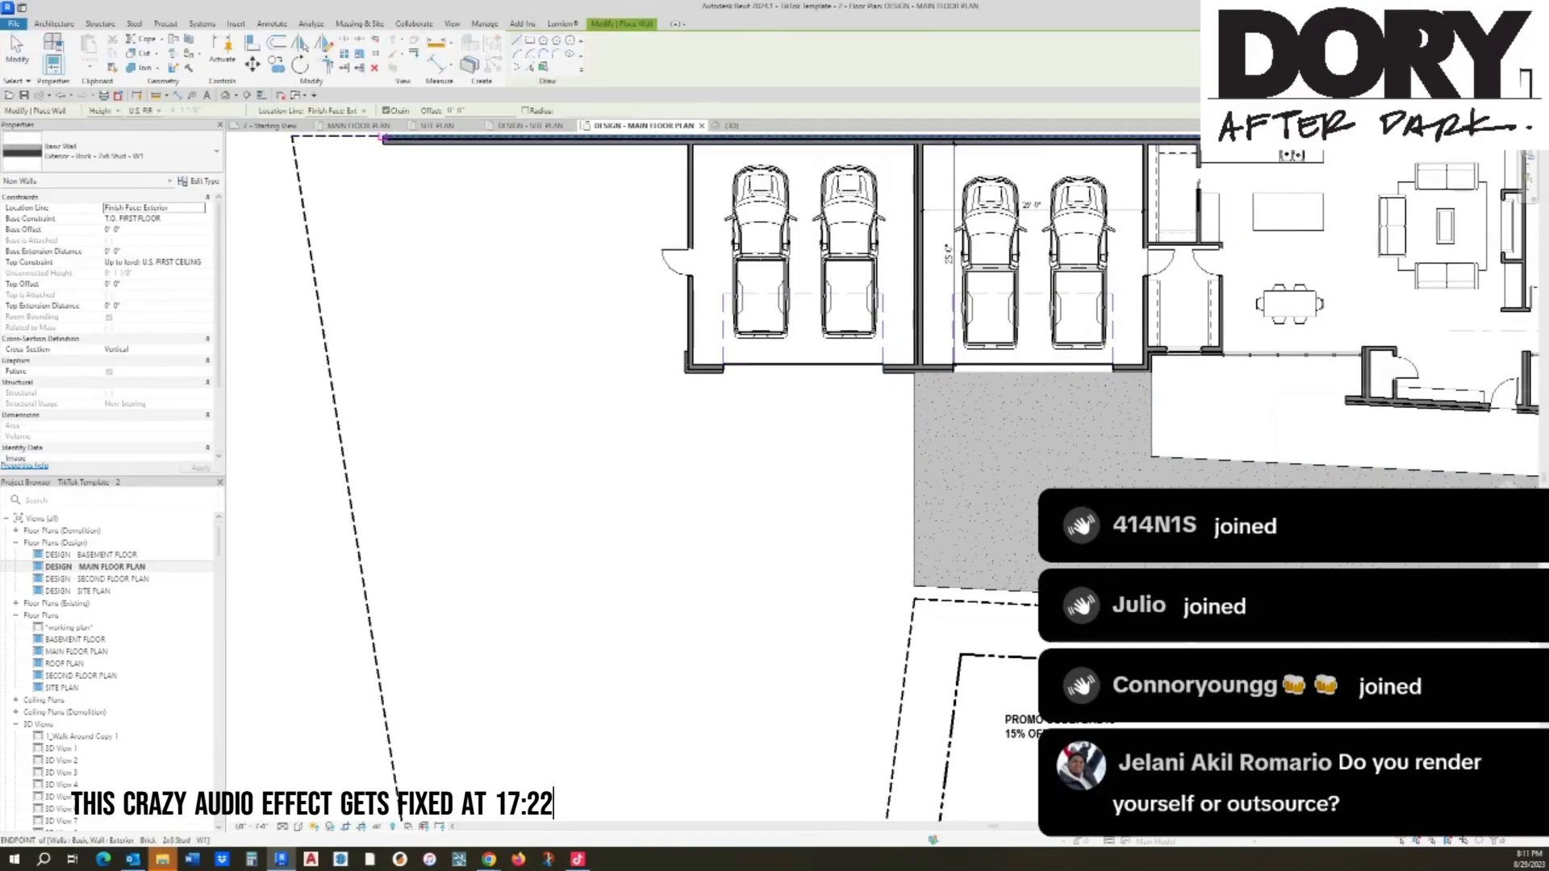
left_click(384, 138)
middle_click_drag(365, 781, 391, 579)
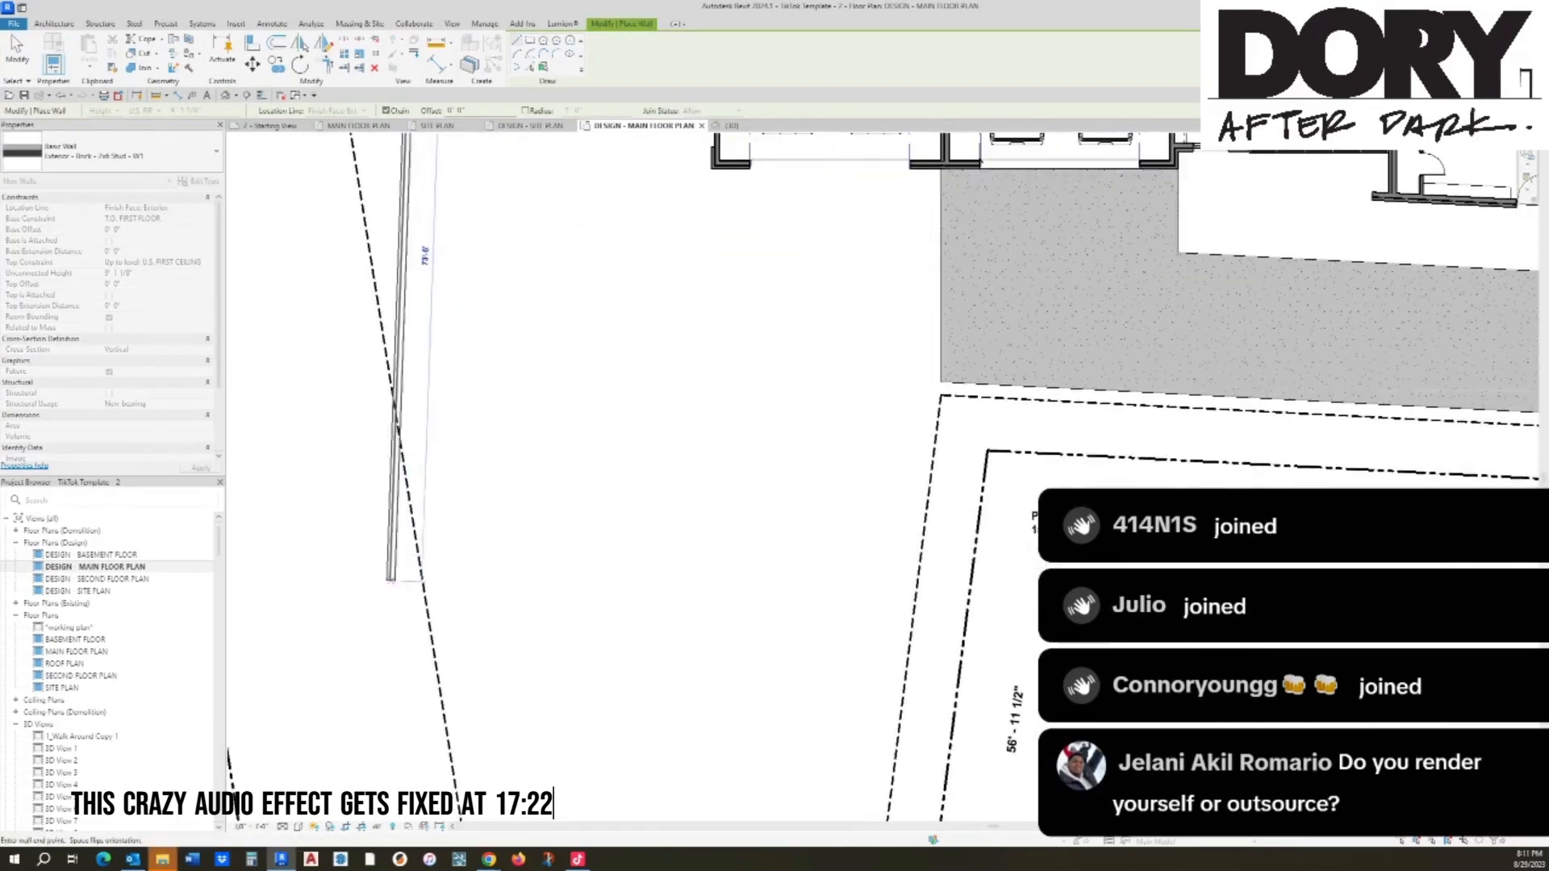
scroll(395, 581, "down", 2)
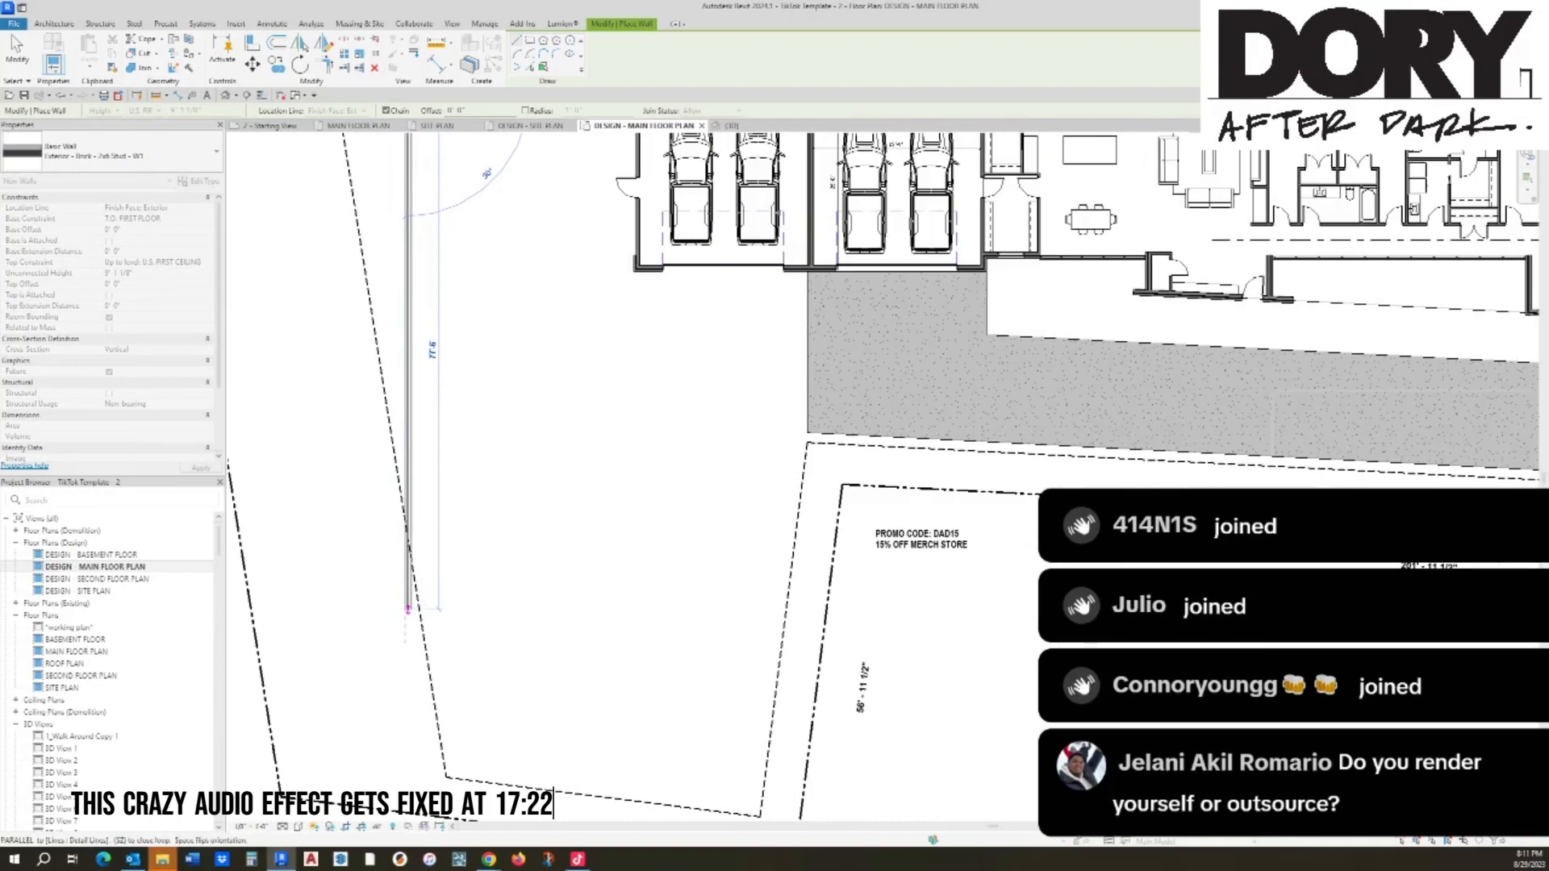
left_click(408, 608)
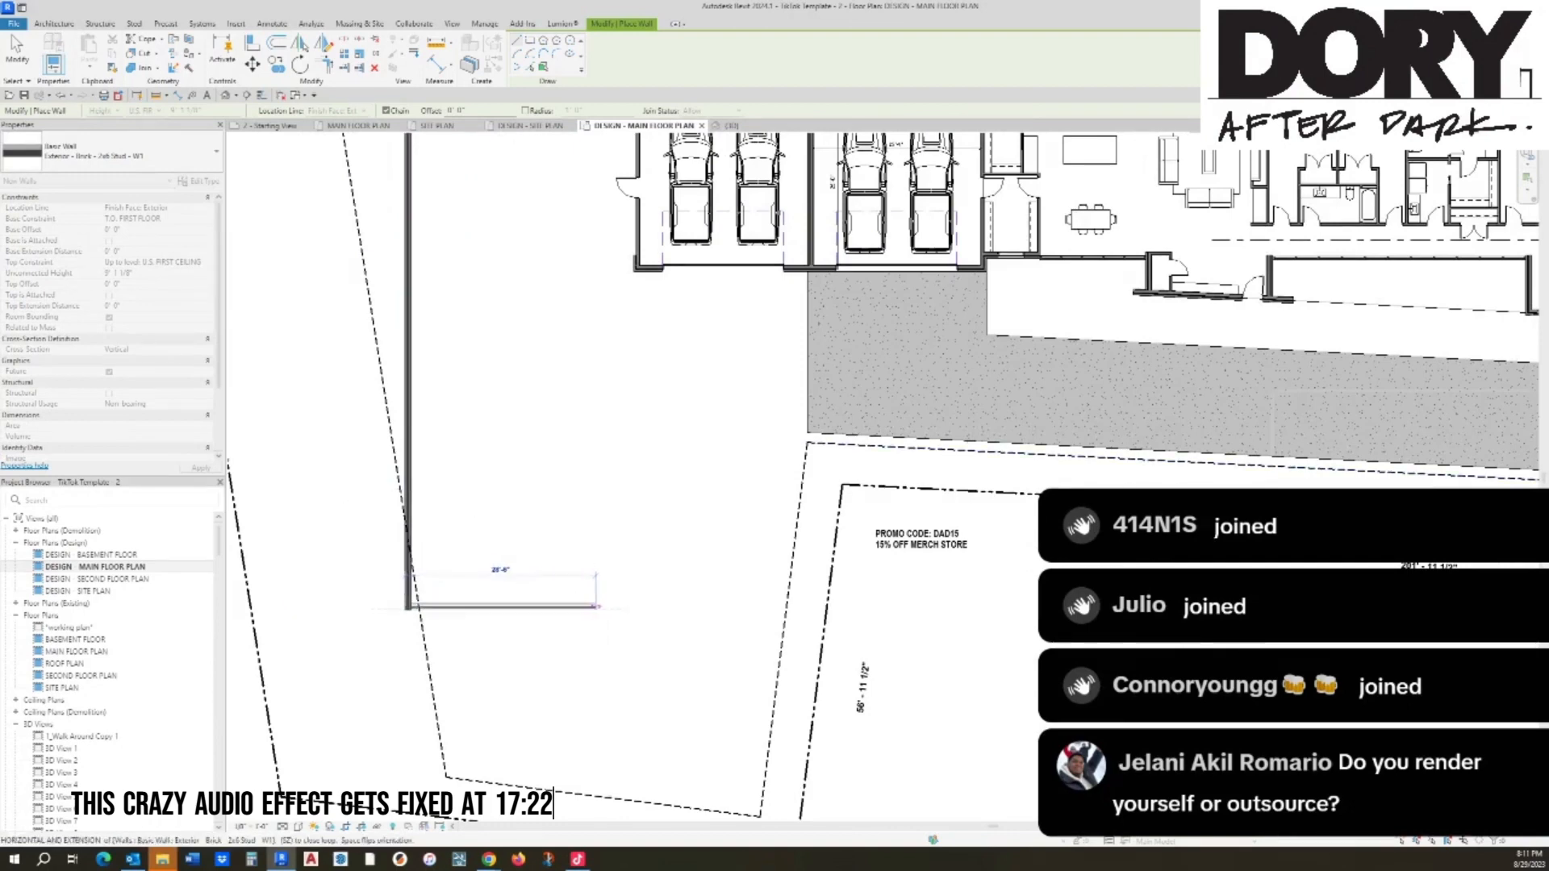
left_click(597, 606)
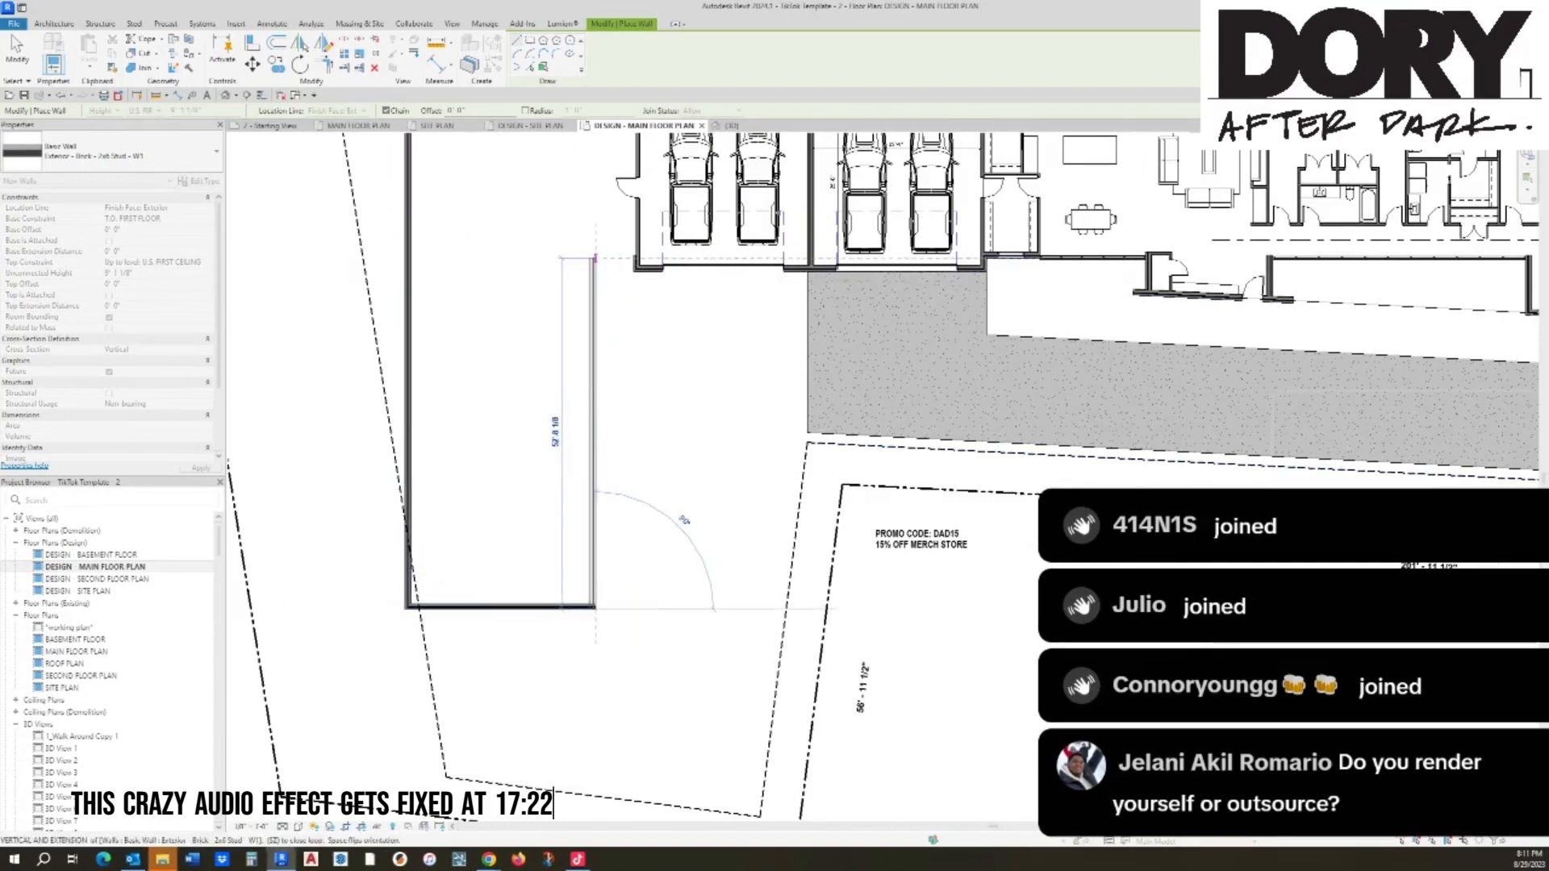
left_click(595, 259)
left_click(636, 258)
key("Escape")
key("Escape")
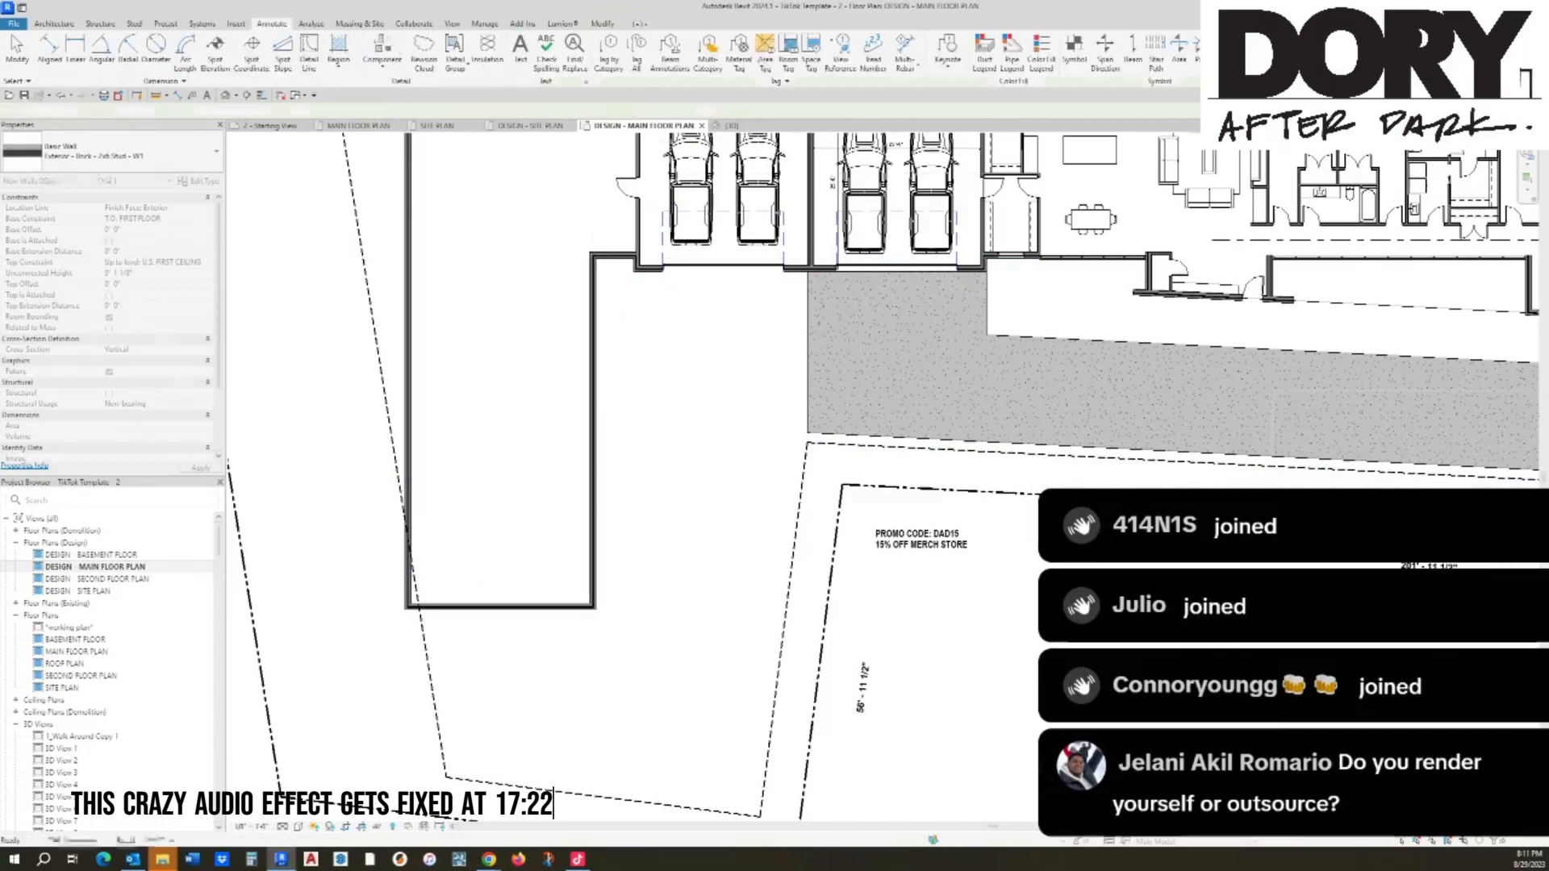
Step: Nudge the wing's long outer wall inward in four small increments, toward the inside of the side setback line
middle_click_drag(630, 363, 703, 453)
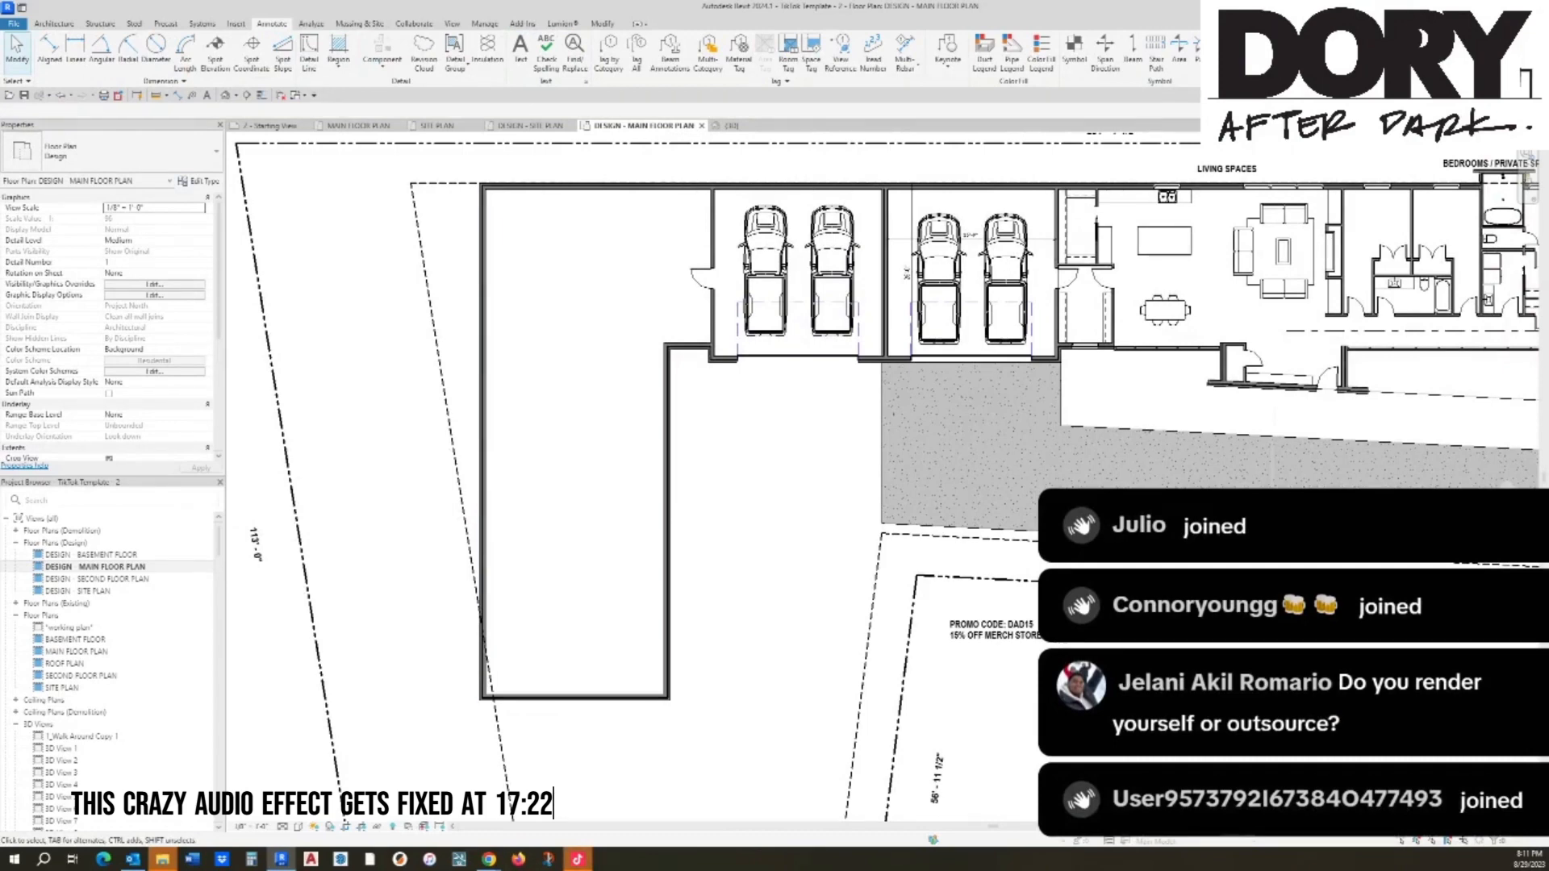
scroll(529, 450, "up", 2)
left_click(528, 449)
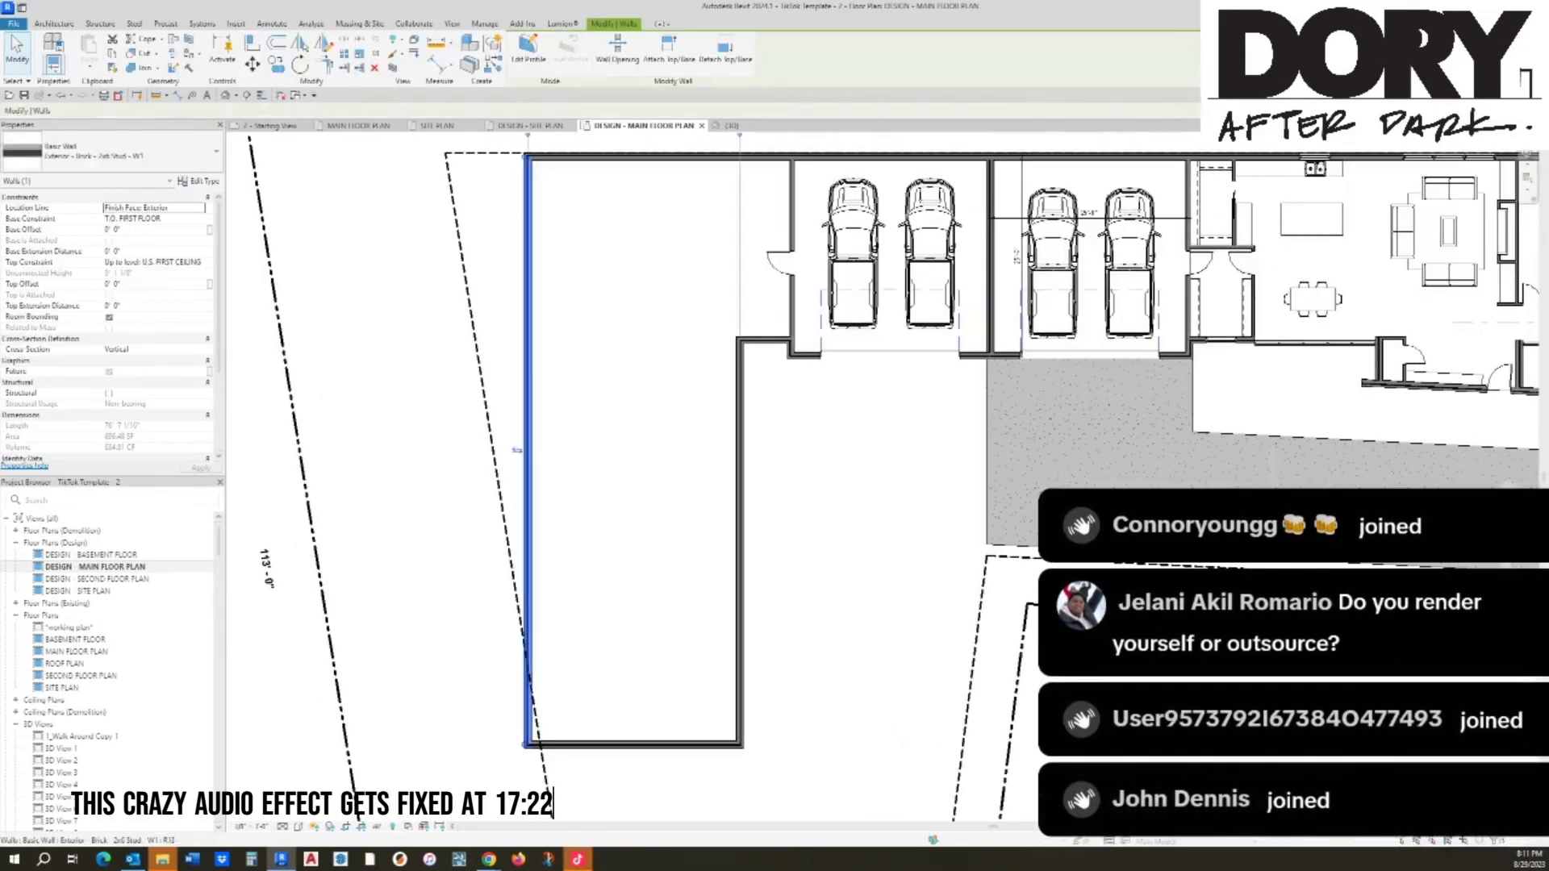
key("Right")
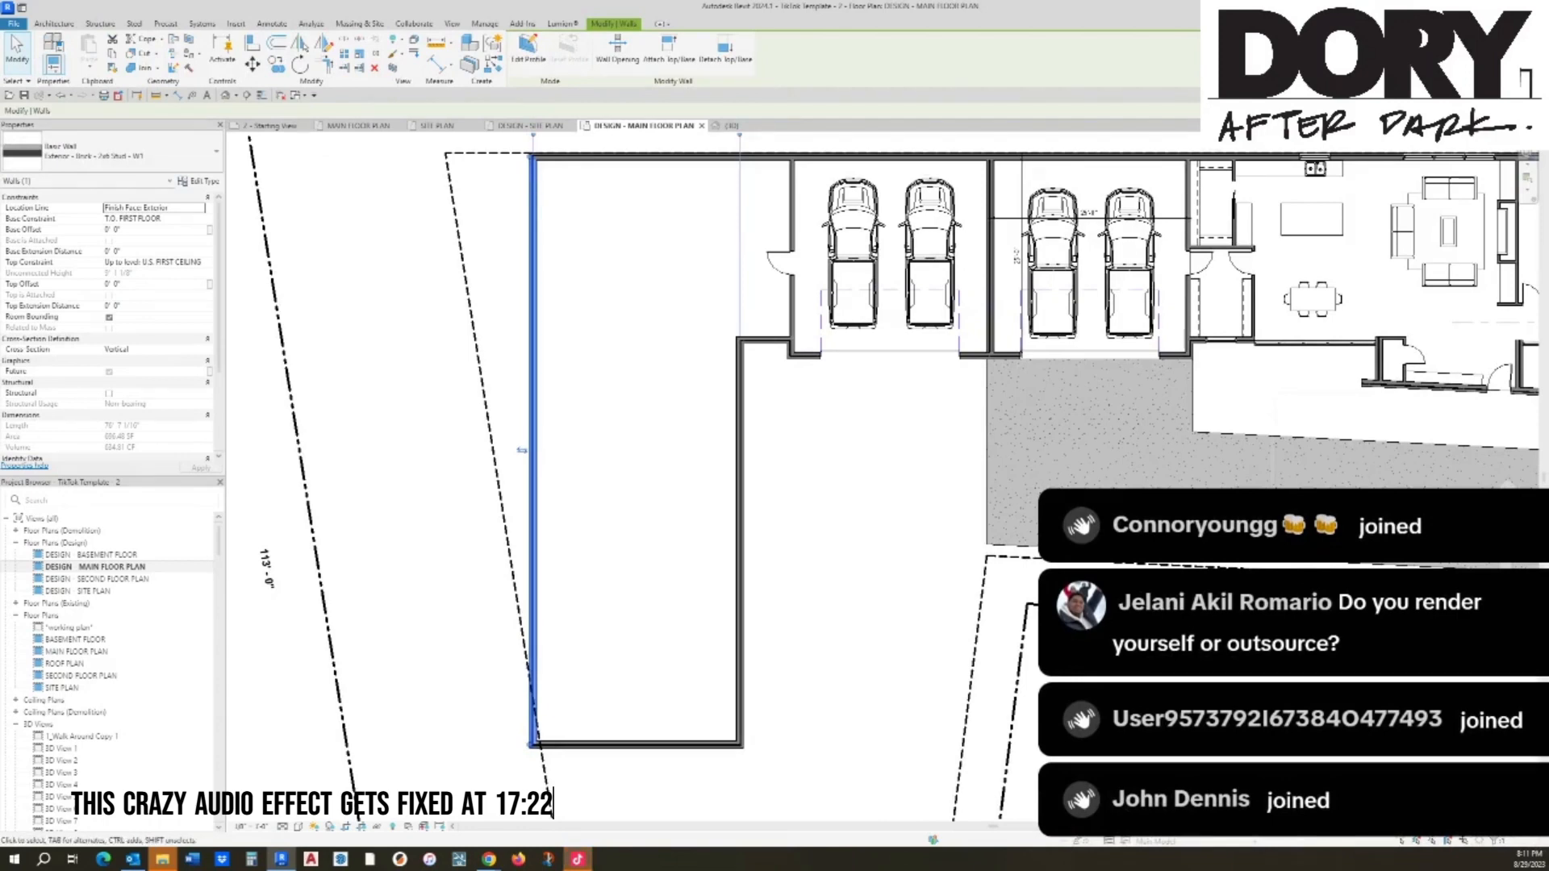
key("Right")
key("Right")
key("Right")
key("Escape")
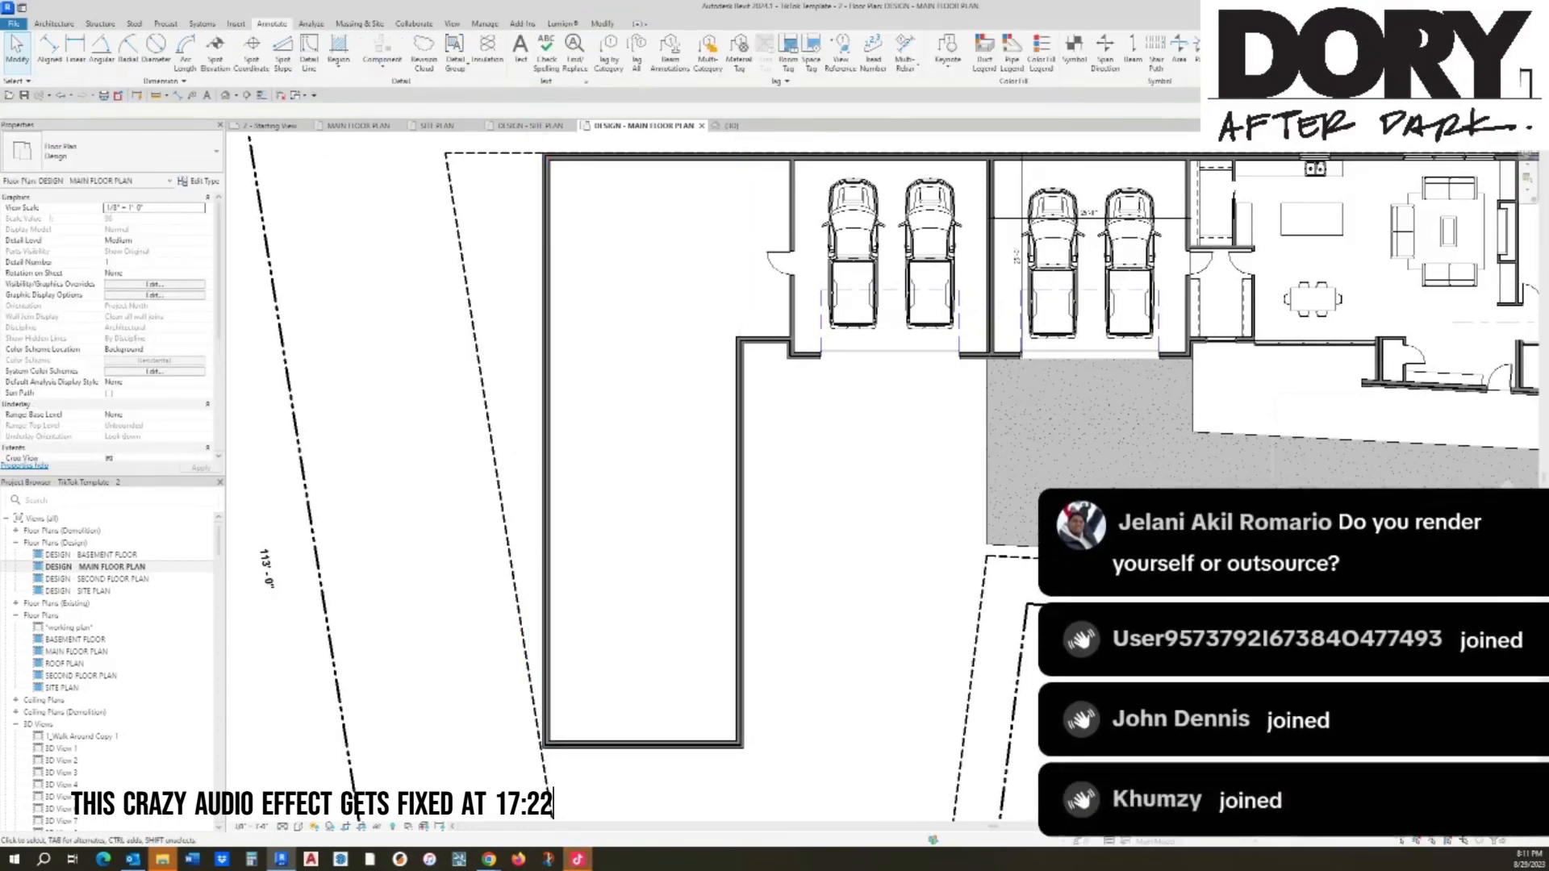
Step: Dimension the wing's overall width between the outer faces of its two long walls
key("d")
key("i")
left_click(544, 434)
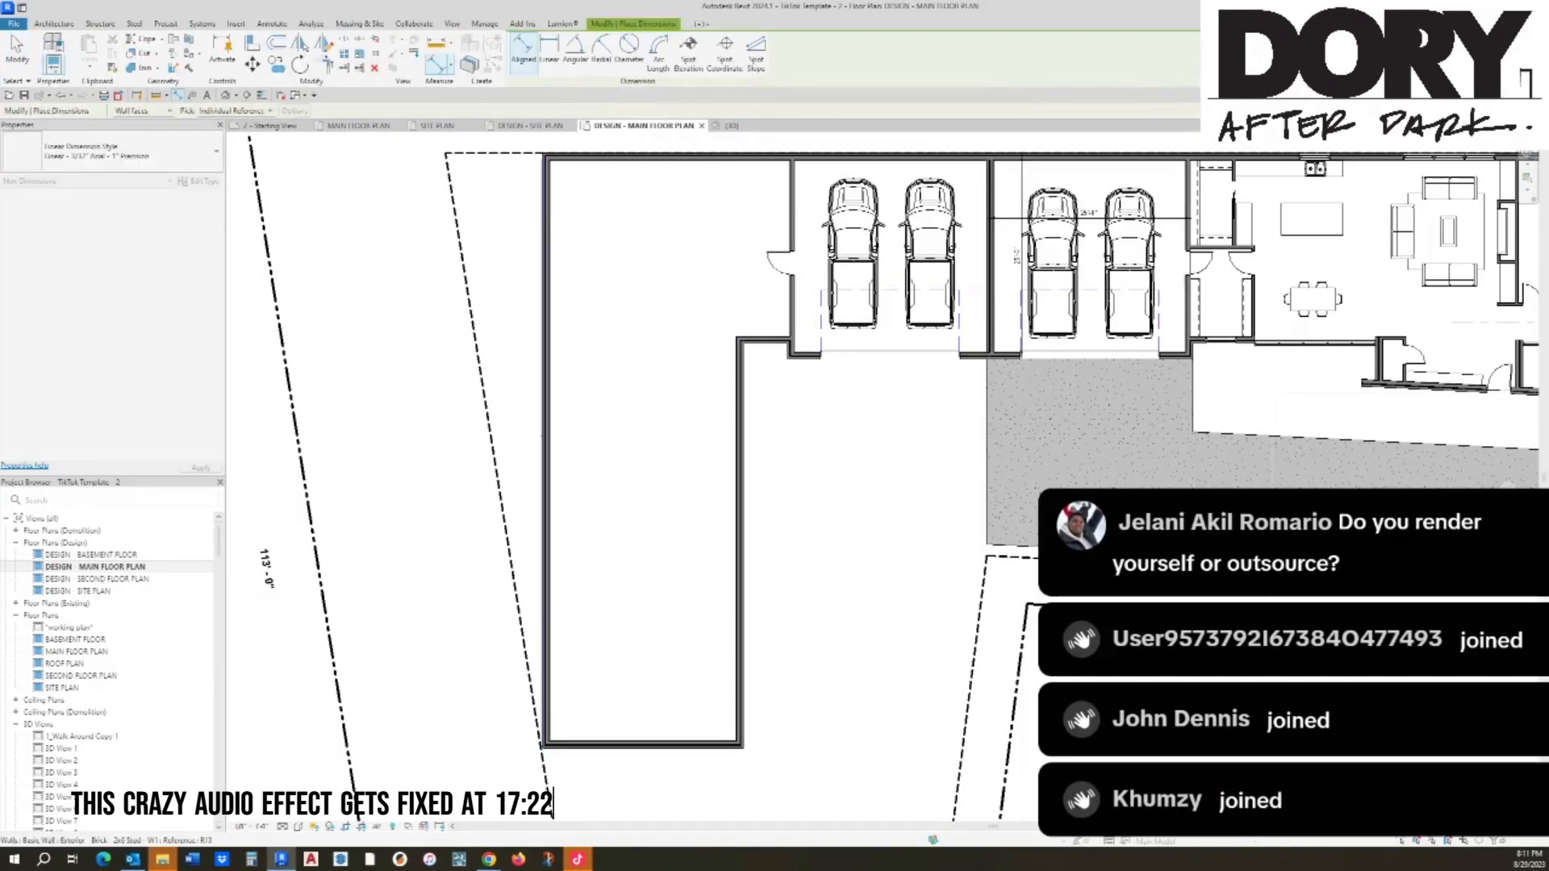
left_click(742, 439)
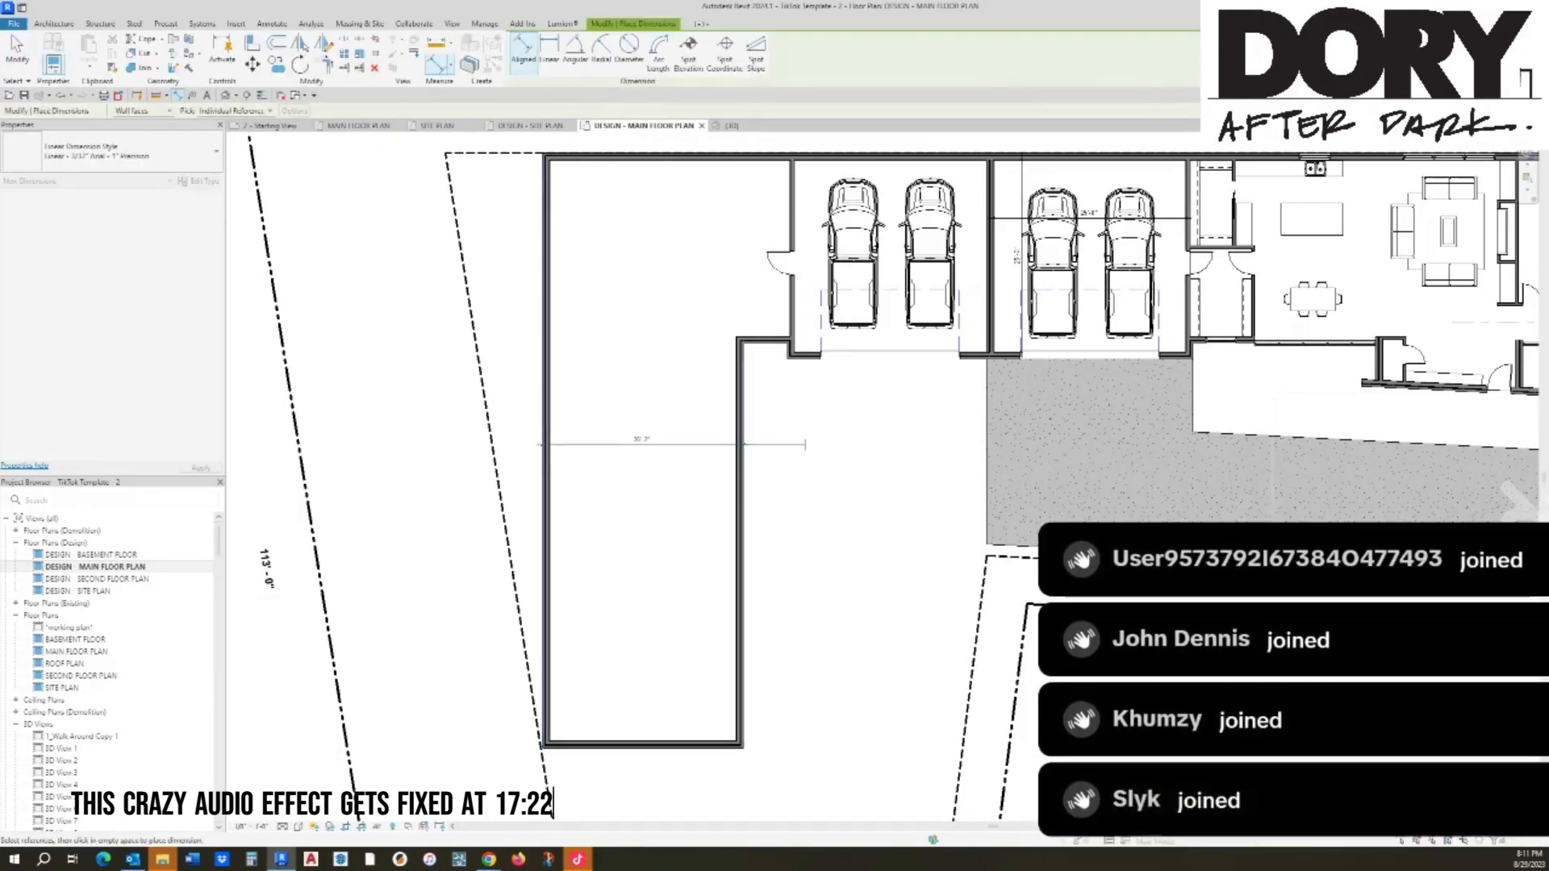
left_click(801, 446)
key("Escape")
Step: Set the wing's overall width to 26'-0" by shifting its inner long wall, and delete the width dimension
left_click(741, 468)
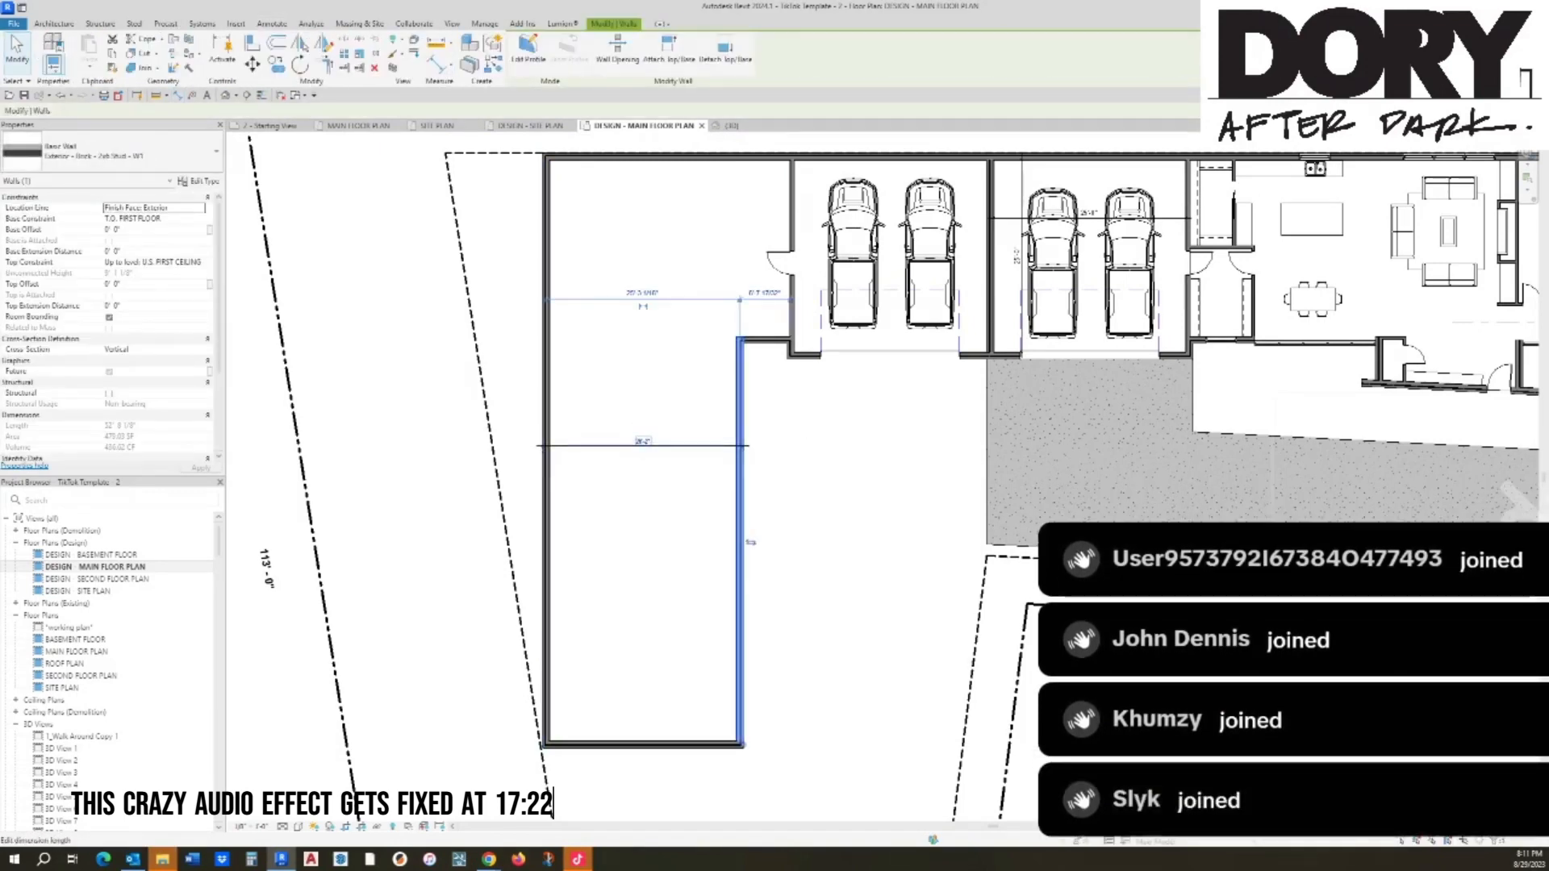
left_click(642, 440)
key("Return")
key("Escape")
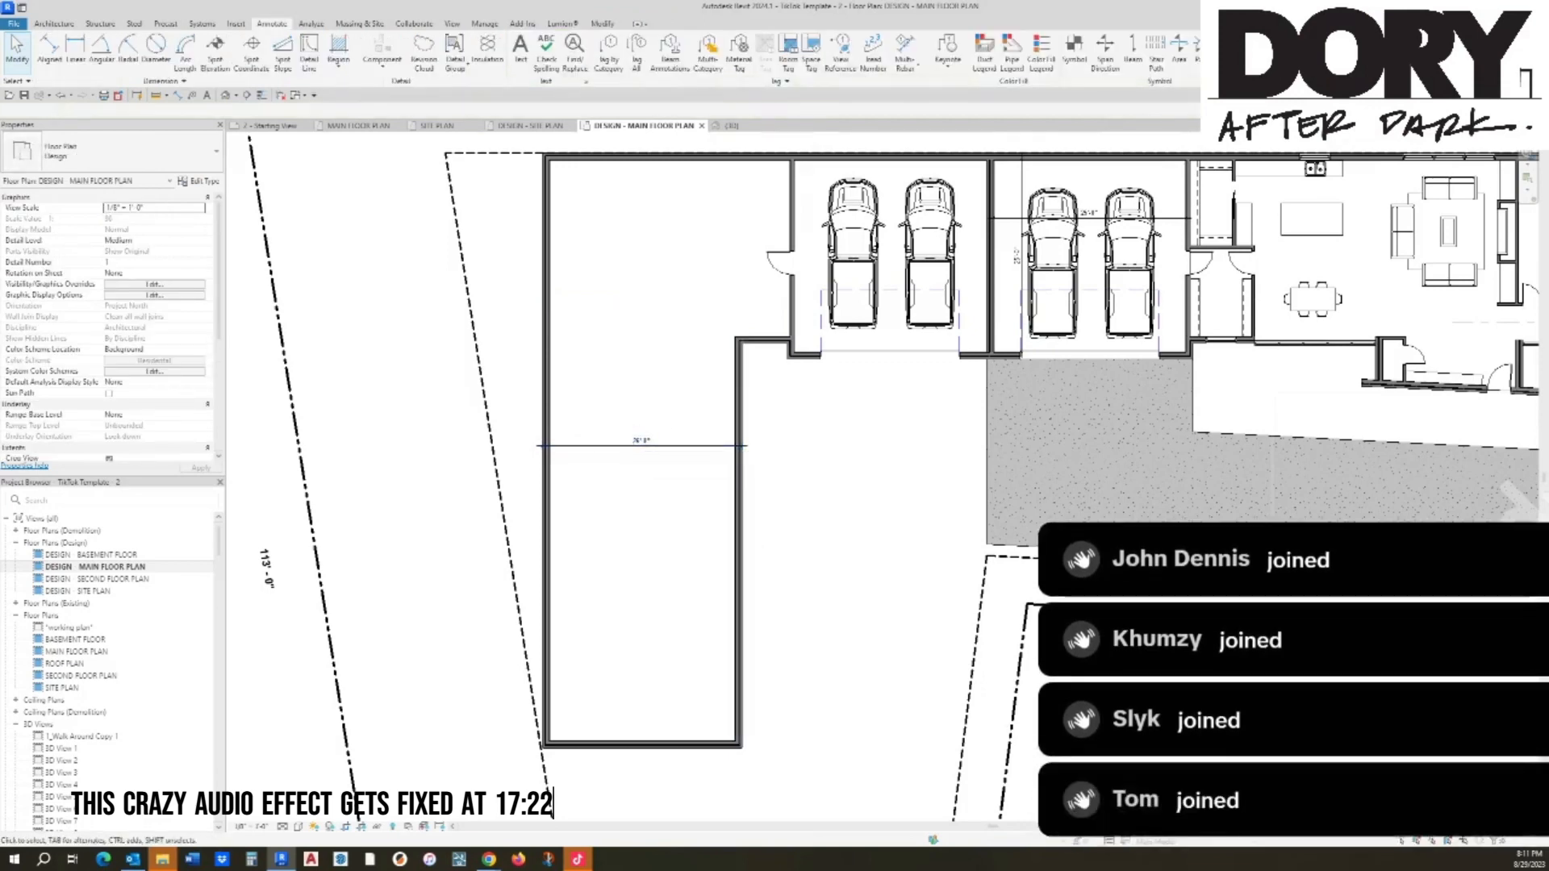
left_click(639, 443)
key("Delete")
scroll(639, 435, "down", 3)
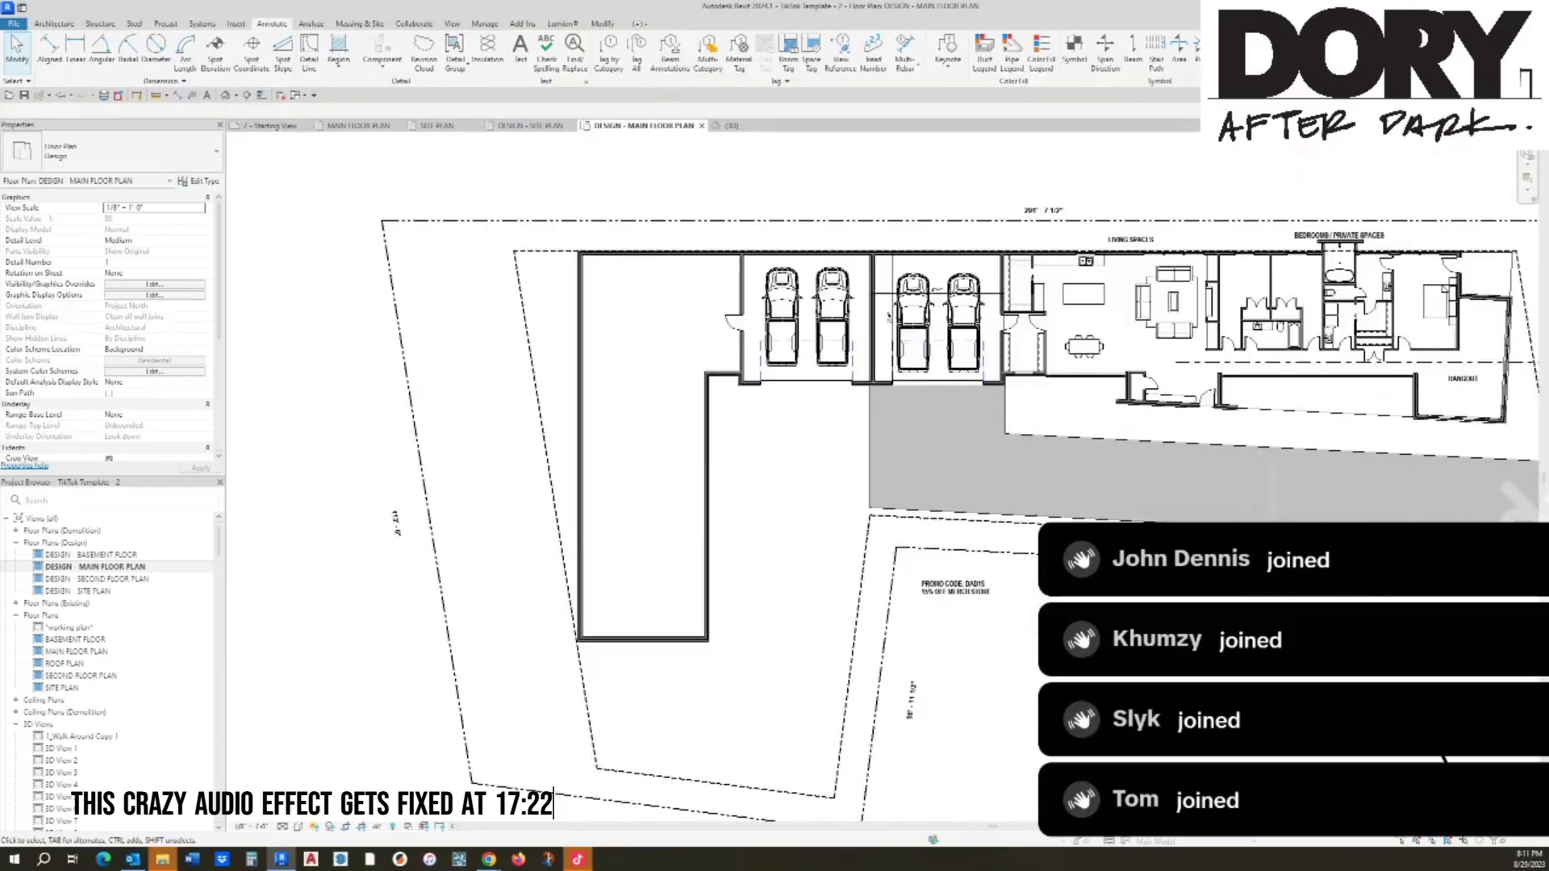
middle_click_drag(639, 436, 431, 405)
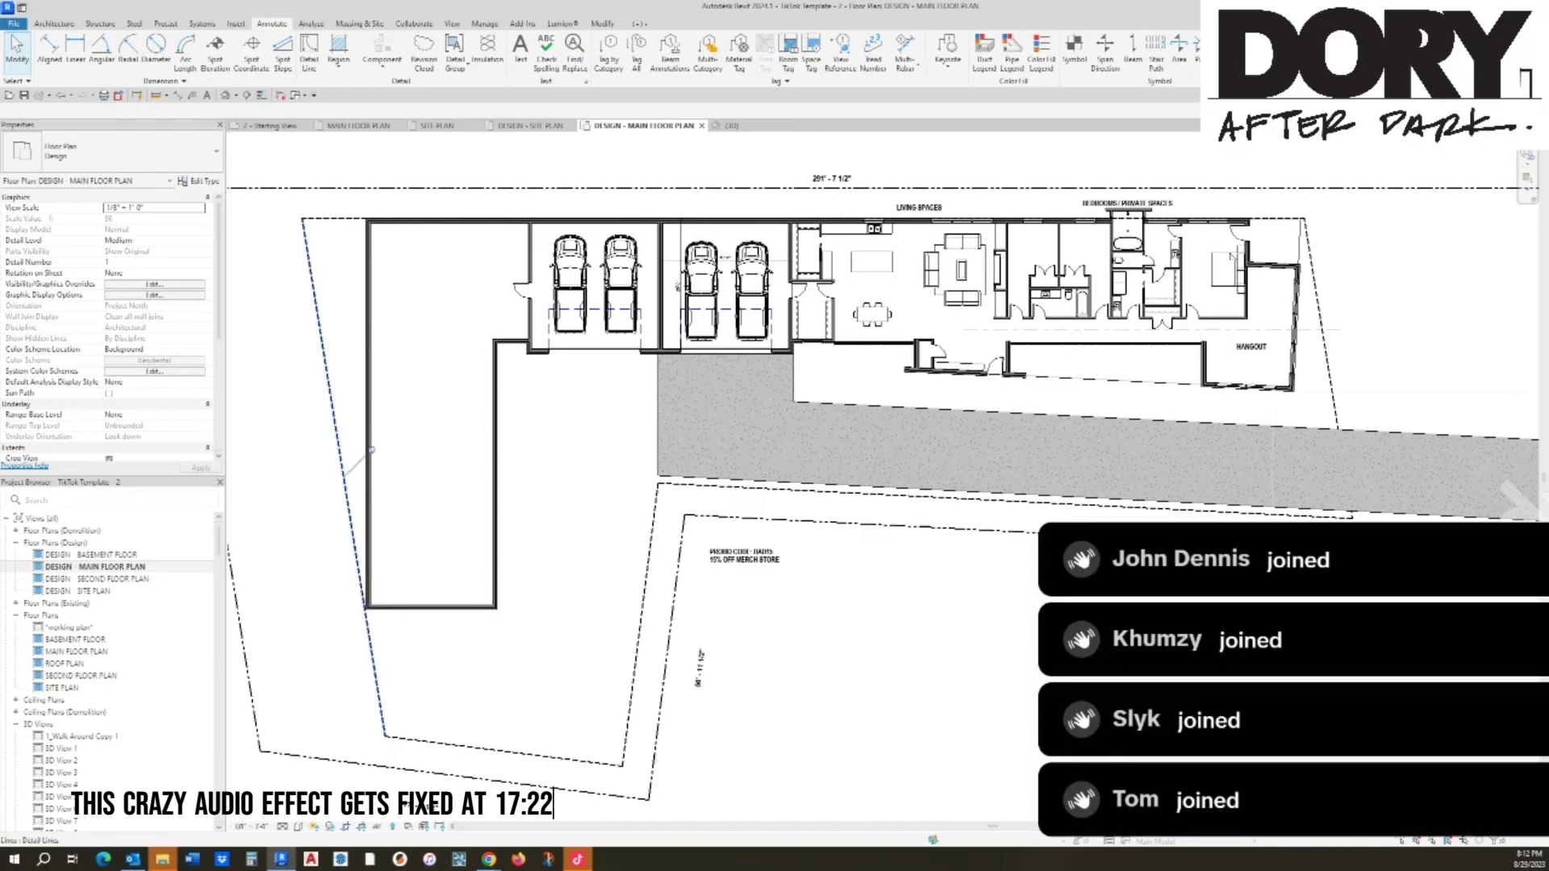
left_click(343, 461)
key("Escape")
middle_click_drag(347, 462, 369, 469)
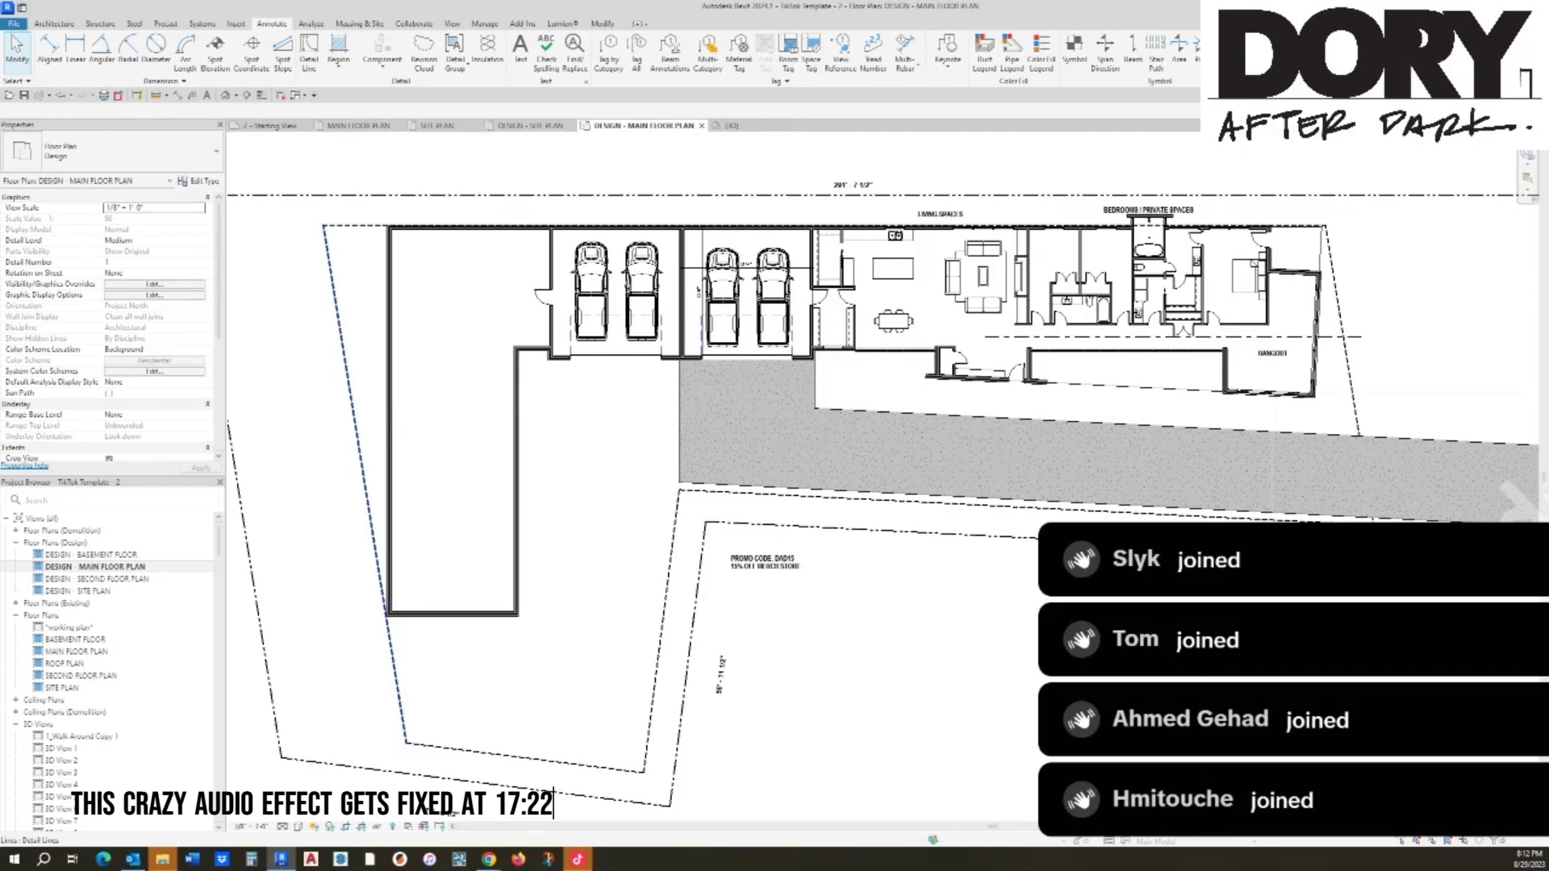
Step: Edit the driveway region's boundary, redirecting its end edge from the inner corner down the lot parallel to the setback line, about 40 ft long
scroll(611, 439, "down", 1)
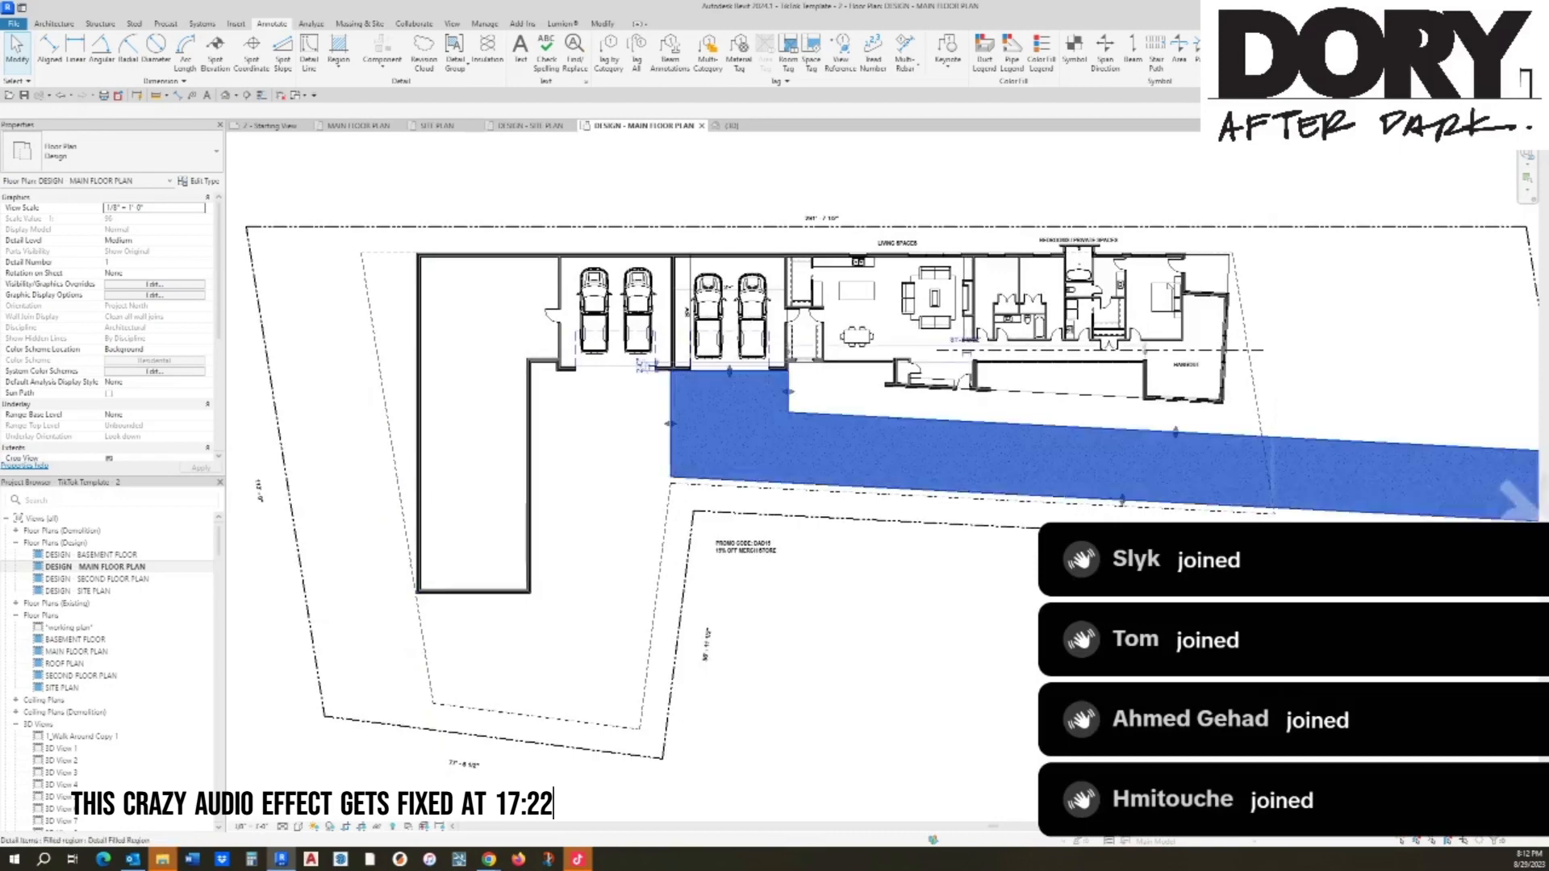
double_click(671, 423)
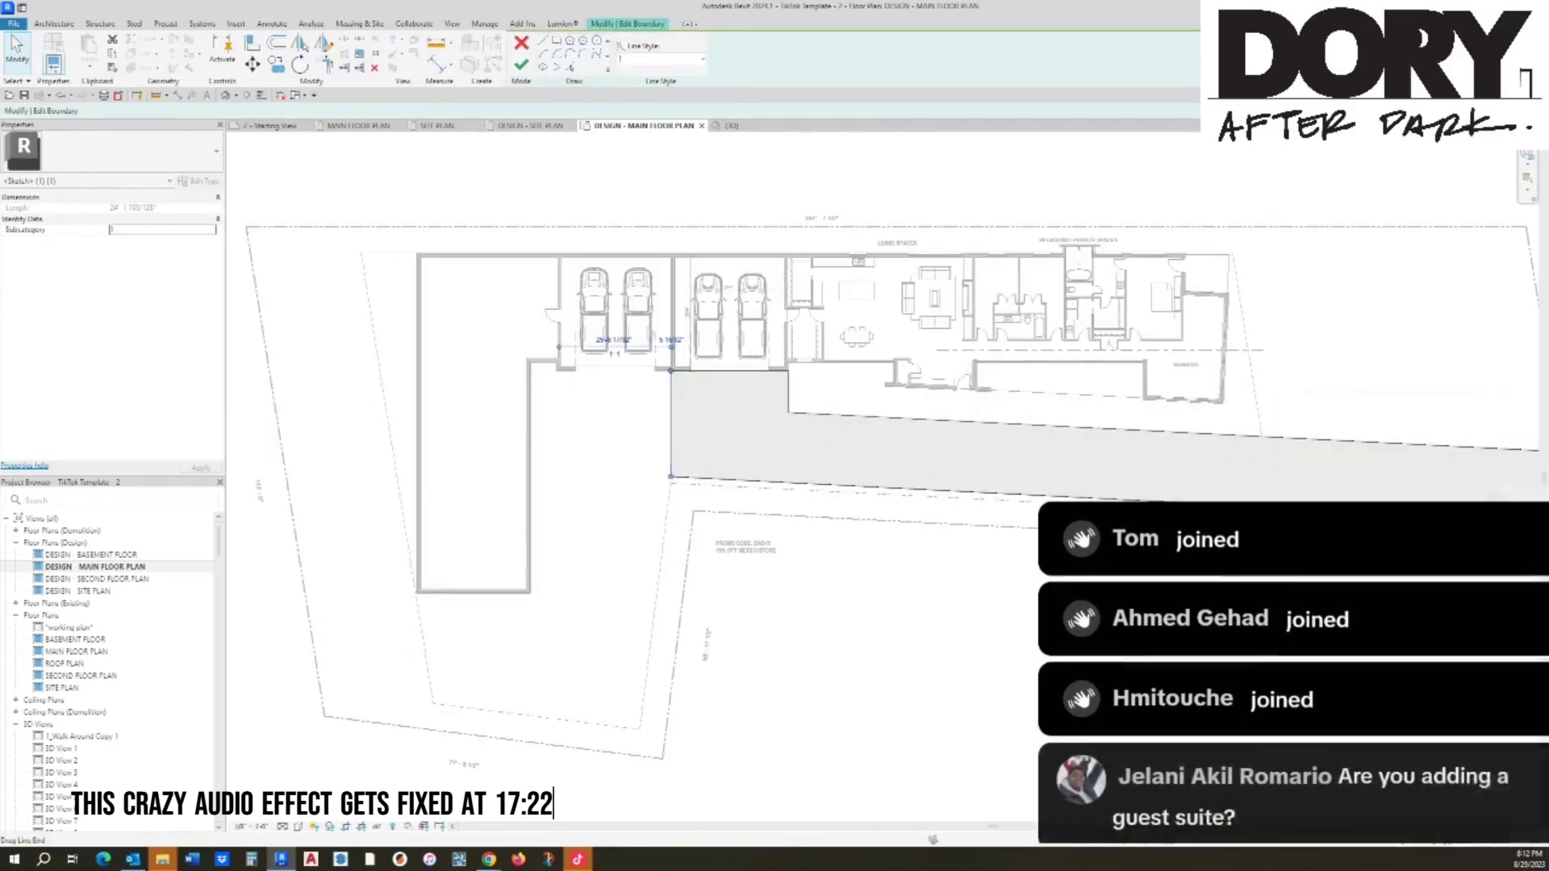
left_click(670, 477)
left_click(649, 652)
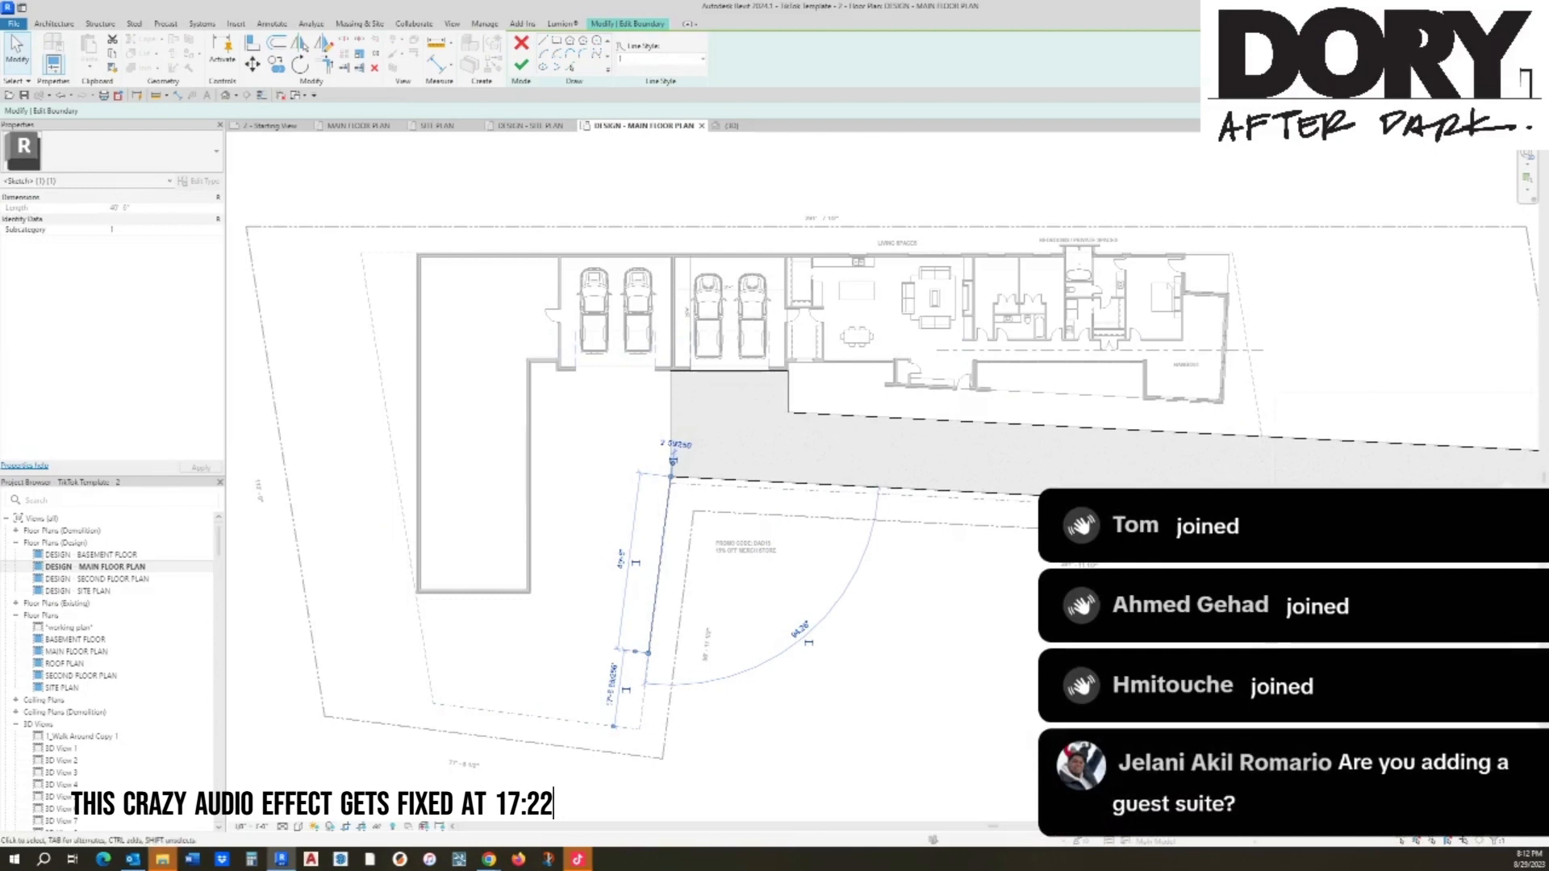
Step: Sketch the driveway extension's far end and its long side back up to the outer front corner of the mirrored garage bay
key("l")
key("i")
left_click(649, 652)
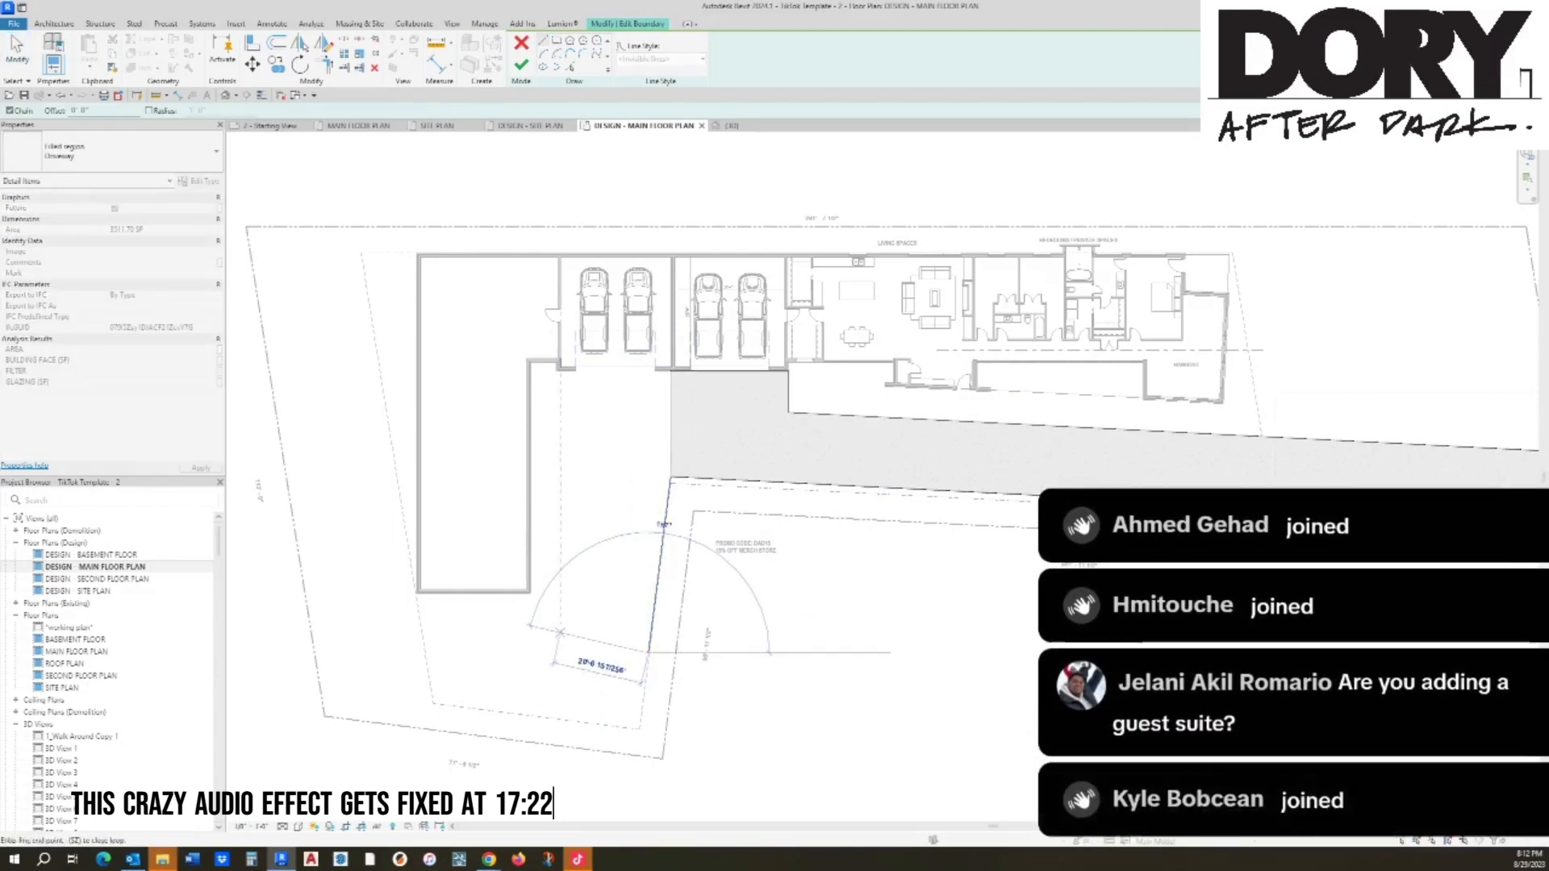
left_click(529, 638)
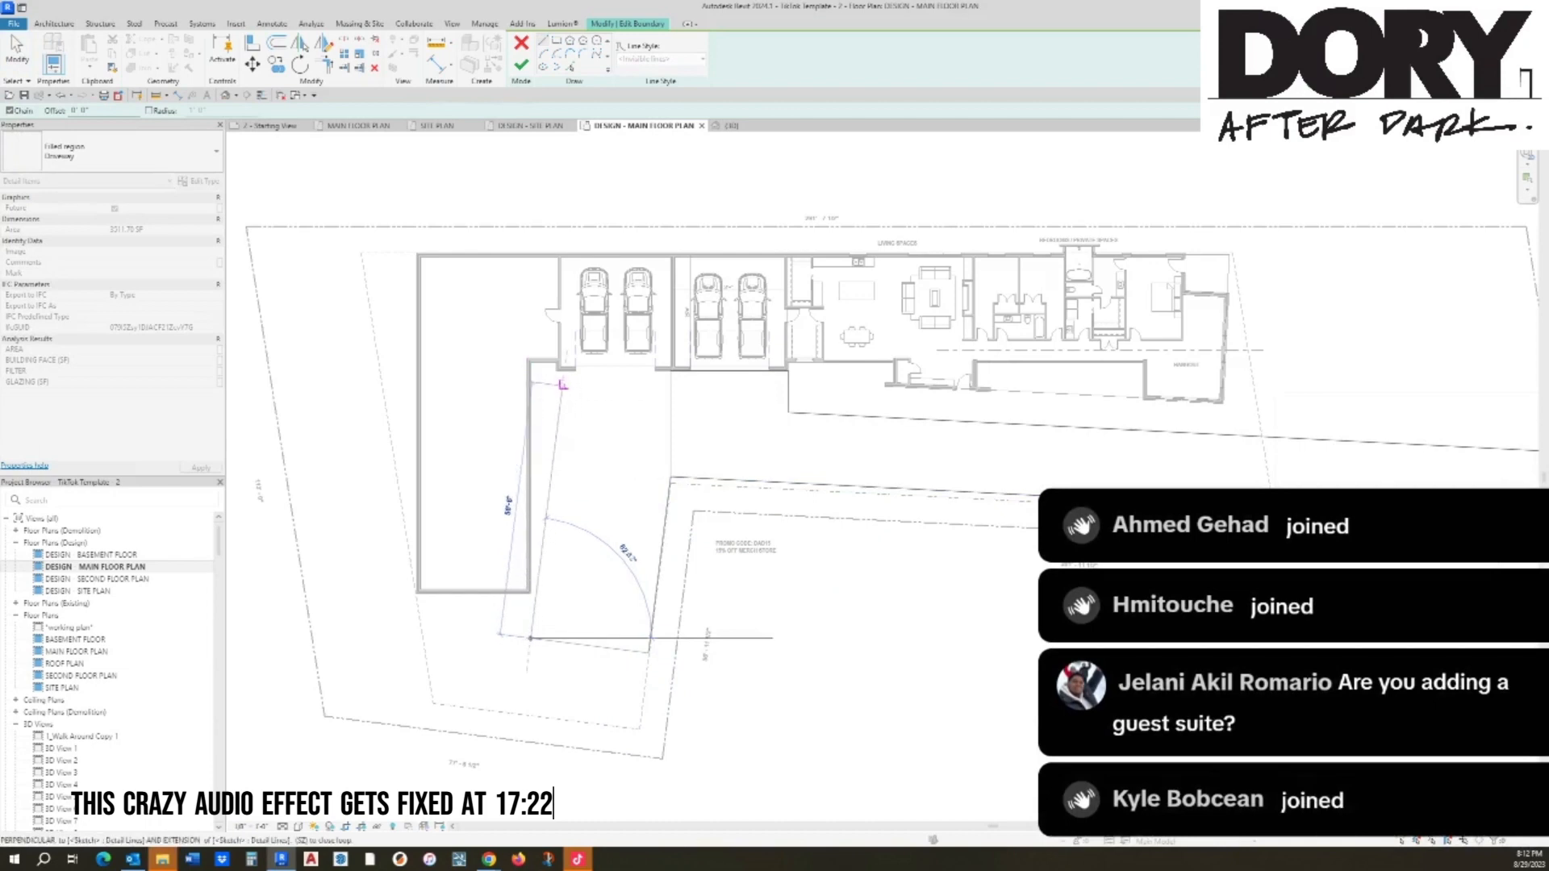
left_click(563, 377)
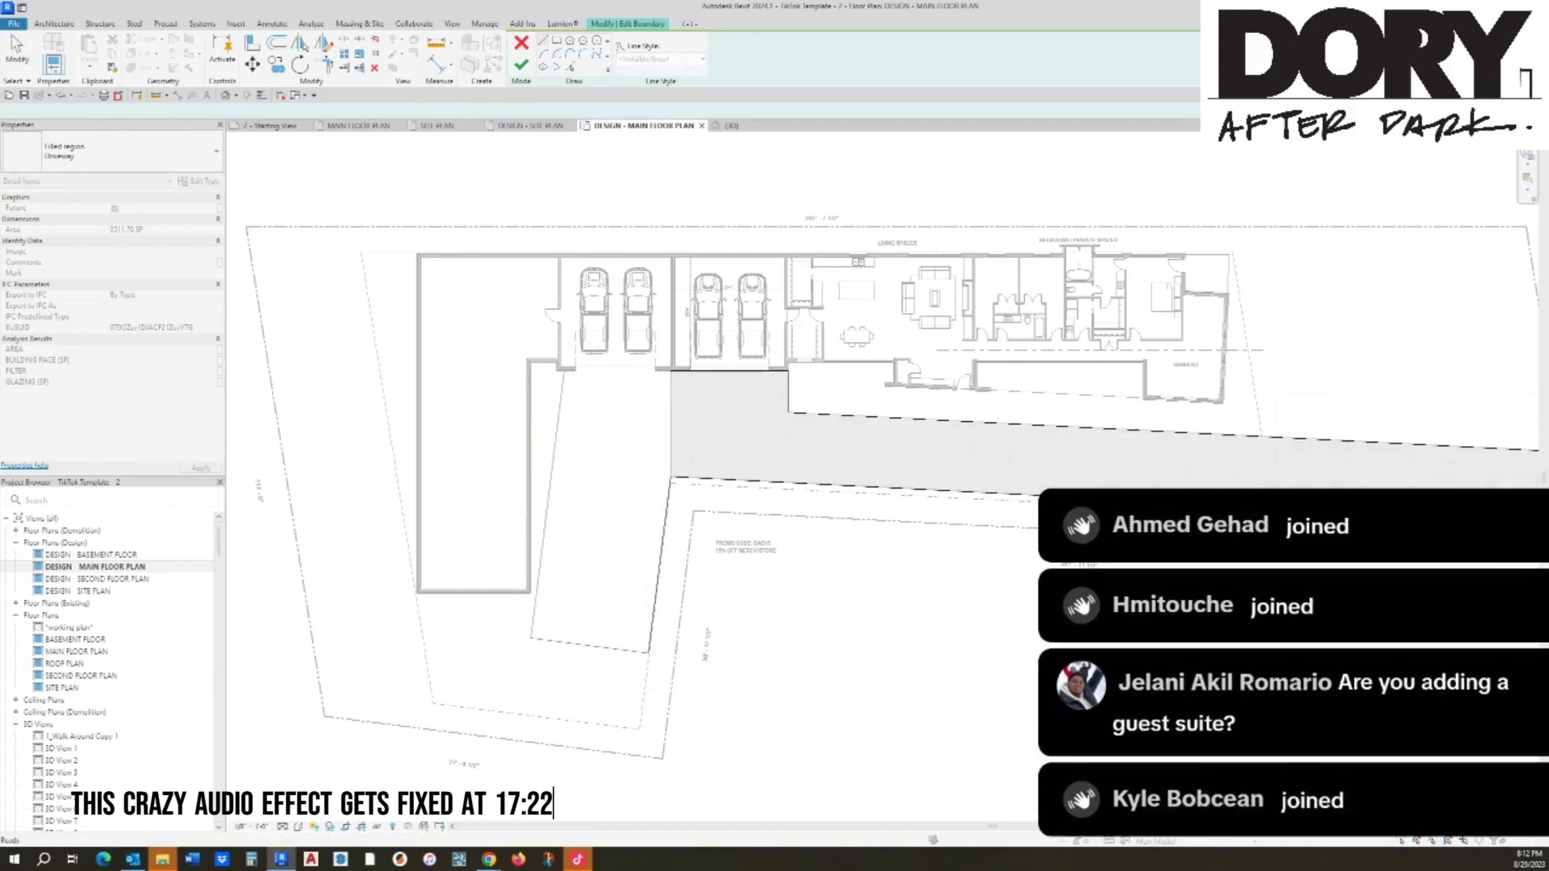
key("Escape")
key("Escape")
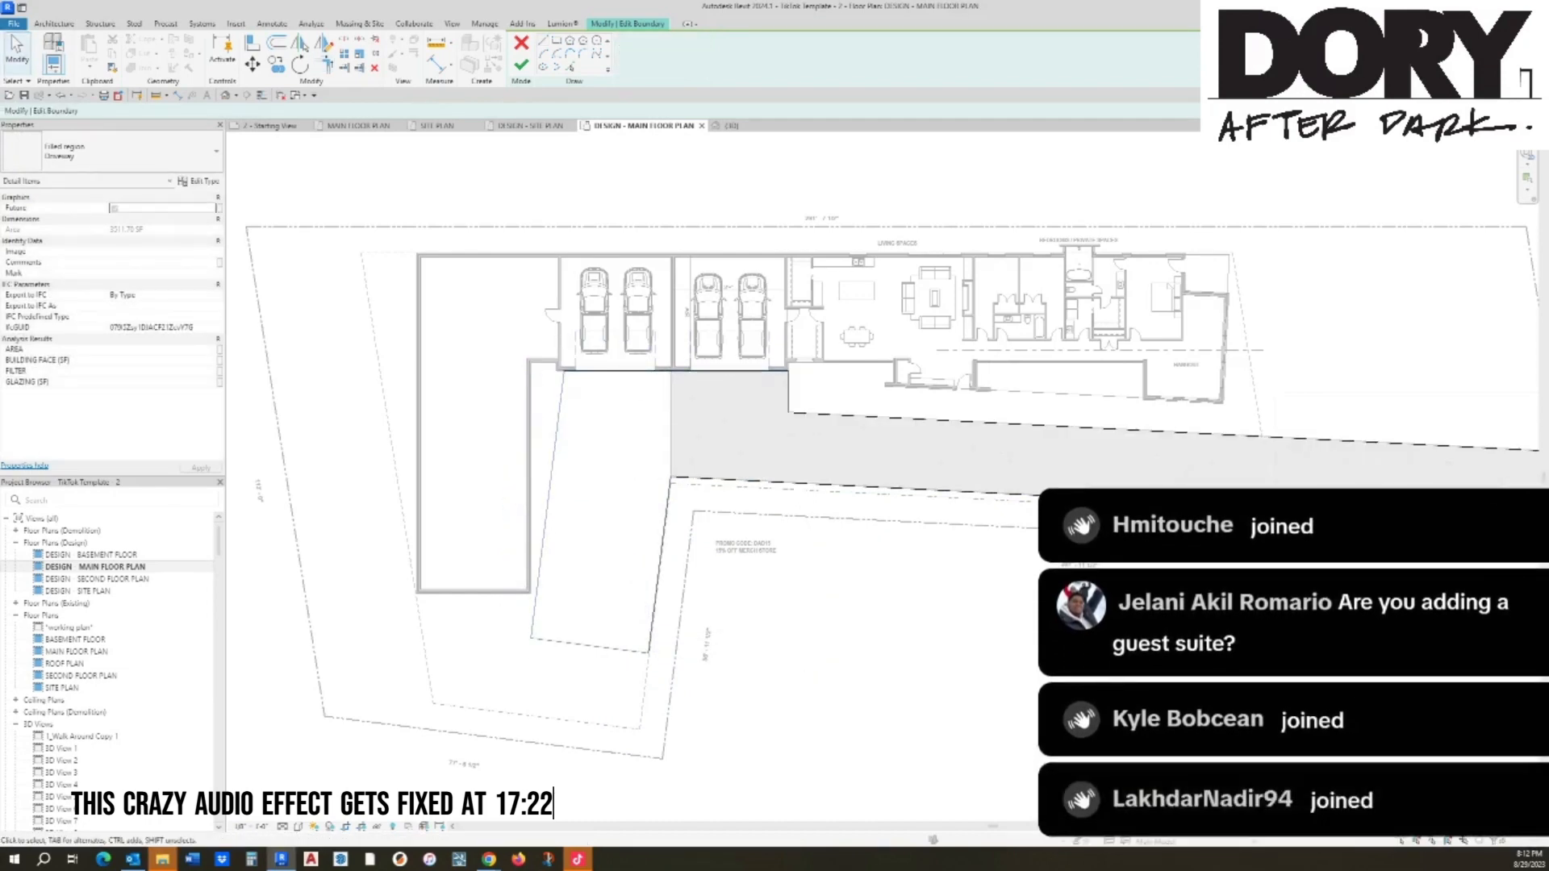
left_click(543, 54)
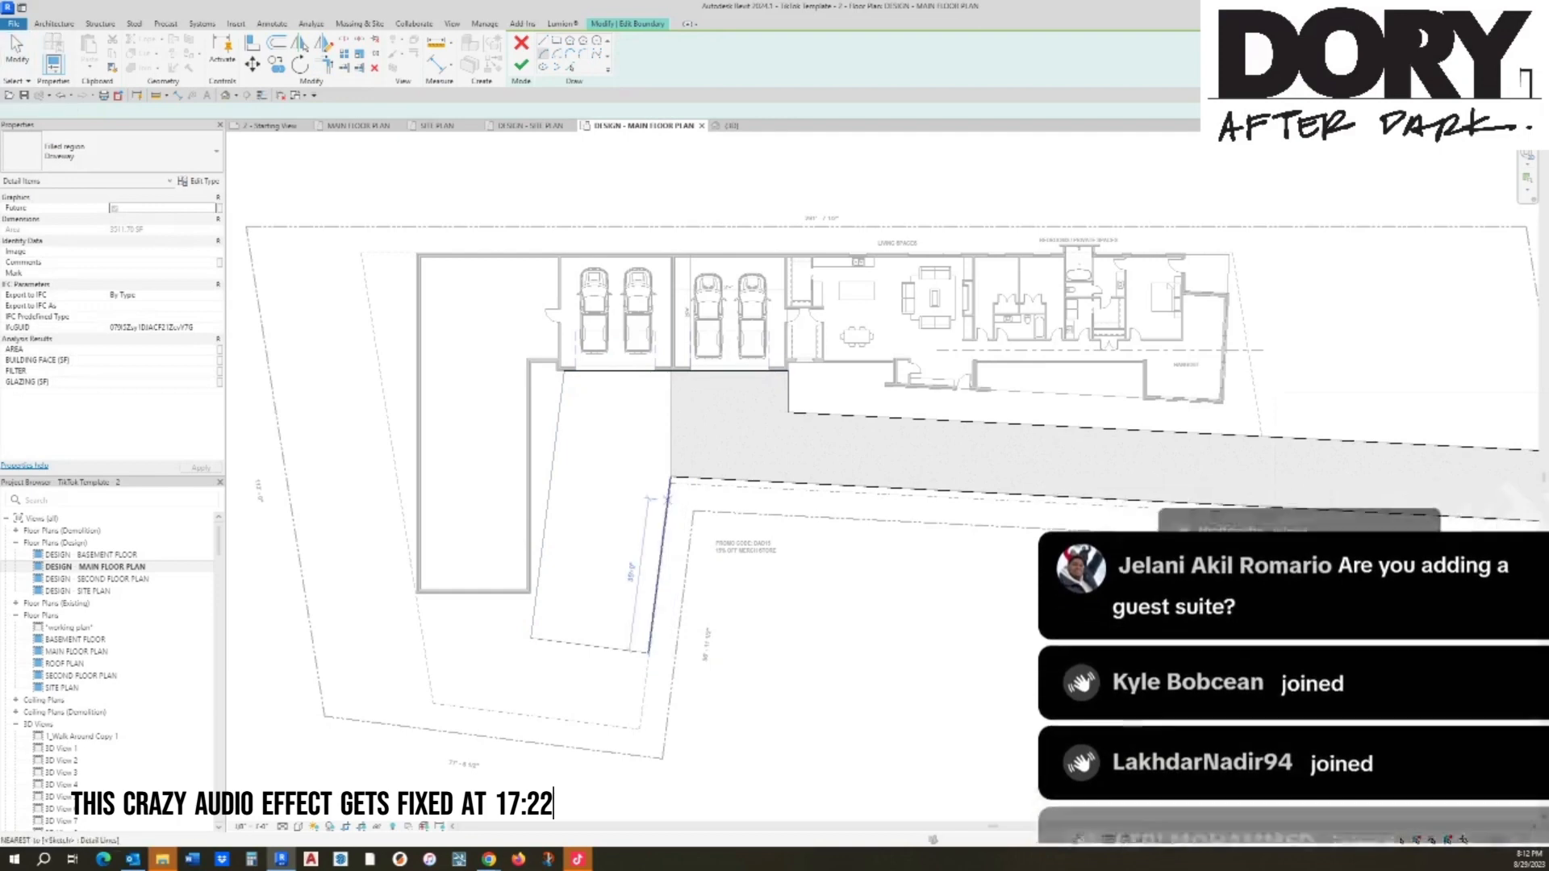
left_click(668, 500)
key("Escape")
key("Escape")
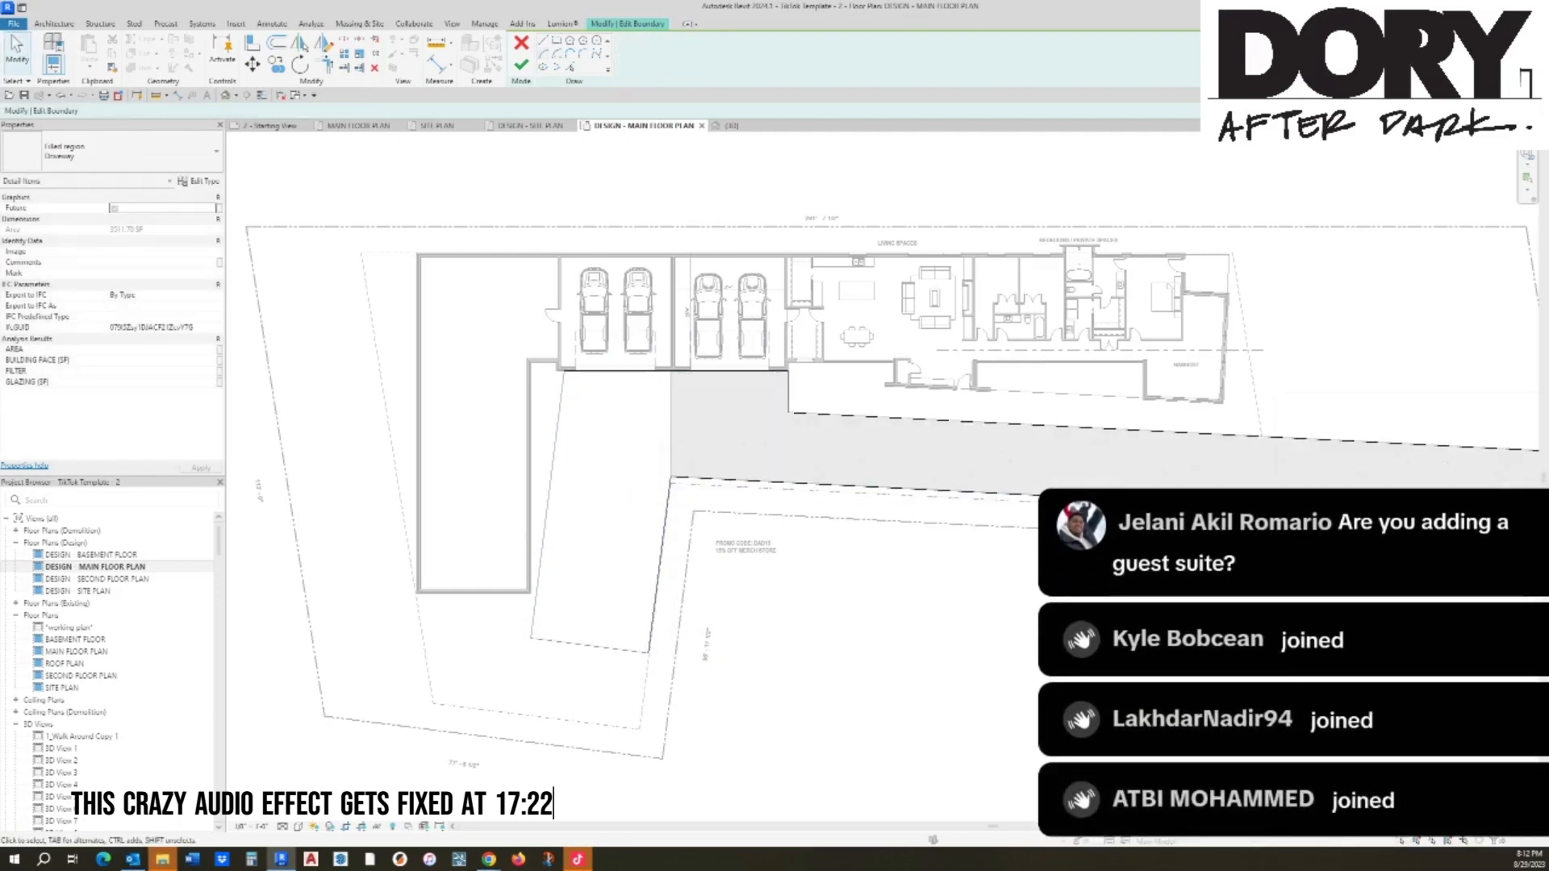
left_click(544, 54)
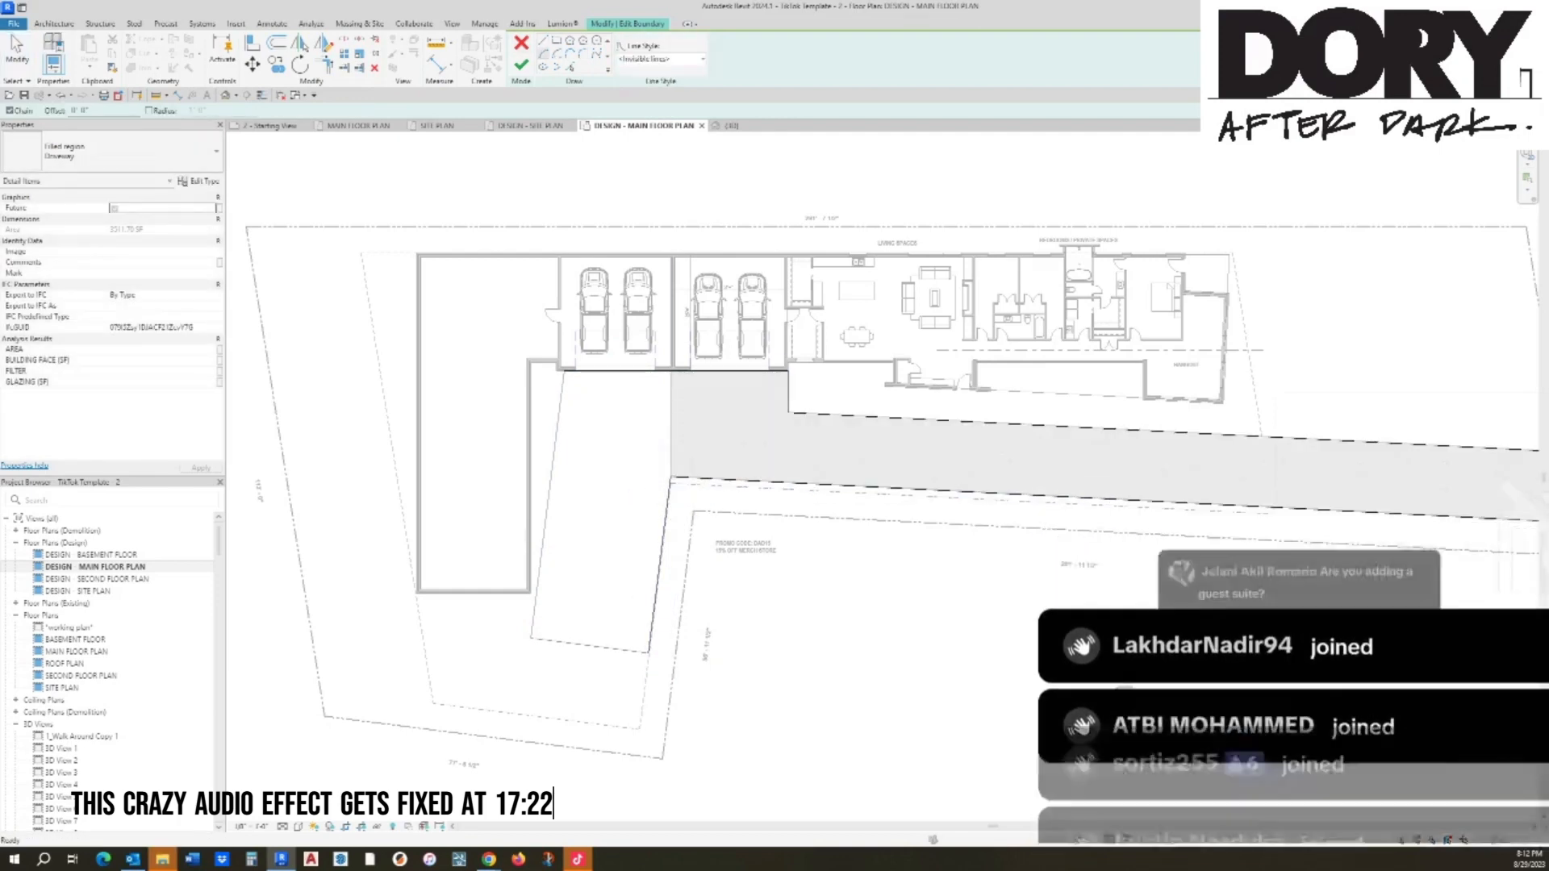
left_click(668, 499)
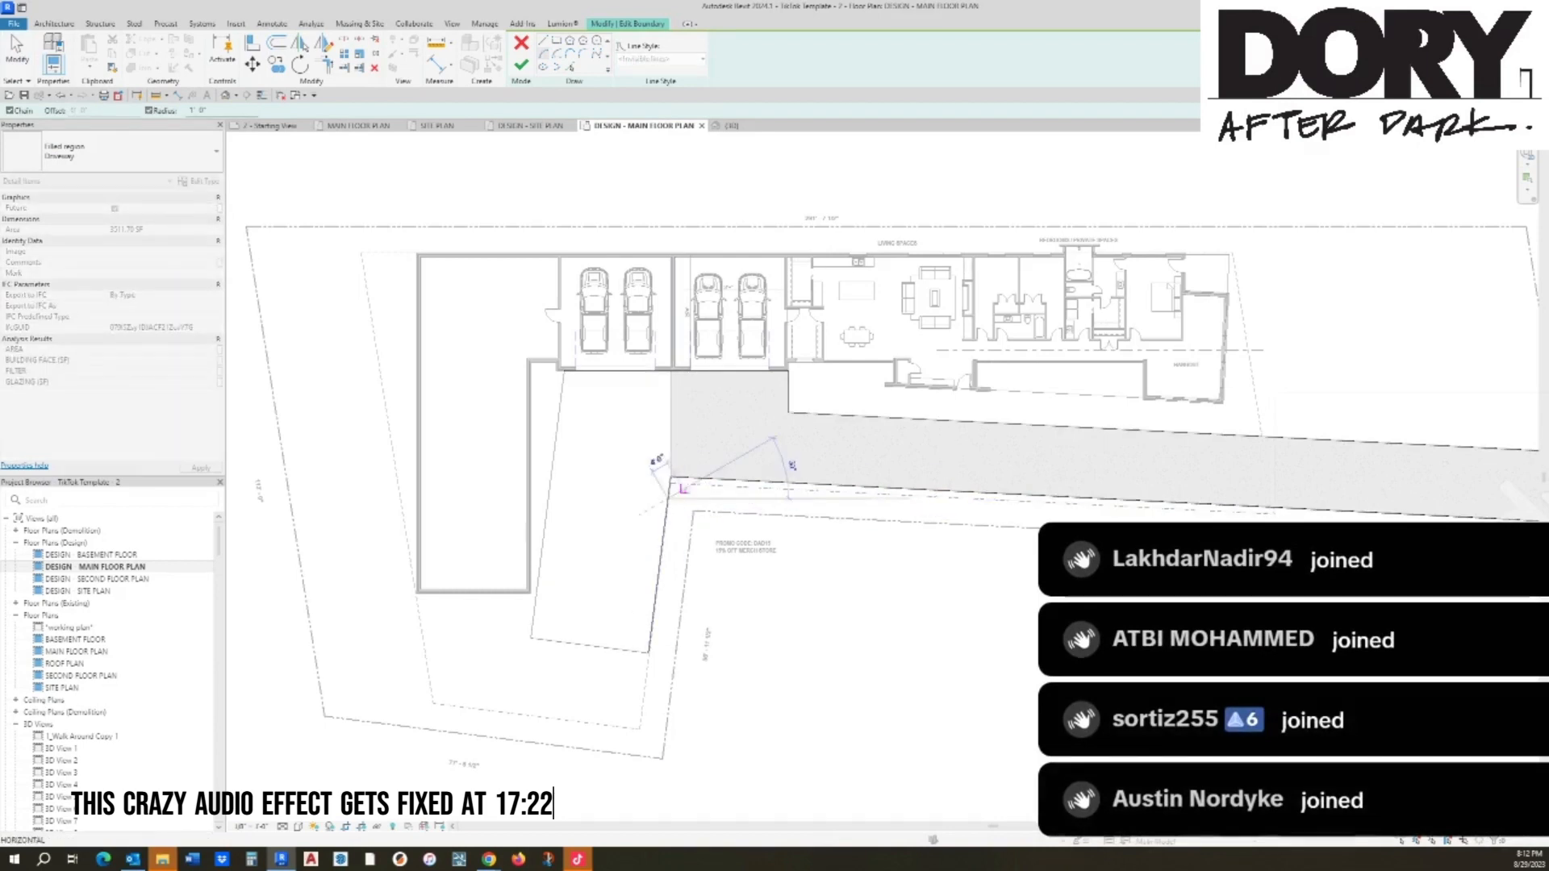
left_click(701, 481)
scroll(692, 492, "up", 1)
key("Escape")
key("Escape")
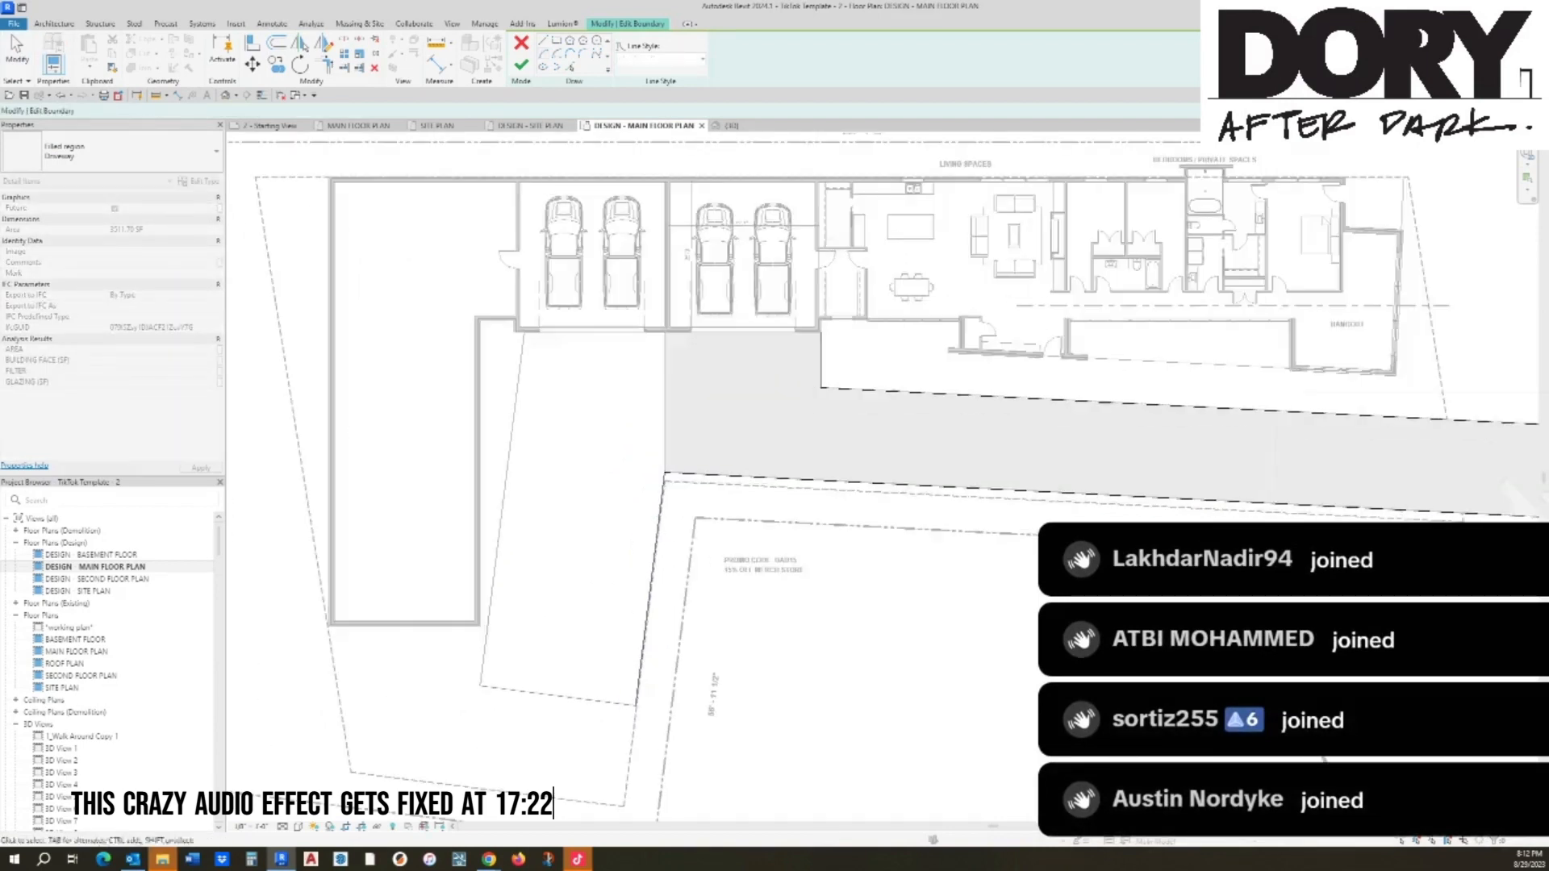
left_click(685, 474)
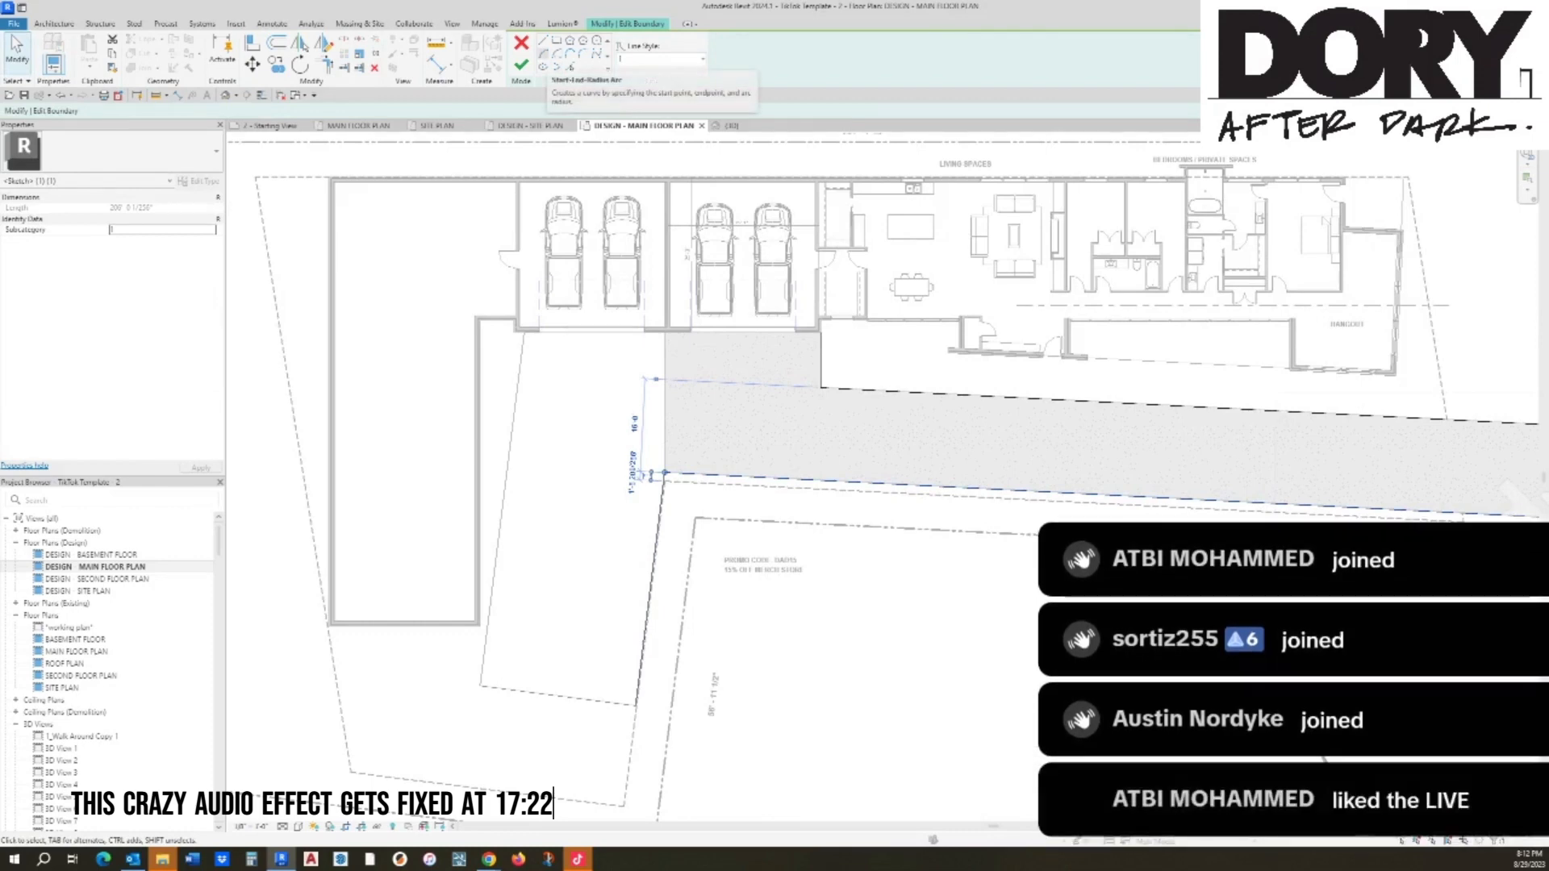
key("Escape")
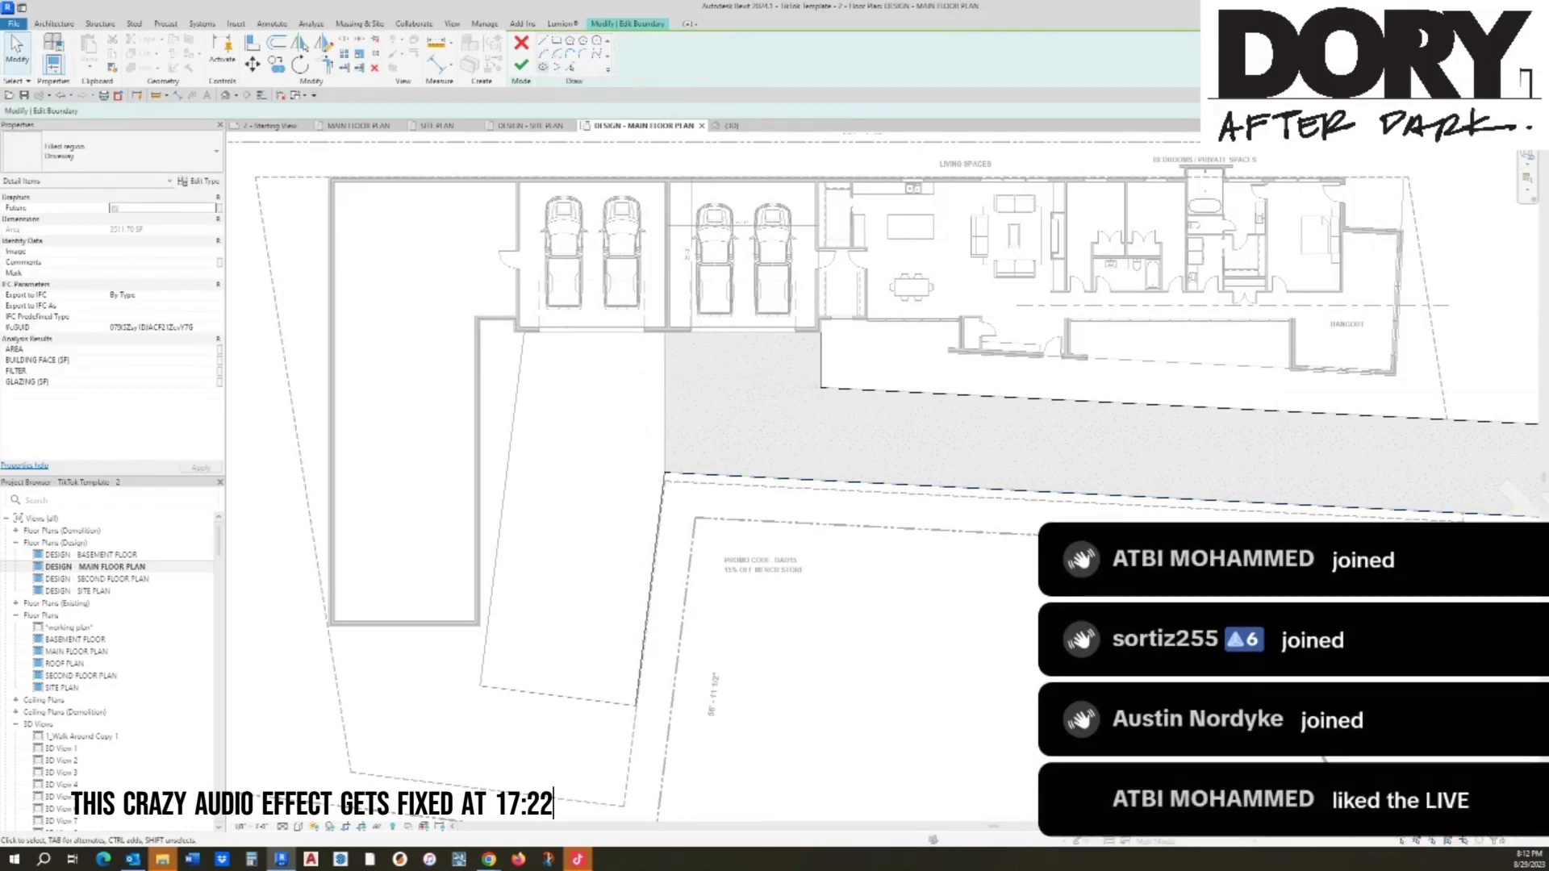
Step: Finish the driveway region's boundary edit to apply the extension in front of the mirrored garage bay
left_click(544, 54)
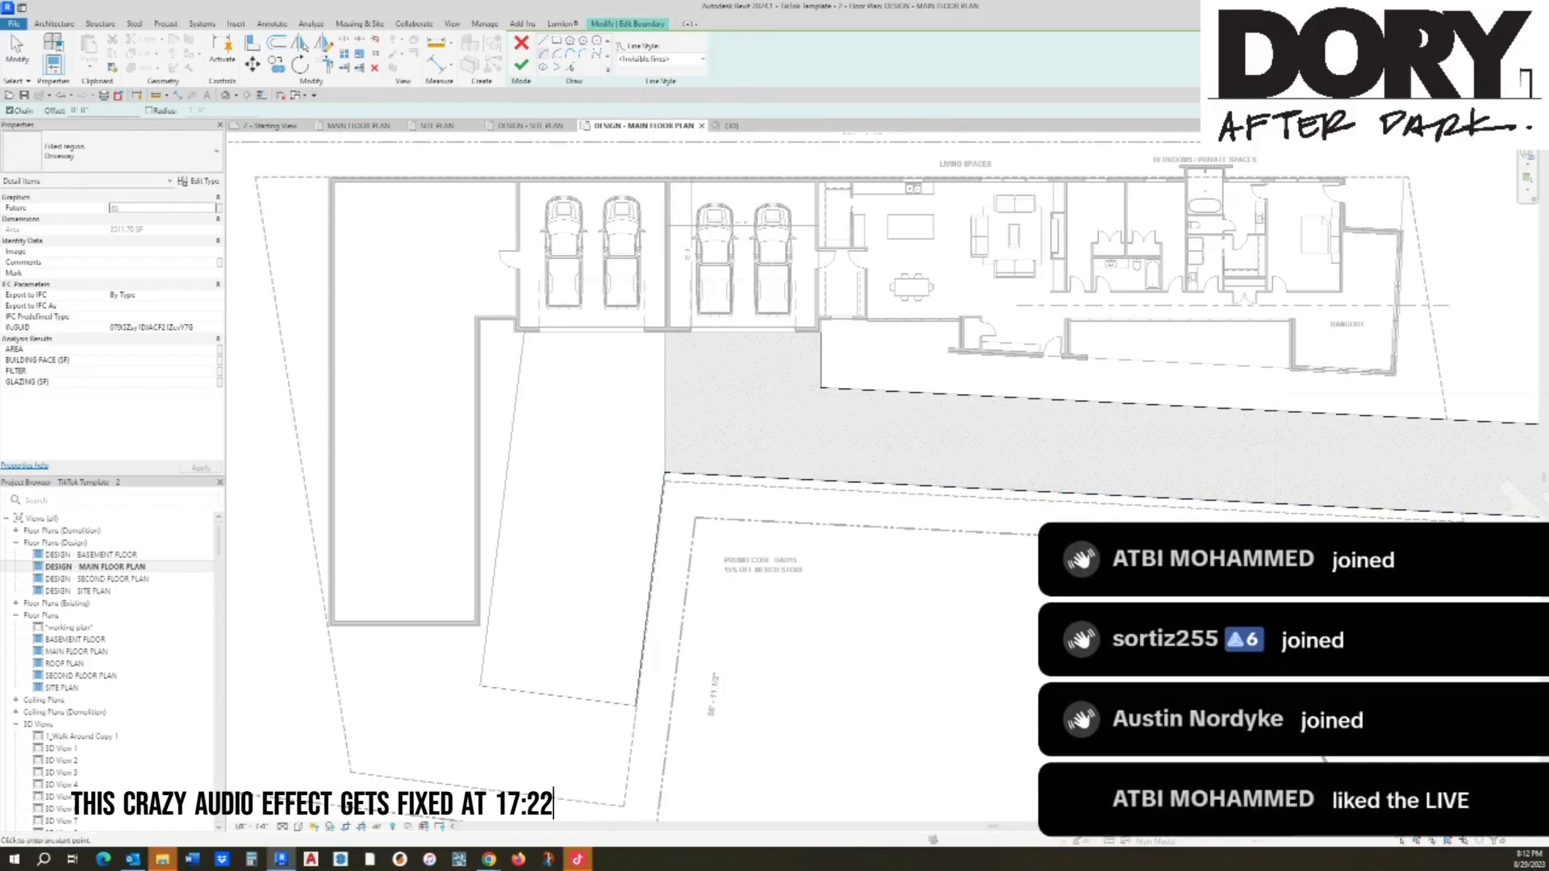
key("Escape")
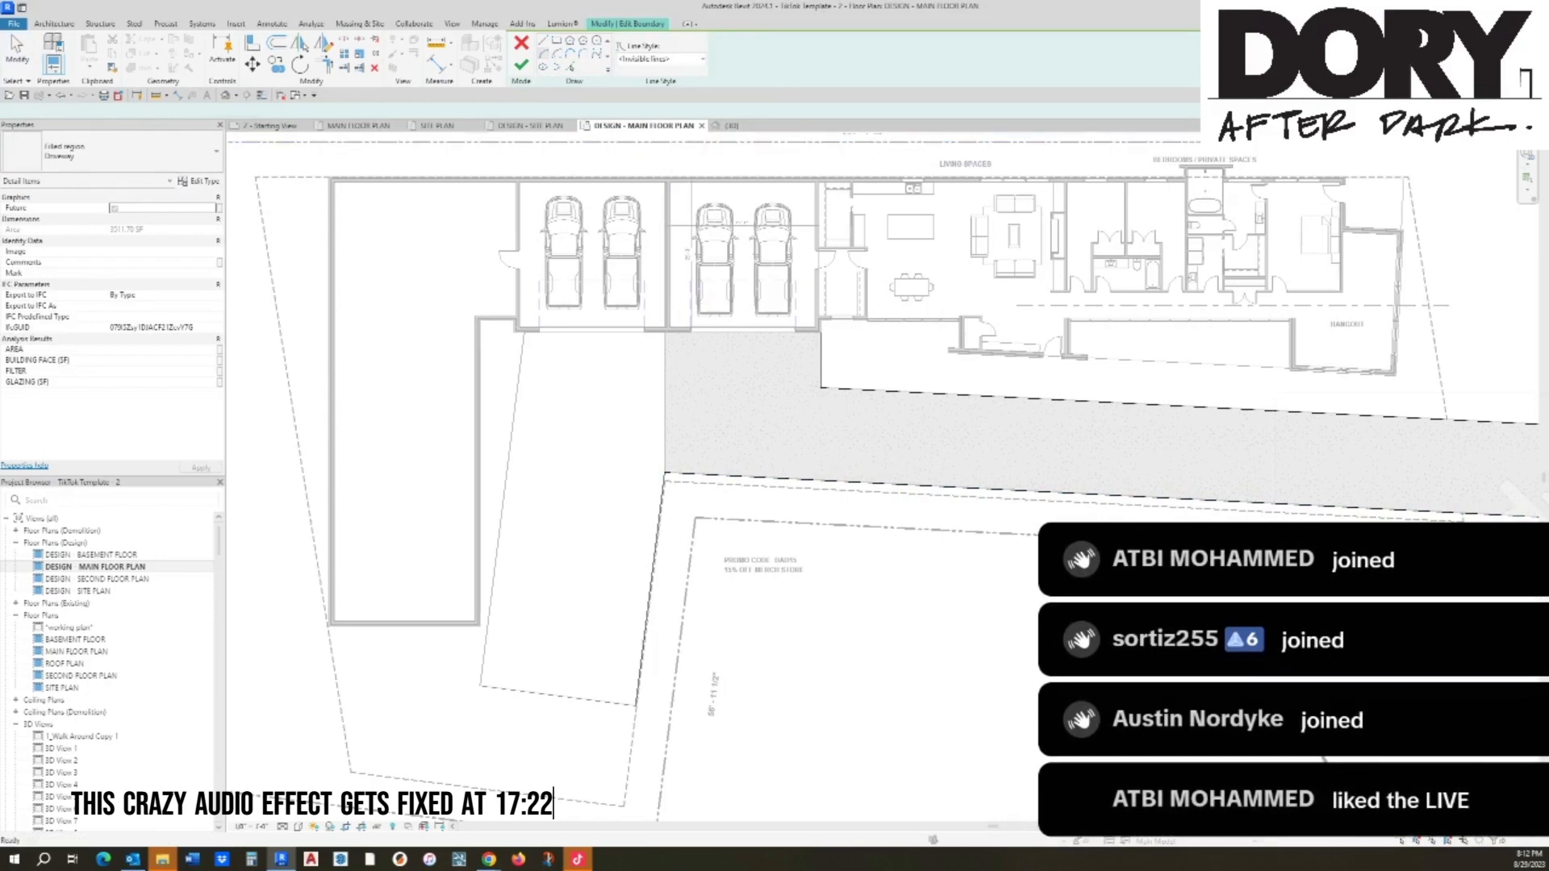
left_click(521, 65)
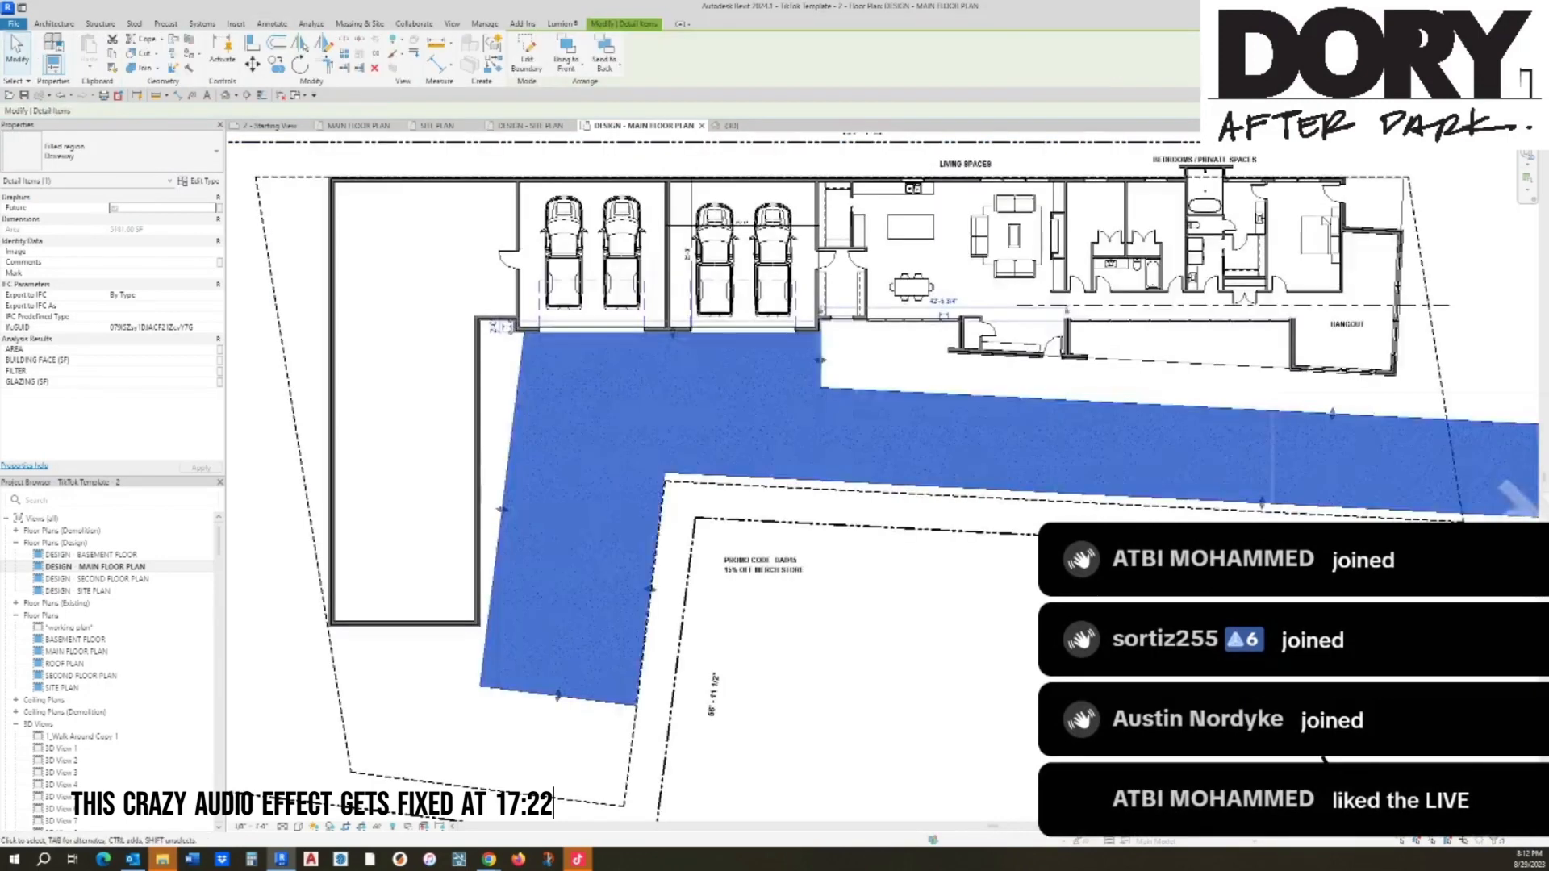
left_click(864, 544)
scroll(864, 544, "down", 2)
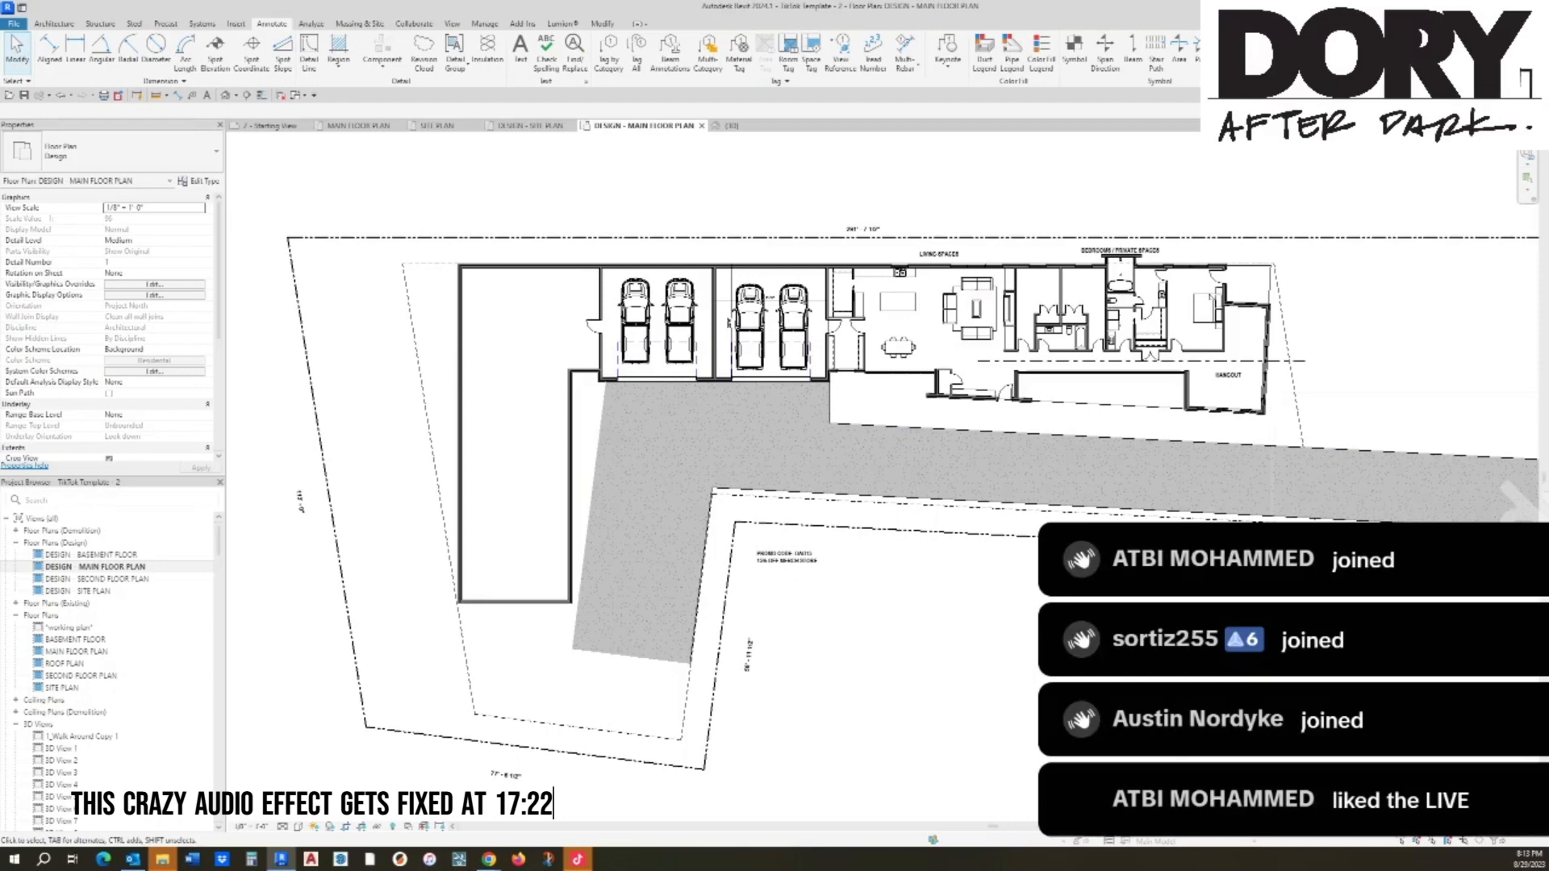
middle_click_drag(823, 452, 862, 464)
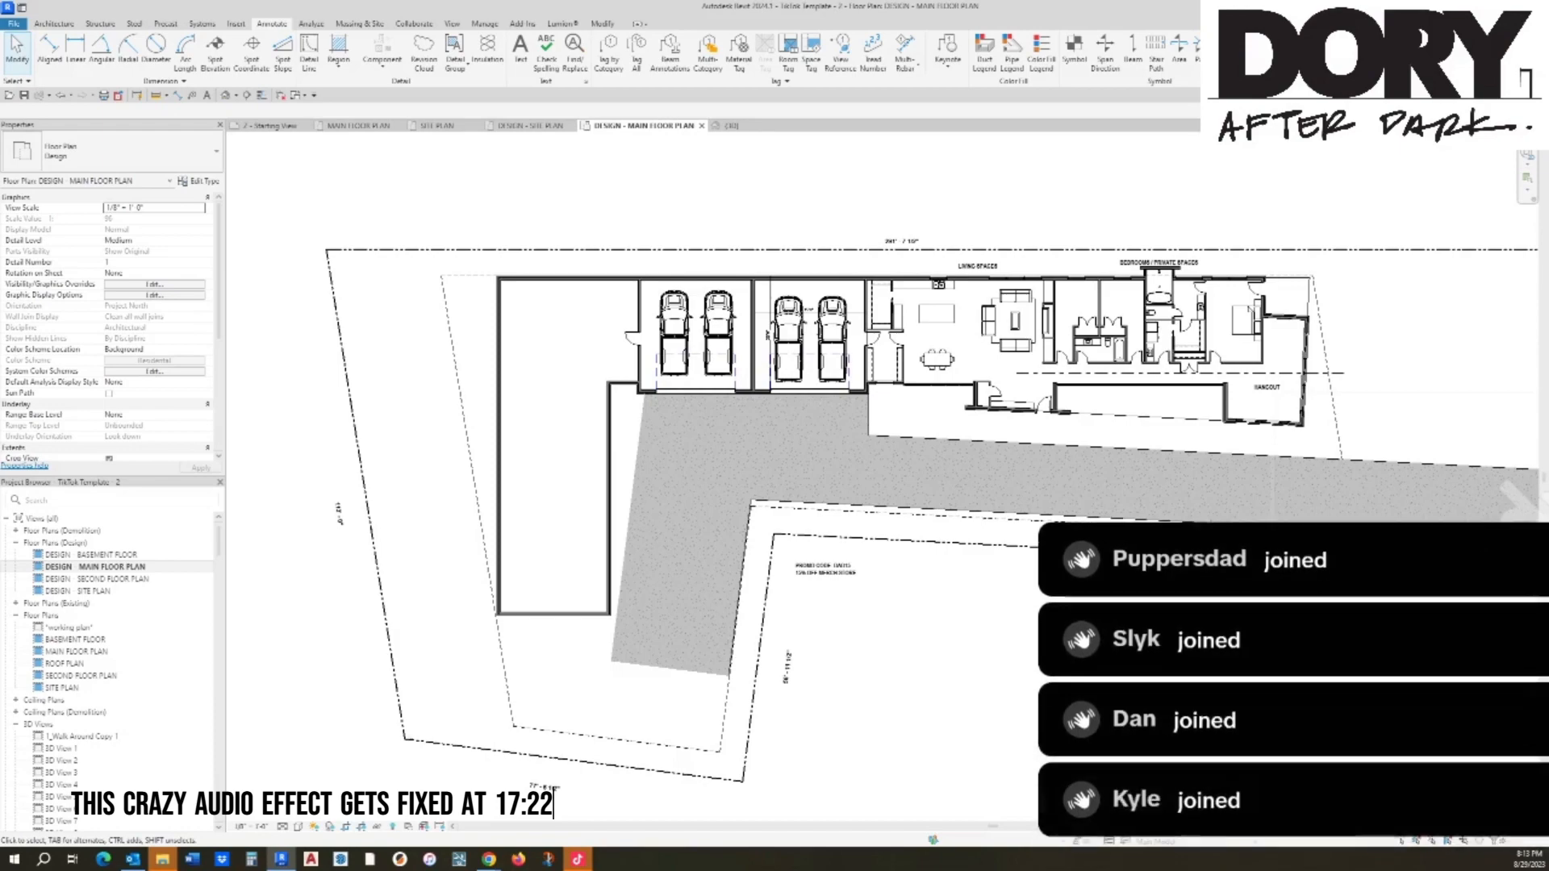
Step: Change all of the driveway region's boundary lines to a thin solid line style and finish the boundary edit
scroll(1248, 234, "up", 4)
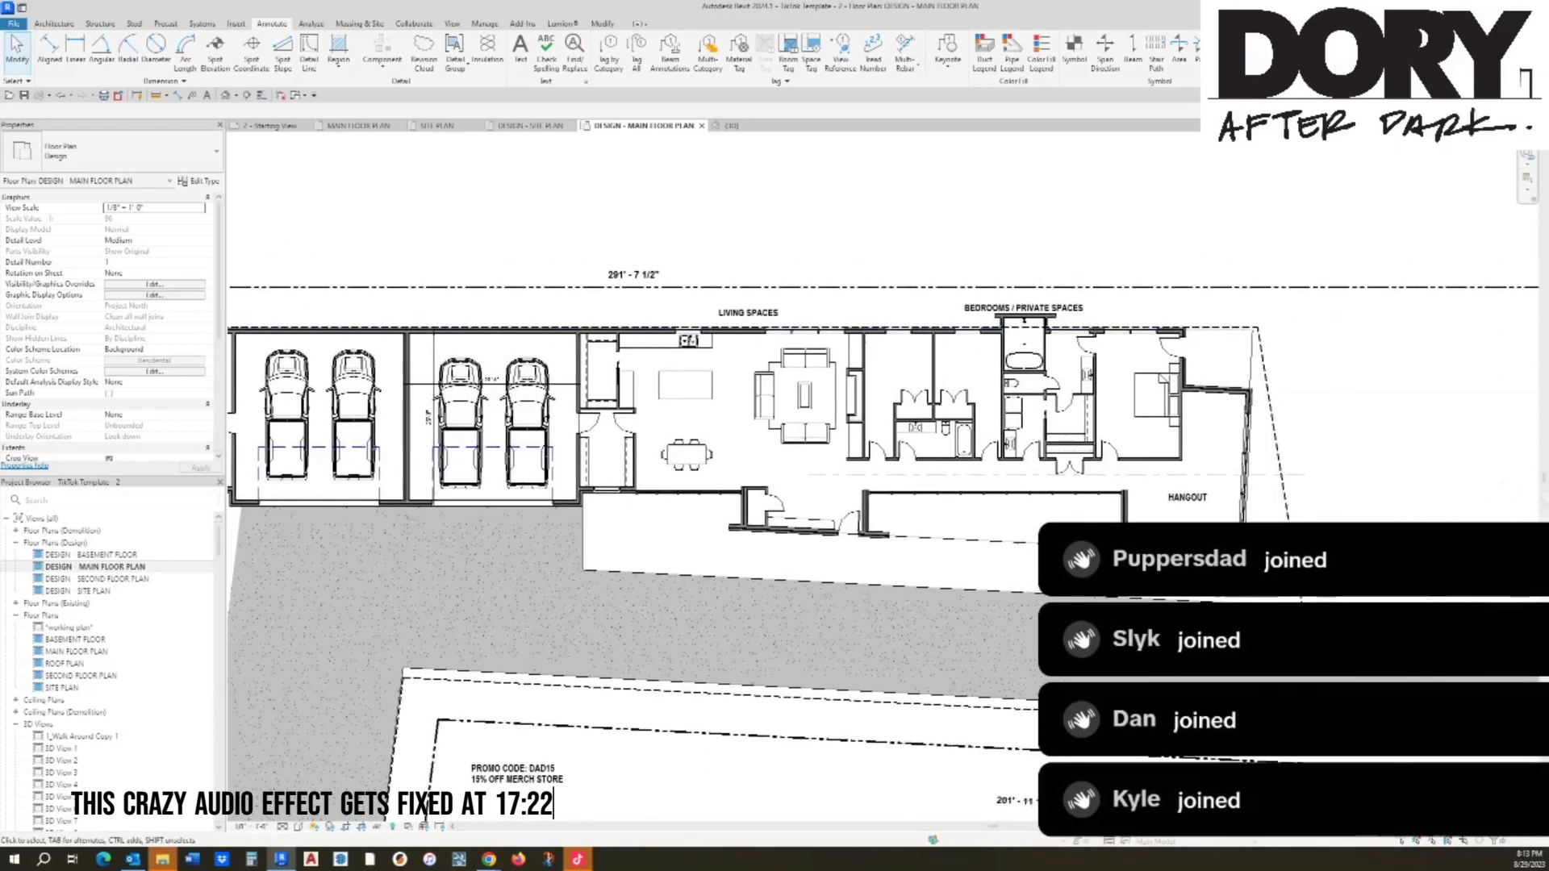
middle_click_drag(1247, 234, 1347, 163)
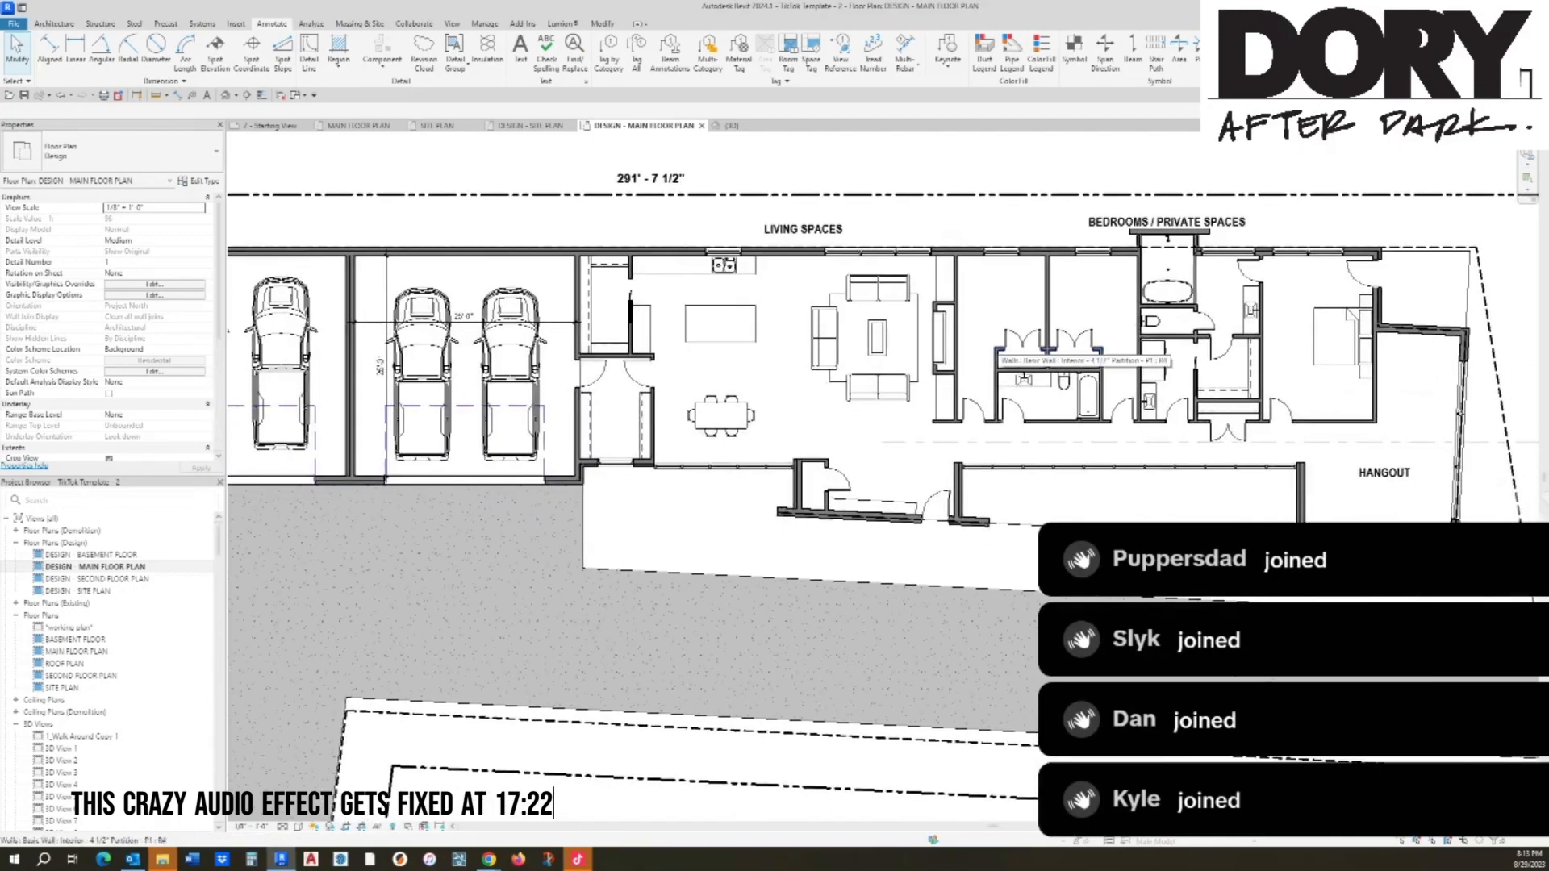
middle_click_drag(431, 373, 1183, 281)
scroll(1190, 371, "down", 1)
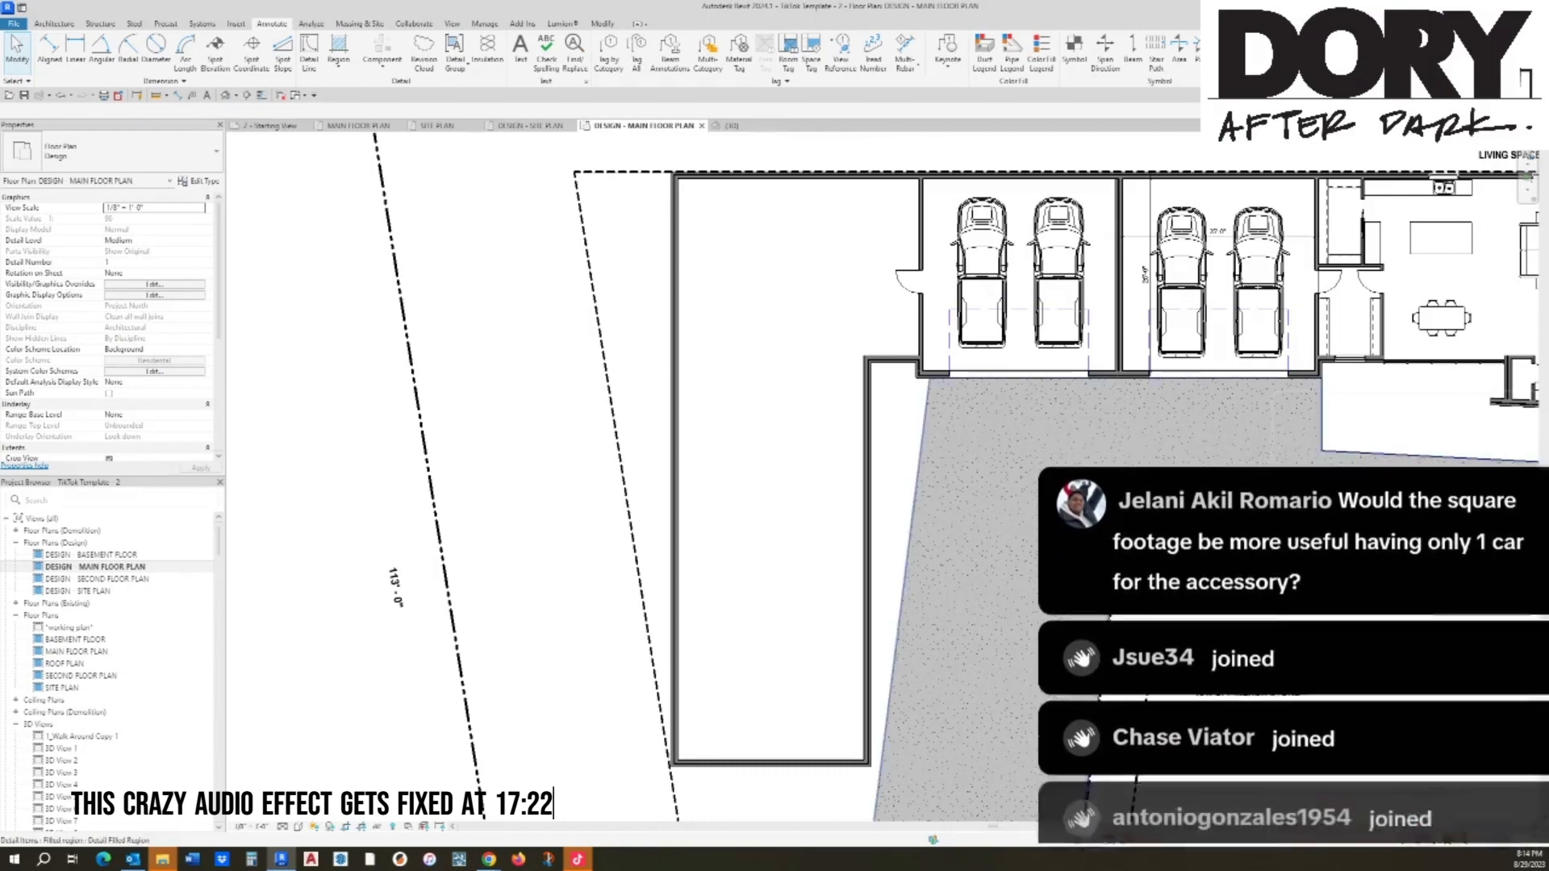
double_click(903, 583)
key("Tab")
left_click(904, 583)
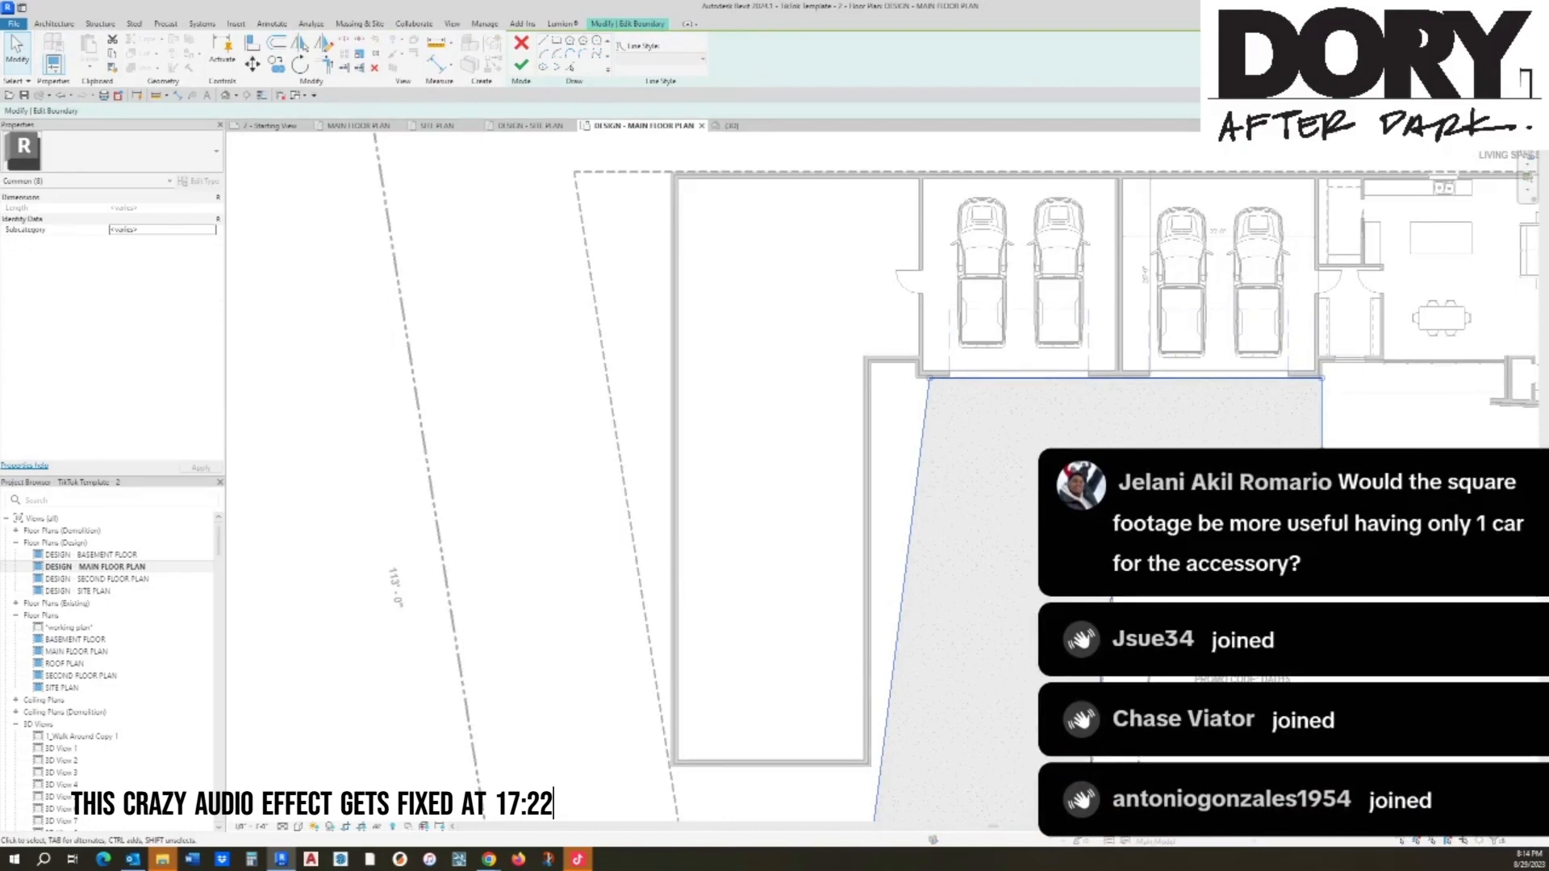
left_click(660, 59)
left_click(658, 73)
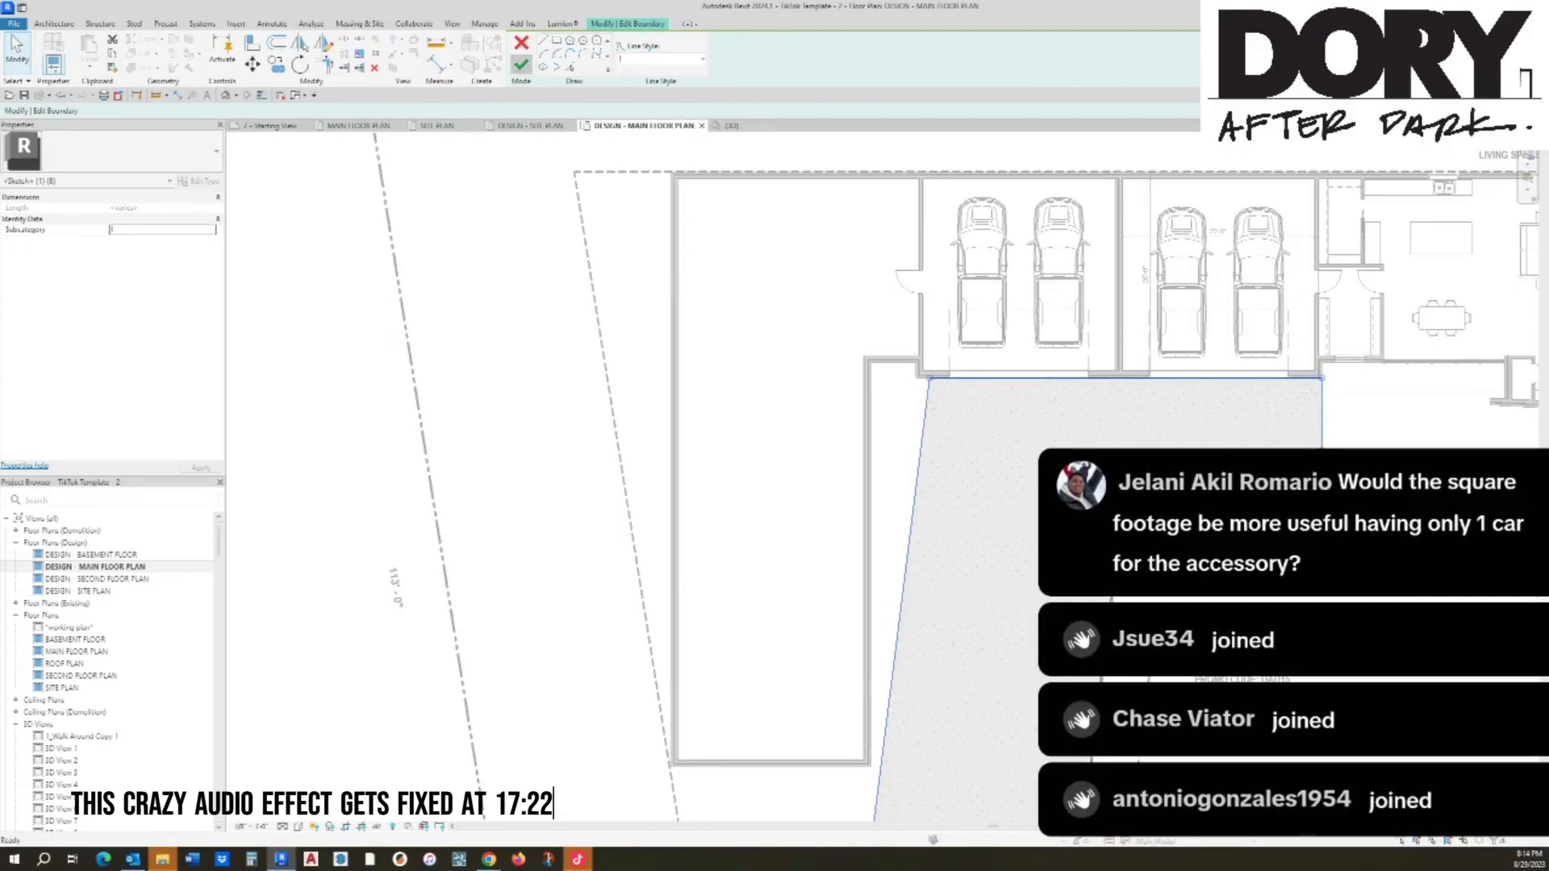
left_click(521, 65)
key("Escape")
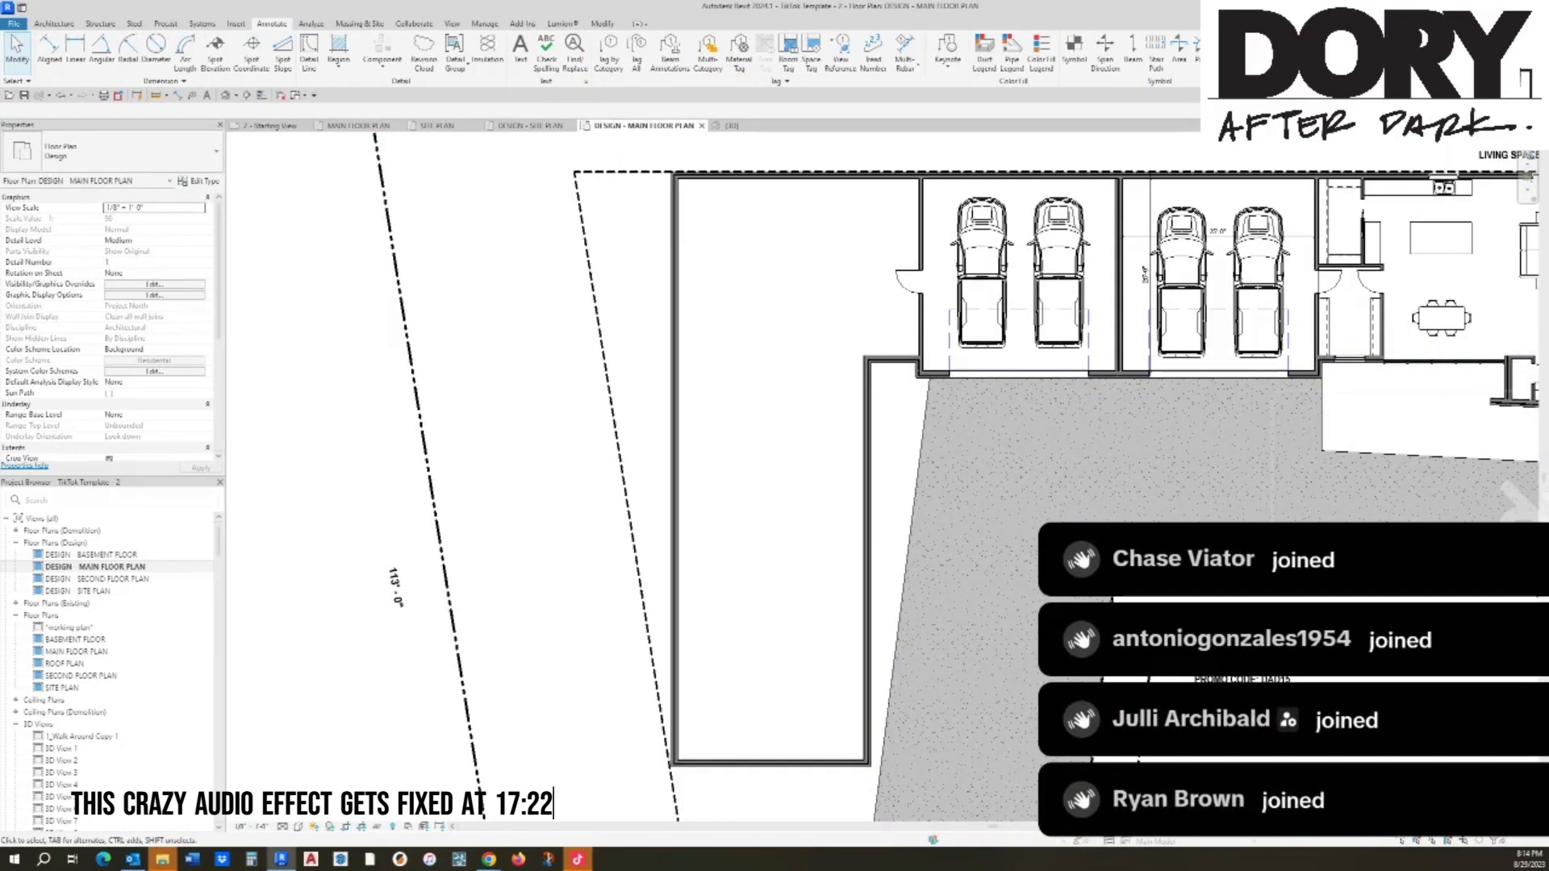
Step: Rotate the side wing's long walls and end wall about the outer end corner to align with the dashed setback line
middle_click_drag(1505, 419, 851, 490)
scroll(851, 490, "up", 1)
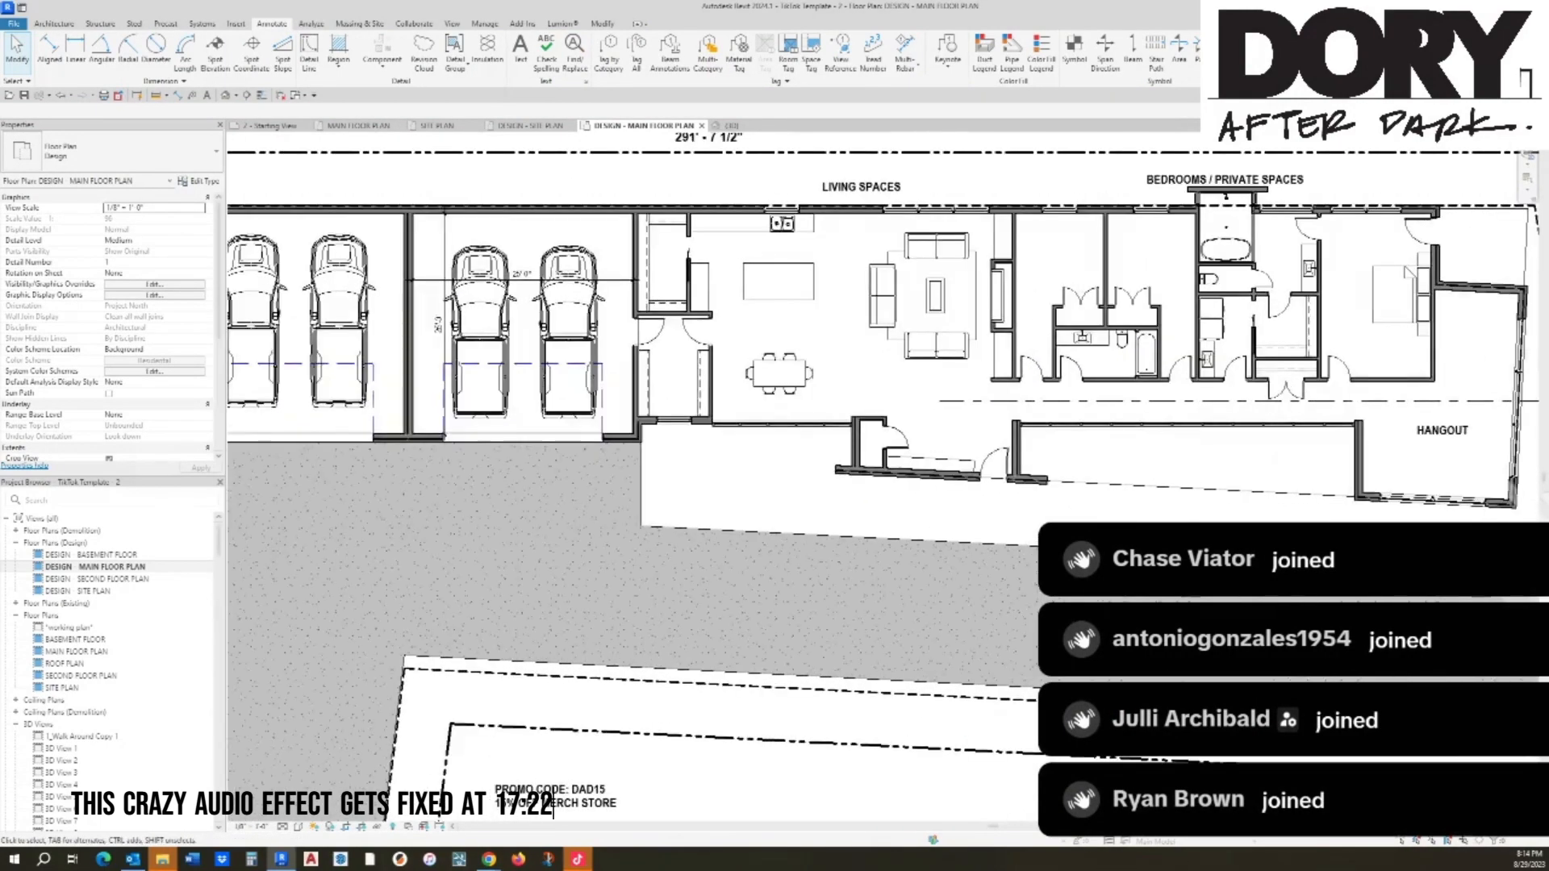
middle_click_drag(581, 484, 1251, 454)
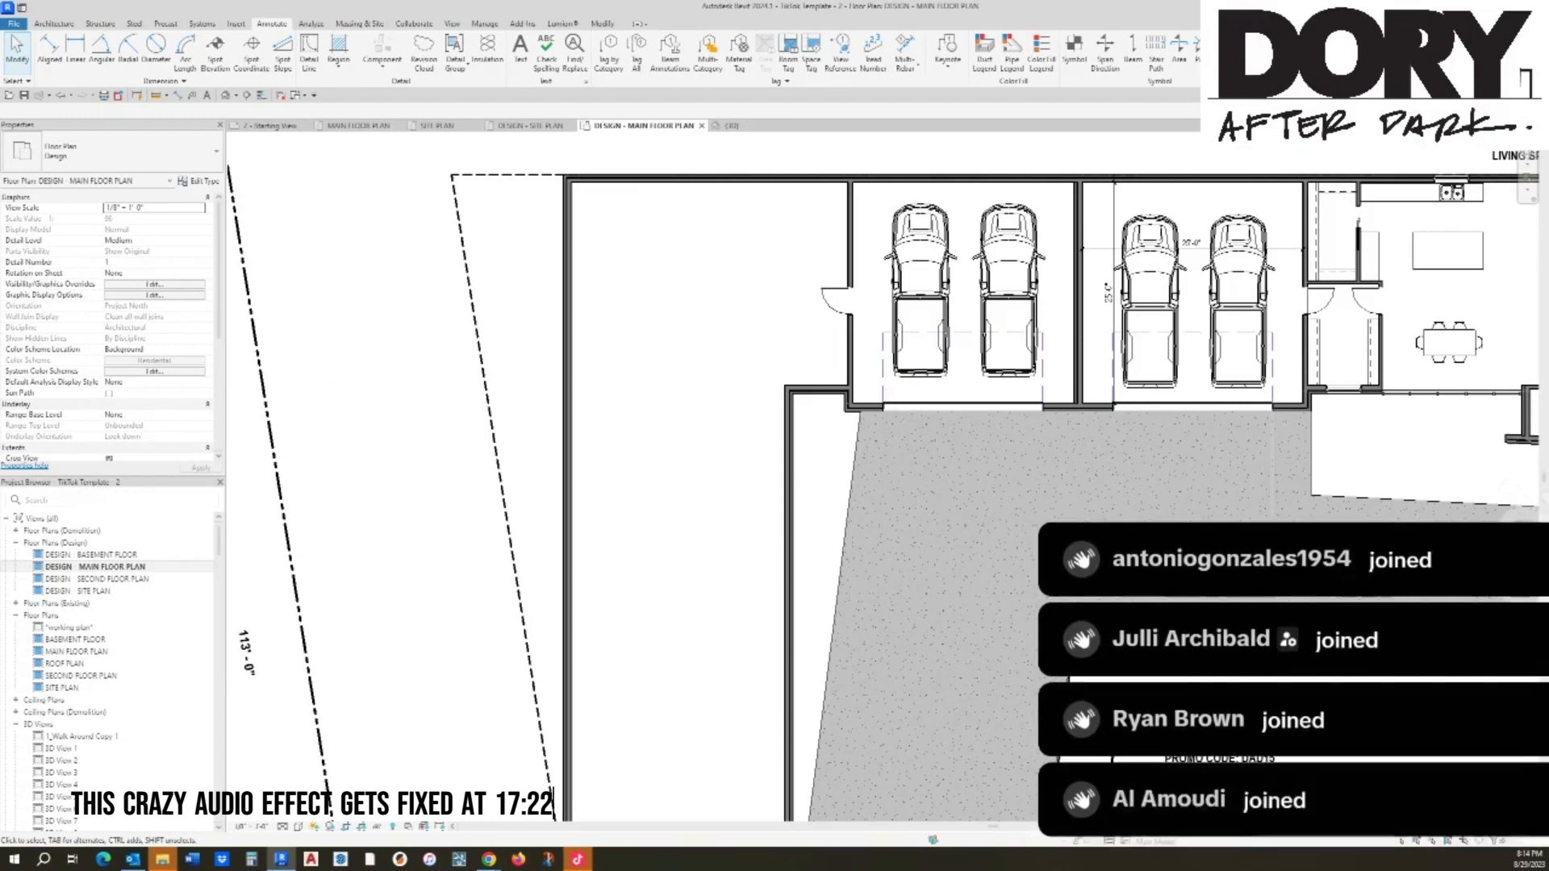
scroll(839, 387, "down", 1)
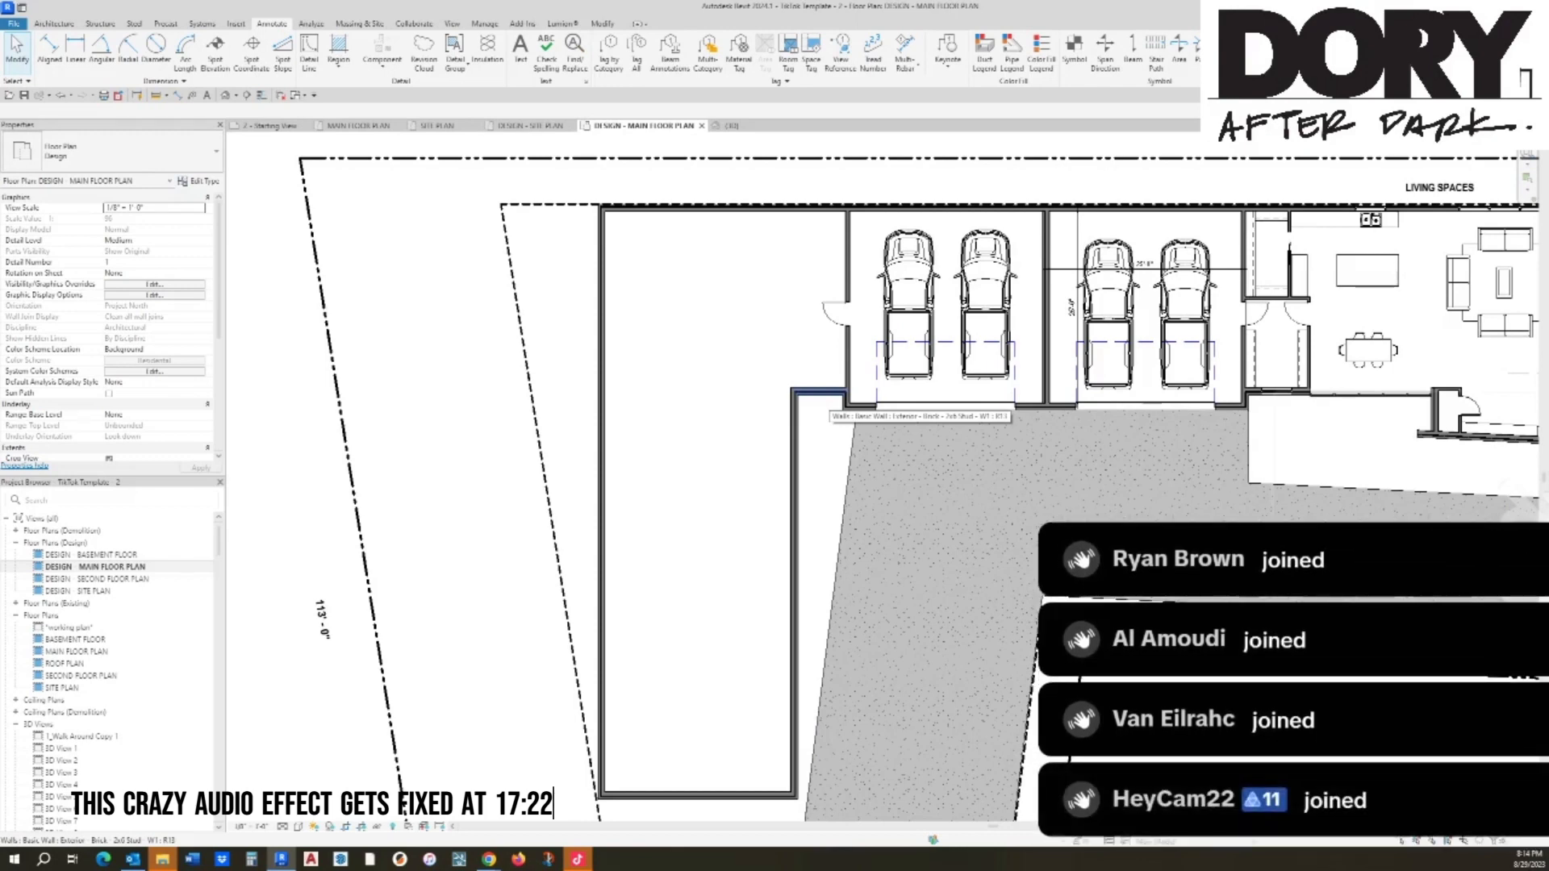
middle_click_drag(836, 565, 829, 484)
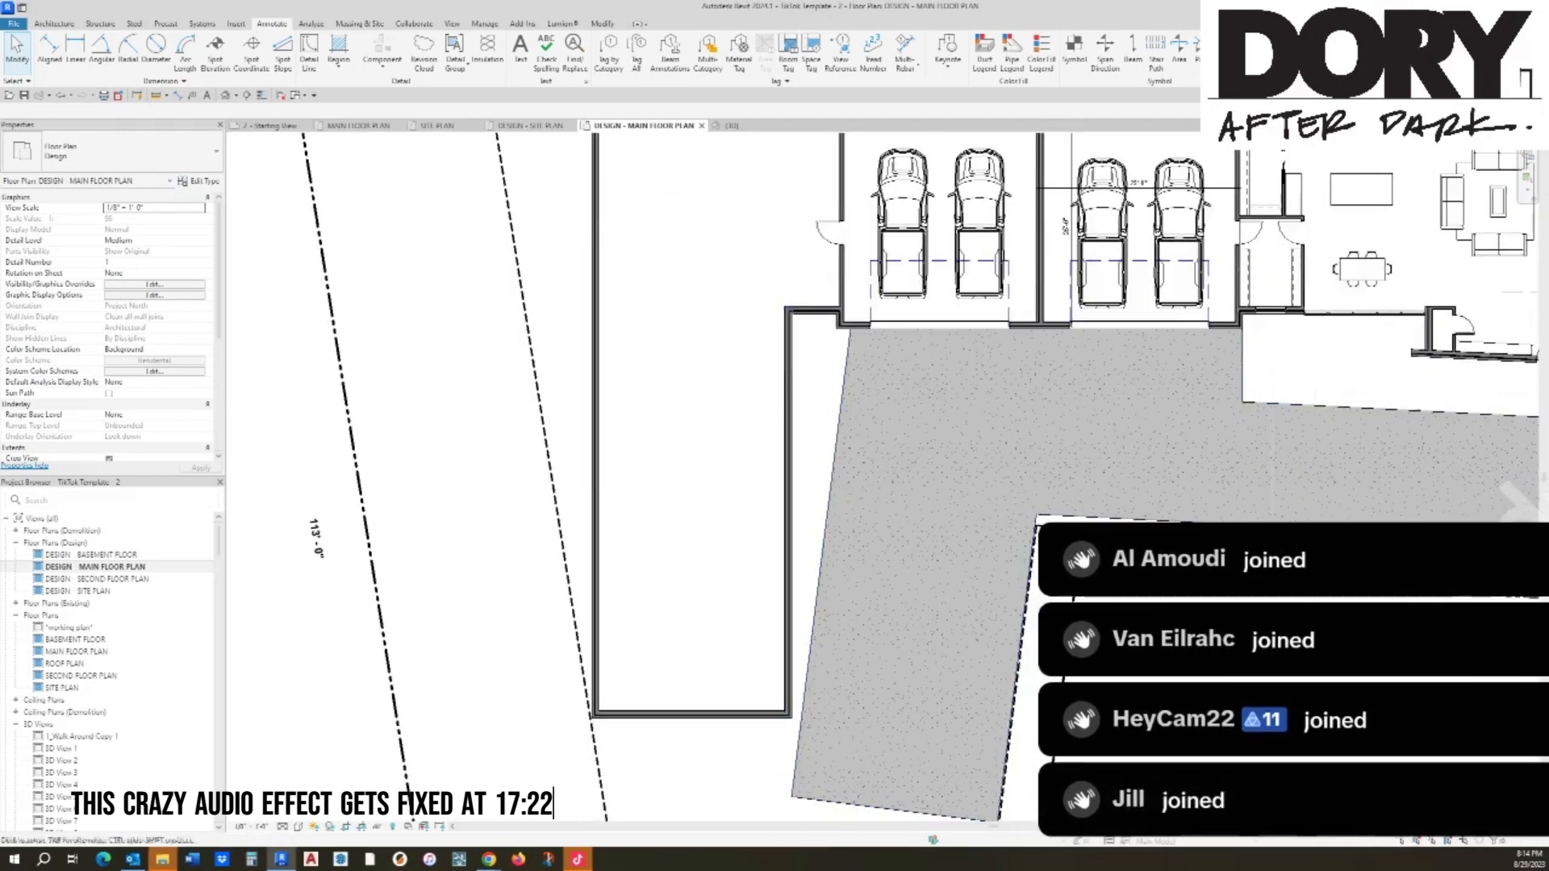
left_click_drag(781, 409, 587, 448)
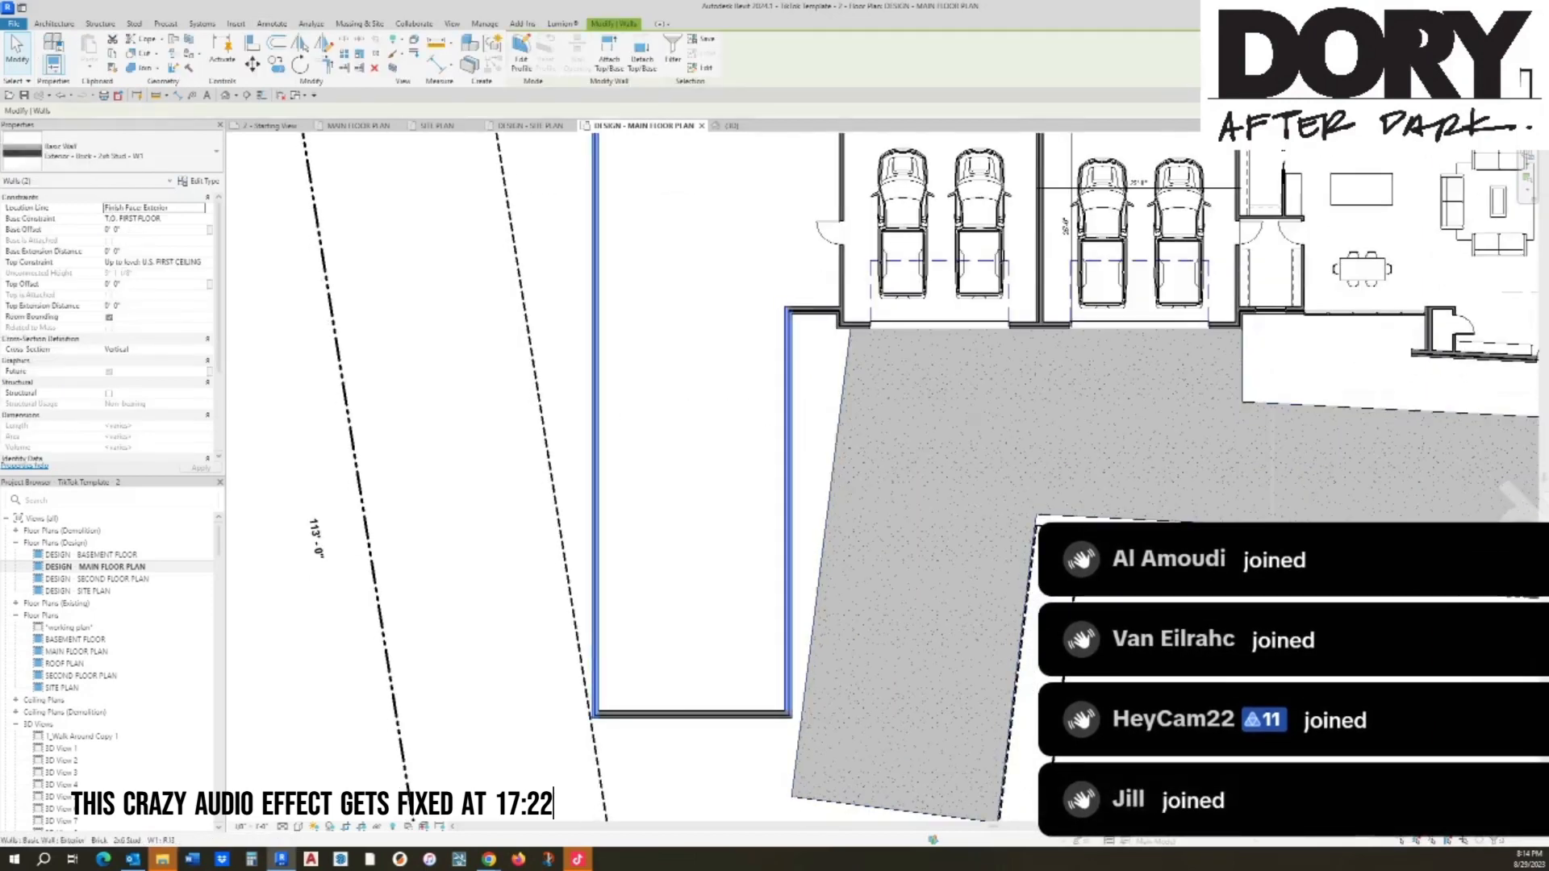
key("r")
key("o")
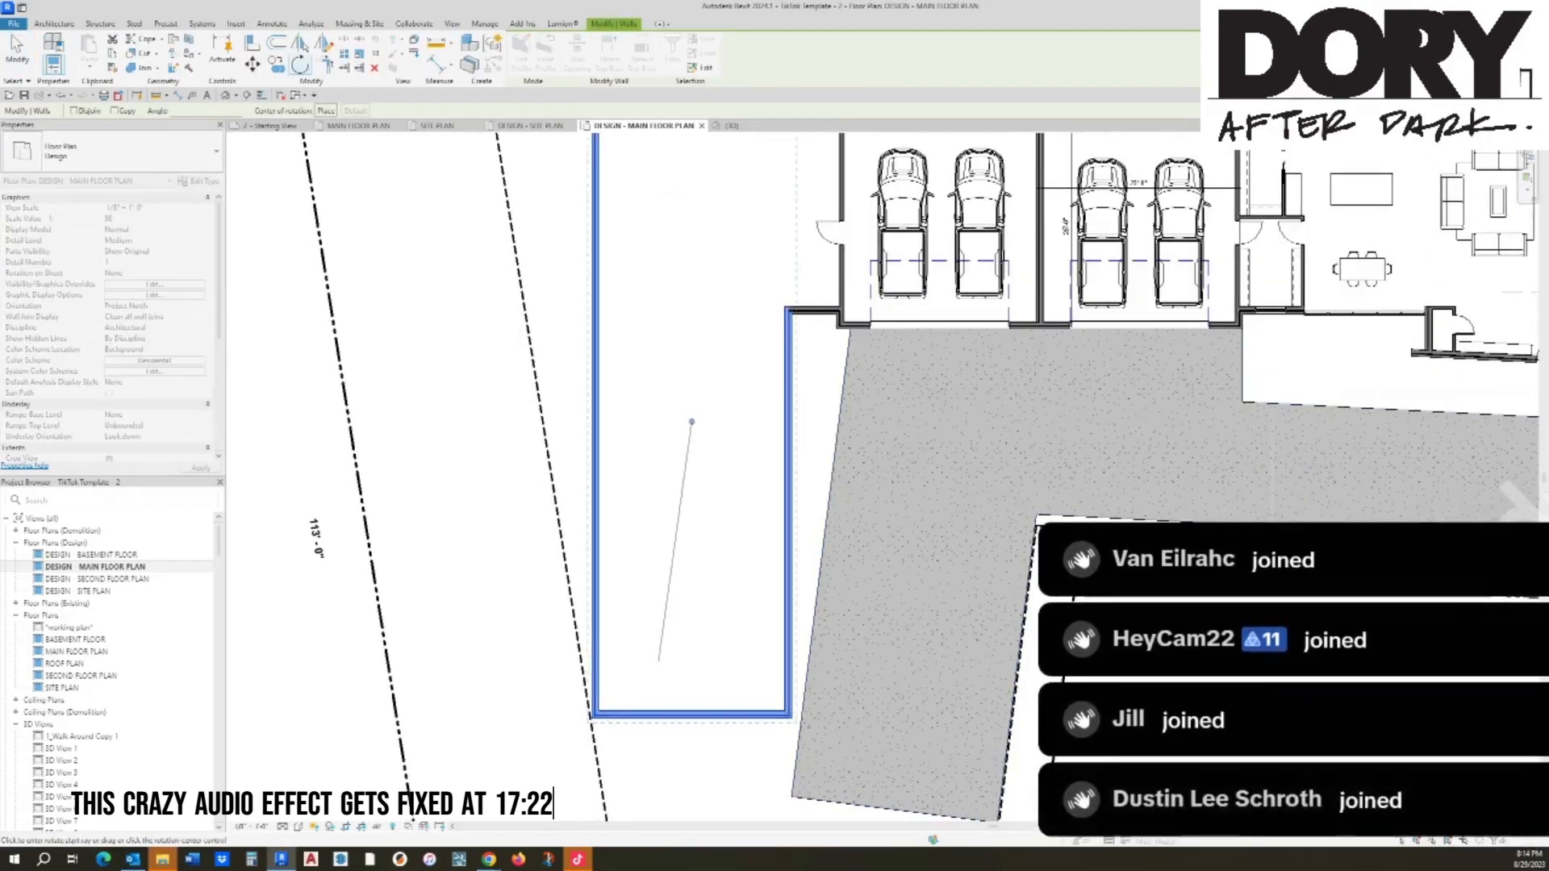
key("space")
left_click(593, 718)
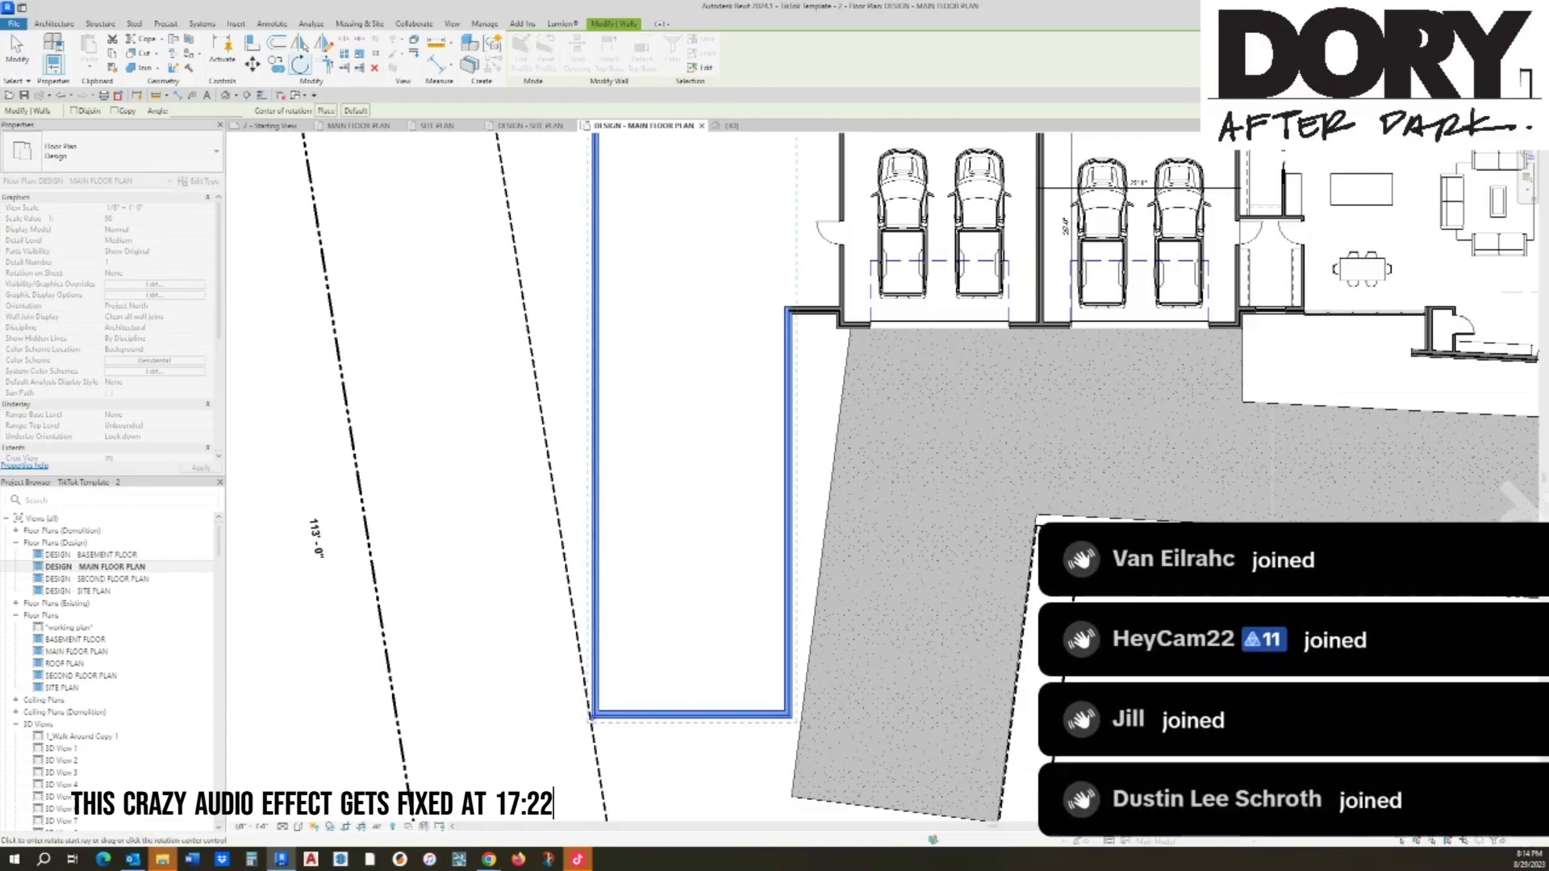
left_click(593, 404)
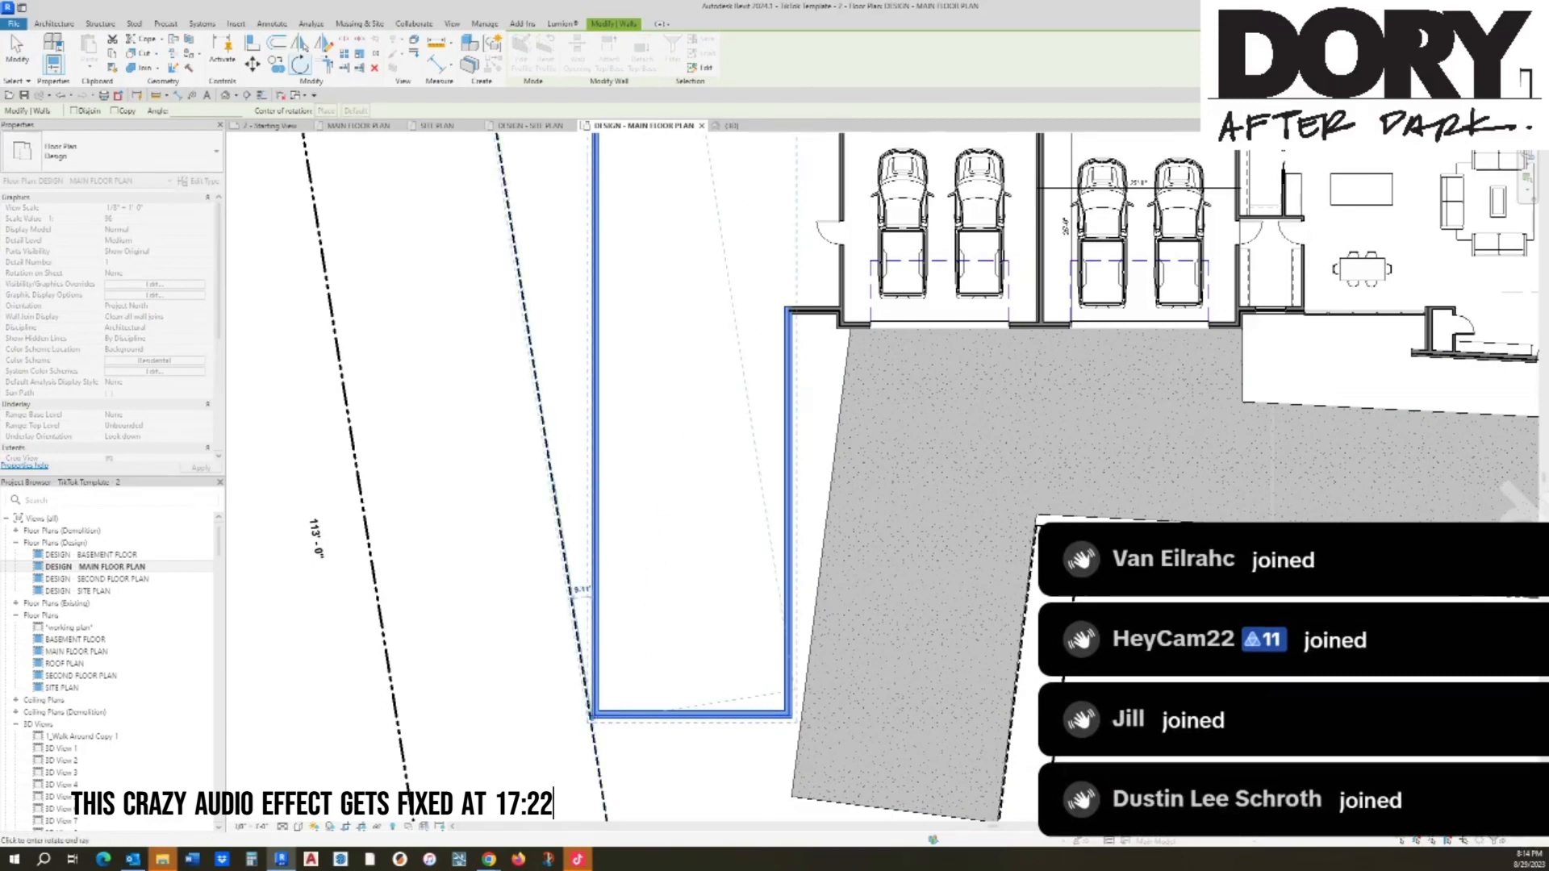
left_click(554, 476)
middle_click_drag(564, 404, 571, 522)
key("Escape")
scroll(635, 363, "down", 1)
middle_click_drag(634, 363, 632, 351)
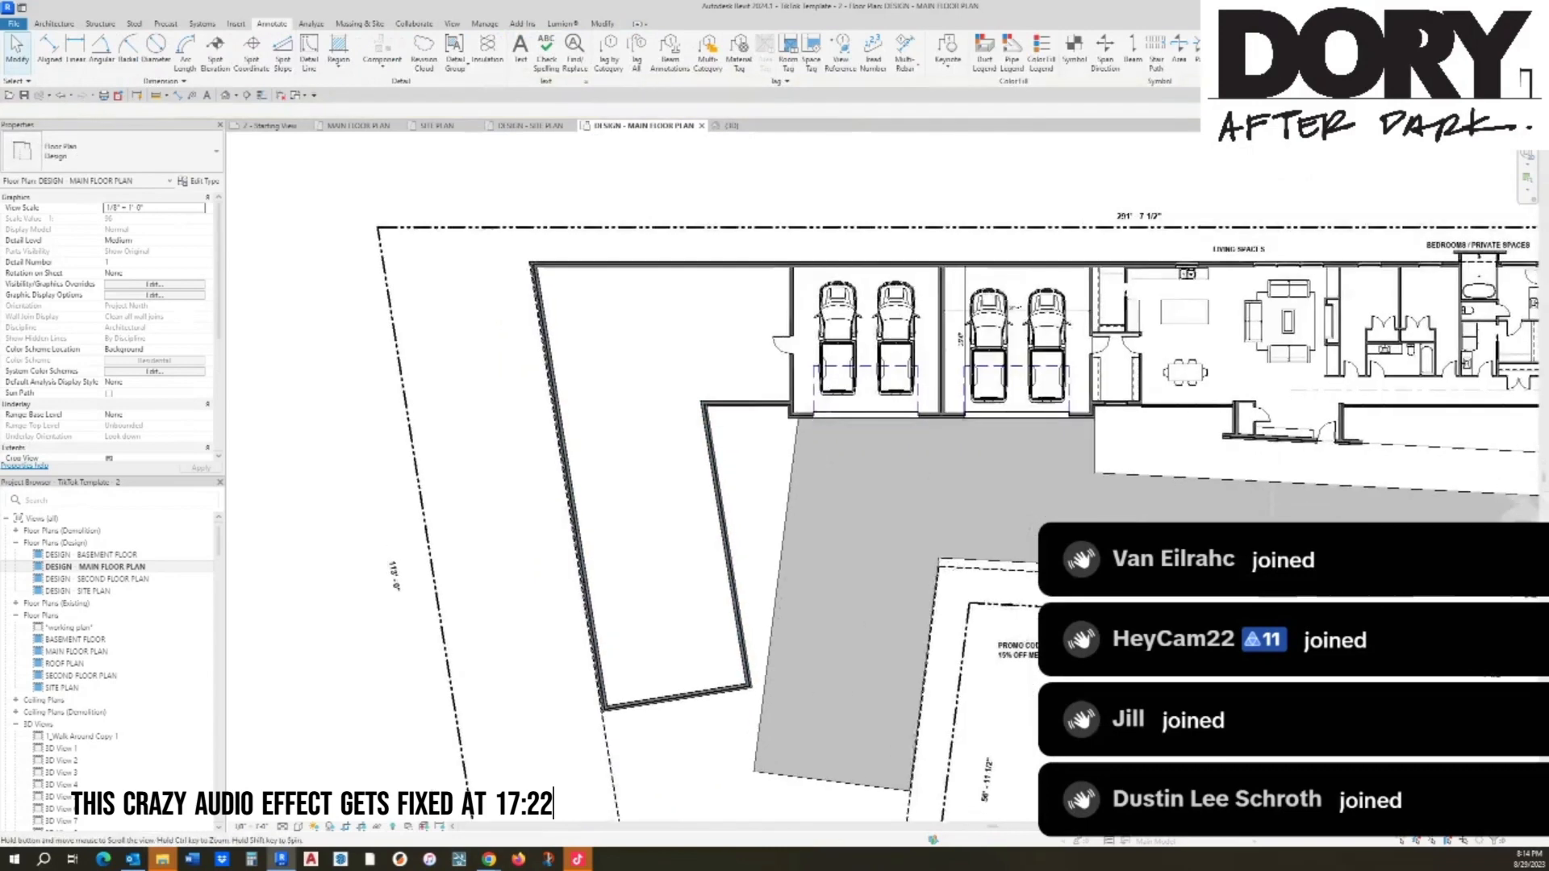
Step: Draw a 4 1/2" interior partition across the wing's connector, parallel to the mirrored garage's side wall, from the front wall to the rear wall
middle_click_drag(952, 485, 944, 413)
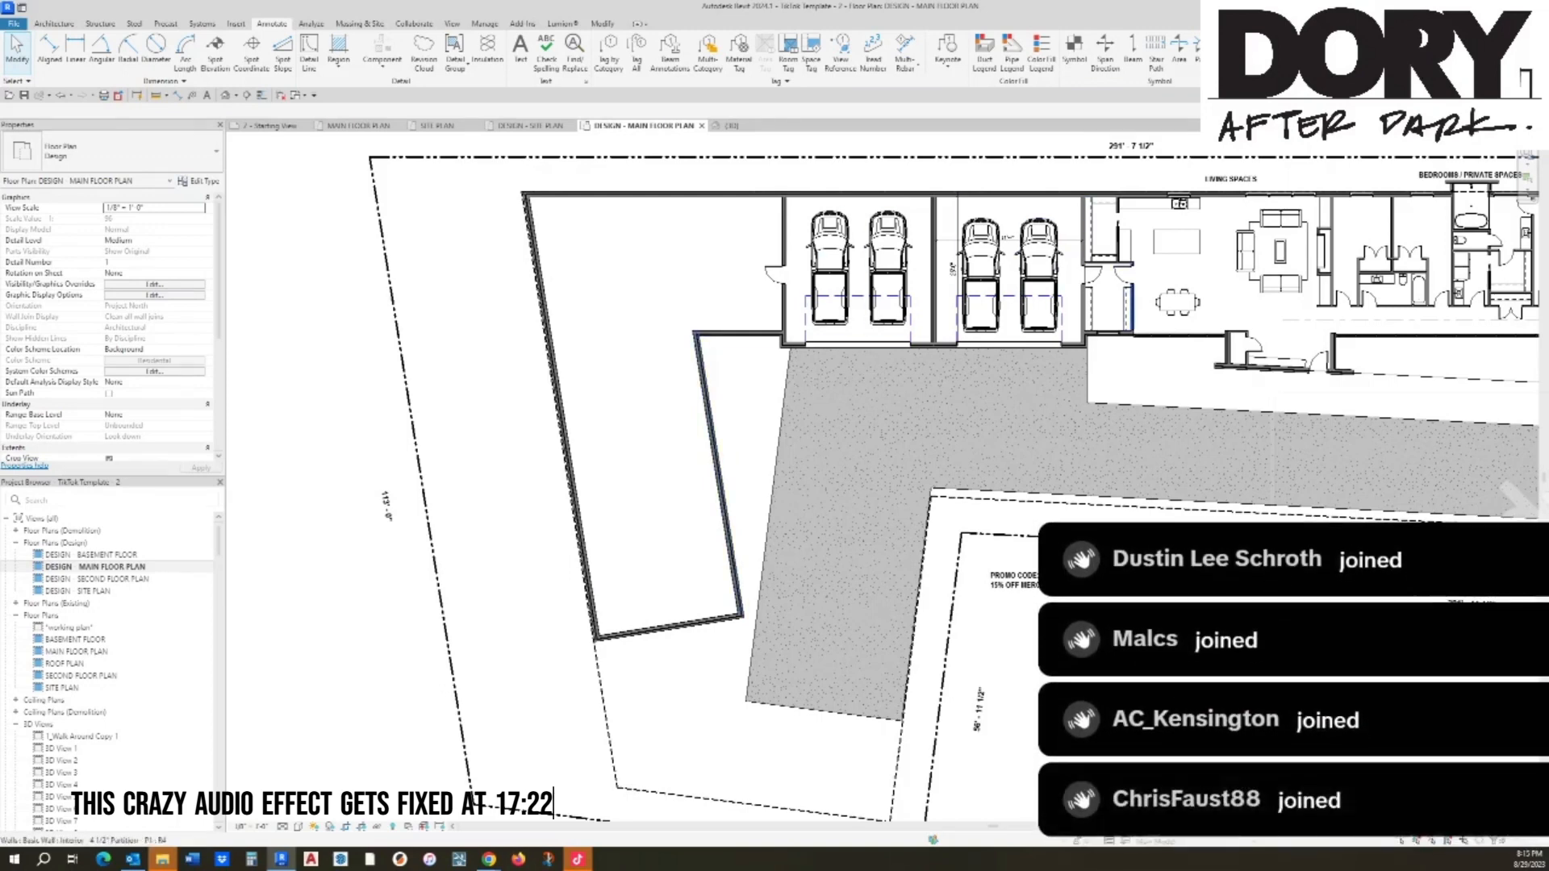
left_click(1132, 307)
key("c")
key("s")
left_click(738, 332)
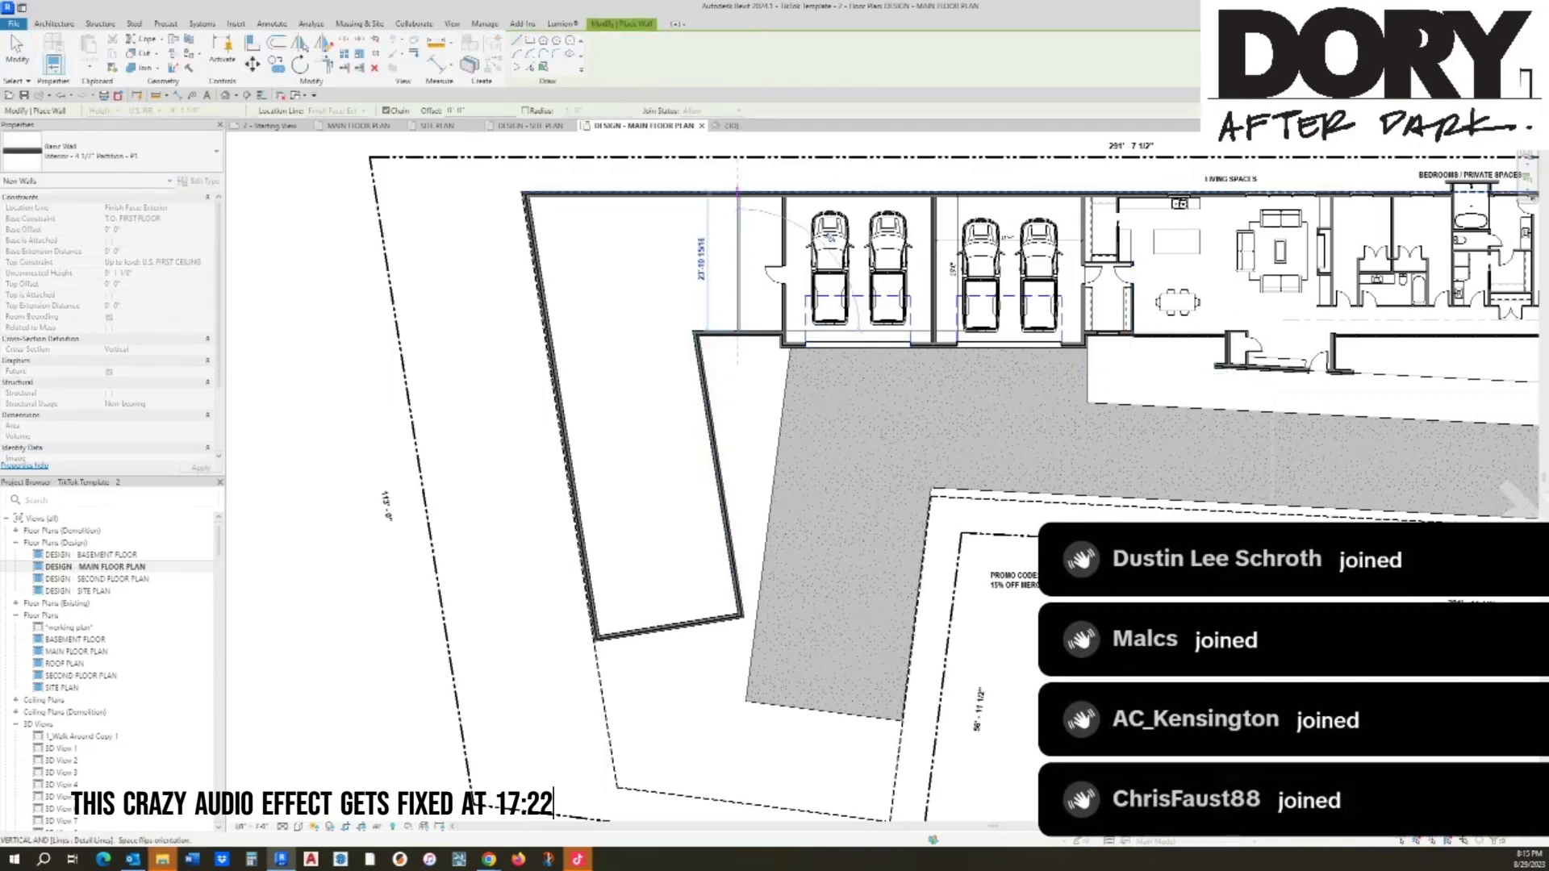
left_click(738, 197)
key("Escape")
key("Escape")
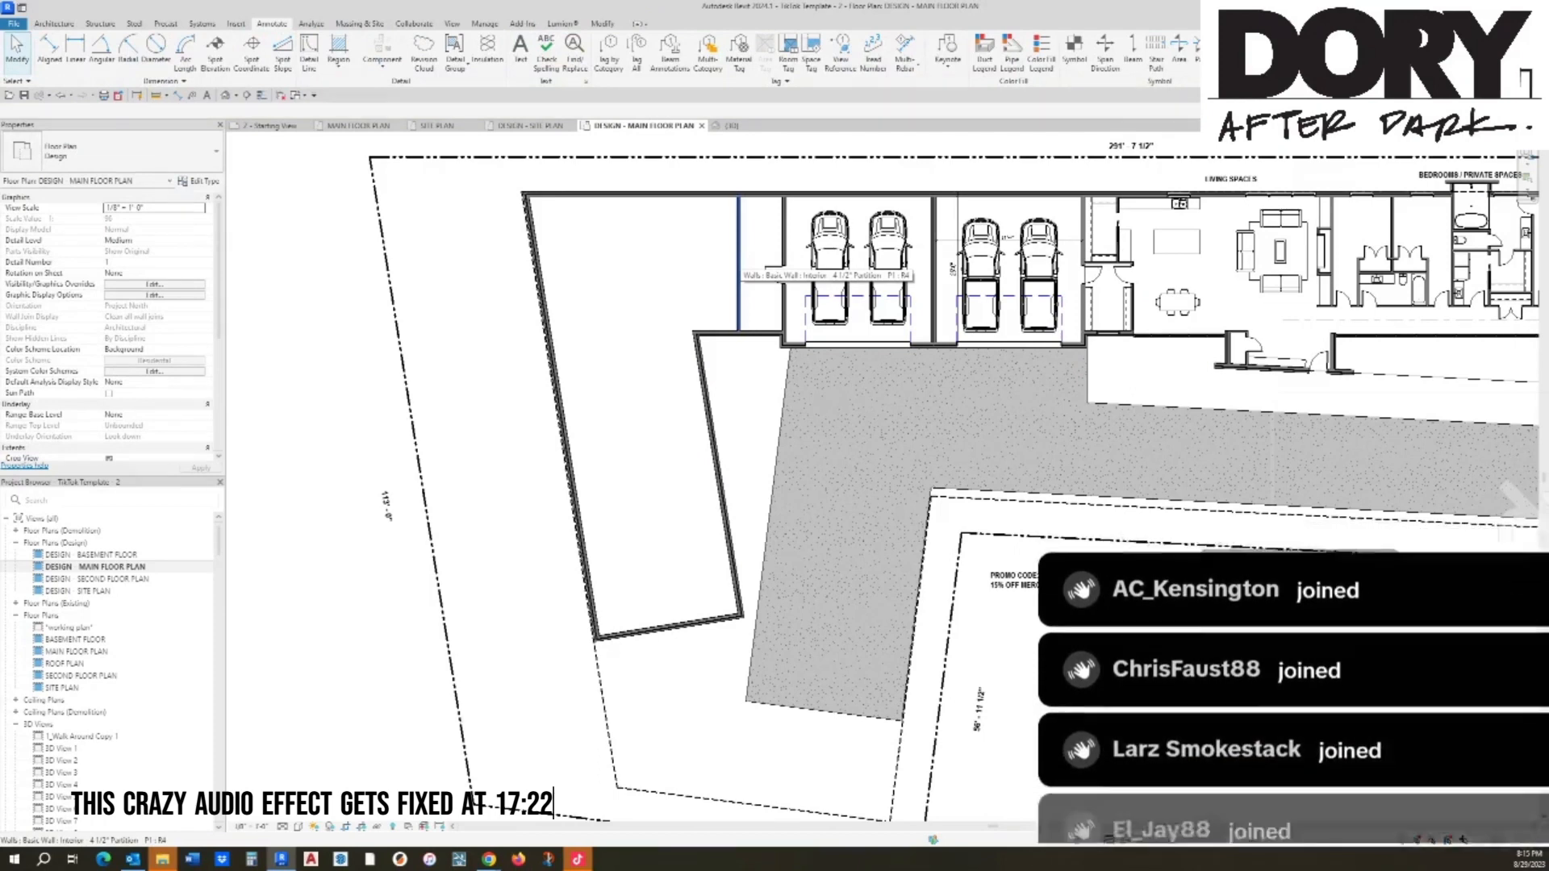
left_click(739, 273)
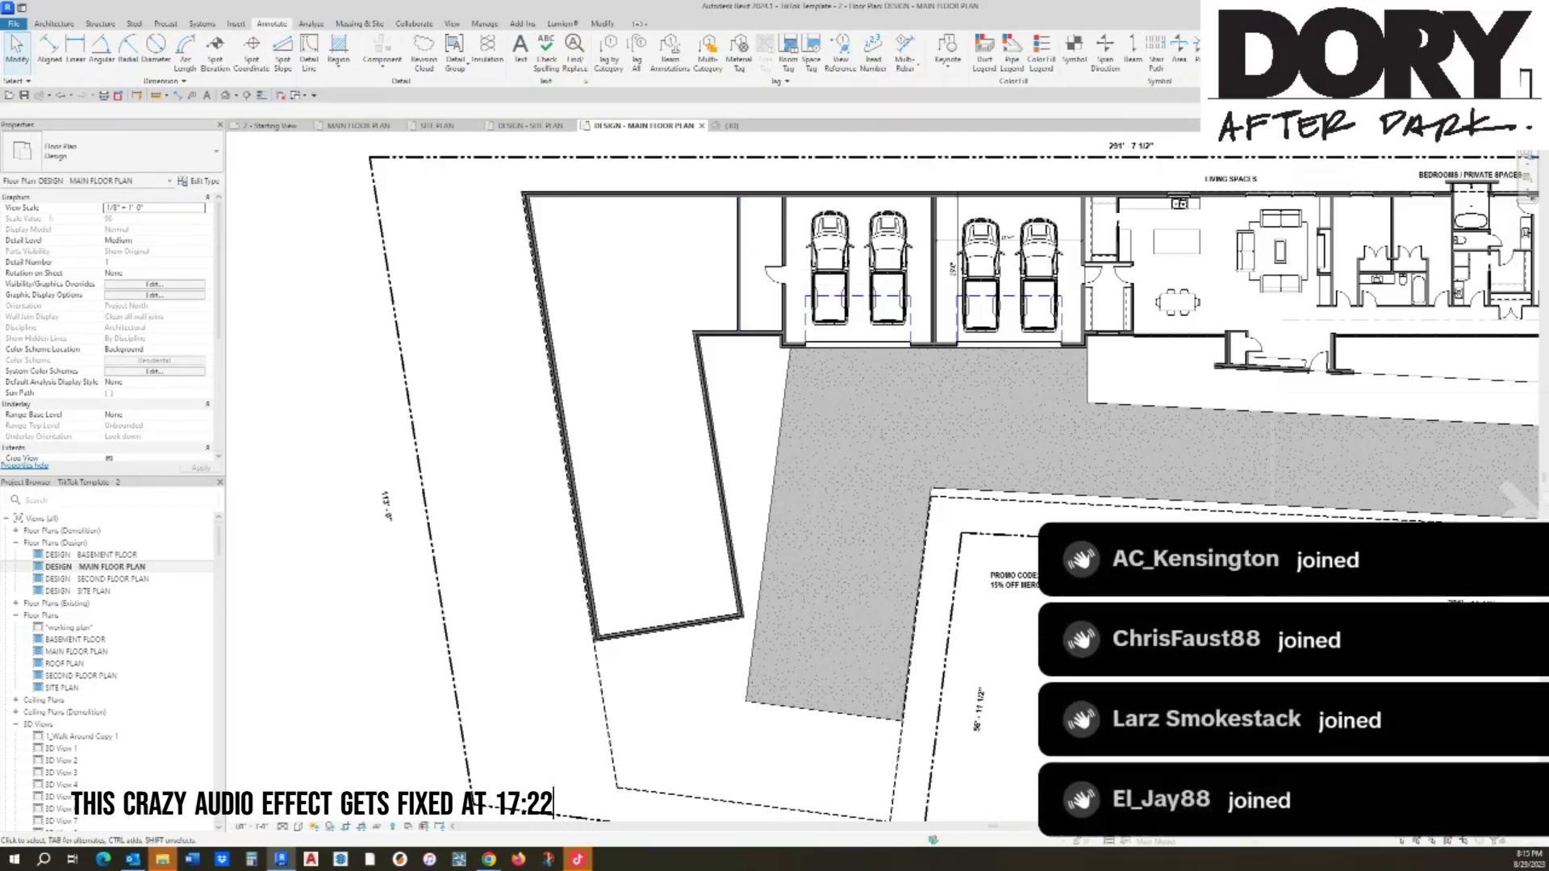
scroll(703, 232, "up", 4)
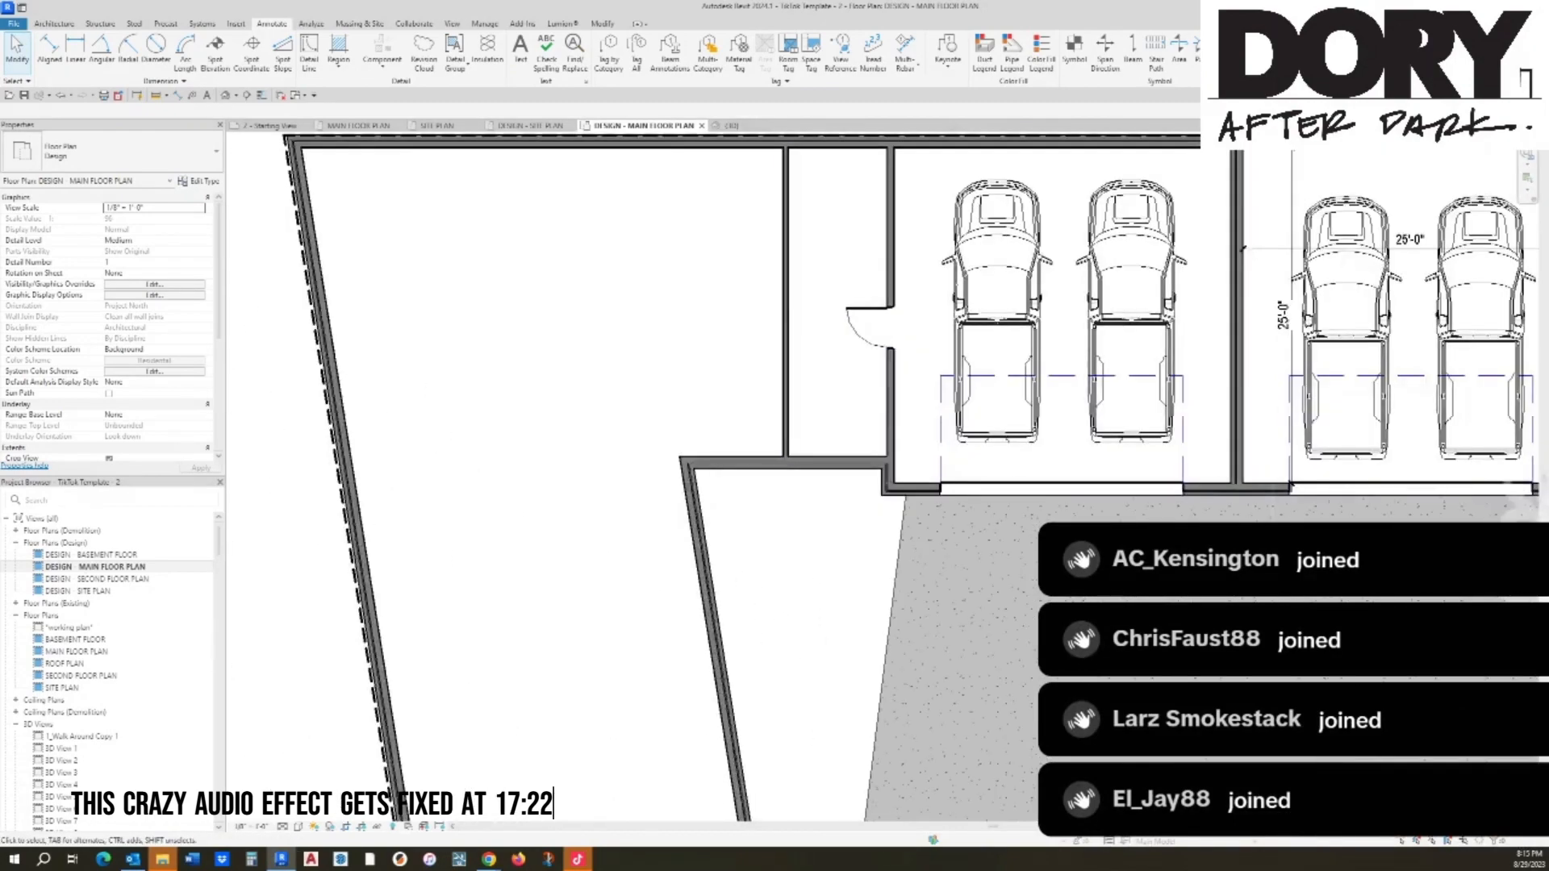
left_click(868, 325)
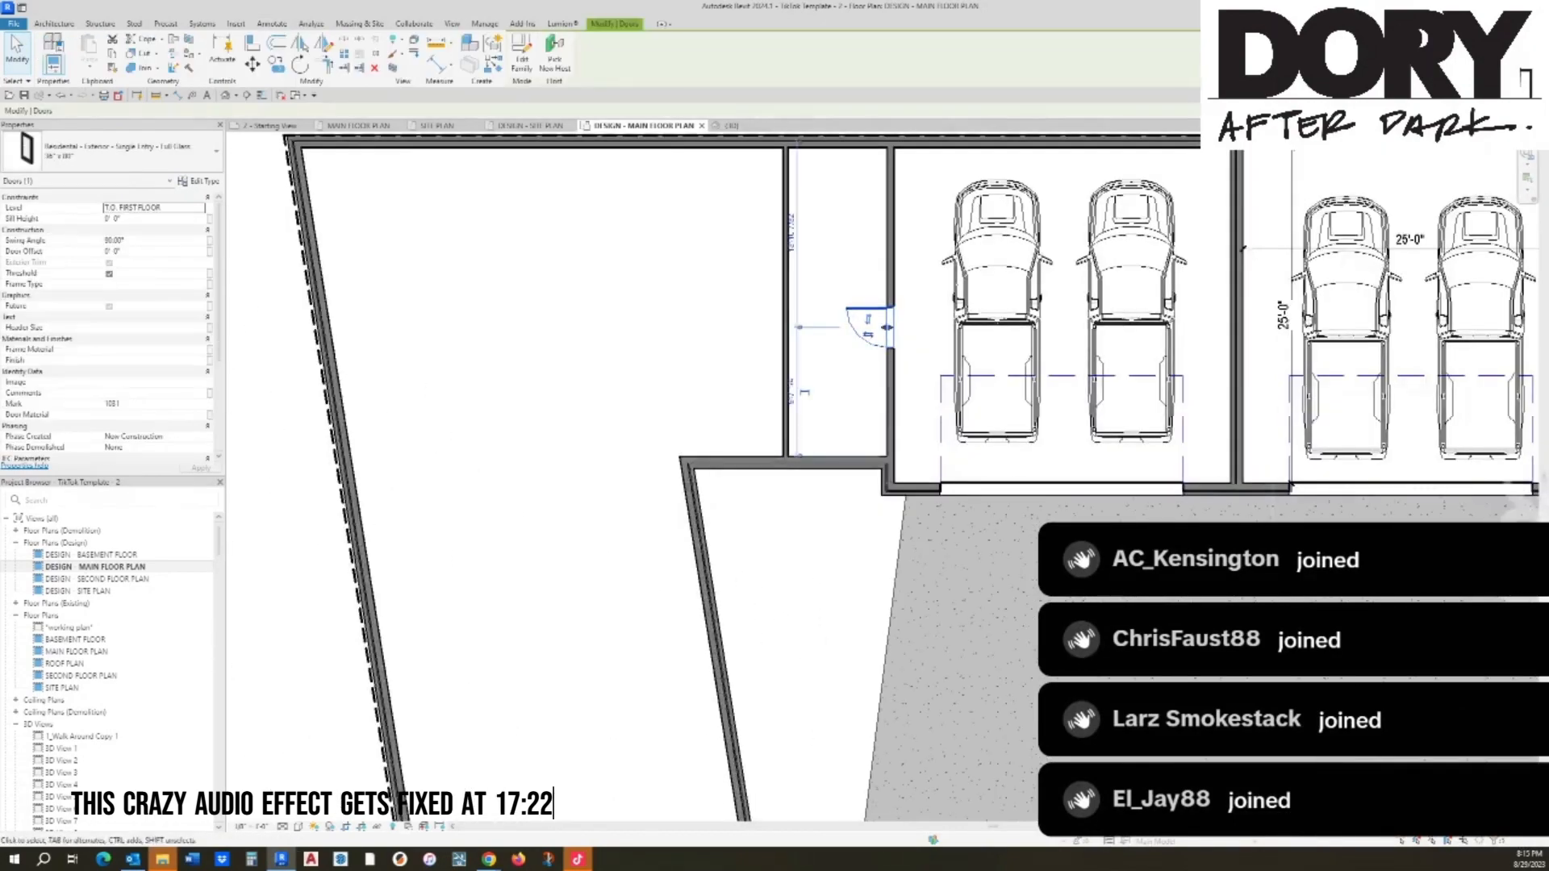
key("Escape")
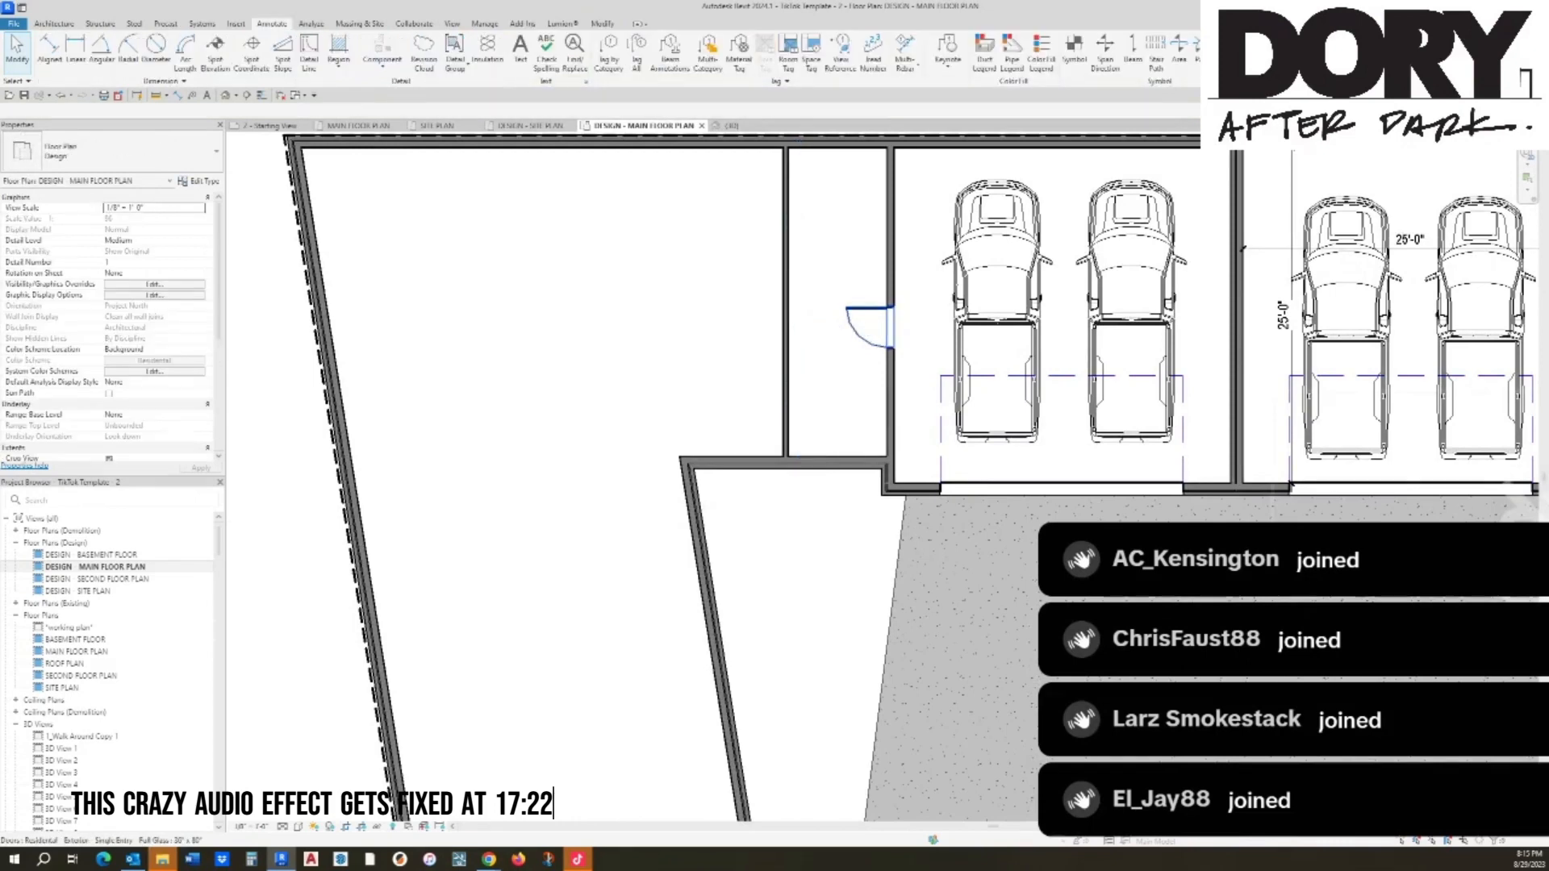
left_click(868, 325)
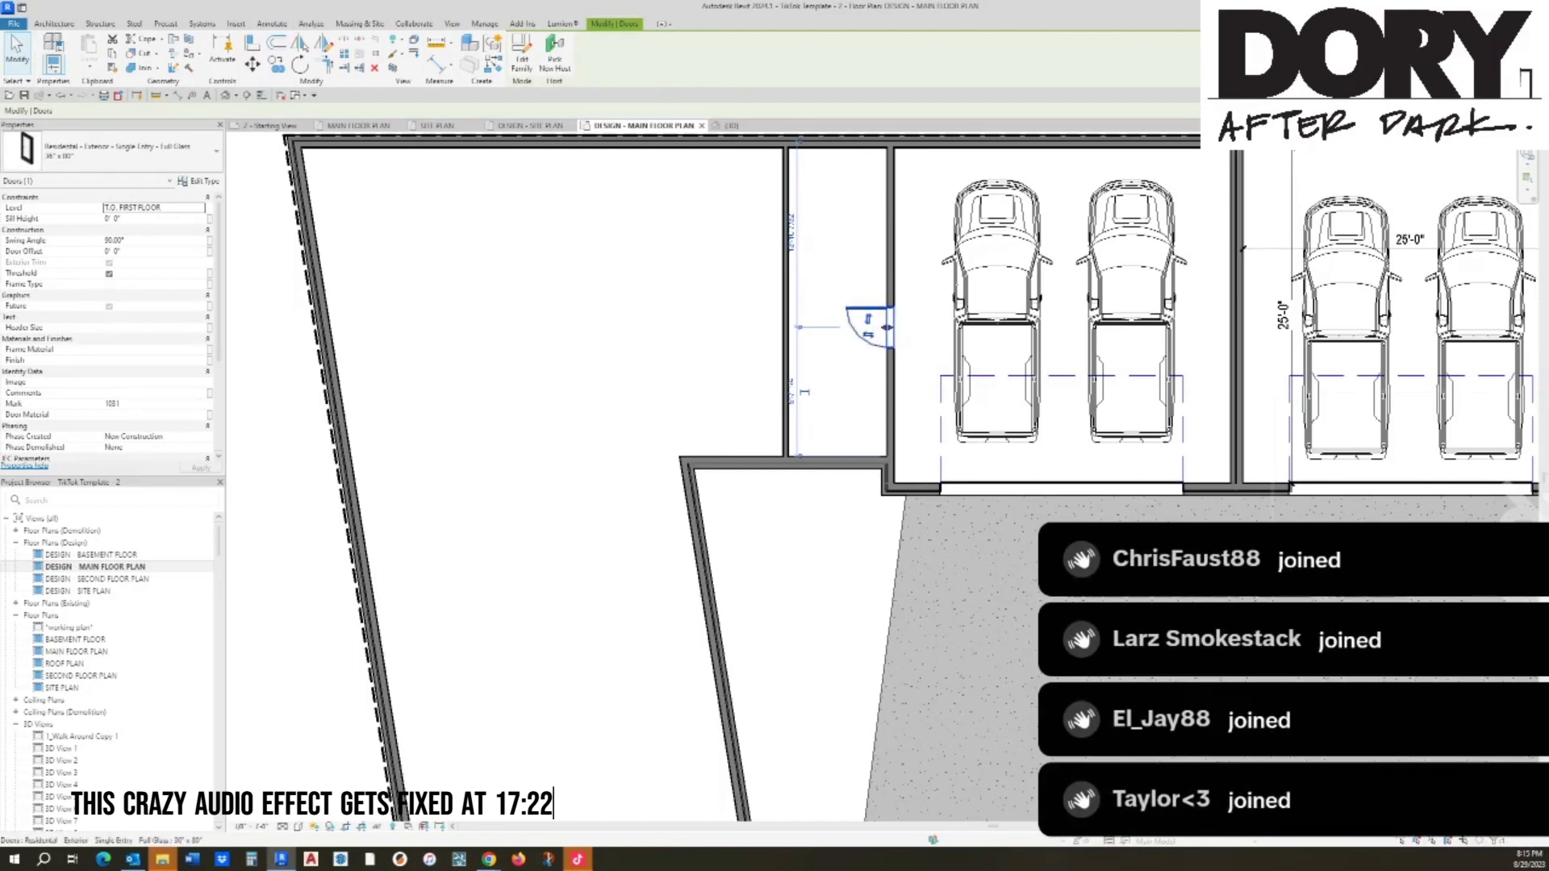
scroll(765, 301, "down", 2)
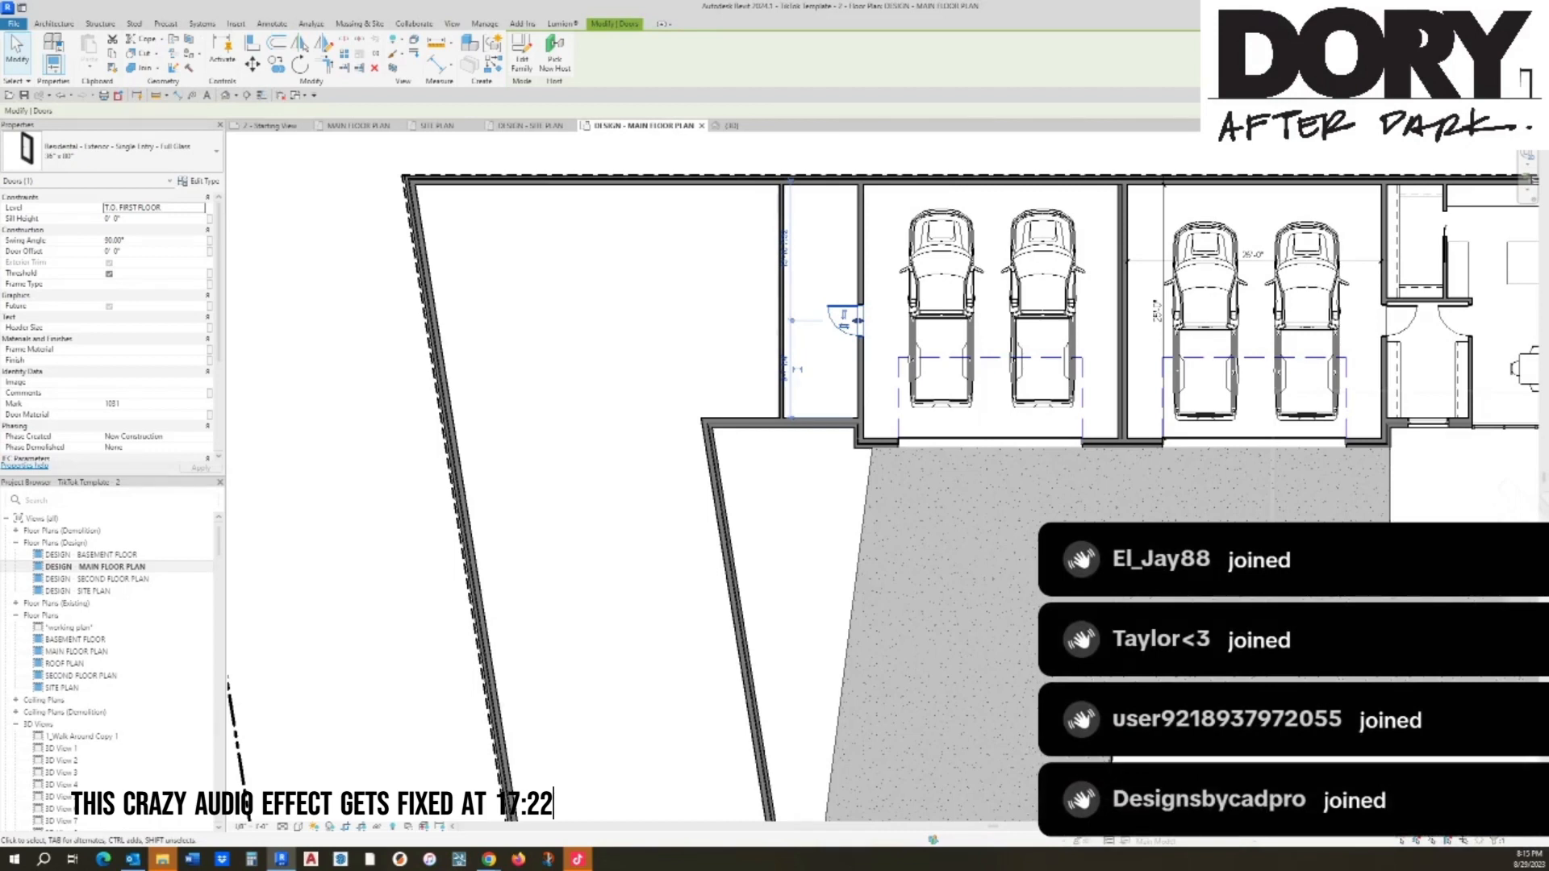
scroll(537, 262, "down", 1)
left_click(557, 281)
right_click(571, 296)
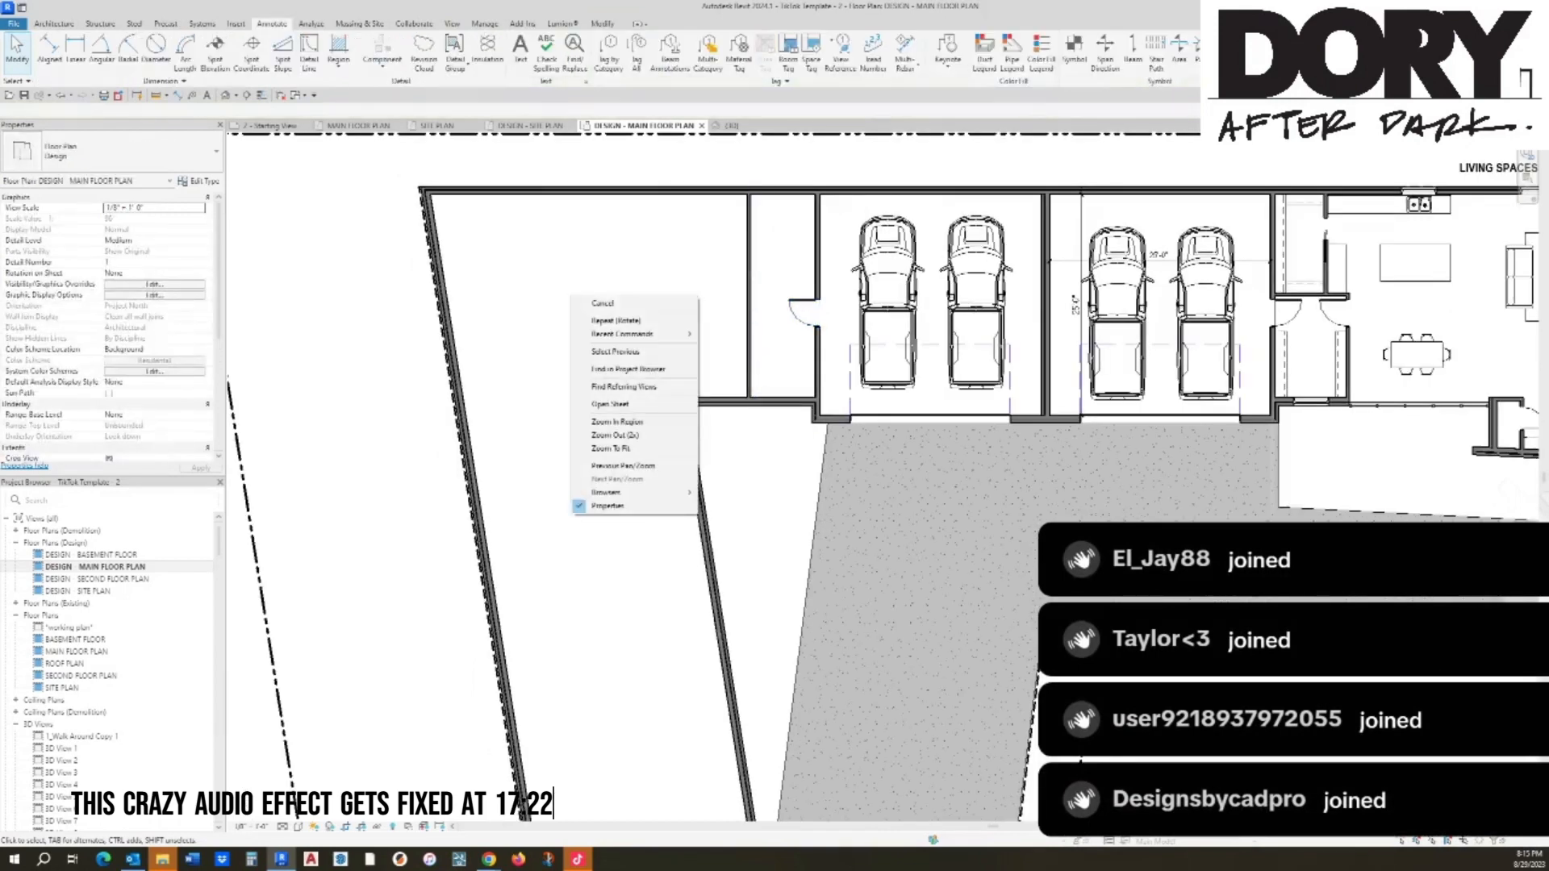
left_click(595, 284)
right_click(598, 285)
left_click(591, 278)
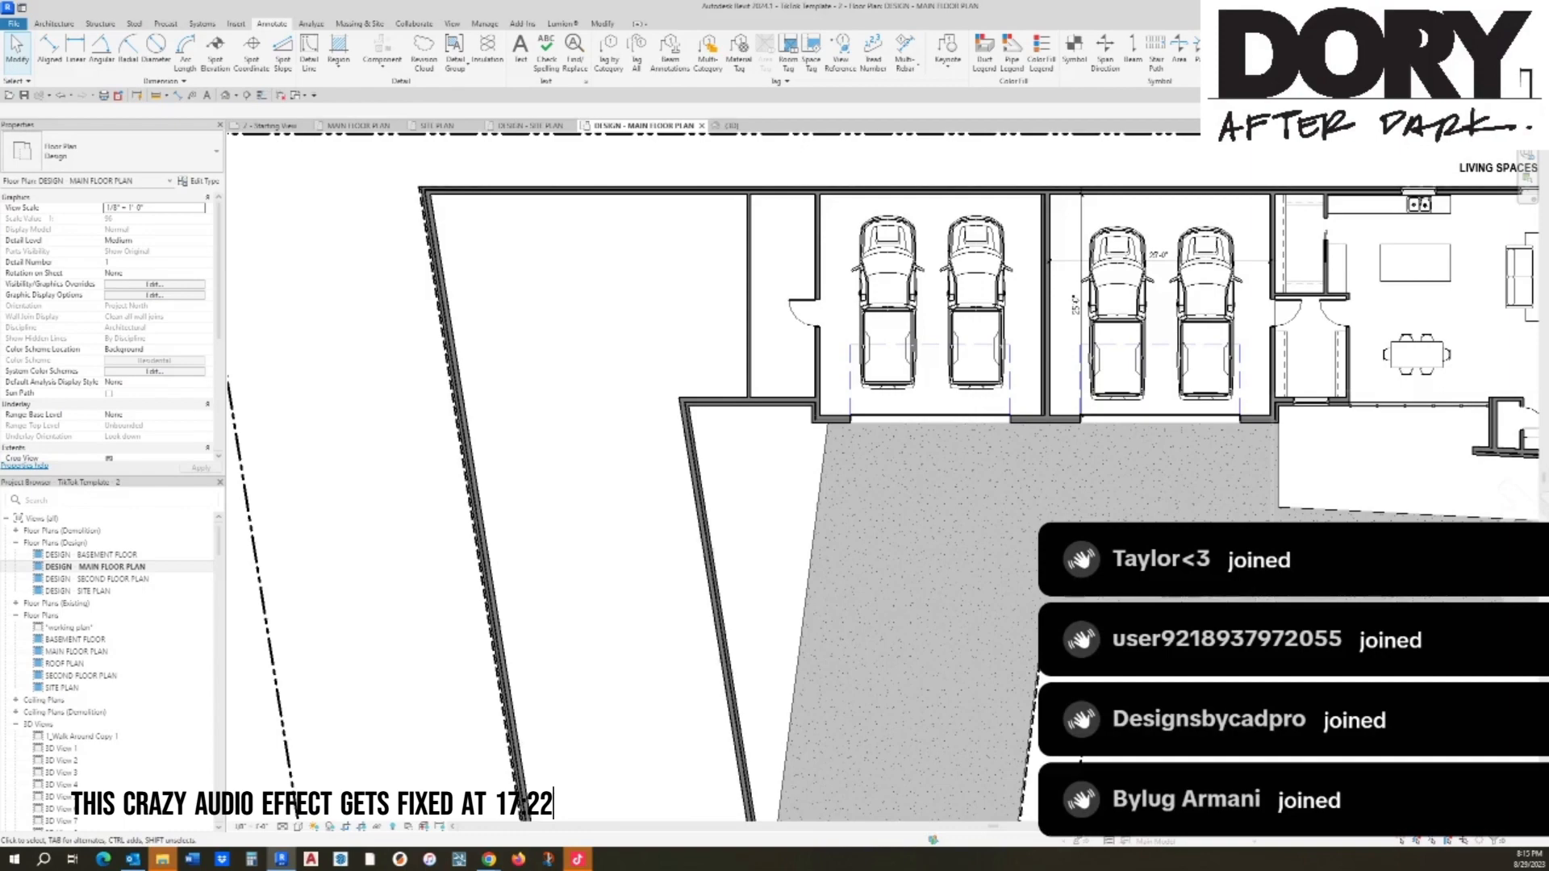
Step: Draw a 4 1/2" interior partition from the mirrored garage's side wall straight across to the wing's outer long wall
scroll(968, 395, "down", 3)
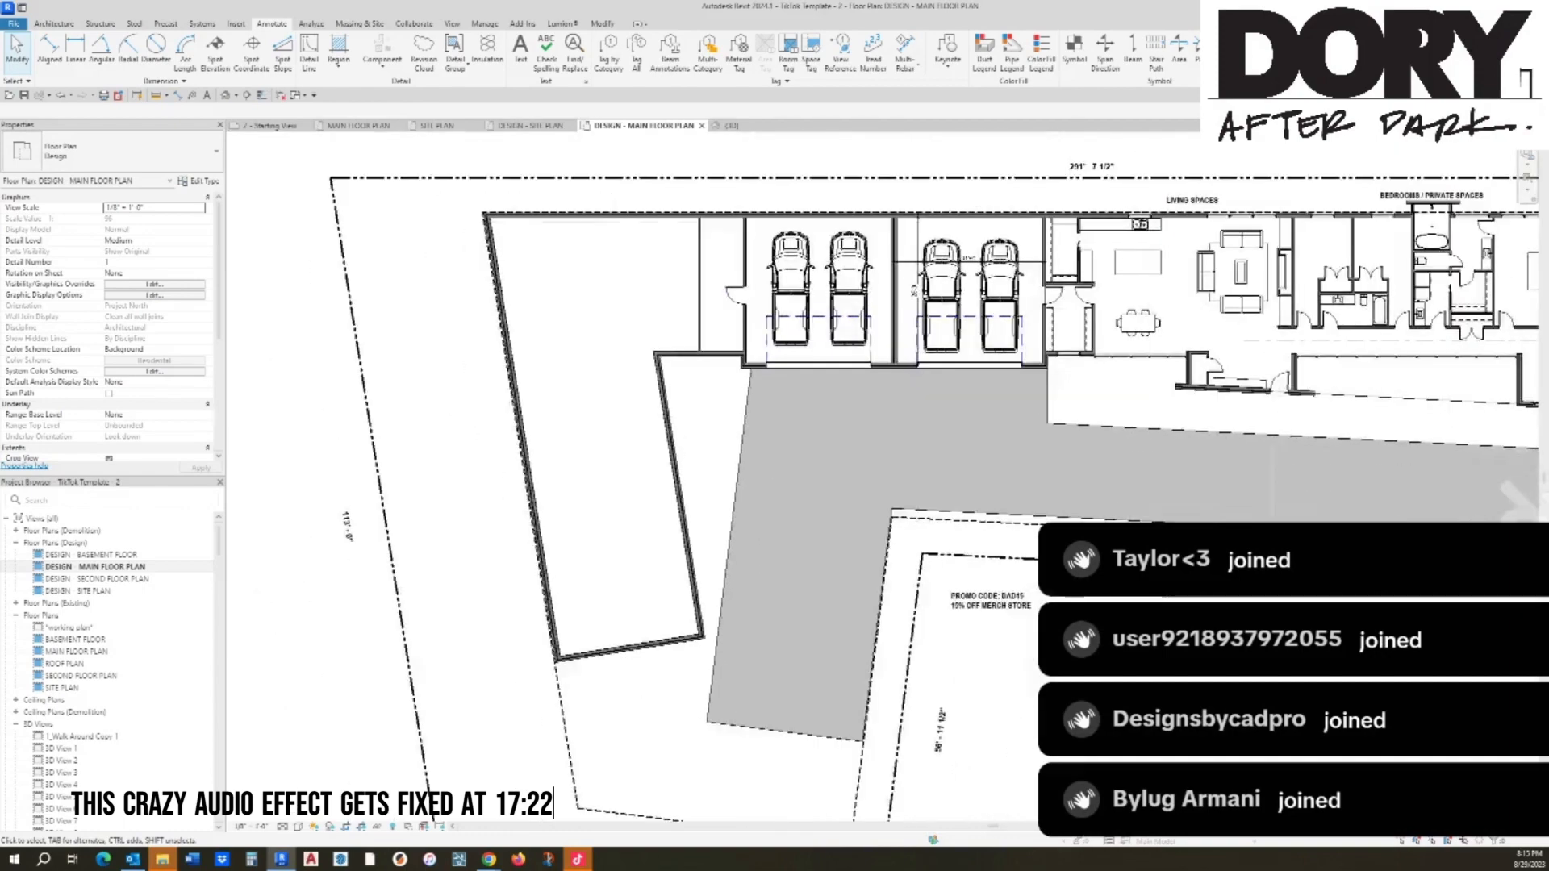
scroll(969, 395, "up", 4)
left_click(709, 278)
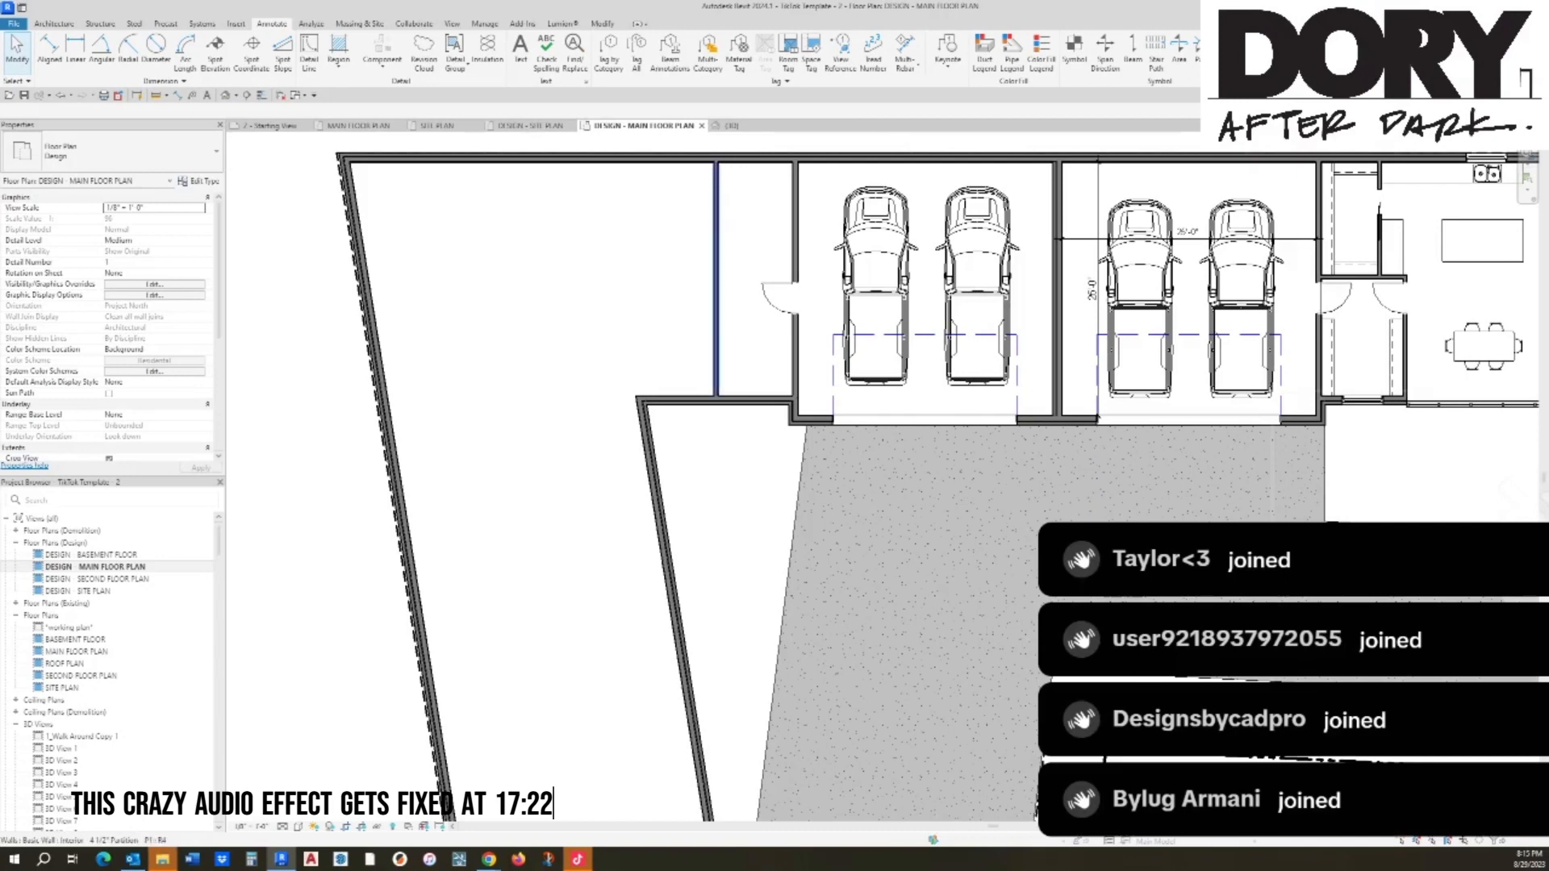
key("c")
key("s")
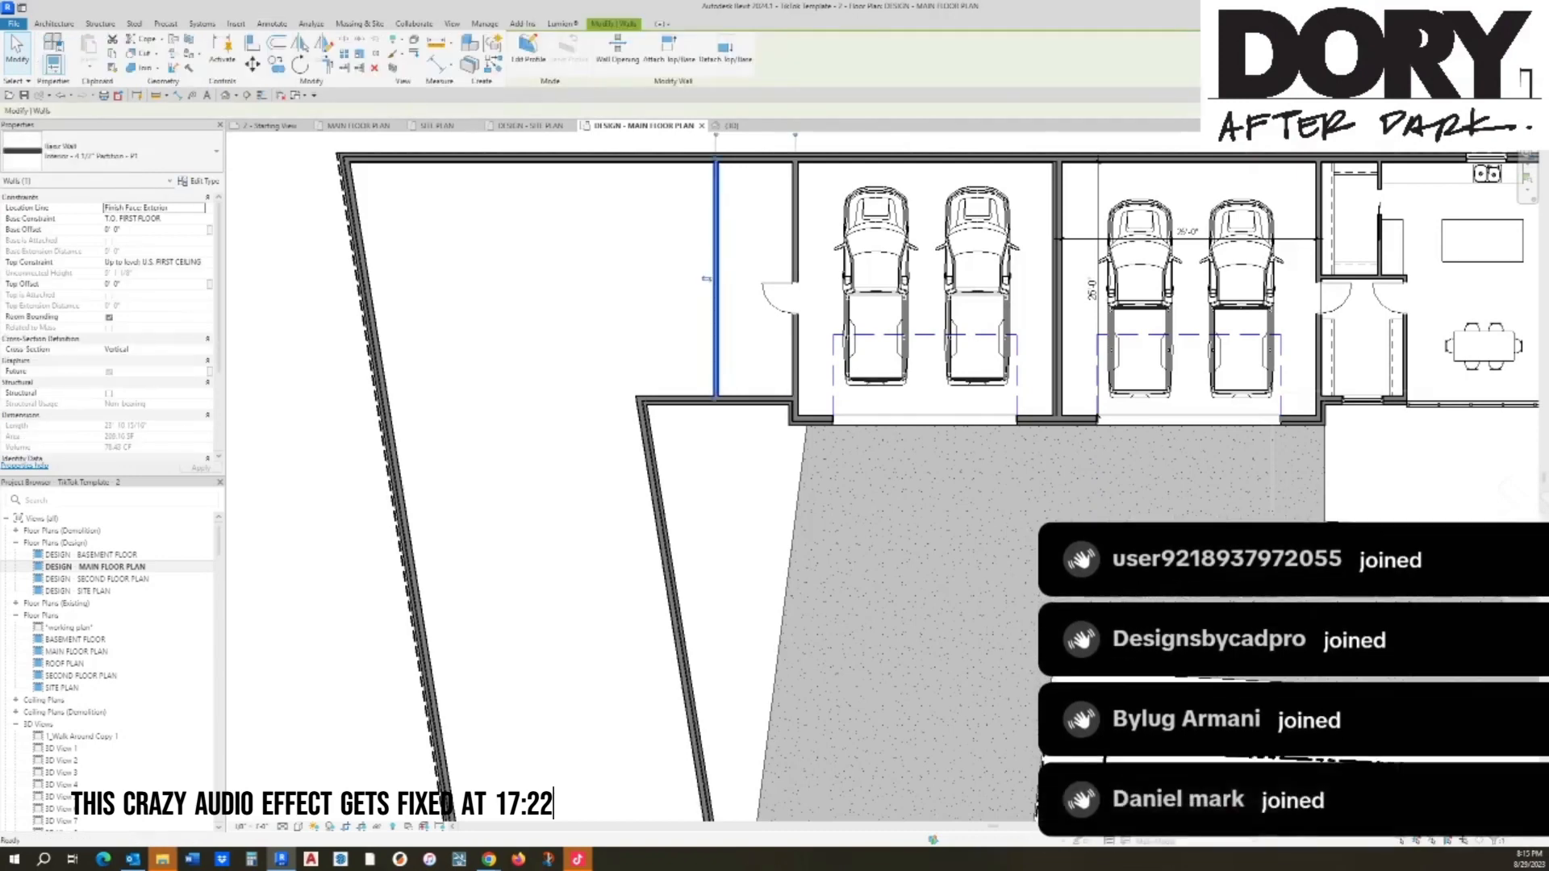
left_click(792, 353)
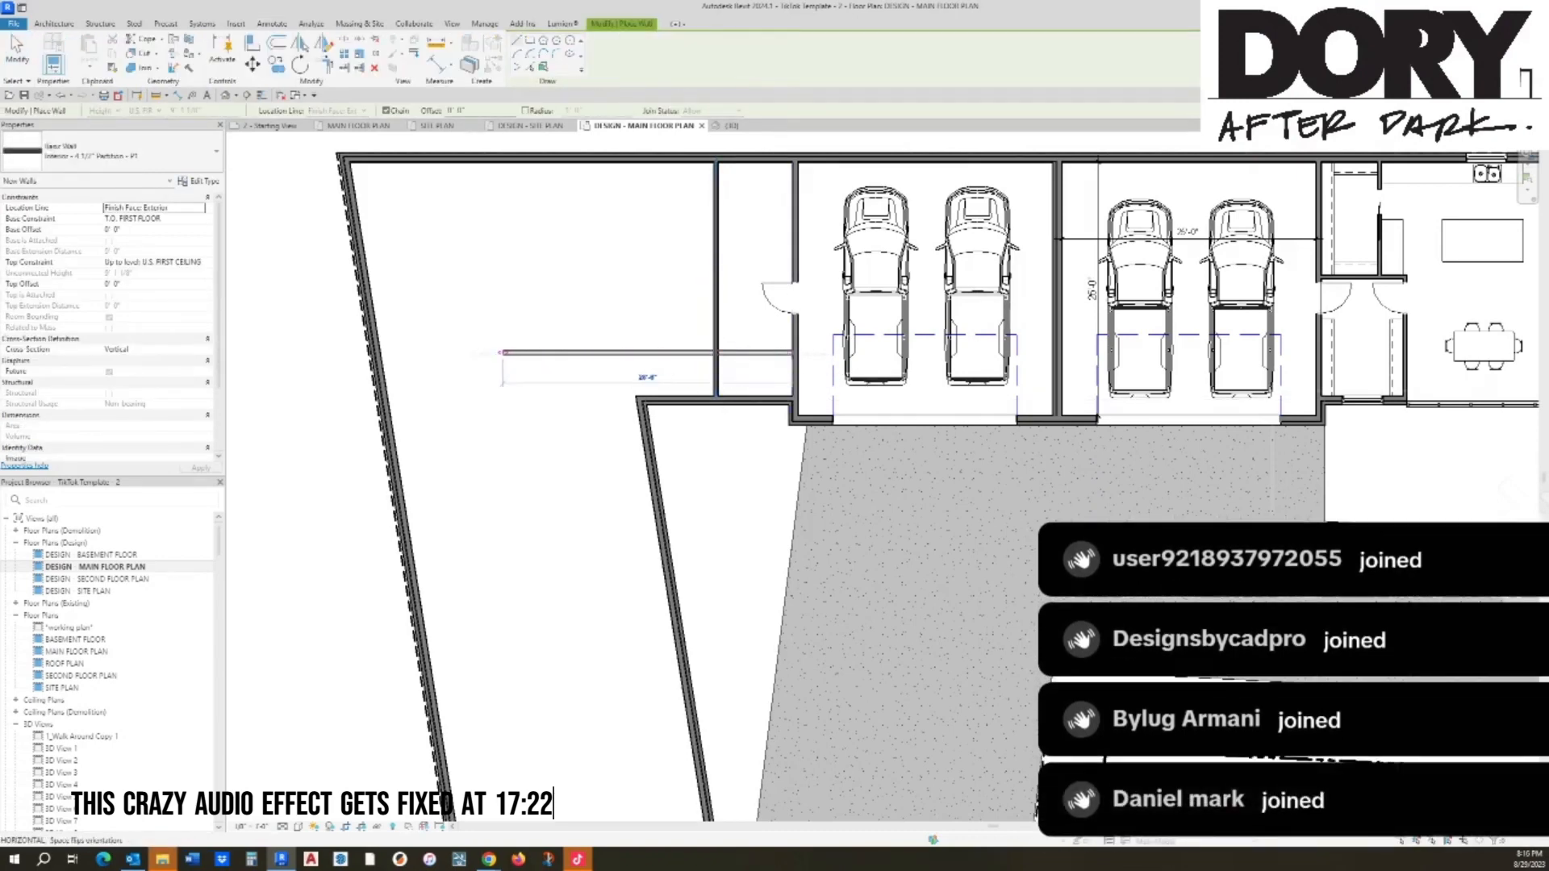
left_click(381, 353)
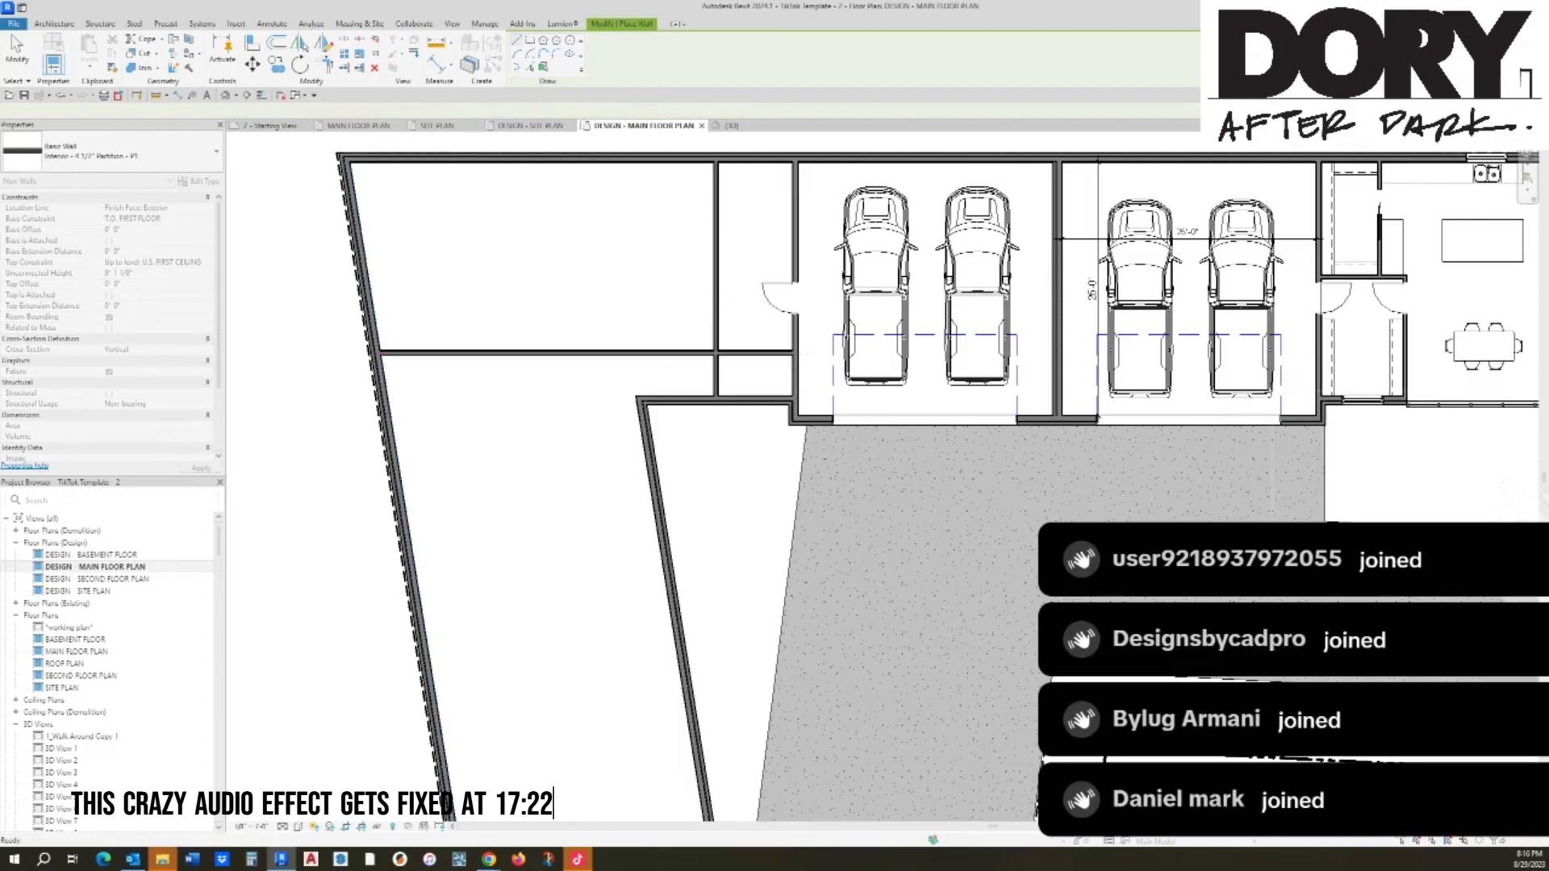
key("Escape")
key("Escape")
Step: Trim the long horizontal partition back to the connector's vertical partition, opening the passage next to the garage
left_click(707, 278)
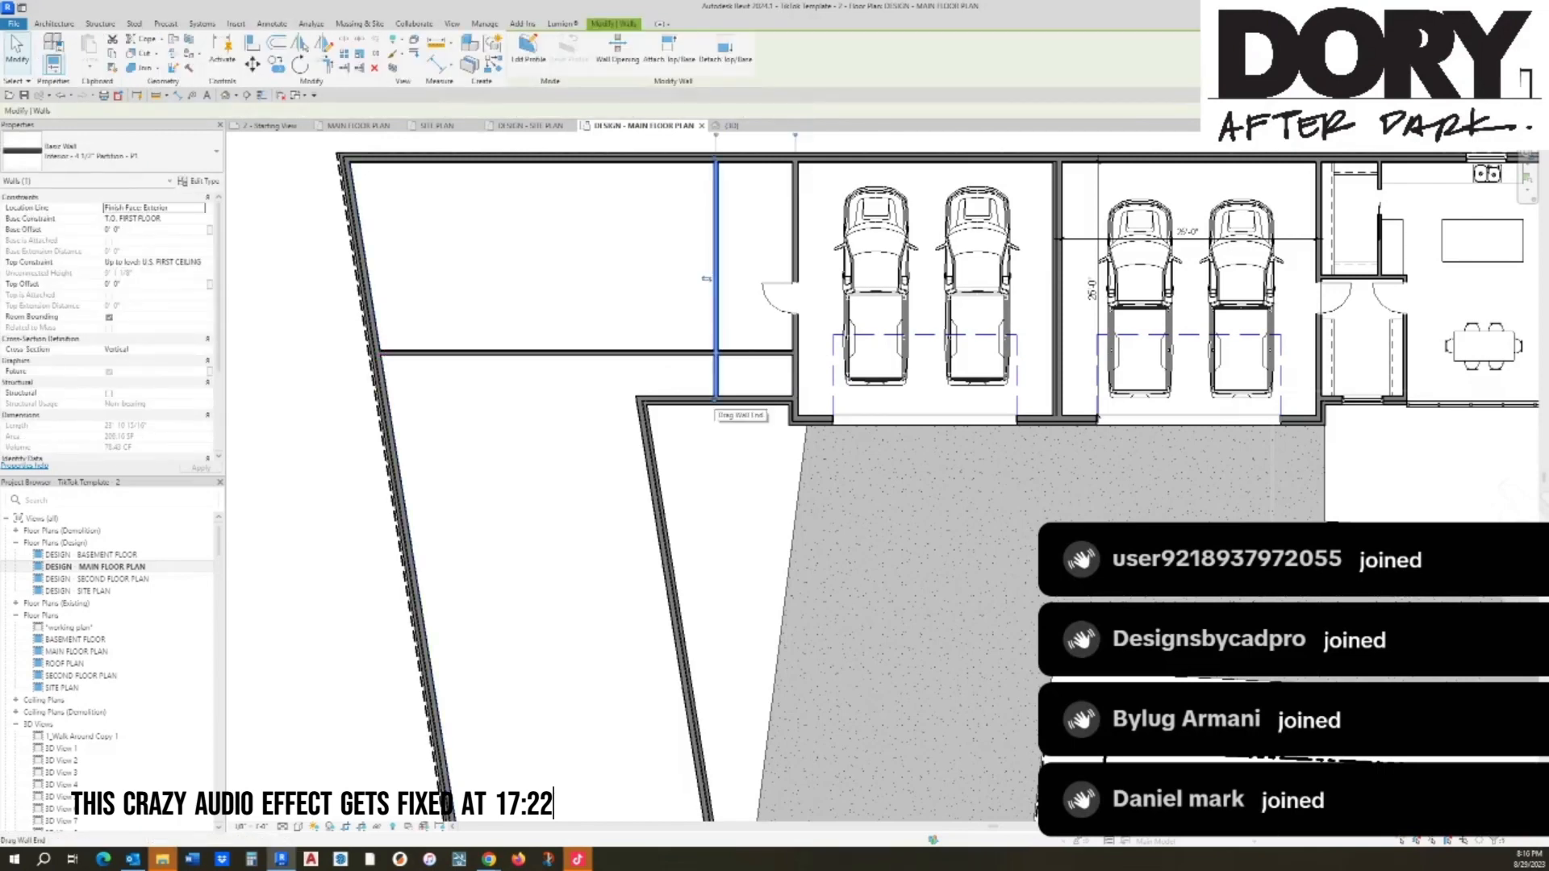
left_click_drag(716, 398, 716, 353)
key("Escape")
Step: Move the door in the mirrored garage's side wall to the front end of the connector and flip its swing
left_click_drag(780, 285, 779, 392)
key("space")
key("space")
key("space")
Step: Place a 36" x 80" full-glass single entry door in the connector's partition, opposite the garage side door
key("d")
key("r")
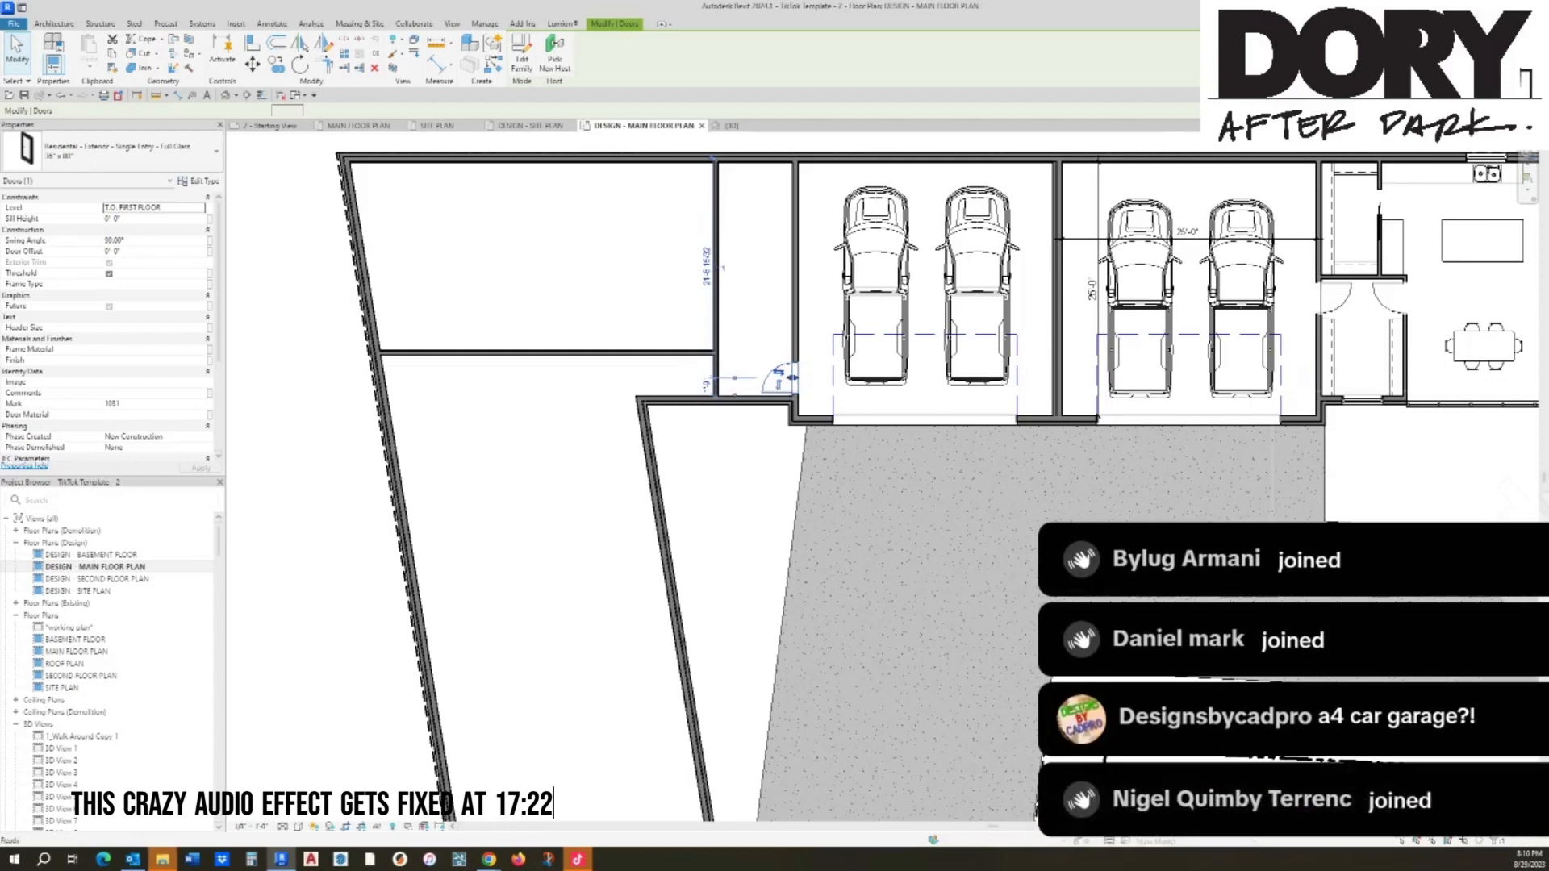
left_click(717, 378)
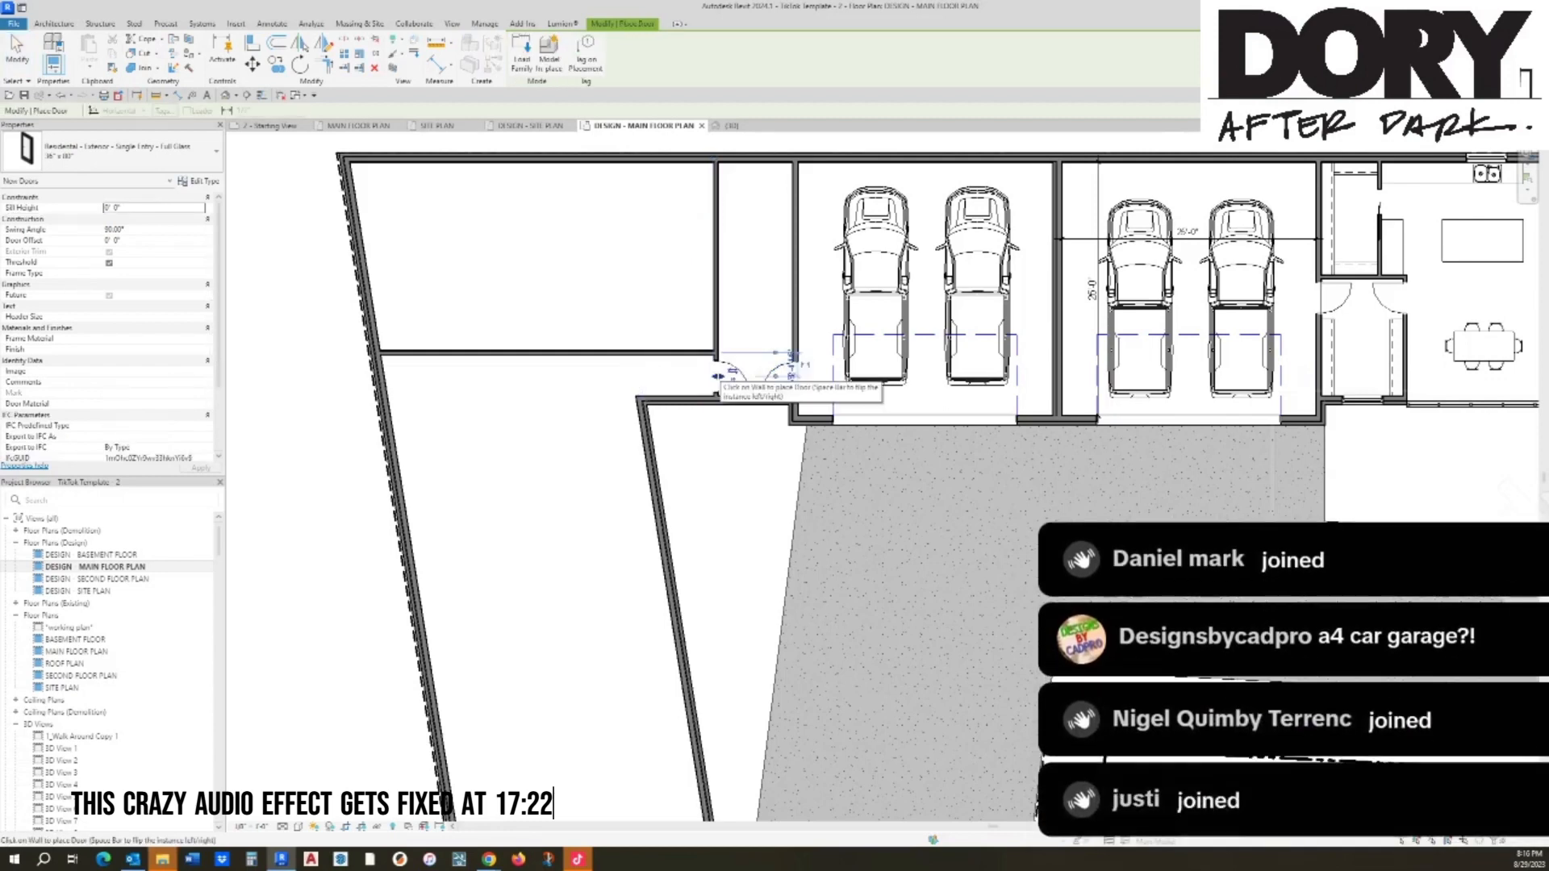
key("Escape")
Step: Shift the connector's vertical partition slightly away from the garage to widen the entry space
left_click(717, 300)
left_click_drag(717, 301, 705, 300)
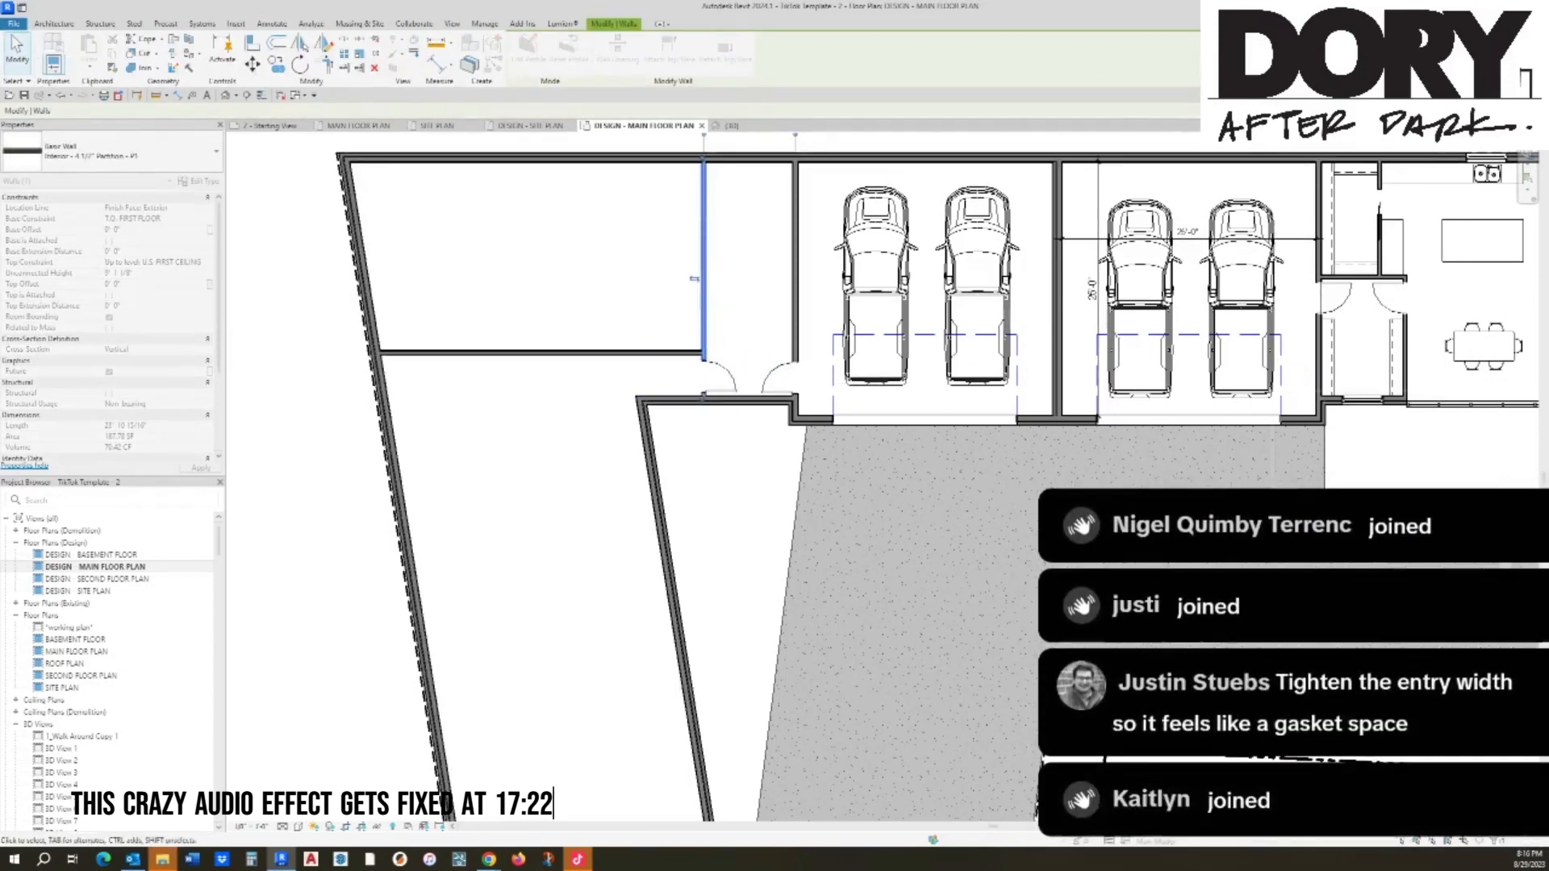
key("Escape")
Step: Draw a horizontal 4 1/2" partition across the connector, from its vertical partition to the garage side wall, behind the entry doors
key("w")
key("a")
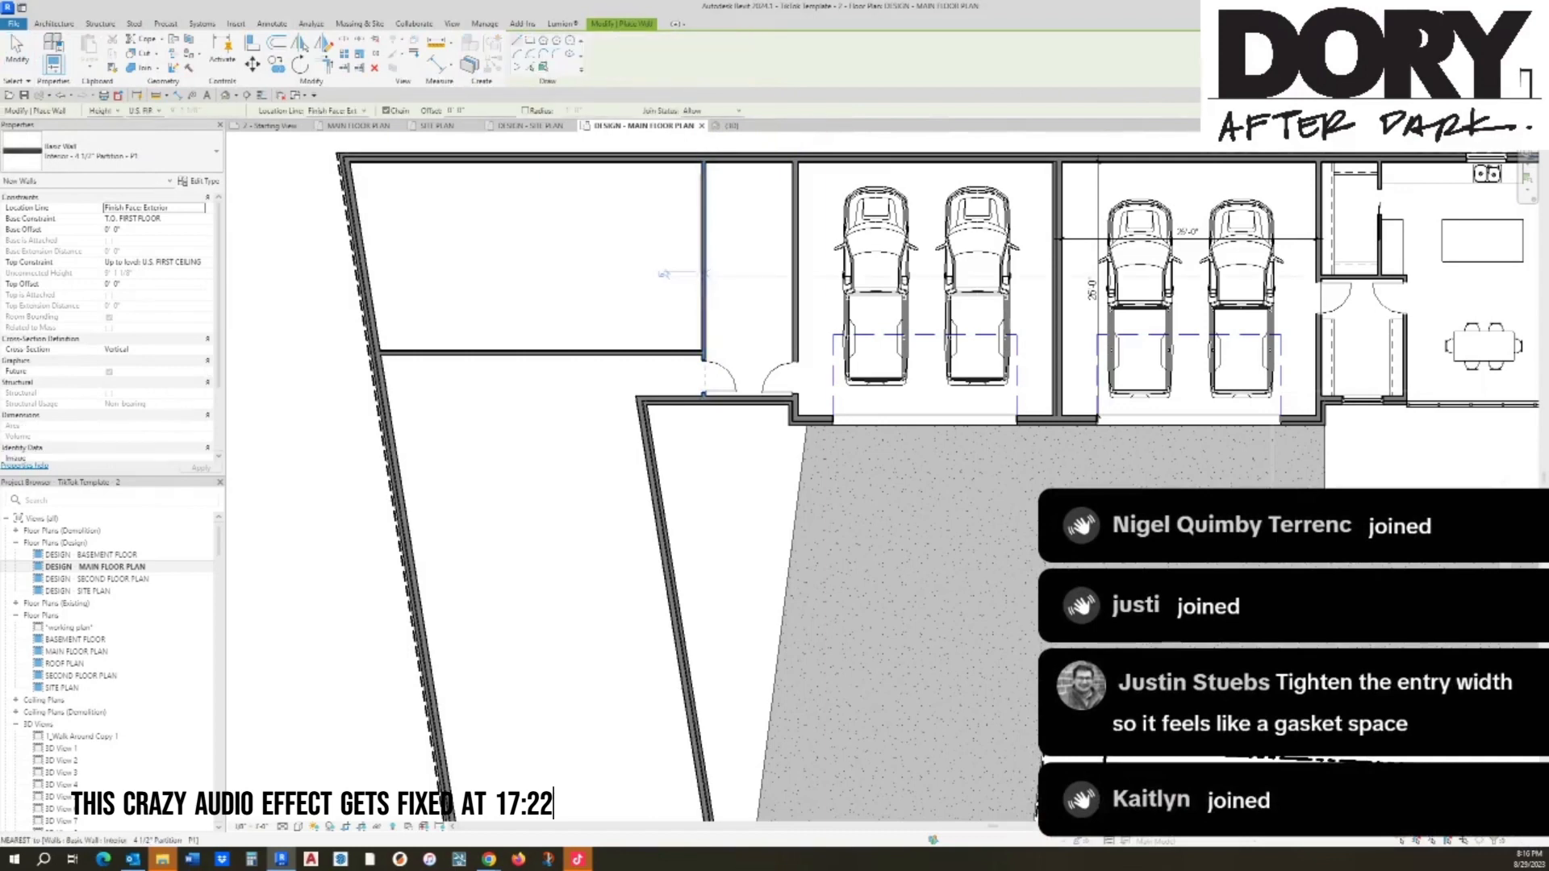
left_click(705, 272)
left_click(794, 273)
key("Escape")
key("Escape")
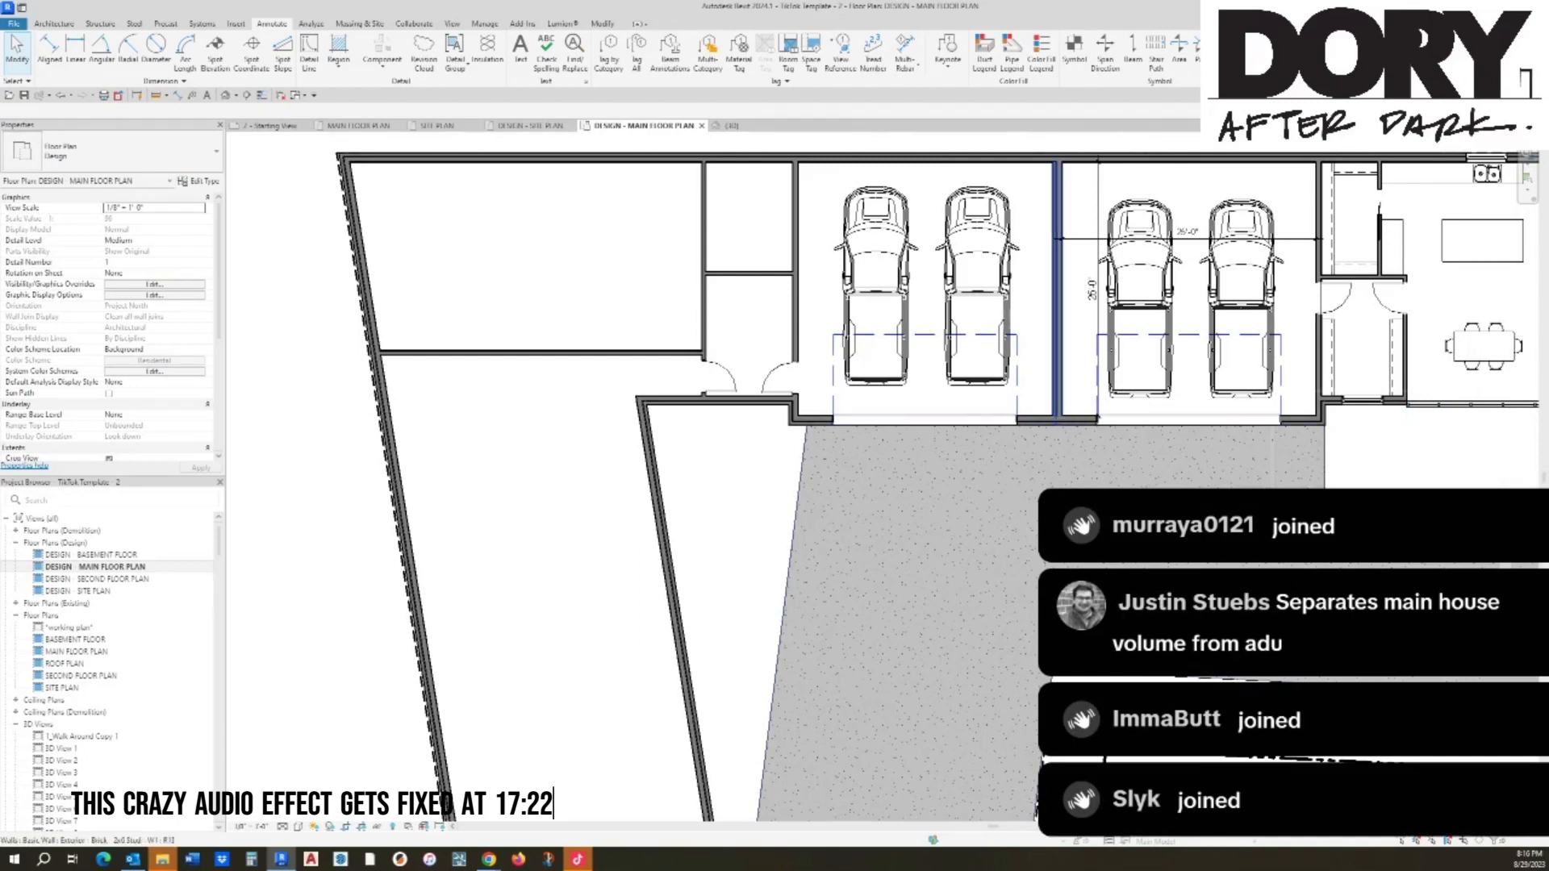
middle_click_drag(928, 404, 895, 403)
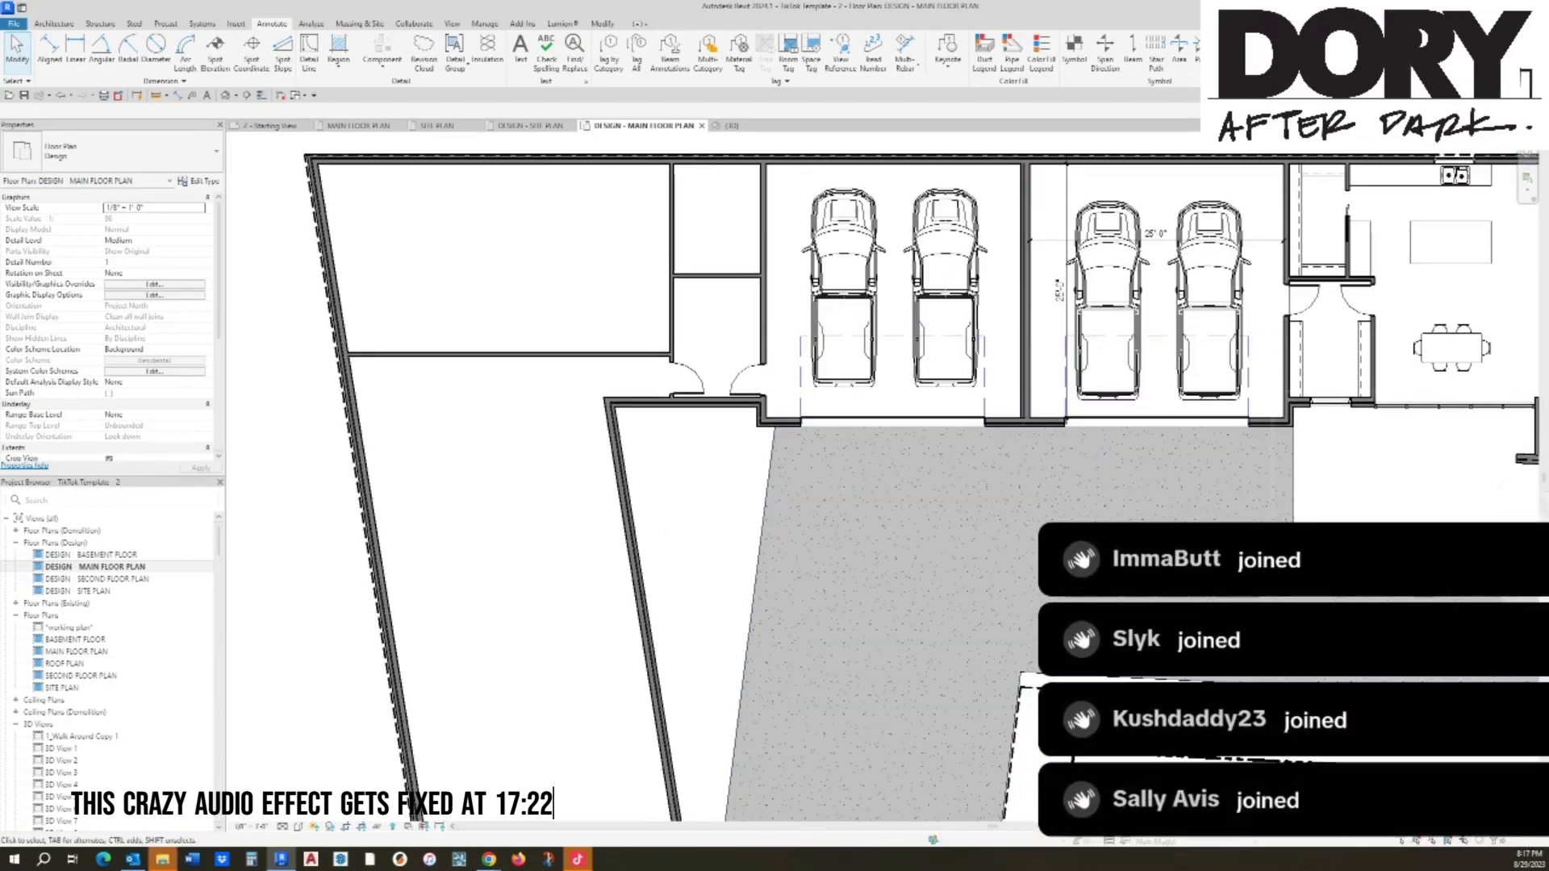
left_click(746, 381)
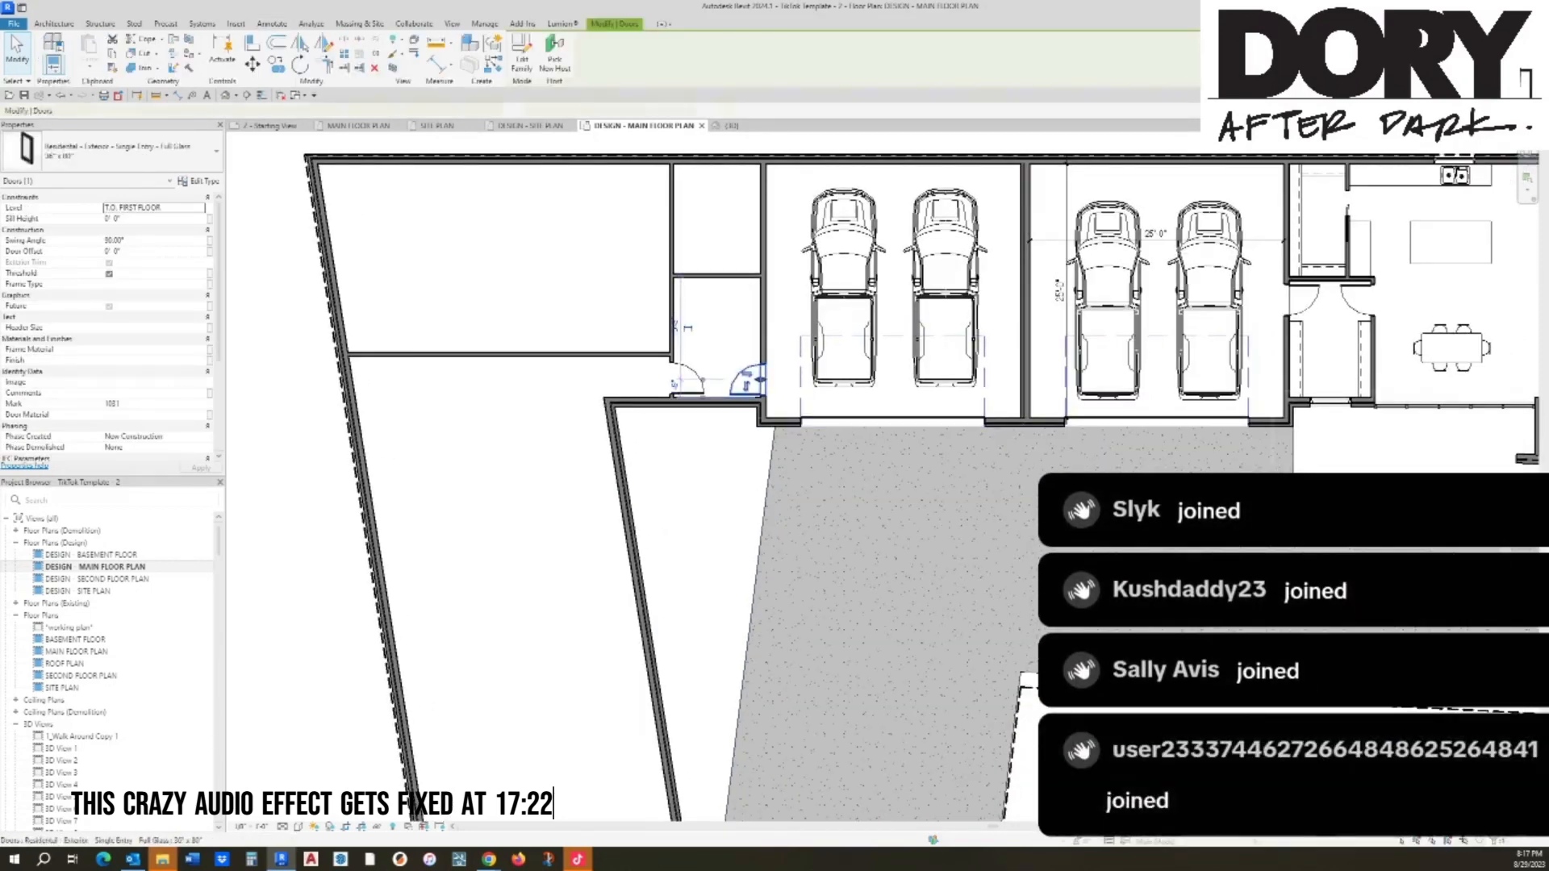
middle_click_drag(750, 388, 777, 383)
key("Escape")
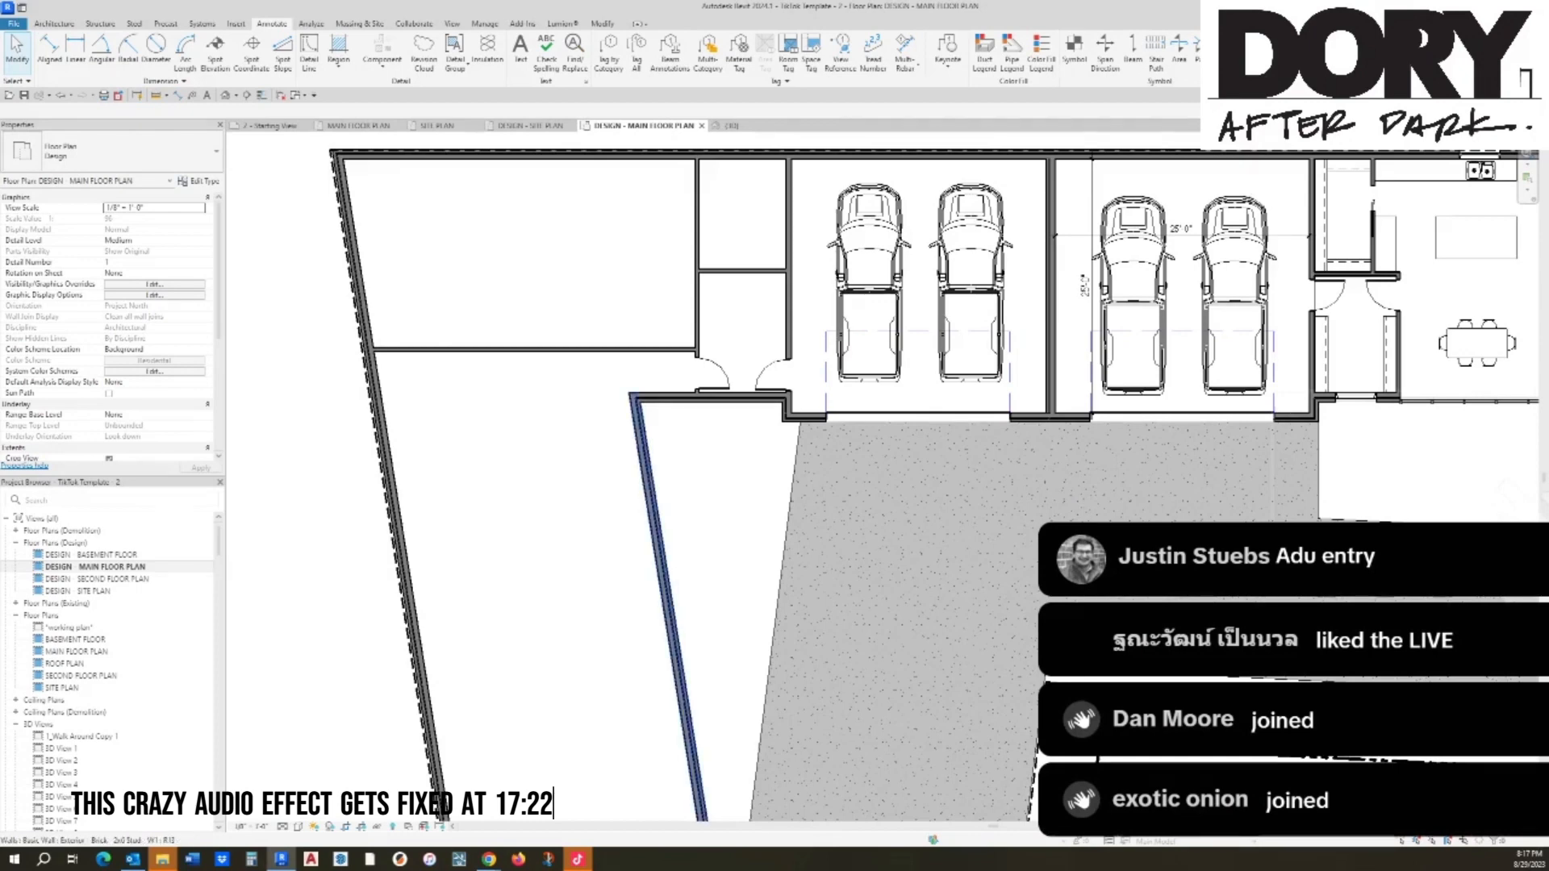
Step: Try shifting the wing's inner long wall toward the driveway, and undo the move
left_click_drag(643, 460, 723, 460)
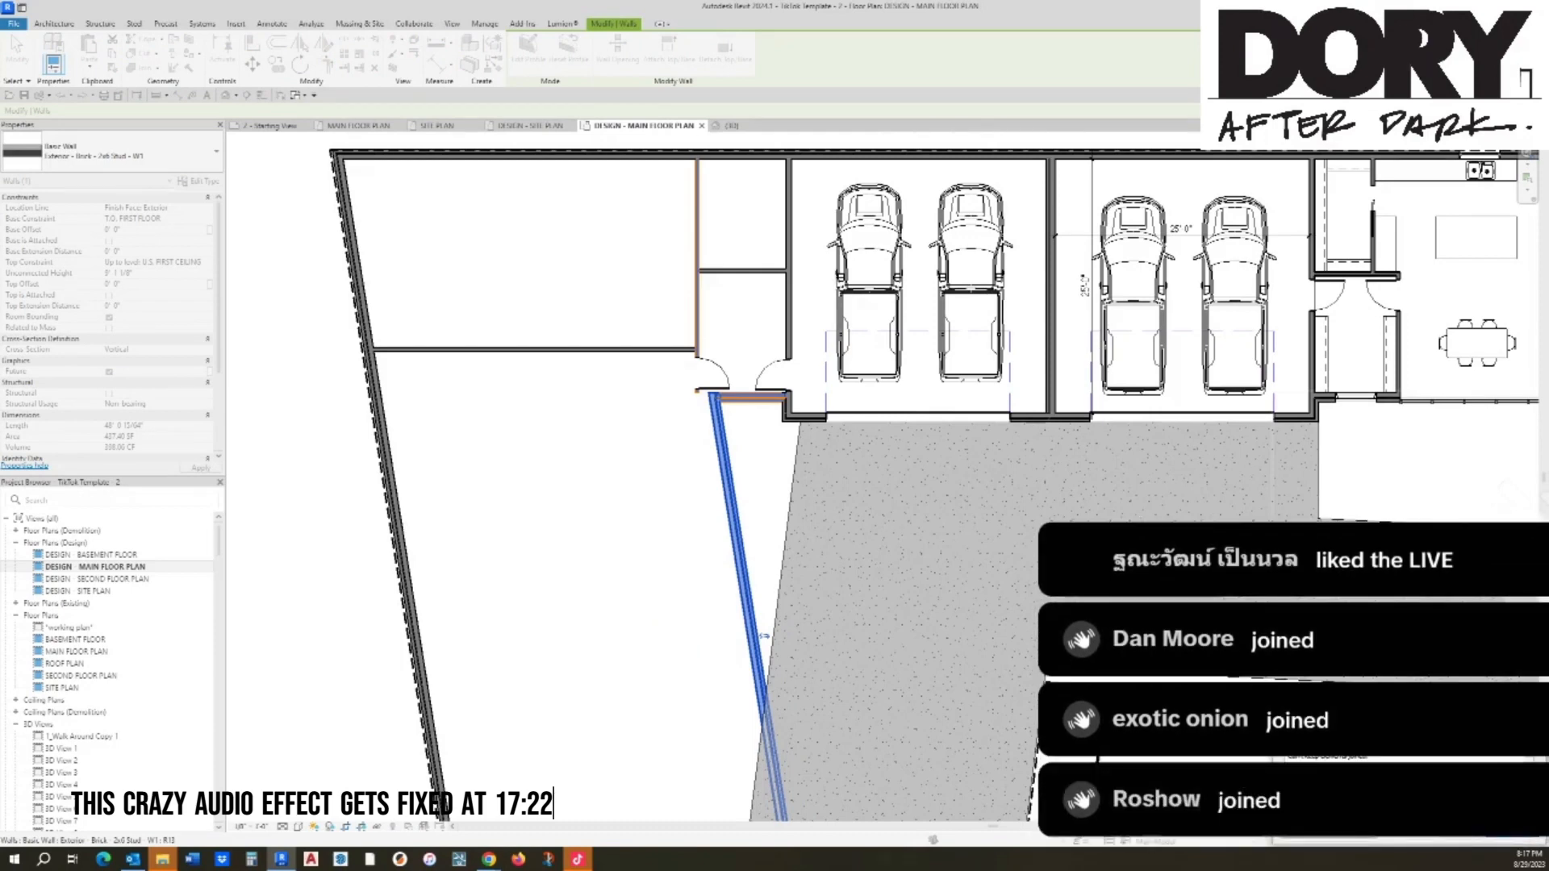
key("ctrl+z")
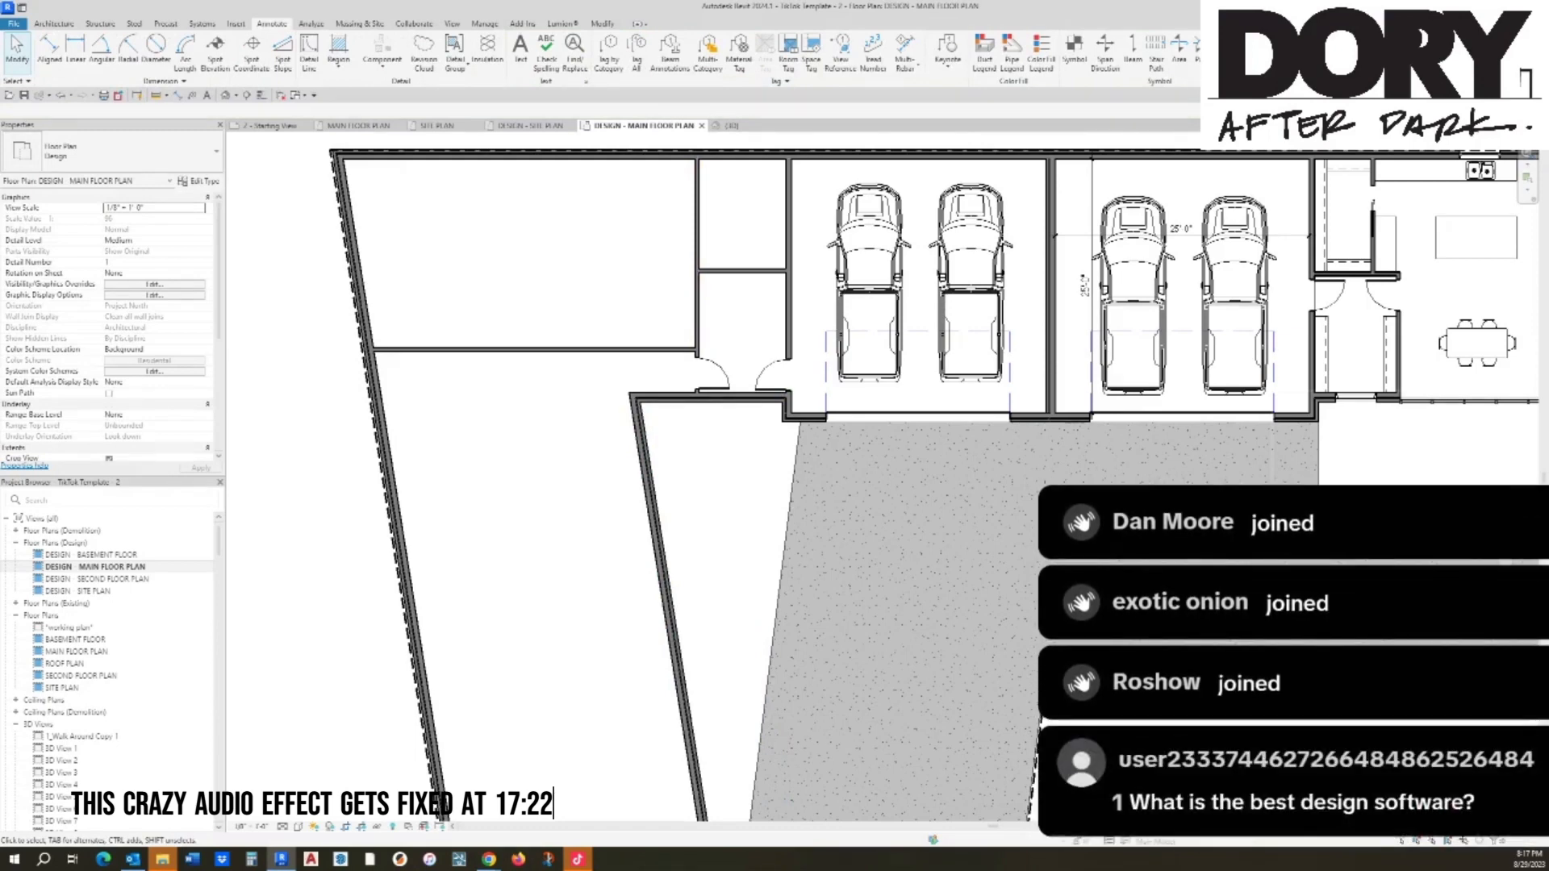
Step: Draw a 4 1/2" partition from the midpoint of the long horizontal partition straight up to the rear wall, splitting the rear room
middle_click_drag(716, 397, 735, 444)
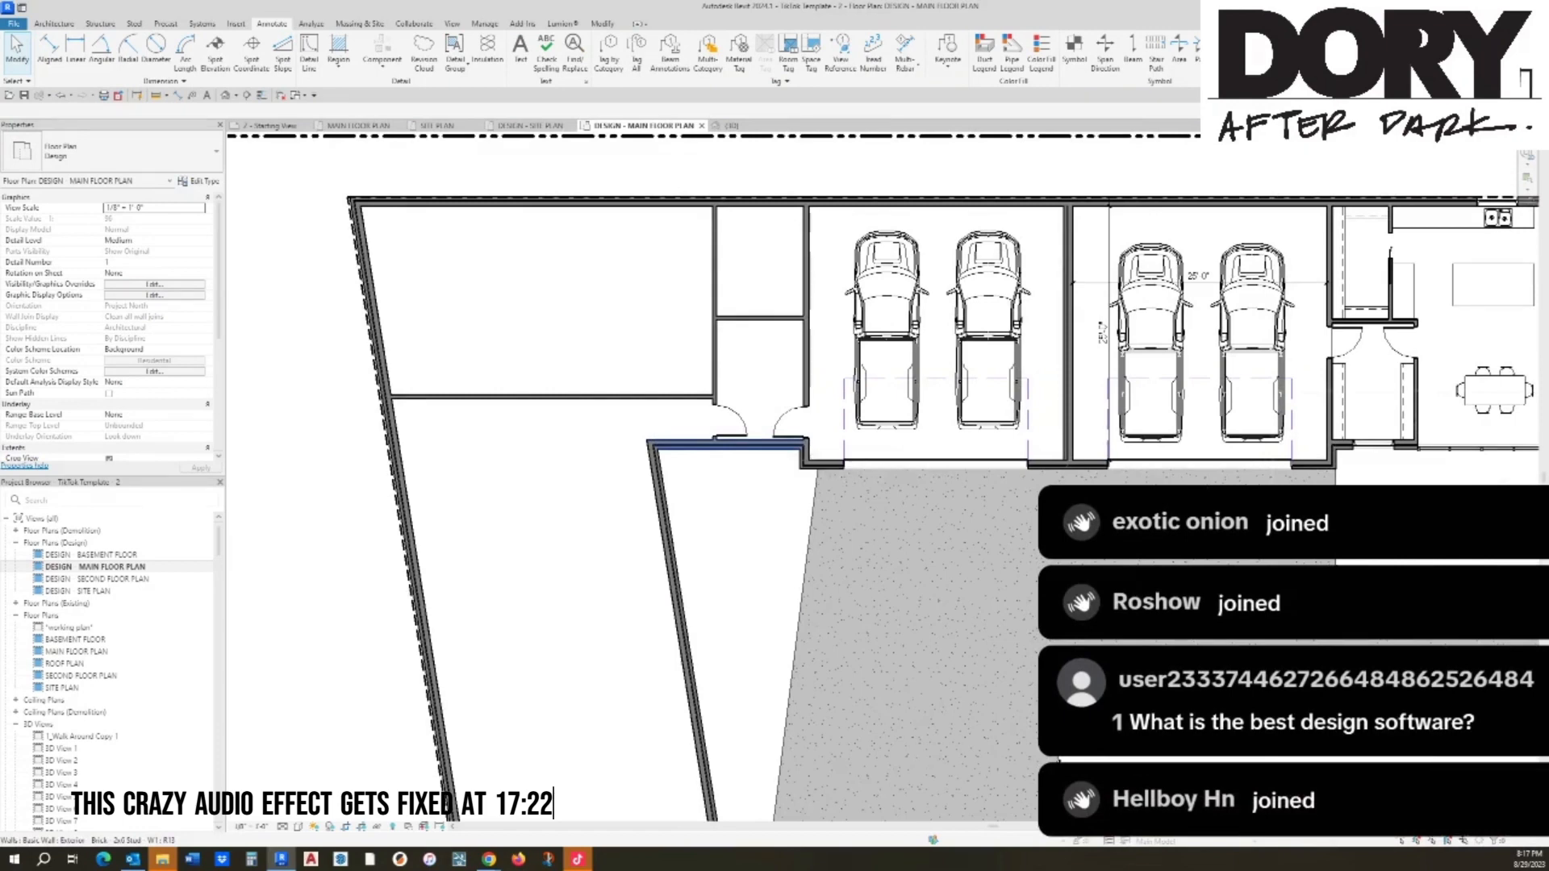
scroll(876, 363, "down", 2)
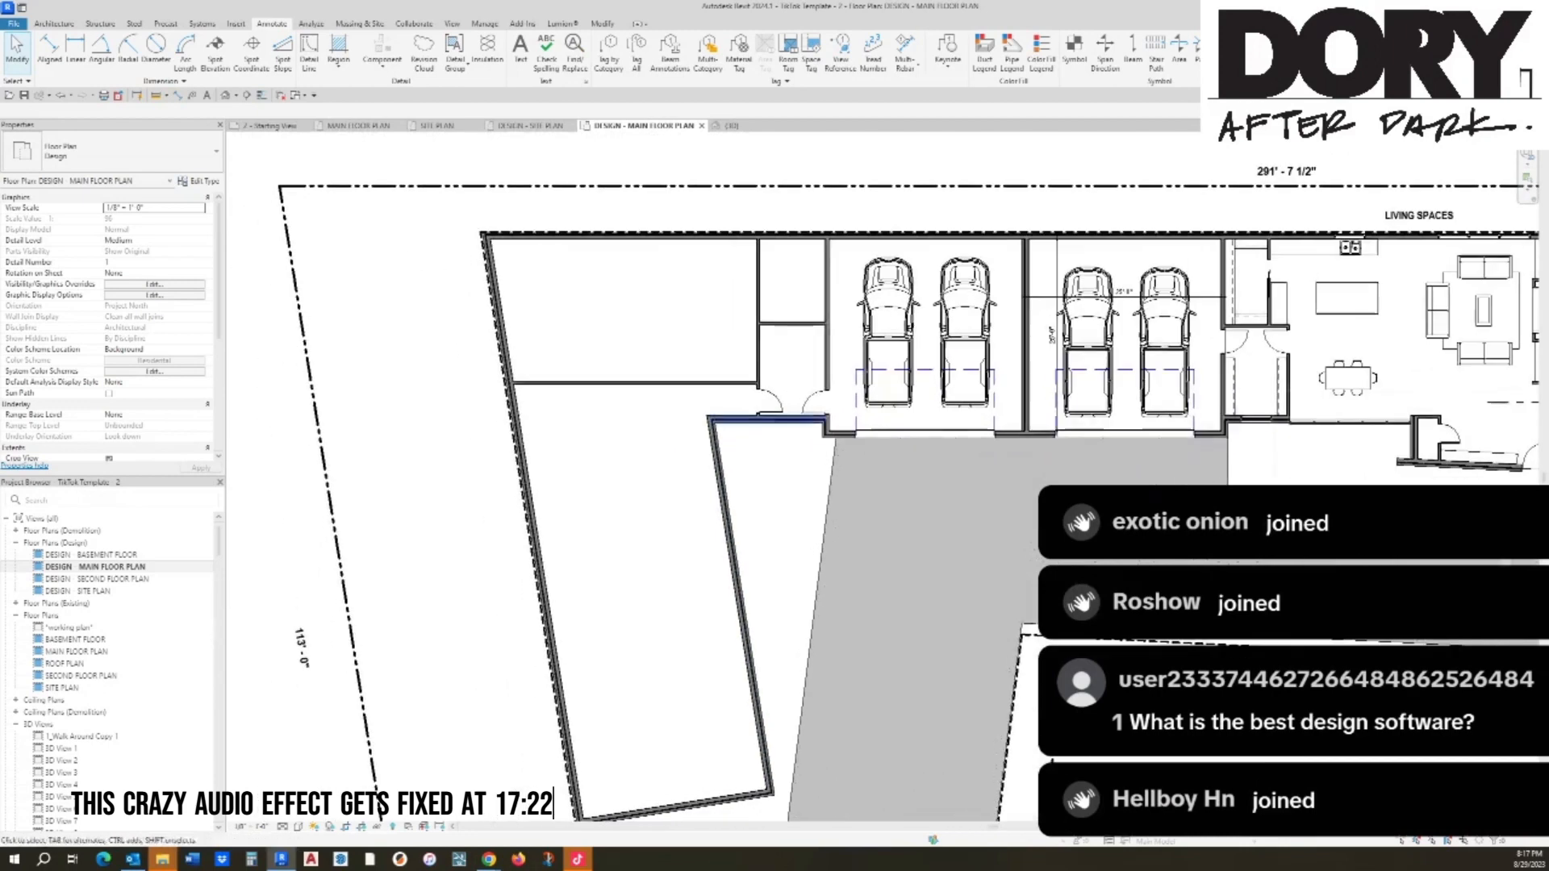
key("w")
key("a")
left_click(635, 384)
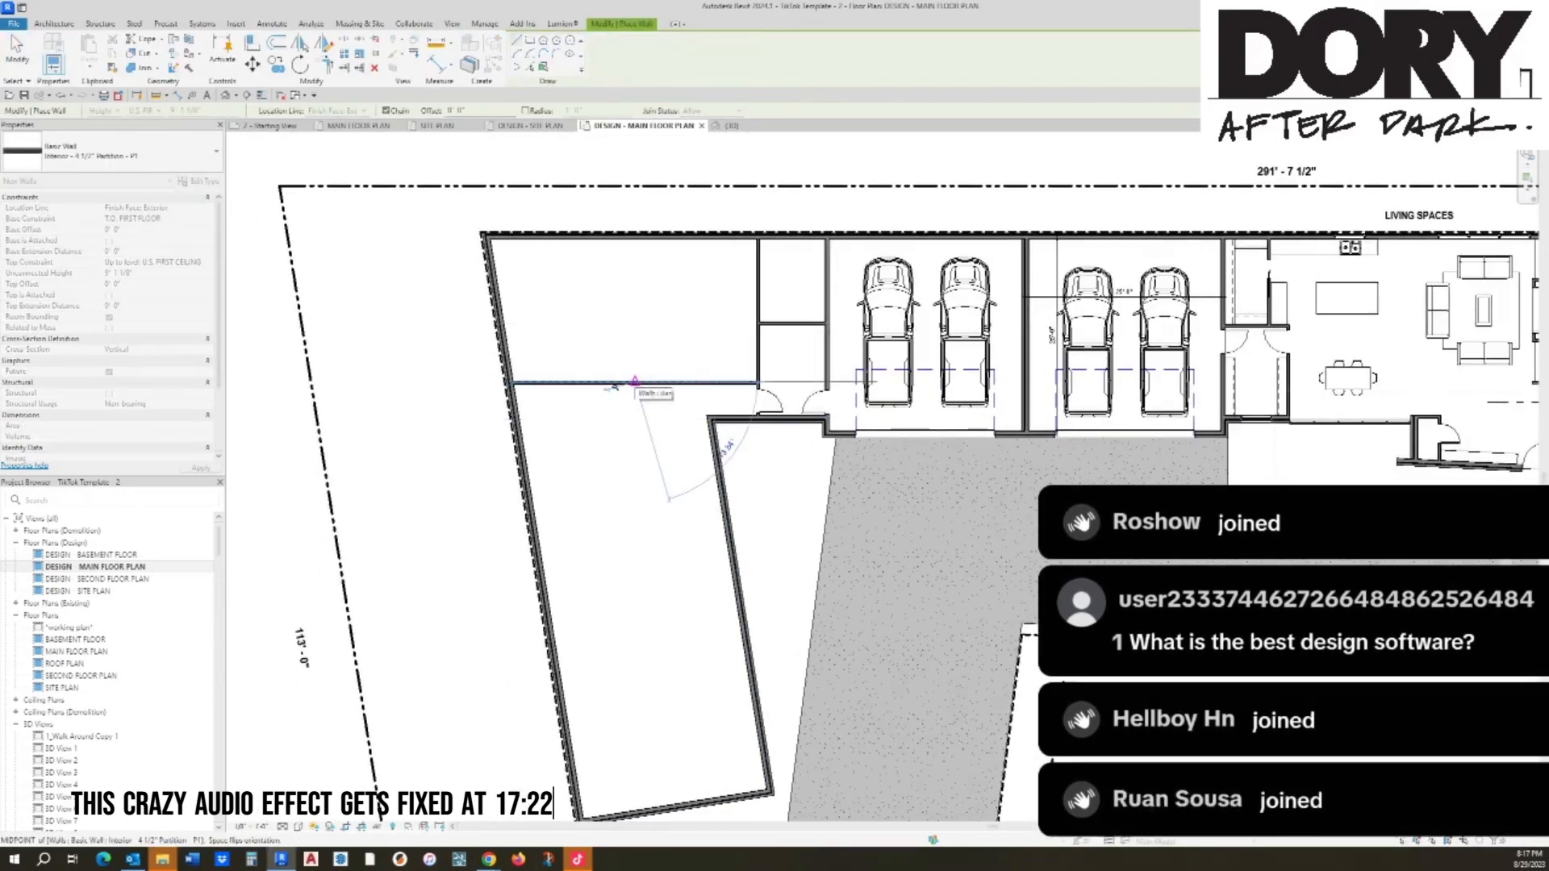
left_click(637, 236)
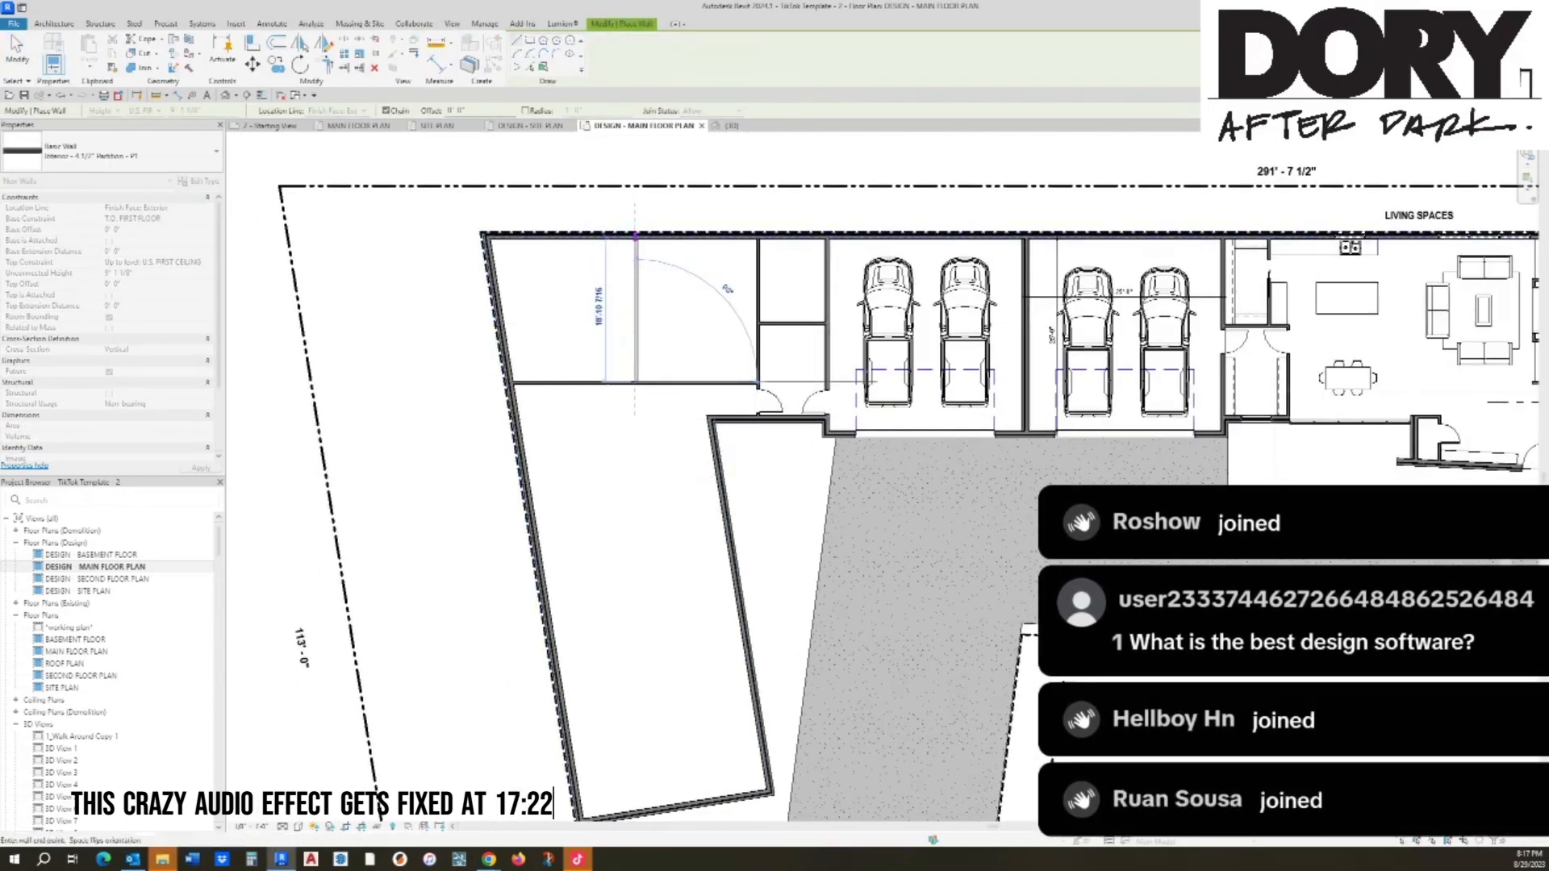
key("Escape")
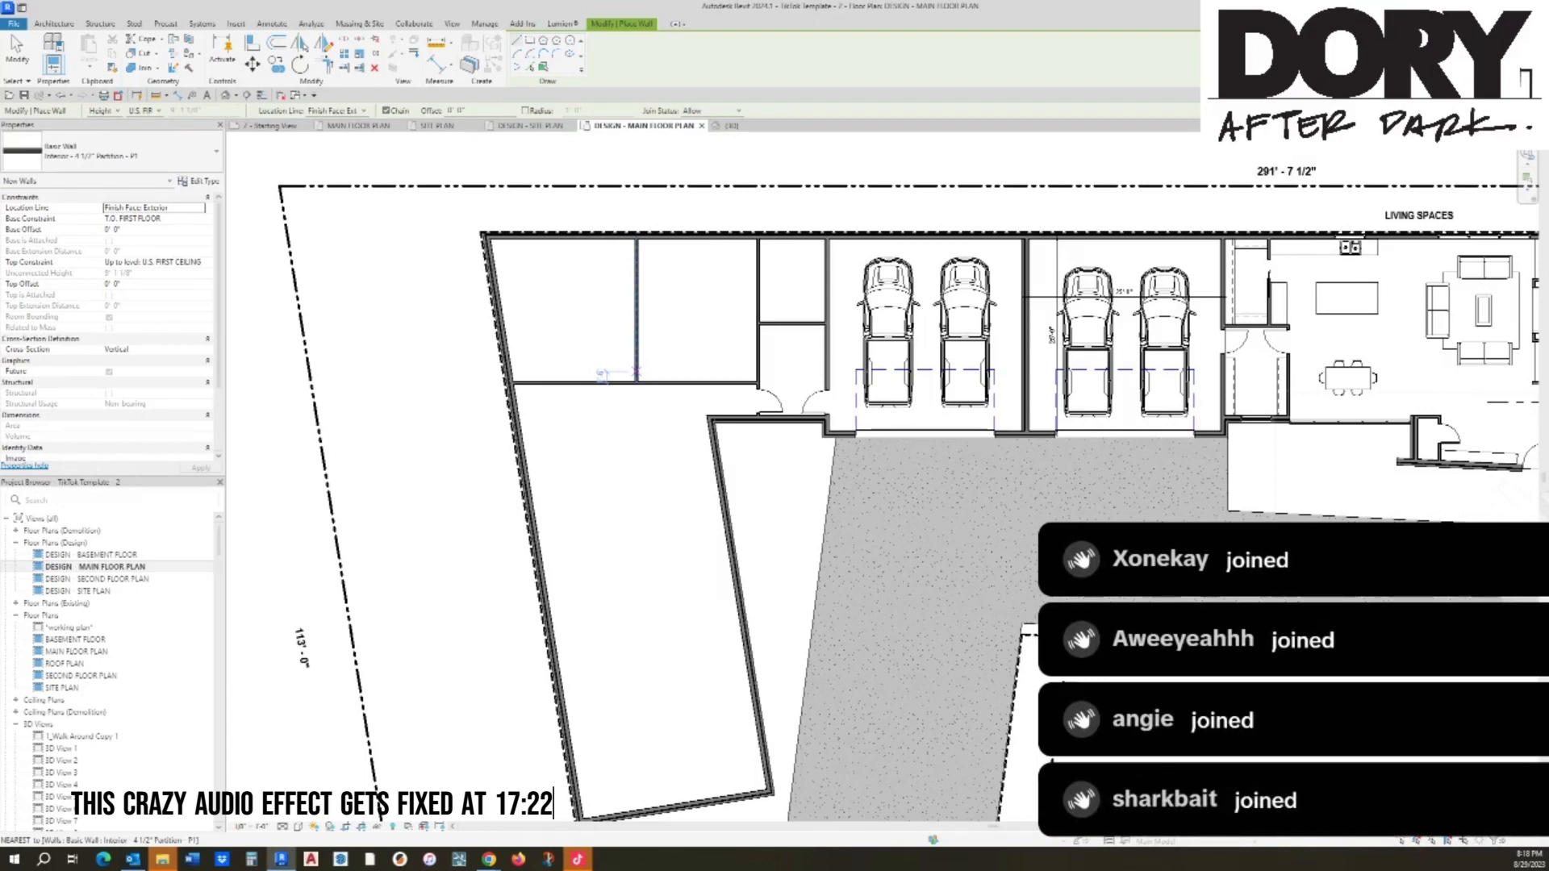
left_click(637, 374)
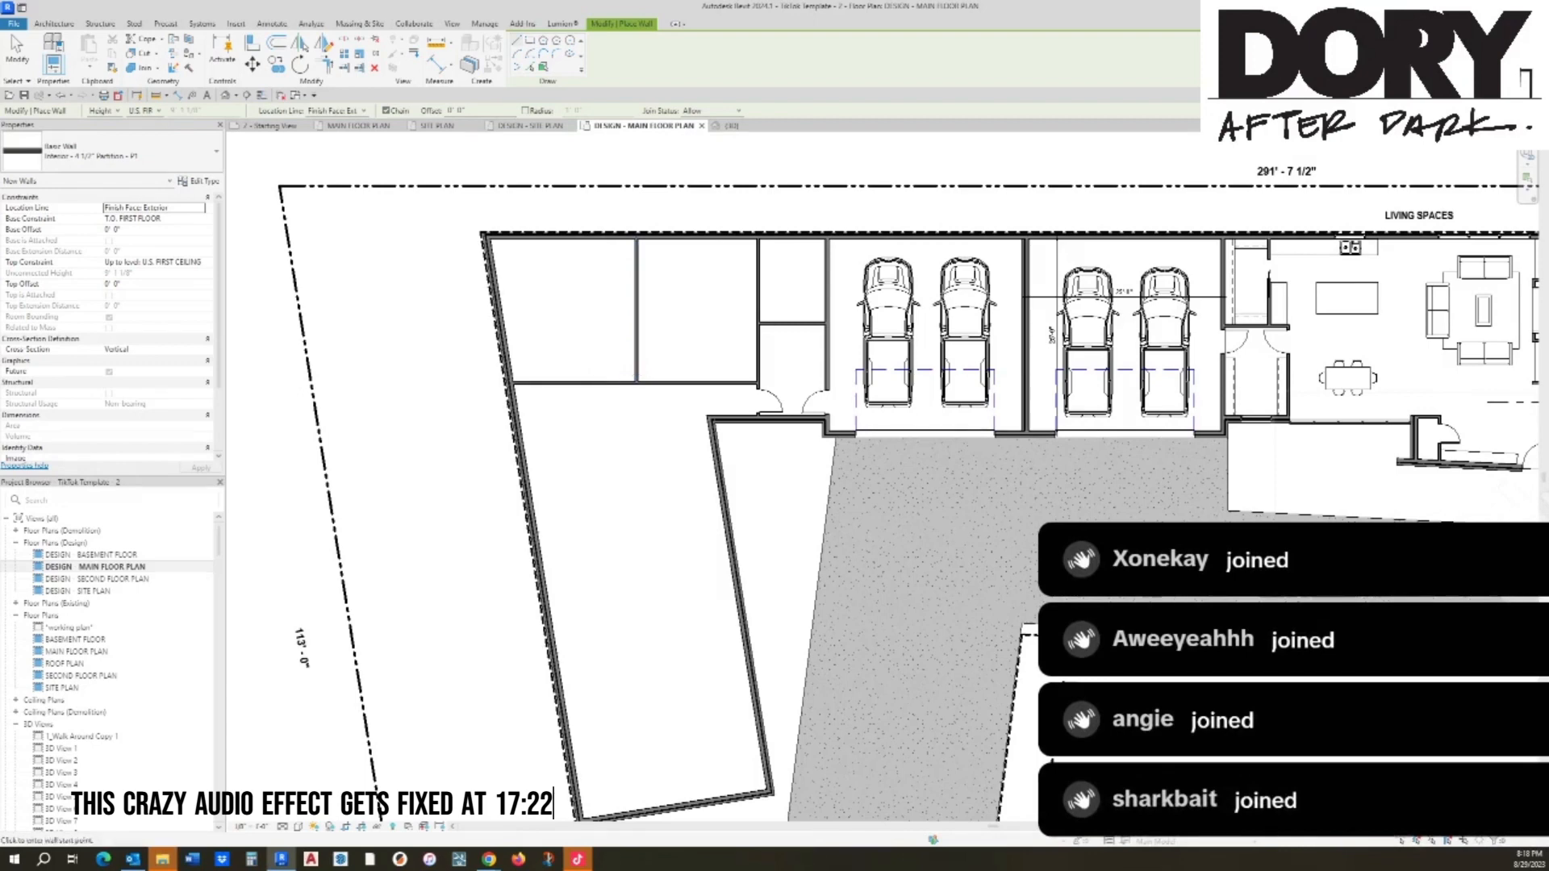
key("Escape")
scroll(565, 312, "up", 1)
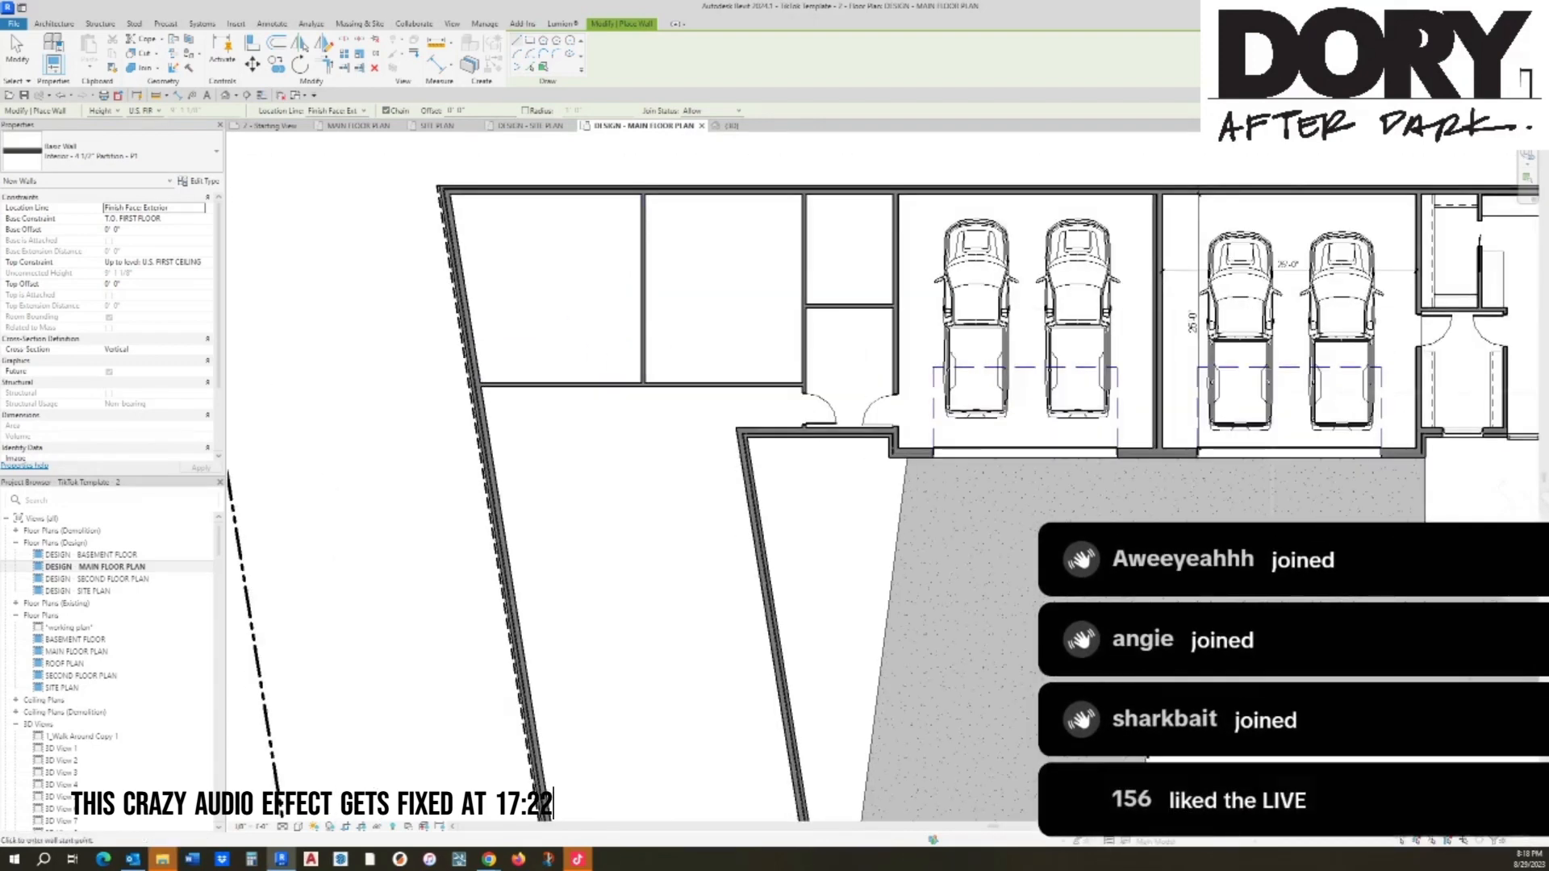
scroll(565, 312, "up", 1)
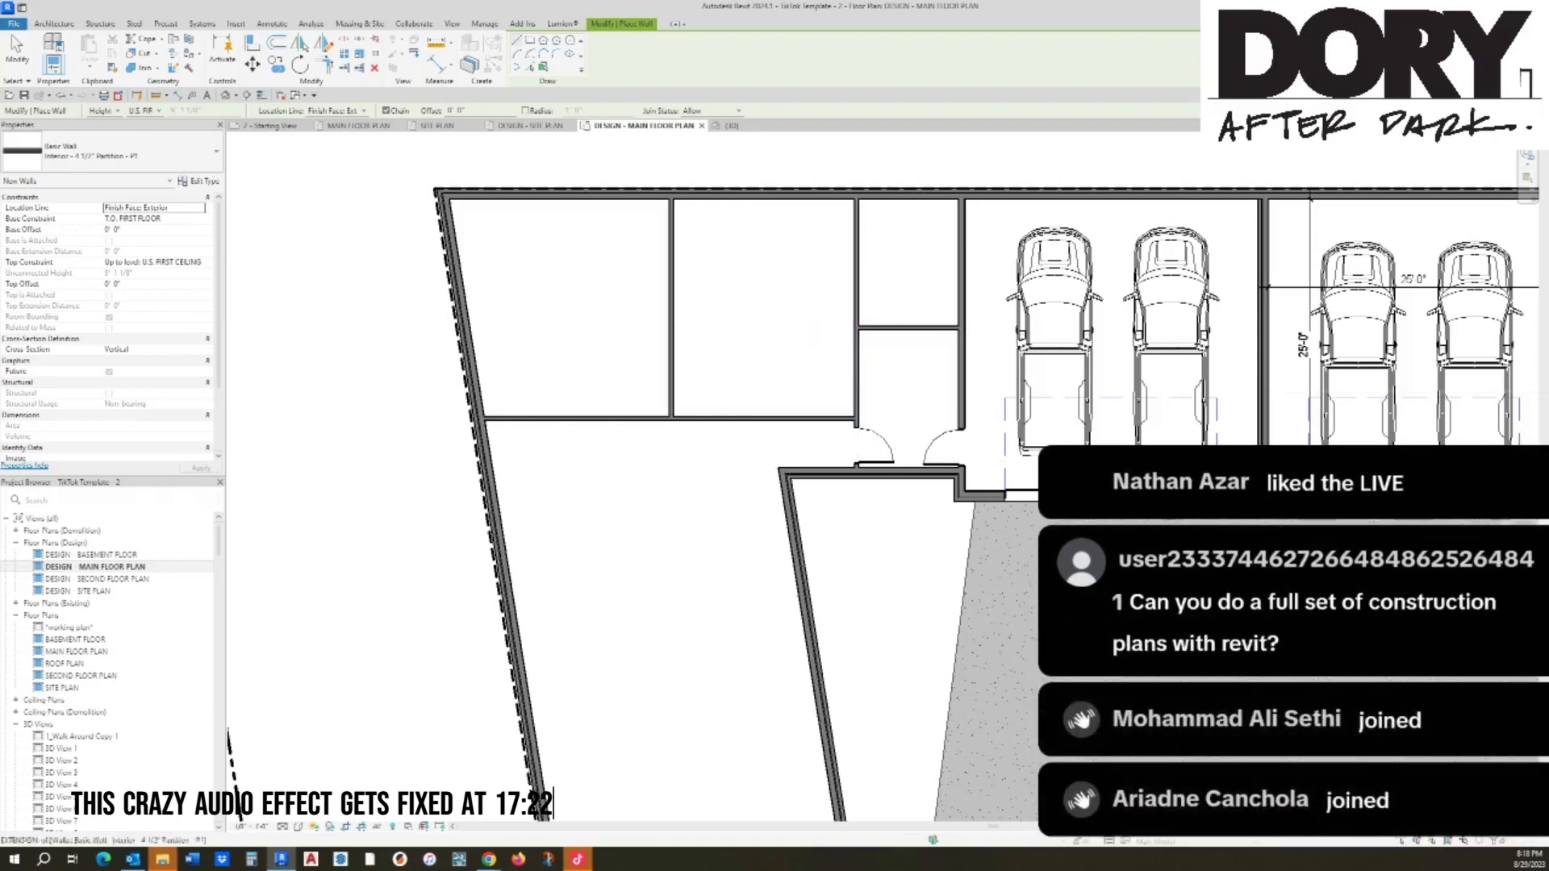
key("Escape")
key("Escape")
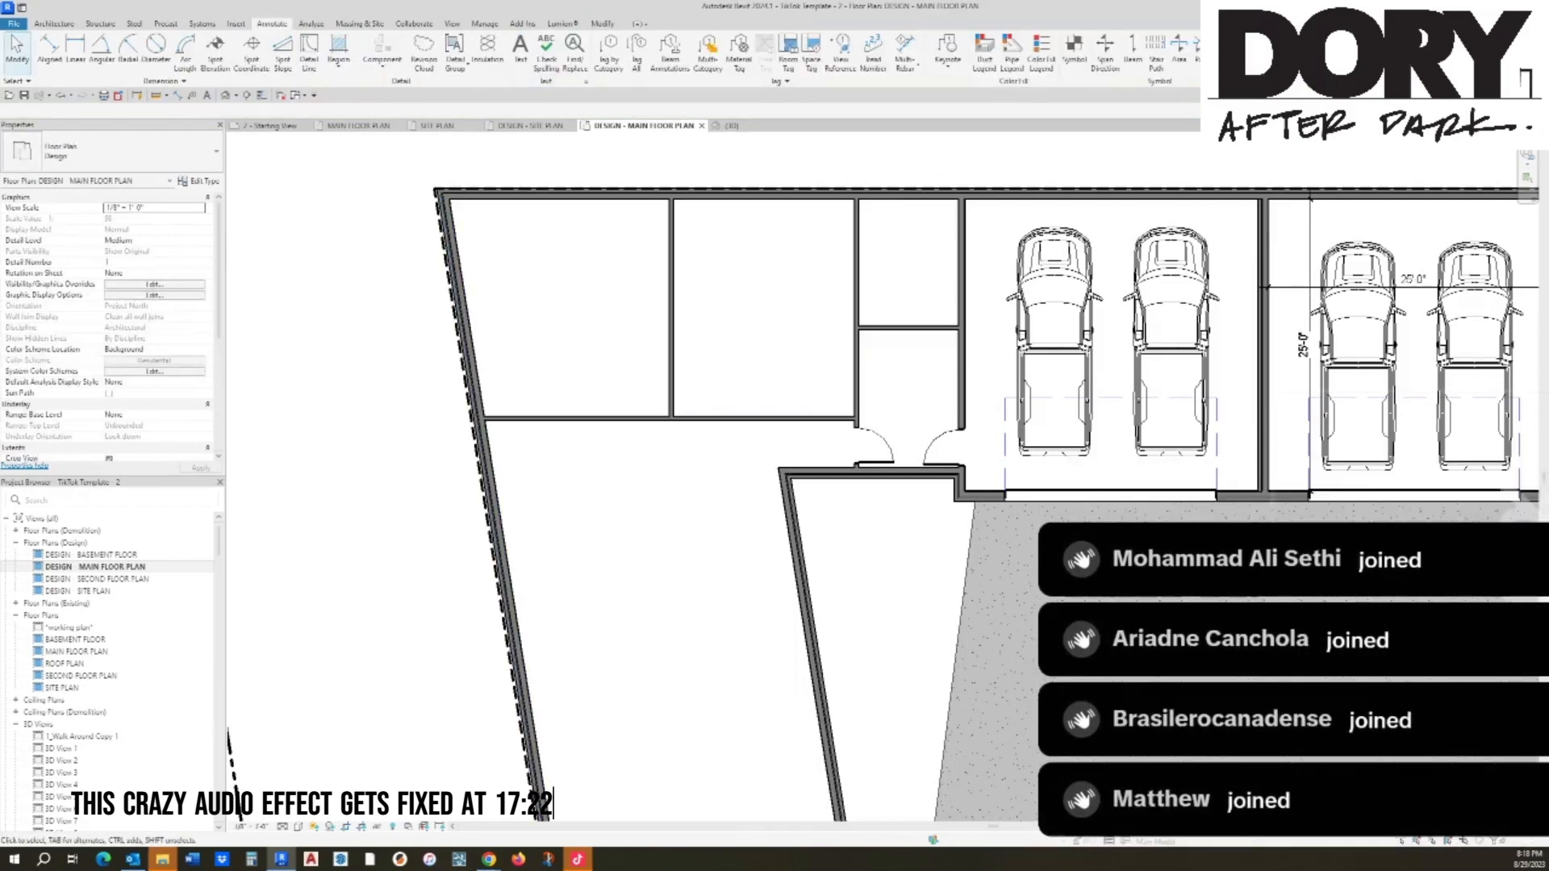
Step: Enclose a room in front of the long partition with a short wall parallel to the wing and a horizontal wall to the outer wall
middle_click_drag(646, 526, 645, 516)
scroll(674, 336, "down", 2)
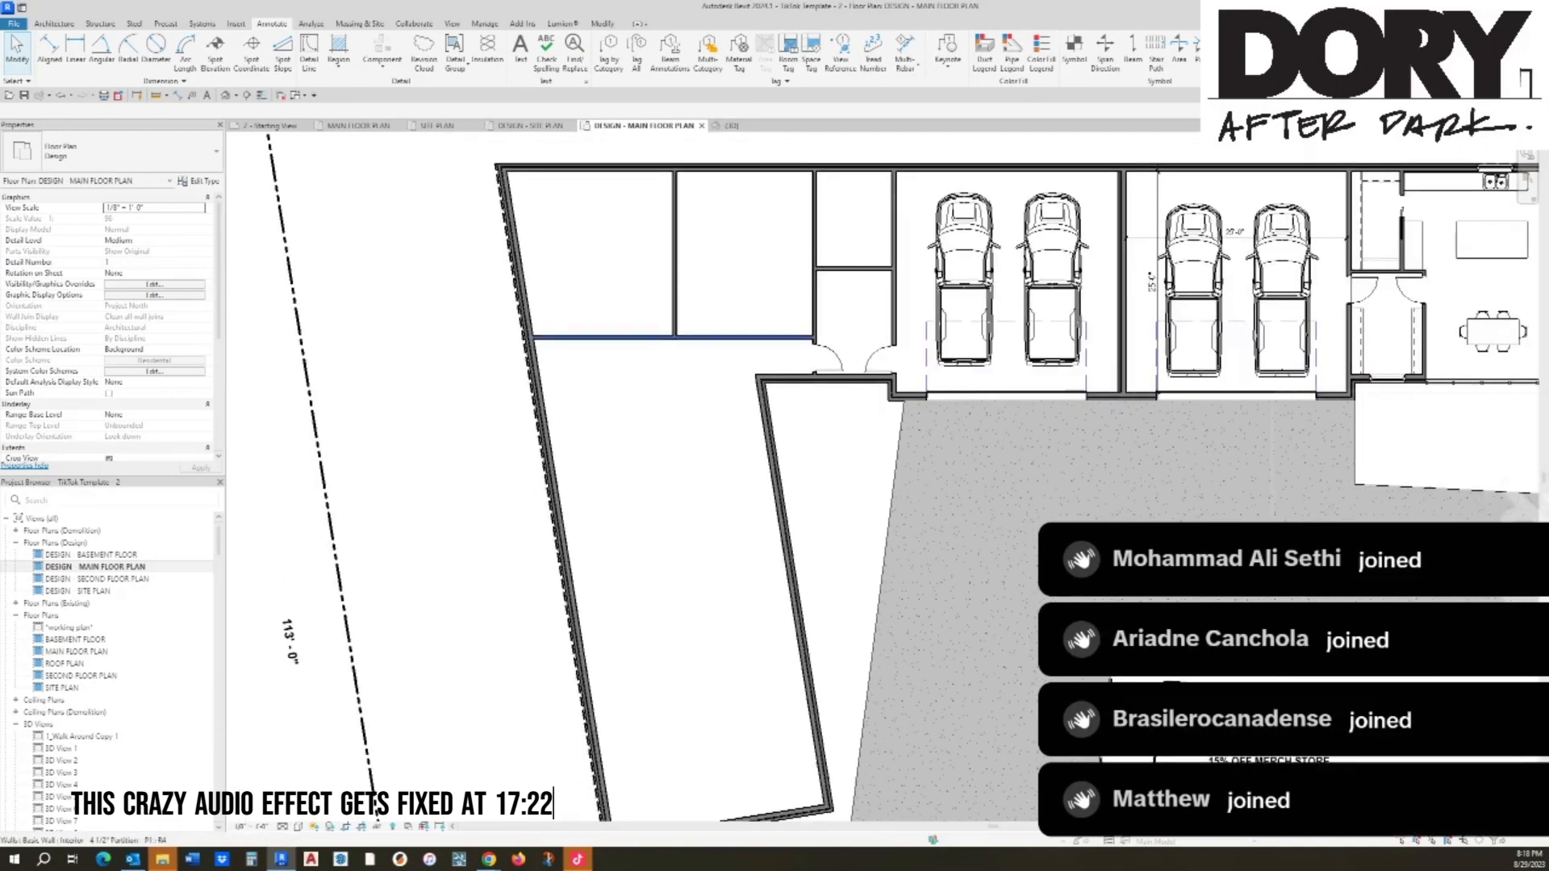
key("w")
key("a")
left_click(704, 338)
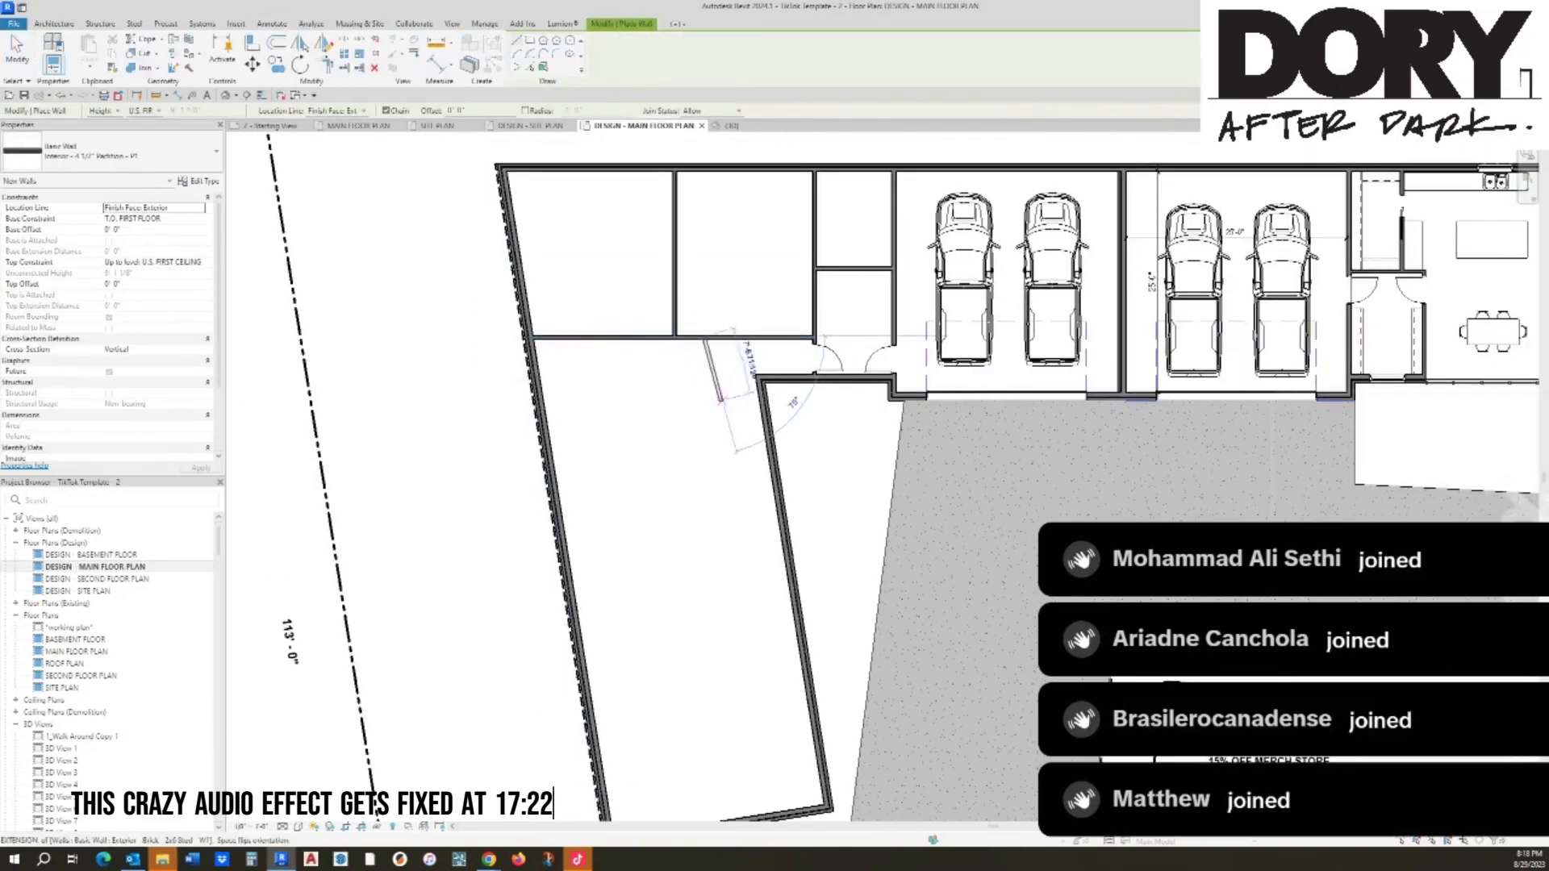
left_click(717, 418)
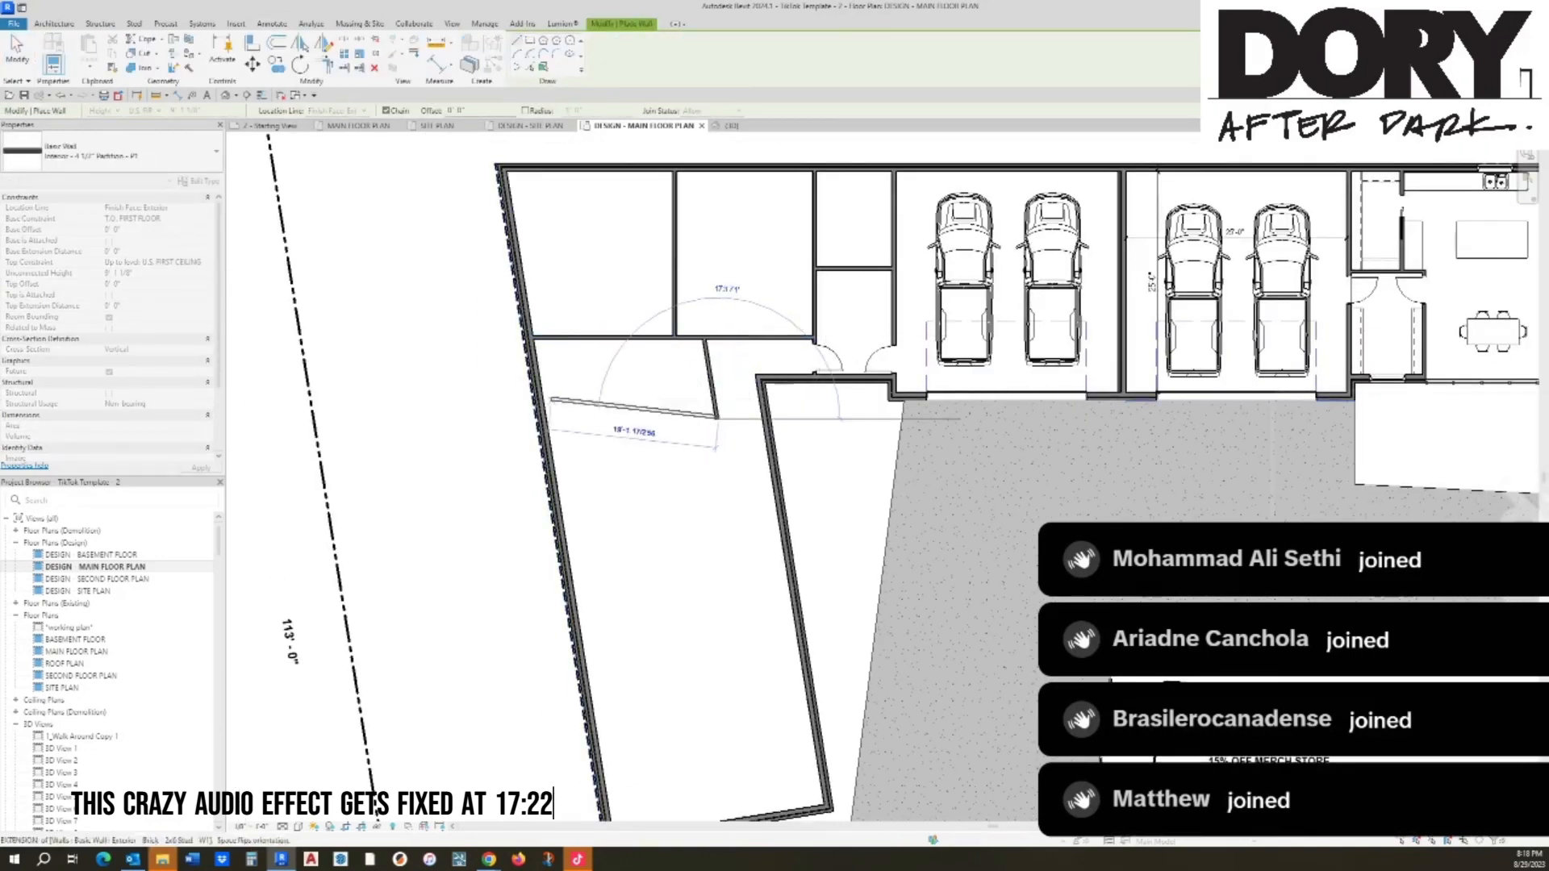
left_click(545, 410)
key("Escape")
key("Escape")
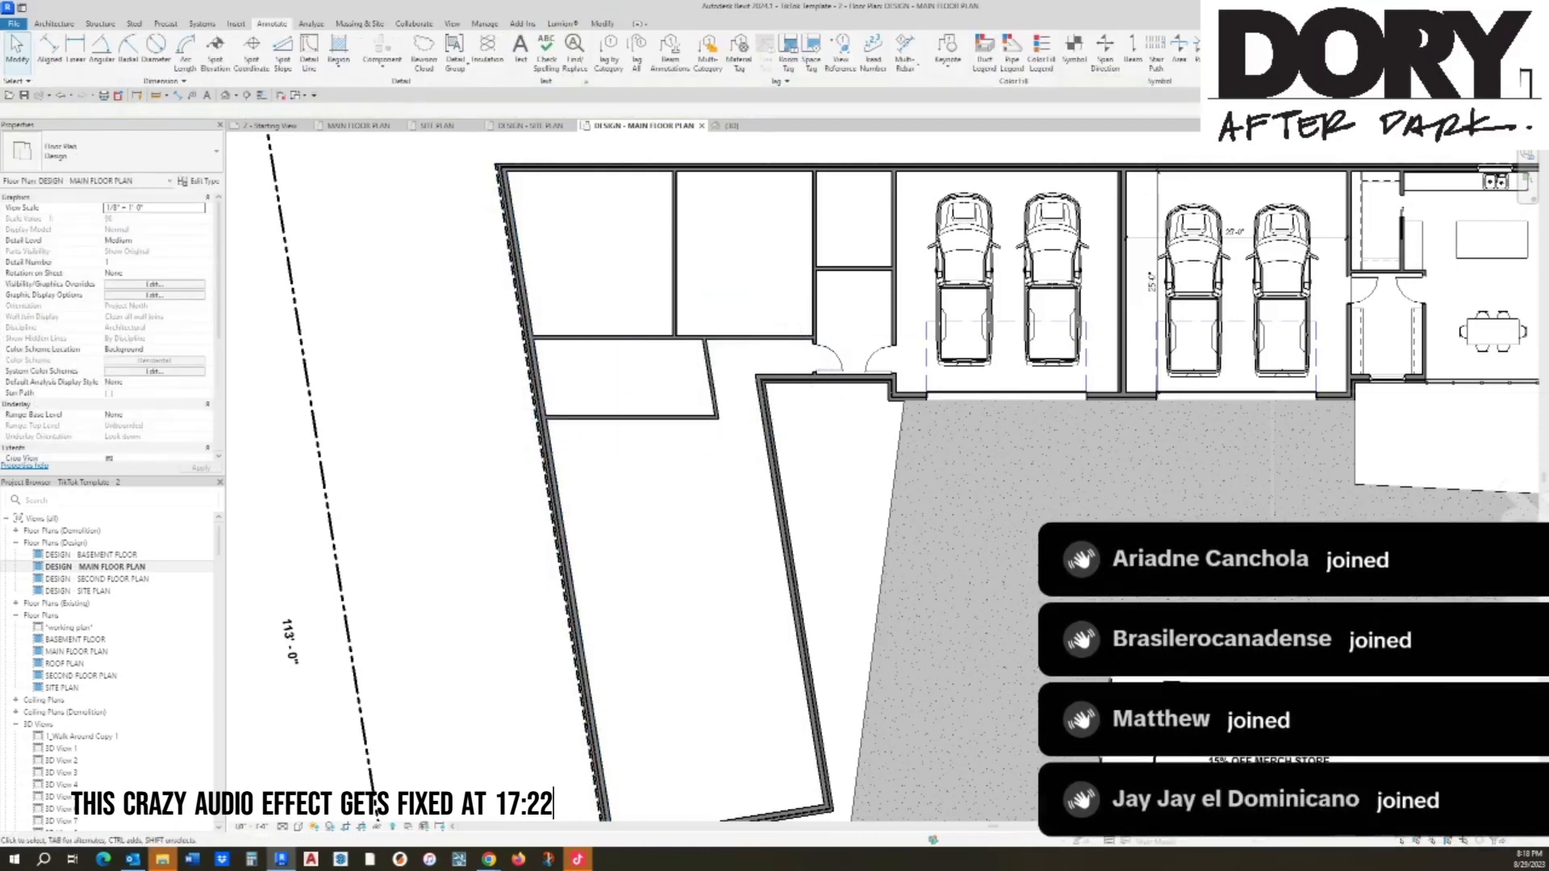
Step: Pull the new room's free corner toward the outer wall so that its short side wall slants the opposite way
middle_click_drag(546, 410, 572, 398)
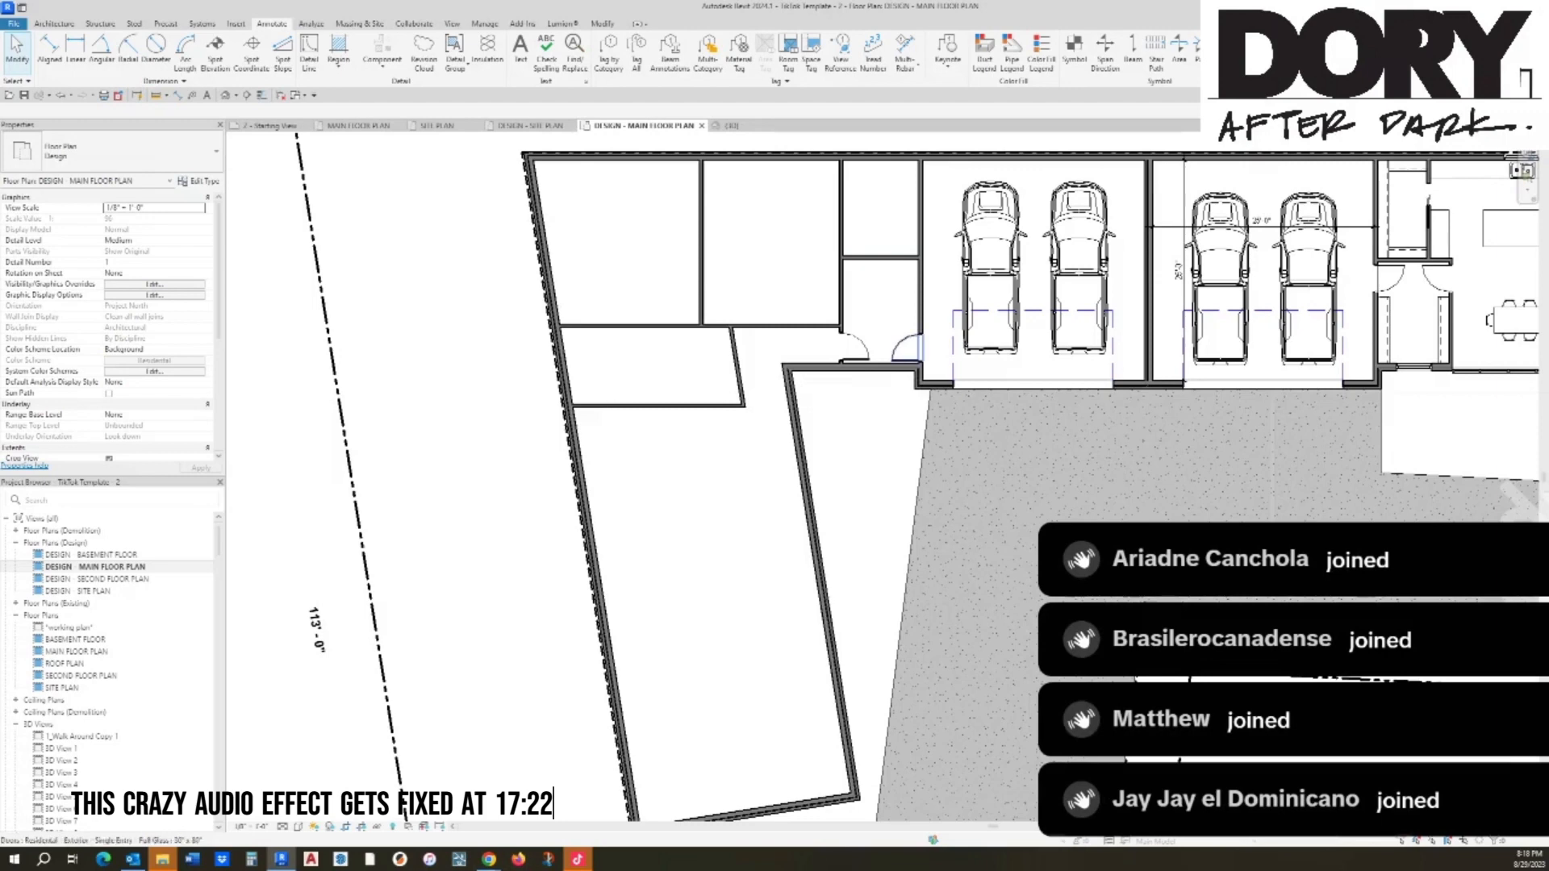
left_click(740, 387)
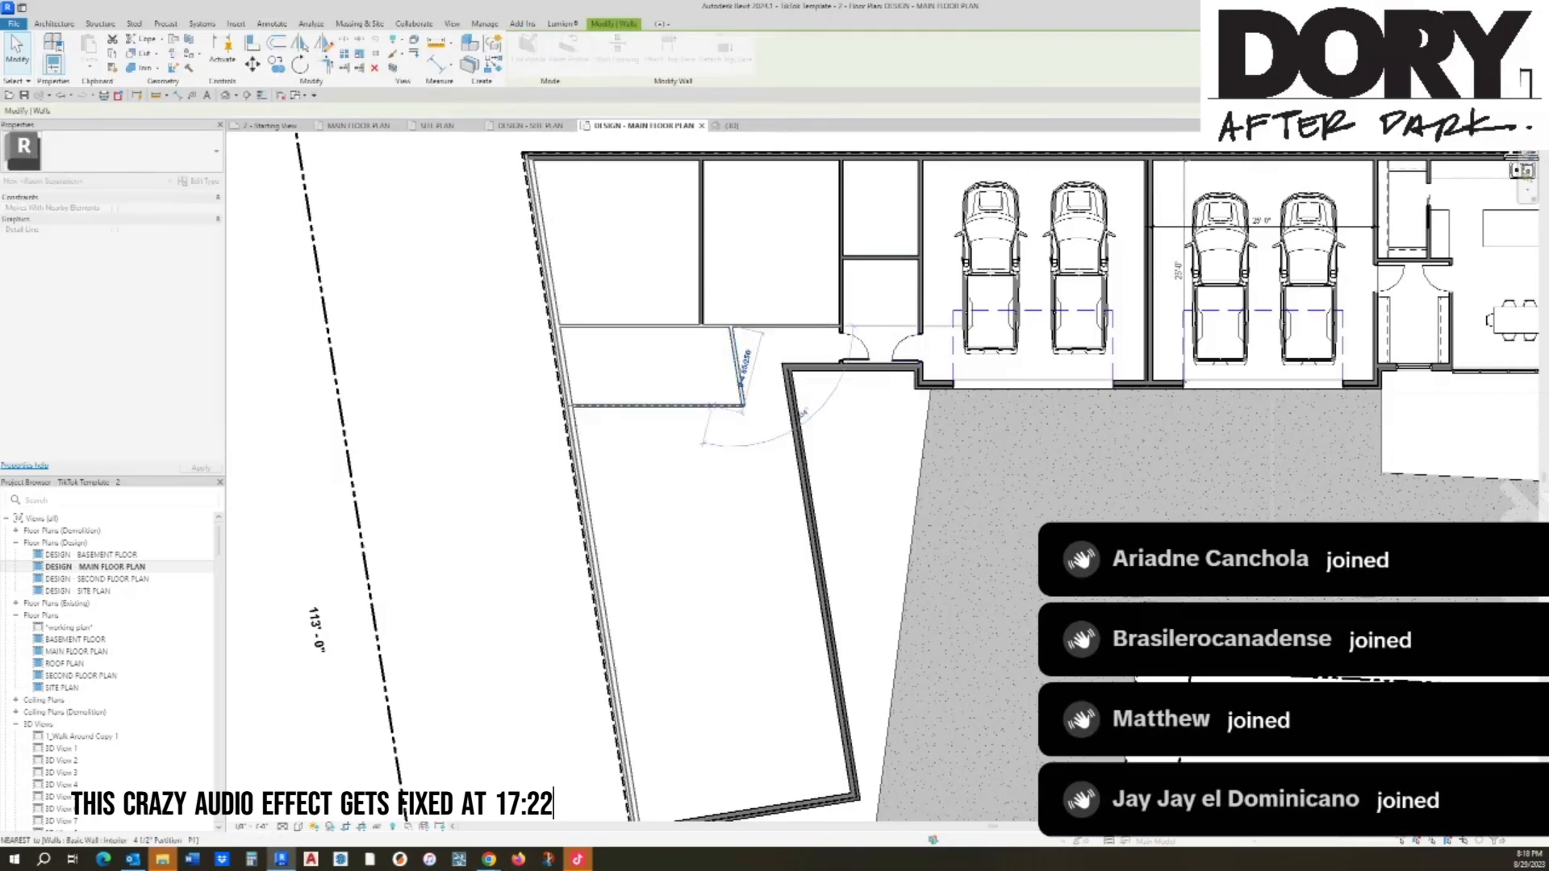
left_click_drag(743, 405, 710, 405)
key("Escape")
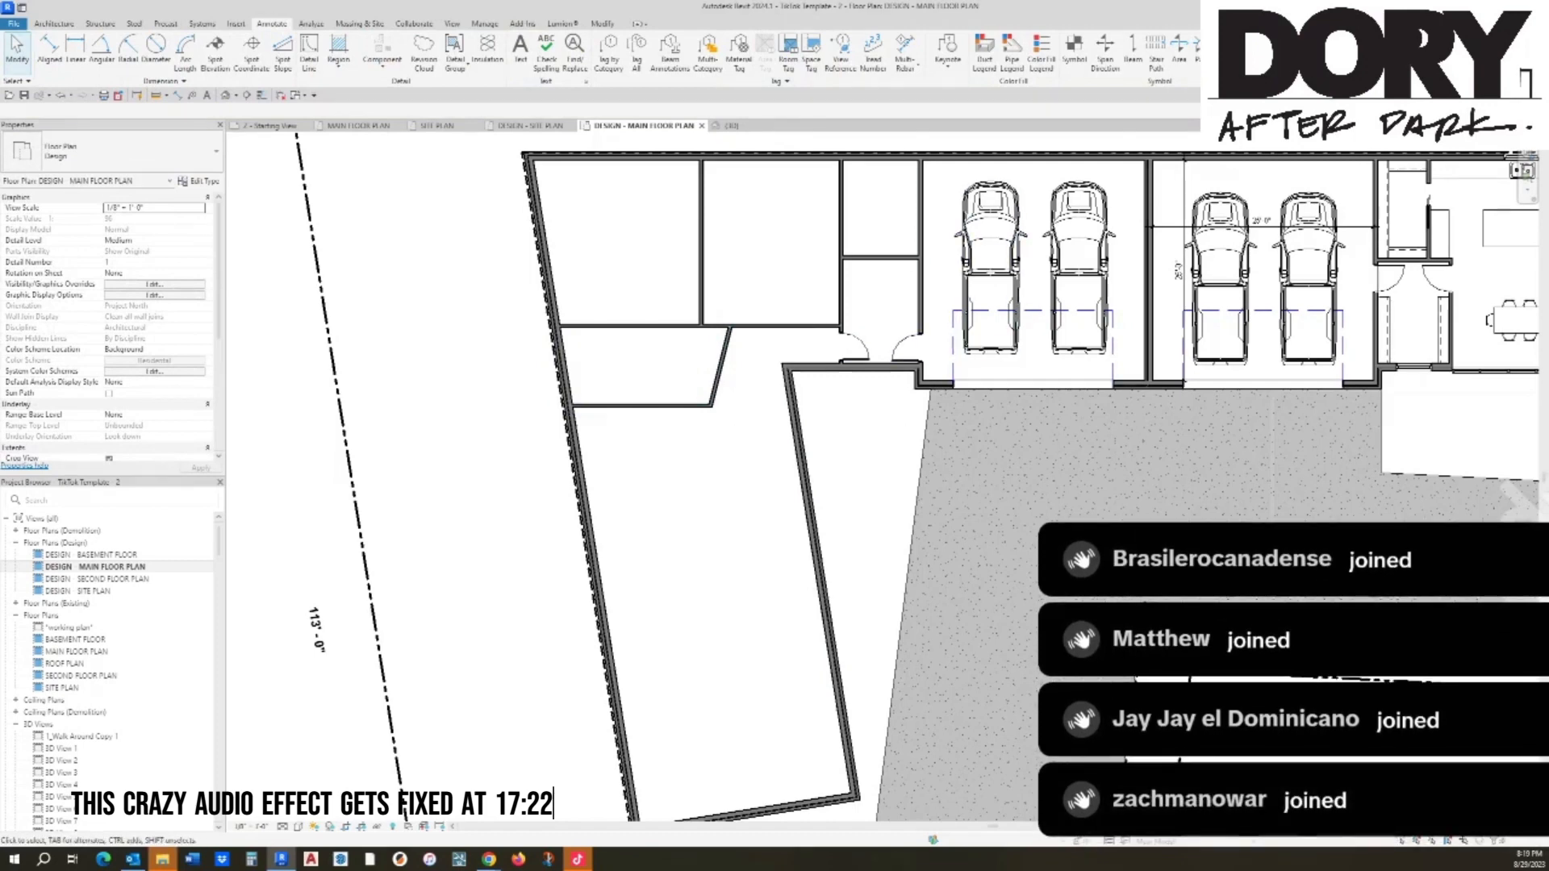
Step: Try to move the wing's end wall inward to shorten the wing
middle_click_drag(711, 517, 697, 411)
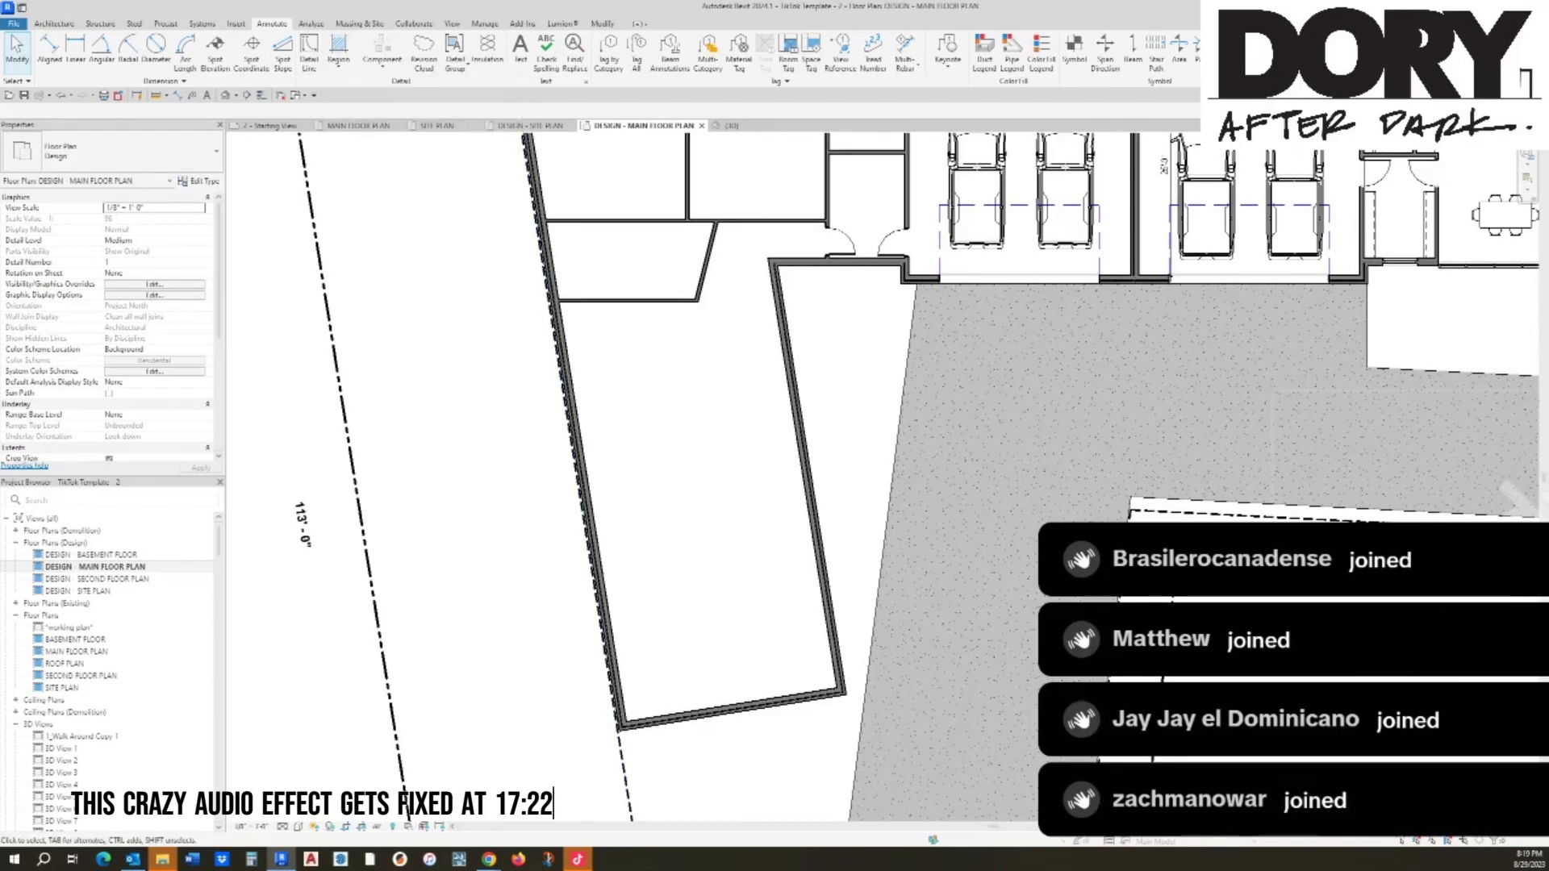
left_click(730, 708)
mouse_move(730, 709)
left_mouse_down()
mouse_move(707, 556)
mouse_move(722, 638)
mouse_move(719, 625)
left_mouse_up()
key("Escape")
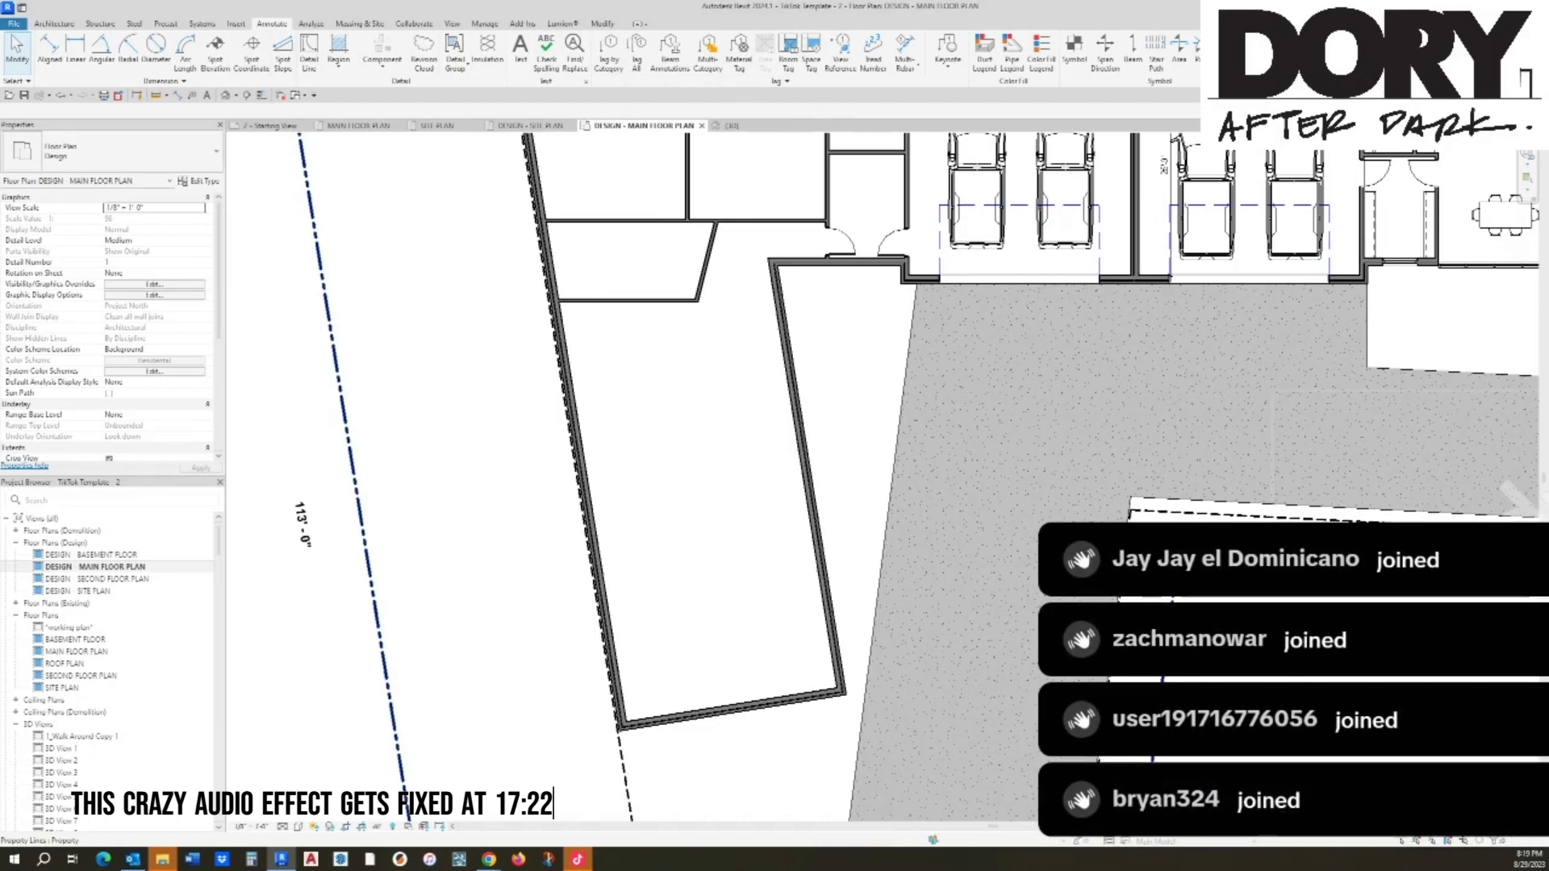
Step: Place the Living Room Starter model group inside the wing near its end wall
left_click(54, 25)
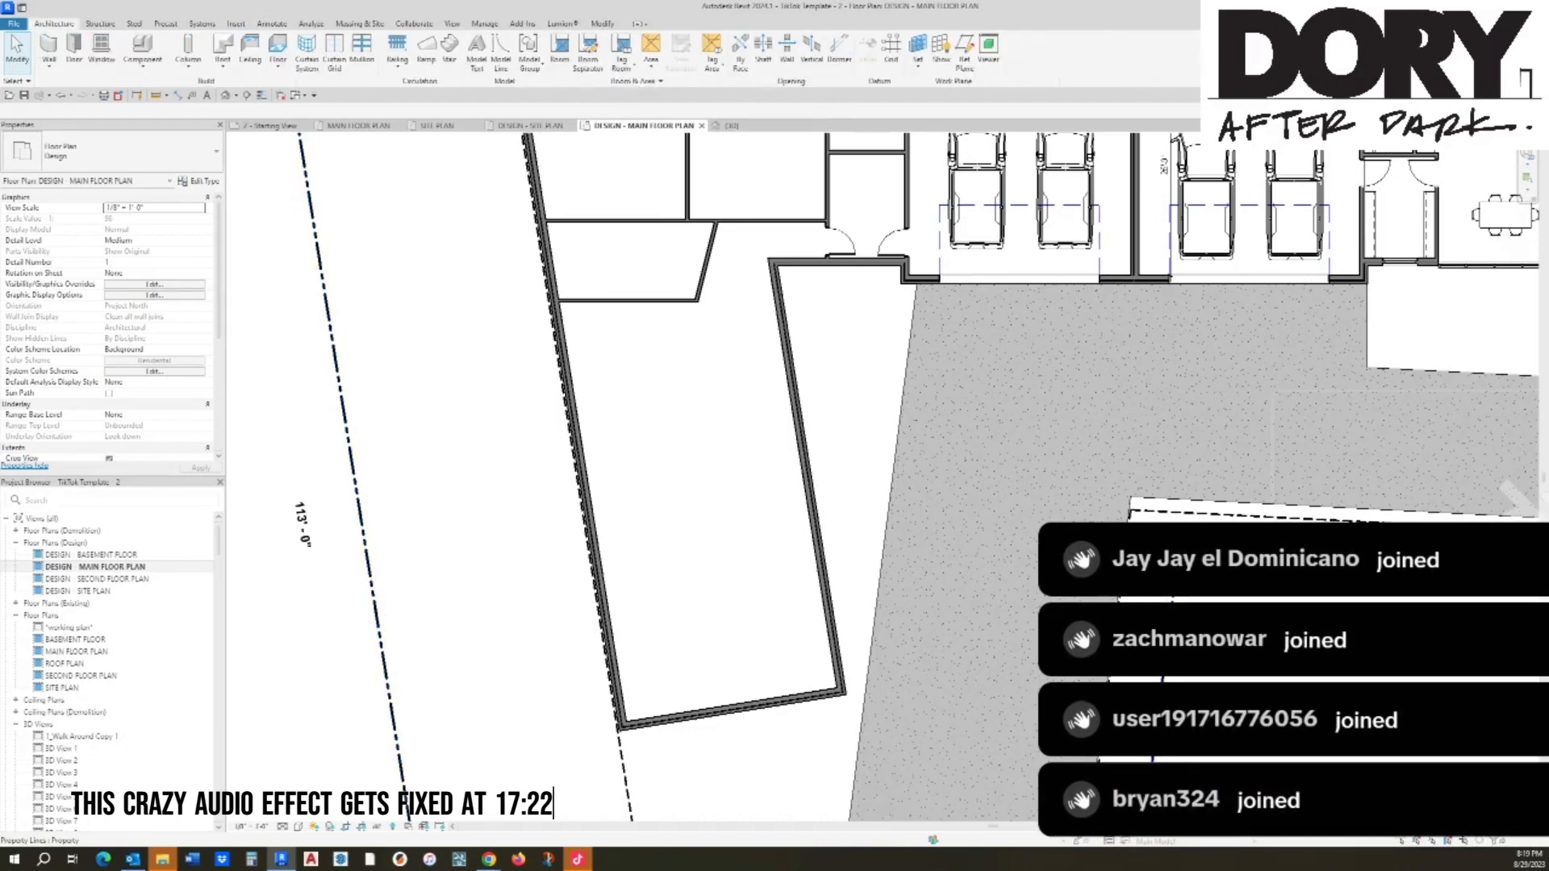
left_click(529, 63)
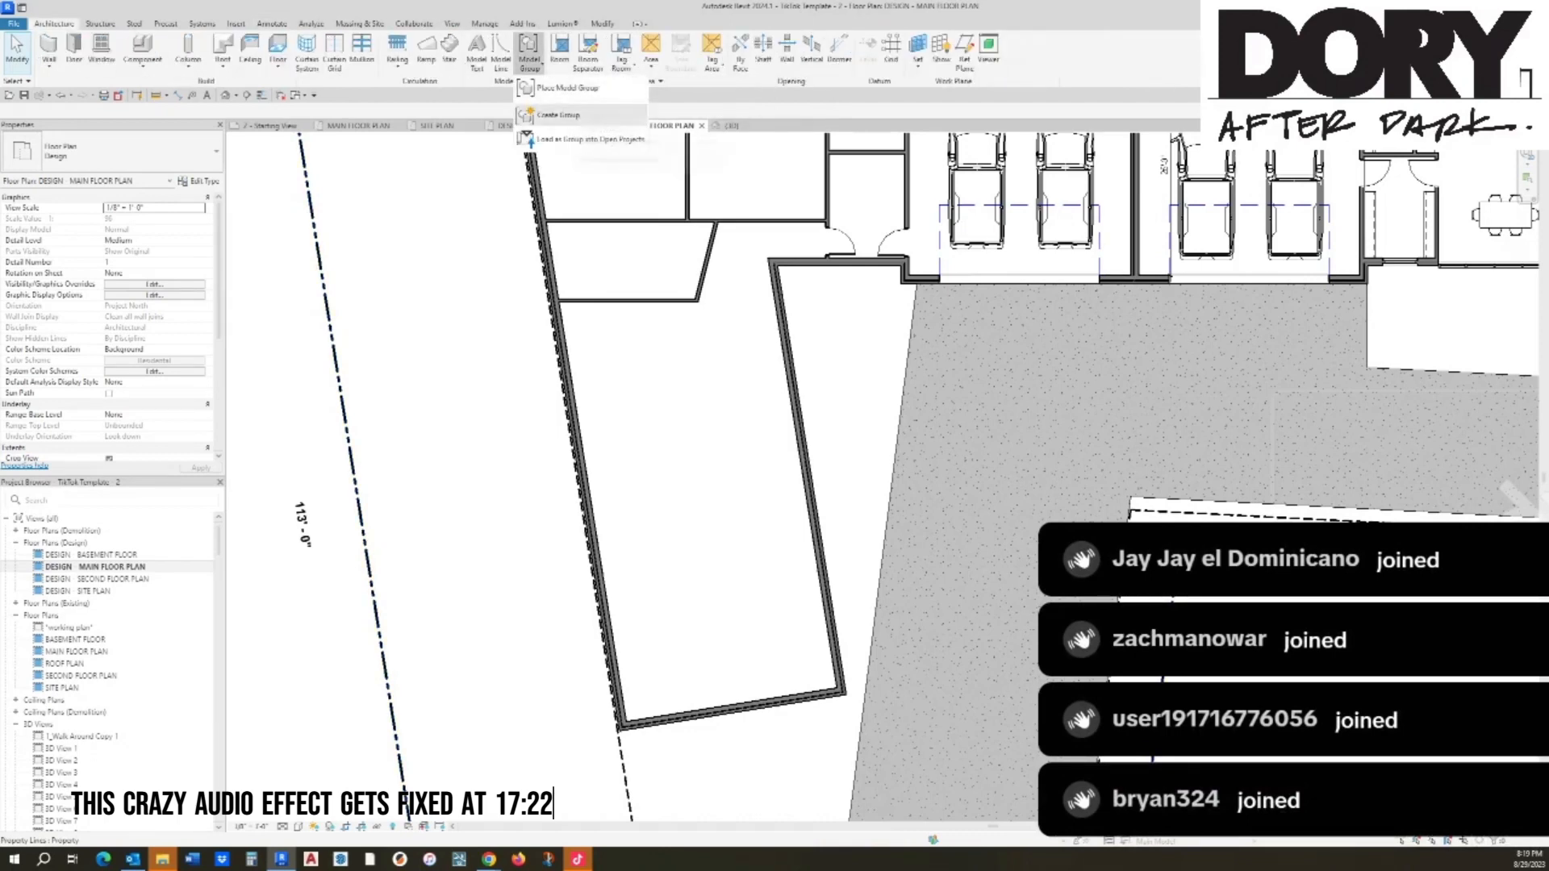
left_click(568, 87)
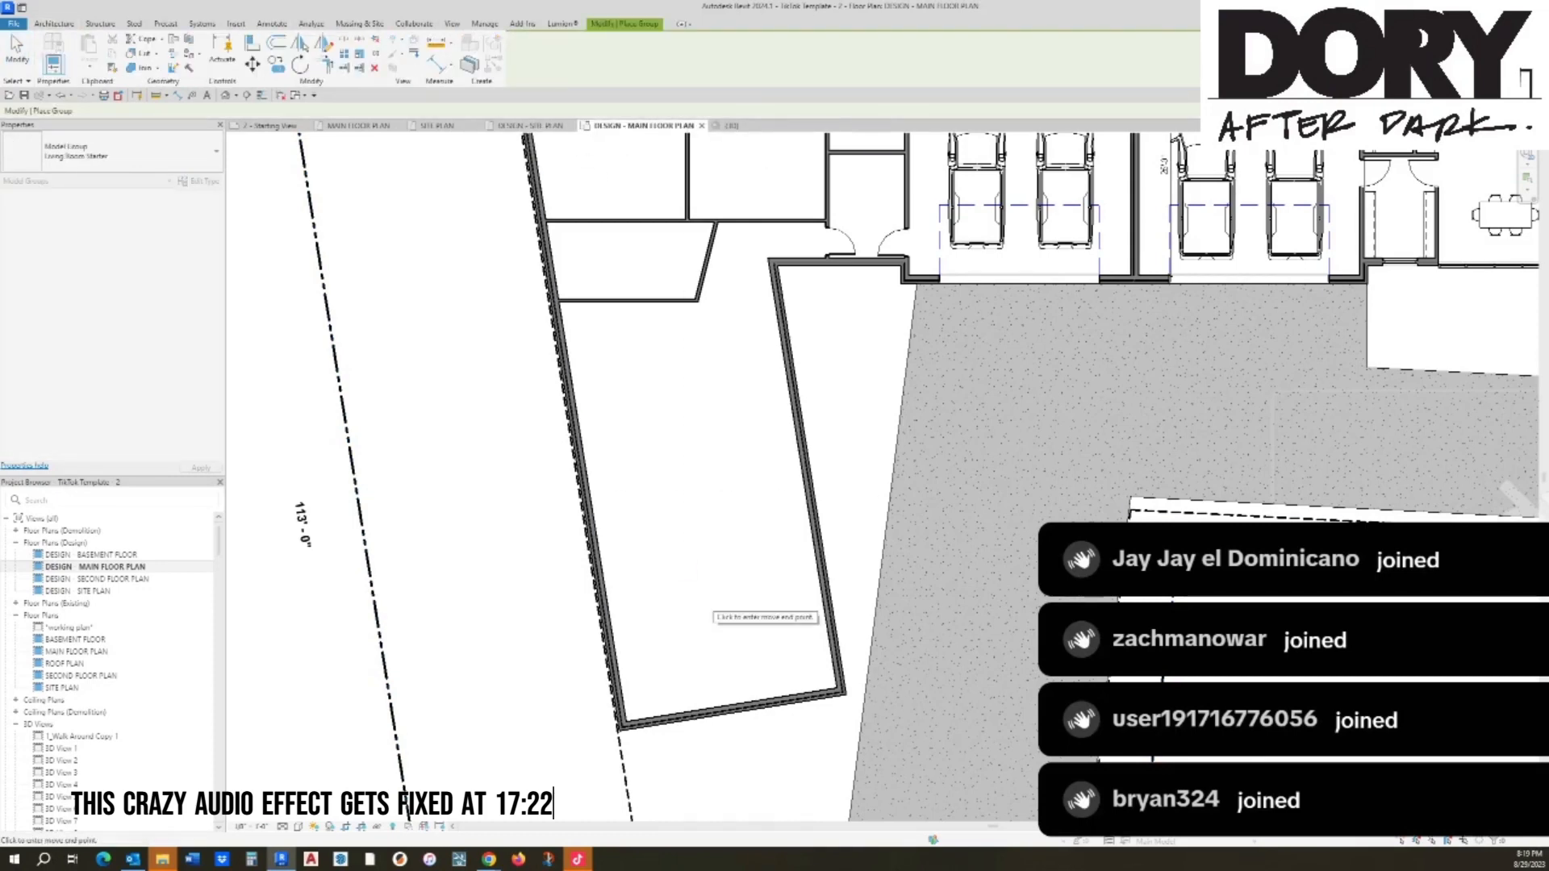
left_click(734, 602)
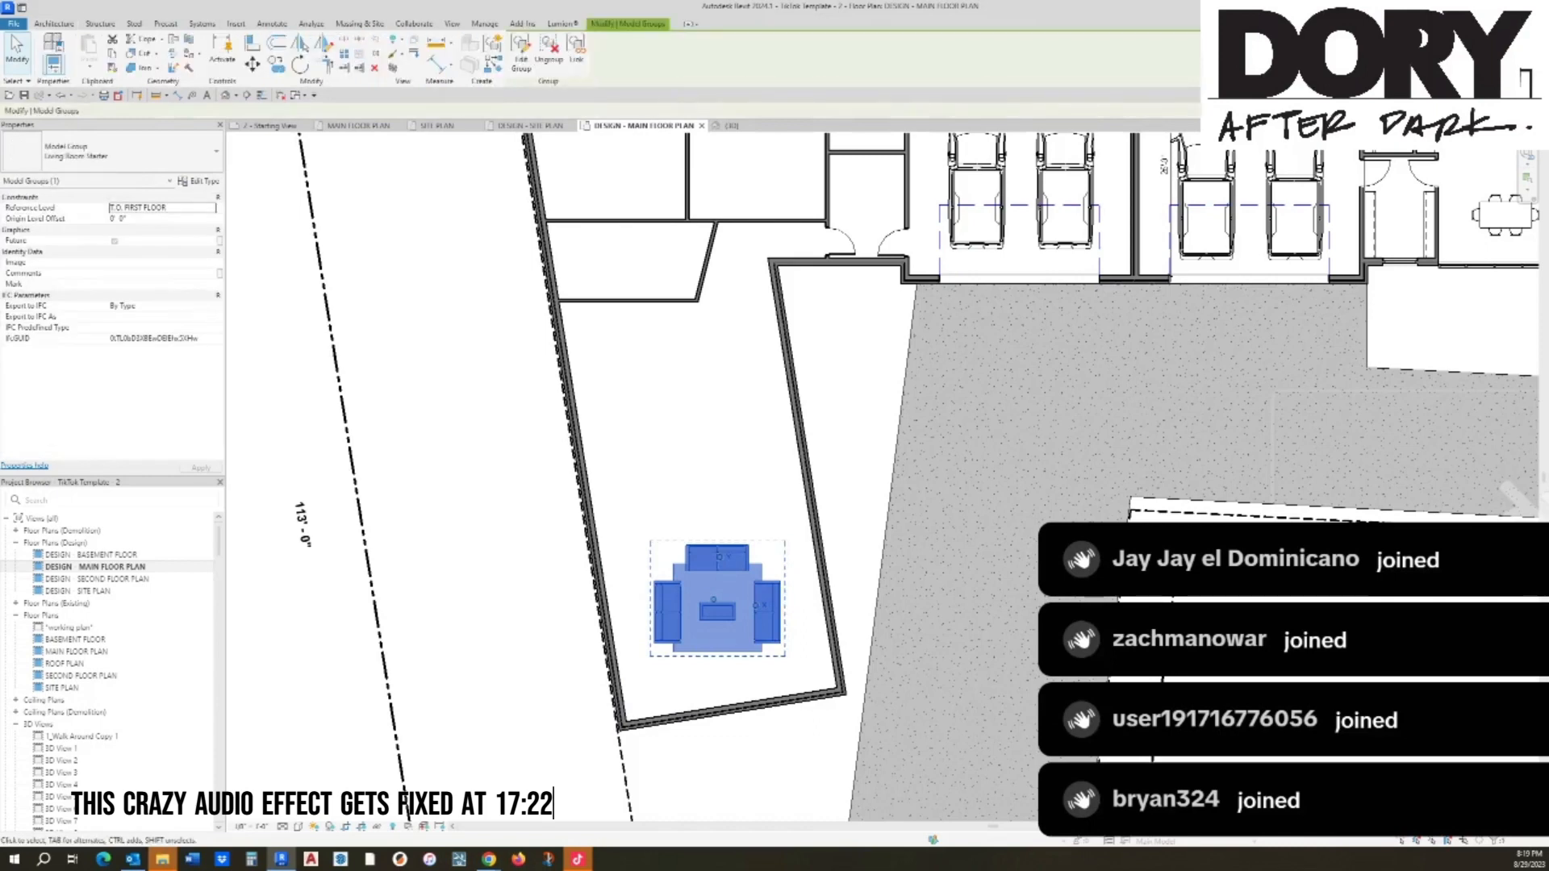
Step: Rotate the living-room furniture group to line up with the wing's slanted walls and shift it slightly toward the end wall
key("r")
key("o")
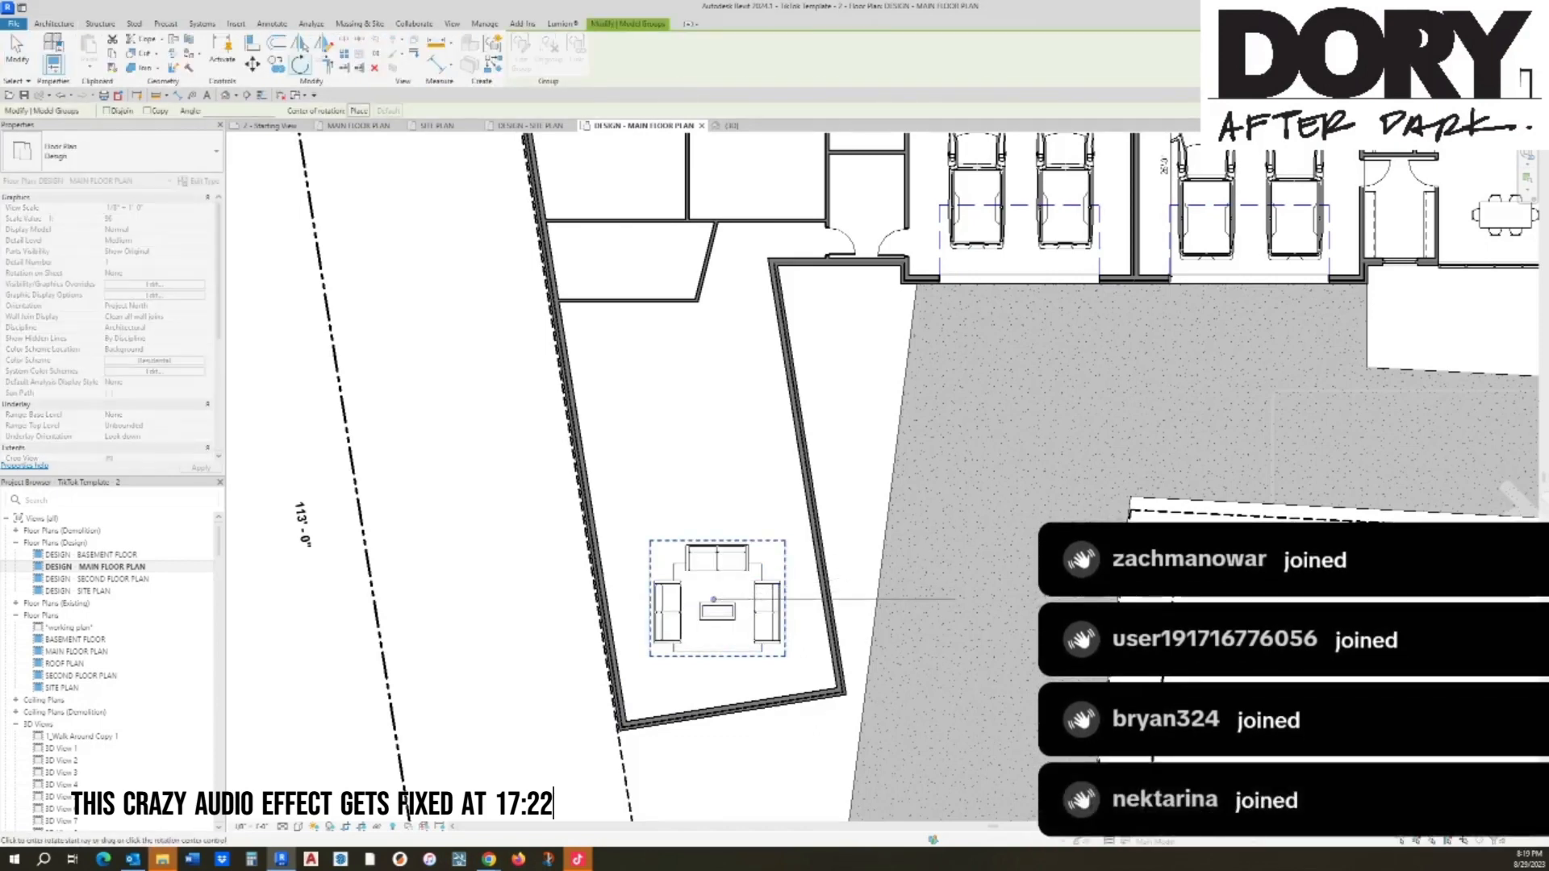
left_click(955, 600)
left_click(829, 579)
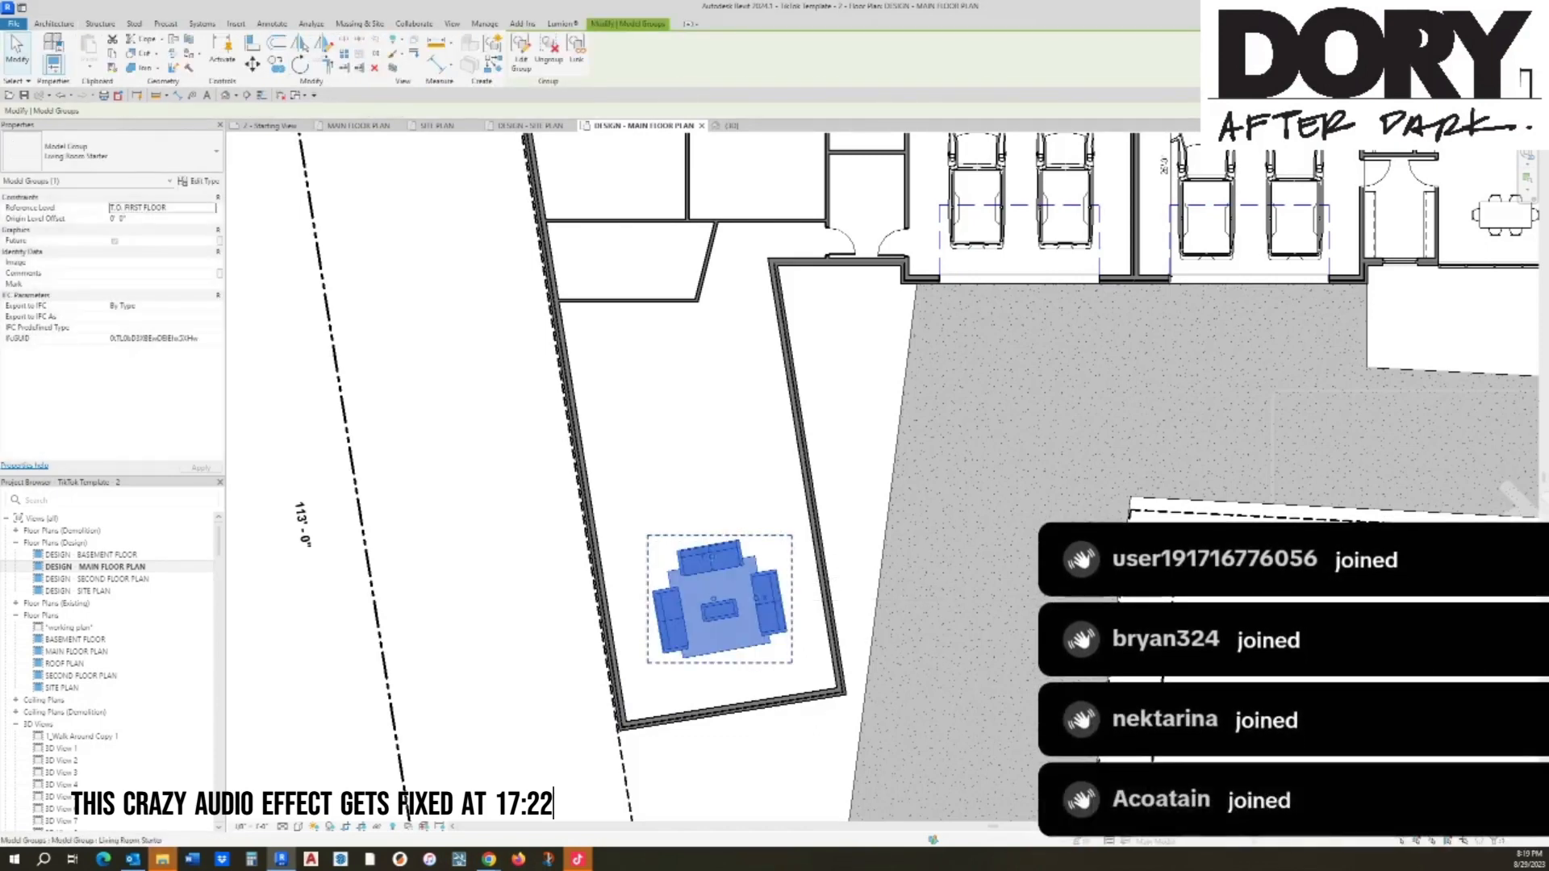
key("Escape")
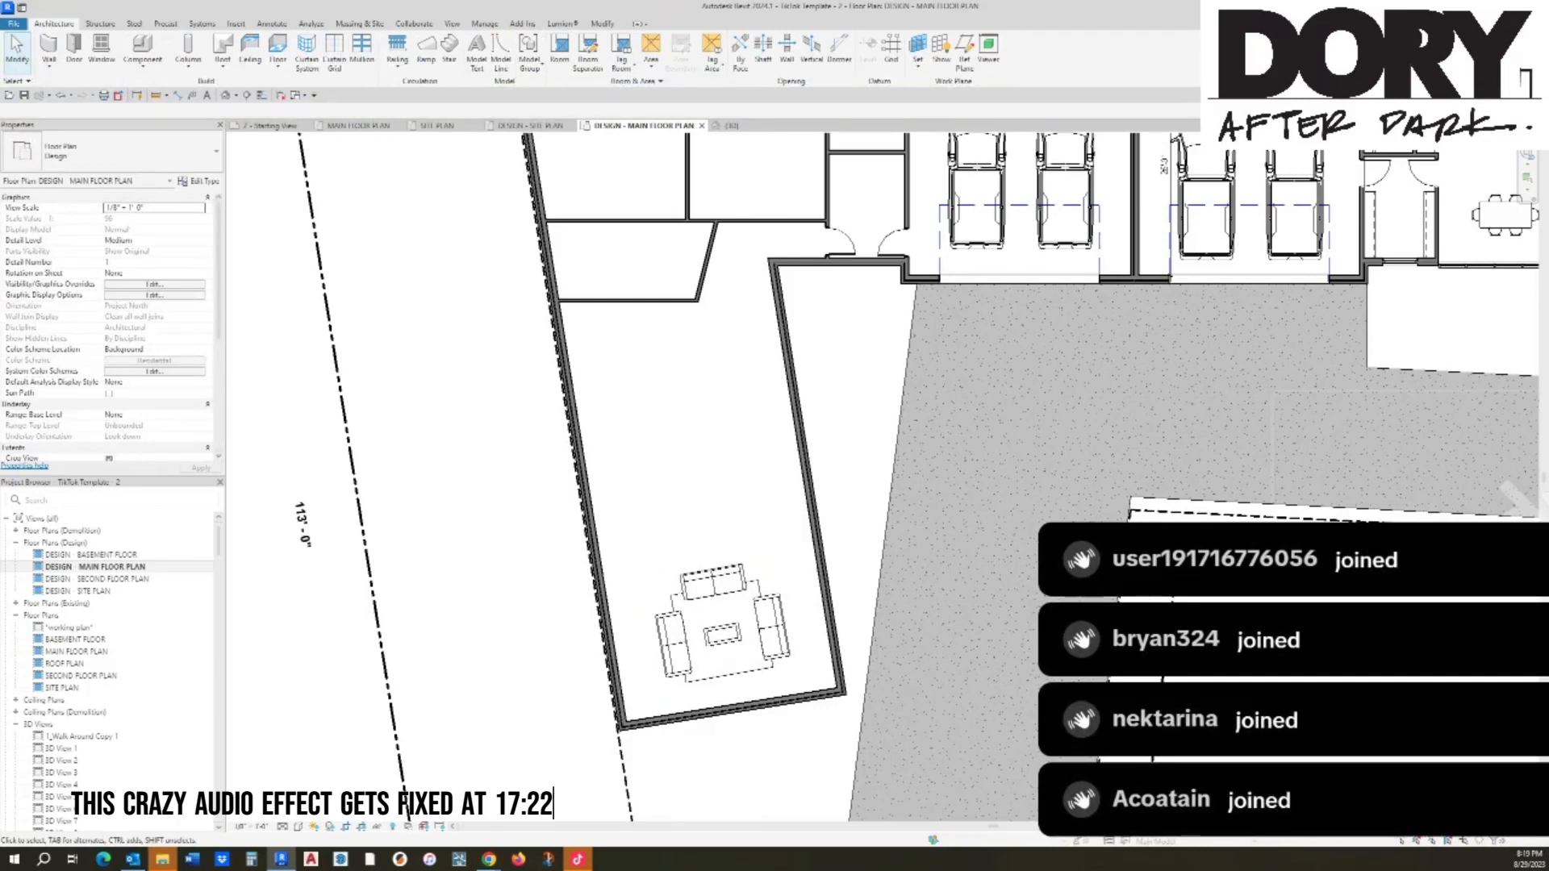
Step: Place a dining table matching the one in the main house between the wing's living-room furniture and its inner rooms
scroll(588, 342, "down", 3)
middle_click_drag(588, 342, 571, 347)
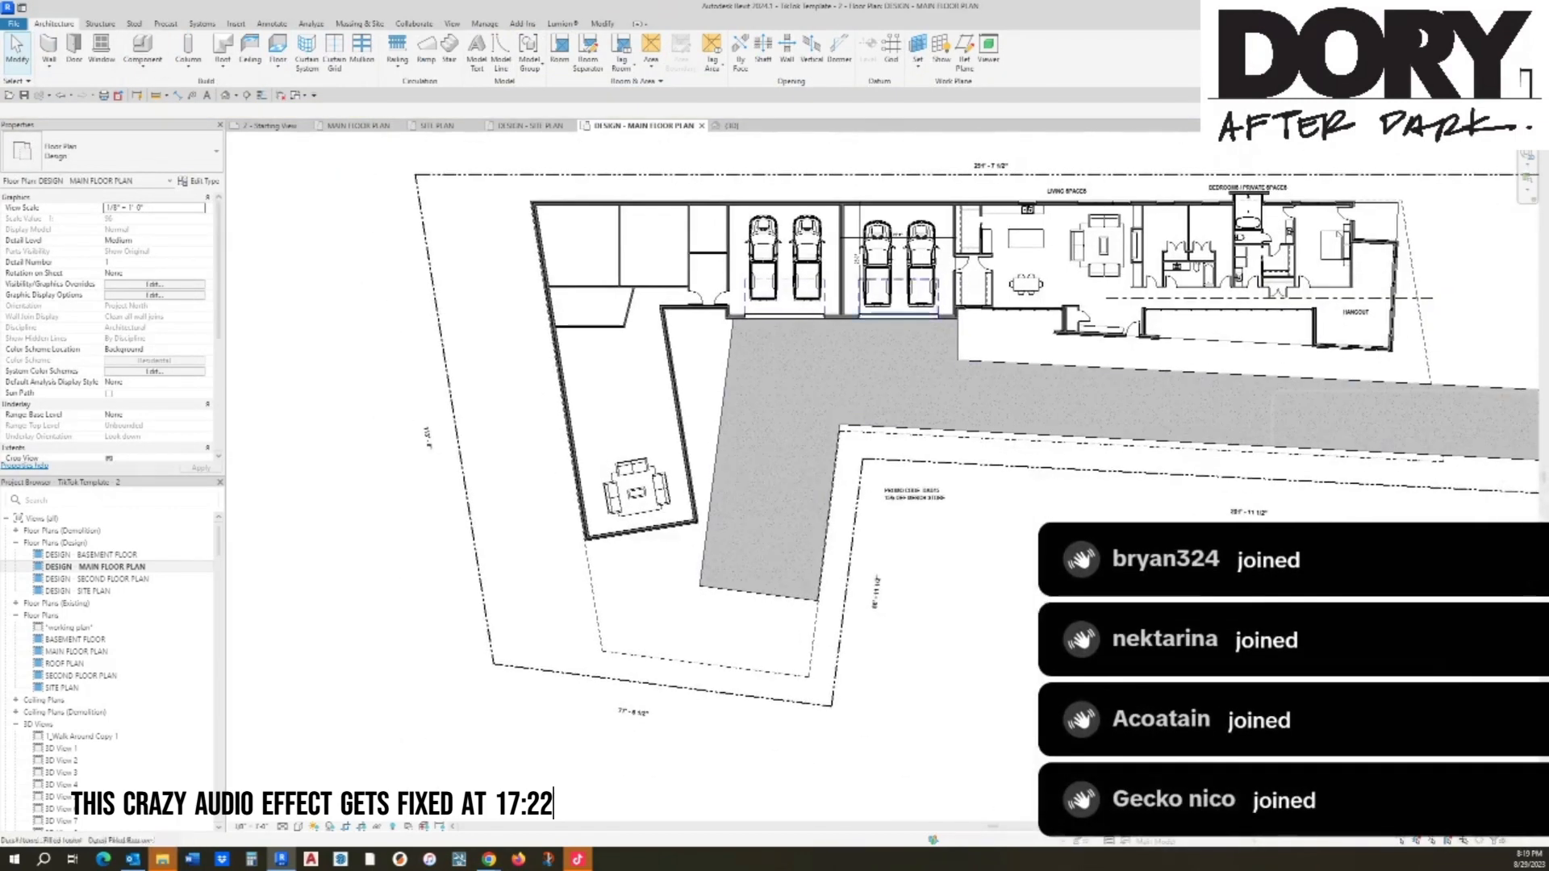
left_click(1027, 284)
key("c")
key("s")
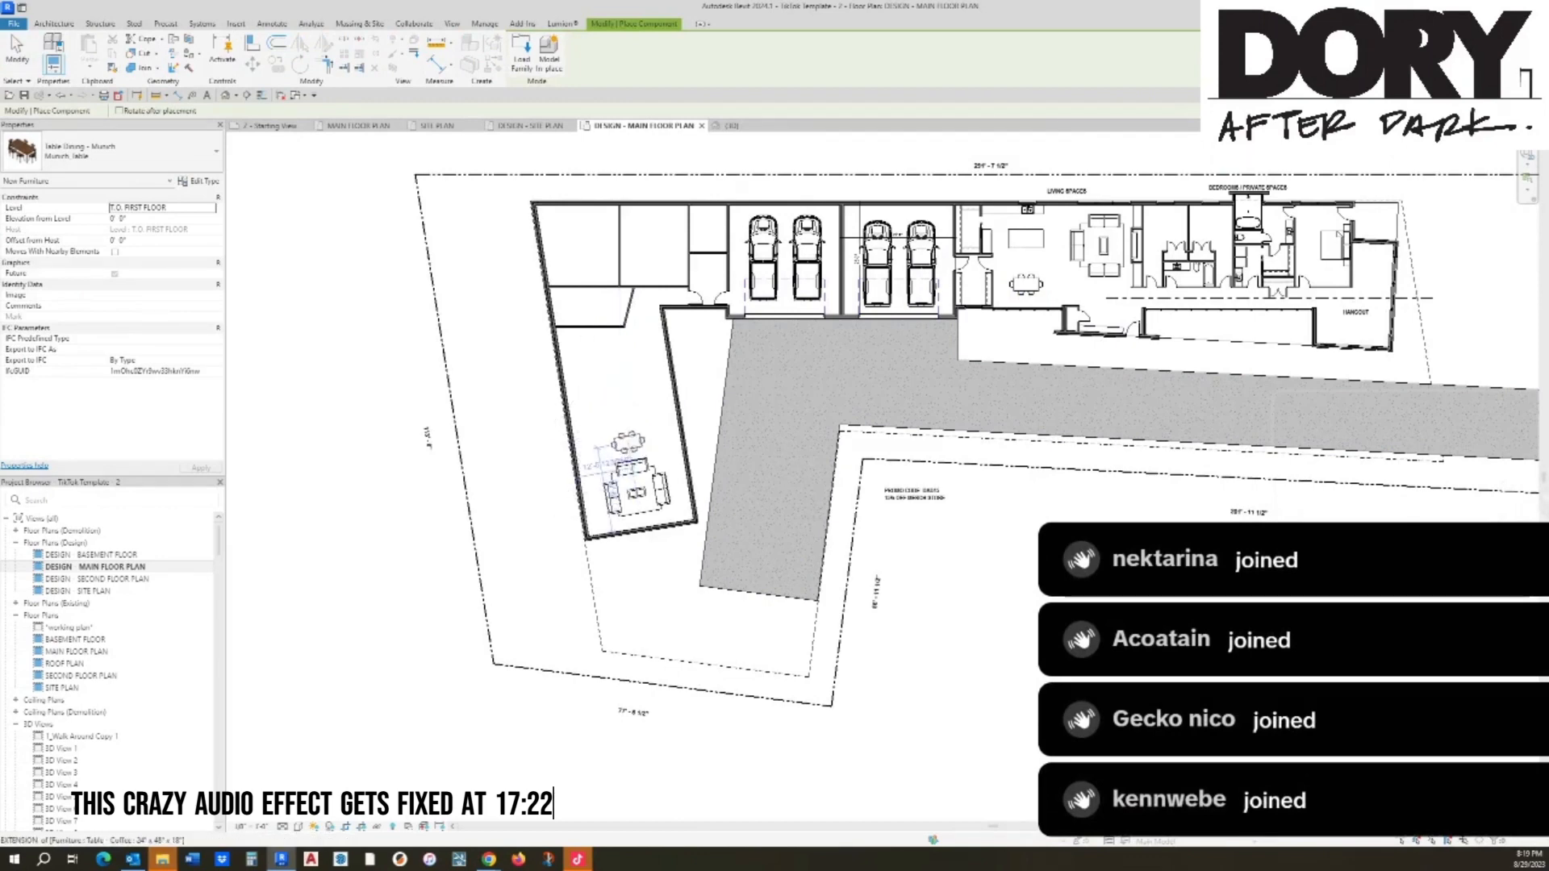
left_click(625, 430)
key("Escape")
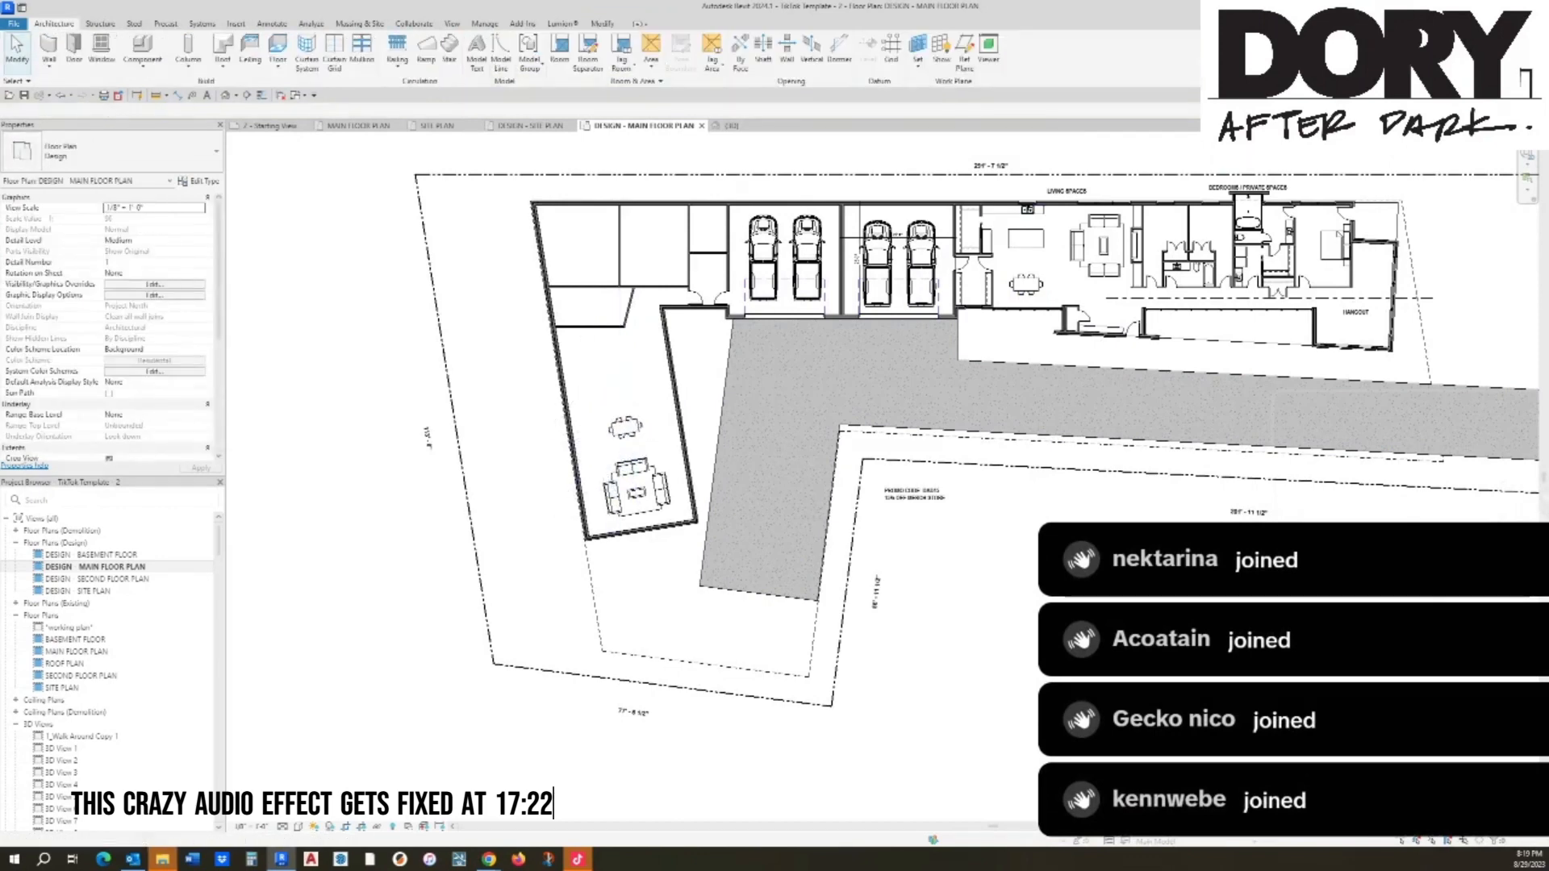
Step: Copy the kitchen counter with its sink and the island from the main house into the wing, beyond the dining table
left_click_drag(1051, 249, 602, 361)
key("Escape")
scroll(602, 360, "up", 3)
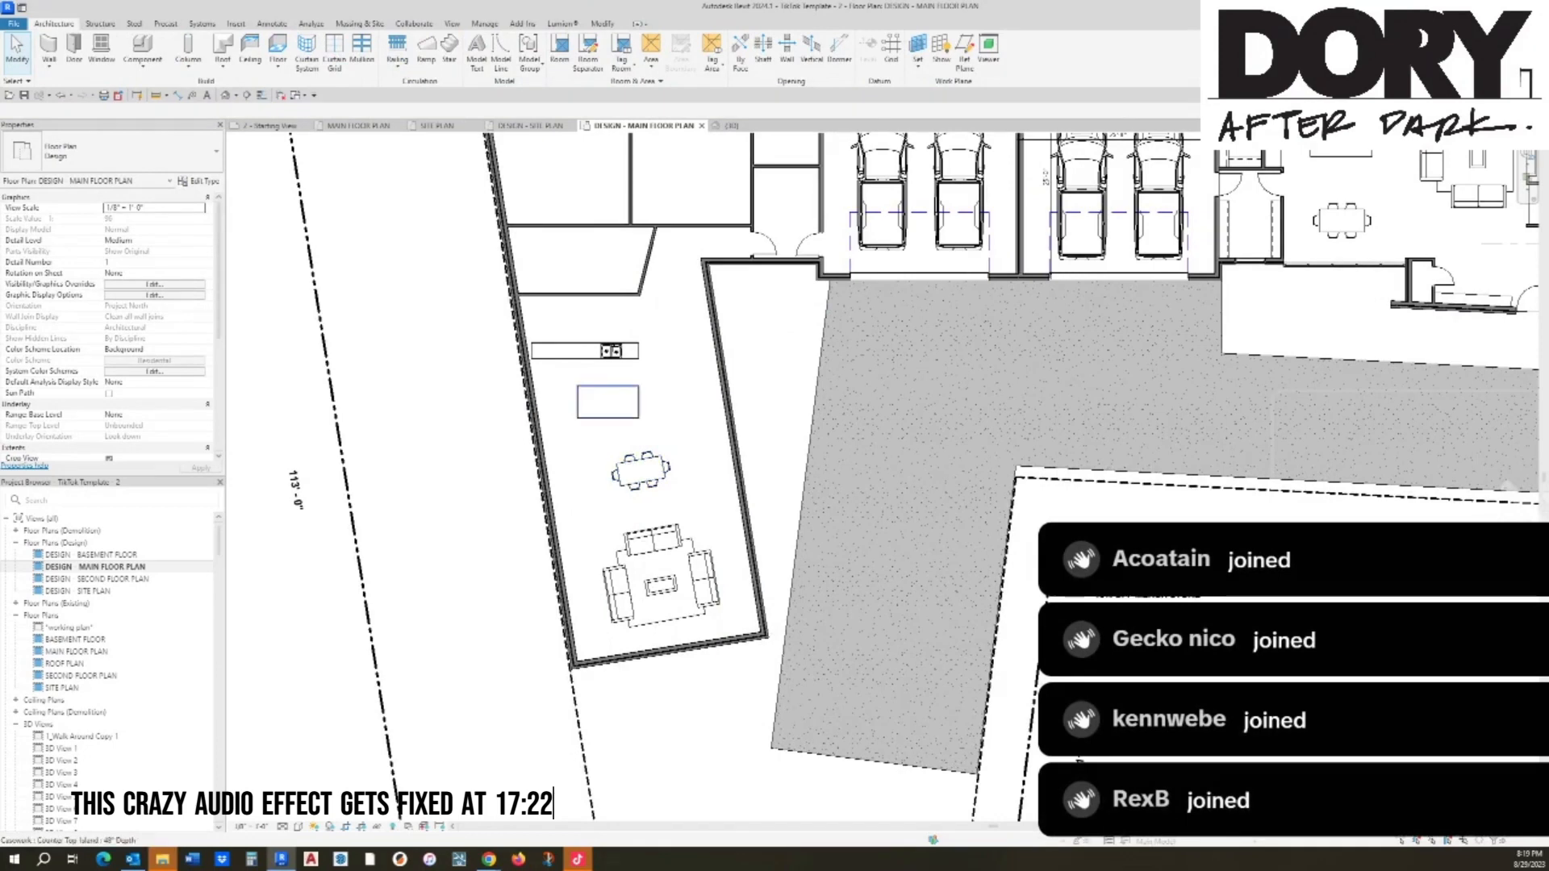
Step: Measure the widths of the two large rear rooms in the wing with an aligned dimension string, and delete that string
scroll(742, 464, "down", 2)
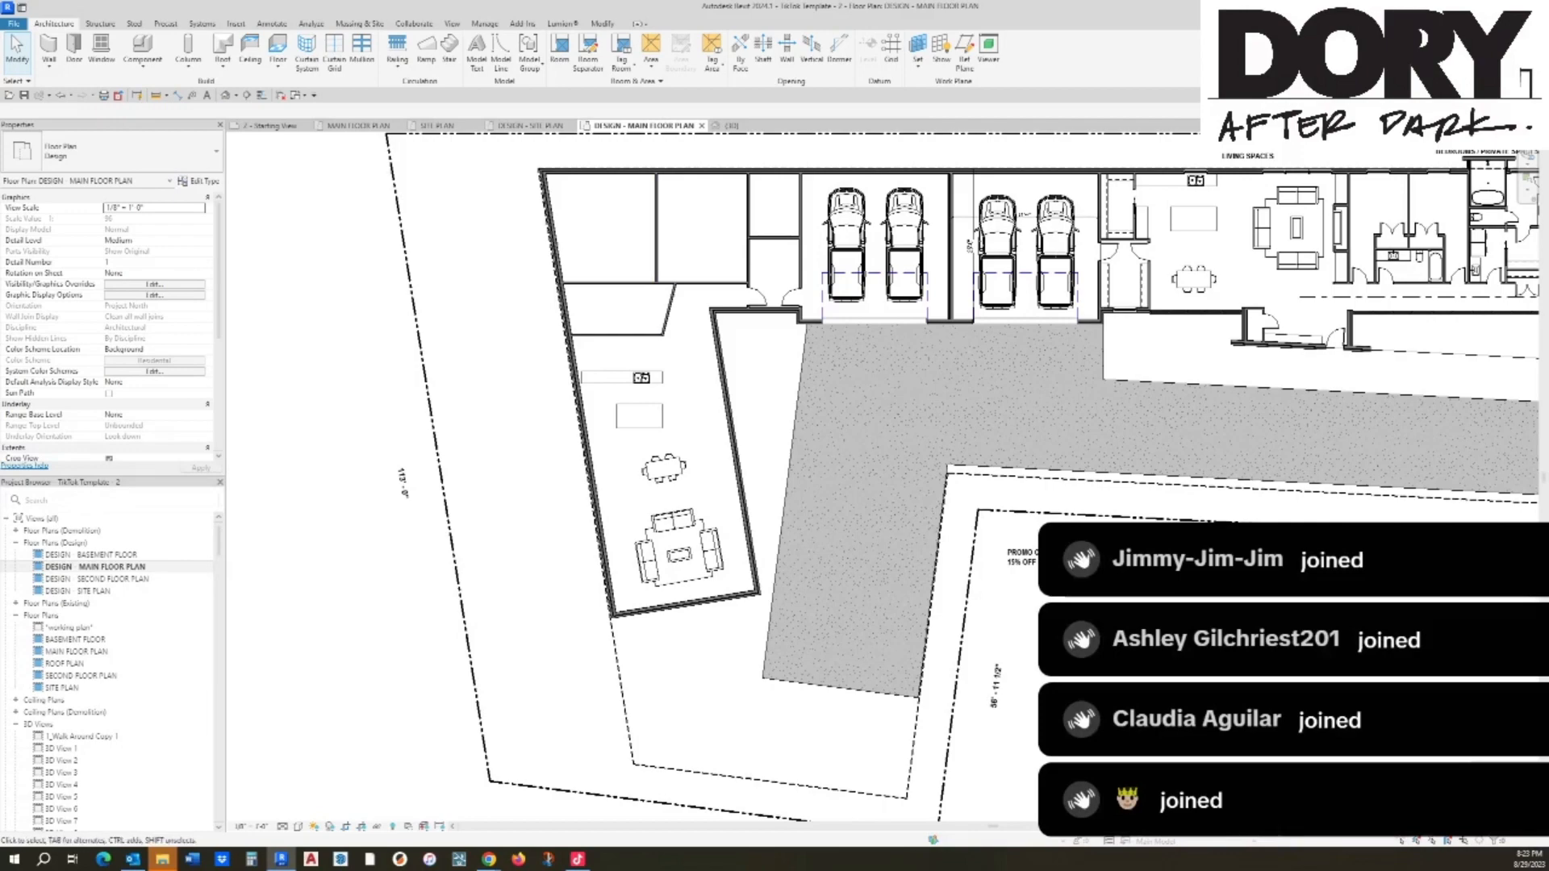
middle_click_drag(1026, 323, 753, 390)
scroll(423, 347, "up", 1)
middle_click_drag(423, 347, 787, 350)
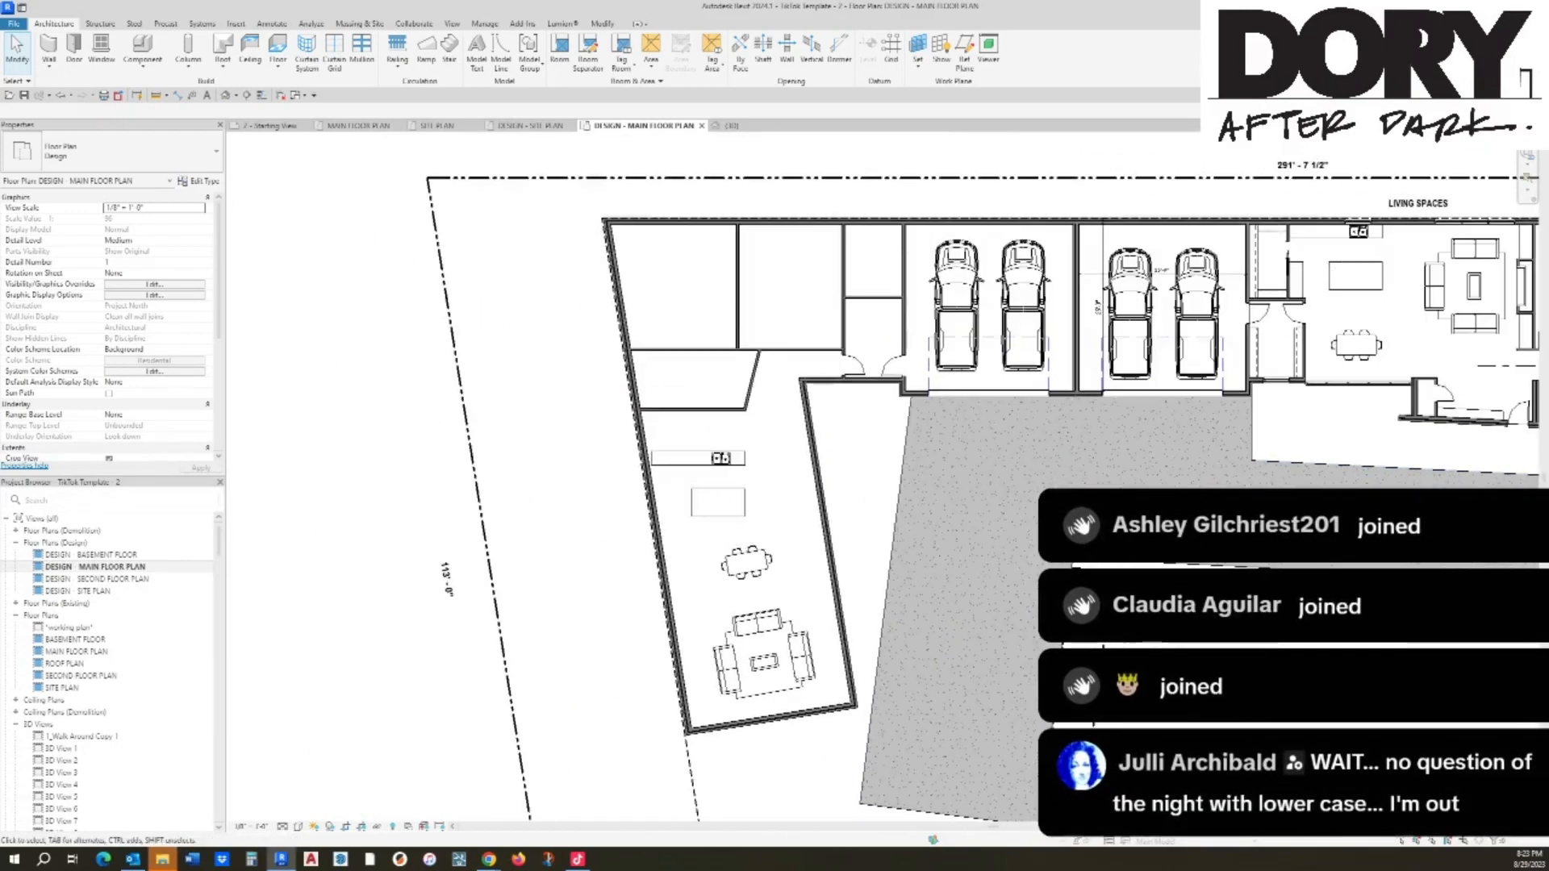
scroll(784, 337, "up", 3)
key("d")
key("i")
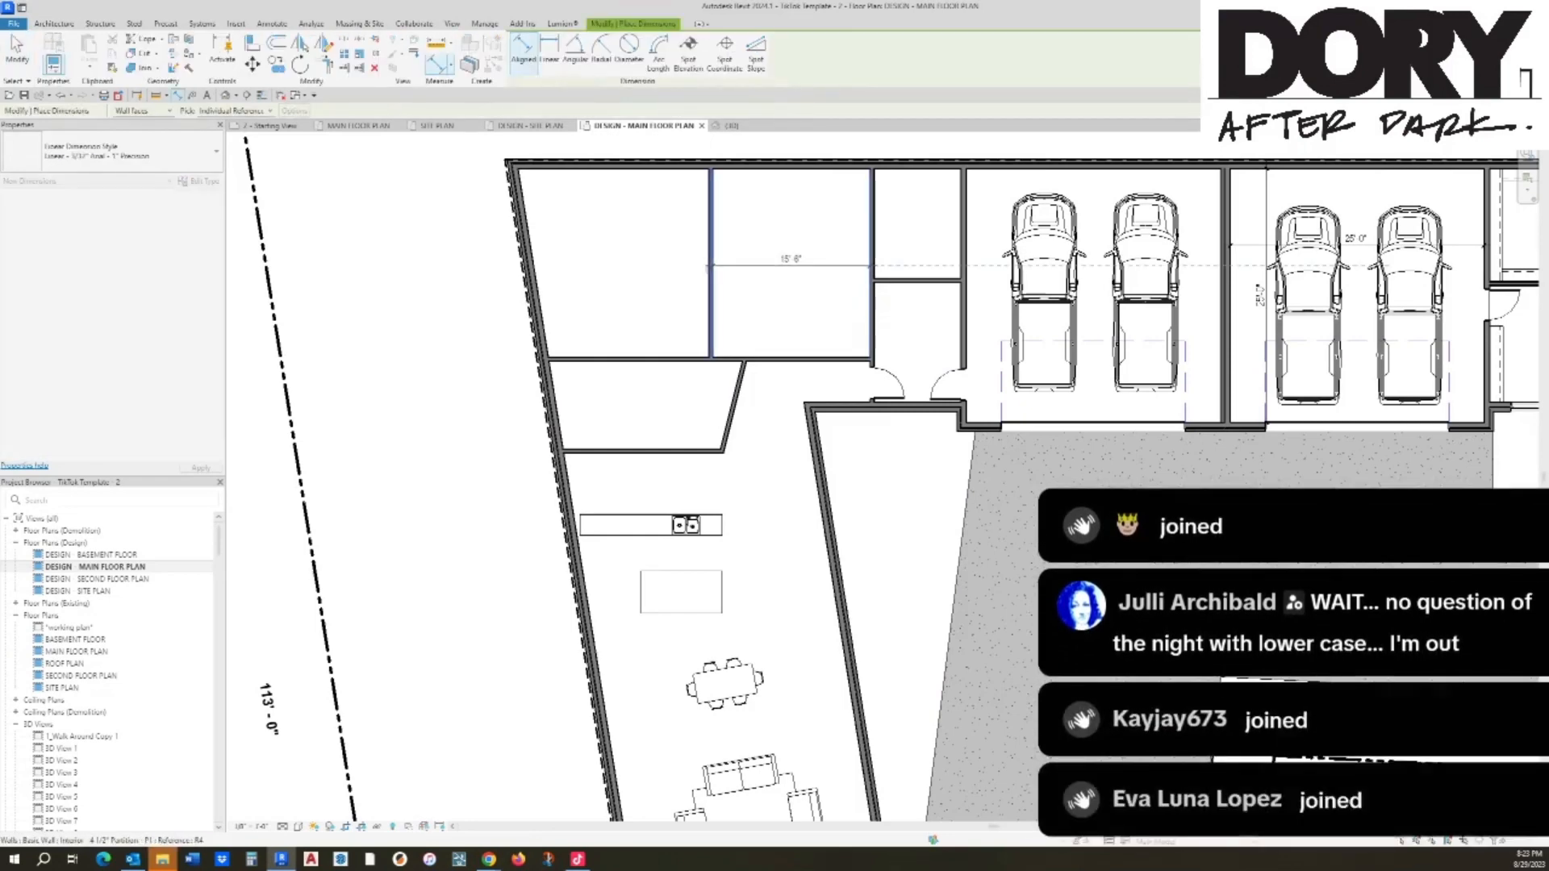
left_click(549, 355)
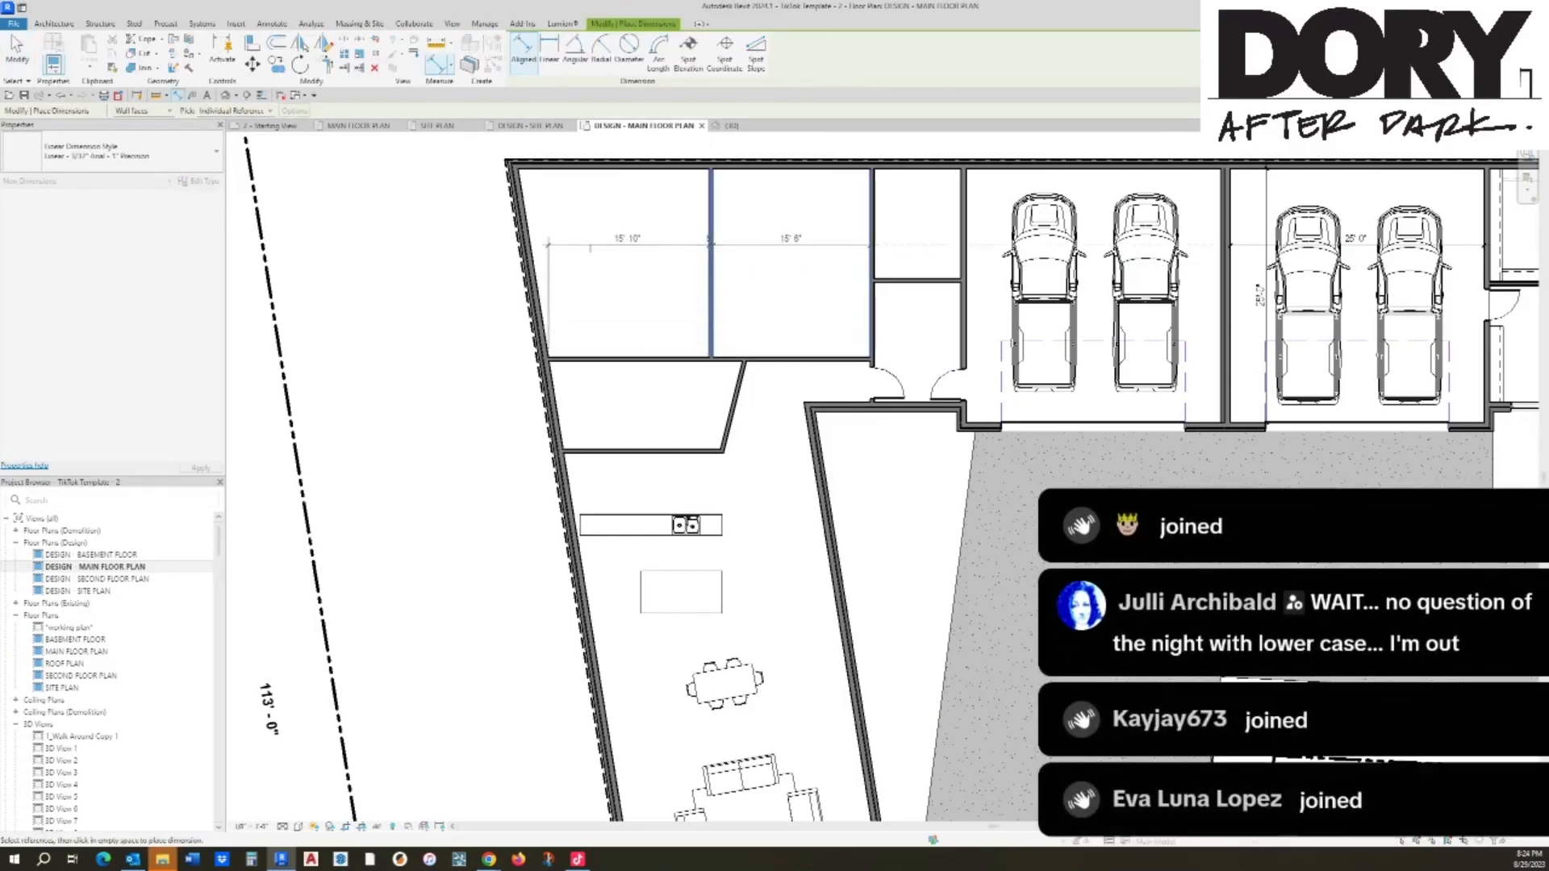
left_click(620, 234)
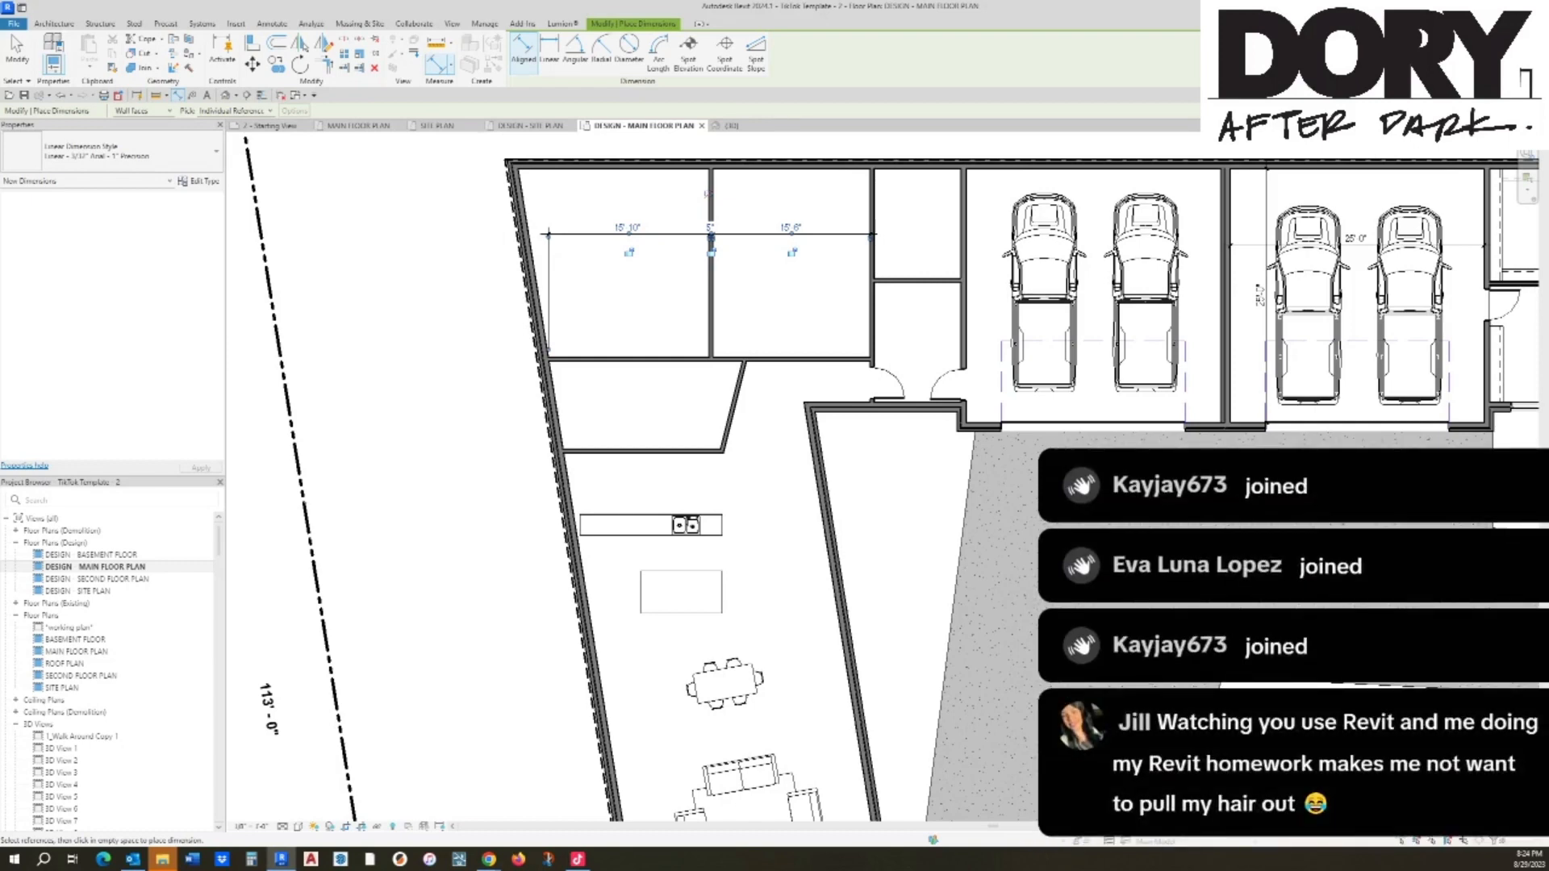
key("Escape")
key("Escape")
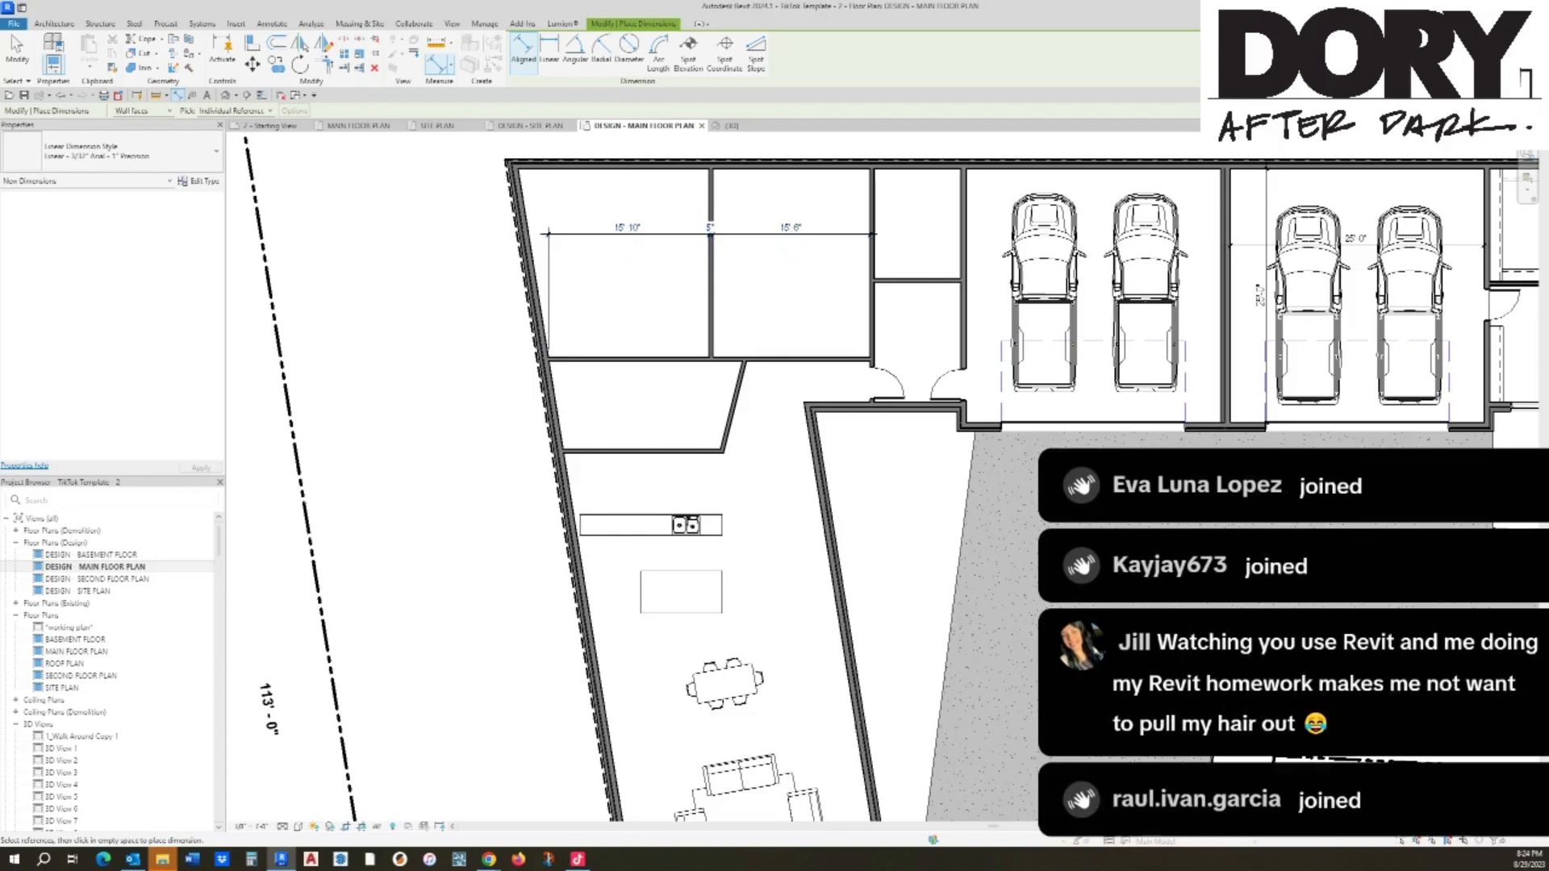
key("Delete")
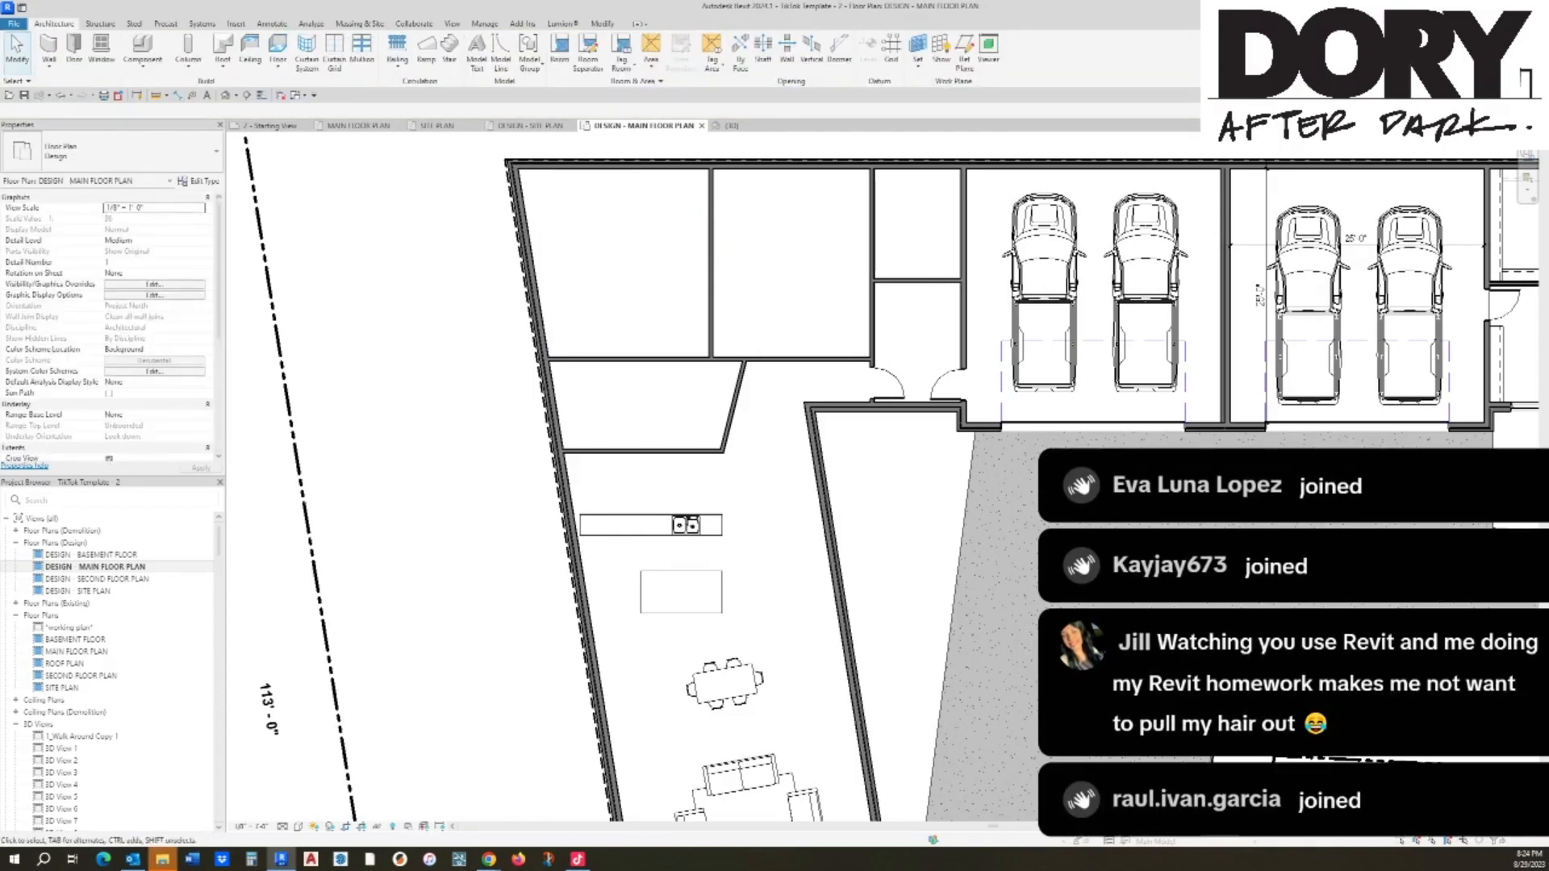
Step: Move the living-room furniture group away from the wing's end wall, closer to the dining table
scroll(626, 287, "down", 2)
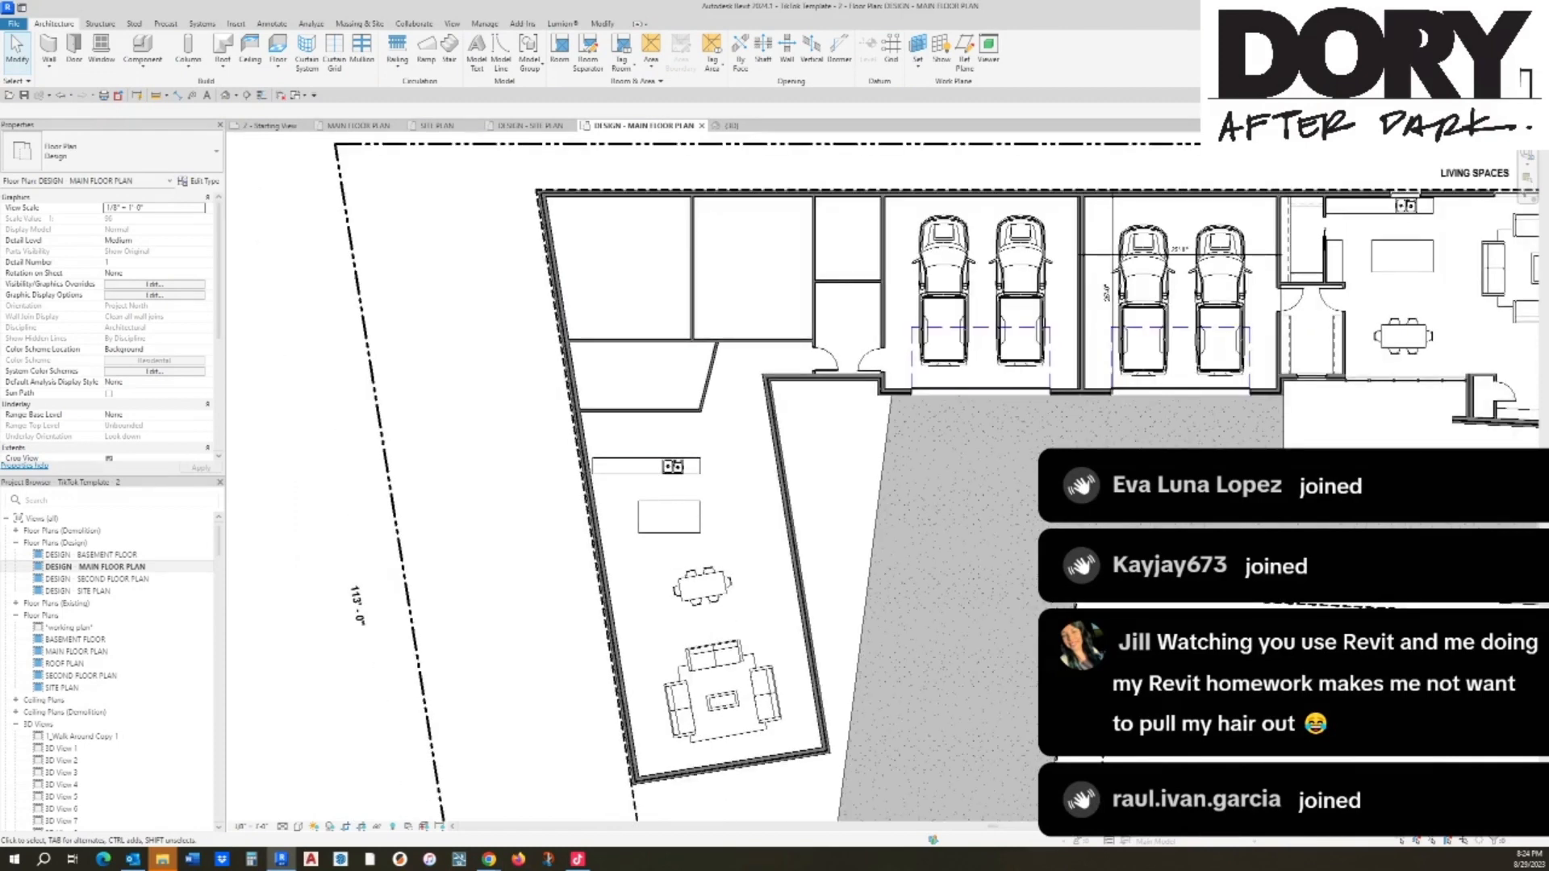
middle_click_drag(626, 287, 658, 287)
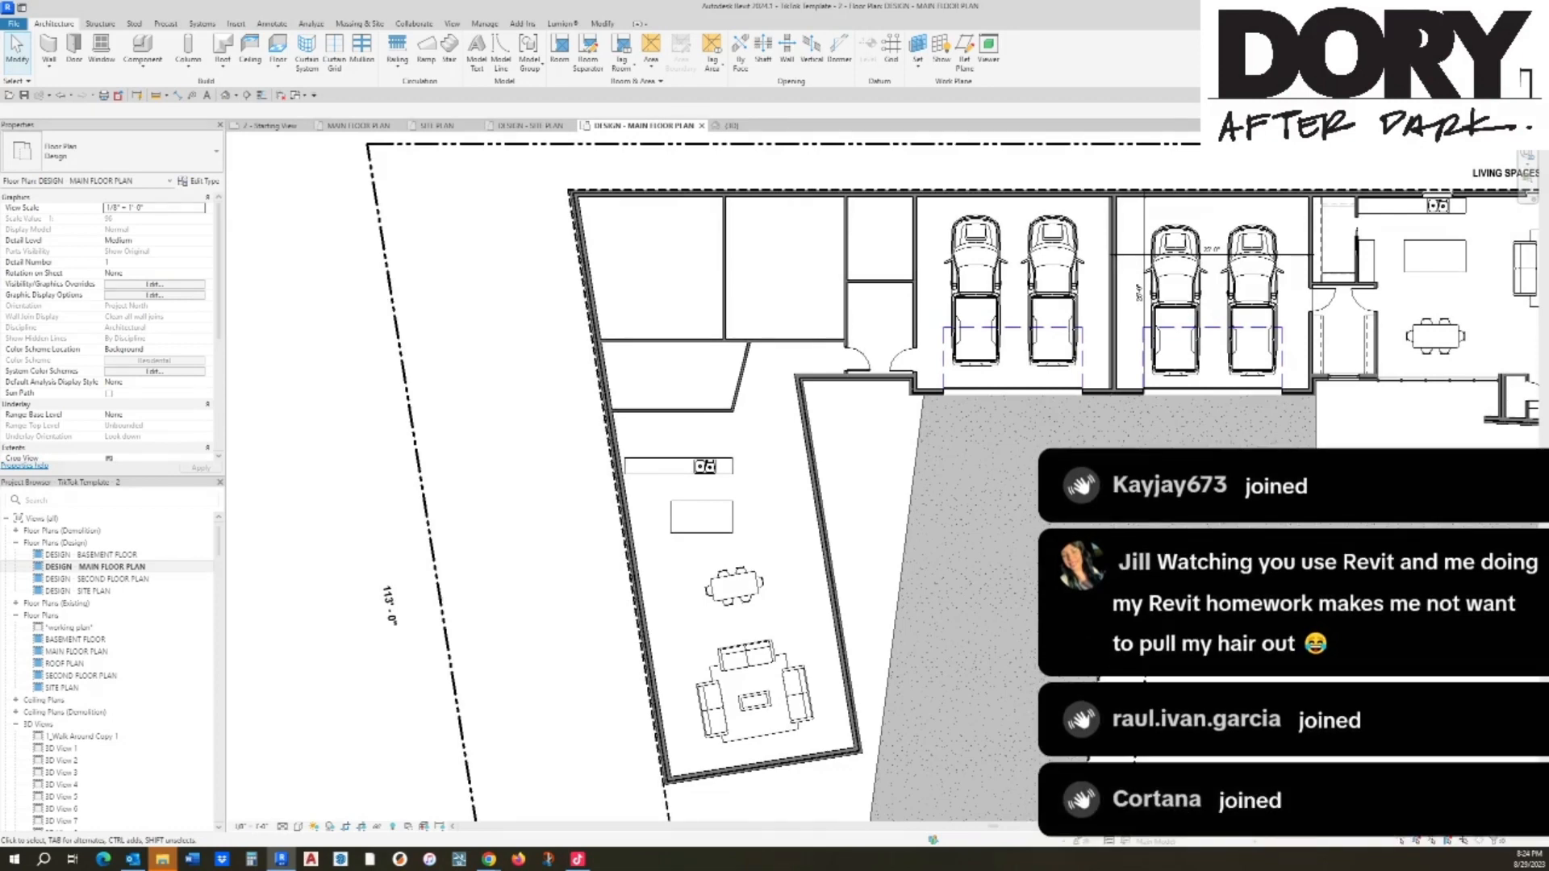
scroll(723, 308, "up", 1)
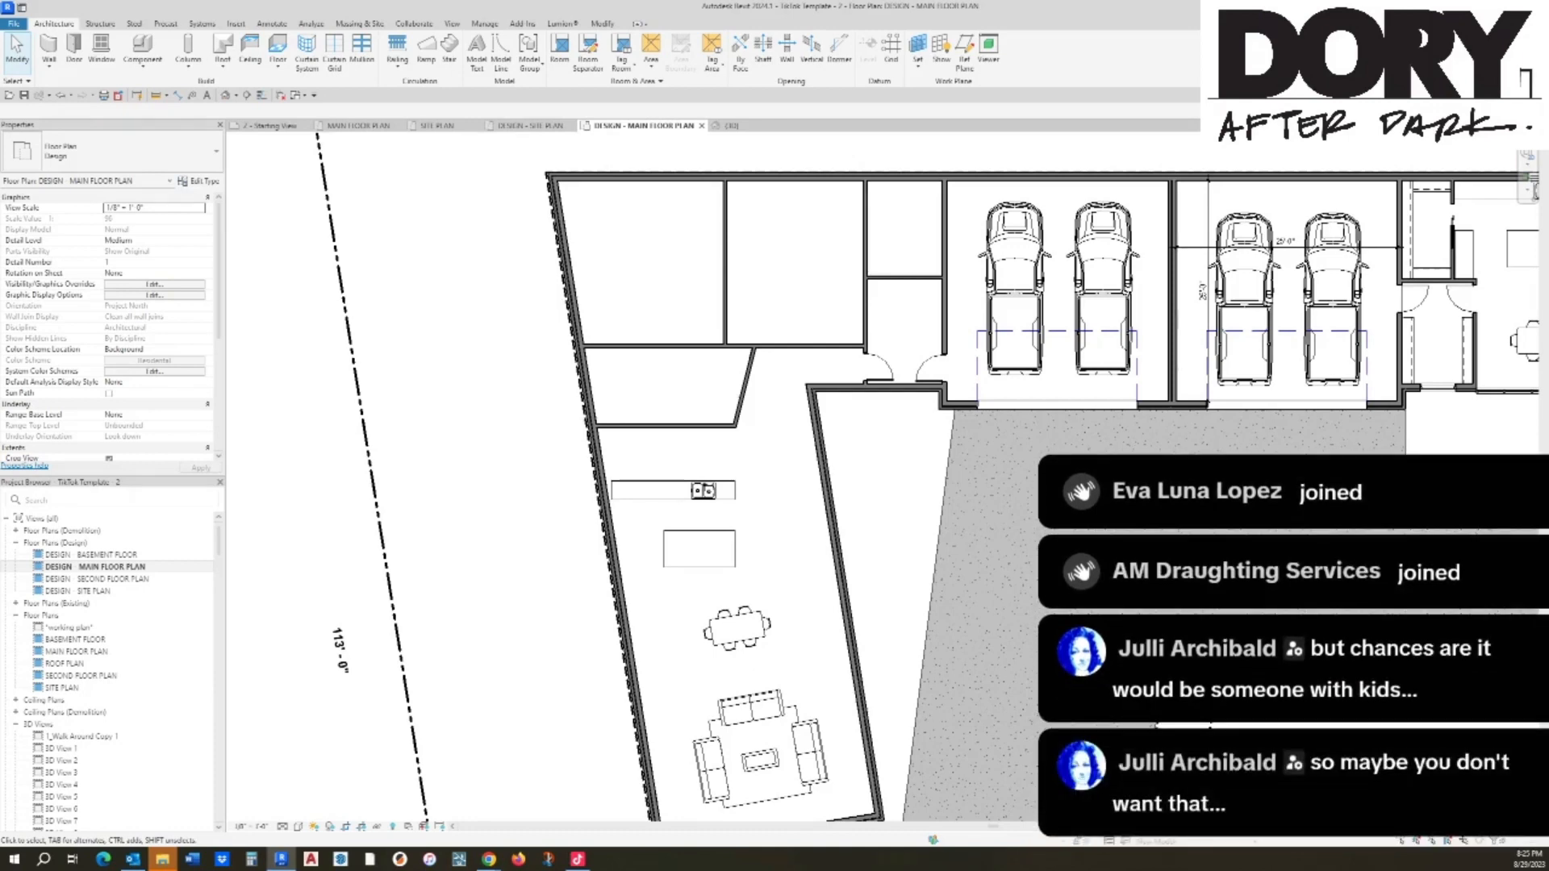
scroll(759, 716, "up", 1)
middle_click_drag(758, 715, 830, 622)
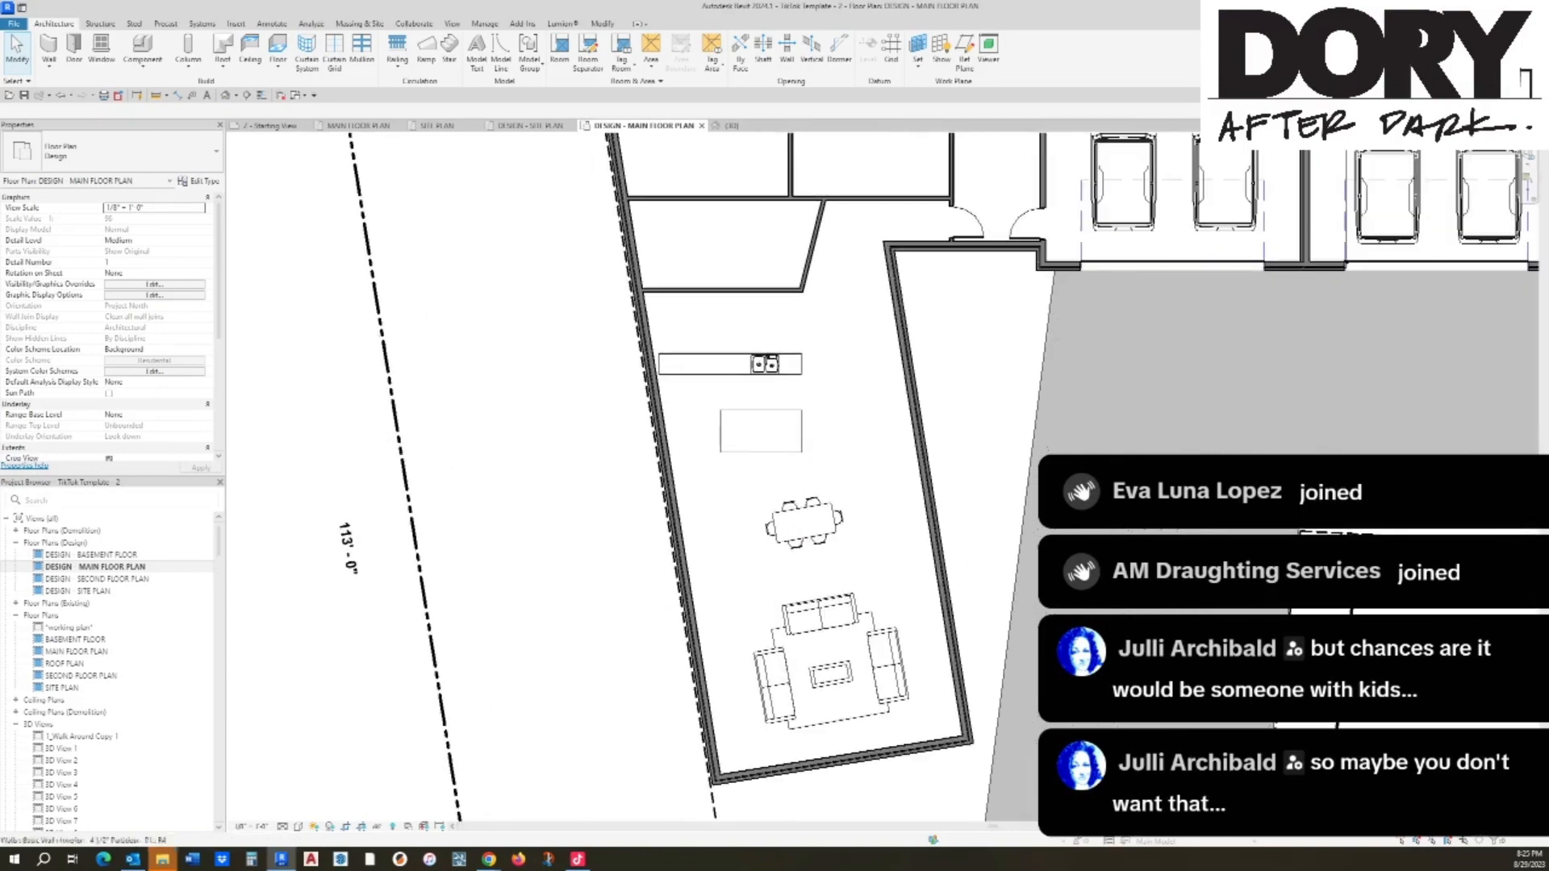
scroll(831, 622, "down", 3)
left_click(882, 671)
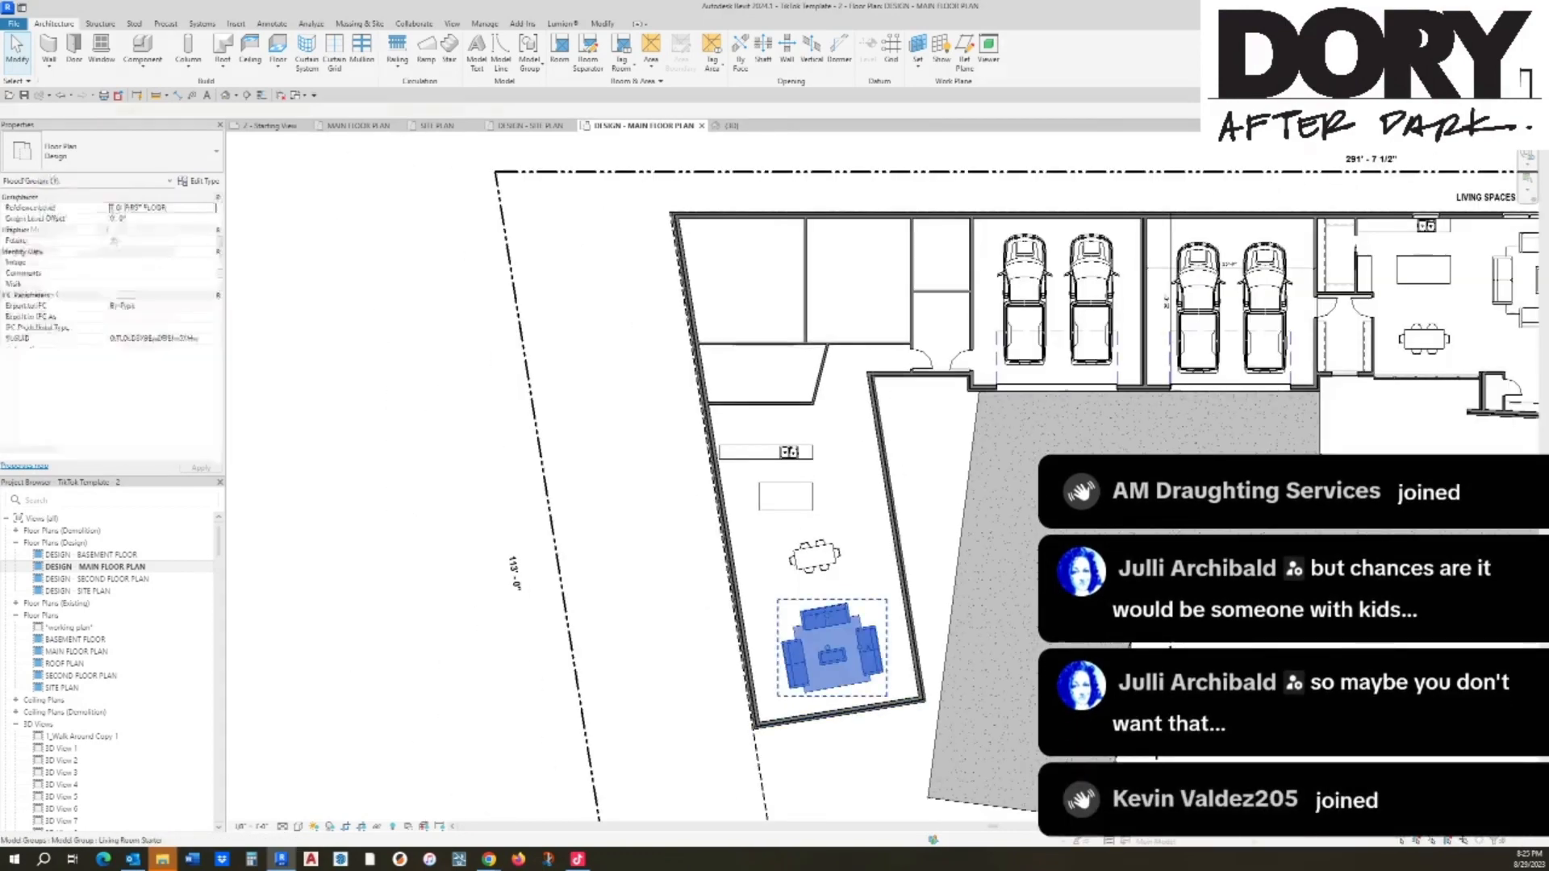
left_click_drag(882, 670, 841, 609)
key("Escape")
scroll(766, 621, "up", 3)
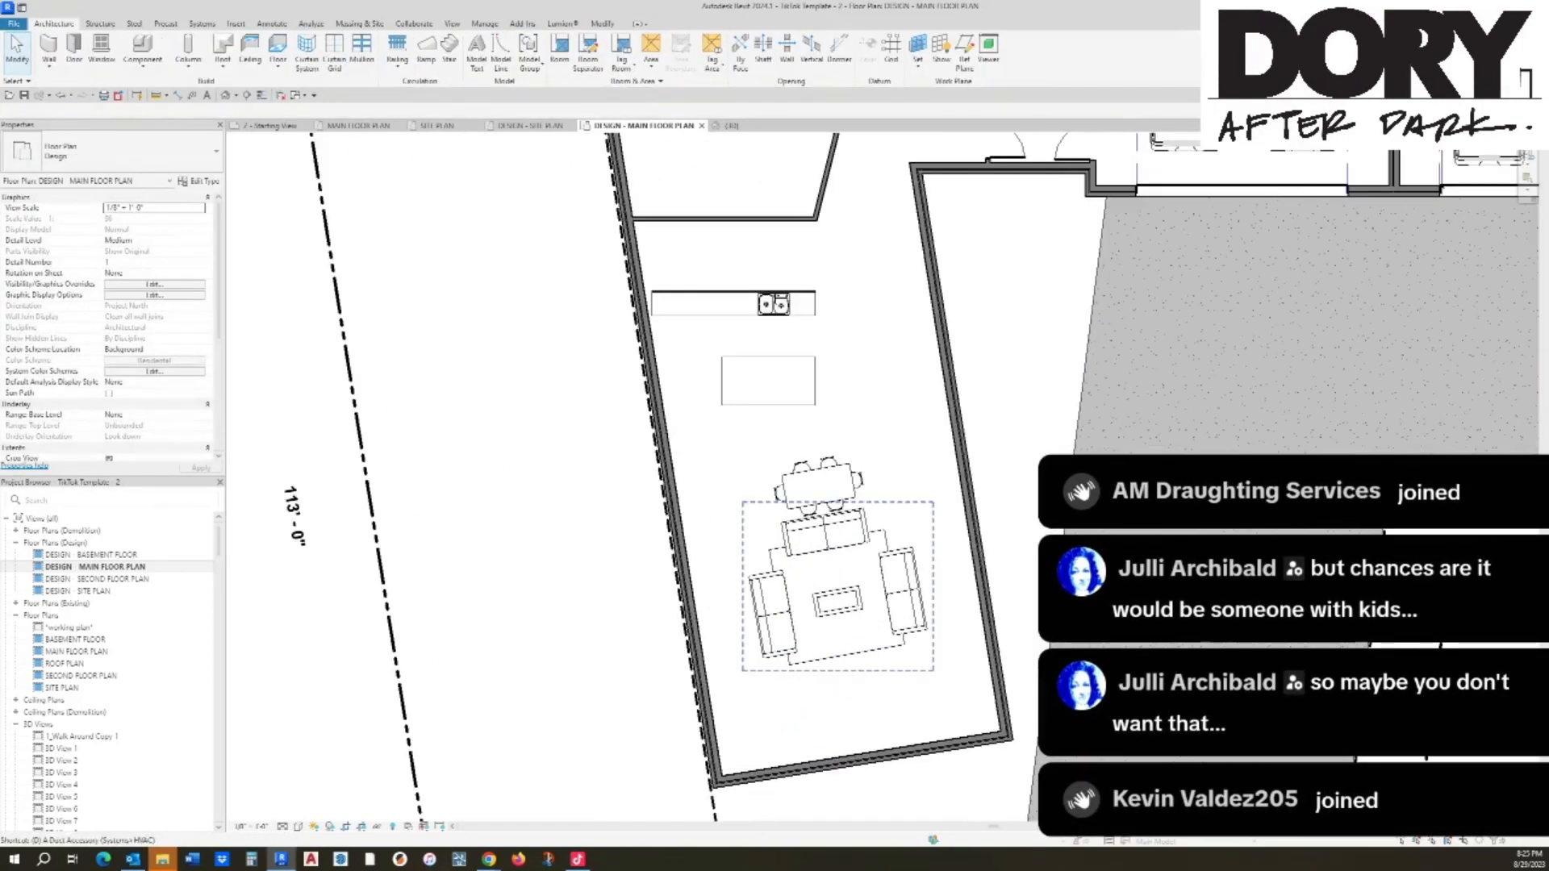
key("d")
key("i")
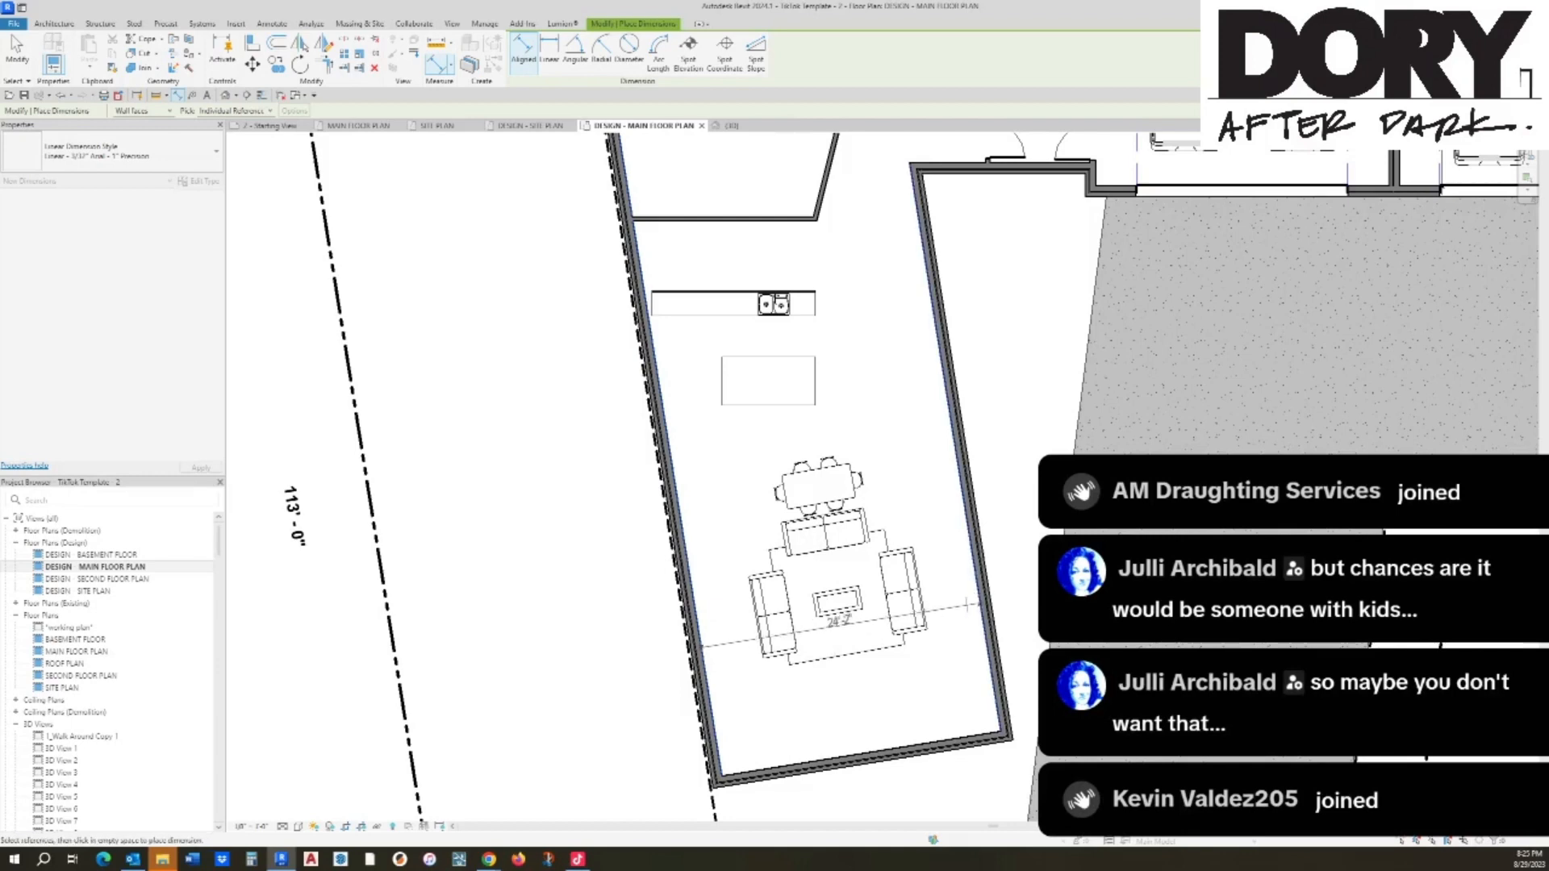
key("Escape")
key("Escape")
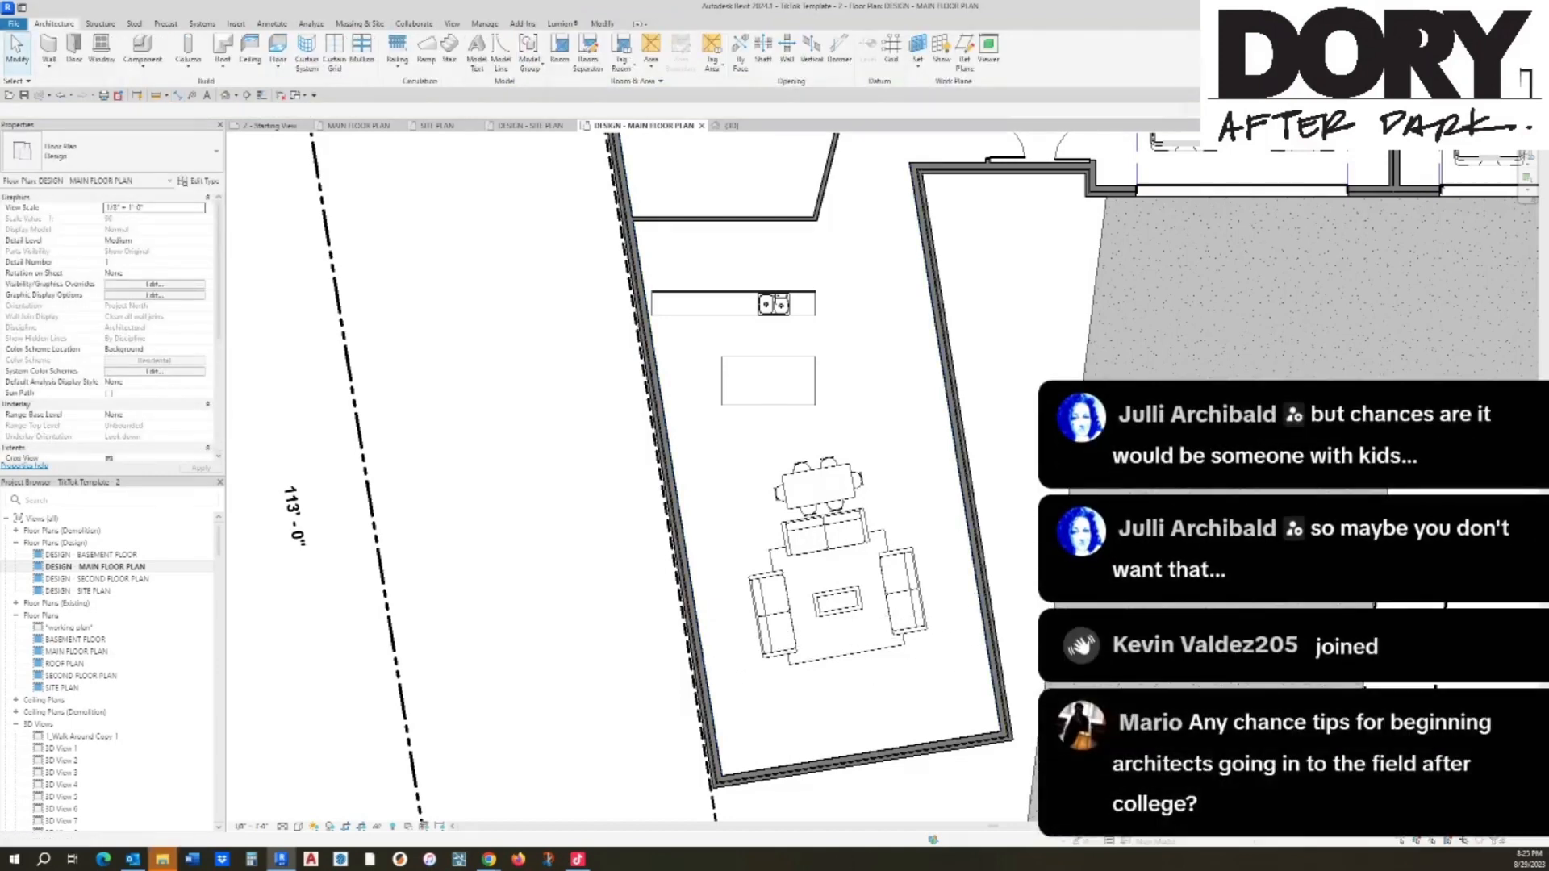
Step: Try to align the living-room group's coffee table with the wing's outer wall, and undo the alignment
key("a")
key("l")
left_click(689, 593)
left_click(838, 601)
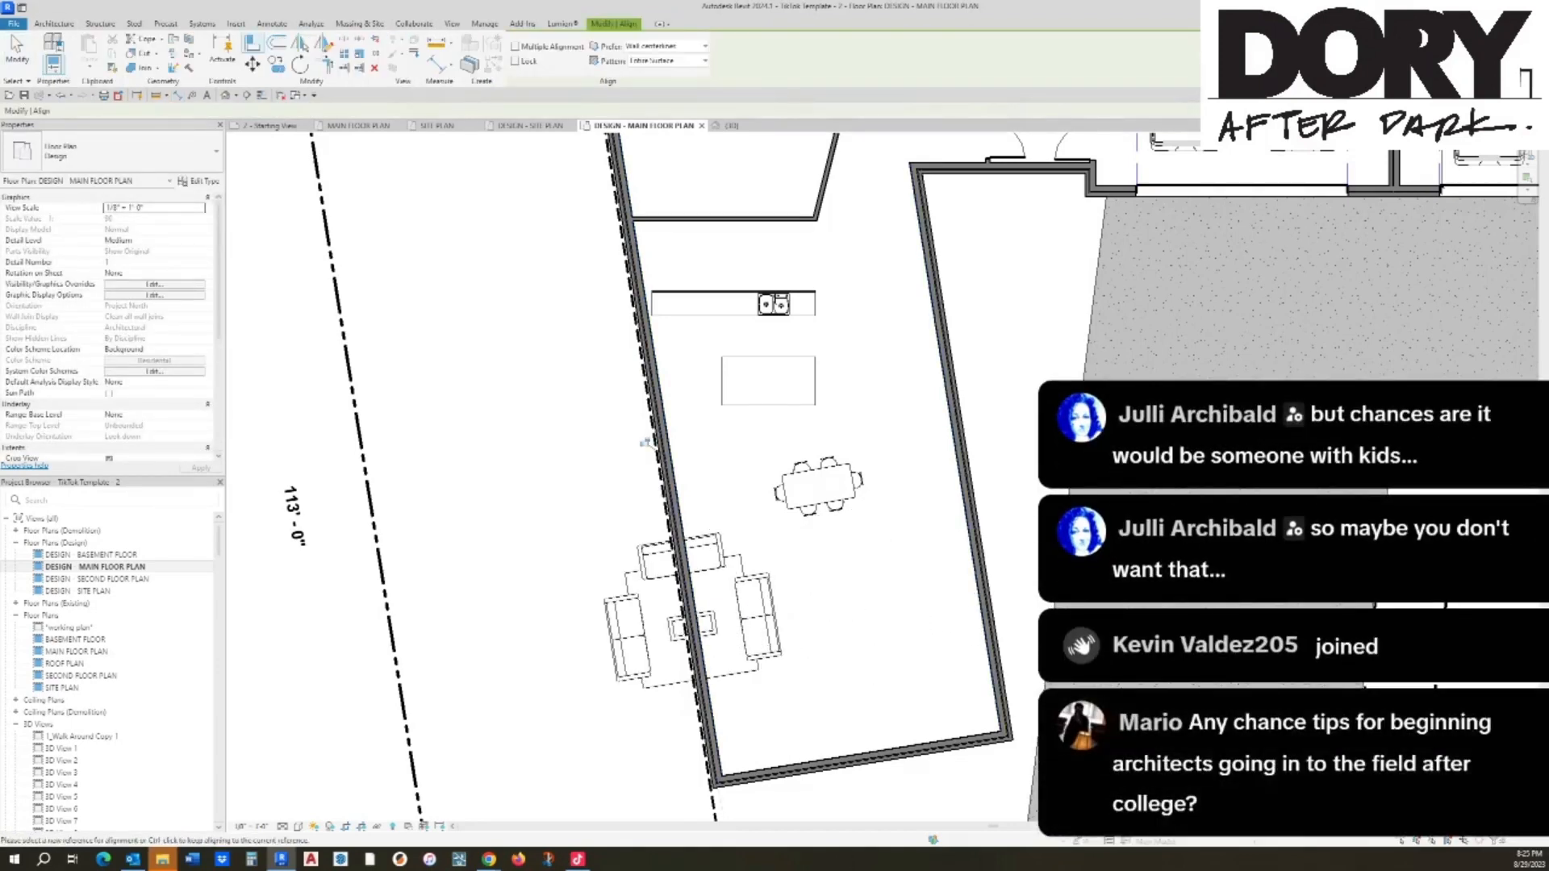
key("Escape")
key("Escape")
left_click(742, 611)
key("ctrl+z")
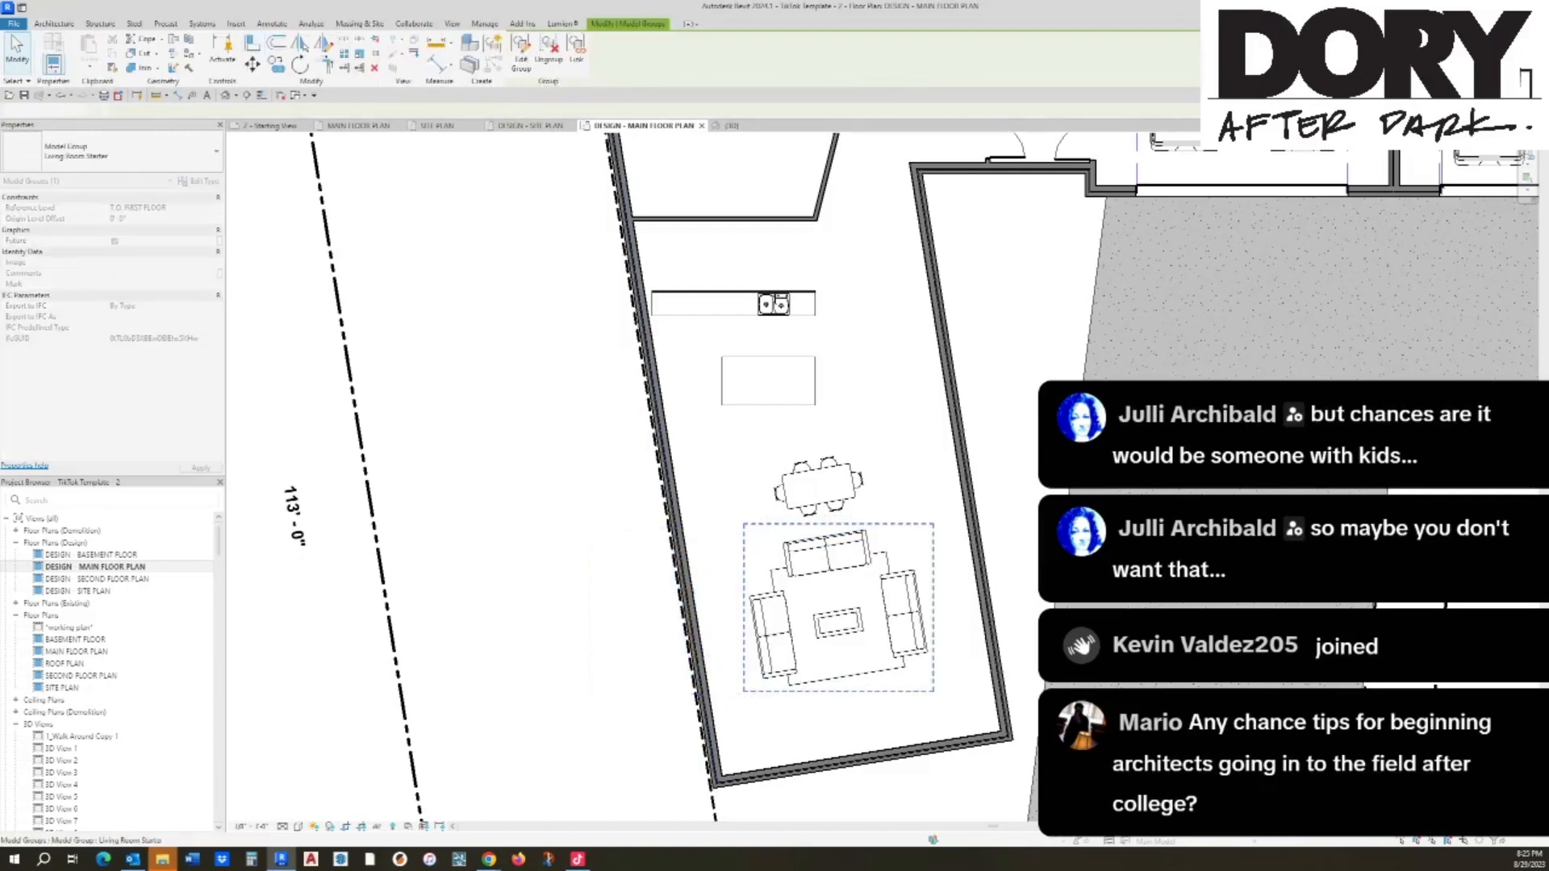
Step: Centre the living-room group between the wing's long walls using an equalized dimension through the coffee table, and delete that dimension
key("Escape")
key("d")
key("i")
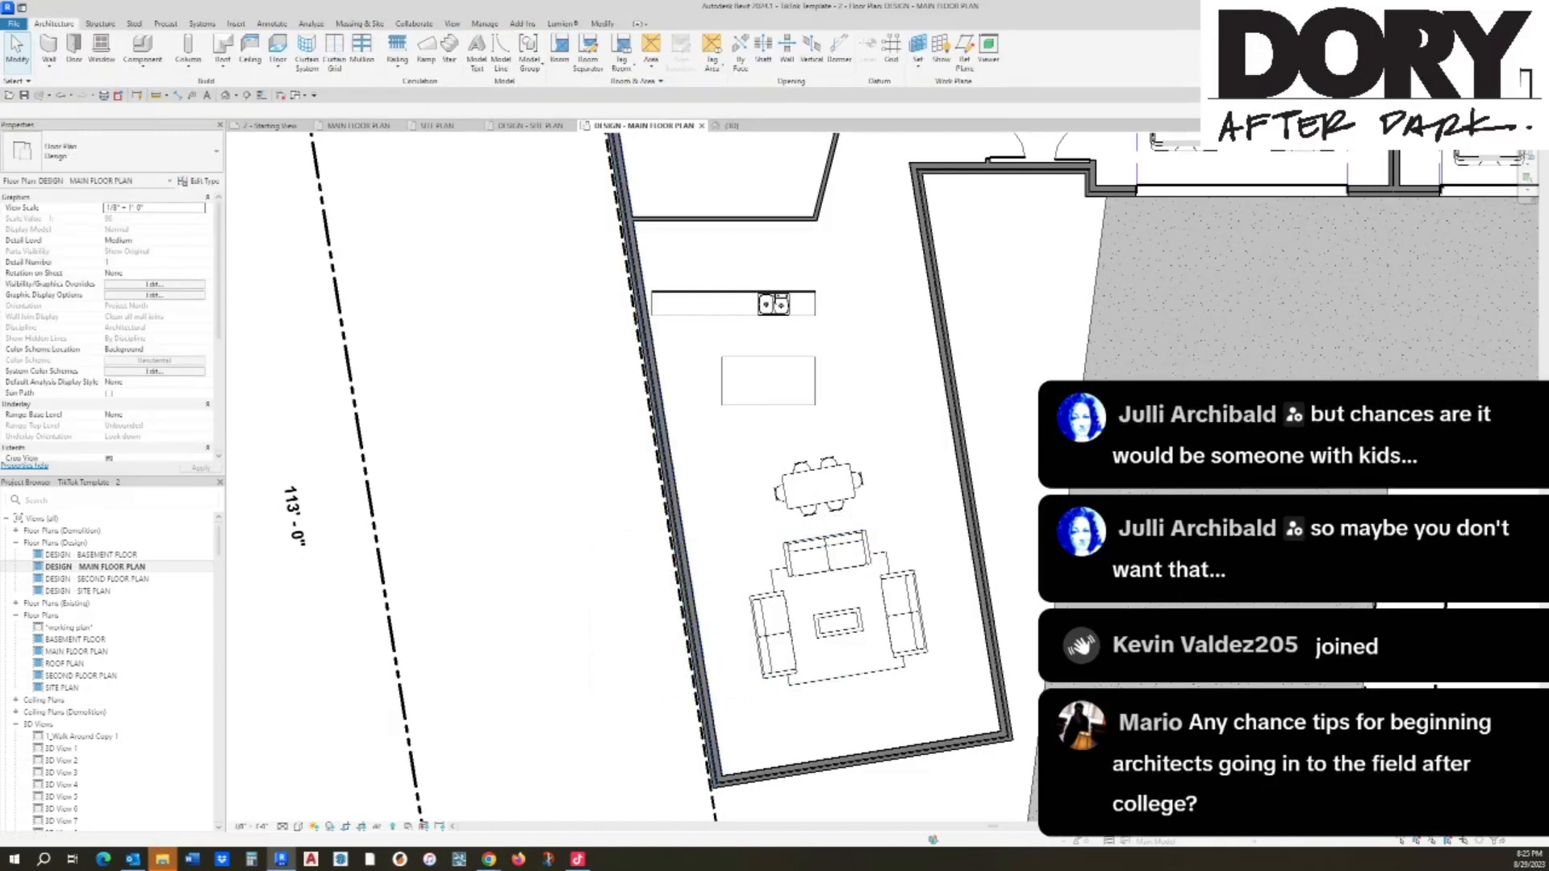
left_click(839, 624)
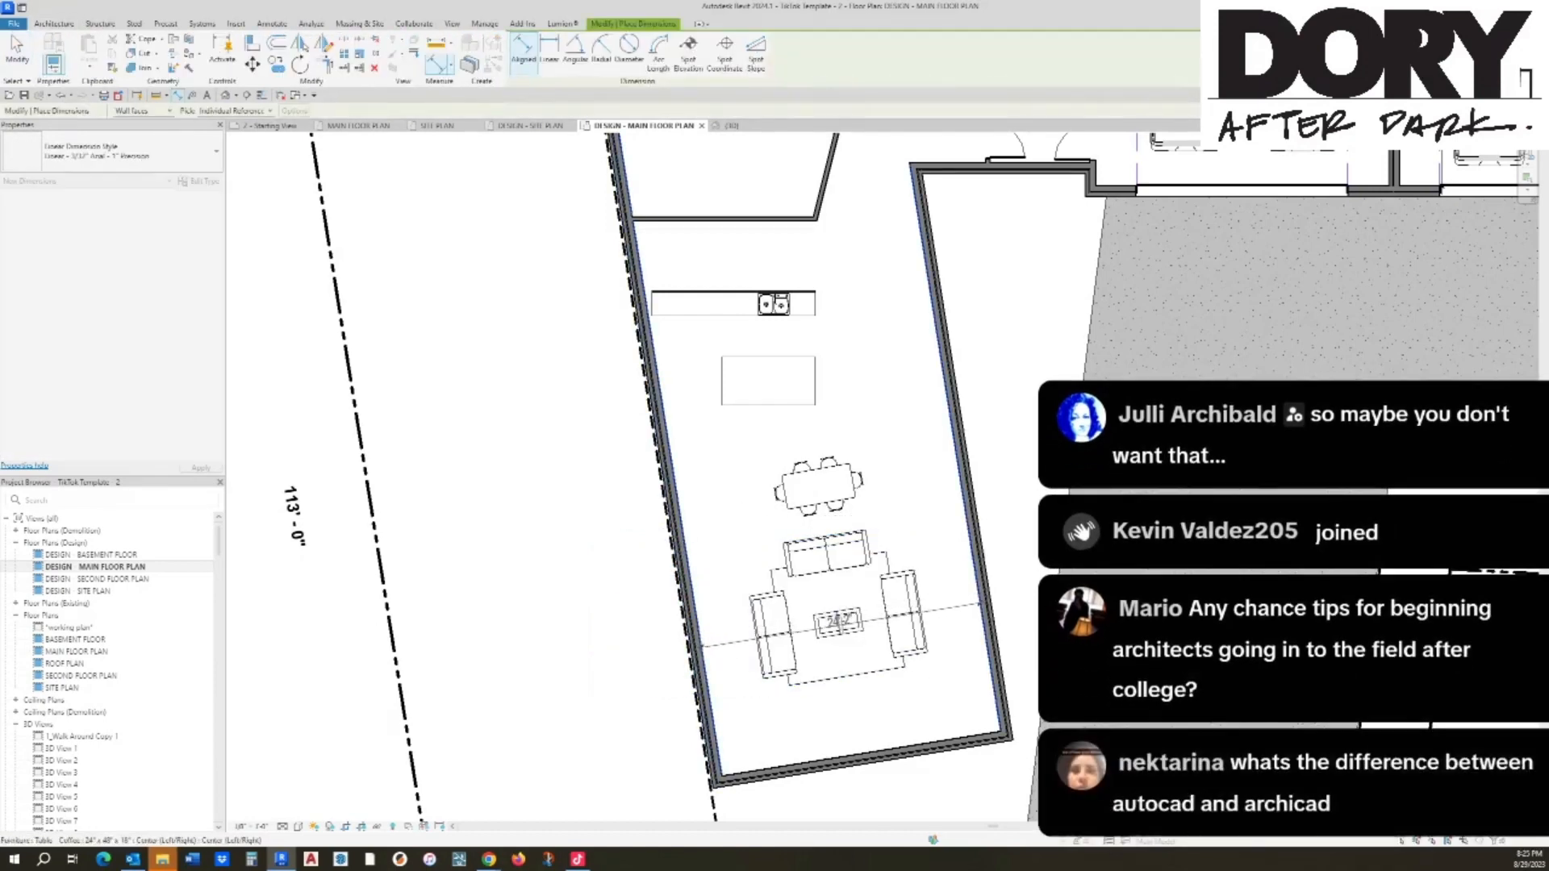
left_click(982, 602)
left_click(902, 715)
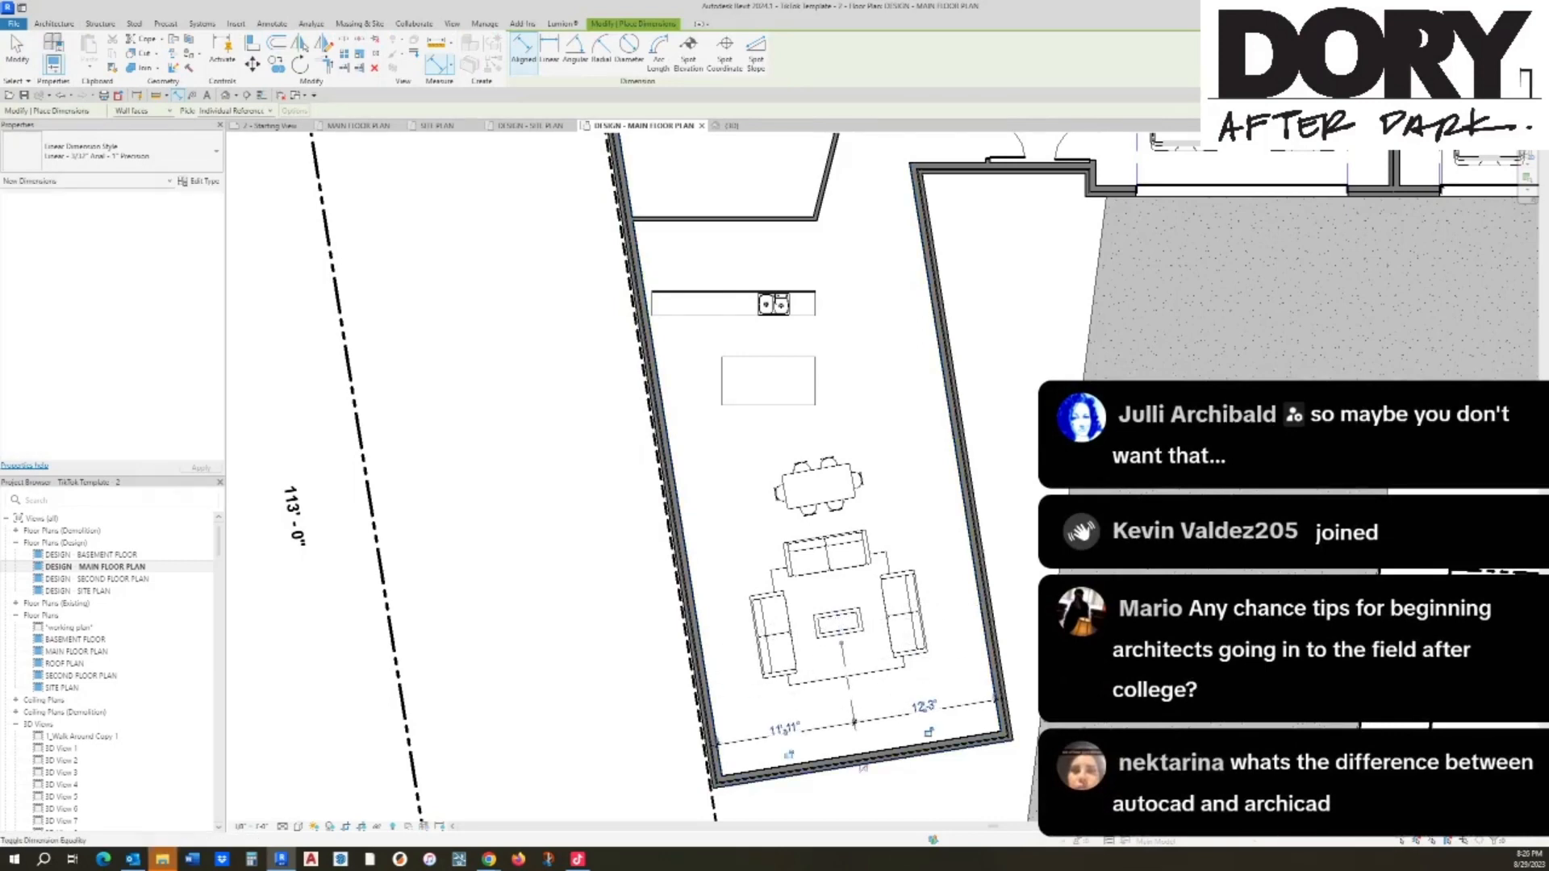
left_click(864, 768)
left_click(864, 768)
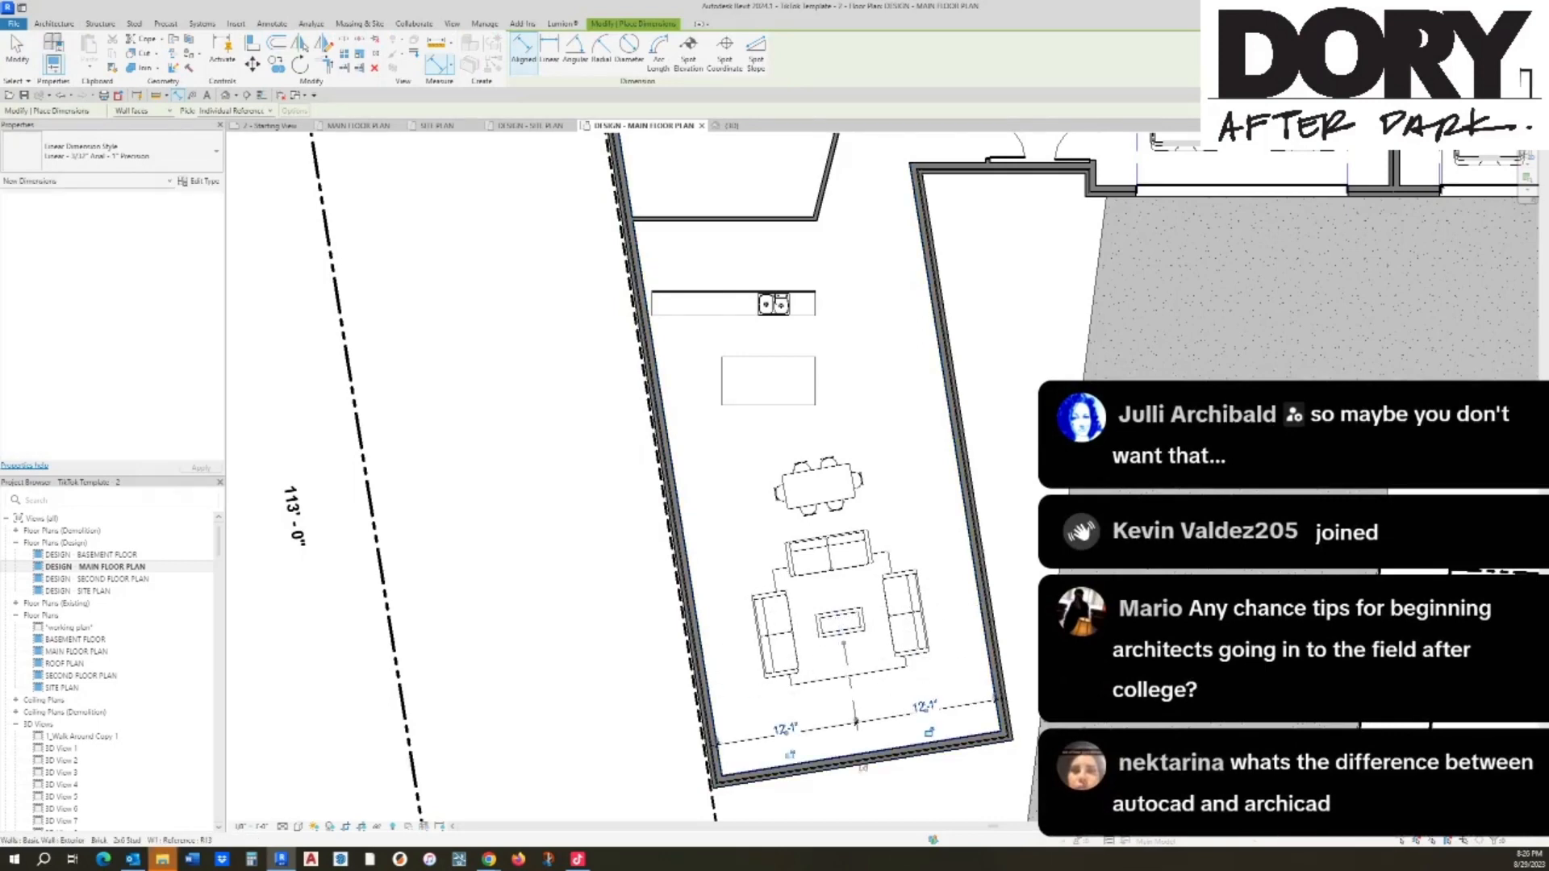
key("Escape")
key("Escape")
left_click(872, 718)
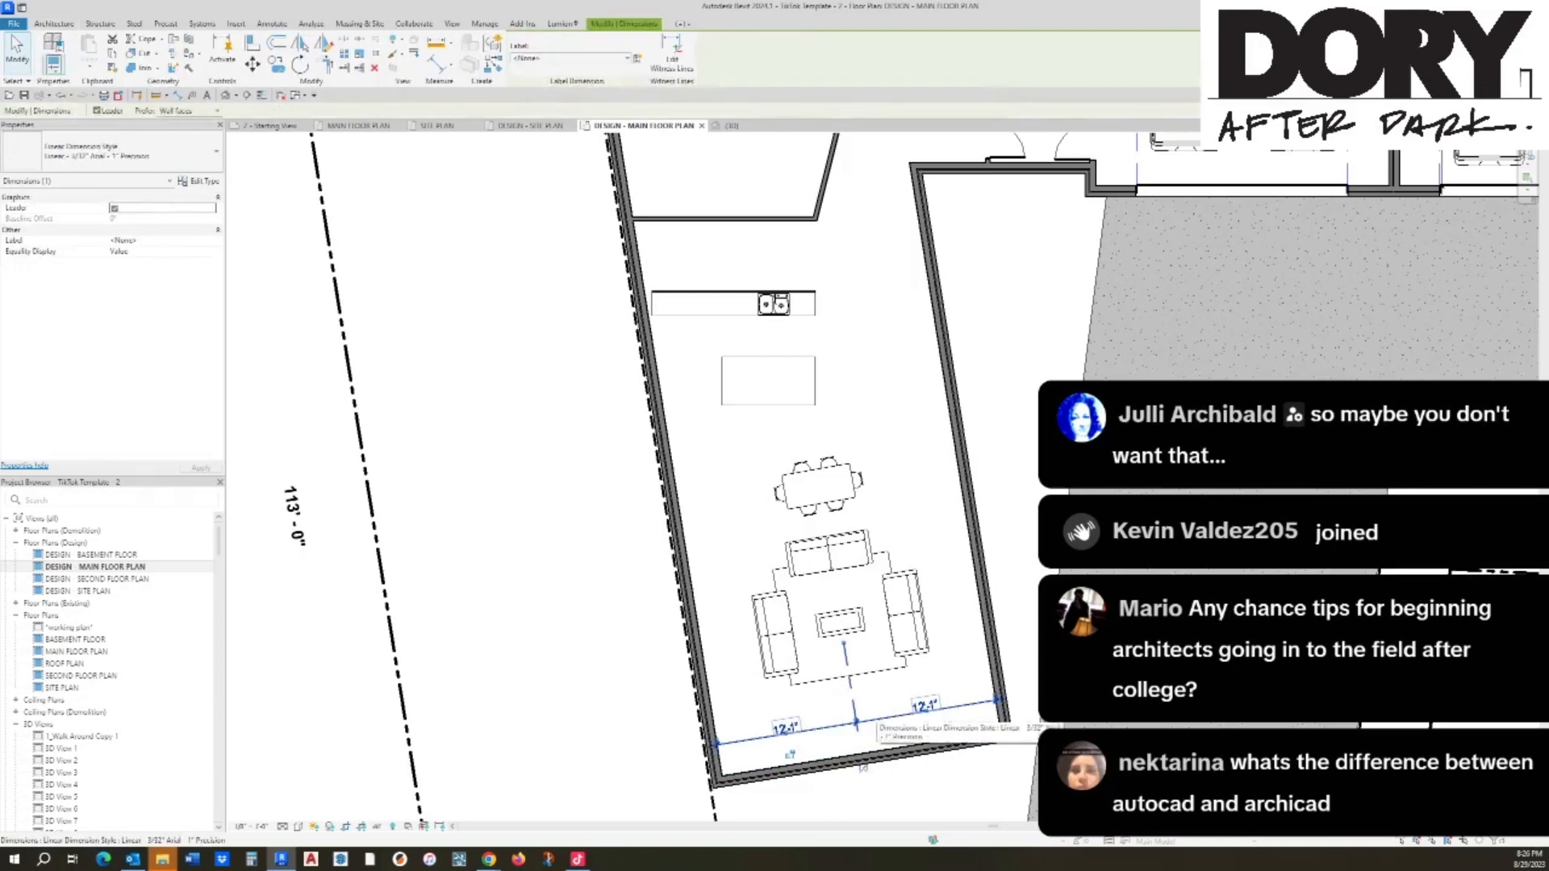
key("Delete")
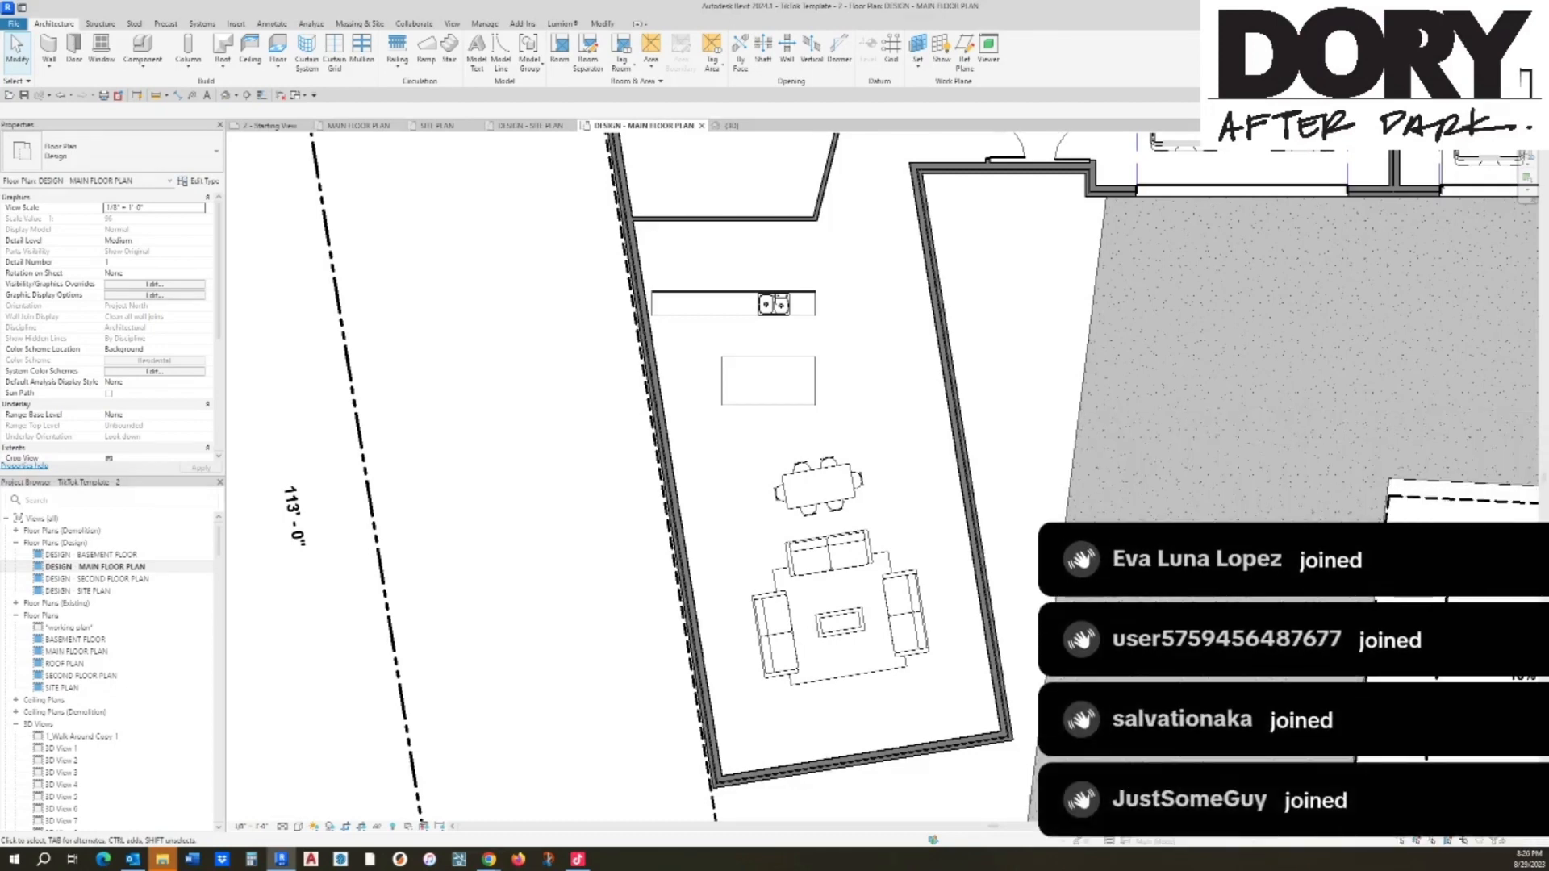
Step: Move the dining table closer to the kitchen island and pull the wing's end wall inward toward the living-room group
left_click(819, 487)
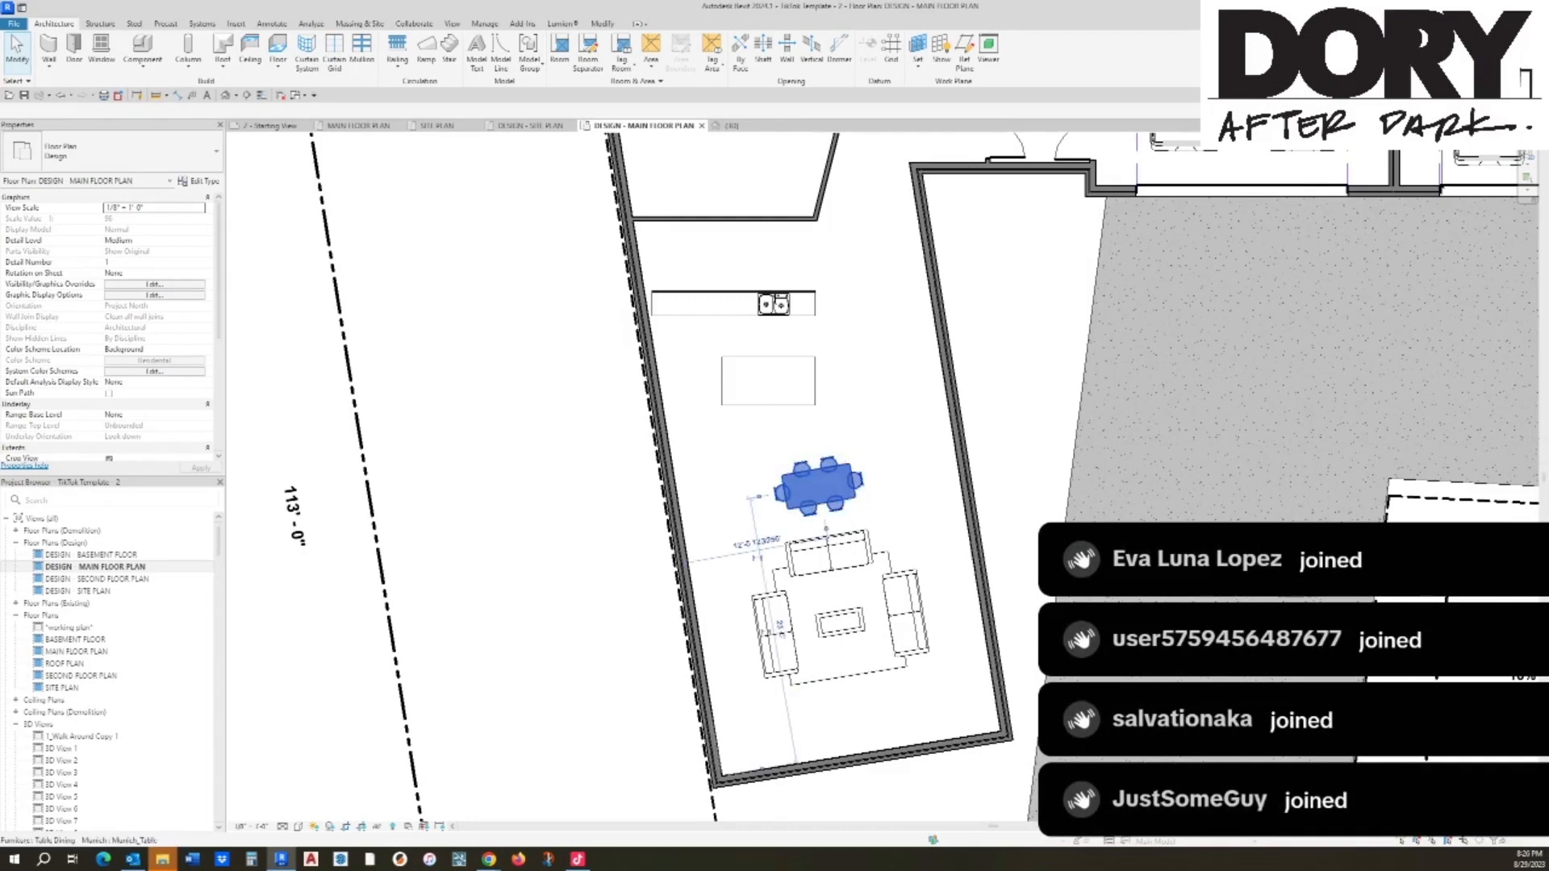
left_click_drag(819, 487, 810, 465)
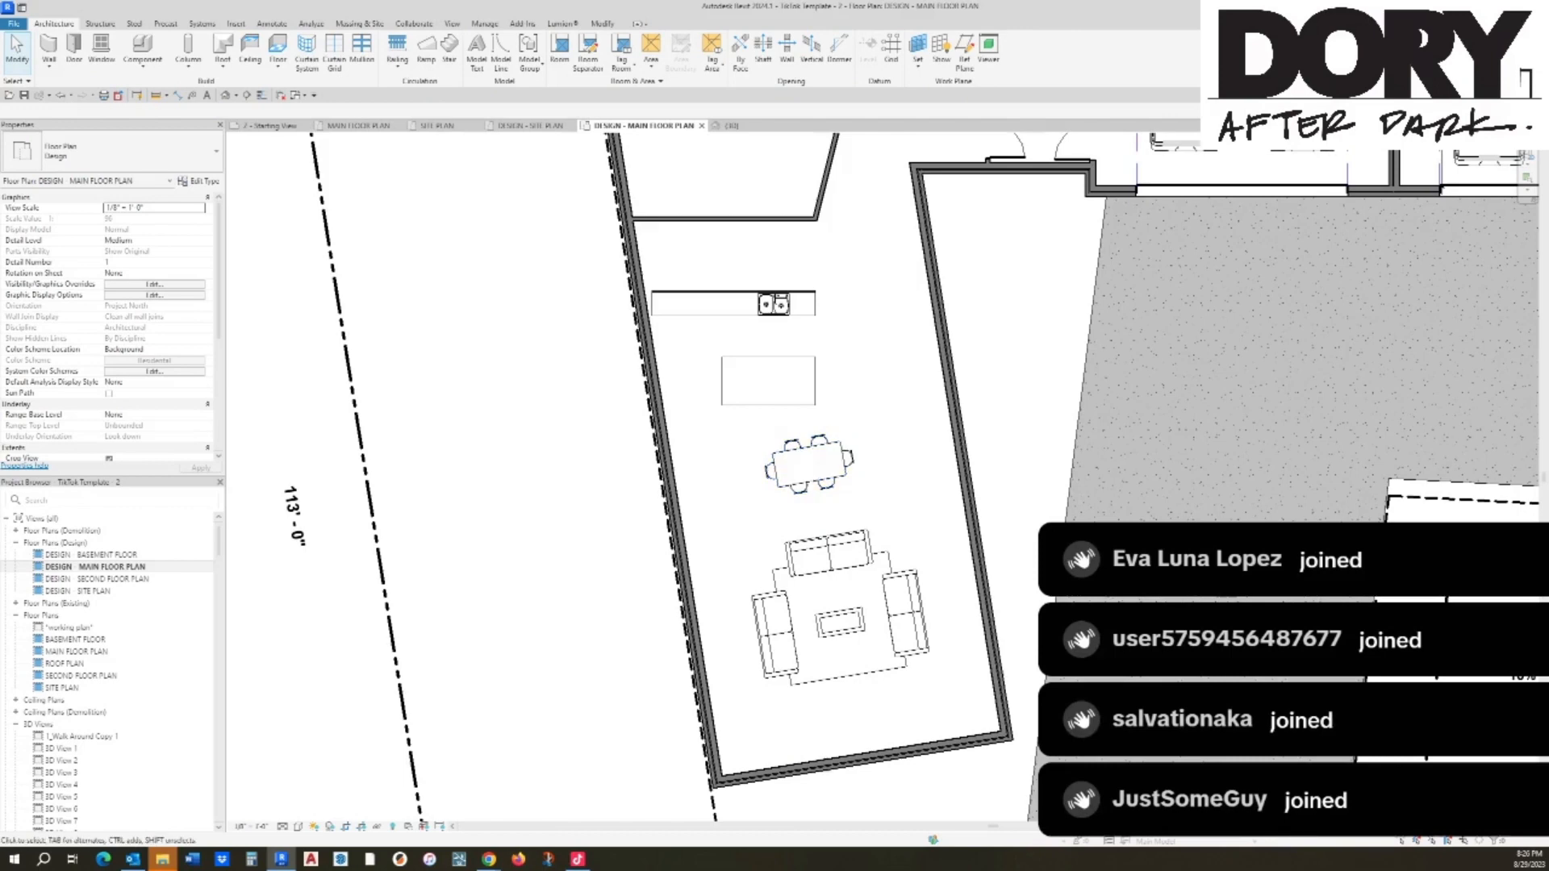
scroll(731, 295, "up", 2)
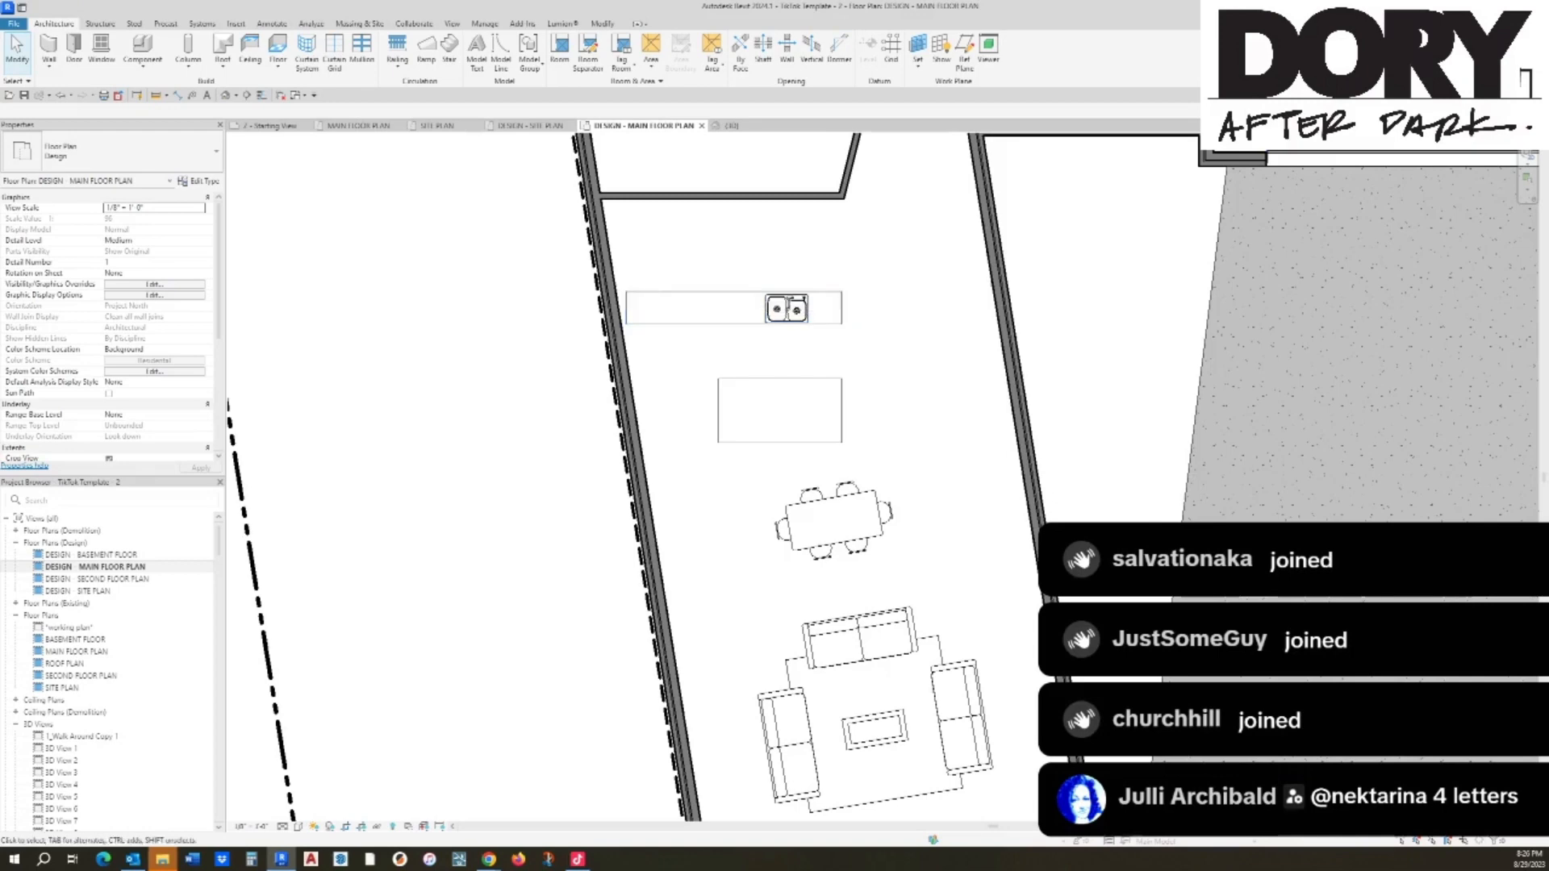
scroll(836, 329, "down", 2)
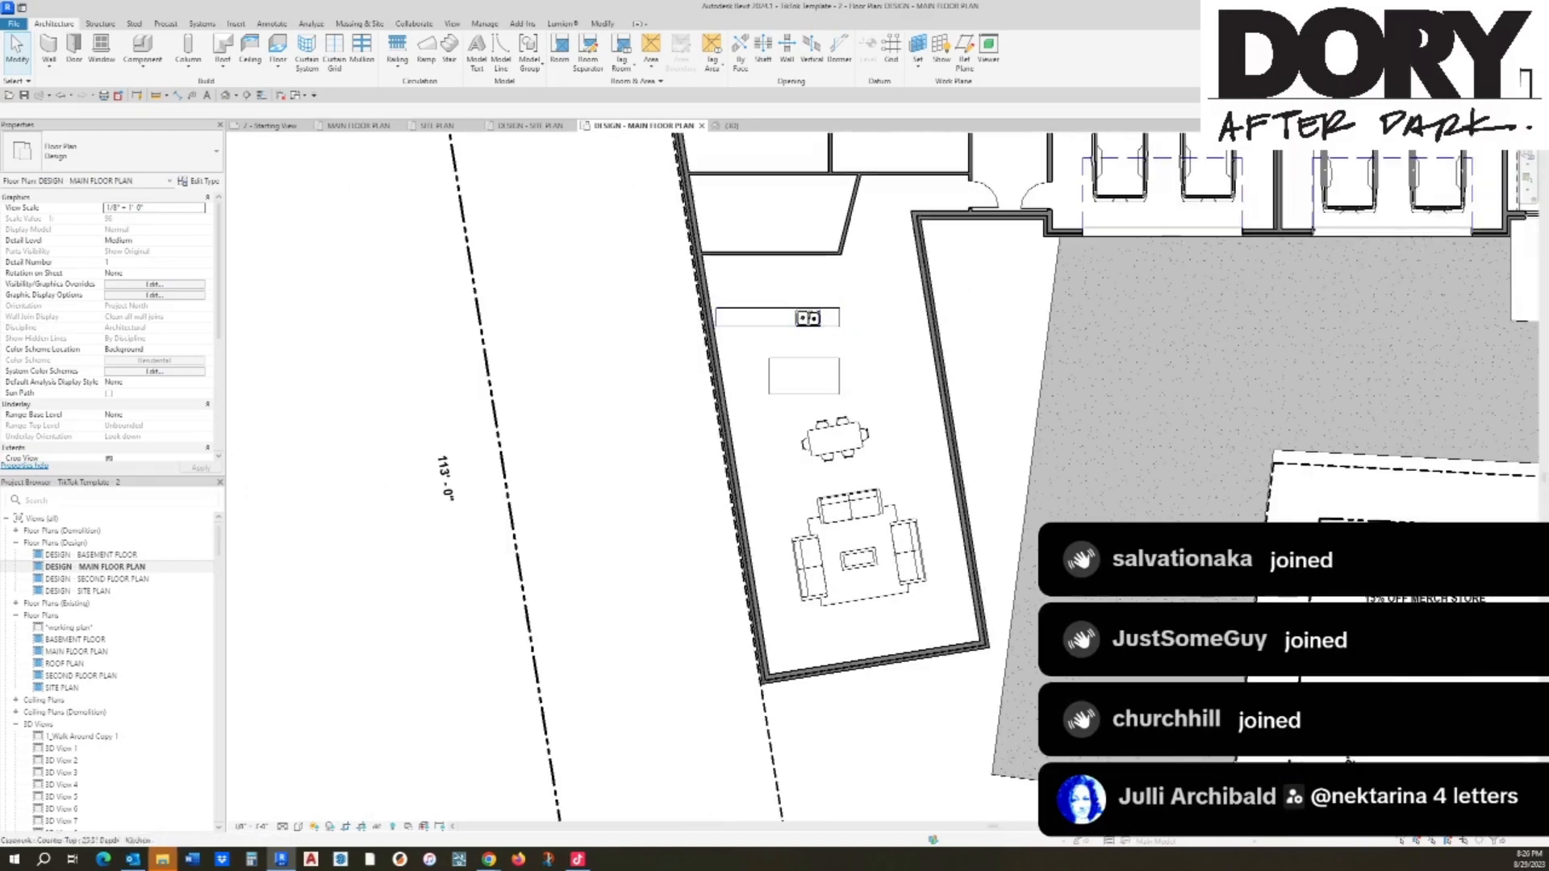
left_click_drag(871, 663, 869, 628)
key("Escape")
Step: Dimension the widths of the wing's rear rooms with one aligned string from the garage wall to the angled outer wall
middle_click_drag(808, 319, 814, 510)
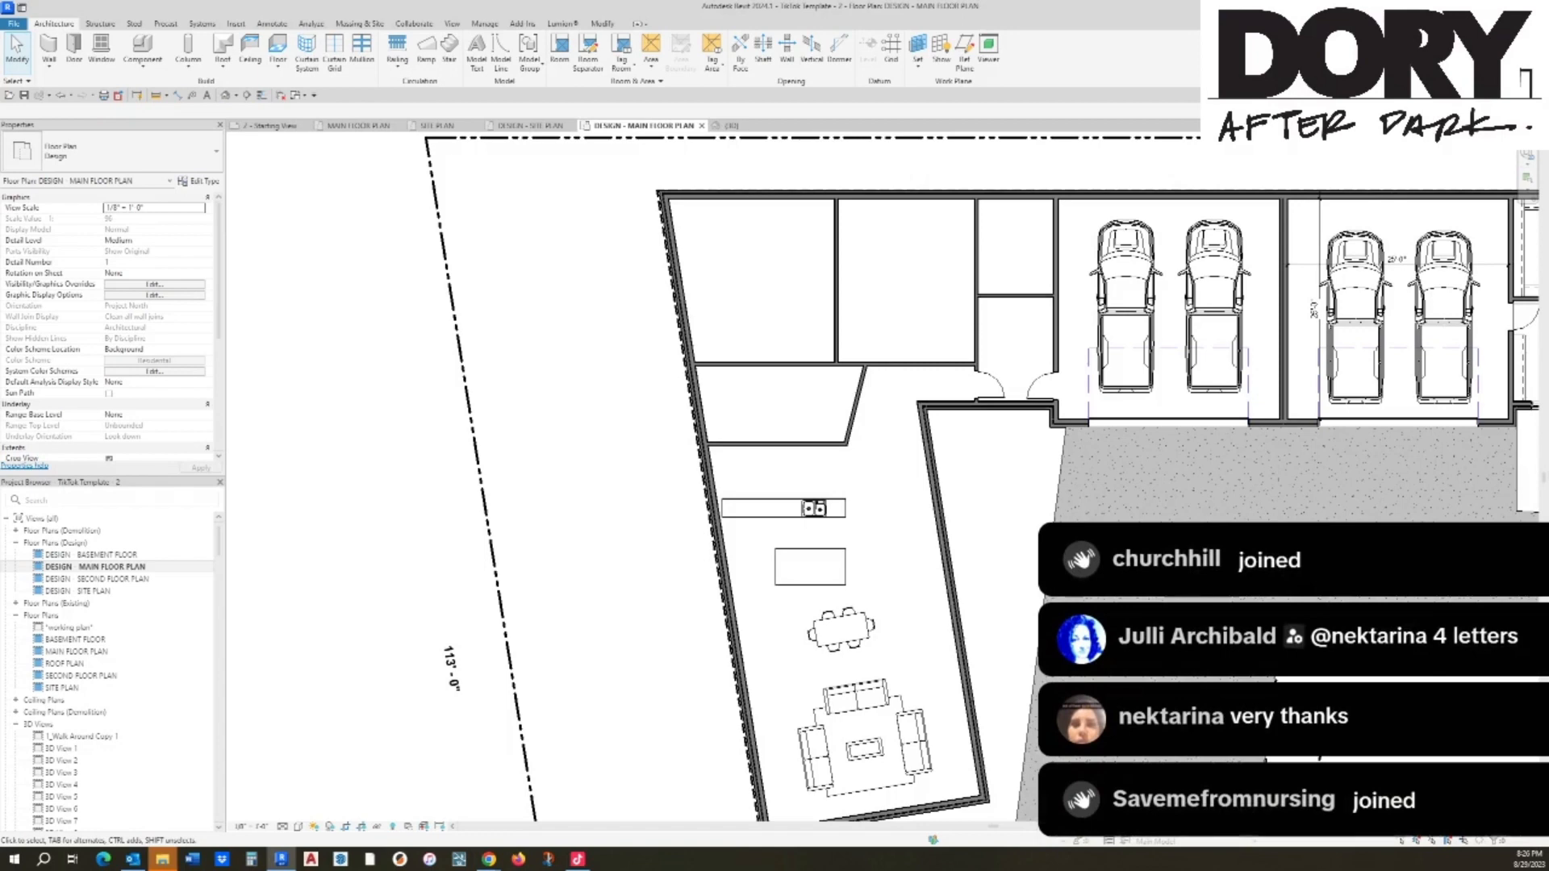
scroll(940, 263, "up", 2)
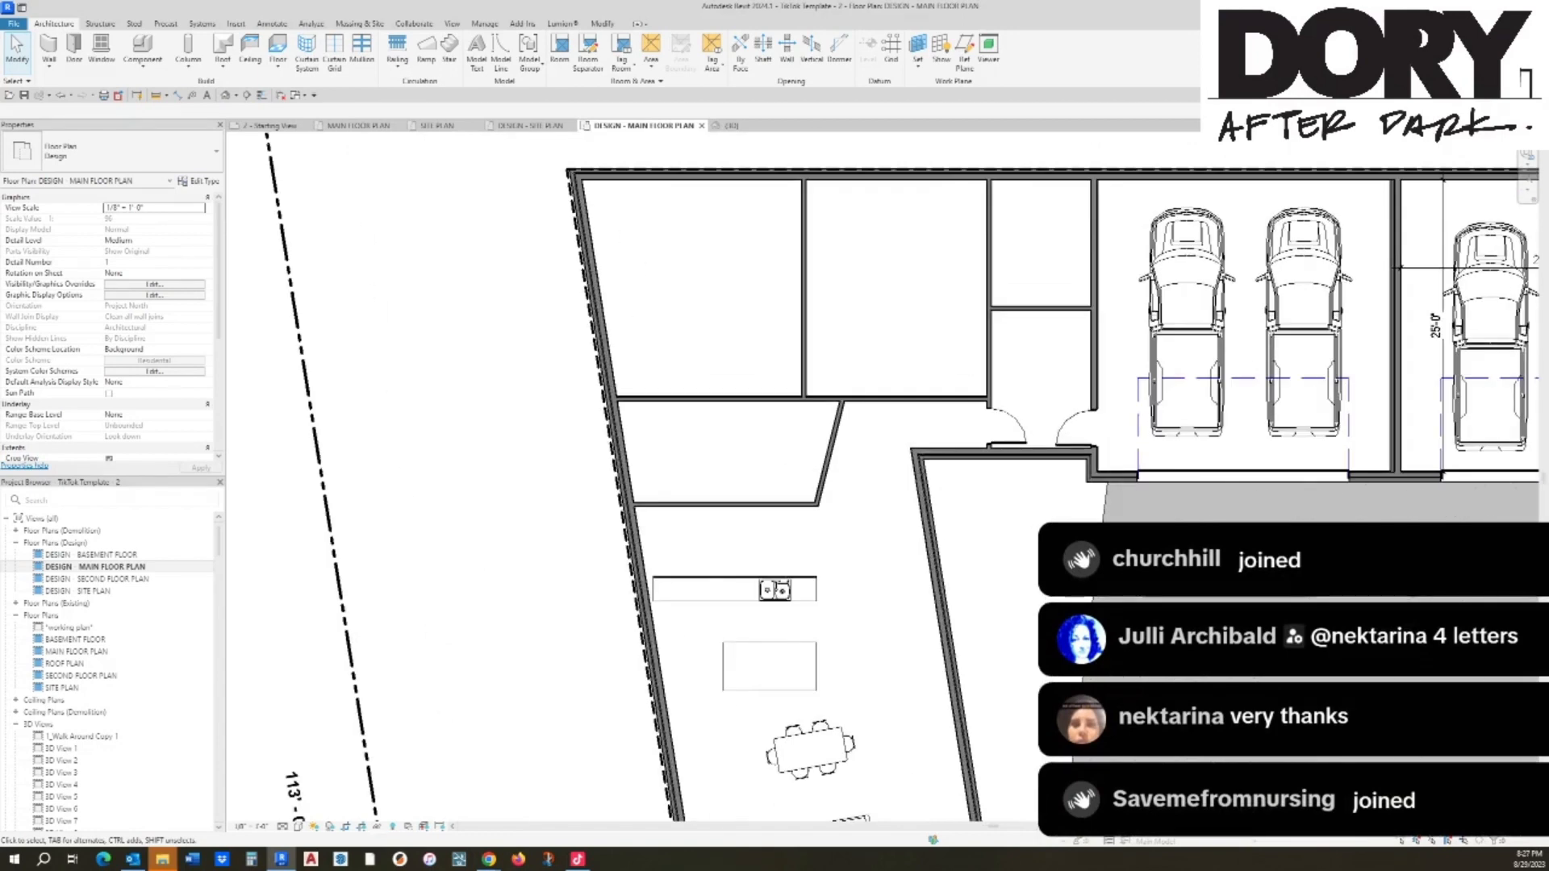
key("d")
key("i")
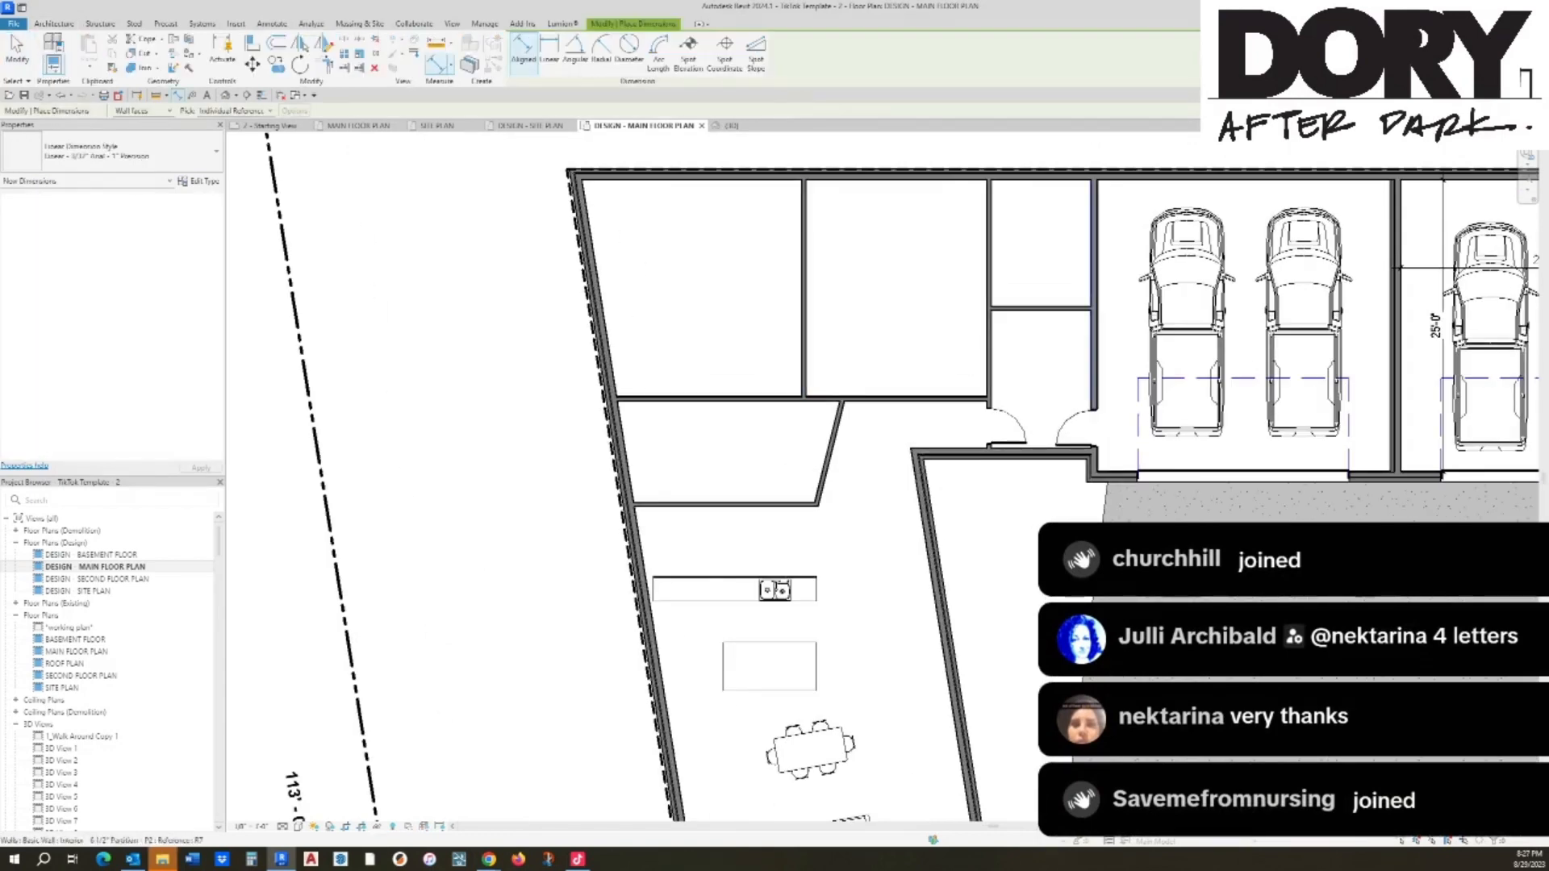
left_click(1093, 273)
left_click(986, 276)
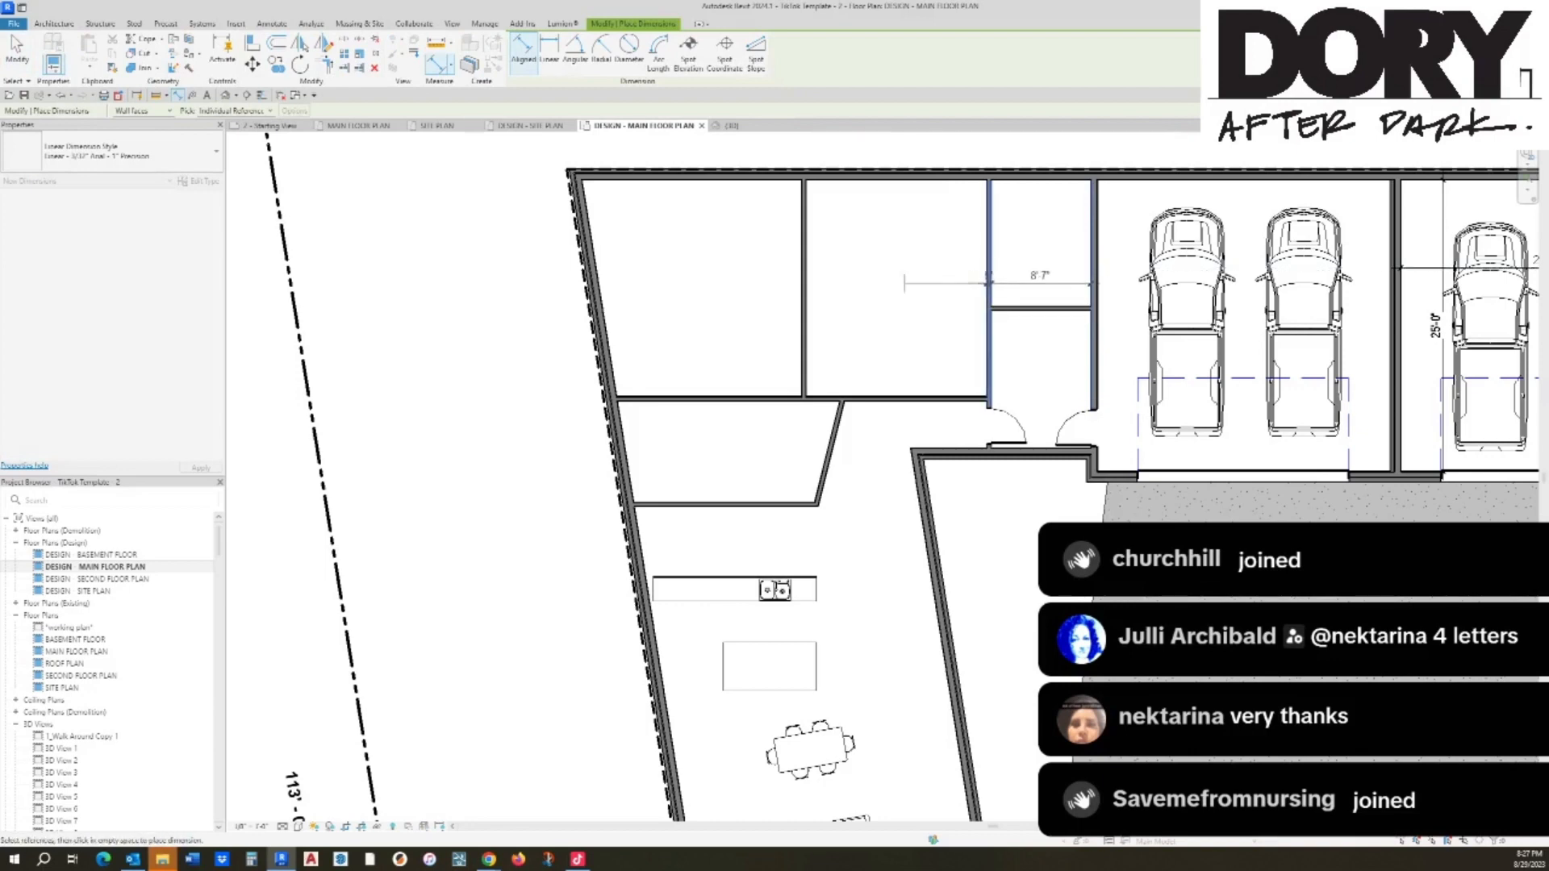
left_click(804, 280)
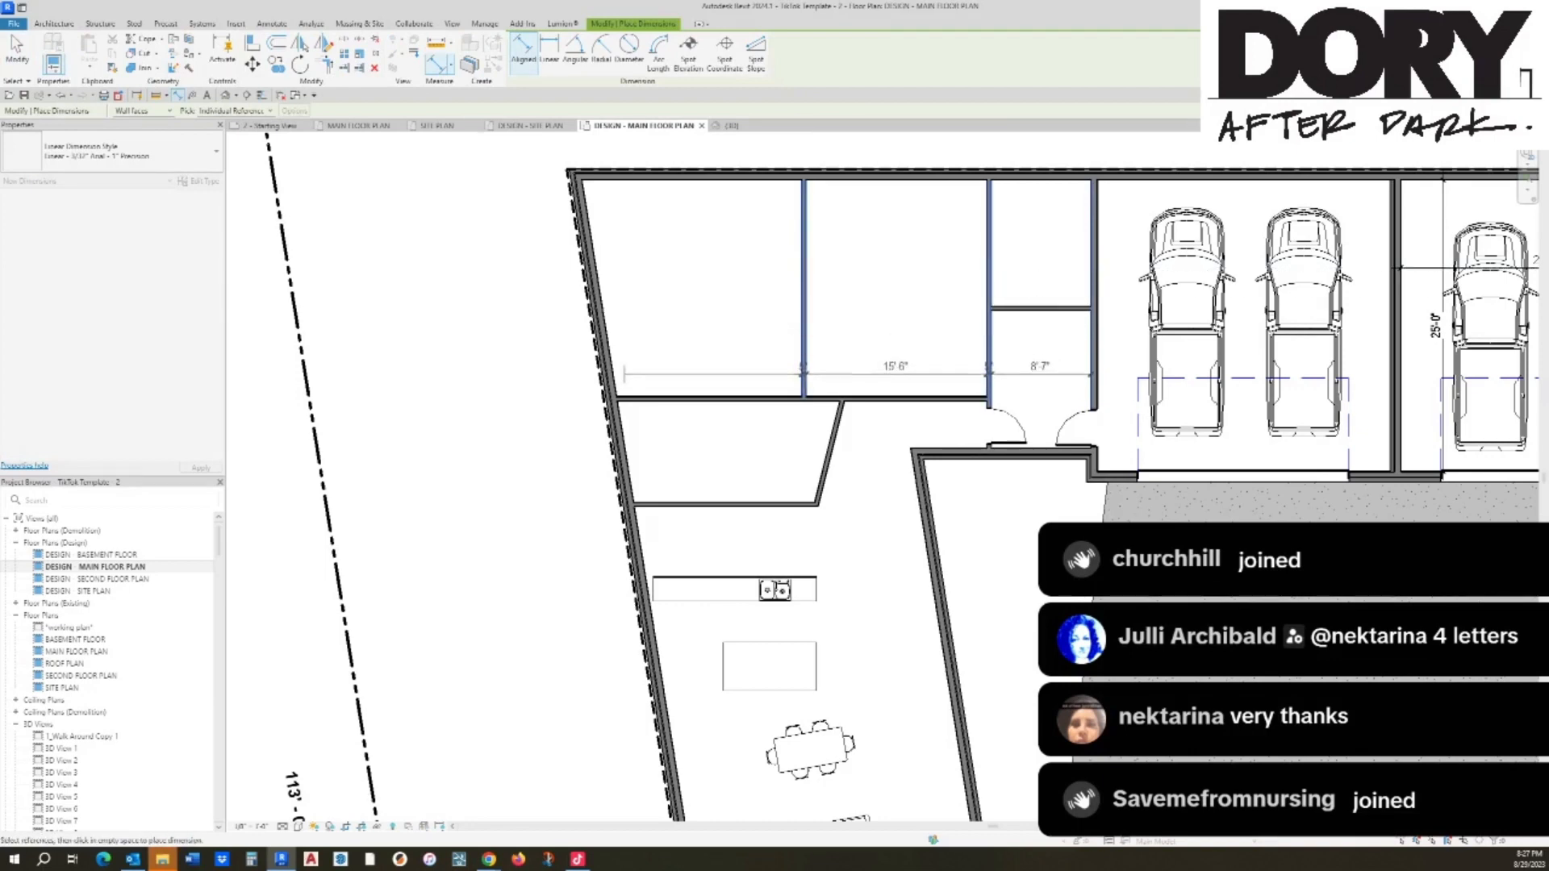
left_click(730, 243)
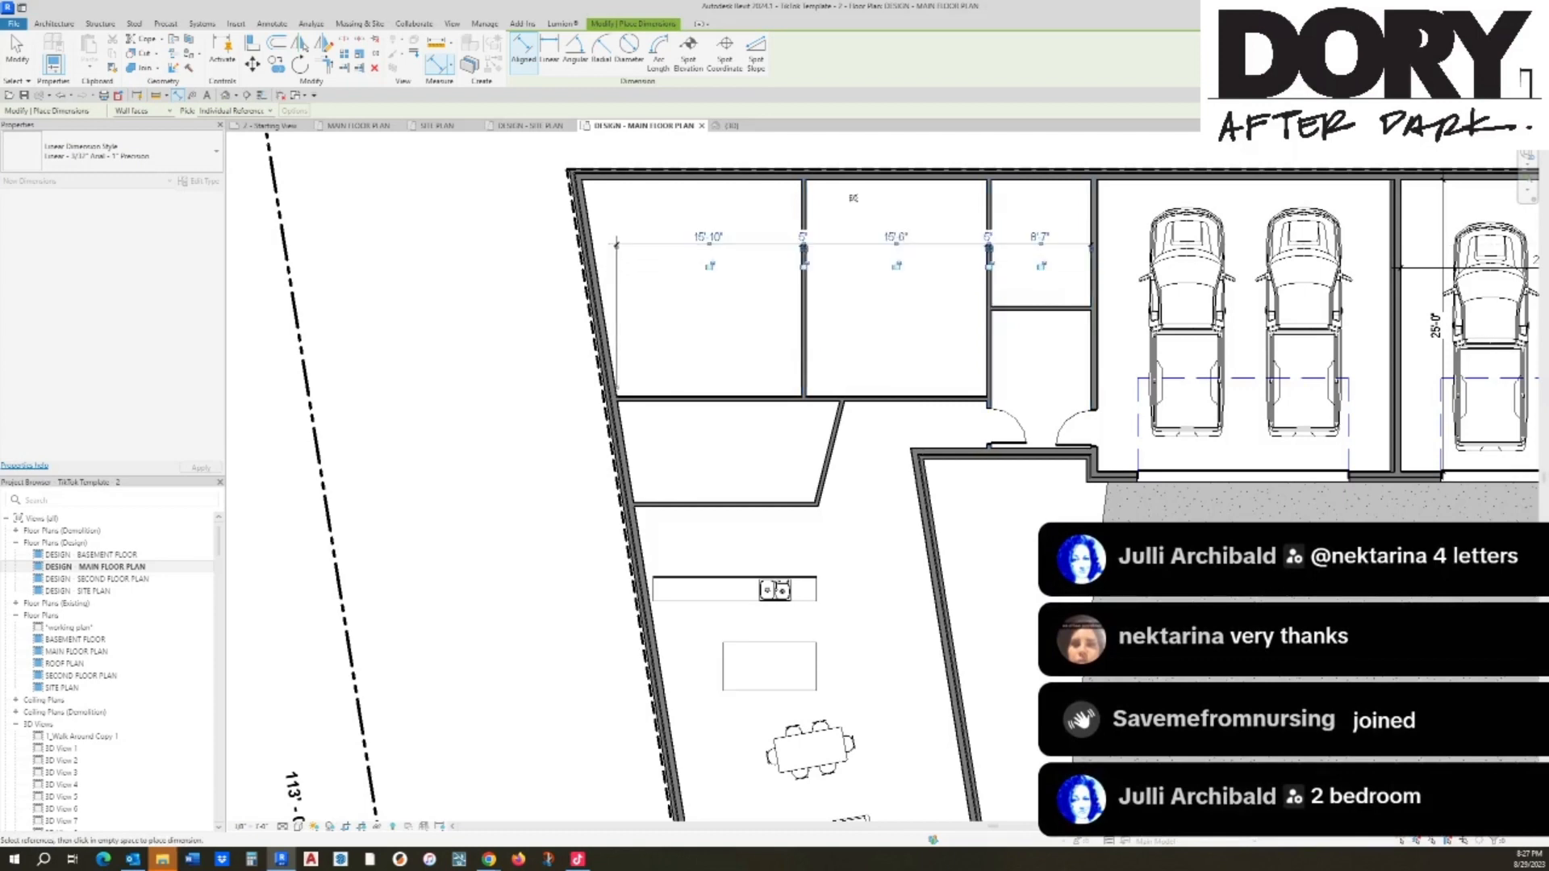
key("Escape")
key("Escape")
Step: Set the width of the middle rear room to 10' by moving the partition between the two large rear rooms
left_click(804, 212)
left_click(897, 240)
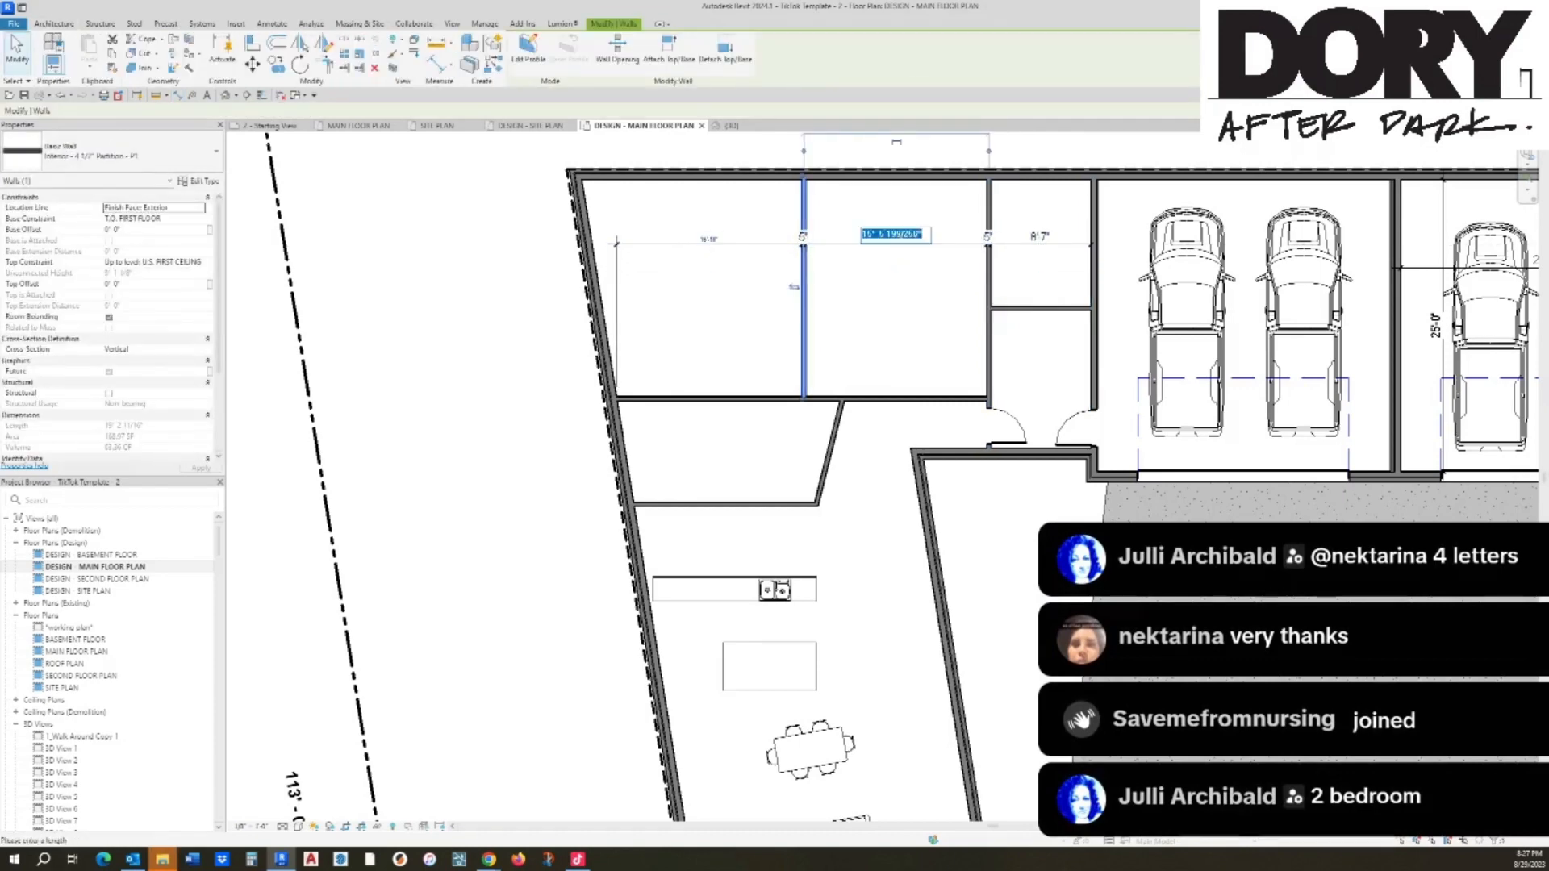
type("10")
key("Return")
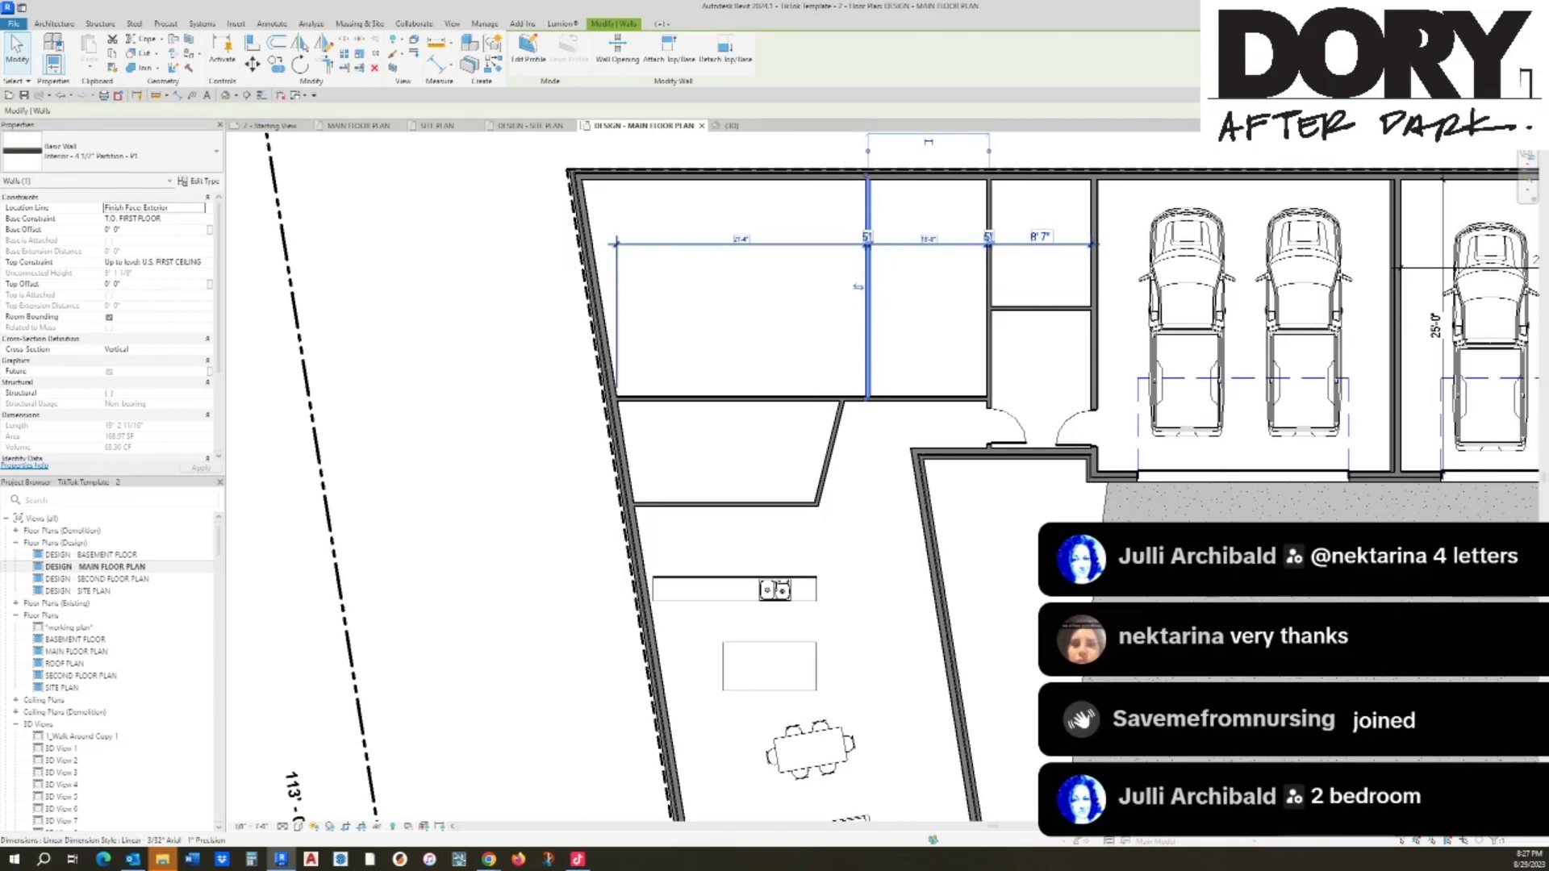
Step: Straighten the slanted end wall of the small room above the kitchen so it runs vertically in plan
left_click(829, 452)
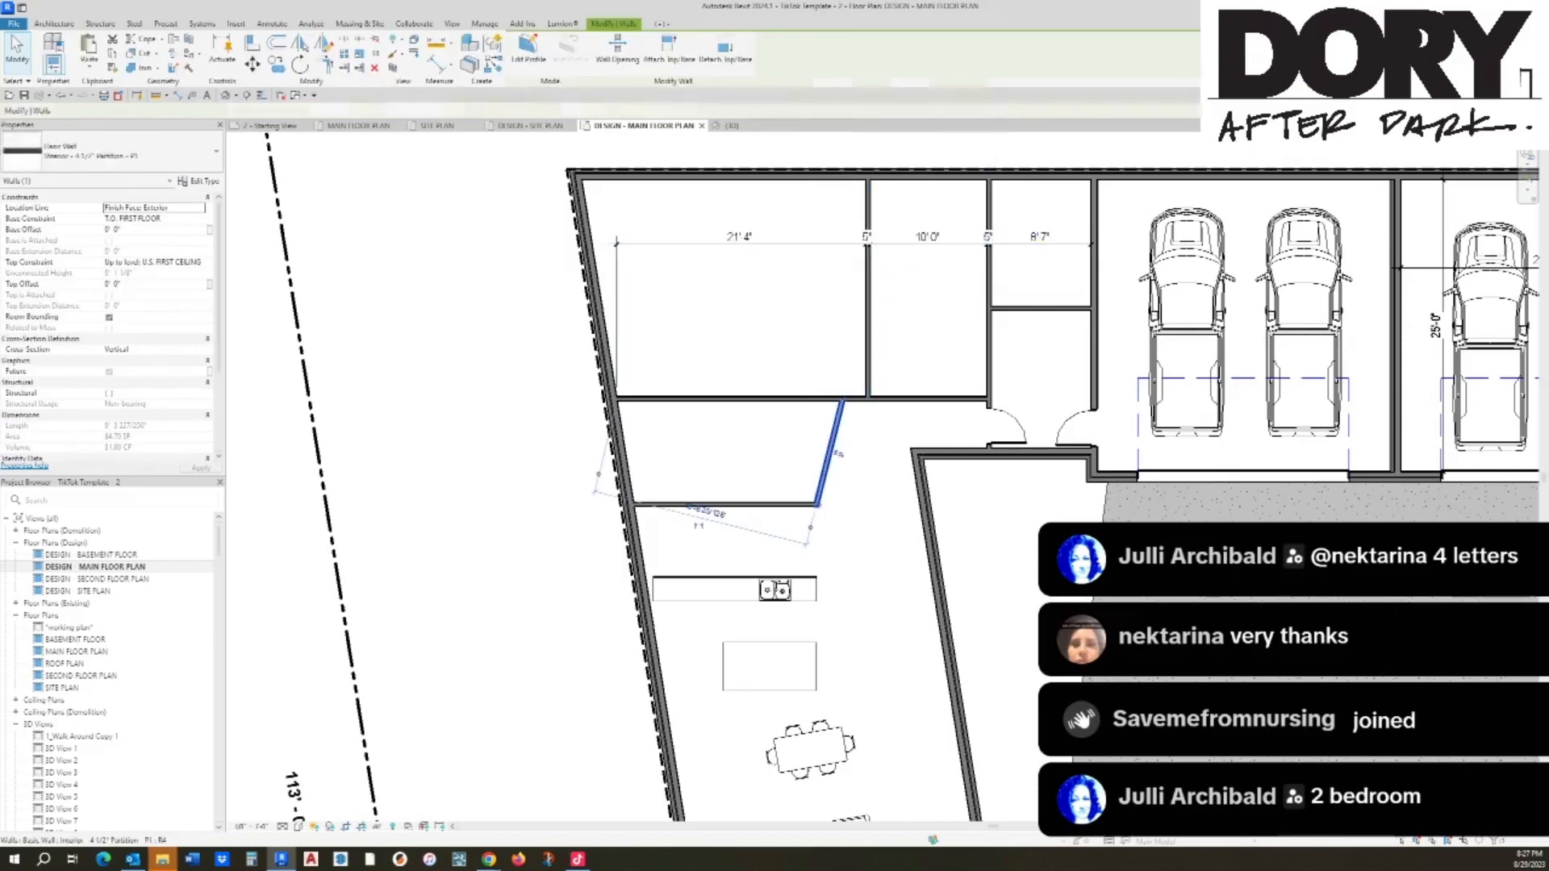
left_click_drag(843, 400, 817, 400)
key("Escape")
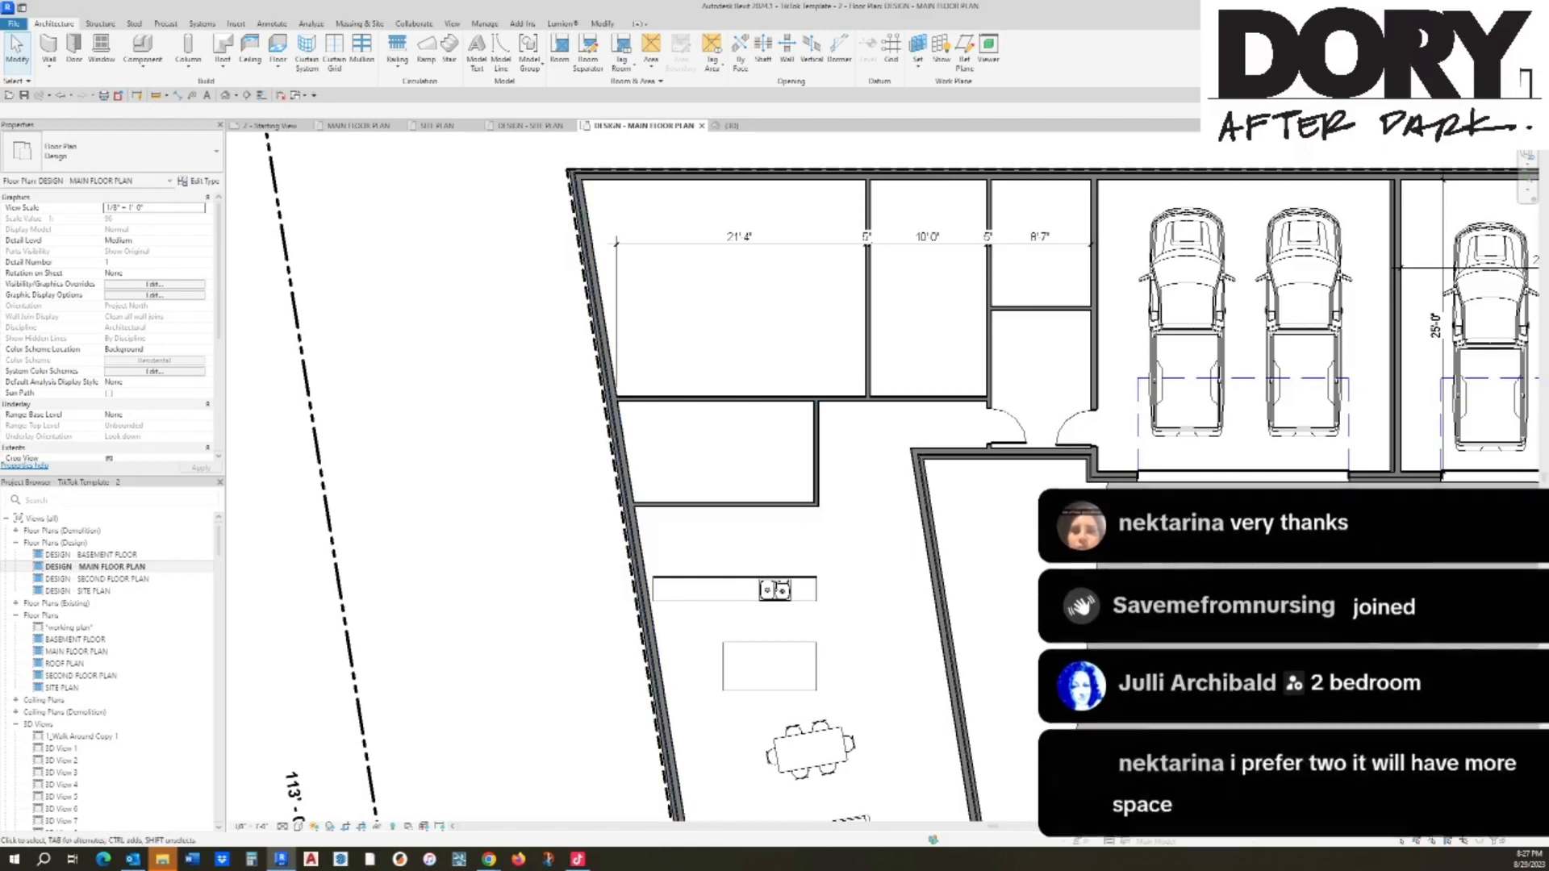
Step: Draw an L-shaped exterior brick wall inside the corner rear room, from the rear wall down and across to the angled outer wall
scroll(682, 274, "down", 1)
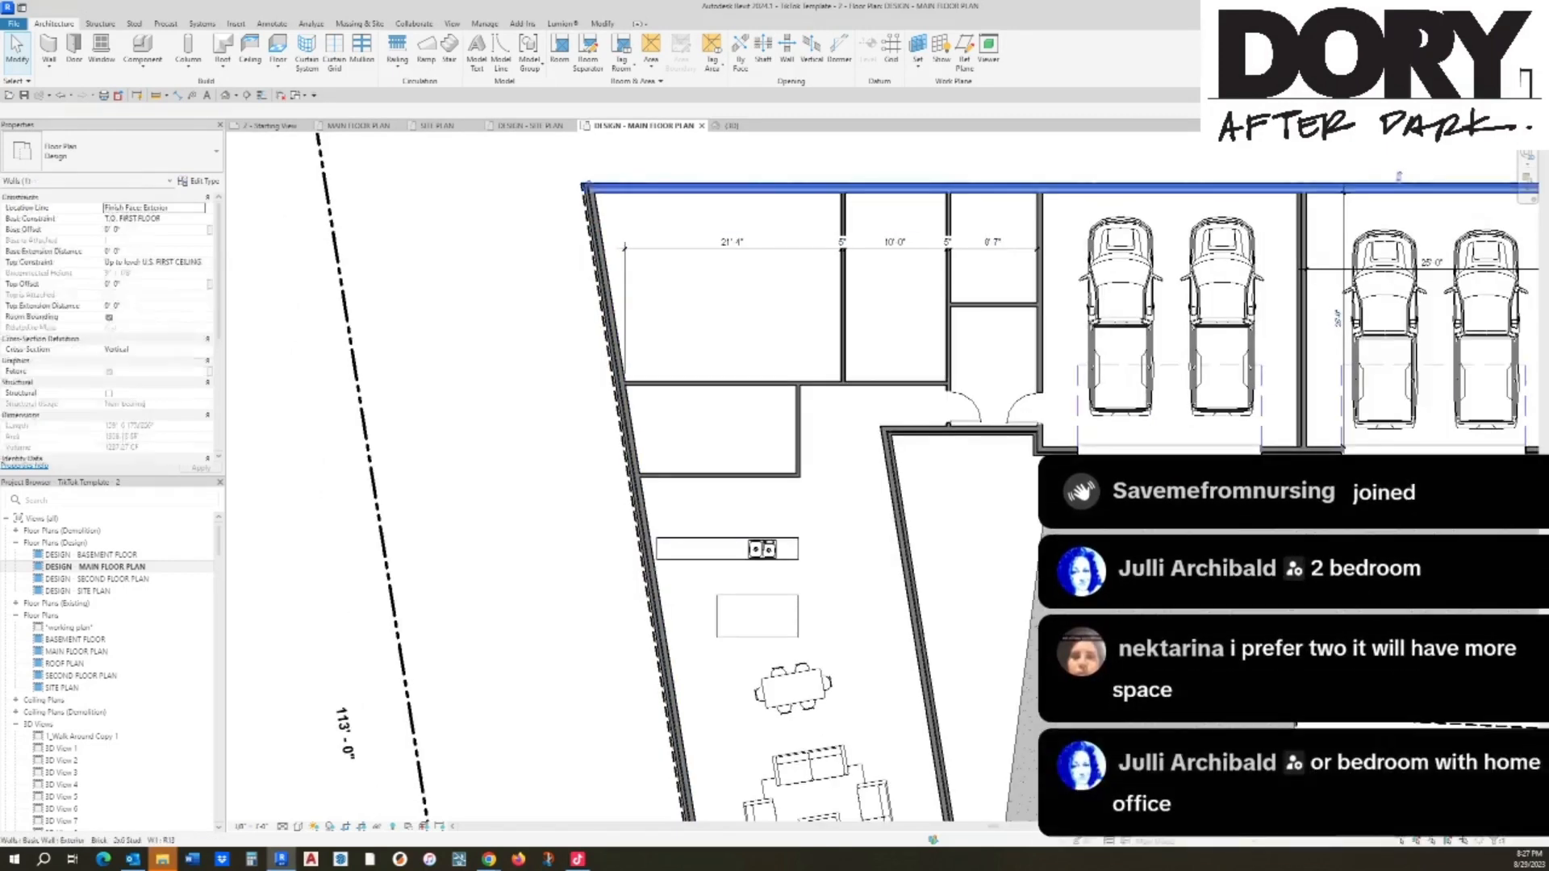
left_click(1398, 188)
key("space")
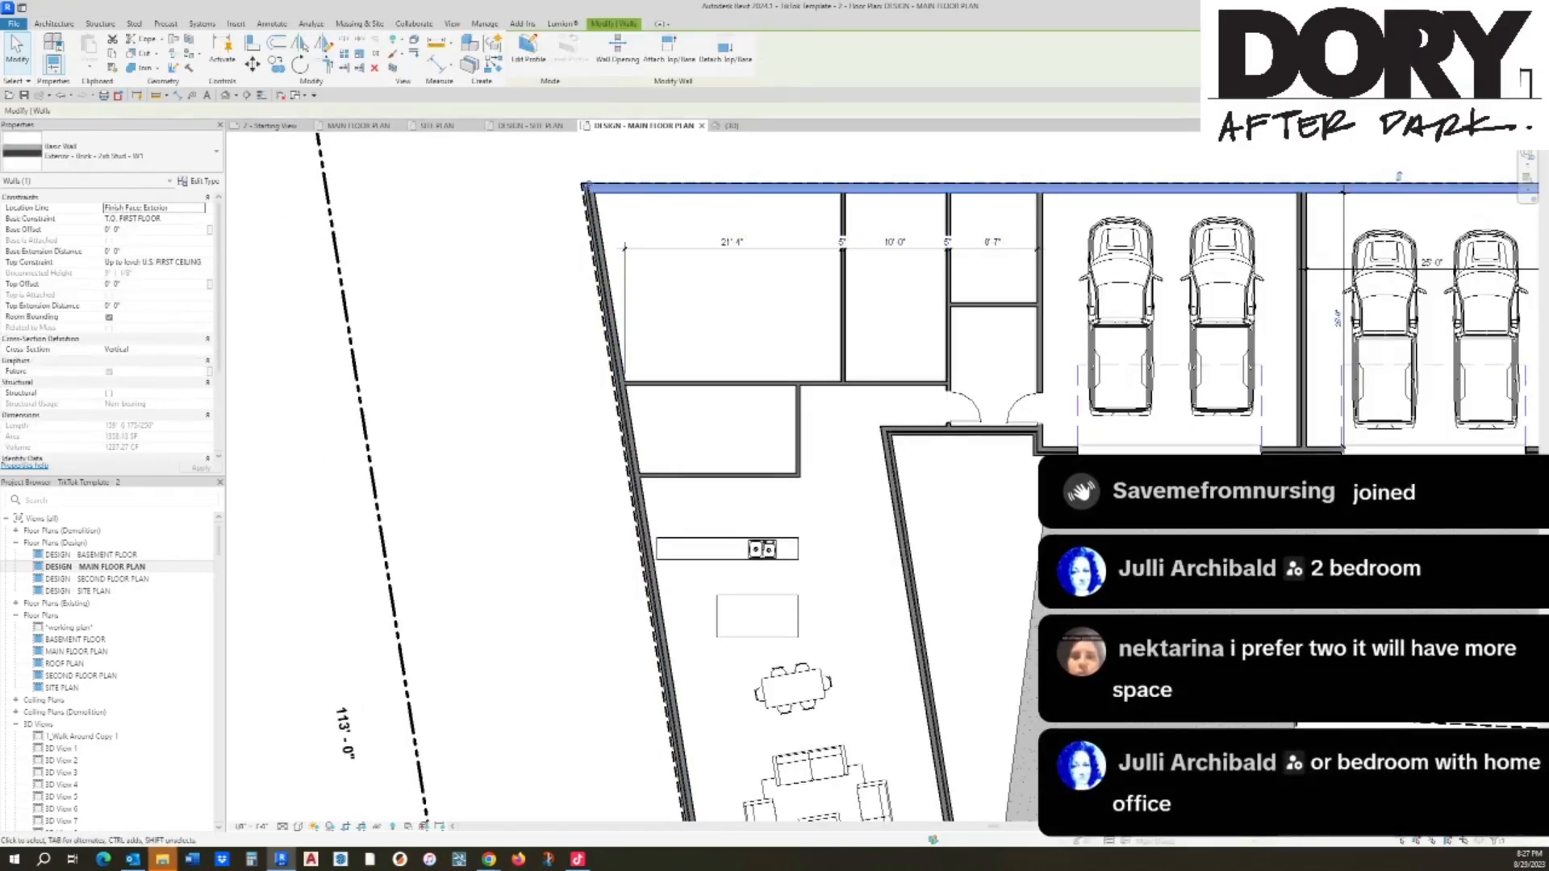
key("w")
key("a")
left_click(701, 193)
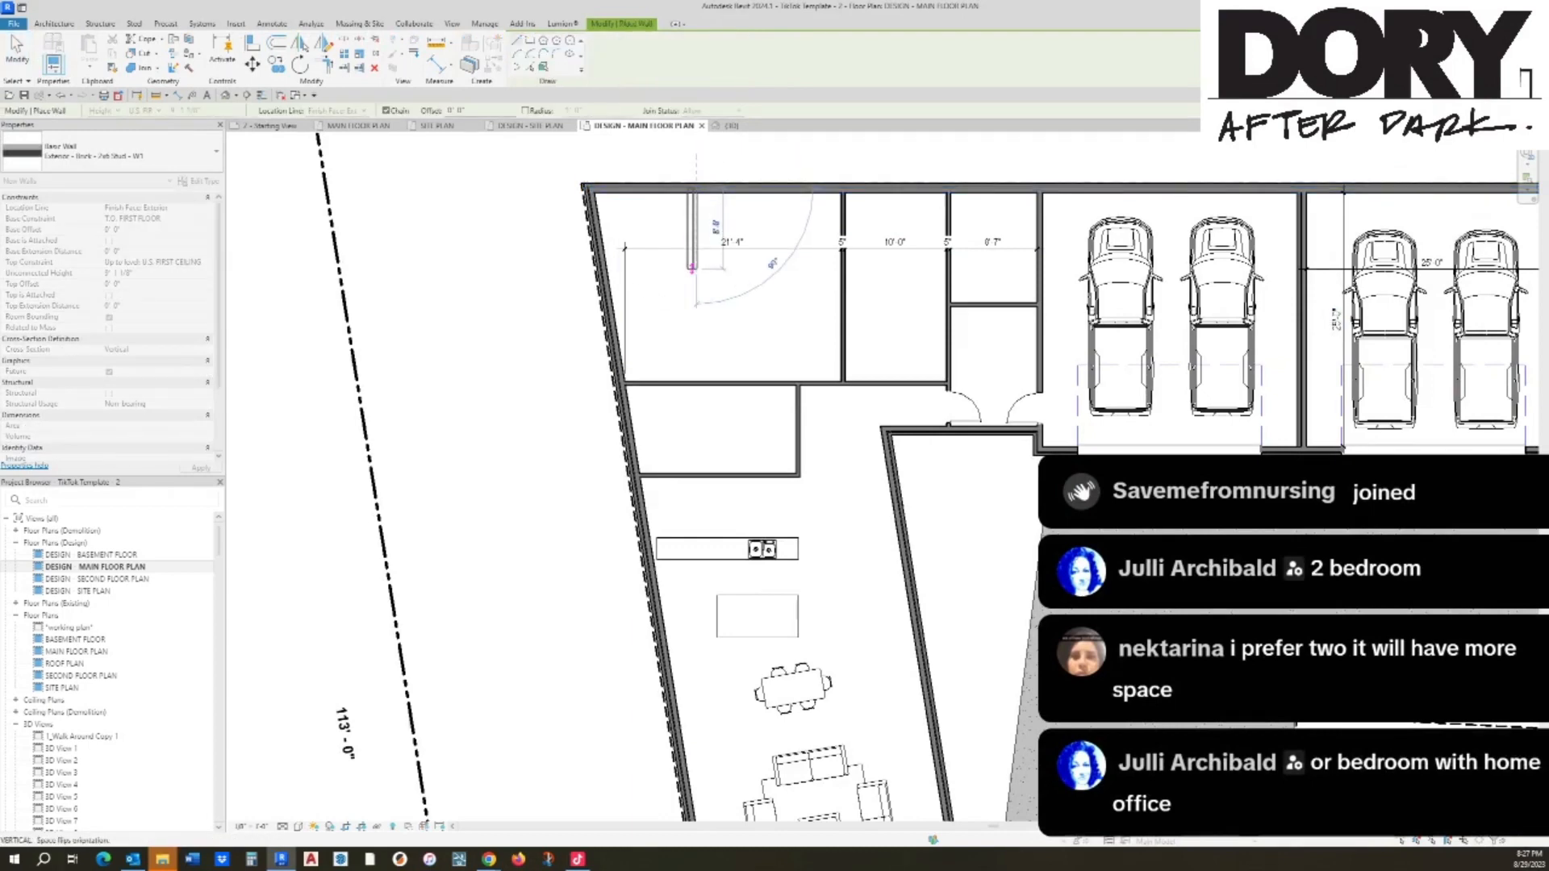
left_click(701, 373)
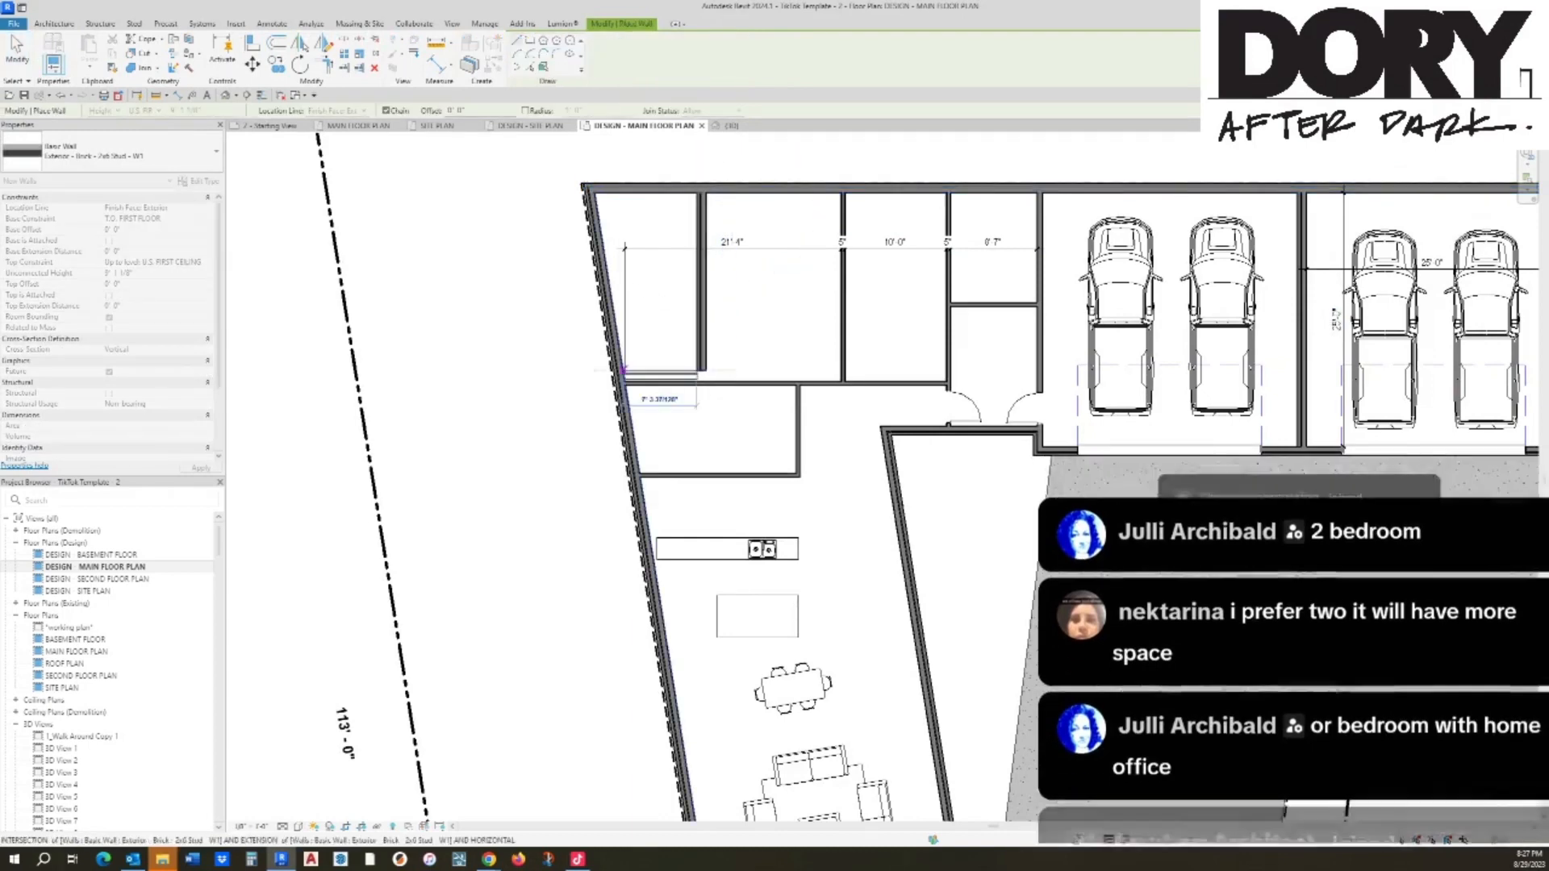
left_click(621, 371)
key("Escape")
Step: Trim the new L-shaped wall against the rear and angled outer walls, removing the pointed corner of the wing
key("t")
key("r")
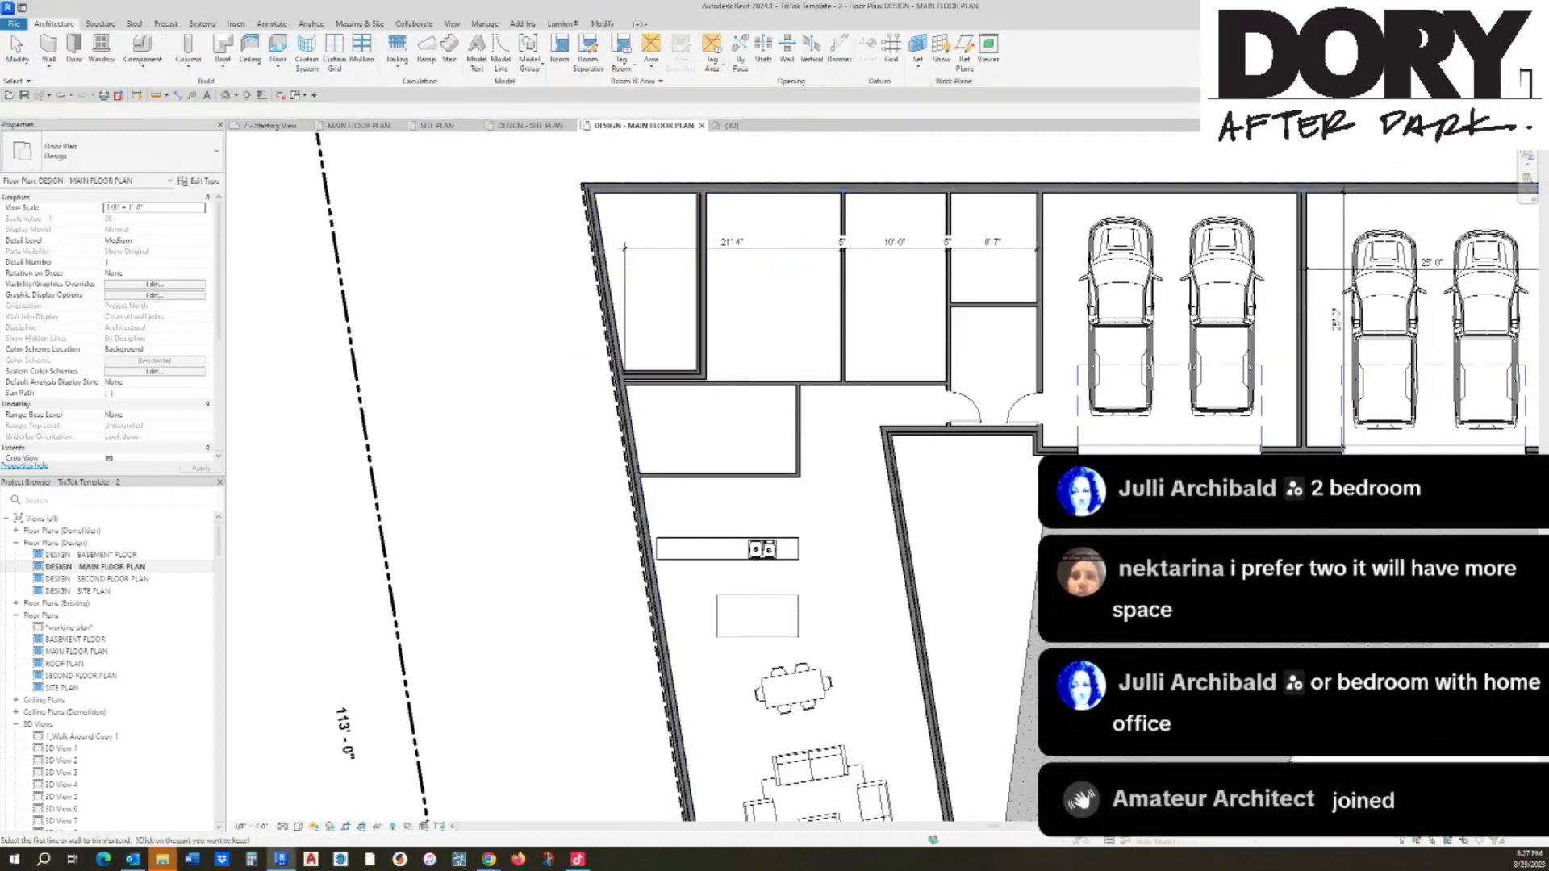
left_click(701, 259)
left_click(758, 188)
left_click(663, 374)
left_click(631, 436)
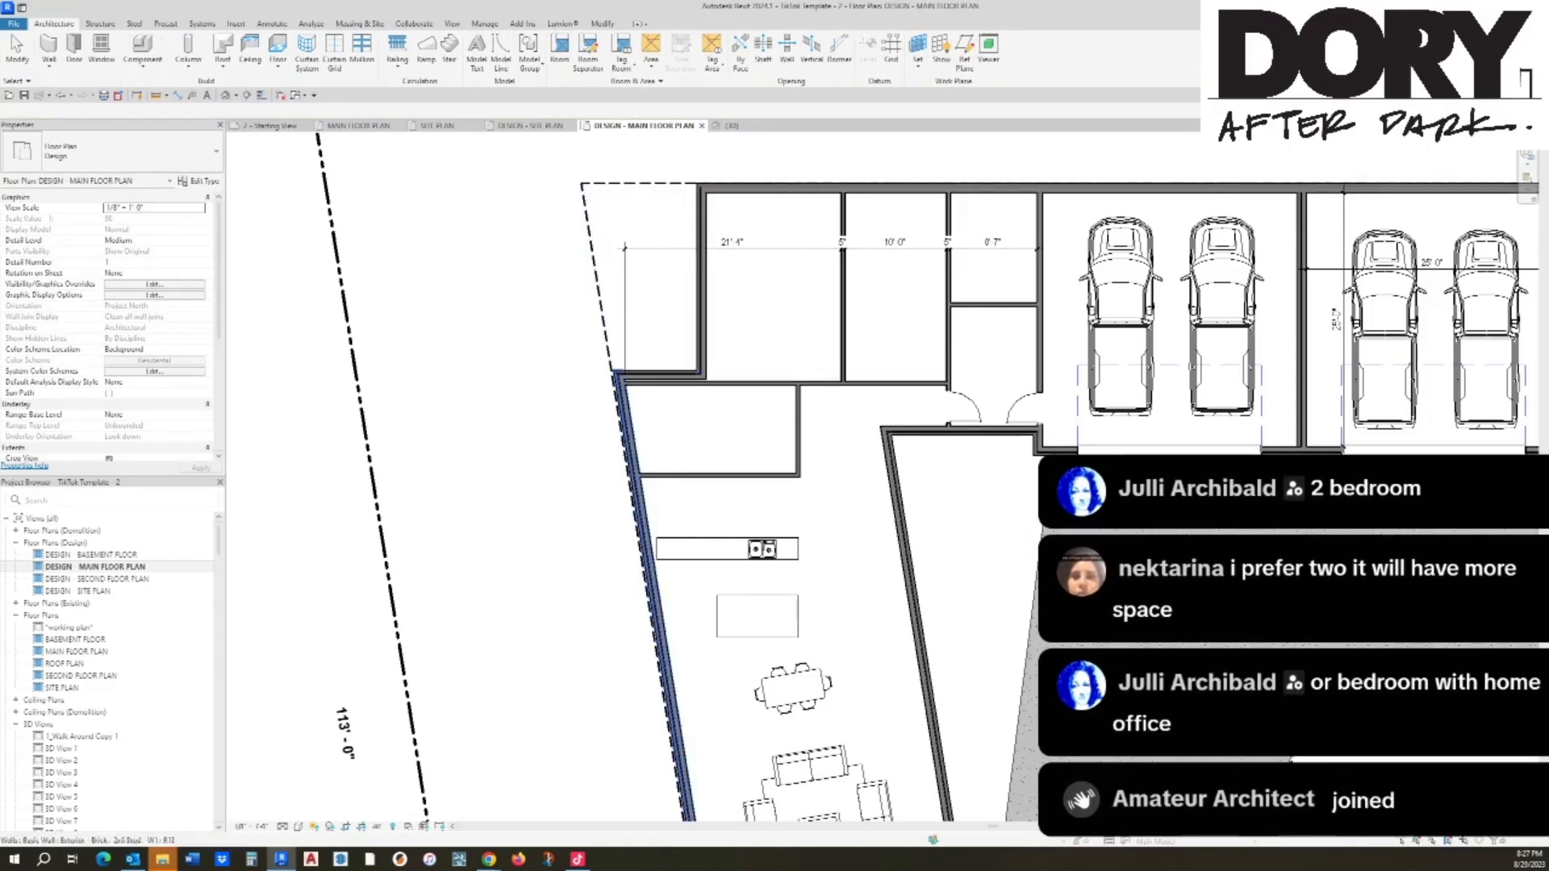
key("Escape")
Step: Shorten the long partition below the rear rooms so its outer end stops just past the stepped exterior corner
scroll(709, 390, "up", 2)
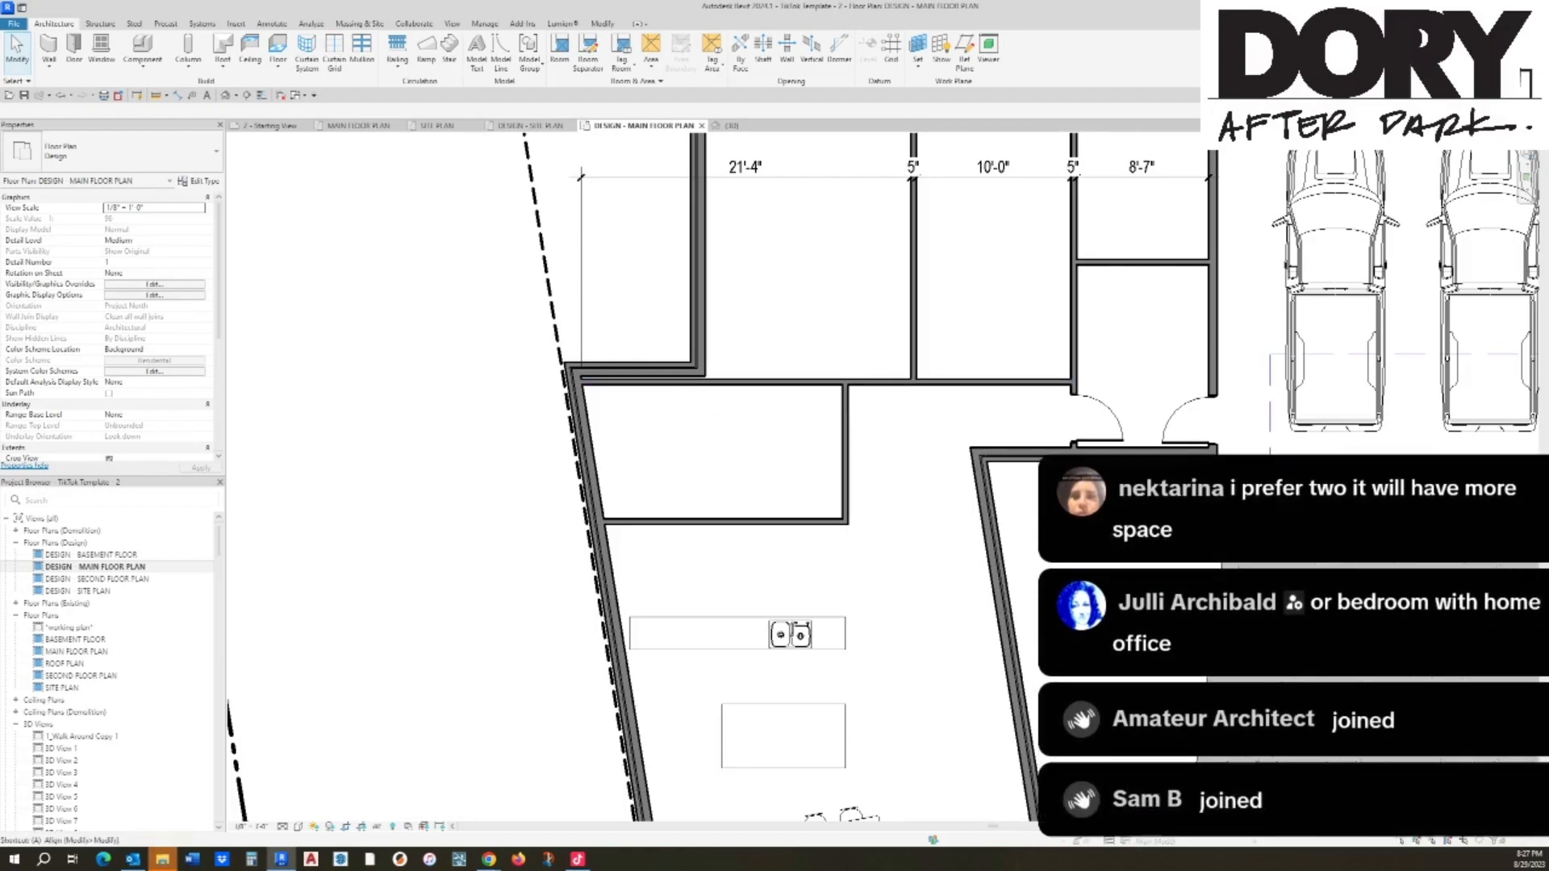
key("a")
key("l")
key("Escape")
left_click(759, 382)
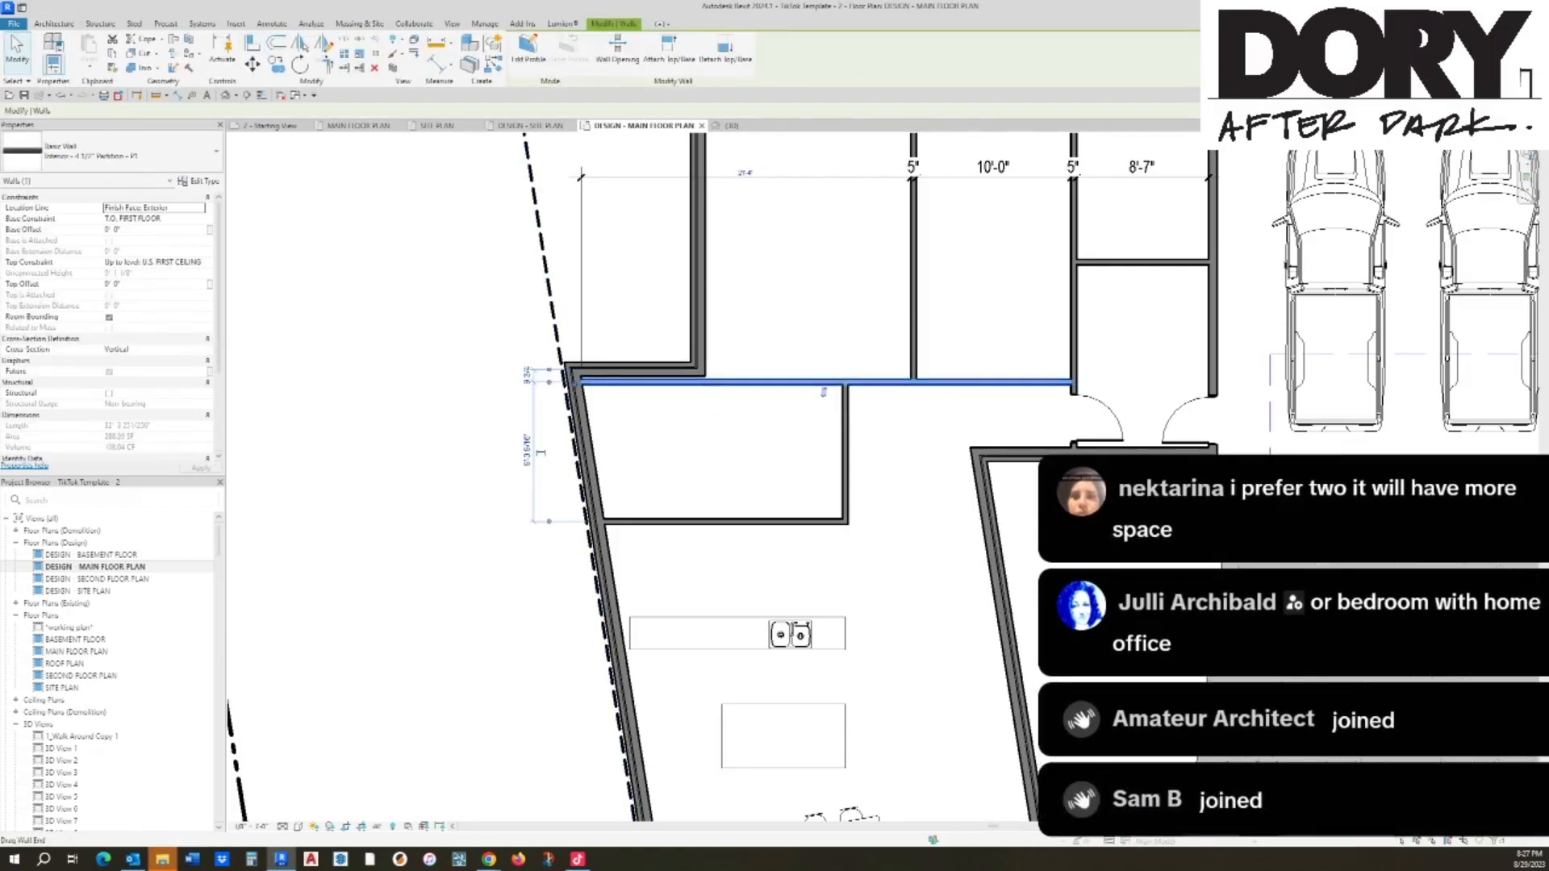
left_click_drag(580, 382, 734, 382)
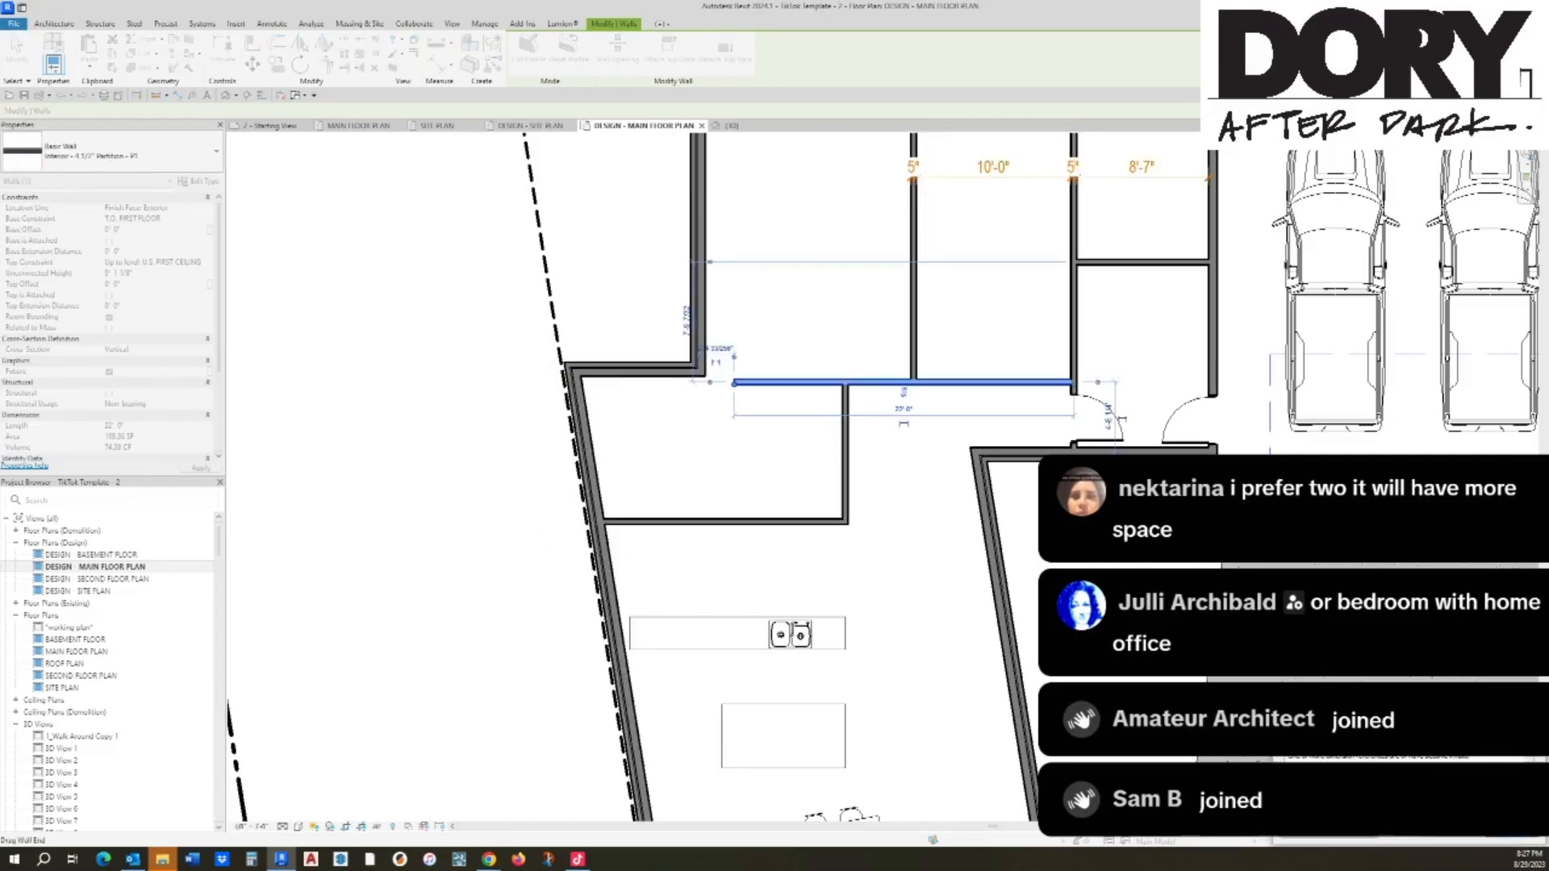
key("Escape")
Step: Align the shortened partition with the inner face of the stepped exterior wall
middle_click_drag(734, 382, 682, 511)
key("a")
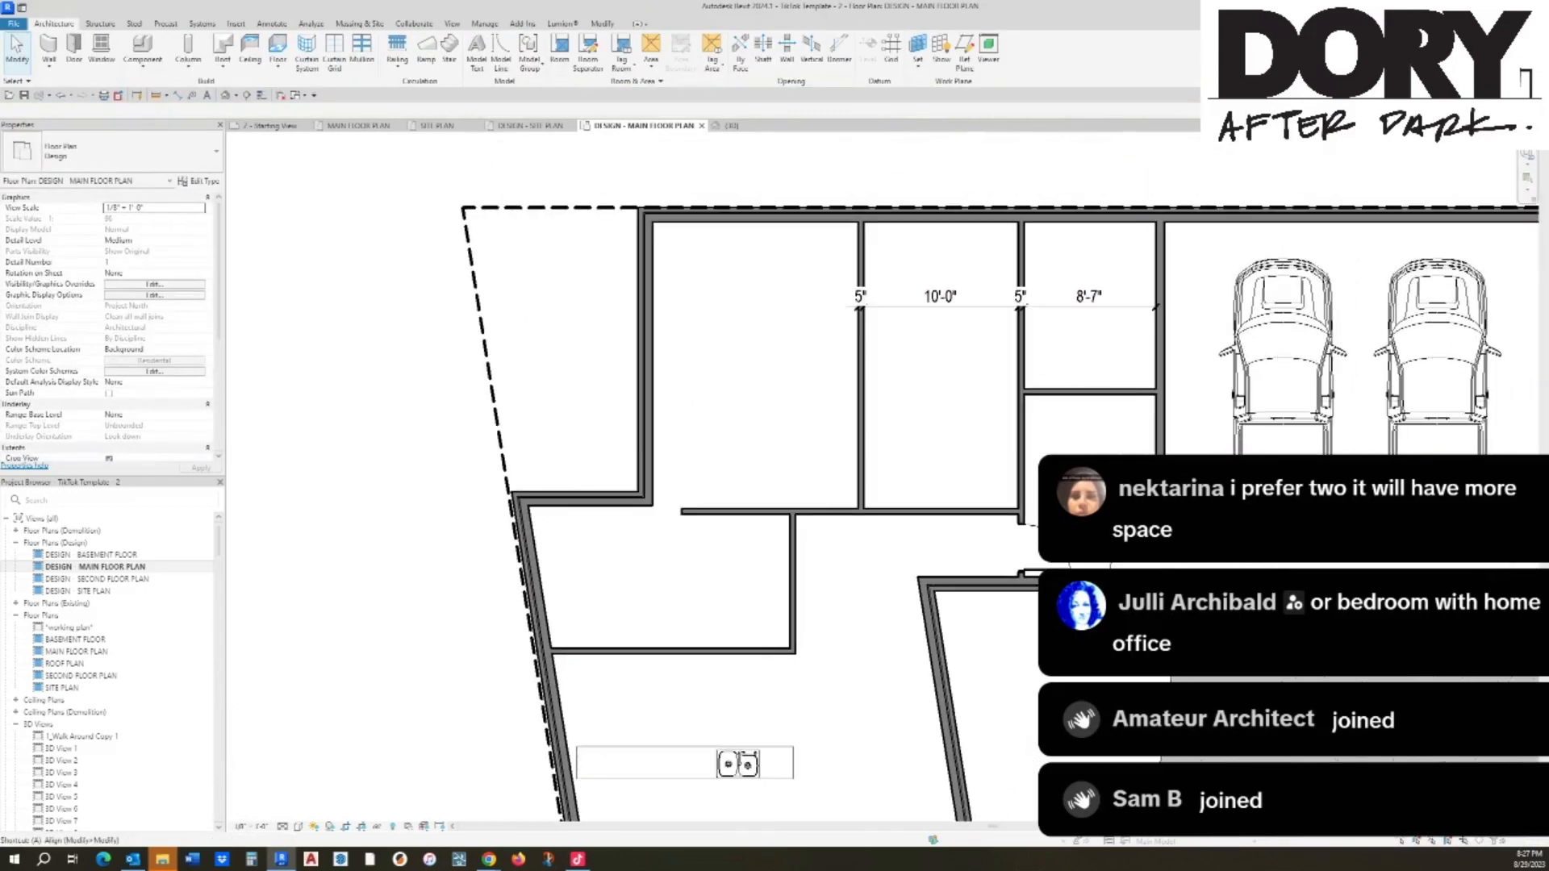
key("l")
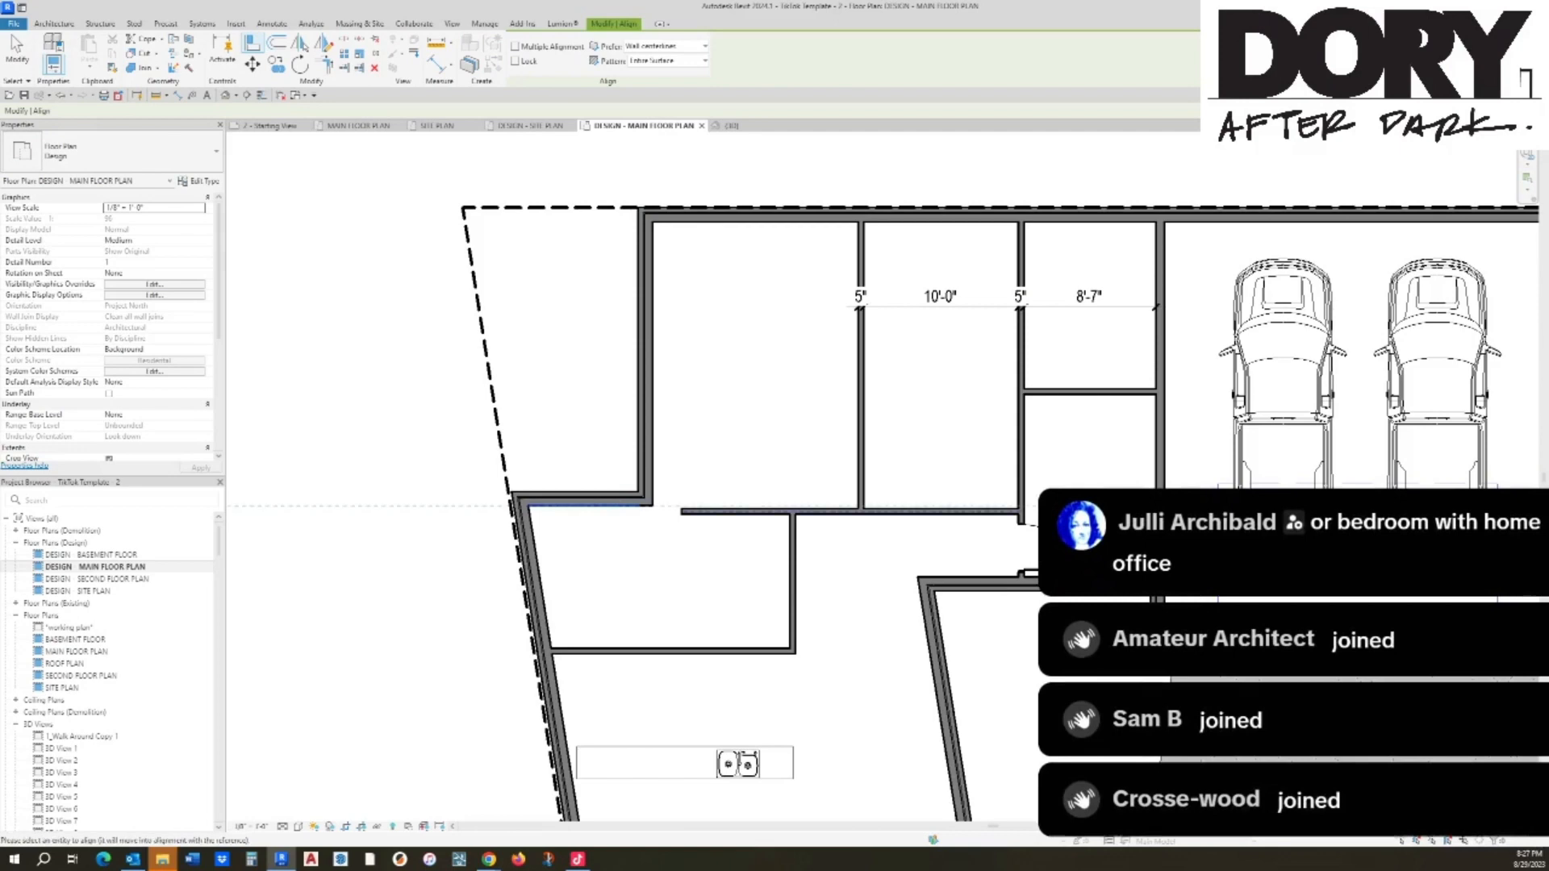
left_click(759, 512)
key("Escape")
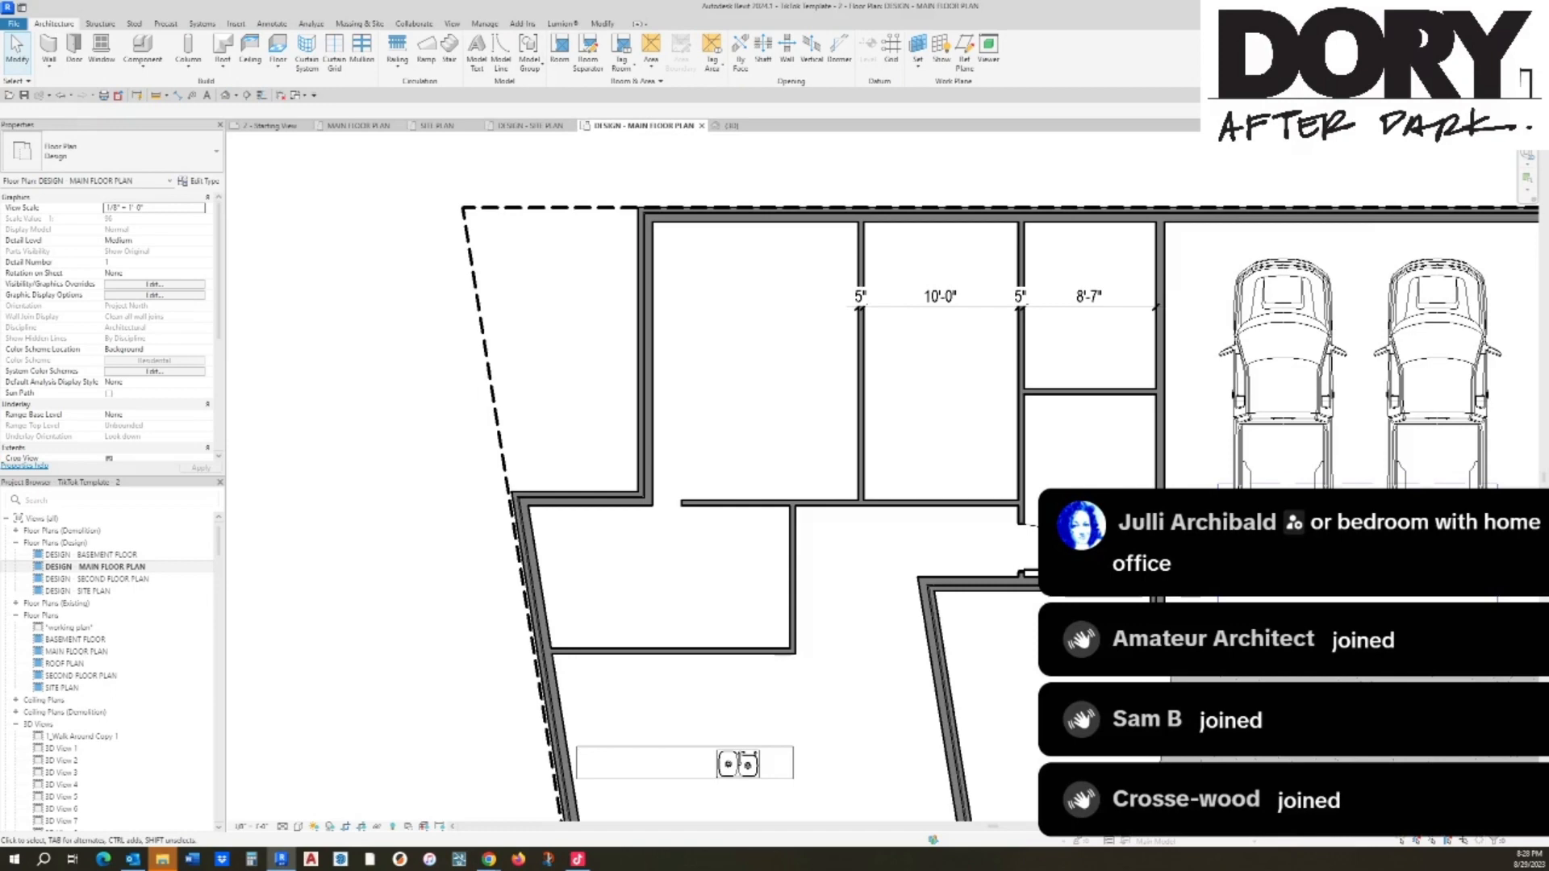
Step: Draw an interior partition across the 10' wide rear room near its lower wall to form a narrow closet strip
scroll(807, 565, "up", 2)
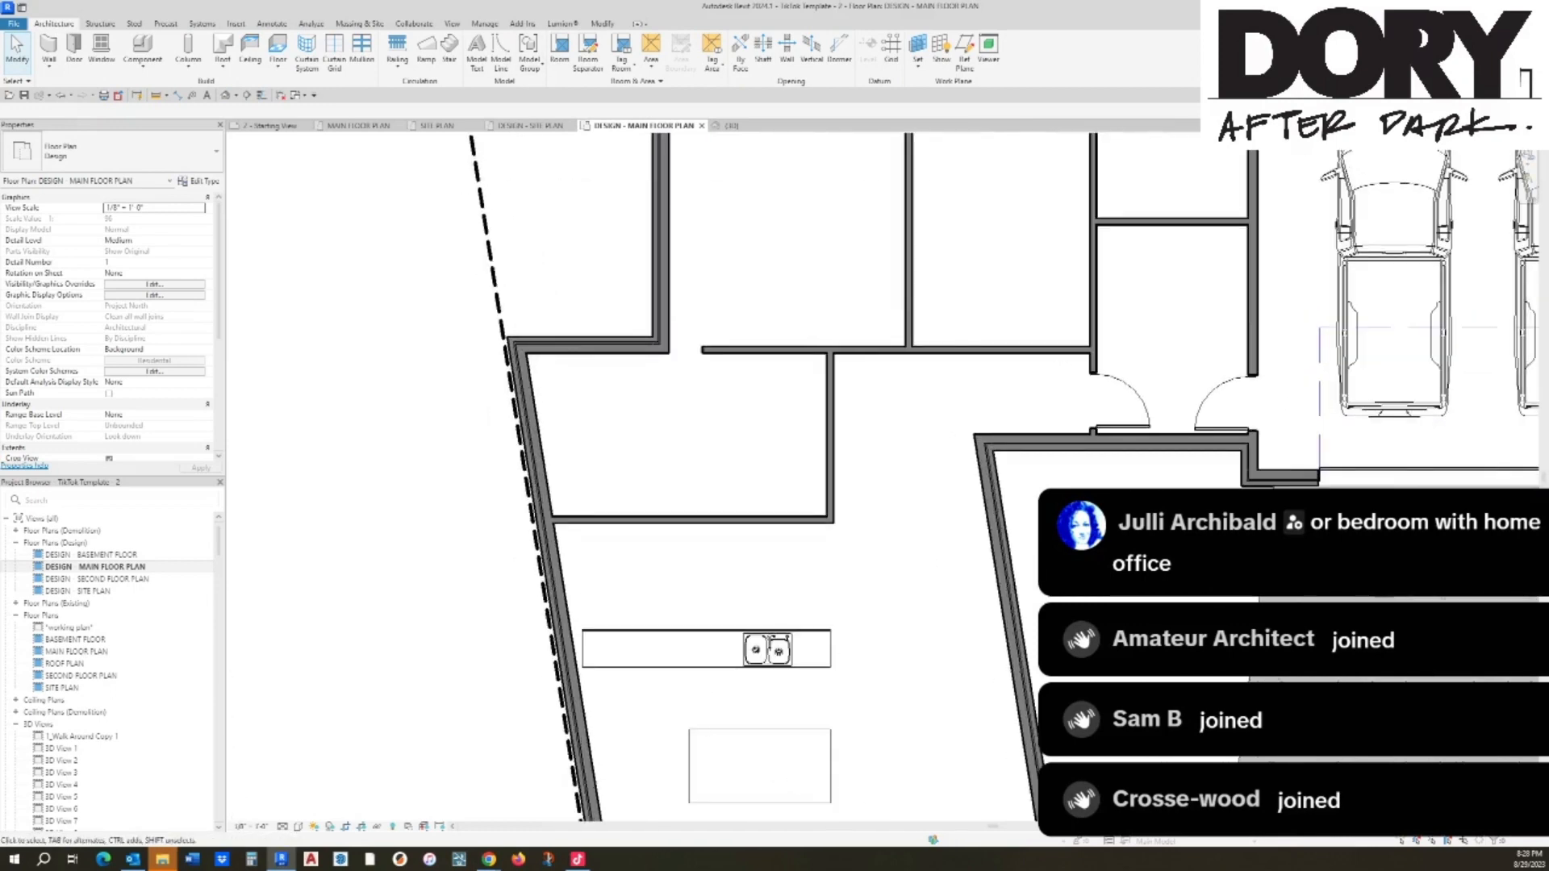
middle_click_drag(872, 387, 857, 511)
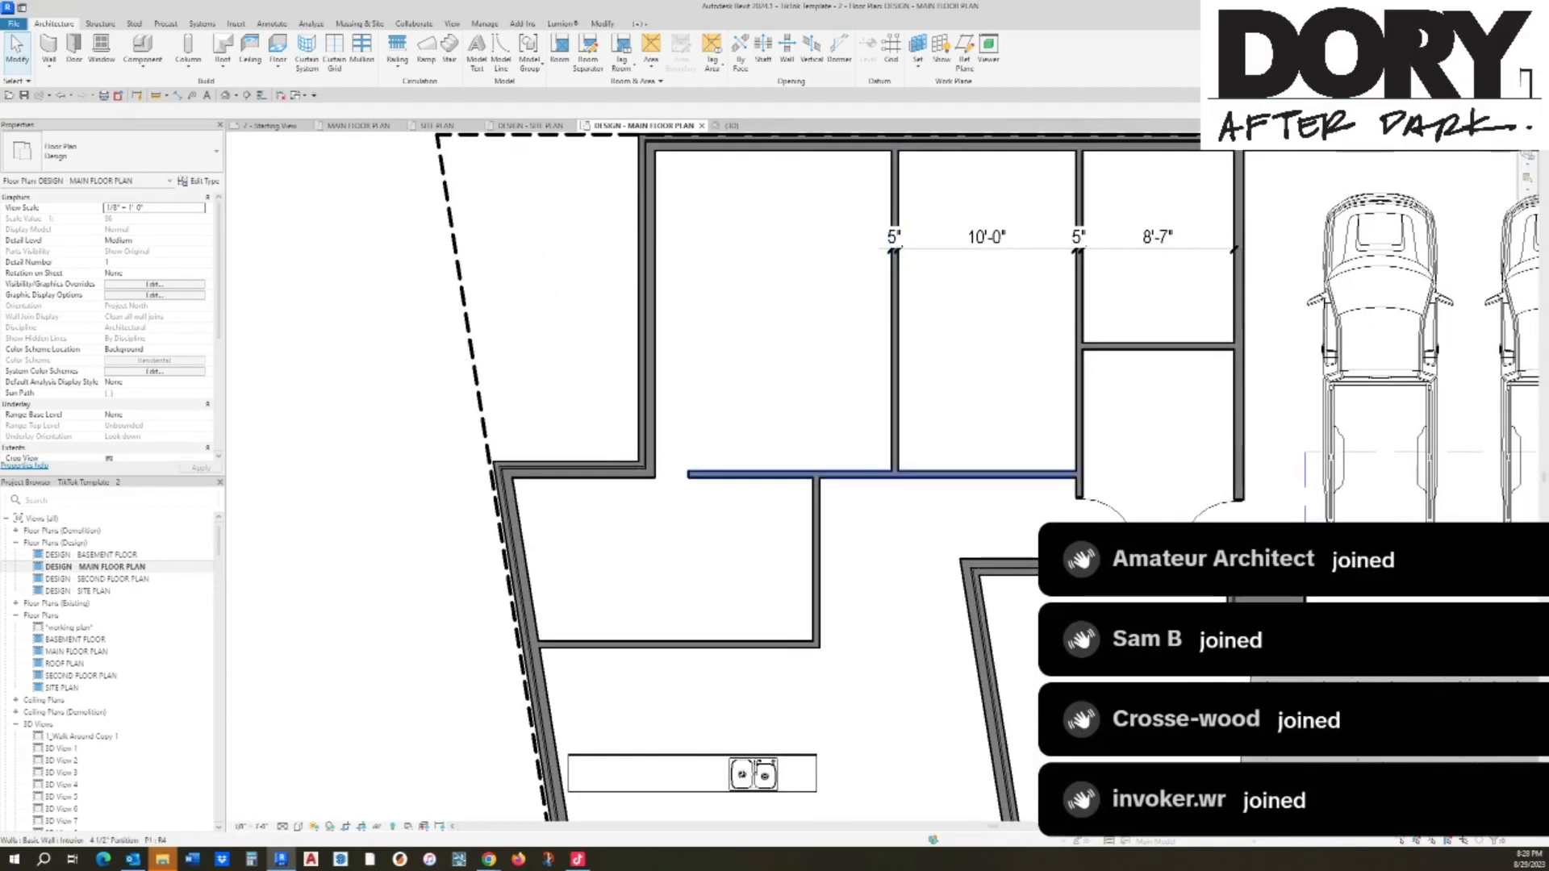
key("w")
key("a")
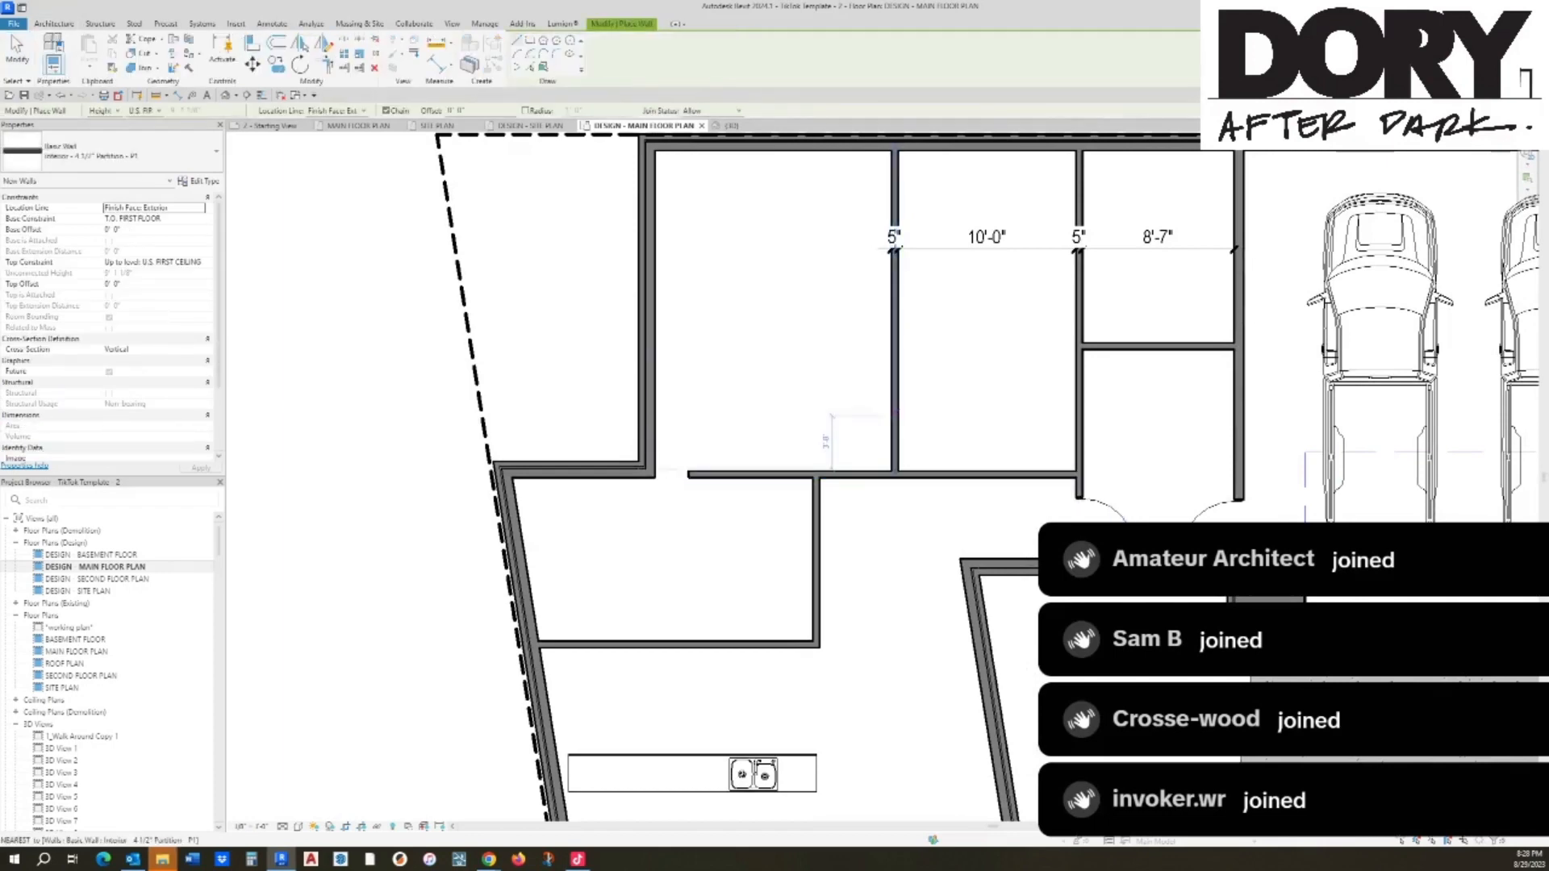
left_click(898, 419)
key("Escape")
left_click(896, 398)
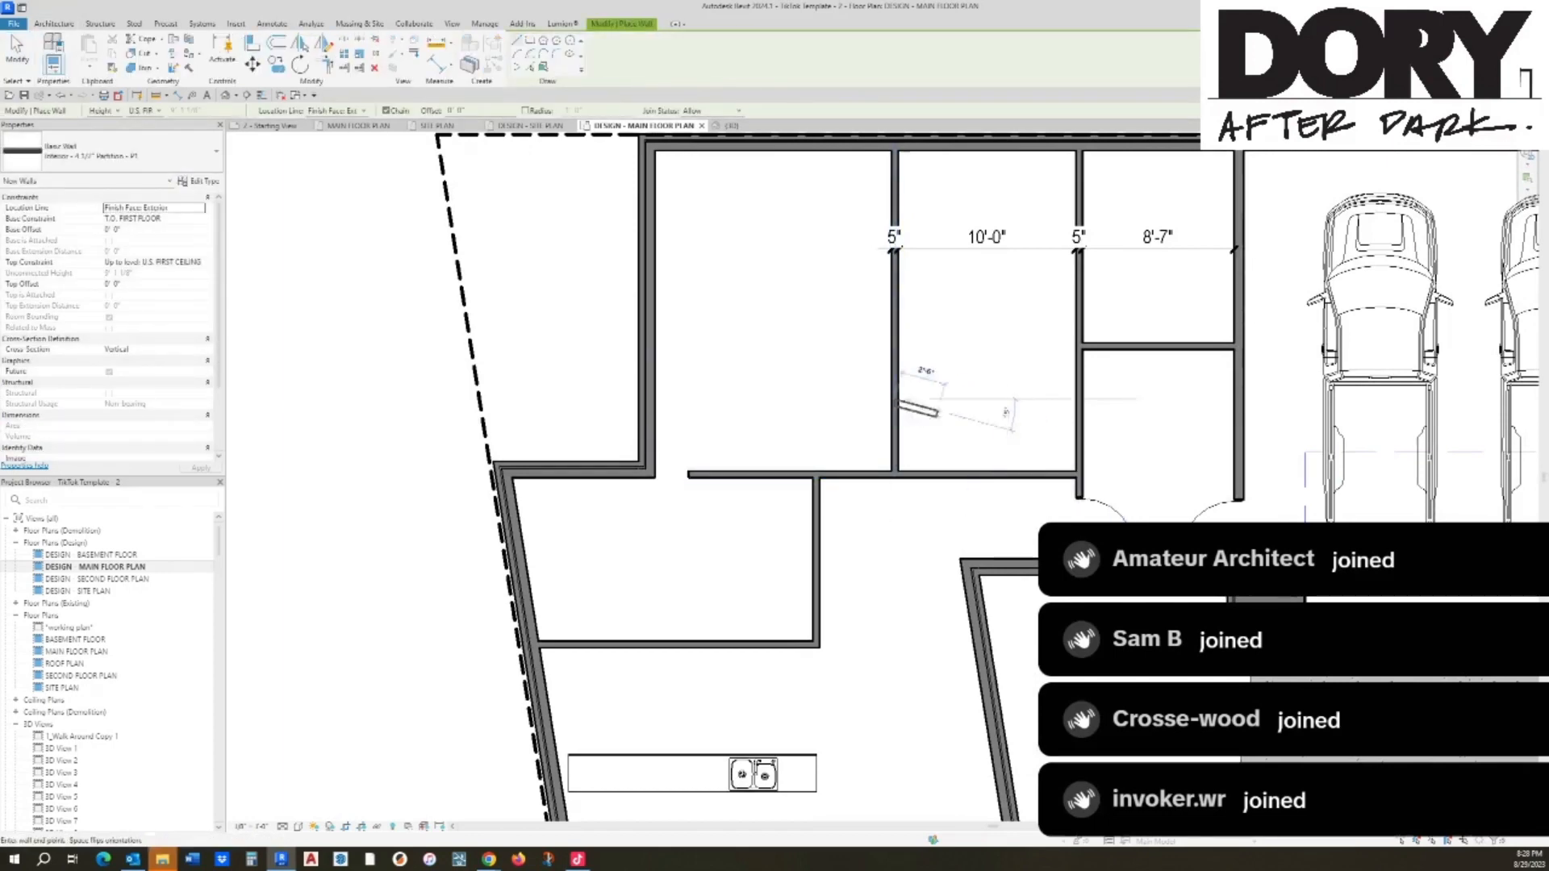
left_click(1079, 399)
Step: Place a 30" x 80" one-panel interior door in the short wall between the corner rear room and the narrow strip
key("d")
key("r")
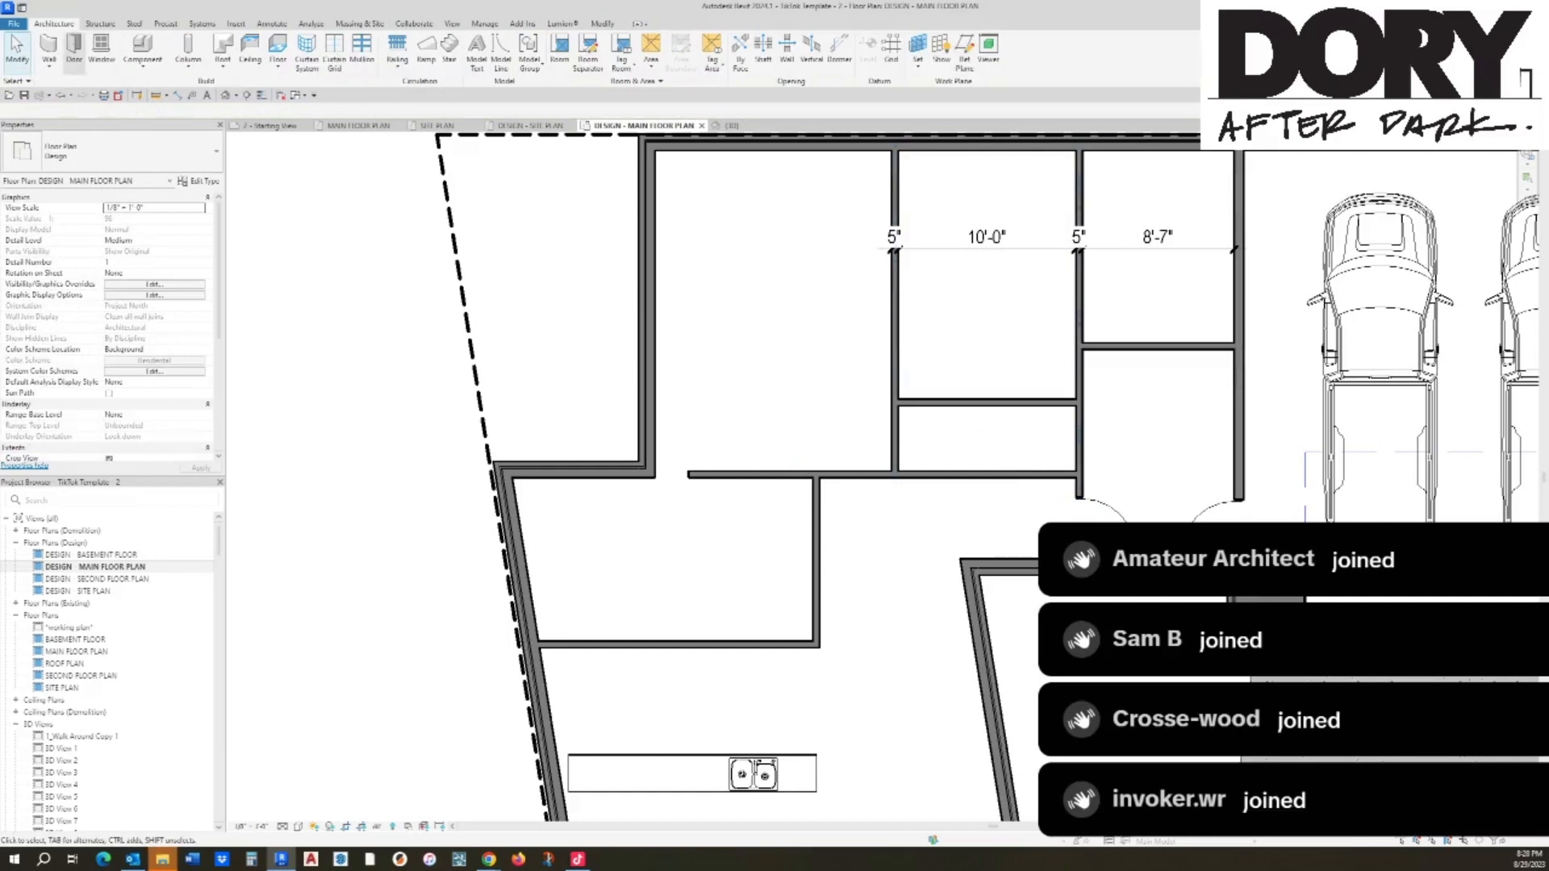
left_click(122, 152)
type("30")
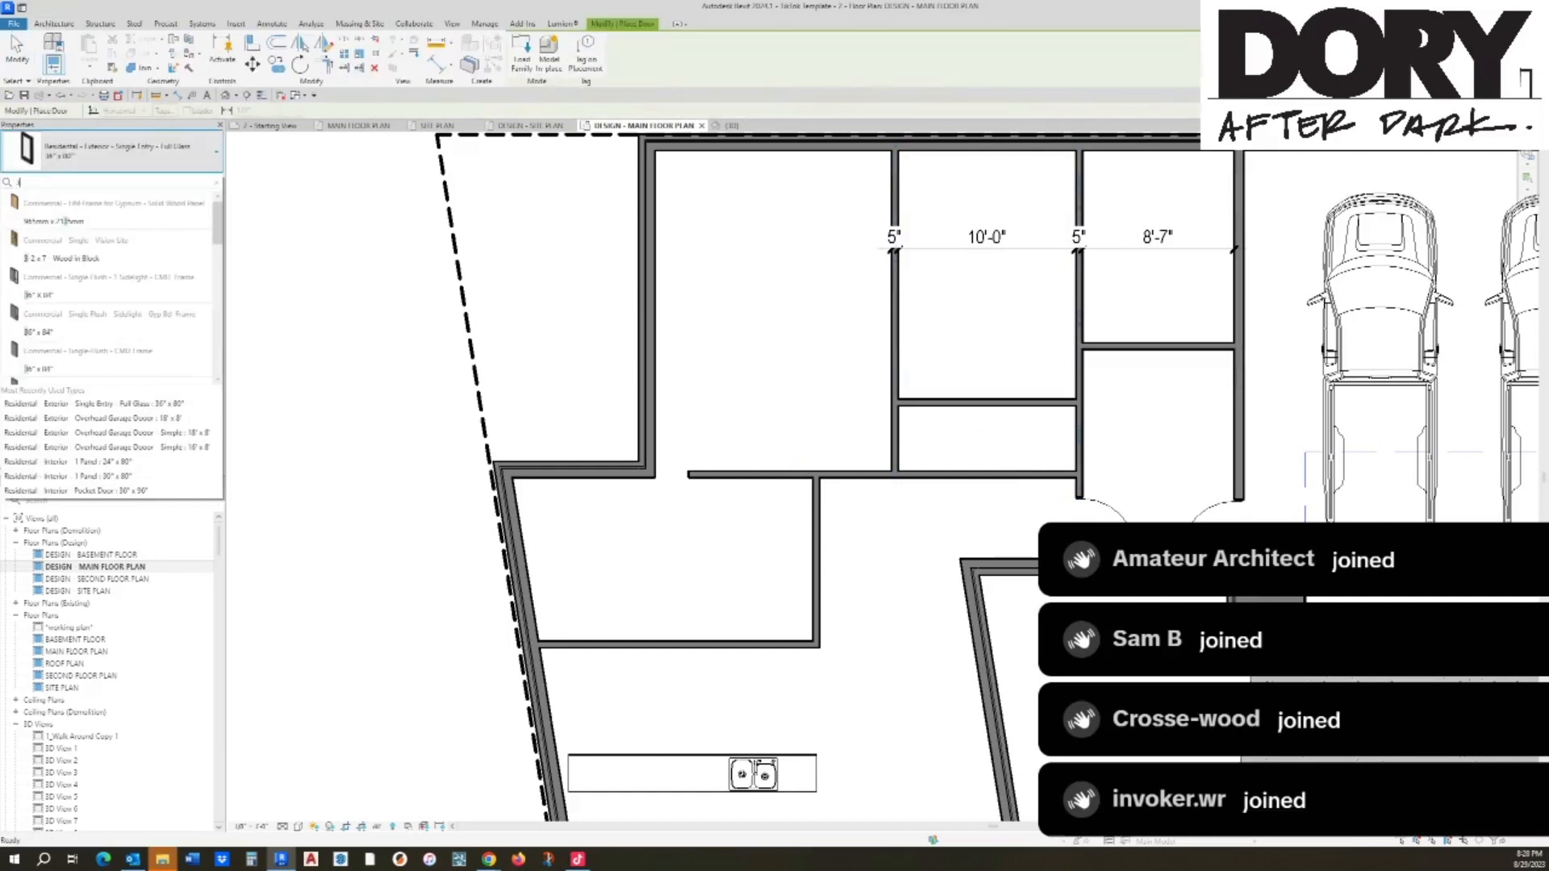
left_click(41, 221)
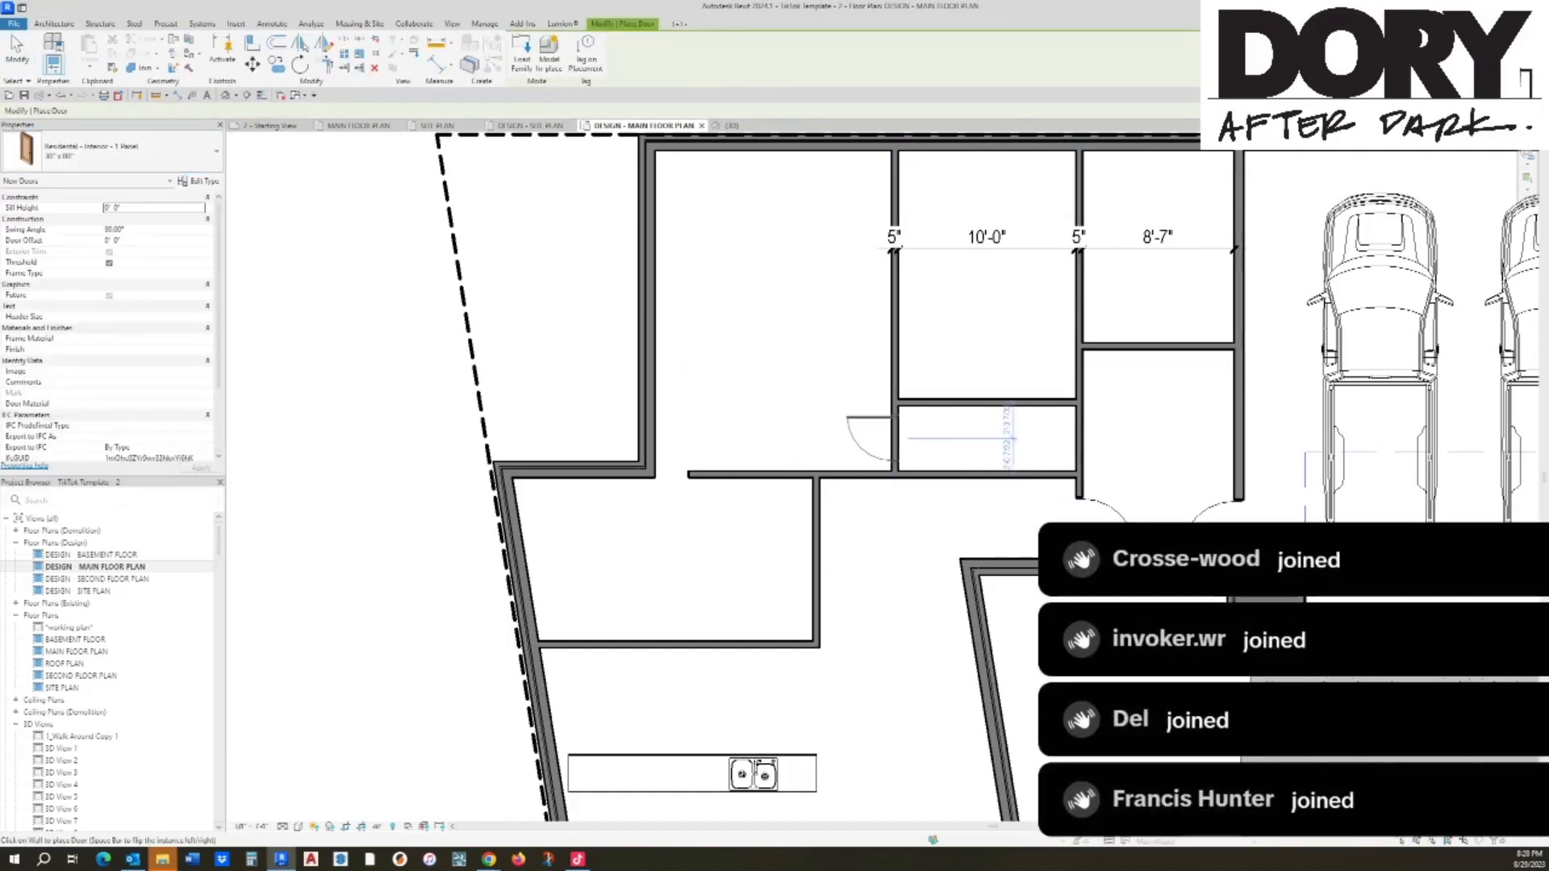
left_click(894, 439)
key("Escape")
key("Escape")
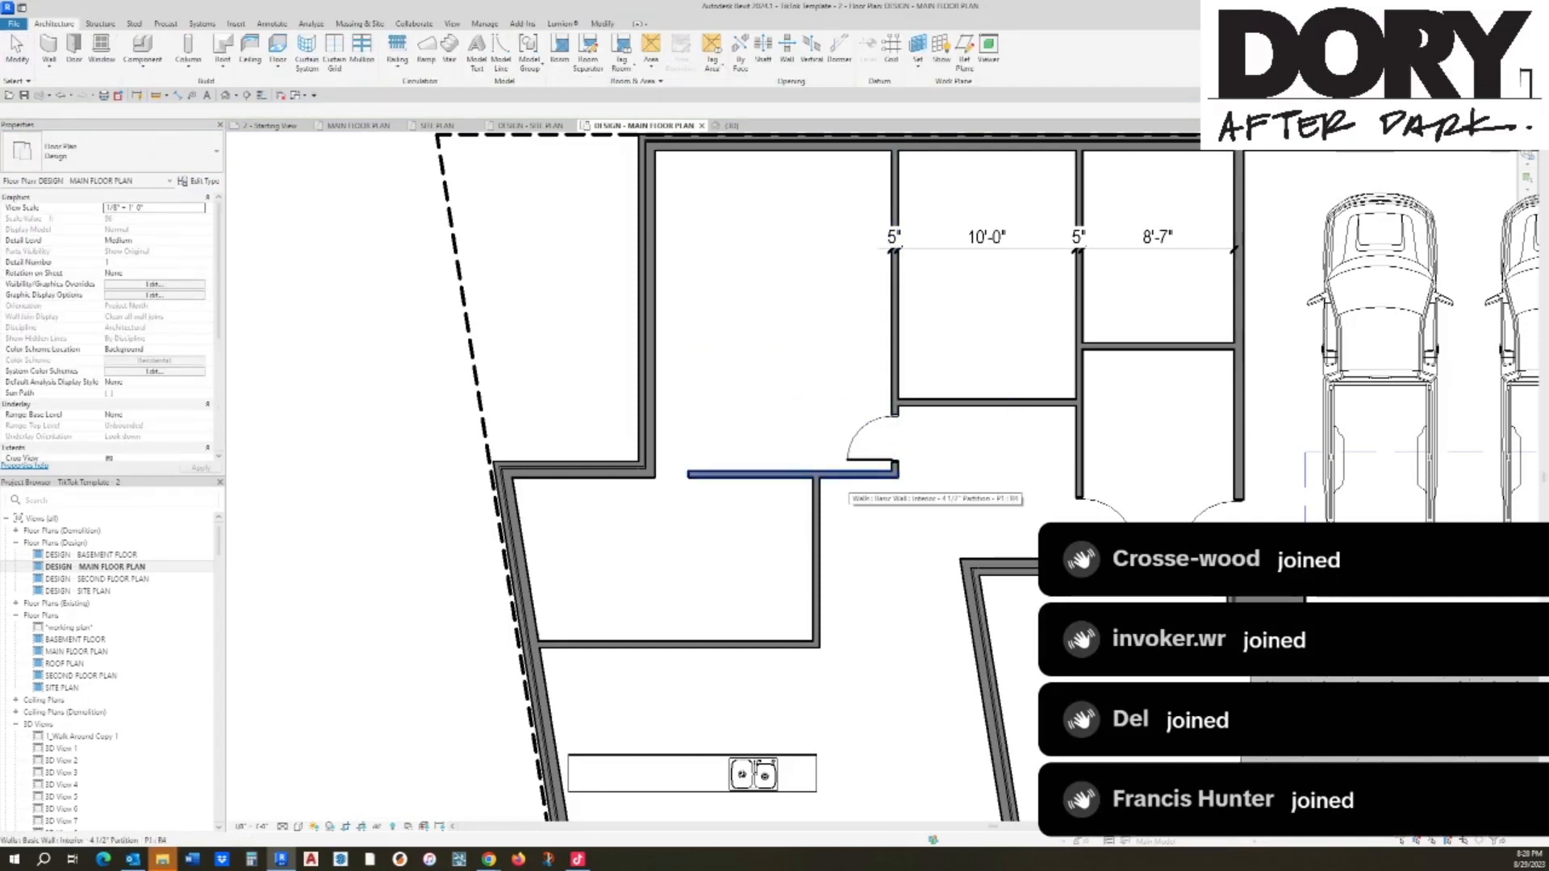
Step: Extend the partition below the corner rear room to meet the stepped exterior corner
left_click(839, 475)
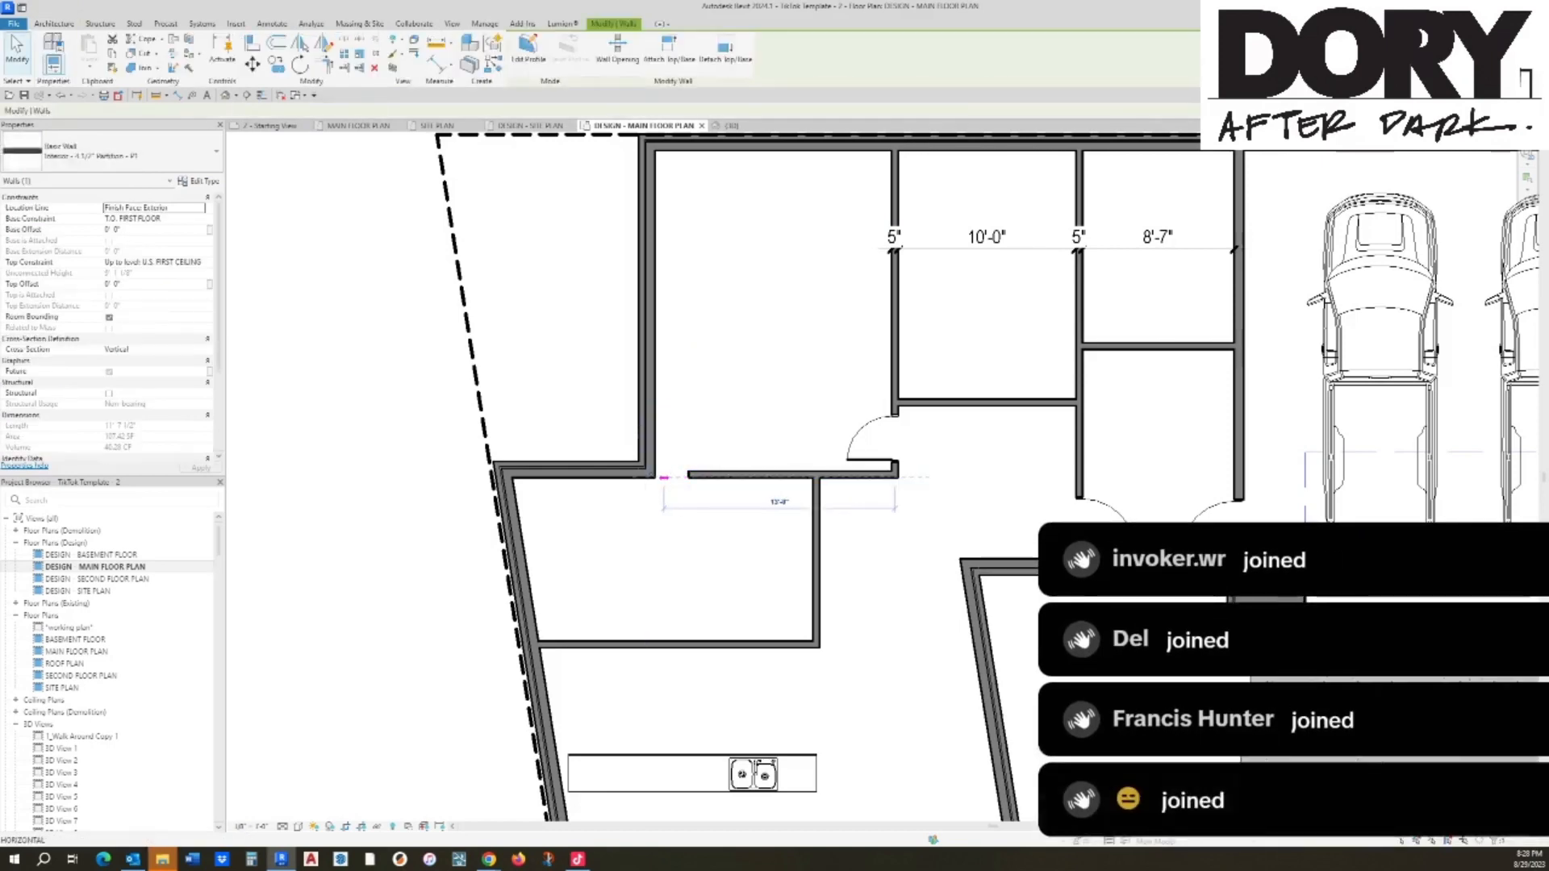
key("Escape")
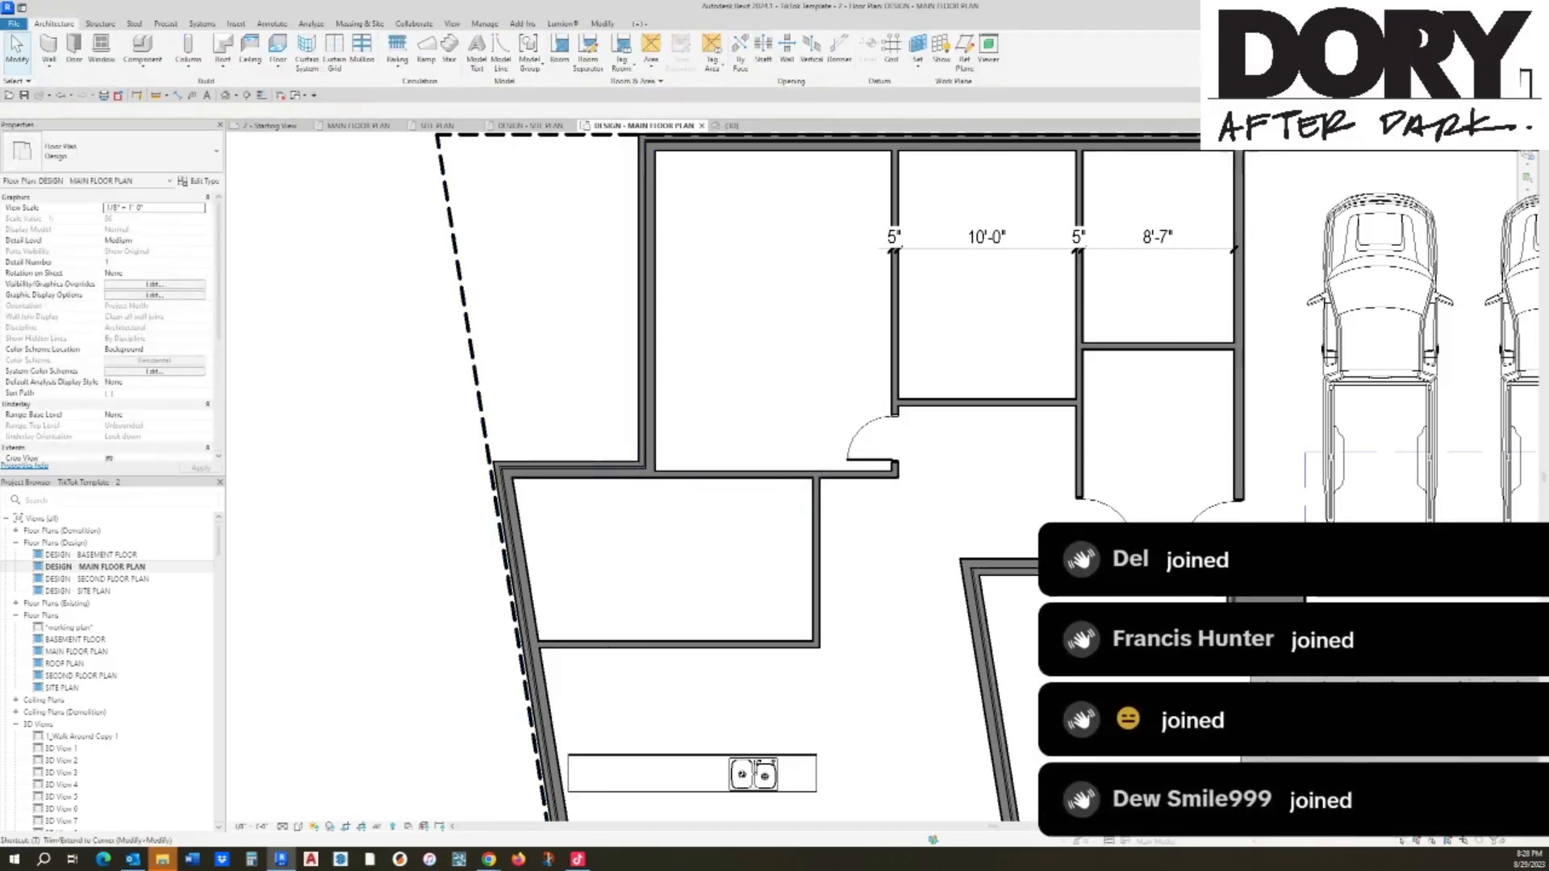
Step: Add the room-name text "m.bed" in the middle of the corner rear room
key("t")
key("x")
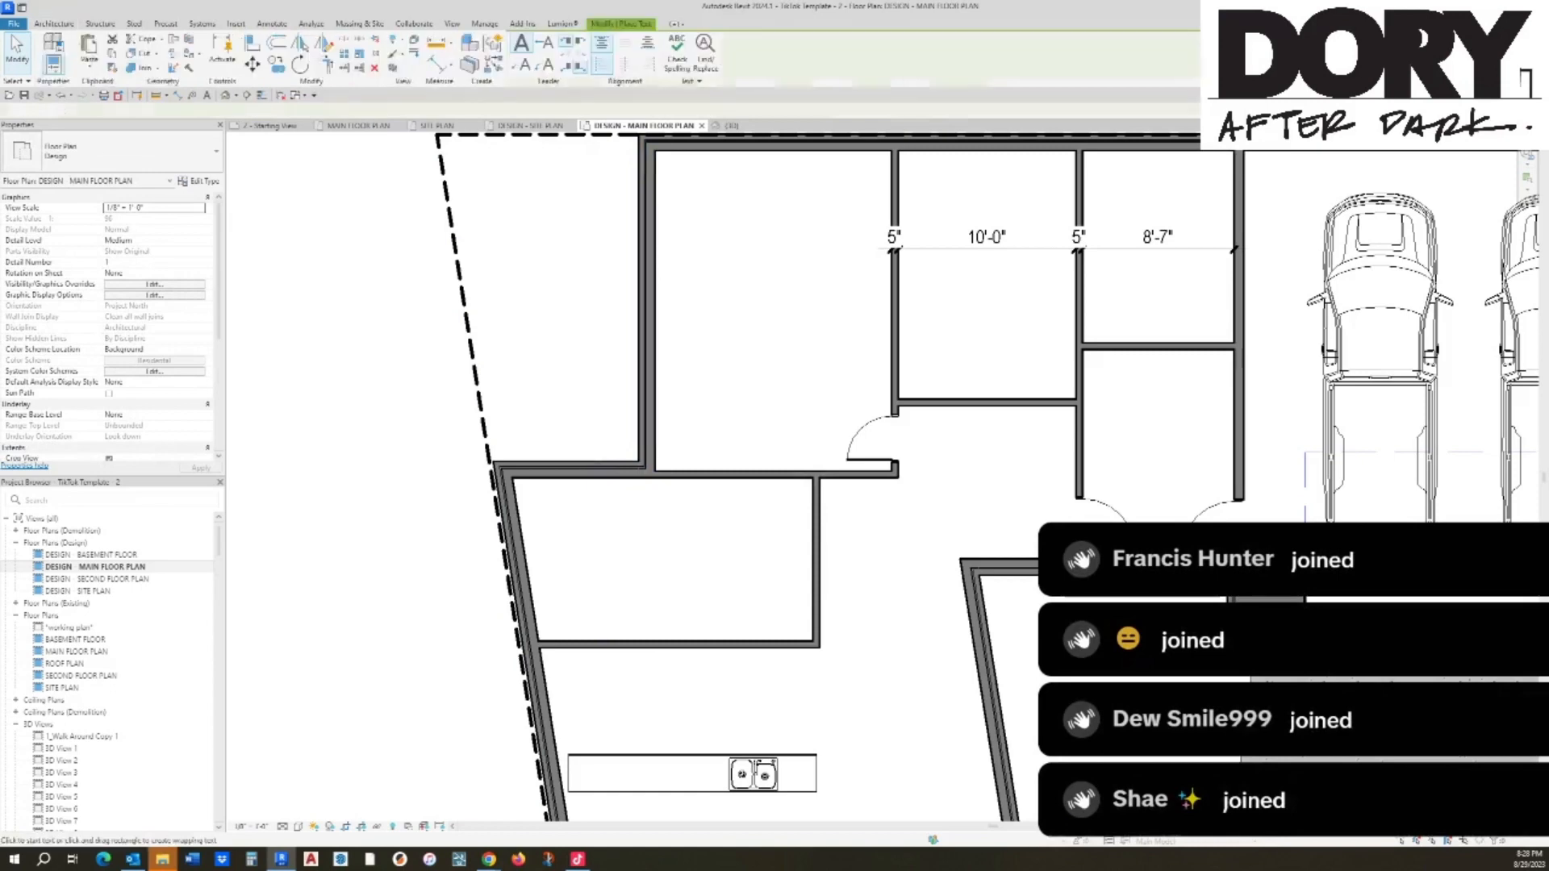
left_click(725, 315)
type("m.")
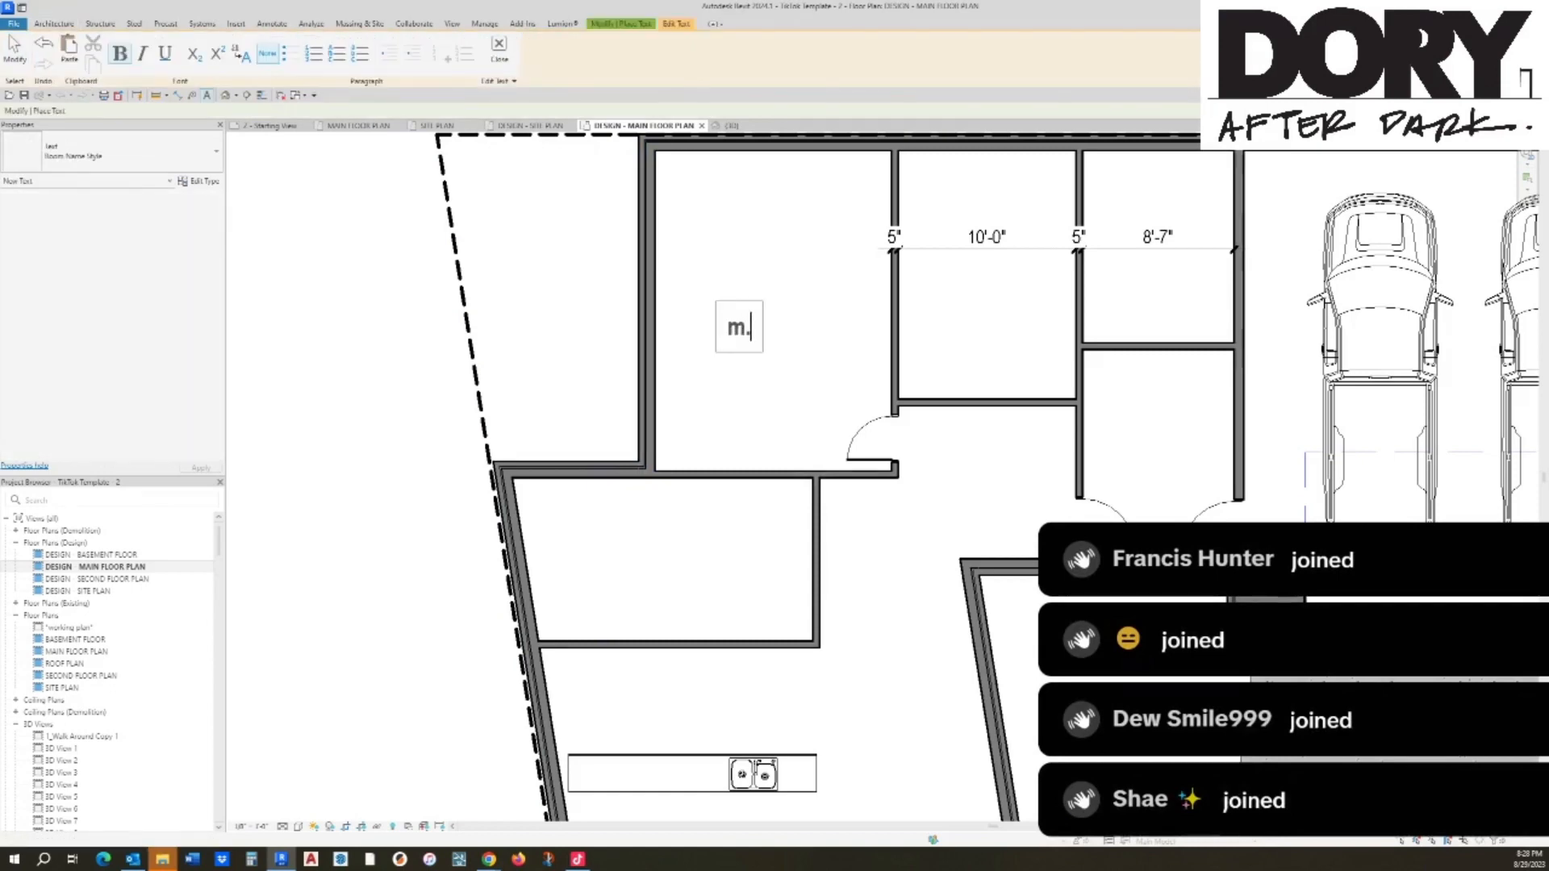
type("bed")
left_click(831, 363)
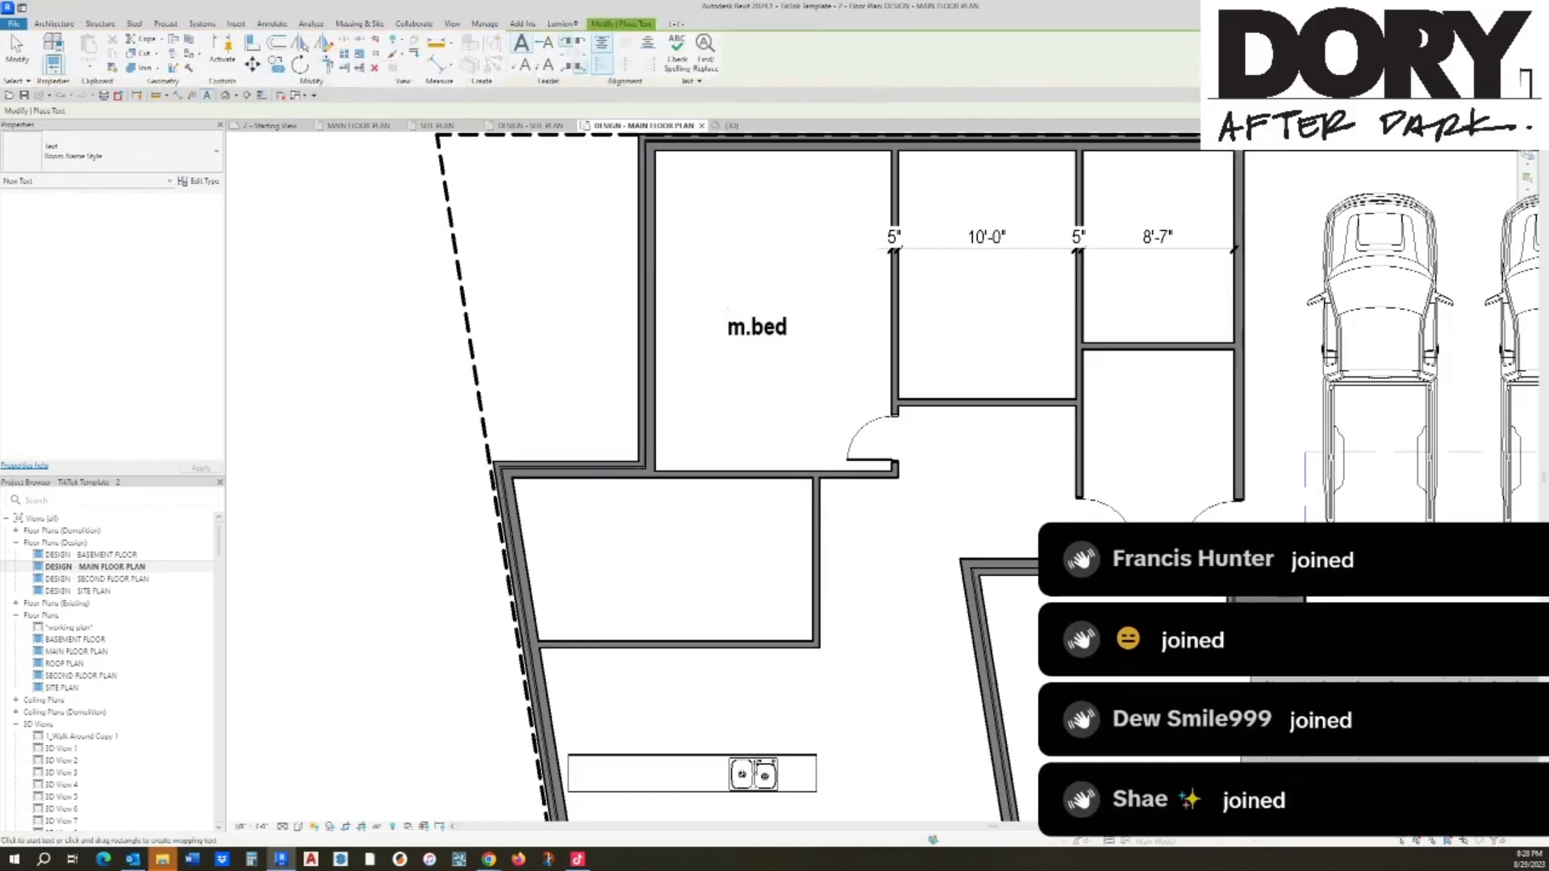
key("Escape")
Step: Copy the "m.bed" label into the room below it and change the copy to "en suite + wic"
left_click(751, 328)
left_click_drag(750, 328, 661, 544, "ctrl")
double_click(667, 543)
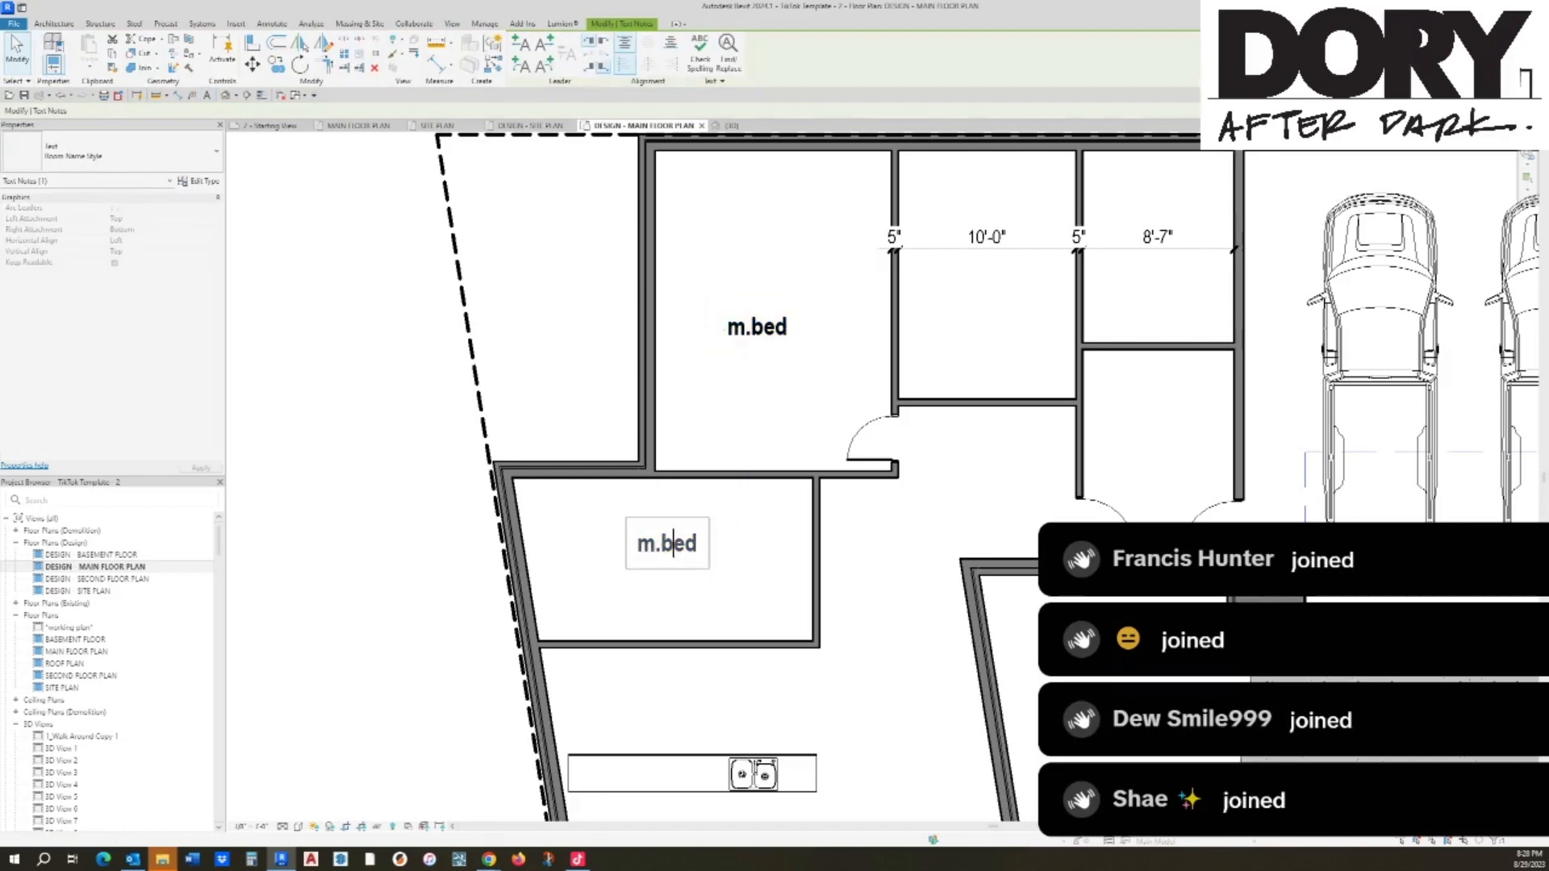
key("BackSpace")
type("en suite + wic")
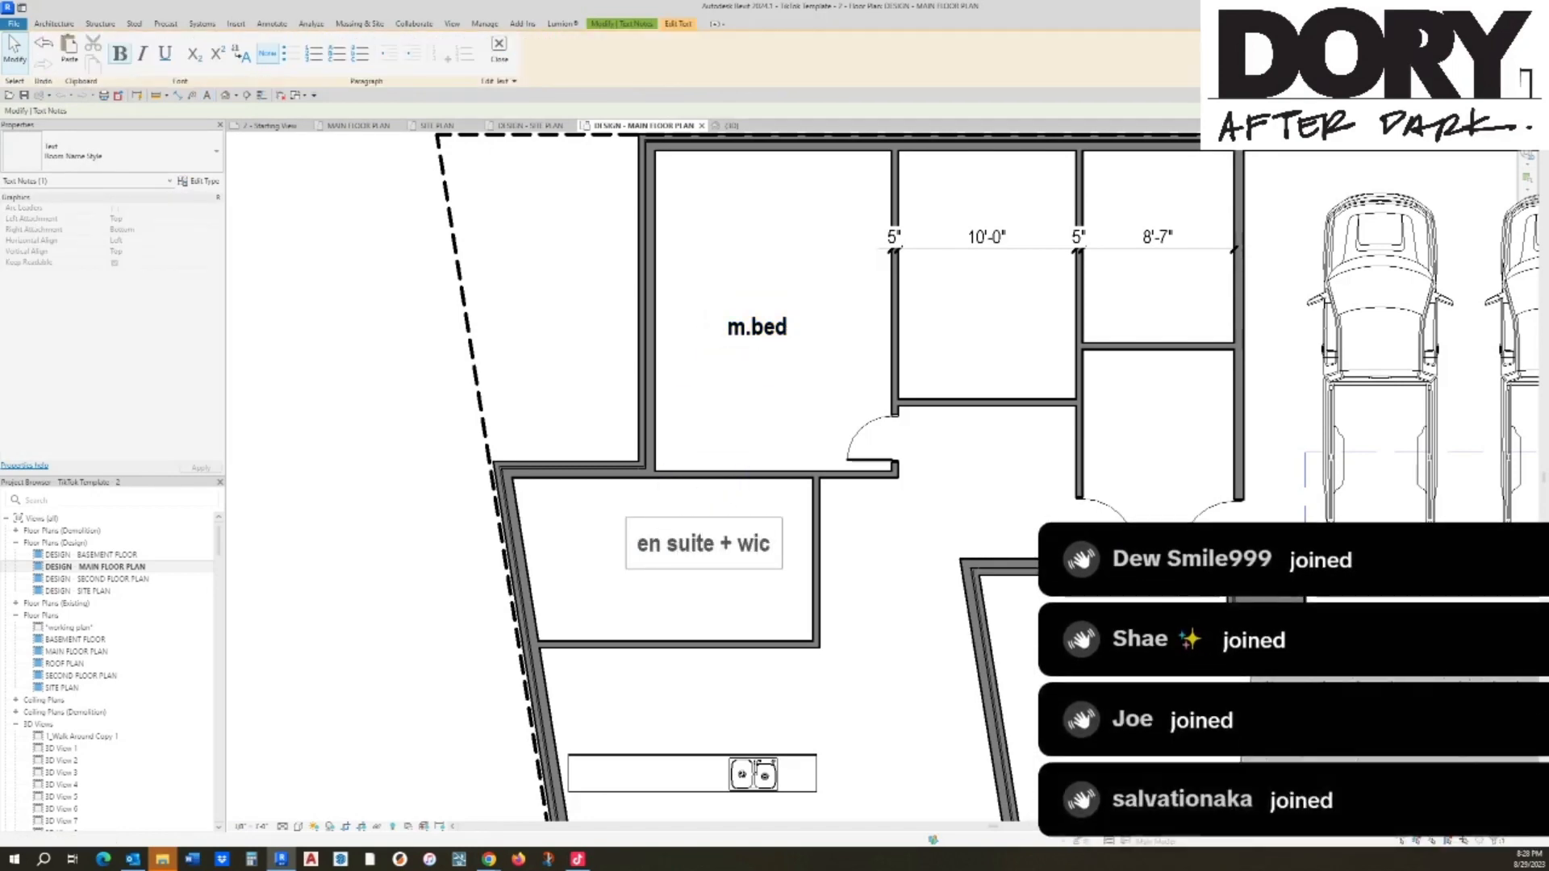
key("Escape")
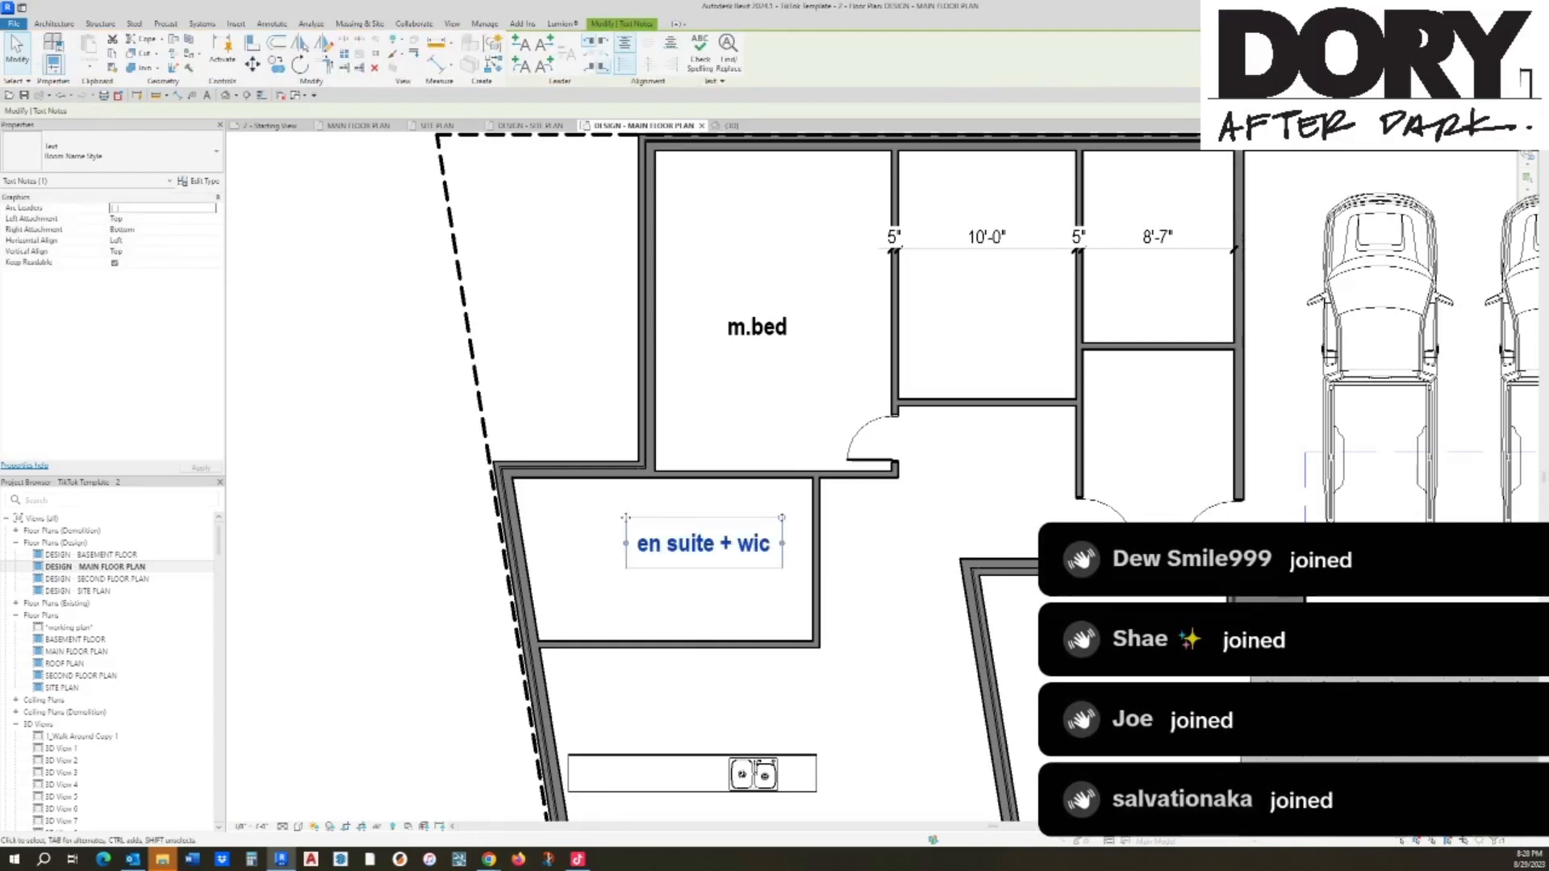
key("Escape")
Step: Copy the "m.bed" label into the adjacent rear room, change it to "bedroom" and centre it there
middle_click_drag(900, 339, 836, 339)
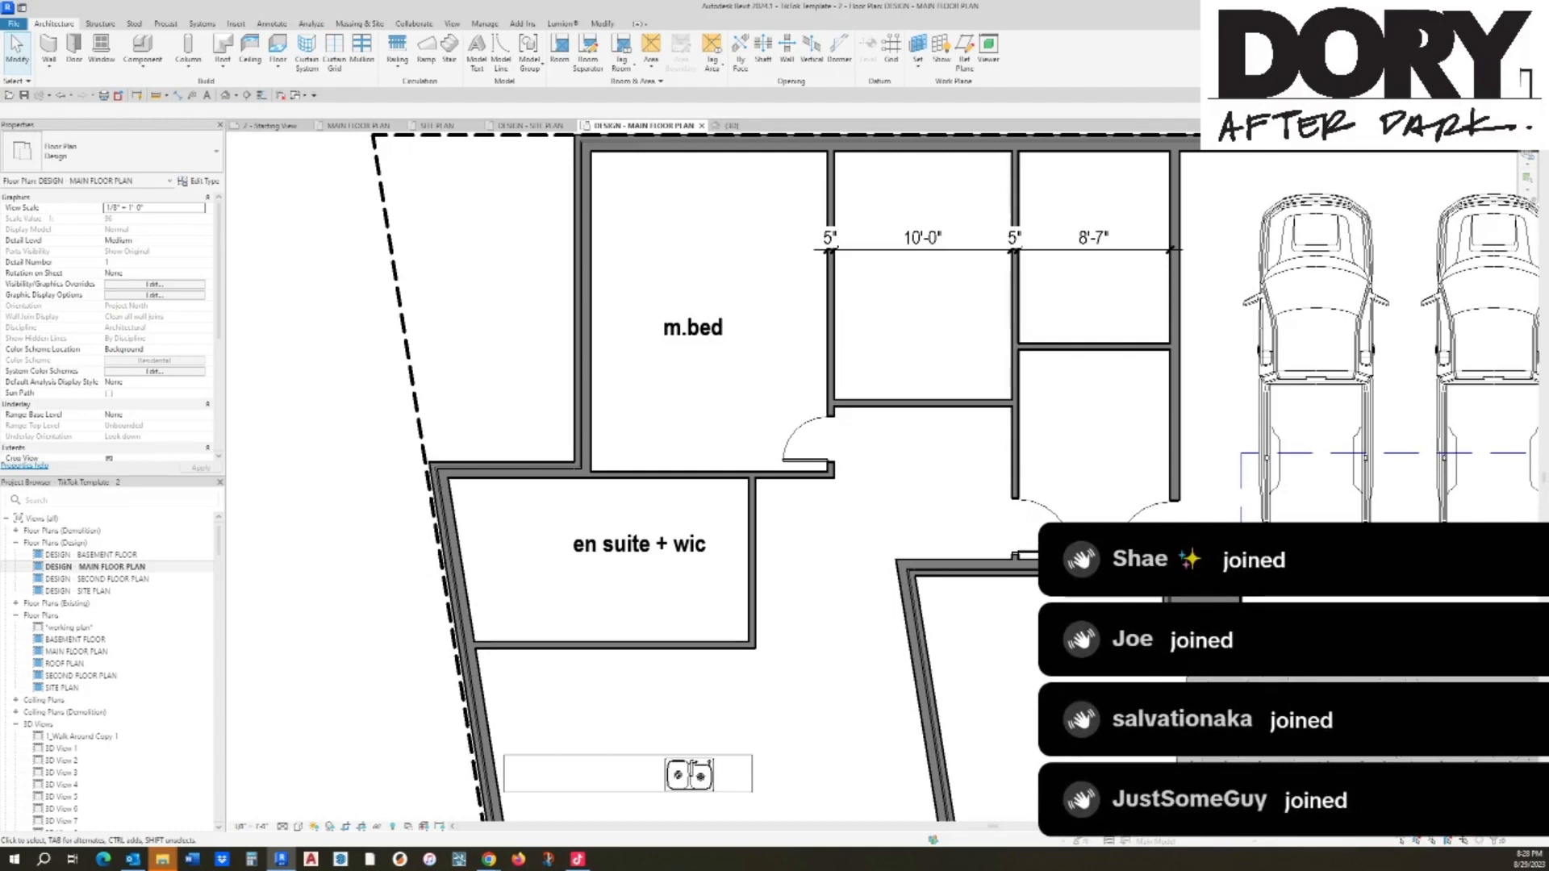
left_click(694, 328)
left_click_drag(693, 328, 890, 321, "ctrl")
left_click(917, 322)
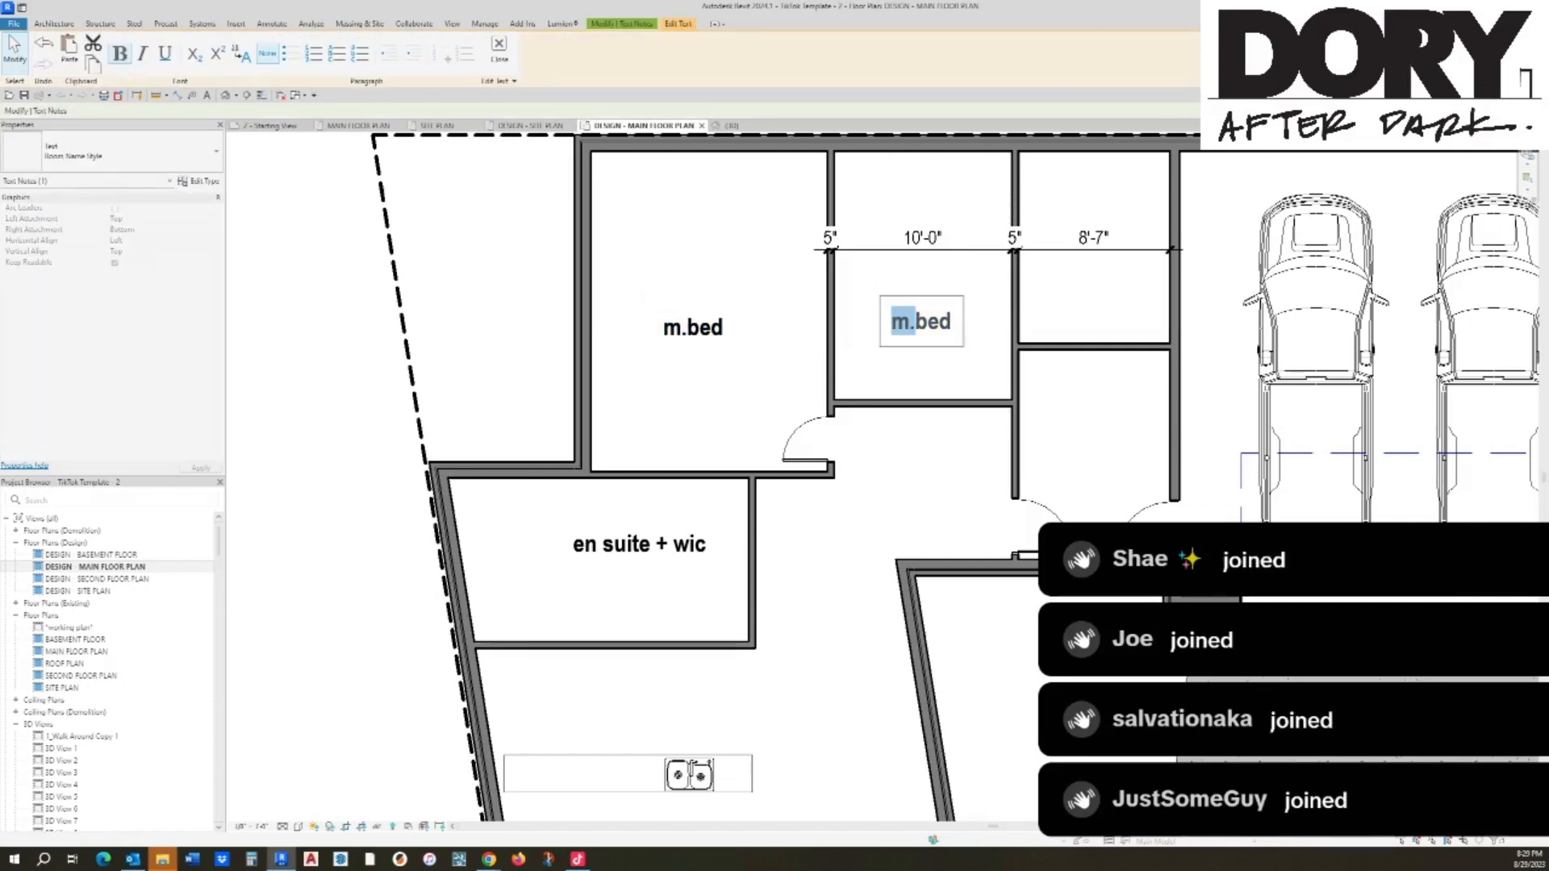
key("BackSpace")
left_click(930, 322)
type("room")
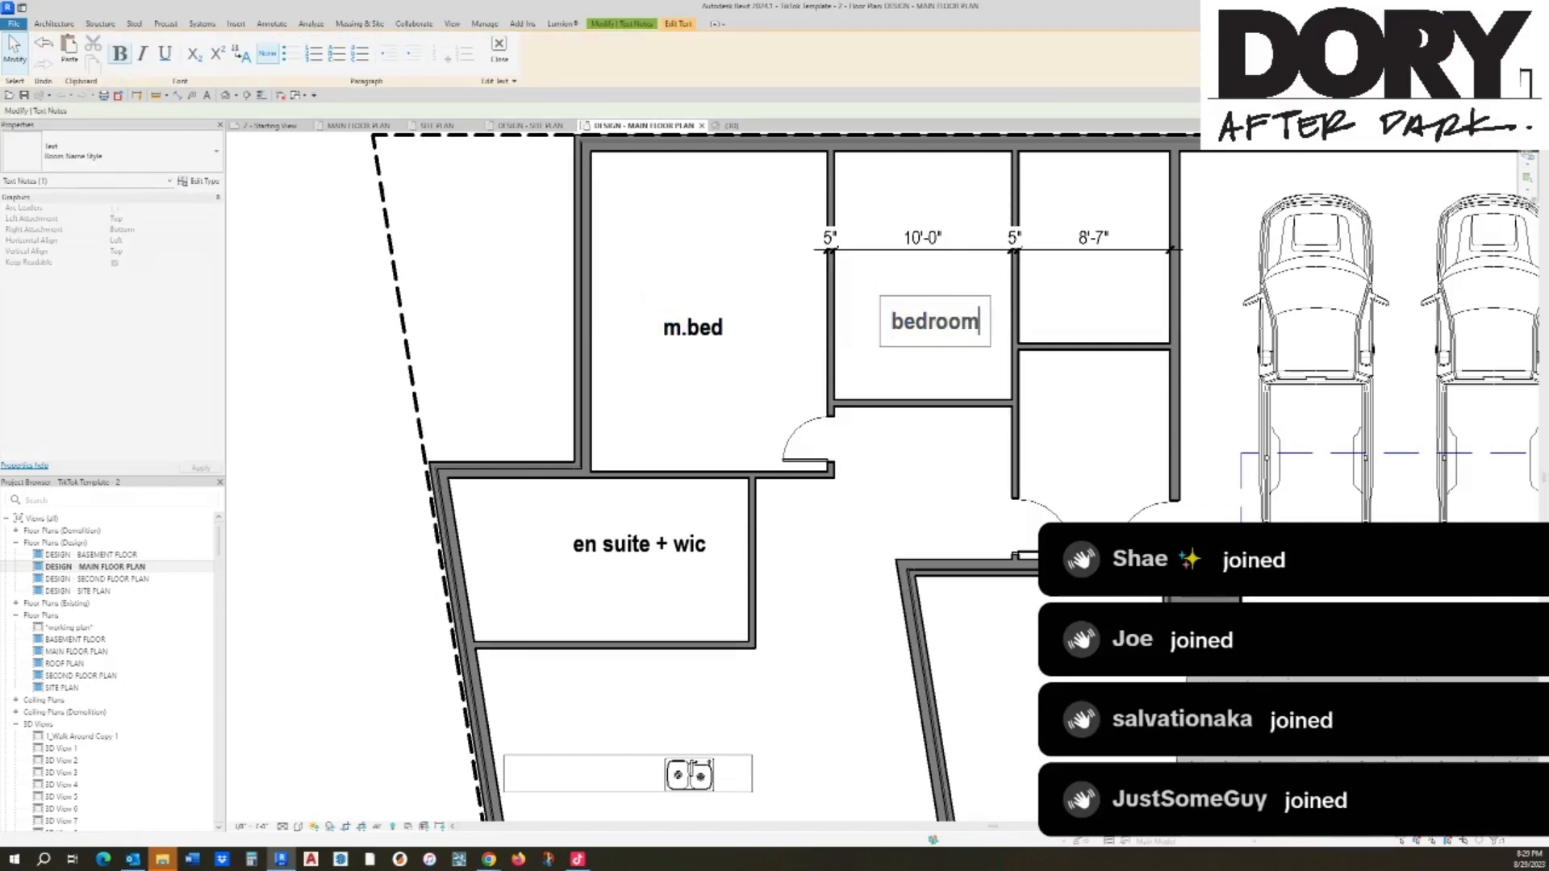
left_click(872, 282)
left_click_drag(880, 296, 869, 295)
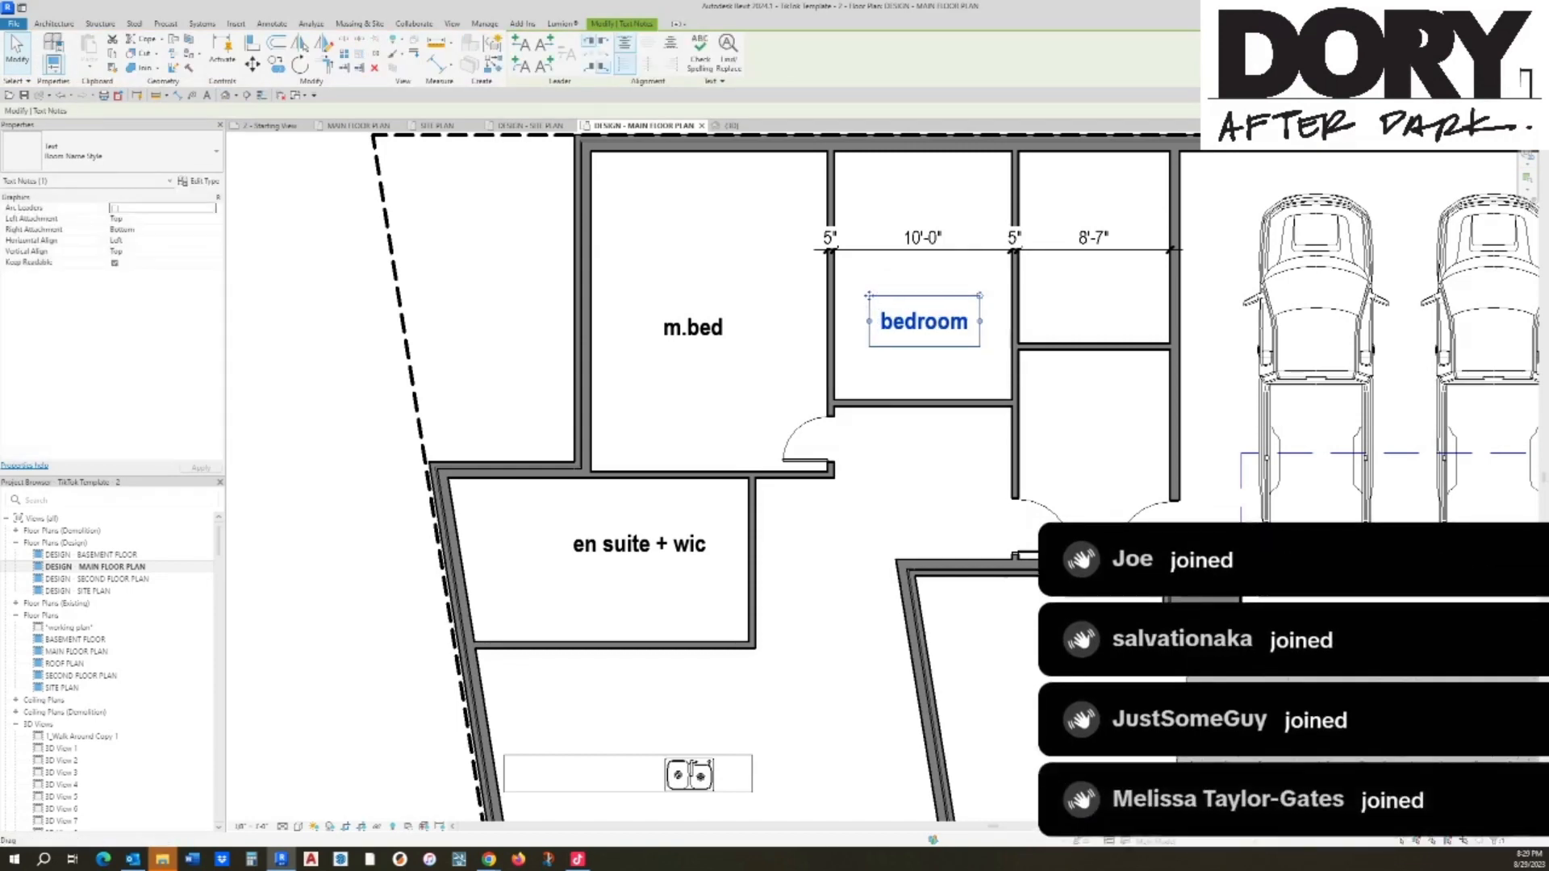
key("Escape")
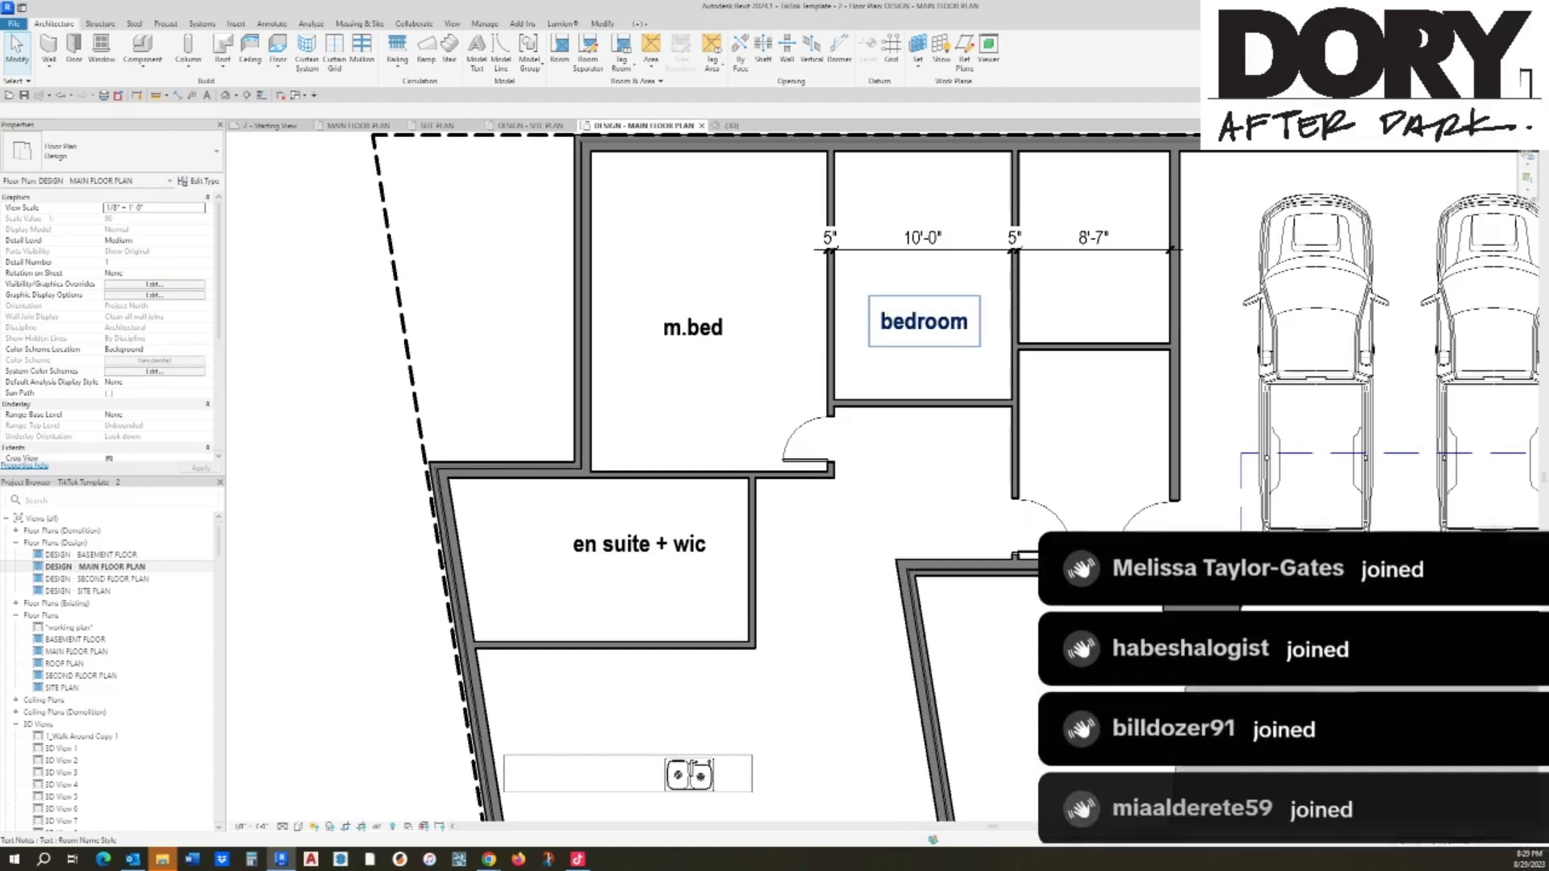
Step: Delete the dimension string across the rear rooms and extend the bedroom's lower partition across the neighbouring room to the garage wall
left_click(923, 250)
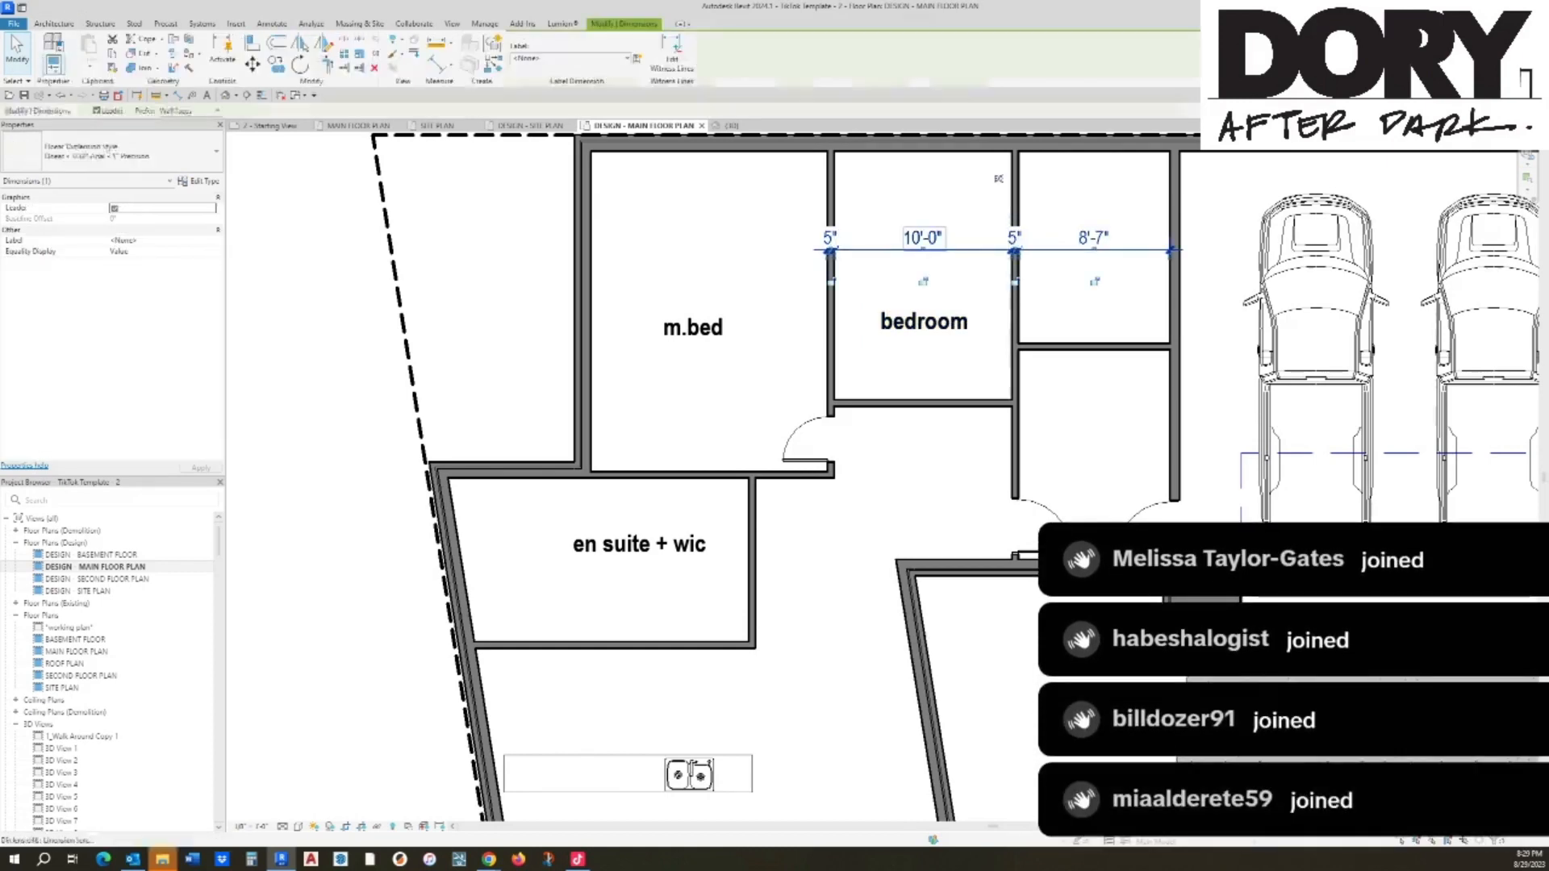
key("Delete")
left_click(924, 400)
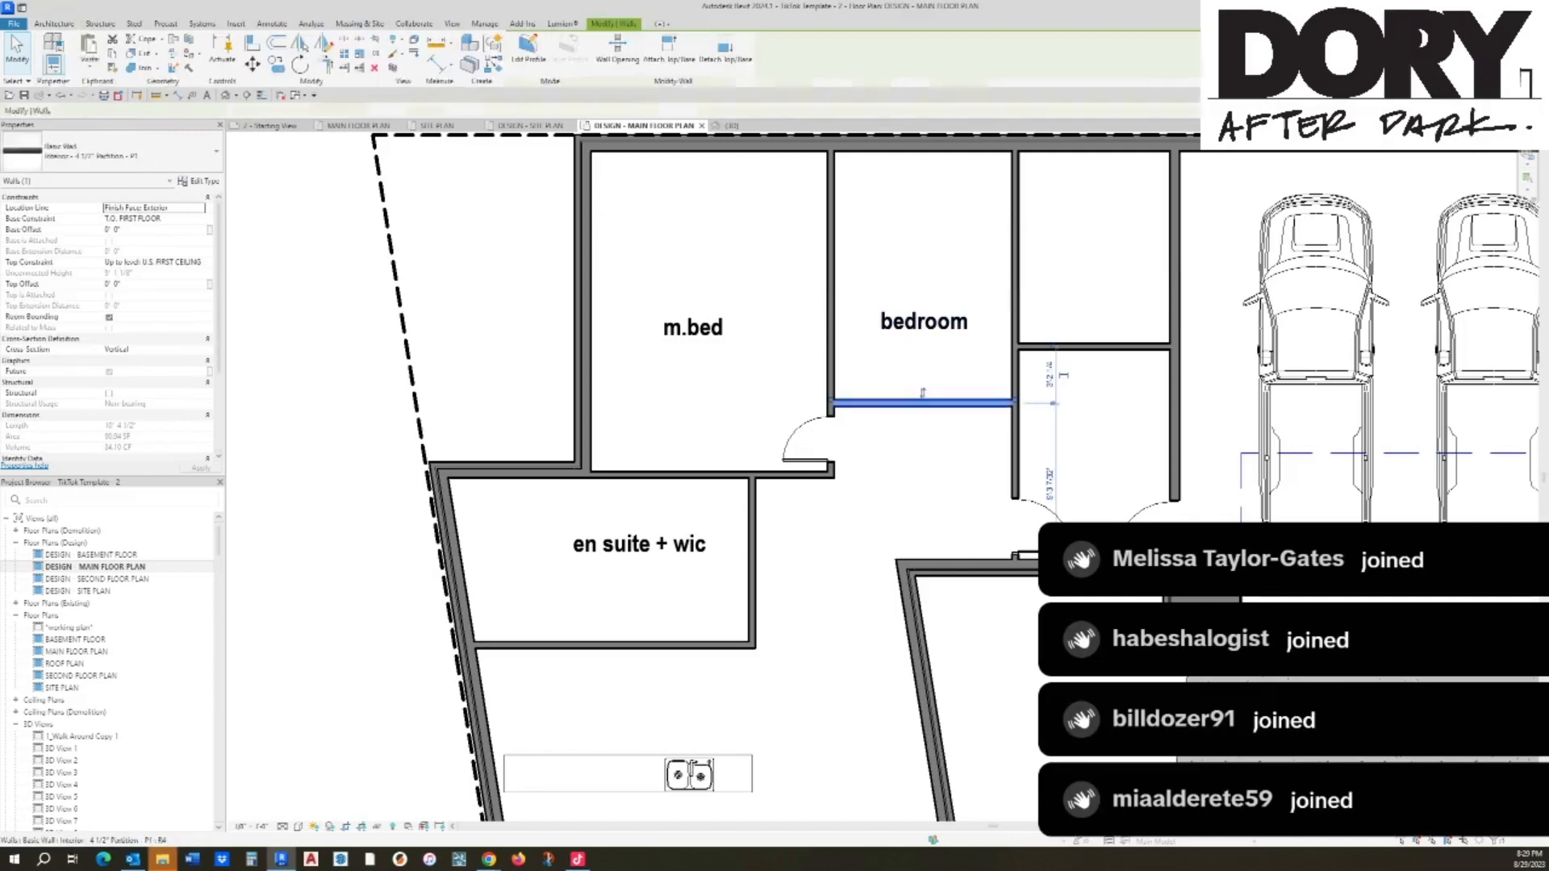
left_click_drag(1168, 400, 1170, 400)
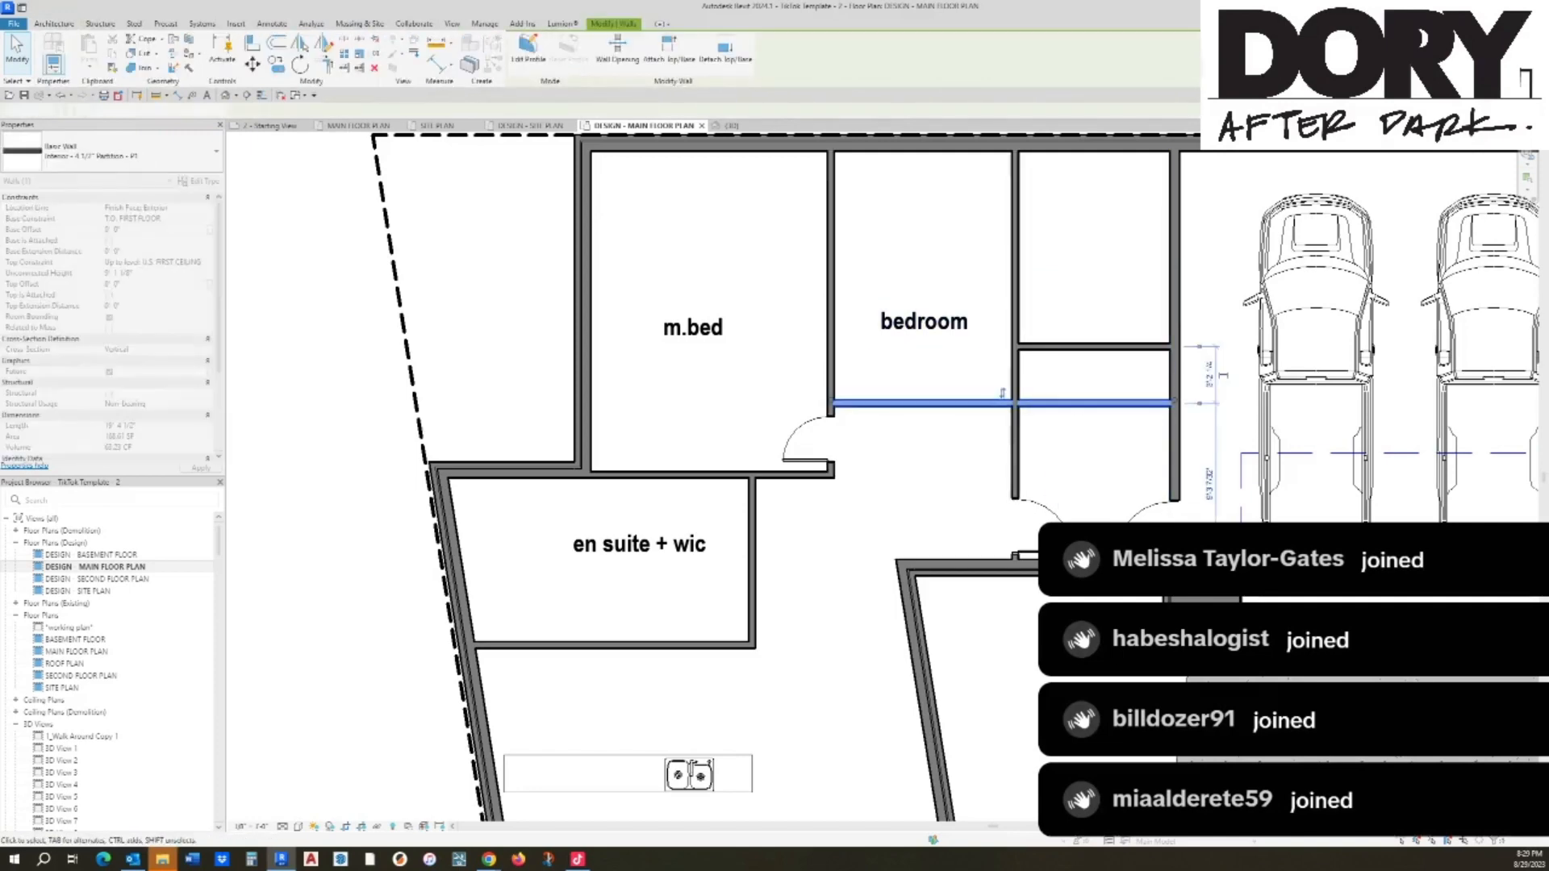
key("Escape")
Step: Delete the neighbouring room's old cross partition and move the extended partition up towards the "bedroom" label
left_click(1094, 347)
key("Delete")
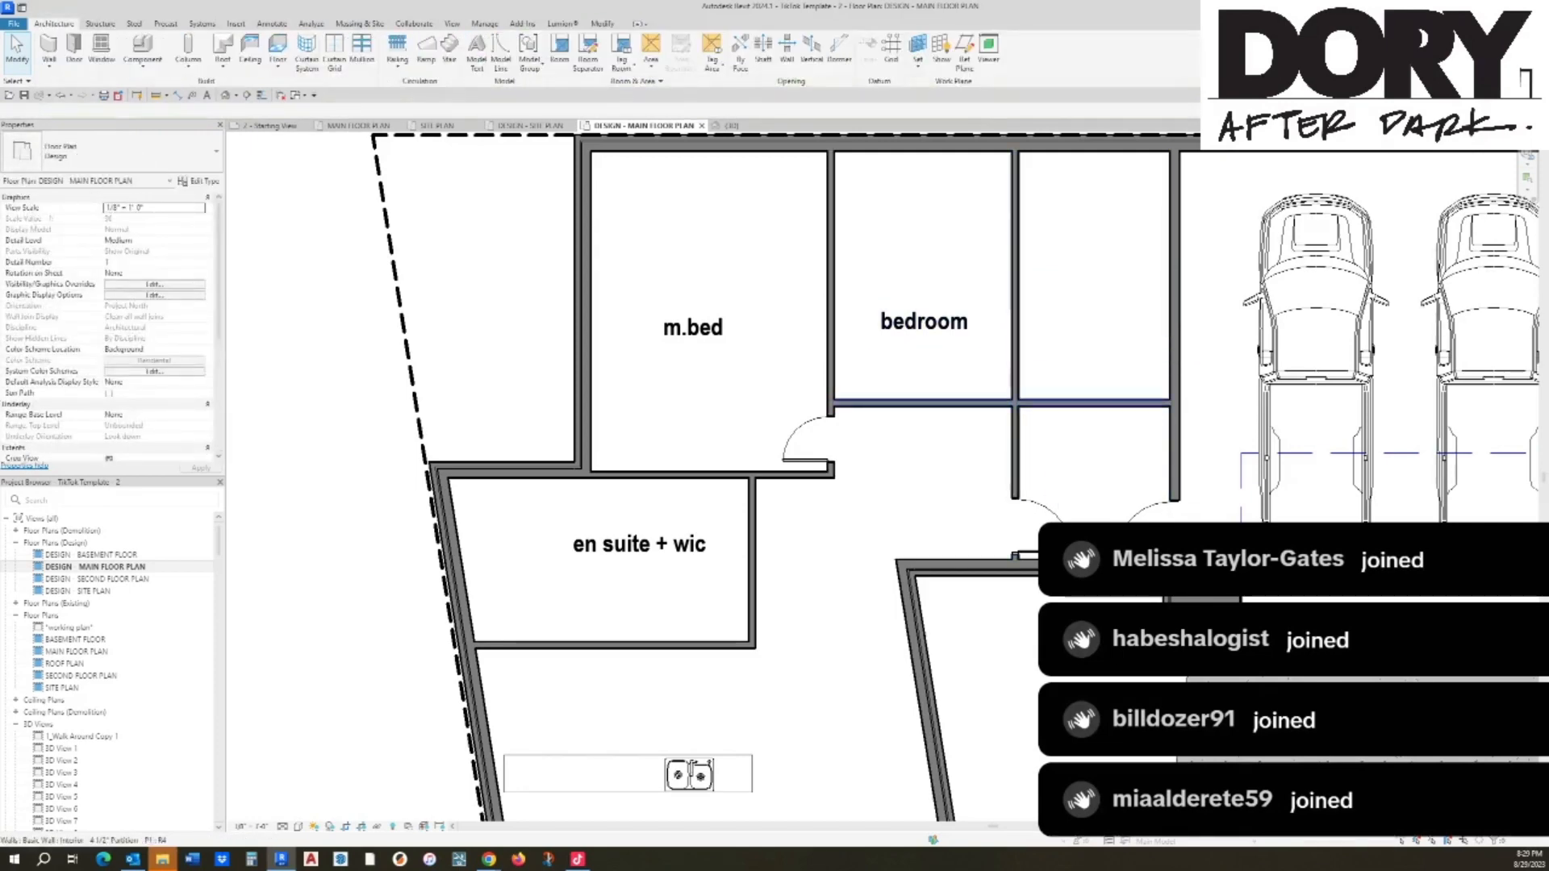
left_click_drag(962, 402, 961, 372)
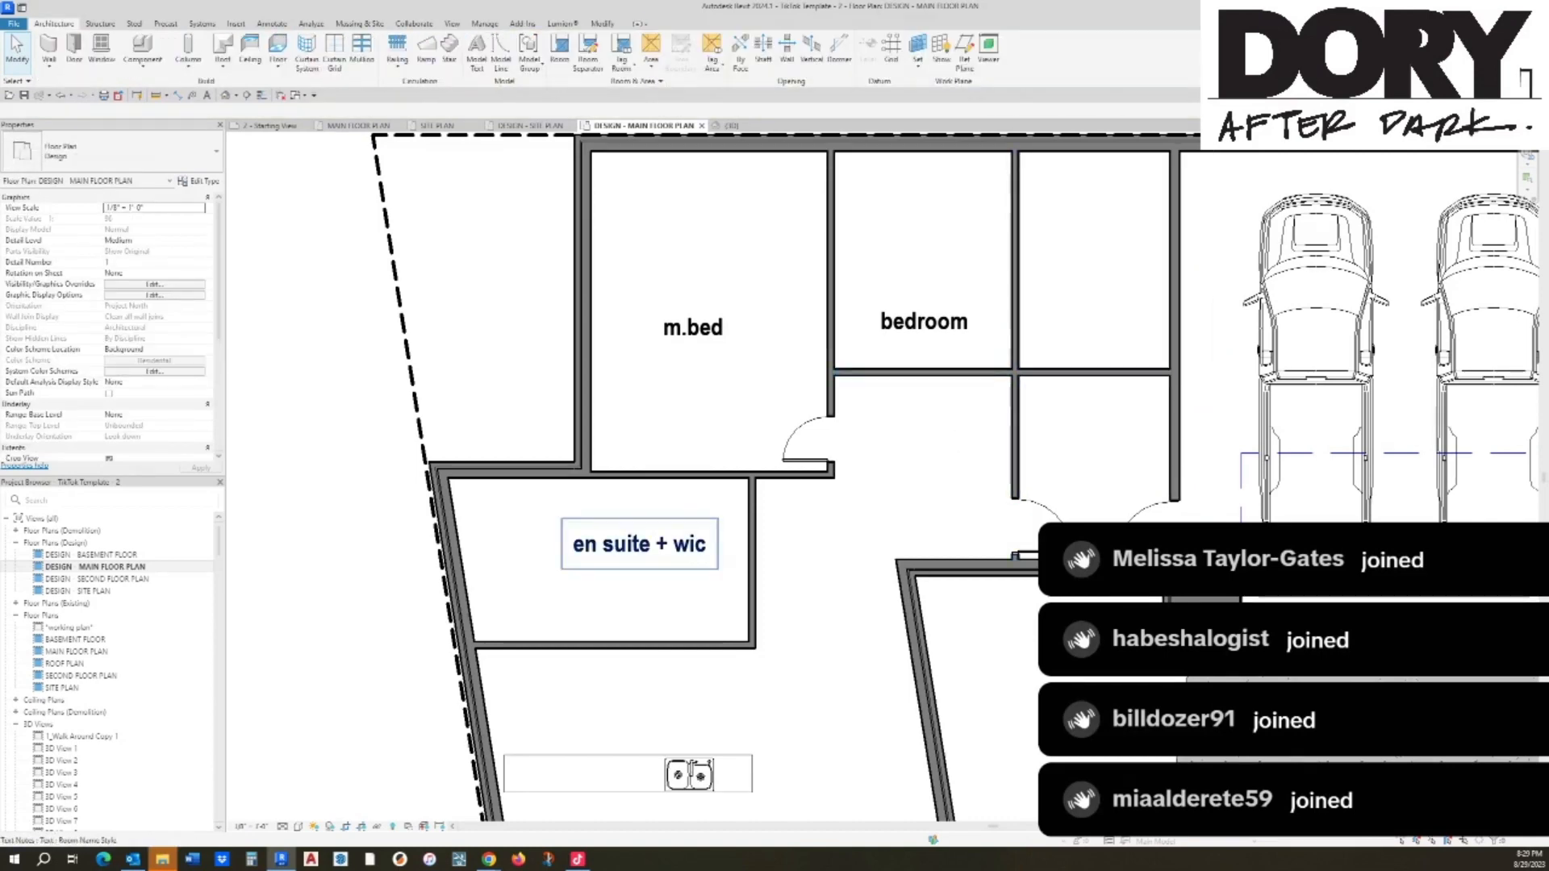
Step: Draw an interior 4 1/2" partition straight down through the "en suite + wic" room, splitting it in two
middle_click_drag(640, 544, 710, 461)
key("w")
key("a")
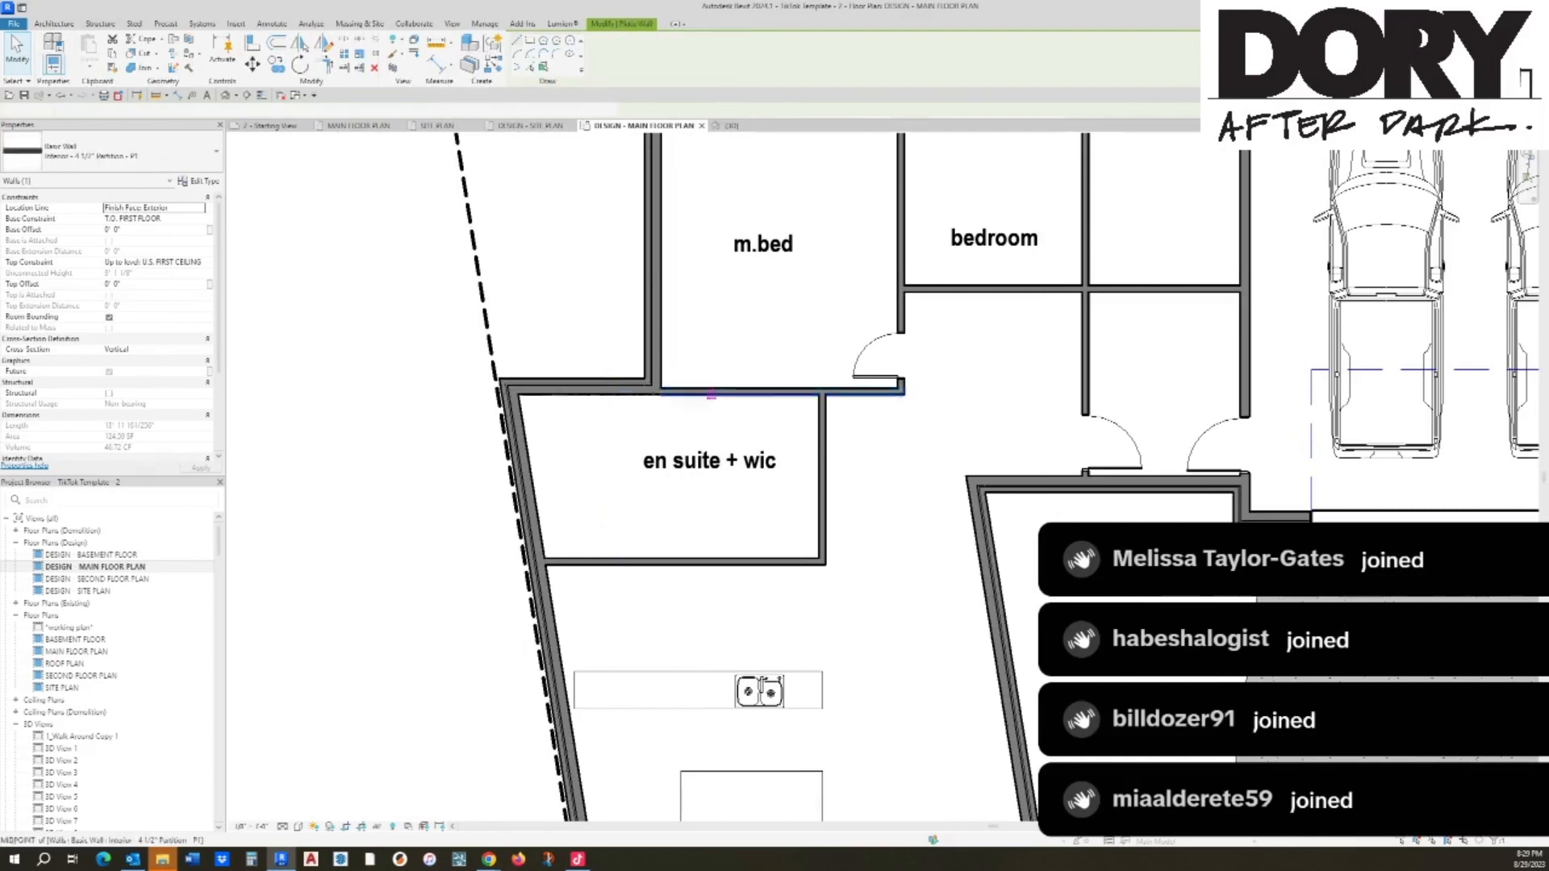
left_click(702, 392)
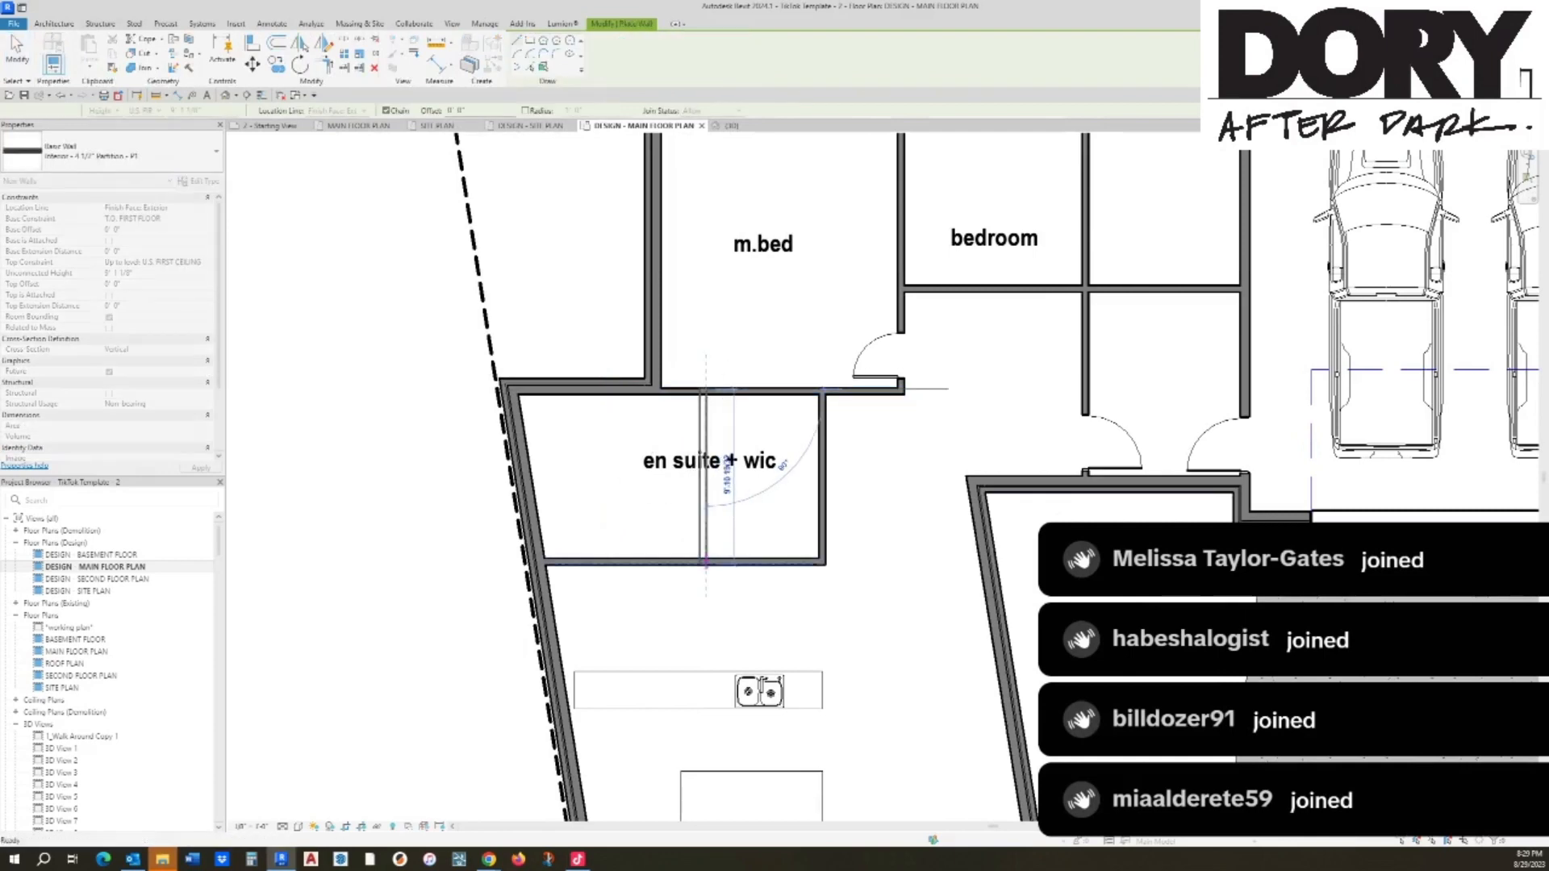
left_click(702, 563)
Step: Trim the en suite's lower partition and the m.bed door wall into a corner, and delete the old end partition between them
key("t")
key("r")
left_click(686, 562)
left_click(901, 387)
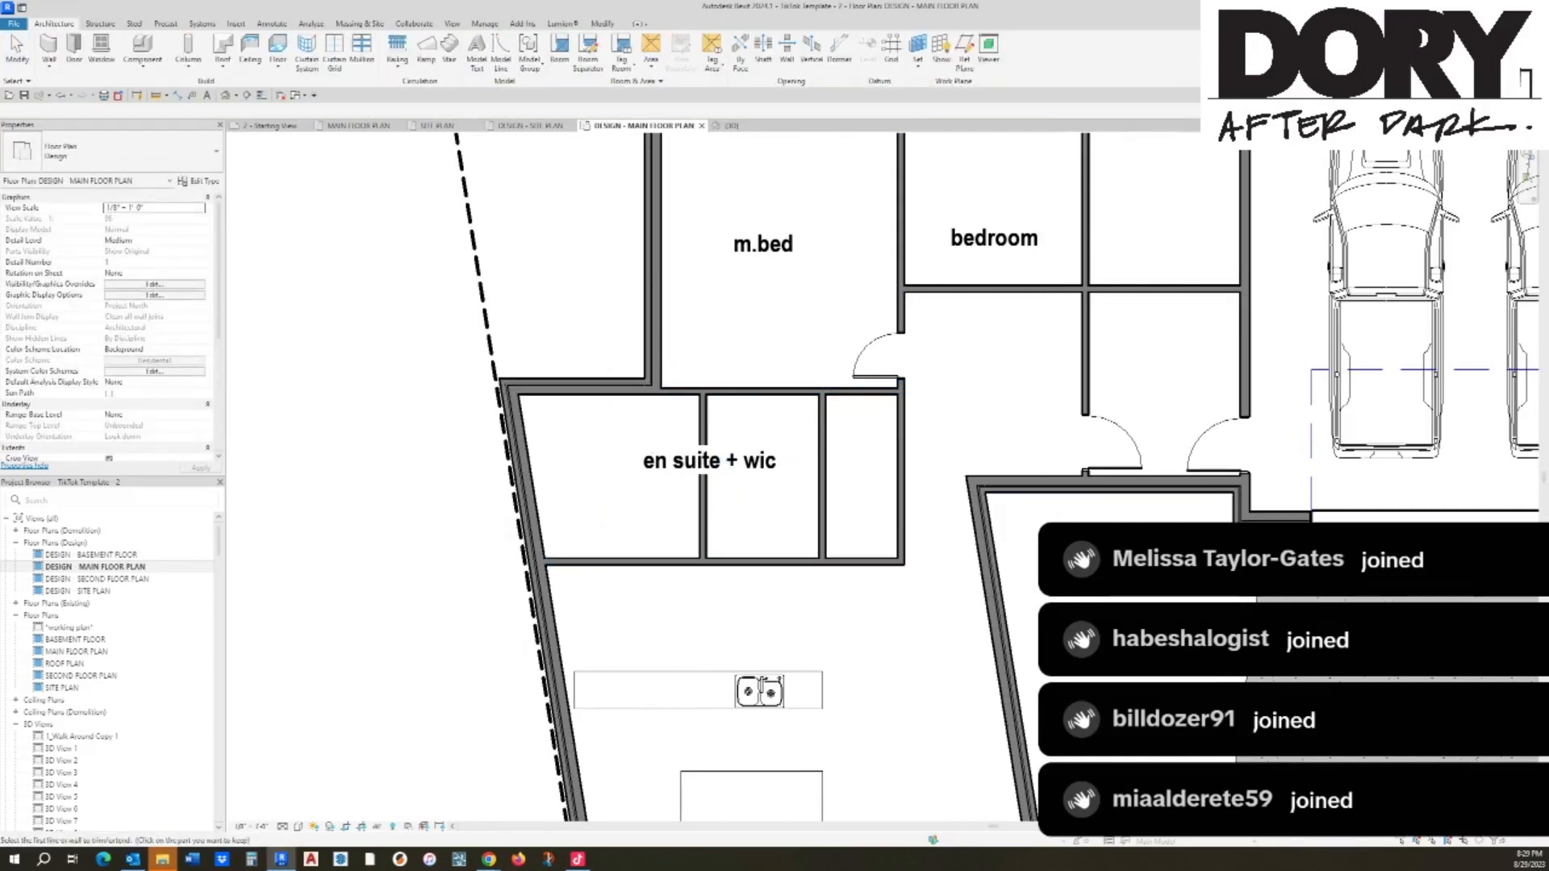
key("Escape")
left_click(822, 476)
key("Delete")
key("Escape")
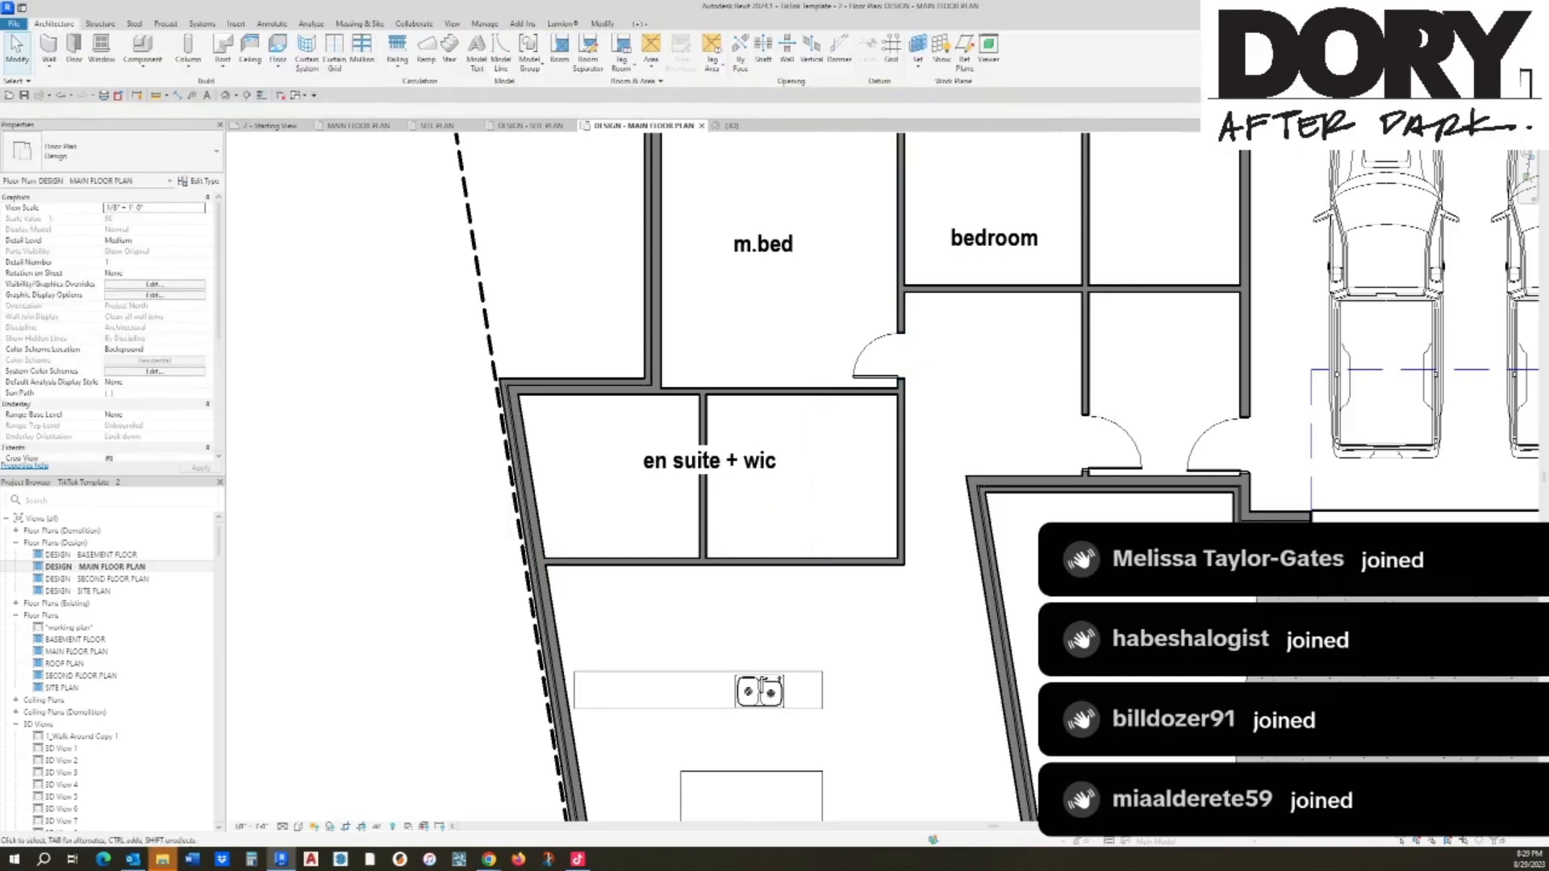
Step: Place a 30" x 80" one-panel interior door in the bedroom's lower partition, swinging into the bedroom
scroll(944, 290, "down", 3)
scroll(940, 332, "down", 2)
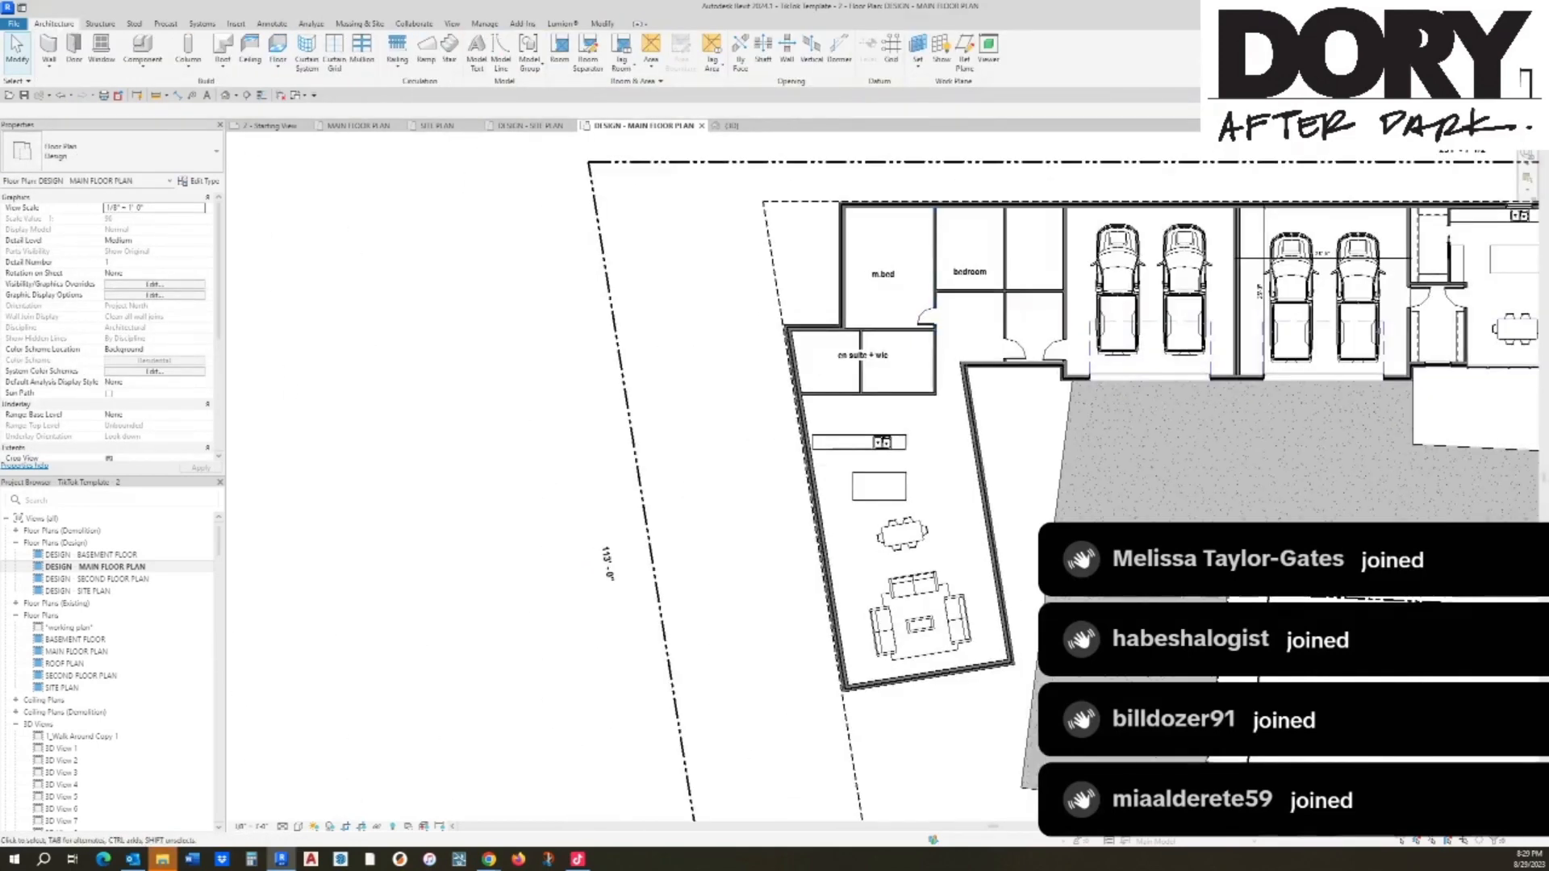
scroll(951, 347, "up", 4)
scroll(967, 403, "down", 1)
scroll(982, 375, "up", 2)
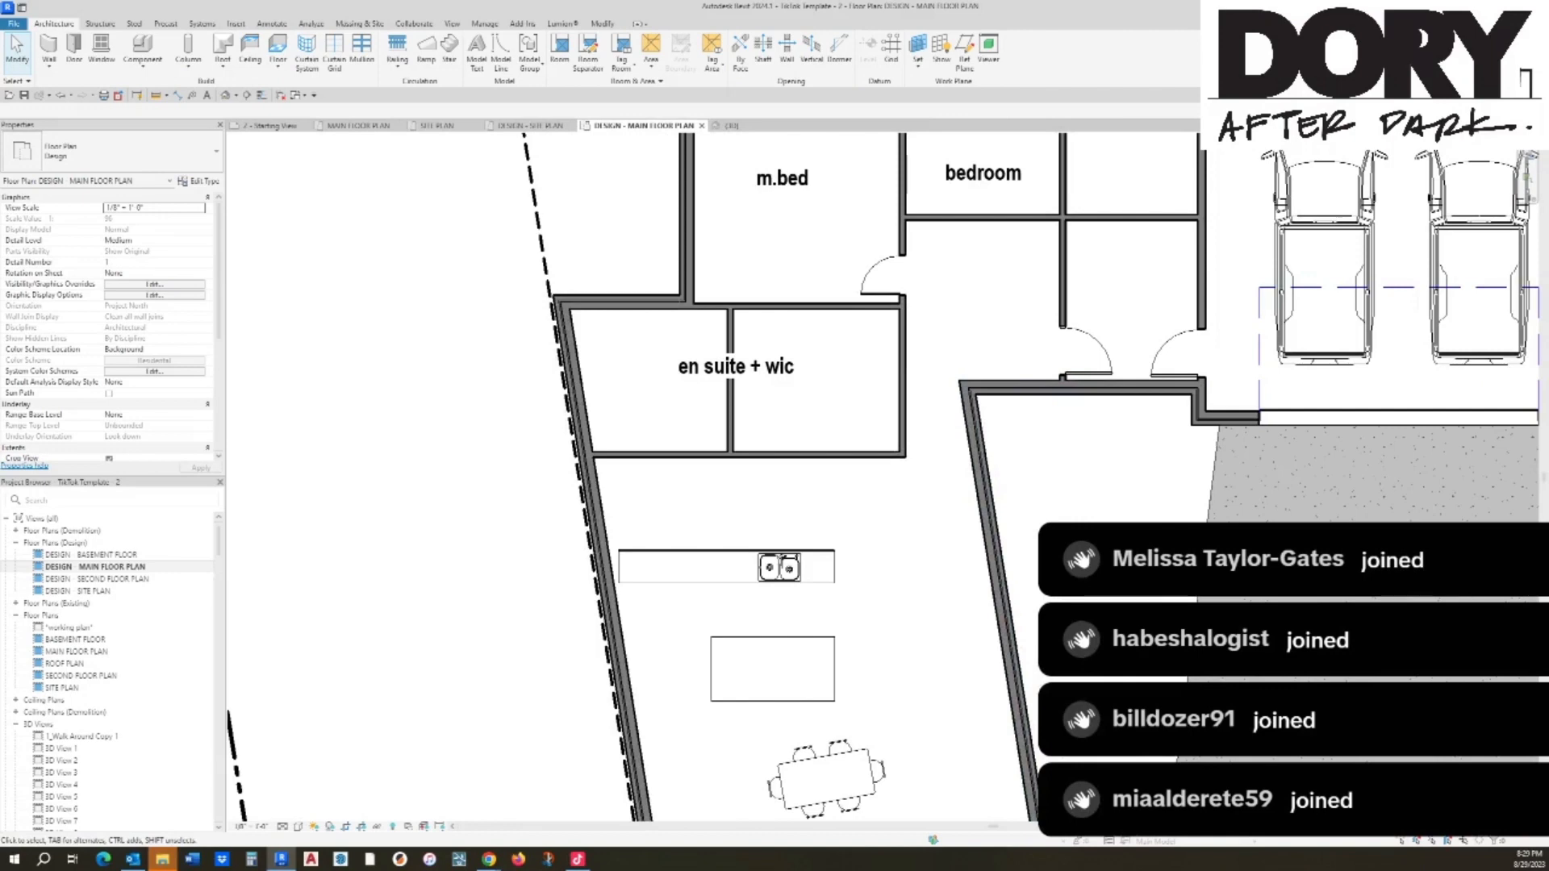
middle_click_drag(982, 375, 946, 486)
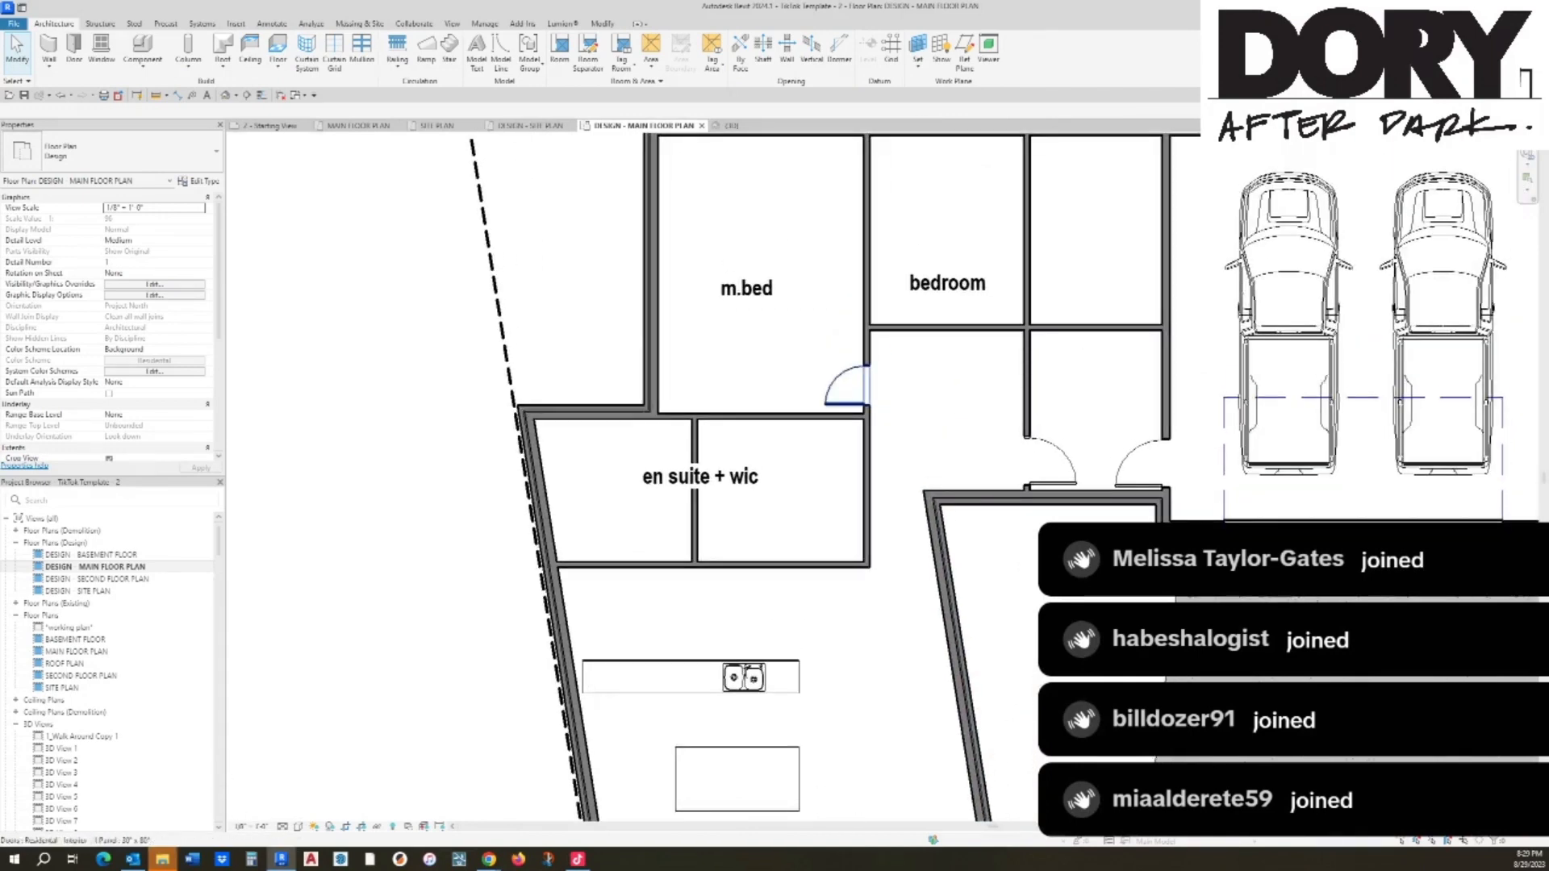
left_click(854, 395)
key("c")
key("s")
key("space")
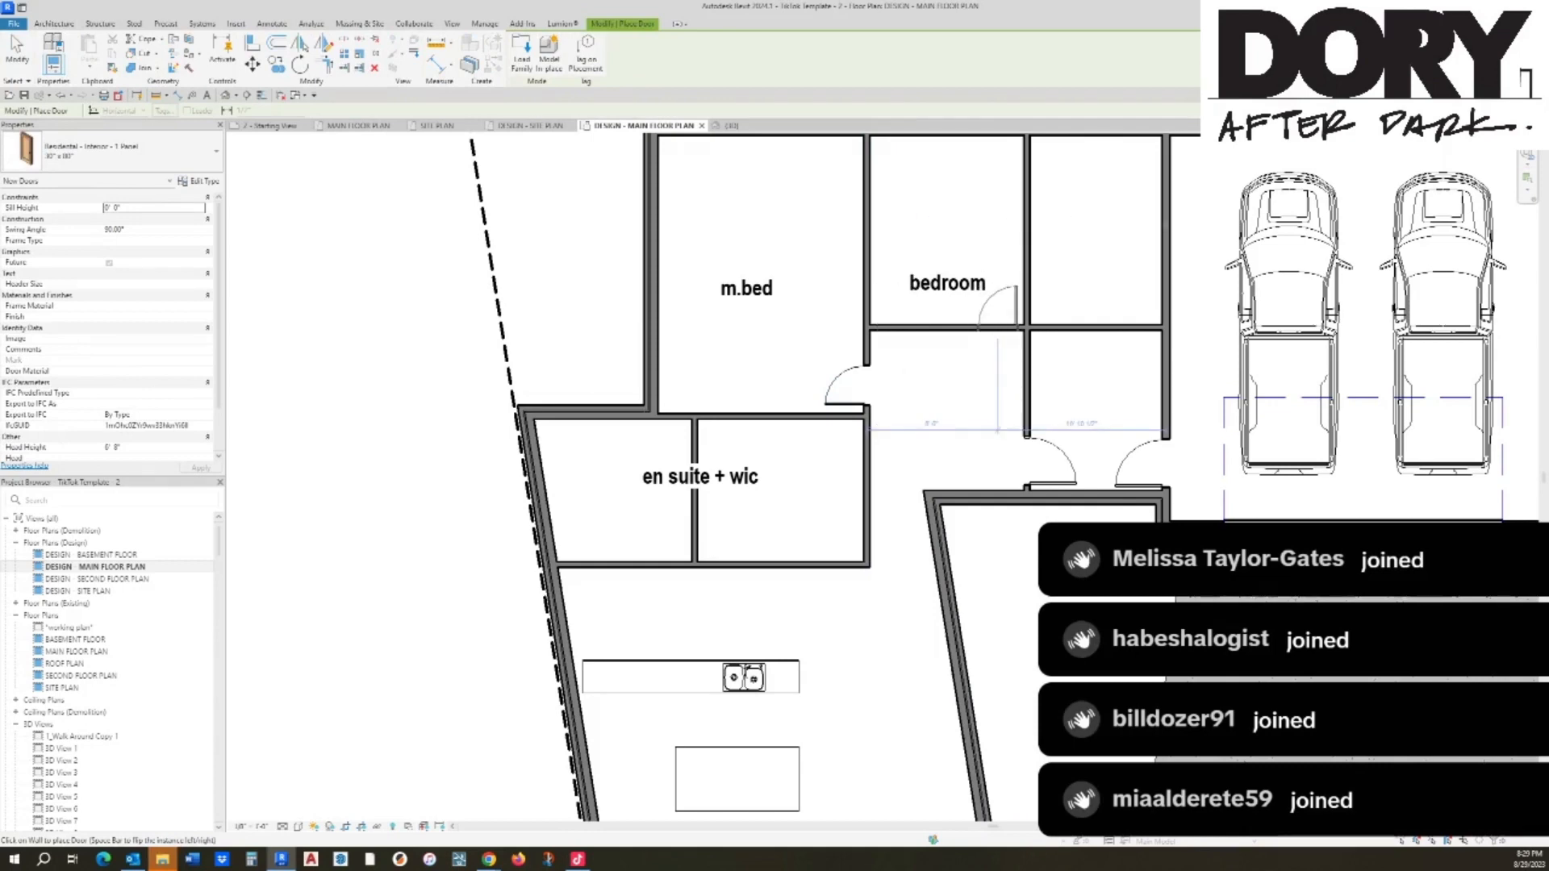
left_click(998, 323)
key("Escape")
key("Escape")
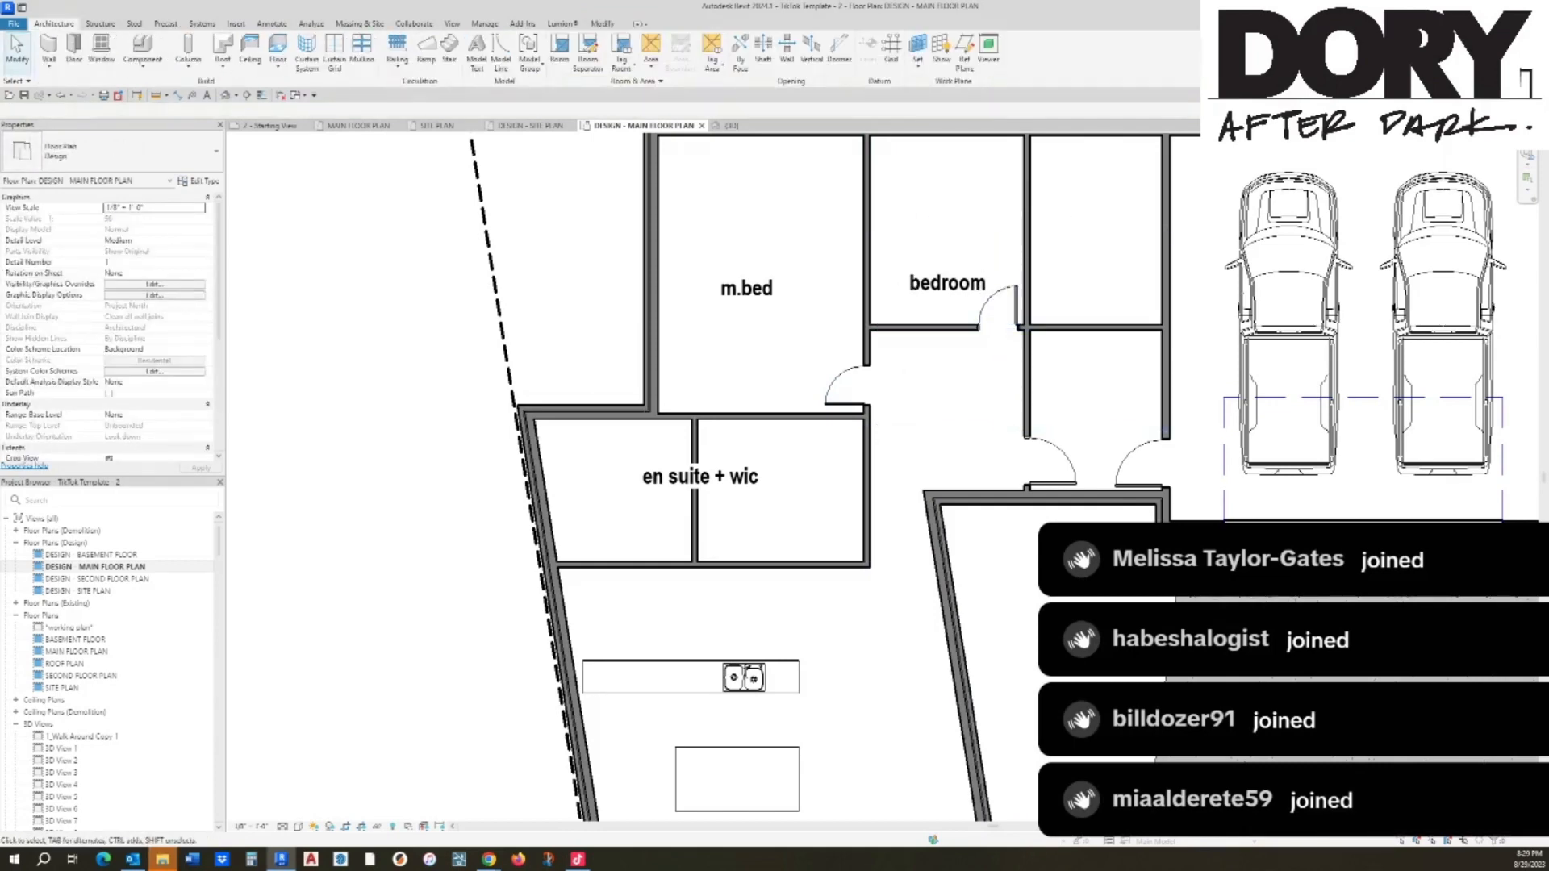
Step: Flip the bedroom door's hinge side and move the door along the partition next to the m.bed wall
left_click(984, 315)
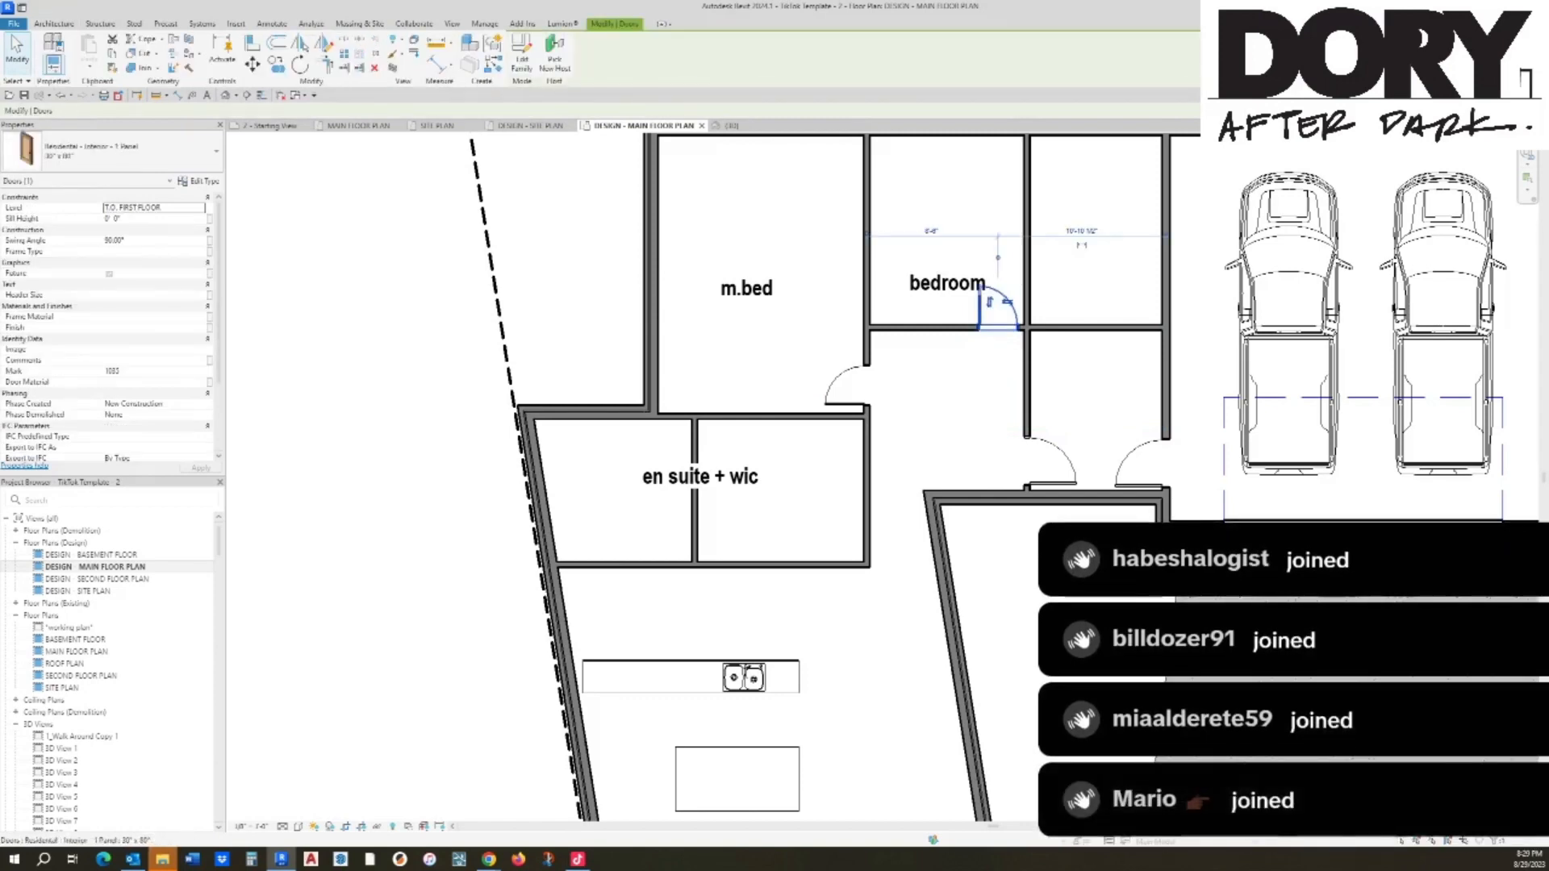
left_click_drag(984, 315, 882, 315)
key("Escape")
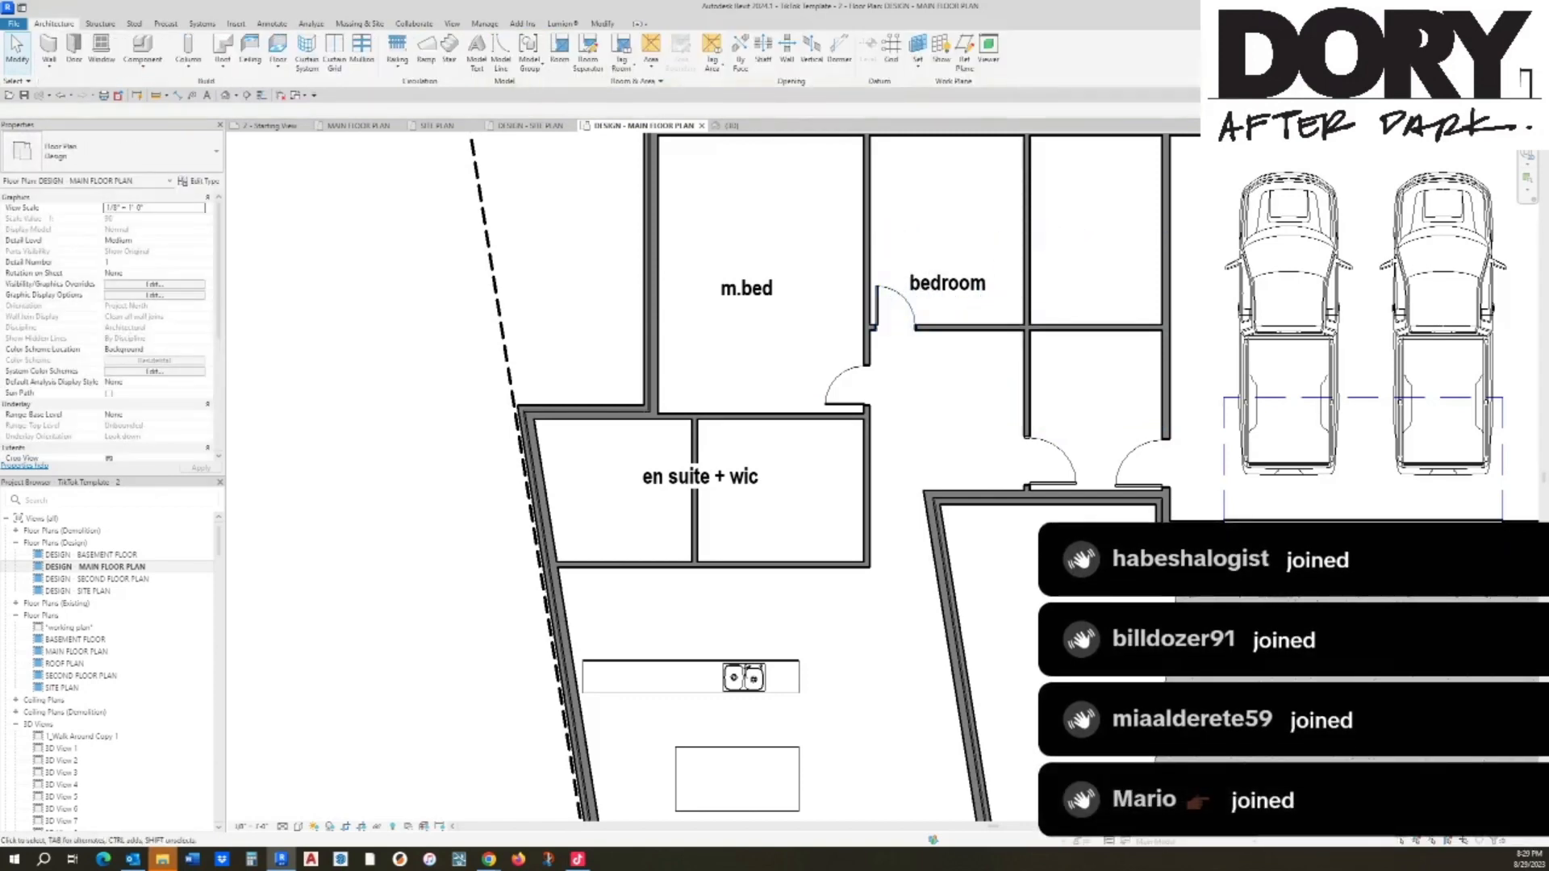
Step: Shorten the partition between the bedroom and the neighbouring room so its upper end stops at the cross partition
left_click(1027, 263)
middle_click_drag(1027, 234, 1023, 269)
left_click_drag(1022, 164, 1021, 363)
key("Escape")
Step: Dimension from the side wing's two long walls to the coffee table's centre, with both segments set equal
scroll(986, 360, "down", 3)
middle_click_drag(1211, 347, 461, 306)
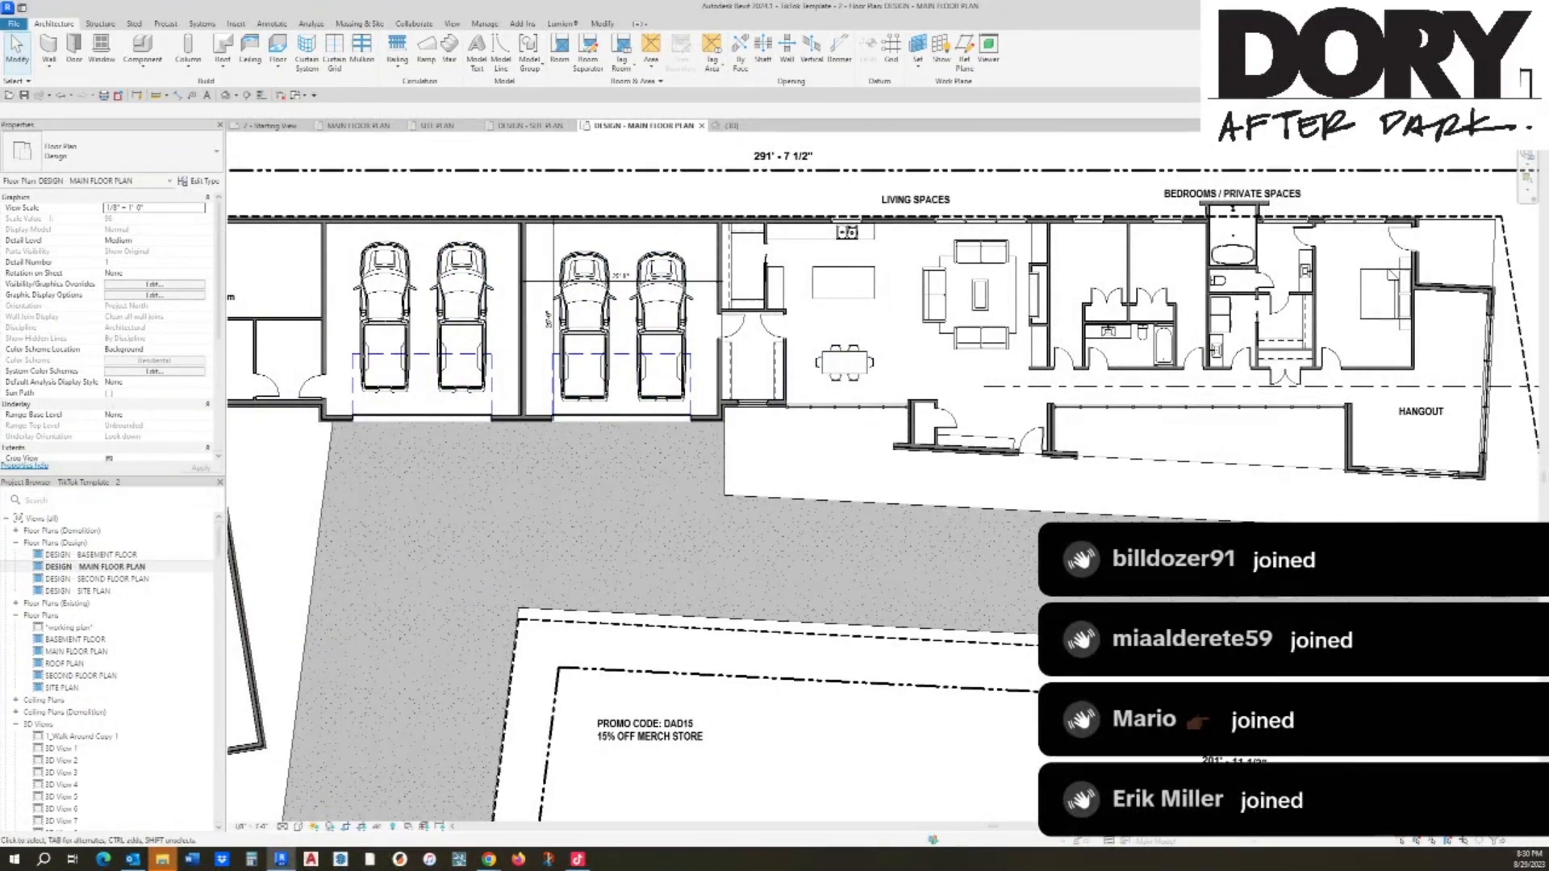
middle_click_drag(234, 412, 783, 425)
scroll(677, 411, "up", 3)
middle_click_drag(772, 597, 766, 431)
left_click(766, 432)
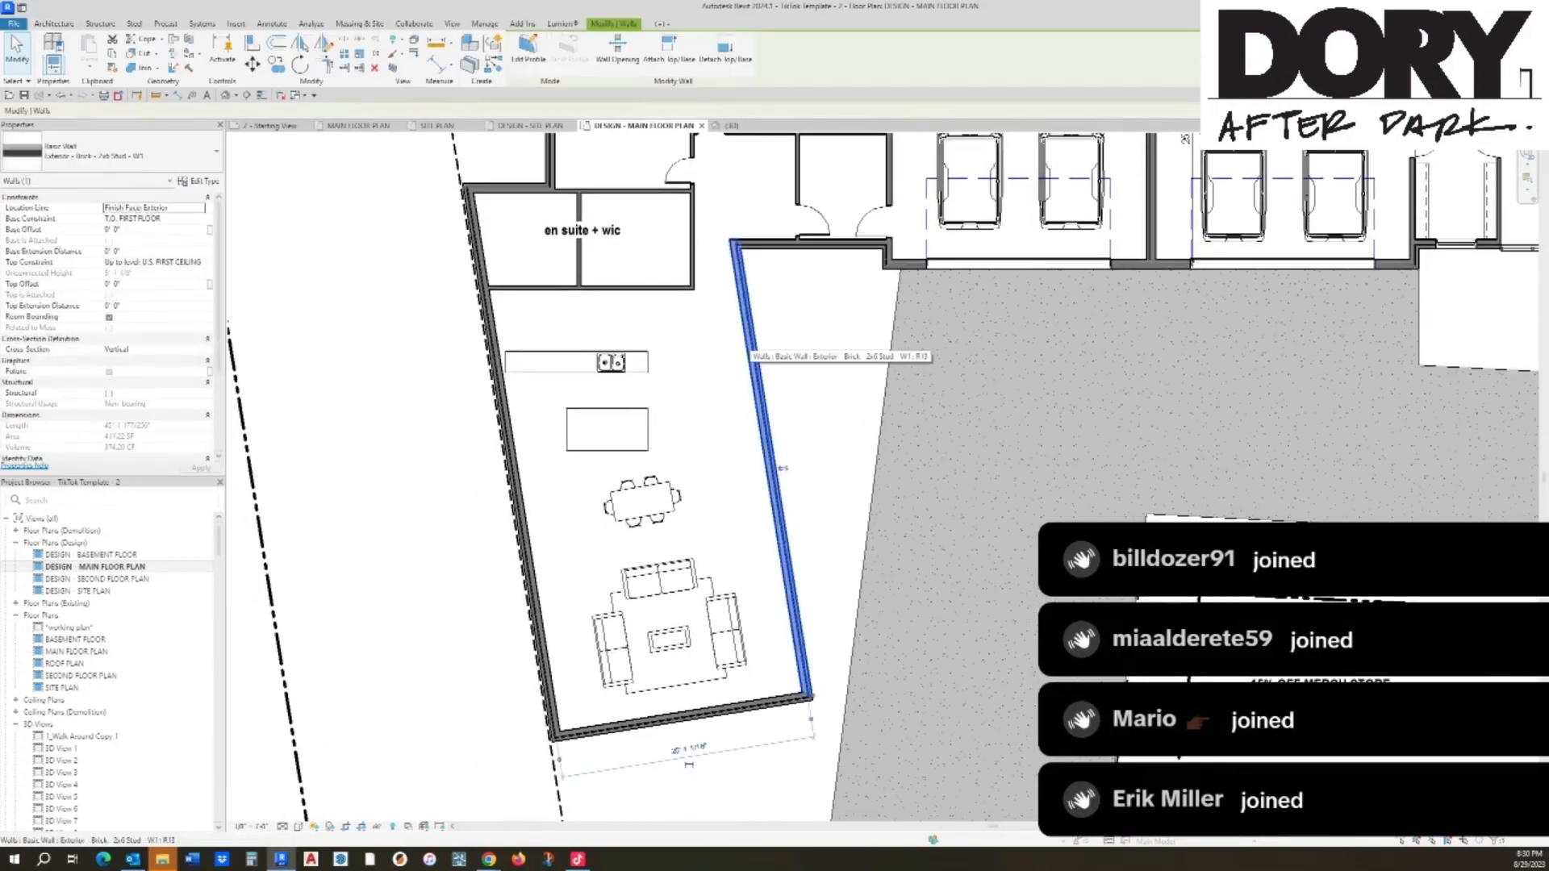
key("Escape")
key("d")
key("i")
left_click(547, 647)
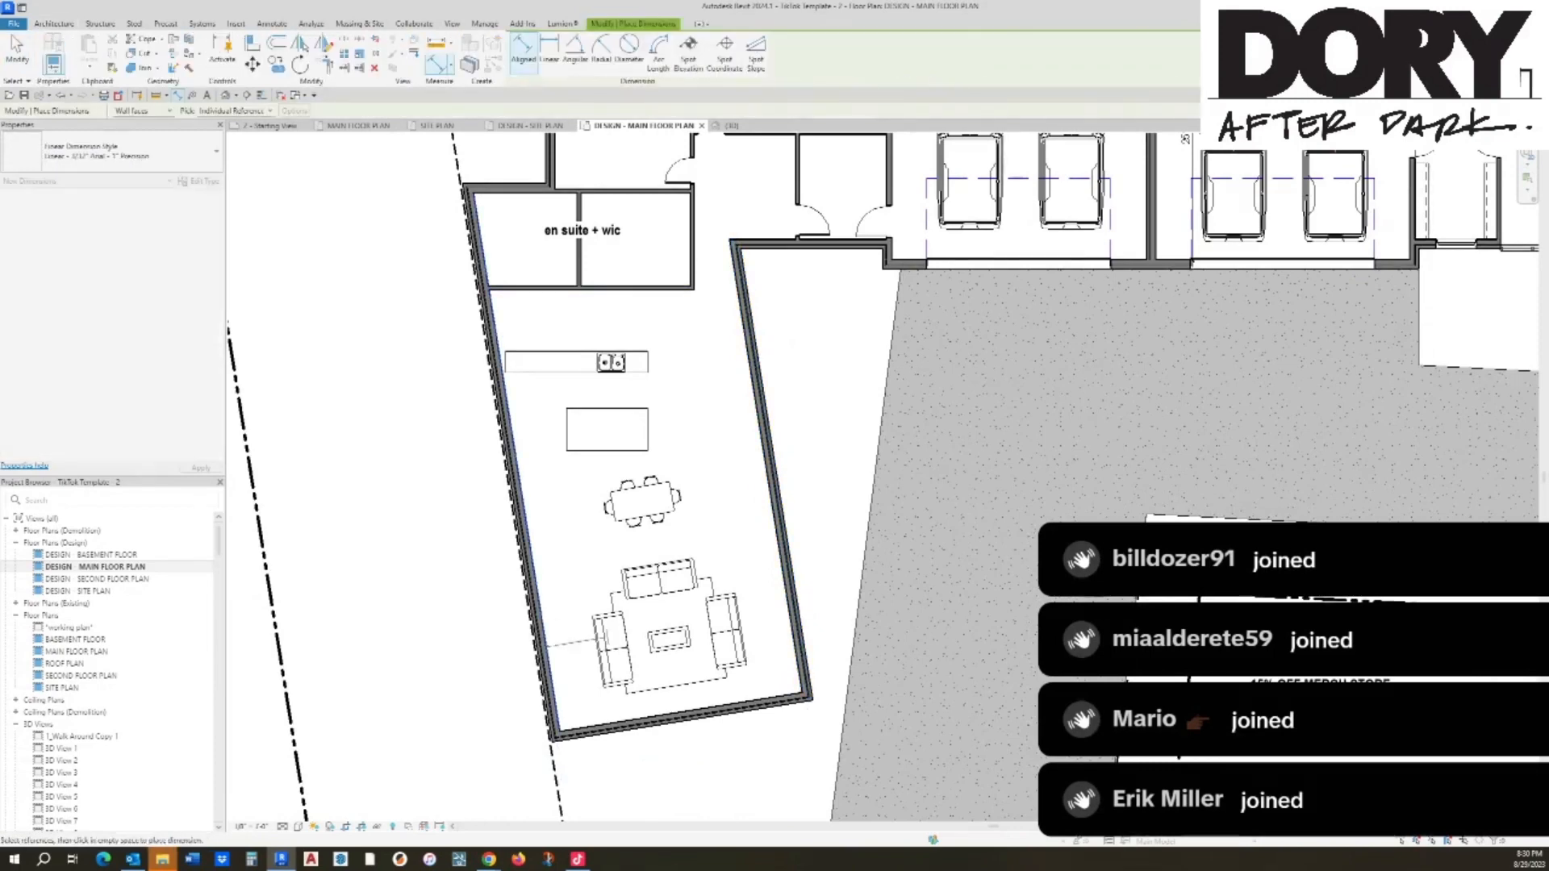
left_click(669, 639)
left_click(783, 578)
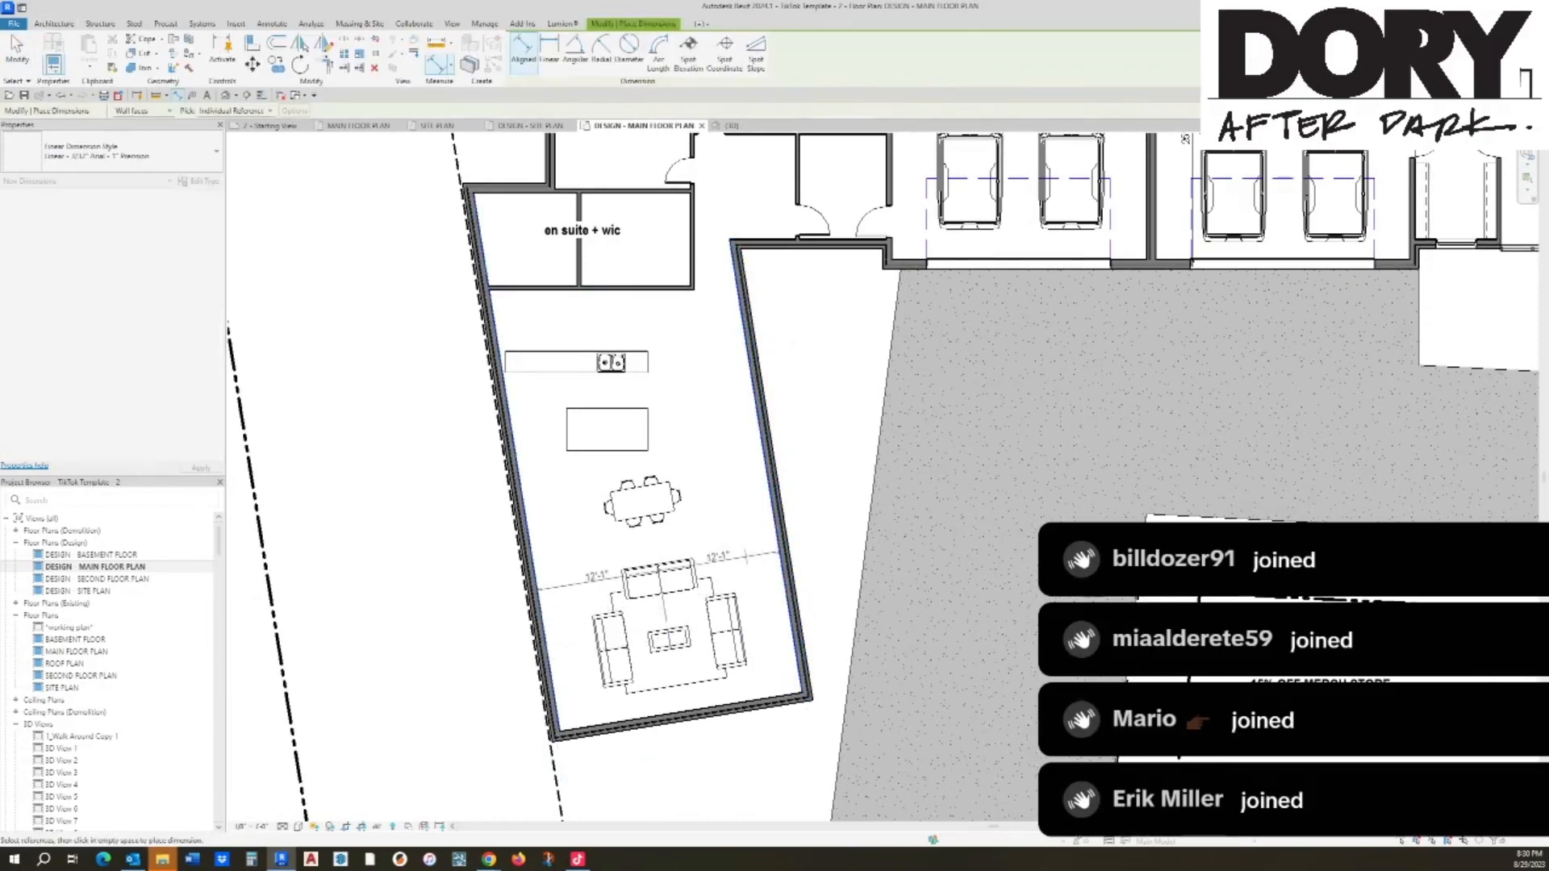
left_click(767, 521)
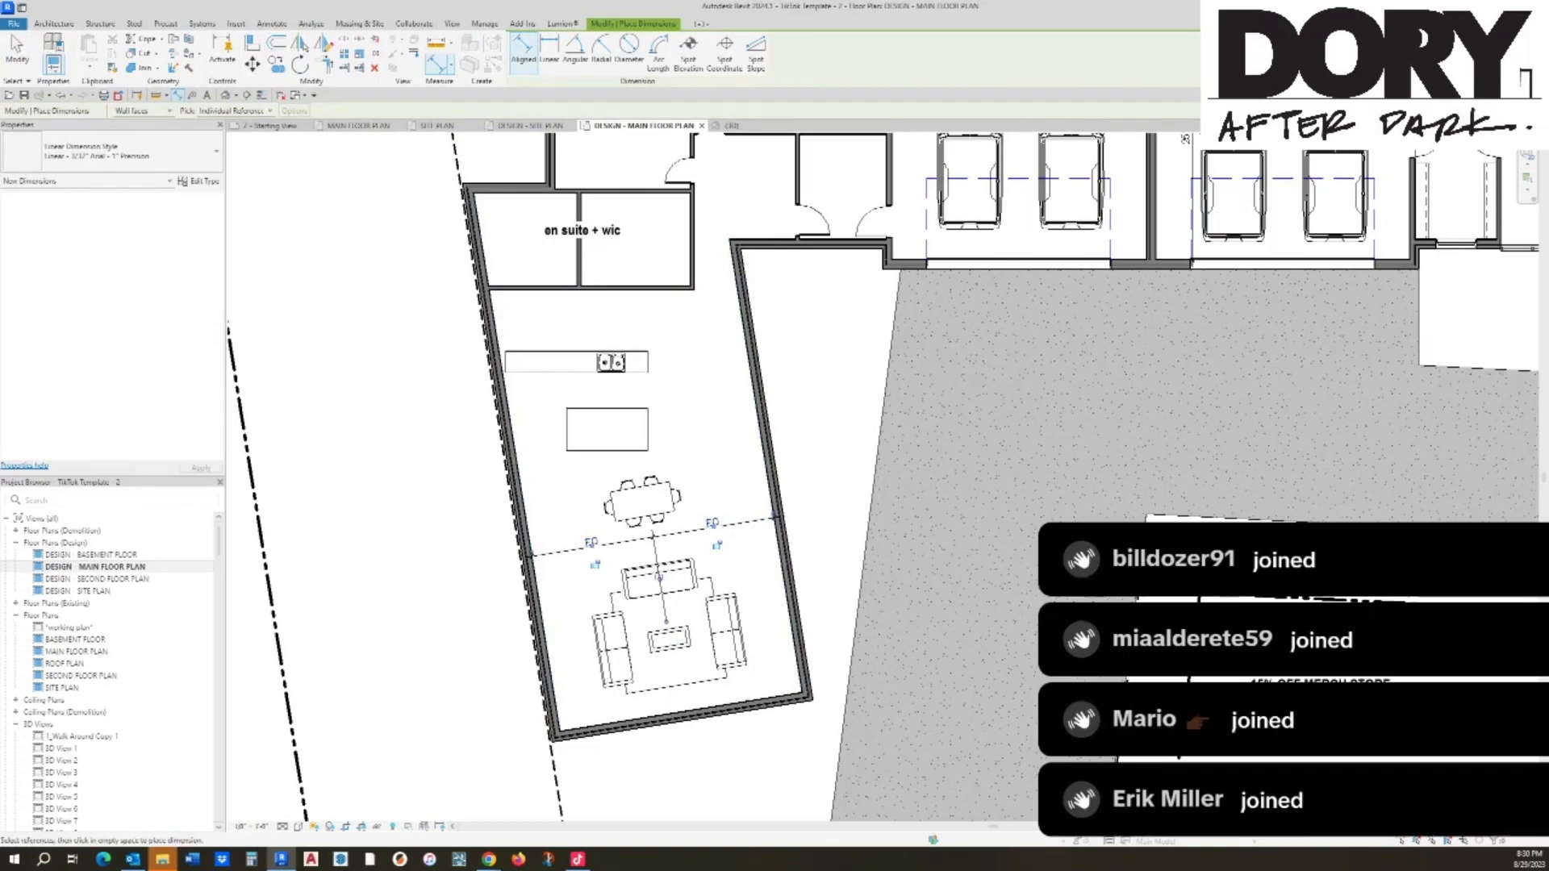
key("Escape")
Step: Widen the side wing by moving its driveway-side long wall outward toward the driveway
left_click(782, 575)
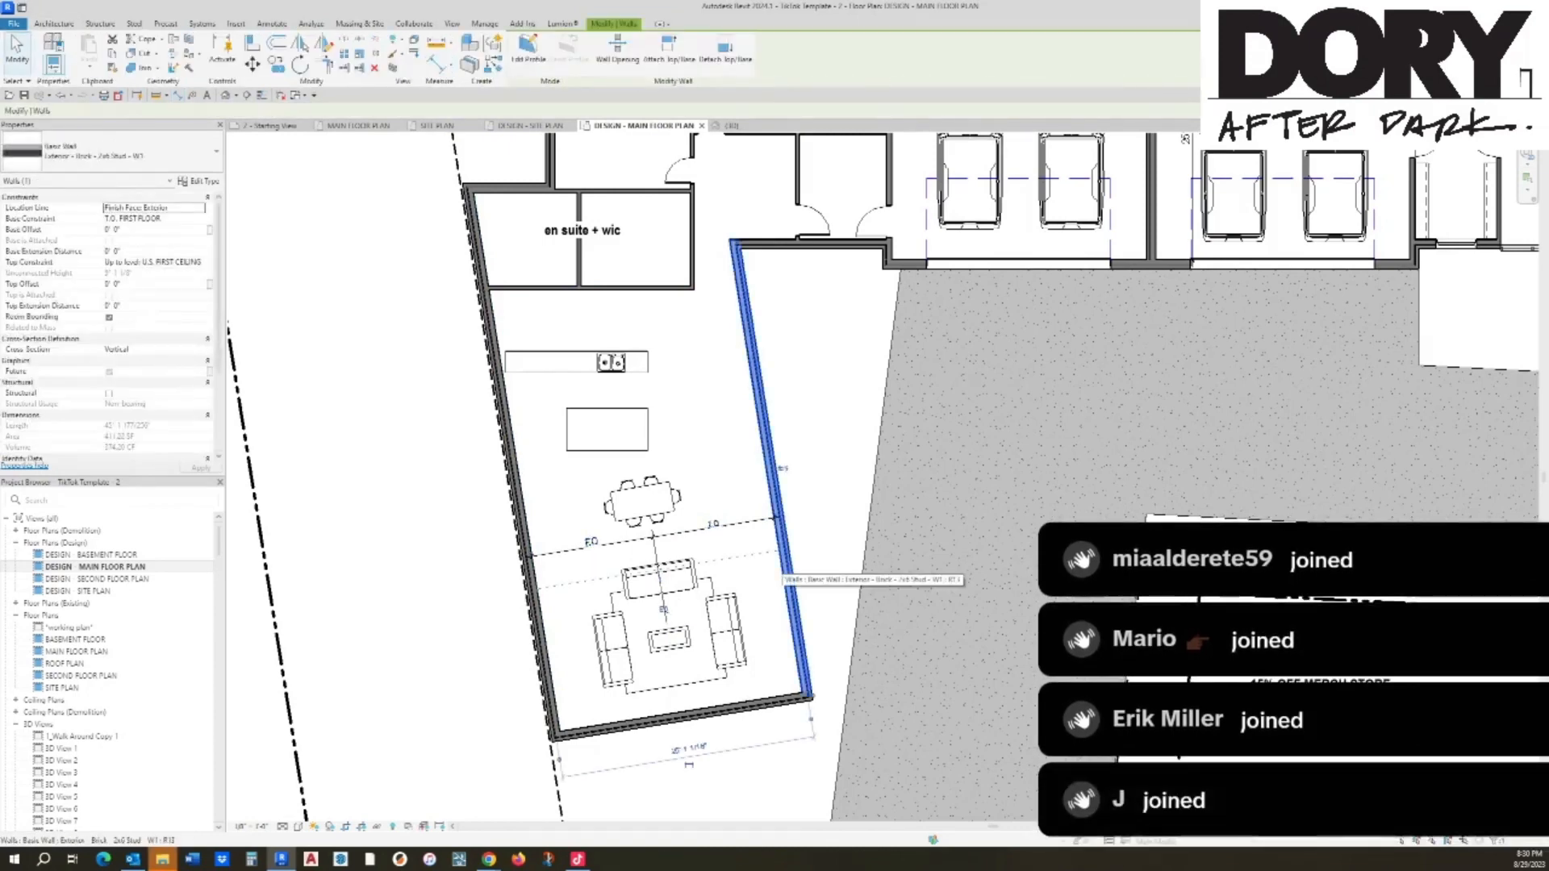
left_click_drag(781, 575, 799, 574)
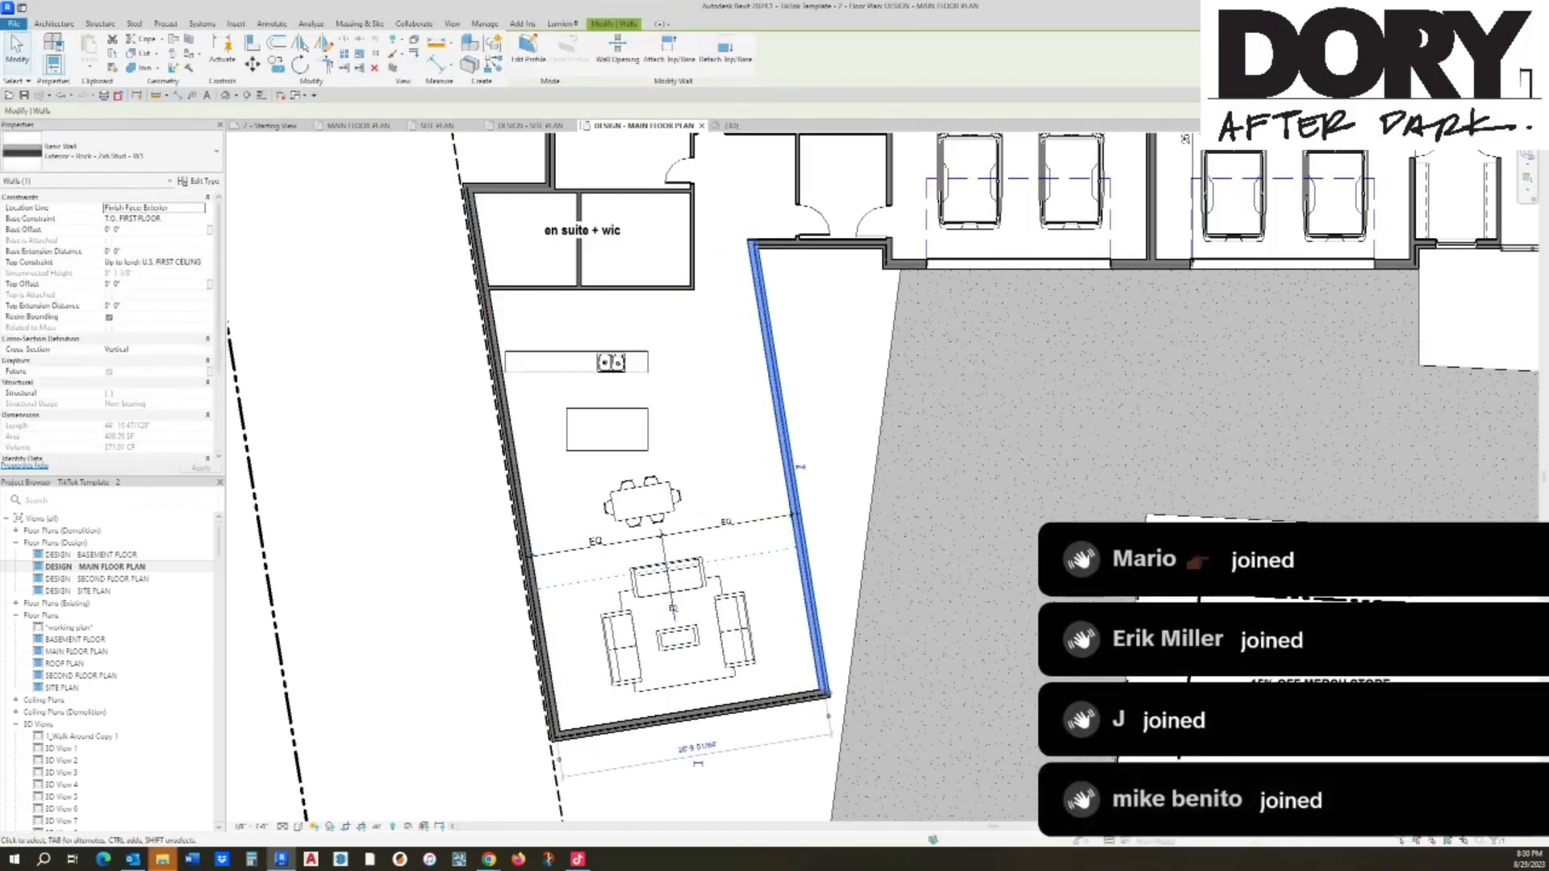
key("Escape")
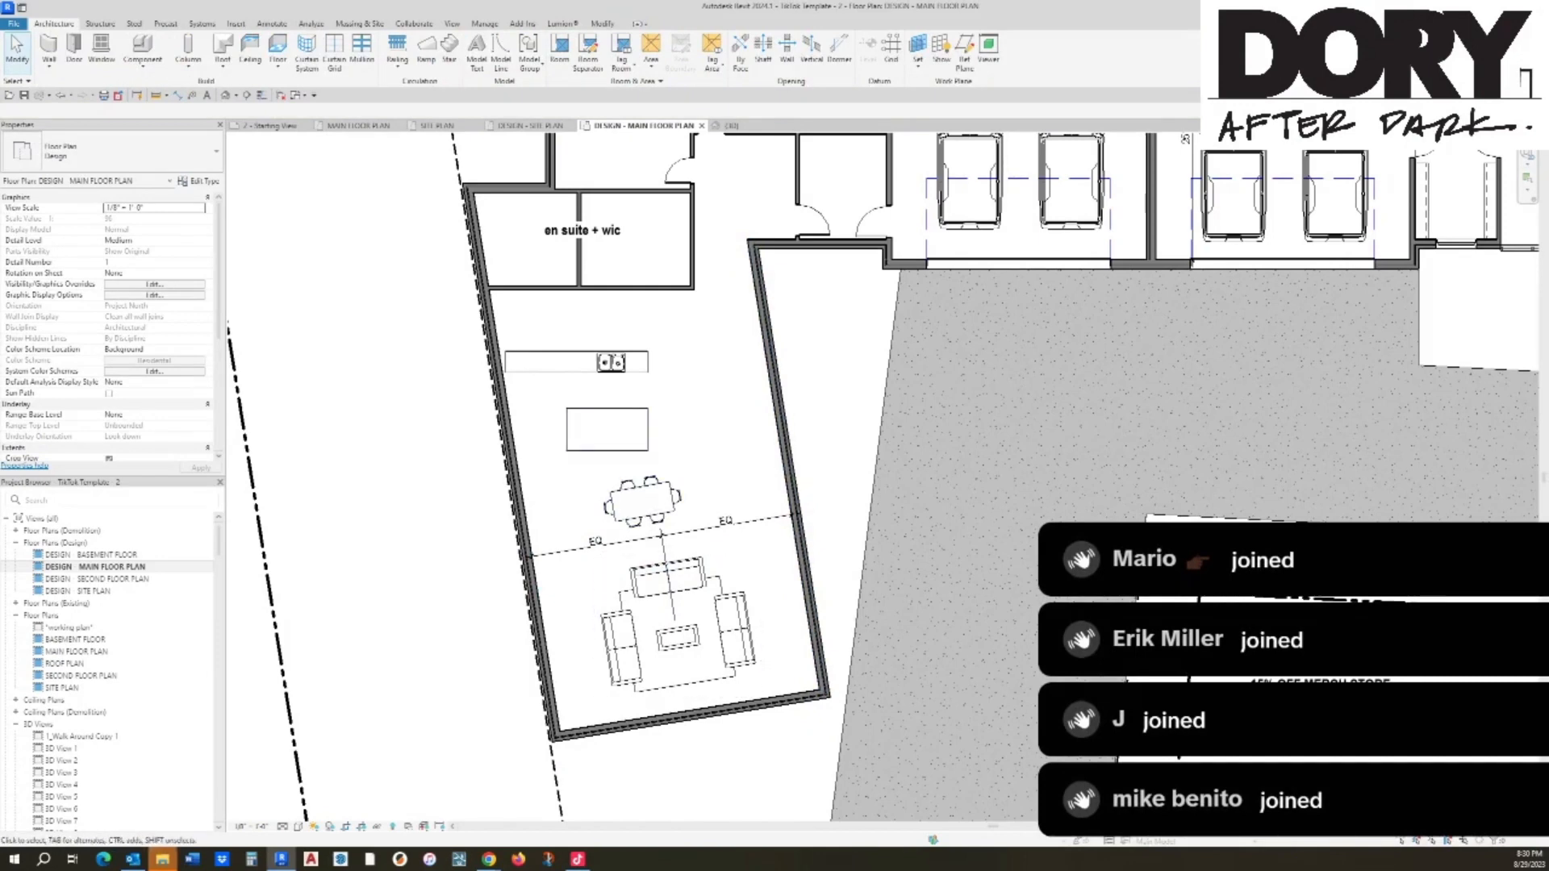
Step: Try to shorten the side wing by moving its end wall inward toward the kitchen
middle_click_drag(1185, 139, 1201, 197)
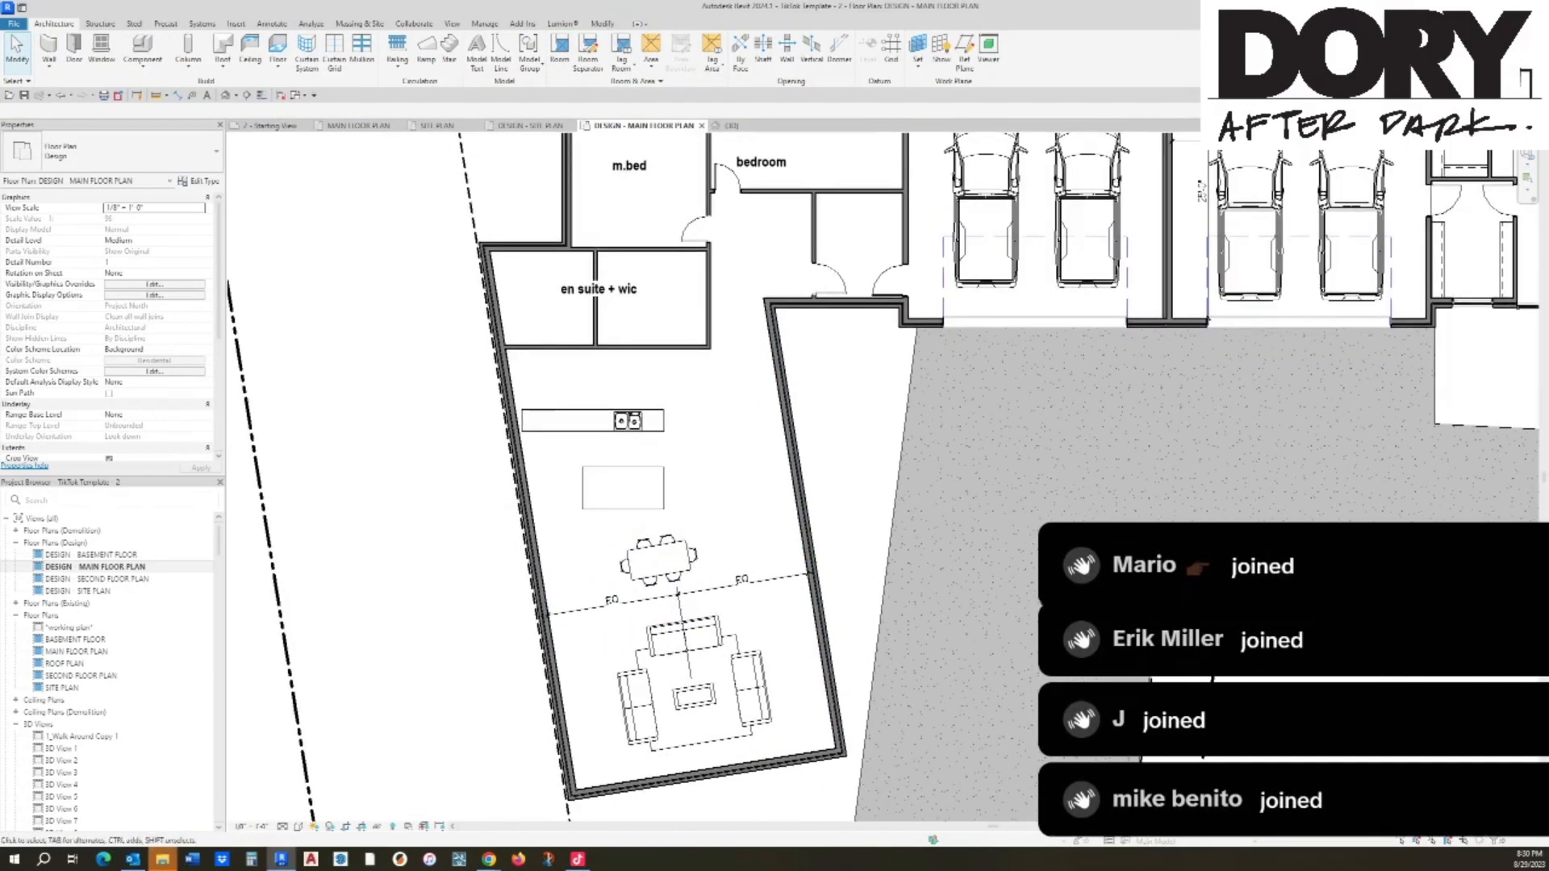
left_click(755, 710)
left_click(801, 761, "ctrl")
left_click_drag(801, 761, 787, 670)
key("Escape")
scroll(725, 563, "down", 2)
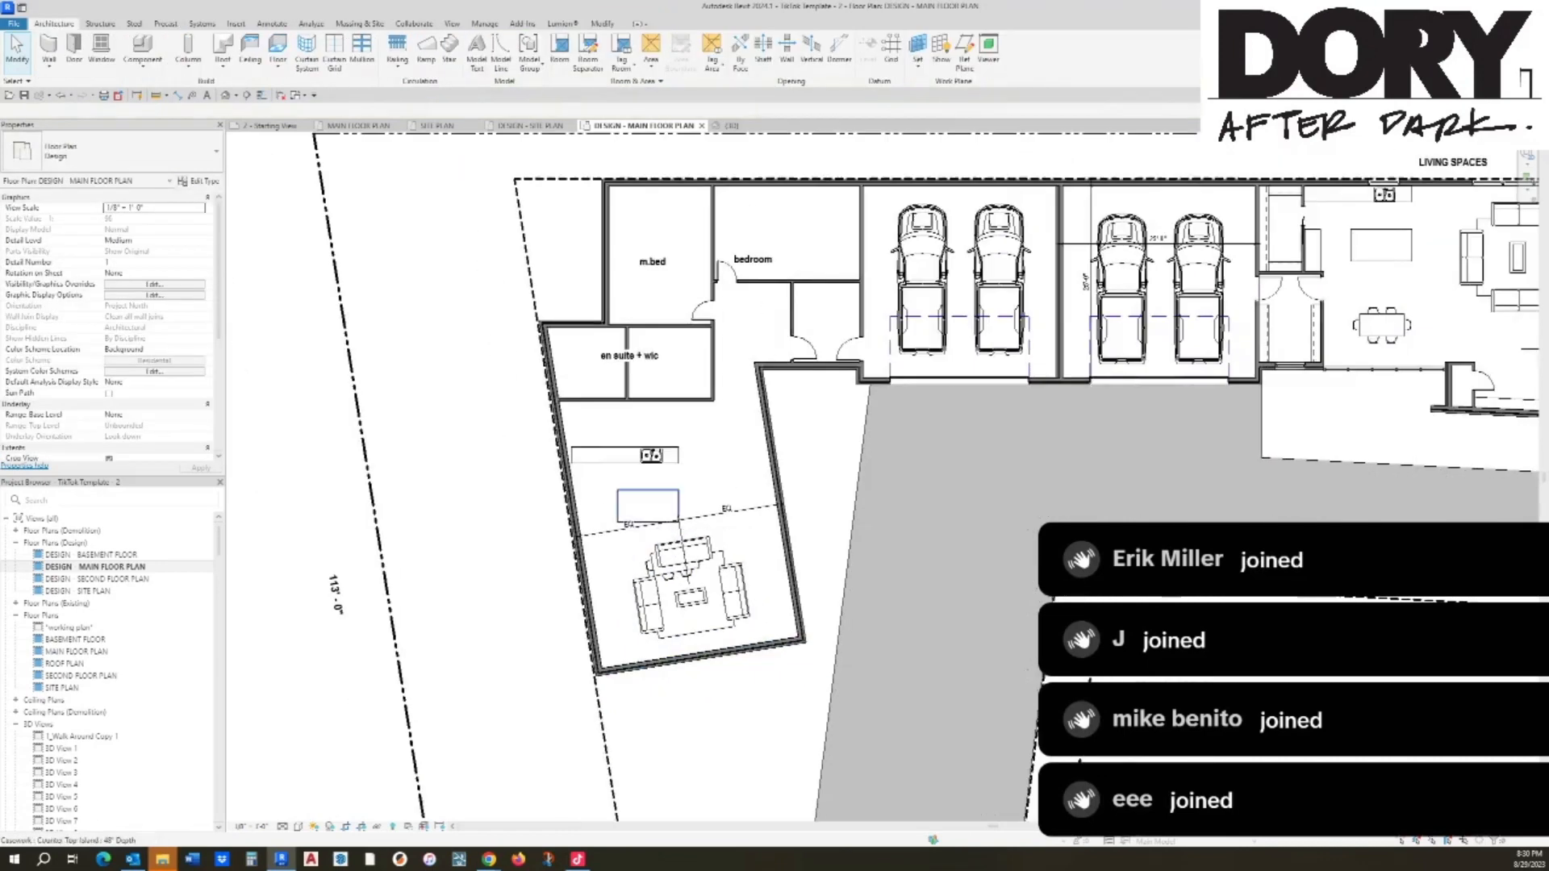
scroll(729, 571, "up", 1)
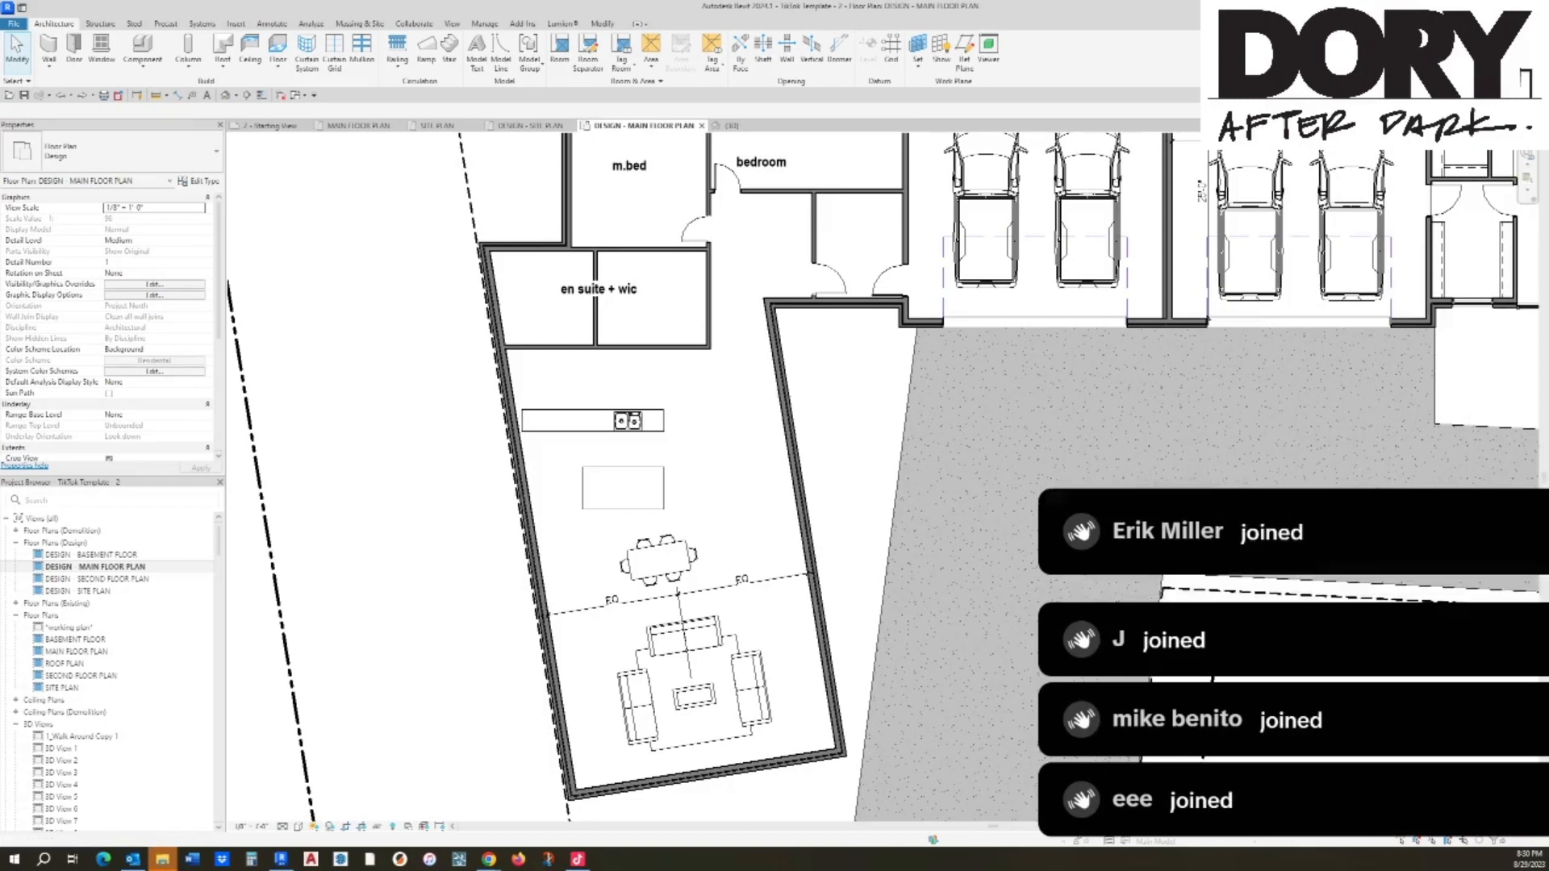
Step: Draw a 4 1/2" interior partition across the bedroom from its lower partition to the exterior wall, and move the bedroom label into the garage-side room
middle_click_drag(807, 197, 773, 298)
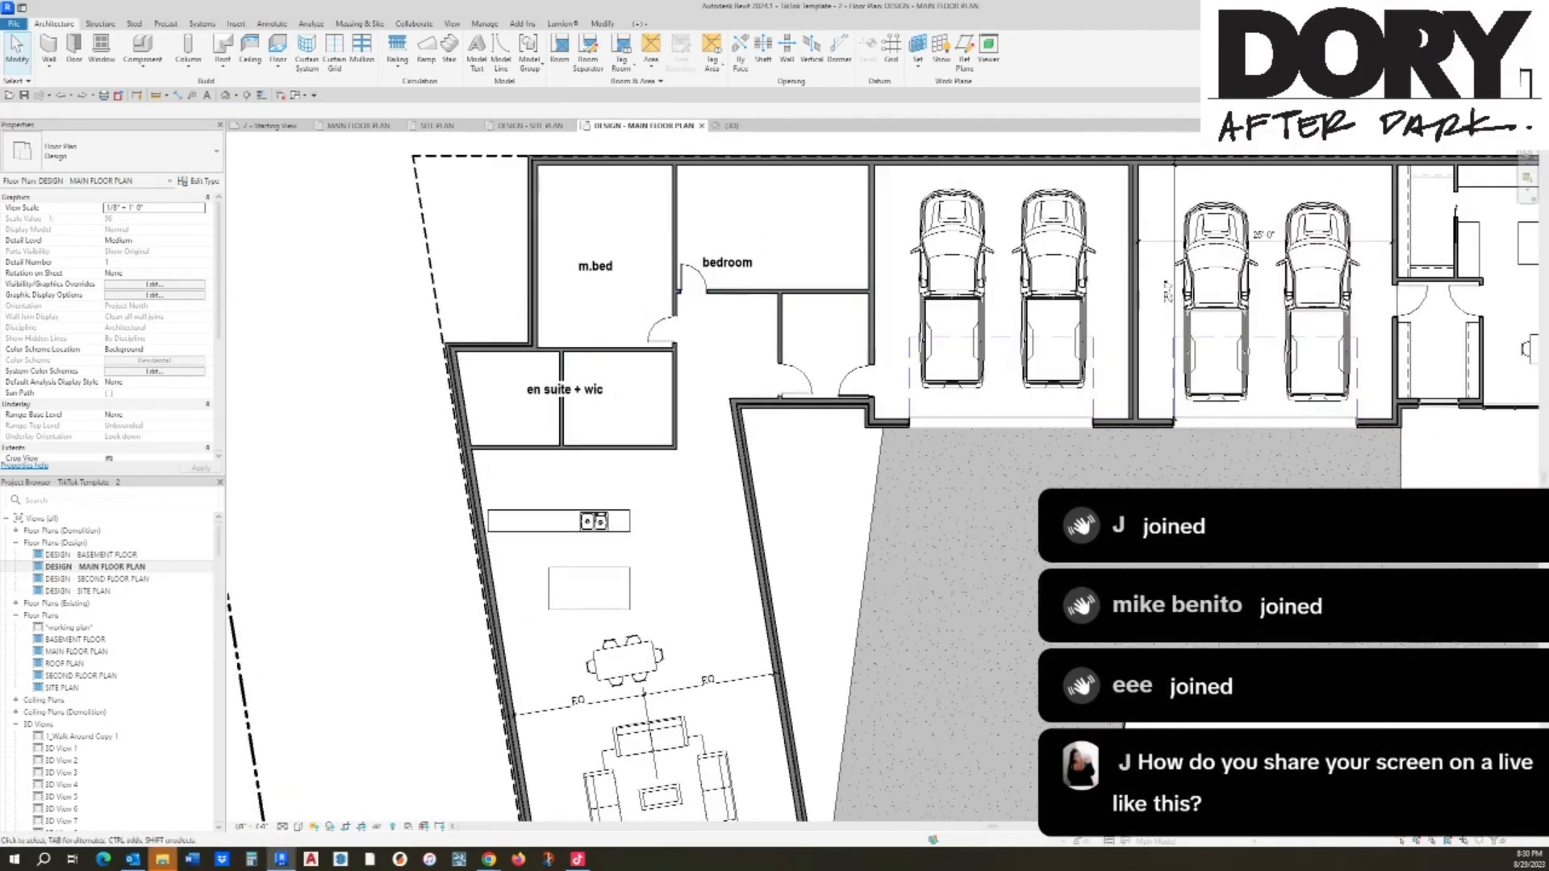
scroll(777, 170, "up", 3)
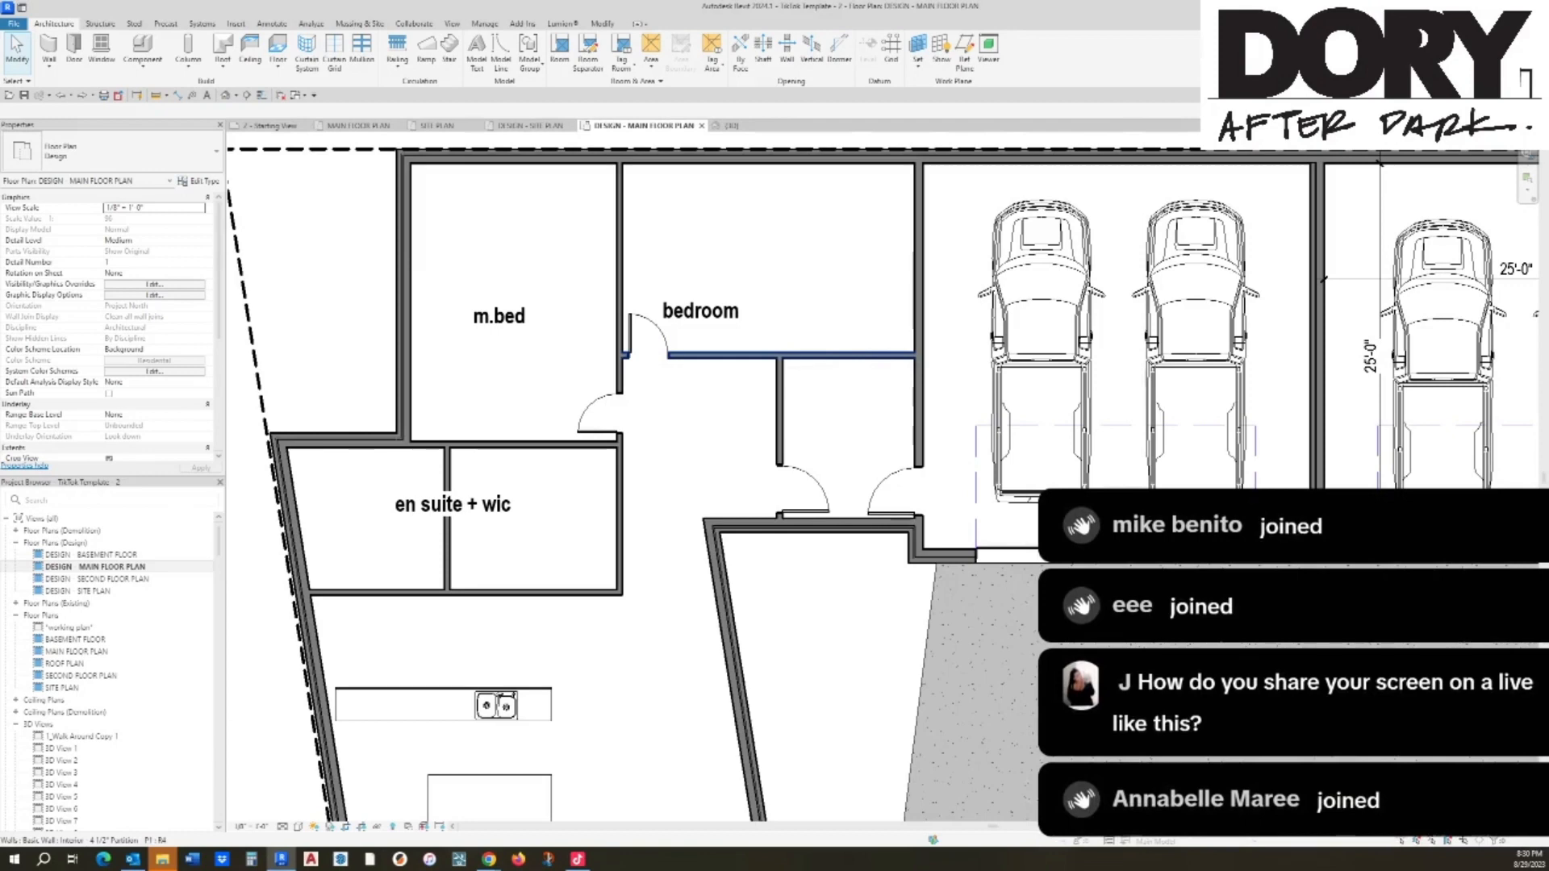
key("w")
key("a")
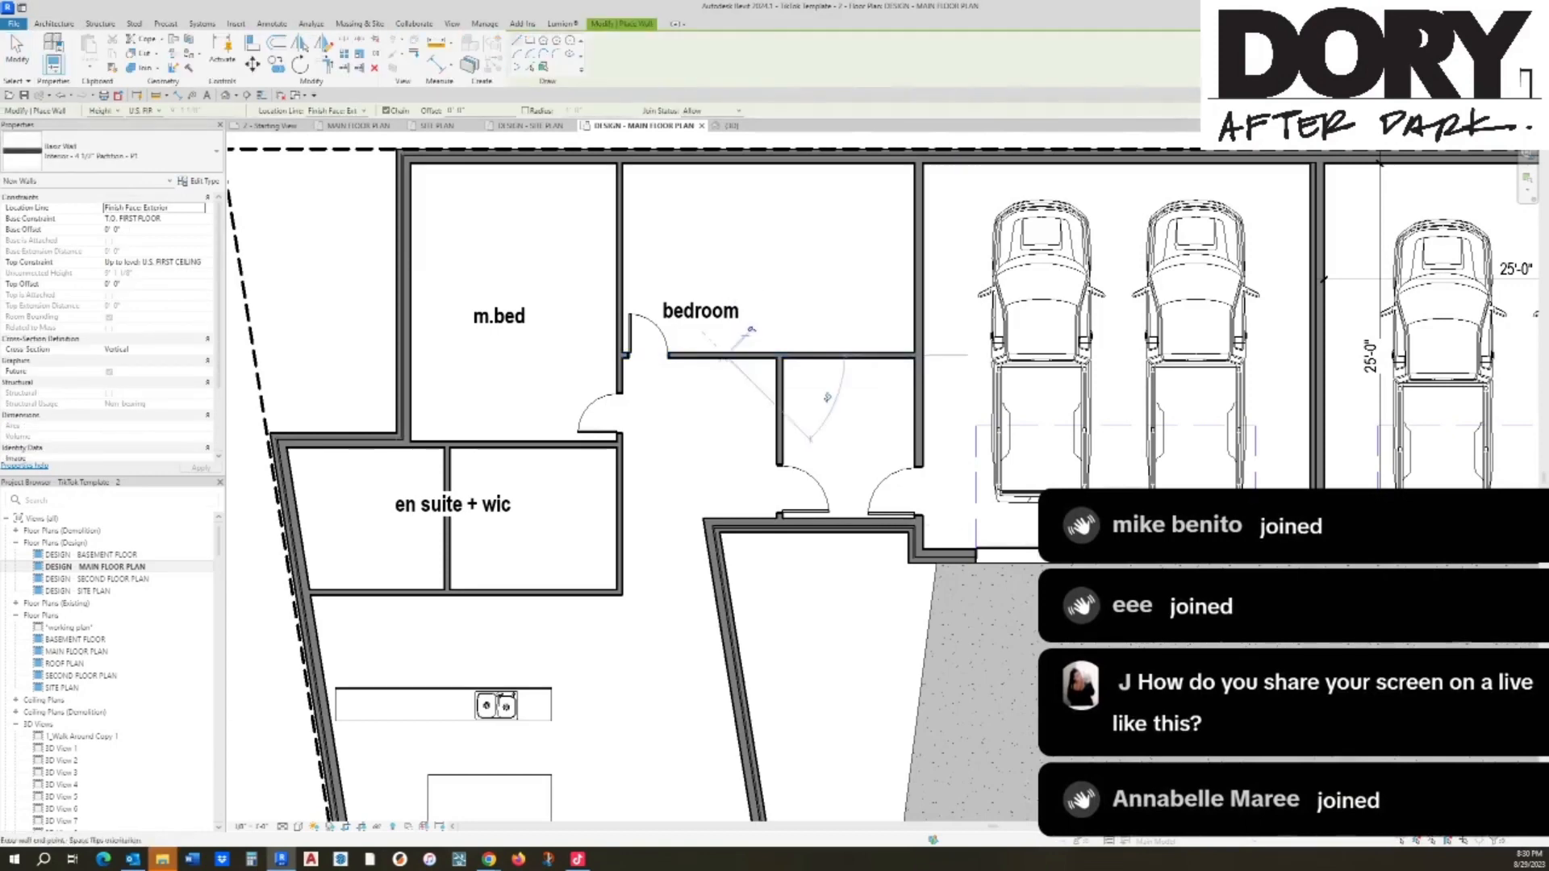
left_click(729, 352)
left_click(728, 166)
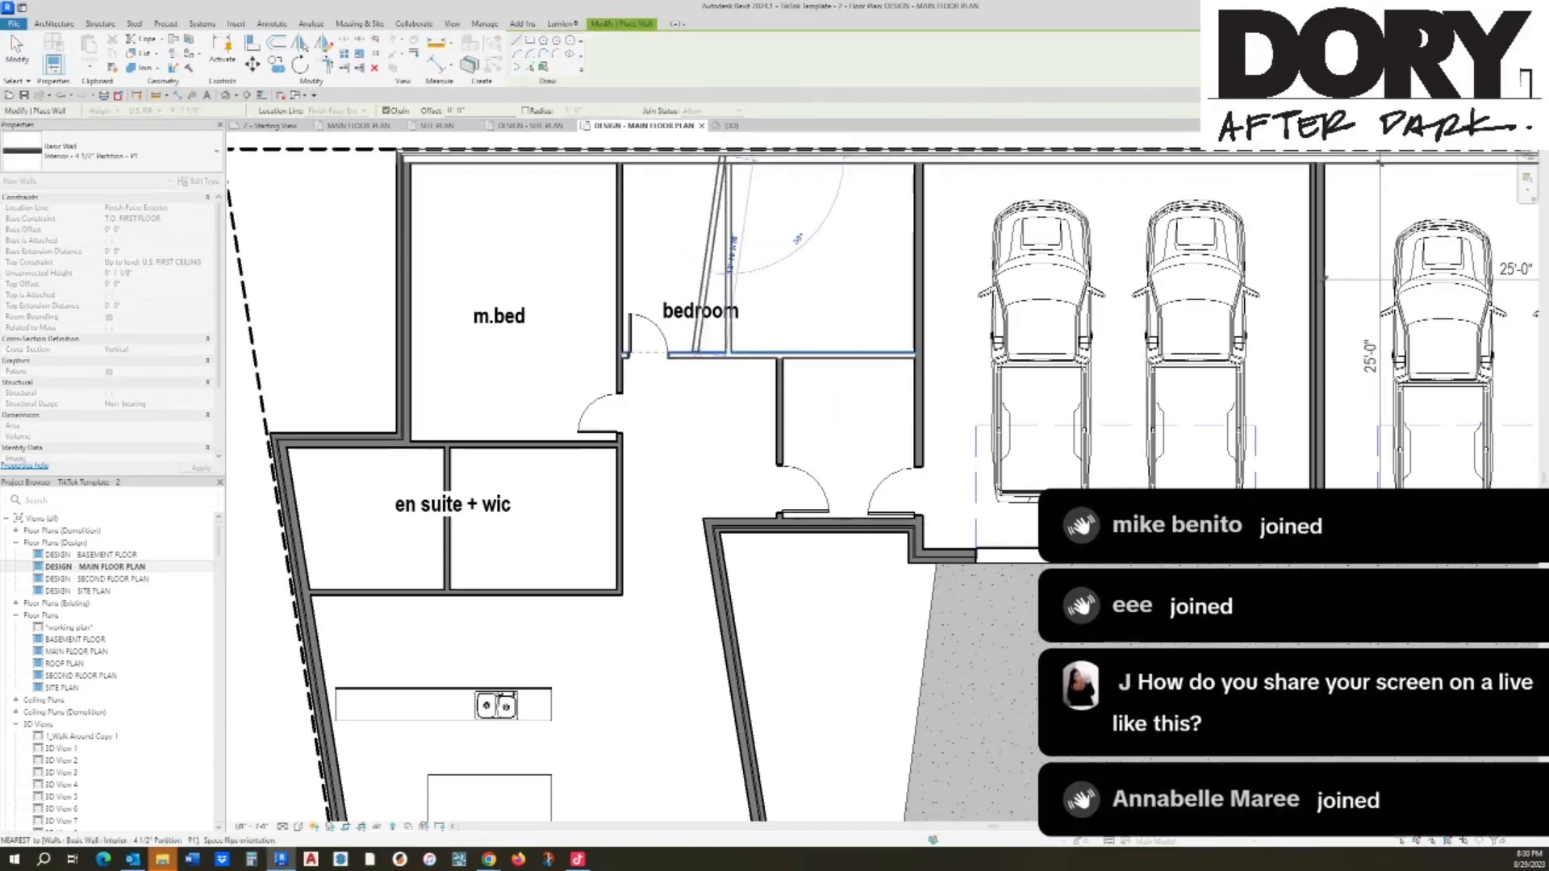
key("Escape")
key("Escape")
left_click_drag(701, 311, 836, 298)
Step: Place a 30" x 80" one-panel interior door in the bedroom's lower partition beside the new dividing wall, swinging into the bedroom
key("d")
key("r")
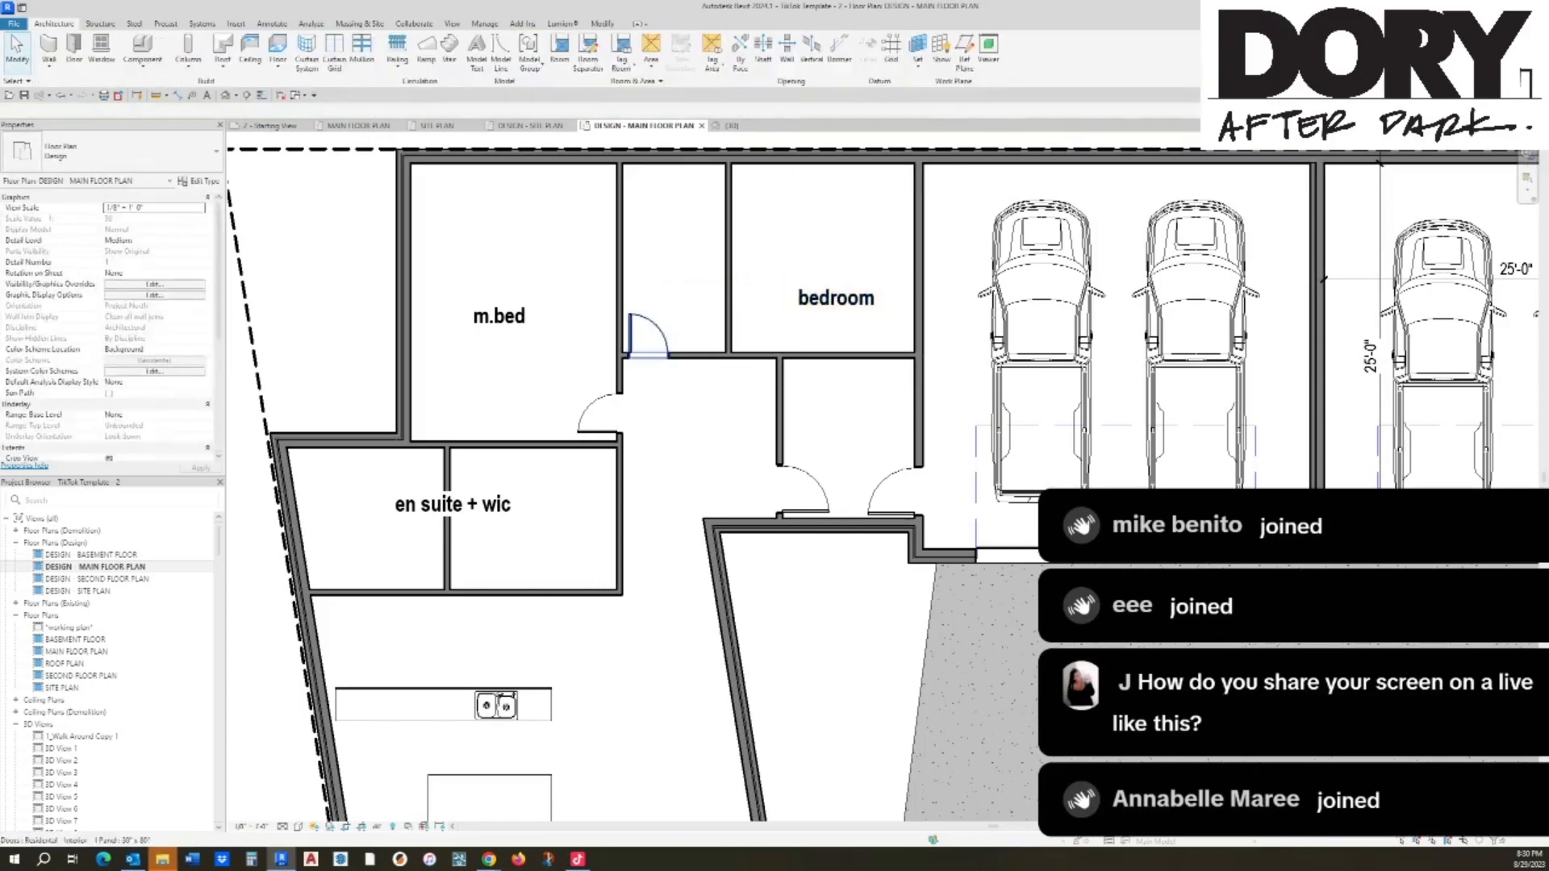
left_click(650, 353)
left_click(753, 353)
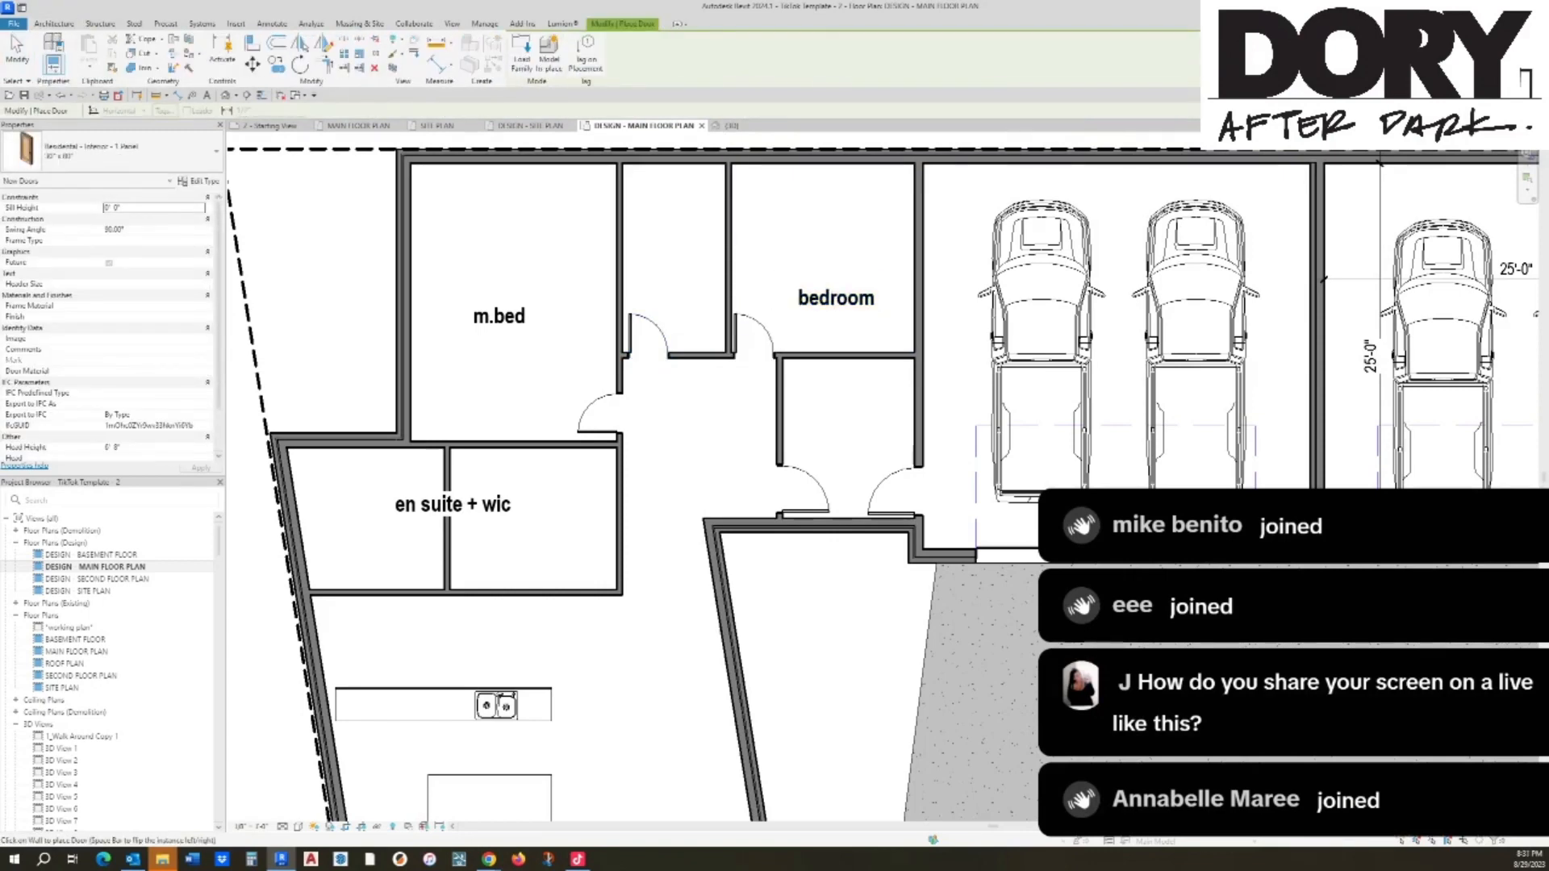
key("Escape")
key("Escape")
Step: Move the bedroom's lower partition down to deepen the rooms above, and shift the partition of the room below slightly toward the garage
left_click(769, 347)
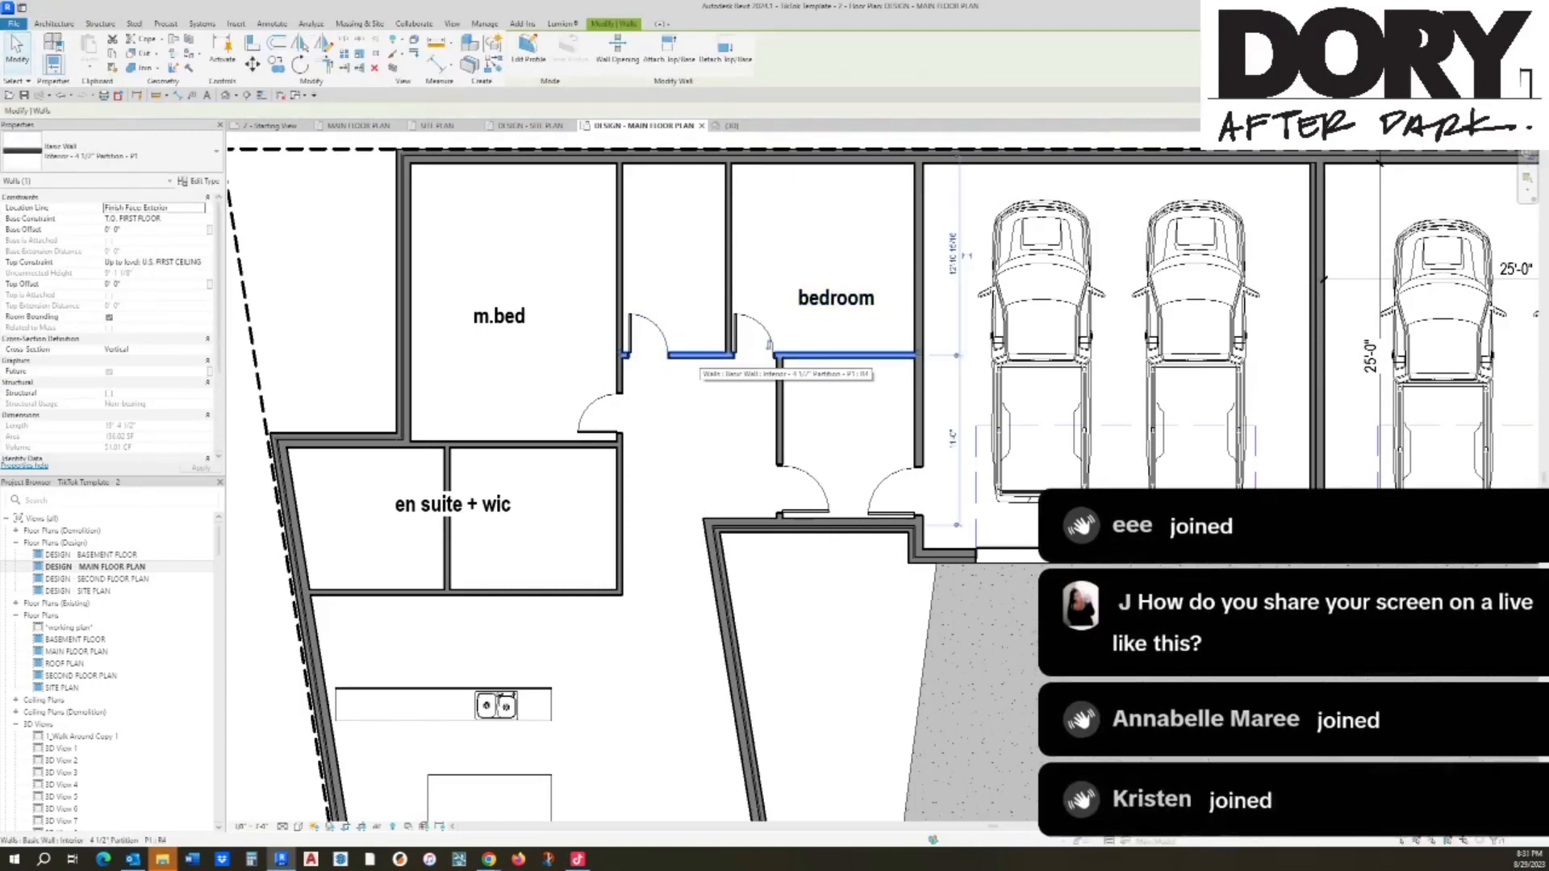
left_click_drag(769, 347, 769, 364)
key("Escape")
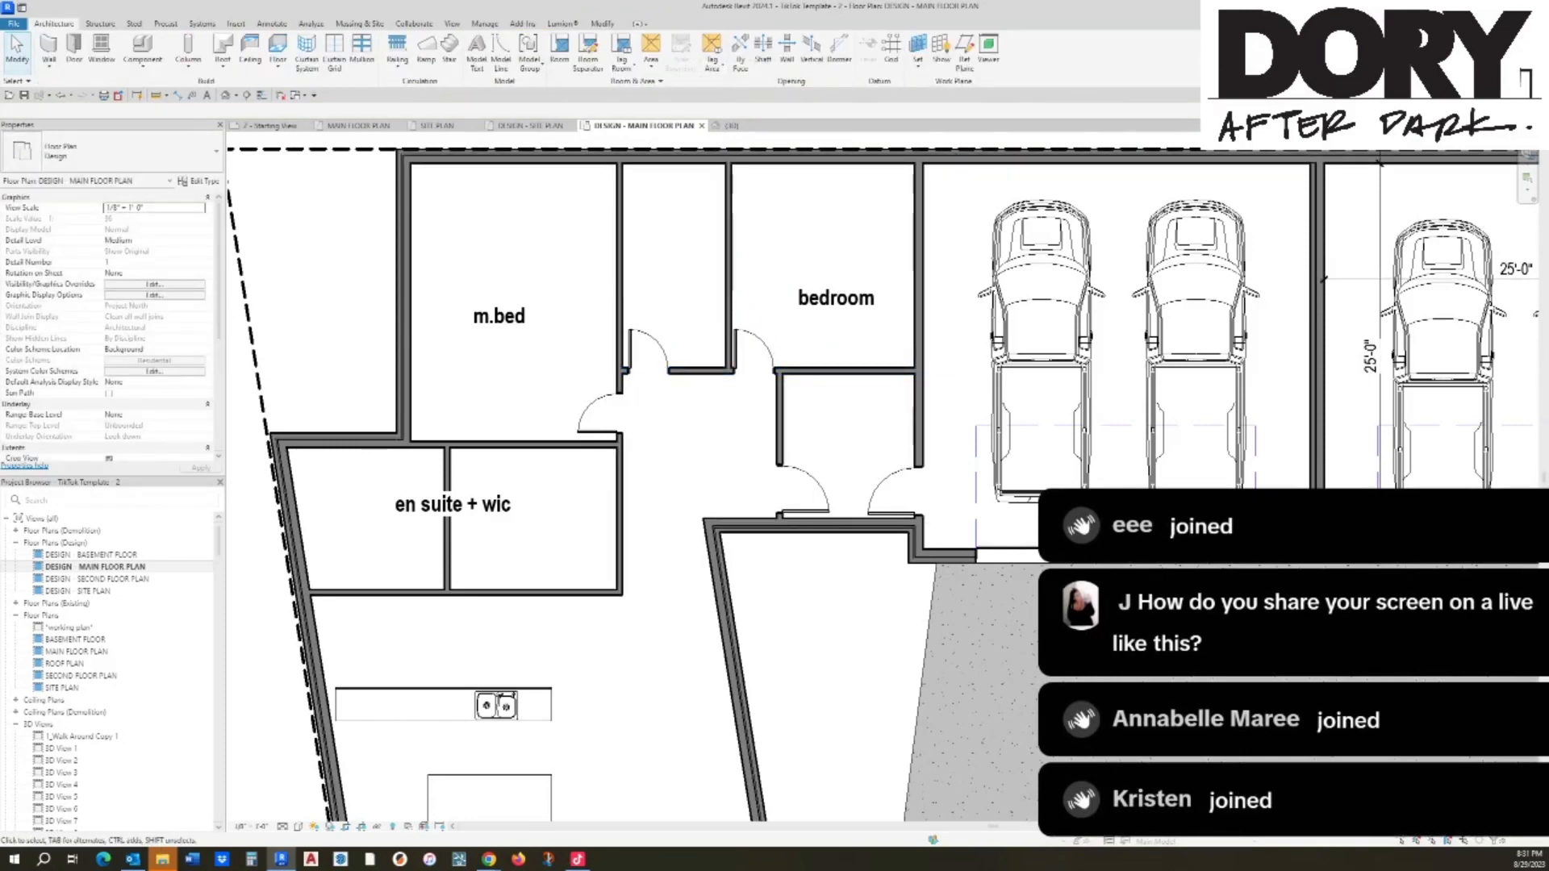
left_click(777, 435)
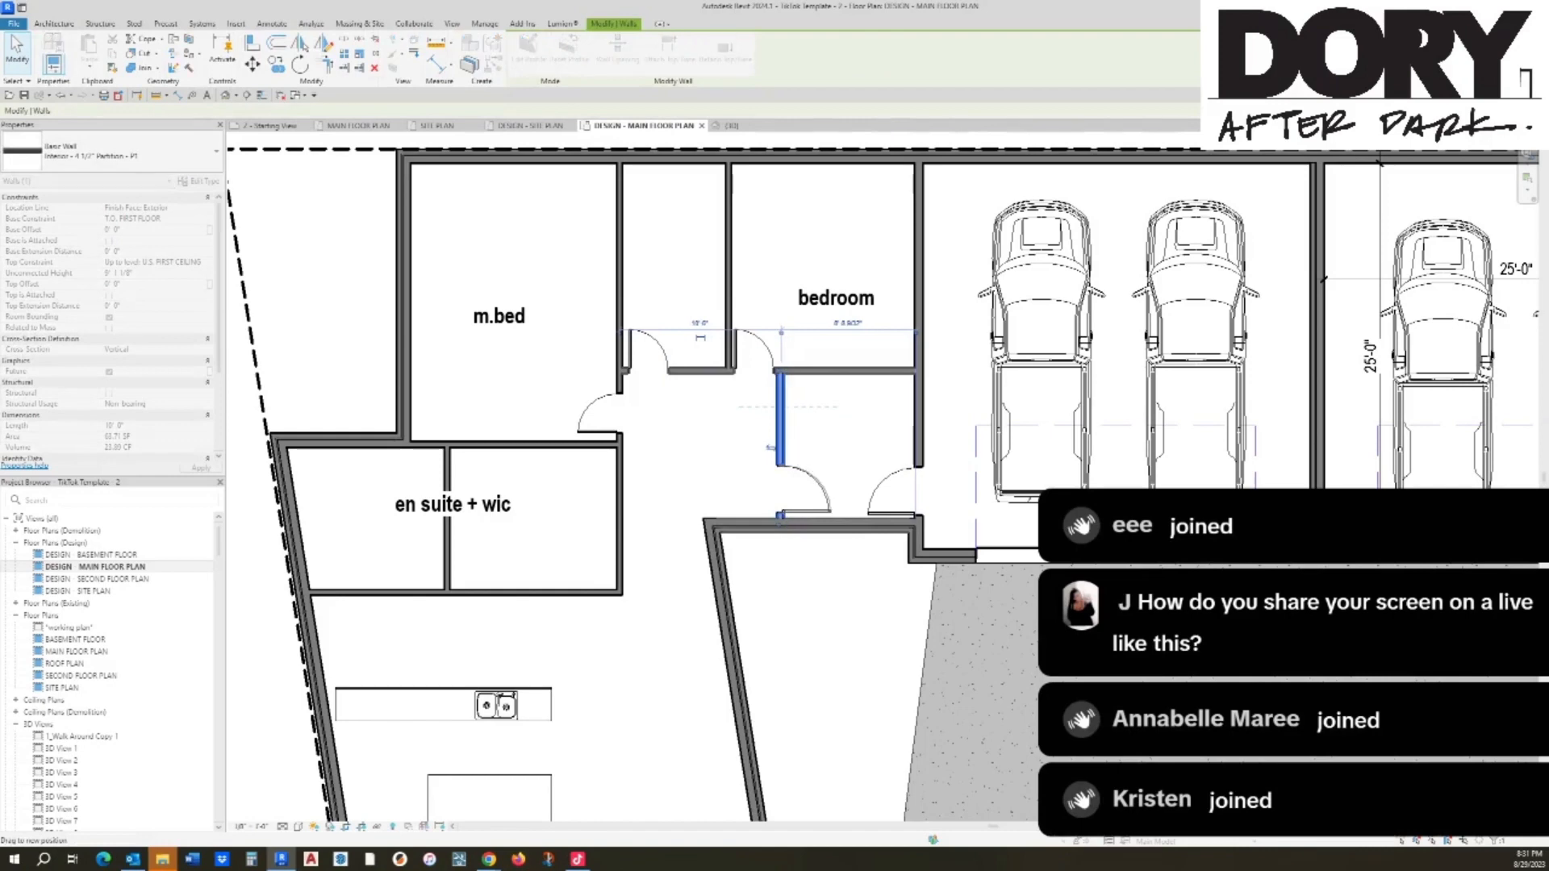
left_click_drag(771, 448, 780, 448)
key("Escape")
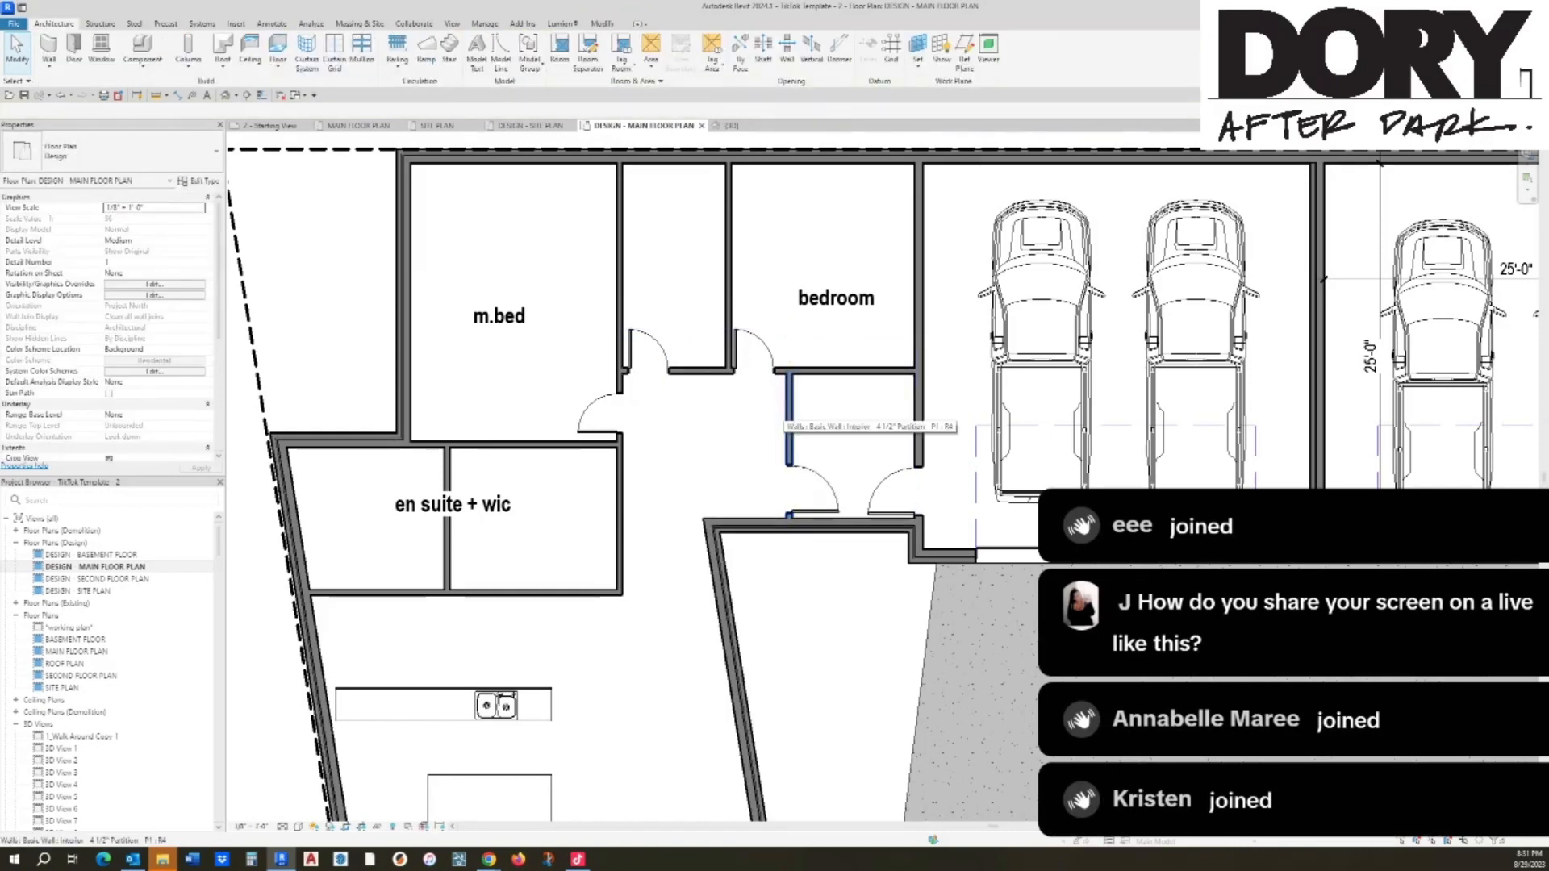
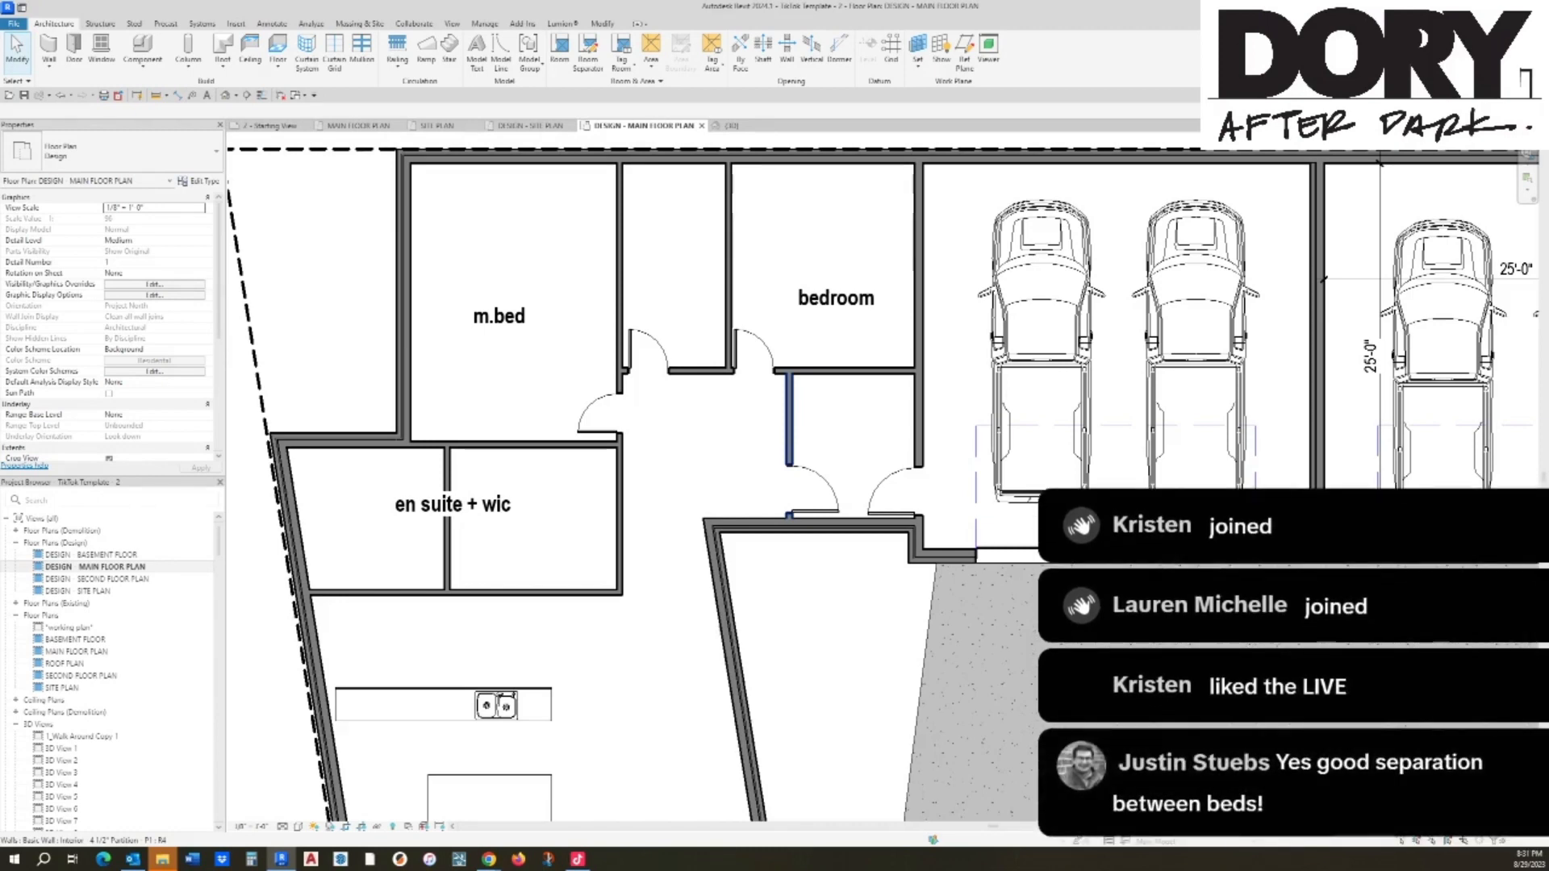
Step: Copy the m.bed label into the narrow room beside it, change its text to "laundry" and centre it in the room
left_click(499, 316)
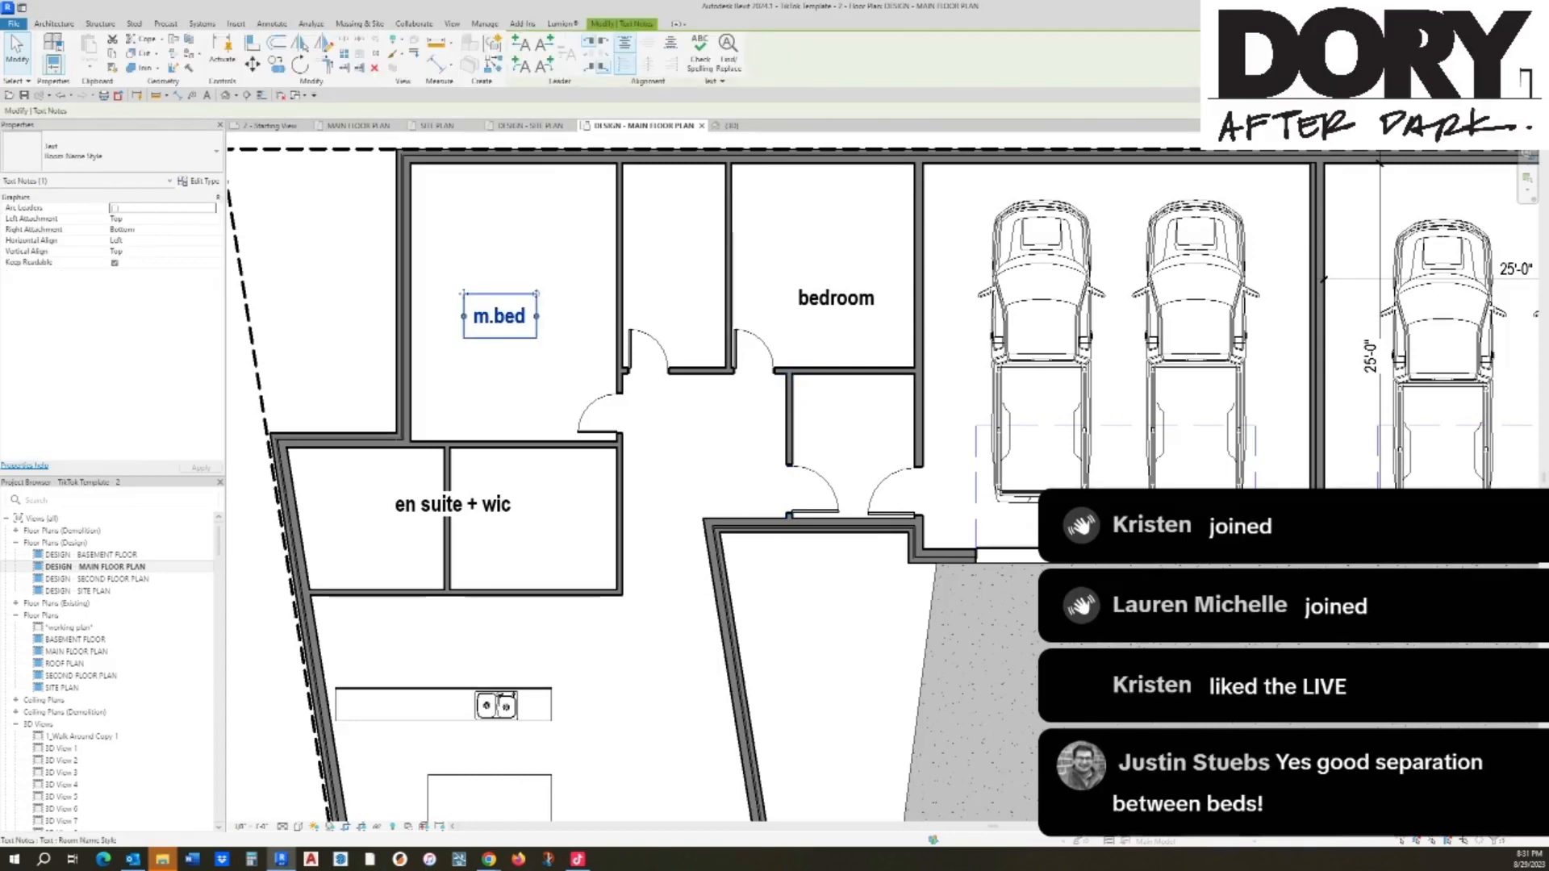
left_click_drag(498, 315, 678, 281, "ctrl")
double_click(678, 280)
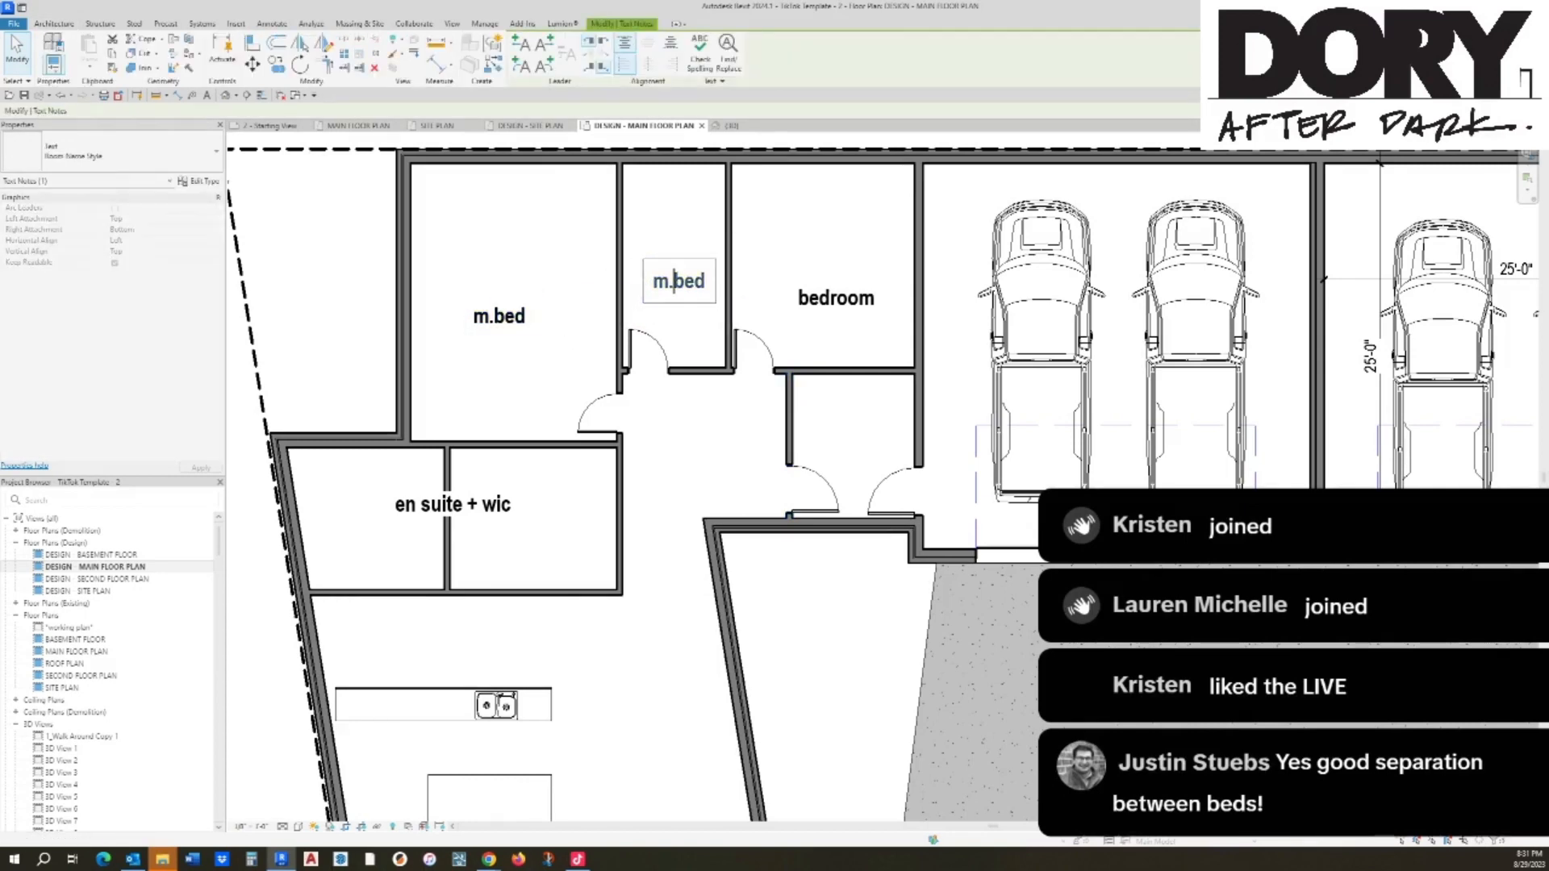
type("laundry")
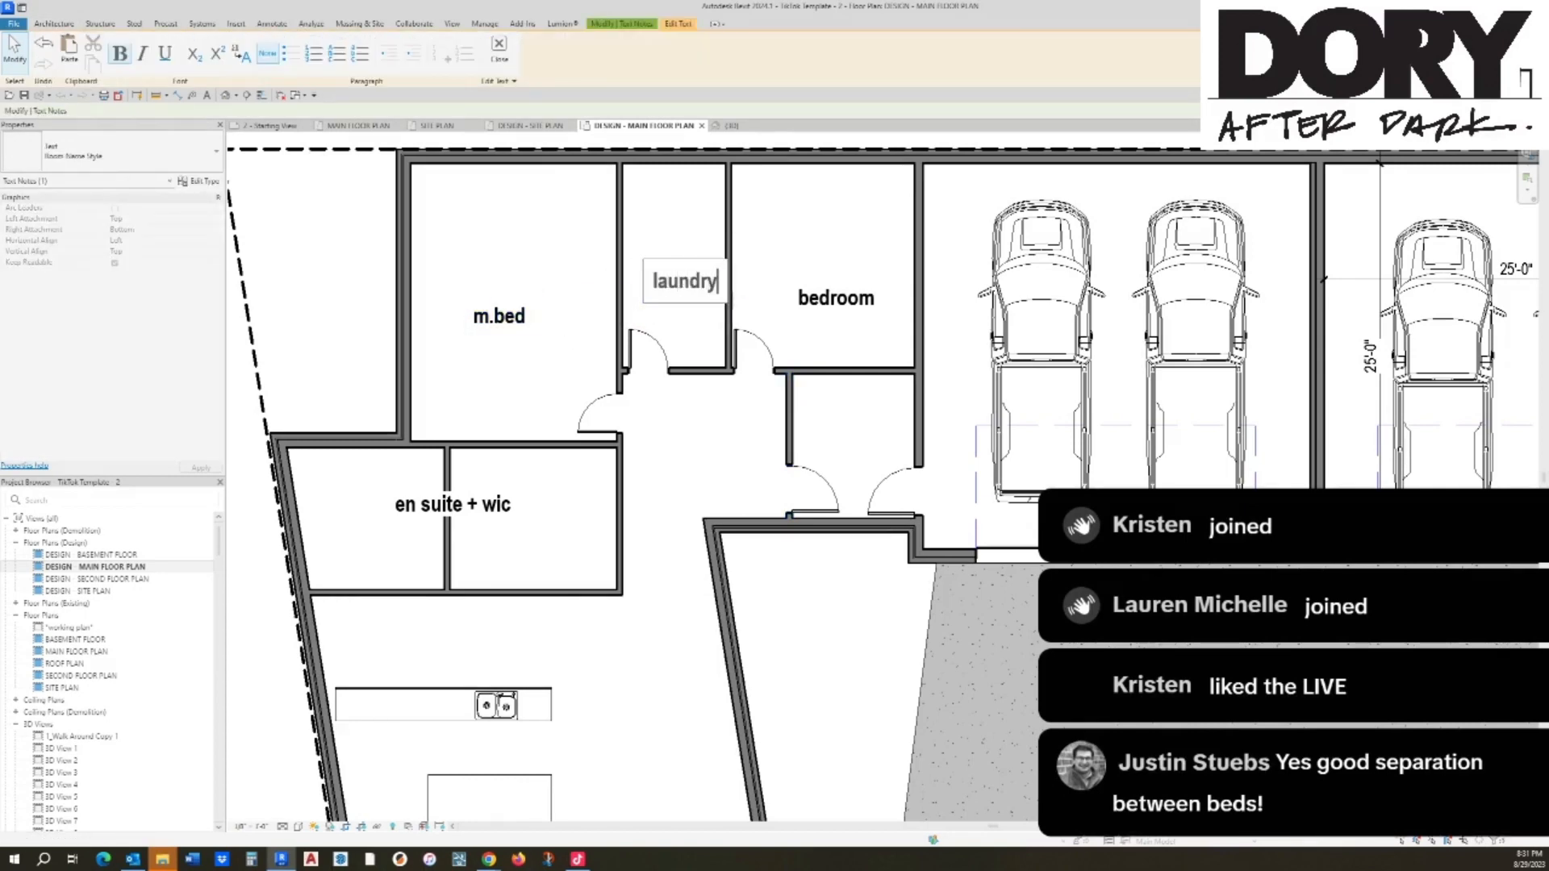
key("Escape")
key("Left")
key("Left")
key("Left")
key("Left")
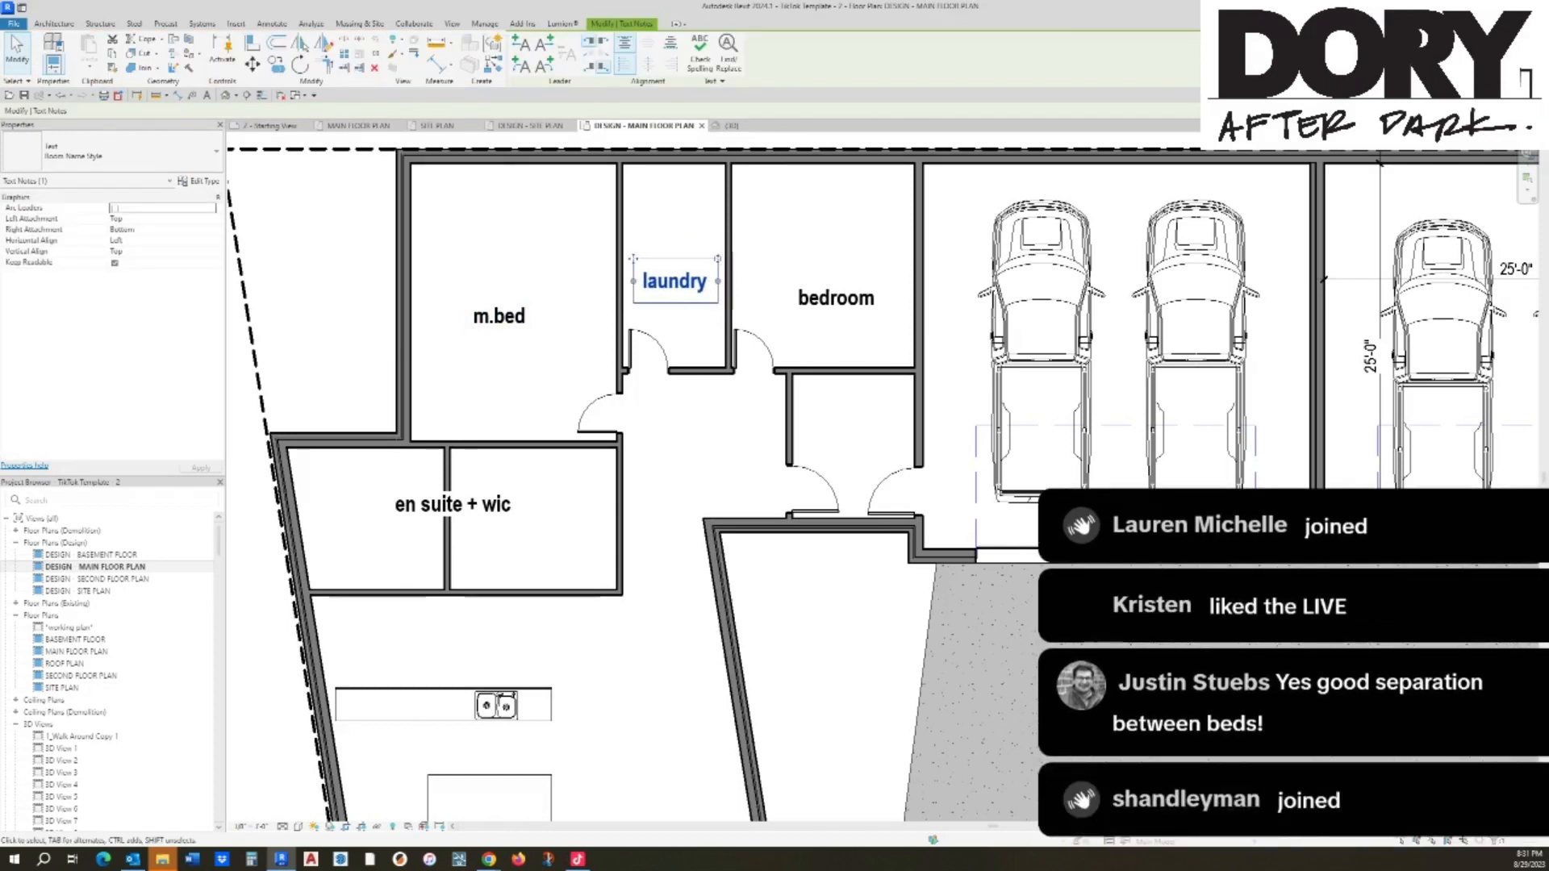
key("Escape")
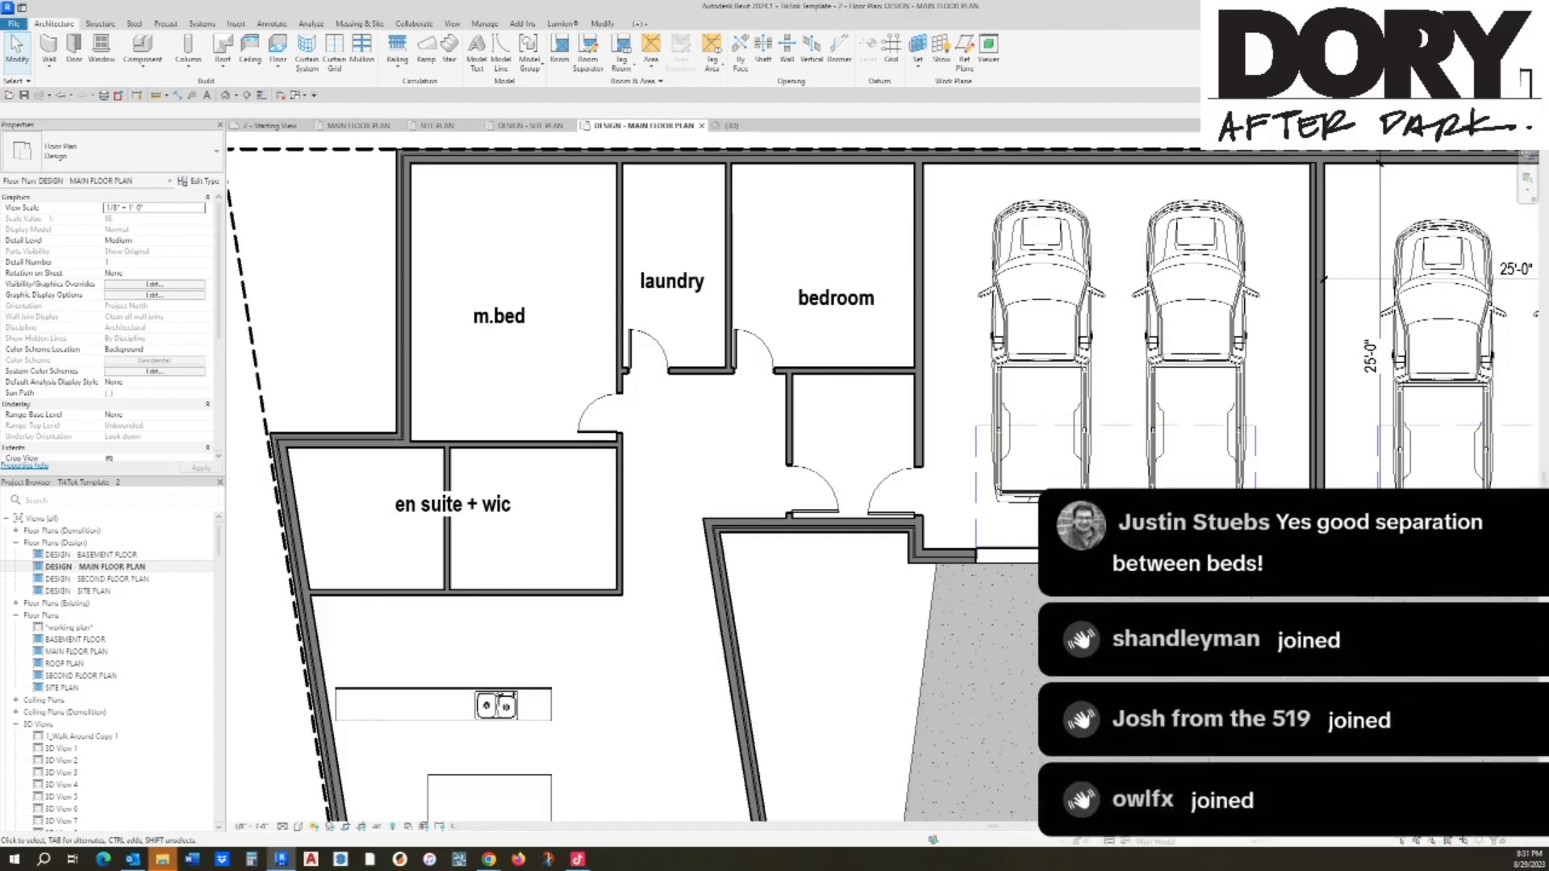
Step: Copy the bedroom label into the small room below, change its text to "mud" and centre it in the room
left_click(836, 297)
left_click_drag(835, 298, 852, 427, "ctrl")
double_click(852, 427)
type("u")
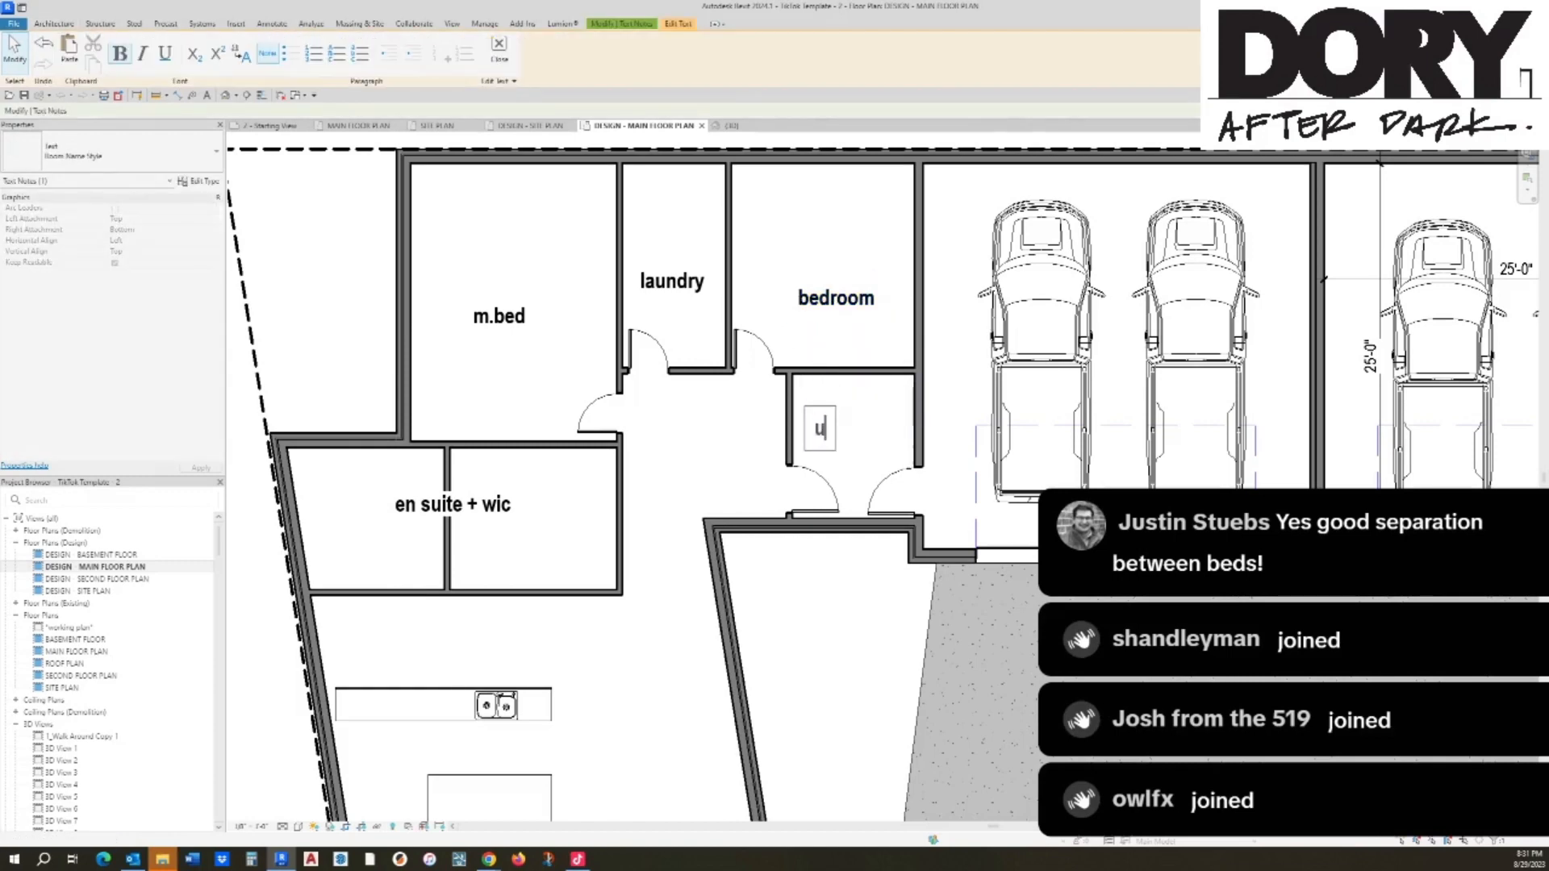
type("md")
key("Escape")
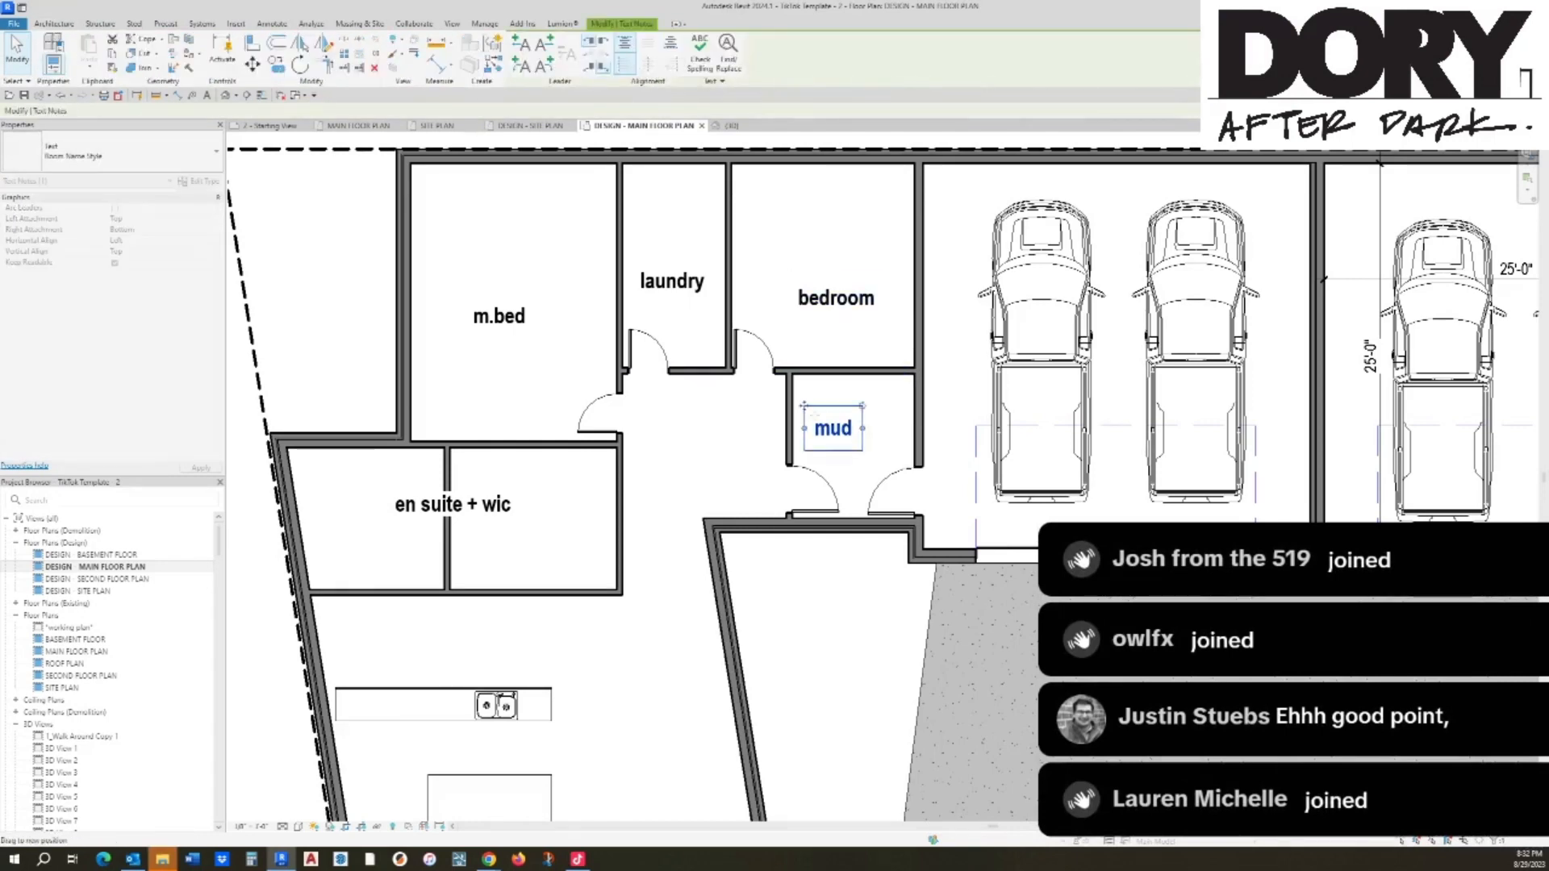
left_click_drag(804, 406, 828, 406)
key("Escape")
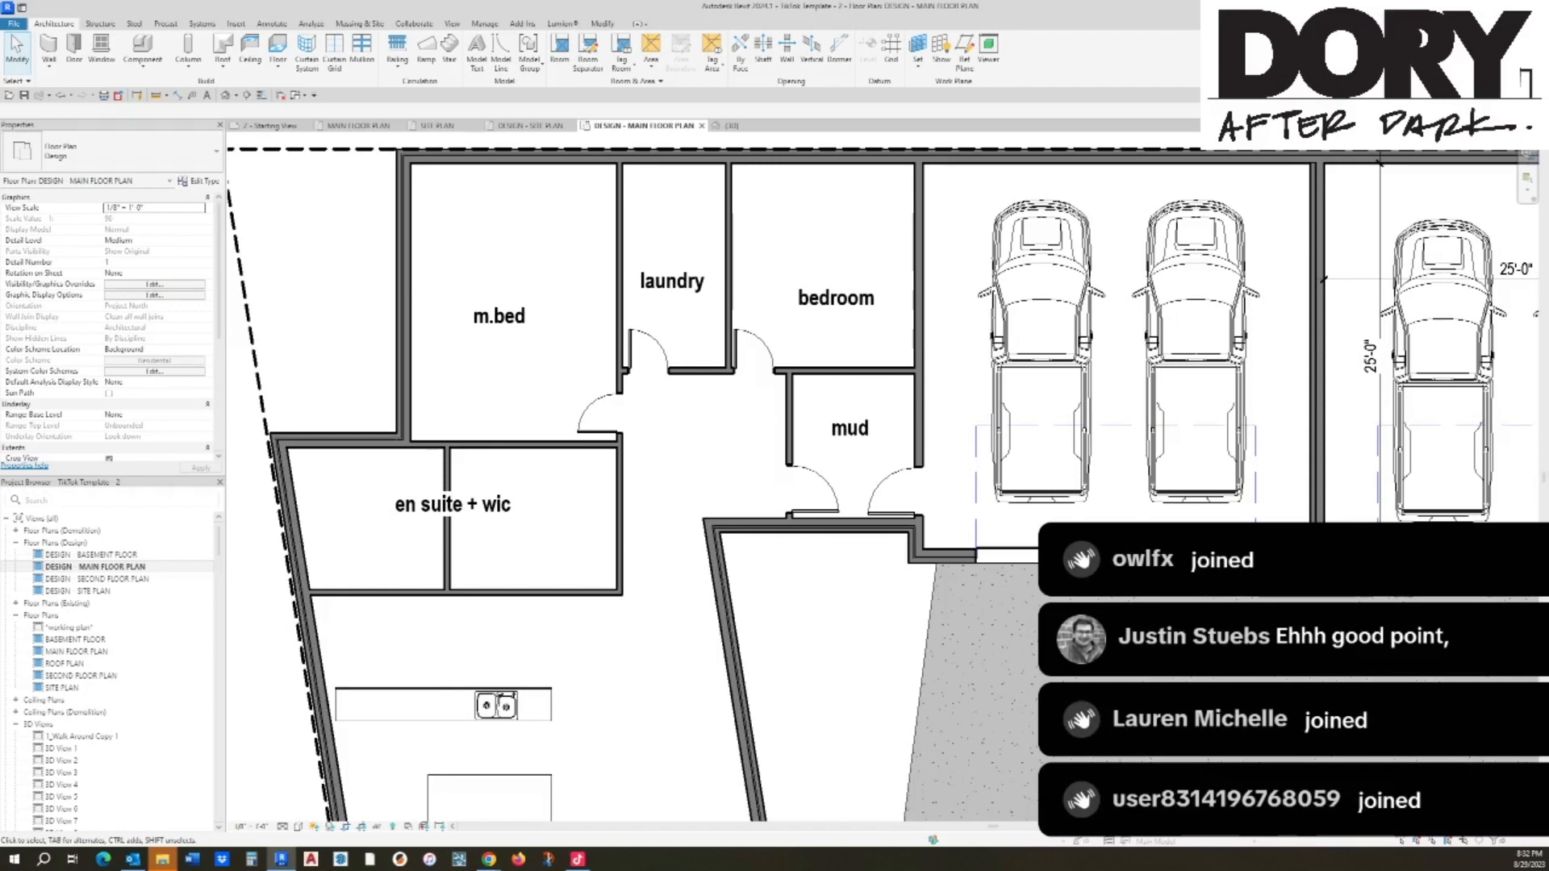
Step: Place a king bed component in the m.bed with its headboard against the upper exterior wall
scroll(1498, 652, "down", 1)
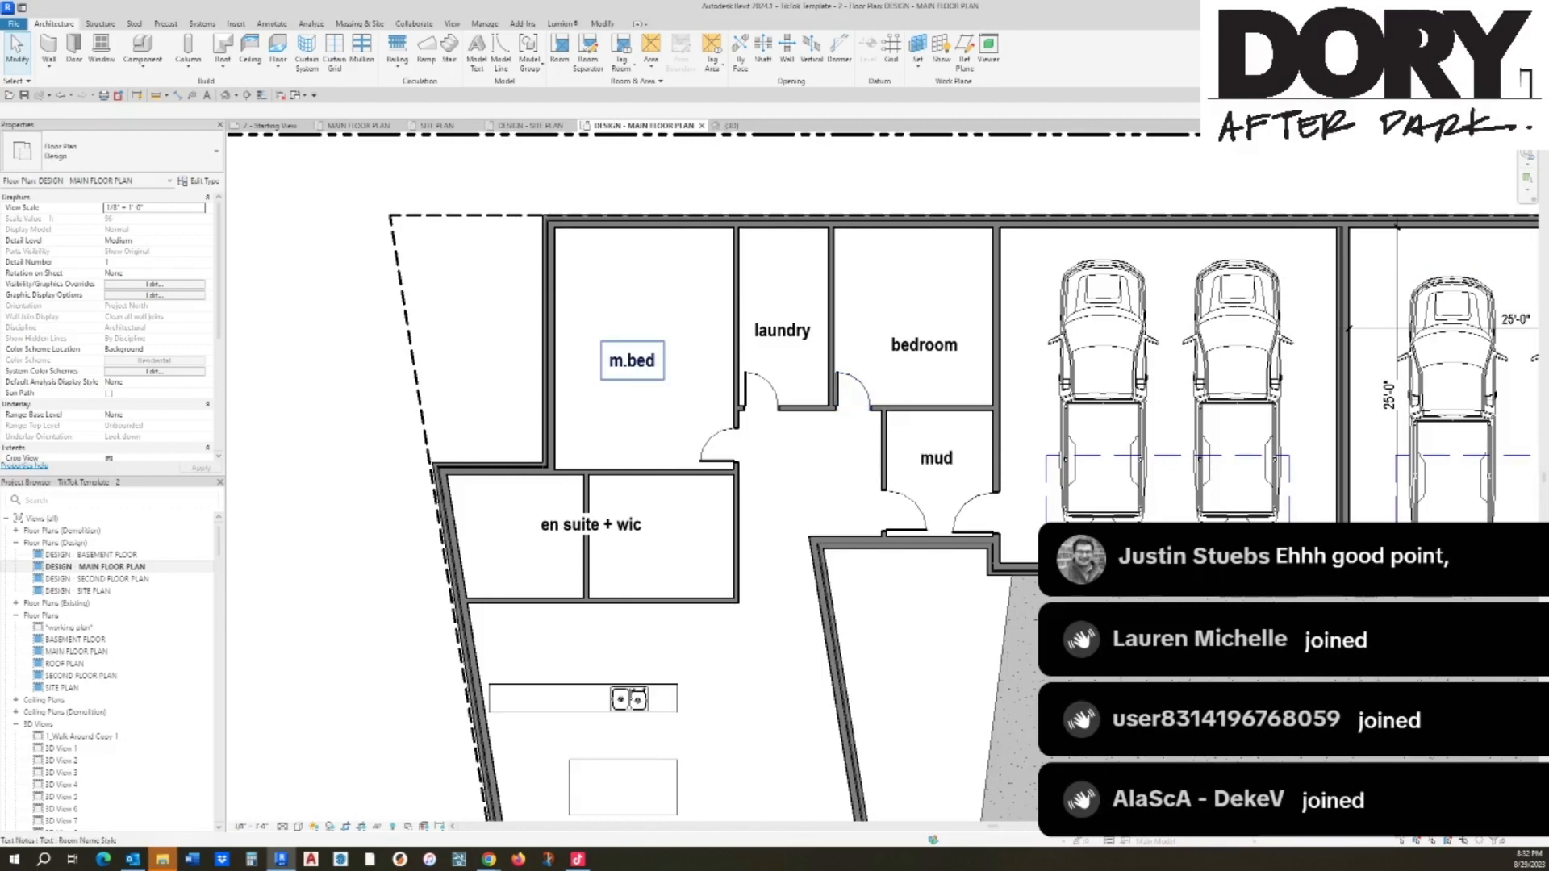
scroll(779, 364, "up", 3)
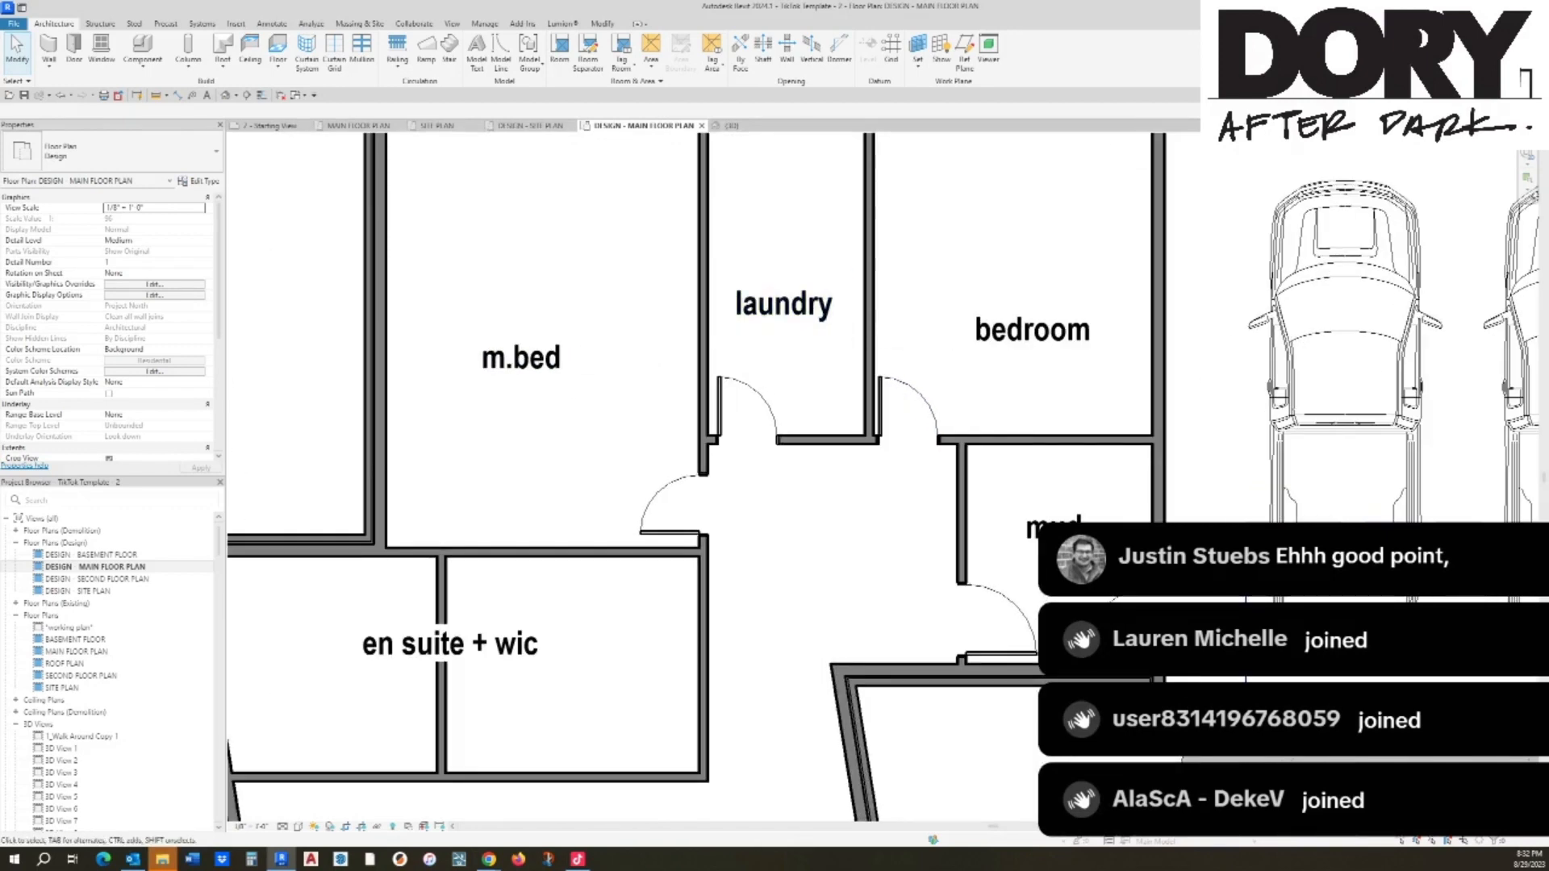
type("cmbed")
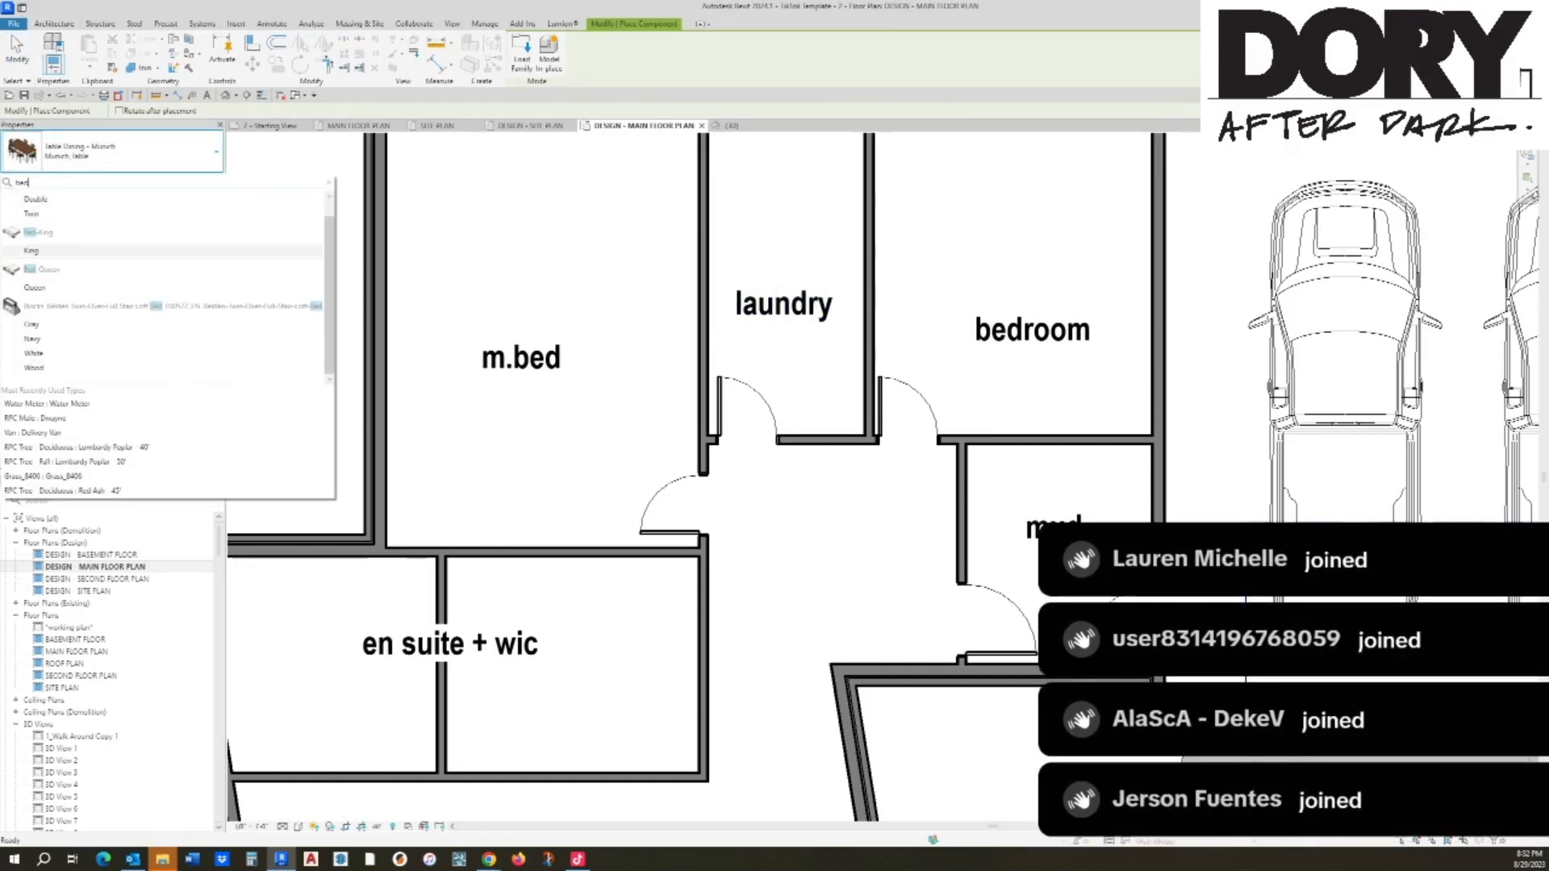
left_click(31, 251)
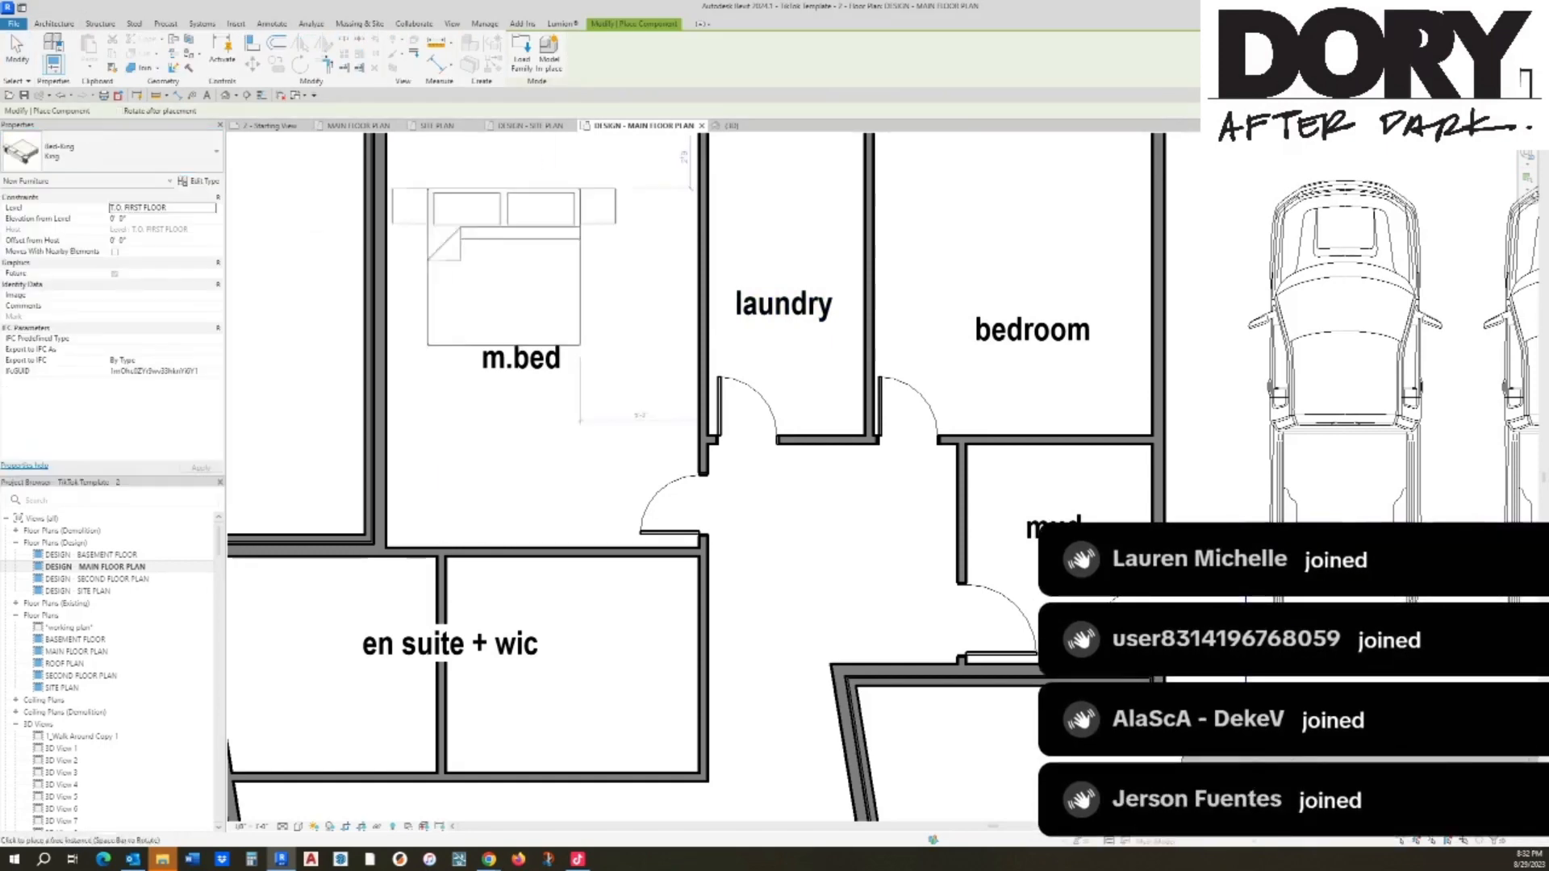
middle_click_drag(536, 271, 626, 332)
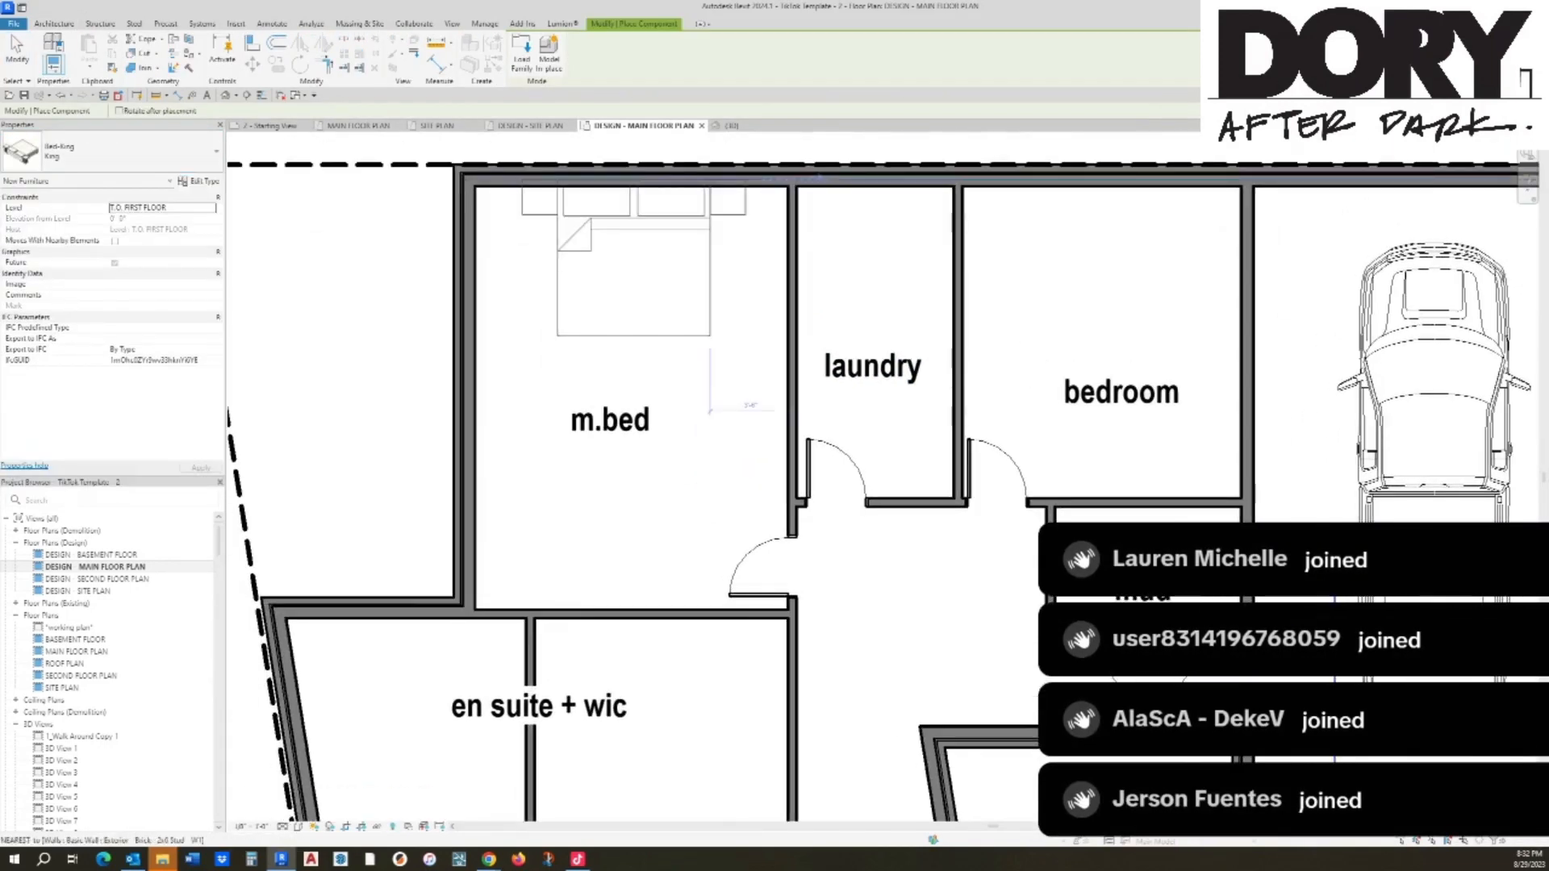
left_click(817, 184)
key("Escape")
key("Escape")
scroll(686, 355, "down", 2)
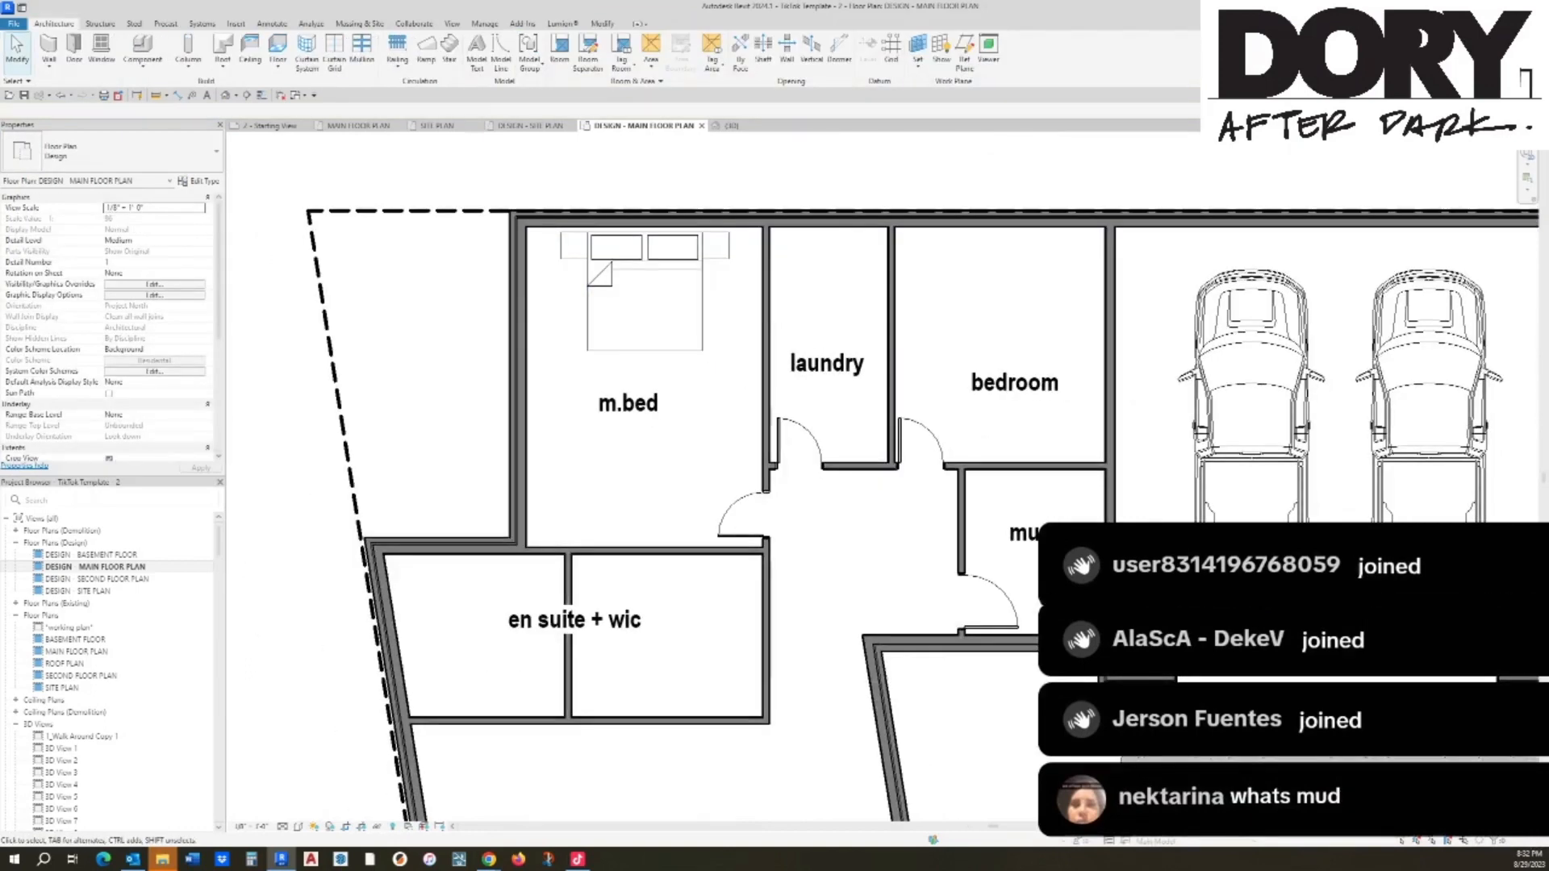
Step: Nudge the partition between m.bed and en suite, together with the adjoining exterior wall, toward the bed, and nudge the m.bed door the same way
left_click(557, 551)
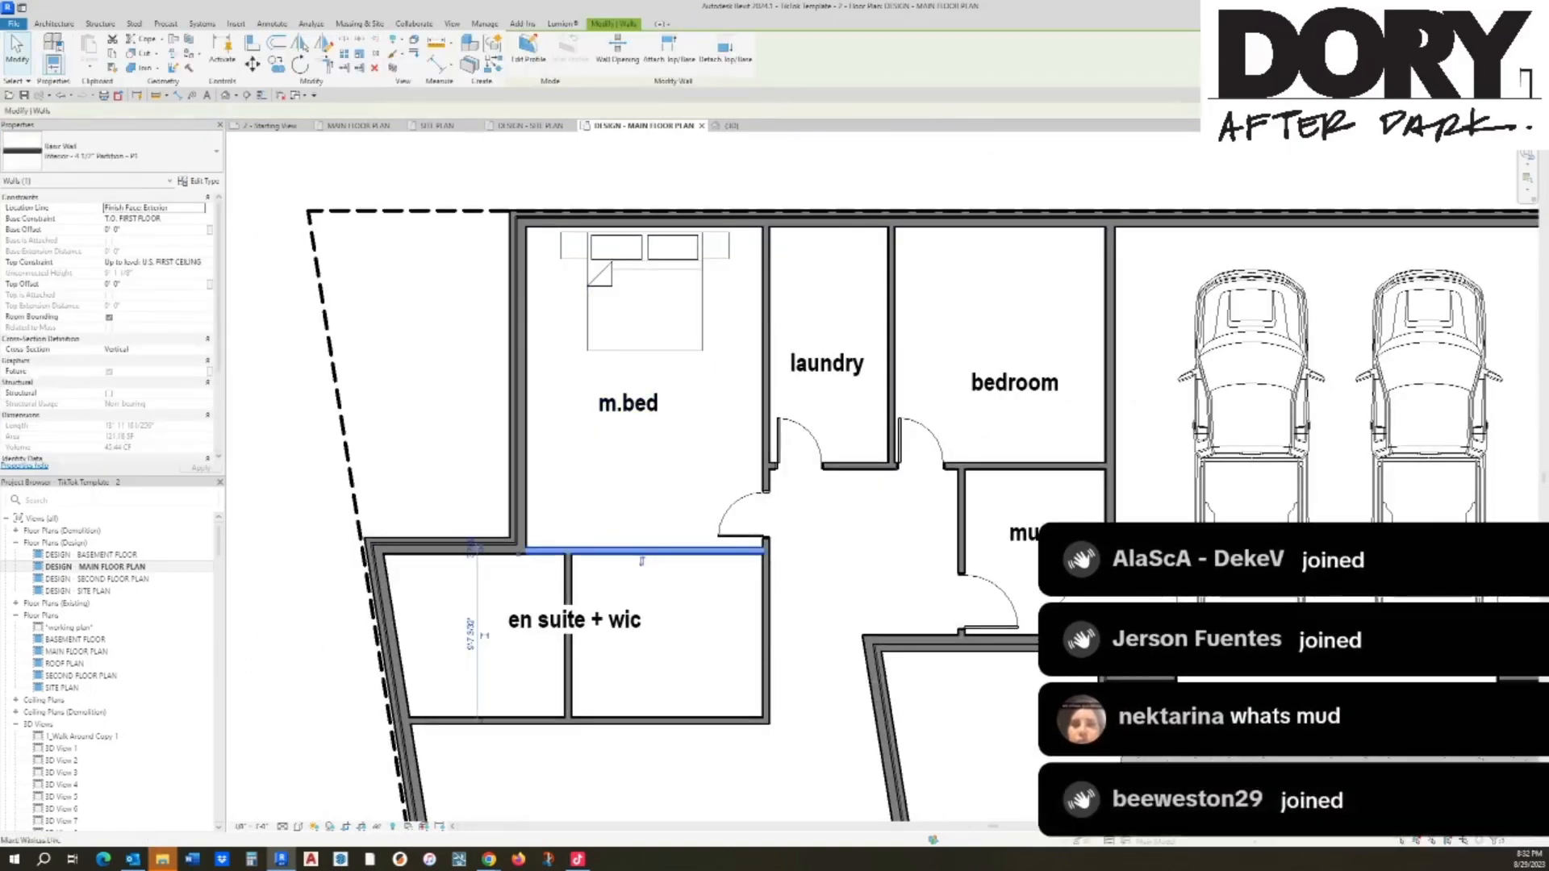
left_click(483, 548, "ctrl")
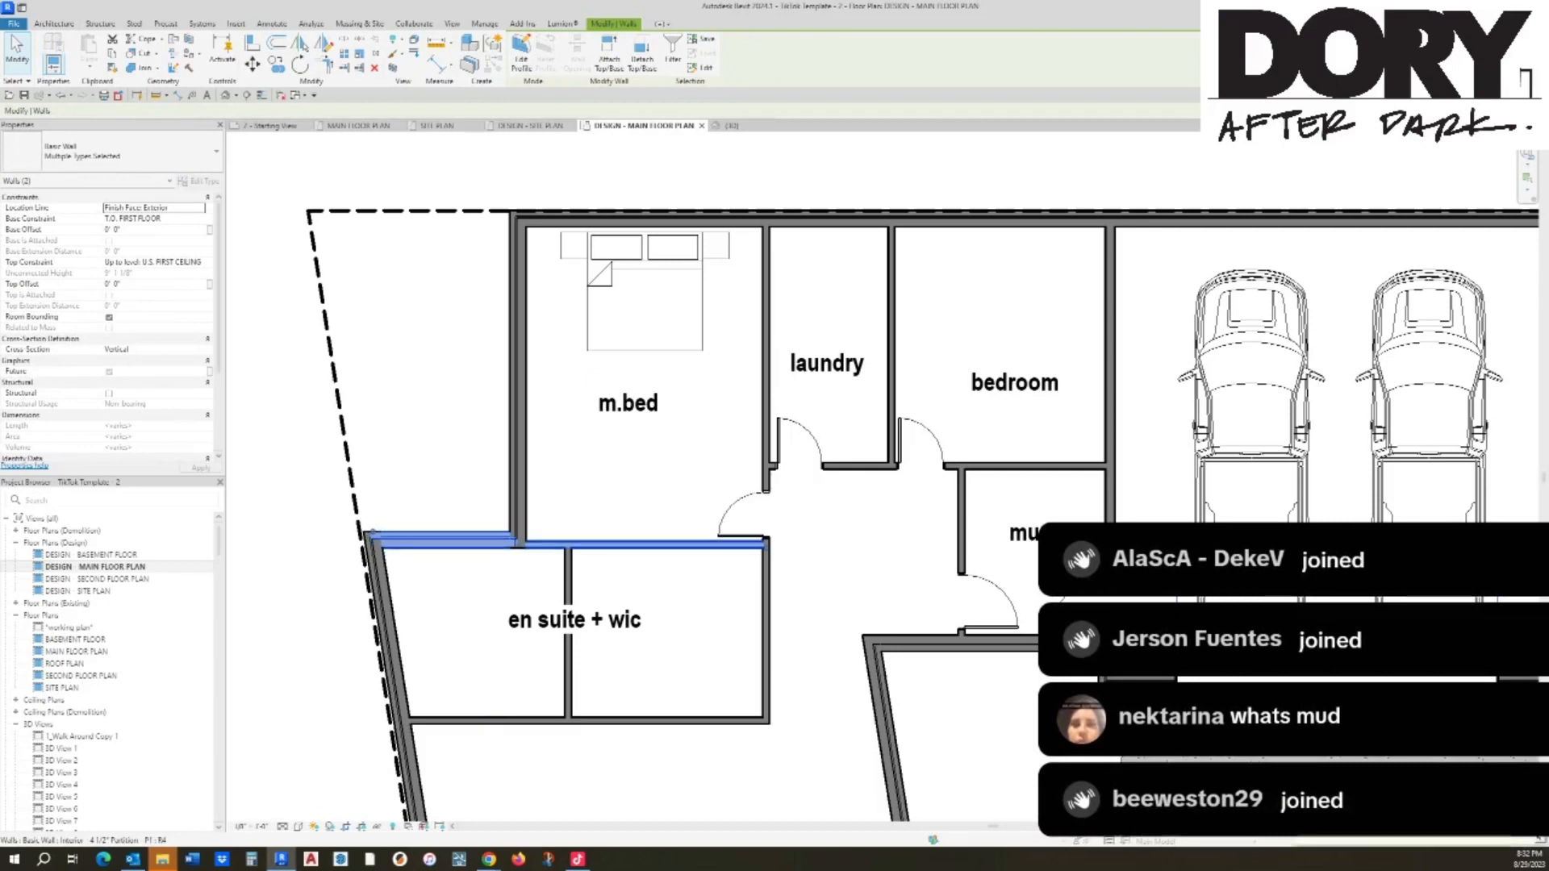
left_click(734, 510)
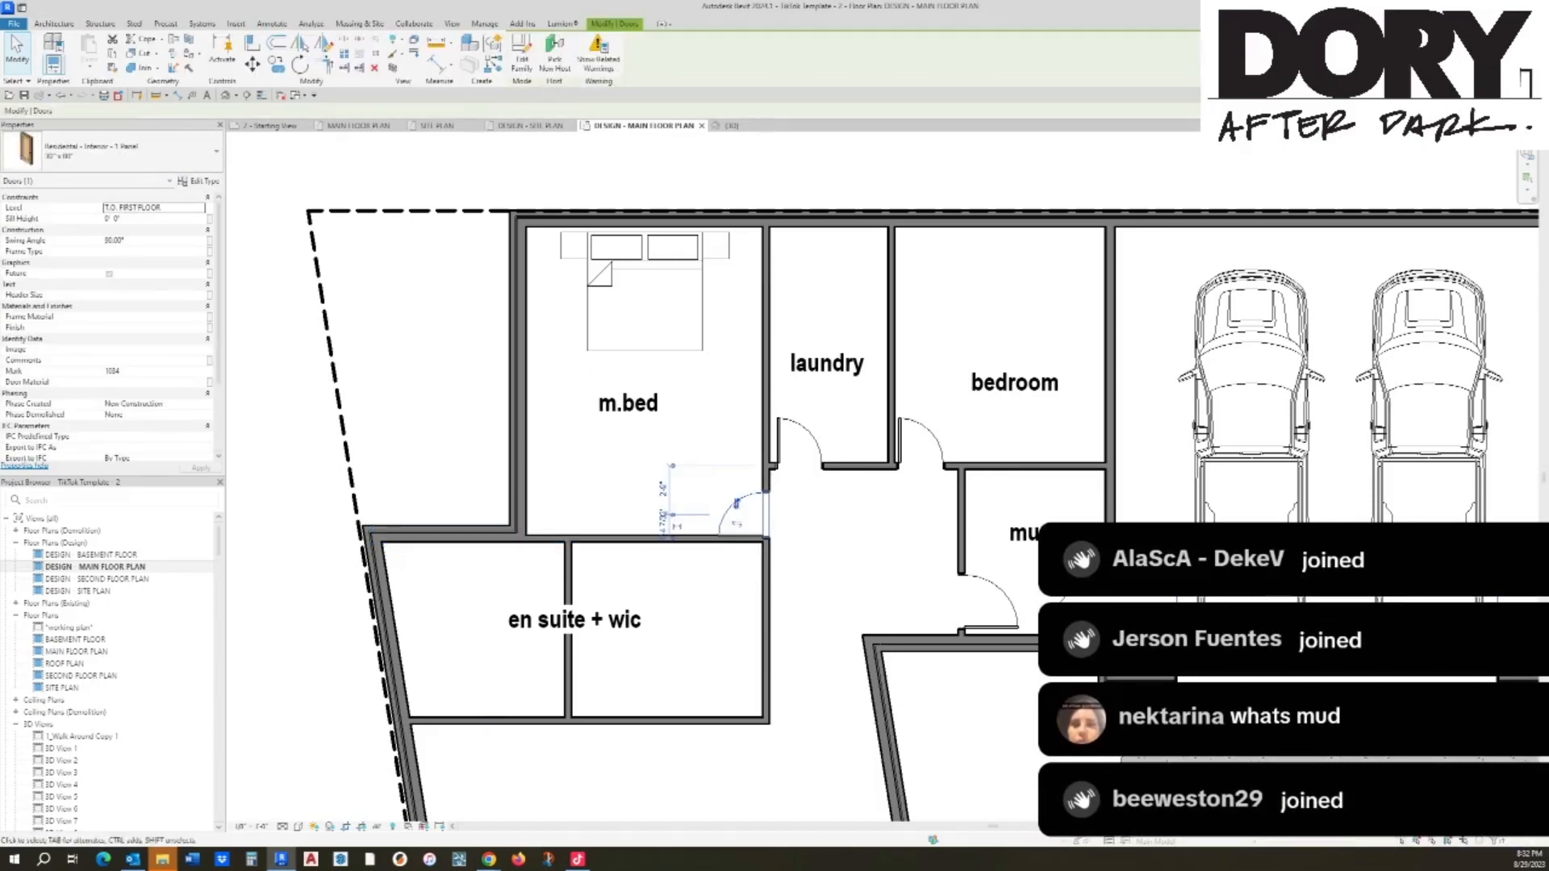
key("Up")
key("Up")
key("Escape")
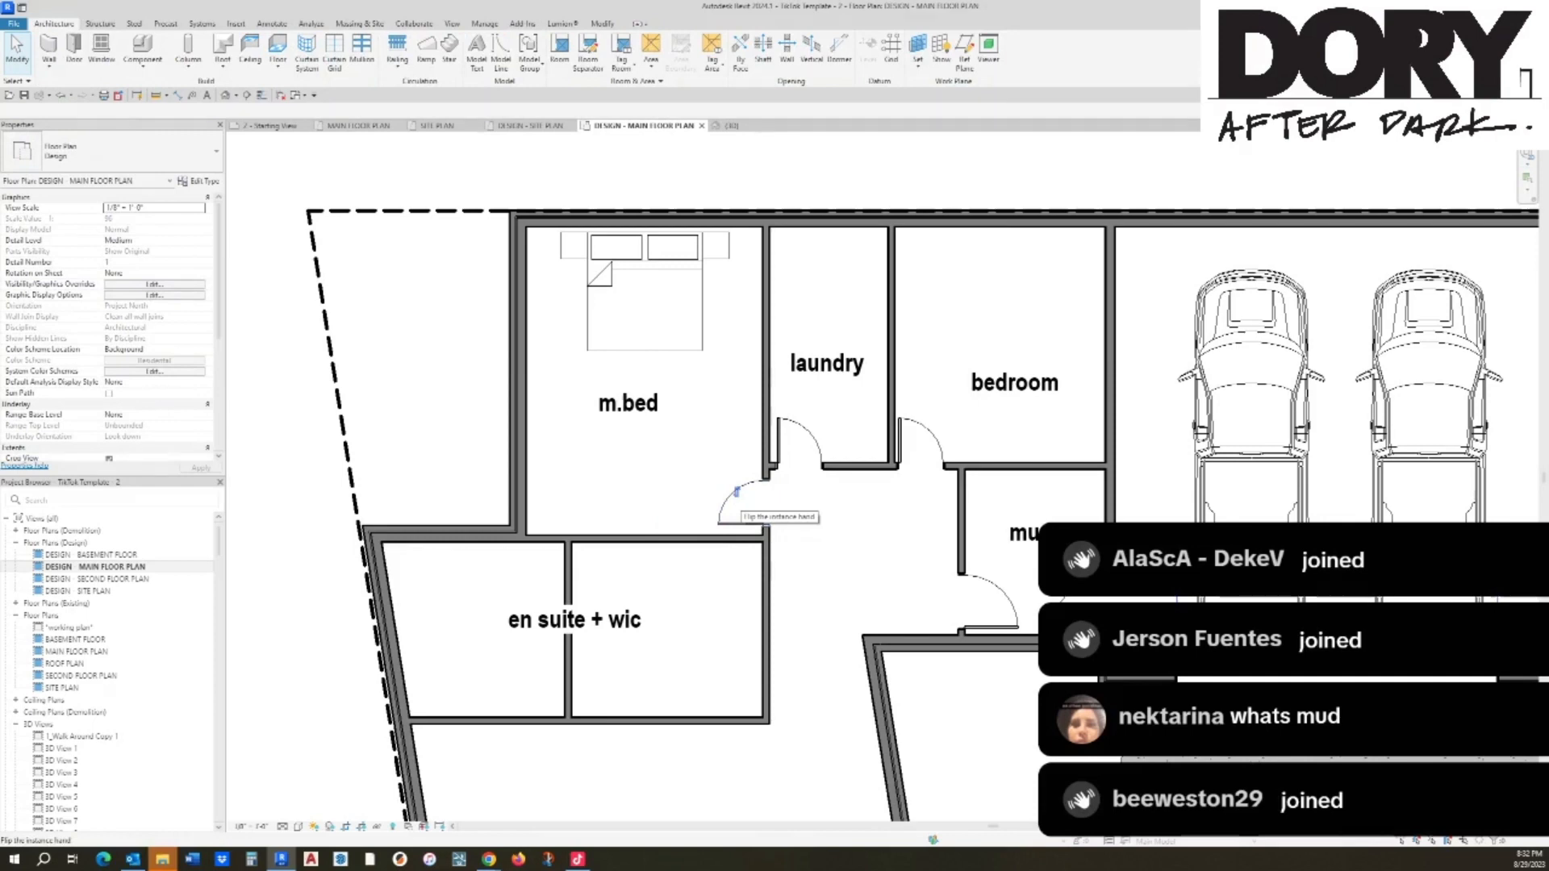
Step: Extend the mud room's side wall up to the upper exterior wall and delete the old partition between laundry and bedroom
middle_click_drag(1036, 535, 1025, 495)
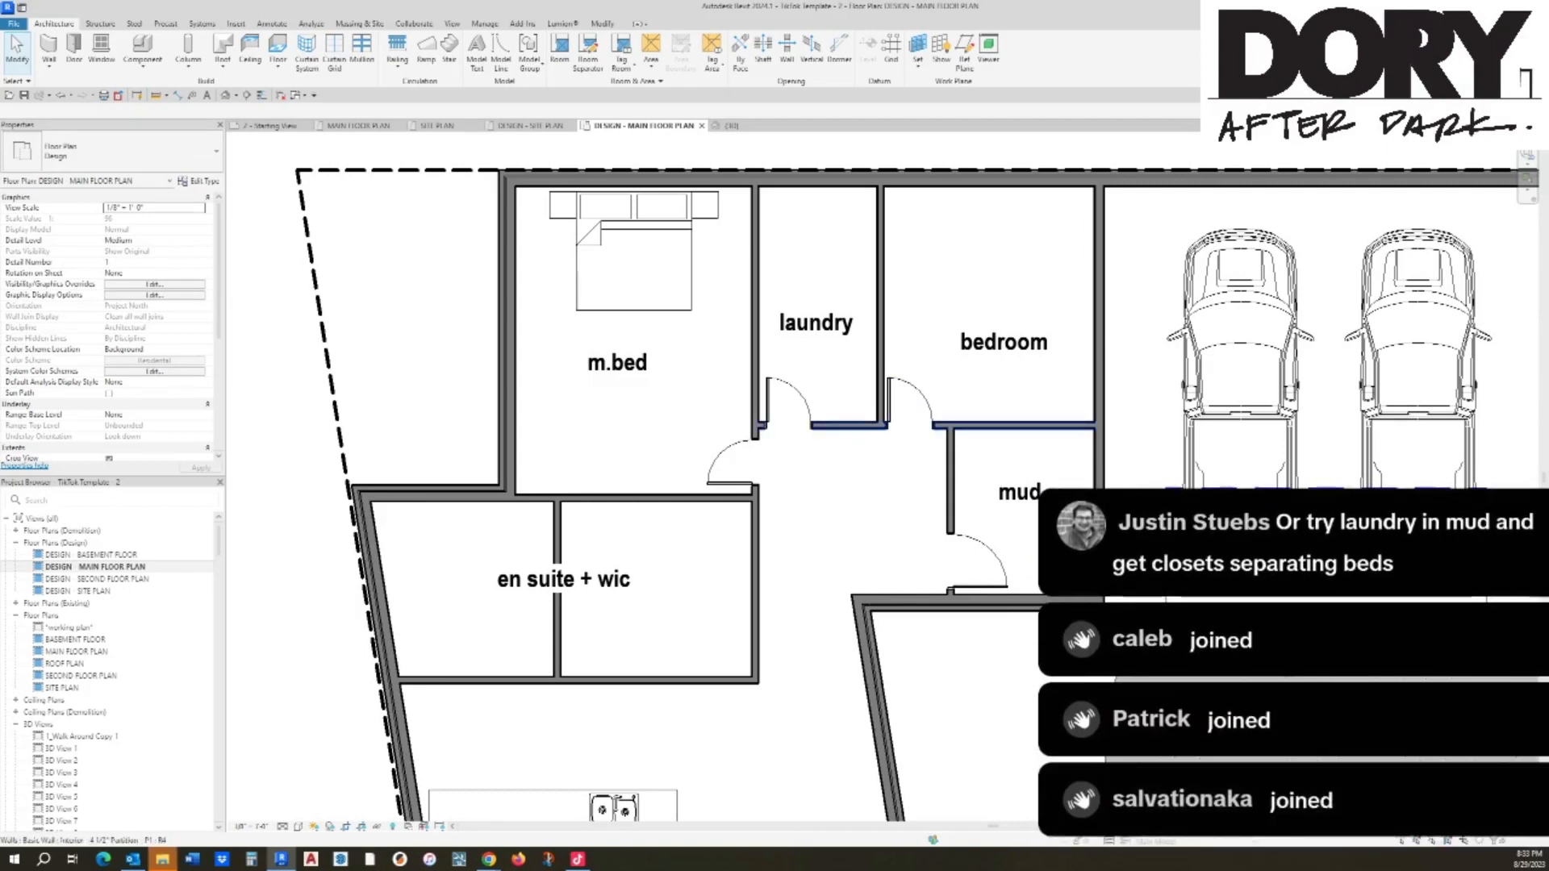
left_click(951, 439)
left_click_drag(951, 426, 950, 185)
key("Escape")
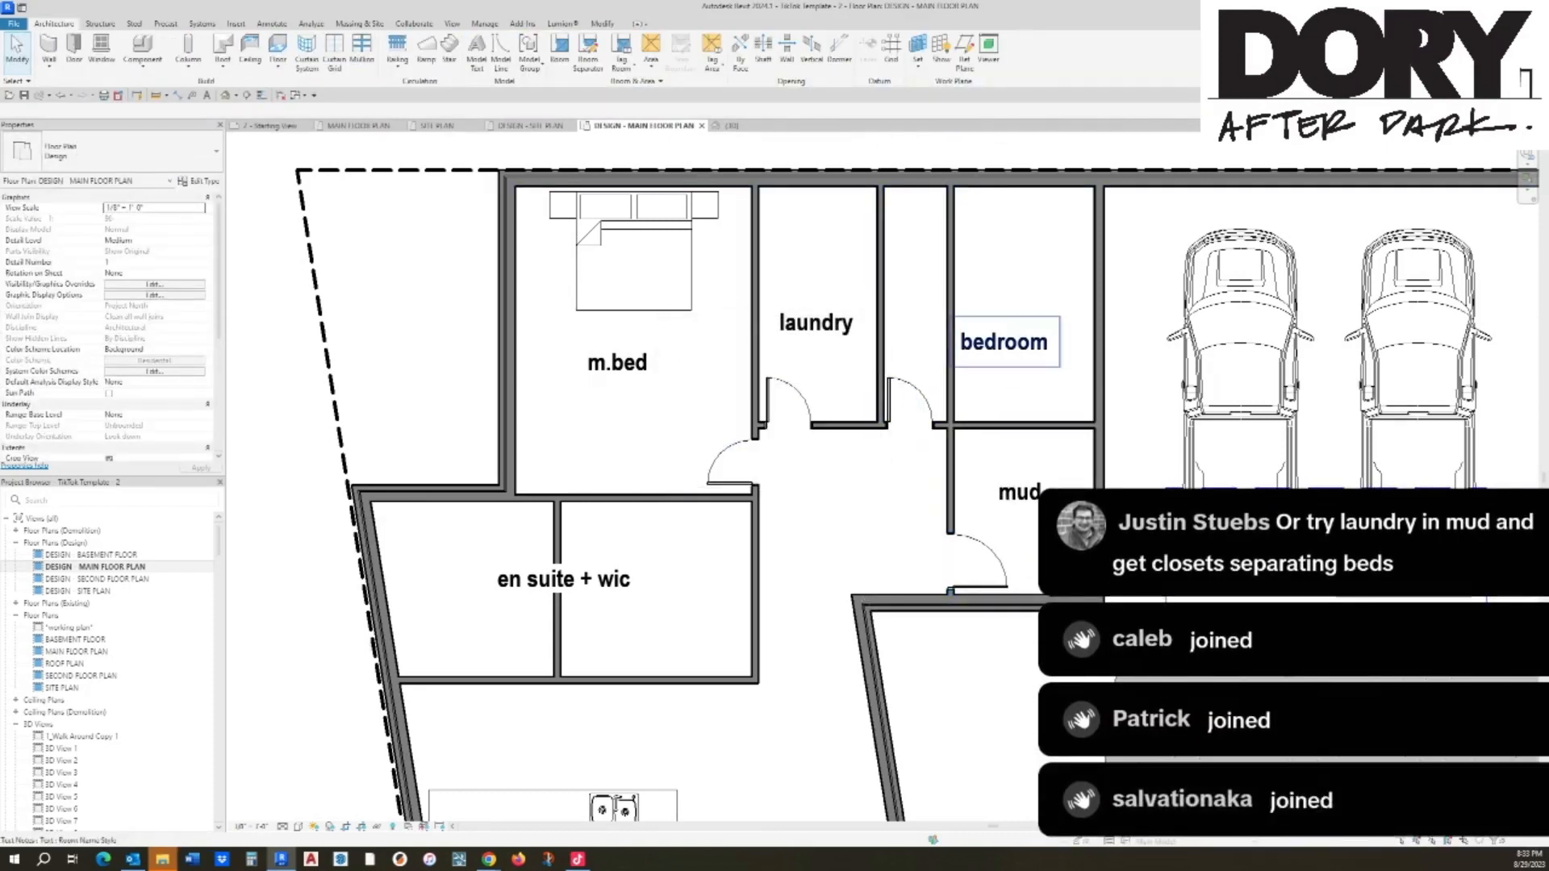
left_click(881, 347)
key("Delete")
Step: Swap the bedroom and laundry labels to suit the new partition, and shift the second door into the laundry beside the garage
left_click(997, 342)
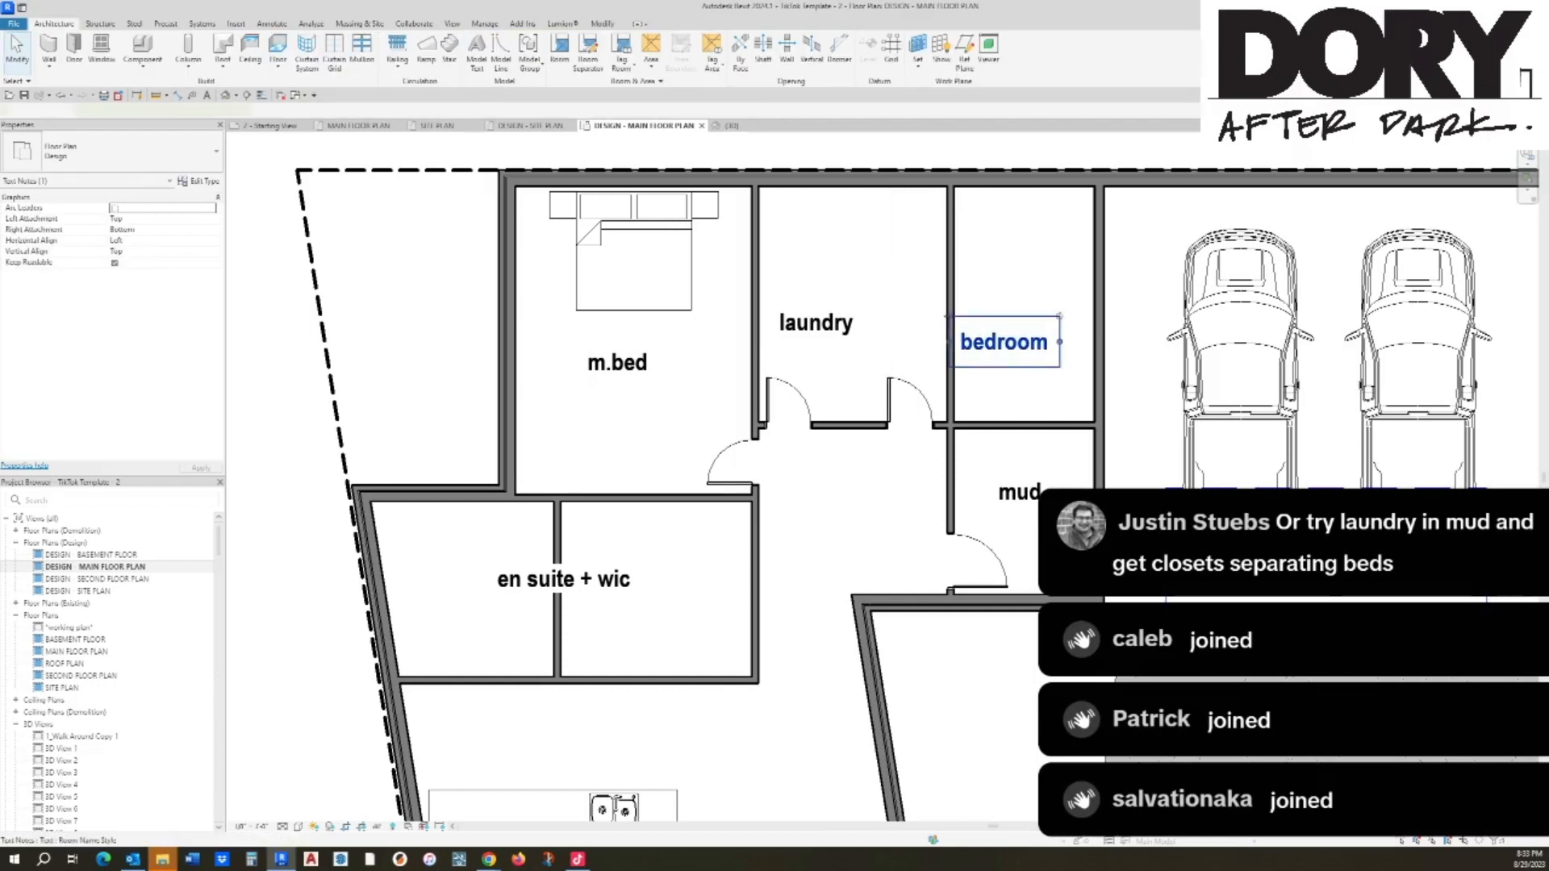
left_click_drag(997, 342, 850, 272)
key("Escape")
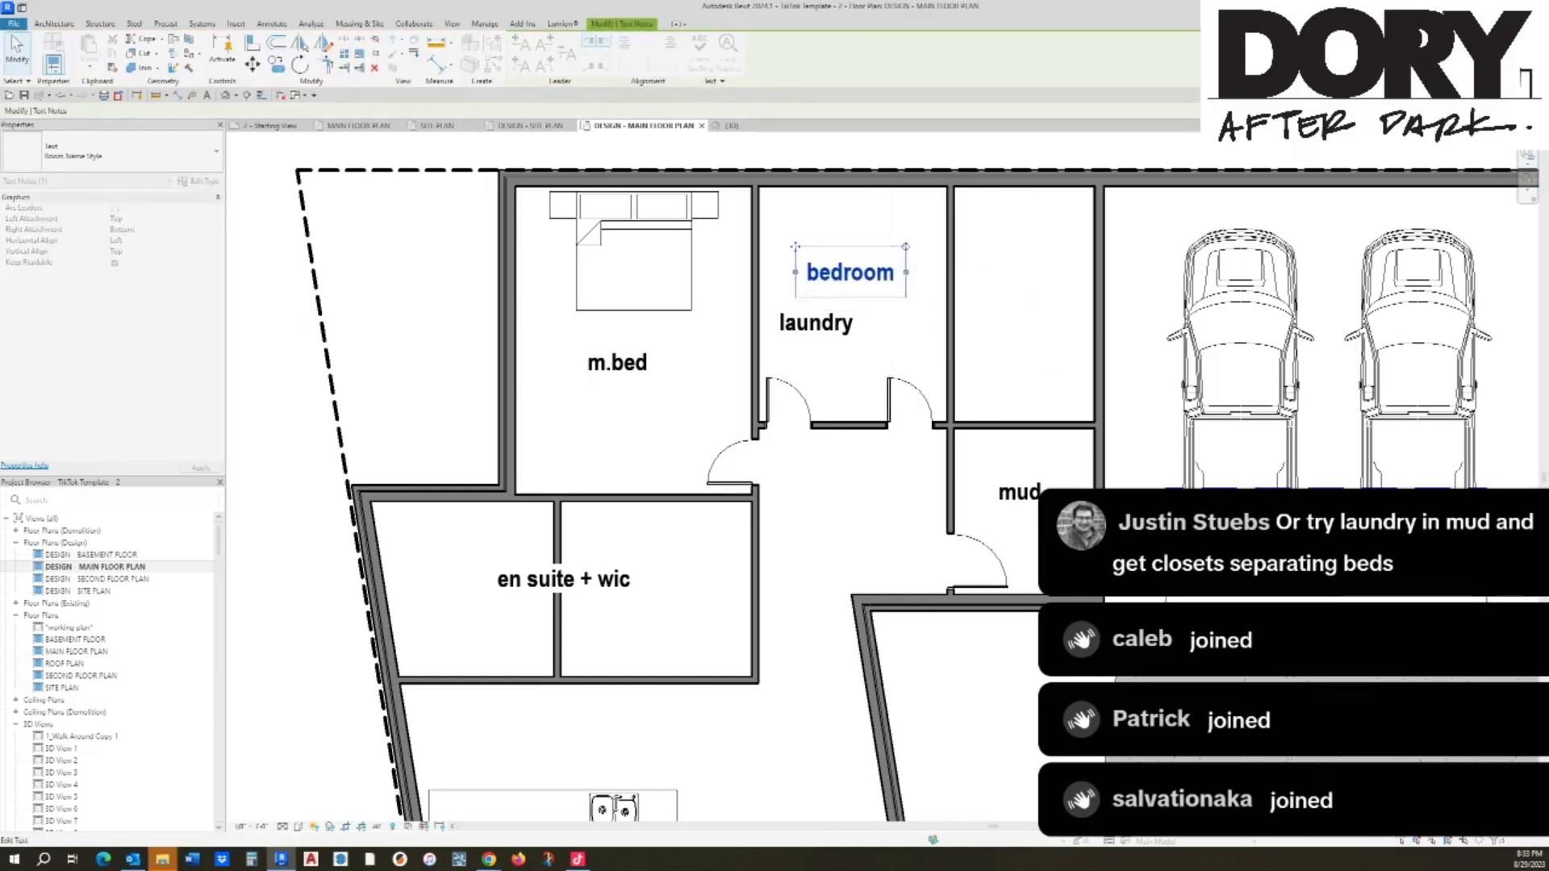
left_click(815, 322)
left_click_drag(816, 322, 1021, 279)
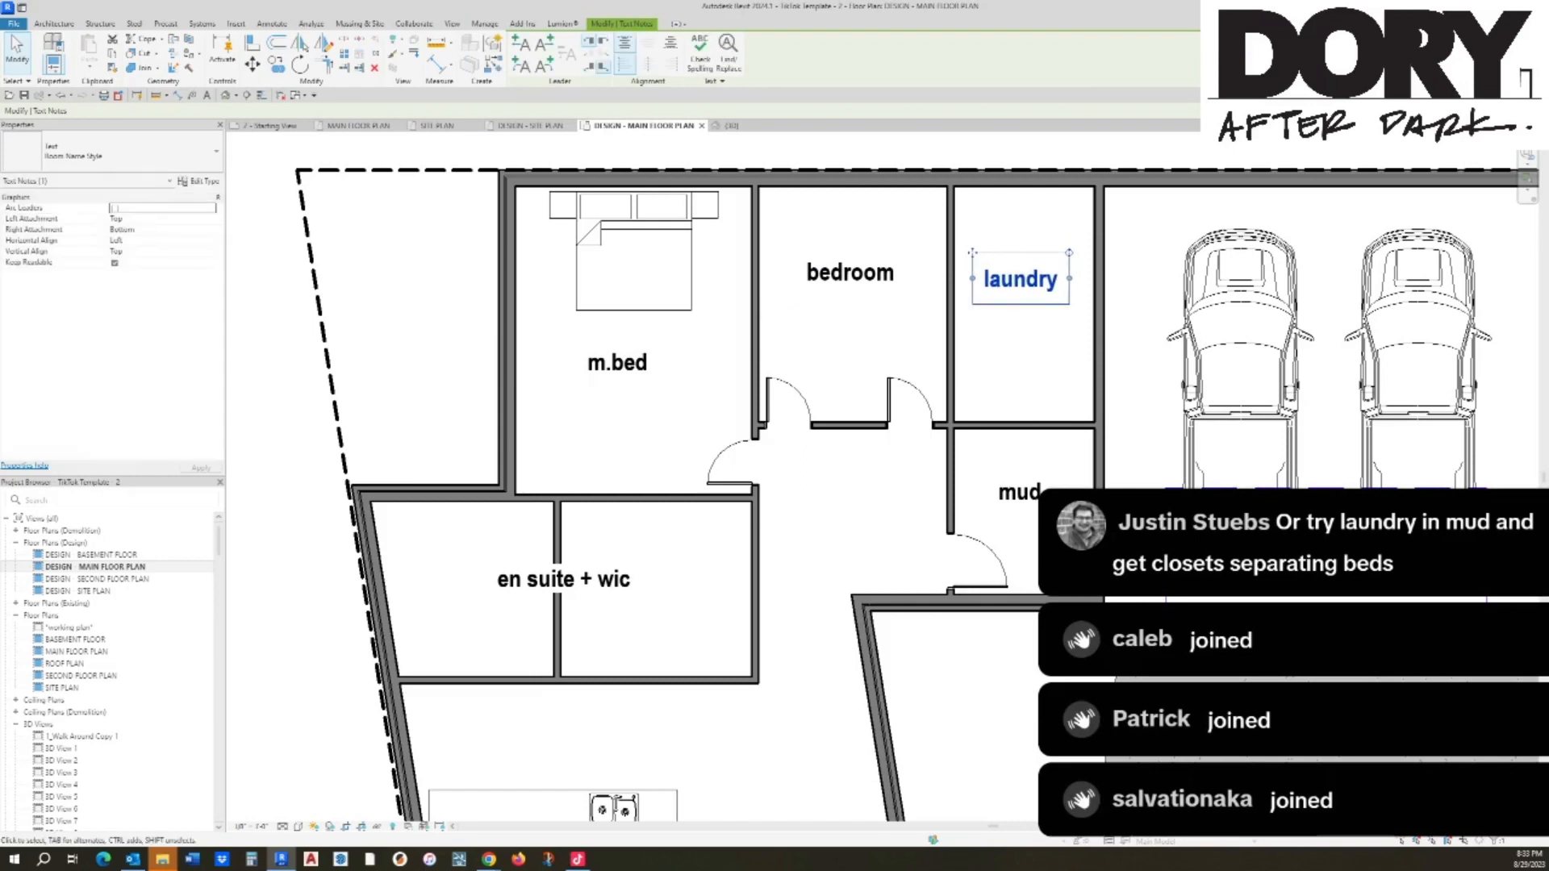
left_click_drag(911, 404, 981, 401)
key("Escape")
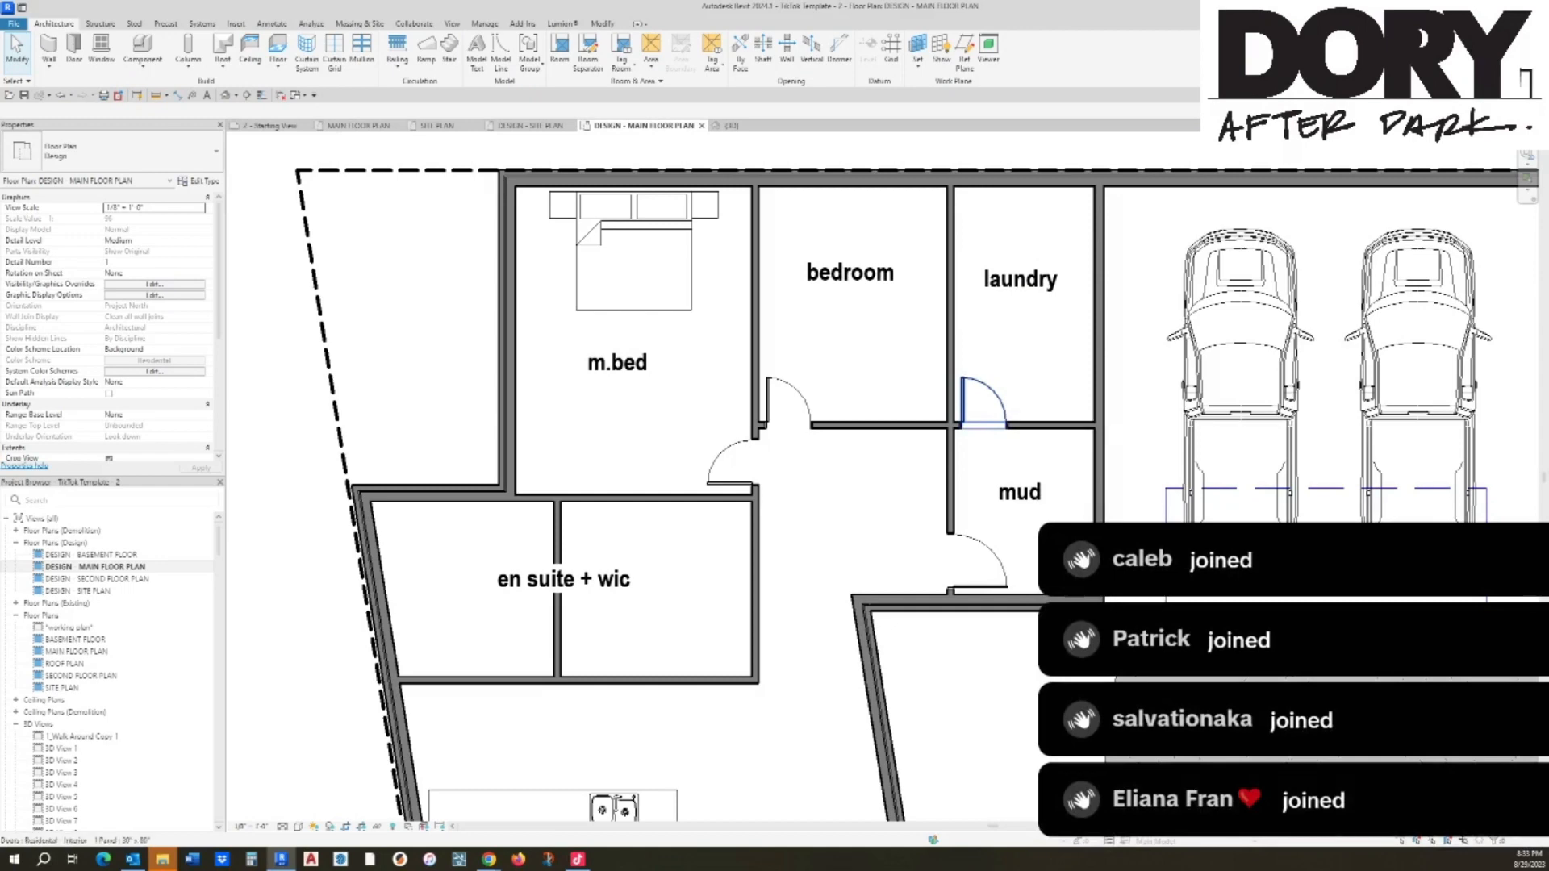
Step: Add an aligned dimension string across the widths and partitions of the m.bed, bedroom and laundry
key("d")
key("i")
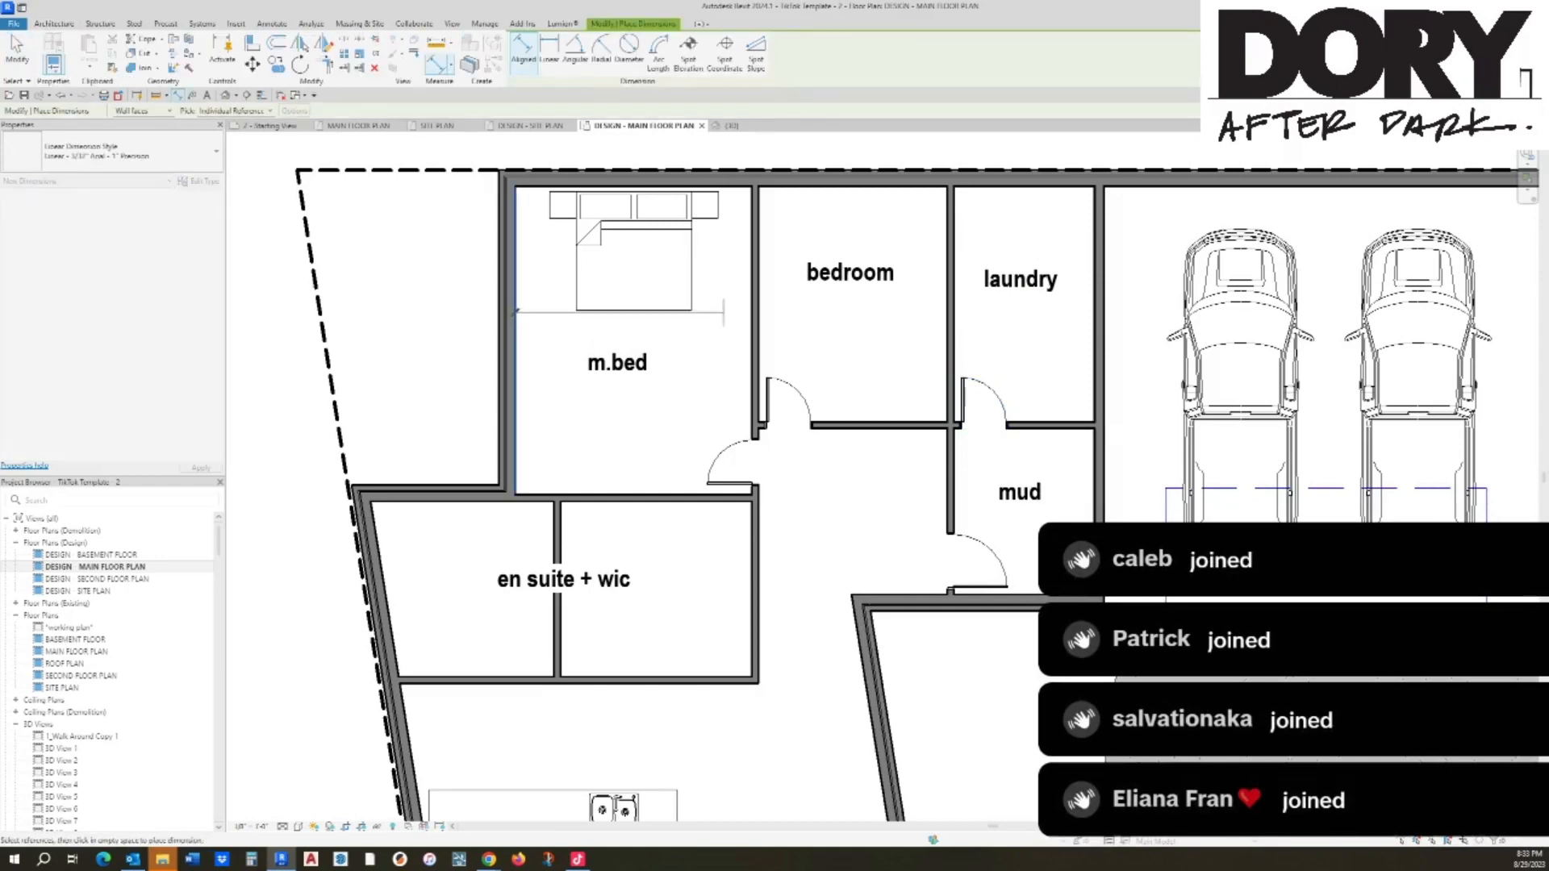
left_click(752, 311)
left_click(759, 315)
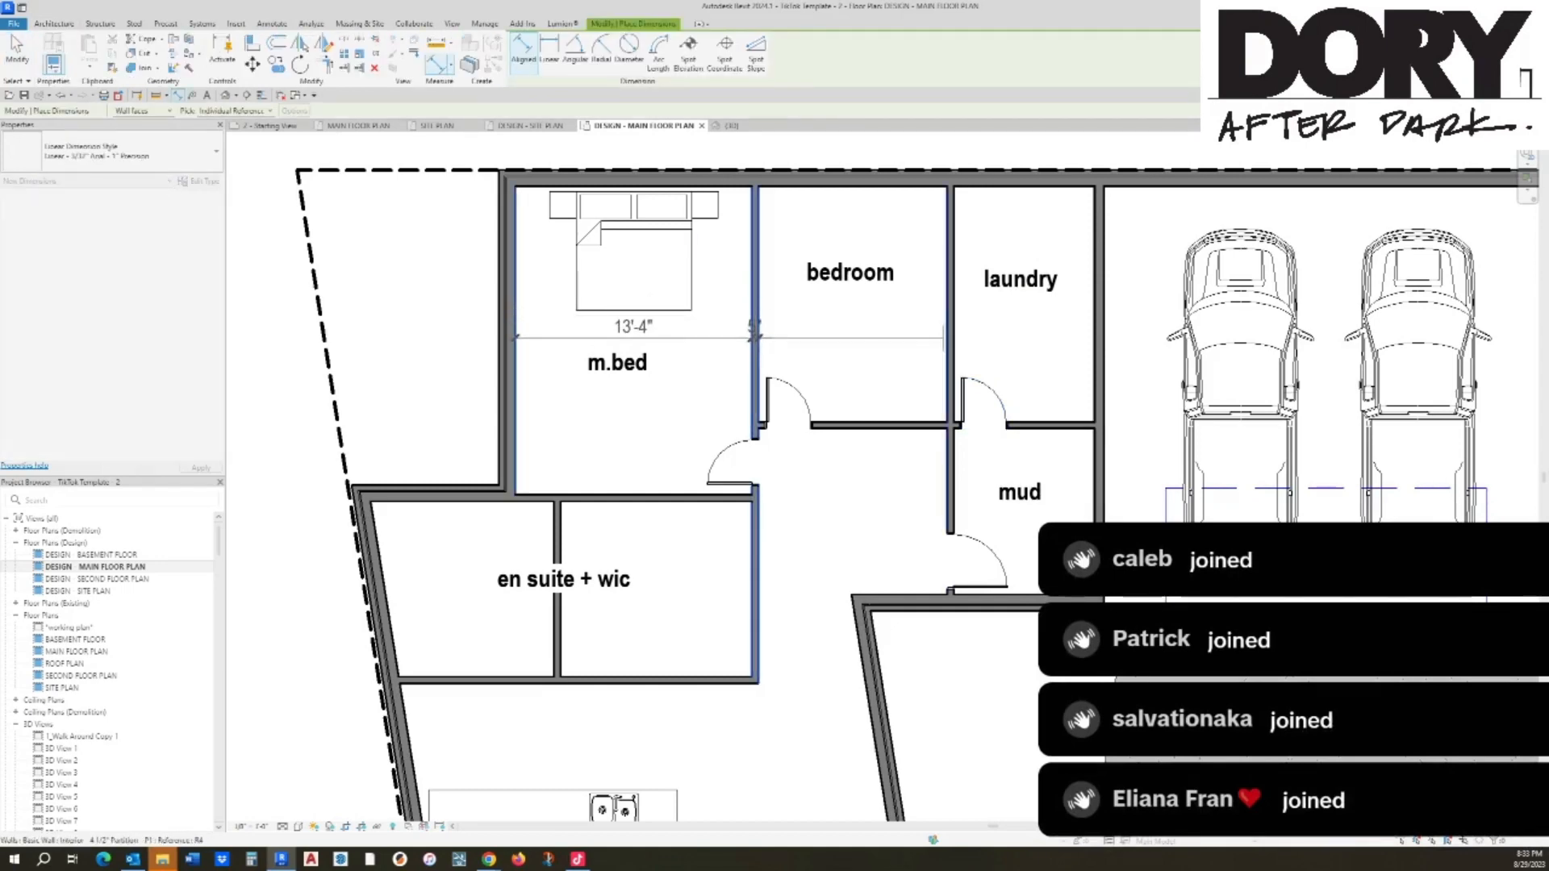
left_click(948, 339)
left_click(1094, 347)
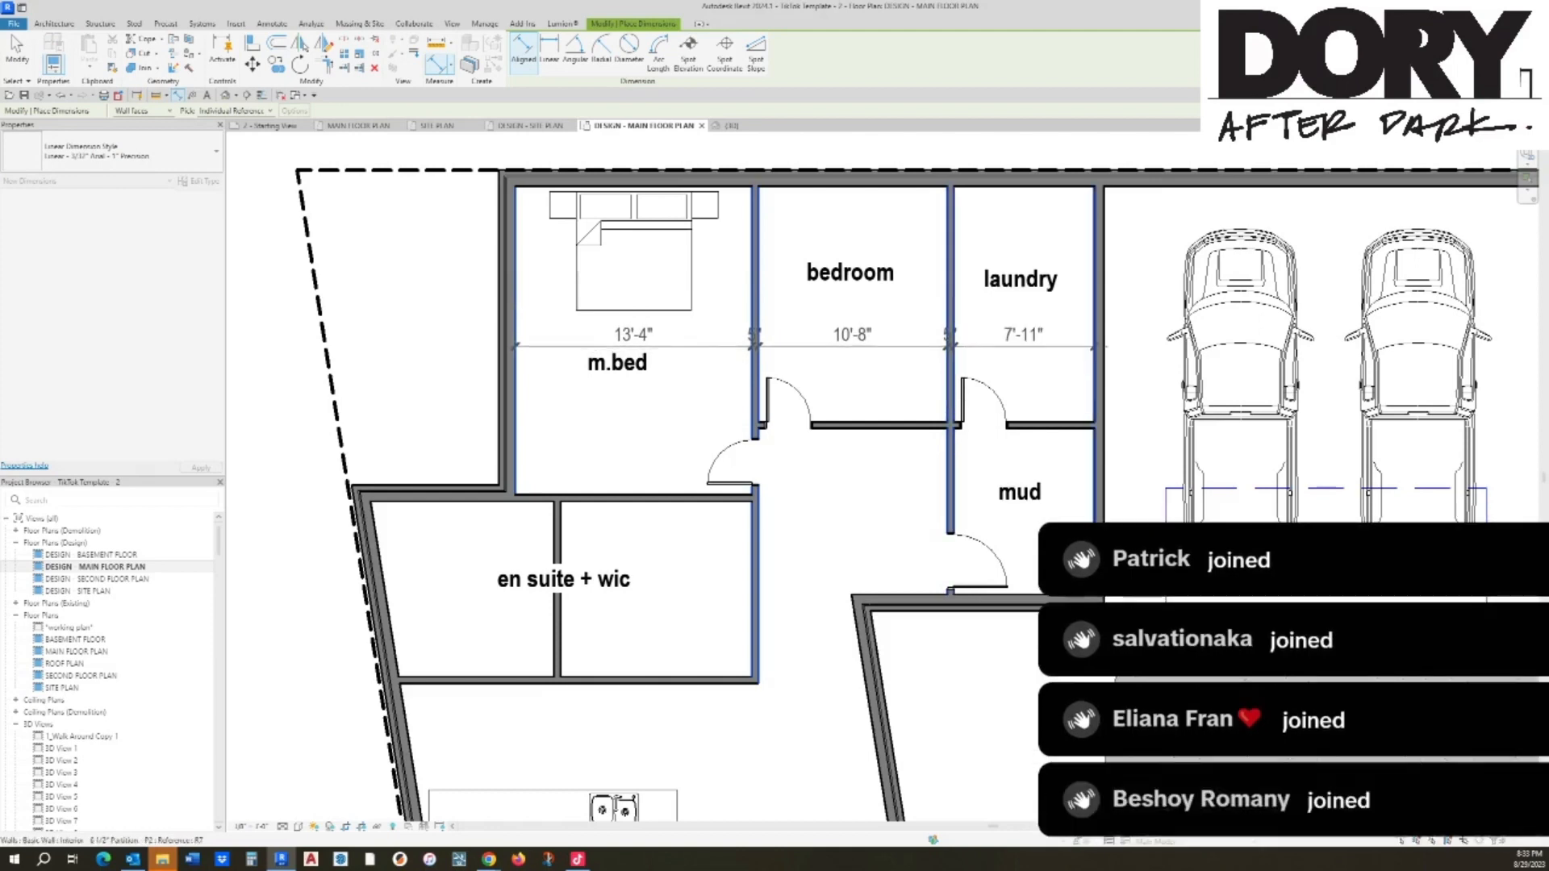
left_click(1066, 346)
key("Escape")
key("Escape")
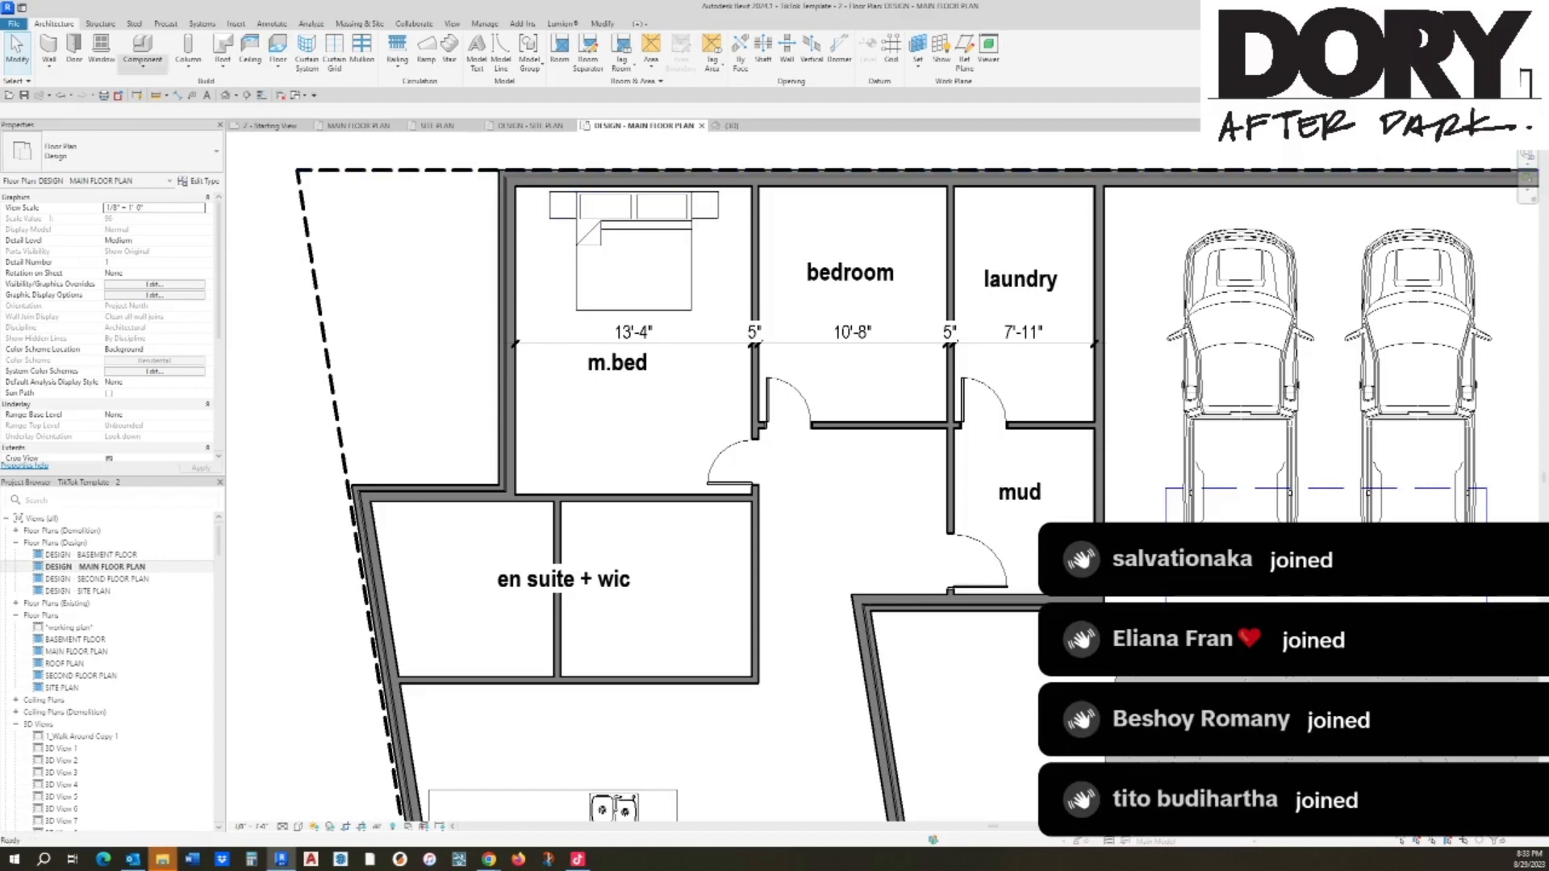
Step: Place a Queen bed component in the bedroom with its headboard against the upper exterior wall
left_click(143, 46)
left_click(113, 151)
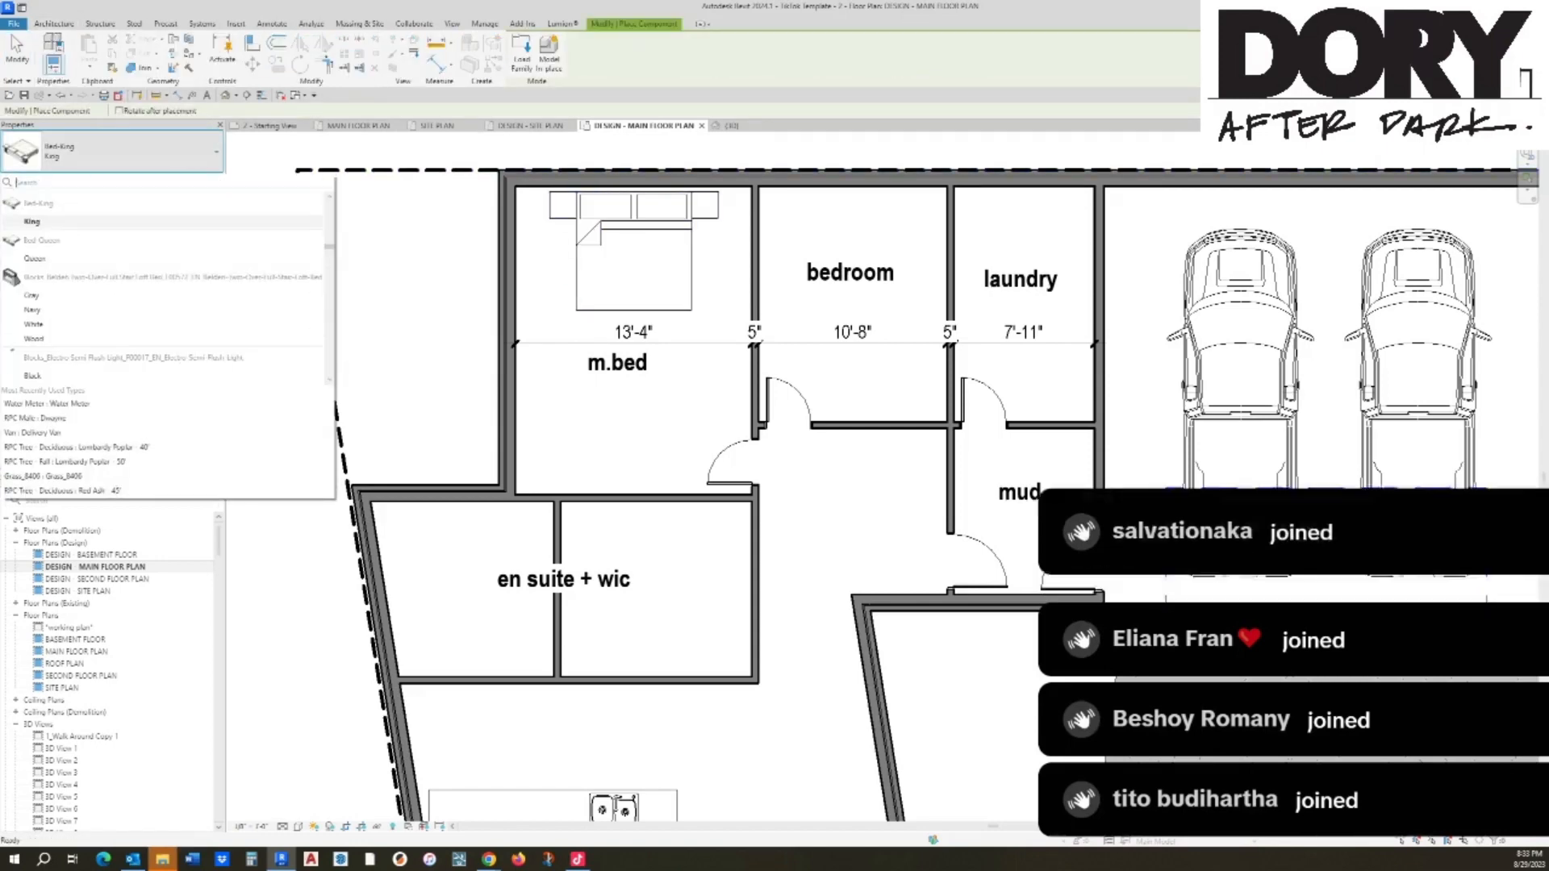
left_click(35, 258)
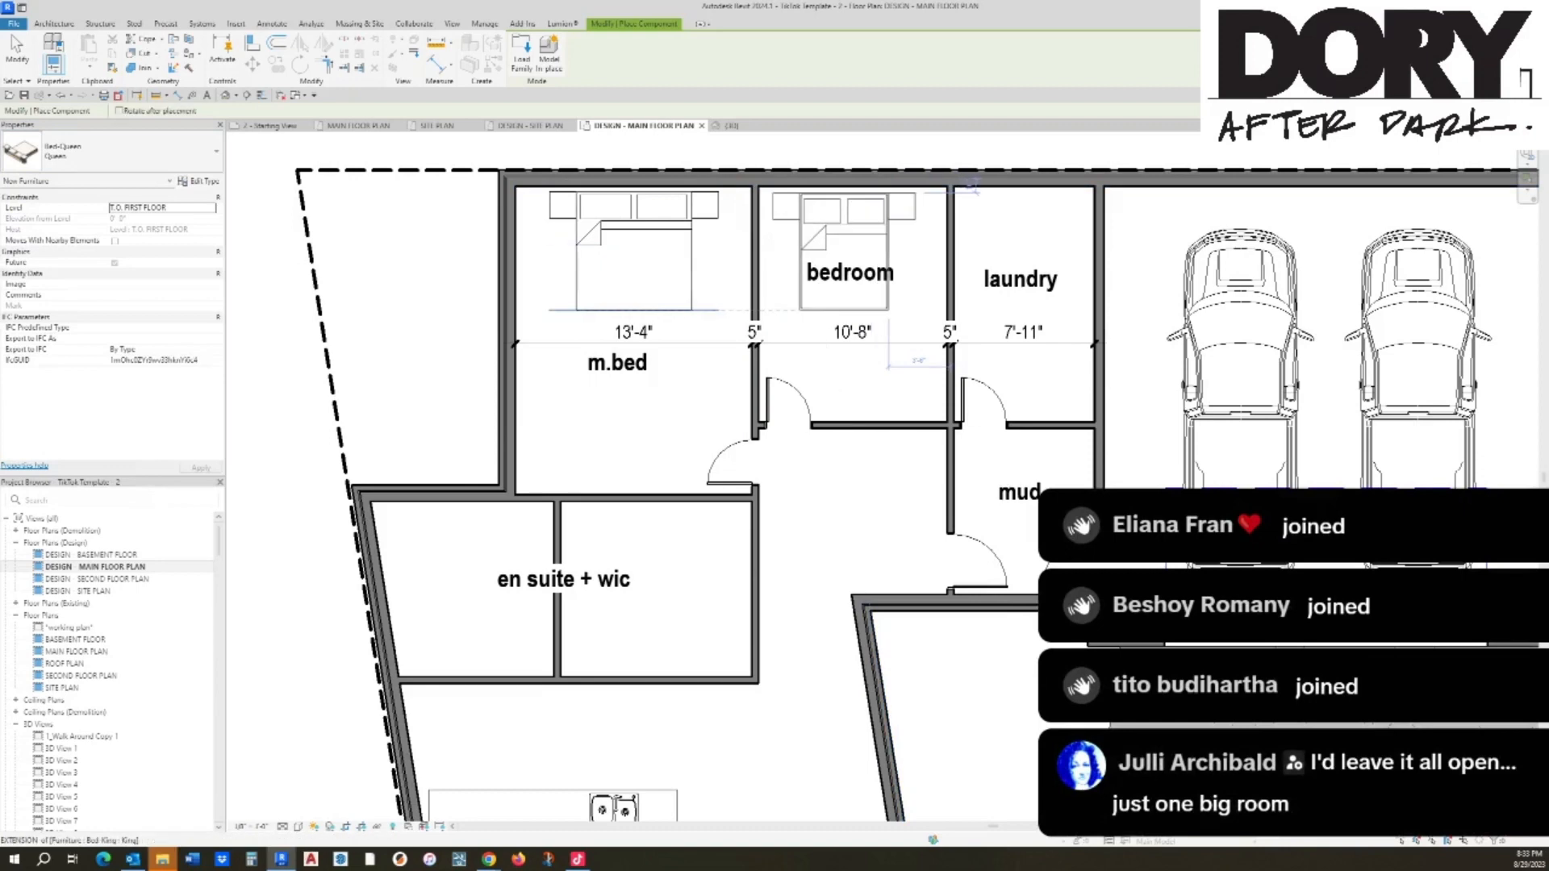
left_click(853, 245)
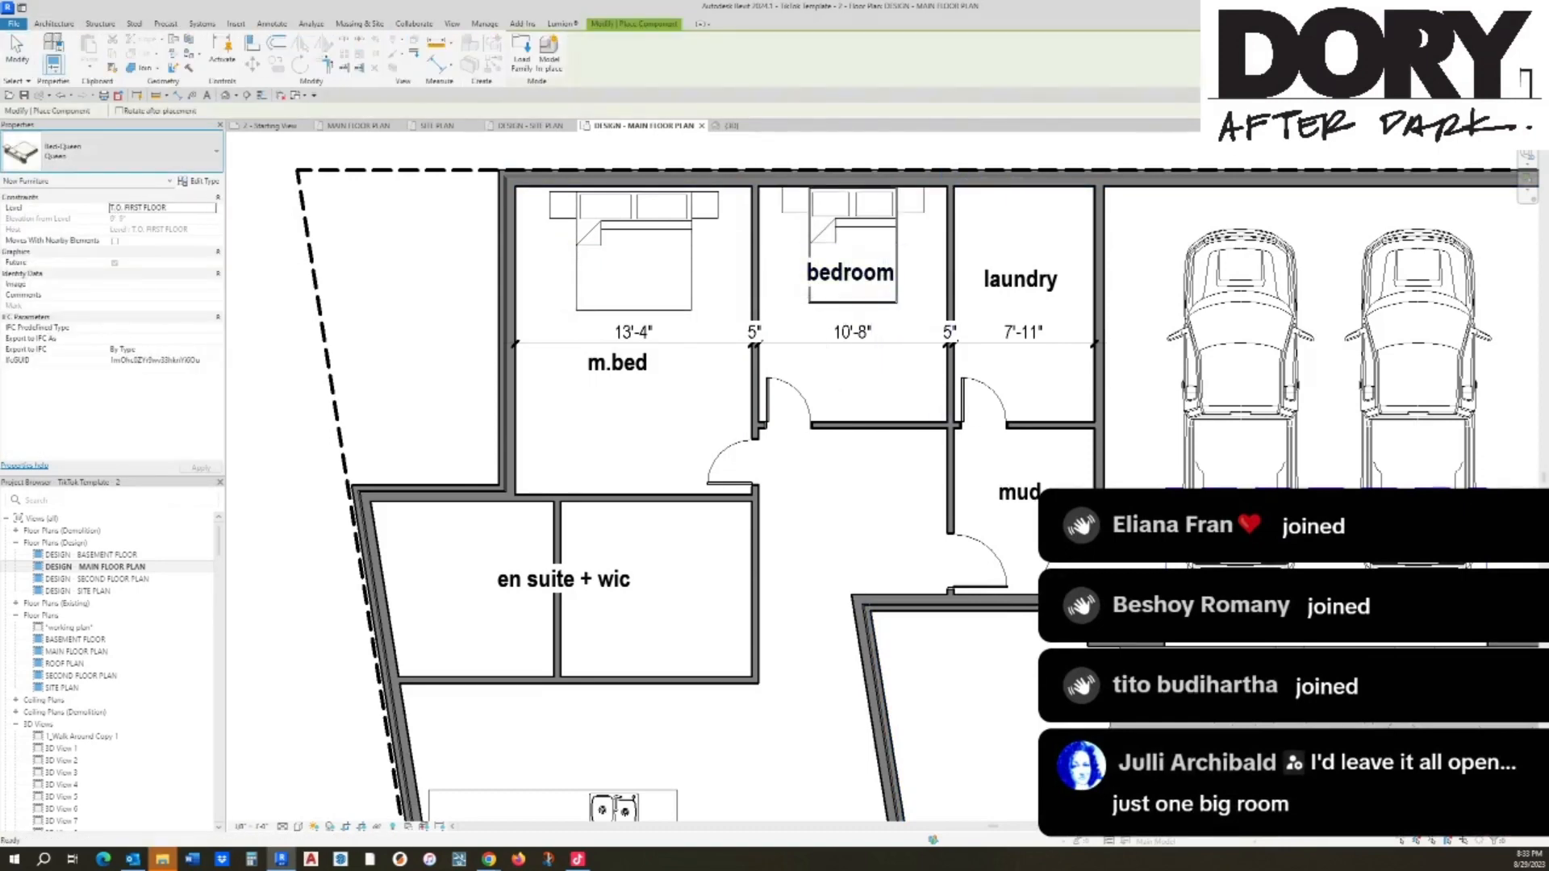
Step: Place a Washer and Dryer component, rotated to back onto the upper exterior wall, in the laundry's corner beside the garage
left_click(113, 151)
type("washer")
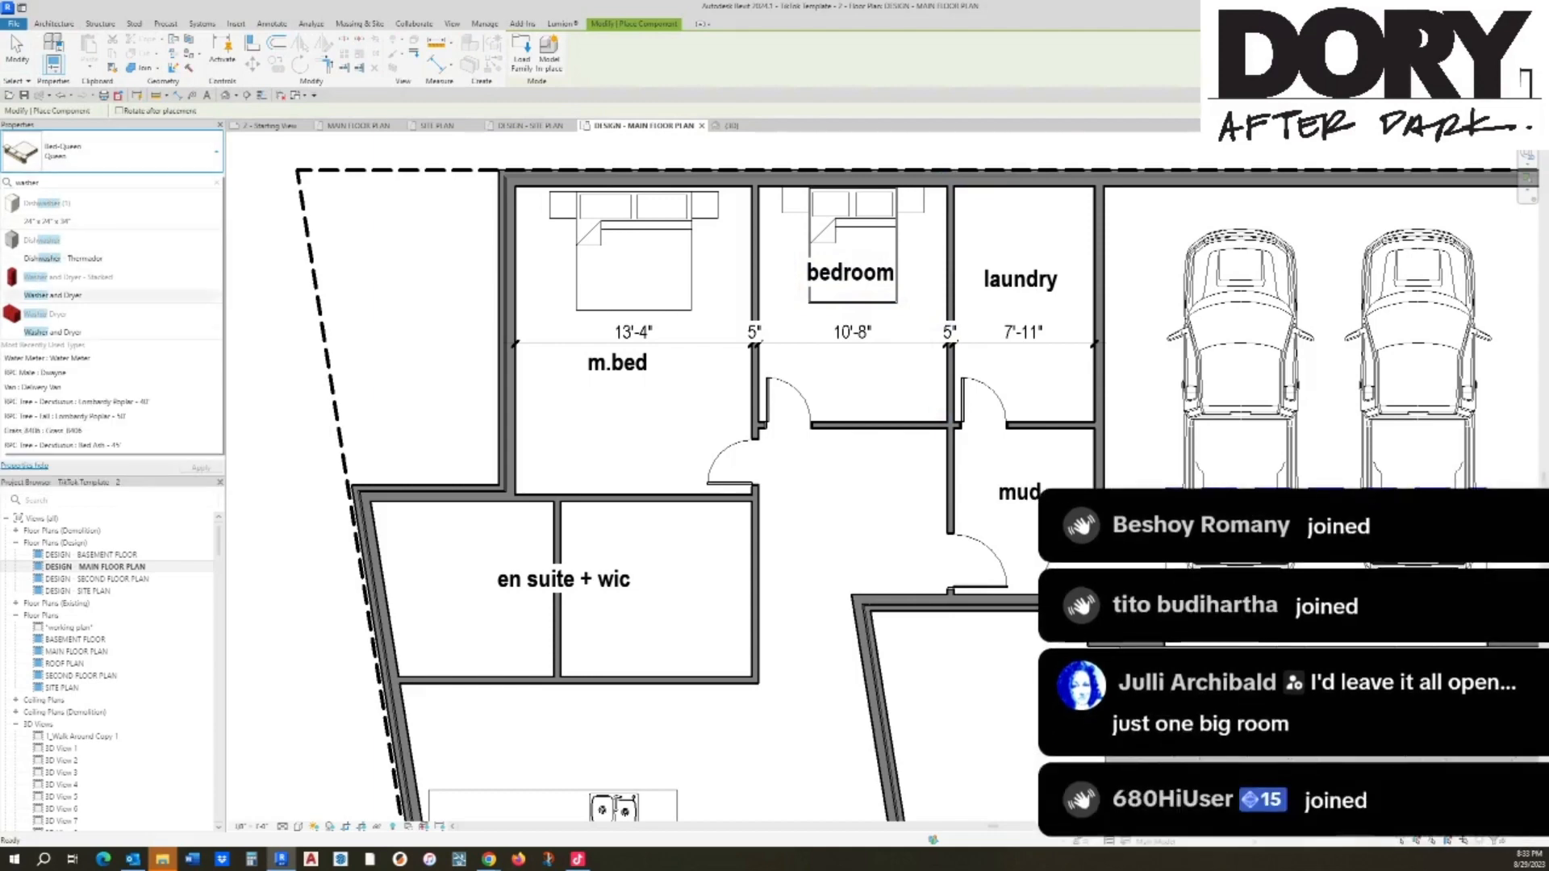
left_click(52, 332)
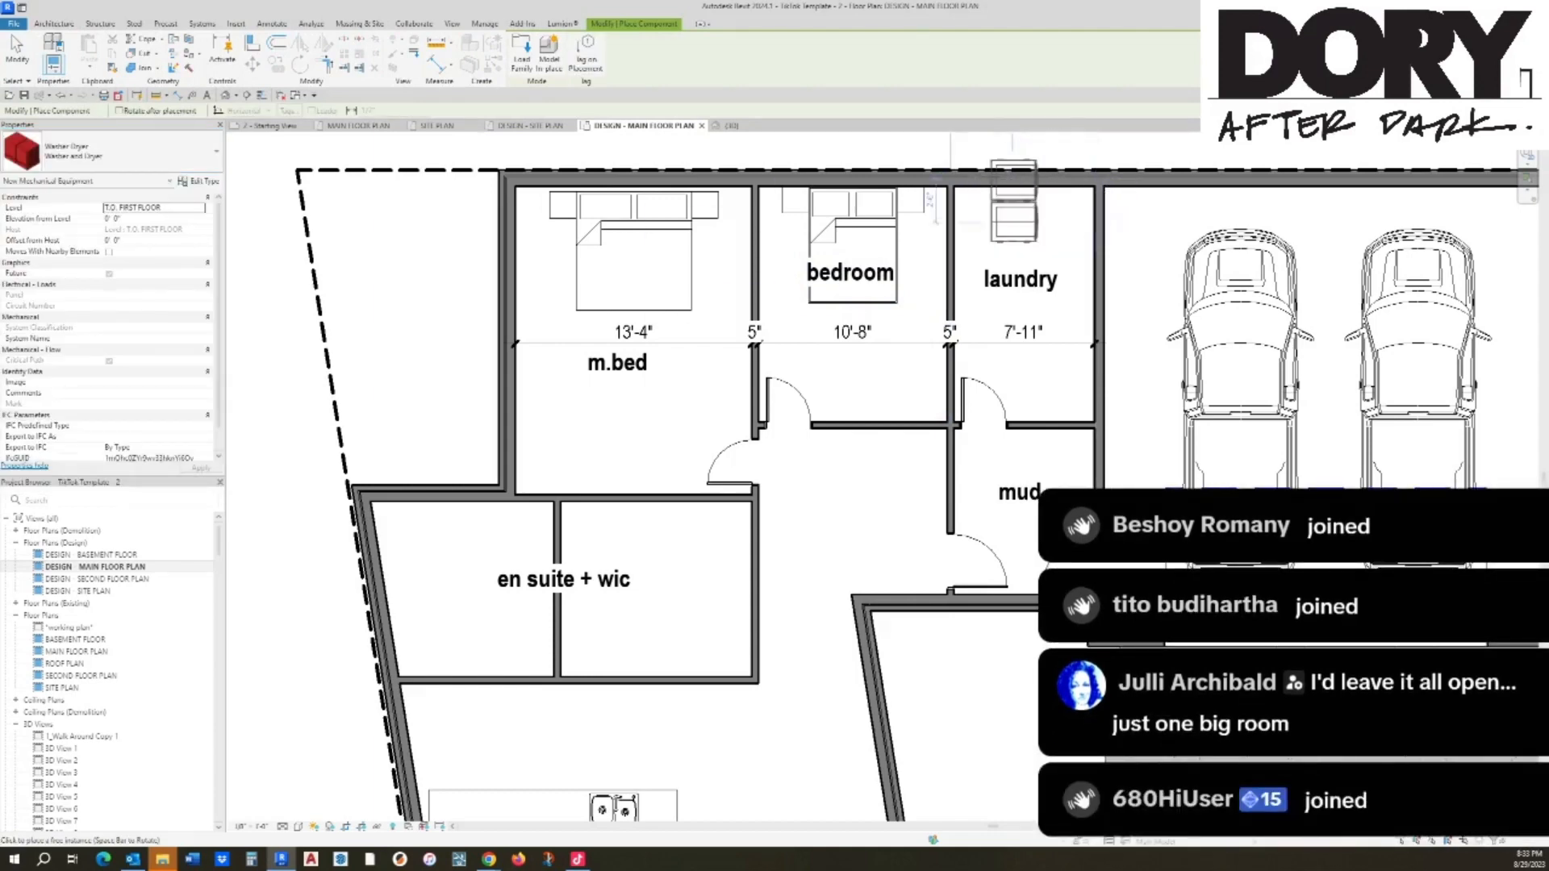
key("space")
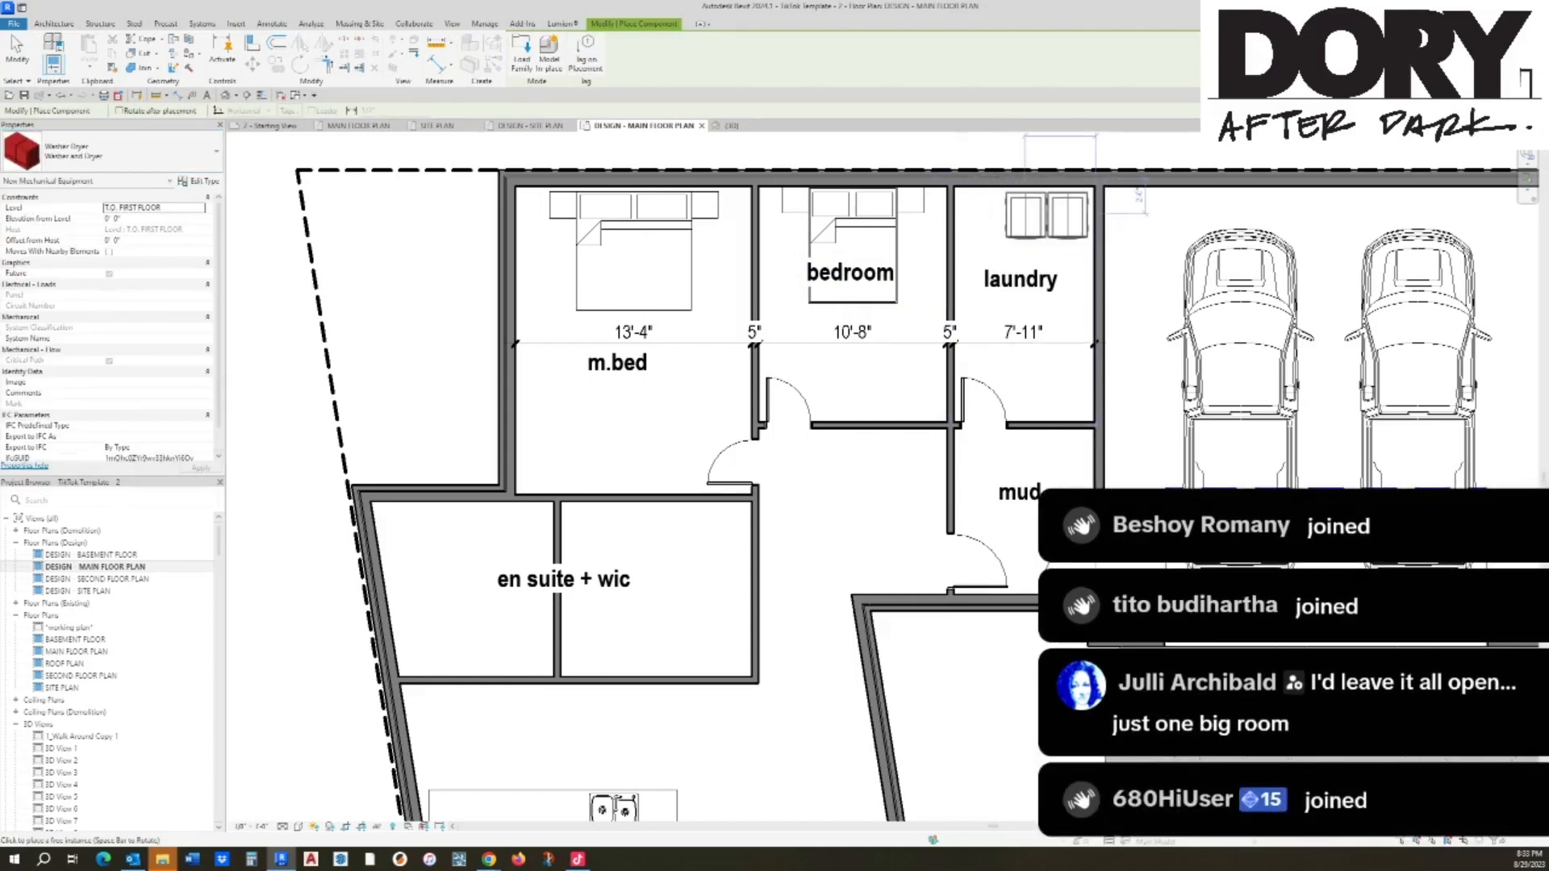
scroll(1026, 214, "up", 2)
left_click(1028, 213)
key("Escape")
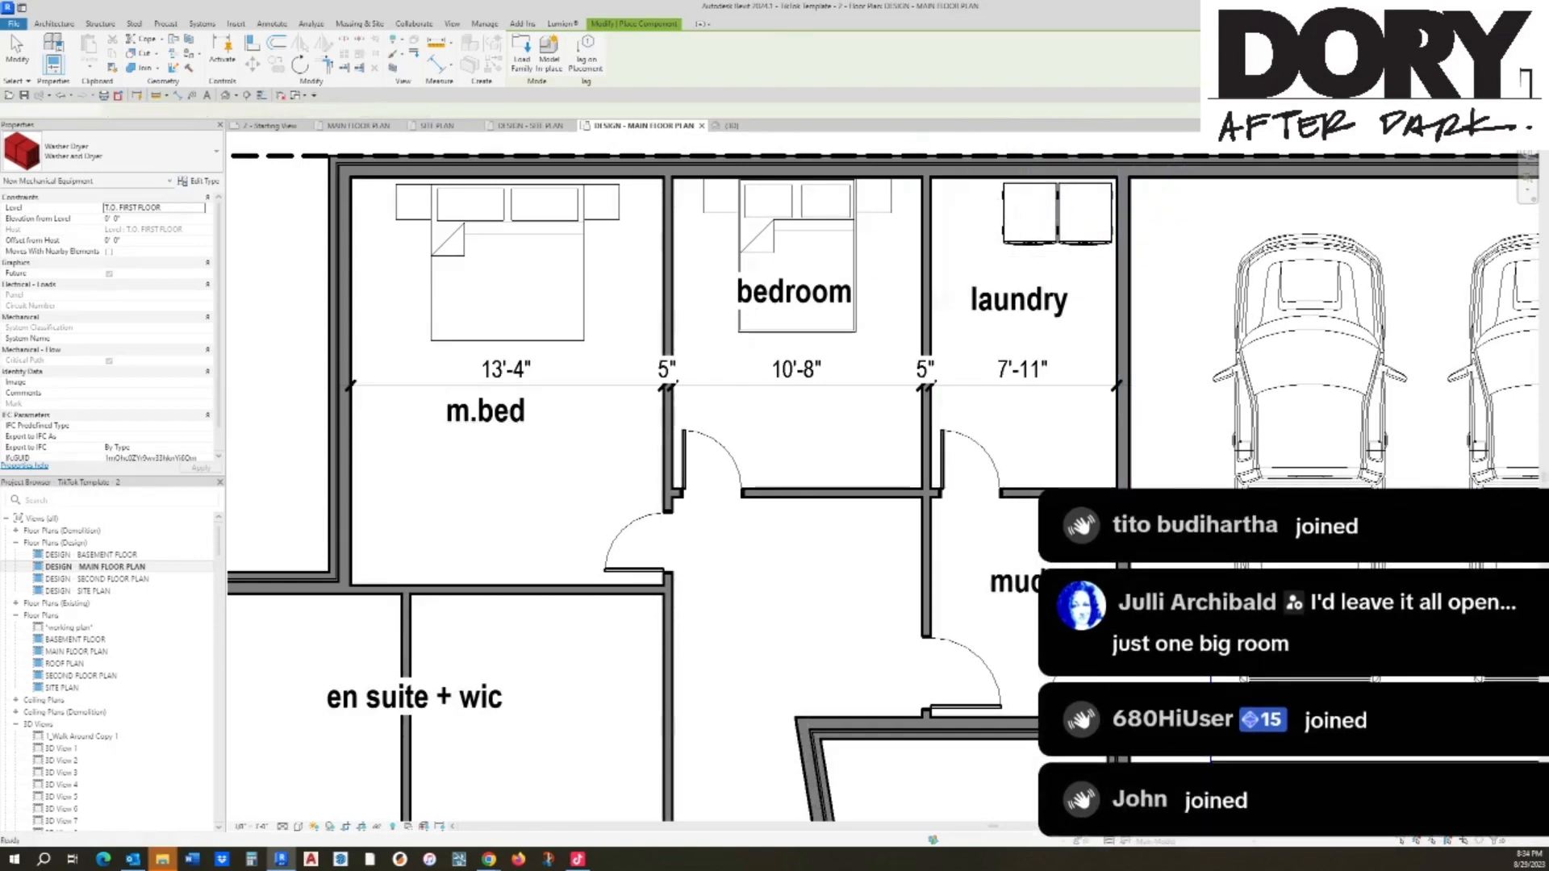
Step: Create a counter top similar to the kitchen's in the laundry, filling the space between the bedroom partition and the washer
scroll(411, 275, "down", 2)
middle_click_drag(1162, 375, 858, 373)
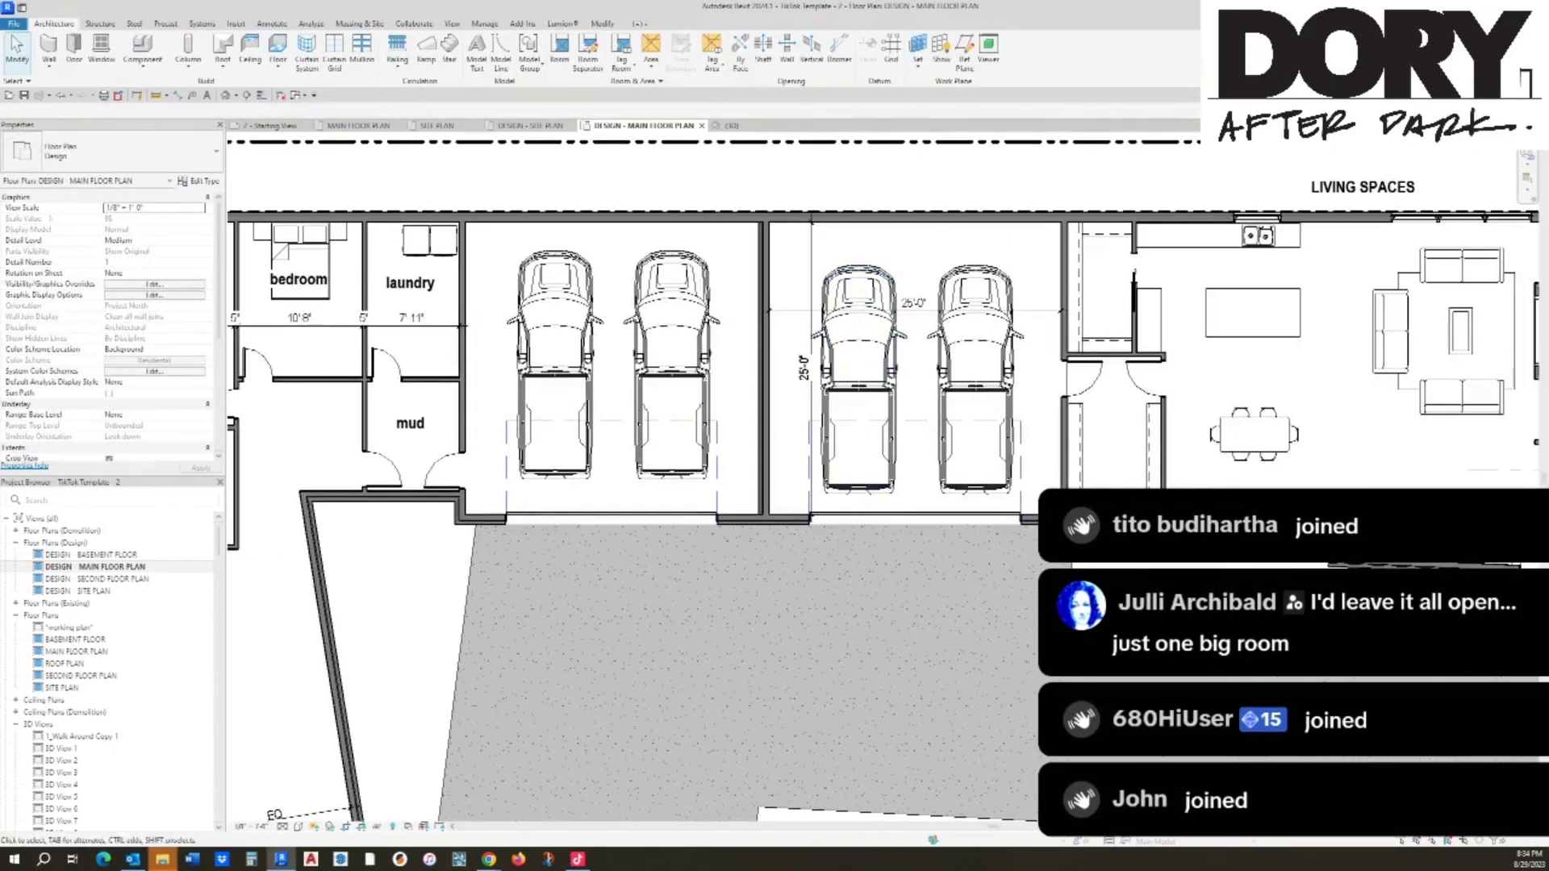
left_click(1225, 240)
key("c")
key("s")
scroll(364, 228, "up", 3)
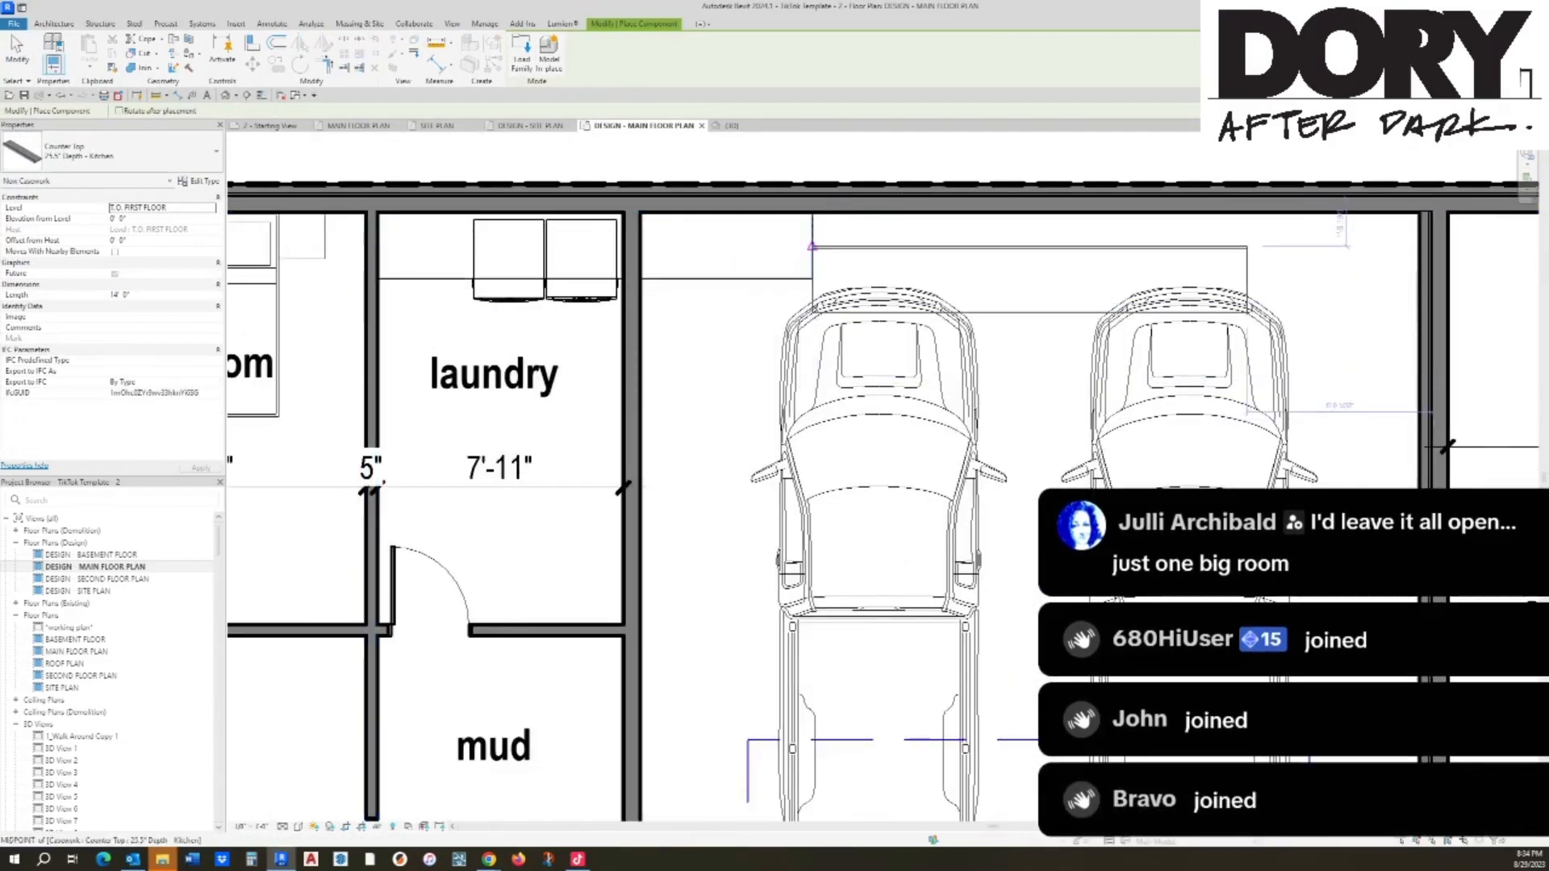
key("Escape")
left_click(812, 249)
left_click_drag(813, 246, 473, 246)
key("Escape")
middle_click_drag(475, 249, 653, 214)
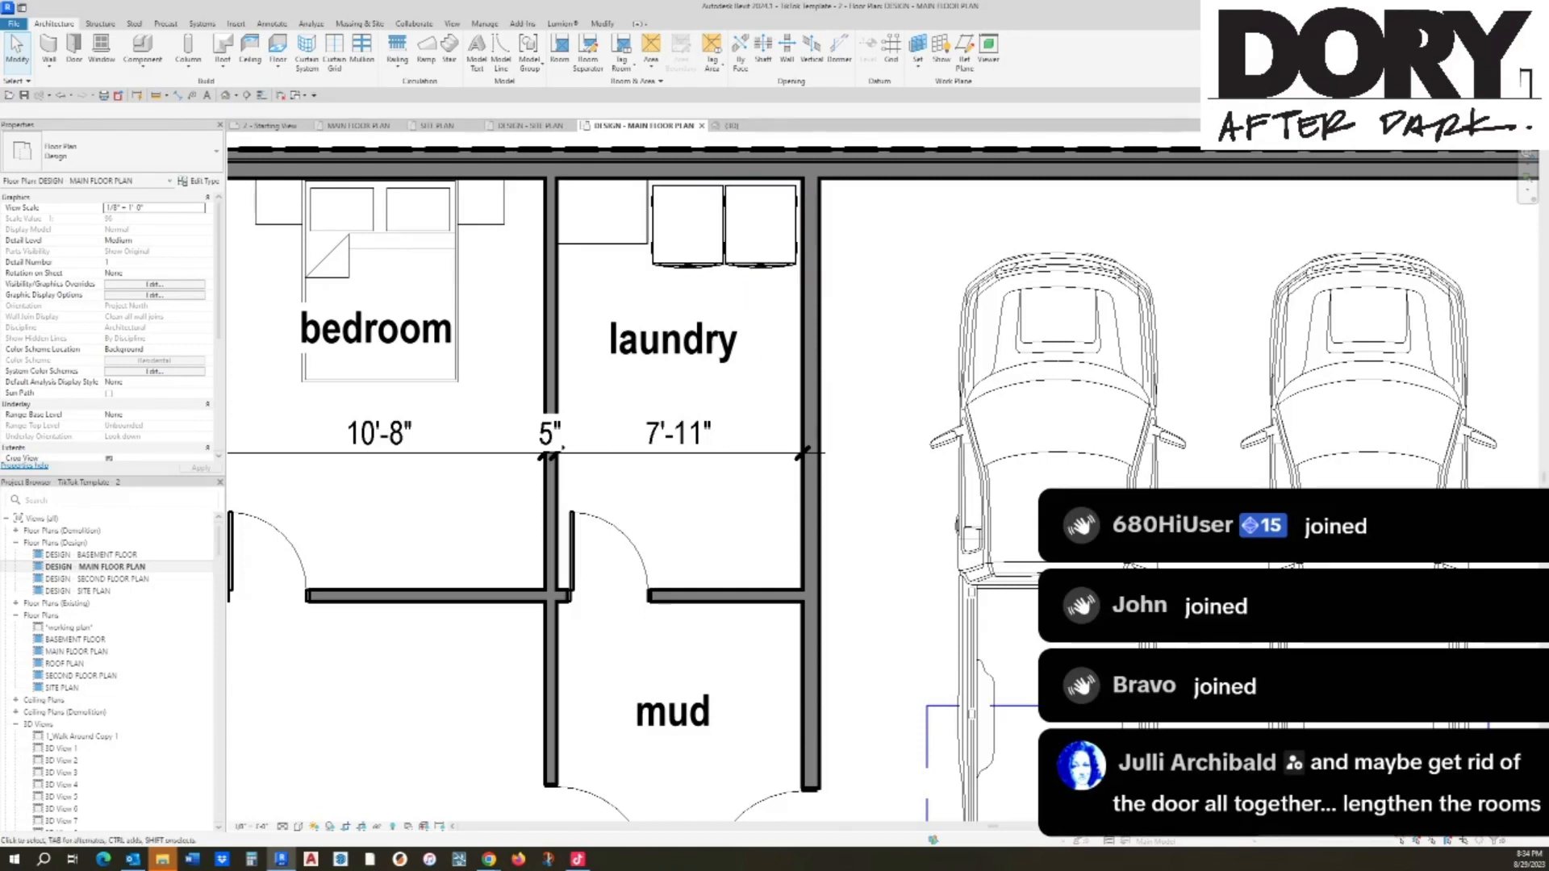
Step: Delete the laundry door and shorten the partition back to the bedroom wall, opening the laundry to the mud room
left_click(595, 546)
key("Delete")
left_click(510, 593)
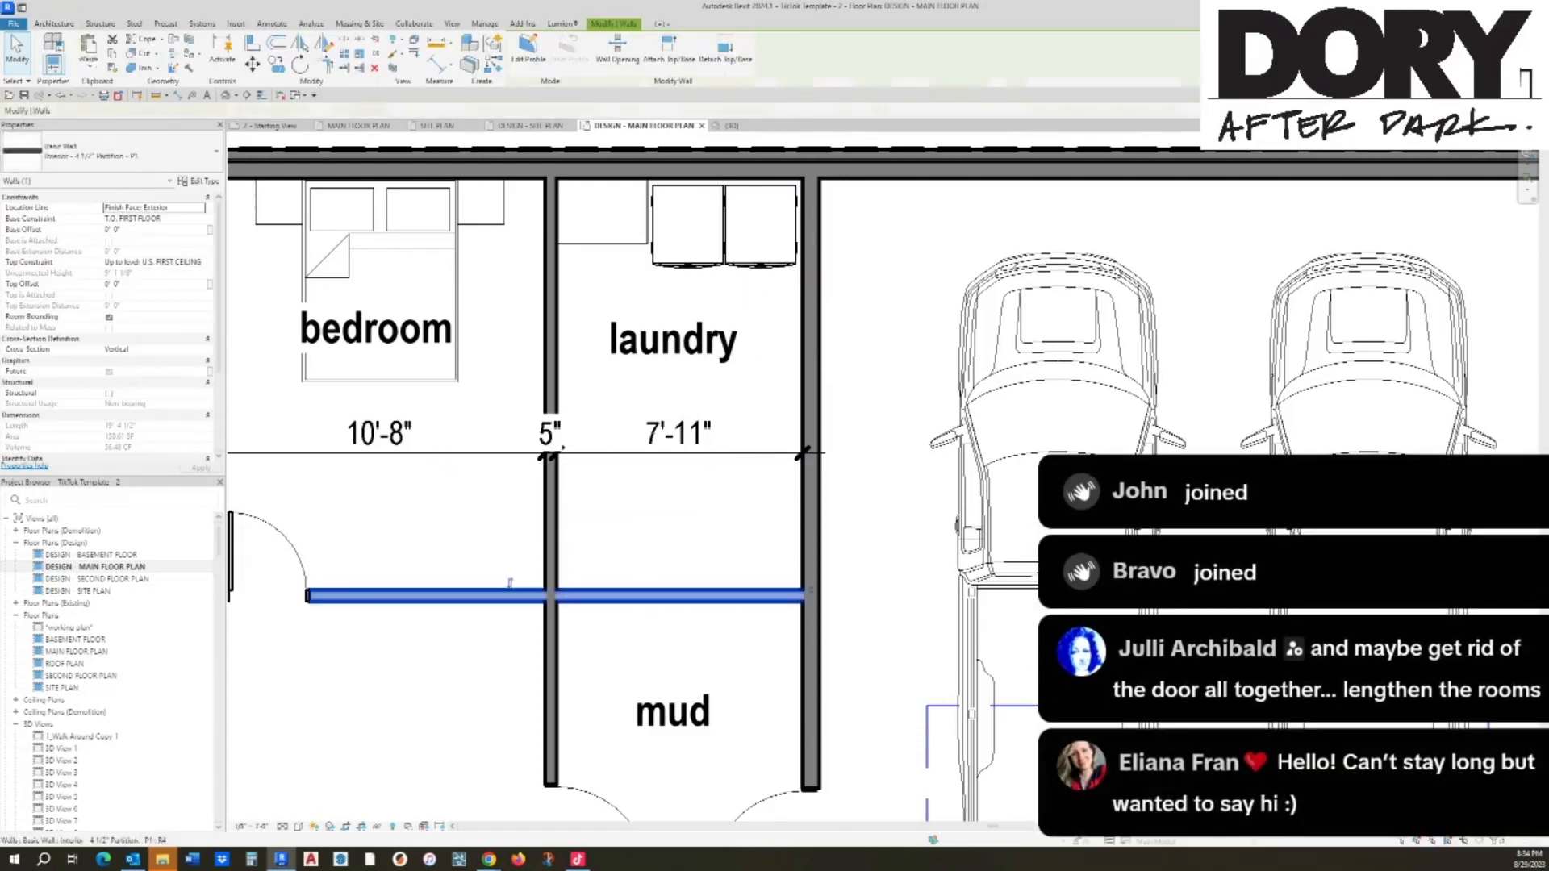
left_click_drag(811, 590, 552, 590)
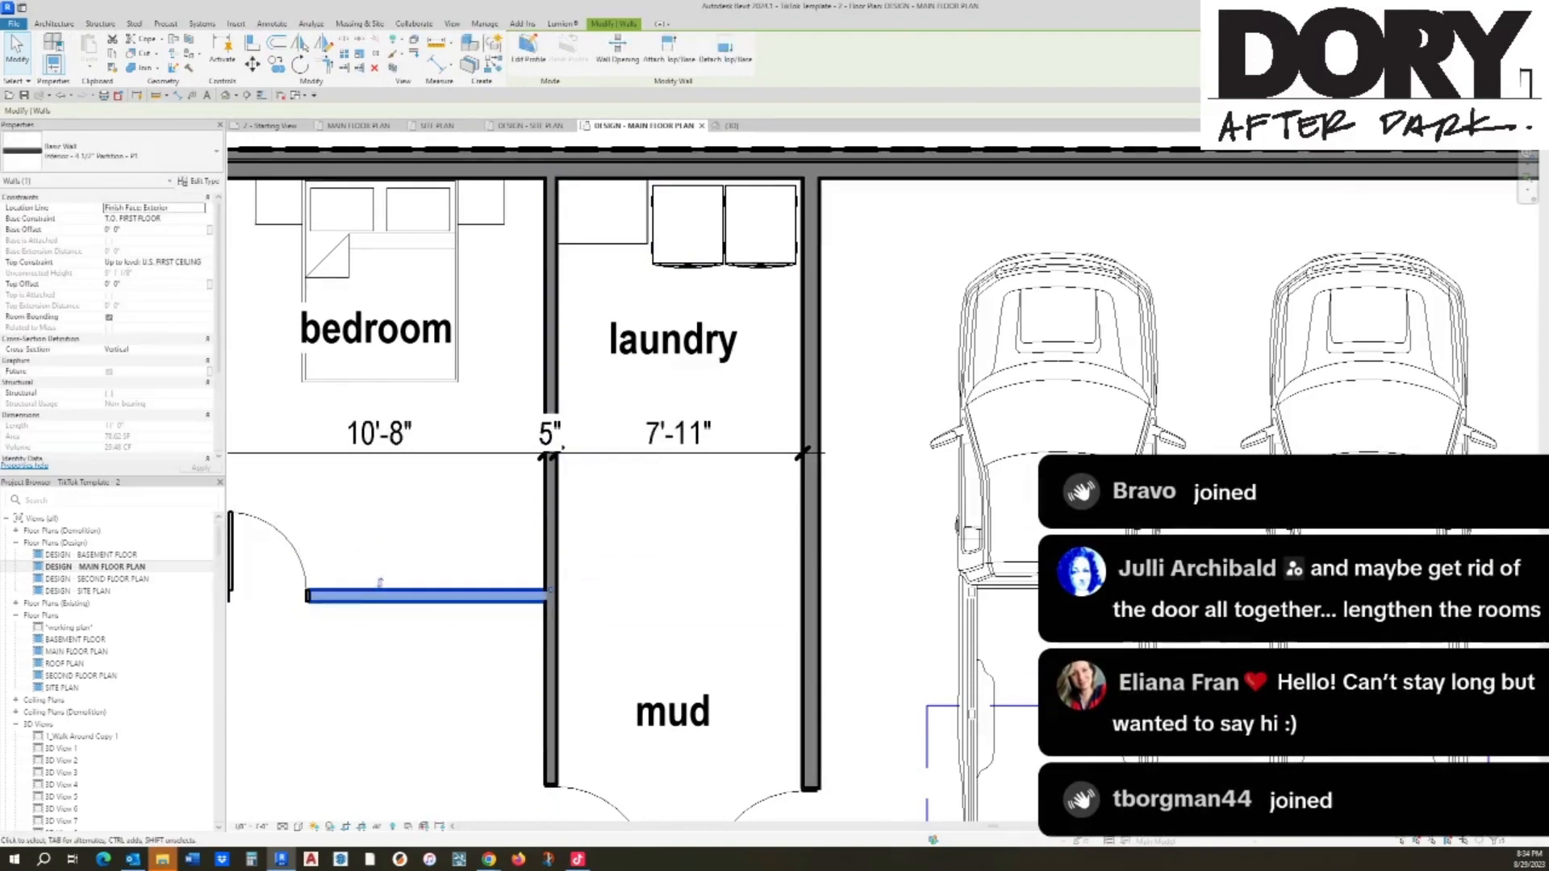
left_click(719, 472)
Step: Move the laundry label, counter top, and washer and dryer together straight down toward the mud label
scroll(720, 470, "down", 3)
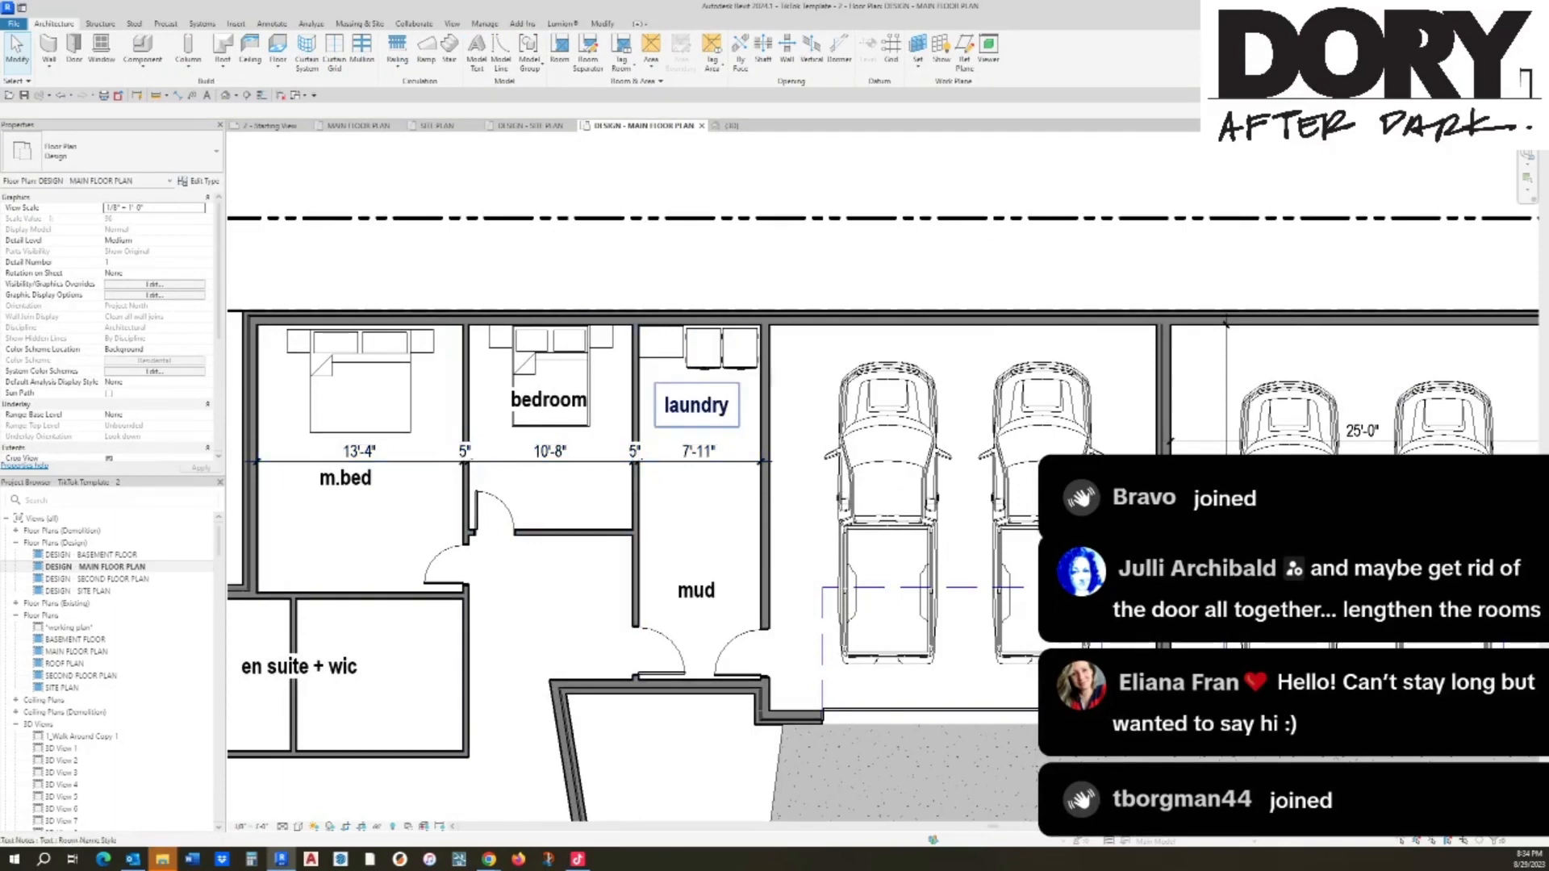
left_click_drag(642, 373, 762, 323)
key("m")
key("v")
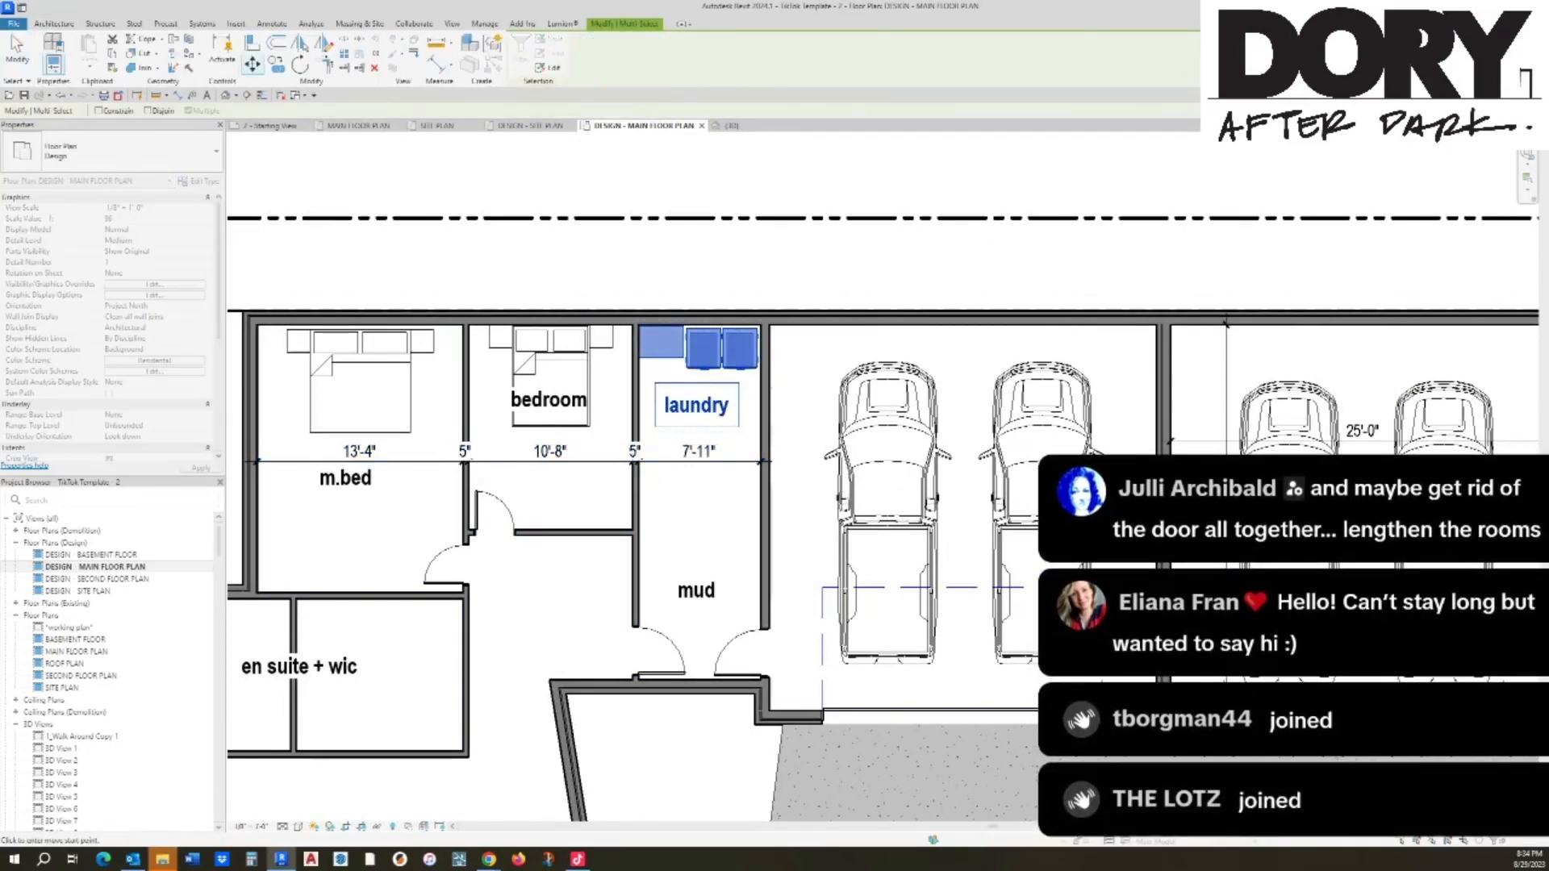
left_click(923, 362)
left_click(923, 454)
key("Escape")
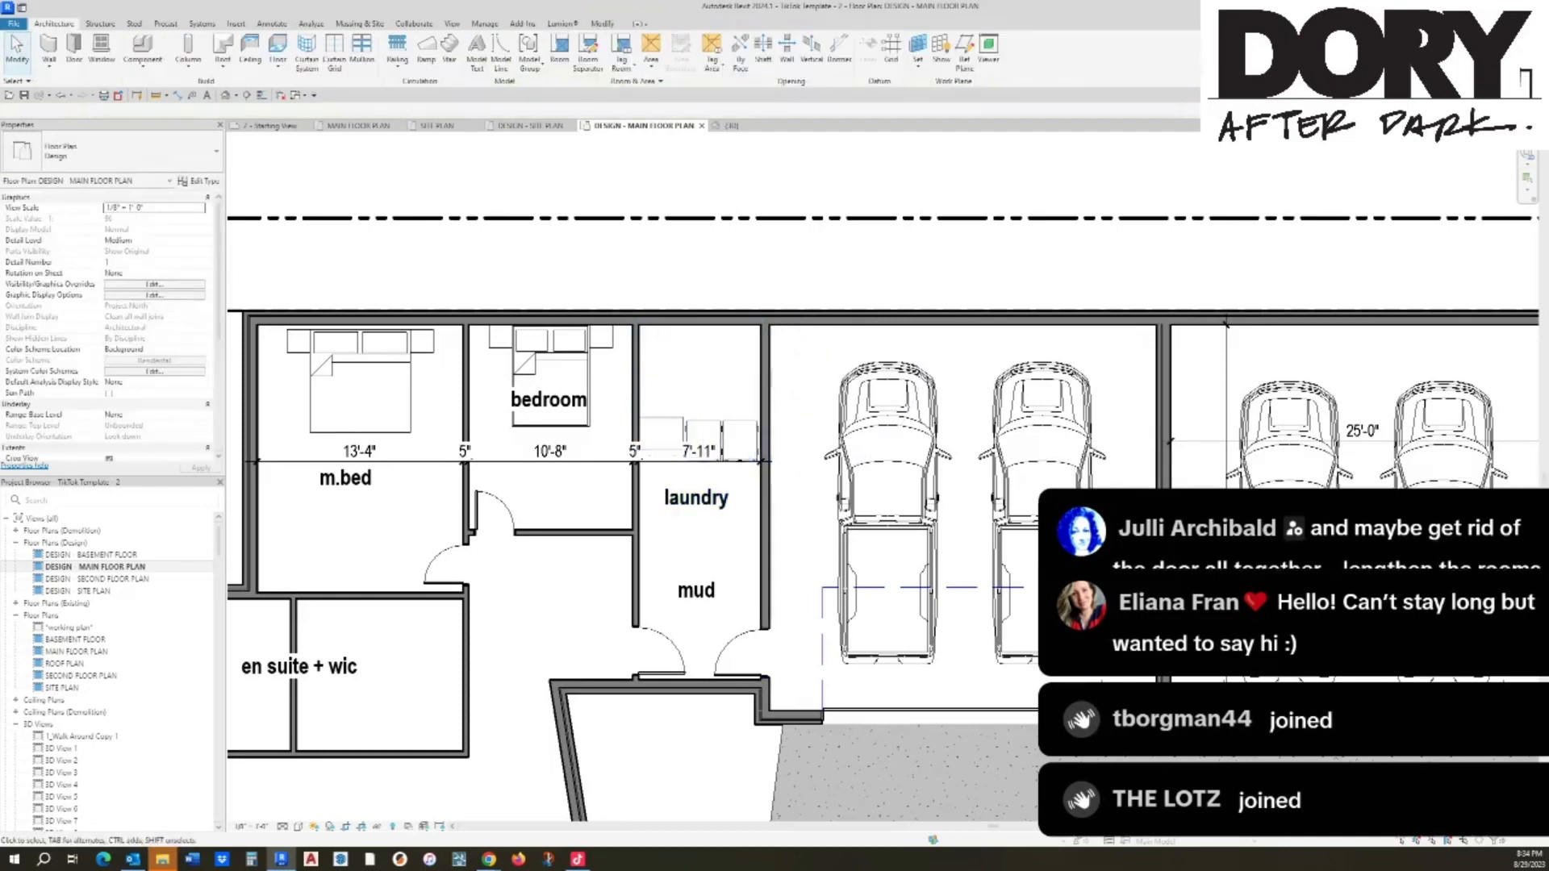
Step: Draw an Interior 4 1/2" partition behind the counter, washer and dryer, from the bedroom wall to the garage wall
scroll(630, 401, "up", 3)
key("w")
key("a")
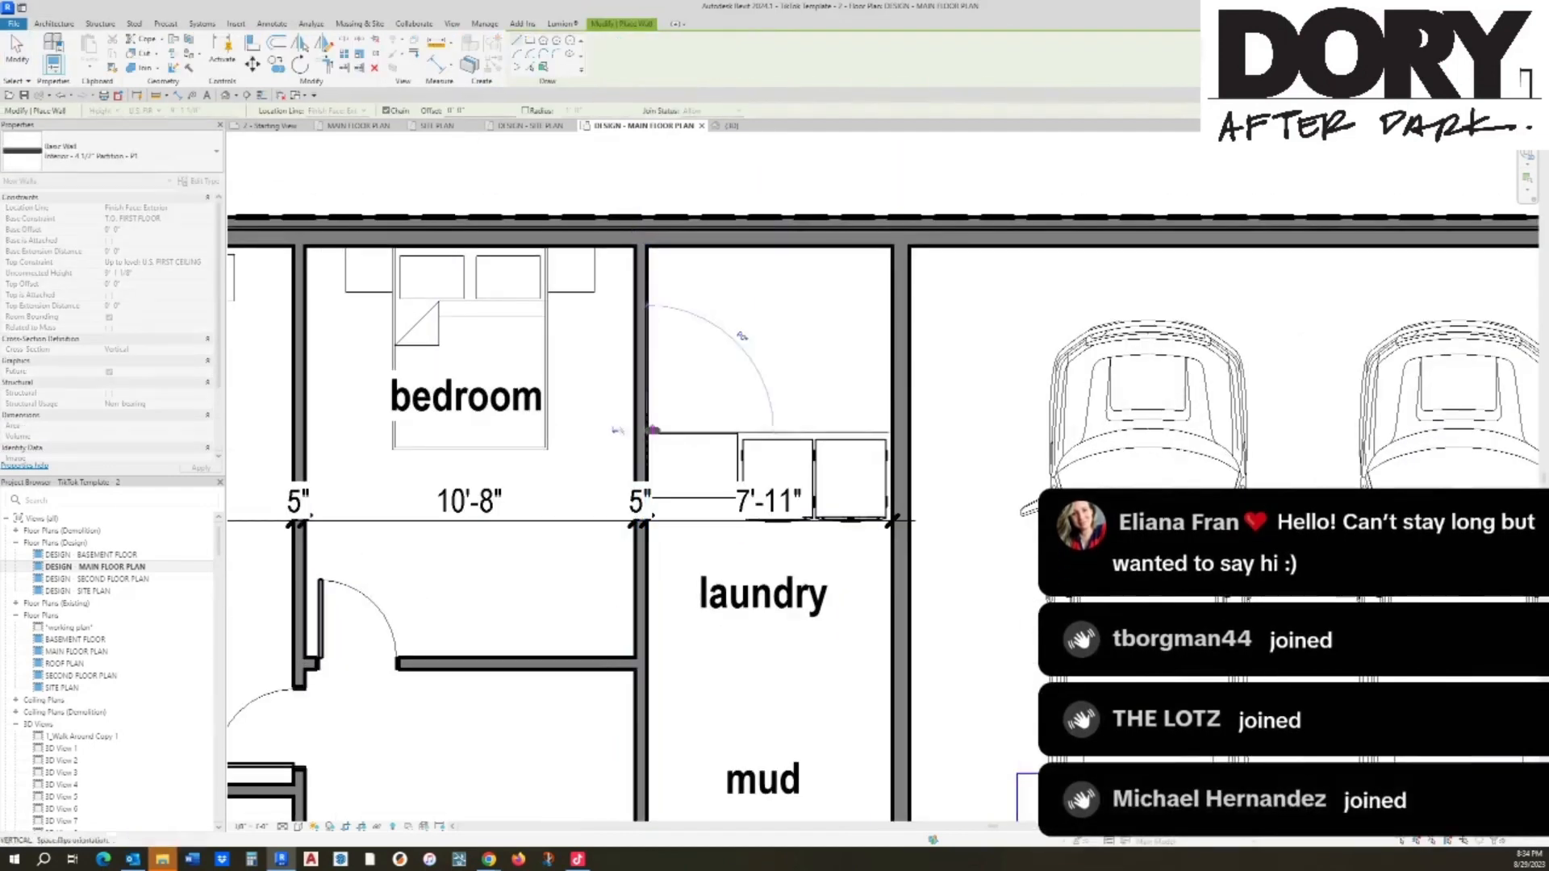
left_click(652, 431)
left_click(892, 432)
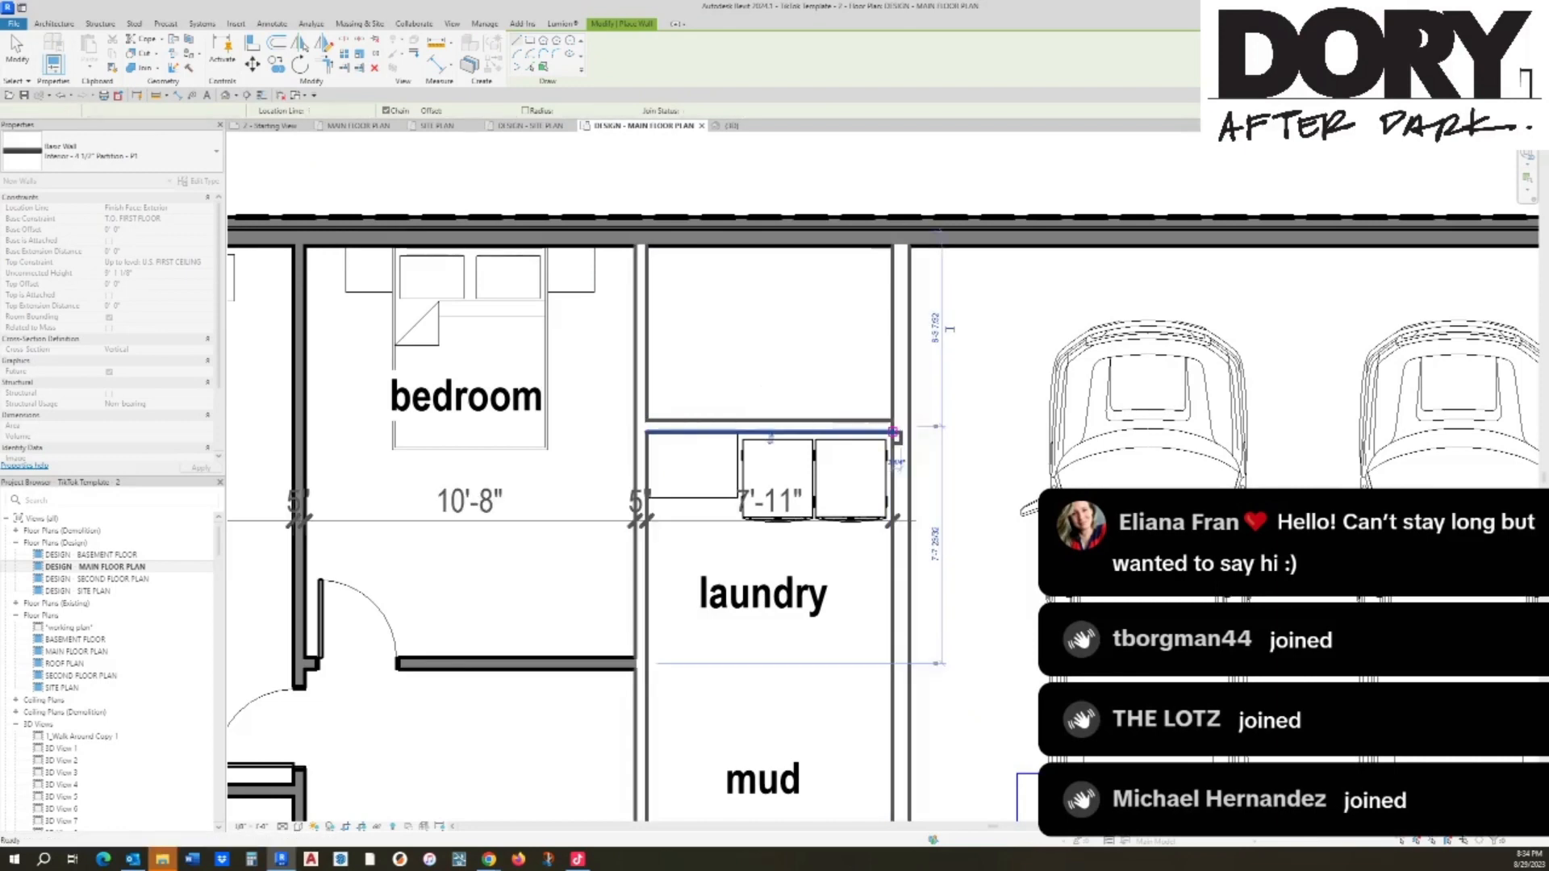
key("Escape")
key("Escape")
scroll(819, 401, "down", 3)
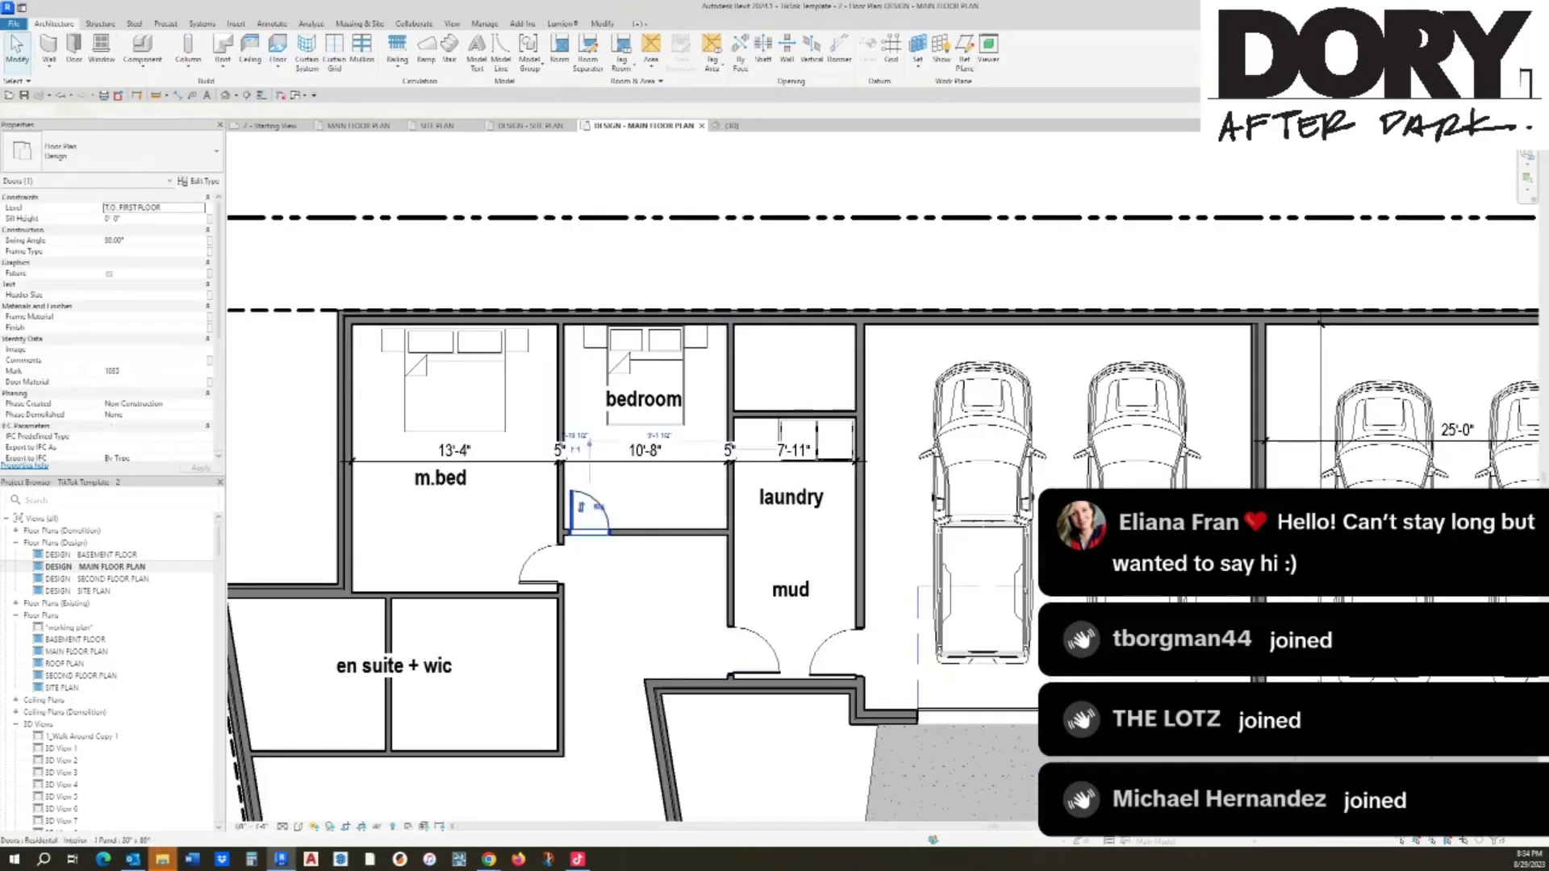
Step: Place a 30" x 80" single-panel interior door in the wall between the bedroom and the small space above the laundry
key("d")
key("r")
scroll(738, 392, "up", 2)
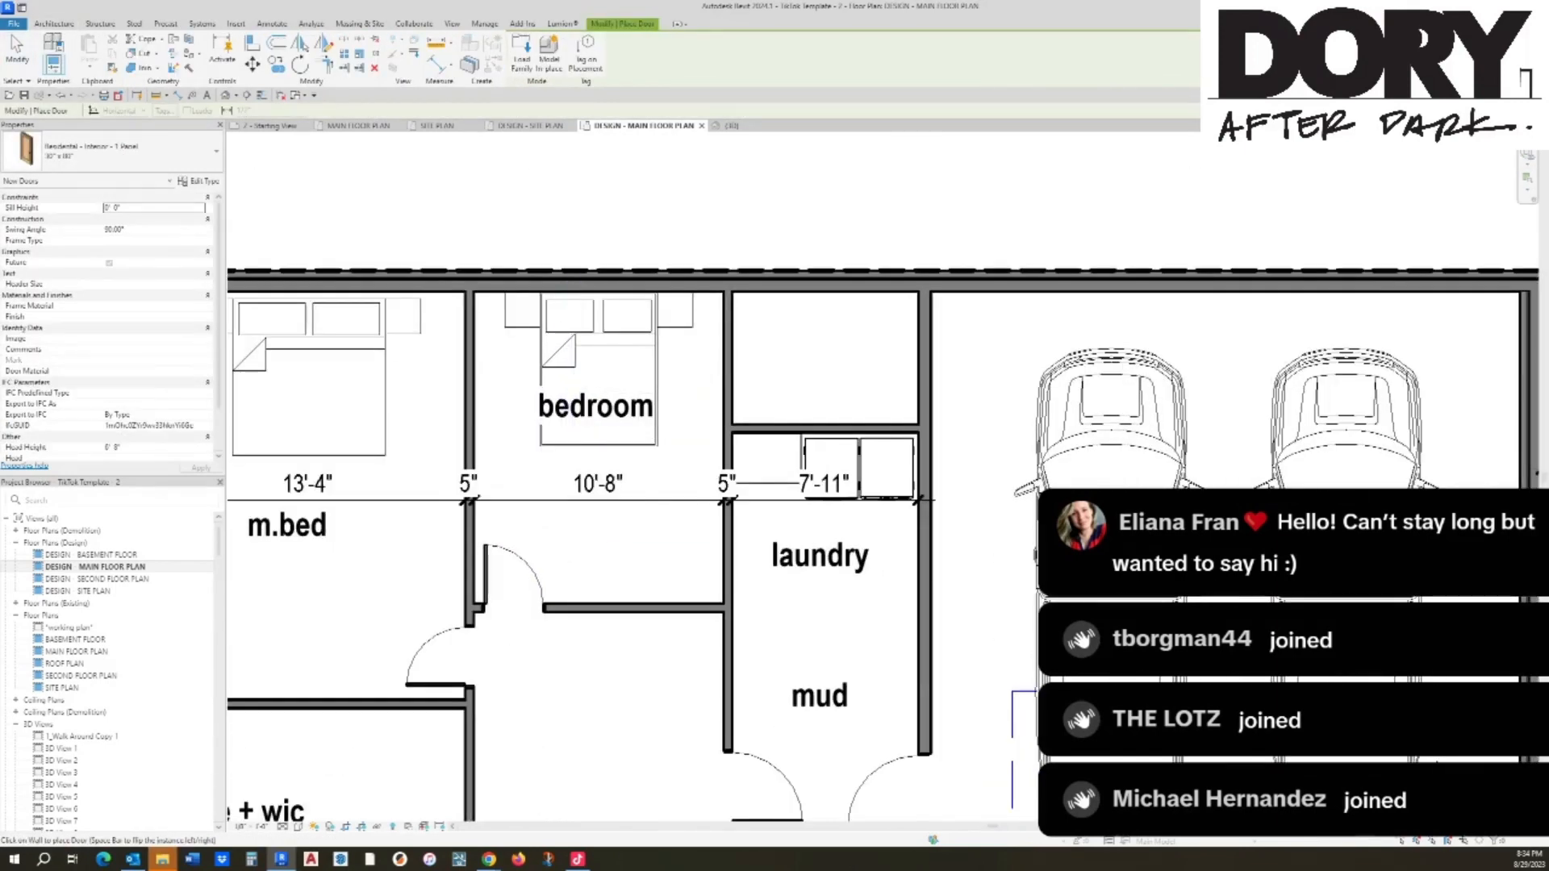
left_click(728, 385)
key("Escape")
key("Escape")
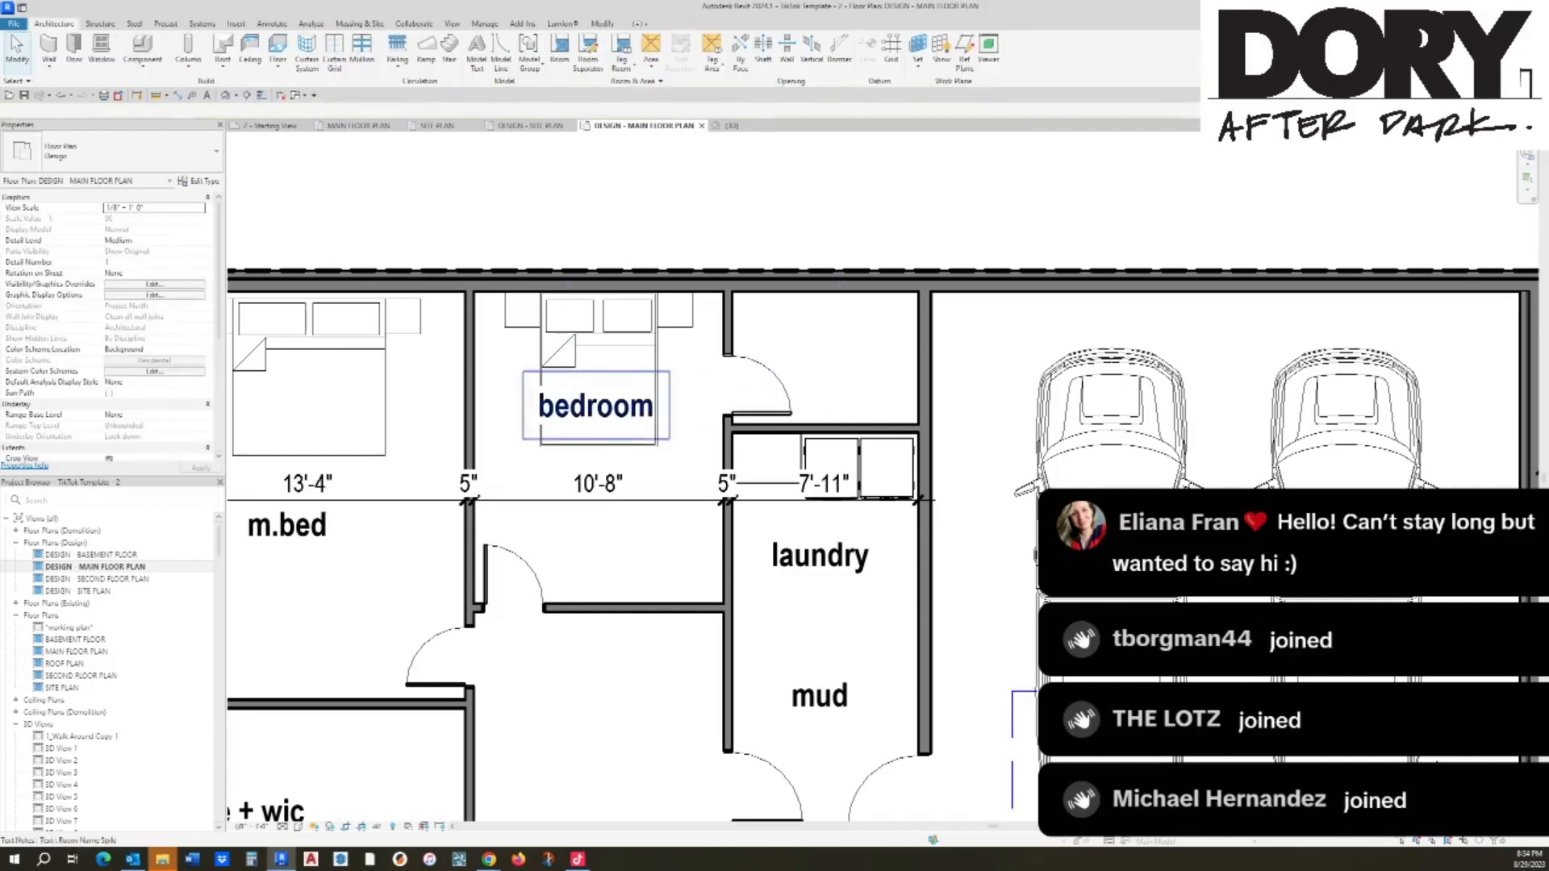
Step: Try to trim the bedroom's lower partition and the mud room's side wall to a corner, opening the mud room to the hall
middle_click_drag(596, 408, 676, 394)
scroll(815, 564, "down", 2)
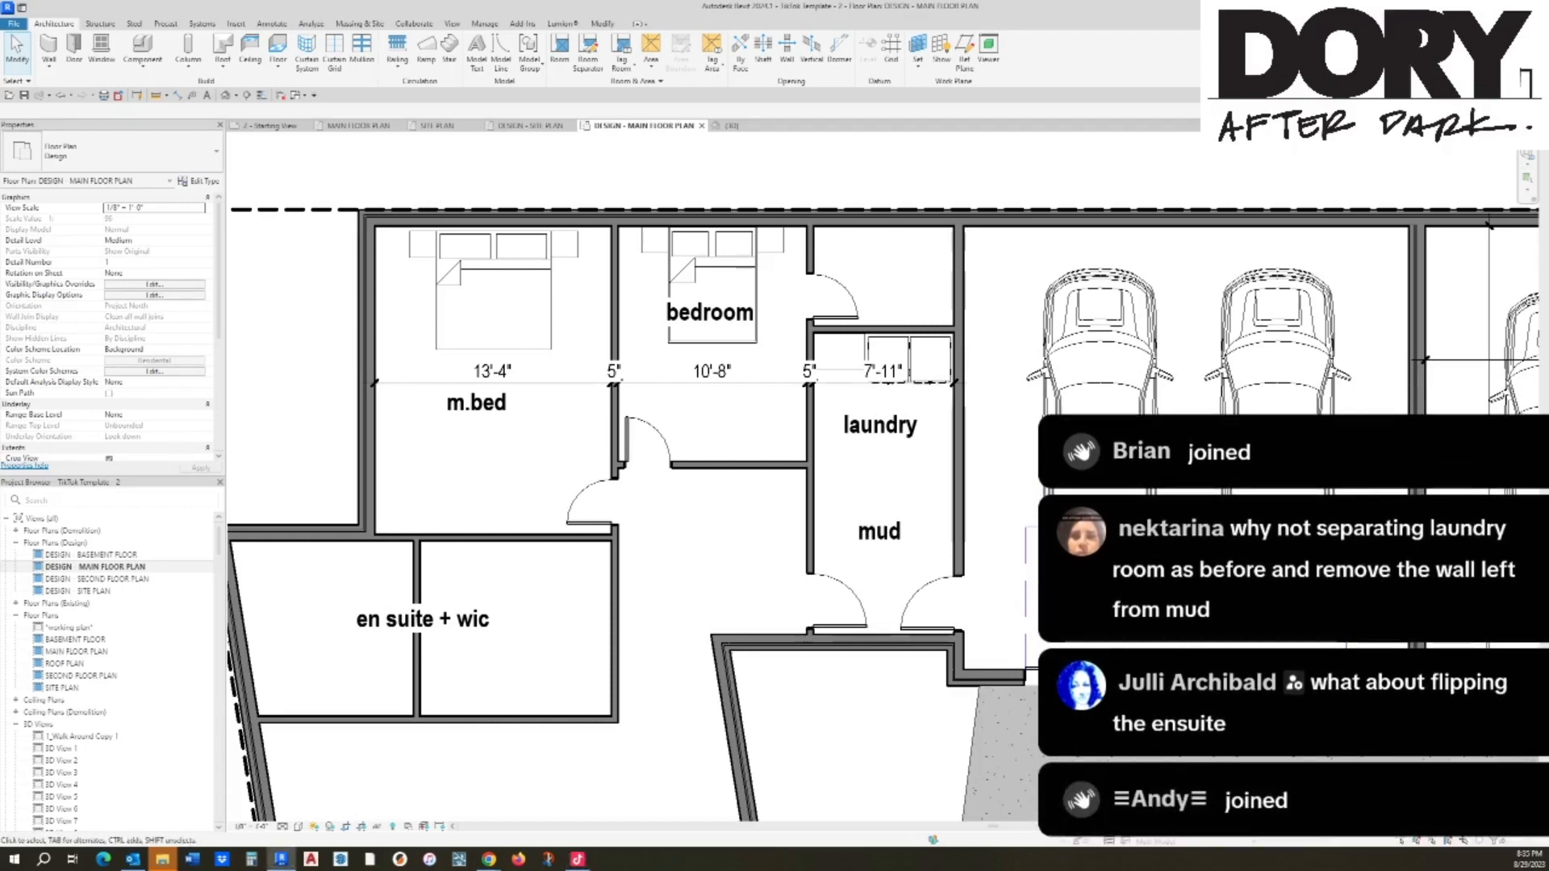
key("t")
key("r")
left_click(775, 466)
left_click(810, 432)
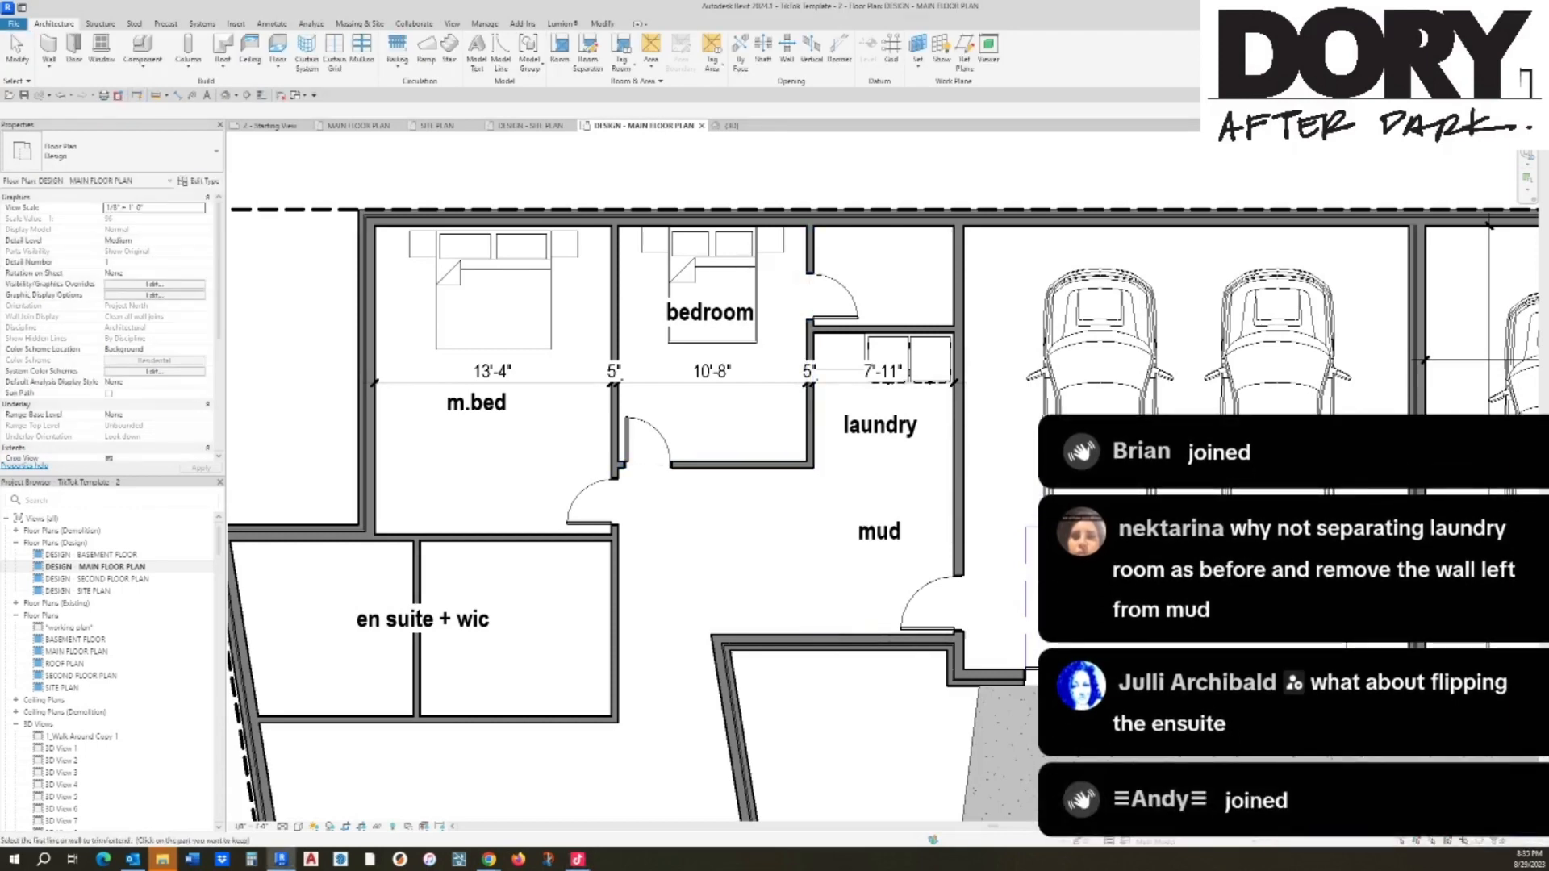
key("t")
key("r")
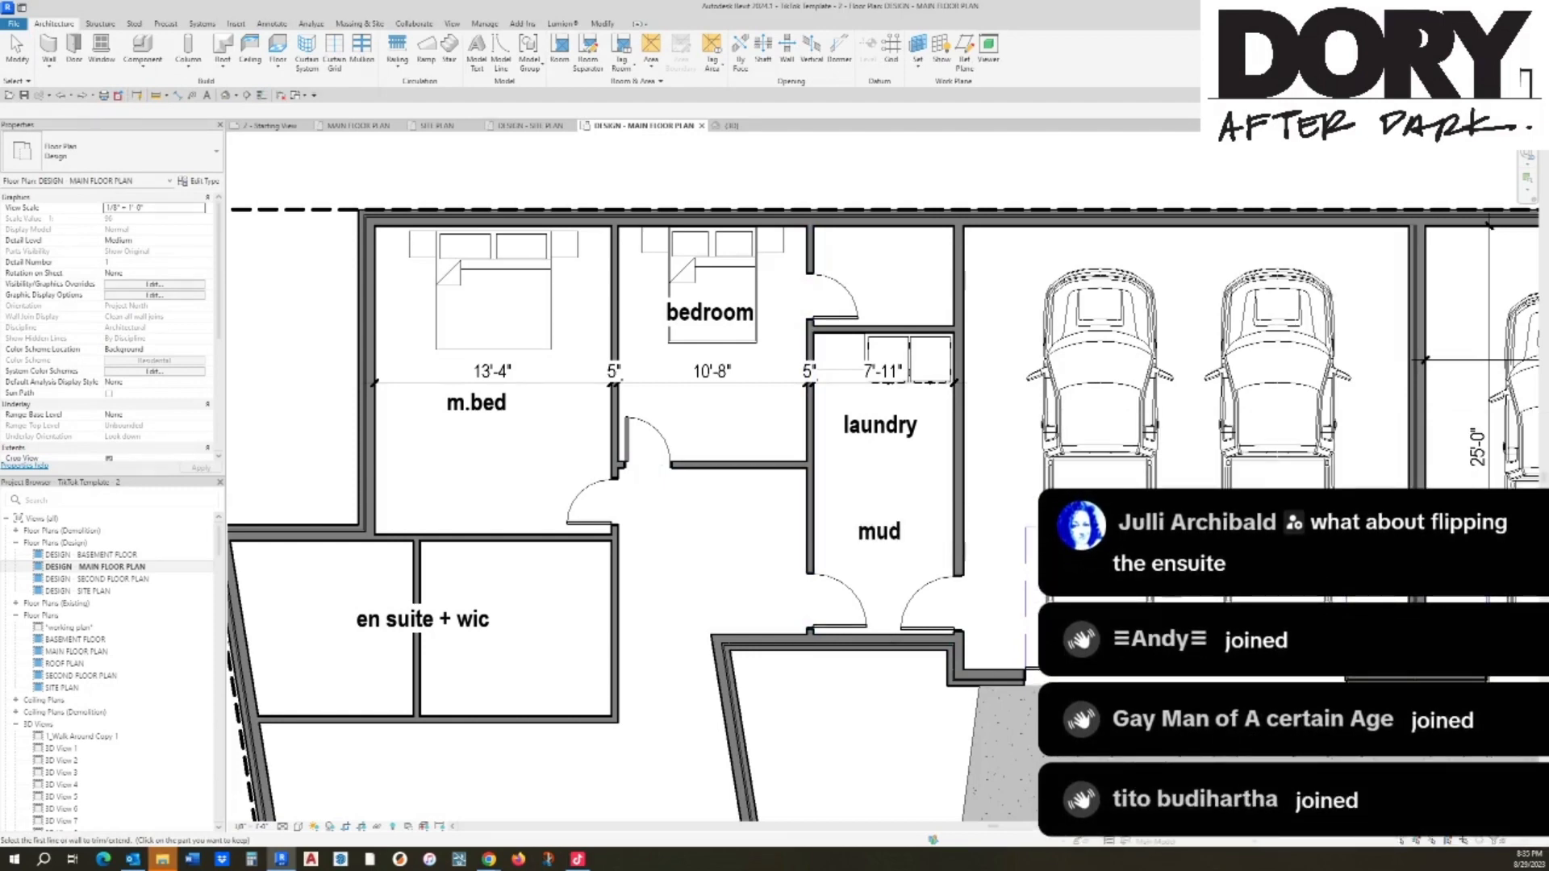
middle_click_drag(839, 524, 989, 500)
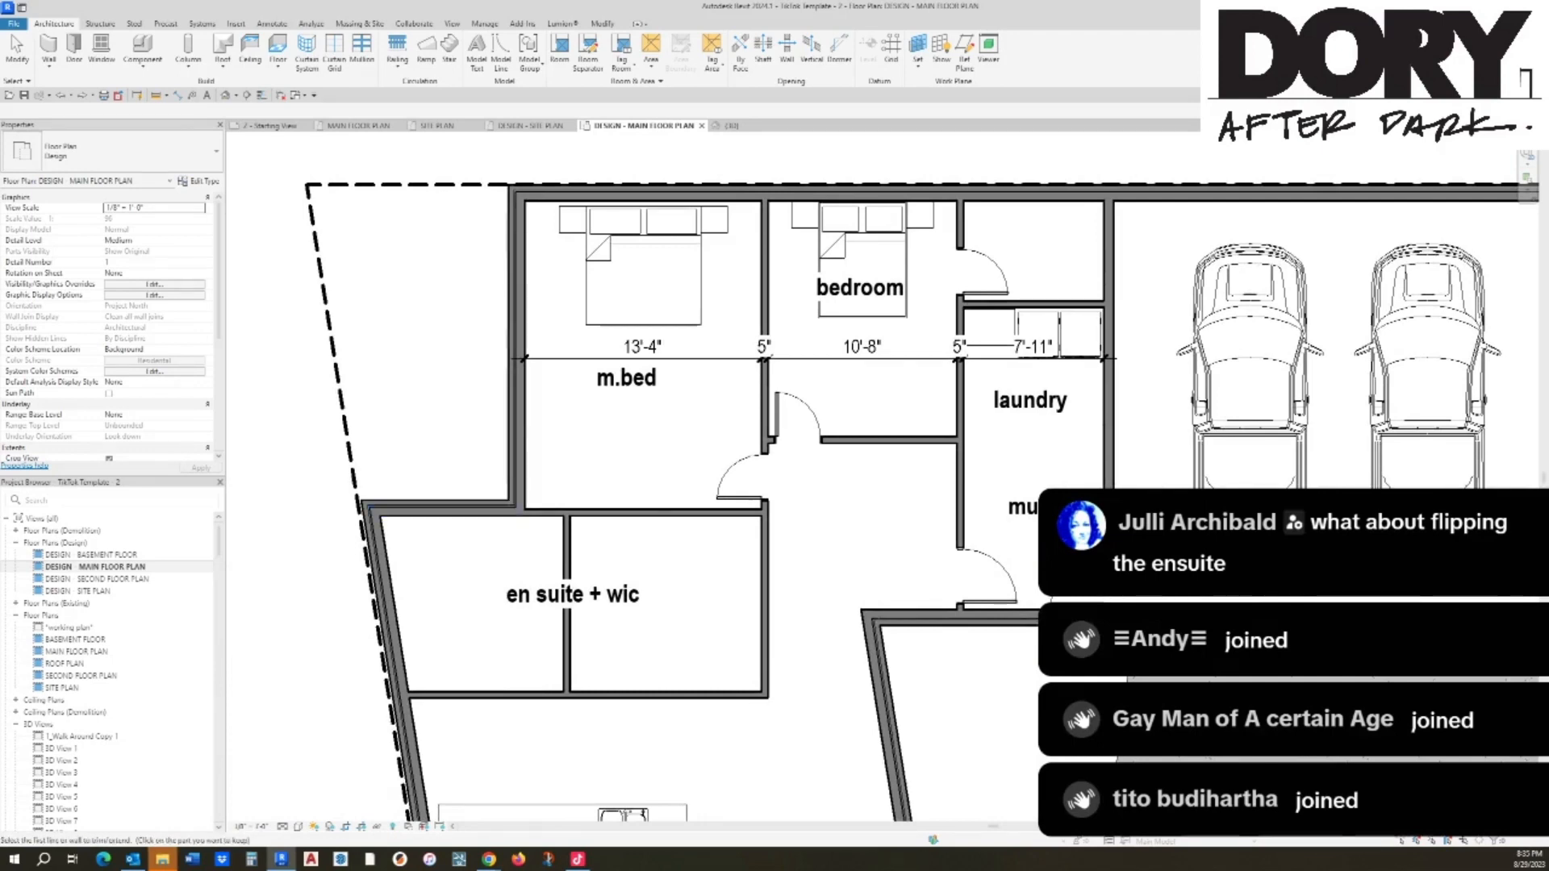
key("Escape")
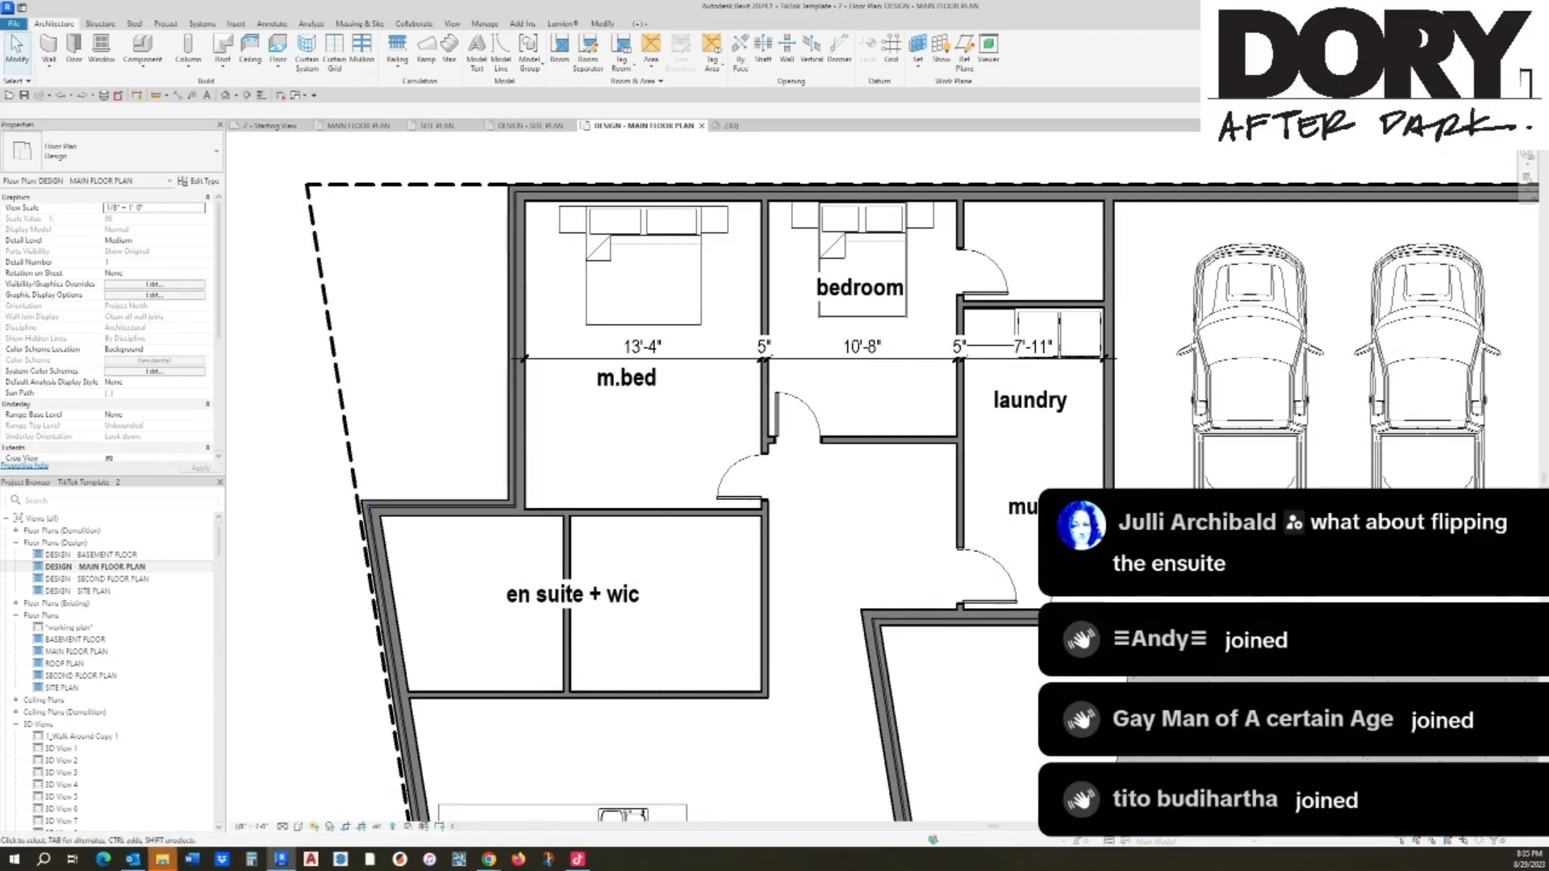
left_click(443, 502)
left_click(385, 597, "ctrl")
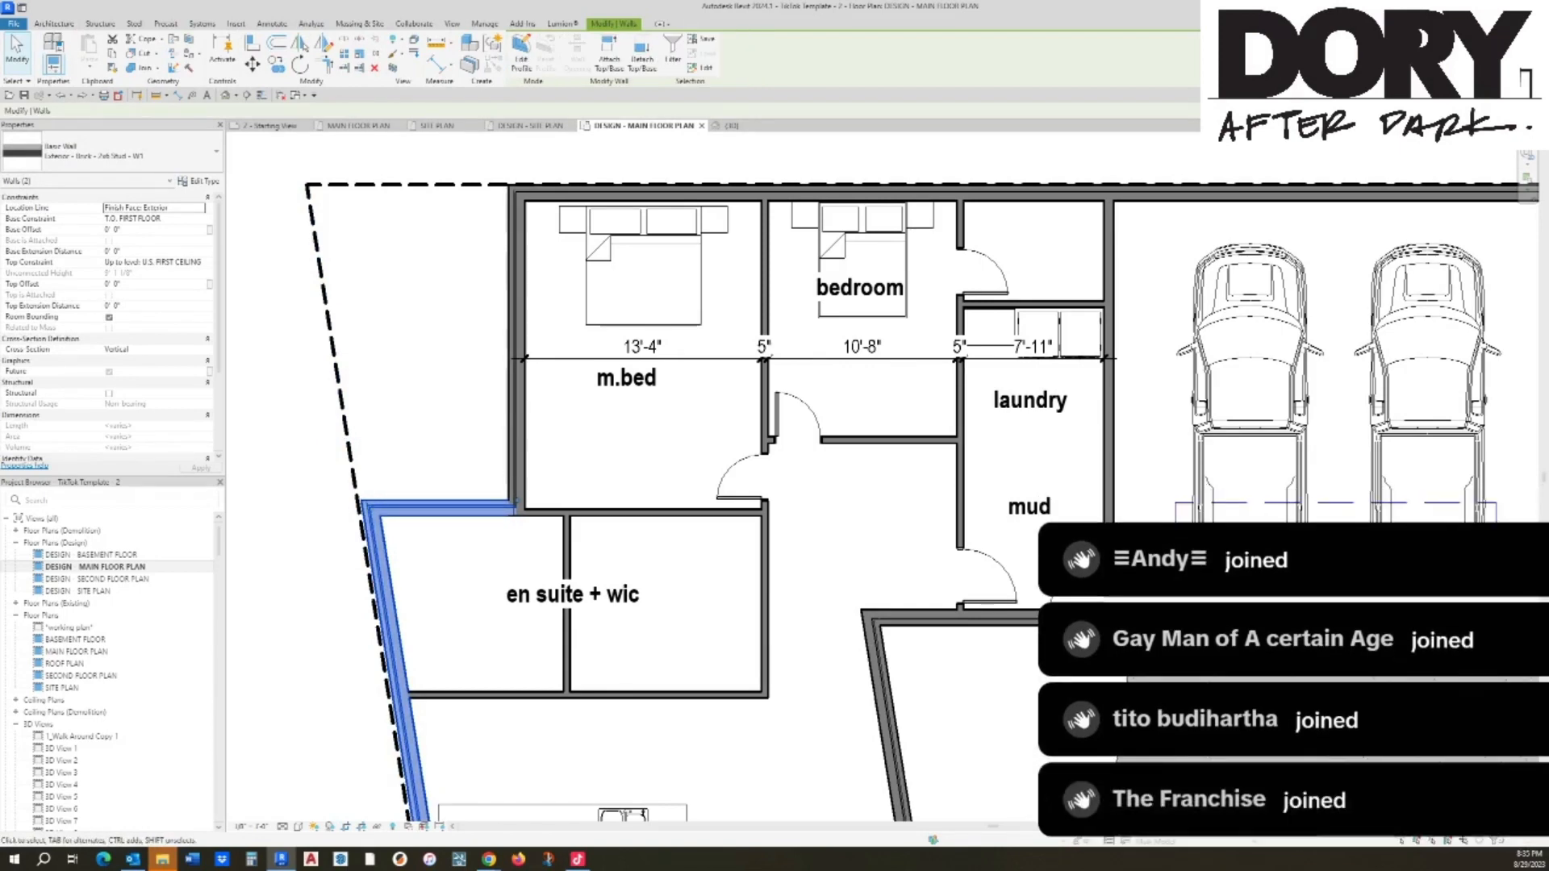
key("Escape")
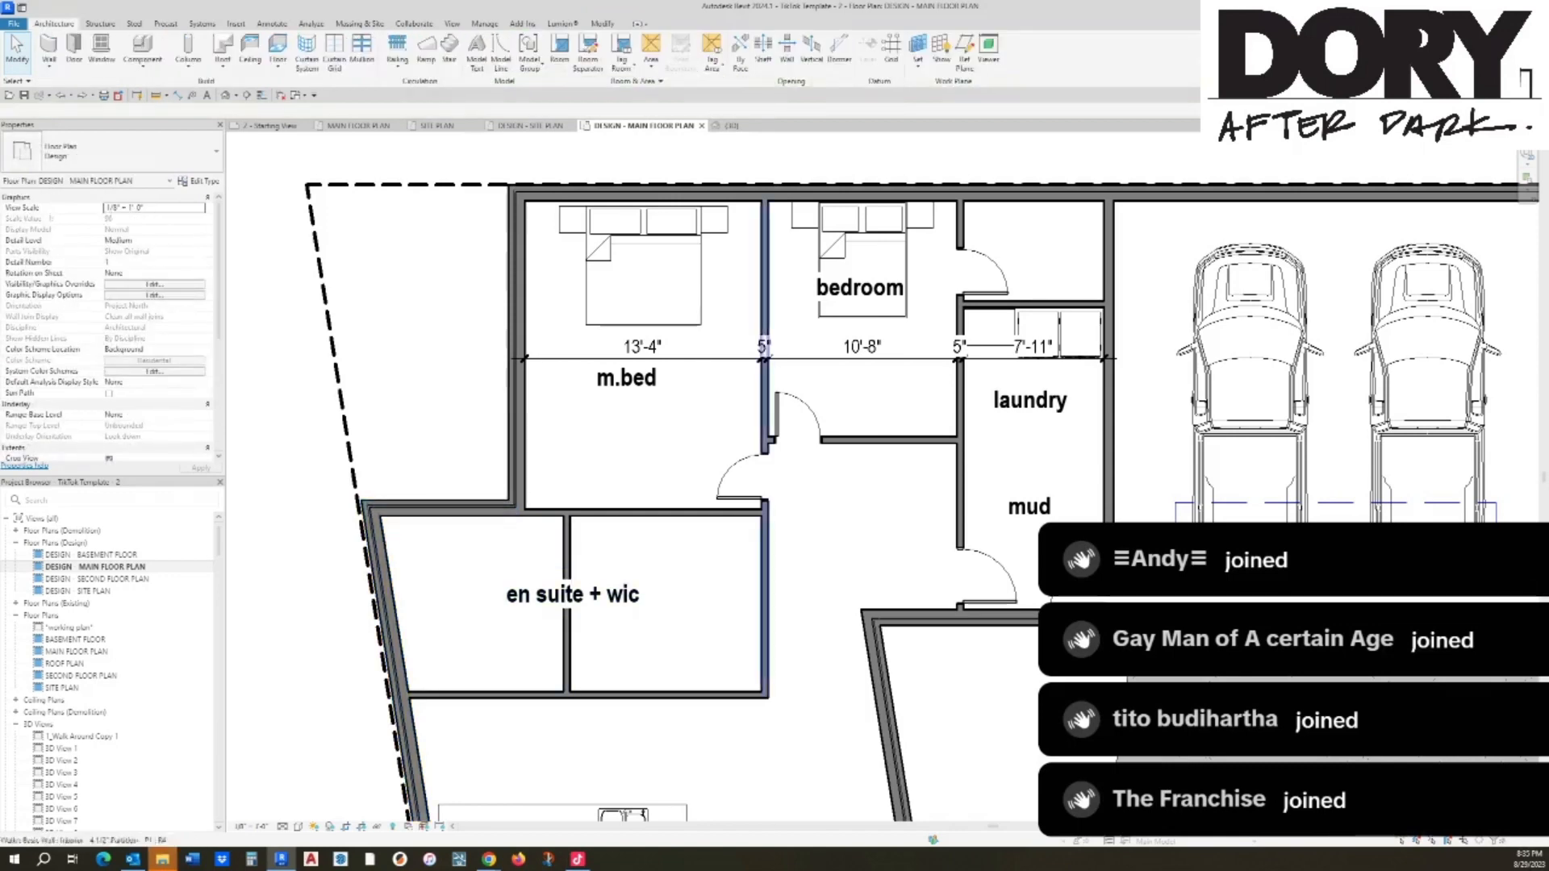
Step: Move the bedroom label into the en suite area and the en suite + wic label into the former bedroom
left_click(860, 287)
left_click_drag(860, 288, 640, 649)
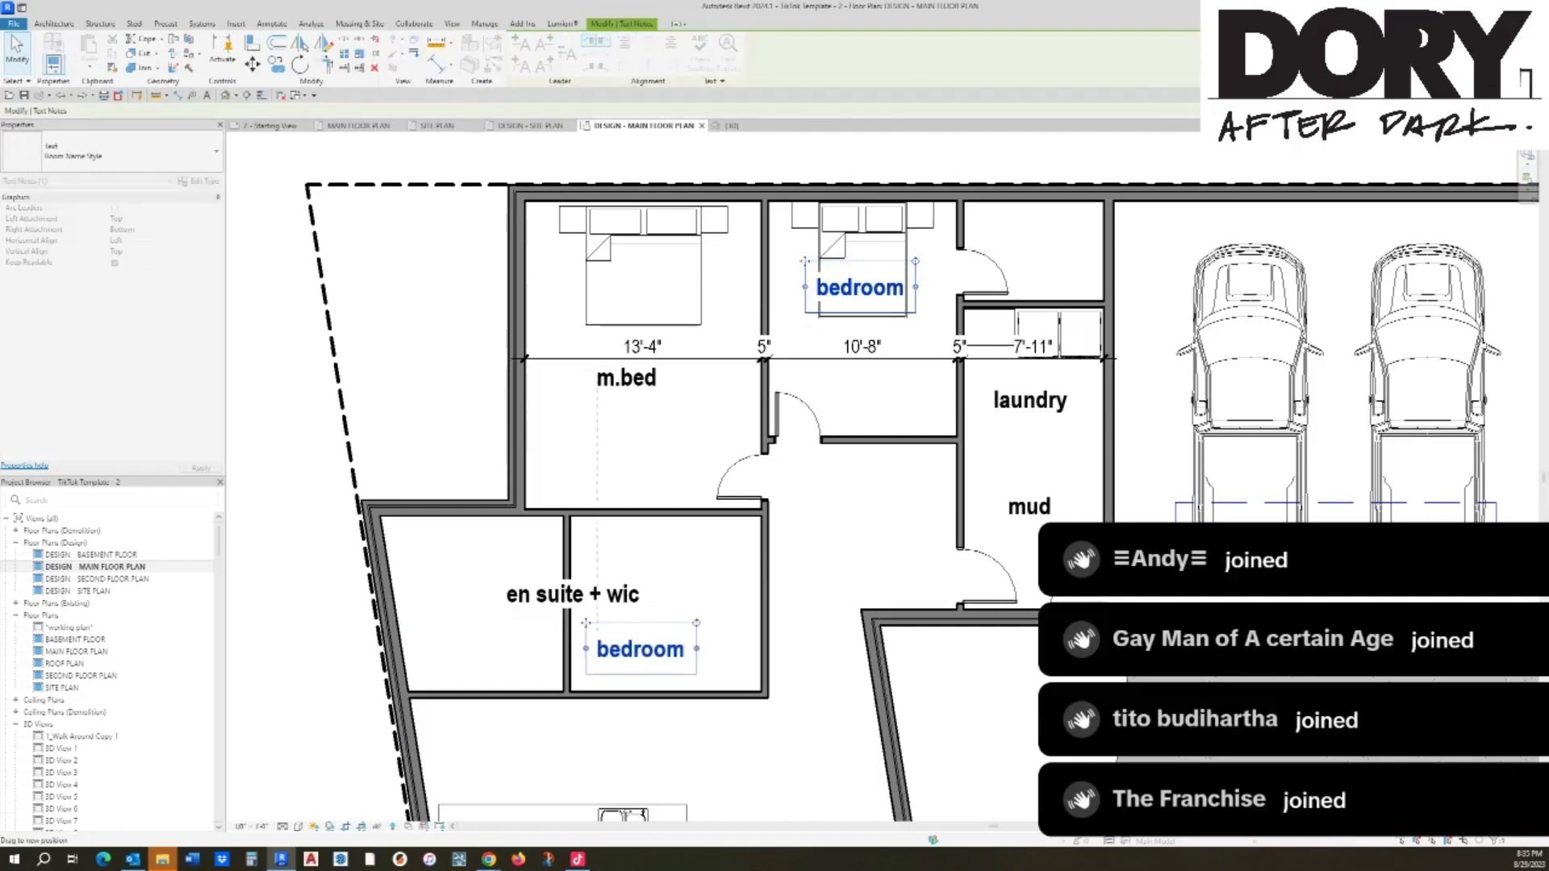
left_click(573, 594)
left_click_drag(573, 594, 837, 240)
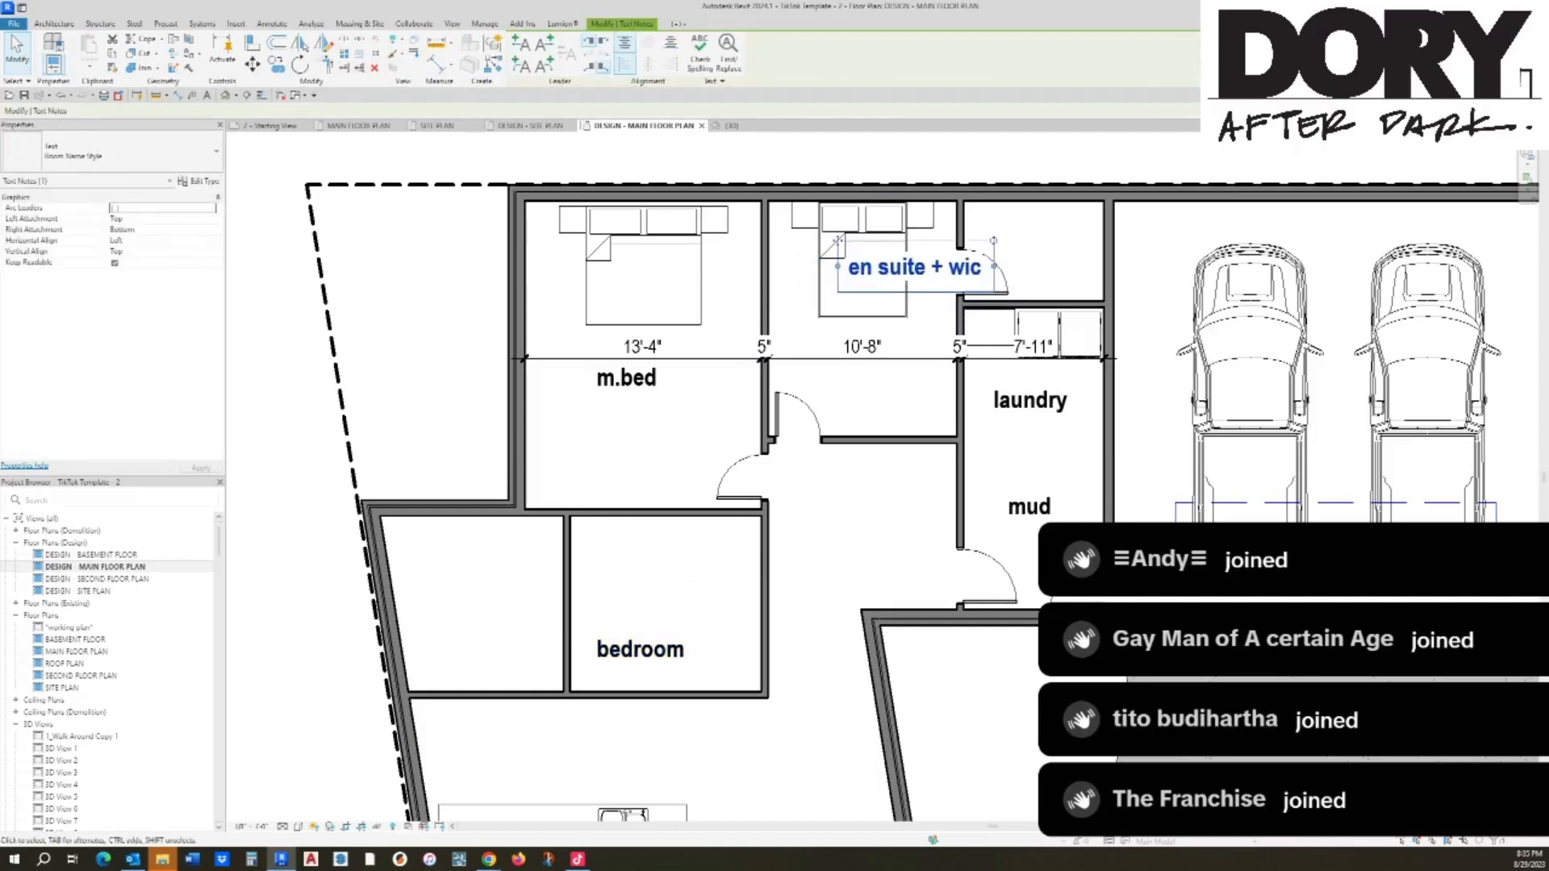
Step: Delete the partition dividing the former en suite area and move the bedroom label to the middle of the merged room
left_click(568, 605)
key("Delete")
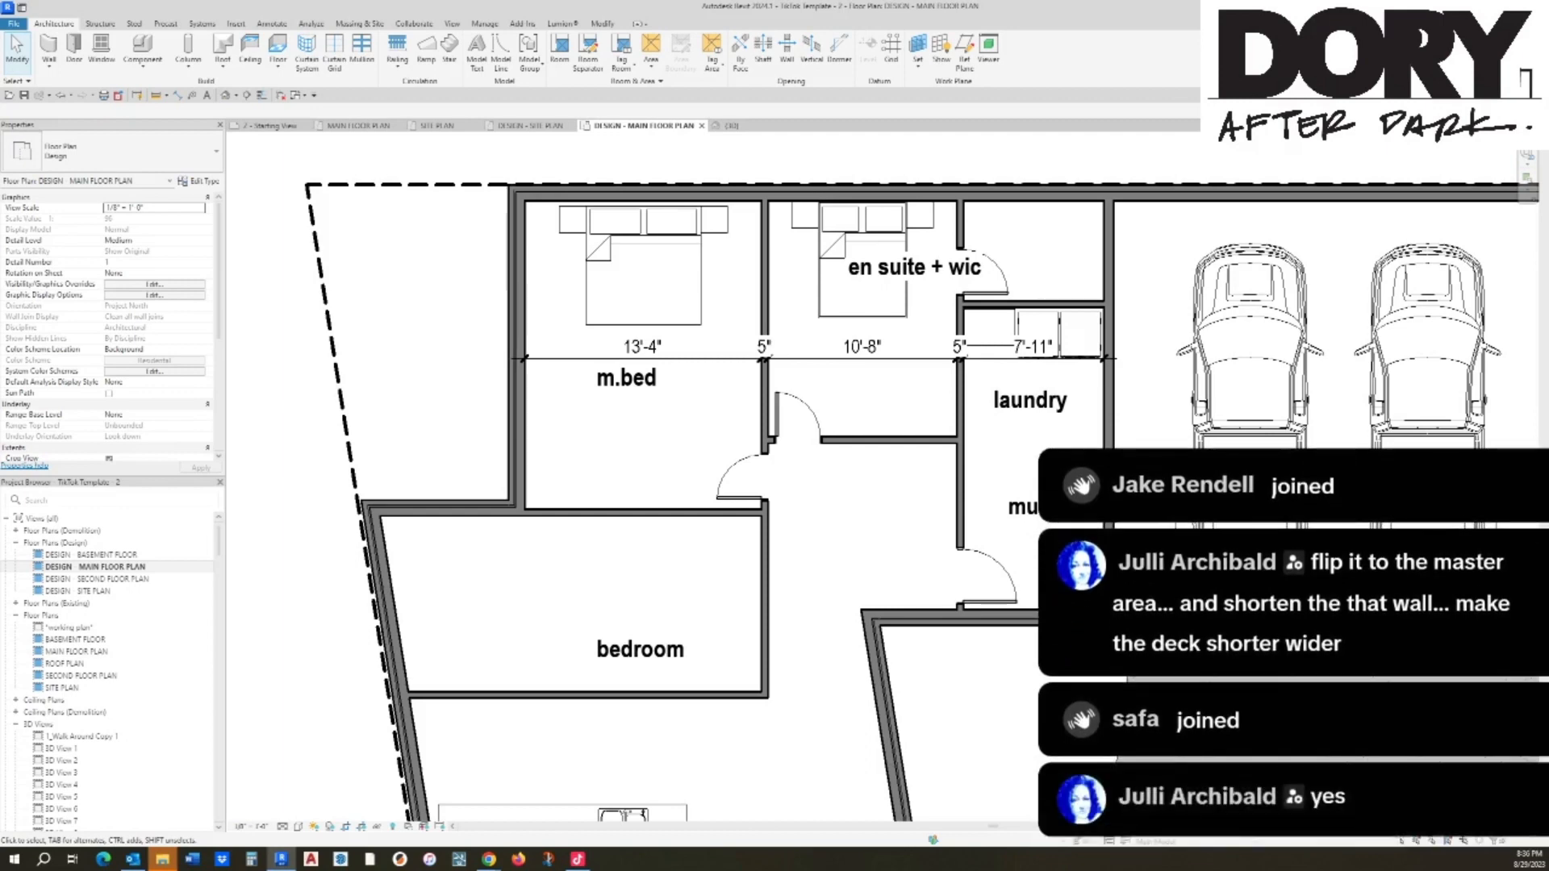
middle_click_drag(516, 557, 612, 480)
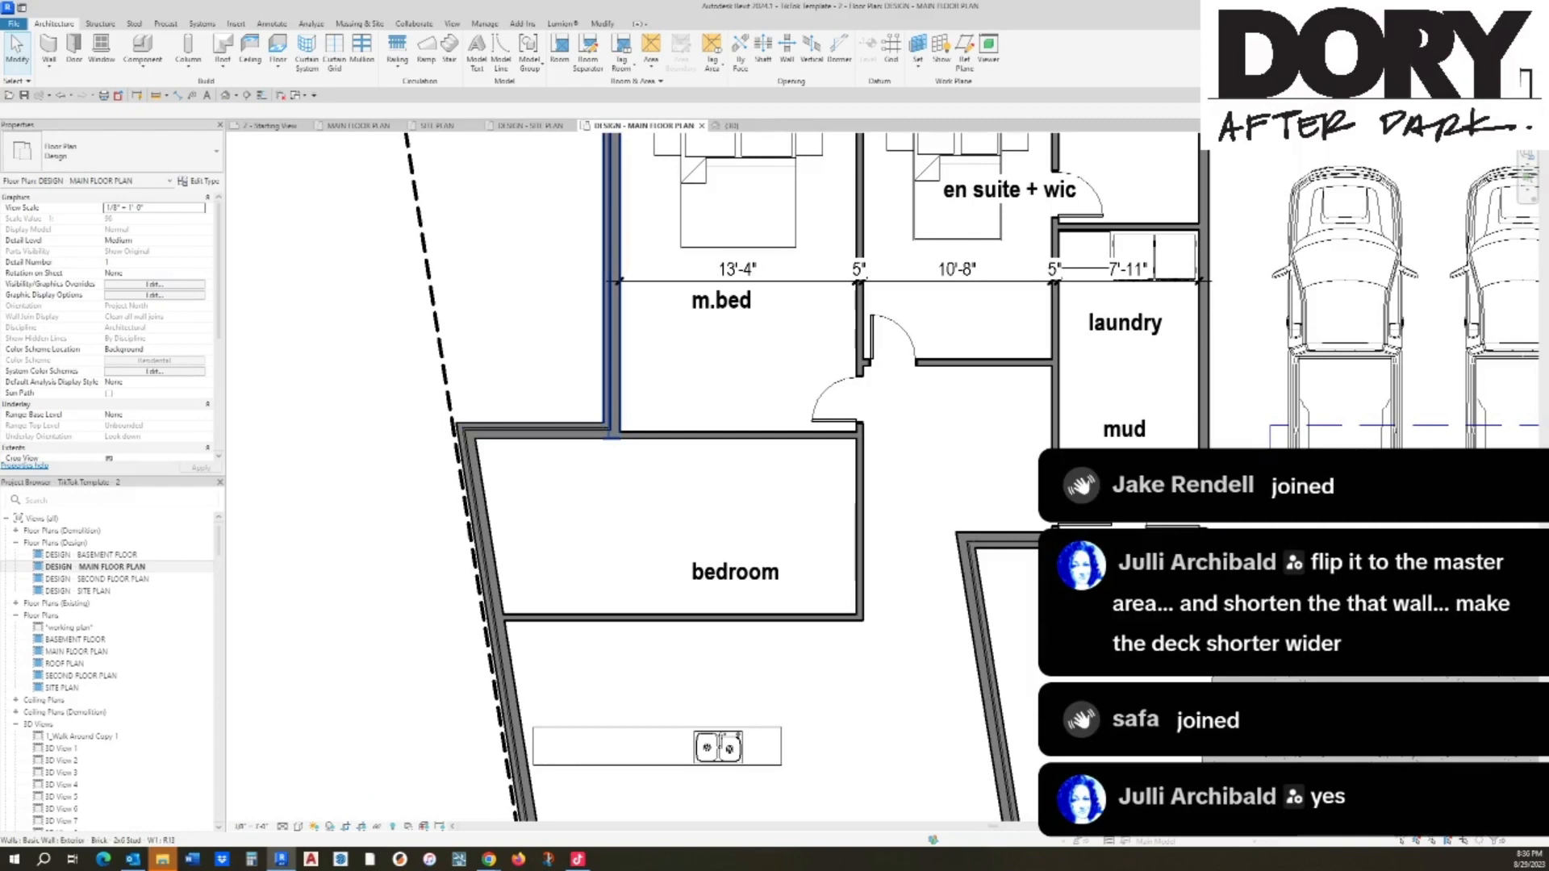
scroll(613, 389, "down", 2)
middle_click_drag(613, 389, 615, 401)
left_click_drag(707, 538, 708, 500)
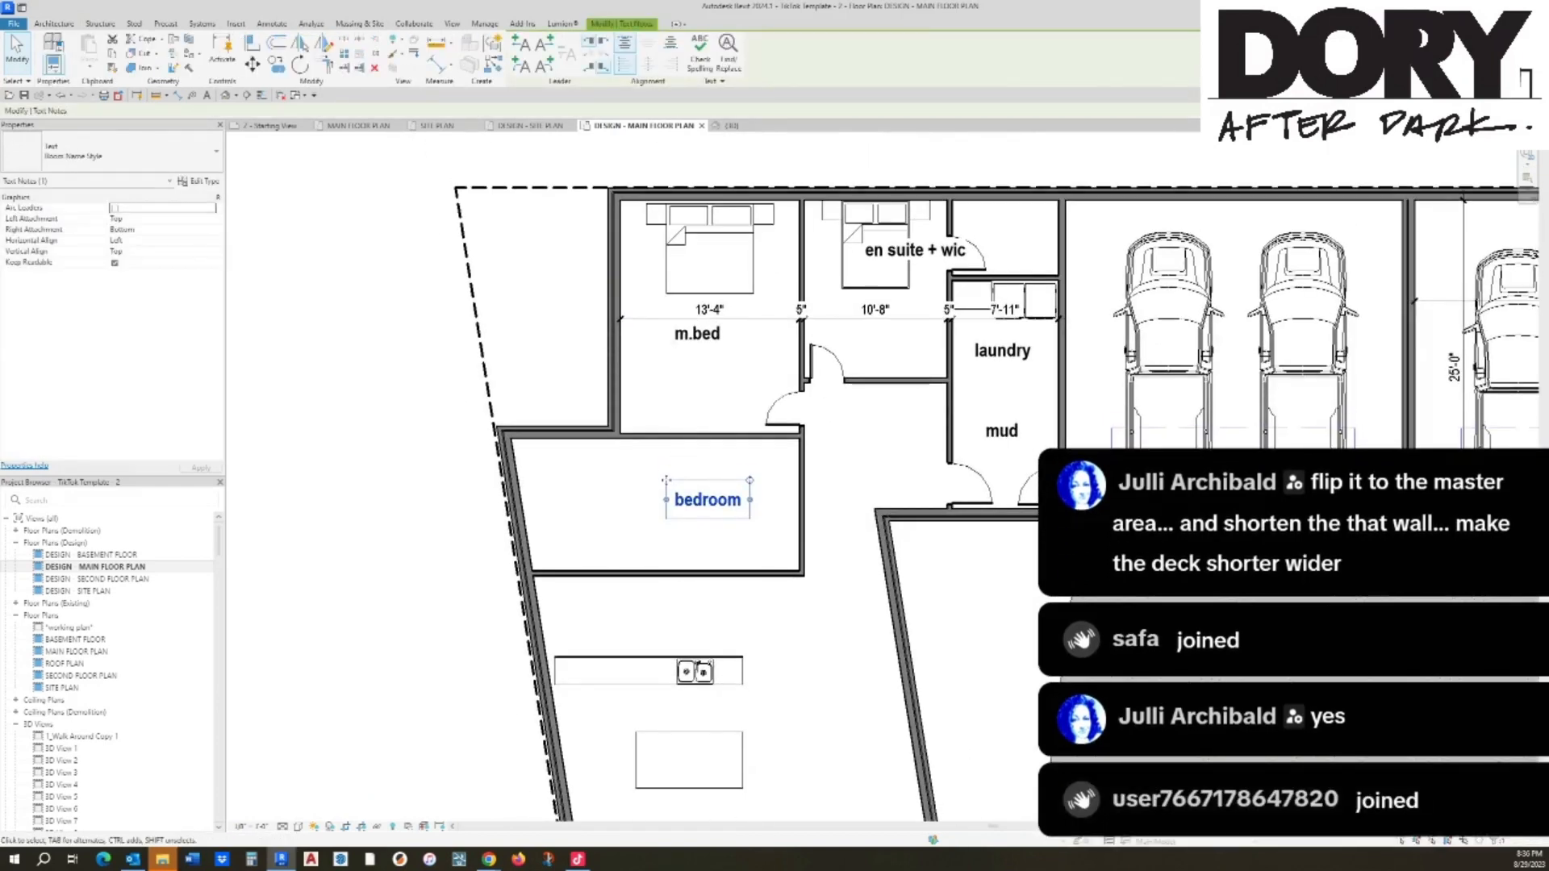
key("Escape")
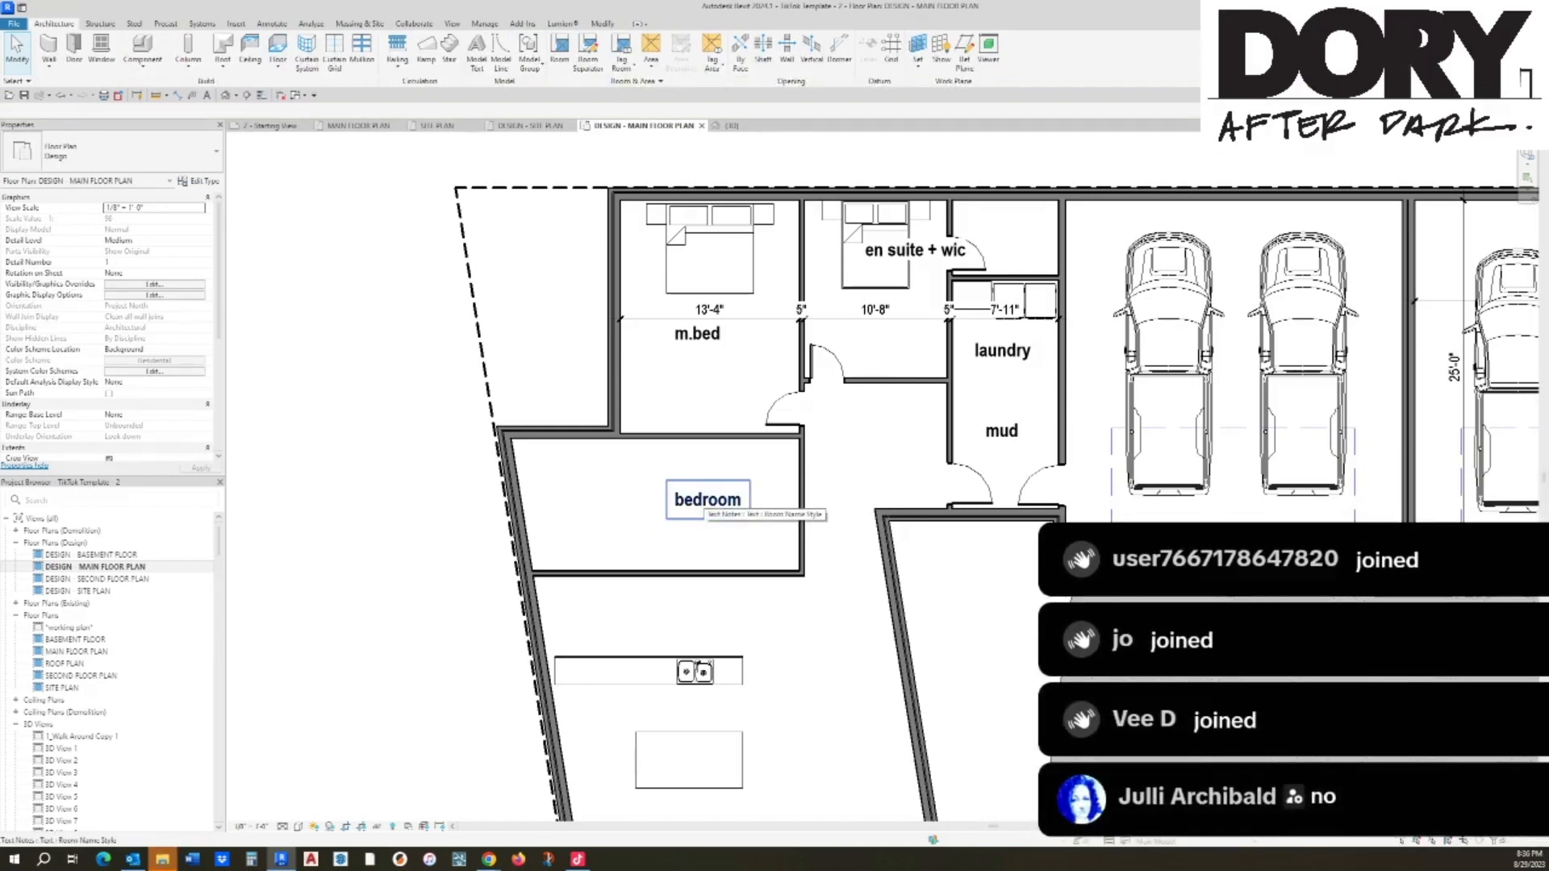
Step: Move the queen bed from the former bedroom into the newly labelled bedroom, with its headboard against the upper wall
left_click(883, 234)
left_click_drag(884, 234, 669, 472)
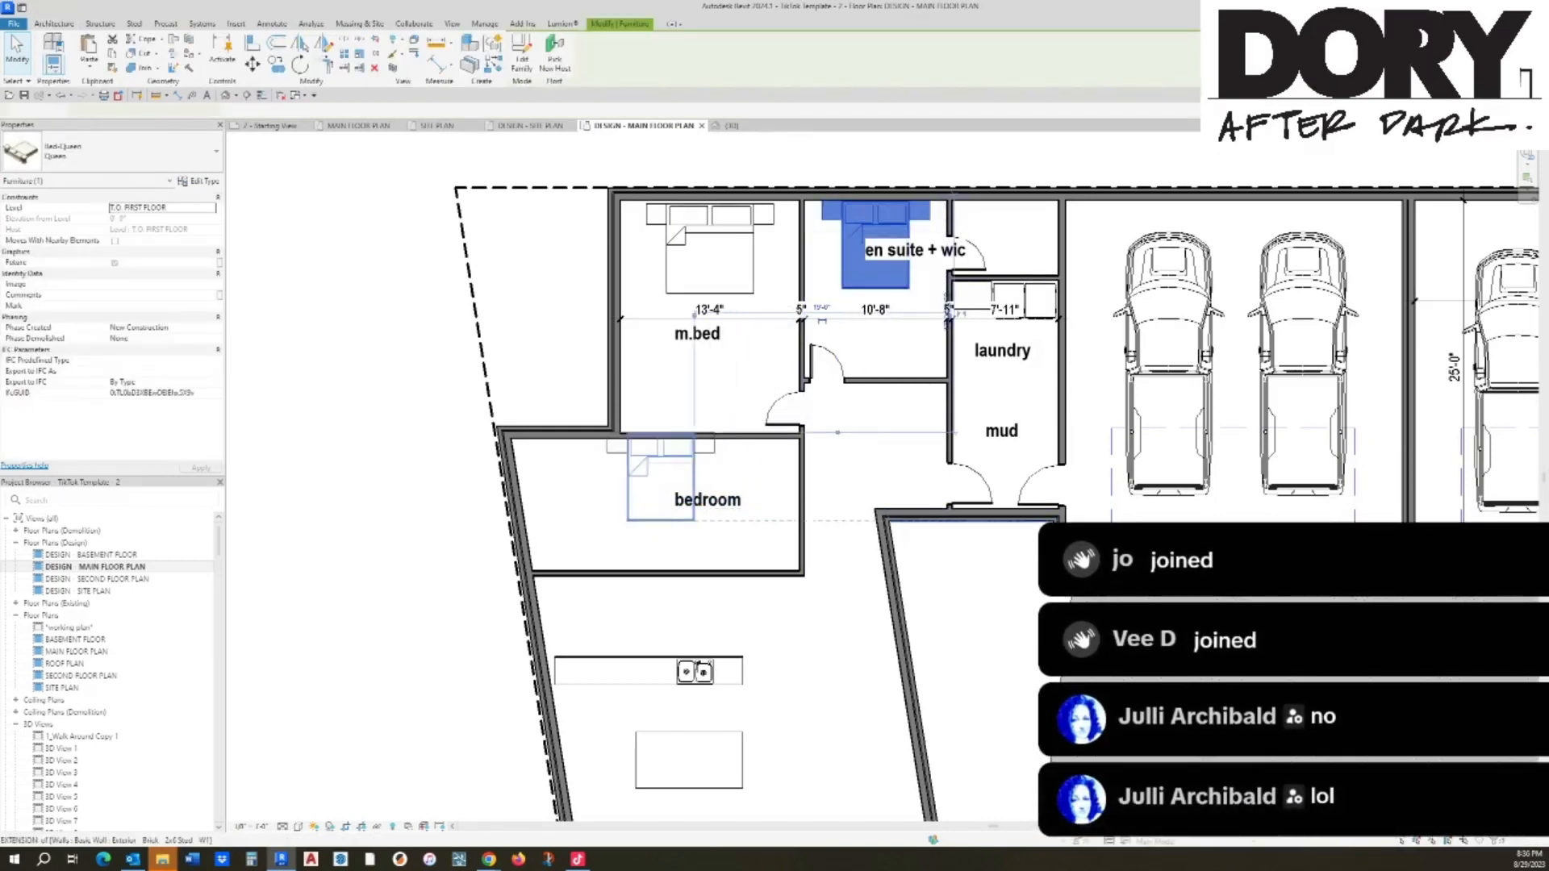
key("Escape")
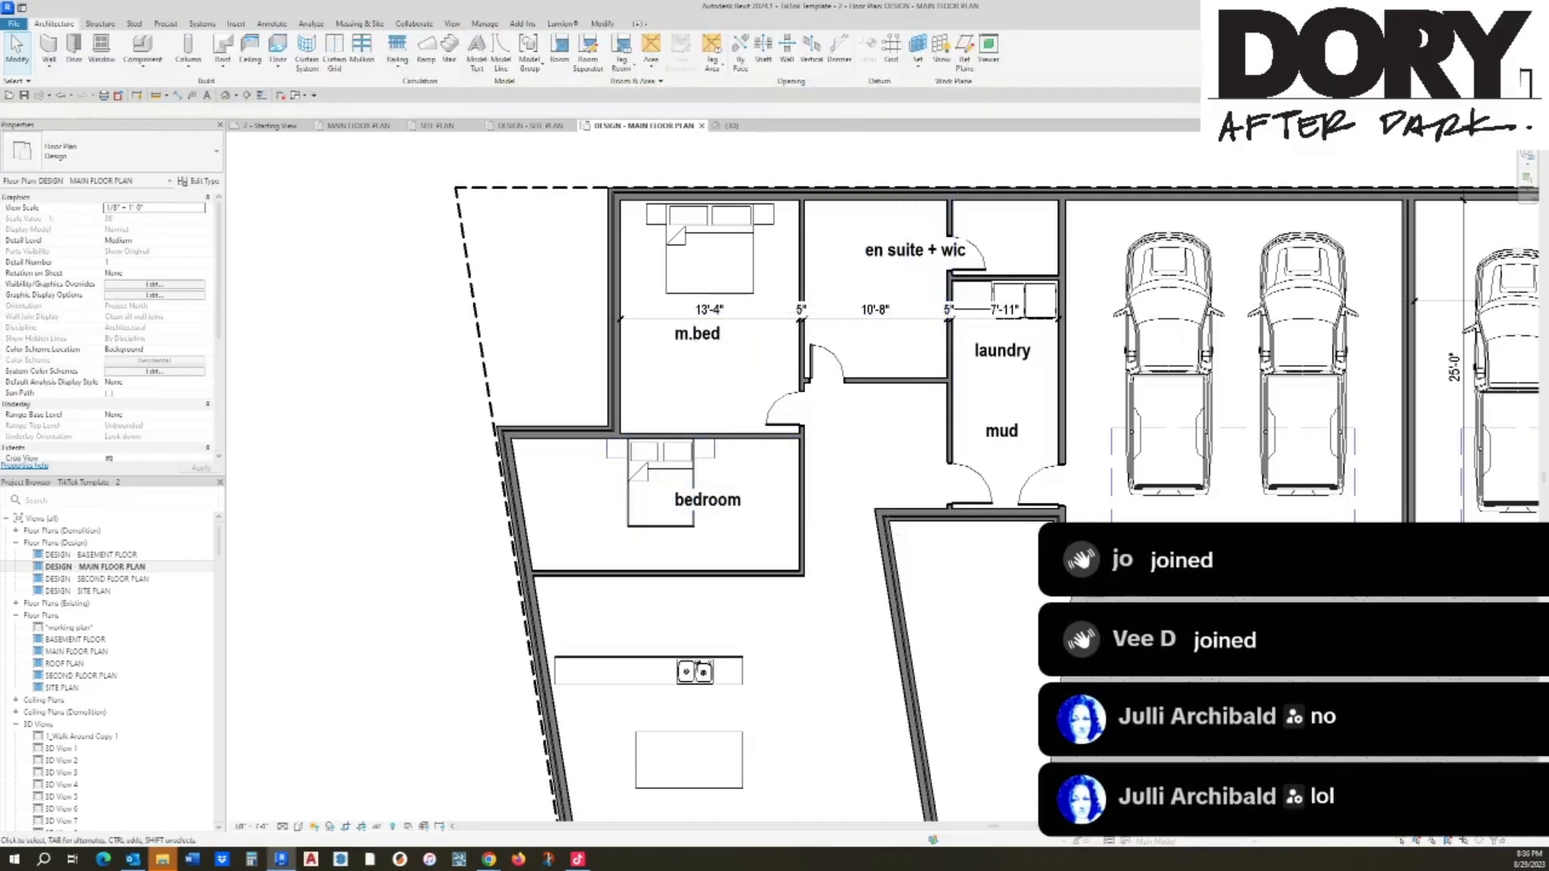
left_click(743, 573)
left_click(801, 529, "ctrl")
scroll(719, 515, "up", 3)
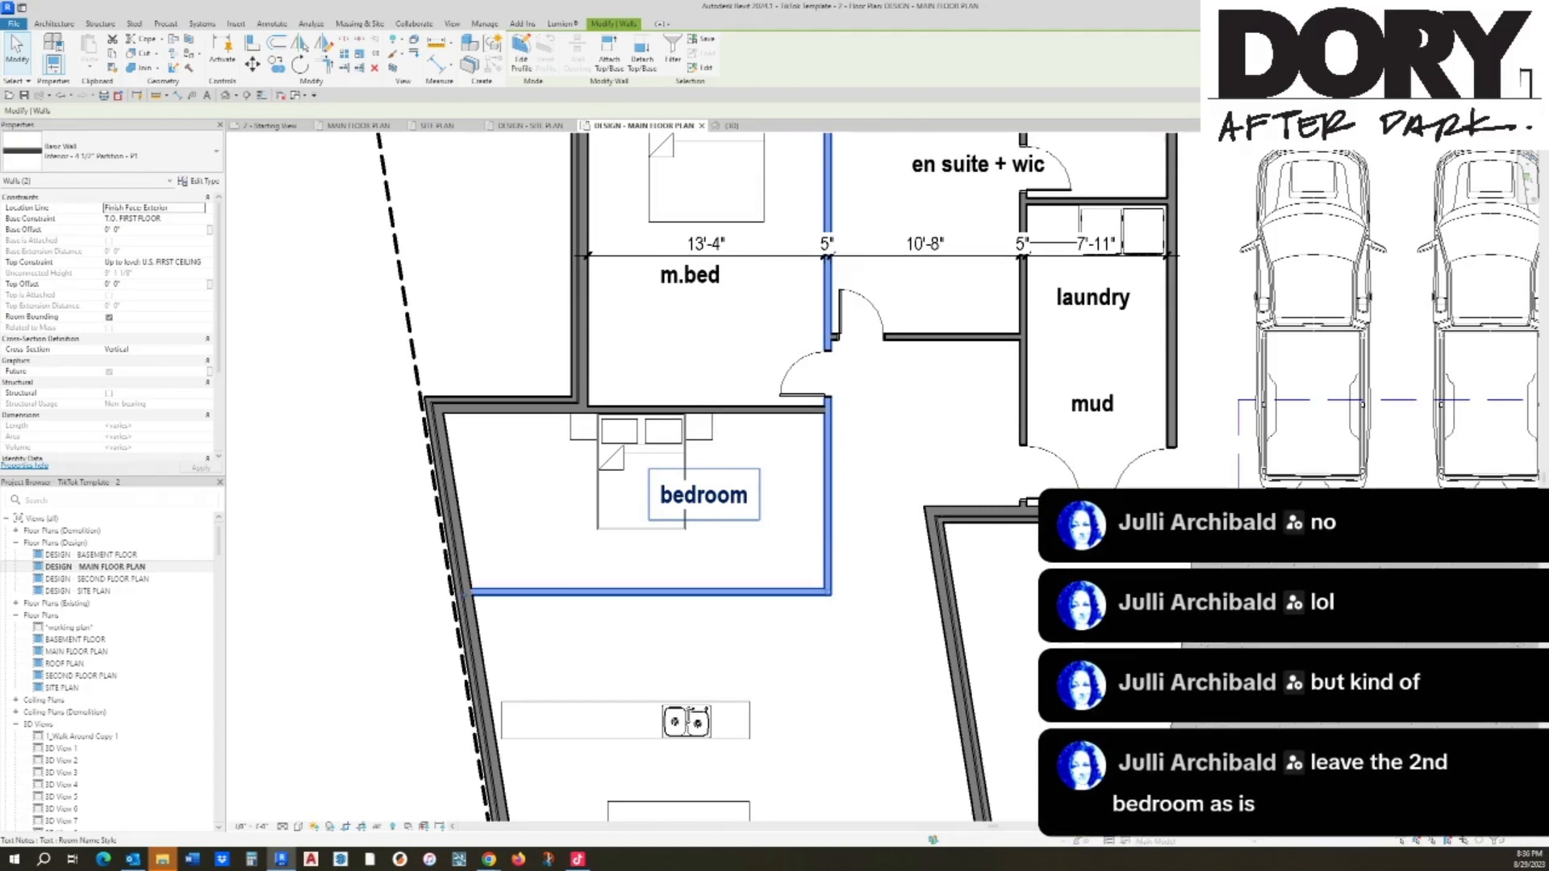
key("Escape")
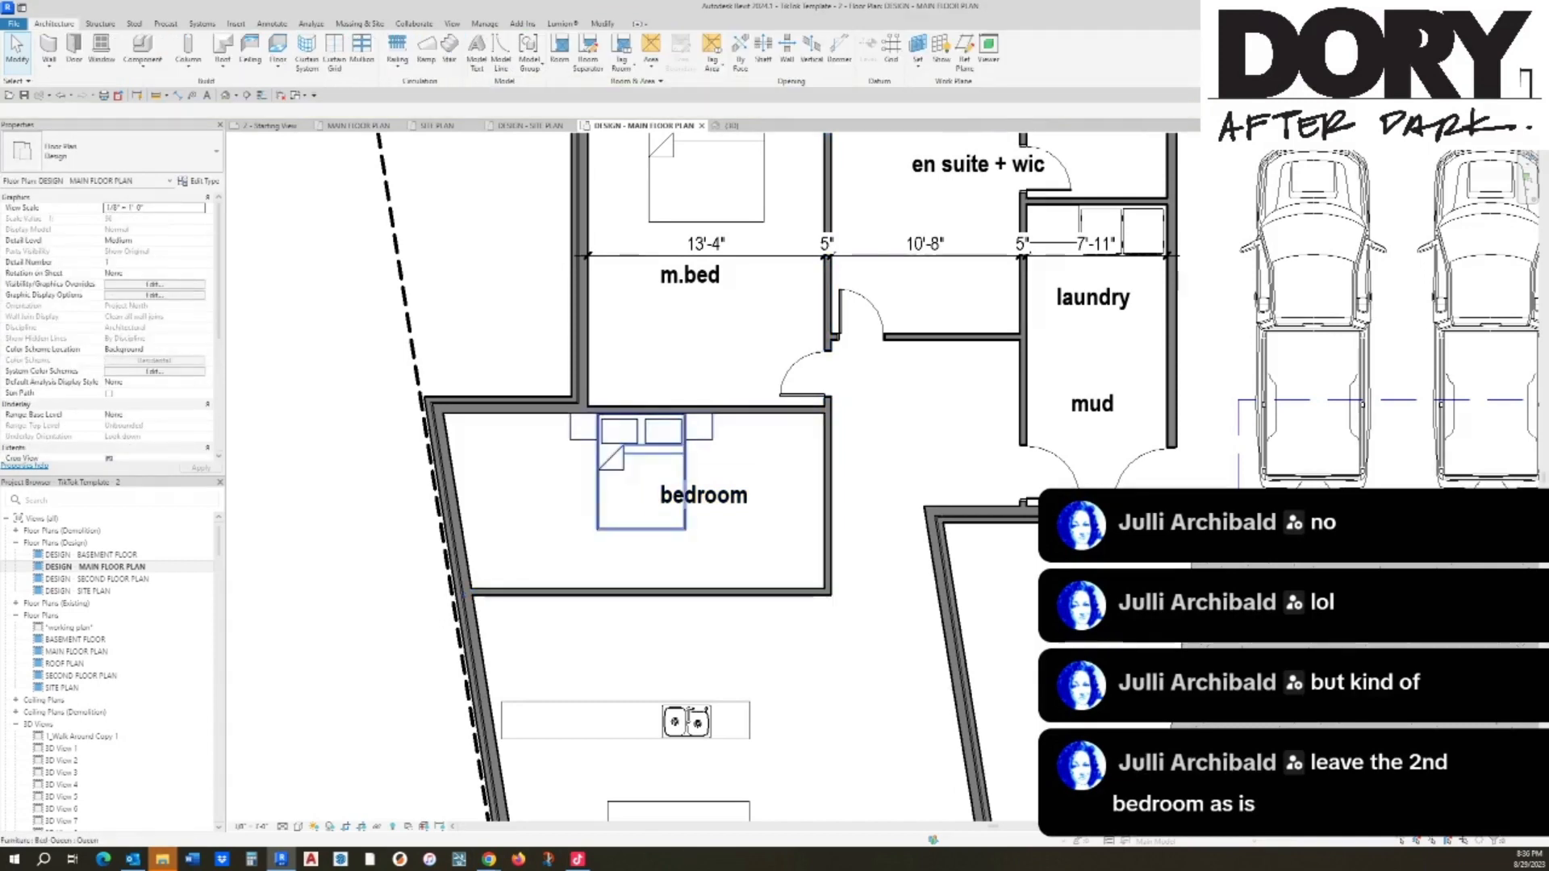
Step: Shift the queen bed toward the slanted exterior wall so it sits clear of the bedroom label
scroll(587, 351, "down", 2)
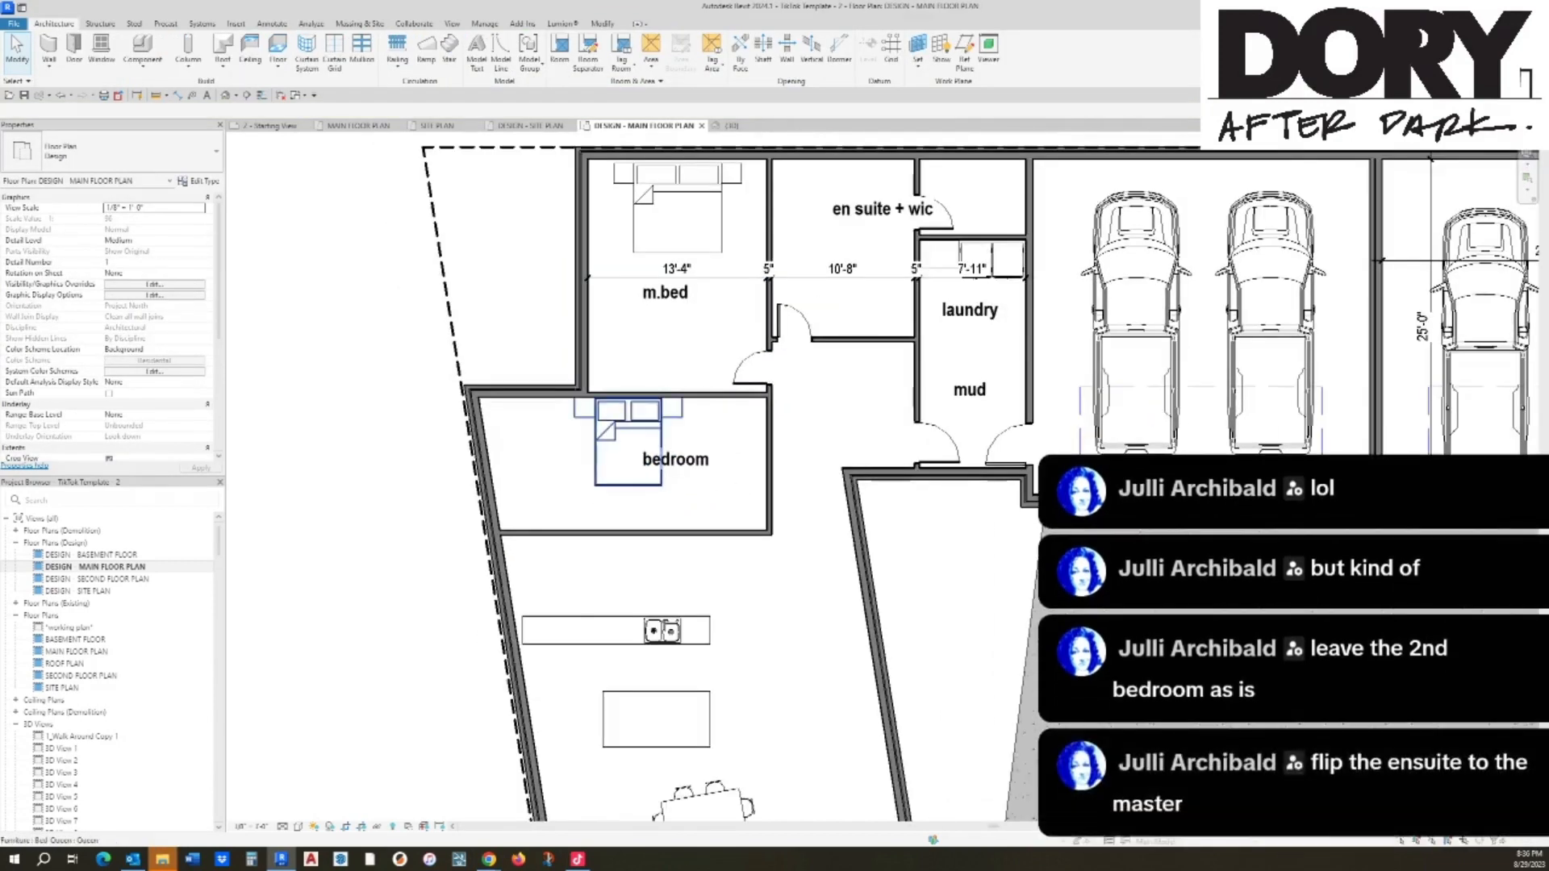
left_click(628, 442)
left_click_drag(627, 442, 574, 451)
key("Escape")
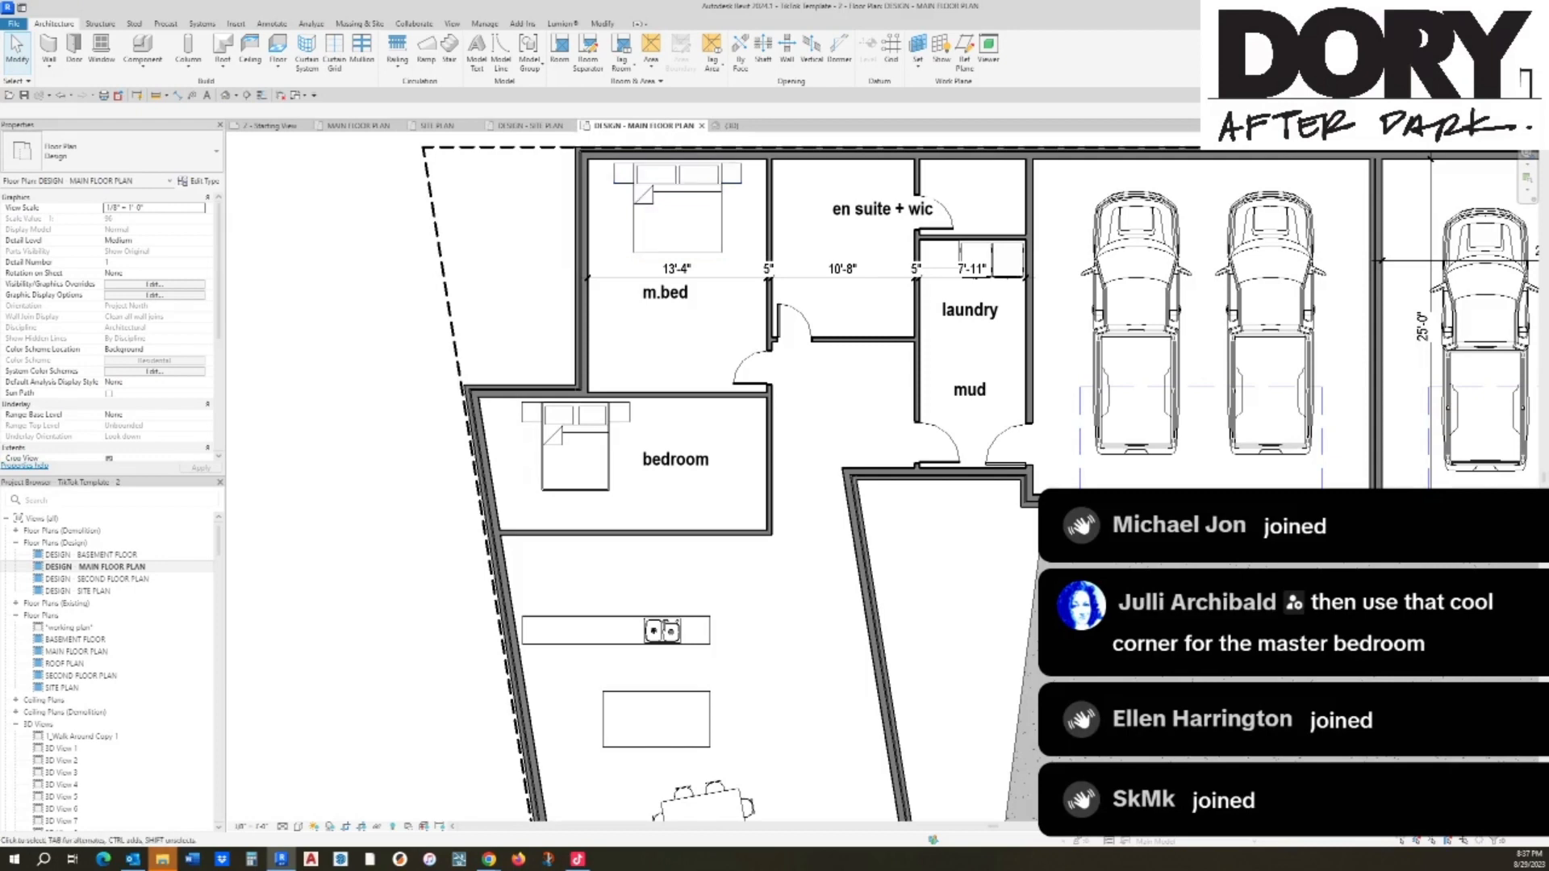
Step: Move the exterior wall and interior partition above the lower bedroom upward together to enlarge that room
left_click(552, 391)
left_click(617, 395, "ctrl")
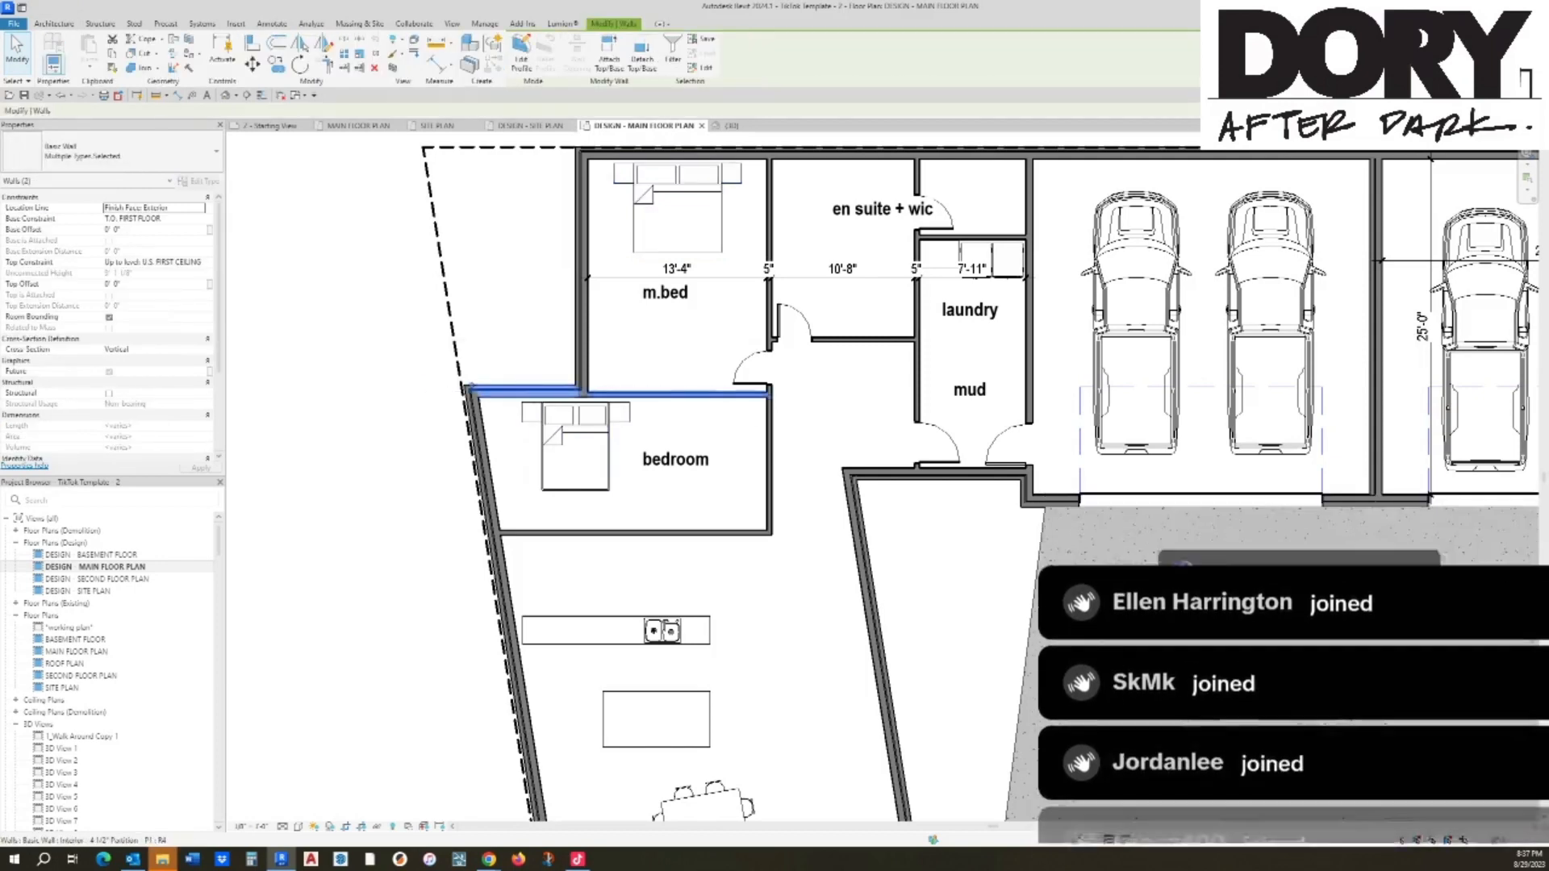
left_click_drag(617, 394, 617, 331)
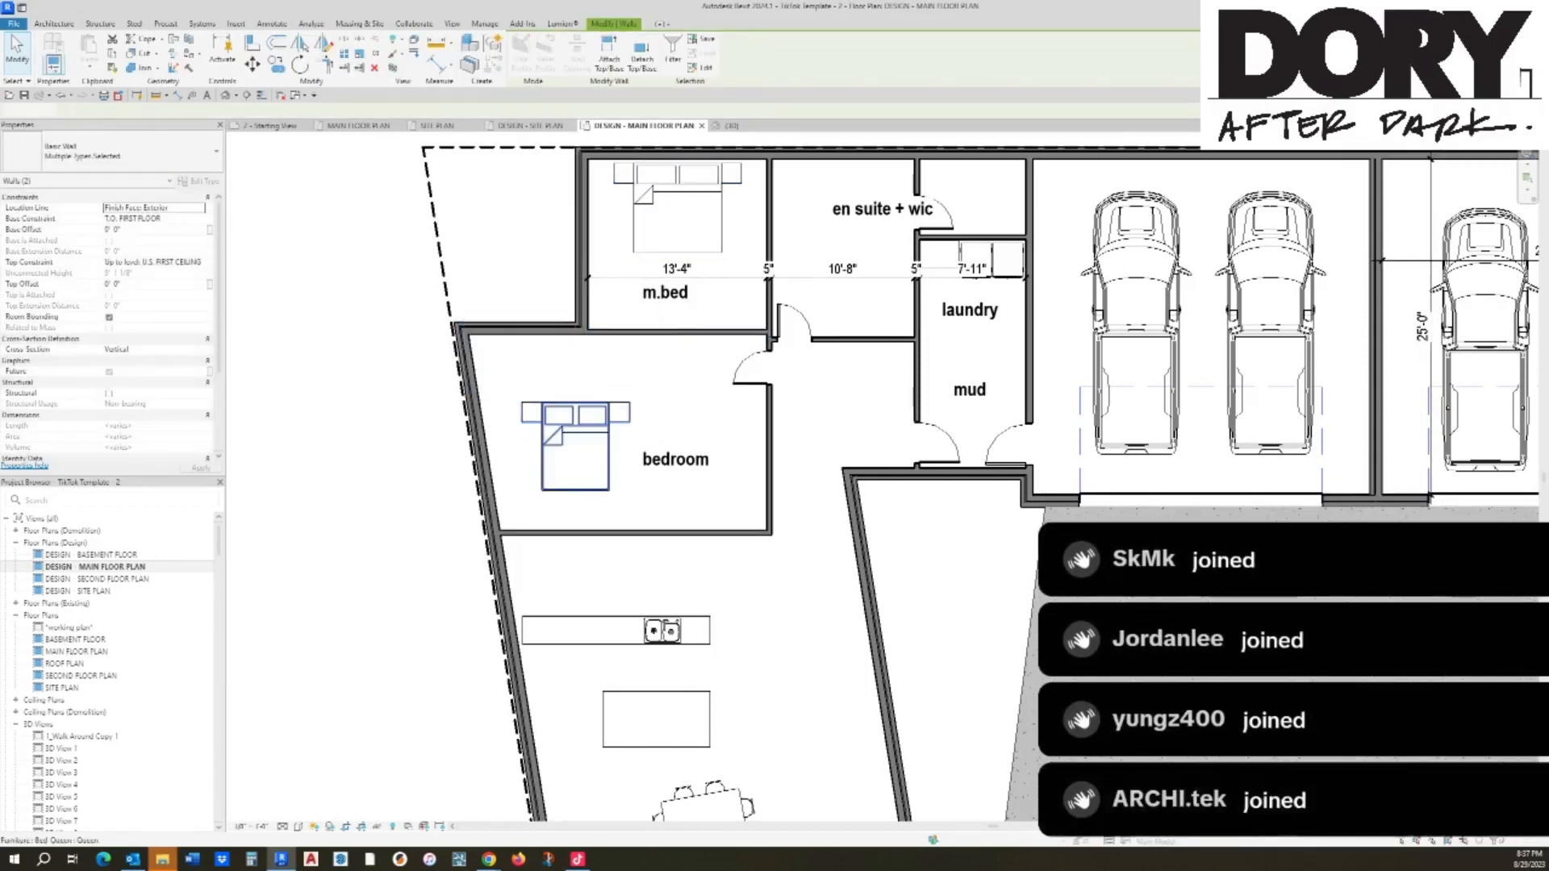
Step: Move the queen bed outside the house and place the king bed, rotated 180 degrees, against the enlarged room's lower wall
left_click_drag(575, 449, 380, 453)
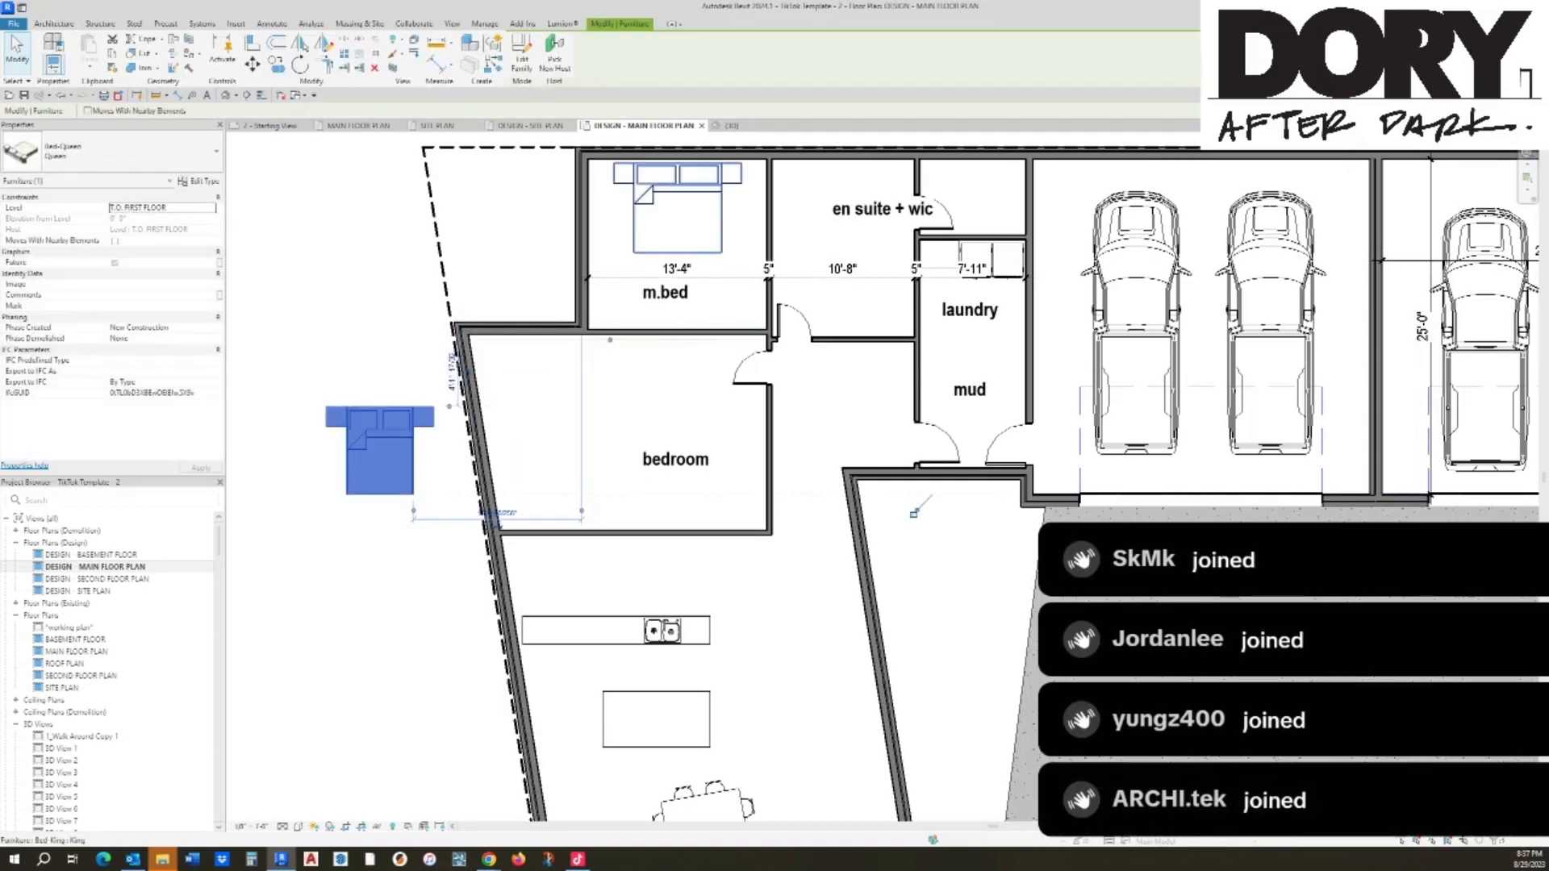
left_click(678, 208)
key("space")
key("space")
Step: Rearrange the labels: m.bed in the enlarged lower room, en suite + wic in the former master bedroom, bedroom in the room beside the laundry
mouse_move(678, 208)
left_mouse_down()
mouse_move(621, 436)
mouse_move(592, 480)
mouse_move(676, 460)
mouse_move(684, 197)
left_mouse_up()
left_click_drag(665, 292, 601, 389)
key("Escape")
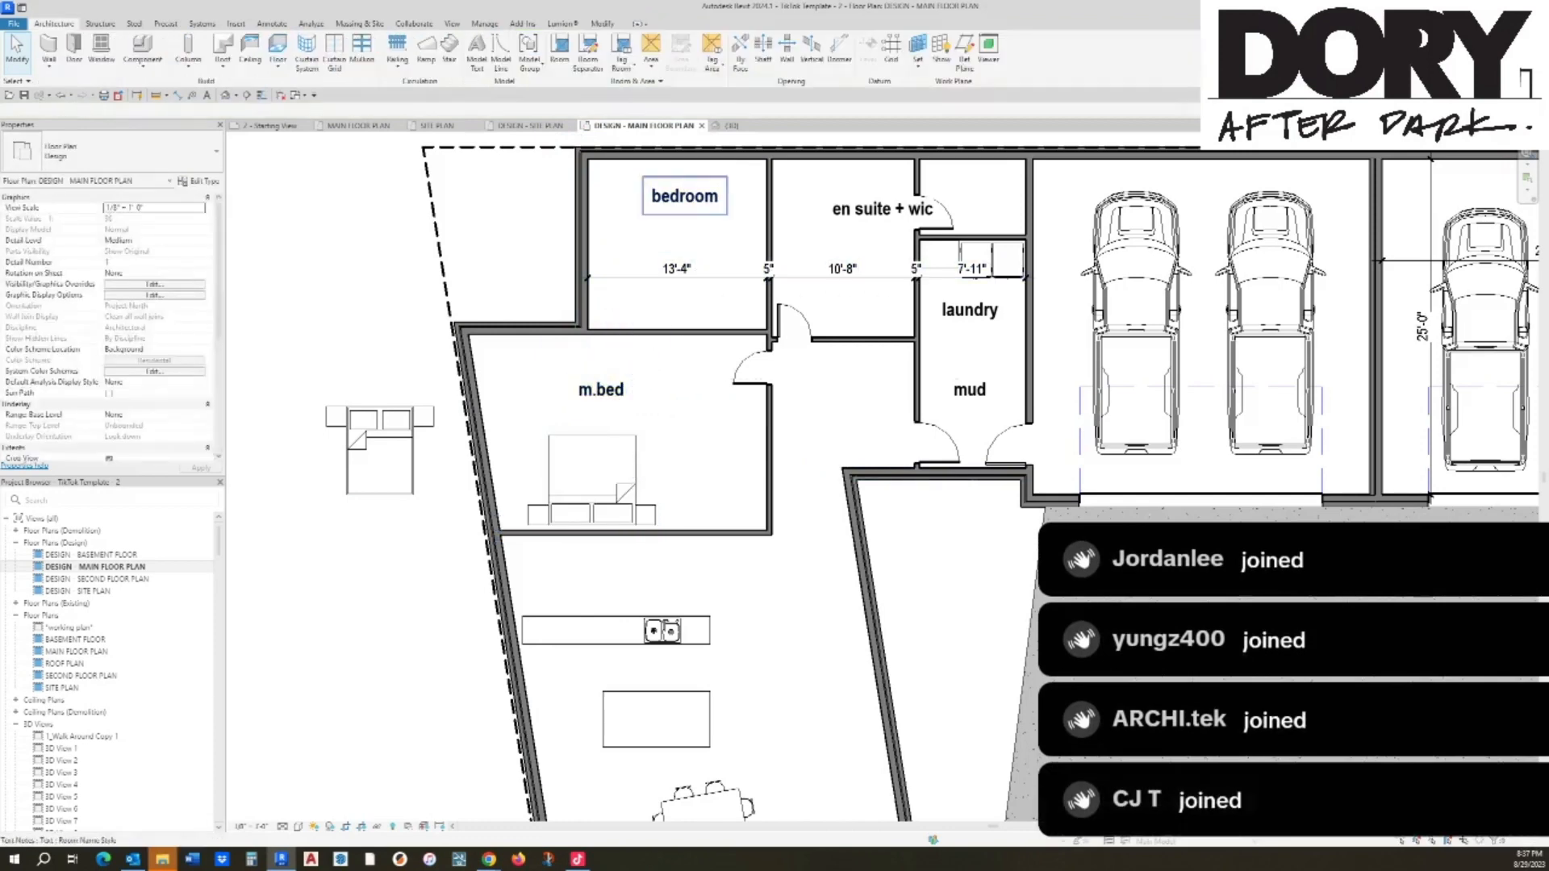
left_click_drag(684, 196, 675, 222)
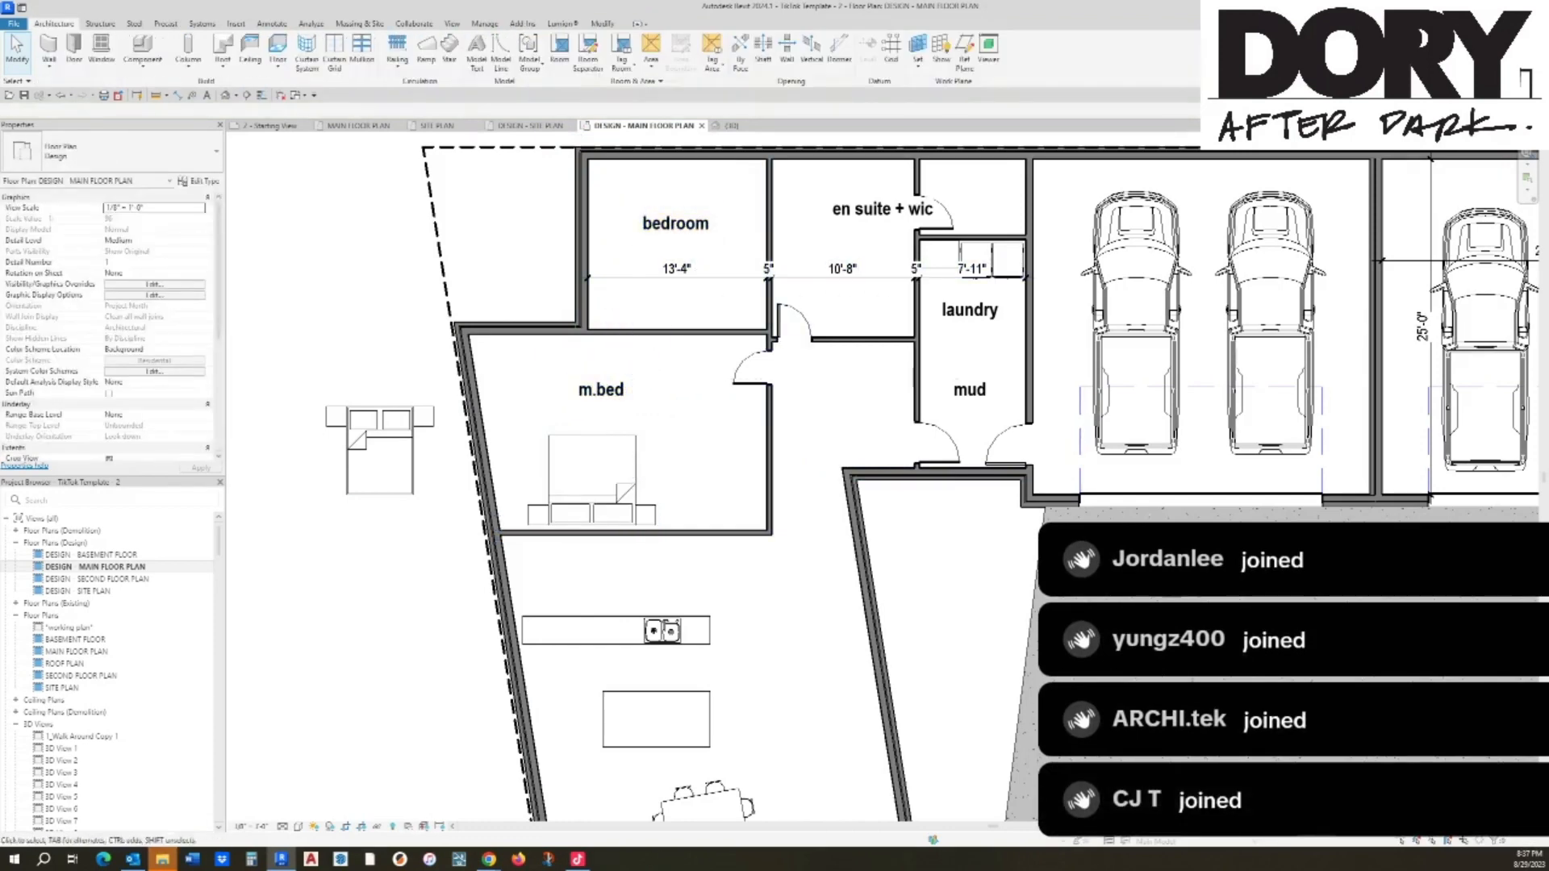
mouse_move(676, 223)
left_mouse_down()
mouse_move(848, 242)
mouse_move(787, 204)
mouse_move(677, 225)
left_mouse_up()
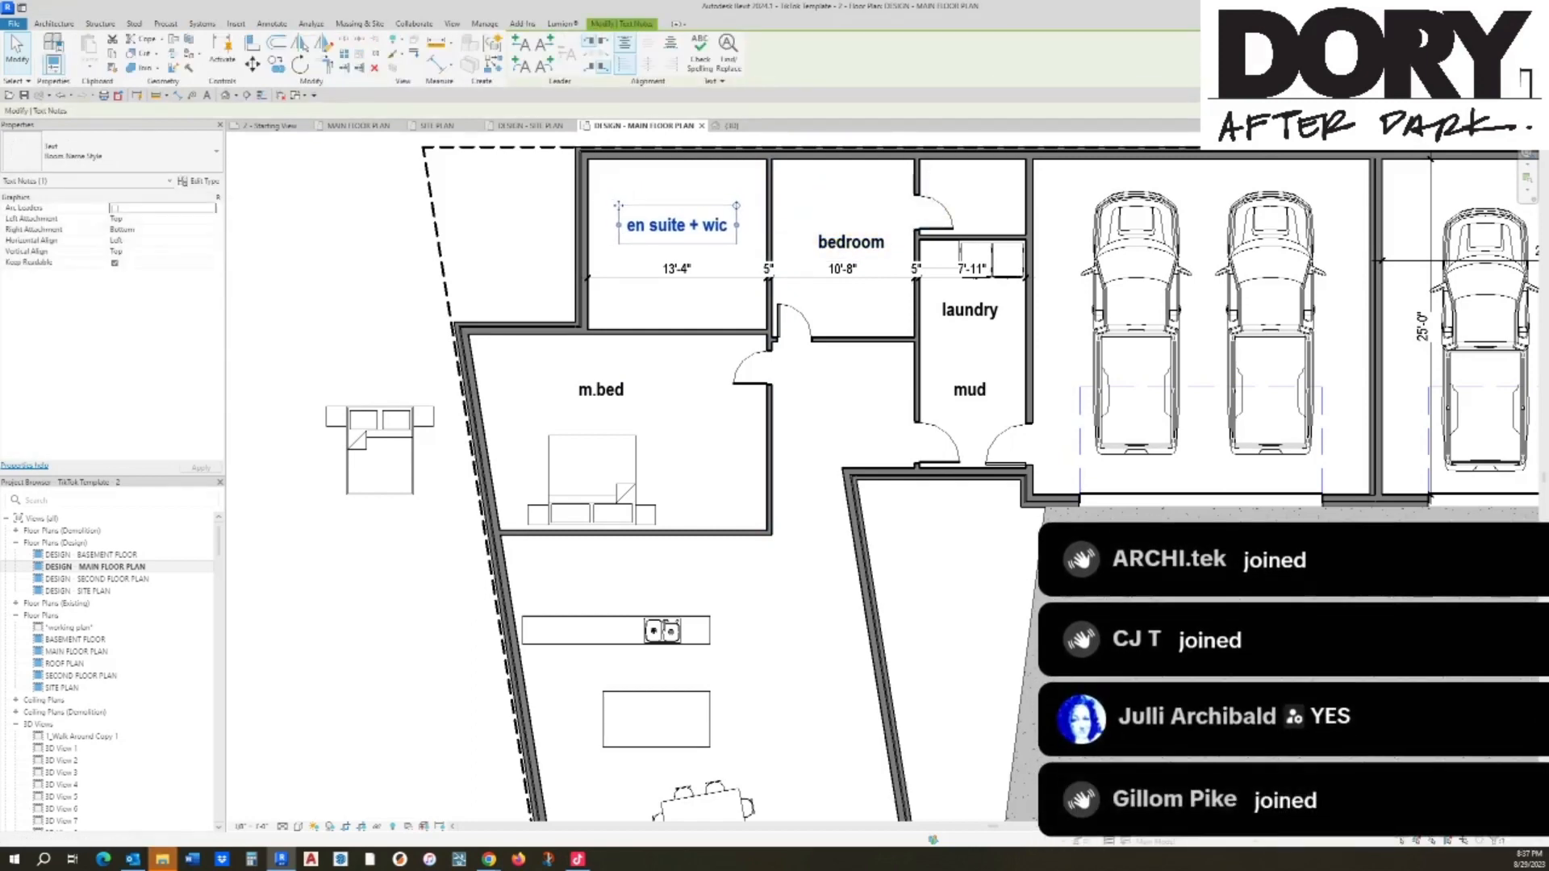
key("Escape")
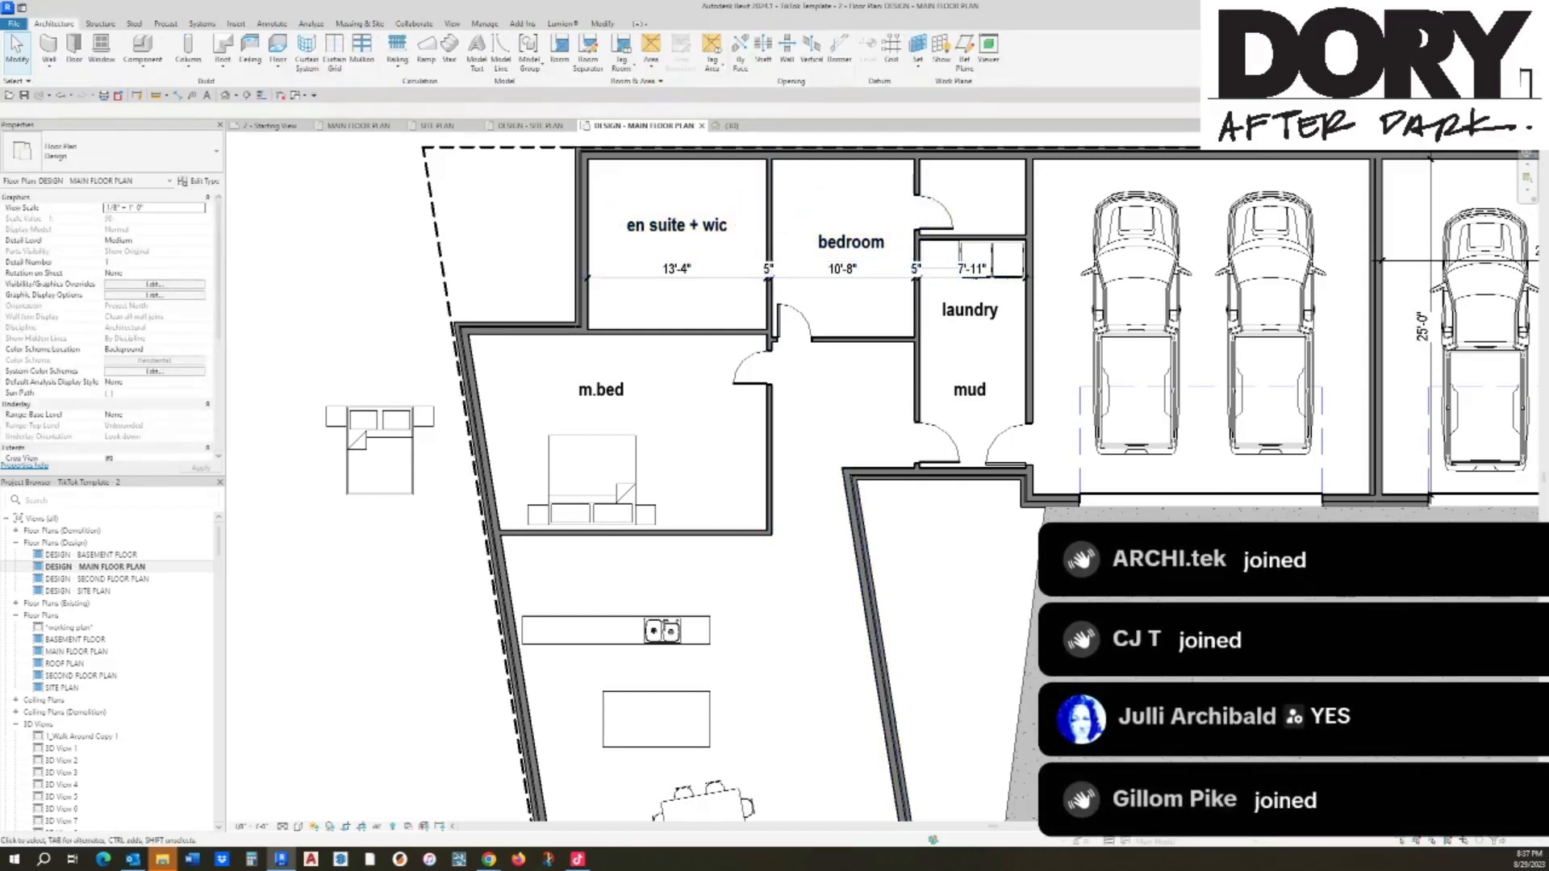
Step: Align the bedroom's lower partition with the partition between the en suite and the master bedroom
key("a")
key("l")
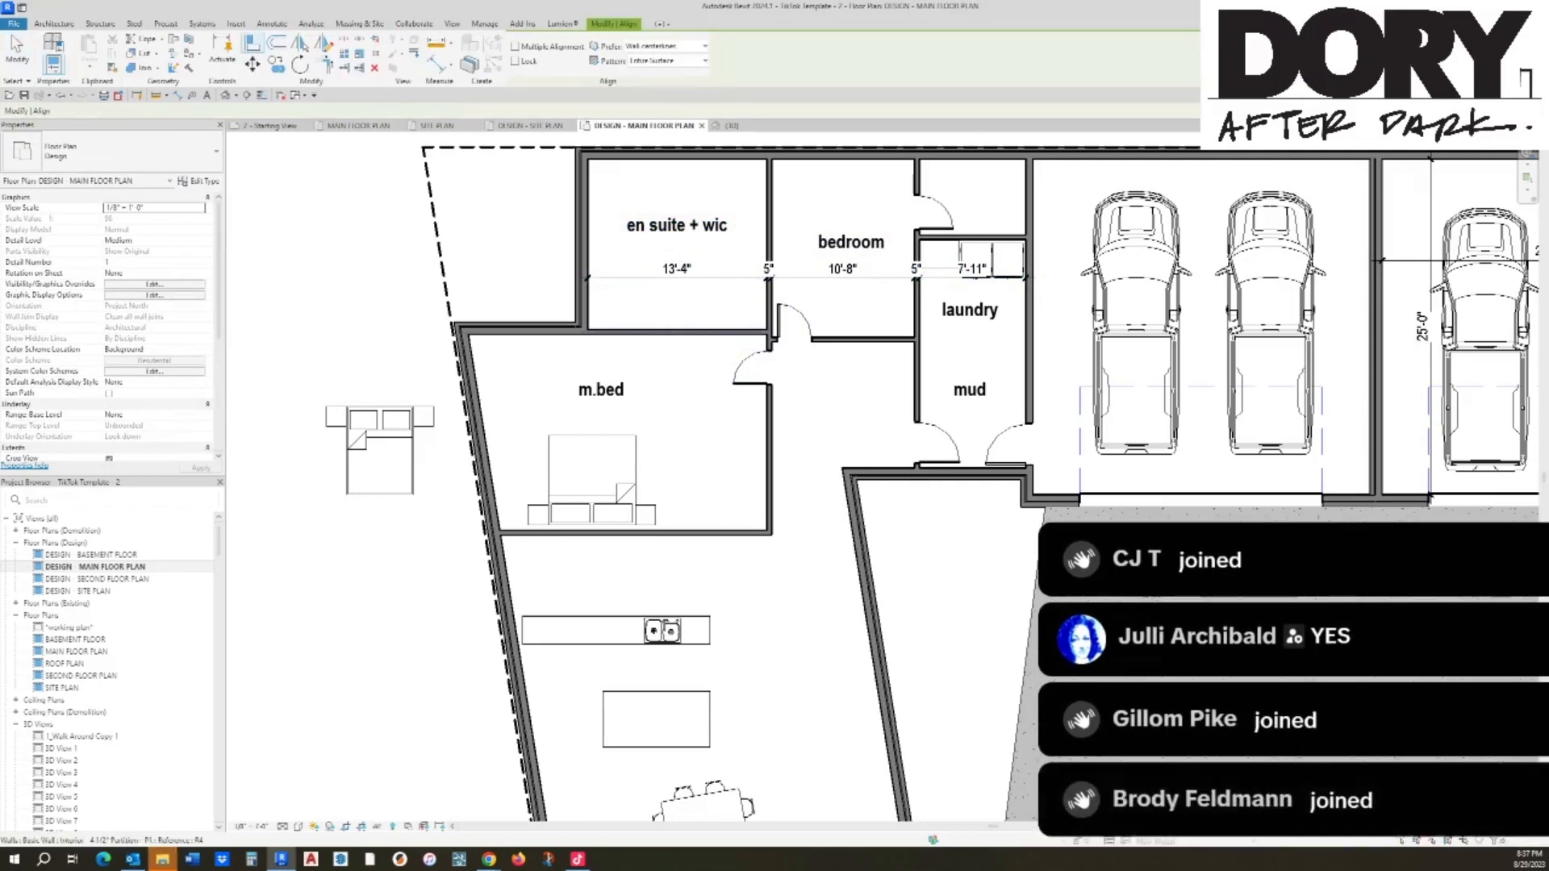
key("Escape")
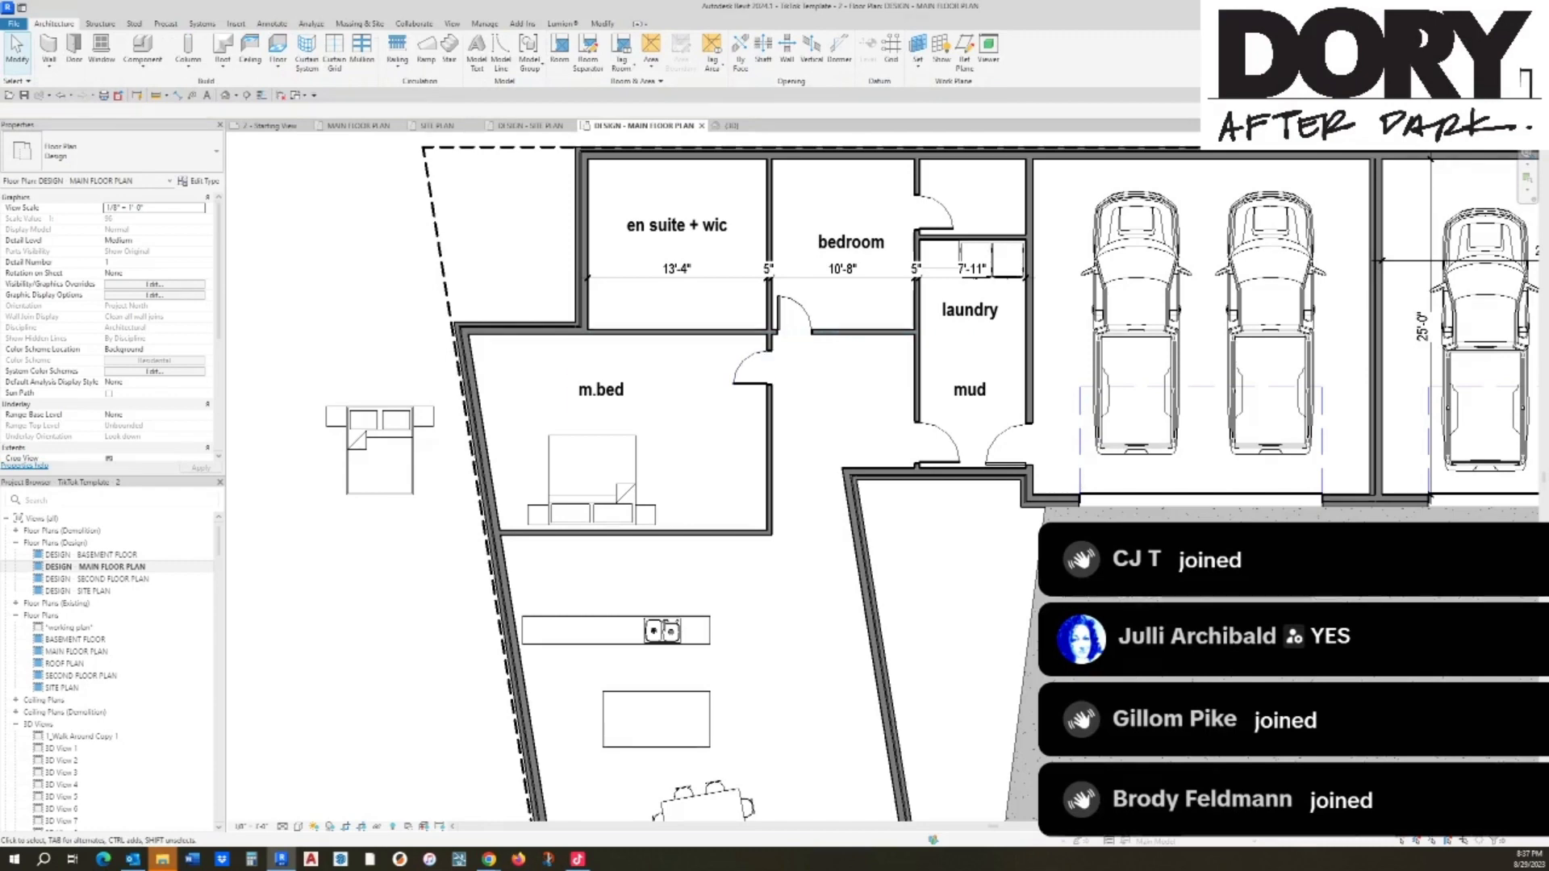
middle_click_drag(601, 390, 617, 313)
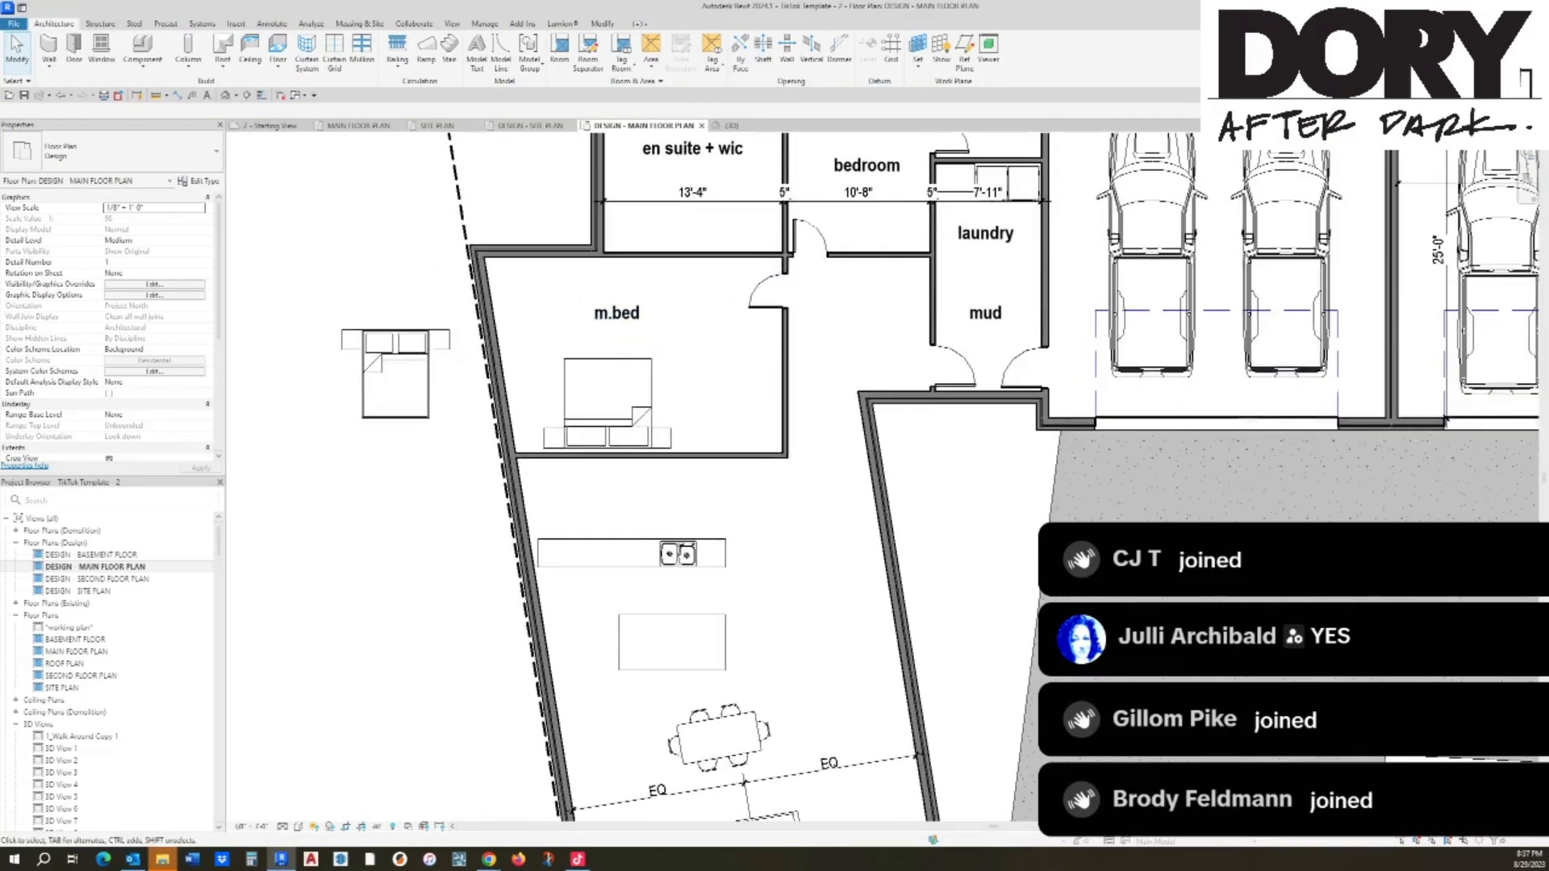
Step: Move the queen bed from outside the building into the bedroom, with its headboard against the exterior wall
middle_click_drag(493, 355, 511, 434)
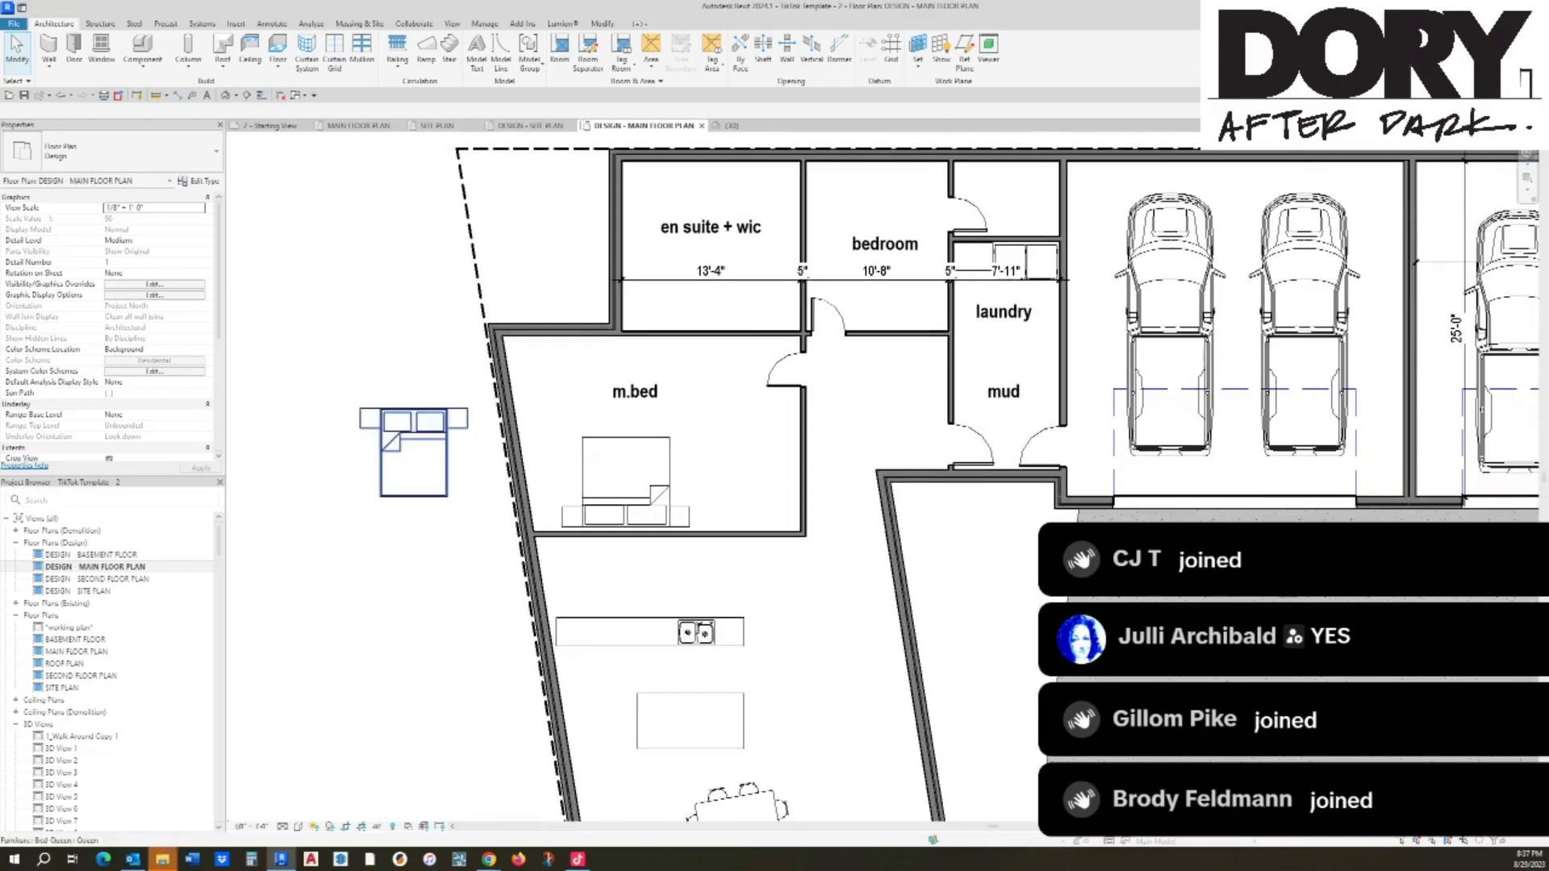
left_click_drag(376, 429, 847, 188)
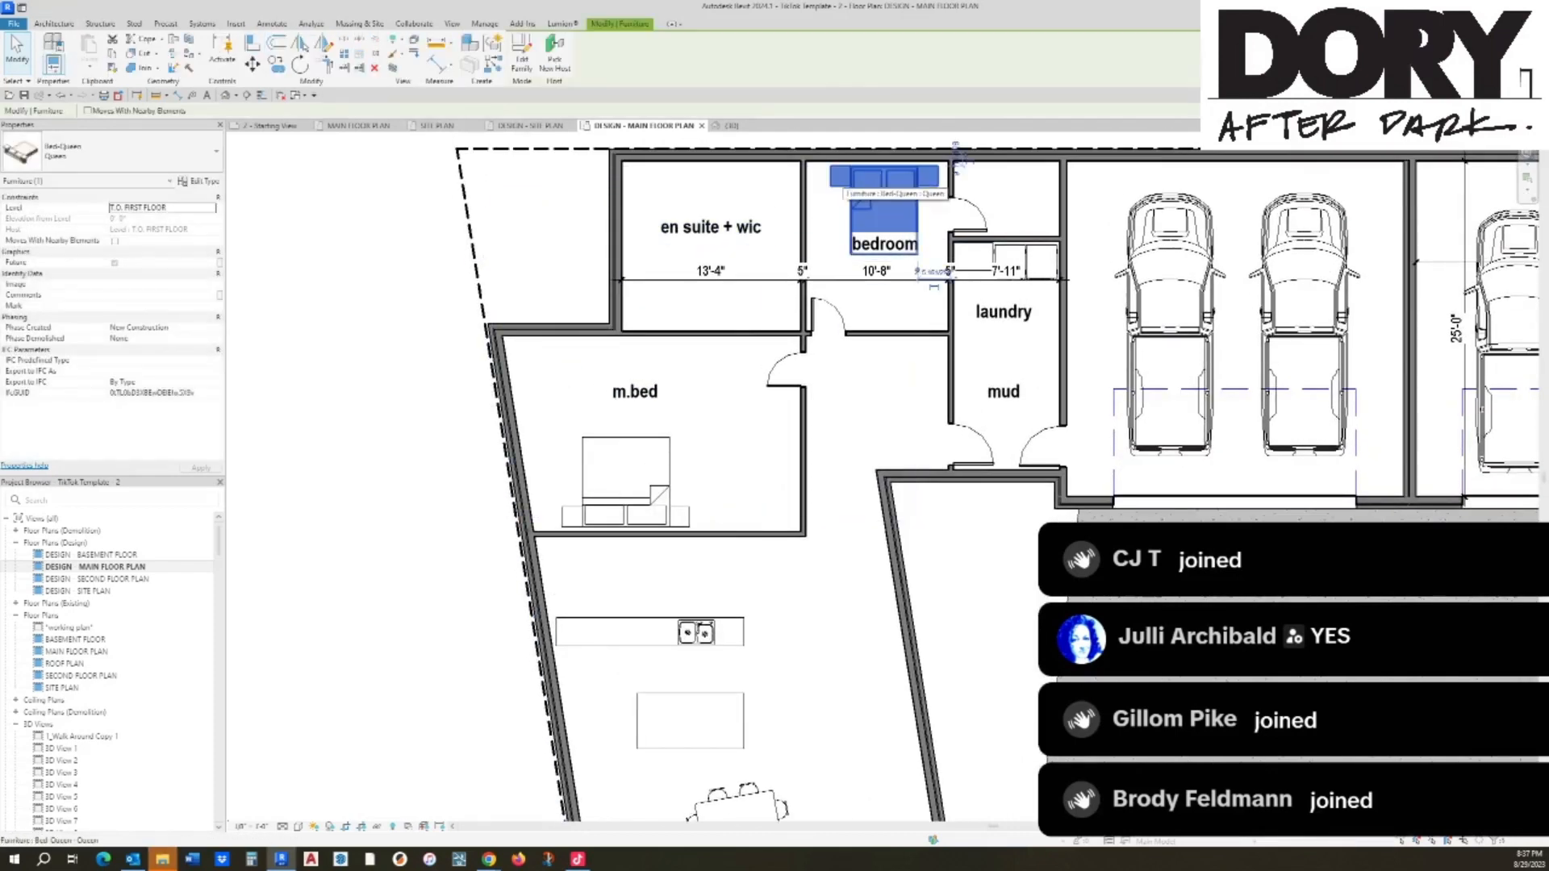
Step: Draw two 4 1/2" interior partitions enclosing a closet in the master bedroom corner beside the door wall
key("w")
key("a")
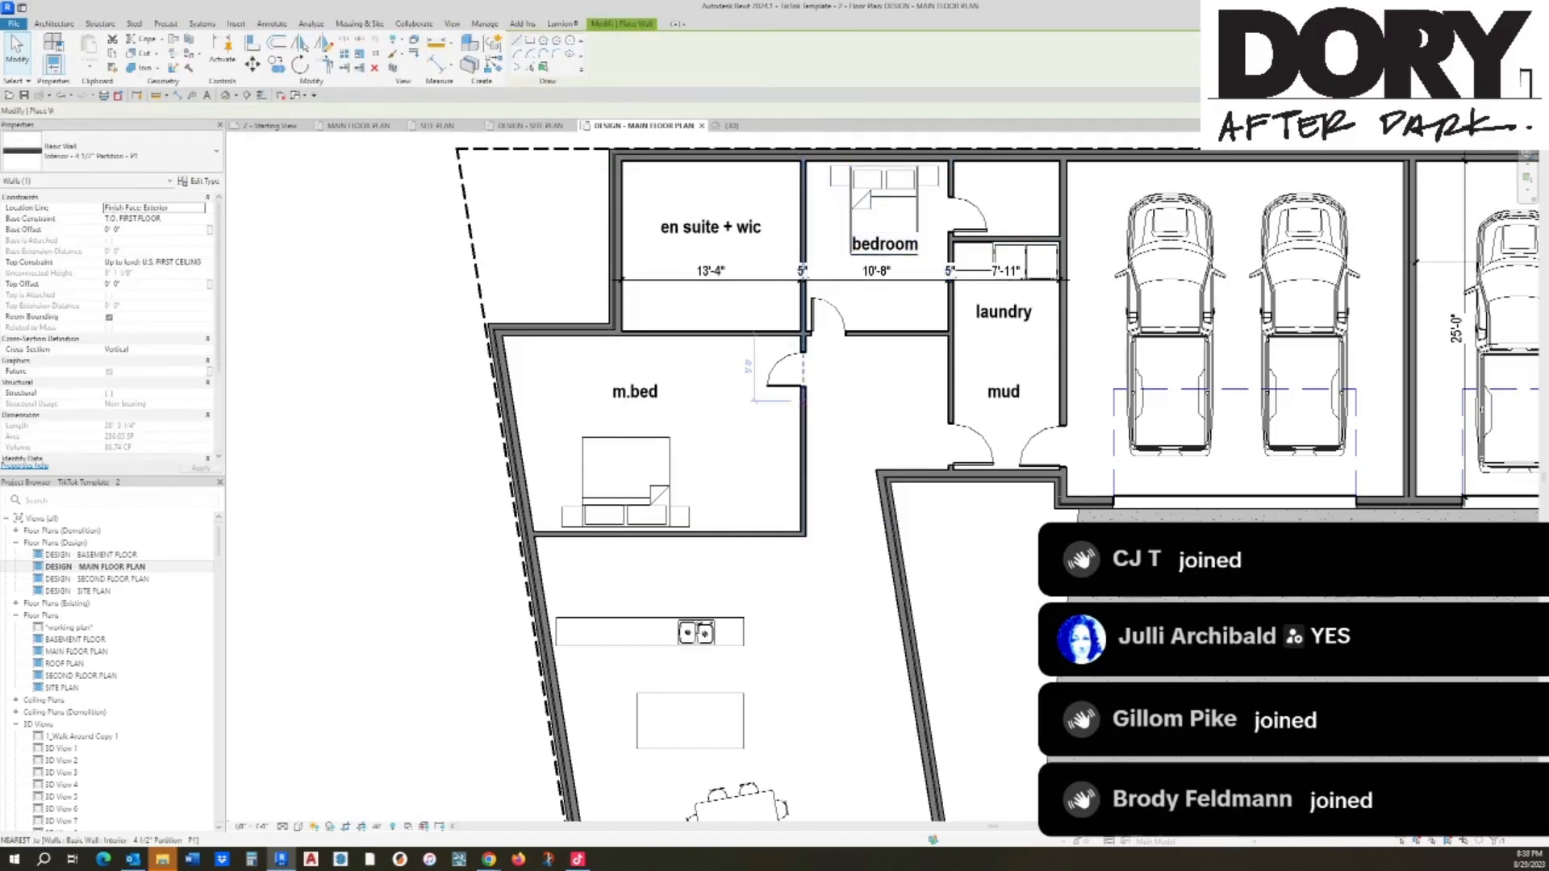
left_click(803, 399)
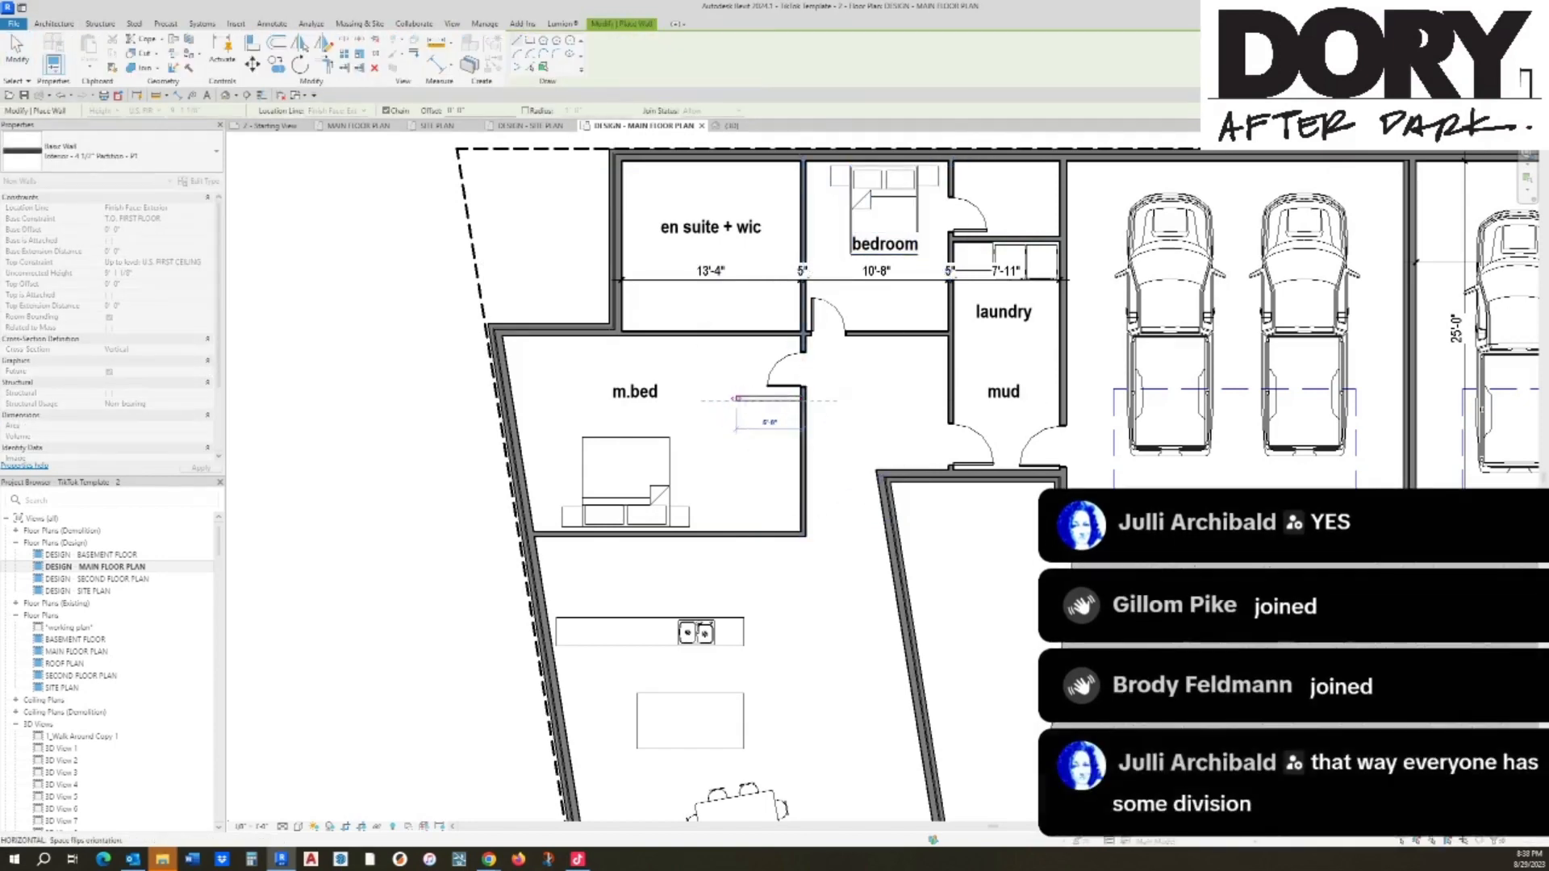
left_click(729, 398)
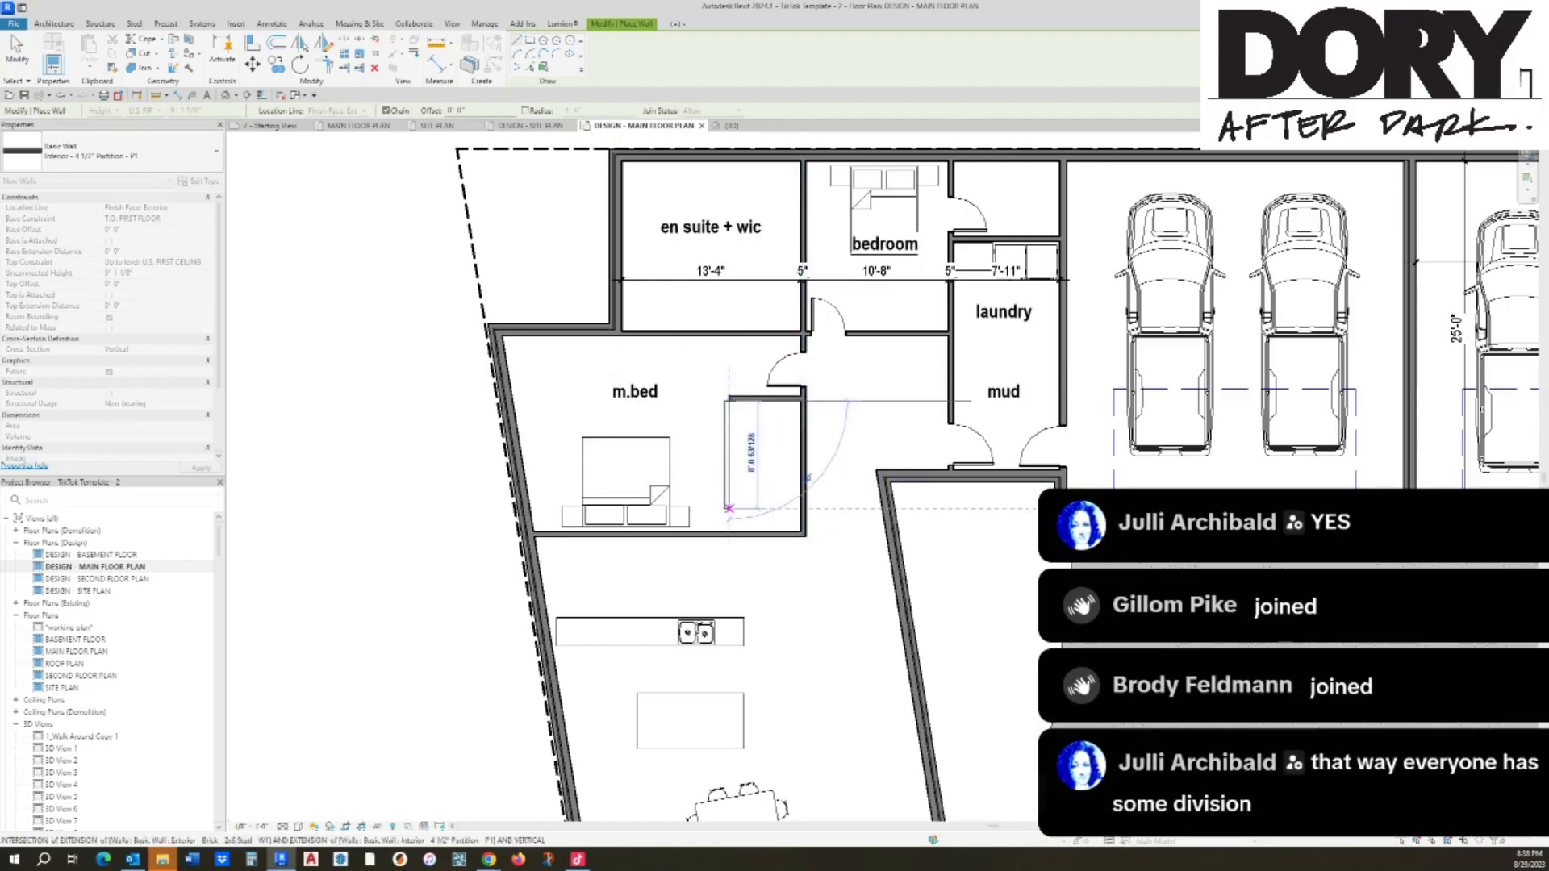
left_click(730, 532)
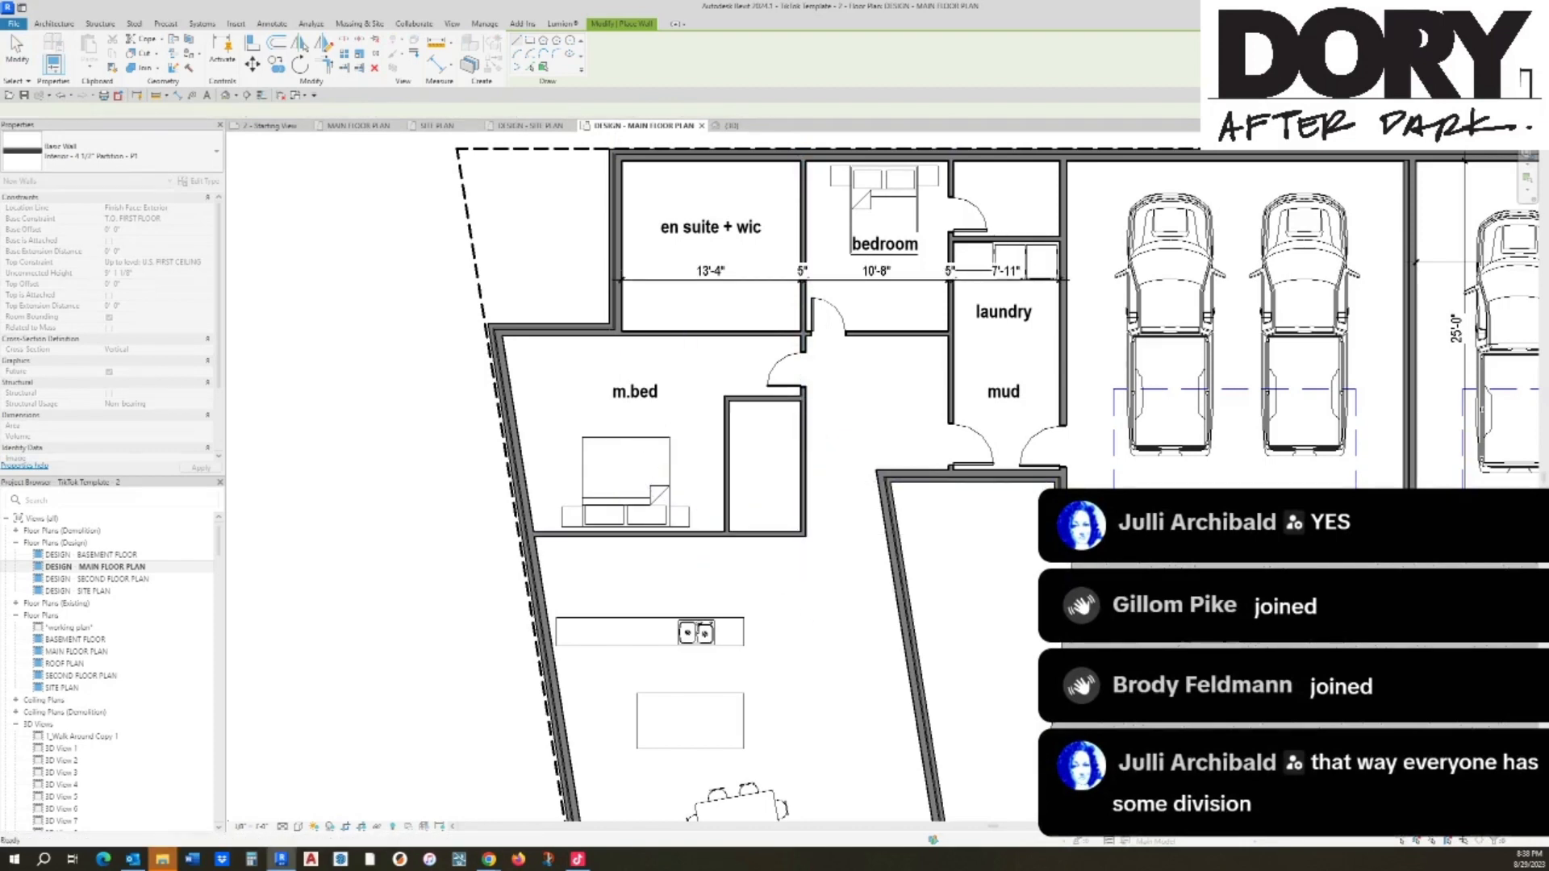
key("Escape")
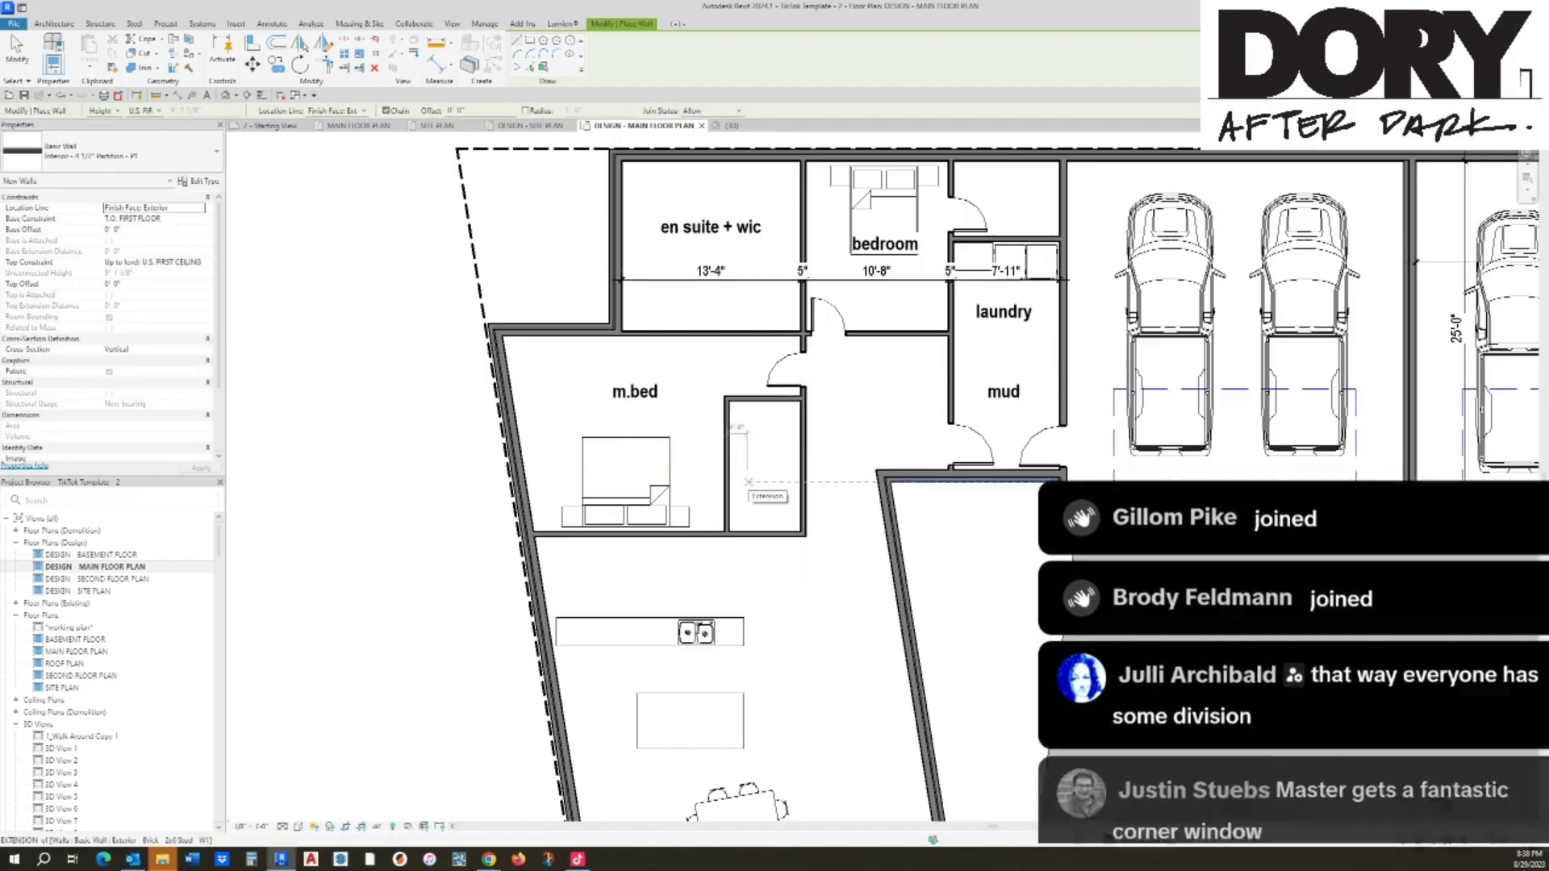
key("Escape")
Step: Delete the two new closet partitions from the master bedroom
left_click(763, 398)
key("Delete")
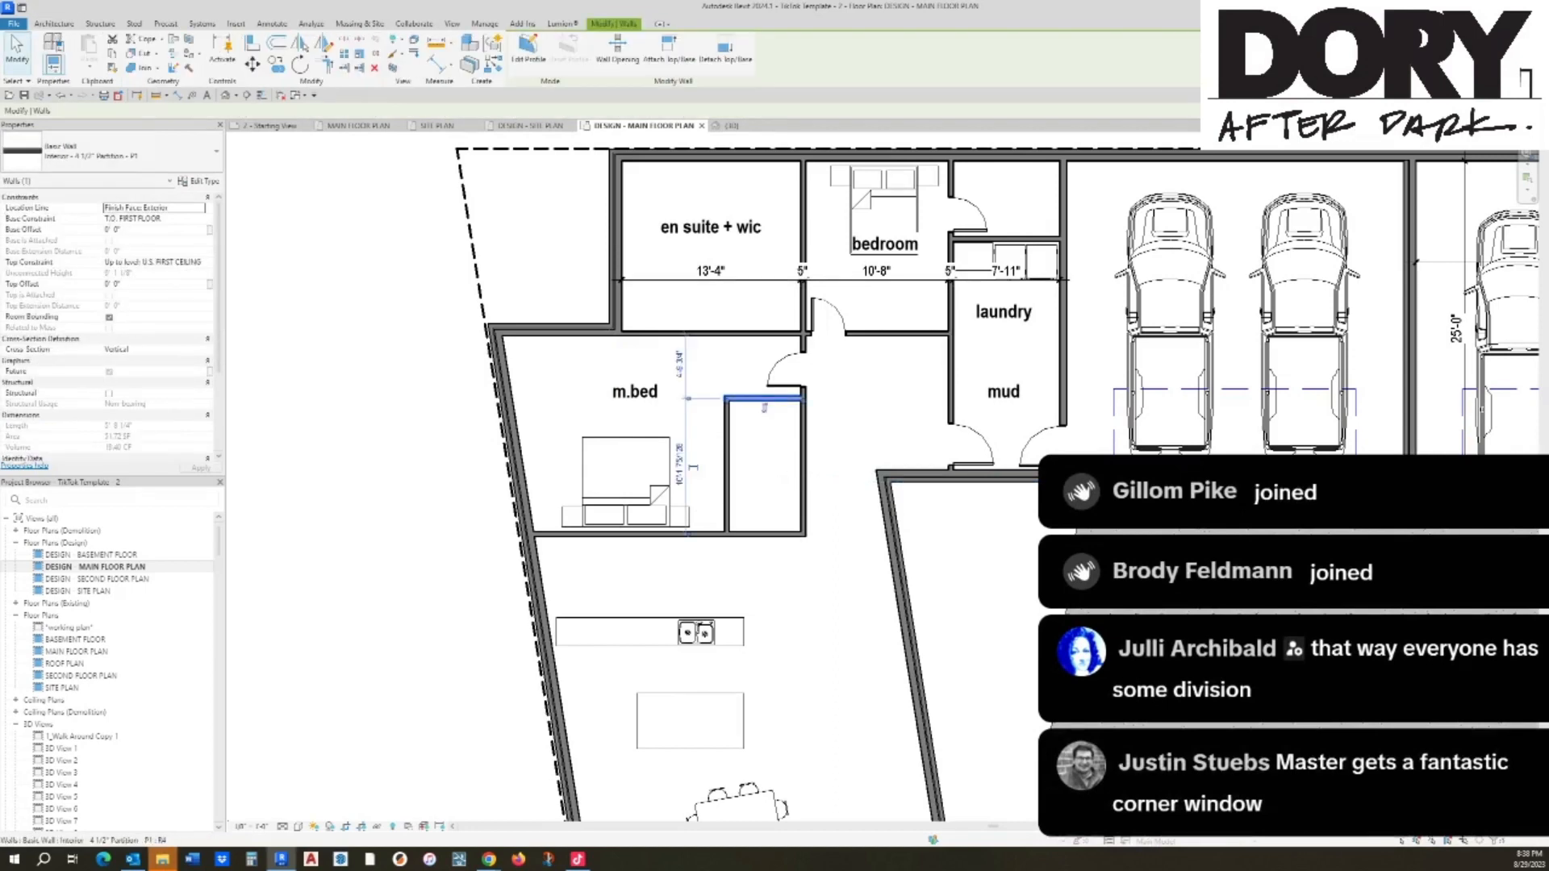
left_click(727, 464)
key("Delete")
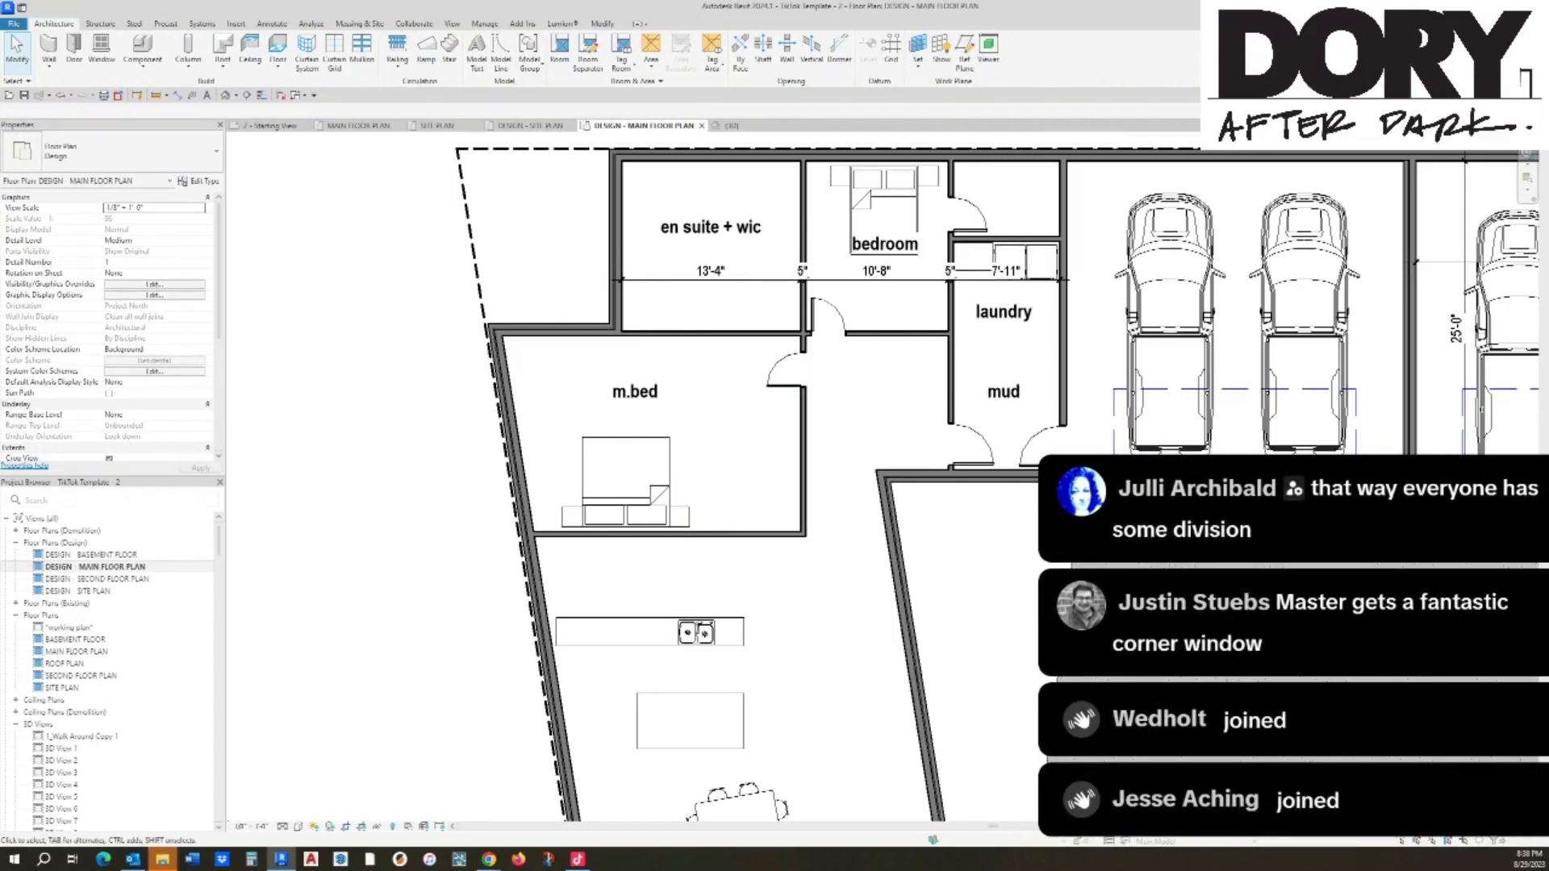
Step: Split the angled exterior wall where the partition between the master bedroom and kitchen meets it
key("s")
key("l")
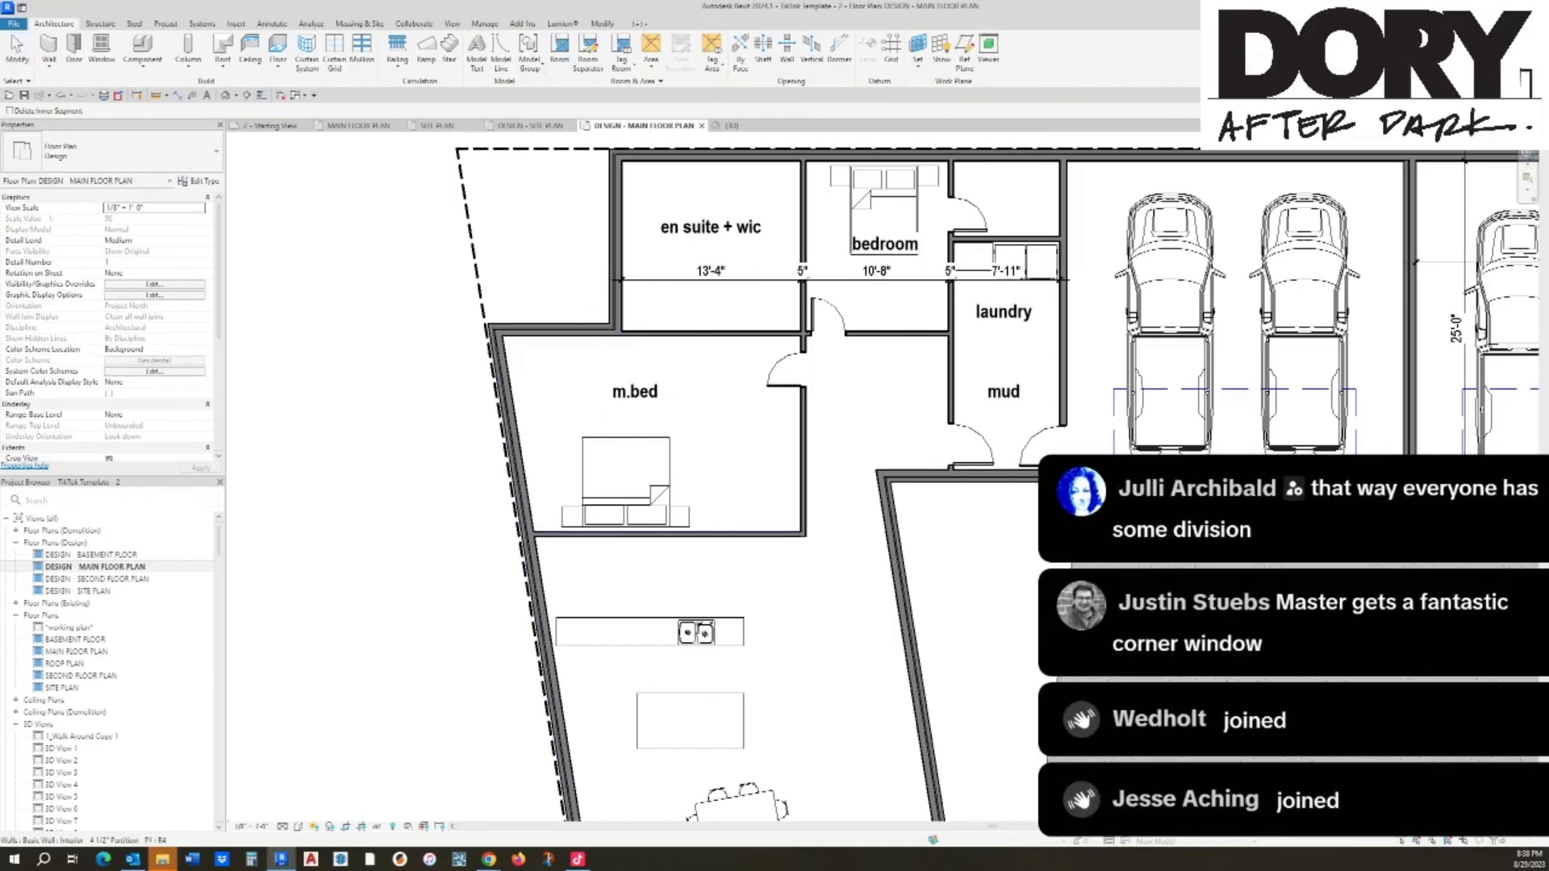
scroll(530, 533, "up", 4)
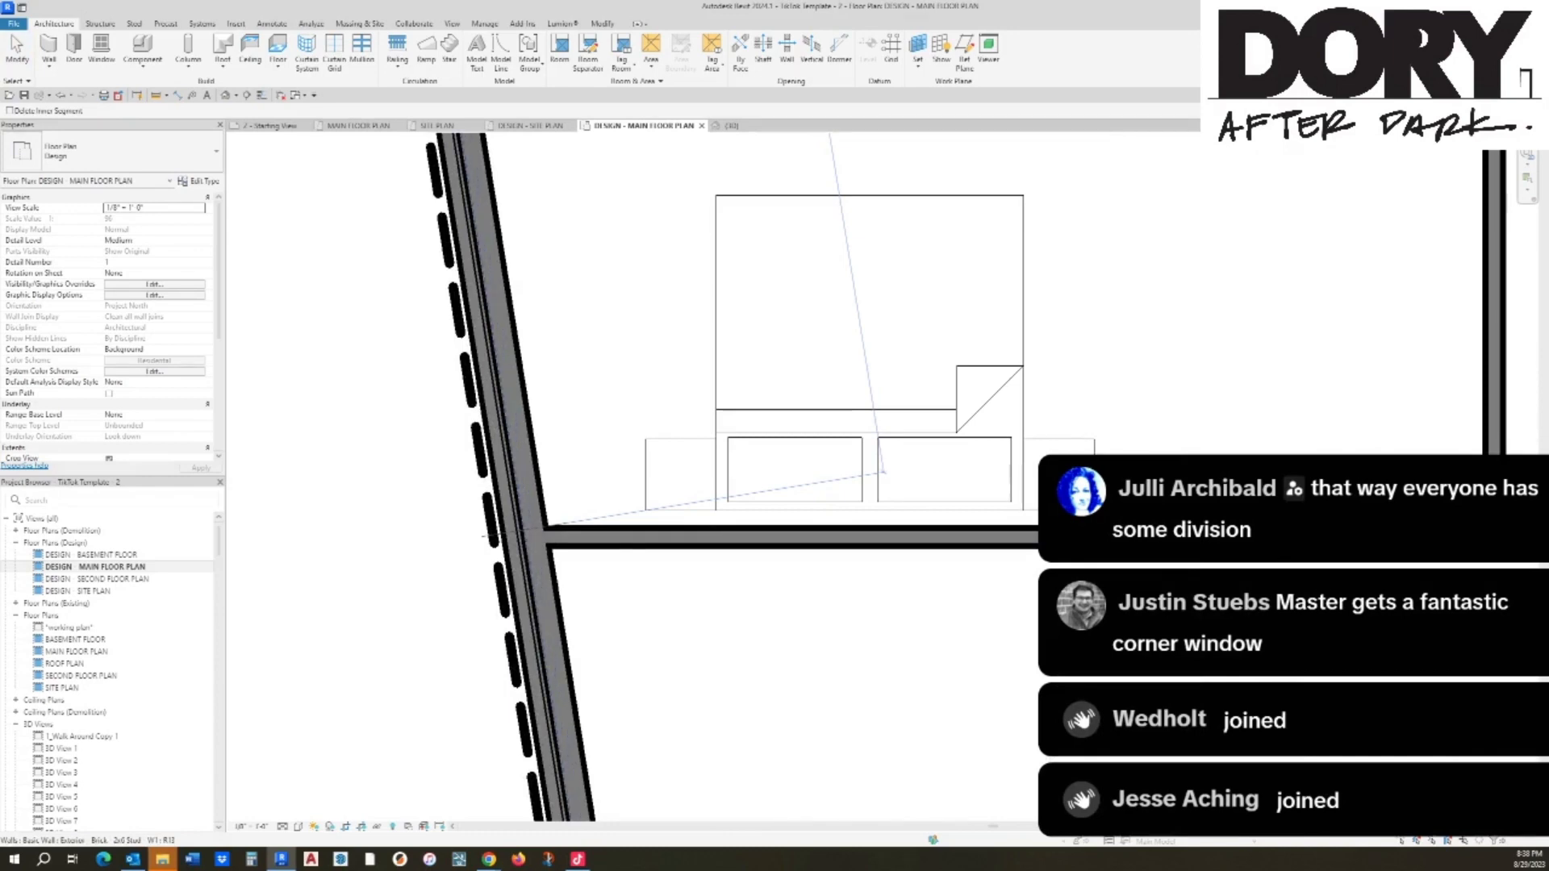
scroll(530, 533, "down", 4)
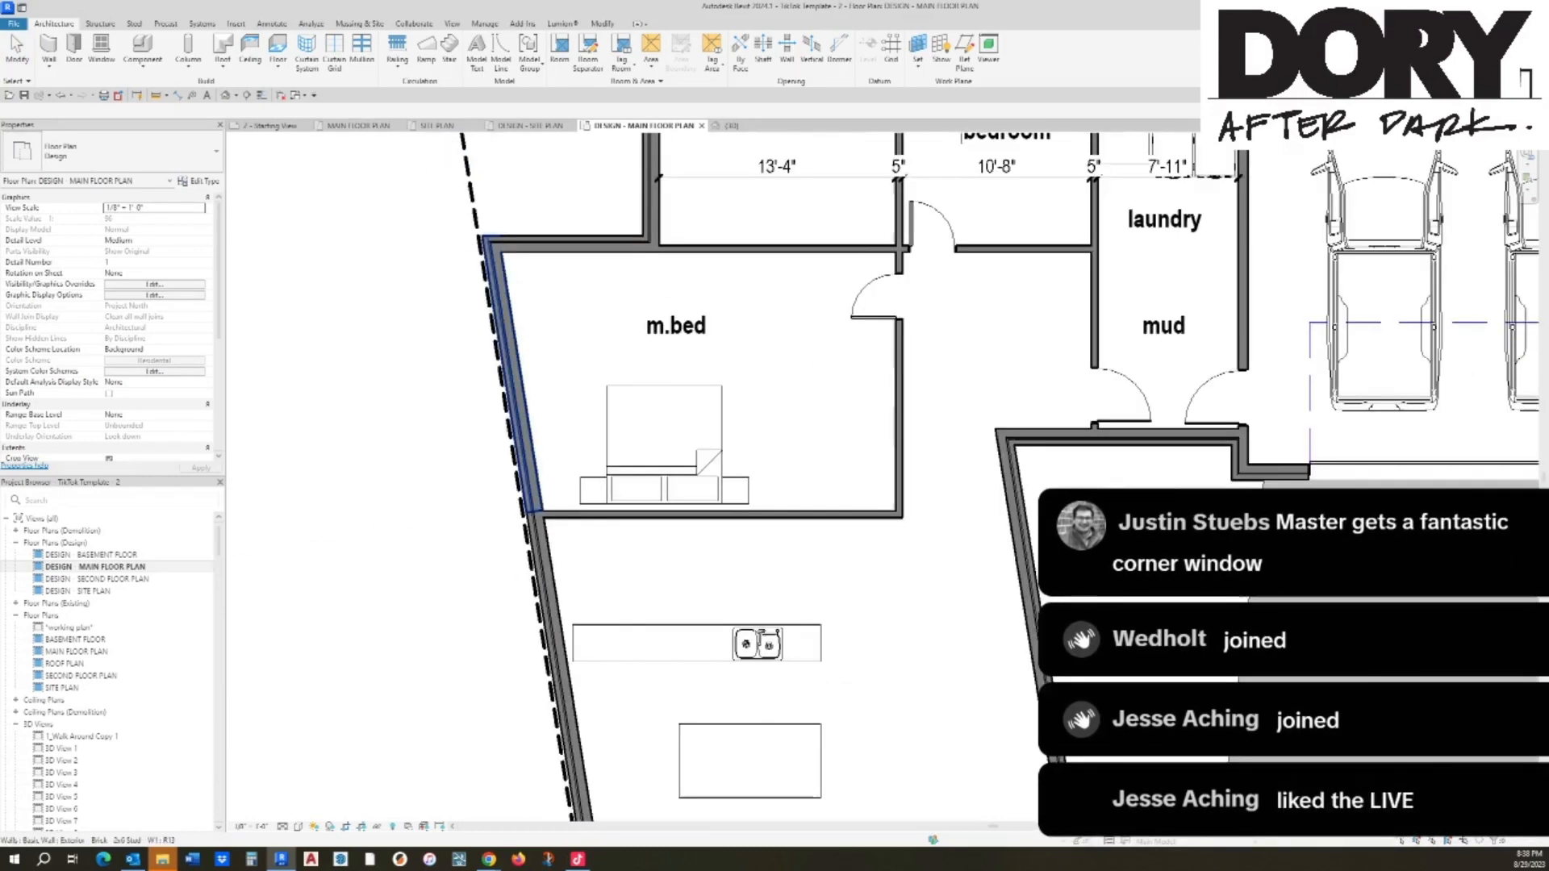
key("Escape")
Step: Change the master bedroom's short exterior wall and angled exterior wall segment to the Storefront curtain wall type
left_click(569, 245)
left_click(510, 346, "ctrl")
left_click(129, 152)
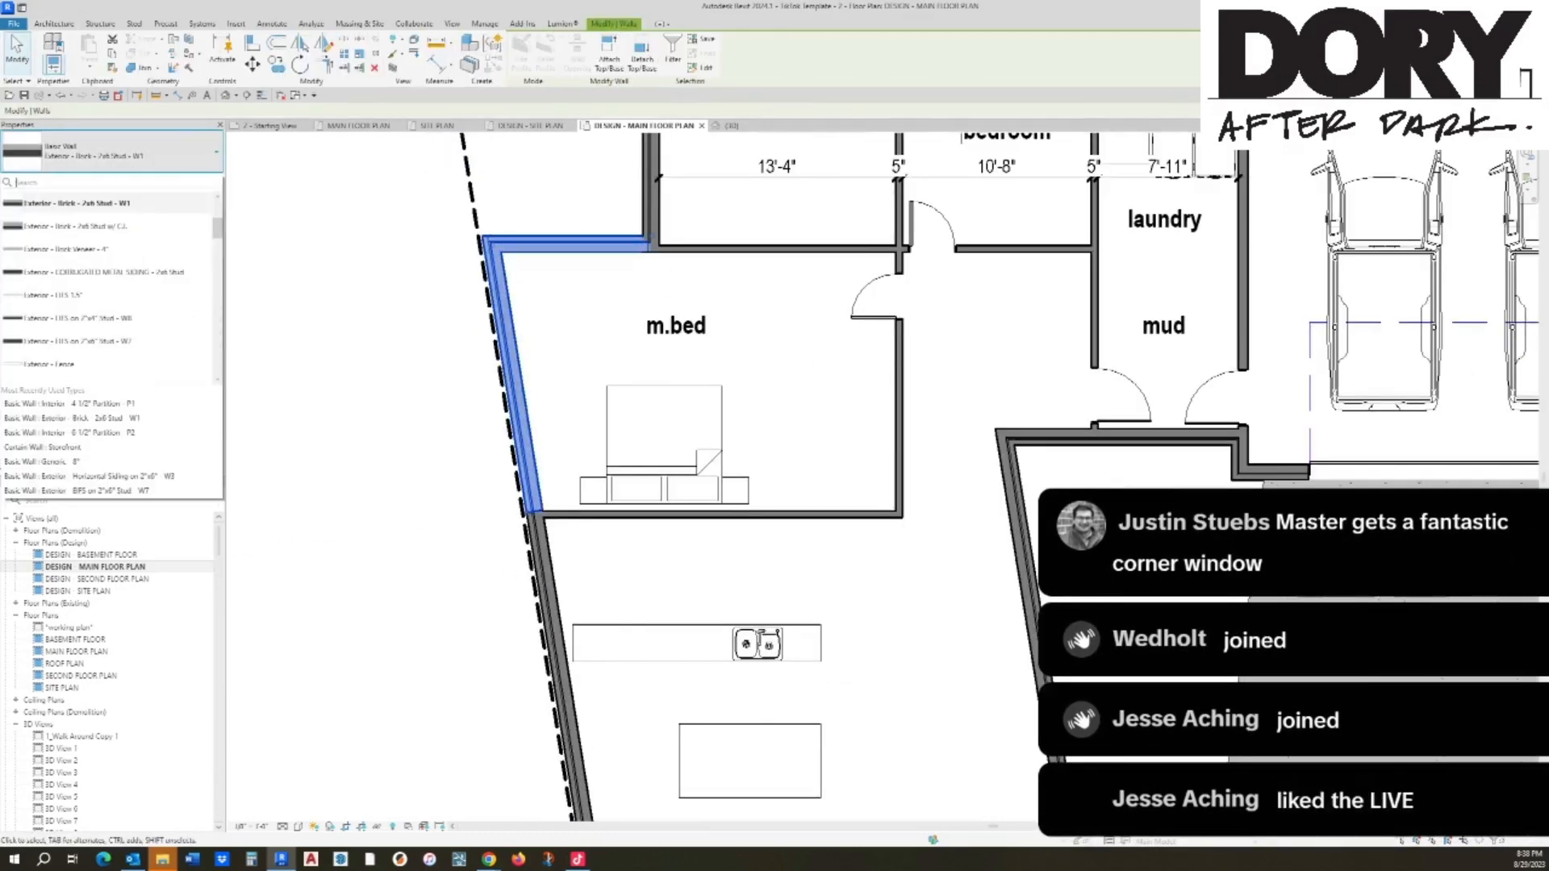
type("store")
left_click(47, 217)
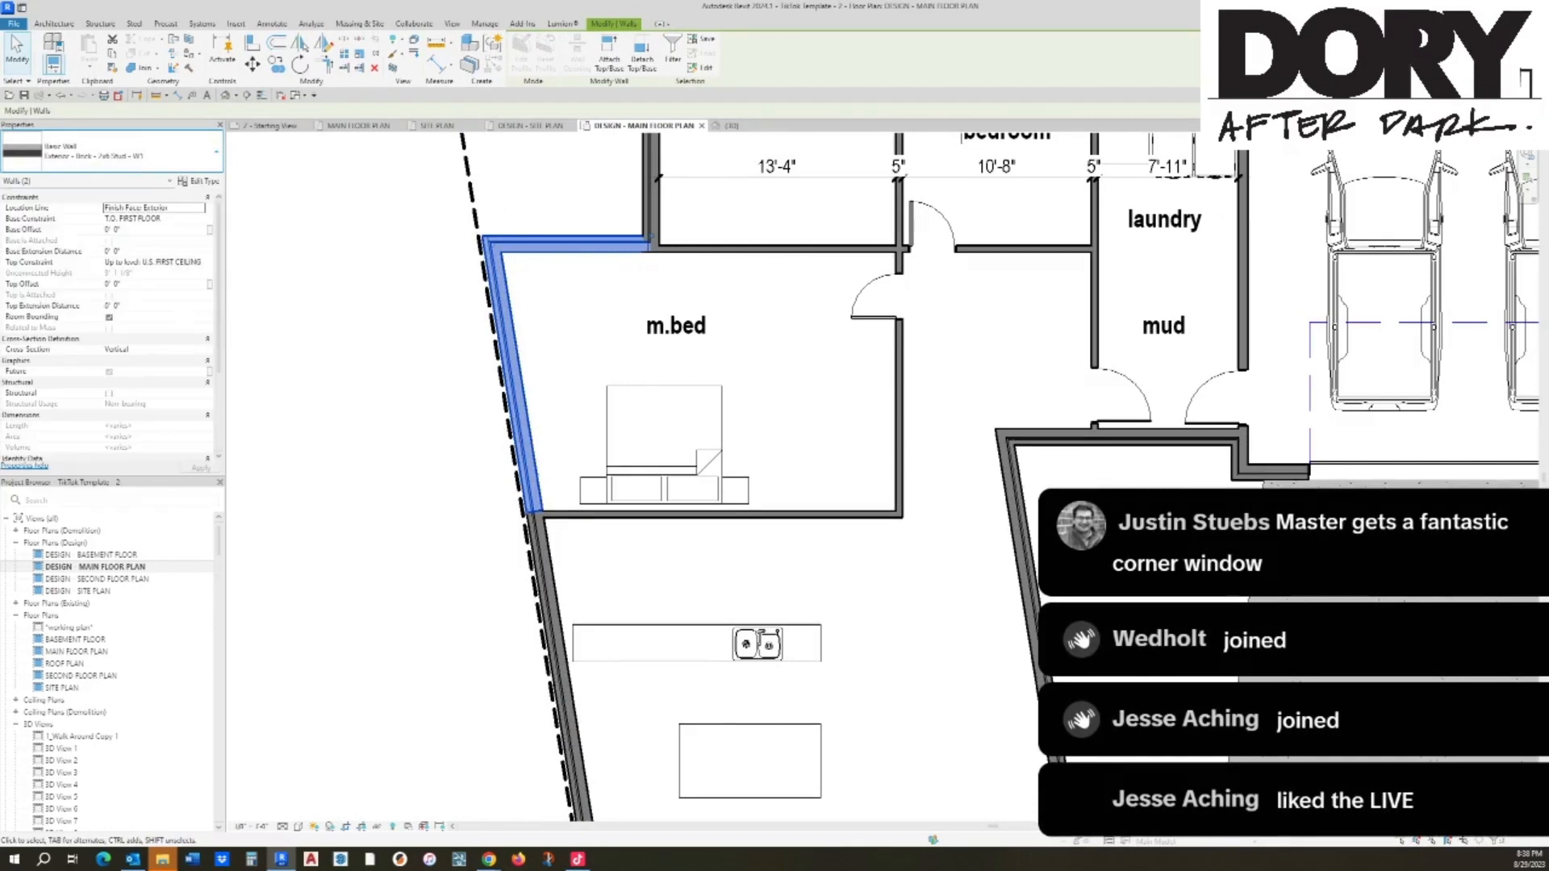
Step: Try a base offset of 3" on the master bedroom's angled storefront wall
left_click(522, 371)
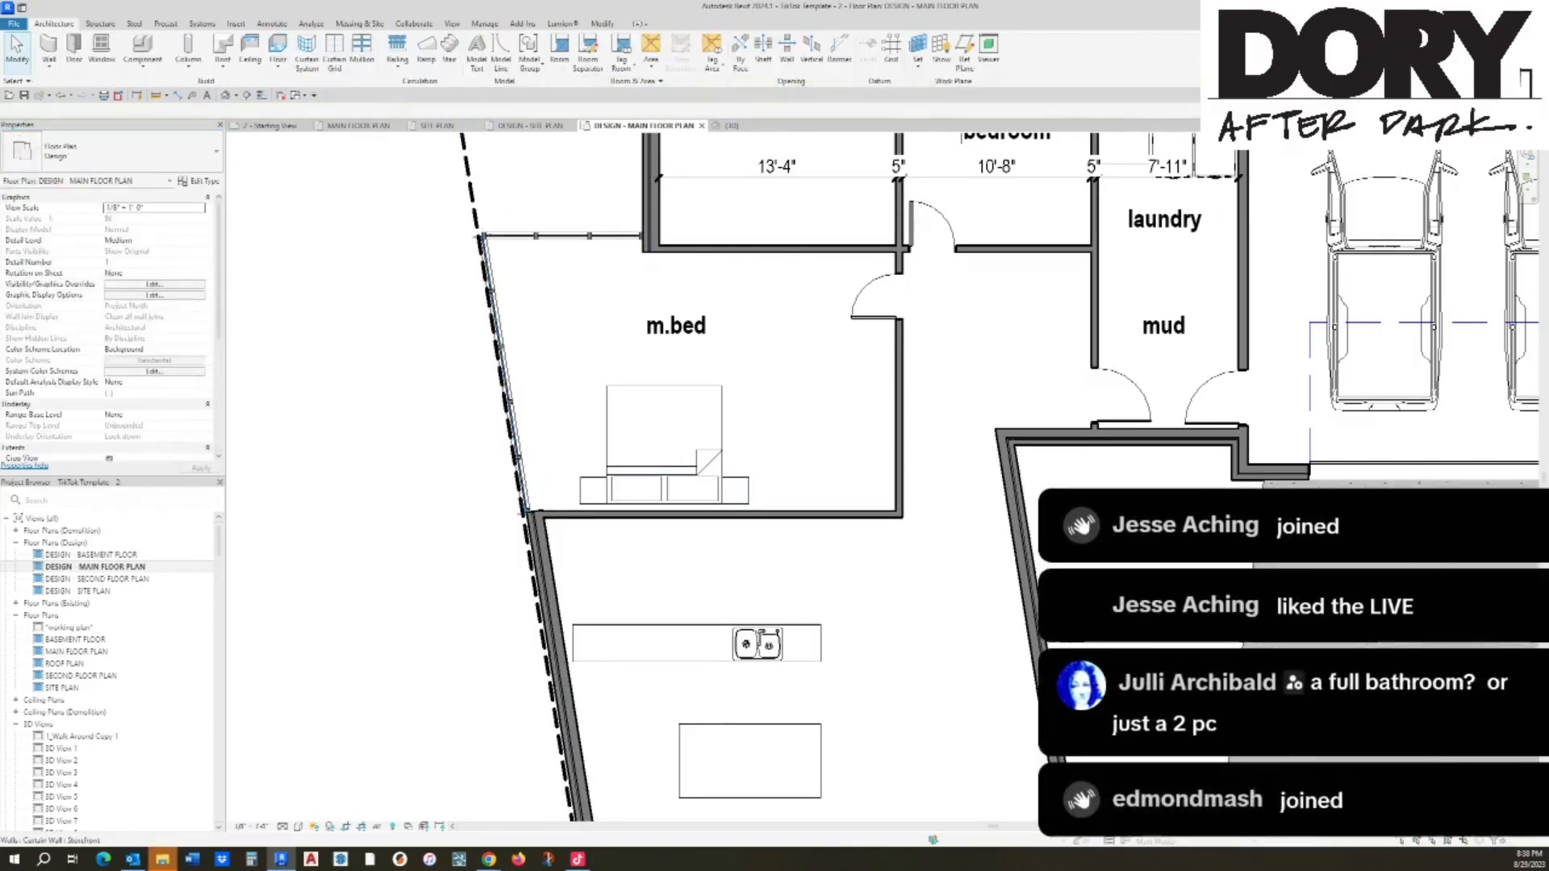
left_click(153, 219)
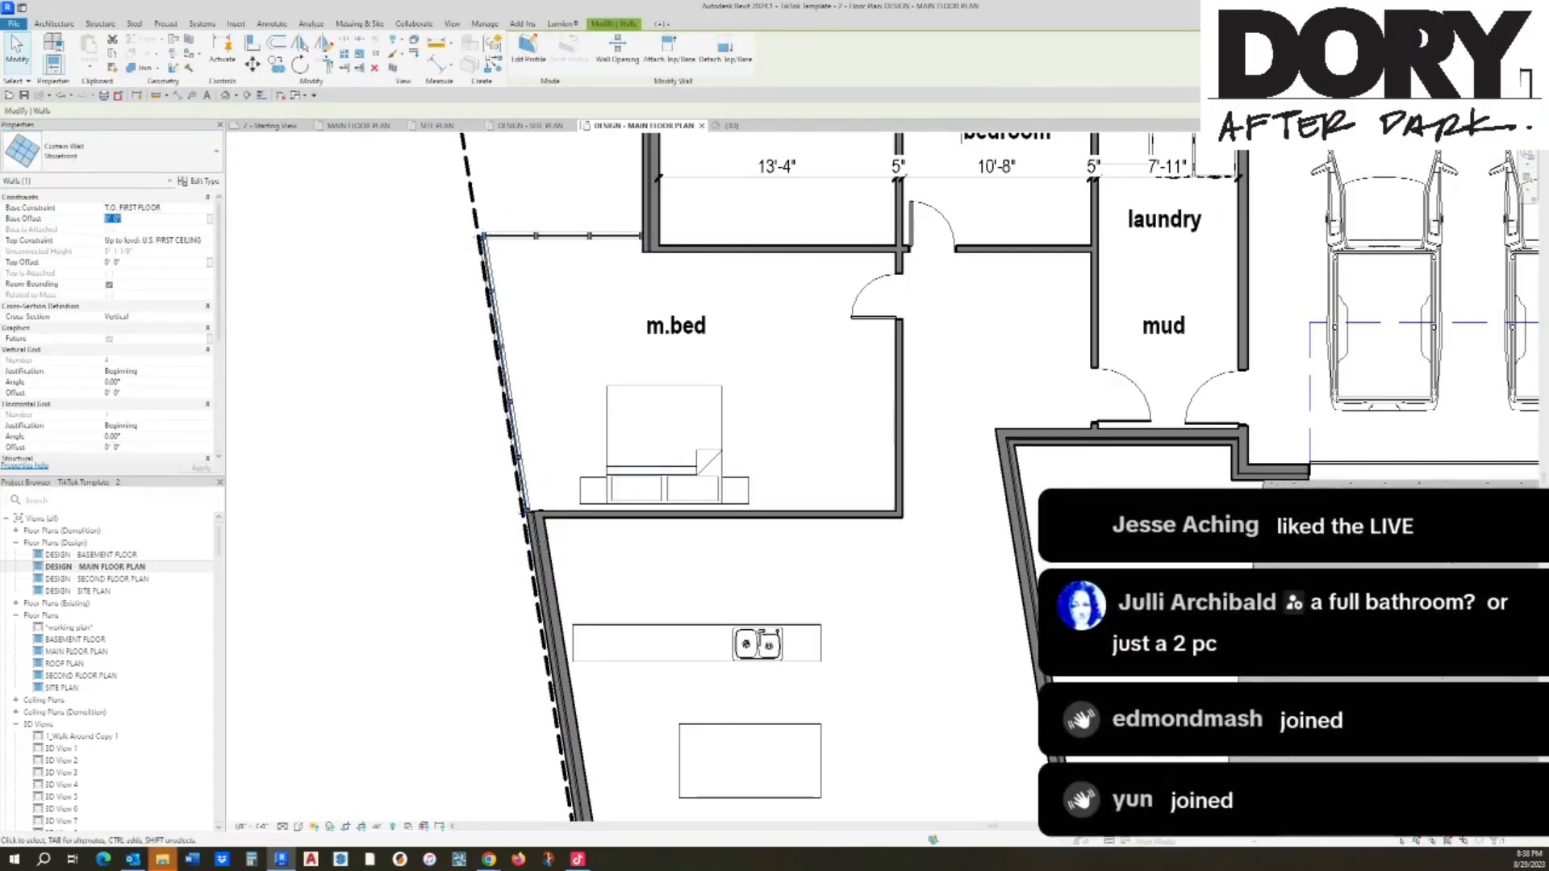
type(".")
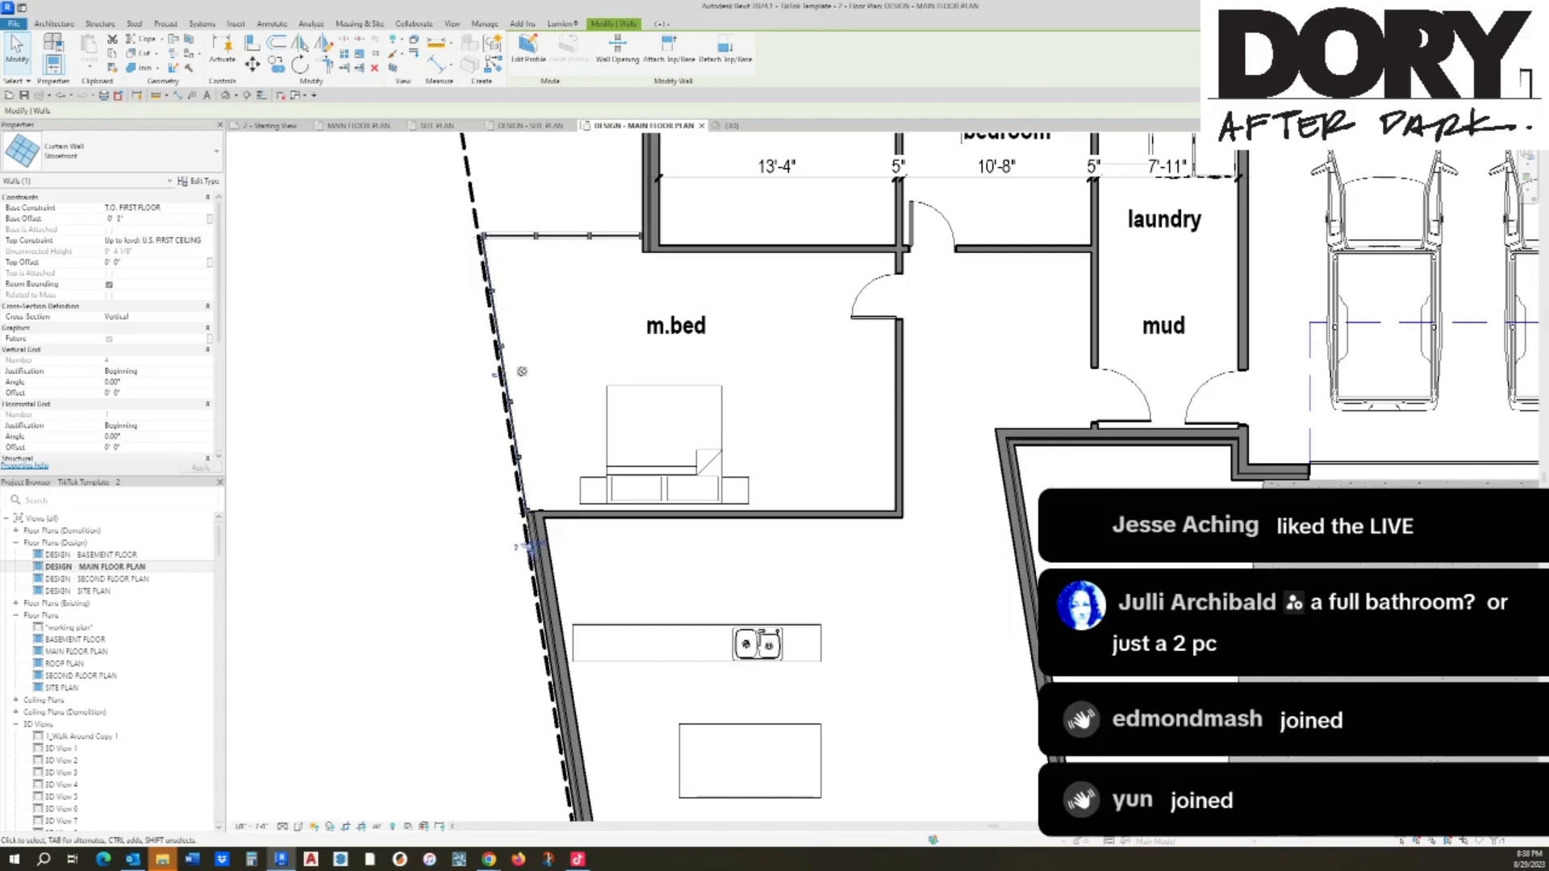
key("Escape")
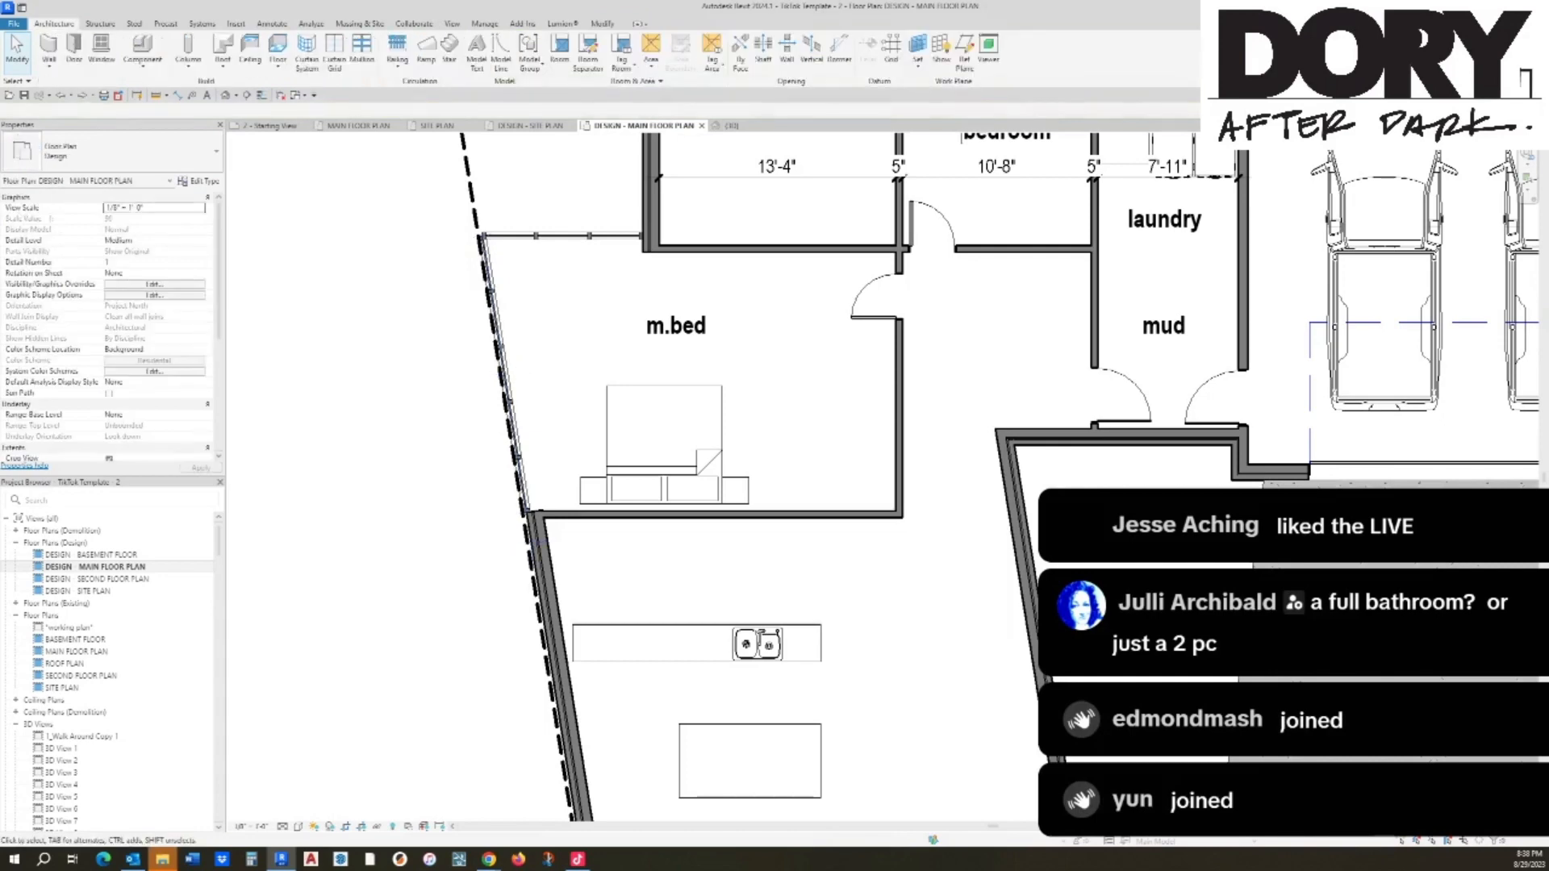
Step: Copy the master bedroom's angled storefront wall a short distance horizontally toward the room interior
left_click(522, 371)
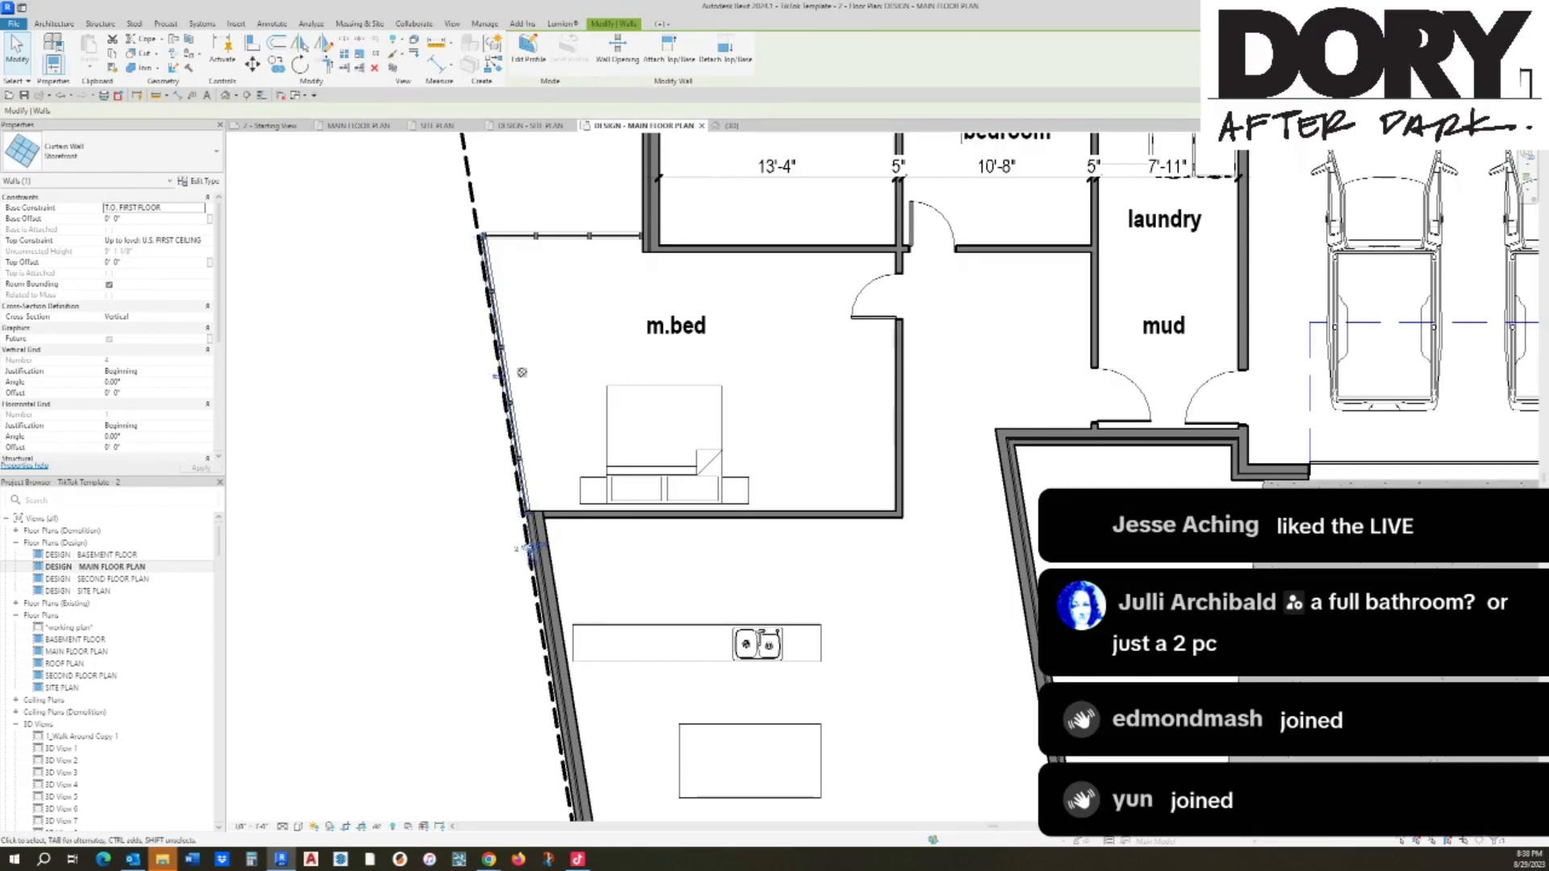
key("c")
key("o")
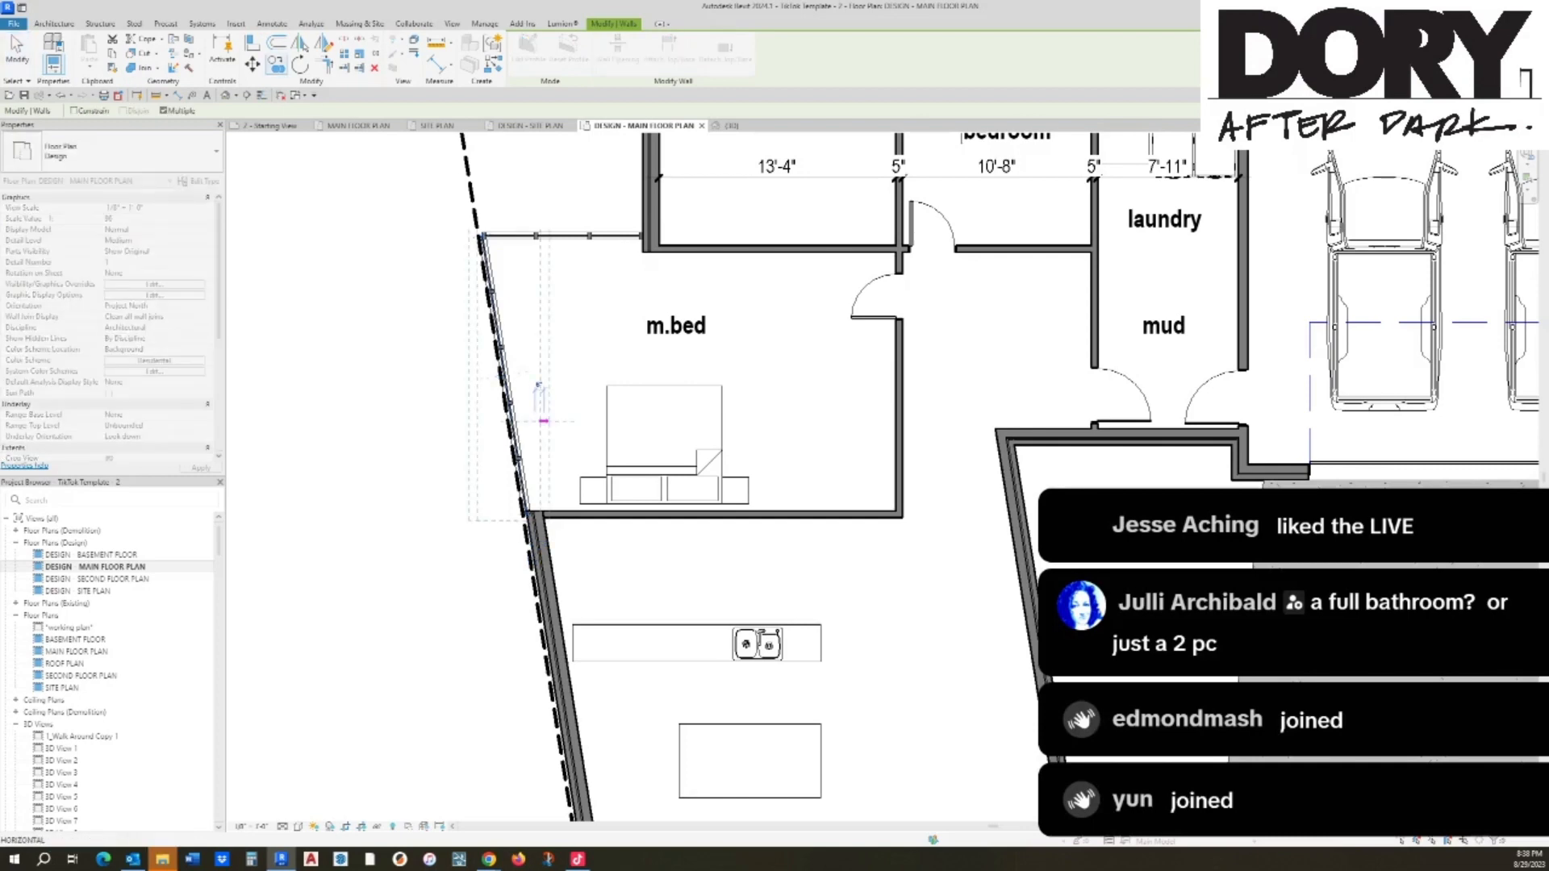
left_click(549, 421)
key("Escape")
key("Escape")
key("Tab")
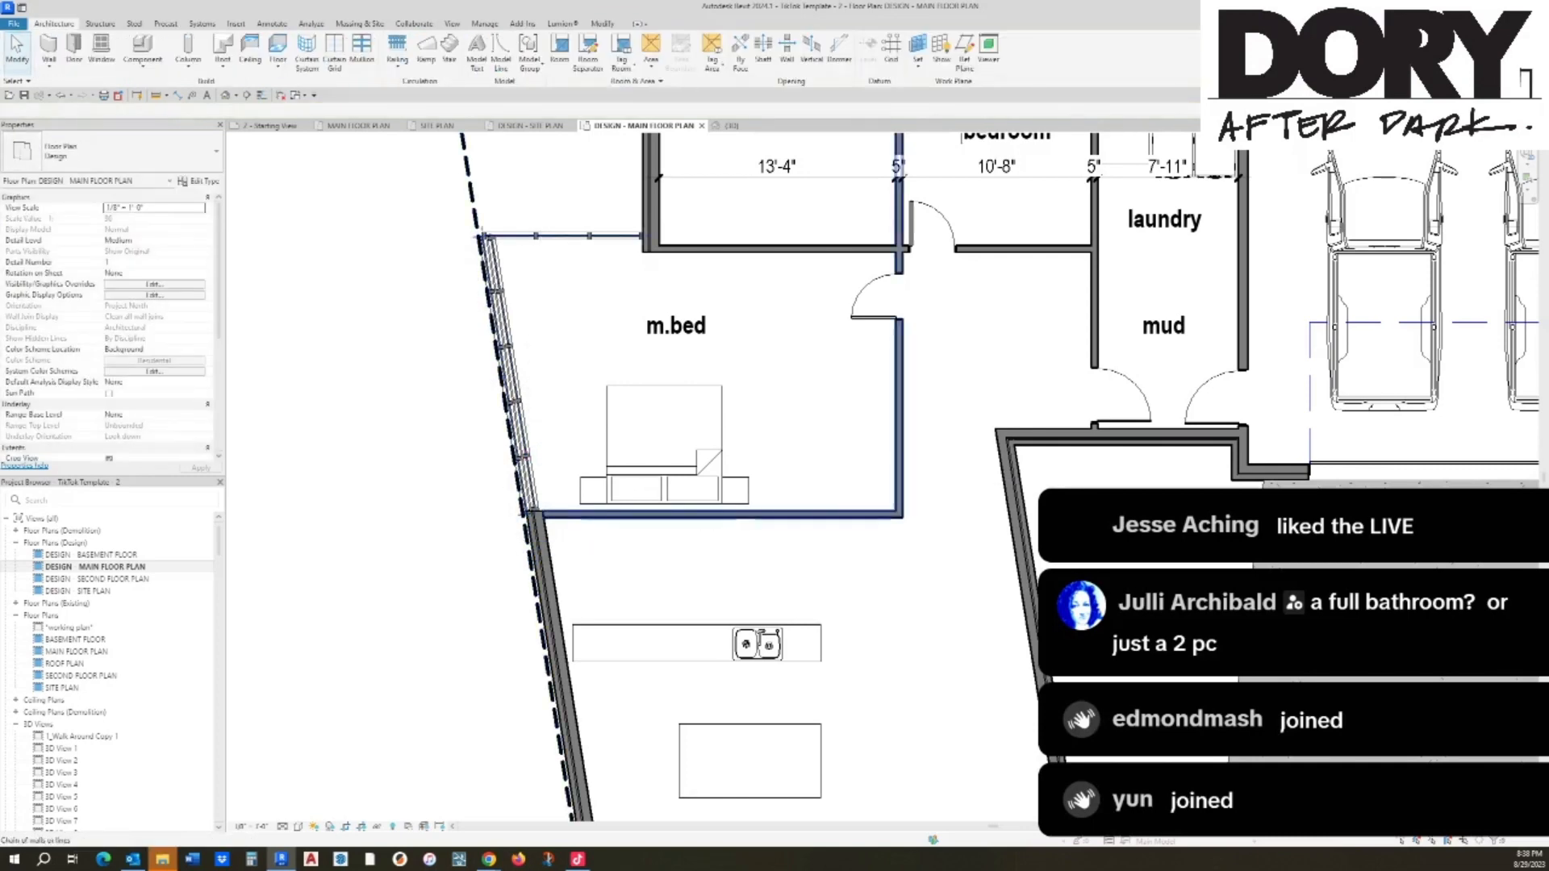
scroll(517, 450, "up", 6)
left_click(516, 448)
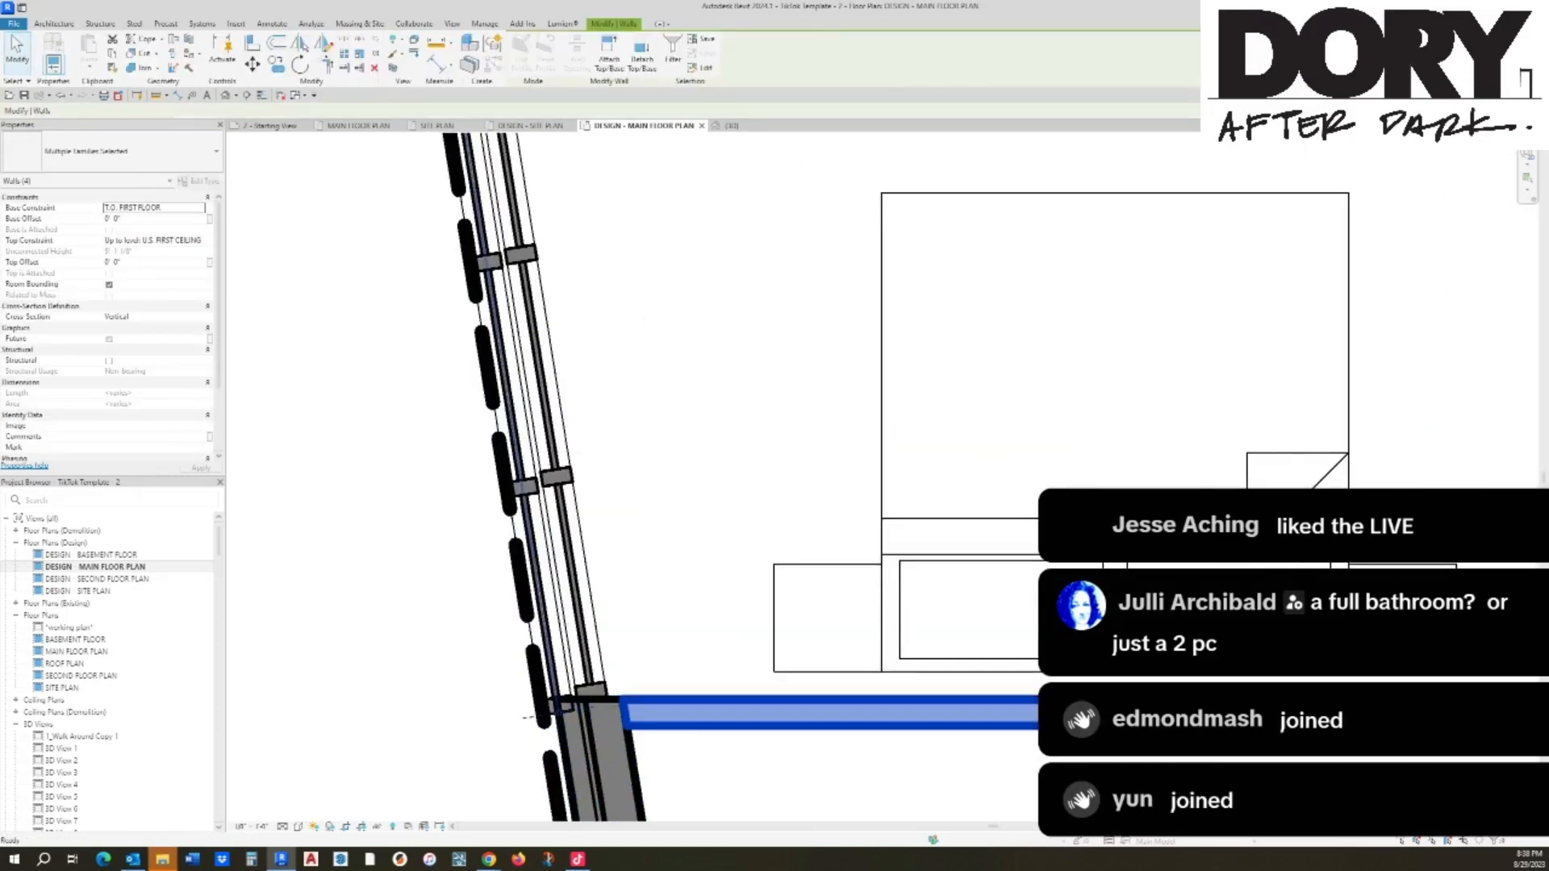
key("Delete")
scroll(508, 445, "down", 7)
key("ctrl+z")
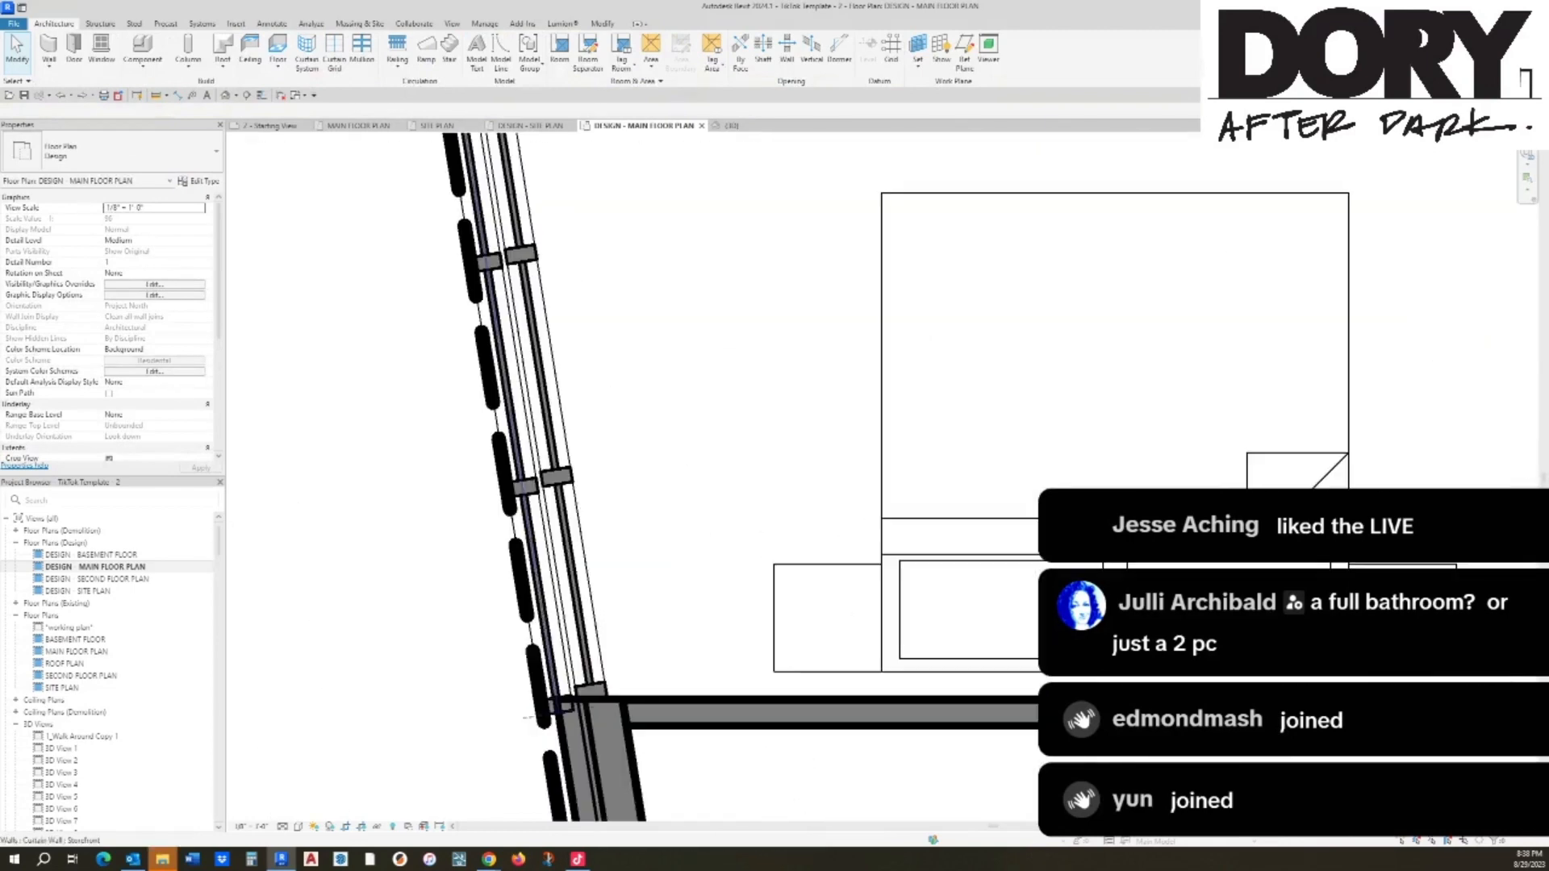
Step: Delete the original outer angled storefront wall, keeping only its inner copy
left_click(510, 330)
scroll(521, 322, "down", 3)
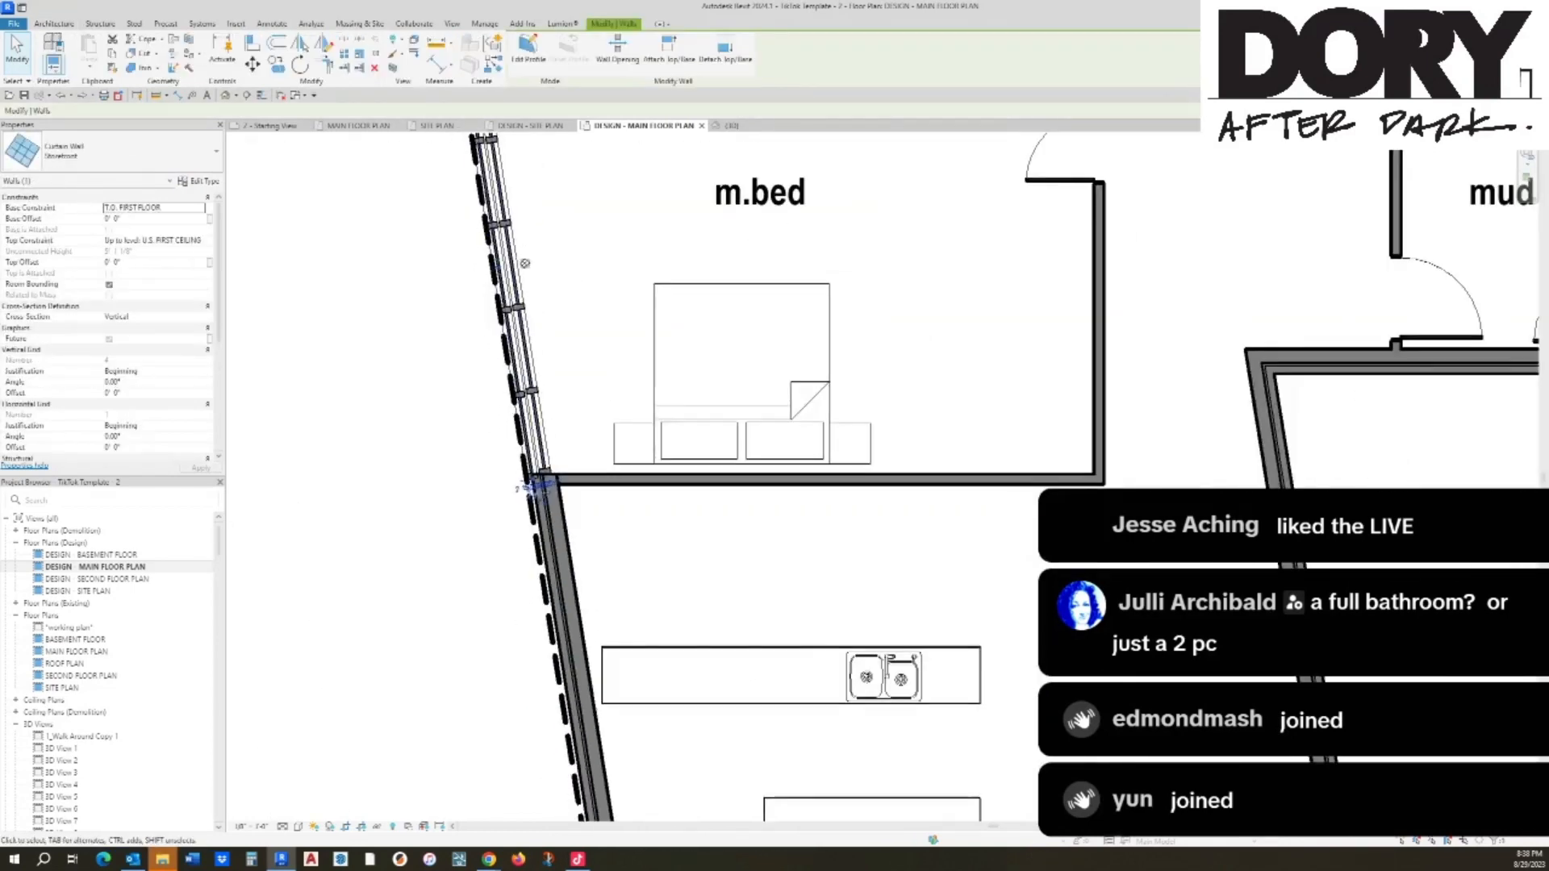
scroll(554, 367, "down", 2)
key("Escape")
scroll(702, 258, "down", 2)
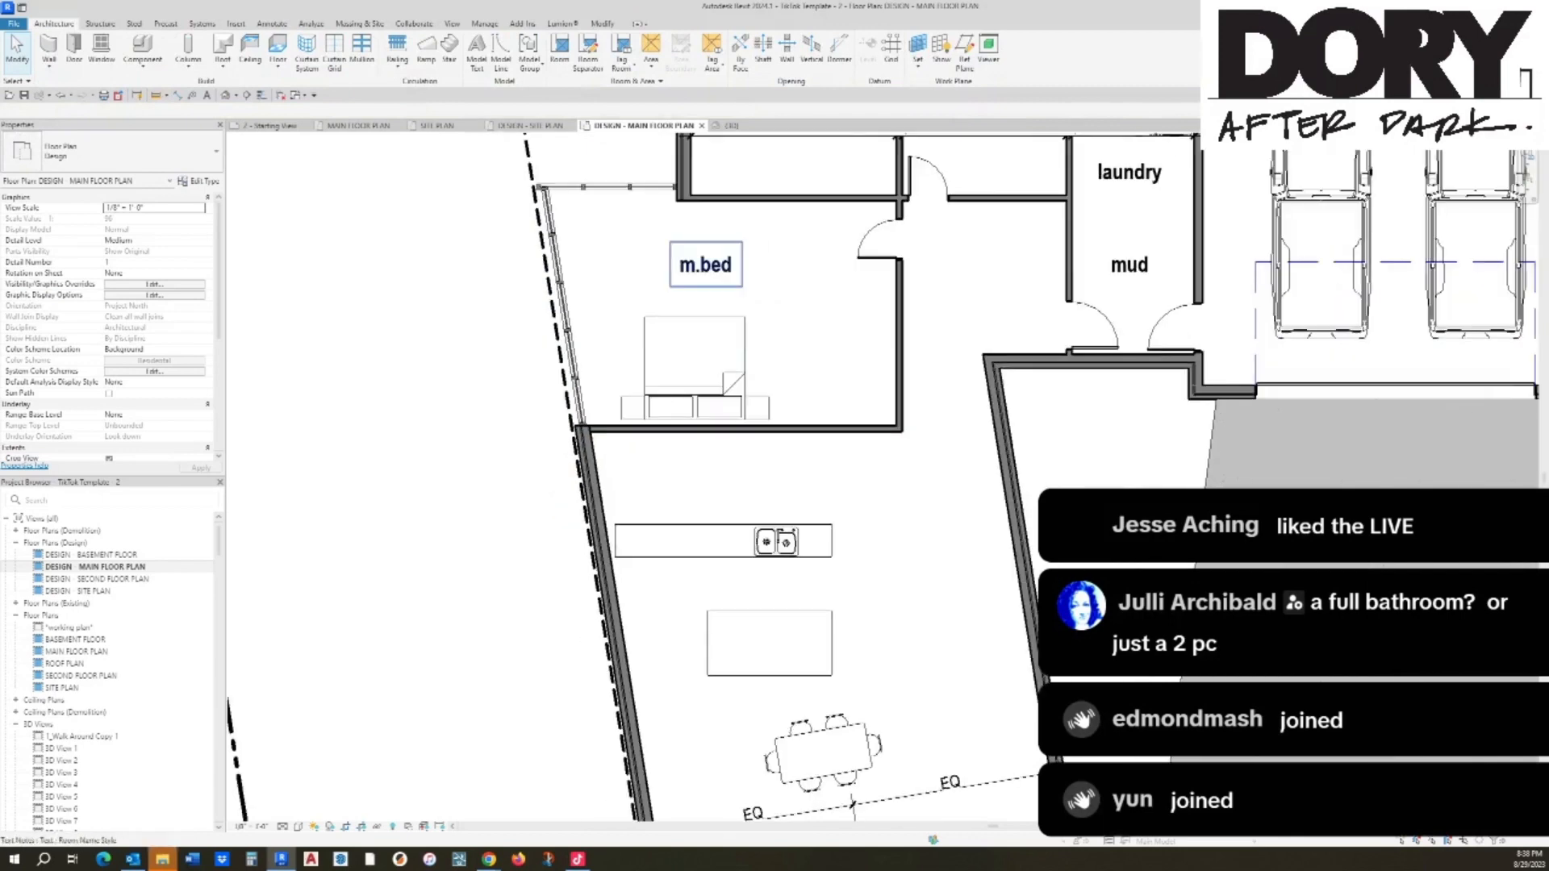
Step: Shorten the master bedroom's short storefront wall so its end meets the corner of the angled storefront
scroll(702, 258, "up", 1)
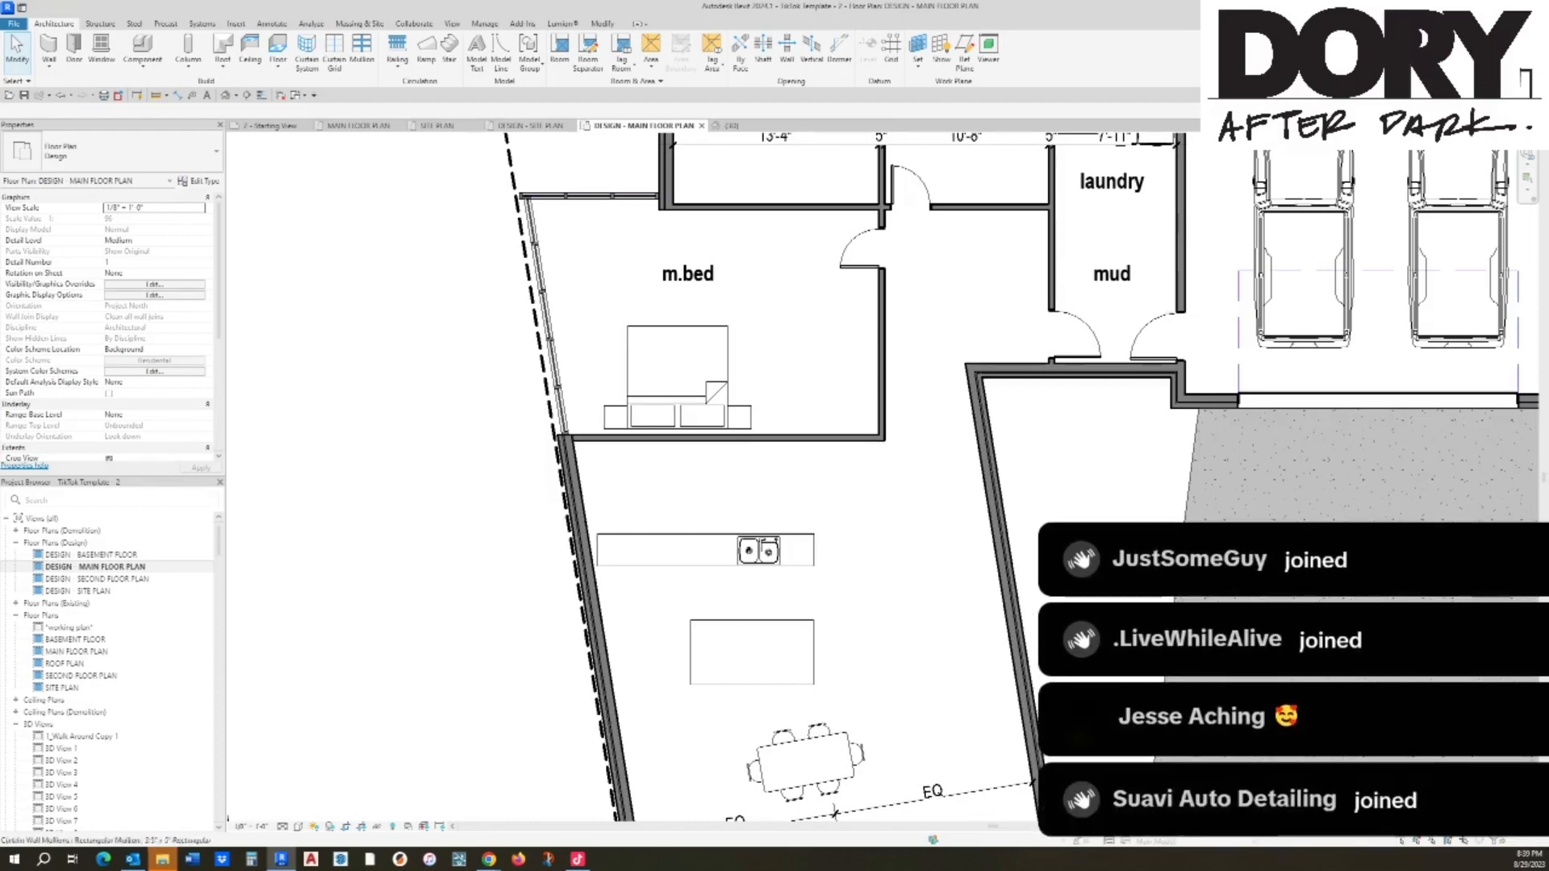
left_click(589, 196)
scroll(522, 199, "up", 3)
left_click_drag(522, 191, 533, 192)
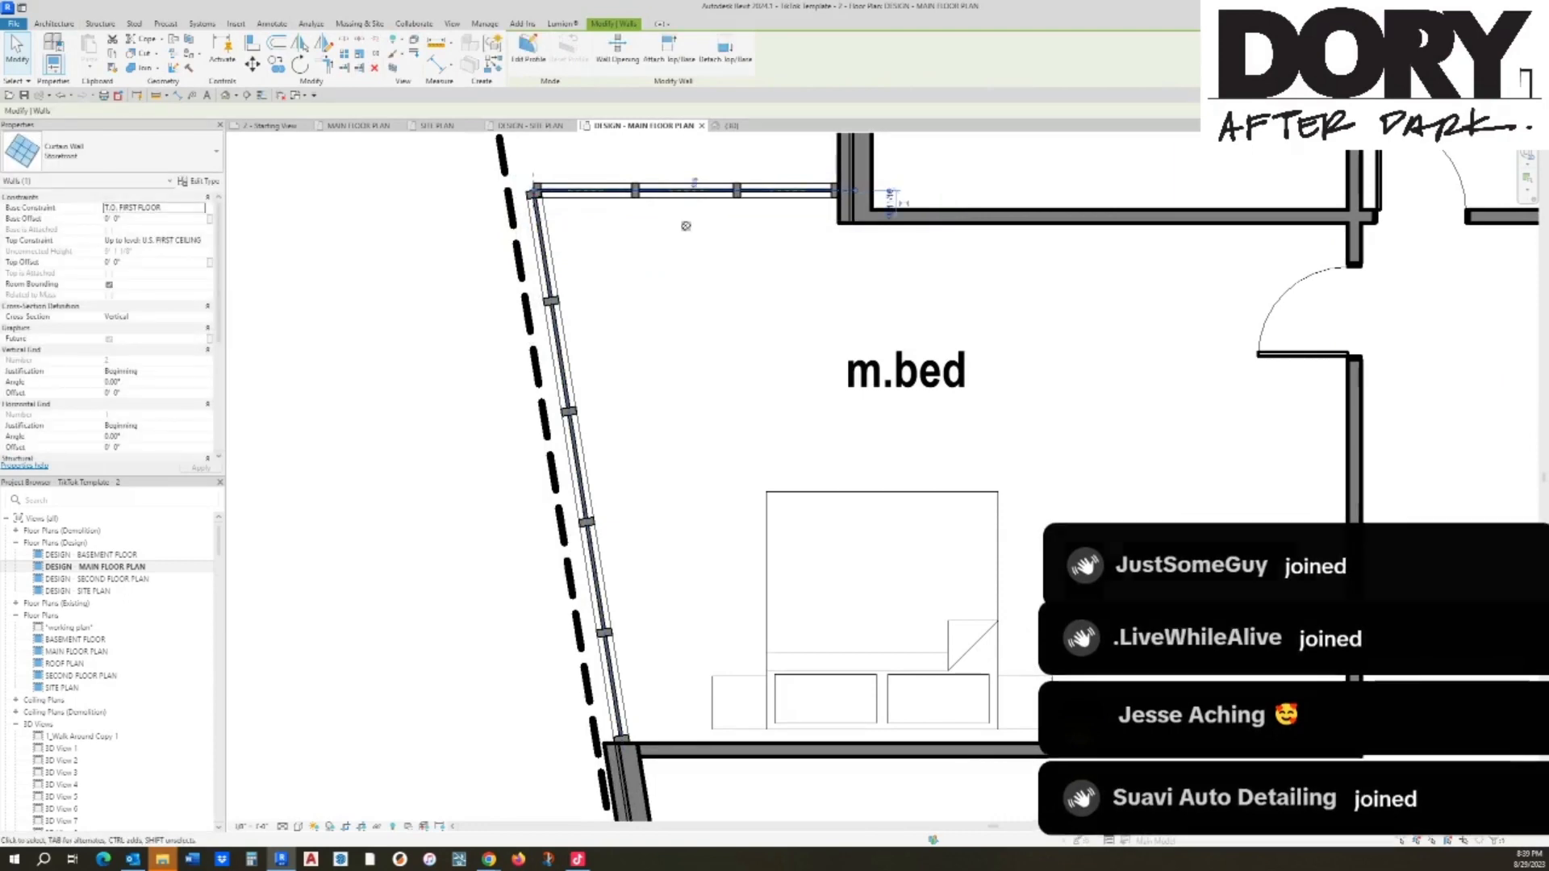
scroll(678, 231, "down", 3)
middle_click_drag(839, 239, 769, 313)
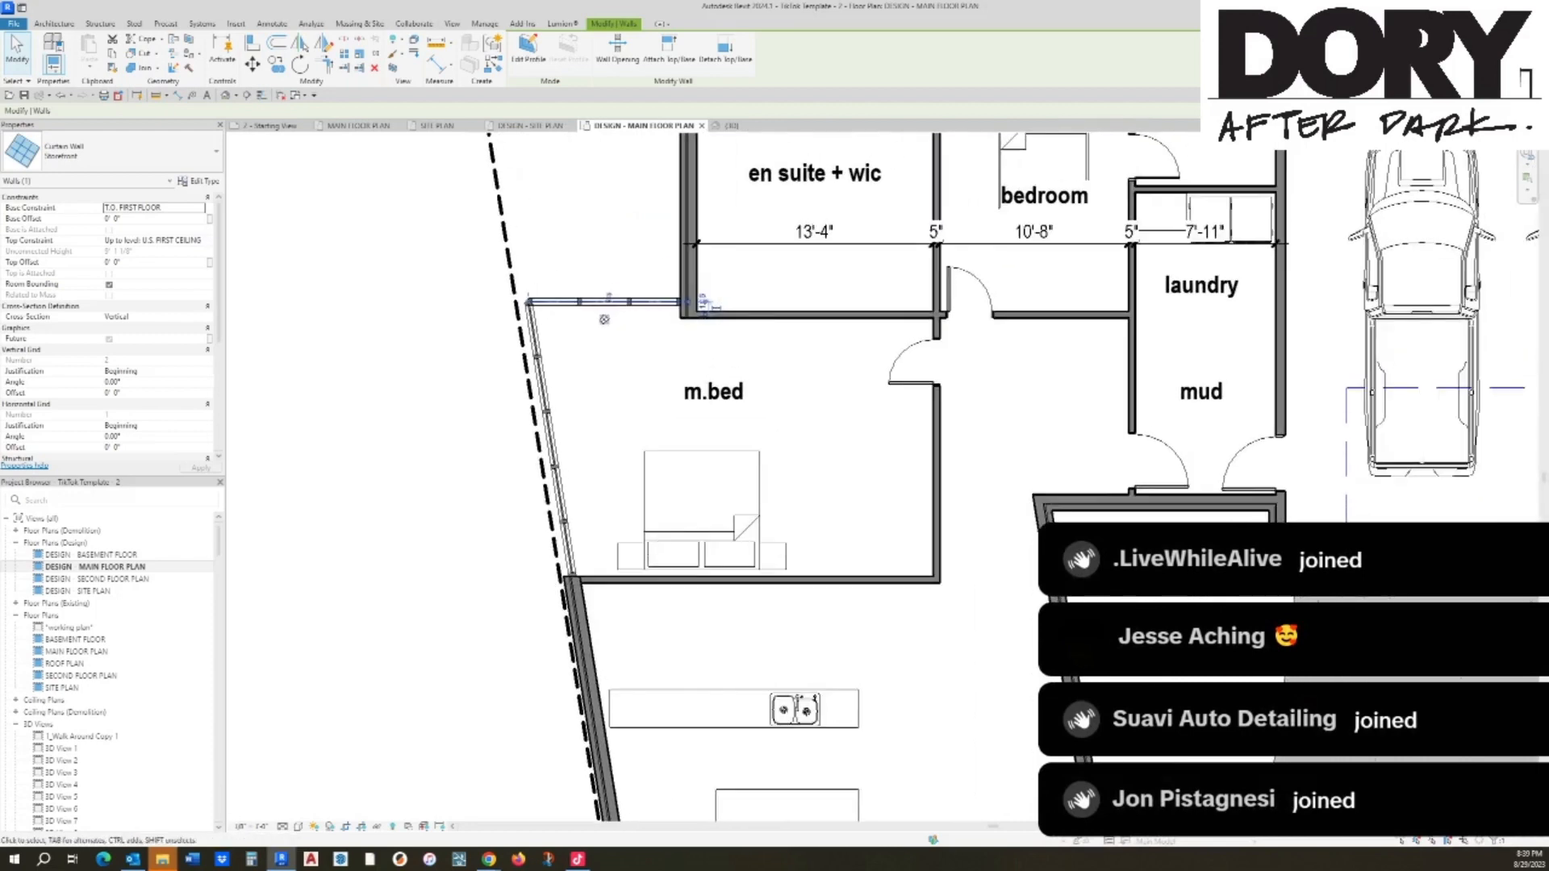
key("Escape")
Step: Examine the kitchen, dining and living room layout in the angled wing below the master bedroom
middle_click_drag(1040, 198, 981, 246)
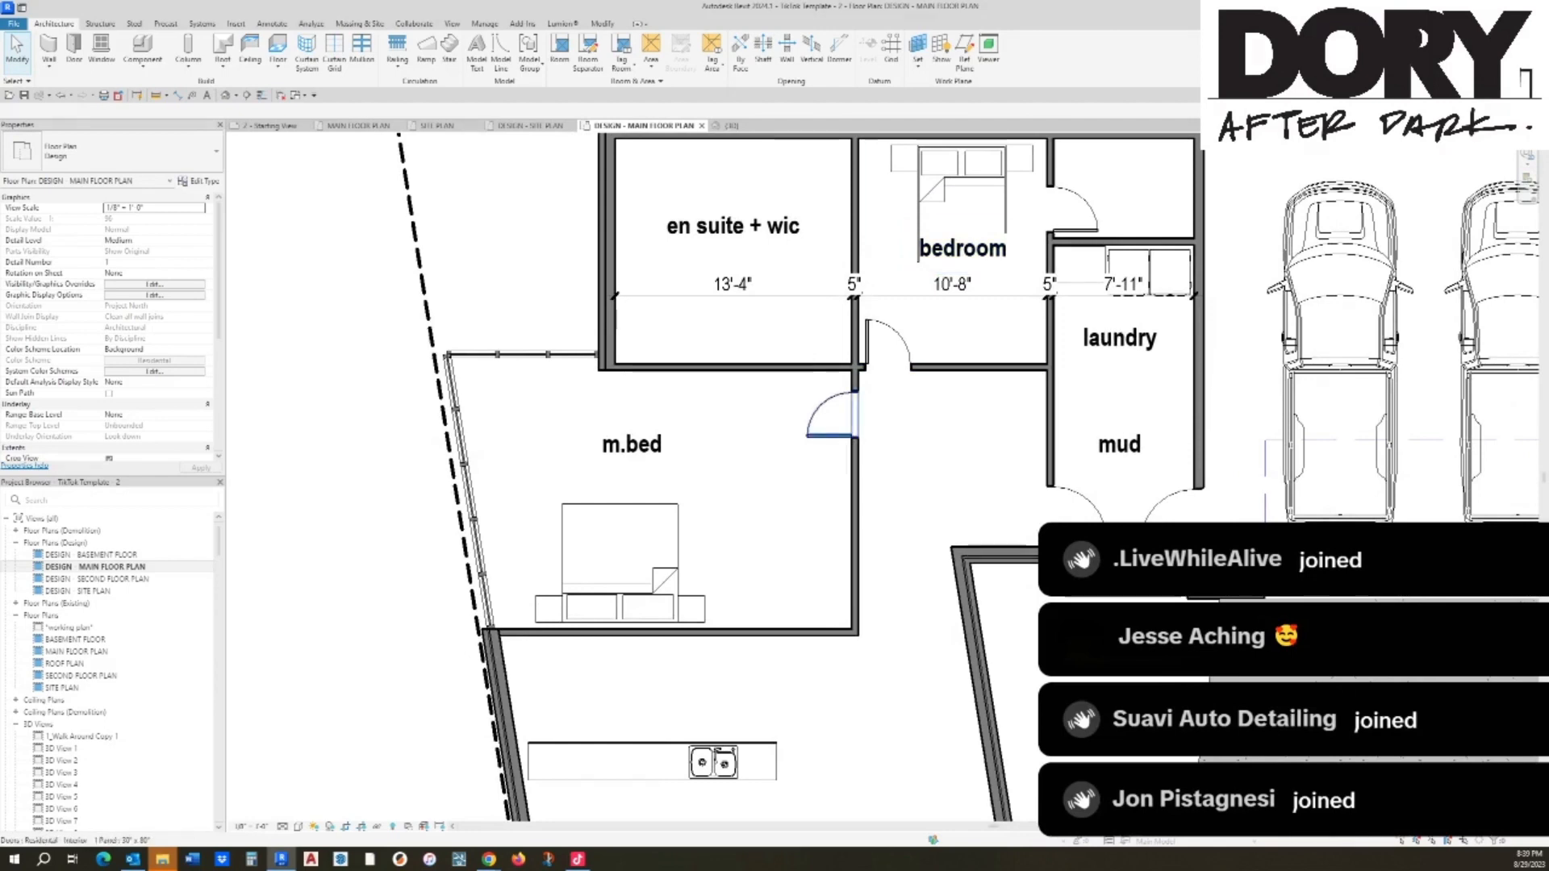
scroll(860, 412, "down", 3)
middle_click_drag(860, 411, 849, 197)
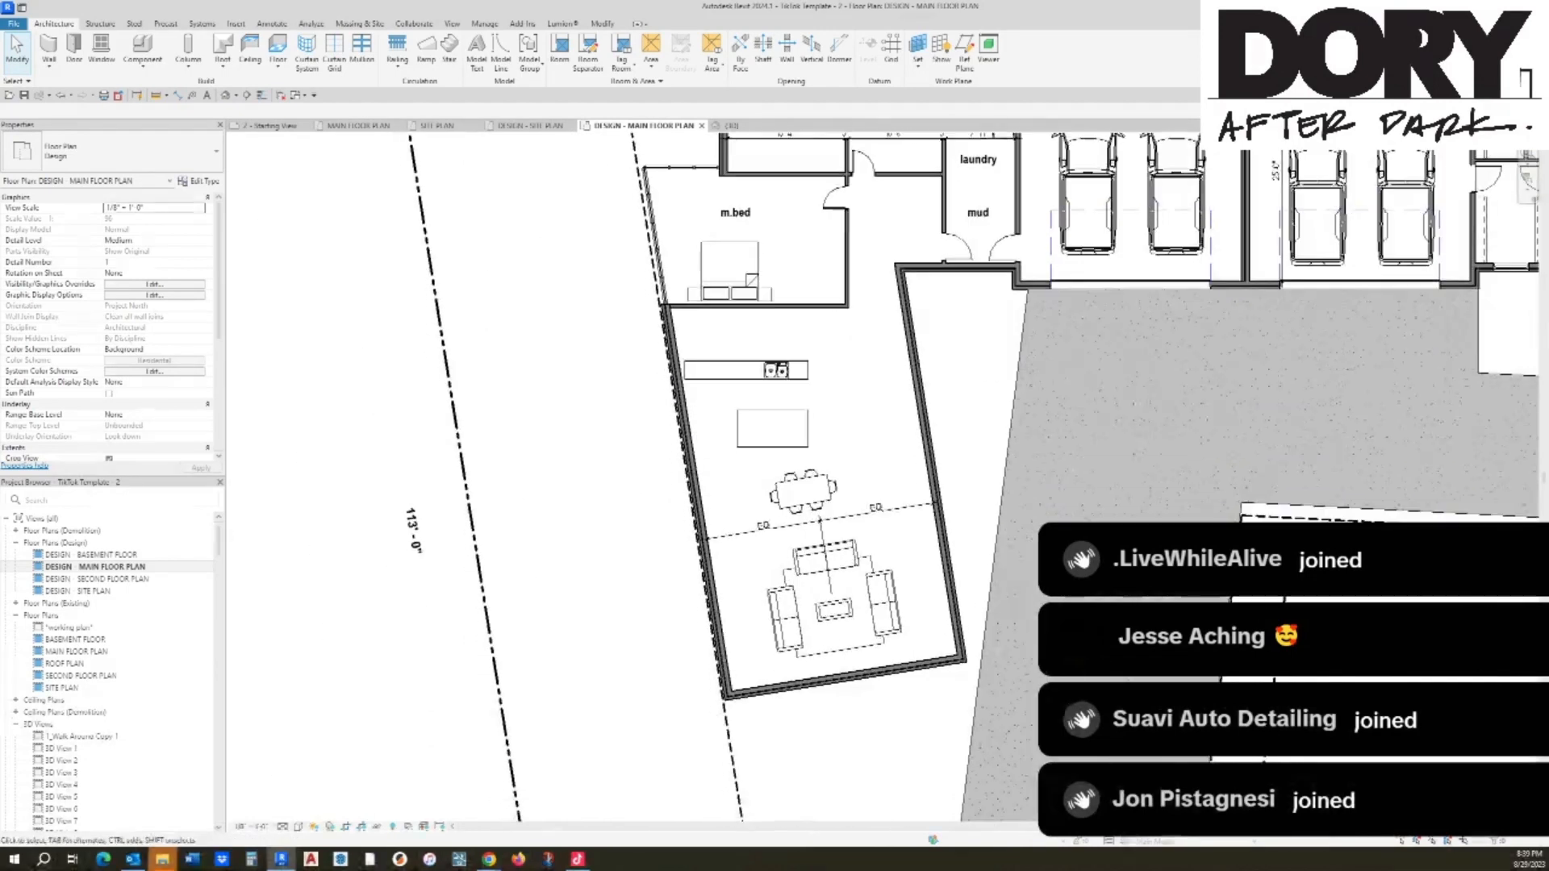
middle_click_drag(858, 556, 849, 423)
scroll(849, 422, "up", 1)
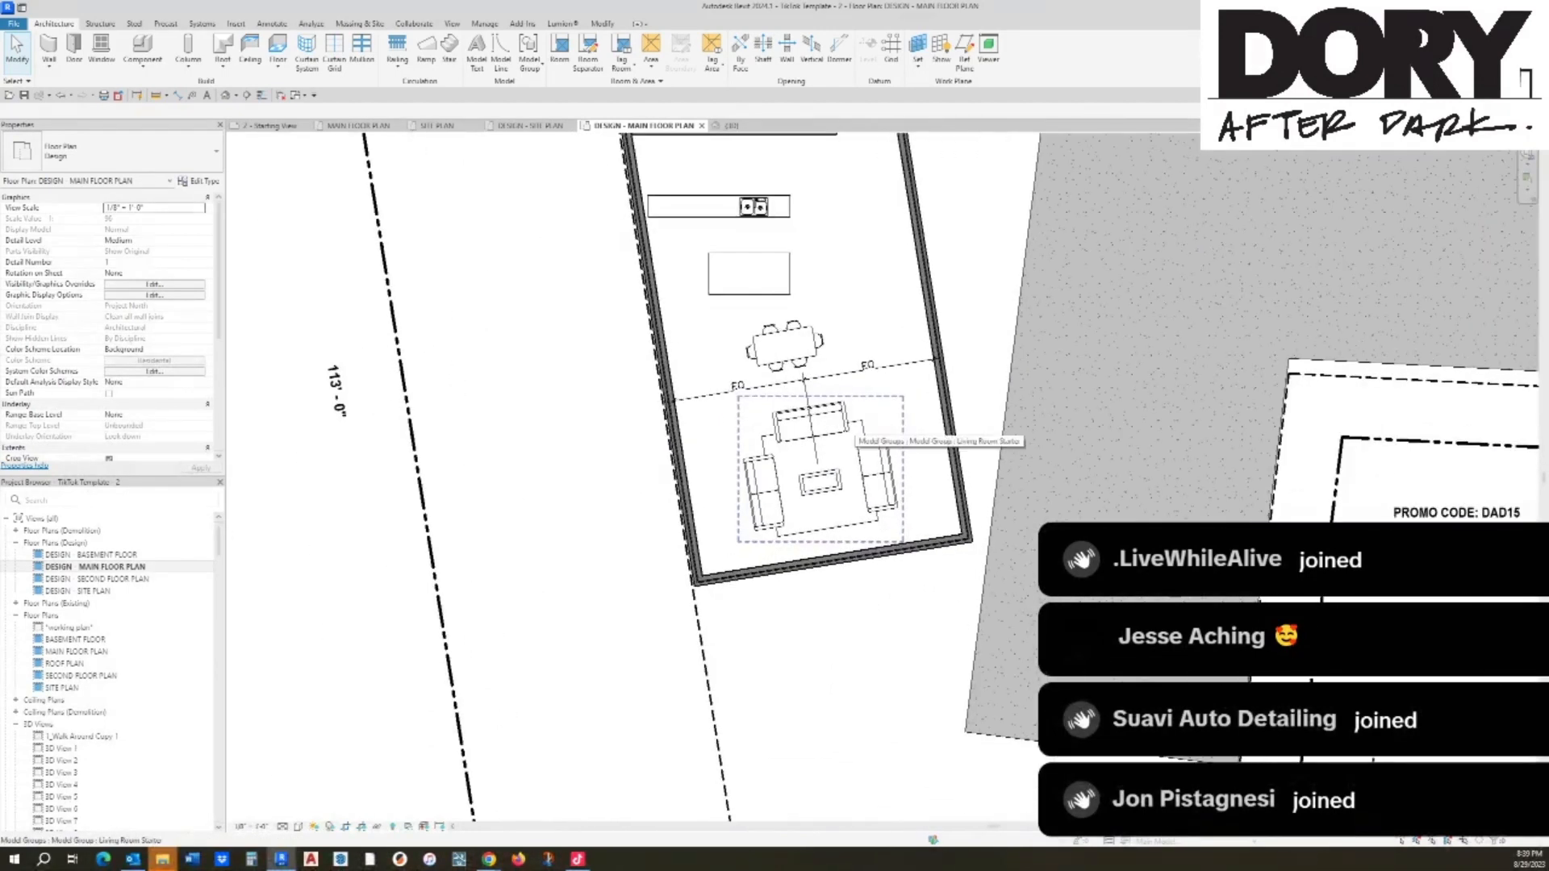
scroll(839, 514, "down", 2)
scroll(762, 244, "up", 5)
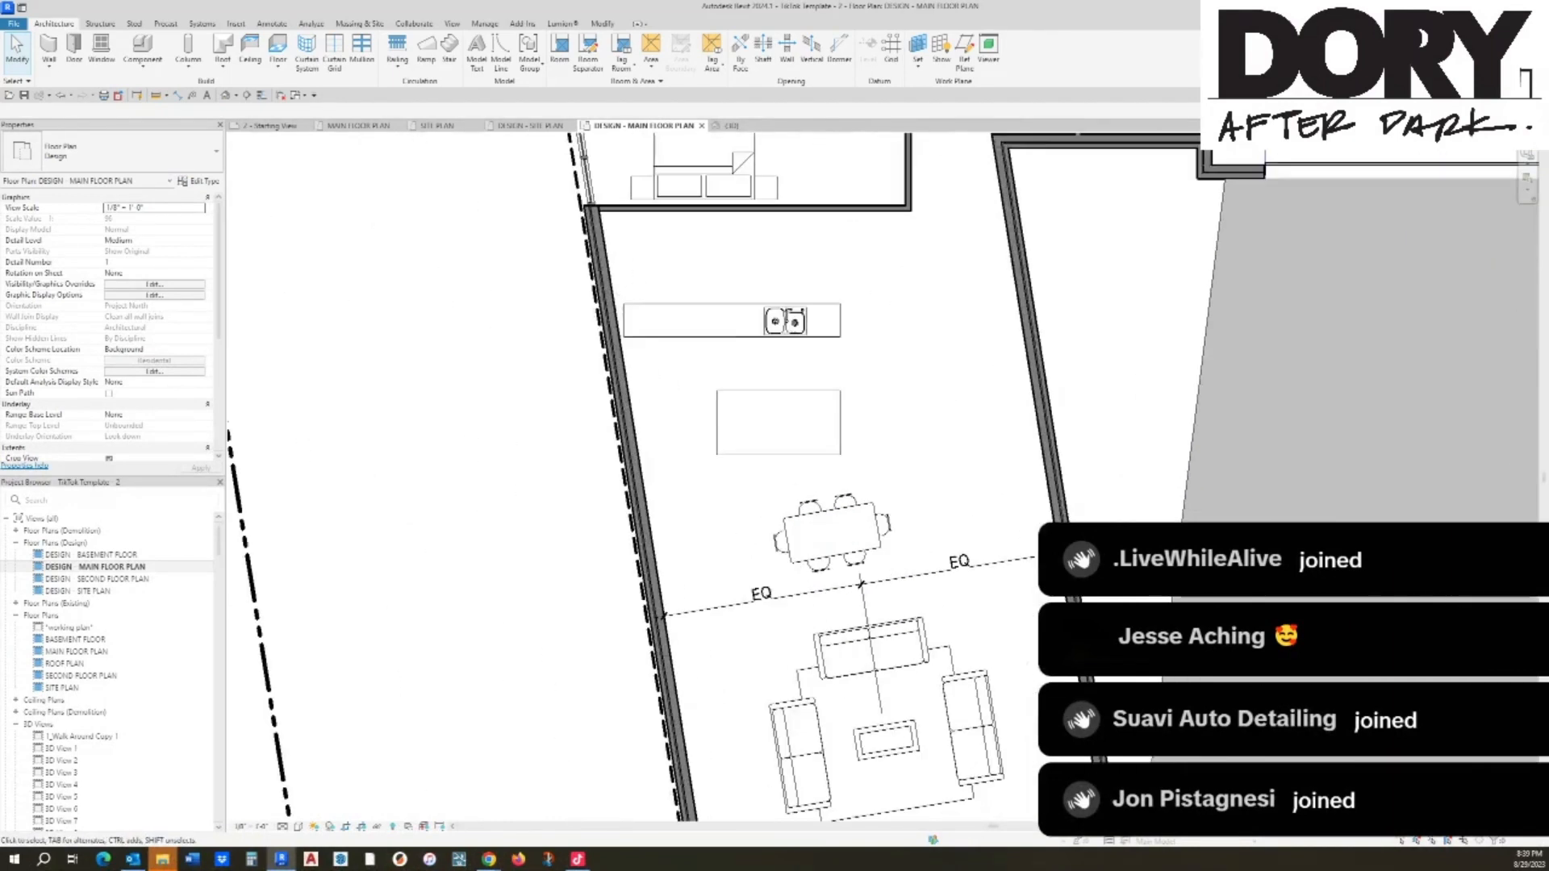
Step: Draw two 4 1/2" interior partitions enclosing a shallow closet along the master bedroom's kitchen-side wall, in the corner by the hallway
middle_click_drag(797, 206, 845, 395)
left_click(845, 395)
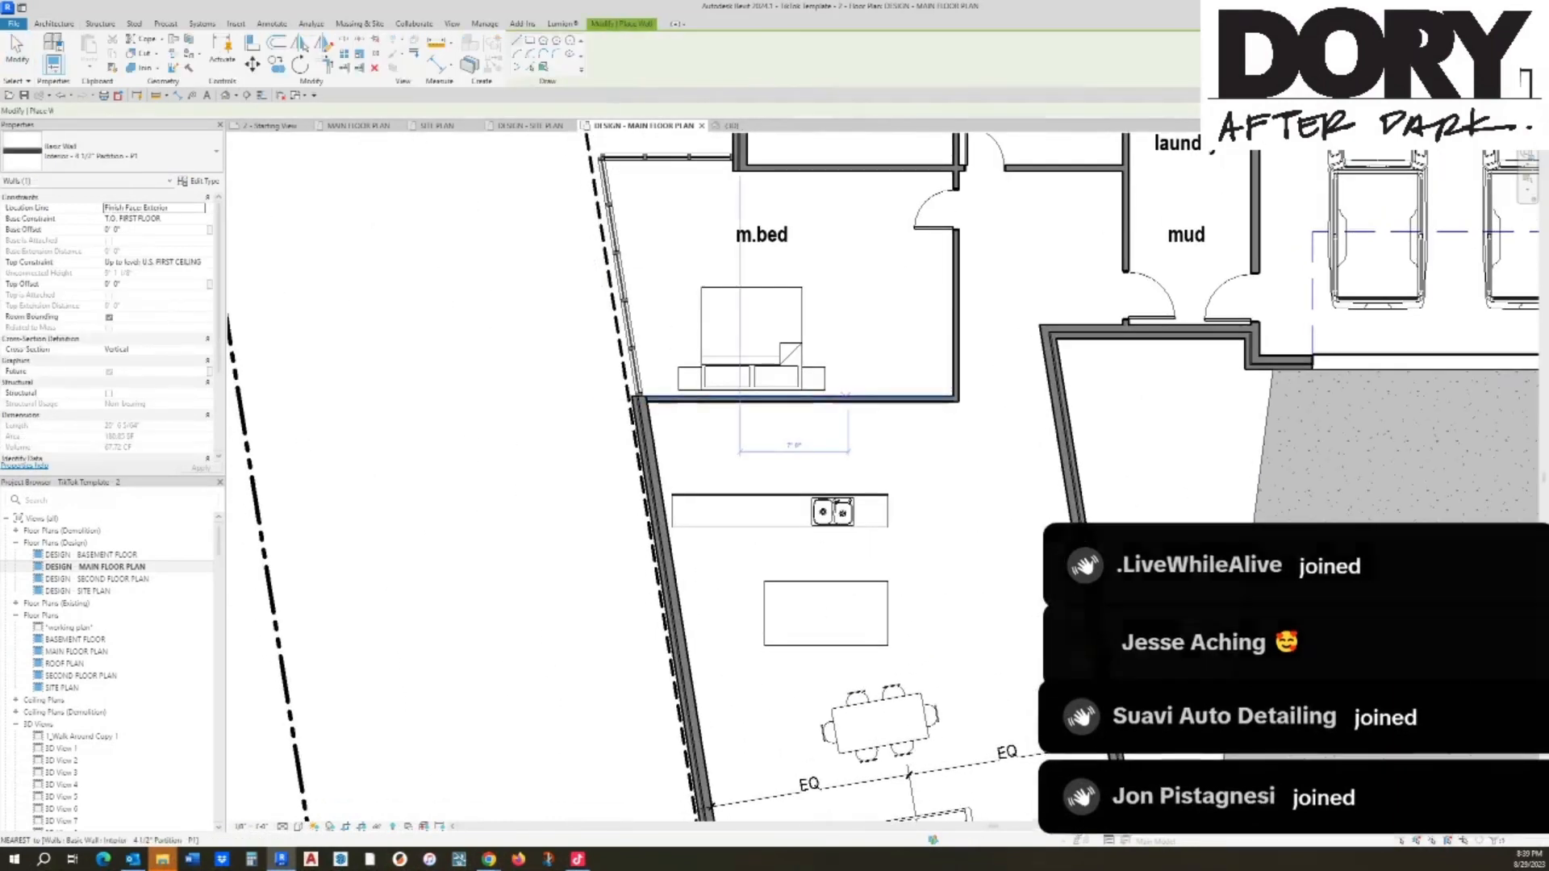
left_click(850, 395)
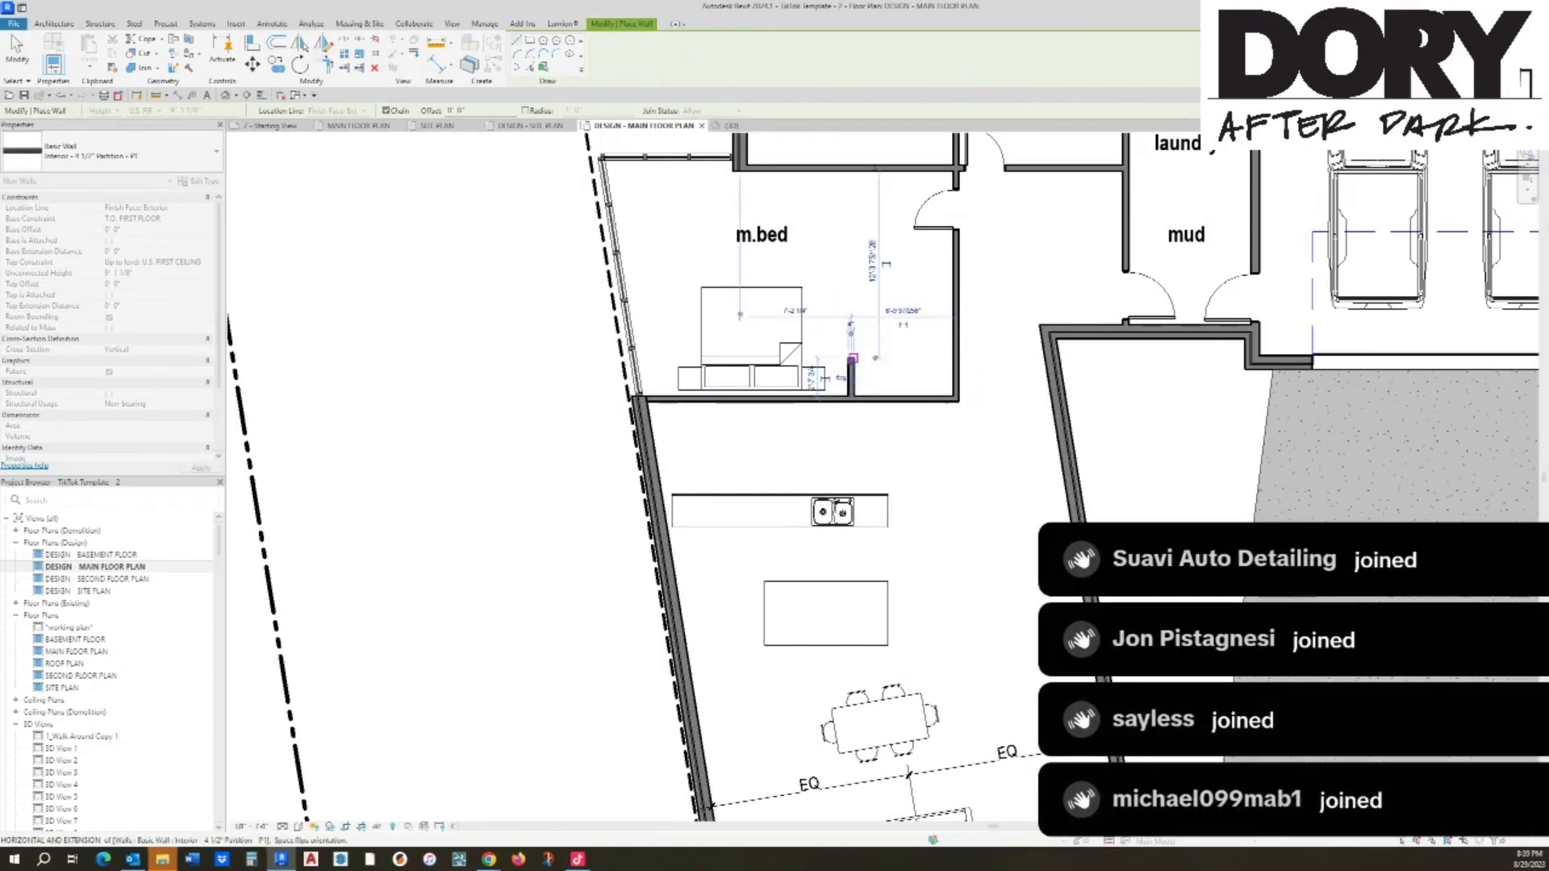
left_click(852, 359)
left_click(955, 360)
key("Escape")
key("Escape")
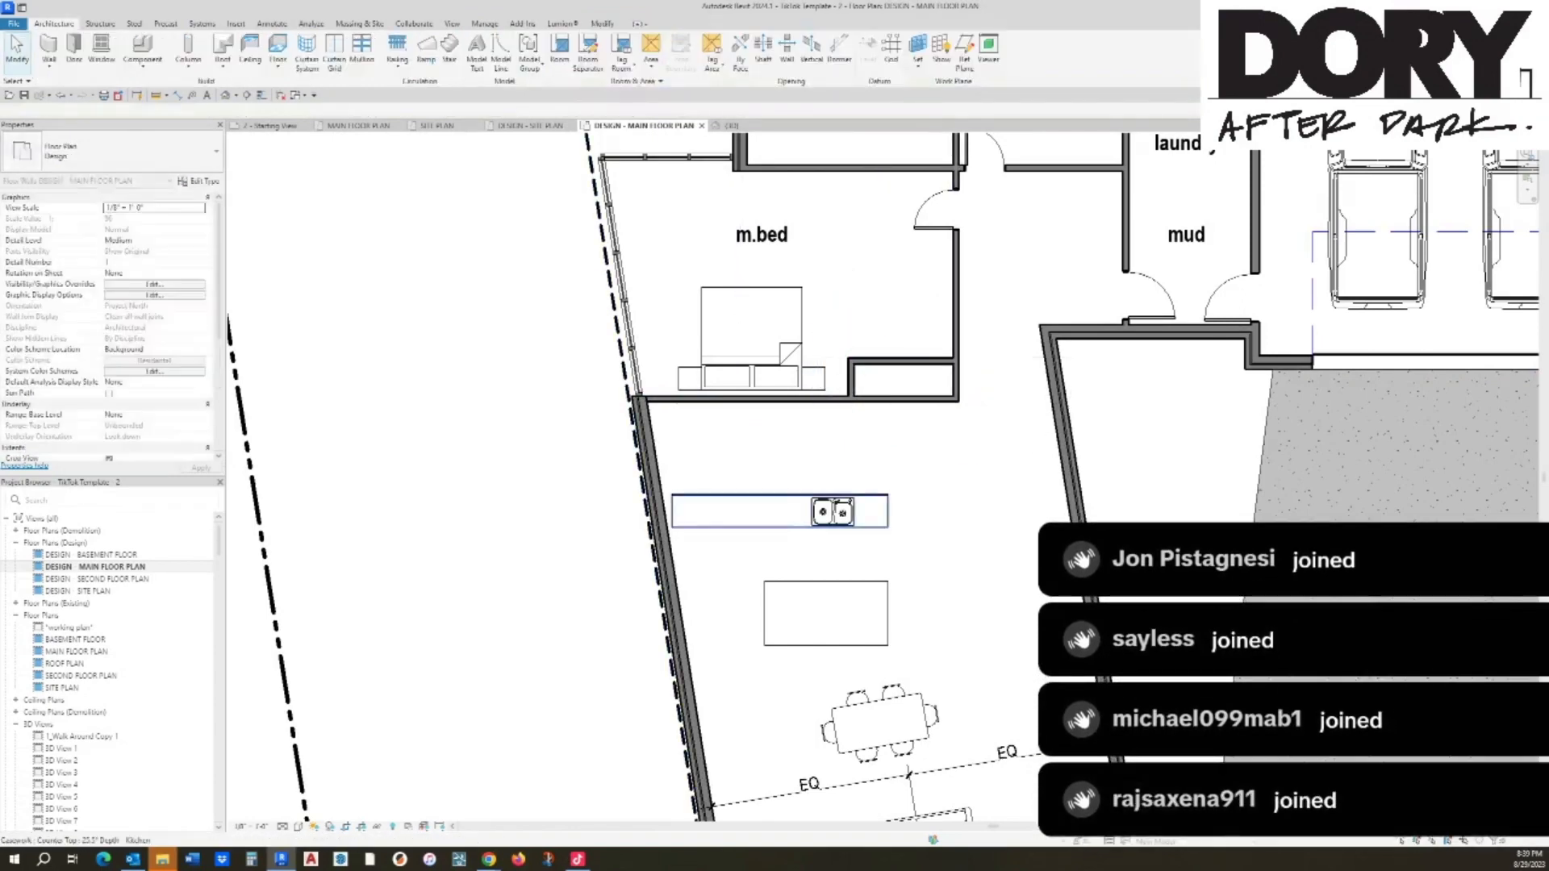
Step: Move the kitchen counter with the sink up against the wall shared with the master bedroom
left_click_drag(883, 510, 903, 354)
key("Escape")
key("Escape")
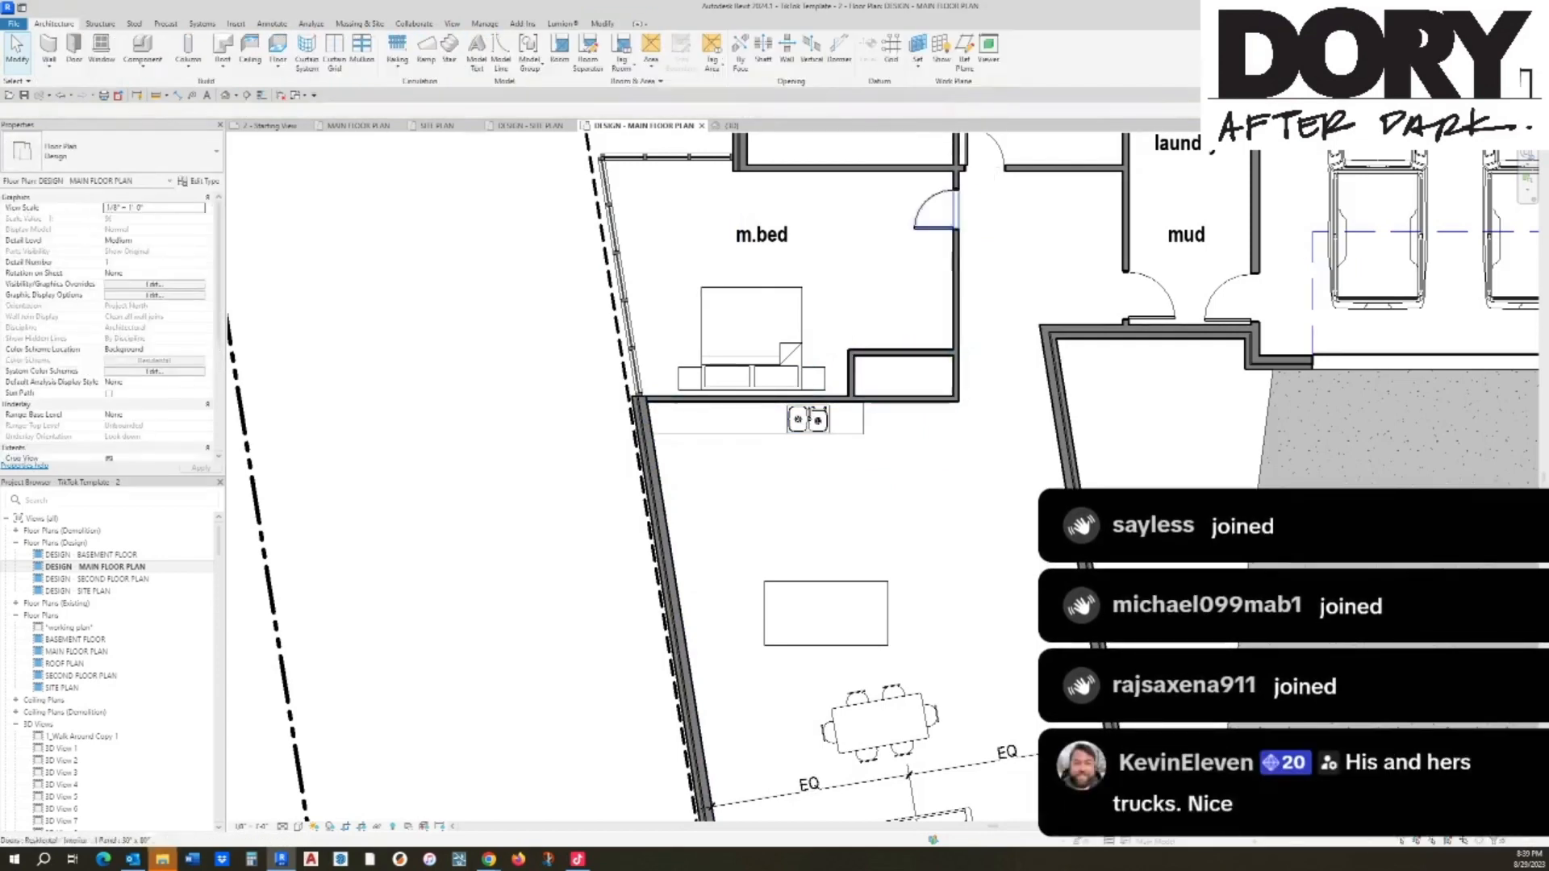
Step: Place an interior single-panel door in the closet's kitchen-side wall, swinging out into the kitchen
key("d")
key("r")
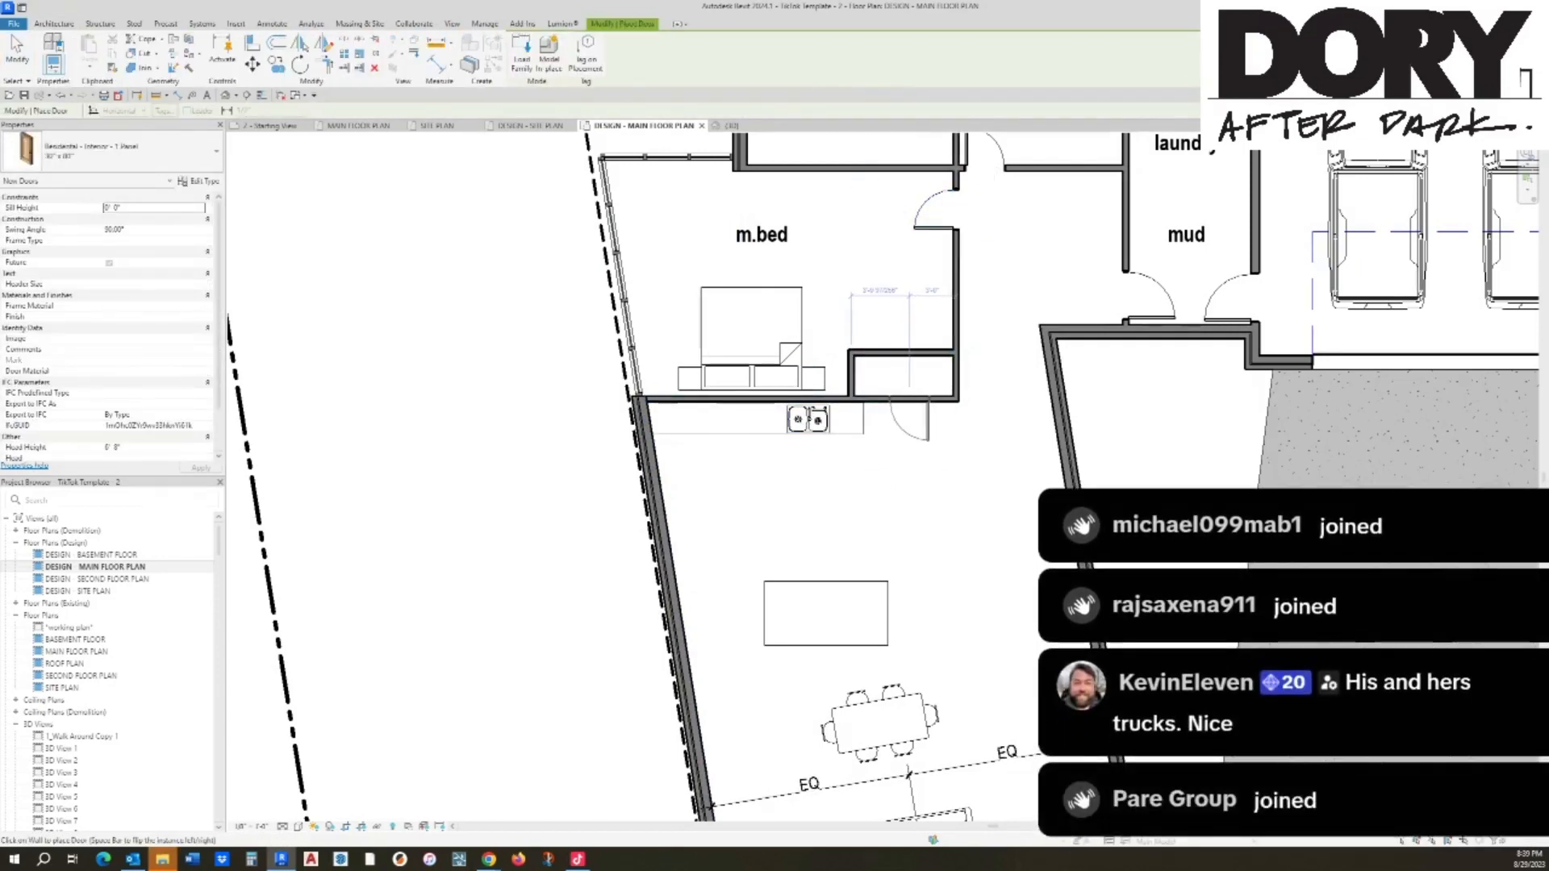
left_click(909, 398)
key("Escape")
Step: Deepen the closet by moving its bedroom-side partition further into the master bedroom
middle_click_drag(914, 354, 961, 454)
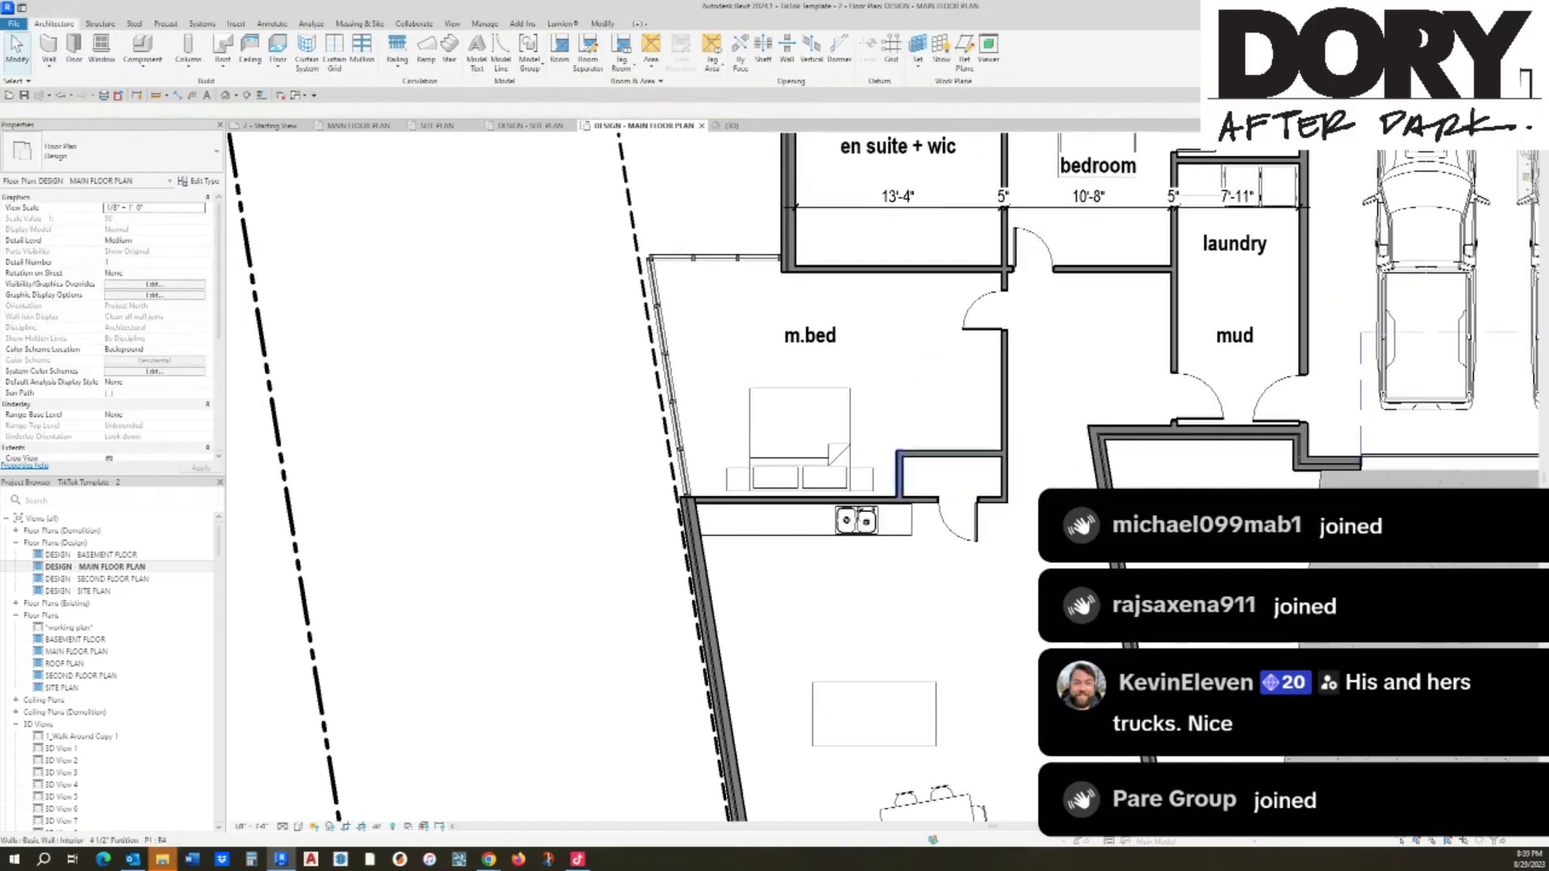
left_click_drag(962, 454, 962, 423)
key("Escape")
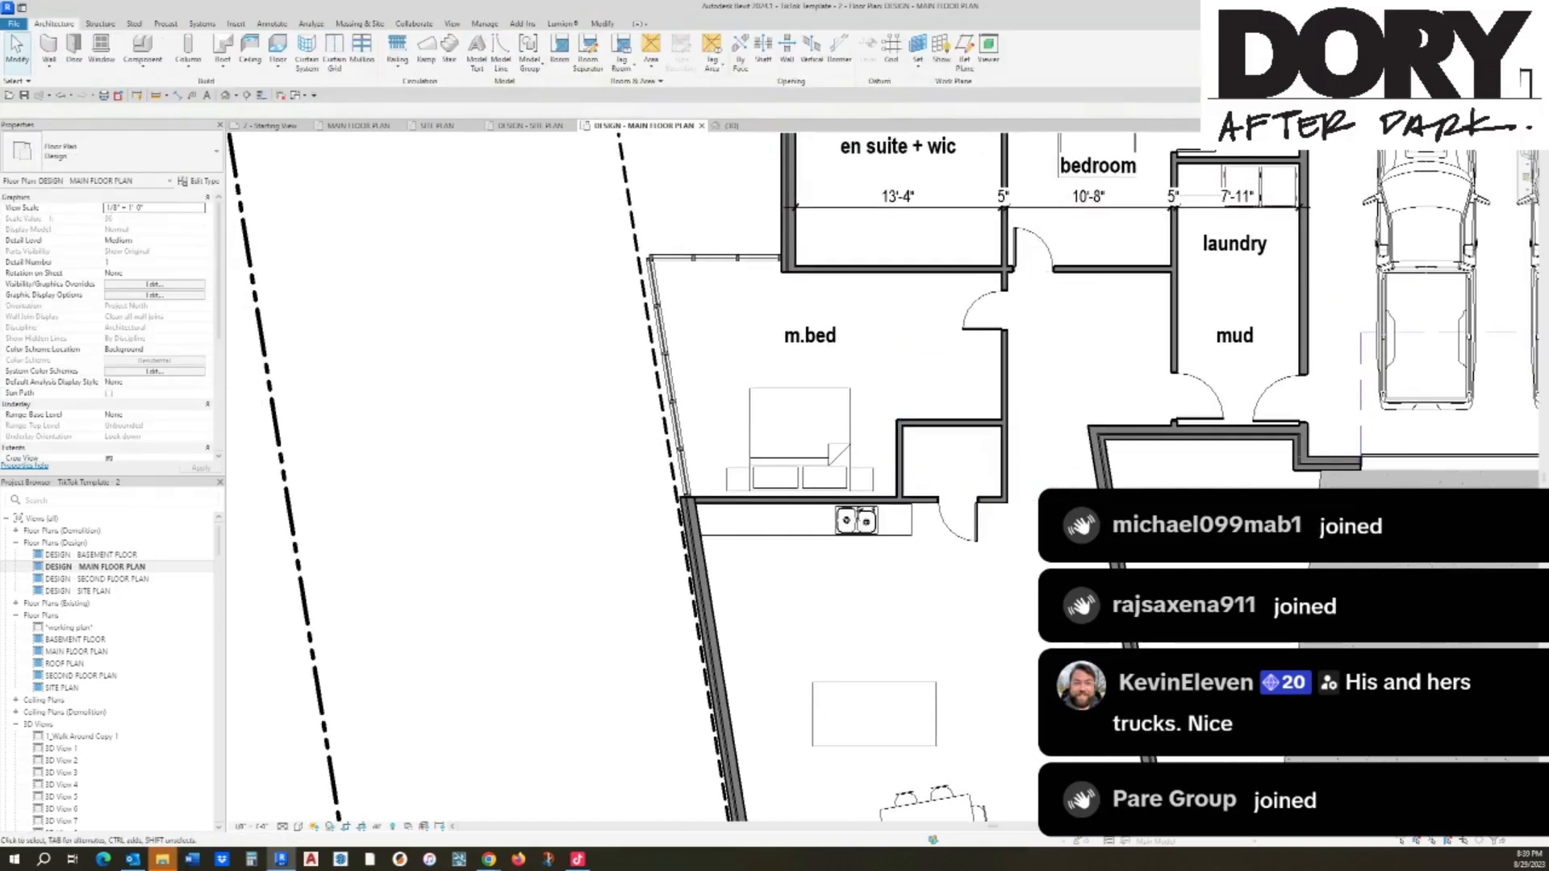
left_click(849, 426)
key("Escape")
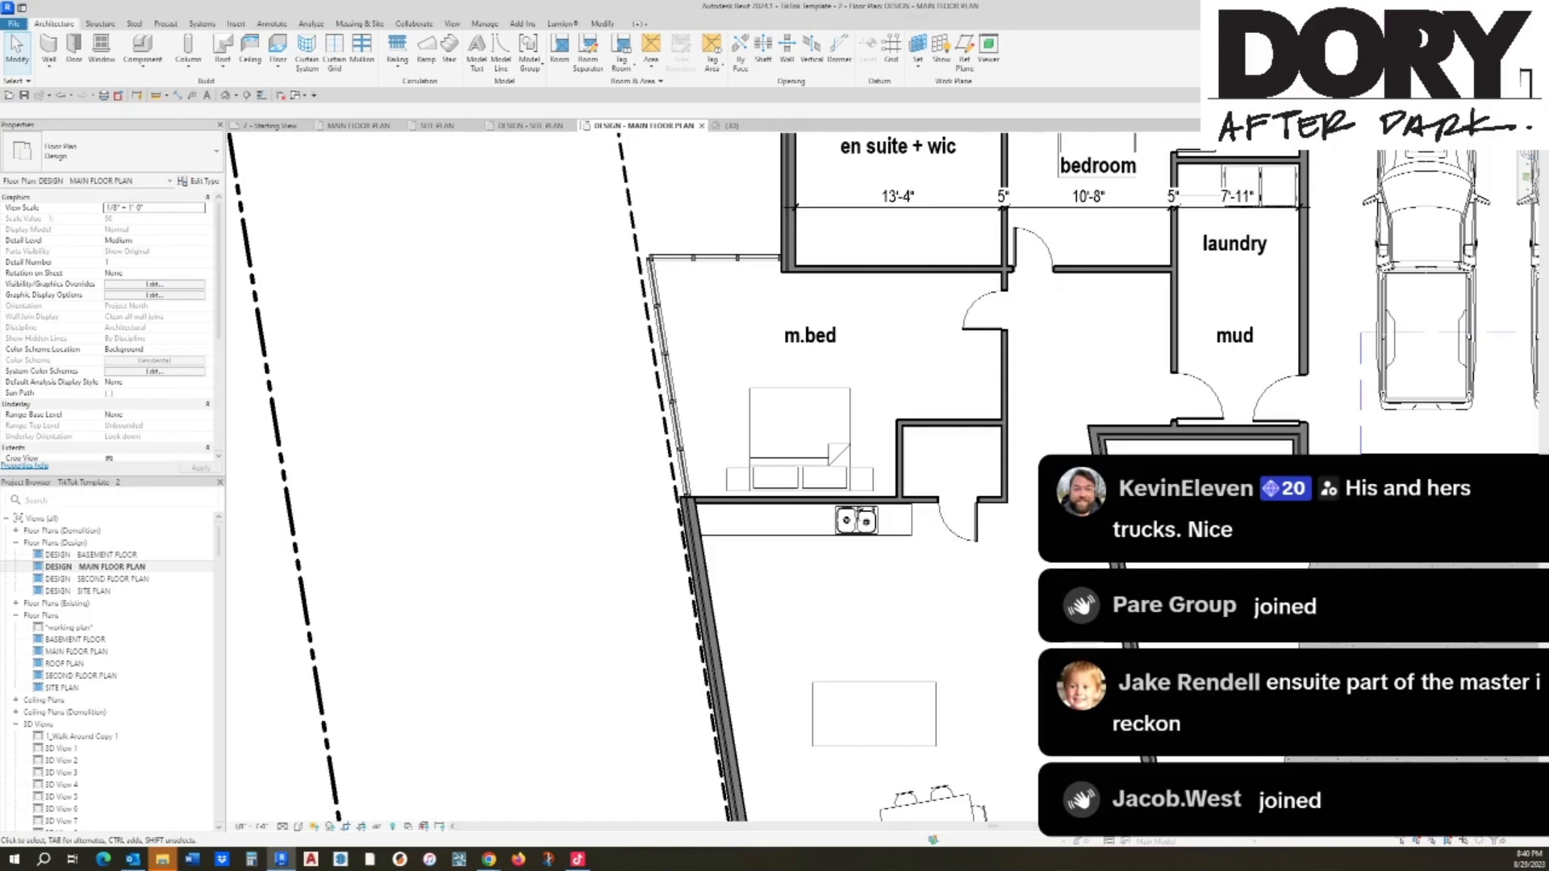
Step: Place an interior single-panel door in the wall between the master bedroom and the en suite, near the bedroom entry
key("d")
key("r")
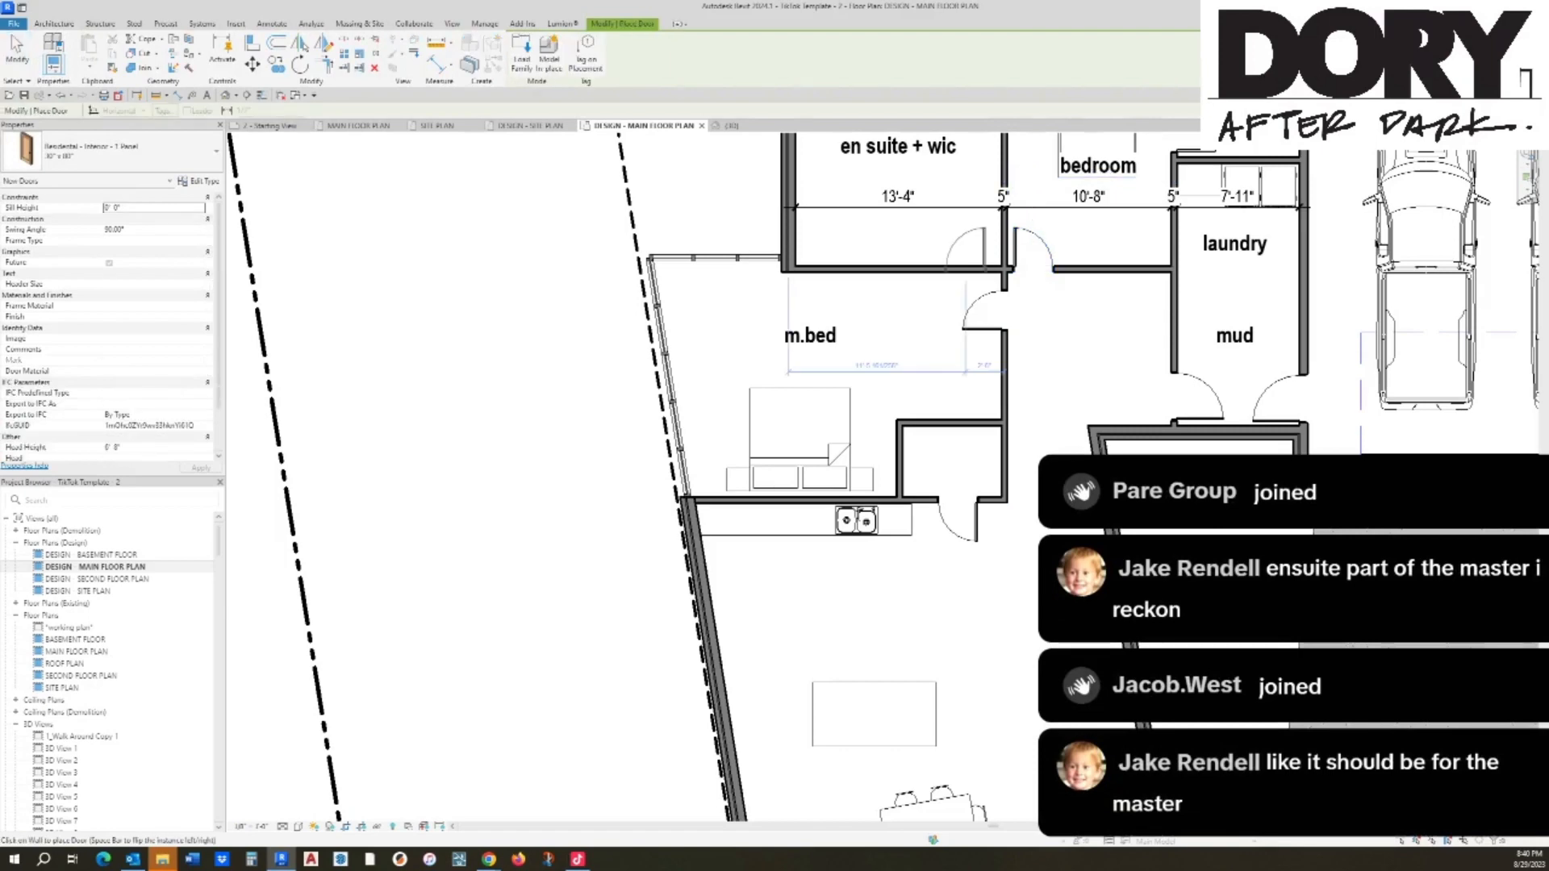
left_click(966, 267)
middle_click_drag(966, 267, 906, 342)
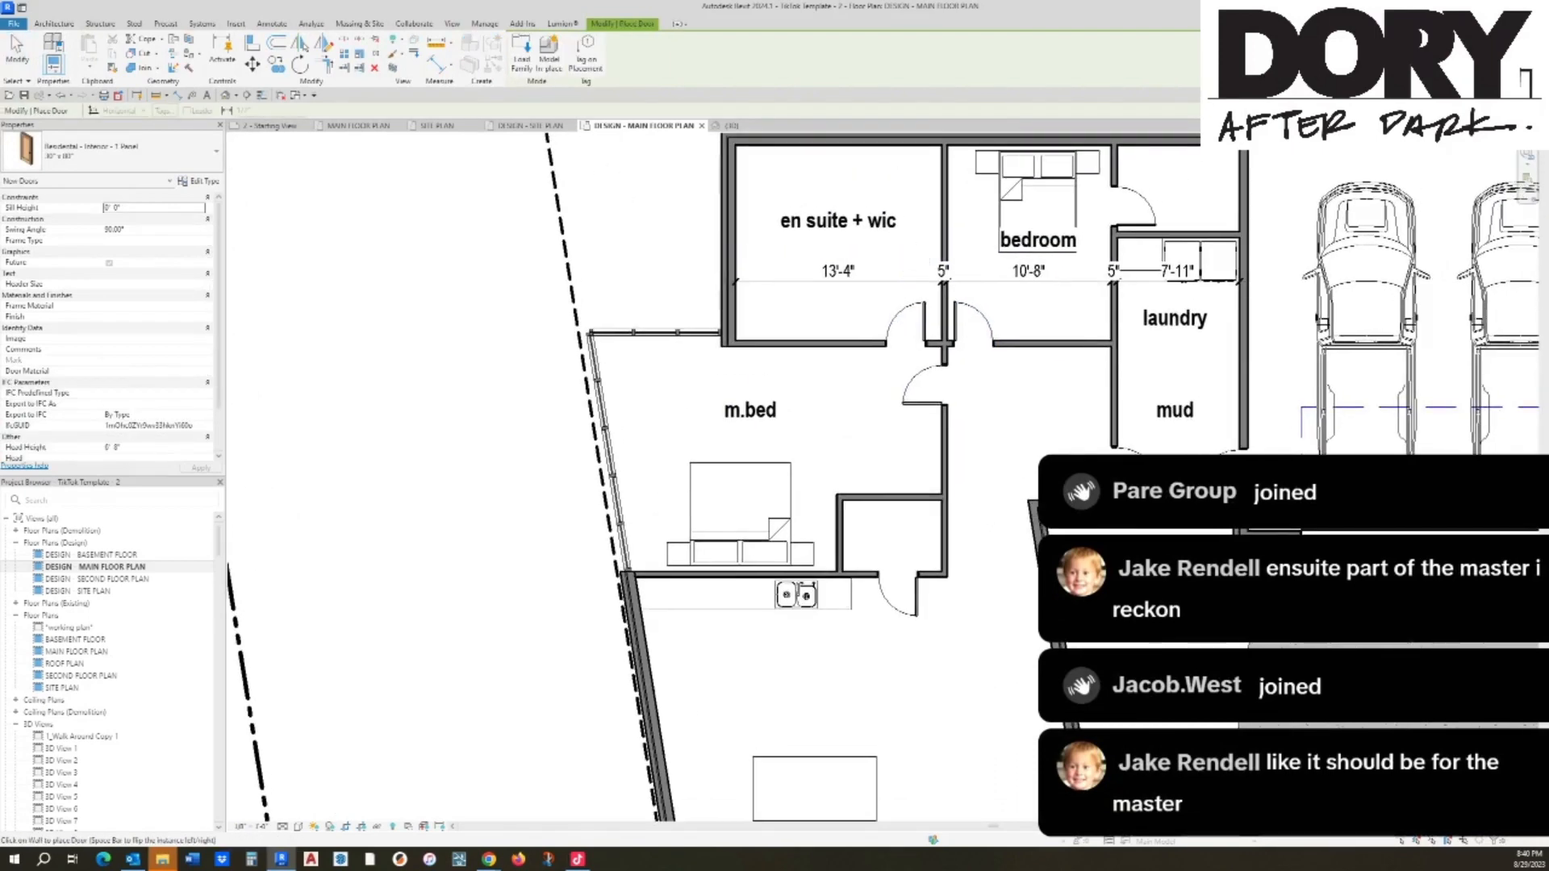
key("Escape")
key("Escape")
Step: Draw a detail line from the closet's outer corner up to the en suite wall and give it a dashed line style
key("d")
key("d")
key("l")
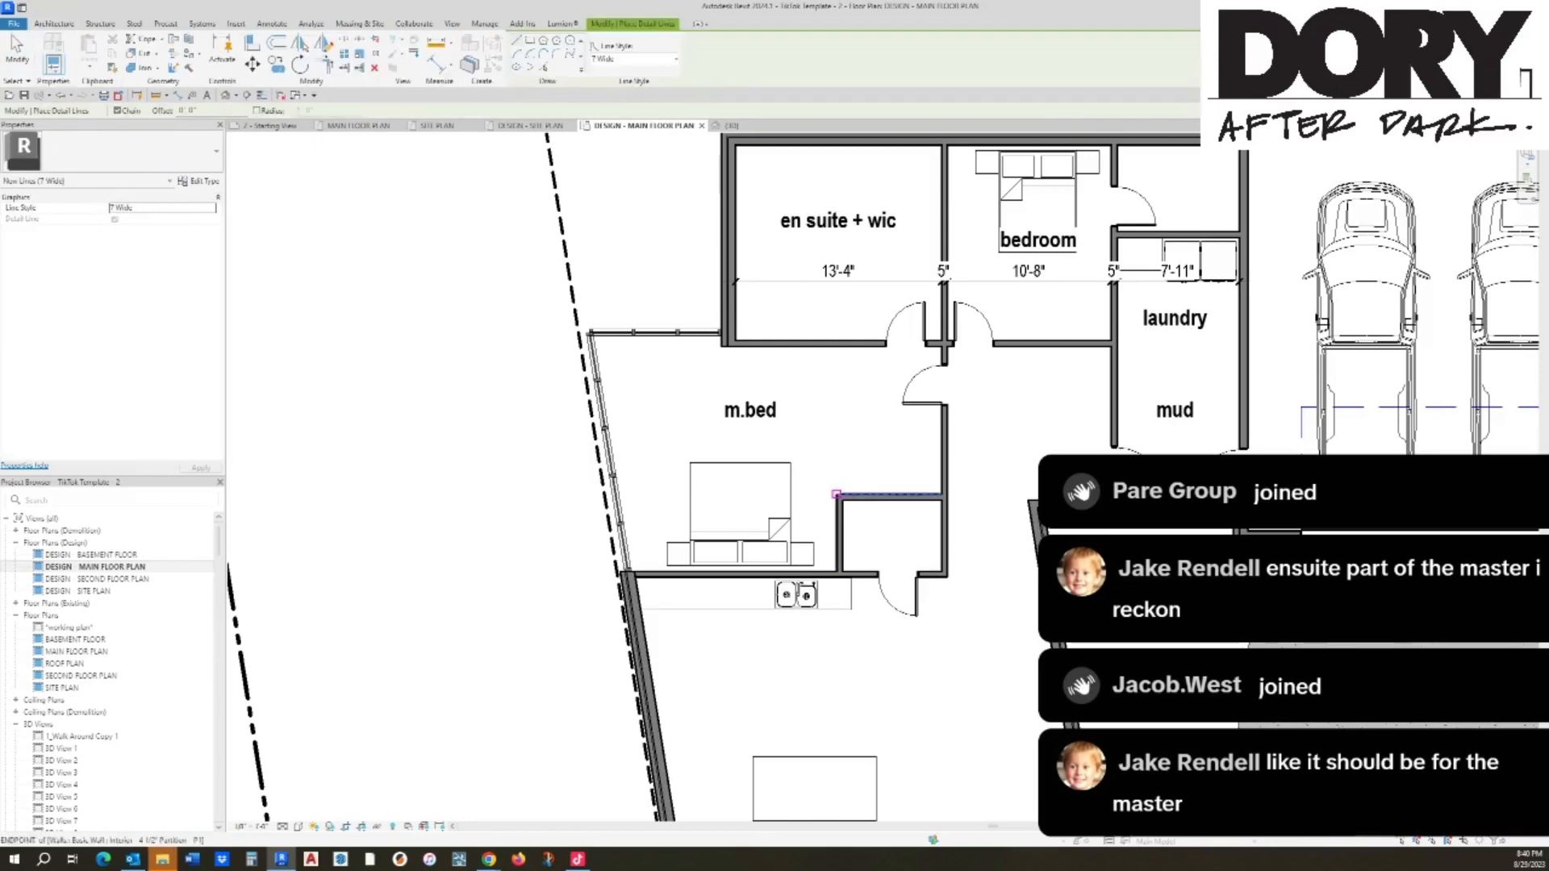
left_click(837, 494)
left_click(837, 345)
key("Escape")
key("Escape")
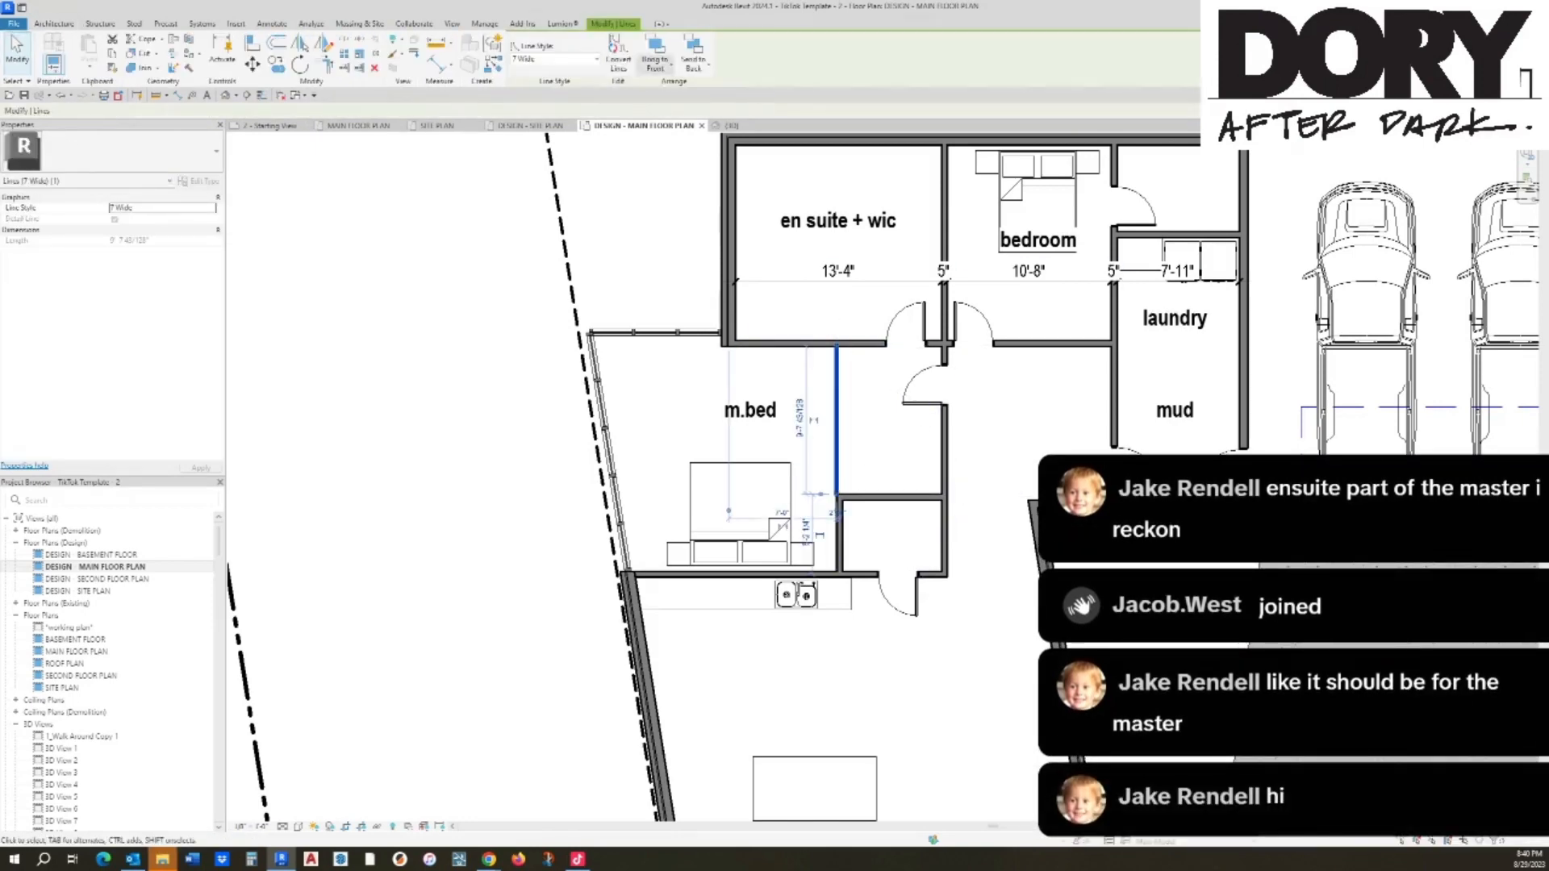
left_click(555, 59)
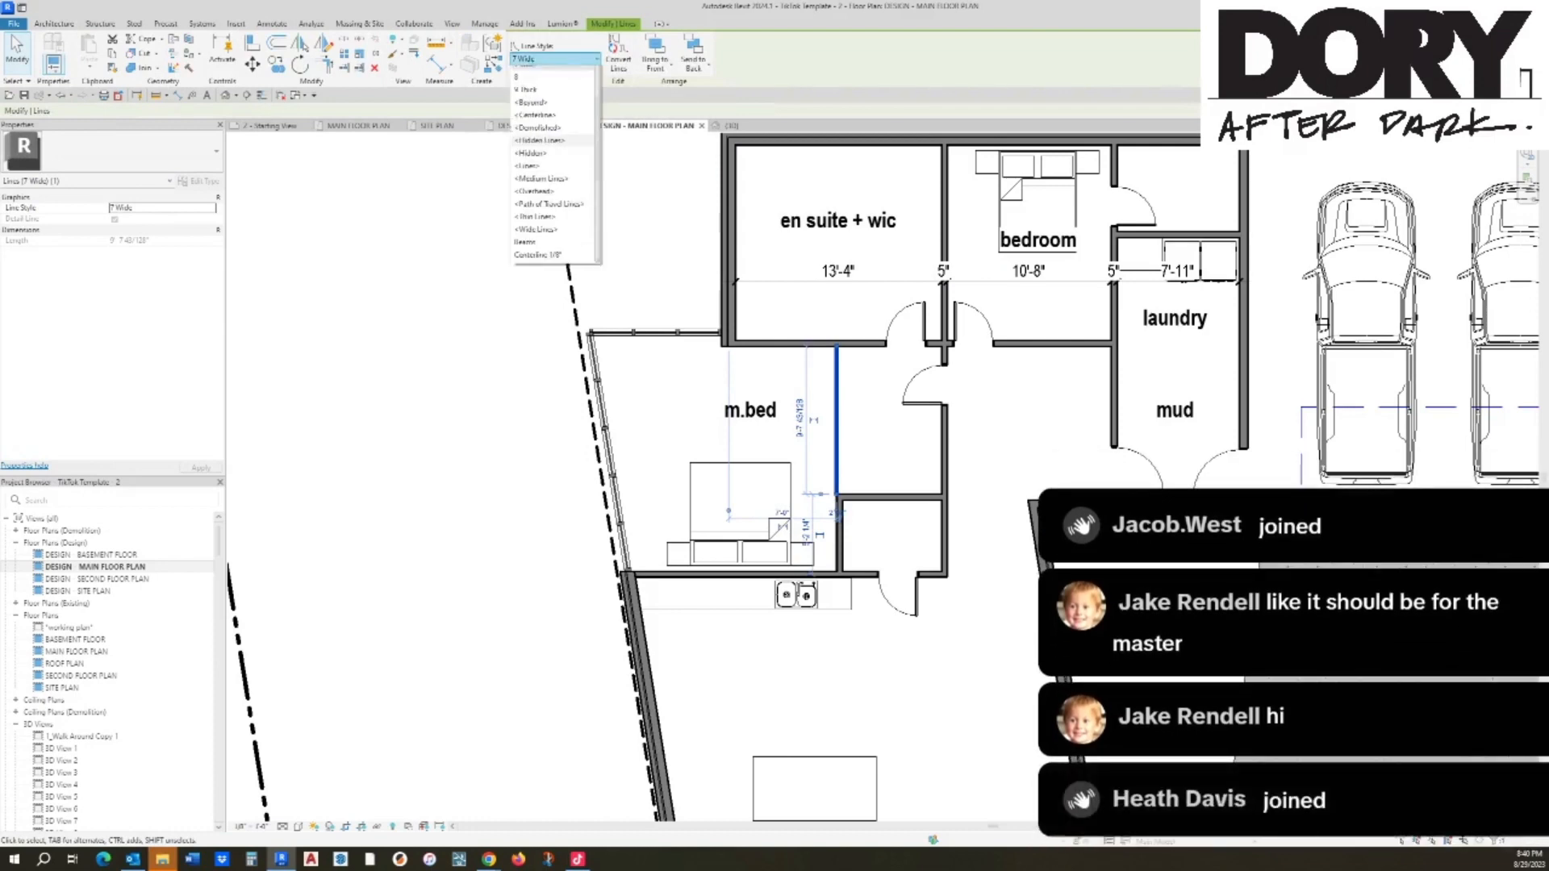
left_click(537, 239)
key("Escape")
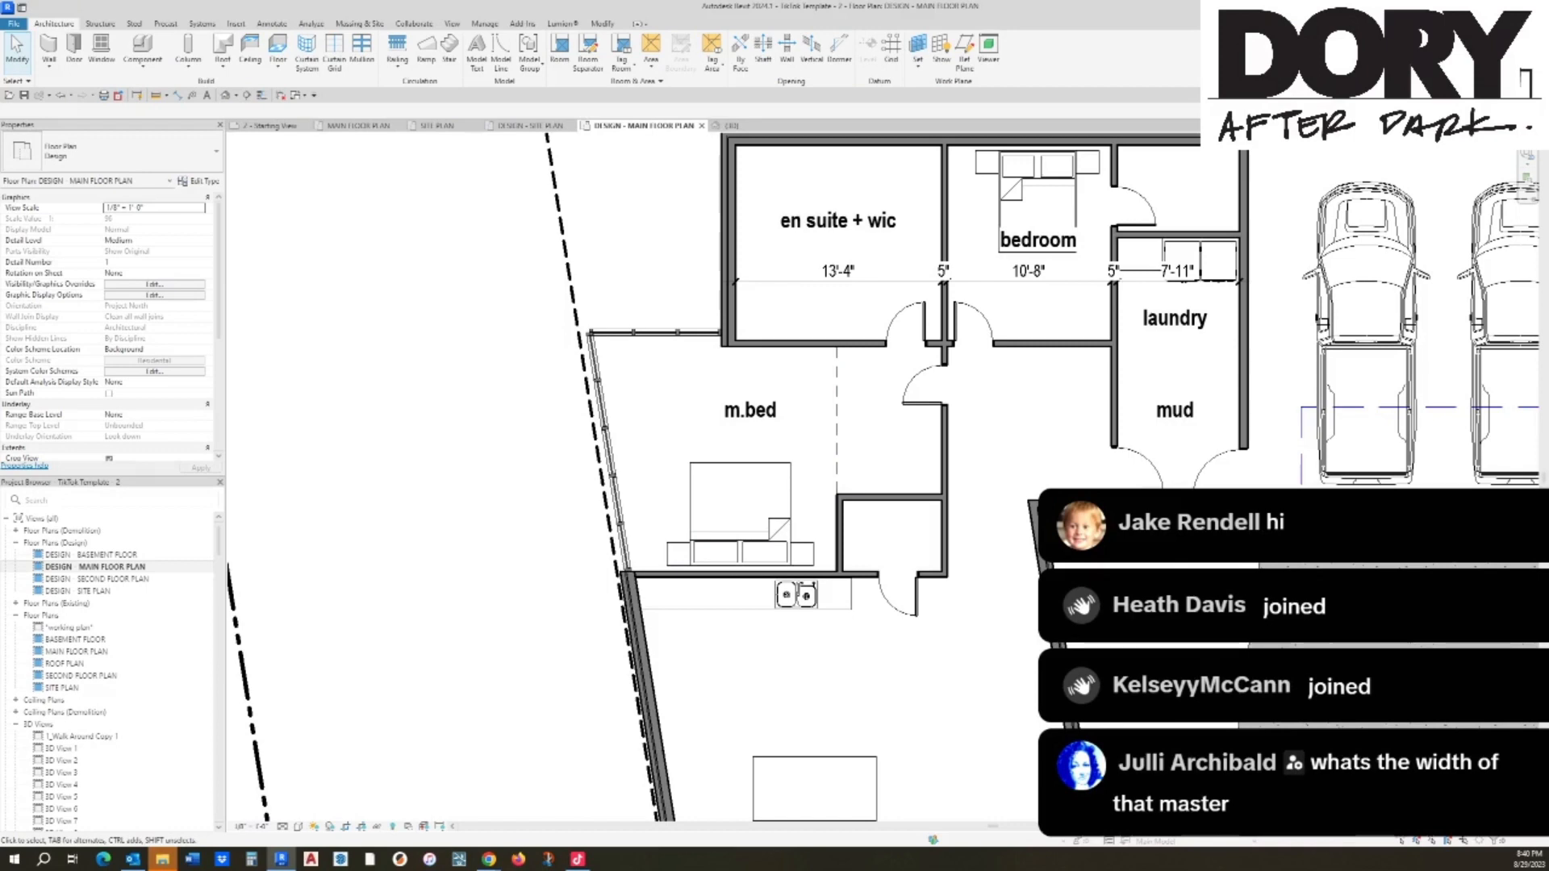
Step: Measure the master bedroom's width from the hallway wall to the lower end of the angled storefront
key("i")
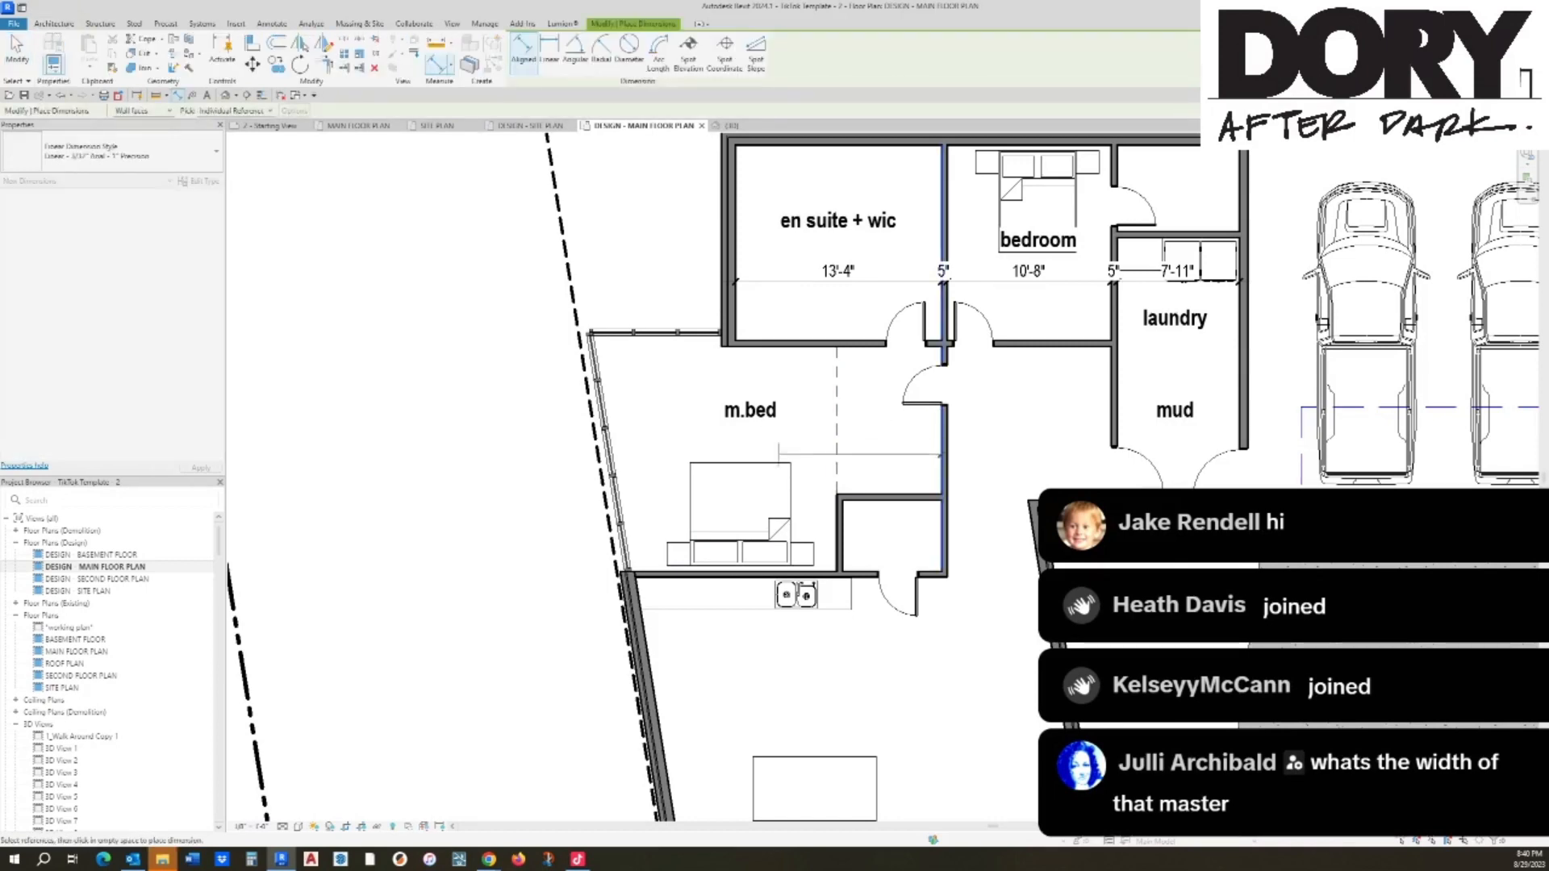
scroll(759, 458, "up", 4)
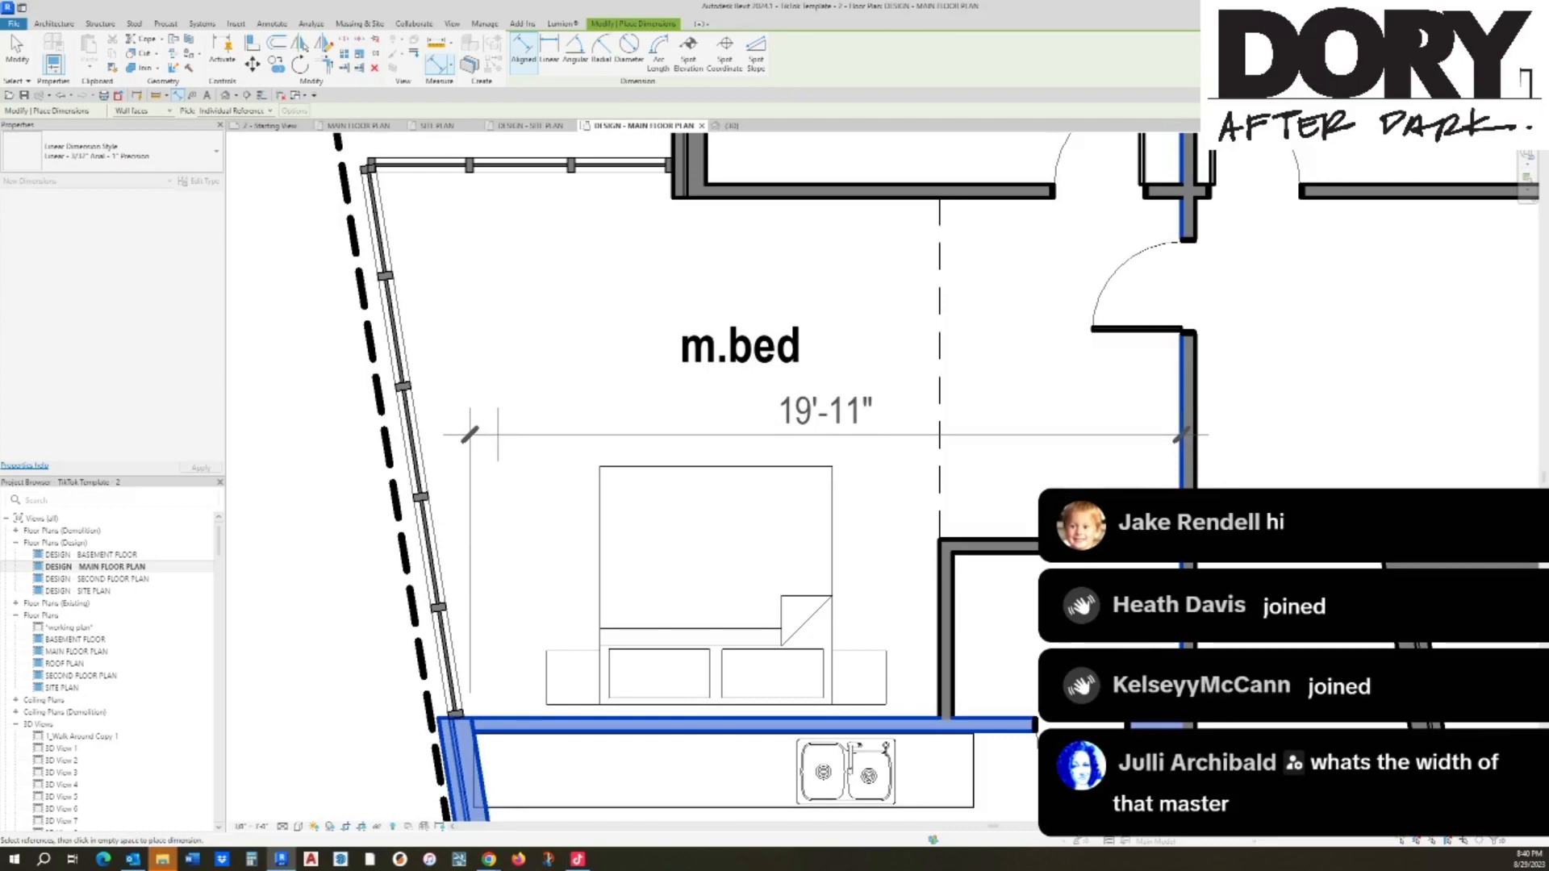
scroll(498, 435, "down", 2)
middle_click_drag(586, 331, 581, 415)
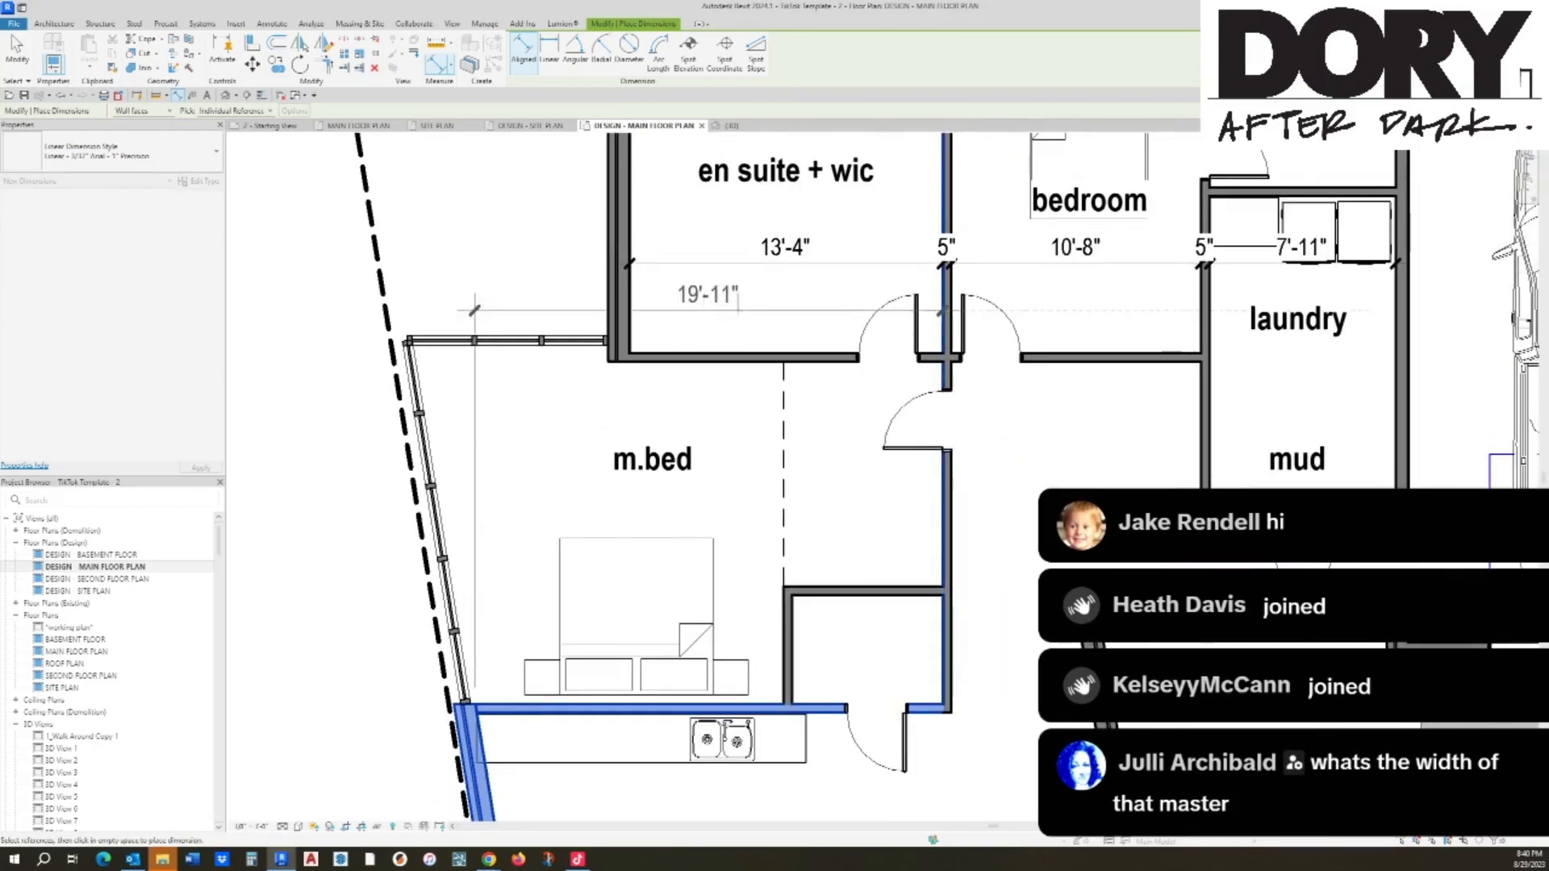
middle_click_drag(475, 309, 454, 453)
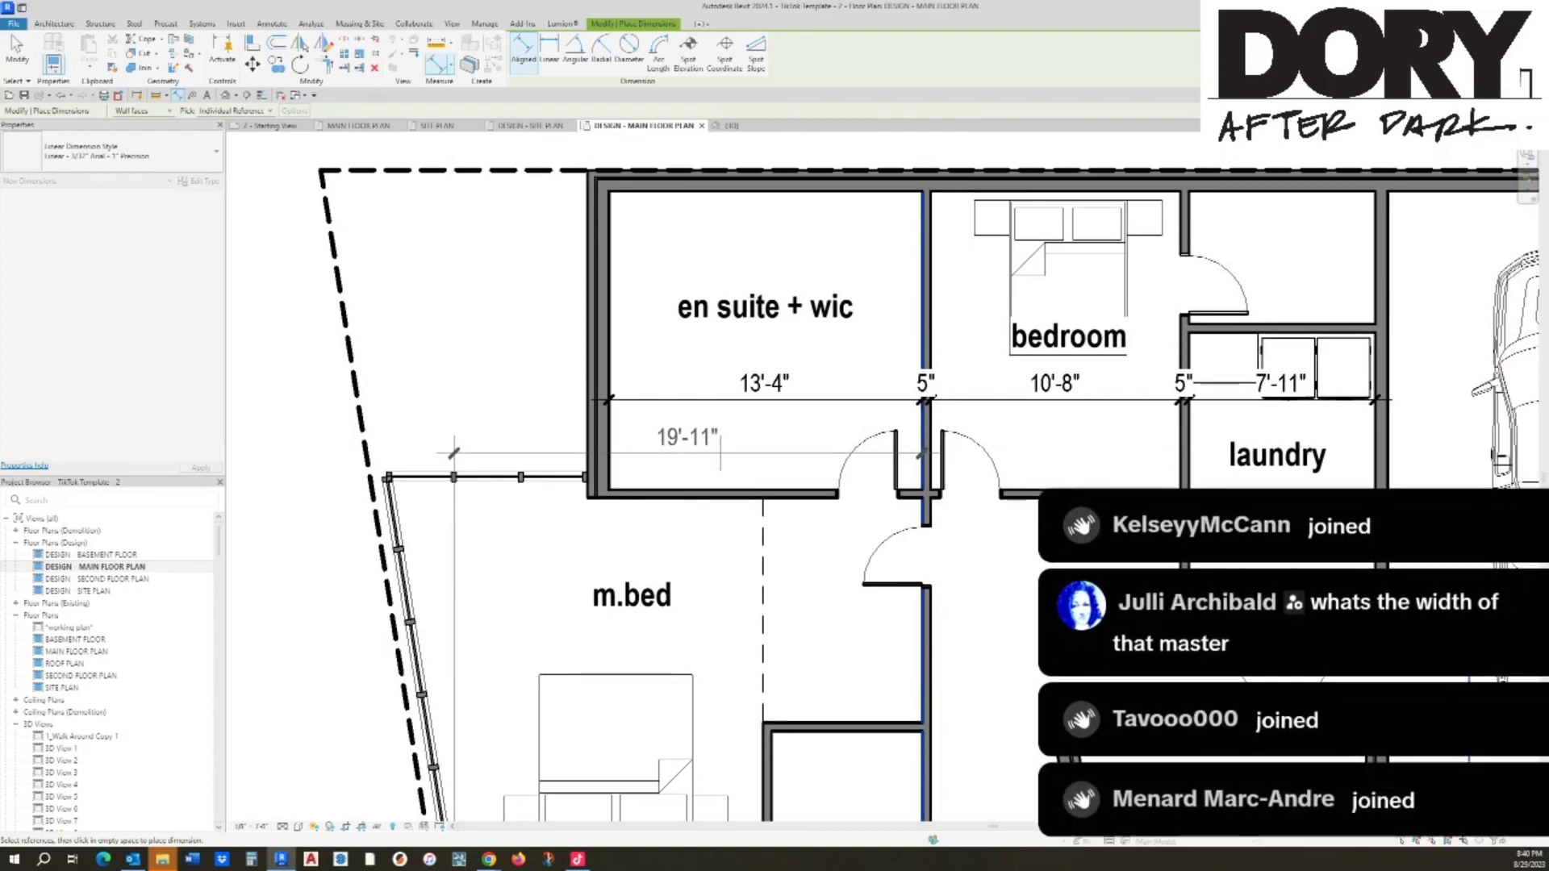
scroll(1106, 472, "down", 2)
middle_click_drag(1106, 471, 1061, 334)
key("Escape")
key("Escape")
Step: Extend the wall between the second bedroom and the hallway across to the garage wall, separating the laundry from the mud room
middle_click_drag(1173, 420, 1021, 568)
scroll(1021, 568, "up", 2)
left_click(799, 460)
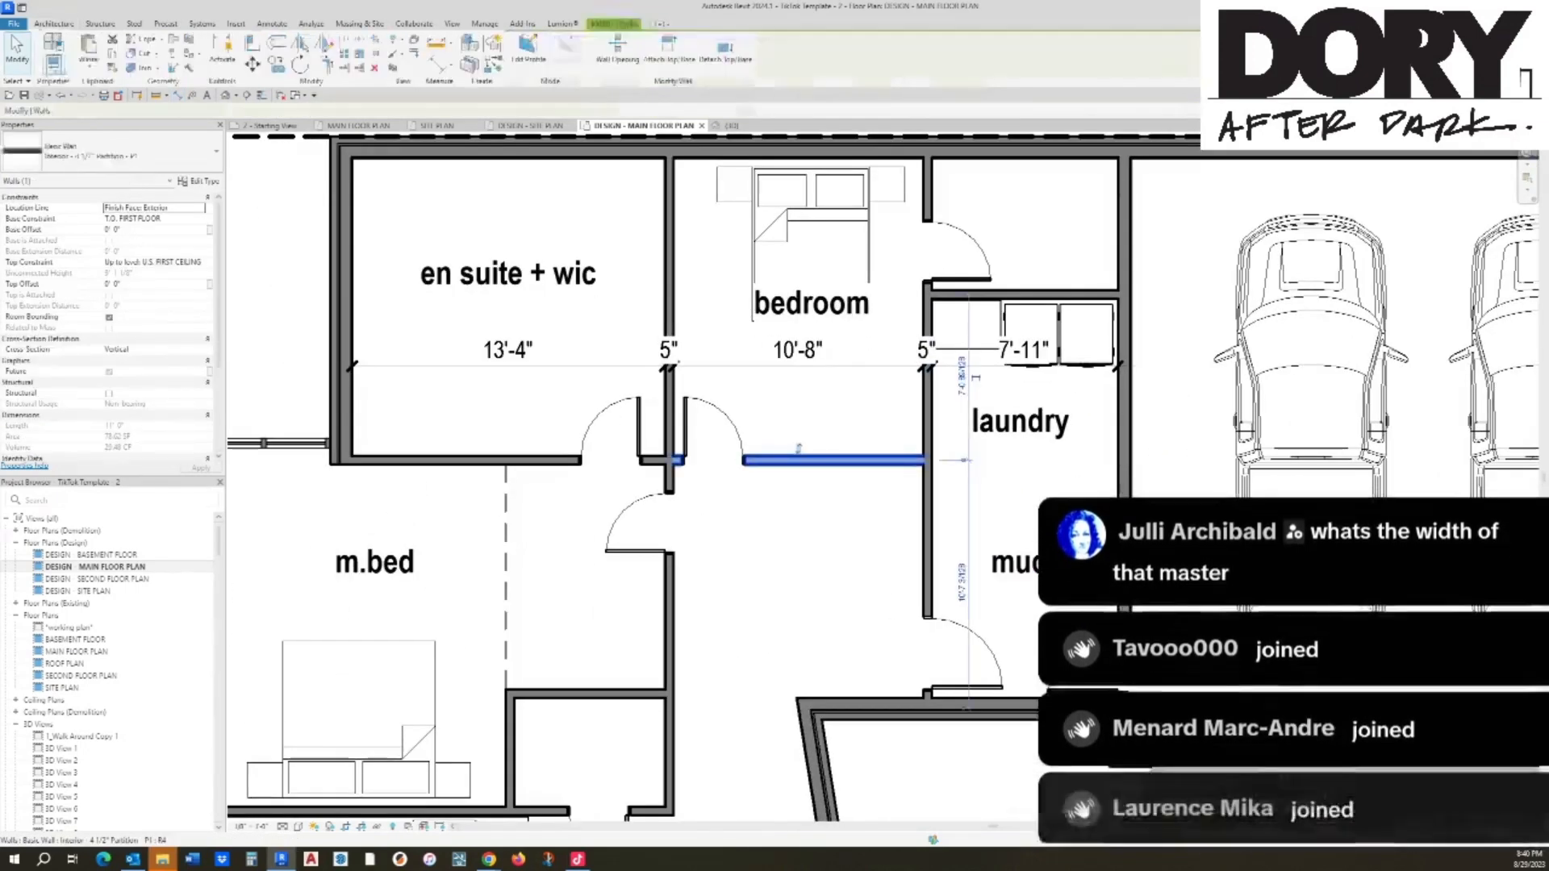
left_click_drag(928, 460, 1125, 456)
Step: Split the laundry and mud room partition below the extended wall, shift the lower segment with its door about 4' into the hallway, and join its end
left_click(919, 428)
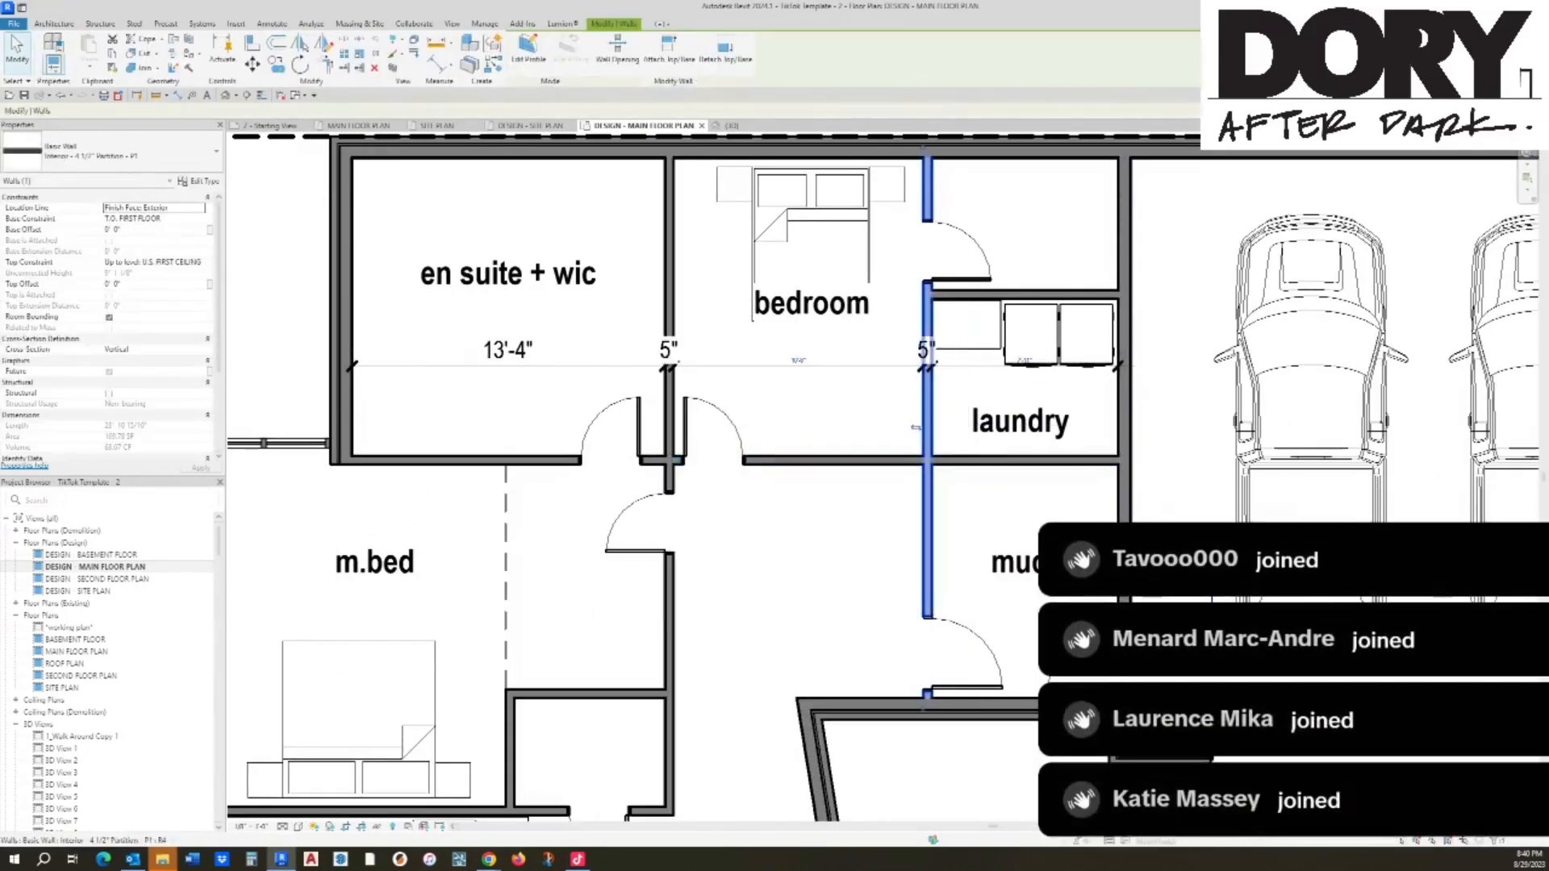
key("Escape")
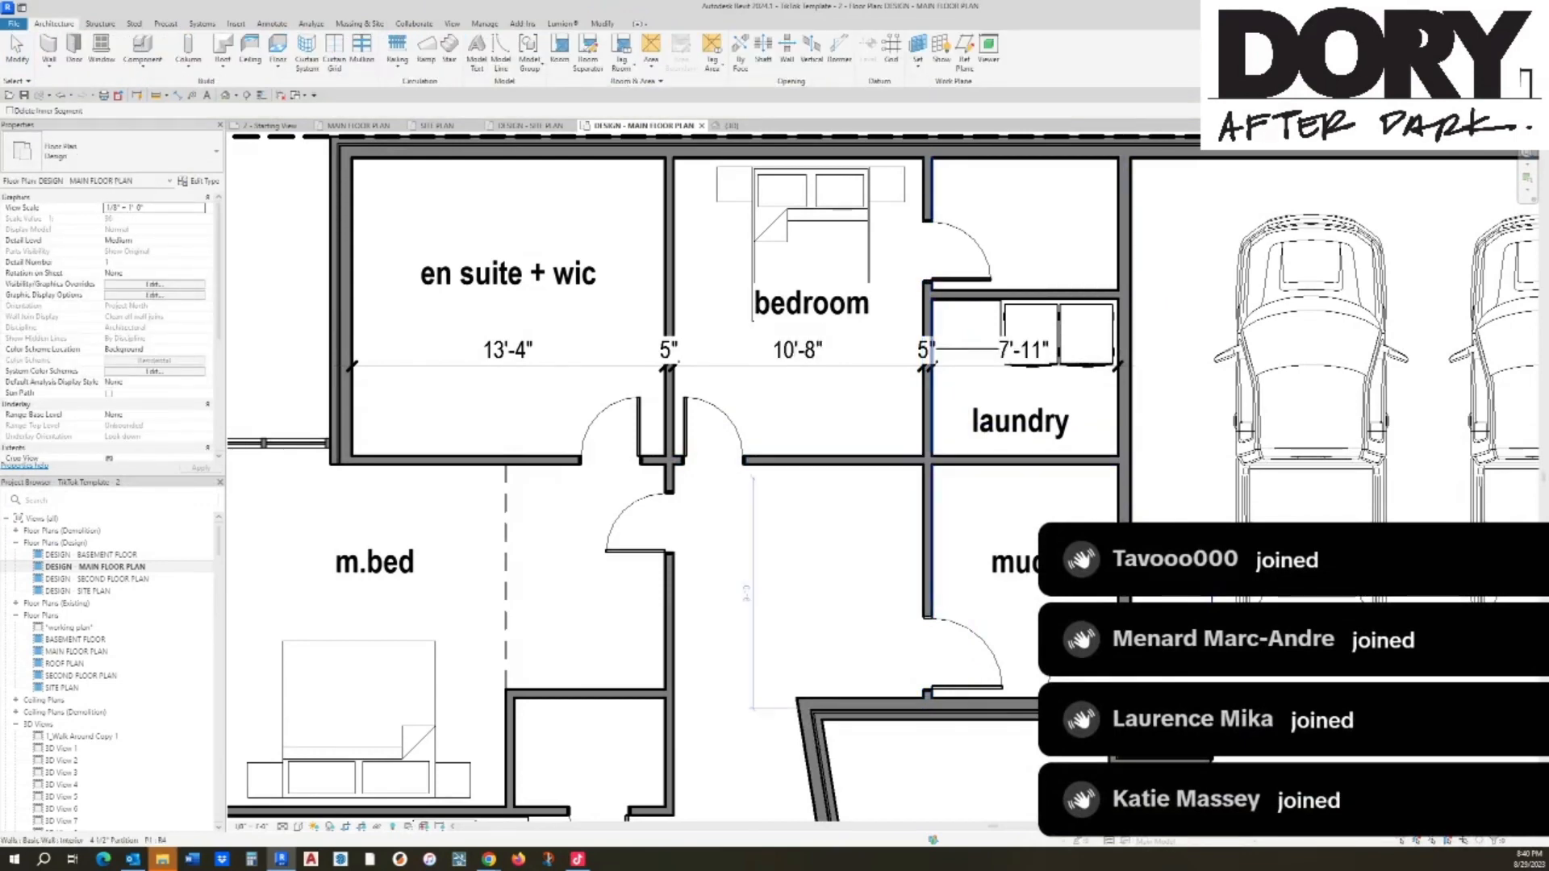
left_click(928, 593)
left_click_drag(928, 593, 815, 593)
left_click_drag(824, 508, 830, 461)
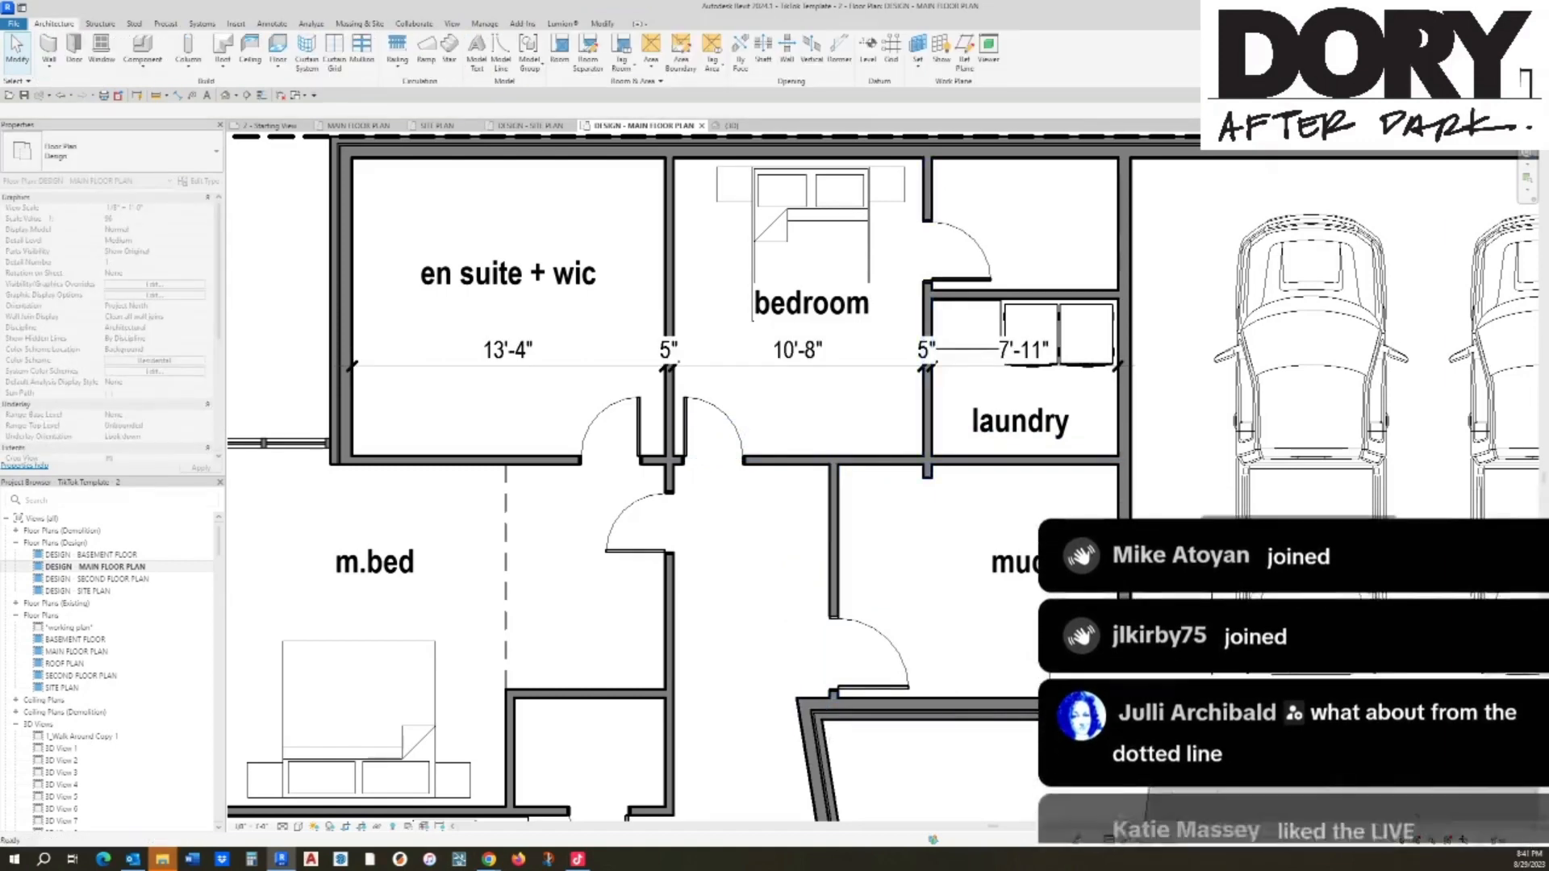
left_click(928, 449)
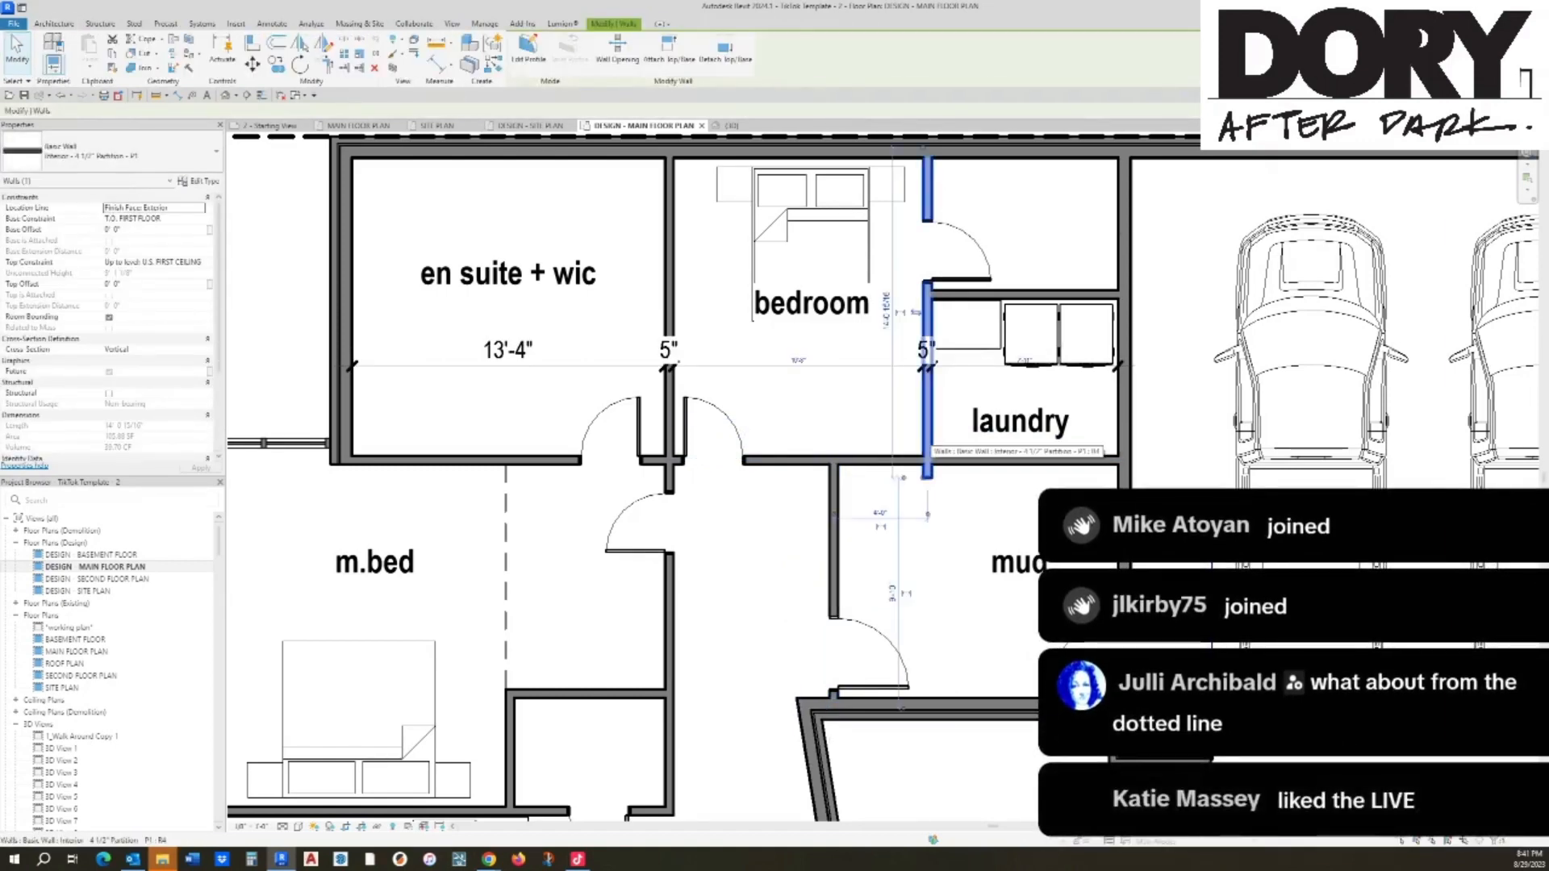
key("Escape")
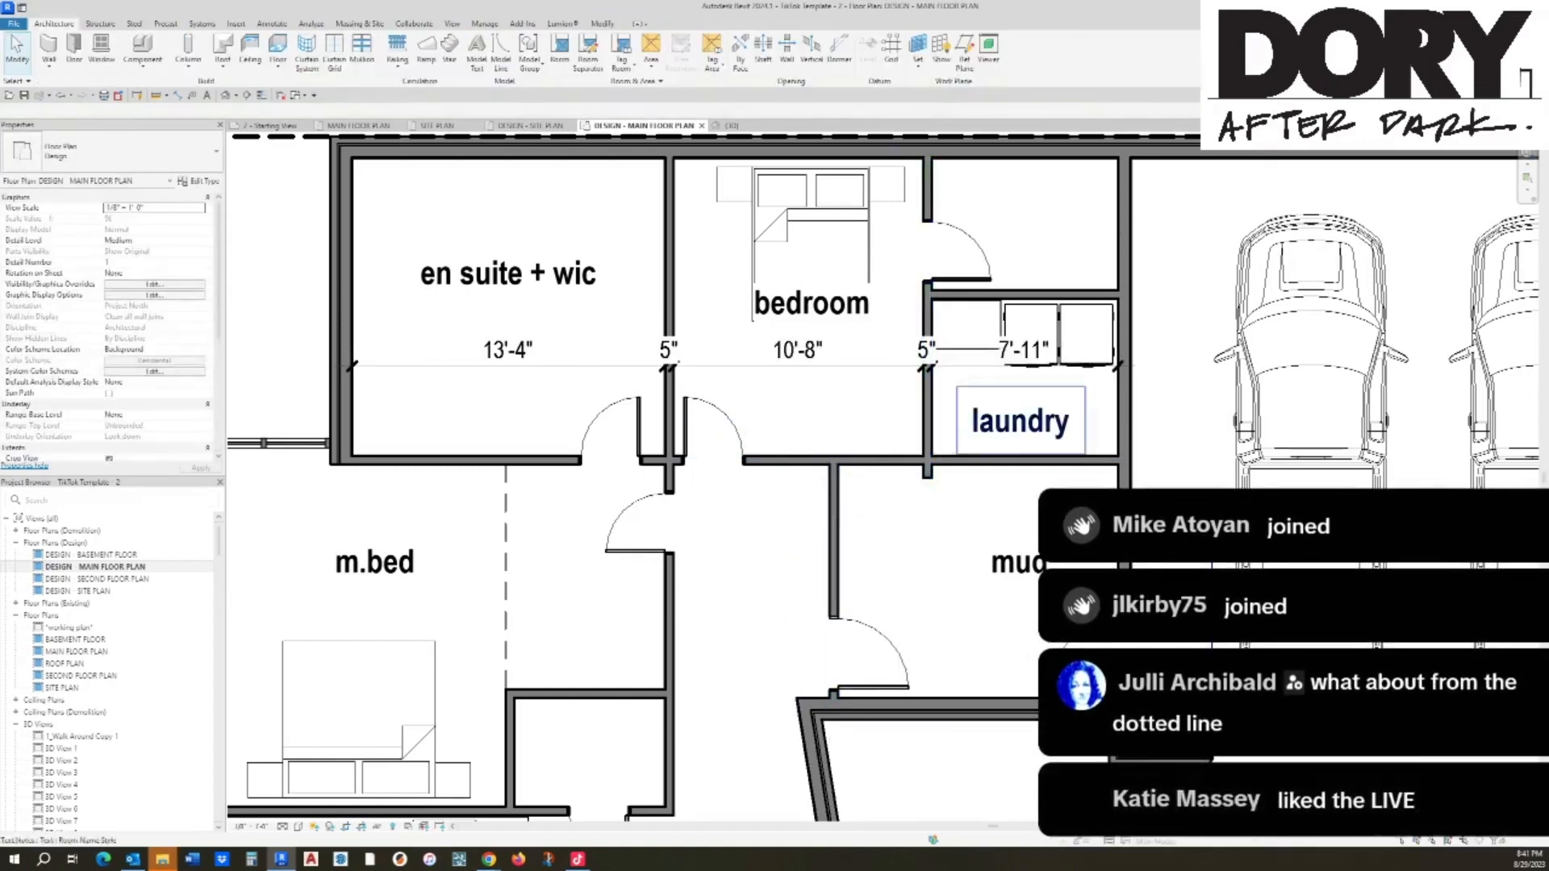
Step: Move the washer, dryer and adjoining counter from the laundry to the mud room side of the new dividing wall
left_click(1058, 339)
left_click(991, 339, "ctrl")
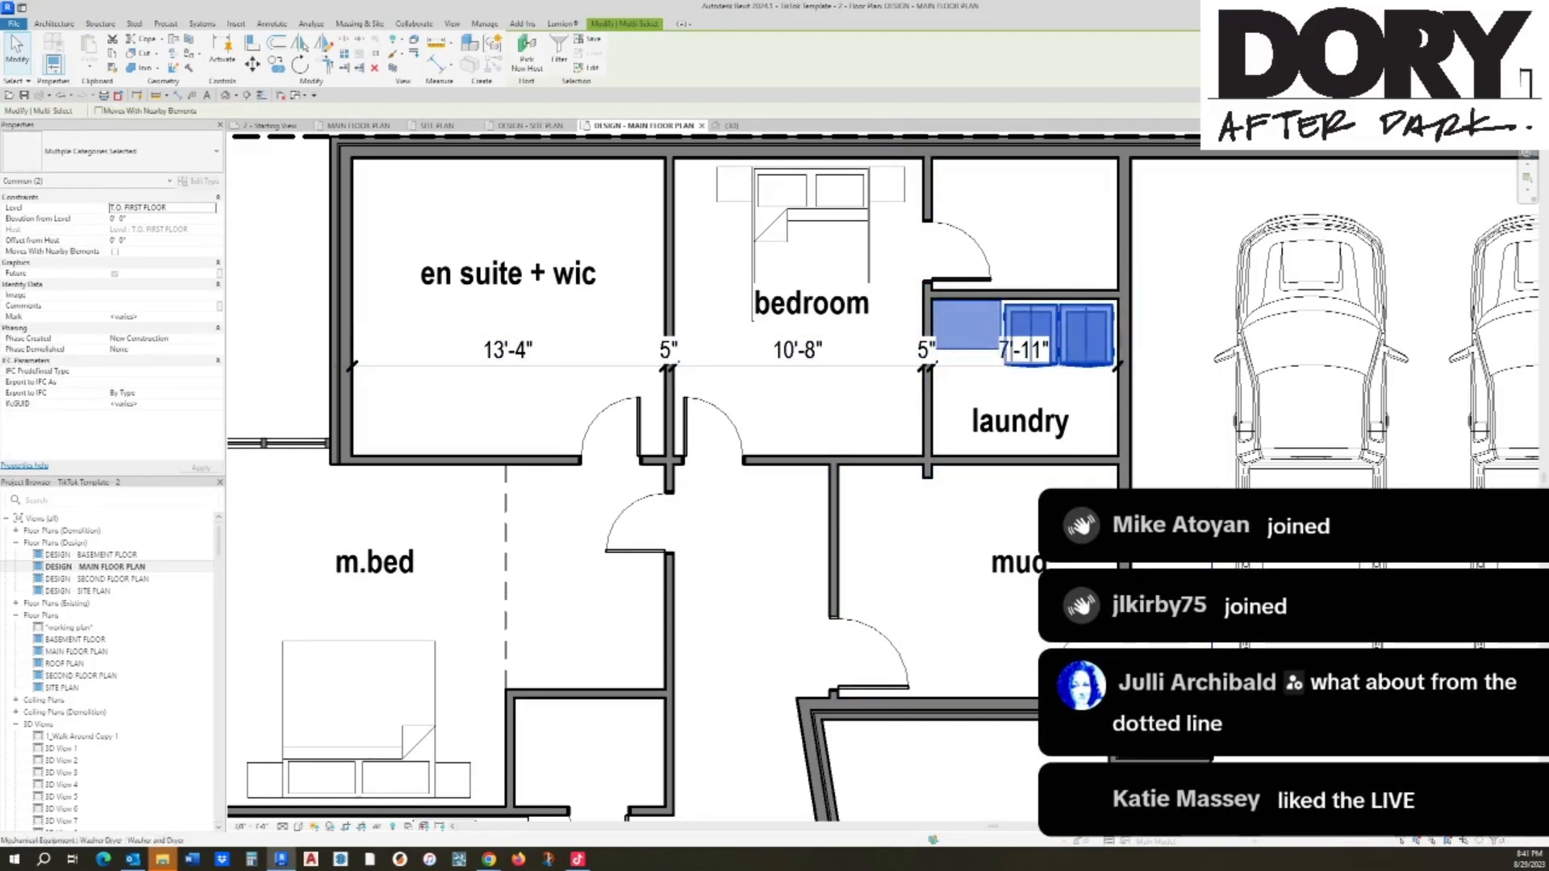
left_click_drag(1018, 339, 1020, 508)
key("Escape")
key("Escape")
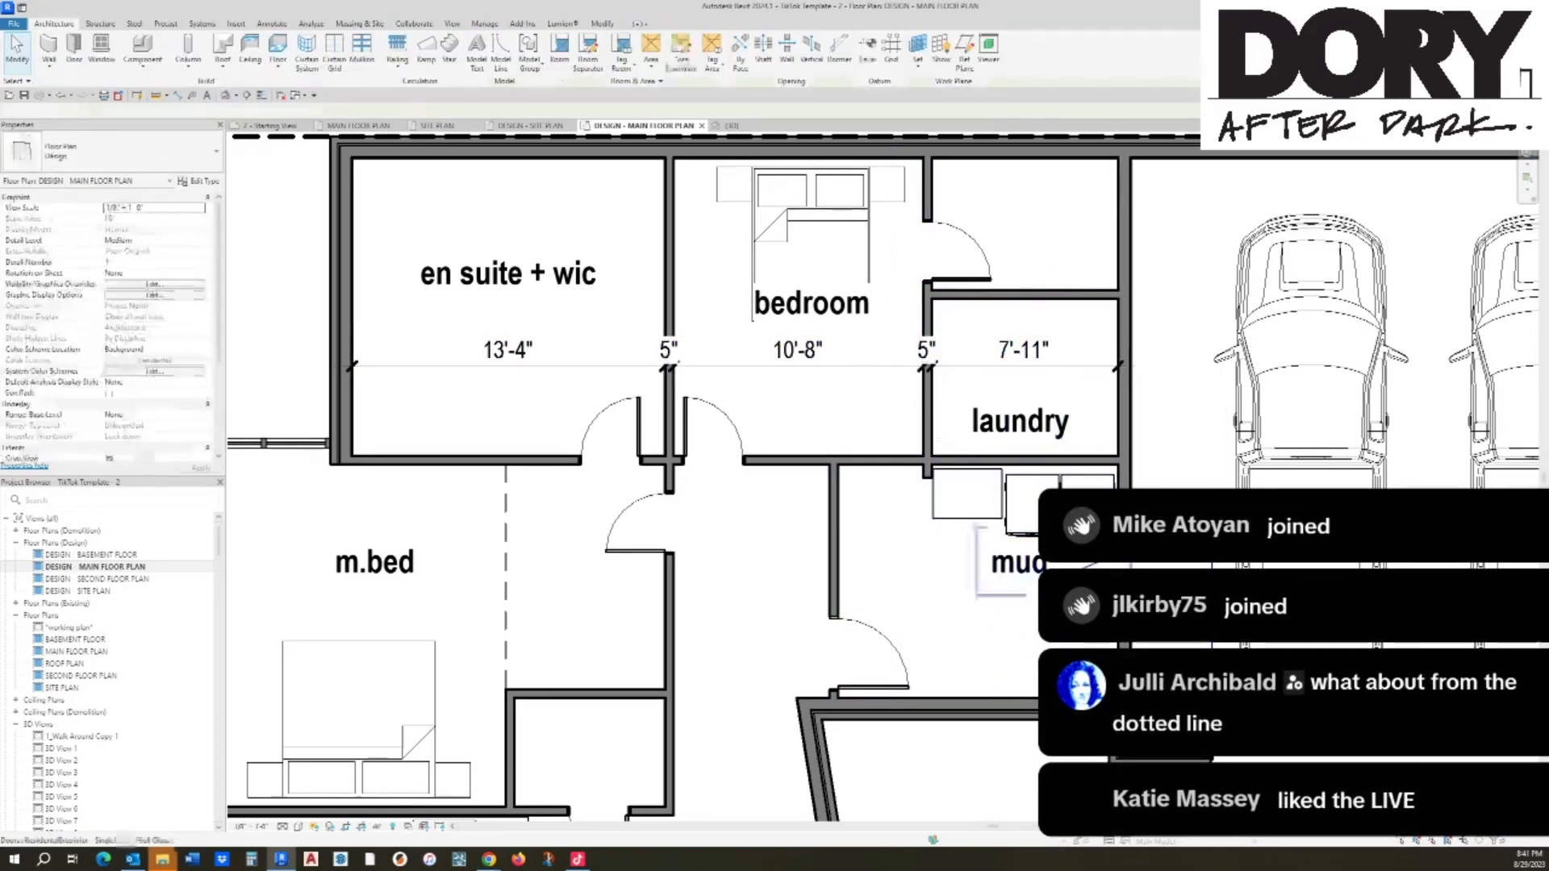
Step: Trim the leftover stub of the bedroom and laundry partition to the dividing wall, and shift the mud room's hallway wall back toward the garage
left_click(927, 412)
left_click_drag(927, 479, 928, 461)
key("Escape")
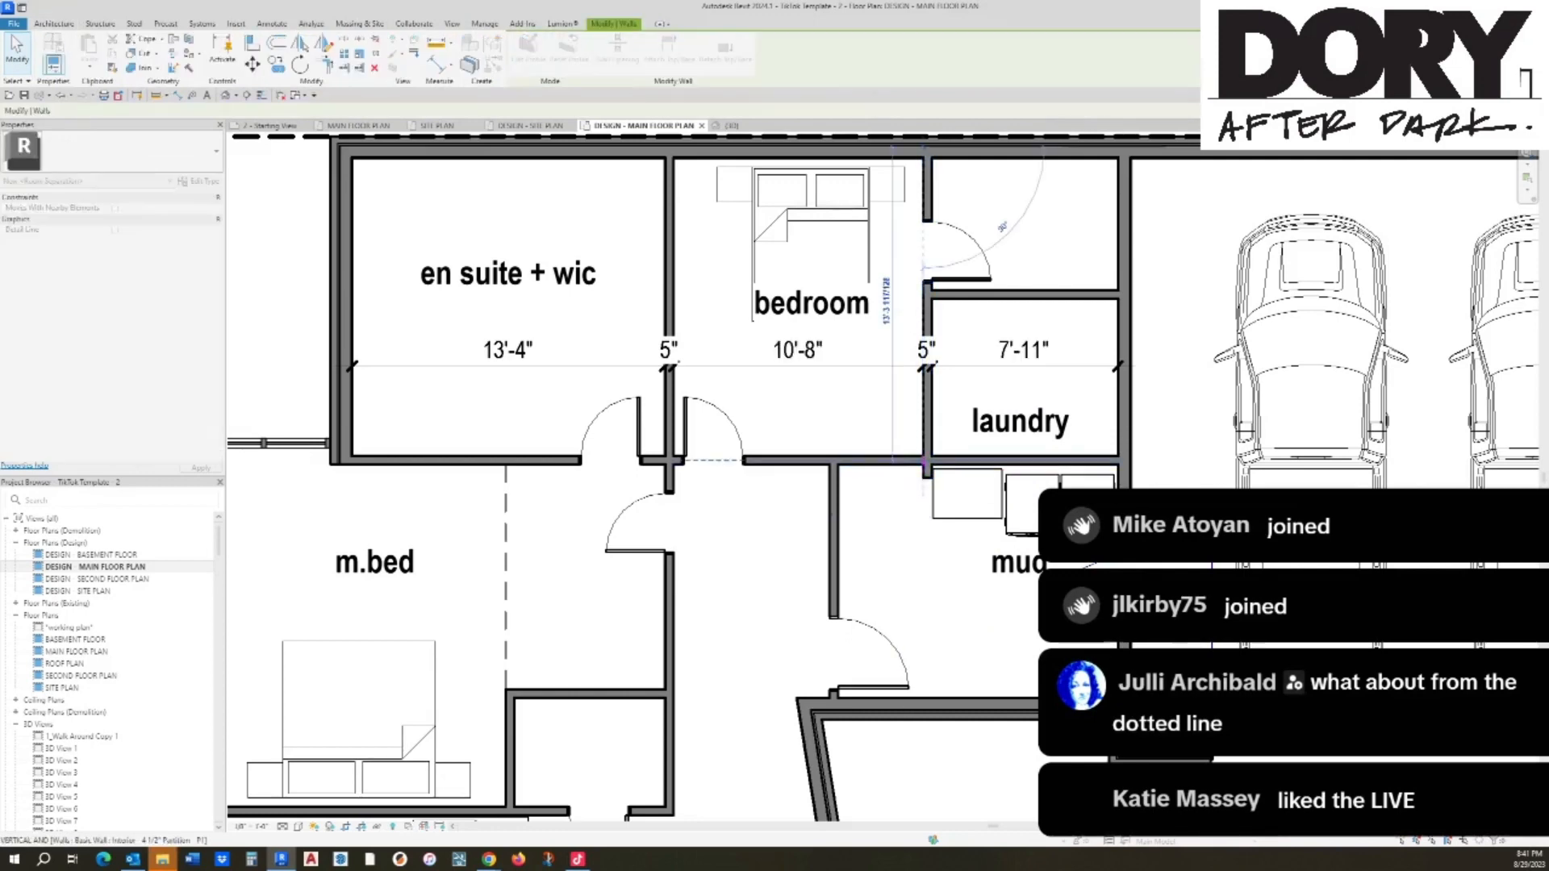
left_click_drag(833, 527, 914, 526)
Step: Draw two 4 1/2" interior partitions enclosing a small closet in the hallway between the bedroom wall and the mud room wall
key("c")
key("s")
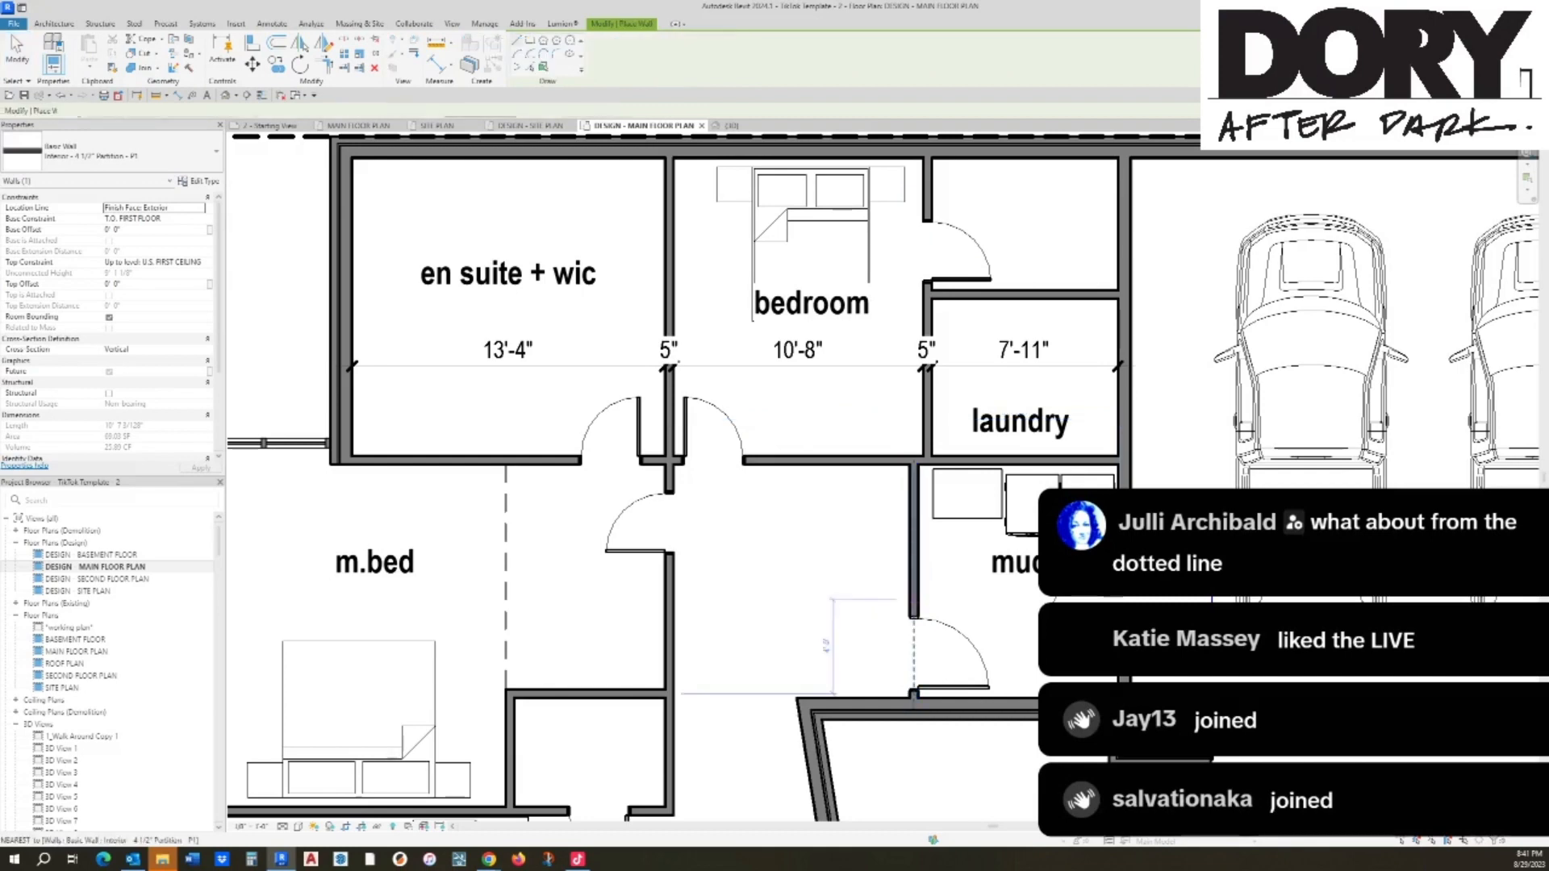
left_click(911, 599)
left_click(768, 599)
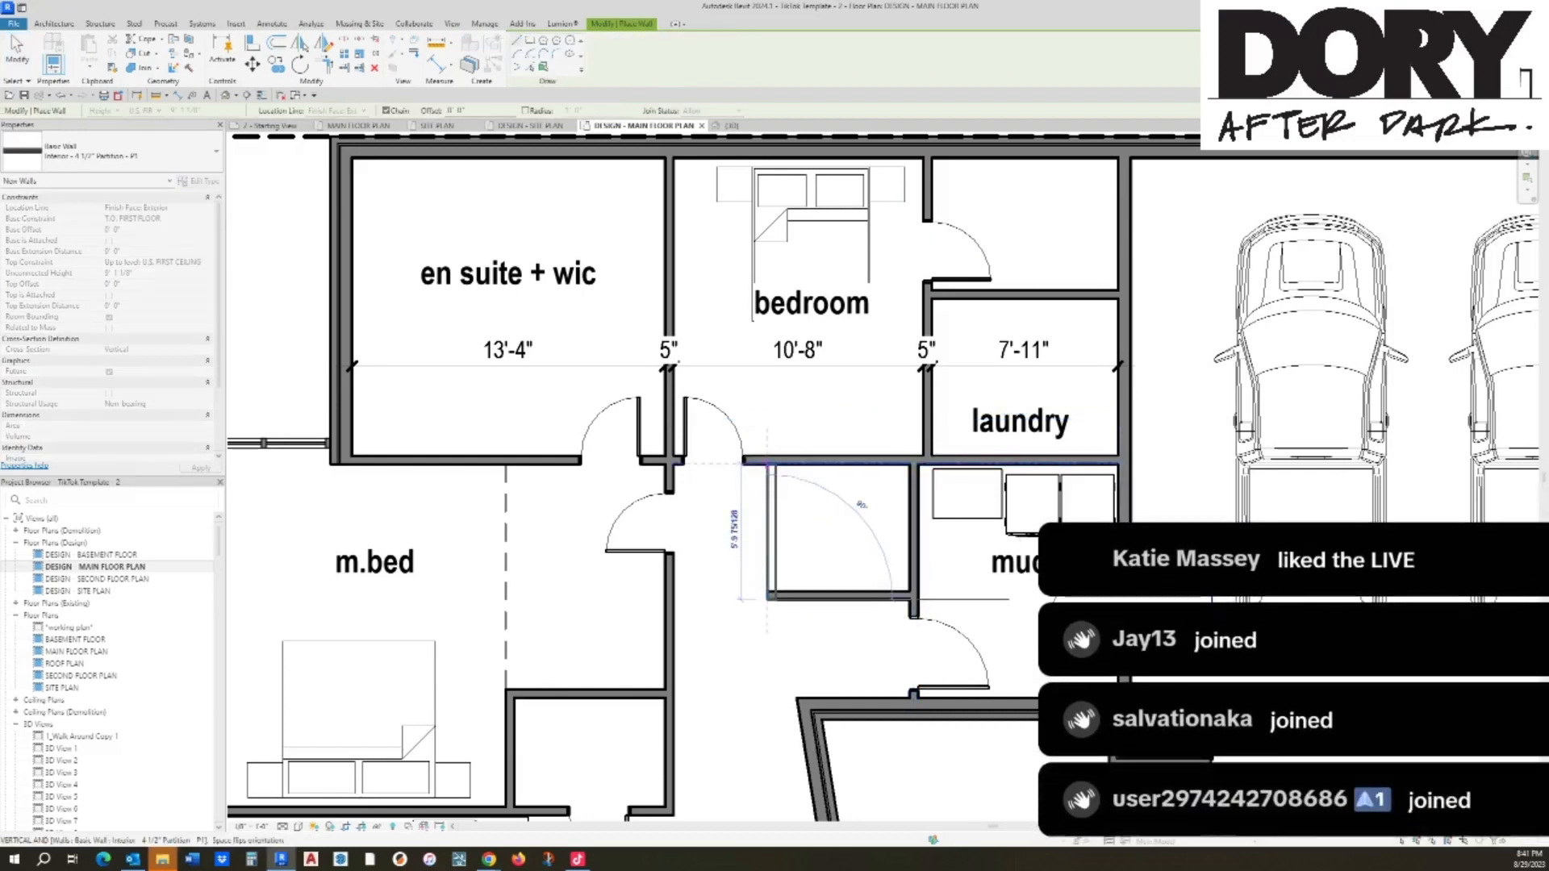
left_click(771, 461)
scroll(768, 458, "down", 2)
key("Escape")
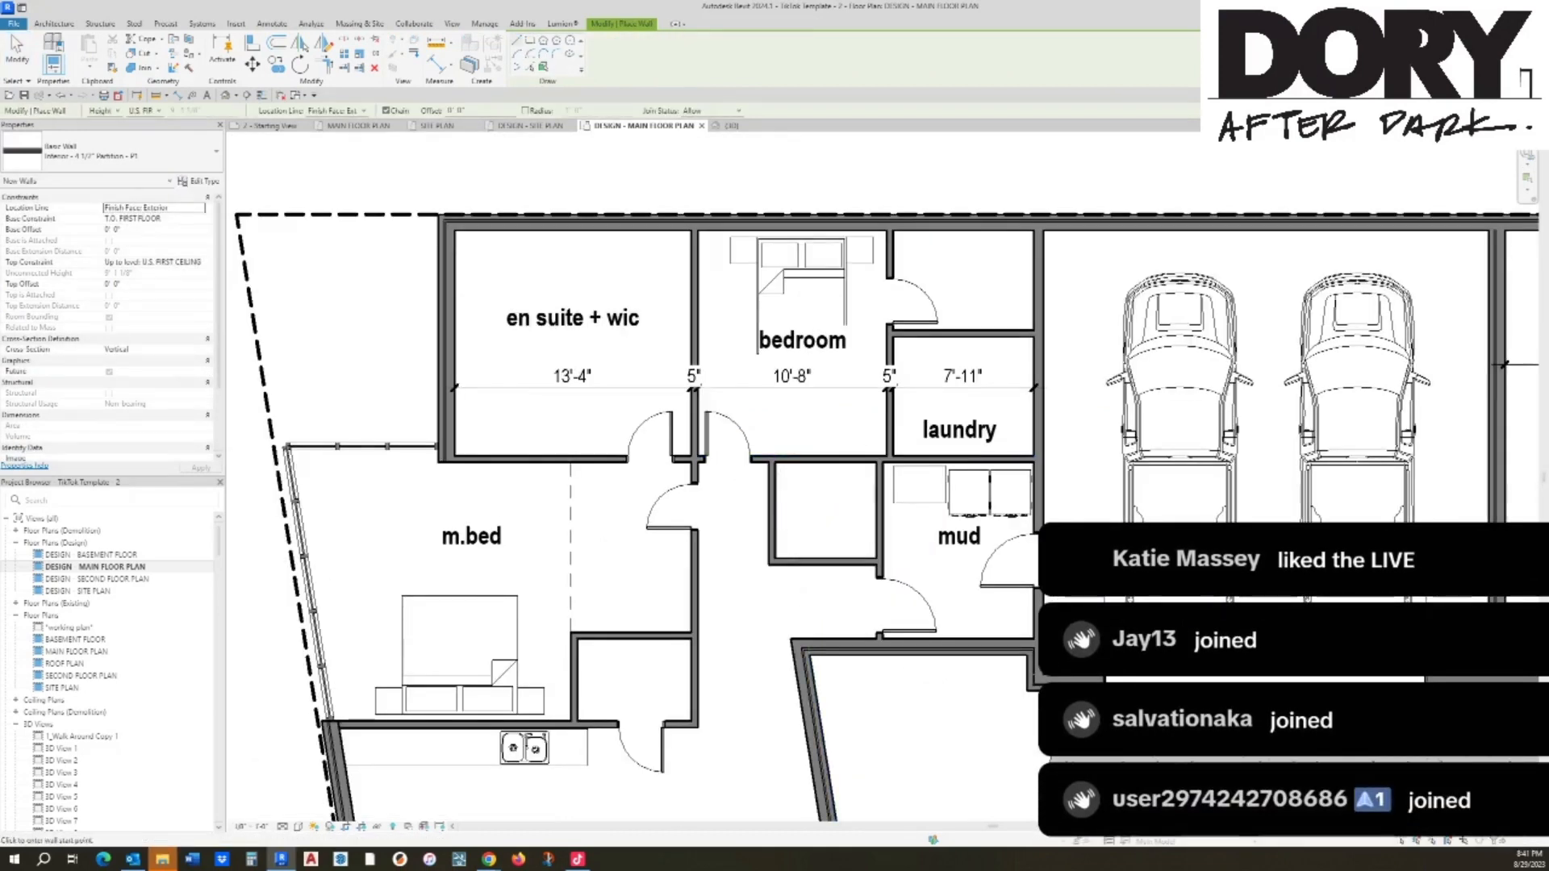
Step: Delete the two new partitions of the hallway closet beside the mud room
key("Escape")
left_click(772, 517)
key("Delete")
left_click(815, 561)
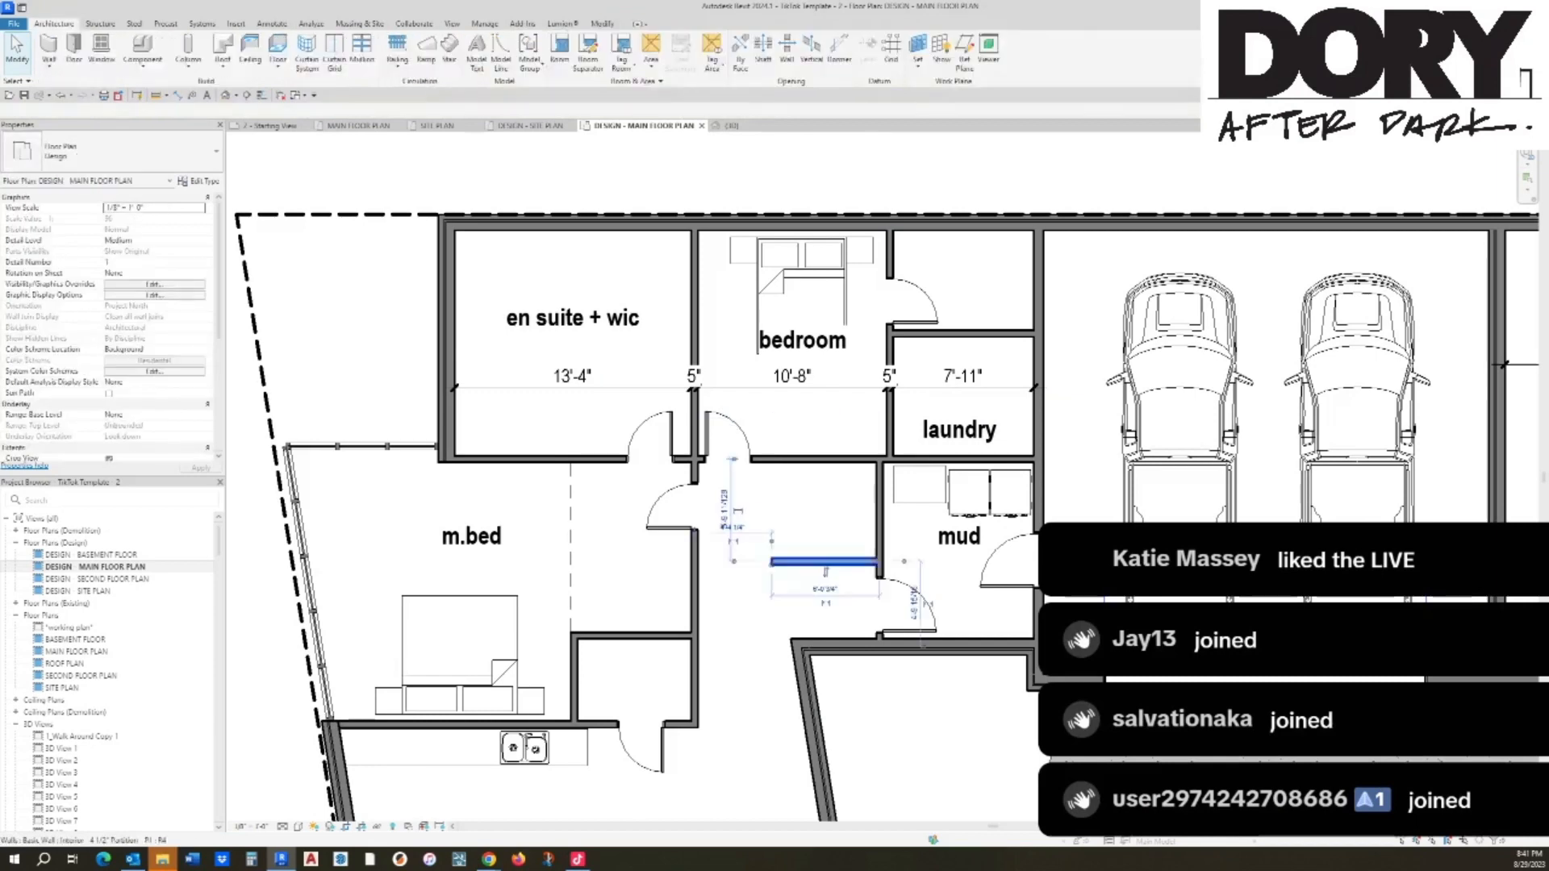
key("Delete")
Step: Remove the partition and door above the laundry, and widen the second bedroom to about 15'-0" by shifting its wall, bed and label toward the garage
left_click(952, 334)
key("Delete")
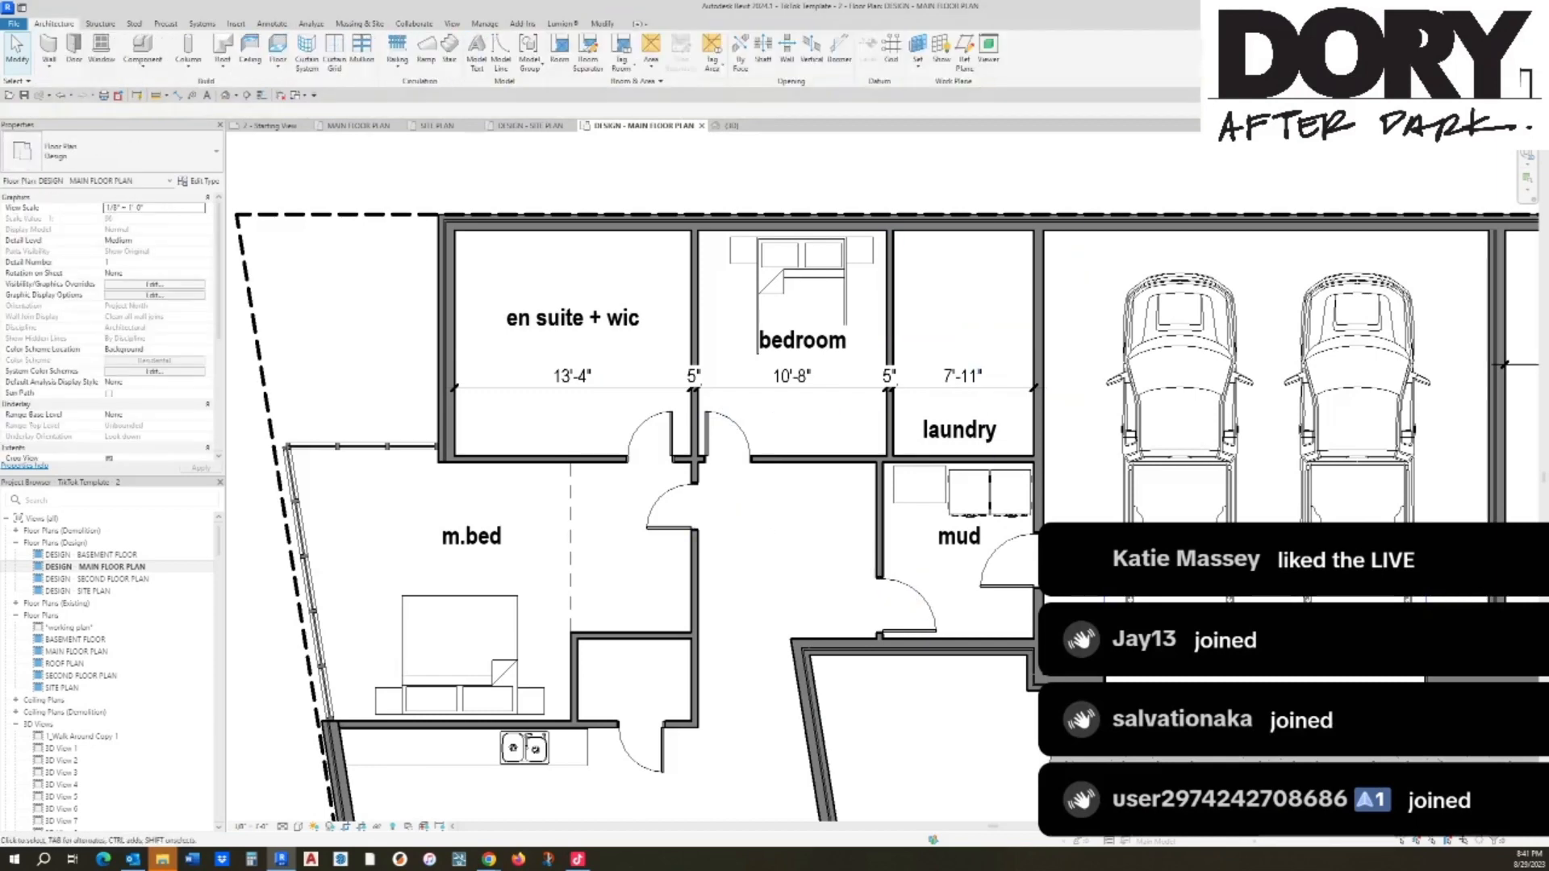
left_click(889, 341)
left_click_drag(889, 340, 957, 341)
left_click_drag(846, 301, 927, 304)
left_click_drag(813, 340, 849, 325)
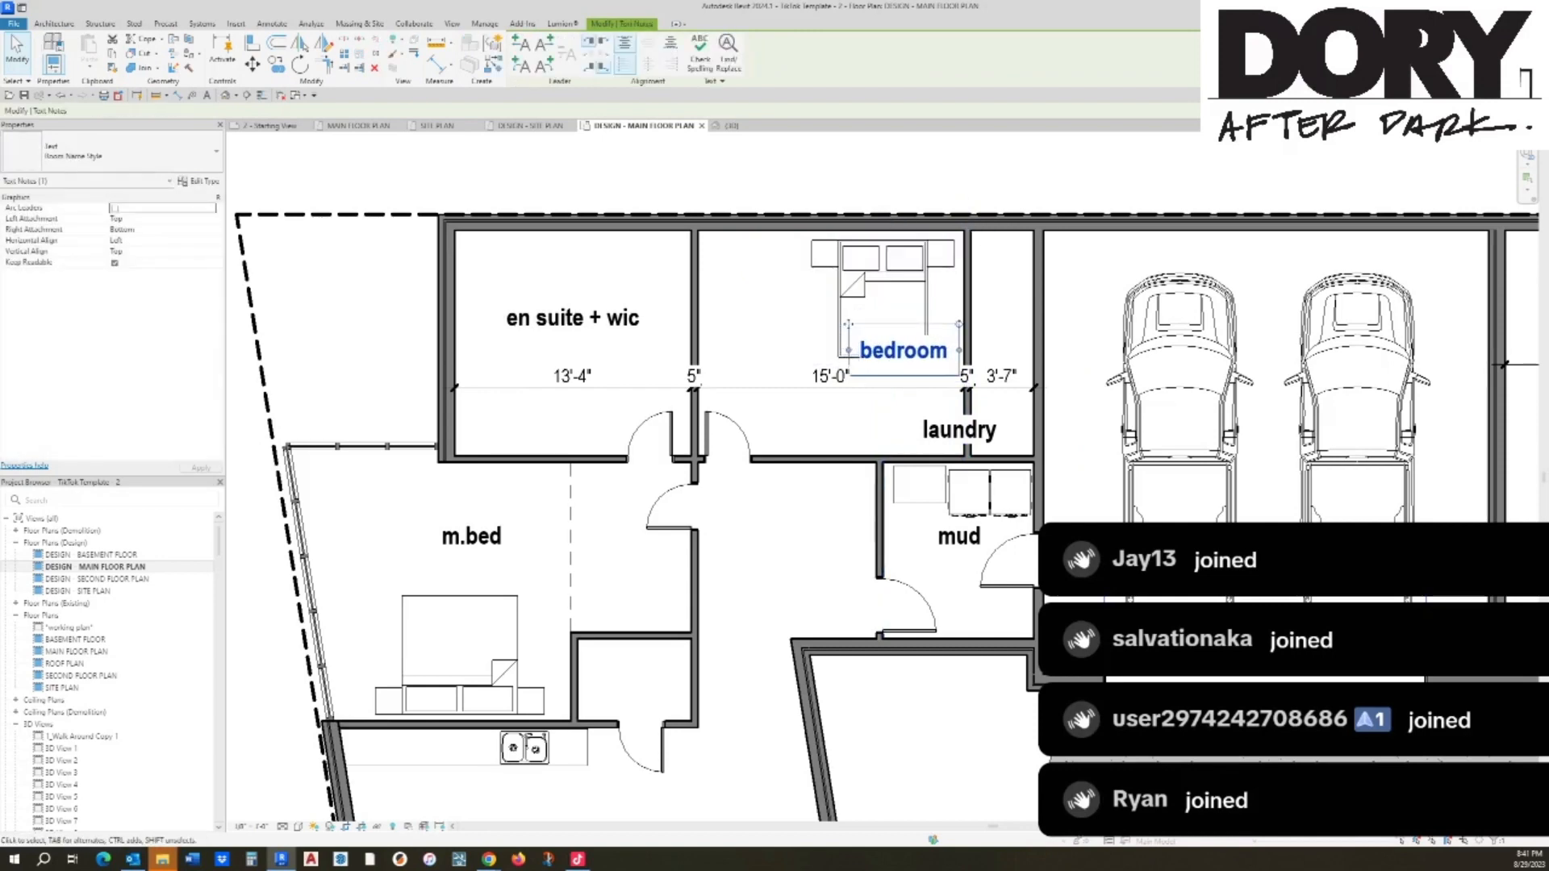
Step: Draw a 4 1/2" interior partition through the second bedroom beside the bed, from the exterior wall to the hallway wall
key("w")
key("a")
left_click(796, 233)
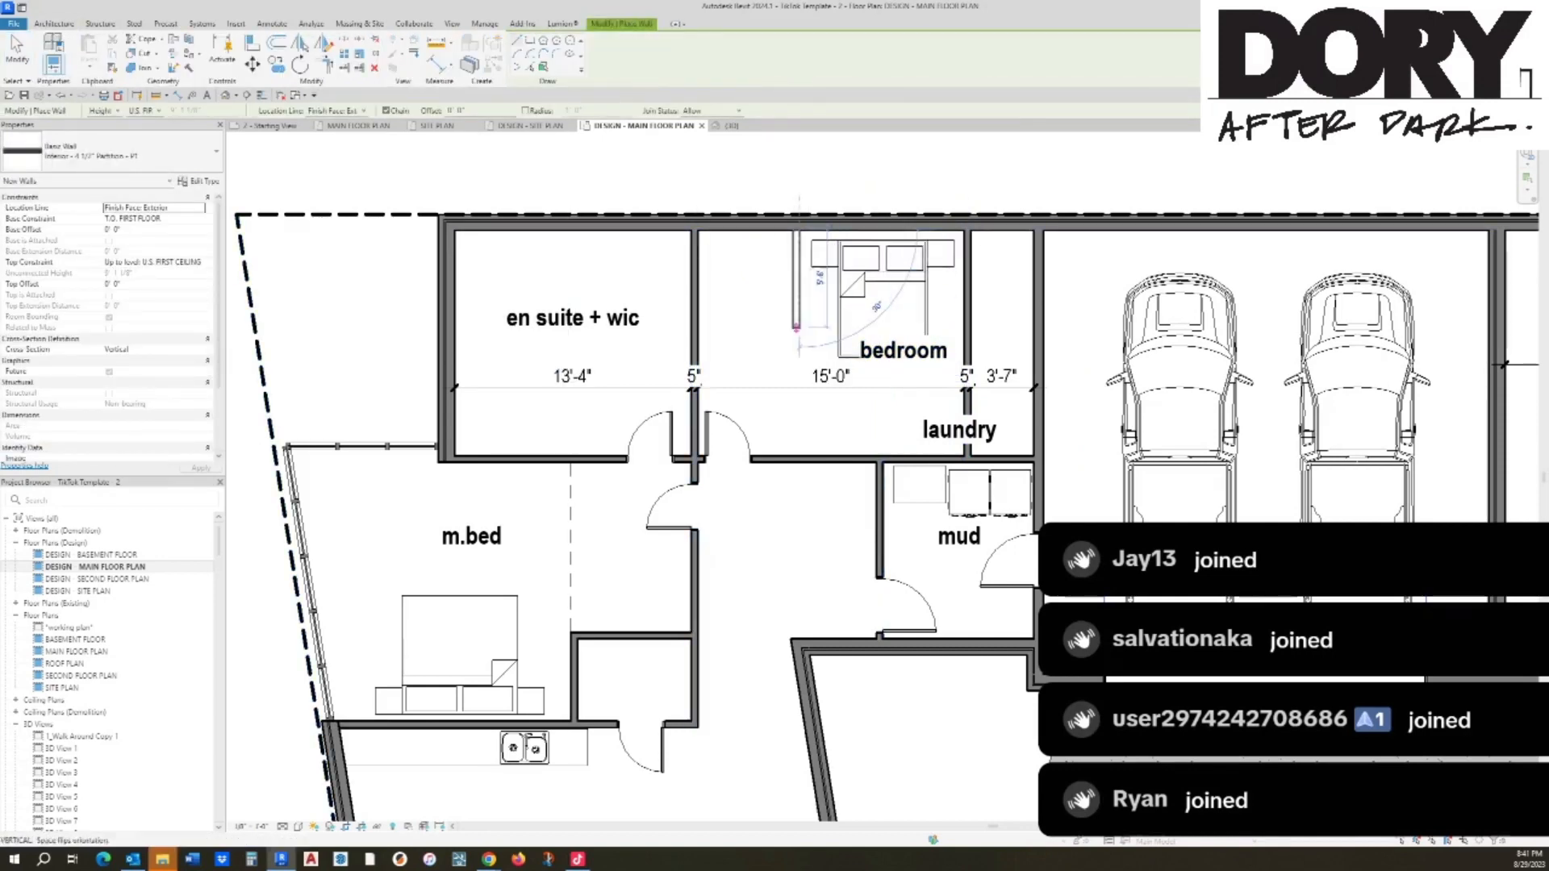
left_click(796, 455)
key("Escape")
key("Escape")
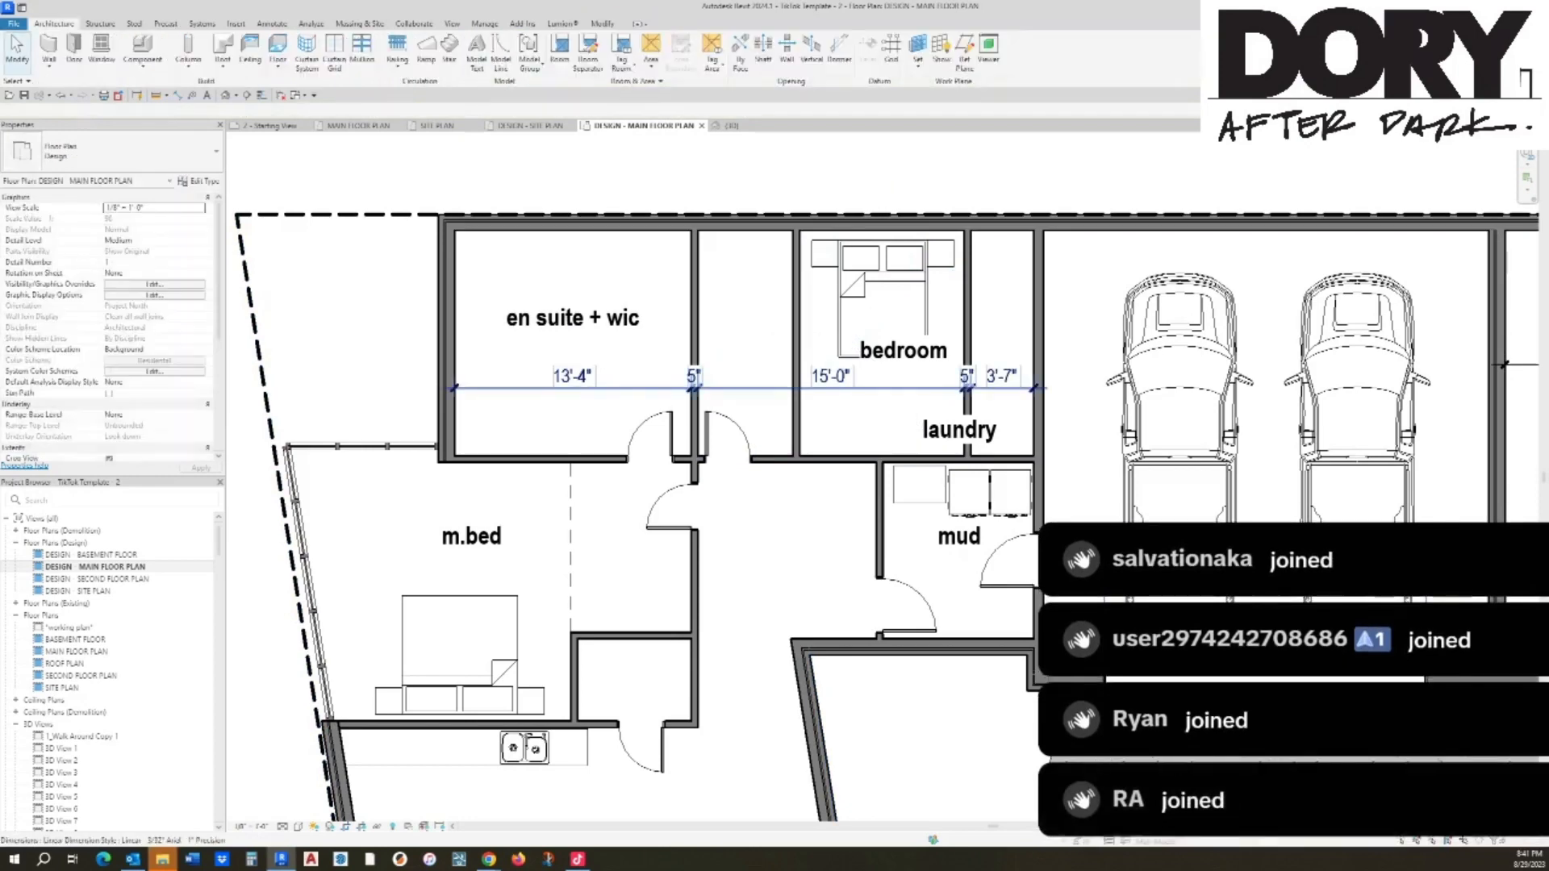
Step: Add both faces of the new bedroom partition as witness lines to the existing room dimension string
left_click(743, 388)
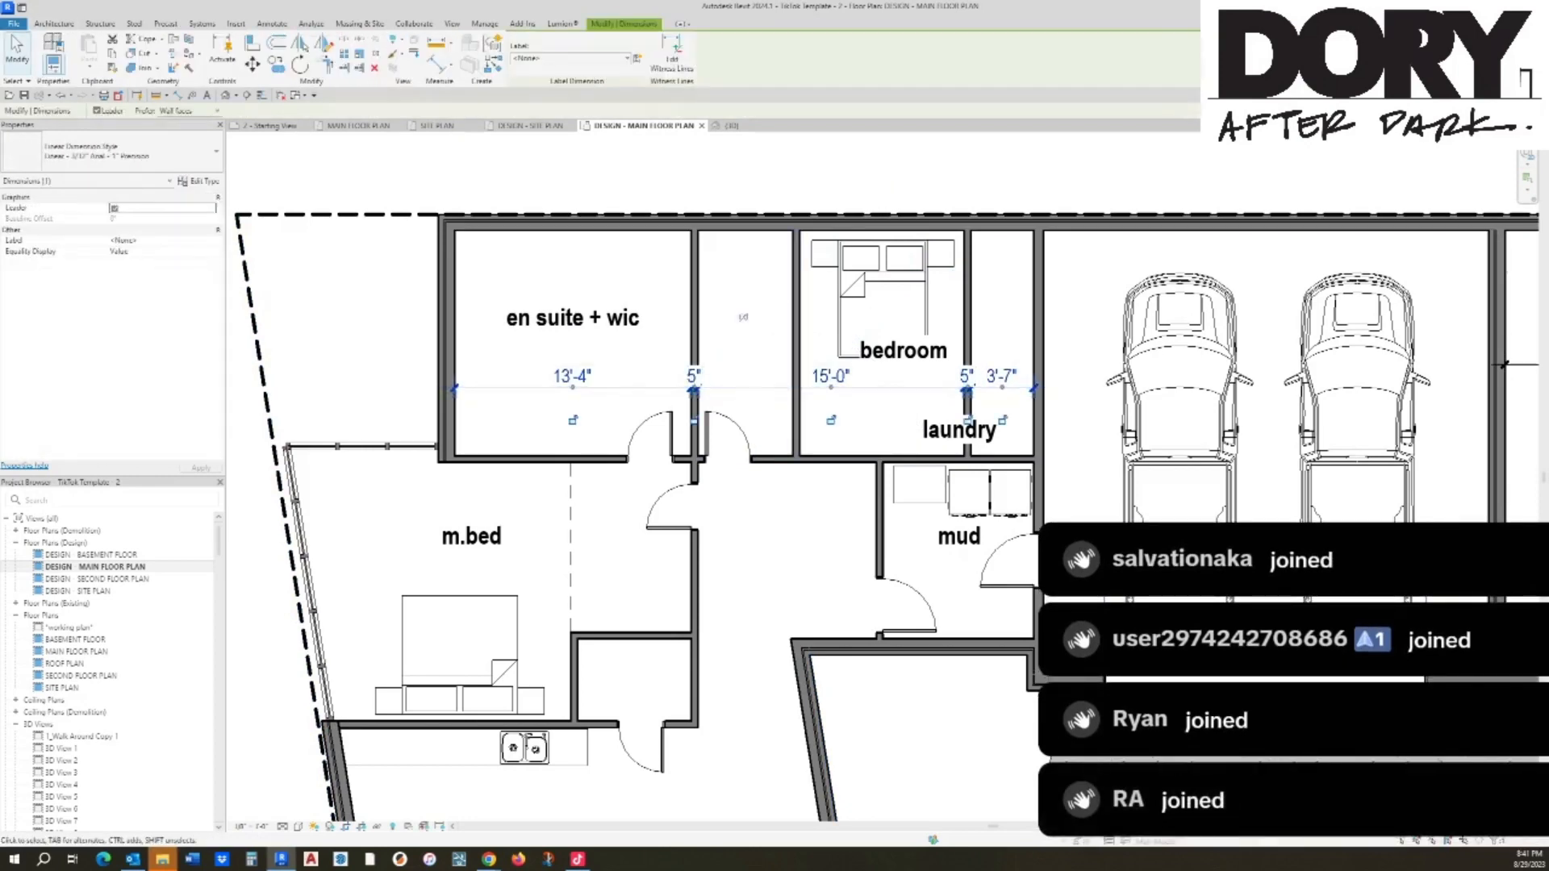
left_click(672, 53)
left_click(793, 379)
left_click(801, 379)
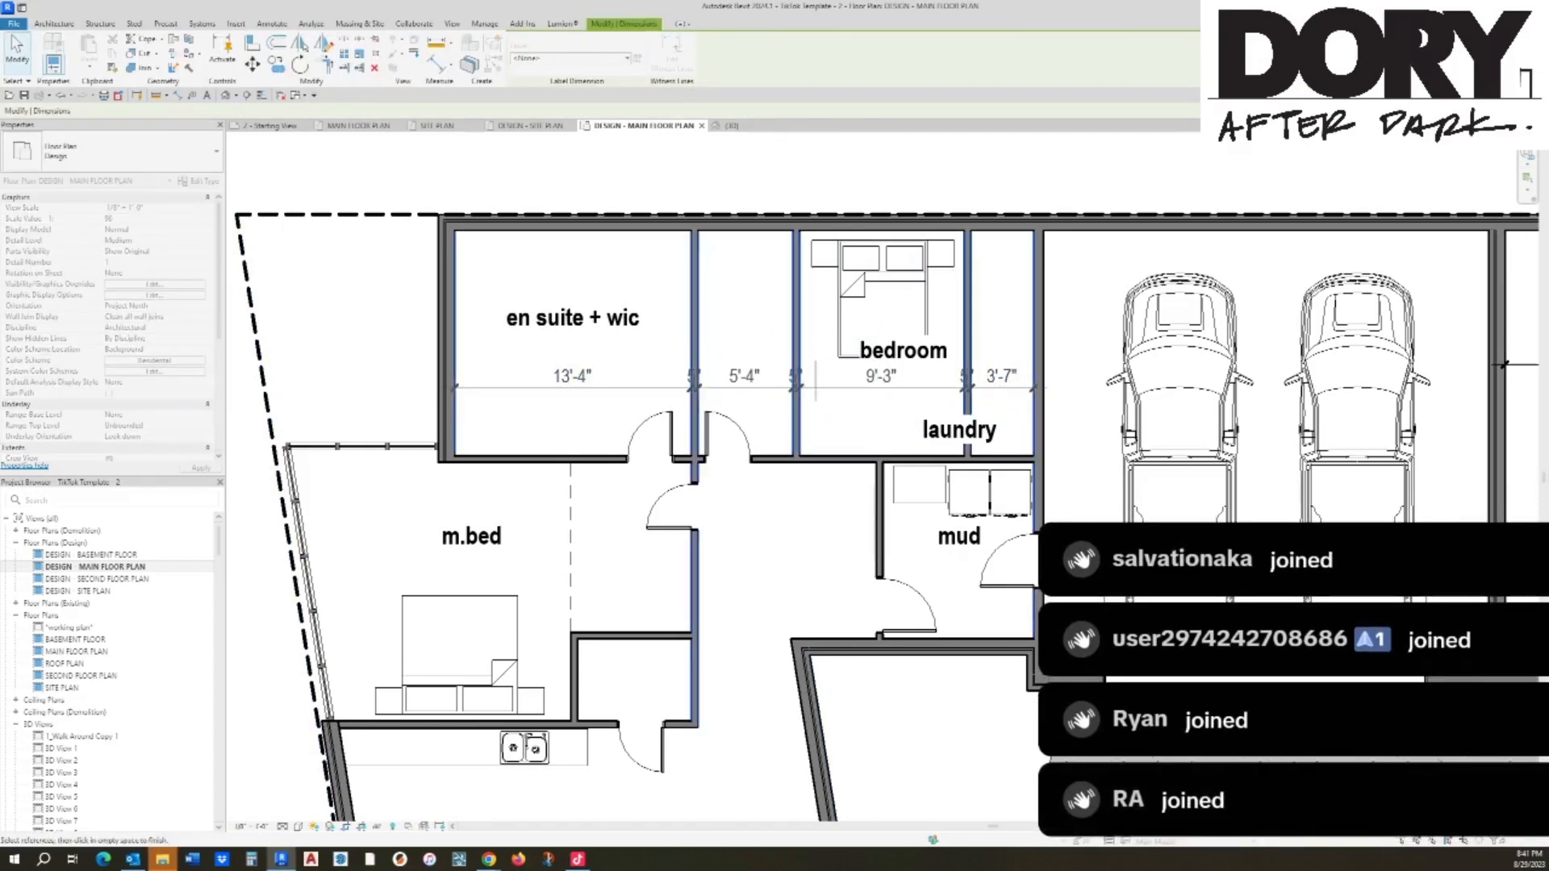
left_click(815, 379)
Step: Set the clear width of the narrow room between the en suite and the second bedroom to 6'-0"
left_click(797, 355)
left_click(739, 377)
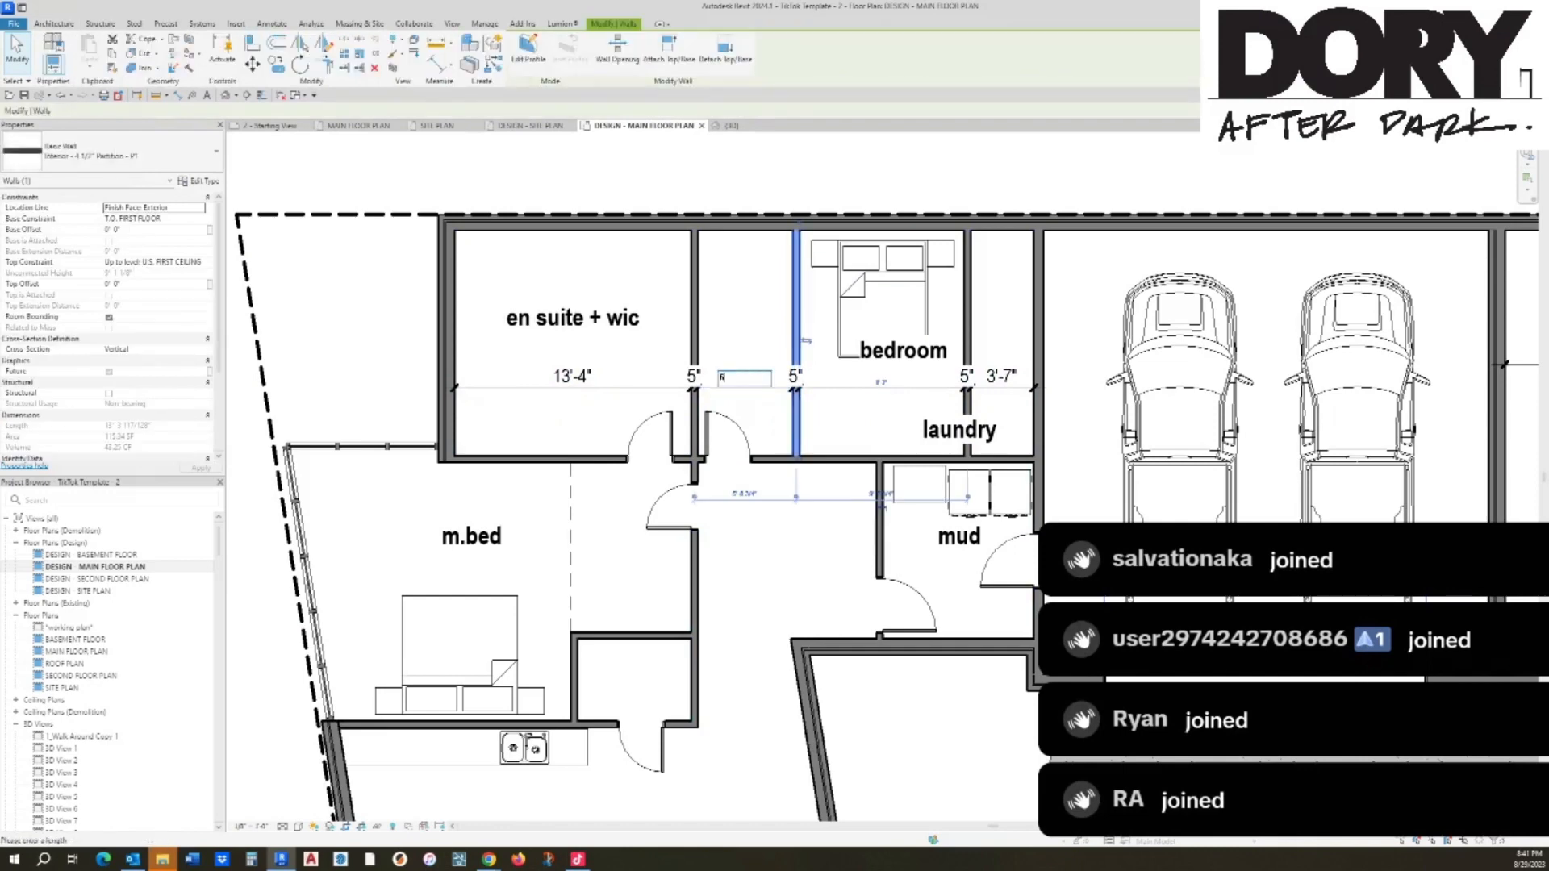
type("6")
key("Return")
Step: Add a single-panel interior door from the hallway into the second bedroom and delete the partition on the garage side of its bed
key("d")
key("r")
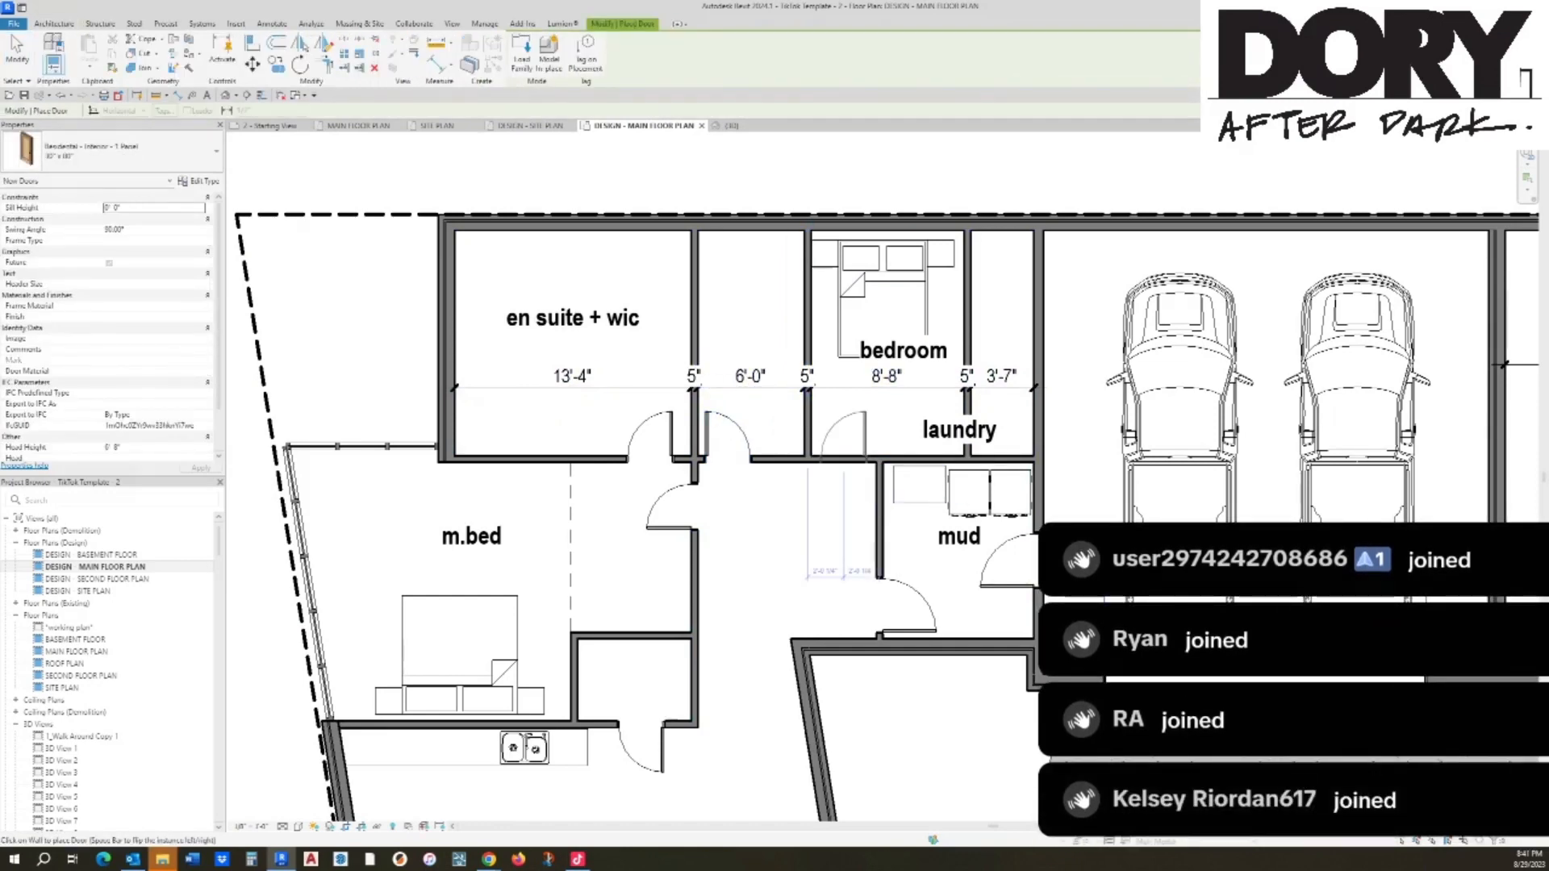
key("Escape")
key("Escape")
left_click(967, 339)
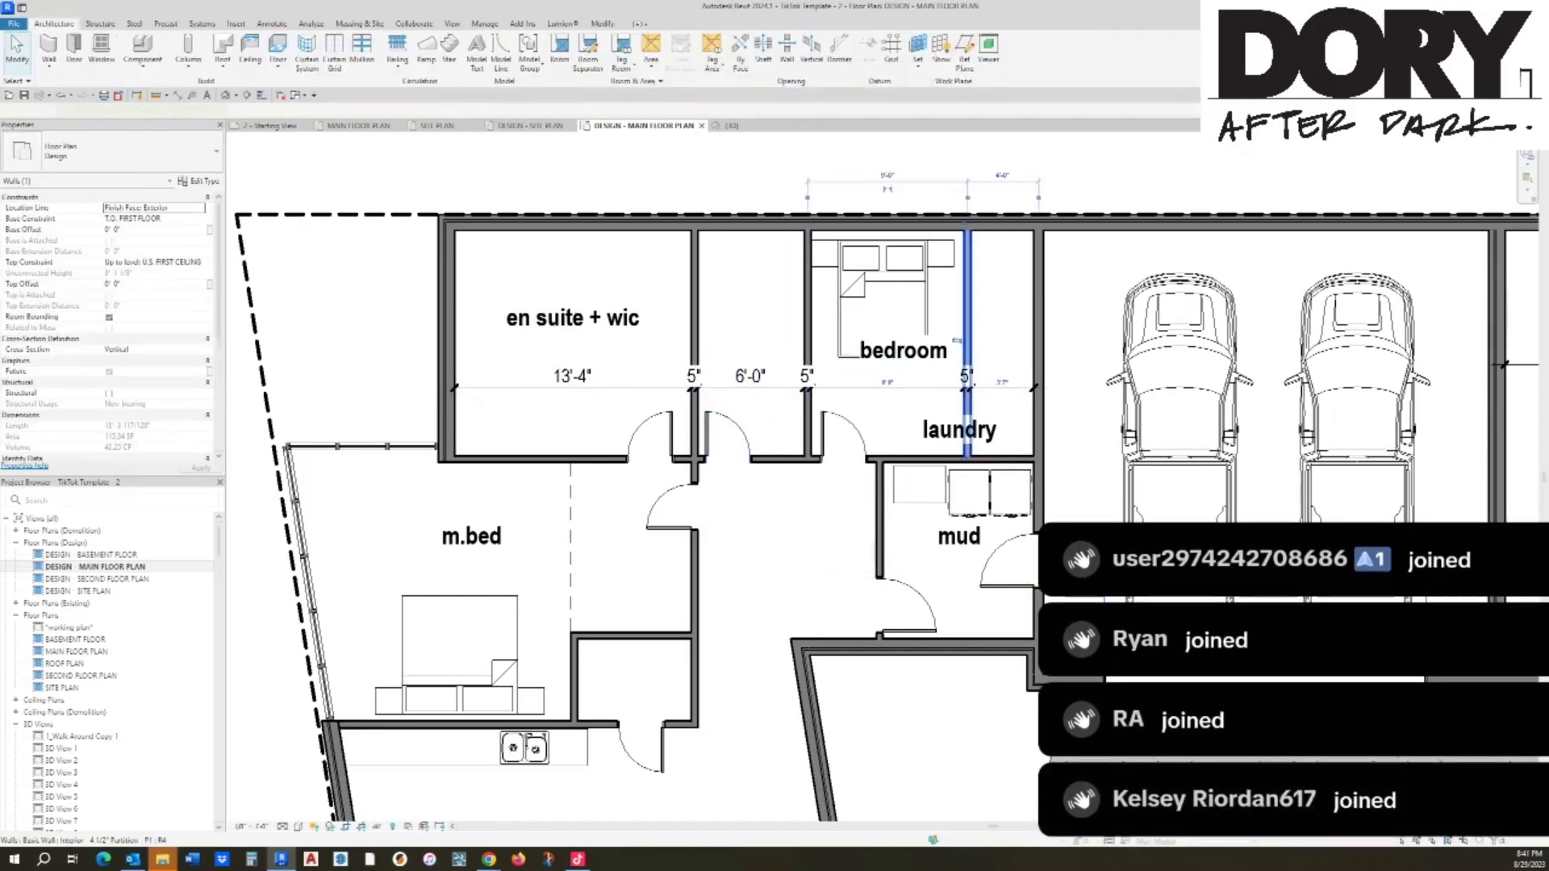
key("Delete")
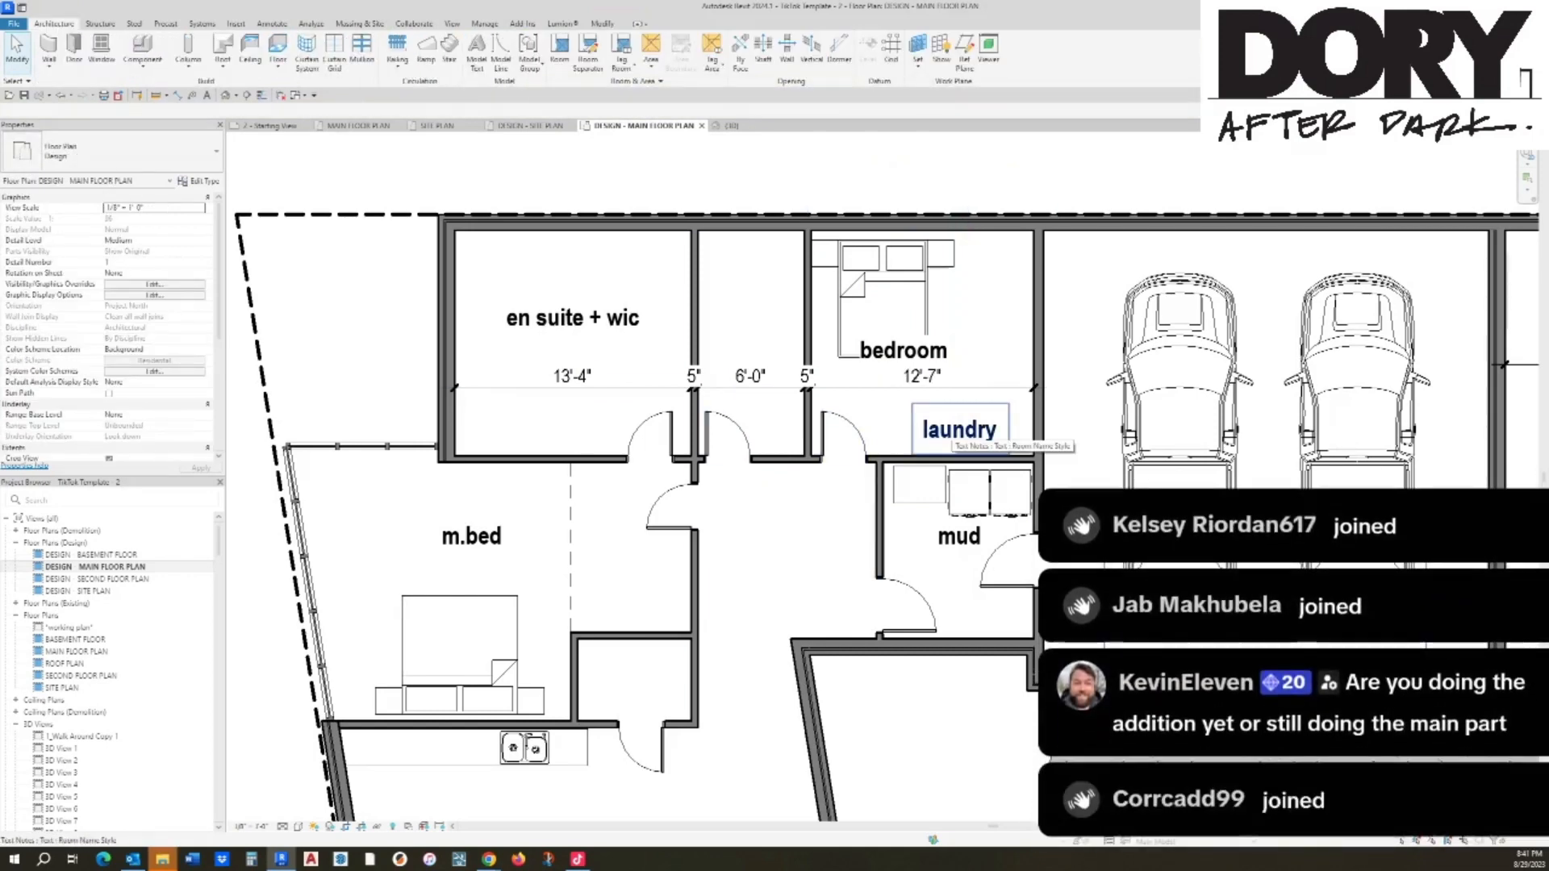
Step: Place the laundry label beneath the mud label and put a copy reading "bath" in the 6'-0" wide room
left_click_drag(954, 429, 773, 326)
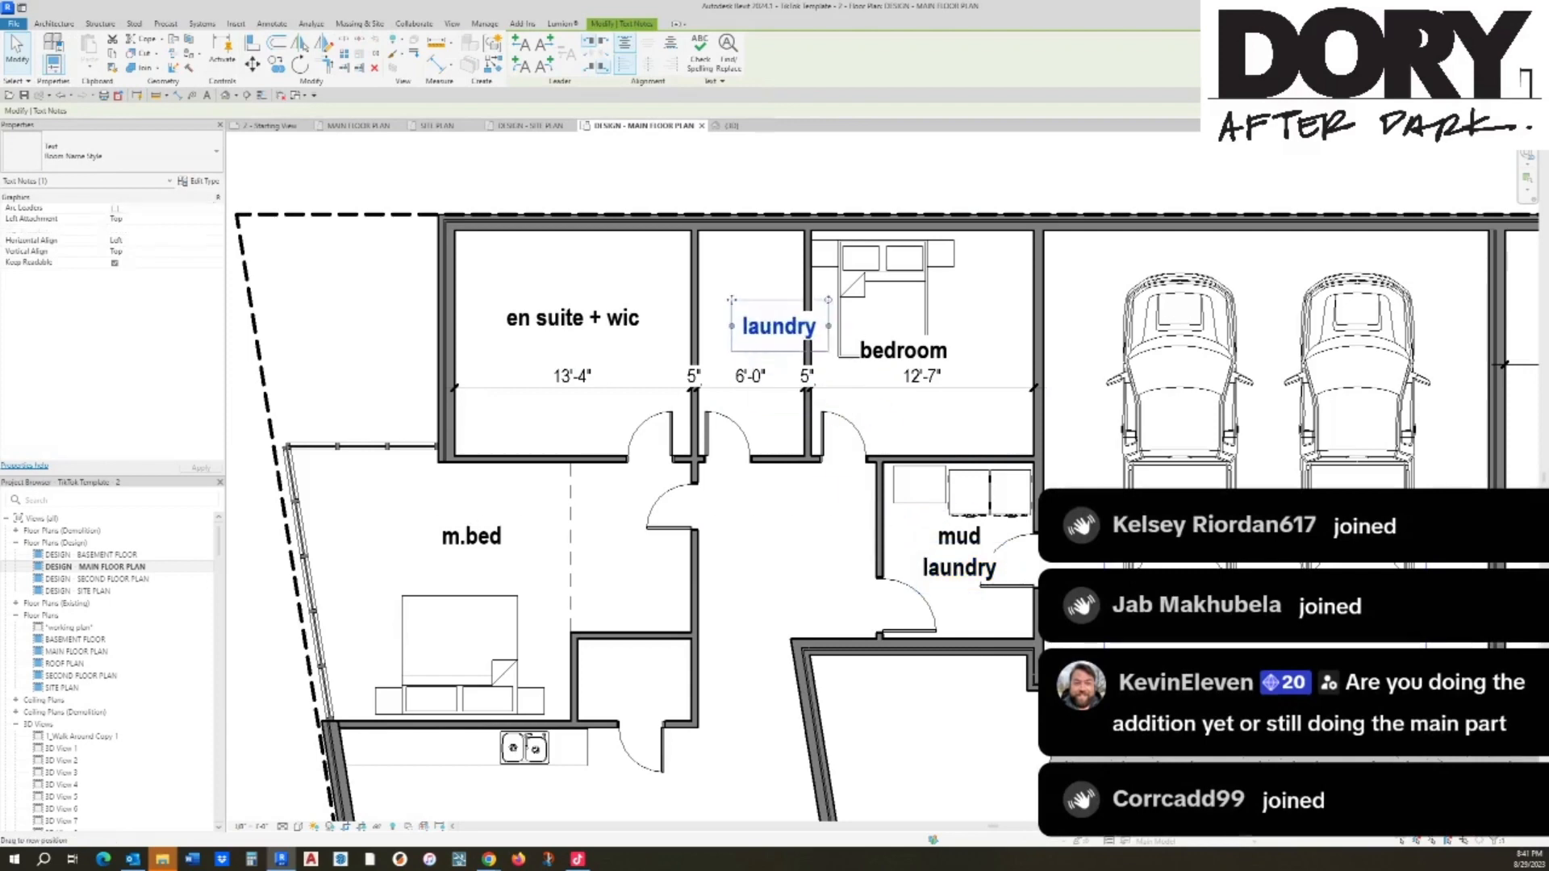
double_click(776, 326)
type("bath")
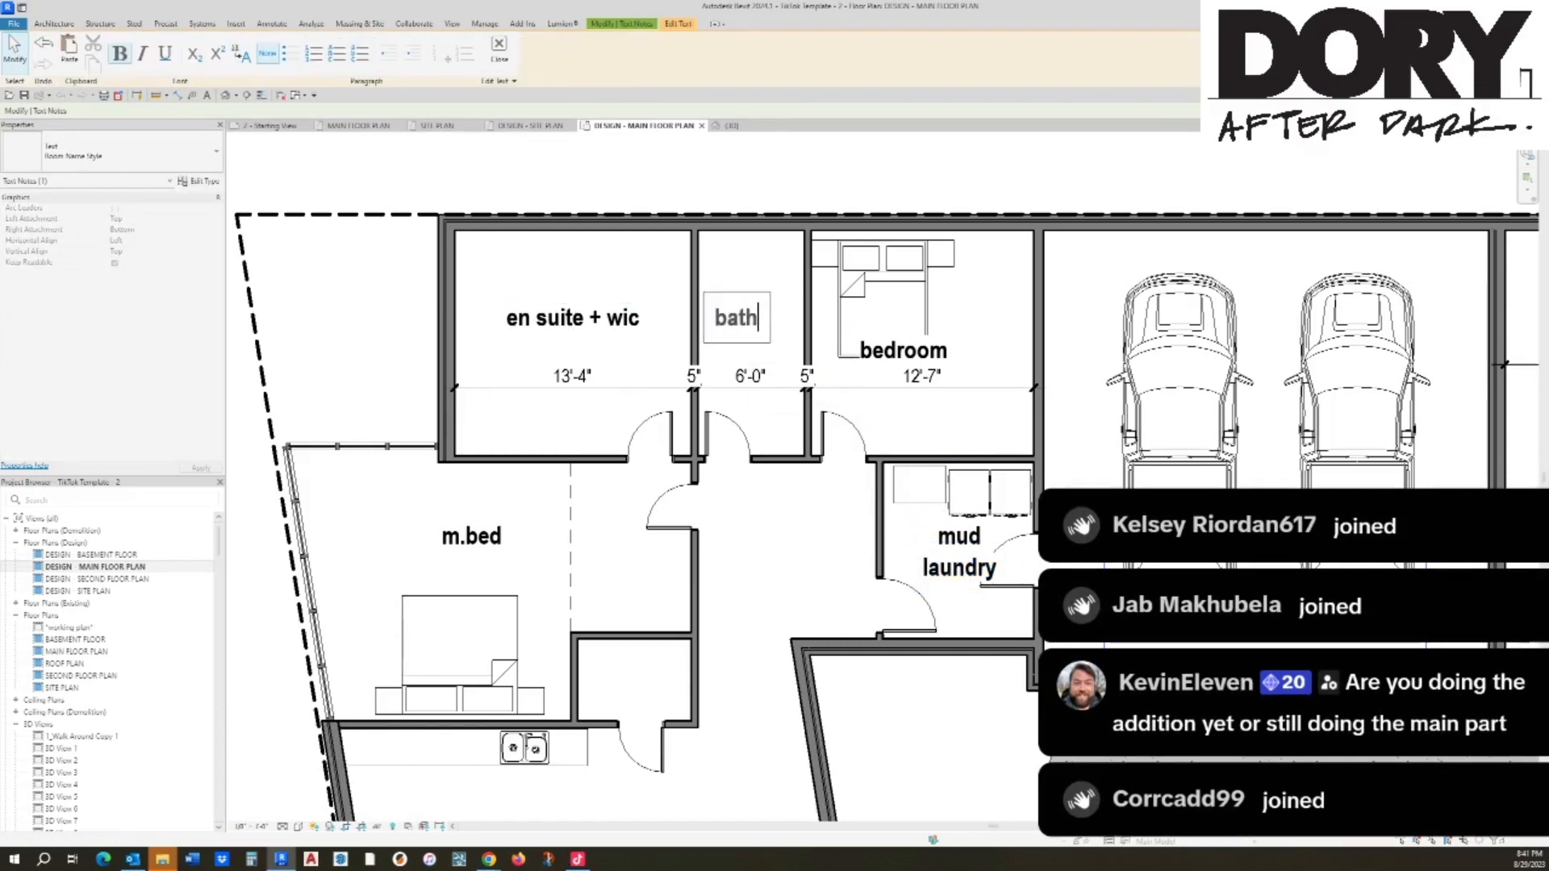
key("Escape")
key("Escape")
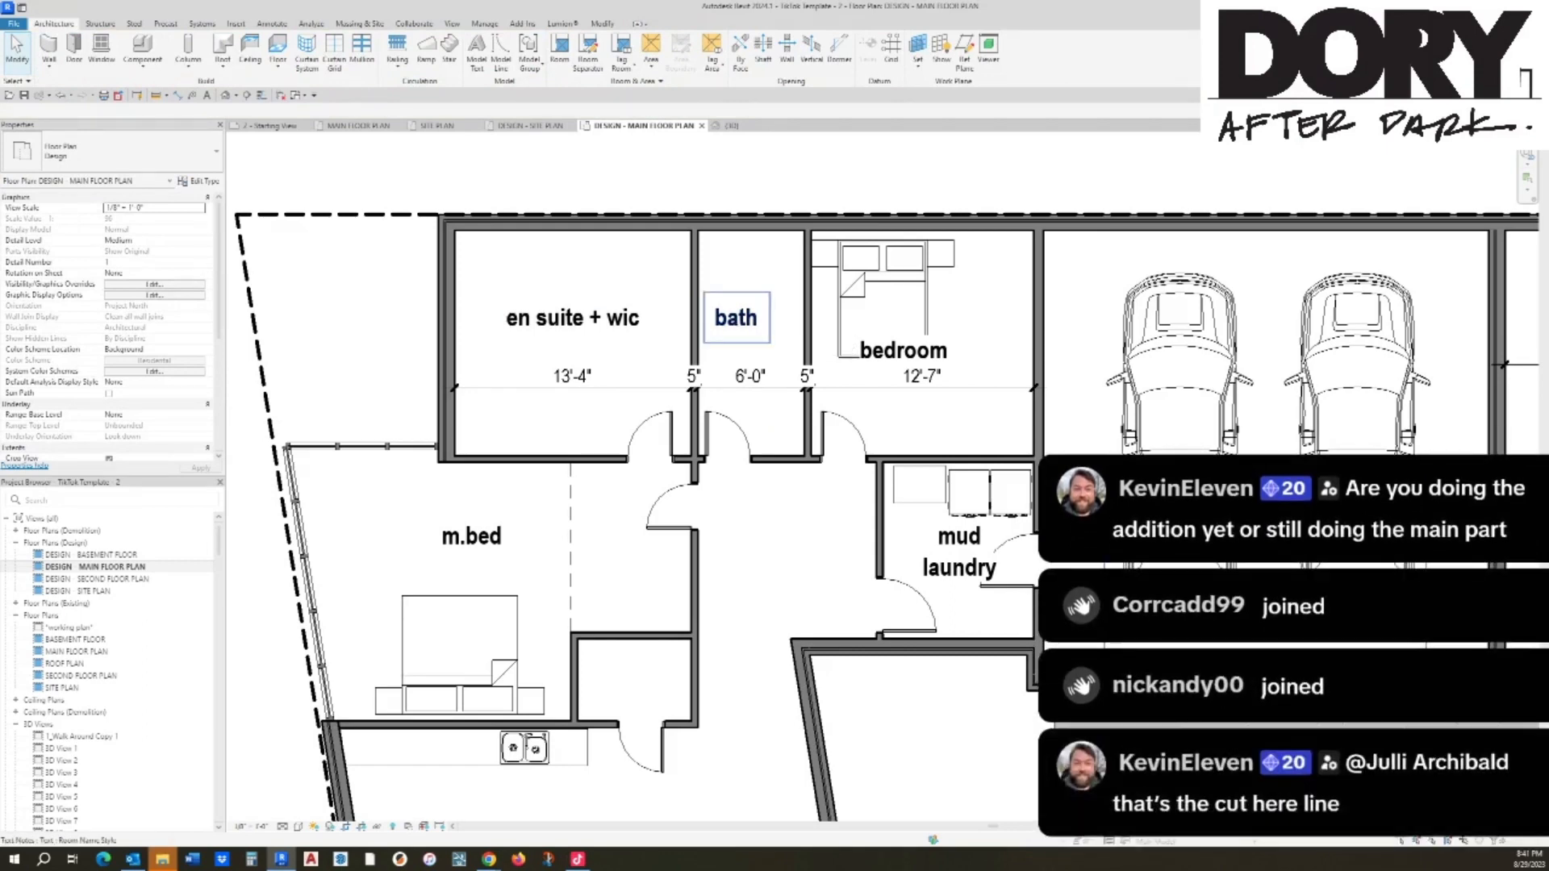
Step: Add an aligned dimension across the master bedroom, from the lower end of the angled window wall to the dashed line
middle_click_drag(735, 317, 953, 175)
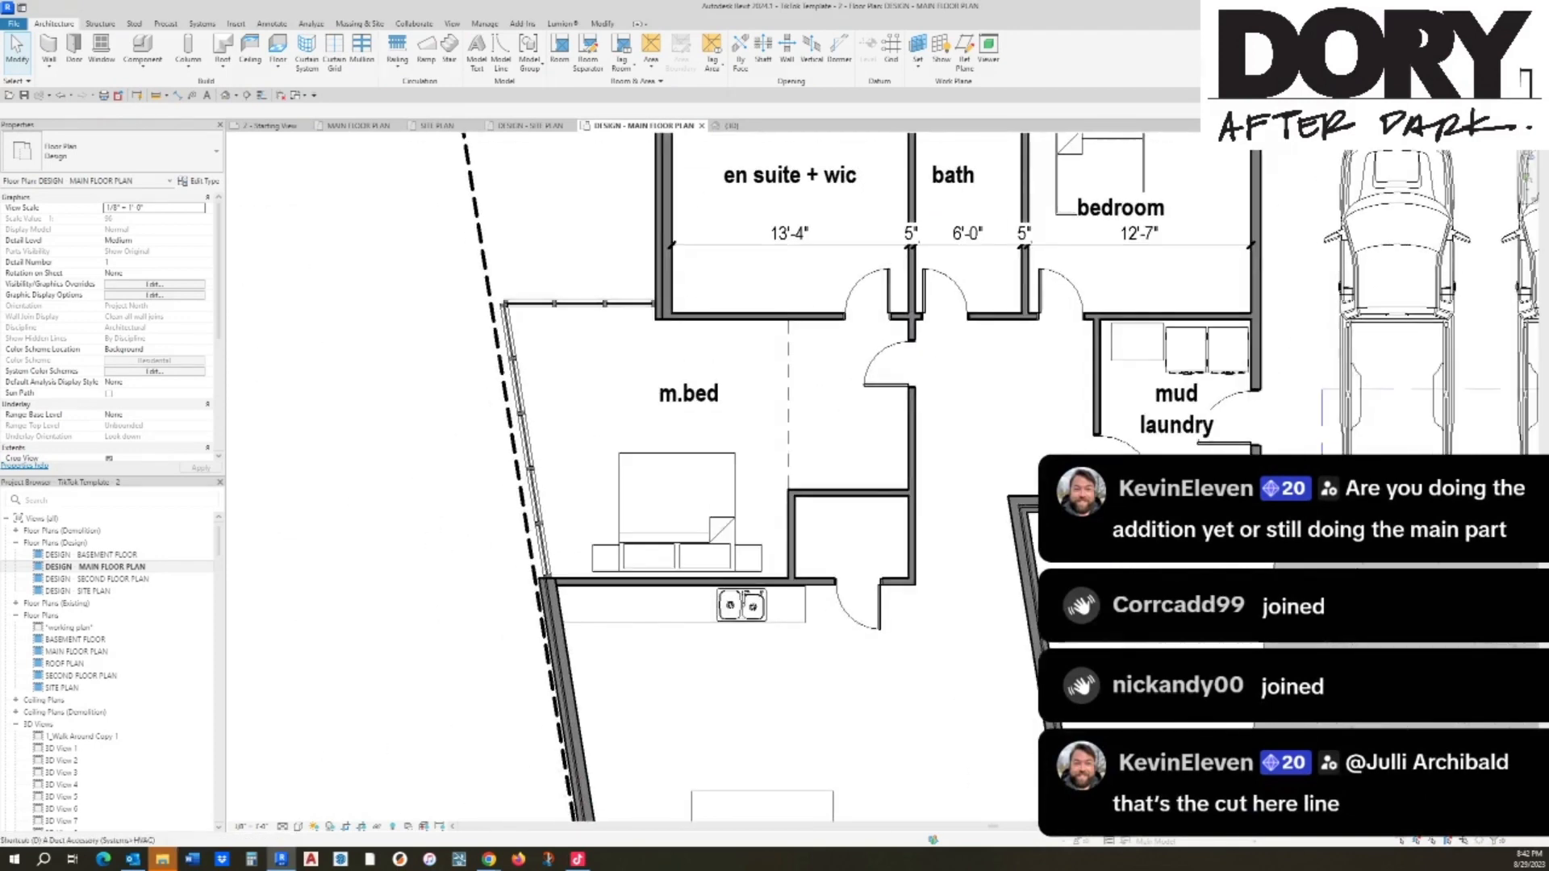
key("d")
key("i")
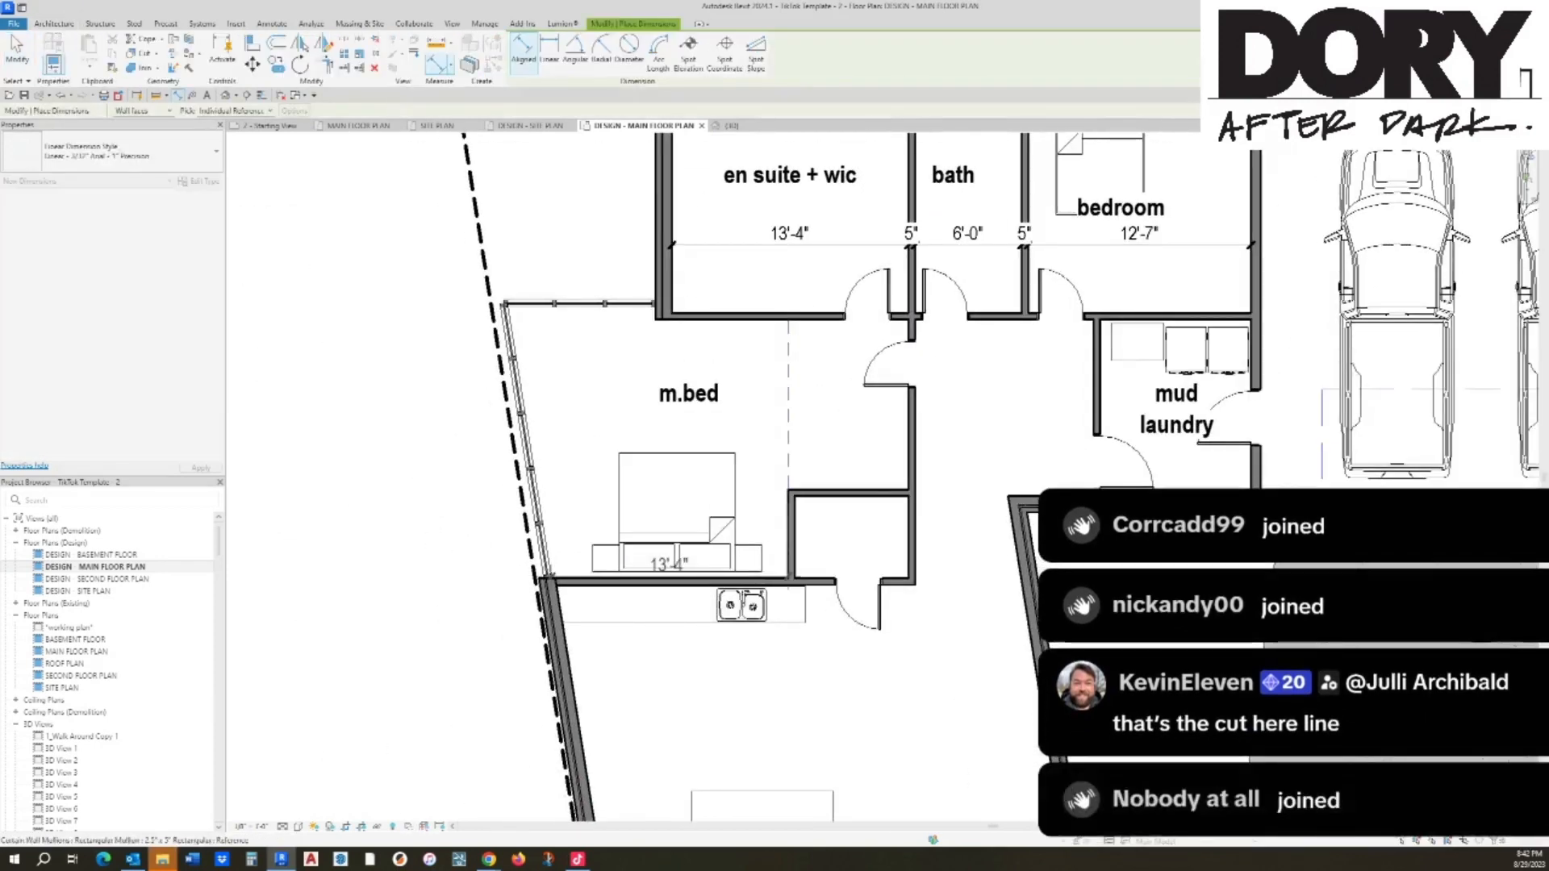
left_click(550, 572)
scroll(571, 482, "up", 2)
scroll(571, 481, "up", 2)
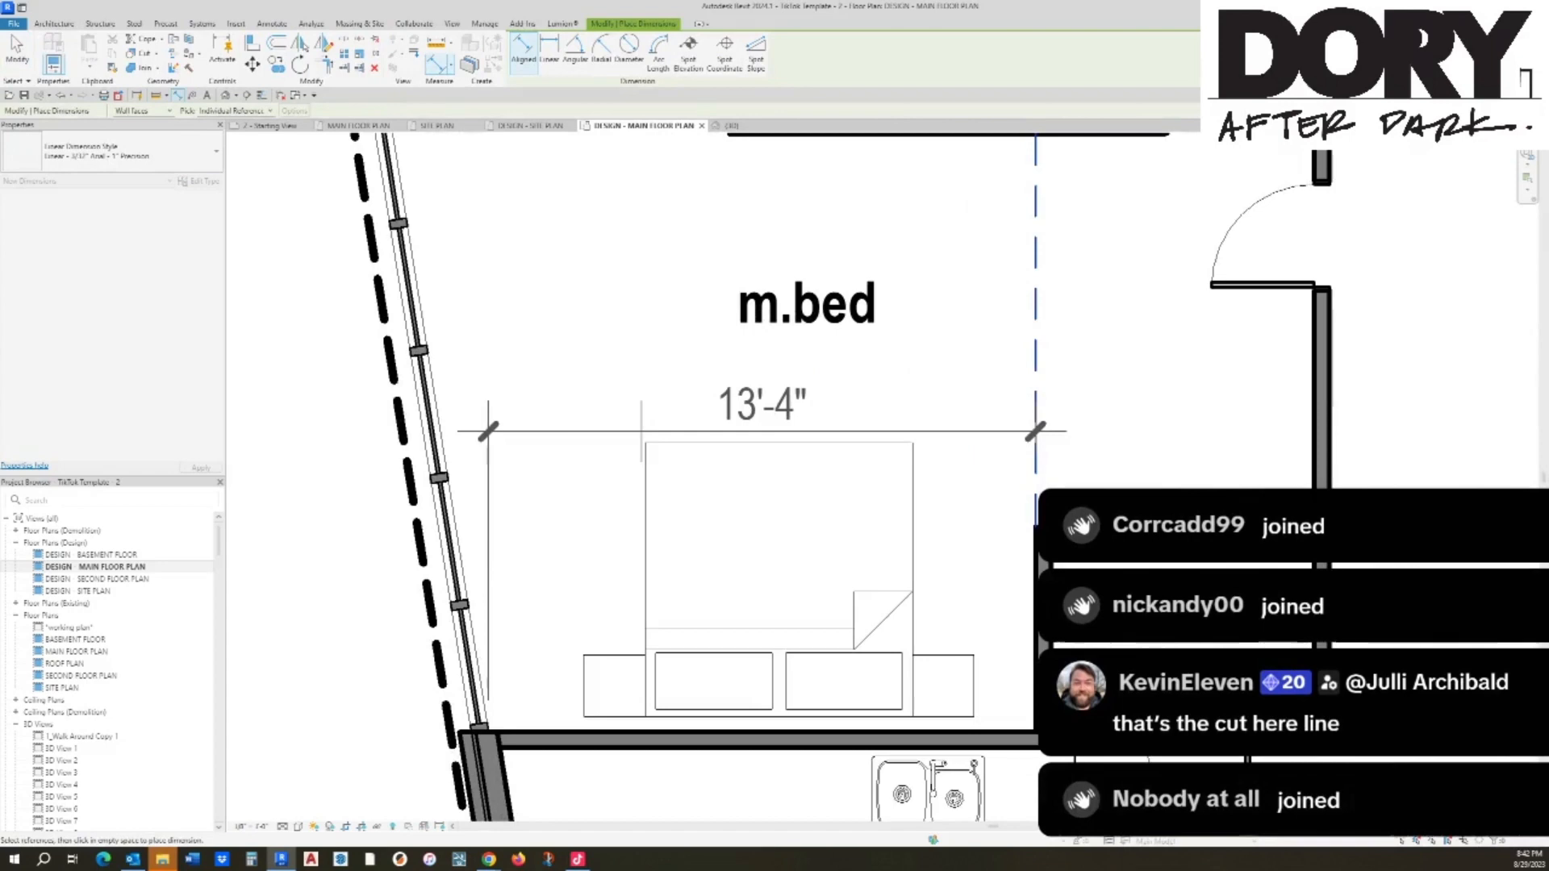
scroll(642, 432, "down", 1)
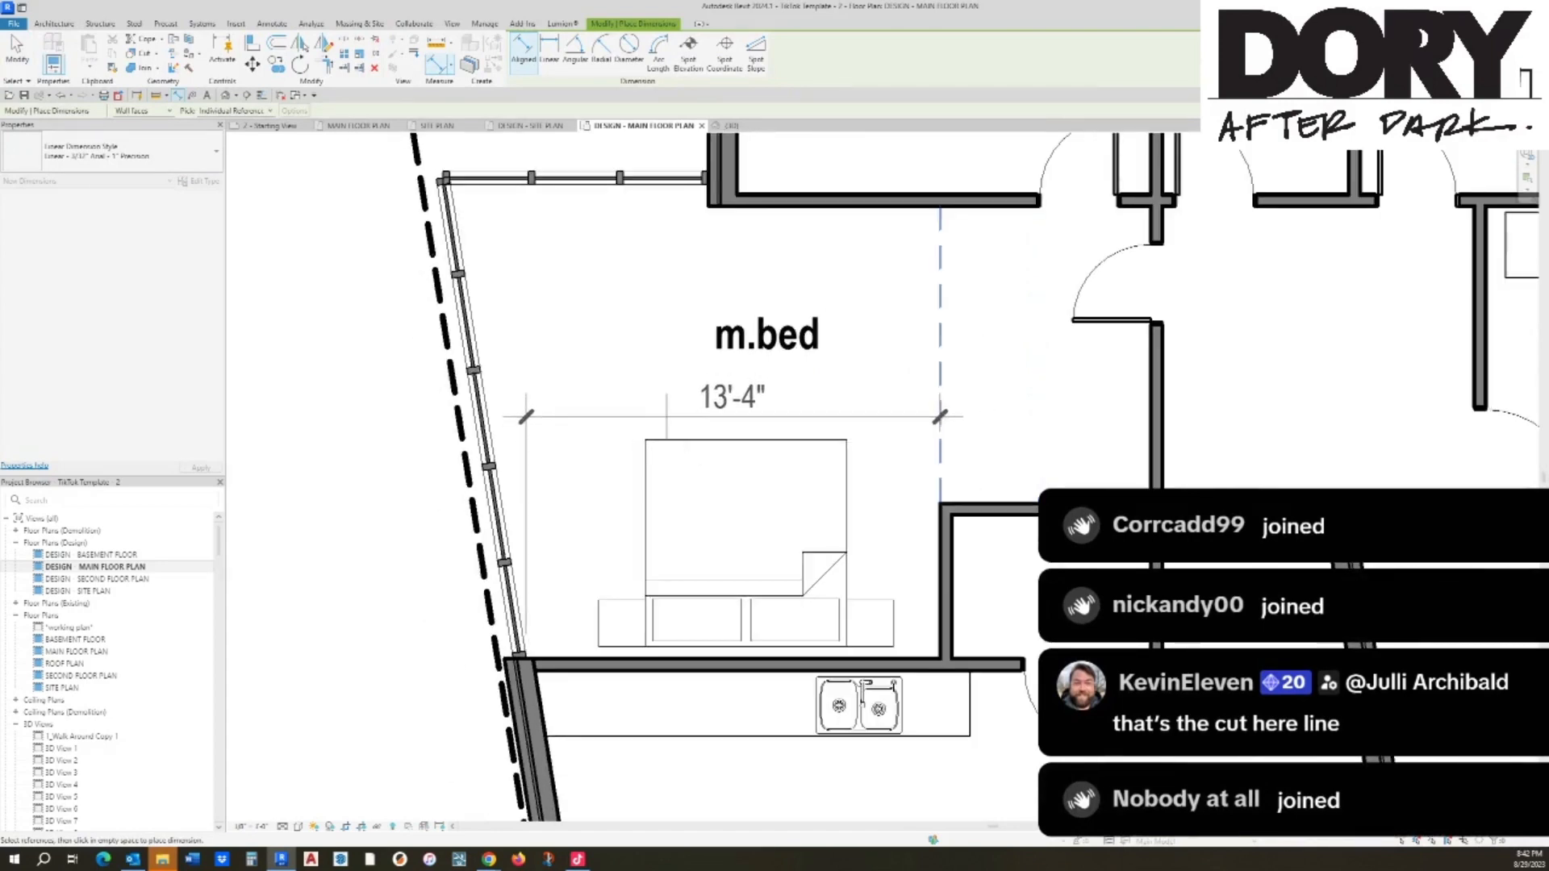
left_click(666, 417)
key("Escape")
Step: Shift the closet wall and the dashed line together toward the hallway to make the master bedroom 14'-0" wide
left_click(945, 539)
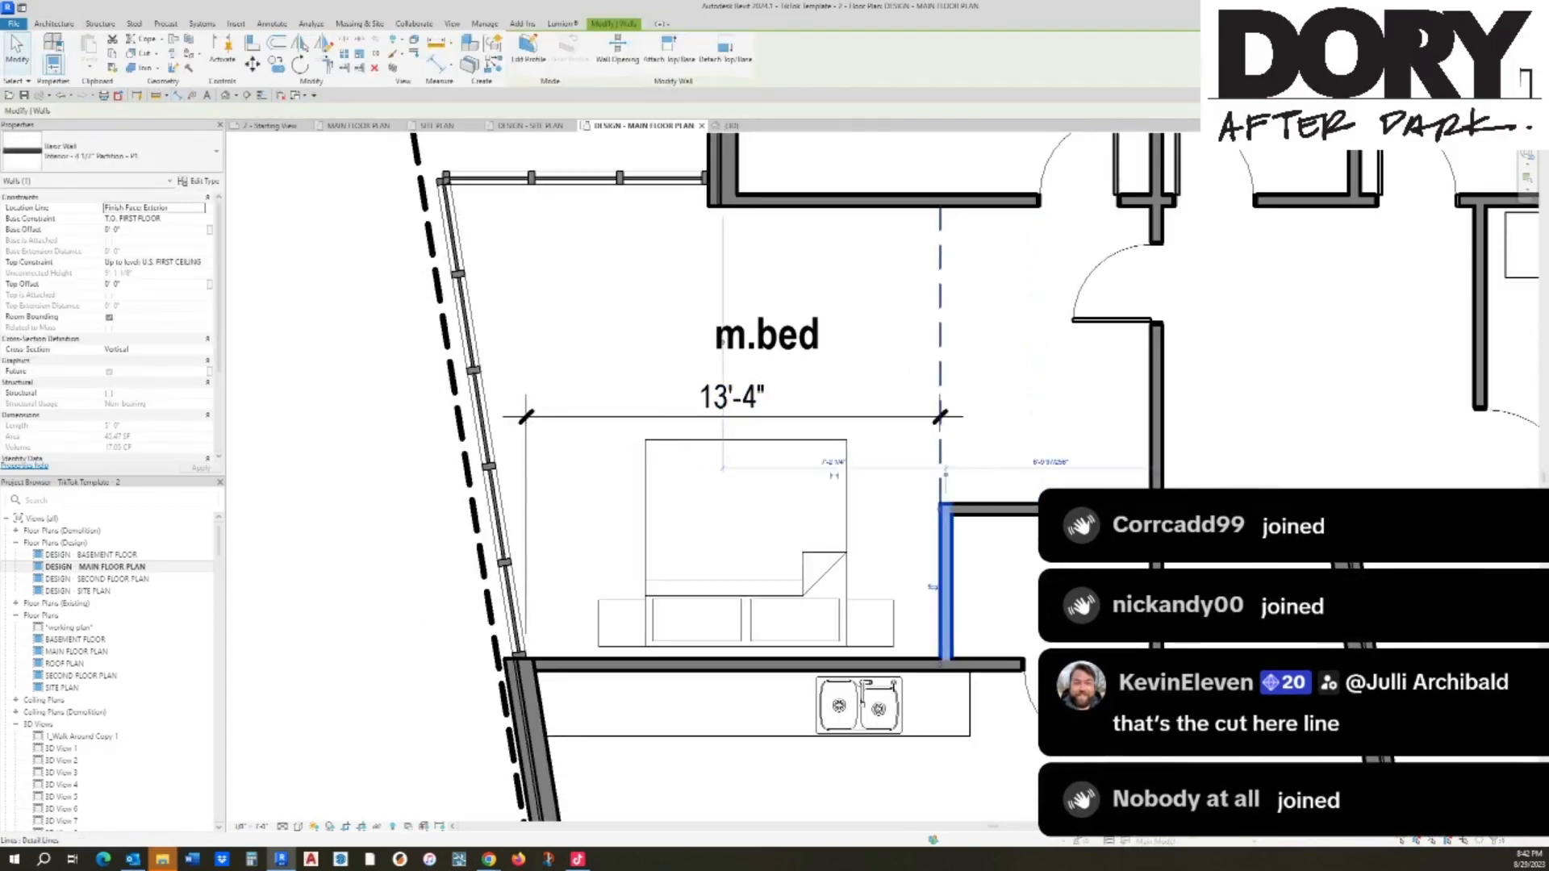
left_click(940, 472, "ctrl")
left_click_drag(941, 484, 961, 484)
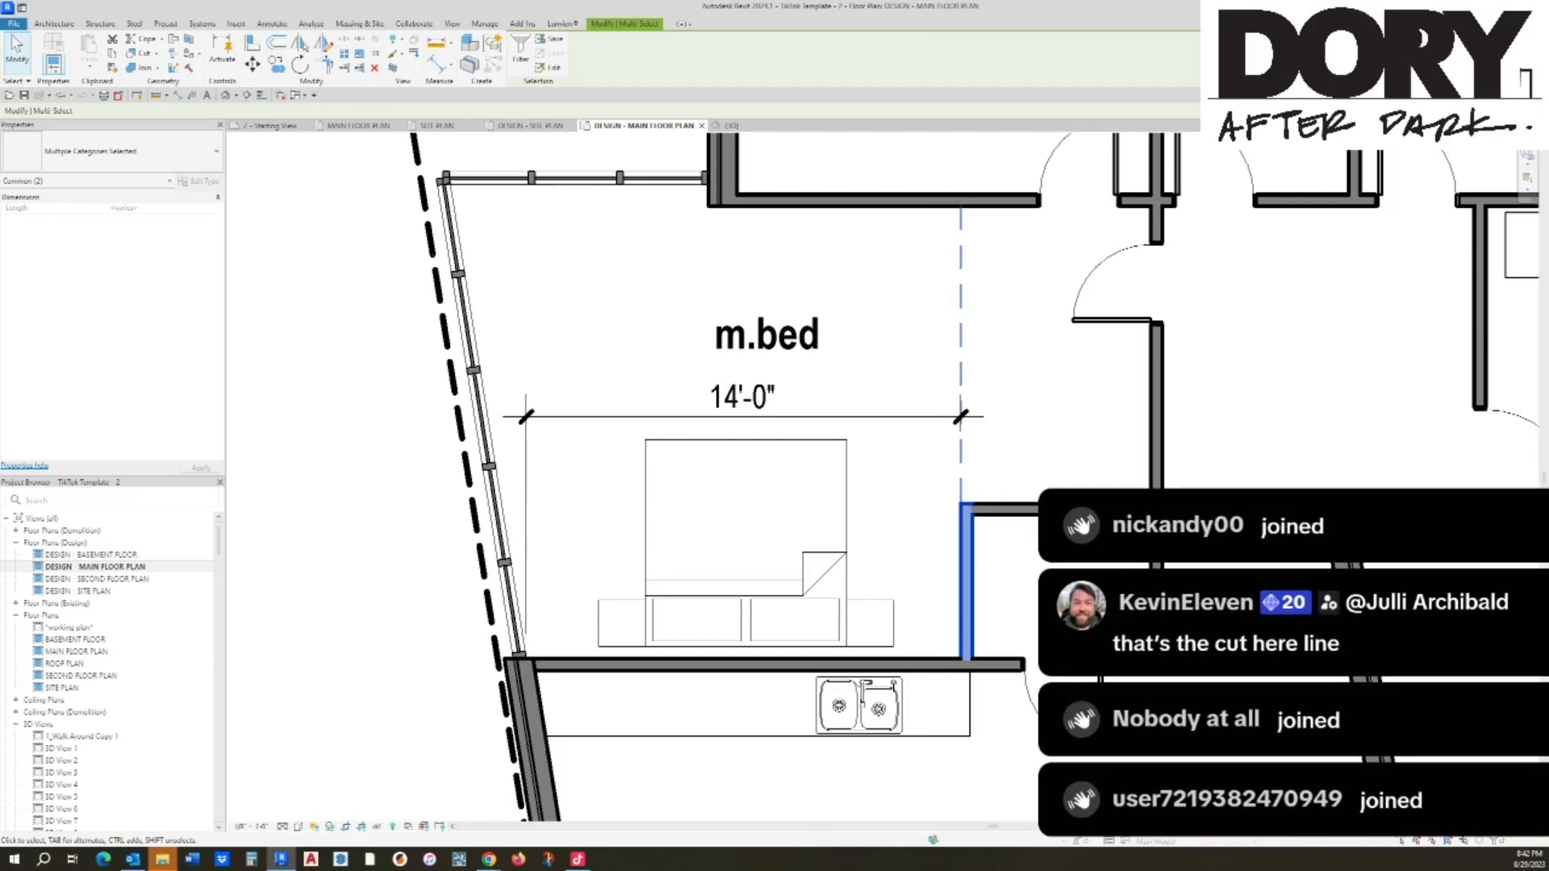
key("Escape")
Step: Draw a vertical detail line in the F.R.R. line style along the wall between the two garages, extending past both ends of the wall
scroll(848, 448, "down", 5)
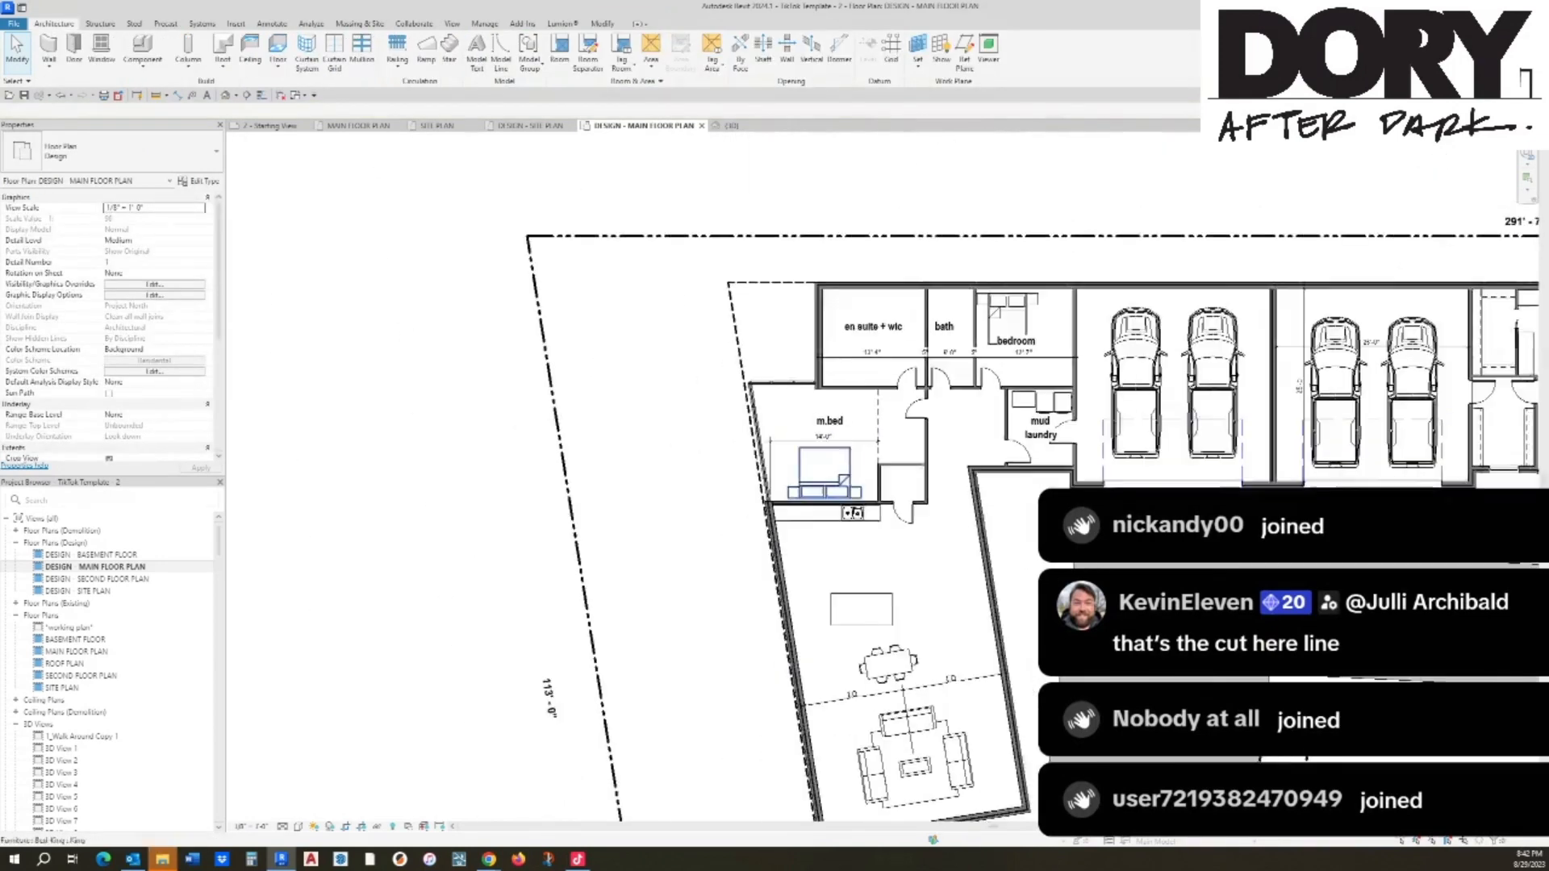
middle_click_drag(848, 448, 718, 402)
middle_click_drag(1018, 509, 890, 493)
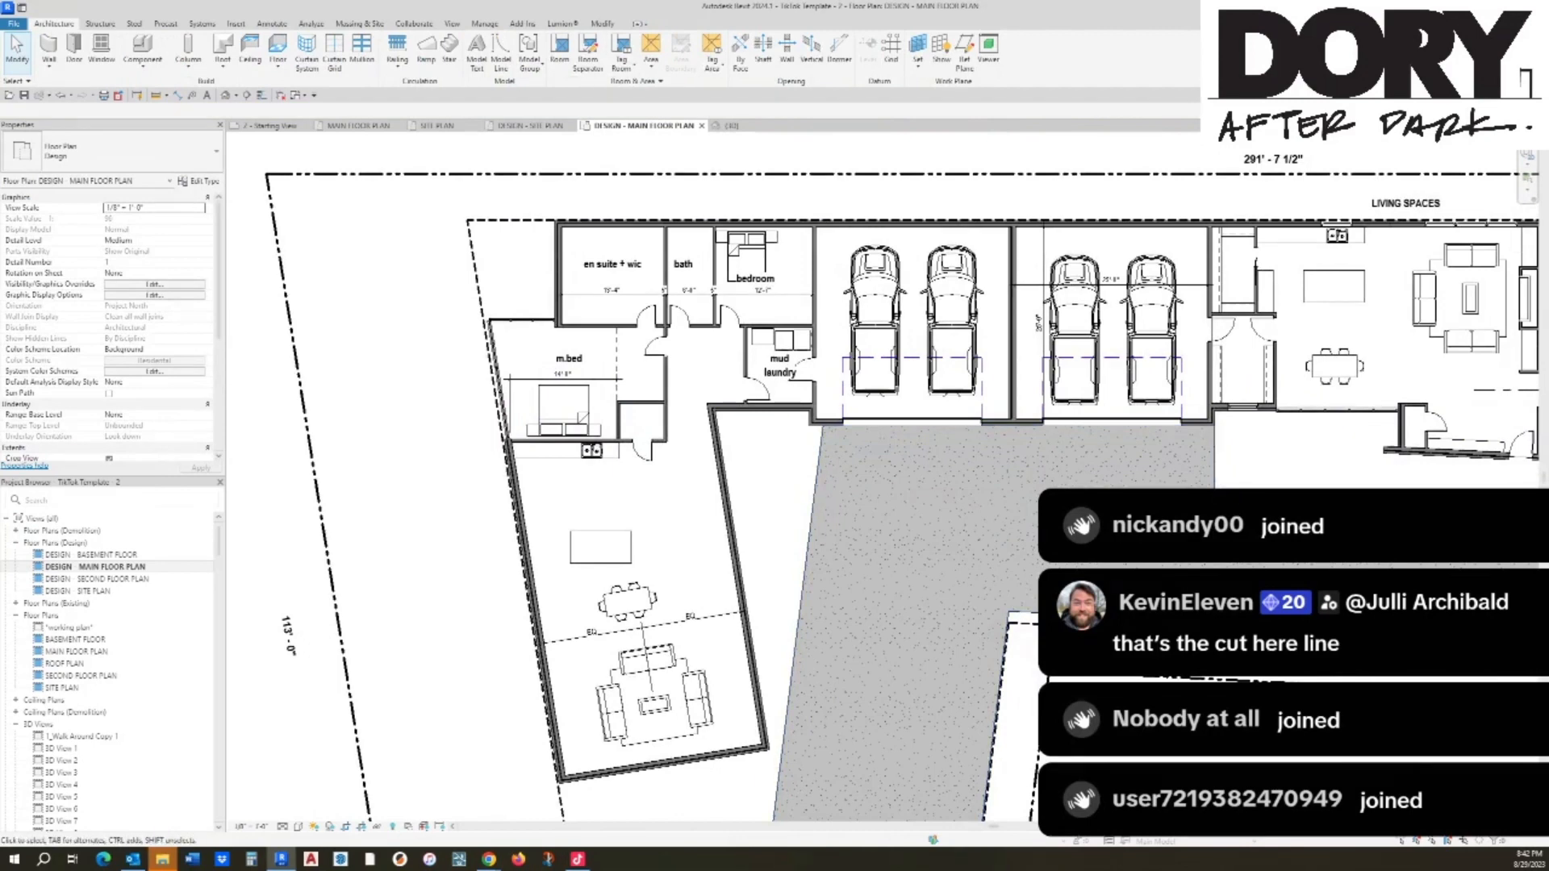
key("d")
key("l")
left_click(636, 59)
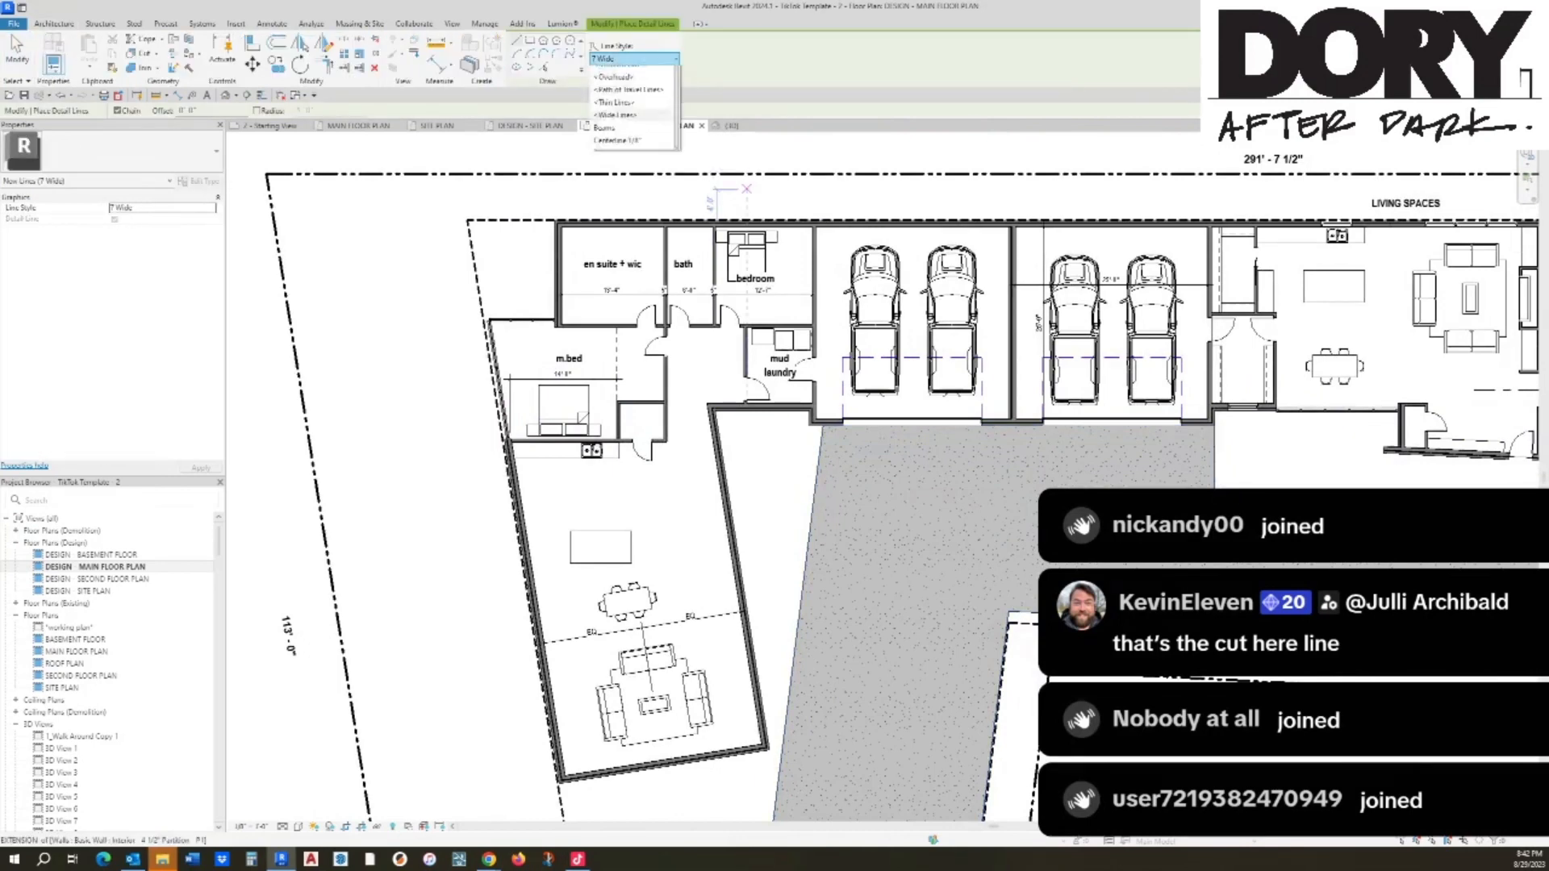
scroll(615, 211, "down", 3)
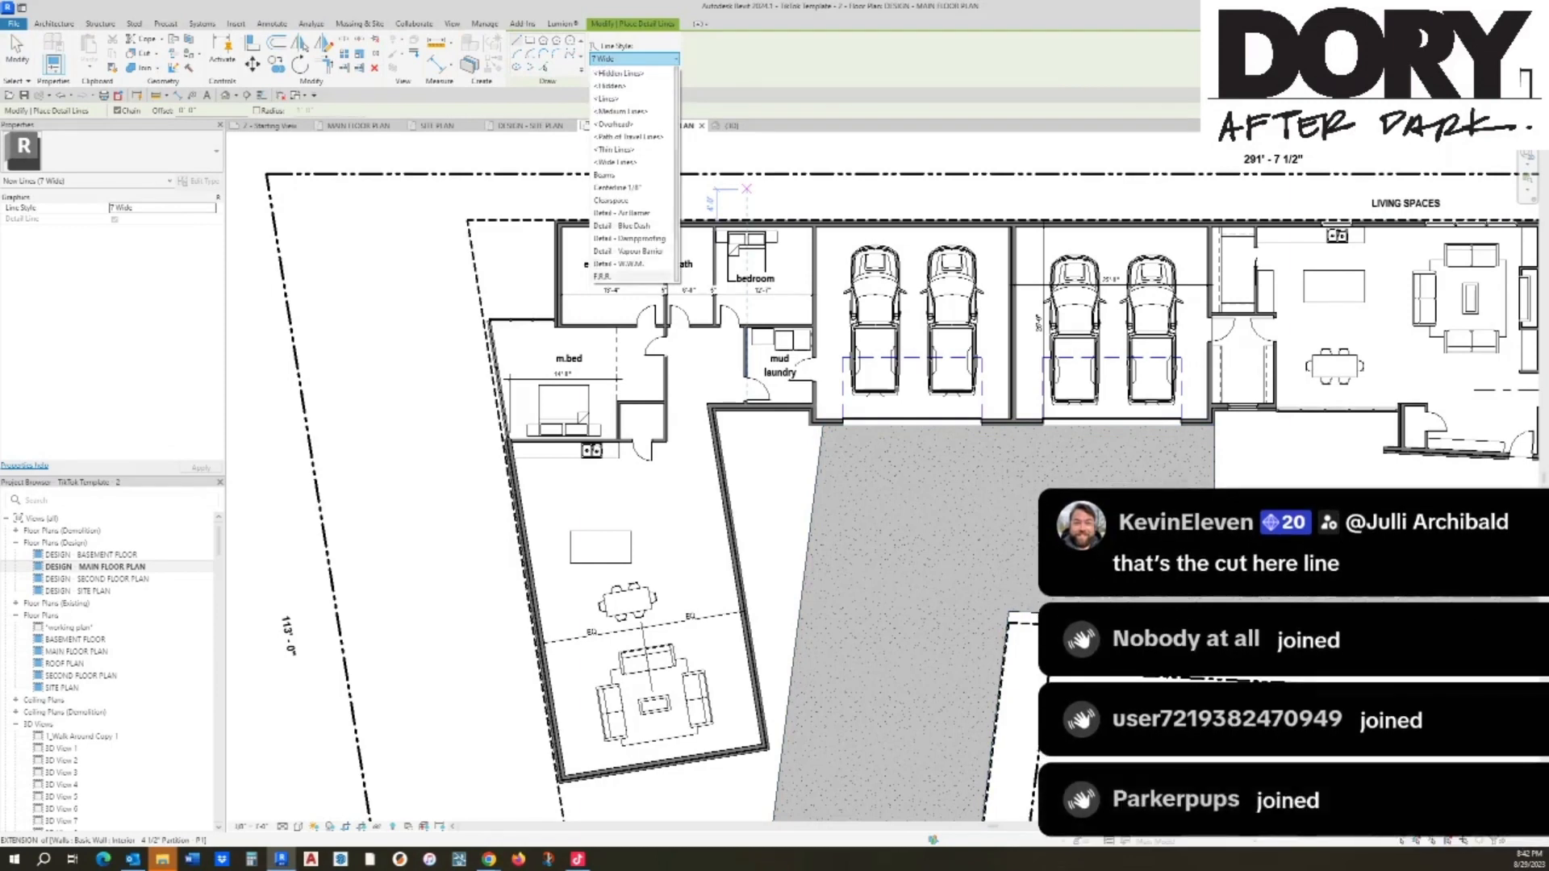
left_click(620, 274)
left_click(1010, 218)
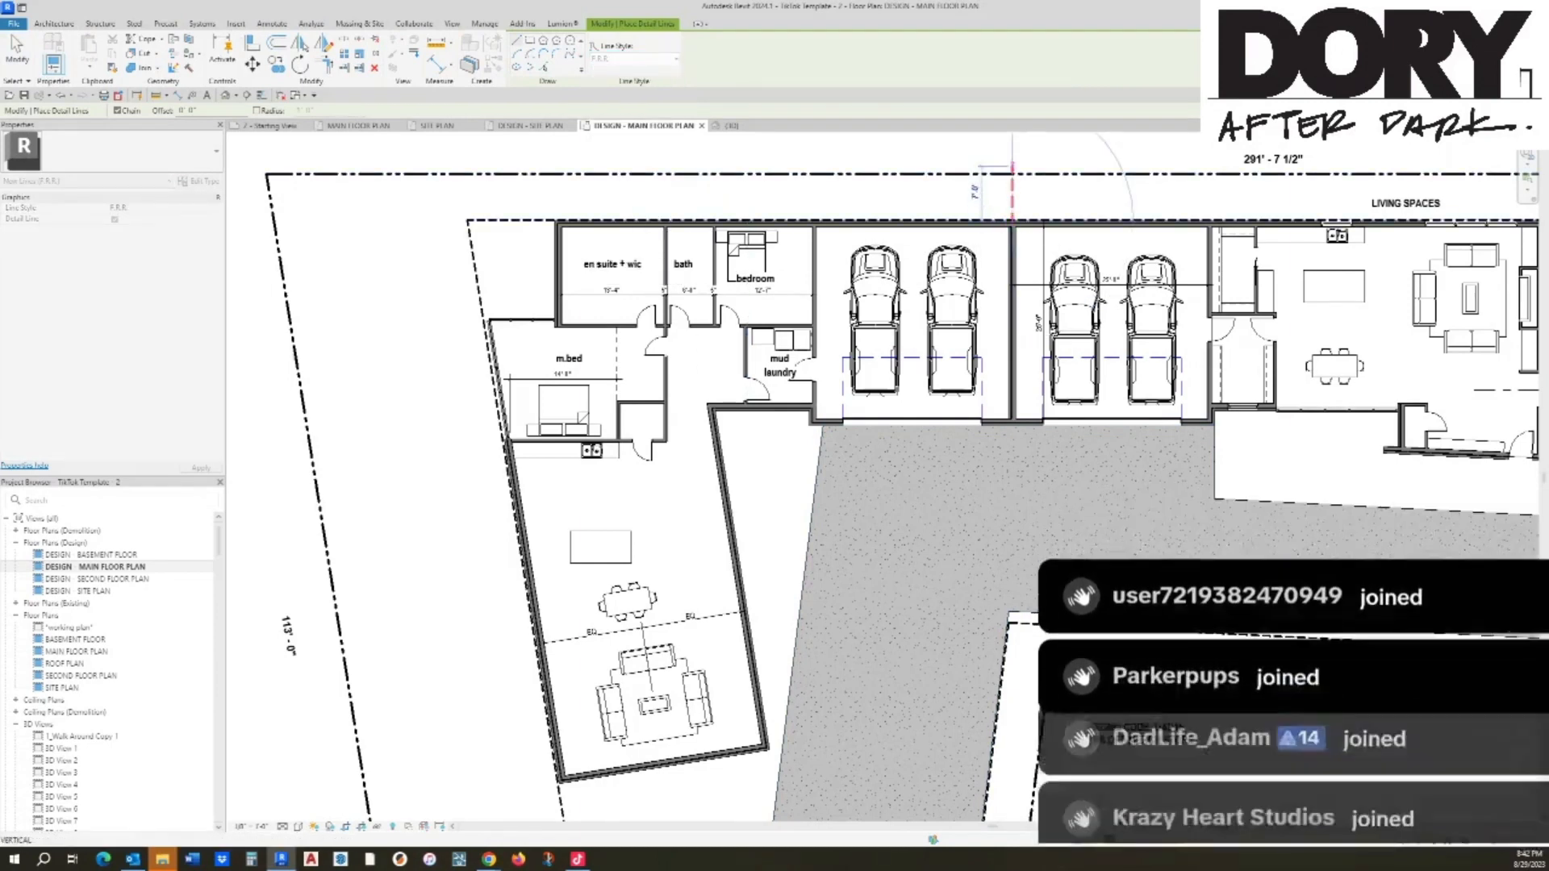
key("Escape")
left_click(1013, 190)
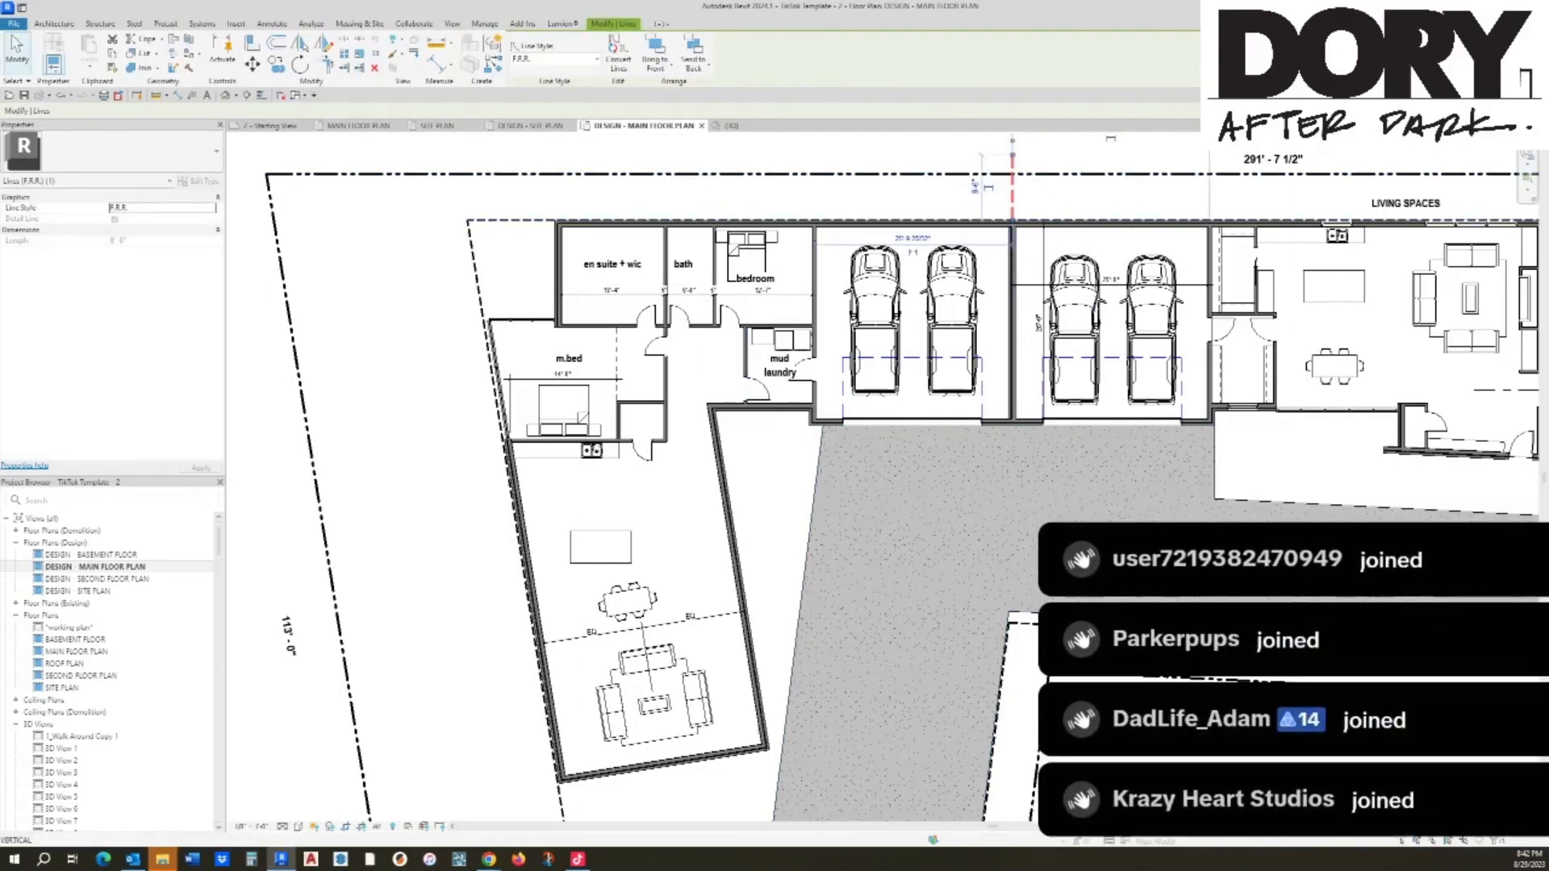
left_click_drag(1012, 220, 1012, 475)
key("Escape")
middle_click_drag(1152, 329, 553, 353)
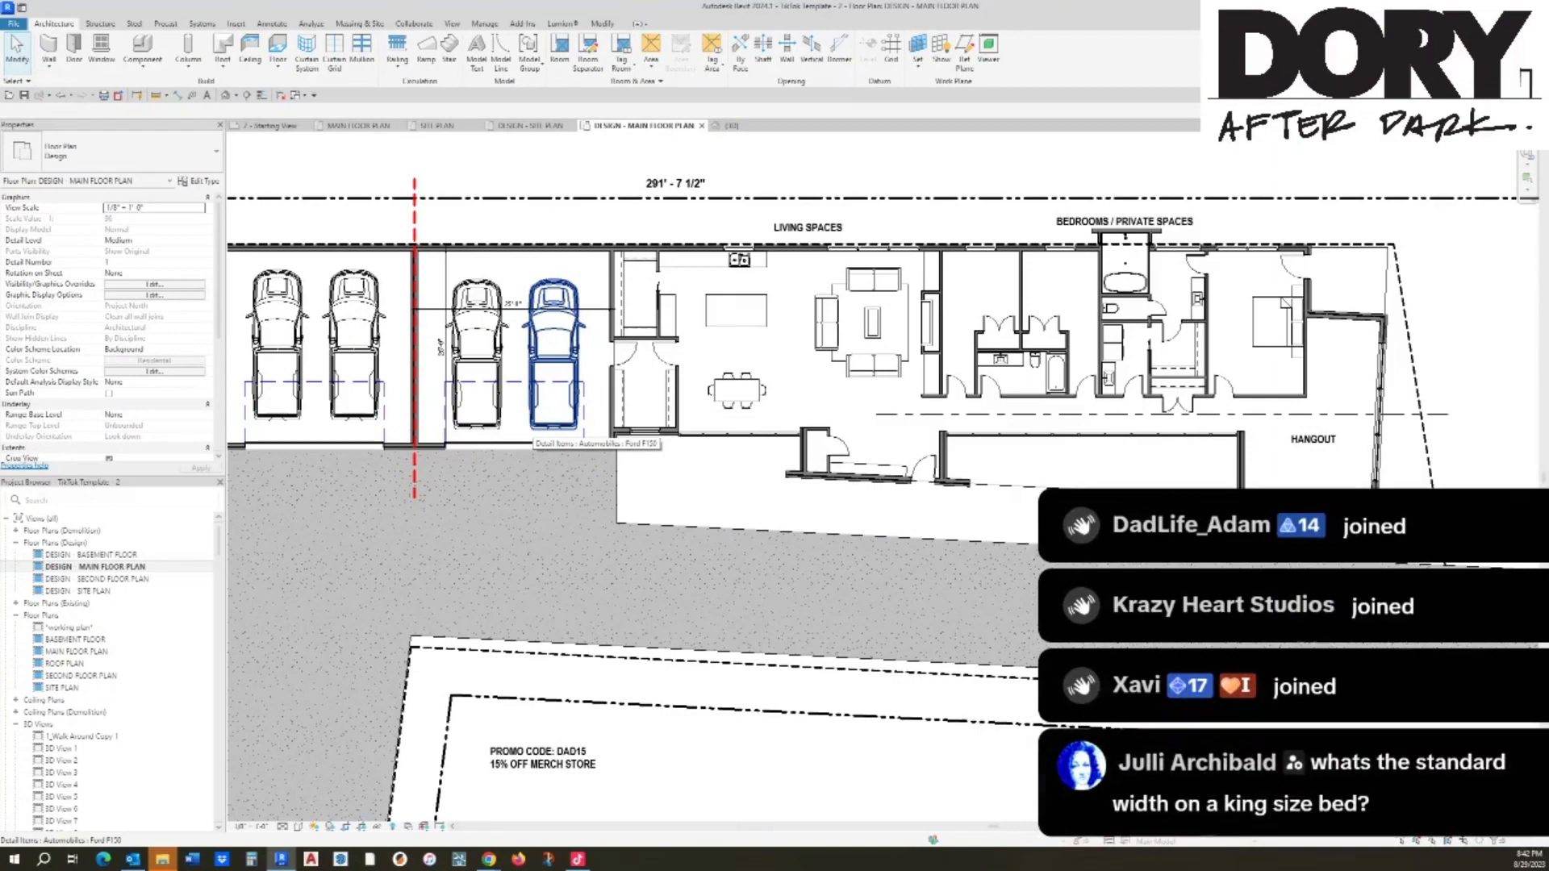
middle_click_drag(553, 353, 997, 346)
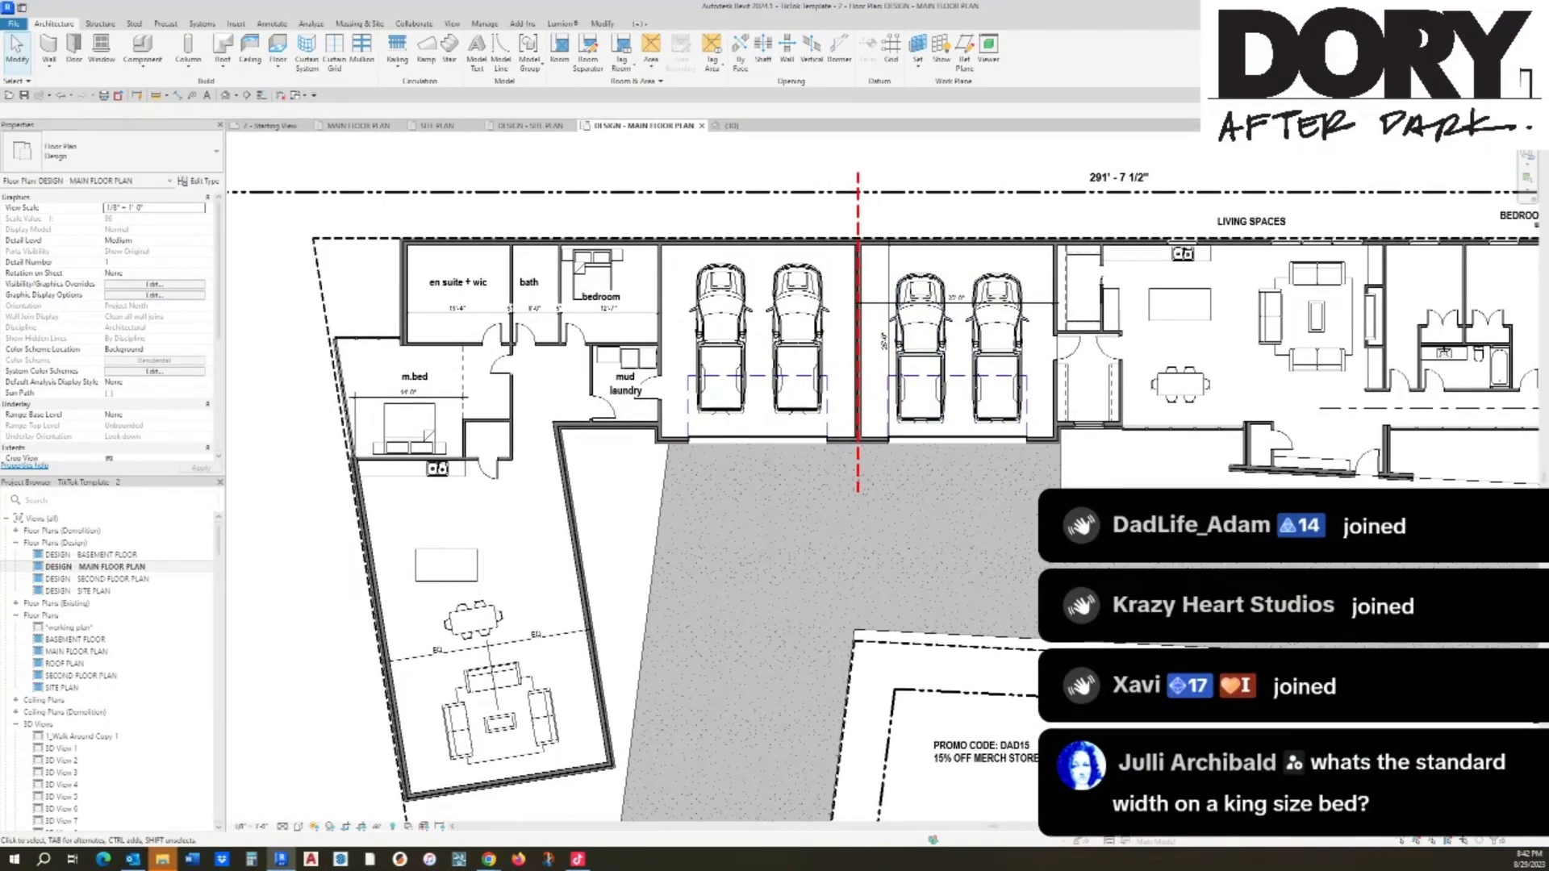
middle_click_drag(718, 347, 712, 347)
middle_click_drag(1310, 272, 1005, 236)
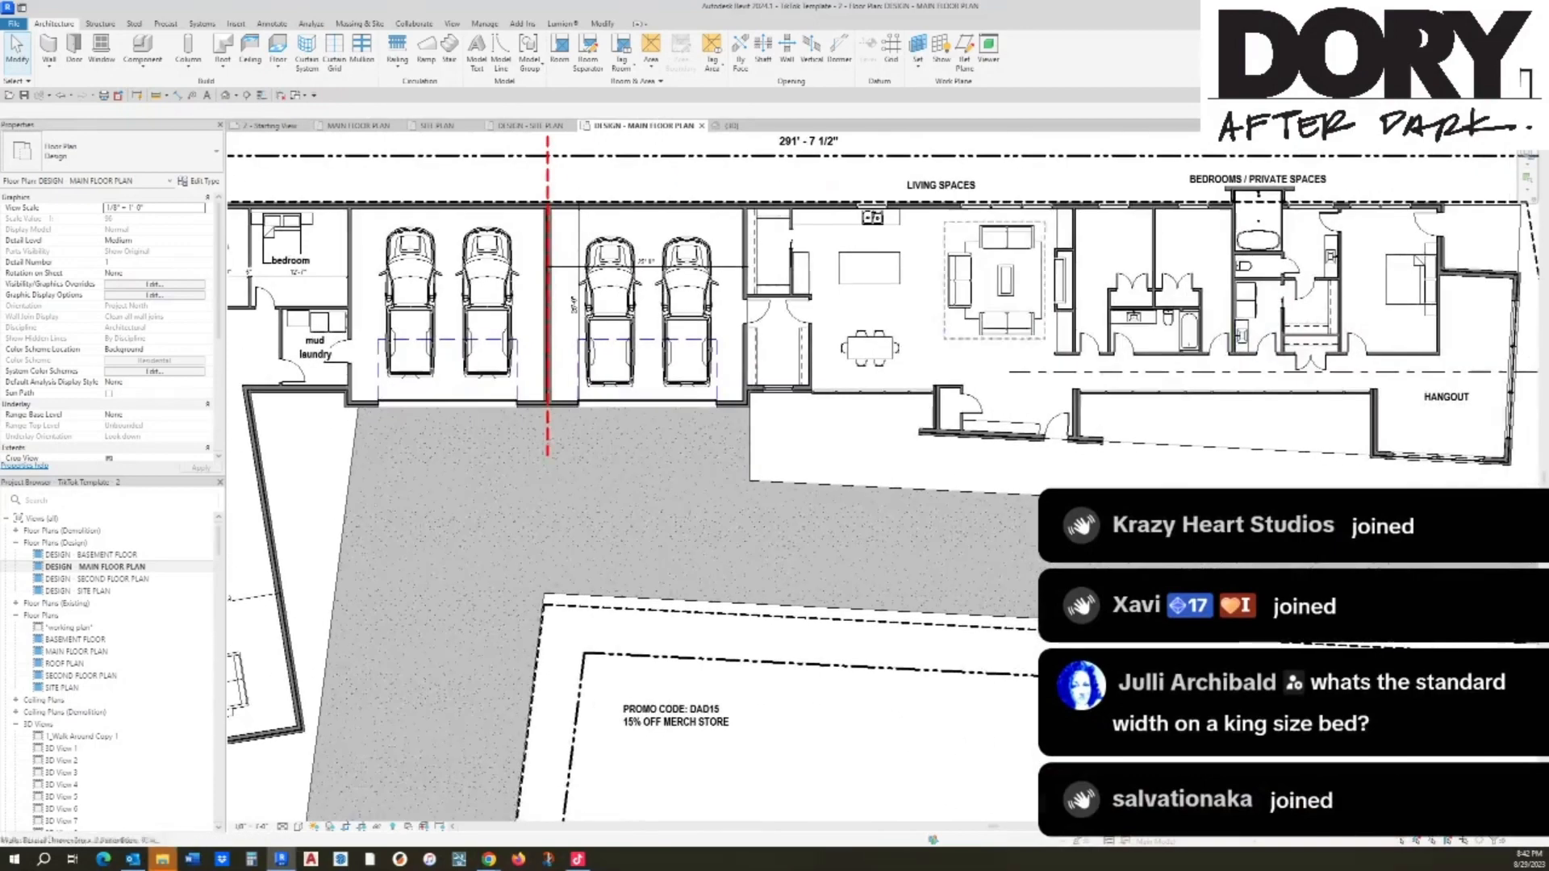
middle_click_drag(689, 323, 1046, 309)
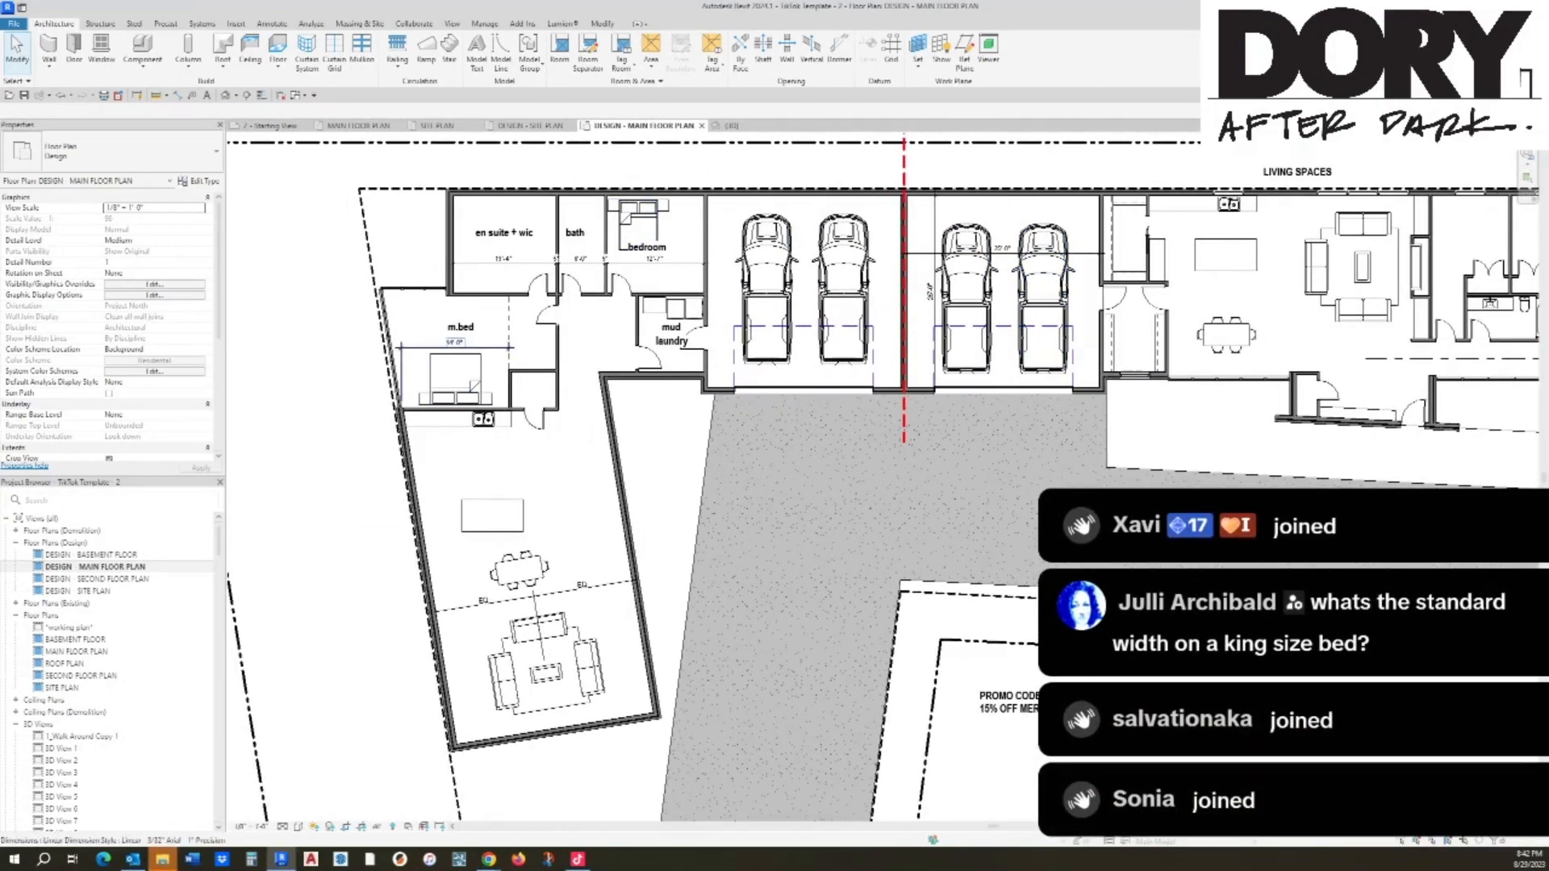
scroll(403, 290, "up", 3)
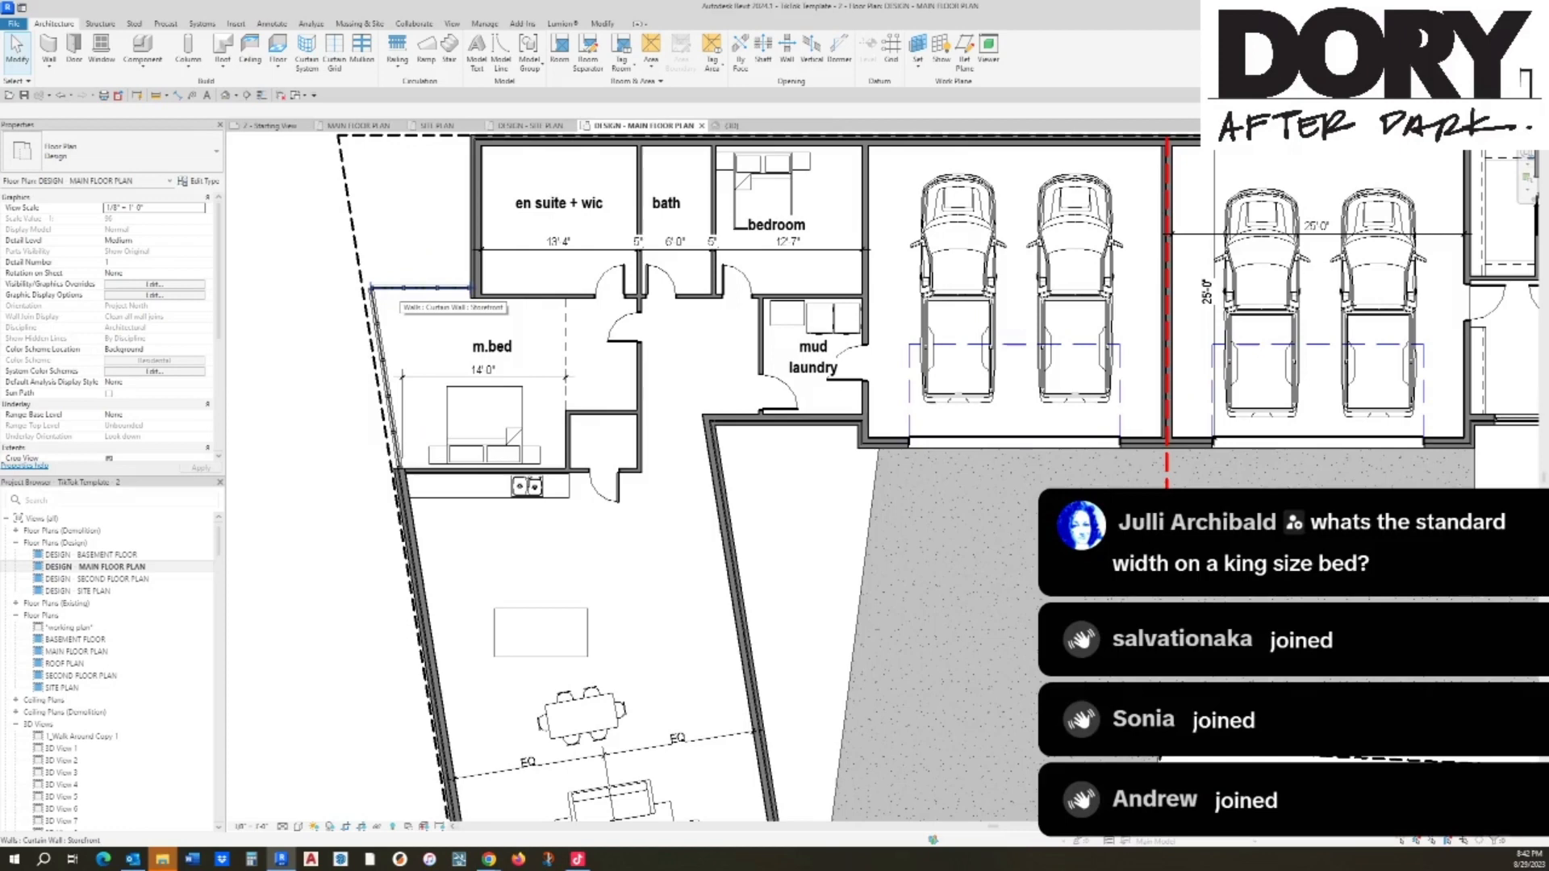
Step: Measure the width of the king bed in the master bedroom with a temporary aligned dimension
key("d")
key("i")
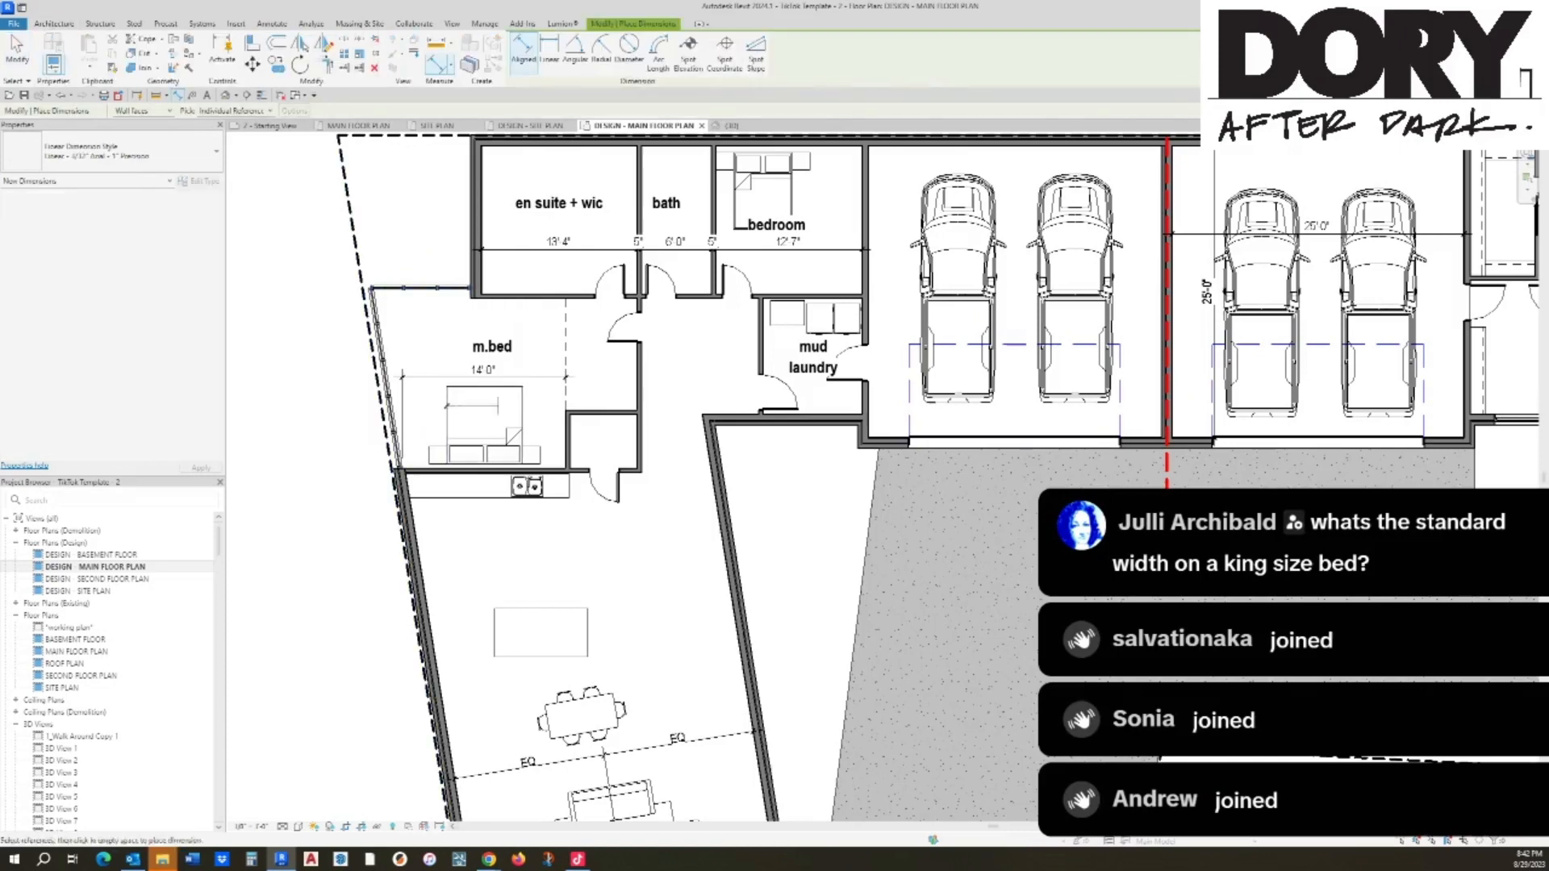
left_click(529, 414)
scroll(532, 420, "up", 3)
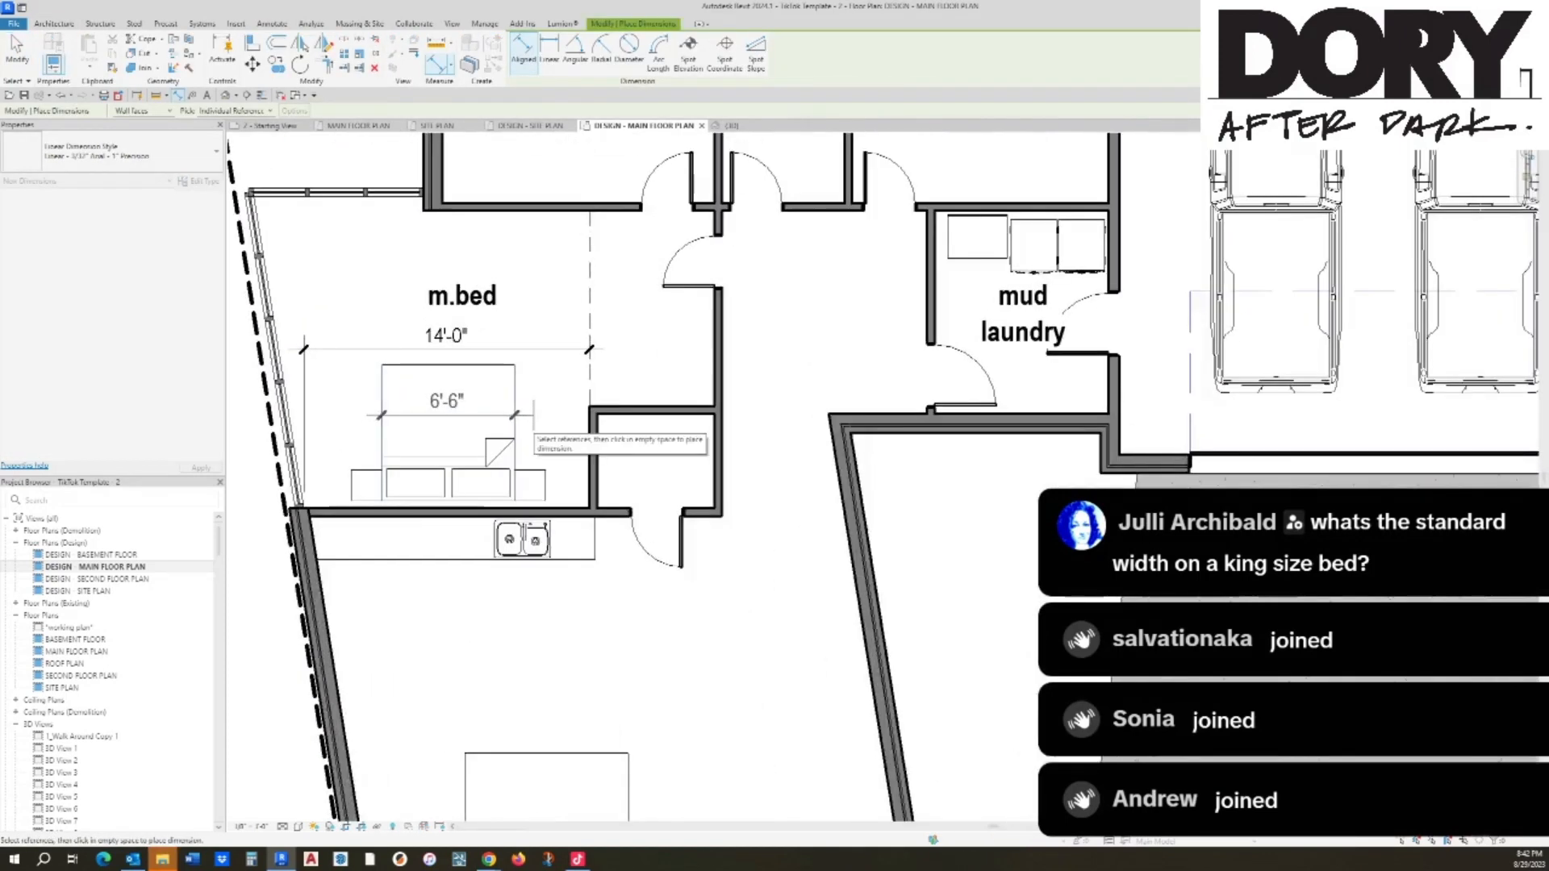
scroll(532, 414, "down", 4)
key("Escape")
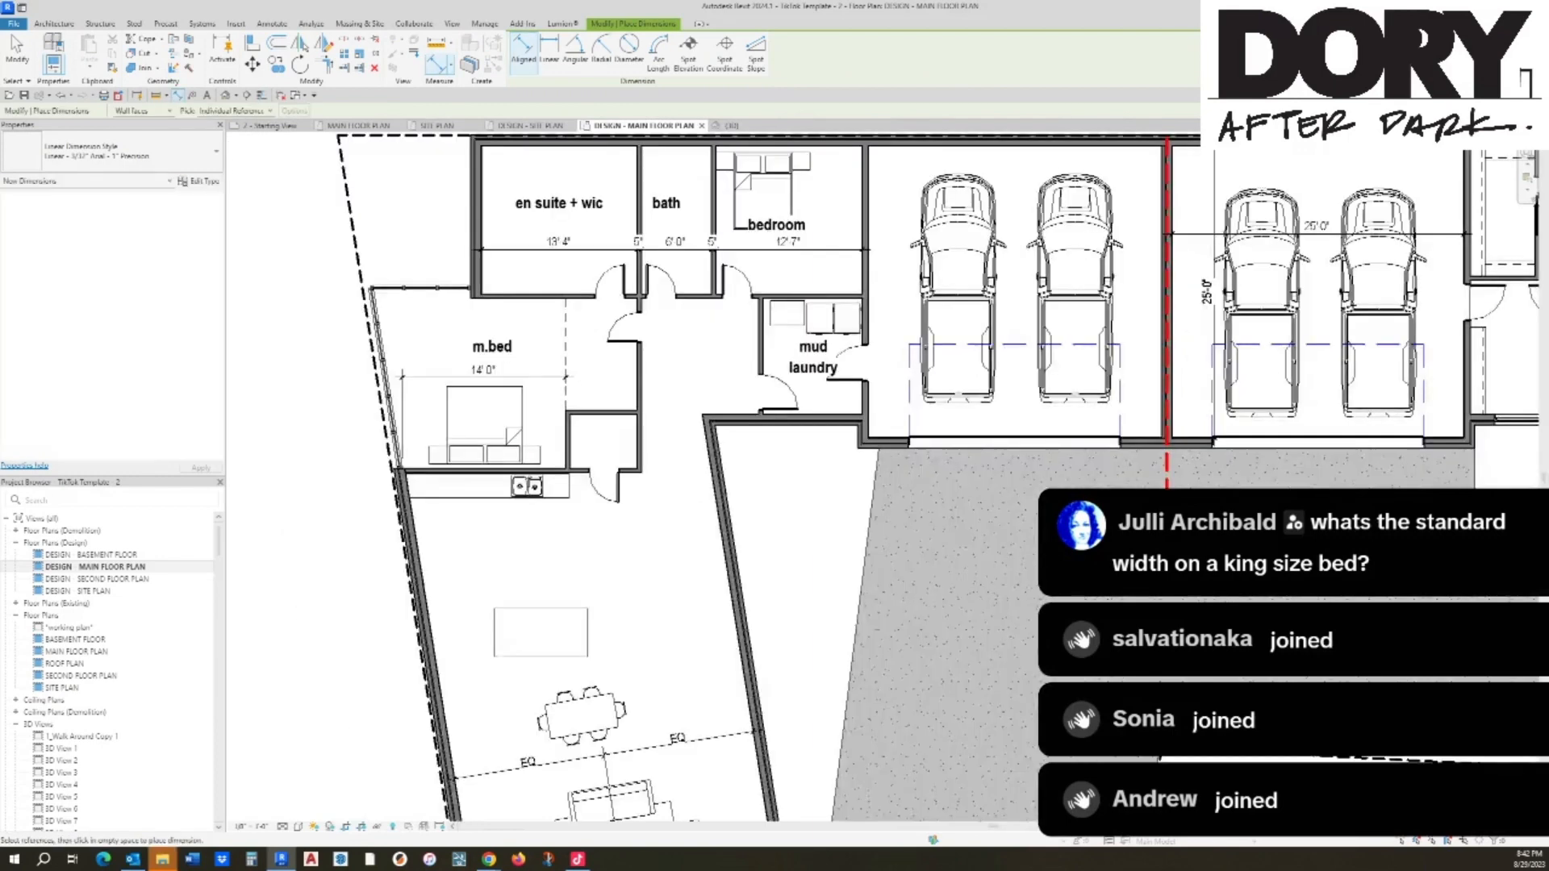
scroll(384, 384, "up", 5)
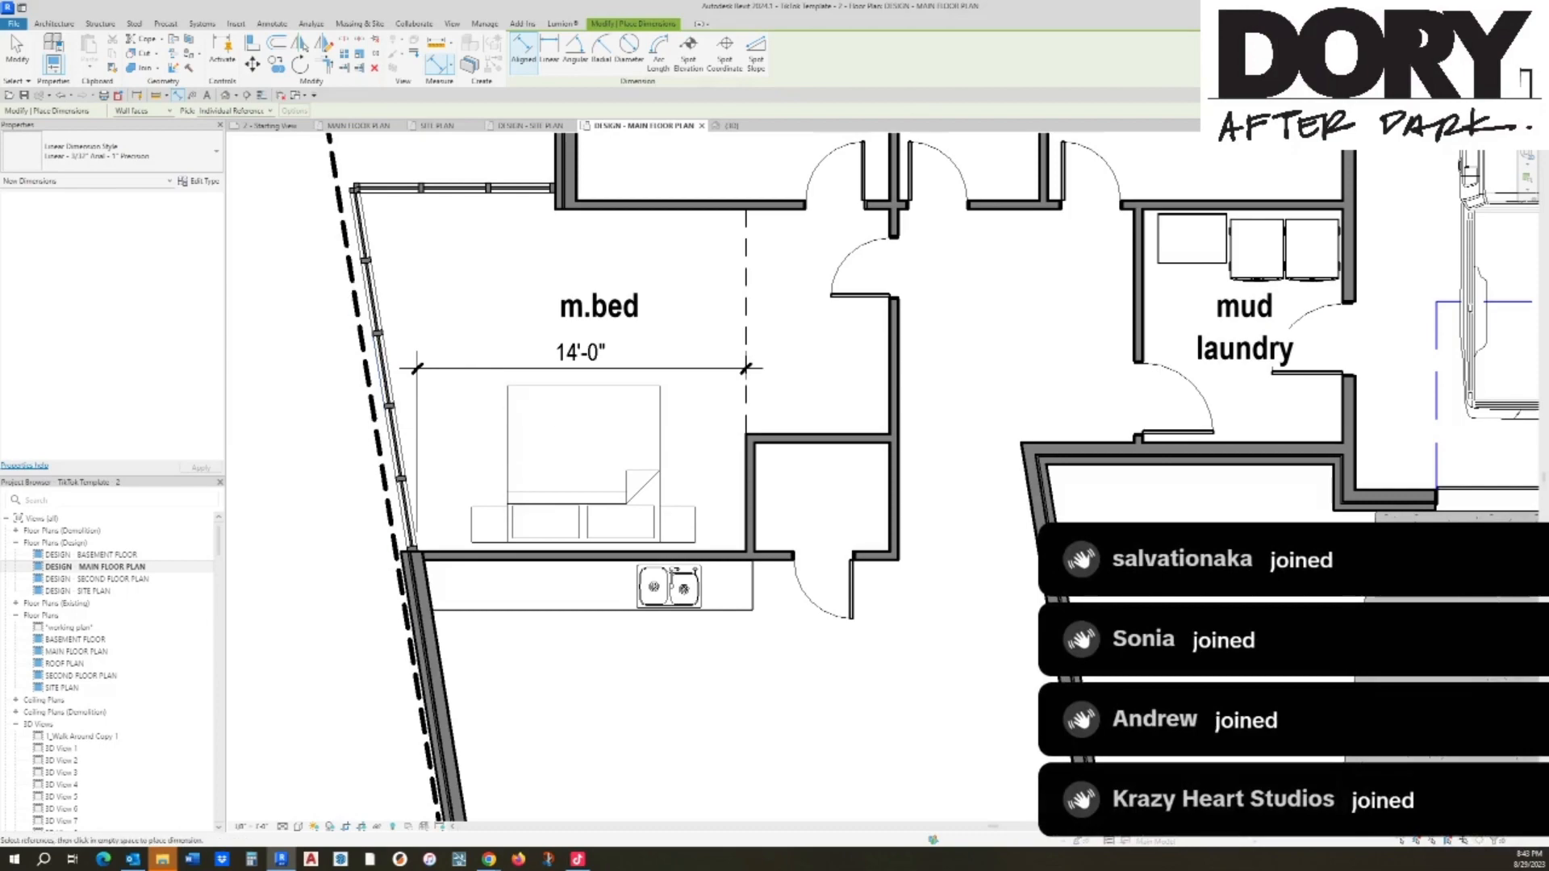
scroll(736, 387, "down", 5)
middle_click_drag(736, 387, 445, 161)
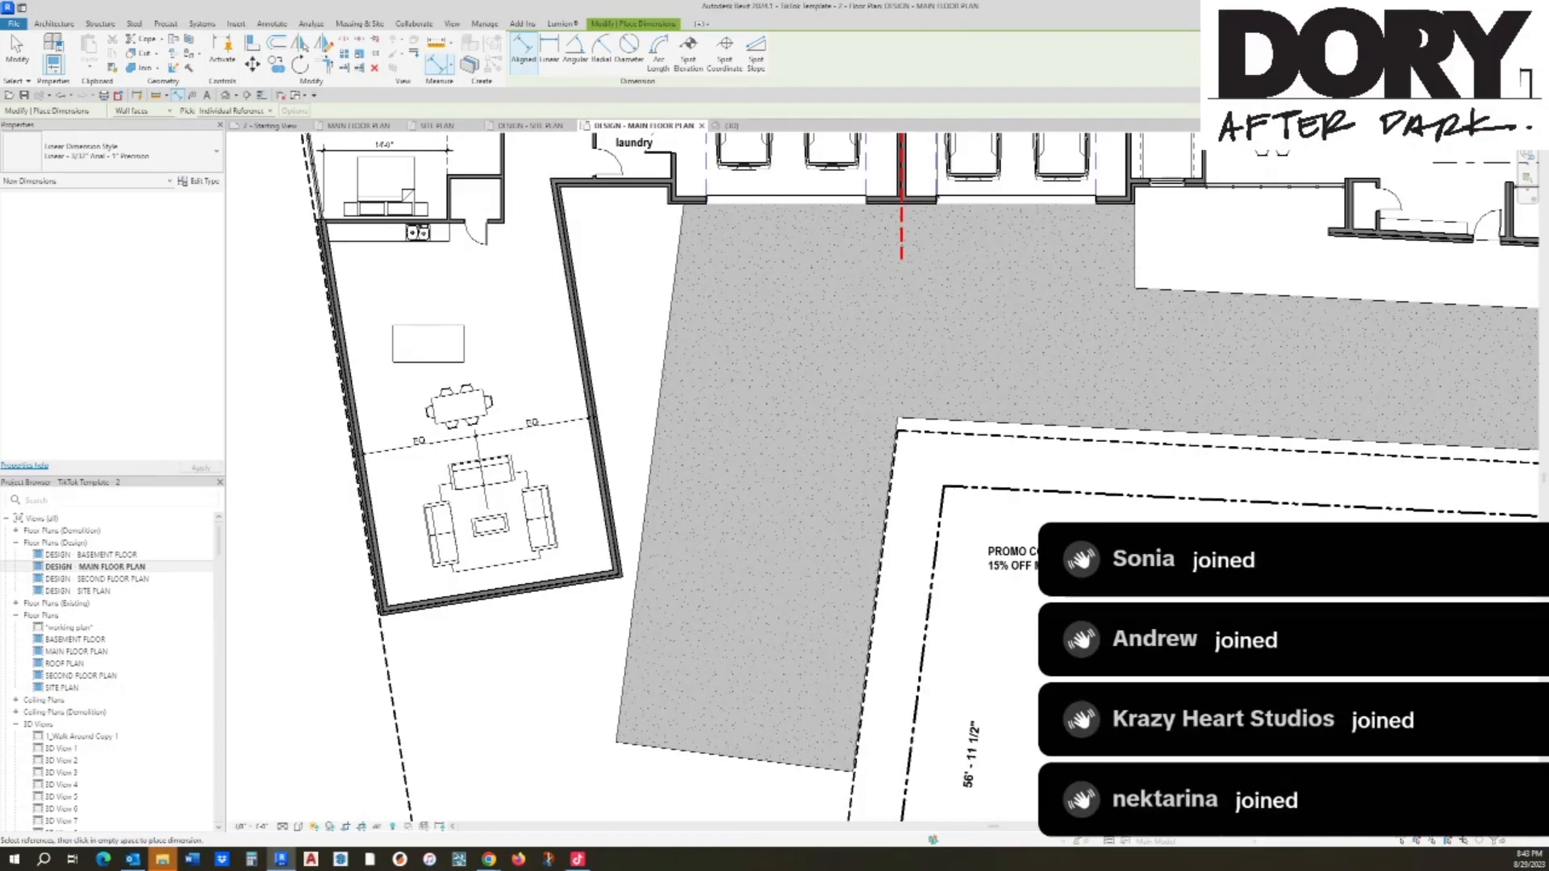
scroll(1007, 518, "down", 5)
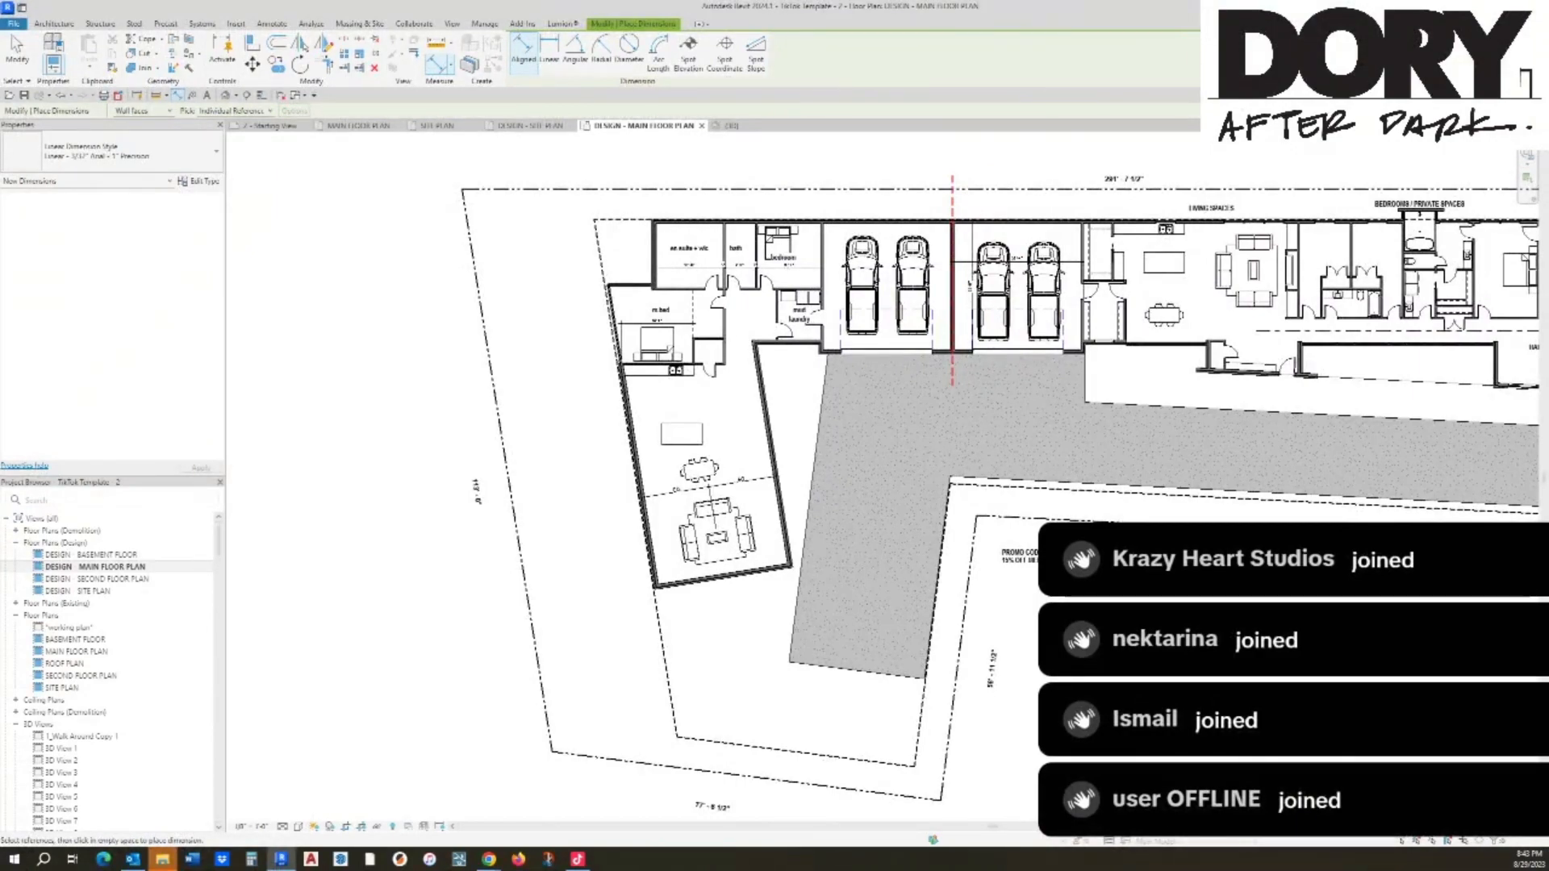
scroll(640, 312, "up", 6)
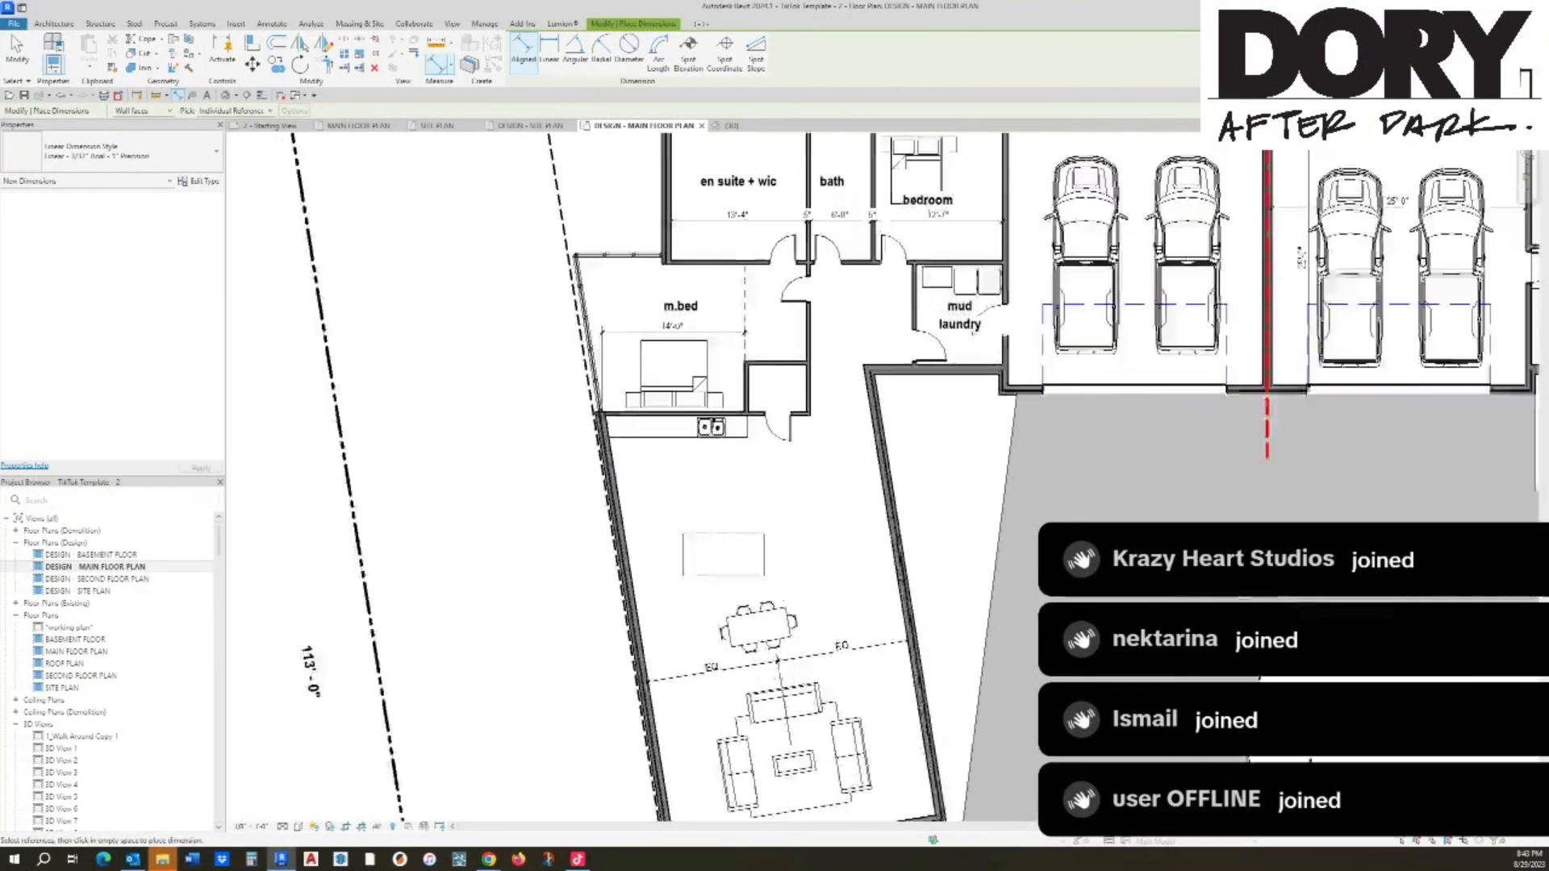
key("Escape")
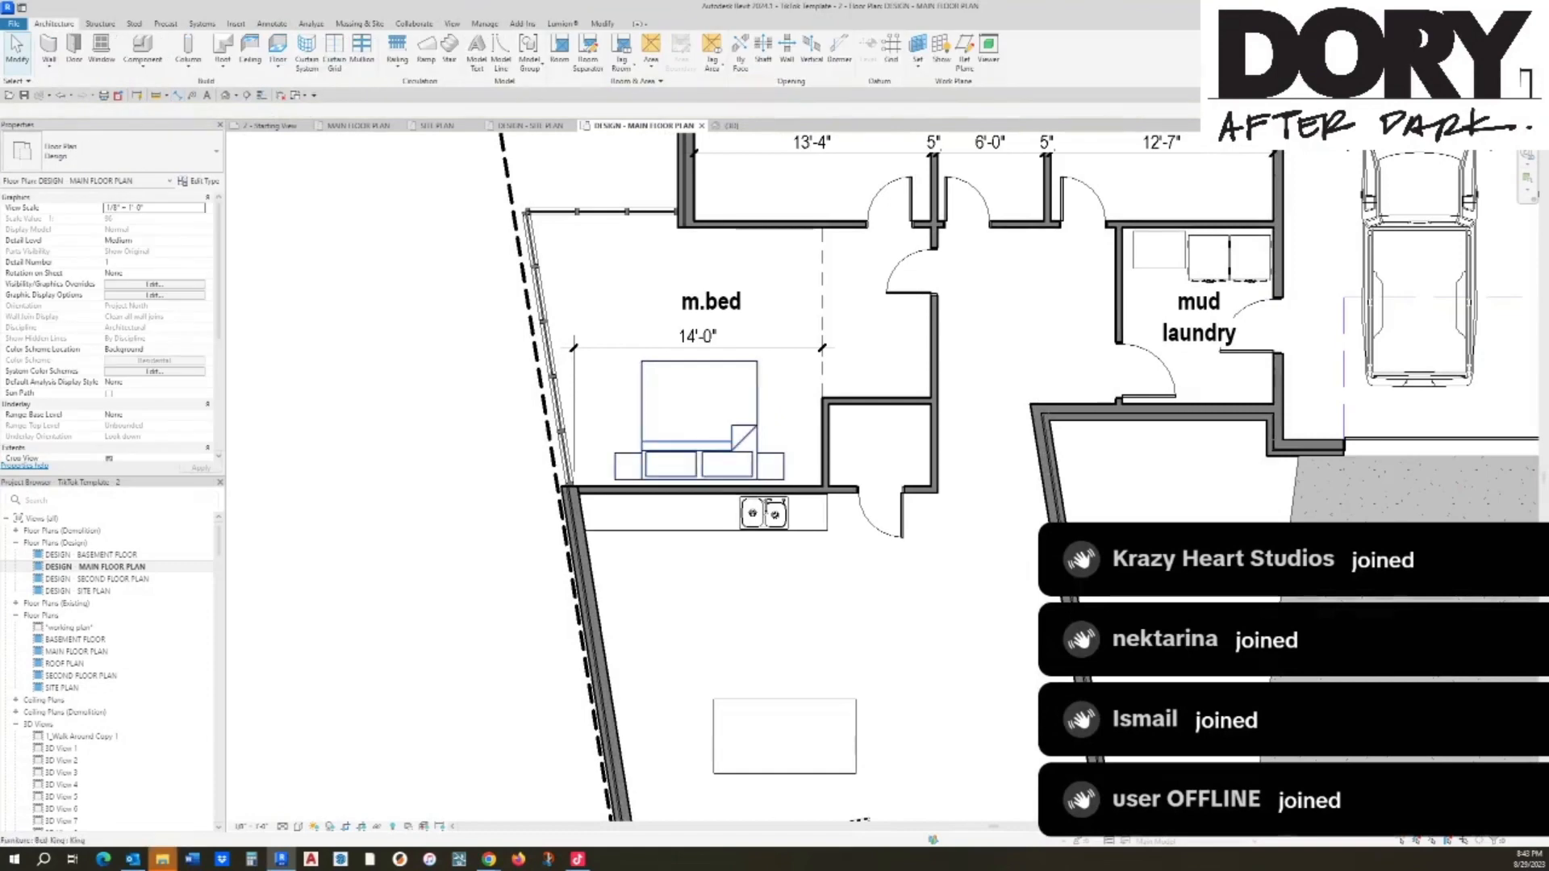
Step: Move the queen bed in the second bedroom away from the bath wall and up against the exterior wall
middle_click_drag(710, 379, 697, 556)
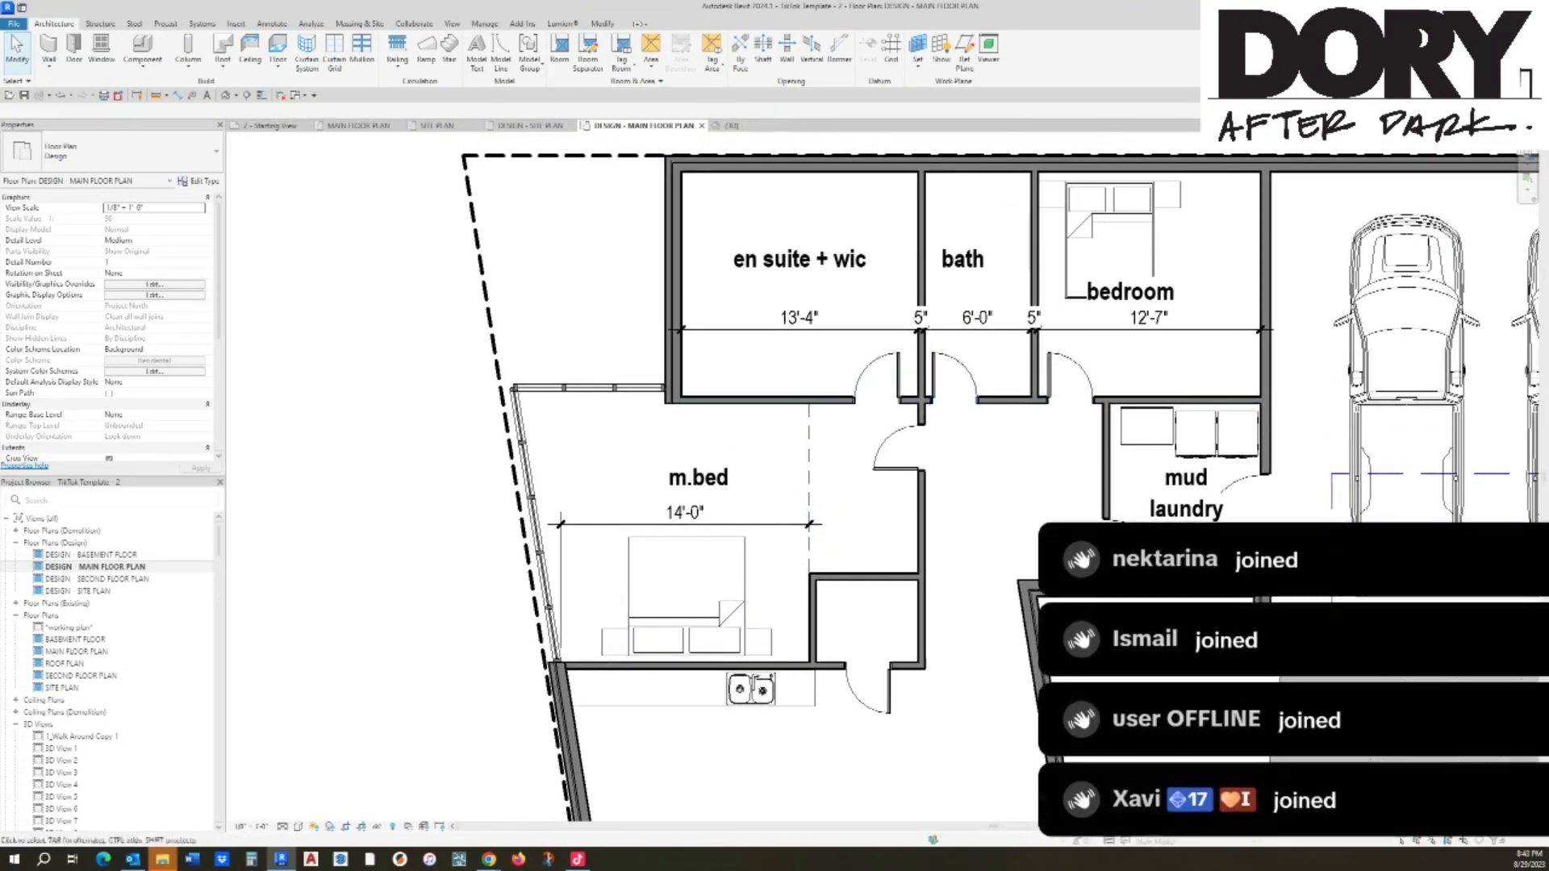
scroll(865, 347, "down", 2)
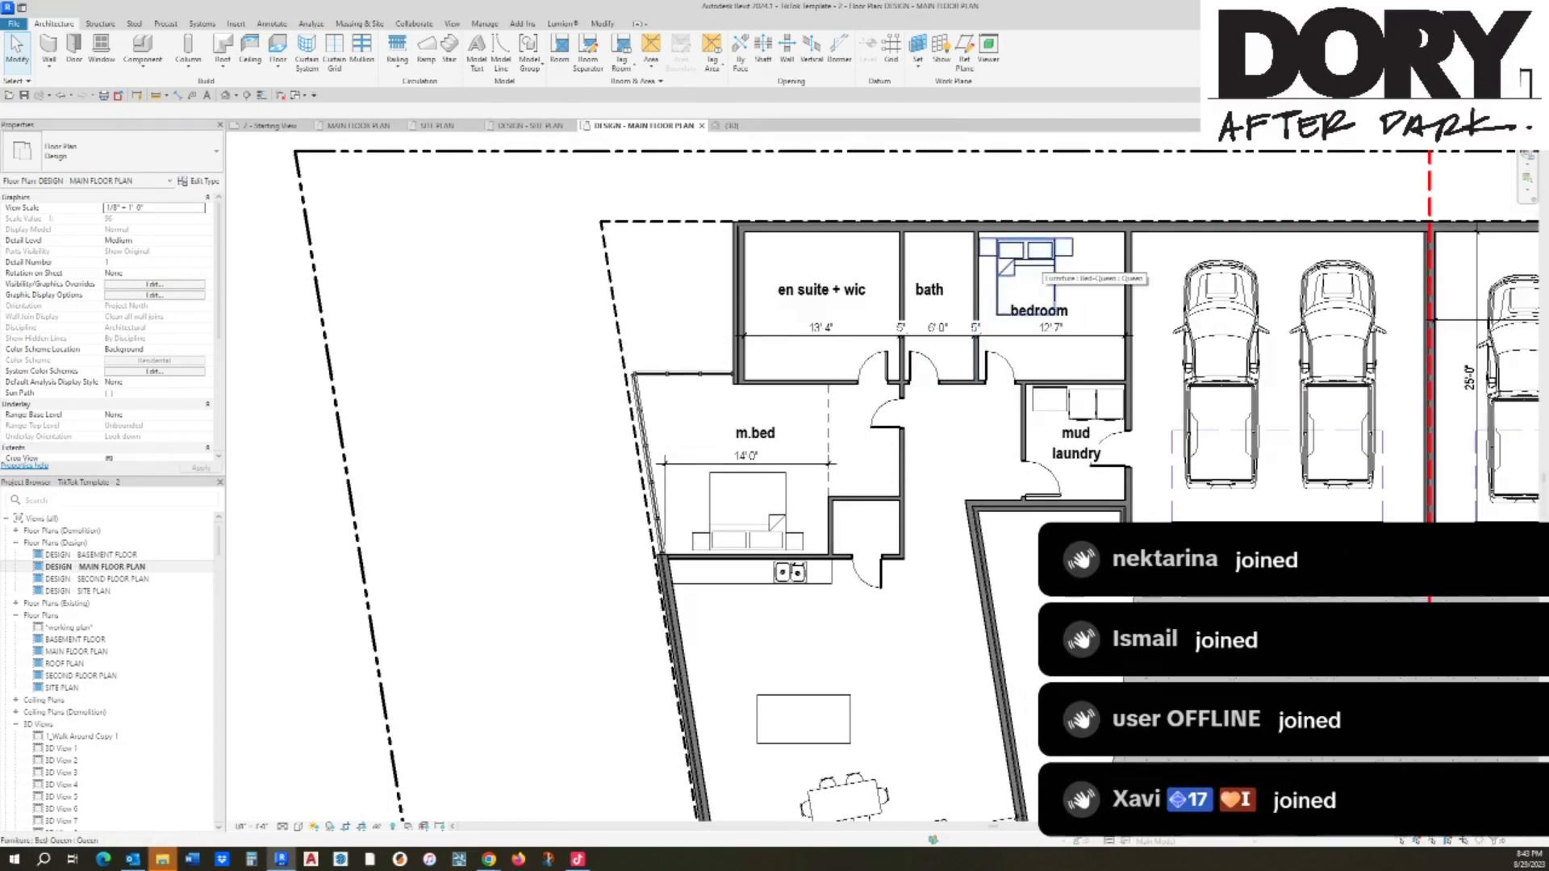
scroll(1033, 262, "up", 2)
left_click(1035, 260)
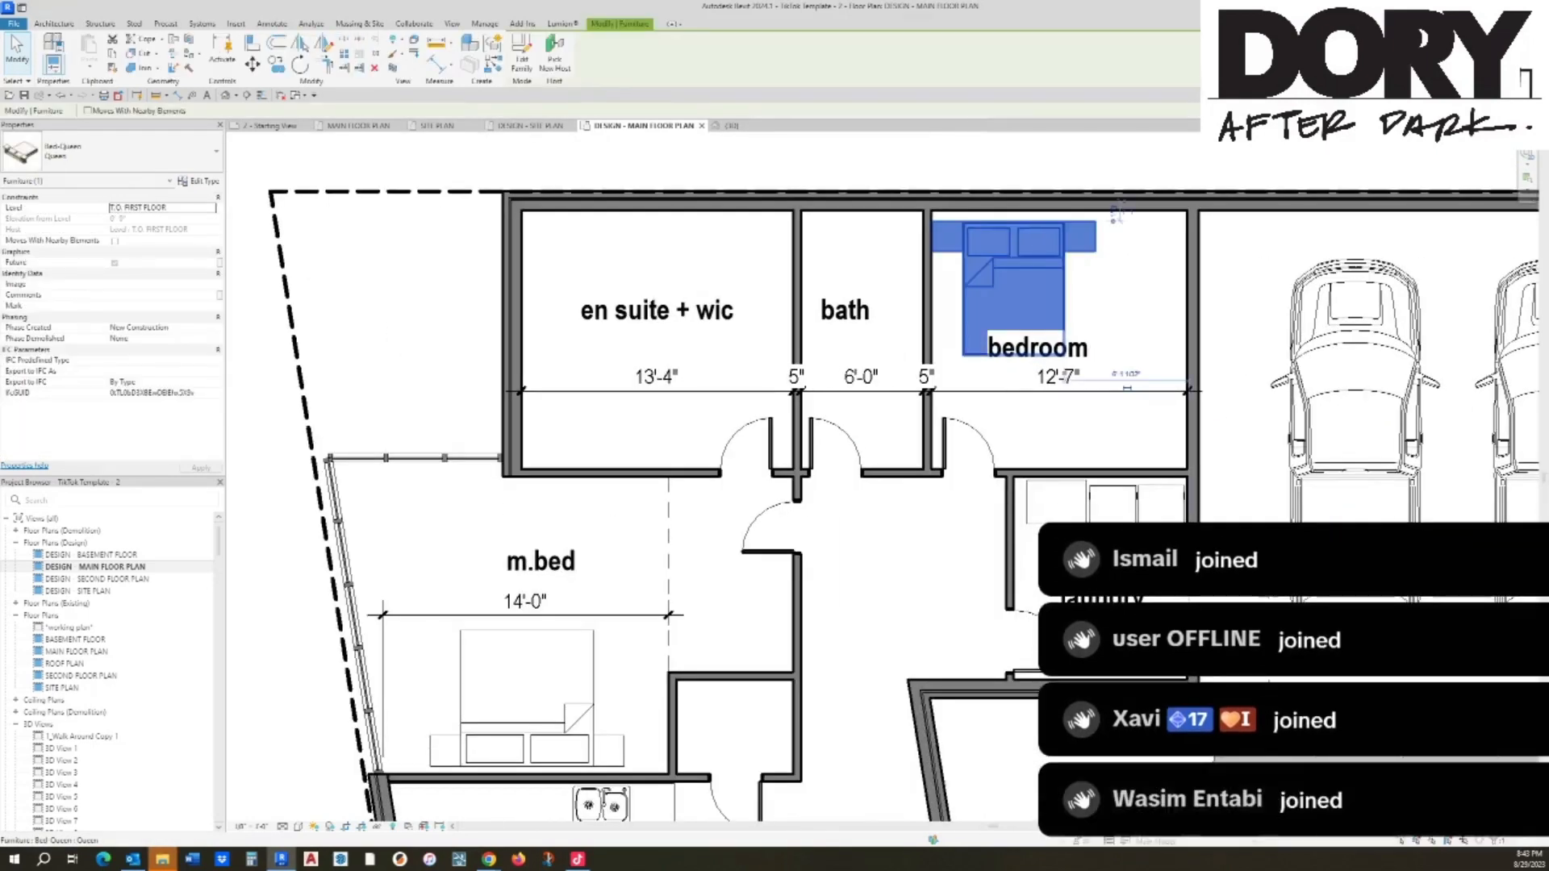
left_click_drag(1116, 213, 1124, 210)
key("Escape")
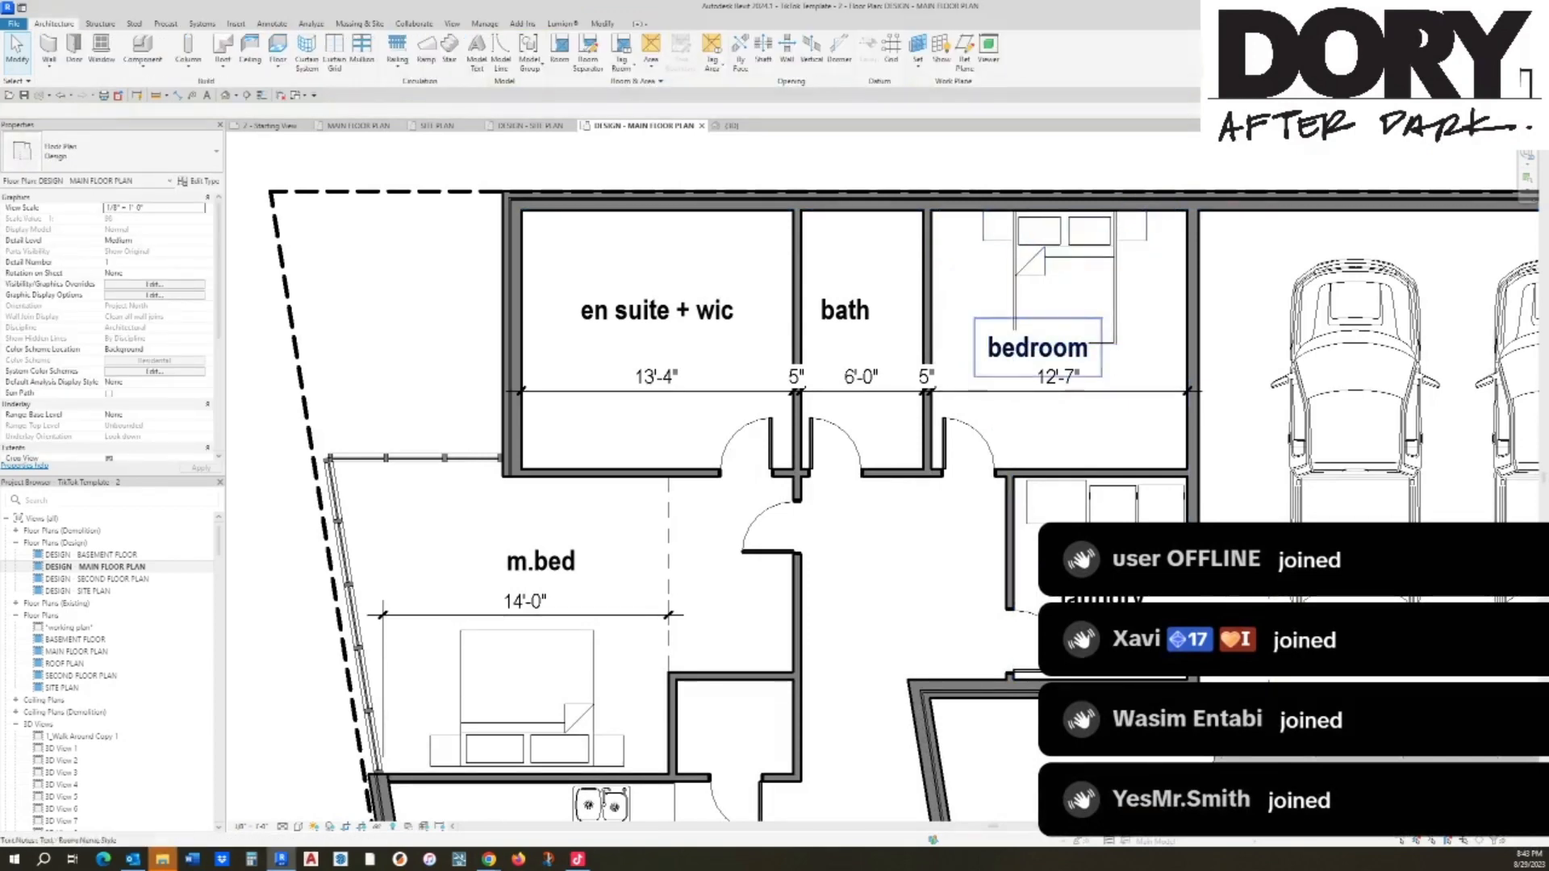
Step: Shift the mud/laundry door wall toward the hallway and draw an L-shaped interior partition from it back to the bedroom wall beside the laundry appliances
middle_click_drag(1023, 372, 1023, 323)
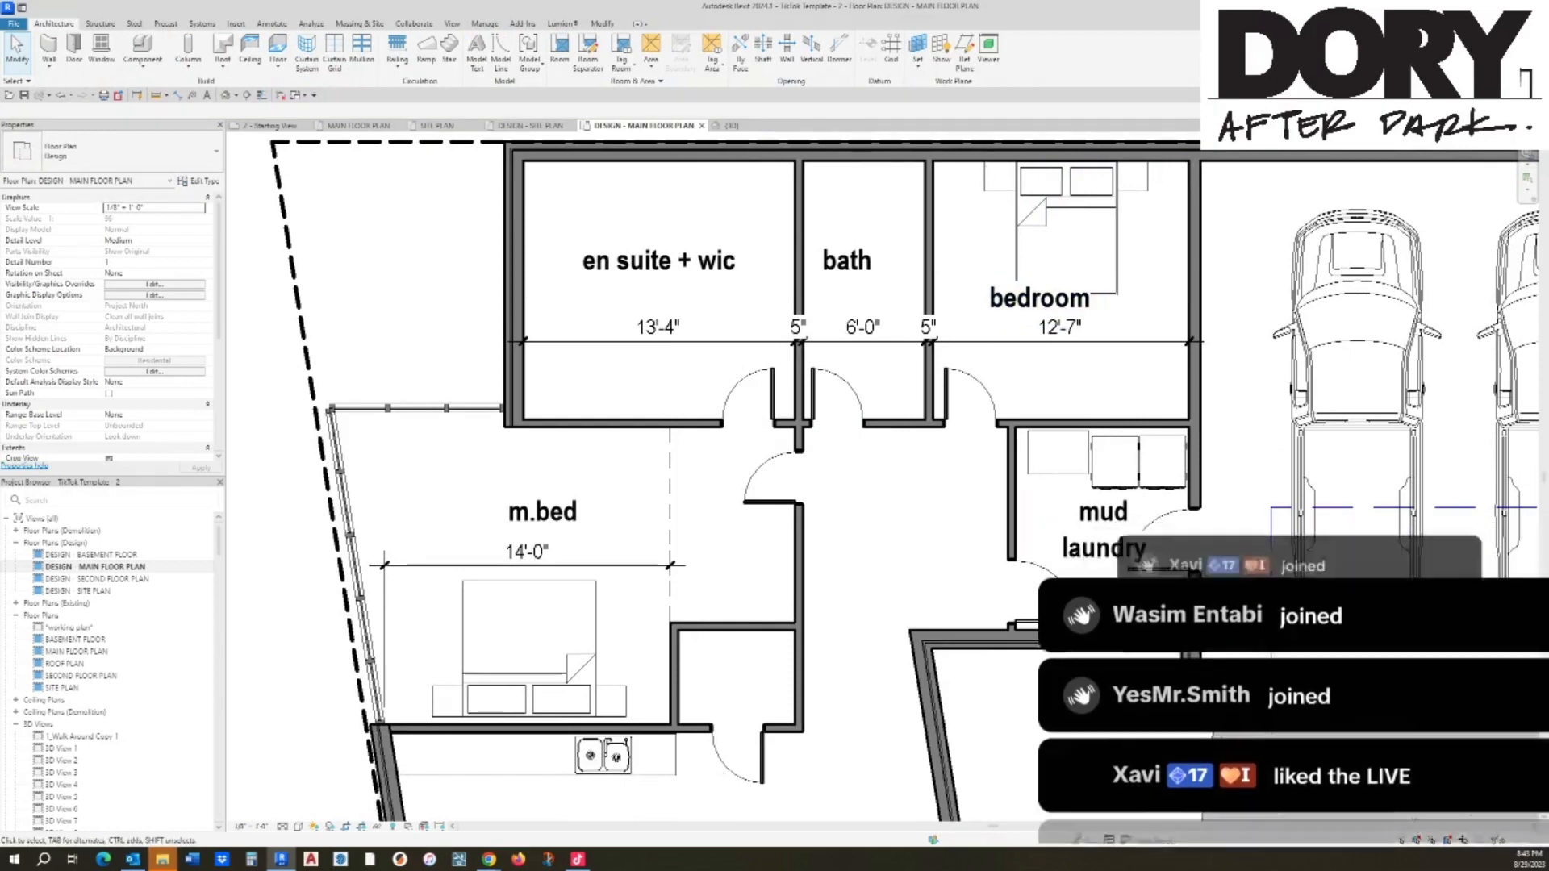
left_click_drag(1011, 492, 914, 493)
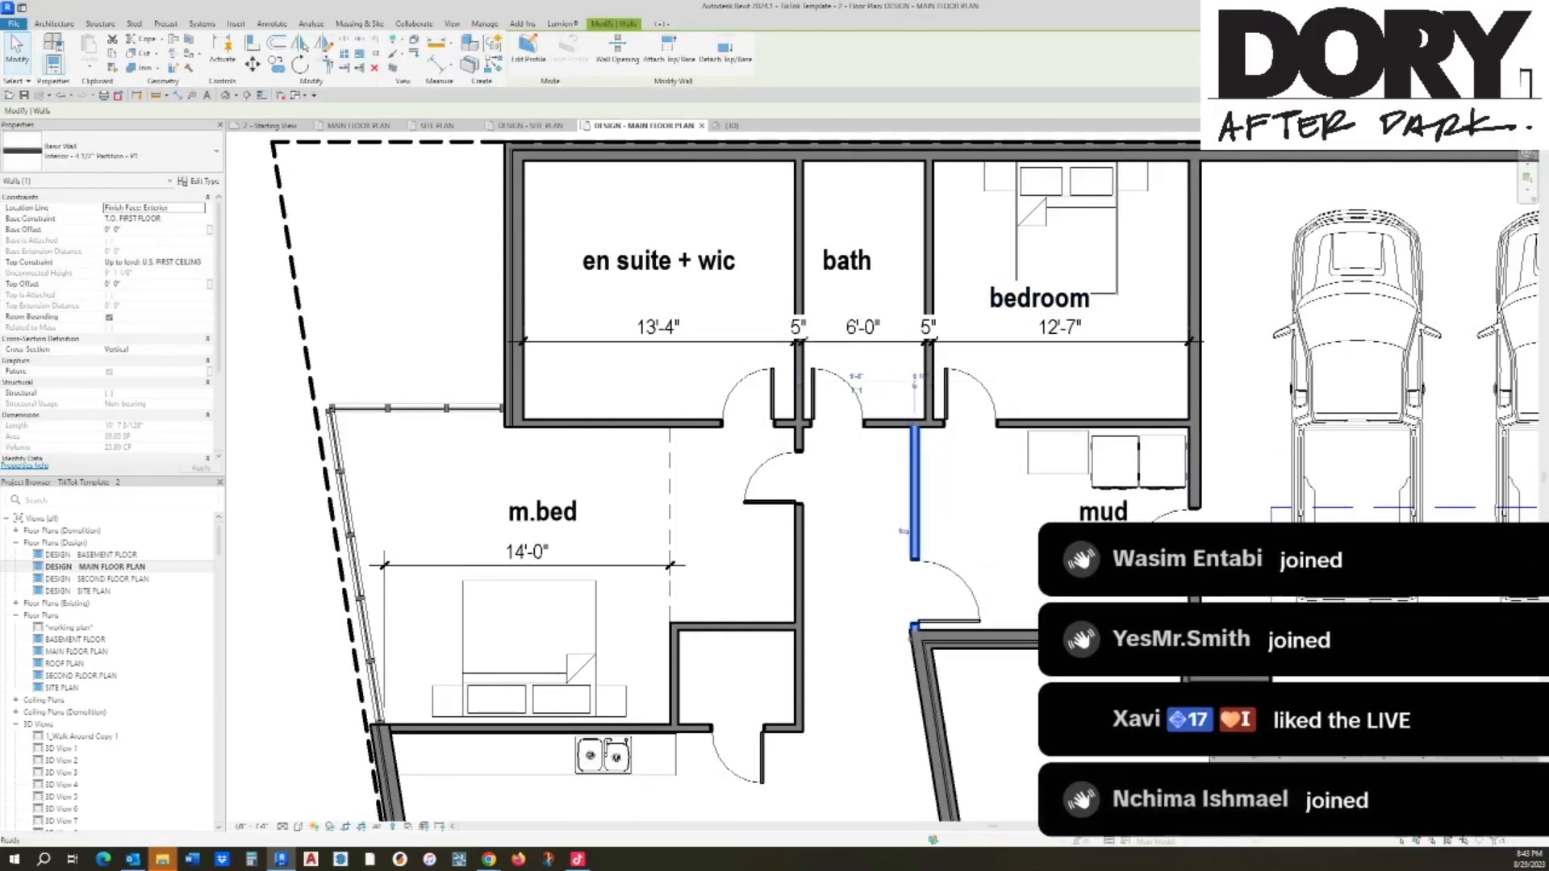
key("w")
key("a")
left_click(914, 510)
left_click(1015, 510)
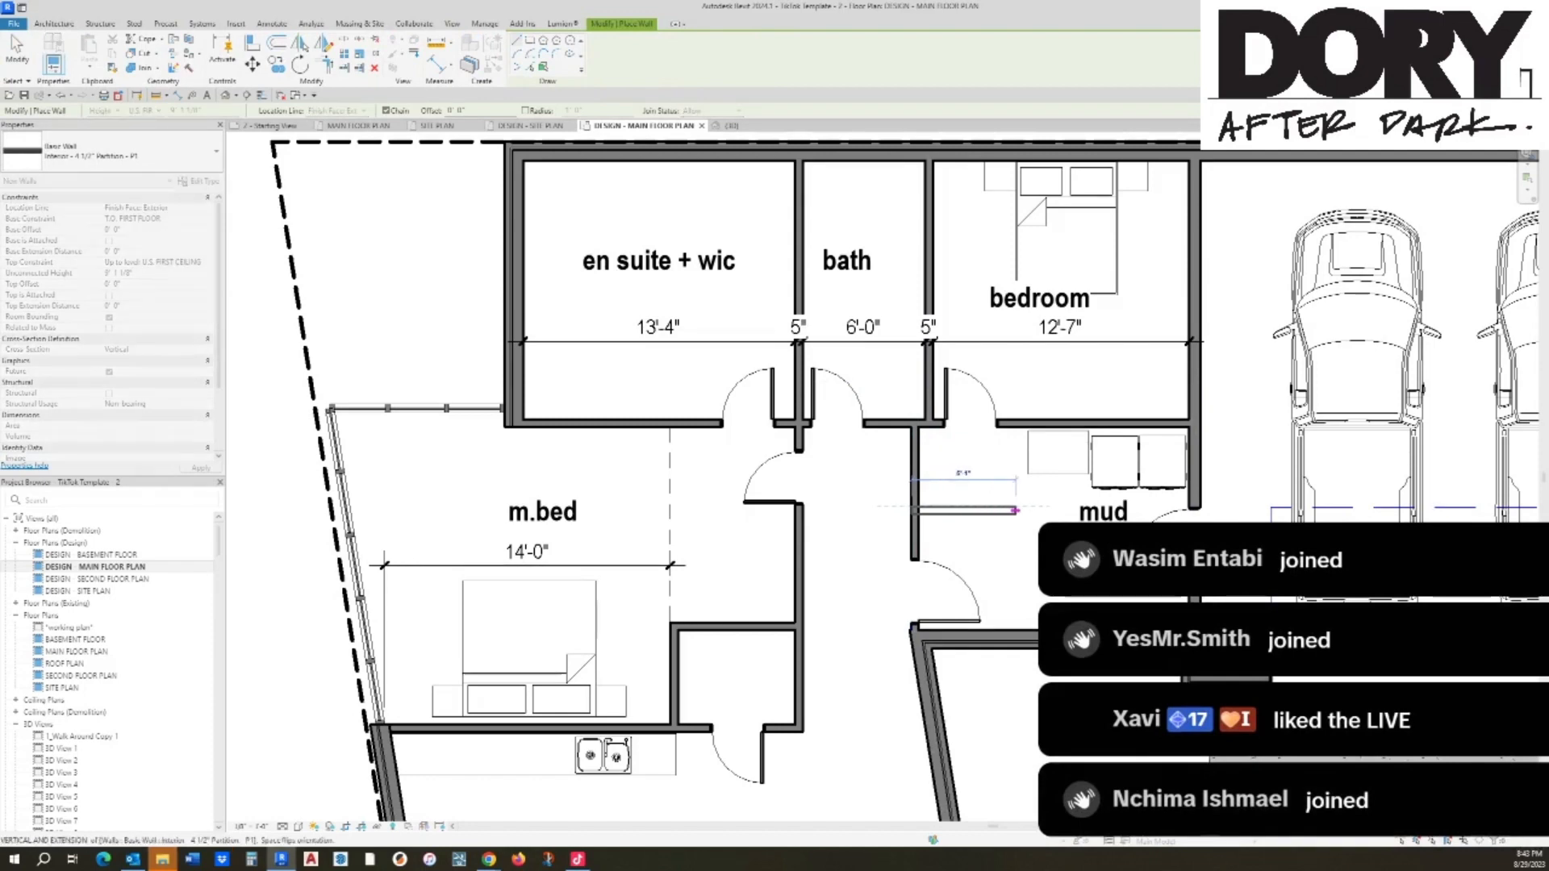
left_click(1017, 426)
key("Escape")
key("Escape")
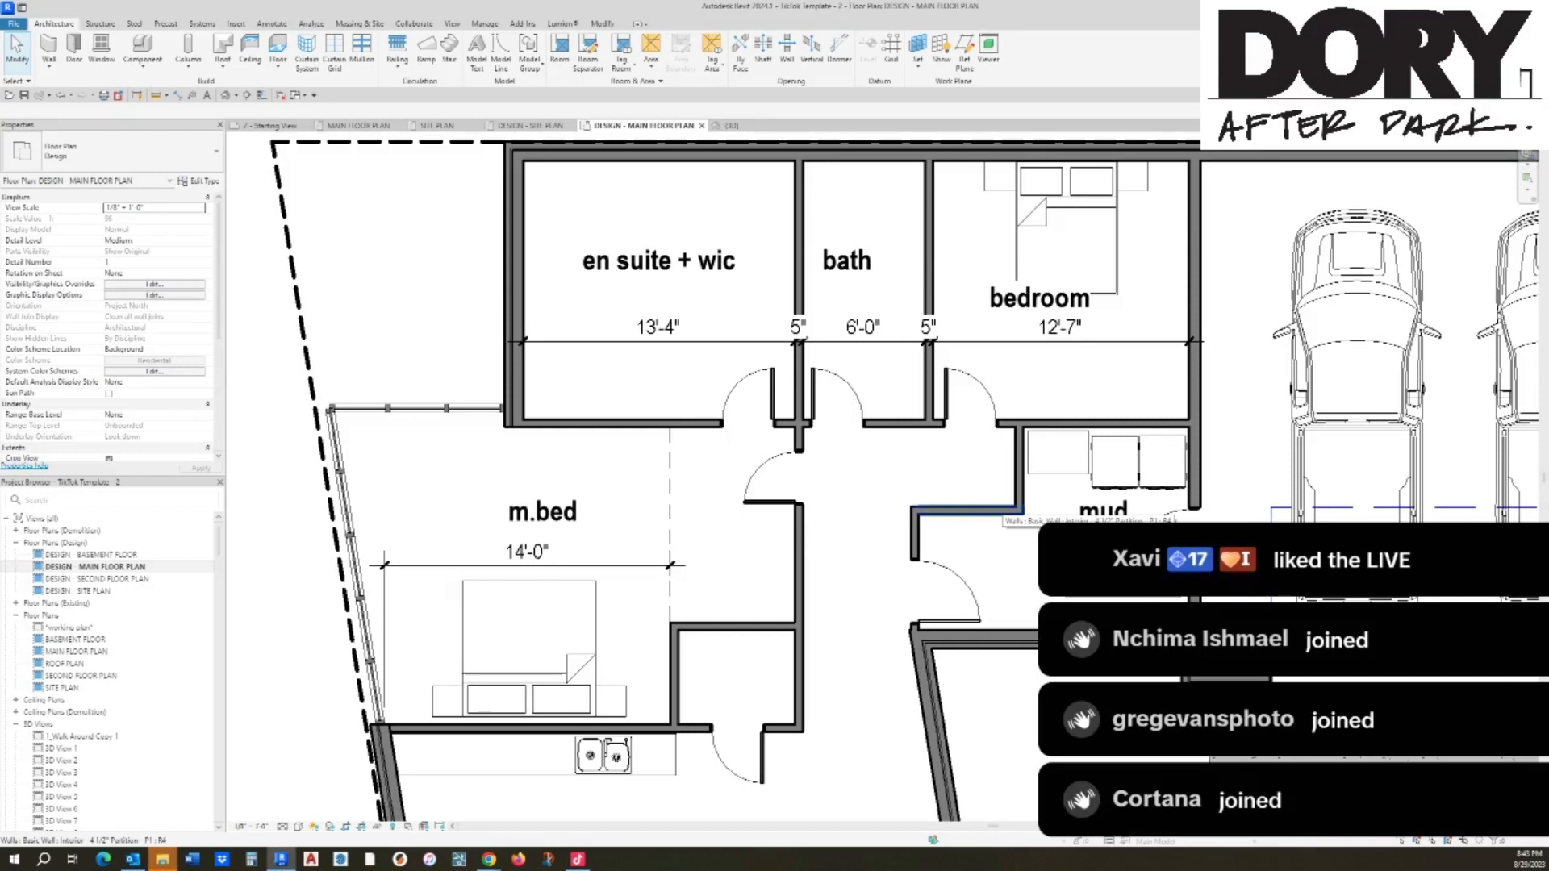
Step: Draw a vertical 4 1/2" interior partition through the en suite + wic, from the master bedroom wall to the exterior wall
middle_click_drag(1009, 341, 1095, 273)
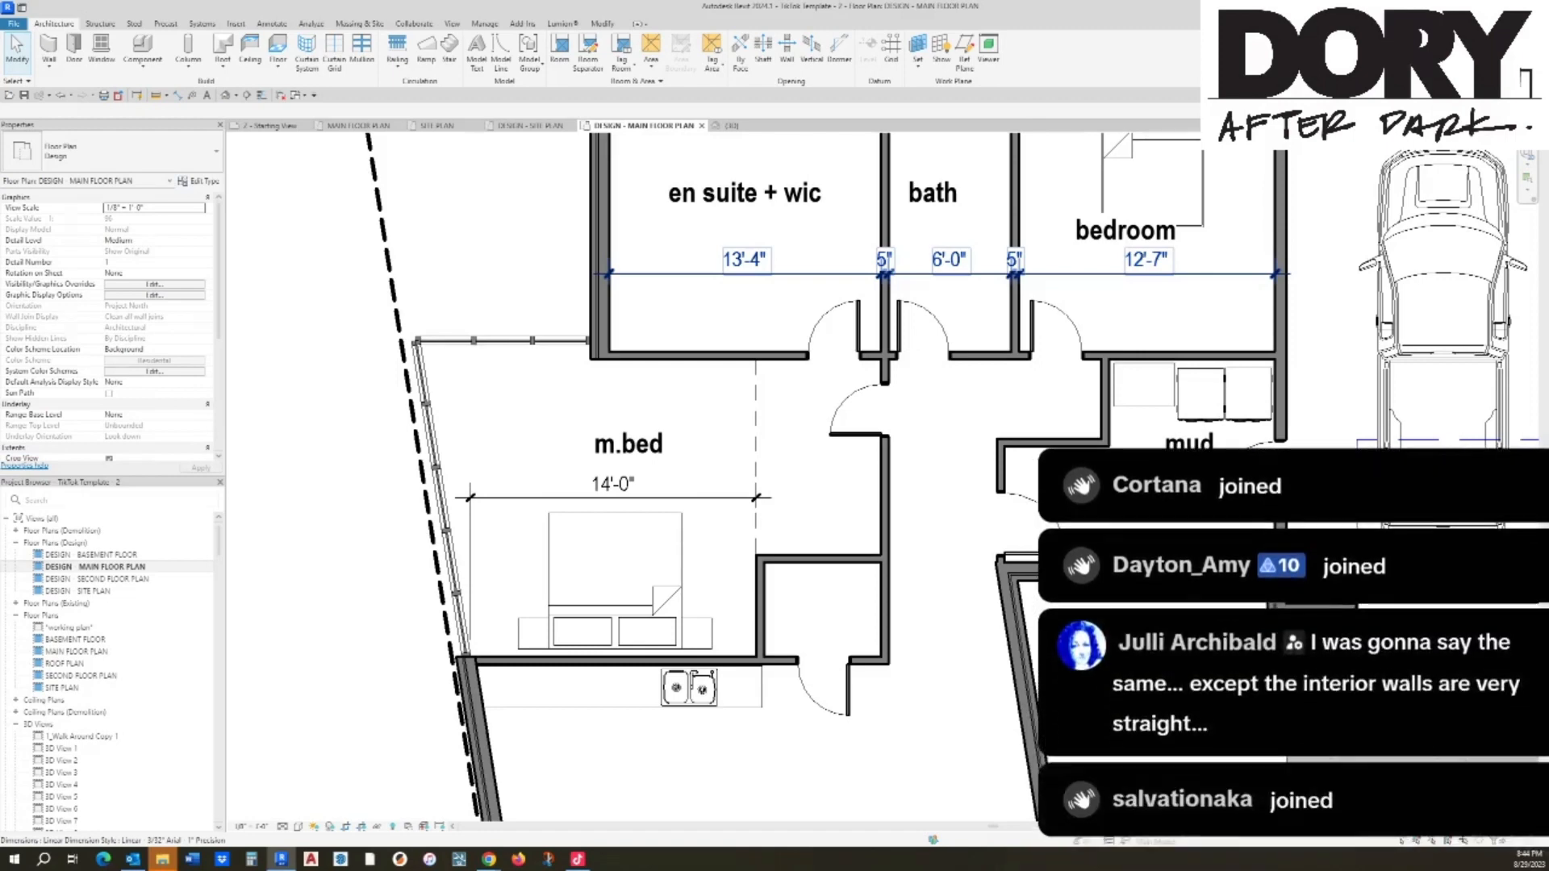
scroll(883, 275, "down", 1)
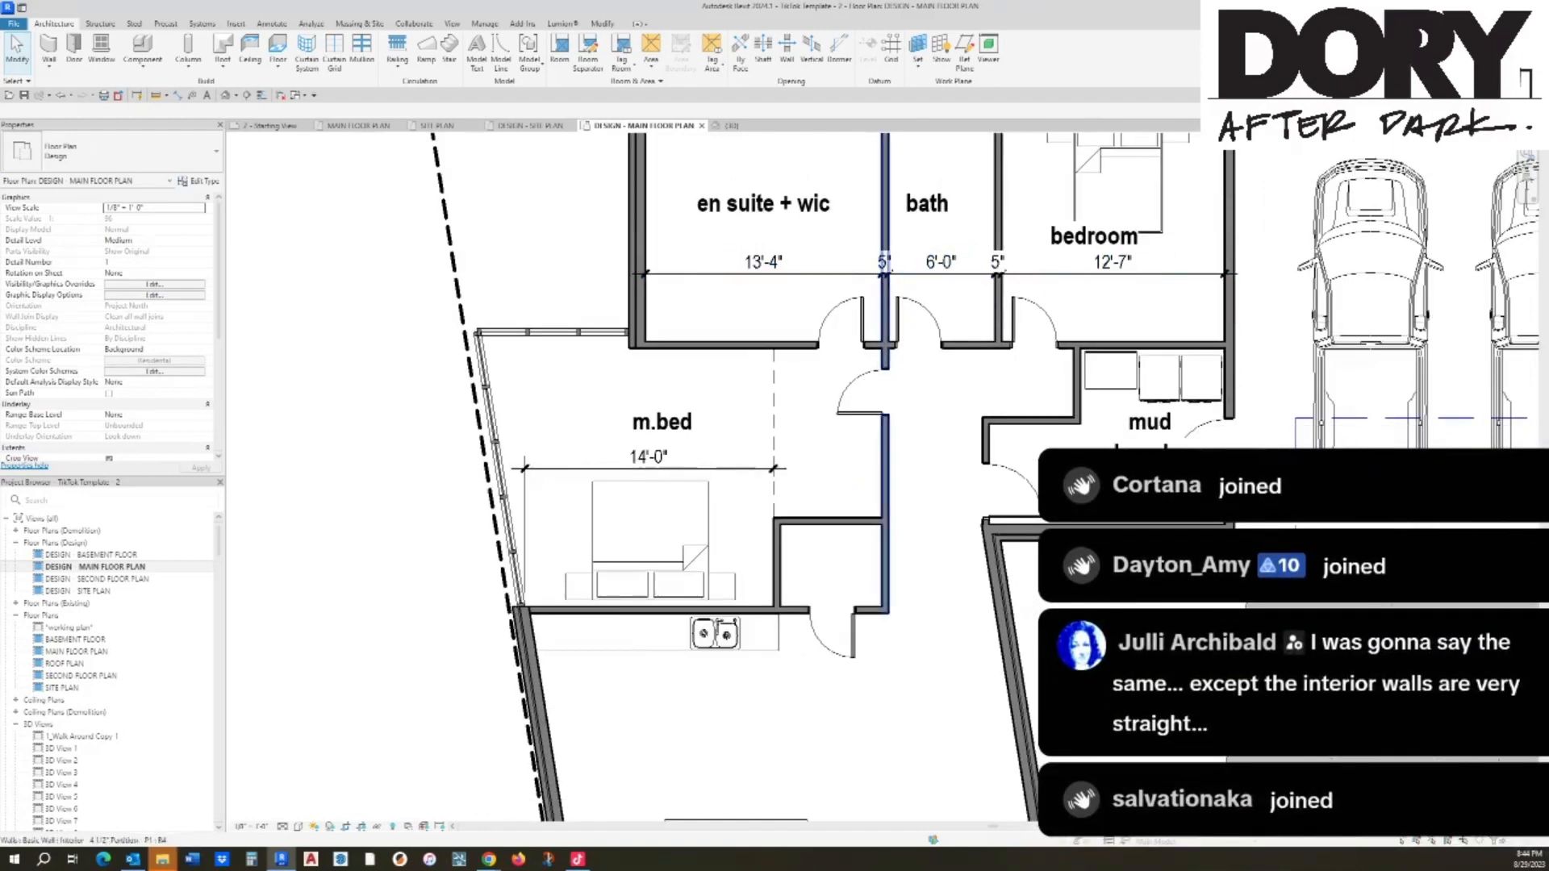
middle_click_drag(886, 311, 894, 363)
key("w")
key("a")
left_click(759, 396)
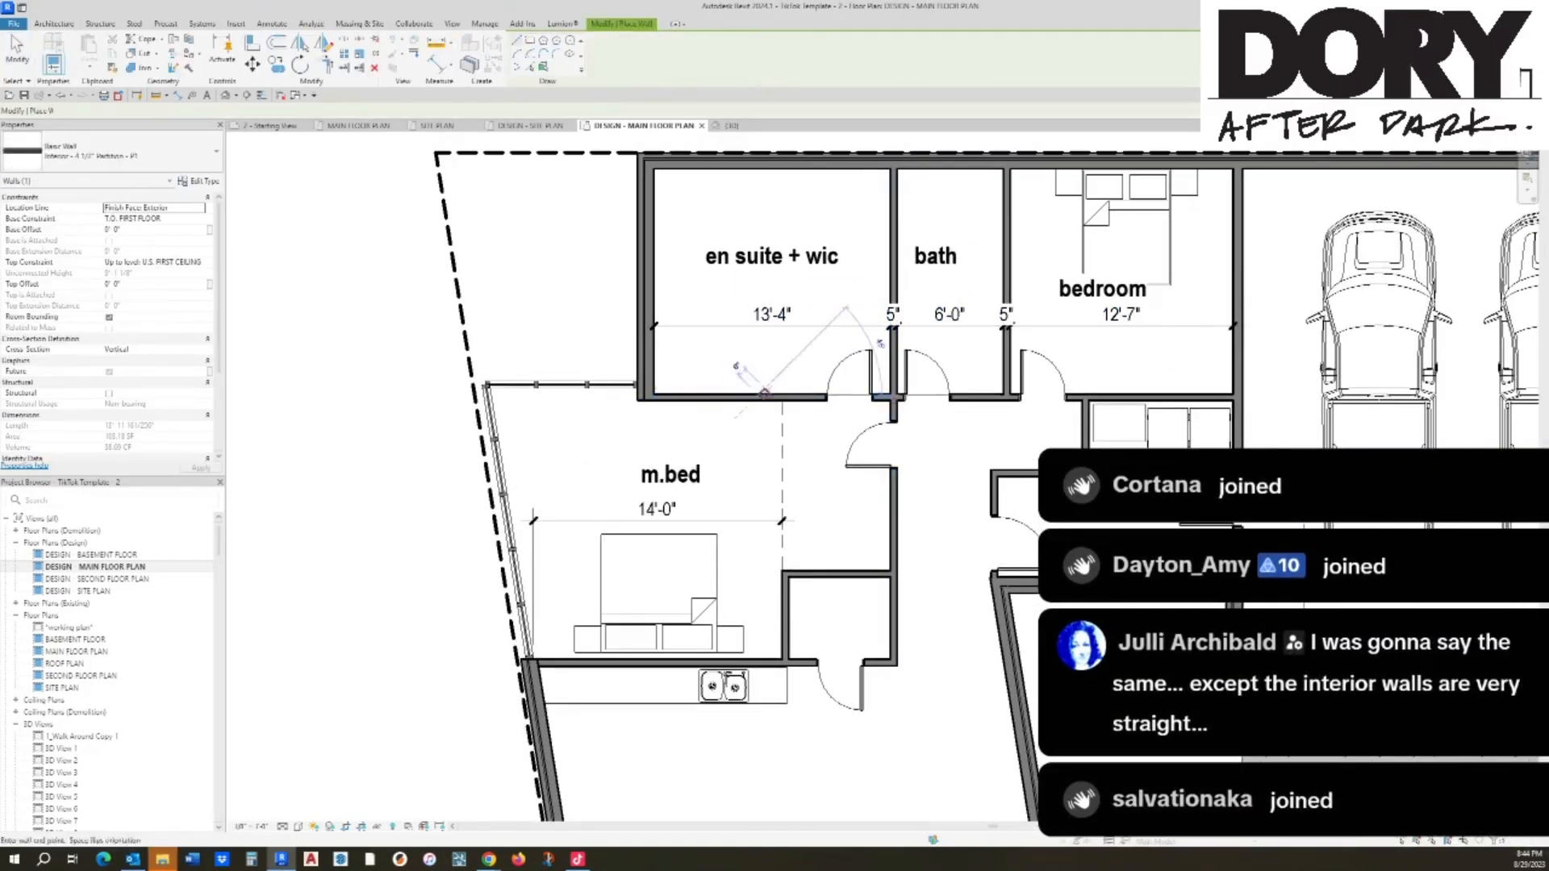
left_click(759, 170)
key("Escape")
key("Escape")
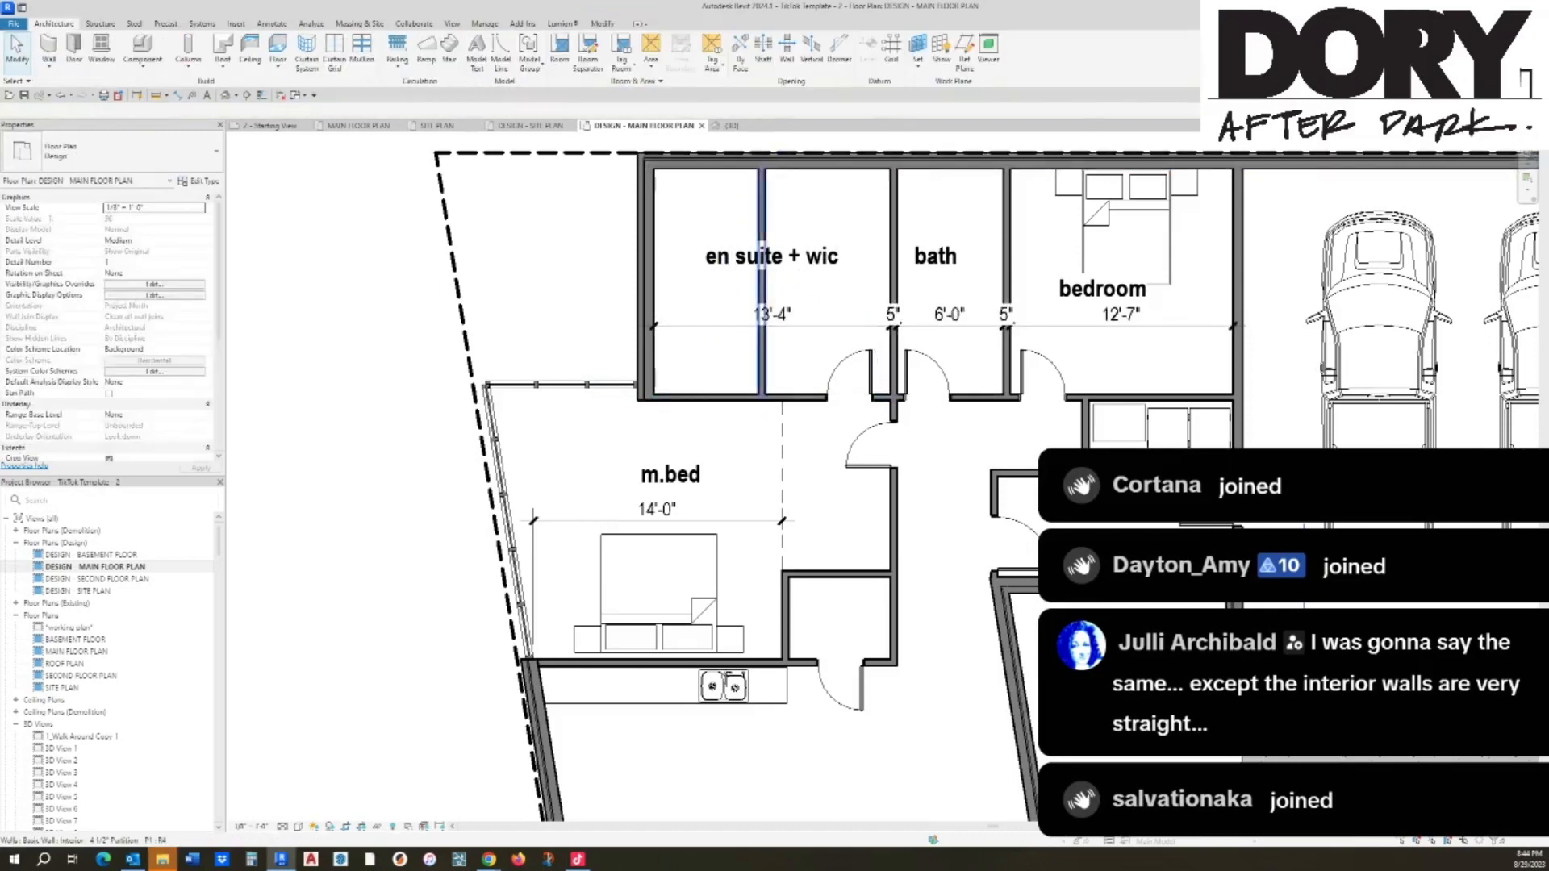
Step: Add both faces of the new en suite partition as witness lines to the existing dimension string
left_click(762, 283)
left_click(762, 326)
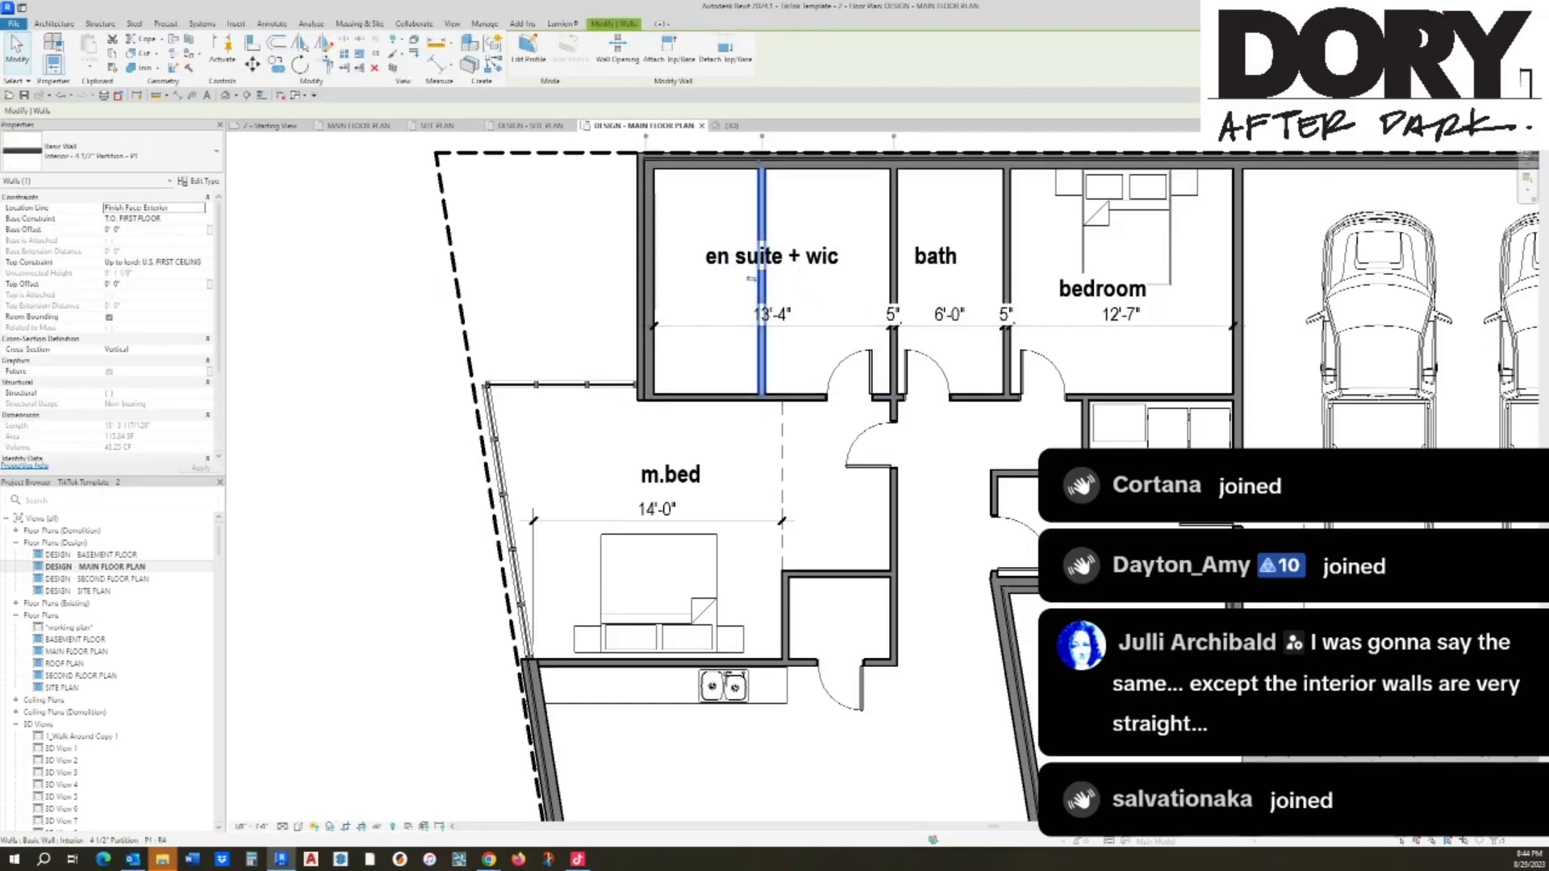
key("Escape")
left_click(787, 326)
left_click(672, 55)
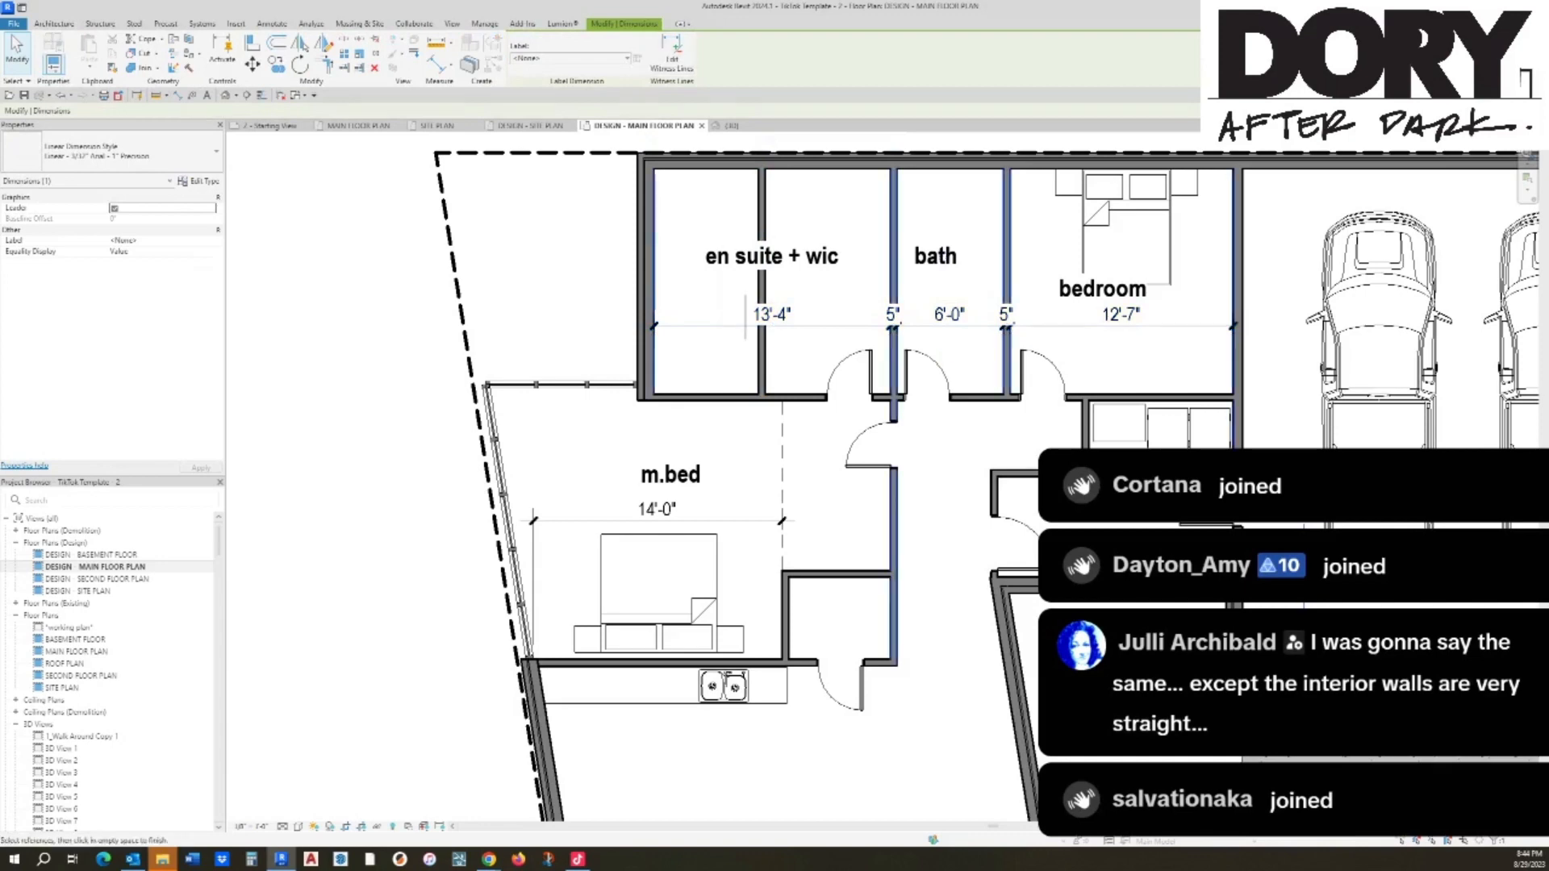
left_click(760, 234)
left_click(765, 234)
left_click(794, 242)
key("Escape")
Step: Set the two spaces either side of the en suite partition to 6'-0" wide each by moving the partition and the bath wall
left_click(762, 292)
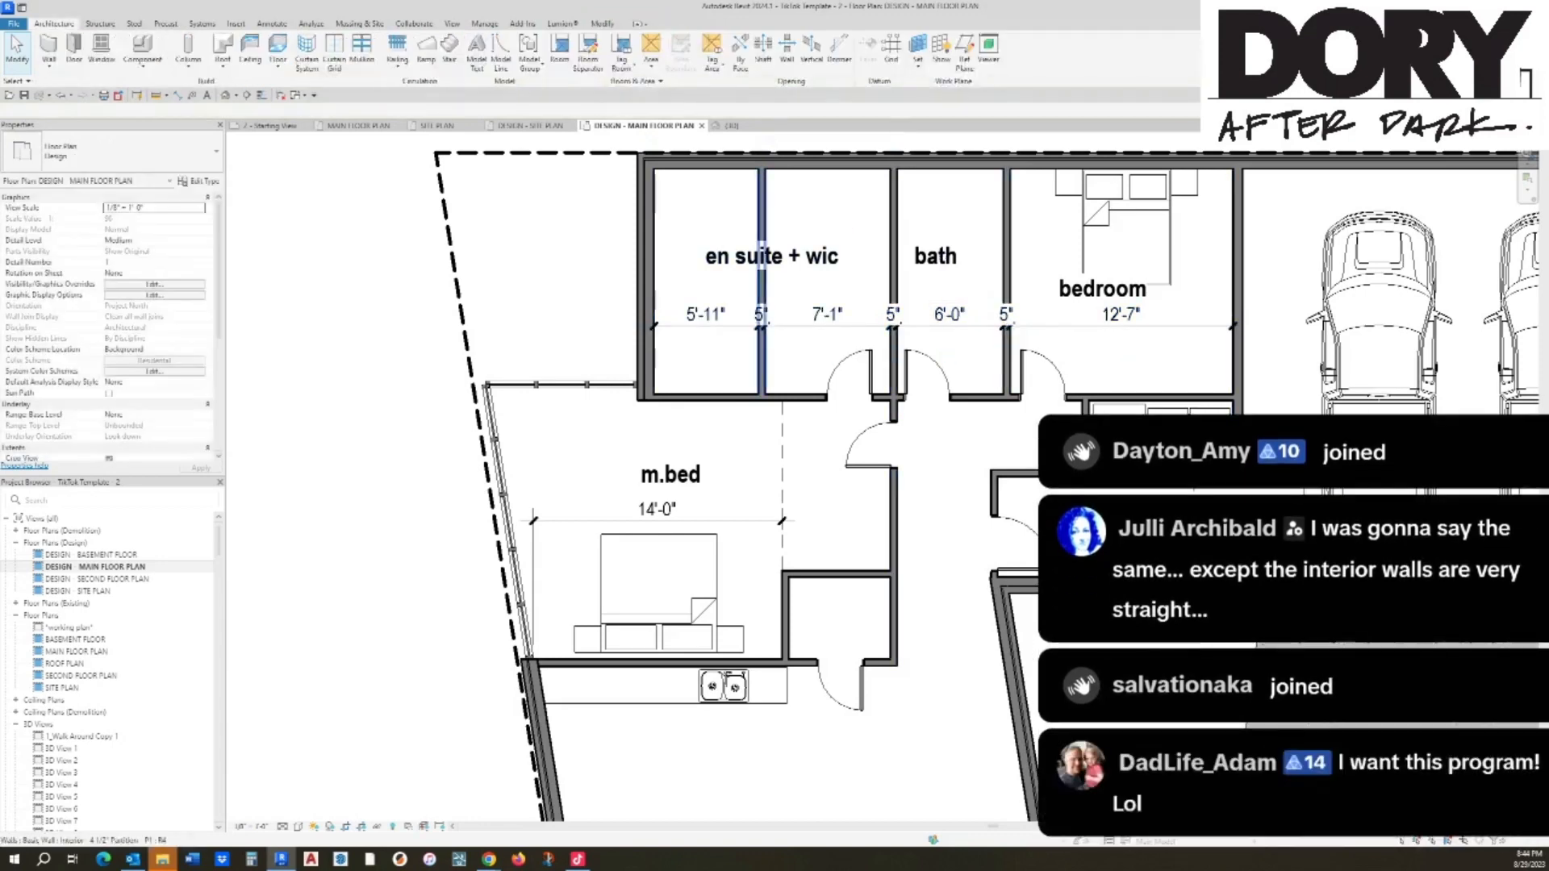
left_click(706, 320)
type("6")
key("Return")
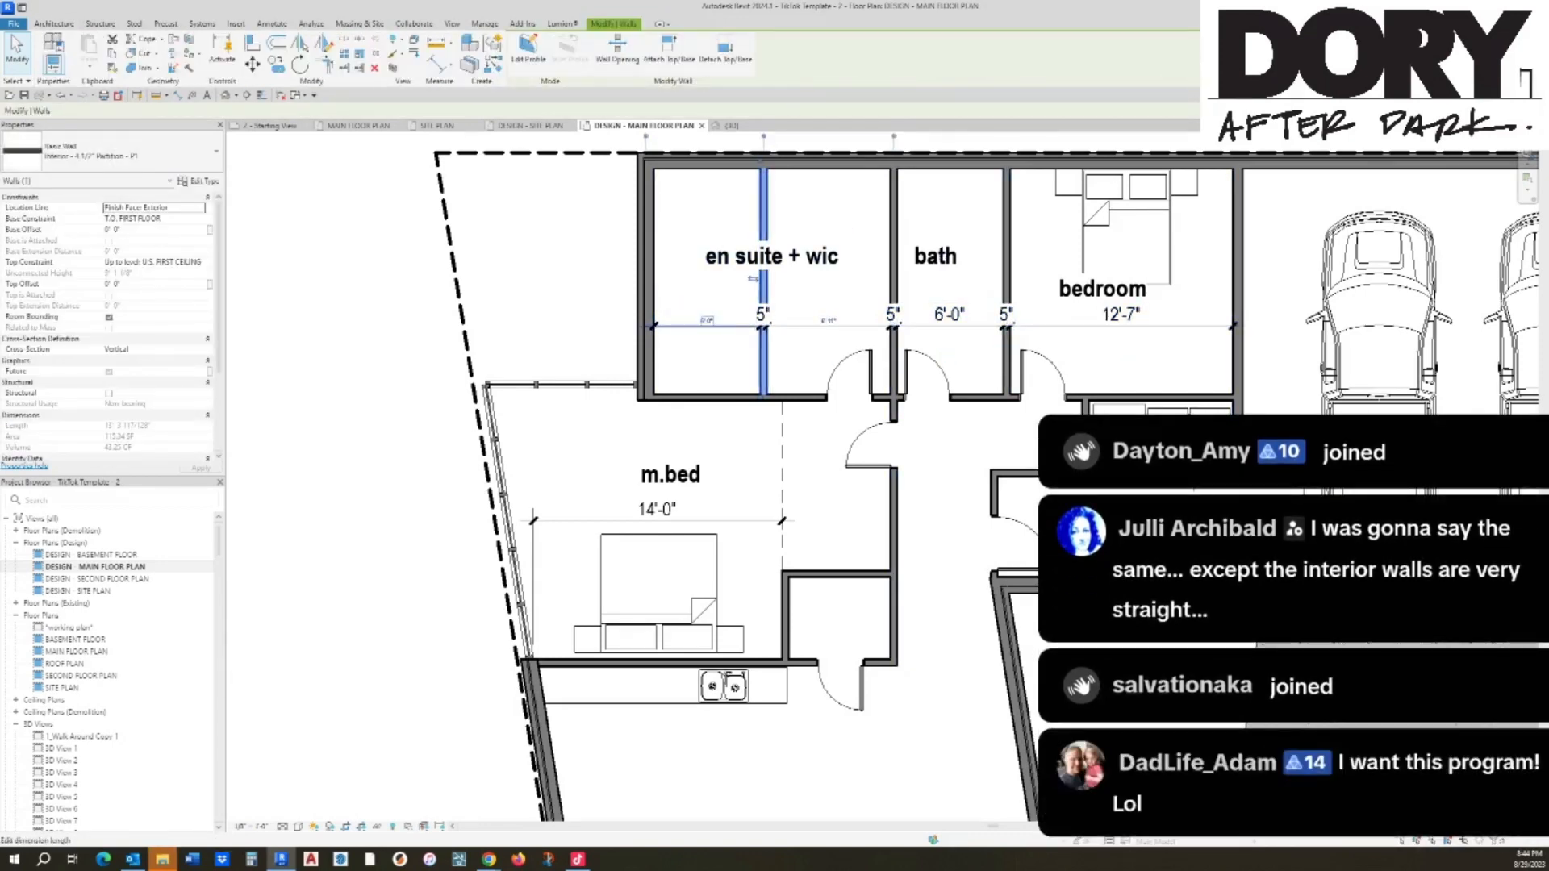
left_click(885, 411)
left_click(829, 320)
type("6")
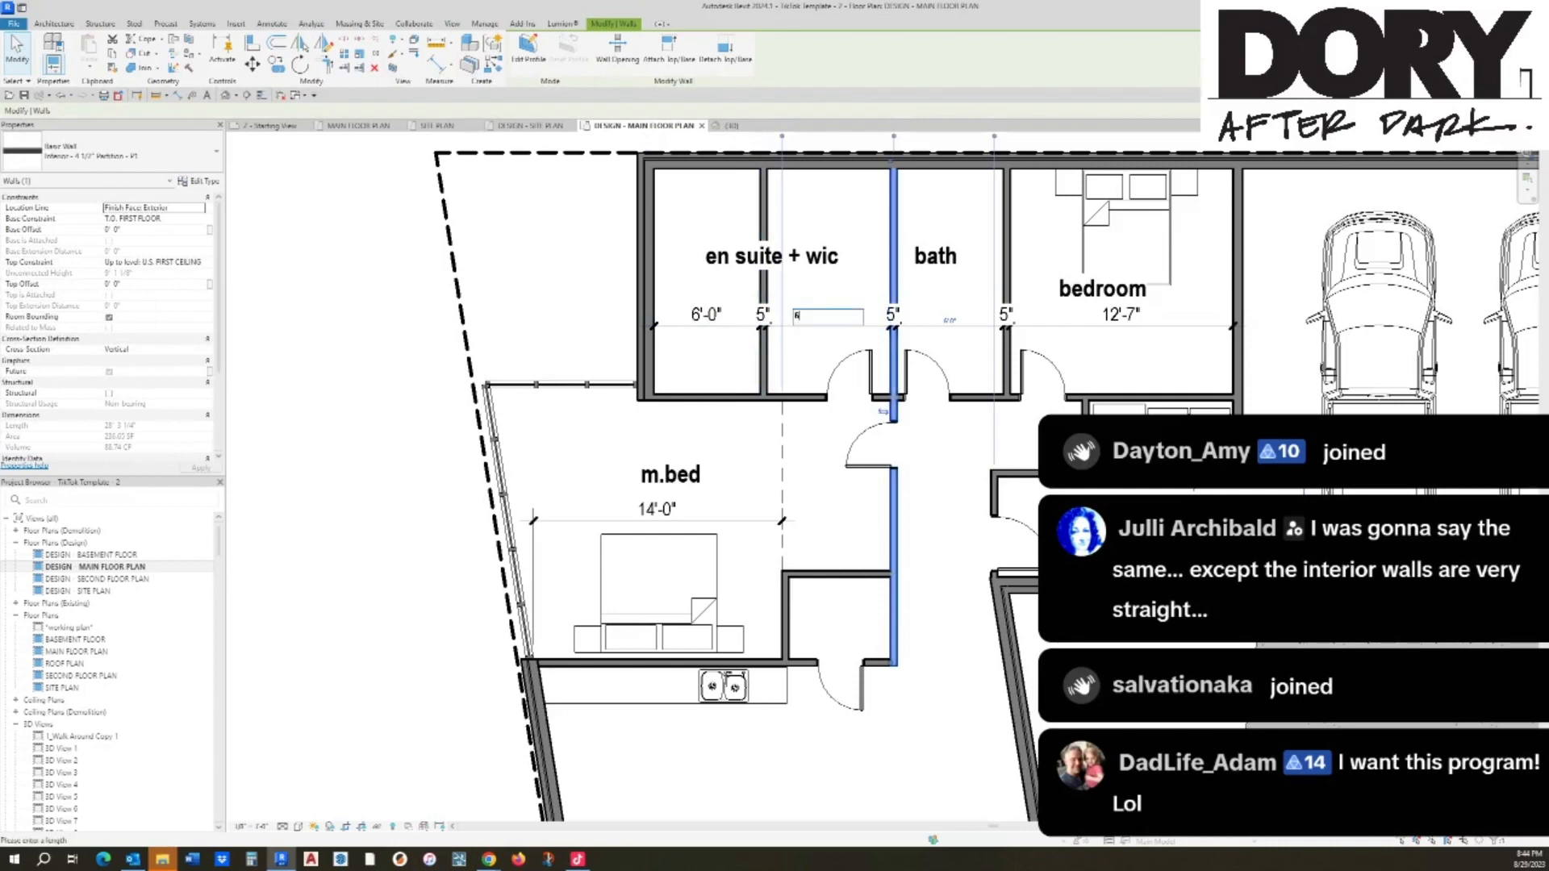
key("Return")
Step: Move the wall between the bath and the second bedroom so the bath is 6'-0" wide
left_click(1007, 278)
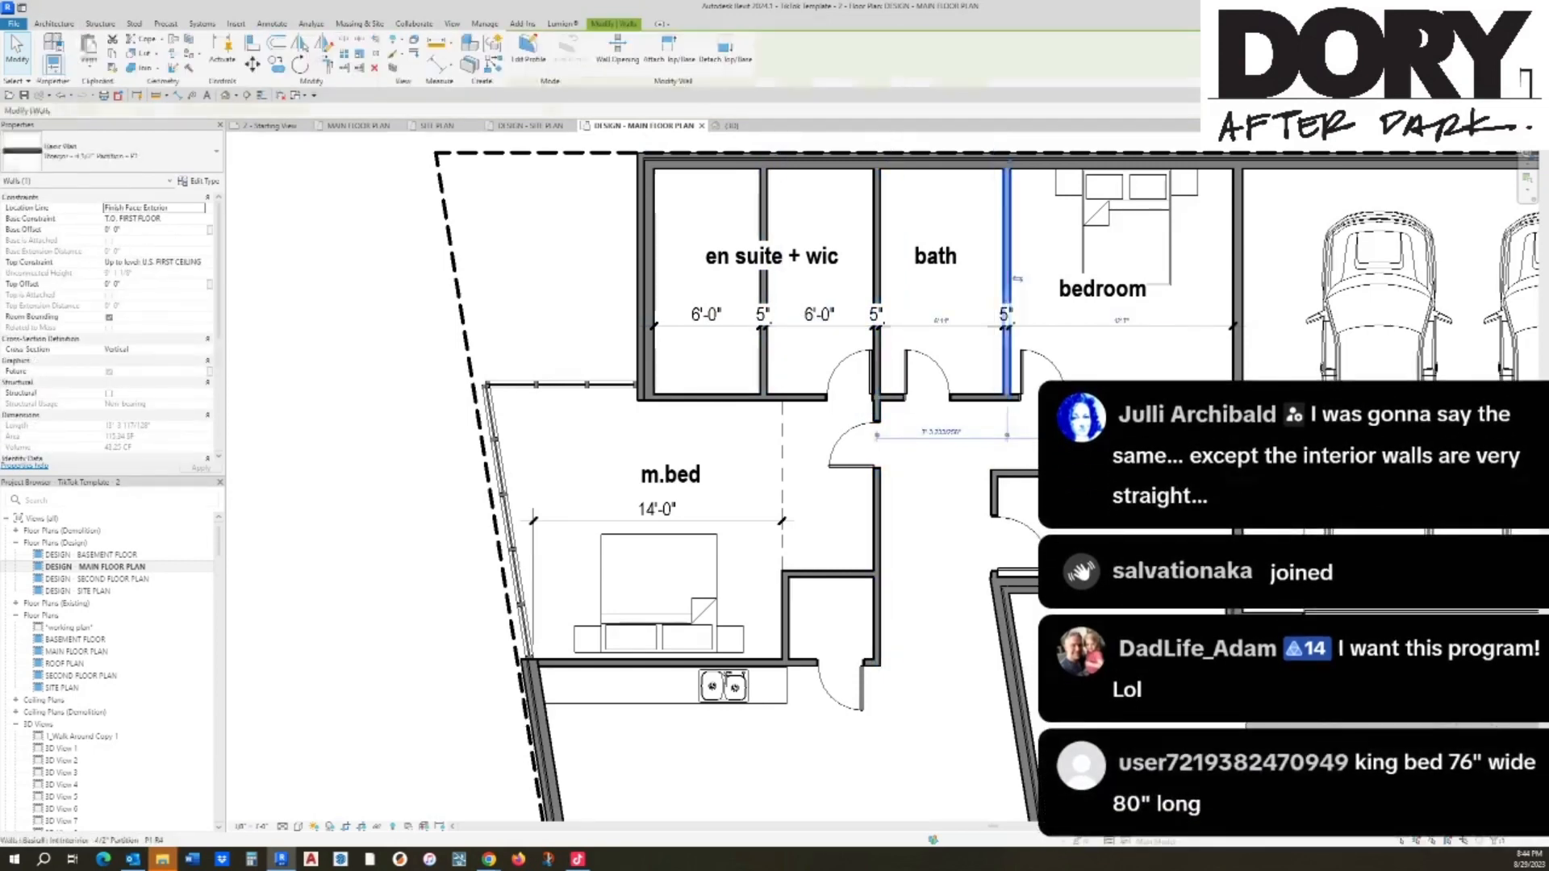
left_click(940, 315)
type("5")
key("Return")
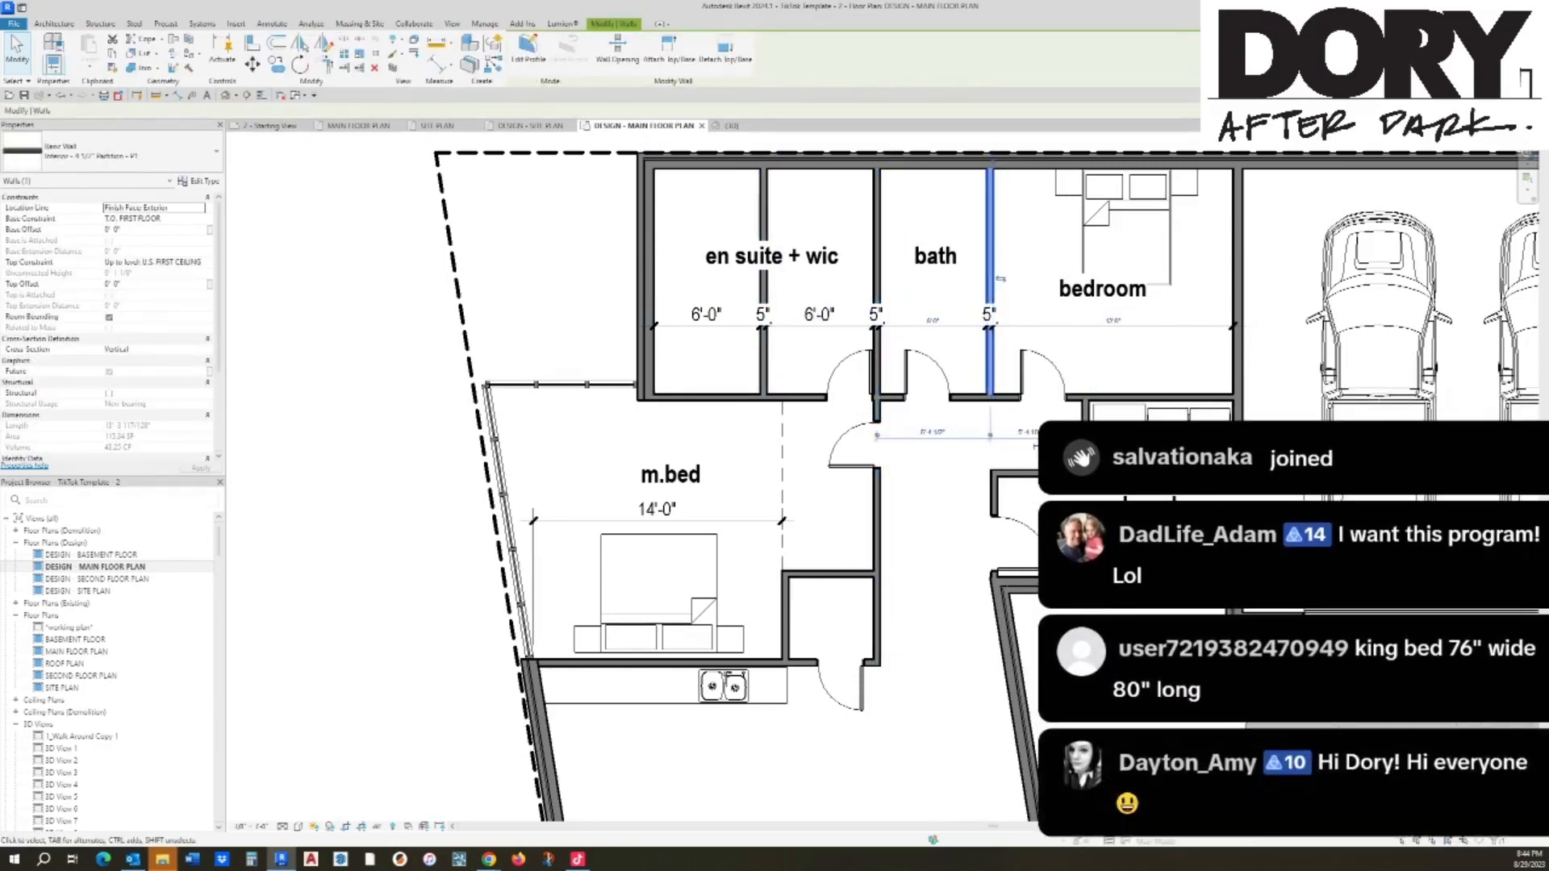
key("Escape")
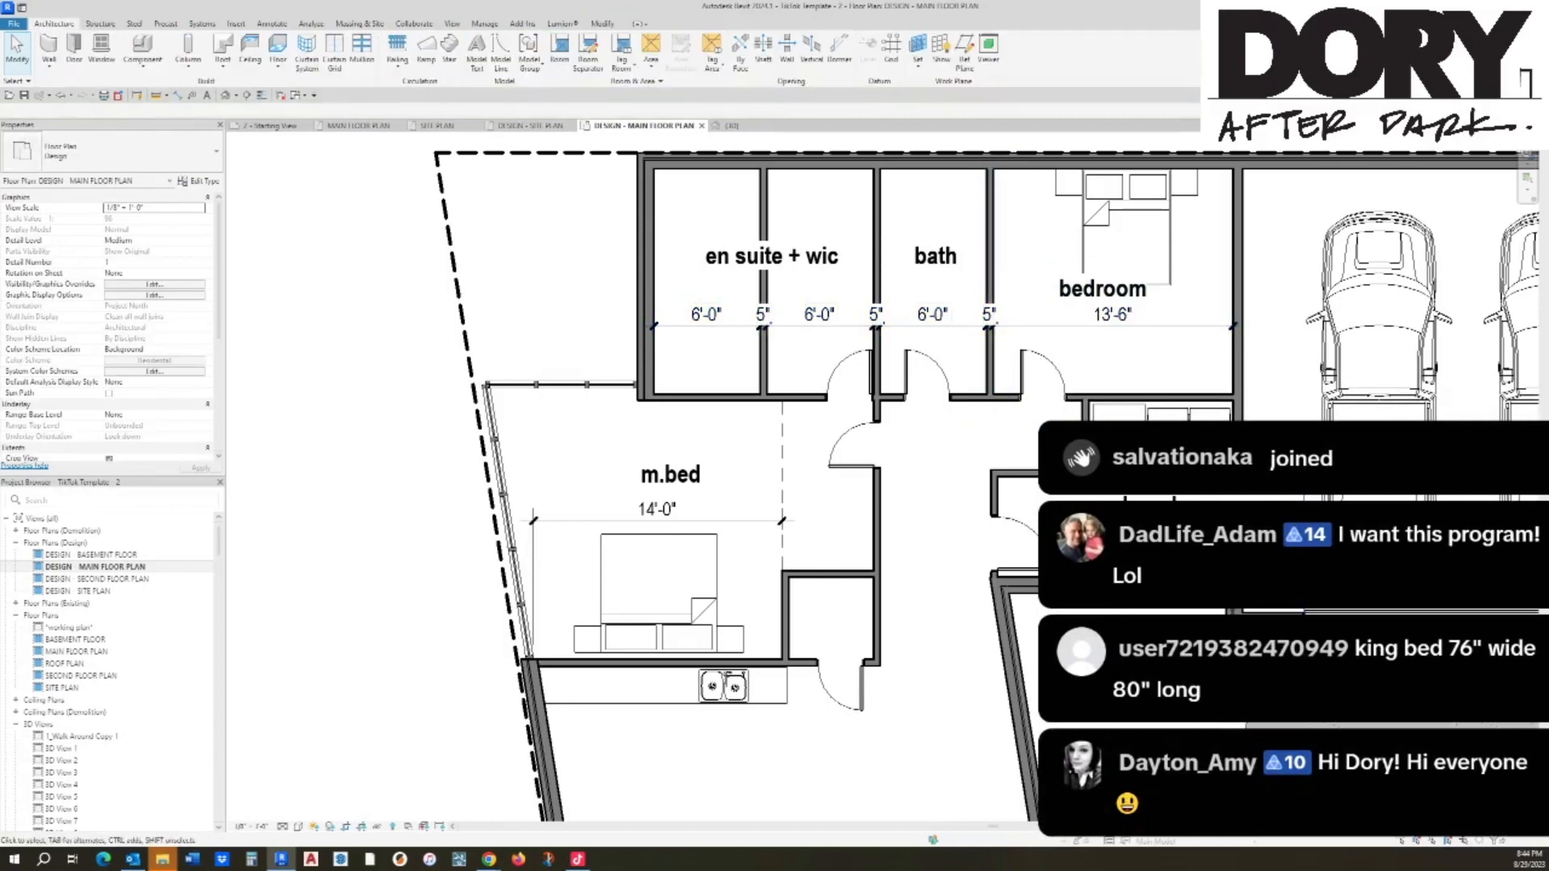
Step: Nudge the en suite door slightly away from the bath wall and the bath door closer to the en suite wall
left_click(849, 379)
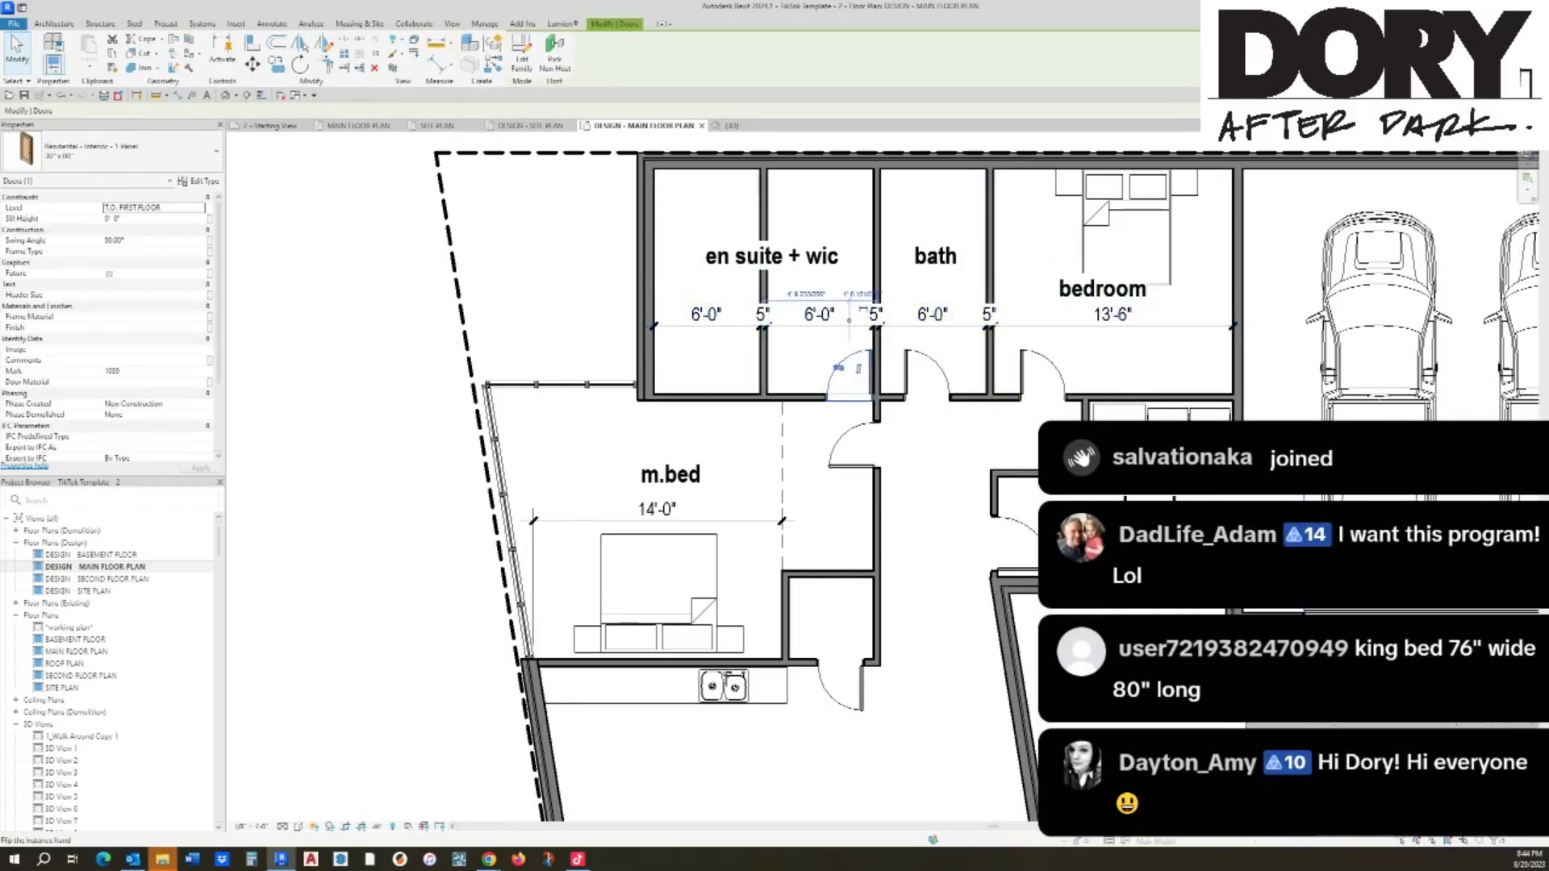
key("Left")
key("Left")
key("Escape")
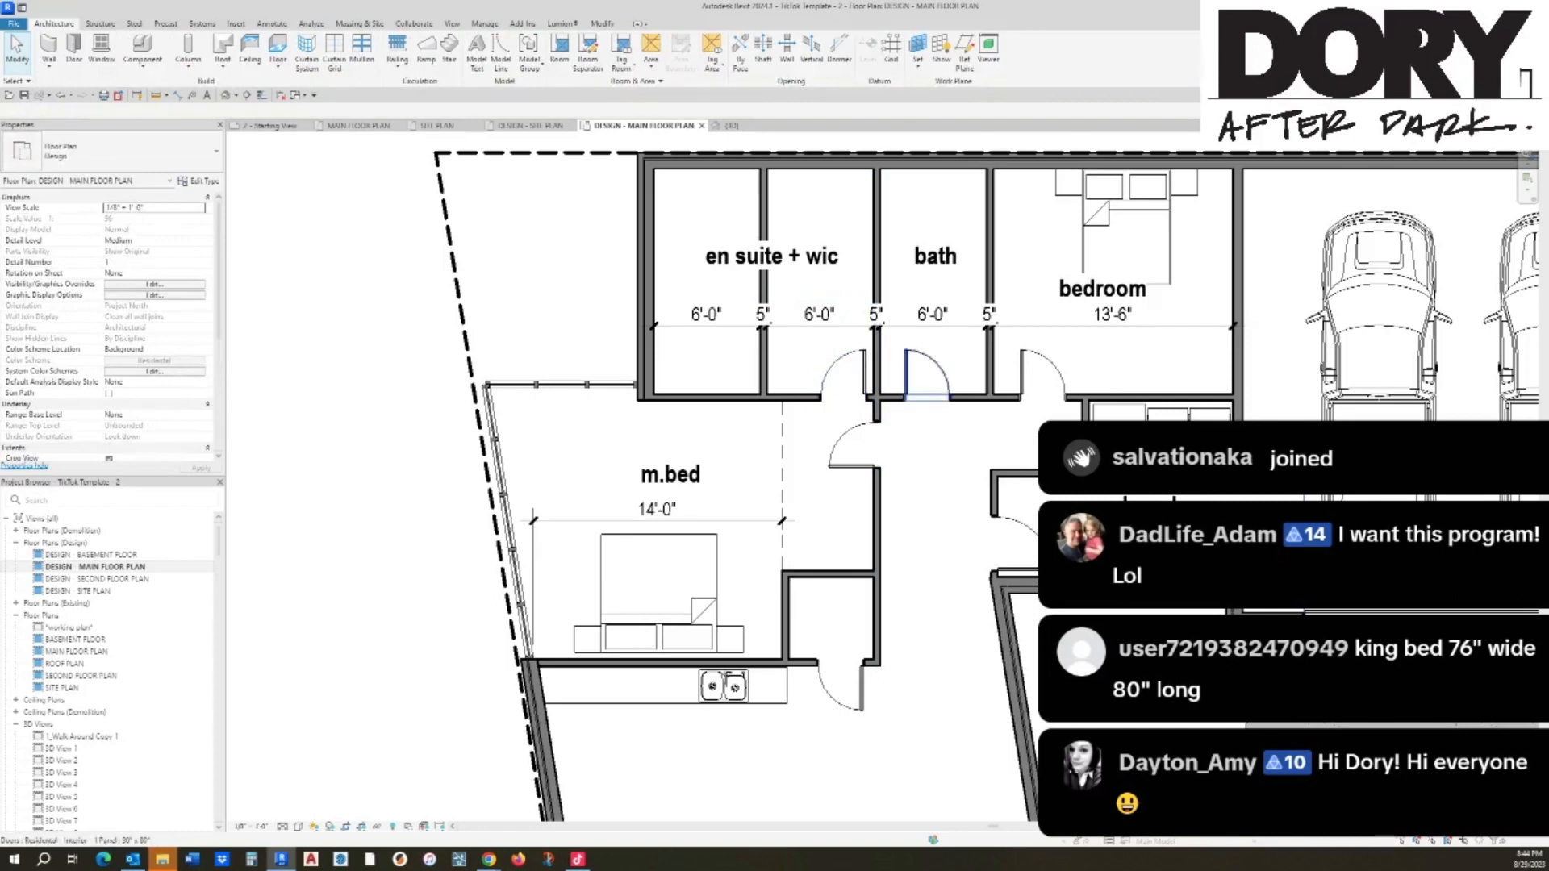
left_click(928, 379)
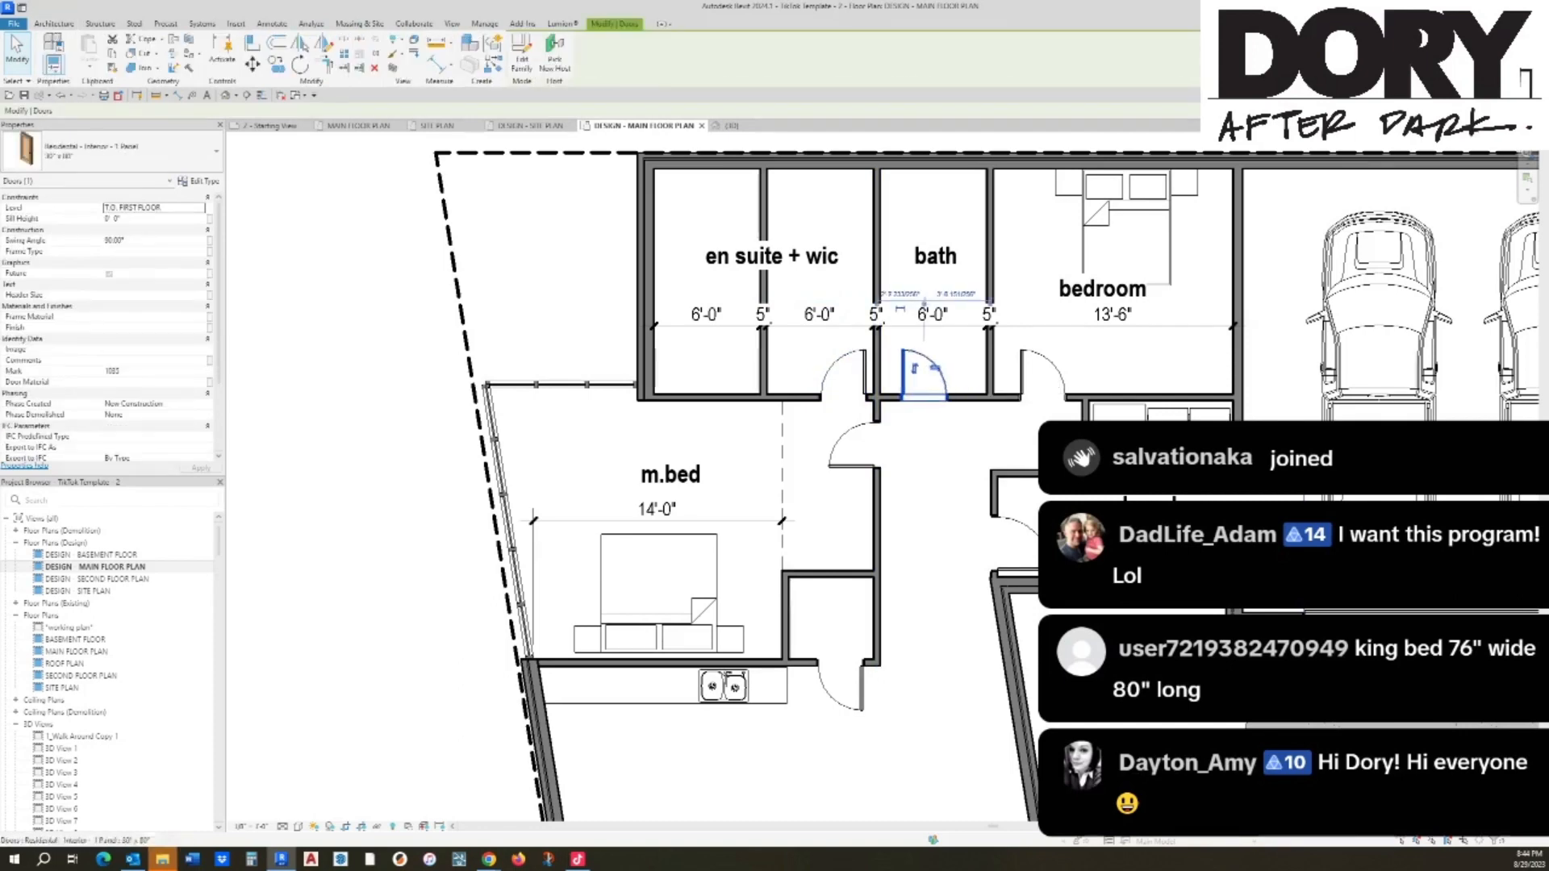
key("Left")
key("Left")
key("Left")
key("Left")
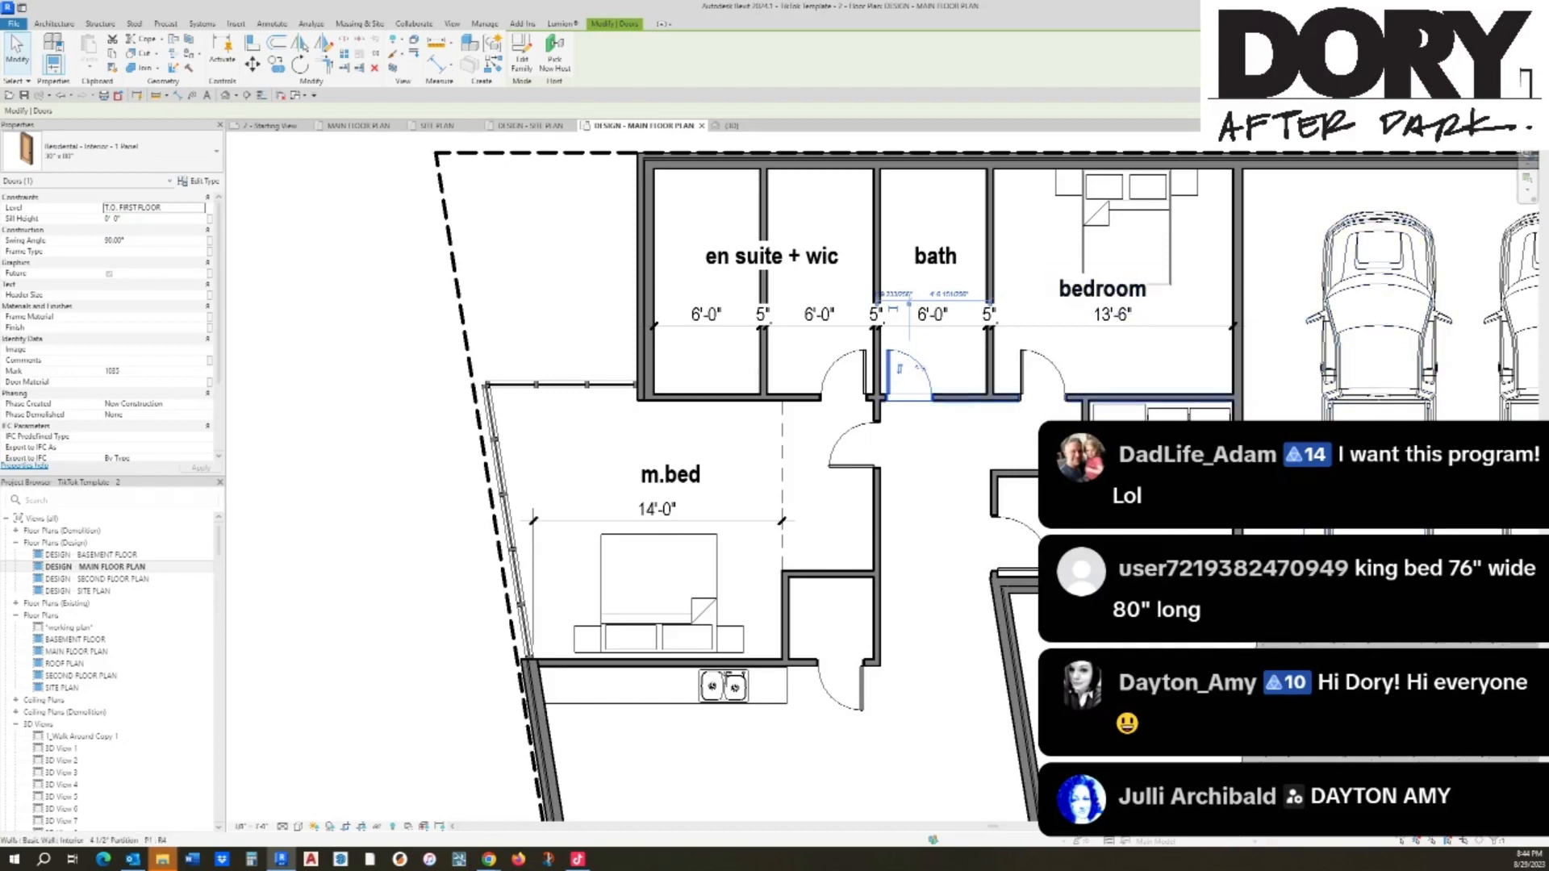
Step: Slant the wall between the master bedroom and kitchen by moving its outer end down along the angled exterior wall
scroll(979, 398, "down", 2)
middle_click_drag(1027, 507, 1010, 328)
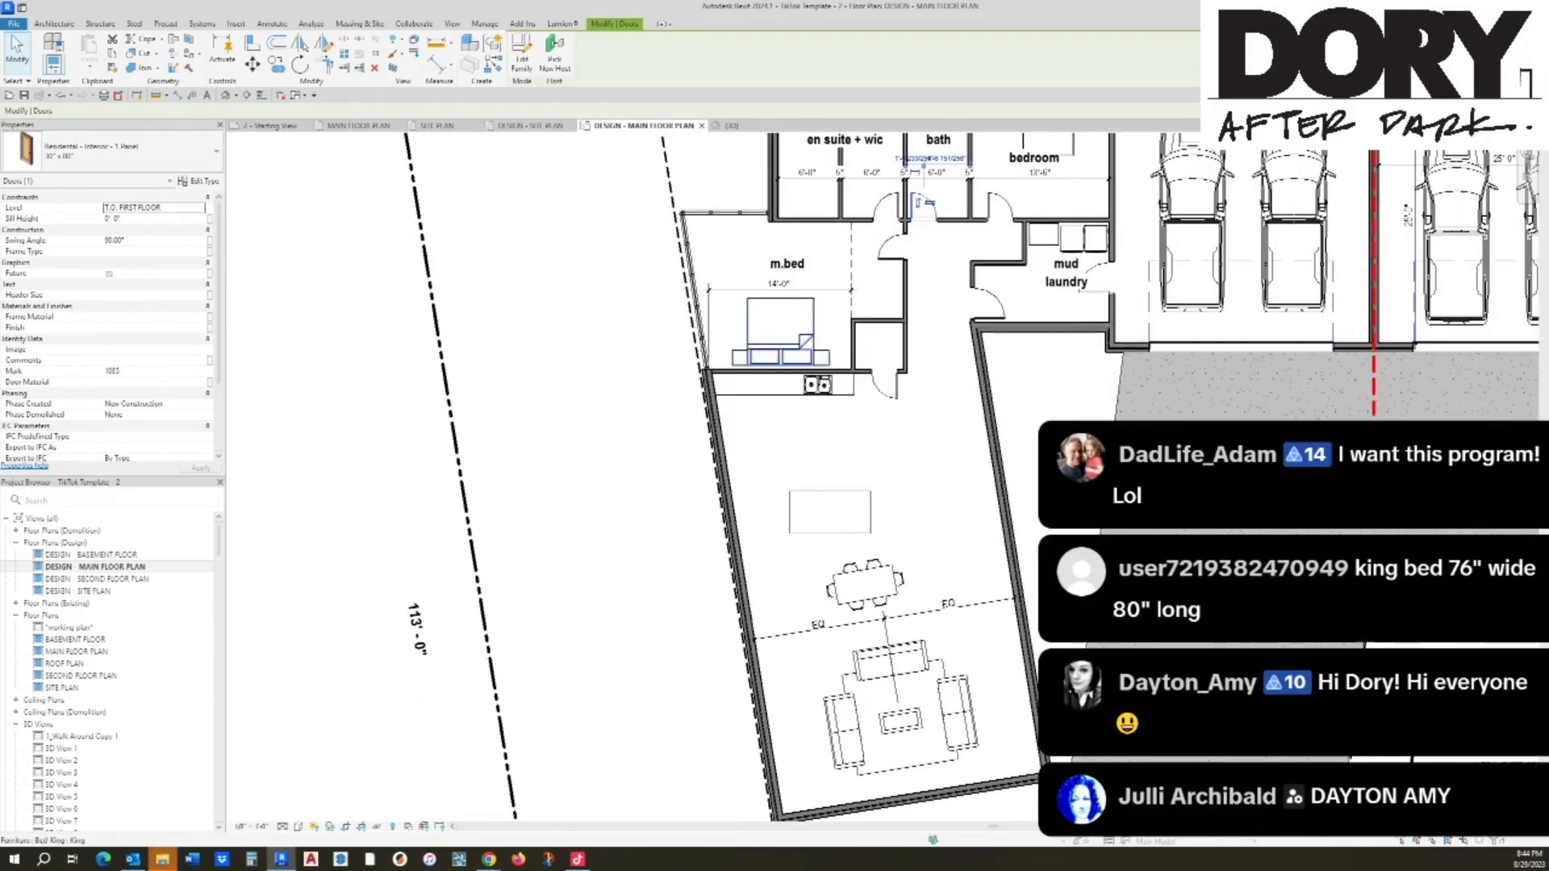
scroll(799, 331, "up", 1)
middle_click_drag(814, 383, 775, 444)
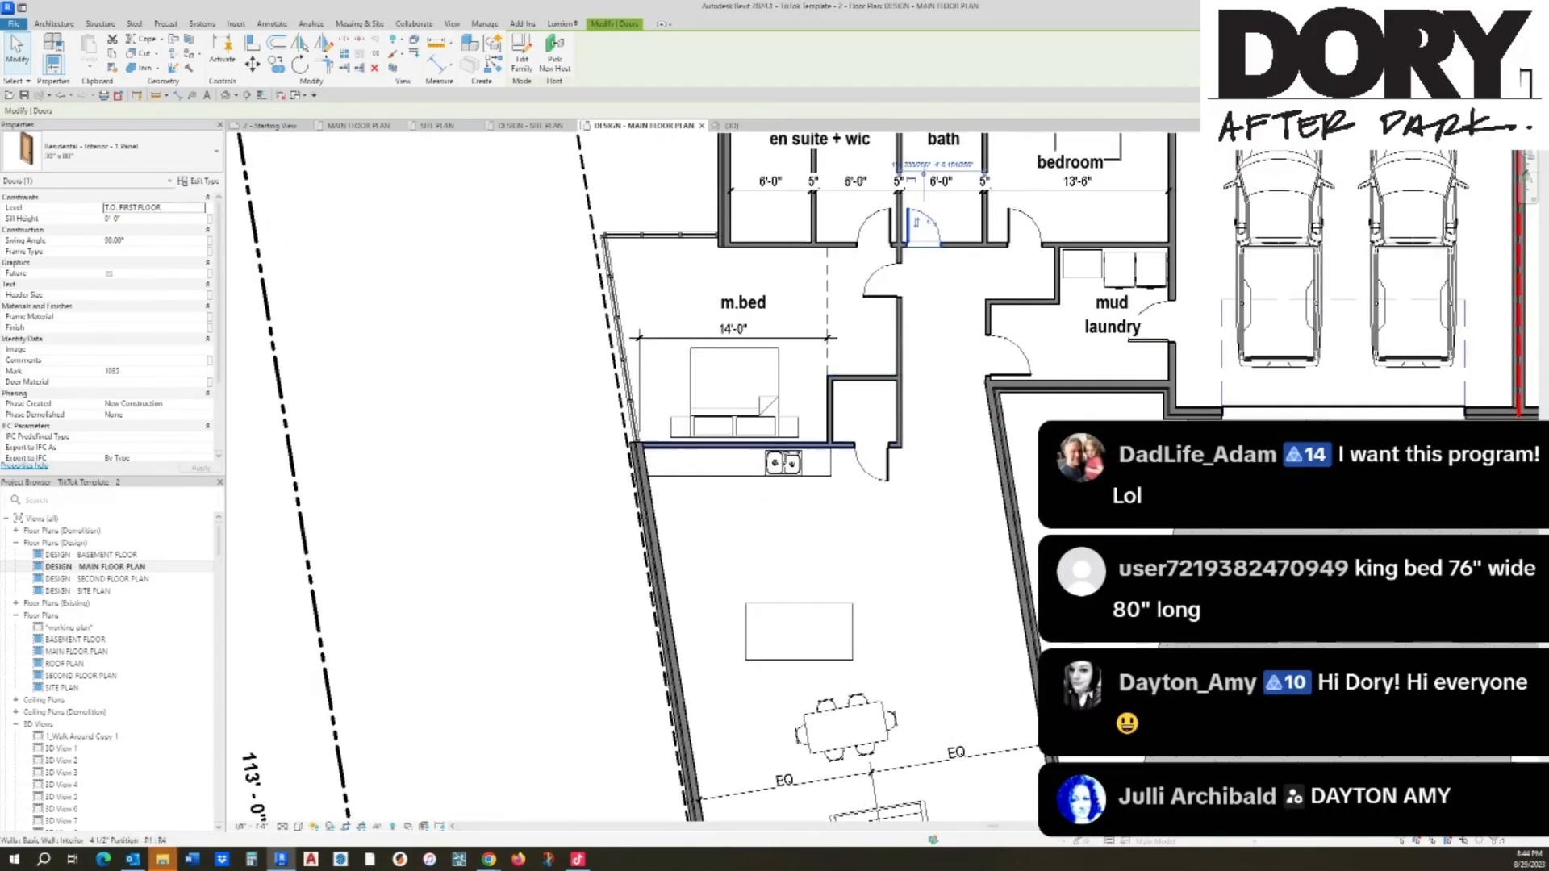
left_click(775, 444)
left_click_drag(639, 445, 644, 483)
key("Escape")
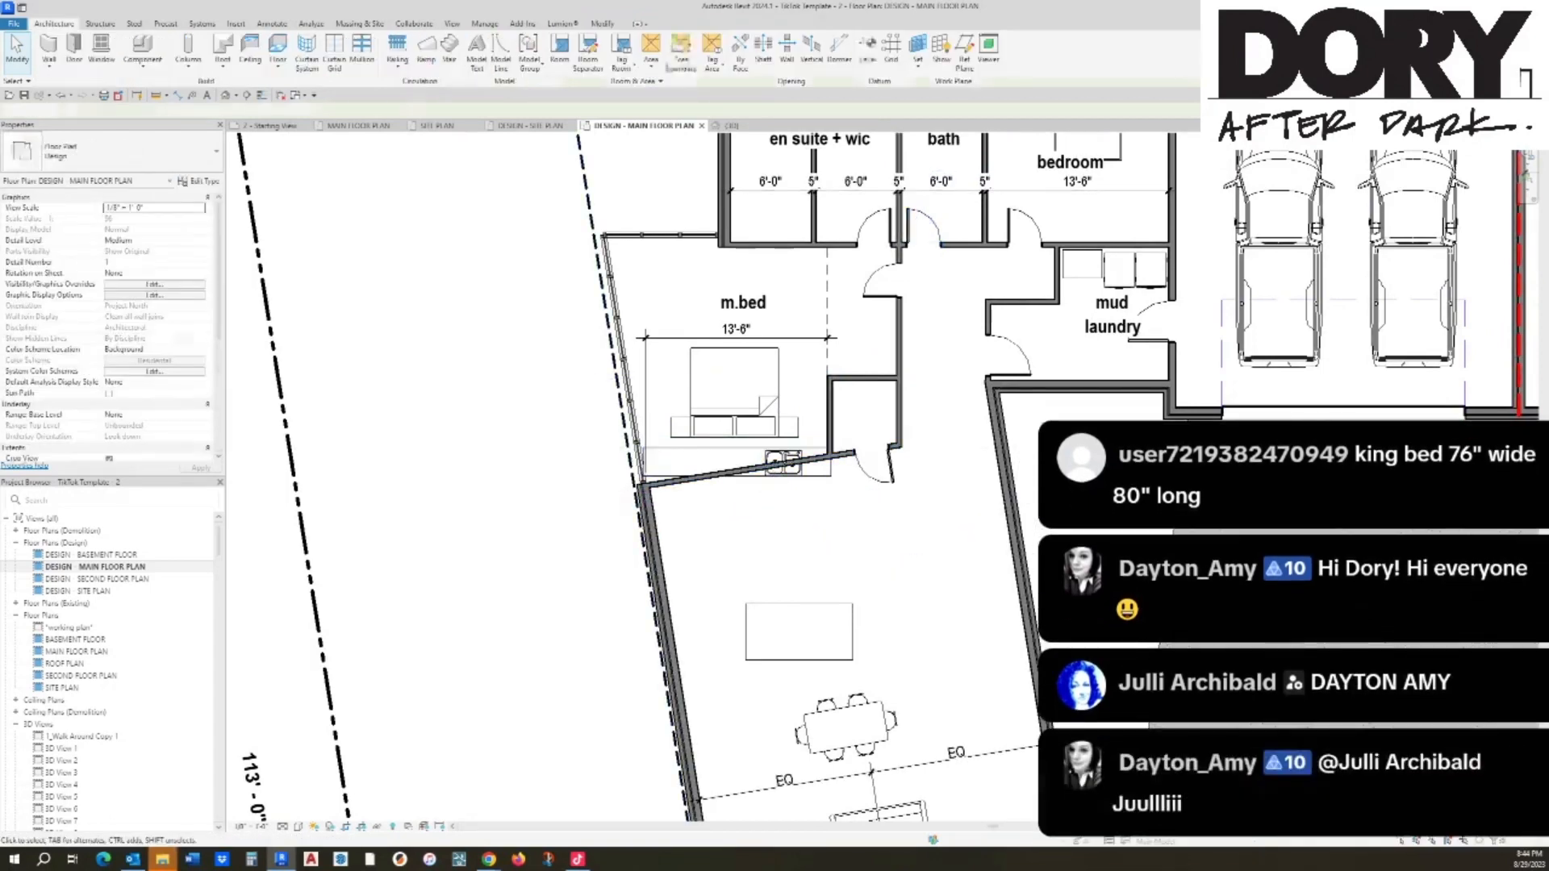
middle_click_drag(800, 631, 823, 613)
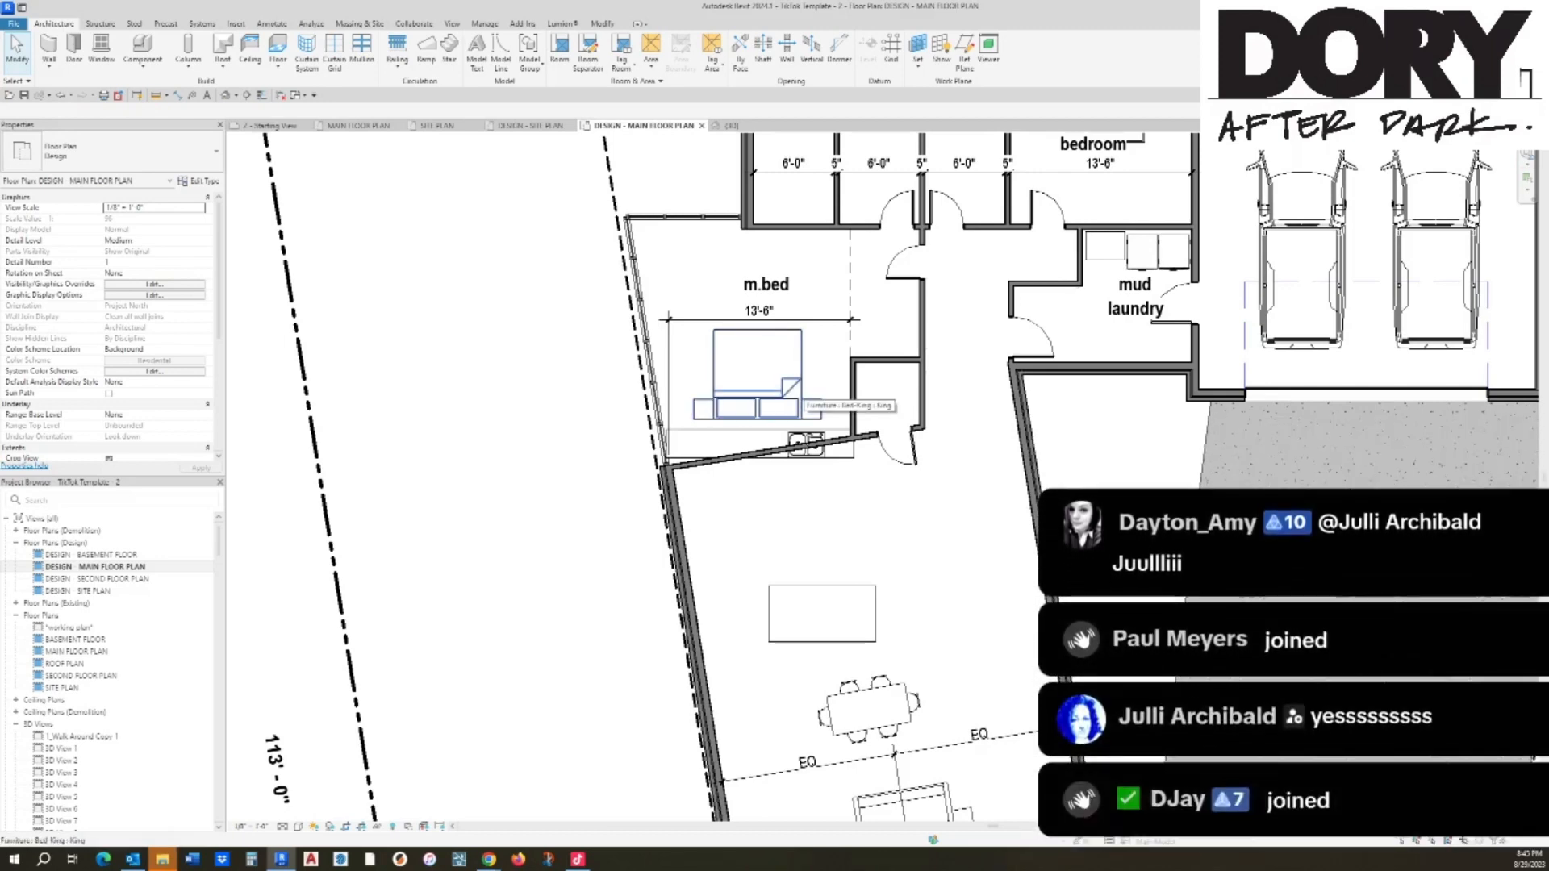
scroll(762, 437, "up", 2)
left_click(761, 440)
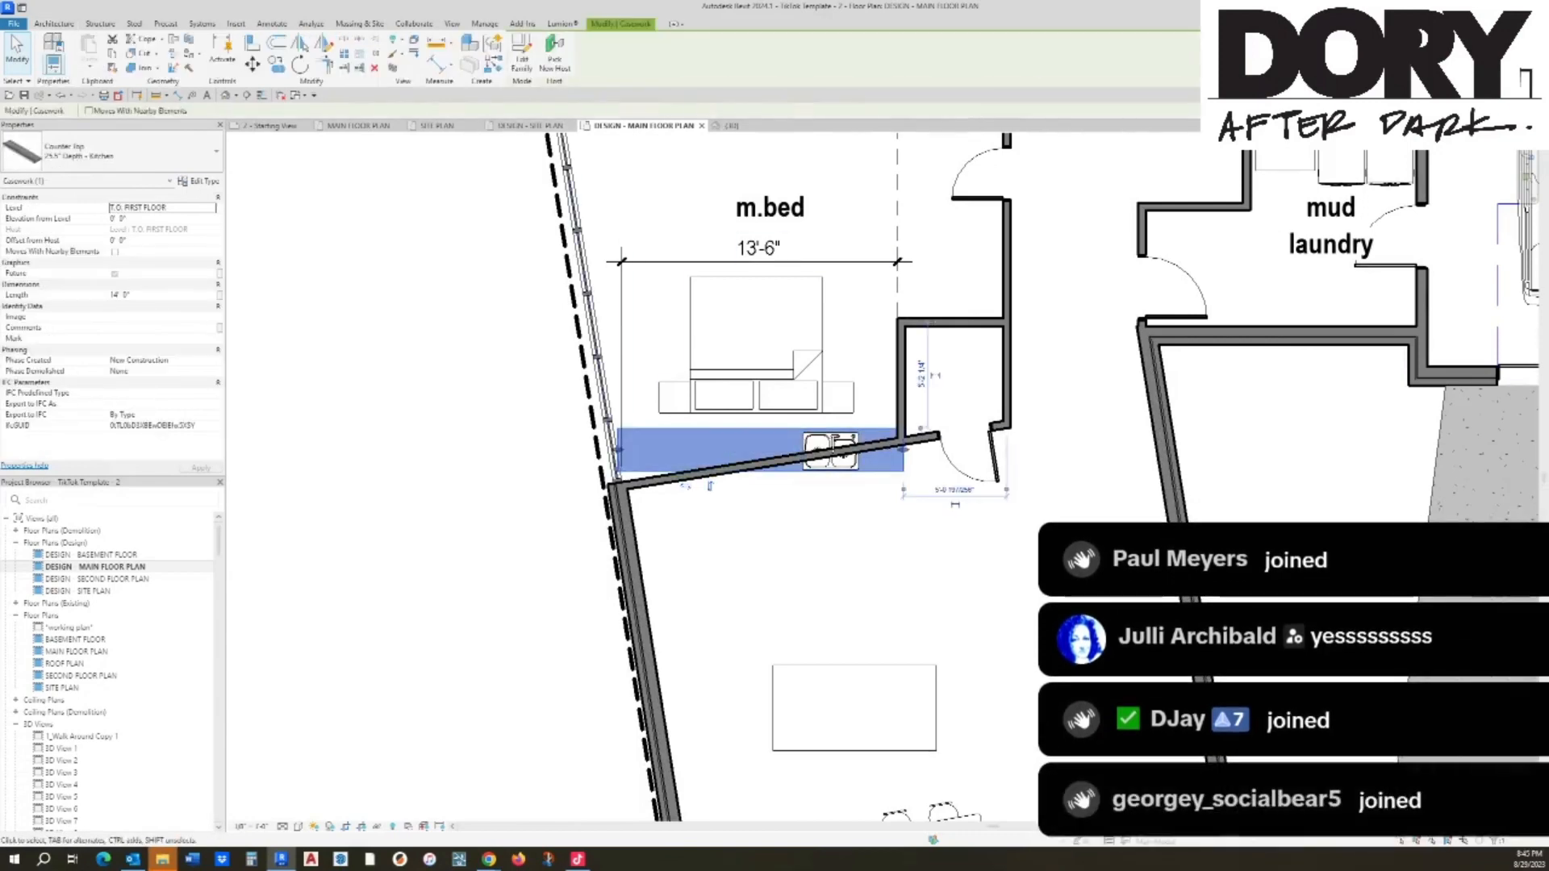
left_click(555, 54)
key("Escape")
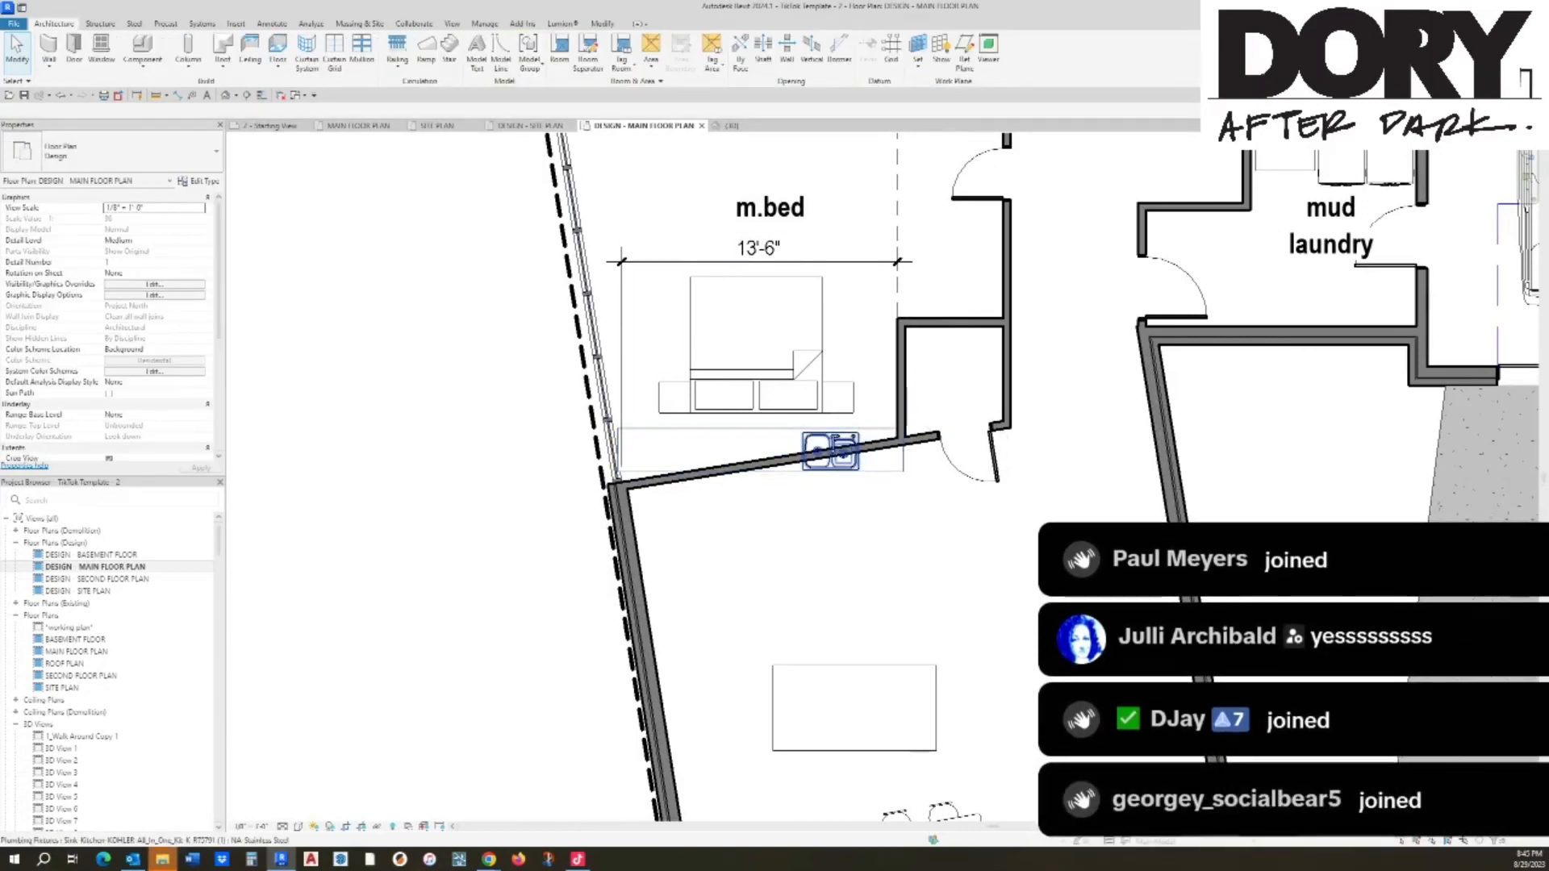
Step: Move the kitchen counter top and sink together into the kitchen, clear of the slanted master bedroom wall
left_click(821, 440)
left_click(797, 429, "ctrl")
left_click_drag(738, 422, 819, 509)
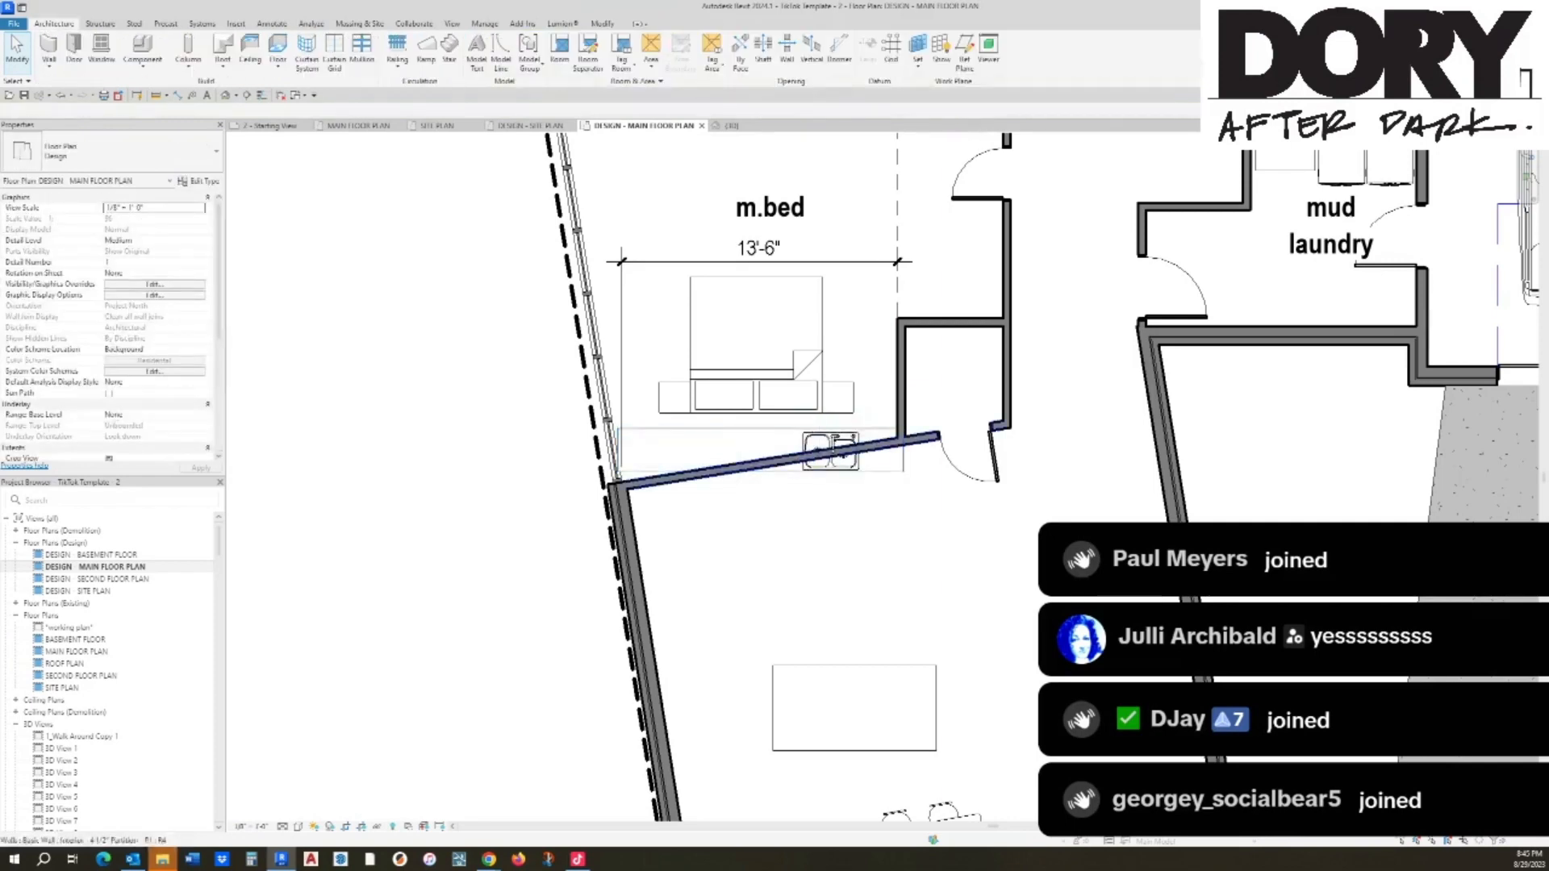
left_click(823, 436)
left_click(795, 429, "ctrl")
left_click_drag(794, 429, 833, 496)
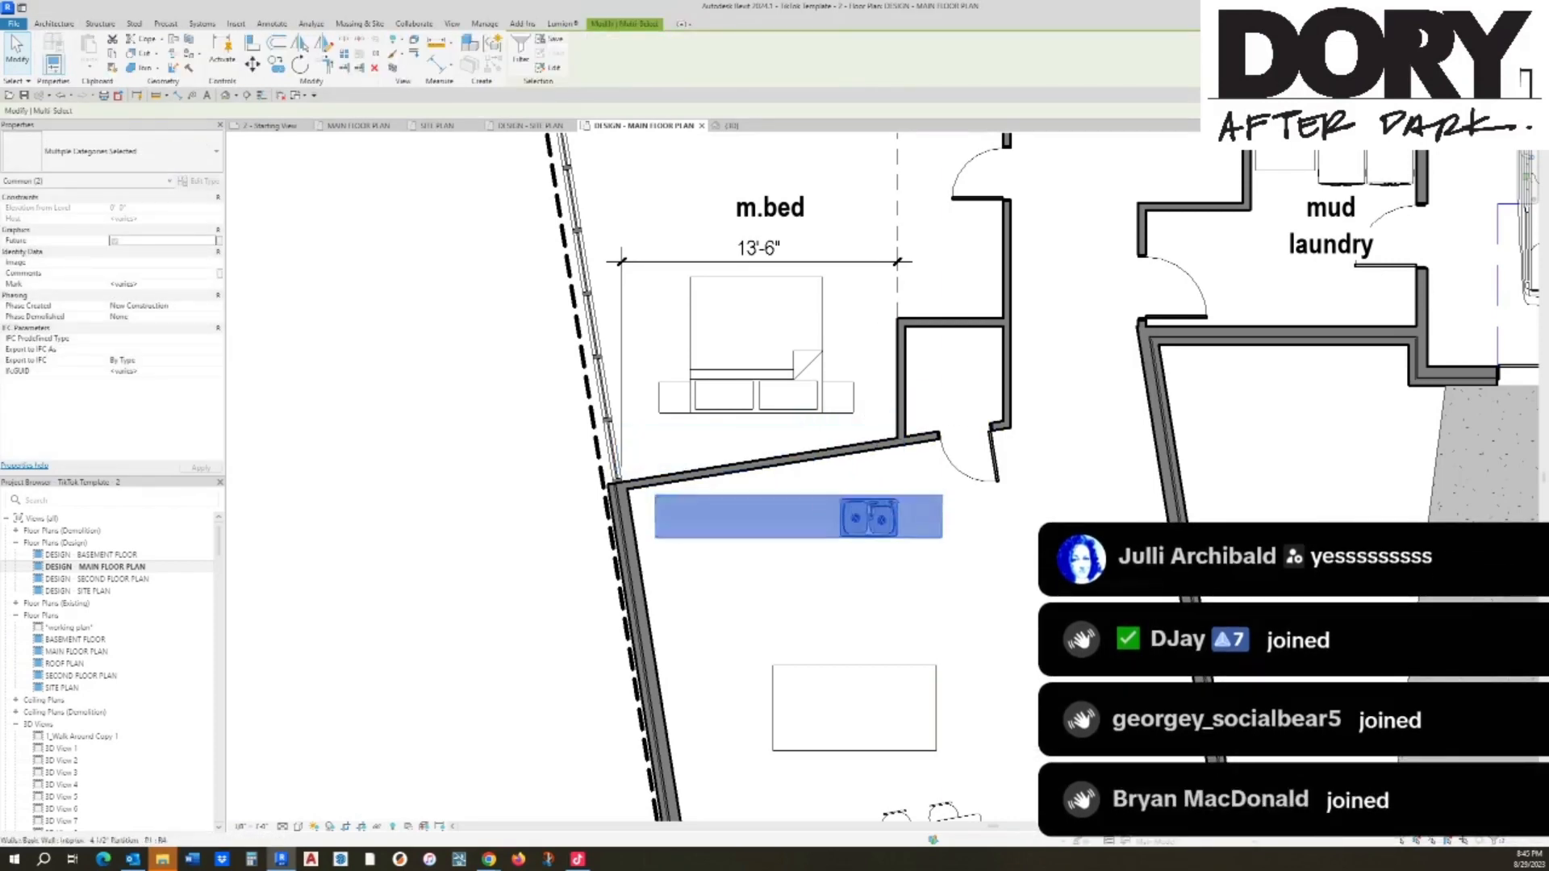
key("Escape")
middle_click_drag(813, 411, 831, 512)
left_click(823, 481)
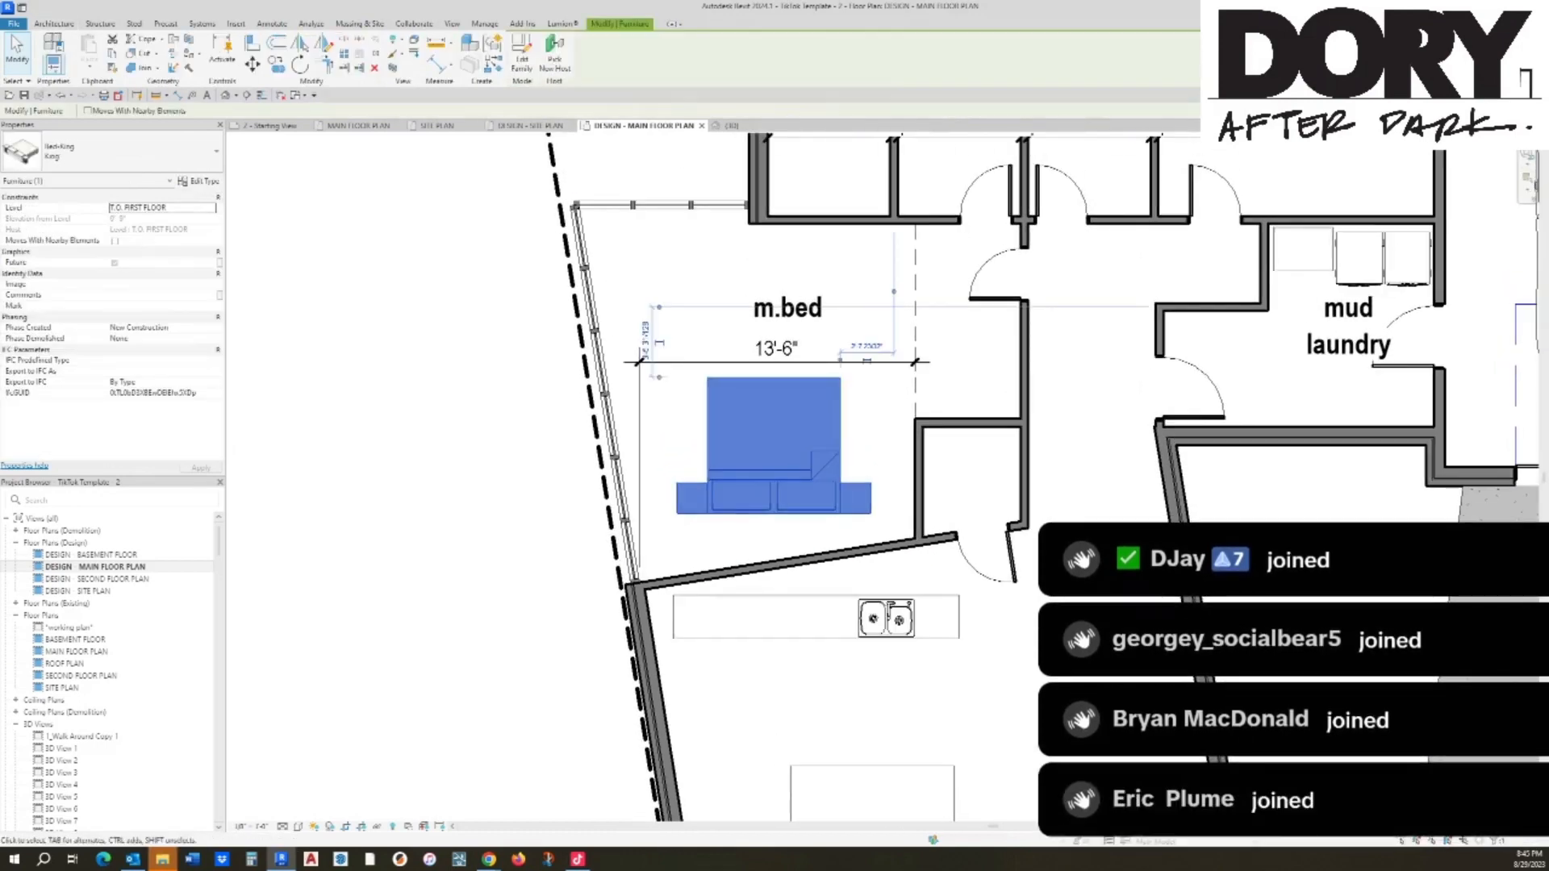
left_click(555, 53)
key("Escape")
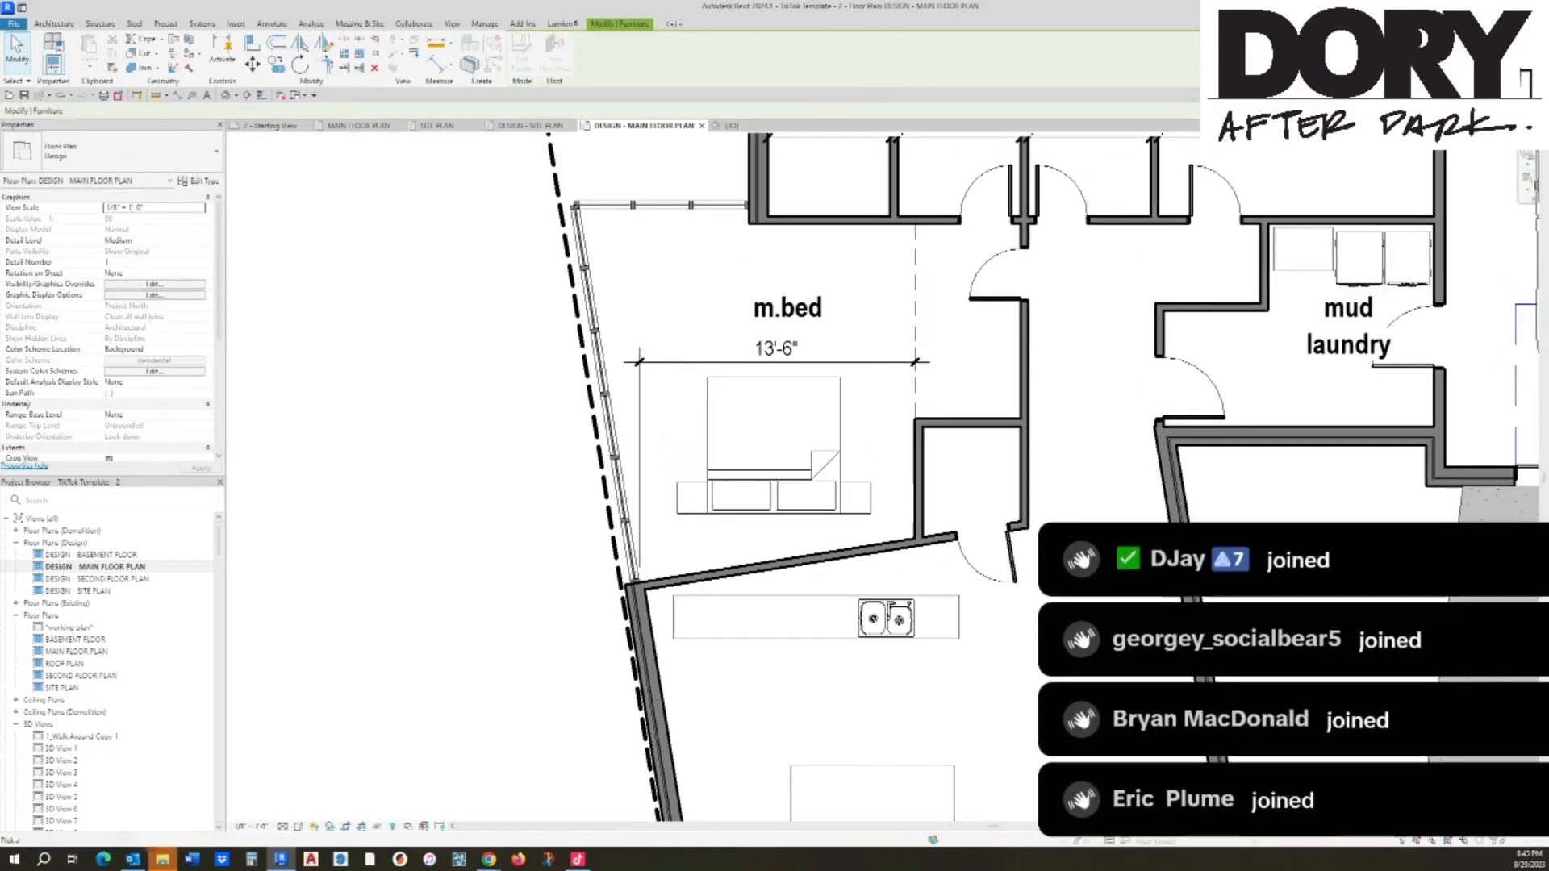
Step: Replace the king bed in the master bedroom with a matching one angled against the slanted kitchen wall
left_click(776, 483)
key("c")
key("s")
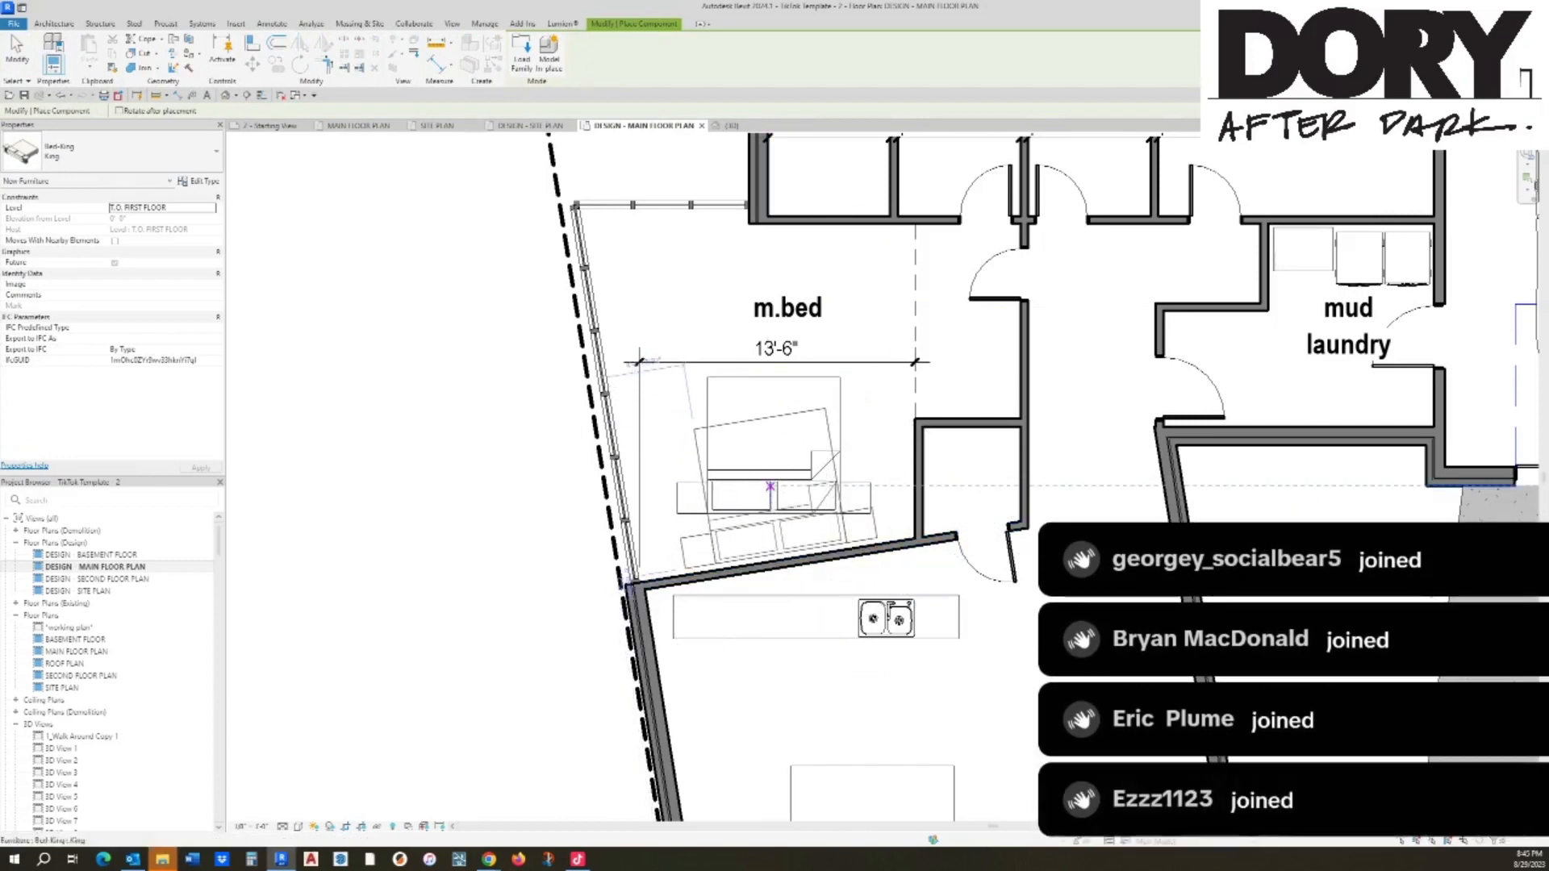
left_click(770, 484)
key("Escape")
key("Escape")
scroll(838, 401, "down", 2)
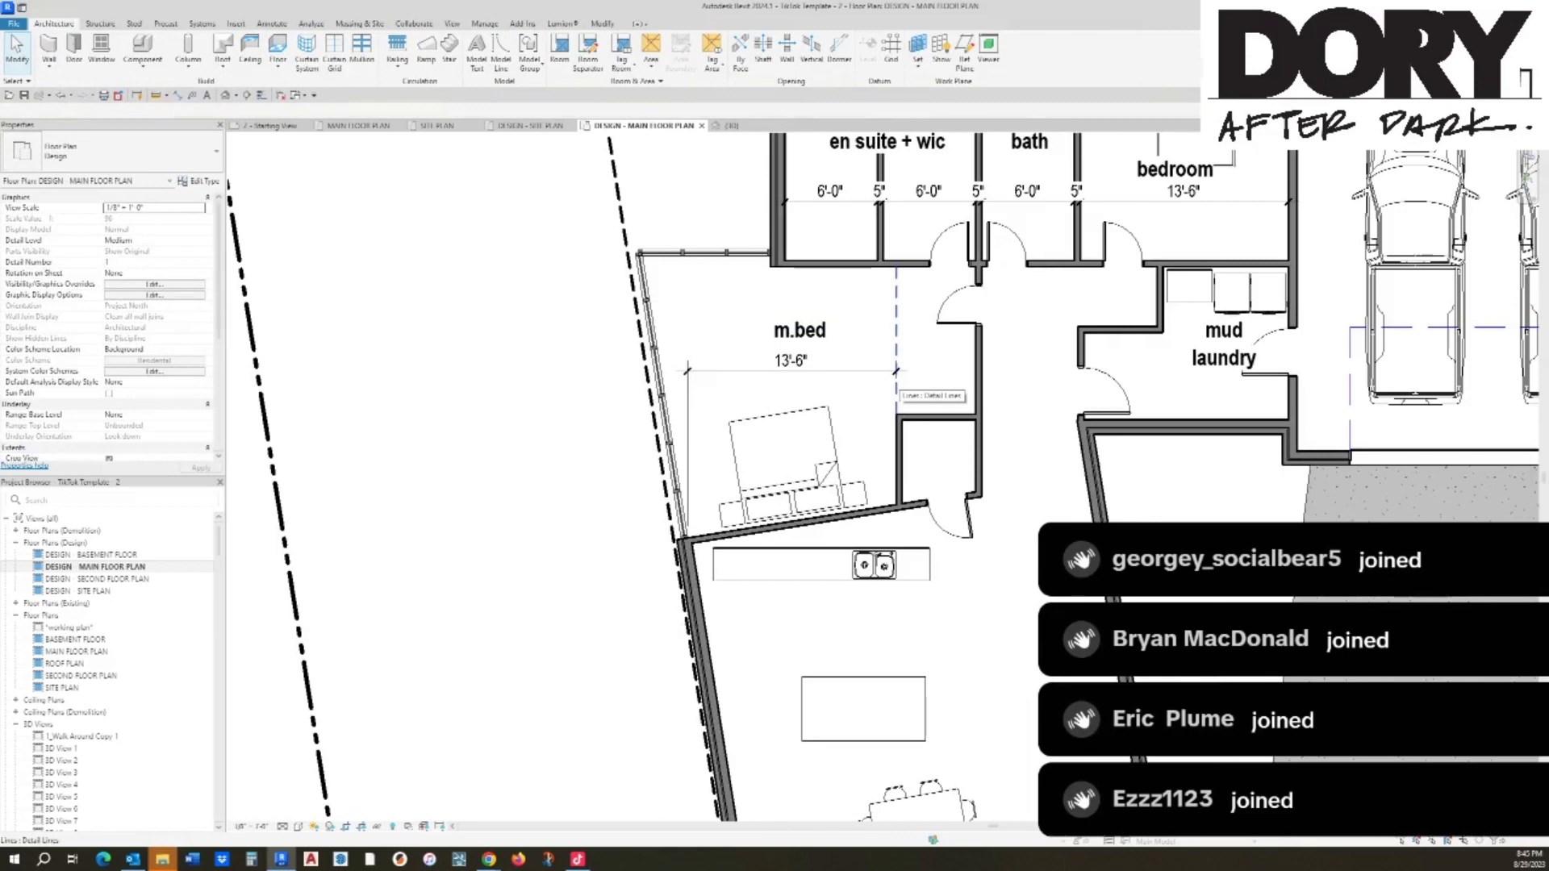
middle_click_drag(894, 403, 896, 418)
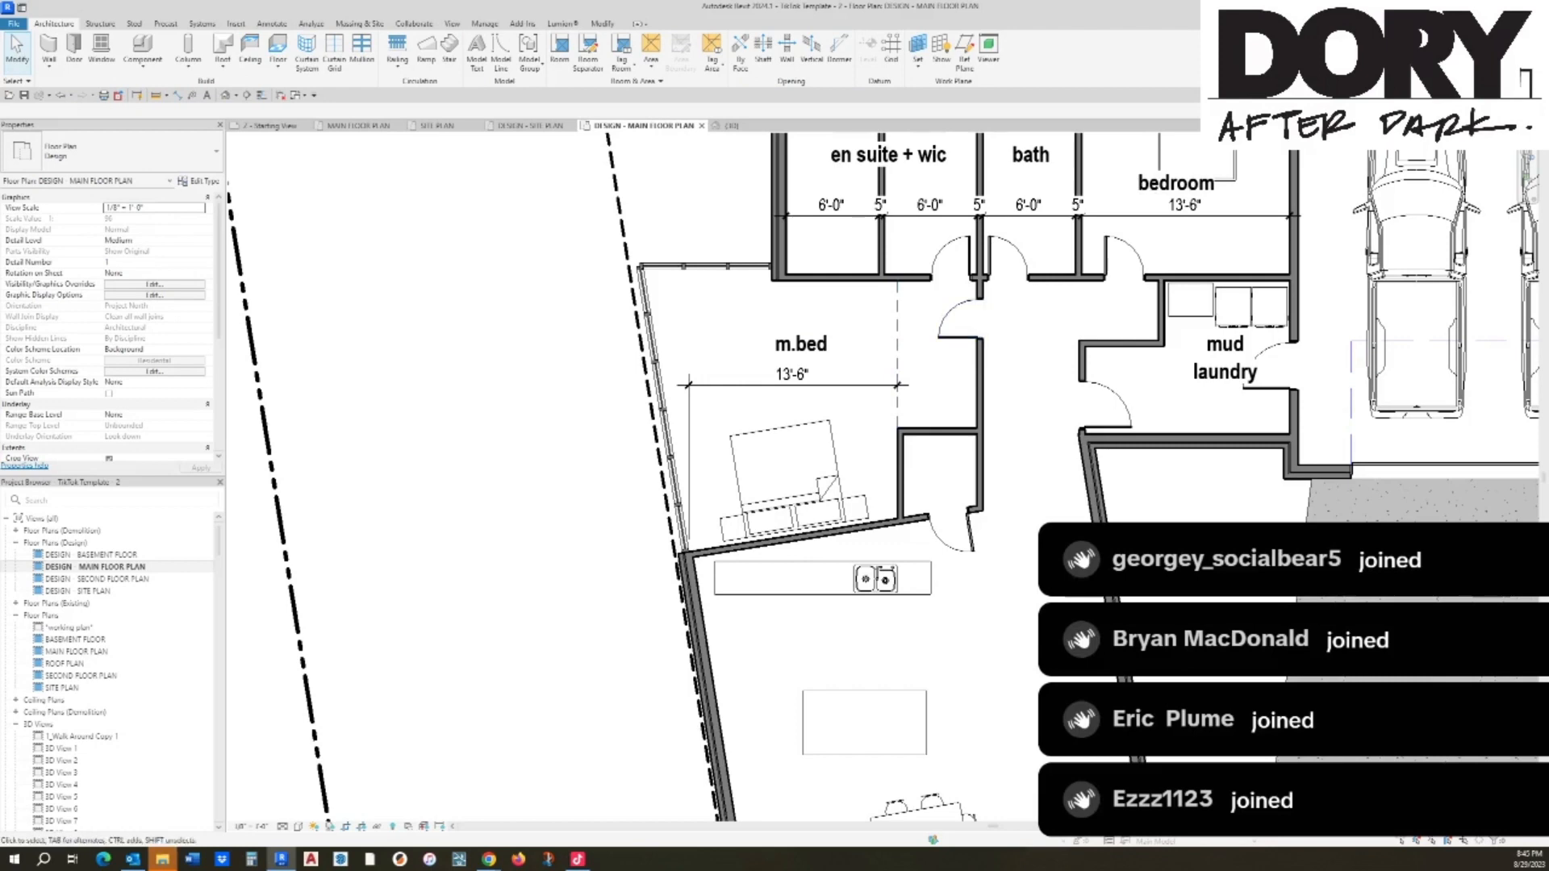
middle_click_drag(896, 417, 822, 471)
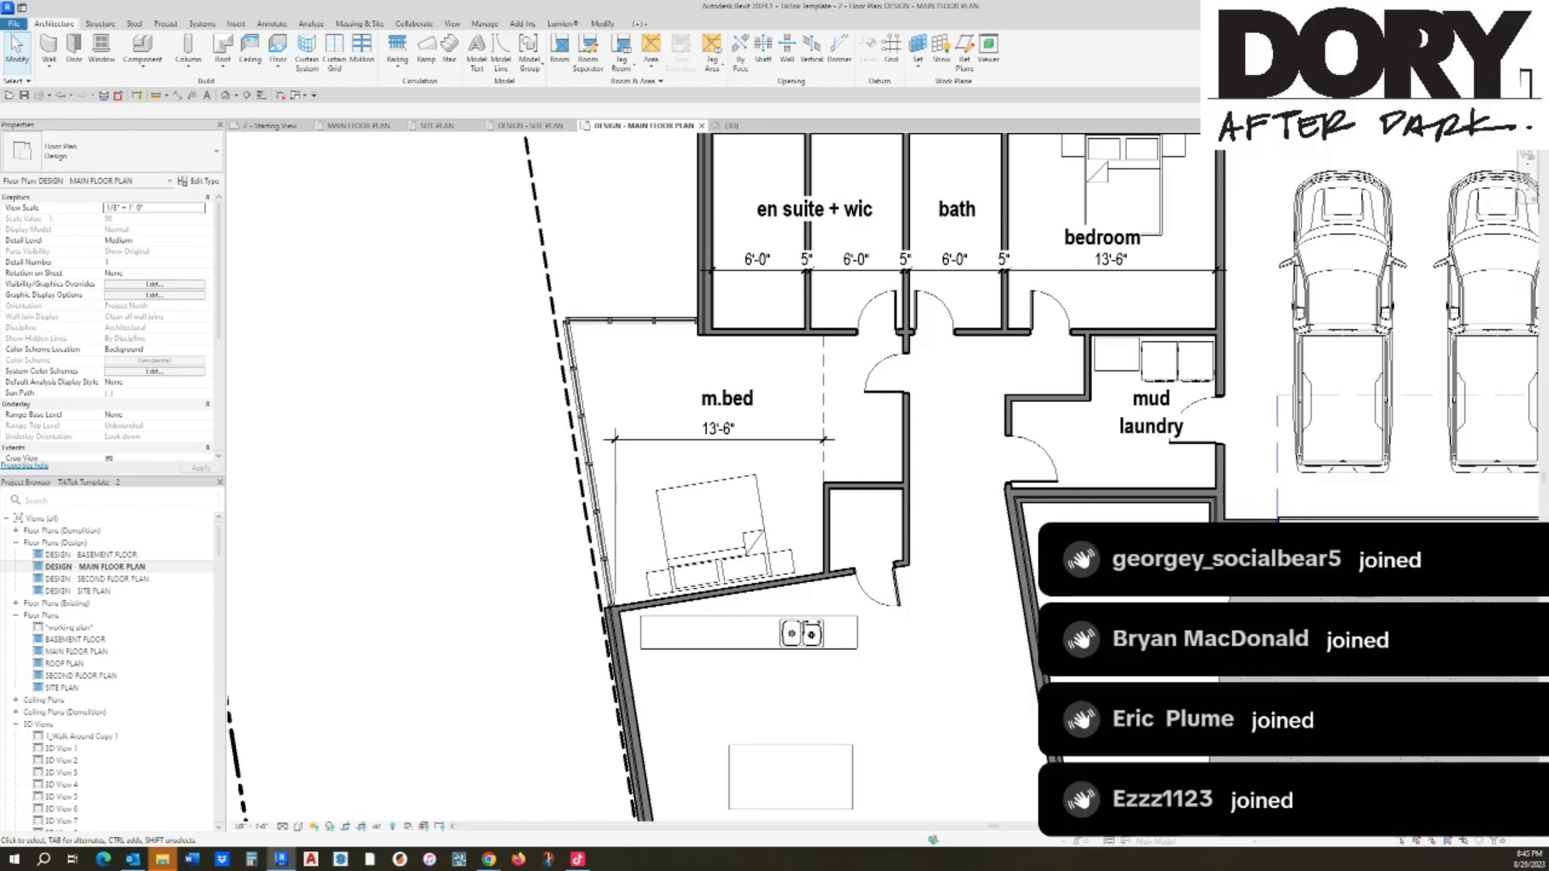
middle_click_drag(931, 317, 888, 367)
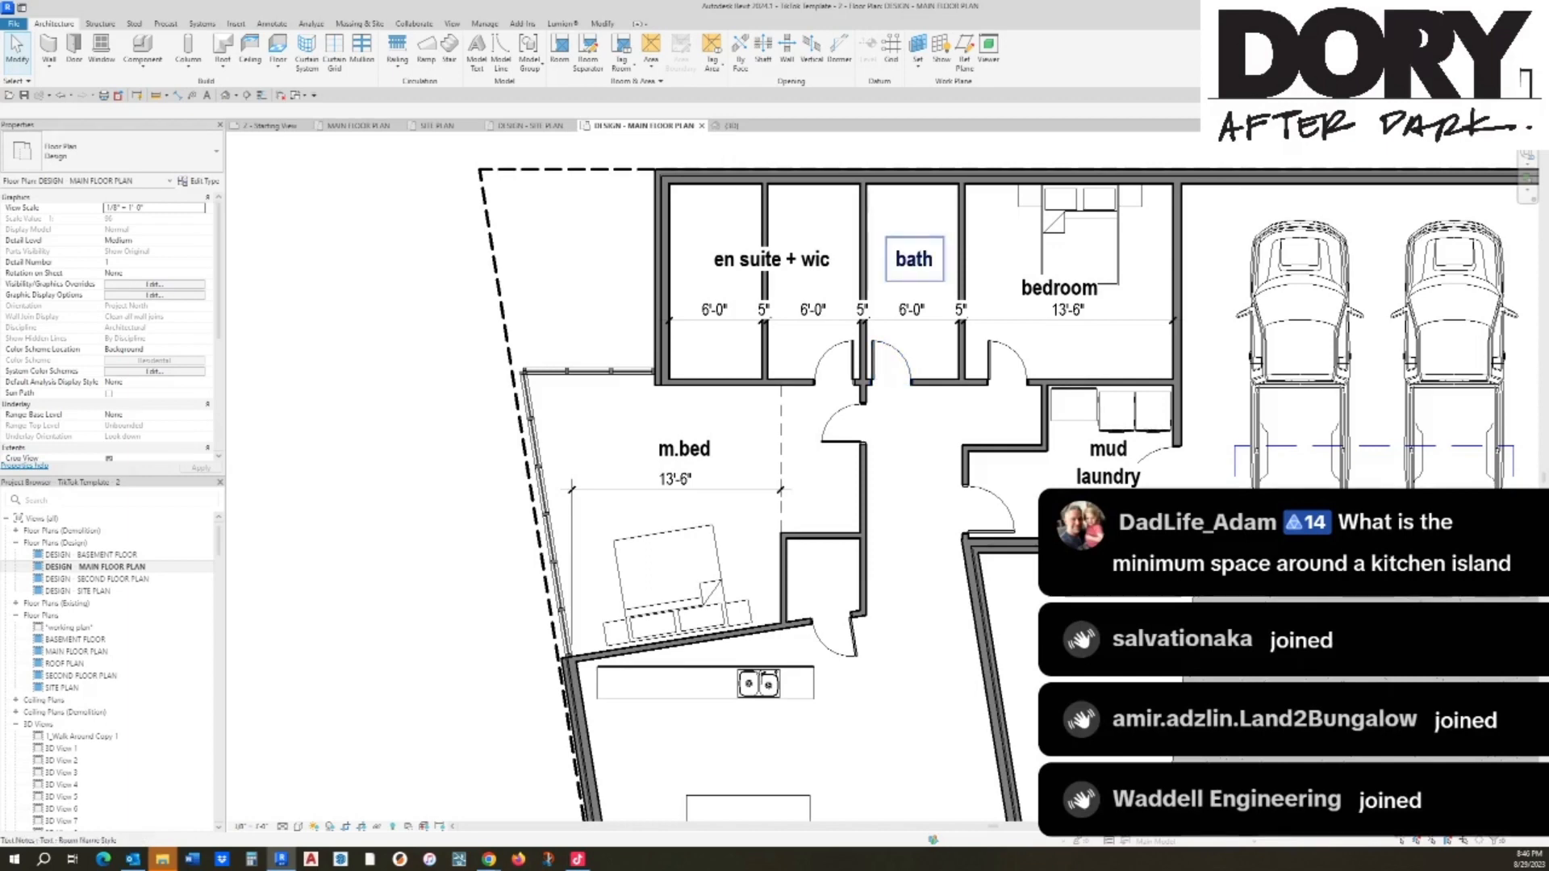
middle_click_drag(854, 536, 856, 401)
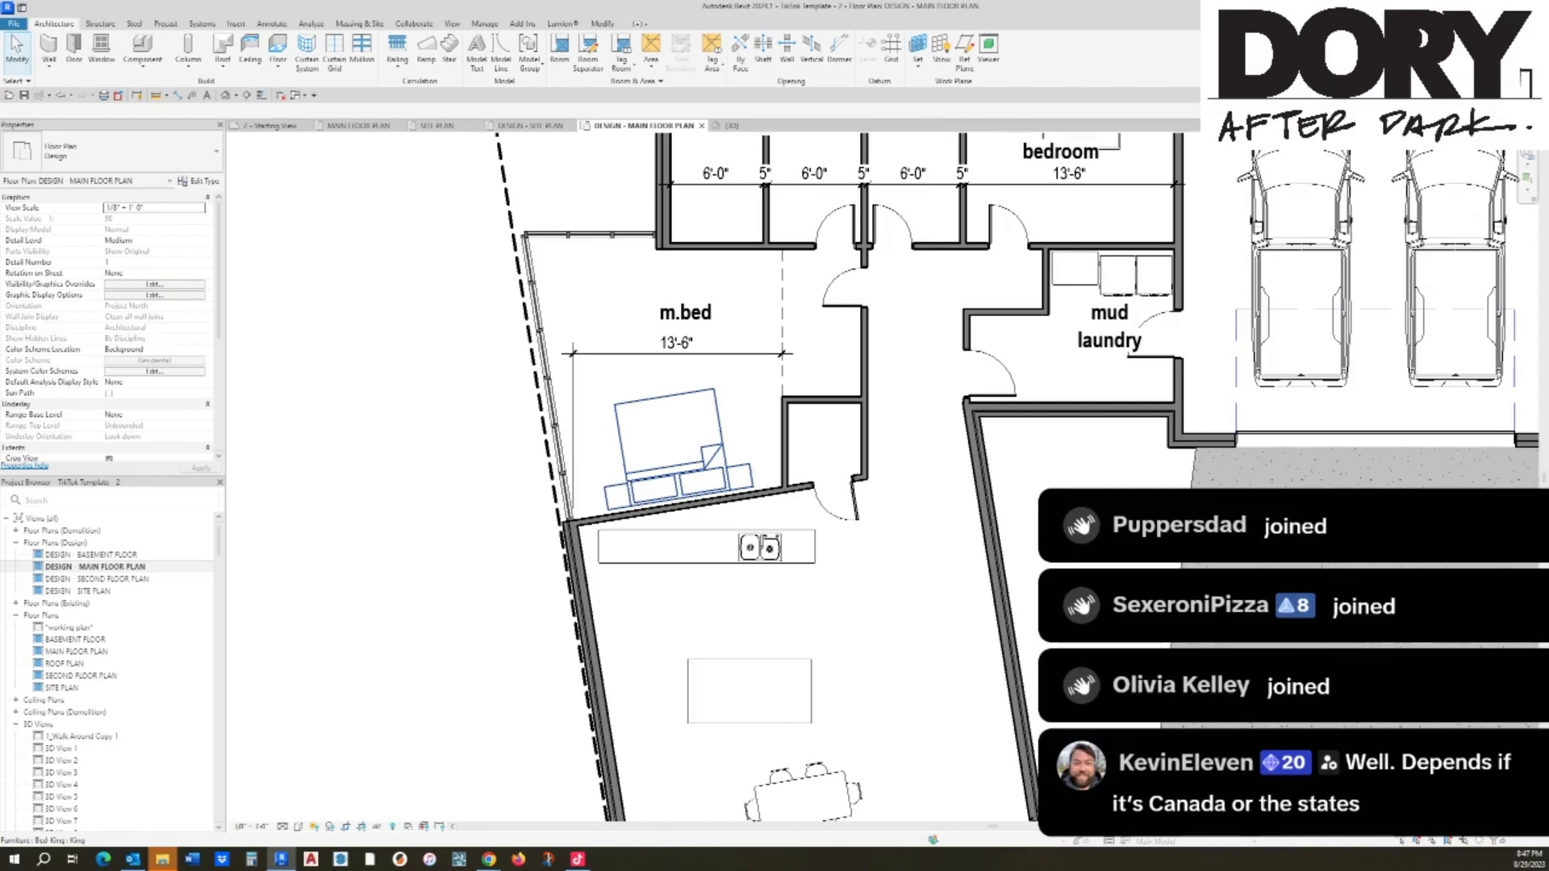
Step: Draw a short slanted 4 1/2" interior partition in the corridor beside the closet, parallel to the angled exterior wall
middle_click_drag(836, 225, 851, 379)
left_click(853, 380)
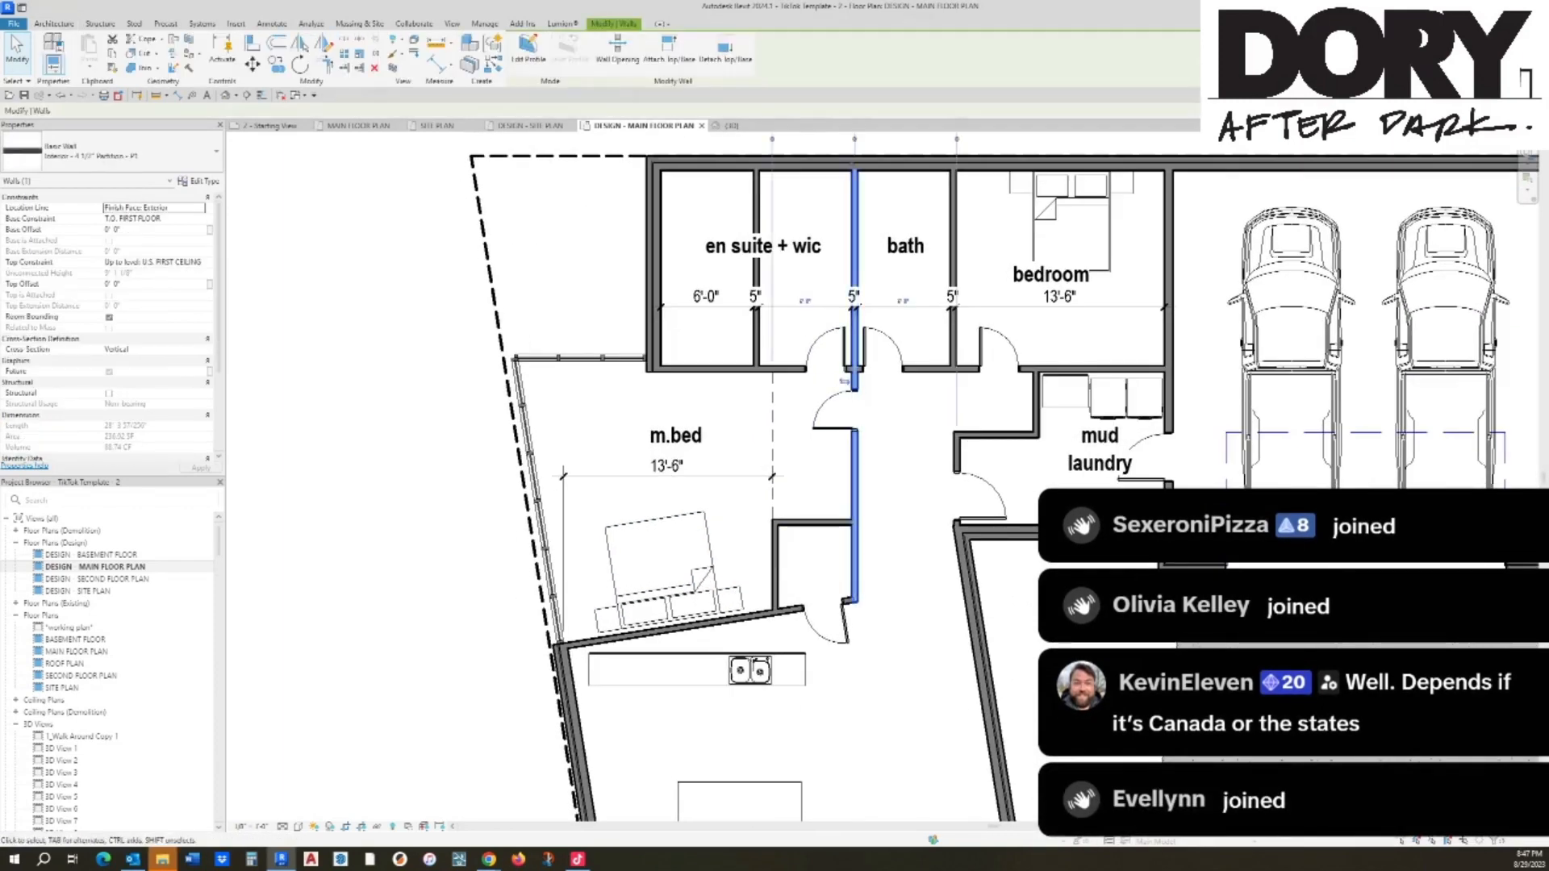
left_click(895, 591)
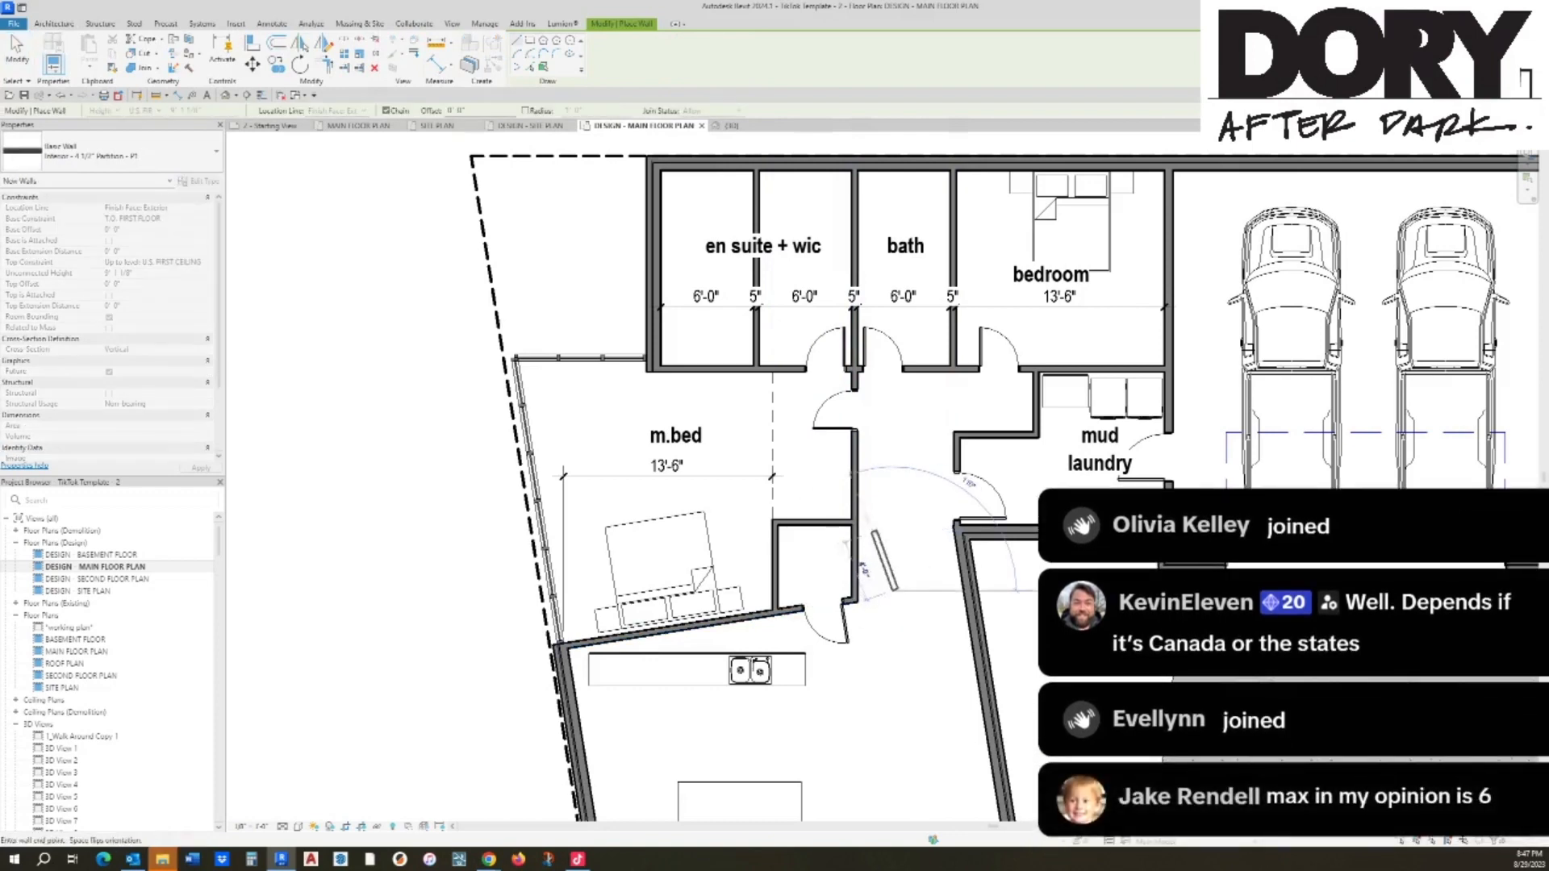
left_click(879, 491)
key("Escape")
Step: Trim the slanted kitchen wall to a corner with the new corridor wall, and the straight corridor wall to the closet's upper wall
key("t")
key("r")
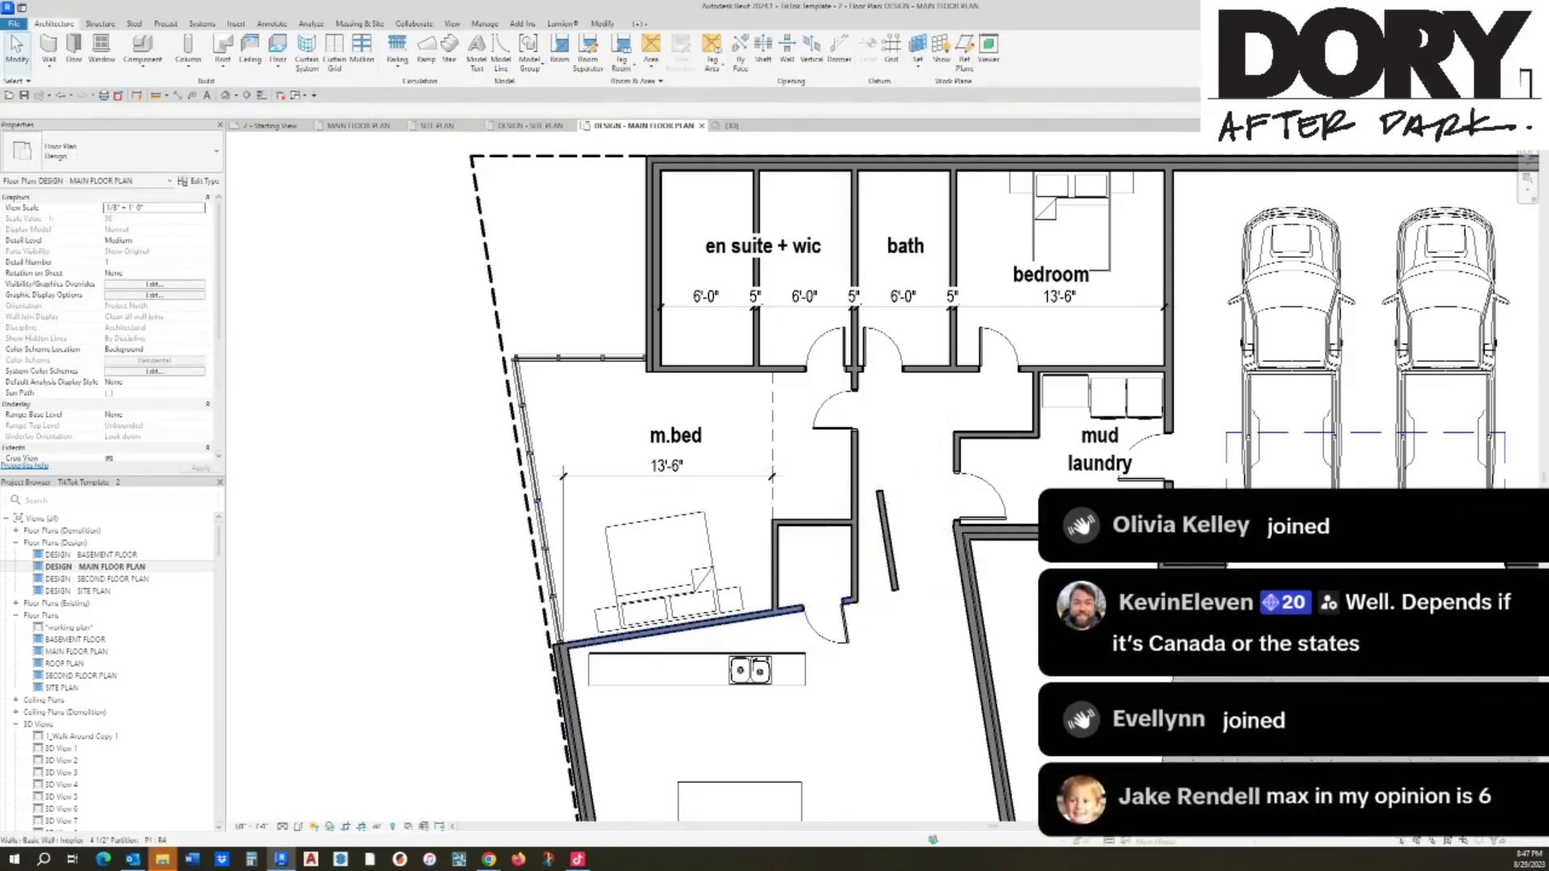
left_click(850, 599)
left_click(890, 548)
left_click(816, 523)
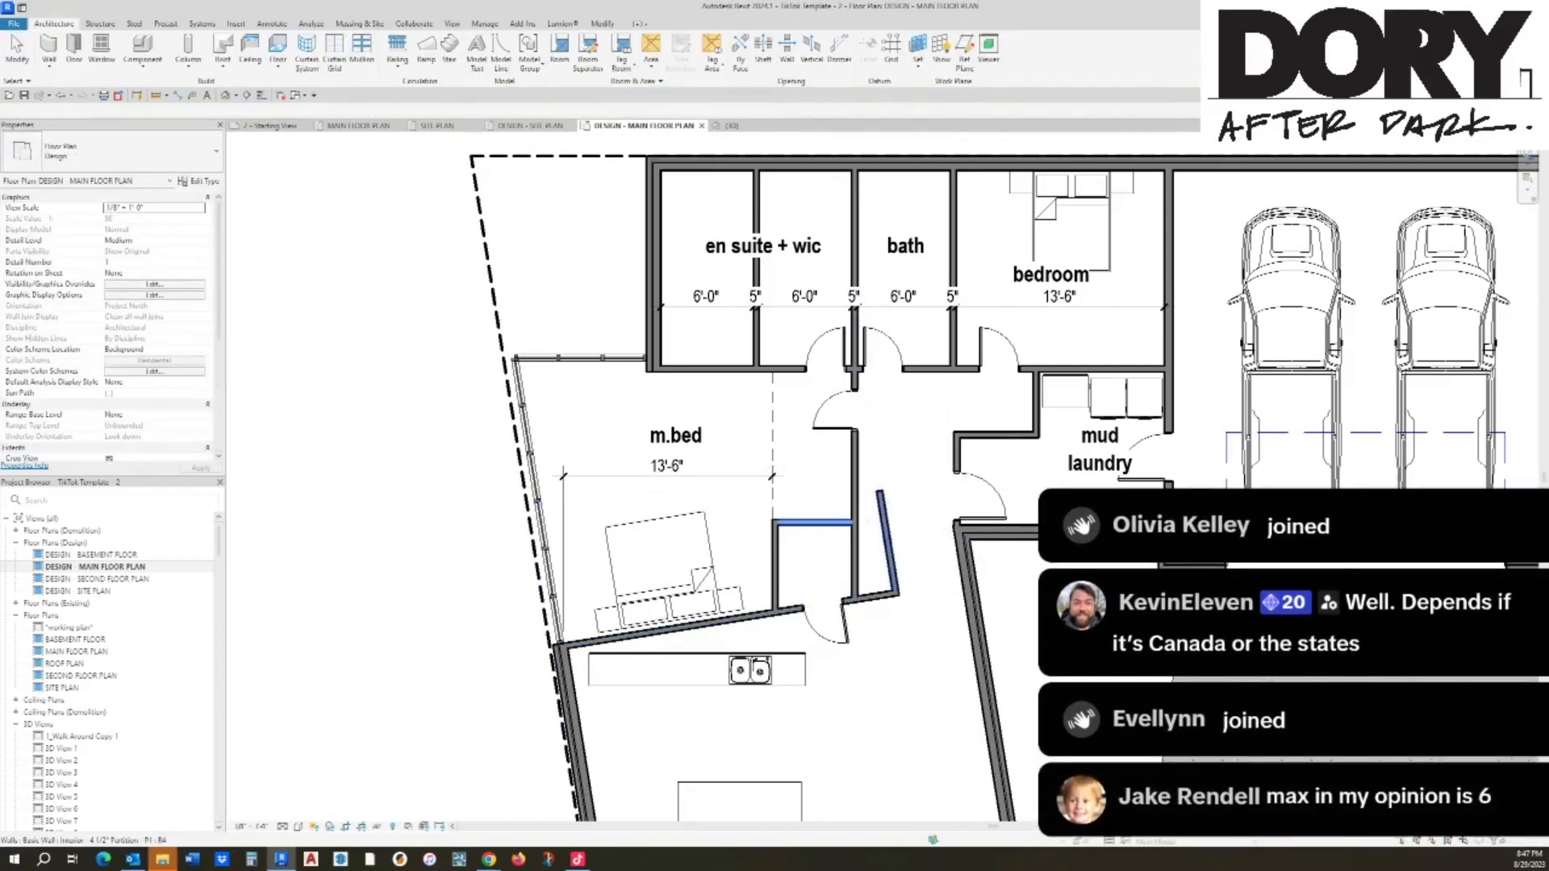
left_click(855, 494)
left_click(816, 522)
key("Escape")
key("Escape")
Step: Extend the slanted corridor wall up to the junction of the en suite and bath walls
left_click(887, 532)
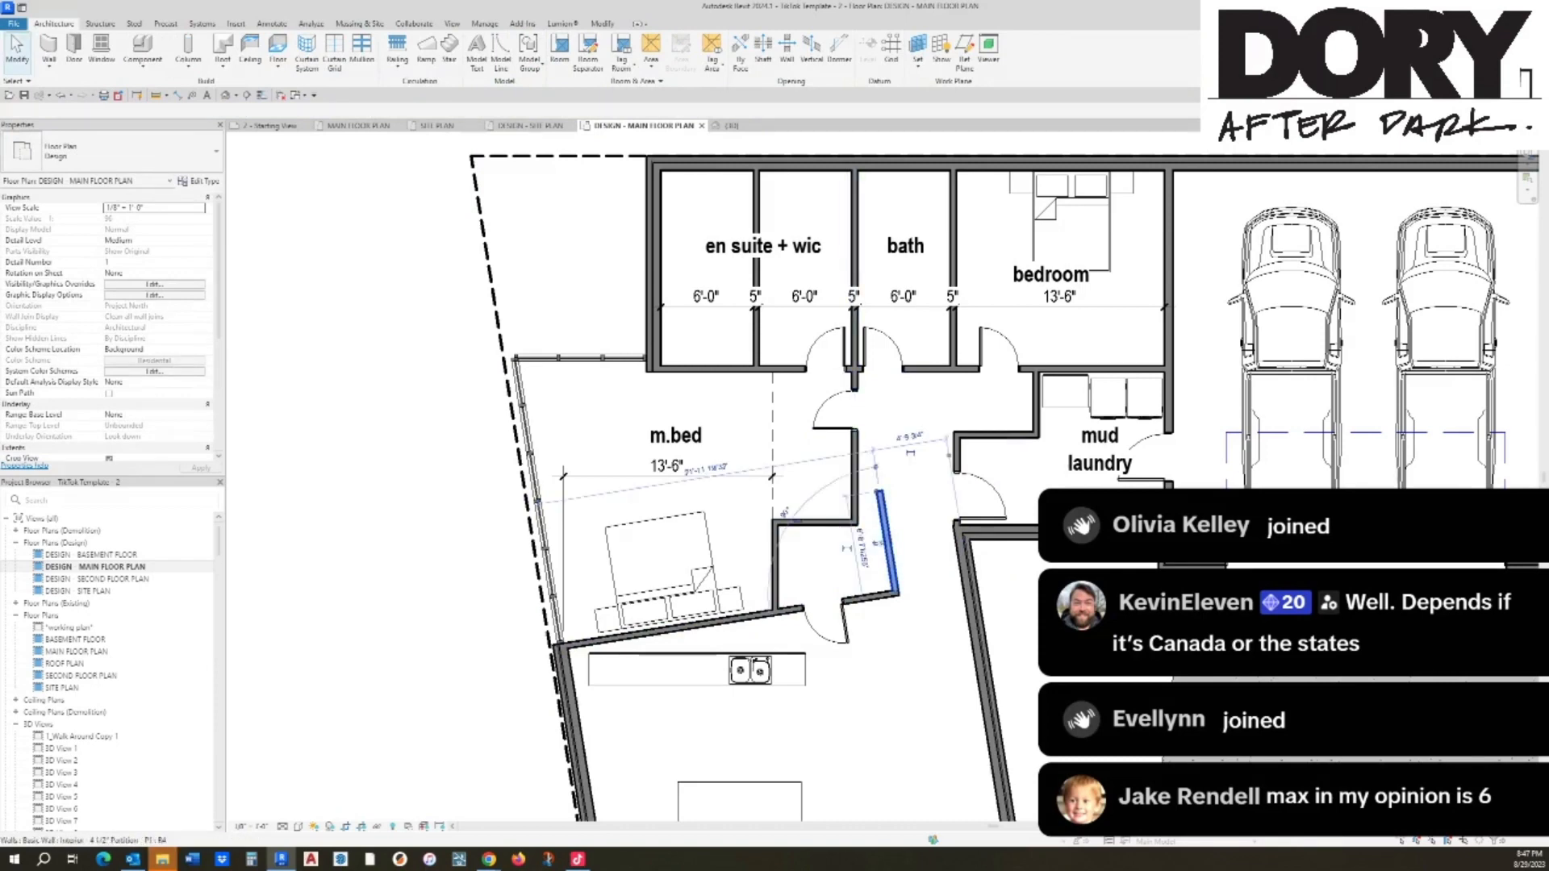
left_click_drag(880, 491, 860, 372)
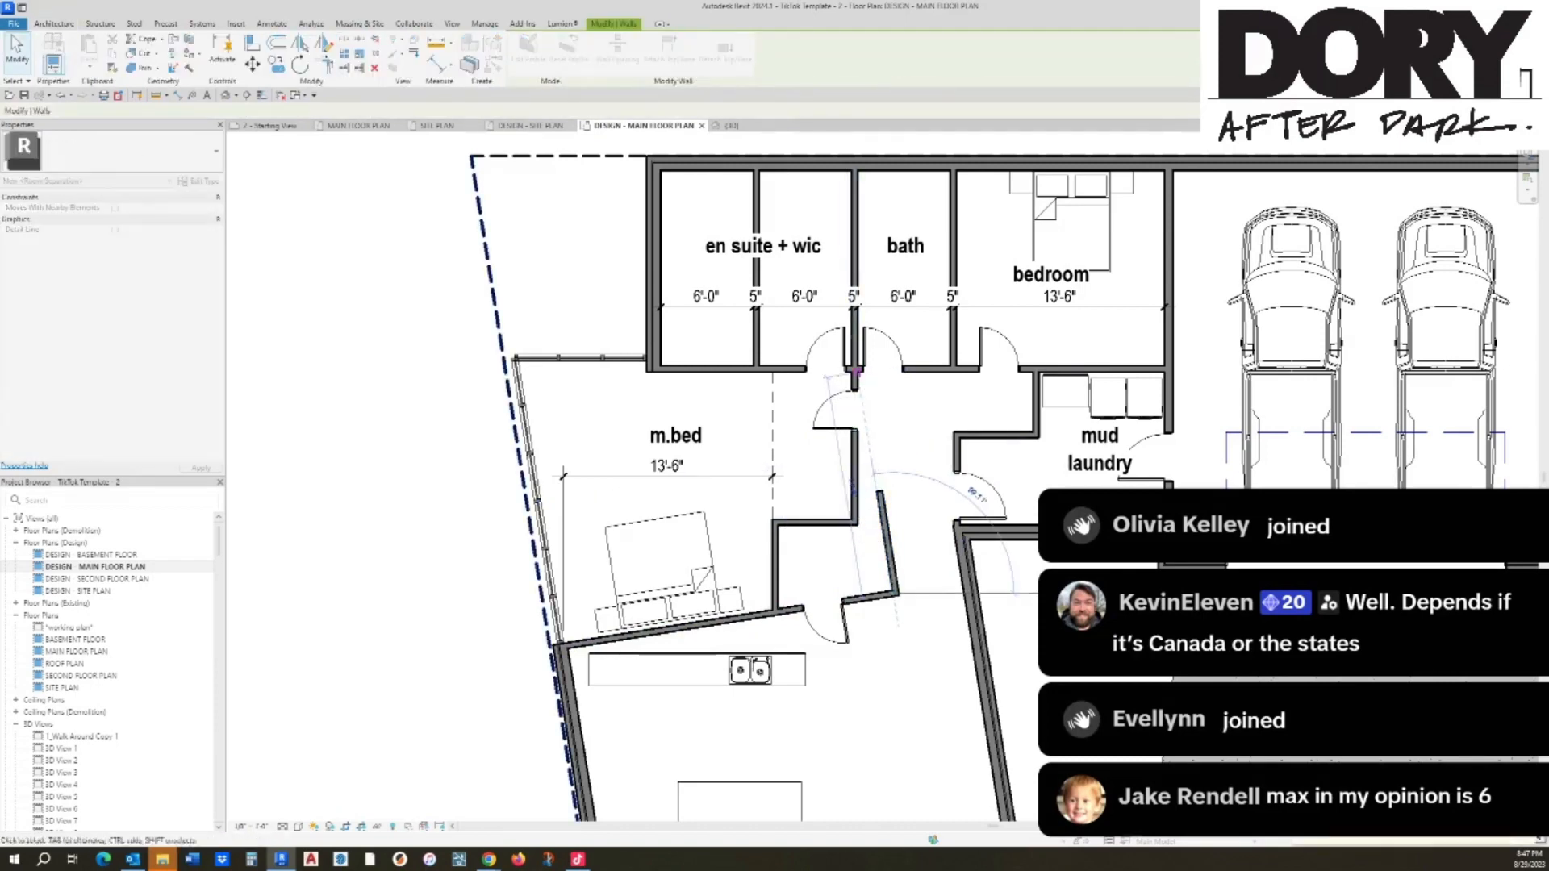
key("Escape")
left_click(815, 522)
left_click_drag(856, 522, 881, 505)
key("Escape")
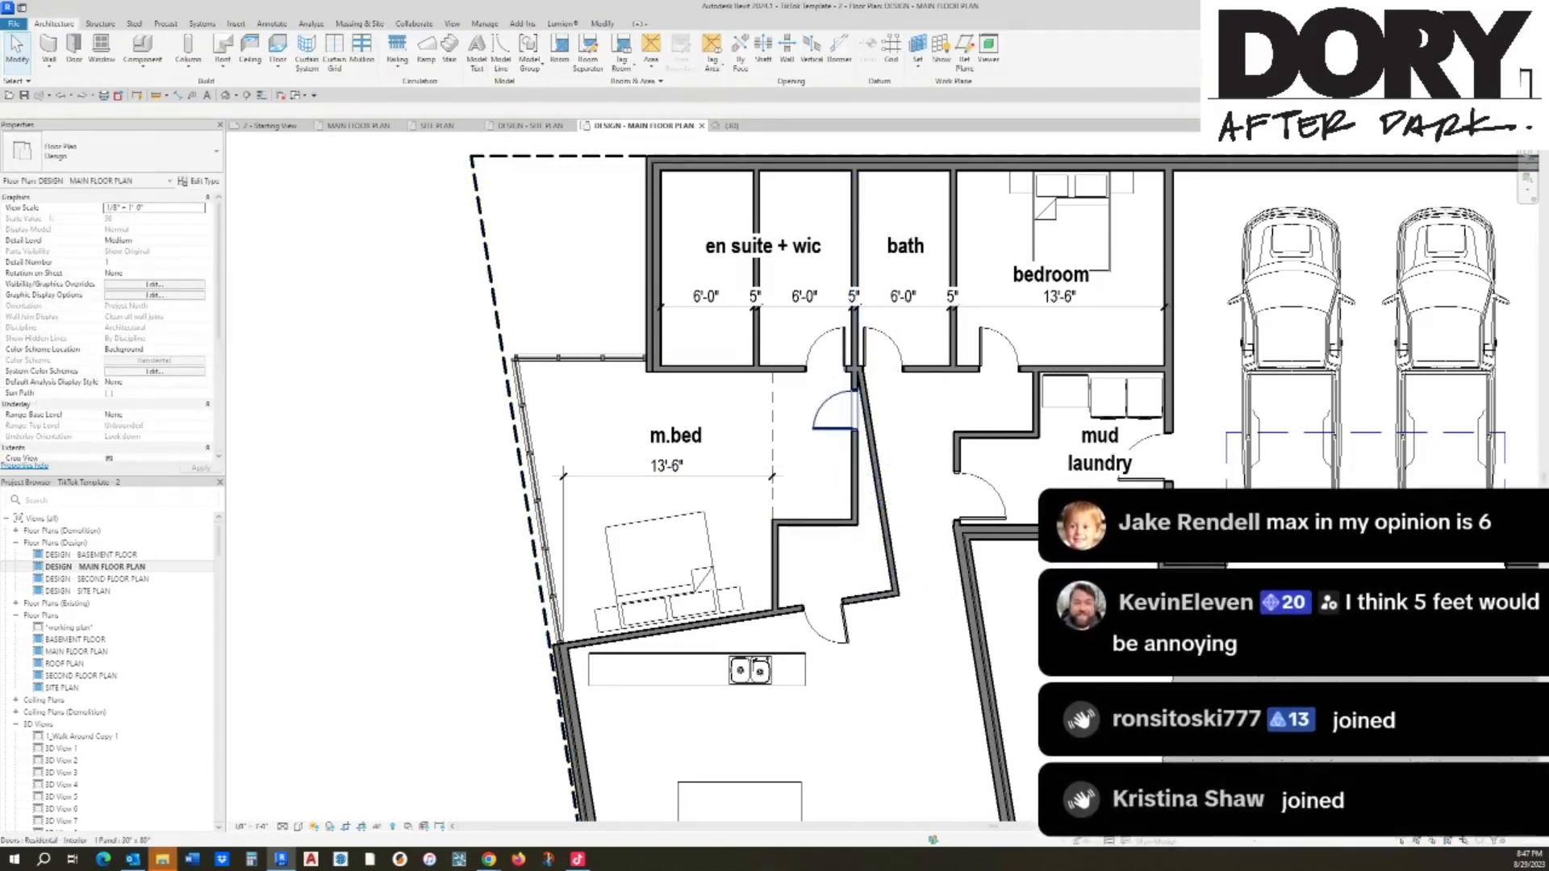
Step: Rehost the master bedroom door from the straight corridor wall onto the new slanted wall
left_click(846, 415)
key("Escape")
left_click(856, 485)
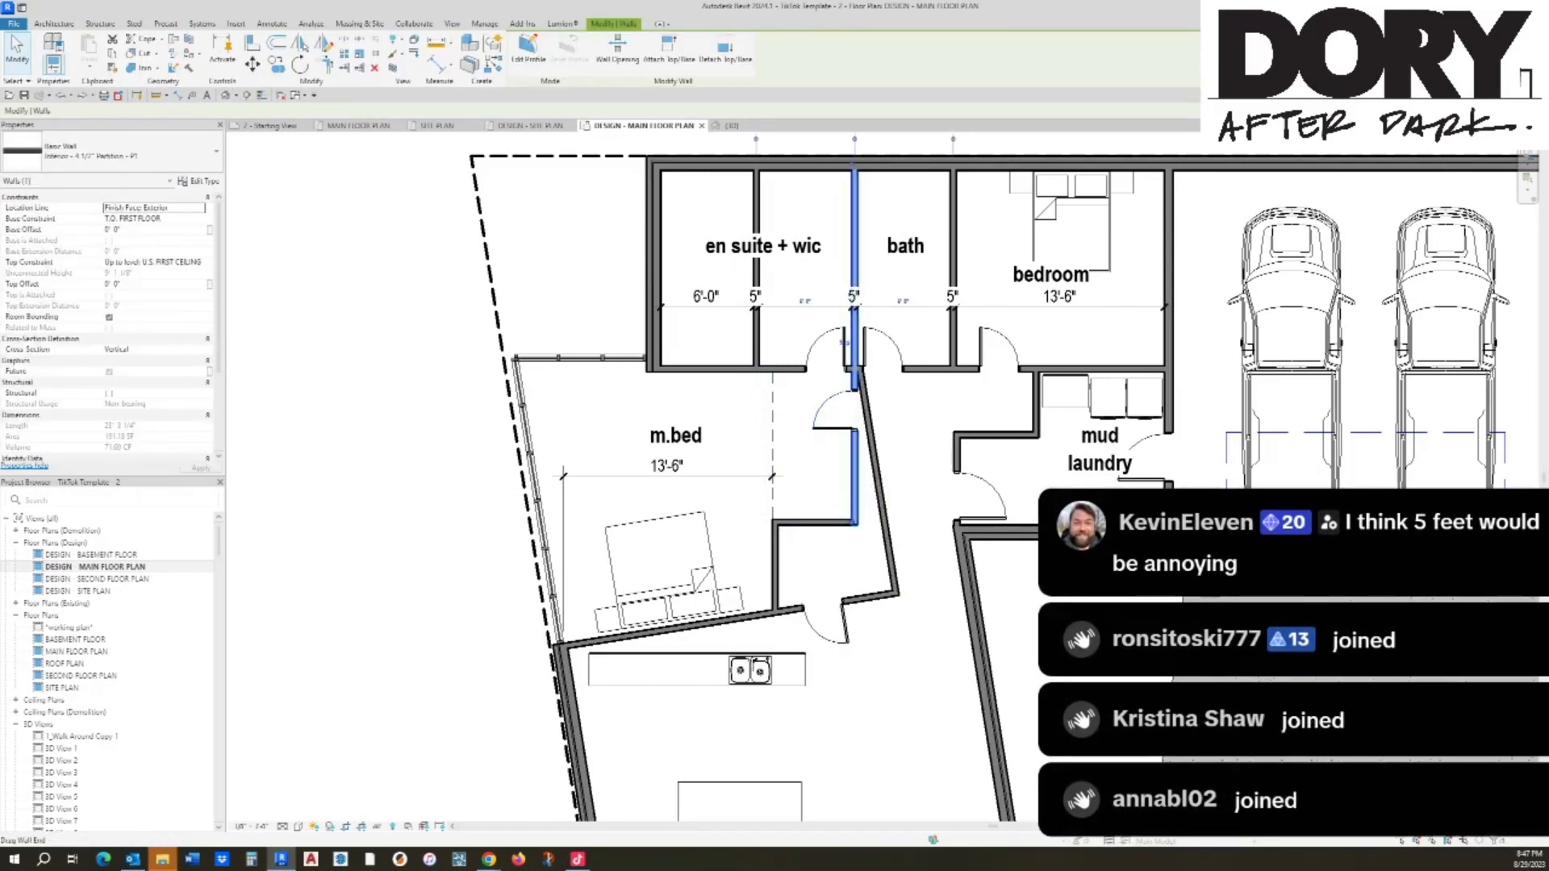
key("Escape")
left_click(836, 426)
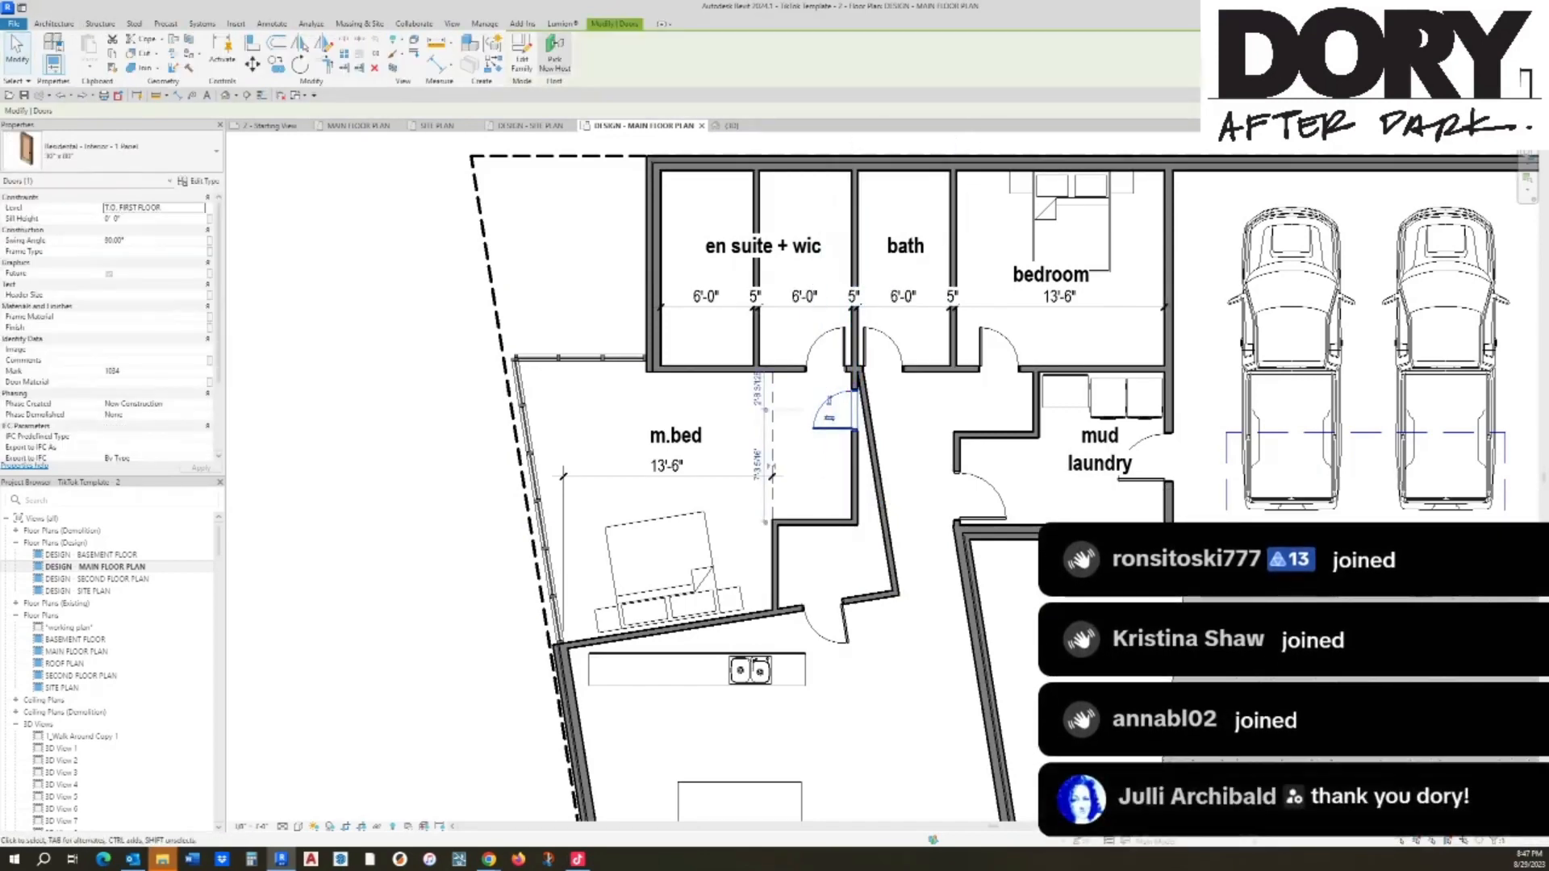
left_click(554, 63)
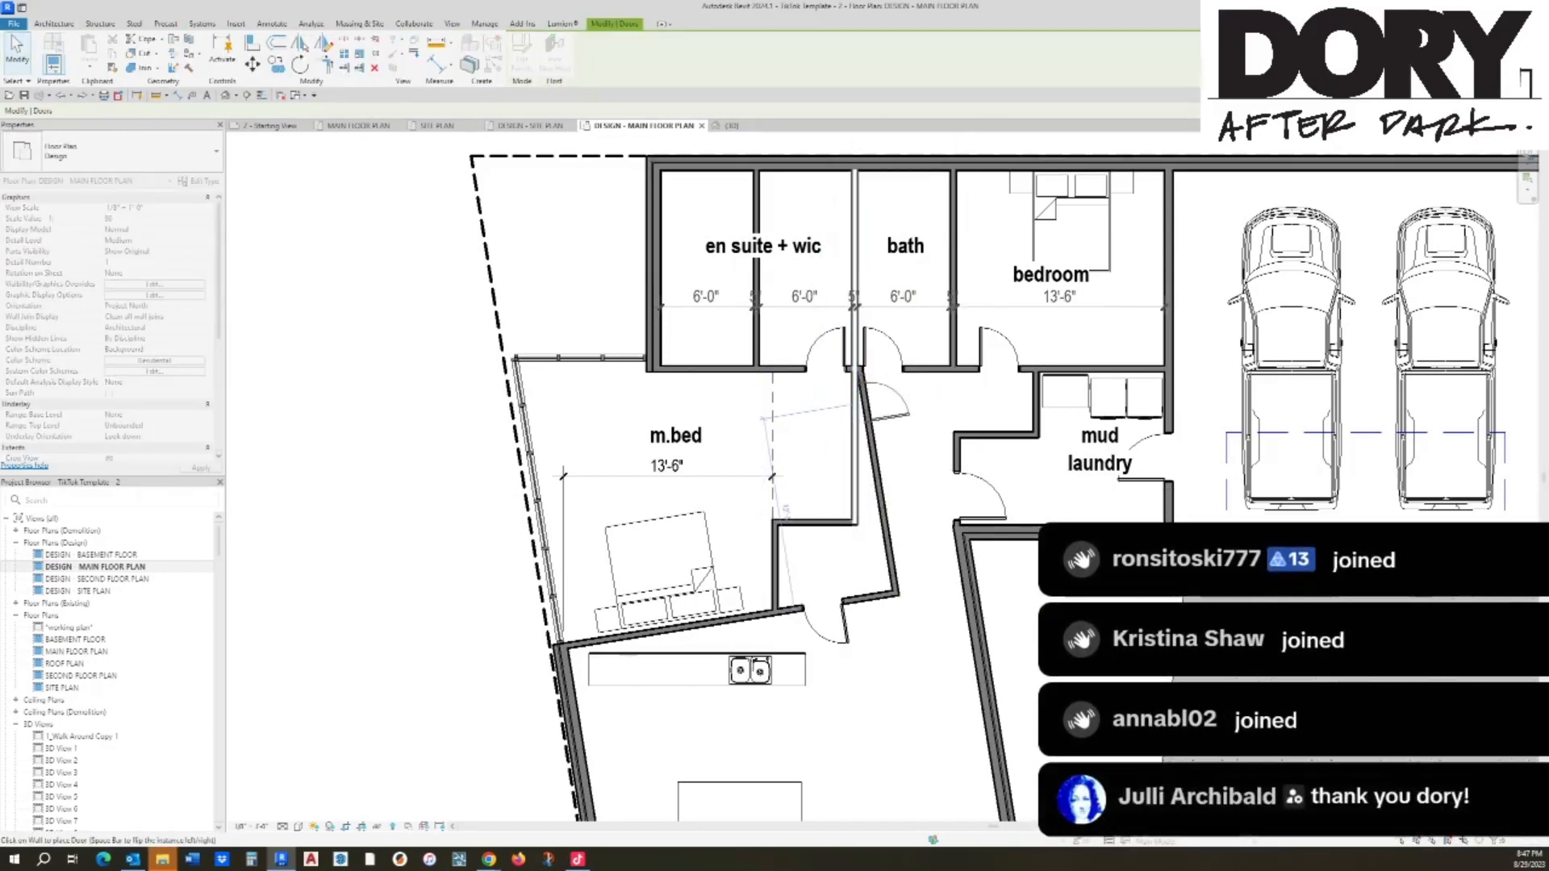
left_click(863, 405)
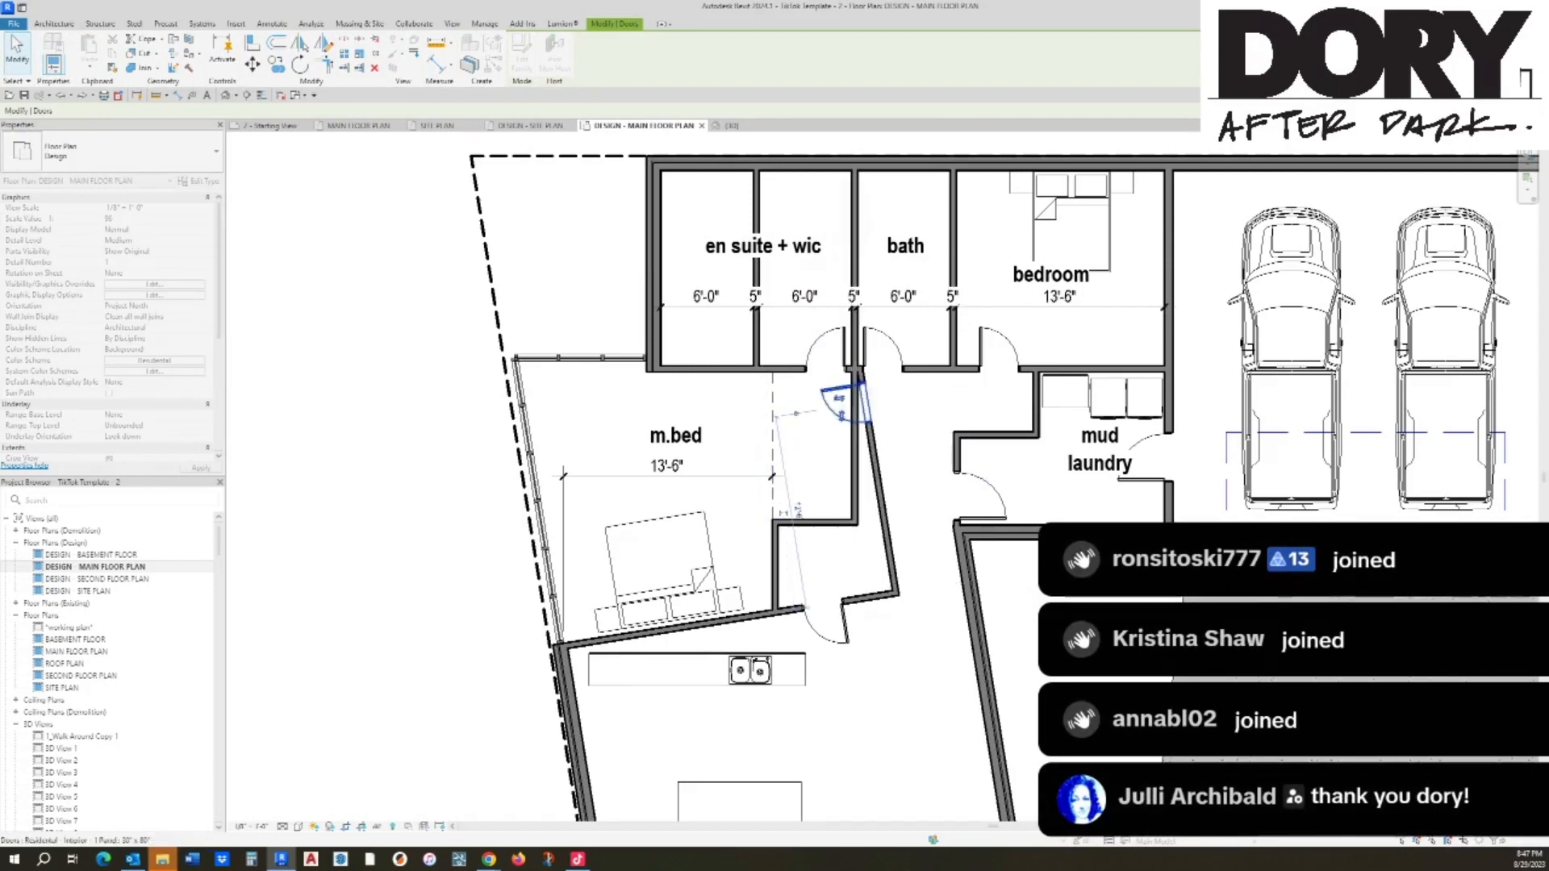
key("Escape")
Step: Shorten the straight corridor wall to the en suite wall line and extend the closet's upper wall, angled, to the slanted wall
left_click(855, 487)
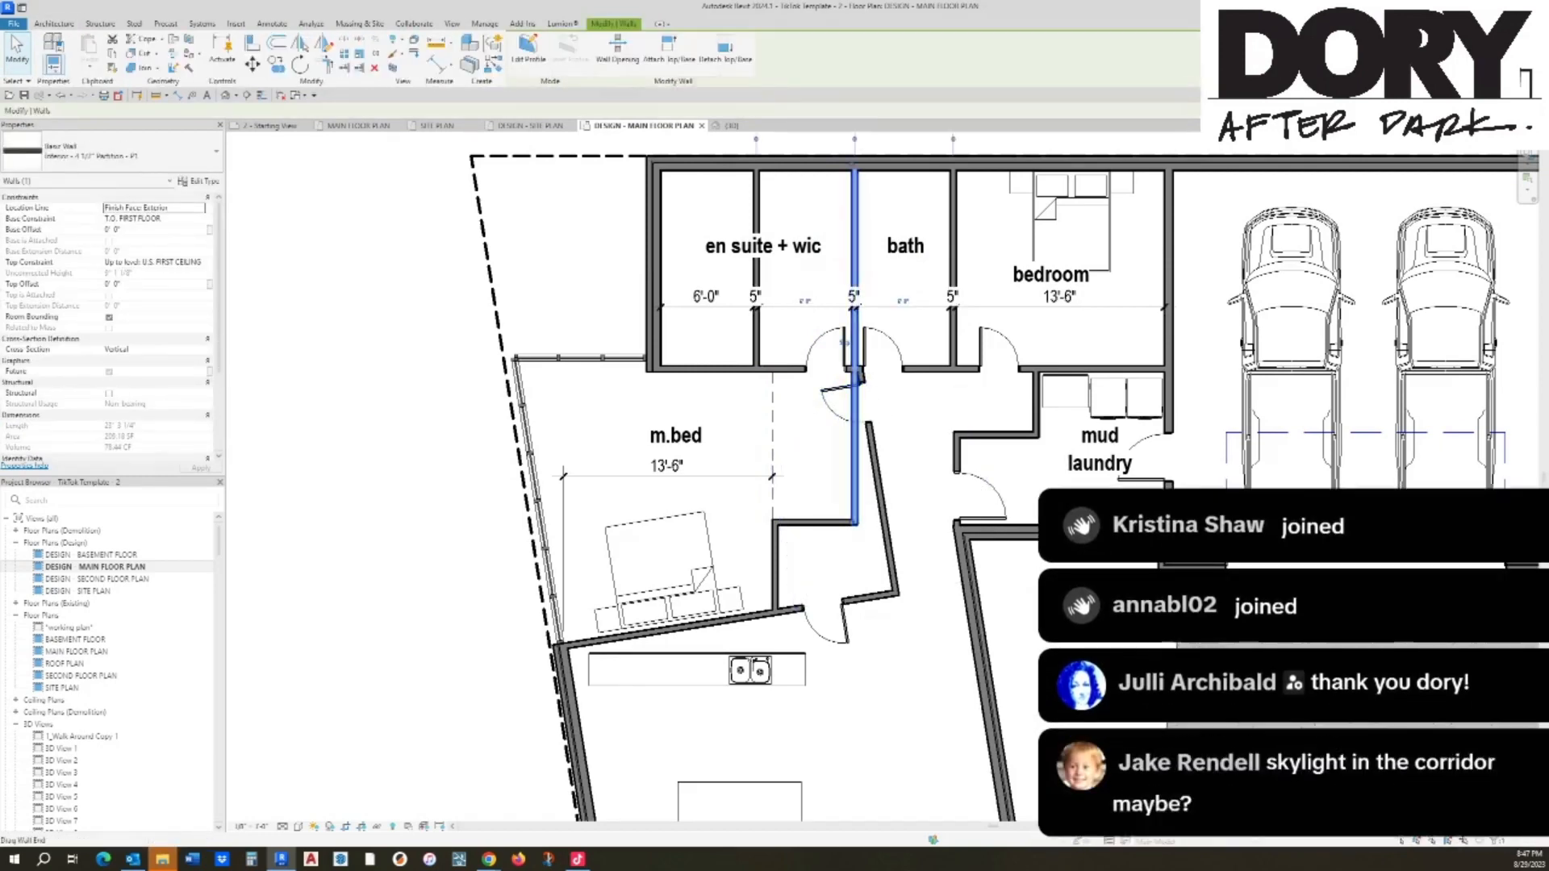
left_click_drag(855, 523, 855, 370)
left_click(825, 523)
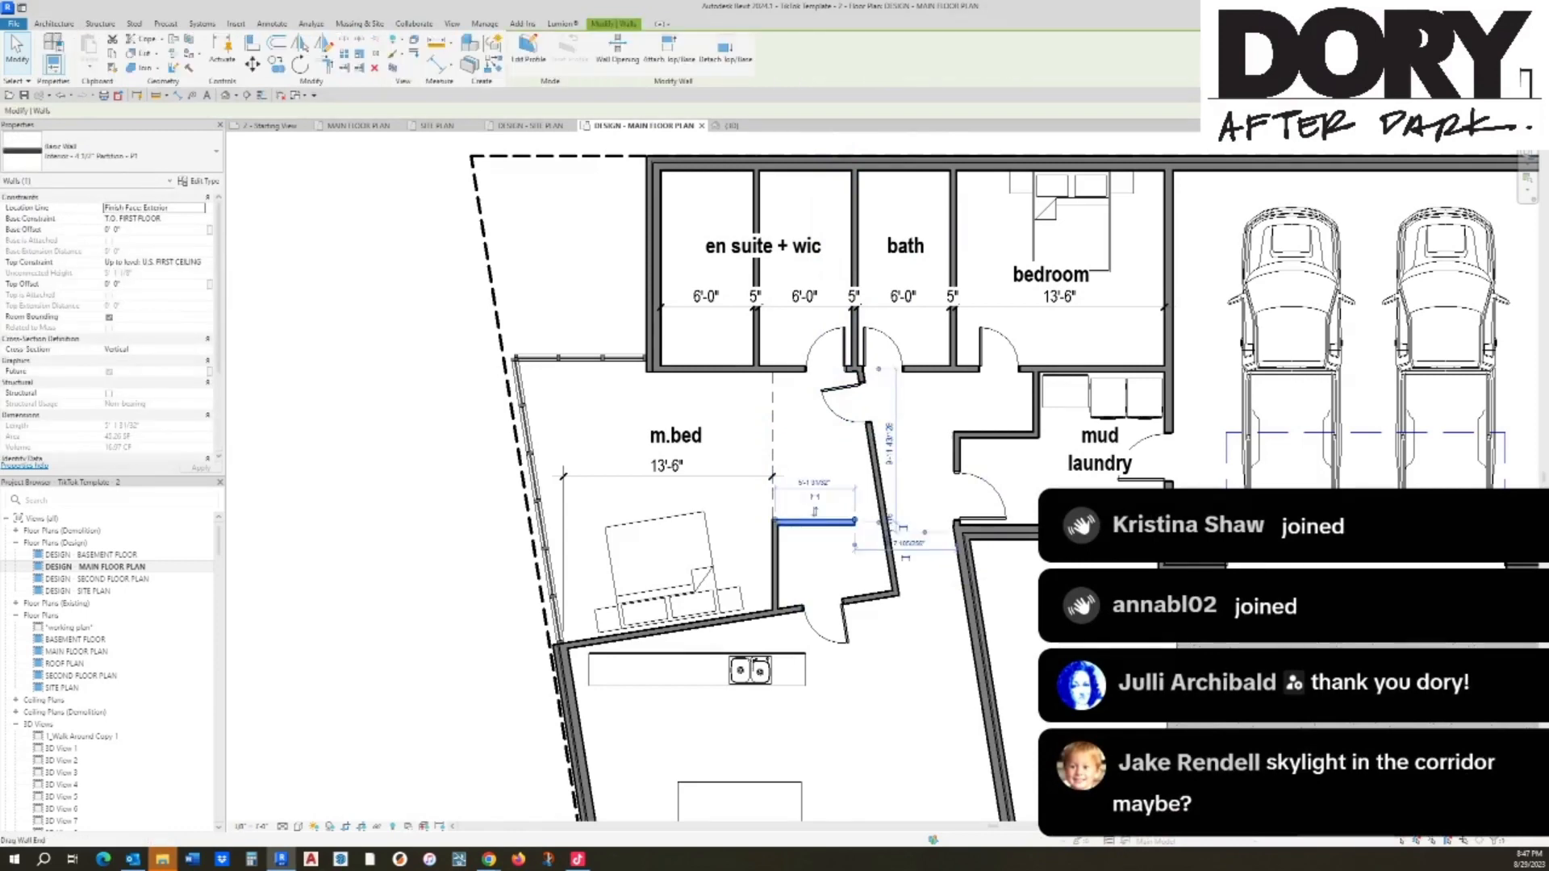
mouse_move(855, 522)
left_mouse_down()
mouse_move(884, 521)
mouse_move(879, 508)
left_mouse_up()
key("Escape")
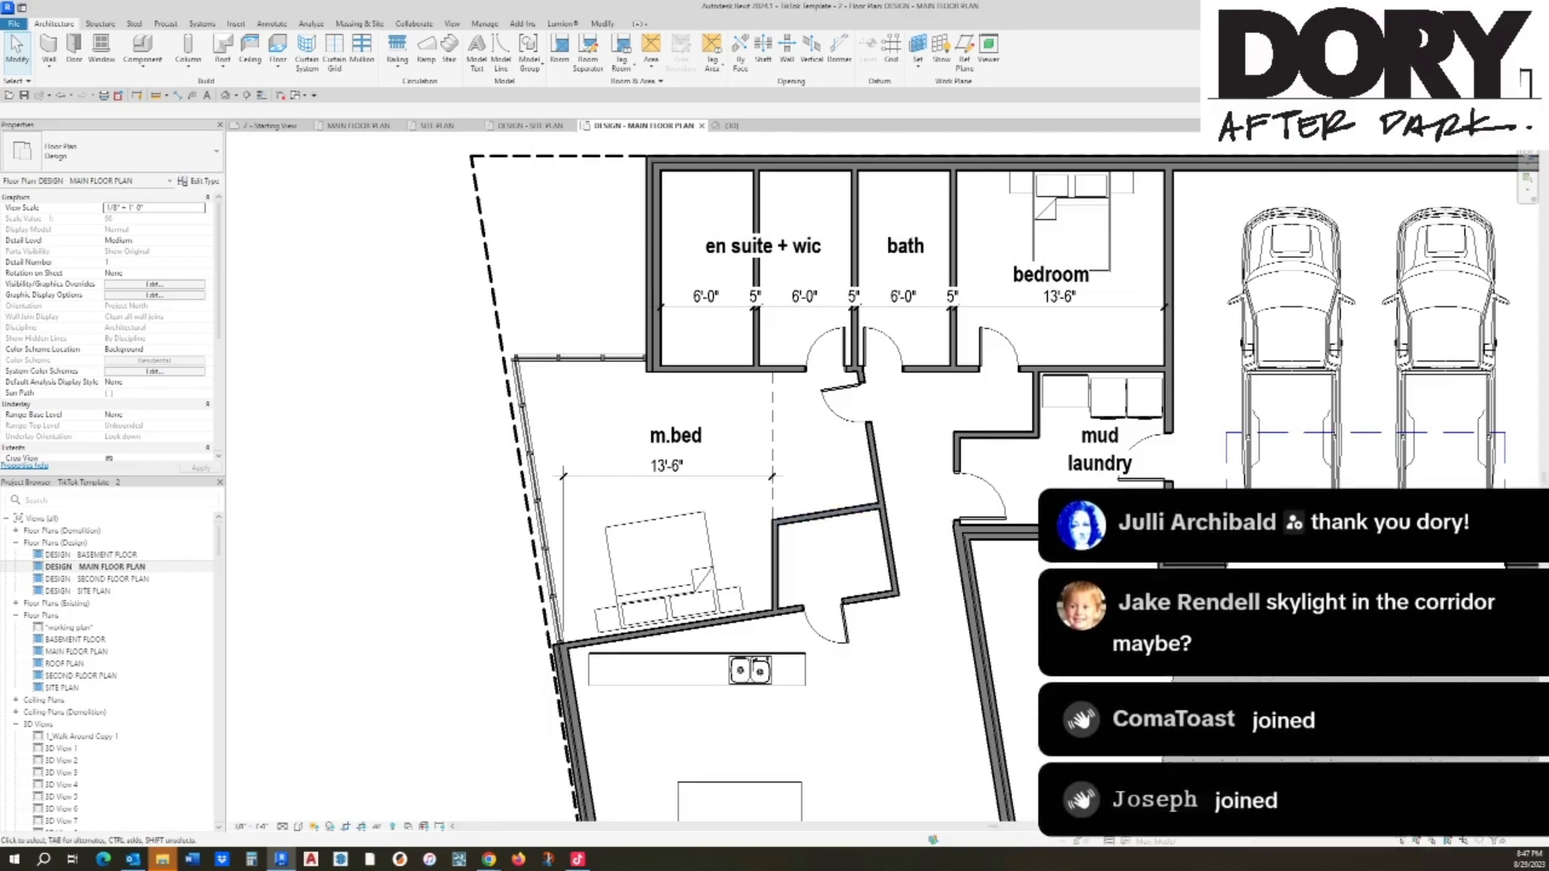
Step: Slant the mud/laundry wall containing the corridor door by moving its upper end toward the master bedroom
scroll(826, 494, "down", 2)
middle_click_drag(829, 585, 816, 426)
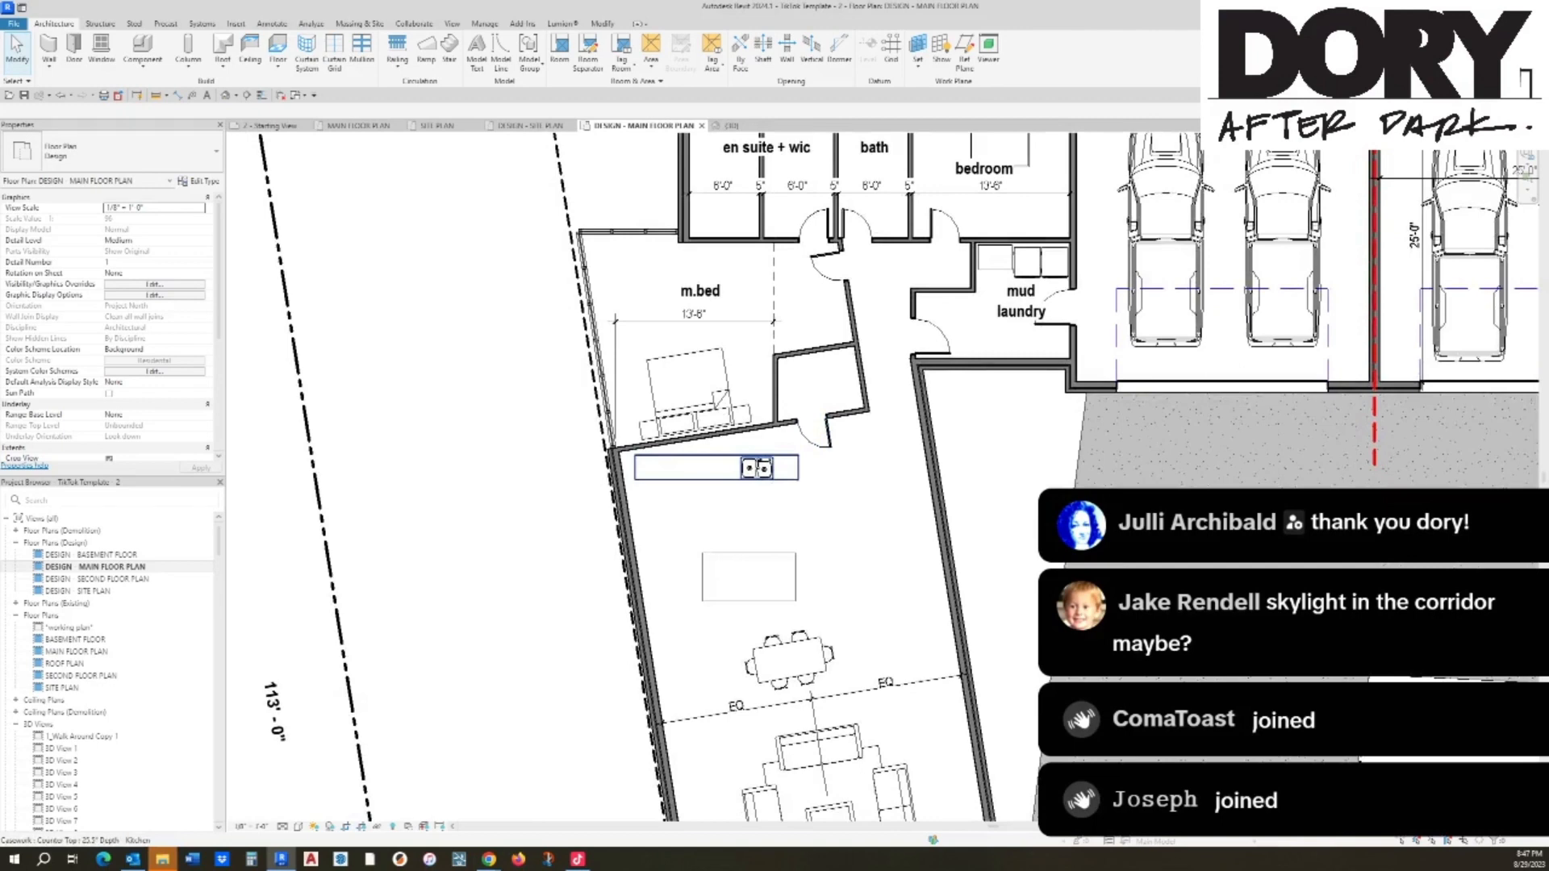
middle_click_drag(762, 468, 786, 366)
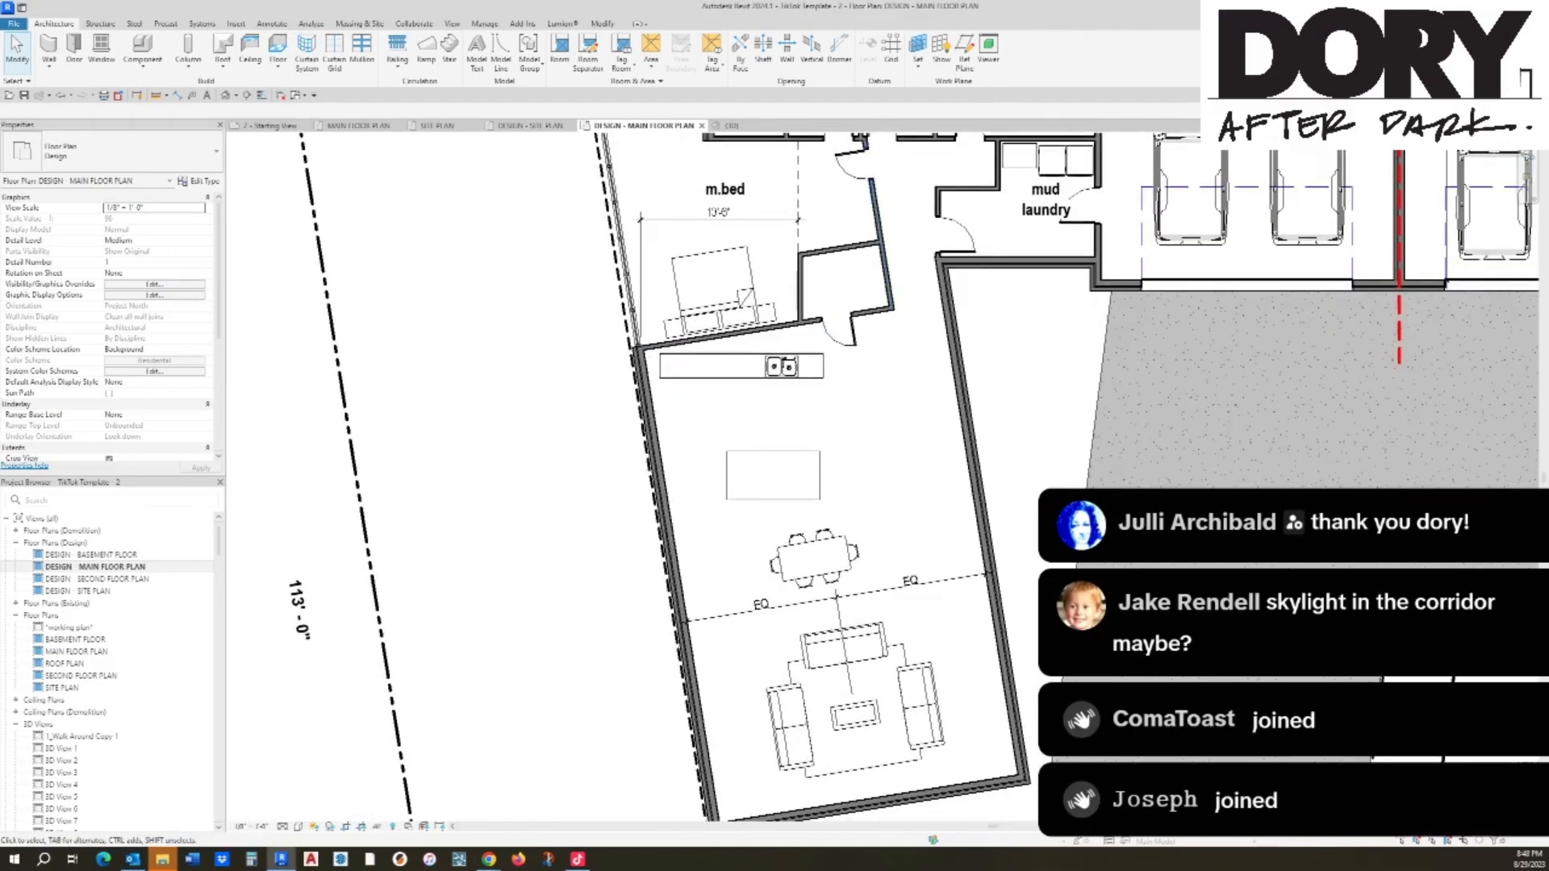
middle_click_drag(831, 266, 840, 325)
scroll(933, 178, "up", 3)
left_click(953, 305)
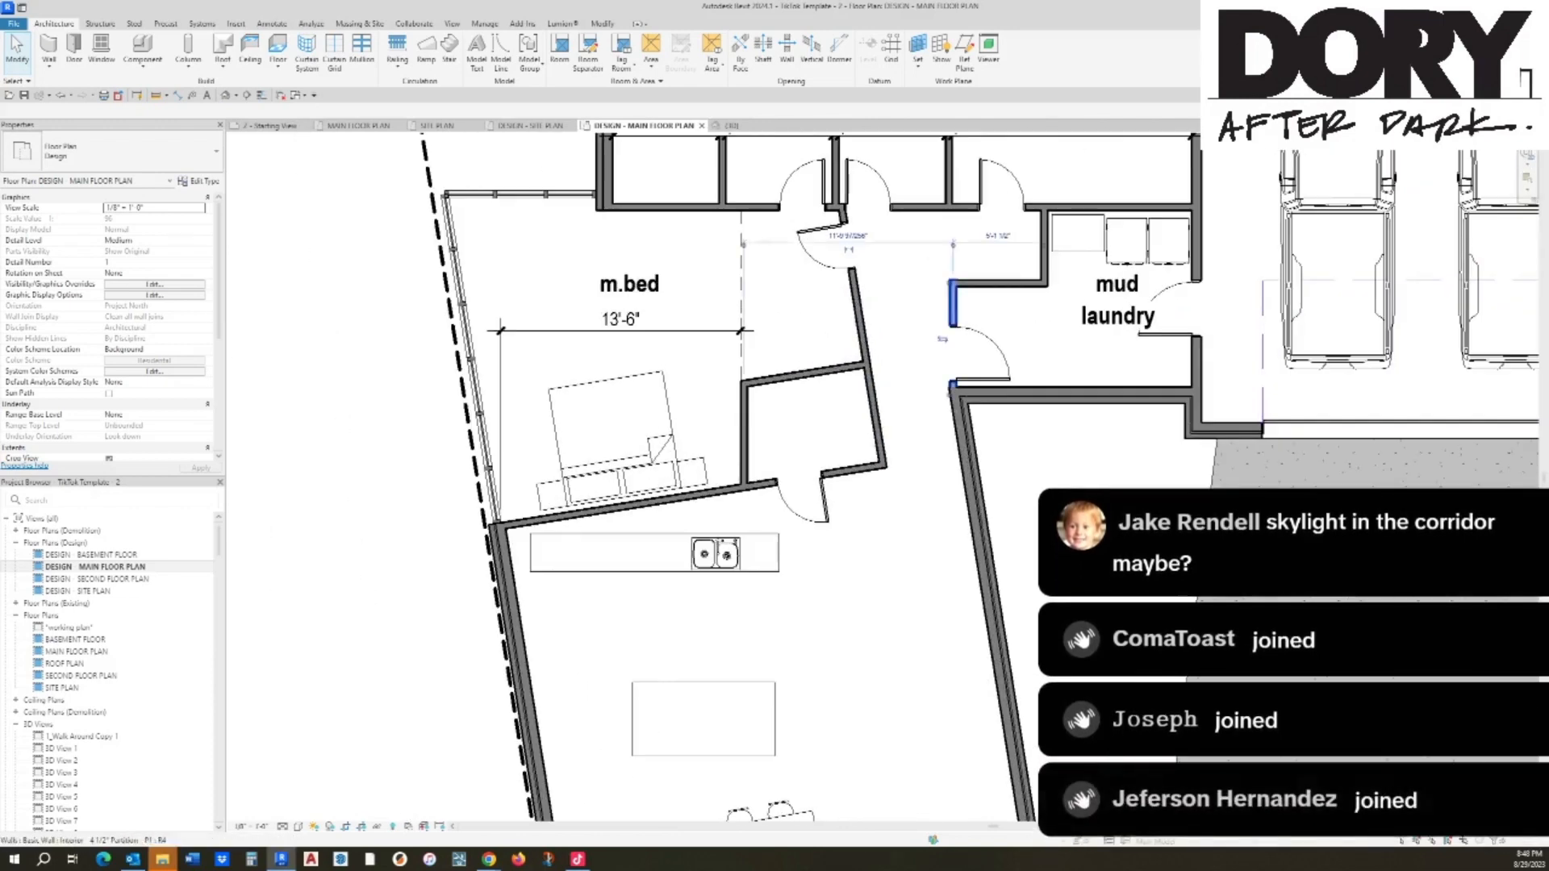
left_click_drag(953, 281, 932, 280)
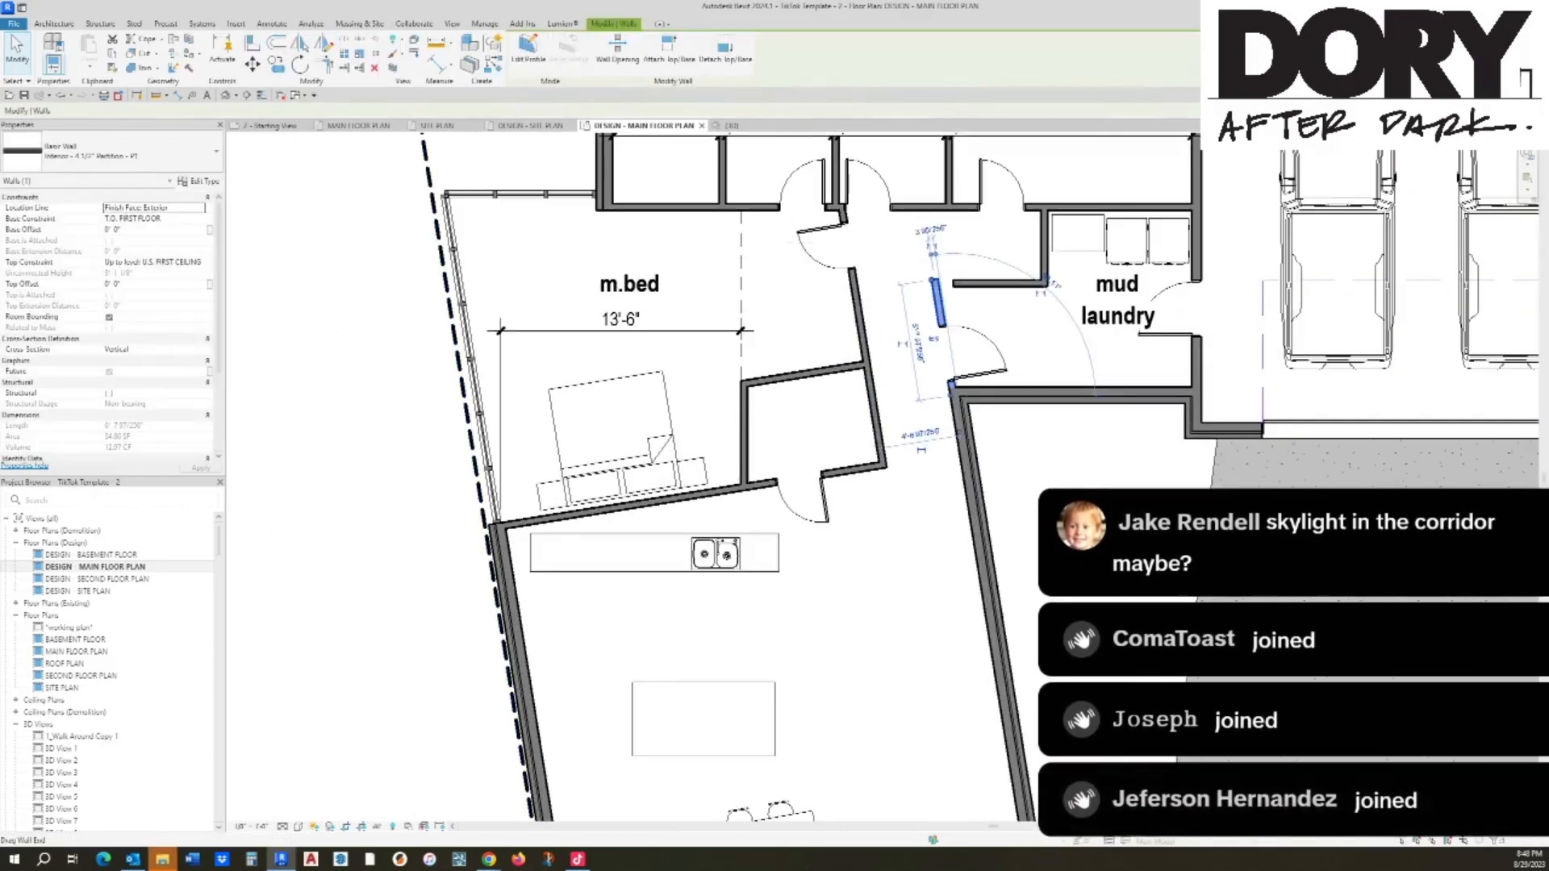
Step: Join the mud/laundry room's upper wall to the slanted door wall and angle it to match
key("t")
key("r")
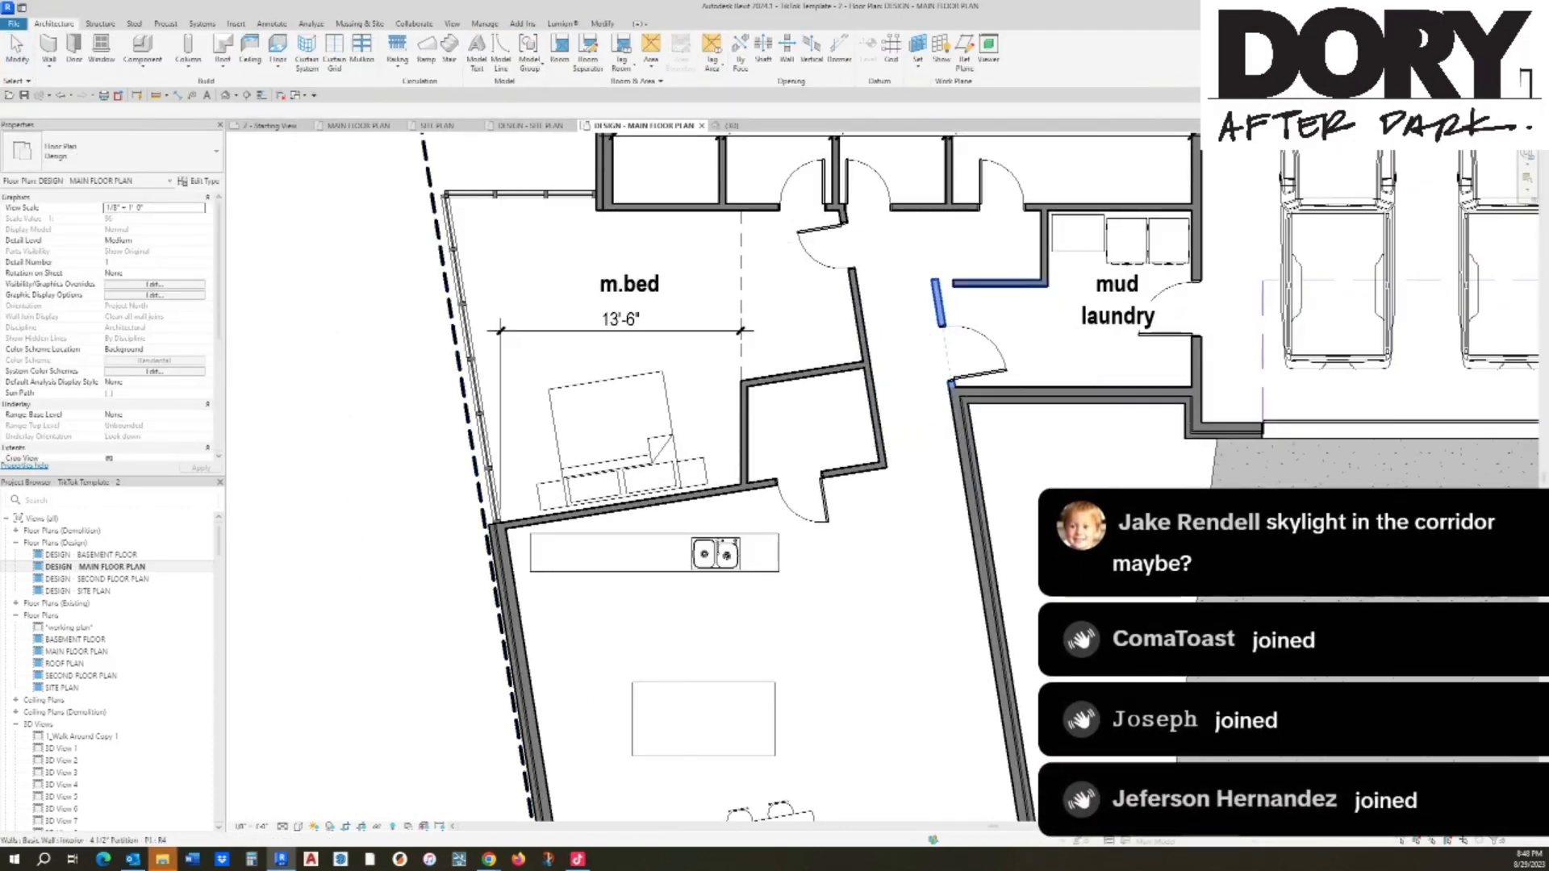
left_click(1001, 283)
key("Escape")
key("Escape")
left_click(936, 303)
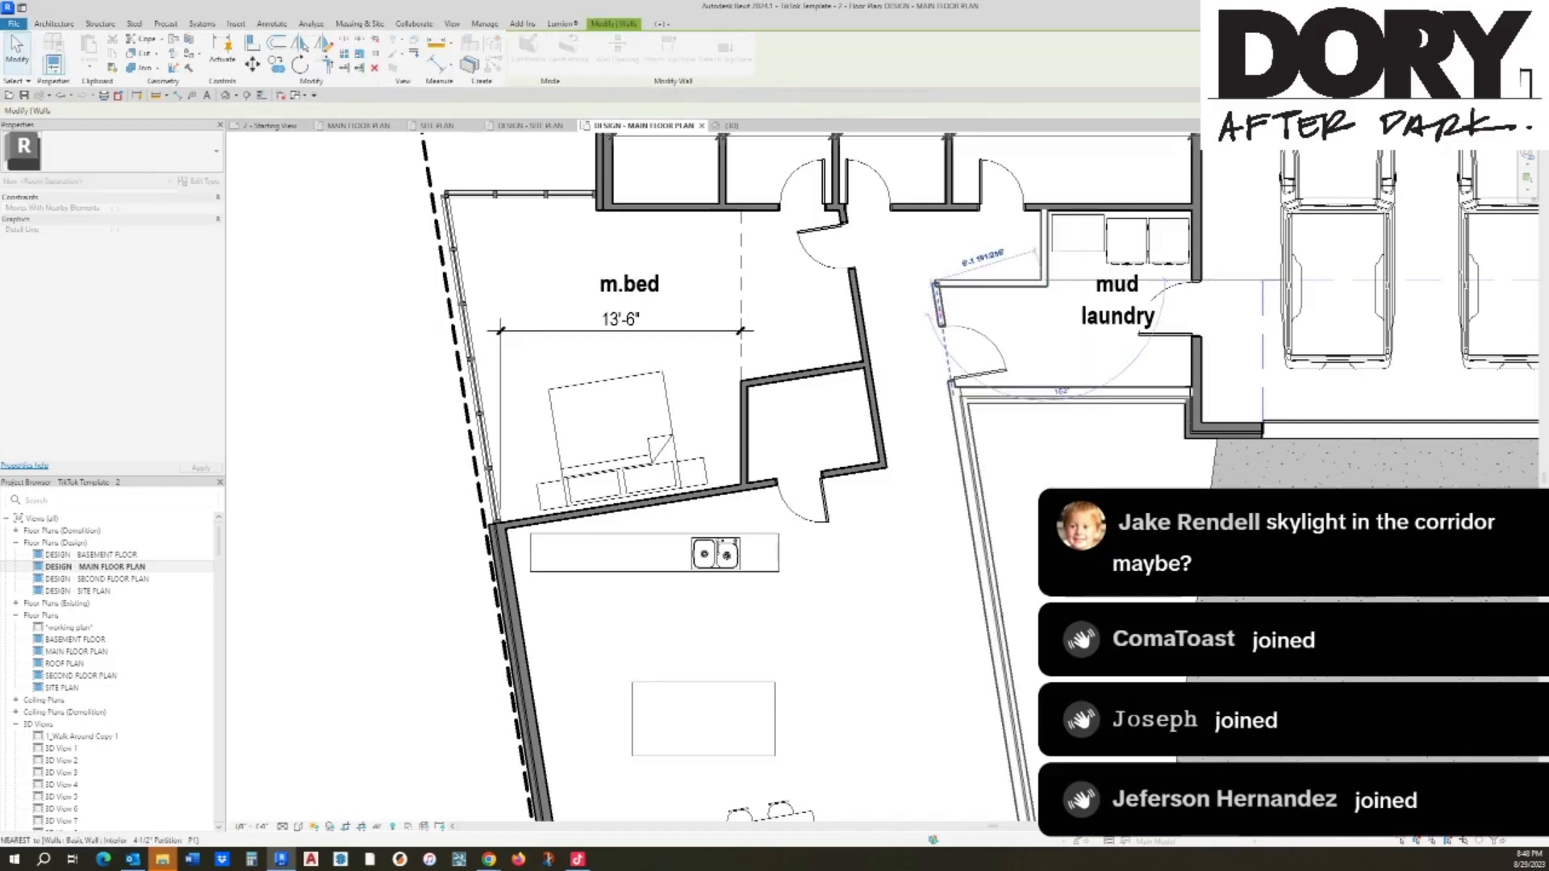
left_click(996, 286)
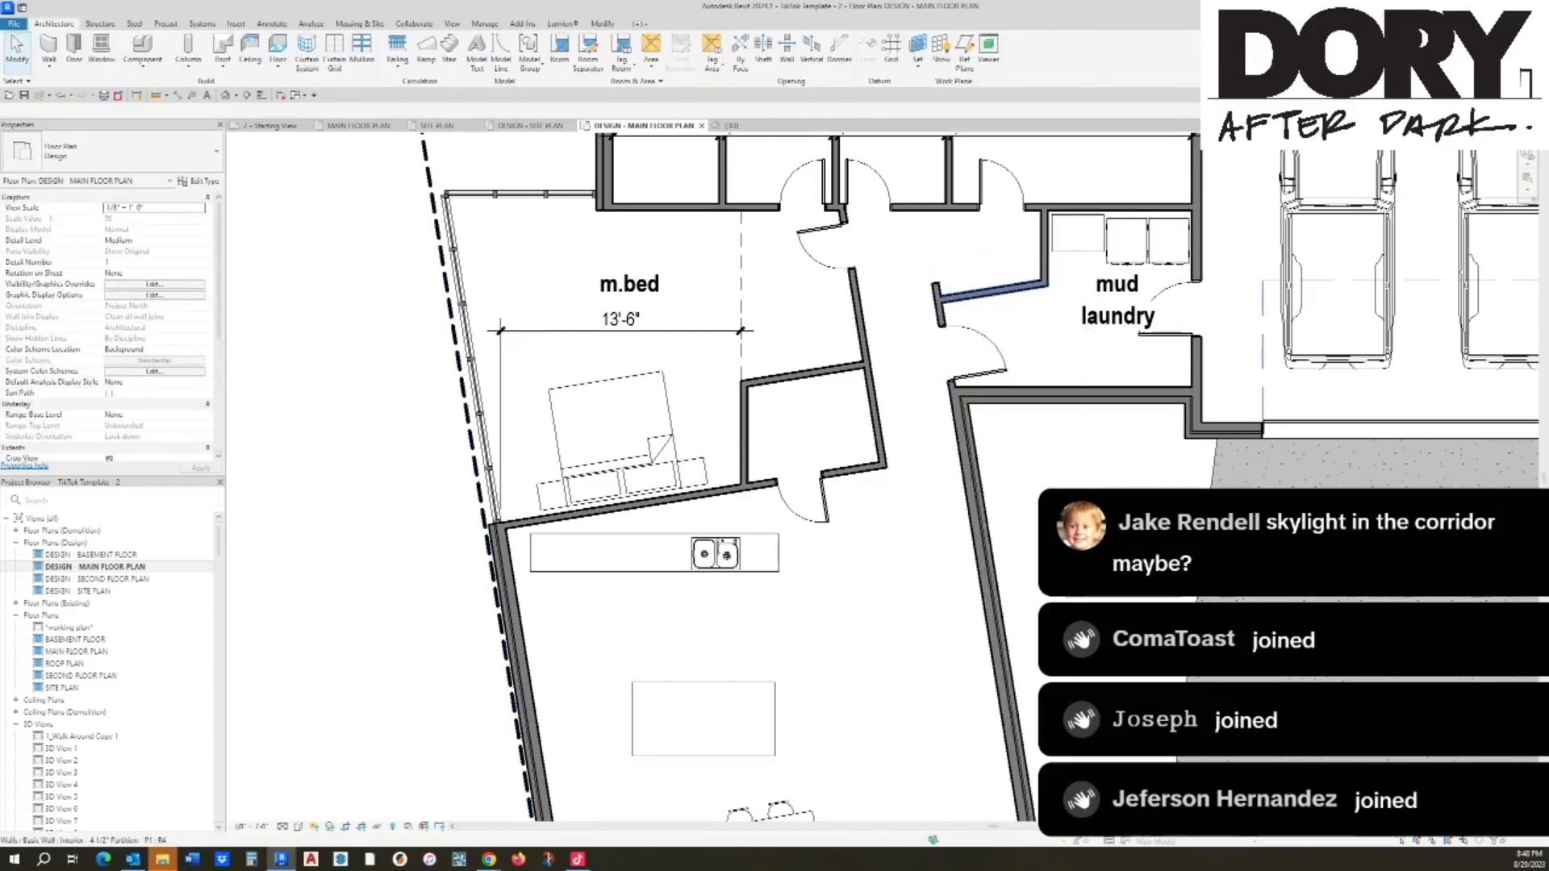
Step: Flip the mud/laundry corridor door to swing into the room from its upper jamb and nudge it up toward the corner
left_click(978, 355)
key("space")
key("space")
key("space")
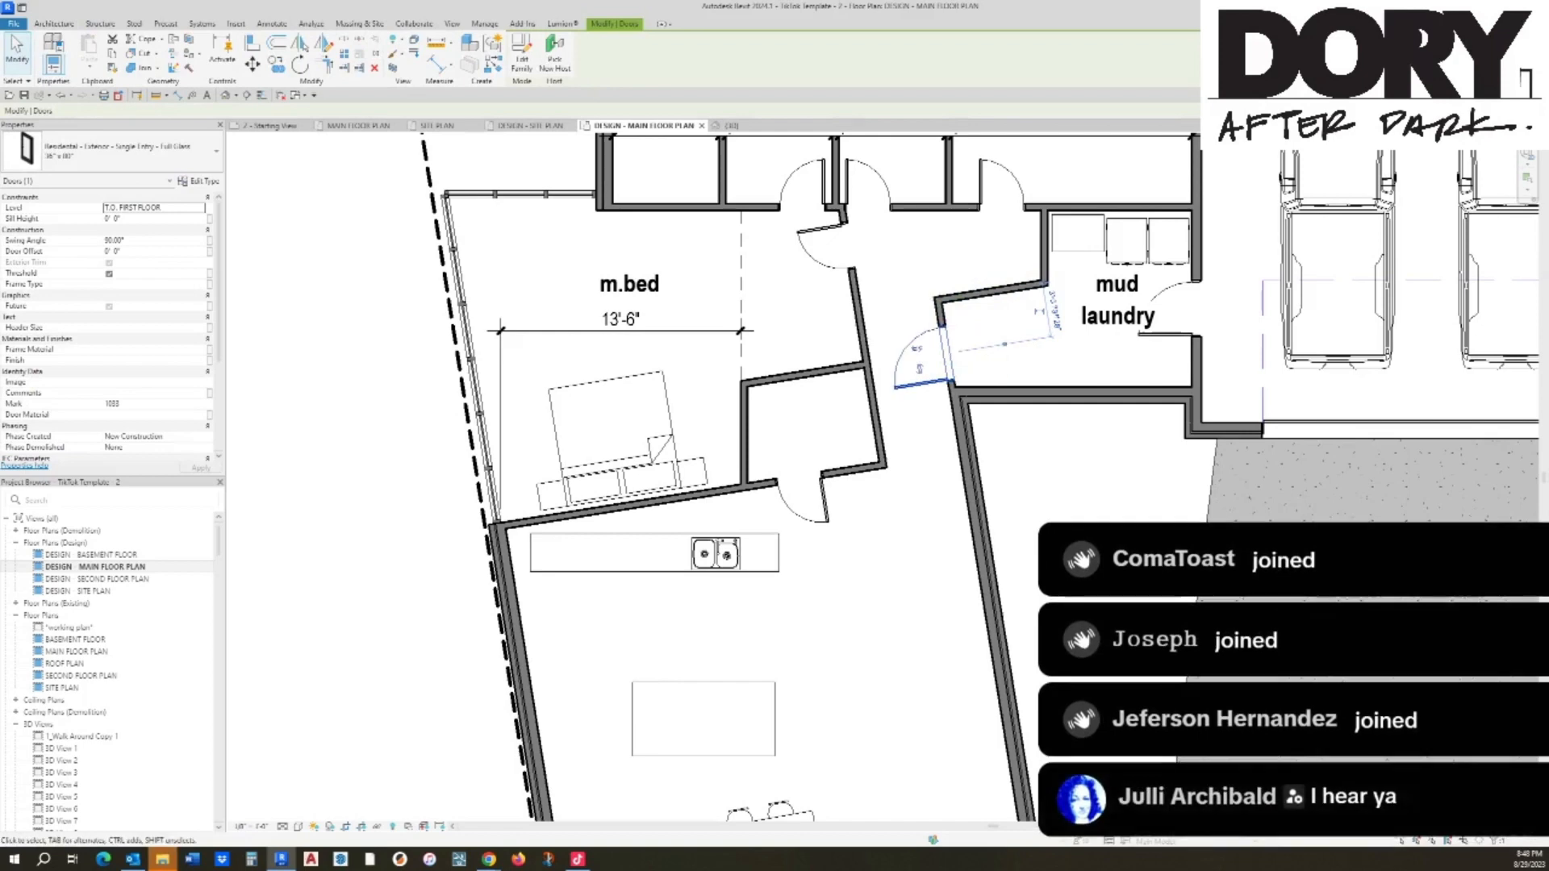
key("Up")
key("Up")
key("Up")
key("Up")
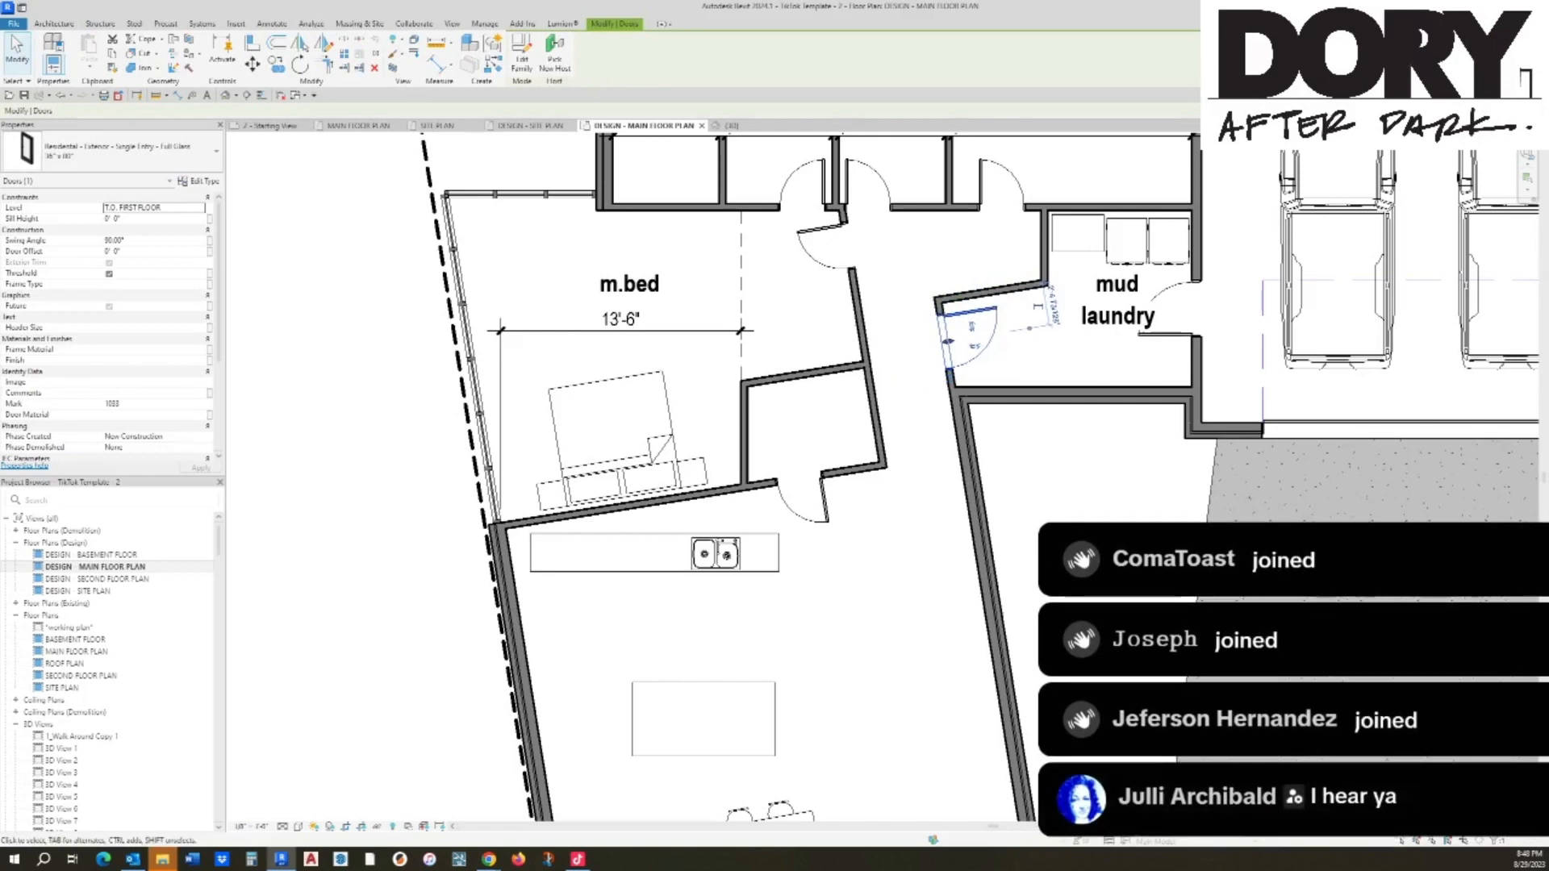
key("Down")
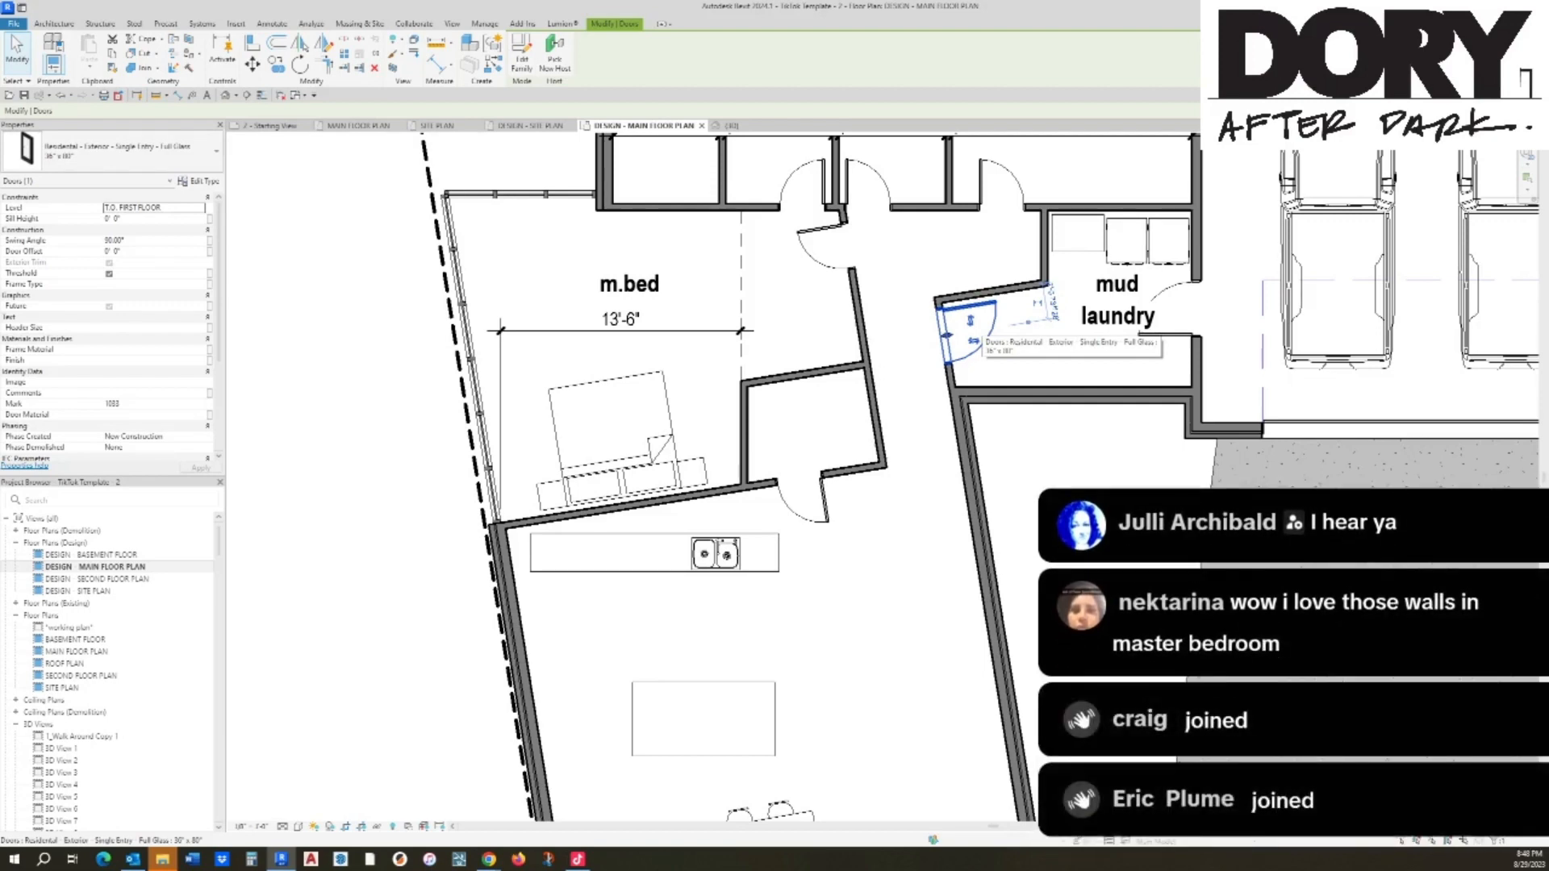
Step: Place a 30" x 80" interior door in the wall dividing the en suite and closet, and move the dimension string above the room labels
middle_click_drag(631, 284, 631, 530)
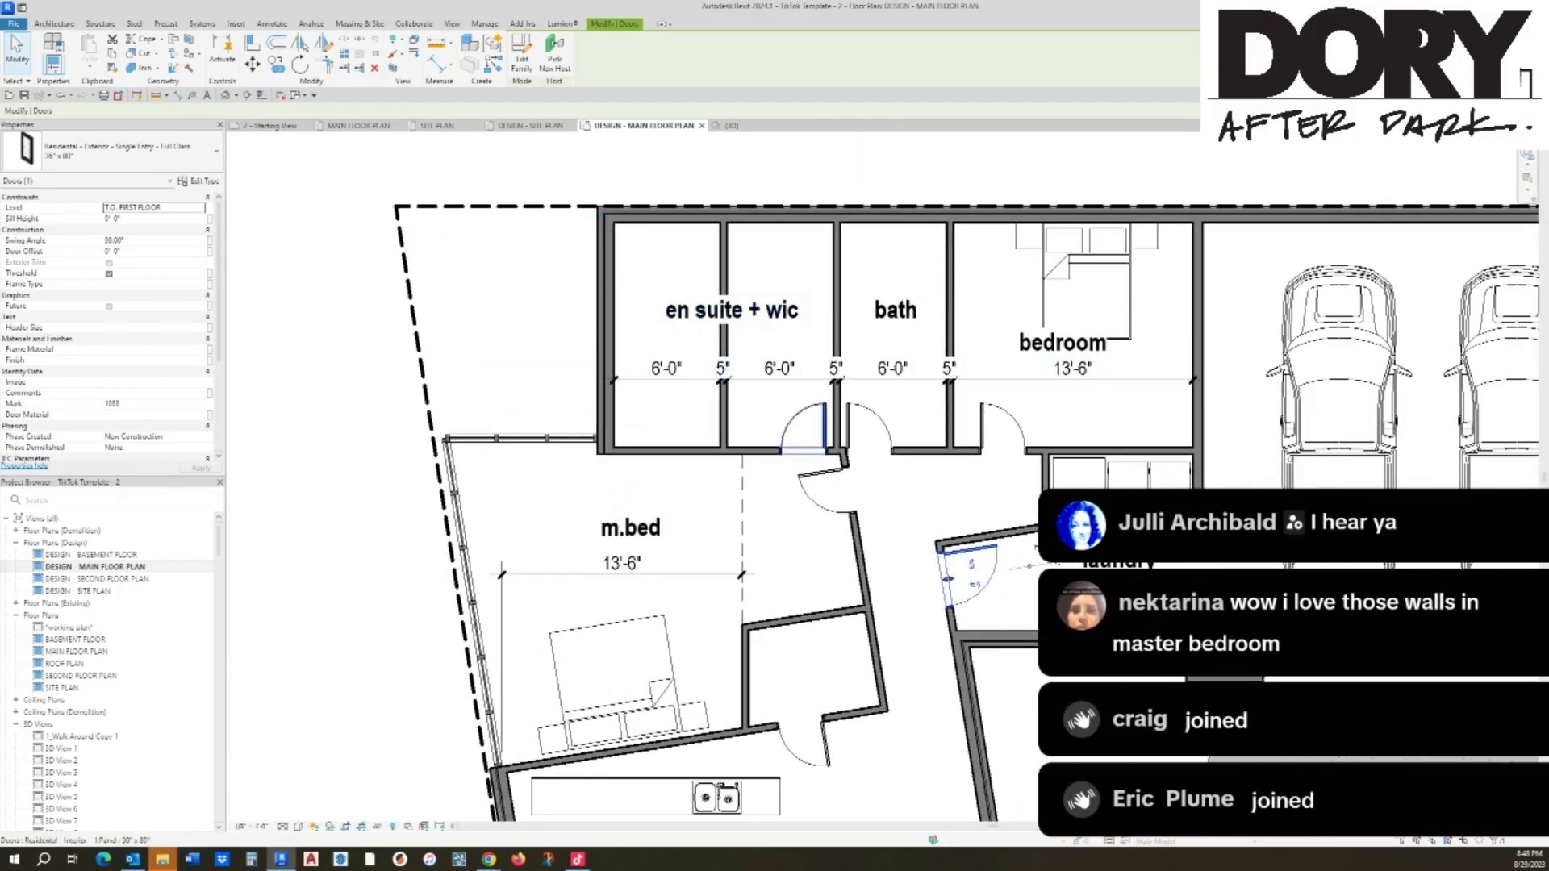
key("d")
key("r")
left_click(702, 428)
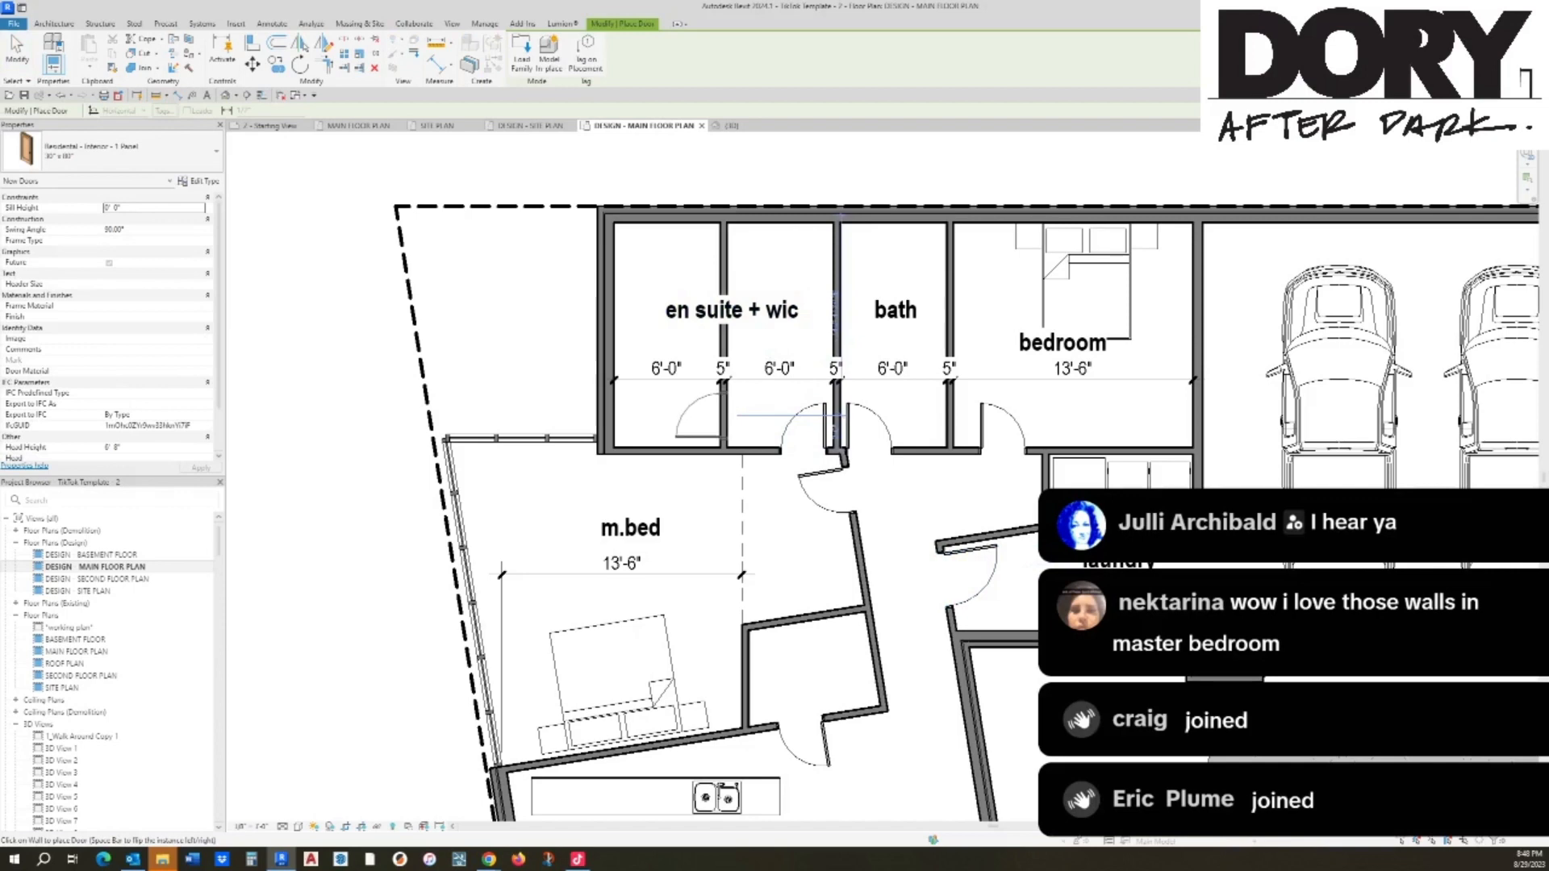
key("Escape")
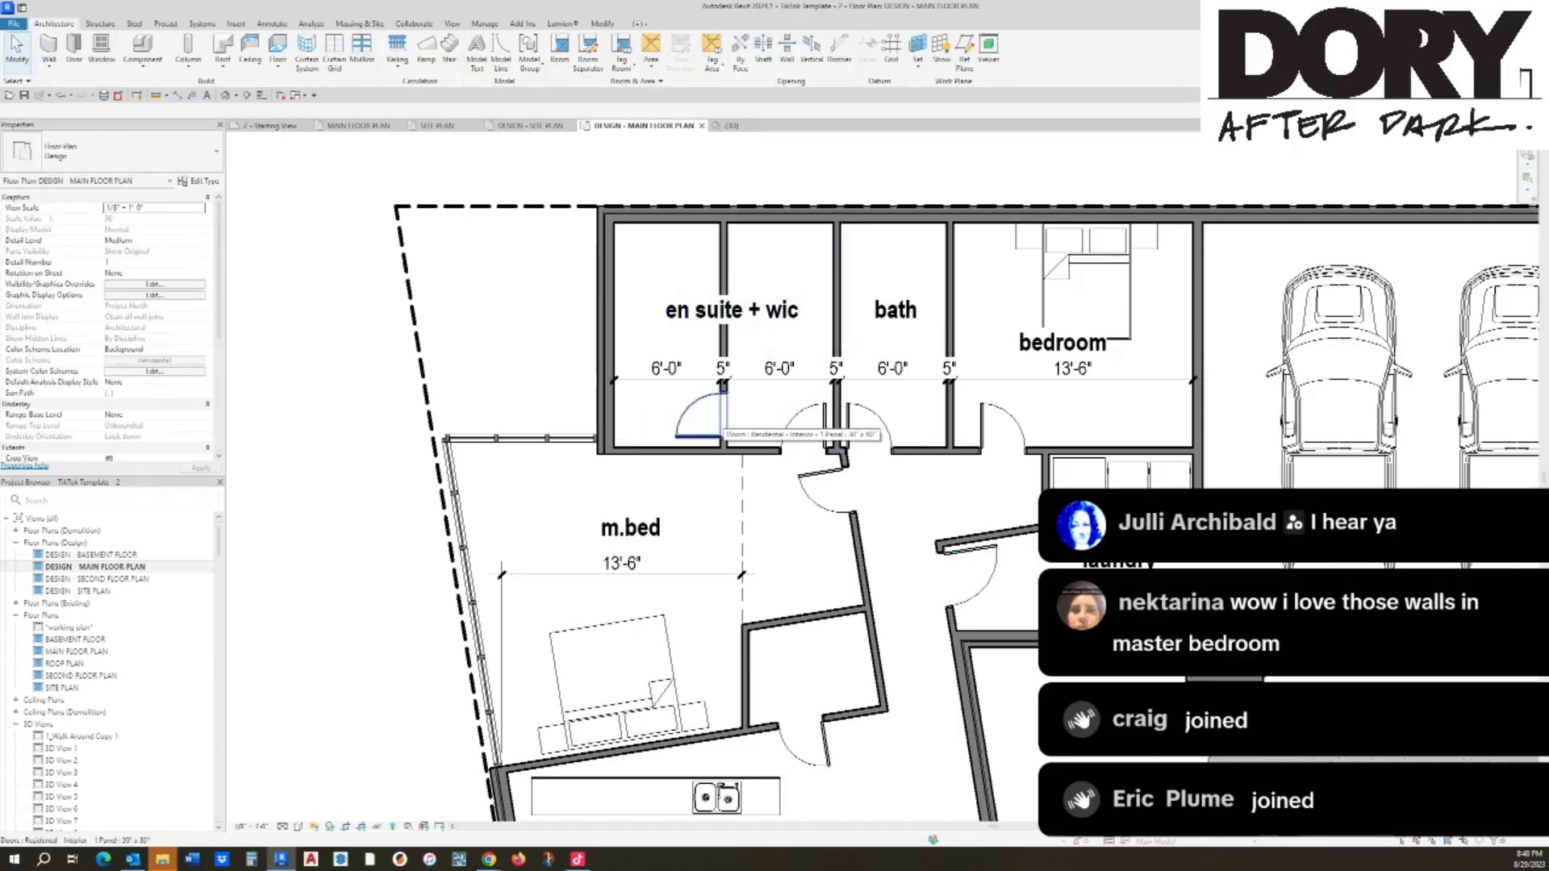
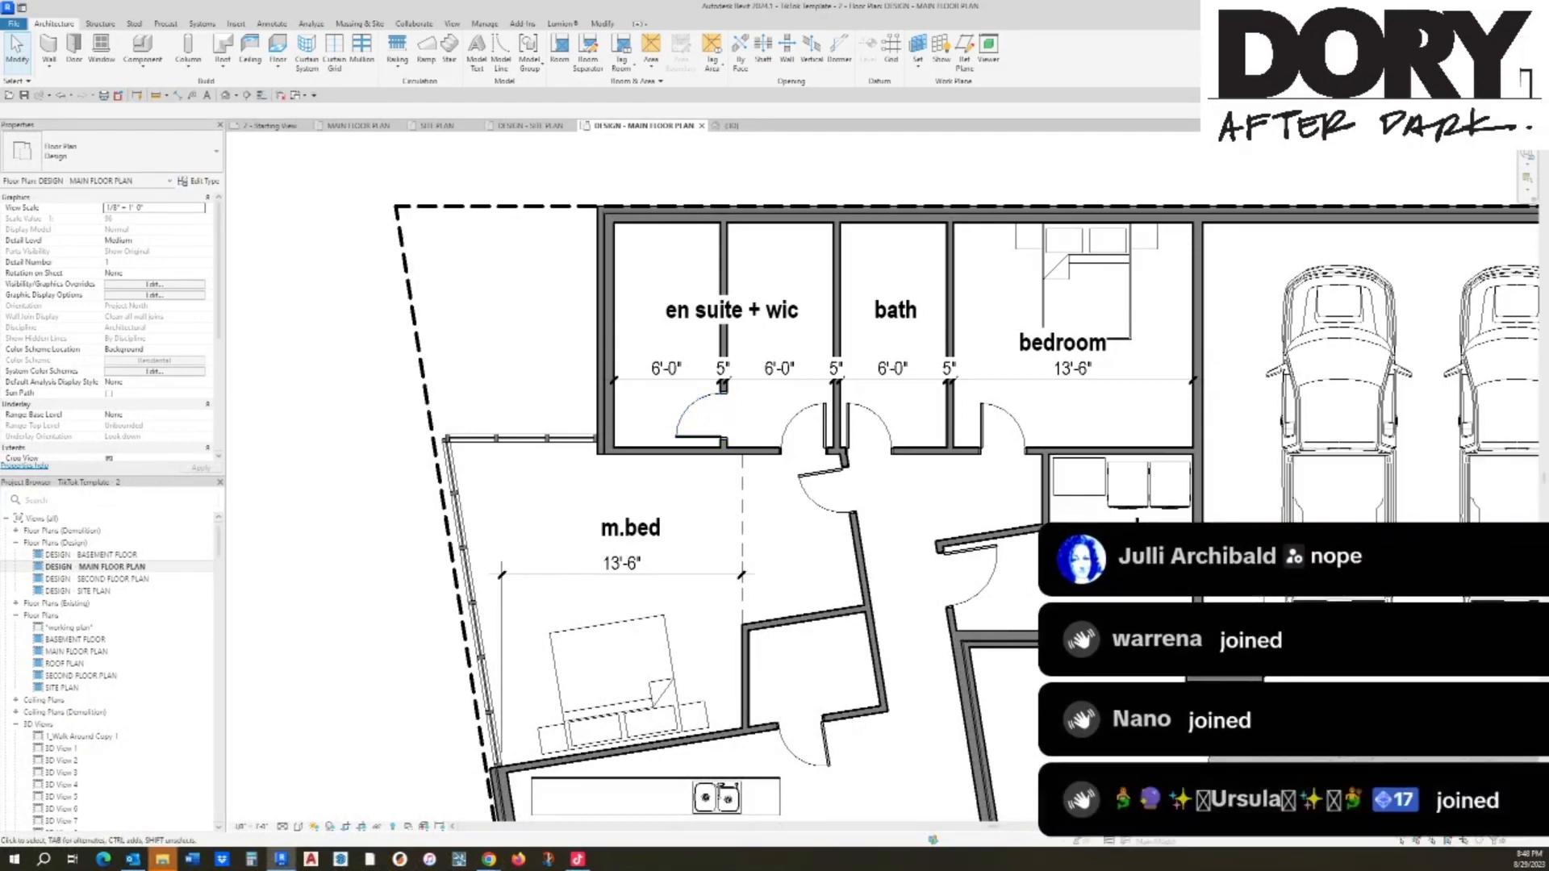
left_click_drag(696, 380, 695, 279)
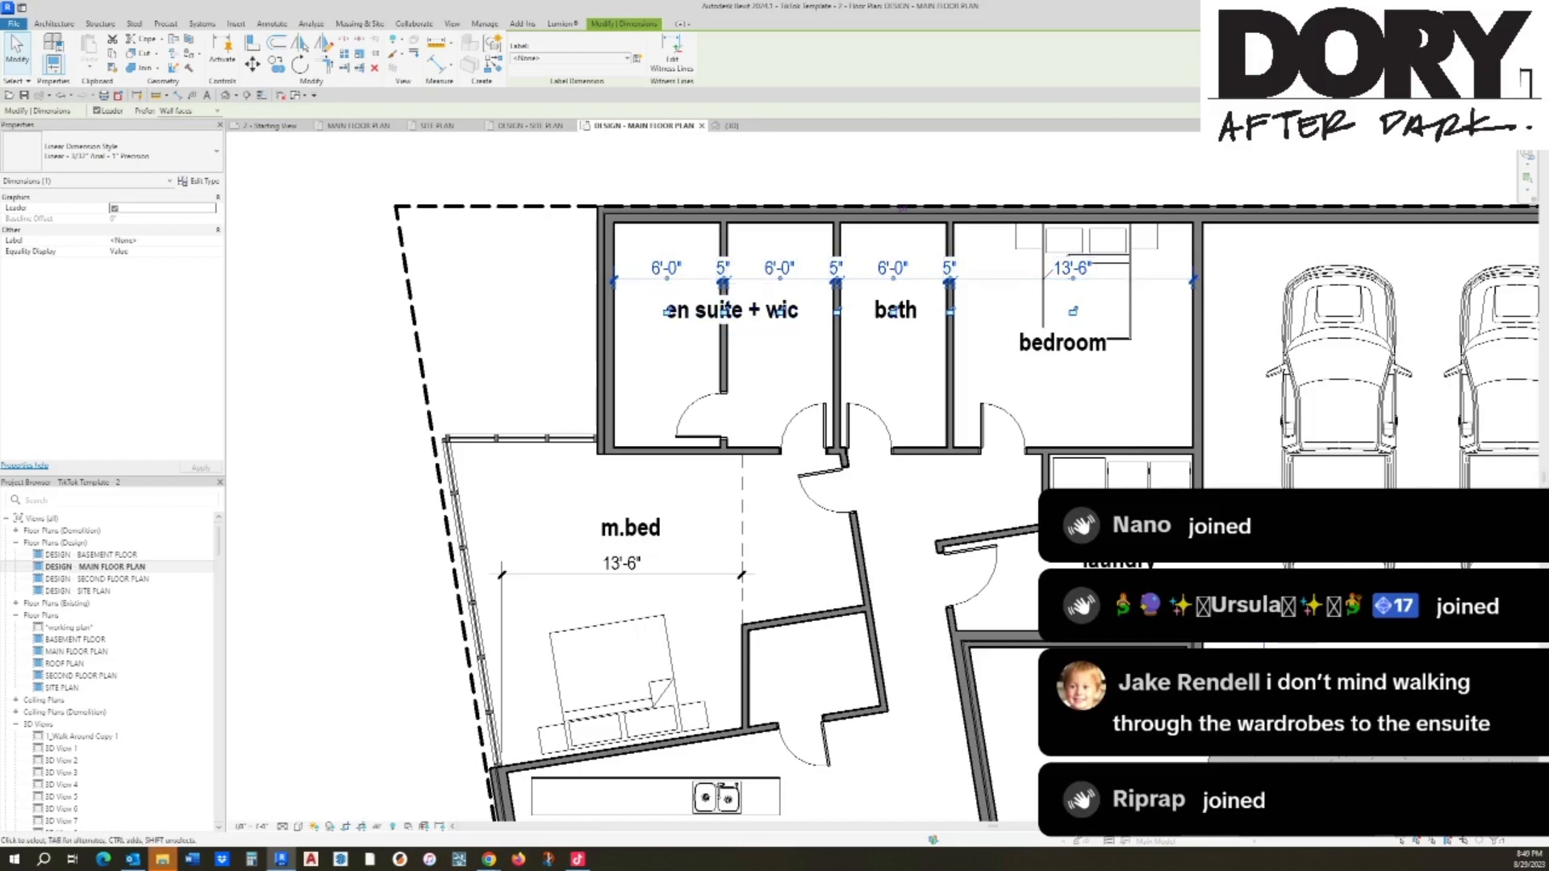
Step: Move the "en suite + wic" label above the house outline and delete the dimension string across the en suite, closet, bath and bedroom
key("Escape")
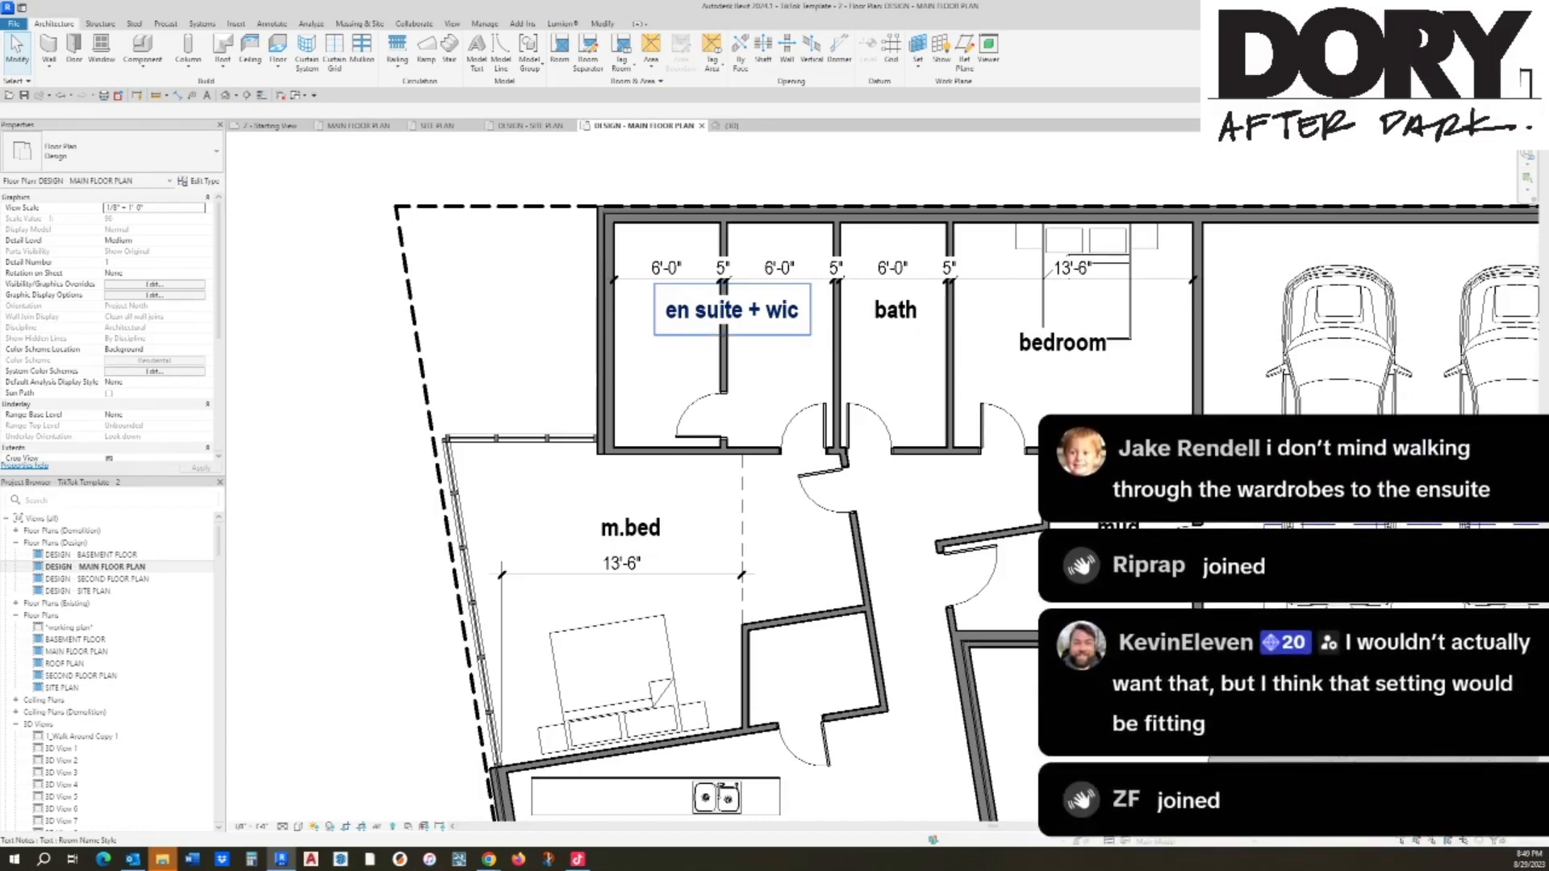
left_click_drag(731, 310, 732, 170)
left_click(787, 280)
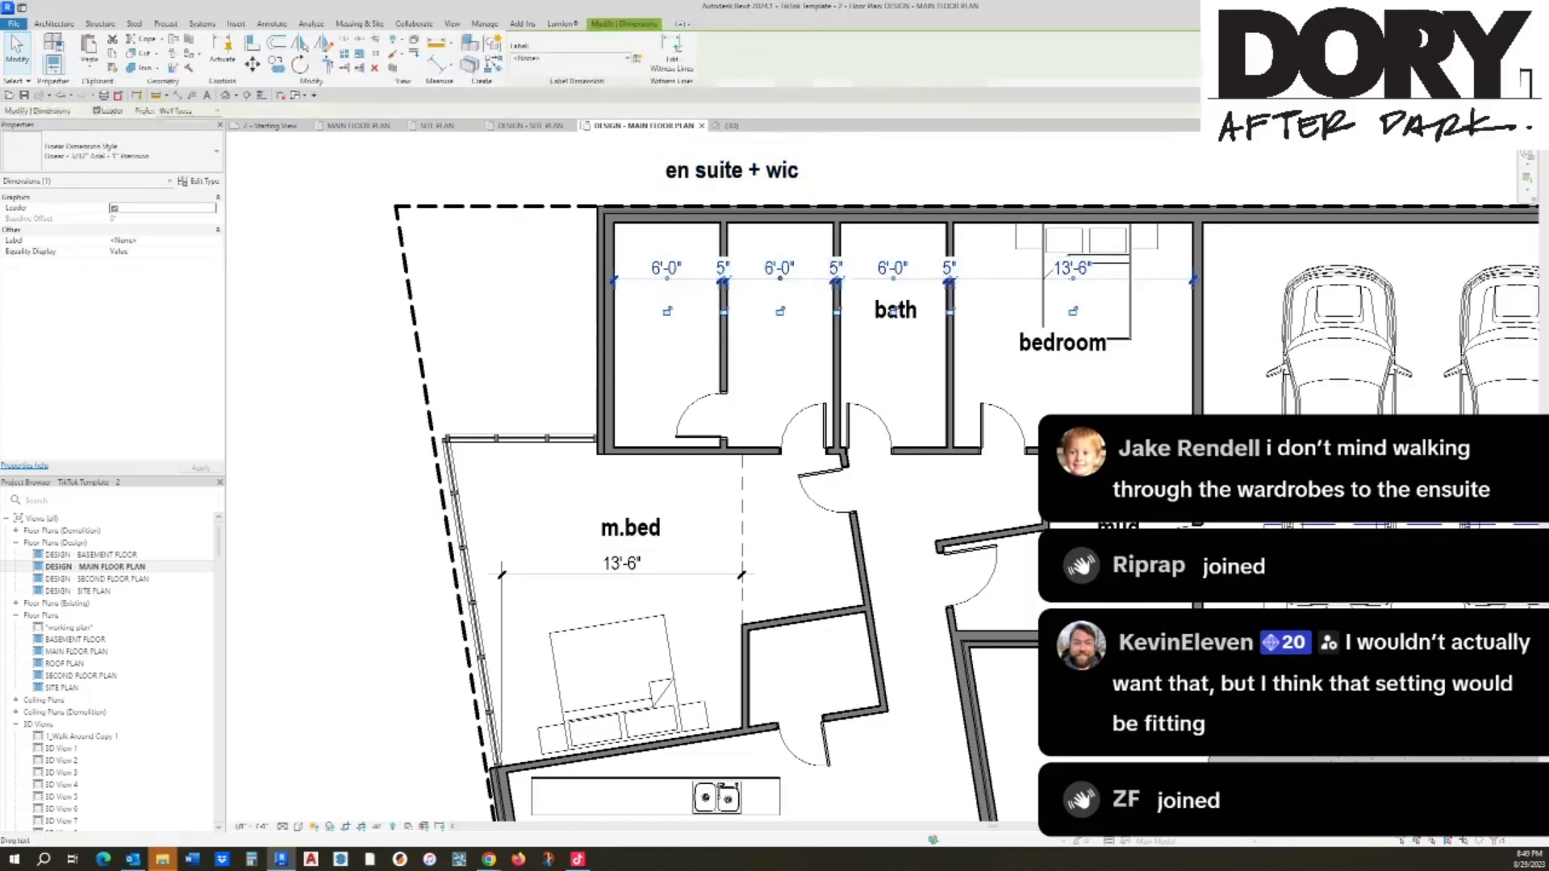
key("Delete")
Step: Run a 15" deep Closet Shelf and Pole along the closet's upper and bath-side walls, and shift its bedroom door clear of the shelf
left_click(142, 65)
left_click(163, 89)
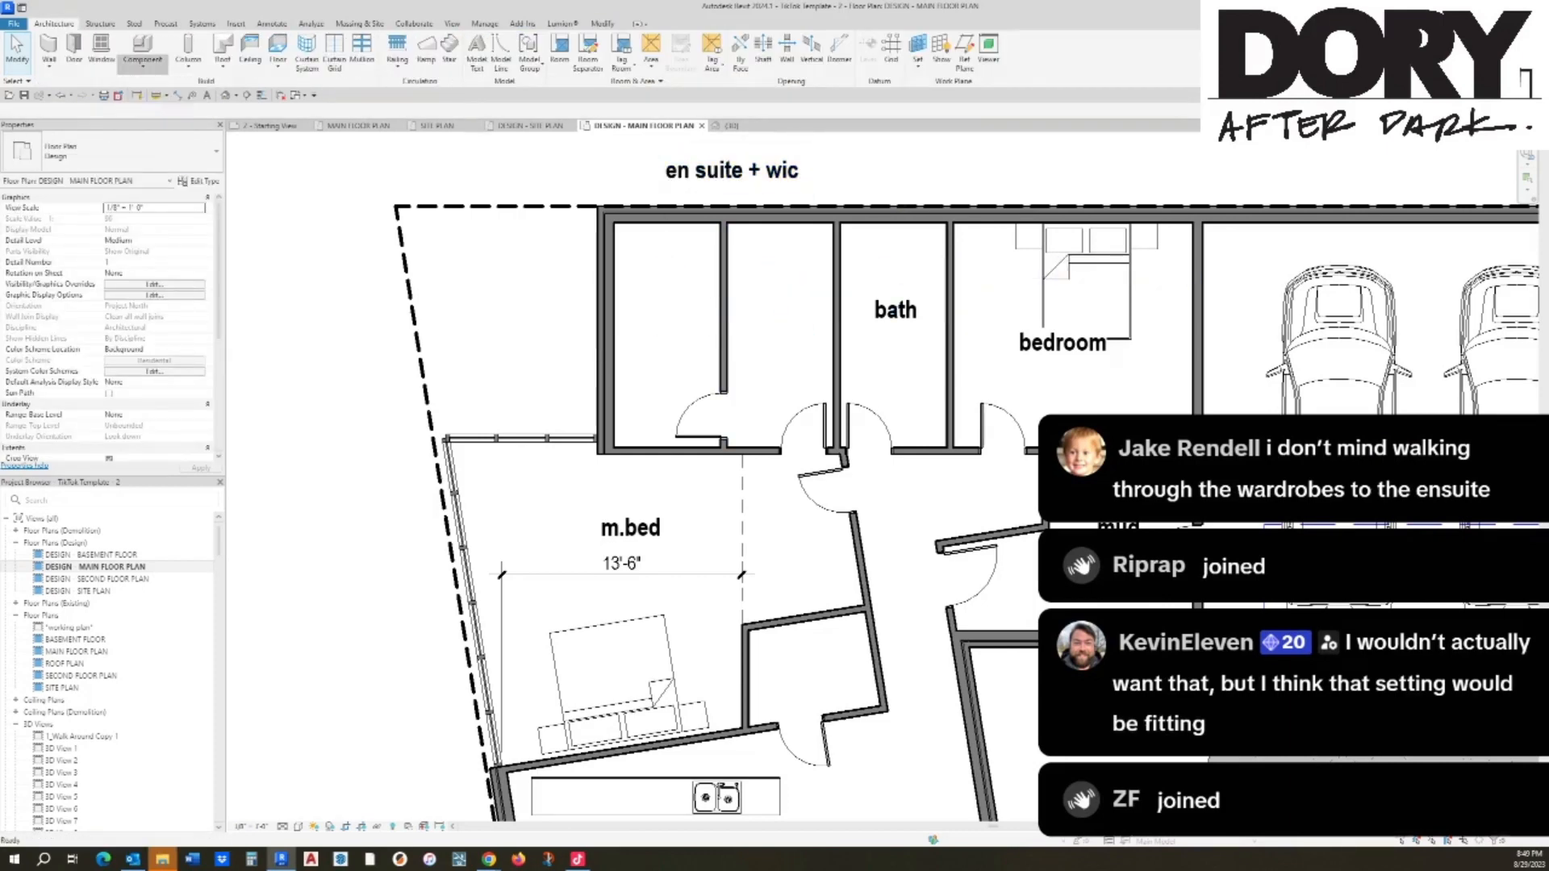
left_click(113, 152)
type("t Shelf")
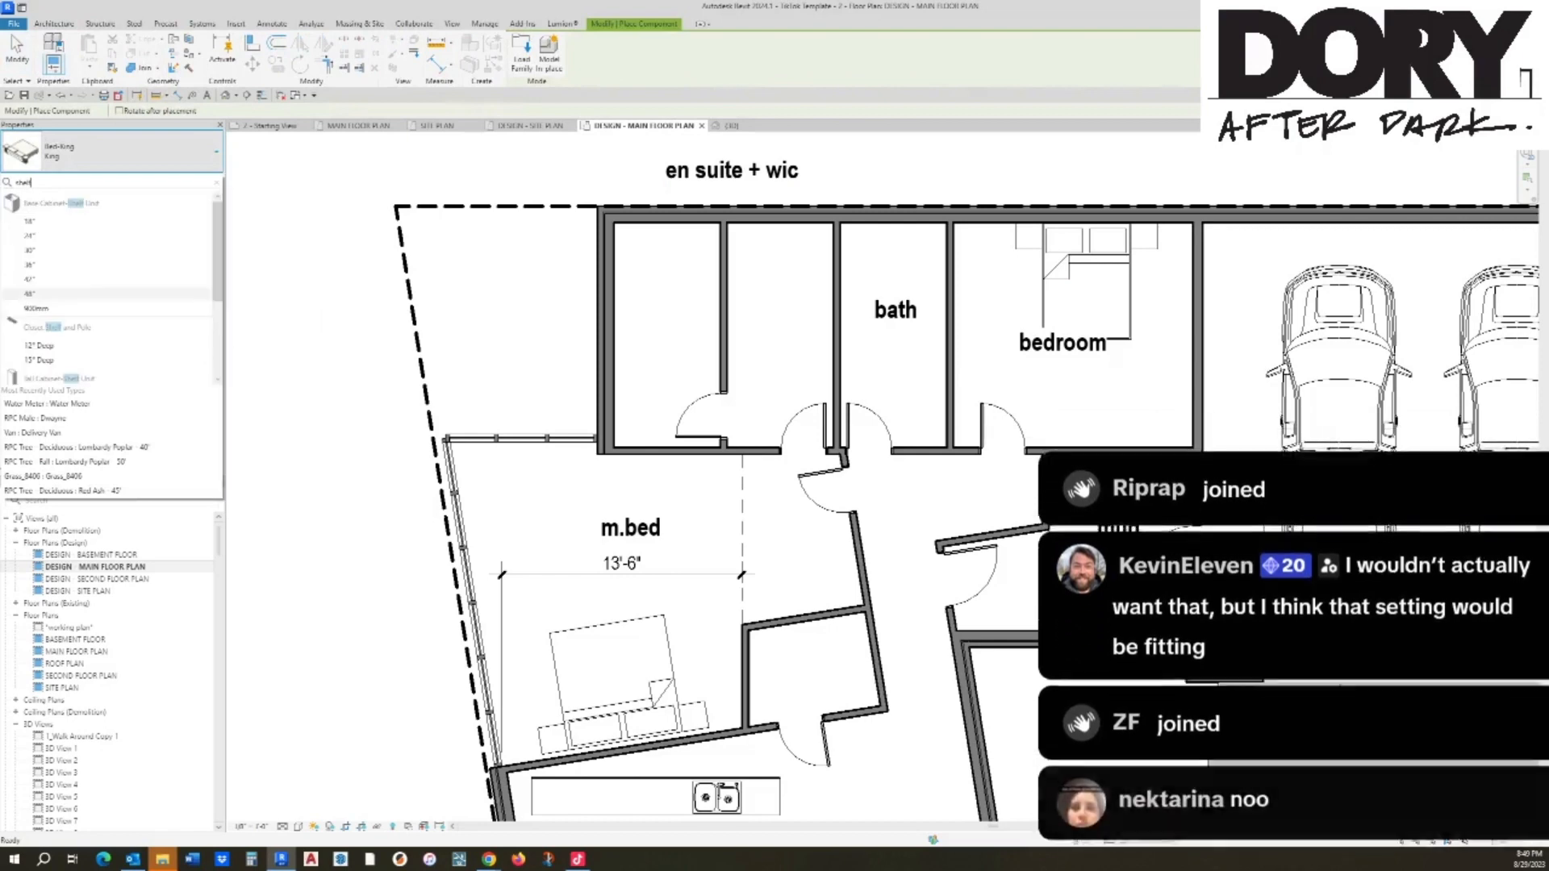
left_click(73, 360)
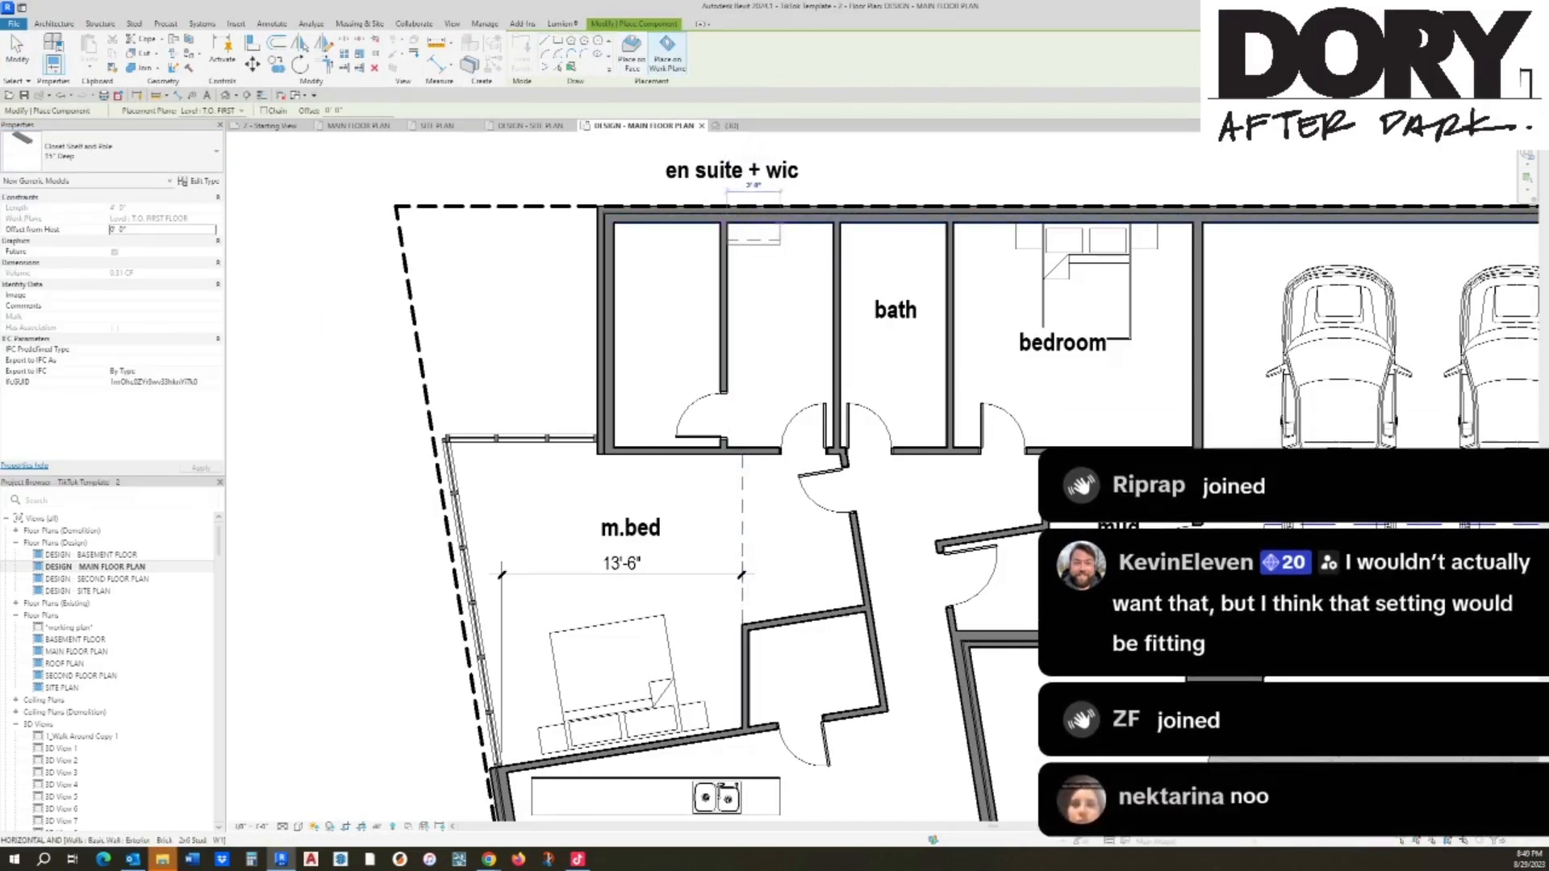
left_click(726, 222)
left_click(834, 242)
left_click(834, 245)
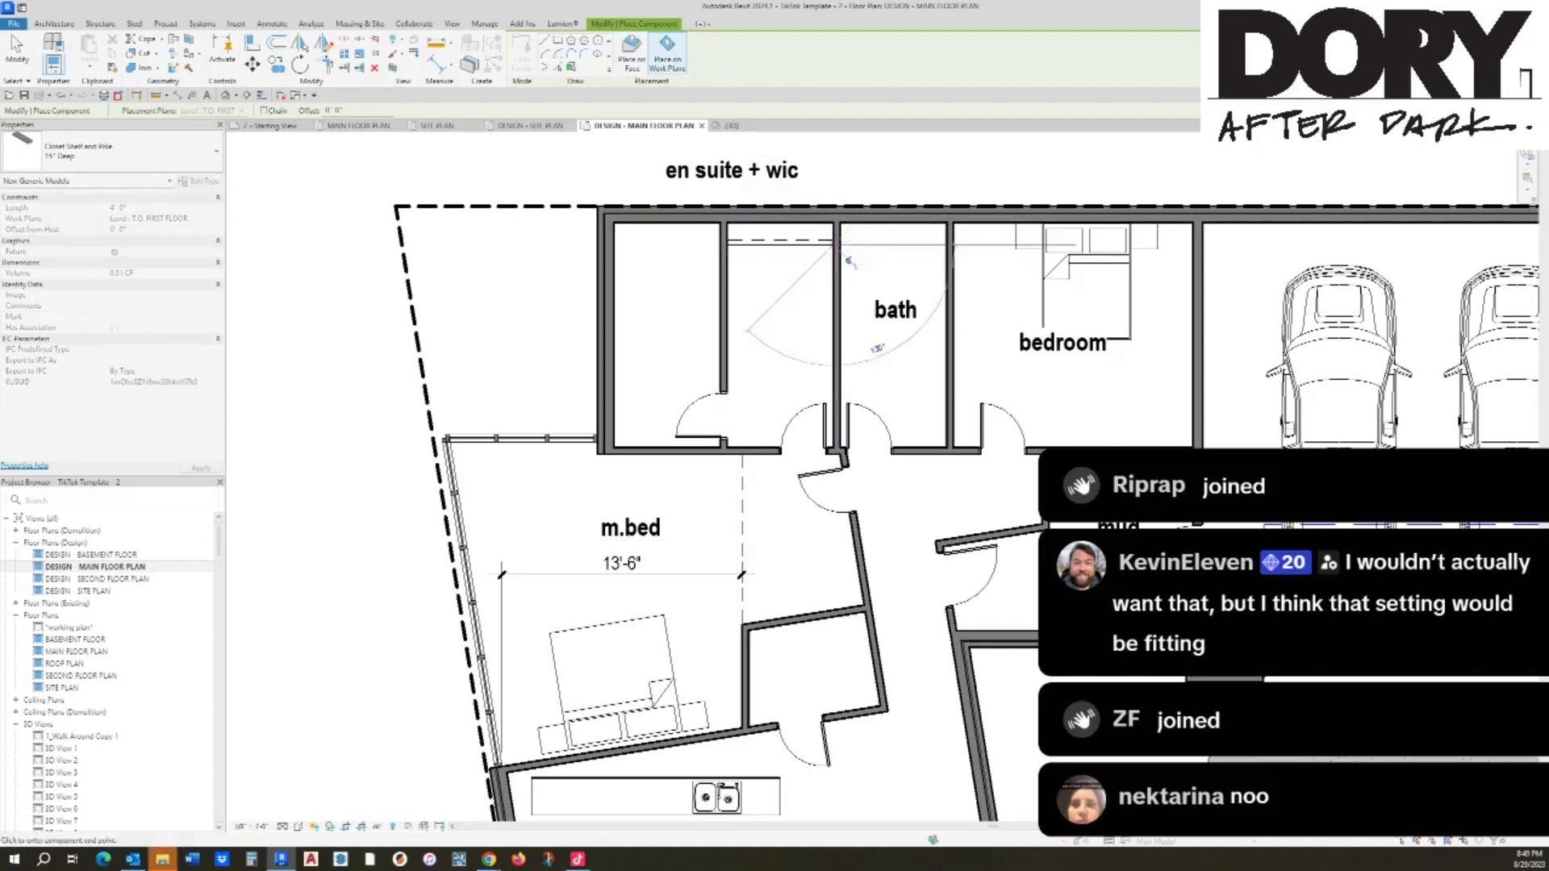
left_click(834, 450)
key("Escape")
key("Escape")
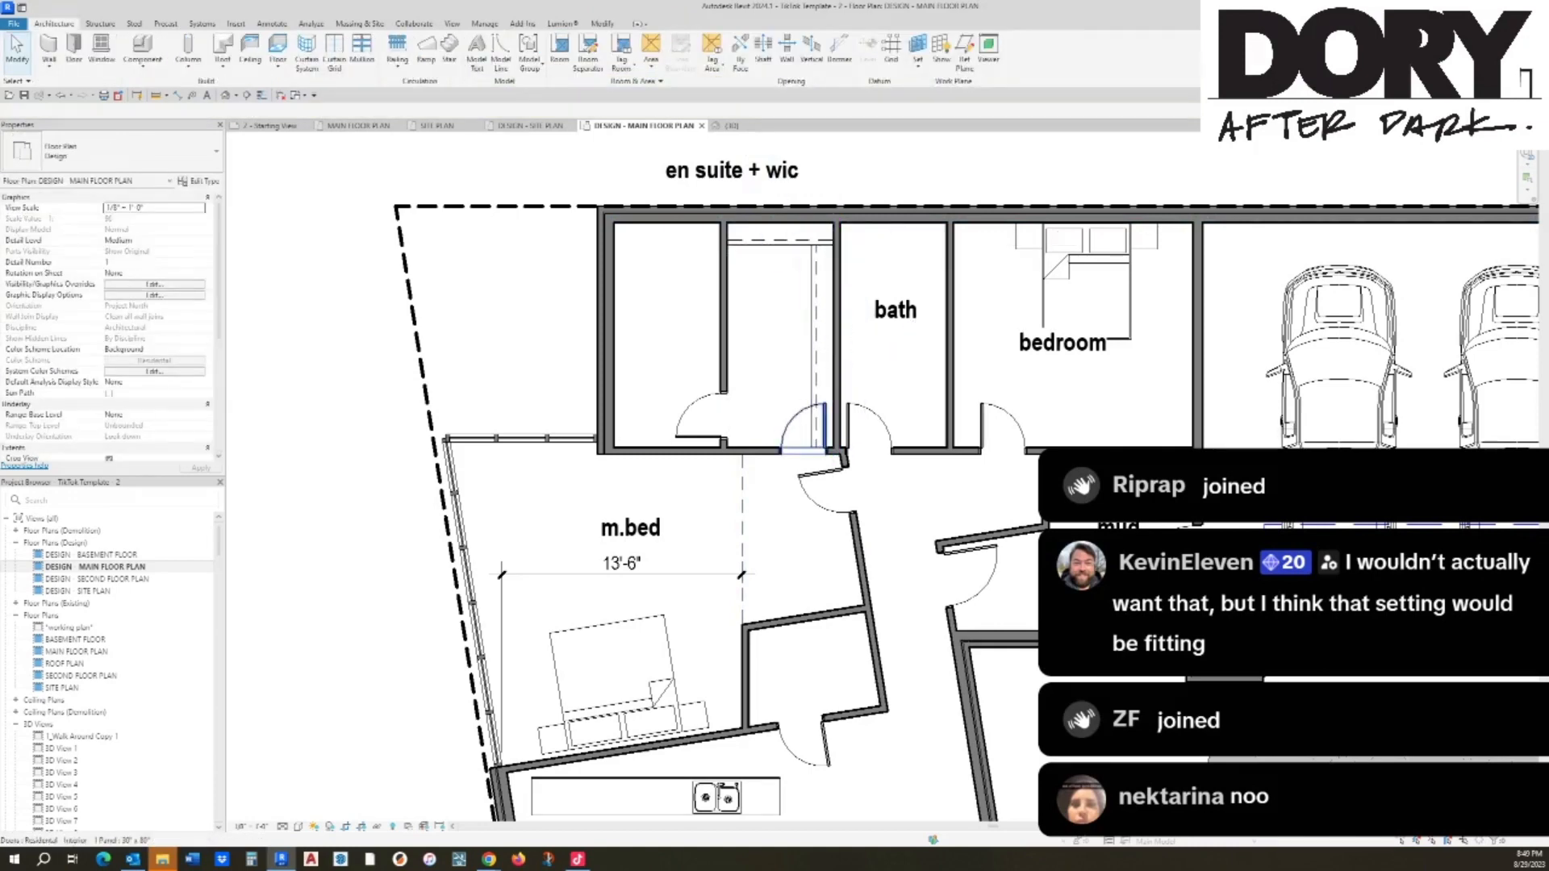
left_click(776, 425)
key("Escape")
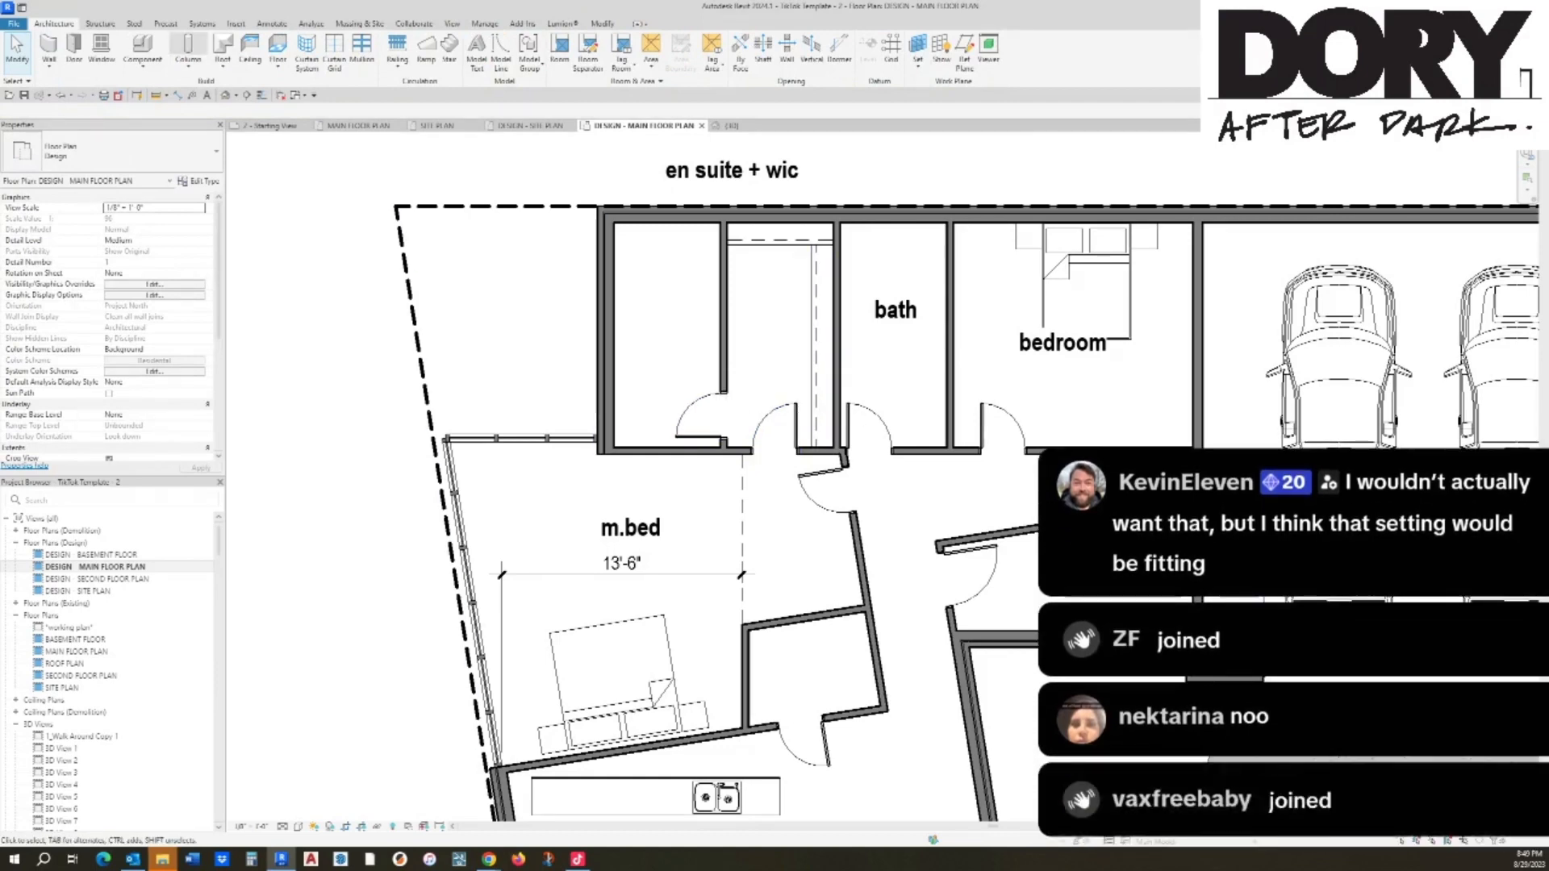
Step: Place a single-sink bathroom vanity matching the neighbouring unit's in the en suite's lower exterior corner
scroll(436, 308, "down", 2)
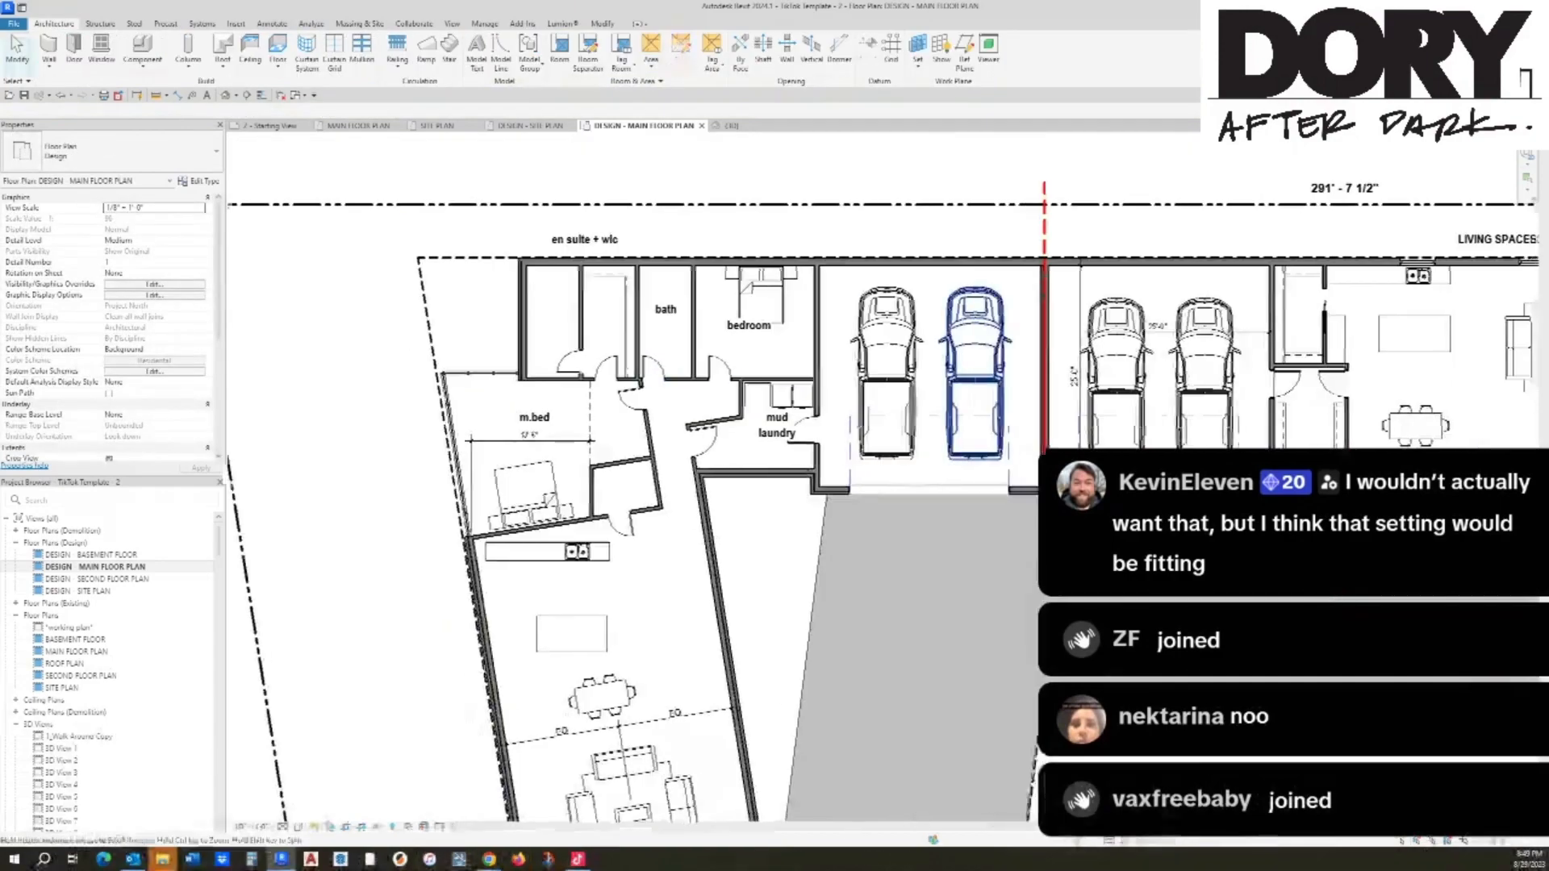
middle_click_drag(976, 379, 726, 373)
left_click(1468, 384)
key("c")
key("s")
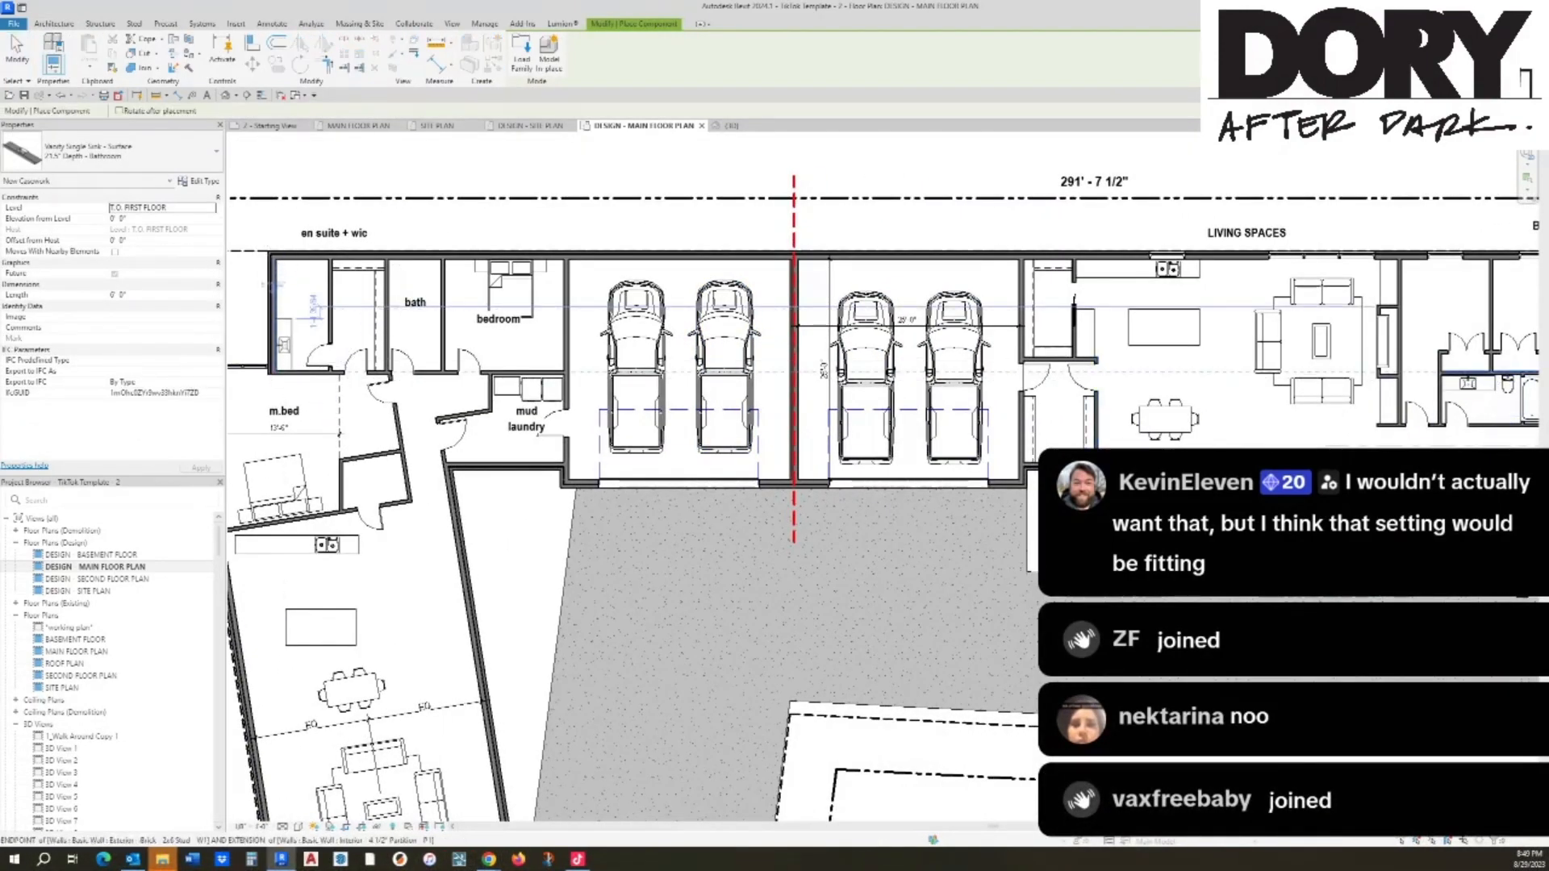
left_click(276, 371)
key("Escape")
key("Escape")
Step: Place a toilet matching the neighbouring unit's above the en suite vanity and nudge it off the exterior wall
left_click(1507, 384)
key("c")
key("s")
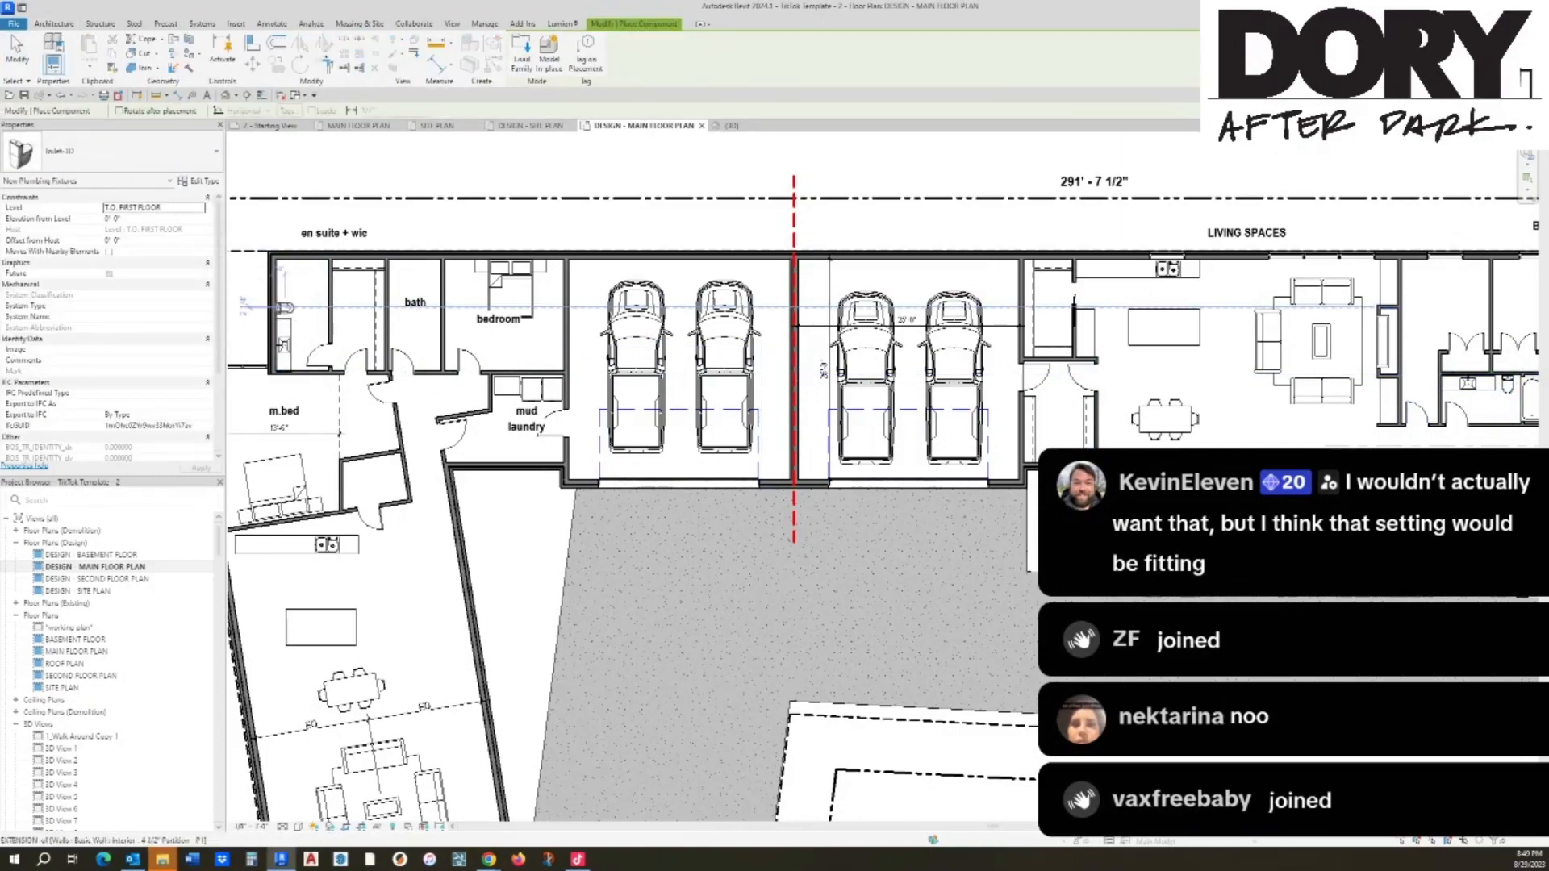
left_click(284, 308)
scroll(284, 307, "up", 5)
key("Escape")
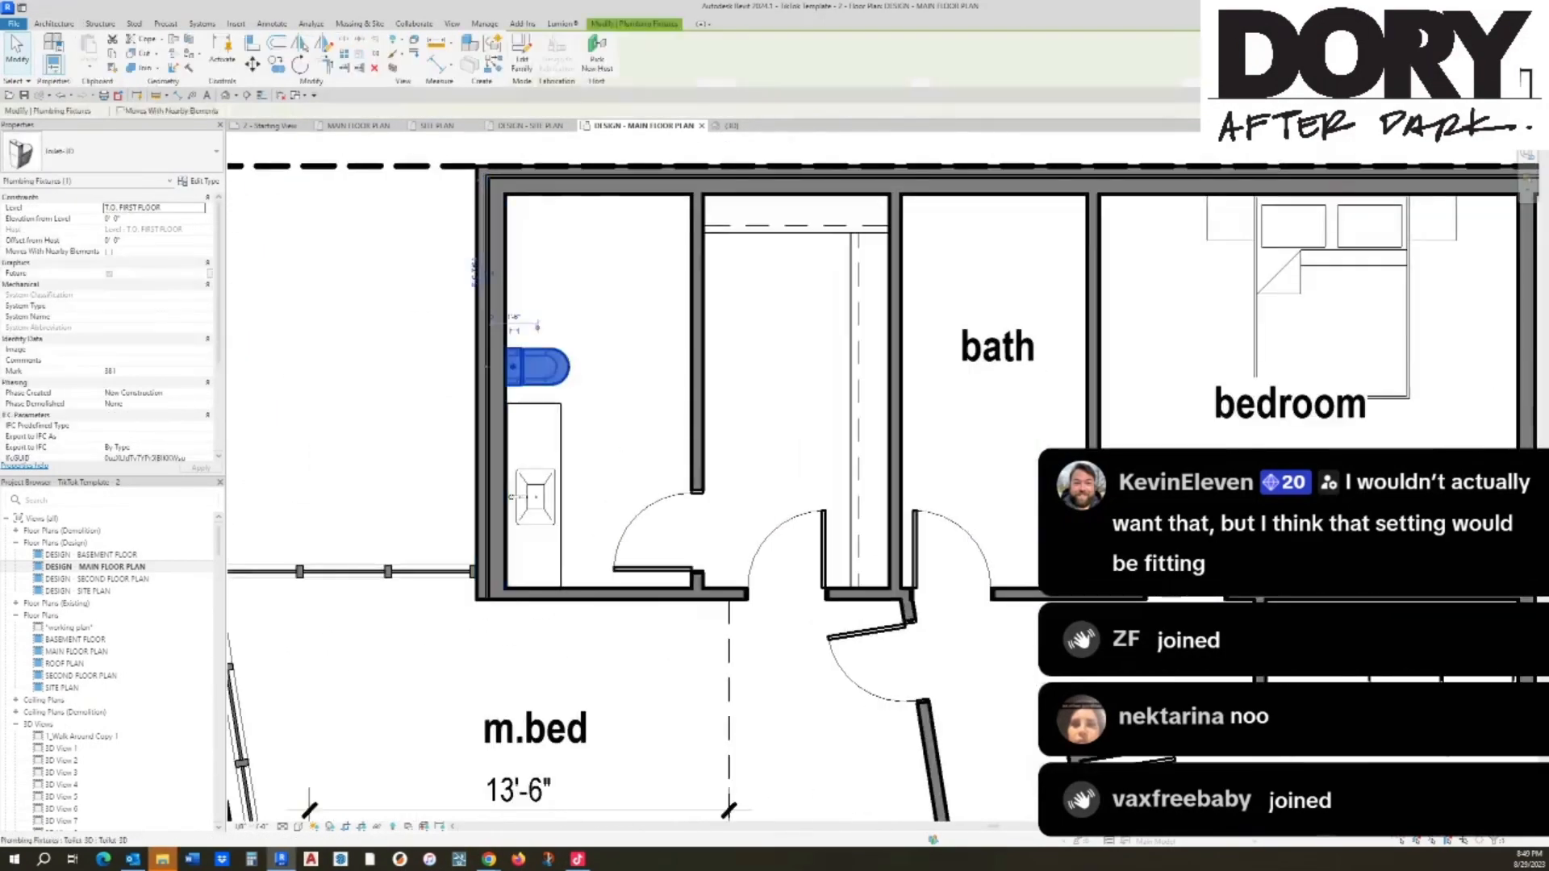
key("Right")
key("Right")
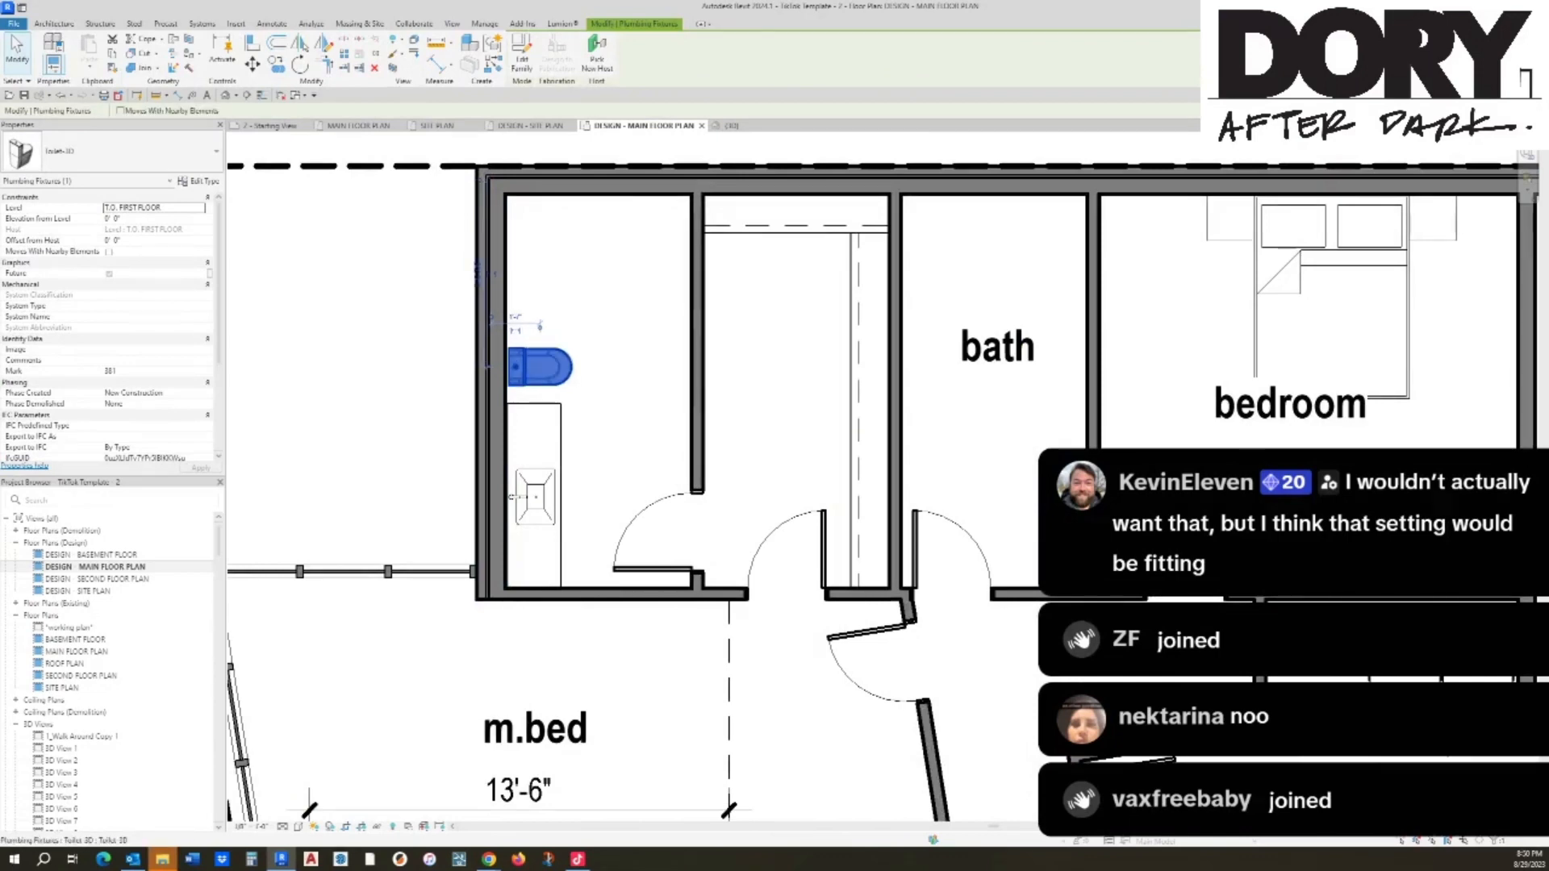
key("Escape")
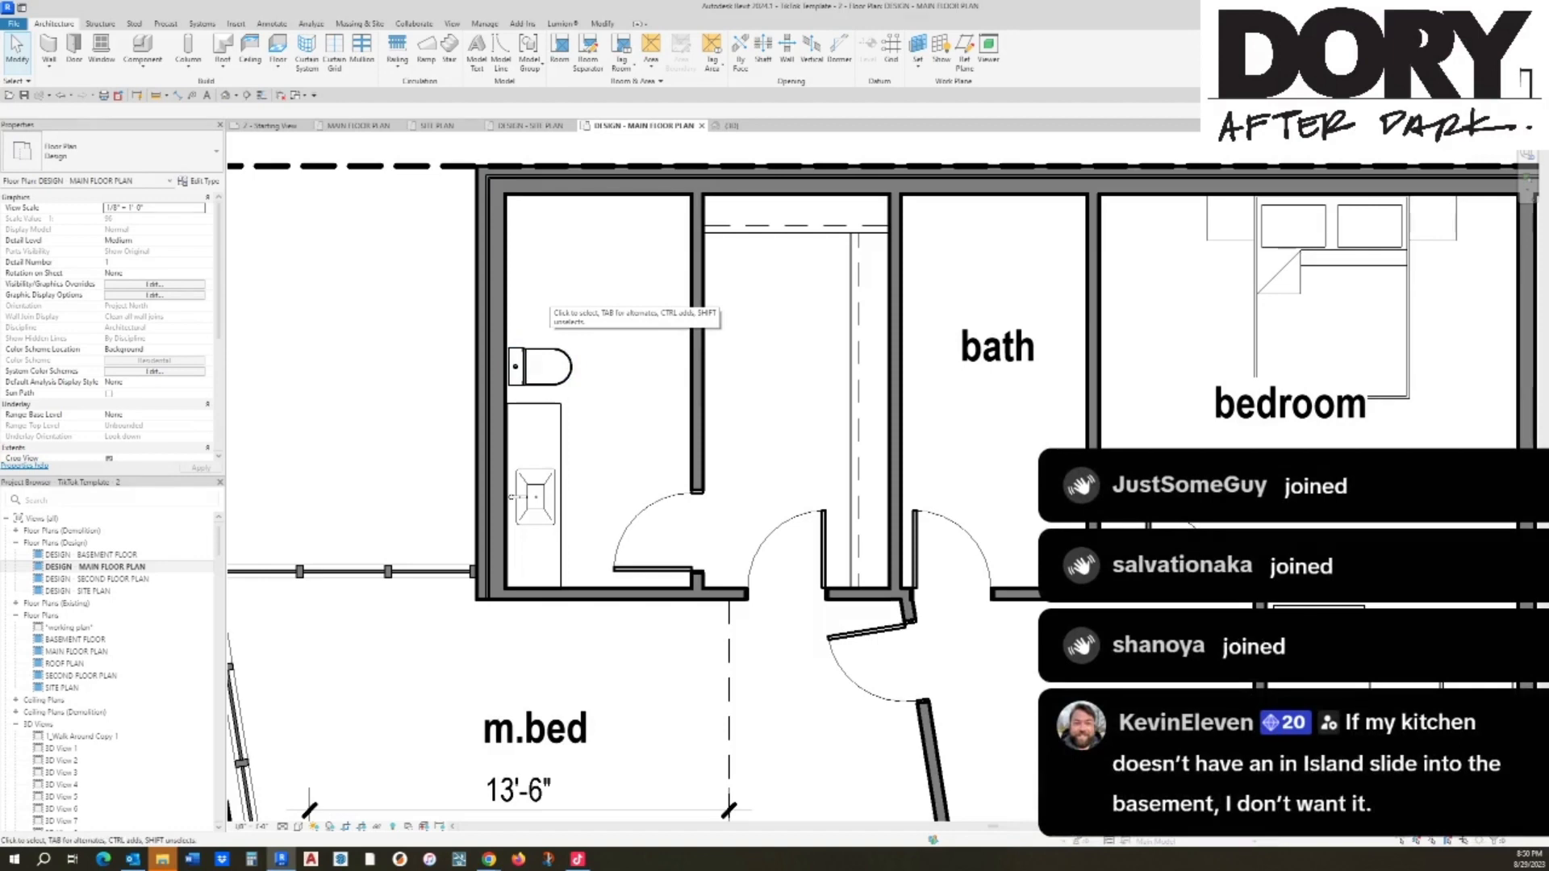
Step: Start an architectural floor and trace its boundary along the upper exterior wall, the en suite wall and the master bedroom's curtain walls
middle_click_drag(807, 436, 862, 449)
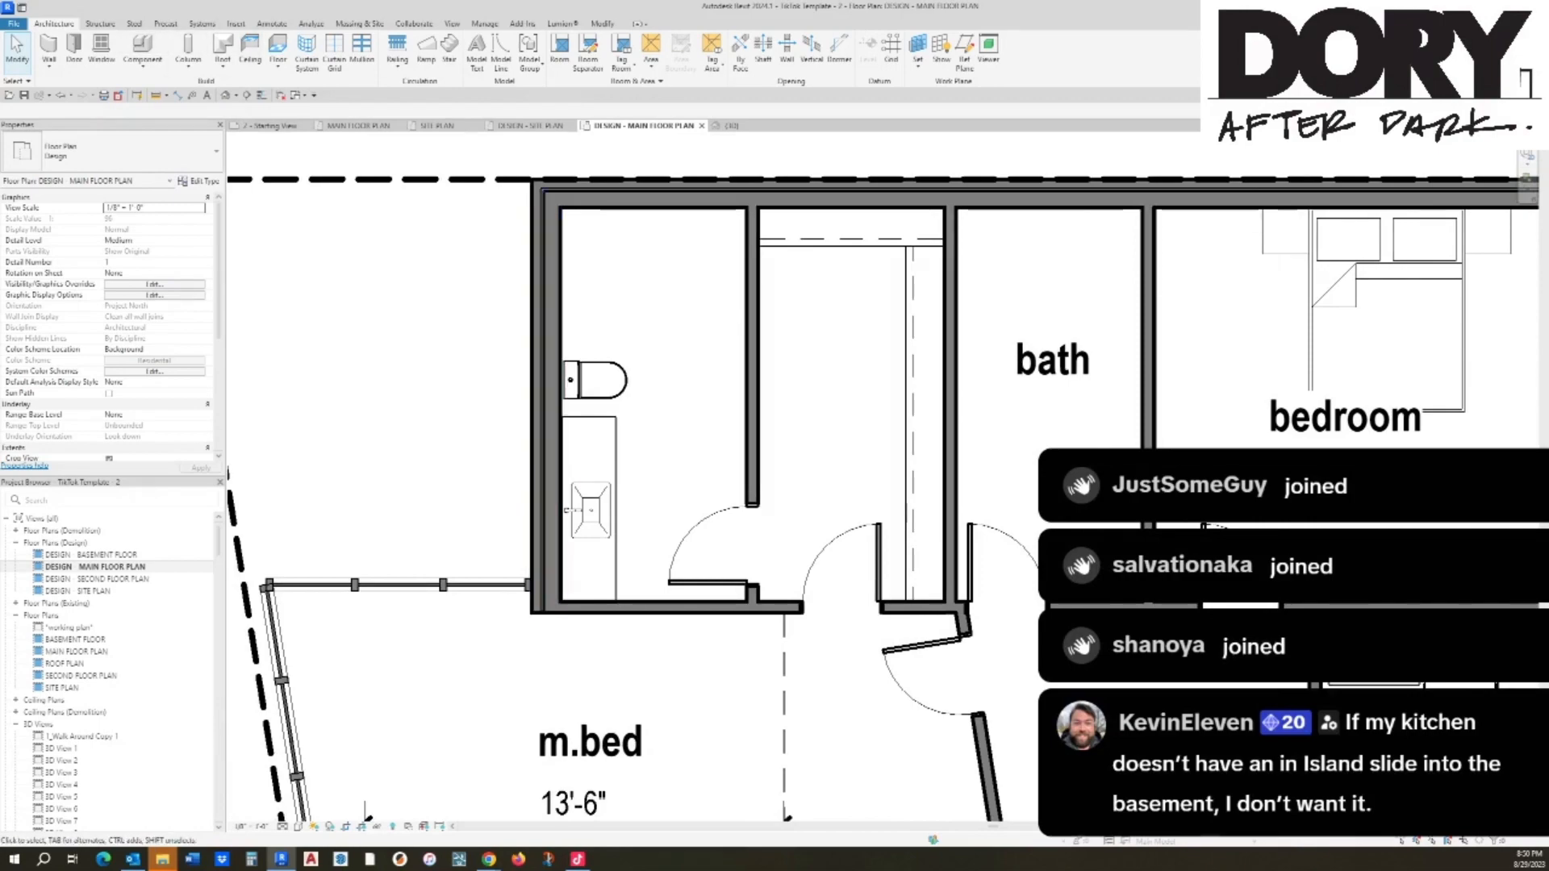
scroll(571, 233, "down", 1)
scroll(571, 233, "down", 7)
scroll(469, 192, "up", 4)
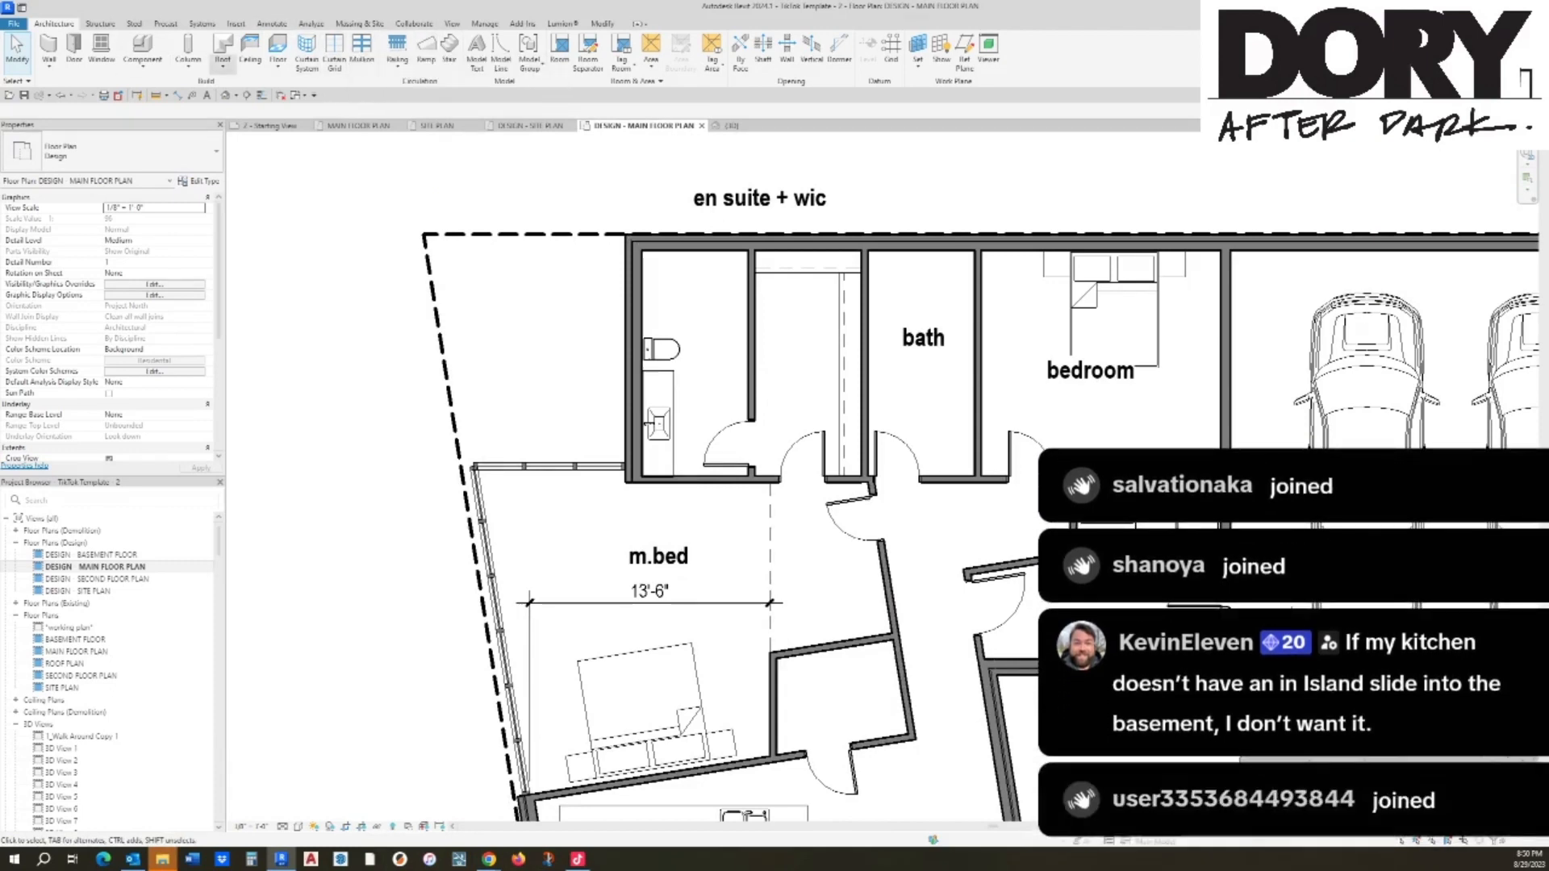
left_click(278, 68)
left_click(307, 111)
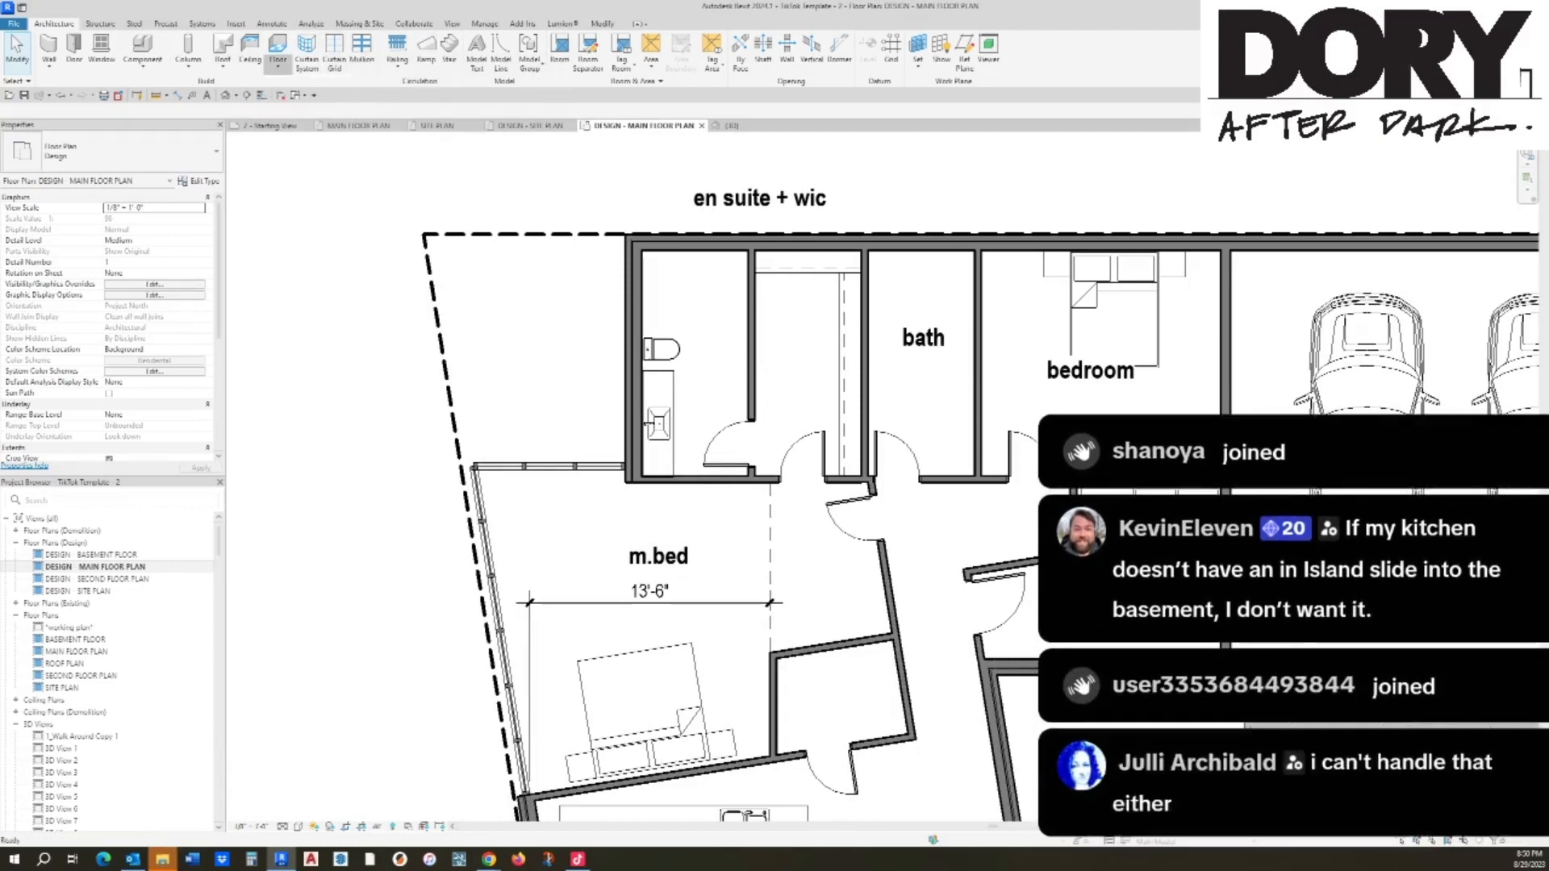
left_click(694, 242)
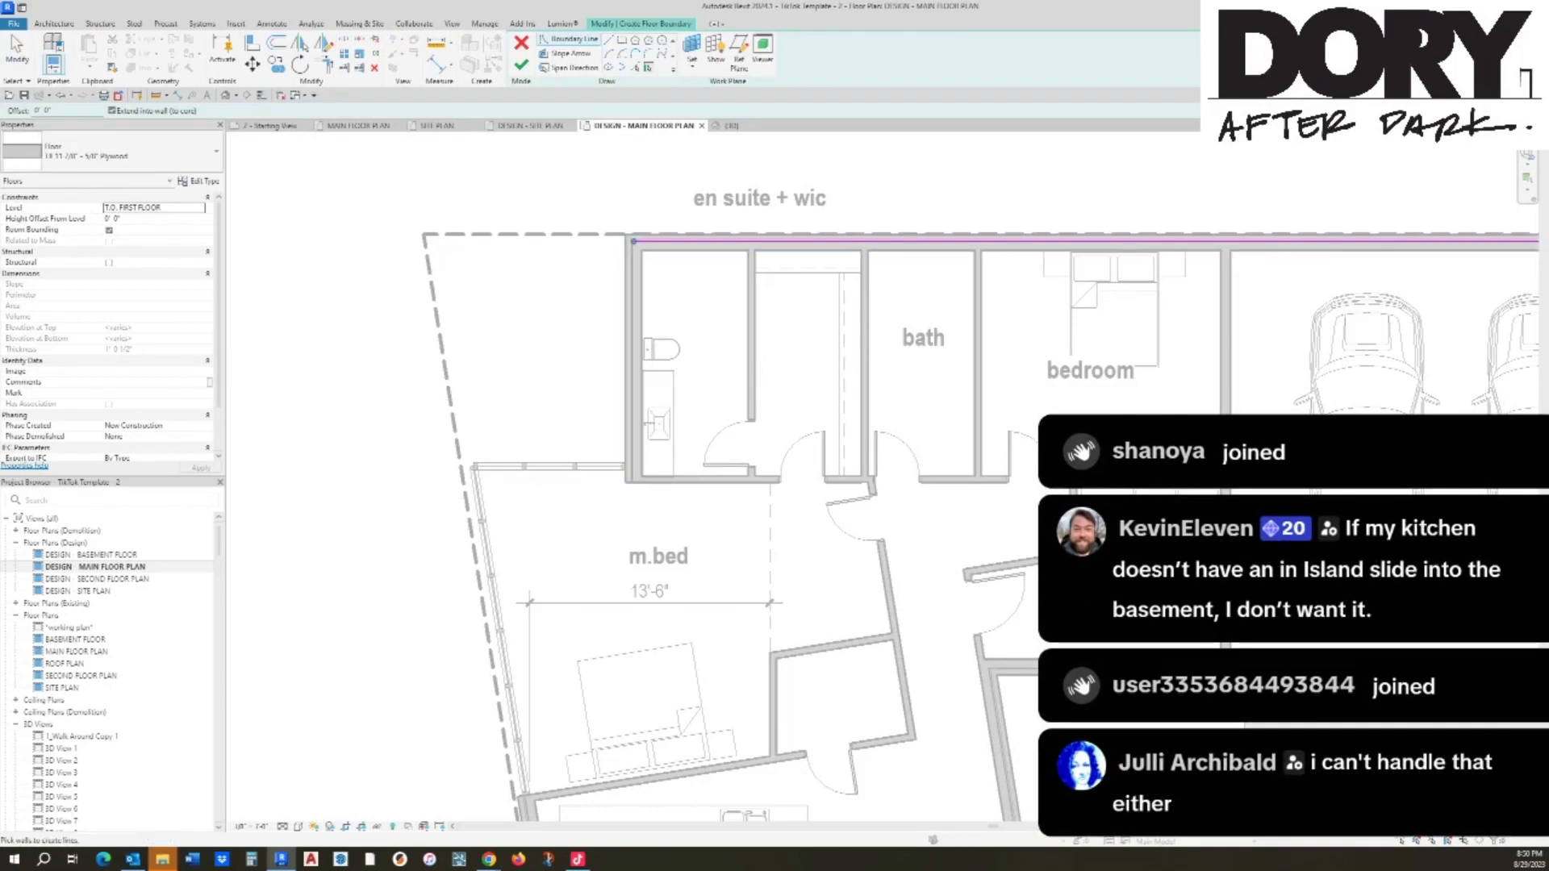
left_click(634, 306)
left_click(498, 614)
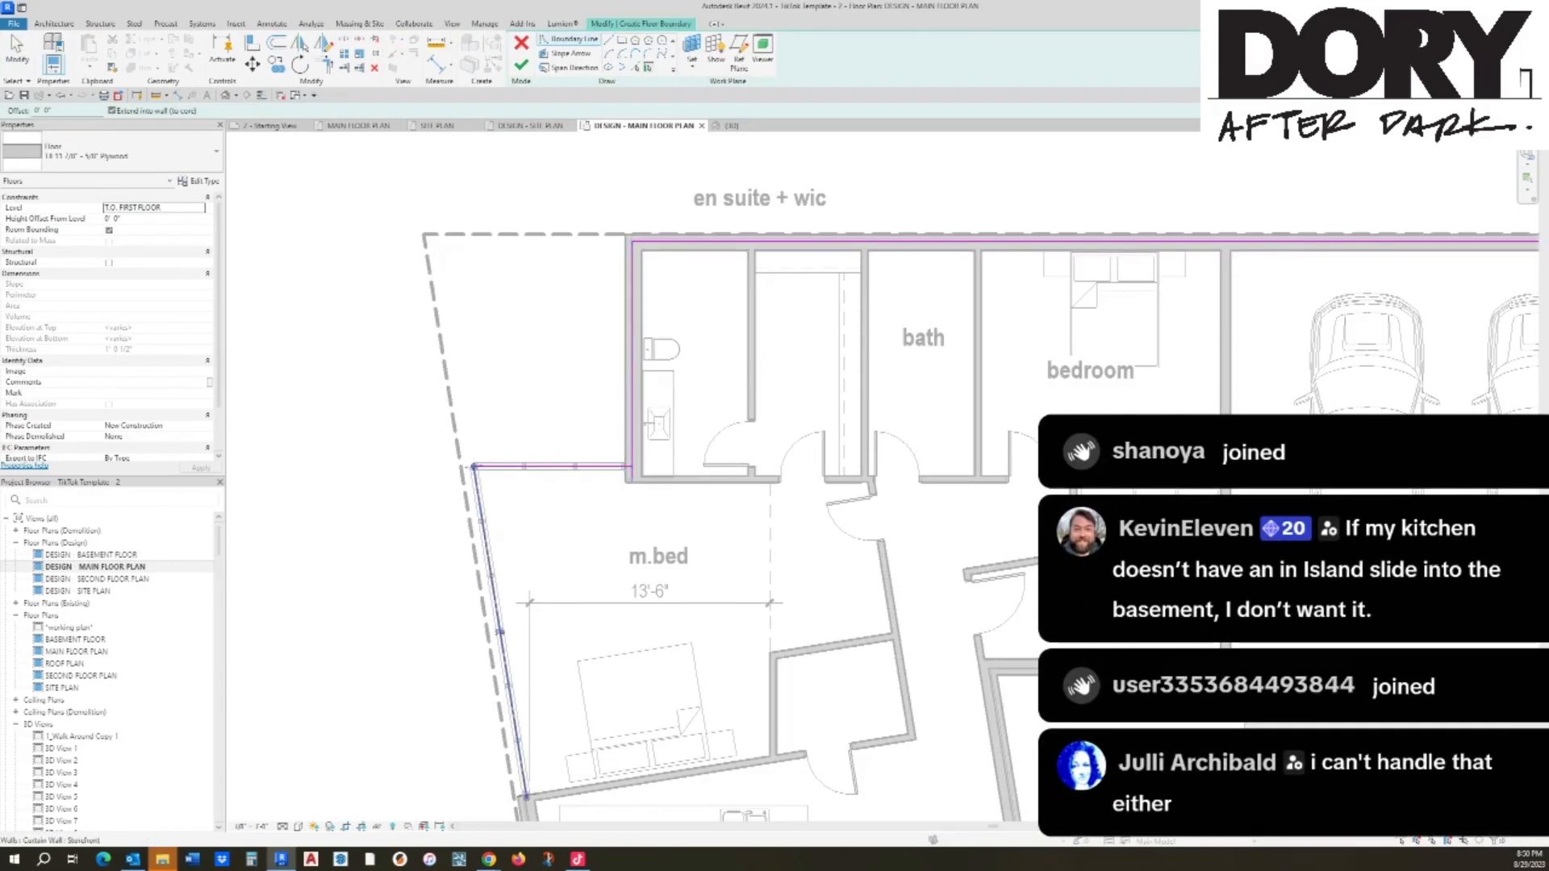
Step: Continue the floor boundary along the exterior walls of the kitchen and living wing and the wall shared with the garage
scroll(523, 702, "down", 2)
middle_click_drag(523, 702, 521, 363)
middle_click_drag(557, 645, 514, 382)
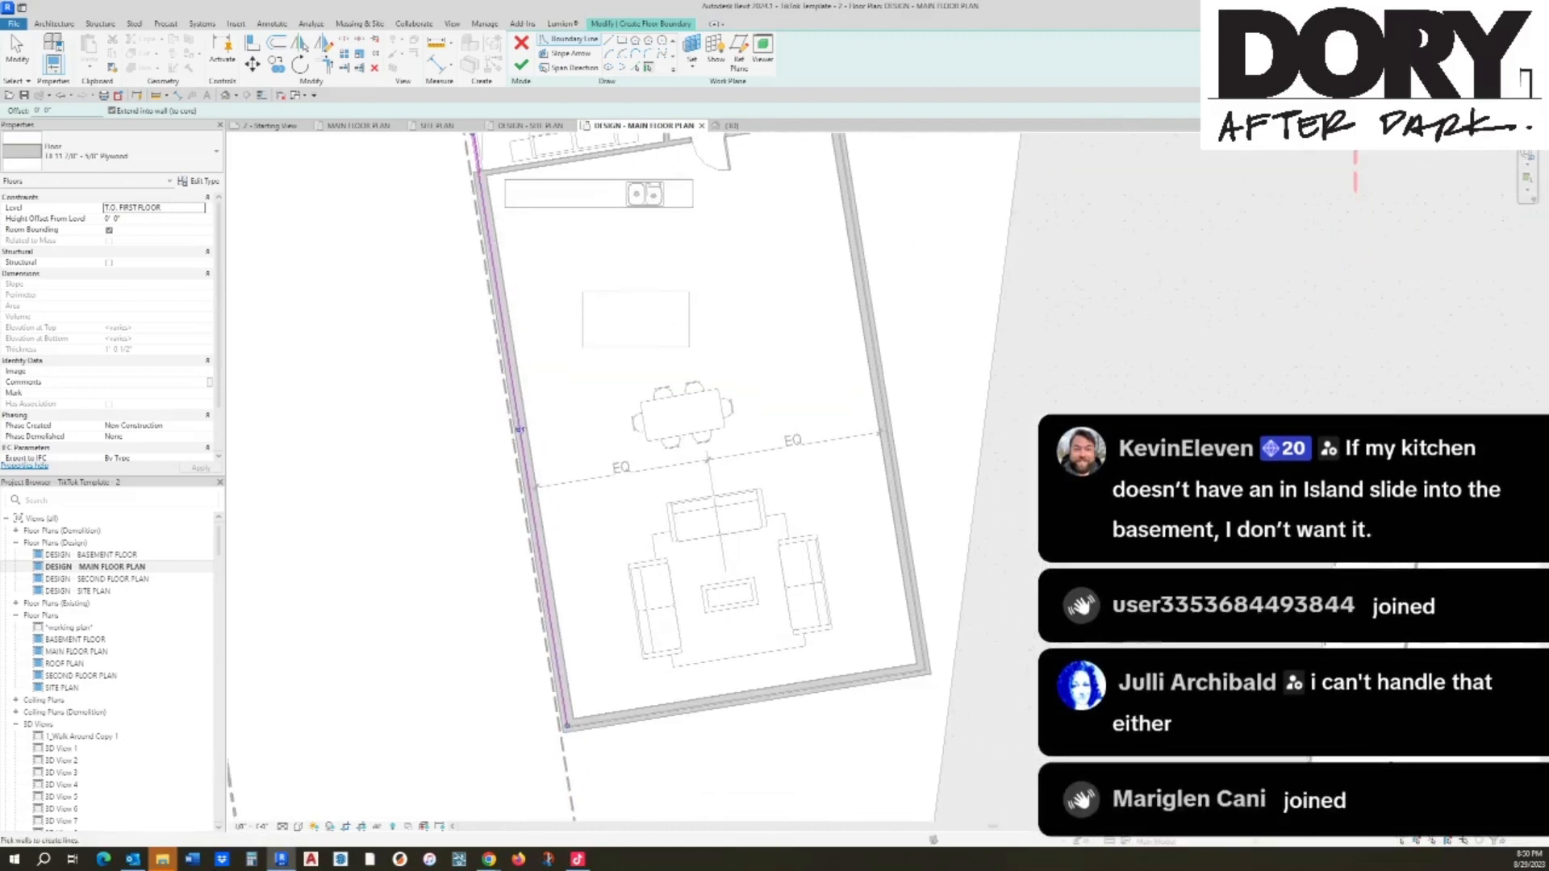
left_click(726, 702)
middle_click_drag(878, 371, 836, 806)
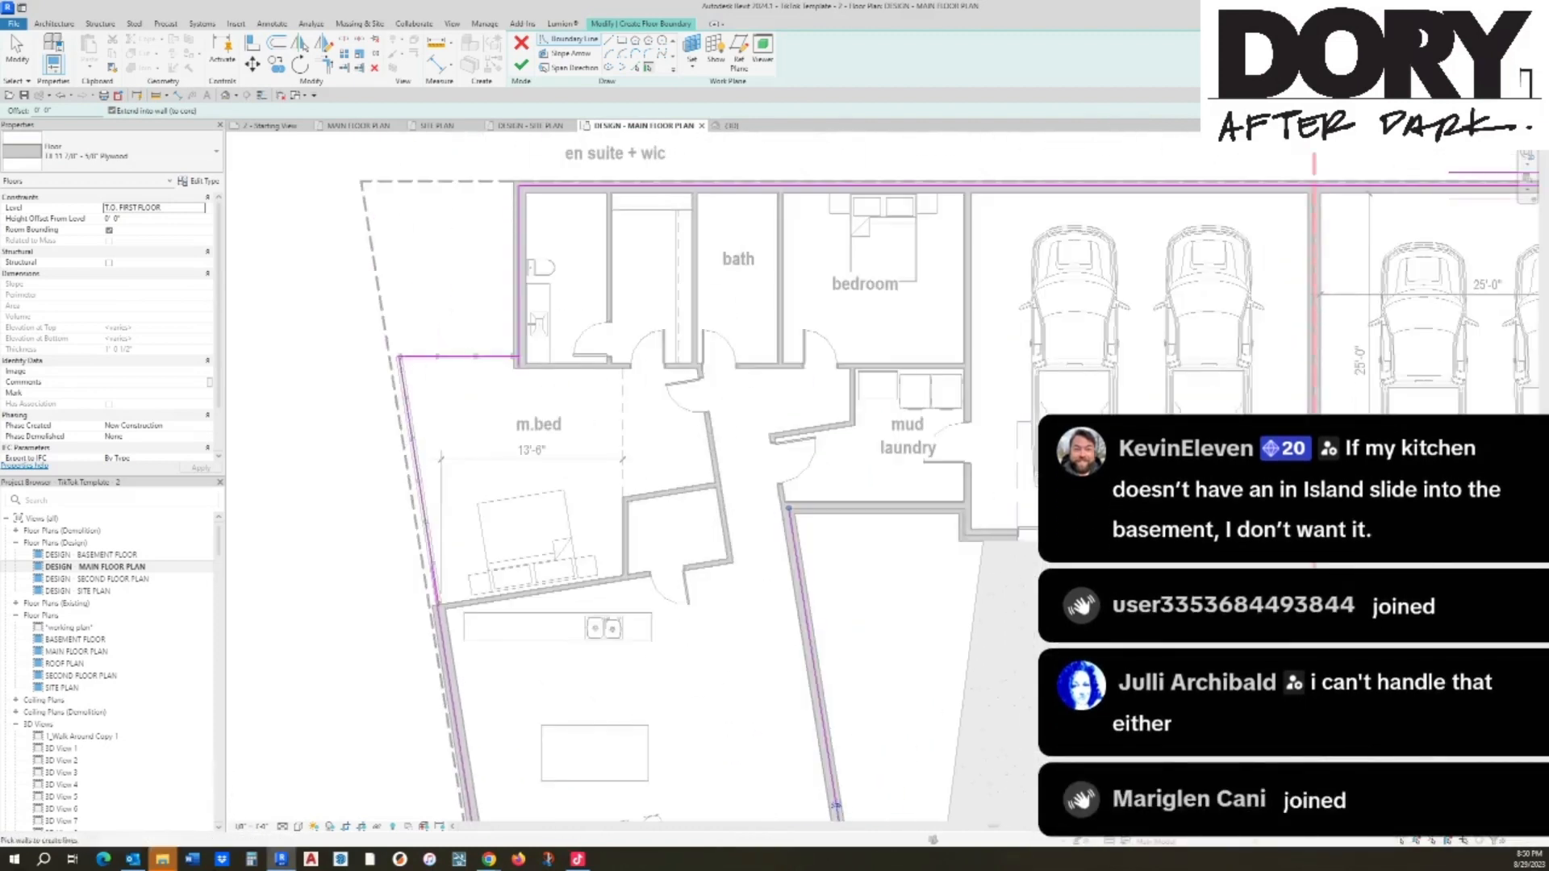
left_click(969, 347)
Step: Trim the floor boundary into a closed loop that excludes the garage and finish the floor
key("Escape")
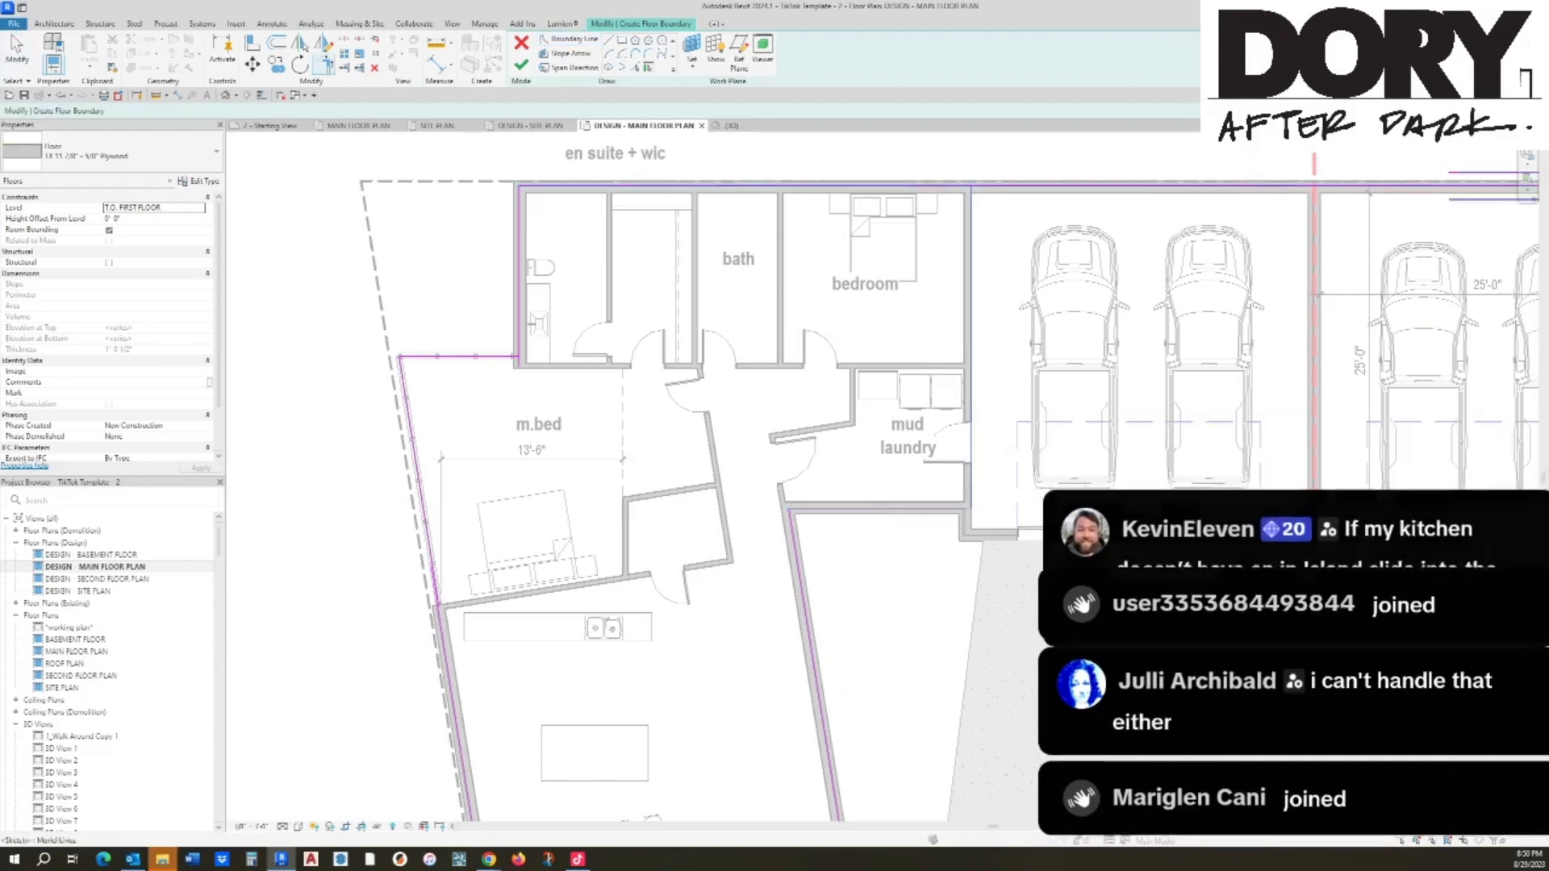
left_click(970, 262)
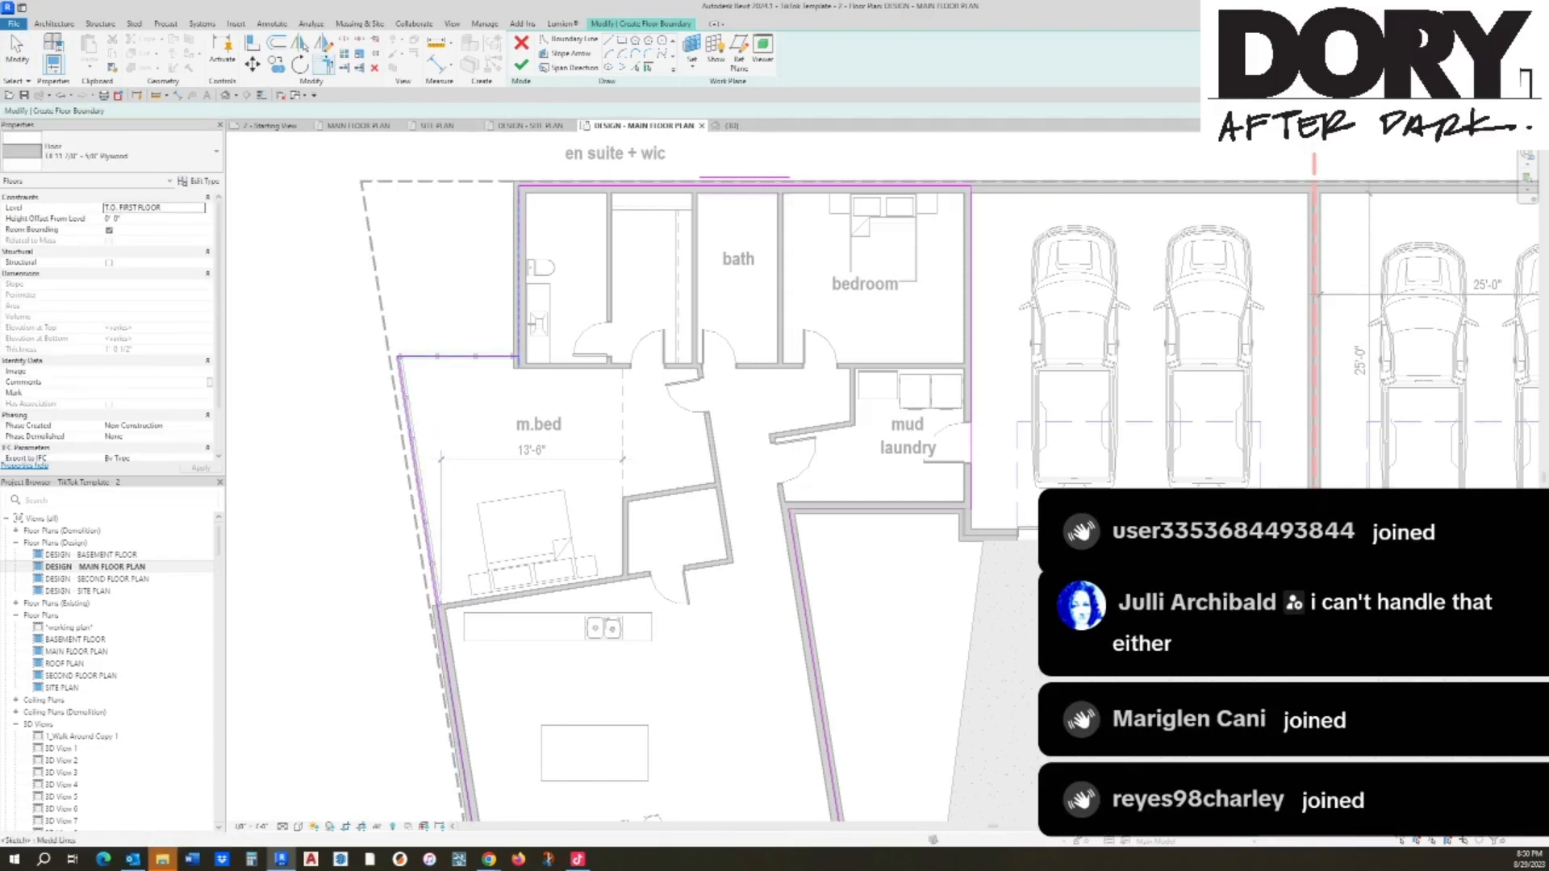
left_click(521, 64)
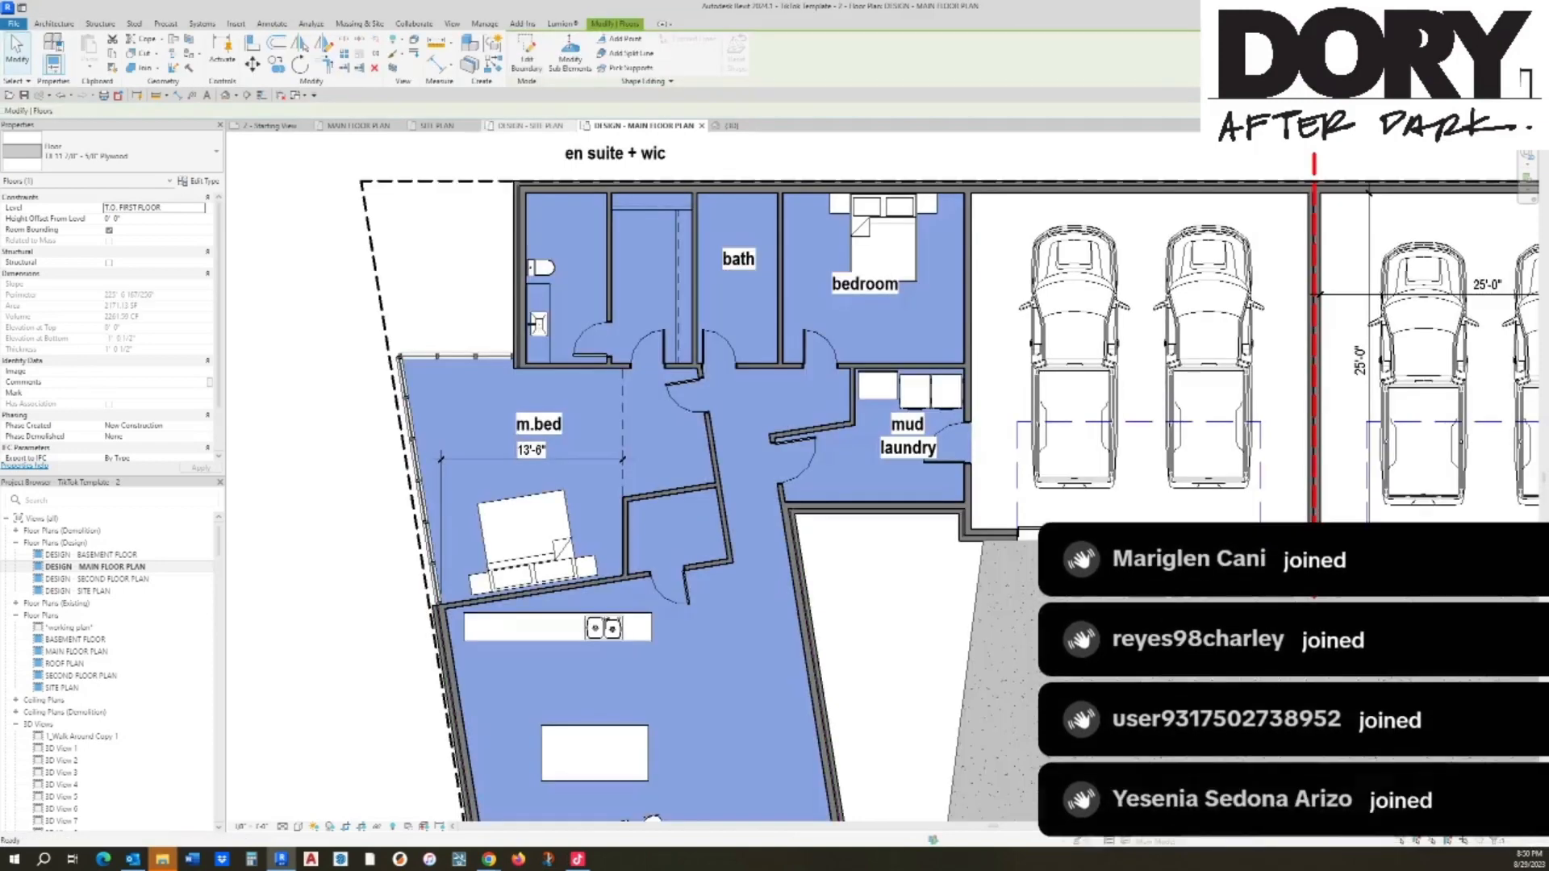
key("Escape")
Step: Find the parametric Shower component and place one at the upper end of the en suite, above the toilet
key("c")
key("m")
left_click(130, 152)
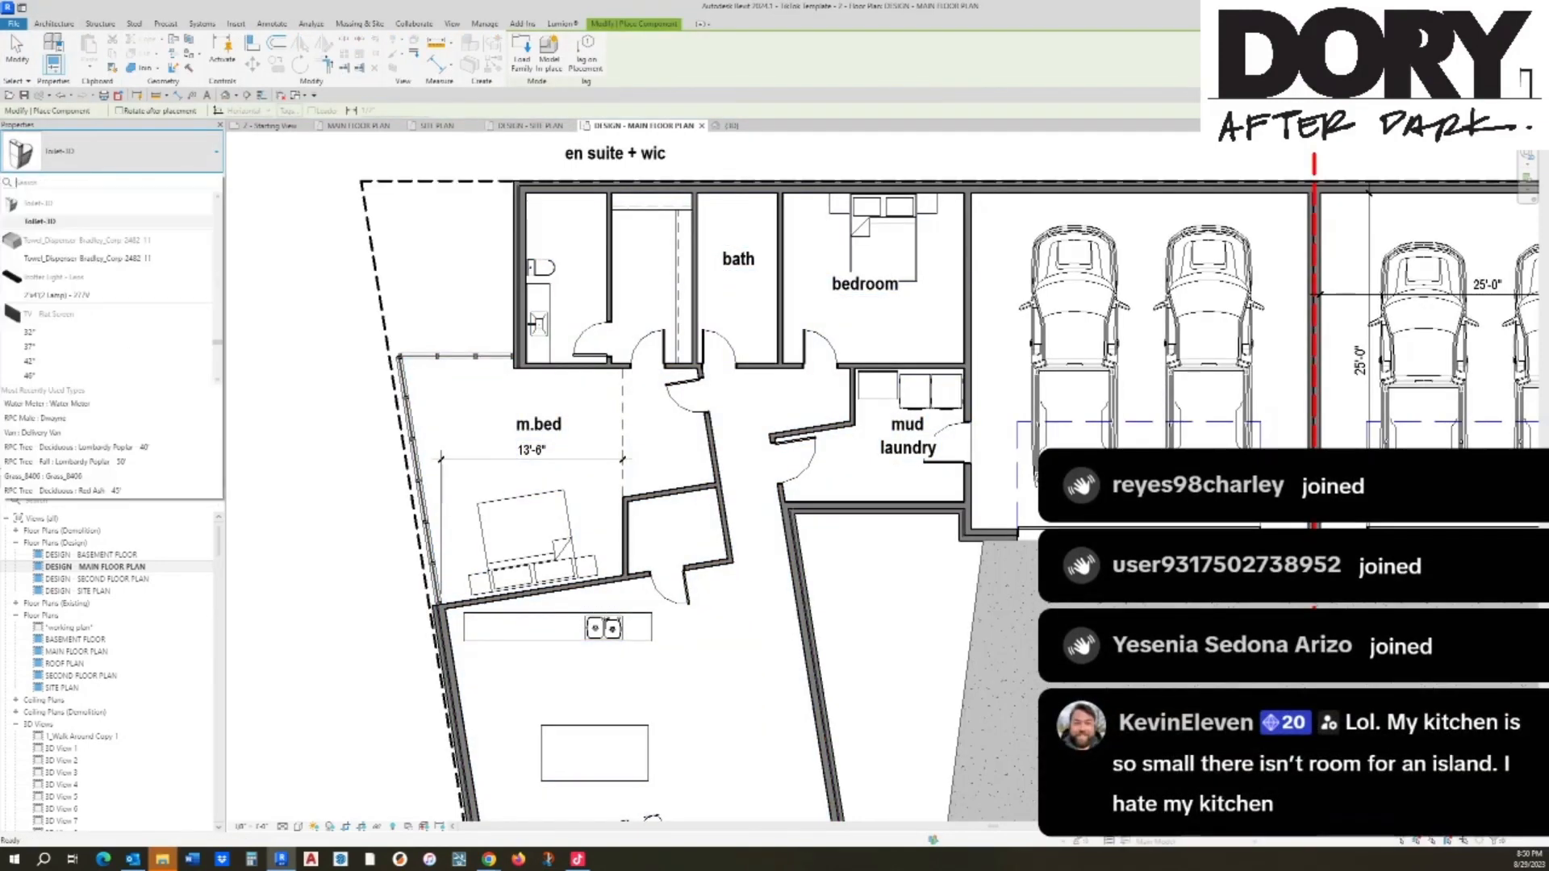
type("show")
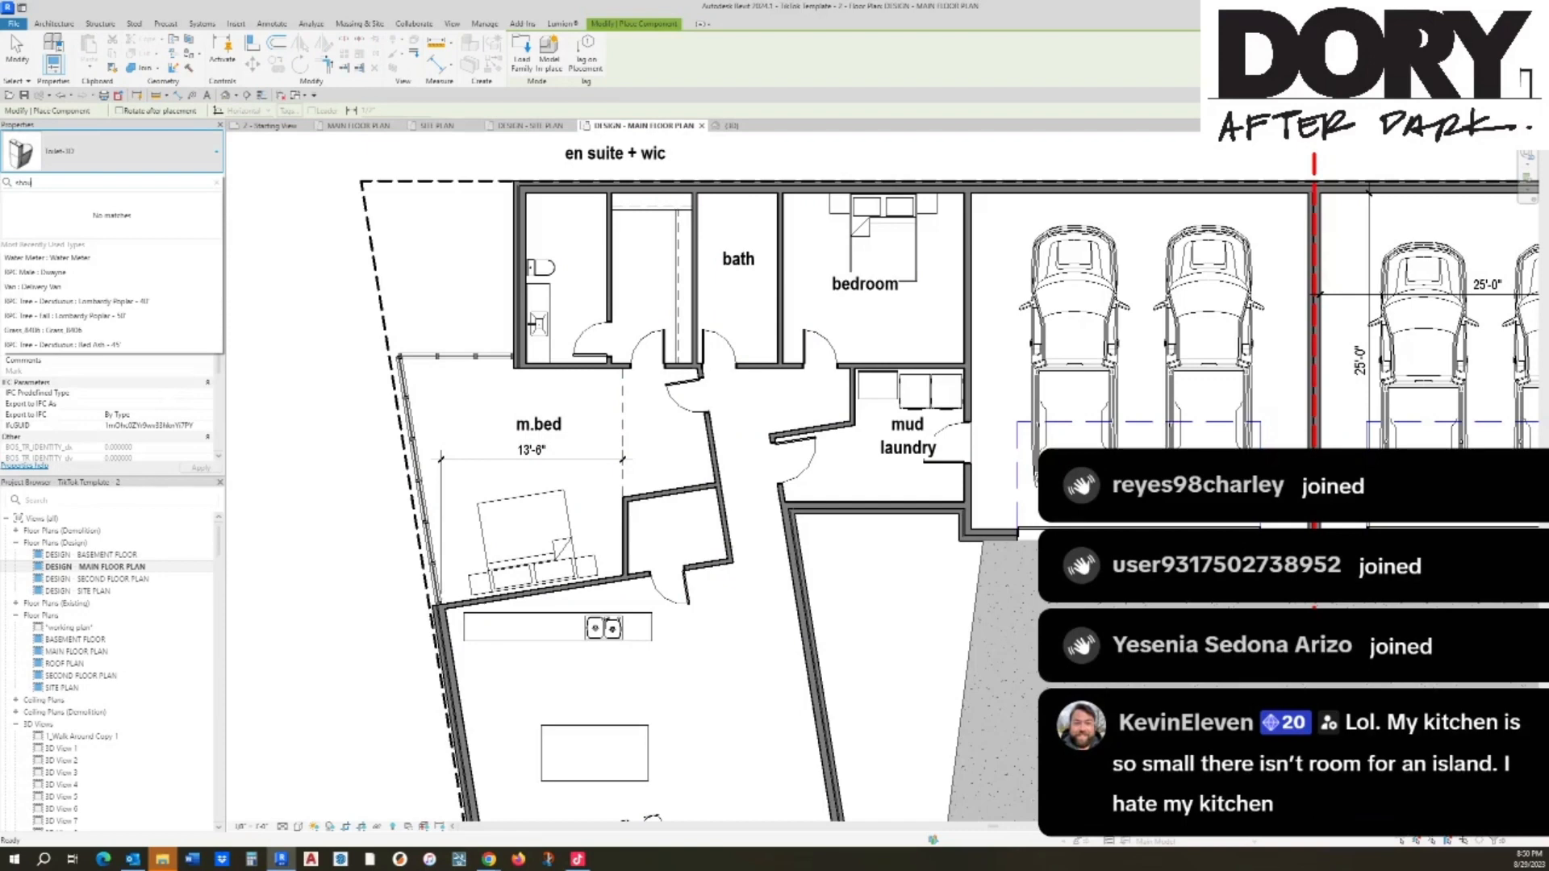
left_click(105, 257)
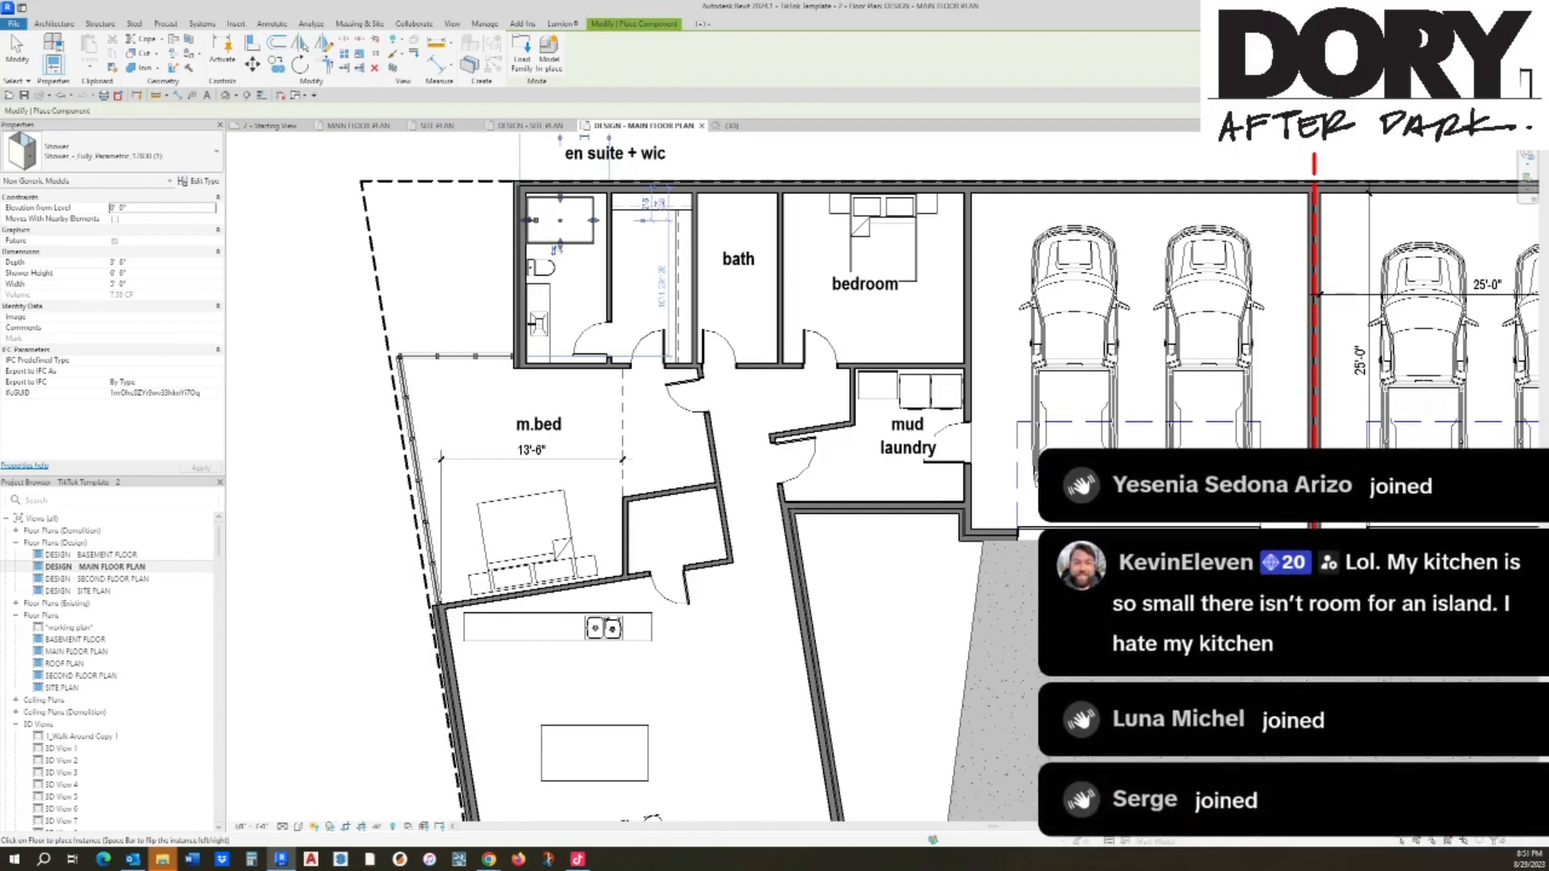
key("Escape")
Step: Flip the shower so its head is on the closet side, and move it snugly into the en suite's exterior corner
scroll(551, 238, "up", 5)
left_click(553, 246)
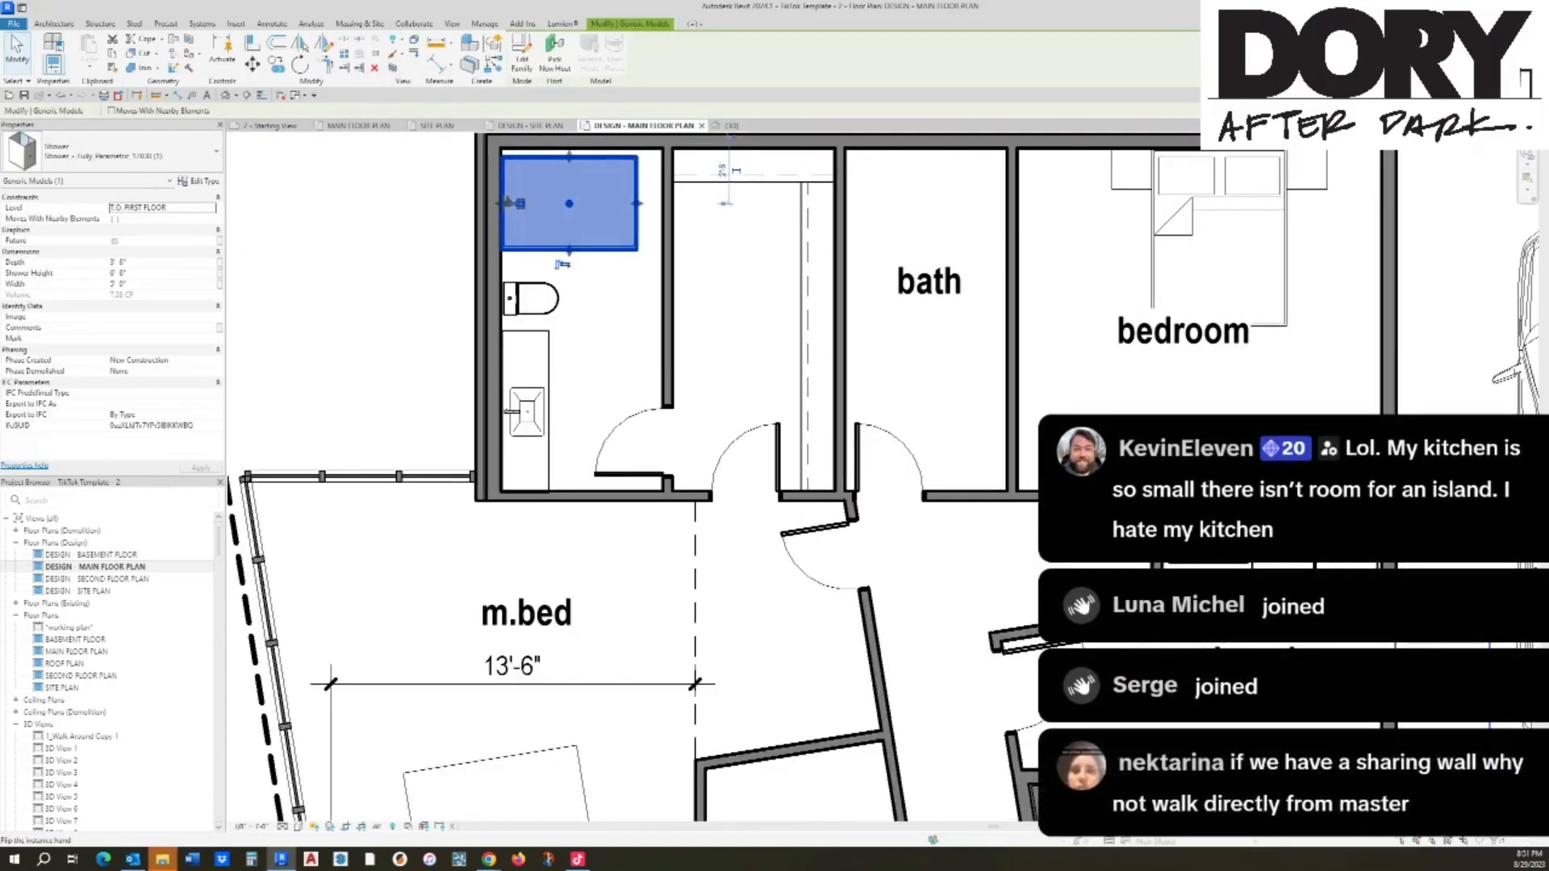
left_click(565, 265)
middle_click_drag(564, 175, 605, 274)
scroll(606, 274, "up", 3)
scroll(504, 242, "up", 2)
key("Escape")
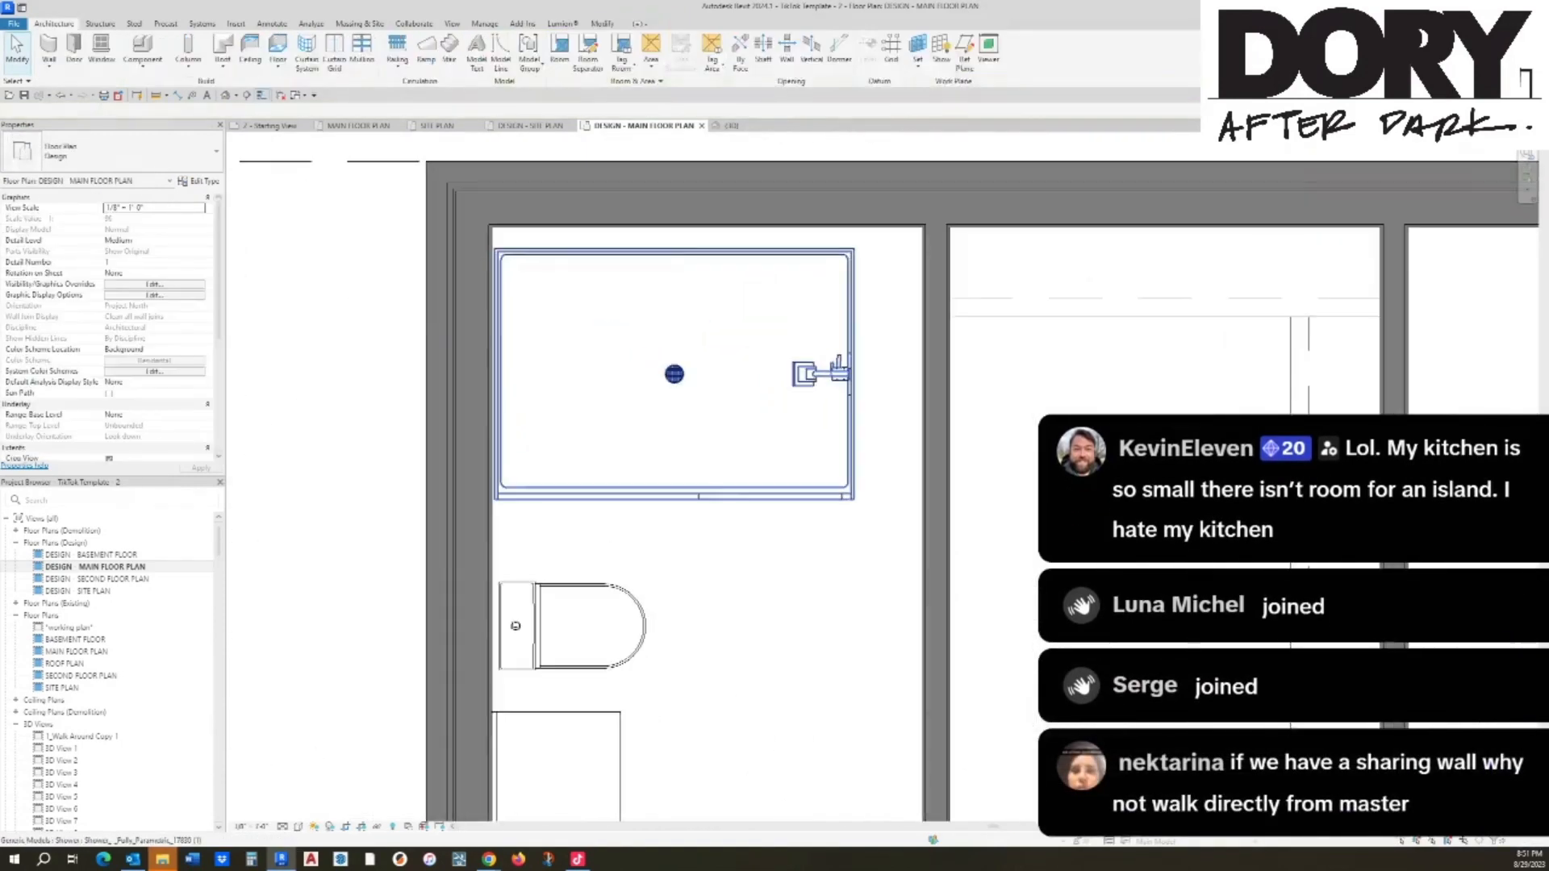
left_click(504, 252)
scroll(505, 252, "up", 3)
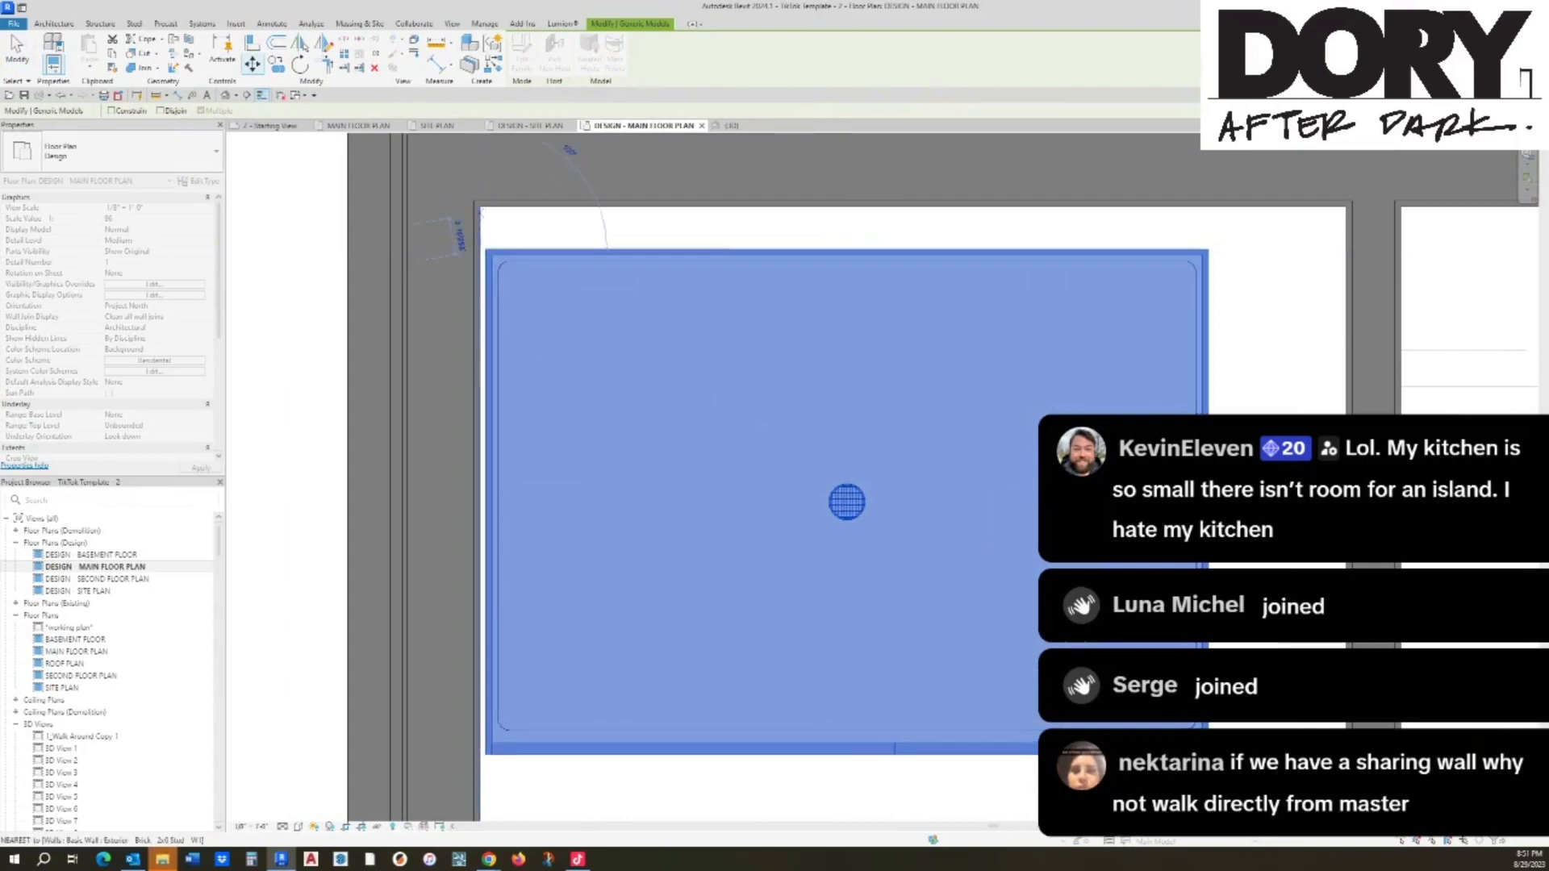
scroll(476, 145, "down", 2)
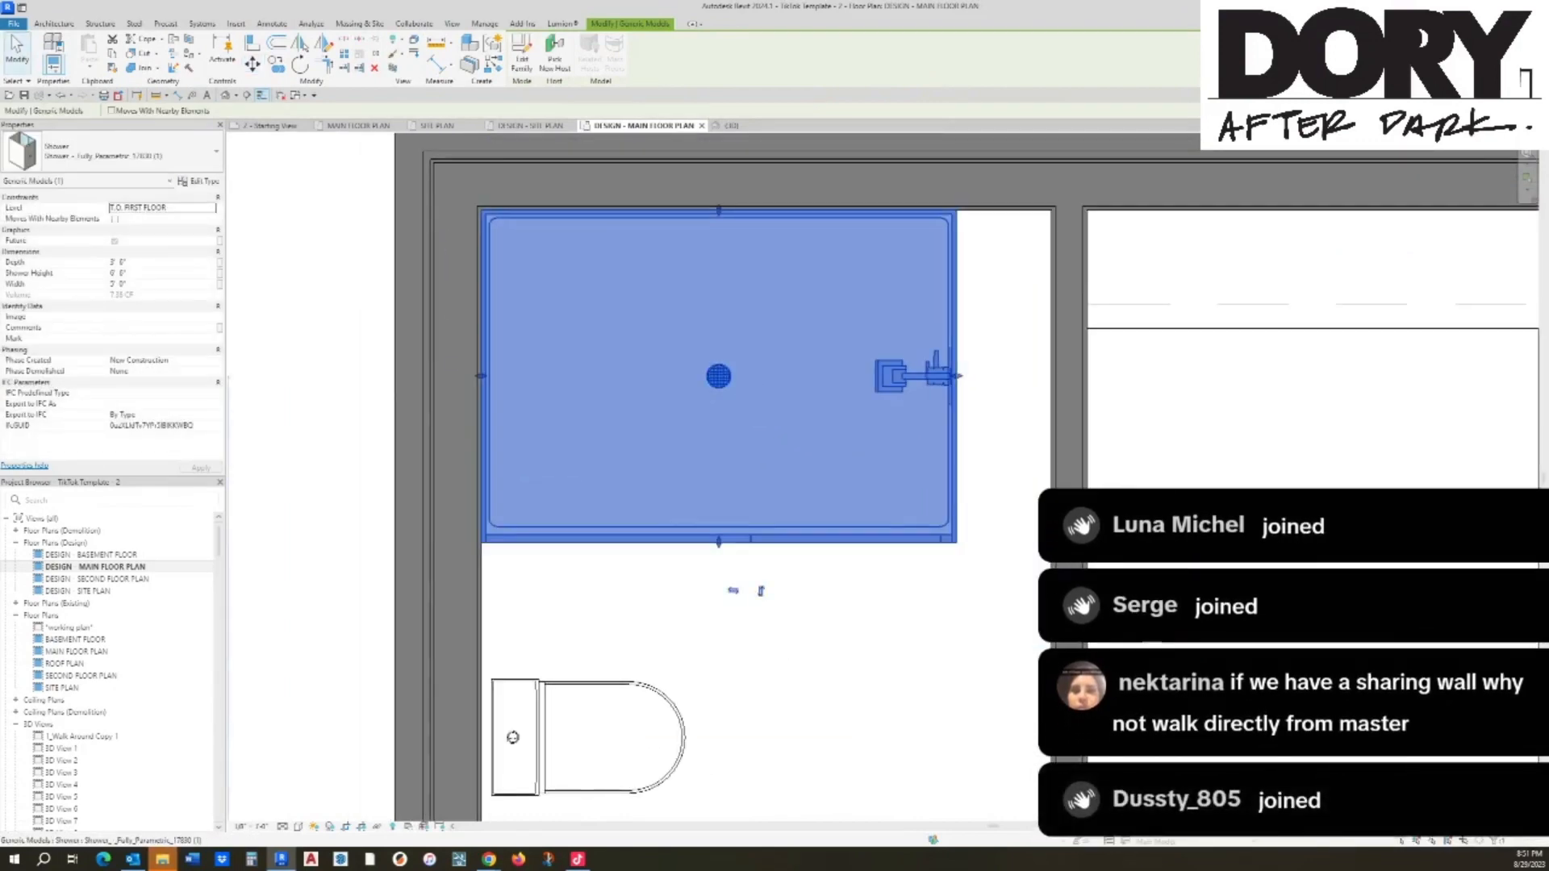
Step: Stretch the shower sideways to span the full width of the en suite
left_click_drag(957, 376, 1047, 376)
scroll(958, 368, "down", 2)
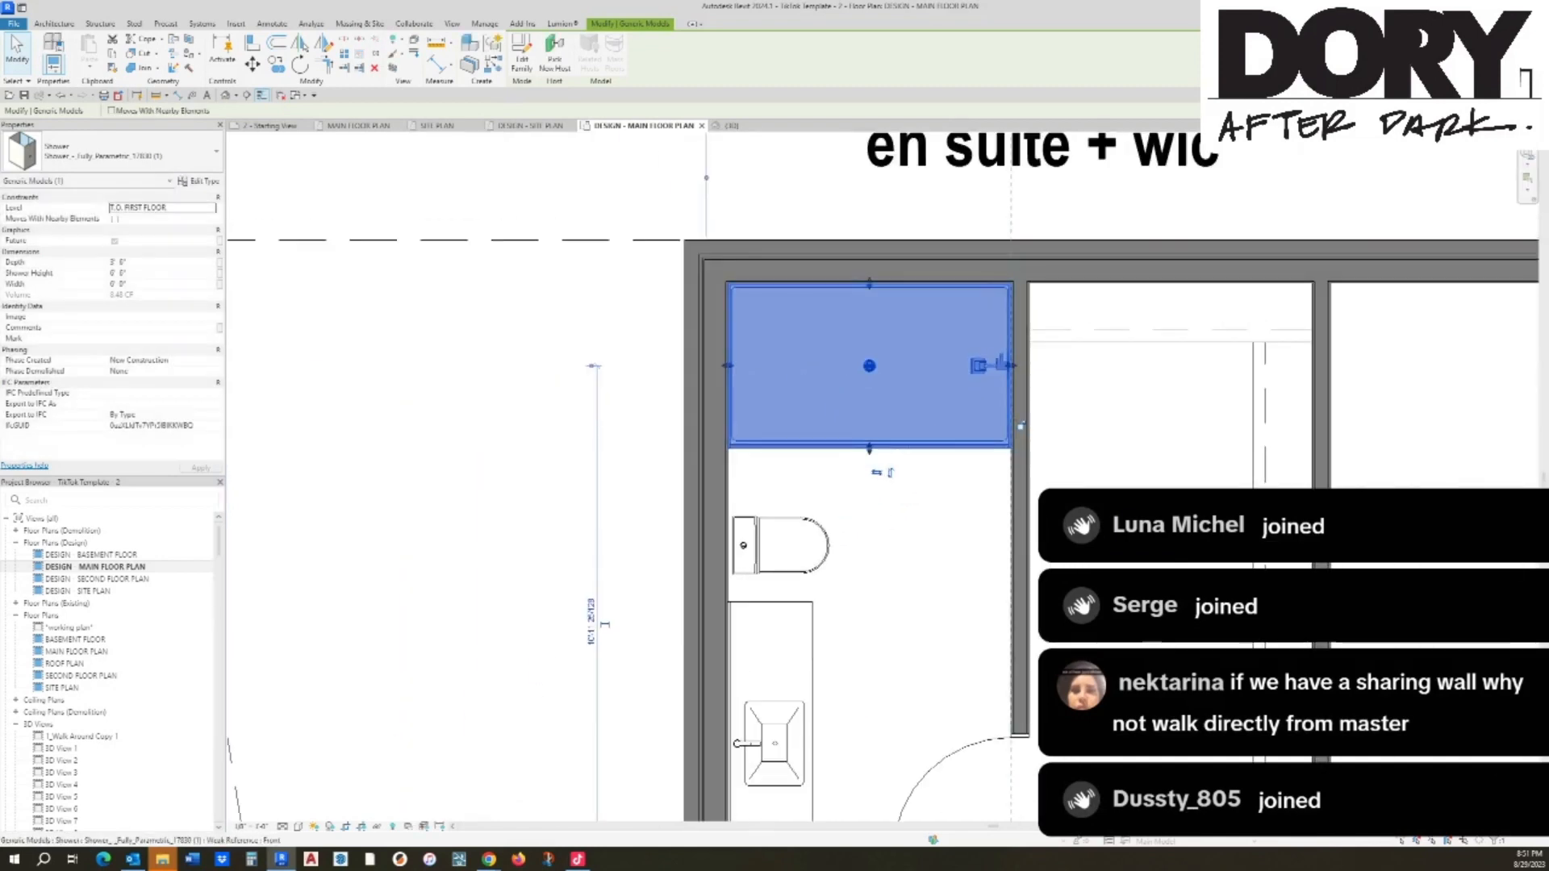
left_click_drag(870, 462, 870, 470)
left_click(578, 379)
scroll(578, 379, "down", 2)
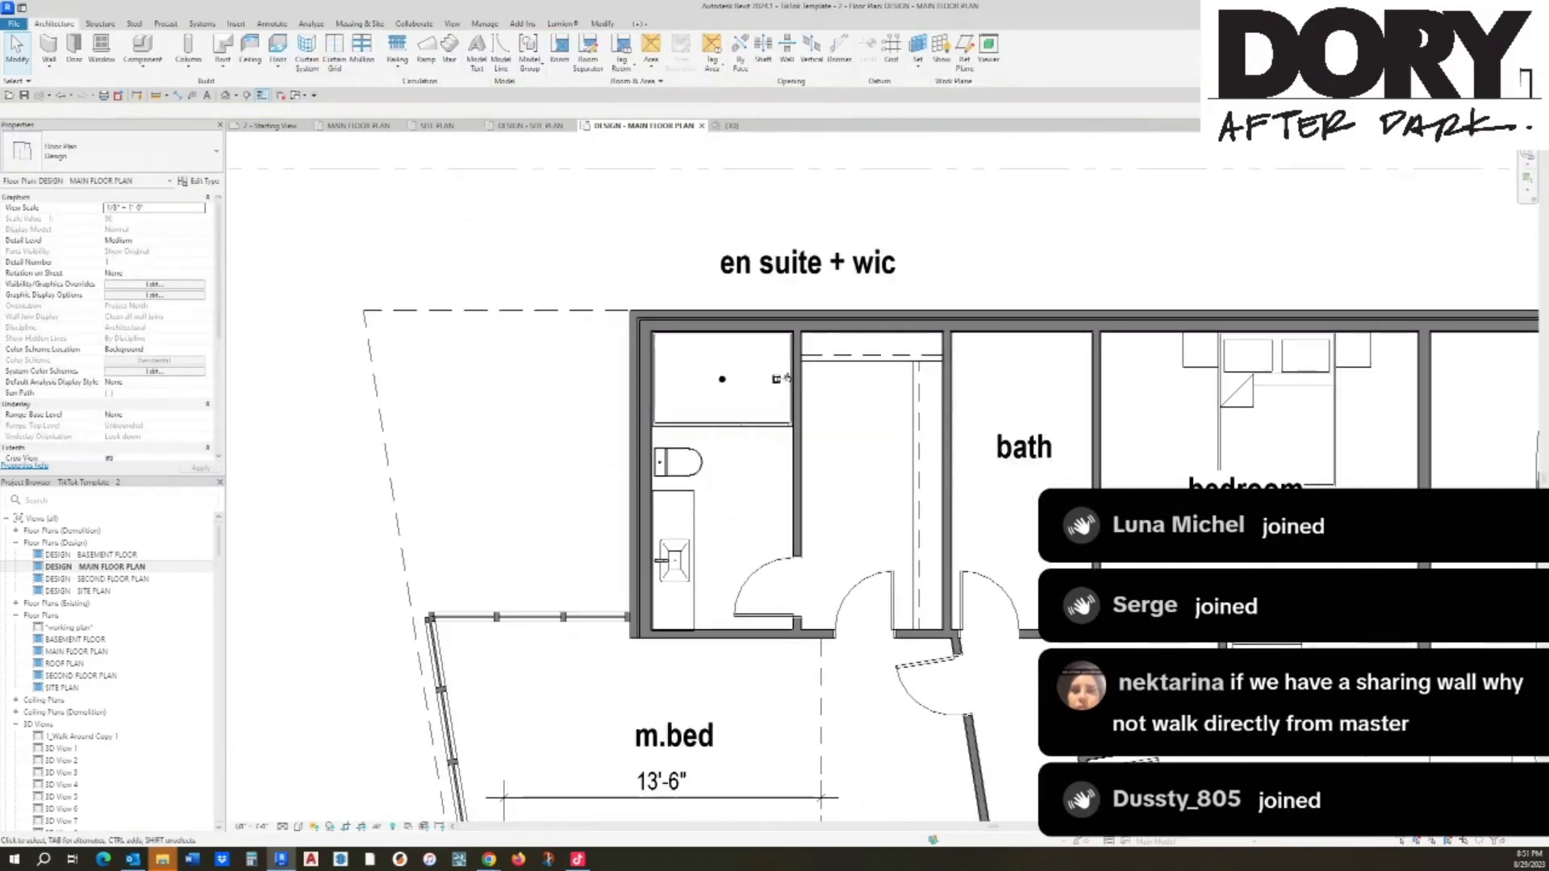
Step: Place a Casement Fixed window in the en suite's exterior wall behind the toilet and switch it to a smaller size
middle_click_drag(726, 403, 706, 388)
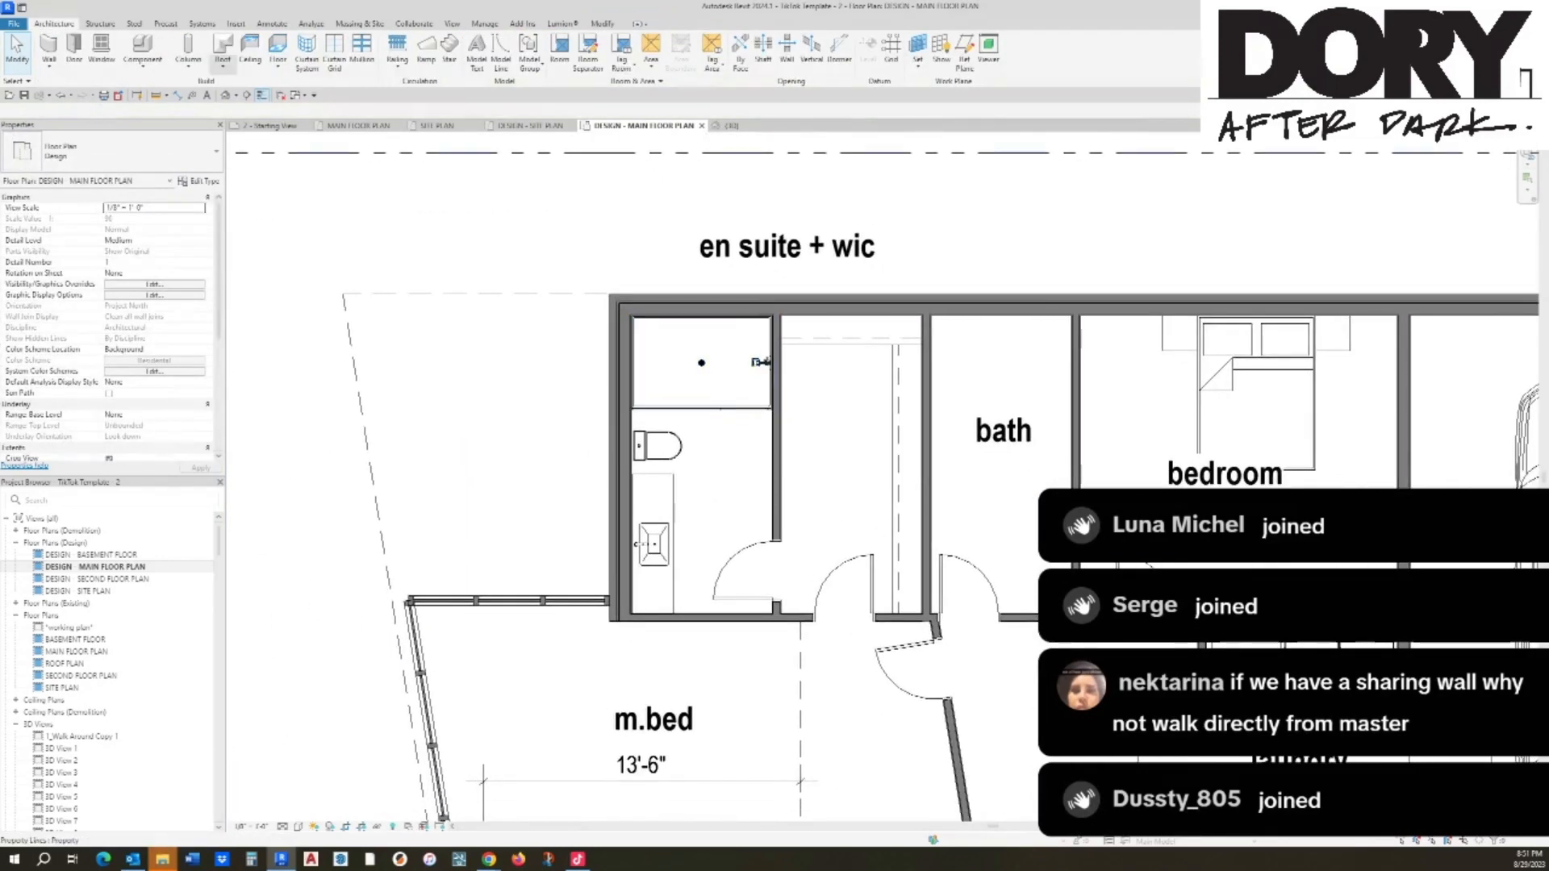
left_click(100, 49)
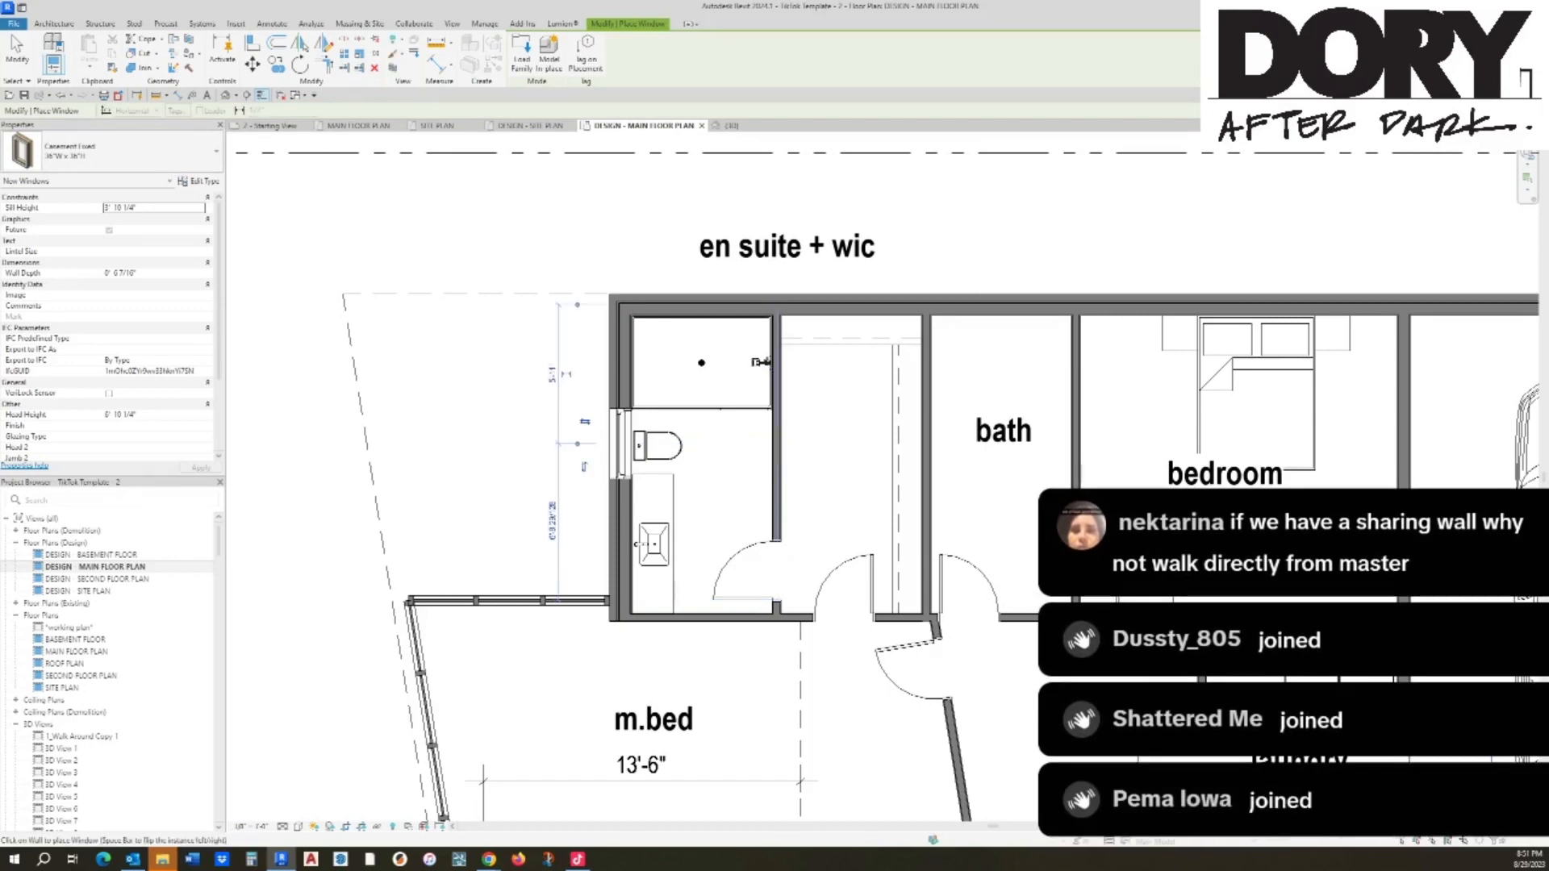
key("Escape")
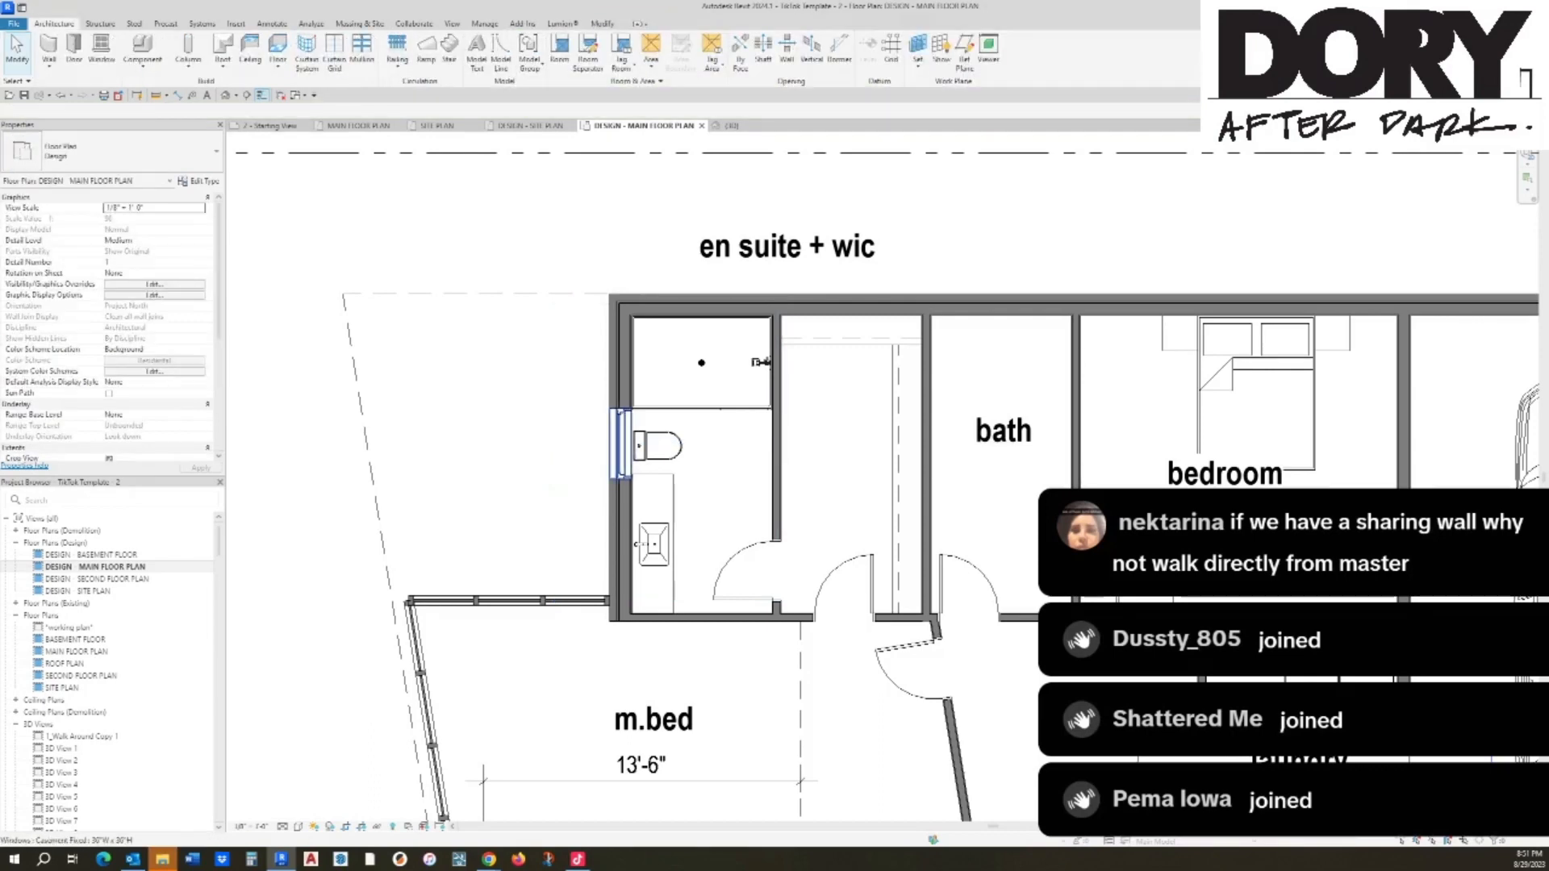
left_click(624, 444)
left_click(121, 152)
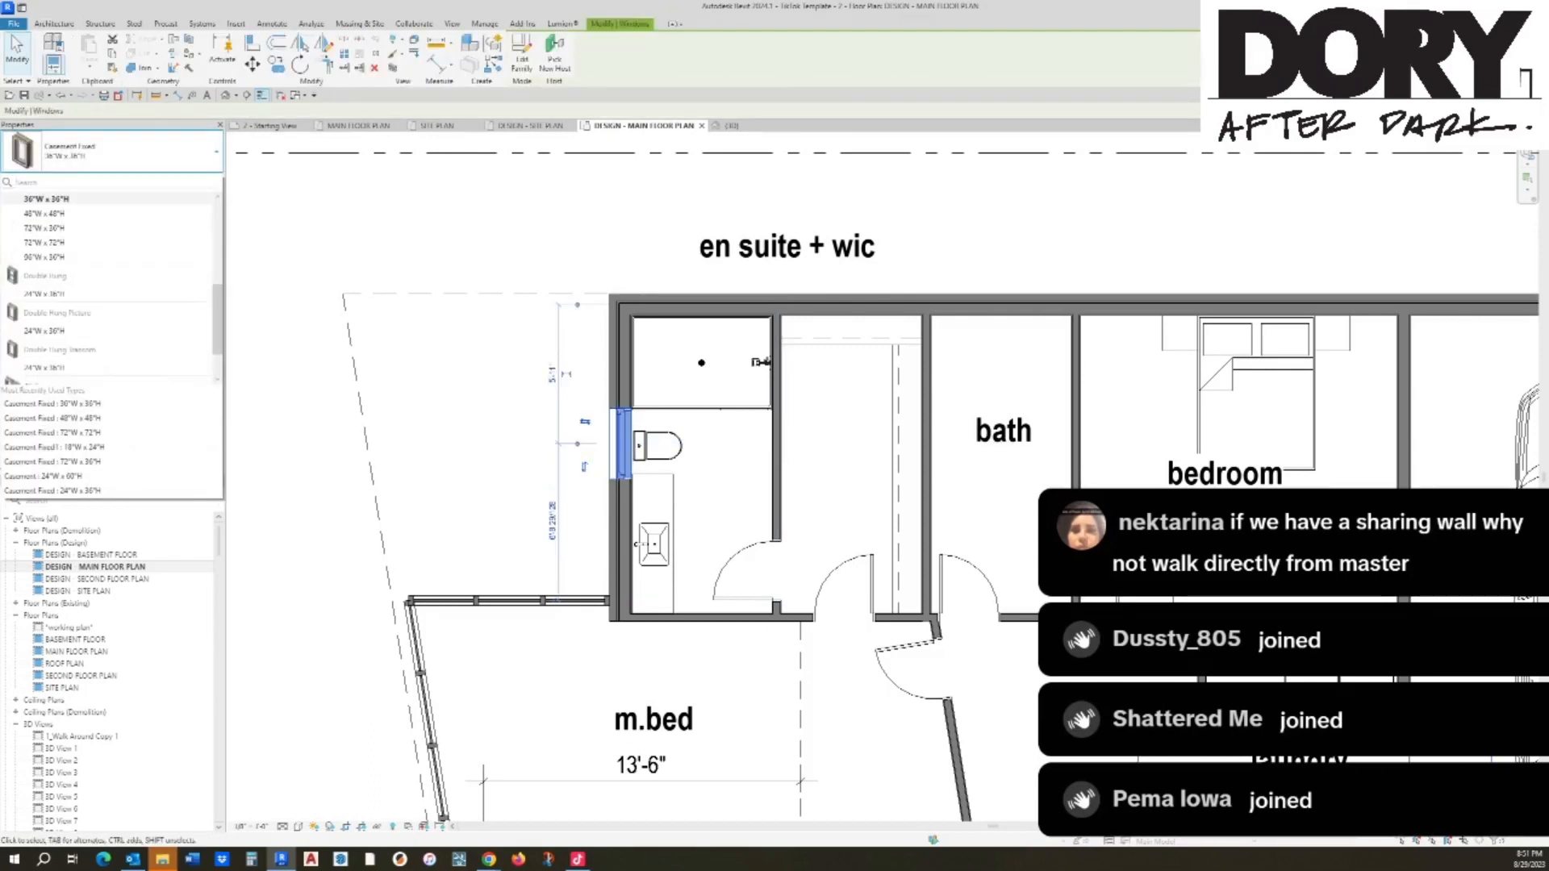
scroll(121, 223, "up", 1)
left_click(121, 221)
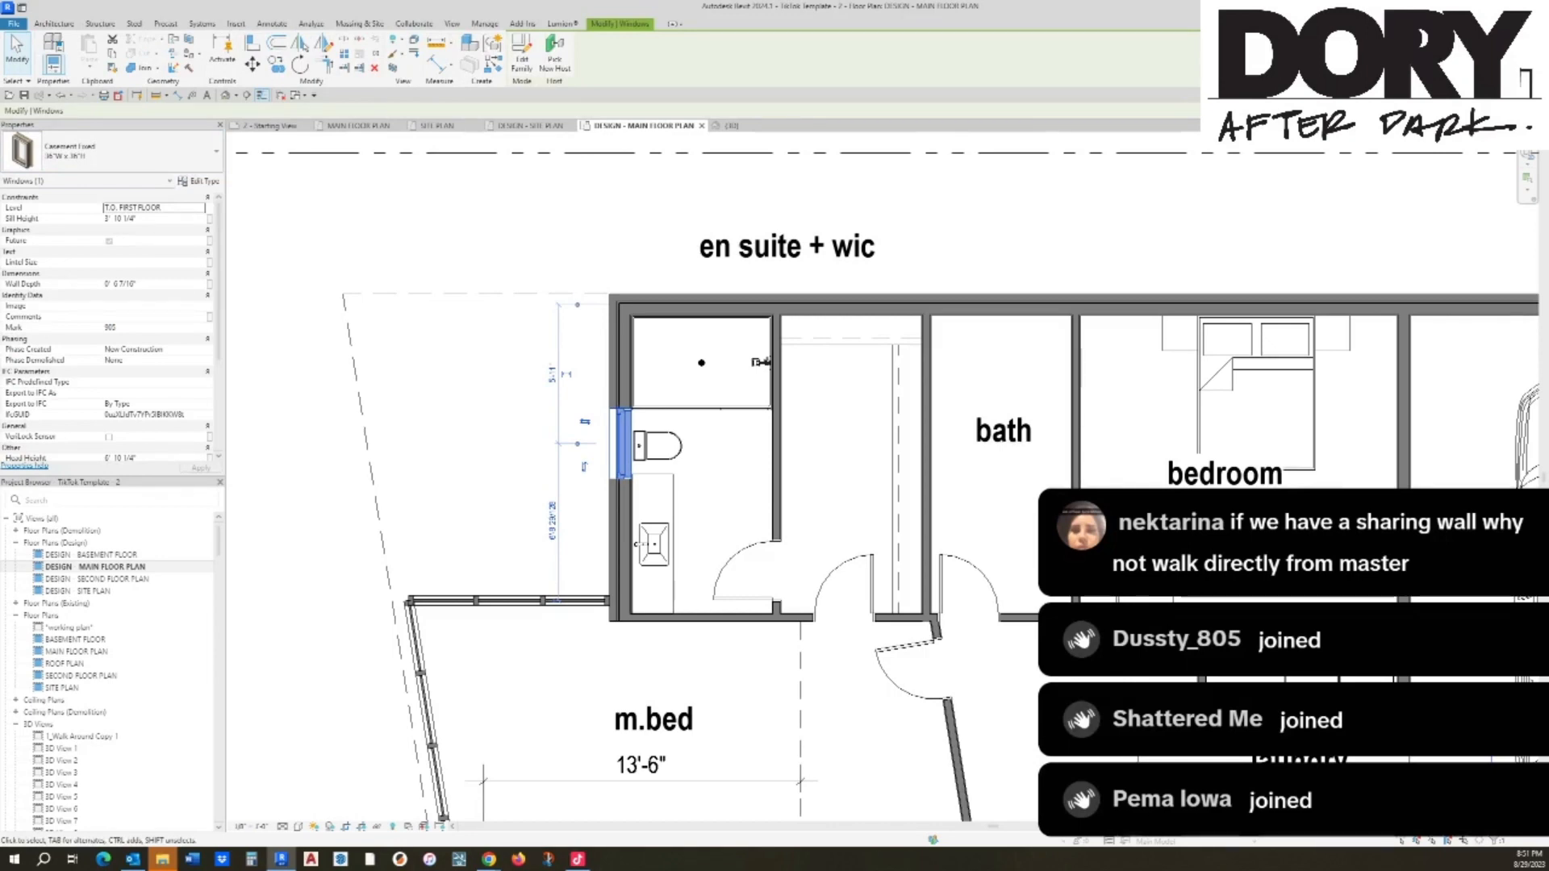
key("Escape")
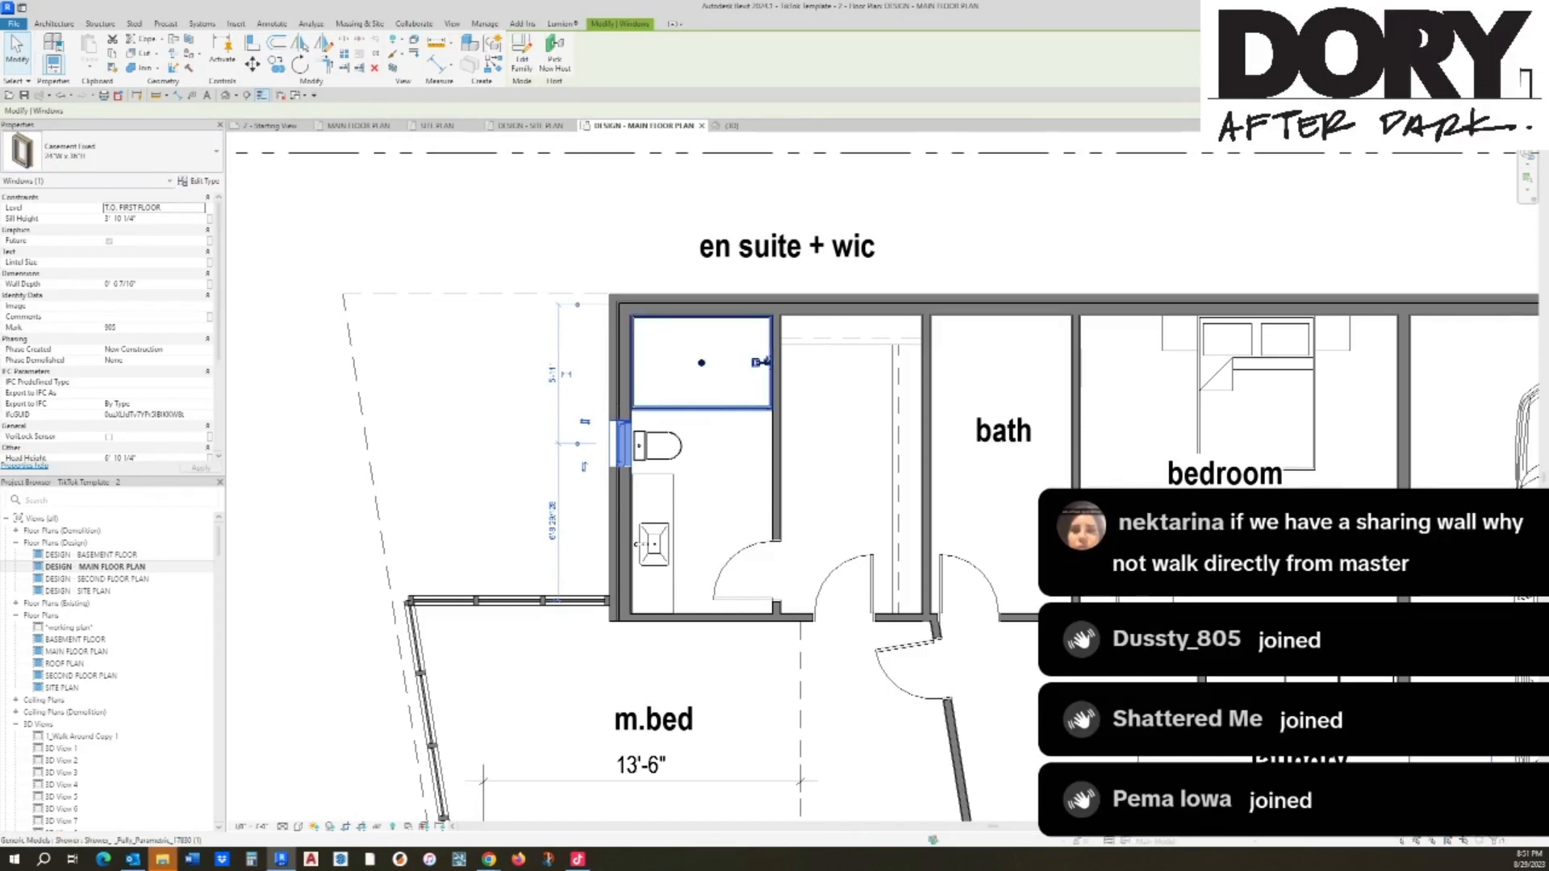
Step: Review the master bedroom and the wider floor plan, including the garages, living spaces and bedrooms of the adjoining unit
middle_click_drag(728, 567, 731, 368)
scroll(731, 368, "down", 1)
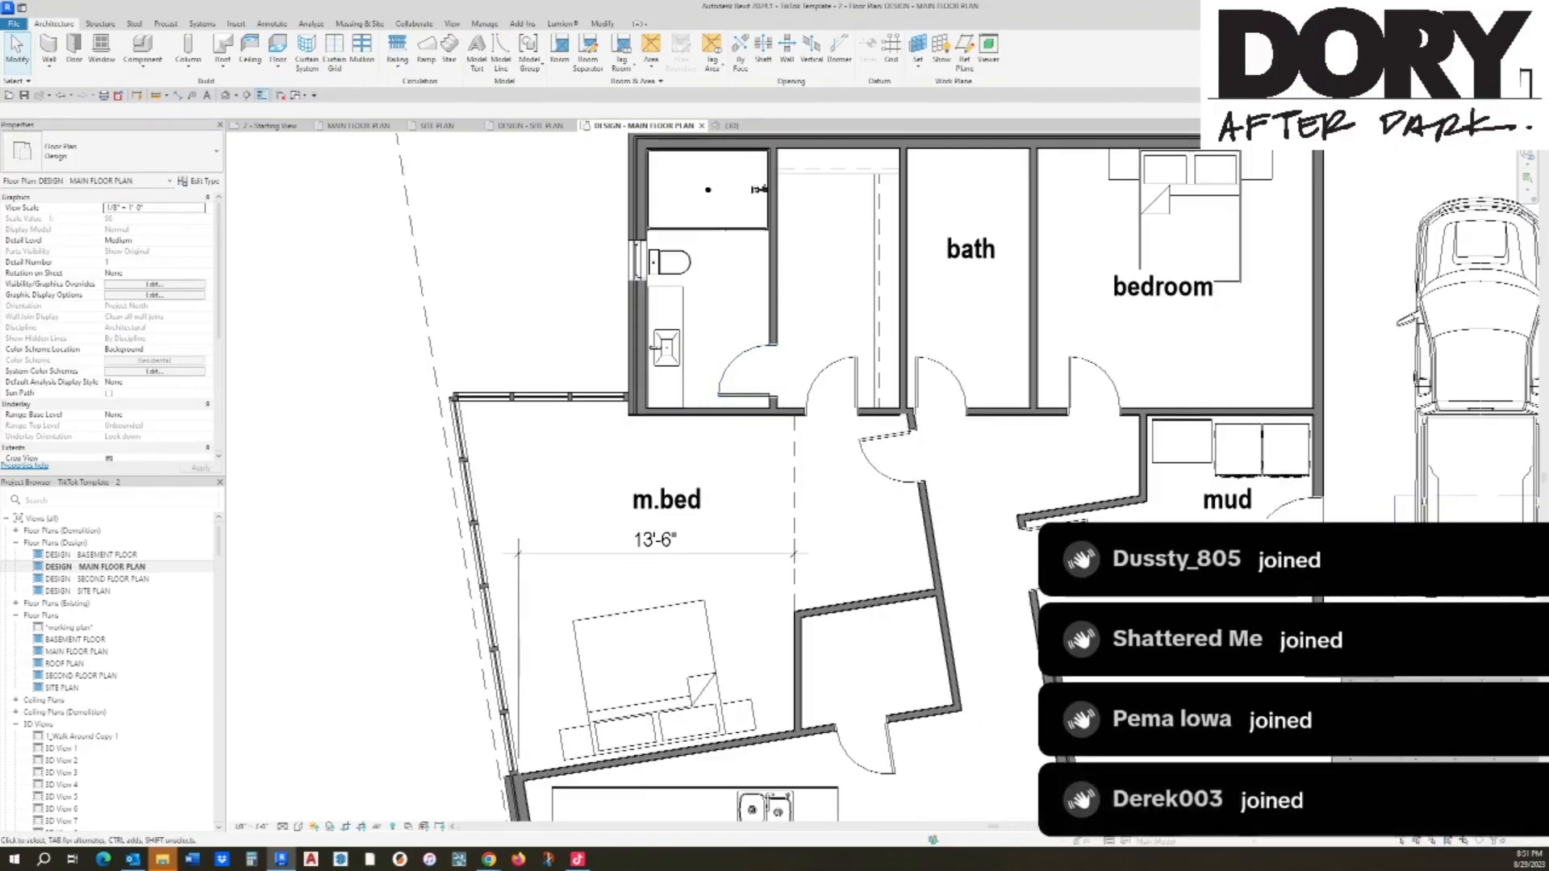
left_click(650, 654)
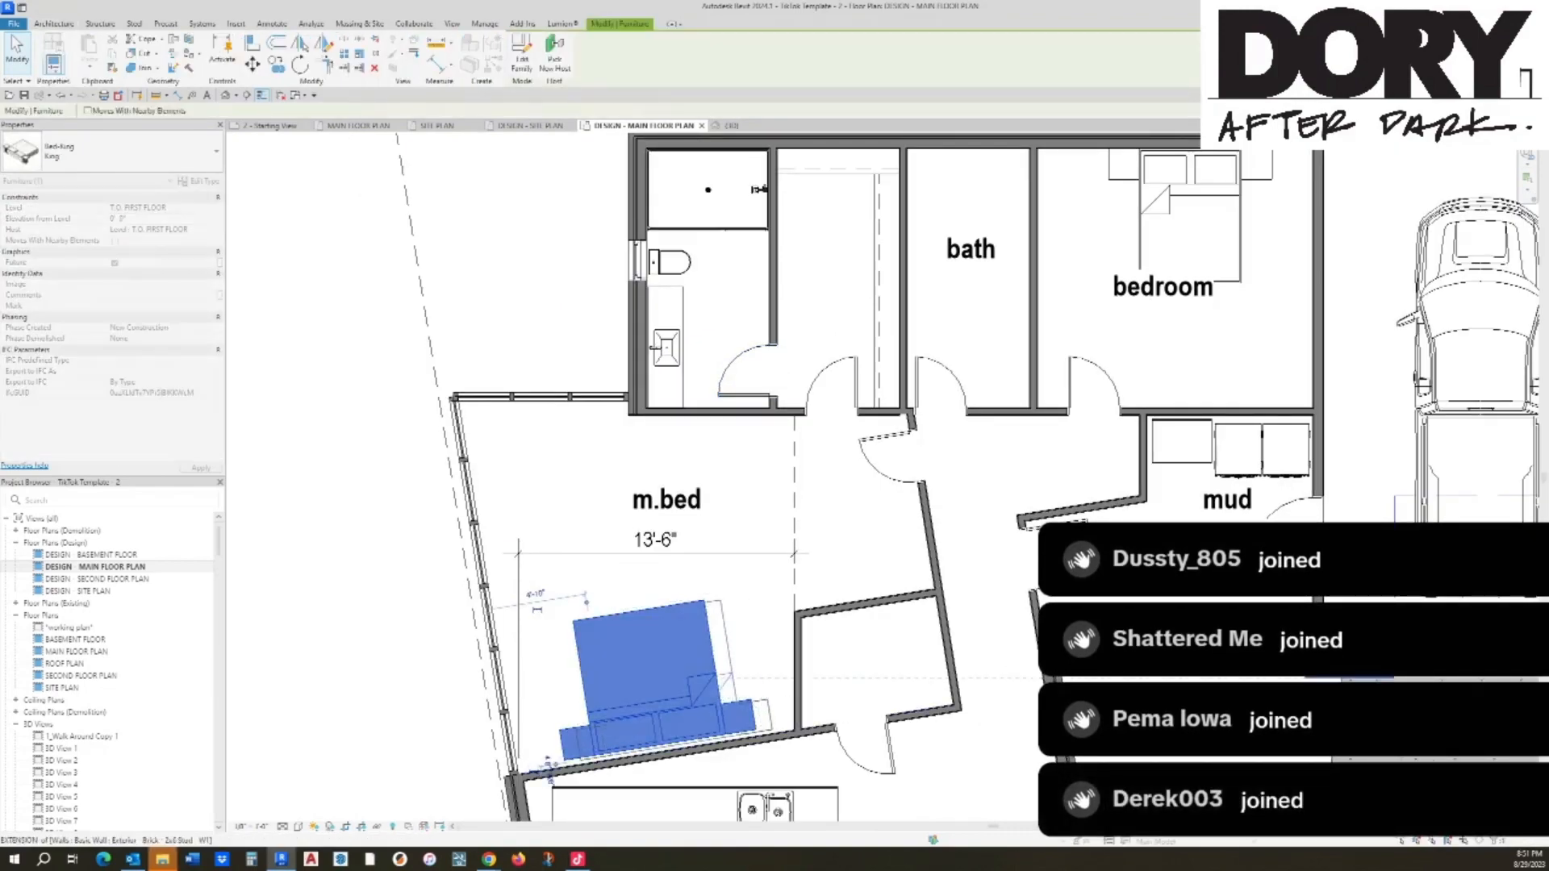
key("Escape")
scroll(724, 361, "down", 3)
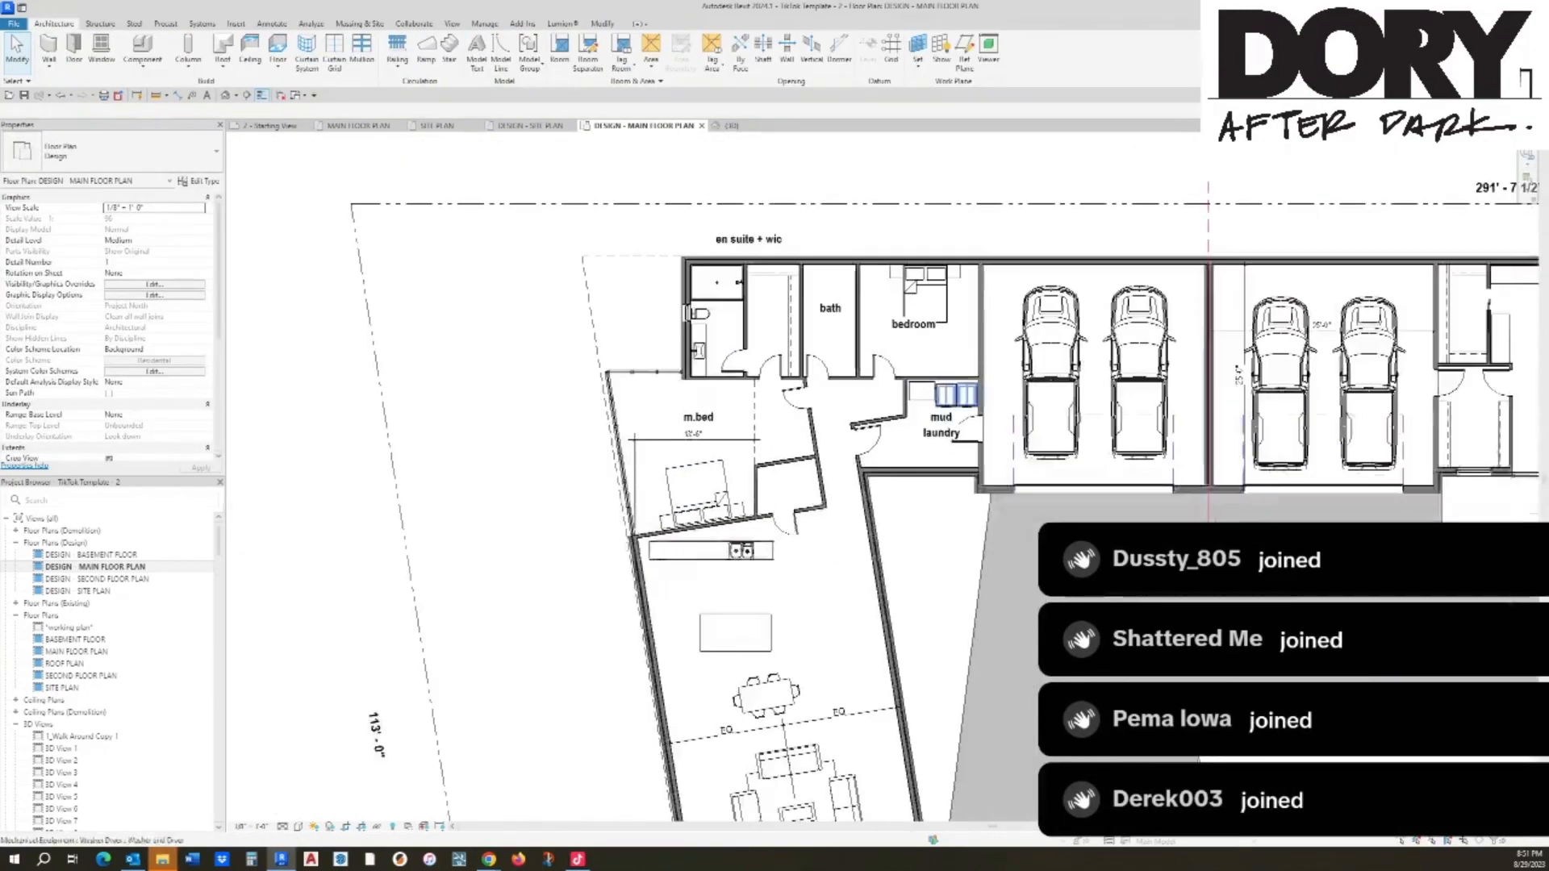
middle_click_drag(1139, 381, 741, 374)
middle_click_drag(1470, 417, 1248, 420)
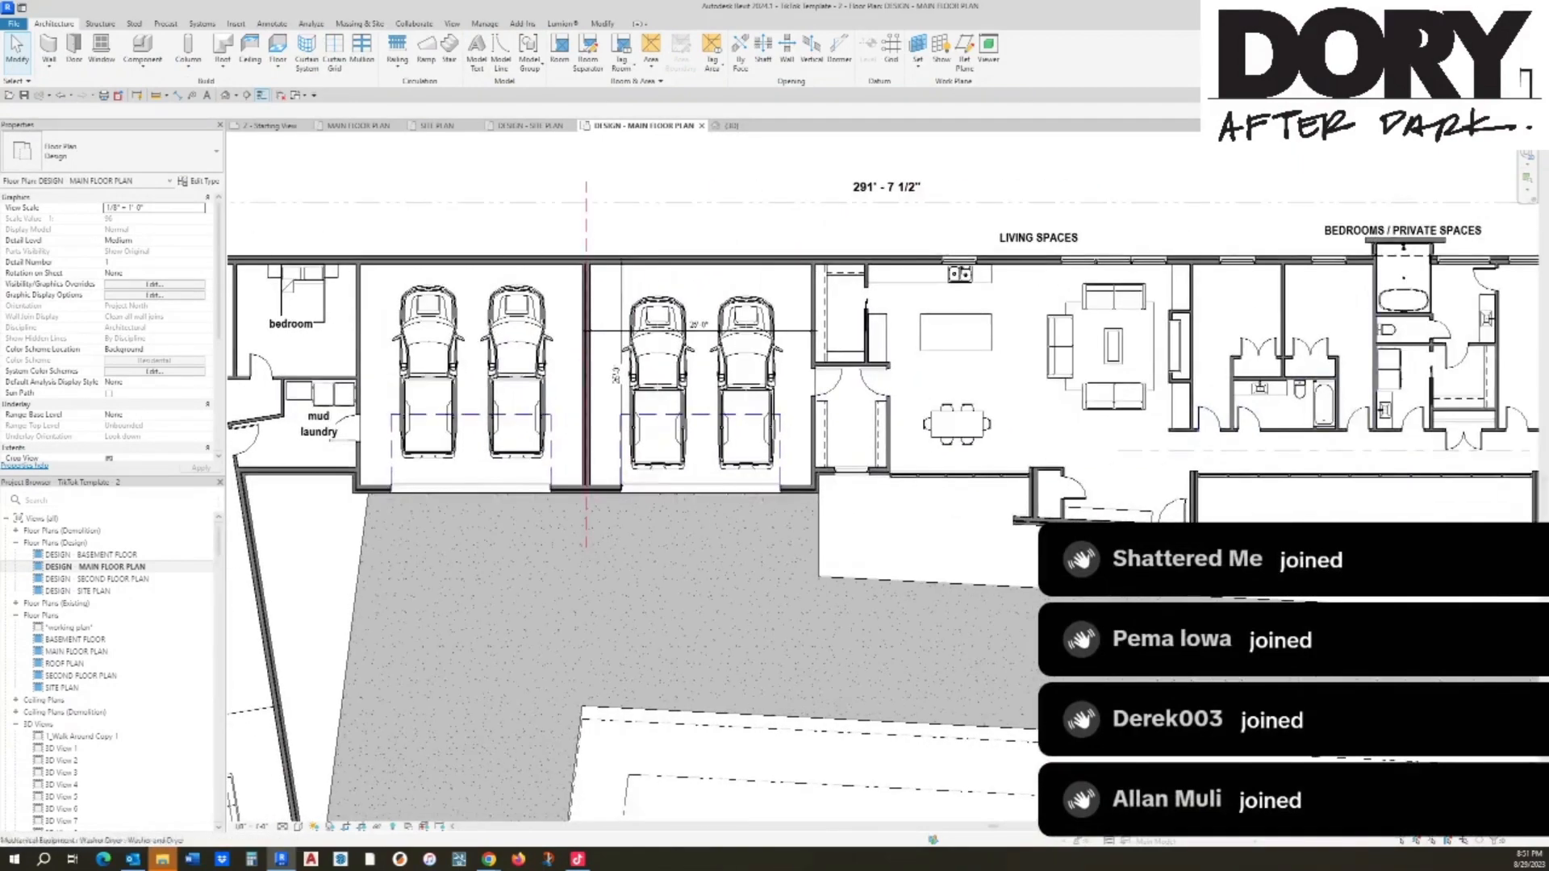
middle_click_drag(1384, 411, 1004, 415)
middle_click_drag(451, 420, 1299, 422)
scroll(510, 458, "up", 4)
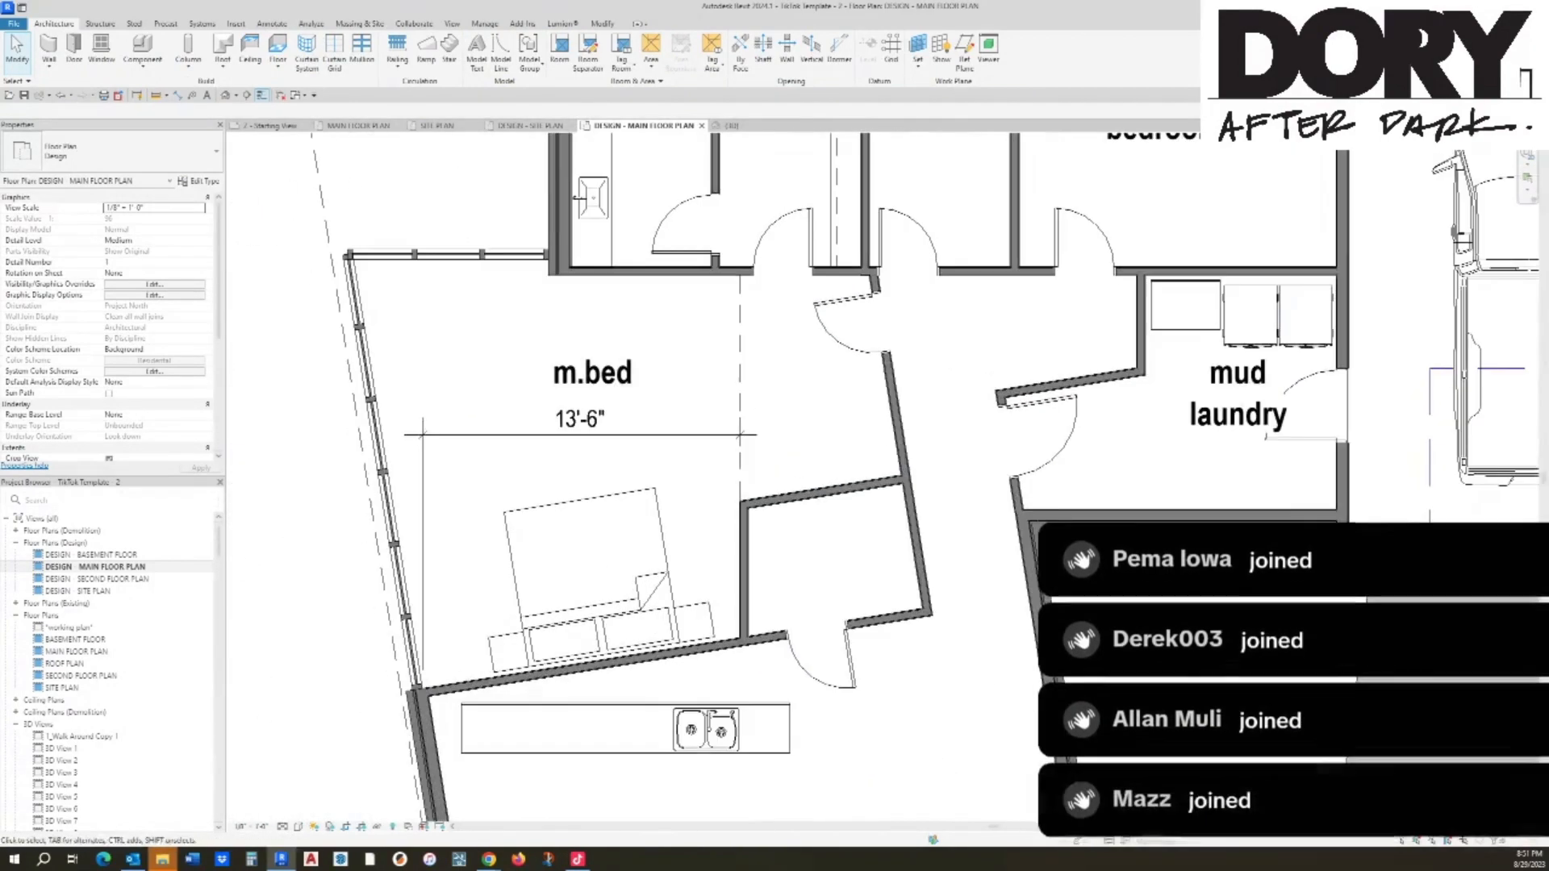
Step: Delete the 13'-6" dimension in the master bedroom
left_click(510, 436)
key("Delete")
middle_click_drag(510, 436, 578, 442)
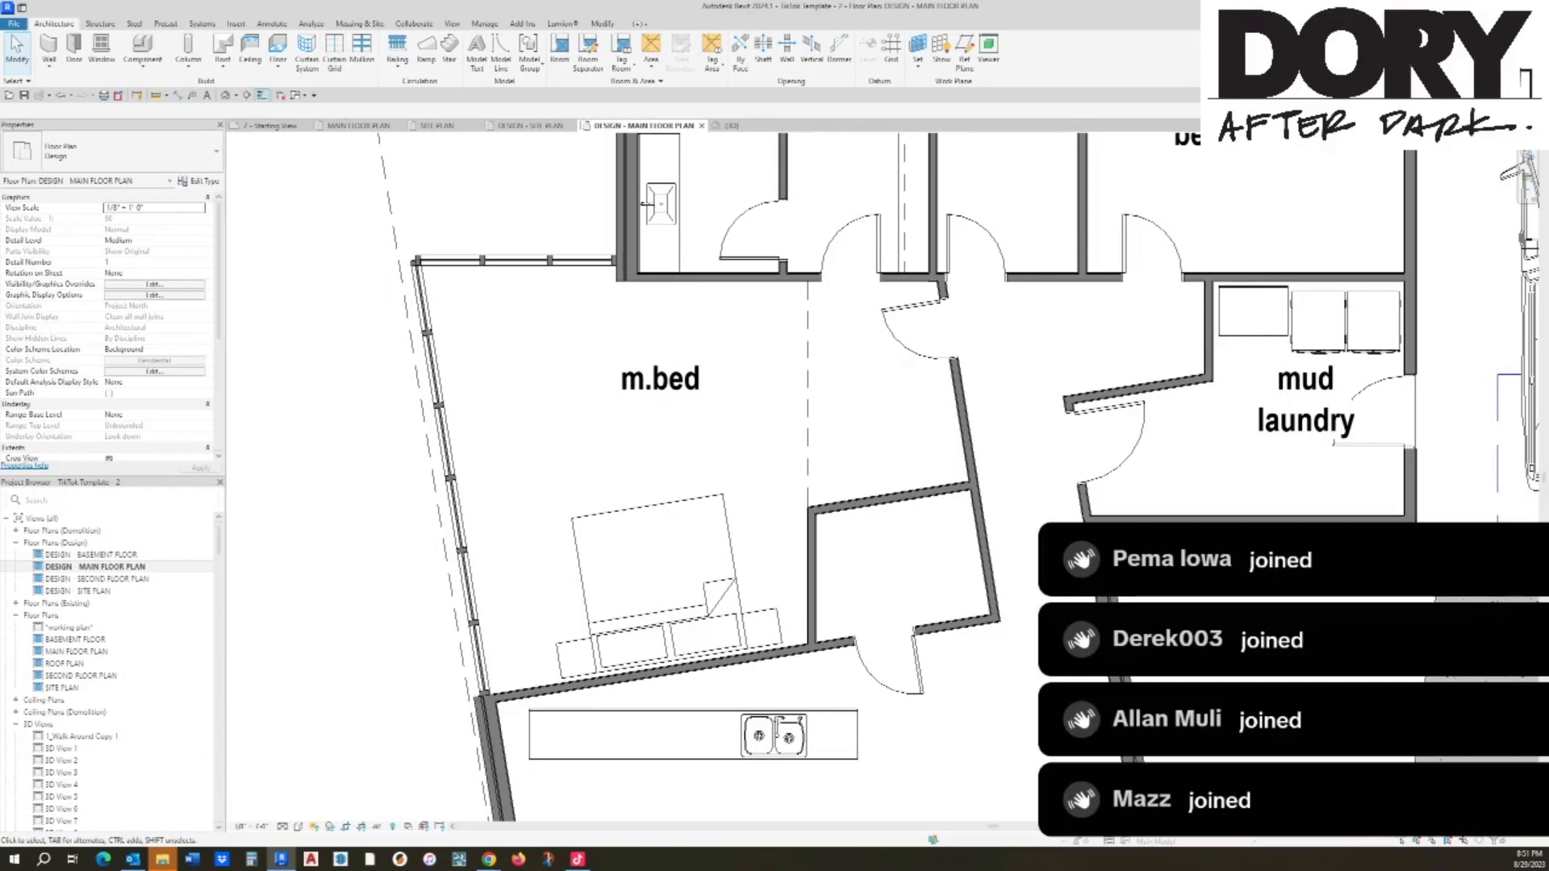
Step: Try rehosting the en suite door in the wall shared with the master bedroom, and undo the door change
left_click(750, 259)
left_click(554, 54)
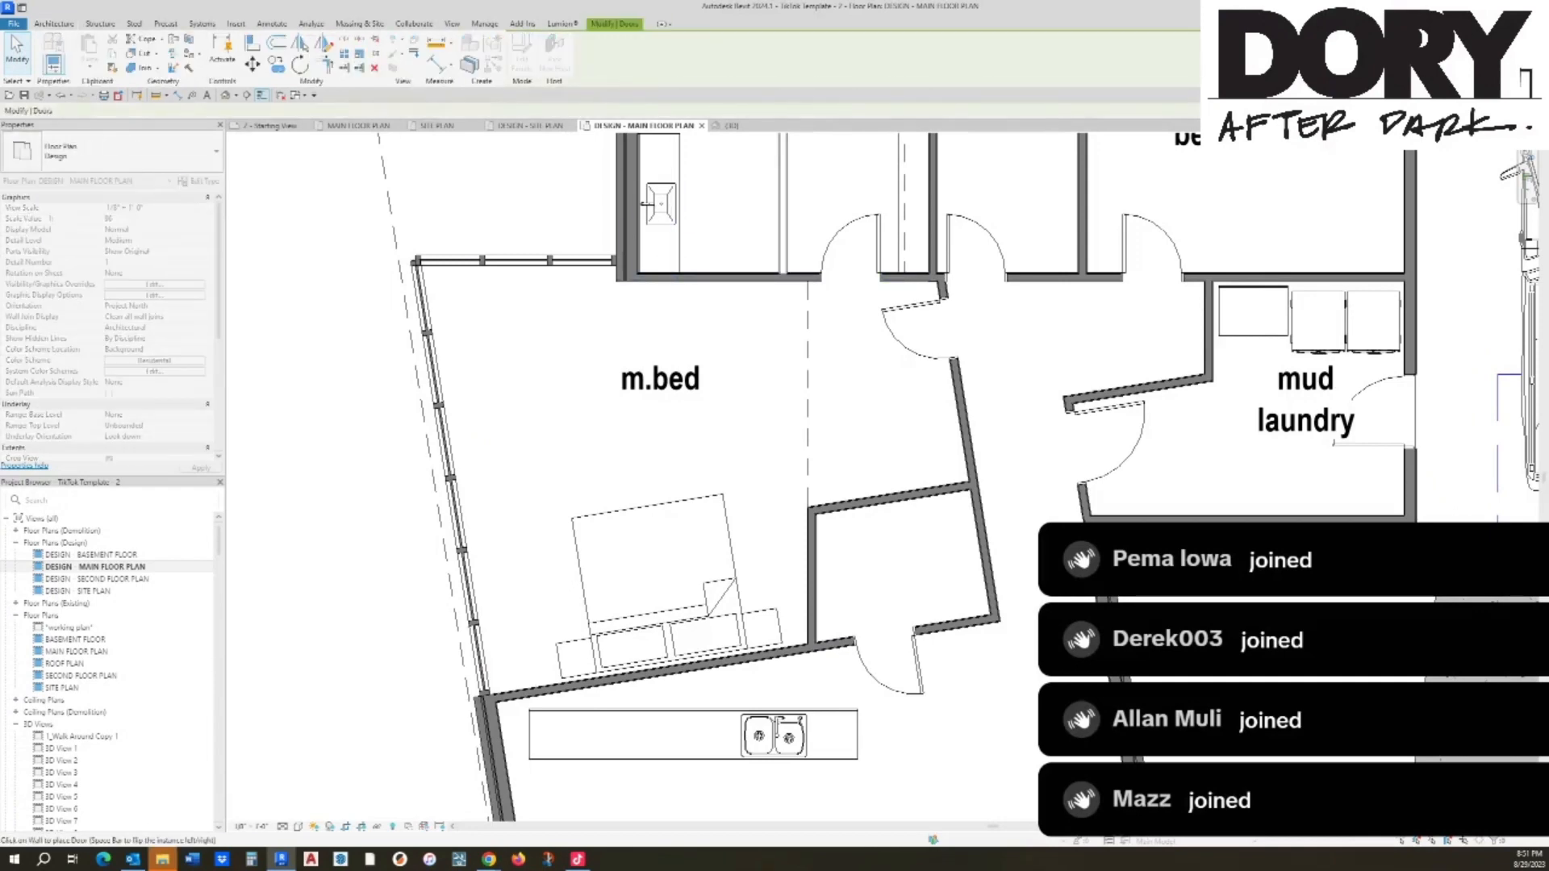
key("Escape")
key("Escape")
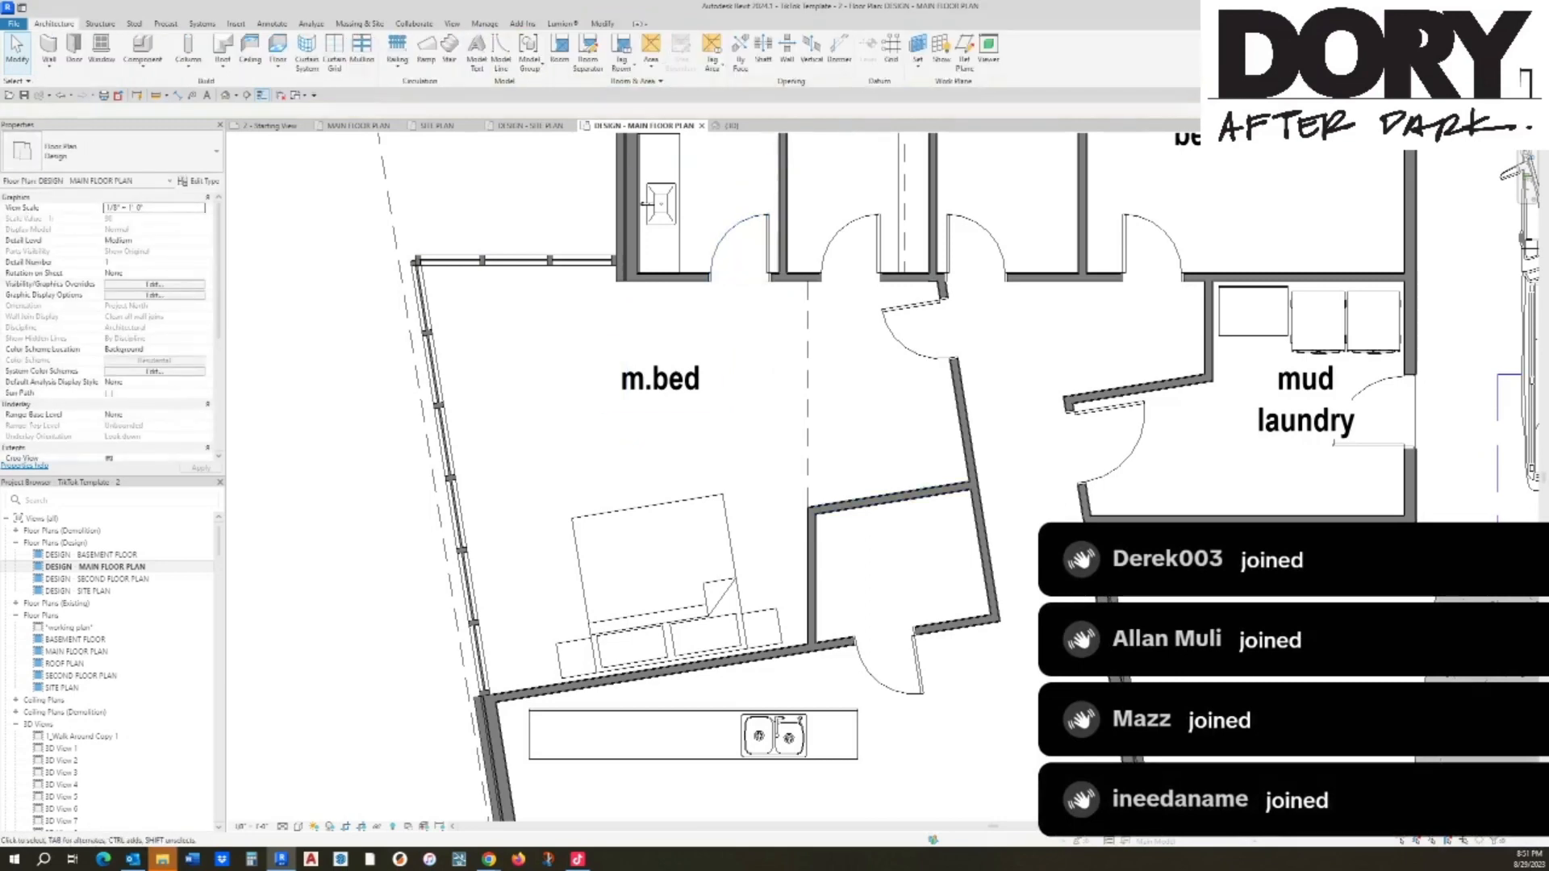
left_click(893, 498)
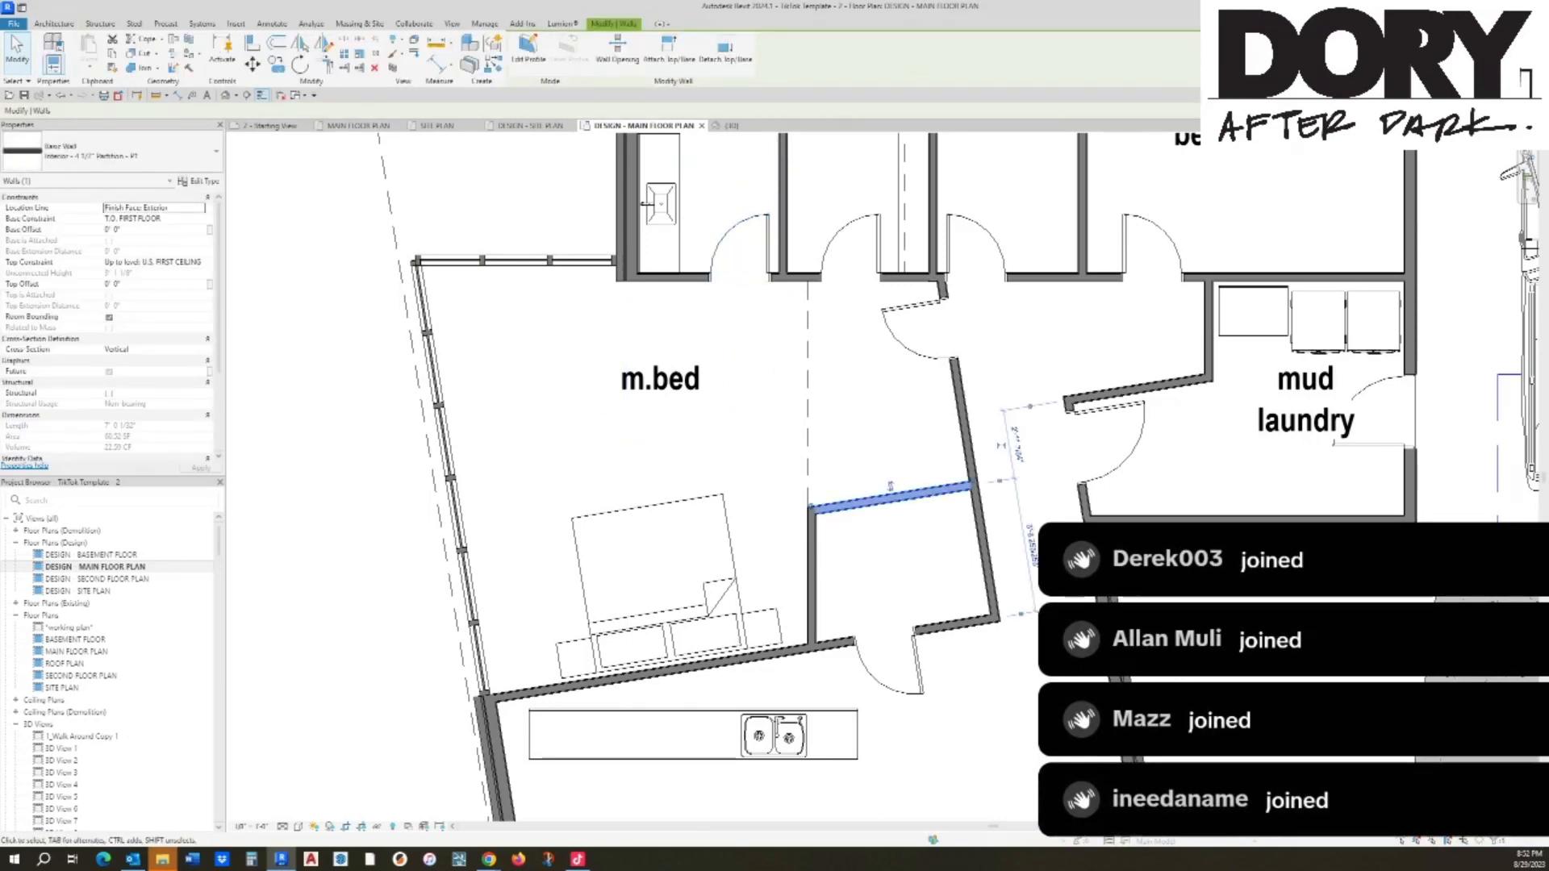
key("Escape")
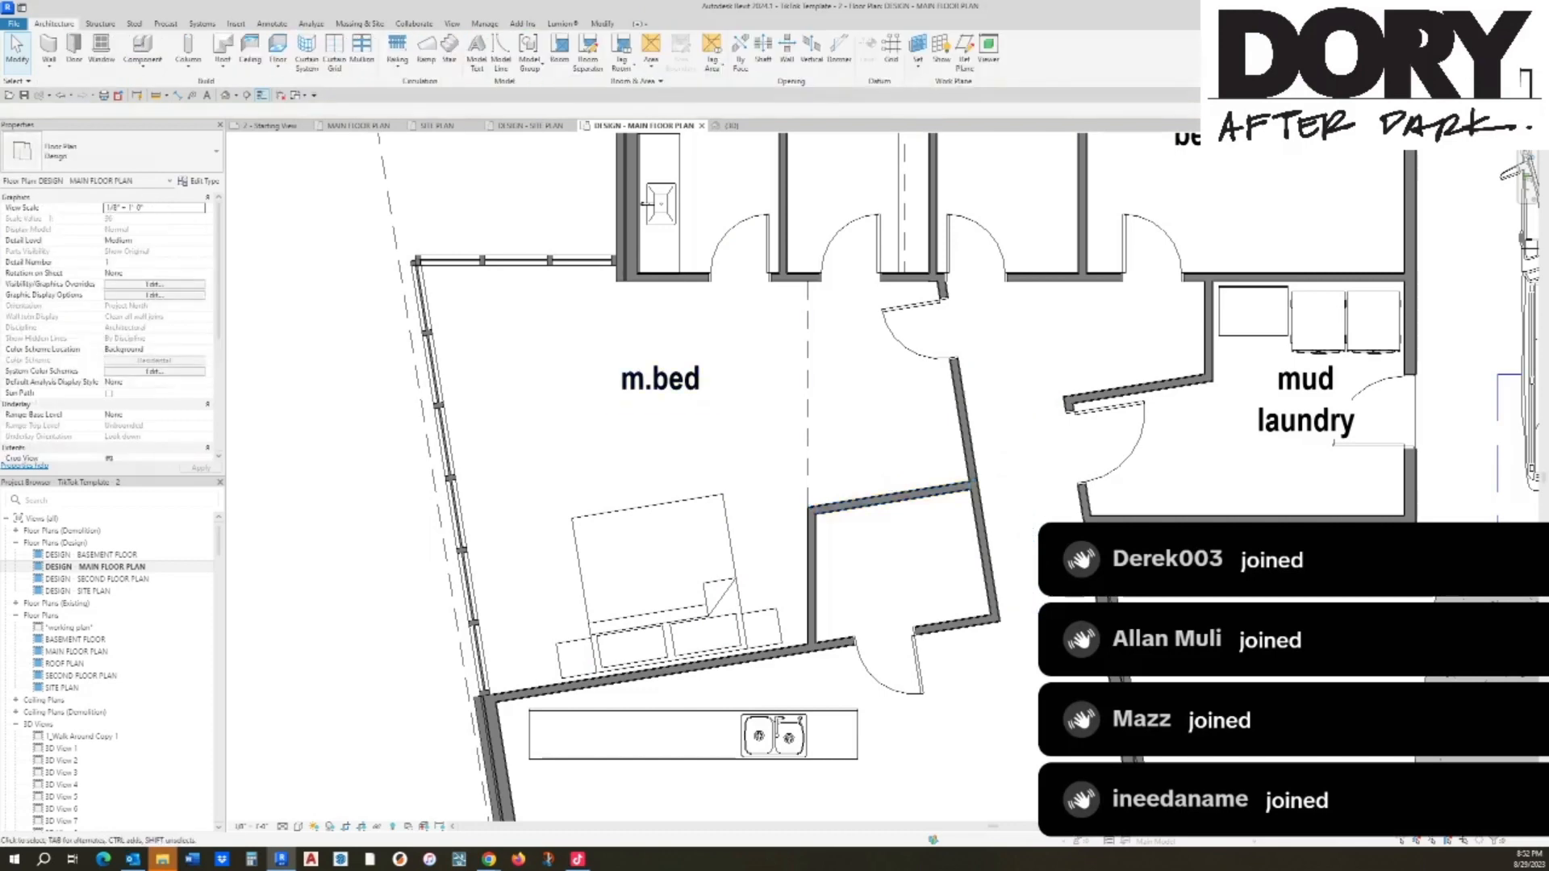
middle_click_drag(660, 387, 675, 493)
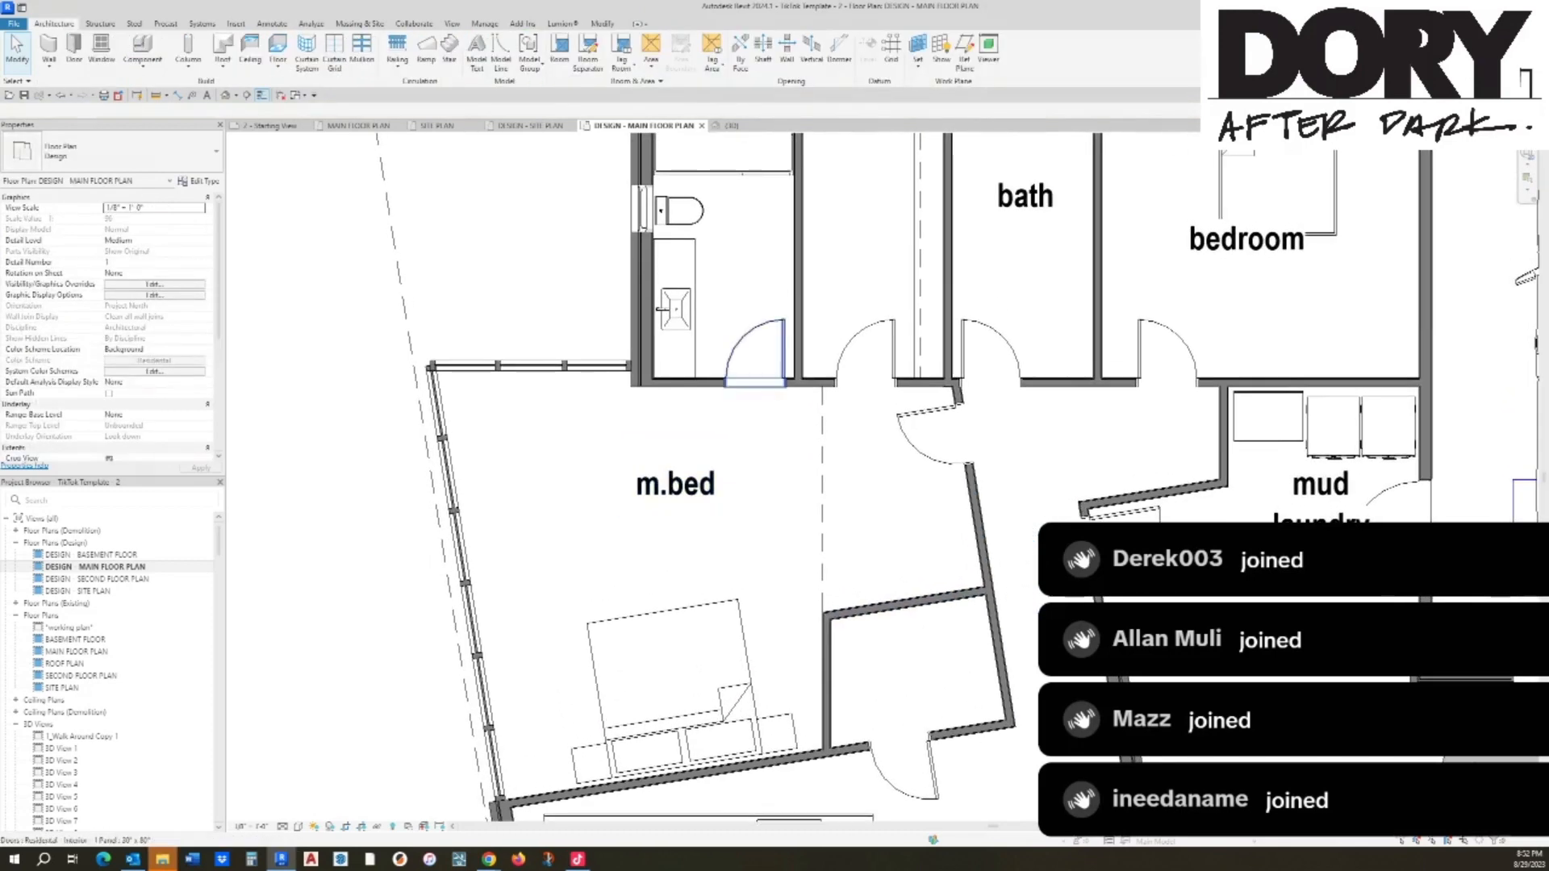
key("ctrl+z")
Step: Align the en suite toilet with the center of the window behind it
middle_click_drag(775, 342, 801, 586)
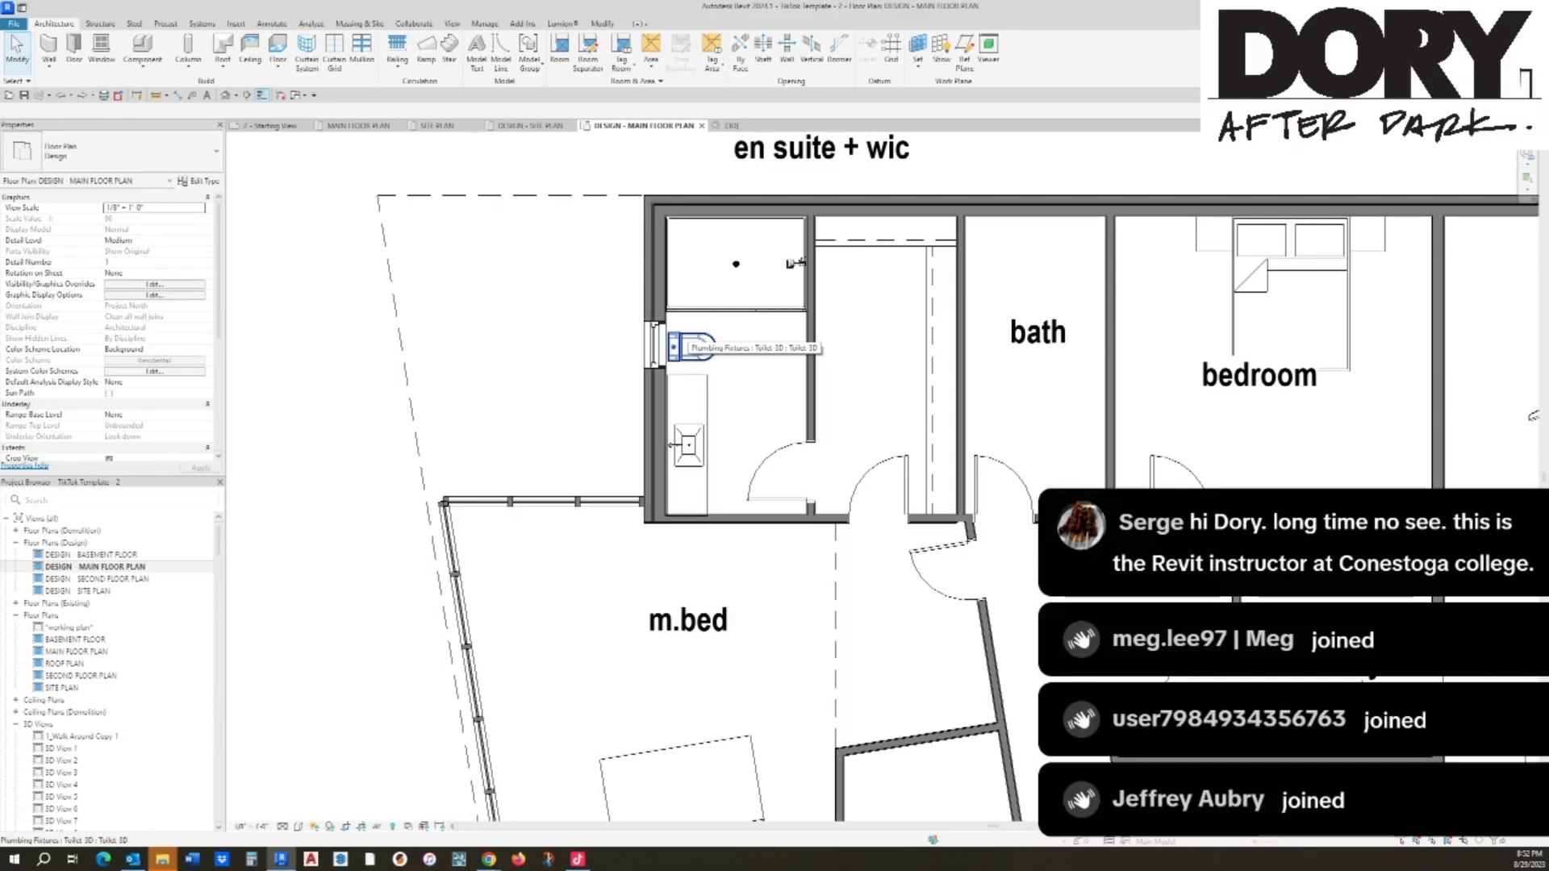
key("a")
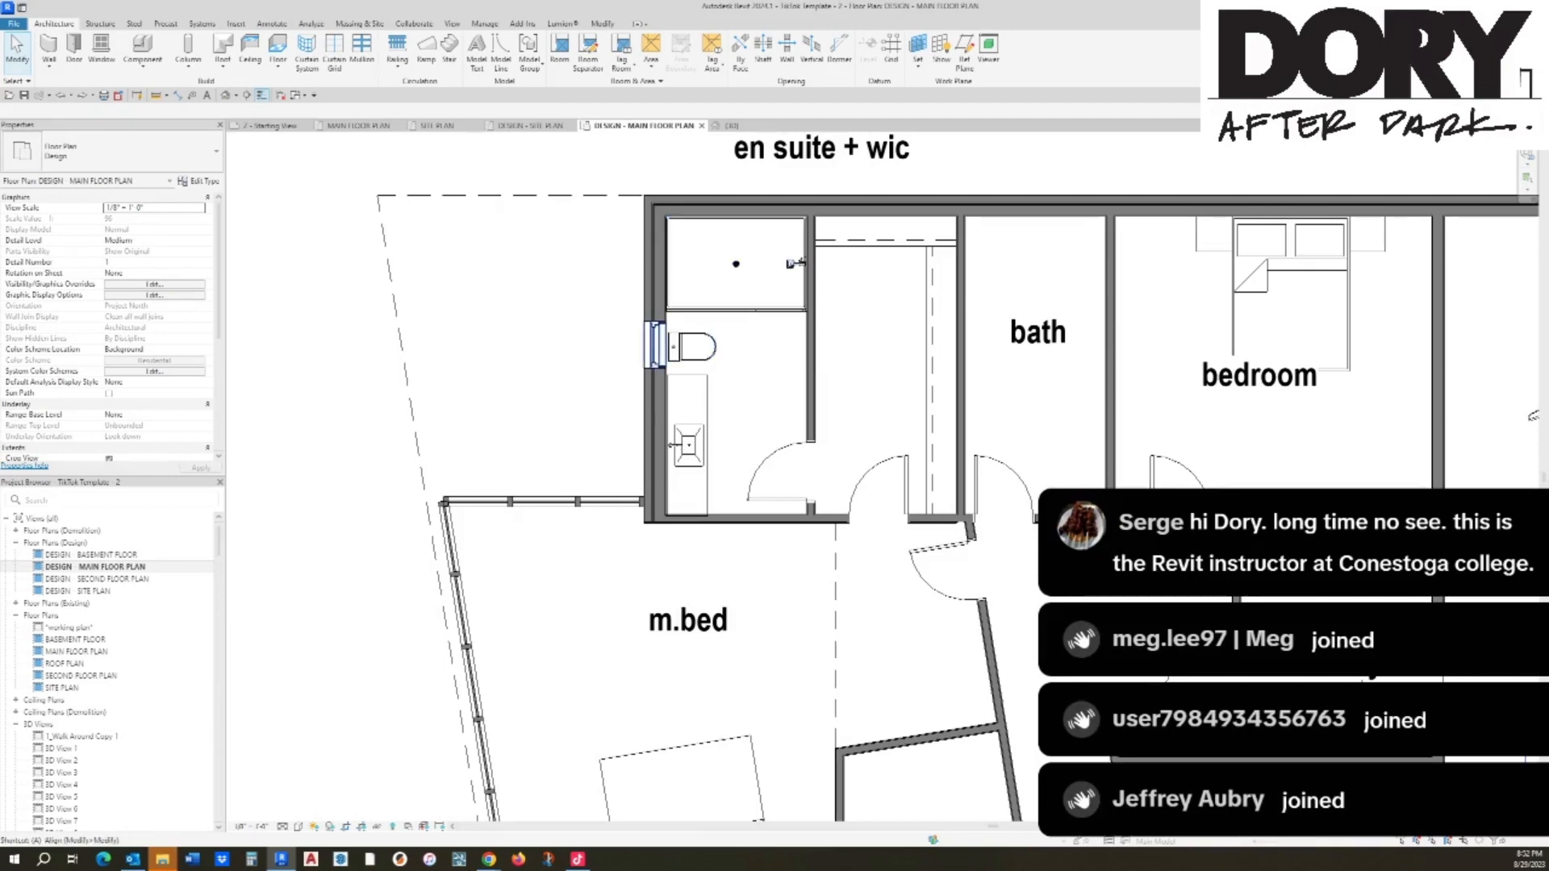
key("l")
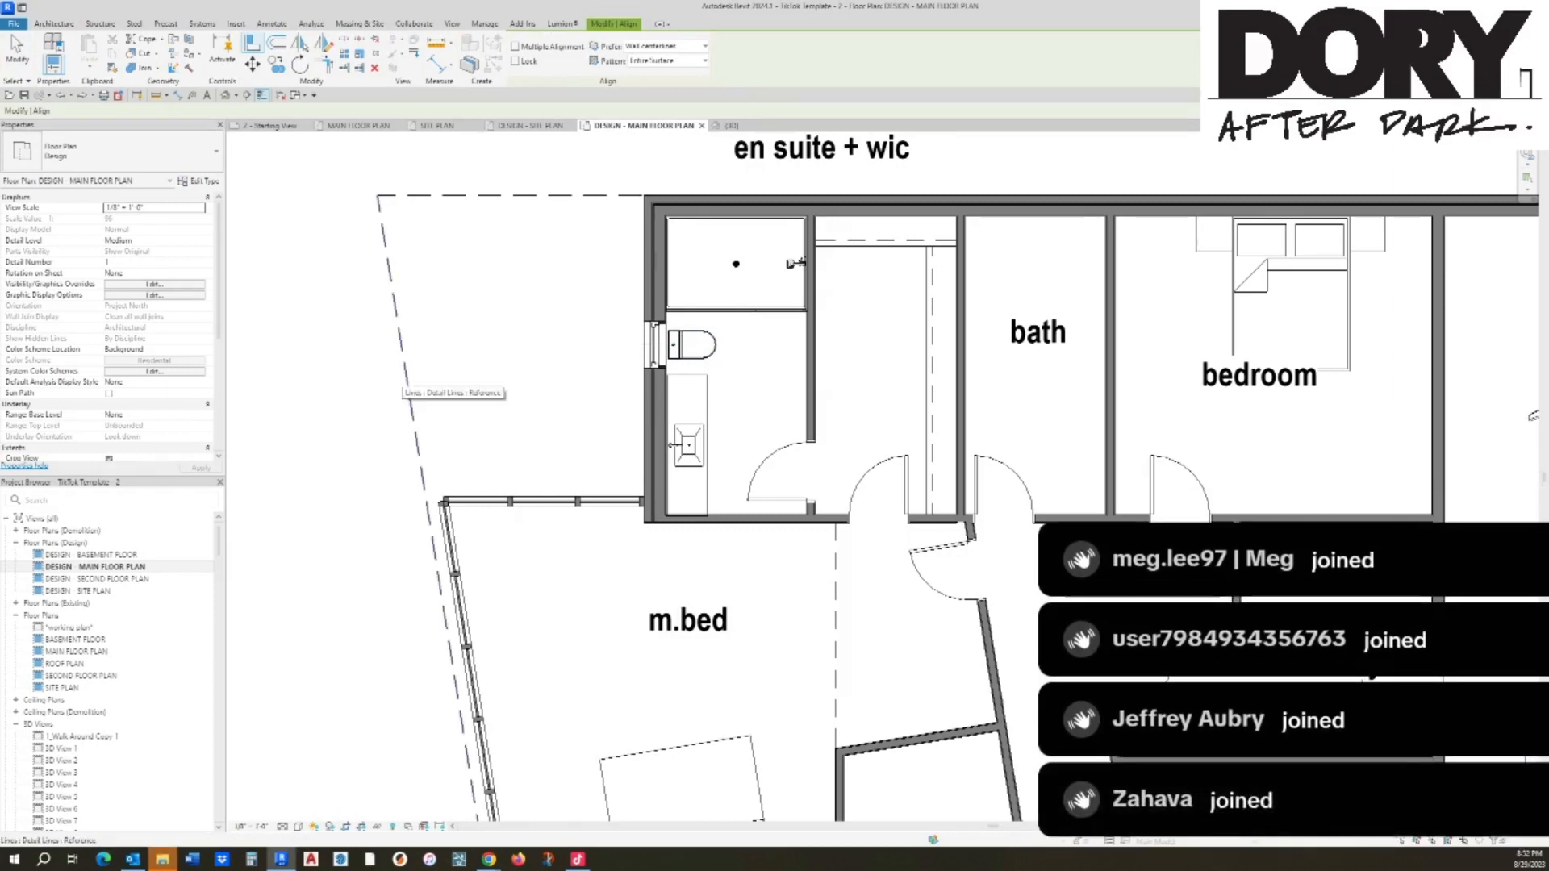
key("Escape")
left_click(821, 148)
left_click(775, 149)
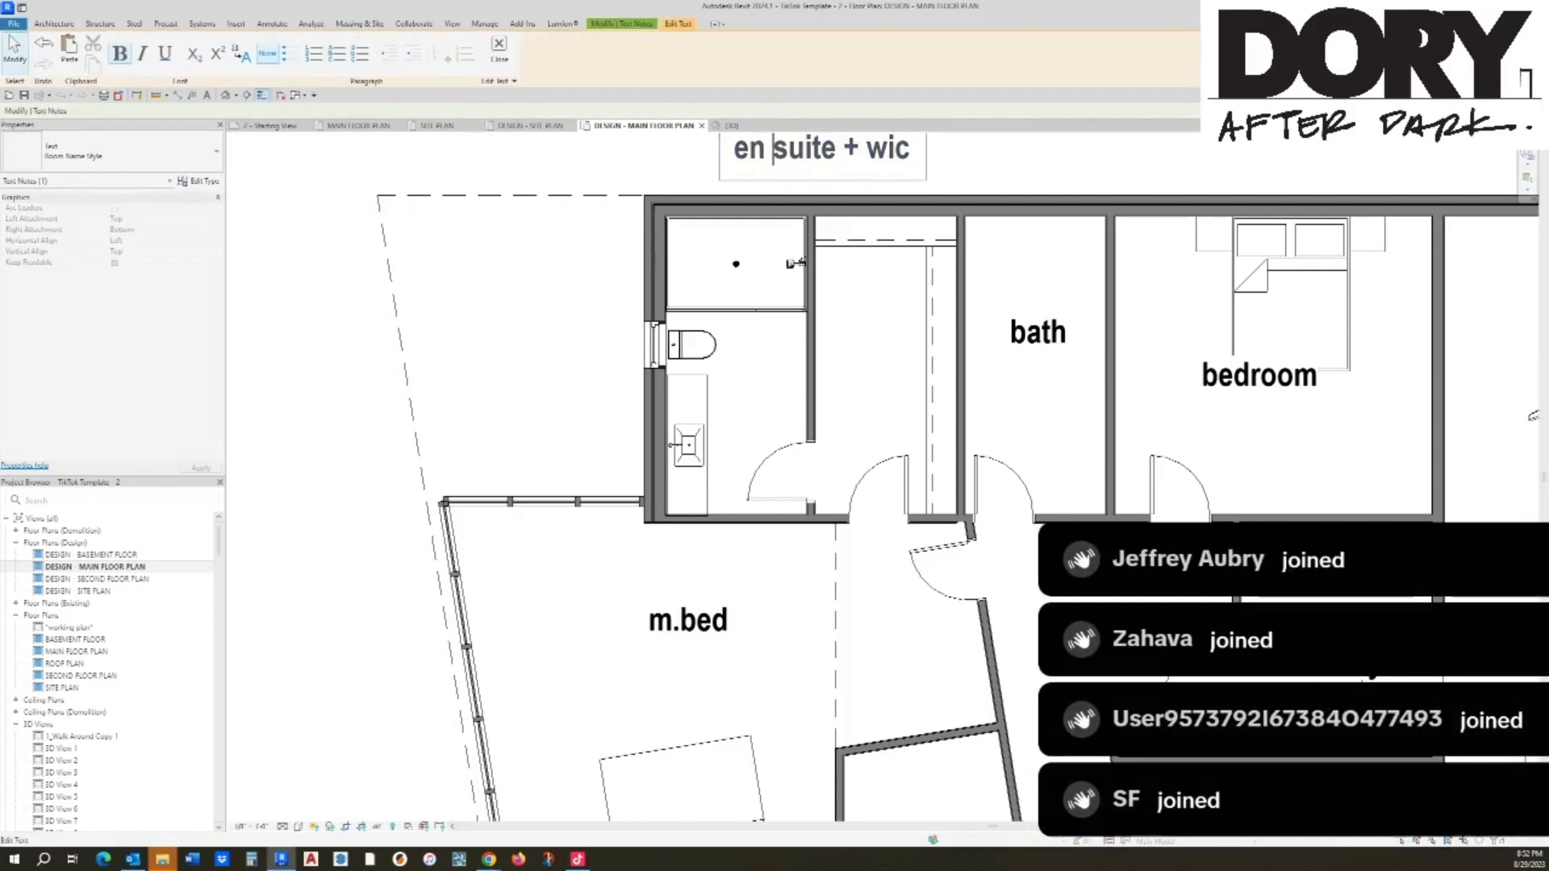
left_click(754, 270)
key("Escape")
Step: Copy the "en suite + wic" label into the en suite beside the vanity and shorten the copy to "en suite"
middle_click_drag(758, 242, 778, 335)
left_click(839, 239)
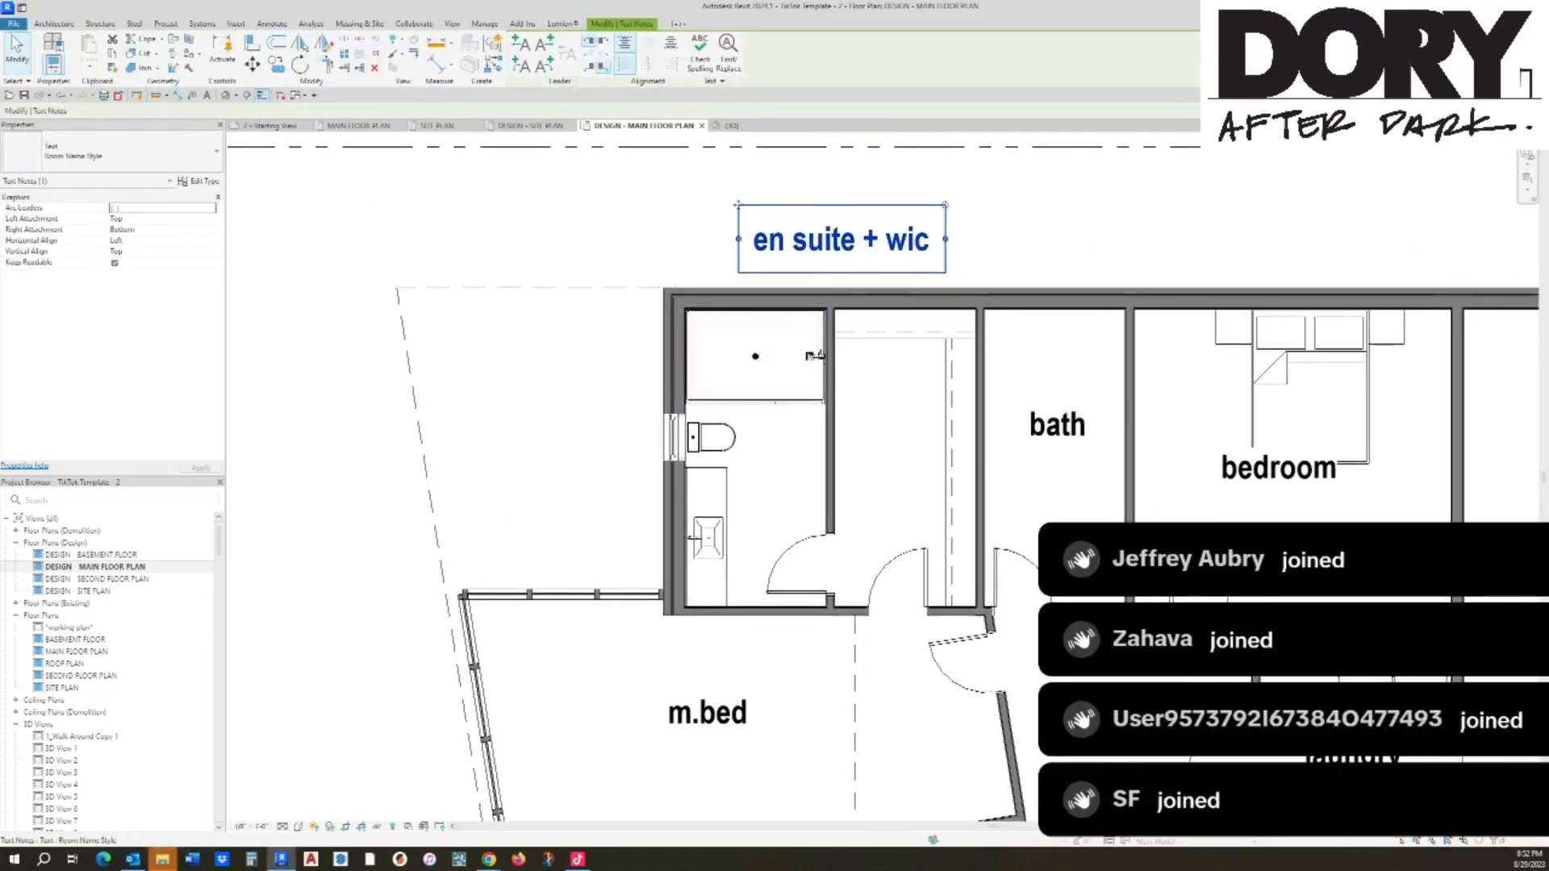
left_click_drag(807, 239, 775, 486, "ctrl")
left_click(775, 486)
left_click_drag(897, 486, 824, 486)
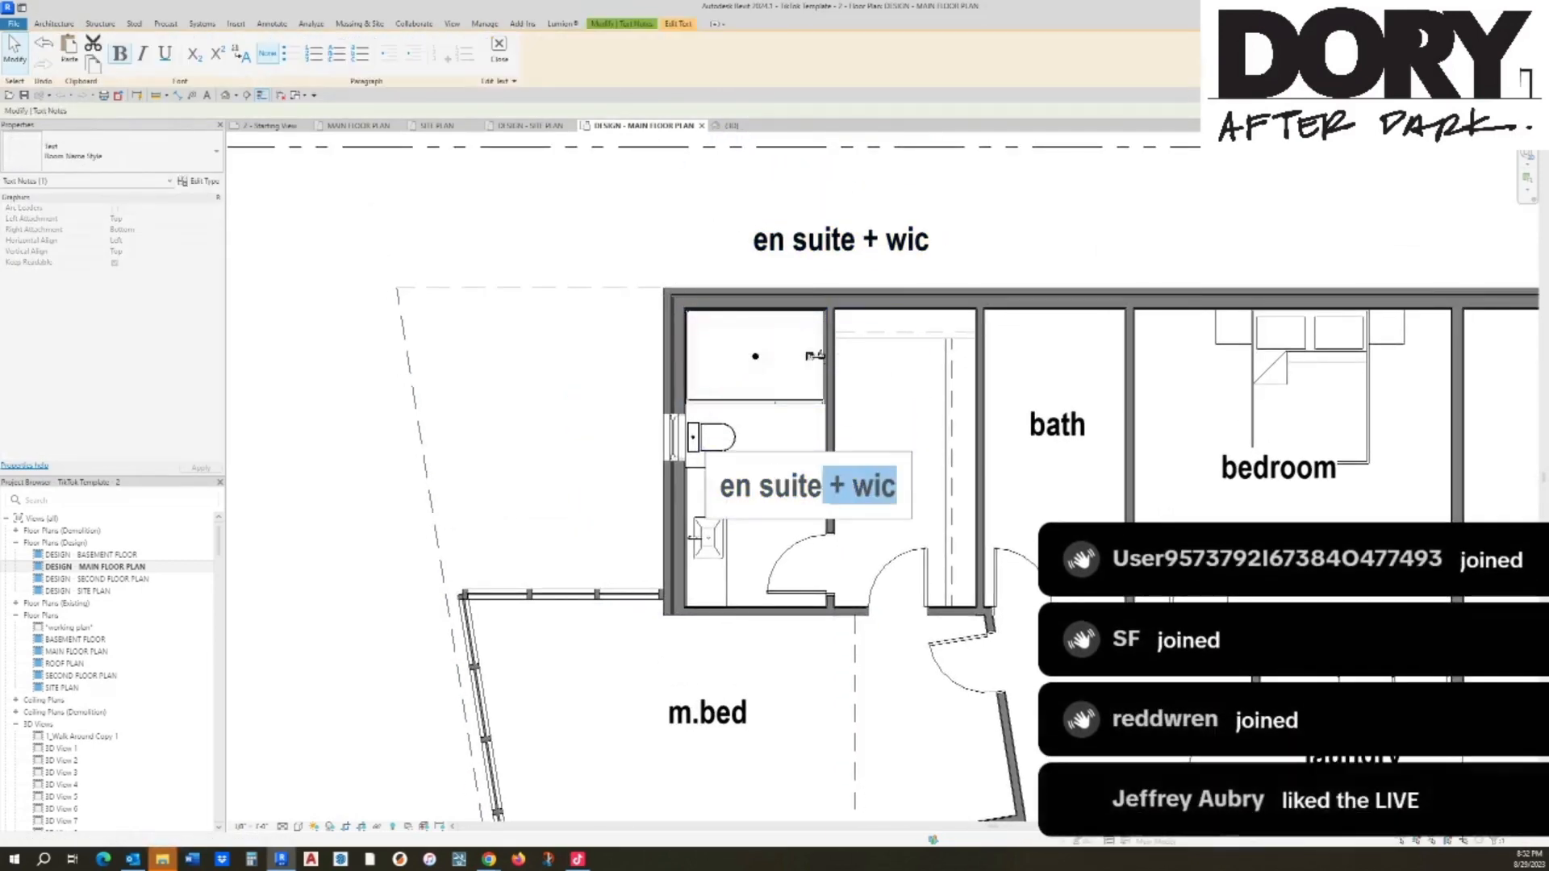
key("BackSpace")
key("Escape")
key("Escape")
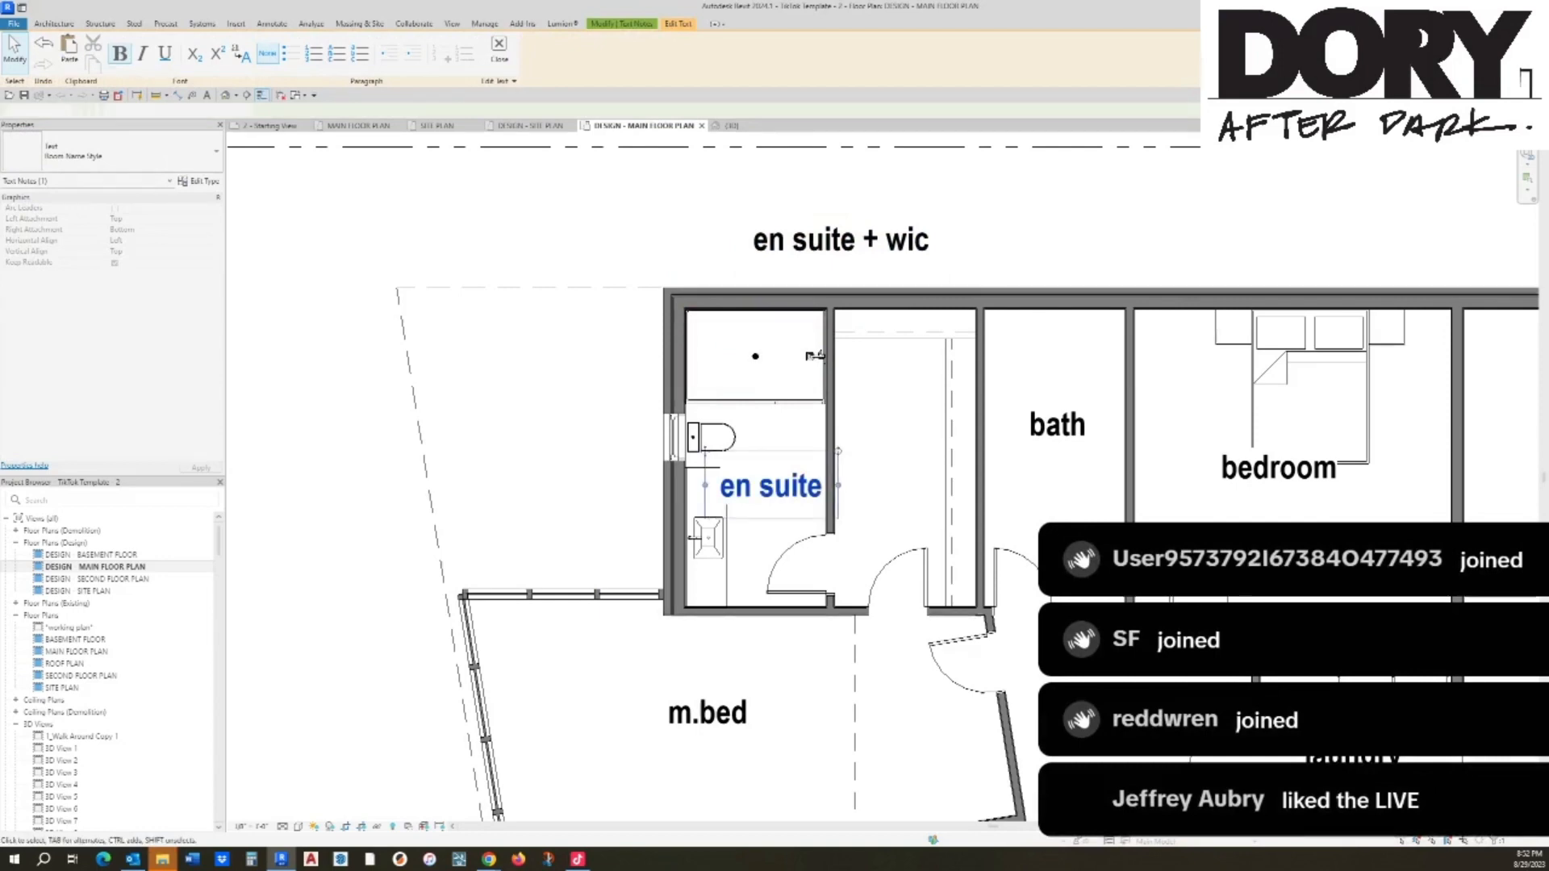
Step: Label the closet with a copy of the en suite text note reading "walk in closet", wrapped onto two lines
left_click(770, 487)
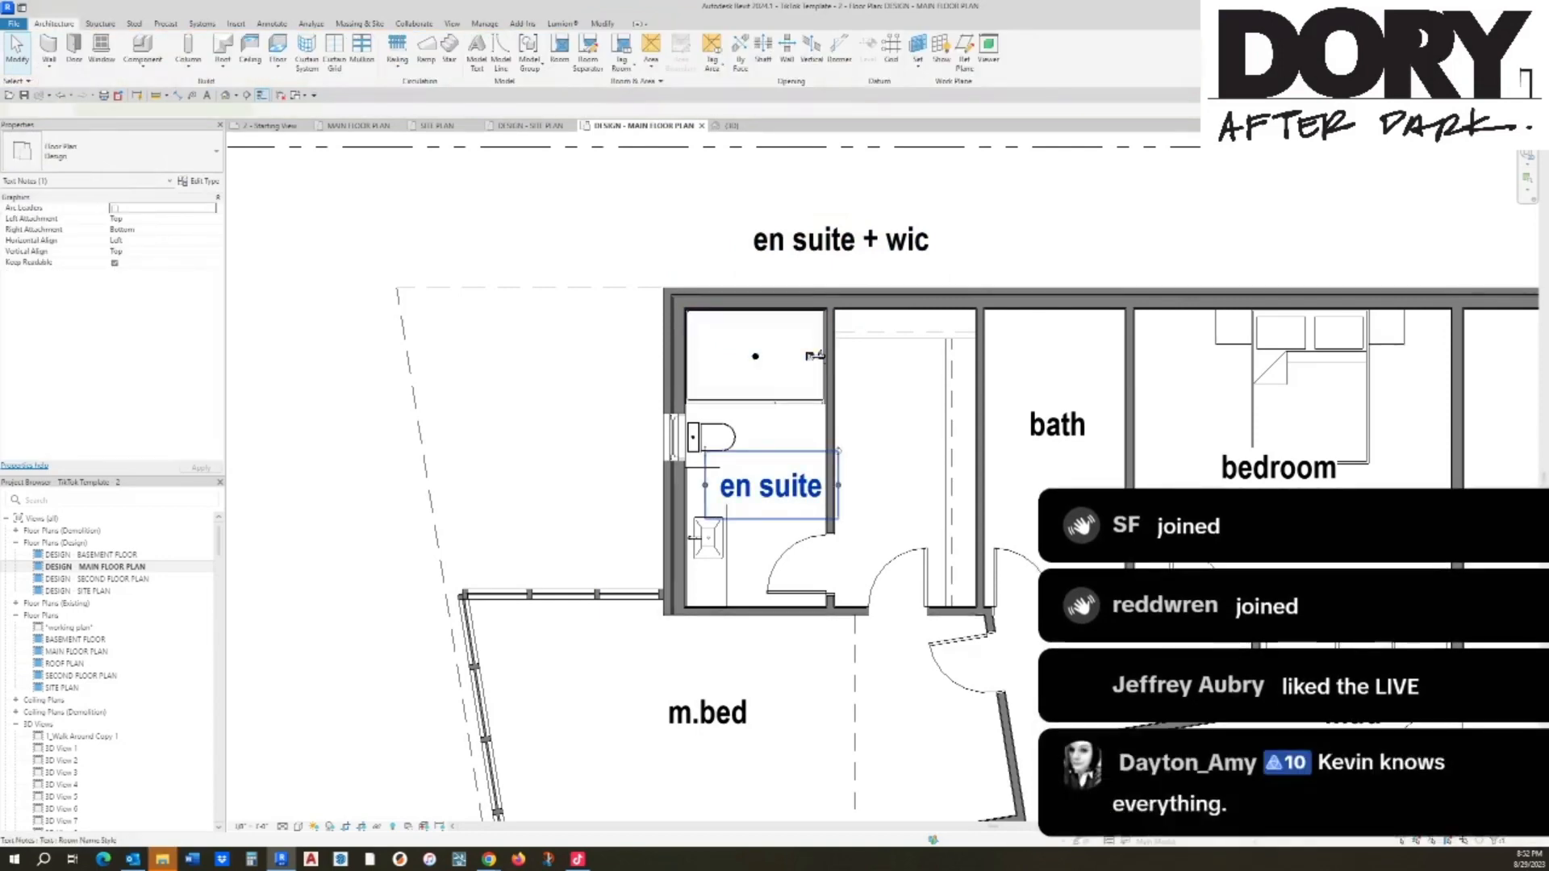
left_click_drag(771, 487, 915, 440)
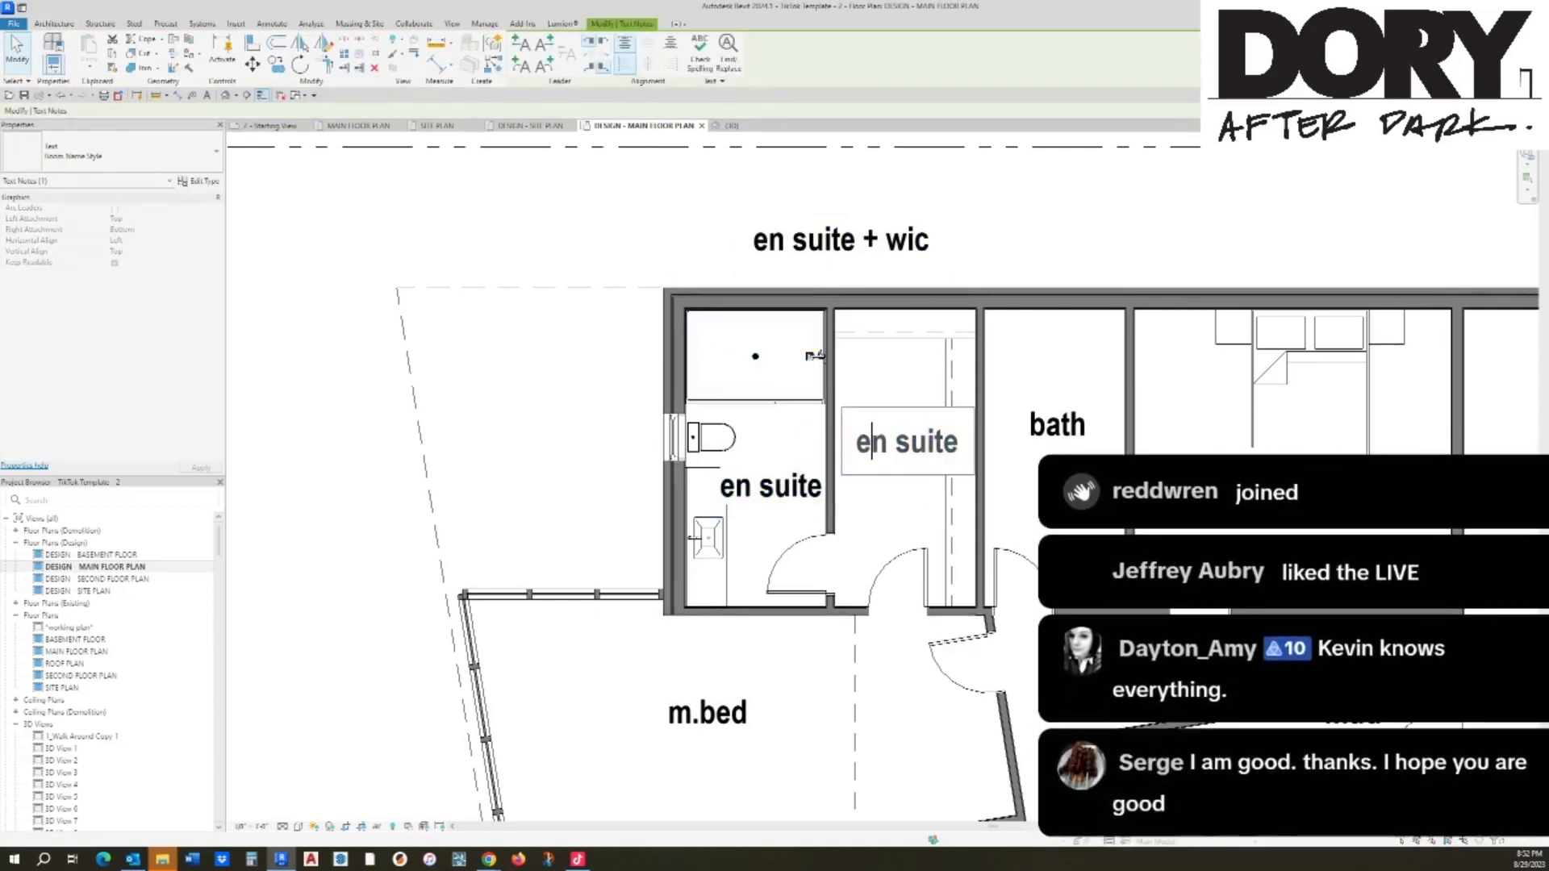
double_click(916, 441)
type("W.")
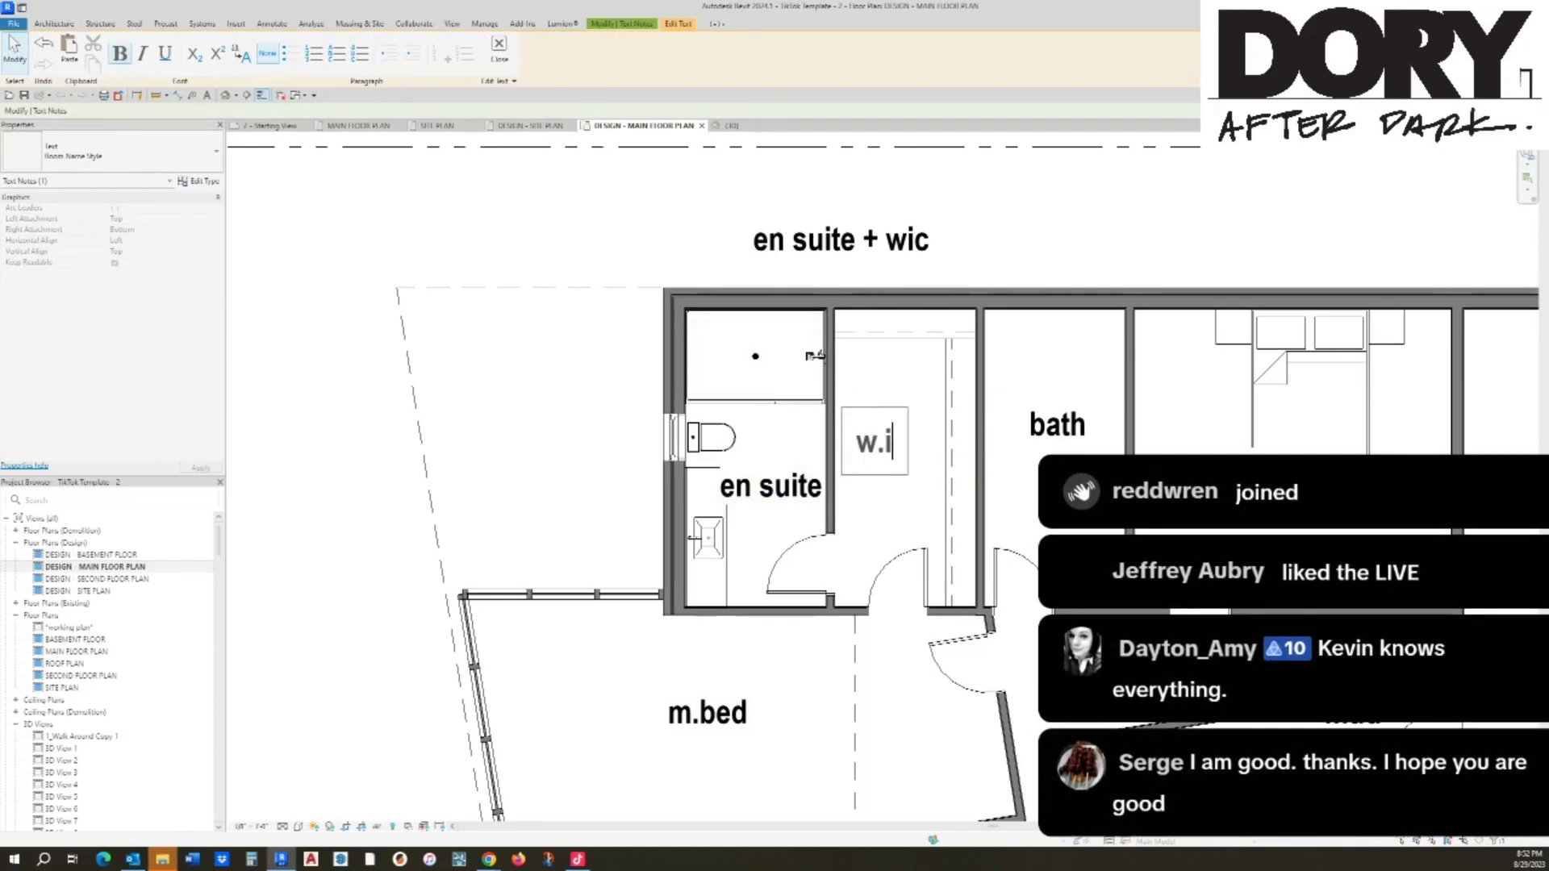
key("BackSpace")
type("alk ")
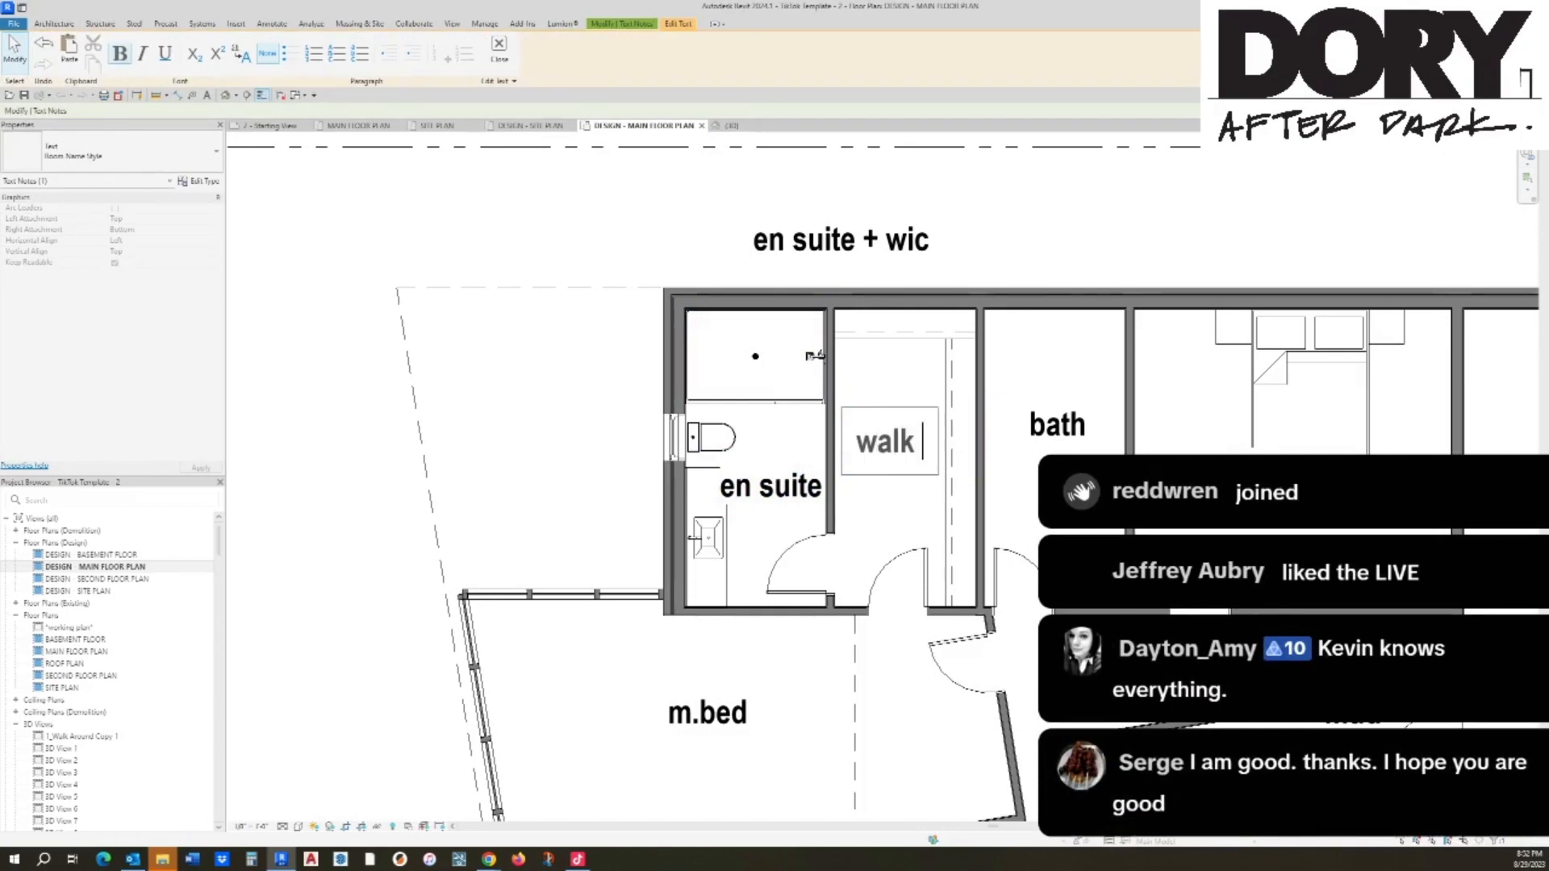
type("in closet")
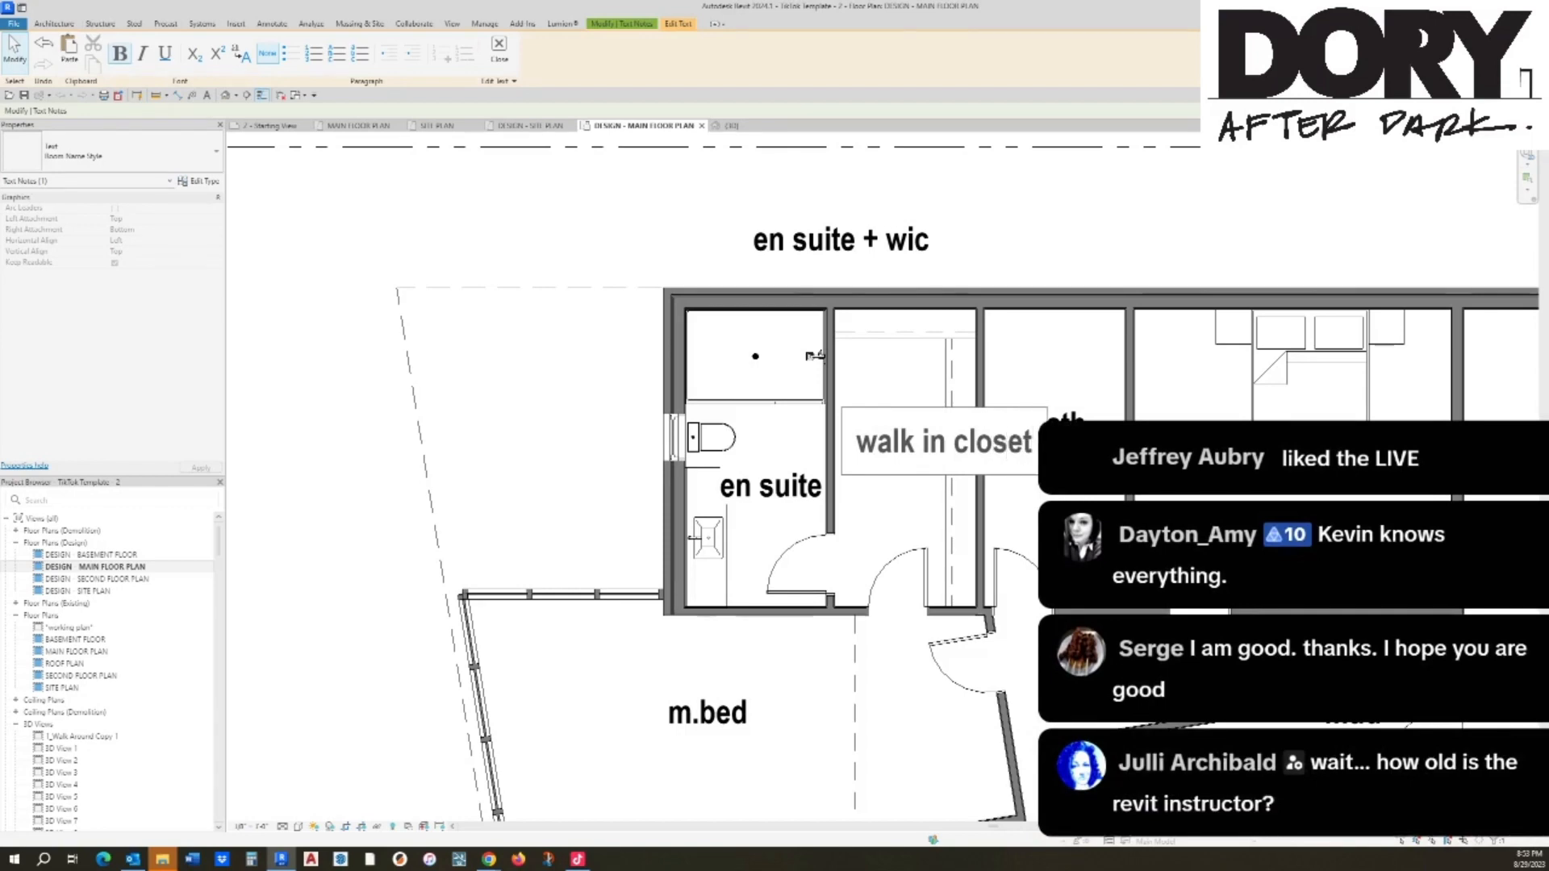
key("Escape")
left_click_drag(1048, 442, 1004, 441)
key("Escape")
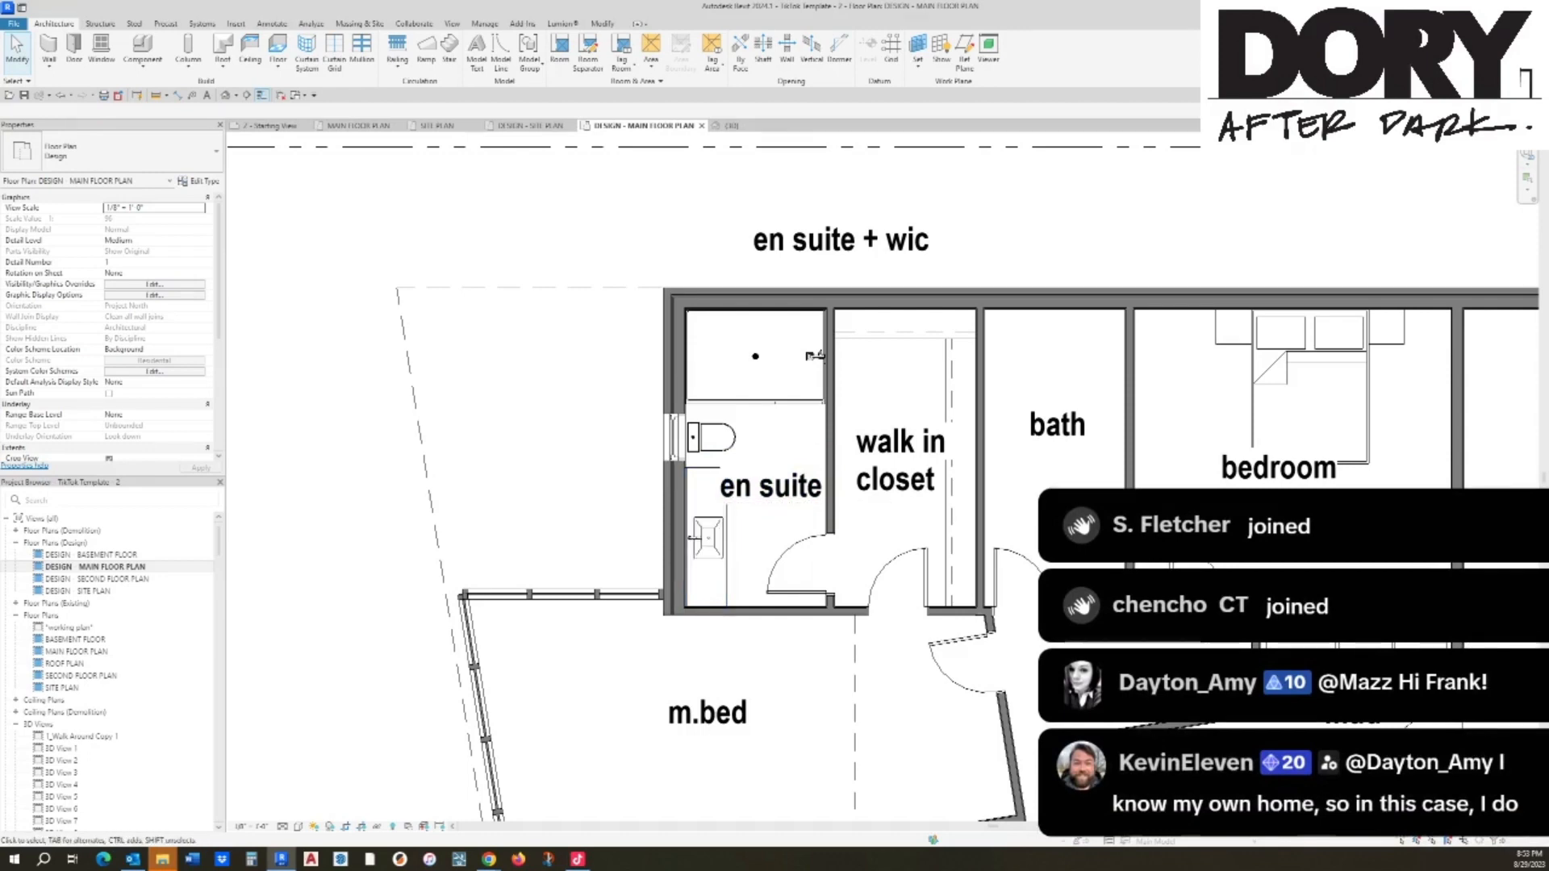
Step: Place a matching single-sink vanity in the bath, against the bedroom-side wall at the door end
scroll(726, 484, "down", 3)
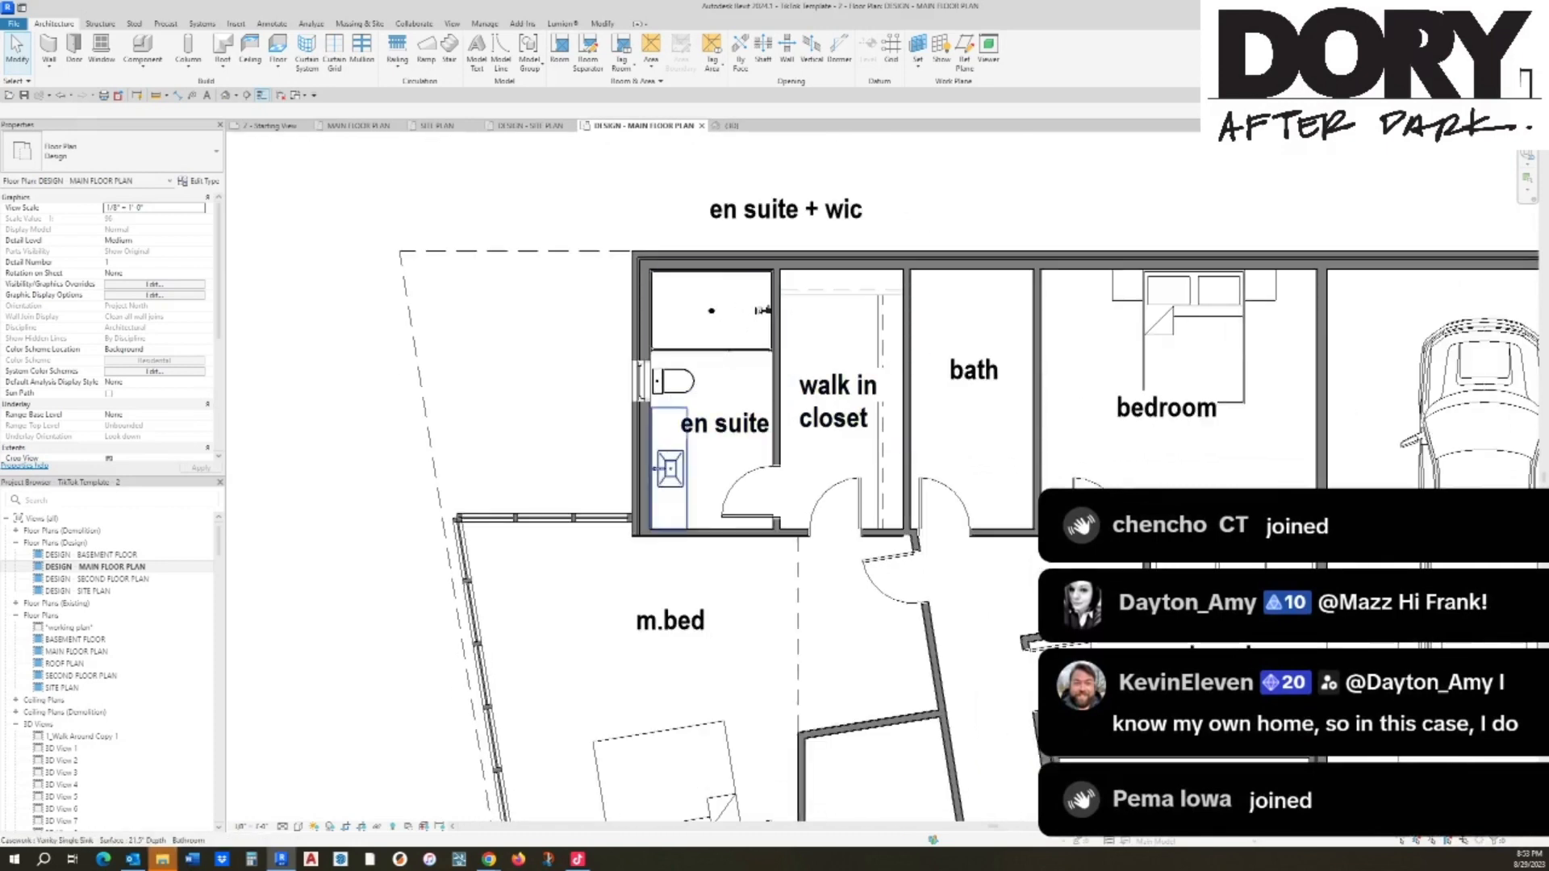
left_click(670, 468)
key("c")
key("s")
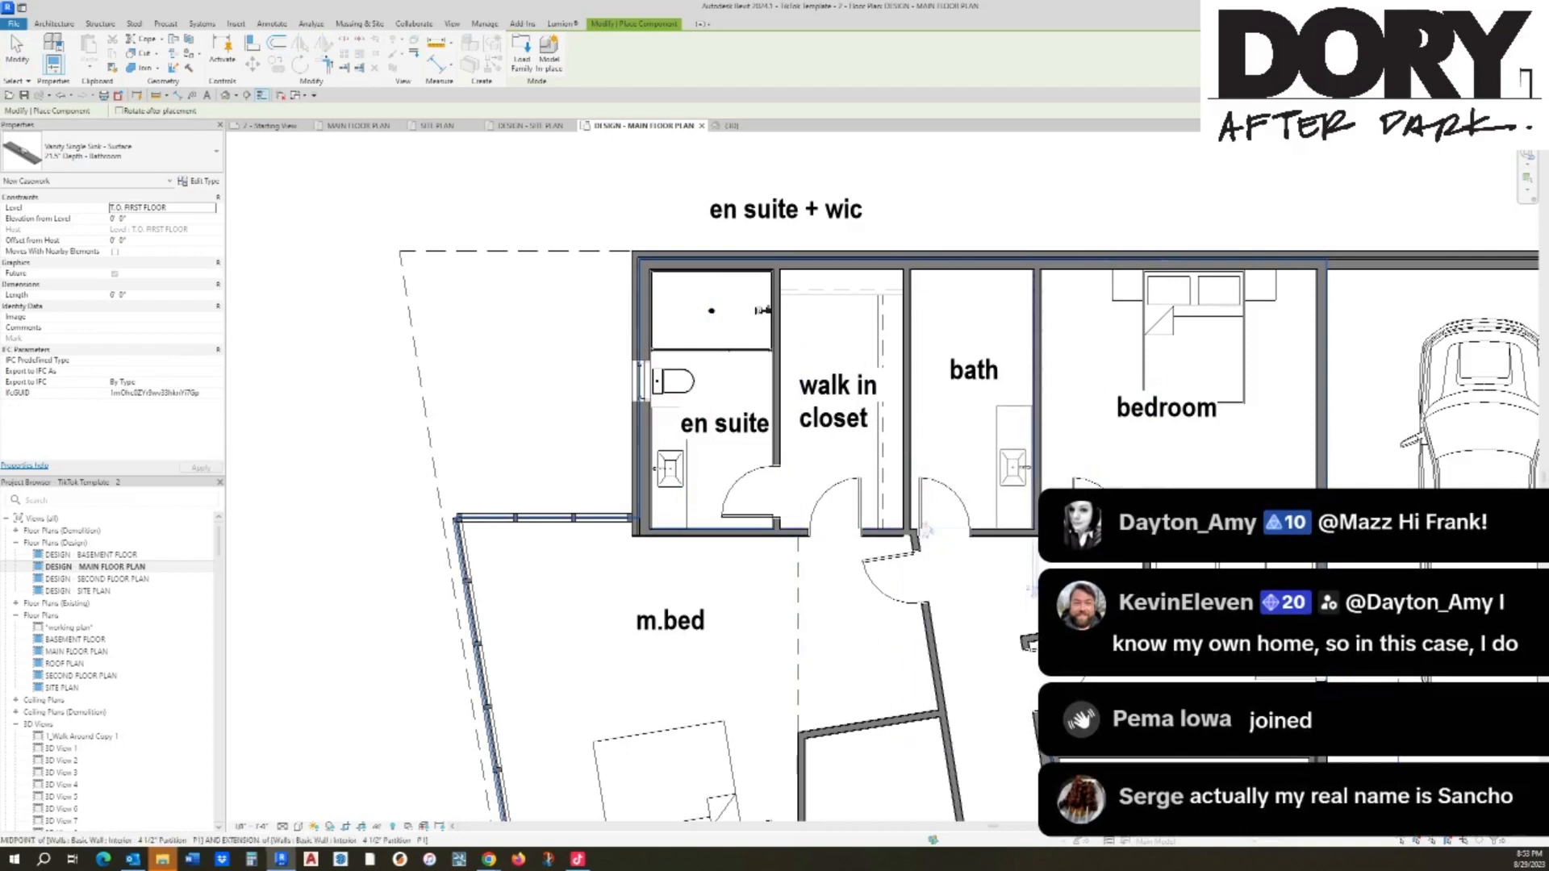
left_click(1032, 526)
key("Escape")
key("Escape")
Step: Place a matching toilet in the bath against the exterior wall, toward the walk-in closet side
left_click(674, 381)
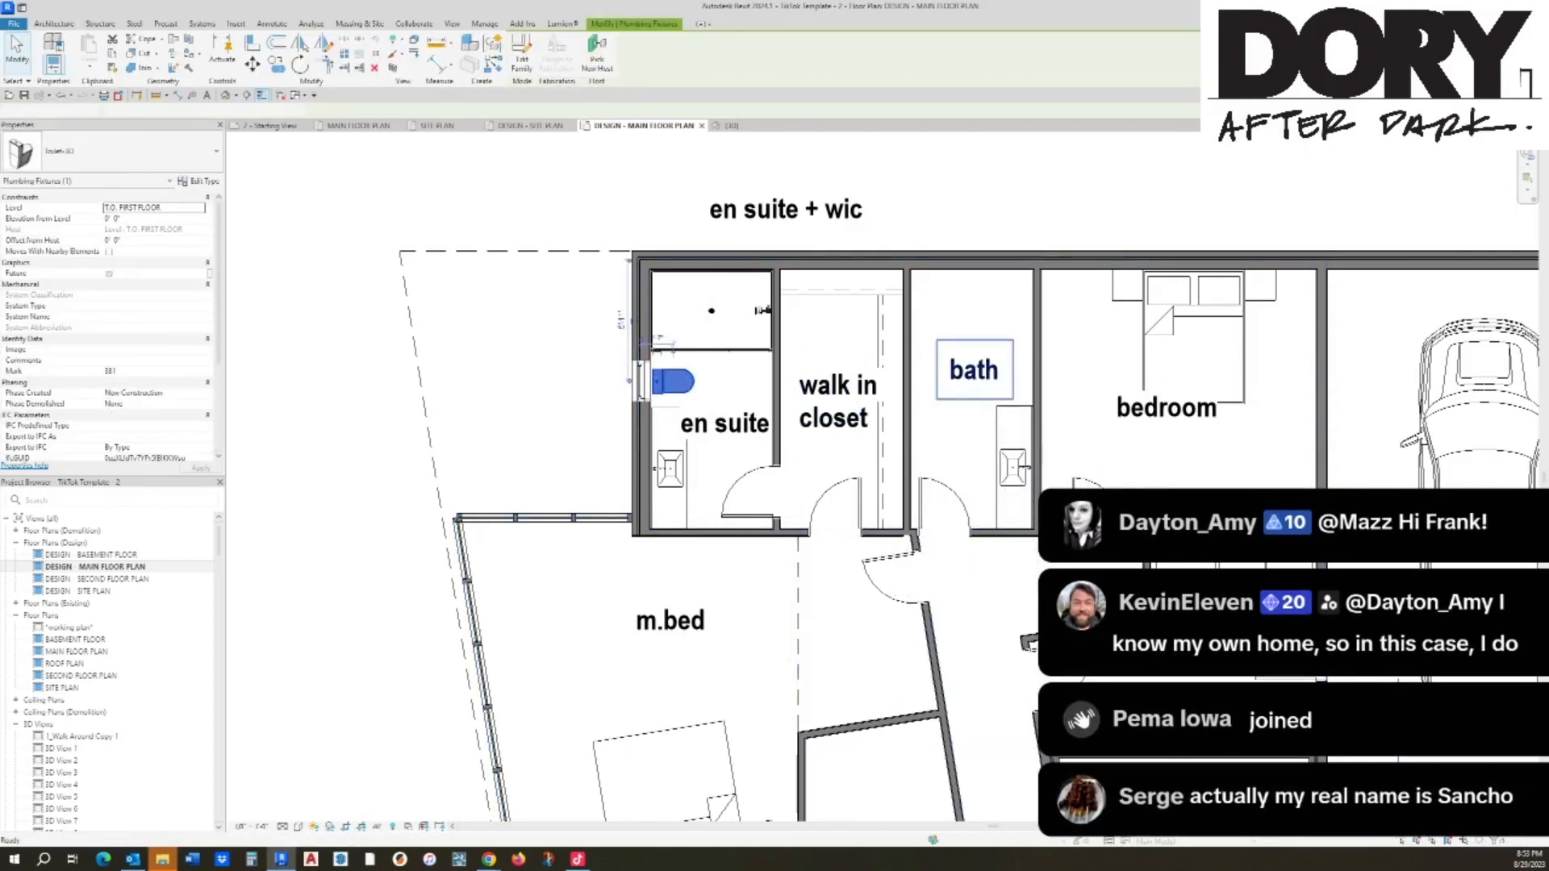
key("c")
key("s")
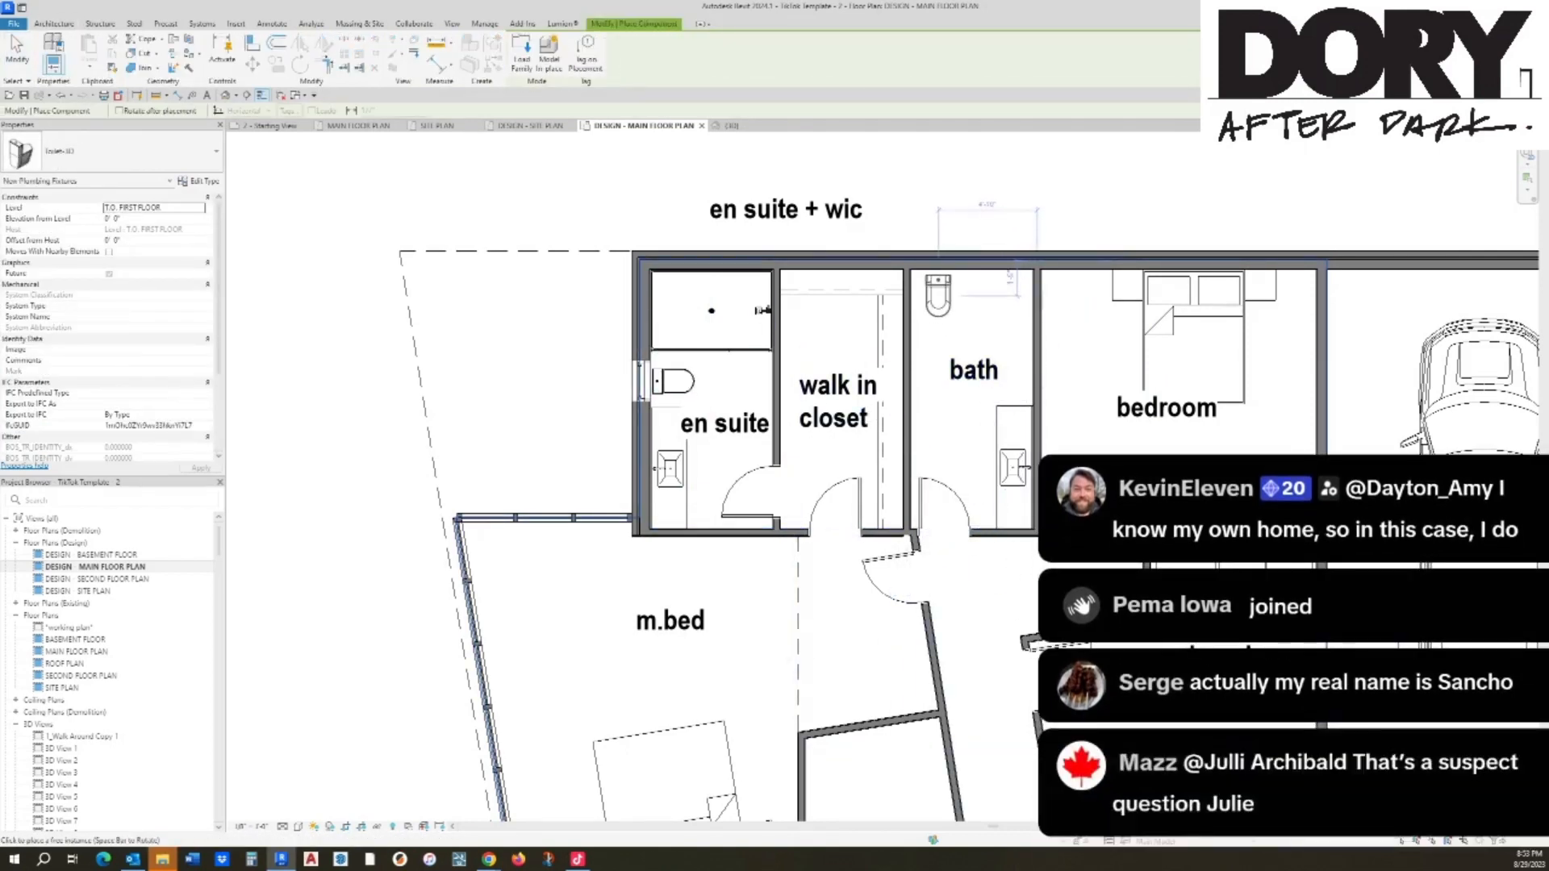
left_click(935, 293)
key("Escape")
key("Escape")
scroll(815, 343, "down", 2)
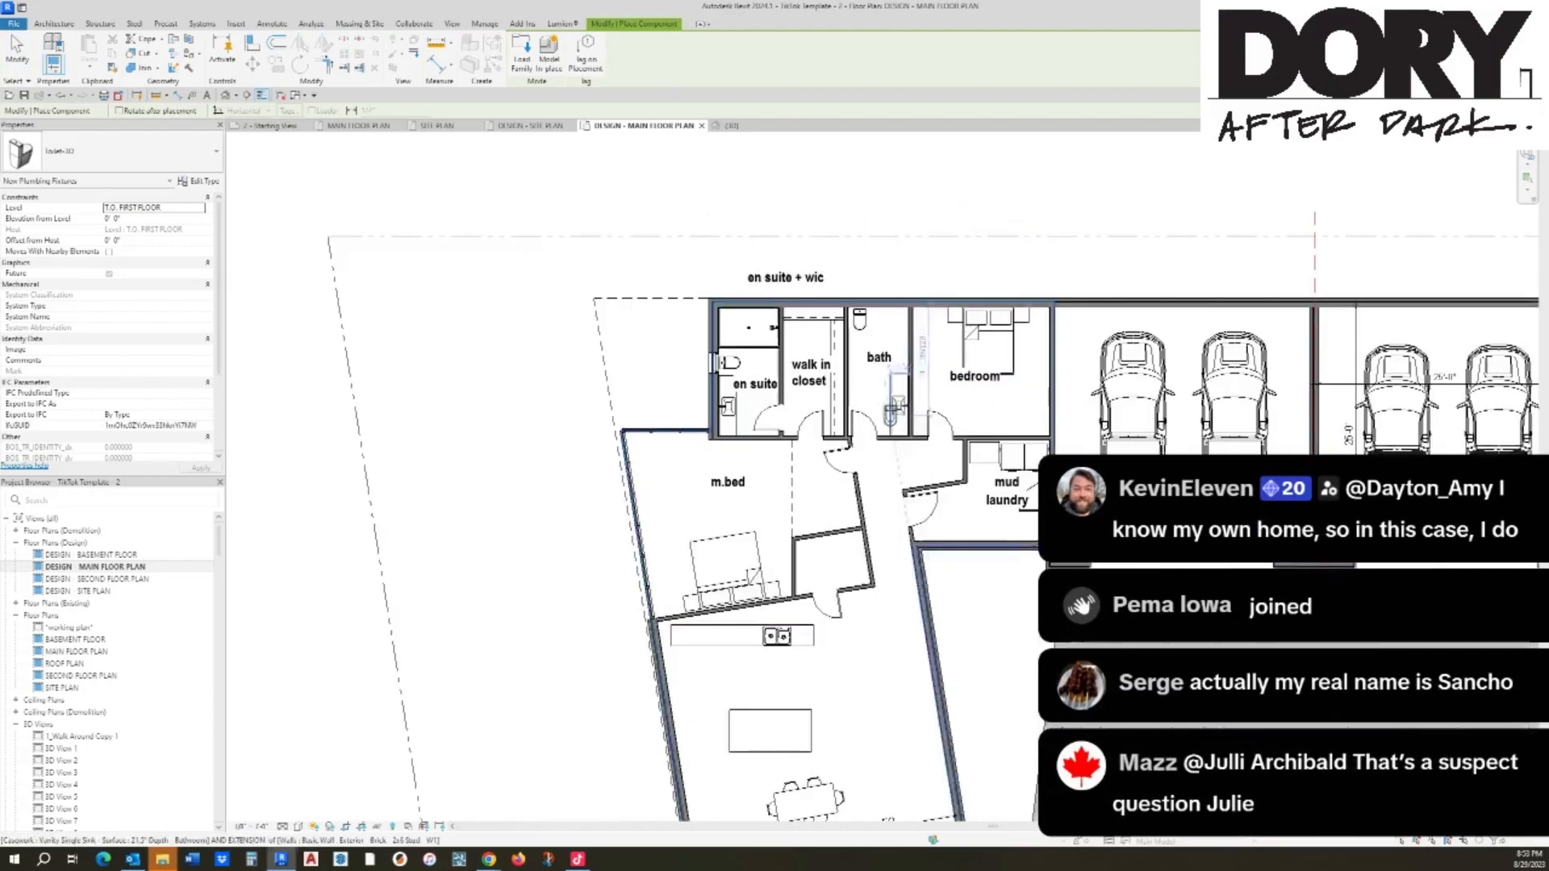
Step: Place a matching standard bathtub in the bath, in the corner between the exterior wall and the bedroom-side wall
middle_click_drag(880, 347, 551, 346)
middle_click_drag(992, 372, 551, 349)
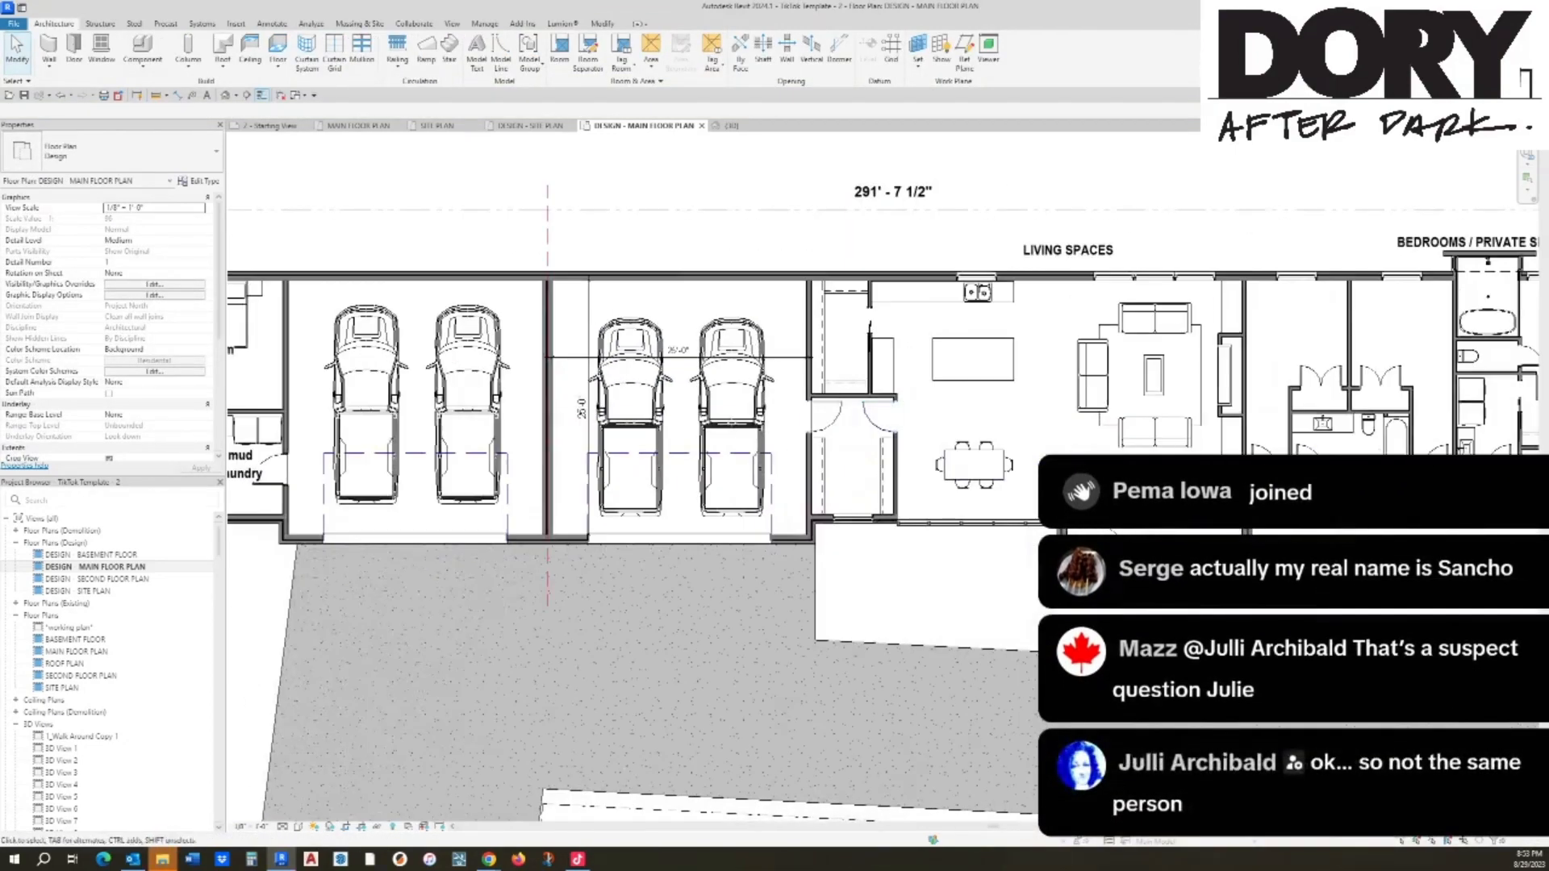
left_click(1396, 436)
key("c")
key("s")
middle_click_drag(371, 319, 1057, 487)
scroll(1059, 488, "up", 3)
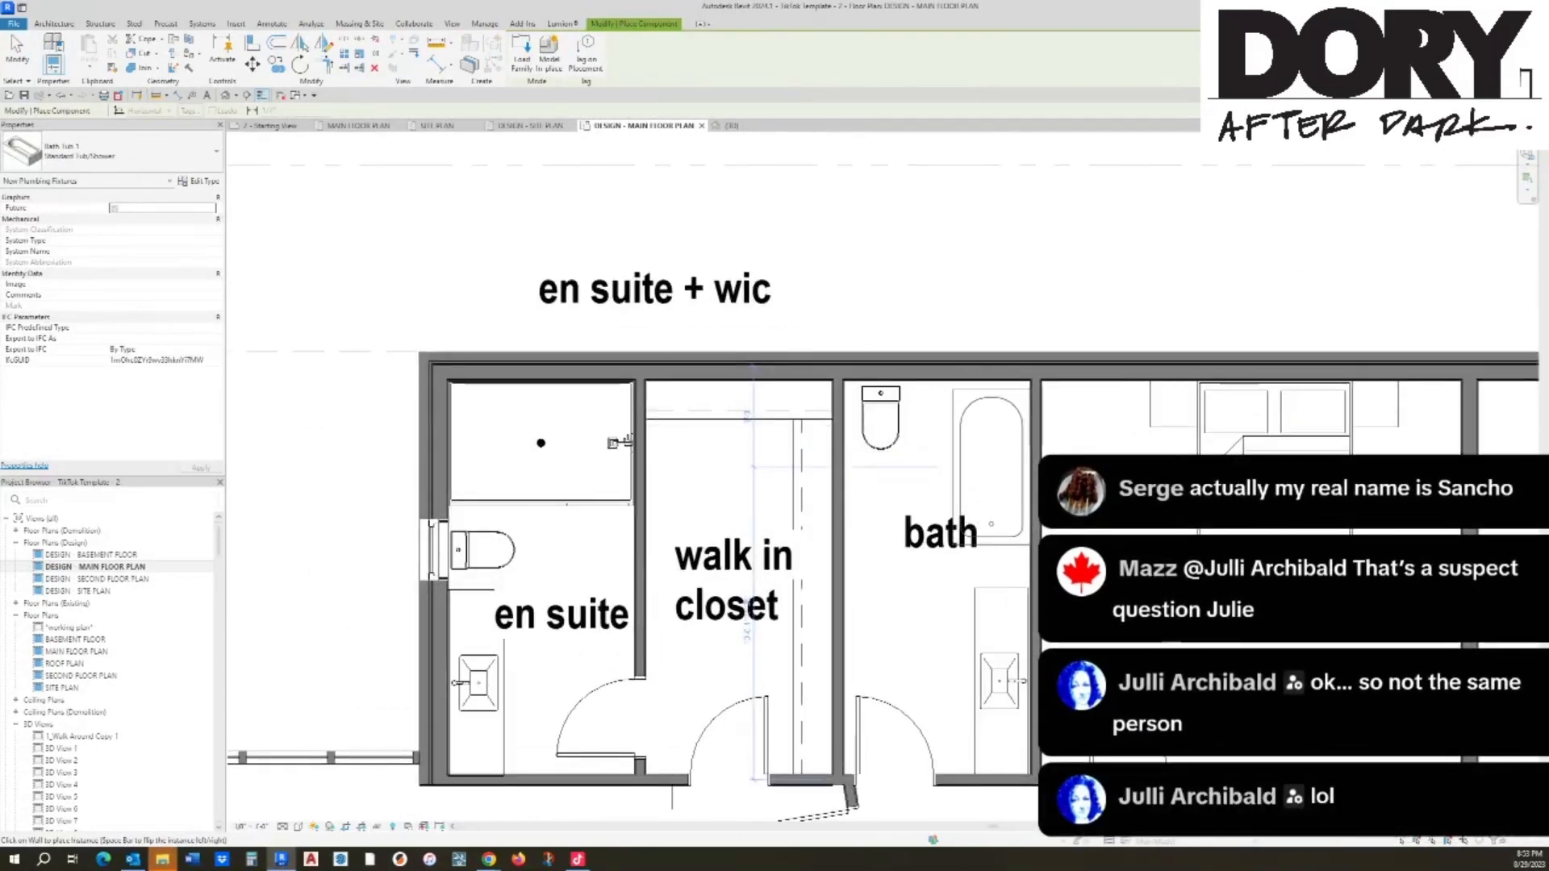
key("Escape")
key("Escape")
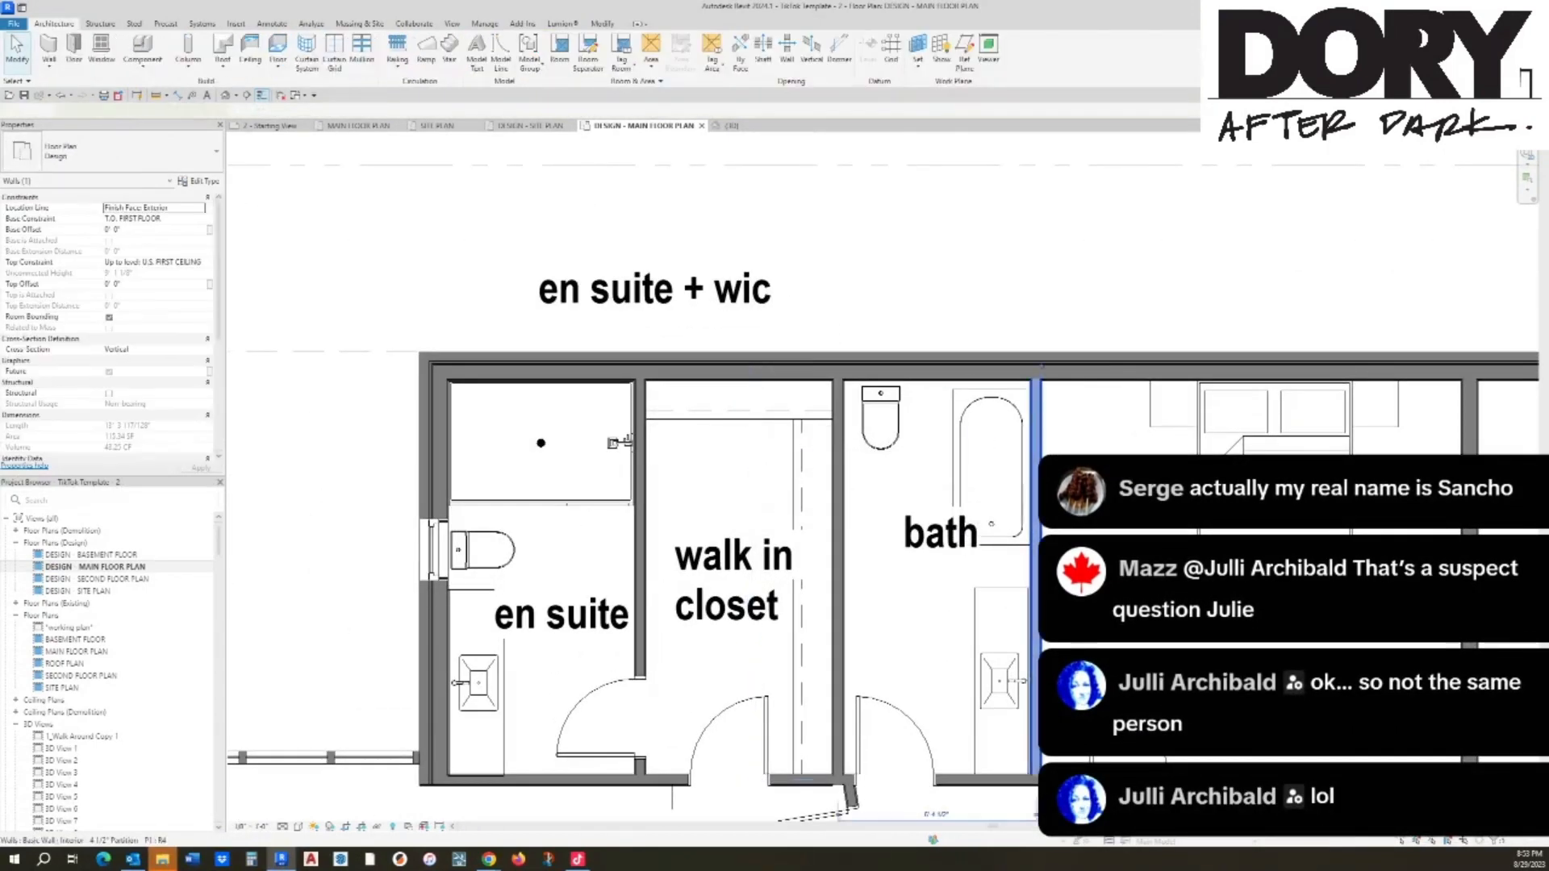
Step: Draw 4 1/2" interior partitions at both ends of the bathtub, a short stub at the exterior wall and a full-width wall opposite
key("c")
key("s")
scroll(960, 397, "up", 2)
left_click(949, 385)
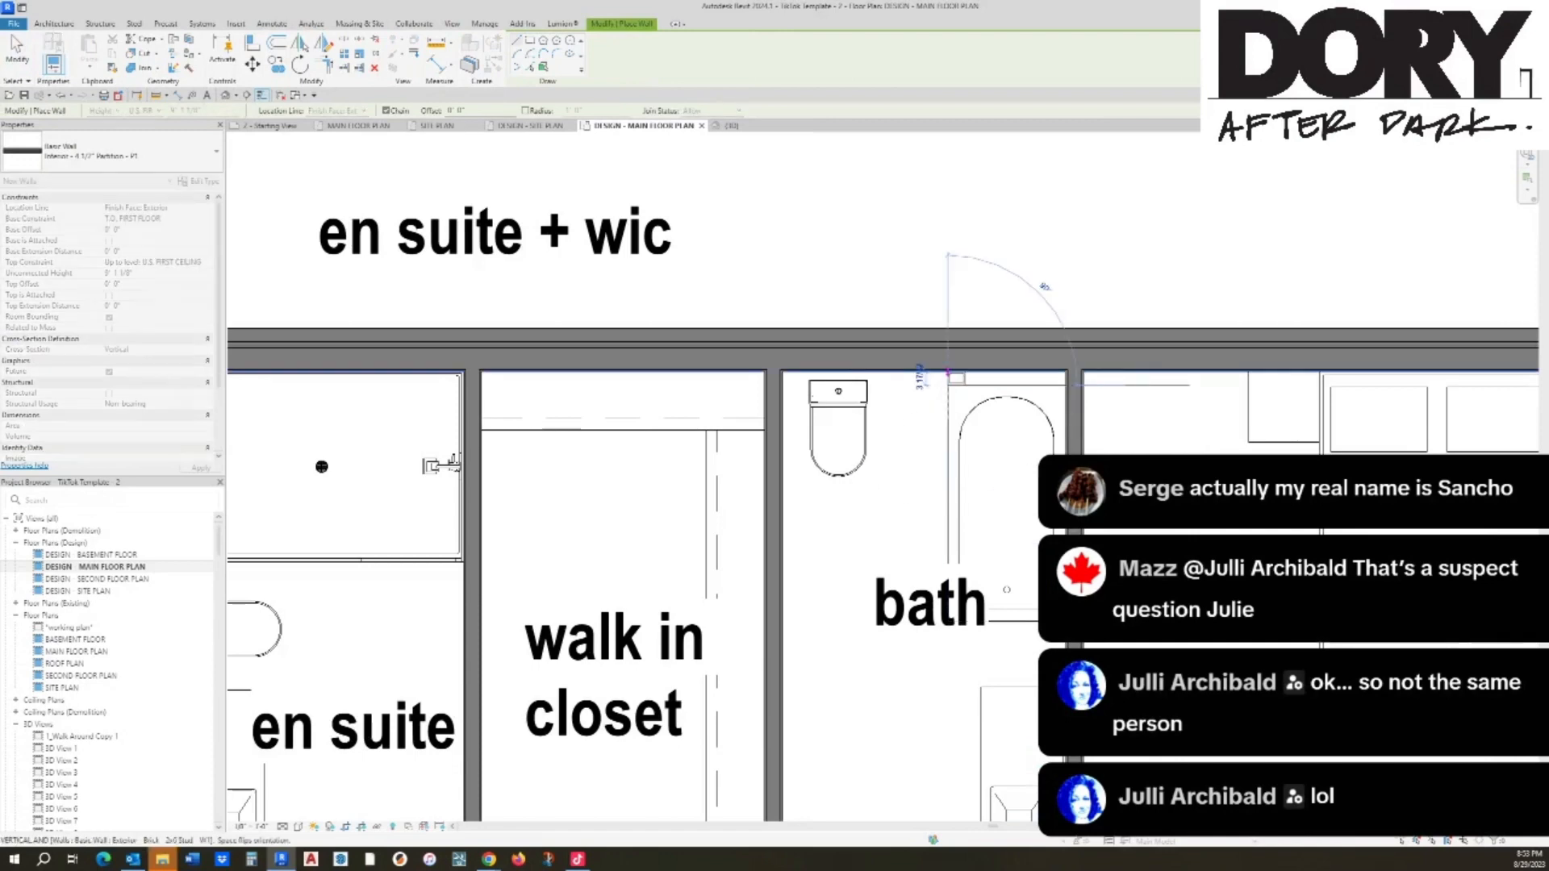
left_click(949, 372)
key("Escape")
left_click(949, 623)
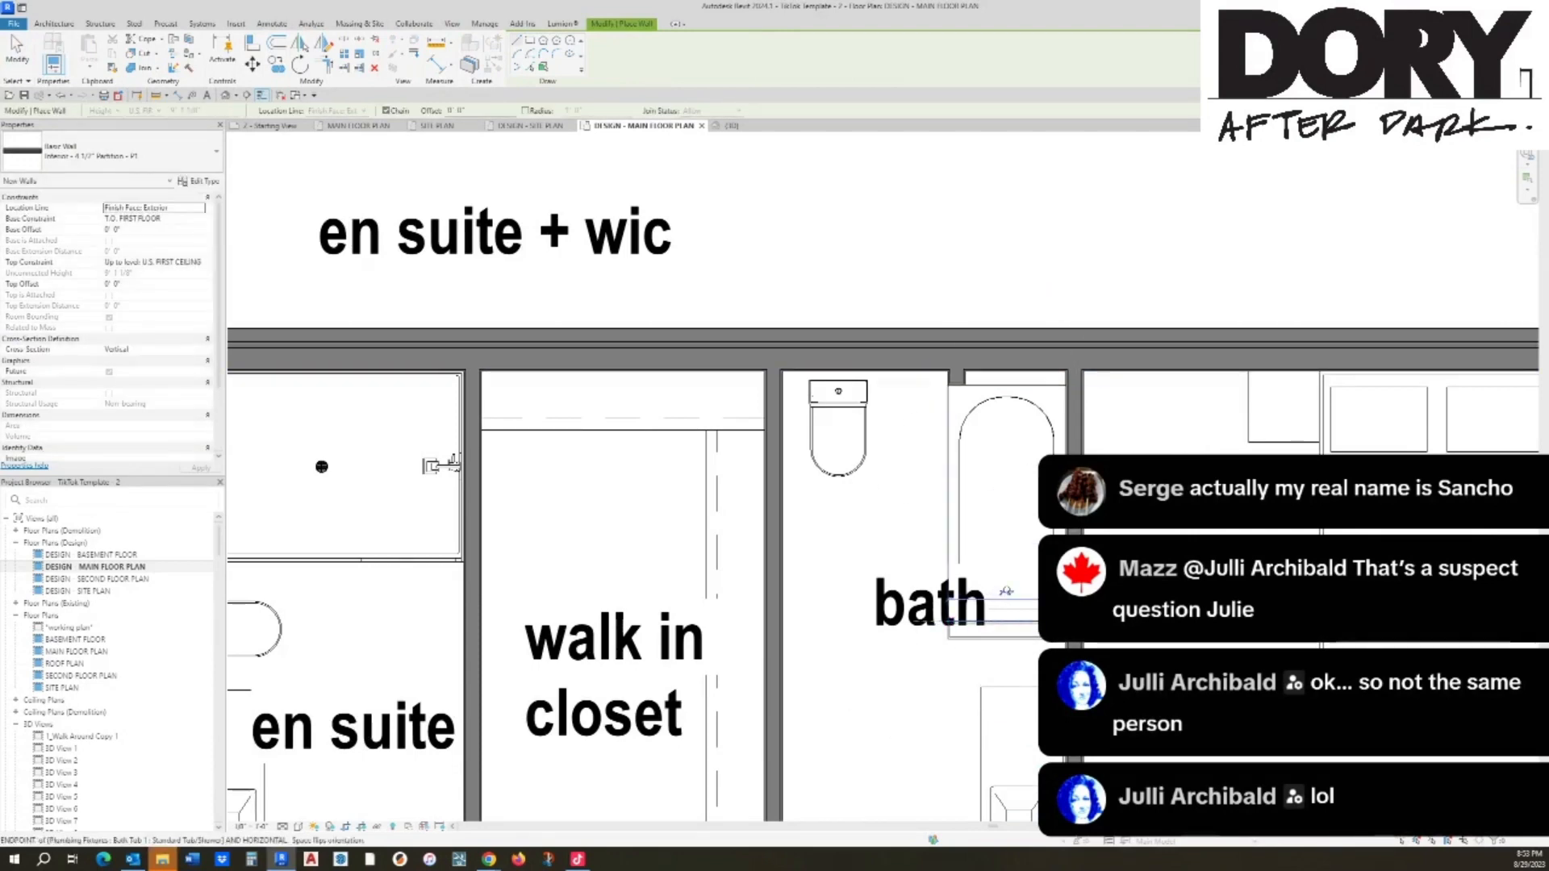
left_click(1067, 637)
key("Escape")
key("Escape")
Step: Shift the "bath" label clear of the bathtub and the "walk in closet" label clear of the hanging shelf
left_click_drag(931, 607, 859, 572)
key("Escape")
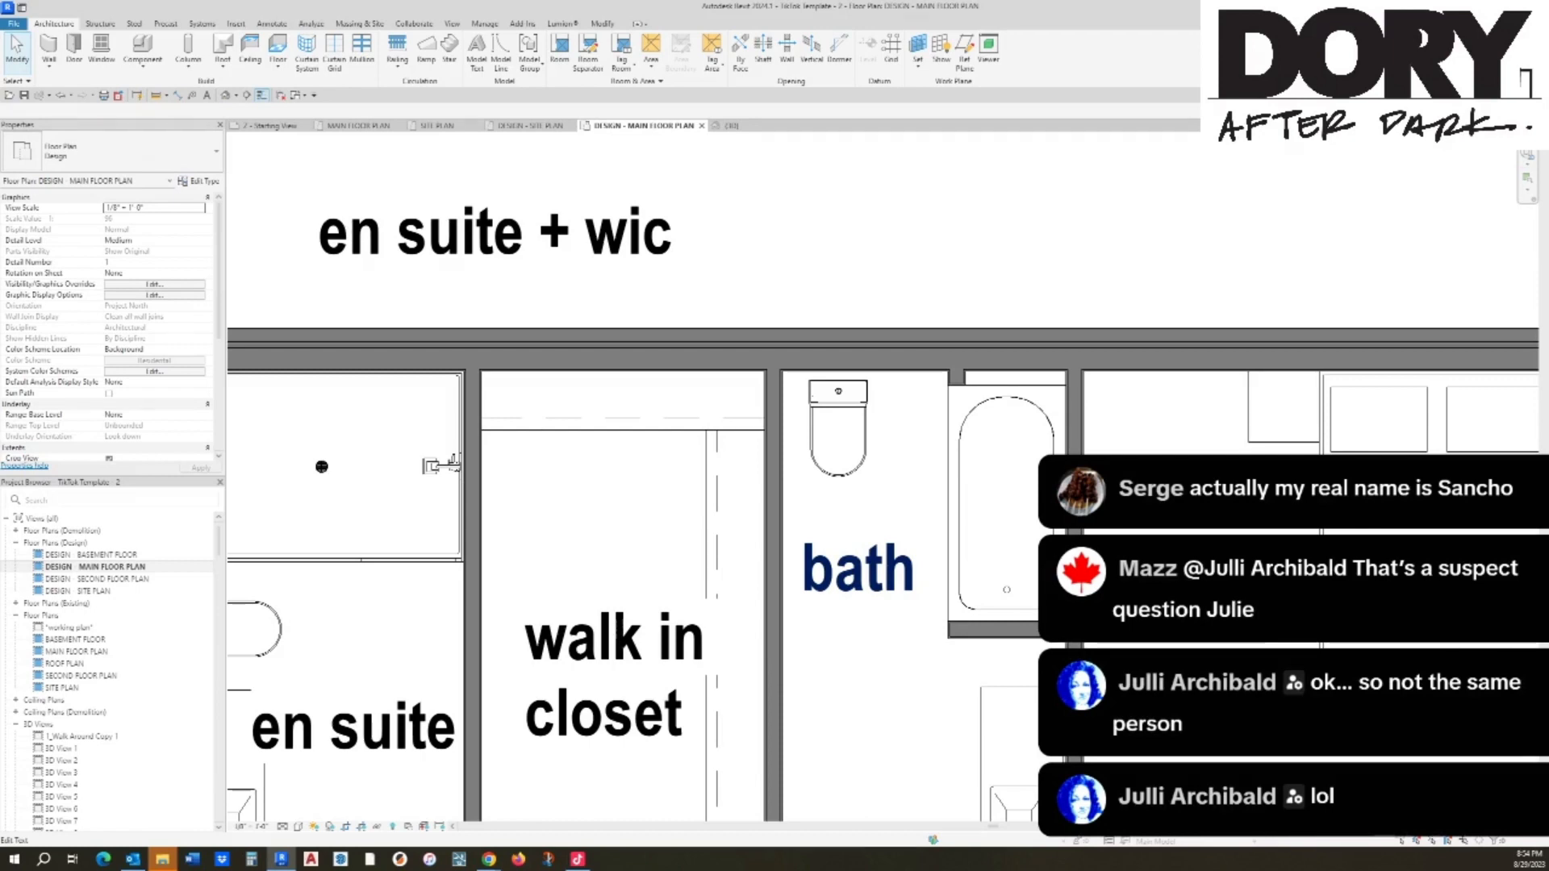
scroll(952, 137, "down", 3)
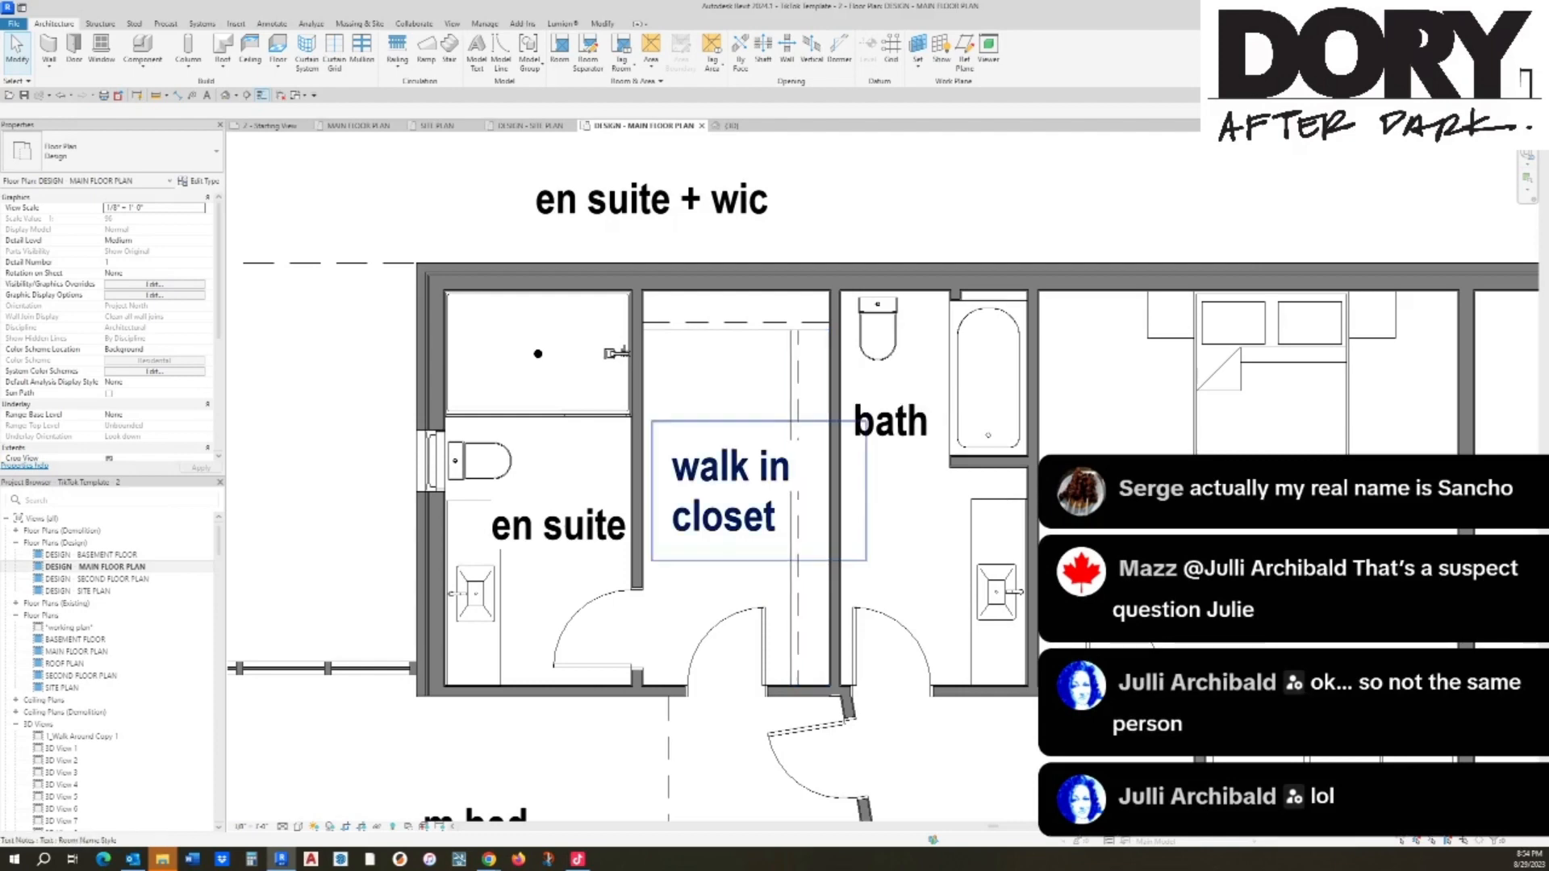
left_click_drag(726, 492, 718, 474)
left_click_drag(857, 472, 808, 498)
key("Escape")
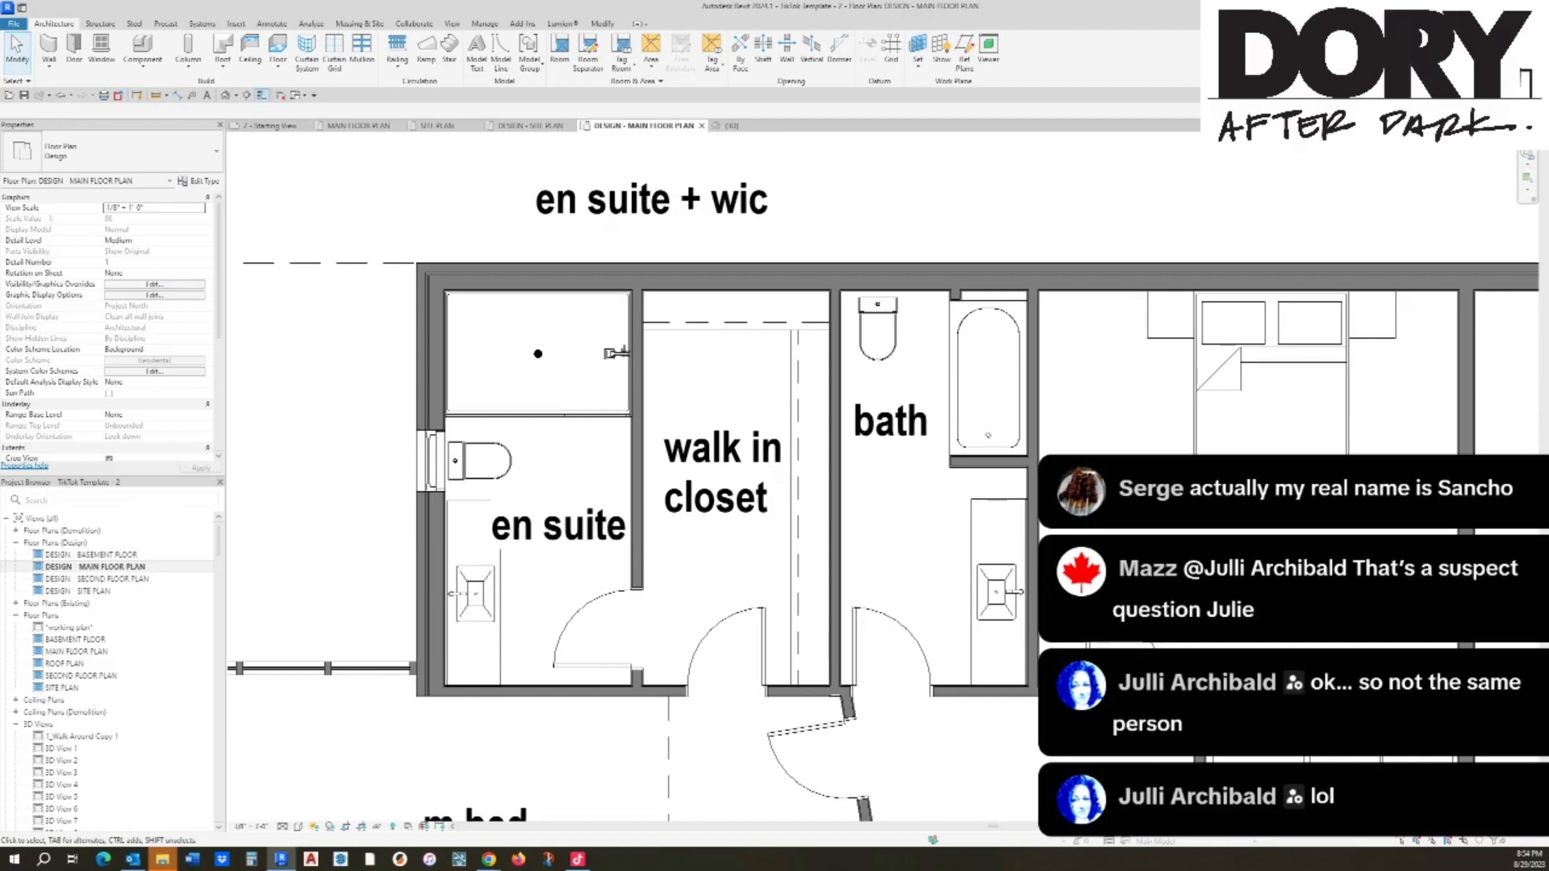
Step: Move the bath vanity up to the partition at the bathtub's end and set its length to 4'
middle_click_drag(998, 591, 925, 490)
left_click(925, 490)
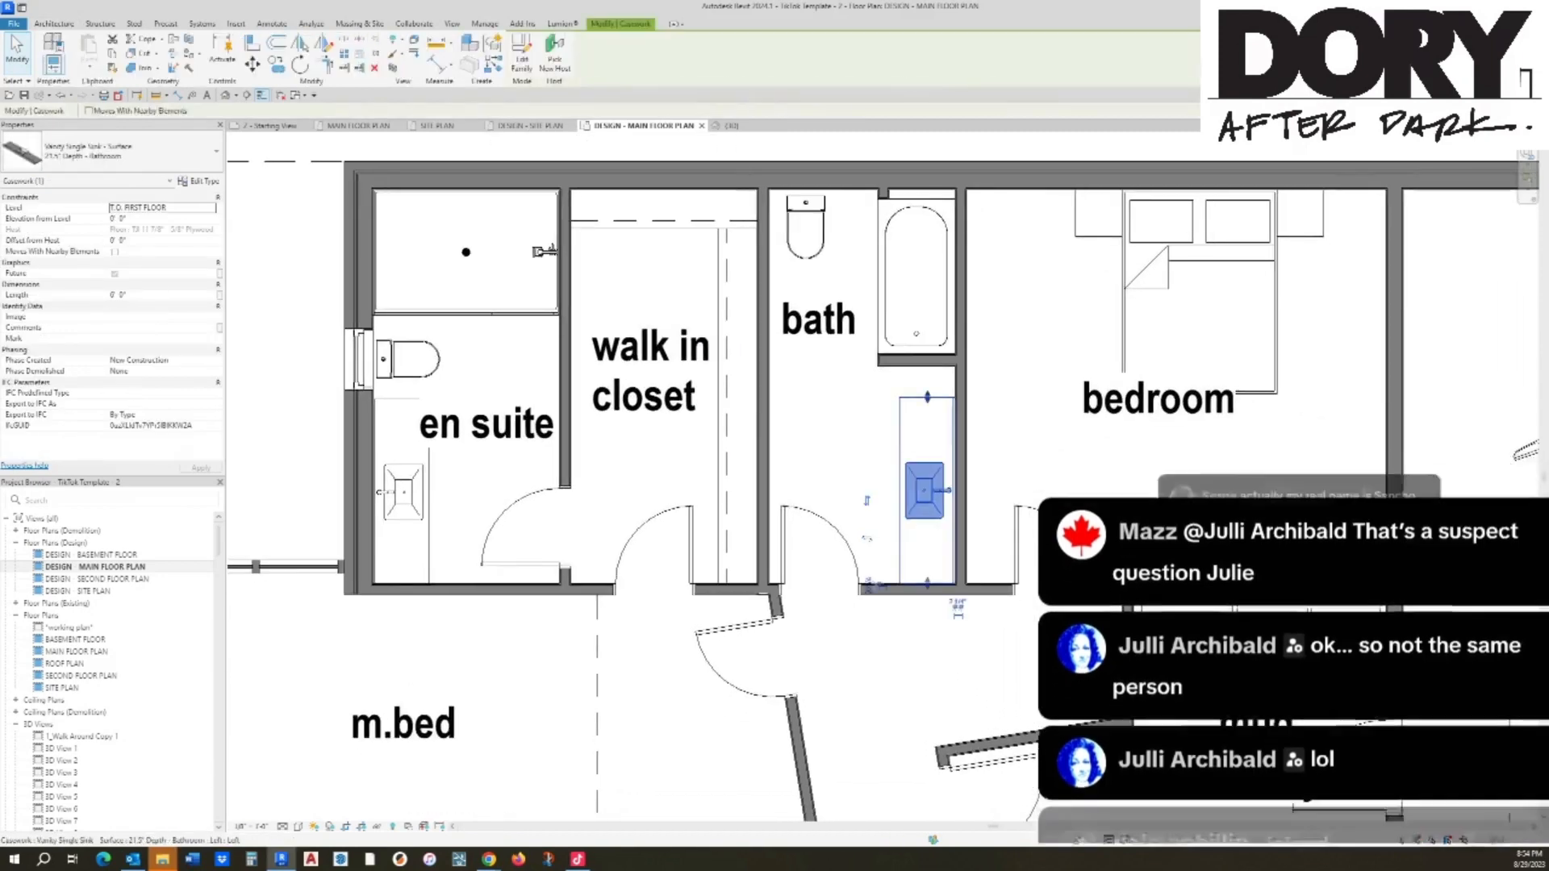
key("m")
key("v")
left_click(928, 397)
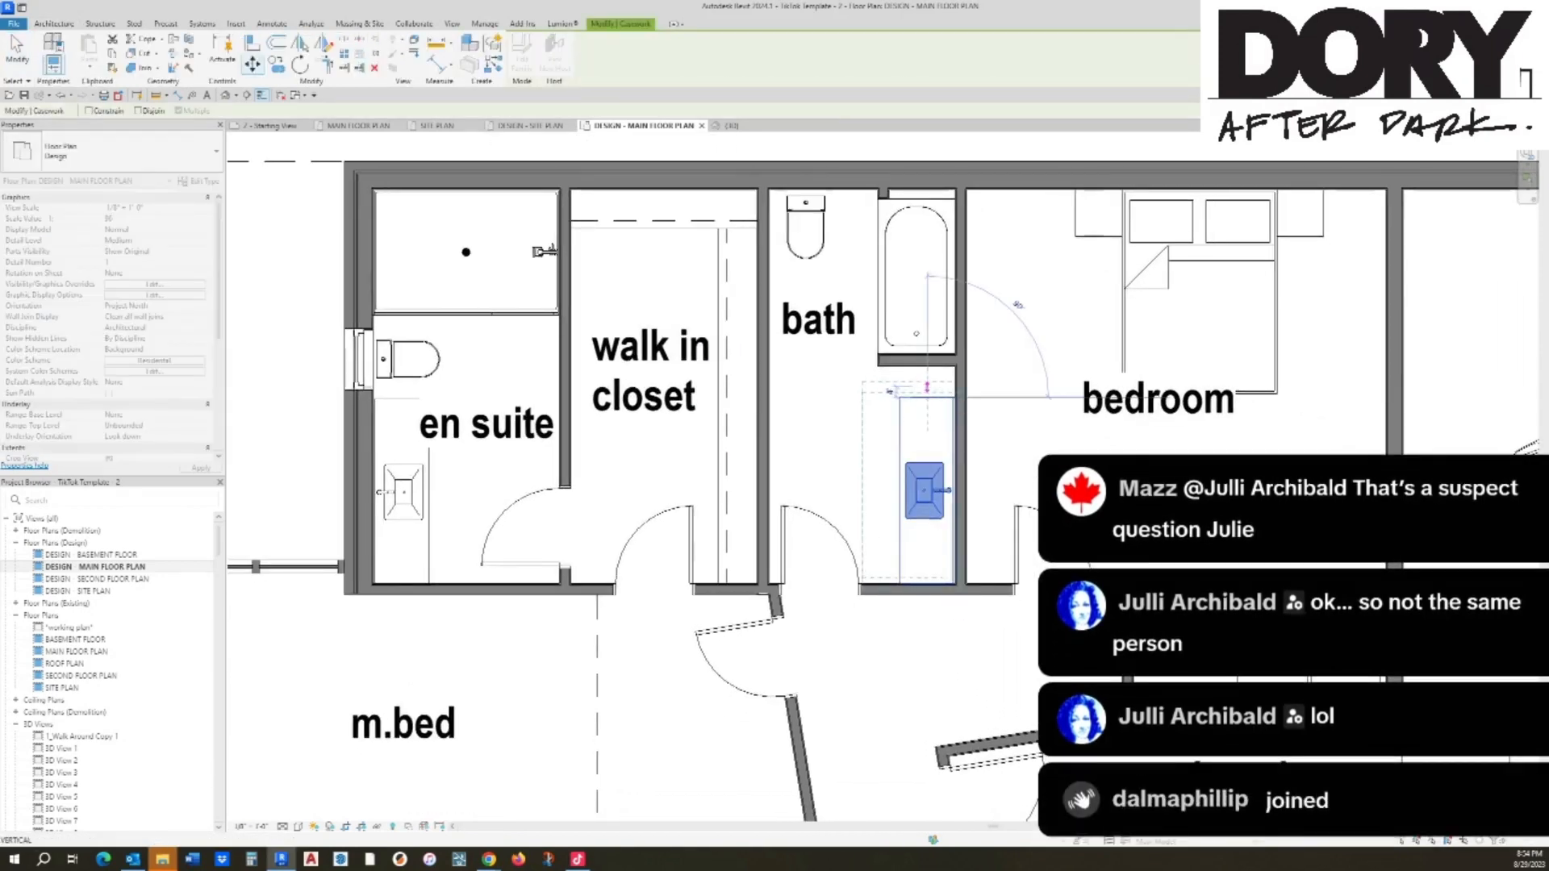
left_click(927, 367)
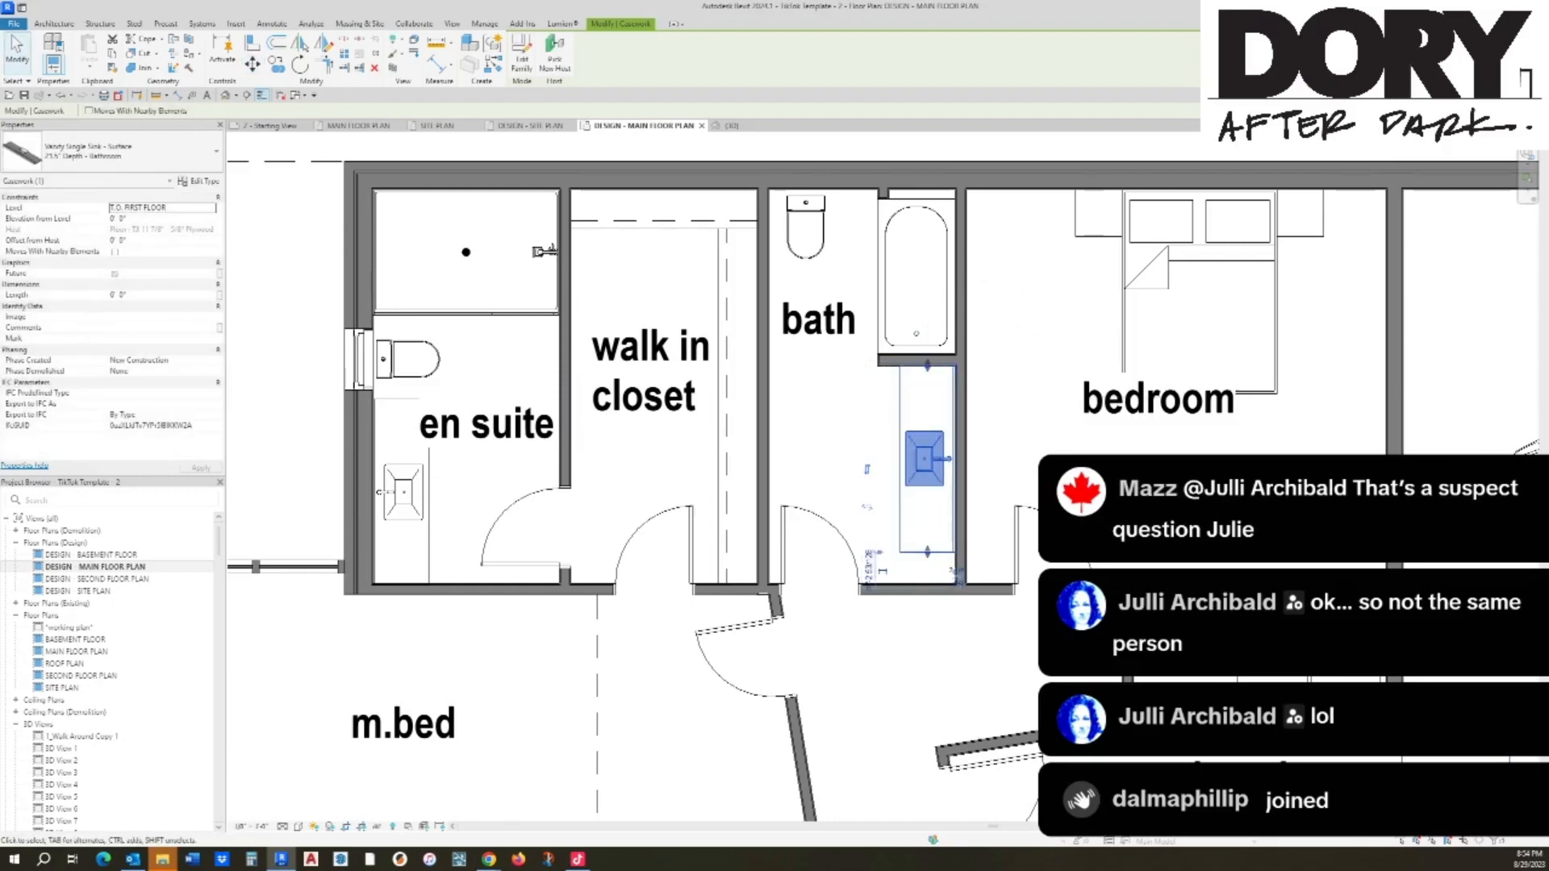
left_click(122, 296)
type("4")
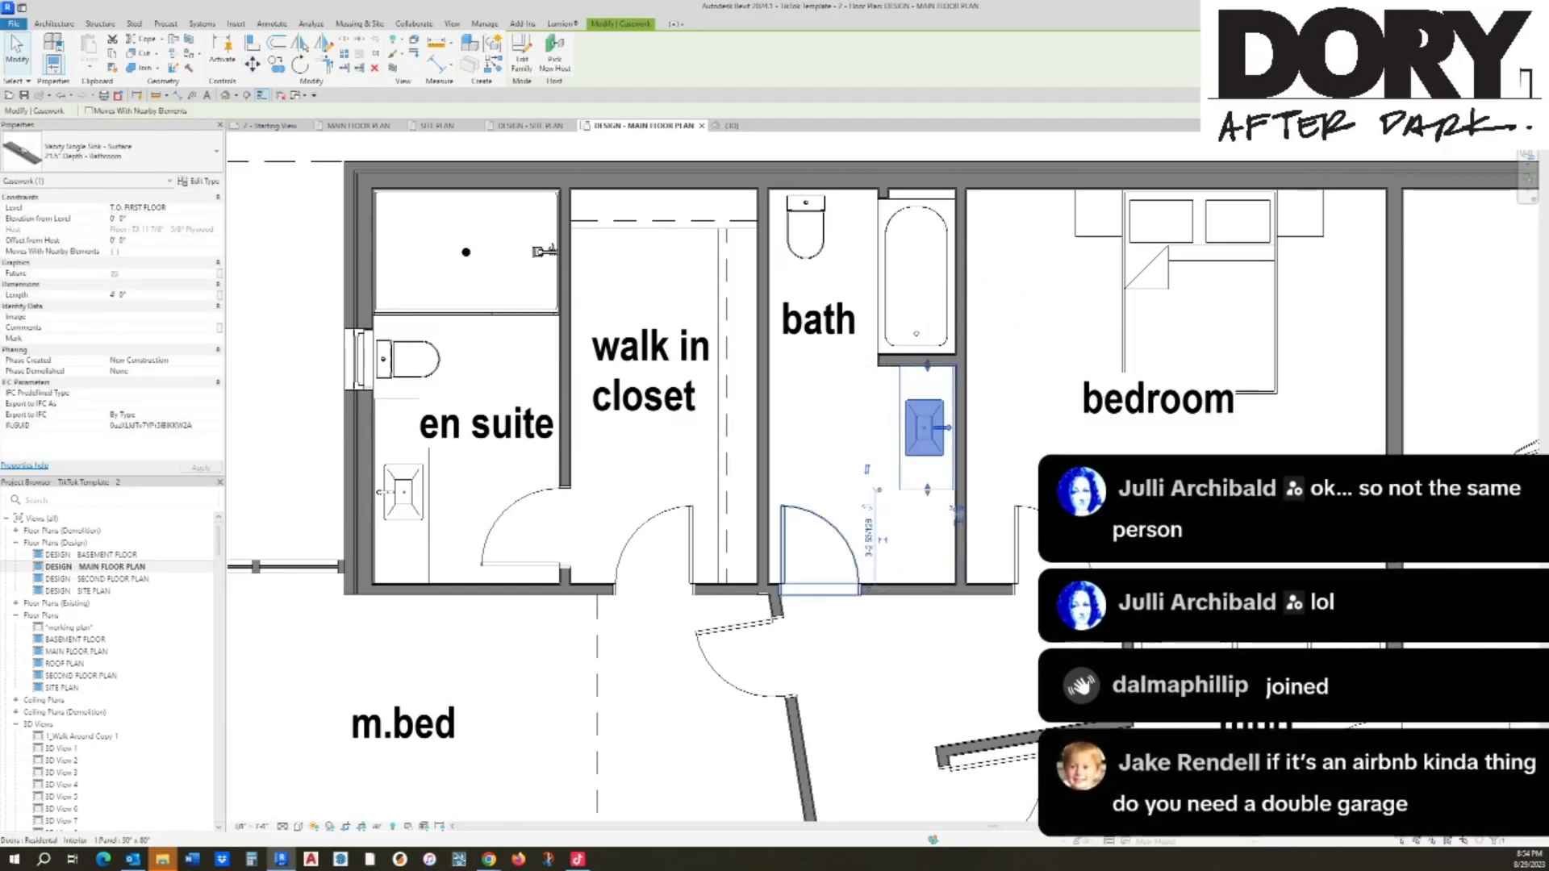
Step: Fine-tune the vanity's position so its end sits flush with the face of the bathtub partition
scroll(942, 363, "up", 6)
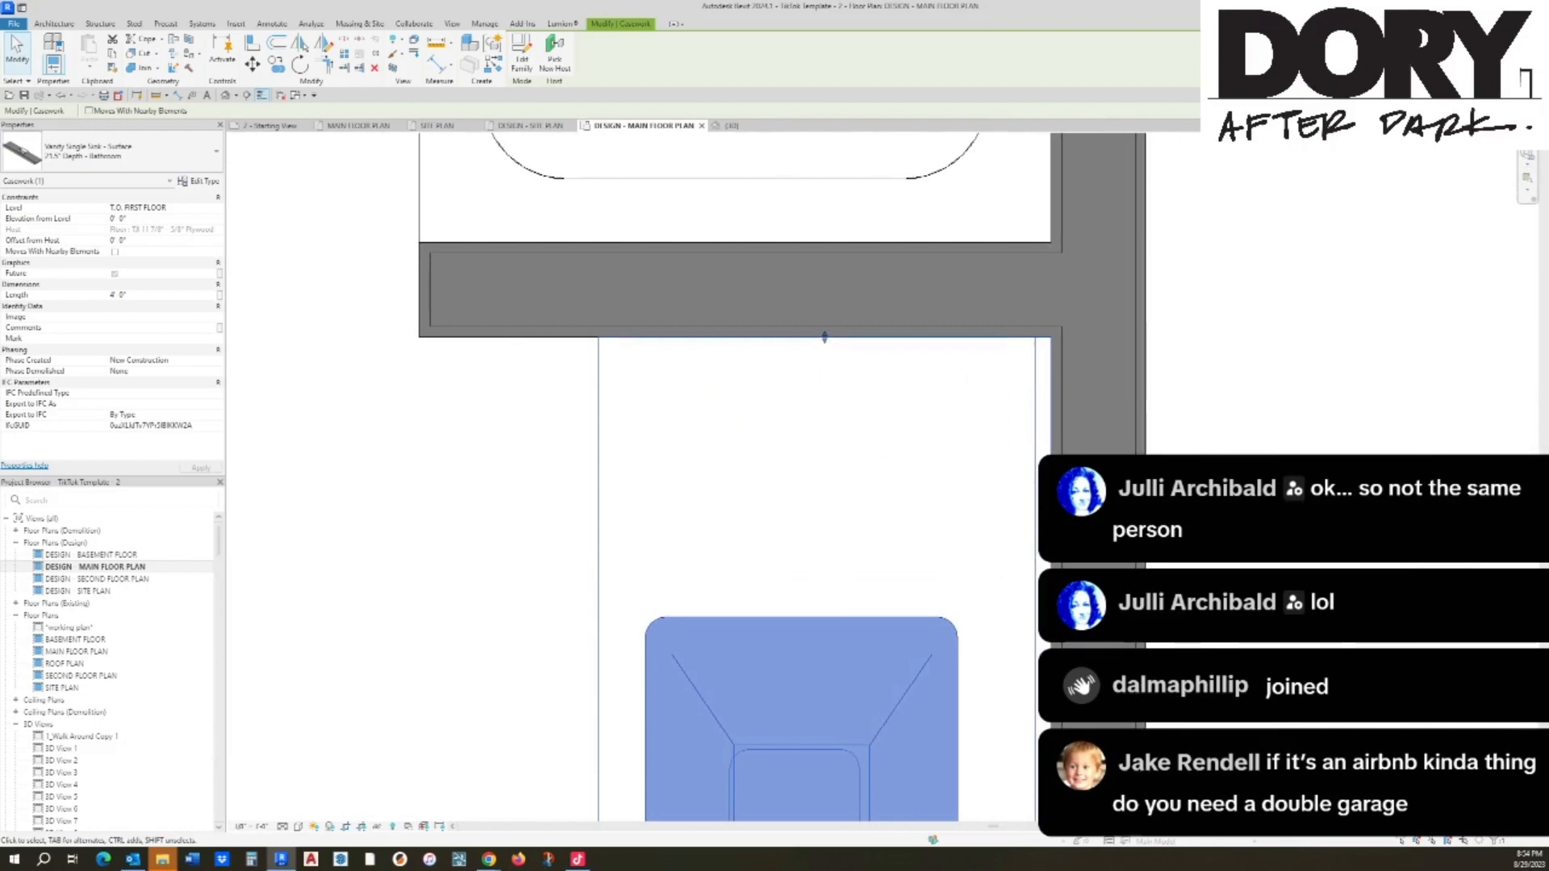
key("Down")
key("Down")
key("Down")
key("Down")
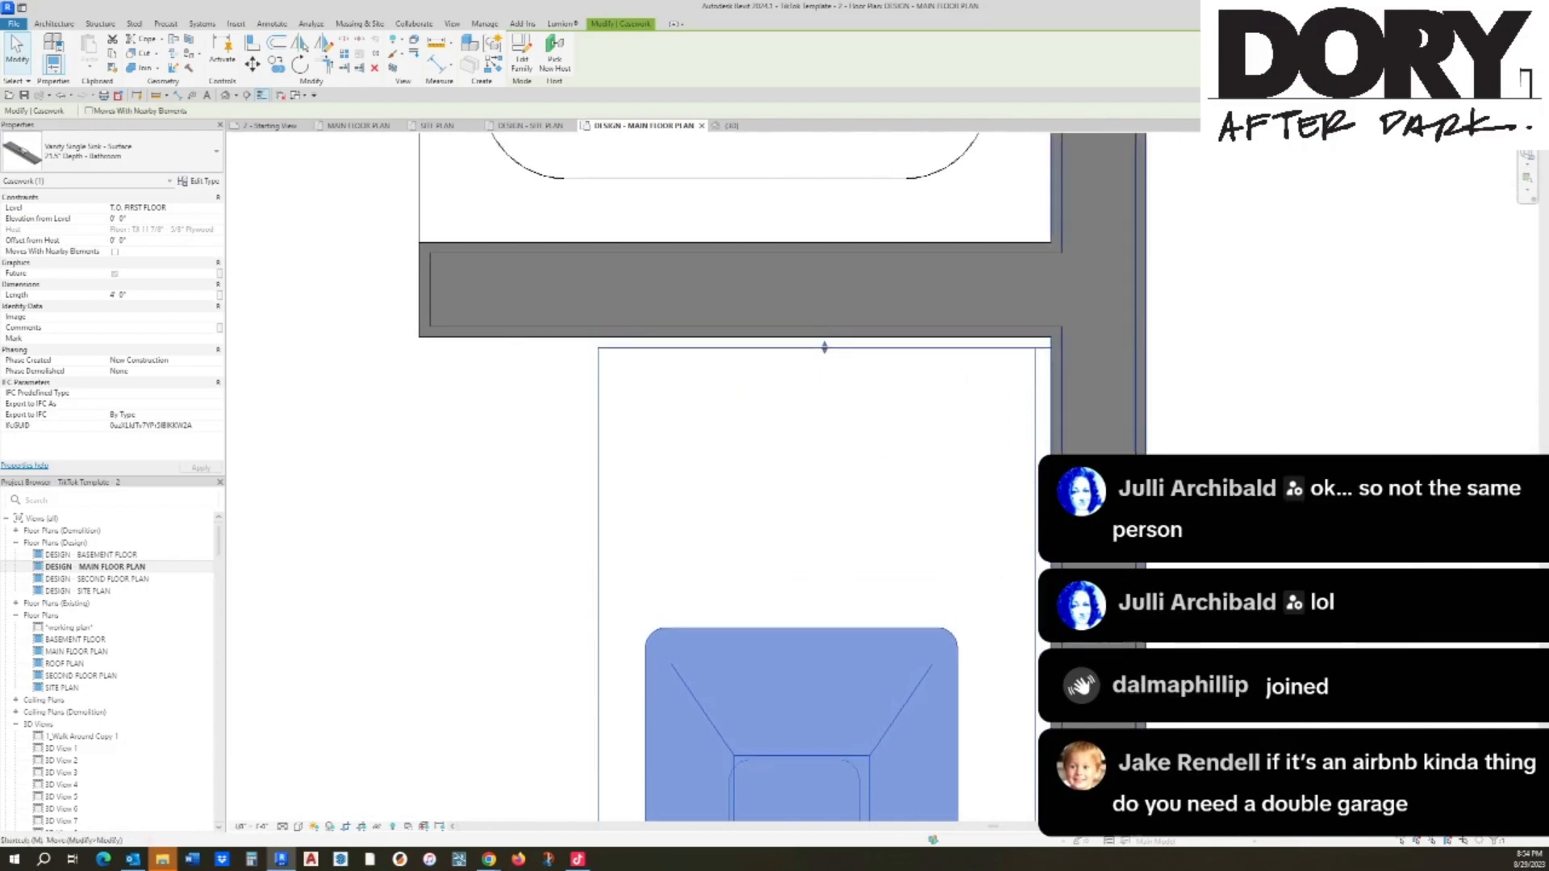
key("m")
key("v")
scroll(1030, 274, "down", 5)
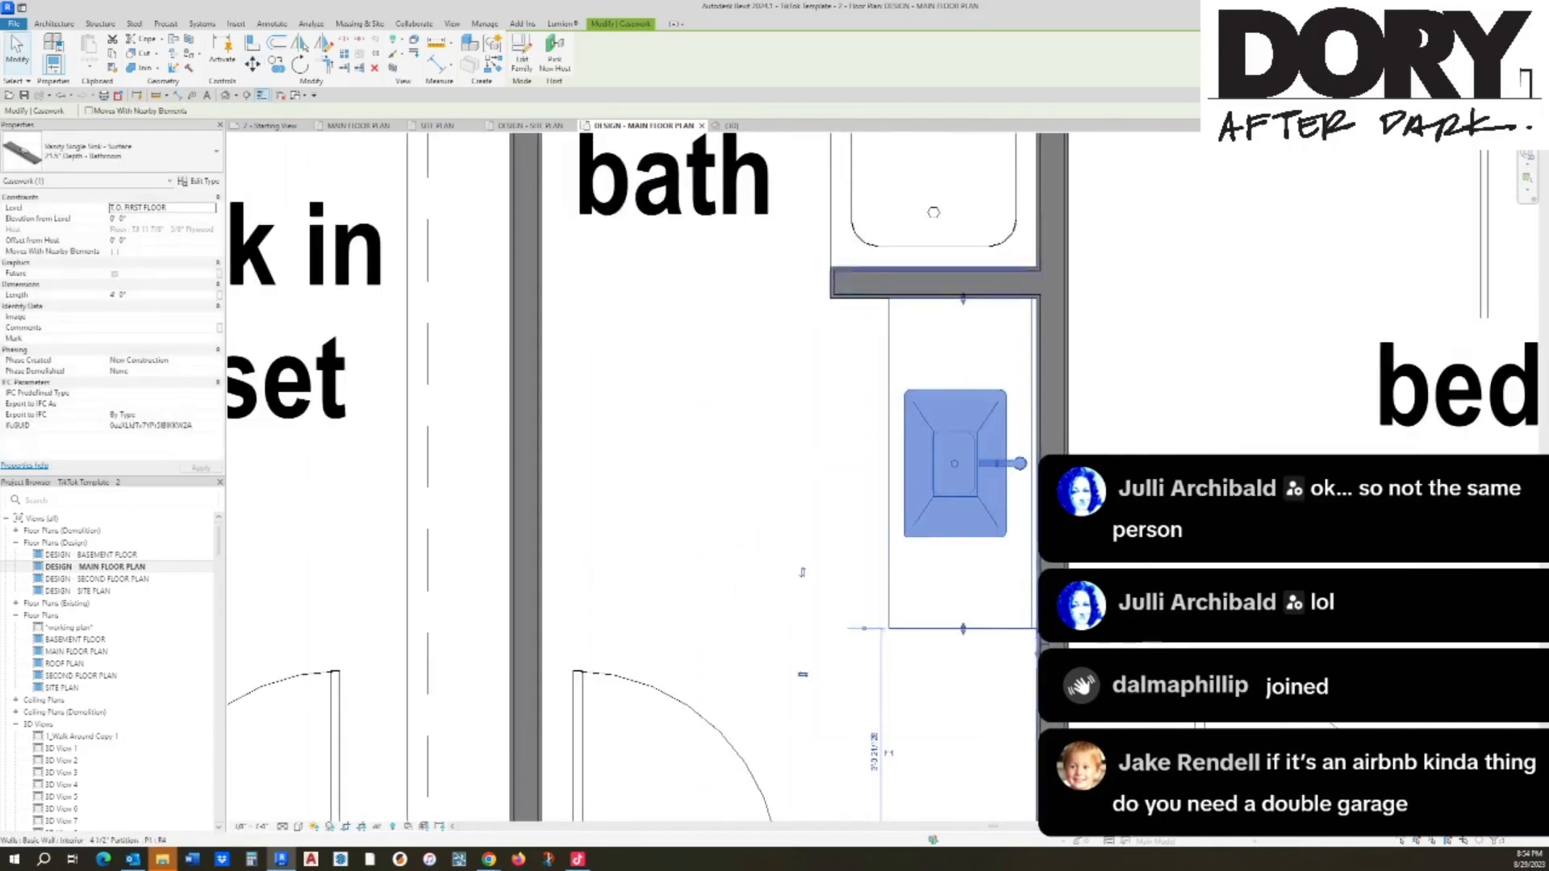
Step: Enclose a small closet between the bath vanity and the hallway wall with two 4 1/2" interior partitions
key("Escape")
key("Escape")
key("w")
key("a")
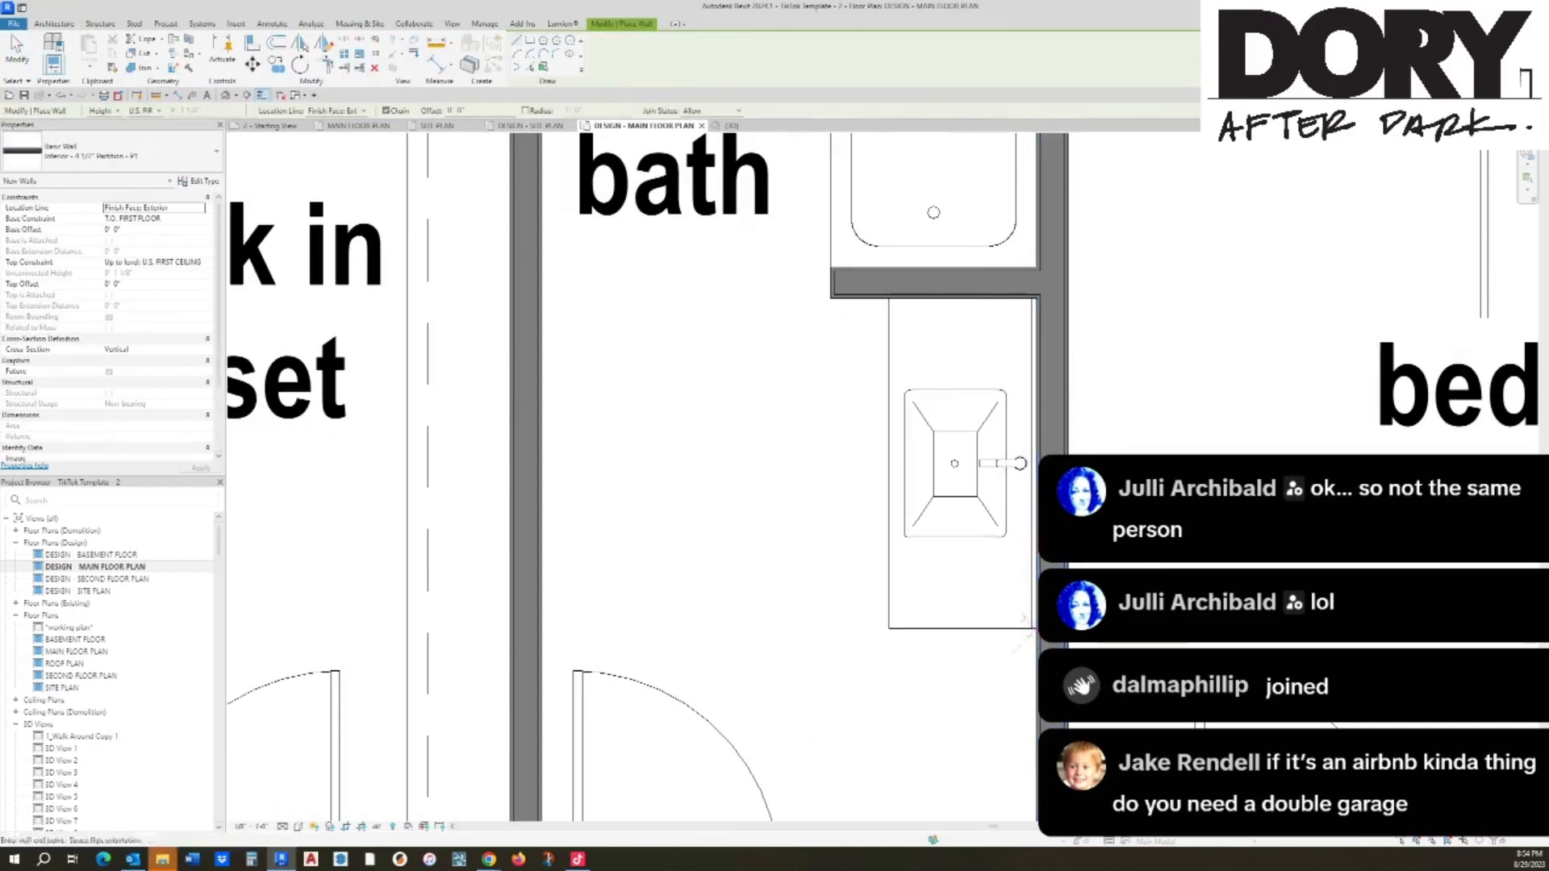
left_click(1034, 626)
left_click(882, 626)
middle_click_drag(881, 626, 883, 355)
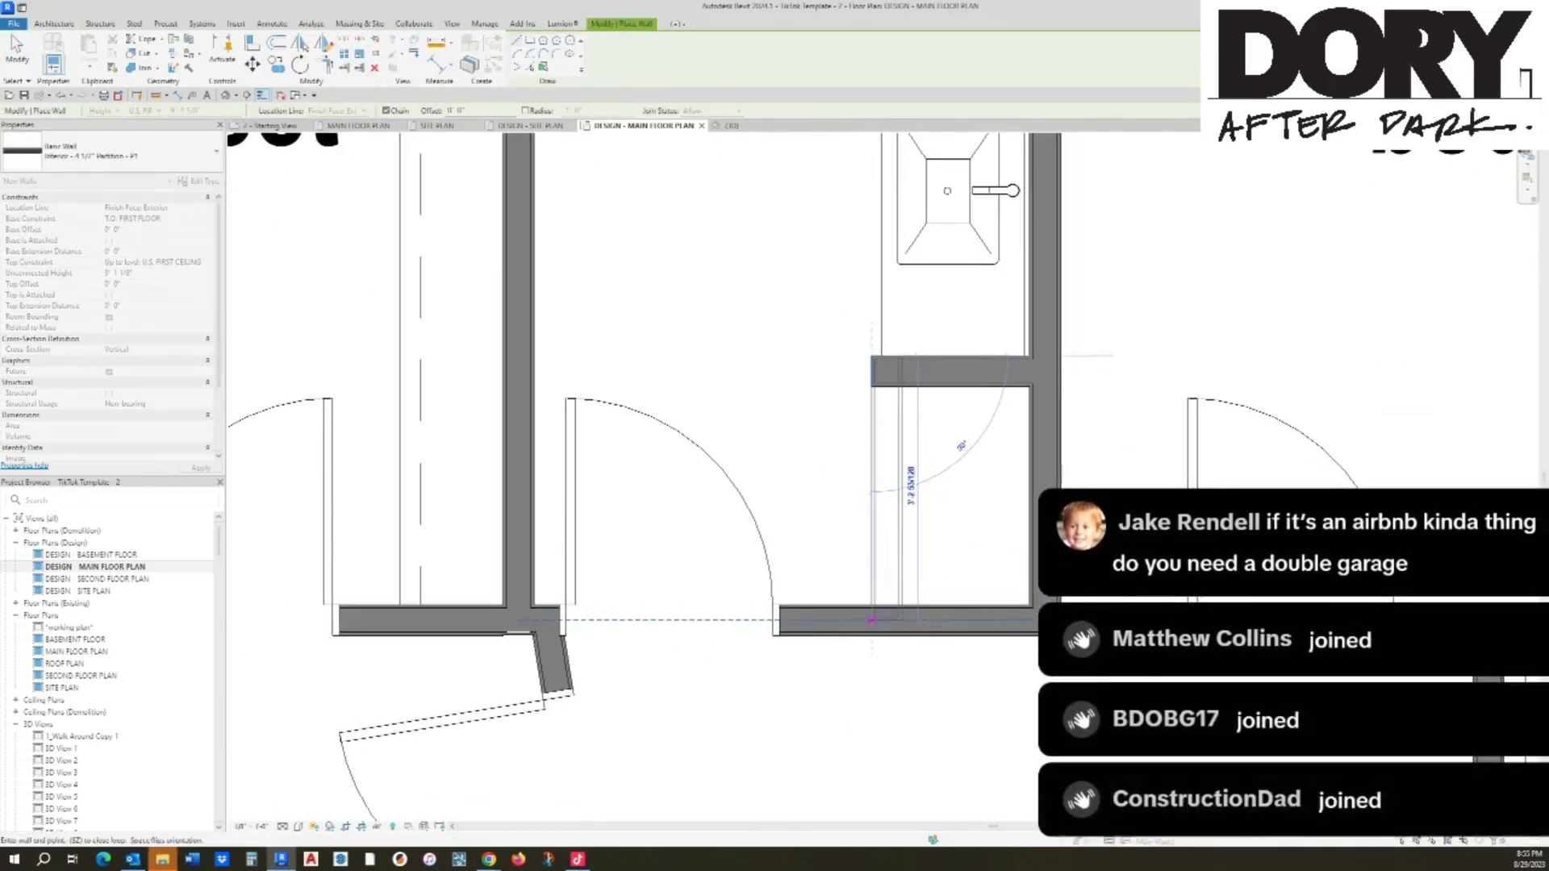
left_click(887, 612)
key("Escape")
key("Escape")
Step: Place a closet shelf and pole in the small bath closet, along its bedroom-side wall
key("c")
key("m")
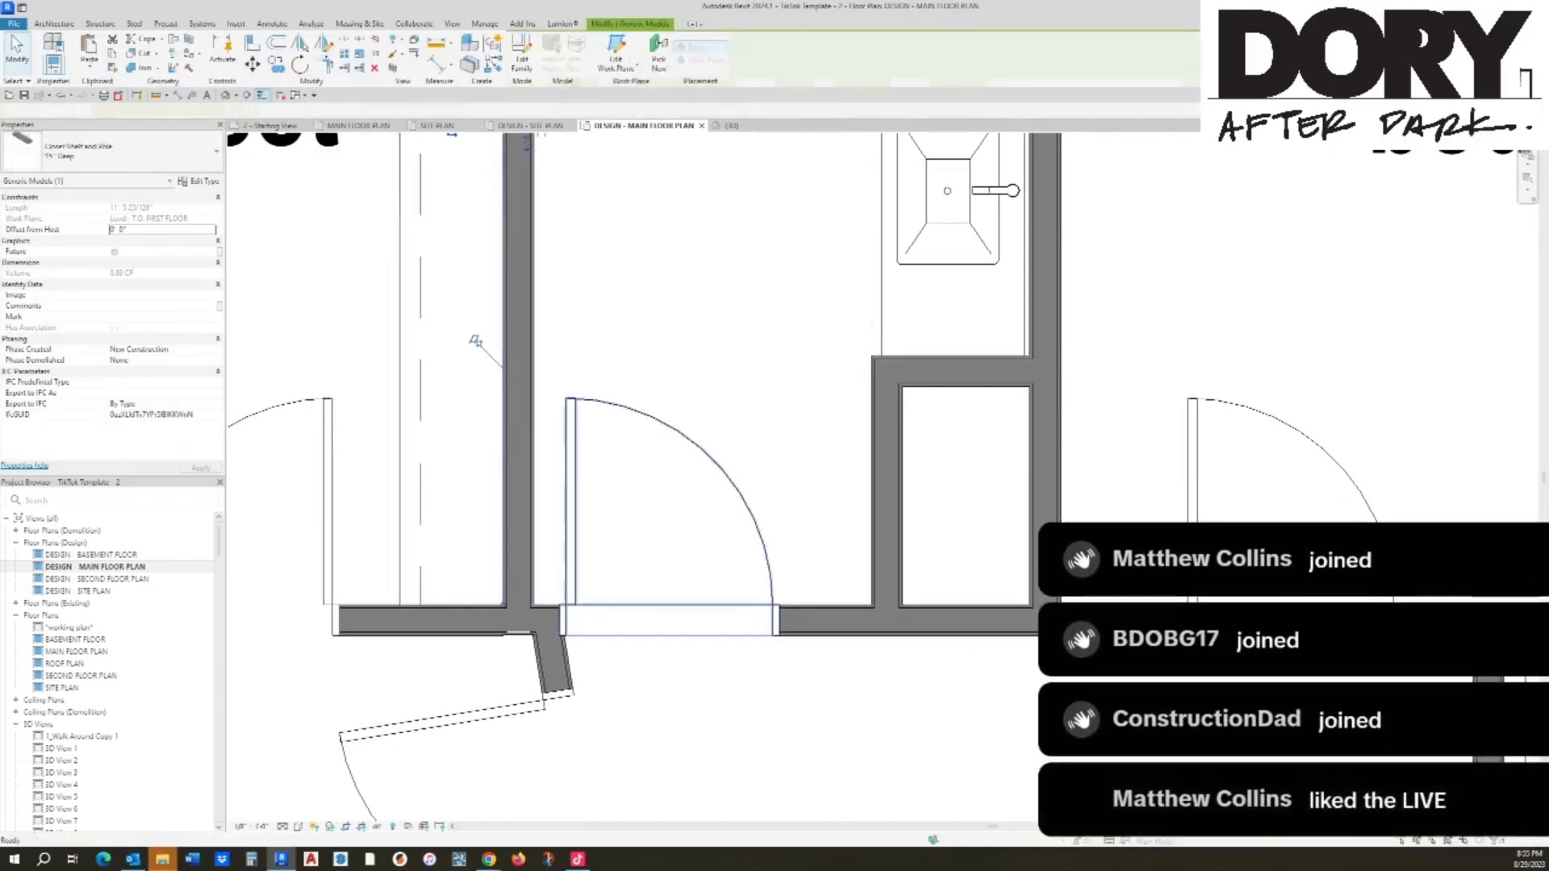
left_click(1030, 387)
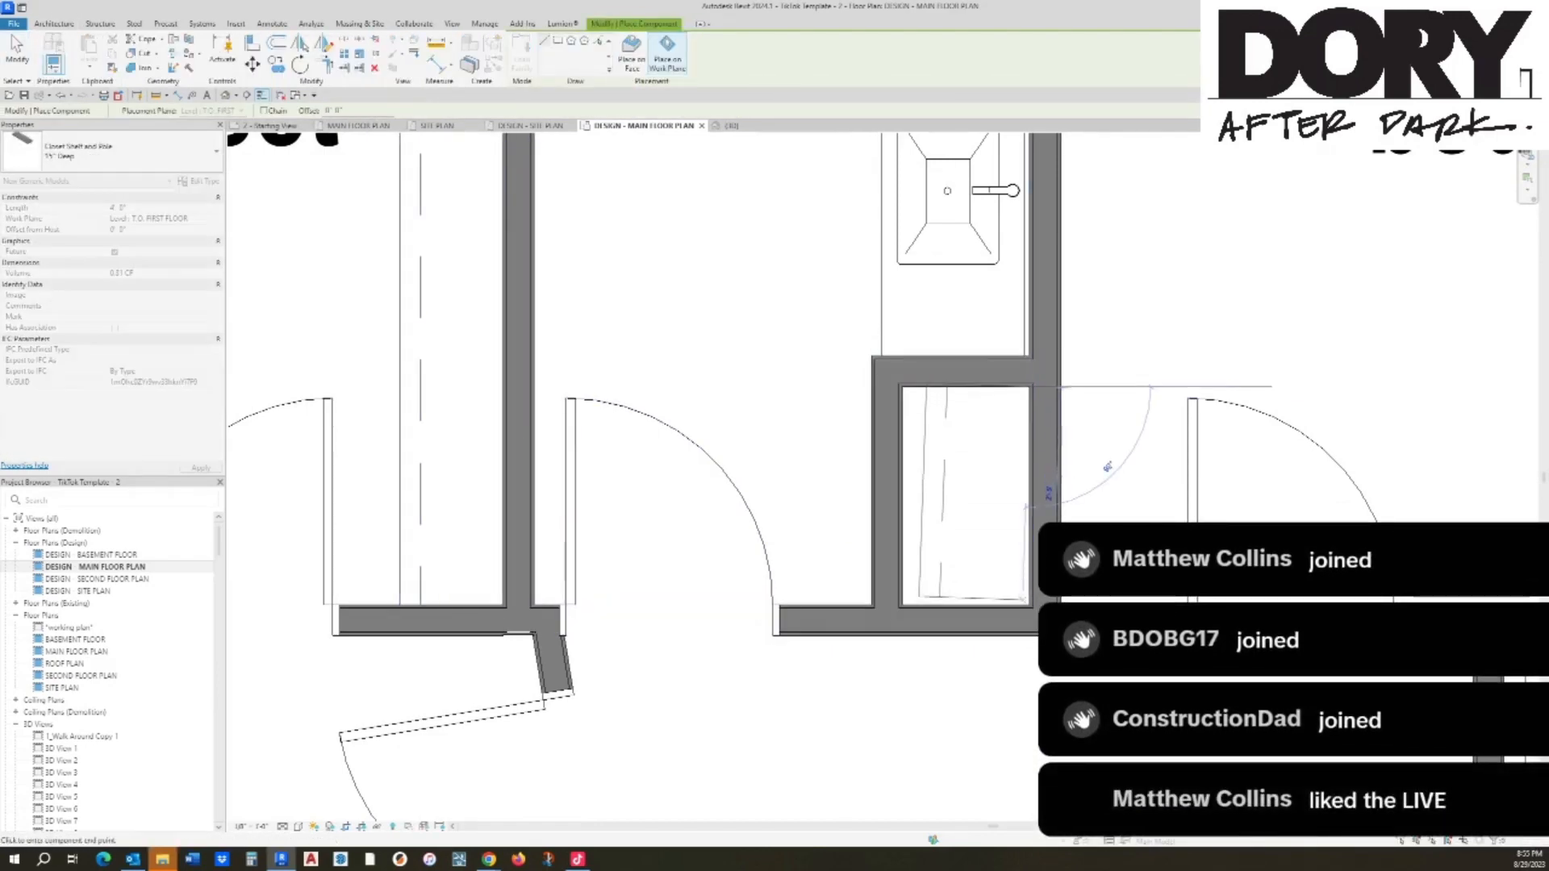
key("Escape")
key("Escape")
Step: Insert a 24" x 80" one-panel interior door in the small closet's wall, swinging into the bath with its hinge on the hallway side
key("d")
key("r")
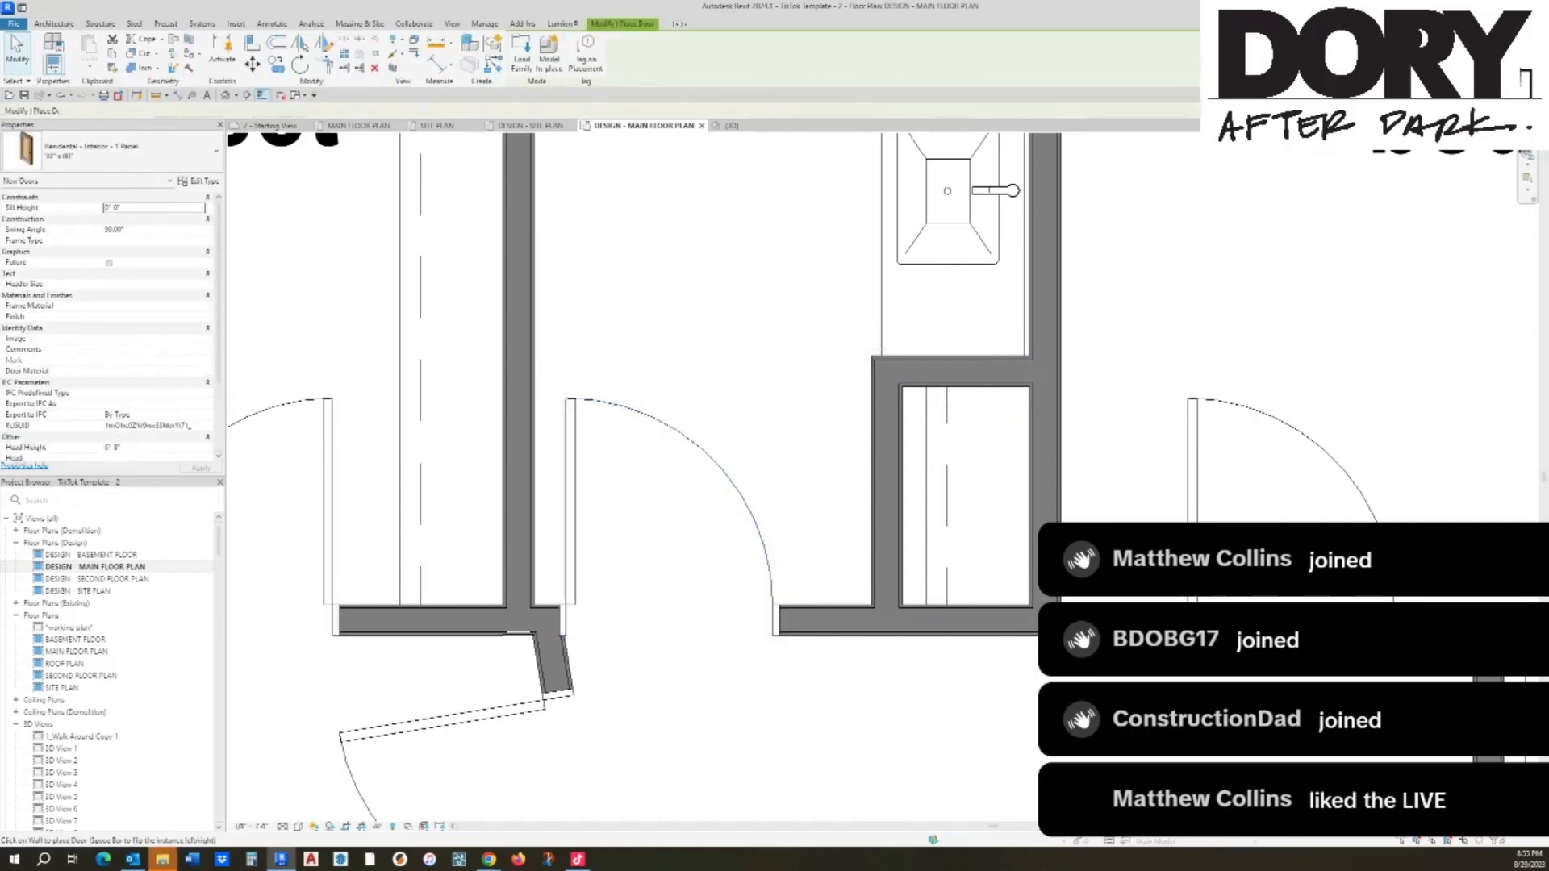
key("Escape")
key("Escape")
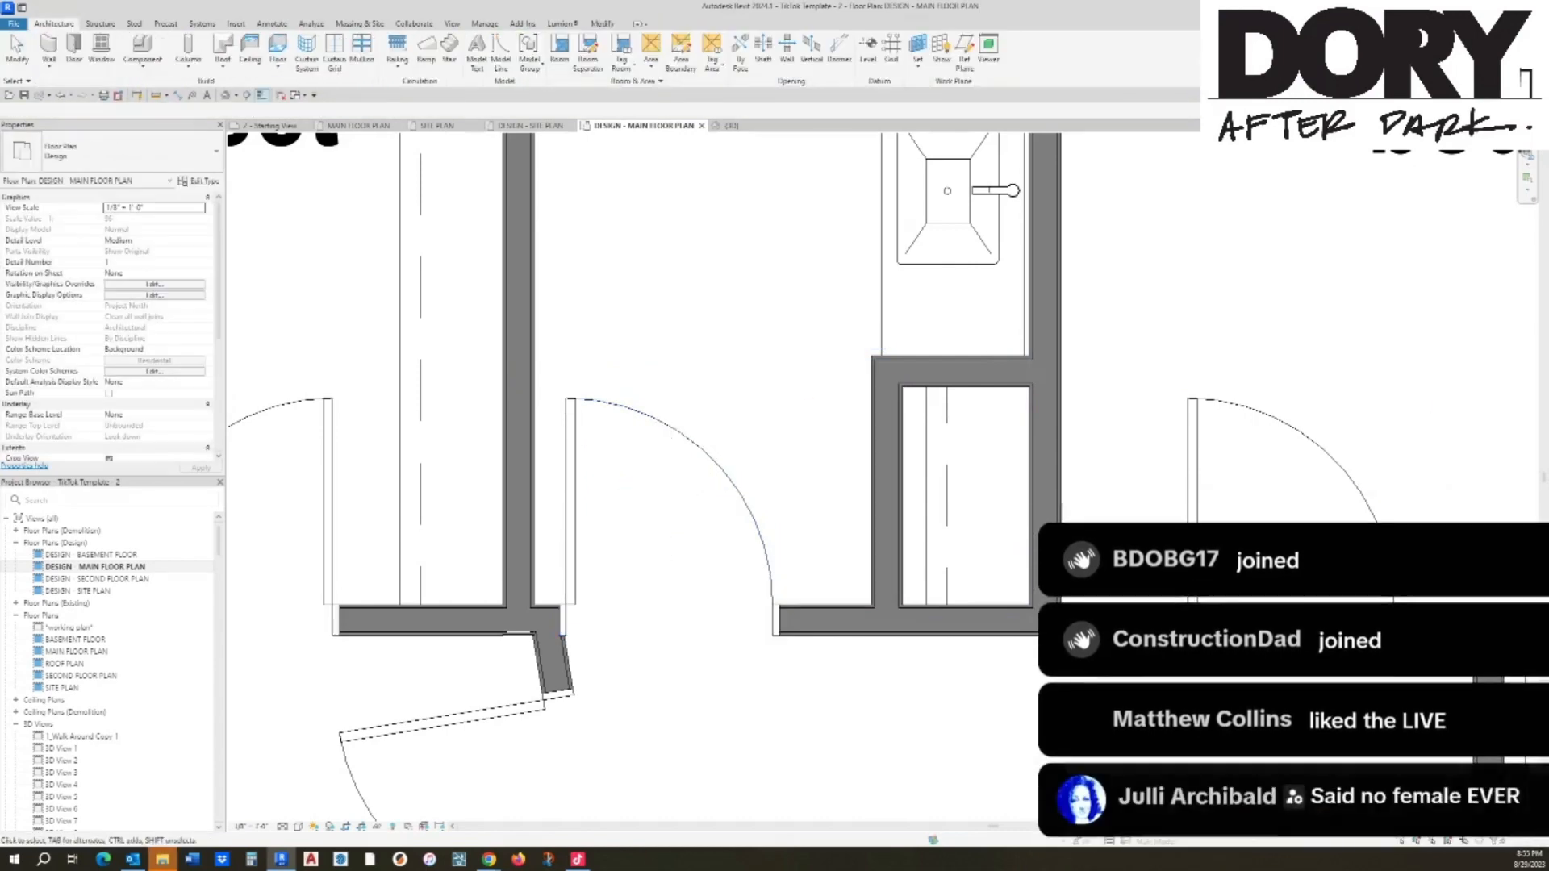
key("d")
key("r")
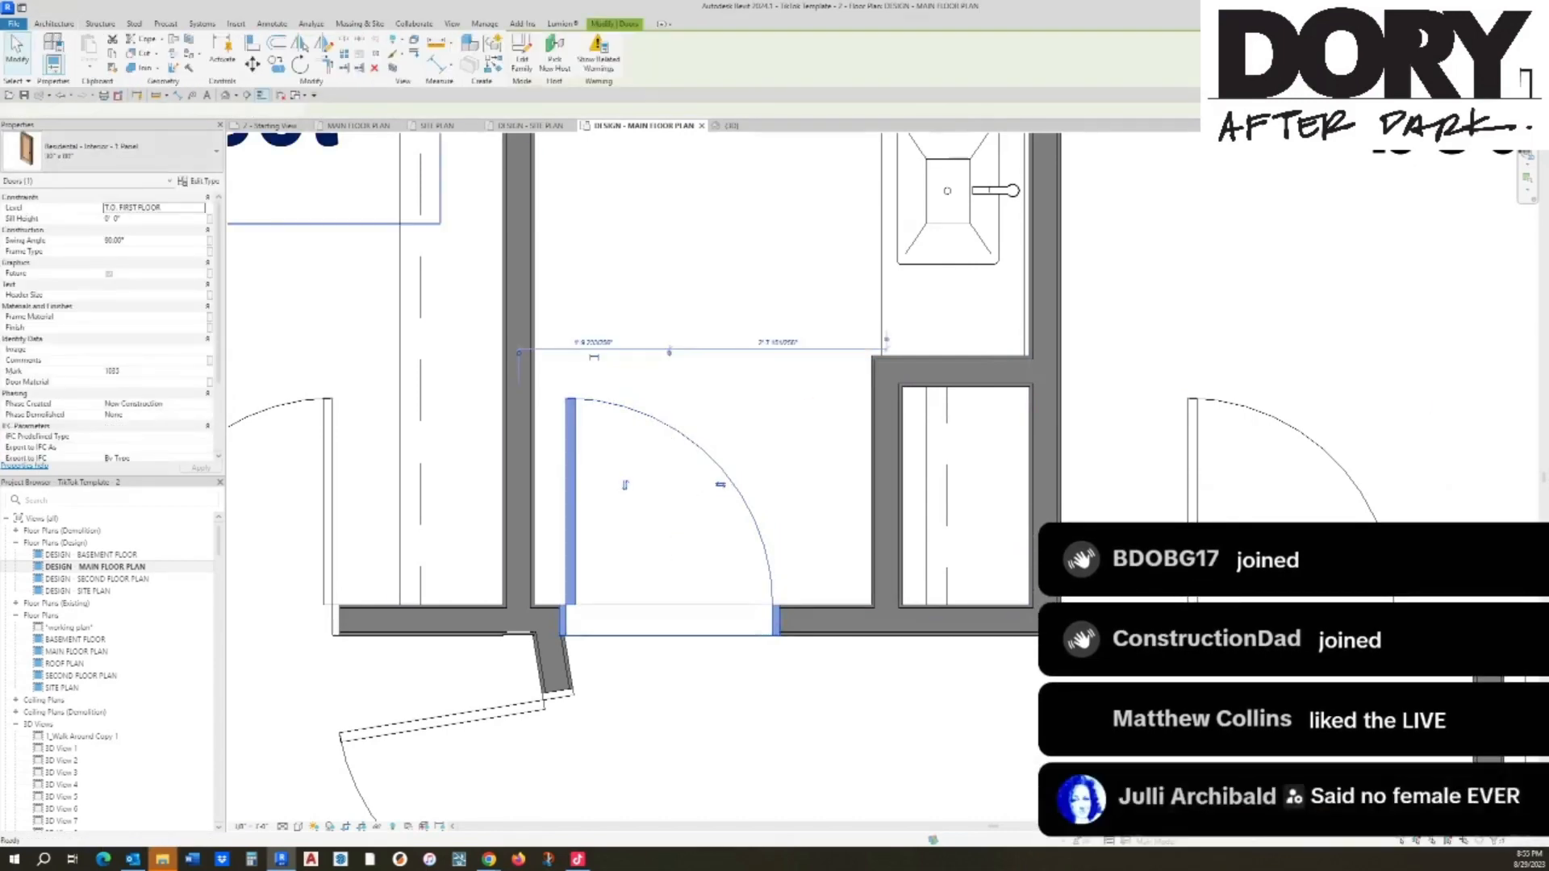
left_click(133, 151)
scroll(80, 230, "up", 1)
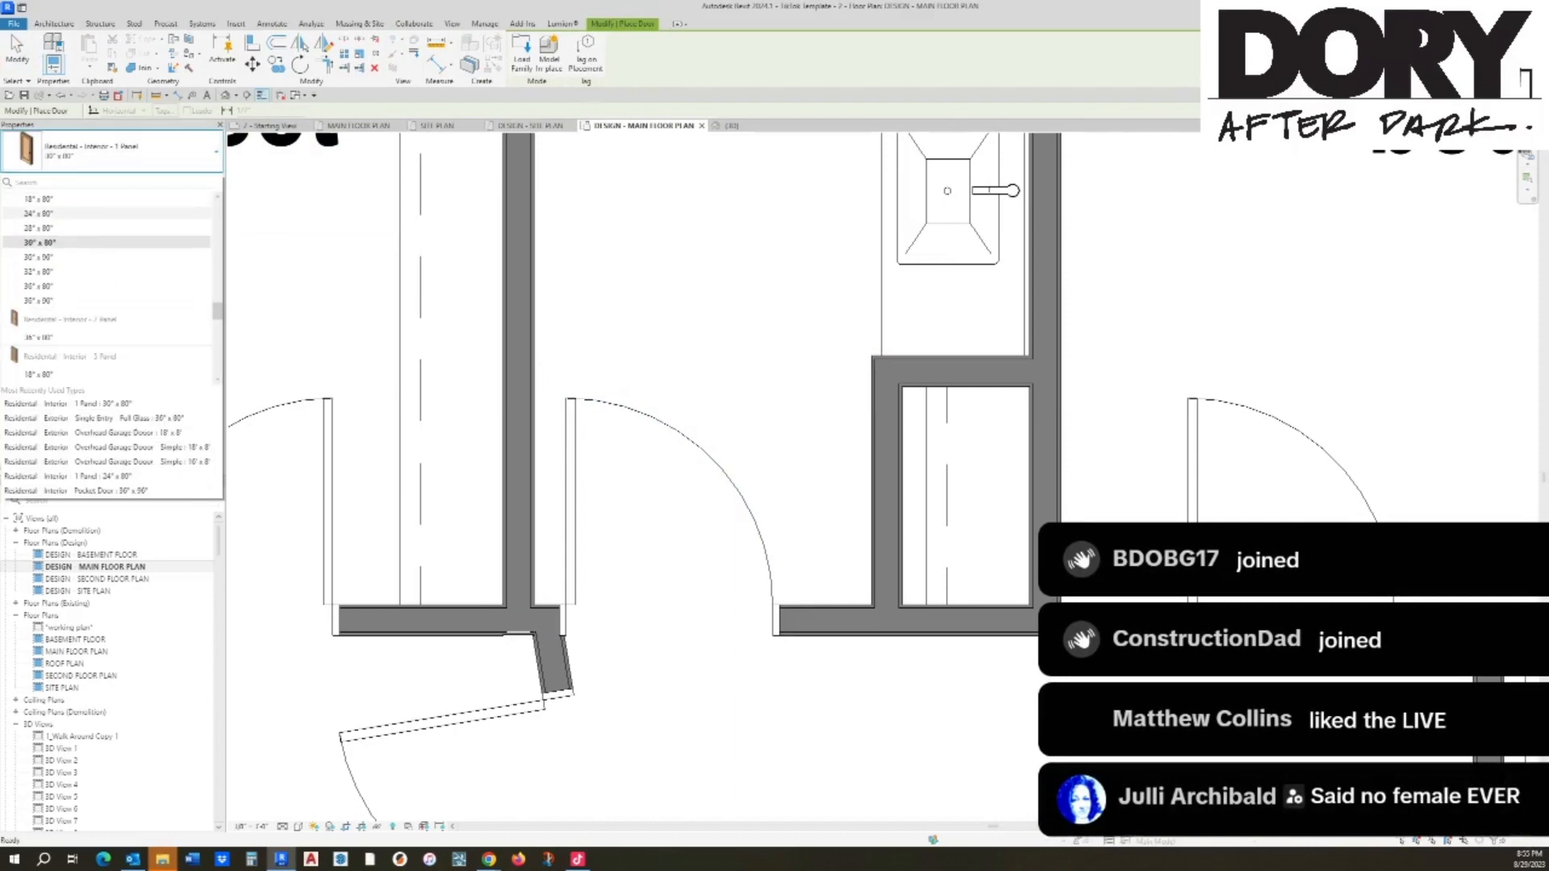
left_click(48, 199)
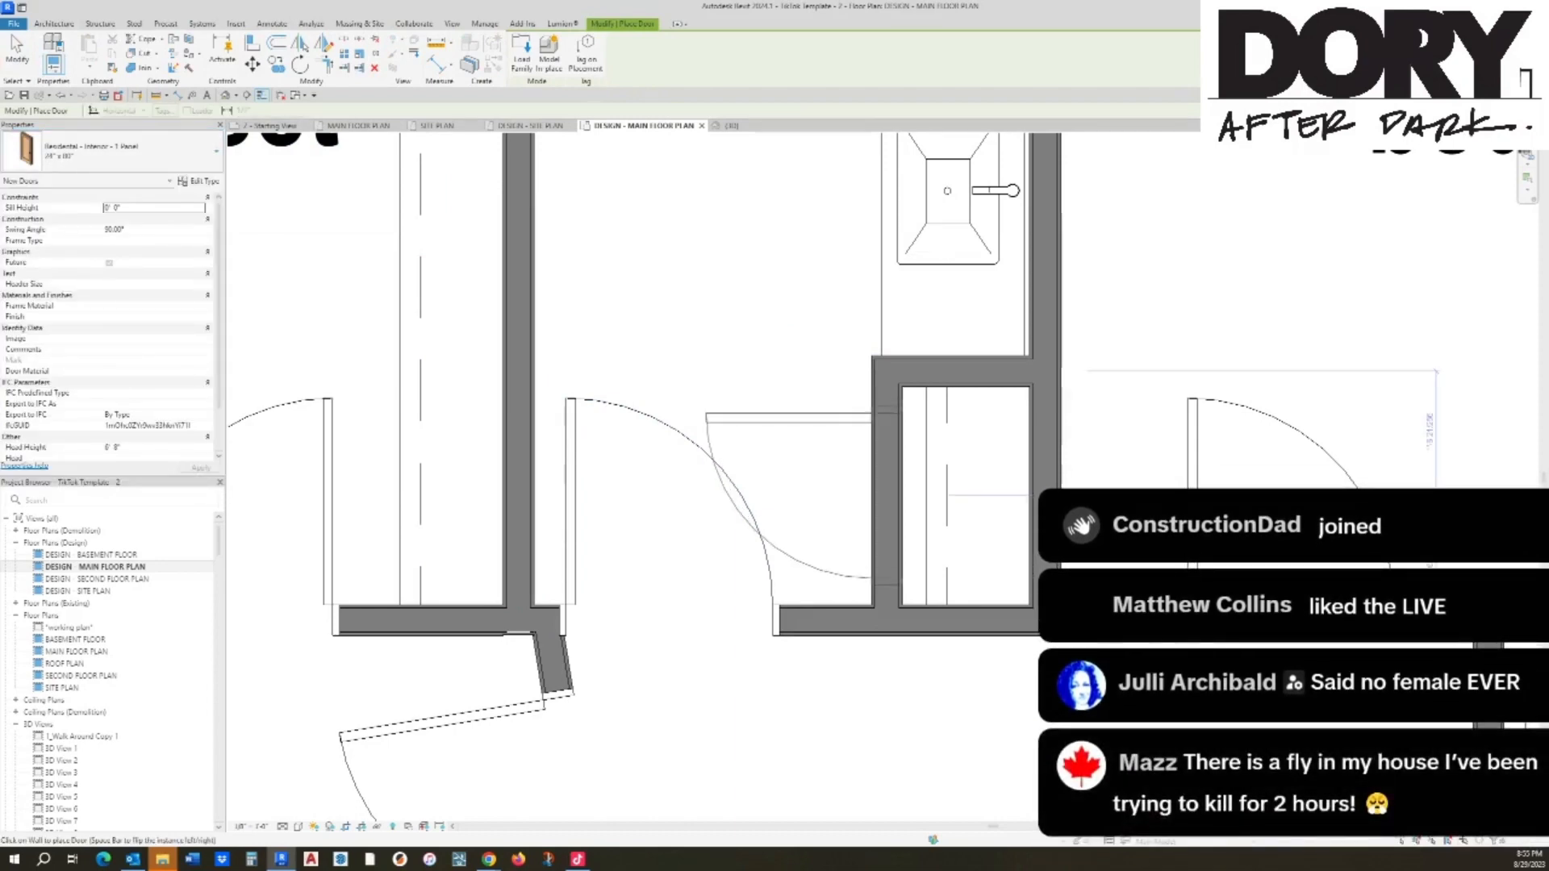
key("space")
left_click(882, 495)
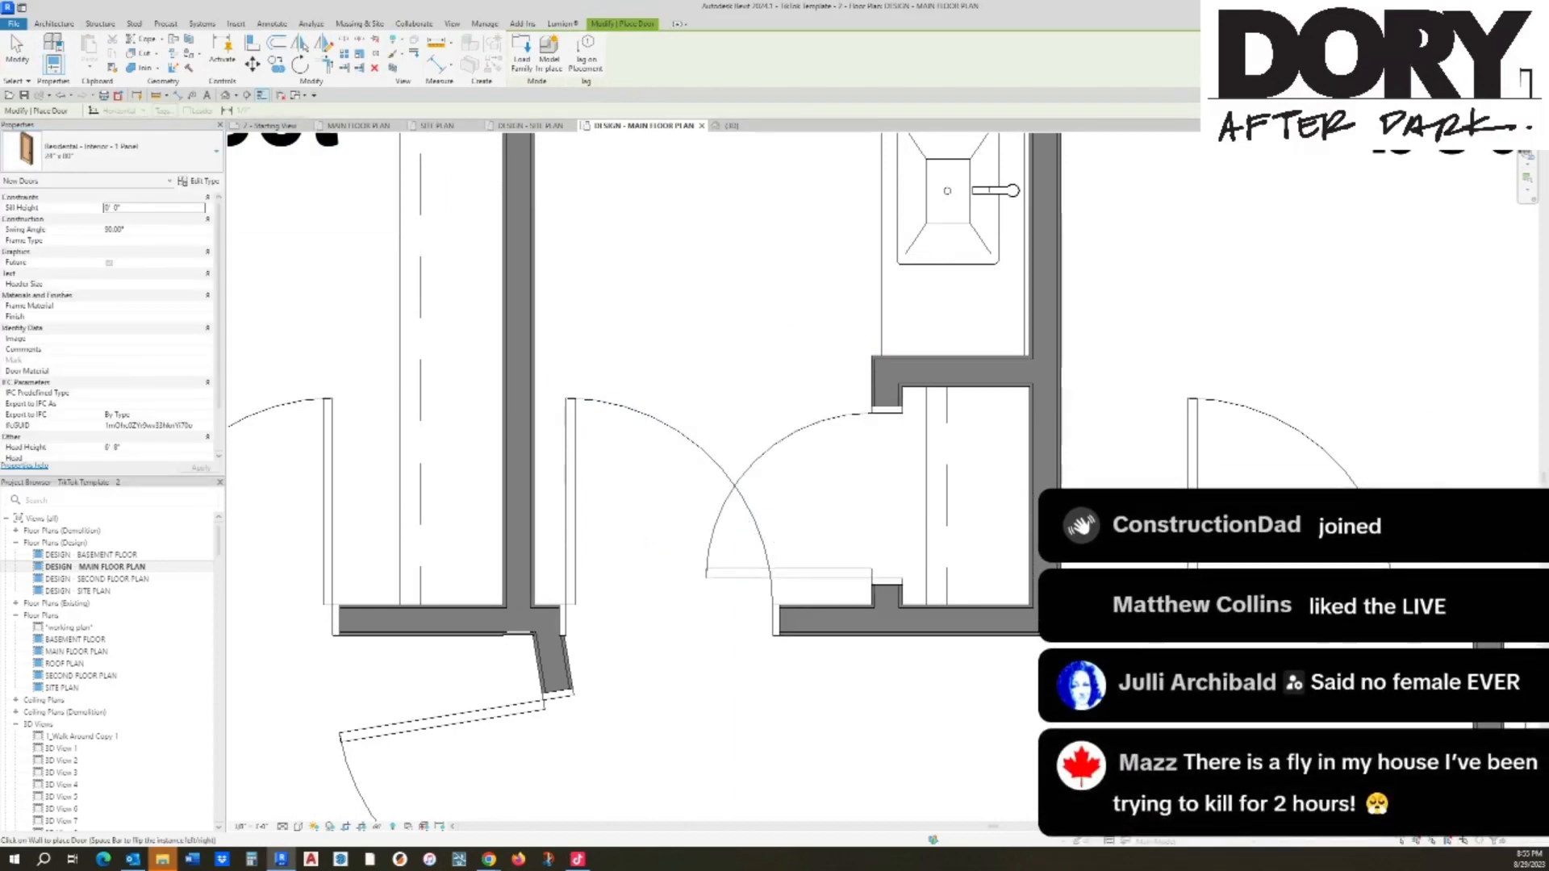
key("Escape")
Step: Set the small closet door's swing angle to 10°
left_click(153, 240)
type("10")
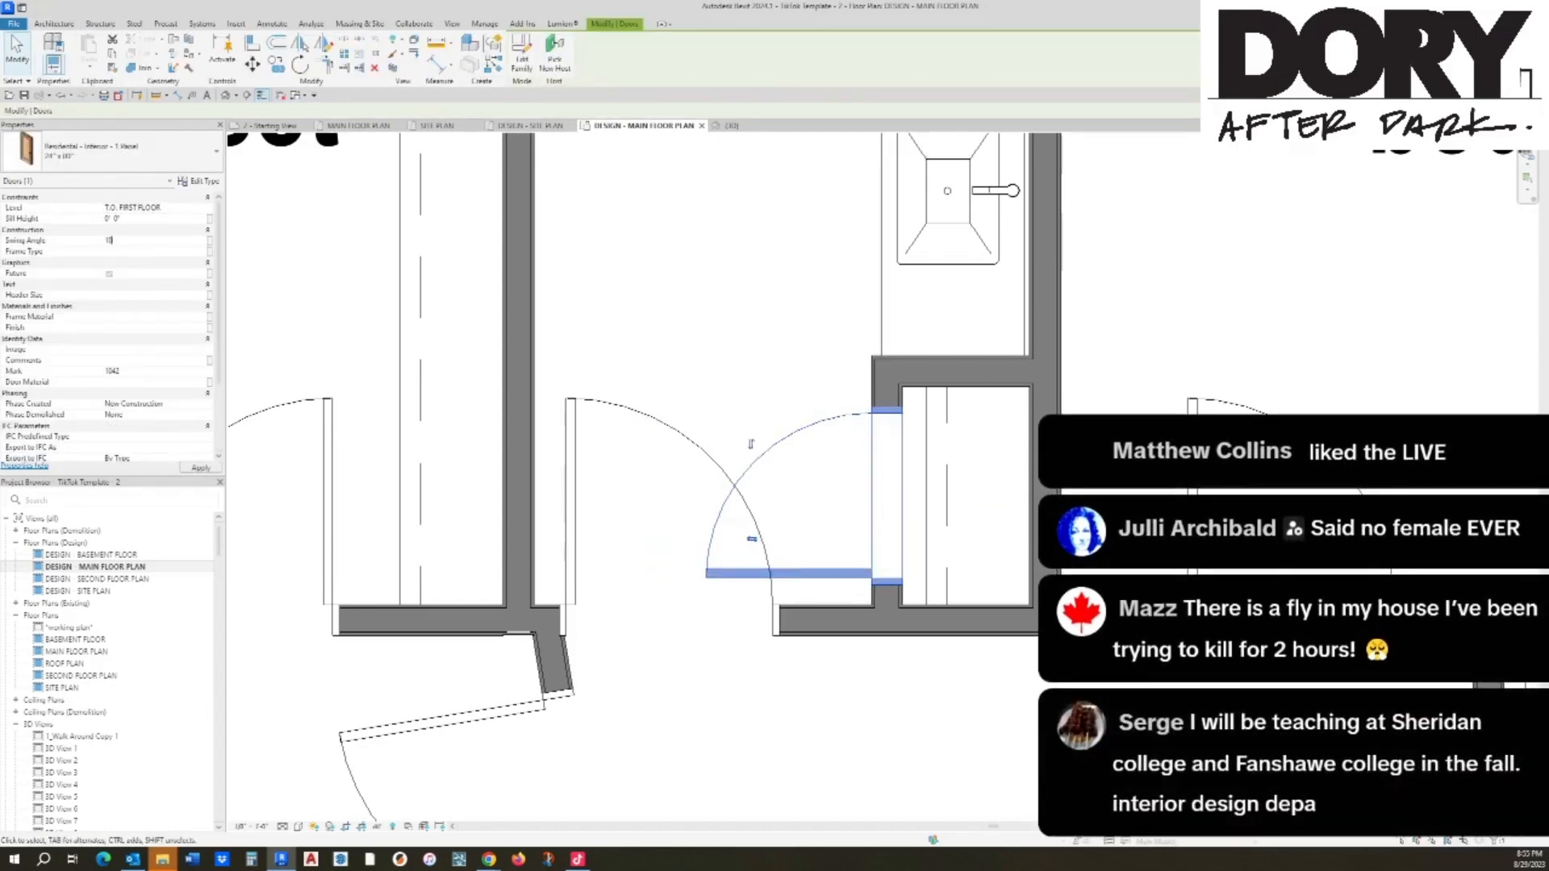
key("Escape")
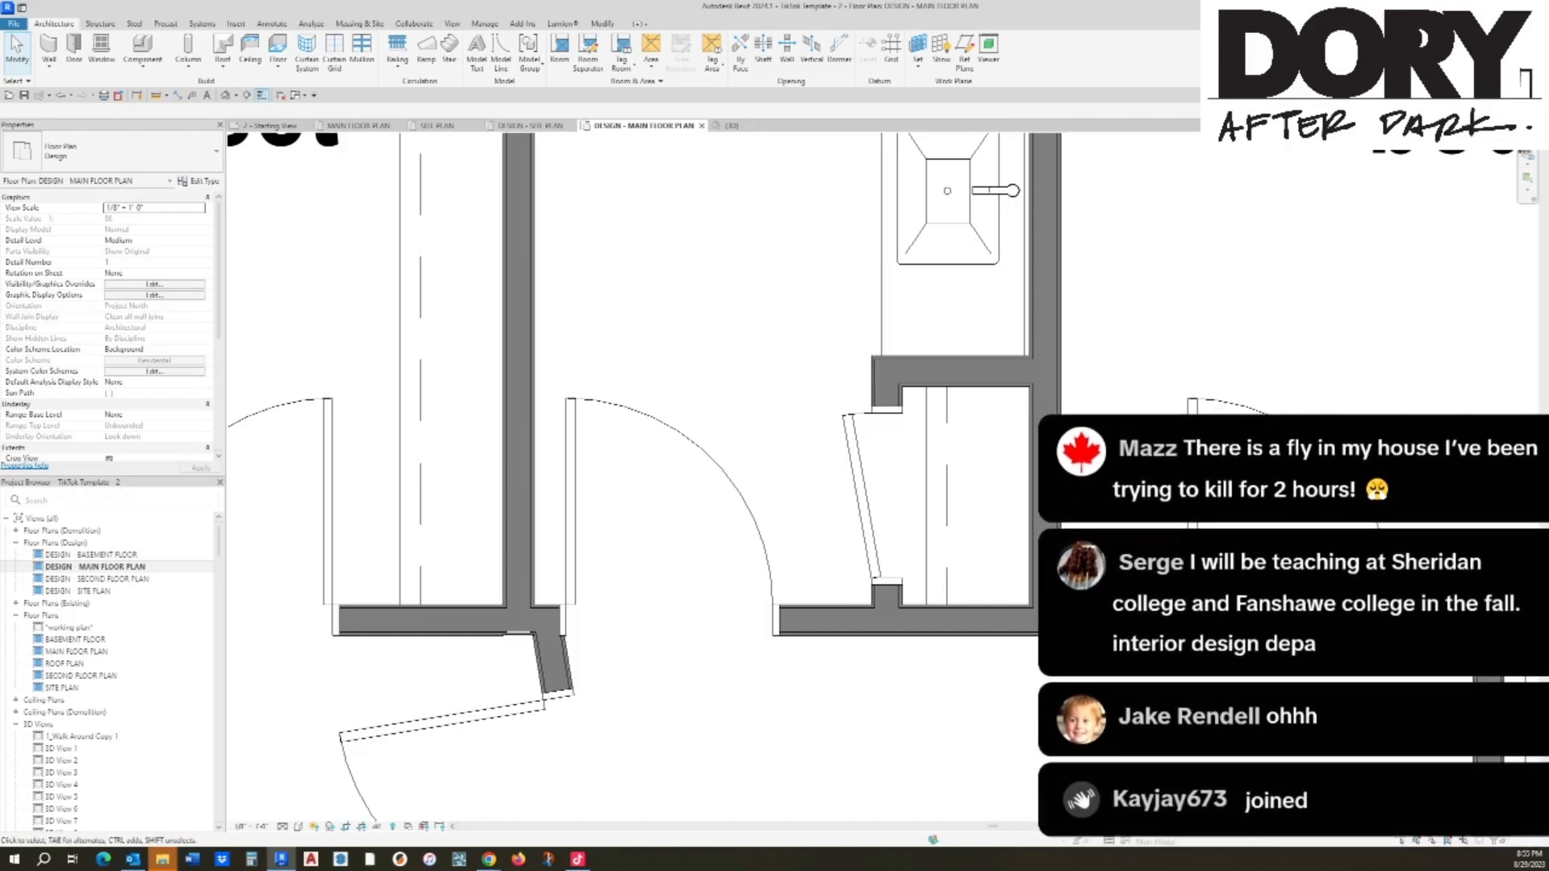
Step: Nudge the bath toilet along the exterior wall toward the bathtub so it sits centered in its space
scroll(859, 363, "down", 3)
middle_click_drag(795, 298, 793, 528)
left_click(746, 250)
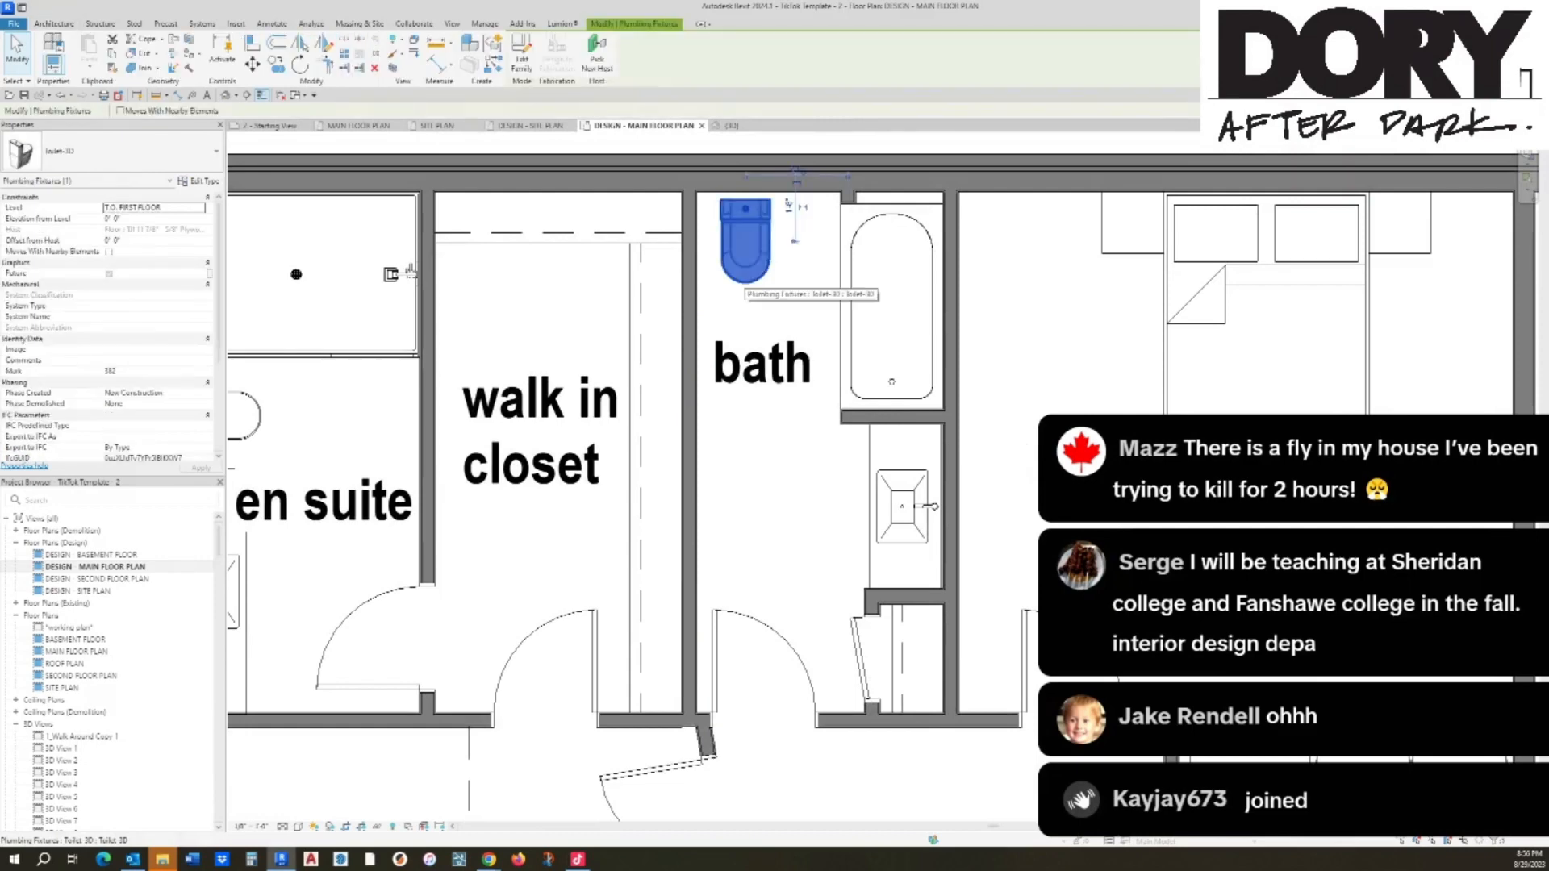
key("Right")
key("Right")
key("Right")
key("Right")
key("Right")
key("Right")
key("Right")
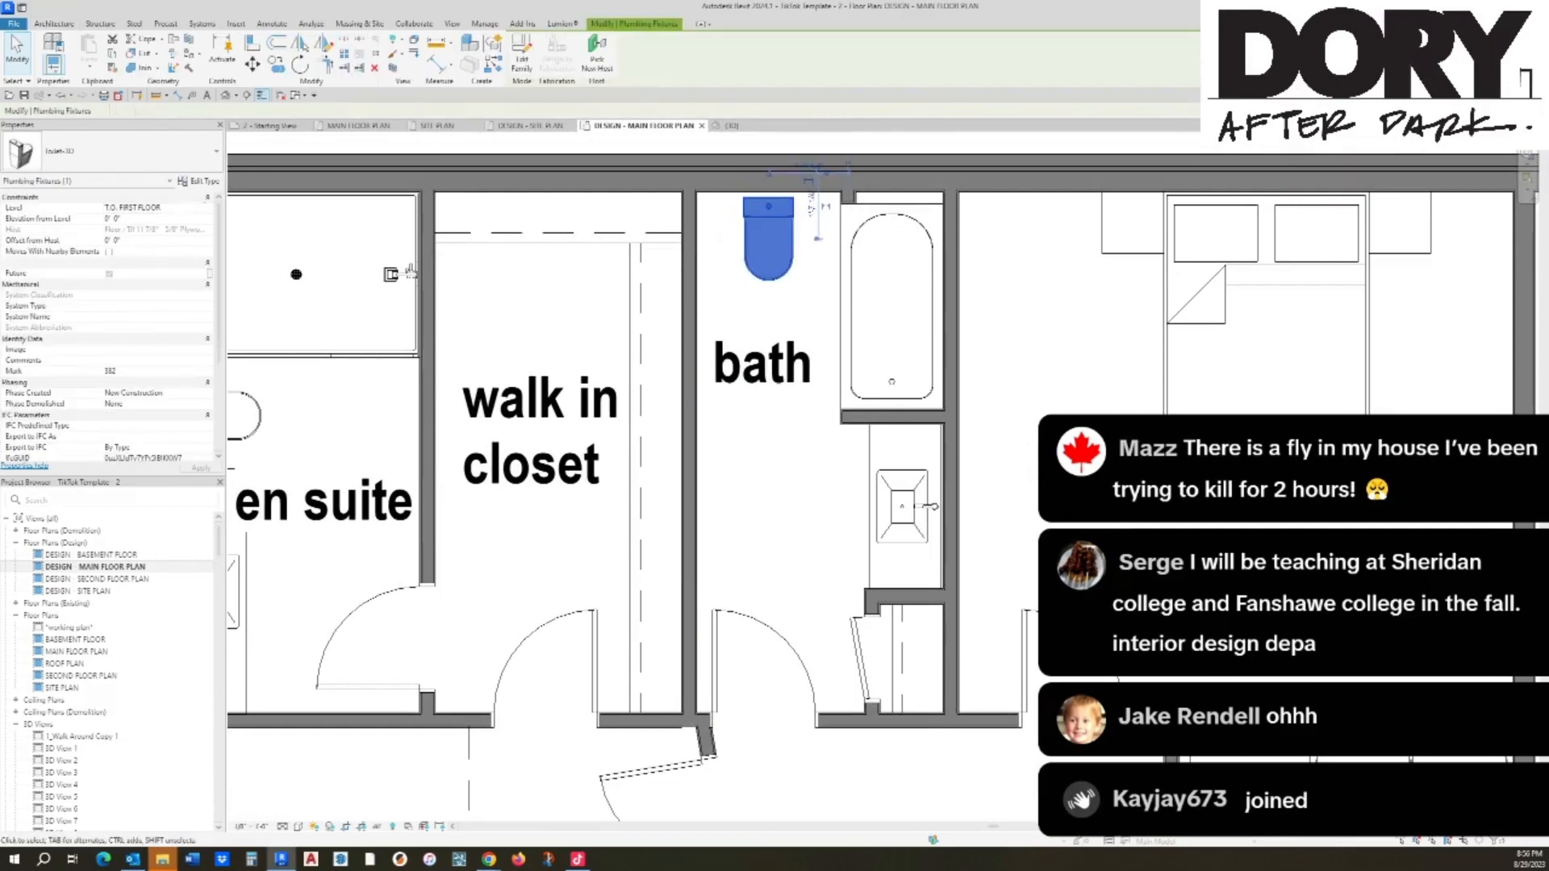
key("Escape")
Step: Place a window matching the en suite's casement in the exterior wall, centered behind the bath toilet
scroll(751, 315, "down", 2)
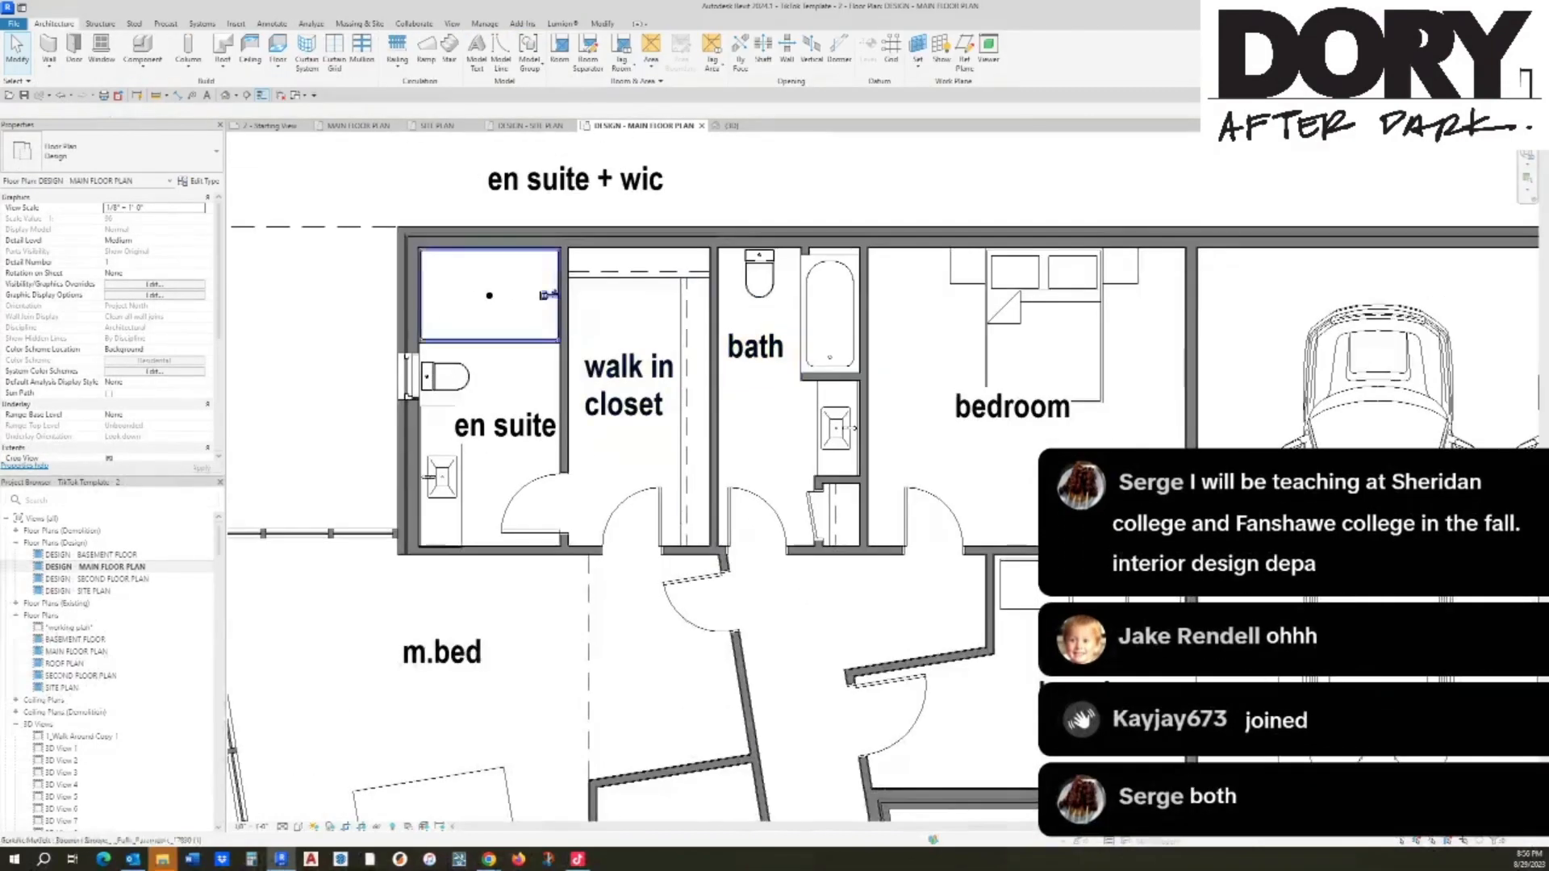
middle_click_drag(460, 335, 506, 313)
left_click(456, 351)
key("c")
key("s")
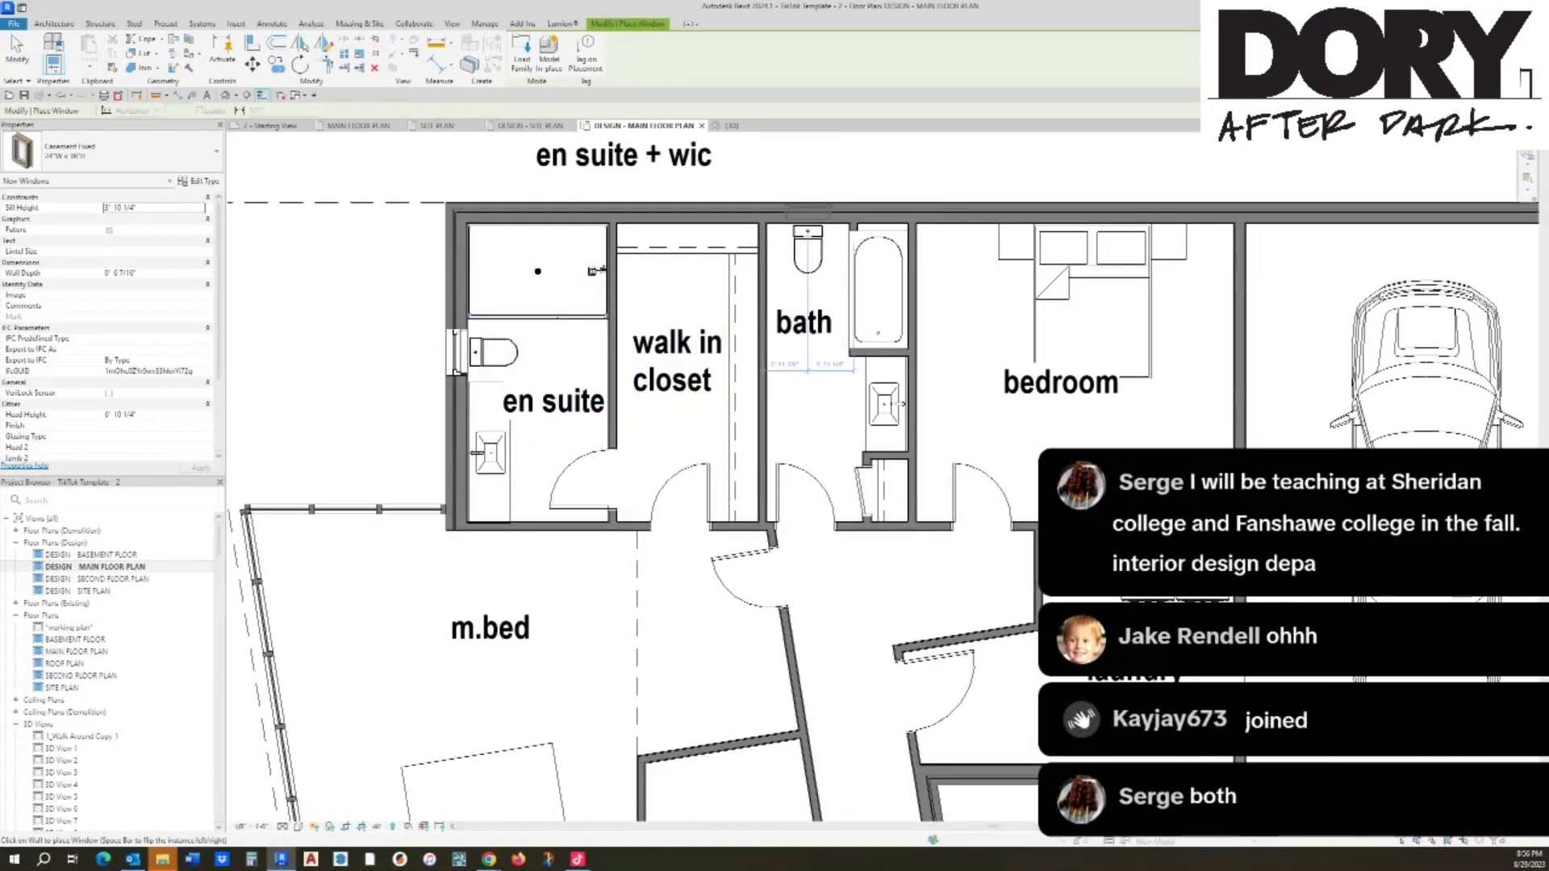
left_click(807, 212)
key("Escape")
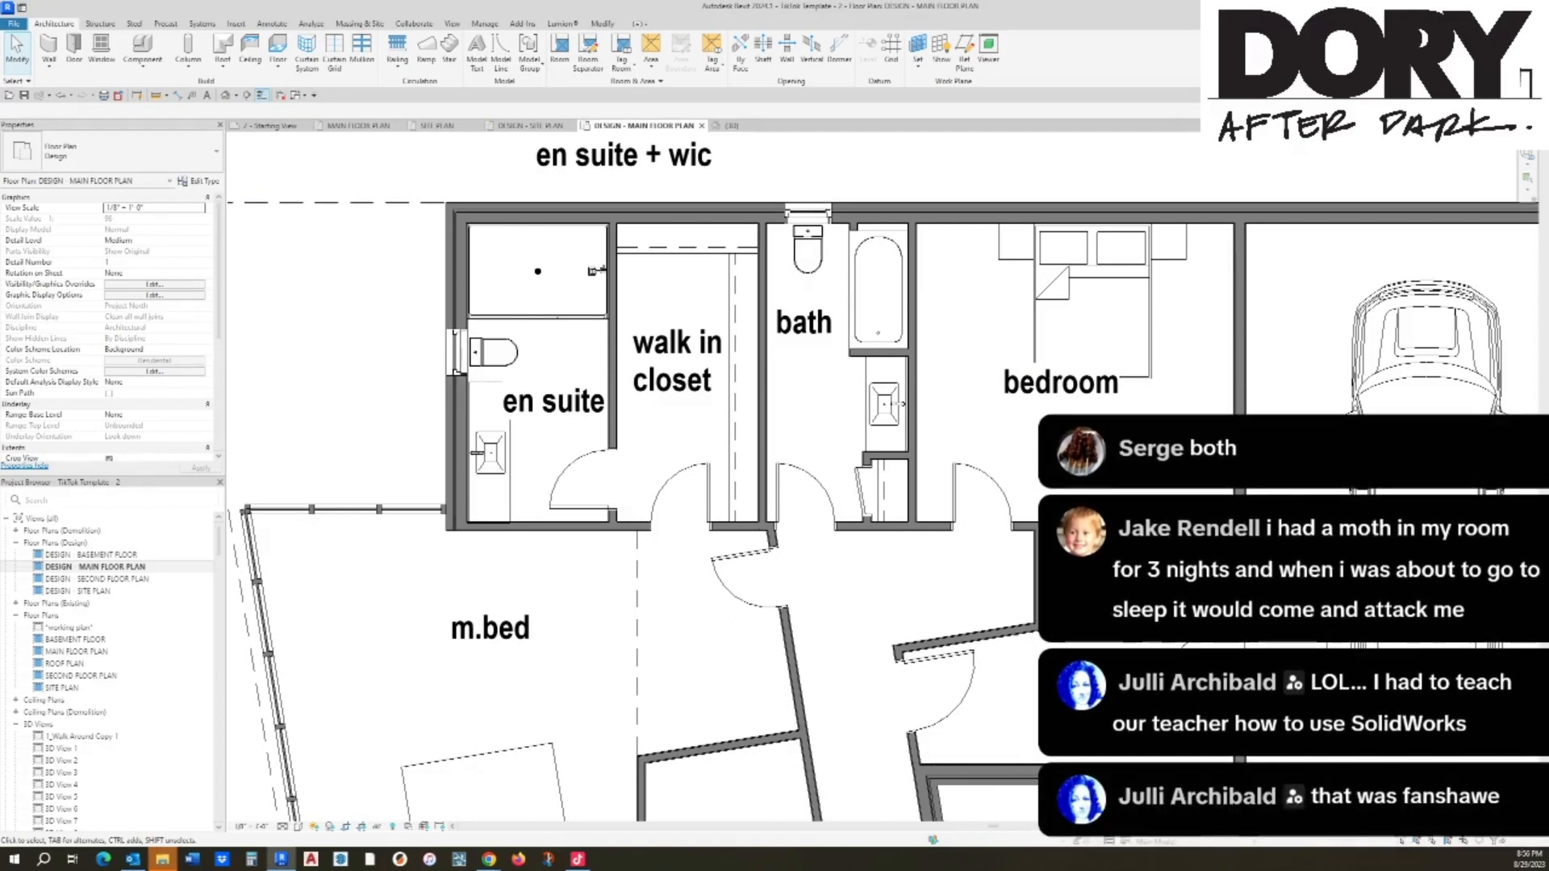
Step: Move the laundry countertop into the room's inner corner and shift the washer and dryer up against the wall beside it
scroll(729, 265, "down", 2)
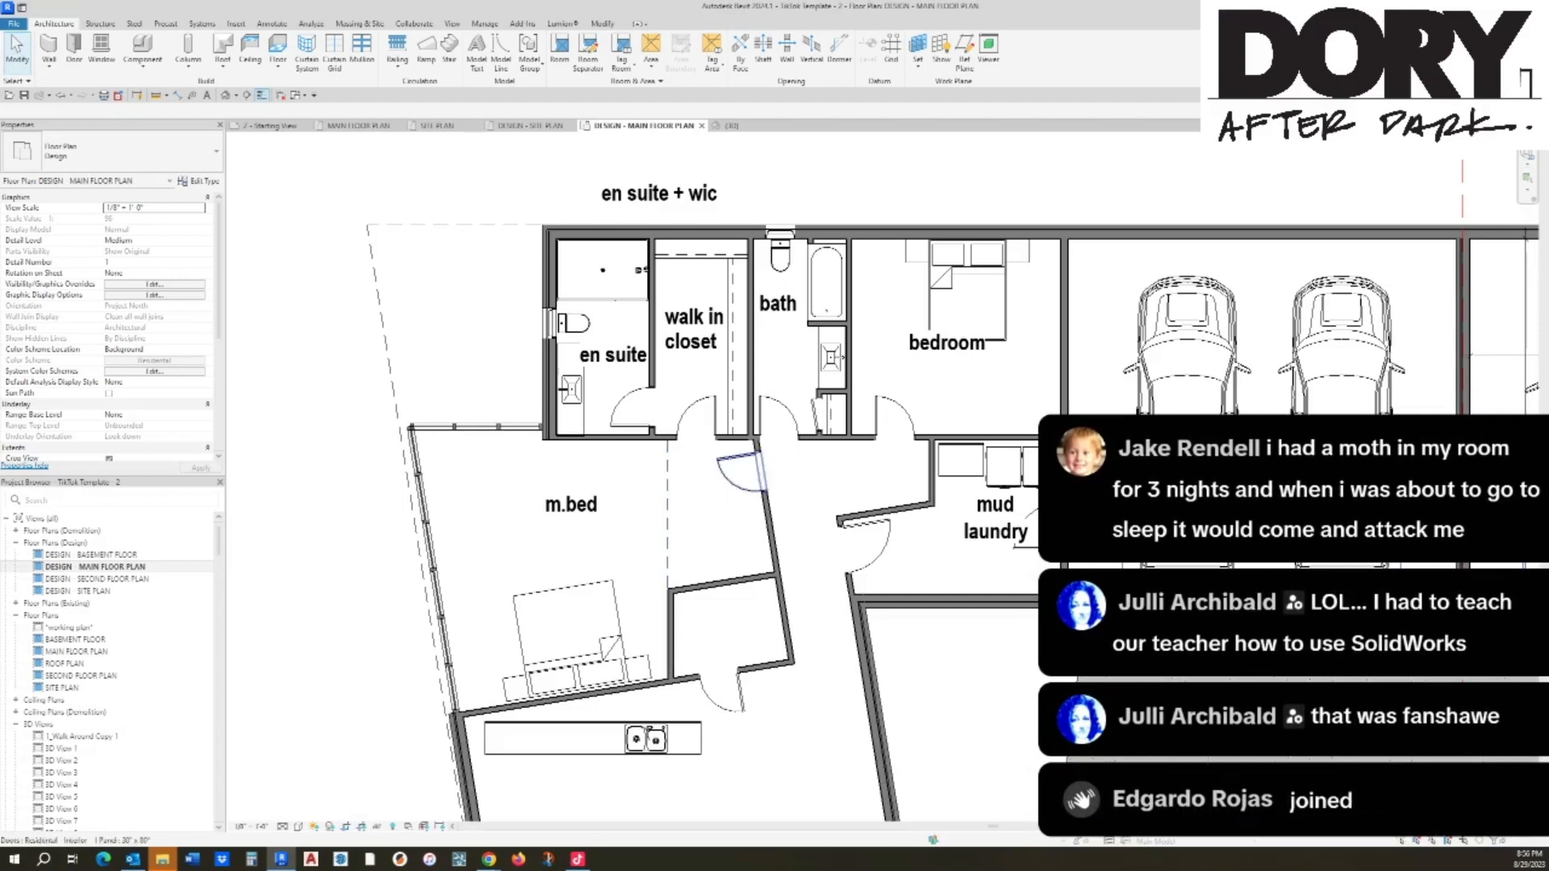
scroll(880, 467, "up", 2)
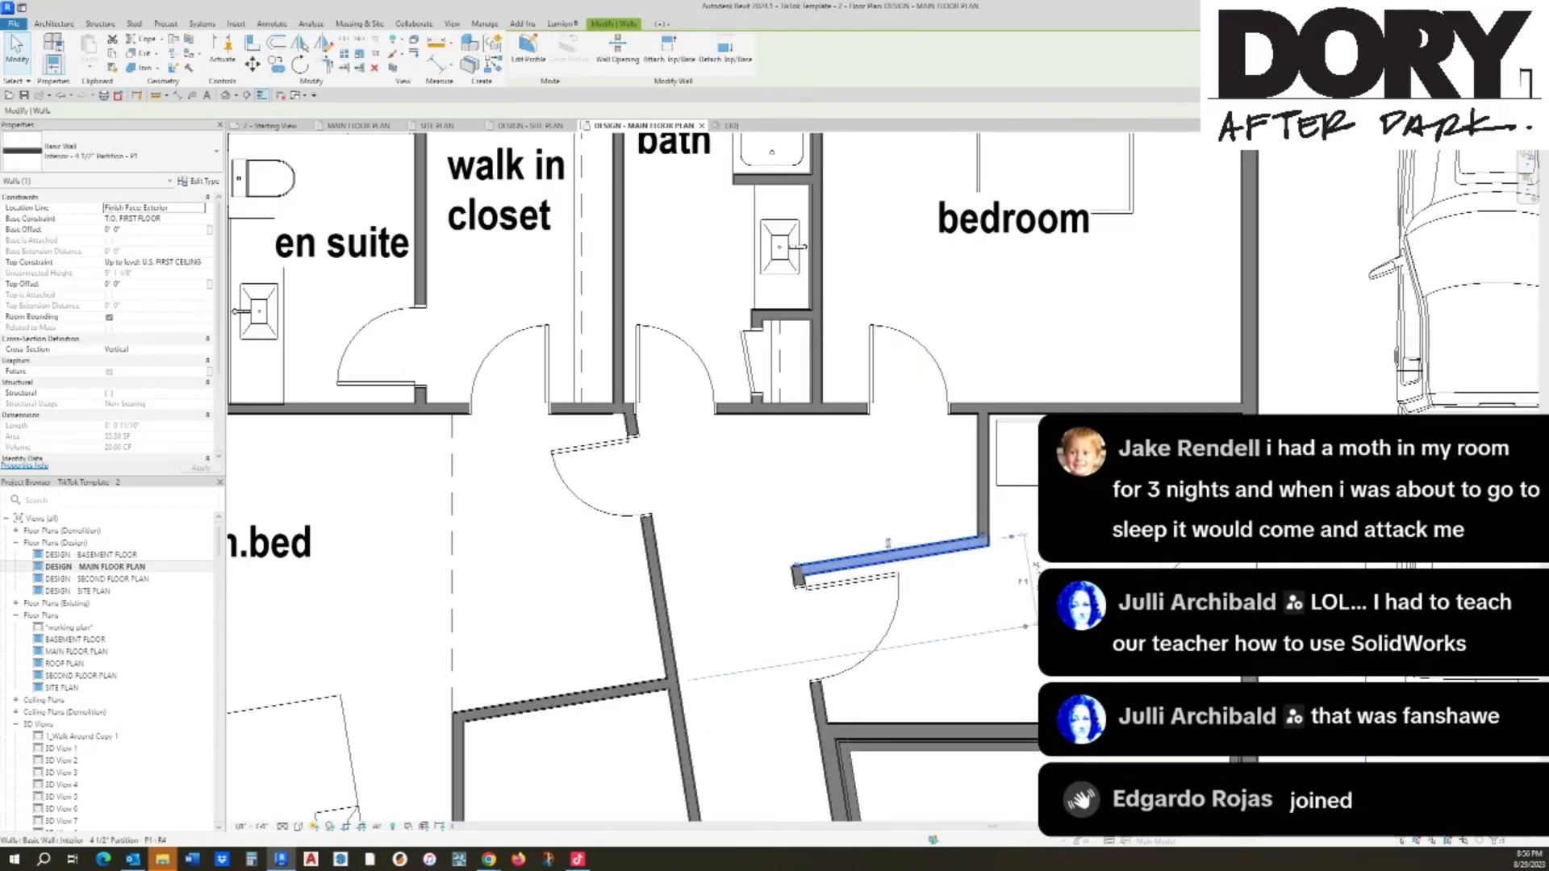
scroll(984, 532, "up", 2)
scroll(1037, 440, "up", 1)
left_click(987, 410)
scroll(988, 410, "up", 3)
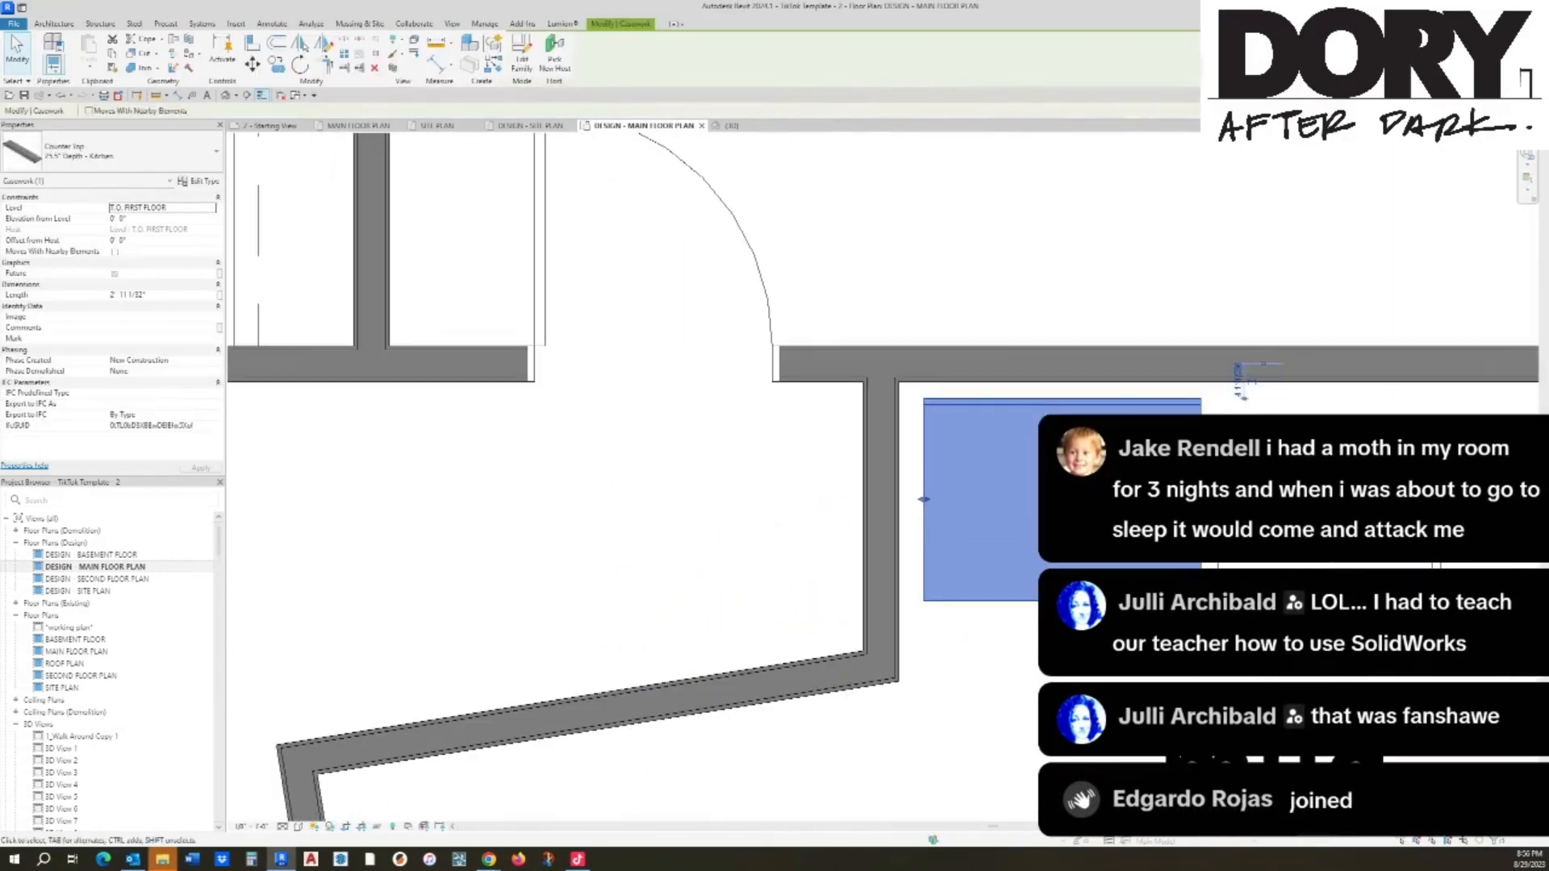
key("m")
key("v")
left_click(923, 397)
left_click(899, 384)
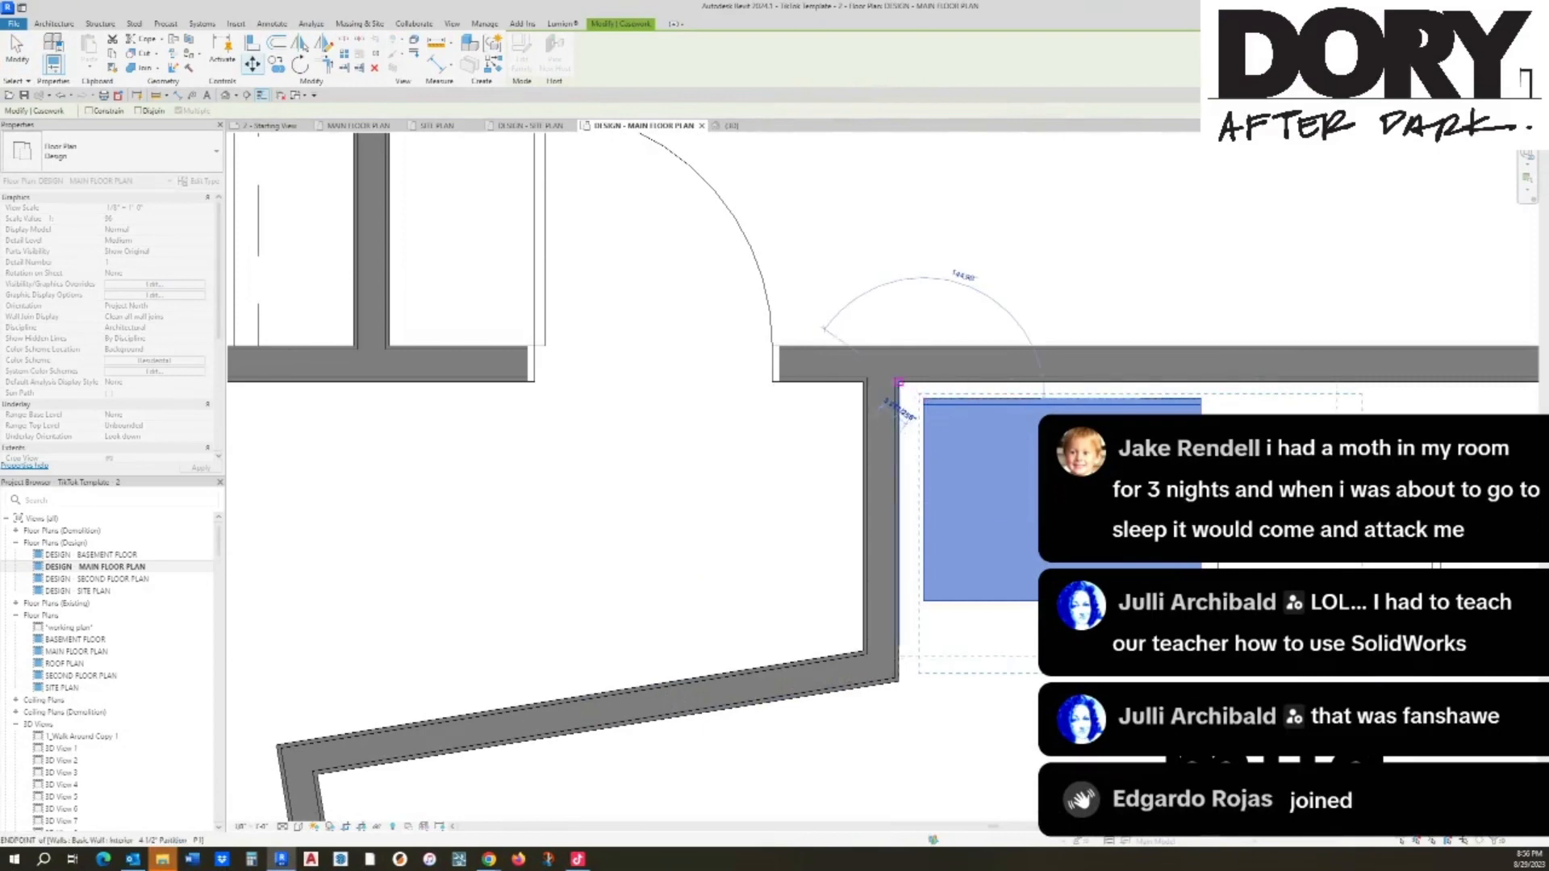
scroll(884, 393, "down", 3)
key("Escape")
left_click(1049, 436)
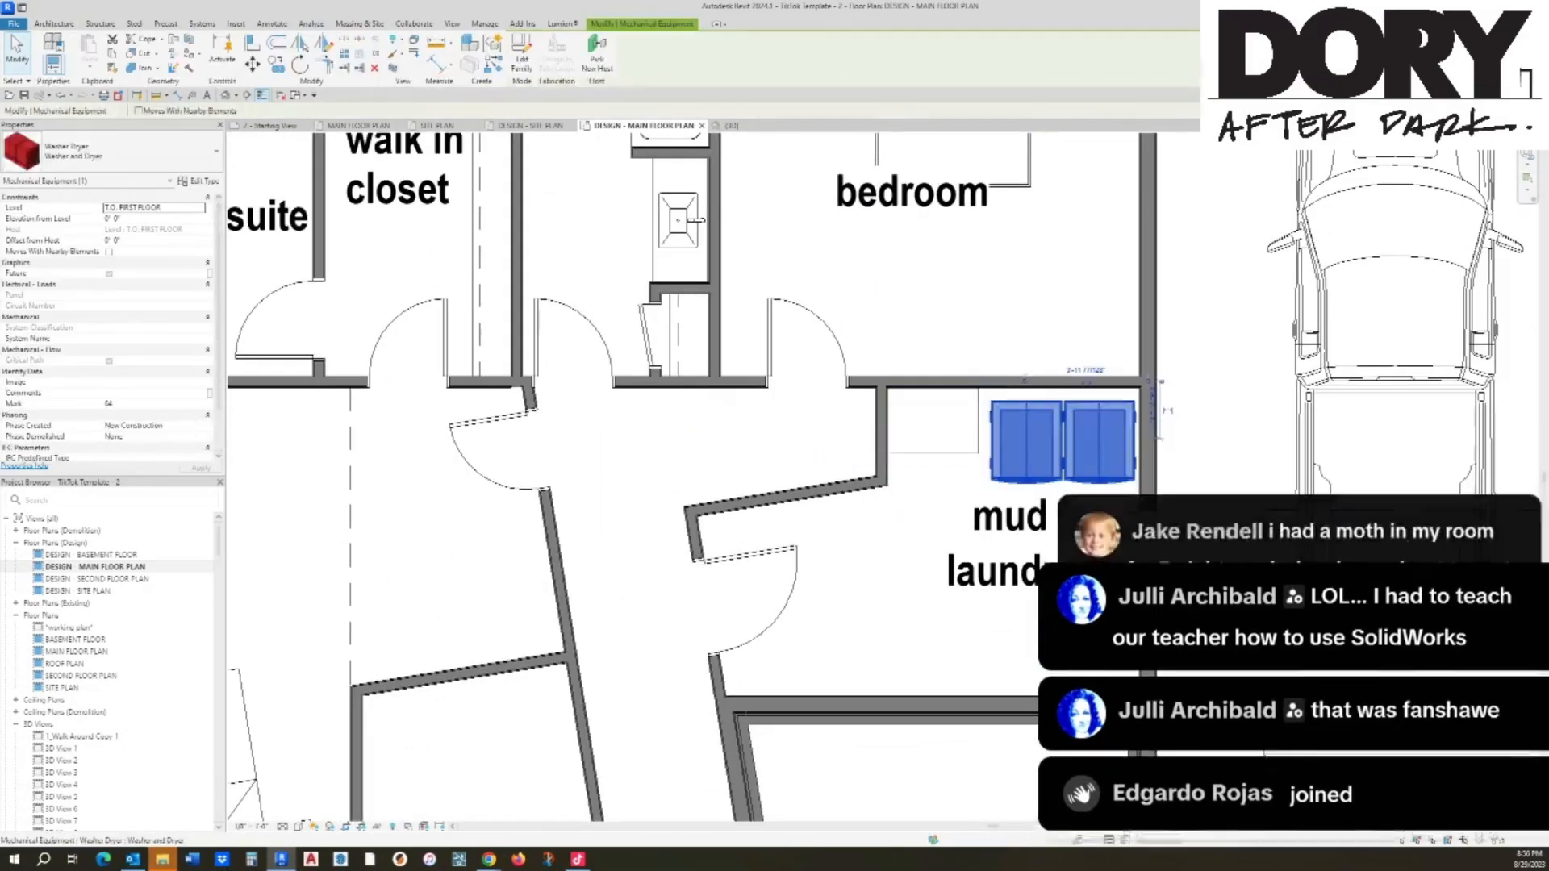
key("Escape")
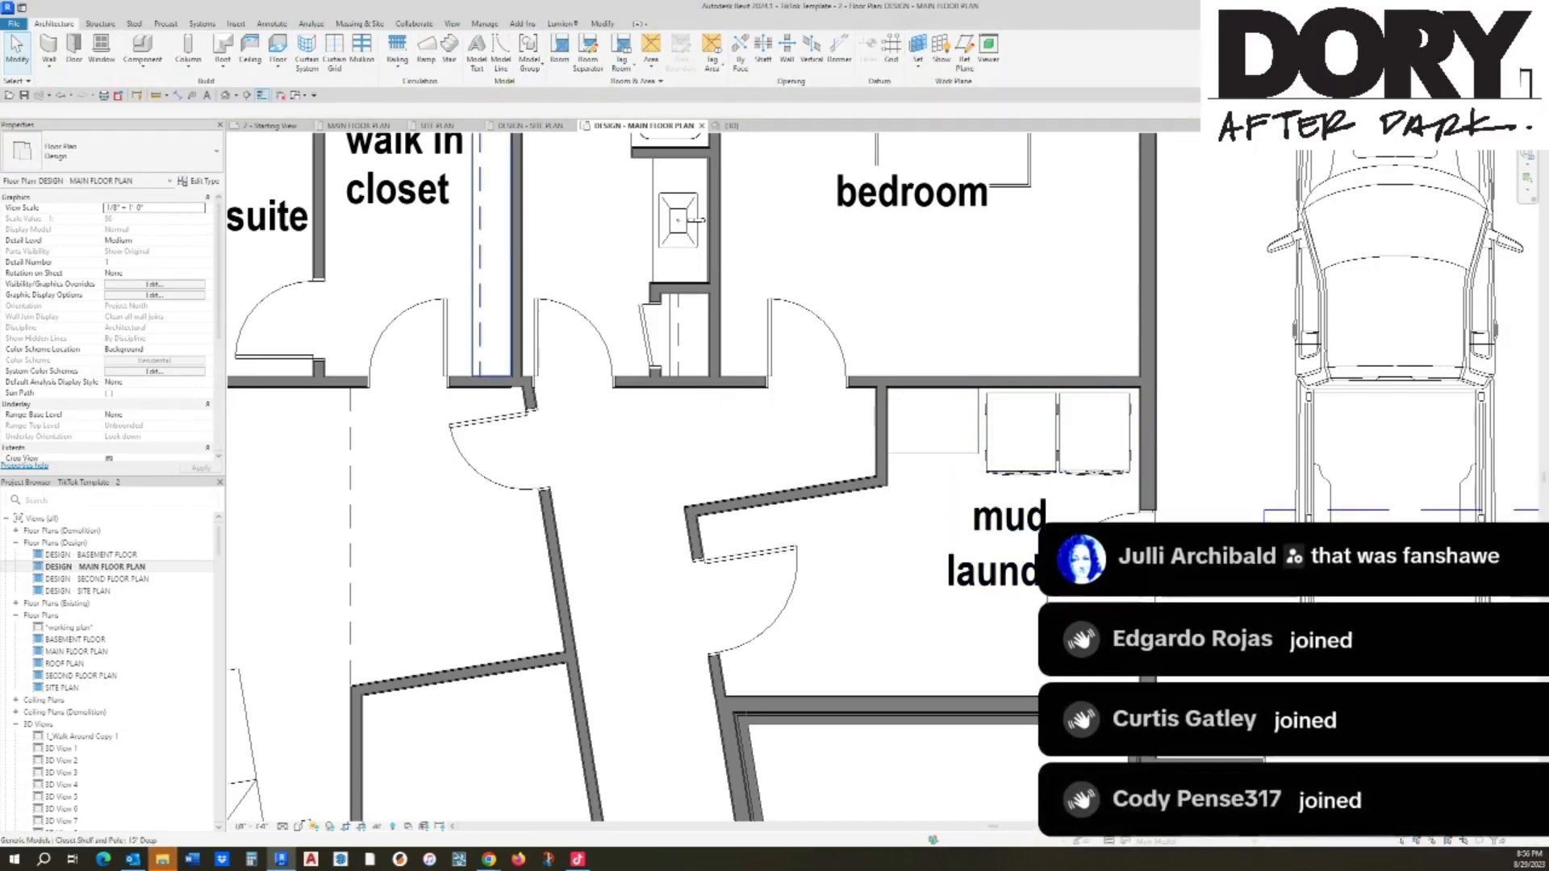
Step: Place a closet shelf and pole along the mud laundry wall opposite the washer and dryer, spanning from the garage wall to the angled wall
key("c")
key("m")
left_click(1138, 695)
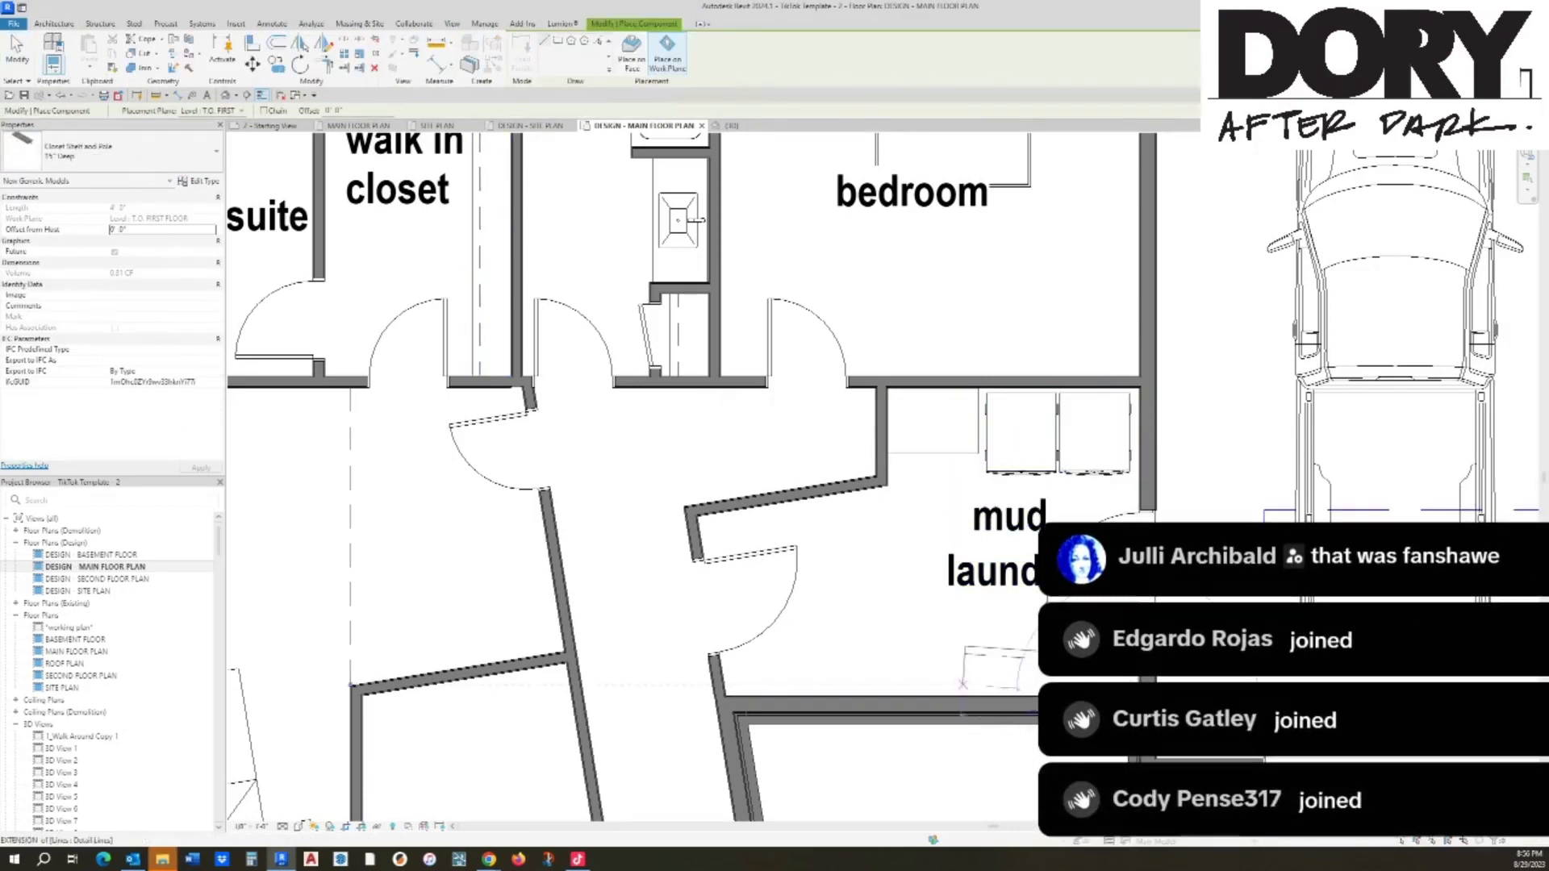
left_click(743, 696)
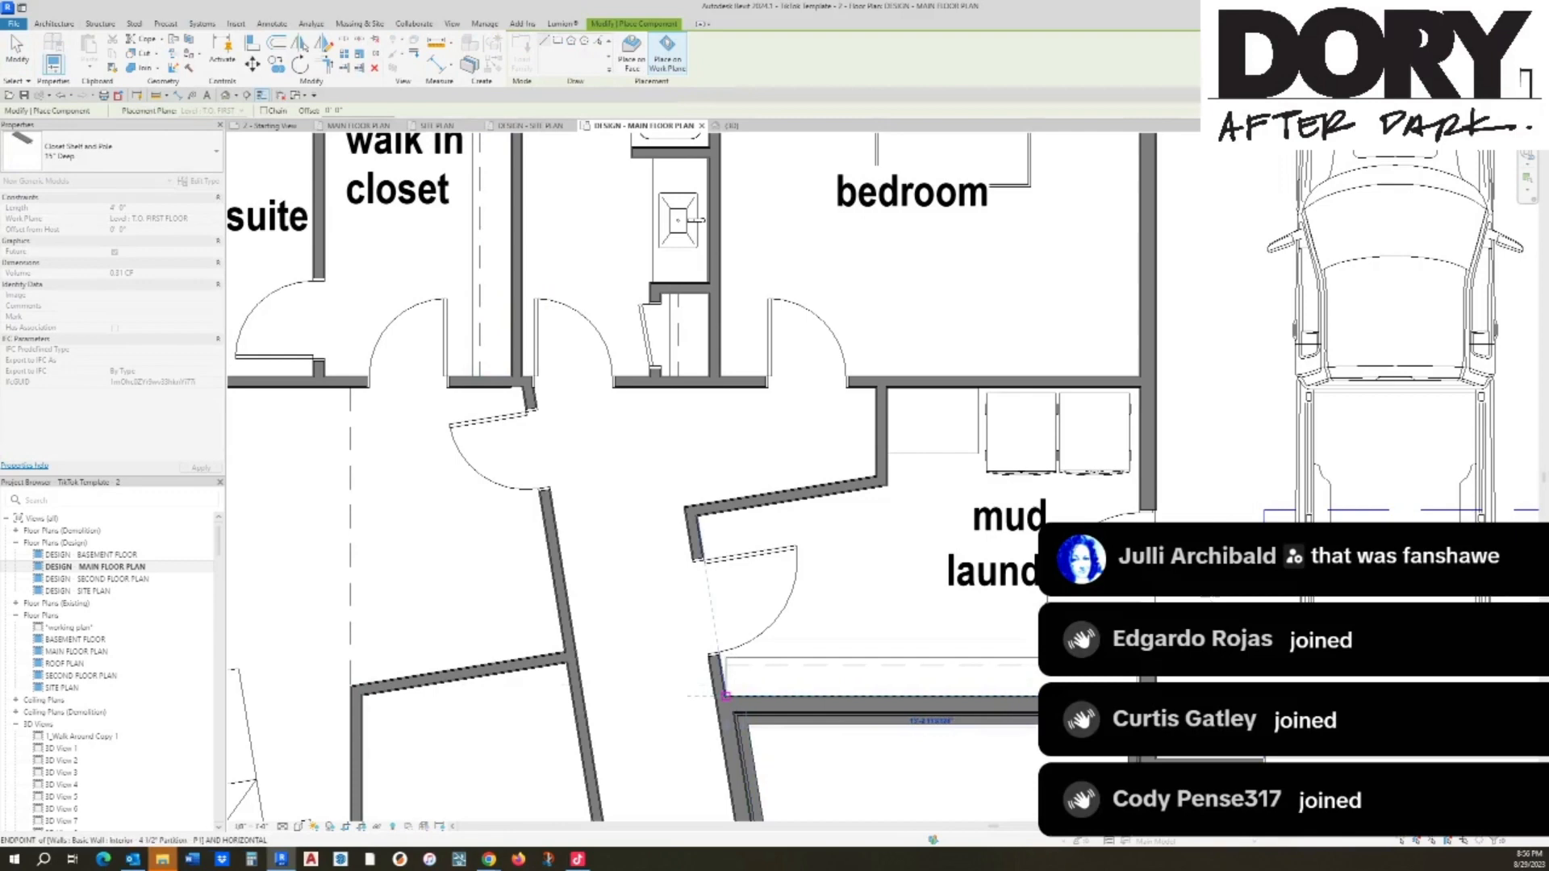
key("Escape")
key("Escape")
left_click(1114, 662)
scroll(1120, 704, "up", 4)
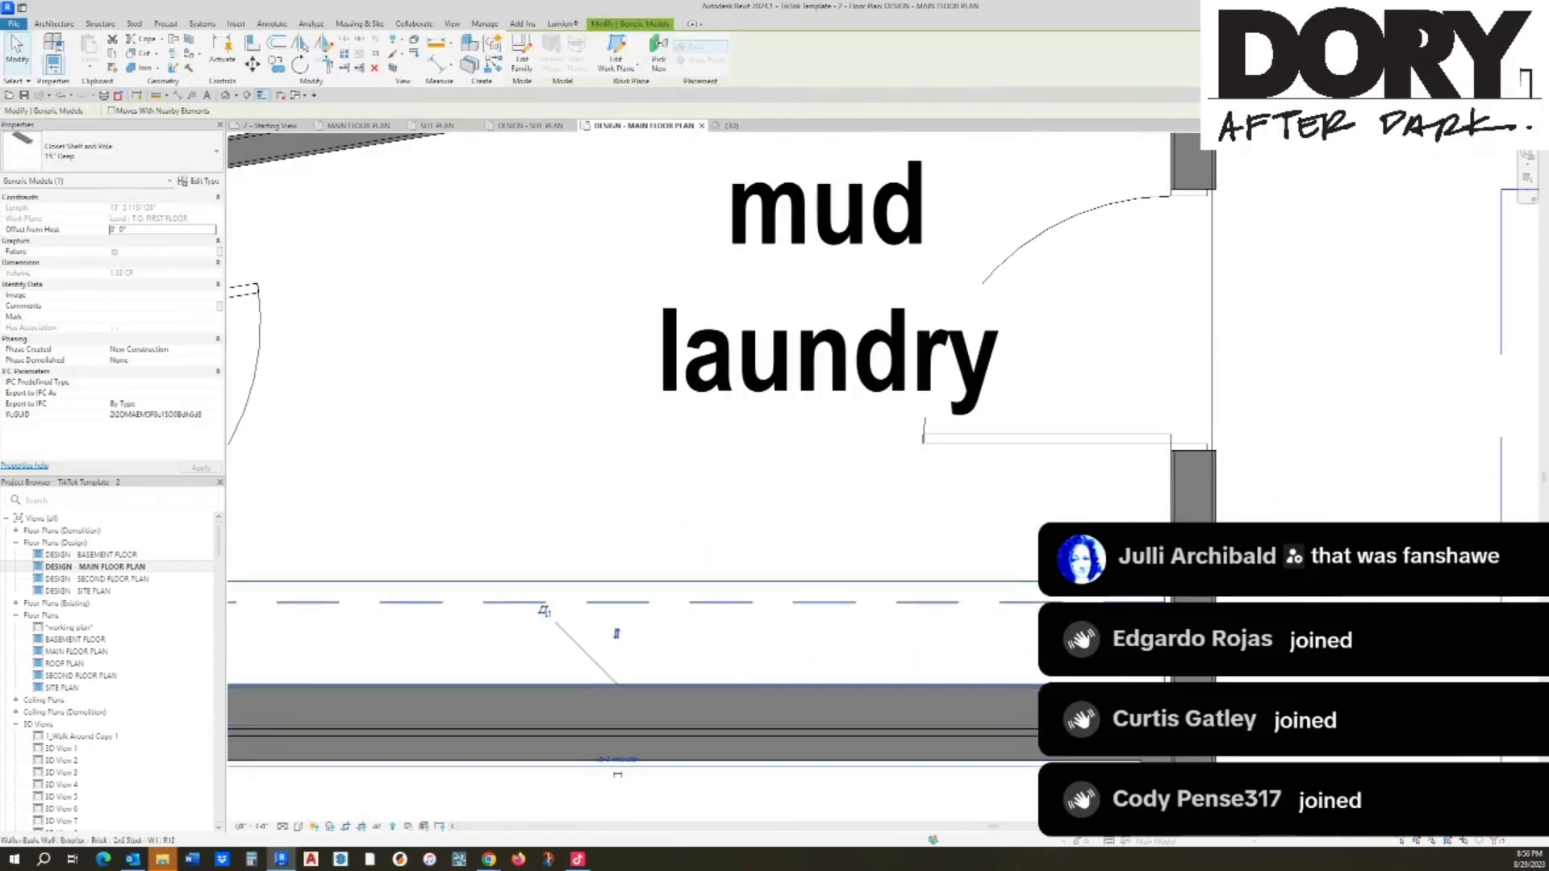
left_click_drag(1170, 685, 1172, 685)
scroll(620, 634, "down", 3)
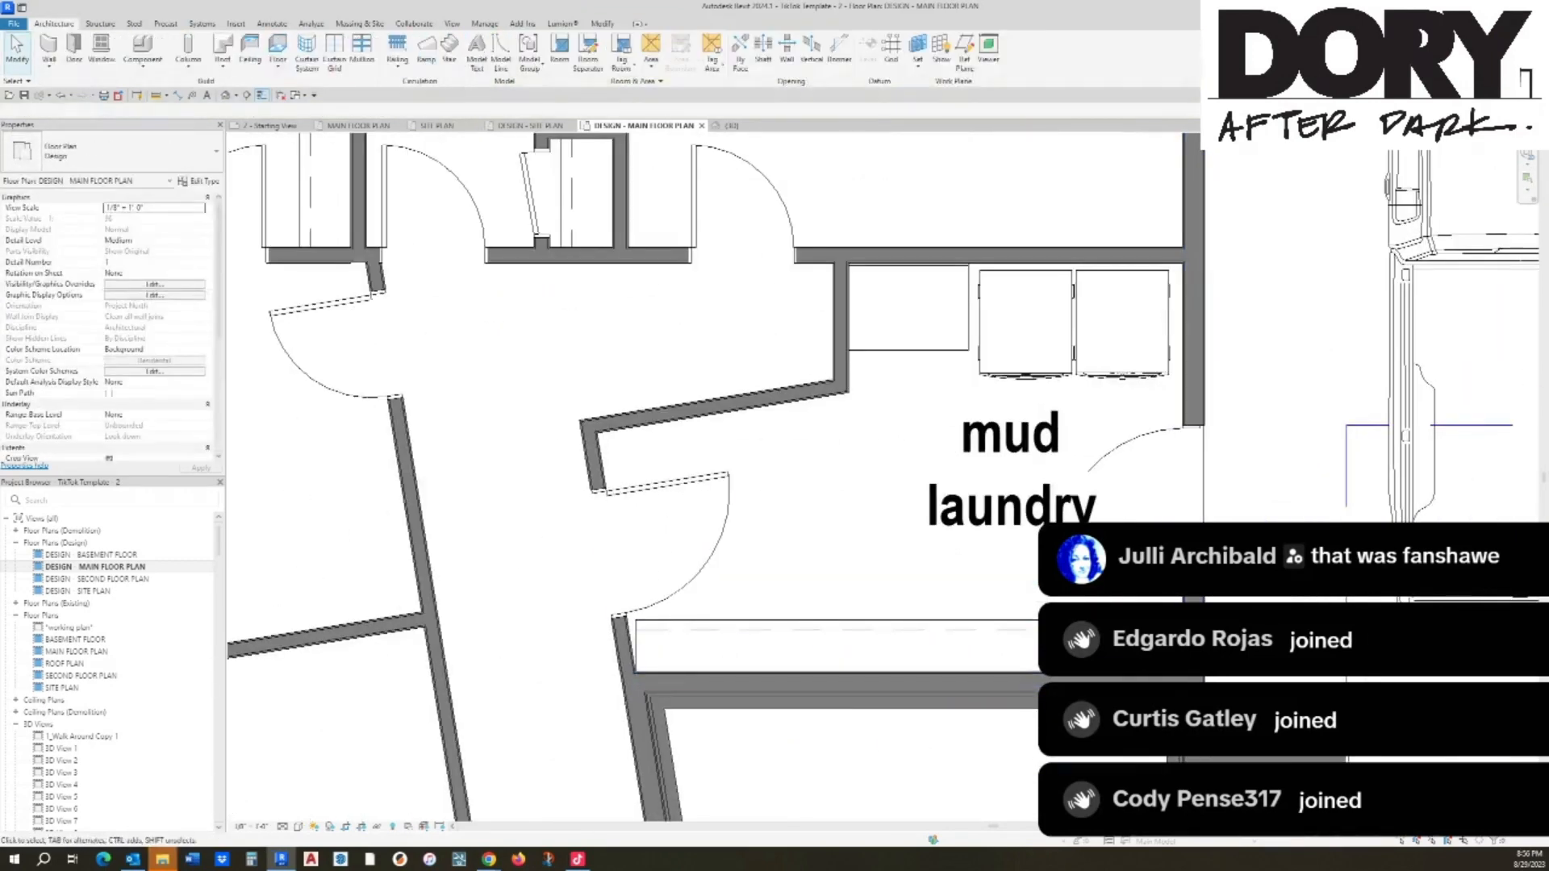
Step: Shift the mud laundry's hallway door along its angled wall, closer to the corner on the washer side
left_click(670, 519)
left_click_drag(610, 513, 609, 507)
key("Escape")
middle_click_drag(742, 214, 797, 363)
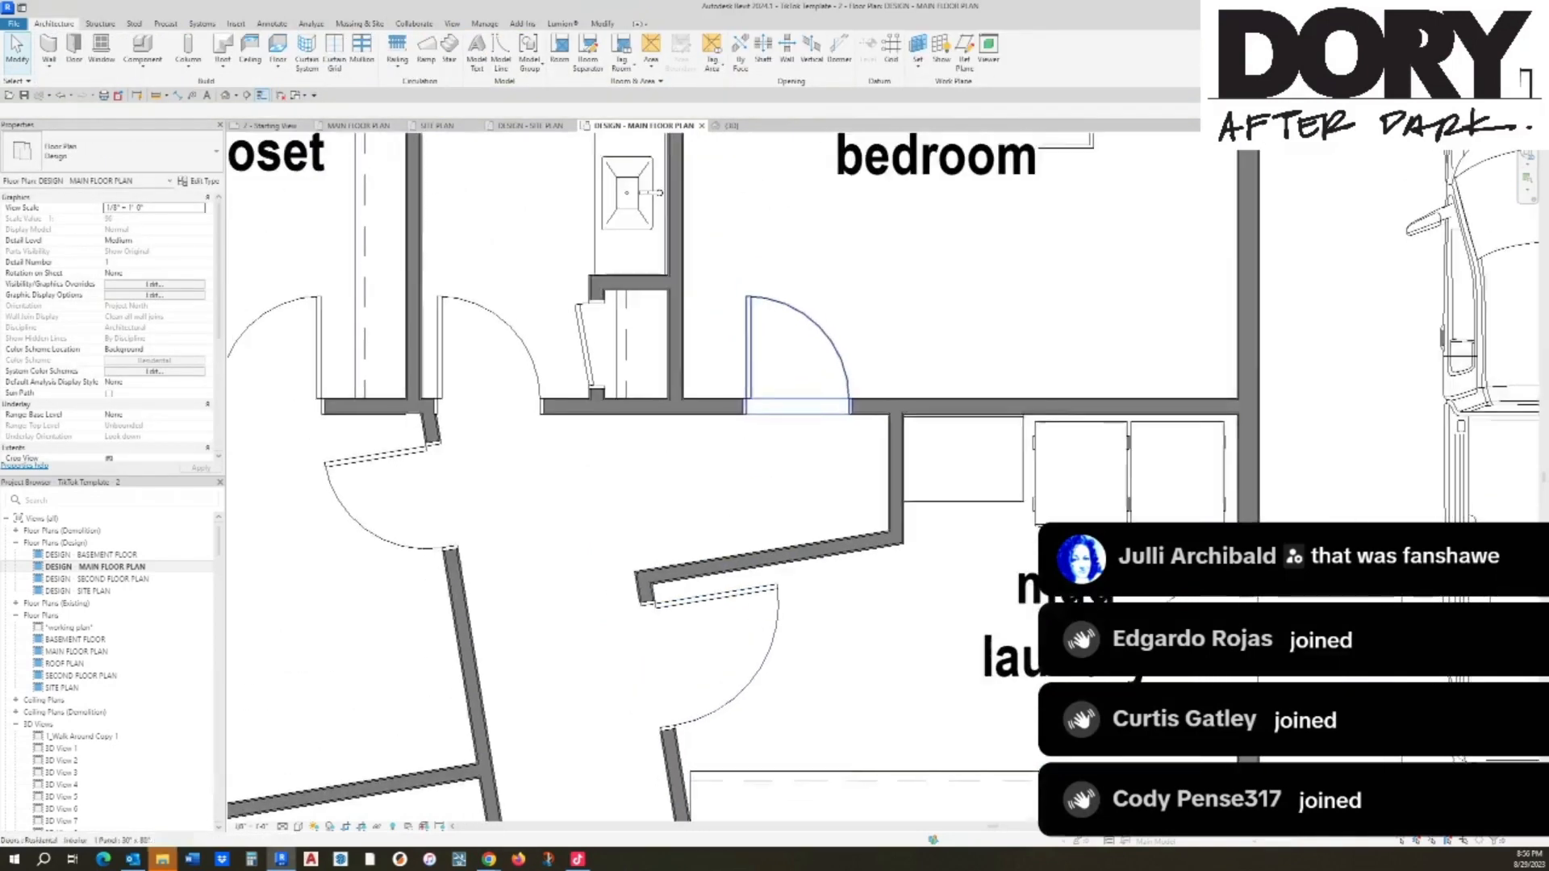
Step: Delete the wall between the master bedroom and the en suite and walk-in closet, and extend the hallway wall across to the exterior wall
scroll(928, 484, "down", 2)
middle_click_drag(888, 468, 926, 455)
middle_click_drag(726, 452, 751, 523)
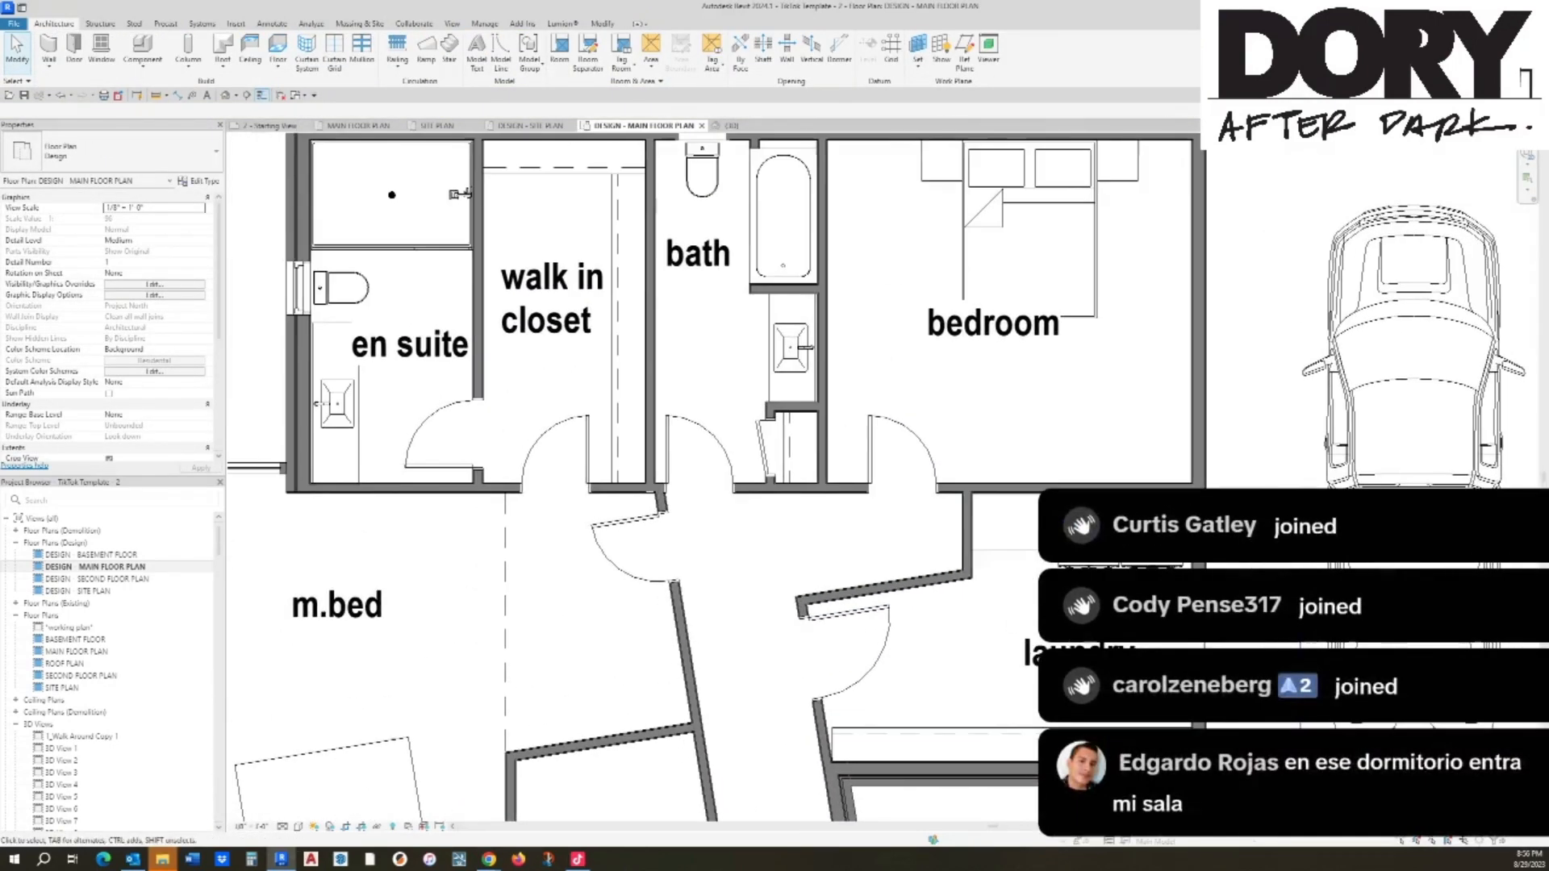
left_click(626, 488)
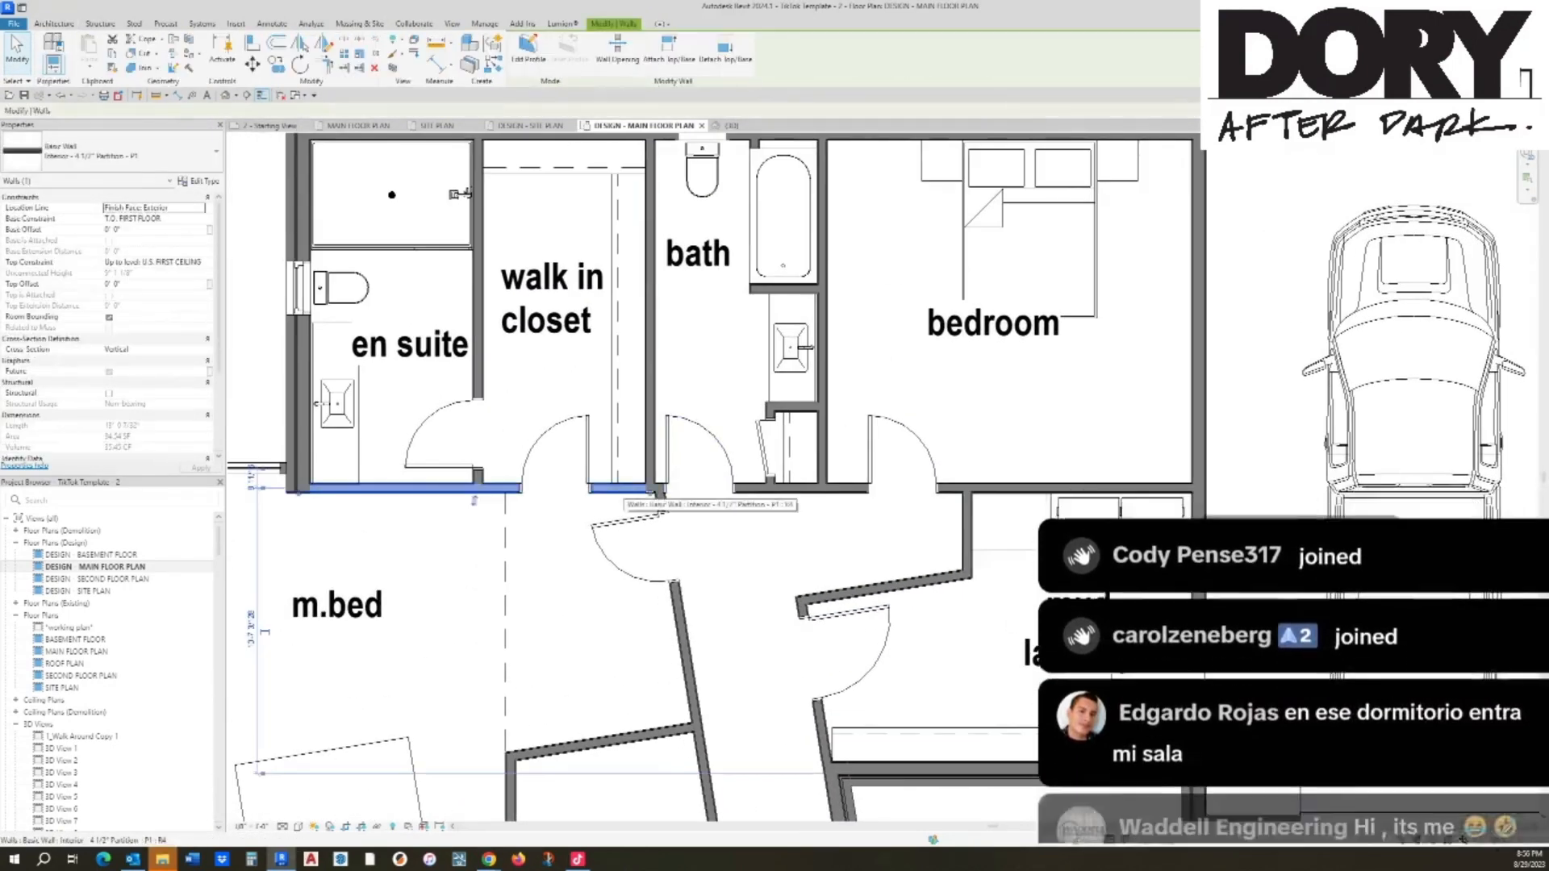
middle_click_drag(730, 493, 916, 497)
key("Delete")
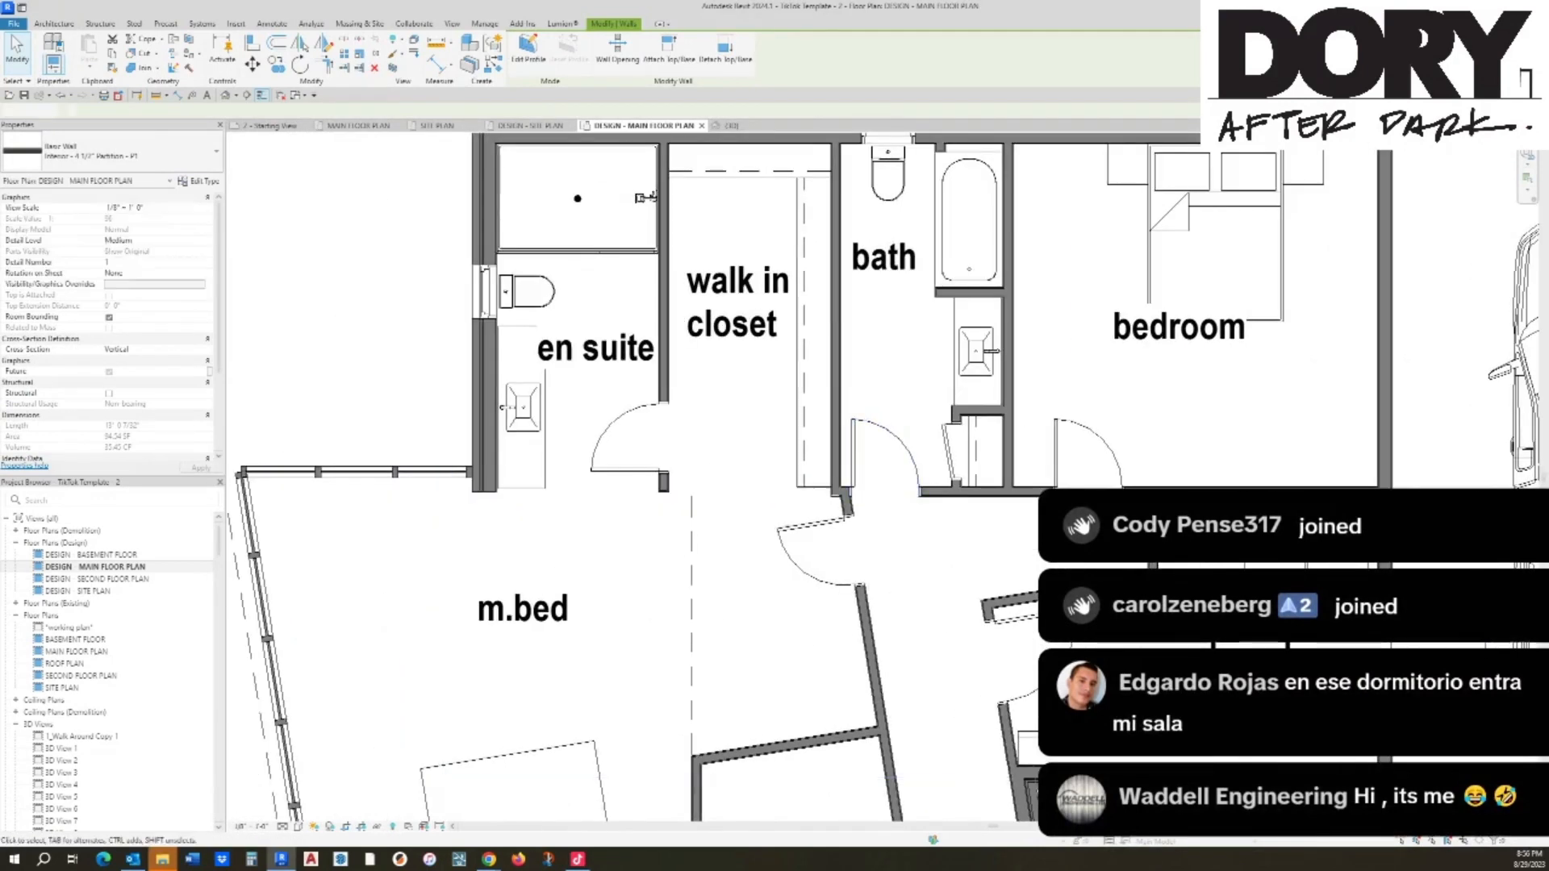
left_click(932, 491)
key("Delete")
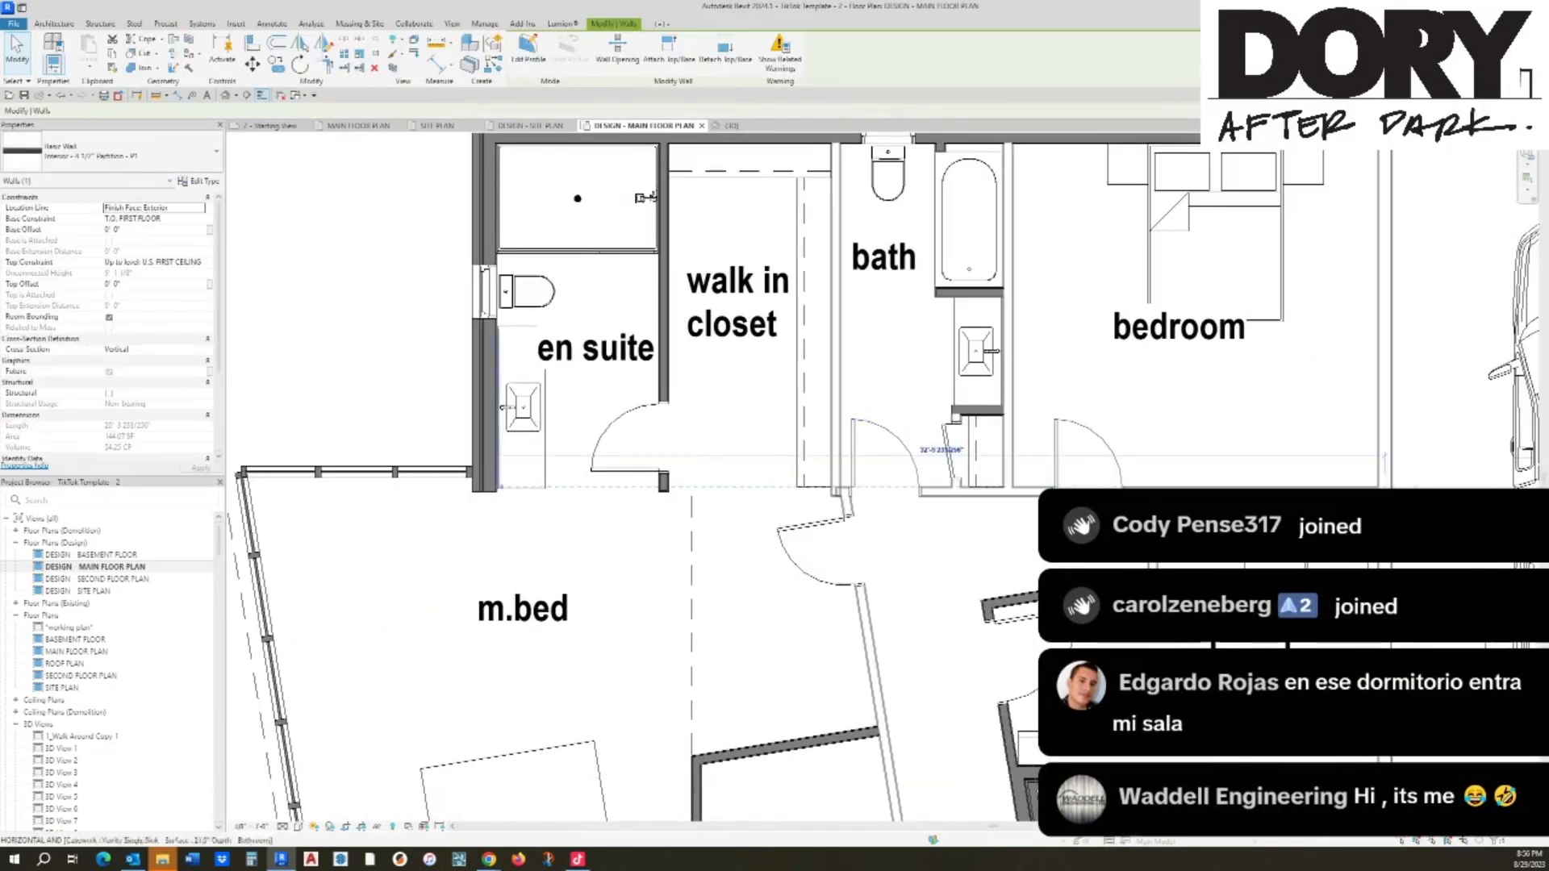
left_click(944, 456)
key("ctrl+z")
key("ctrl+z")
Step: Insert a one-panel interior door from the master bedroom into the walk-in closet, swinging inward with its hinge on the bath side
key("d")
key("r")
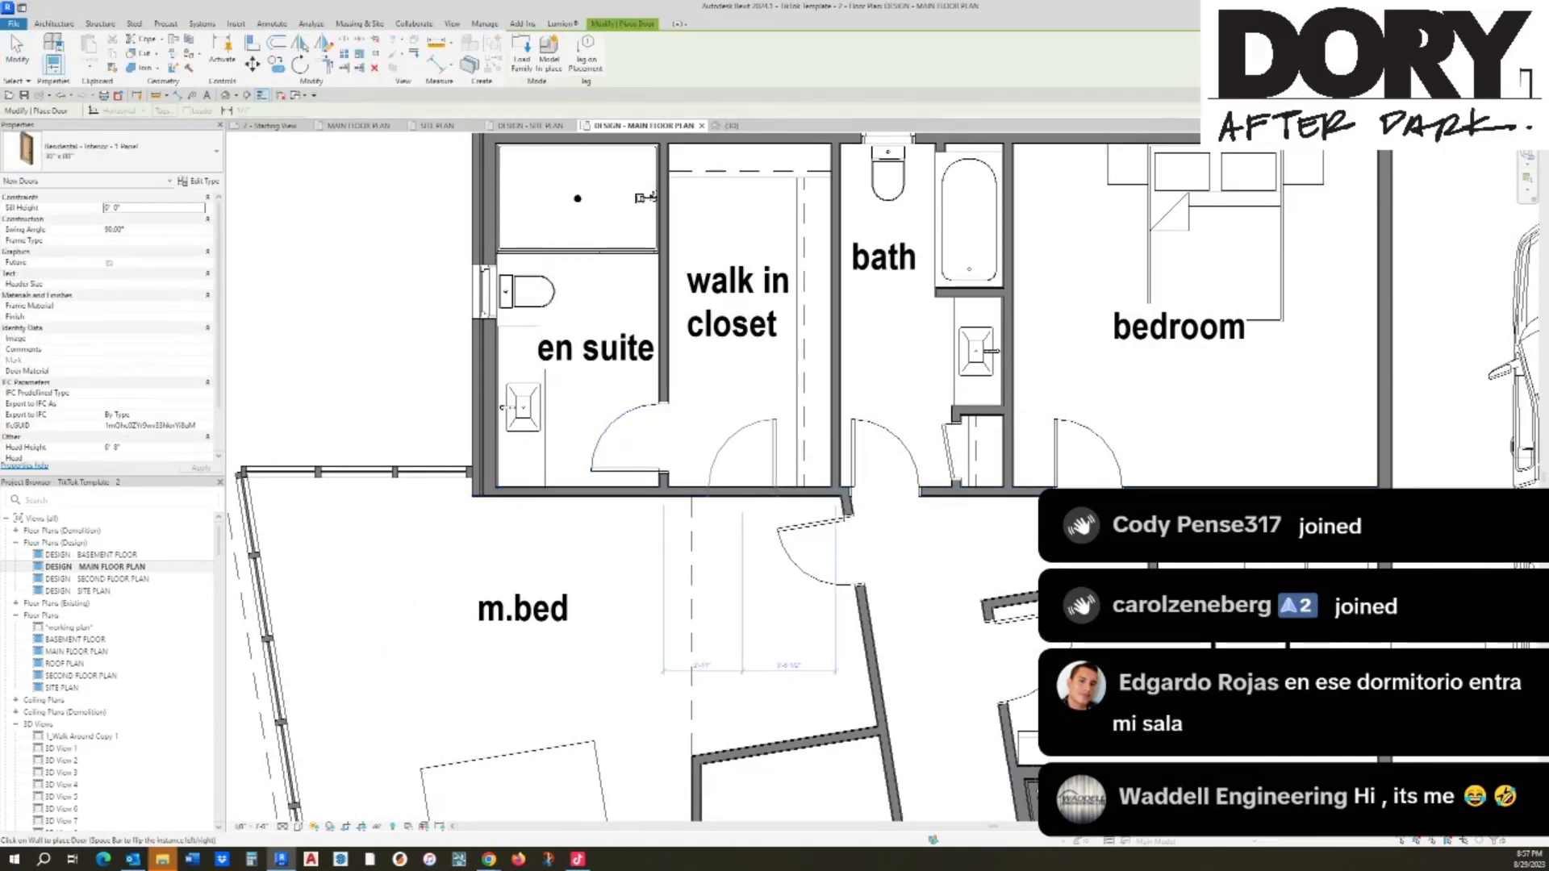
left_click(743, 482)
key("Escape")
key("Escape")
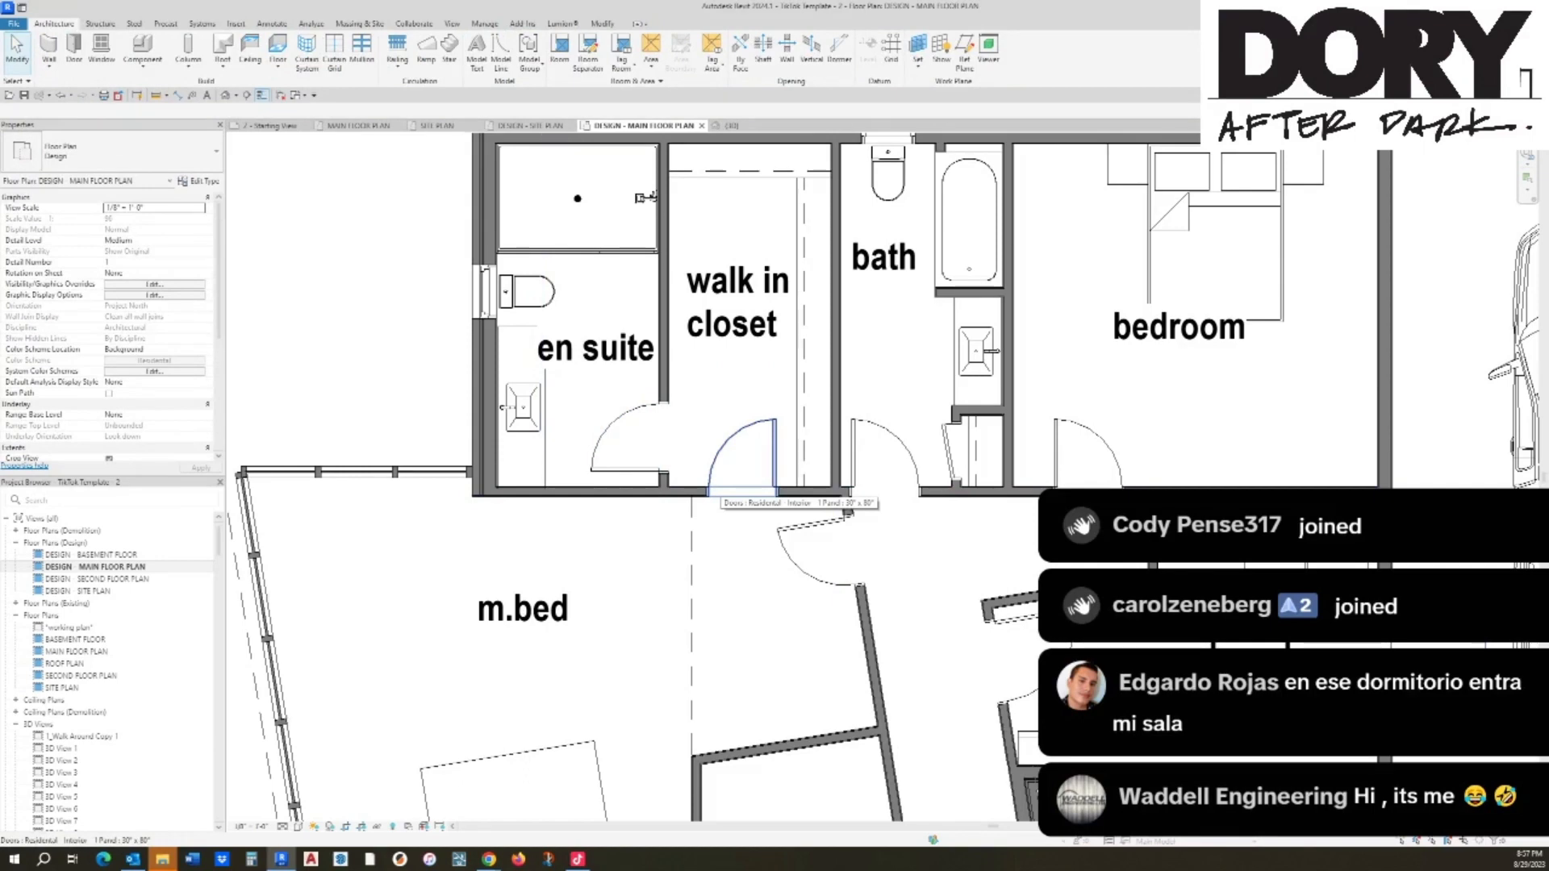
Step: Nudge the angled hallway wall toward the master bedroom so its end lines up with the wall between walk-in closet and bath
left_click(898, 453)
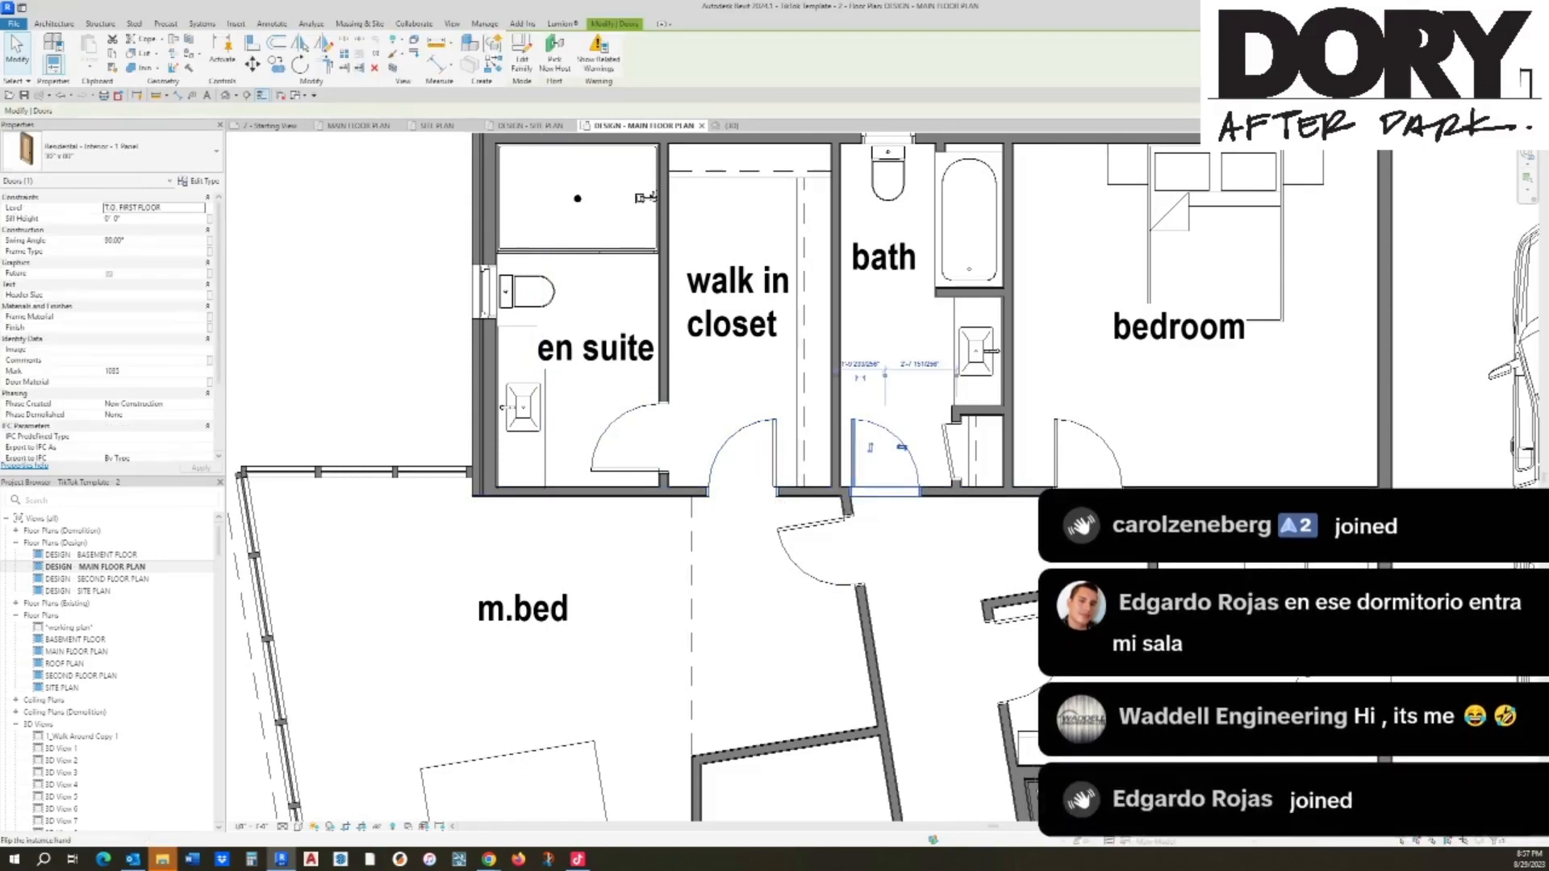
left_click(867, 694)
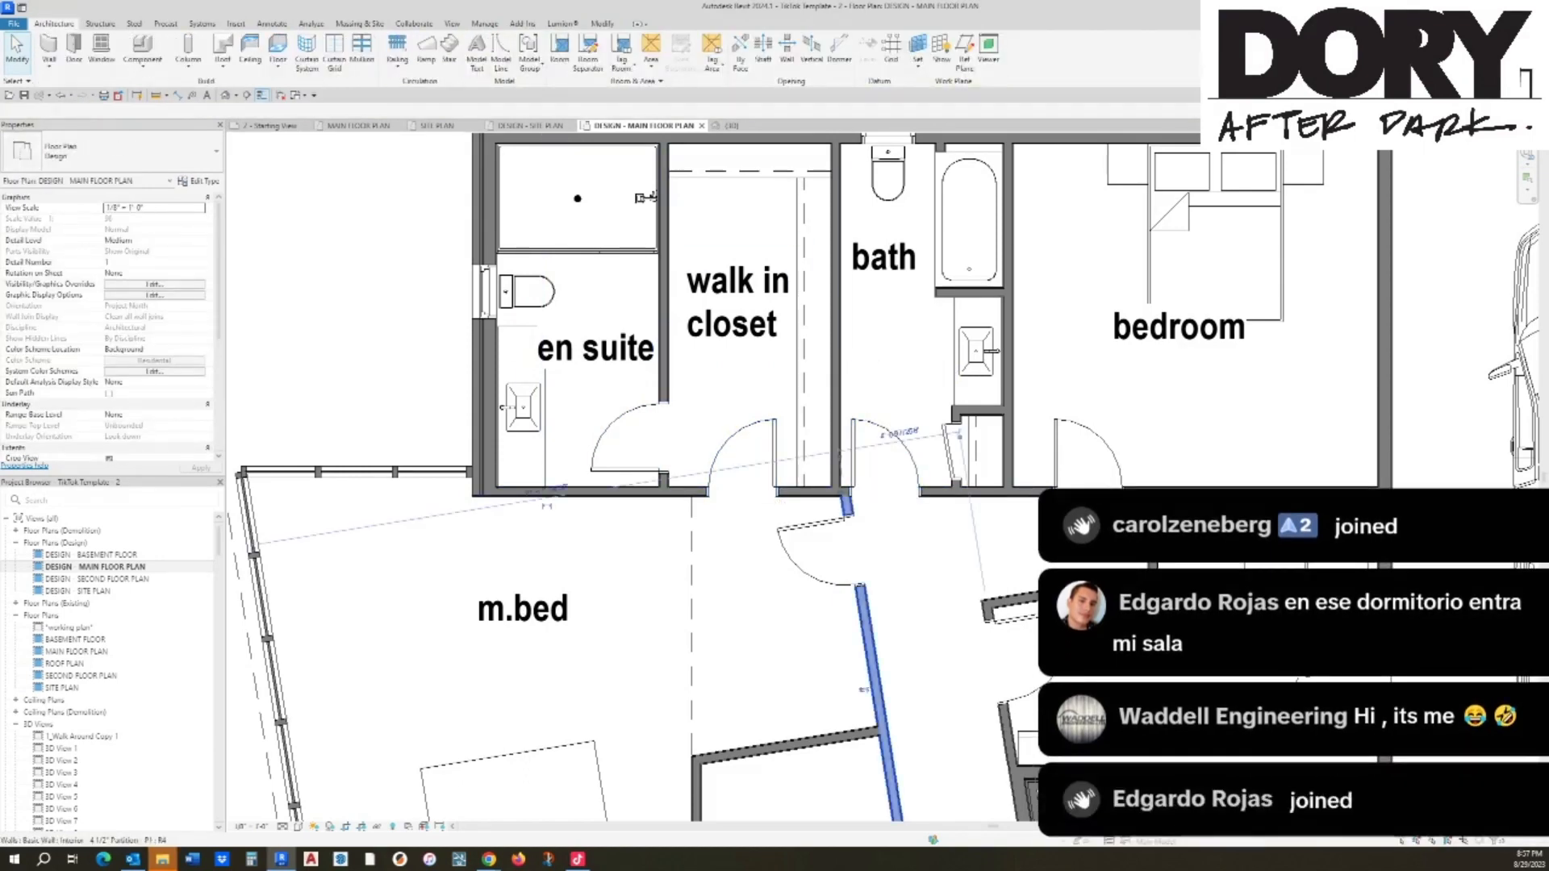
key("Left")
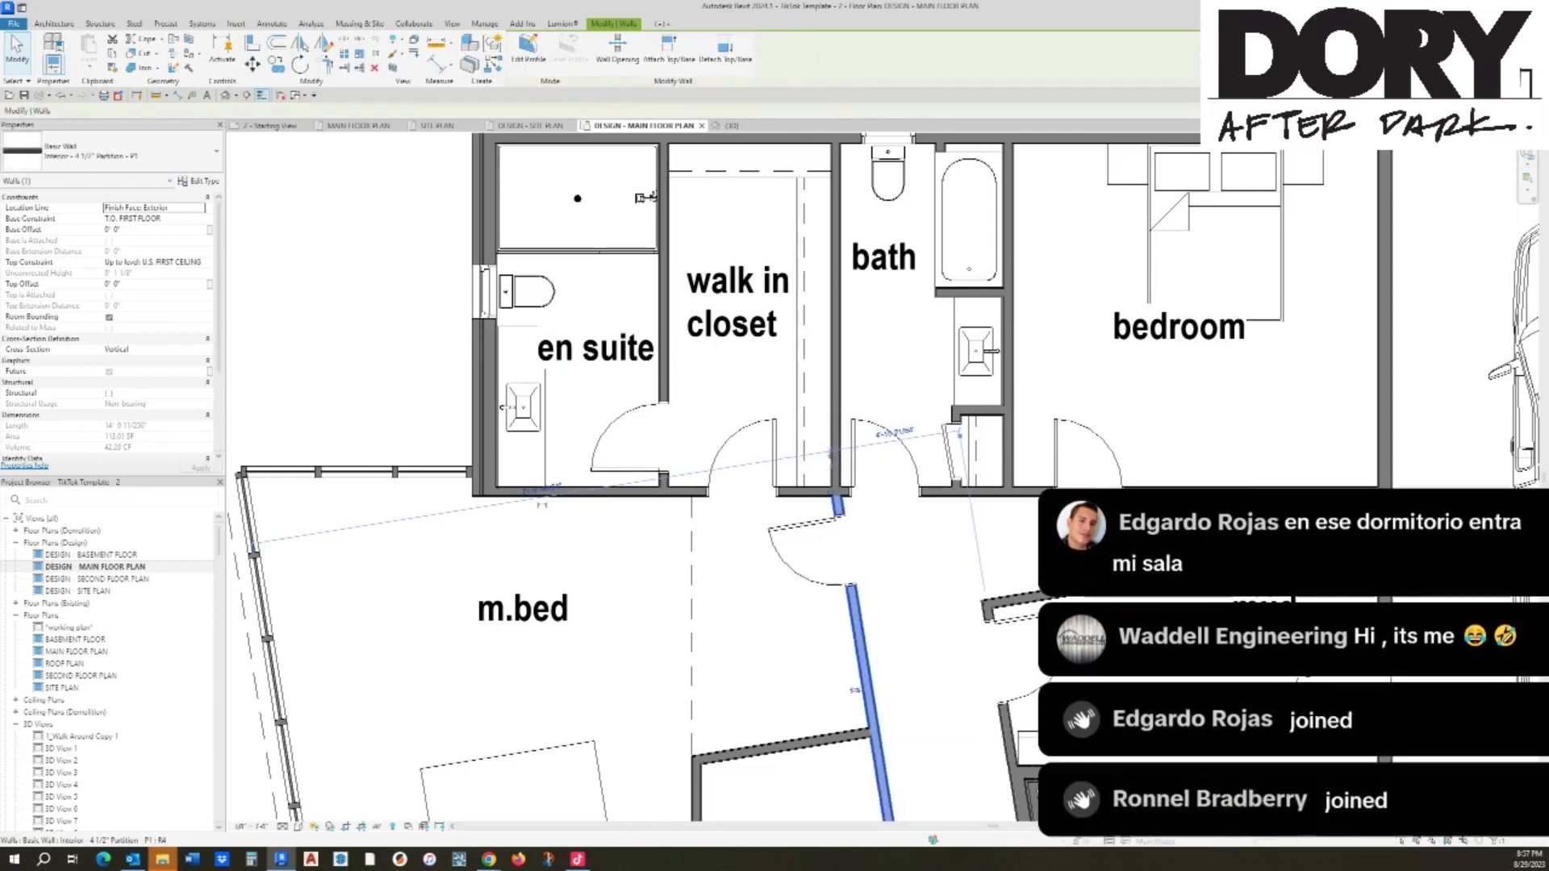
key("Escape")
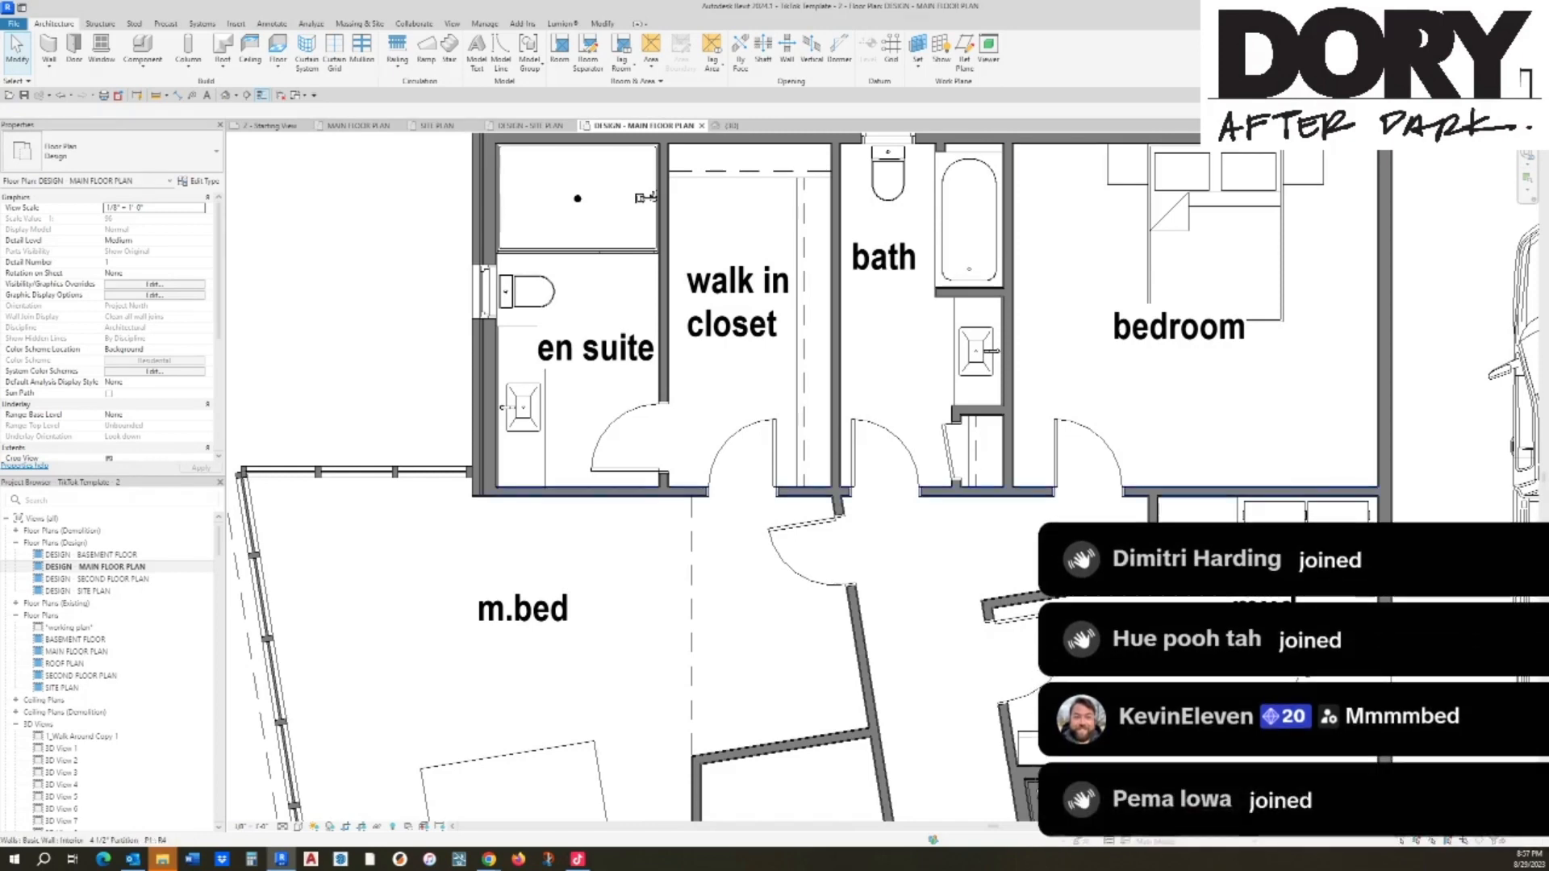
Step: Draw a 4 1/2" interior partition from the bath and closet wall junction into the bedroom, perpendicular to the angled hallway wall
key("w")
key("a")
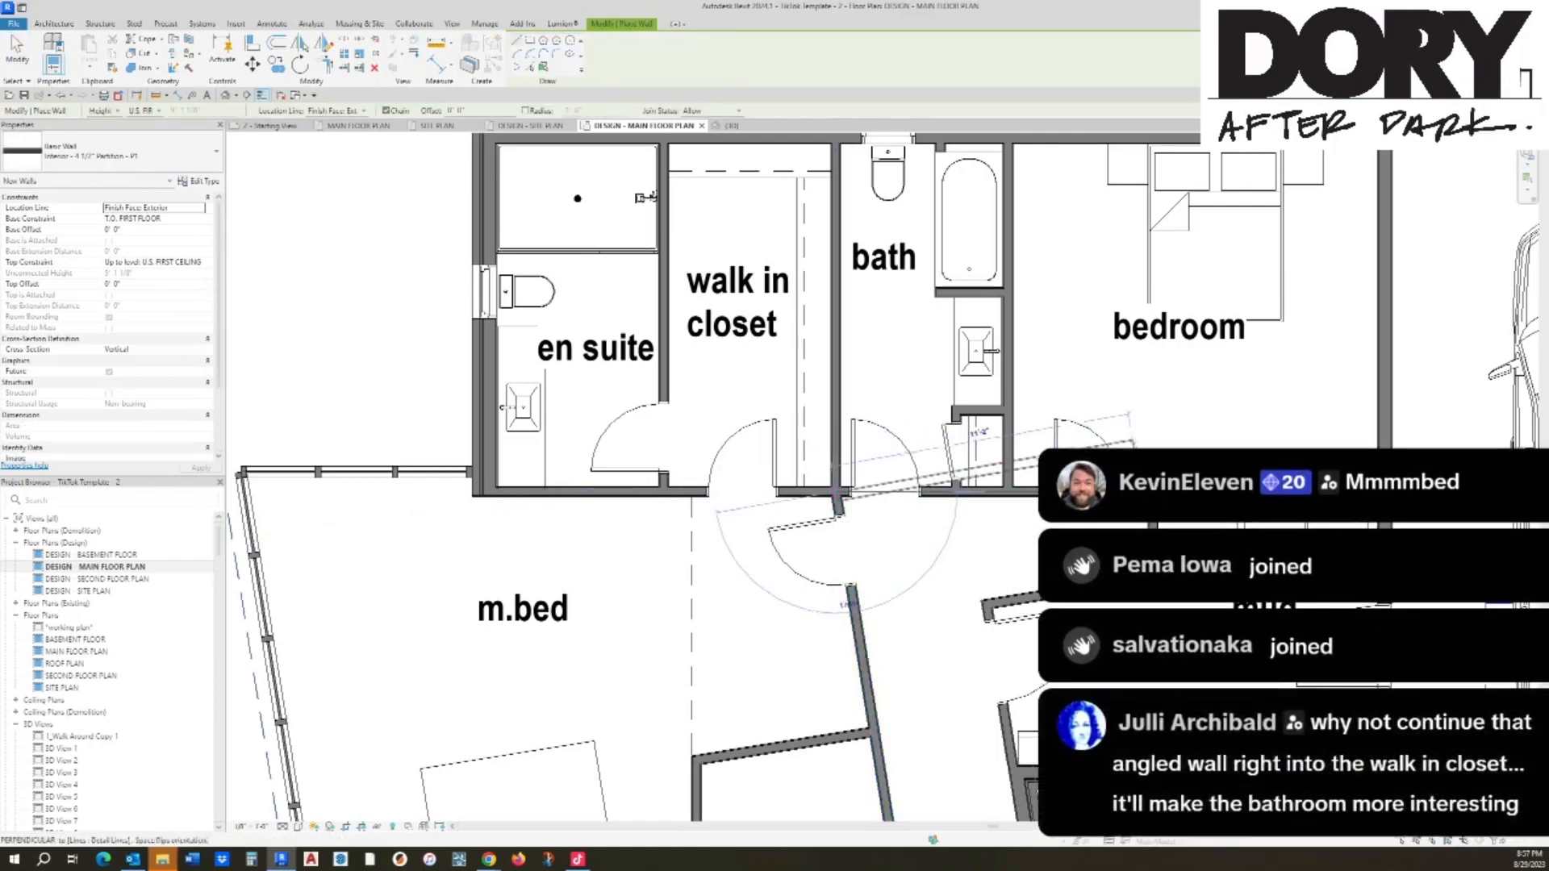
left_click(837, 491)
left_click(1148, 442)
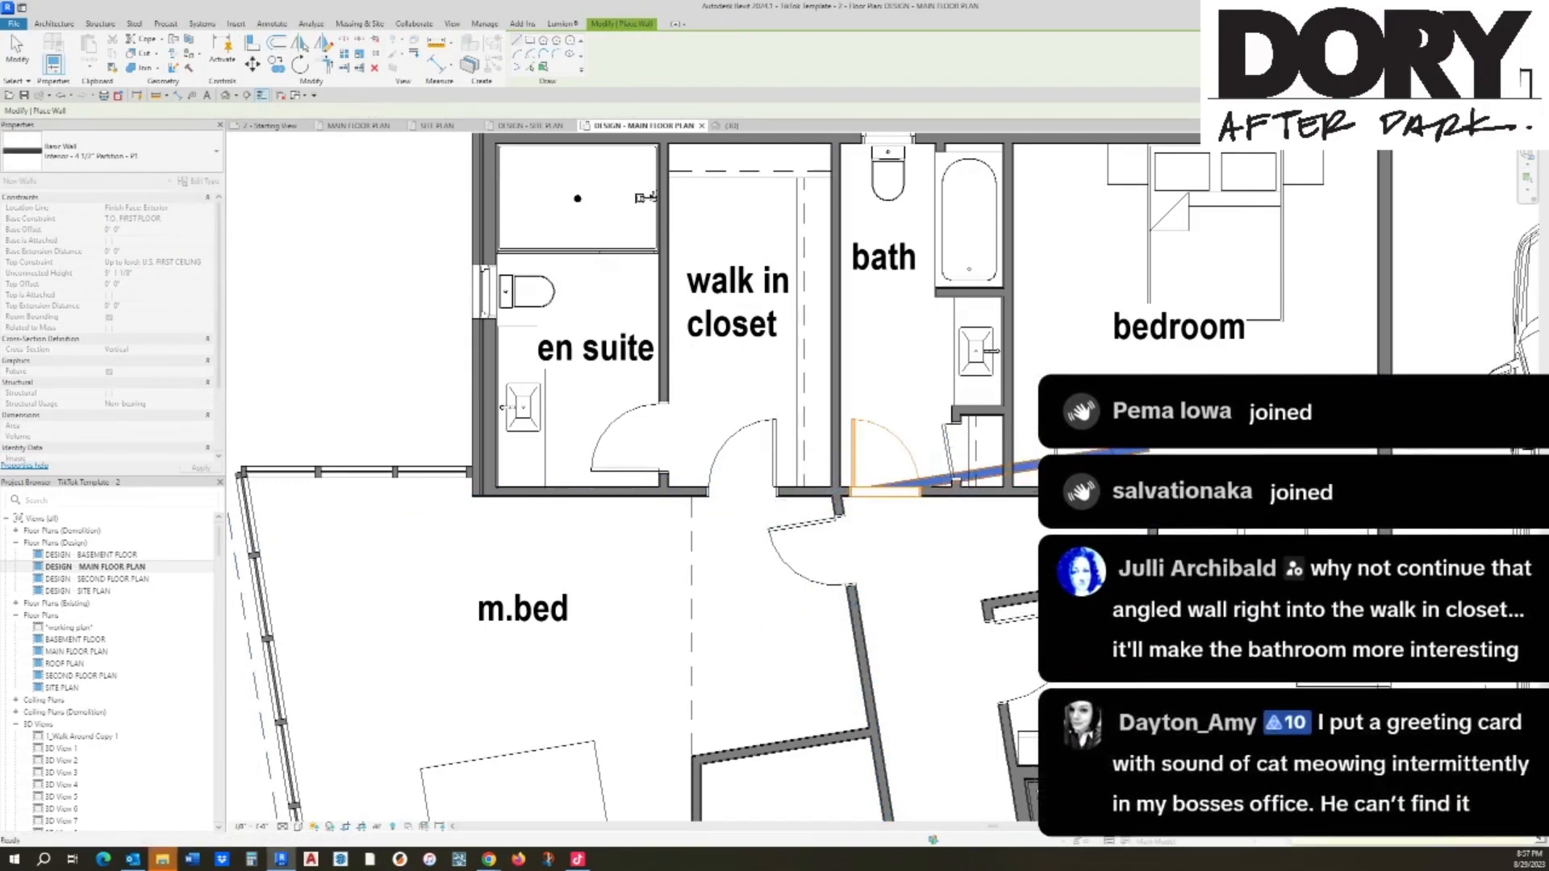
key("Escape")
key("Escape")
Step: Extend the laundry's hallway-side wall to meet the end of the new angled partition in the bedroom
left_click(1152, 513)
left_click_drag(1152, 452, 1131, 446)
key("Escape")
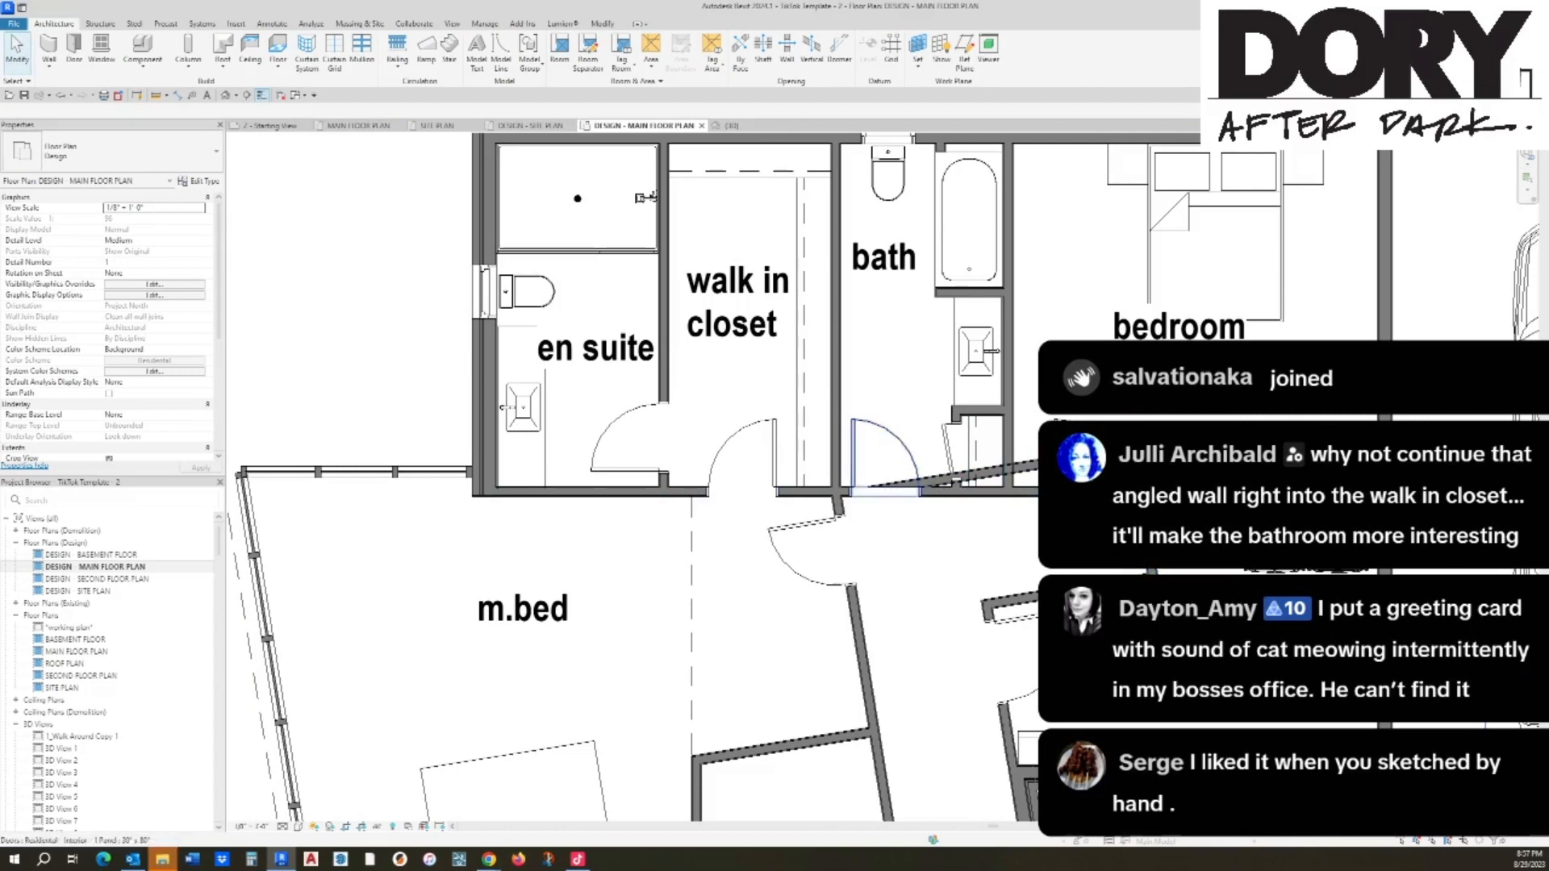
Step: Rehost the bath door from the straight hallway wall onto the new angled partition
scroll(870, 463, "down", 3)
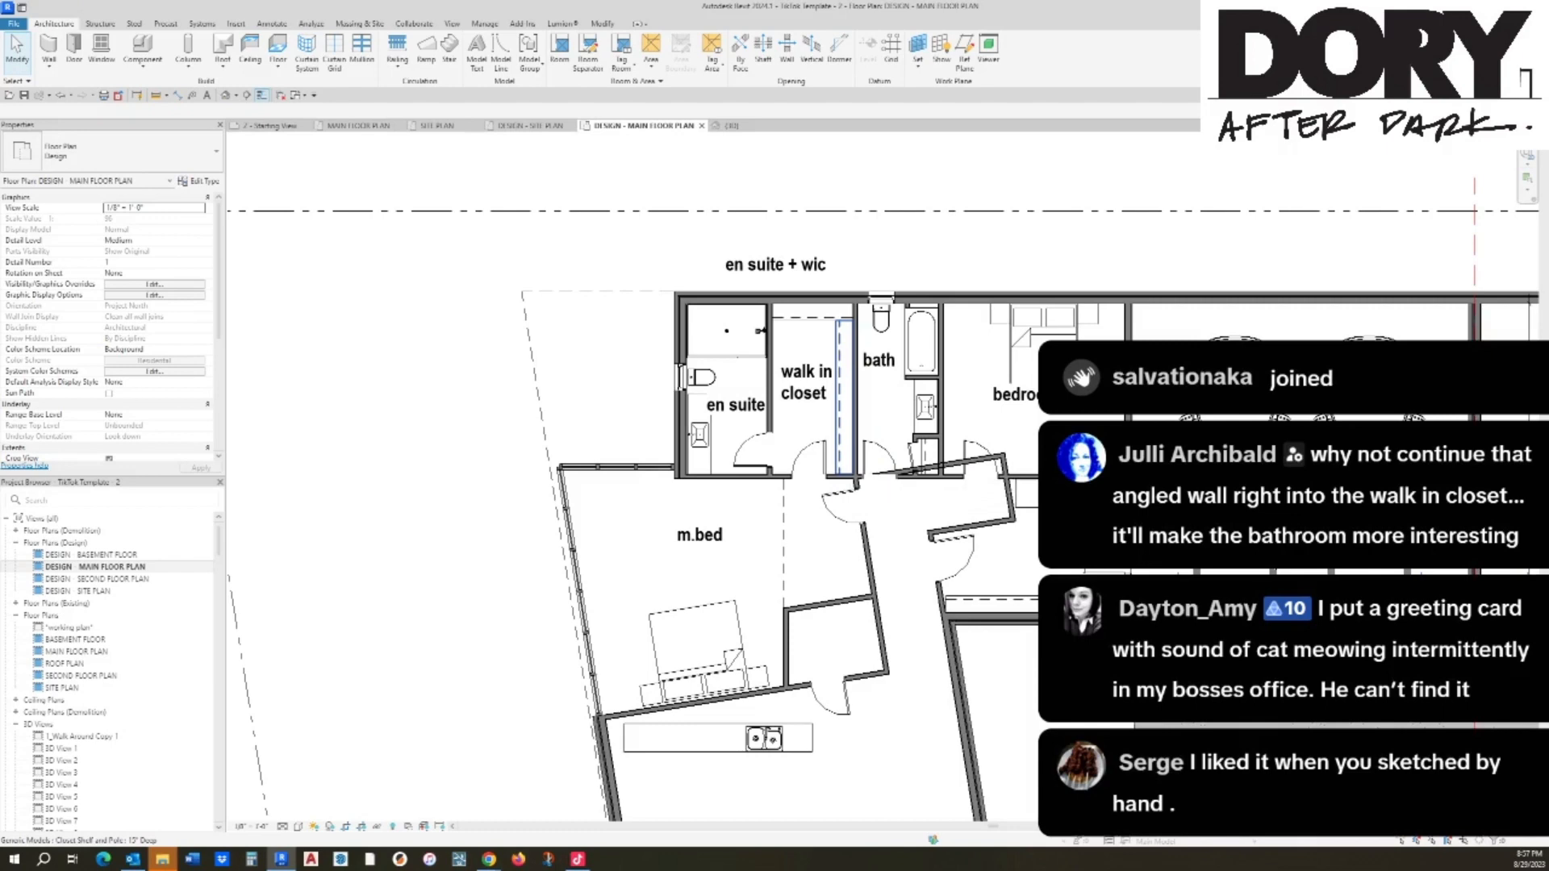
left_click(888, 456)
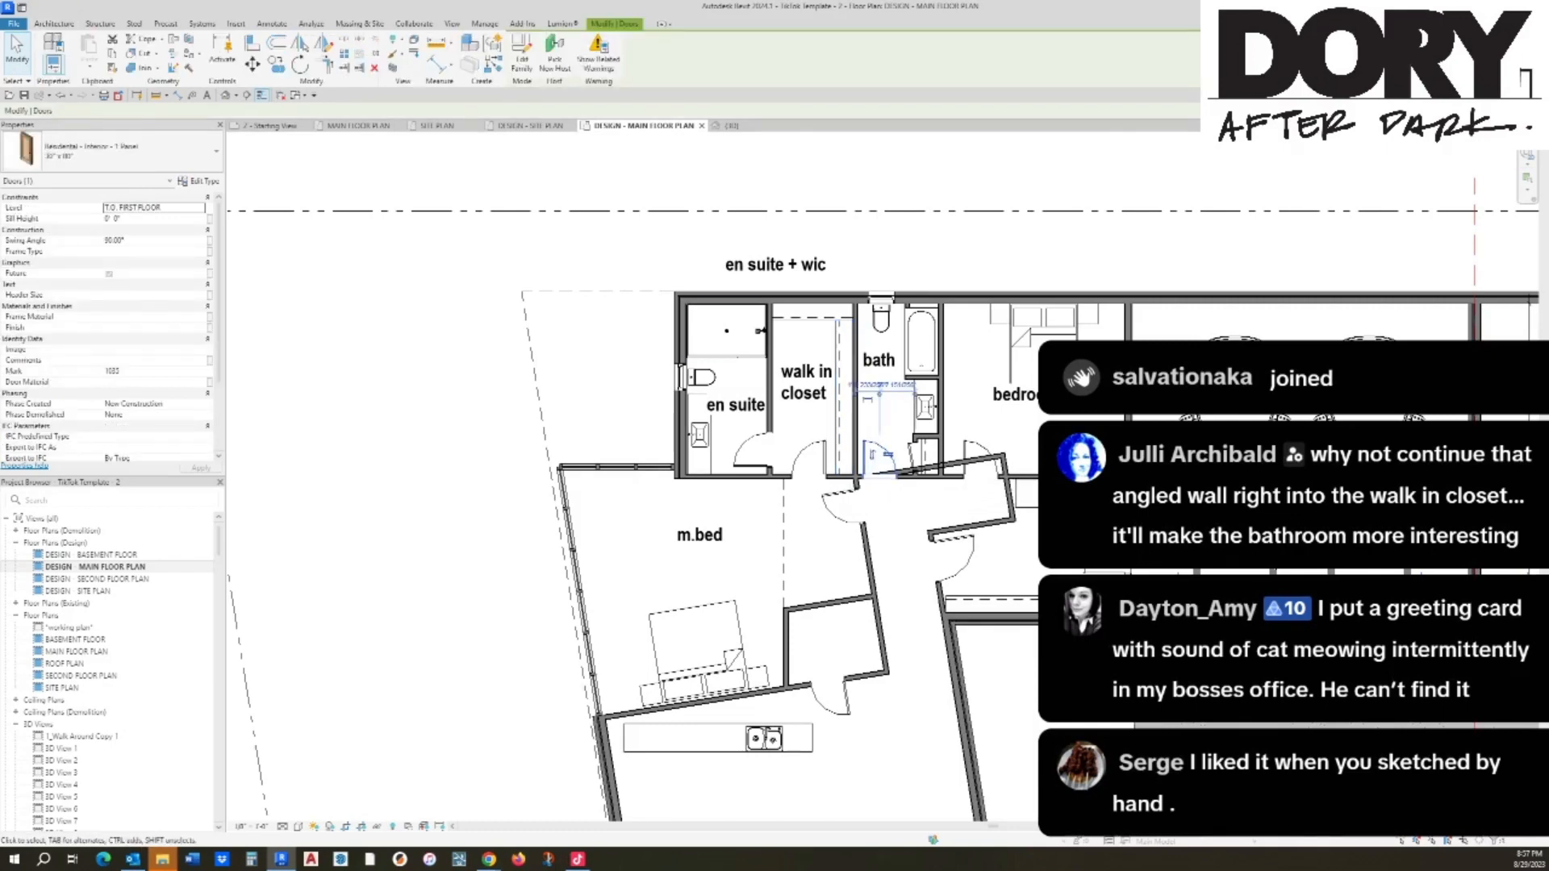
left_click(554, 50)
scroll(863, 402, "up", 3)
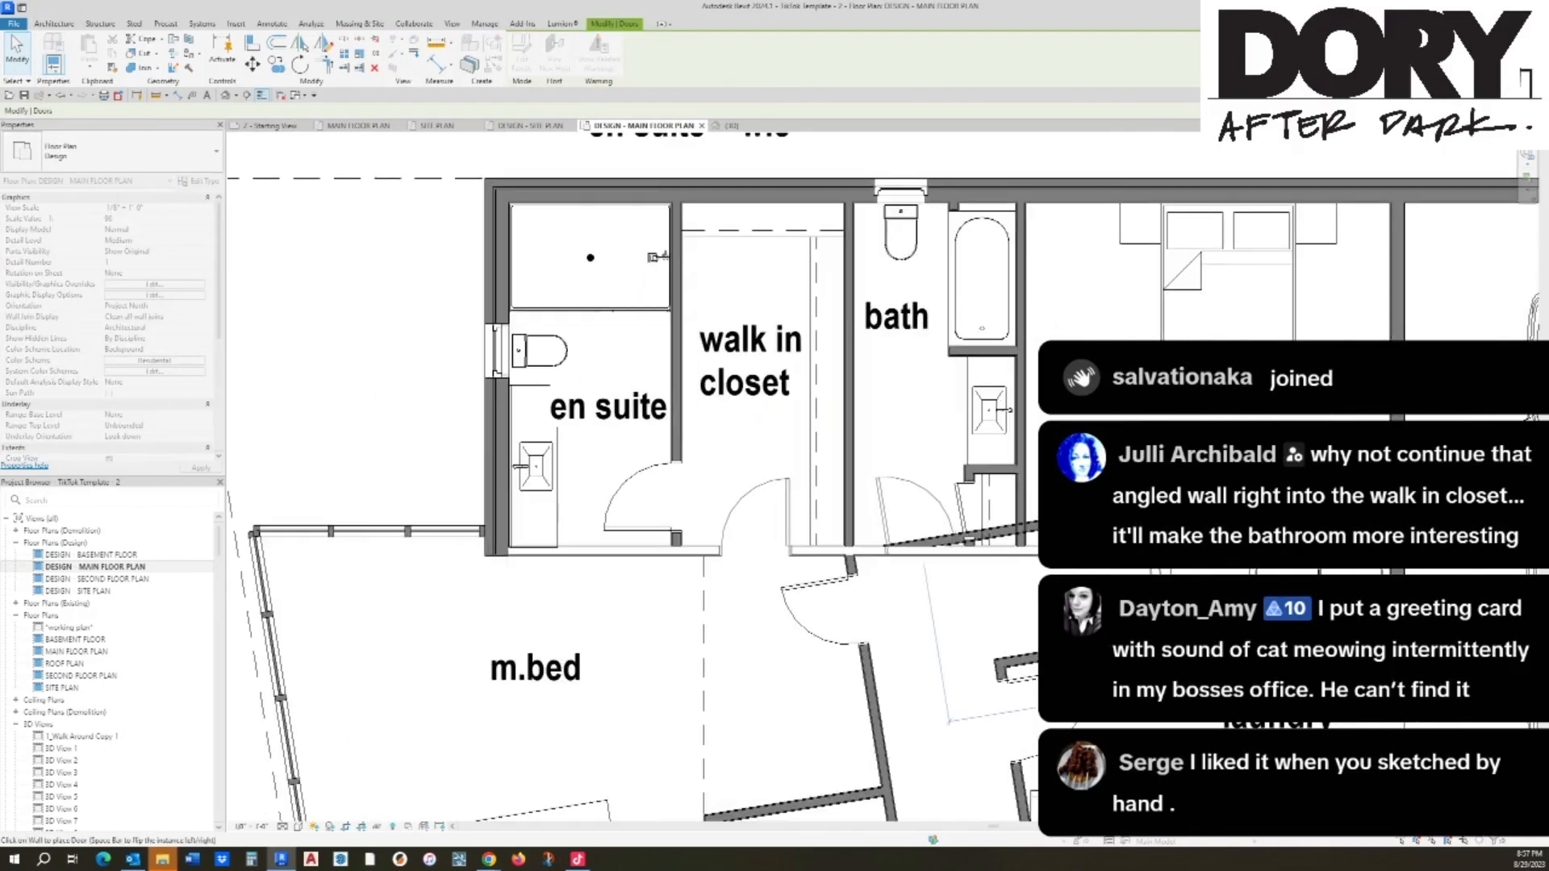
left_click(918, 542)
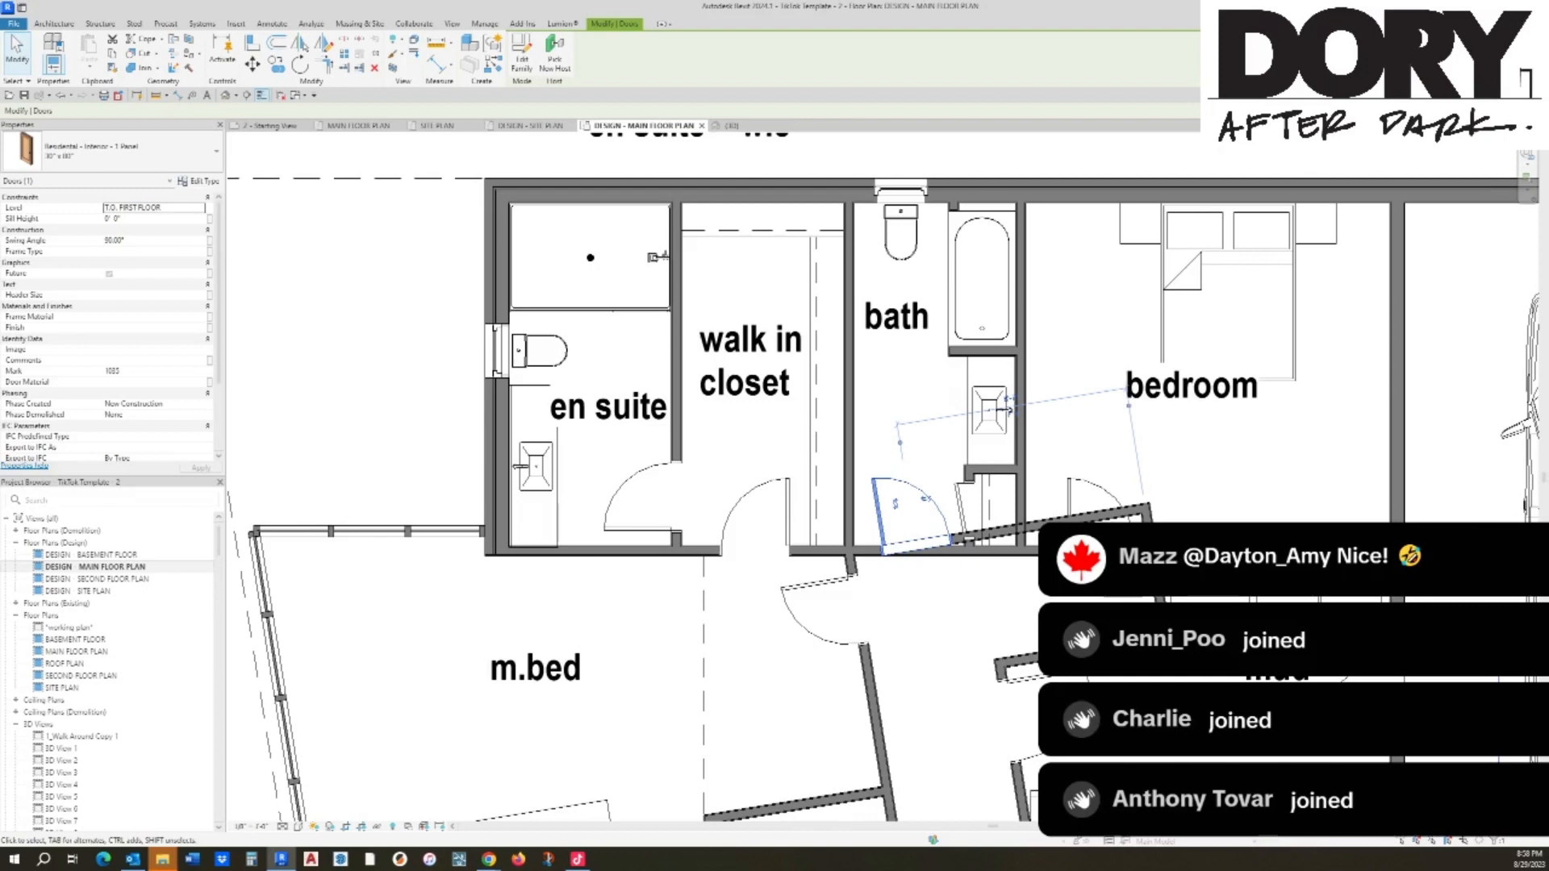
Step: Extend the angled partition across the bedroom to the garage wall
middle_click_drag(1135, 508, 1009, 432)
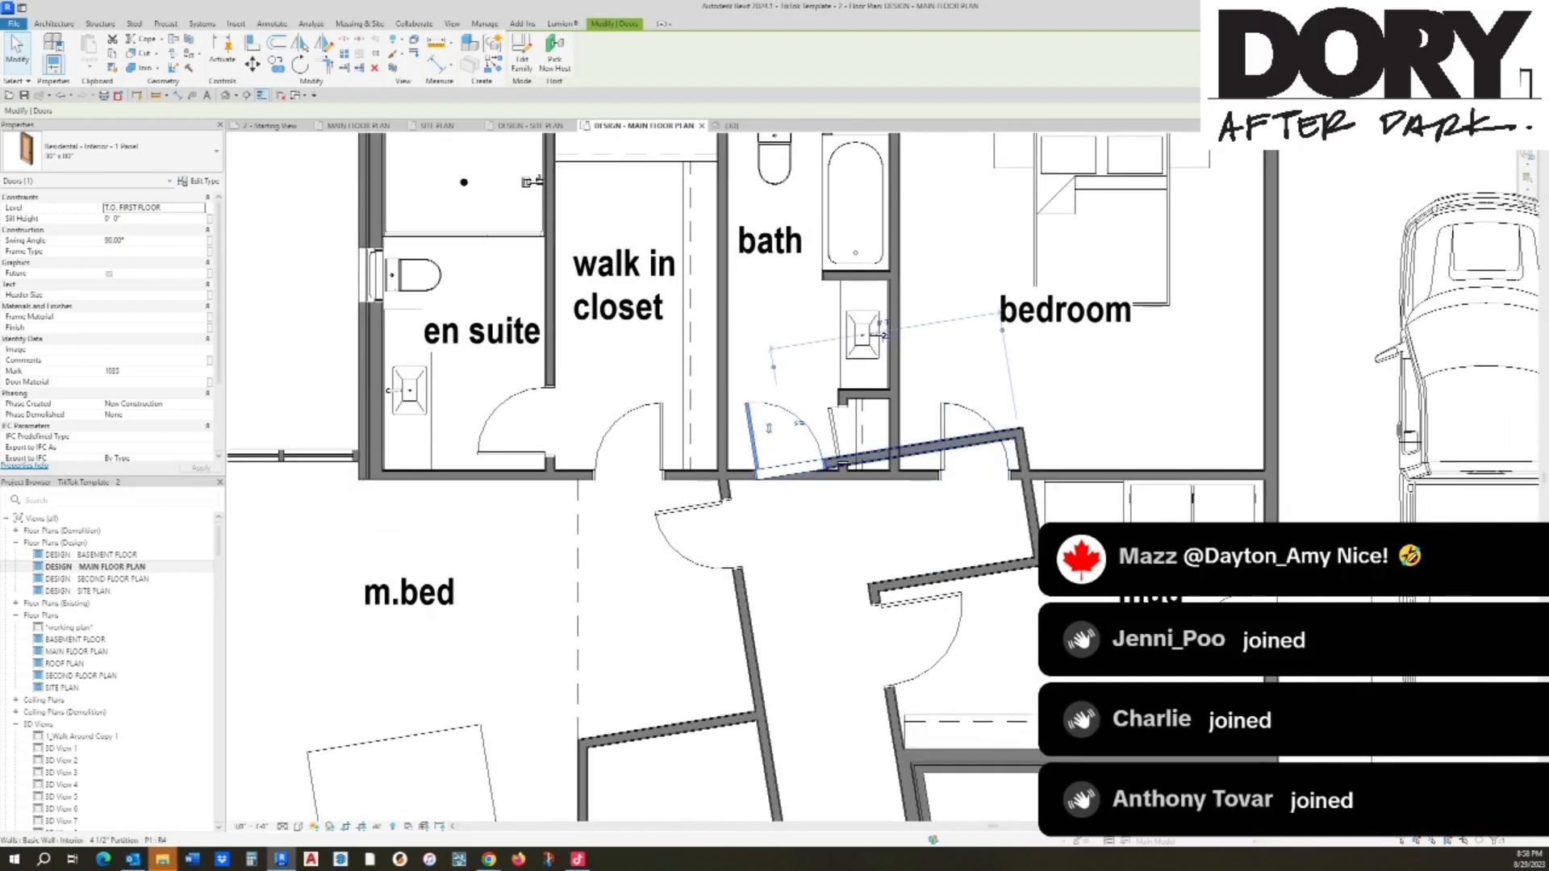
left_click(1012, 433)
left_click_drag(1019, 430, 1264, 388)
key("Escape")
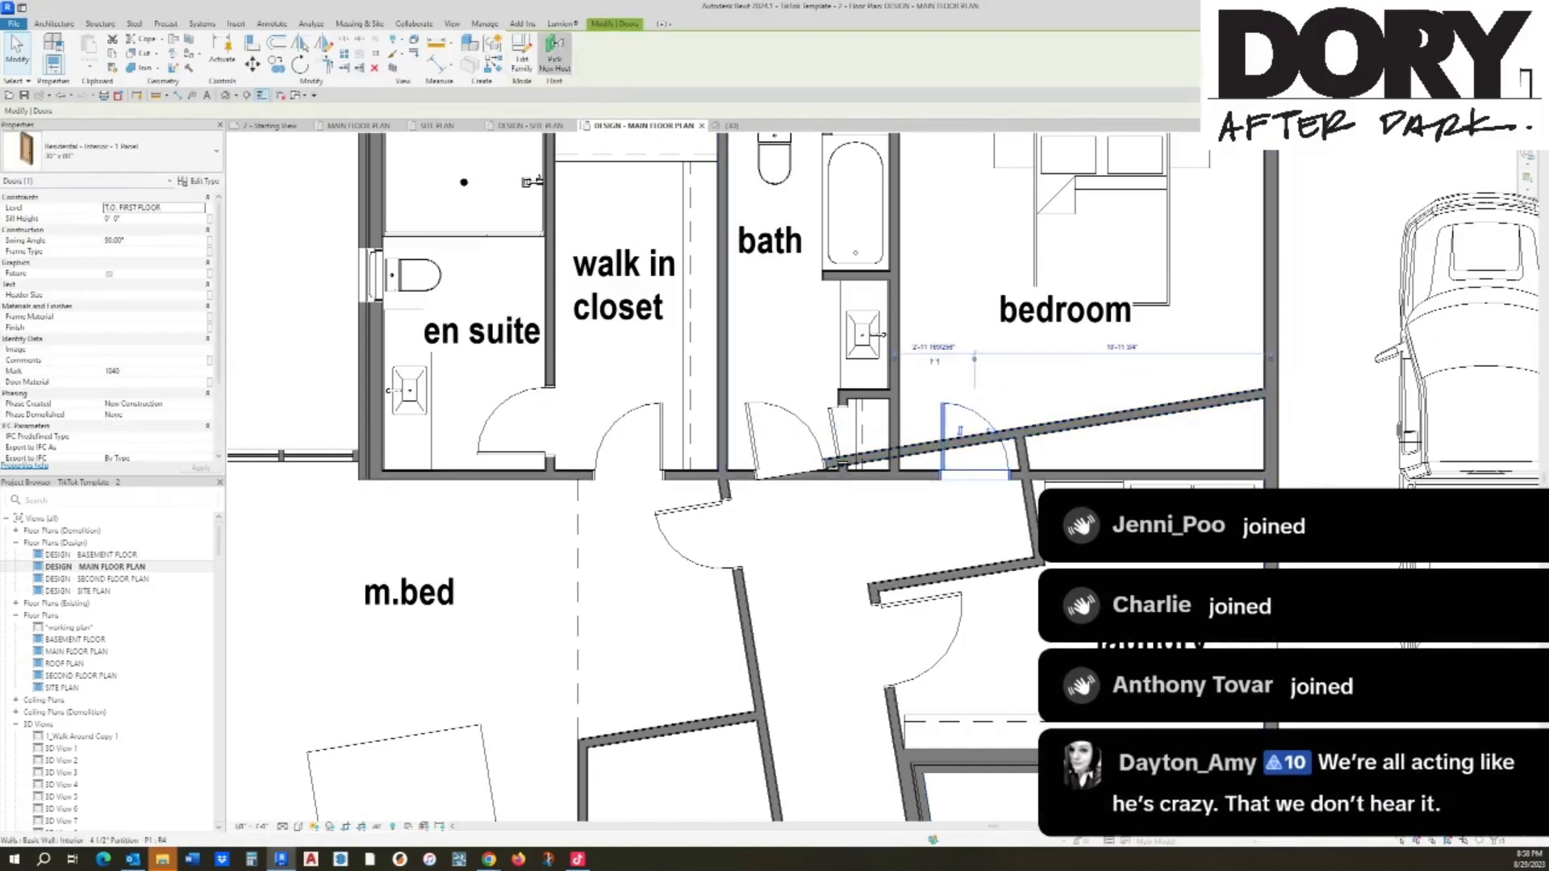
Step: Rehost the bedroom door onto the angled partition, just beyond the wall between bath and bedroom
key("d")
key("r")
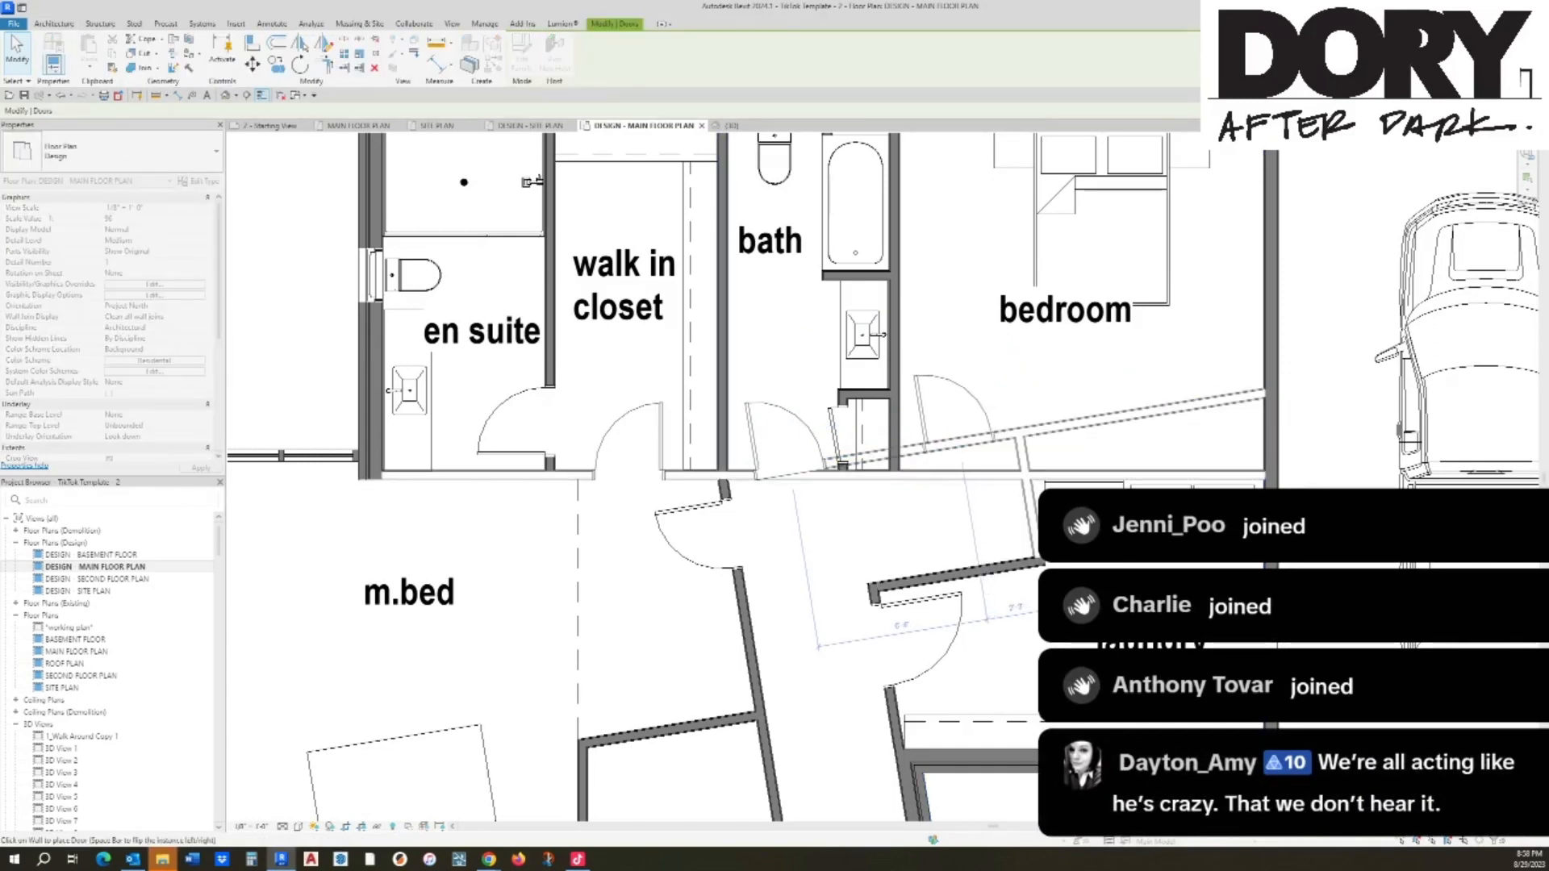
left_click(960, 442)
key("Escape")
left_click(959, 475)
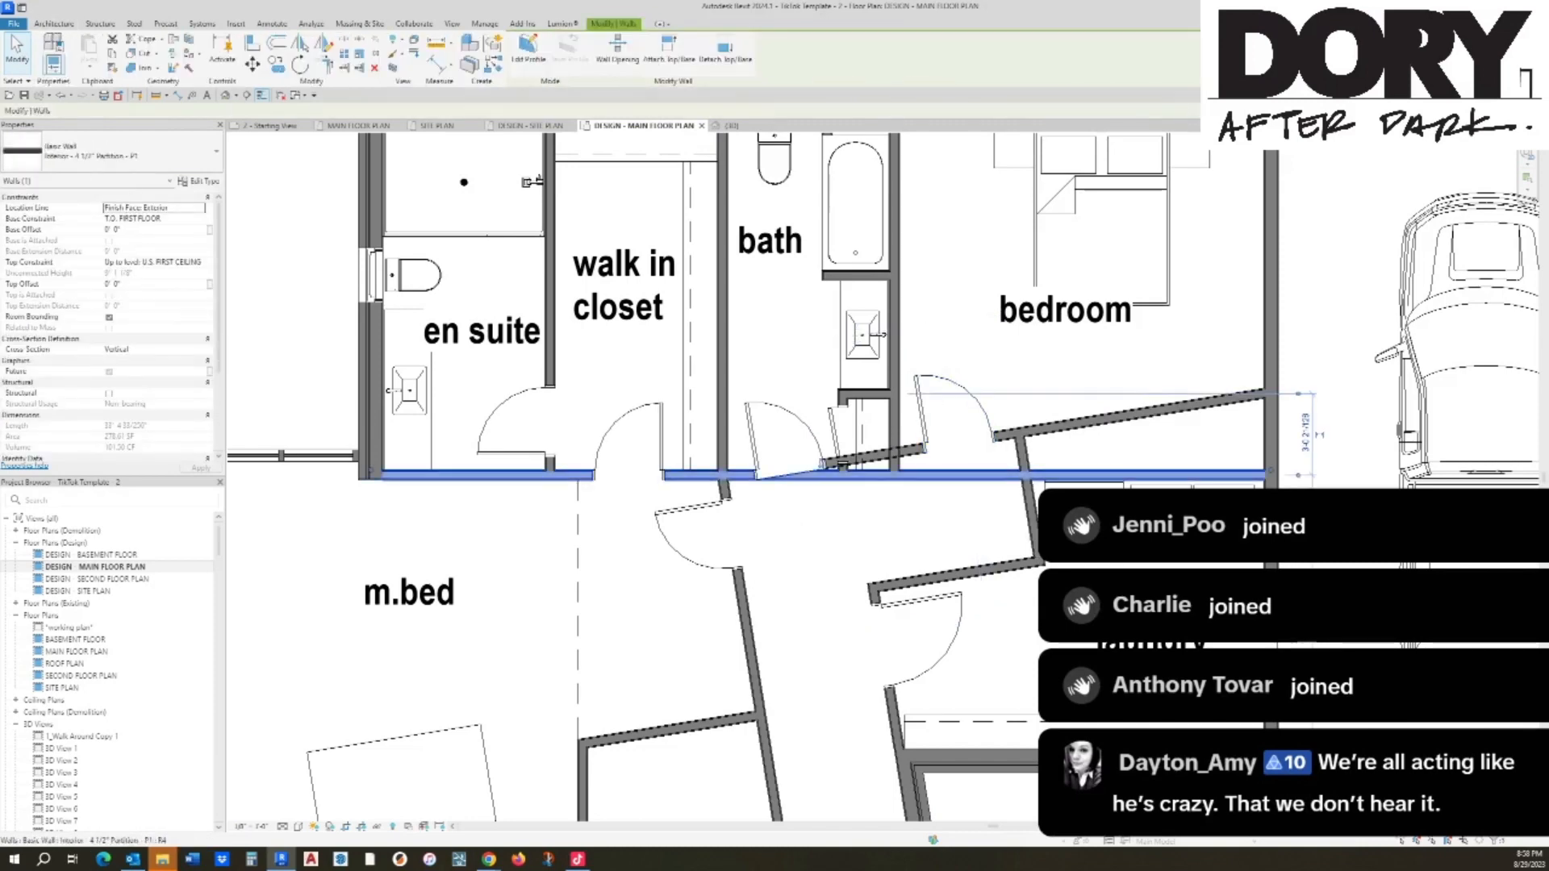
key("Escape")
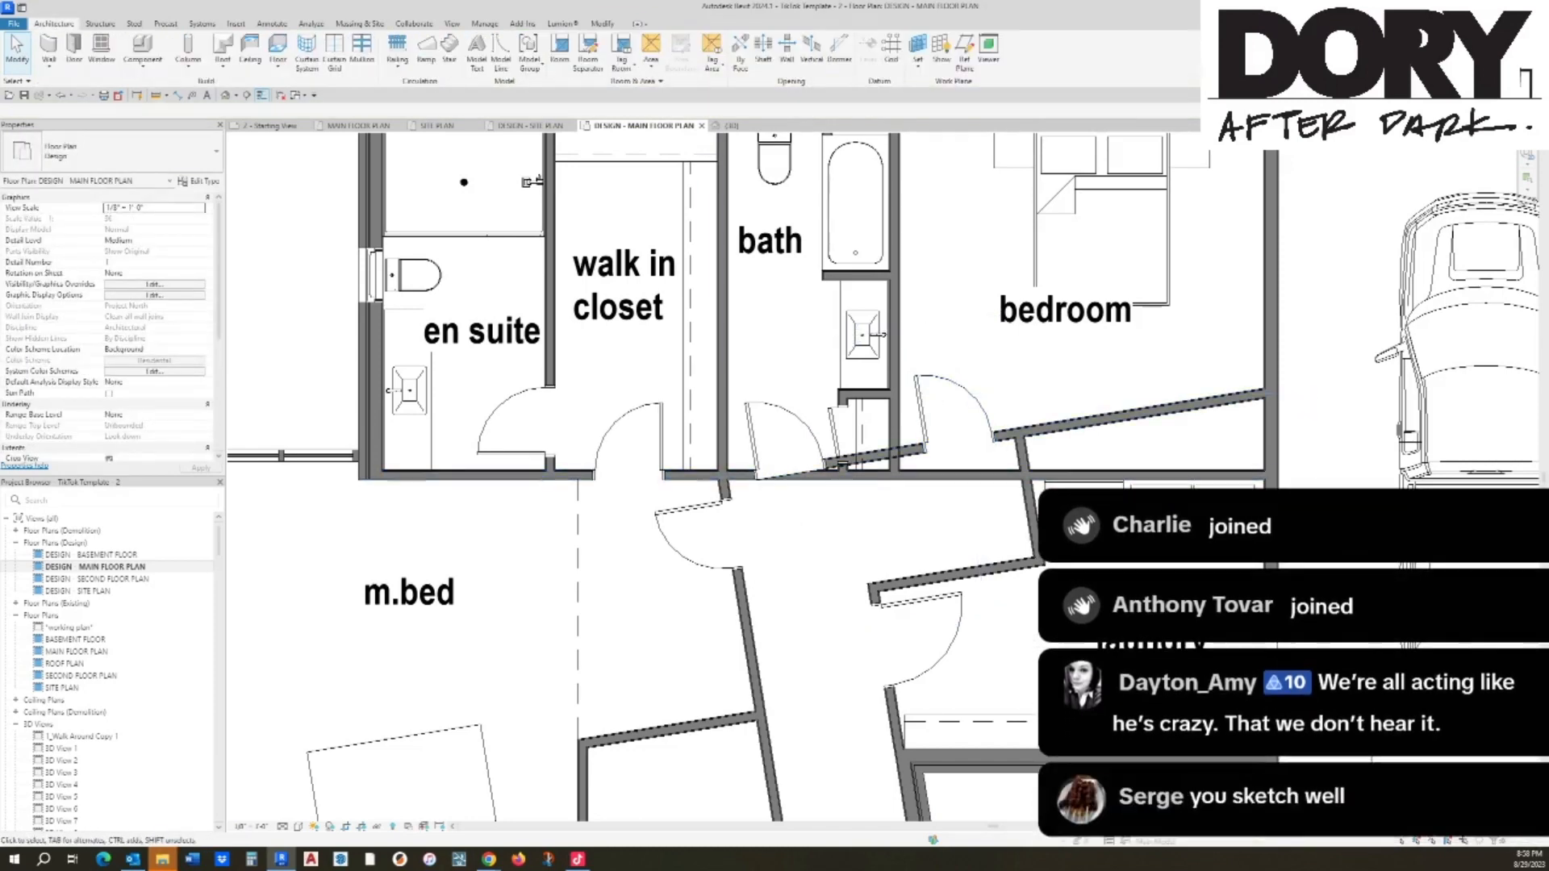
Step: Place a closet shelf and pole matching the walk-in closet's in the wedge space between bedroom and laundry, along the straight wall
left_click(690, 419)
key("c")
key("s")
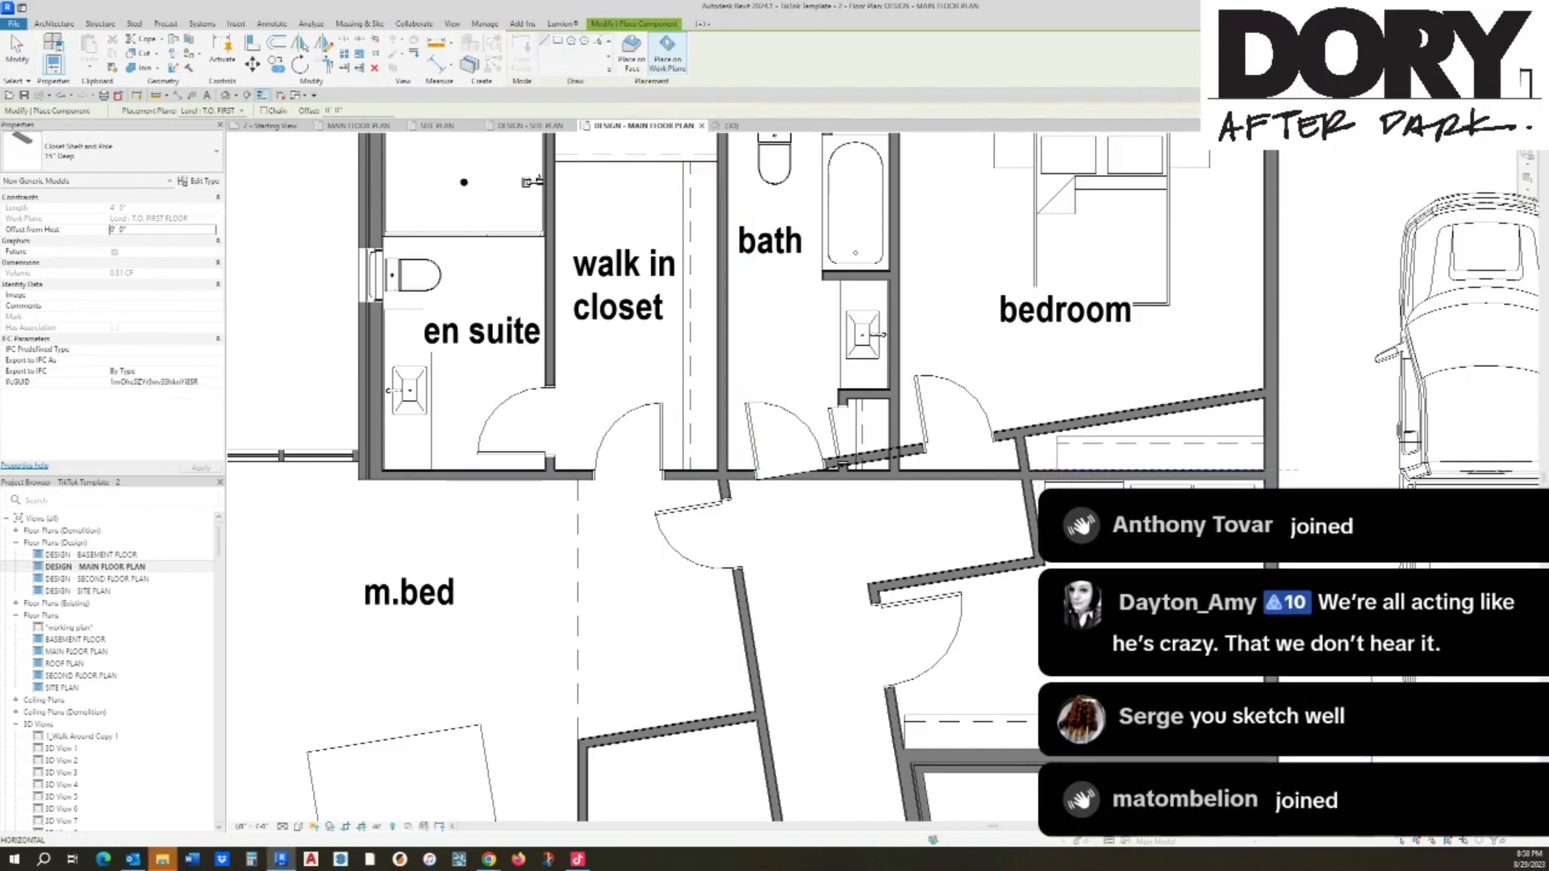
left_click(1031, 469)
key("Escape")
key("Escape")
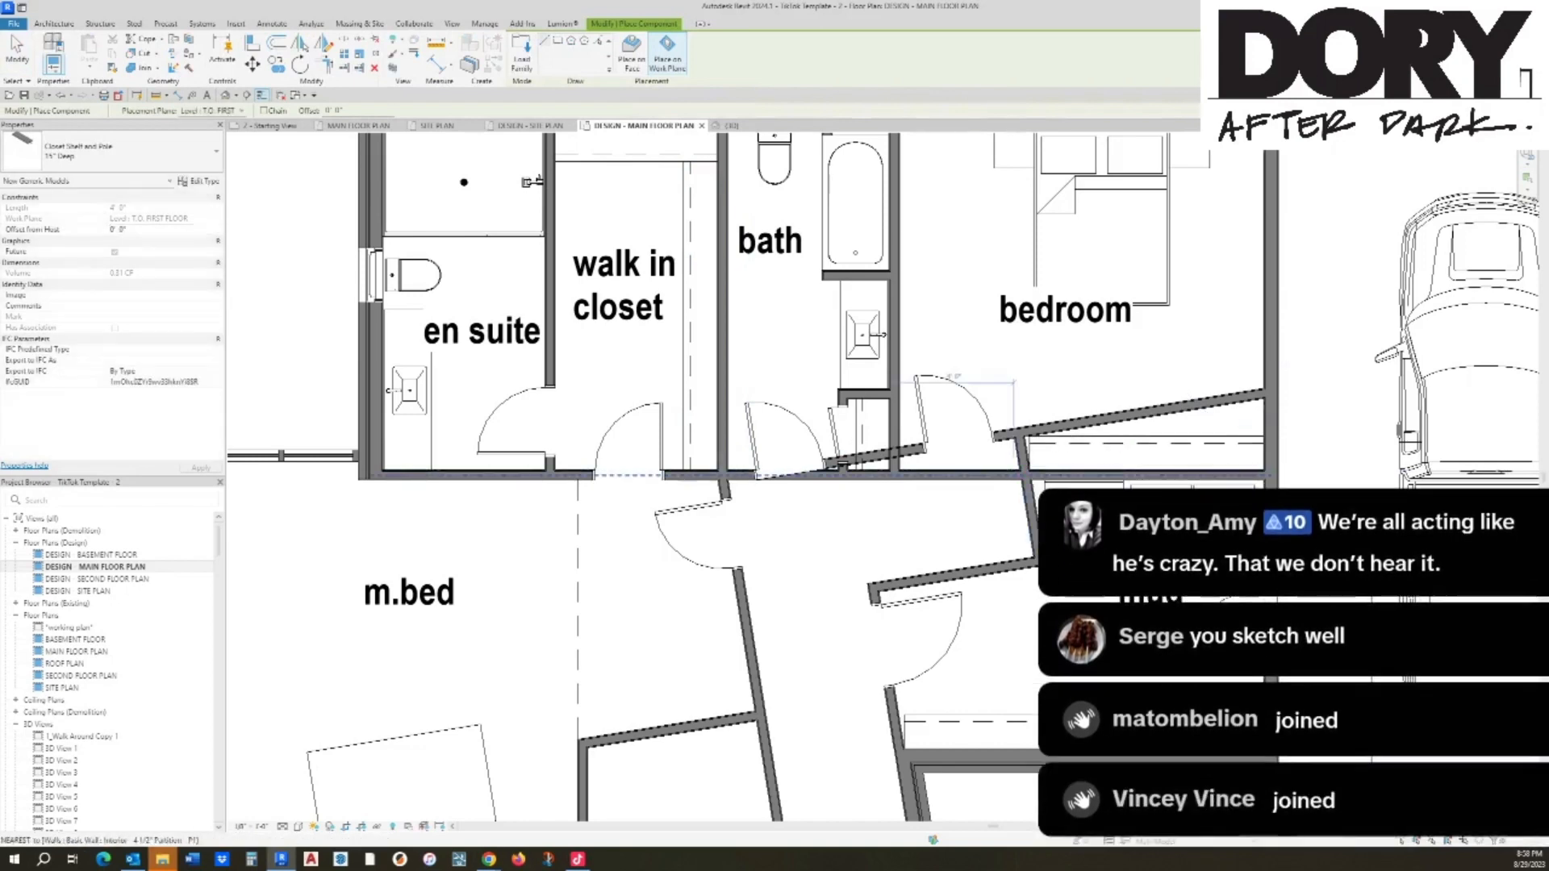
Step: Shift the bedroom door slightly along the angled partition and nudge the partition slightly toward the bedroom
left_click(956, 407)
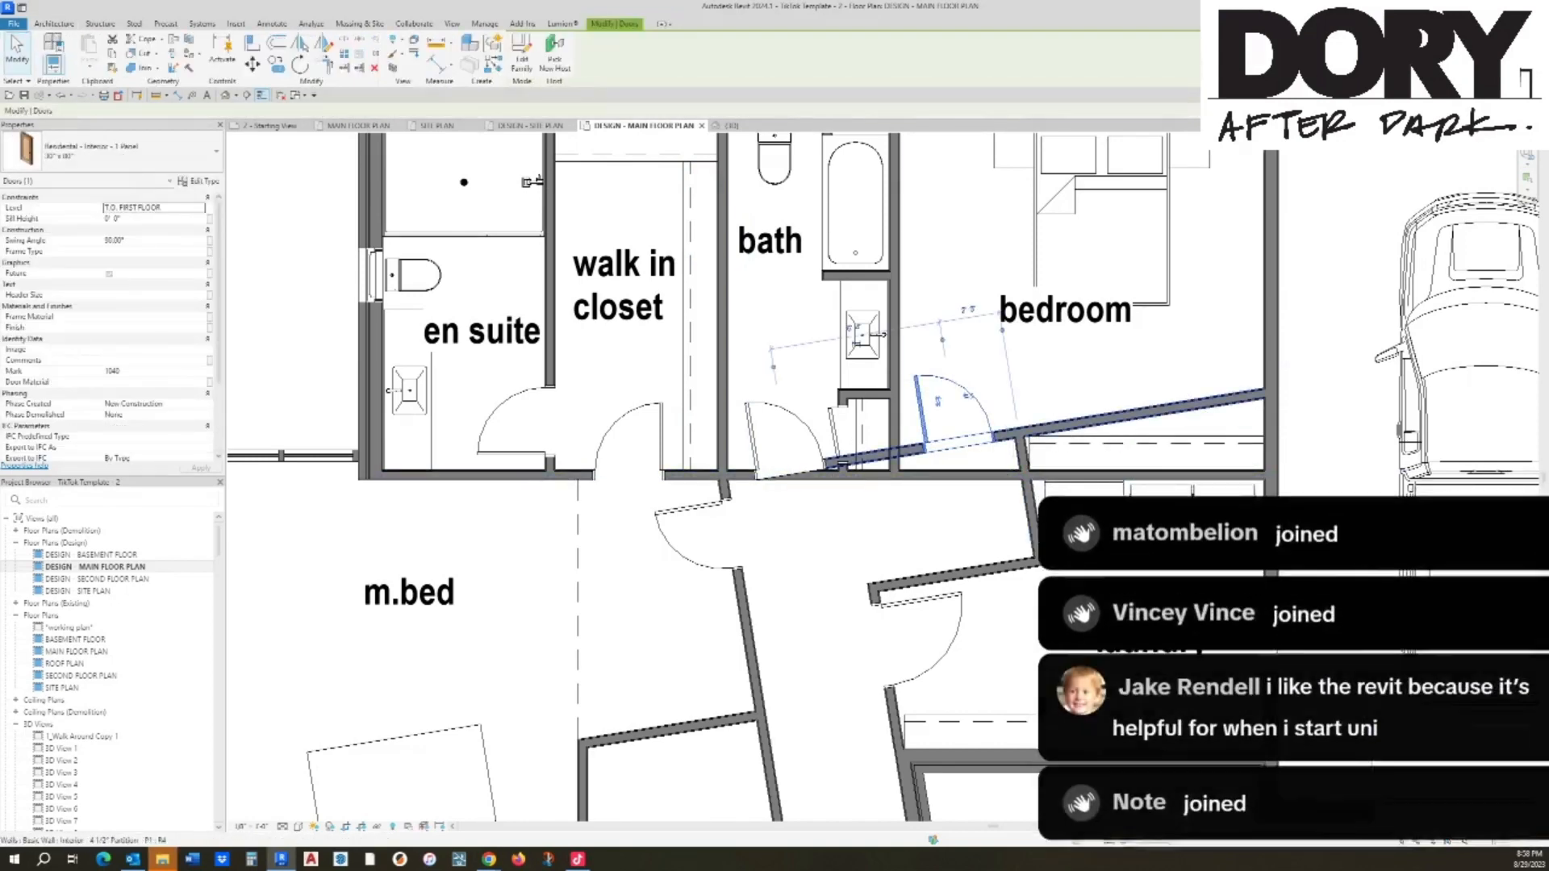
key("Escape")
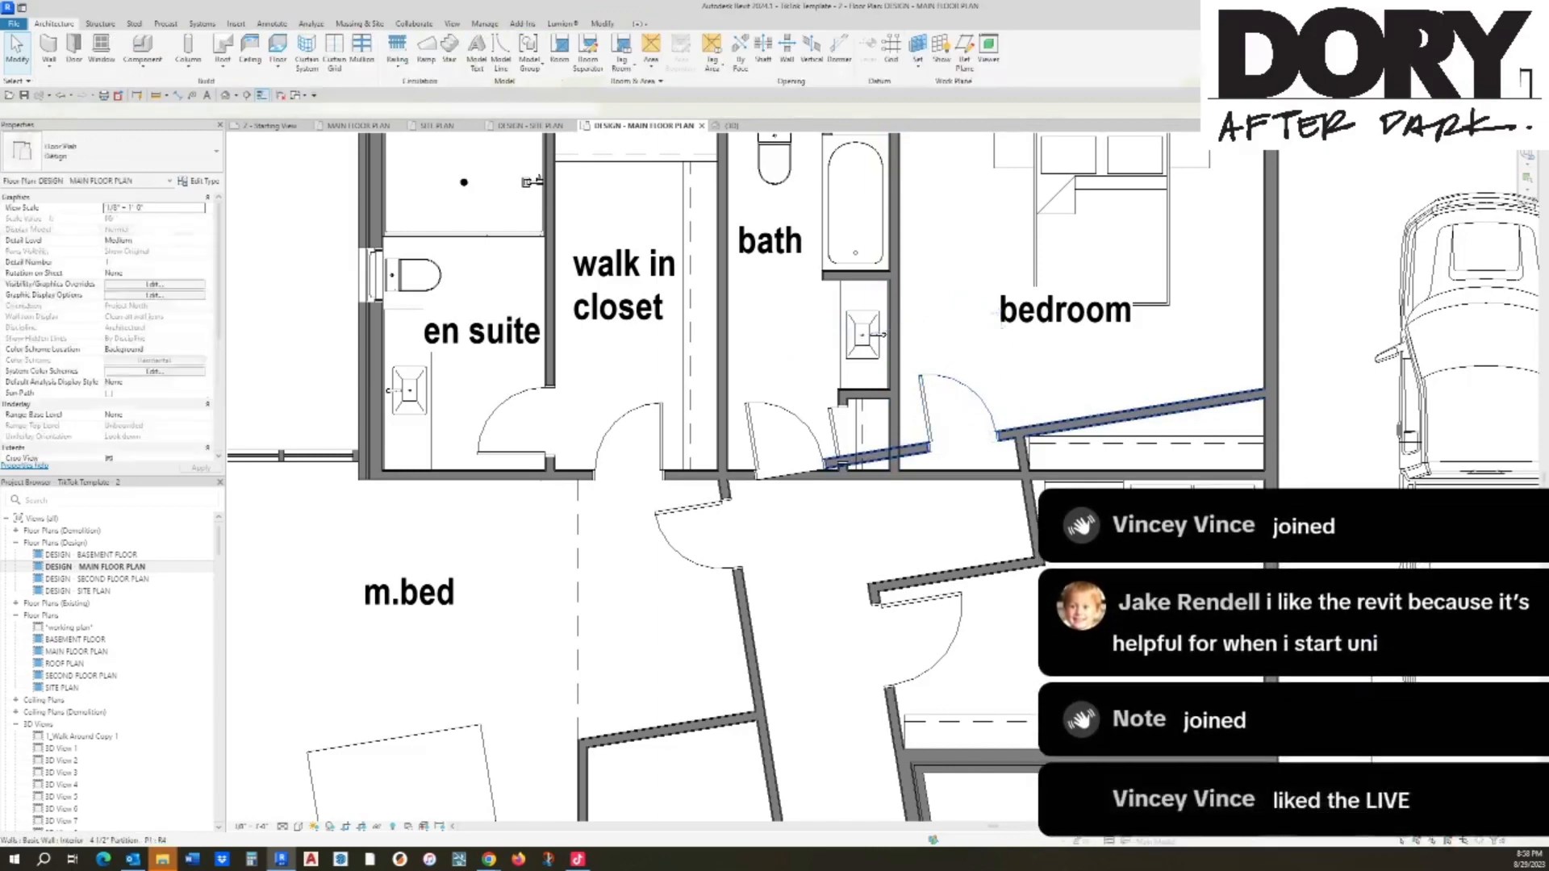
left_click(1049, 426)
key("Up")
key("Up")
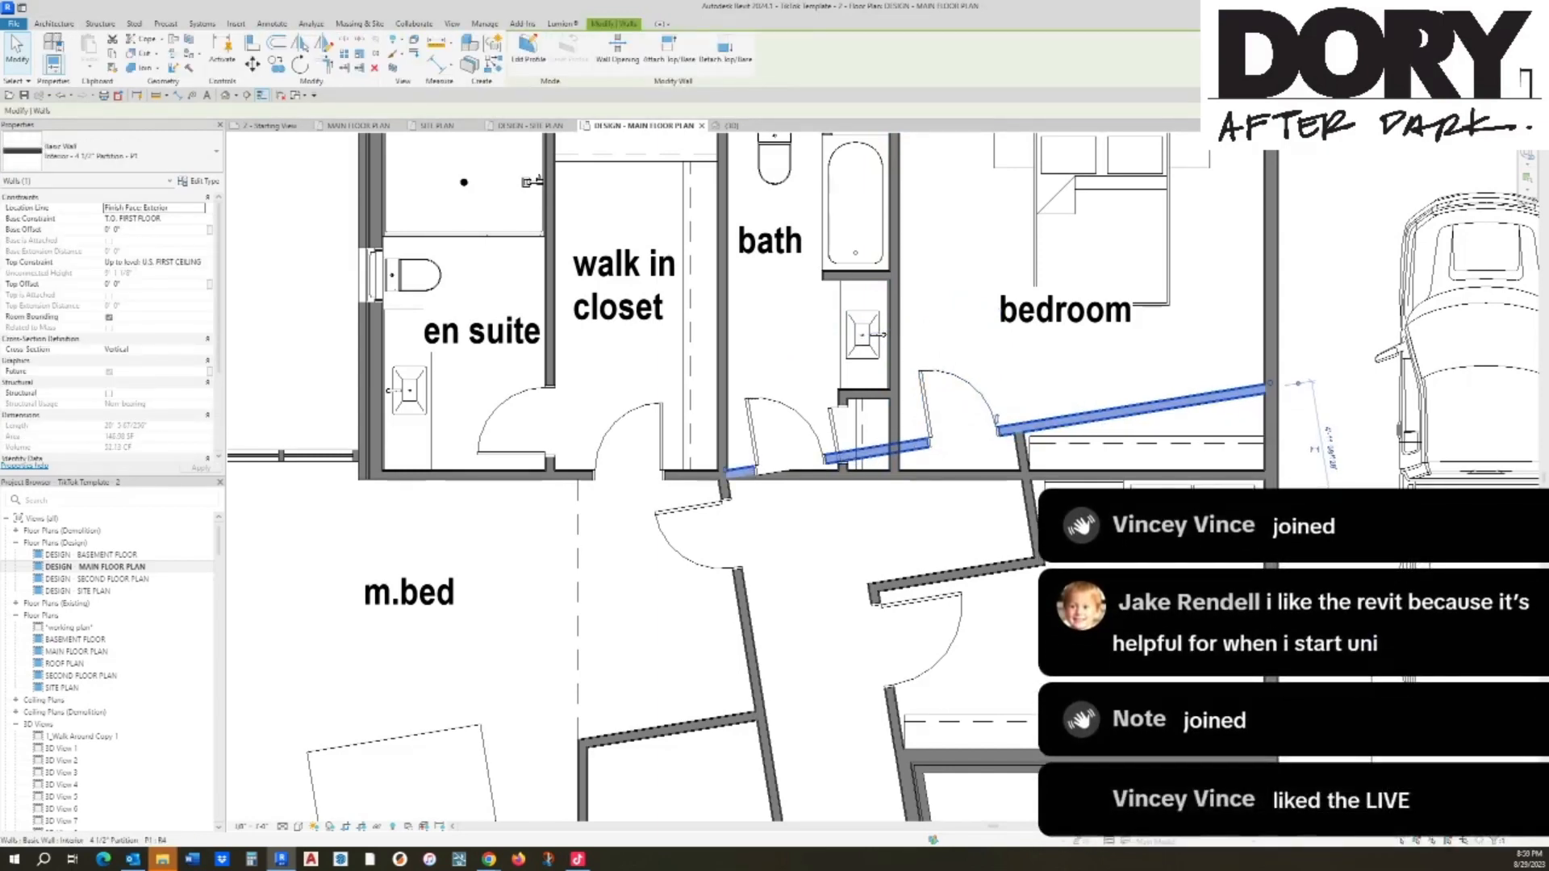
key("Down")
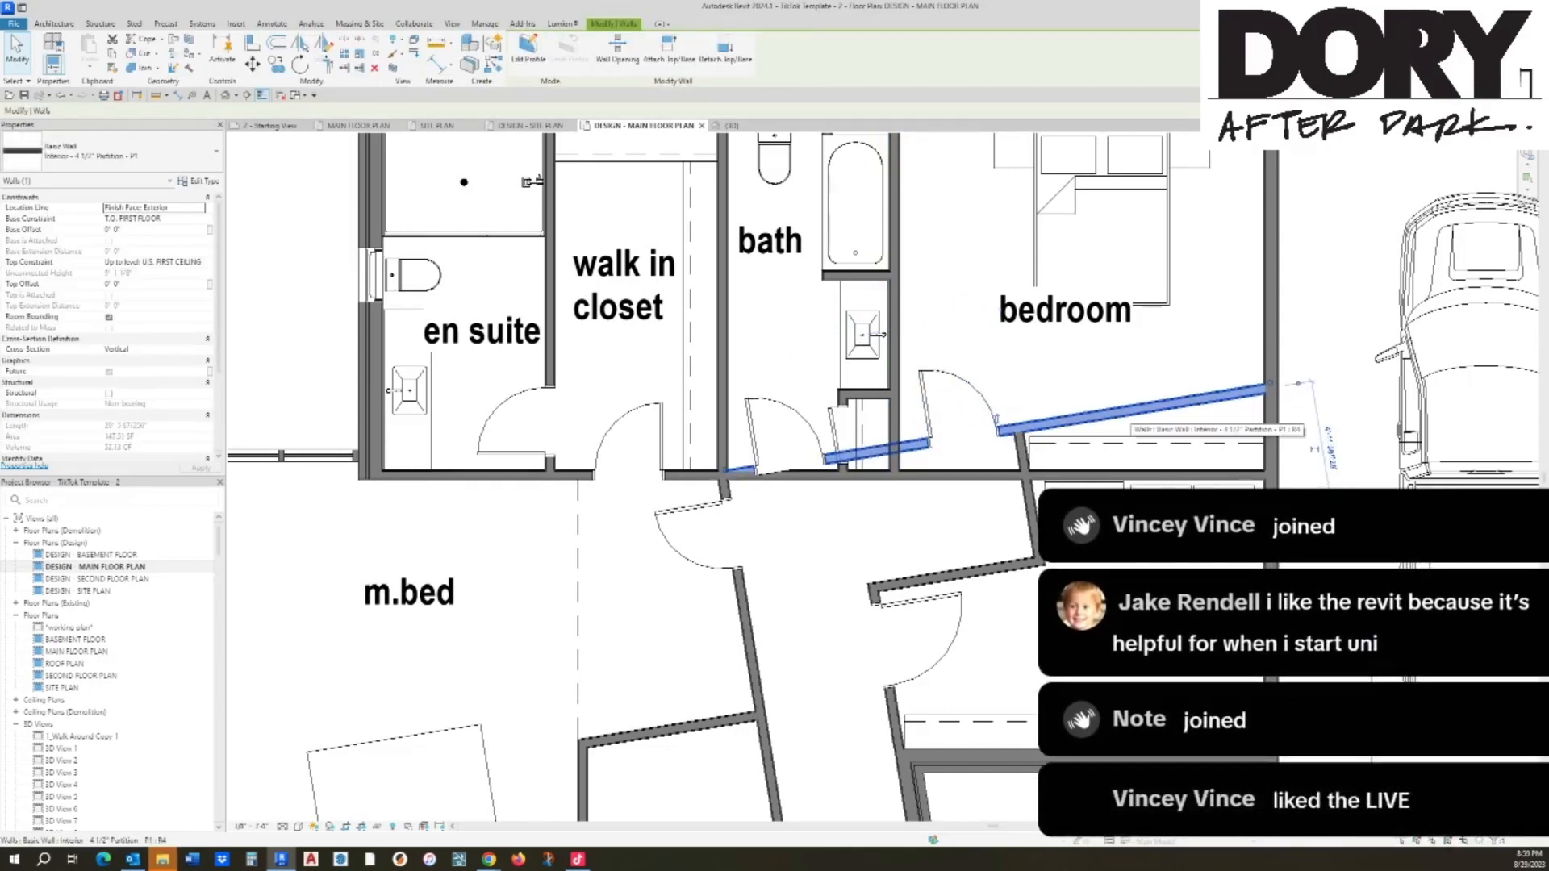
key("Escape")
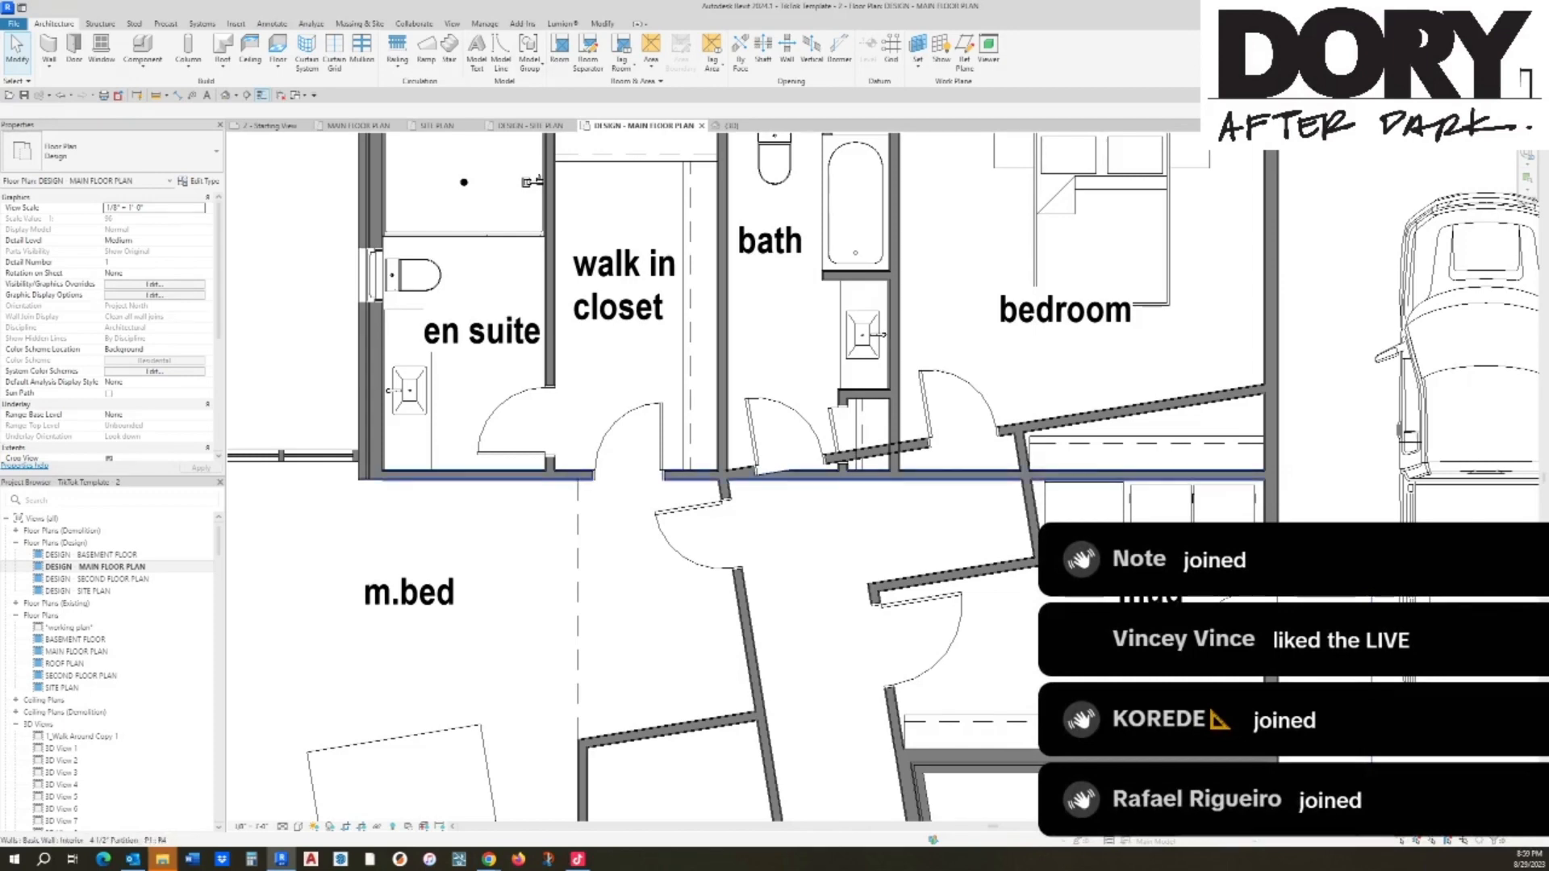
Step: Split the straight hallway wall and trim both parts back to the bath corner and the laundry wall, opening up the hallway
left_click(952, 476)
key("Escape")
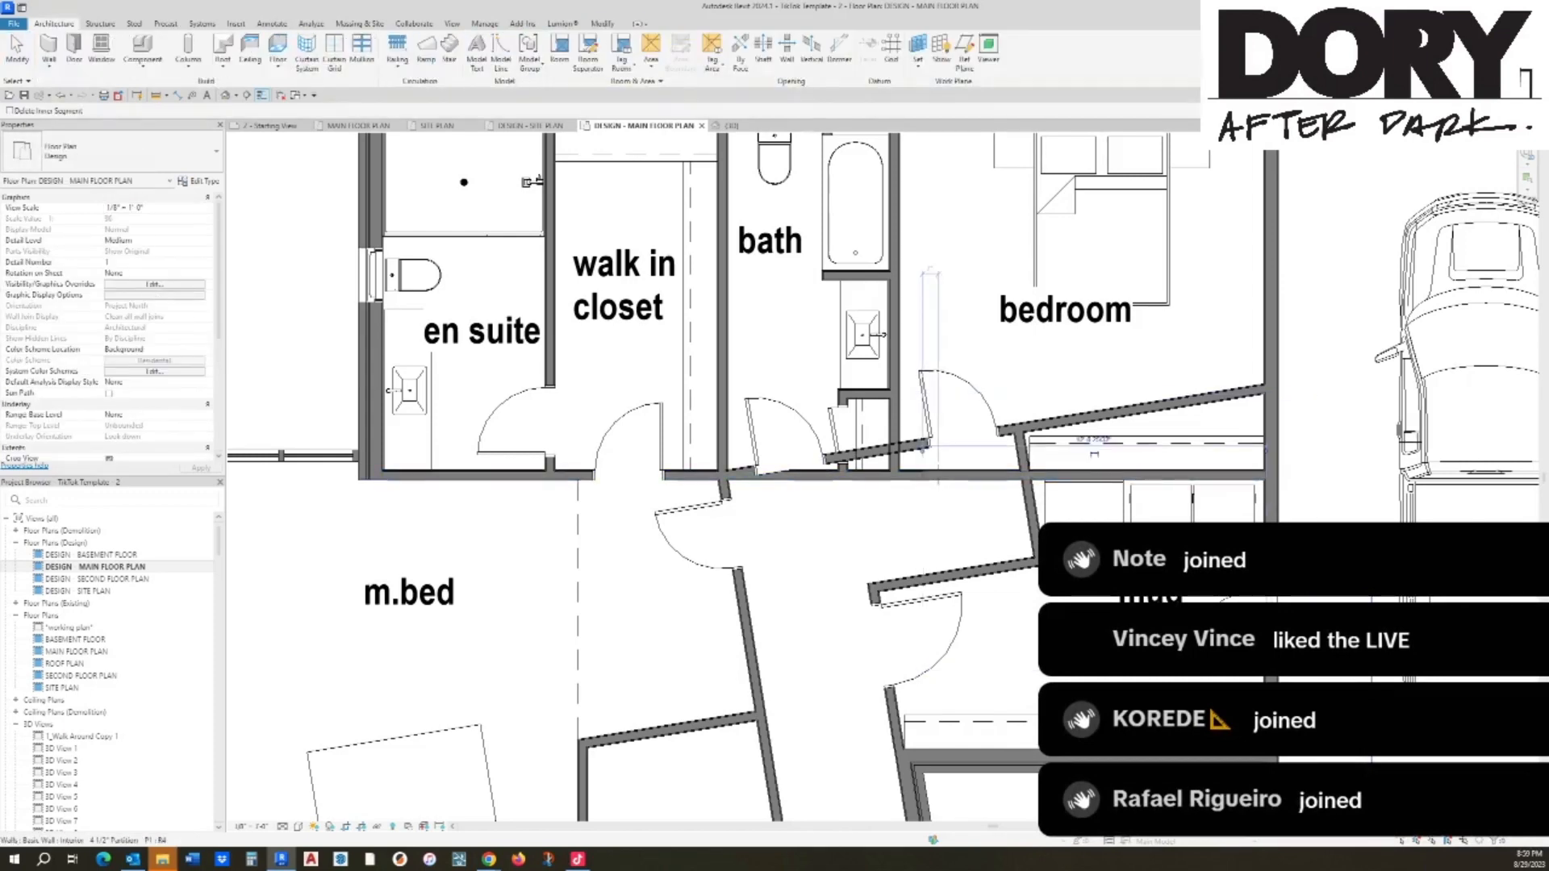
left_click(1097, 468)
left_click_drag(922, 471, 1025, 474)
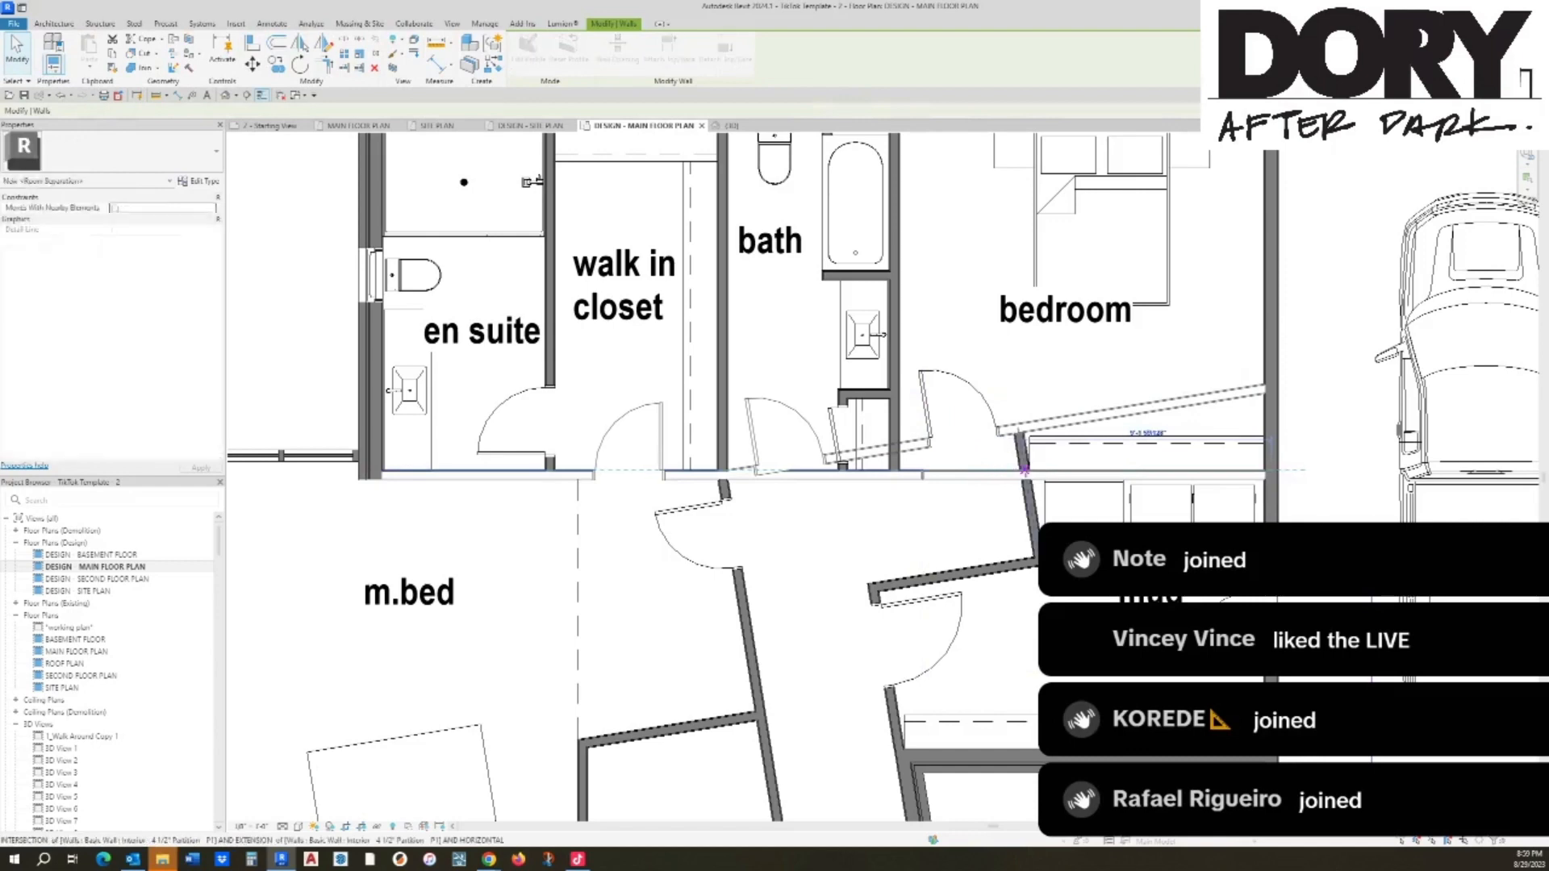
left_click(904, 475)
left_click_drag(922, 472, 760, 467)
key("Escape")
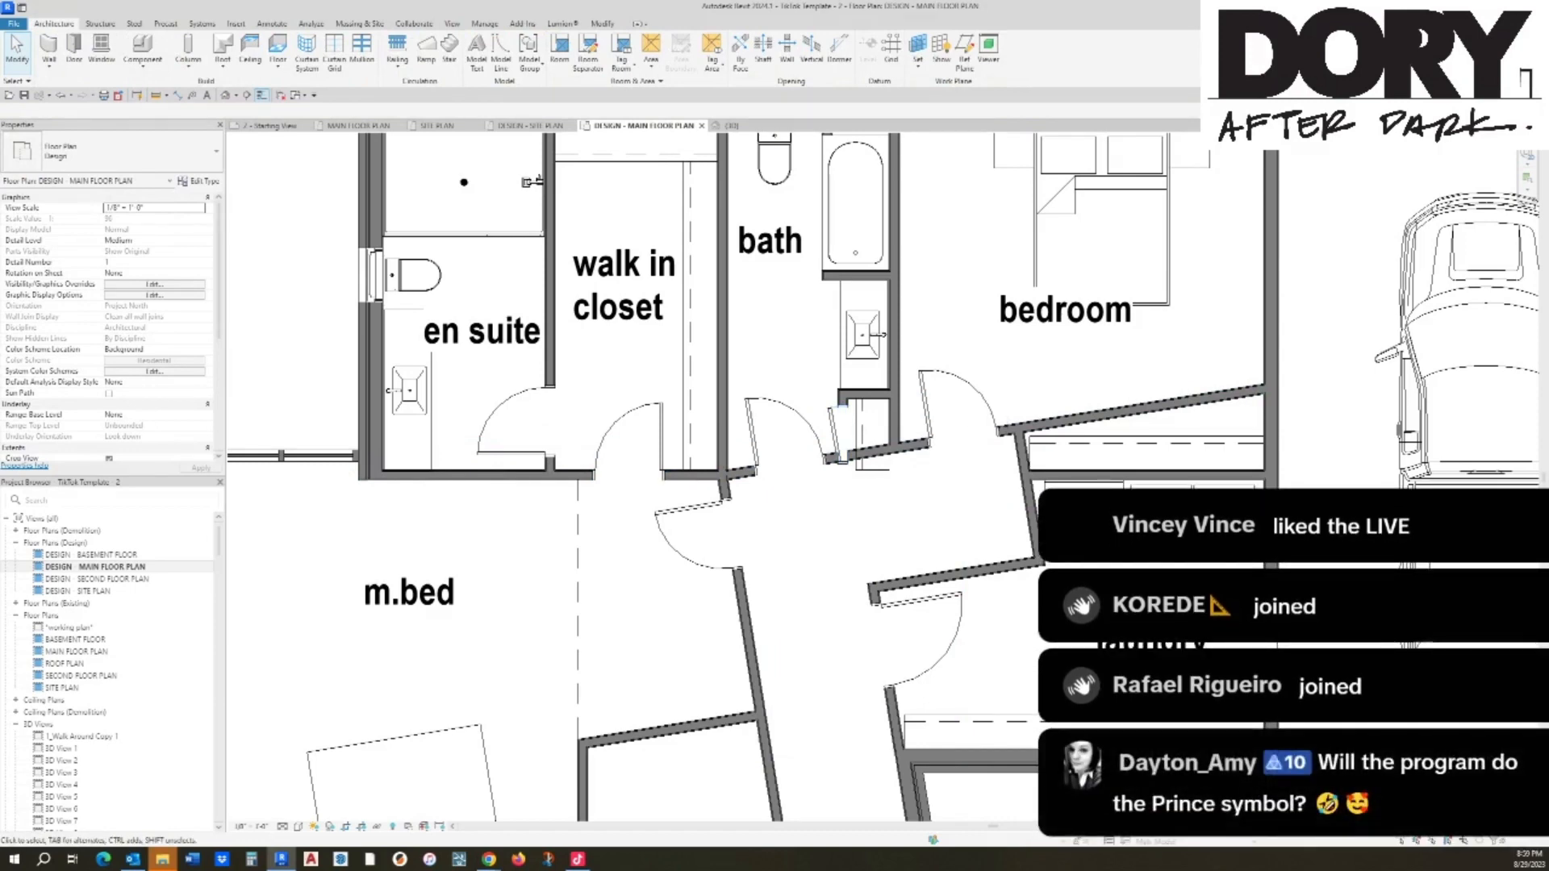
Step: Measure the hallway's width between the angled partition and the parallel laundry wall
key("d")
key("i")
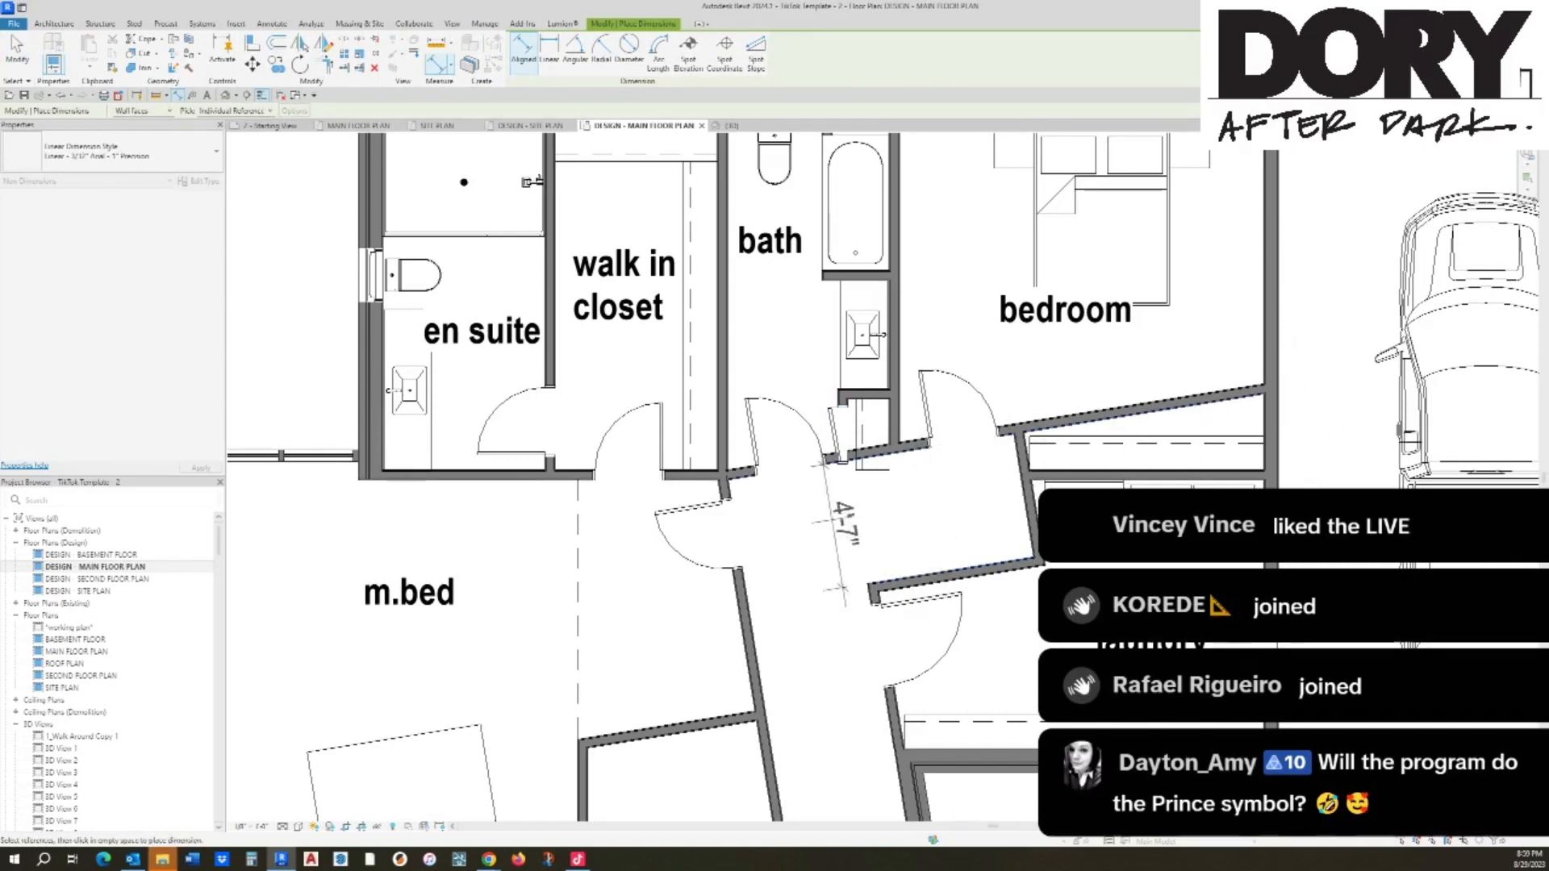
key("Escape")
key("Escape")
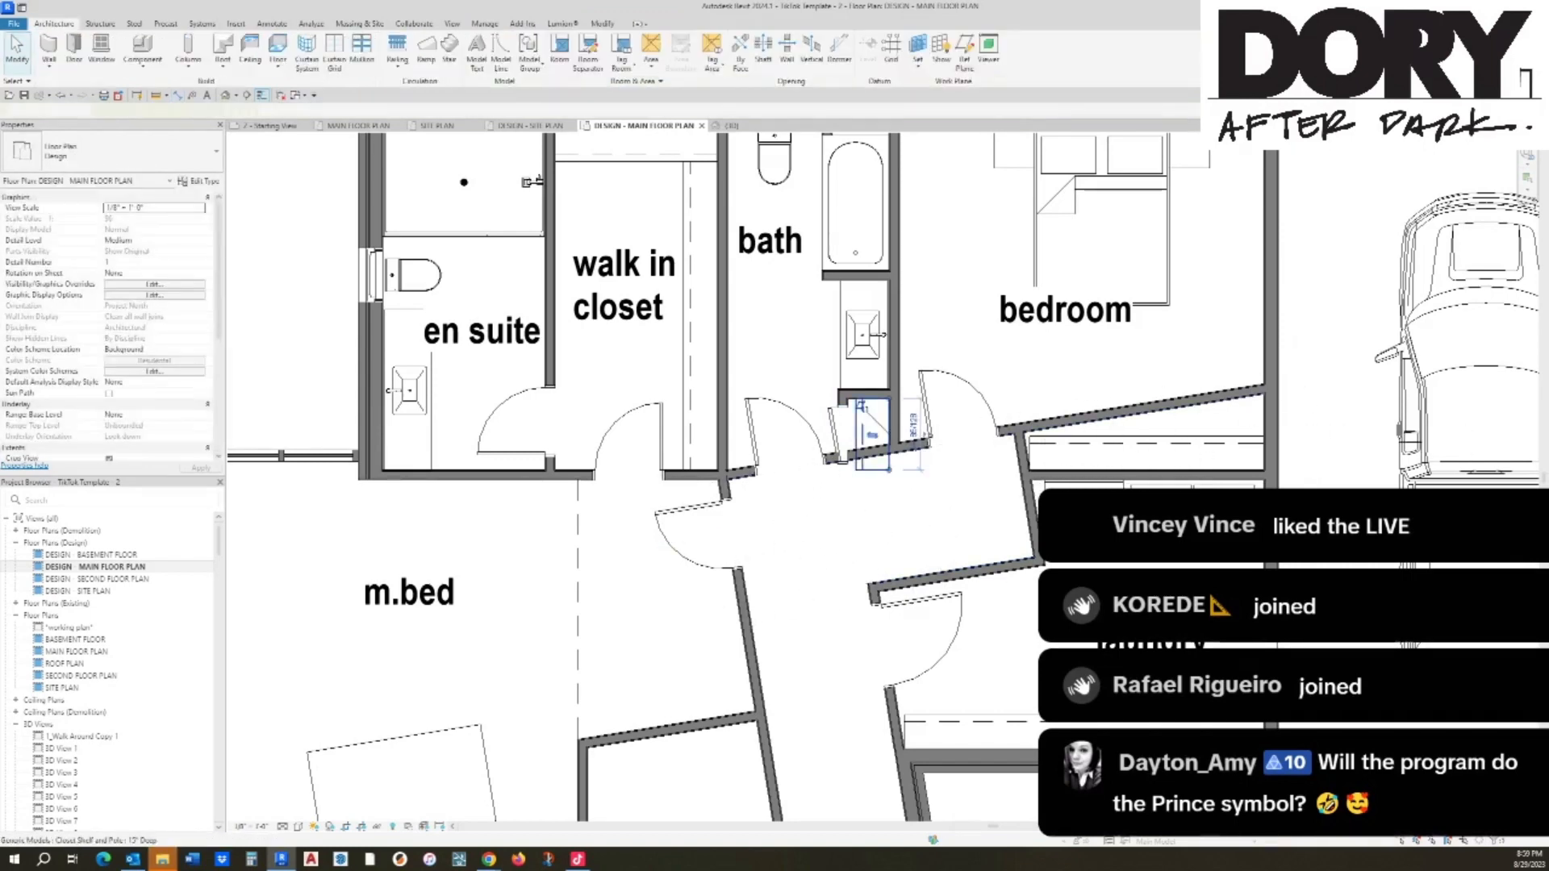
left_click(871, 451)
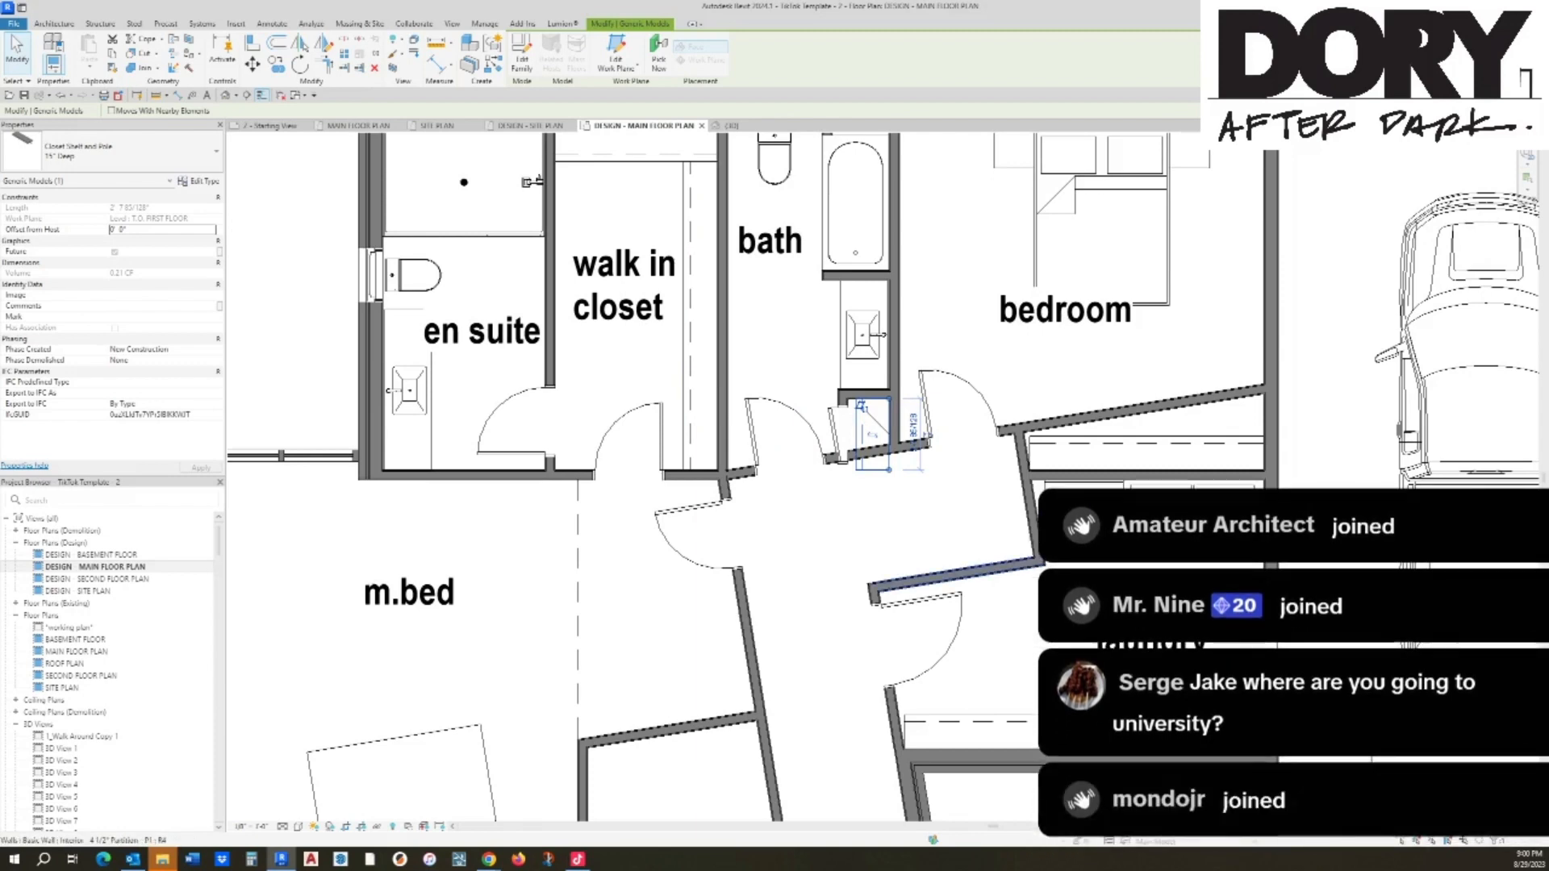
key("Escape")
Step: Shift the bedroom room label a little toward the bath
scroll(997, 557, "down", 2)
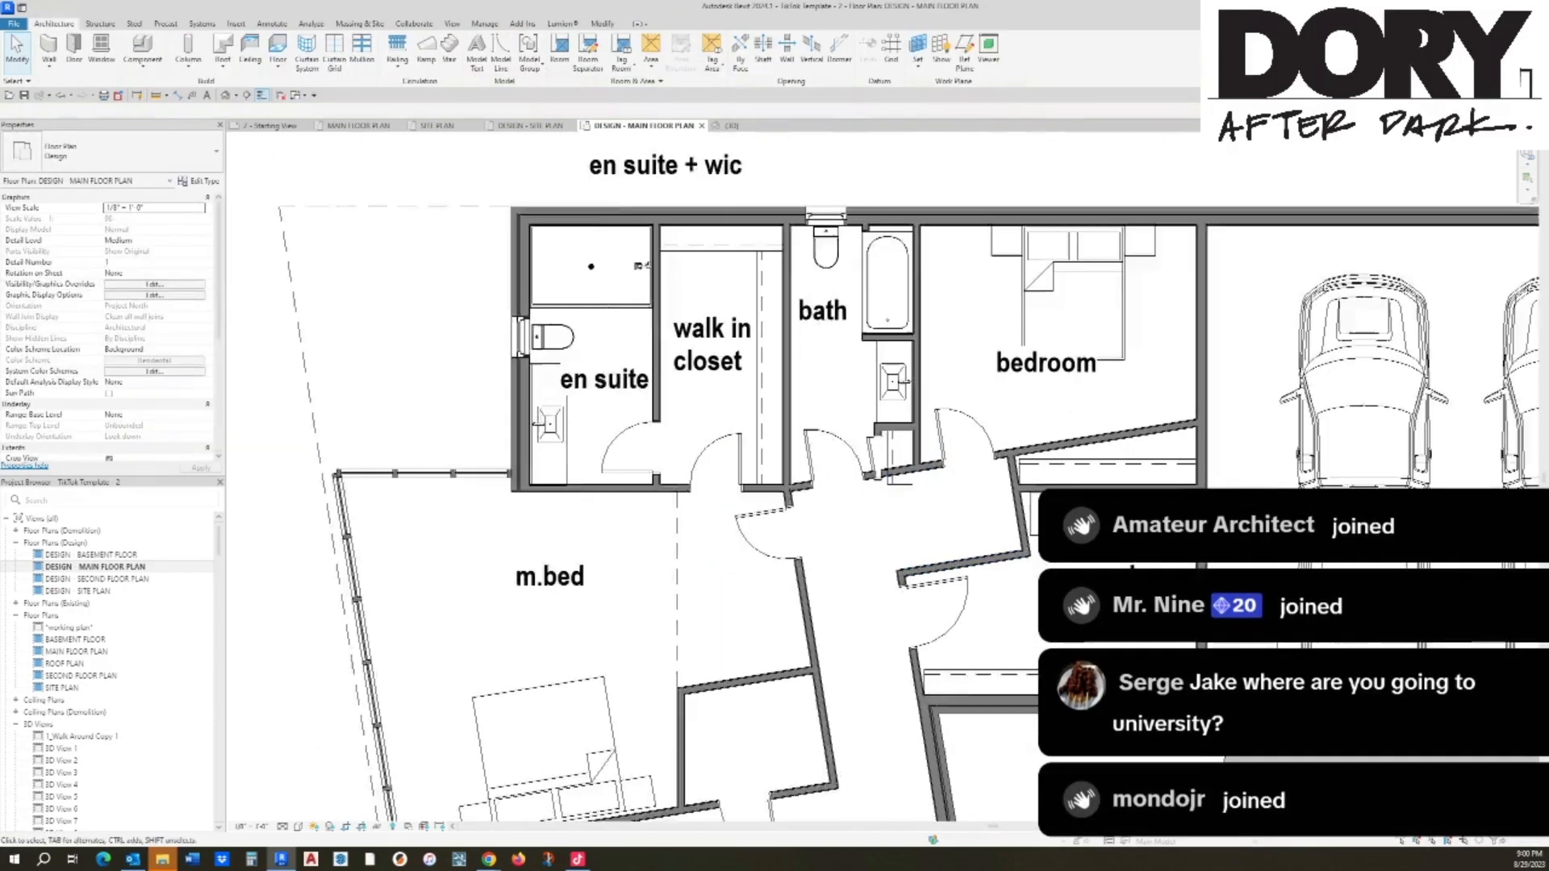
scroll(985, 509, "down", 1)
left_click(1037, 385)
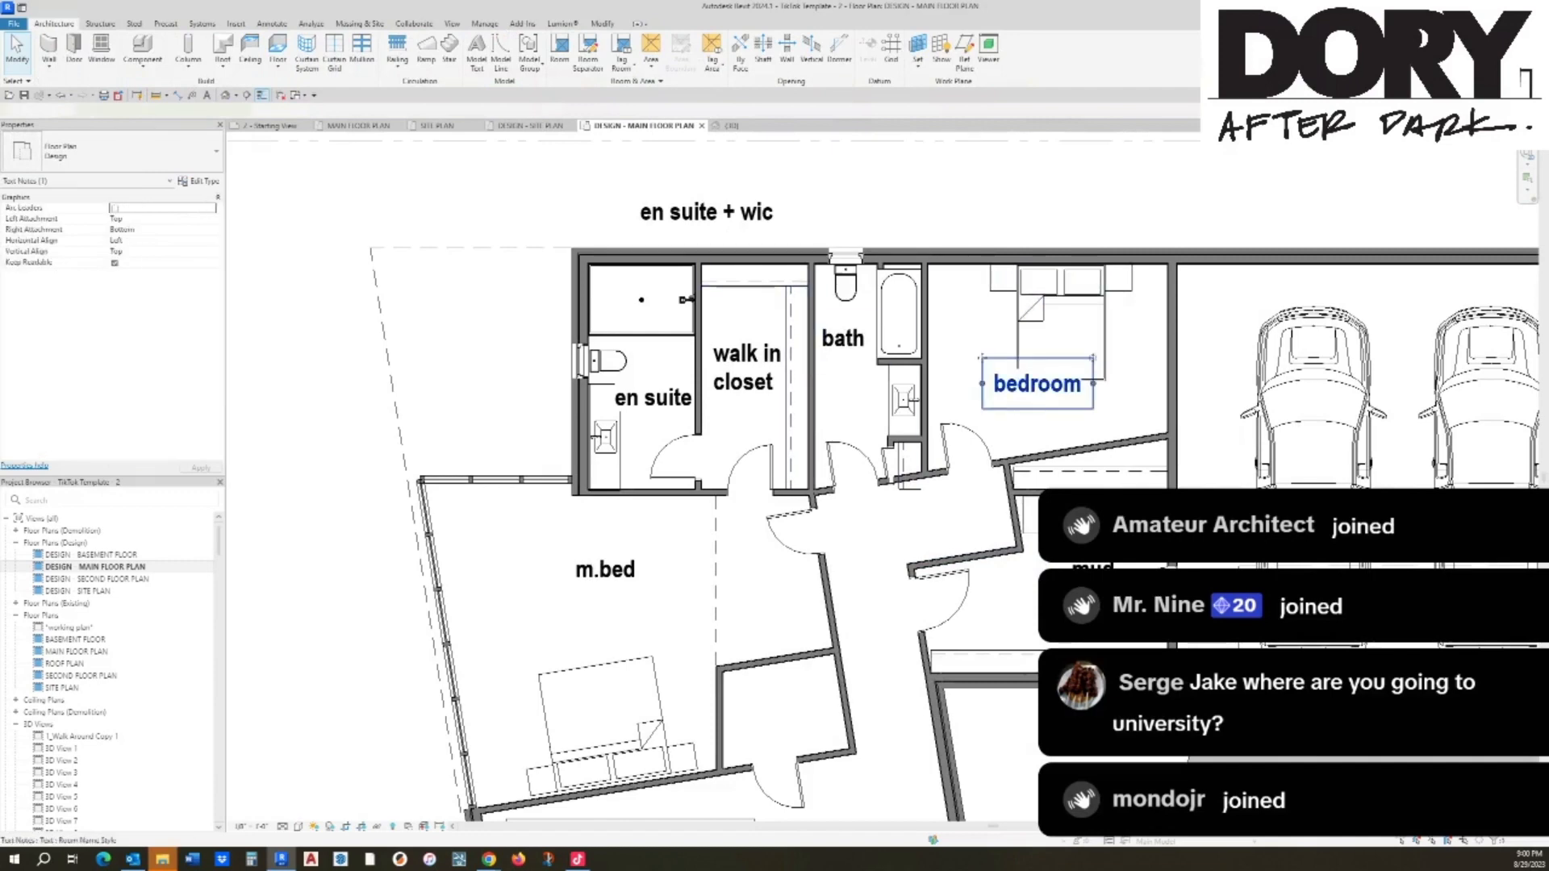
left_click_drag(1037, 384, 1005, 384)
Step: Place a copy of the bedroom's single door type in the angled partition in front of the wedge closet
left_click(974, 433)
key("c")
key("s")
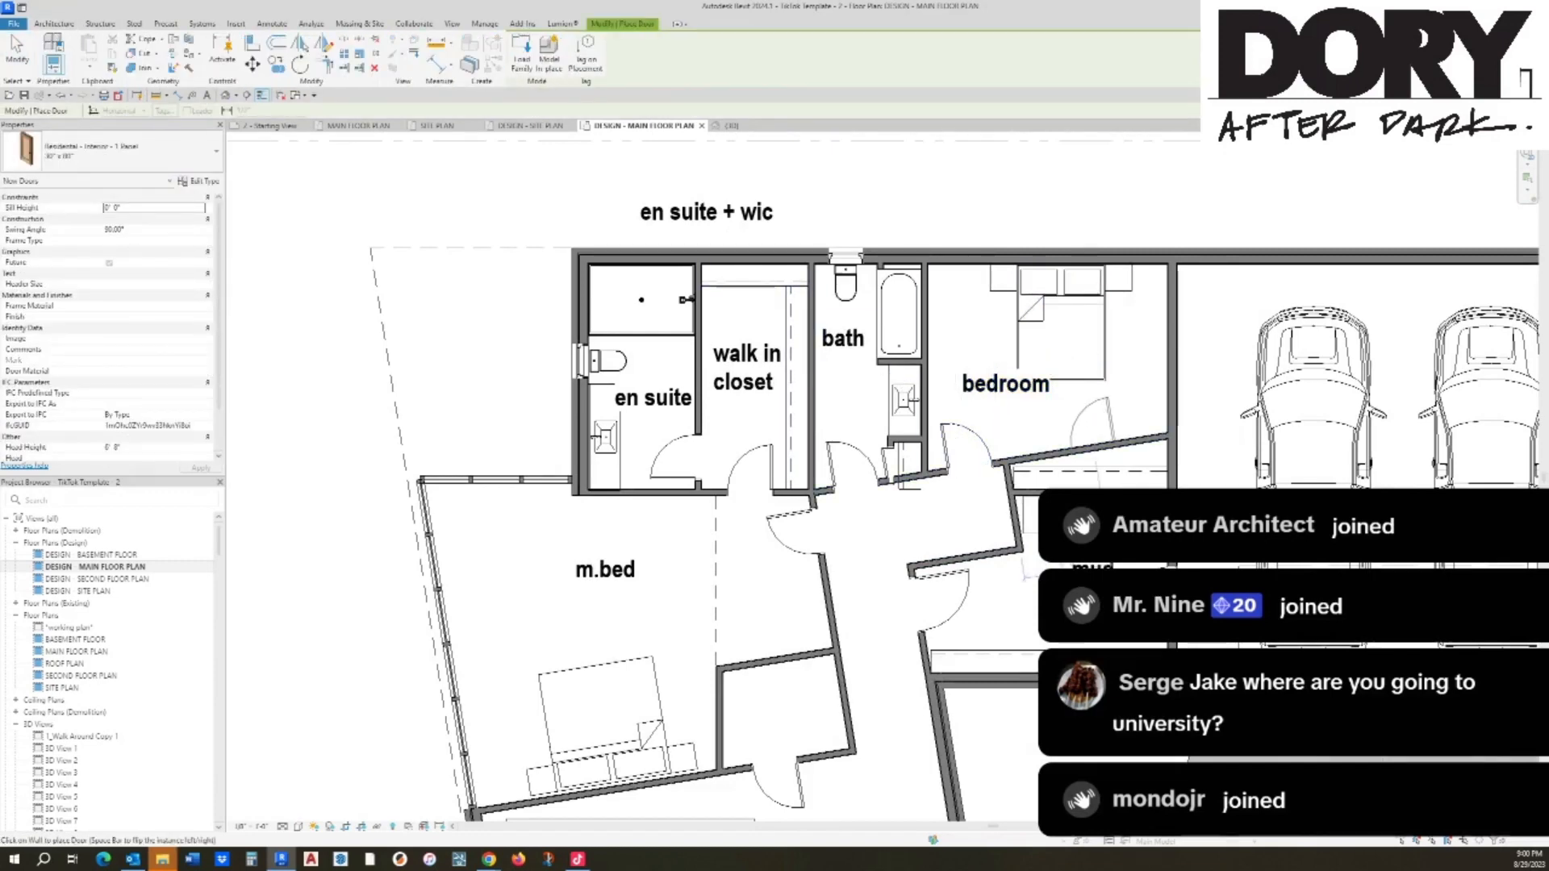
left_click(1094, 445)
key("Escape")
key("Escape")
Step: Change the new closet door to the 48" x 80" Residential - Interior - Double Door type
left_click(1096, 443)
left_click(133, 151)
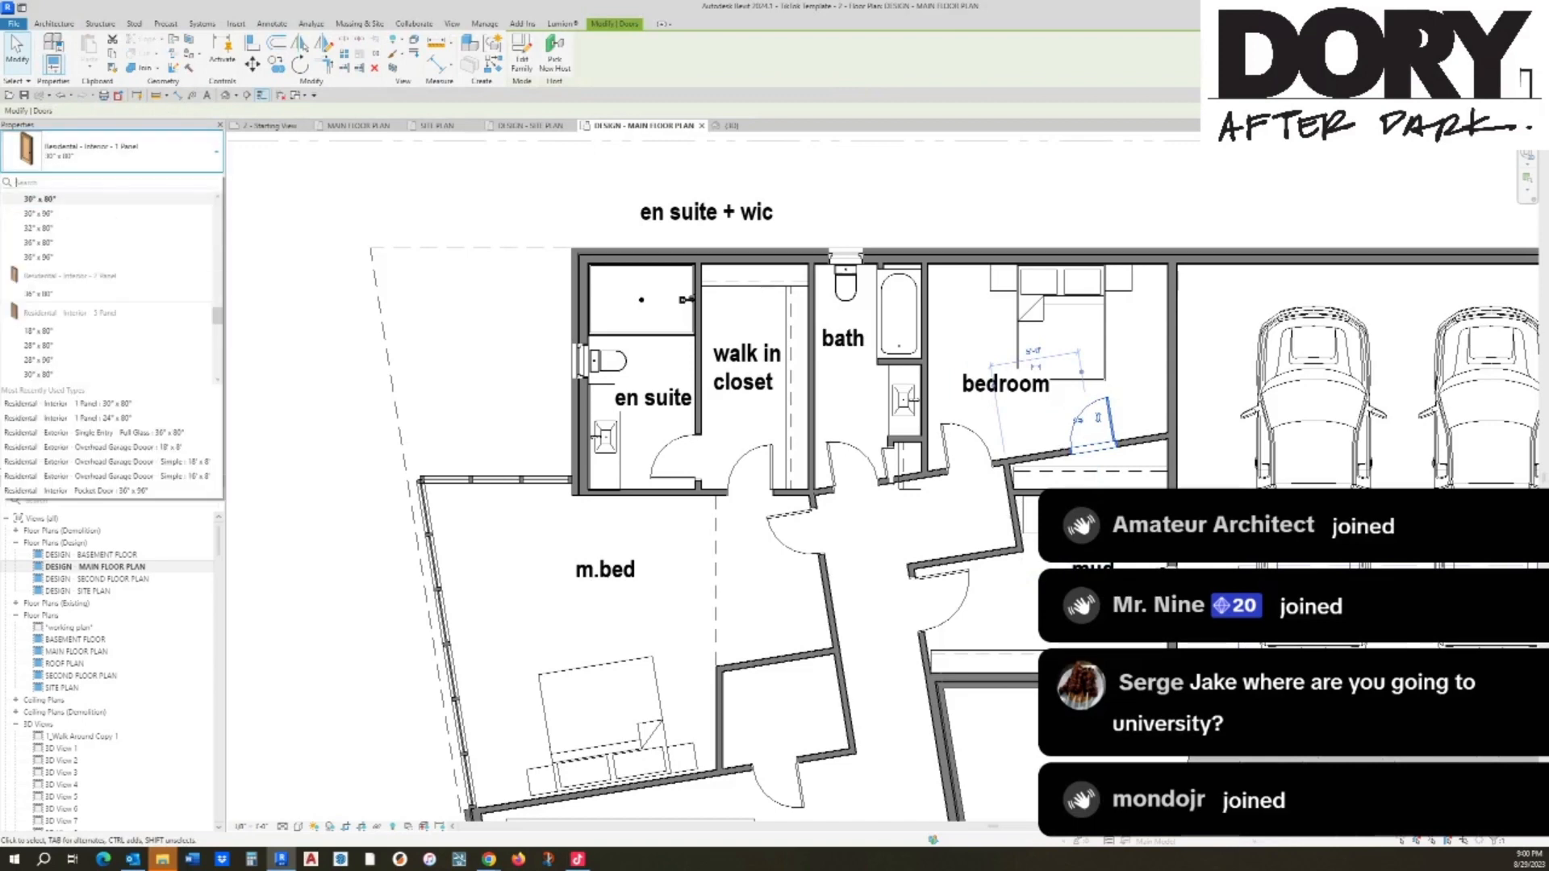
type("4")
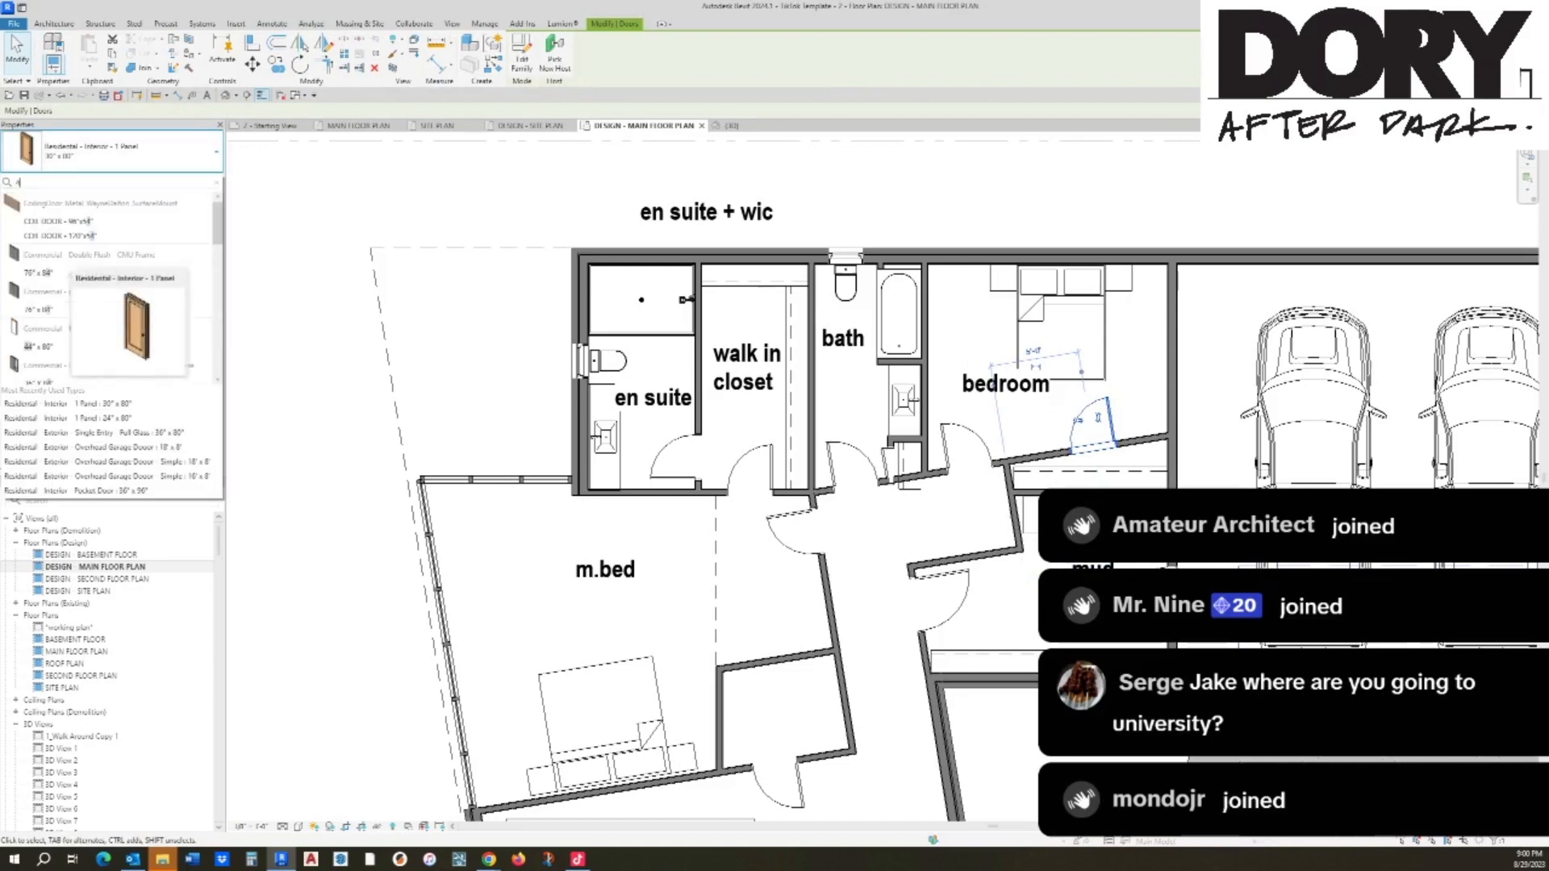
type("8")
left_click(38, 295)
scroll(1145, 435, "up", 1)
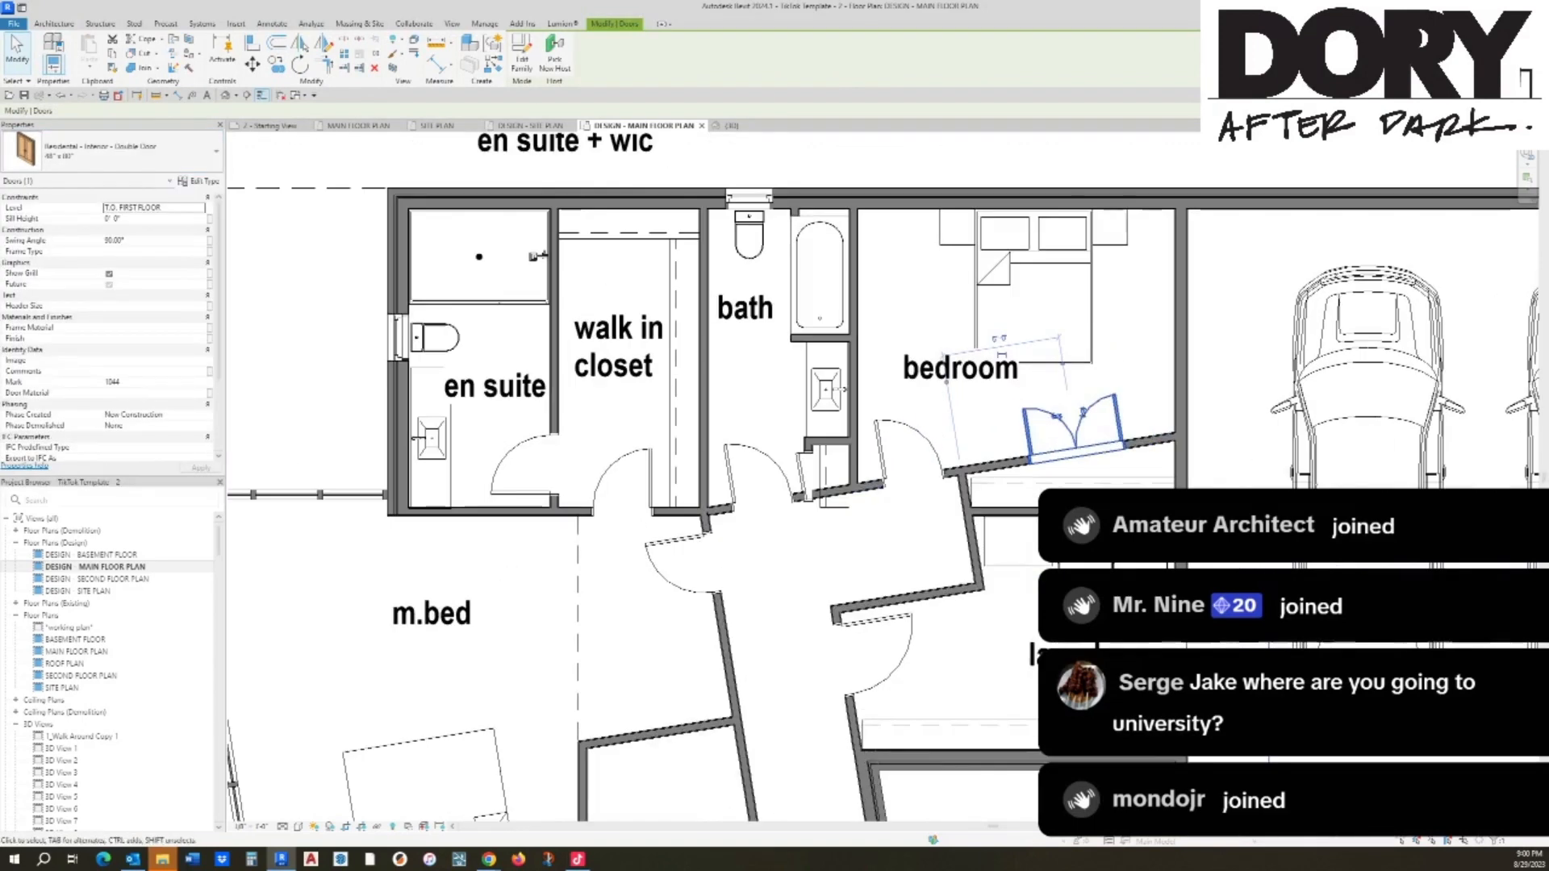
key("Escape")
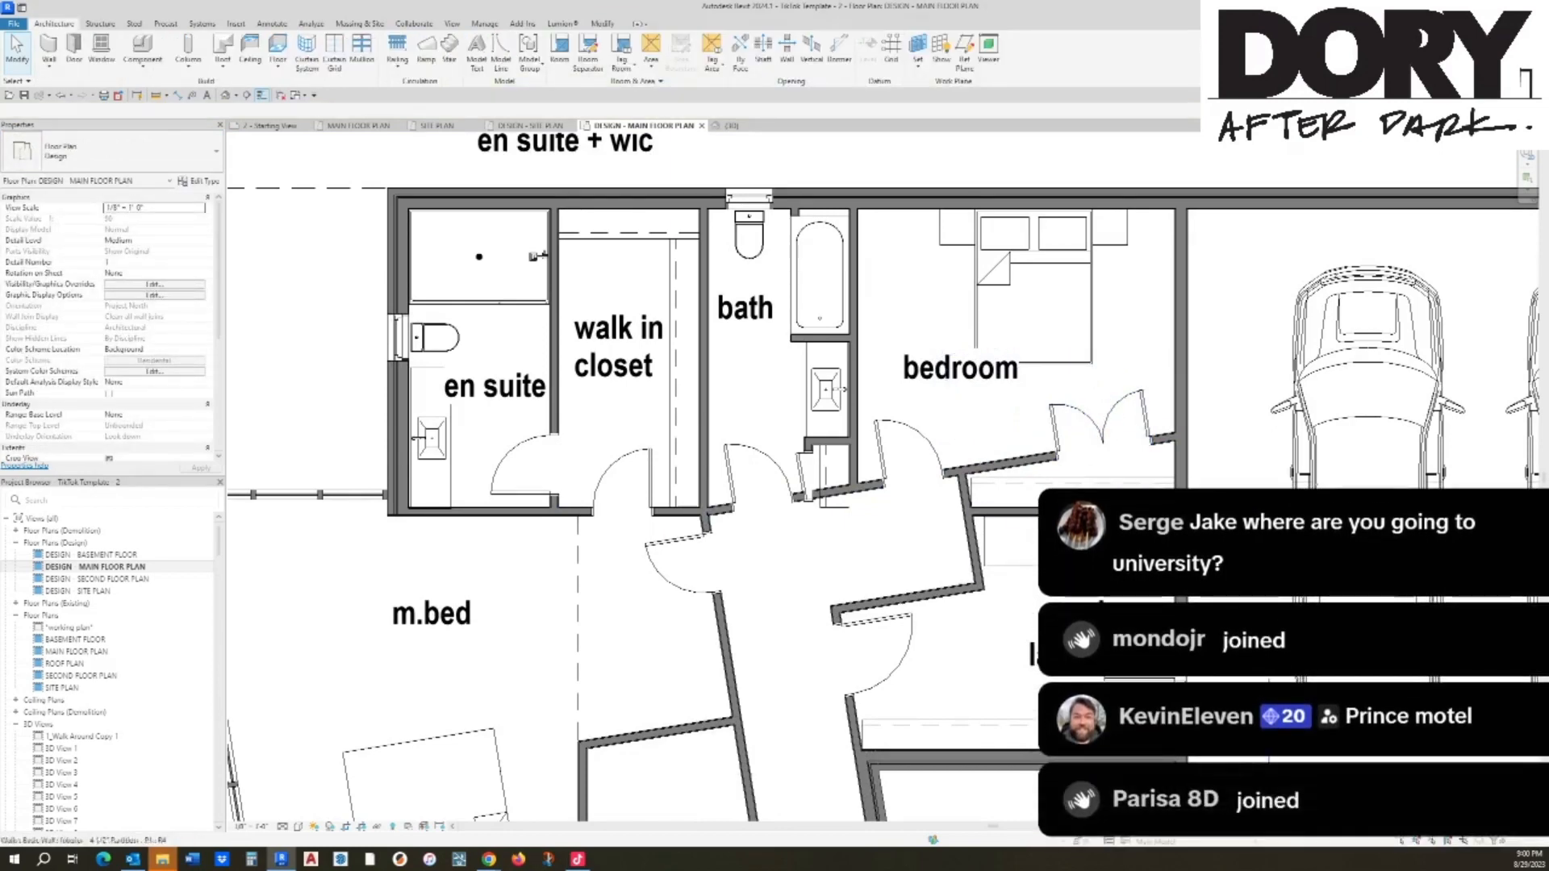
Step: Delete the small closet beside the bath with its door, shelf and walls, and extend the vanity toward the angled partition
middle_click_drag(1018, 517, 1019, 431)
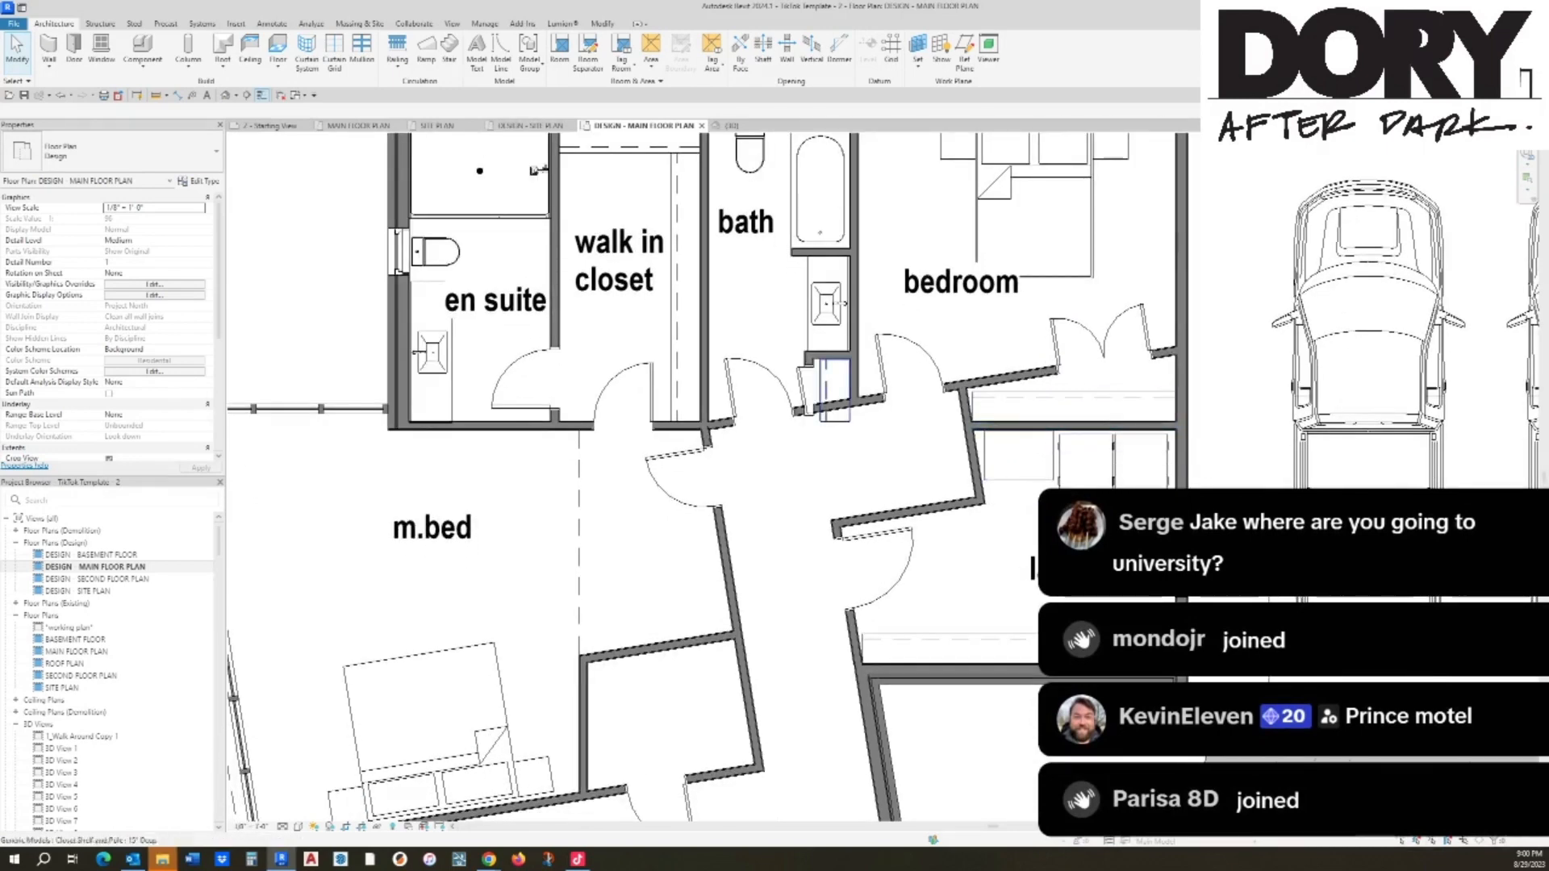
left_click(807, 381)
left_click(826, 386)
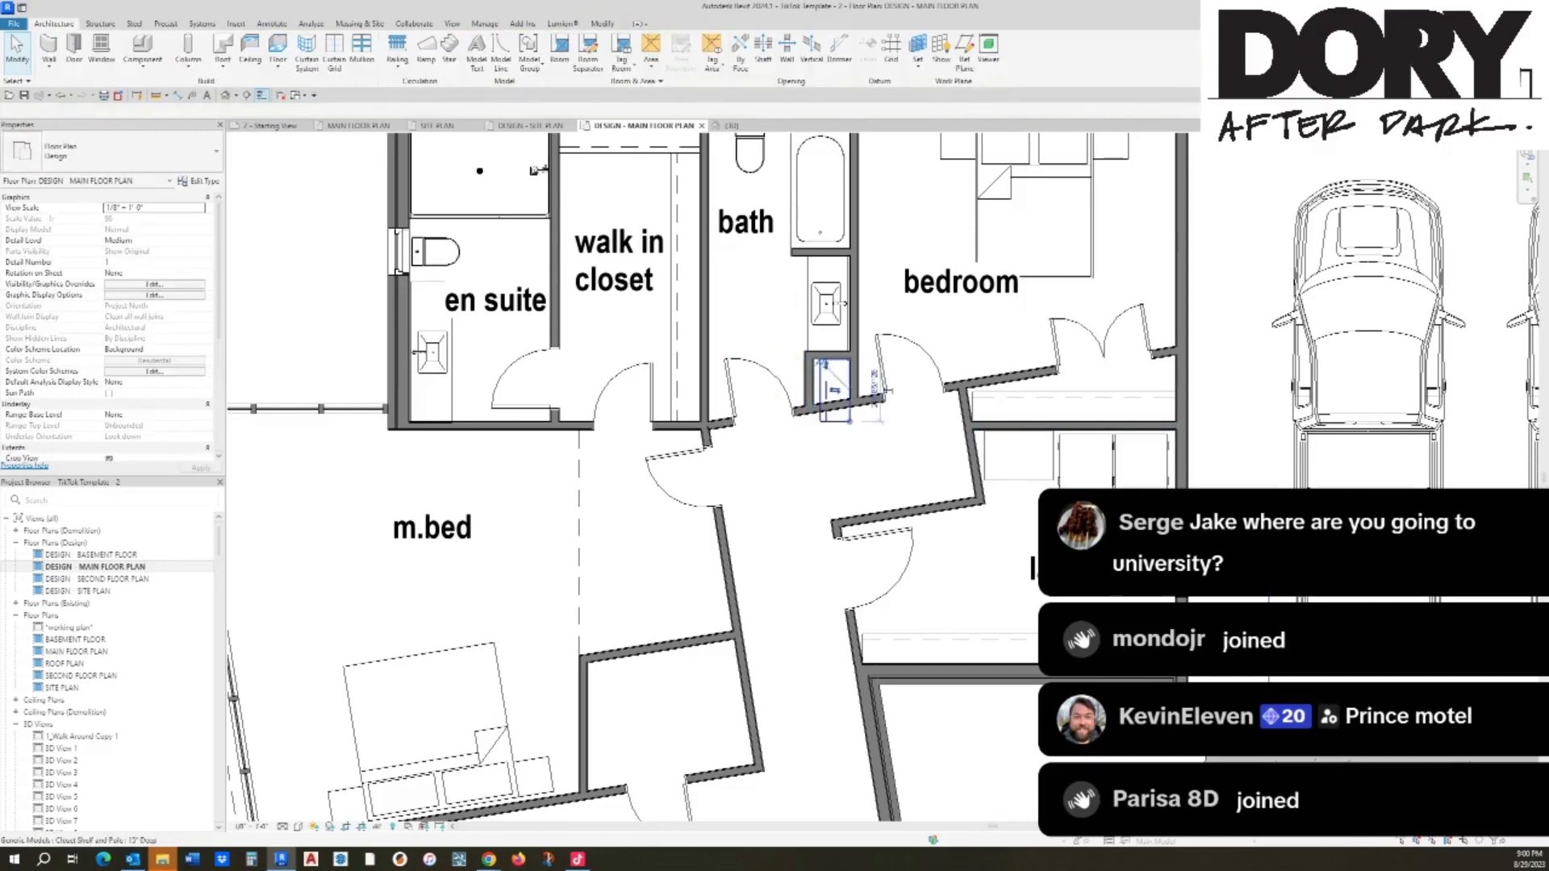
key("Delete")
left_click(810, 384)
key("Delete")
middle_click_drag(809, 387, 872, 474)
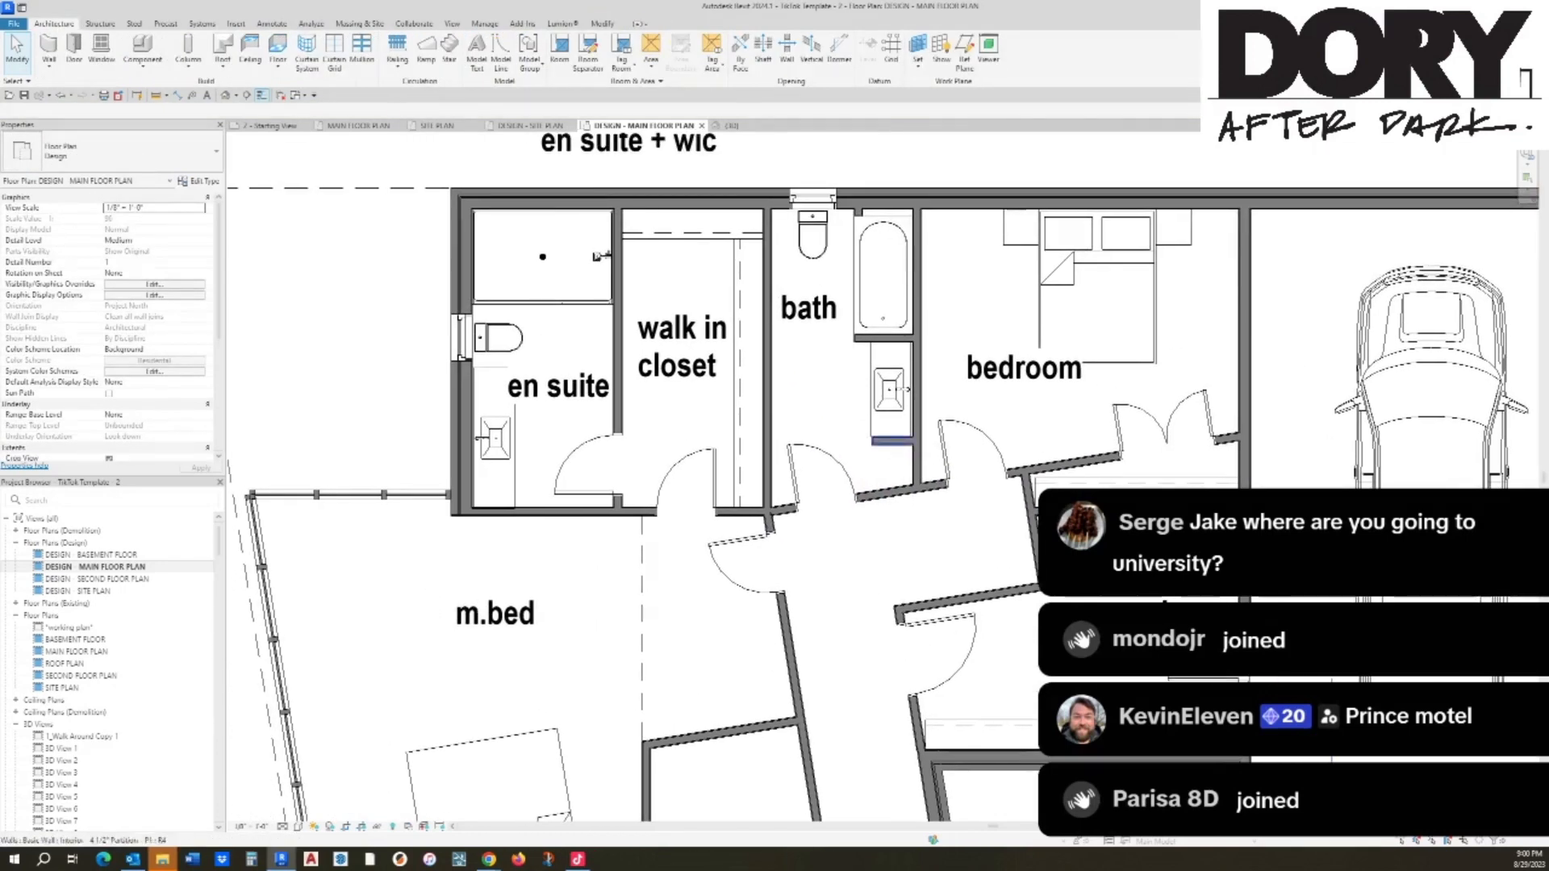
left_click(889, 391)
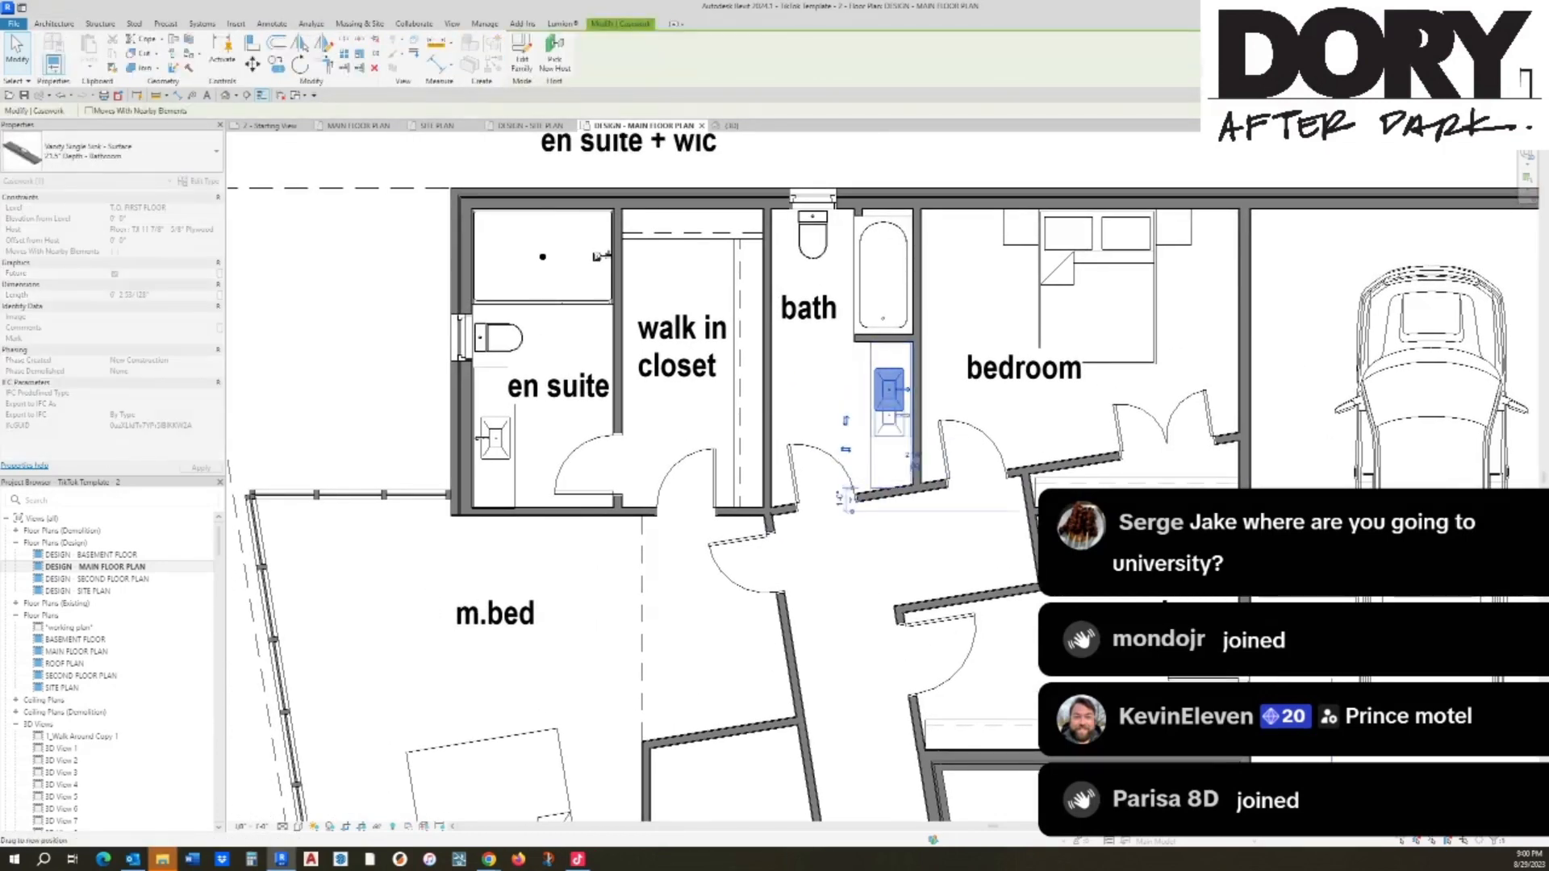
key("Escape")
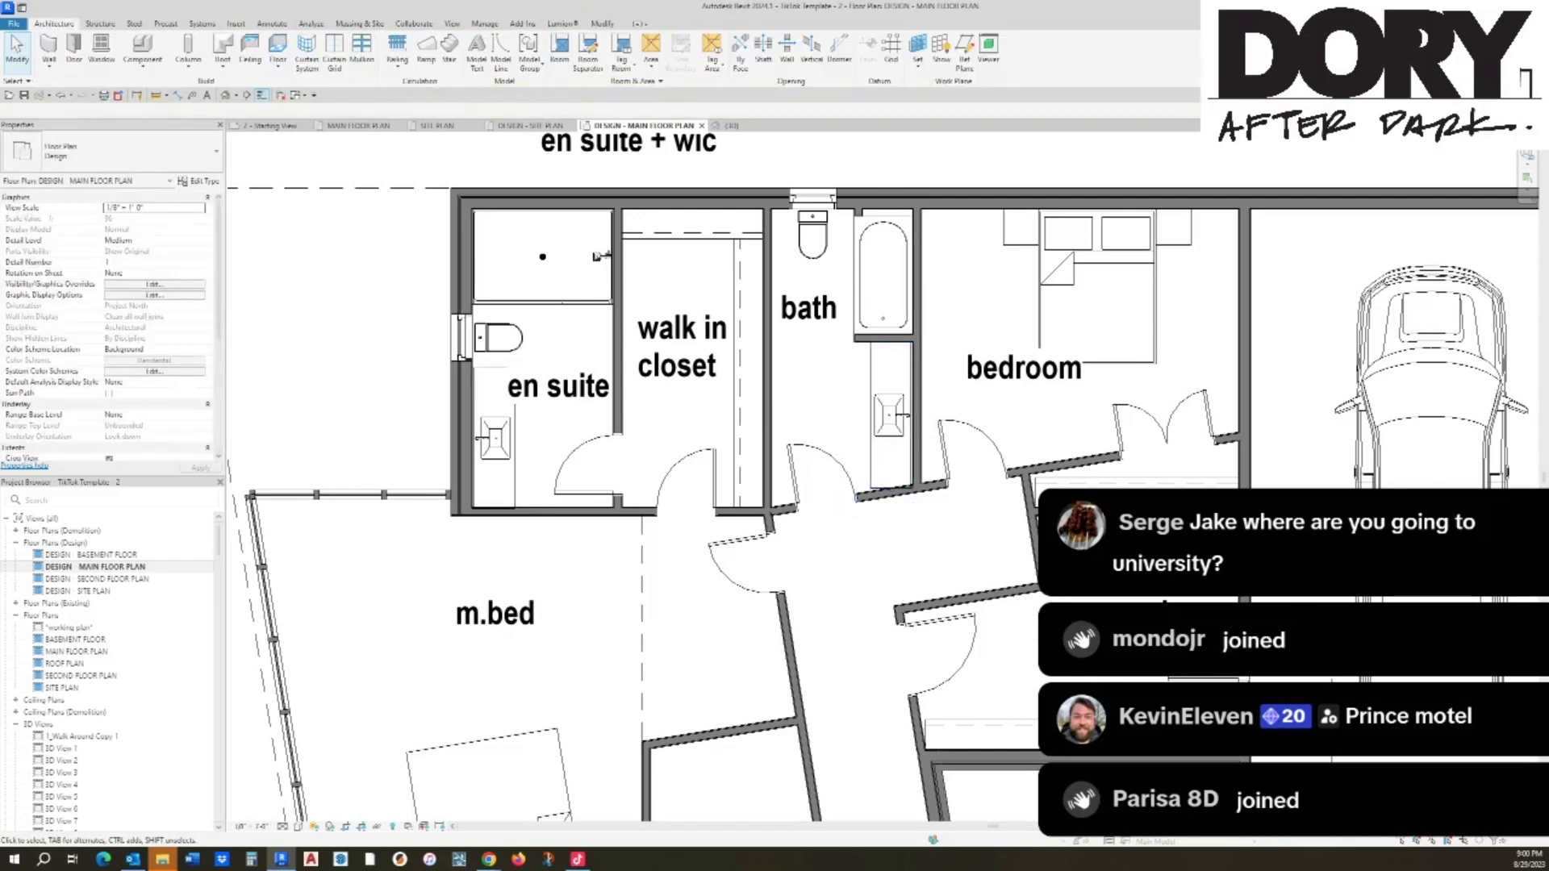
Step: Dimension the corridor's width beside the small room off m.bed and the hallway's width between the angled partition and laundry wall
middle_click_drag(595, 256, 581, 147)
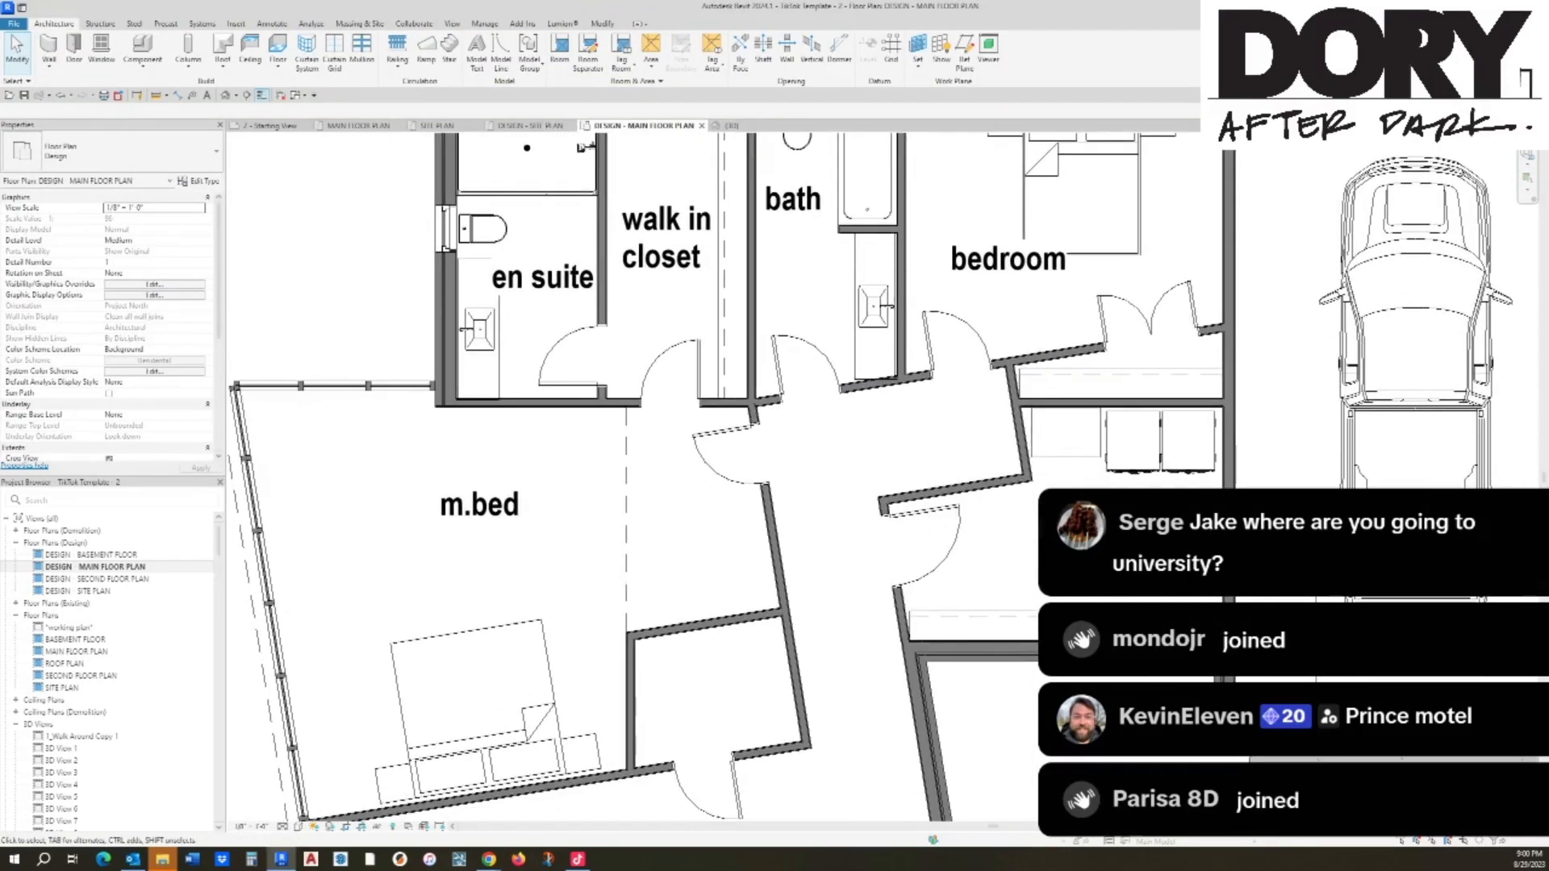
key("d")
key("i")
left_click(795, 656)
left_click(899, 637)
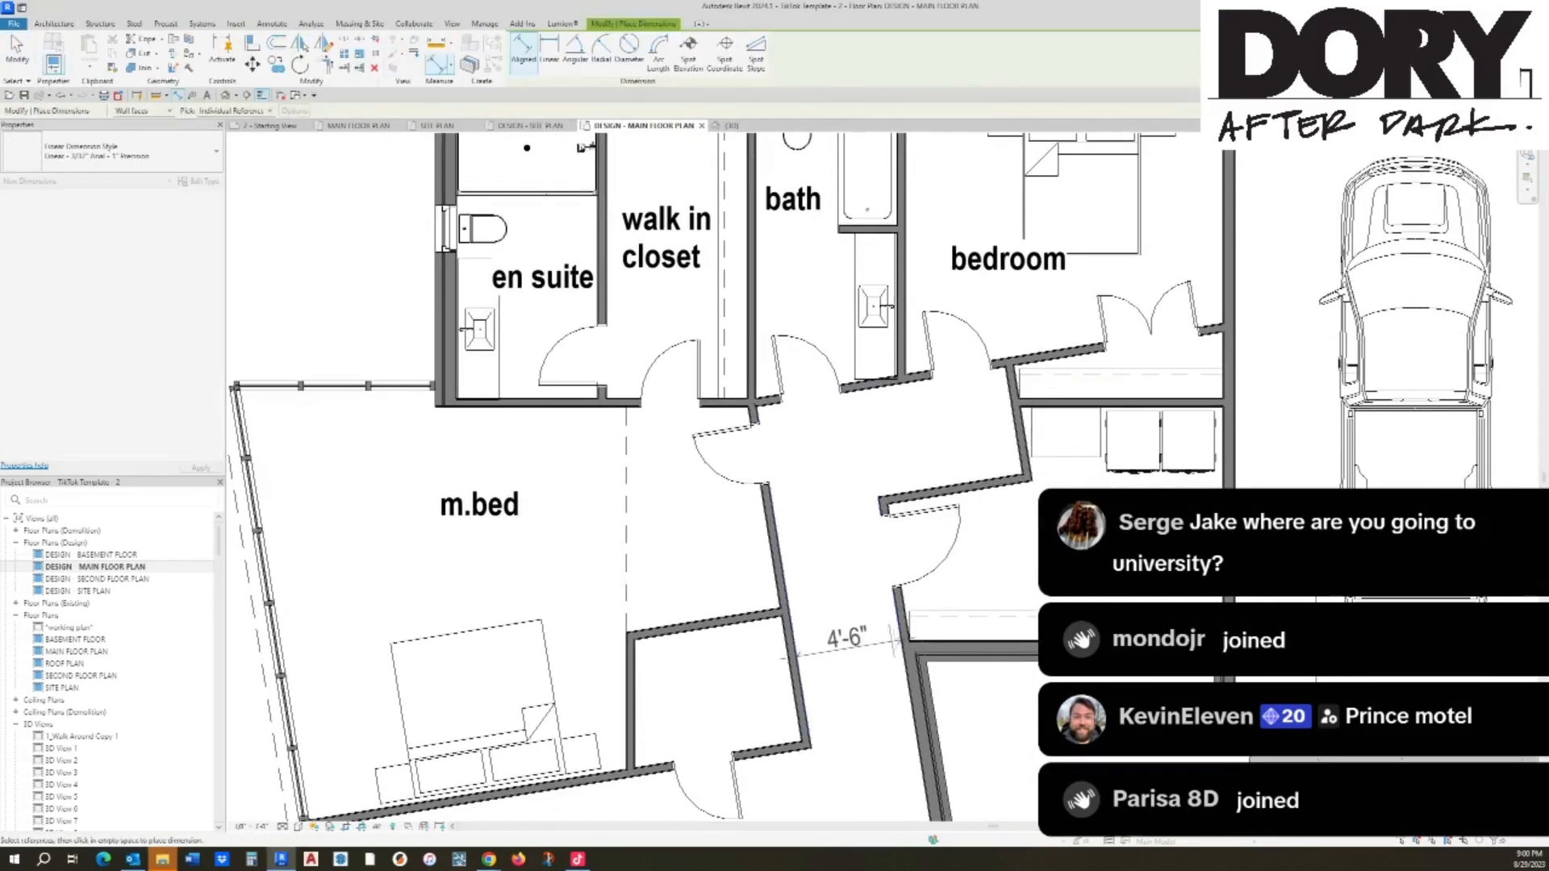
left_click(856, 646)
left_click(913, 491)
left_click(896, 385)
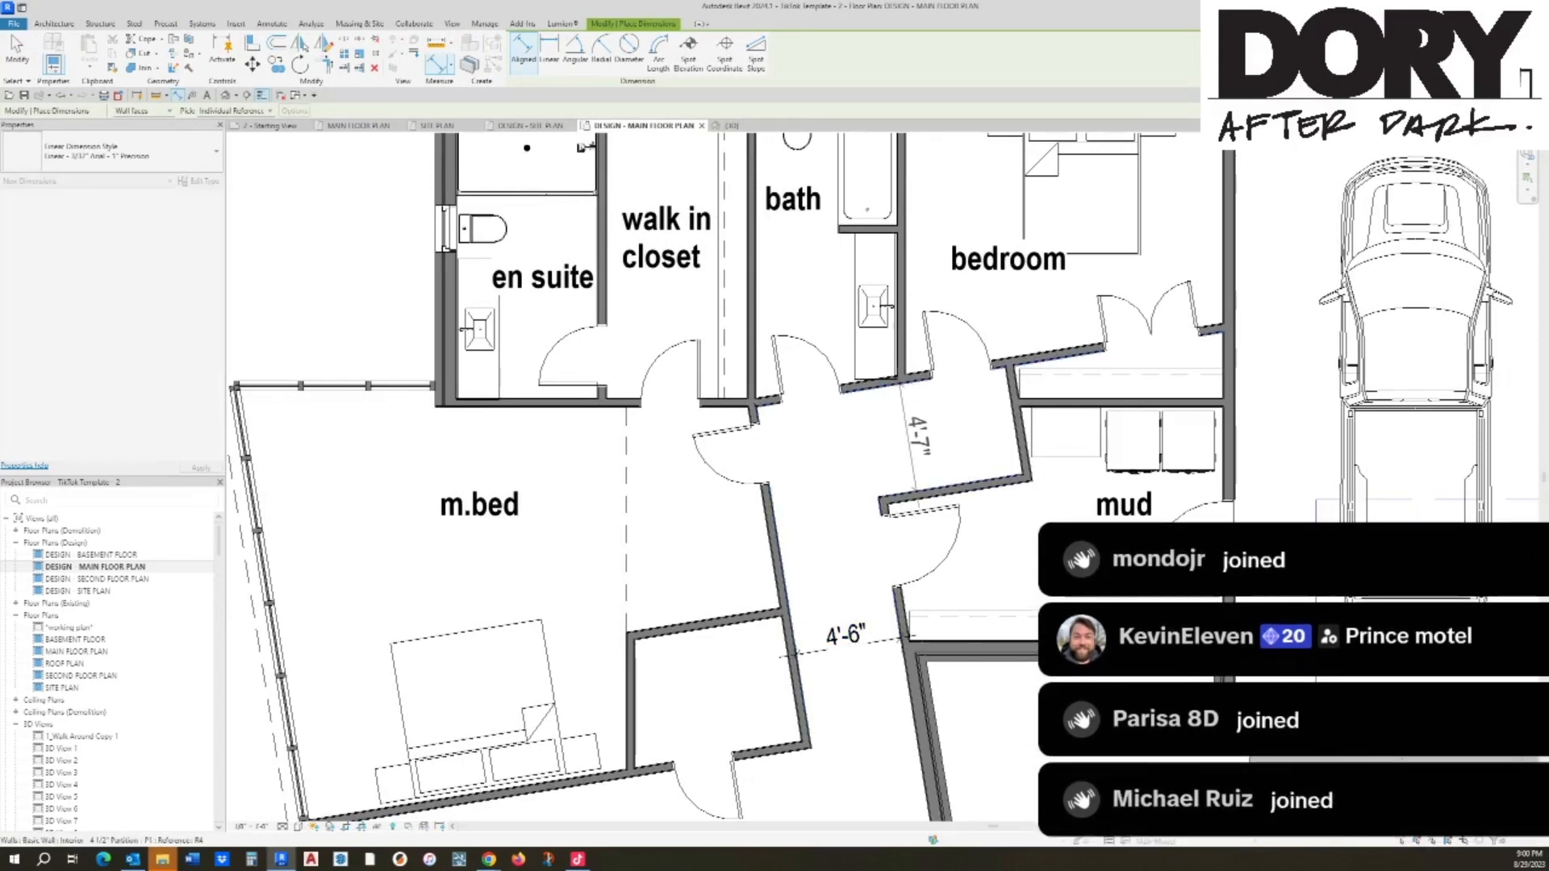
left_click(903, 438)
key("Escape")
key("Escape")
Step: Set the hallway width between angled partition and laundry wall to 4'-0", and shift the laundry door toward that wall
left_click(928, 495)
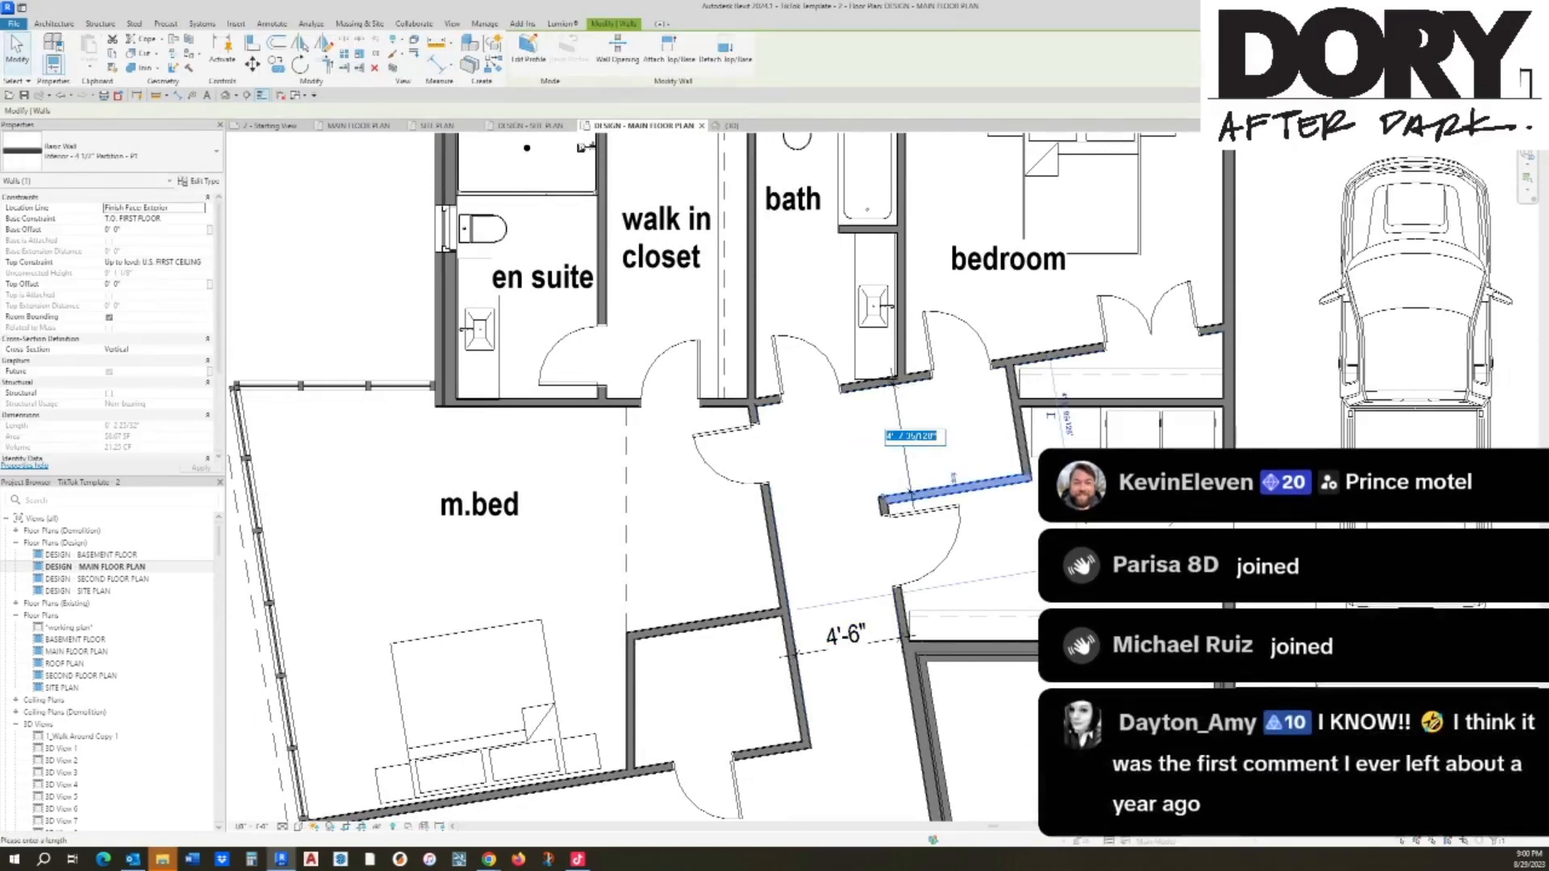
left_click(913, 436)
type("4")
key("Return")
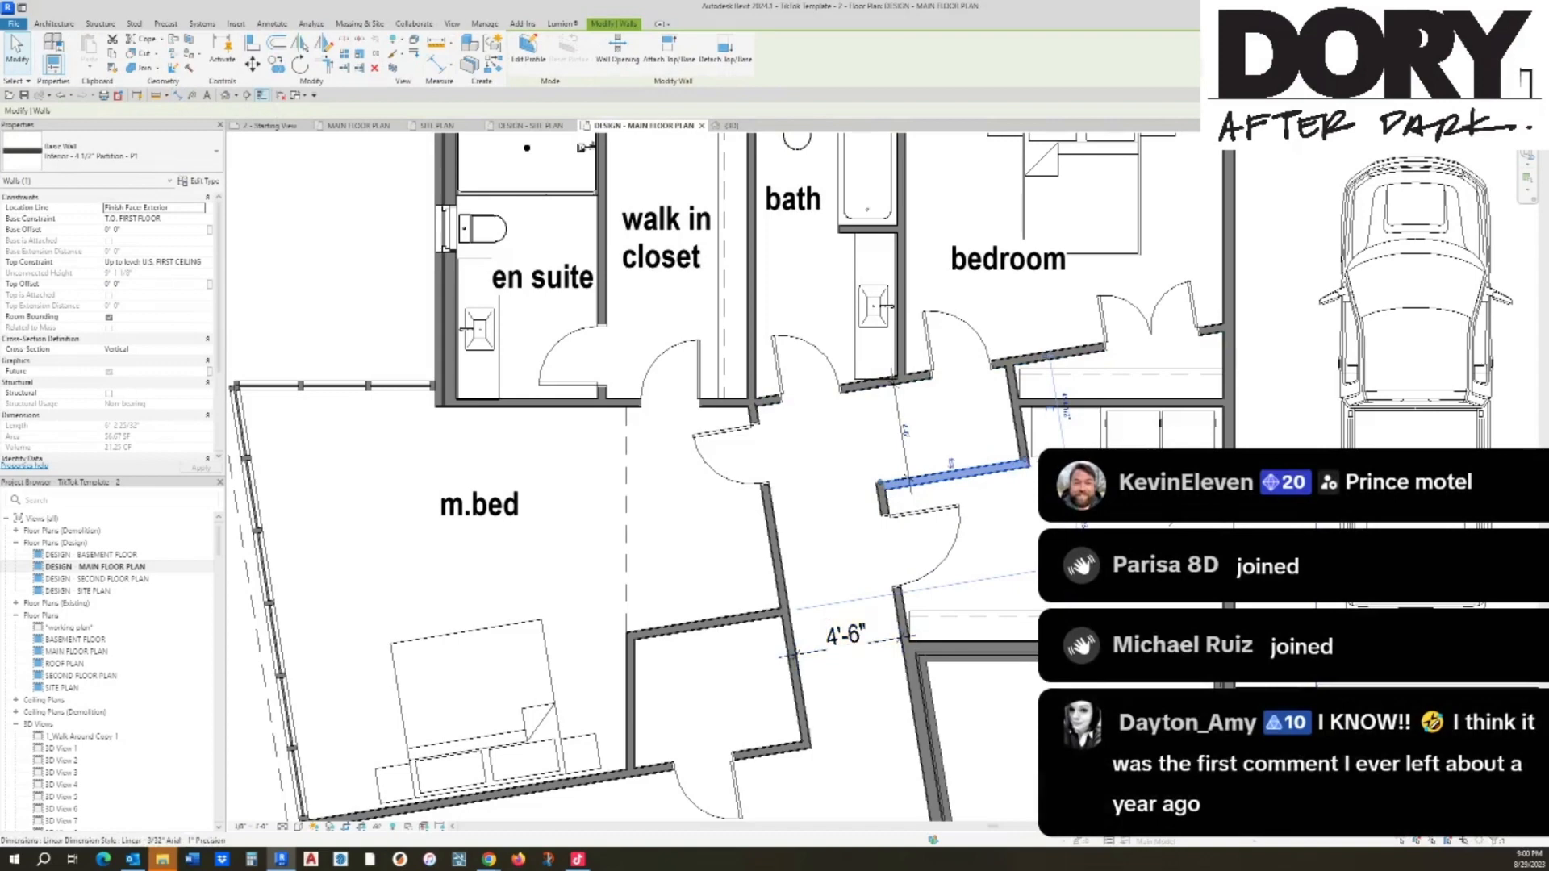
key("Escape")
left_click(921, 507)
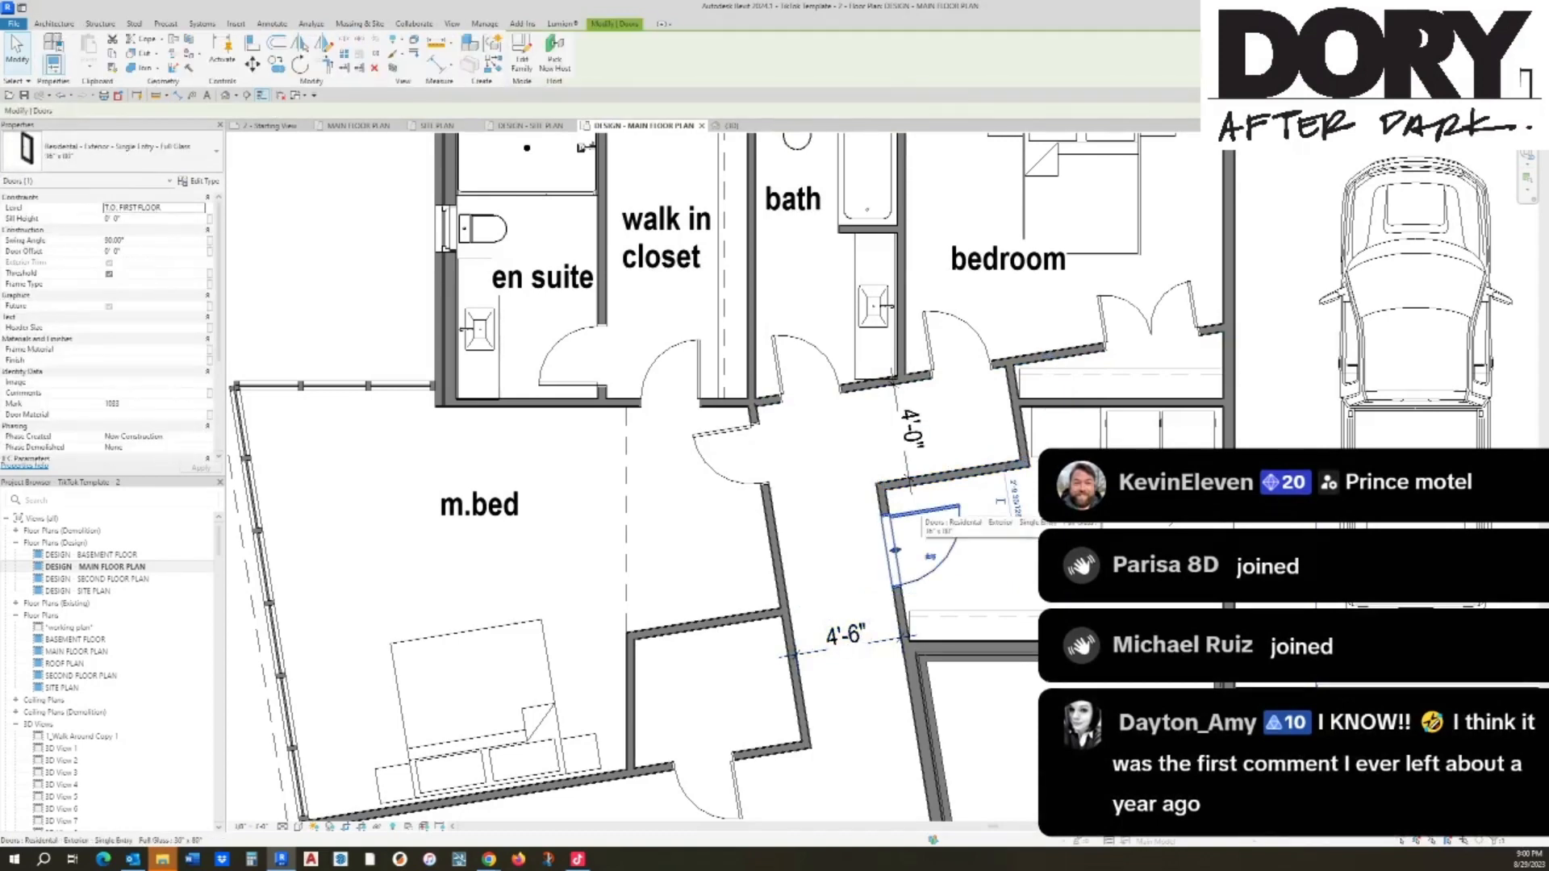
key("Escape")
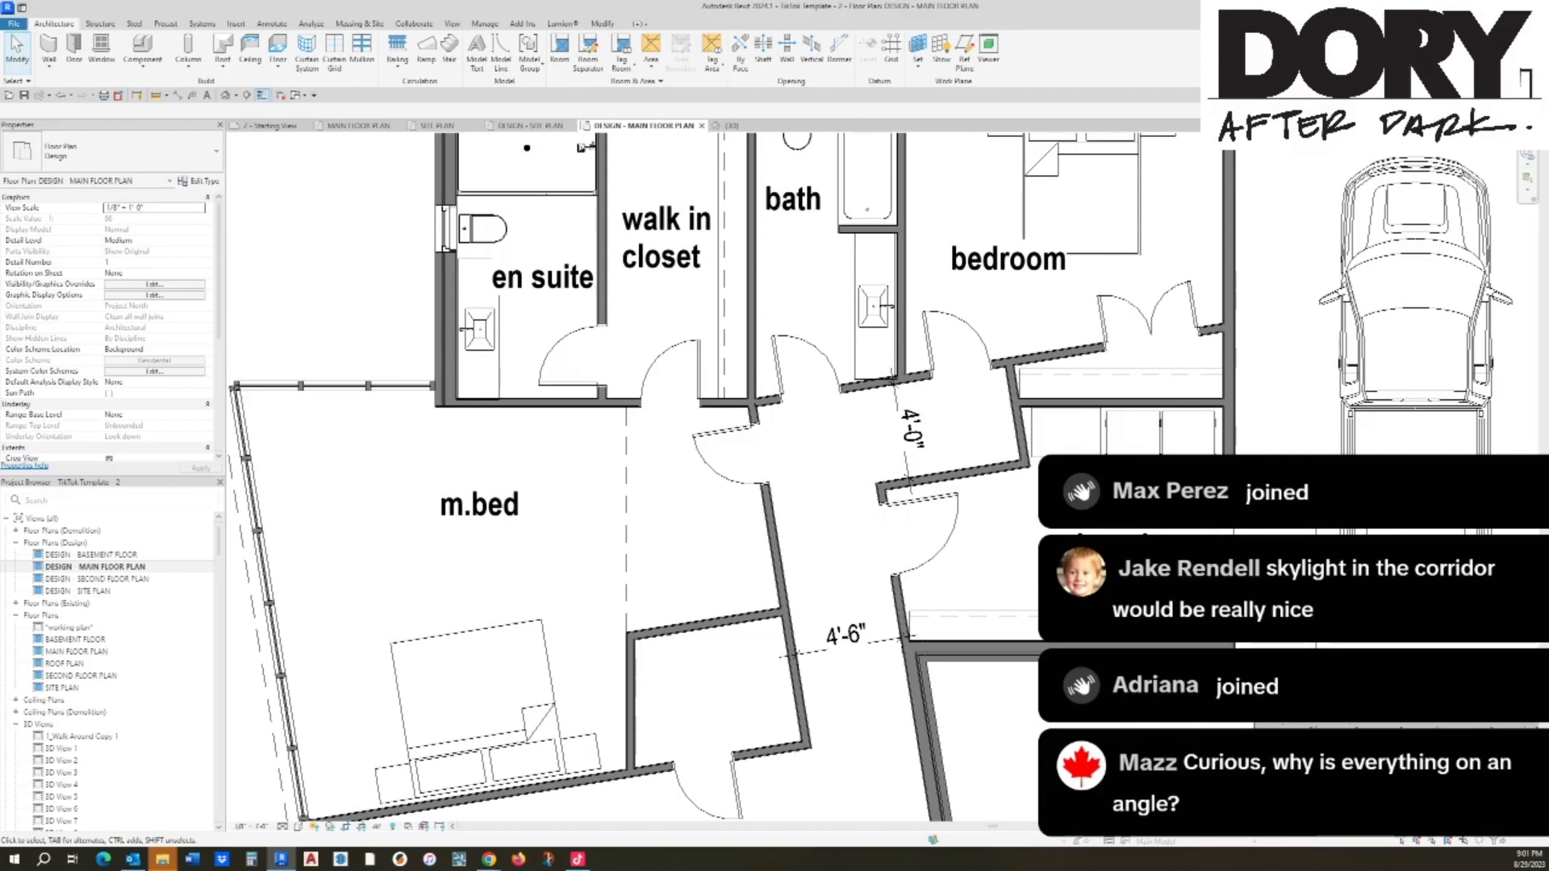
Step: Examine how the angled wing of the house relates to the property lines on the overall plan
scroll(882, 471, "down", 5)
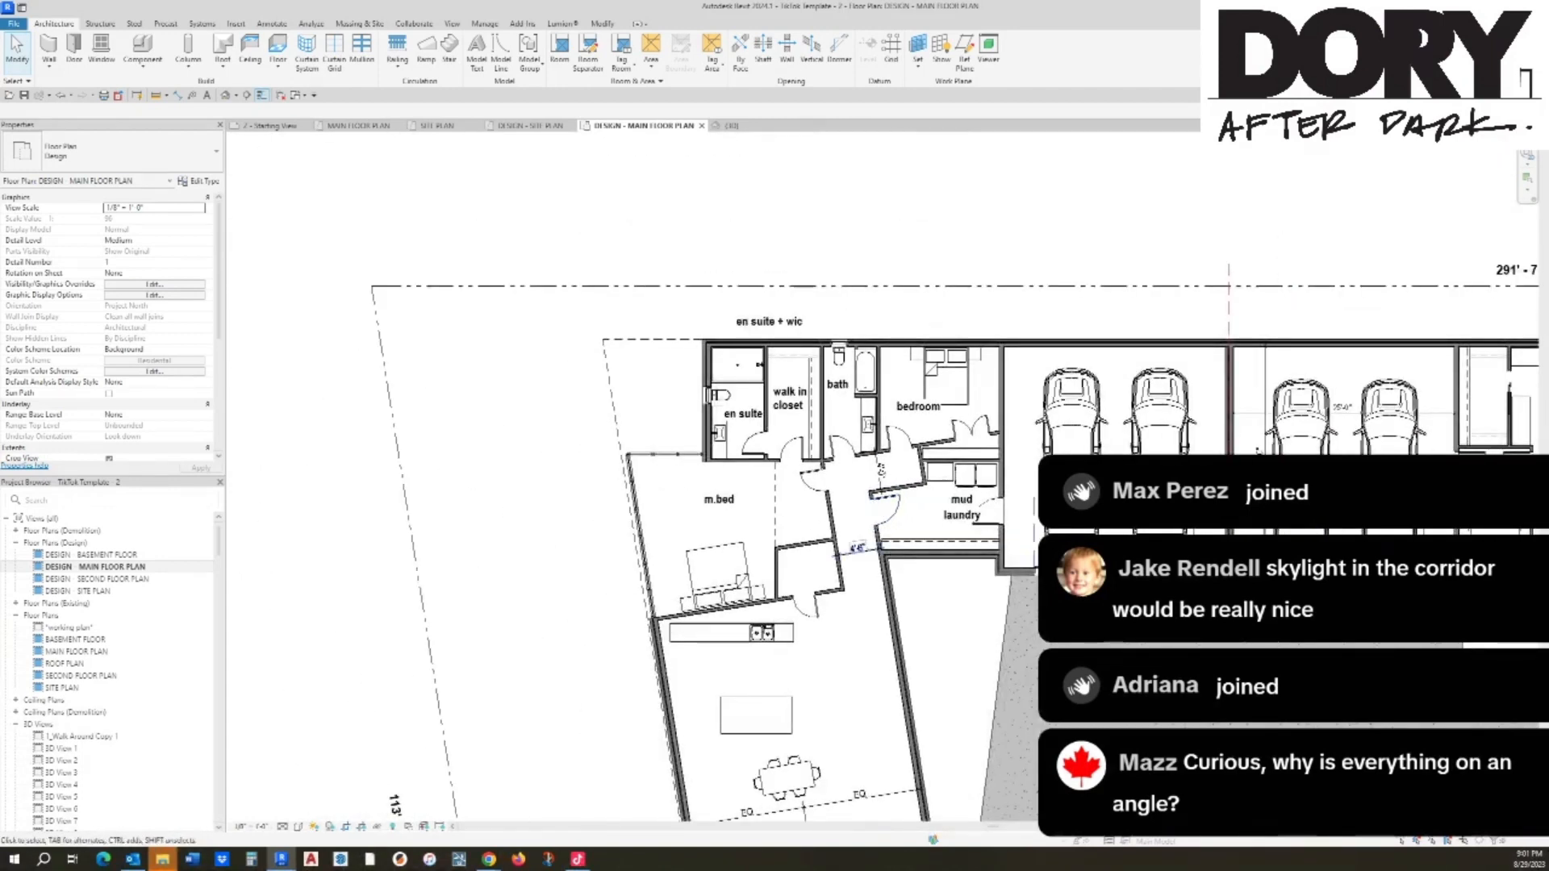
scroll(881, 471, "down", 3)
scroll(780, 341, "down", 2)
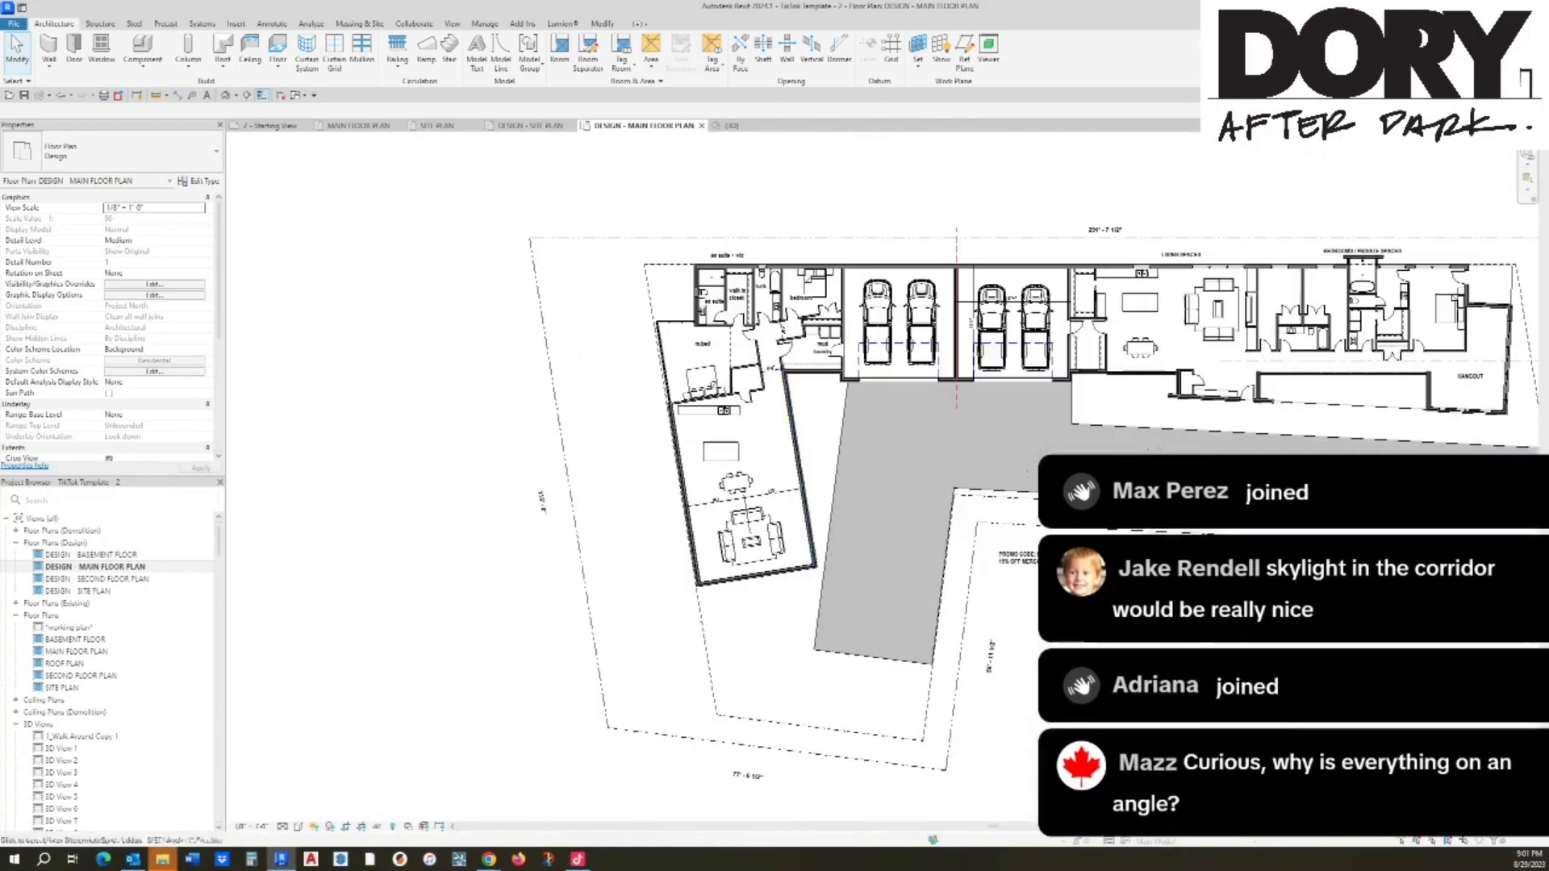
scroll(819, 555, "down", 2)
middle_click_drag(819, 555, 724, 566)
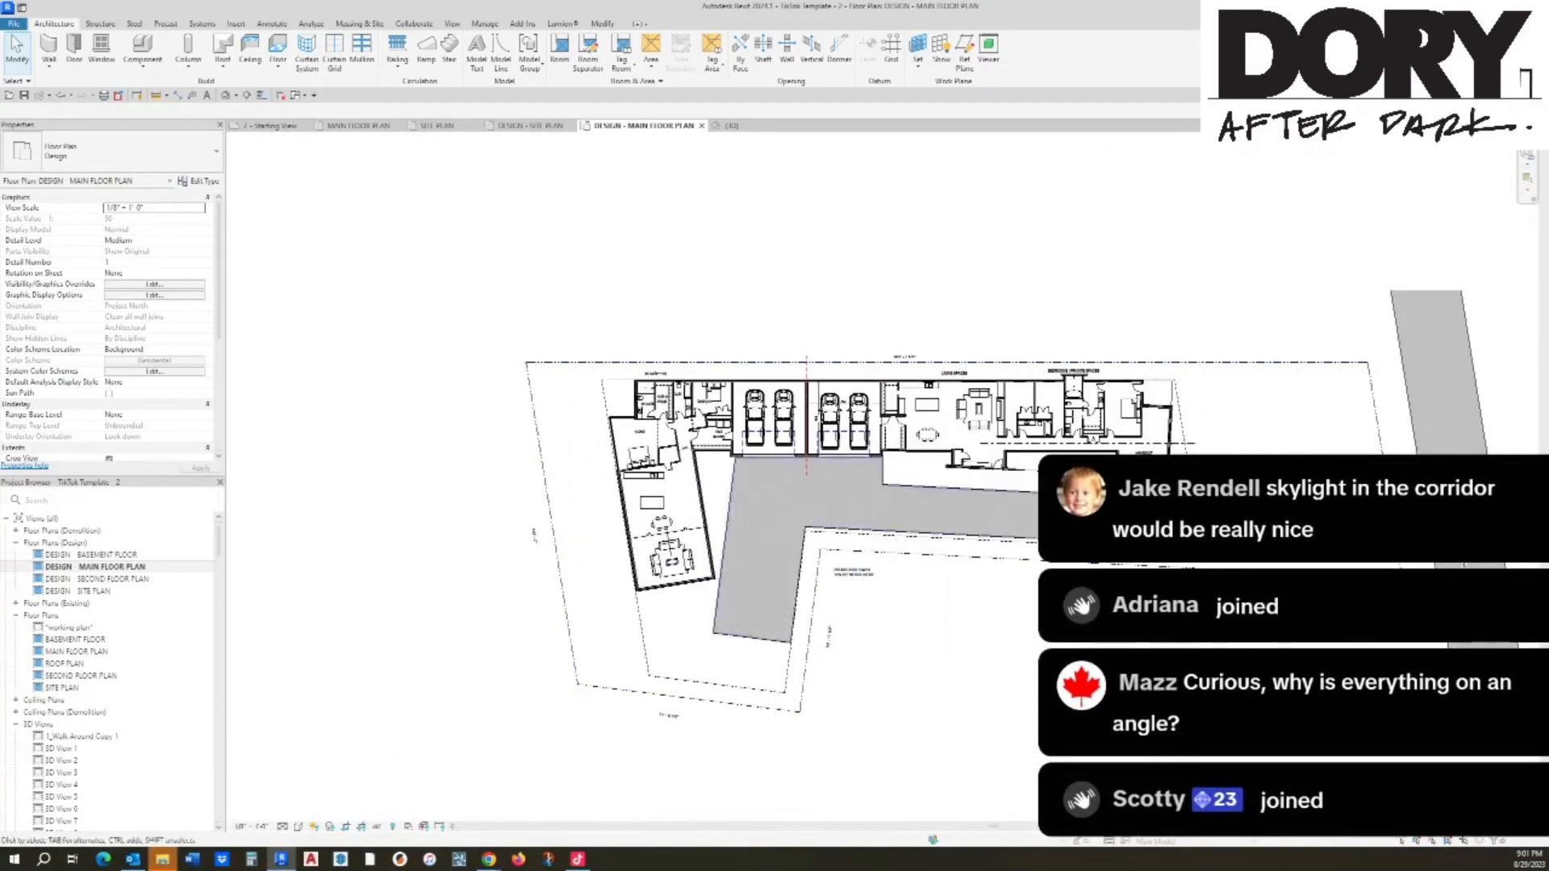
scroll(725, 566, "up", 2)
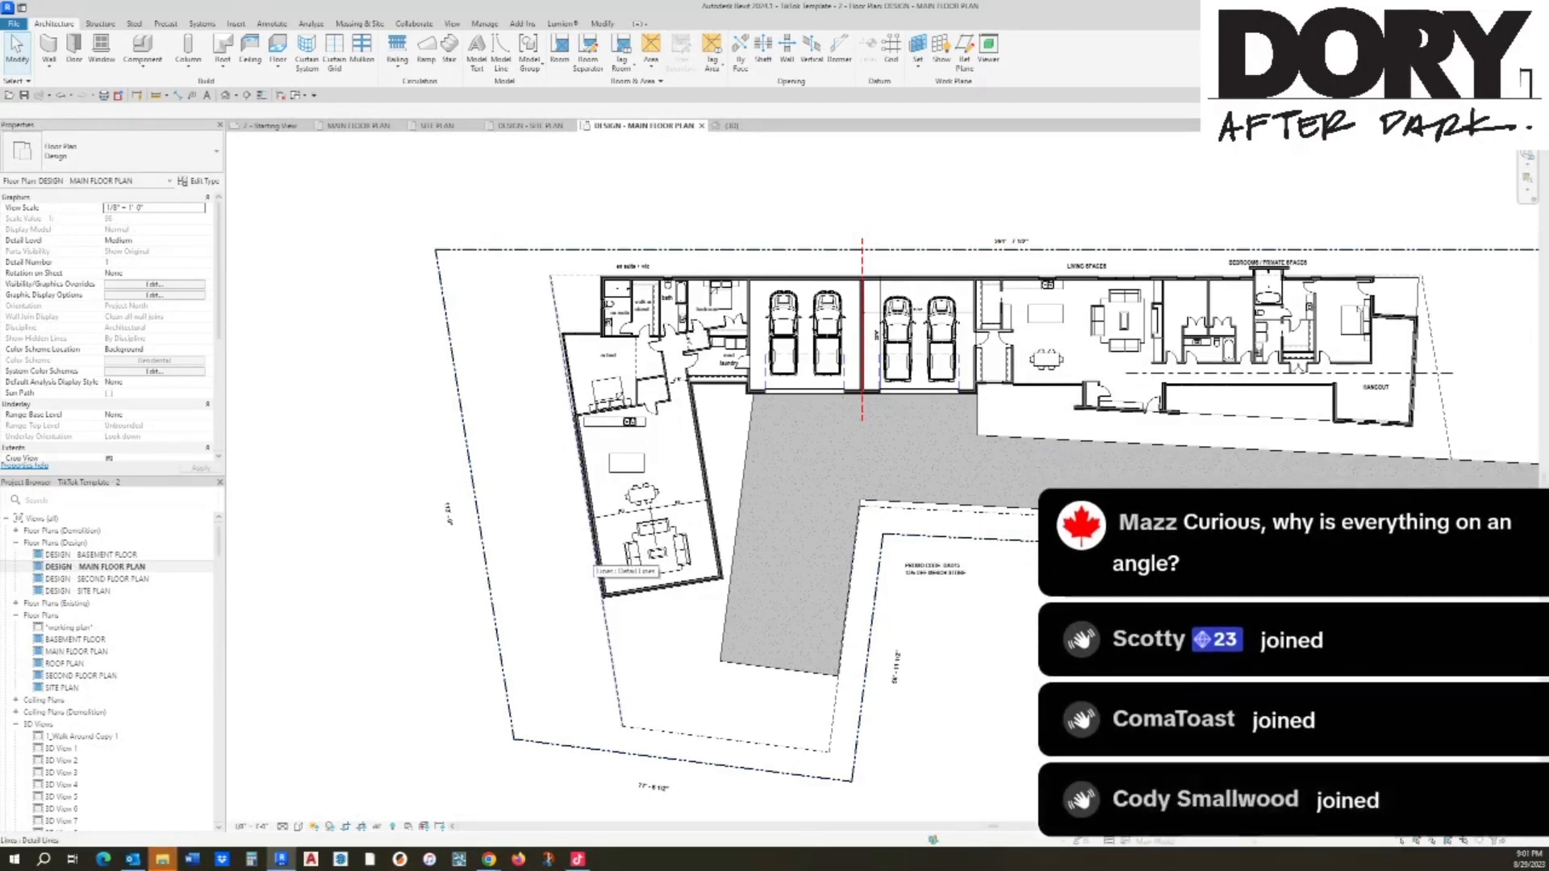
scroll(627, 425, "up", 2)
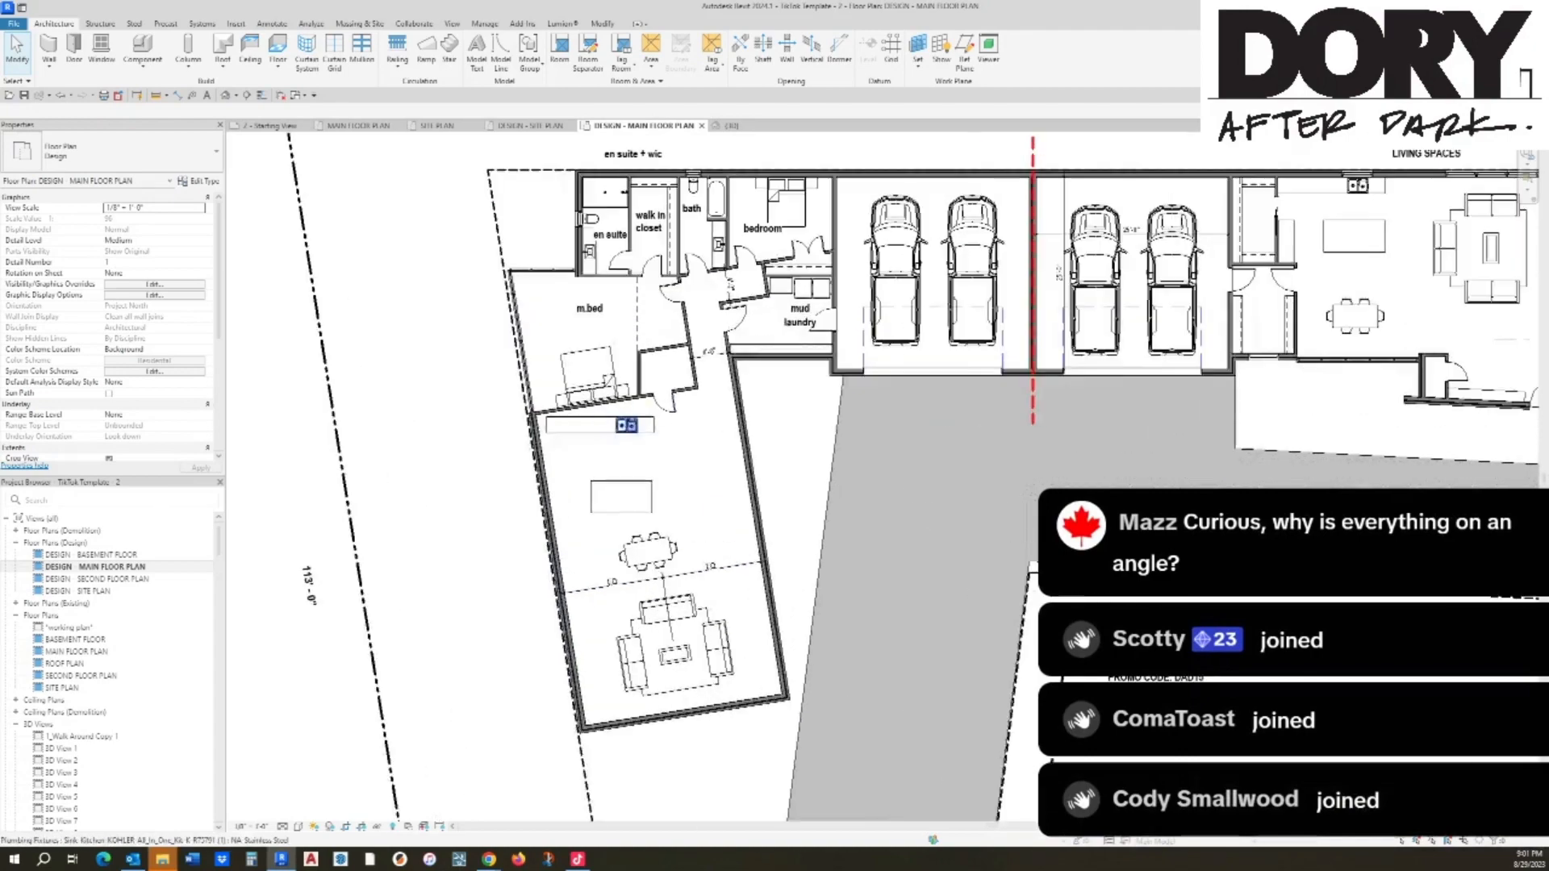
Step: Shift the queen bed in the bedroom slightly toward the bath wall, keeping its headboard against the exterior wall
middle_click_drag(557, 516, 552, 590)
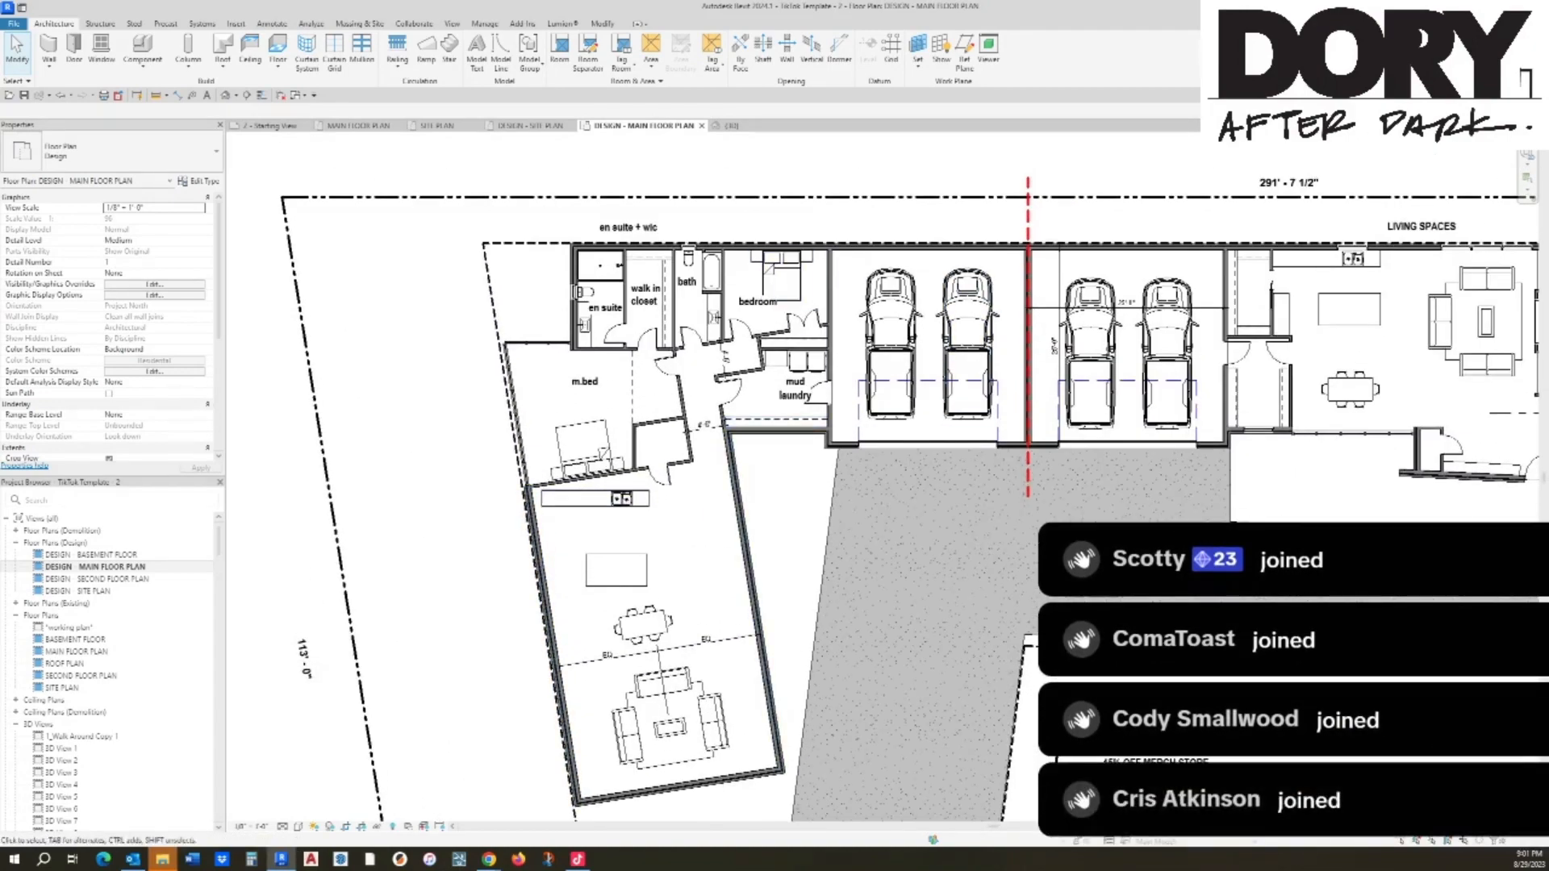
scroll(627, 442, "up", 2)
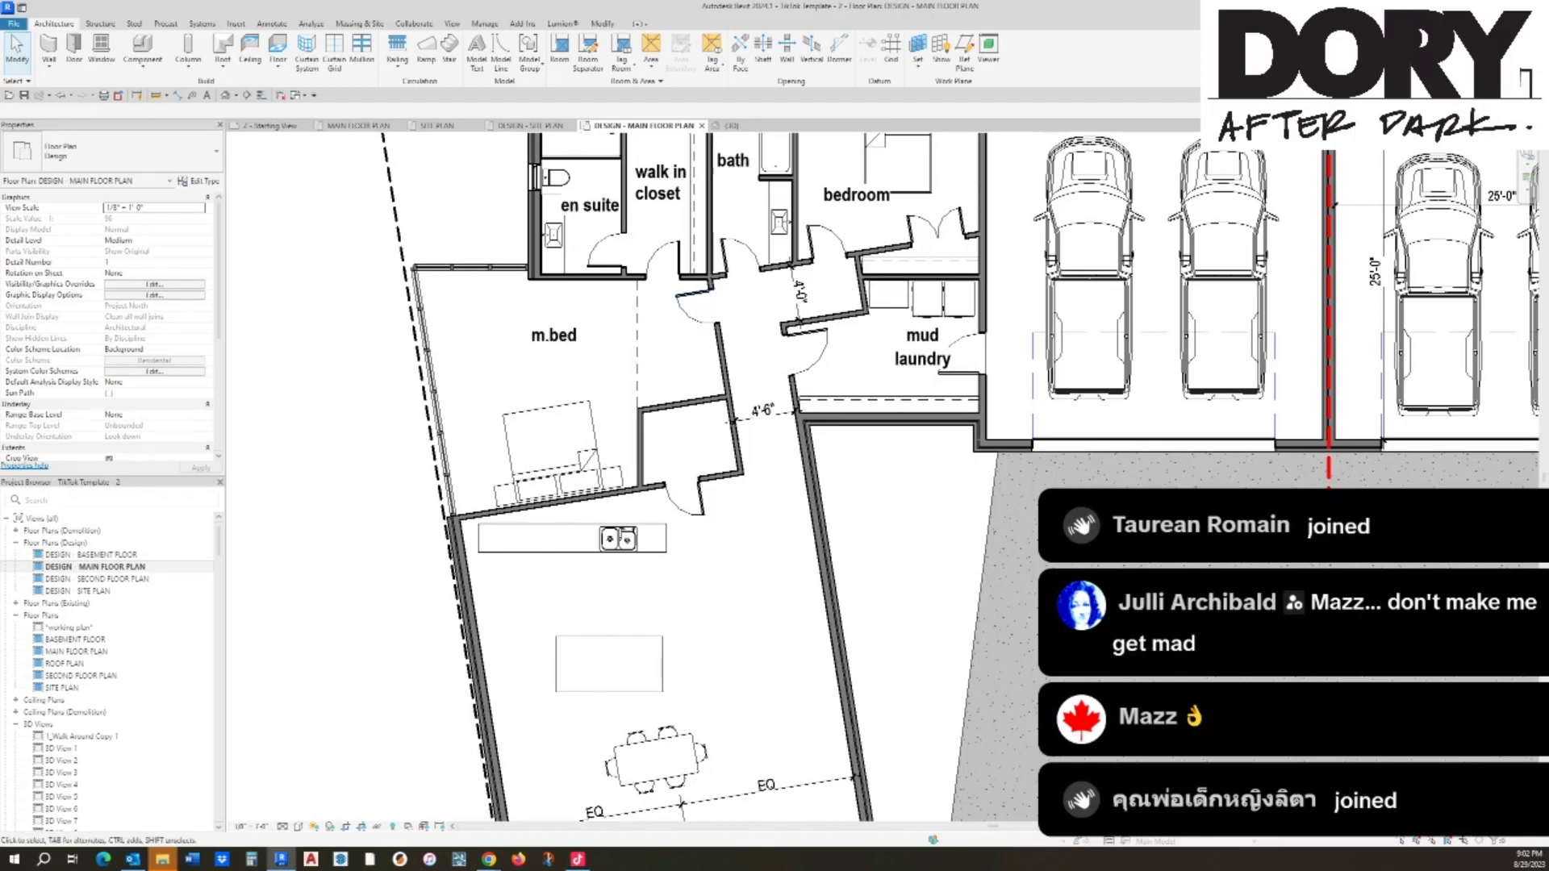
middle_click_drag(575, 239, 647, 238)
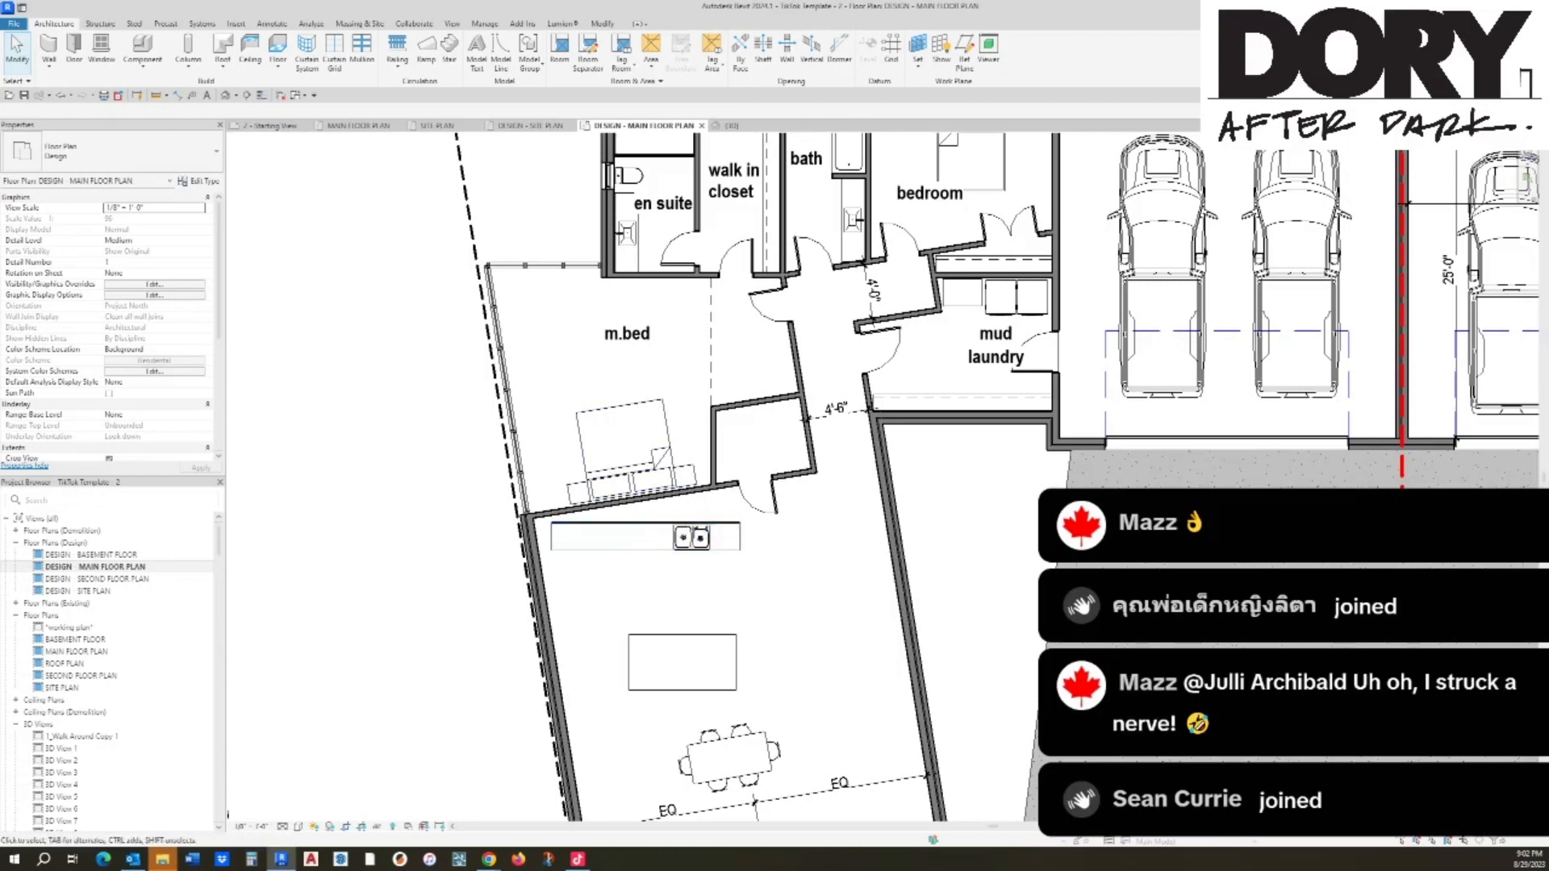
middle_click_drag(714, 452, 718, 522)
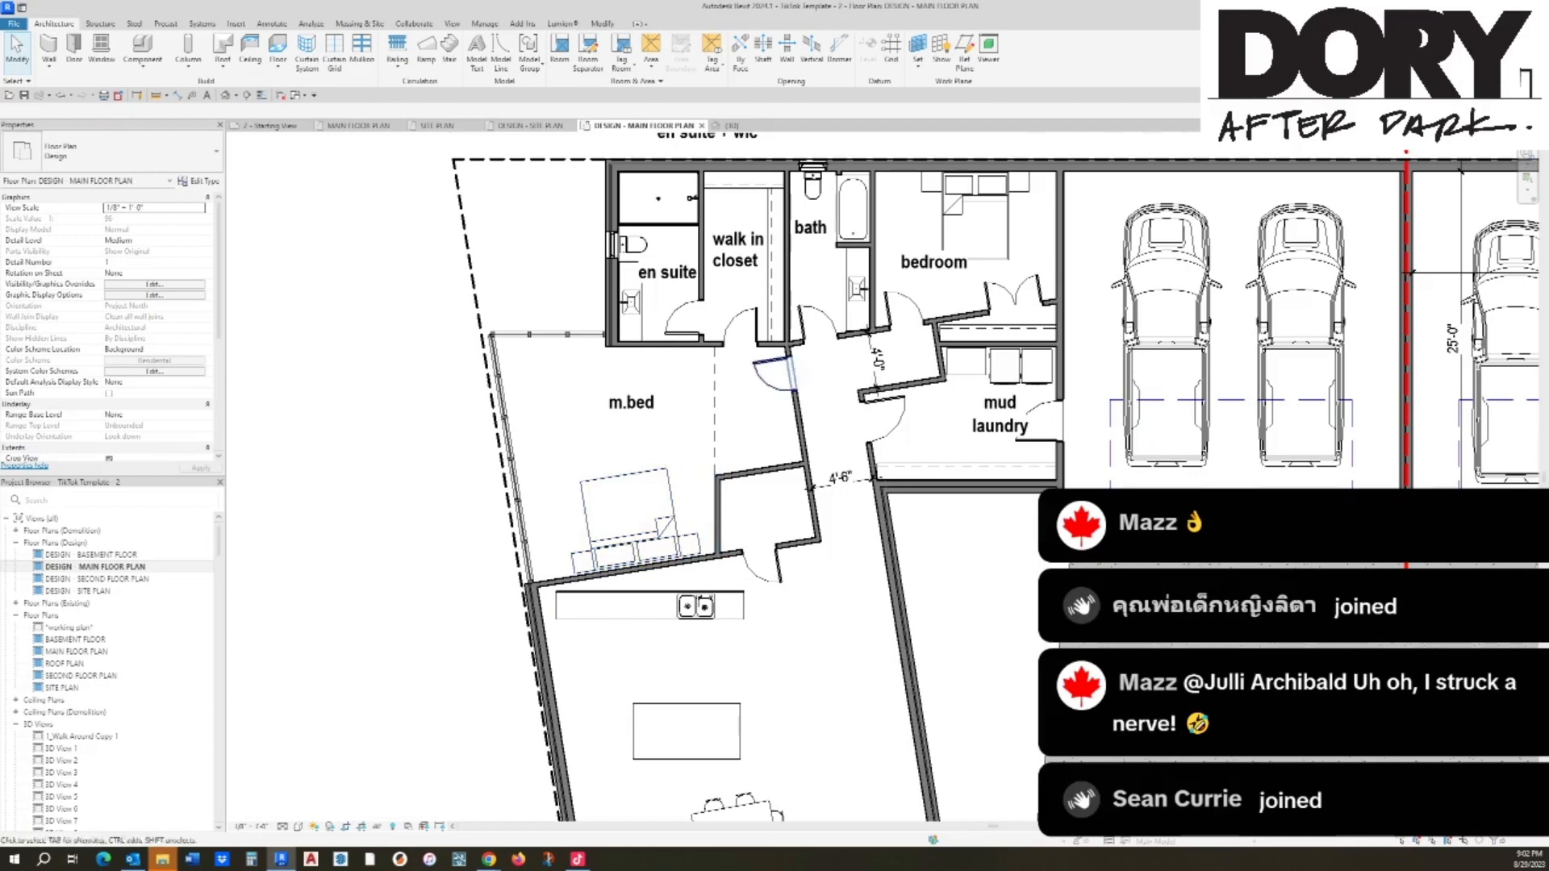
scroll(946, 318, "up", 2)
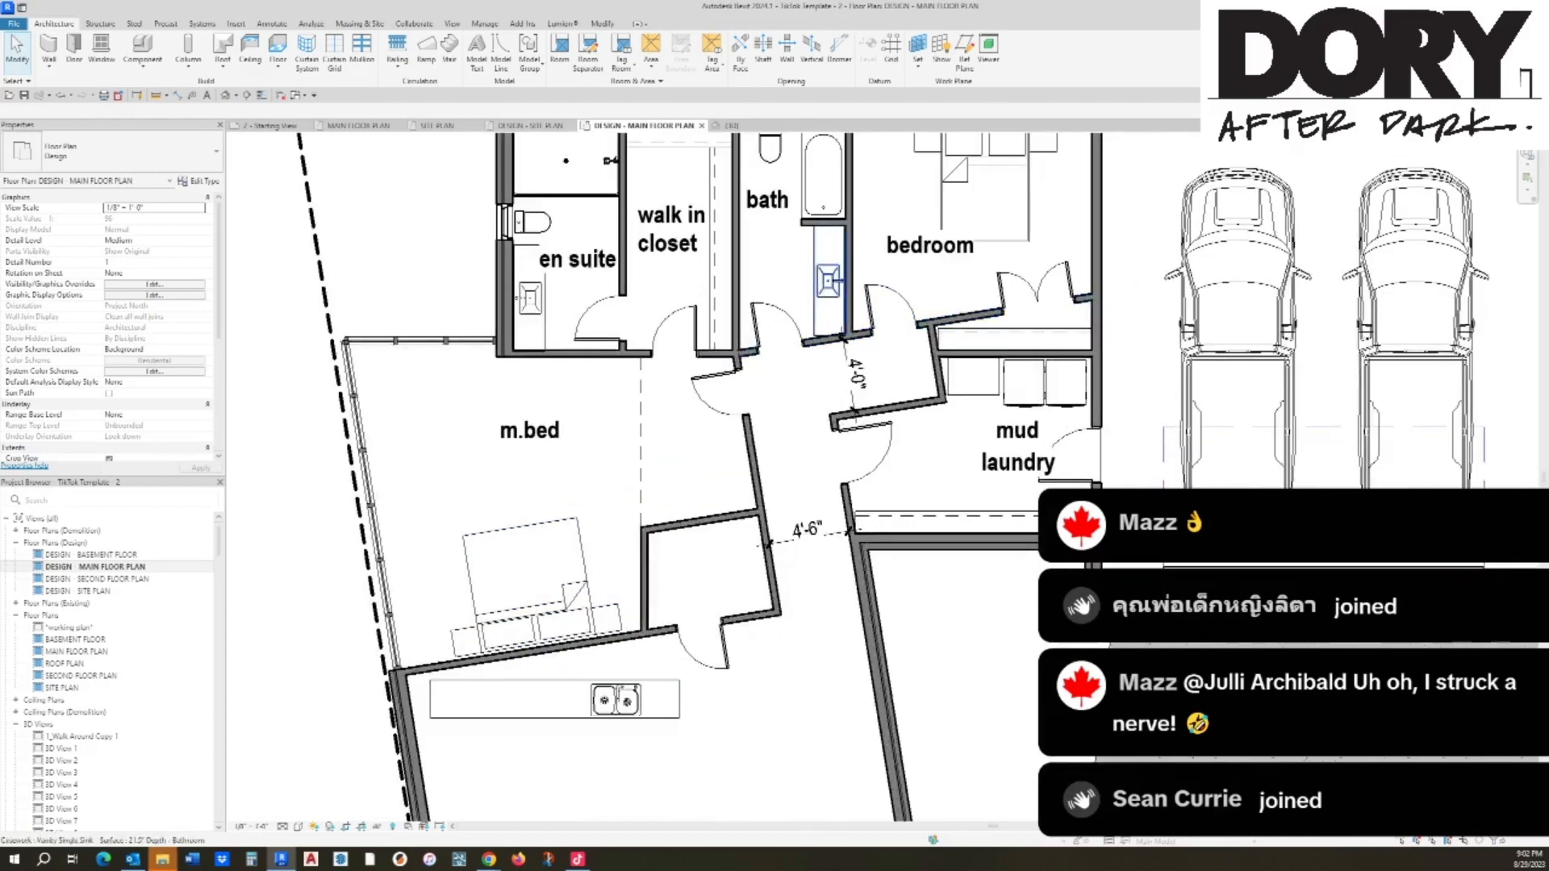
middle_click_drag(940, 319, 941, 376)
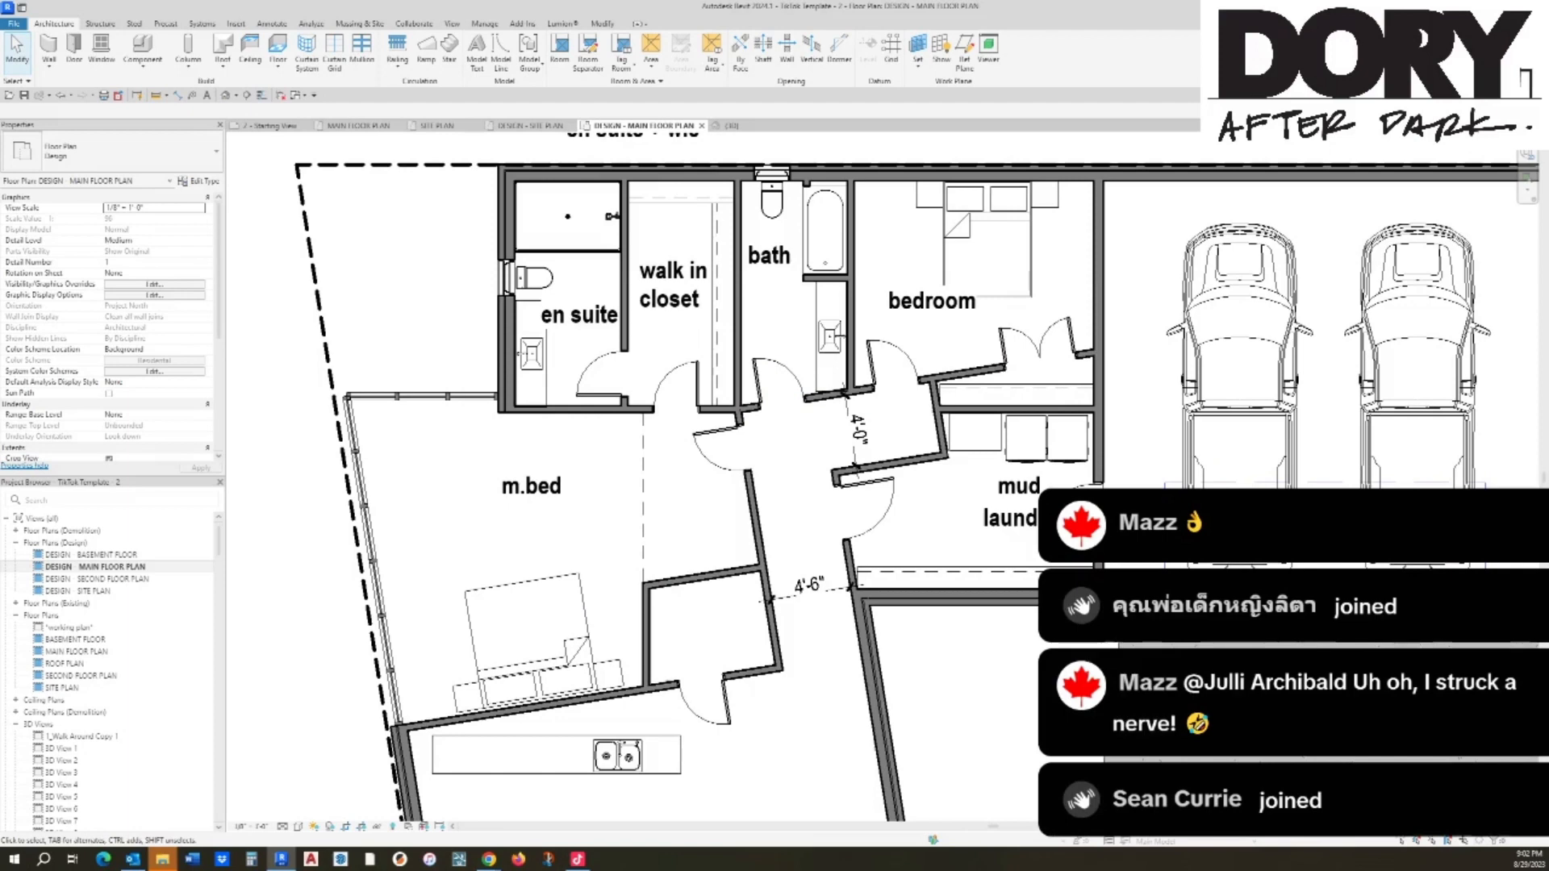
left_click_drag(969, 238, 934, 238)
key("Right")
key("Right")
key("Right")
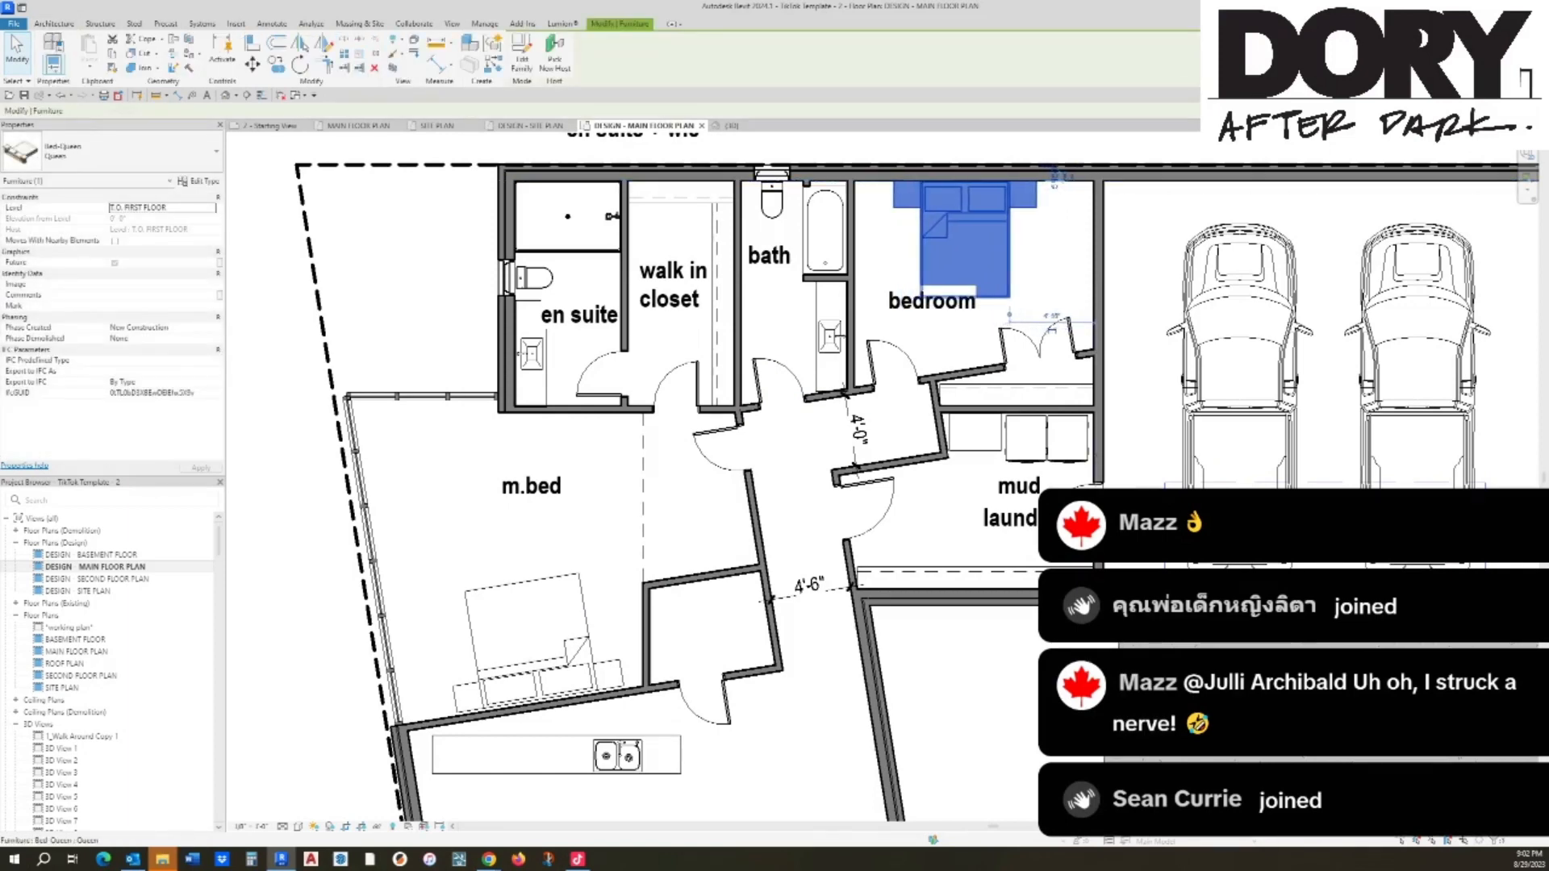
key("Down")
key("Right")
key("Right")
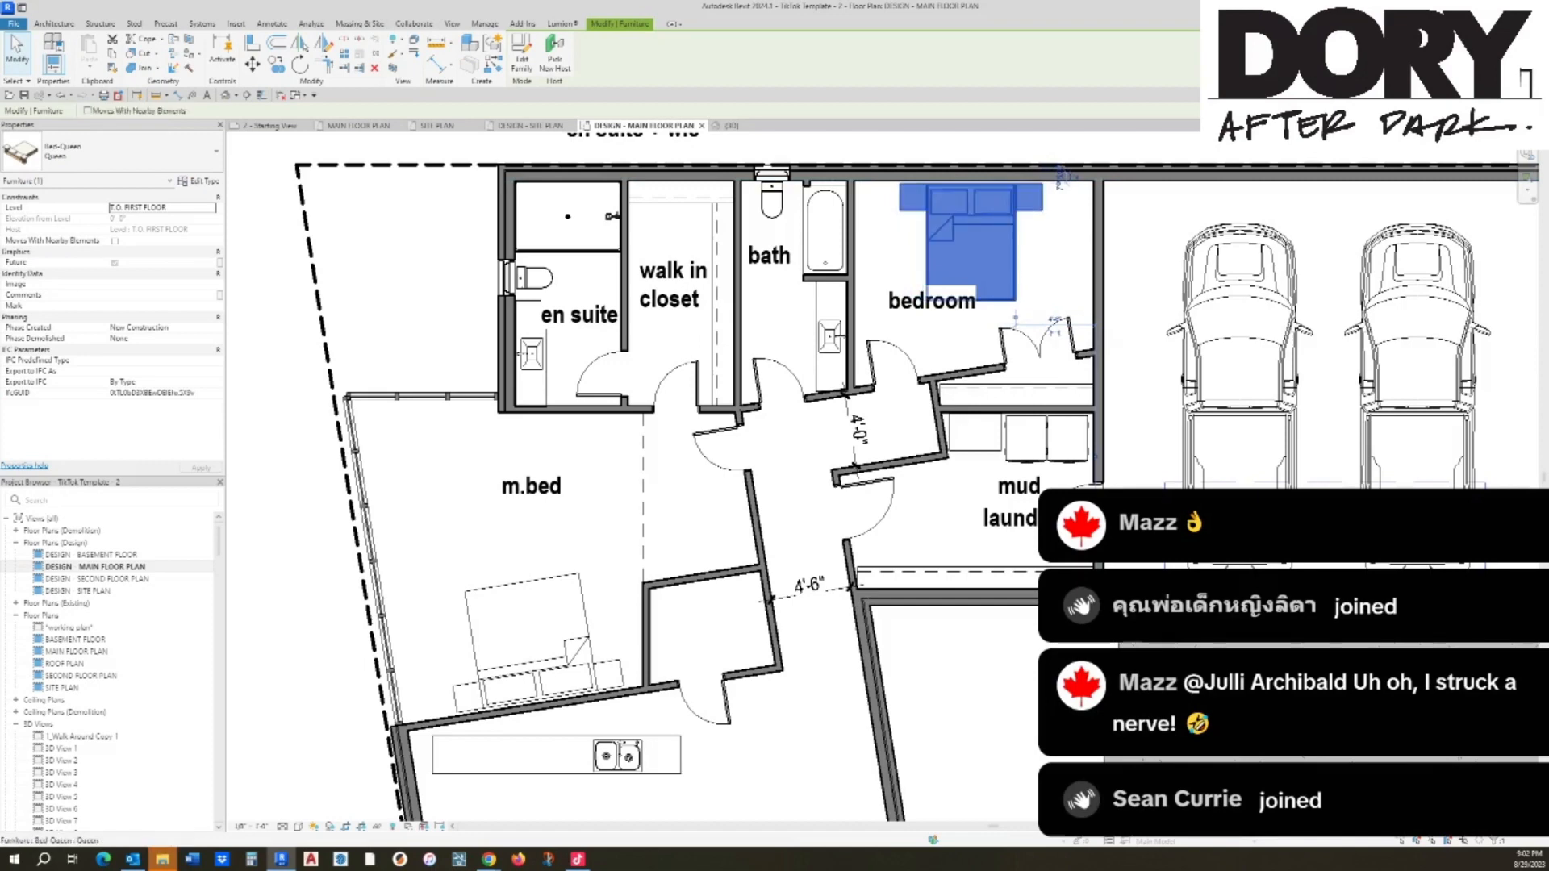
key("Escape")
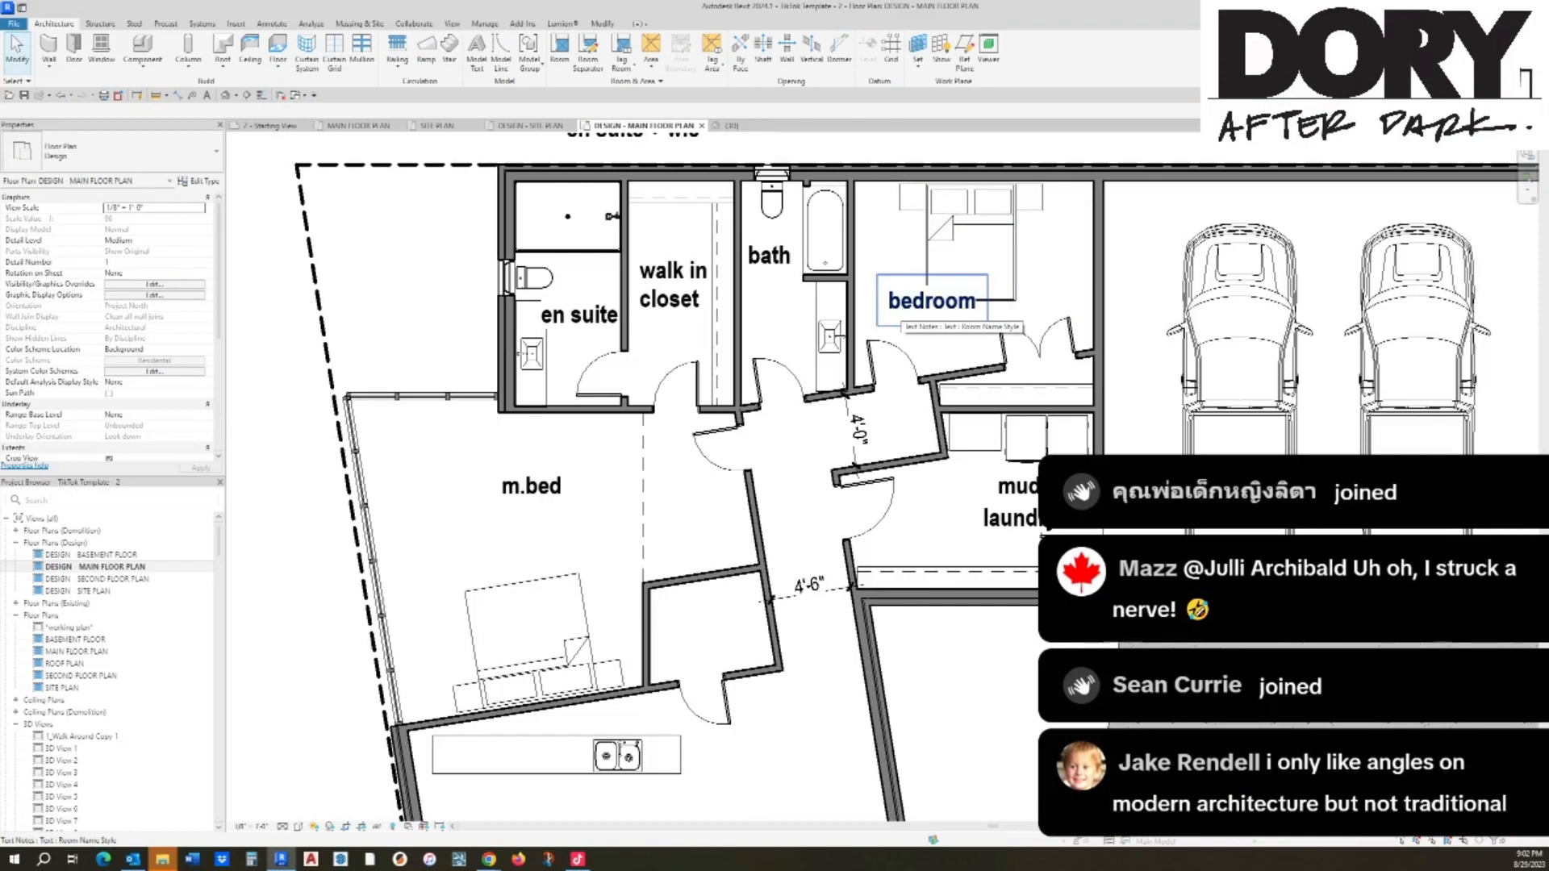
Step: Place a full-glass single entry door matching the other unit's in the angled wing's driveway-side wall, just past the hallway
middle_click_drag(802, 422, 689, 237)
scroll(689, 237, "down", 4)
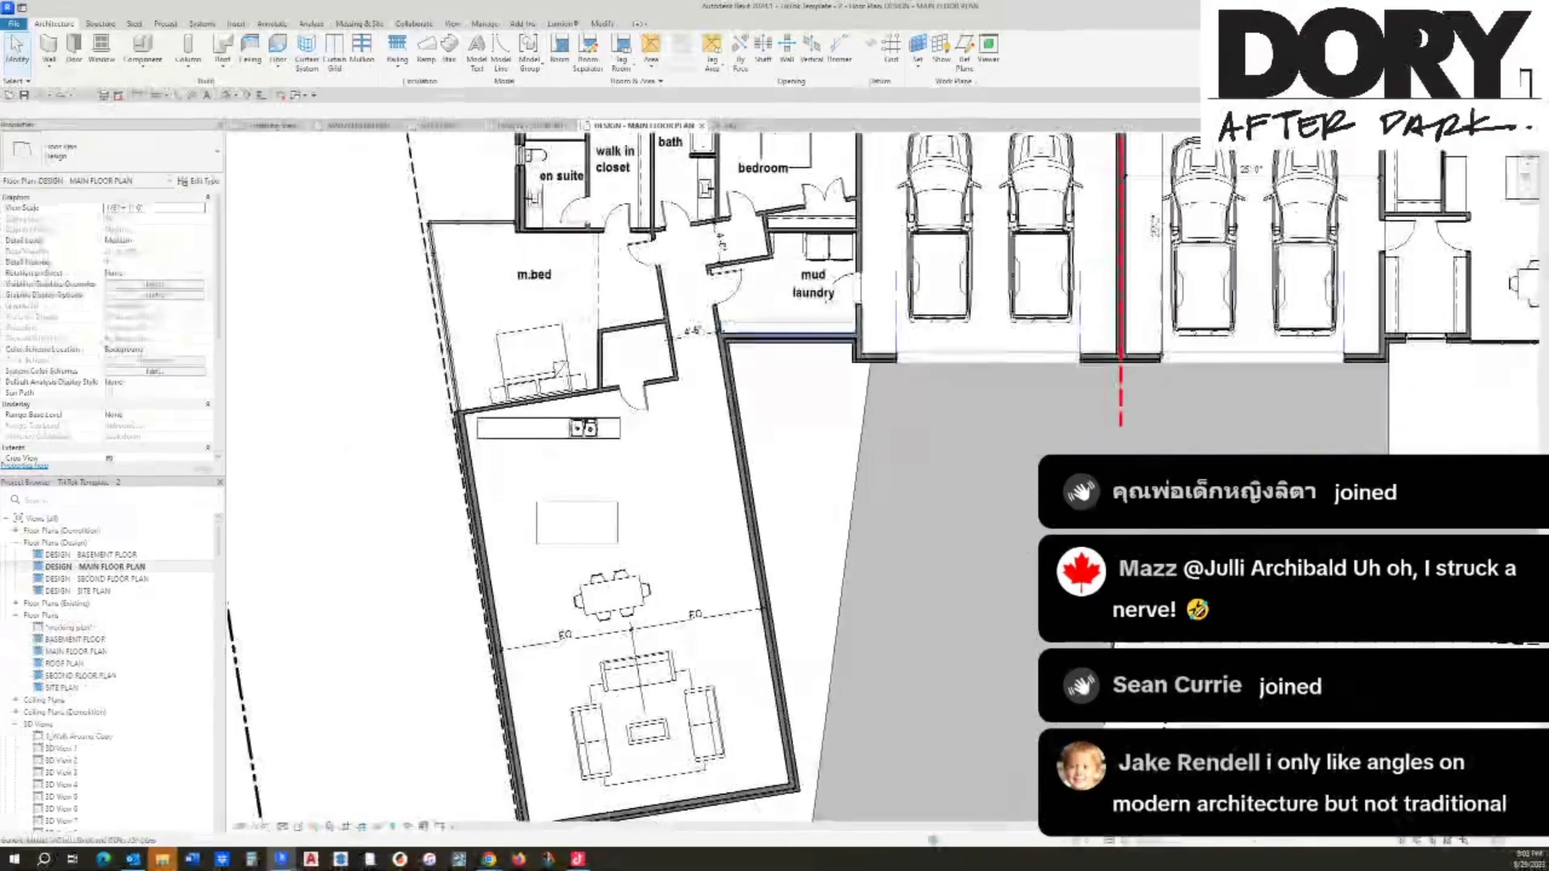
middle_click_drag(1073, 420, 712, 410)
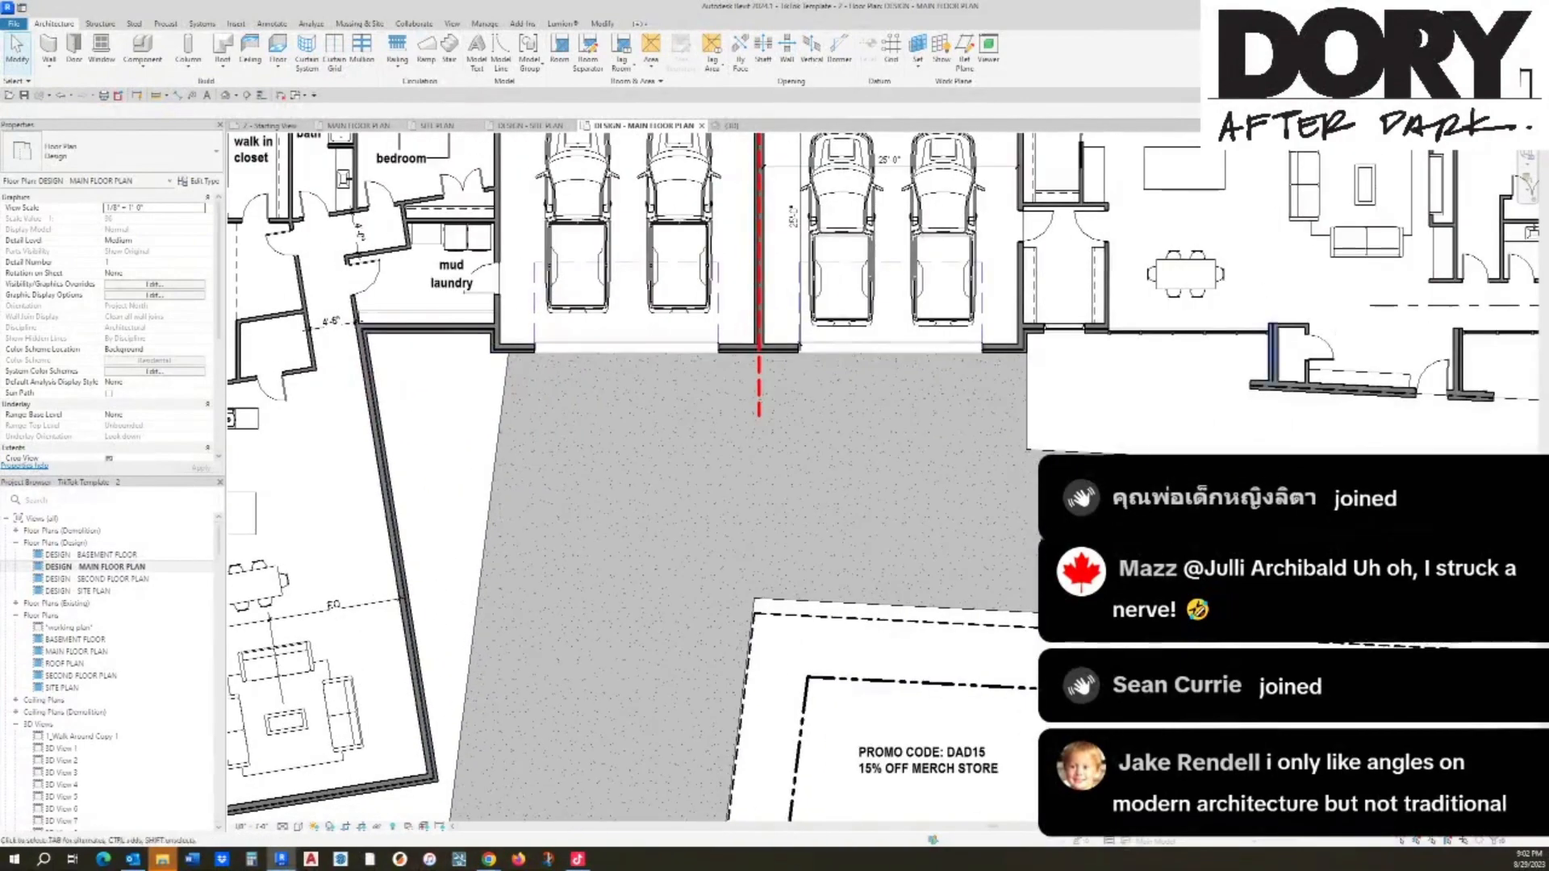
left_click(1433, 389)
key("c")
key("s")
middle_click_drag(380, 400, 900, 339)
scroll(898, 343, "up", 3)
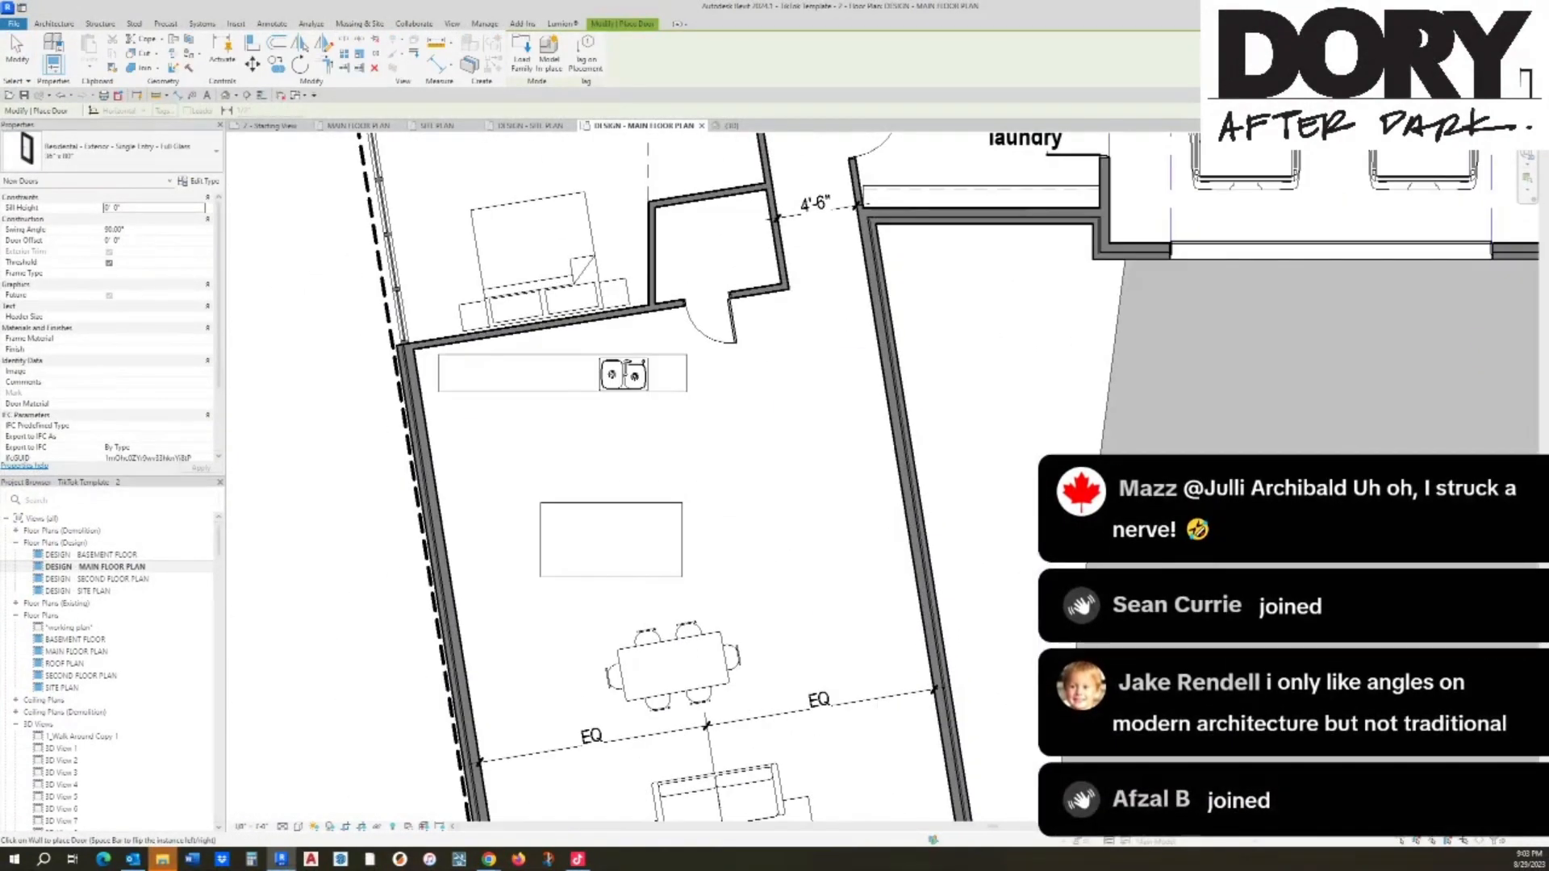
scroll(872, 352, "down", 2)
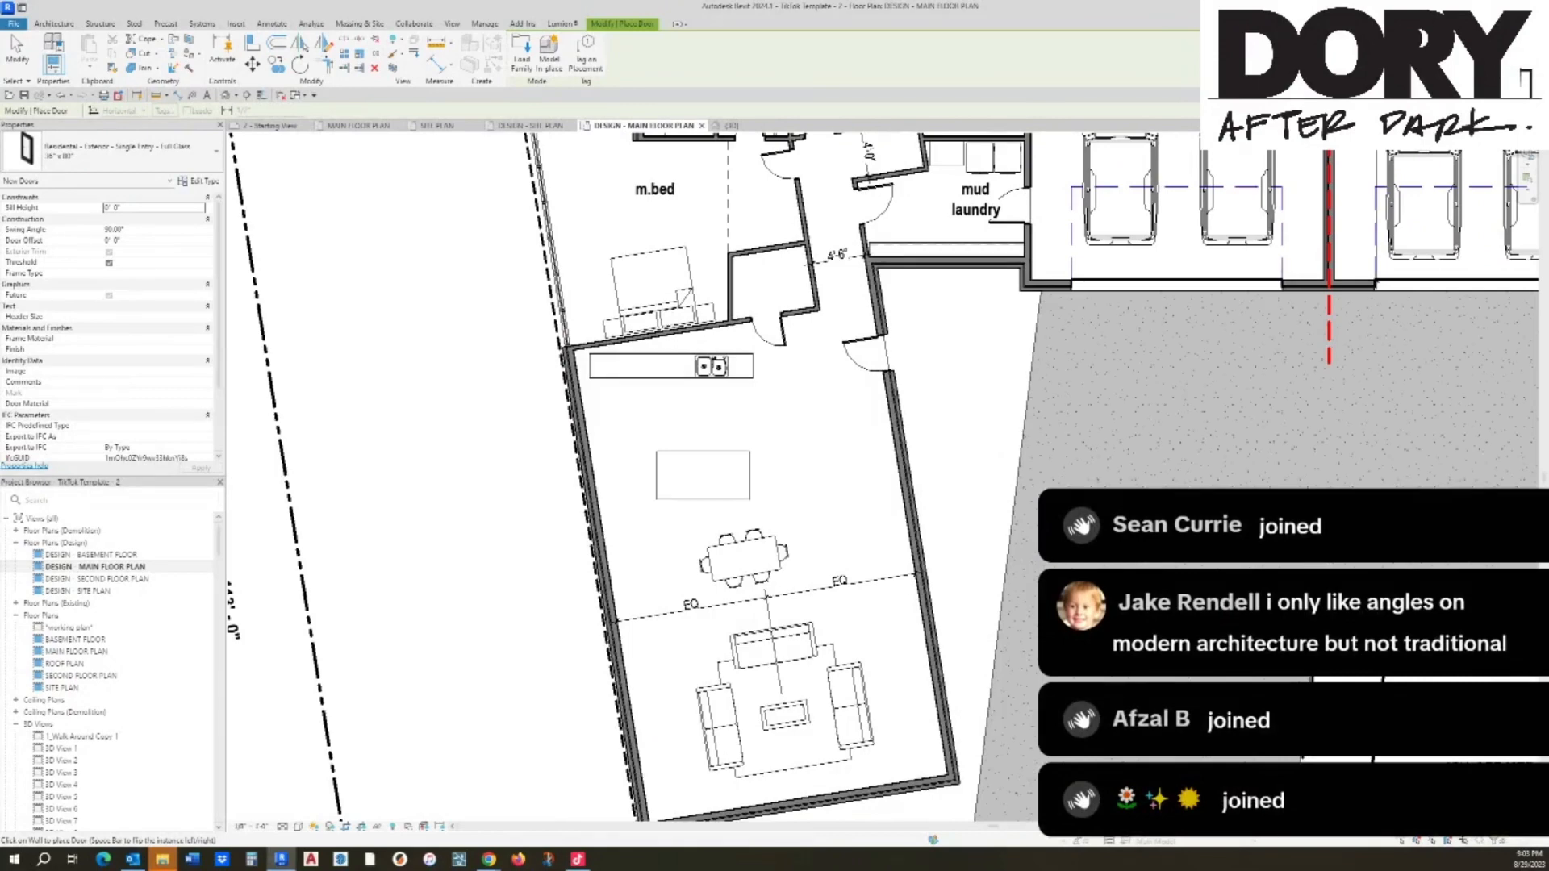
middle_click_drag(871, 355, 875, 330)
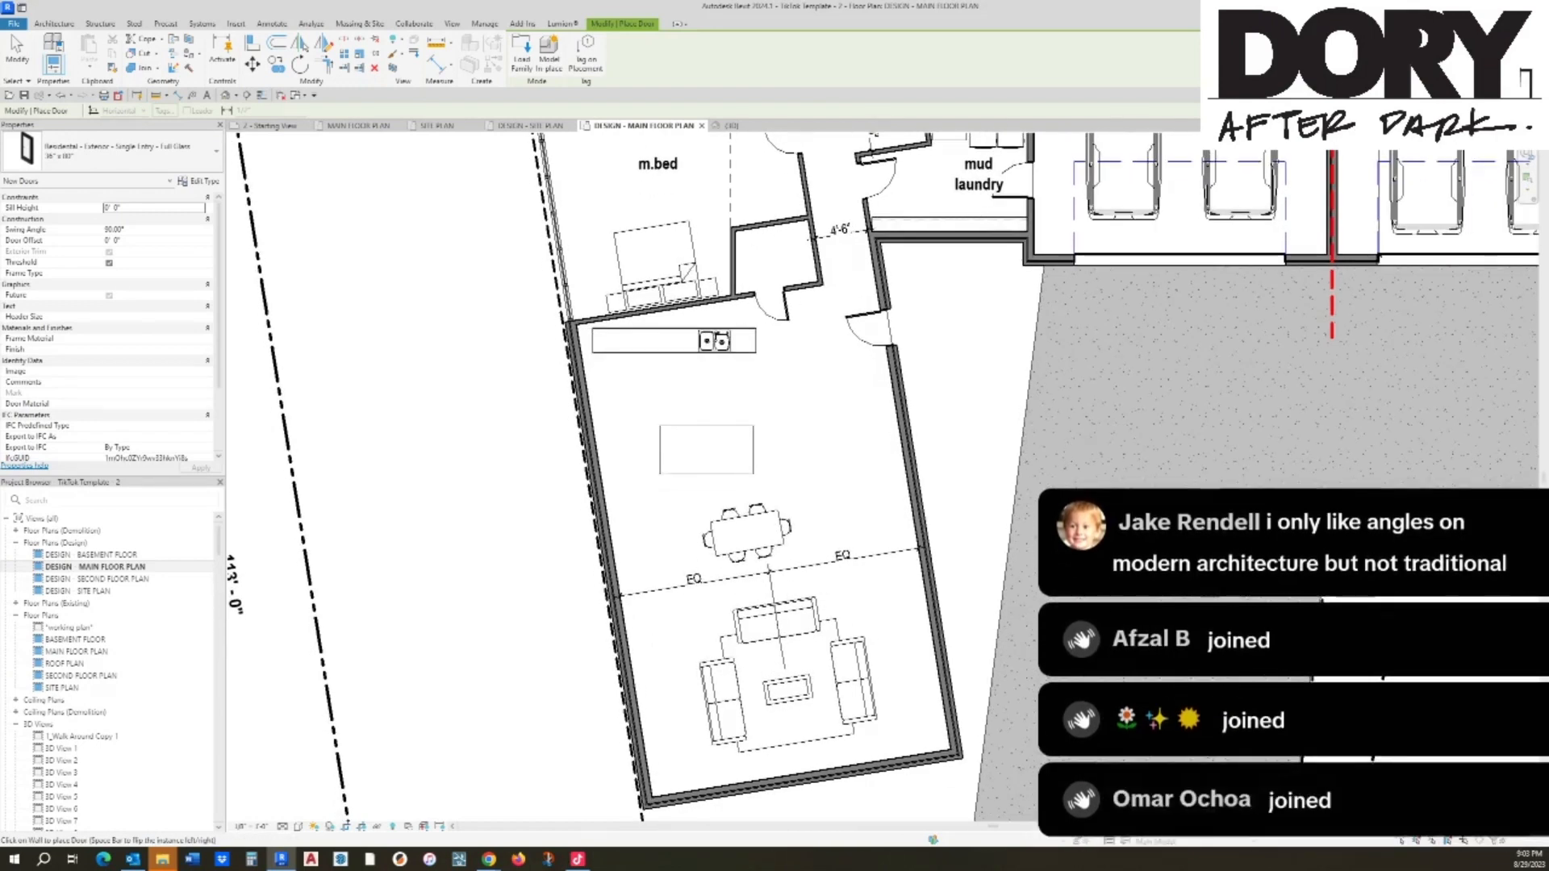
middle_click_drag(839, 547, 839, 369)
scroll(839, 369, "down", 1)
key("Escape")
Step: Place a matching 25.5" deep kitchen countertop along the angled wall between the kitchen and m.bed, starting at the exterior corner
scroll(673, 199, "up", 3)
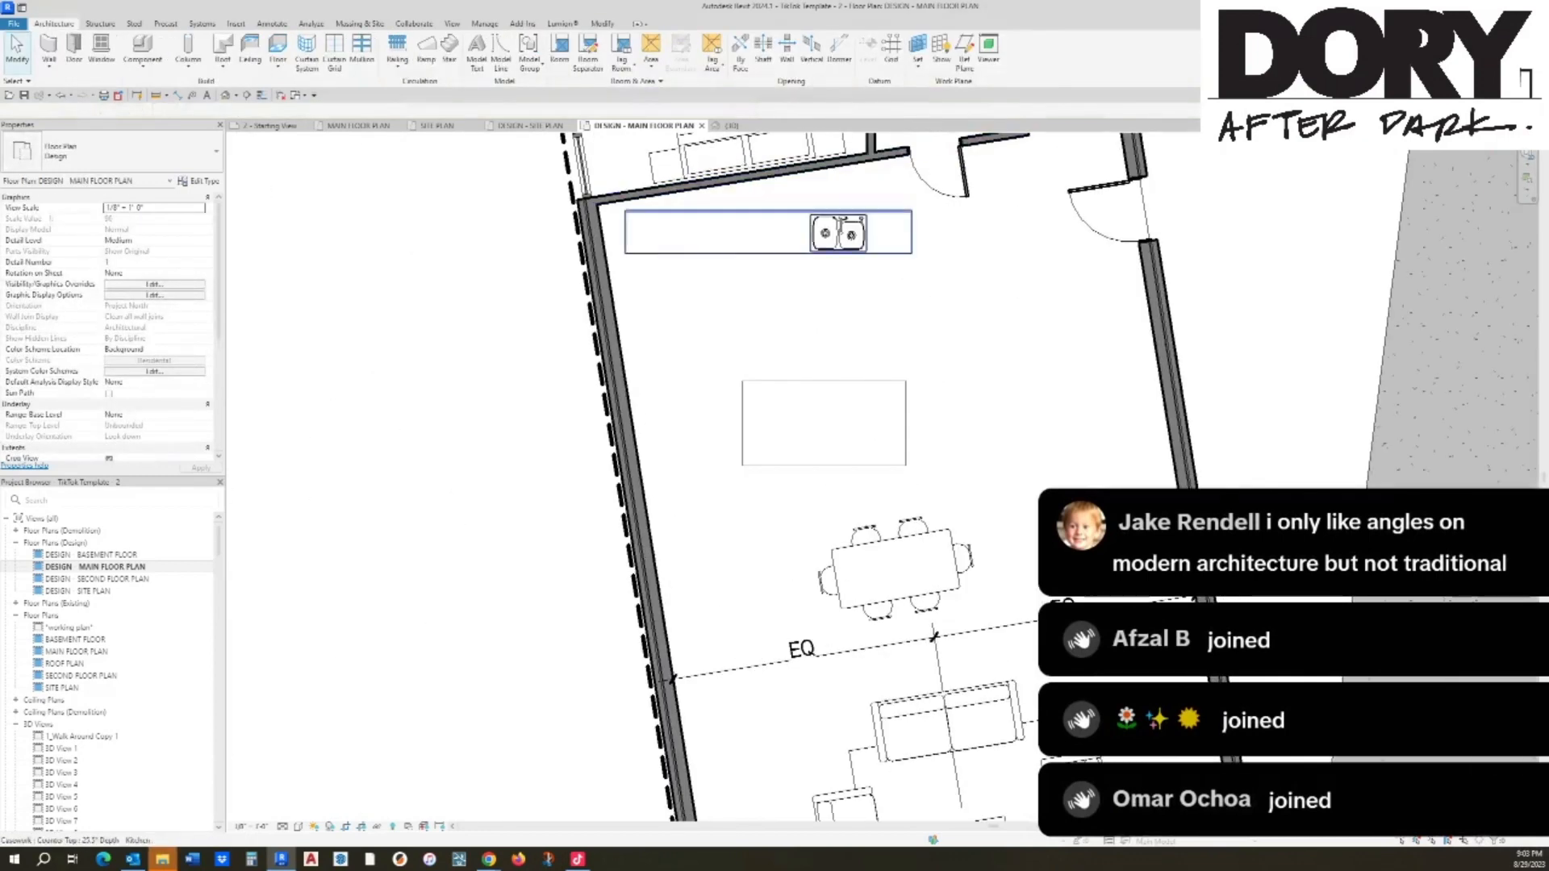
left_click(686, 218)
middle_click_drag(686, 222, 716, 295)
middle_click_drag(871, 292, 897, 343)
key("c")
key("s")
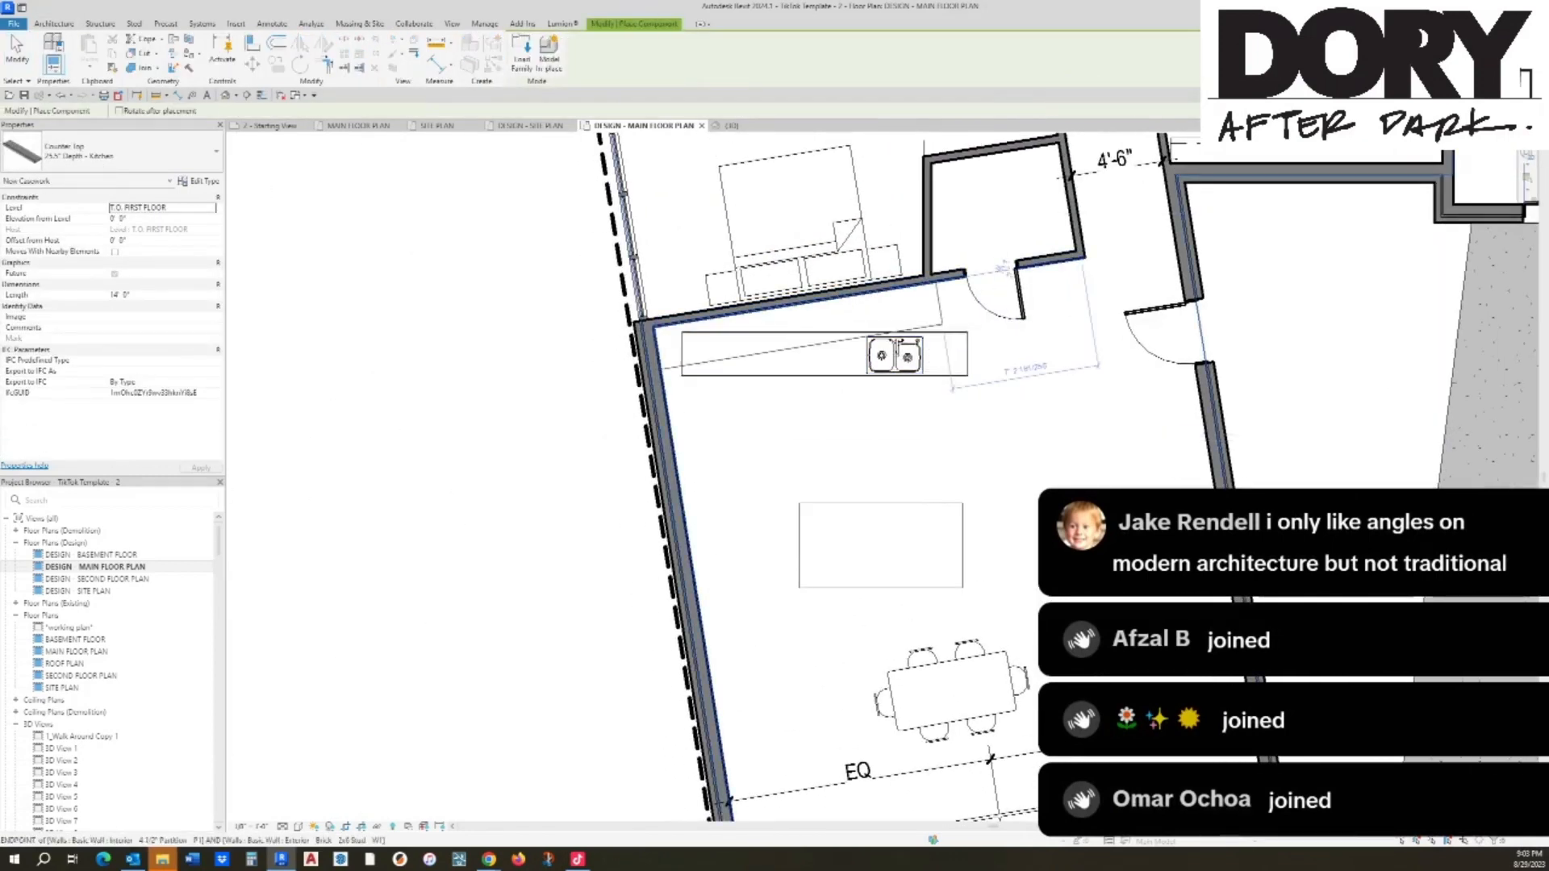
key("Escape")
Step: Place a matching kitchen sink beside the angled exterior wall and delete the old unrotated countertop with its sink
left_click(896, 351)
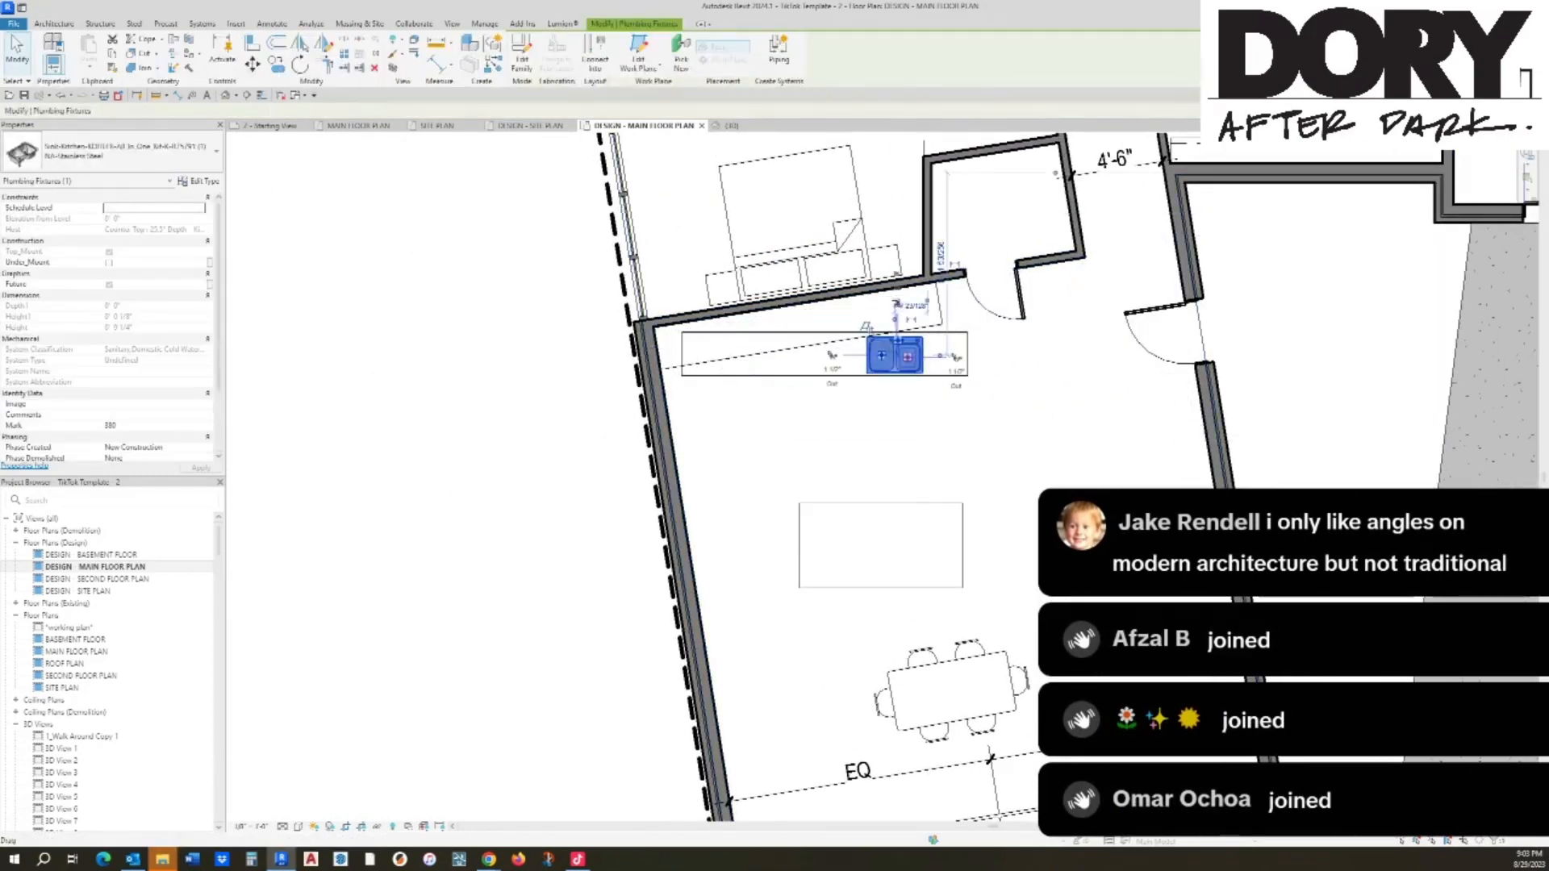
key("c")
key("s")
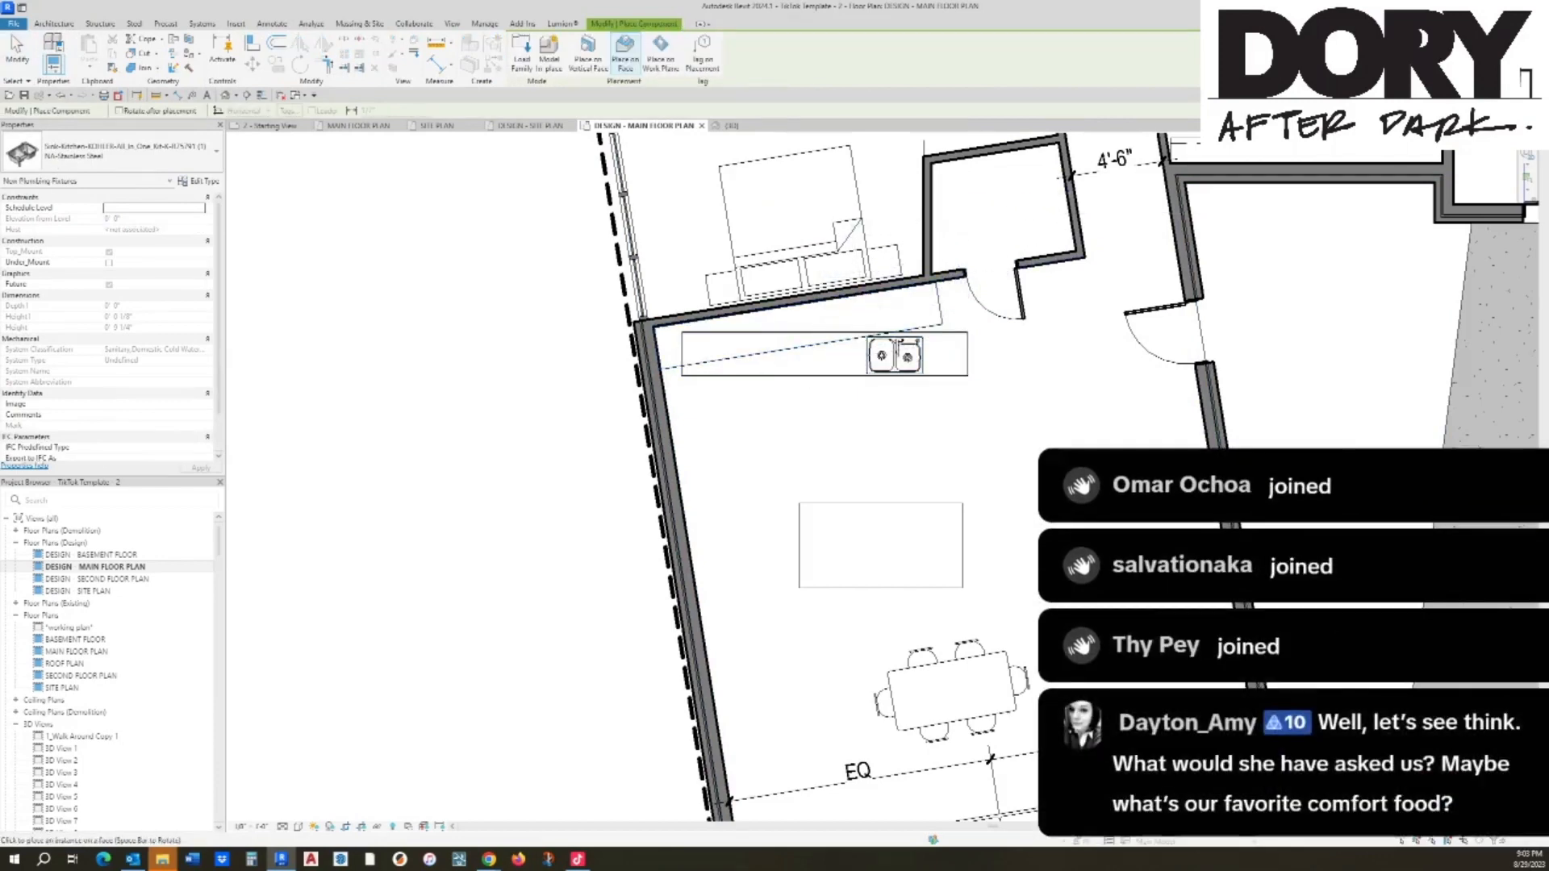
scroll(903, 359, "up", 2)
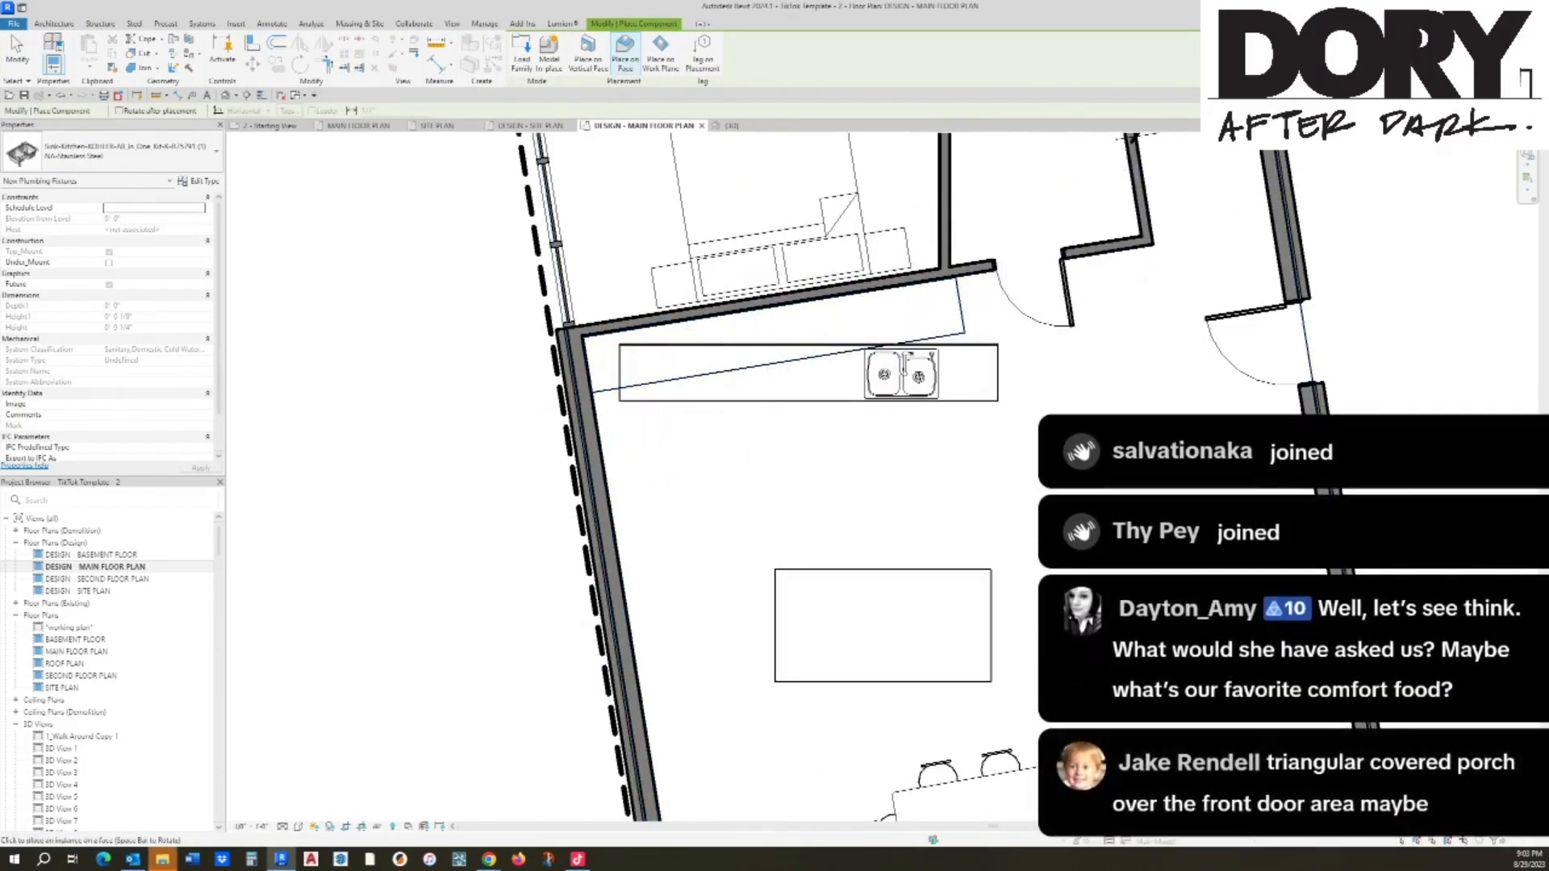
left_click(642, 462)
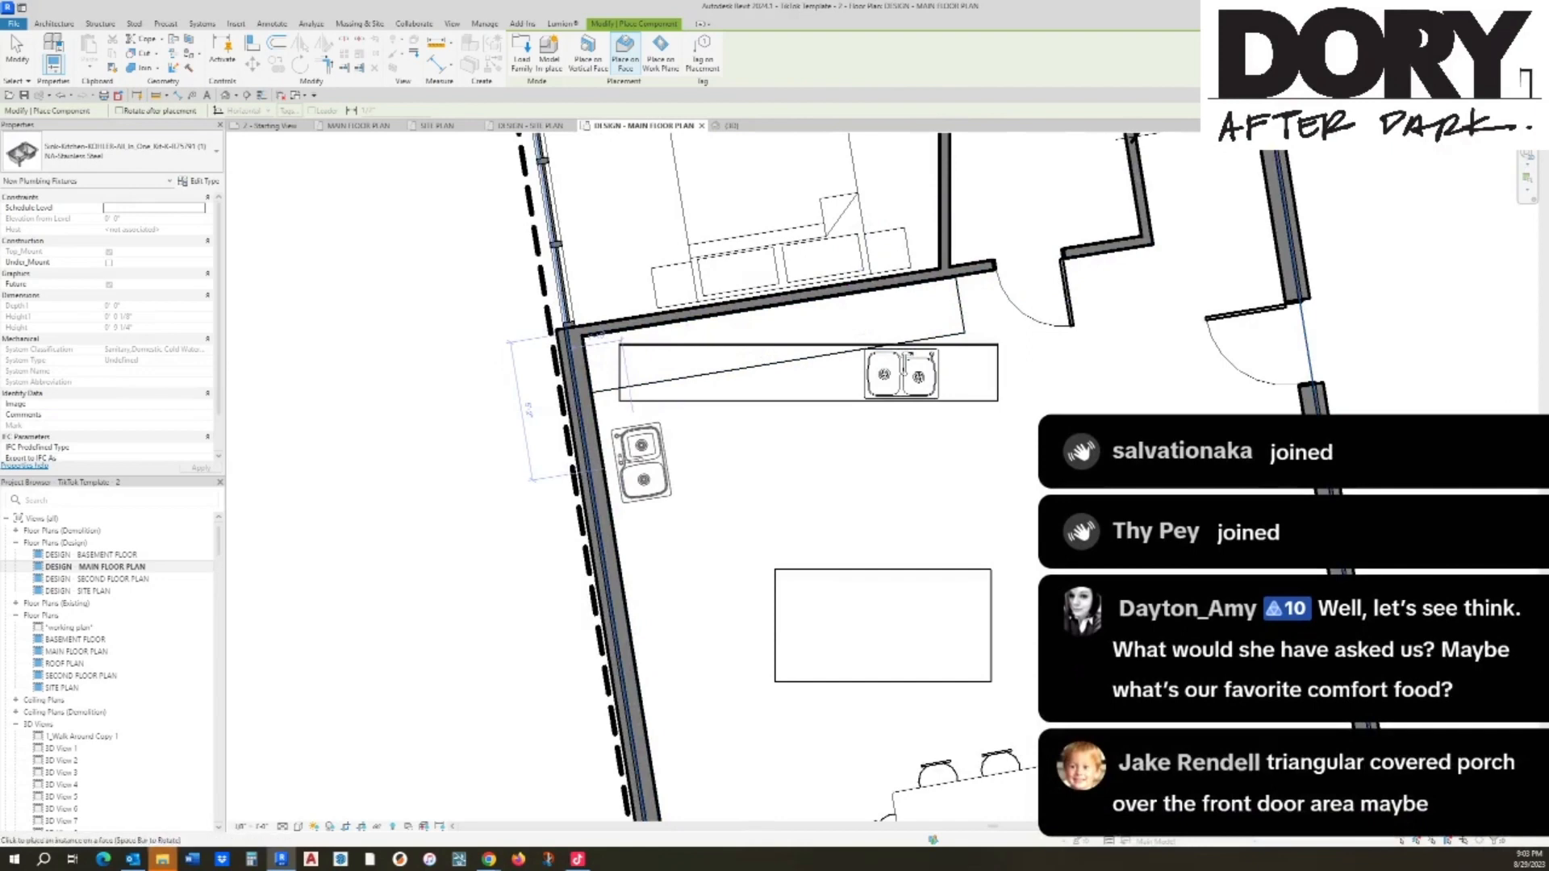
key("Escape")
key("Escape")
left_click_drag(913, 410, 883, 376)
key("Delete")
Step: Change the angled kitchen countertop to the Counter Top-L Shaped, 25.5" Depth - Kitchen type
left_click(857, 350)
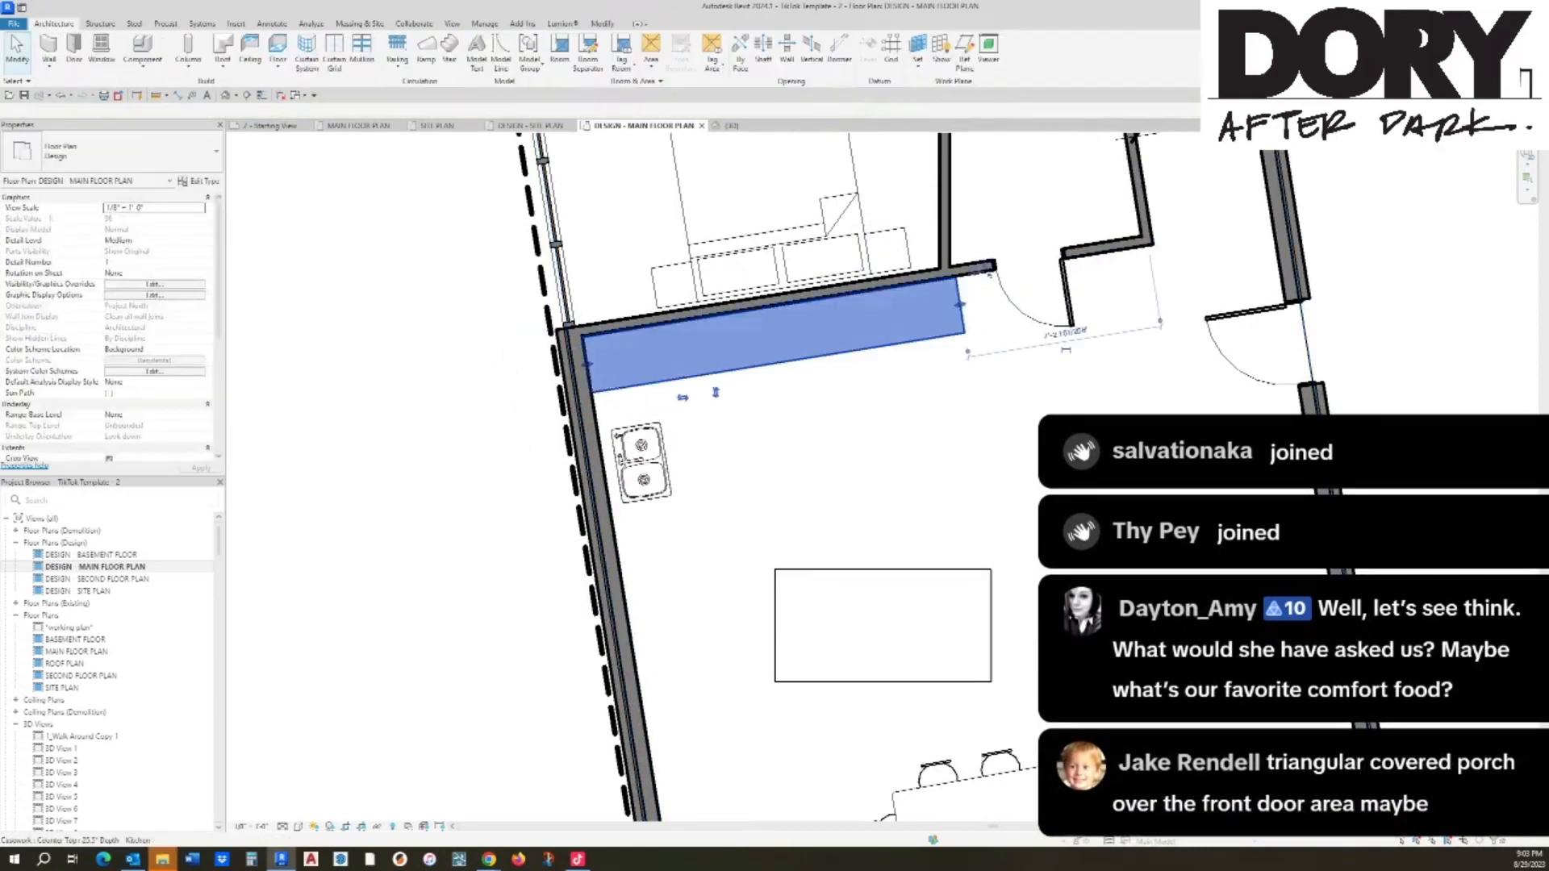
left_click(113, 152)
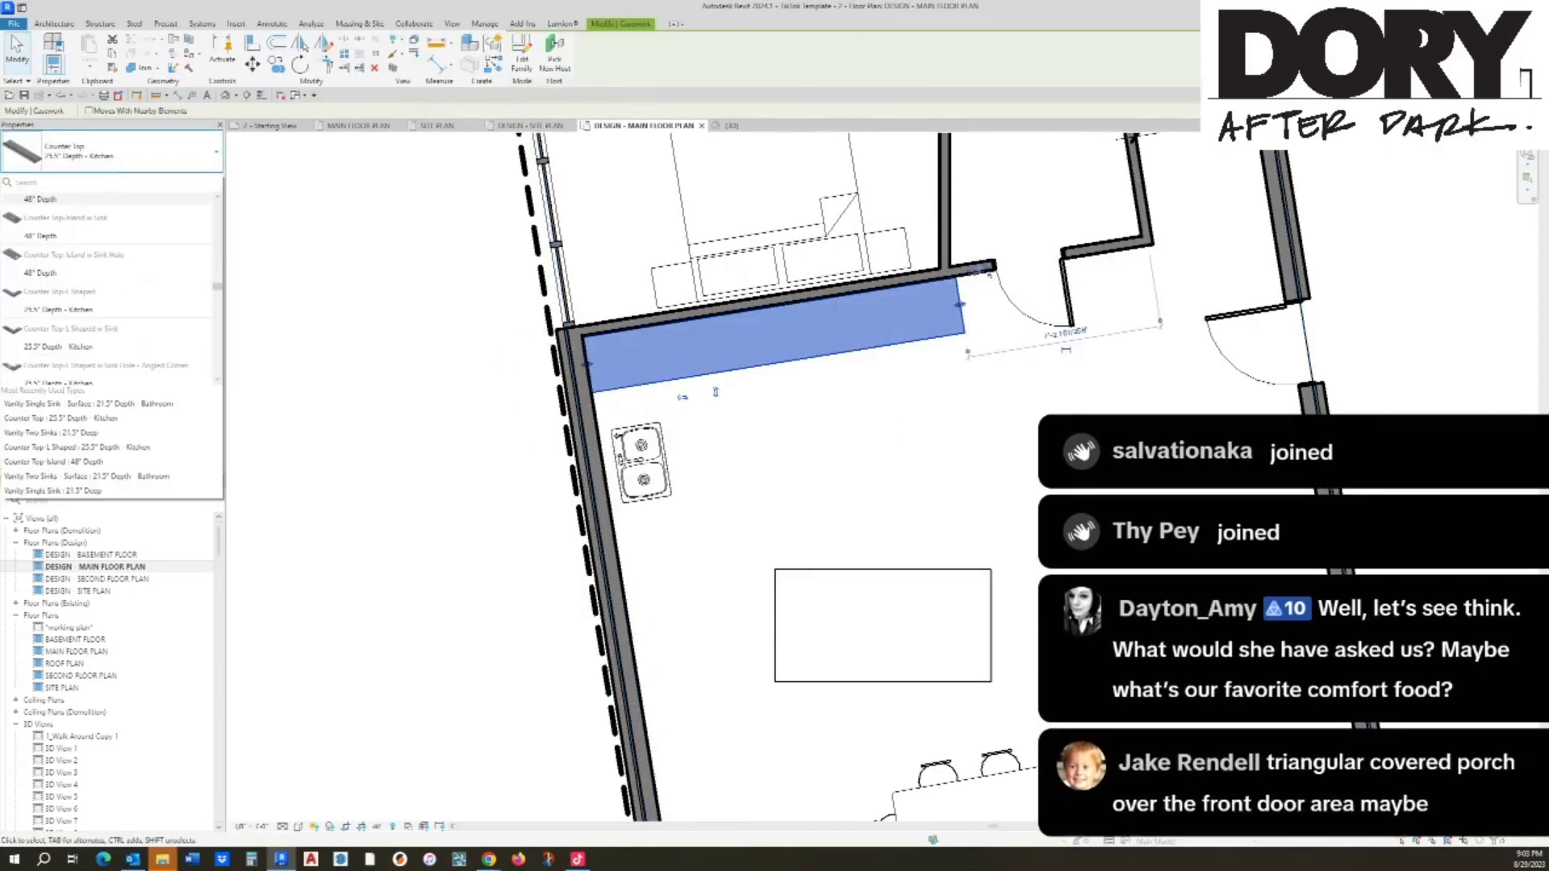
left_click(72, 258)
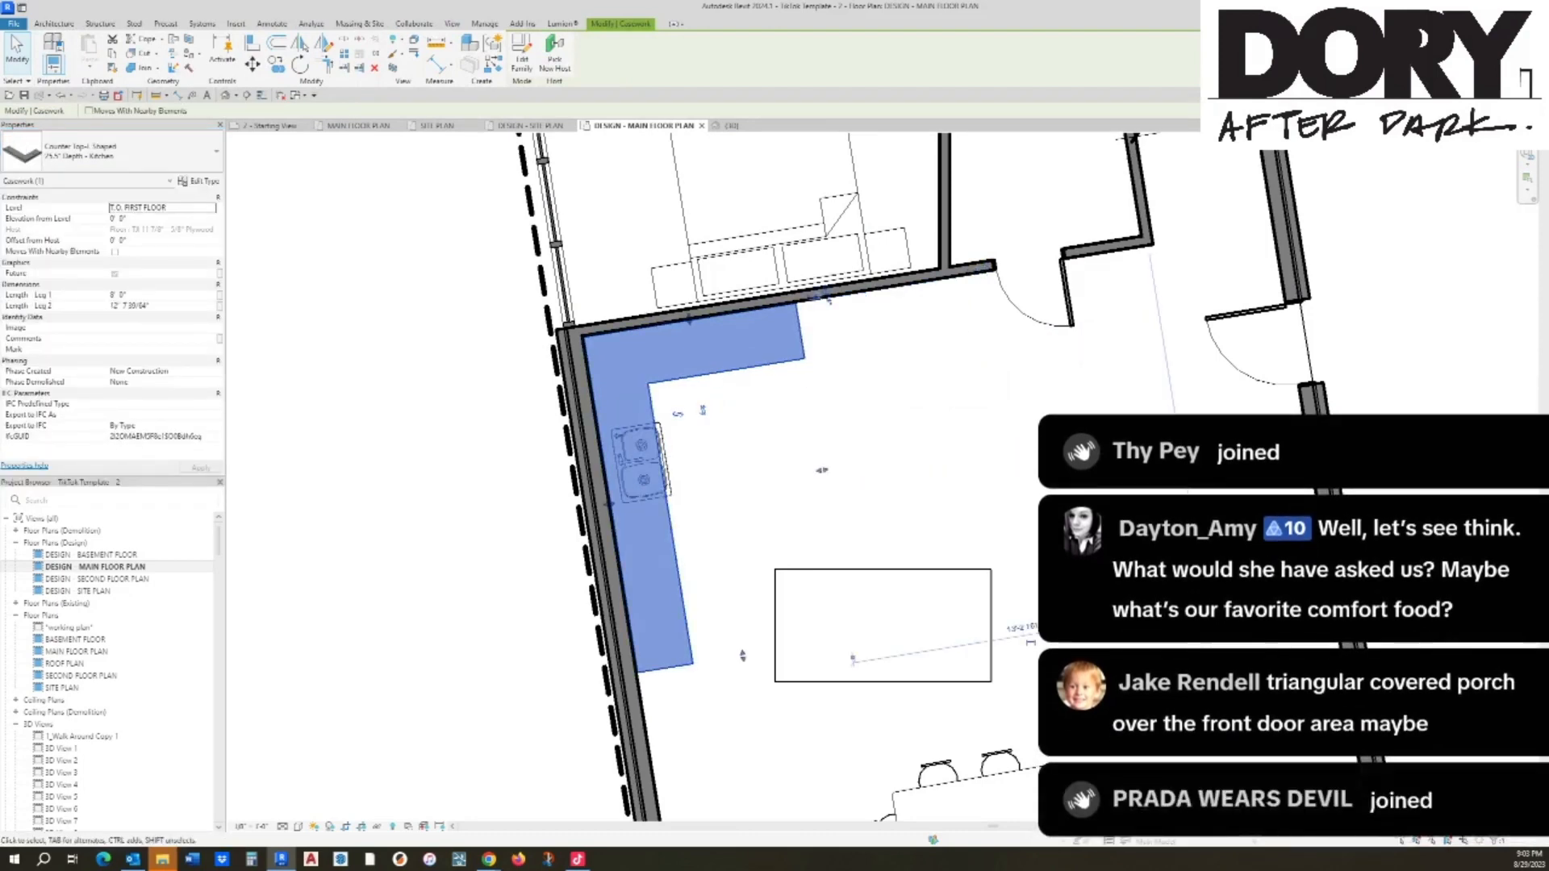
key("Escape")
Step: Rehost the kitchen sink onto the L-shaped countertop, at the middle of the leg along the exterior wall
left_click(643, 464)
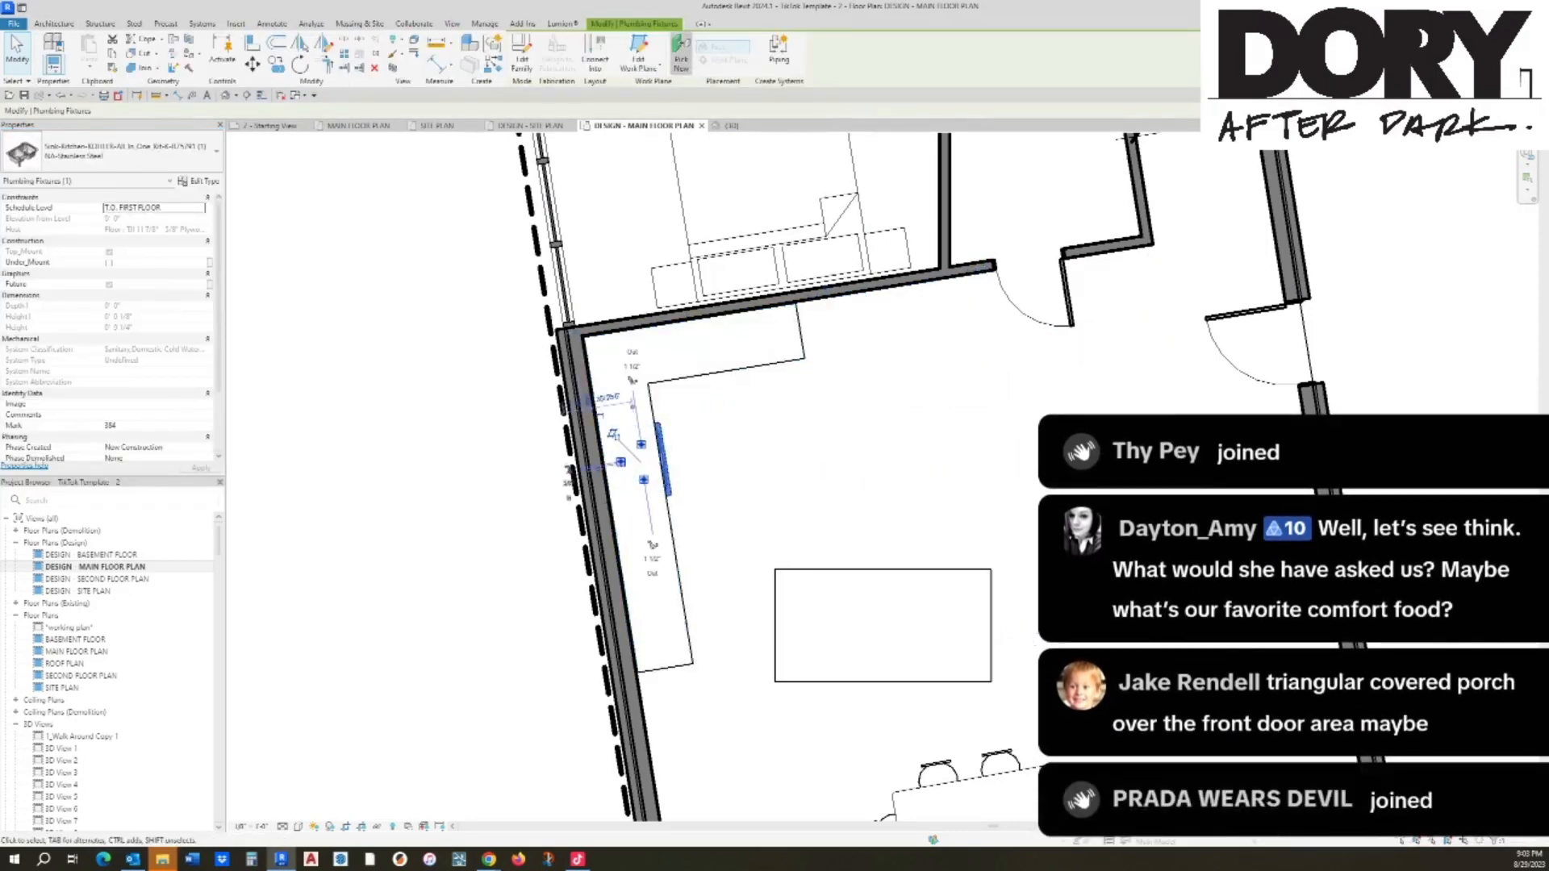
left_click(681, 53)
left_click(613, 503)
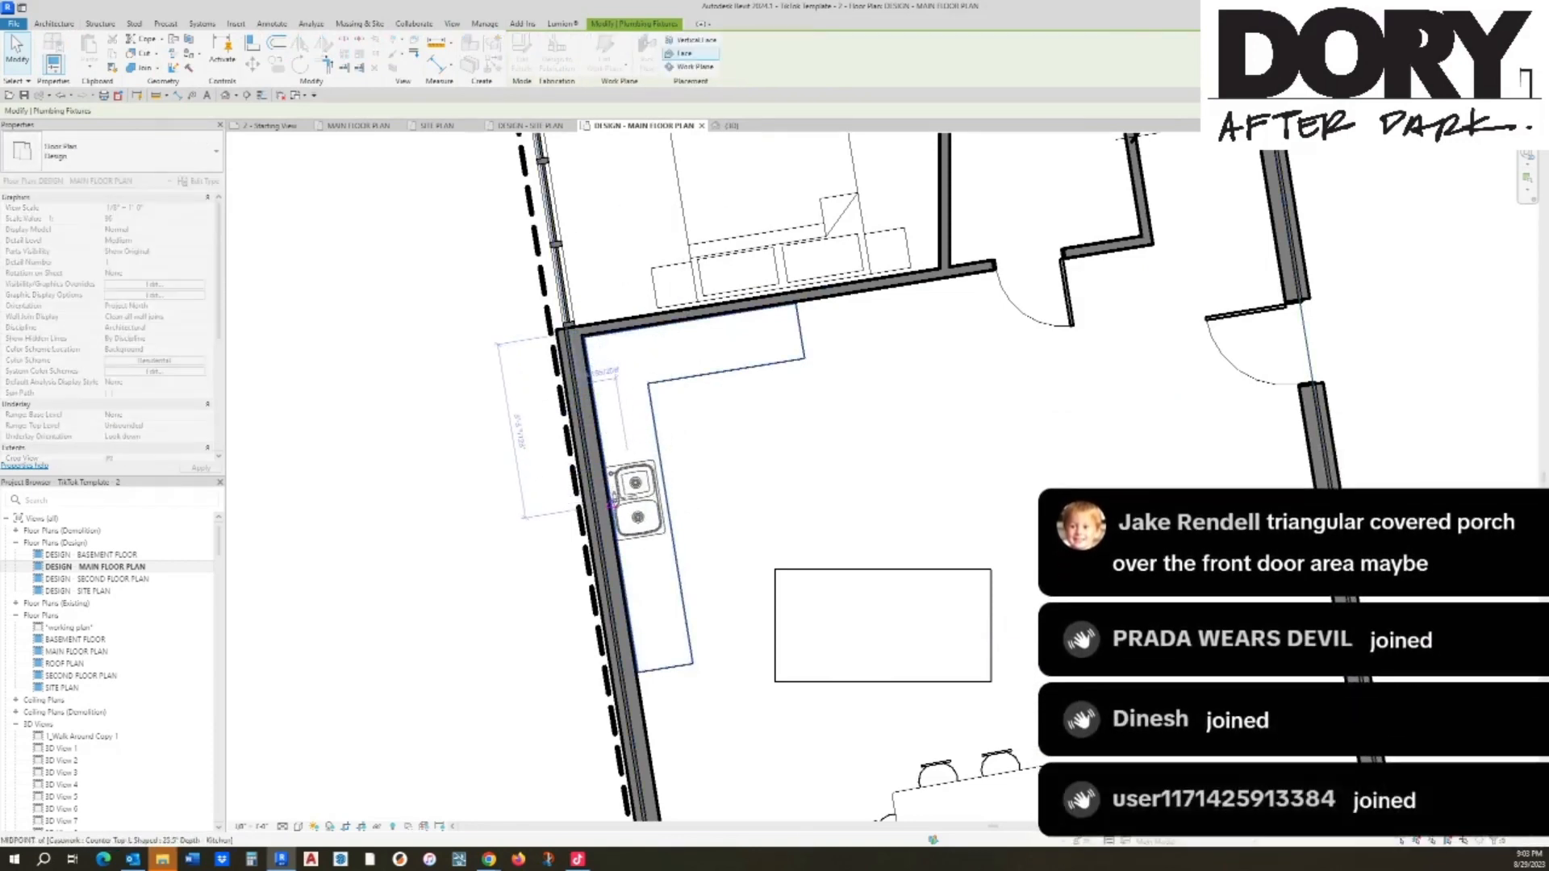
left_click(615, 497)
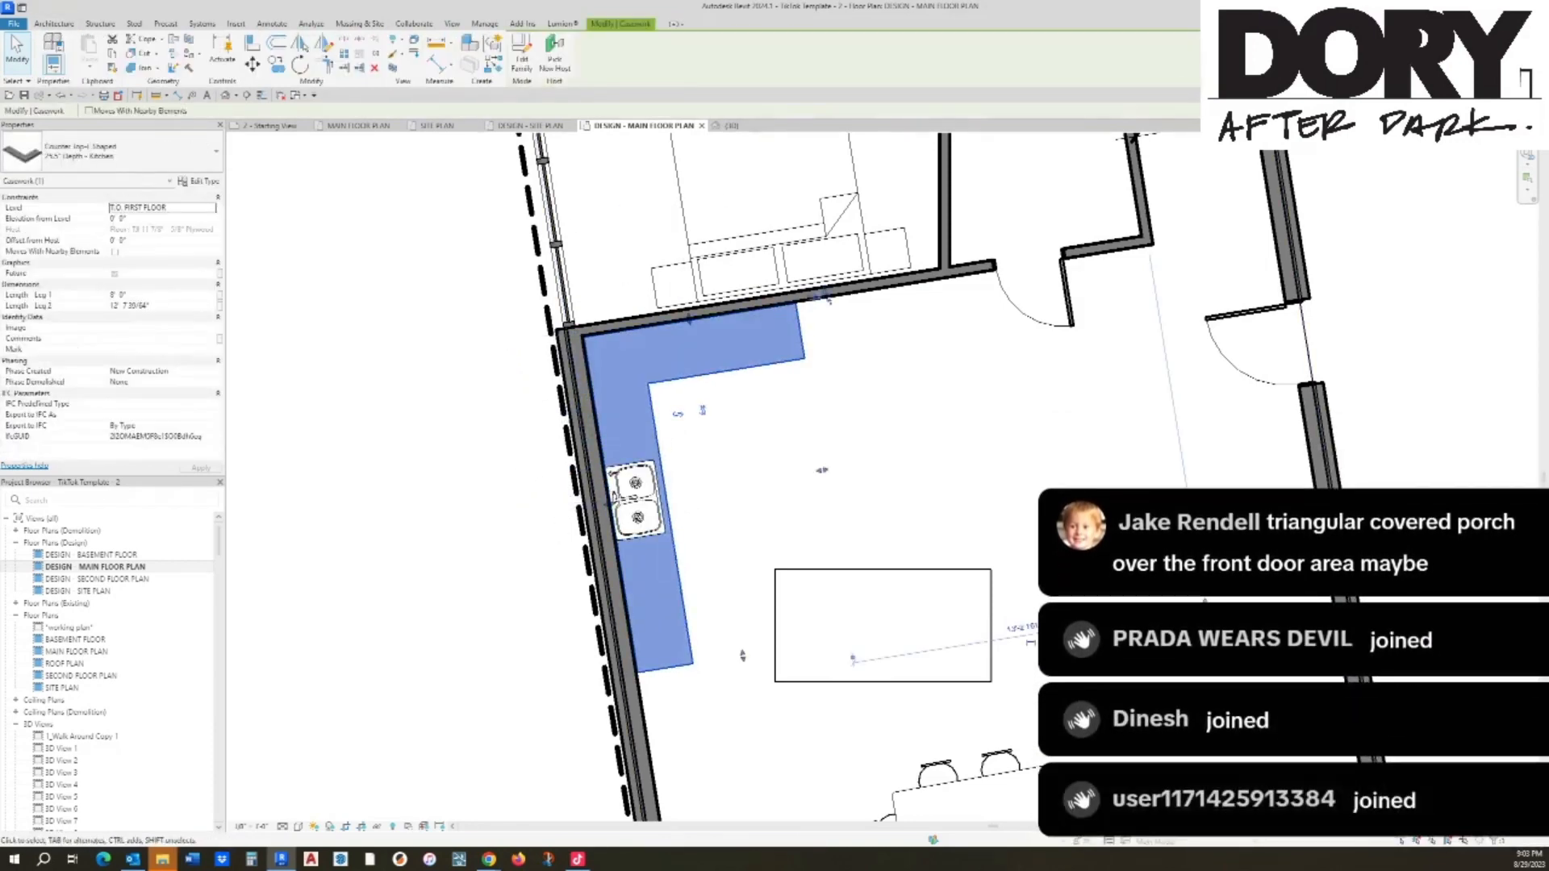
Step: Lengthen the short leg of the L-shaped kitchen countertop along the bedroom wall, ending near the closet door
left_click_drag(845, 324, 957, 306)
key("Escape")
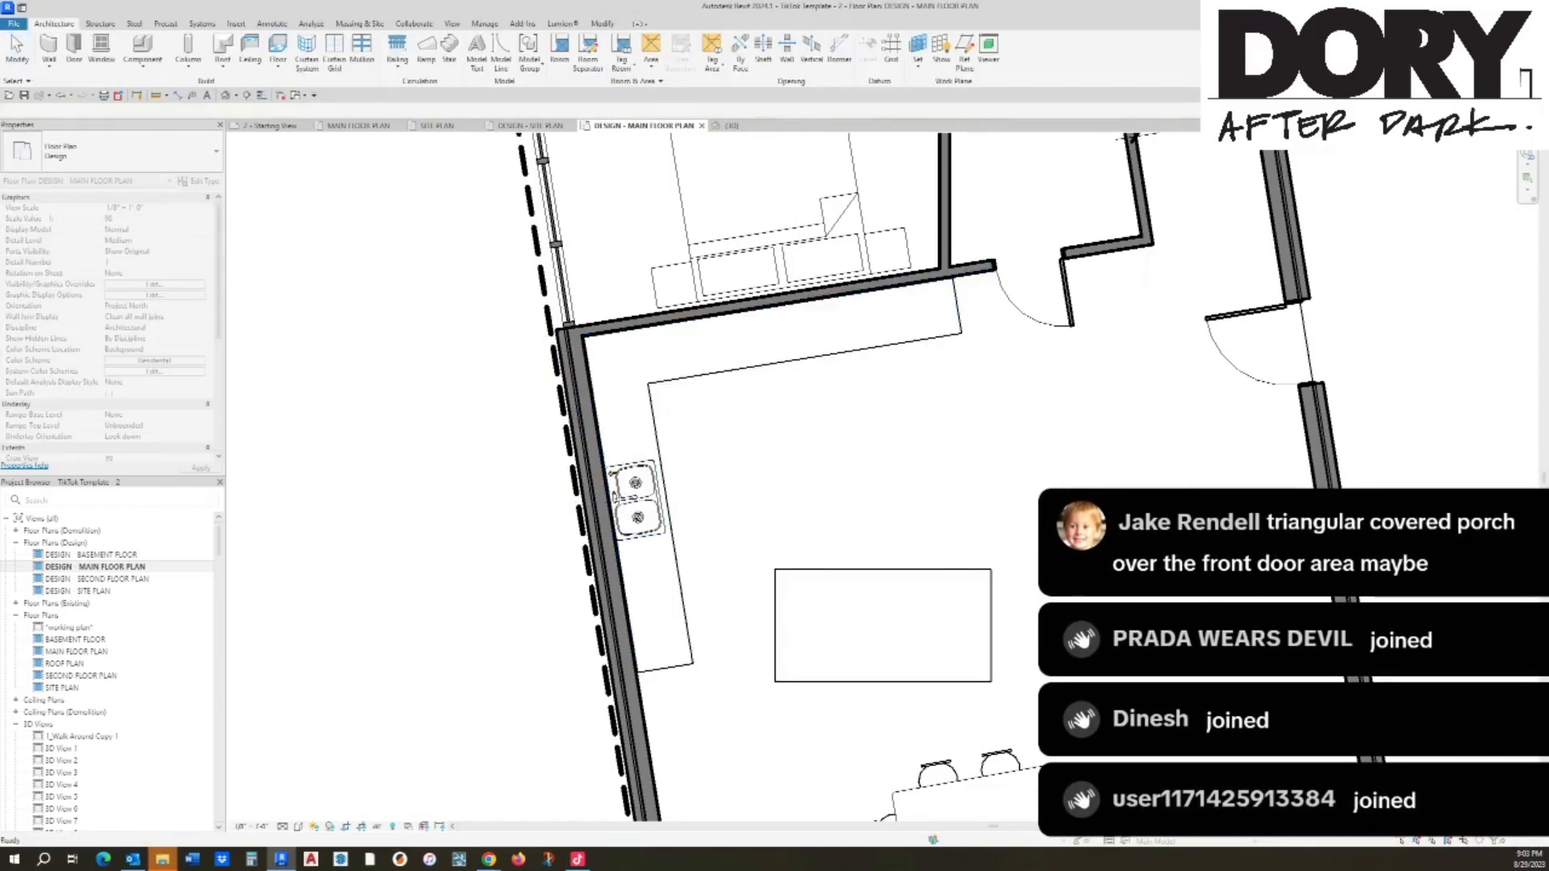
left_click(936, 571)
key("m")
key("v")
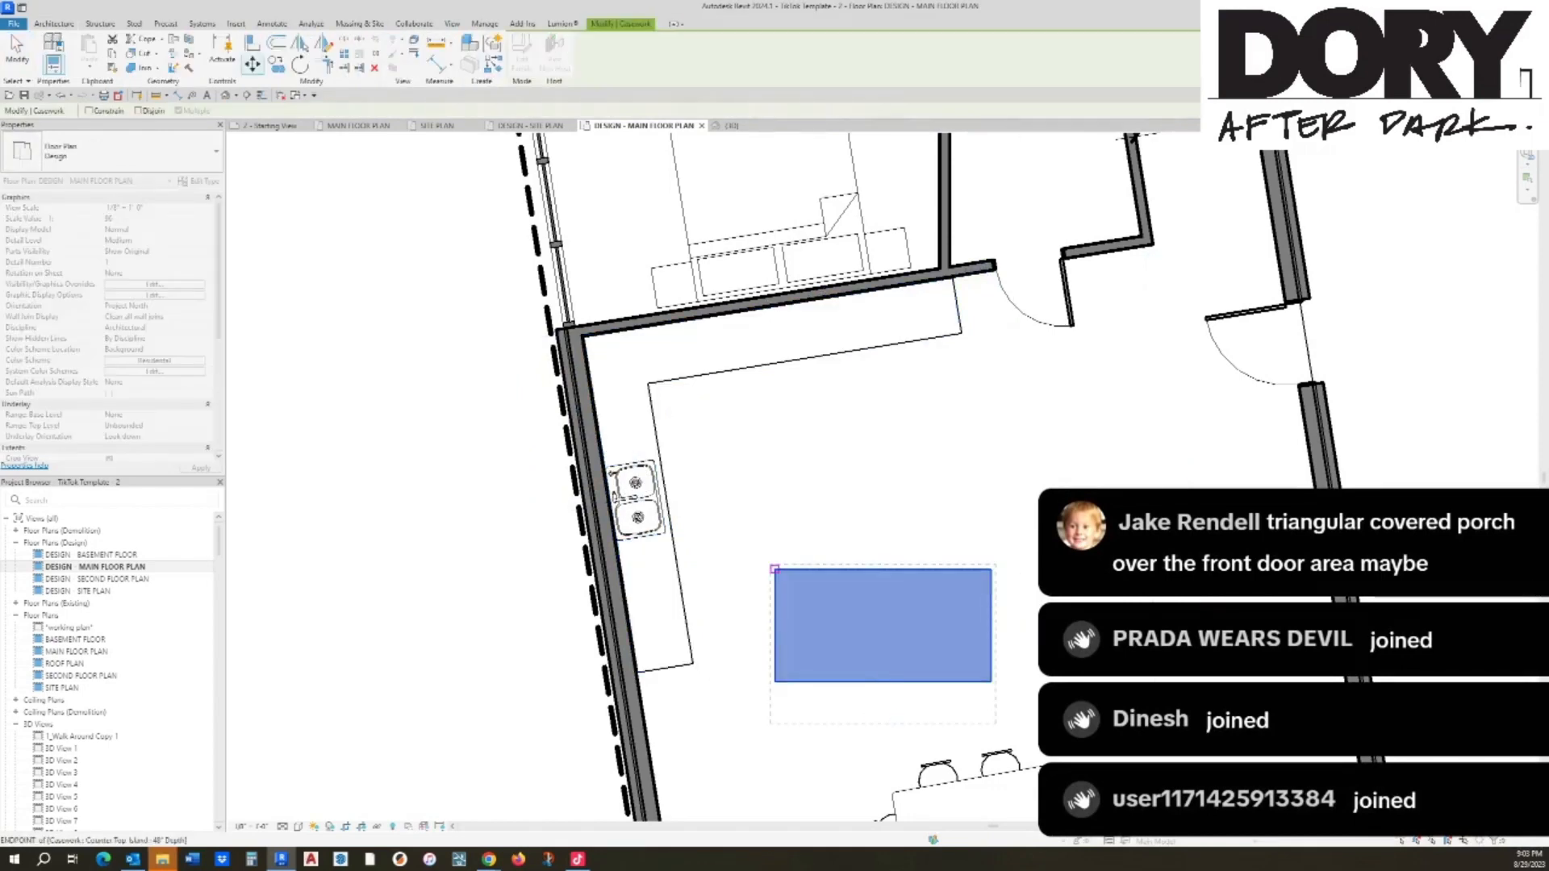
key("Escape")
key("Escape")
Step: Align the kitchen island with the front edge of the angled countertop, and move it away to leave a walking aisle
key("a")
key("l")
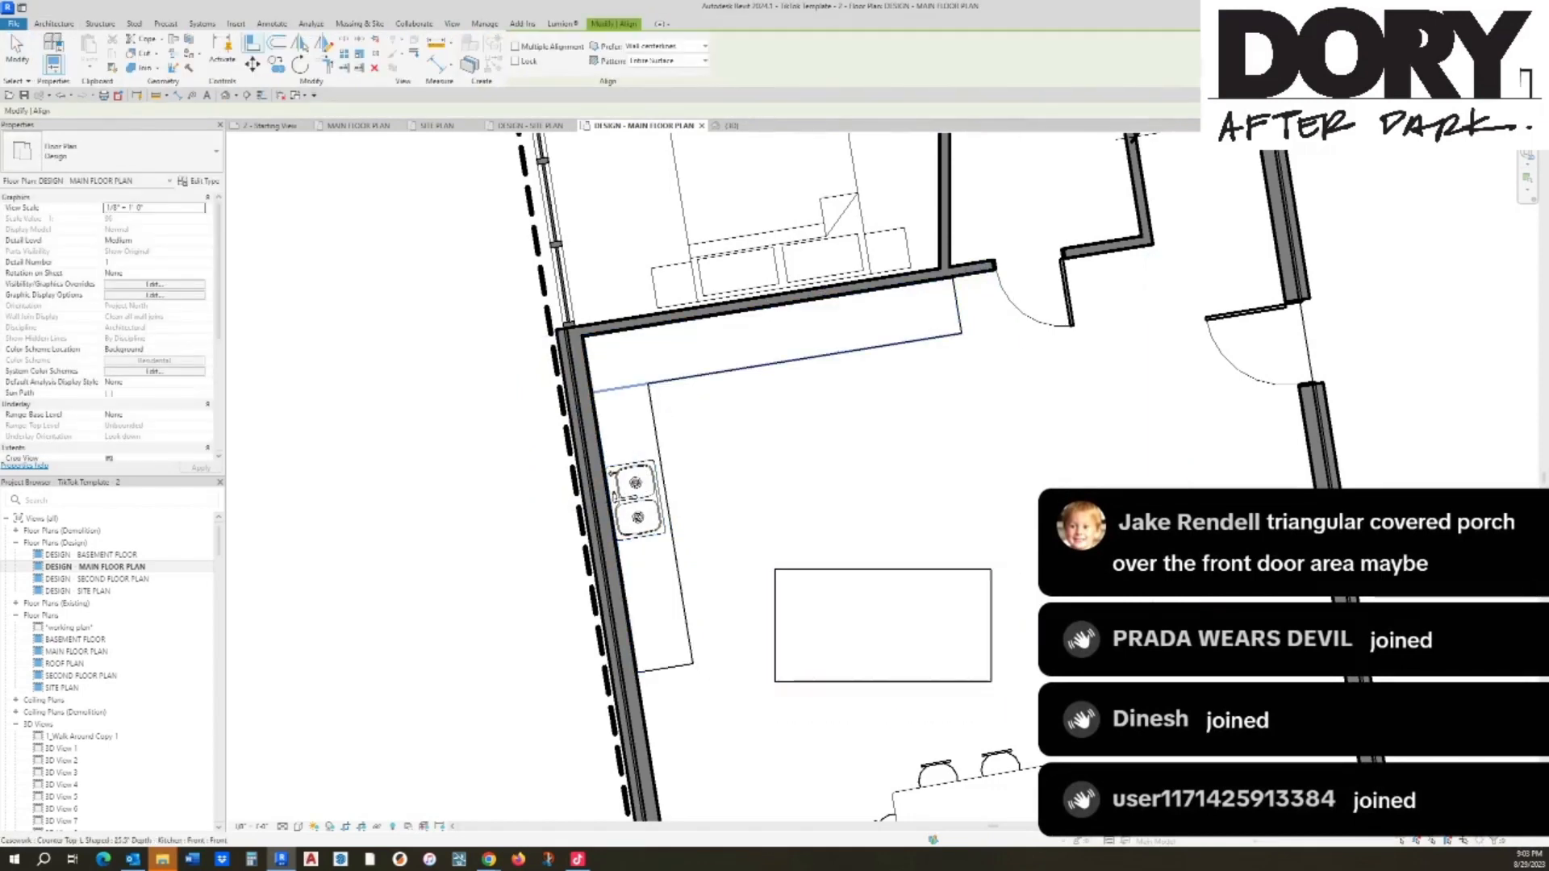
left_click(823, 356)
left_click(896, 571)
key("Escape")
key("Escape")
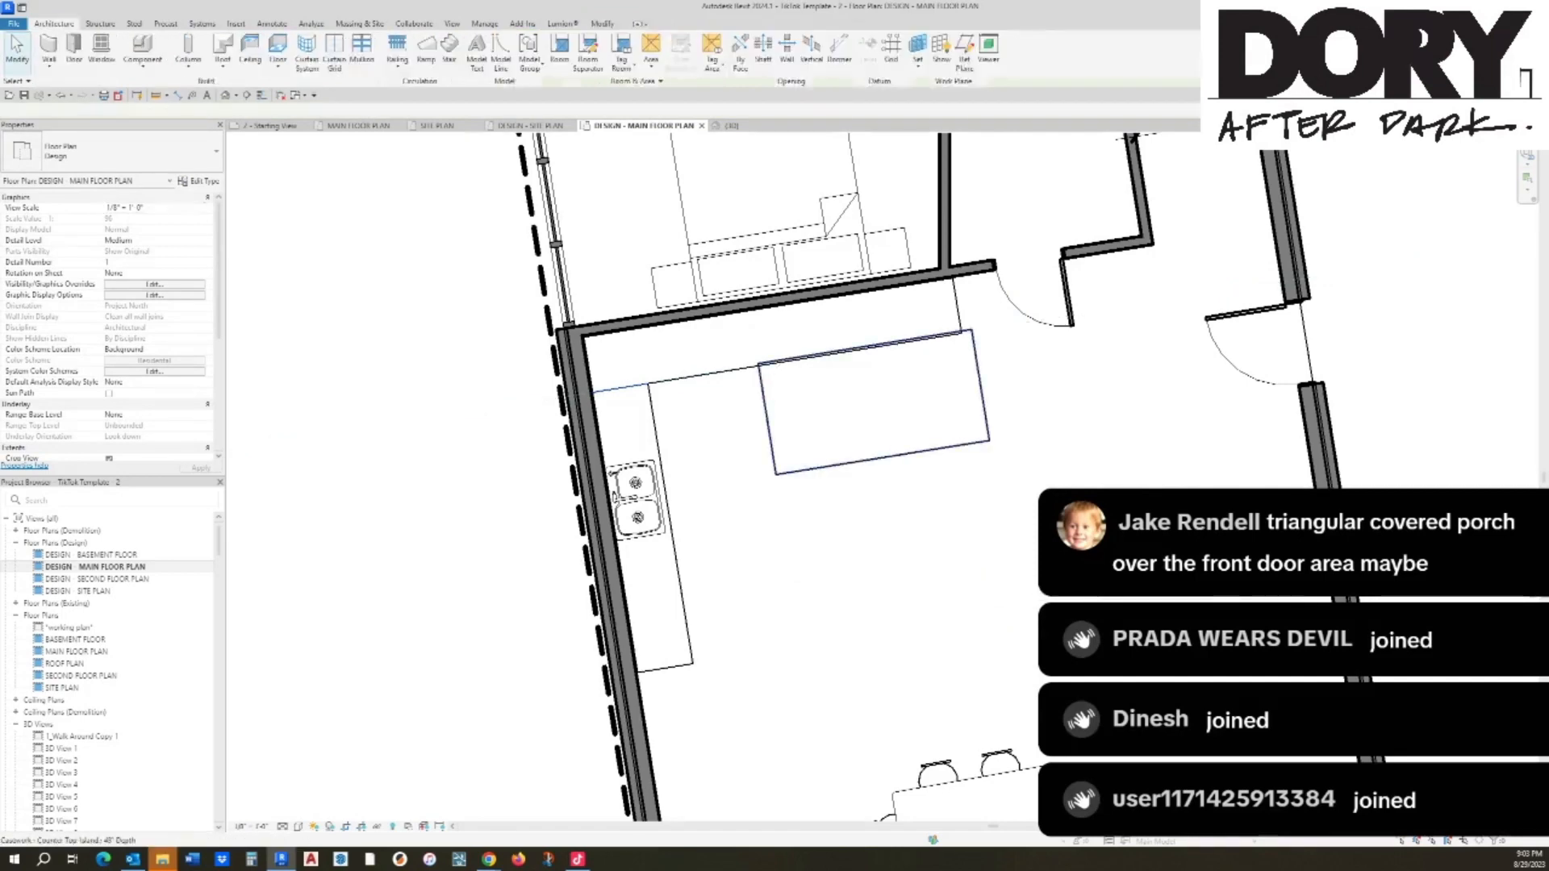
left_click_drag(888, 456, 891, 556)
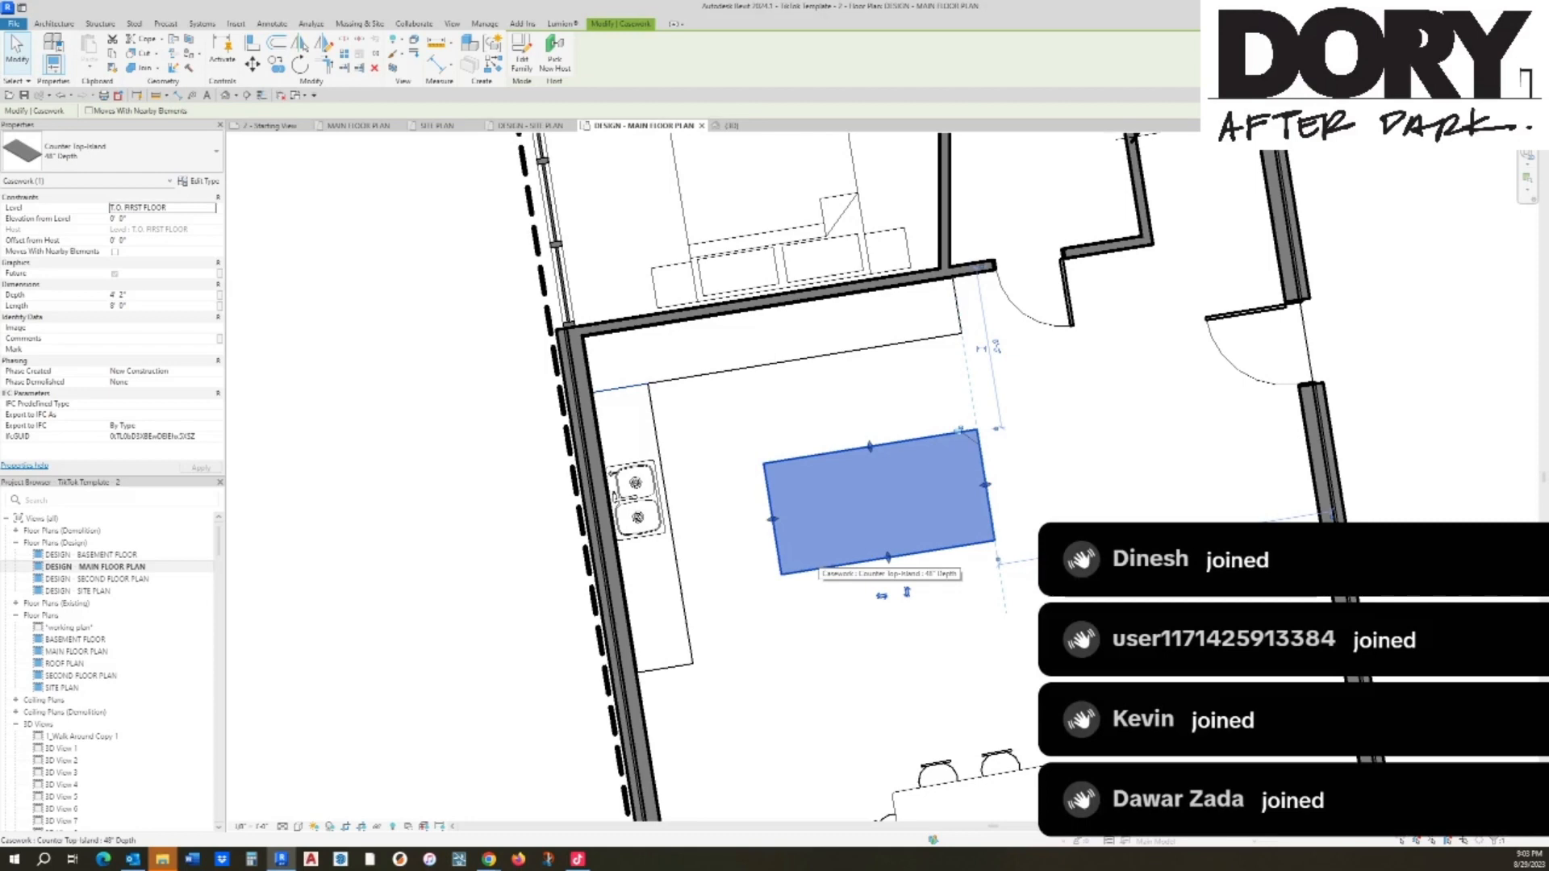
key("Escape")
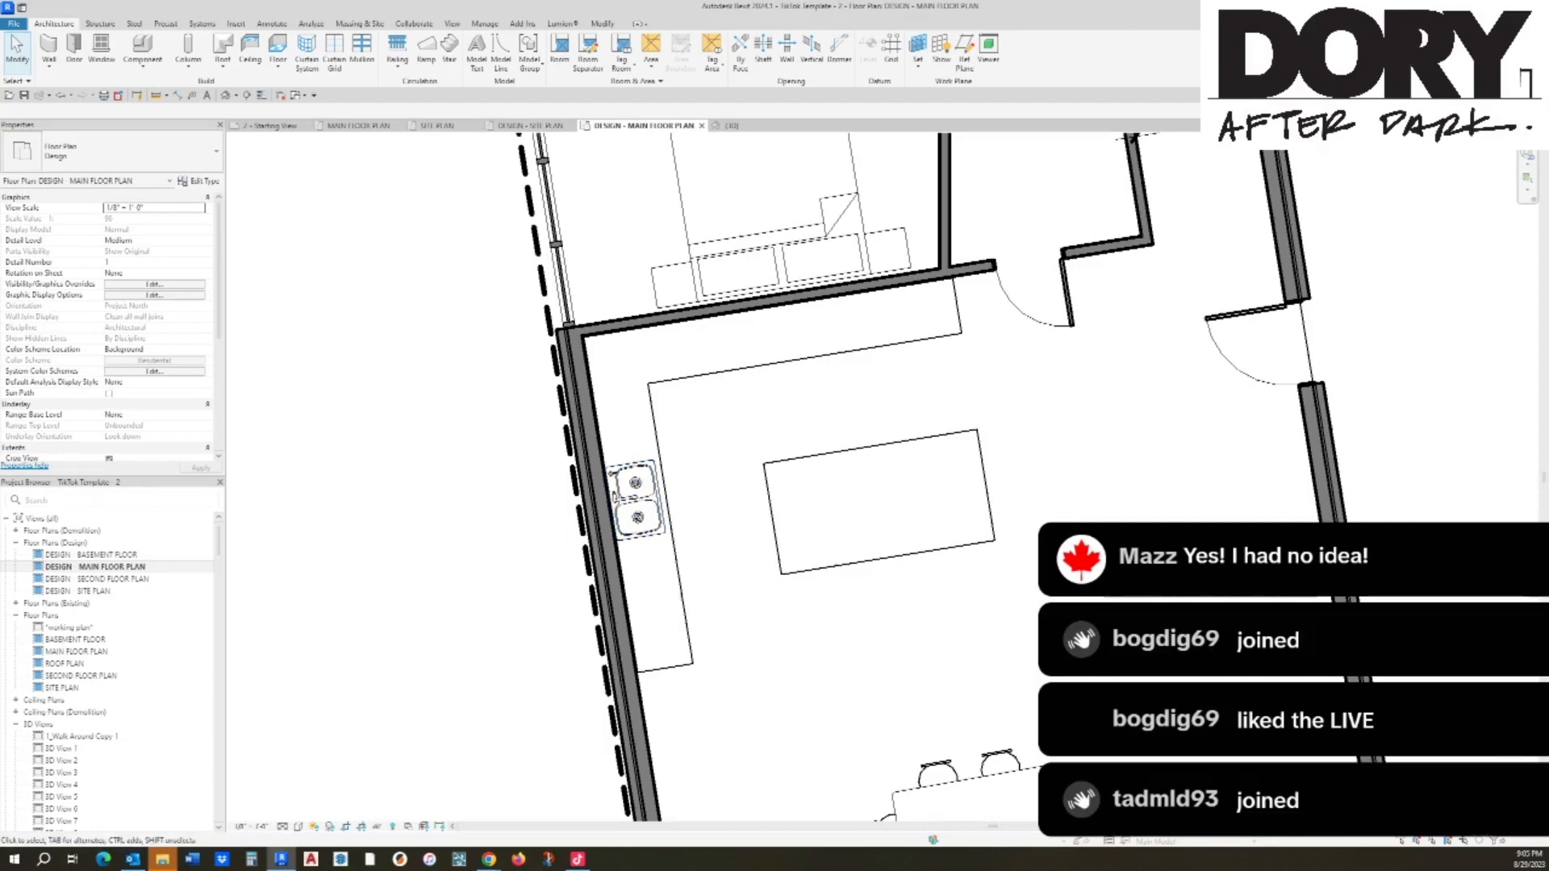
Step: Move the dining table with its chairs closer to the kitchen island, away from the sofa group
scroll(904, 443, "down", 3)
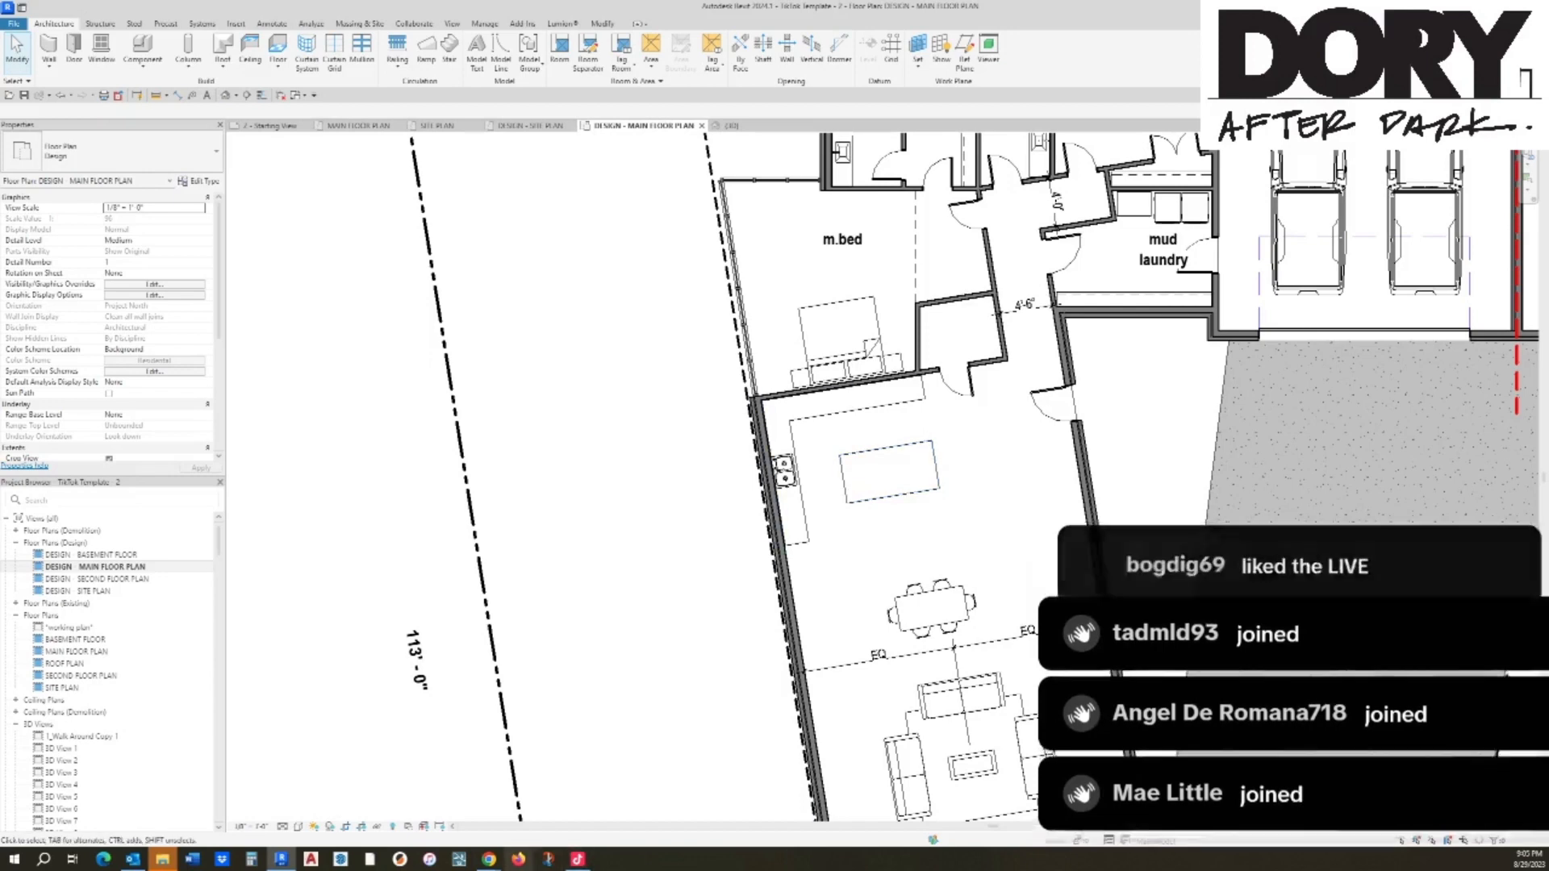
mouse_move(489, 859)
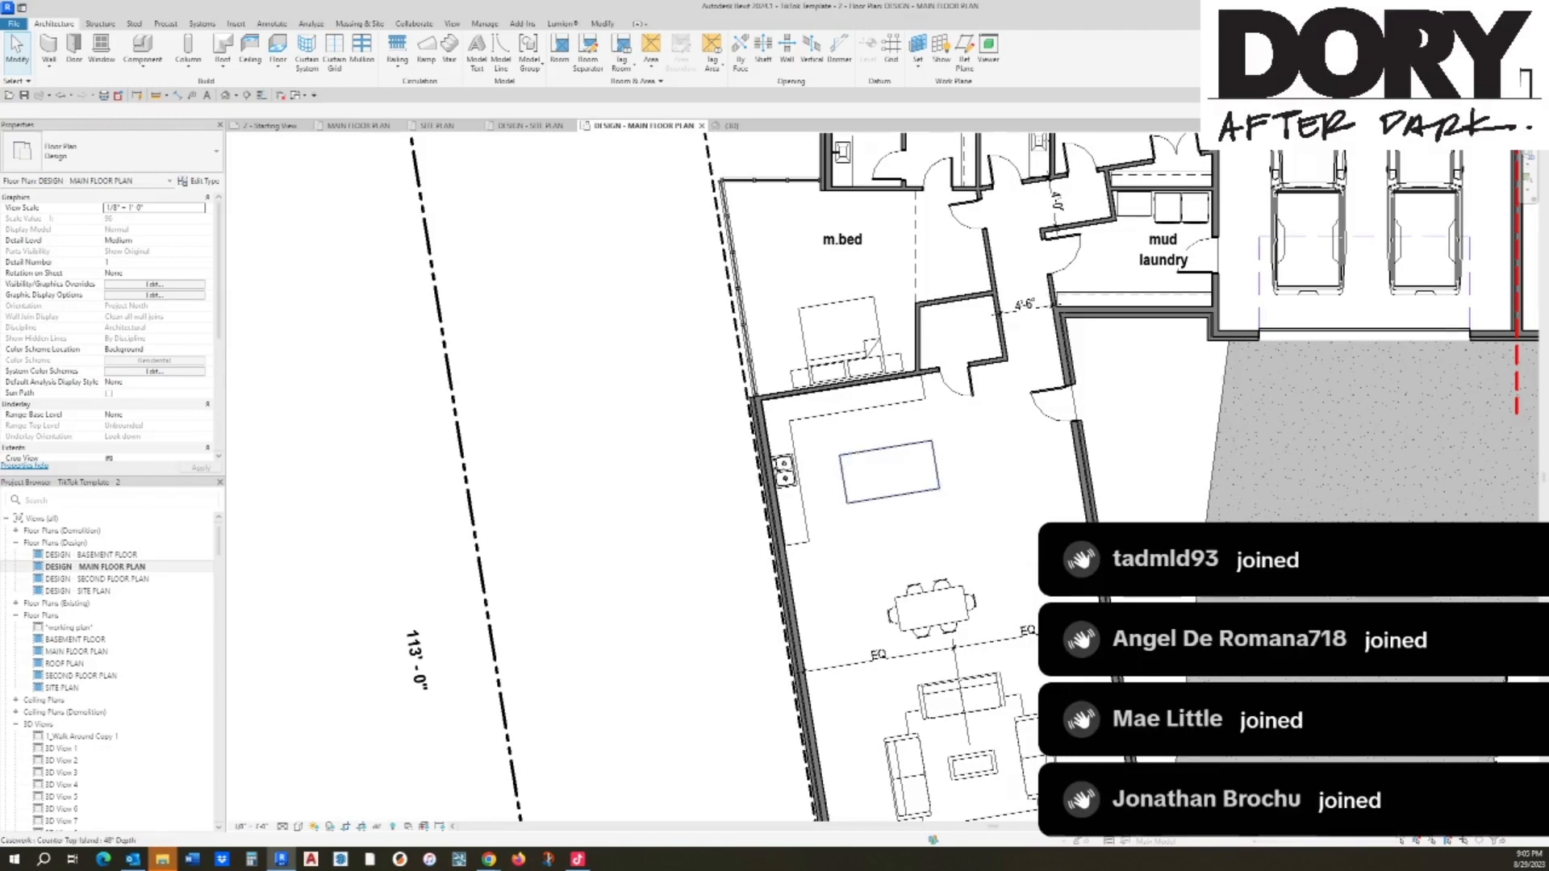
middle_click_drag(923, 618, 857, 550)
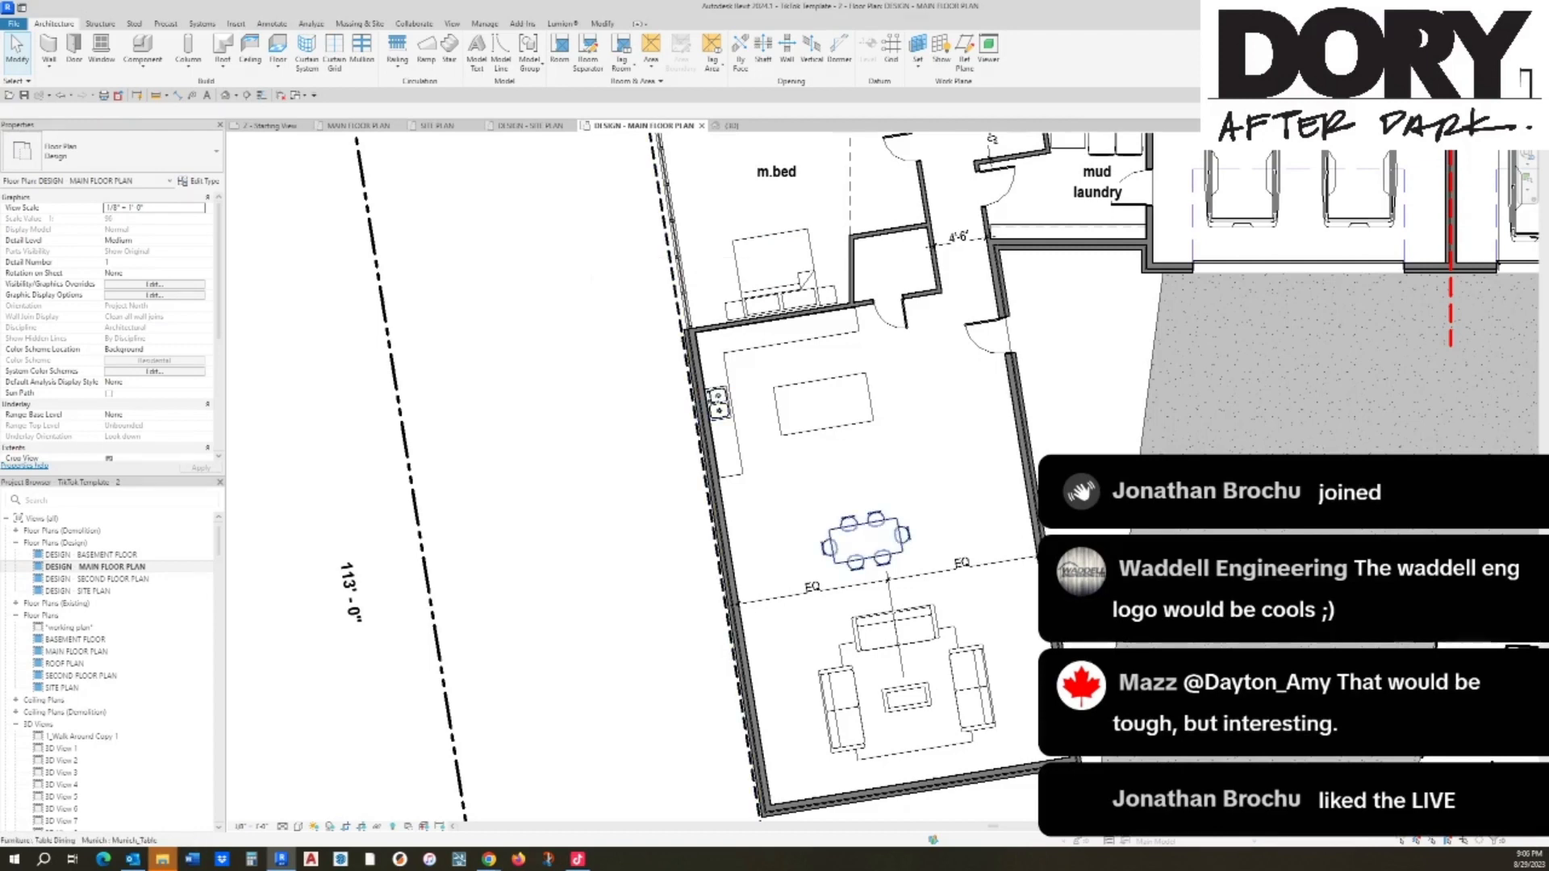
left_click_drag(863, 539, 865, 500)
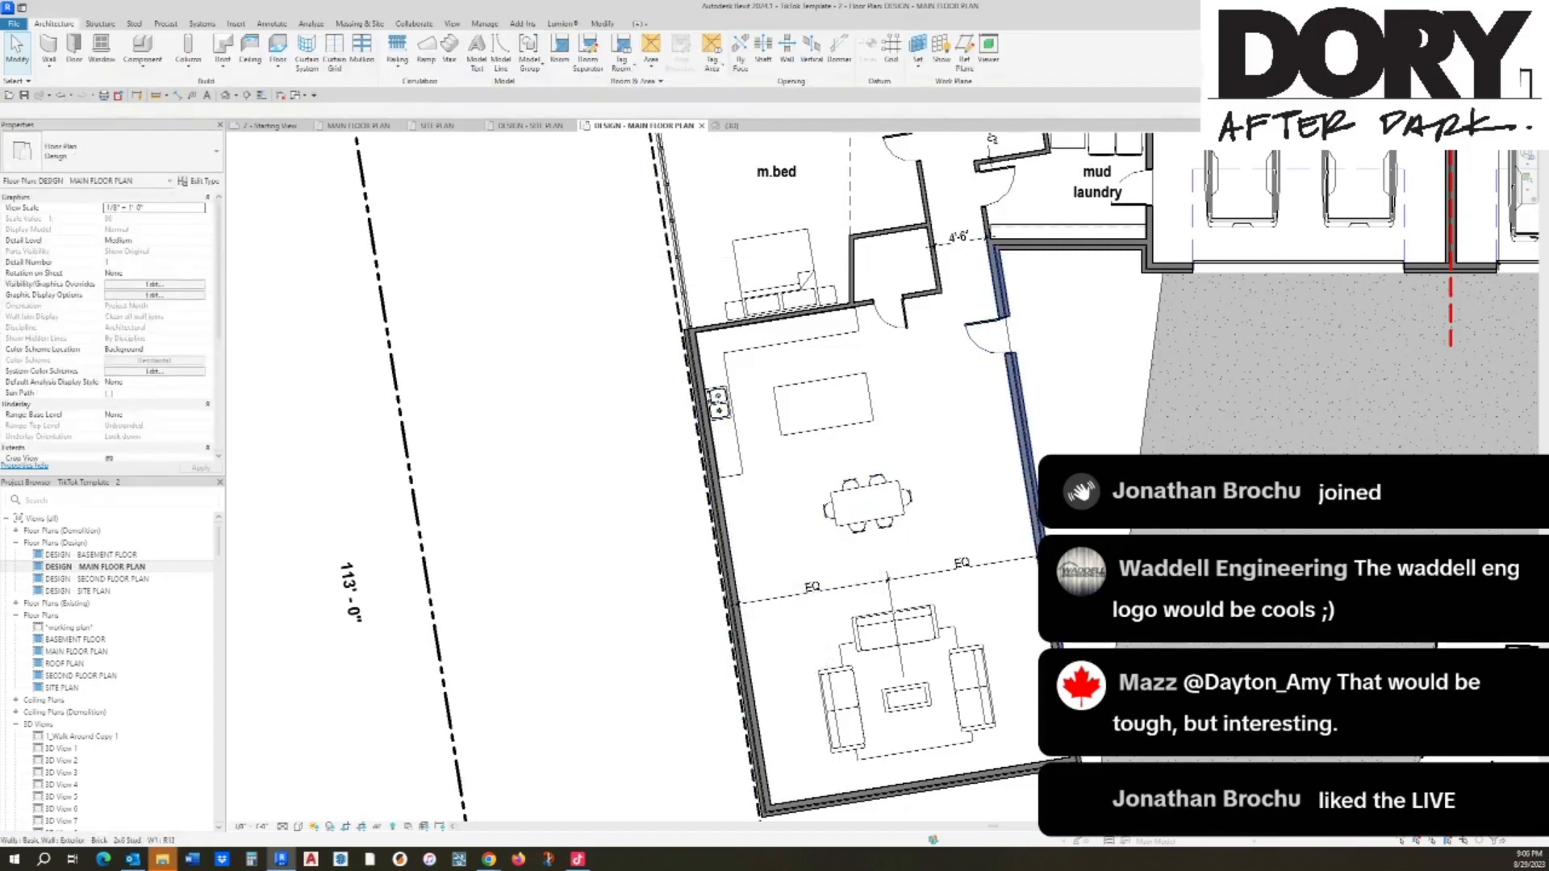
Step: Draw three exterior brick walls enclosing a closet about 6 ft deep against the living area's outer wall, just below the entry door
left_click(1014, 368)
key("c")
key("s")
left_click(1007, 357)
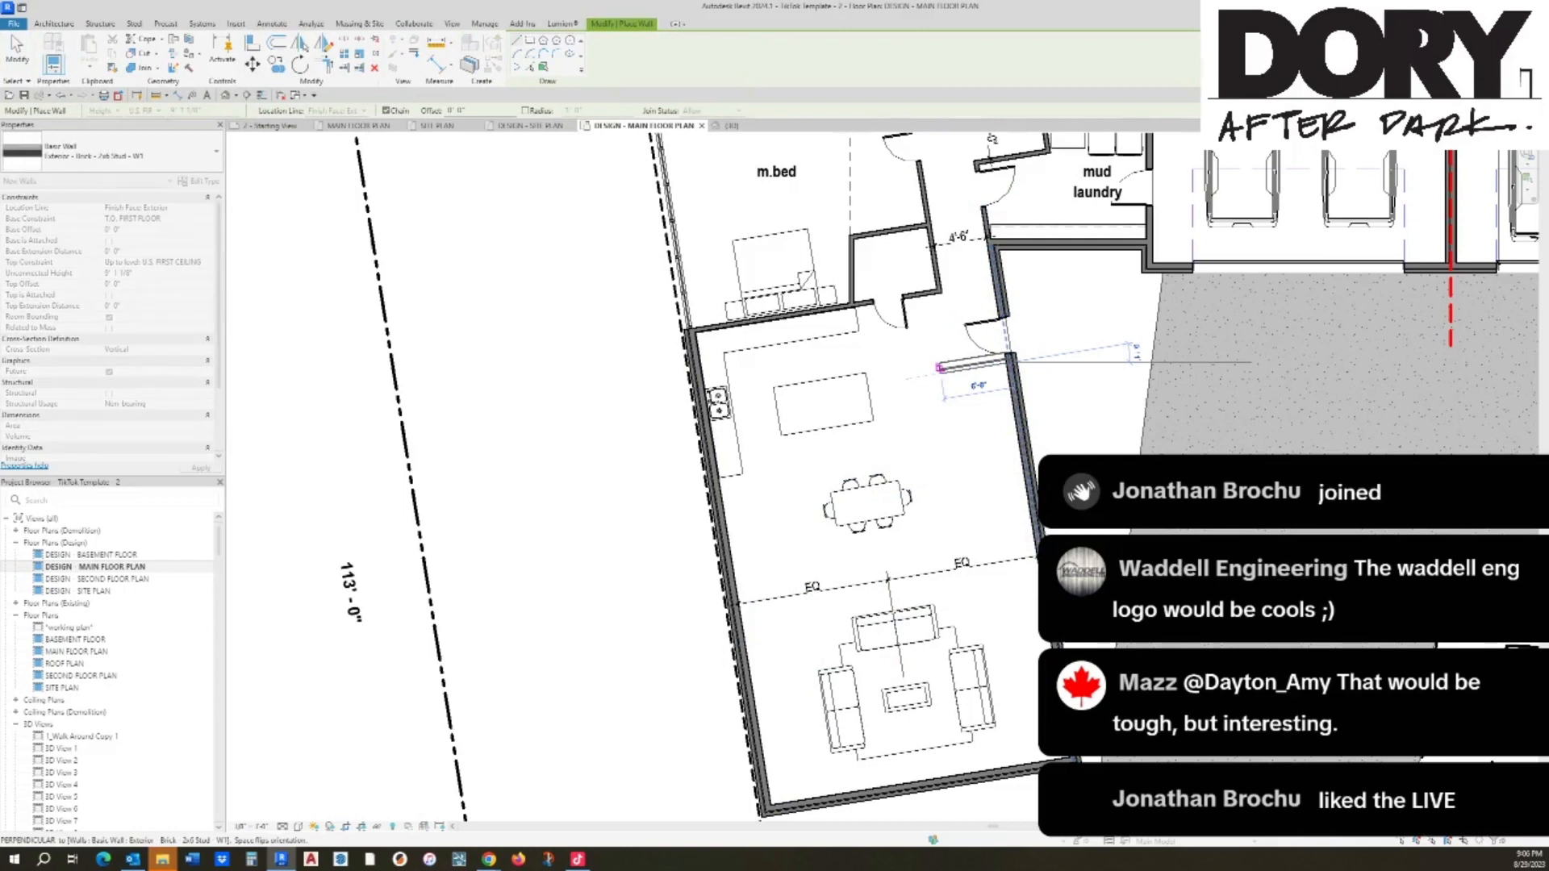
left_click(933, 367)
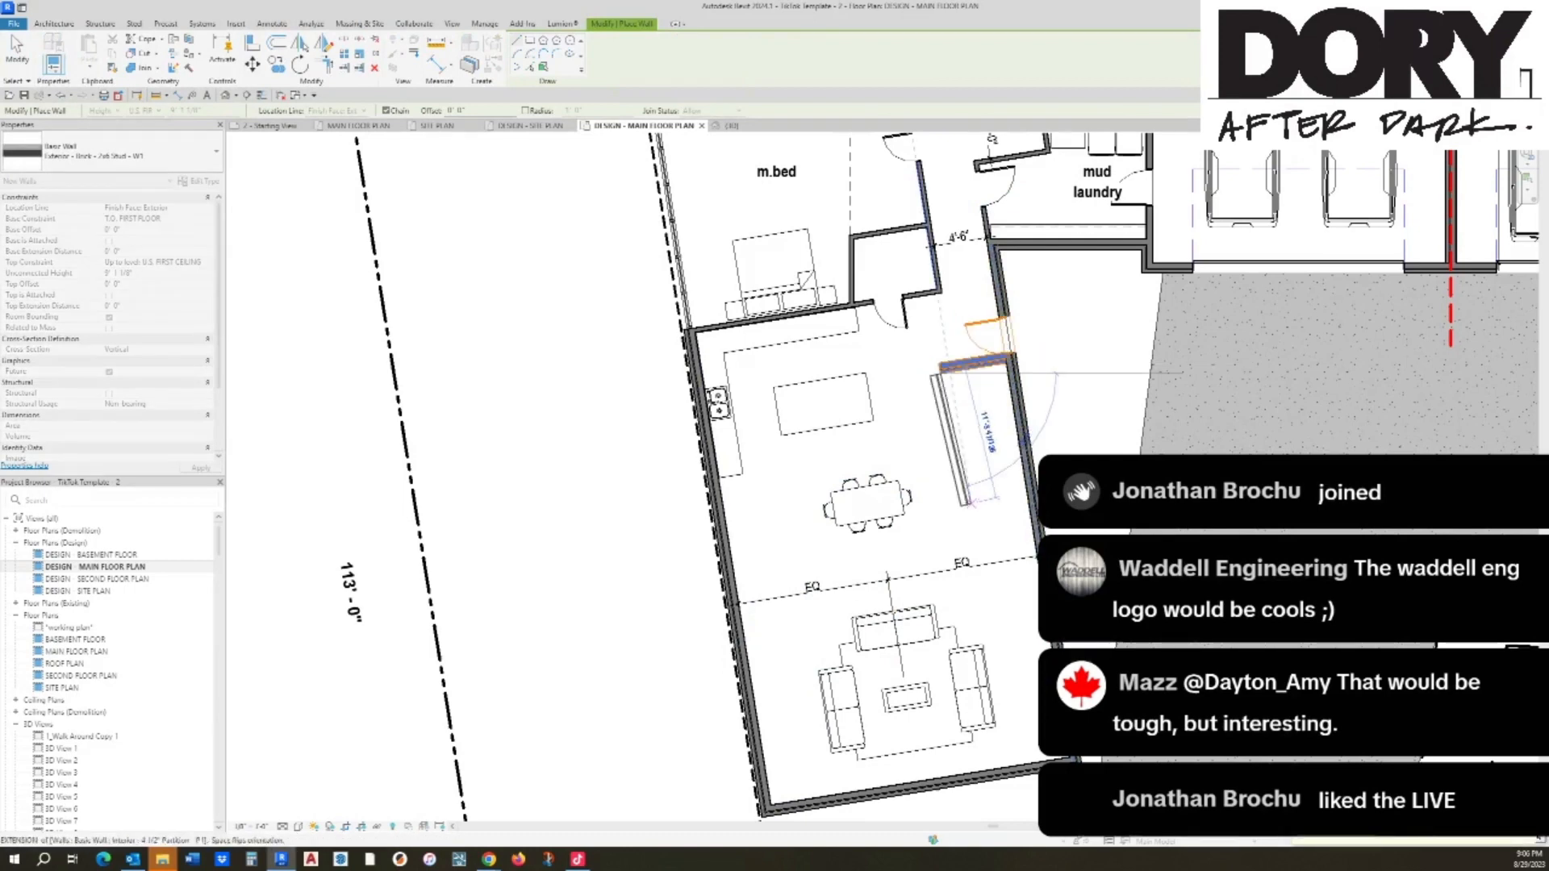
left_click(958, 516)
left_click(1031, 510)
key("Escape")
key("Escape")
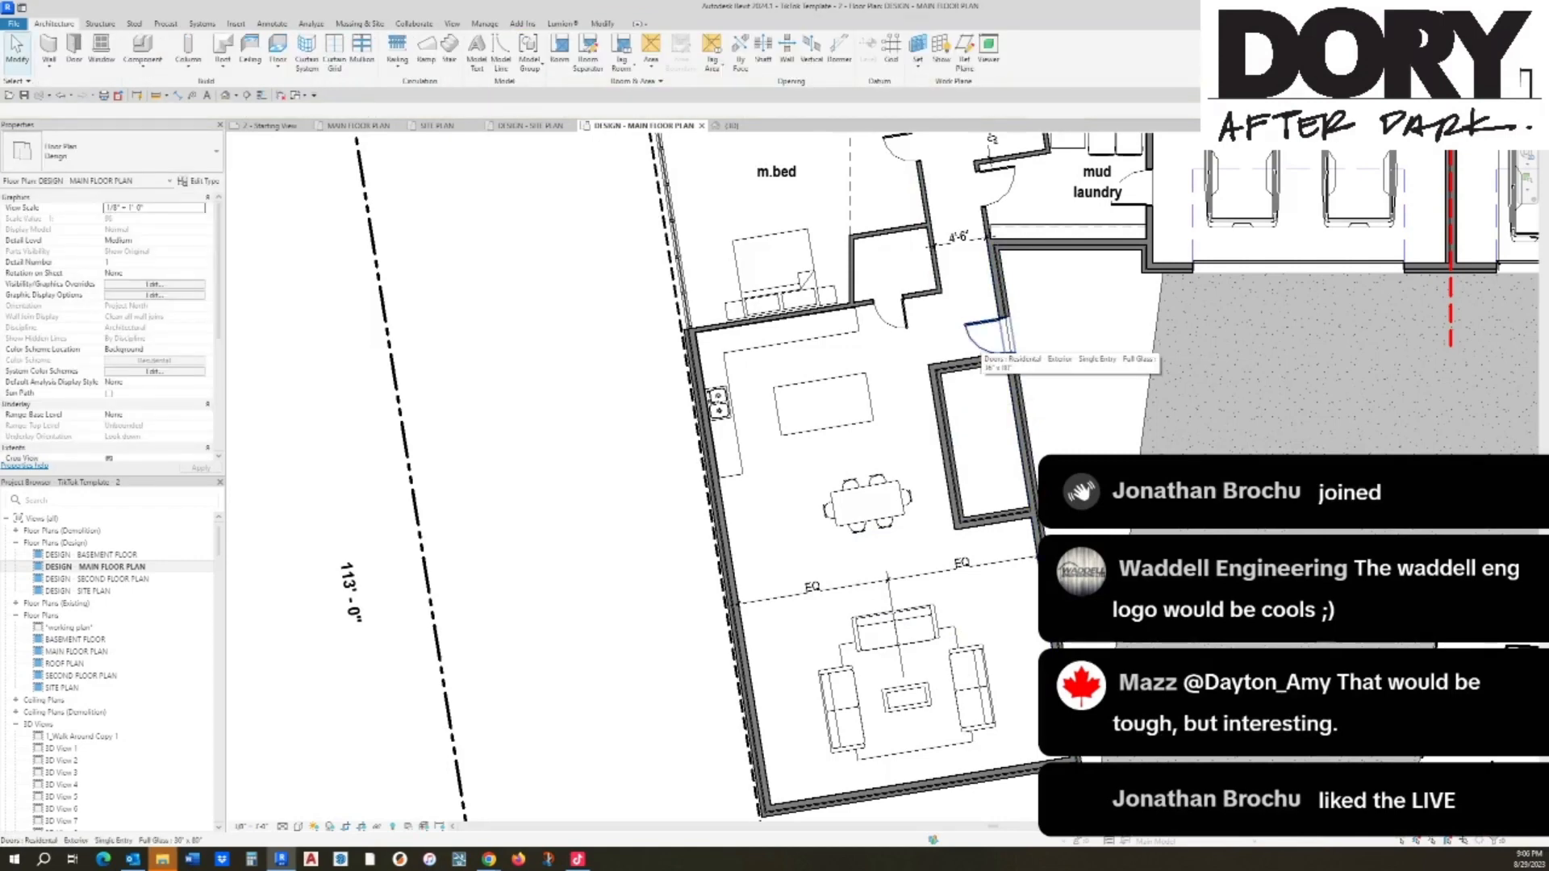
Step: Move the long wall of the new entry closet closer to the exterior wall to make the closet shallower
left_click(960, 440)
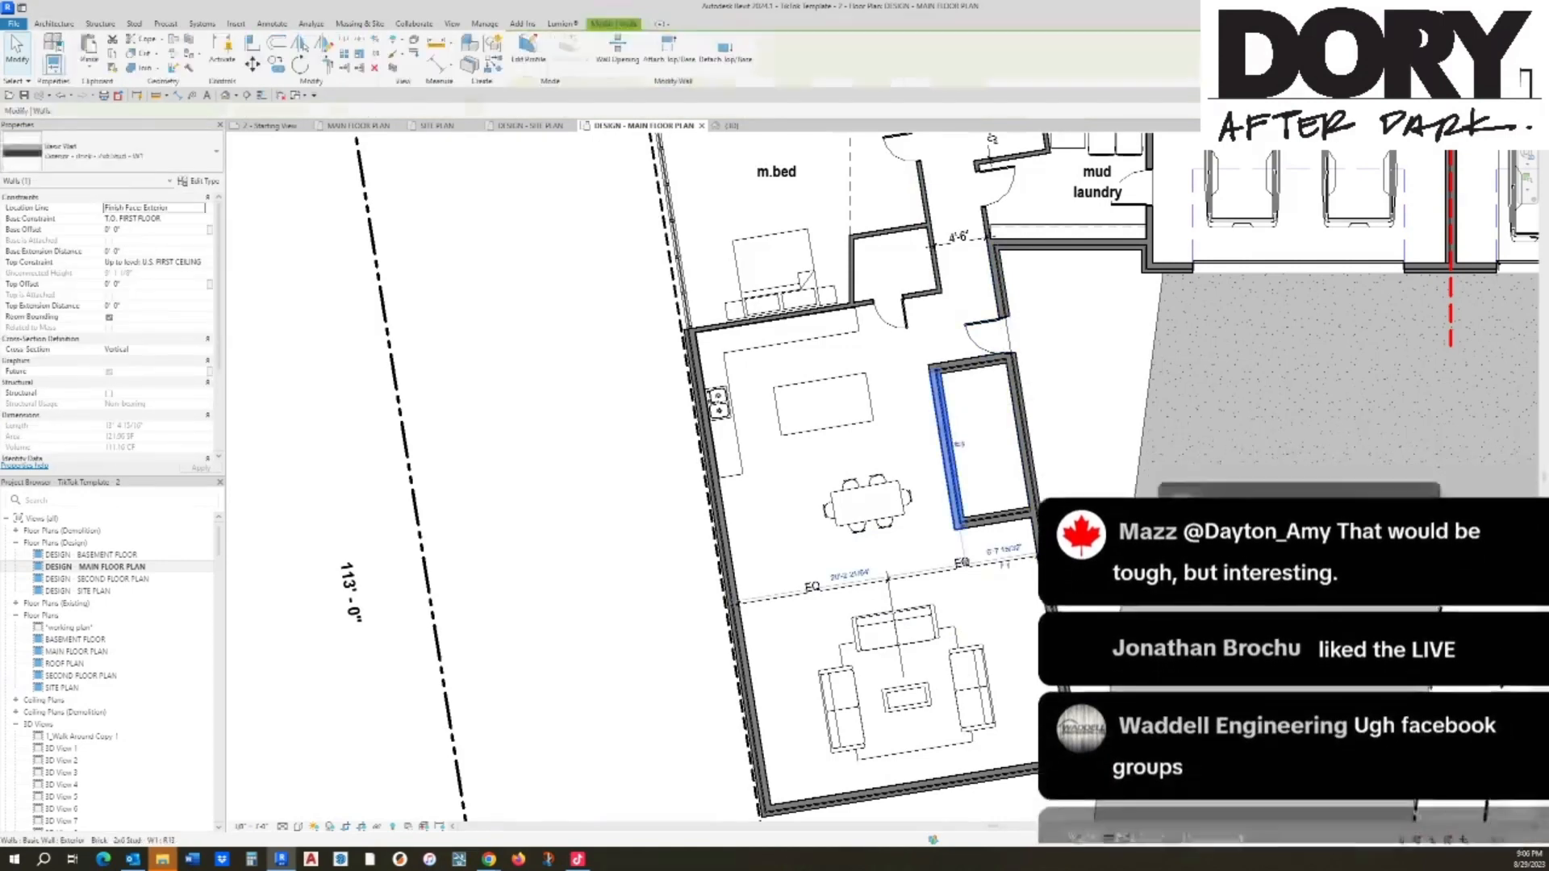
left_click_drag(960, 446, 966, 447)
key("Escape")
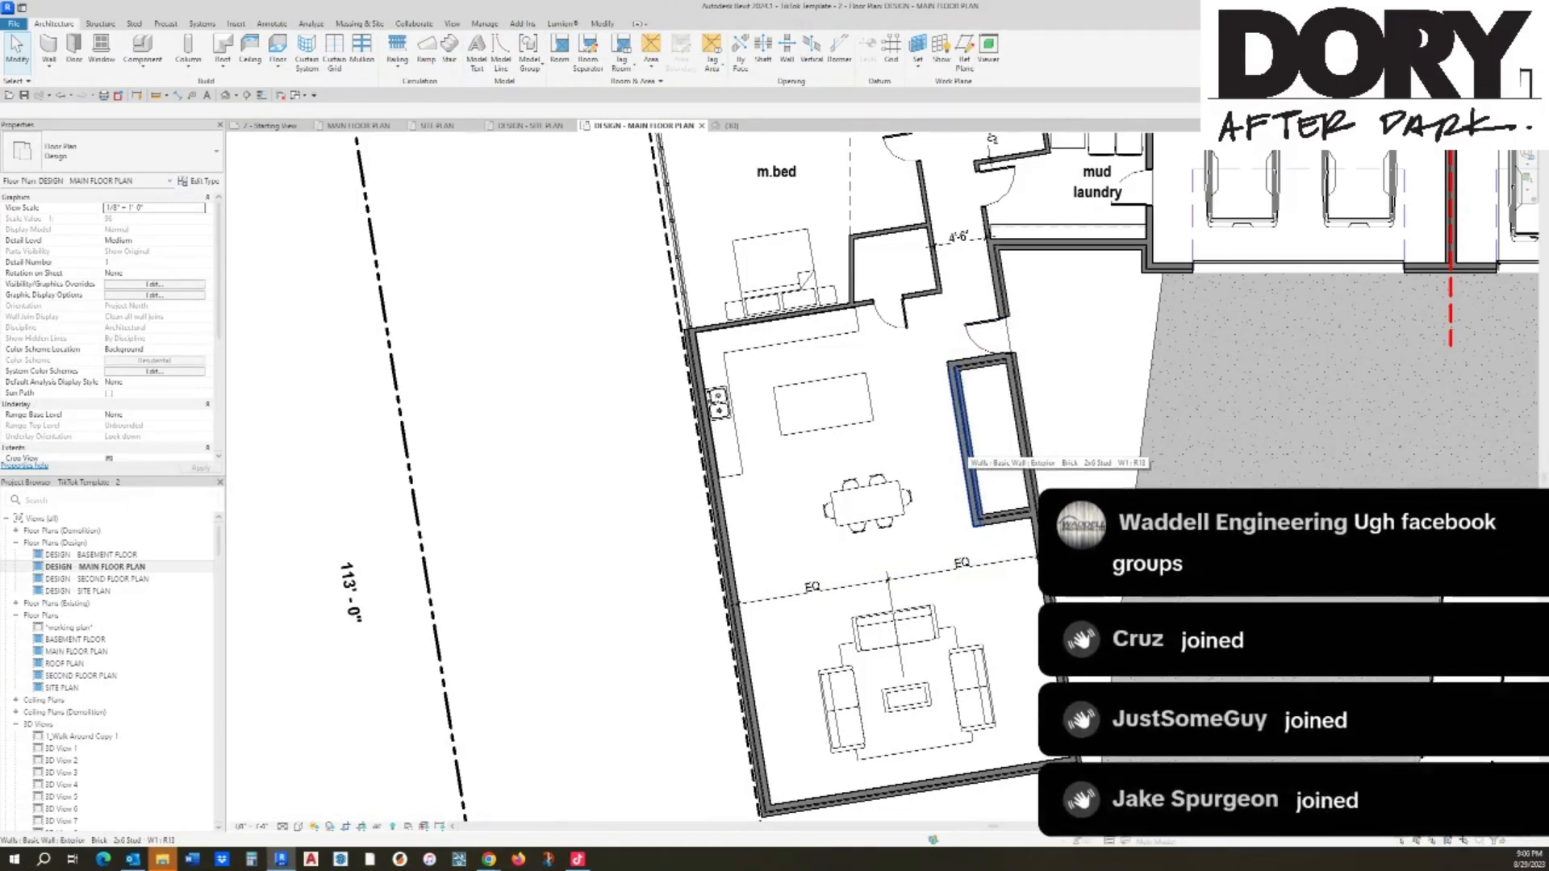
Step: Delete the three walls of the closet beside the entry door
left_click(965, 447)
key("Delete")
left_click(984, 337)
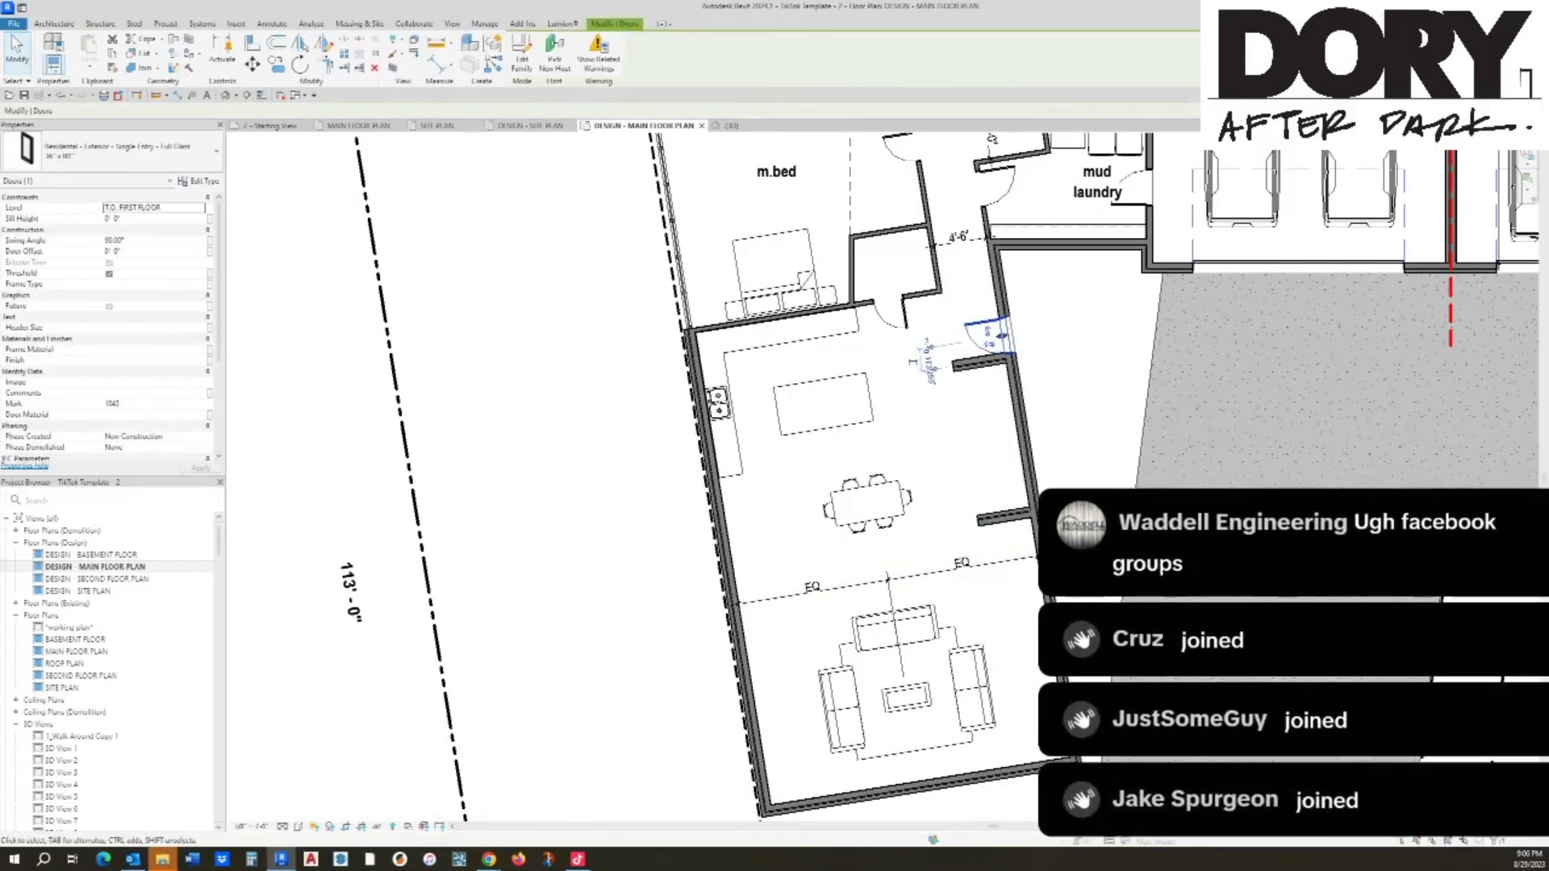
left_click(979, 364)
key("Delete")
left_click(1001, 518)
key("Delete")
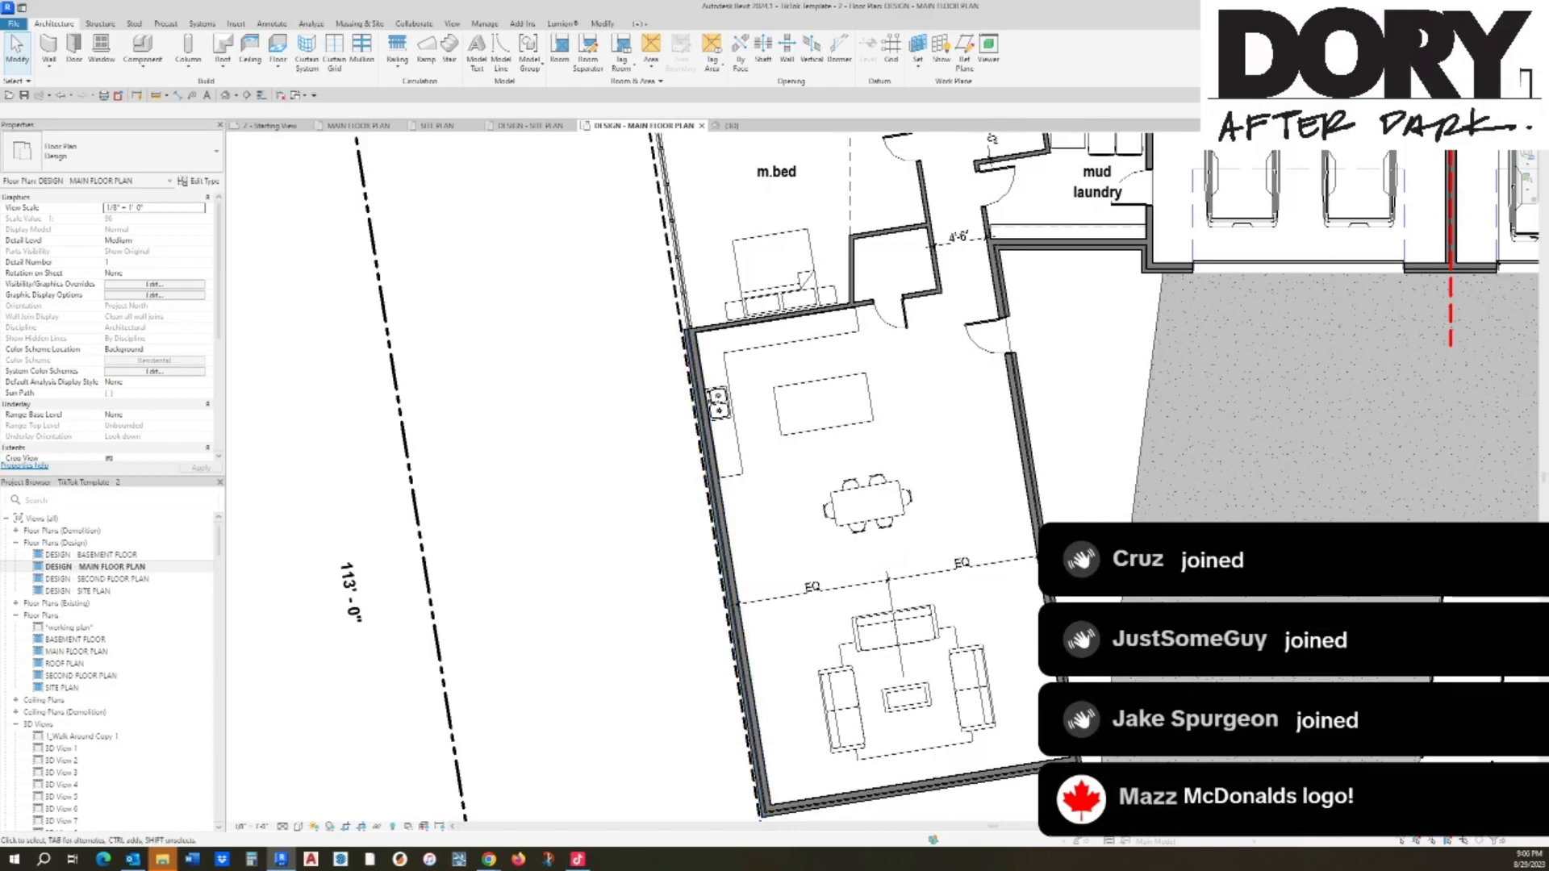
Step: Reuse the walk-in closet's Closet Shelf and Pole type to place a shelf along the hallway-side wall of the closet beside the kitchen
middle_click_drag(726, 516, 714, 476)
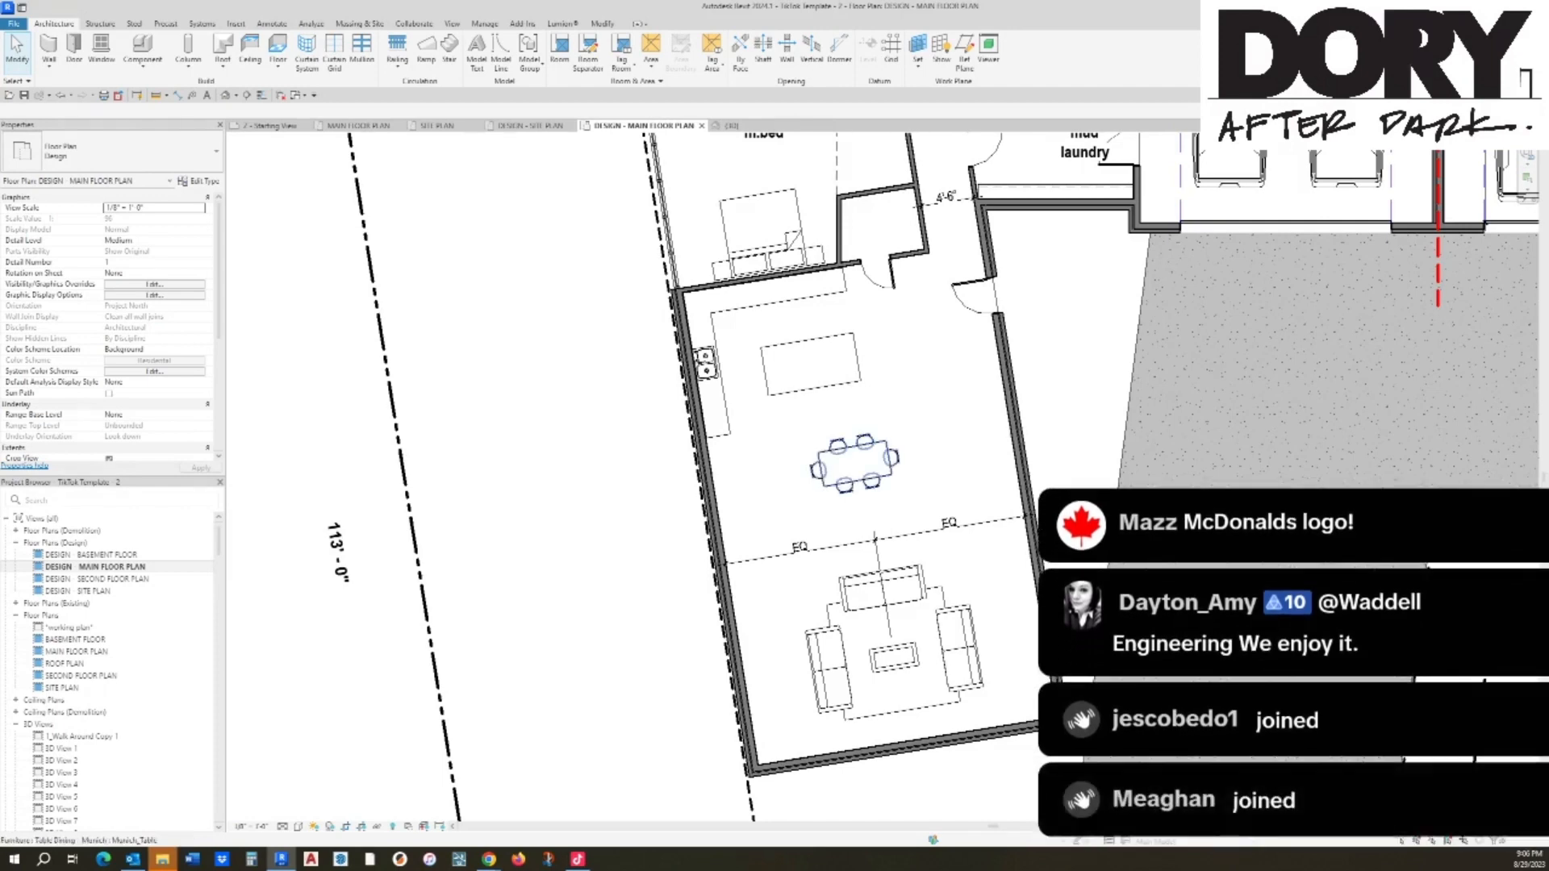
middle_click_drag(856, 467, 718, 728)
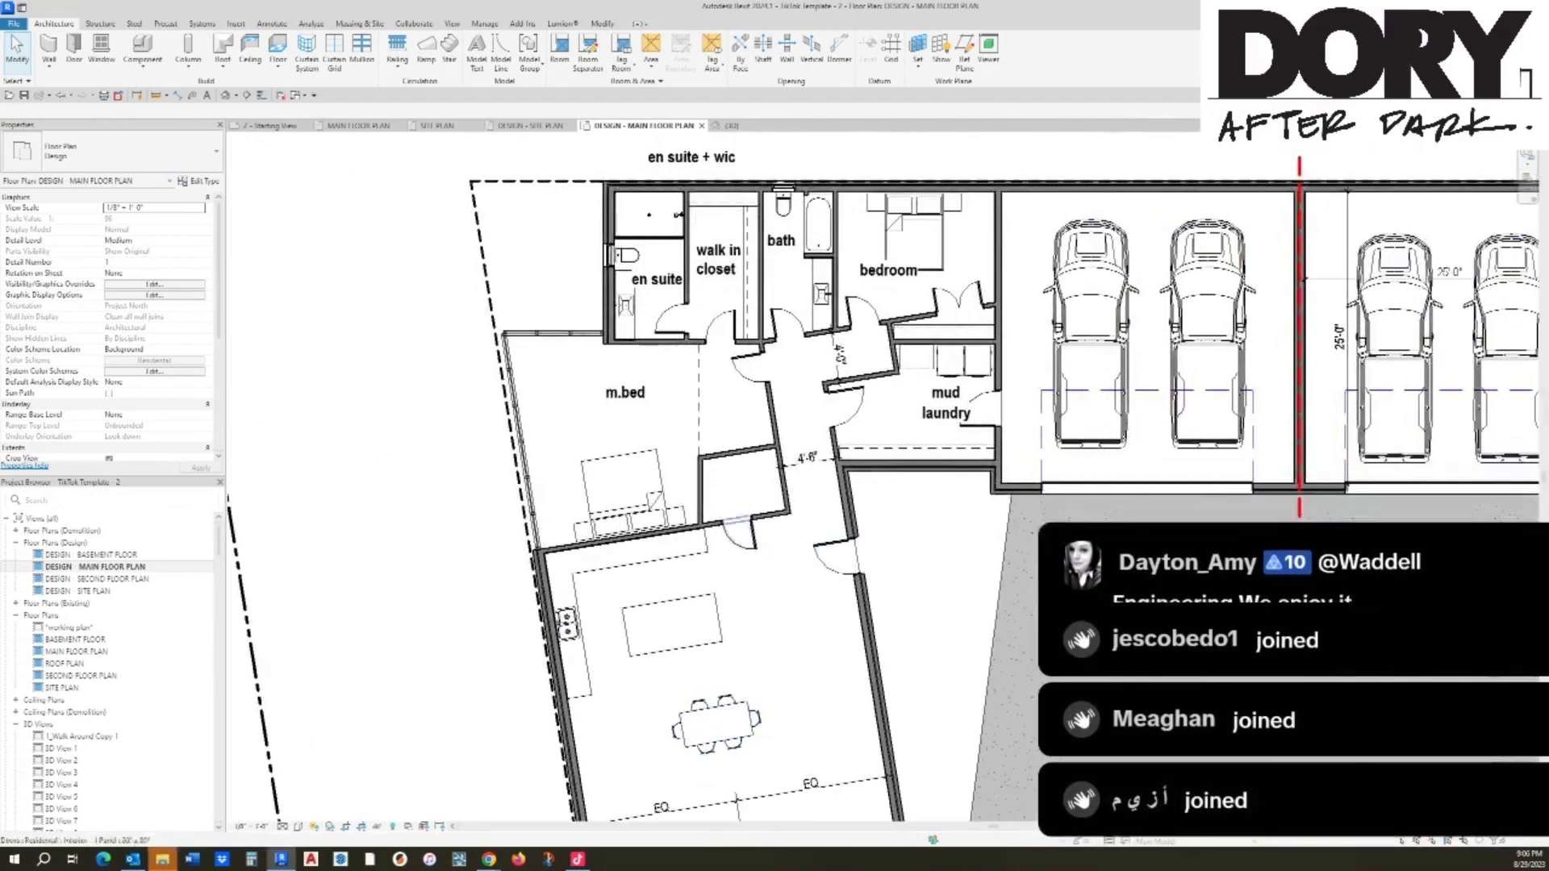
left_click(748, 268)
key("c")
key("s")
scroll(752, 486, "up", 5)
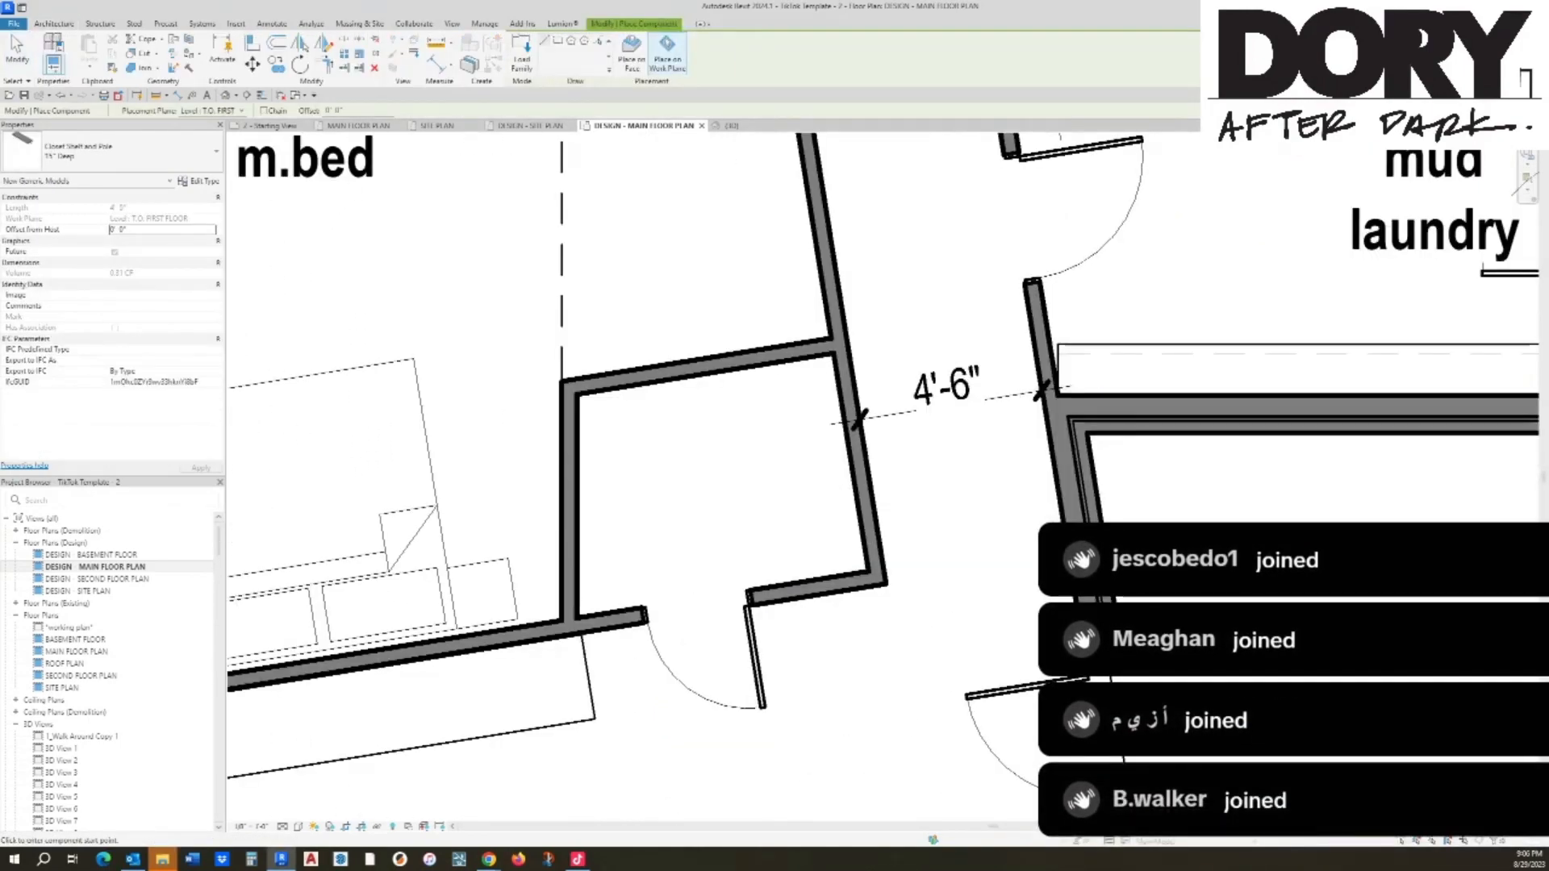
left_click(835, 573)
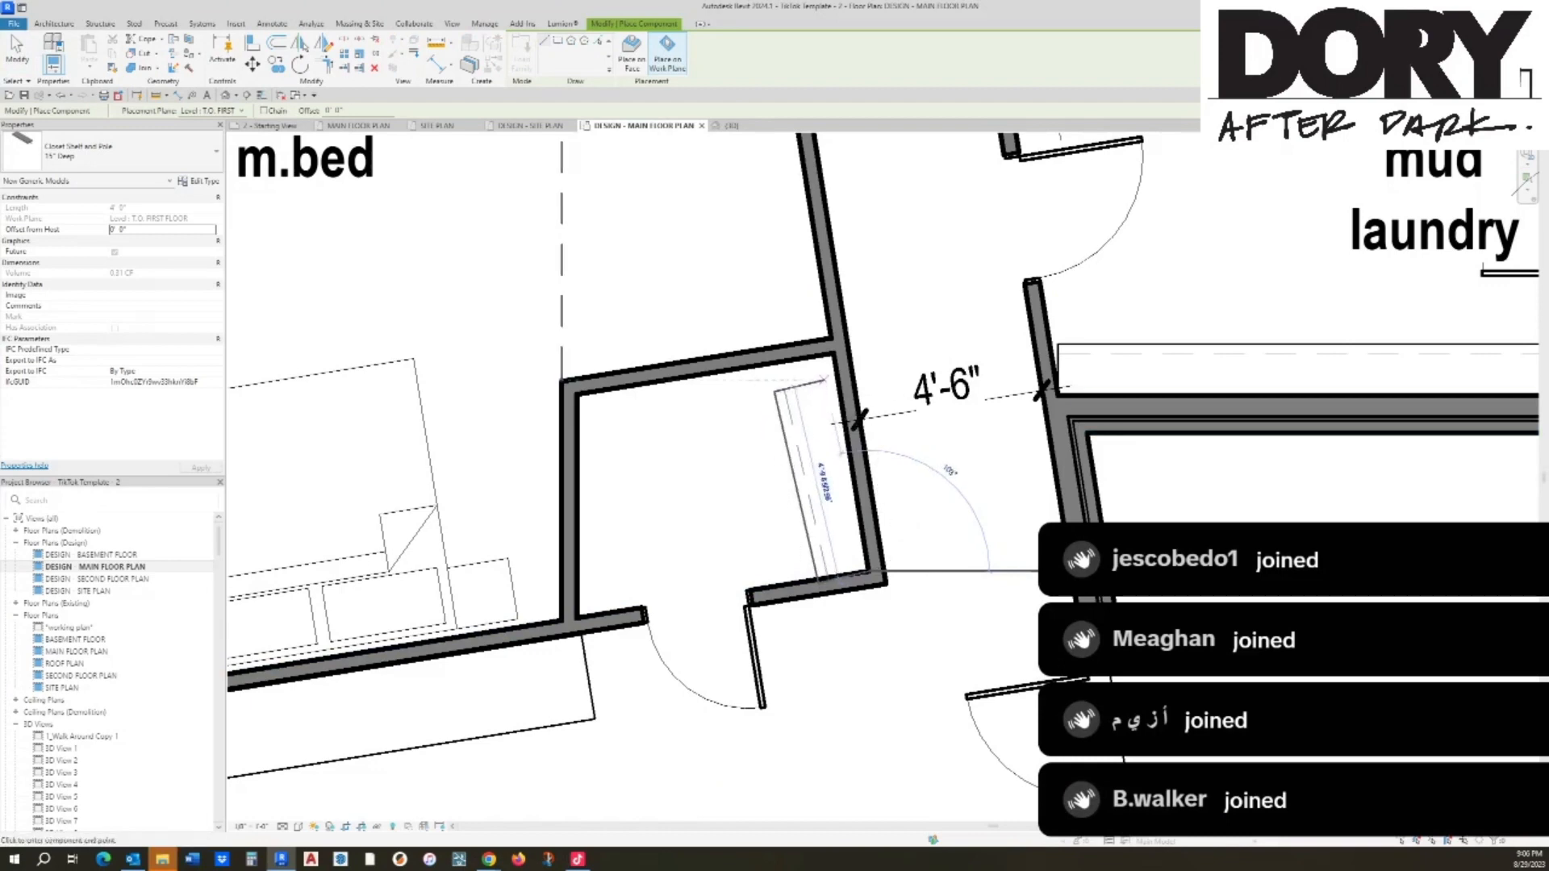
left_click(834, 354)
Step: Place two more closet shelves, along the back wall and the bedroom-side wall of the closet beside the kitchen
left_click(784, 363)
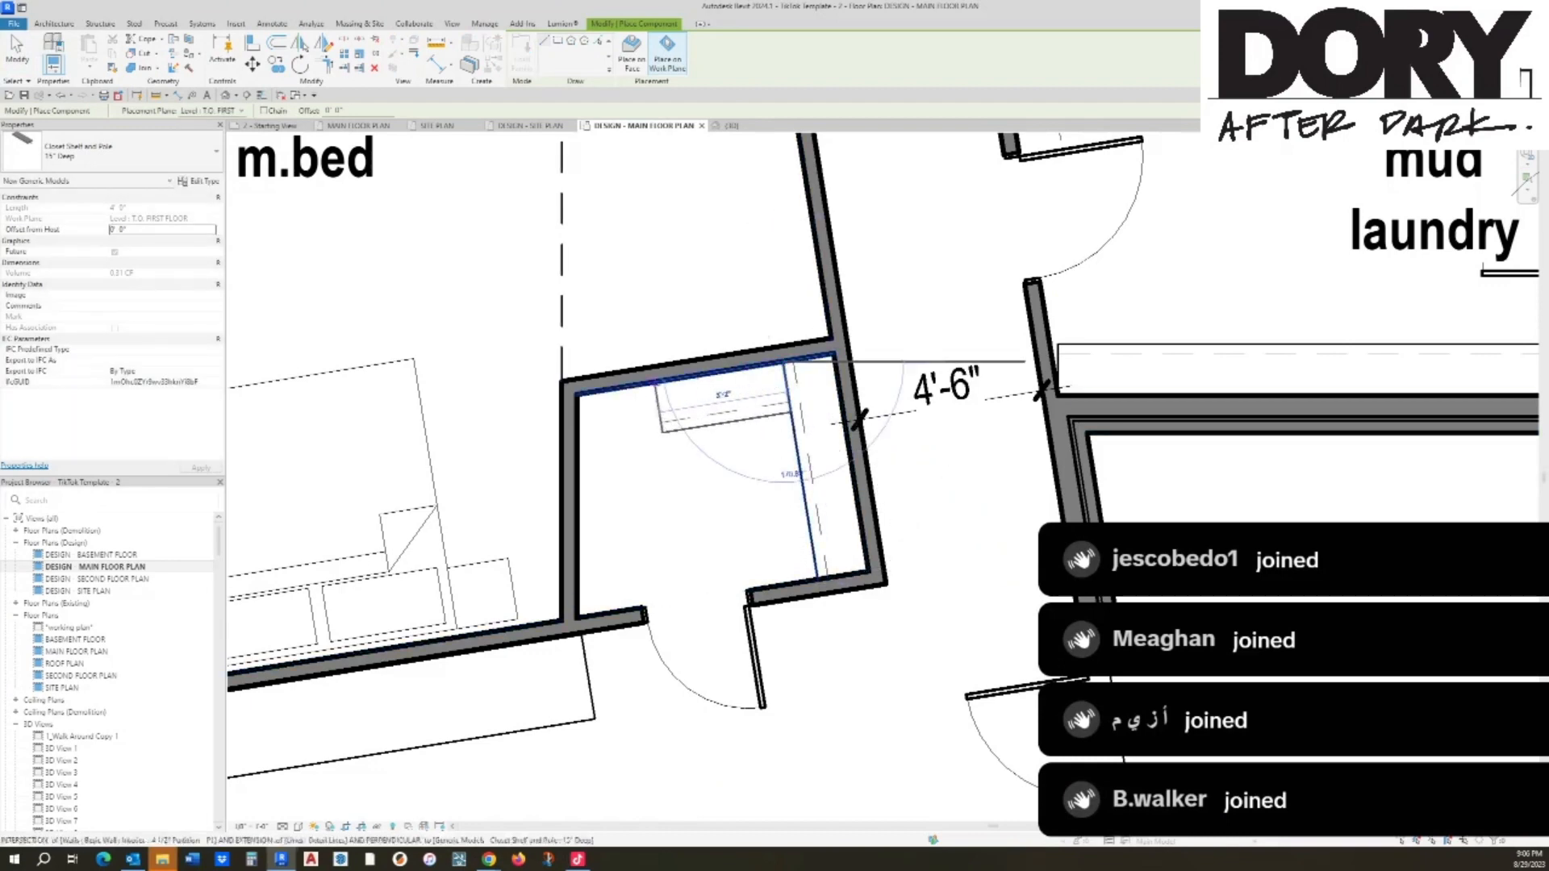
left_click(578, 394)
left_click(577, 617)
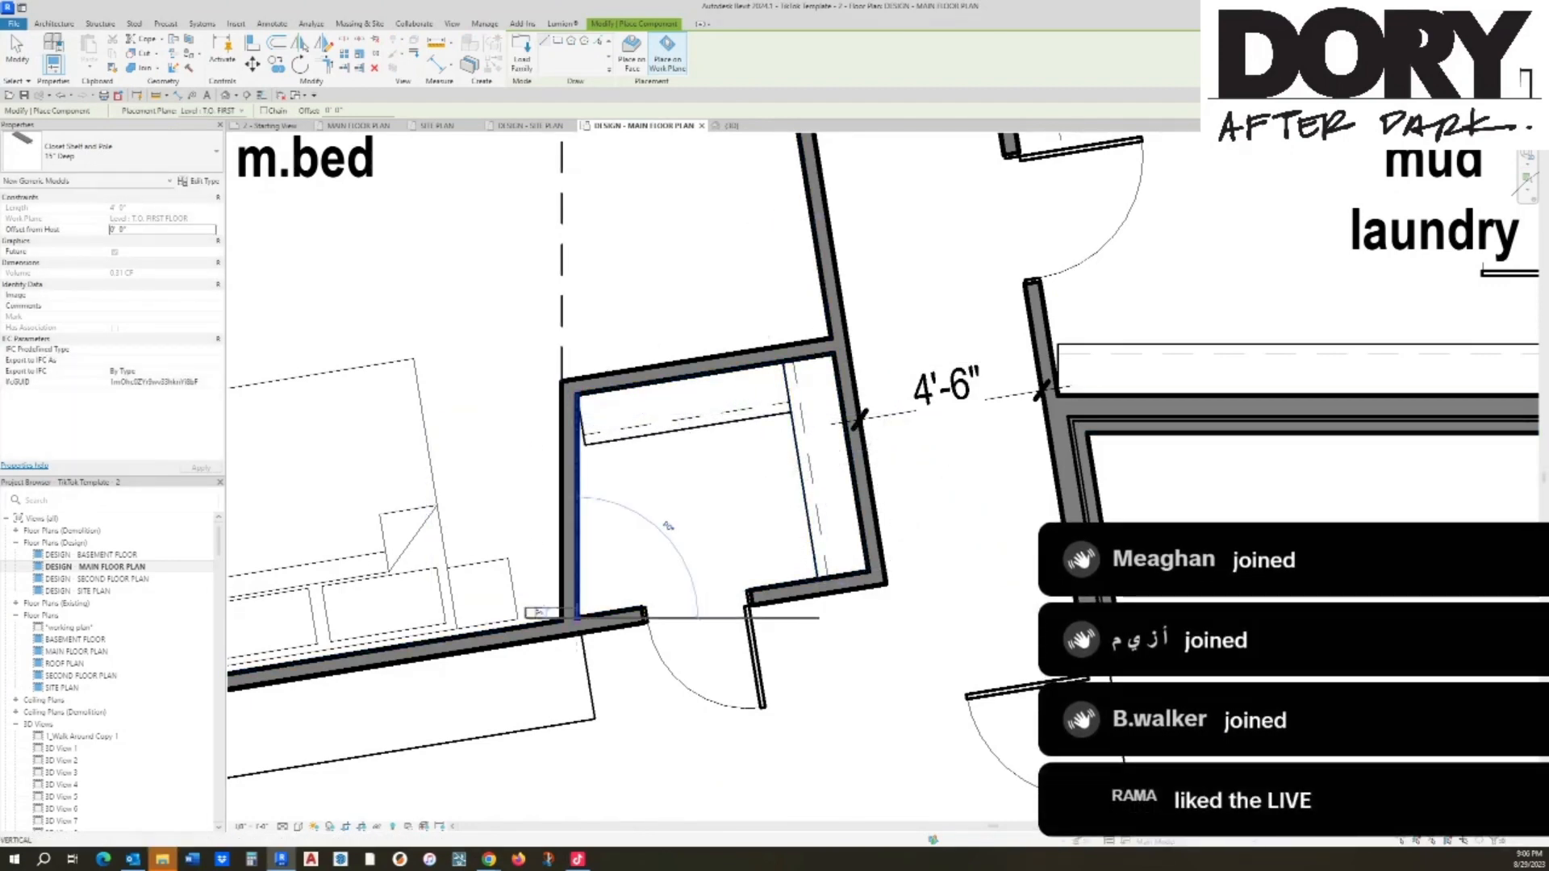
key("space")
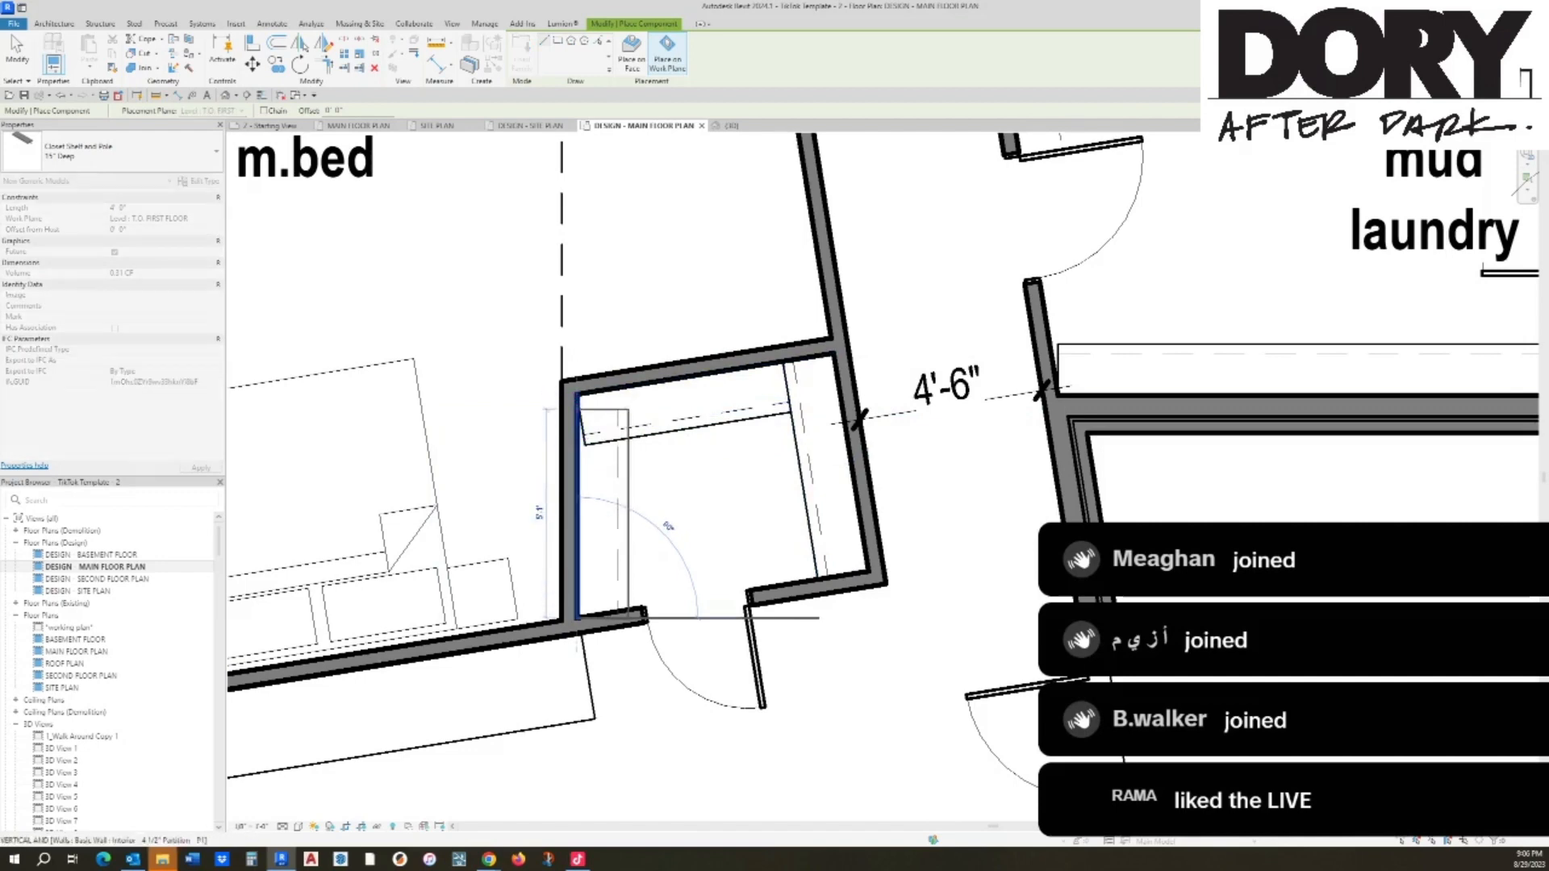
left_click(577, 395)
key("Escape")
key("Escape")
Step: Shift the door of the shelved closet slightly along its wall toward the hallway
left_click(757, 654)
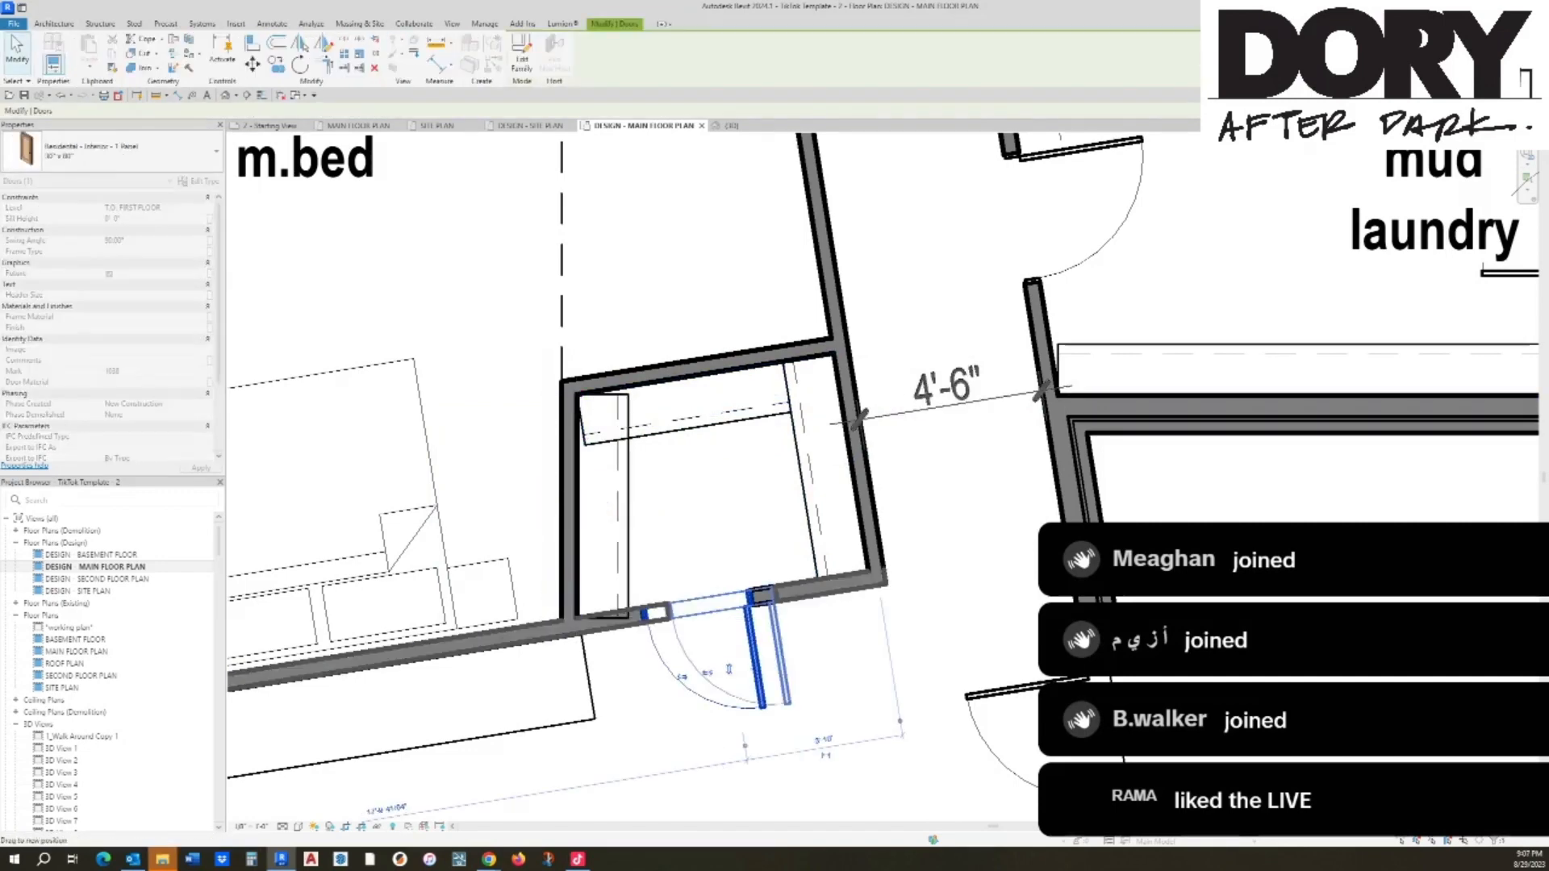
left_click_drag(780, 650, 783, 650)
key("Escape")
Step: Place a Refrigerator component, rotated to match the angled wall, at the closet end of the kitchen countertop
scroll(779, 539, "down", 6)
scroll(779, 539, "up", 1)
middle_click_drag(779, 539, 820, 453)
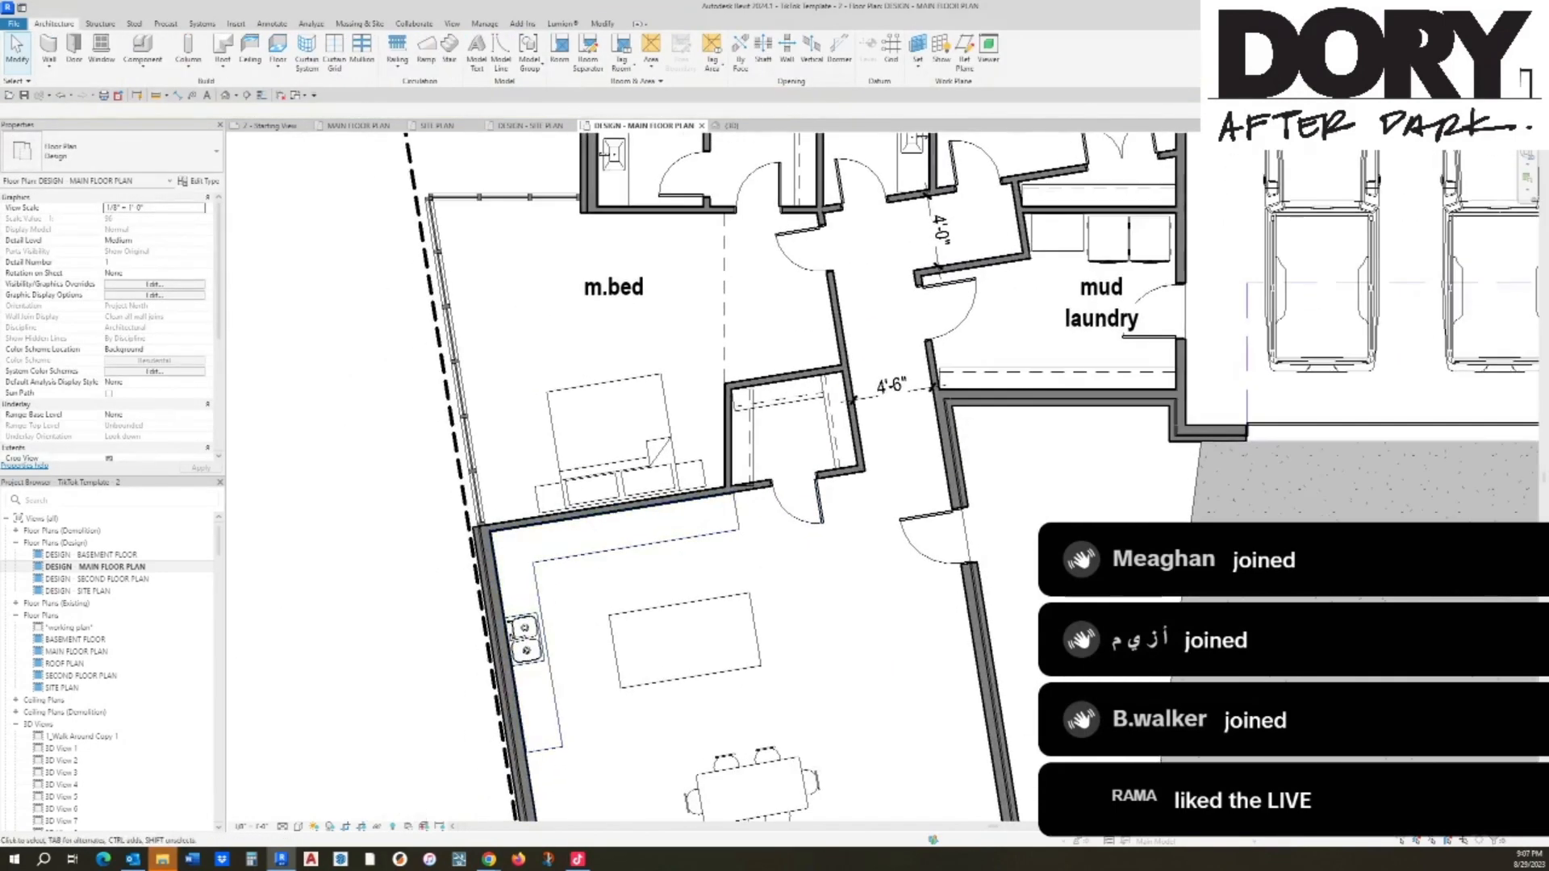
scroll(424, 265, "down", 4)
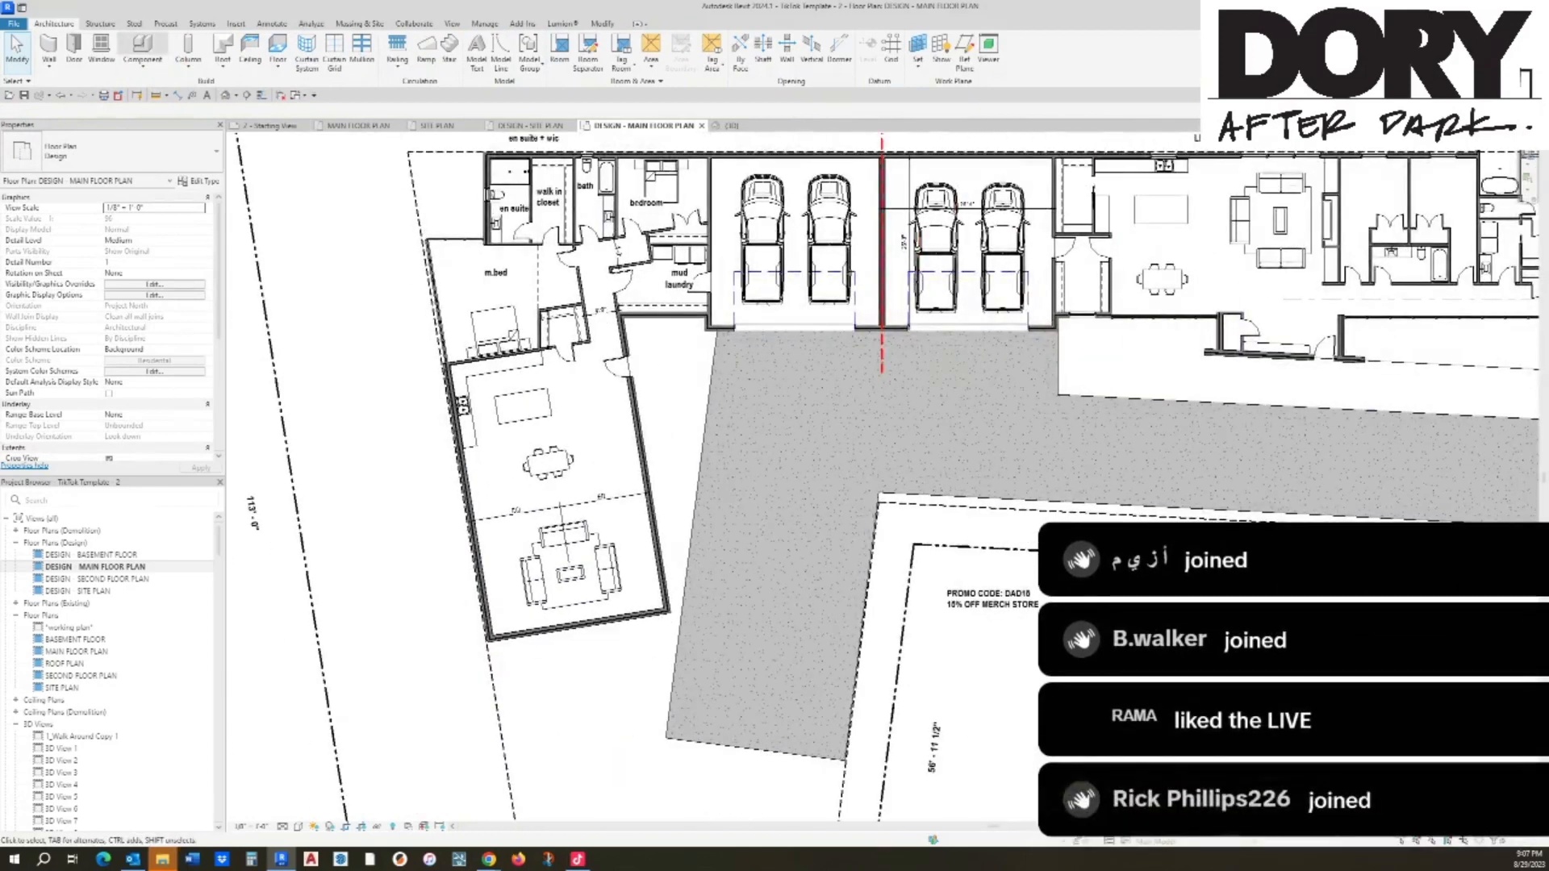
left_click(142, 47)
left_click(113, 151)
type("ref")
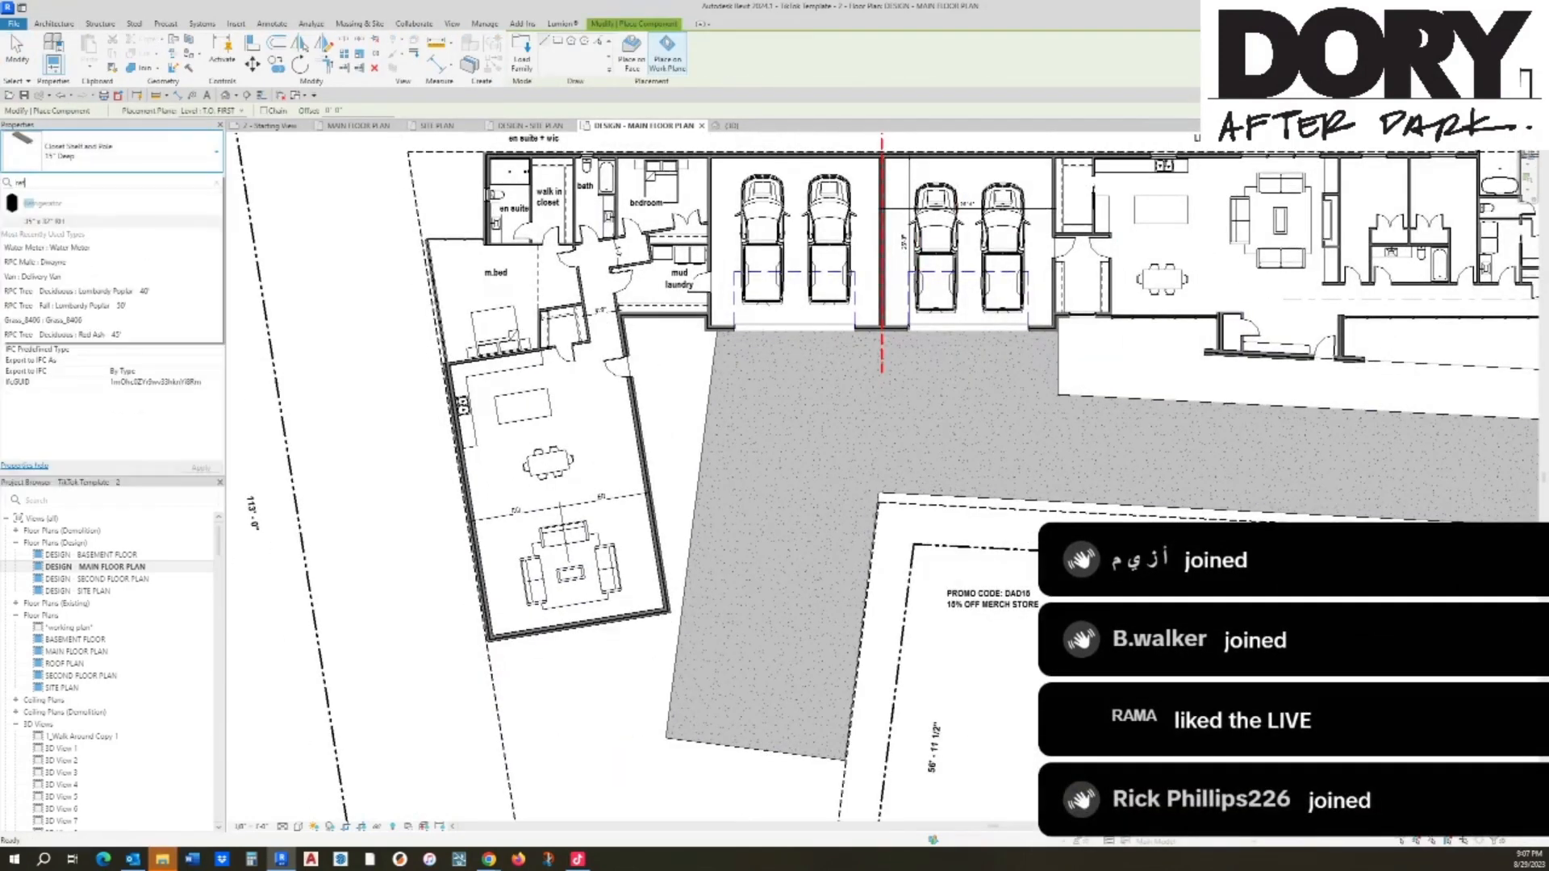
left_click(44, 204)
scroll(484, 347, "up", 5)
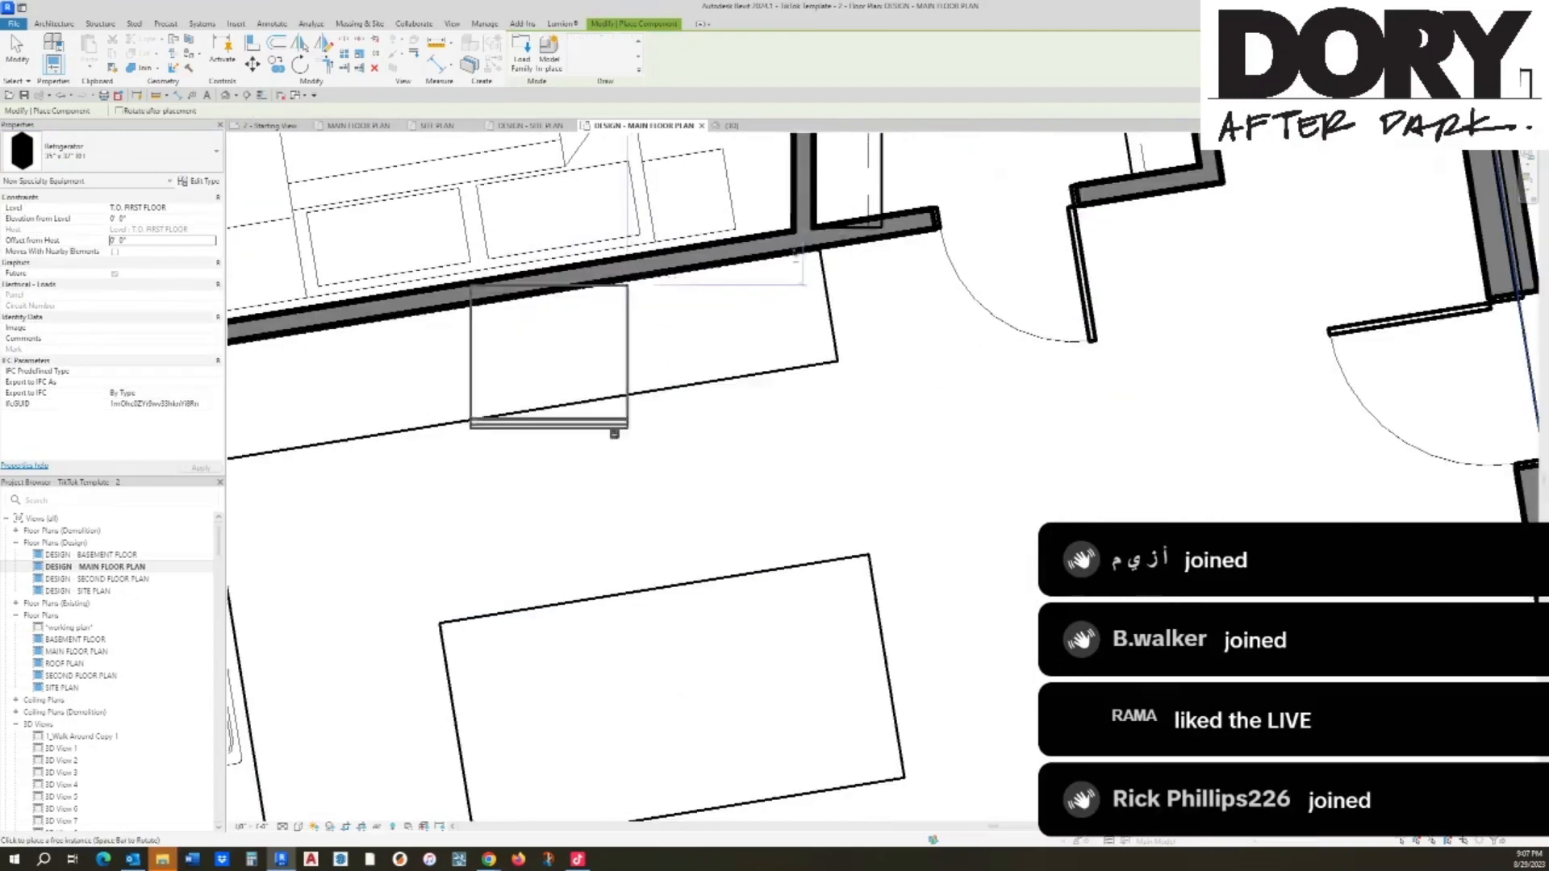
key("space")
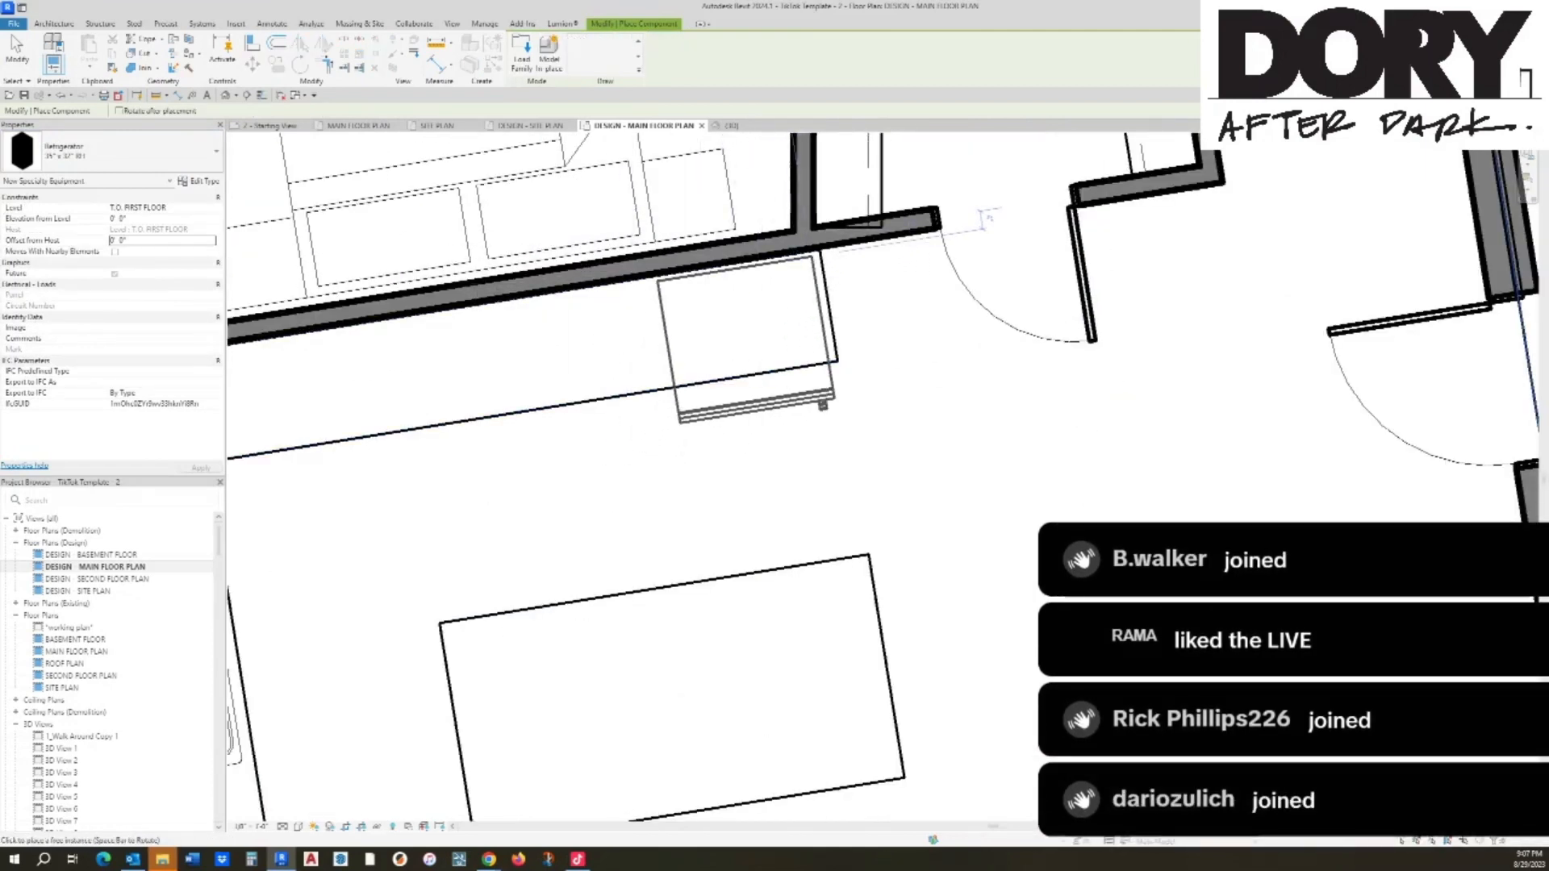
left_click(823, 404)
scroll(770, 349, "down", 3)
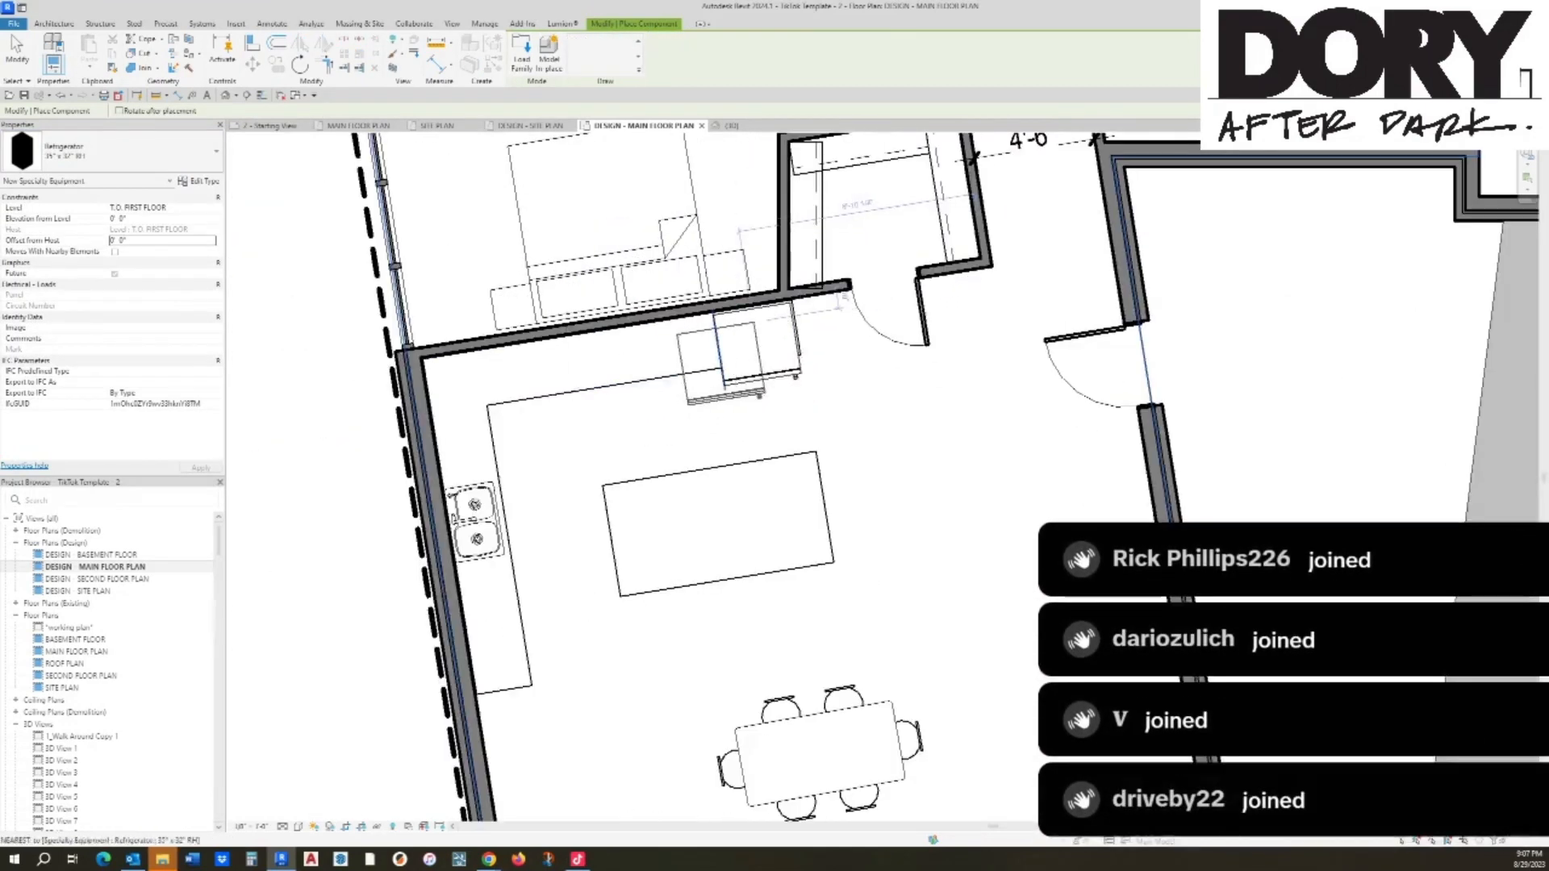
key("Escape")
Step: Place a Stove - Stainless Steel component, rotated to match the angled wall, along the kitchen counter beside the refrigerator
left_click(142, 48)
left_click(121, 151)
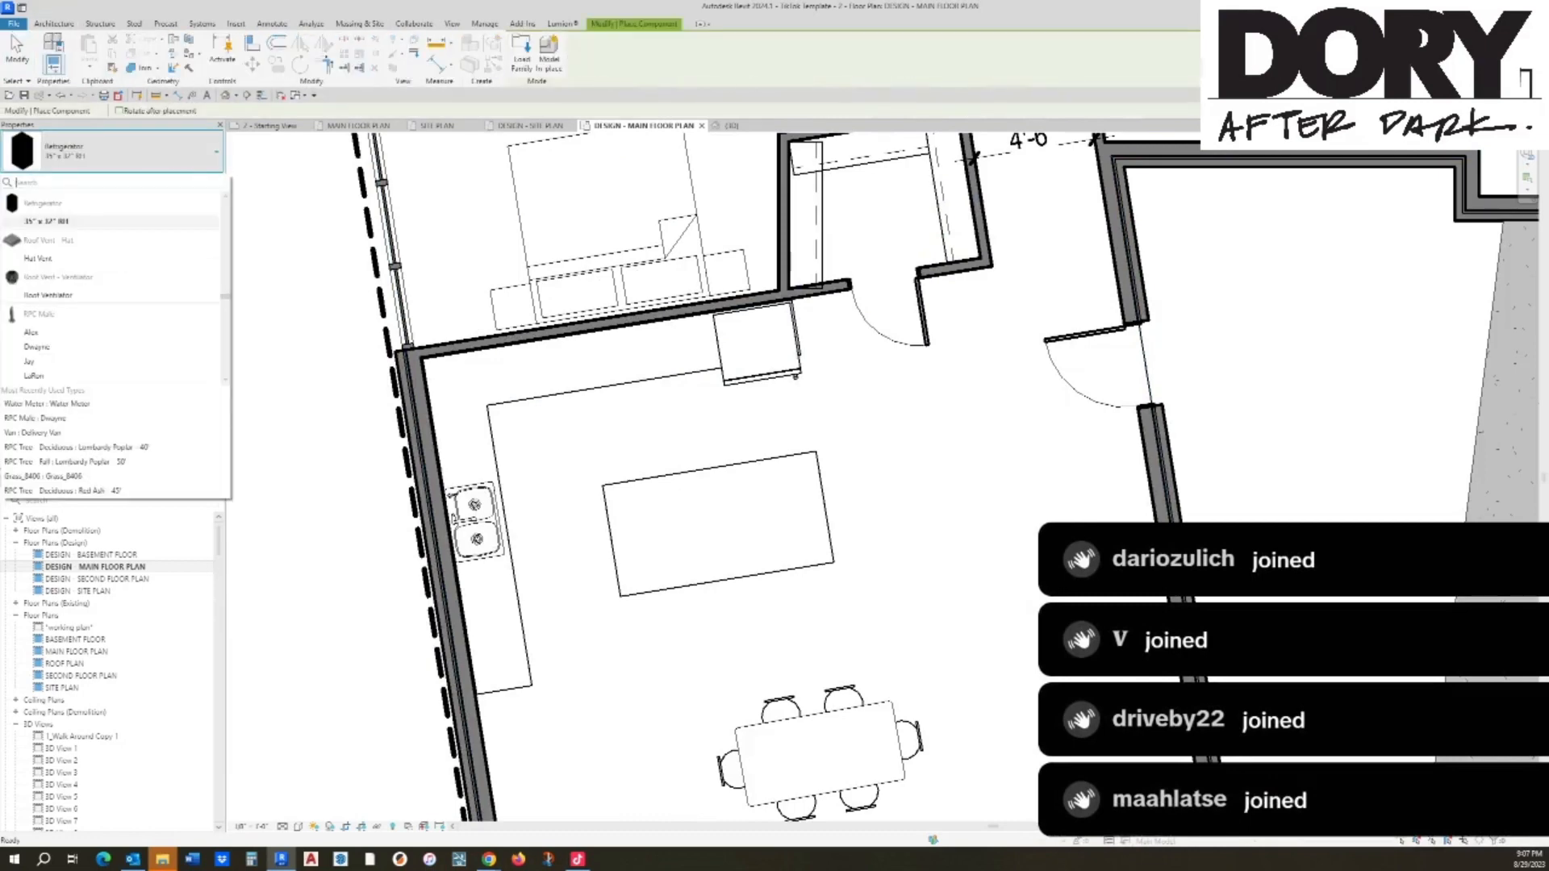
type("st")
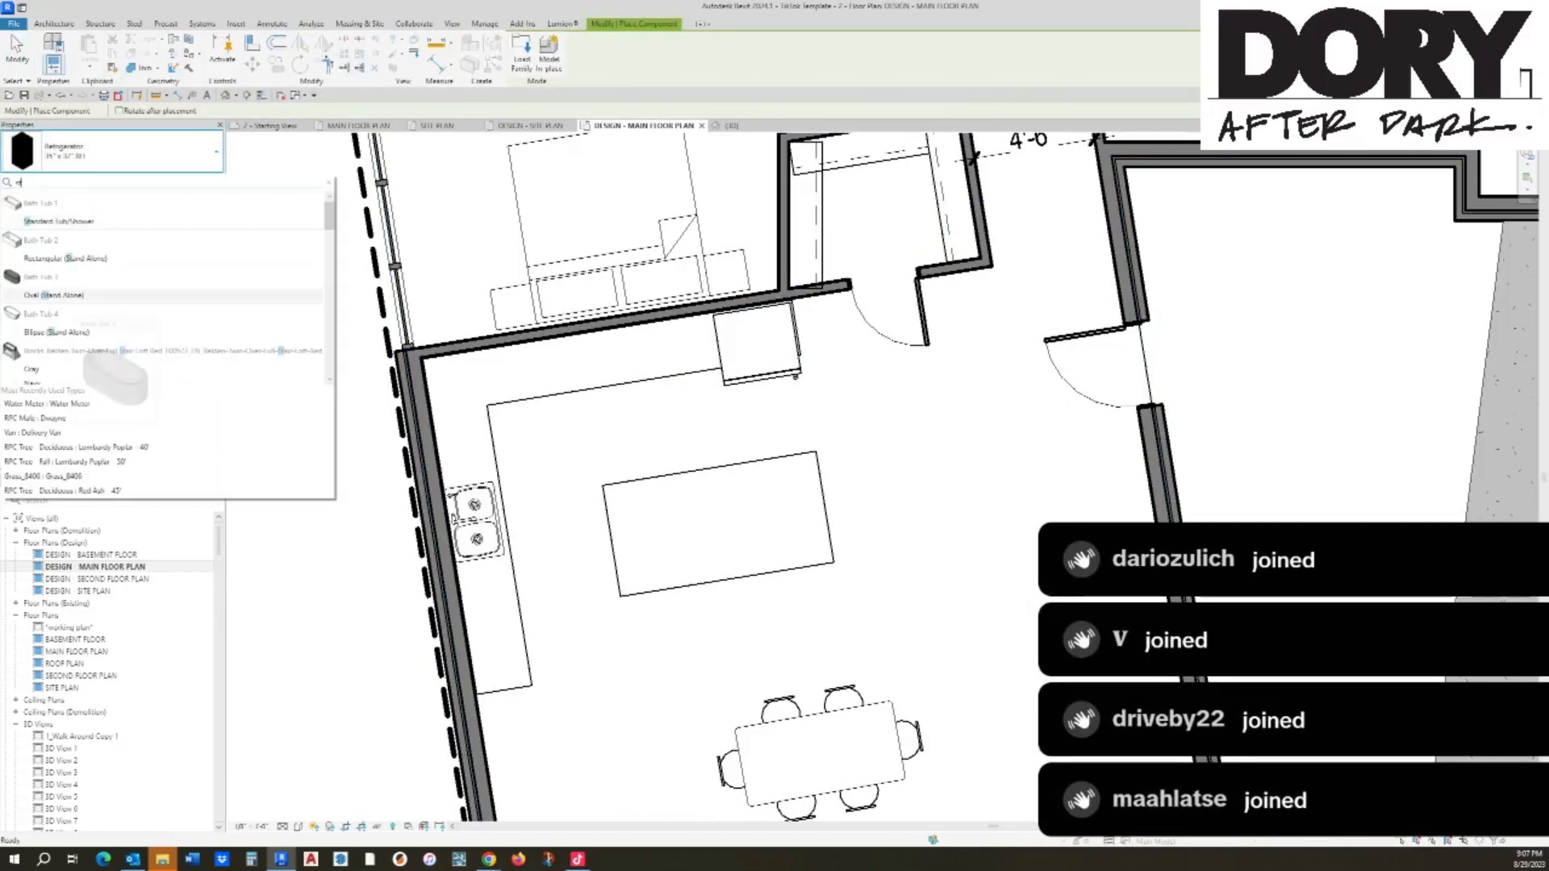
type("o")
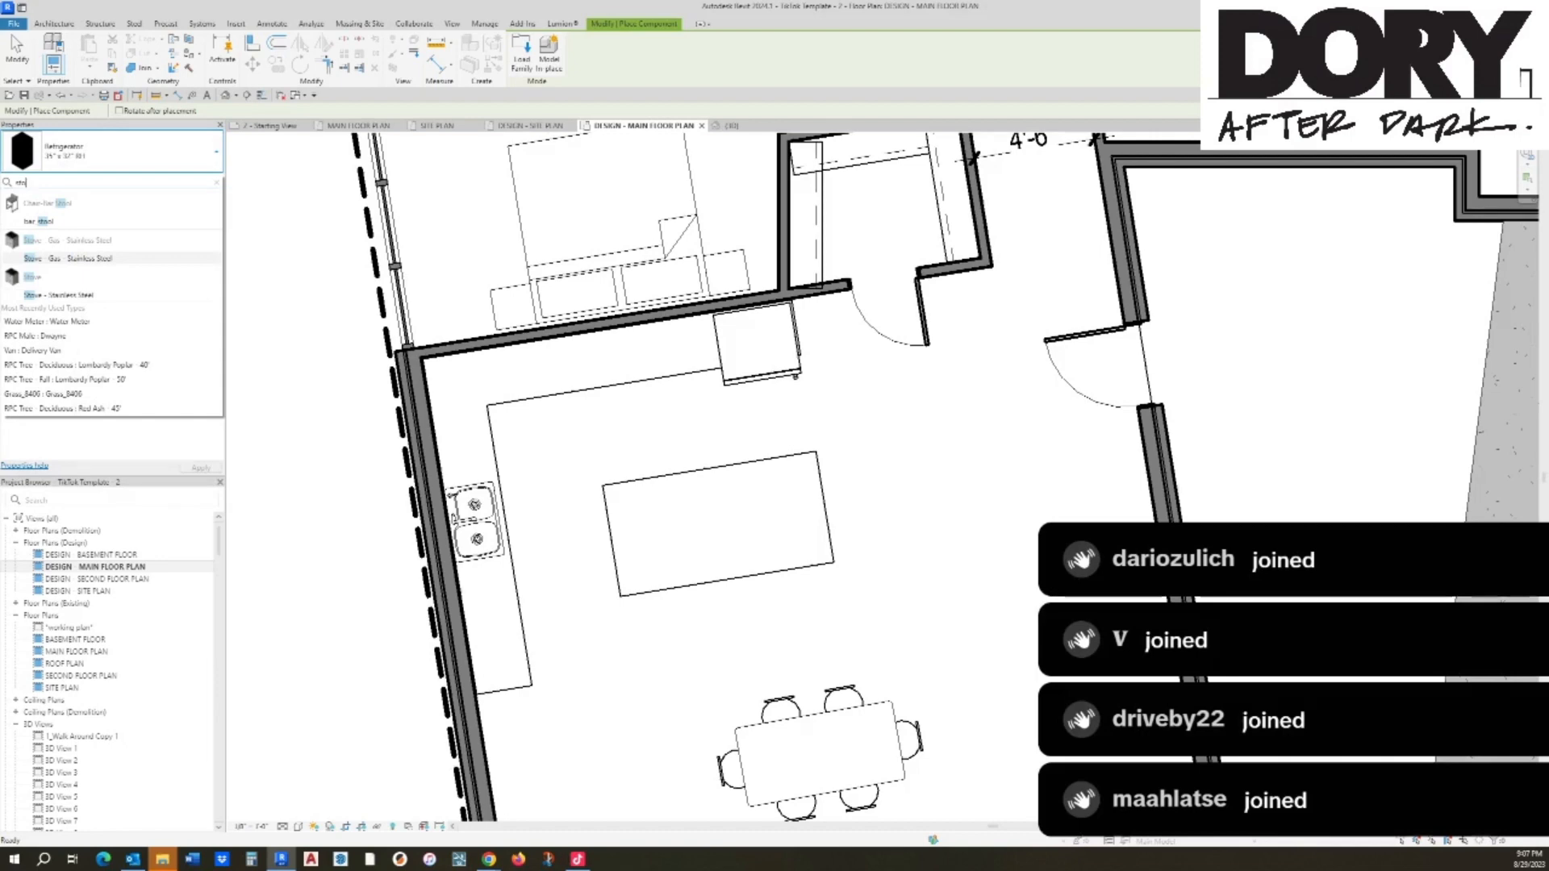
left_click(58, 294)
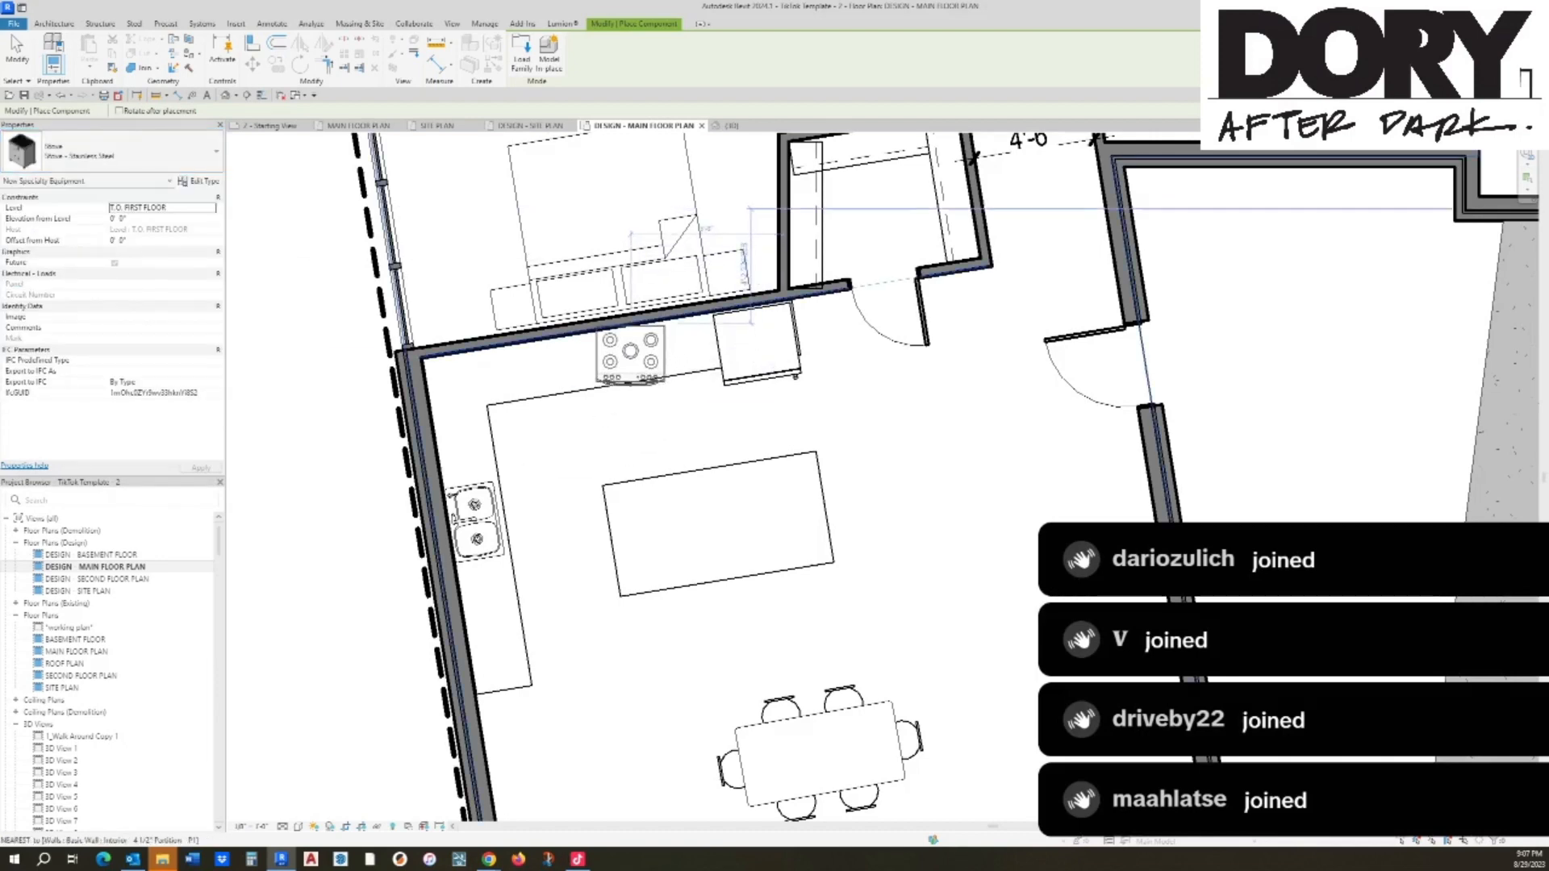
scroll(633, 347, "up", 3)
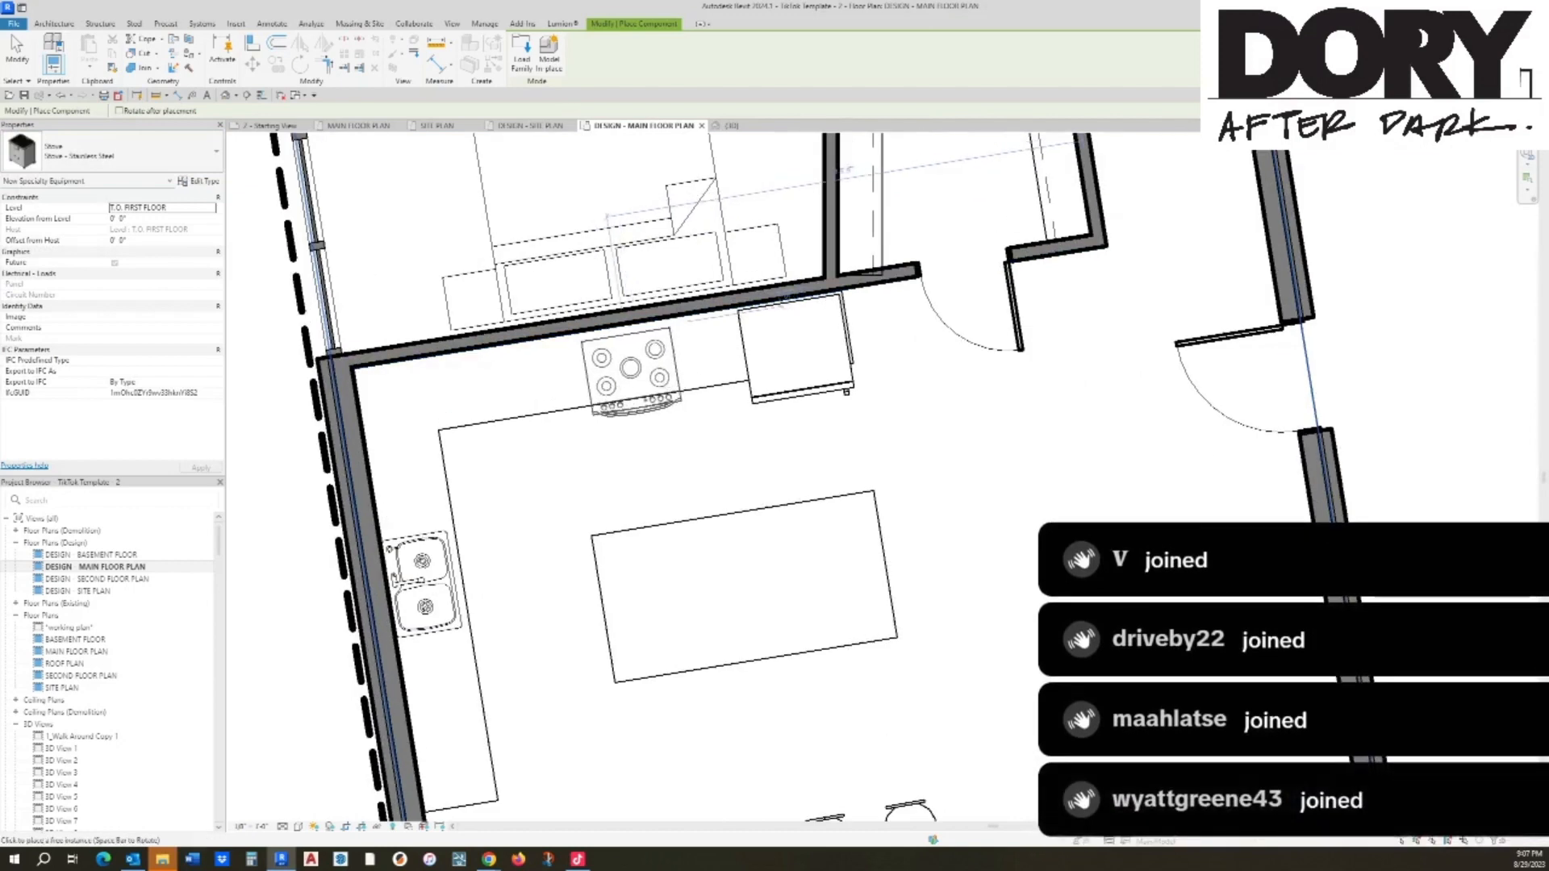
left_click(619, 367)
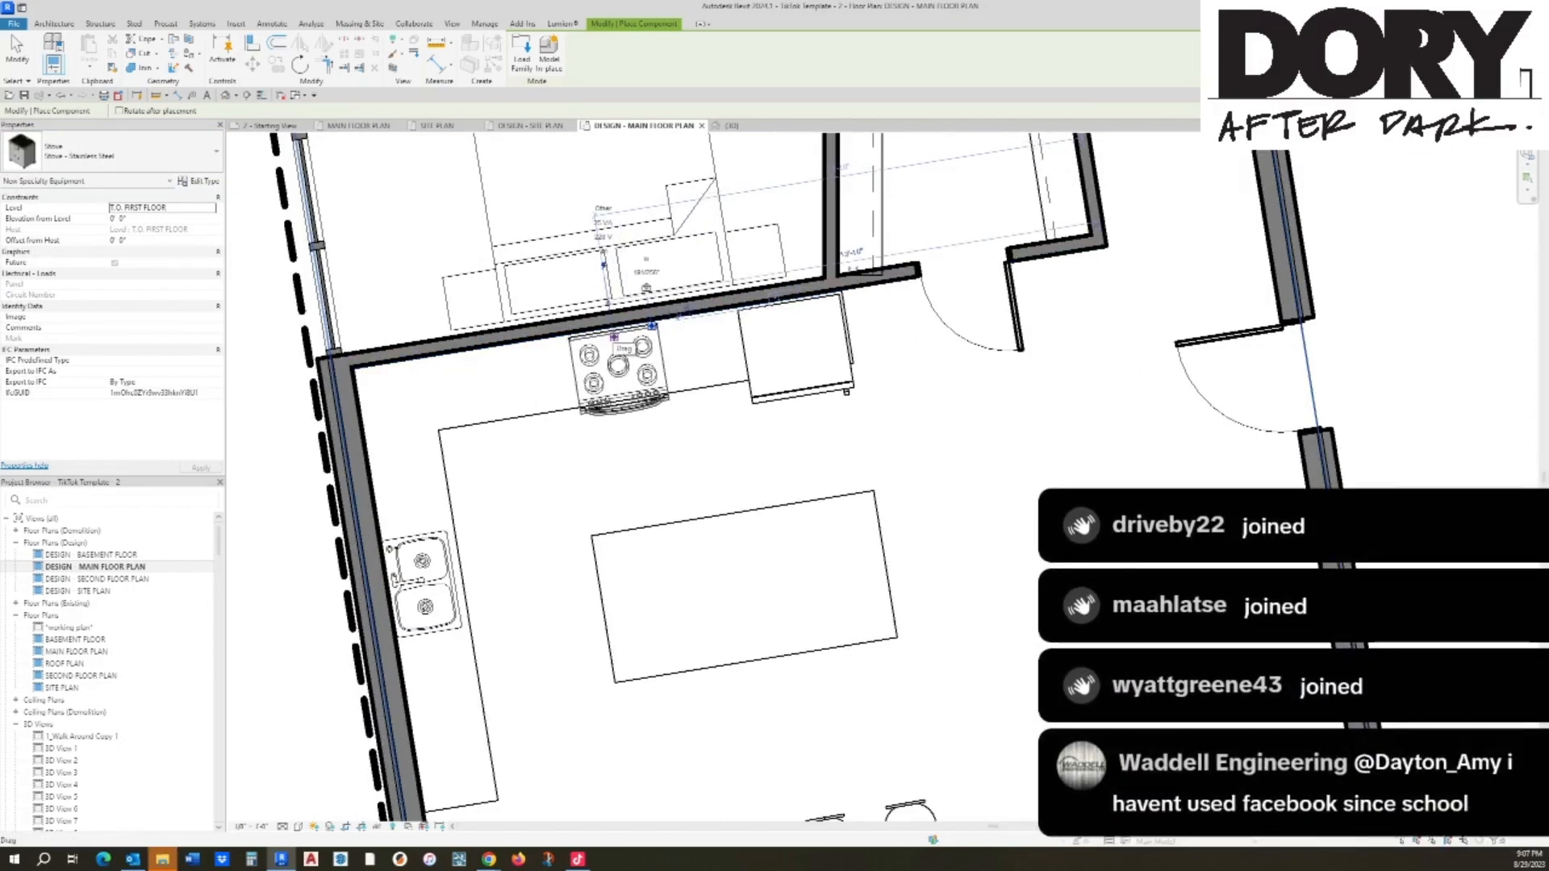
key("Escape")
key("Escape")
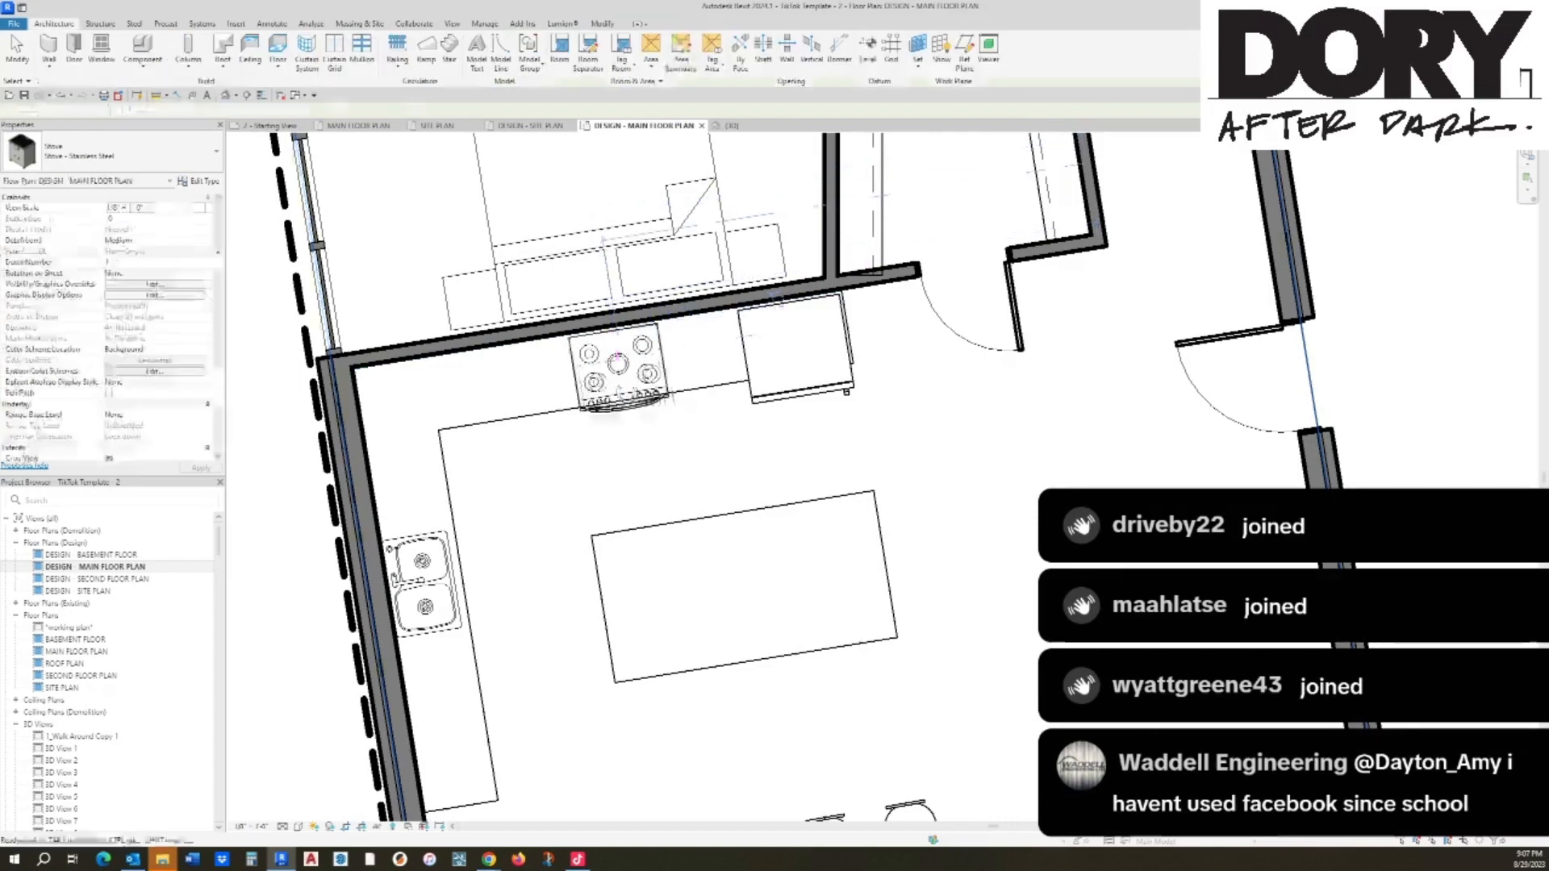
Step: Dimension the sink-side leg of the L-shaped countertop from the bedroom wall to the counter's free end
scroll(661, 309, "down", 4)
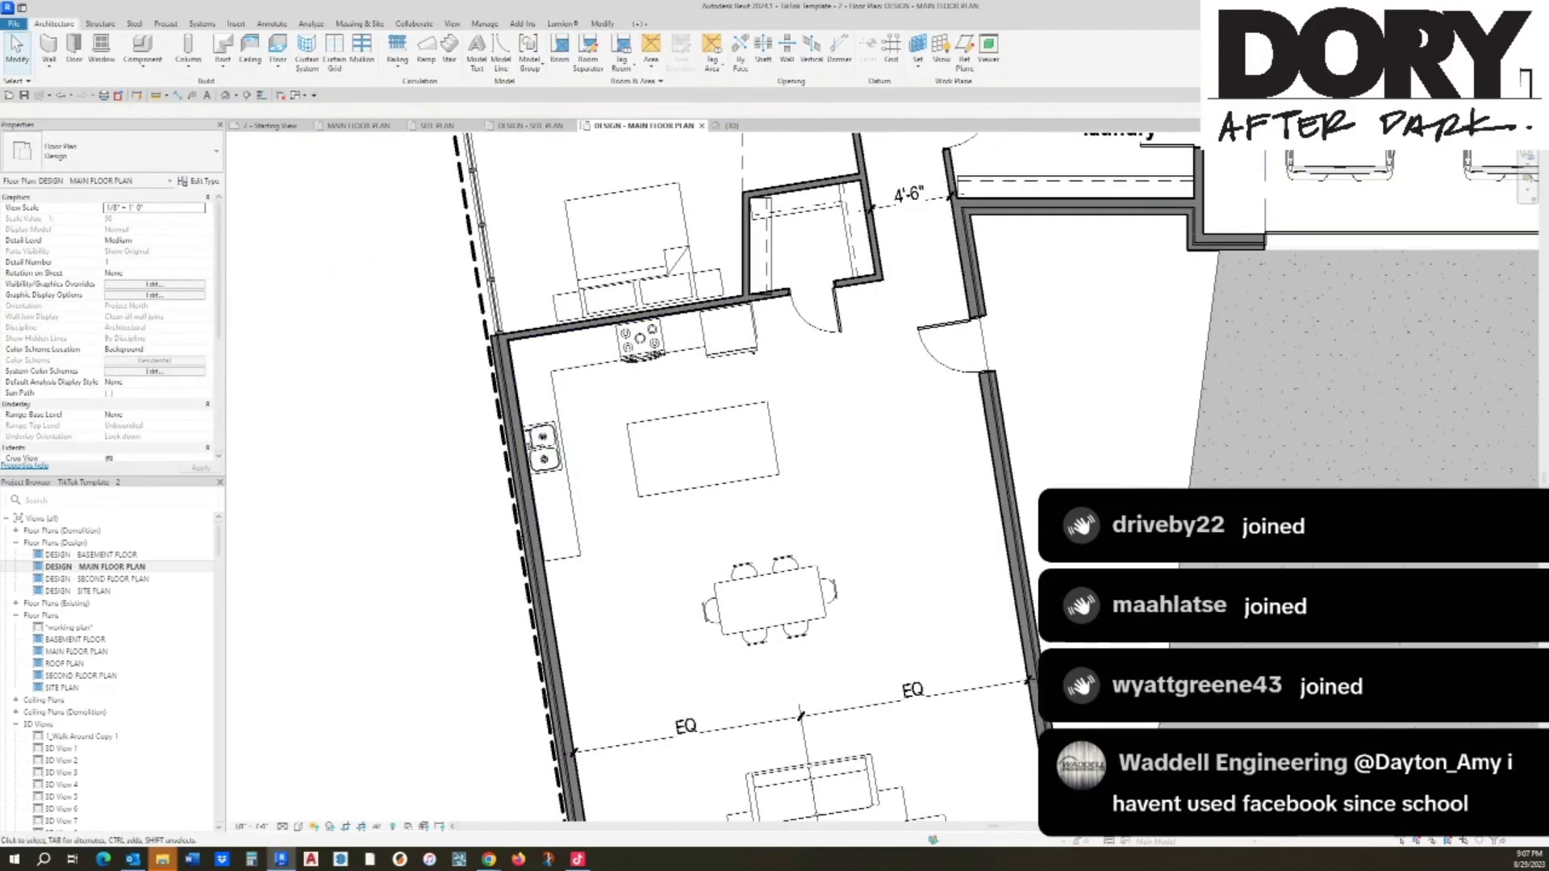
key("d")
key("i")
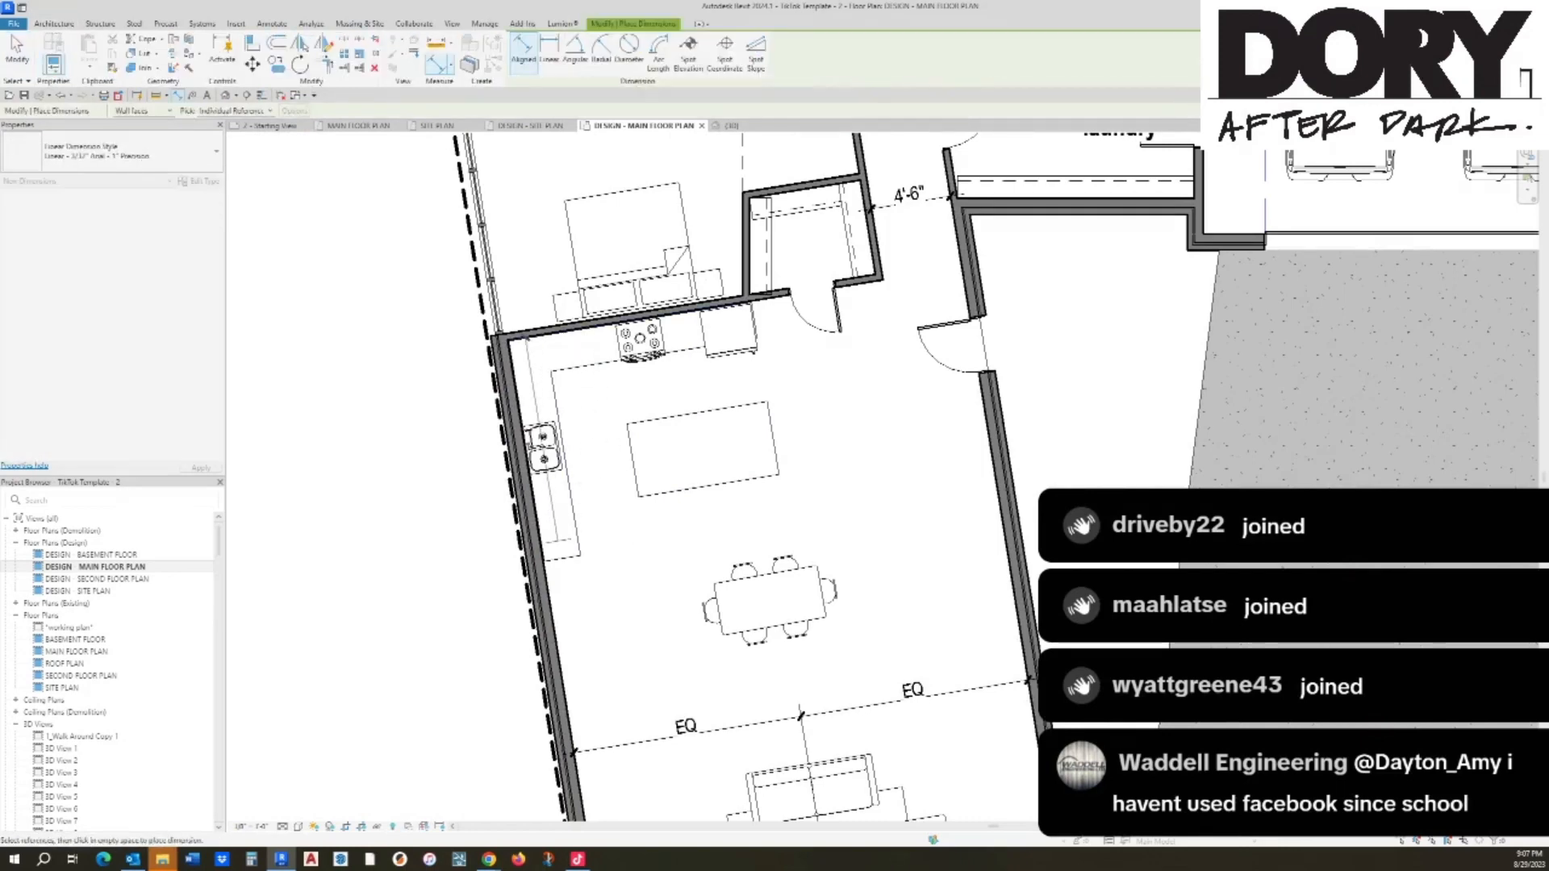
left_click(561, 558)
left_click(606, 523)
key("Escape")
key("Escape")
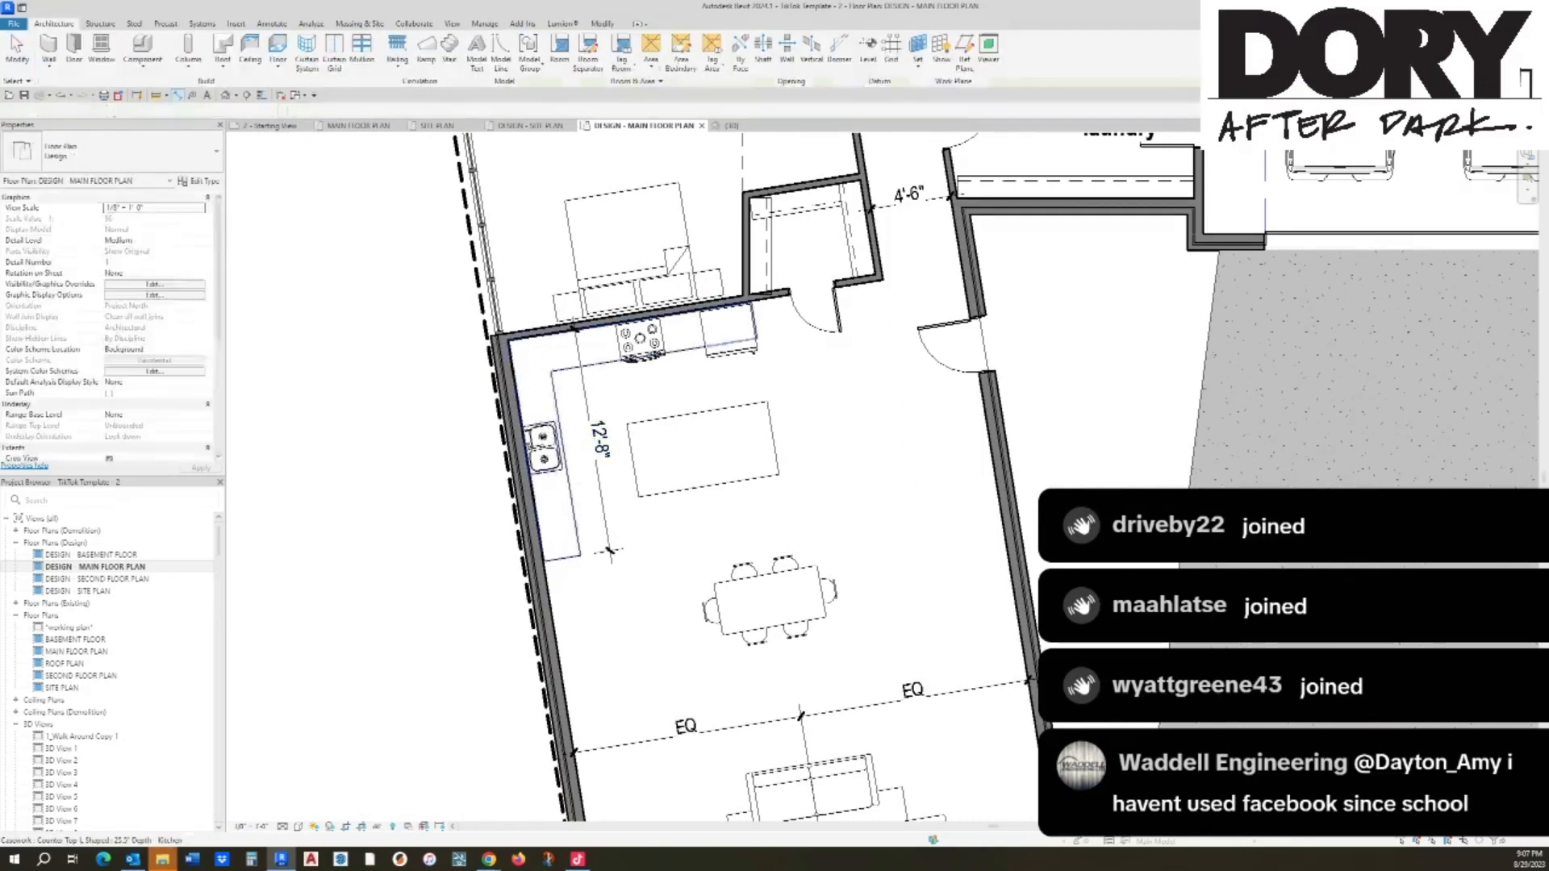
Step: Set the L-shaped countertop's Length Leg 2 to 12'-0"
left_click(609, 551)
left_click(129, 306)
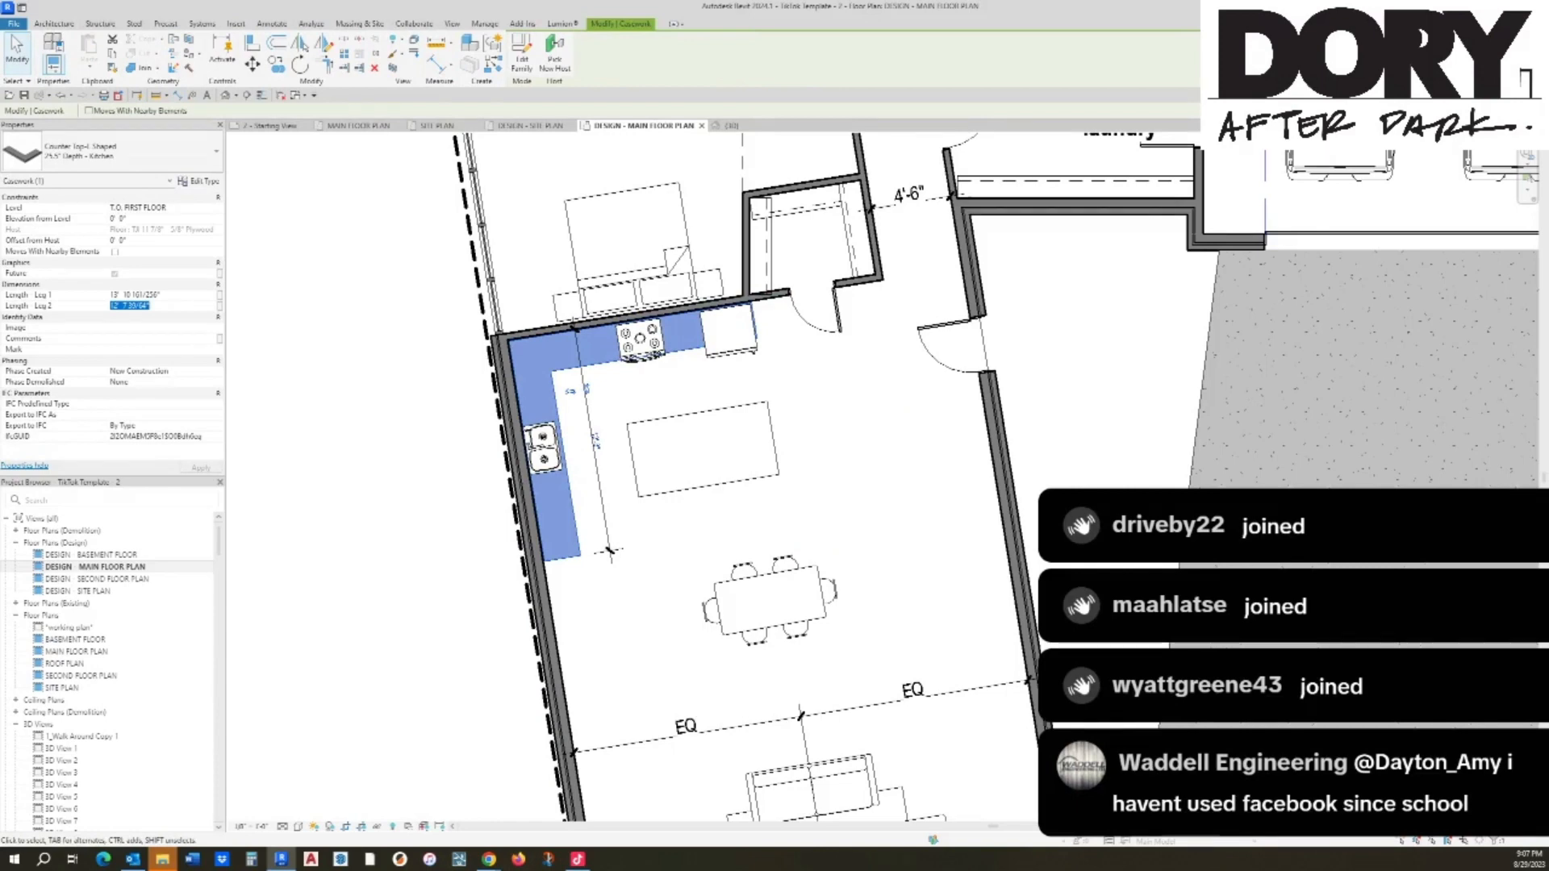
type("12' 0")
key("Escape")
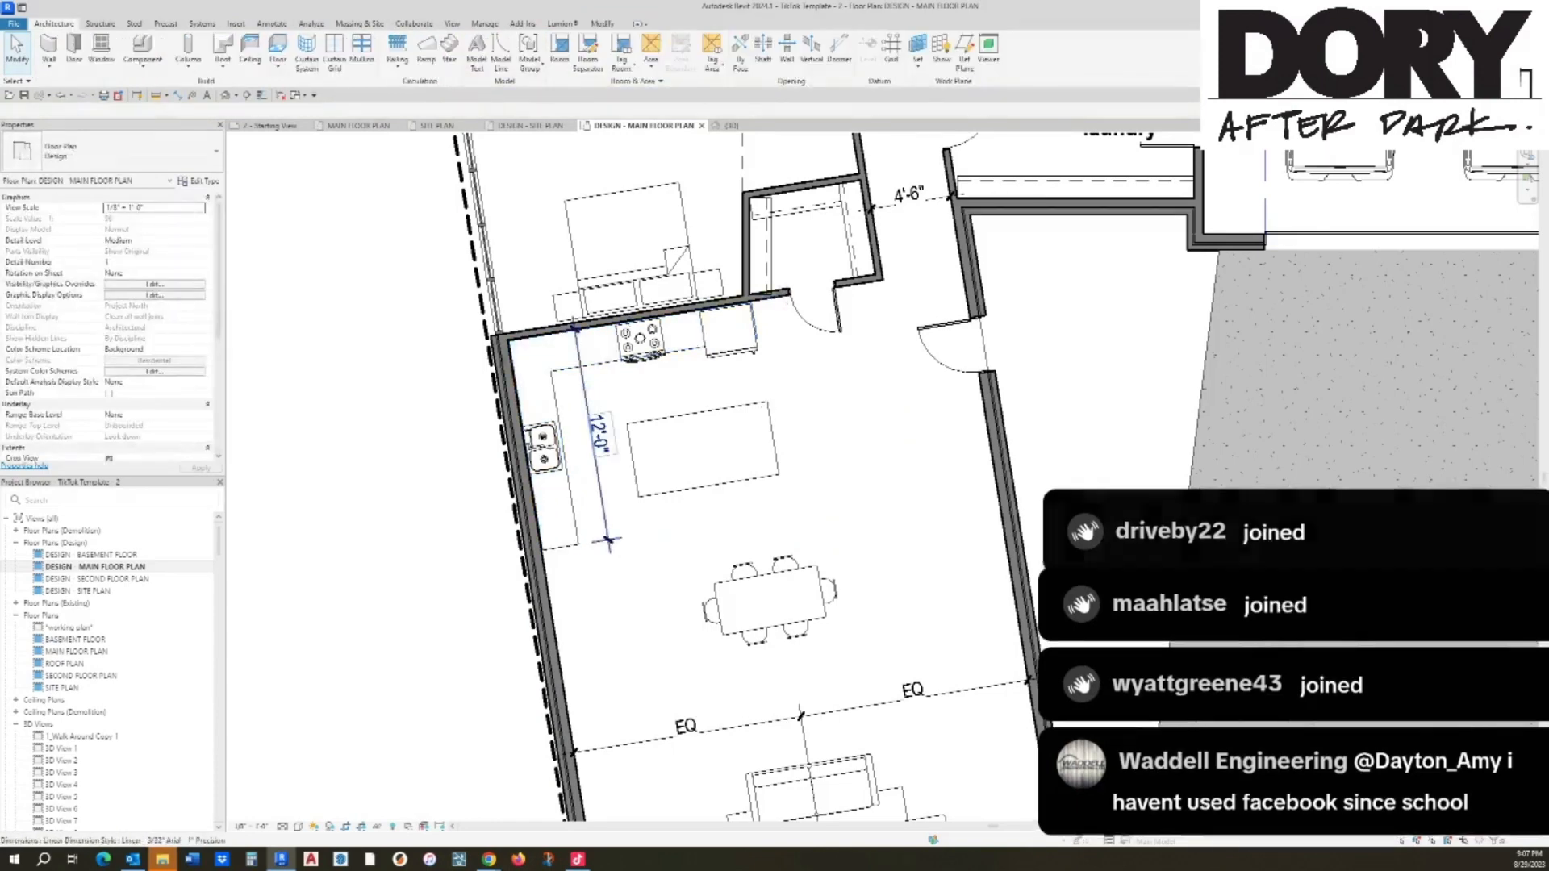
Step: Add witness lines at the stove counter's front edge and both long edges of the island to the countertop dimension
left_click(587, 403)
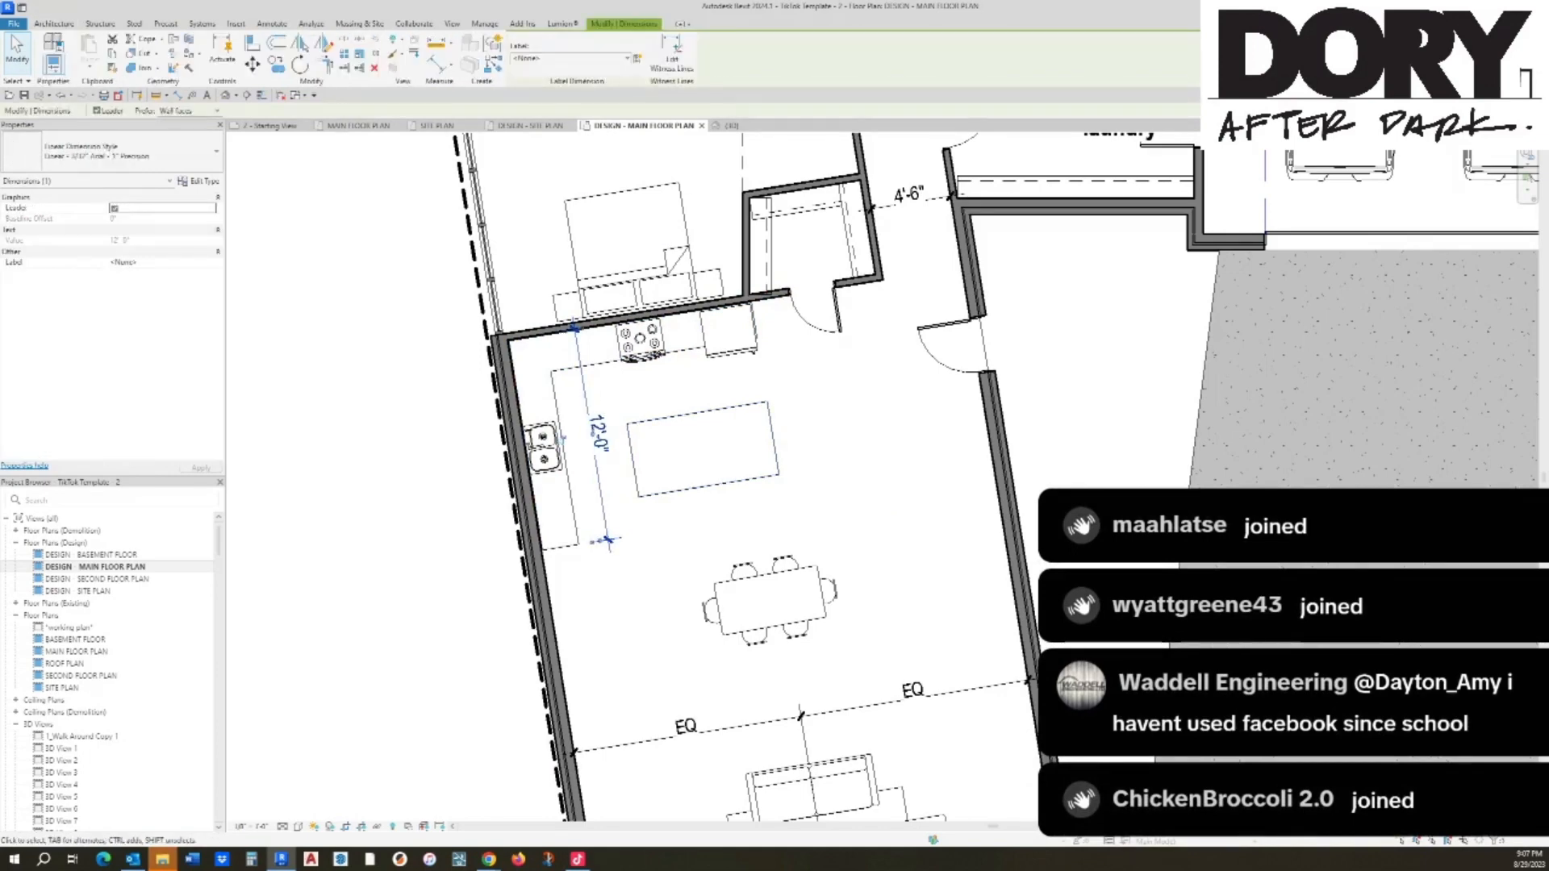
left_click(597, 365)
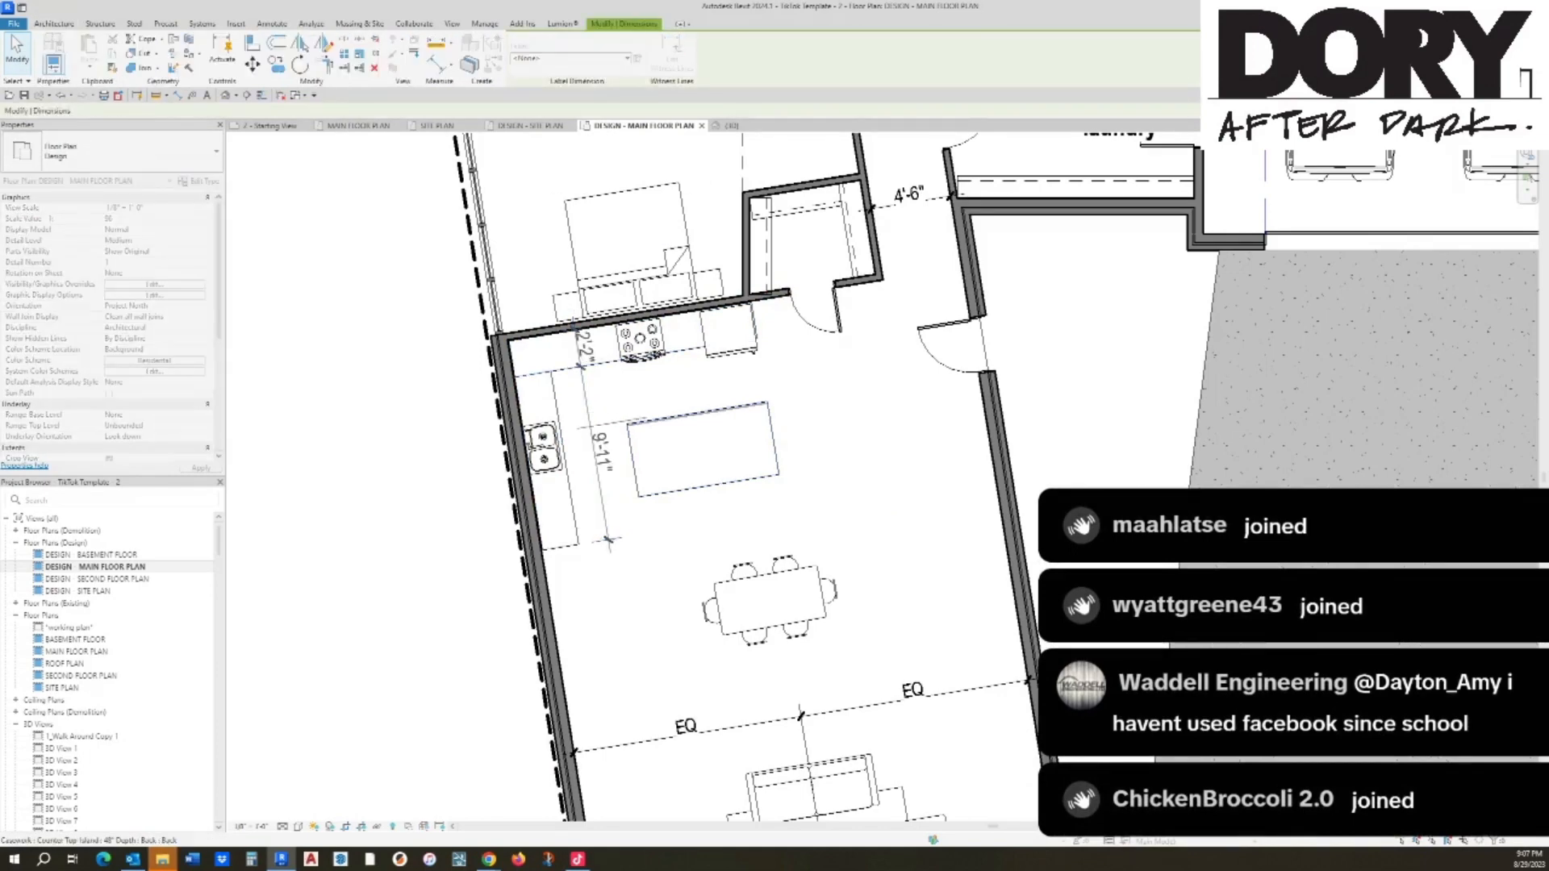
left_click(695, 489)
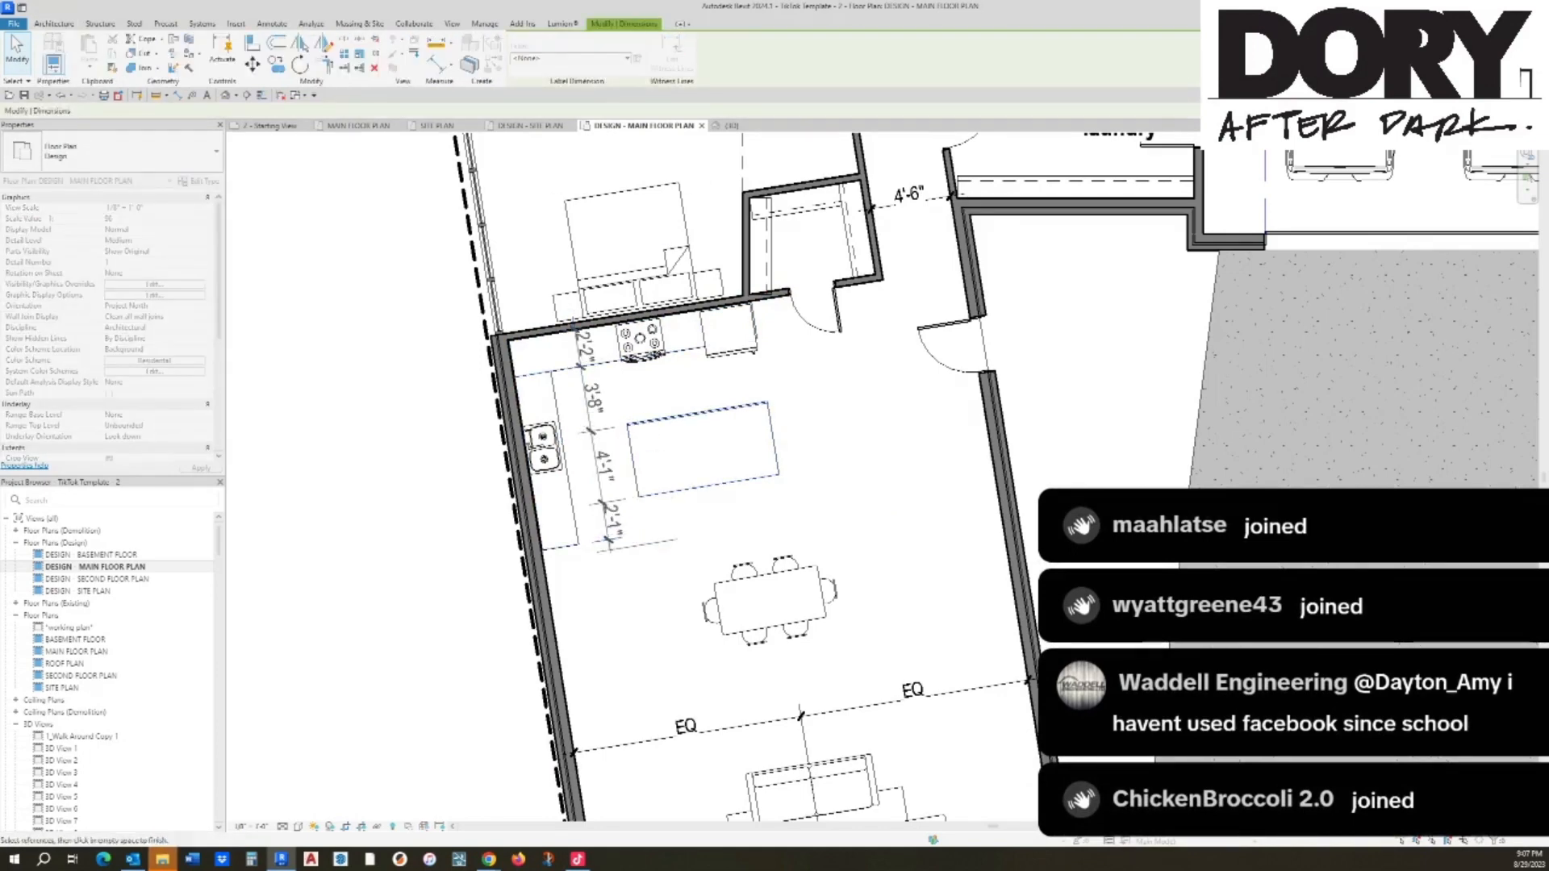
left_click(686, 529)
key("Escape")
Step: Move the island to 4'-0" clear of the stove counter, then delete the dimension string
left_click(696, 489)
left_click(589, 399)
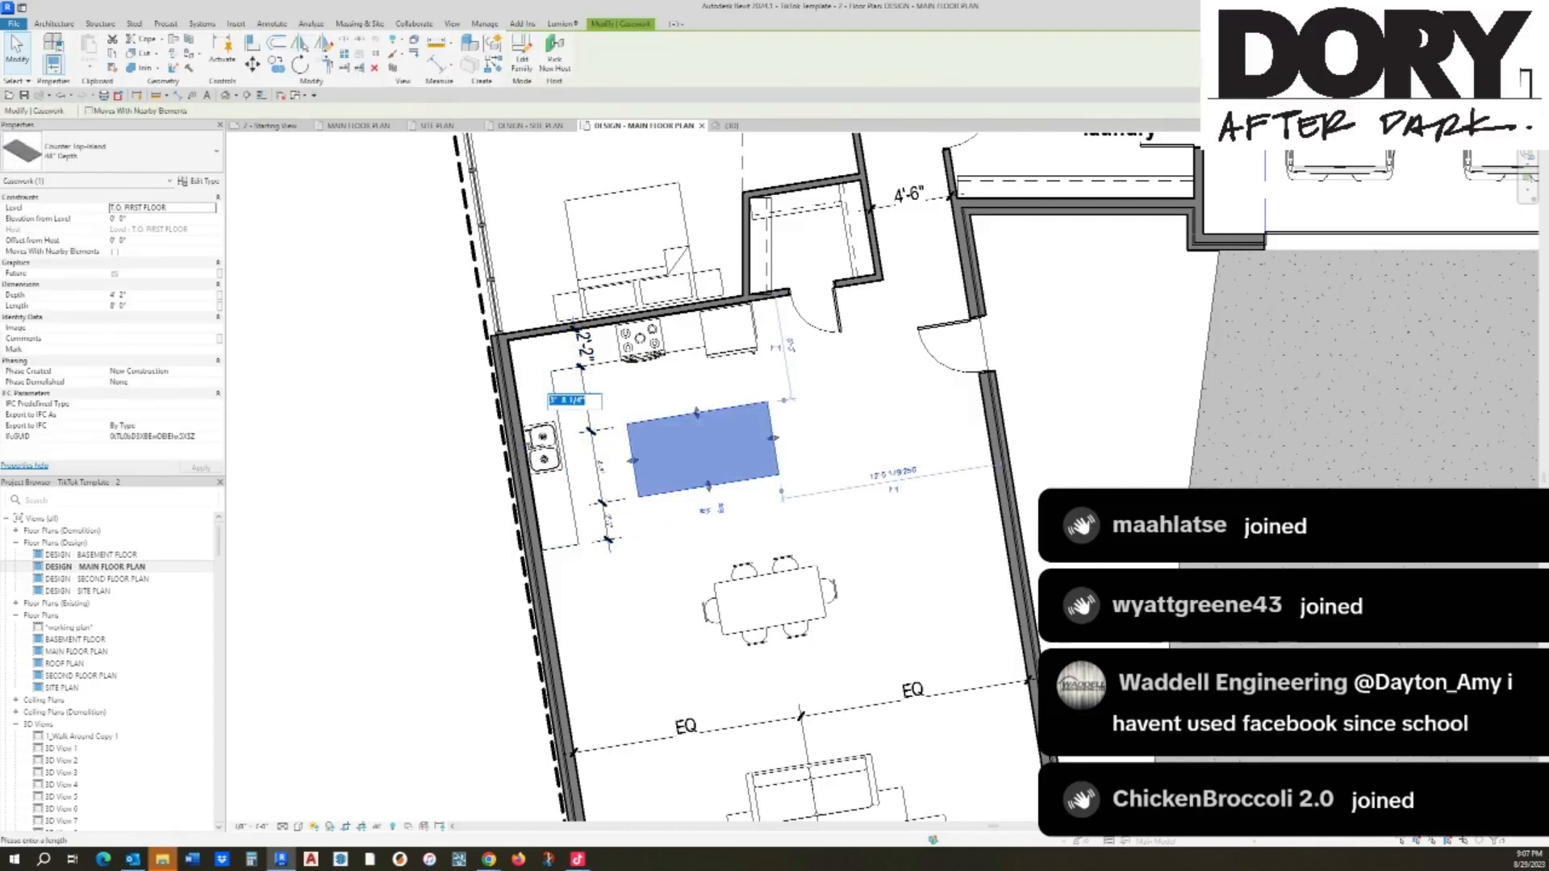
type("4")
key("Return")
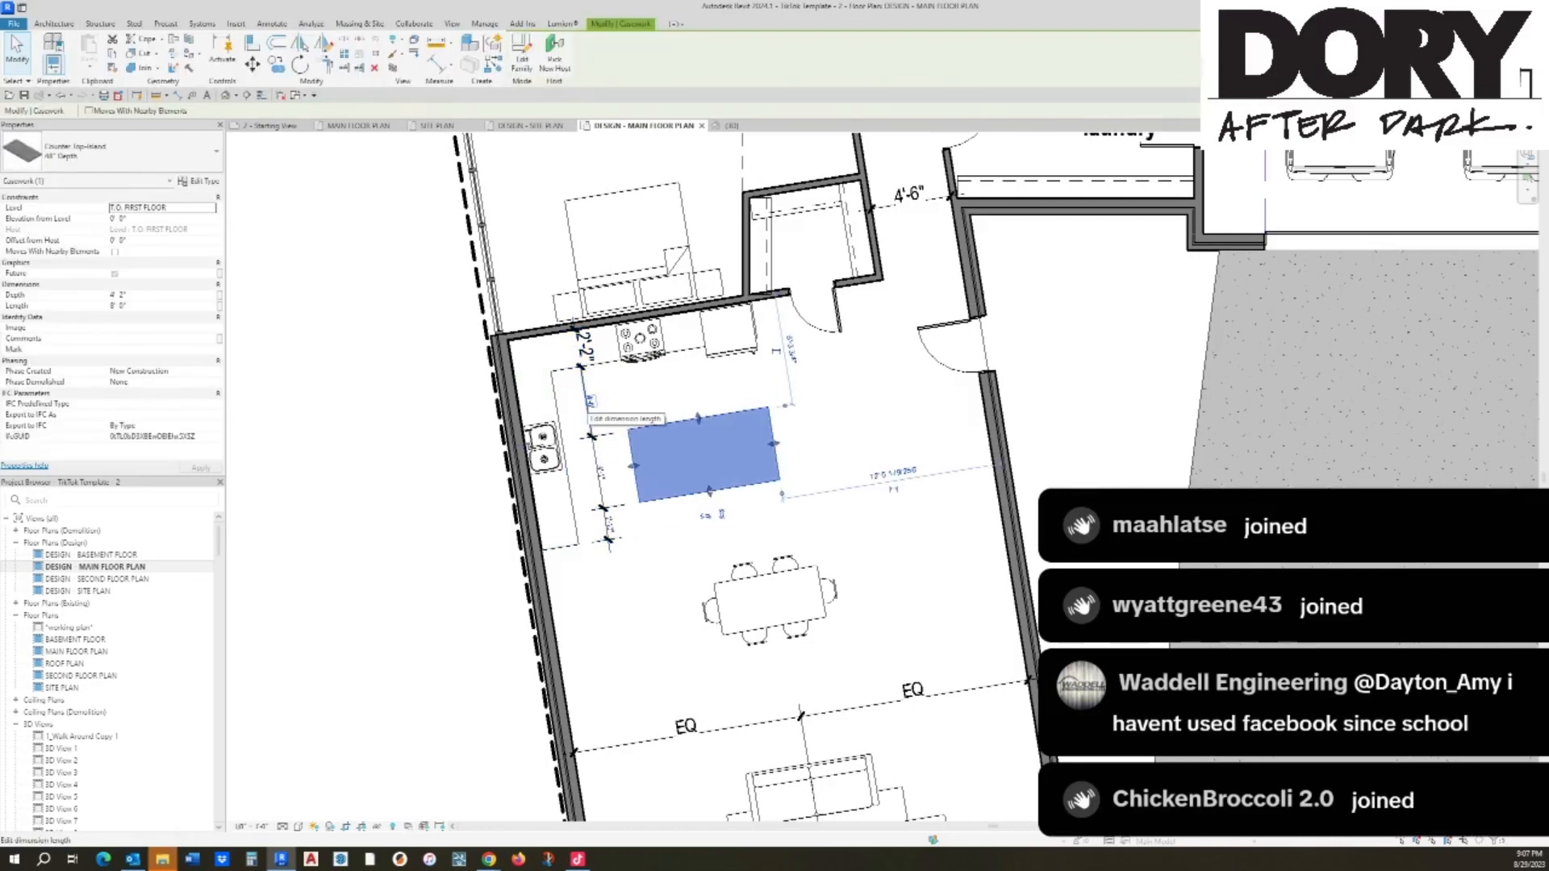
left_click(592, 410)
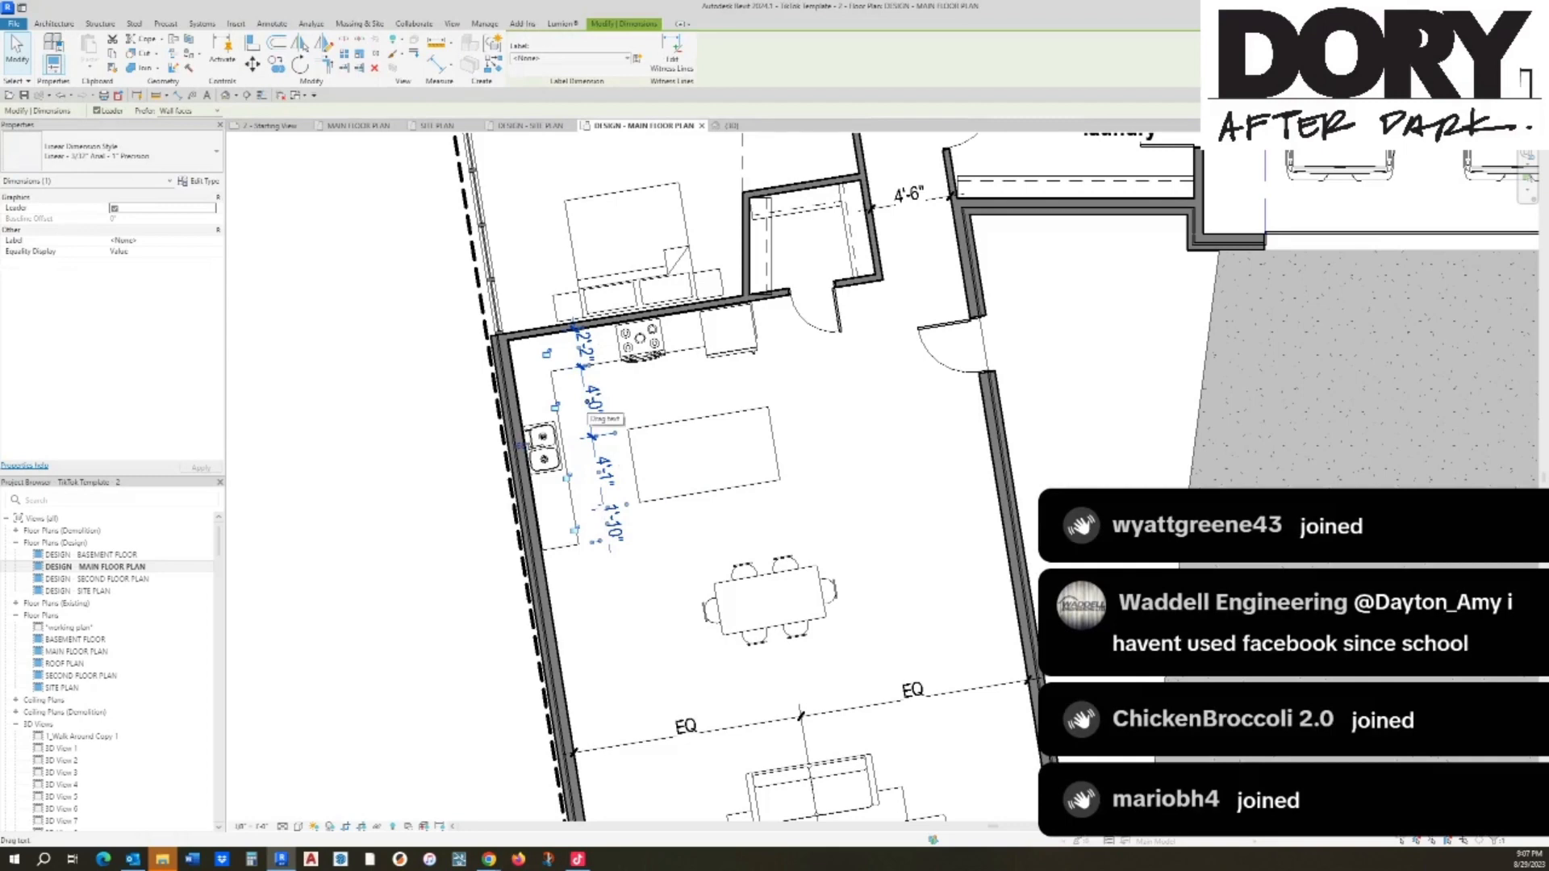
key("Delete")
Step: Place a bar stool component, aligned with the angled island, at the sink end of its dining-side edge
key("c")
key("m")
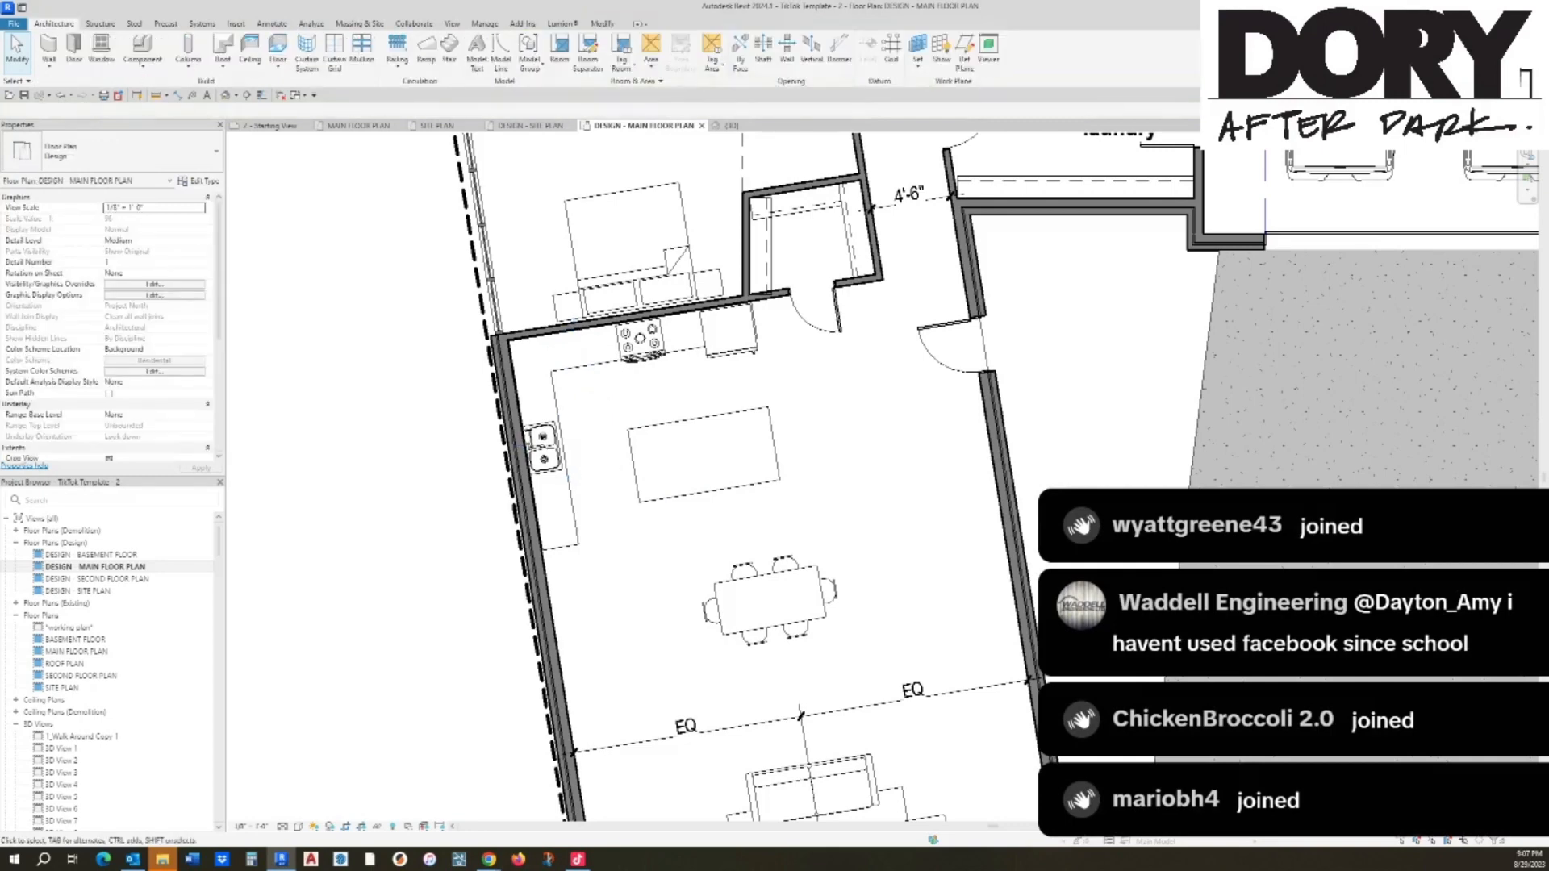
left_click(133, 152)
type("stool")
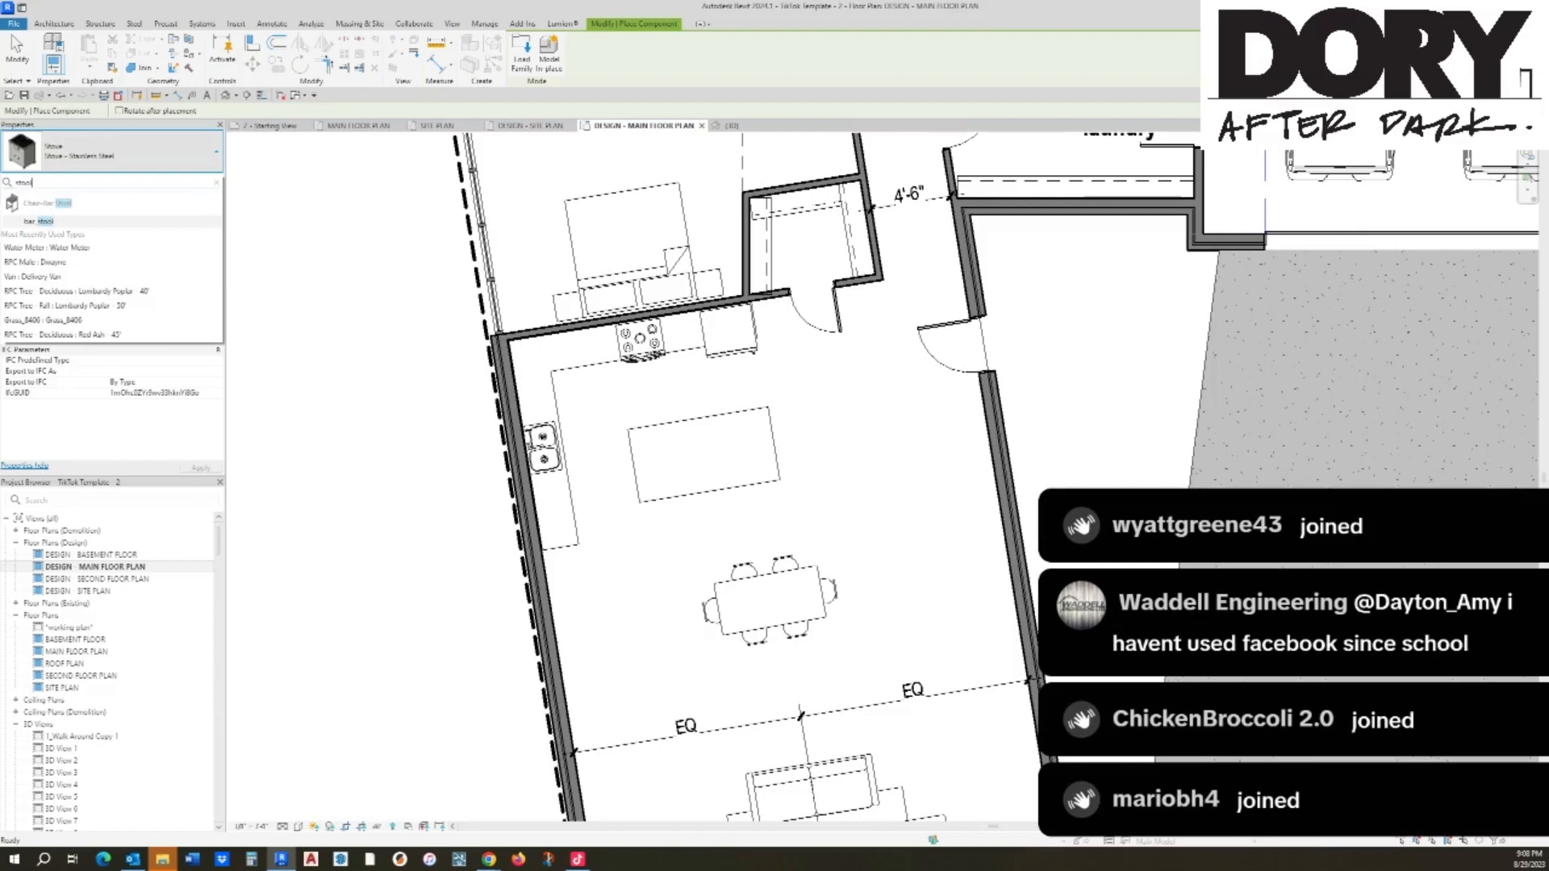
key("Return")
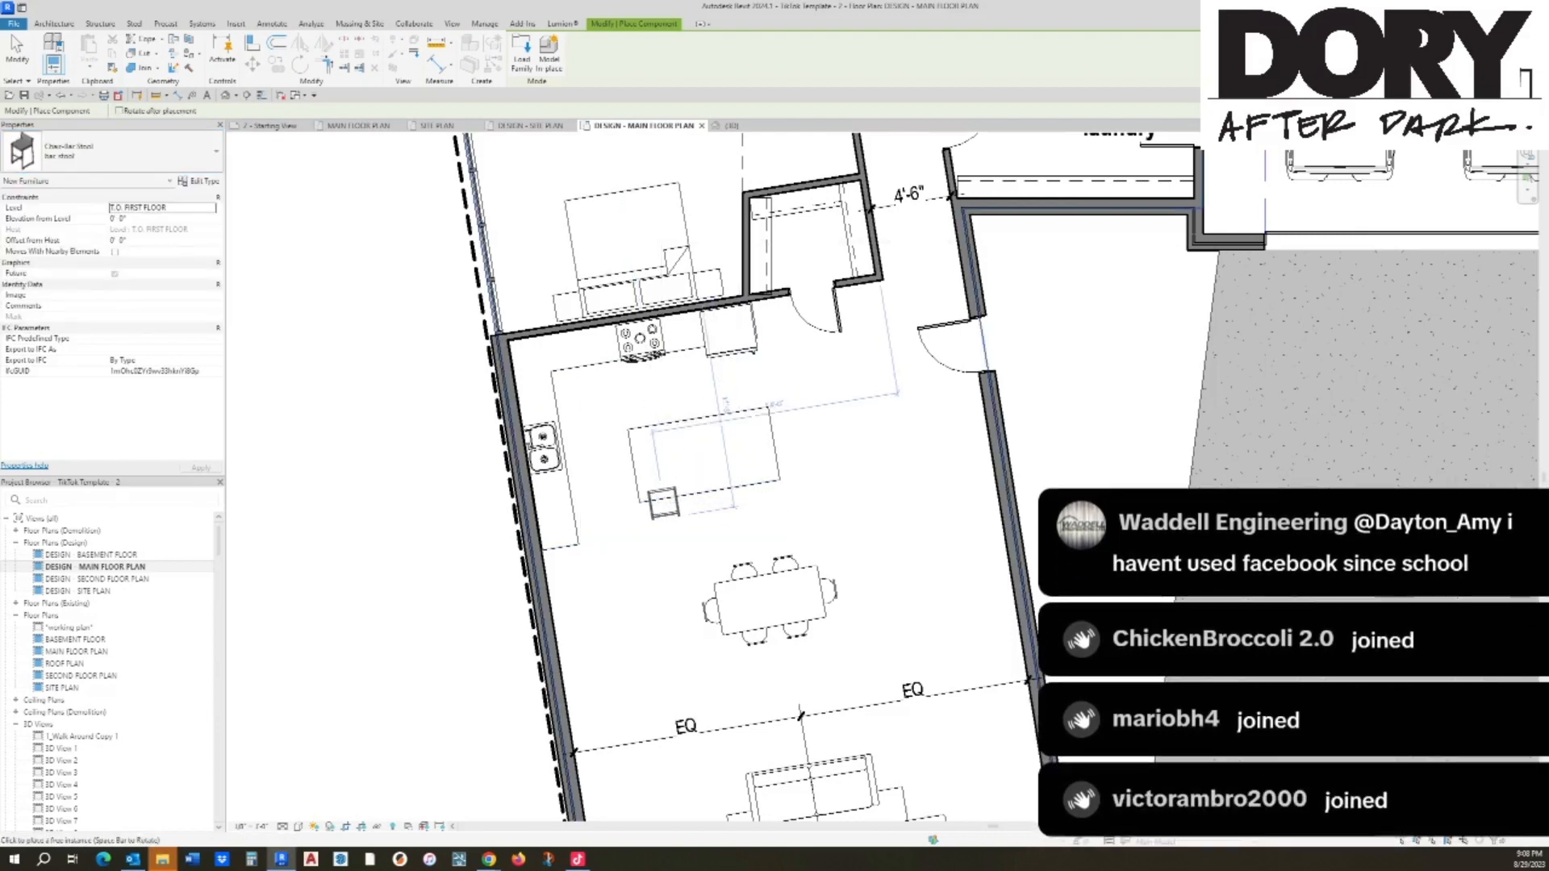
left_click(664, 505)
scroll(663, 504, "up", 3)
key("Escape")
Step: Copy the bar stool along the island's dining side at 2' spacing to form a row of four
key("m")
key("v")
left_click(655, 542)
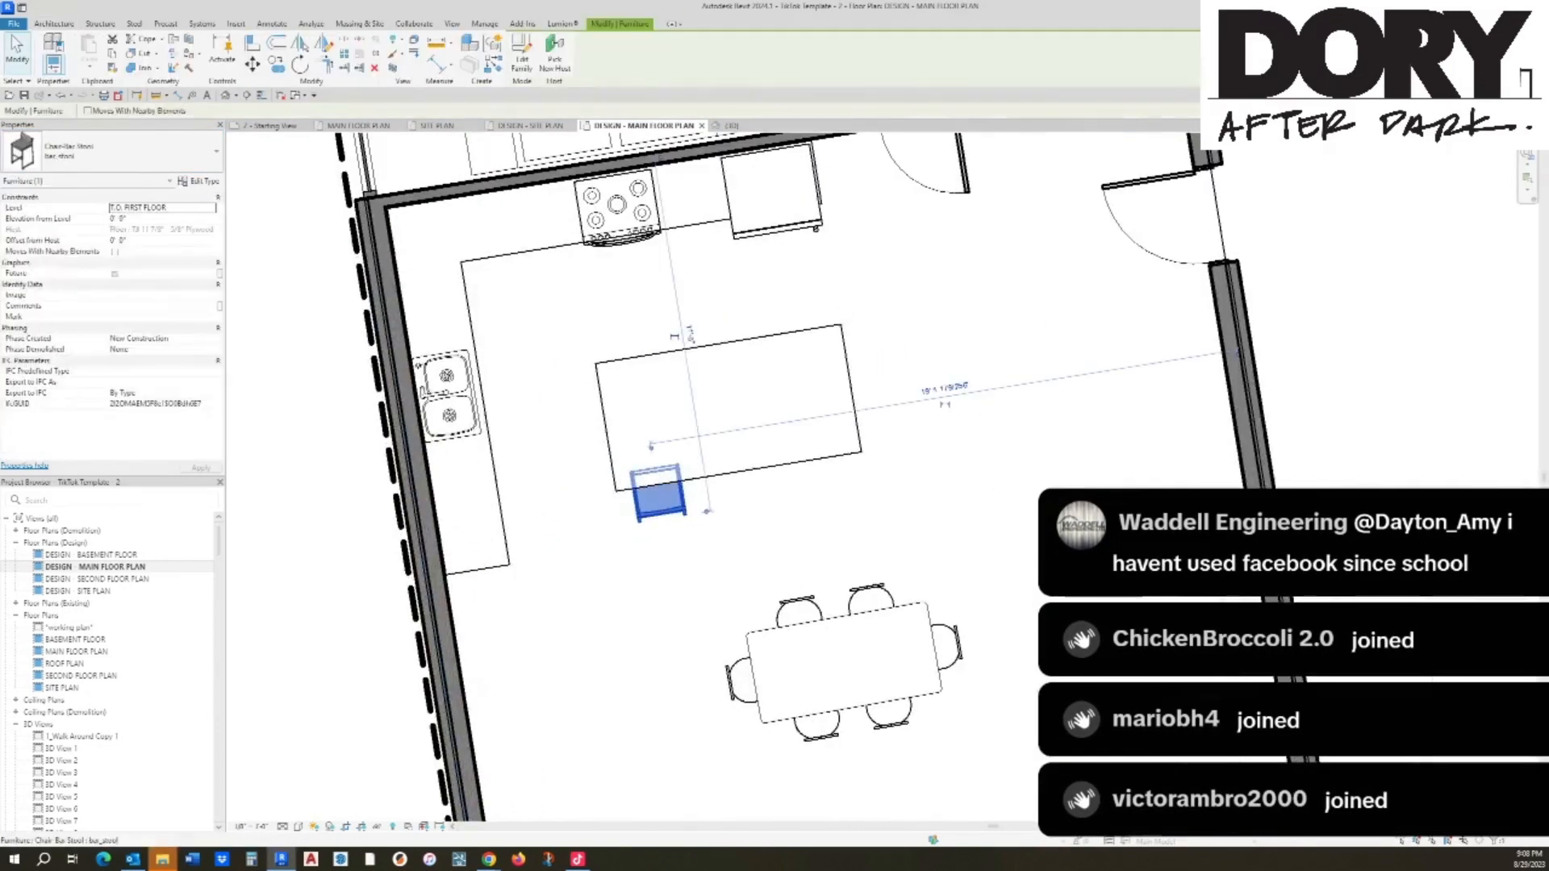
left_click(717, 532)
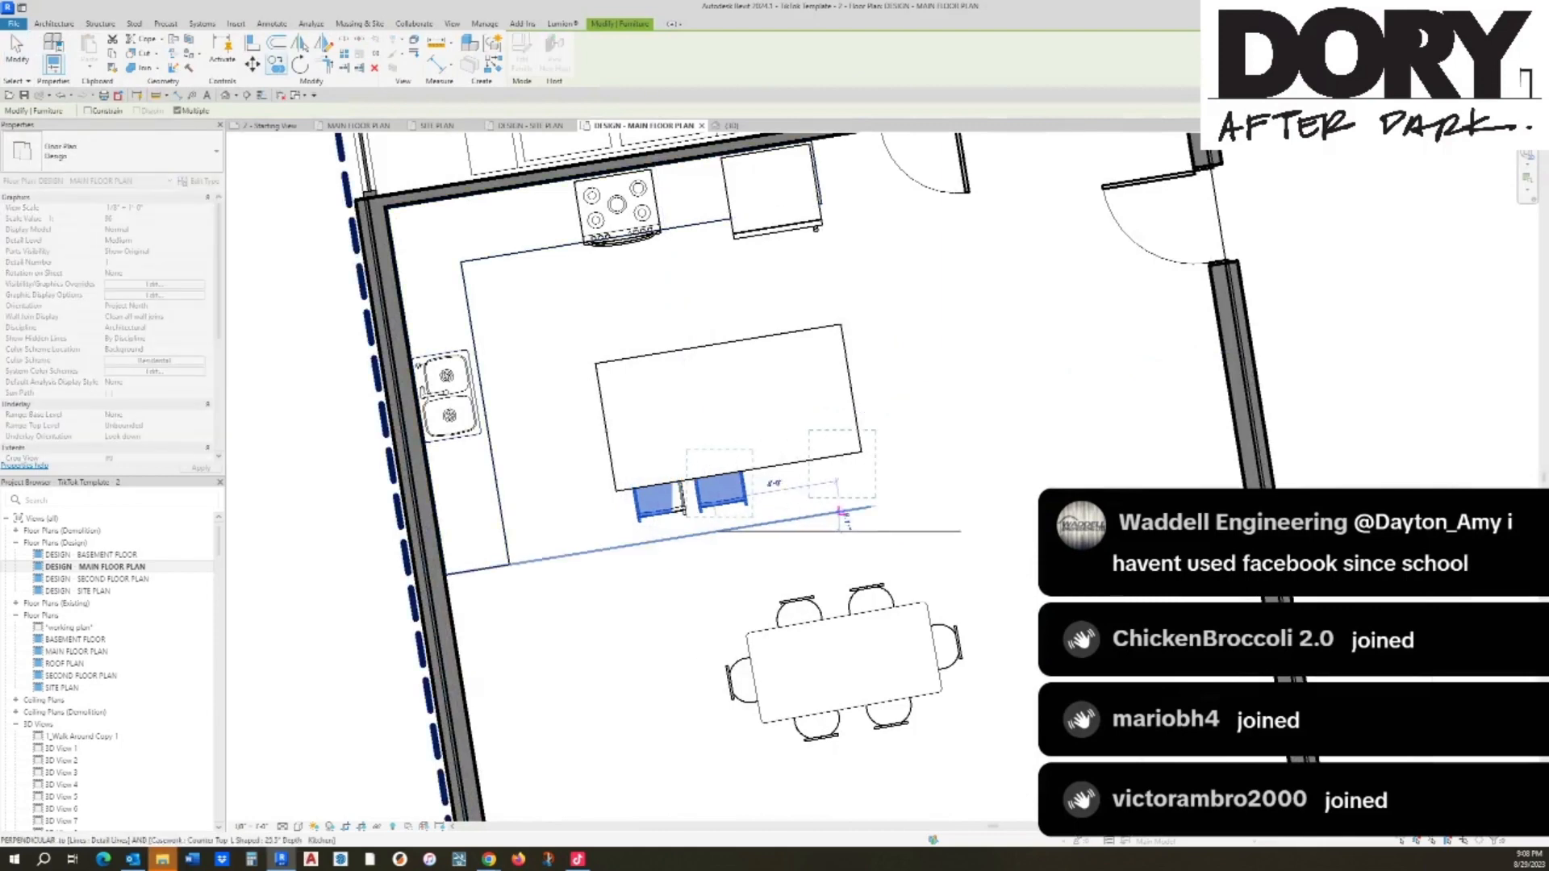
key("Return")
type("2")
key("Return")
key("Escape")
key("Escape")
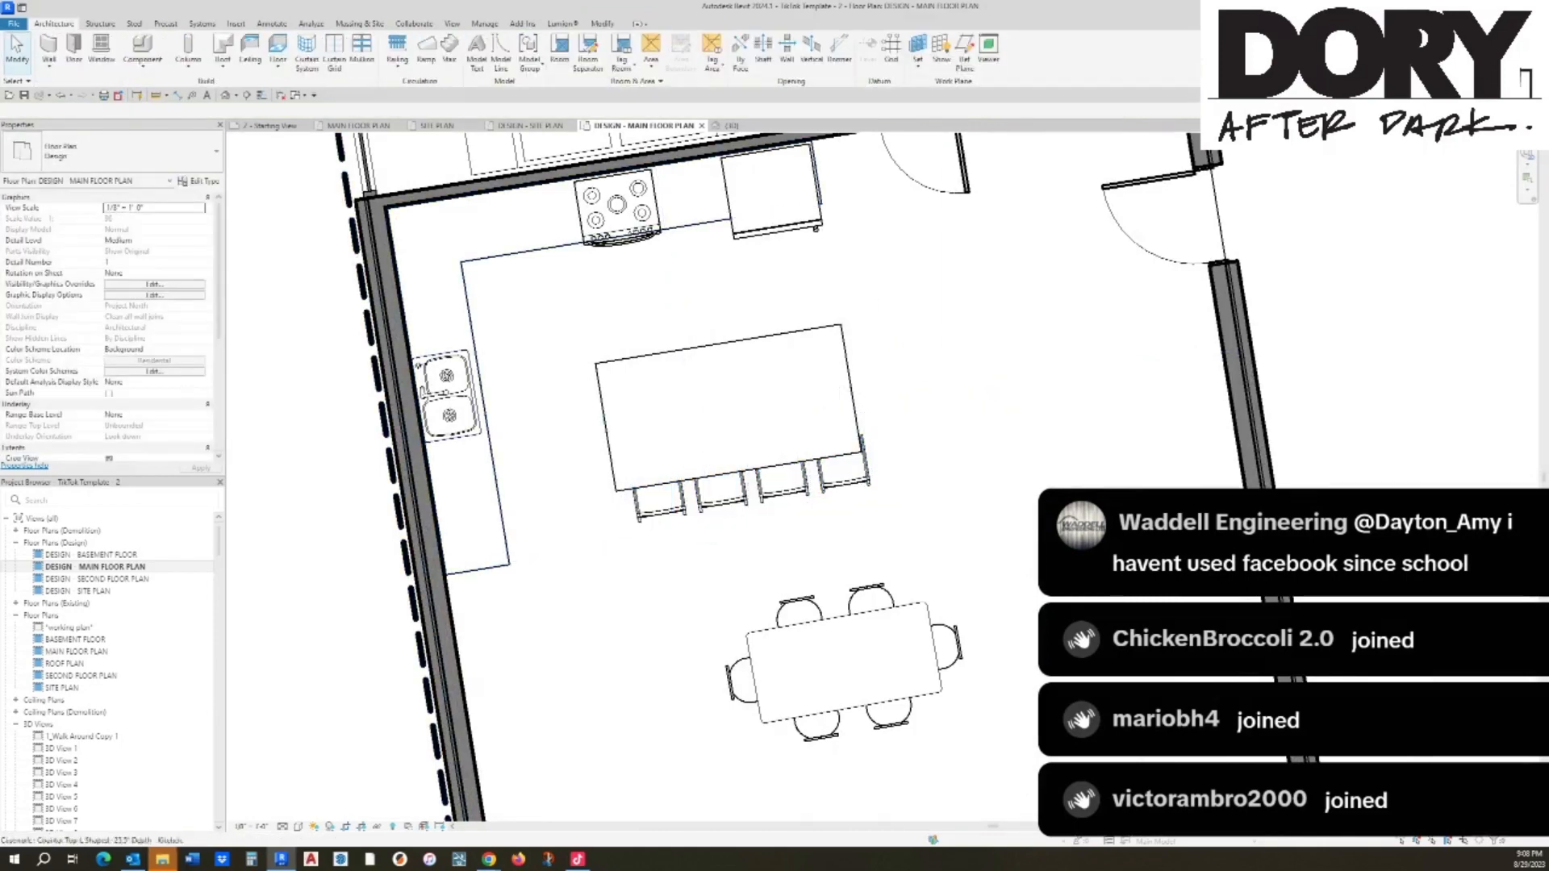
Step: Stretch the island countertop at the end away from the sink to a length of about 8'-11"
left_click(500, 510)
key("Escape")
left_click(849, 368)
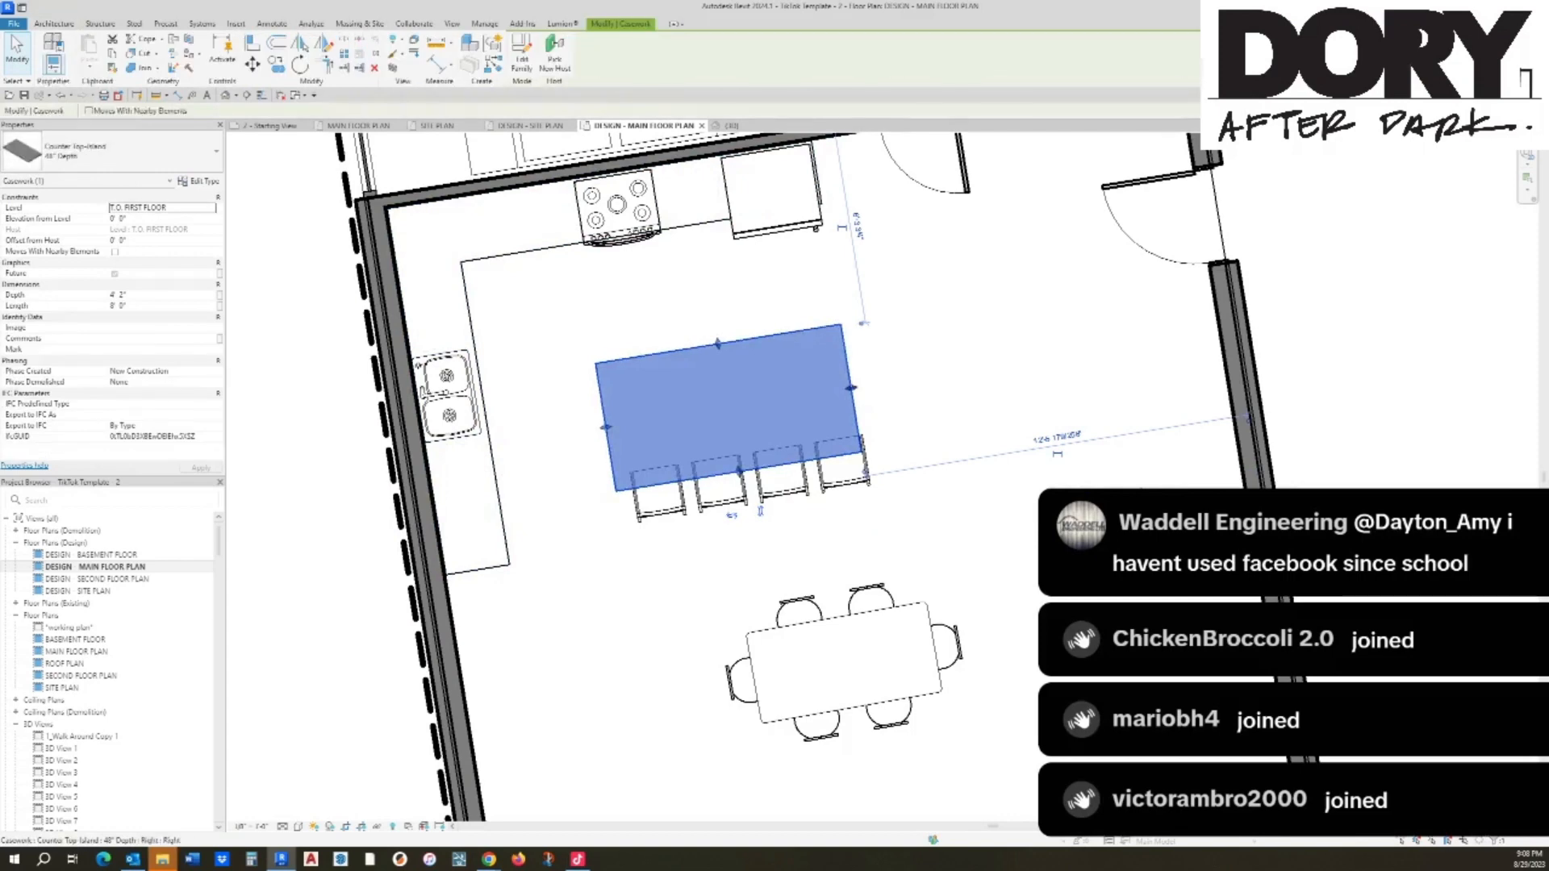
left_click_drag(852, 388, 879, 388)
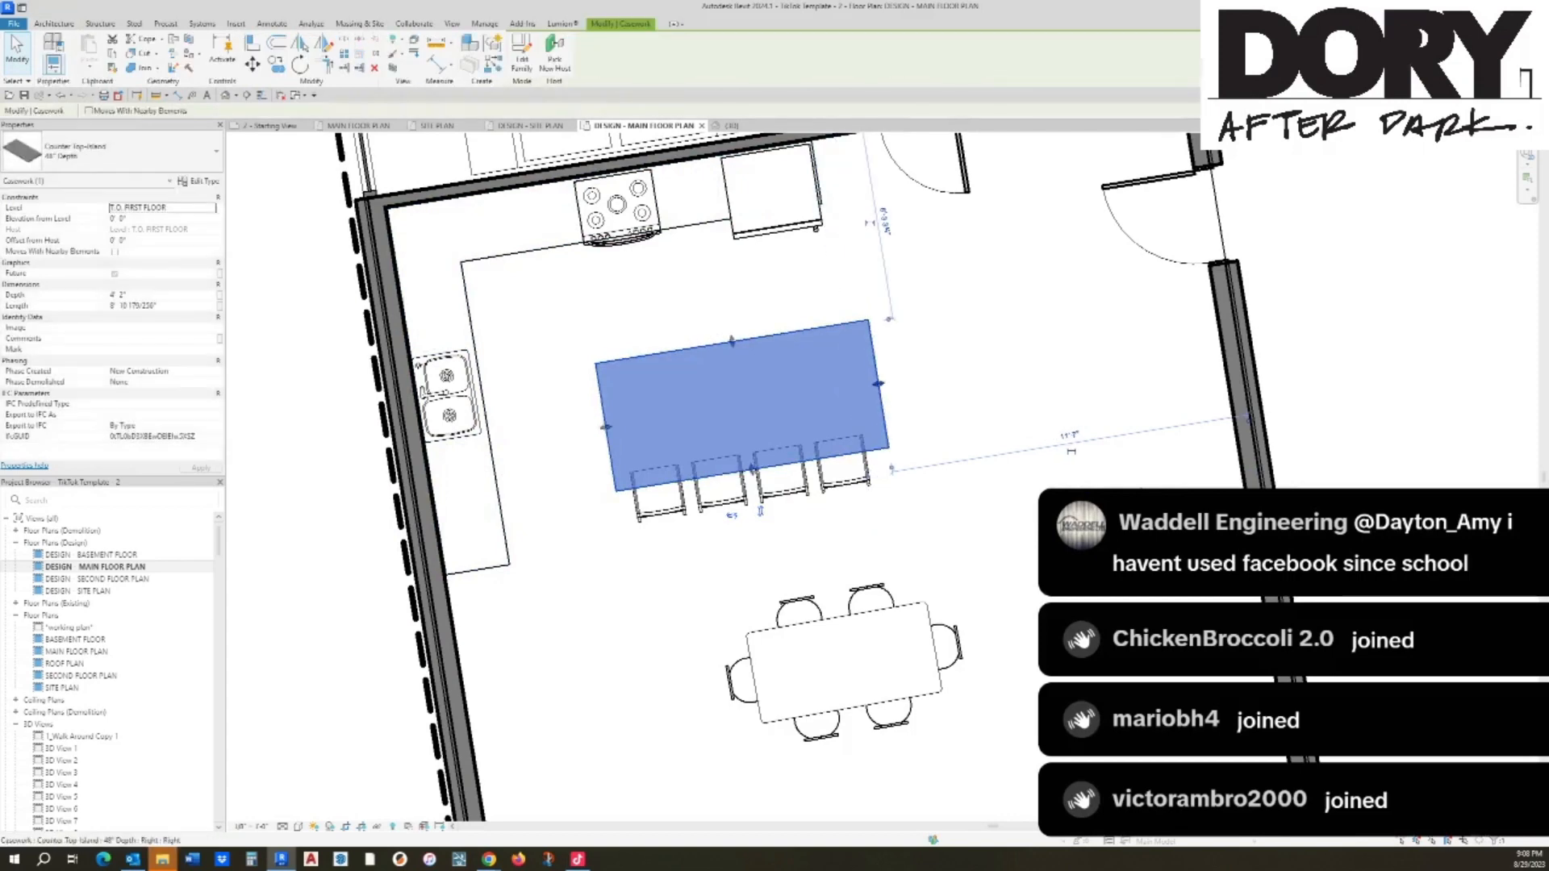
key("Escape")
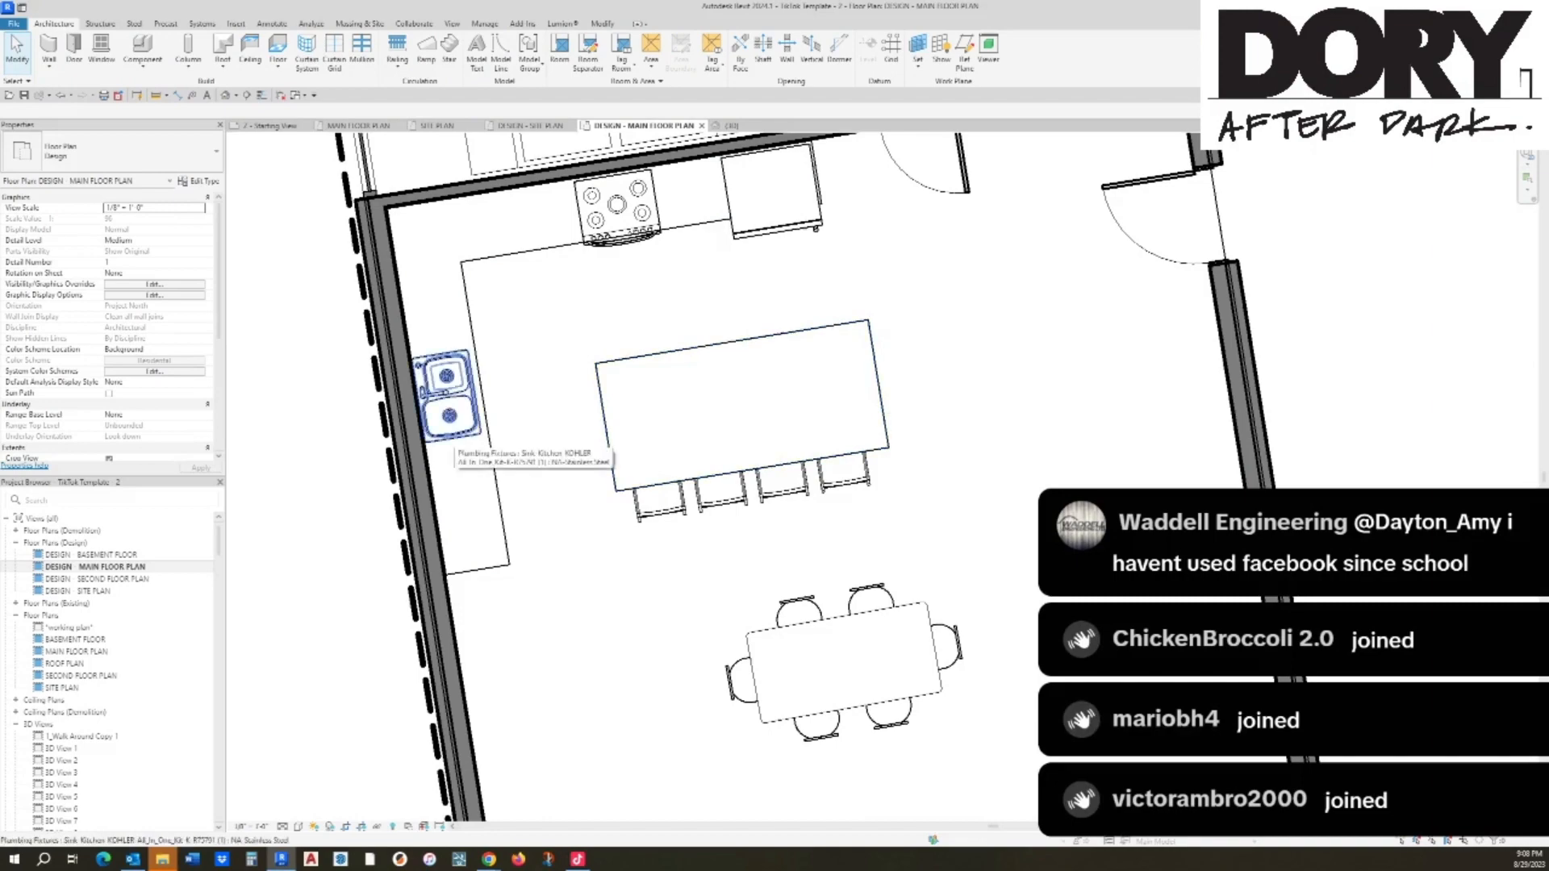
Step: Place a Casement Fixed 72"W x 30"H window in the bedroom's exterior wall, centred behind the bed
scroll(605, 460, "down", 3)
scroll(807, 476, "down", 3)
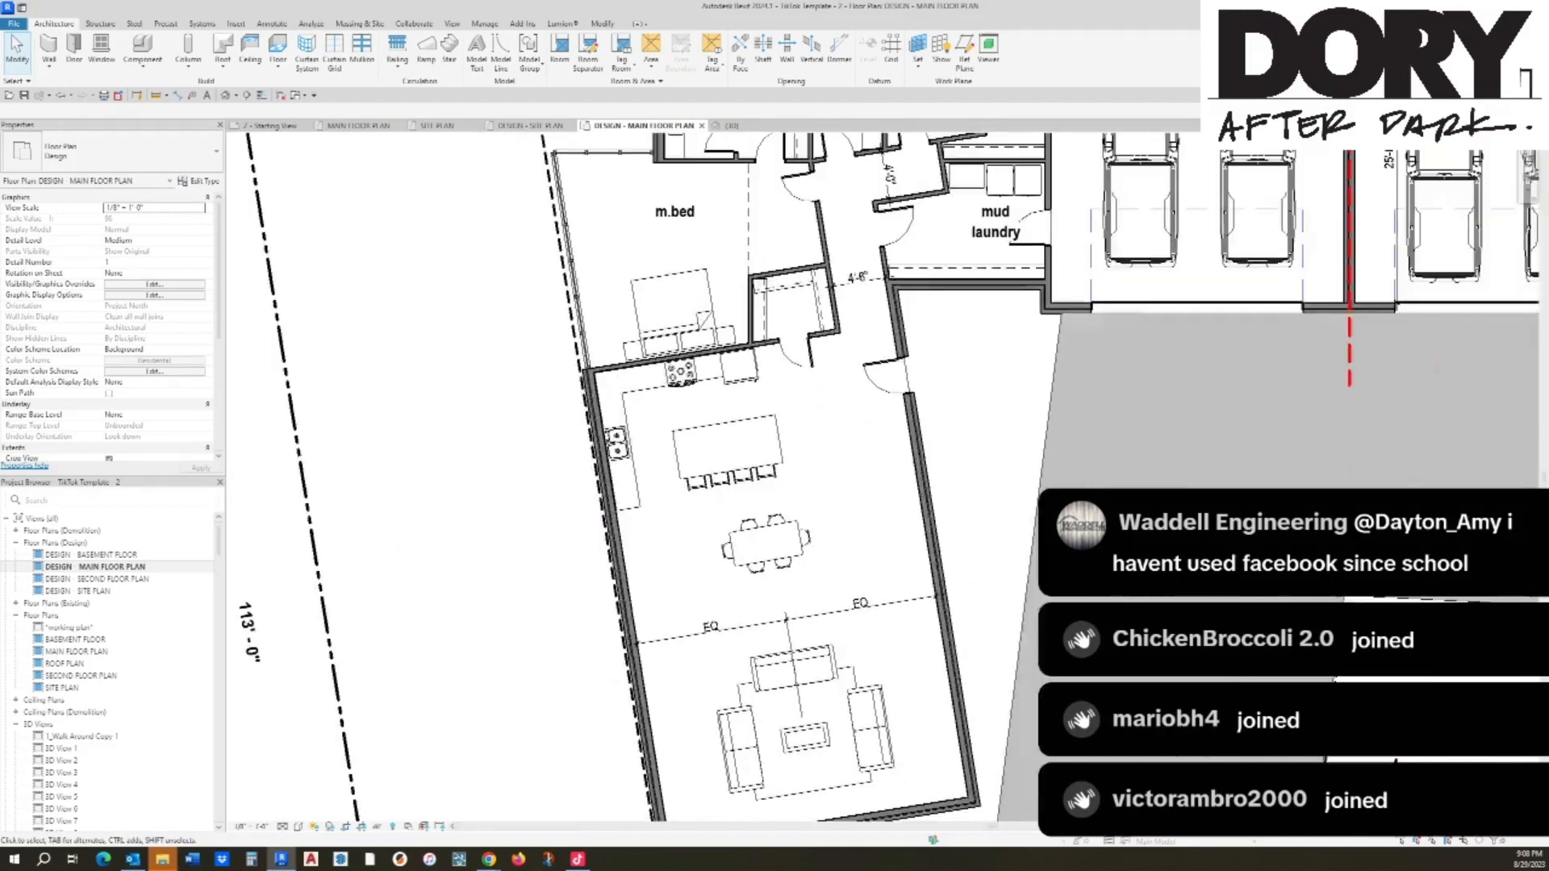
middle_click_drag(807, 476, 767, 676)
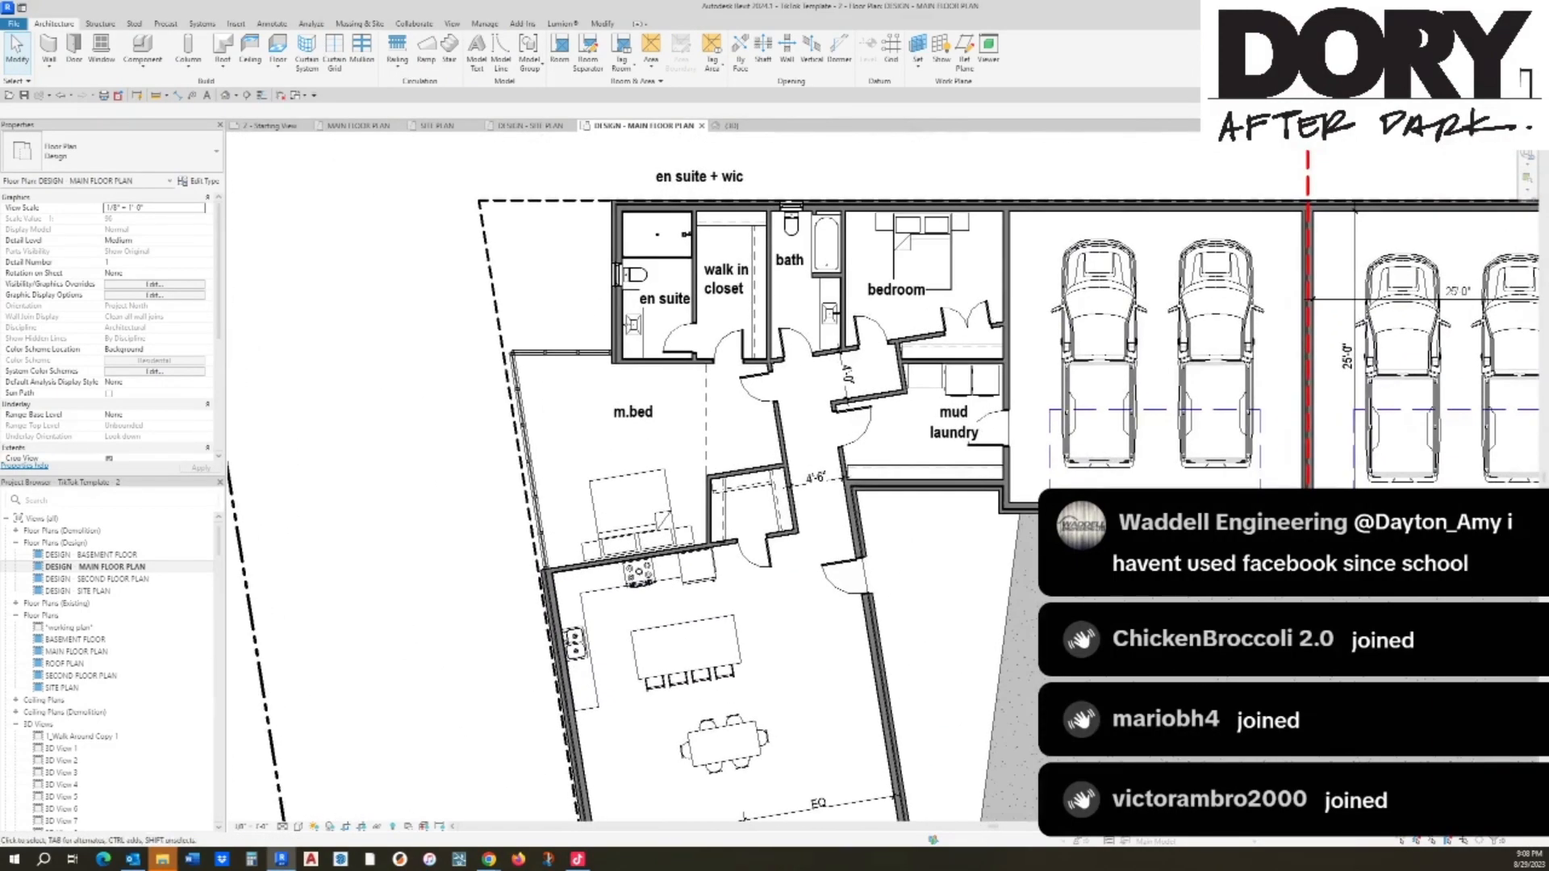
left_click(100, 48)
left_click(121, 151)
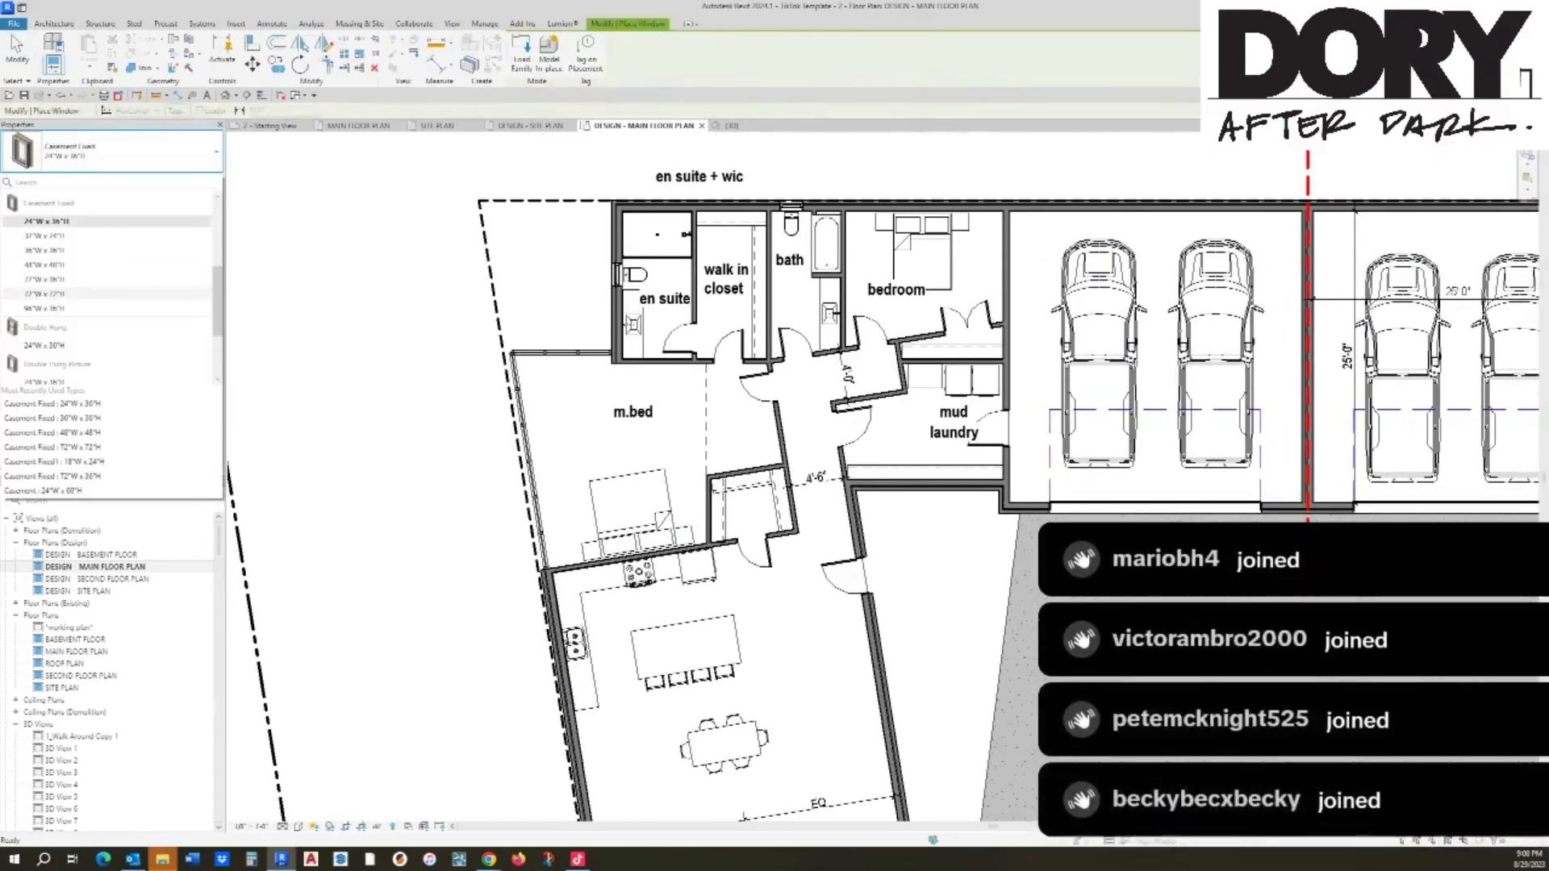
left_click(44, 280)
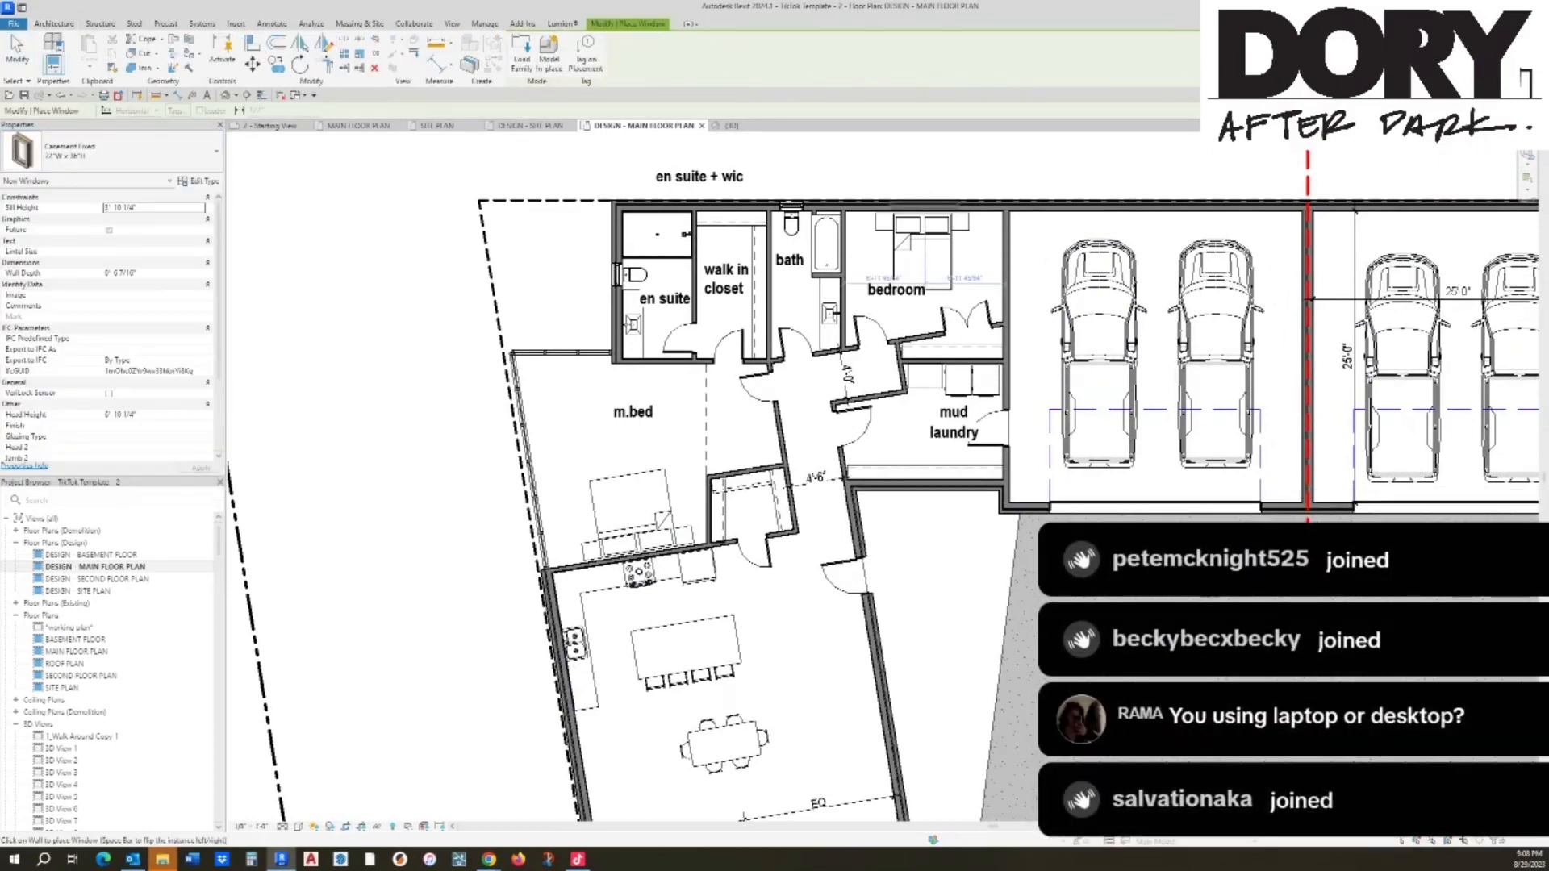
left_click(925, 207)
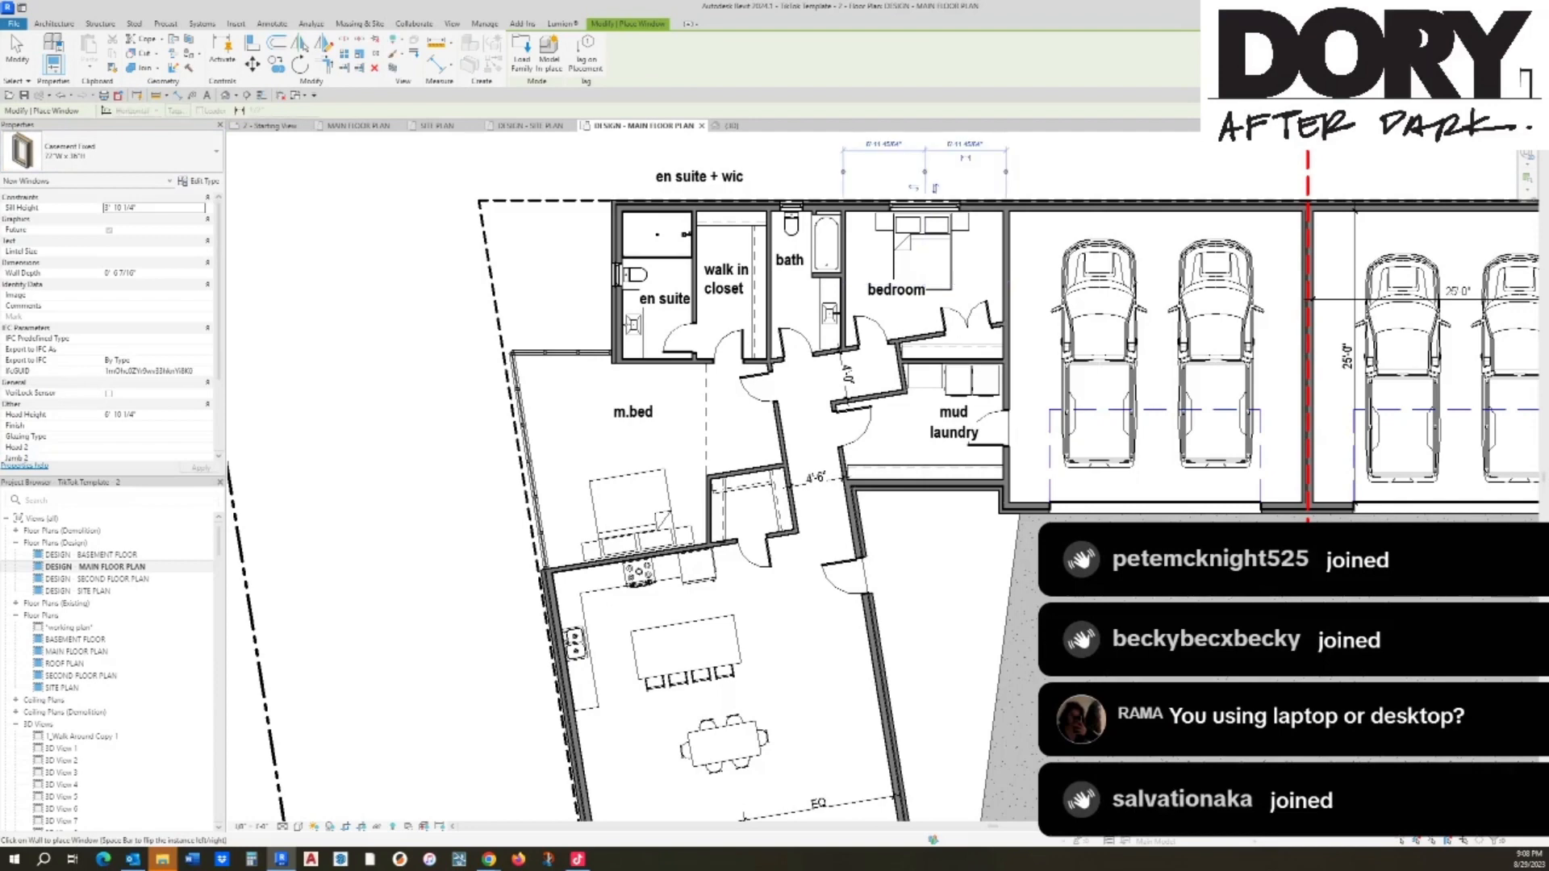
Step: Place another window of the same type in the angled exterior wall behind the kitchen sink
scroll(547, 734, "up", 3)
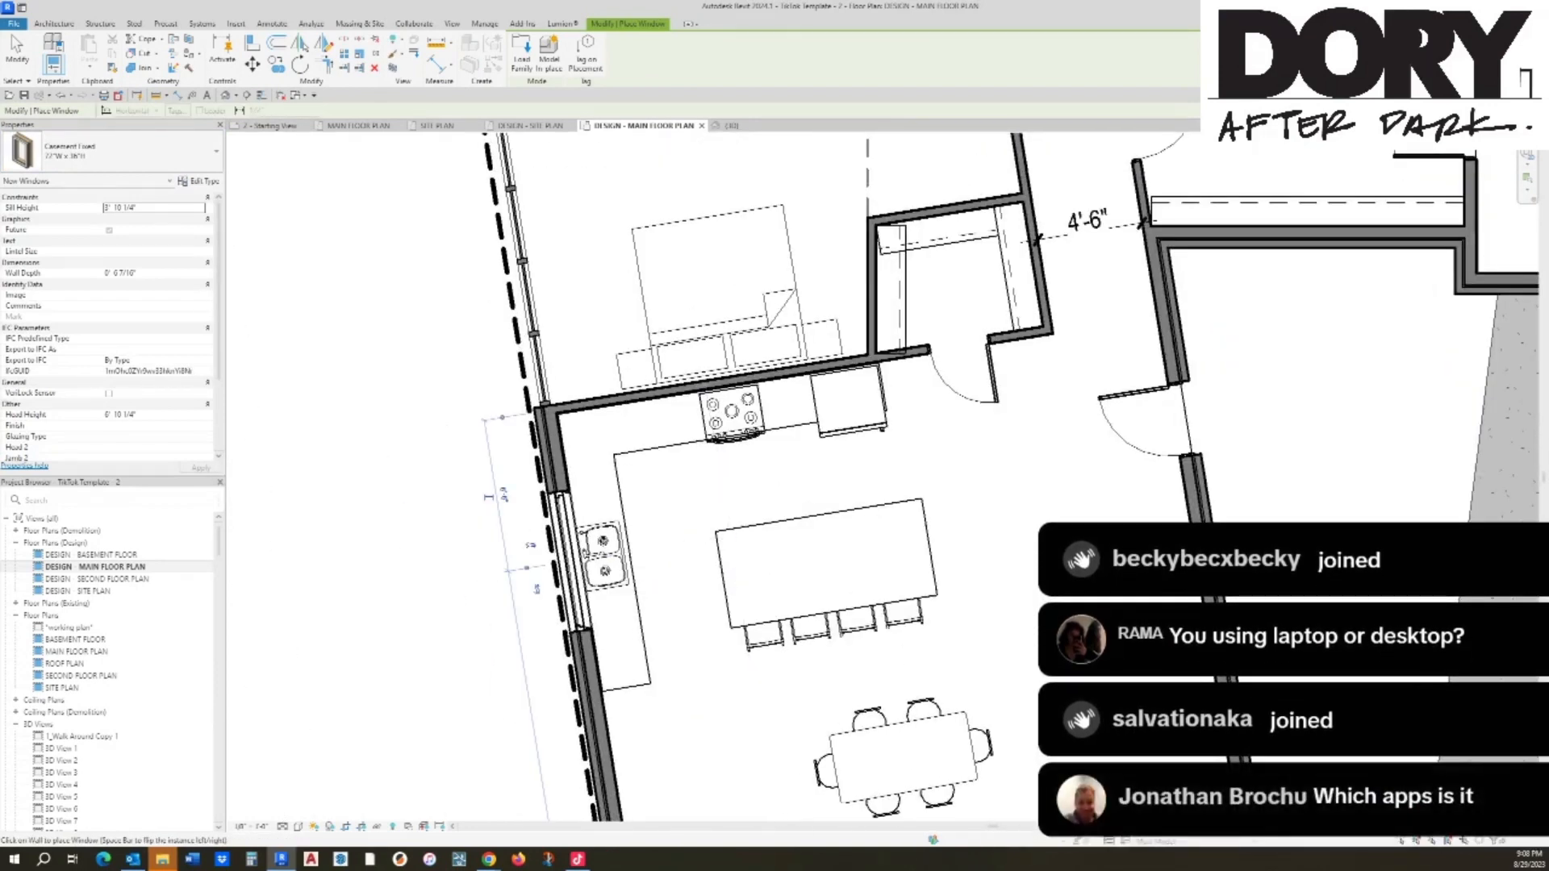
left_click(603, 541)
key("Escape")
key("Escape")
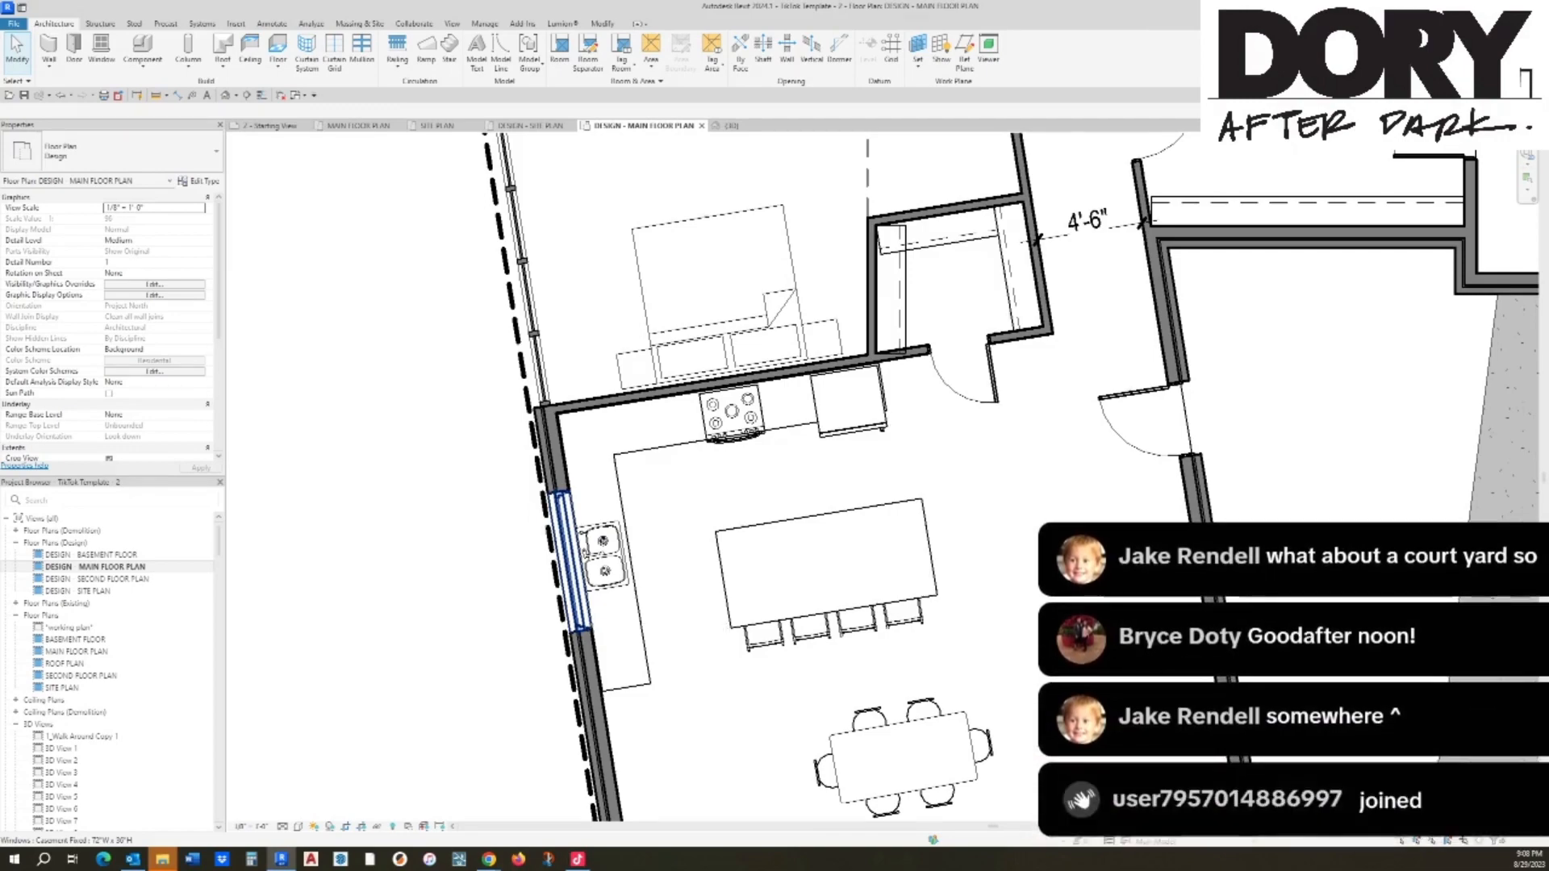
scroll(524, 387, "down", 5)
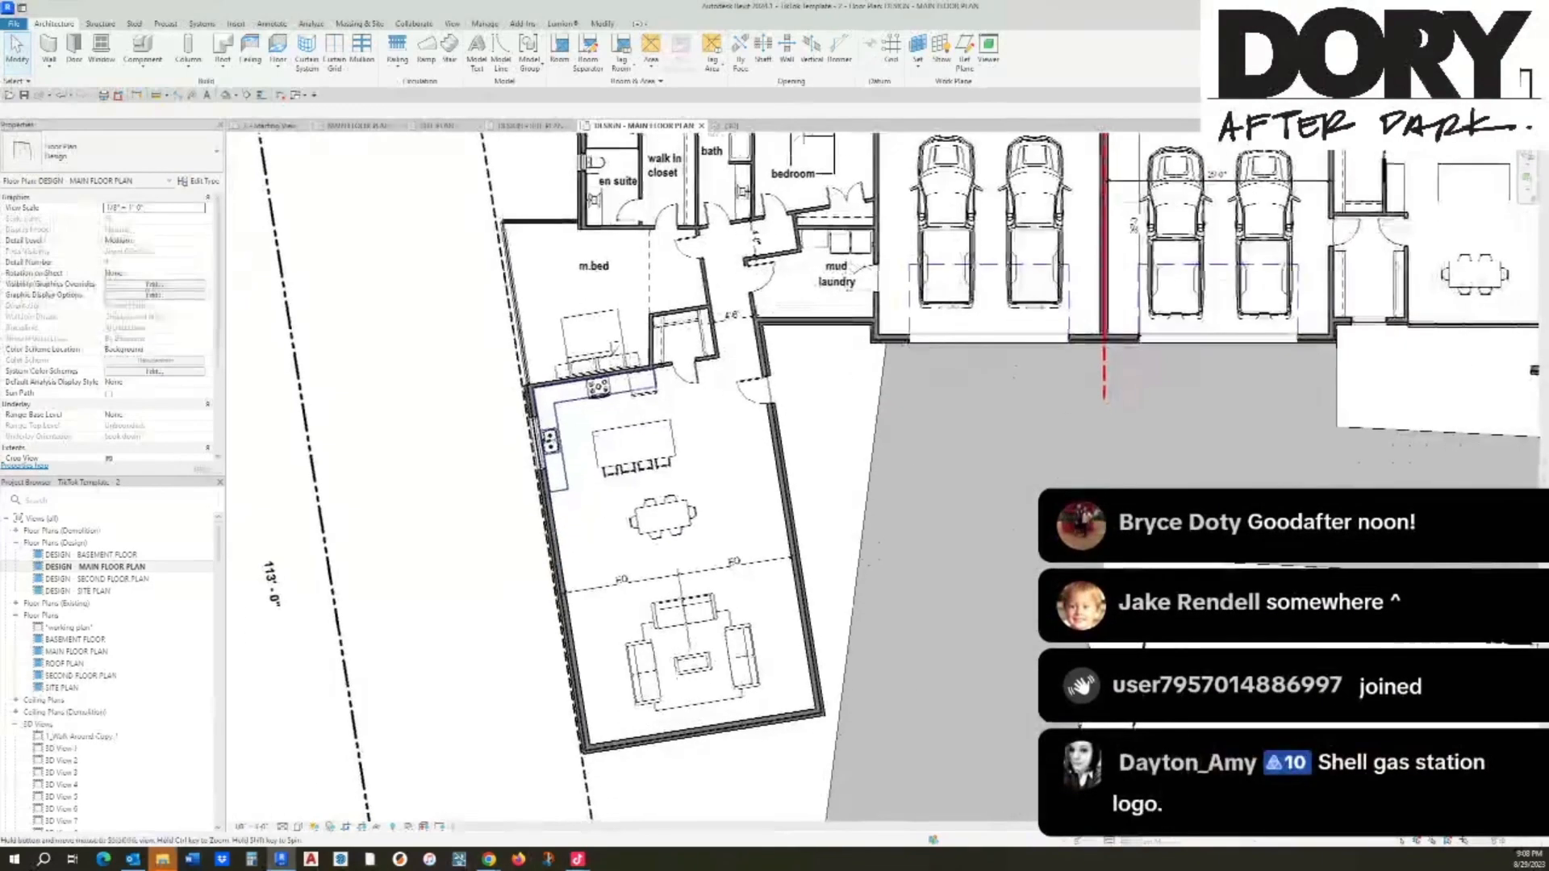
Step: Delete the closet shelf and pole along the hallway-side wall of the closet behind the kitchen
scroll(634, 477, "down", 2)
scroll(637, 476, "up", 4)
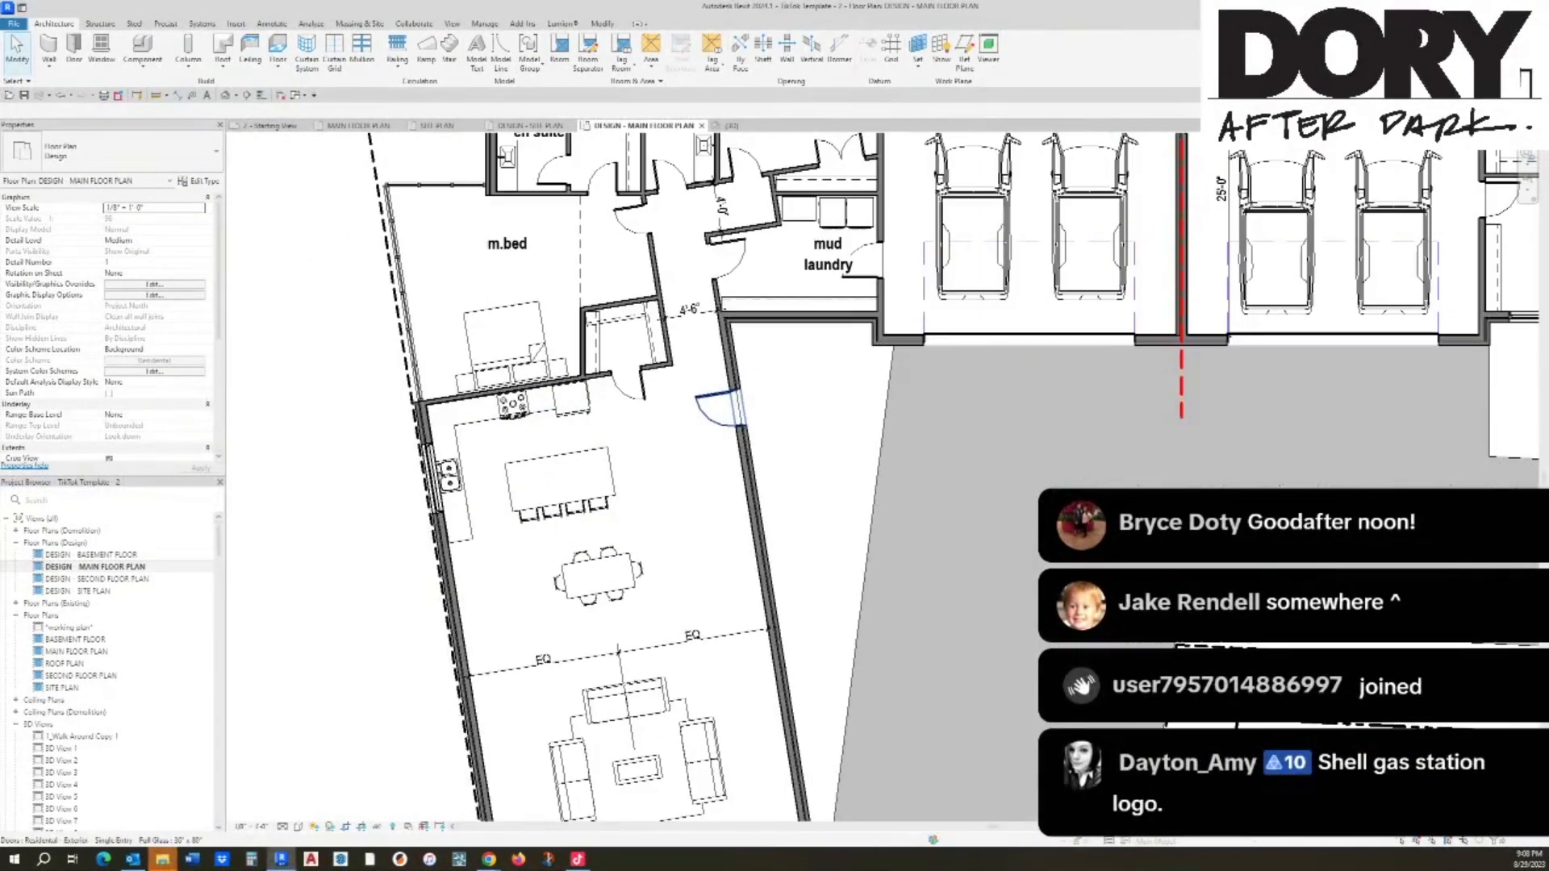
scroll(637, 476, "down", 1)
scroll(614, 315, "up", 5)
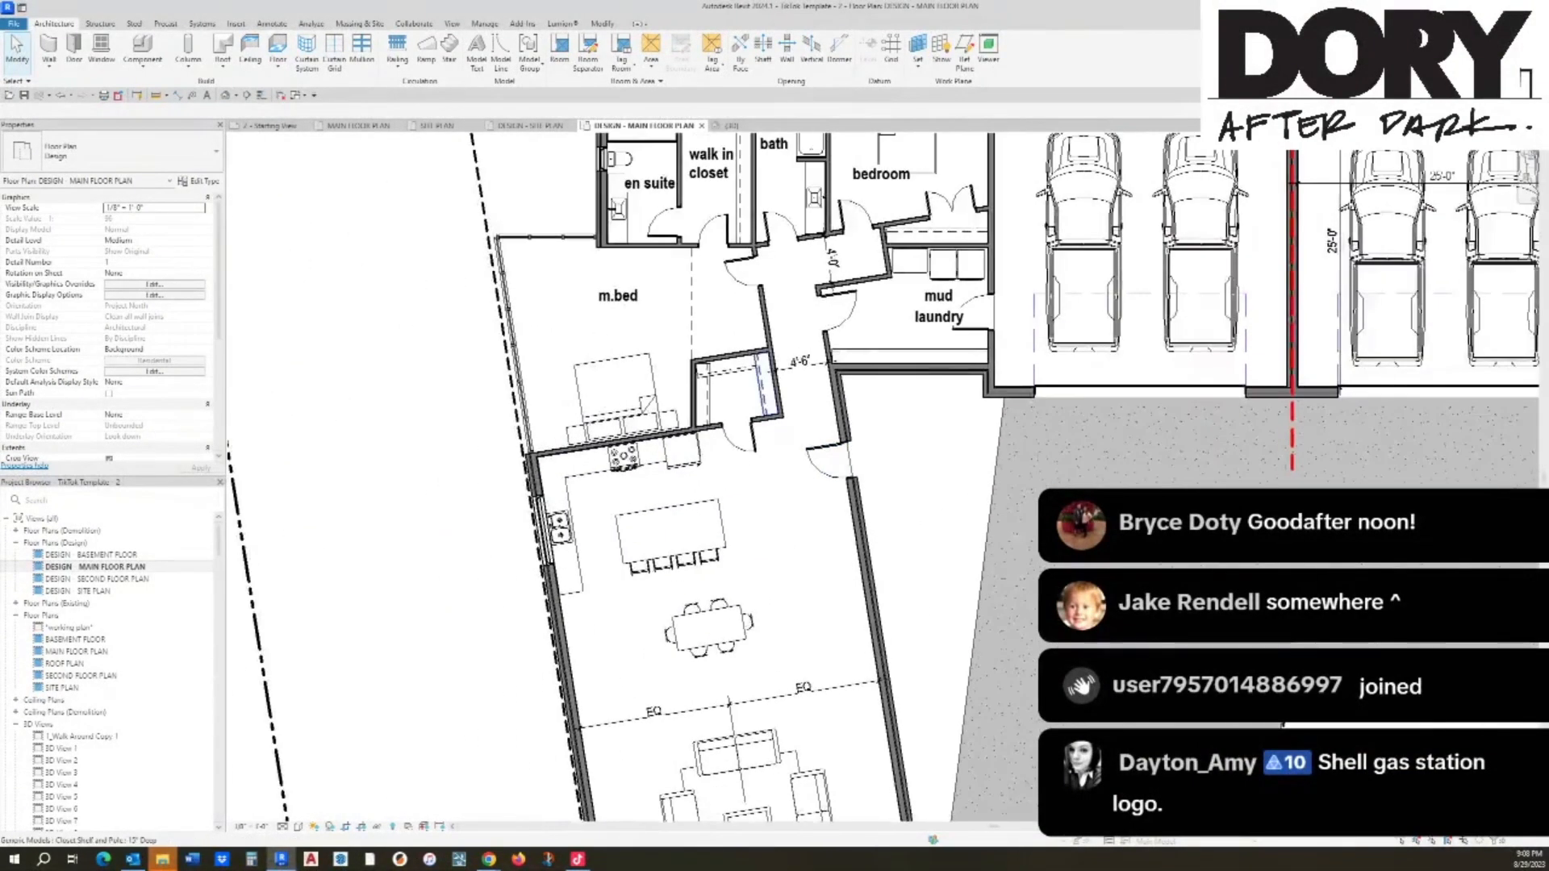
left_click(668, 344)
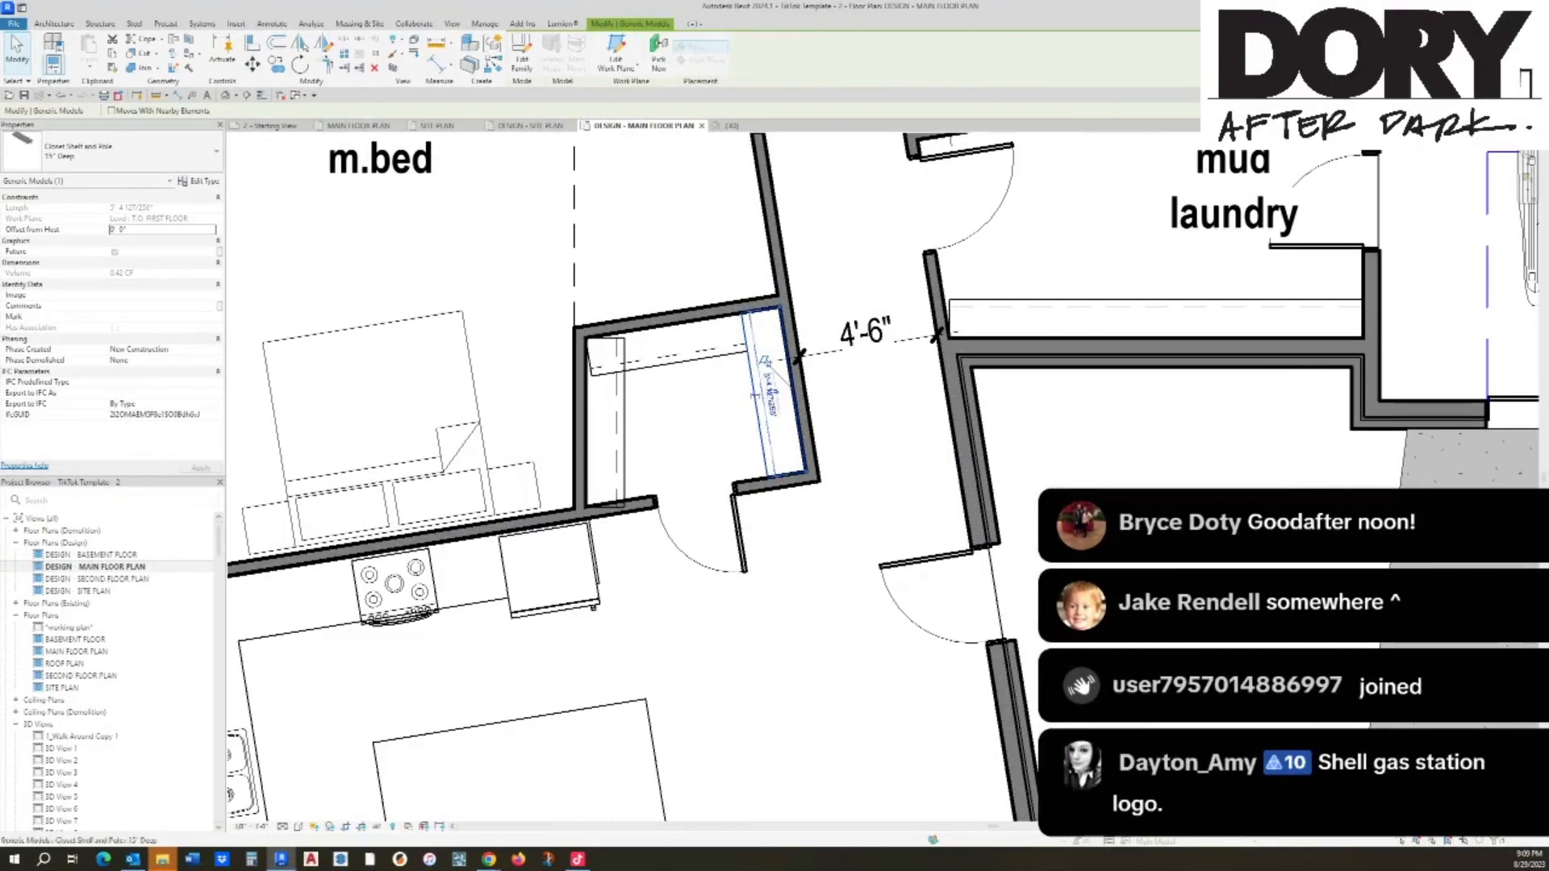
key("w")
key("a")
left_click(712, 316)
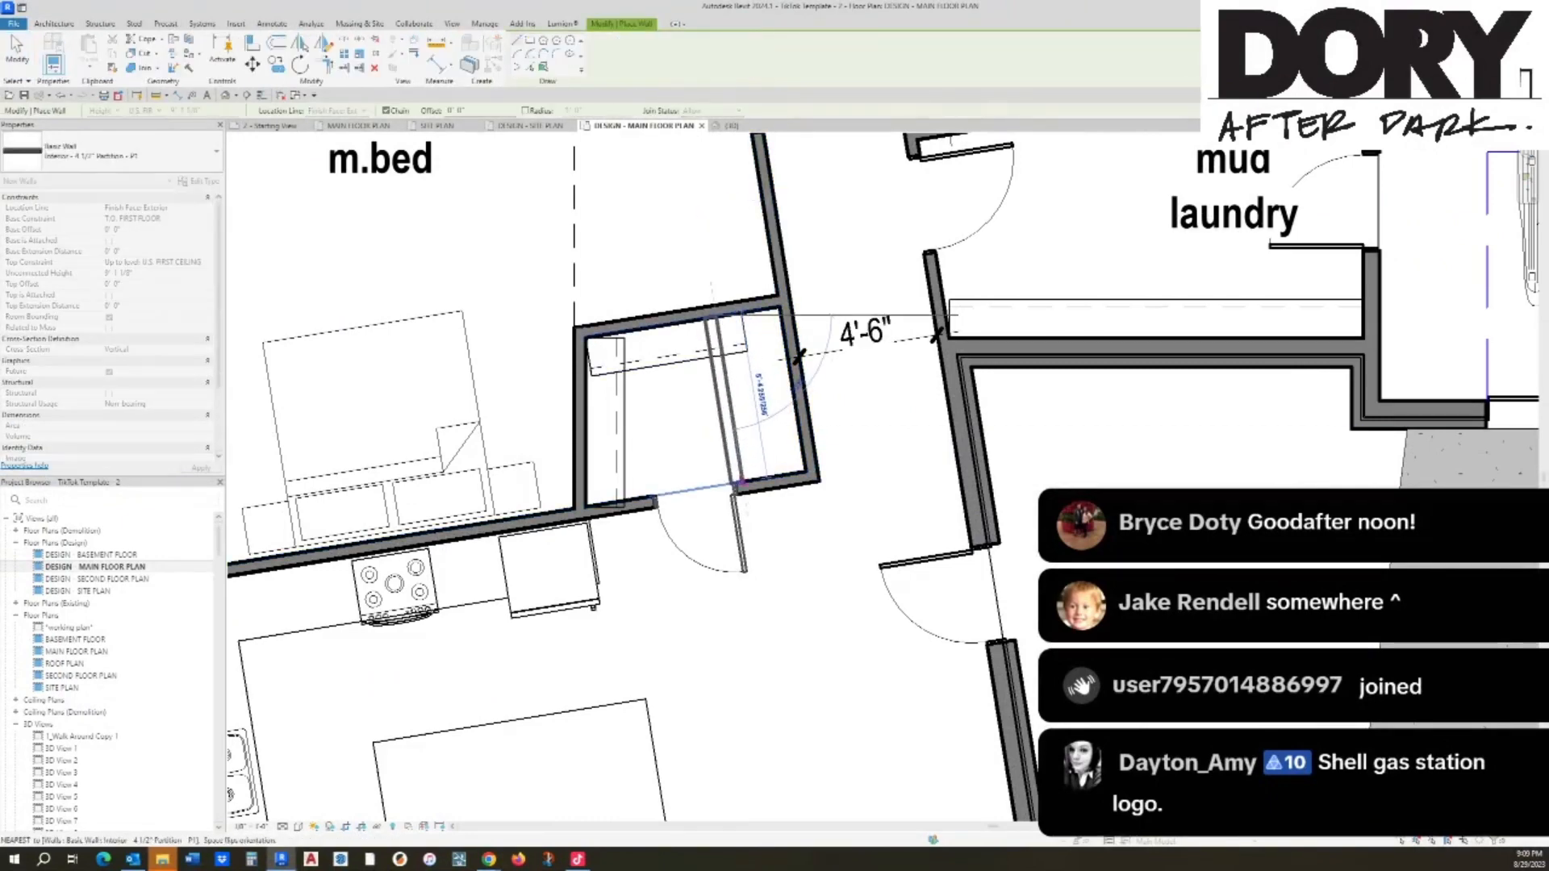
key("Escape")
key("Escape")
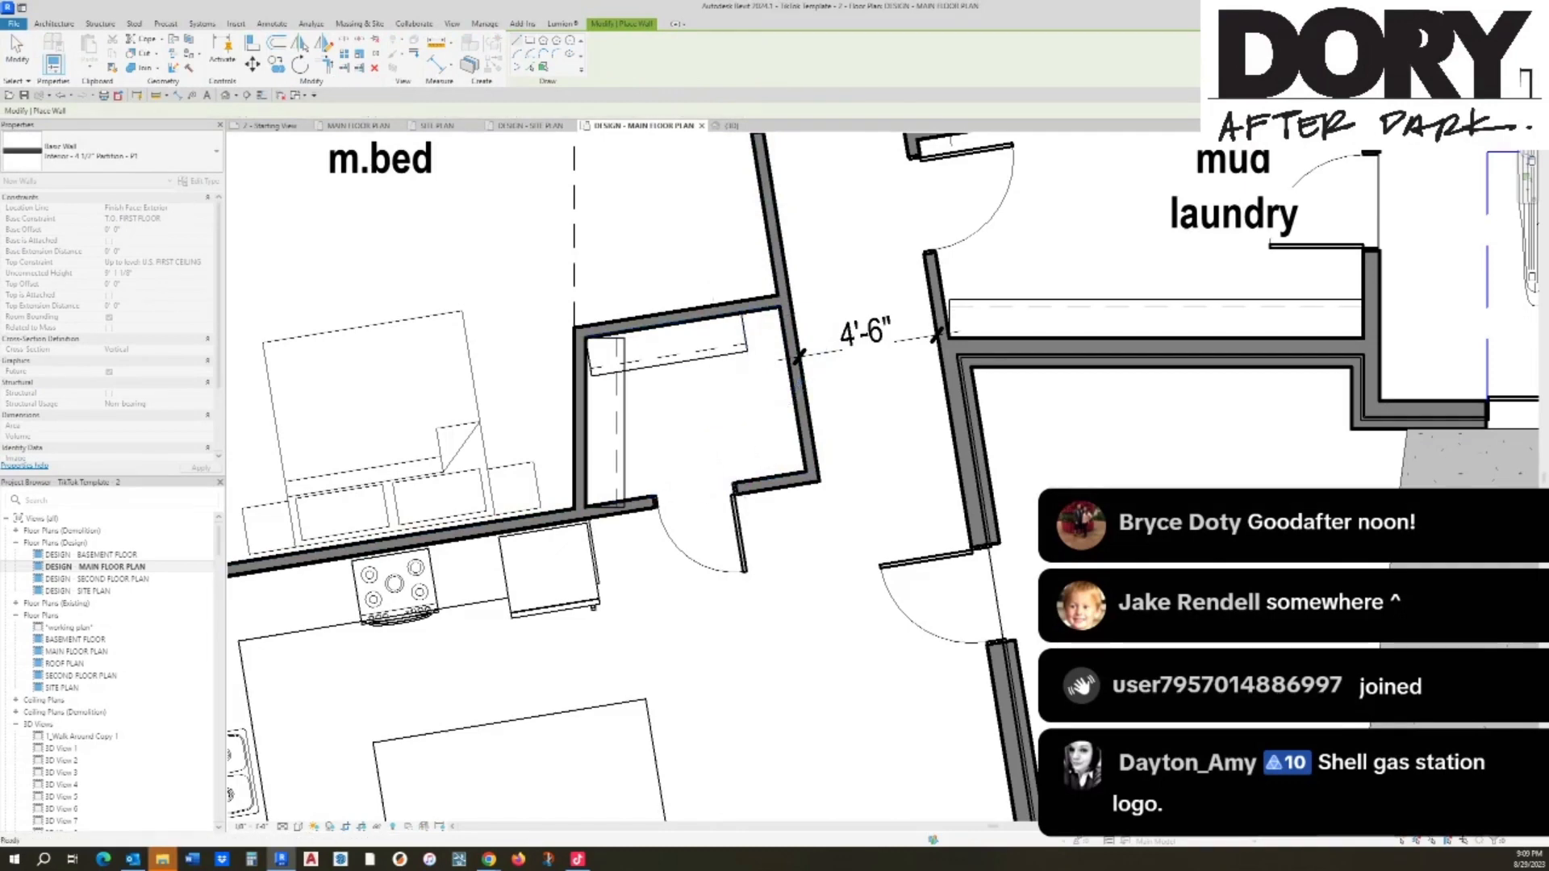
Step: Offset a copy of the closet's hallway-side wall 2'-4 1/2" into the closet
key("o")
key("f")
left_click_drag(182, 110, 47, 100)
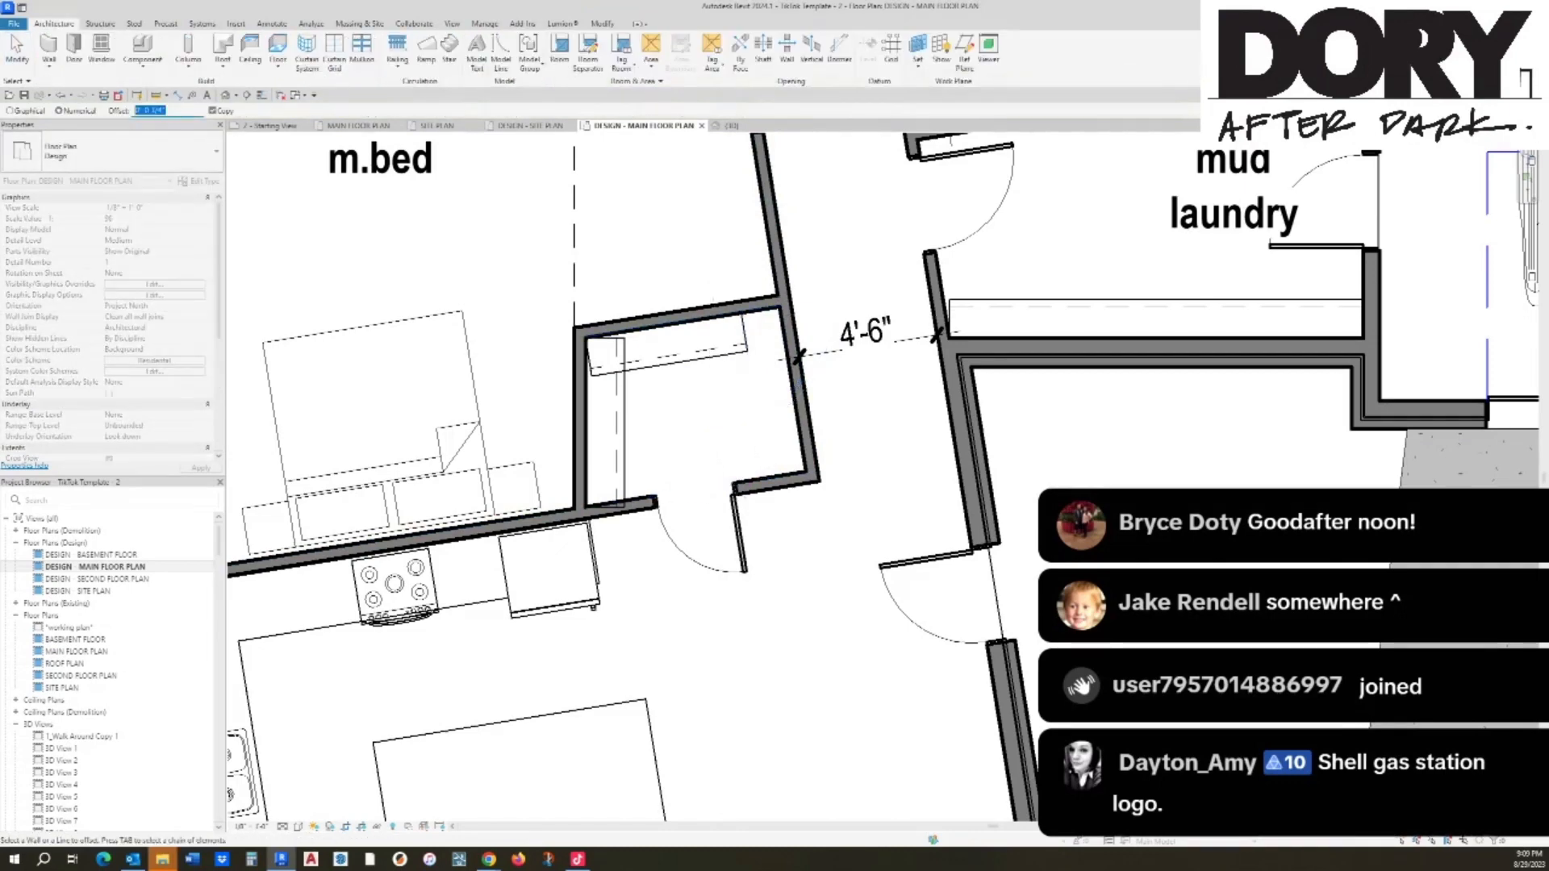
type("2 4.5")
key("Return")
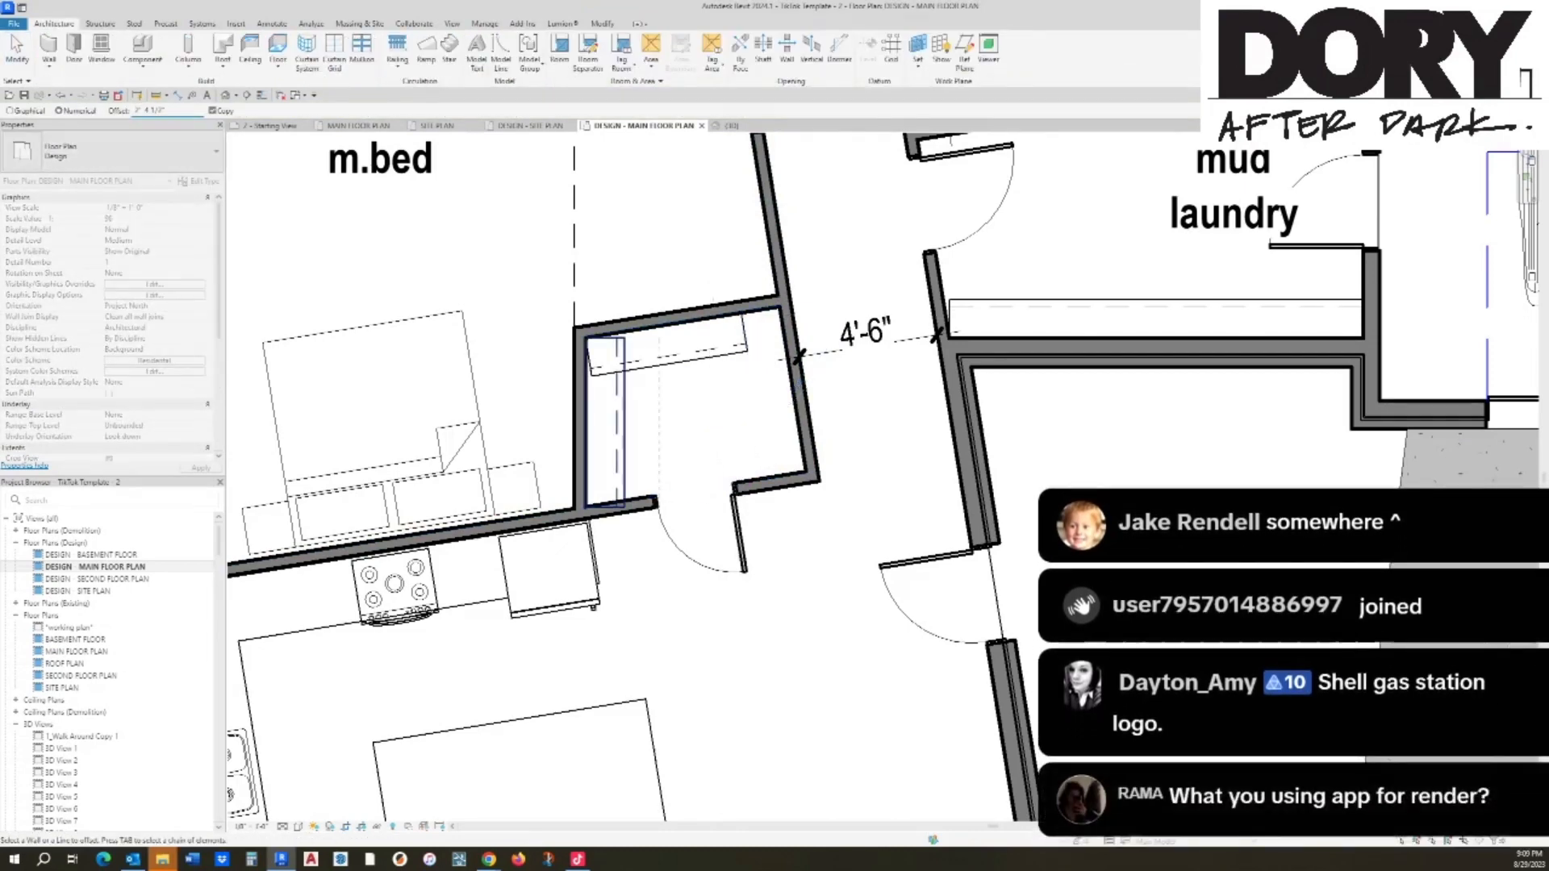
left_click(795, 392)
scroll(802, 425, "down", 3)
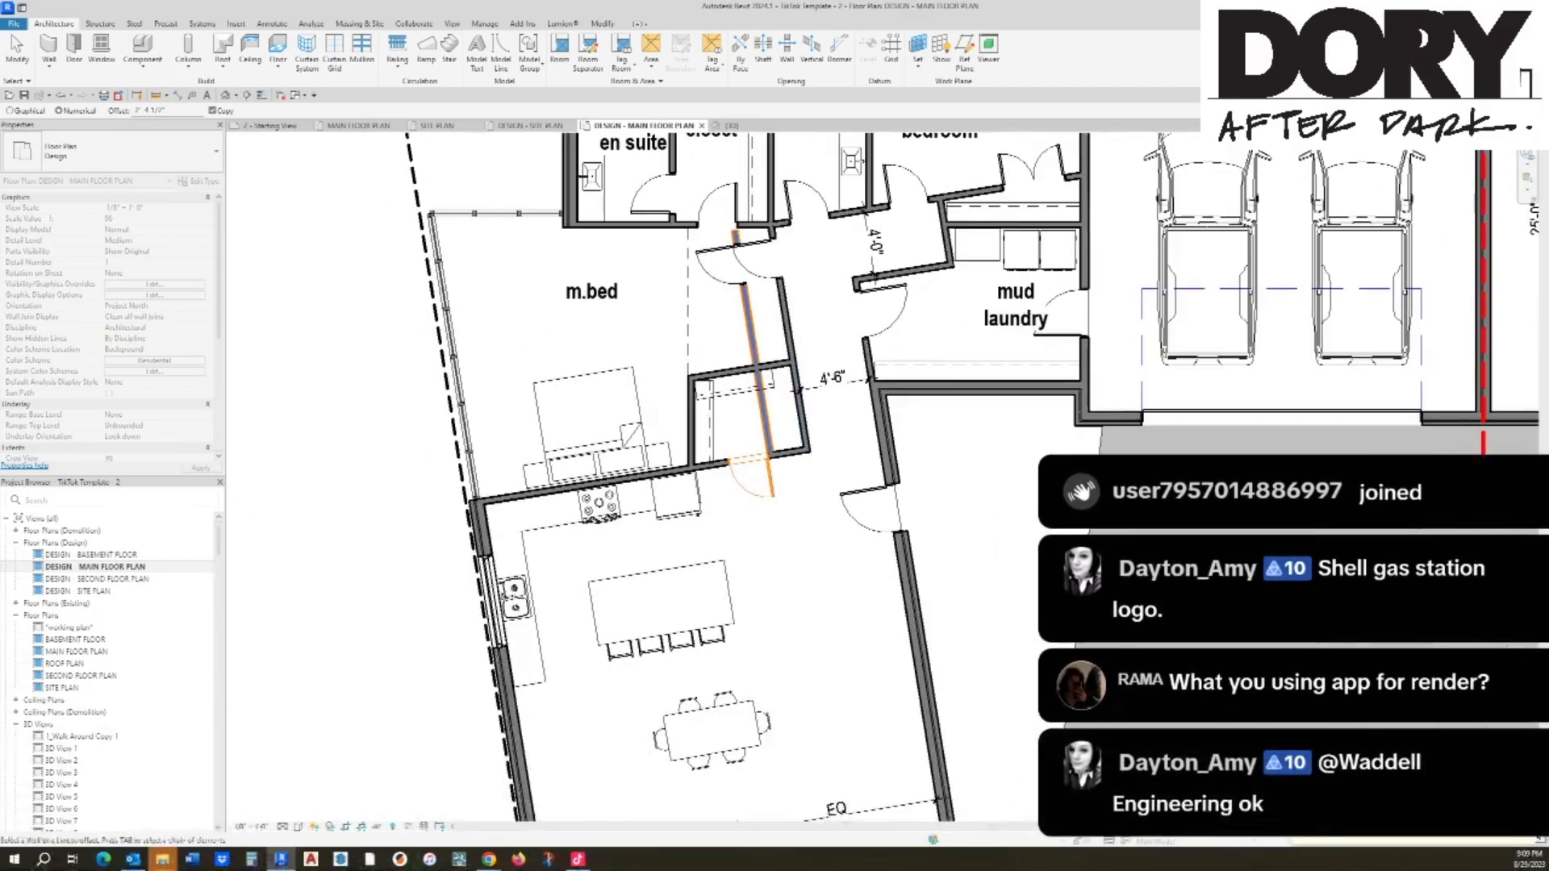
key("Escape")
key("Escape")
Step: Shorten the new partition to stop at the closet's bedroom-side wall, and shorten the closet shelf to meet the partition
left_click(763, 410)
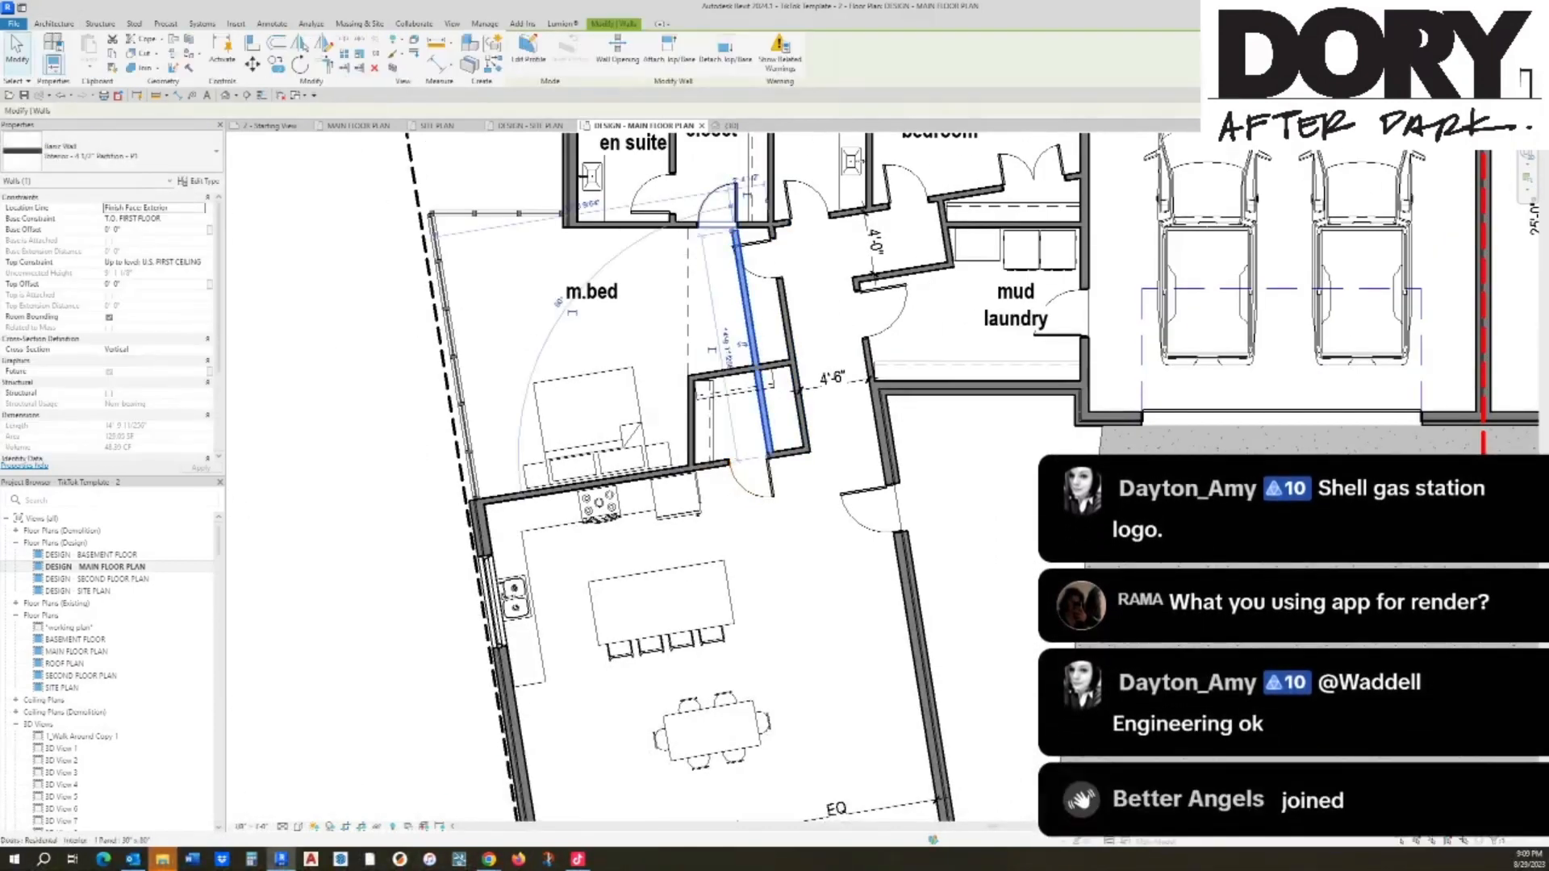
left_click_drag(772, 456, 755, 369)
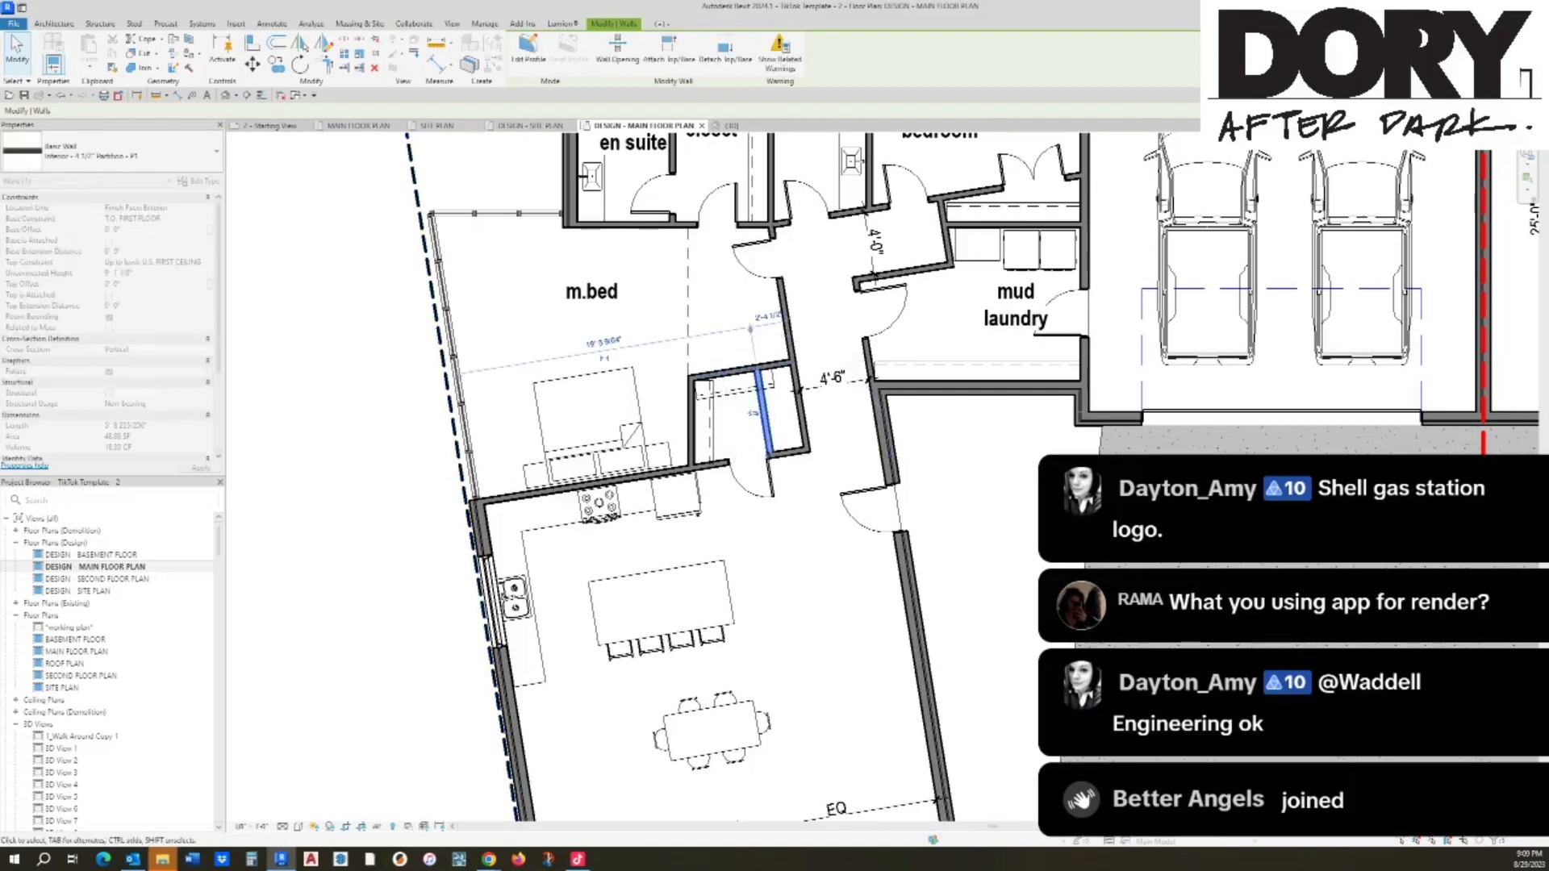
scroll(766, 398, "up", 2)
left_click(722, 379)
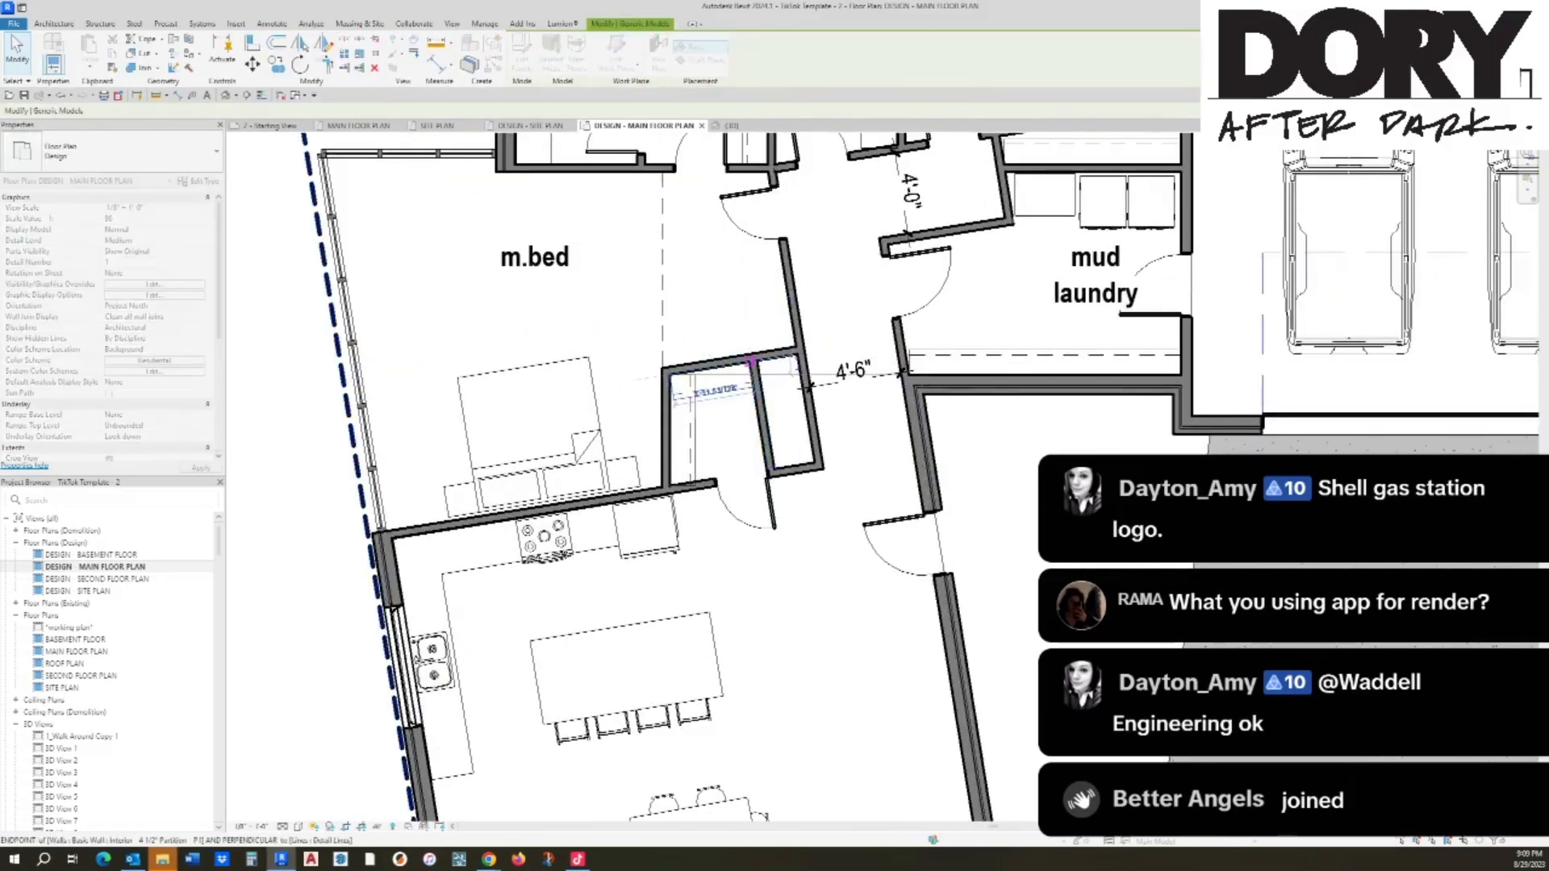
Step: Nudge the closet's door along its wall, away from the new partition
left_click(769, 501)
key("Left")
key("Left")
key("Left")
key("Left")
key("Left")
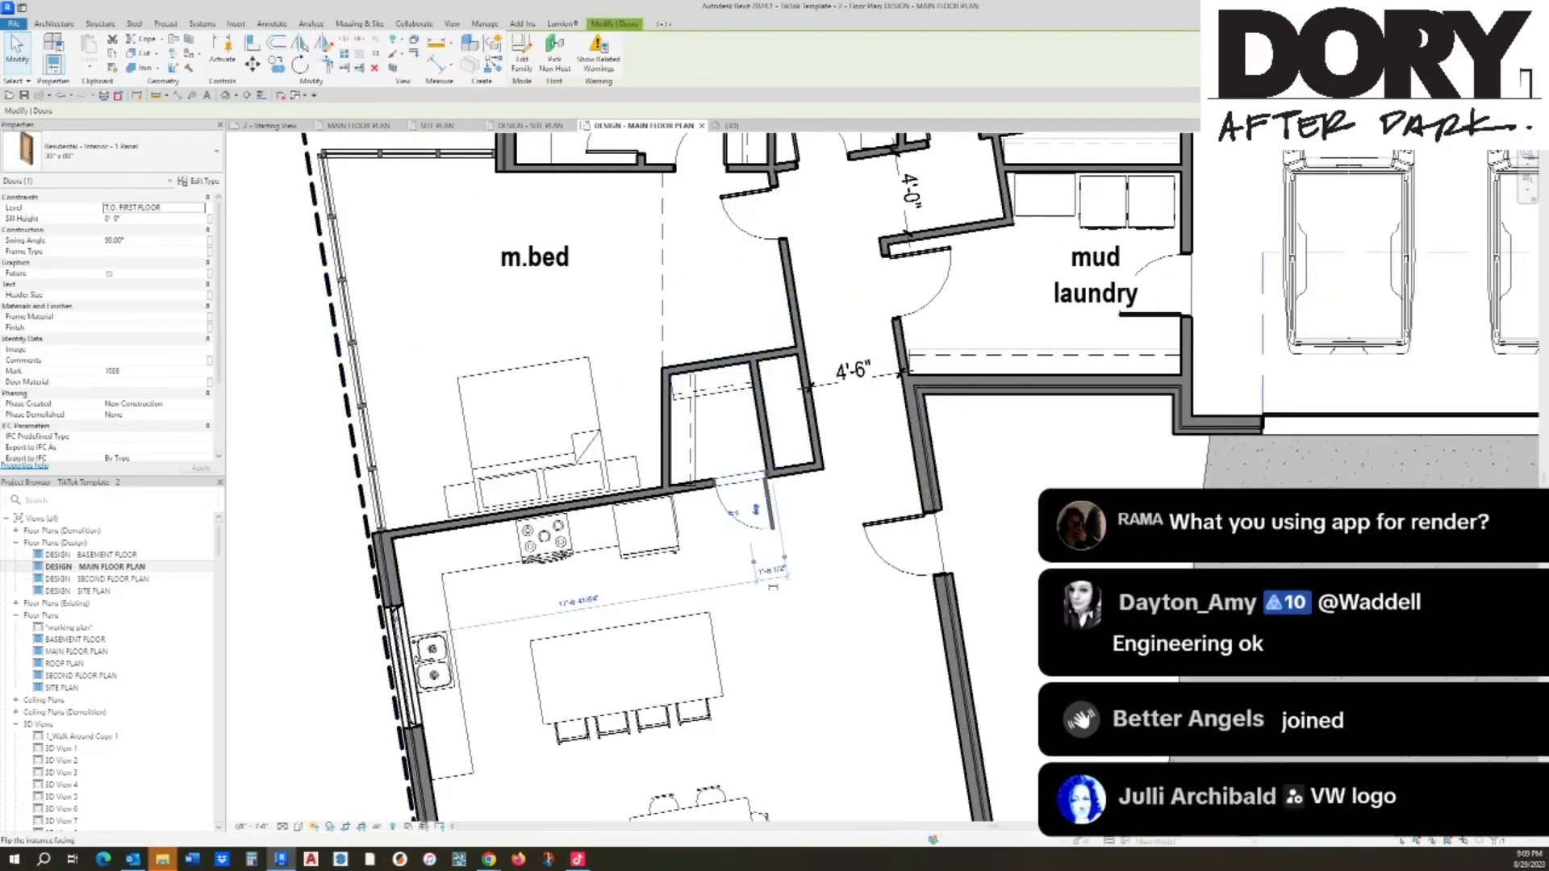
key("Escape")
Step: Place a 48" wide interior double door in the narrow closet's hallway wall, swinging into the hall
scroll(762, 500, "down", 1)
scroll(763, 510, "down", 1)
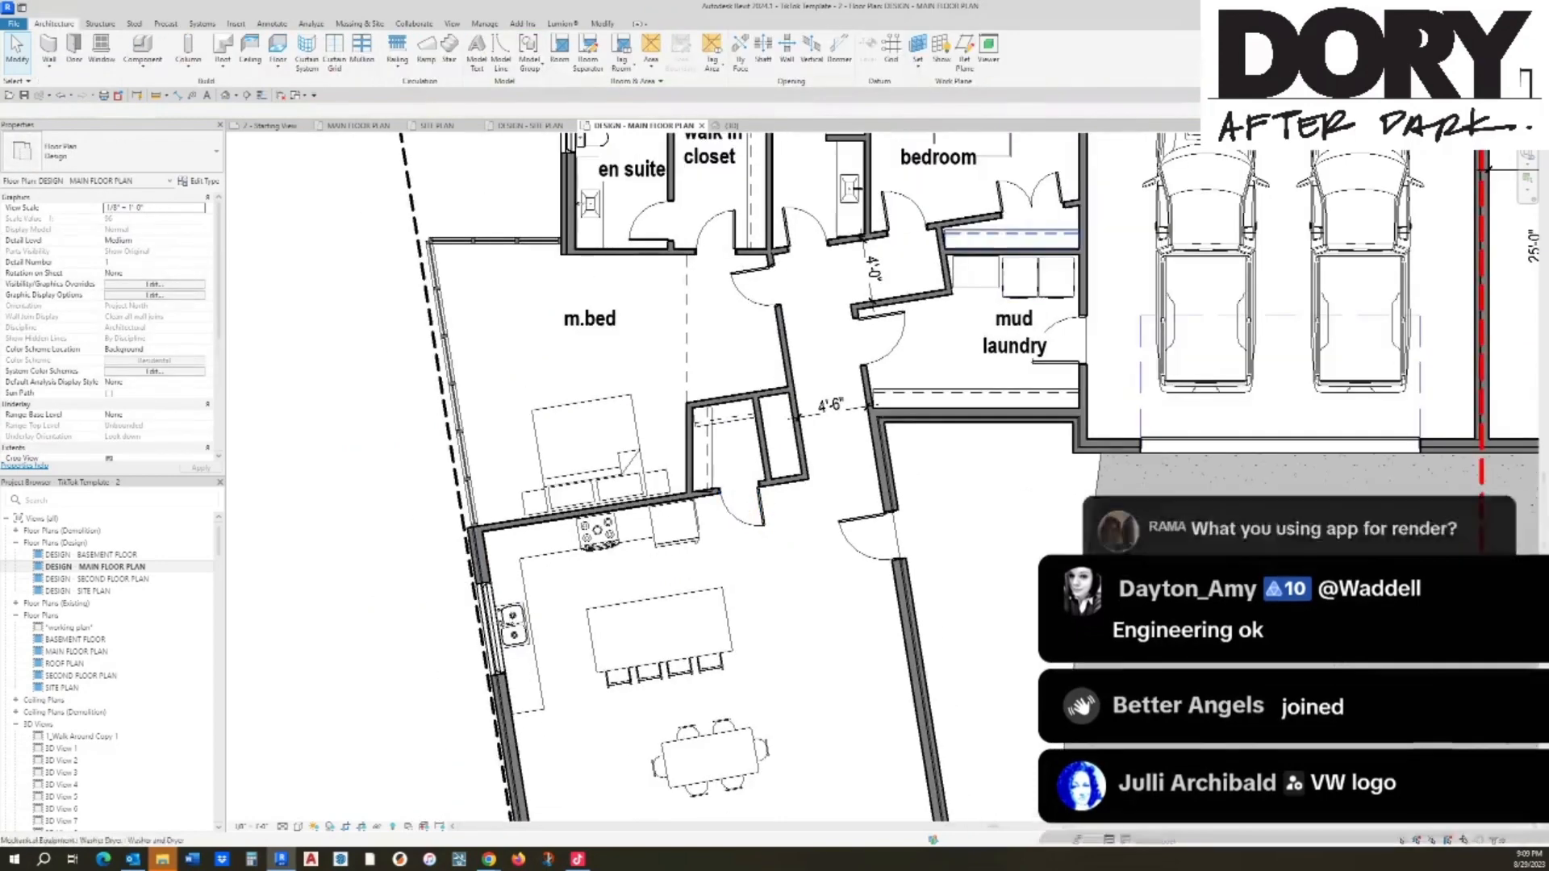
key("d")
key("r")
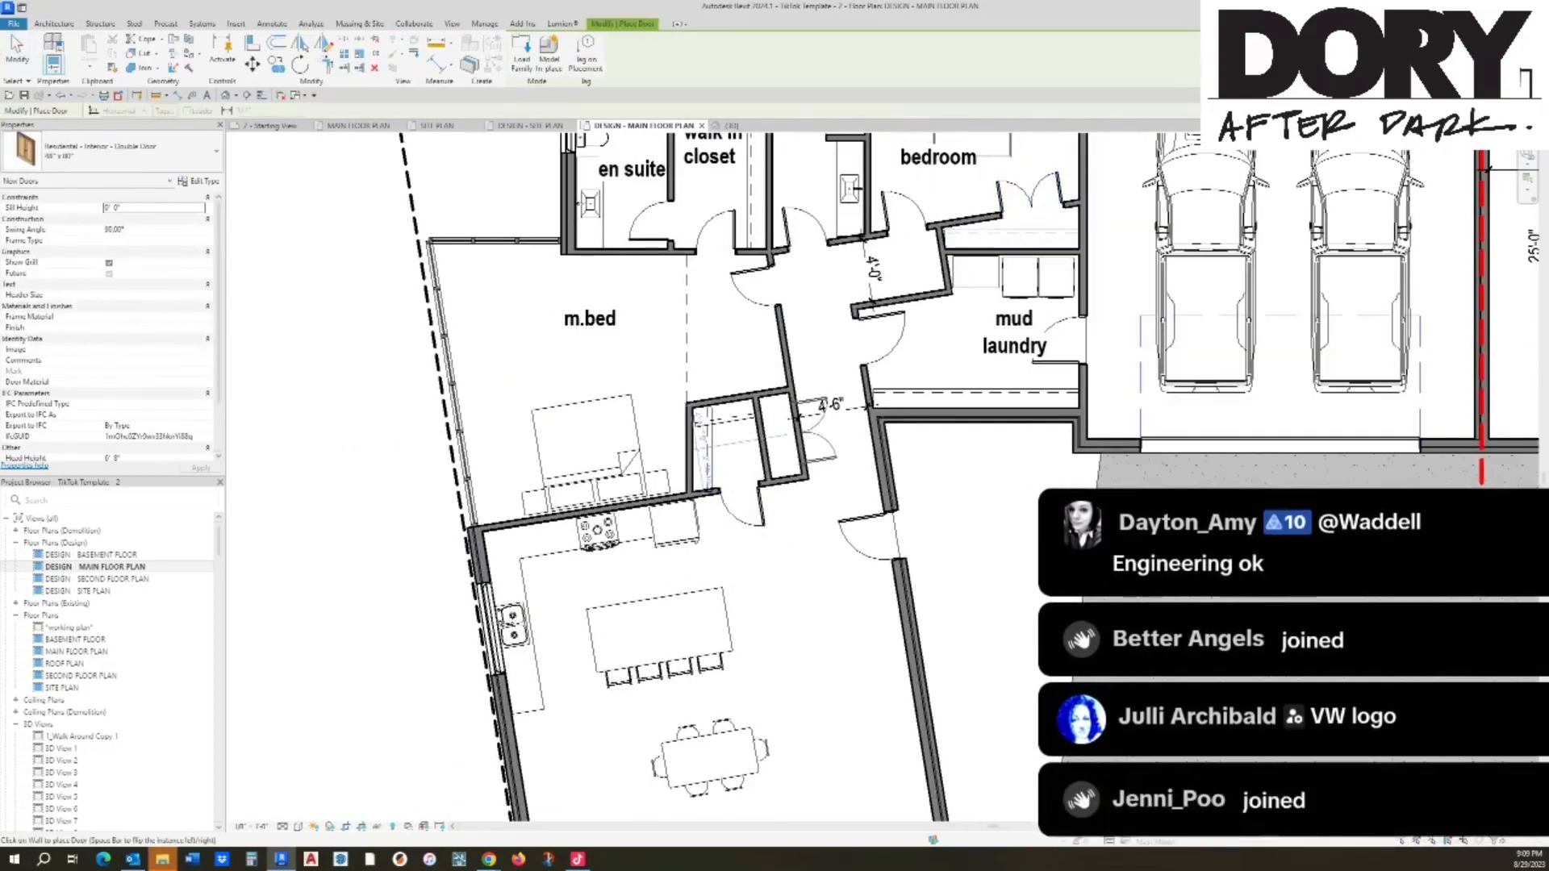
key("Escape")
key("Escape")
Step: Add a closet shelf and pole of the same type along the new partition inside the narrow hall closet
left_click(724, 418)
key("c")
key("s")
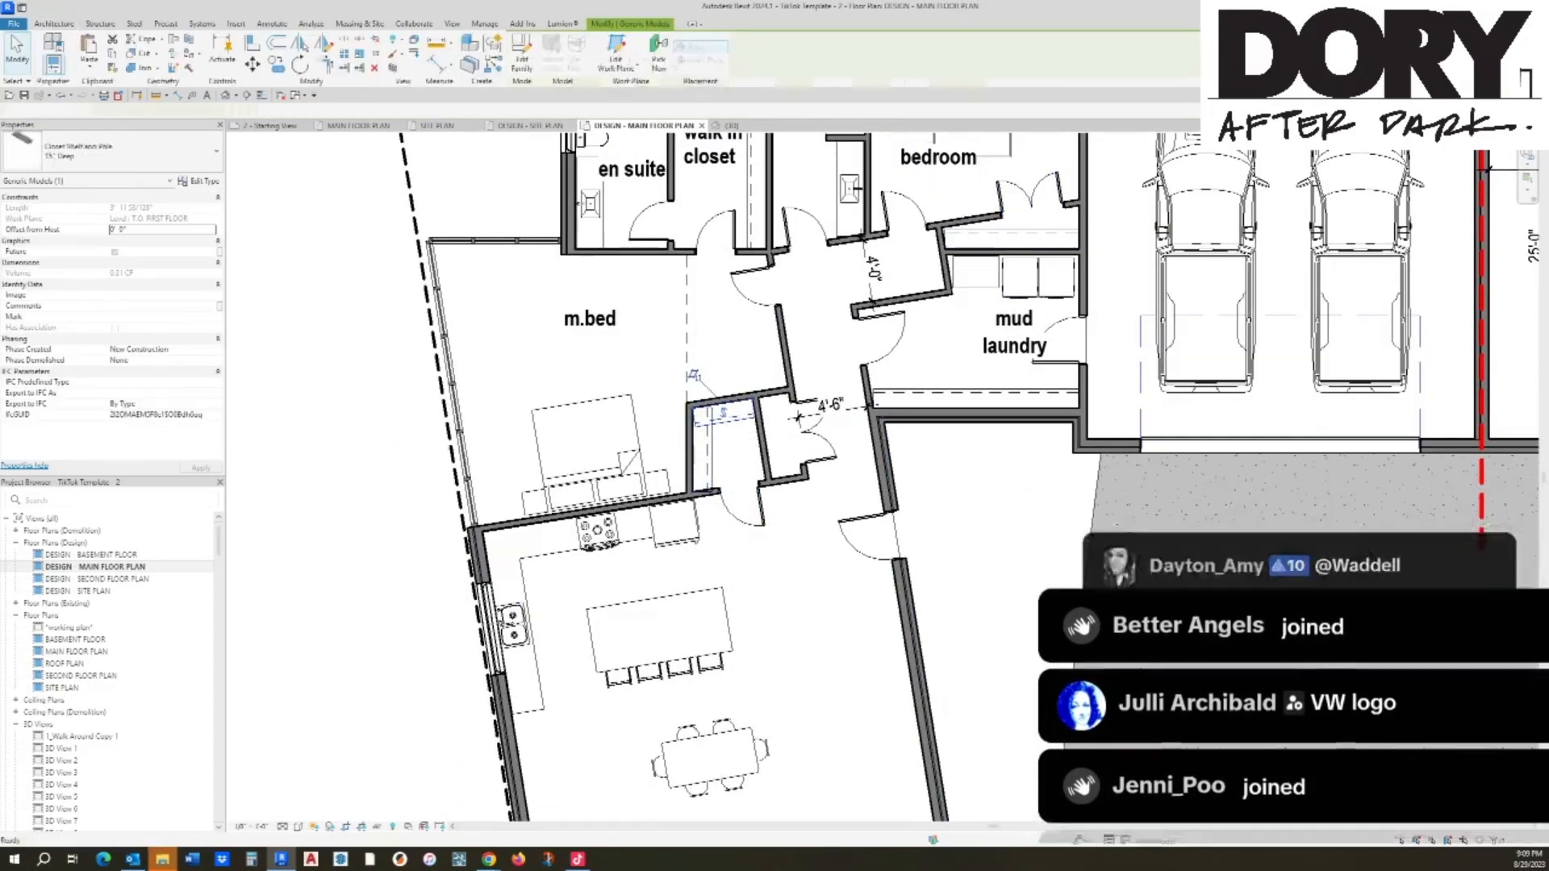
scroll(770, 470, "up", 3)
left_click(772, 486)
left_click(752, 345)
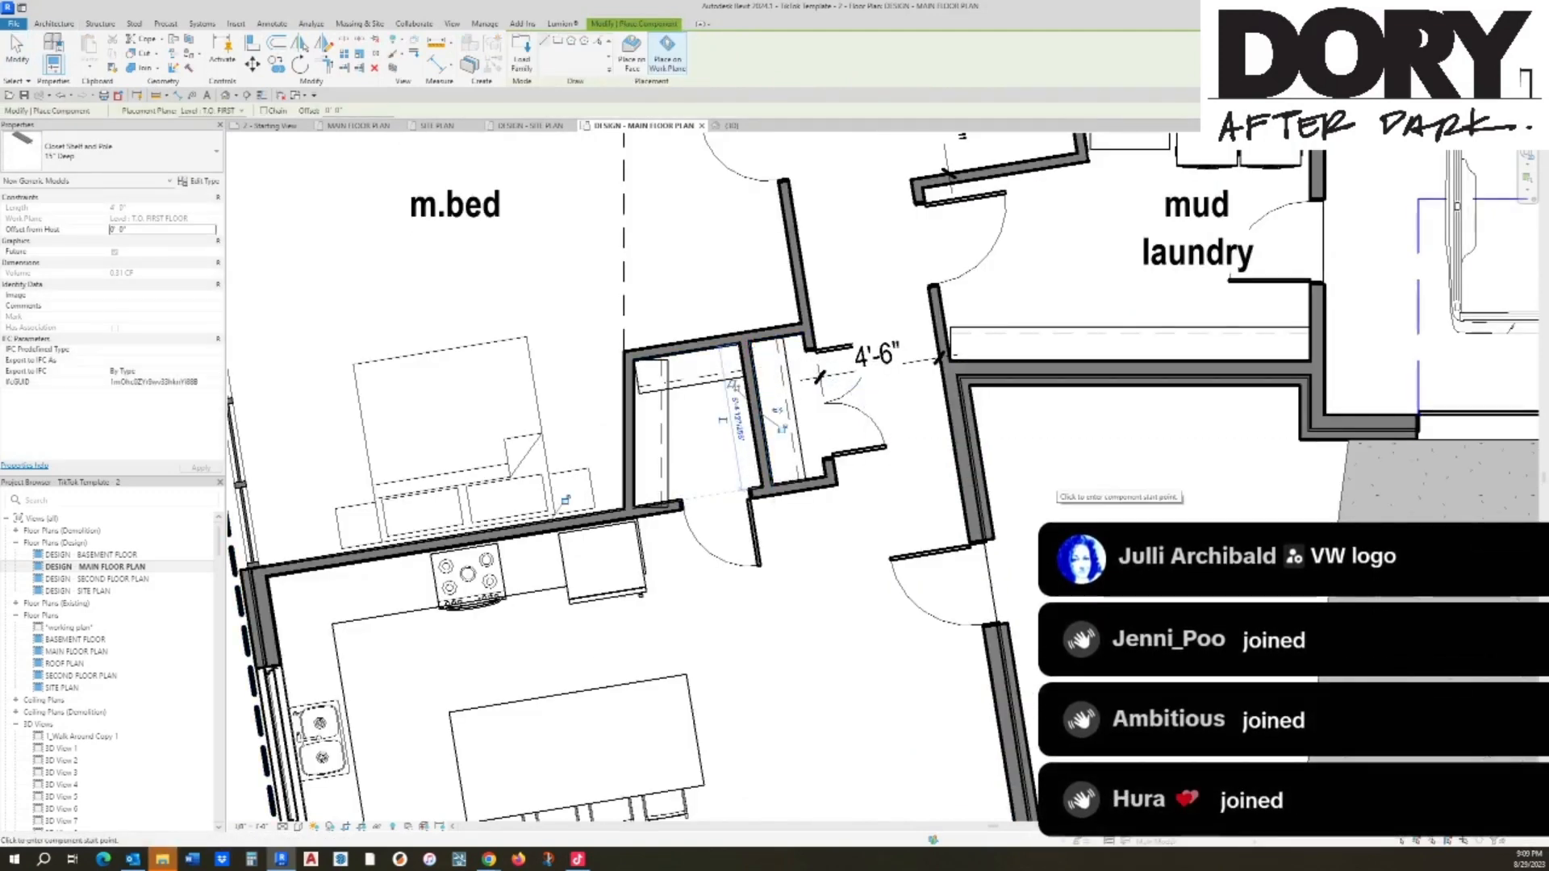
key("Escape")
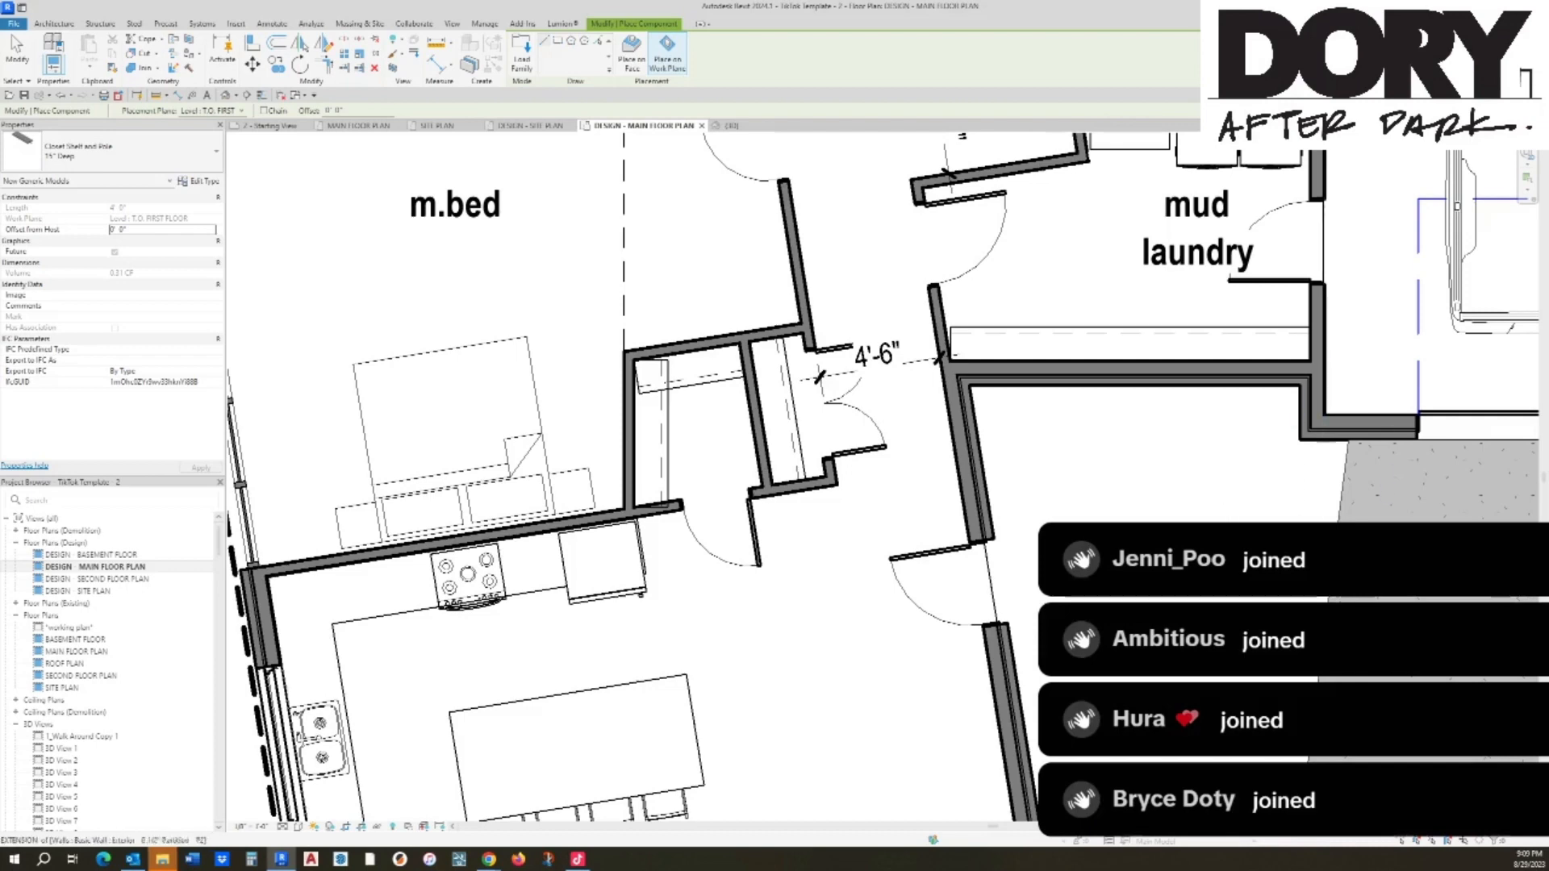
key("Escape")
key("Escape")
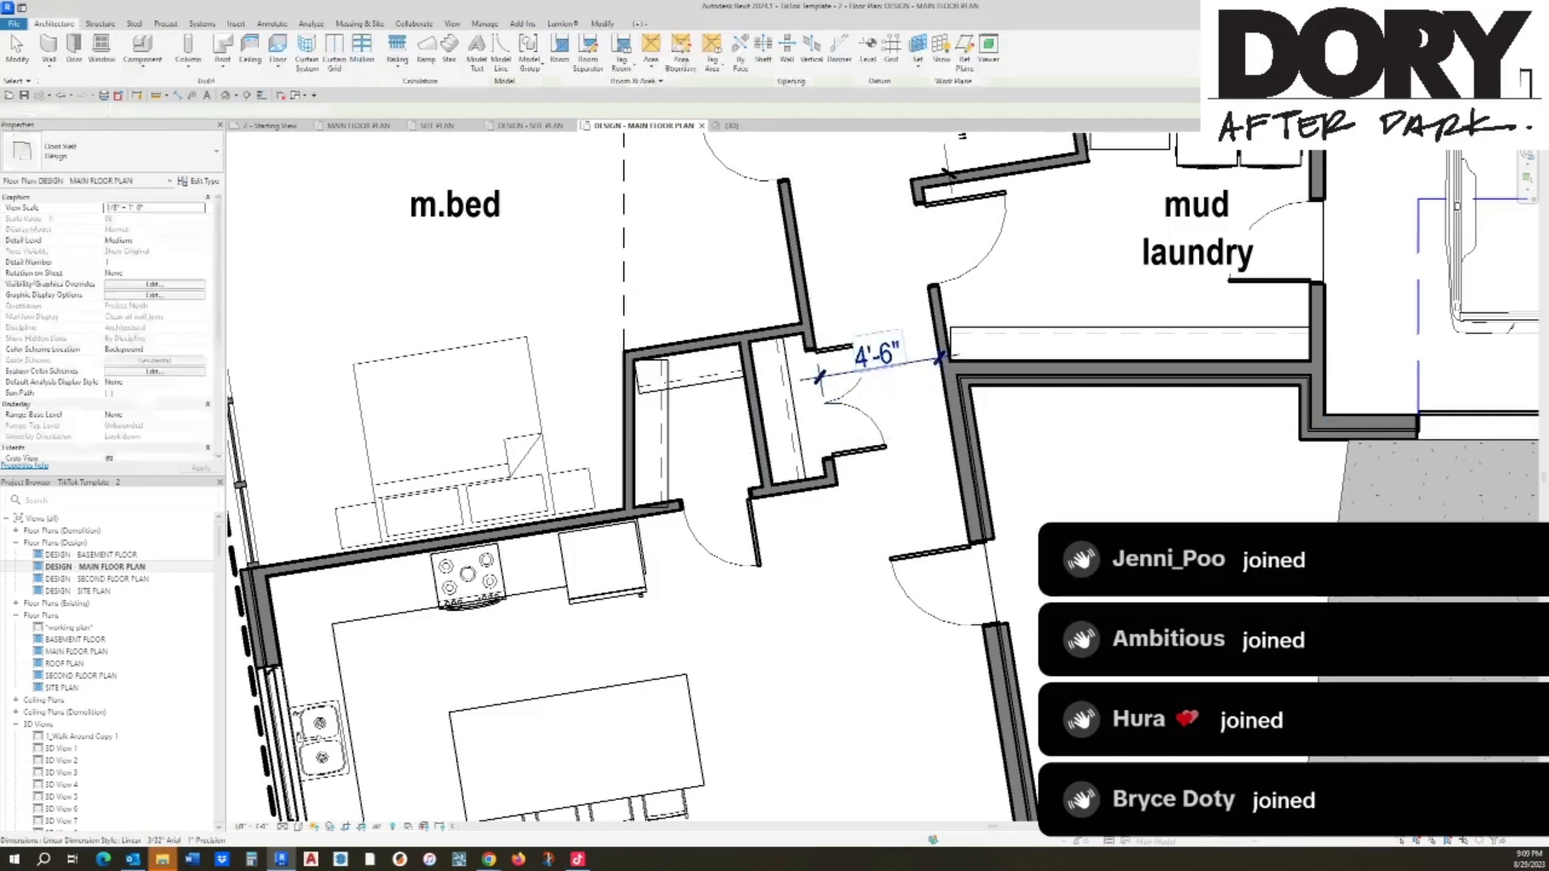
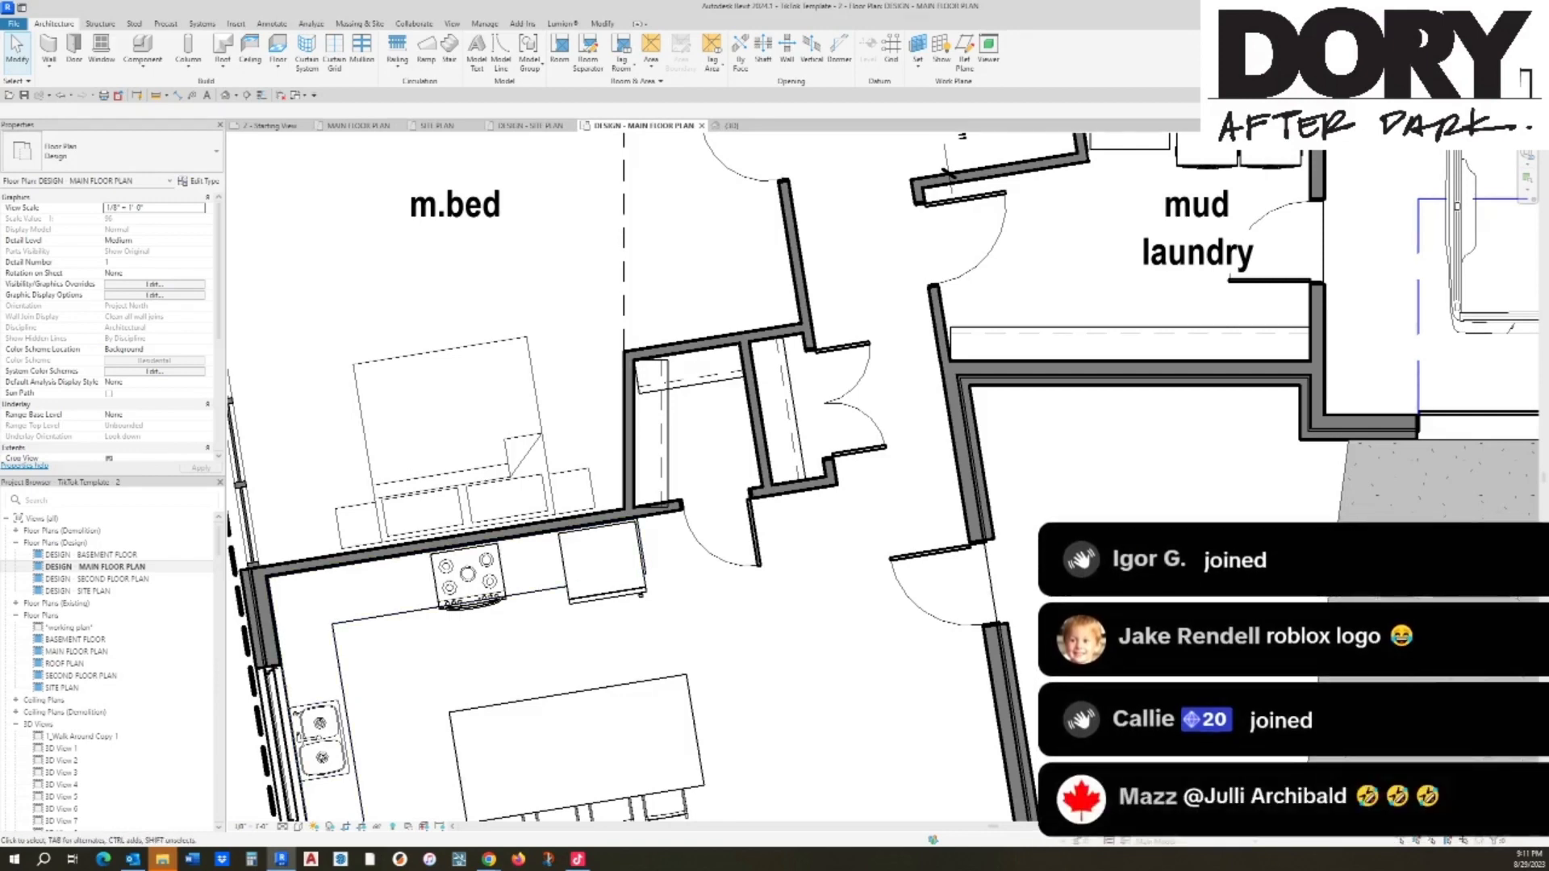
Step: Look over the whole model in the default 3D view and close that view
scroll(791, 476, "down", 10)
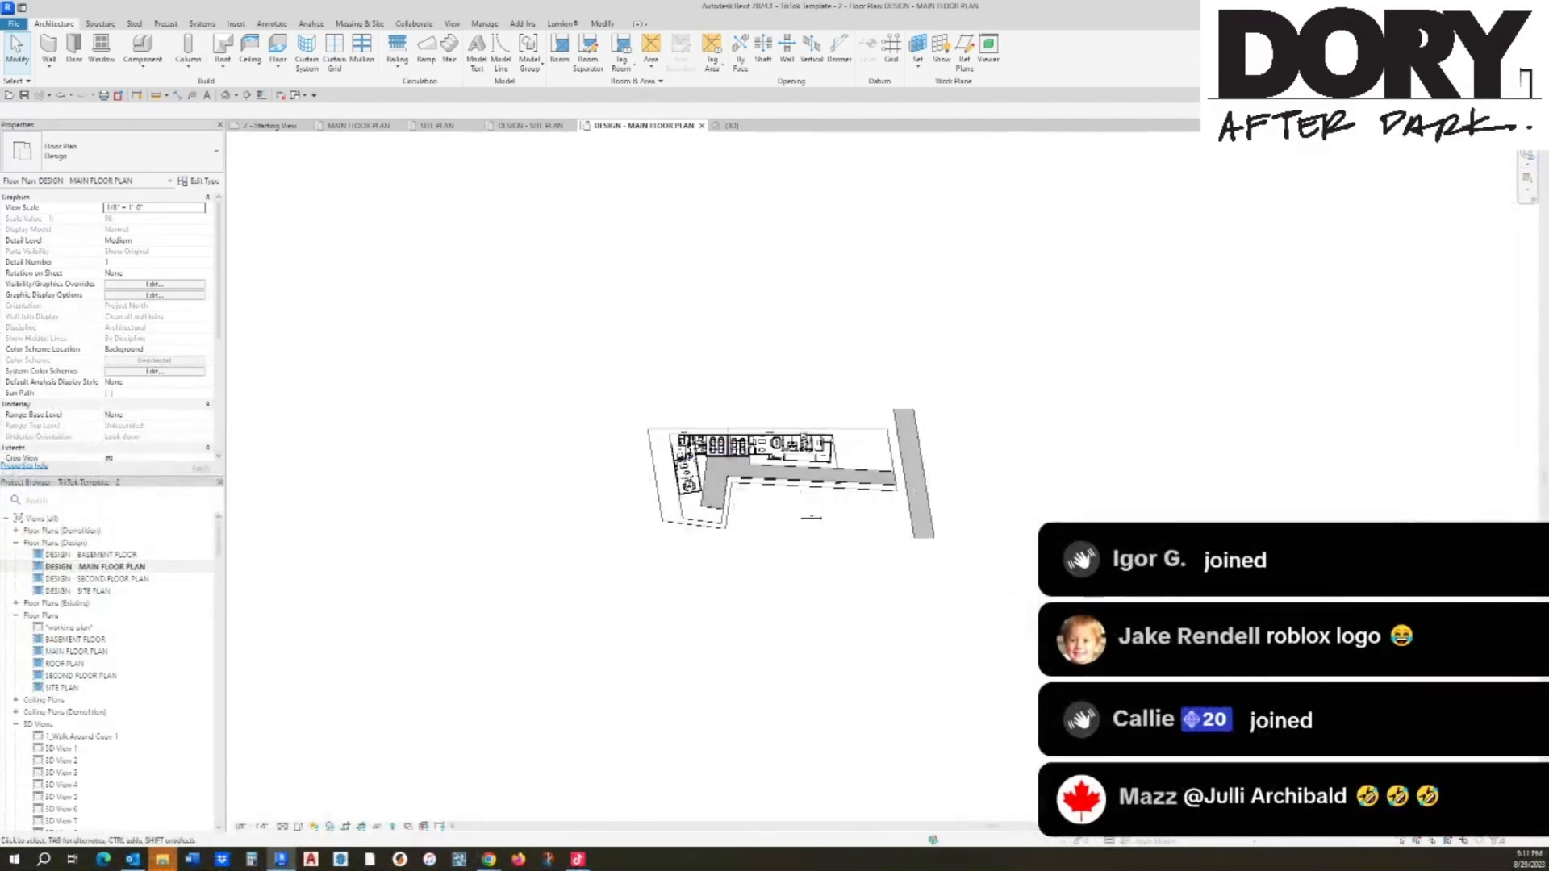
left_click(225, 95)
scroll(109, 326, "down", 4)
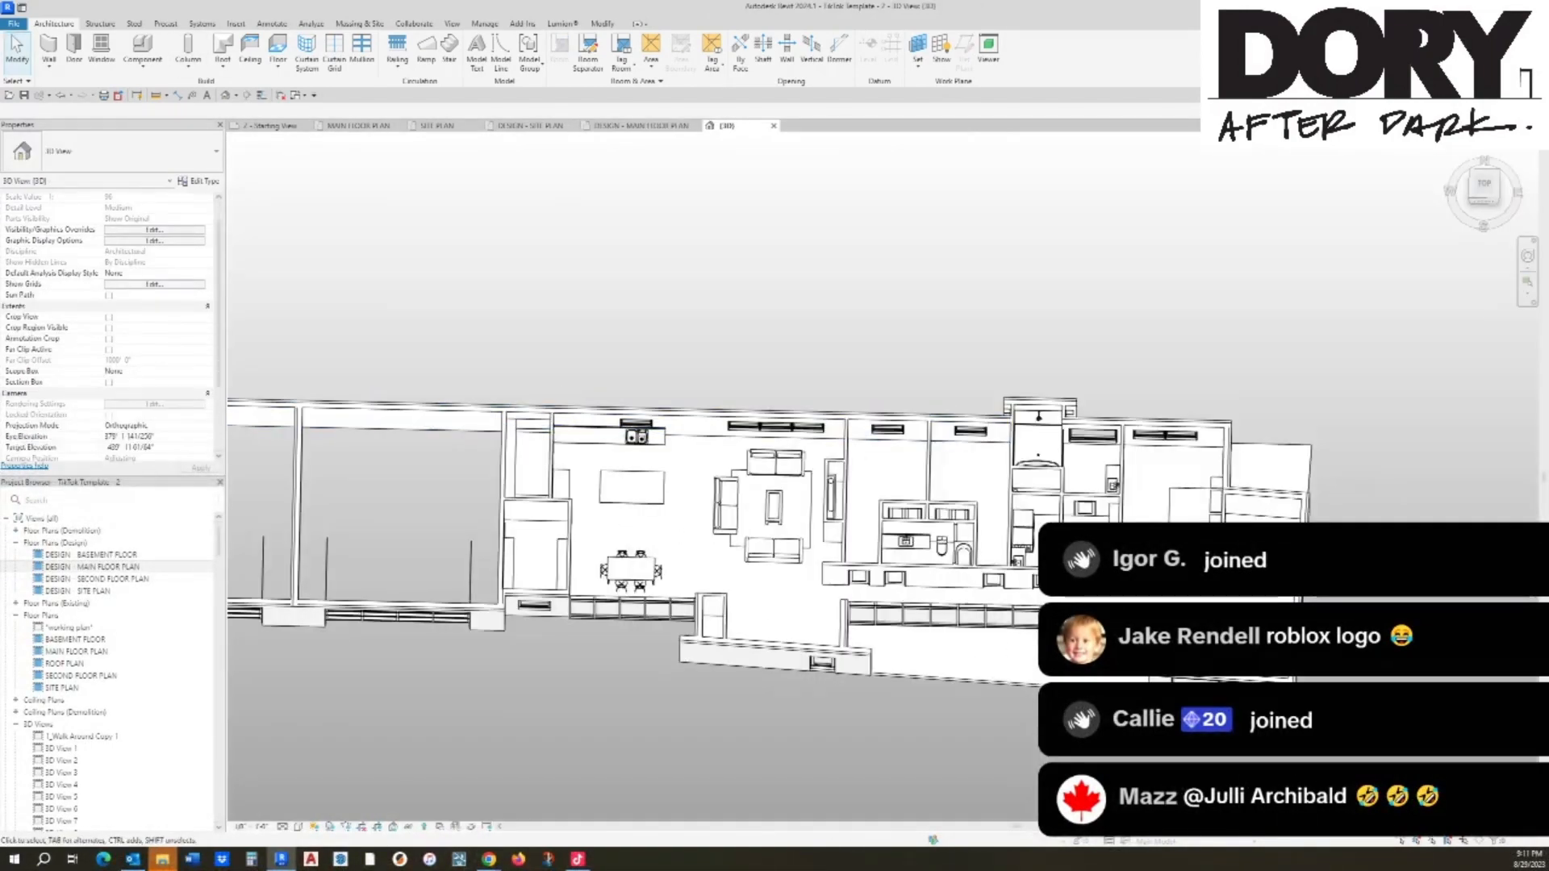
scroll(938, 401, "down", 3)
scroll(822, 810, "down", 5)
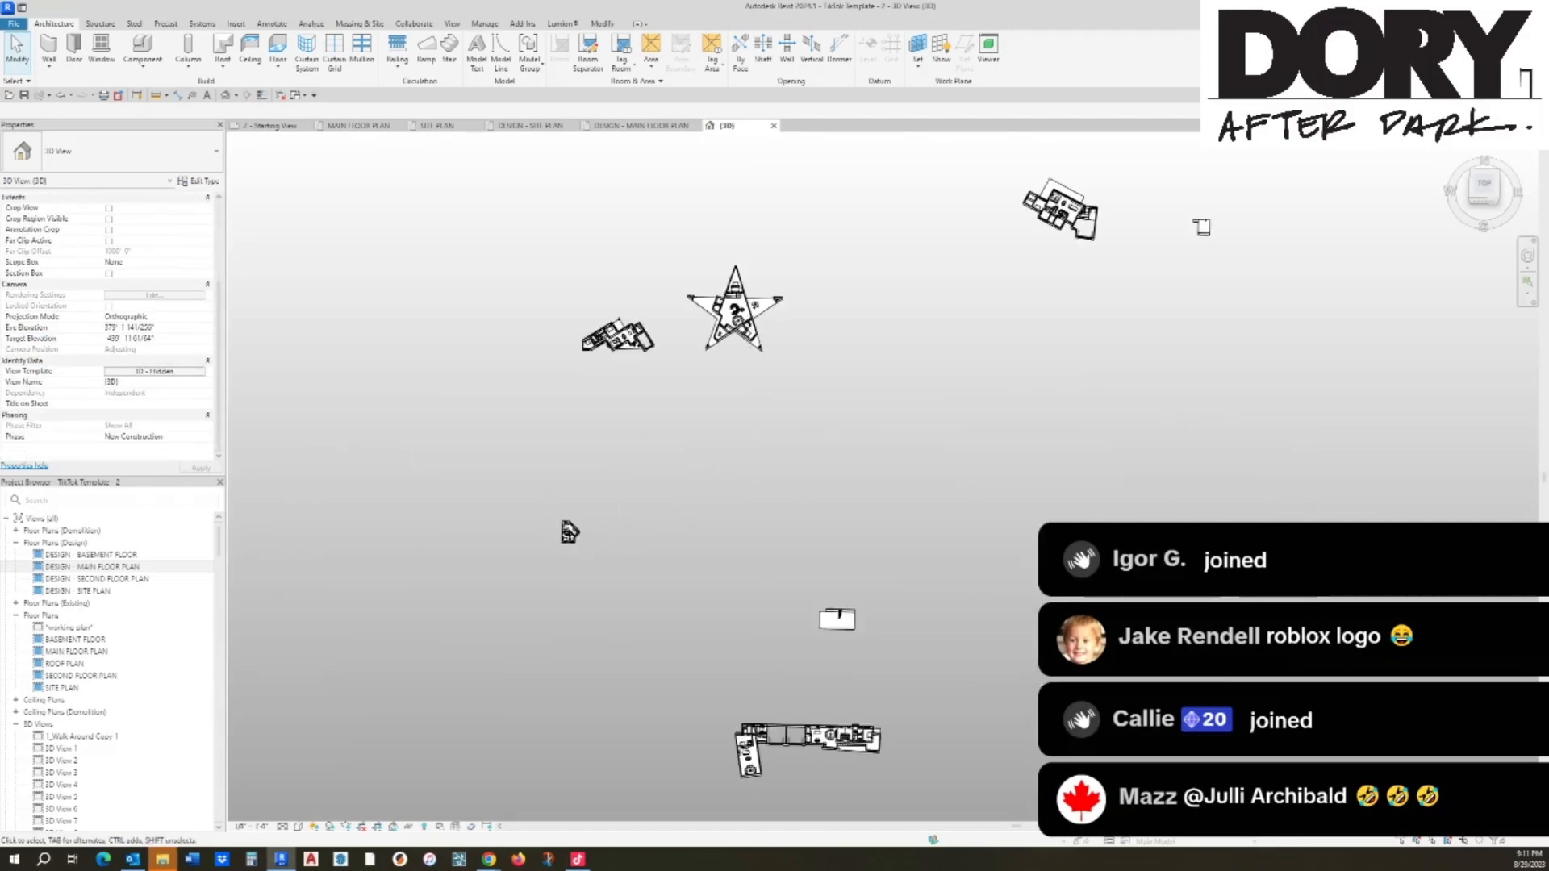
left_click(773, 126)
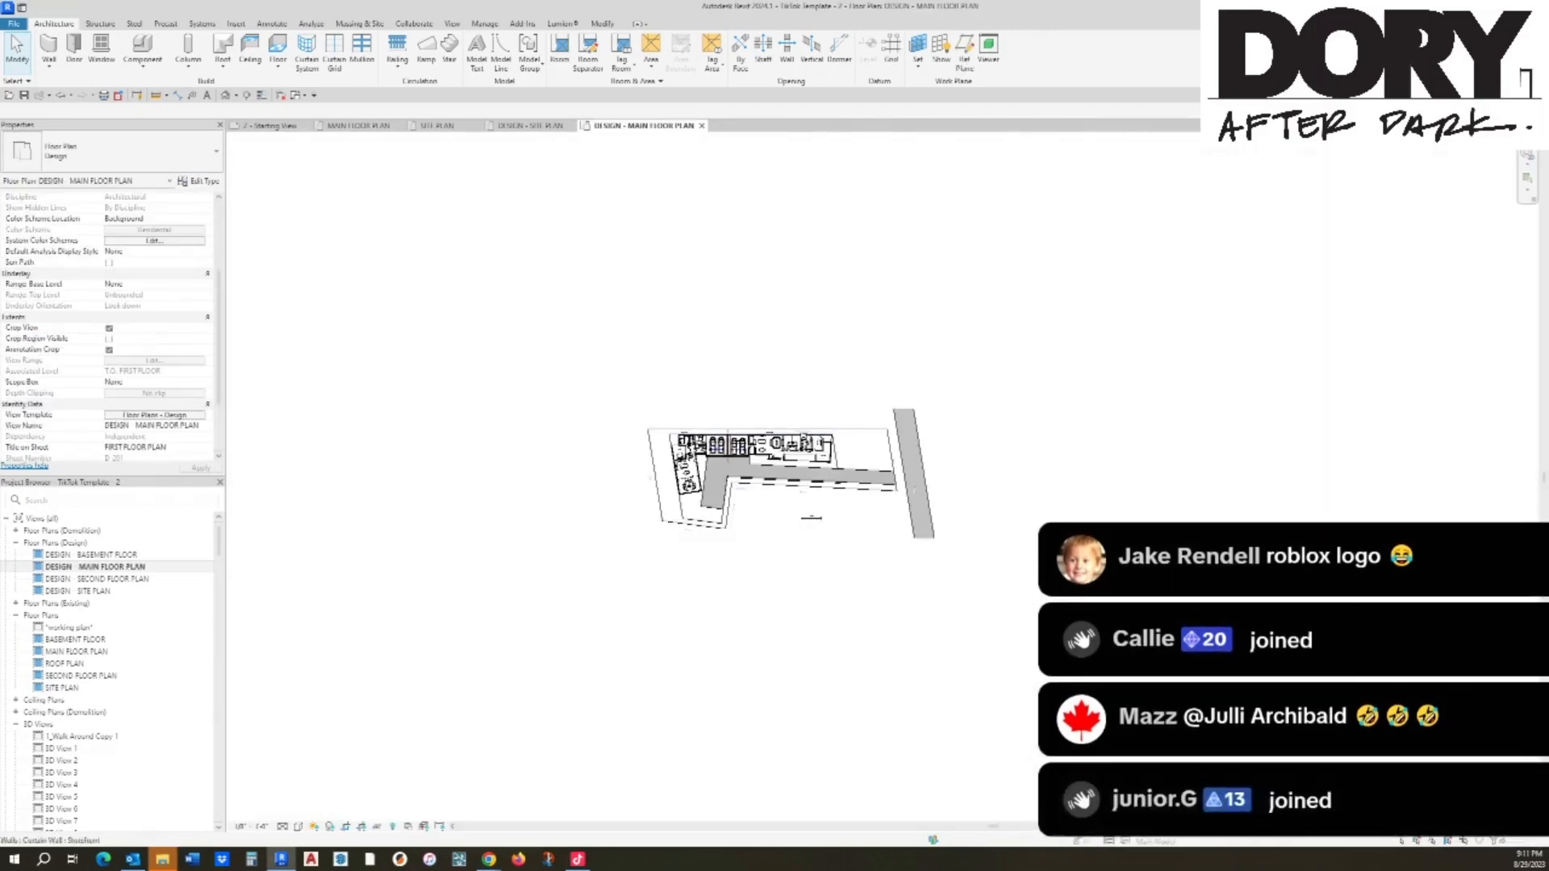
Step: Draw three exterior brick walls, matching the wing's driveway-side wall, to outline a recess about 5' deep beside the kitchen and dining area
scroll(686, 460, "up", 8)
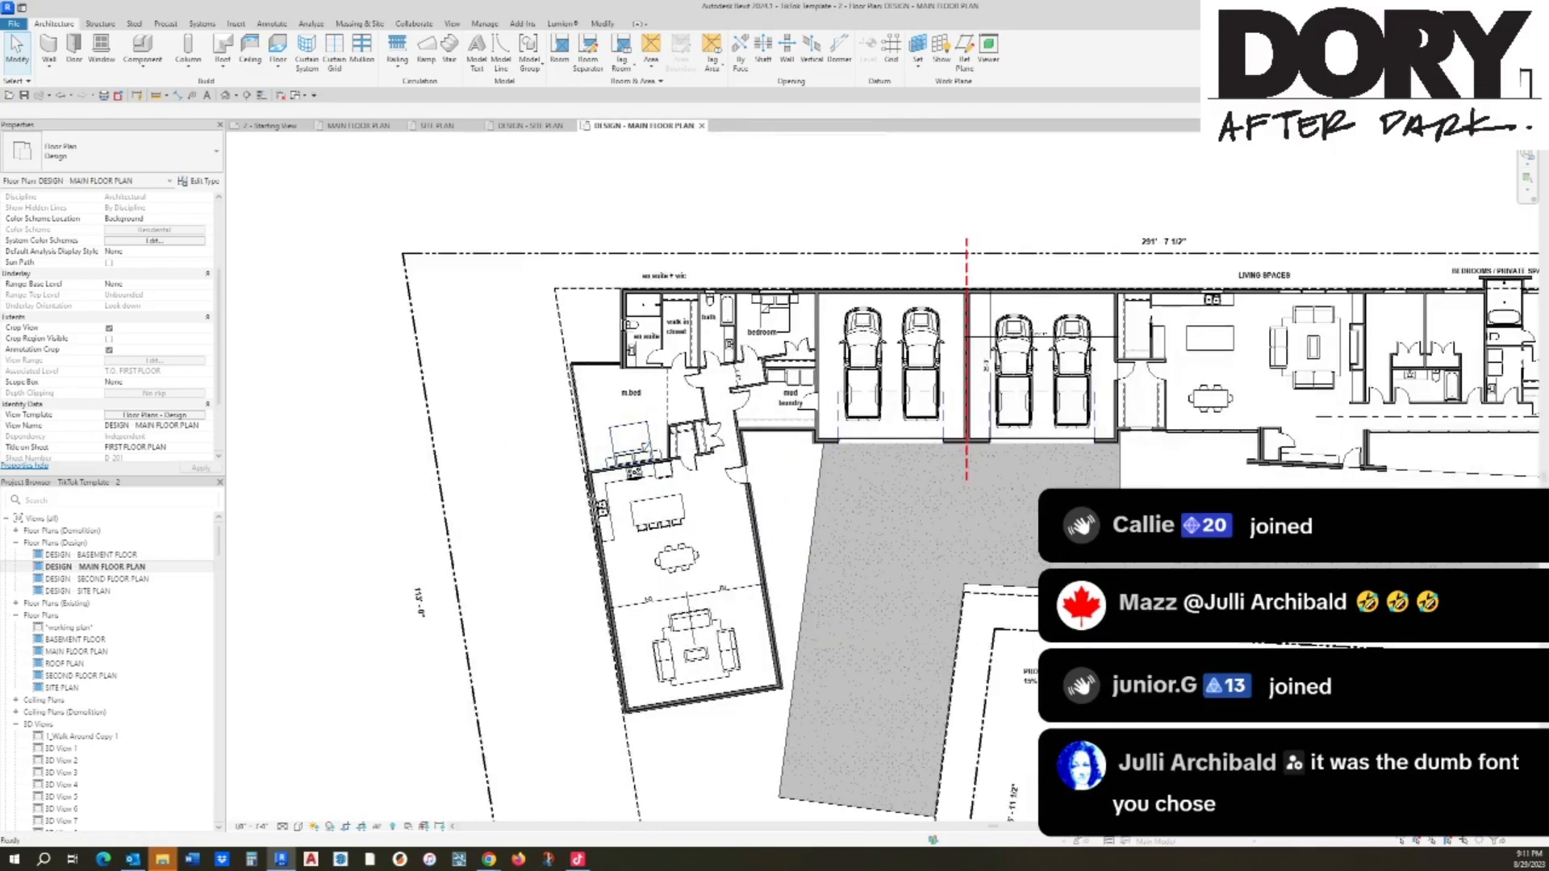
scroll(633, 585, "up", 5)
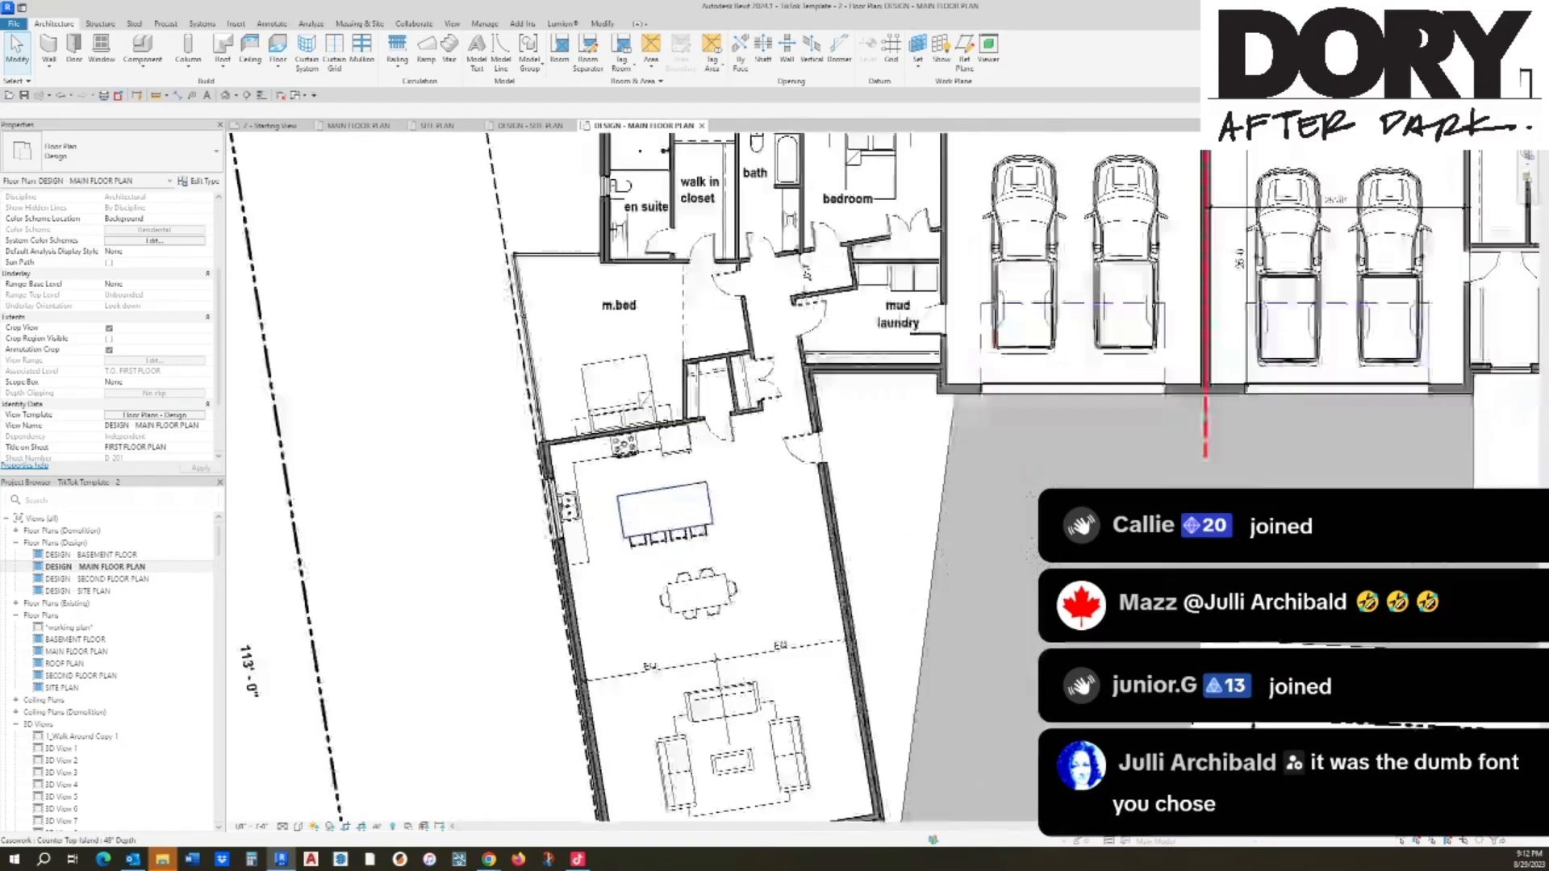
left_click_drag(740, 503, 697, 532)
key("Escape")
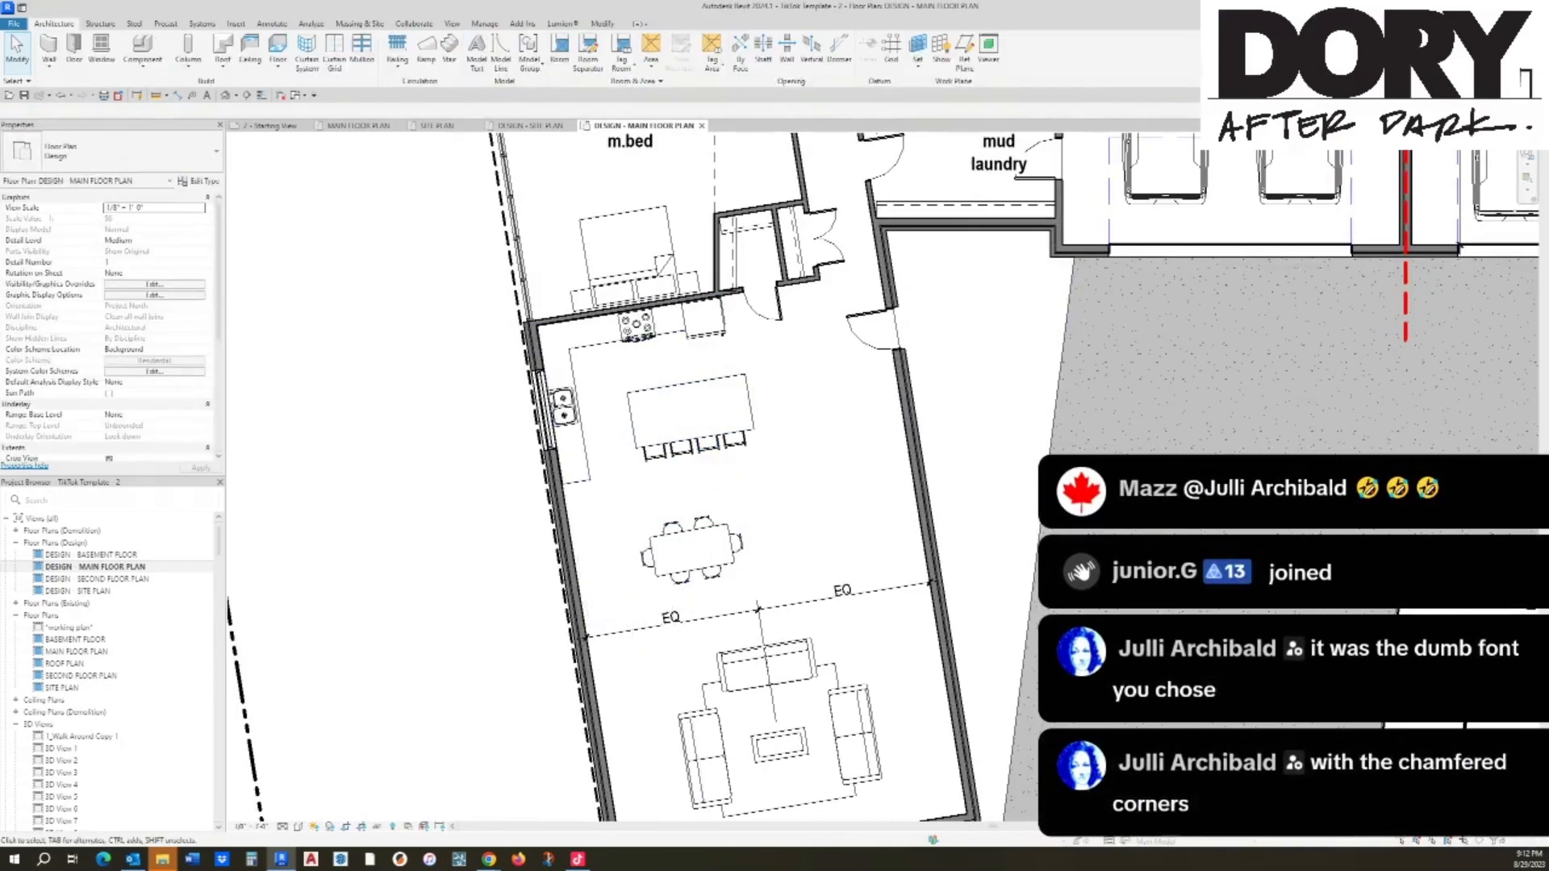
middle_click_drag(939, 519, 947, 476)
left_click(946, 476)
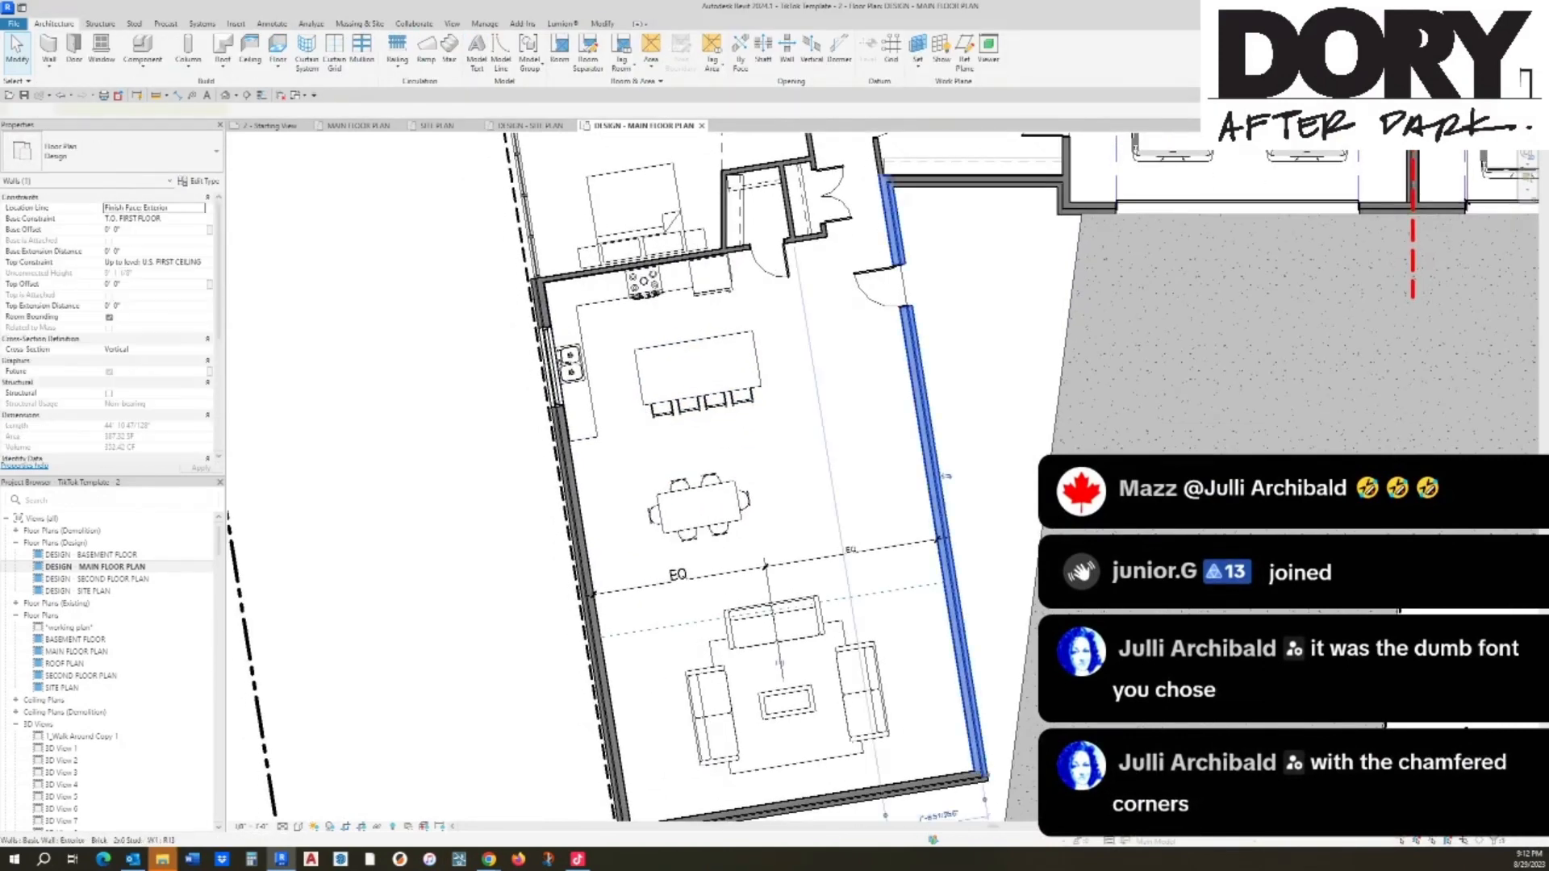
key("c")
key("s")
left_click(912, 369)
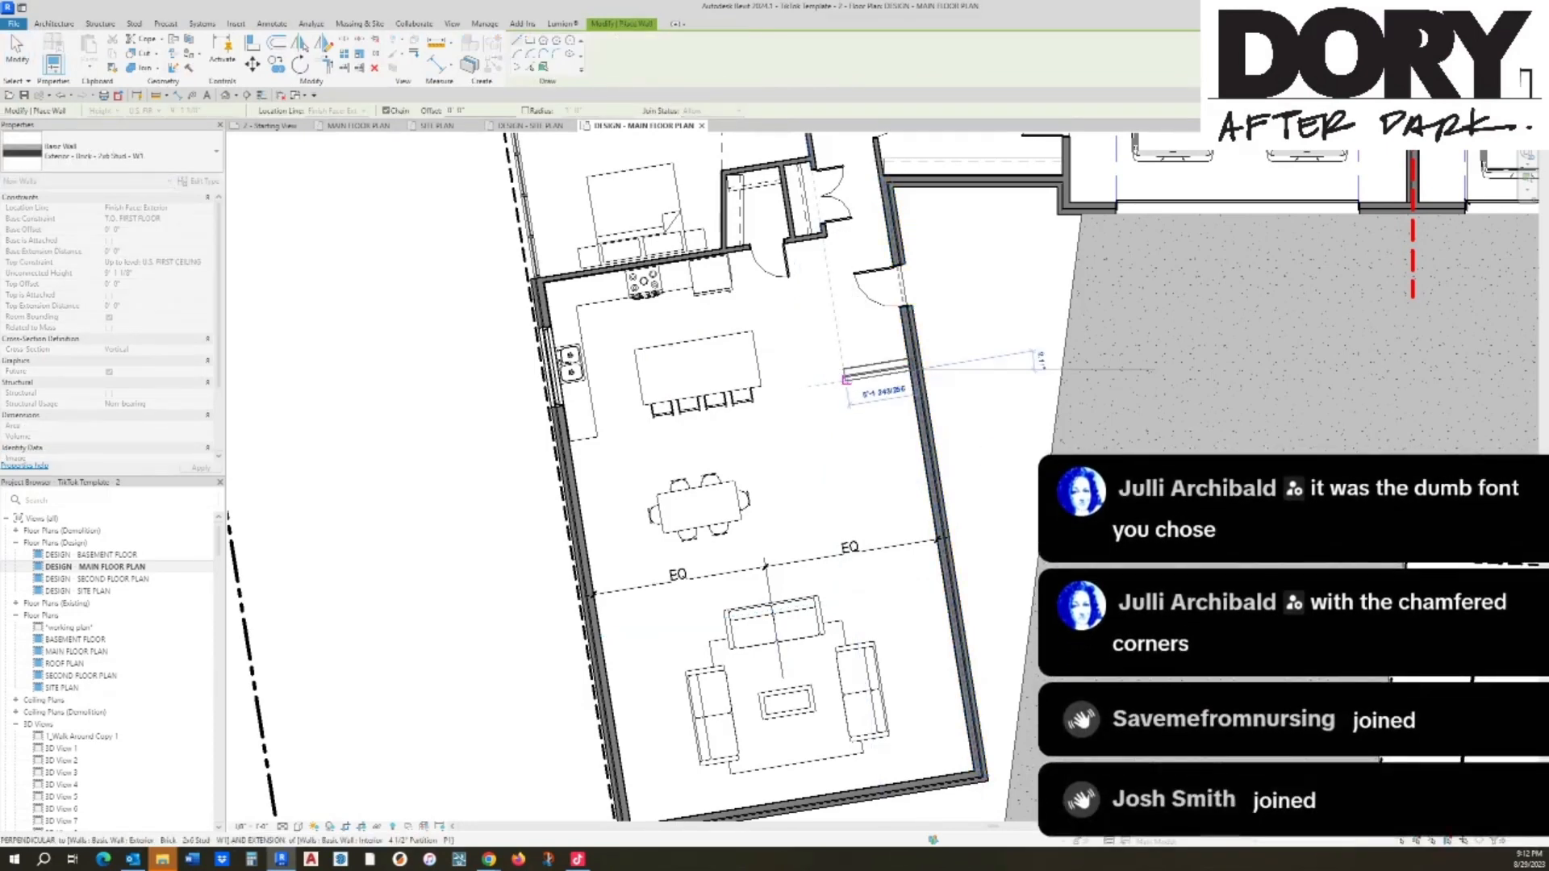
left_click(846, 379)
left_click(866, 553)
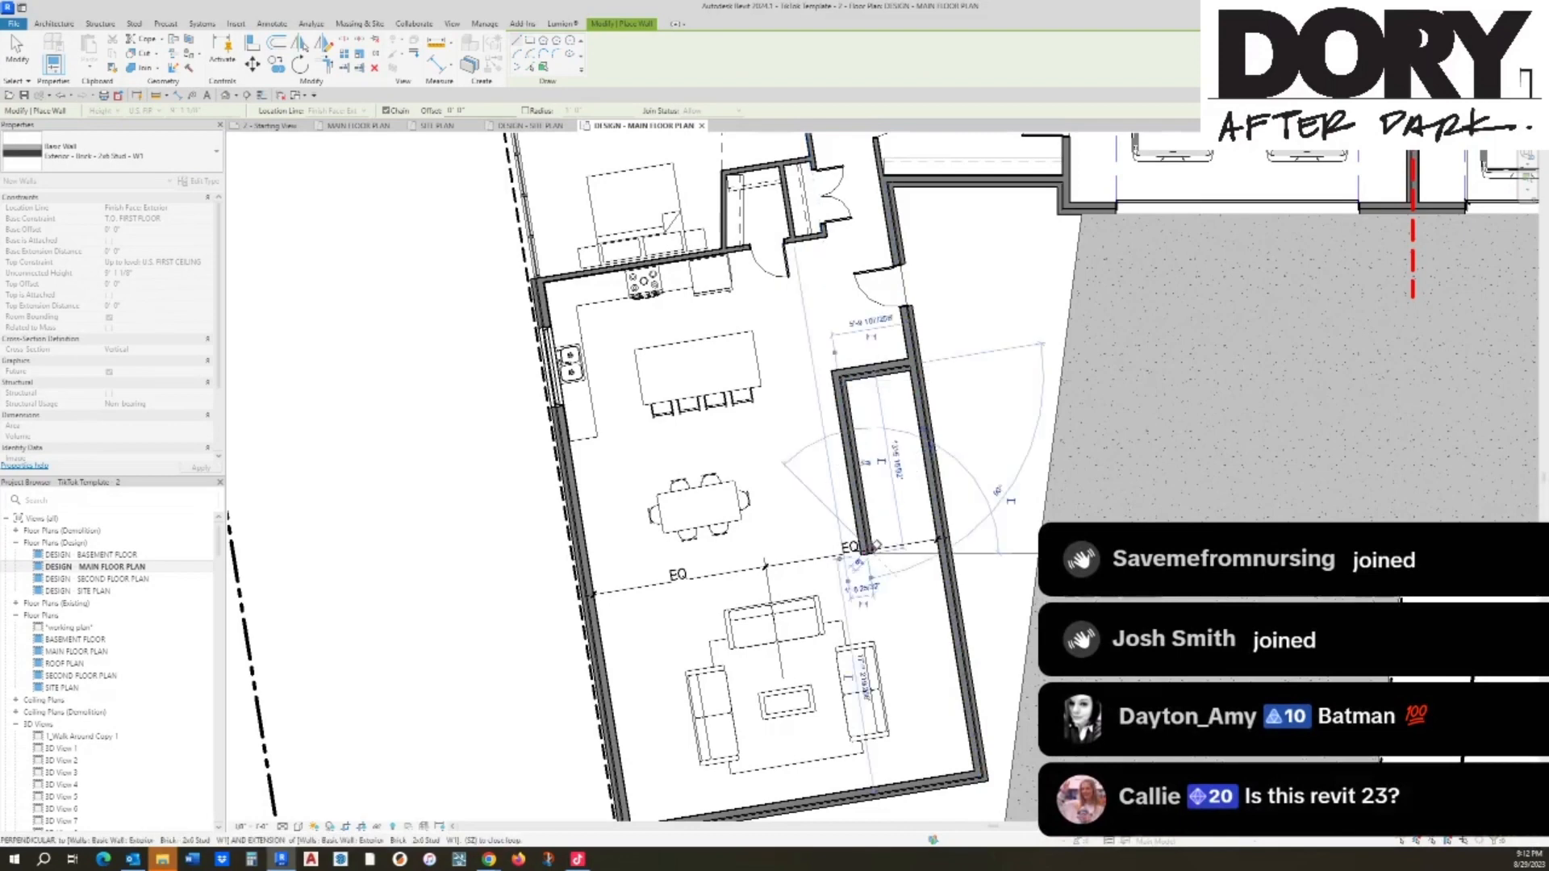
left_click(939, 542)
key("Escape")
key("Escape")
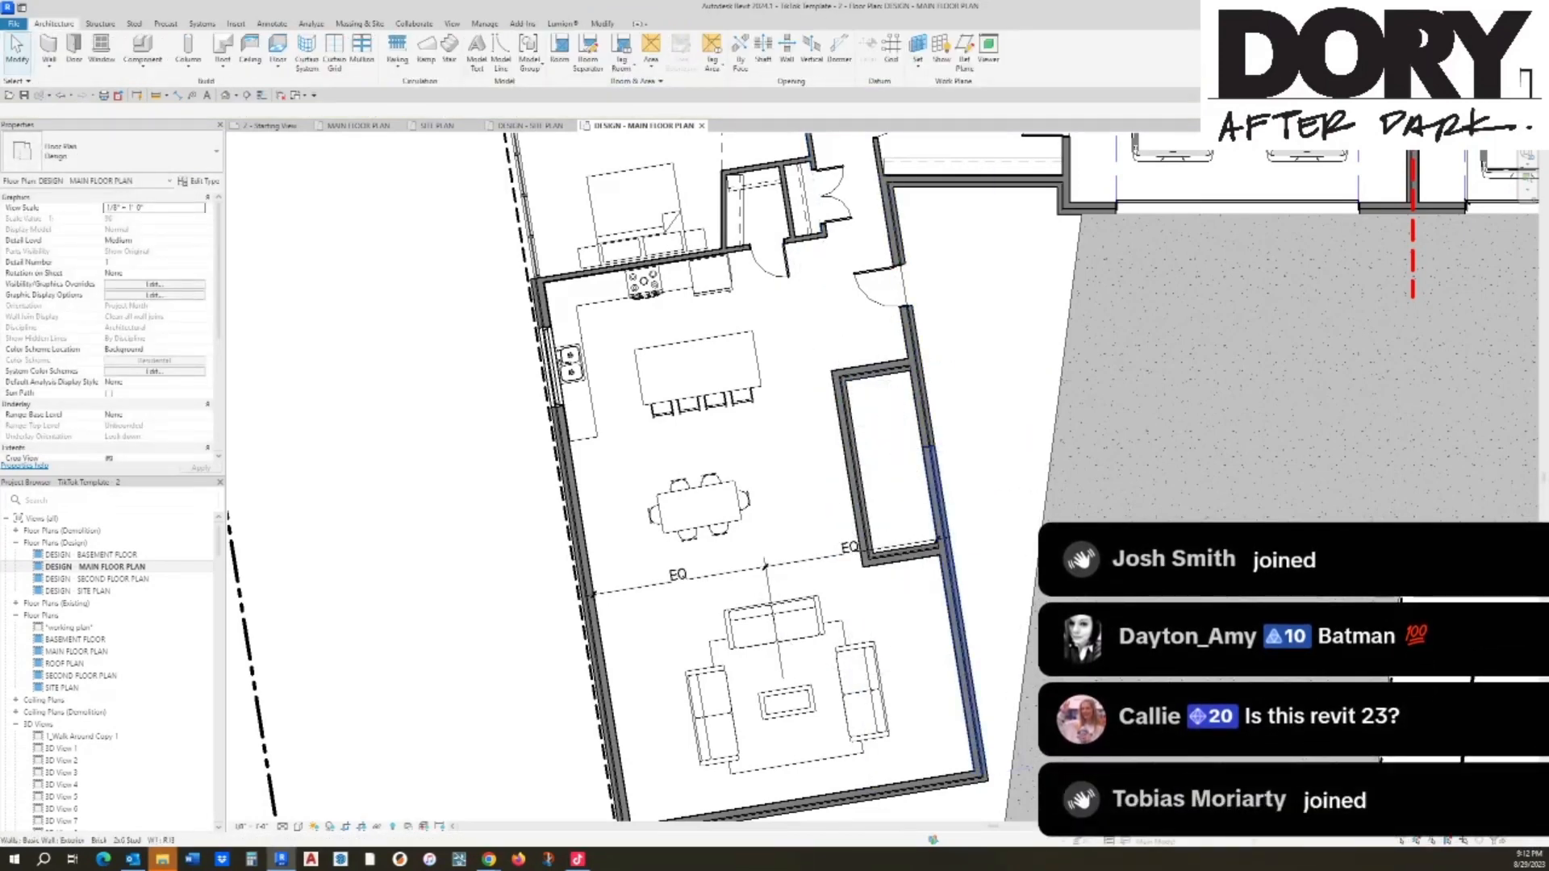
Step: Trim the driveway-side exterior wall to both end walls of the recess, removing the wall across its opening
key("t")
key("r")
left_click(905, 339)
left_click(871, 373)
left_click(904, 554)
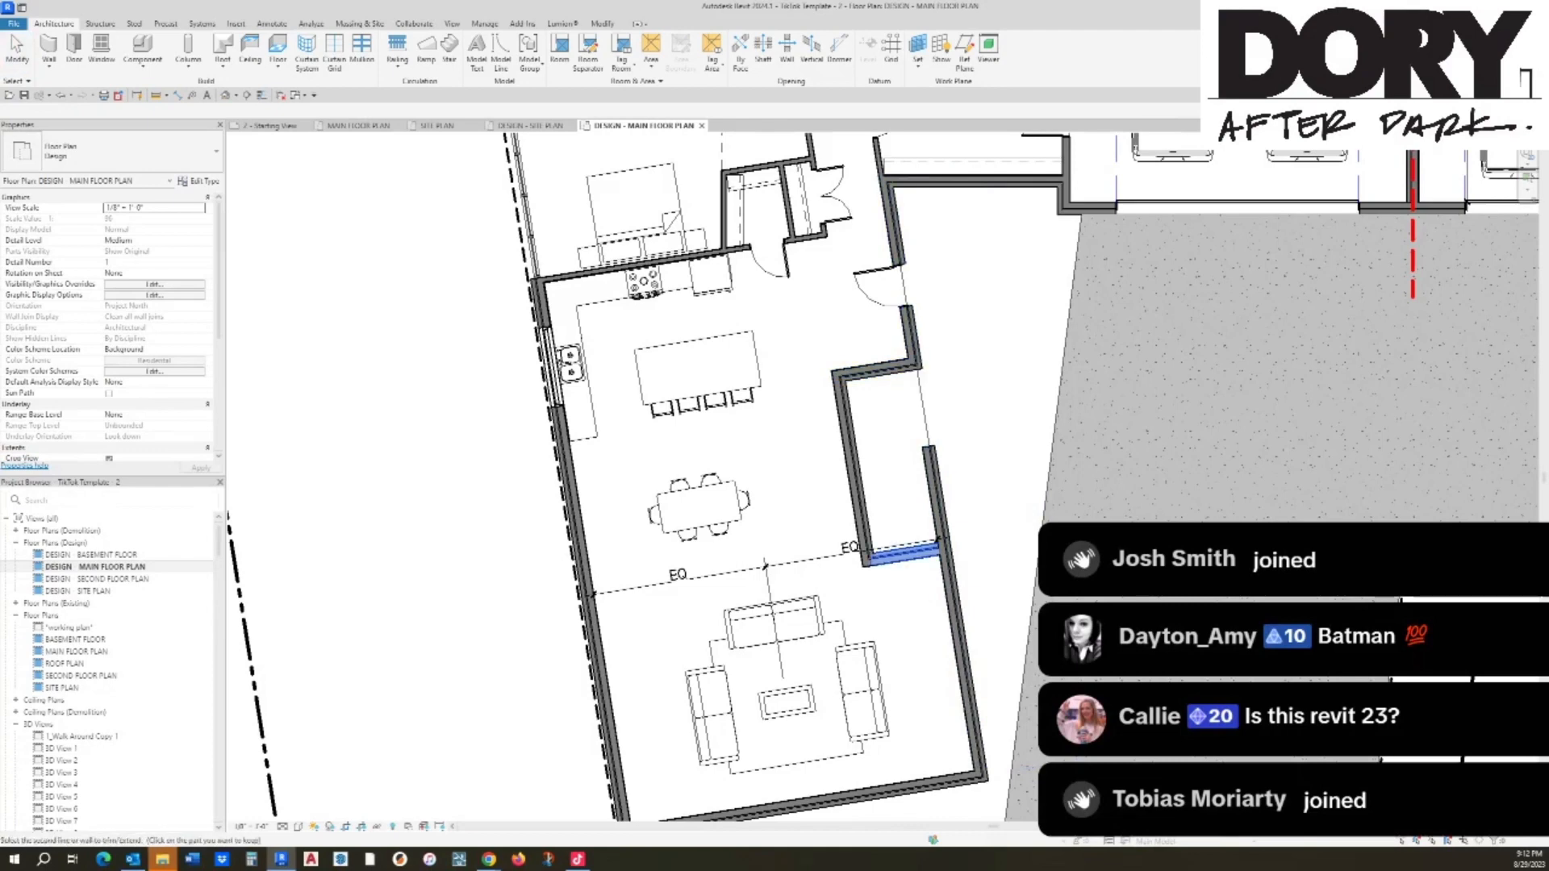
left_click(953, 593)
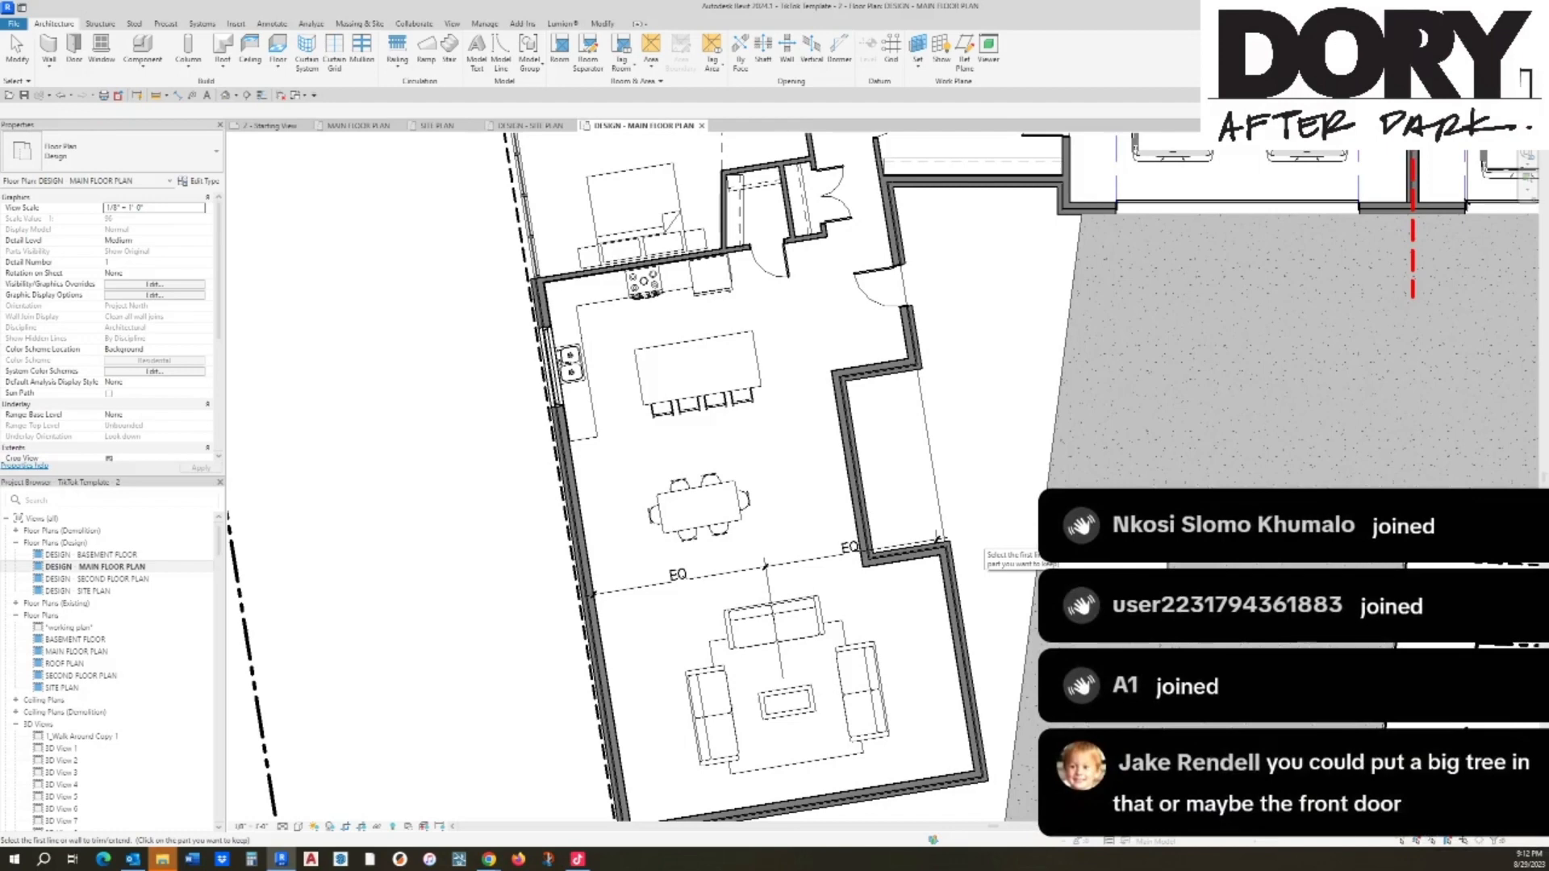
key("Escape")
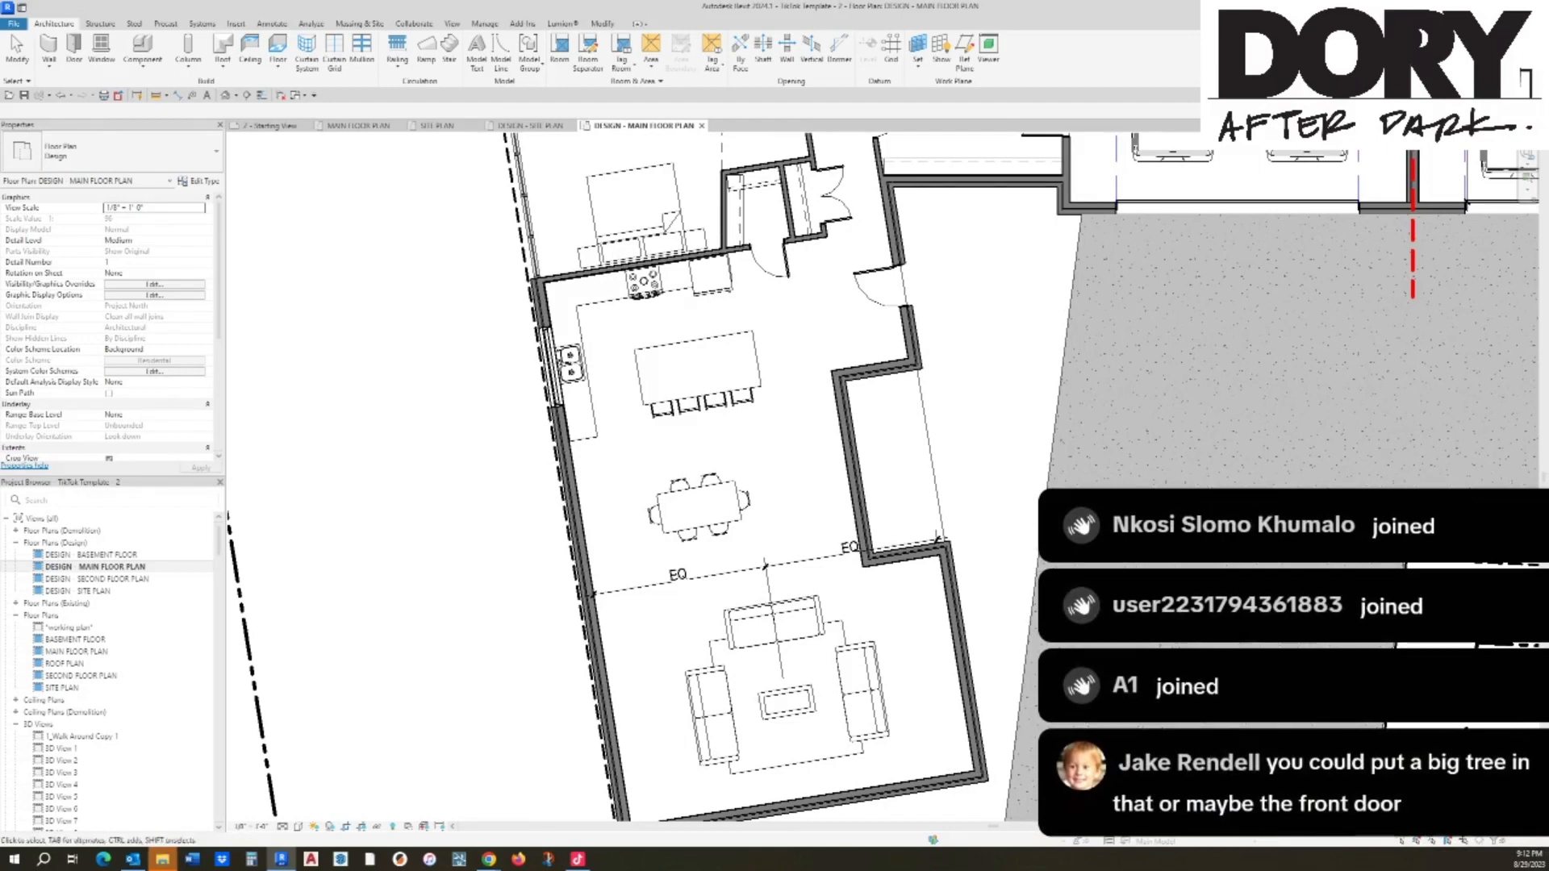
Step: Move the recess's back wall outward towards the driveway to make the recess shallower
middle_click_drag(927, 565, 962, 446)
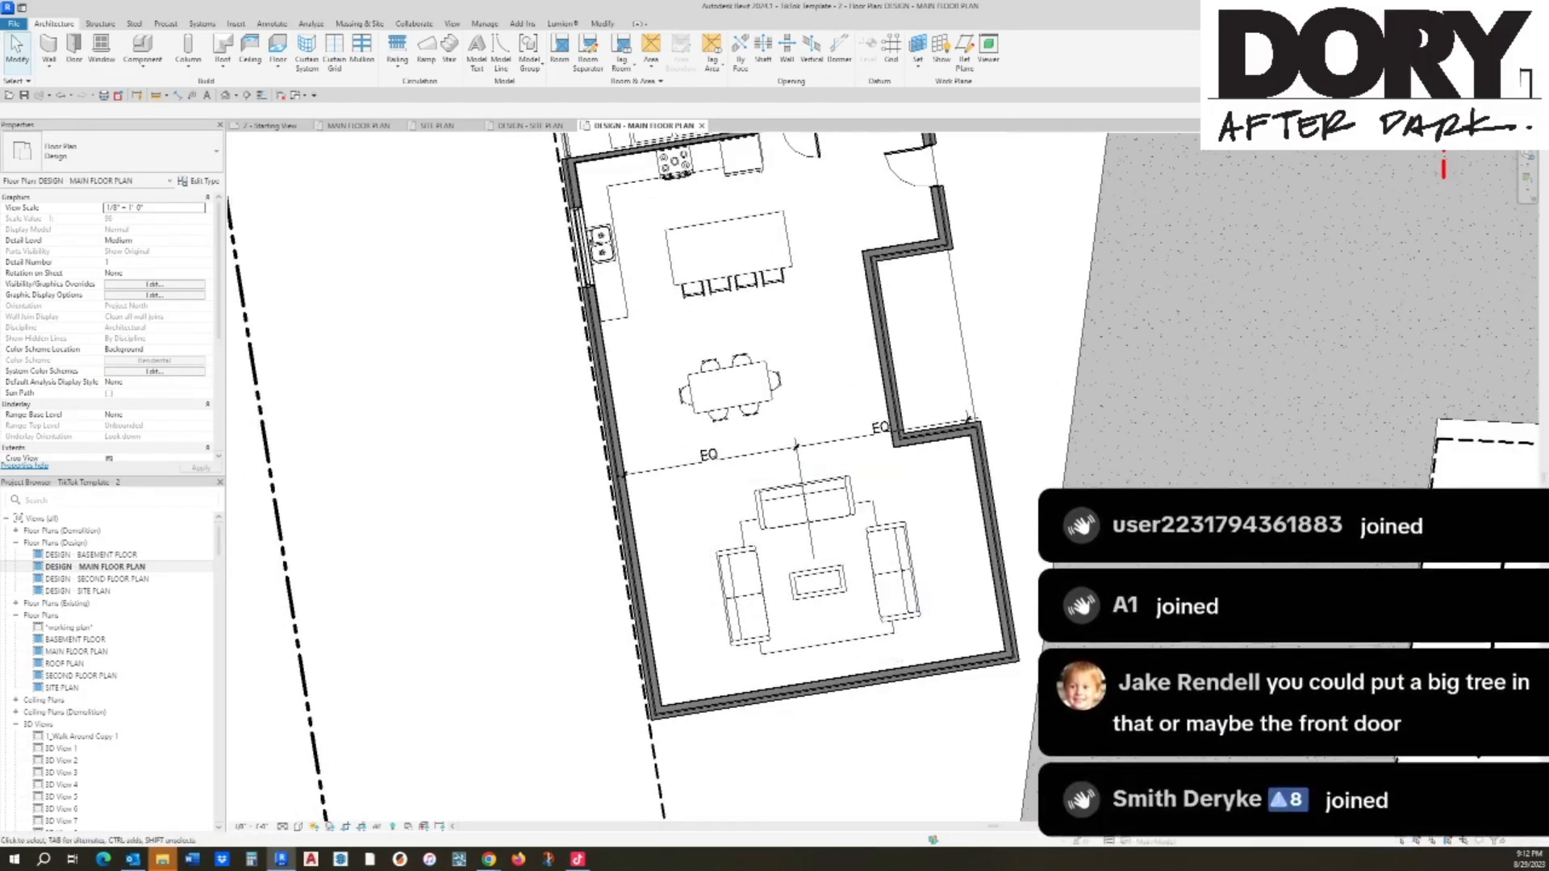
left_click(886, 355)
left_click_drag(886, 355, 903, 352)
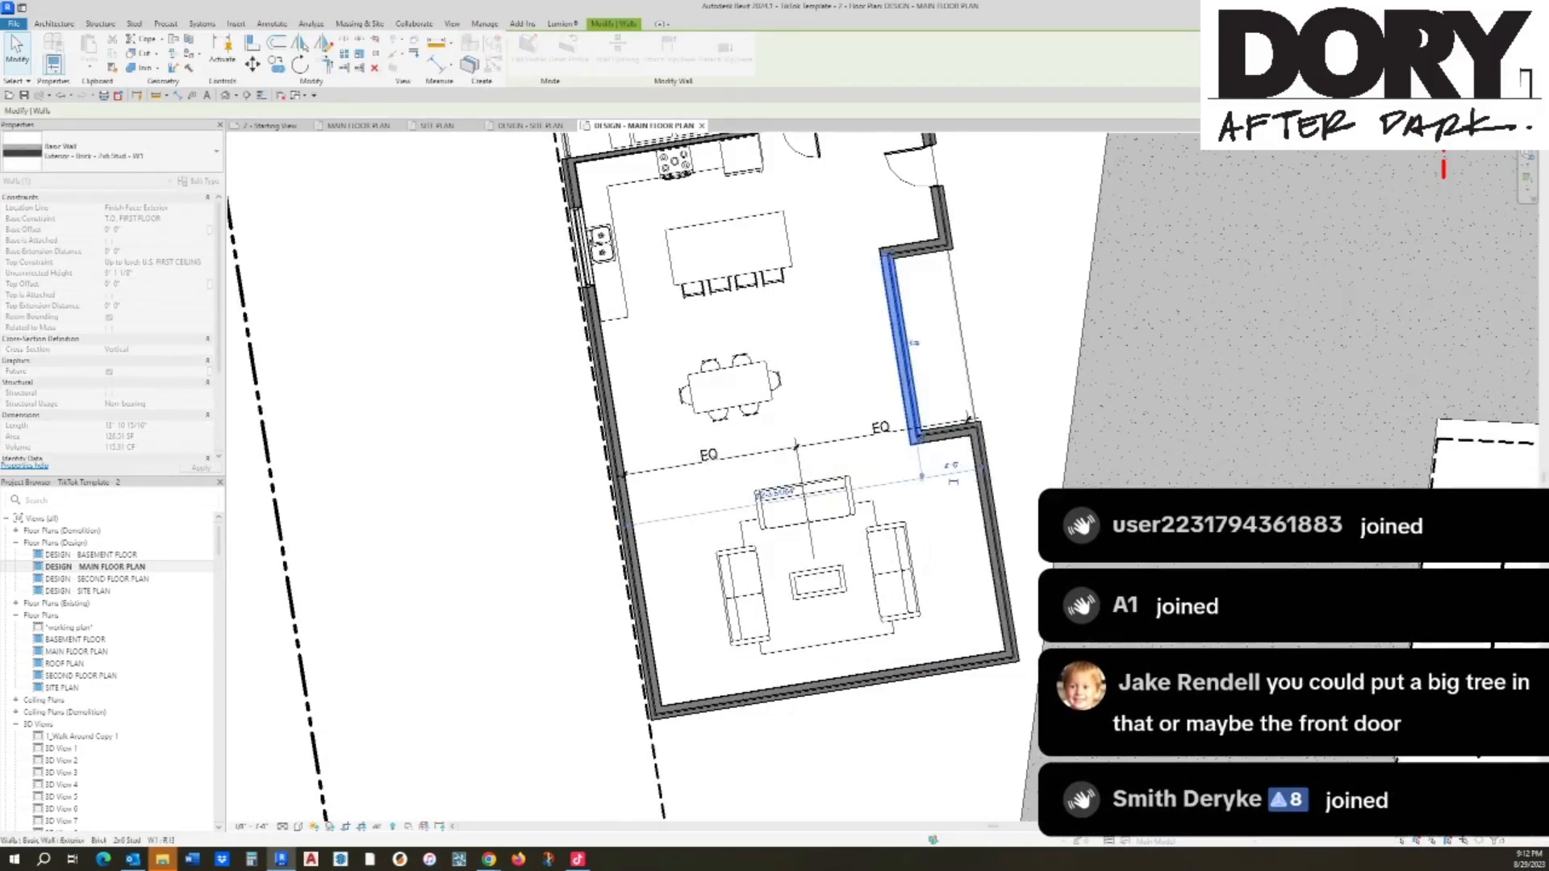
middle_click_drag(912, 359, 919, 505)
key("Escape")
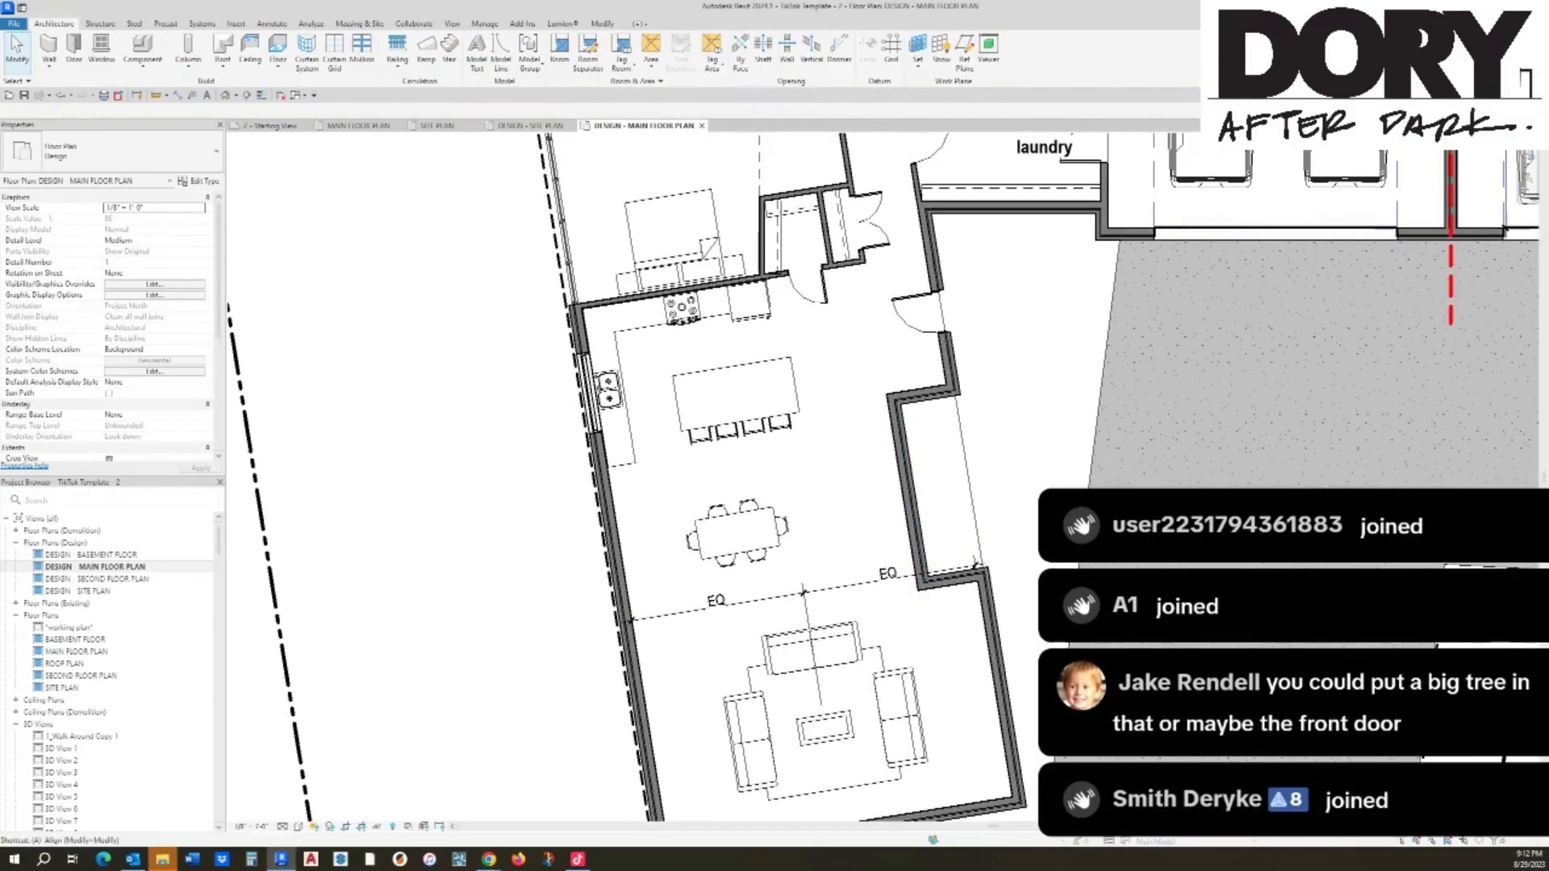
key("a")
key("l")
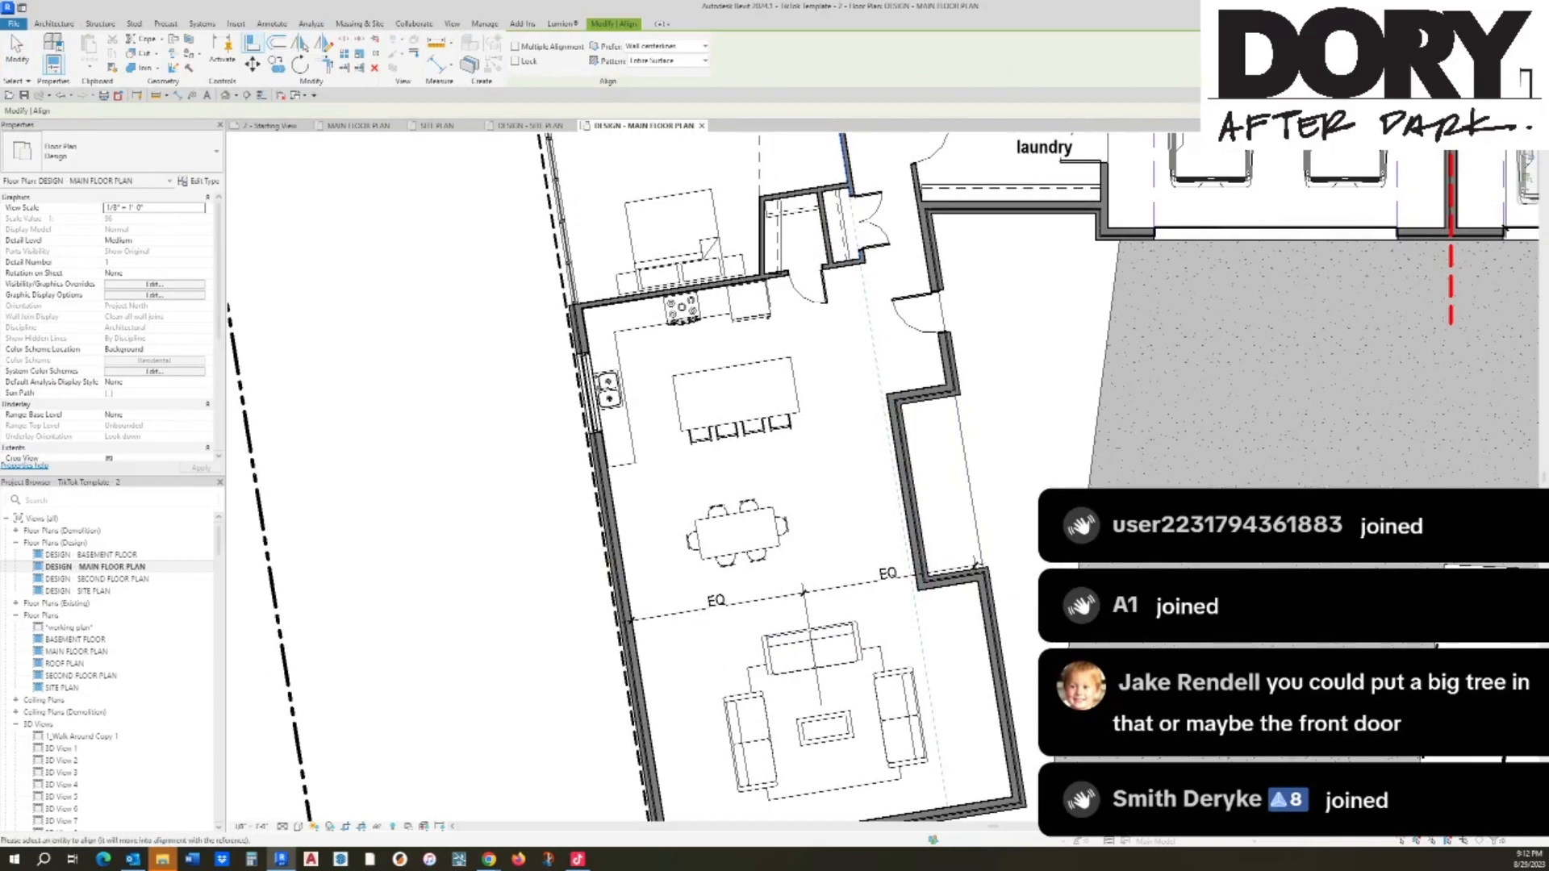
left_click(906, 487)
key("Escape")
key("Escape")
Step: Change the back wall of the driveway-side recess to the Storefront curtain wall type
left_click(904, 494)
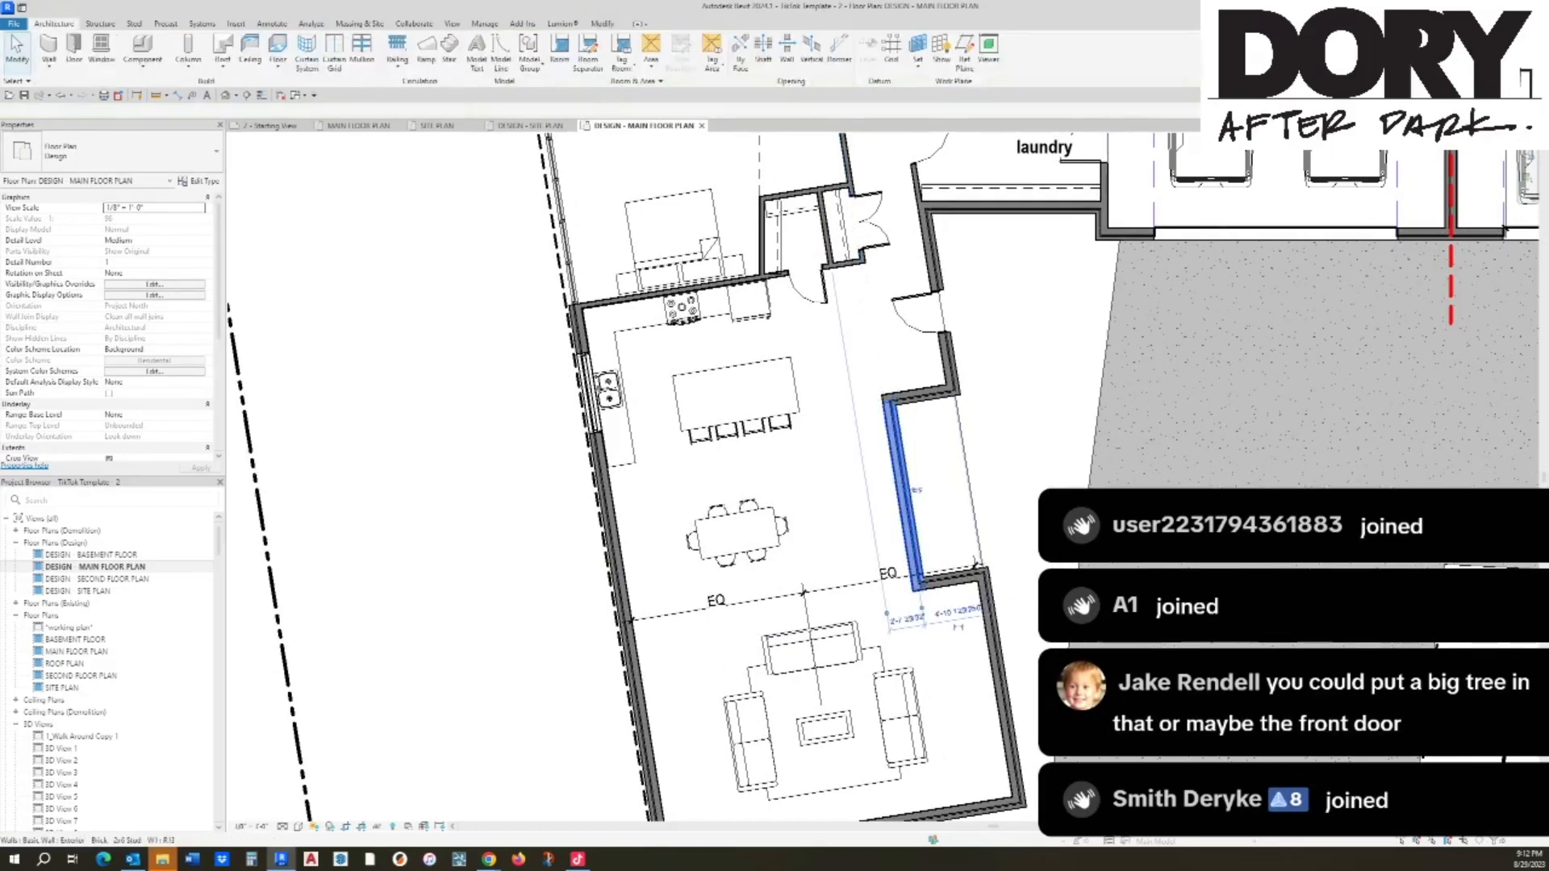
left_click(121, 152)
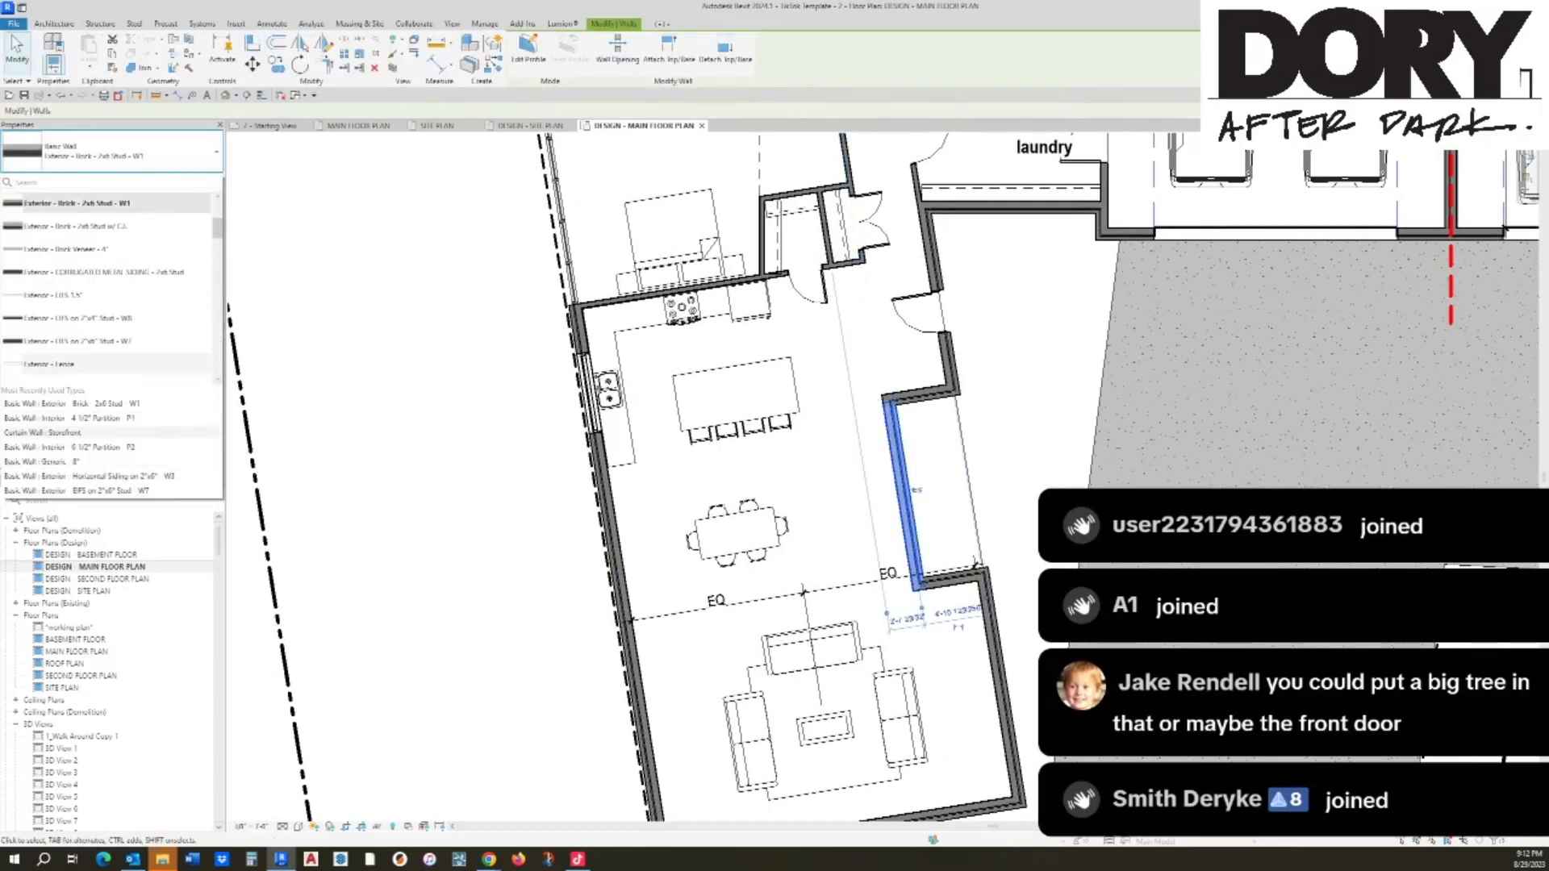
left_click(105, 432)
key("Escape")
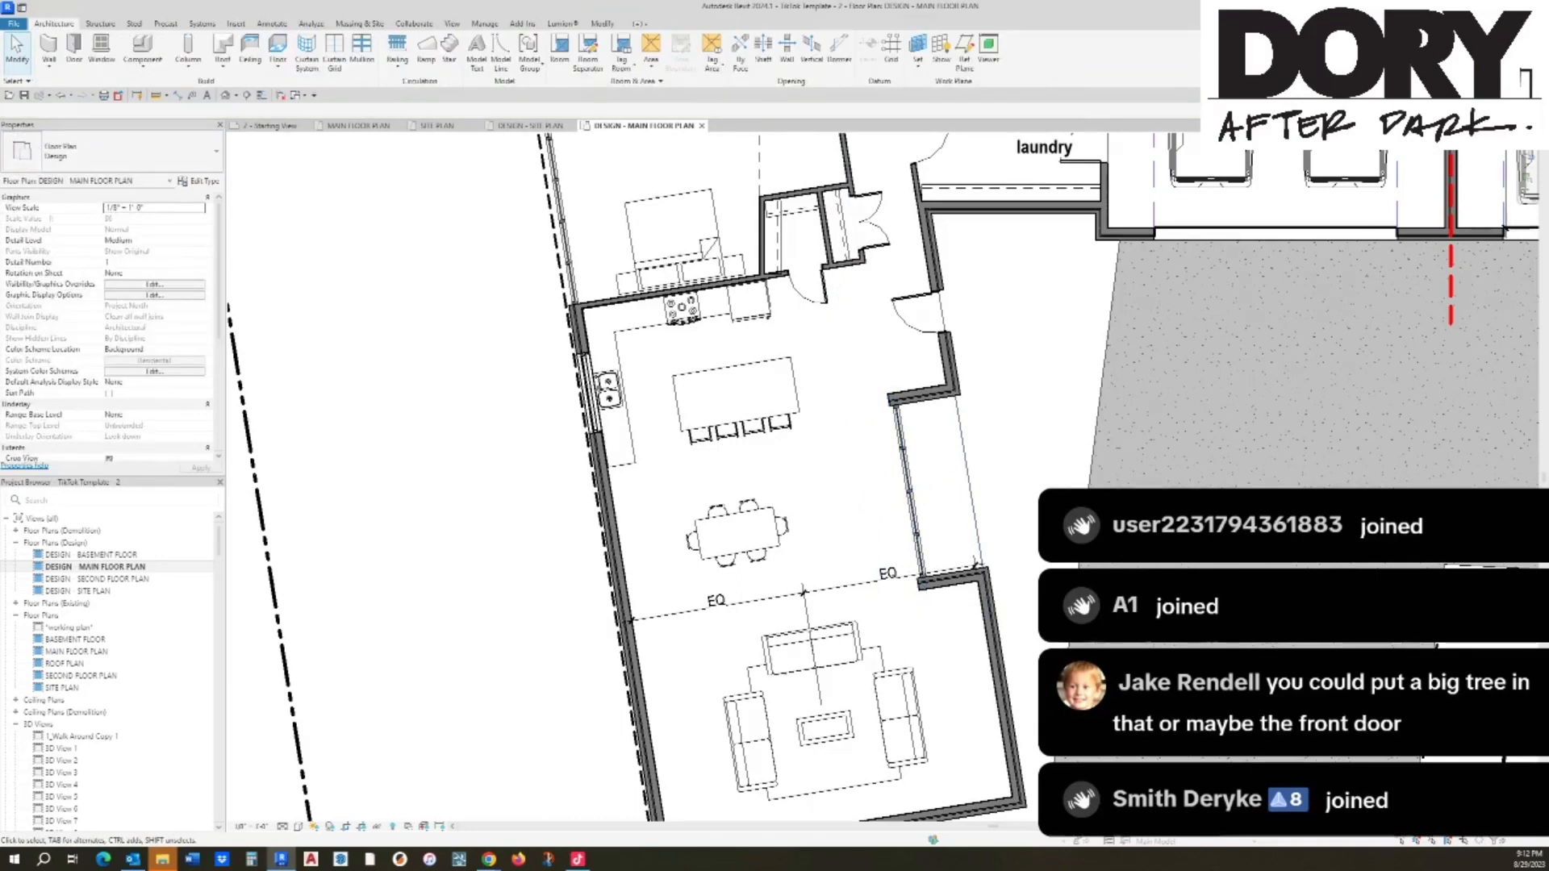
scroll(907, 457, "down", 1)
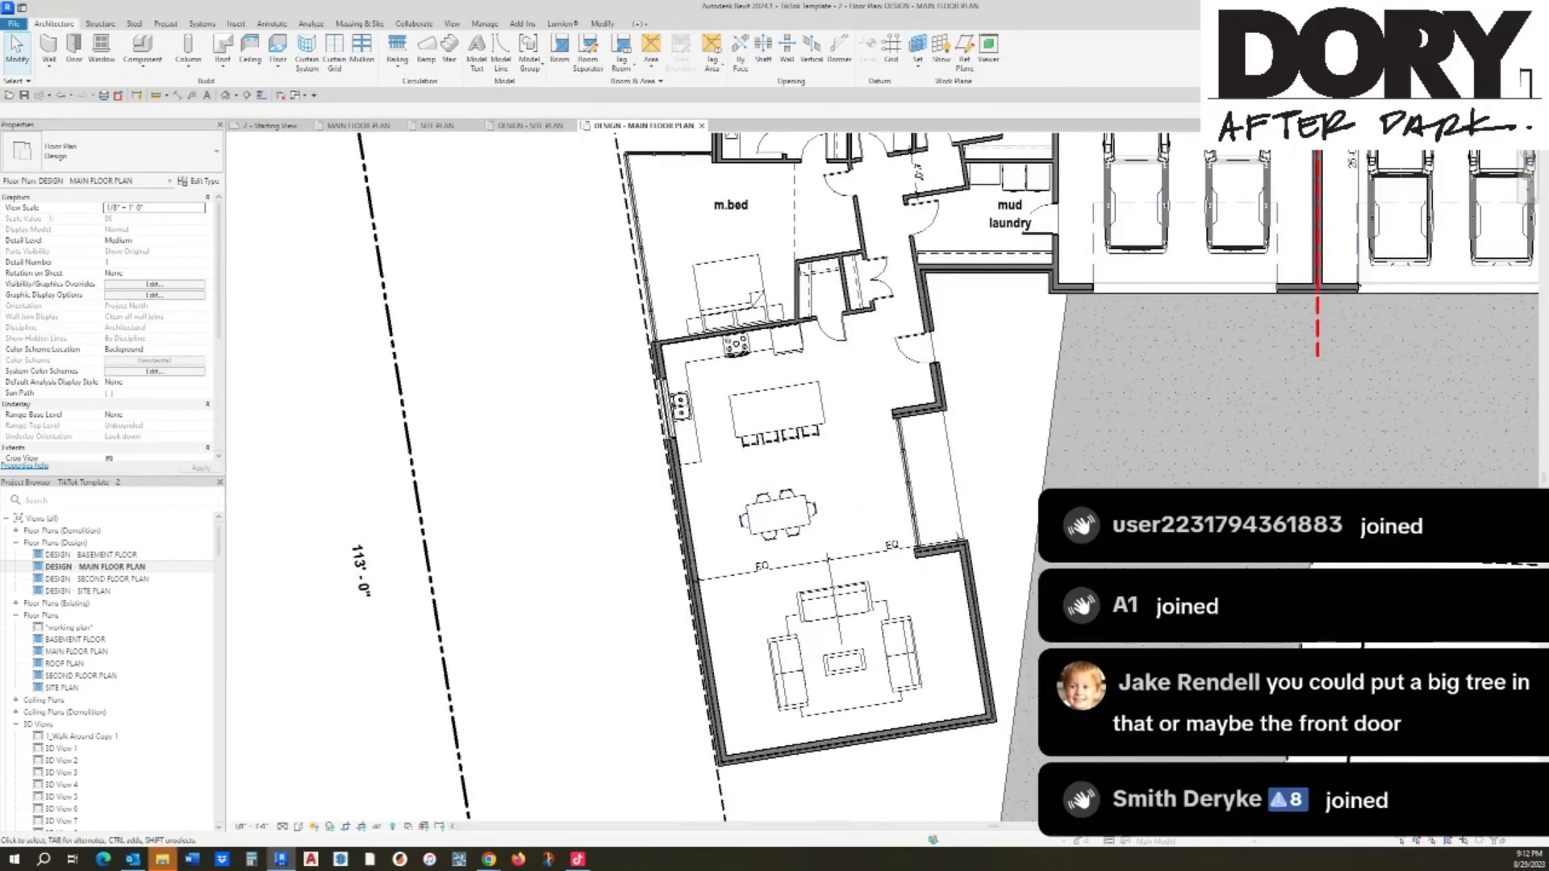
scroll(895, 416, "up", 2)
left_click(930, 410)
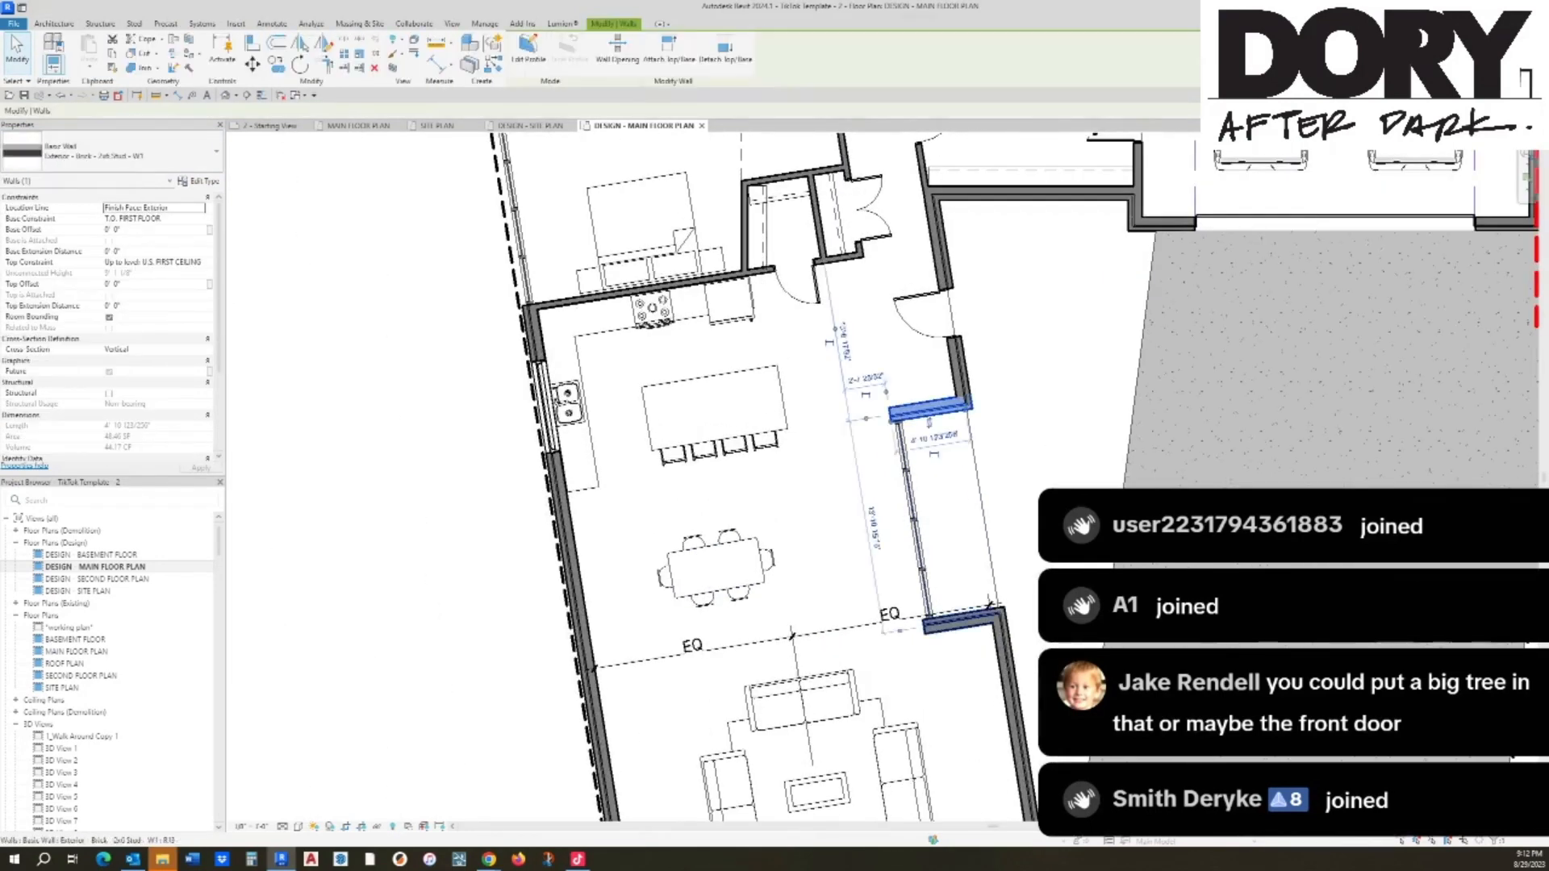
left_click(960, 621, "ctrl")
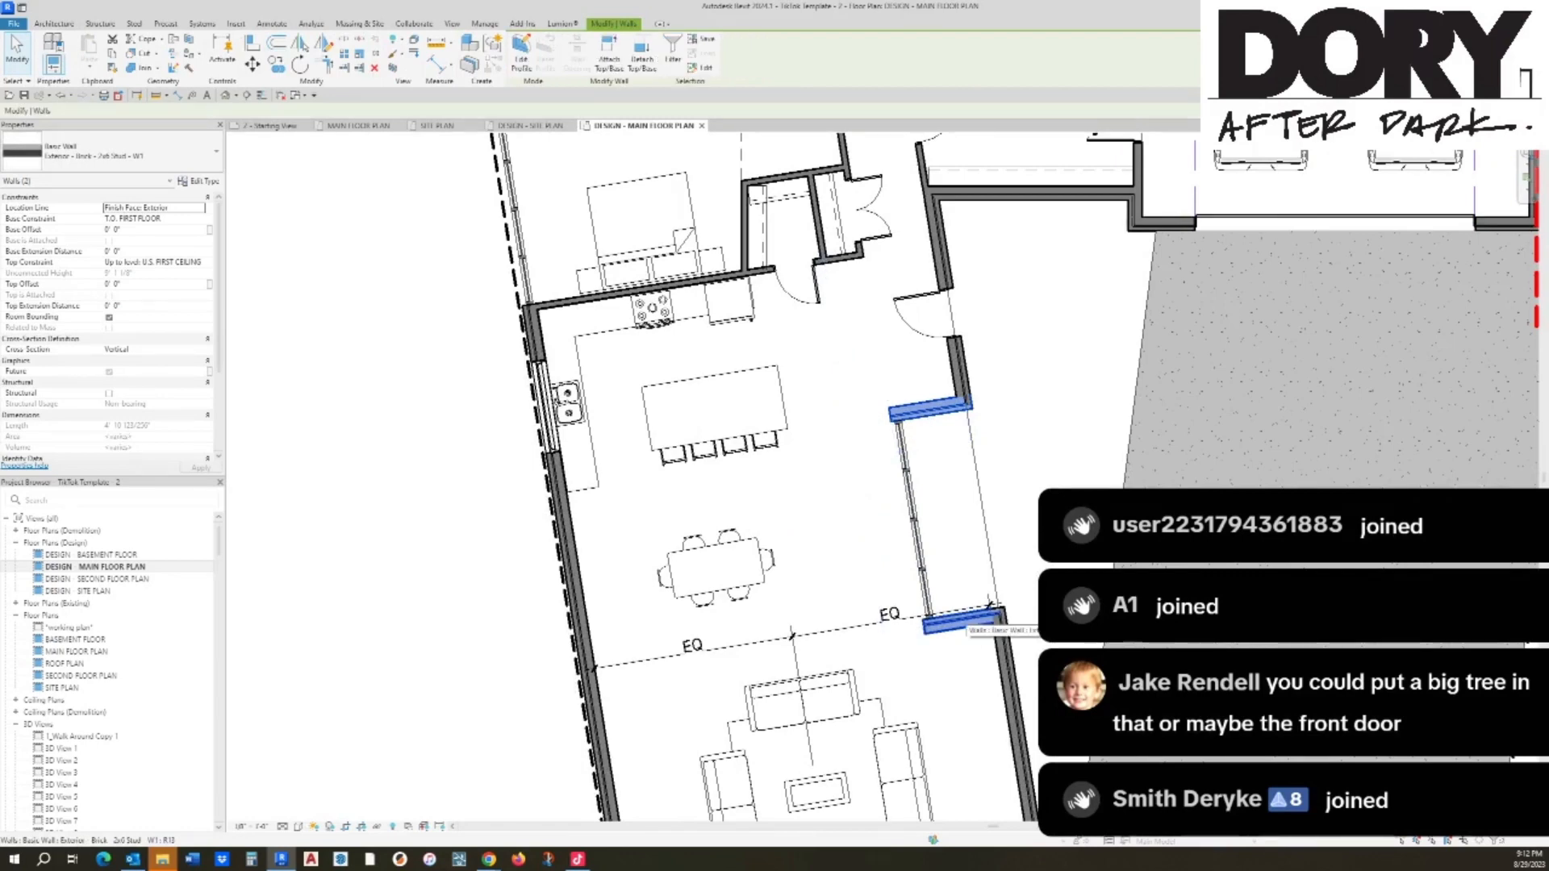
key("Escape")
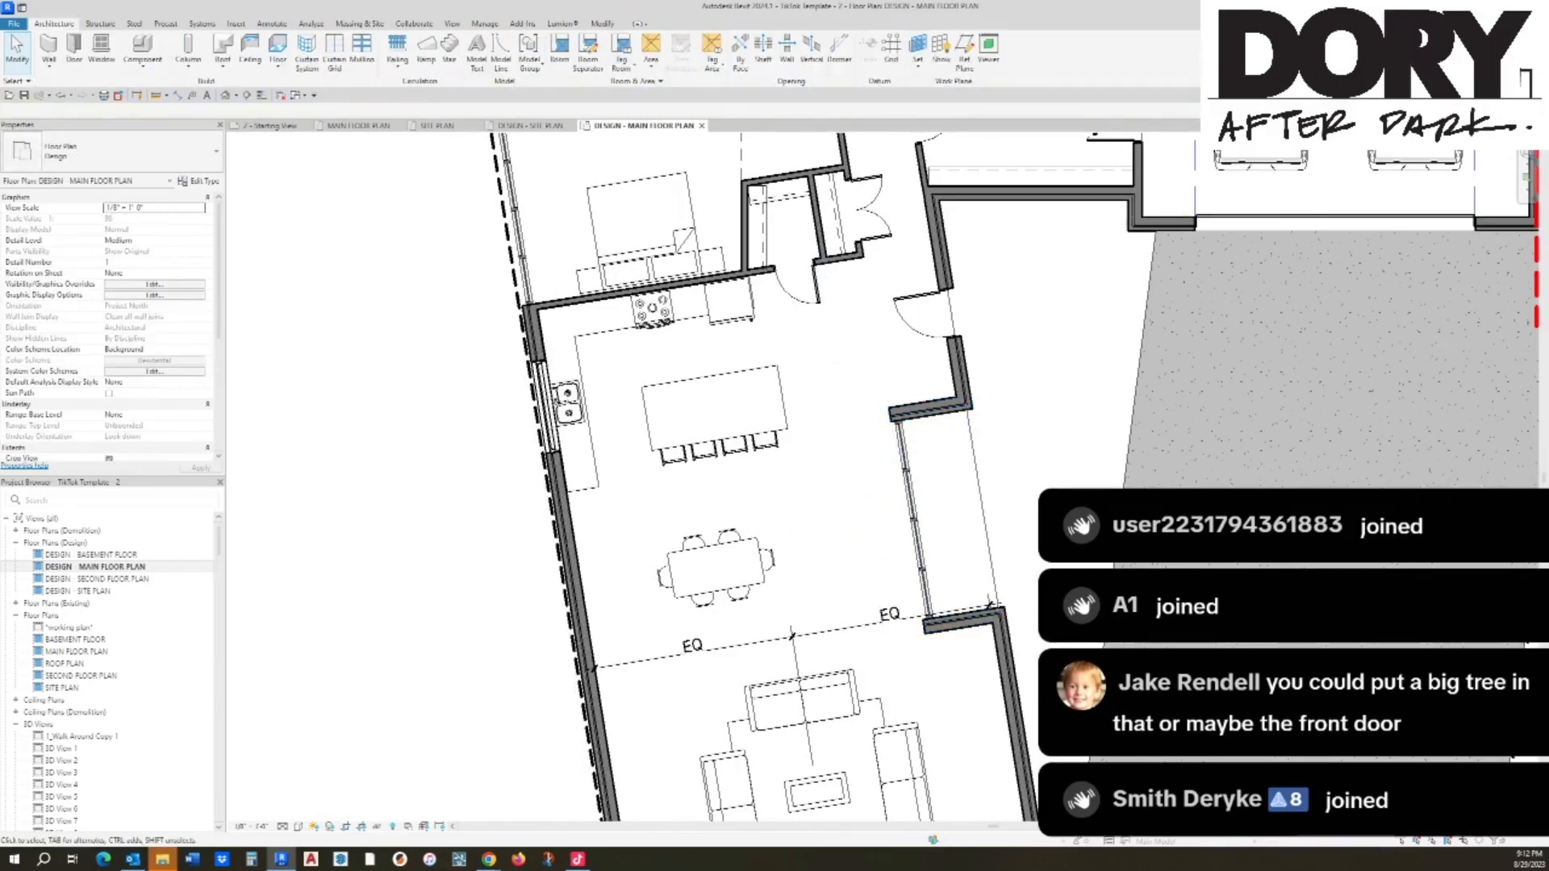
Step: Align the kitchen-side end wall of the recess with the end of the sink counter on the opposite wall
key("a")
key("l")
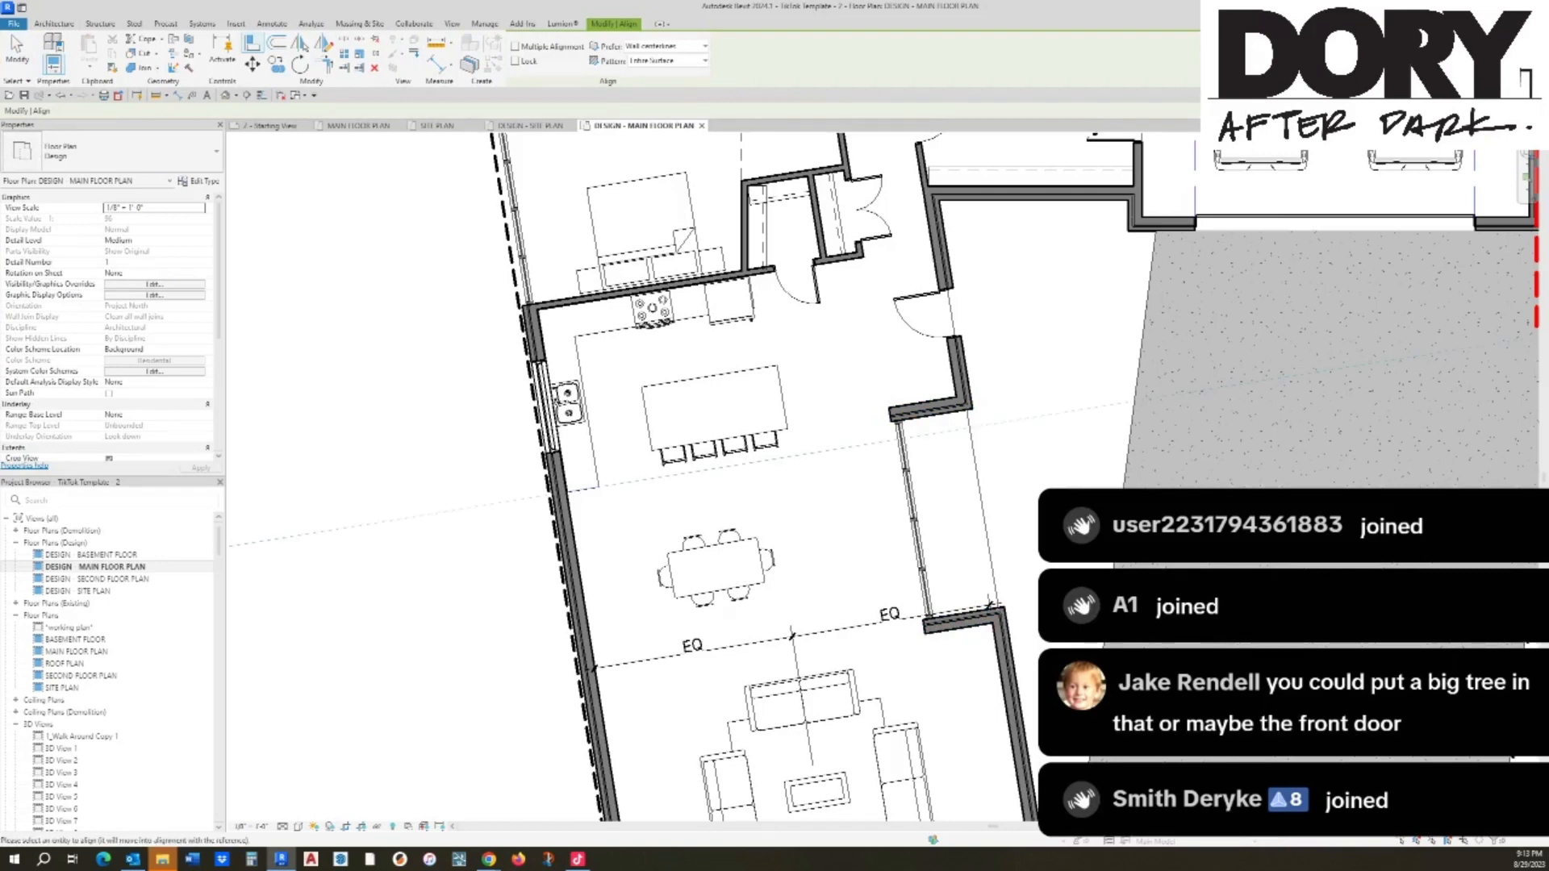
left_click(783, 442)
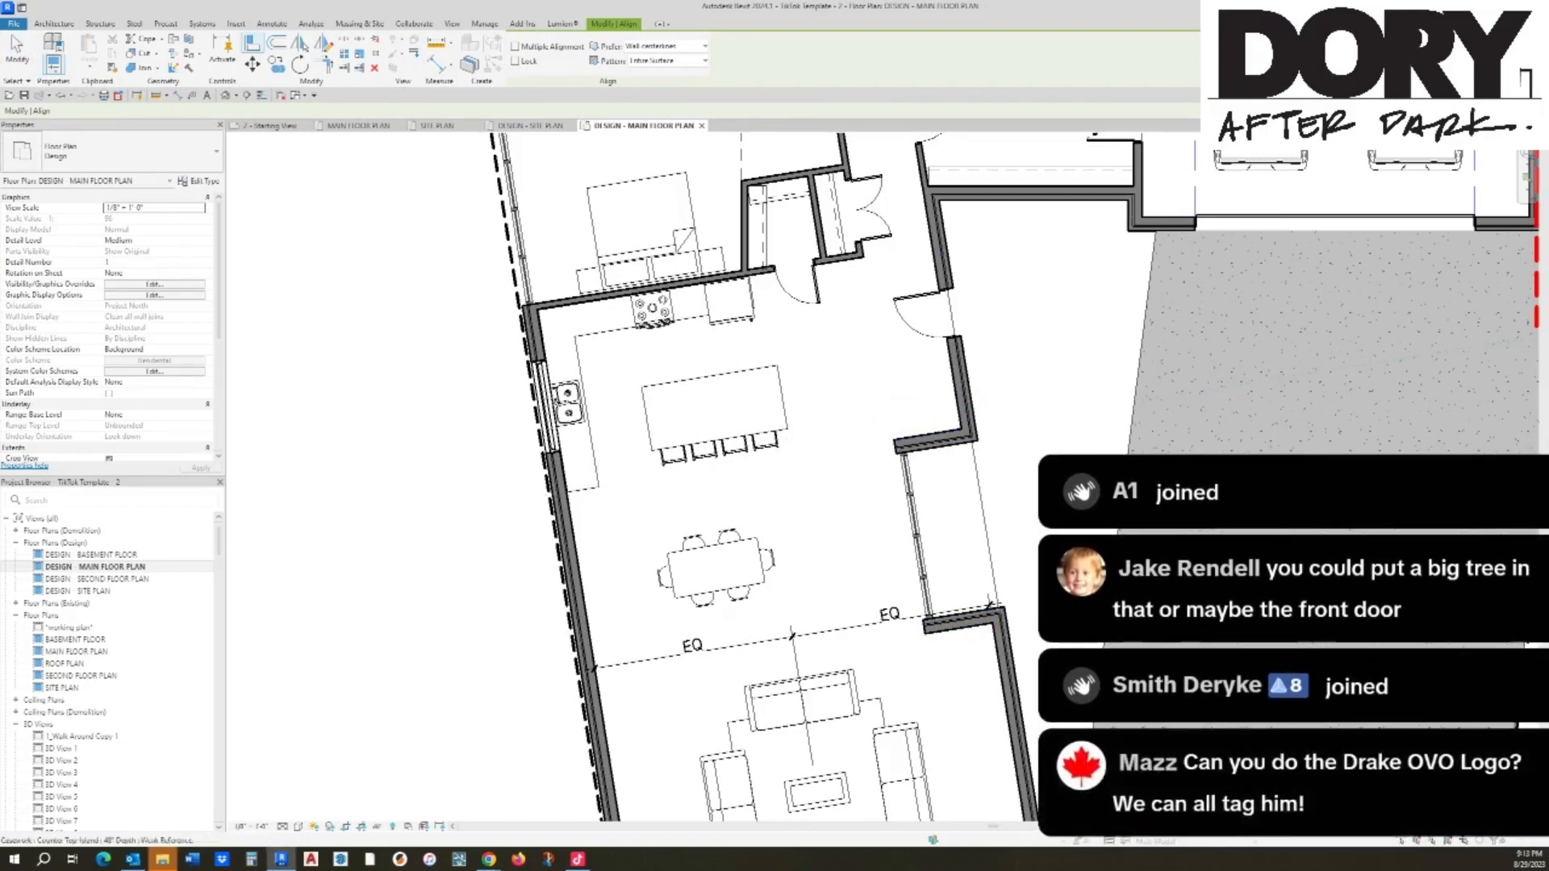
middle_click_drag(787, 442, 841, 359)
key("Escape")
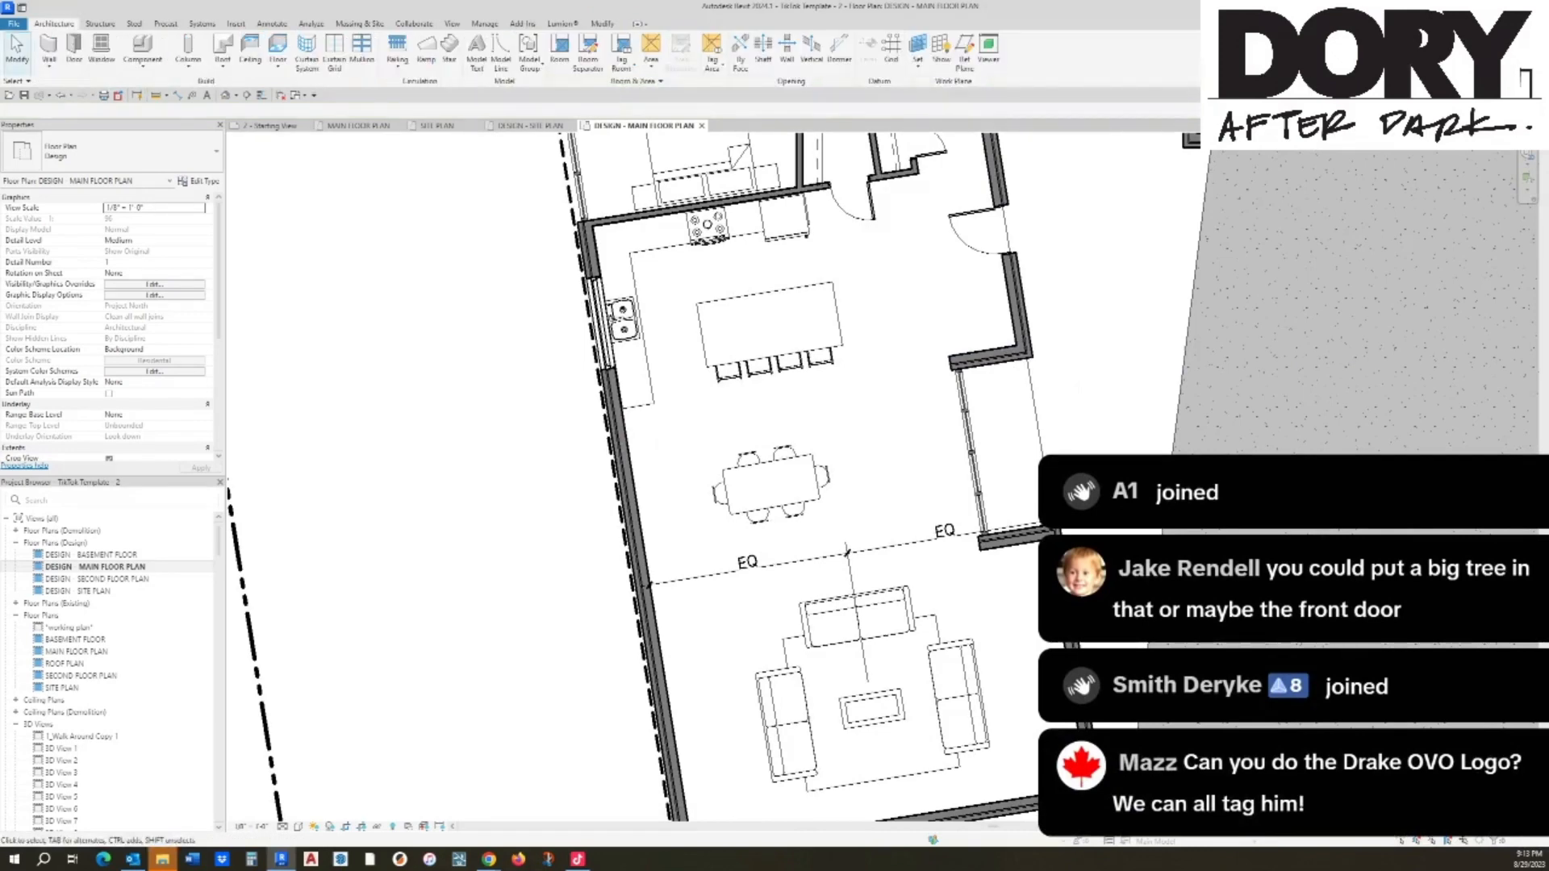
Step: Dimension between the room-side faces of the recess's two end walls and set the distance to 12'-0" by moving the living-room-side wall
key("d")
key("i")
left_click(984, 353)
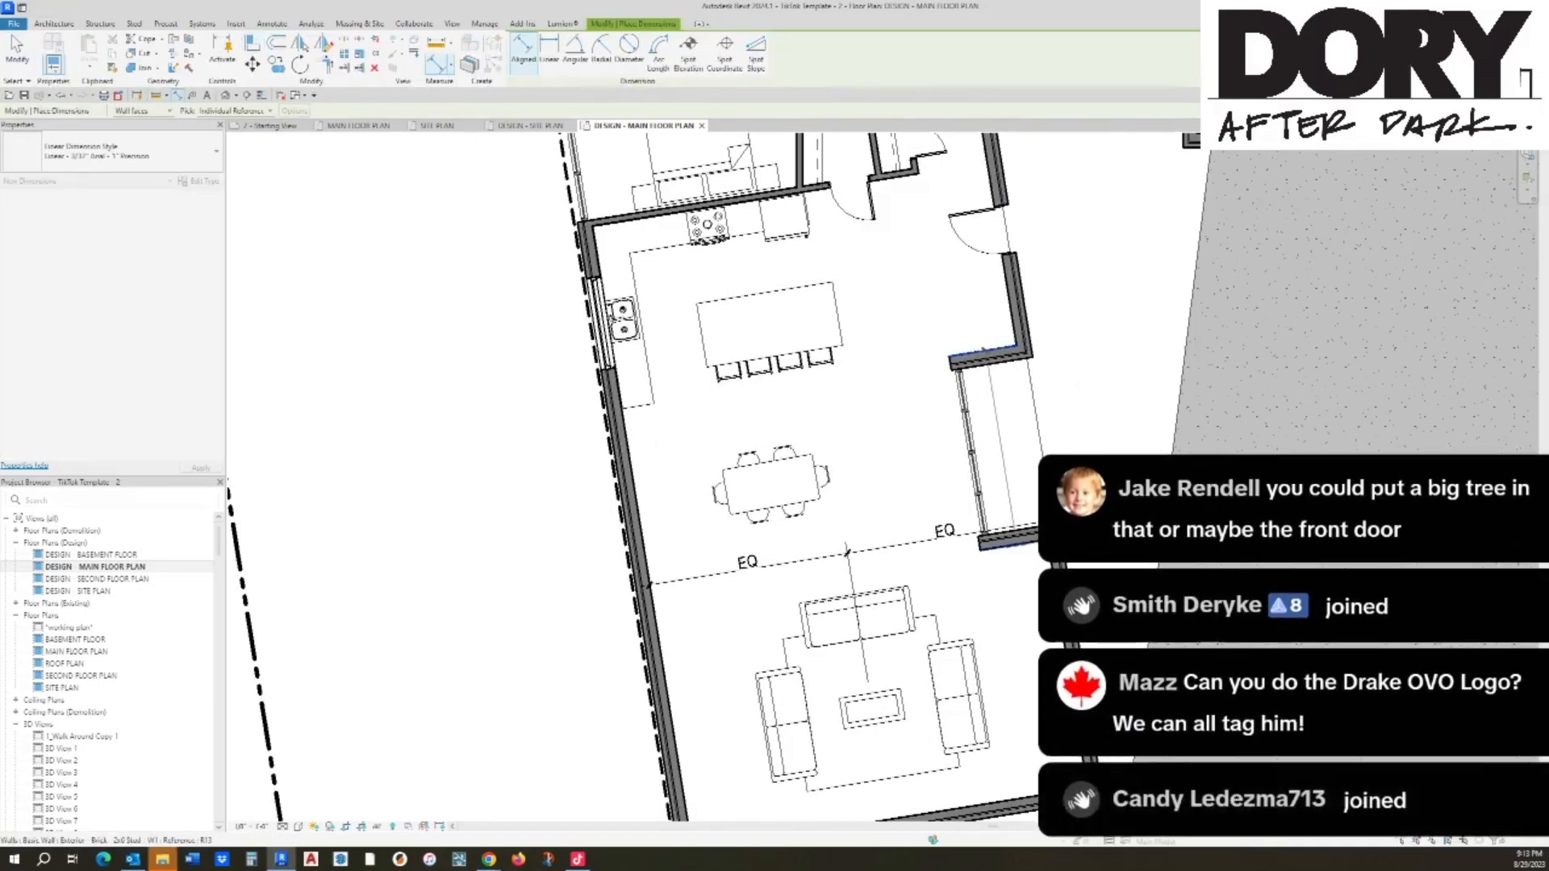
left_click(893, 482)
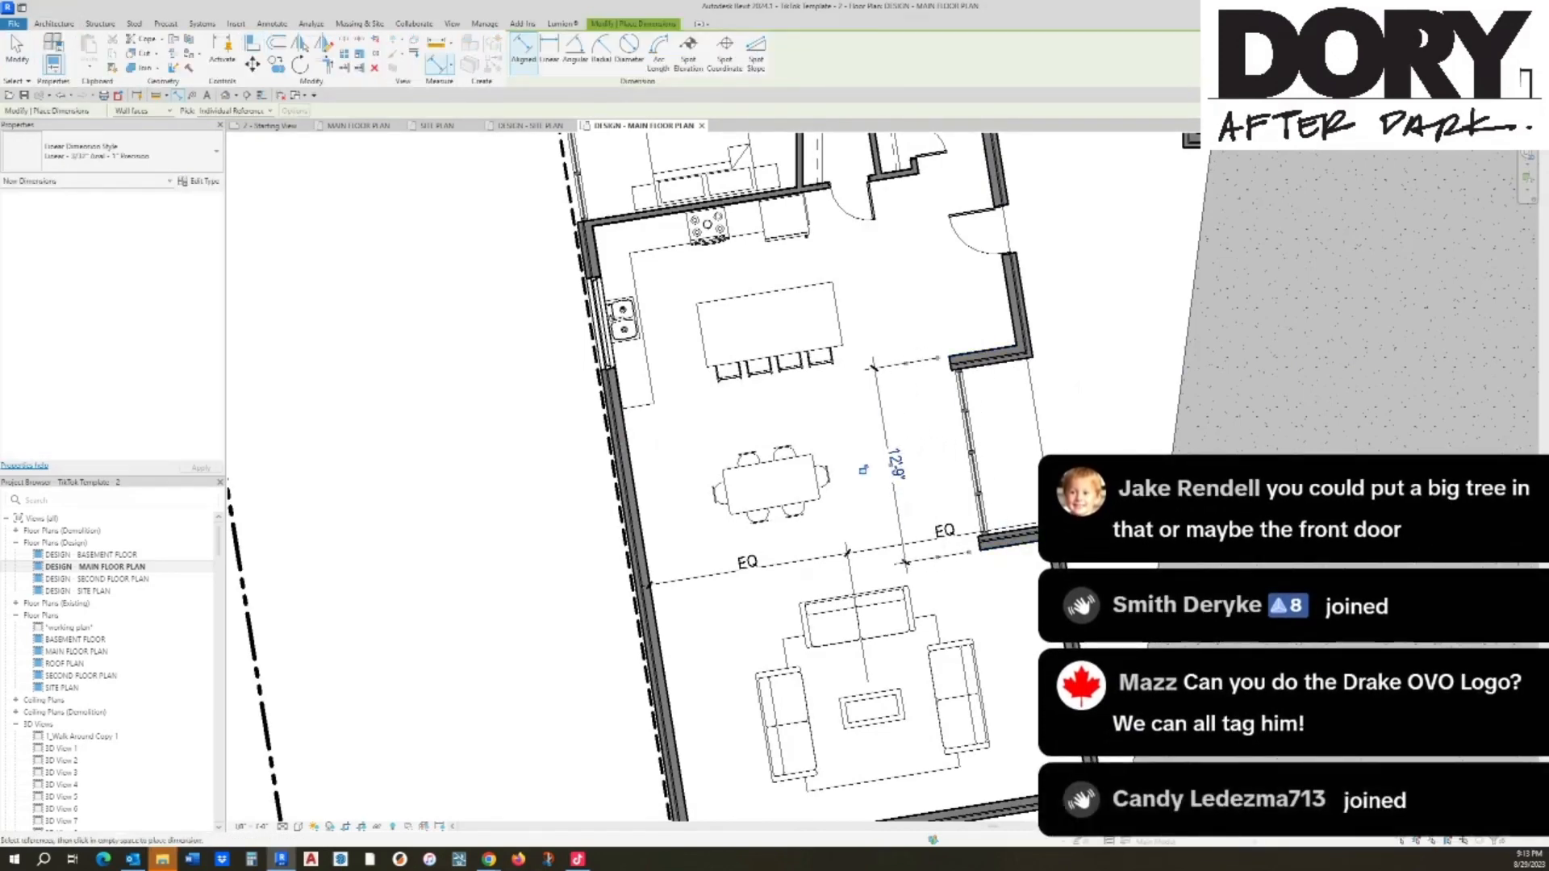
key("Escape")
left_click(1003, 540)
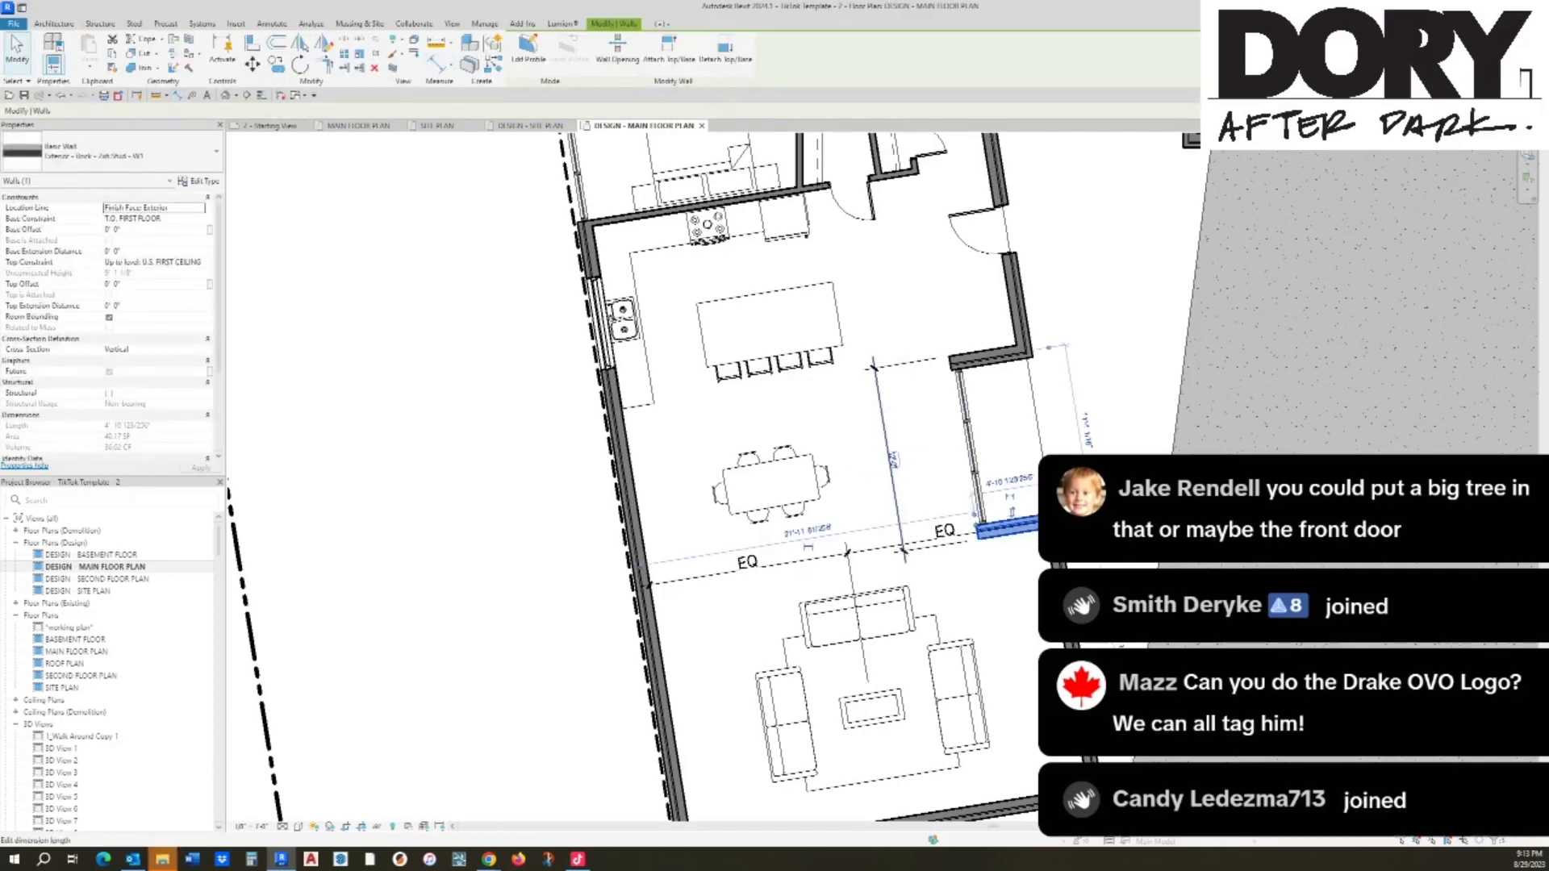
left_click(893, 460)
key("Escape")
key("Escape")
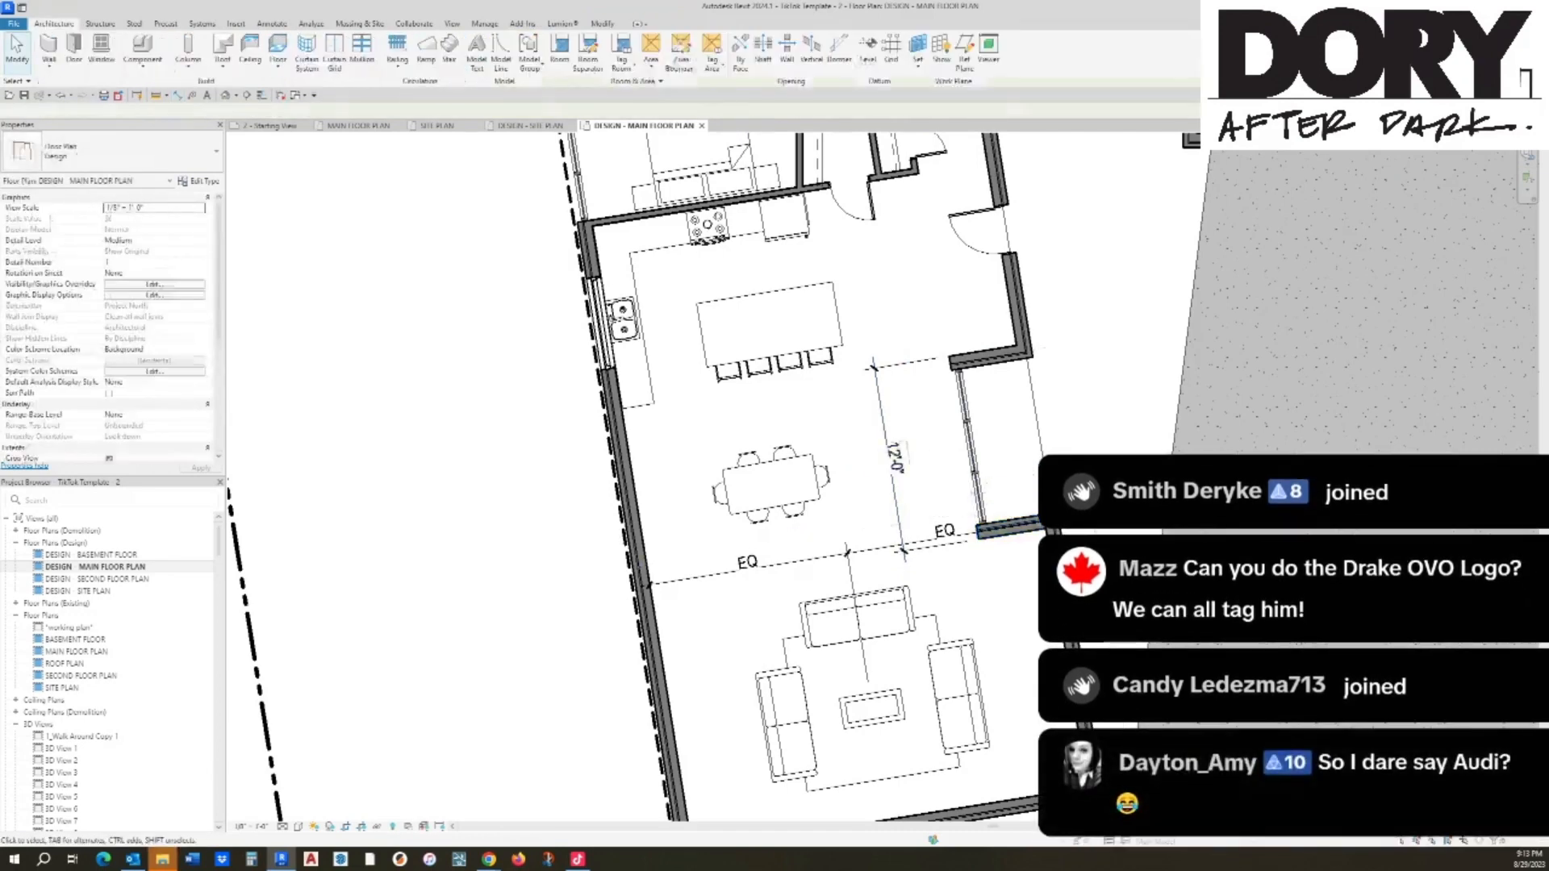
left_click(893, 459)
left_click(672, 53)
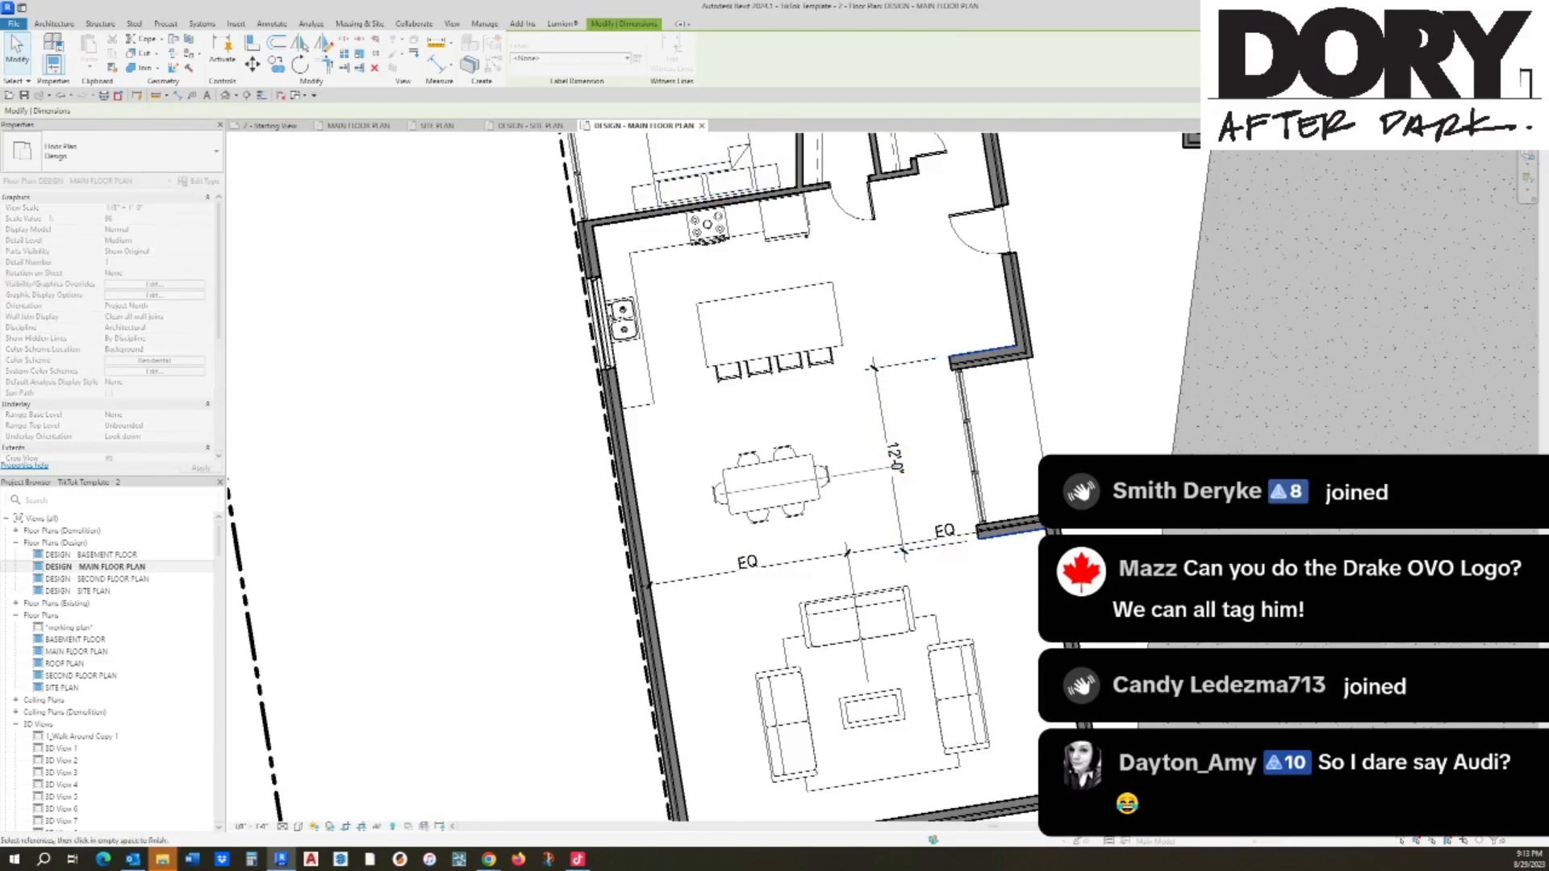
key("Escape")
key("Escape")
Step: Try to align the dining table with the recess's kitchen-side end wall, and move the table back beside the recess
key("a")
key("l")
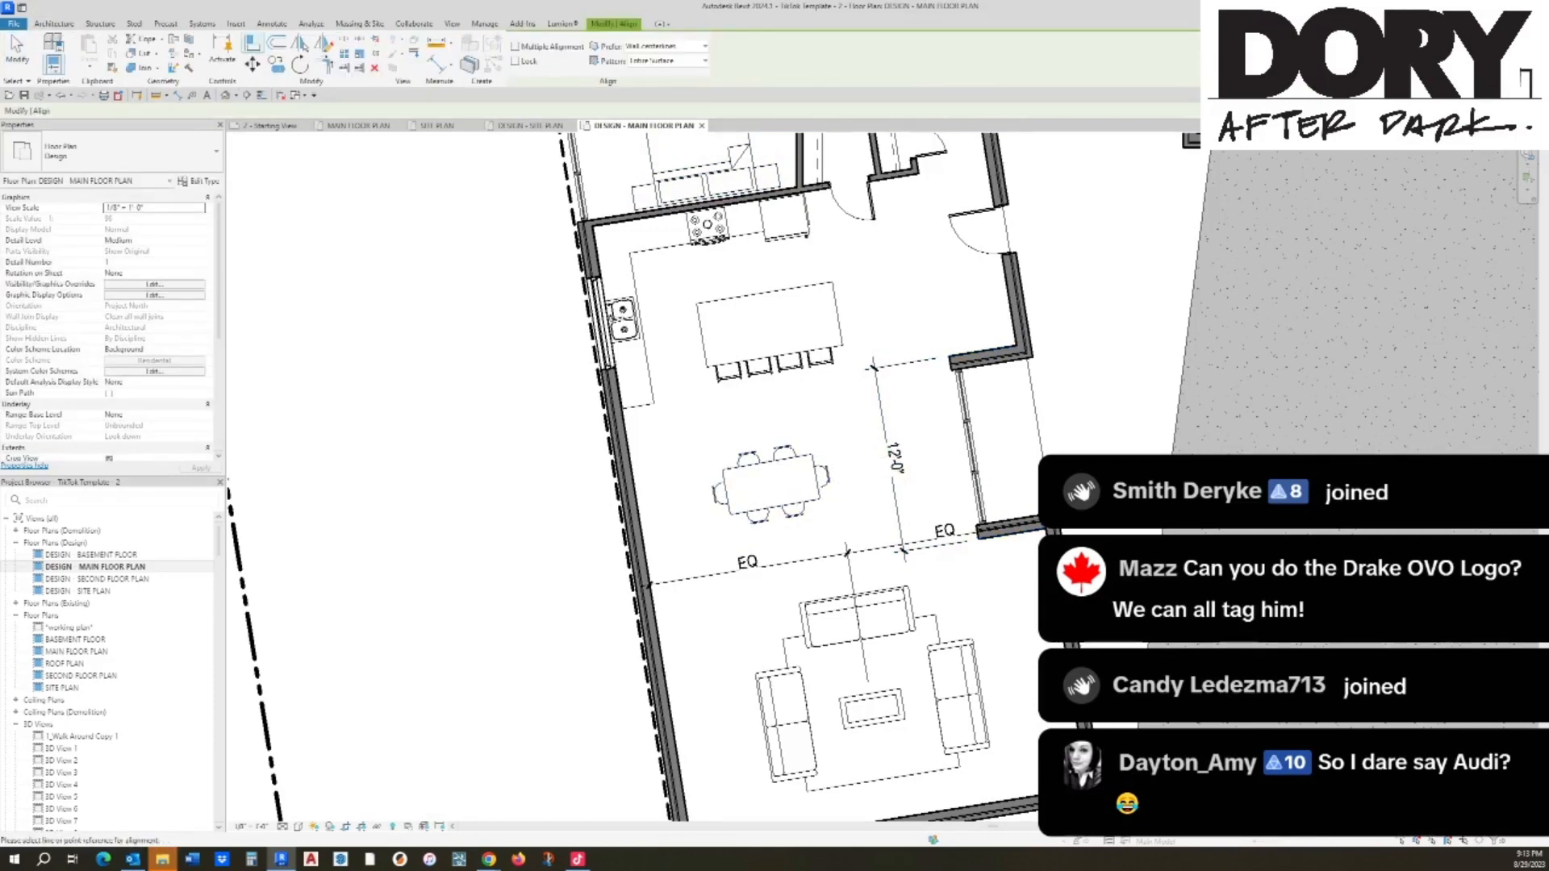
left_click(991, 361)
left_click(772, 485)
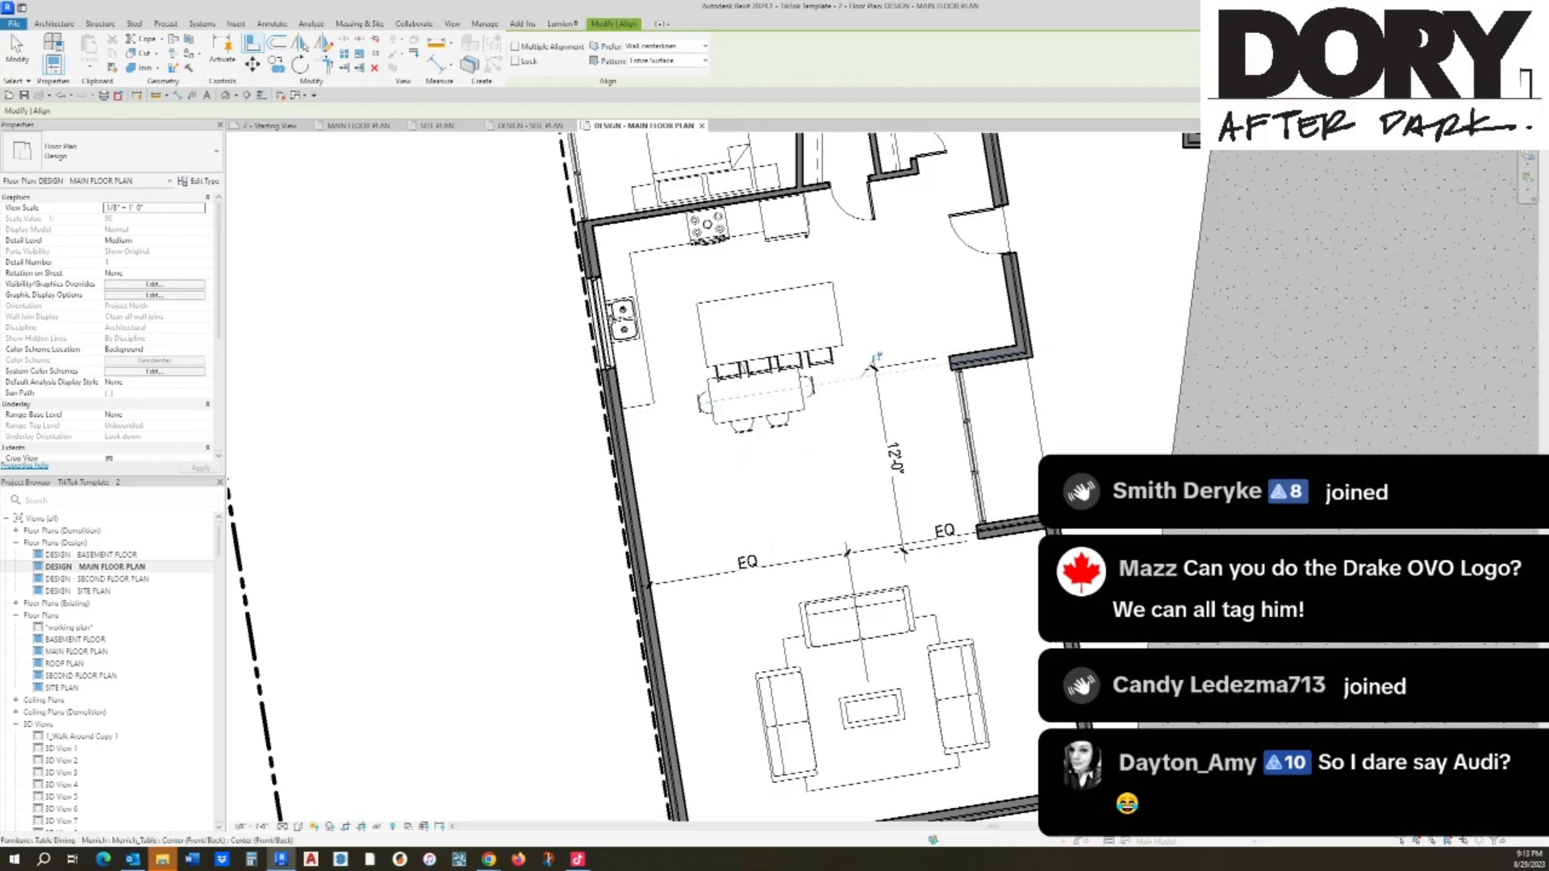
key("Escape")
key("Escape")
left_click_drag(762, 415, 772, 493)
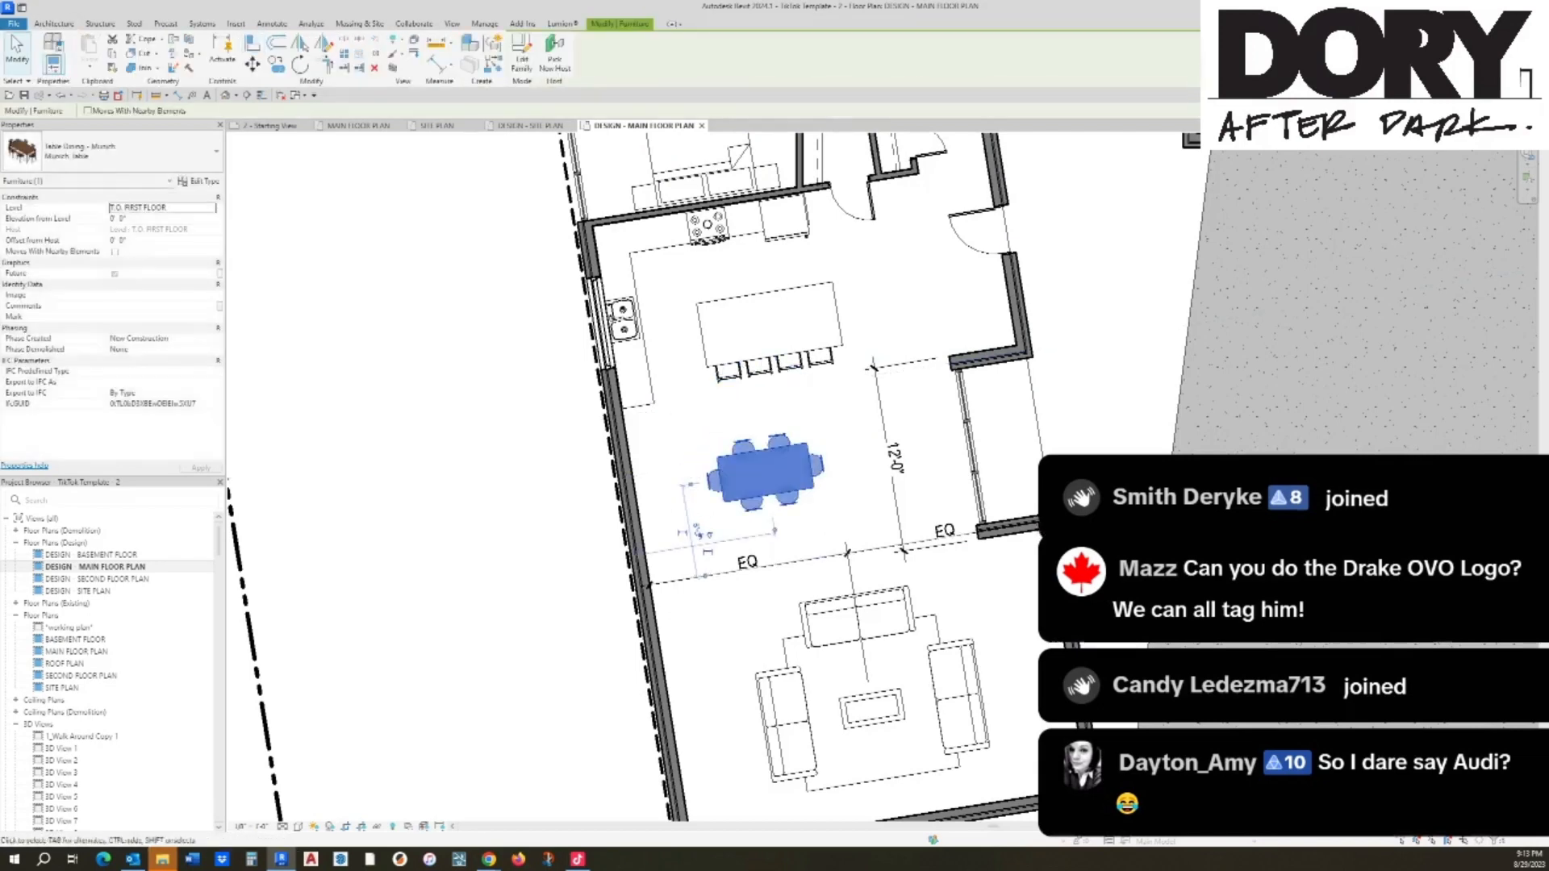
Step: Centre the dining table between the recess's end walls by adding its centreline to the 12'-0" dimension with equal spacing, and delete that dimension
left_click(894, 458)
left_click(672, 53)
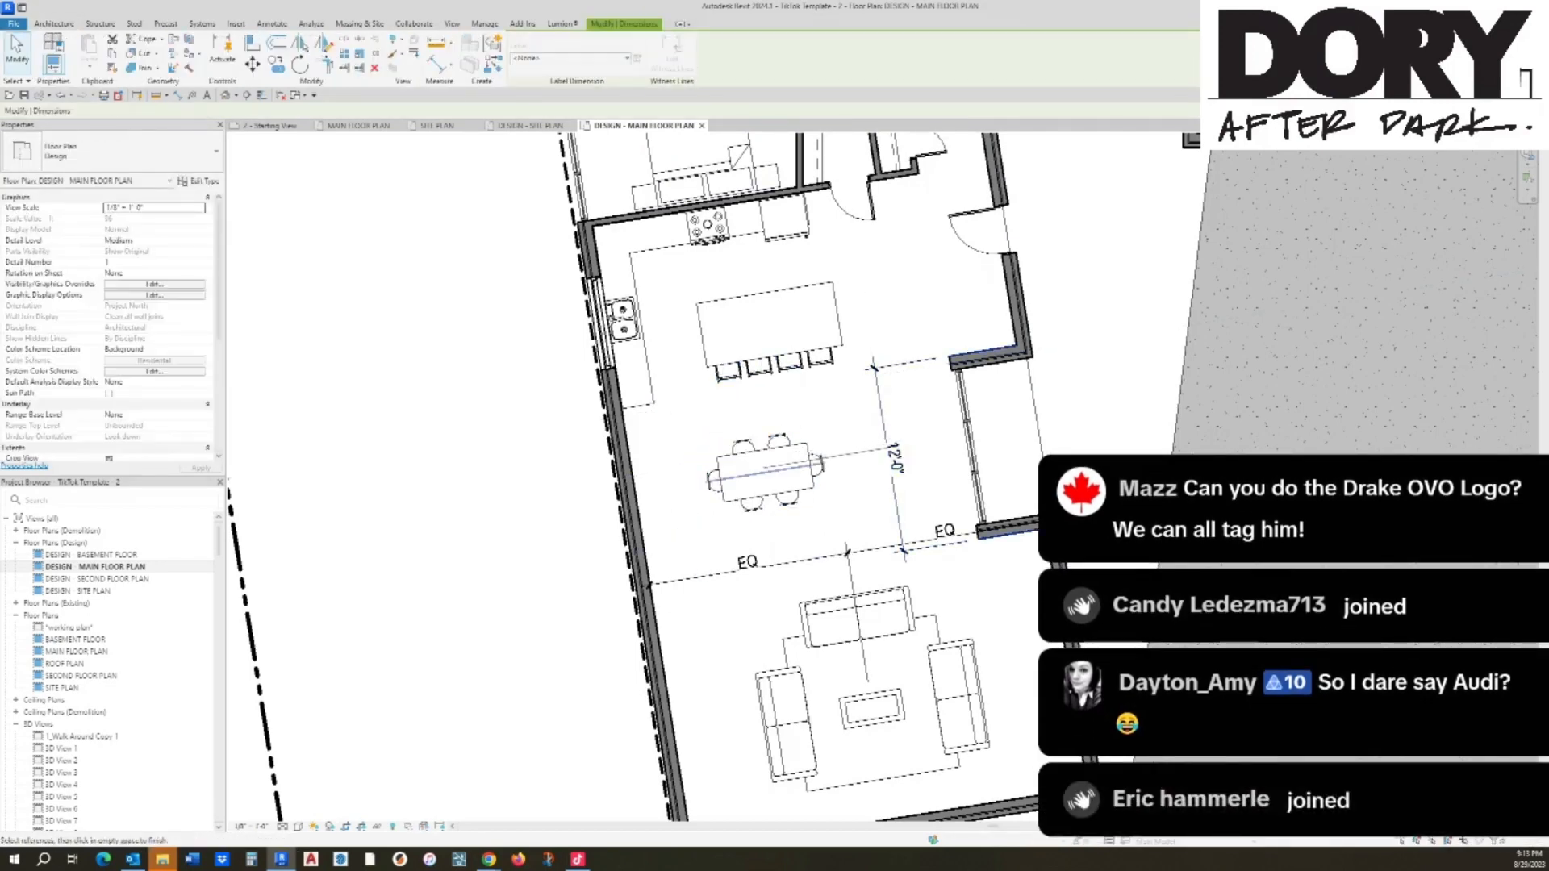
left_click(767, 472)
left_click(847, 492)
left_click(949, 450)
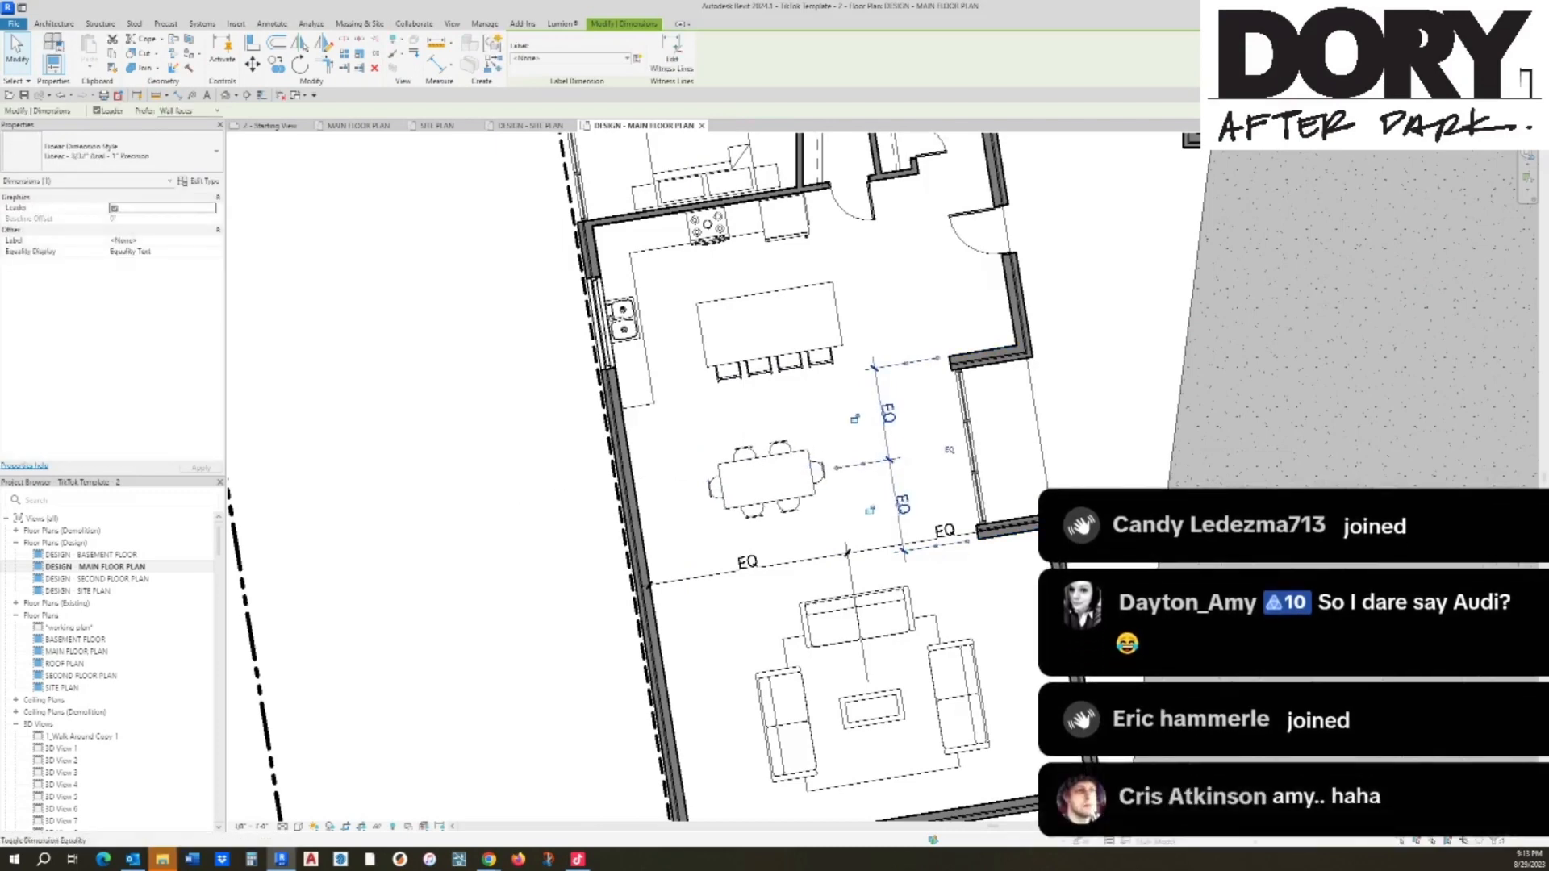
left_click(949, 450)
key("Escape")
left_click(887, 458)
key("Escape")
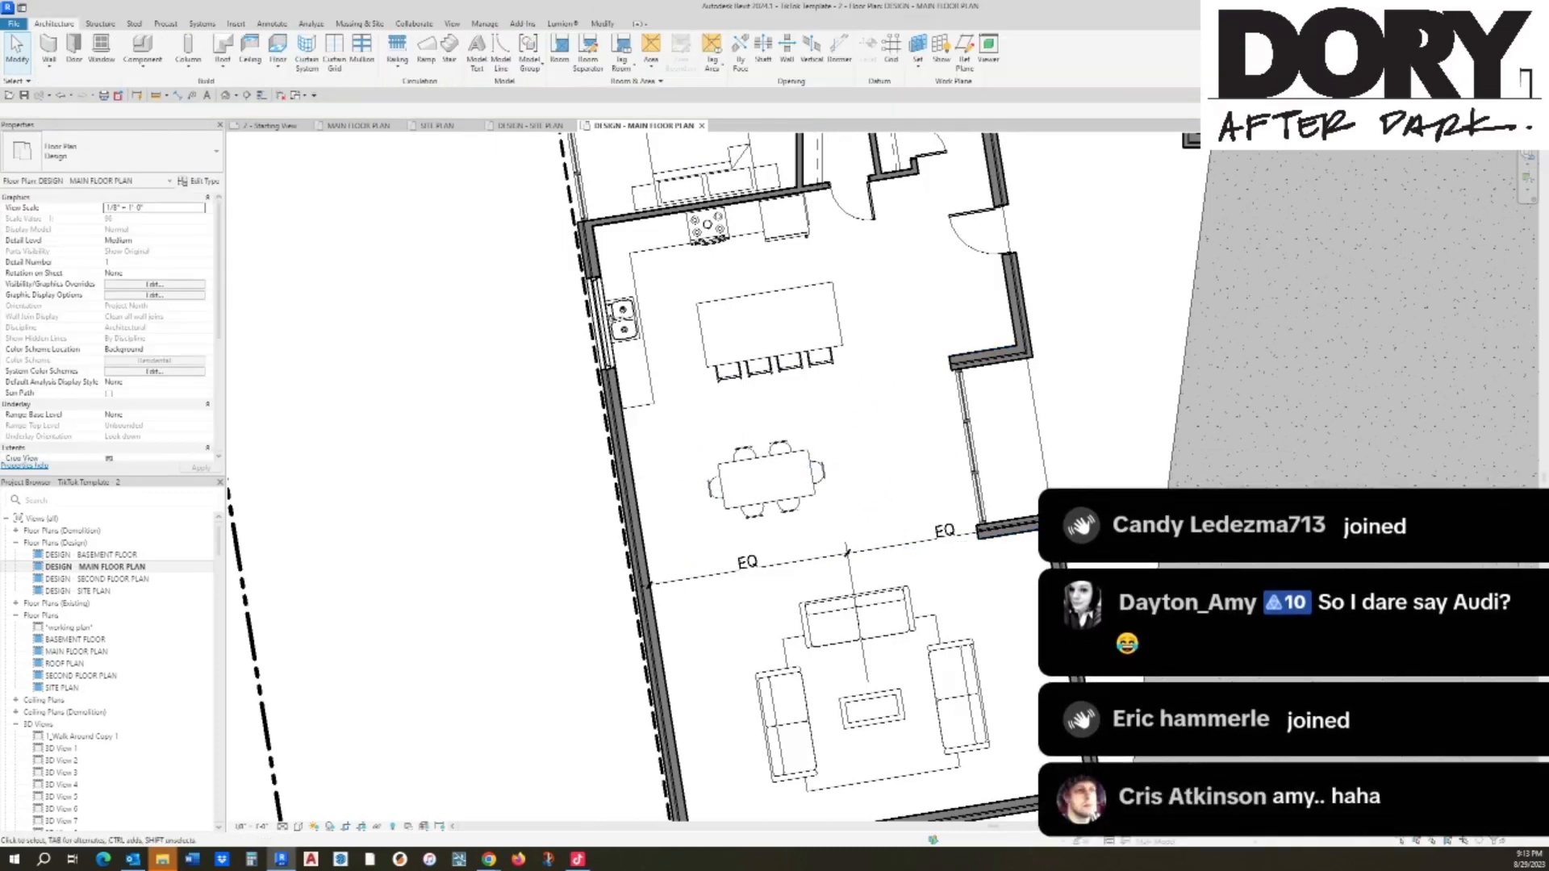
Step: Align the dining table's centre with the centreline of the kitchen island
key("a")
key("l")
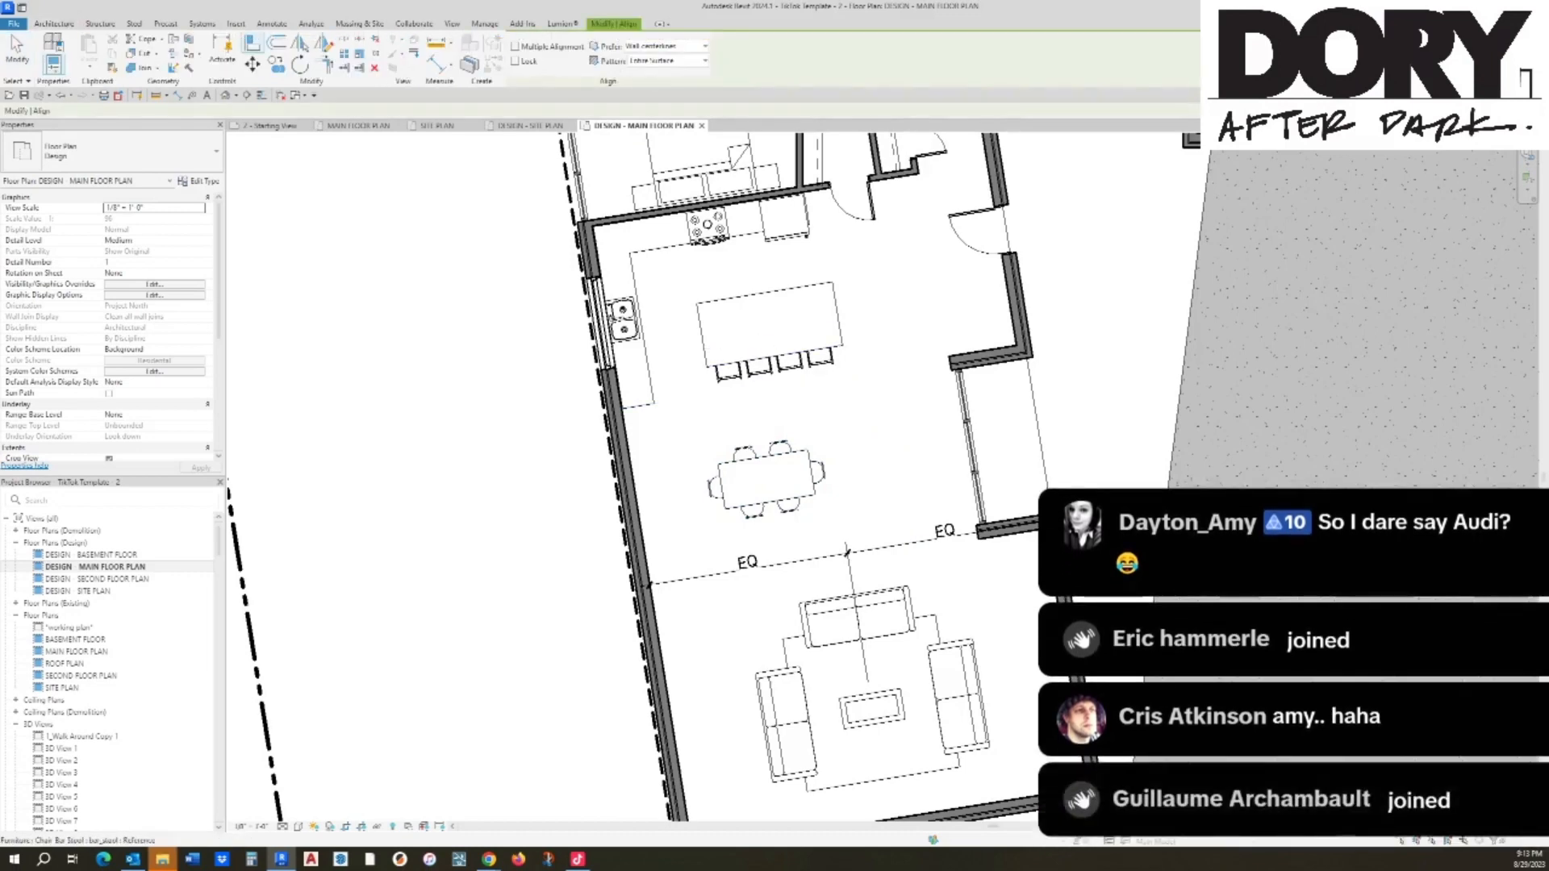
left_click(768, 480)
key("Escape")
key("Escape")
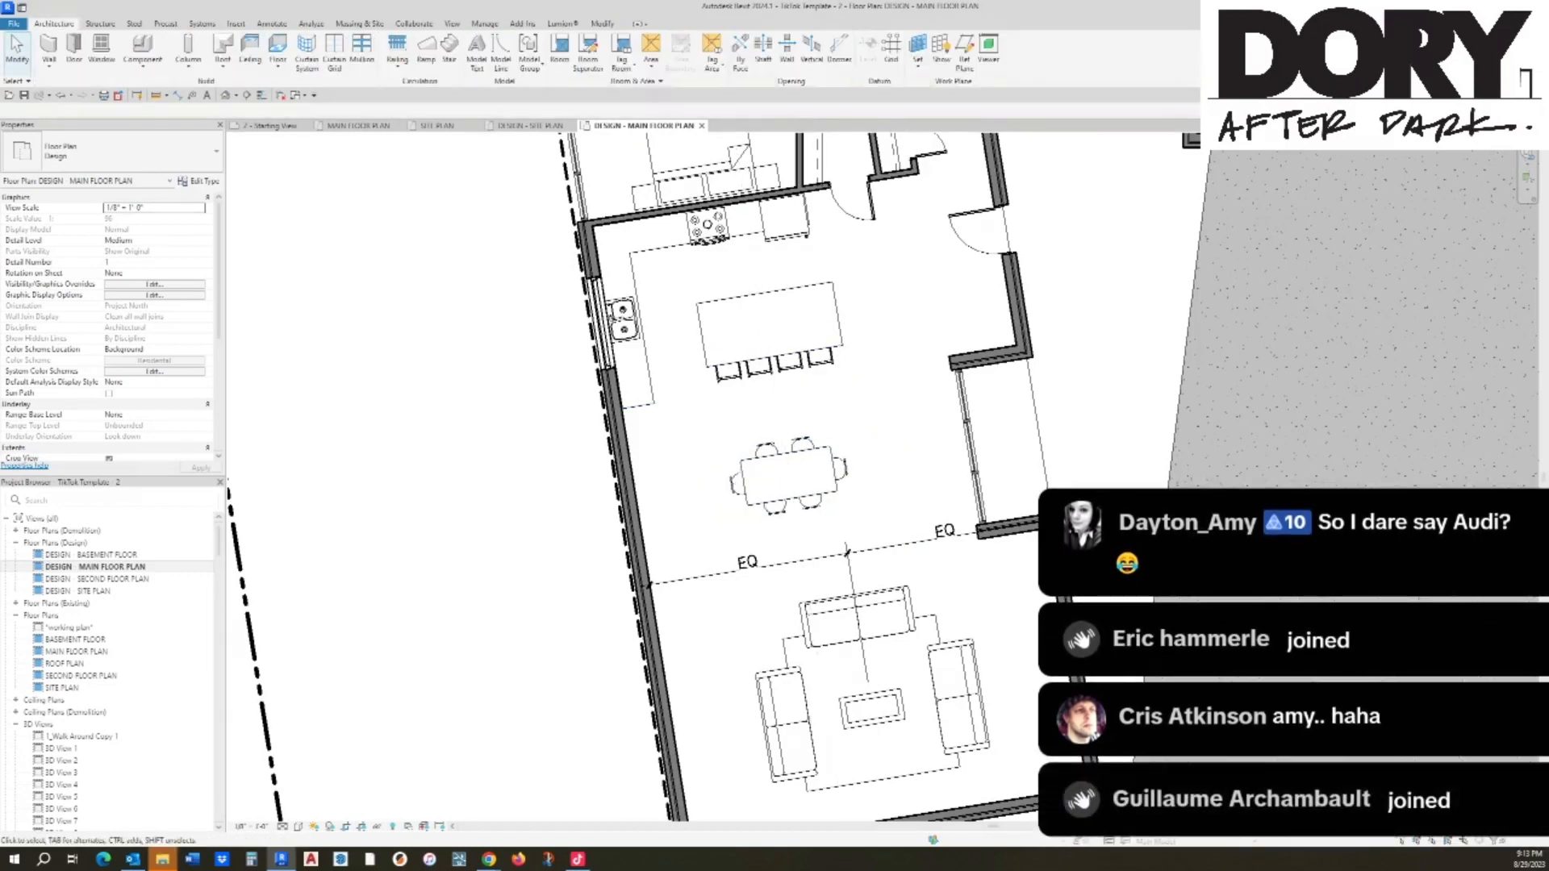
Step: Examine how the recess's end walls line up with the parallel kitchen partition, closet wall and living room end wall
middle_click_drag(866, 701, 862, 553)
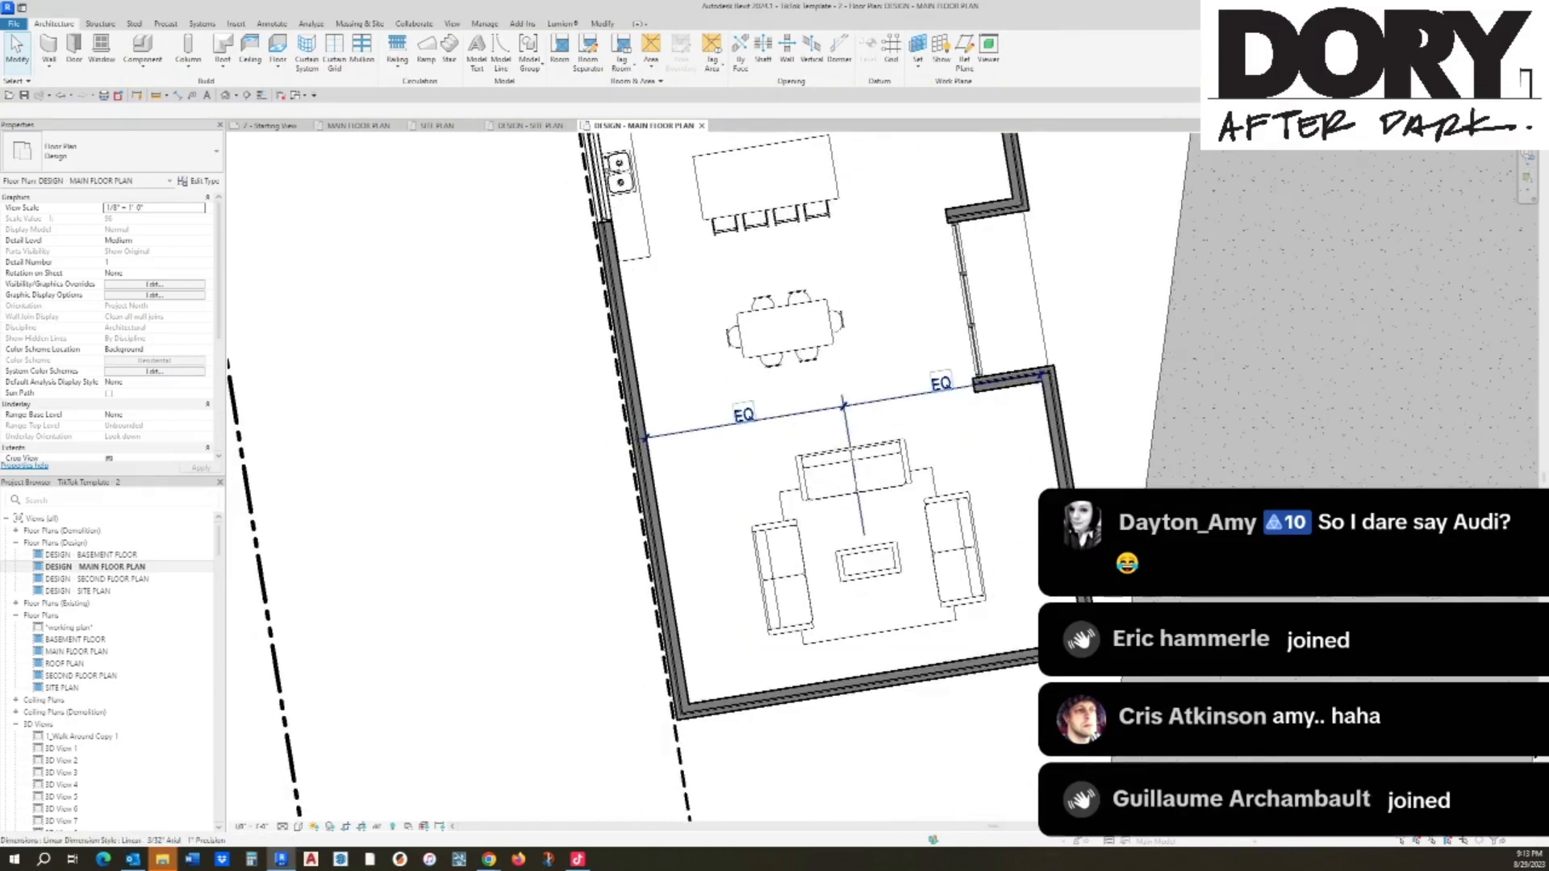
middle_click_drag(928, 394, 932, 536)
left_click(991, 353)
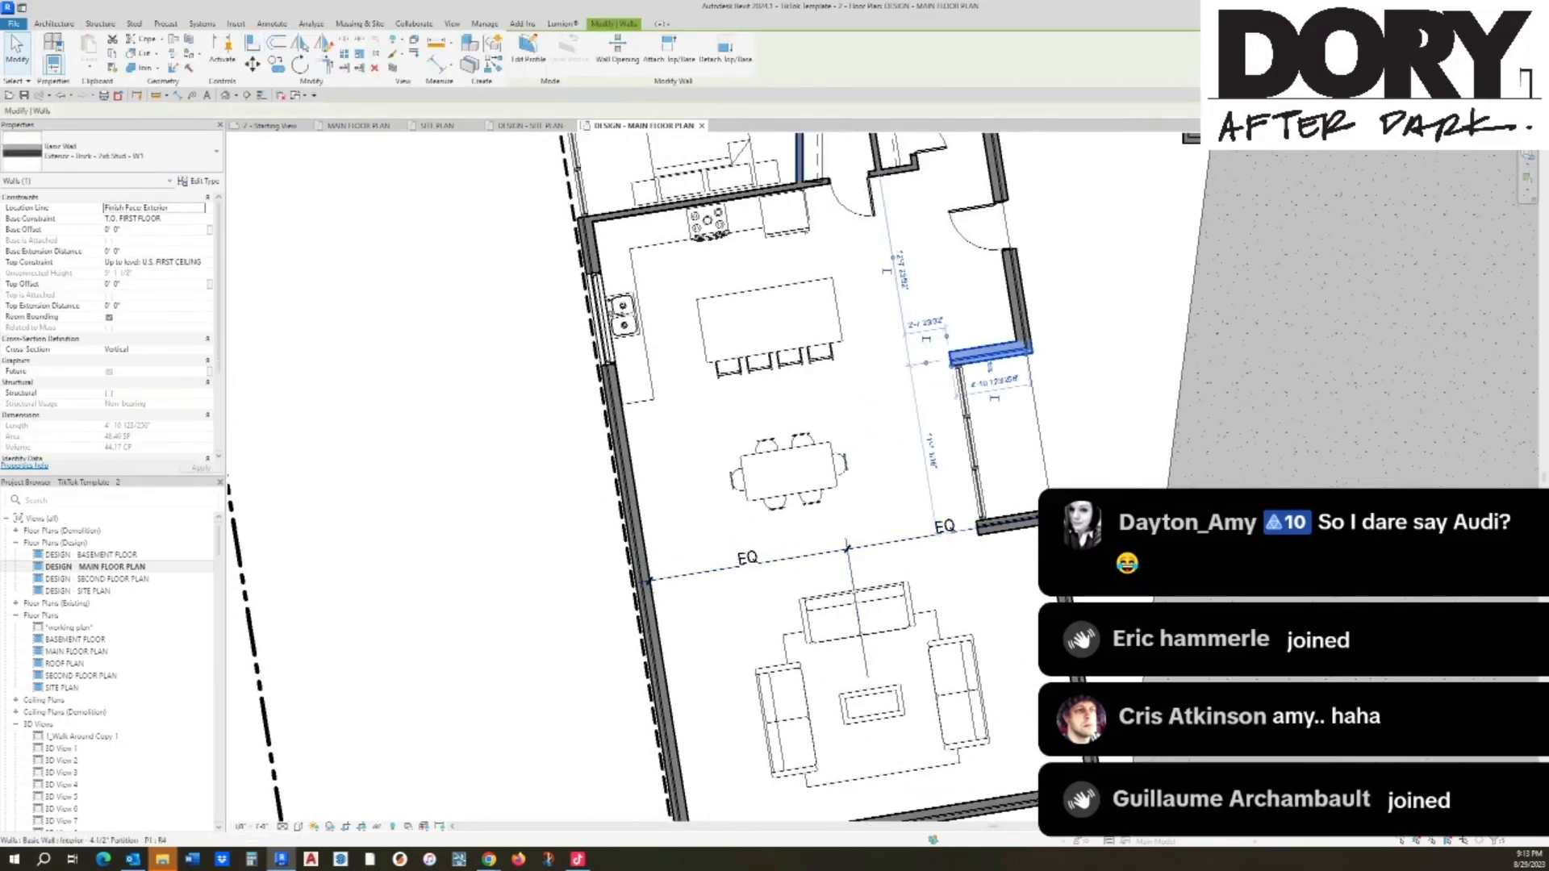
left_click(800, 166, "ctrl")
left_click(792, 216, "ctrl")
left_click(892, 170, "ctrl")
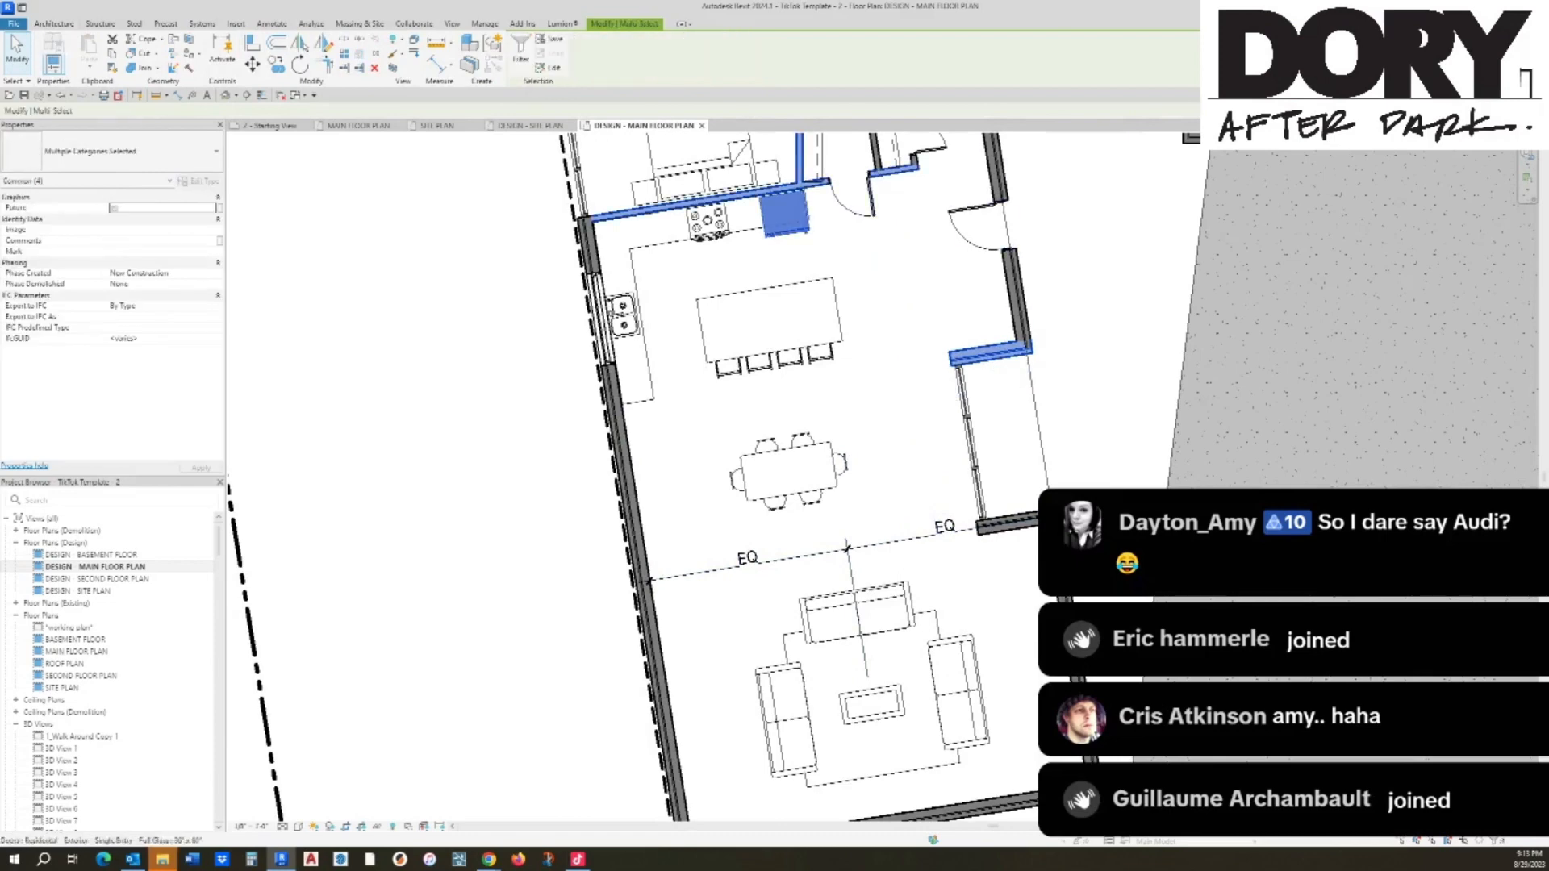
key("Escape")
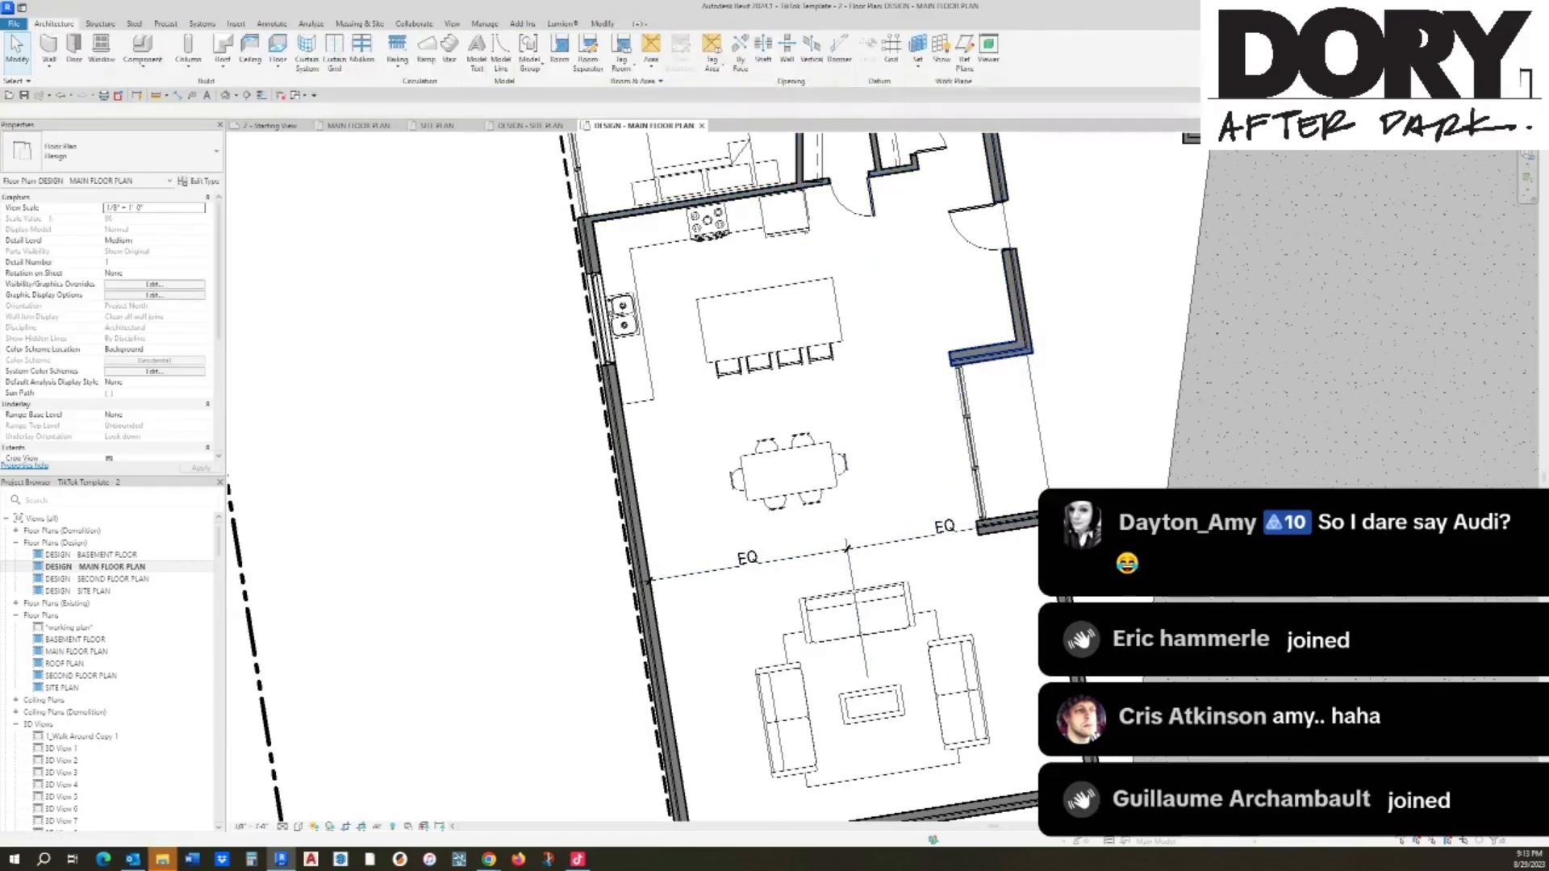
left_click(991, 354)
left_click(1005, 523, "ctrl")
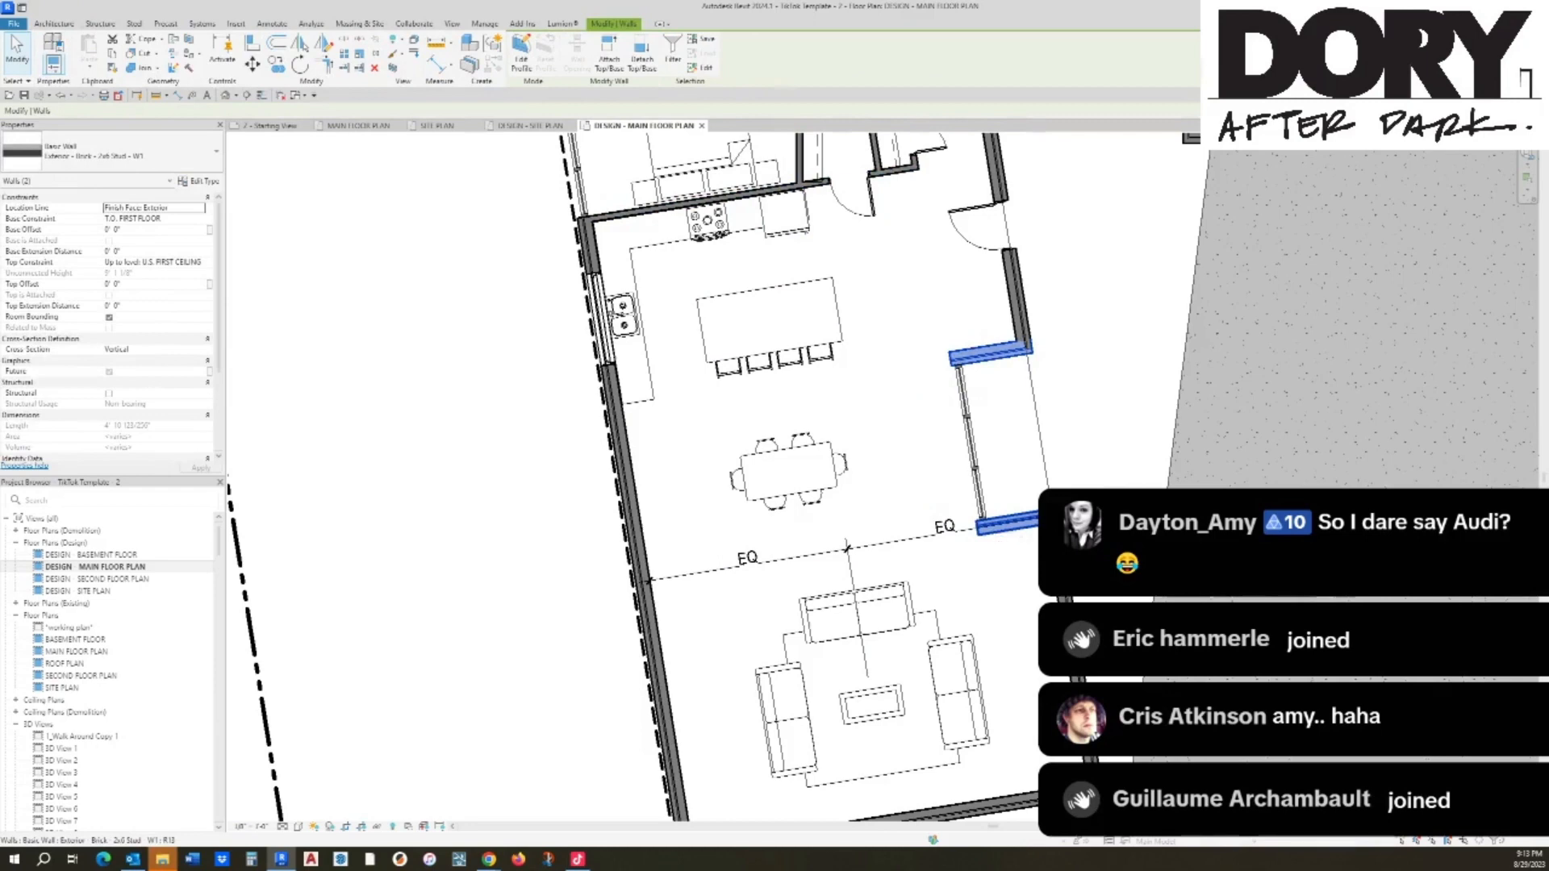
middle_click_drag(845, 549, 765, 473)
left_click(930, 447)
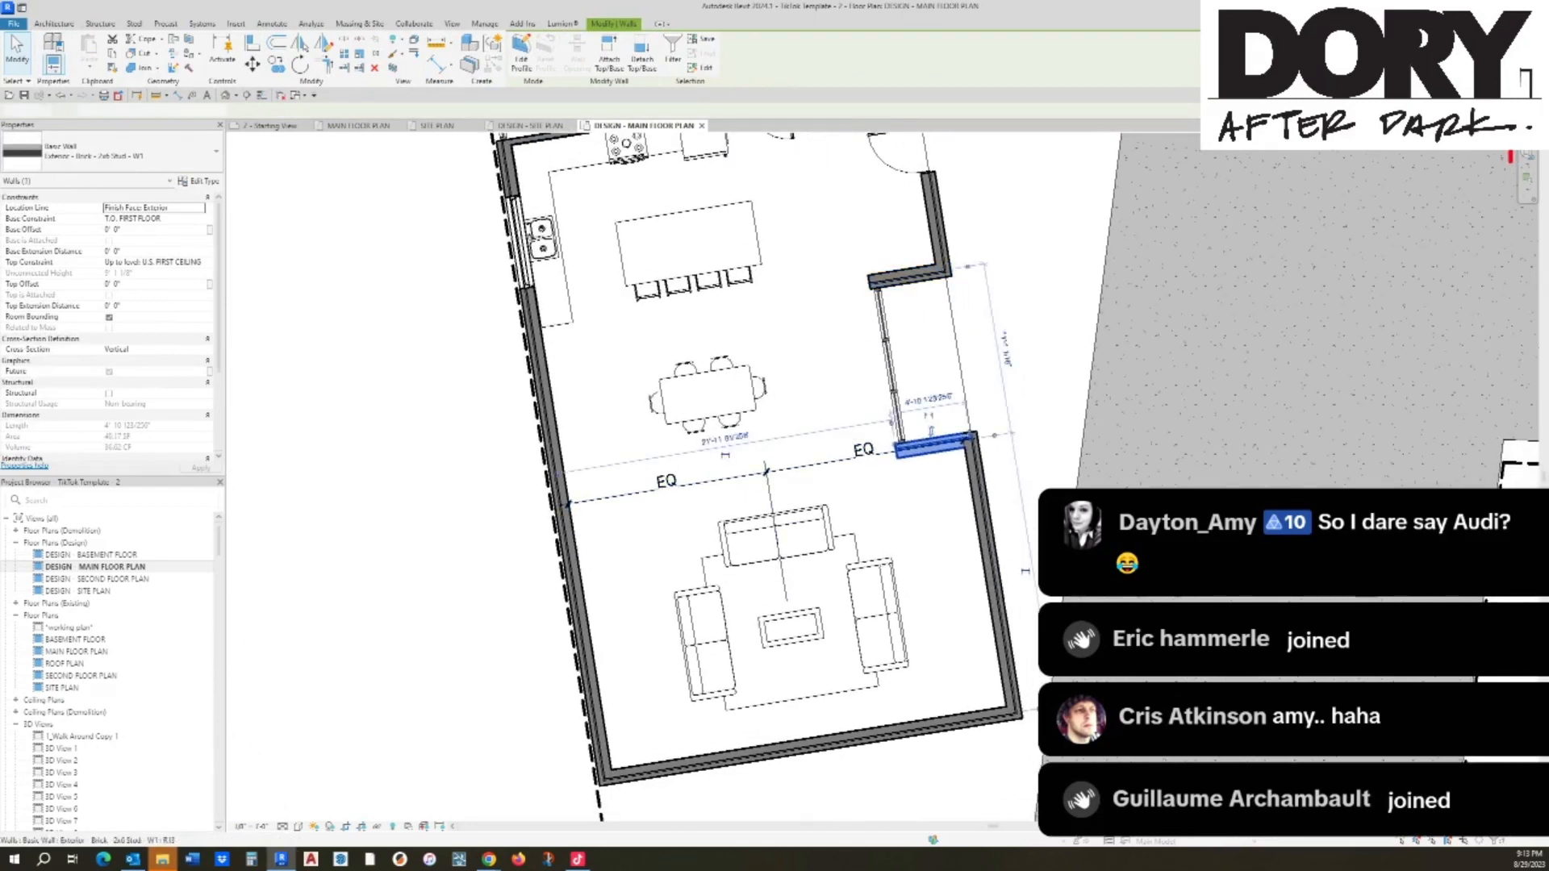
left_click(843, 740, "ctrl")
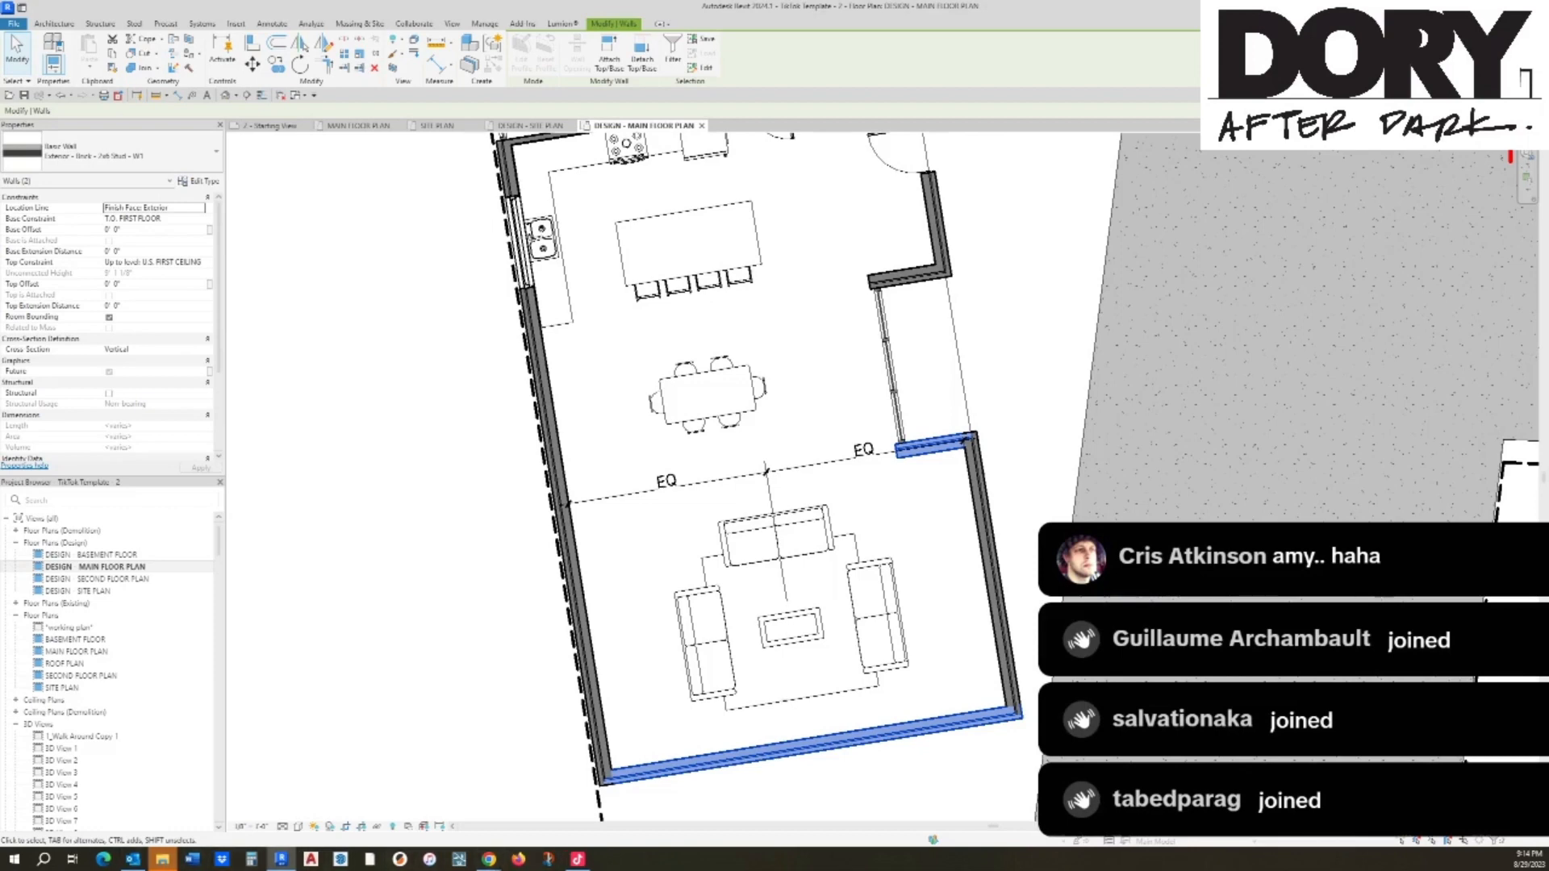
key("Escape")
Step: Move the living room centring dimension's driveway-side reference to the inner end of the recess's end wall
scroll(663, 544, "down", 2)
middle_click_drag(649, 375, 649, 473)
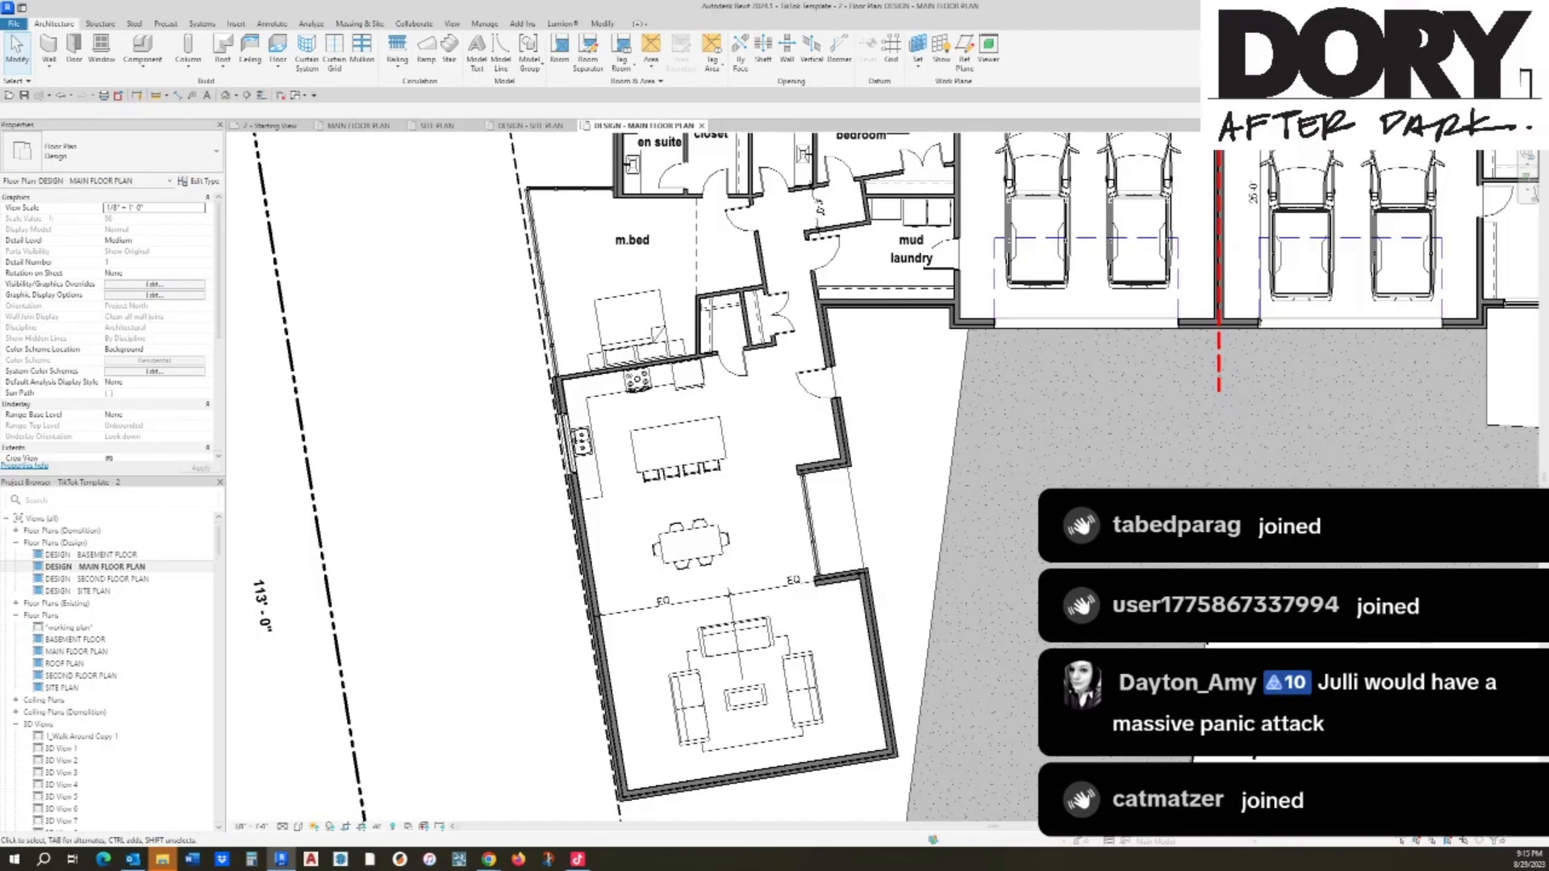
middle_click_drag(726, 516, 747, 460)
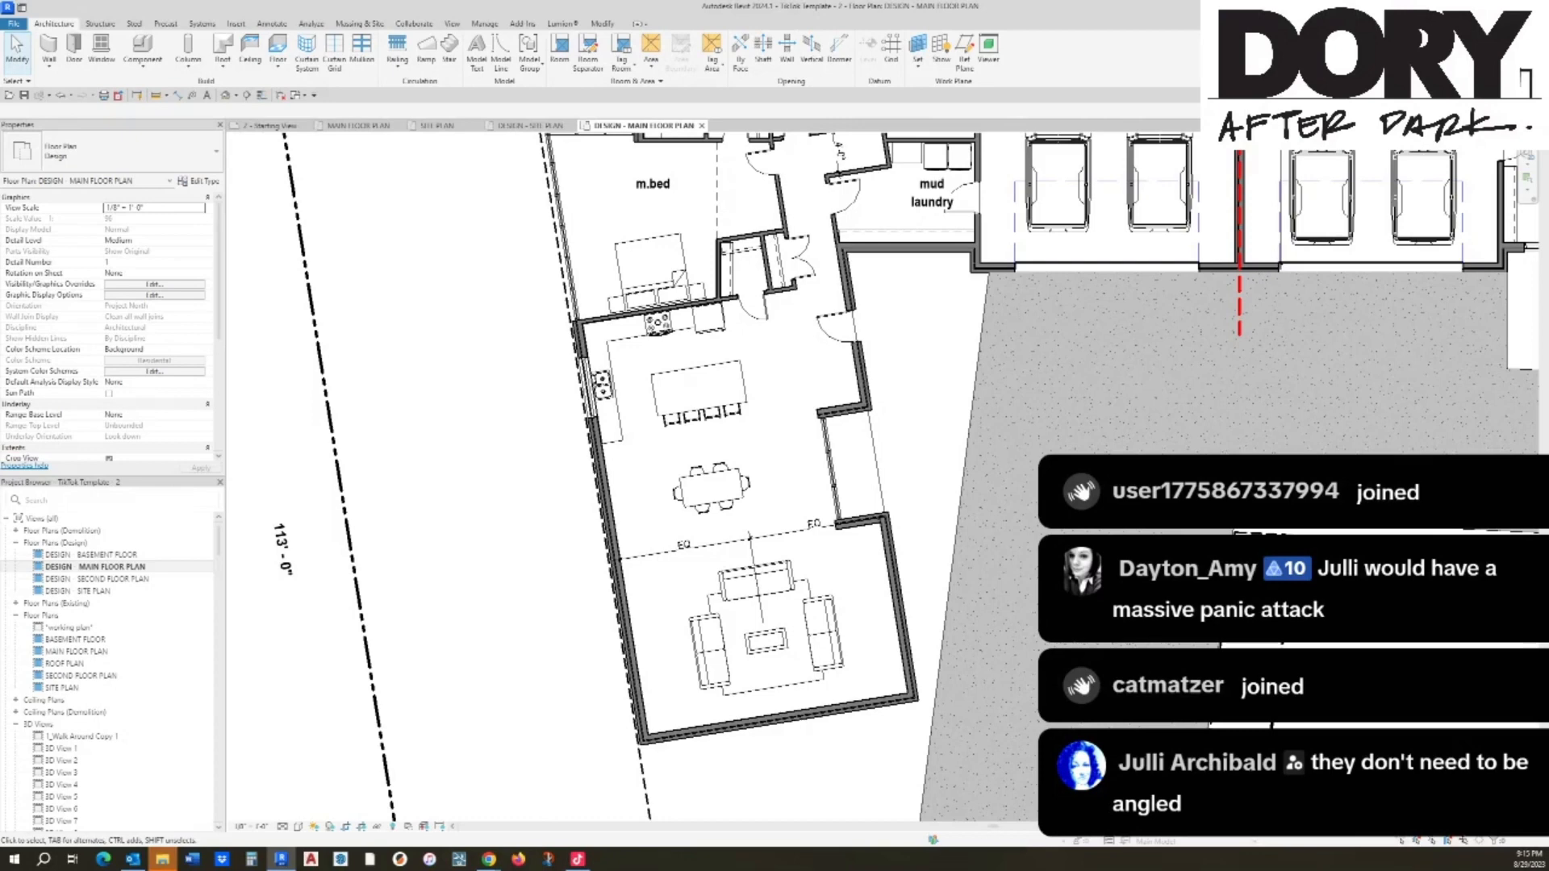
middle_click_drag(766, 534, 752, 457)
left_click(762, 458)
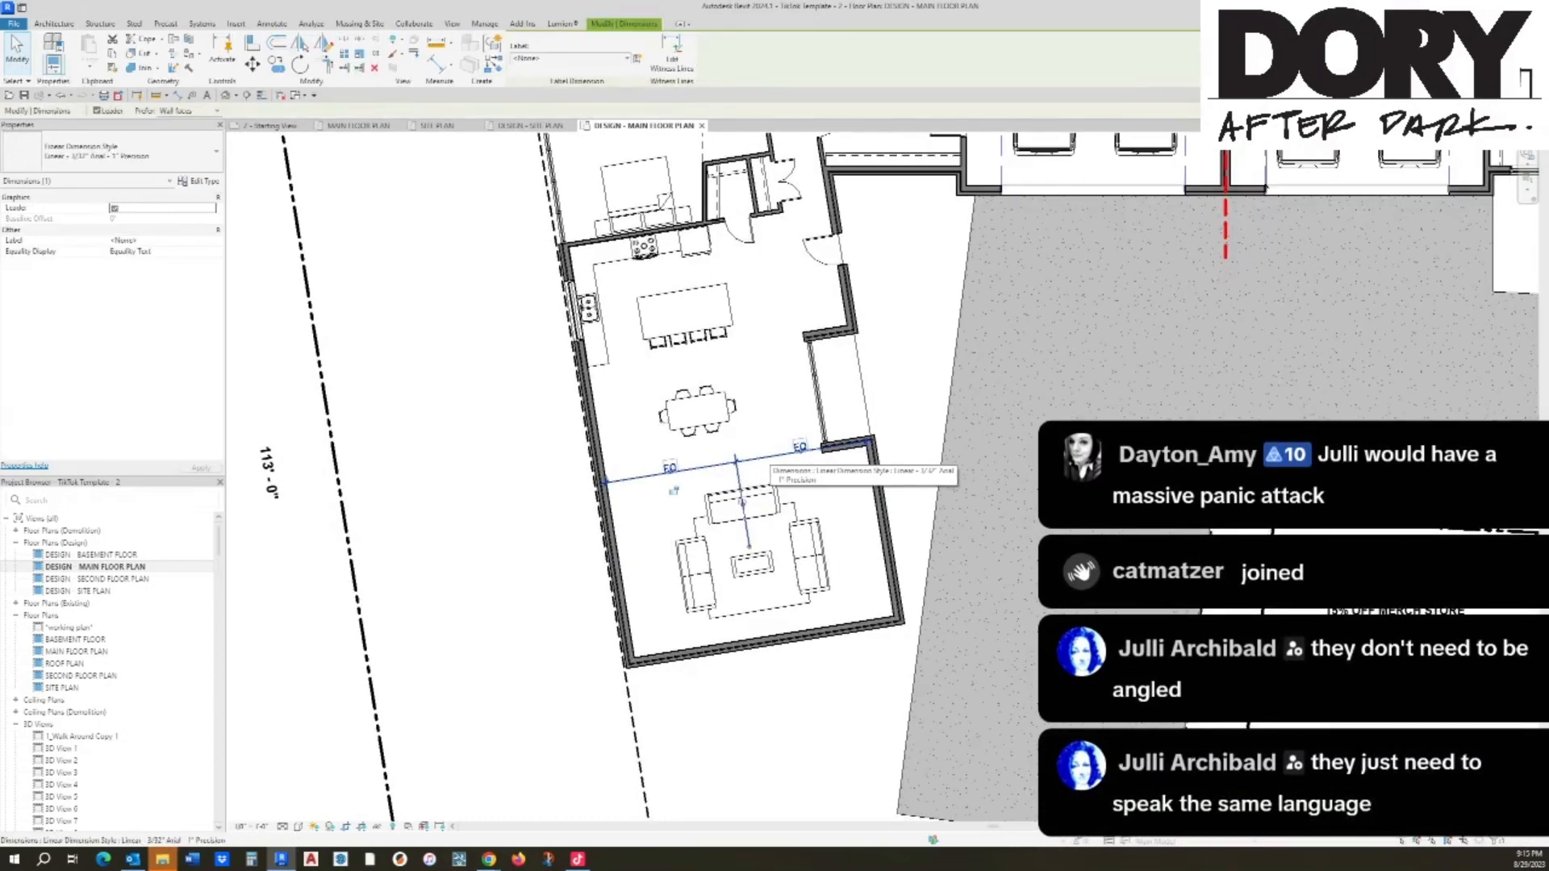
scroll(820, 456, "up", 5)
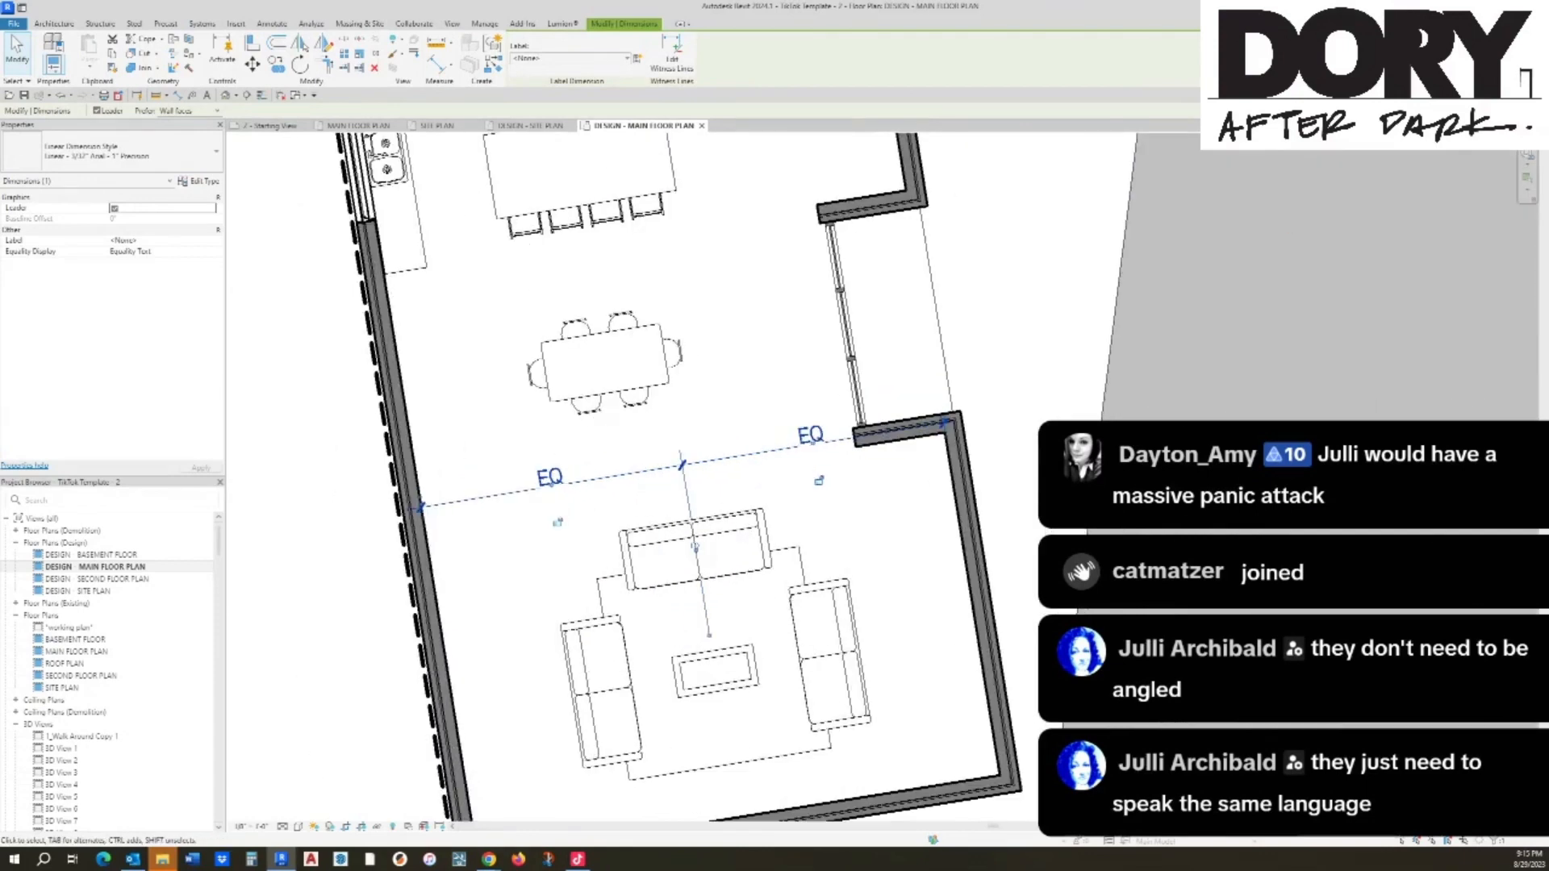
left_click_drag(959, 413, 823, 433)
scroll(785, 379, "down", 3)
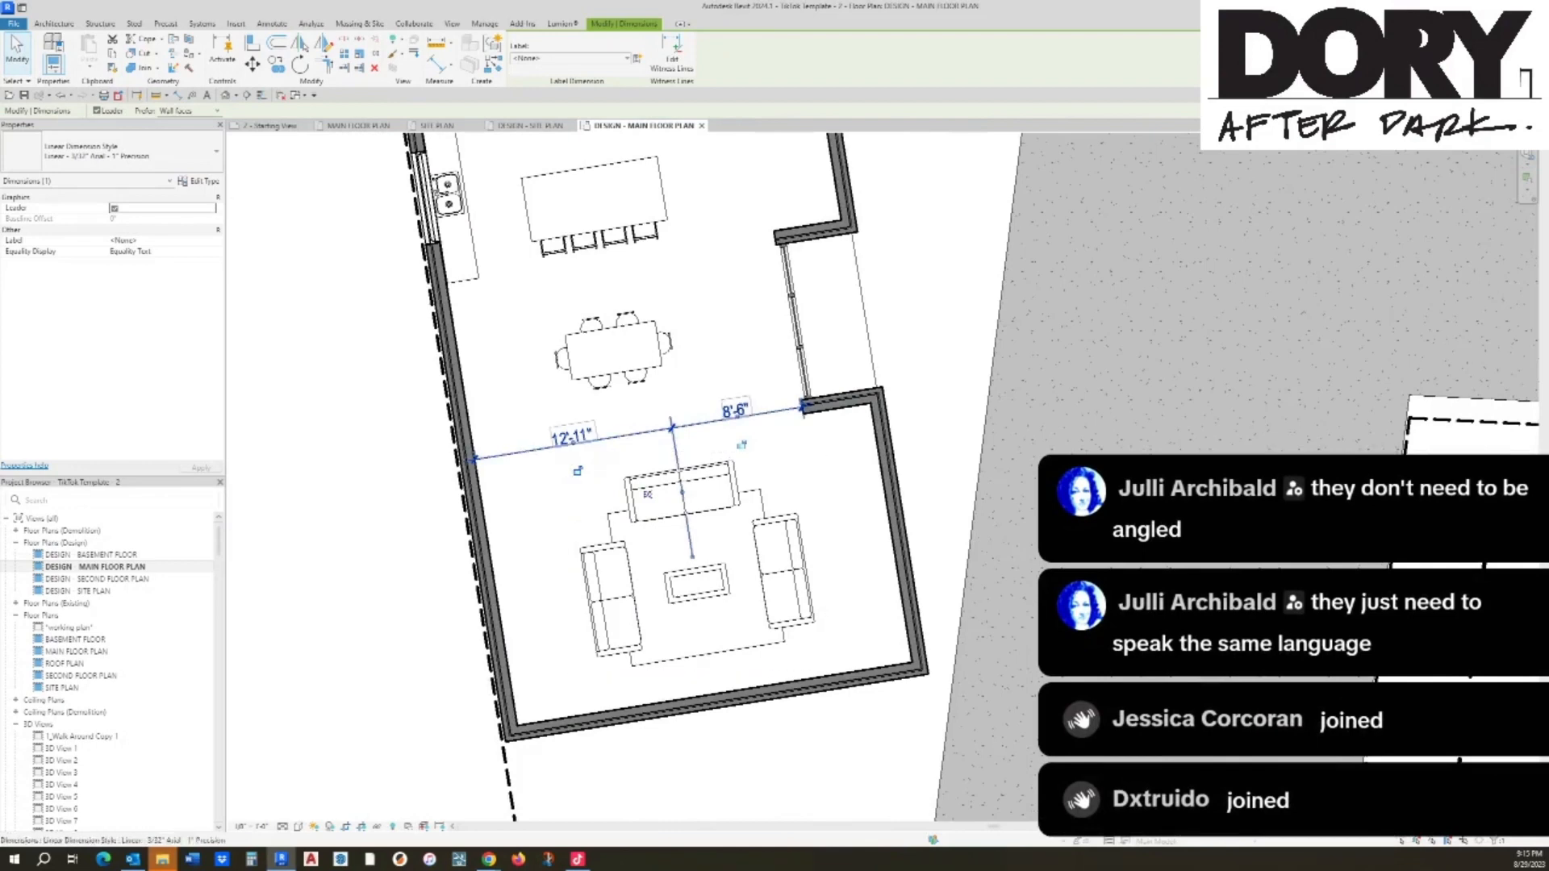
Step: Re-centre the living room furniture by reapplying equal spacing to its centring dimension, and delete that dimension
left_click(742, 444)
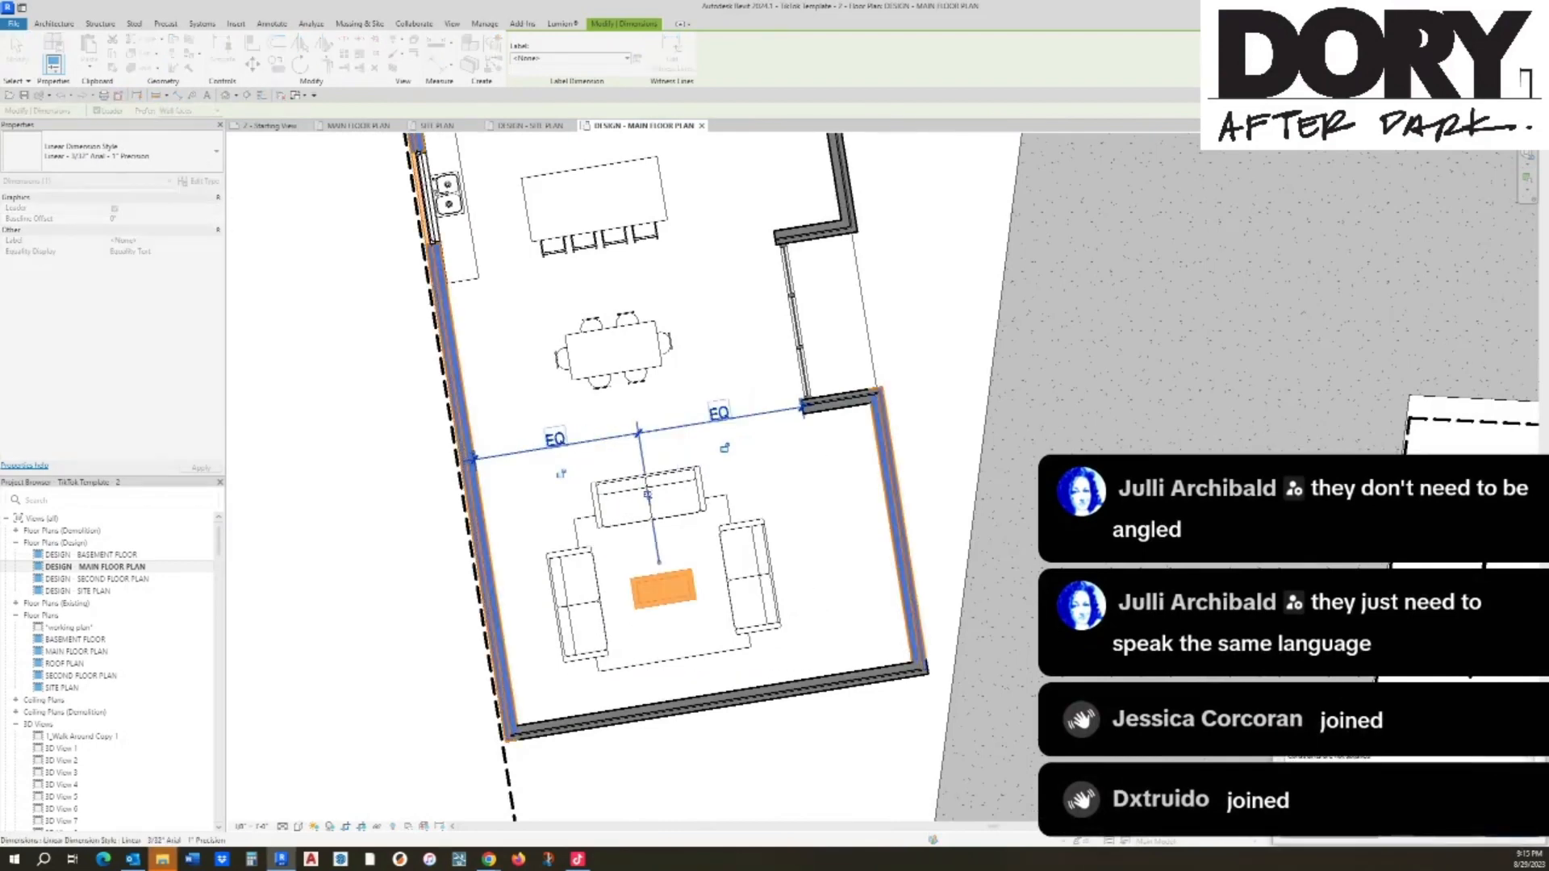
left_click(1332, 828)
left_click(1331, 828)
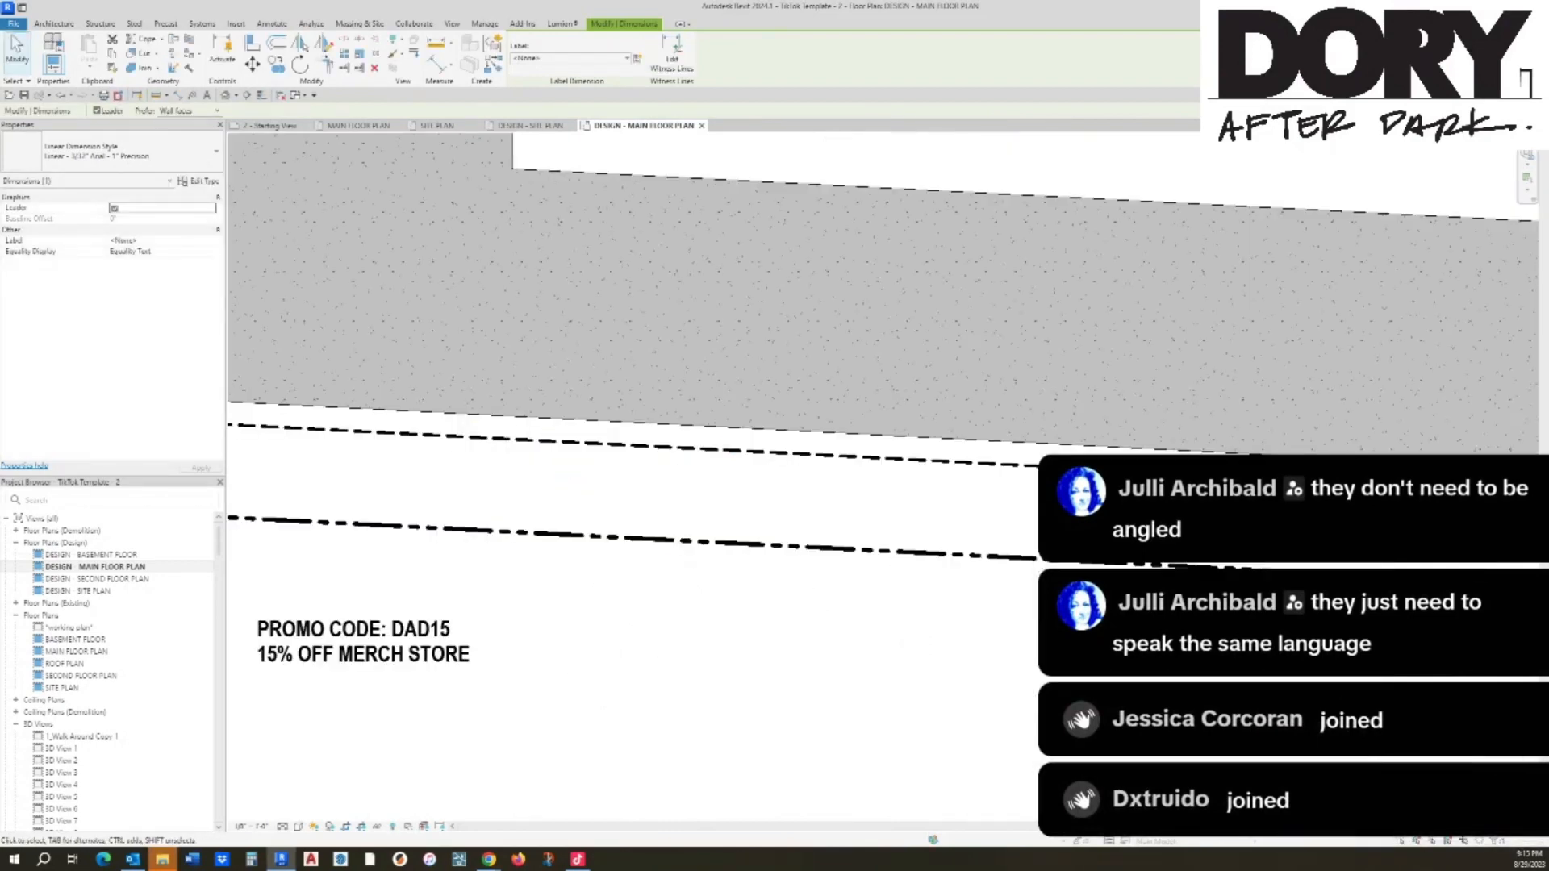
key("Escape")
scroll(645, 496, "down", 2)
middle_click_drag(646, 496, 1429, 476)
scroll(843, 462, "up", 3)
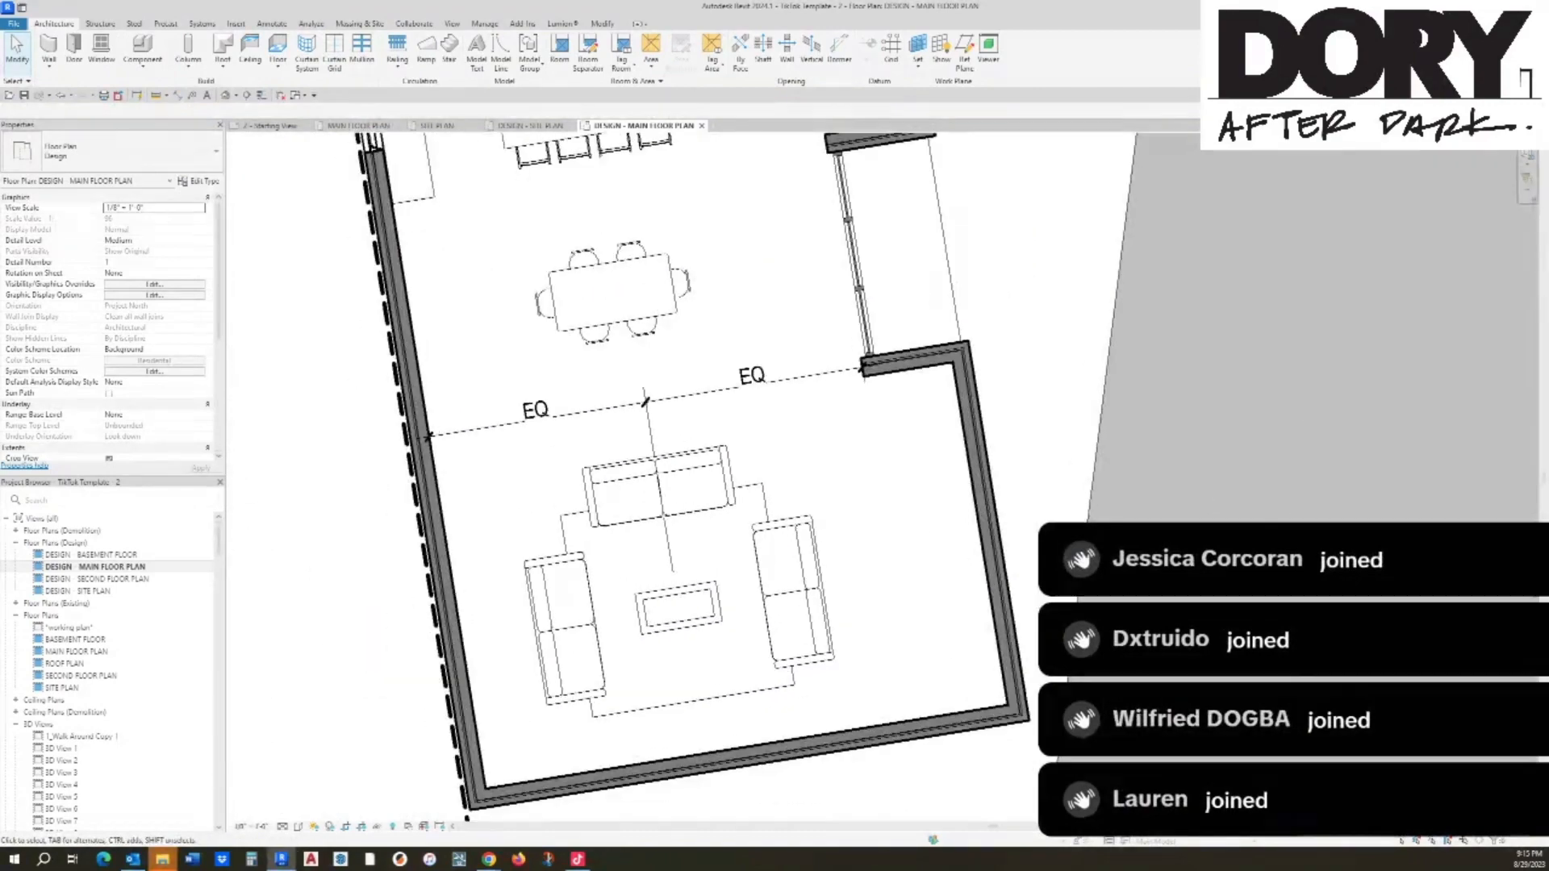
left_click(799, 378)
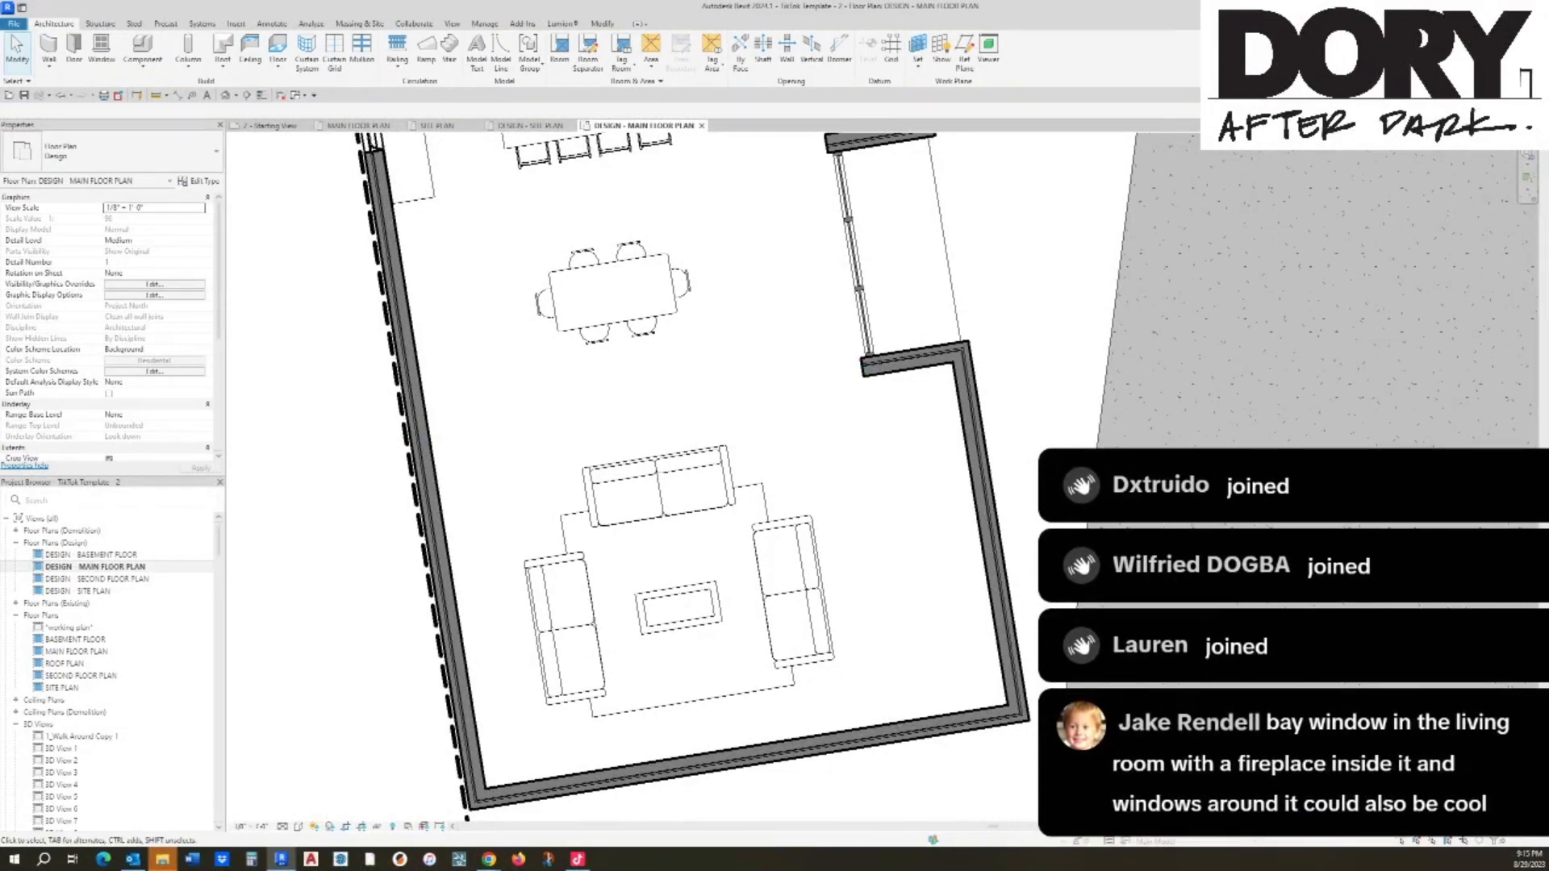
Step: Offset a copy of the living room's end wall a short distance outward
left_click(1005, 530)
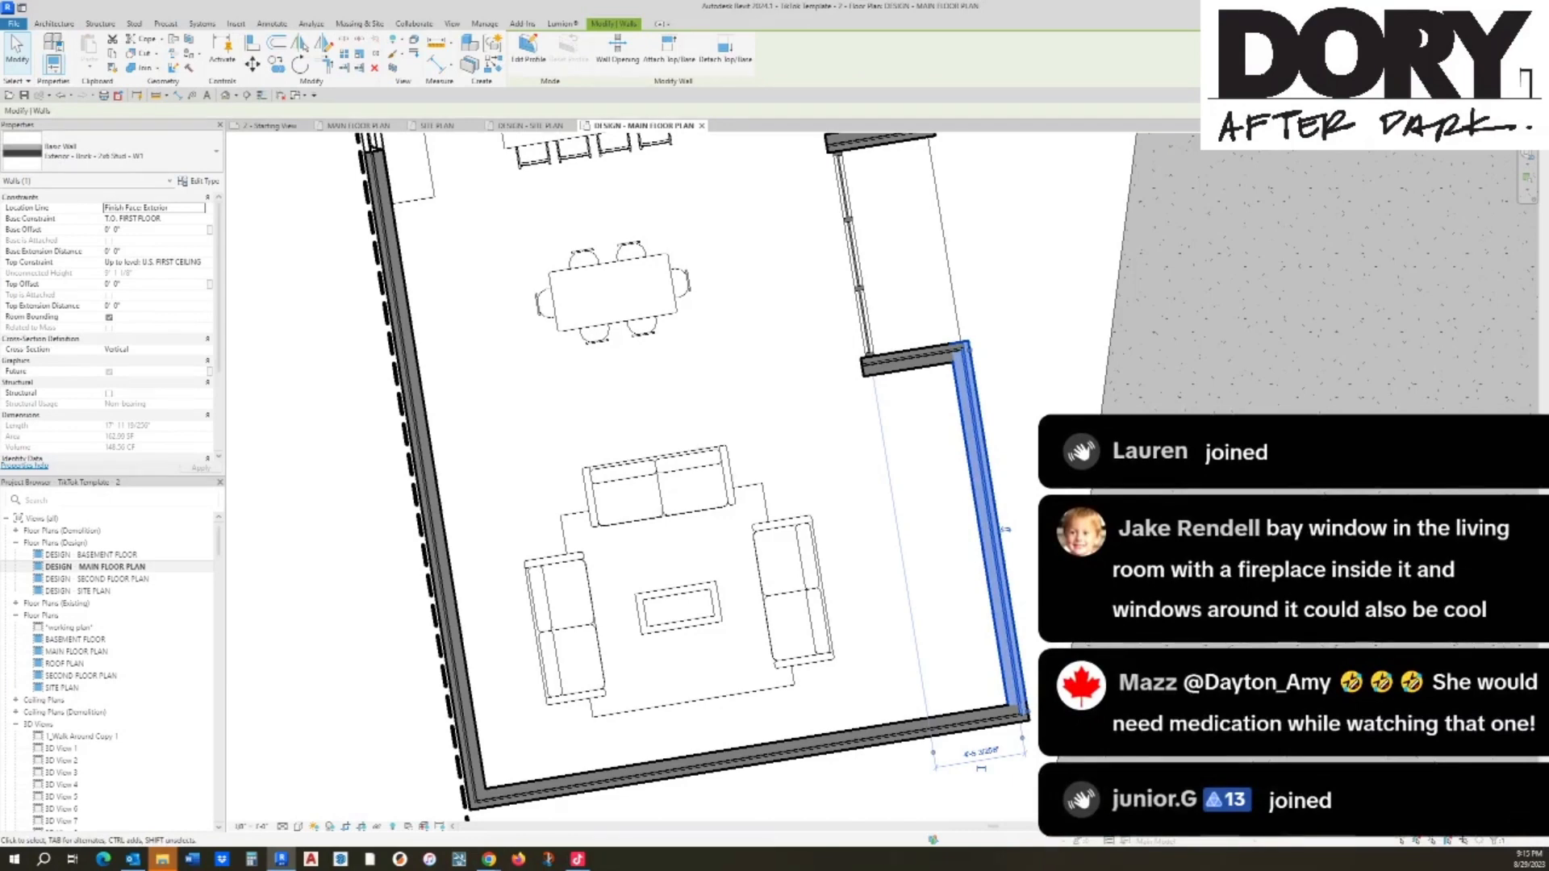
middle_click_drag(1005, 529, 1005, 453)
left_click(744, 684)
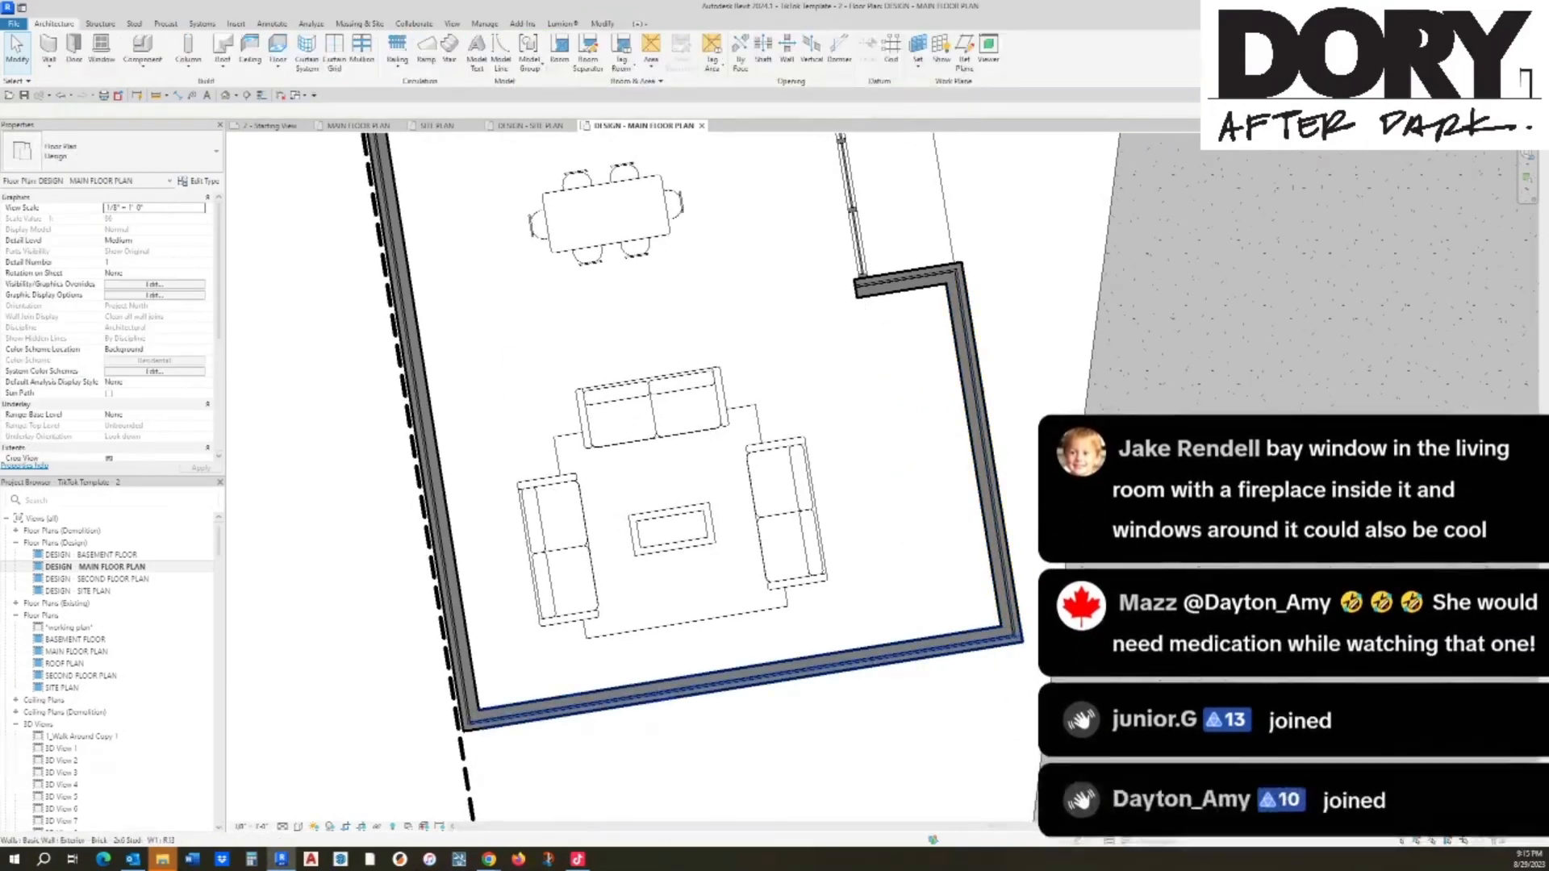
key("o")
key("f")
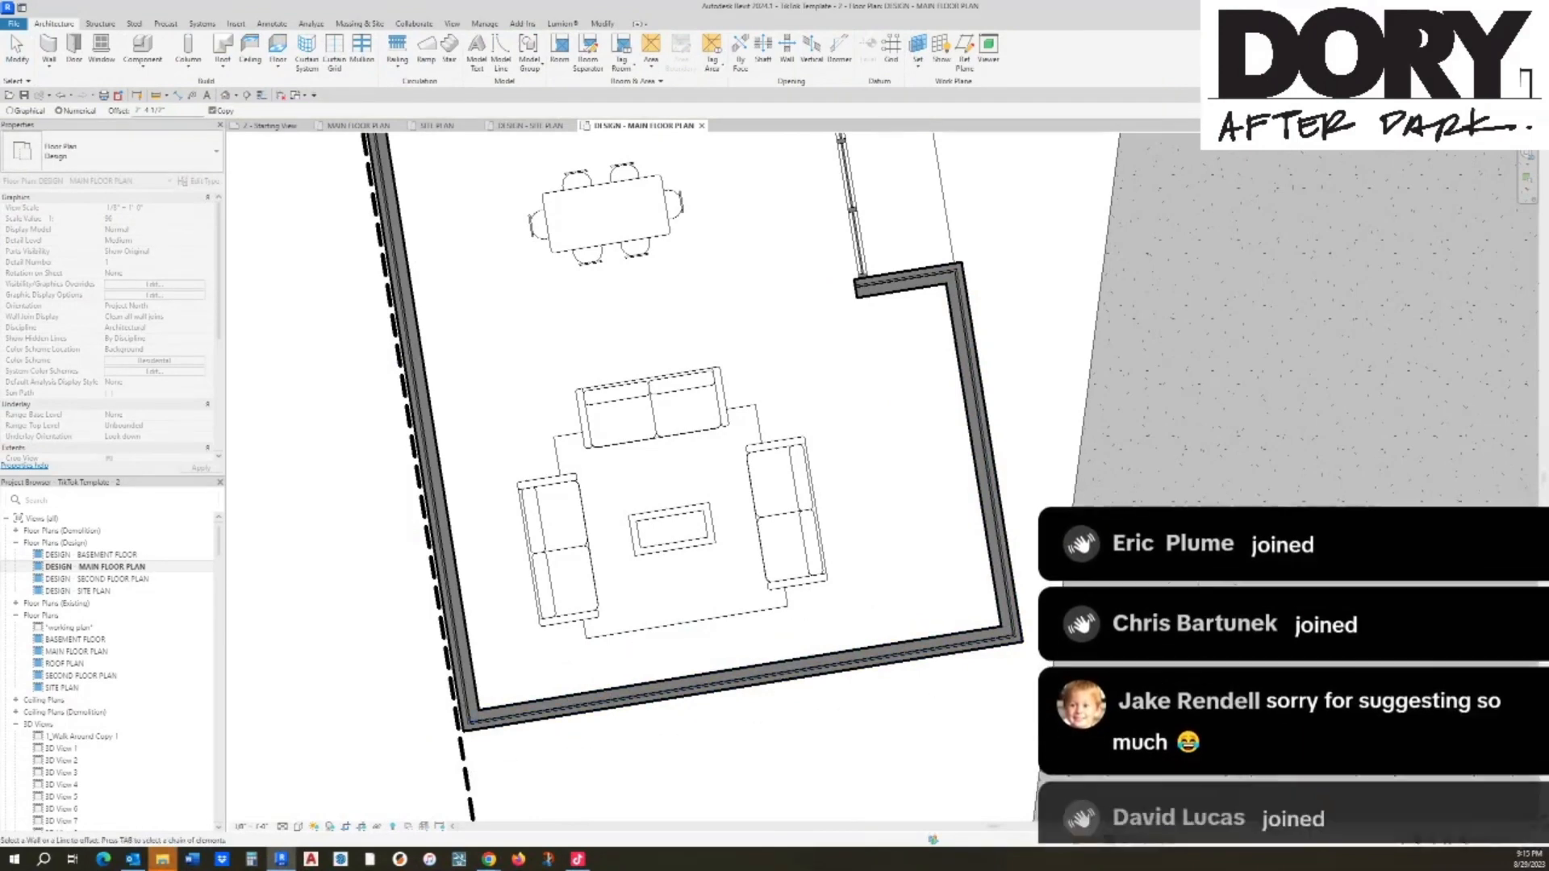
left_click(743, 687)
key("Escape")
Step: Draw two short matching exterior walls from the offset wall across the end wall, and trim the three into a U-shaped bump-out
left_click(726, 730)
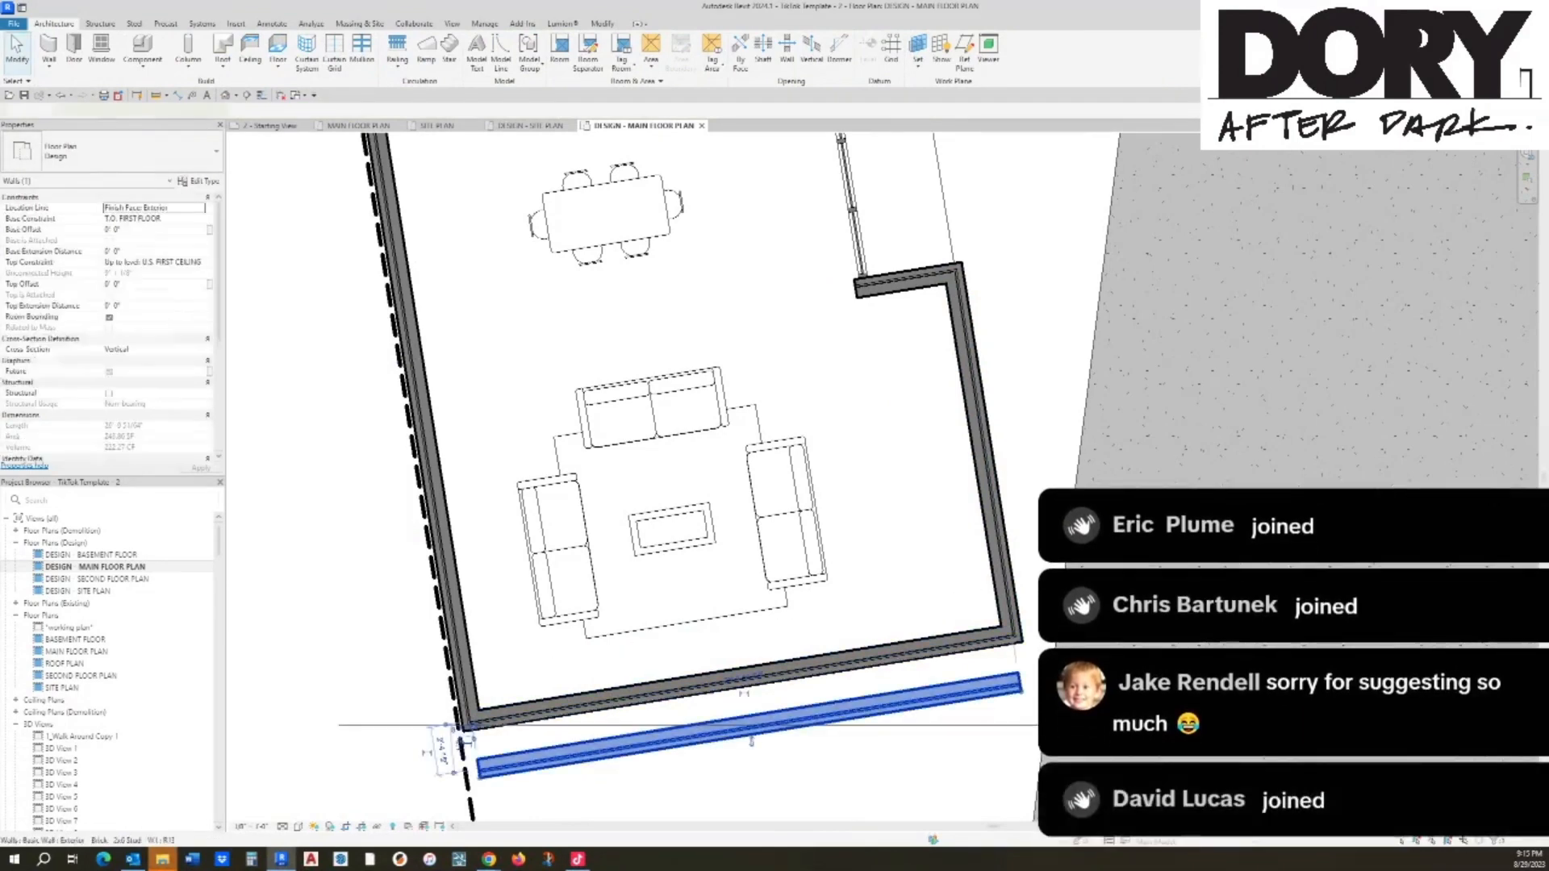
key("c")
key("s")
left_click(626, 743)
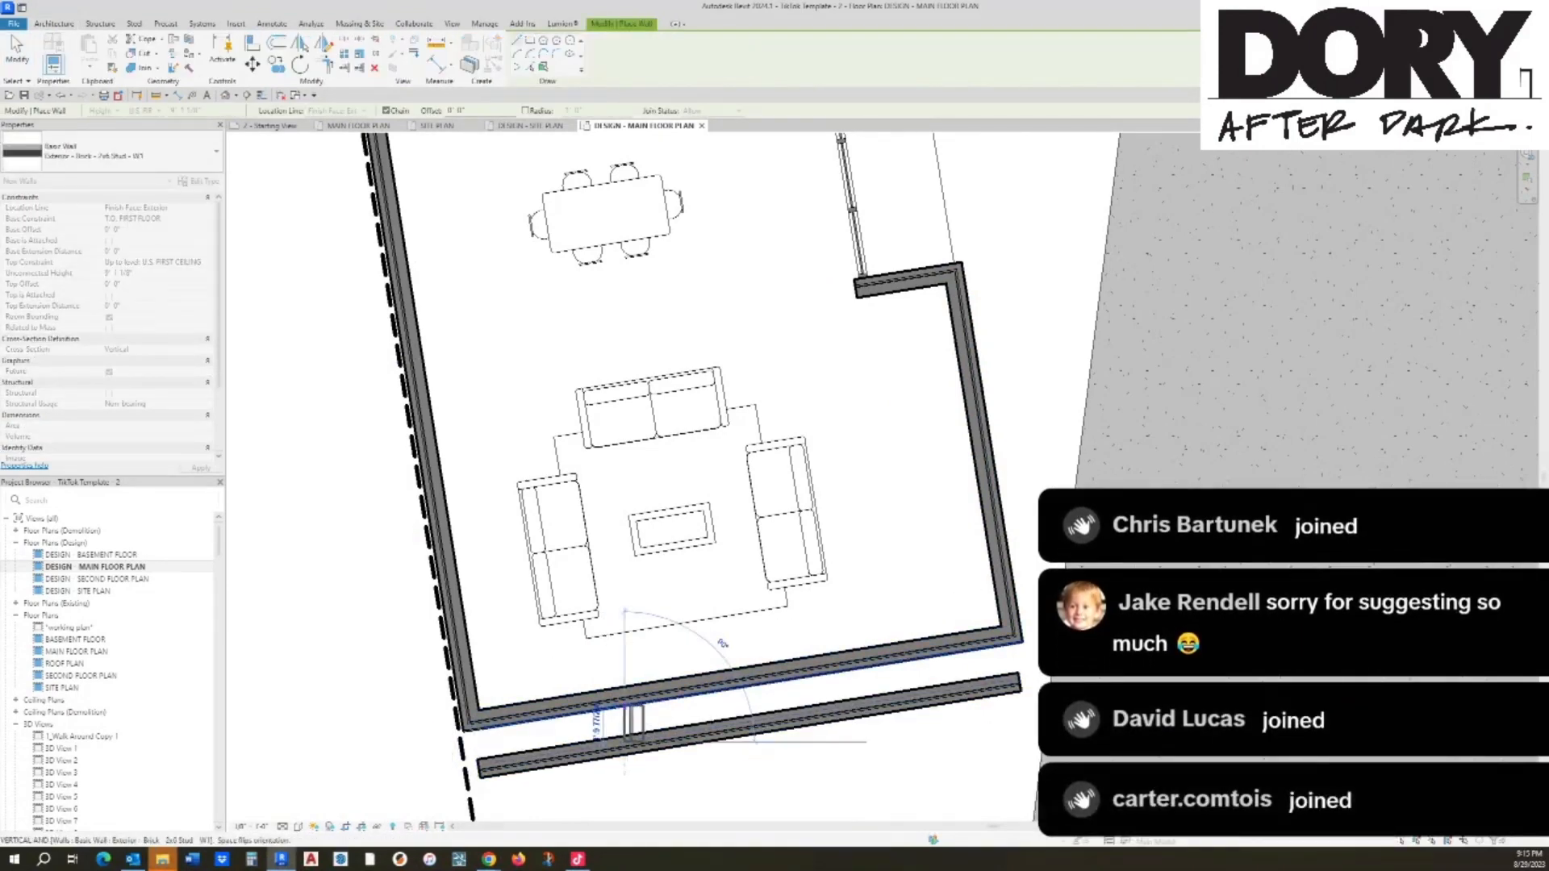
left_click(613, 665)
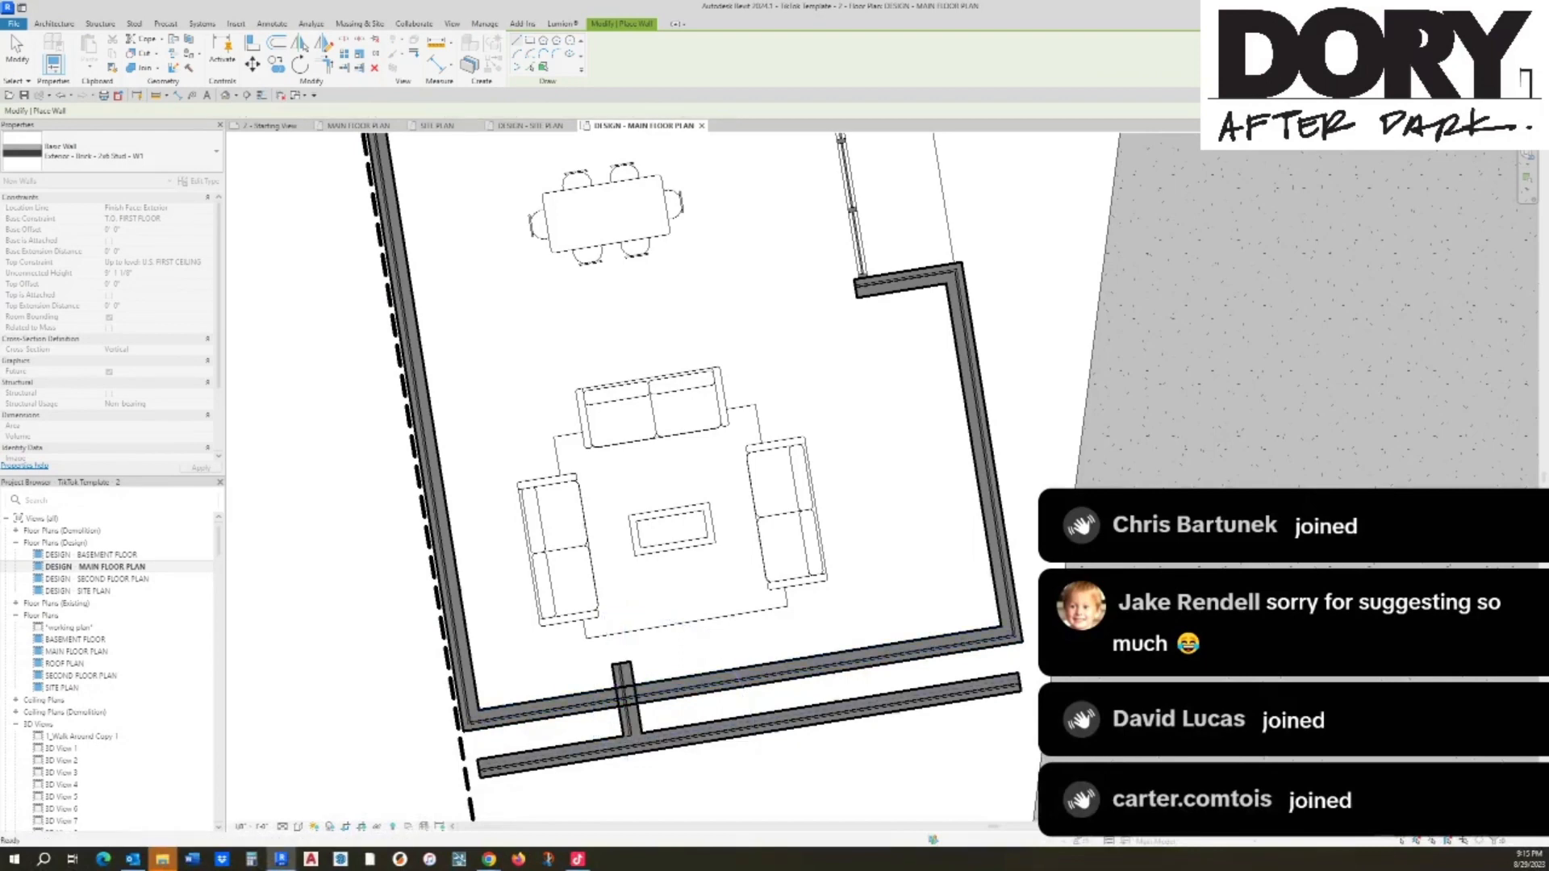
key("Escape")
left_click(769, 713)
key("space")
left_click(757, 642)
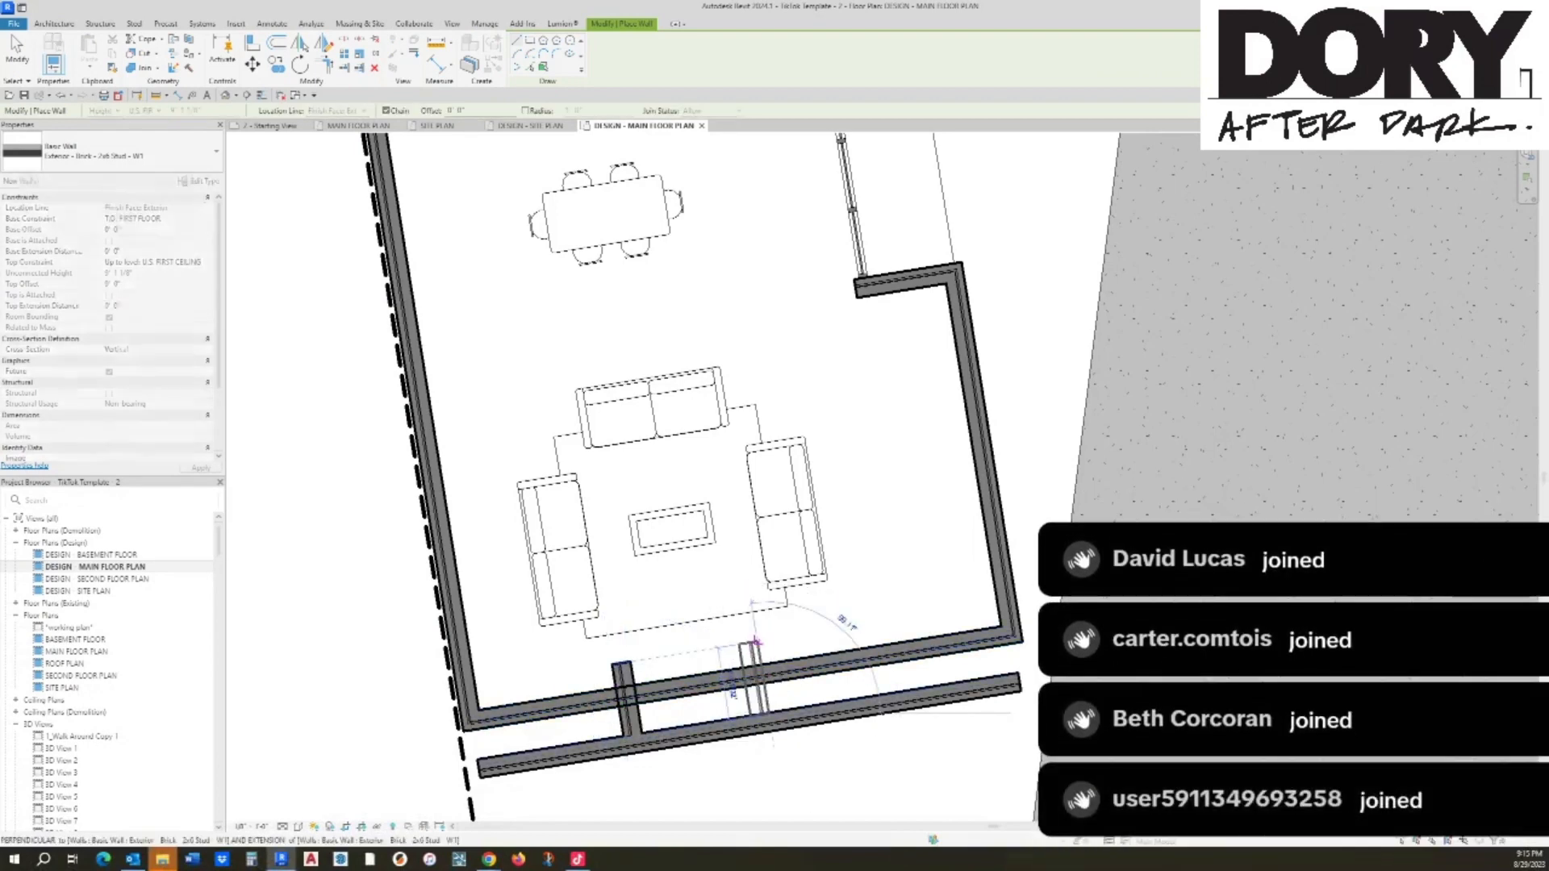
key("Escape")
key("Escape")
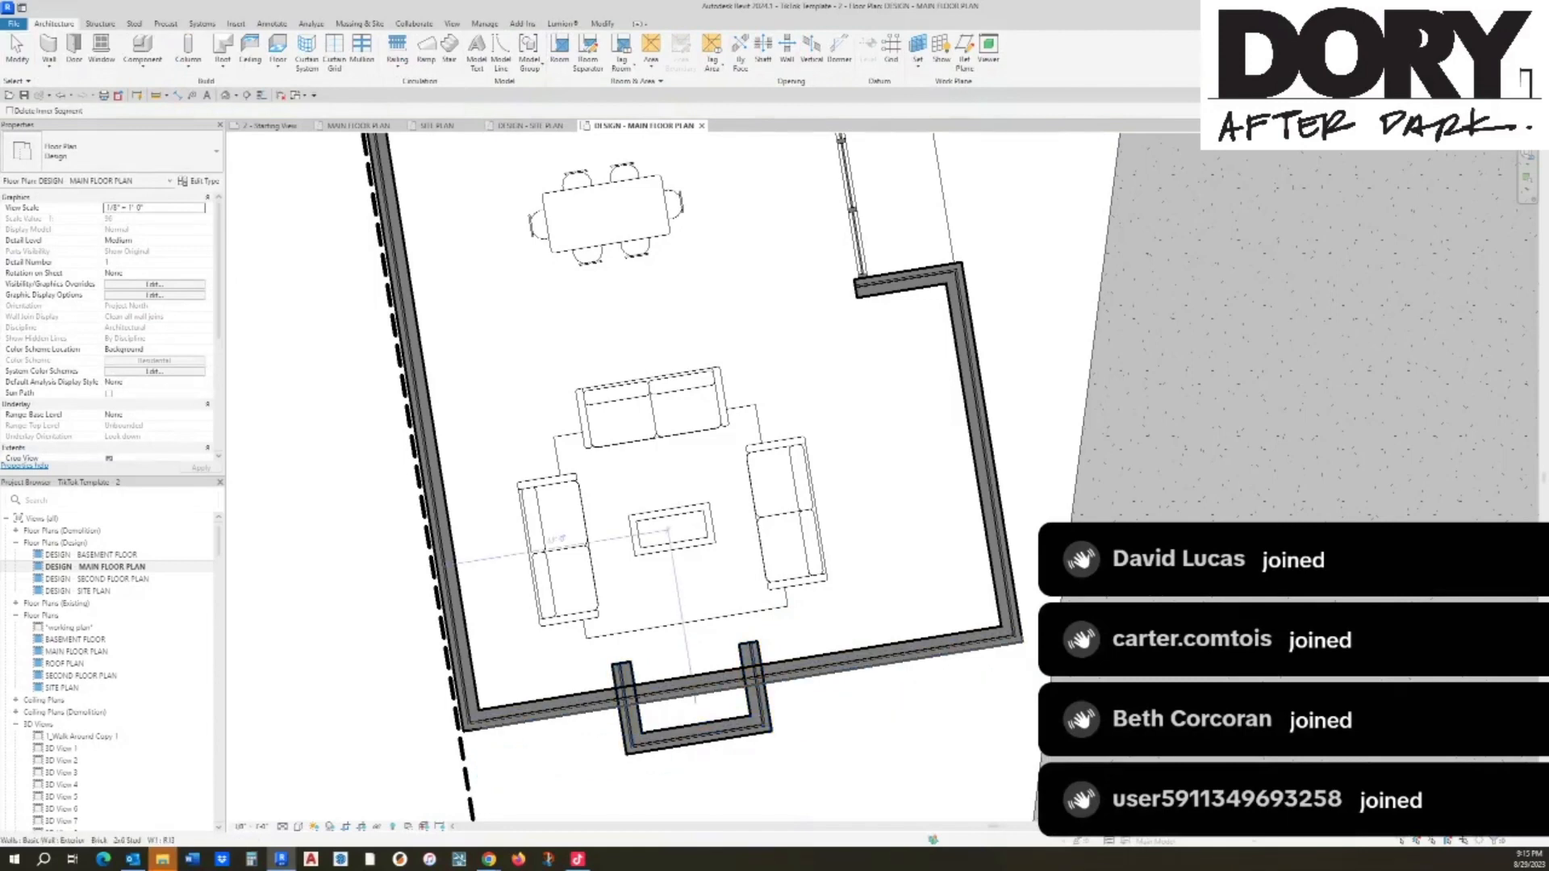
Step: Split the living room's end wall at the bump-out and trim both halves to the bump-out's side walls
left_click(692, 686)
key("t")
key("r")
left_click(758, 701)
left_click(800, 669)
left_click(631, 721)
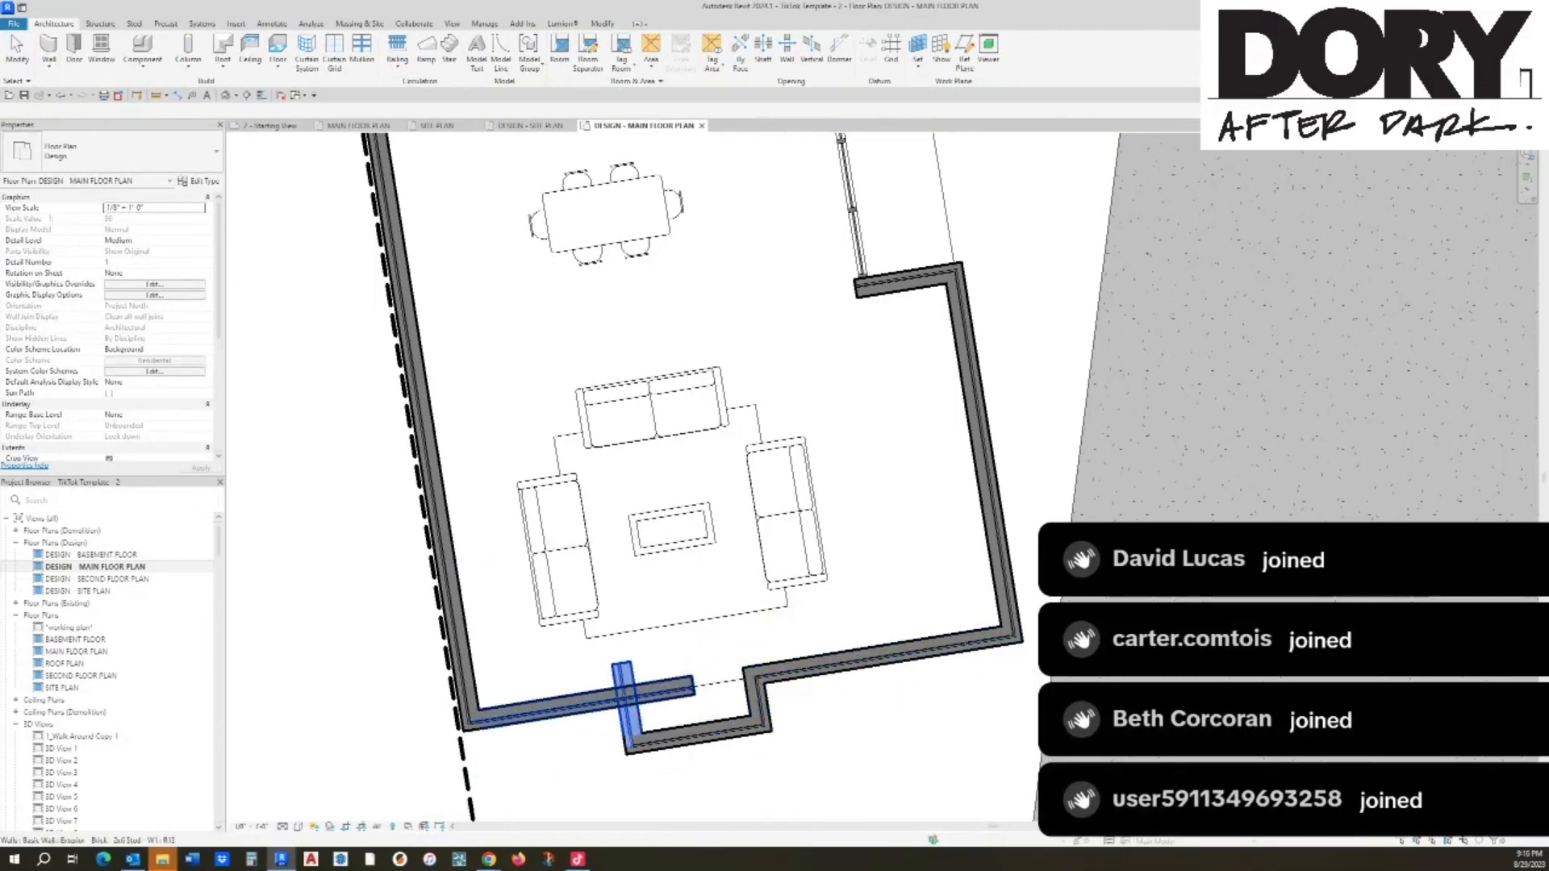
left_click(593, 702)
Step: Close the bump-out's opening with an Interior - 4 1/2" Partition wall, and nudge the whole bump-out slightly toward the driveway side
scroll(573, 391, "down", 2)
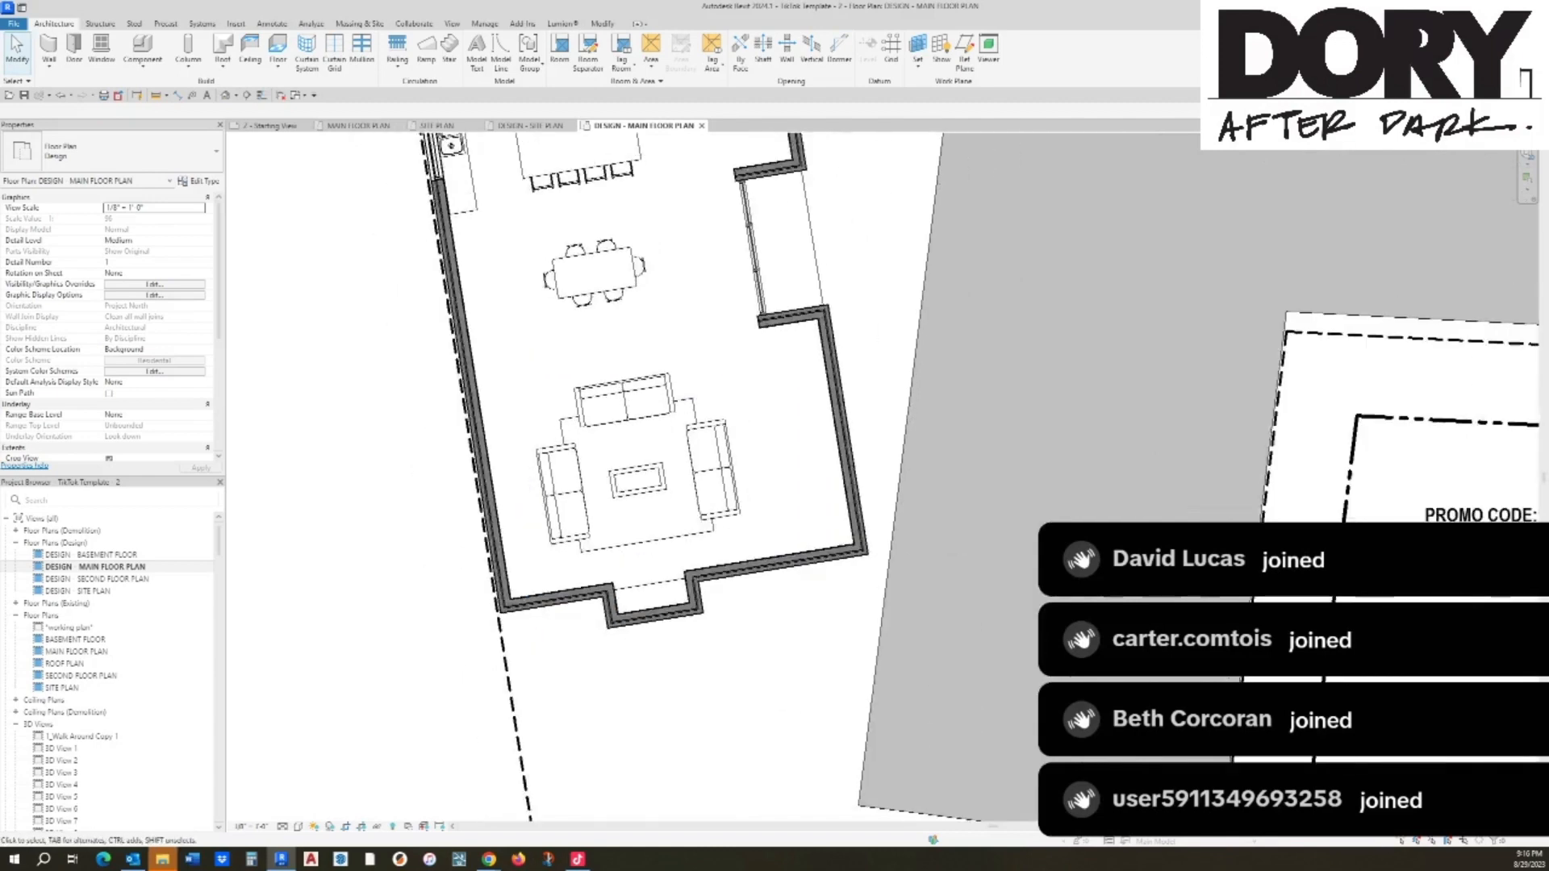
middle_click_drag(573, 391, 604, 530)
key("w")
key("a")
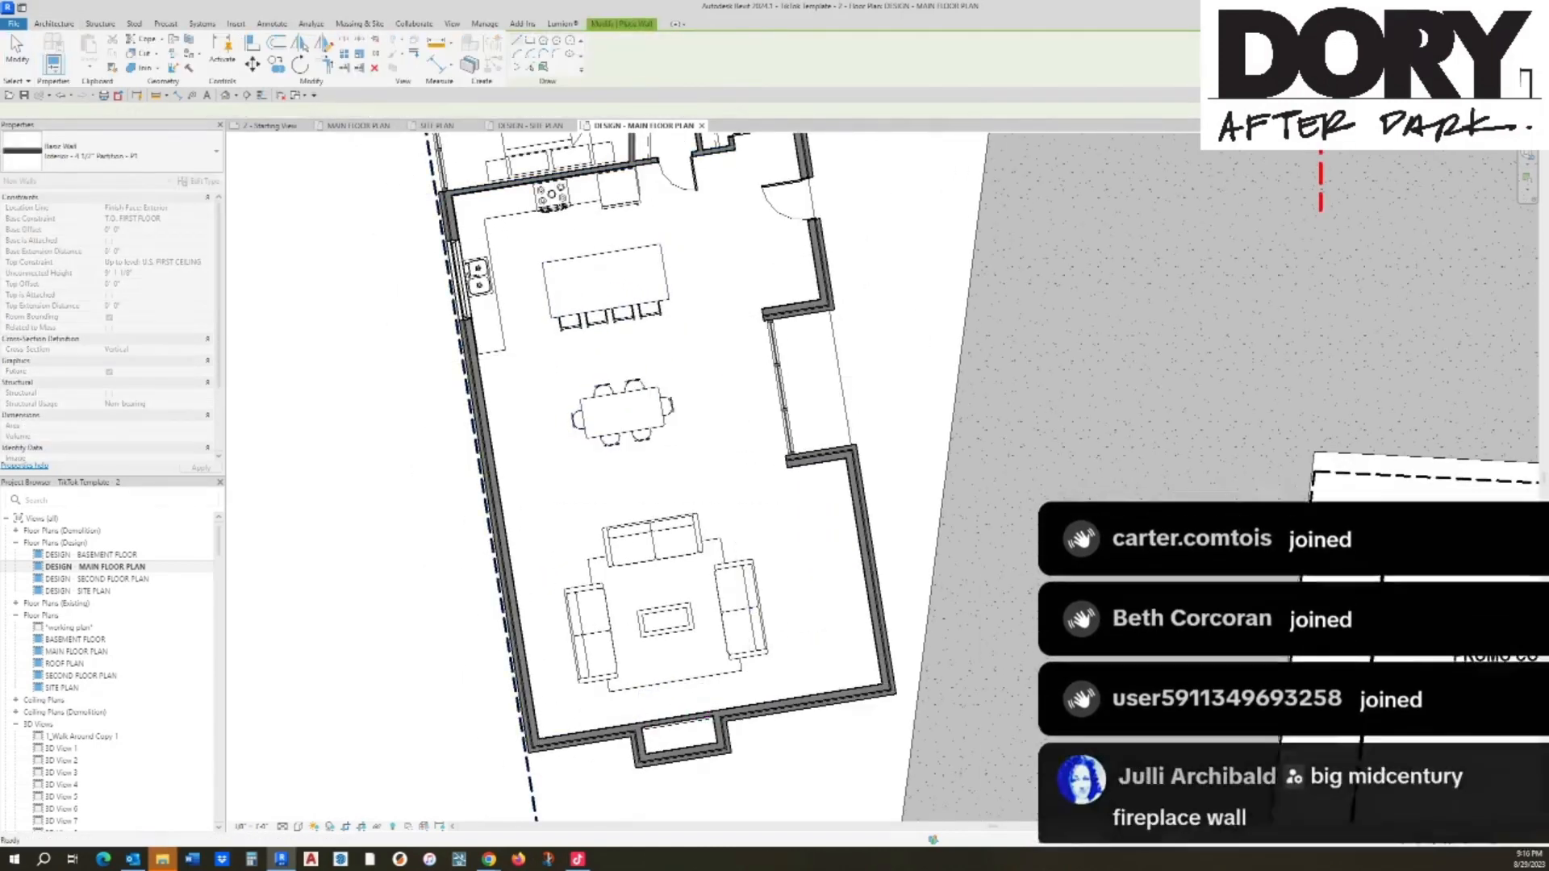
key("Escape")
left_click_drag(612, 701, 757, 788)
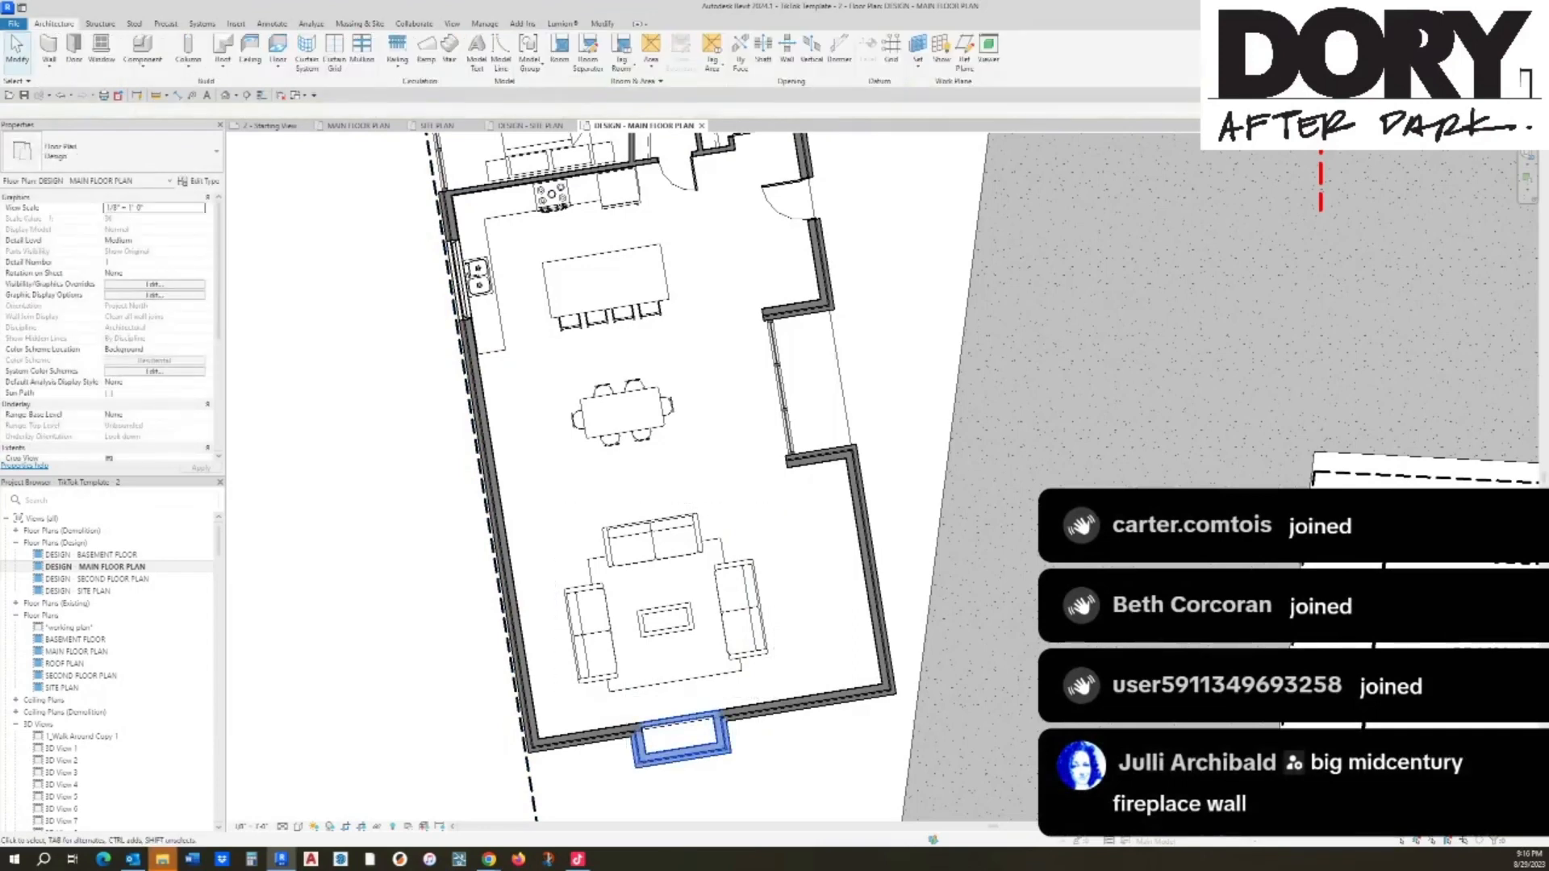
key("Right")
key("Escape")
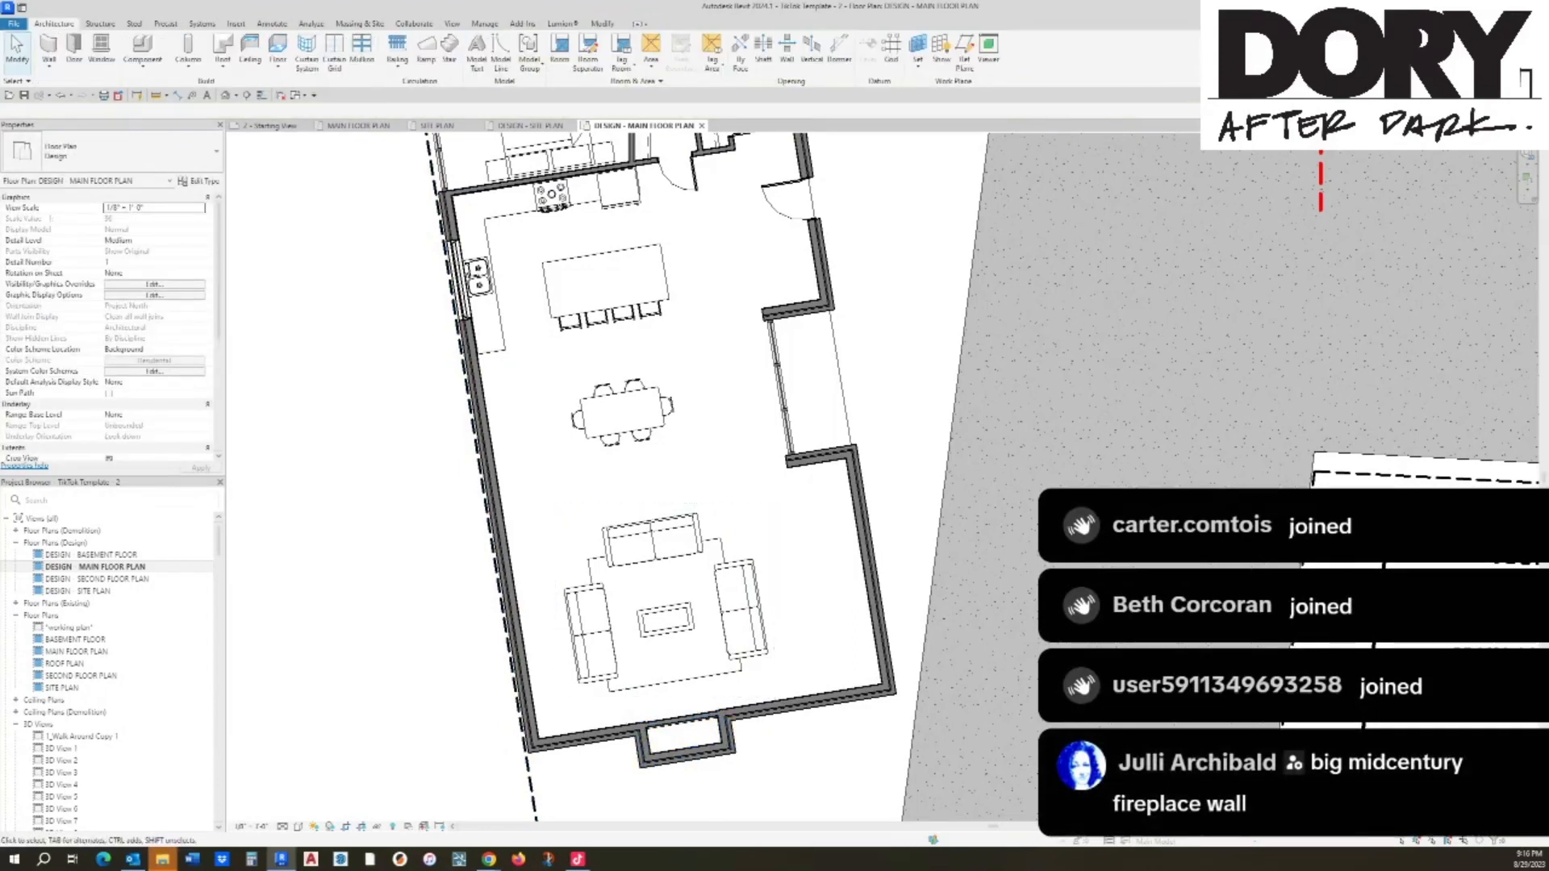
Step: Examine the living room's driveway-side wall in relation to the recess, the furniture and the rest of the wing
left_click(864, 539)
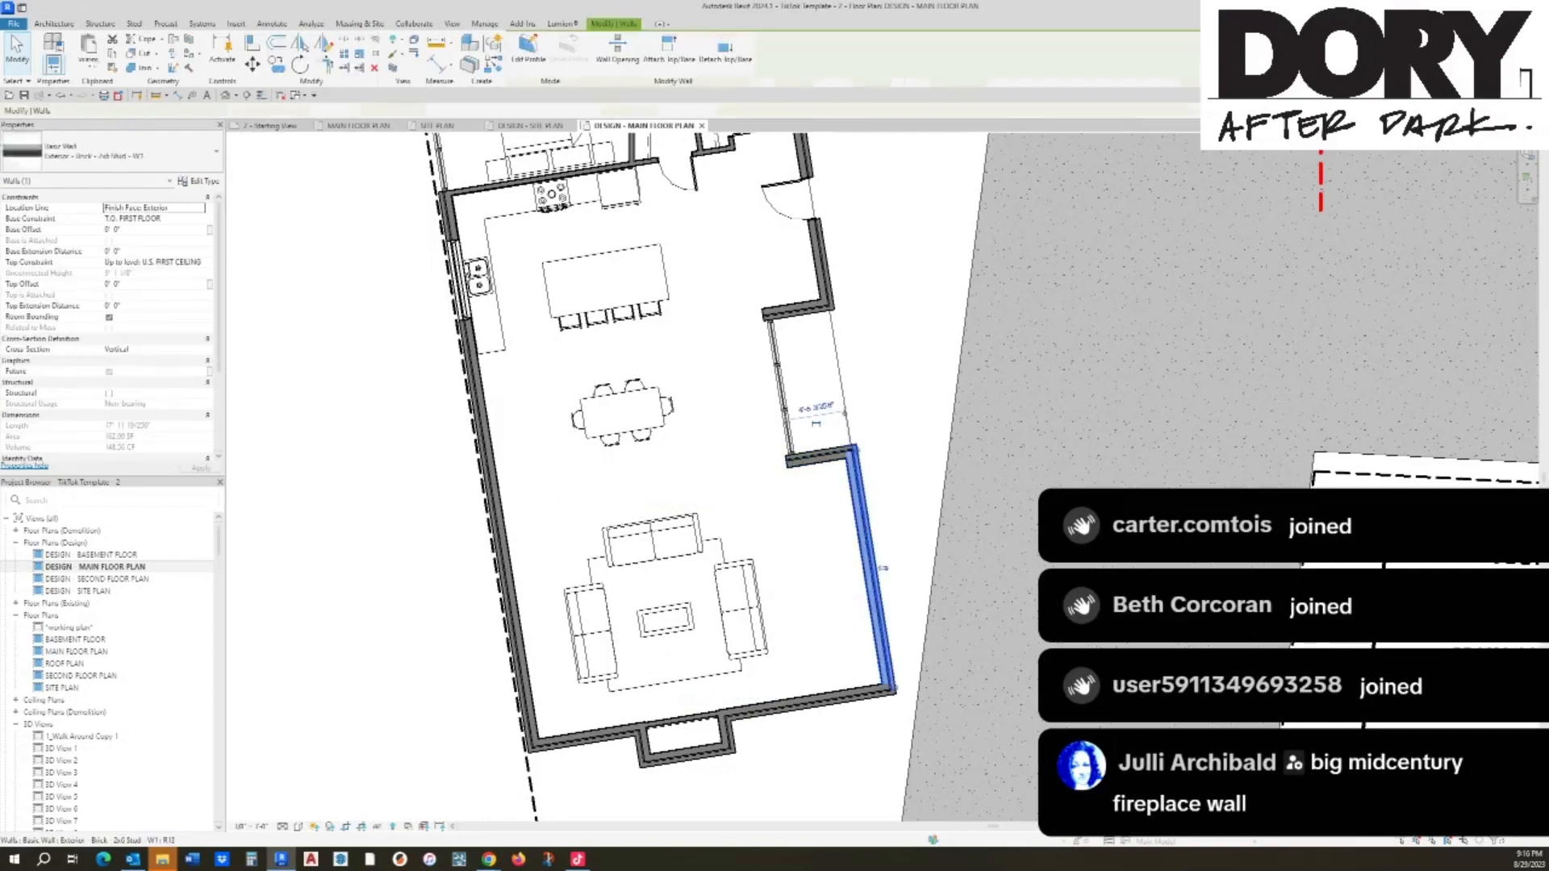
scroll(844, 515, "up", 3)
middle_click_drag(845, 515, 795, 442)
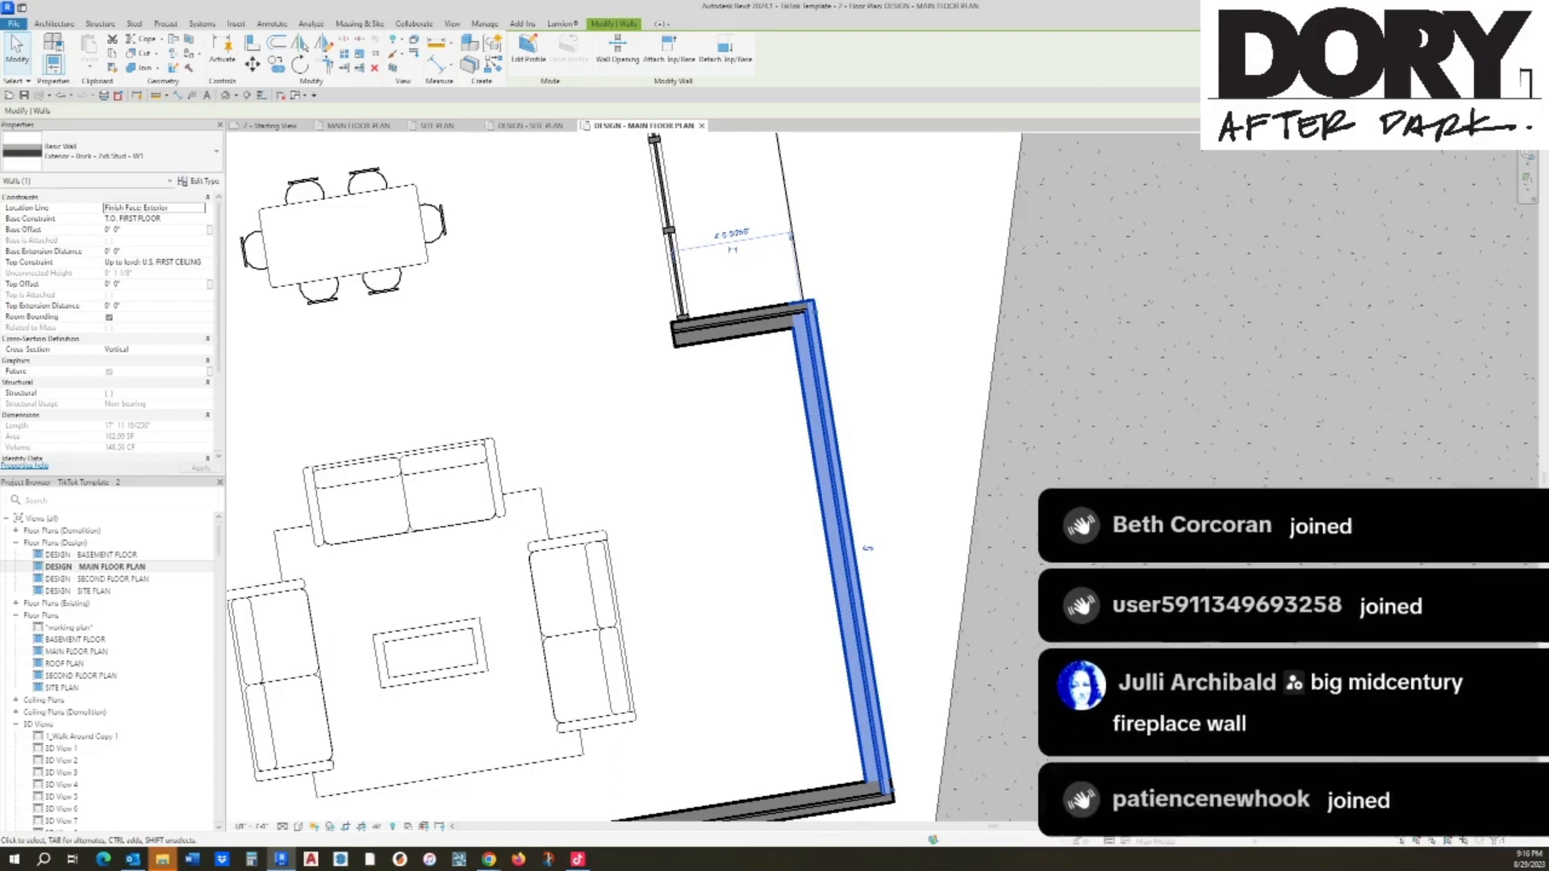
scroll(1001, 403, "down", 3)
middle_click_drag(1001, 404, 1009, 510)
key("Escape")
scroll(796, 435, "down", 3)
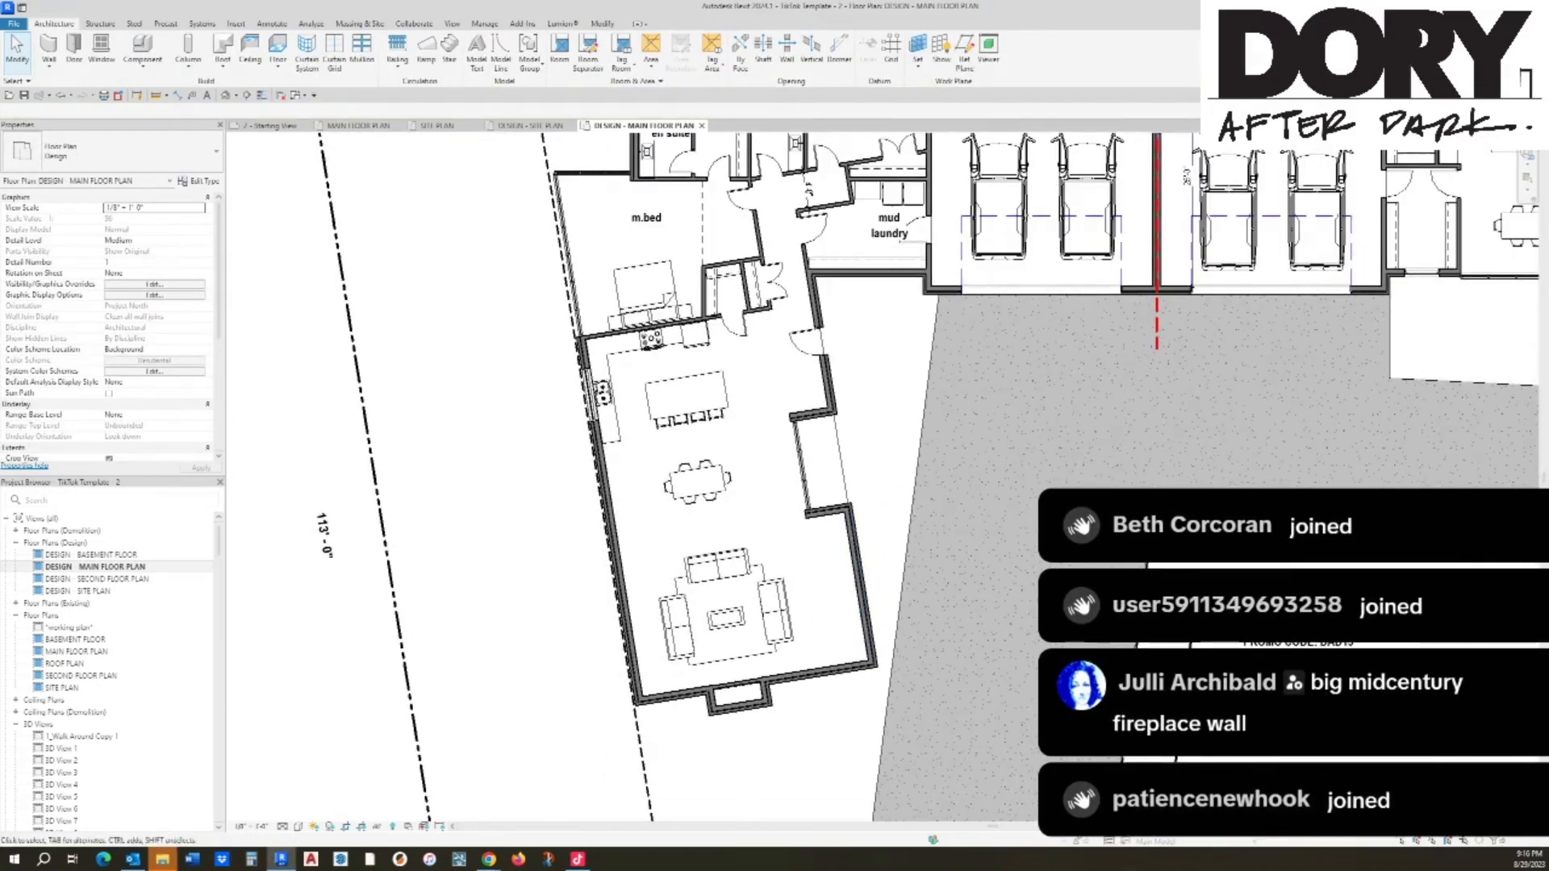
scroll(864, 597, "up", 2)
left_click(869, 601)
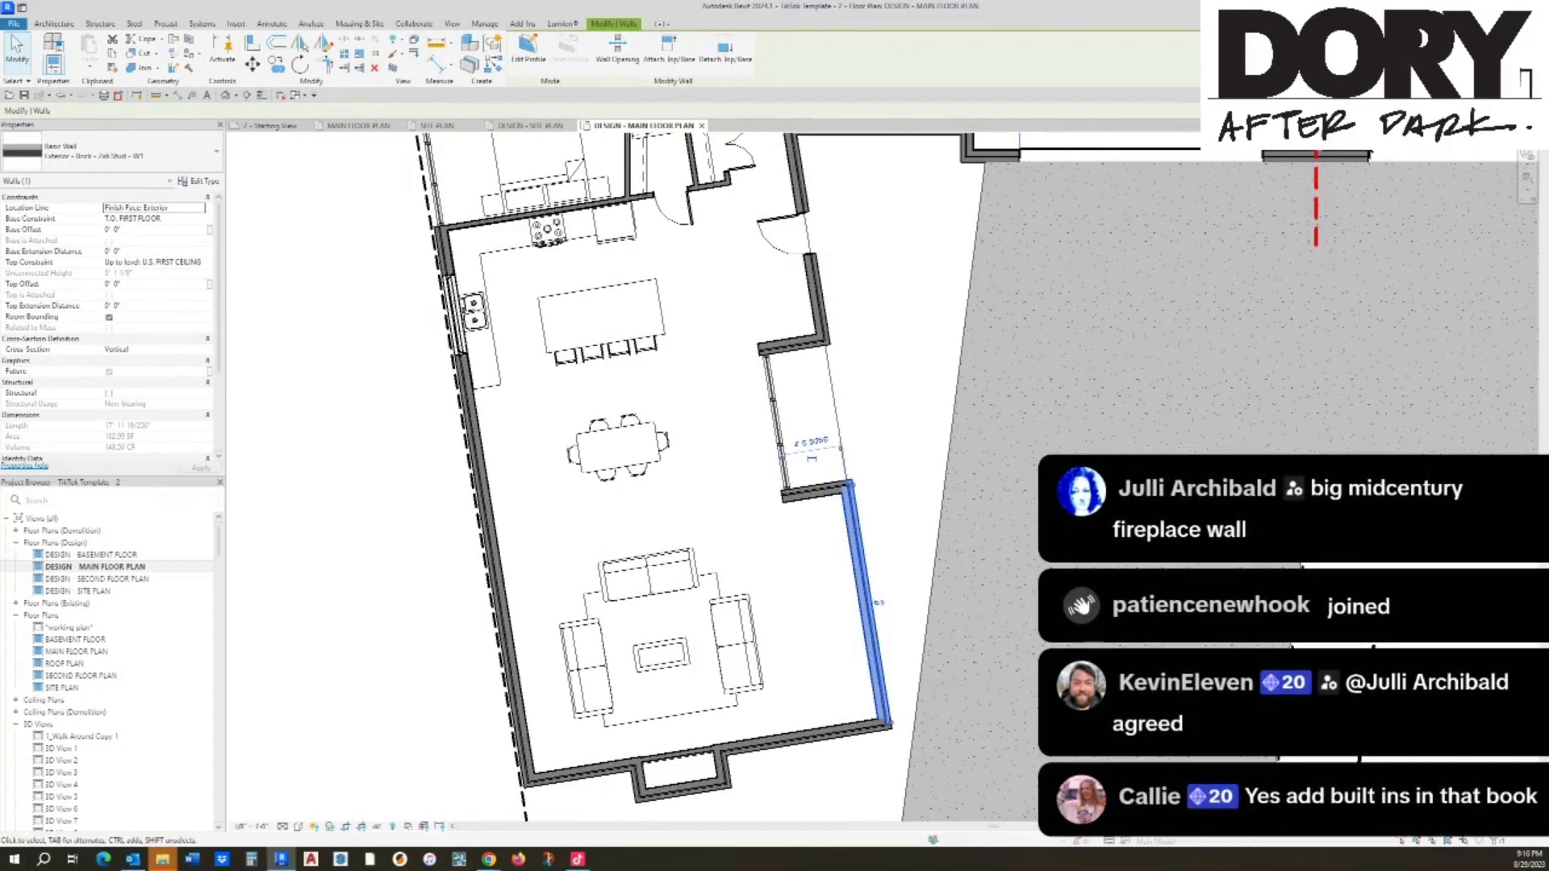
middle_click_drag(869, 601, 992, 378)
key("Escape")
Step: Align the fireplace partition's room-side face with the inner face of the living room's end wall
scroll(771, 604, "up", 3)
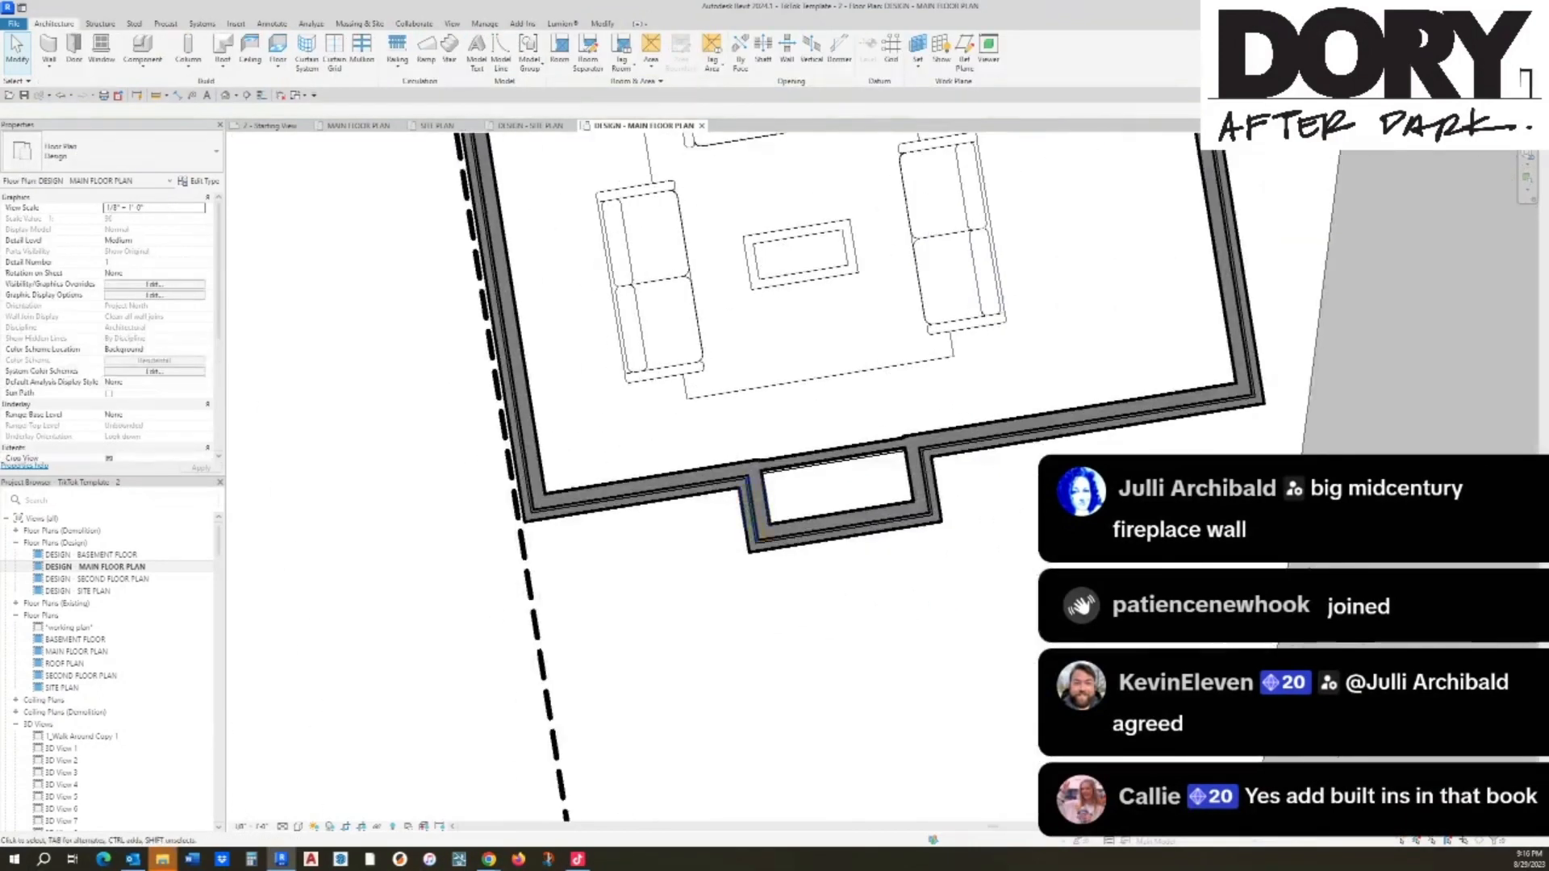
scroll(763, 468, "up", 3)
key("a")
key("l")
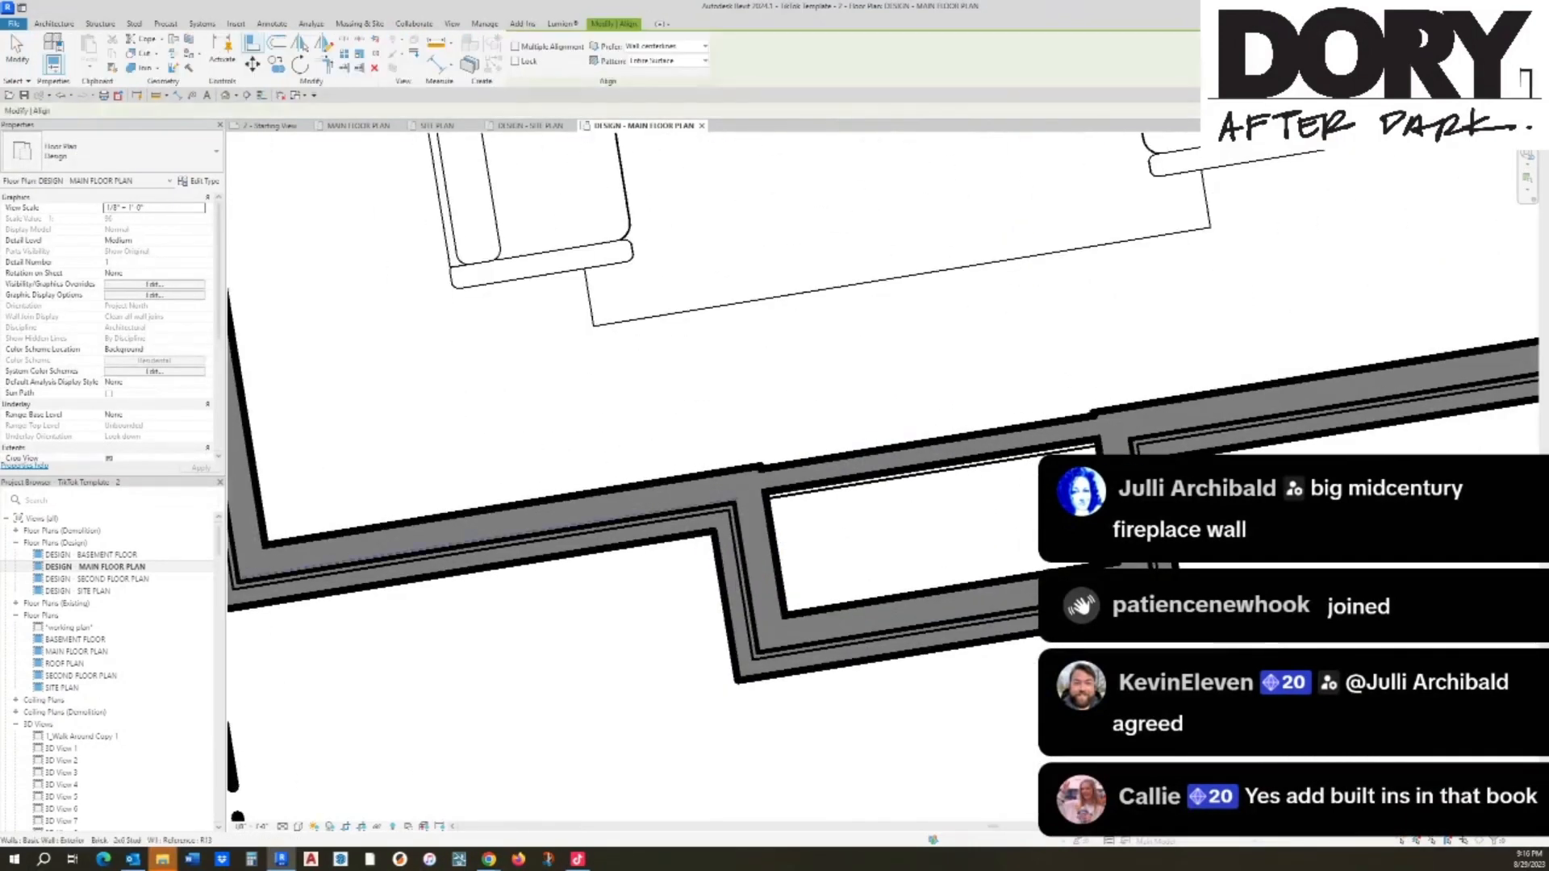
scroll(763, 467, "down", 3)
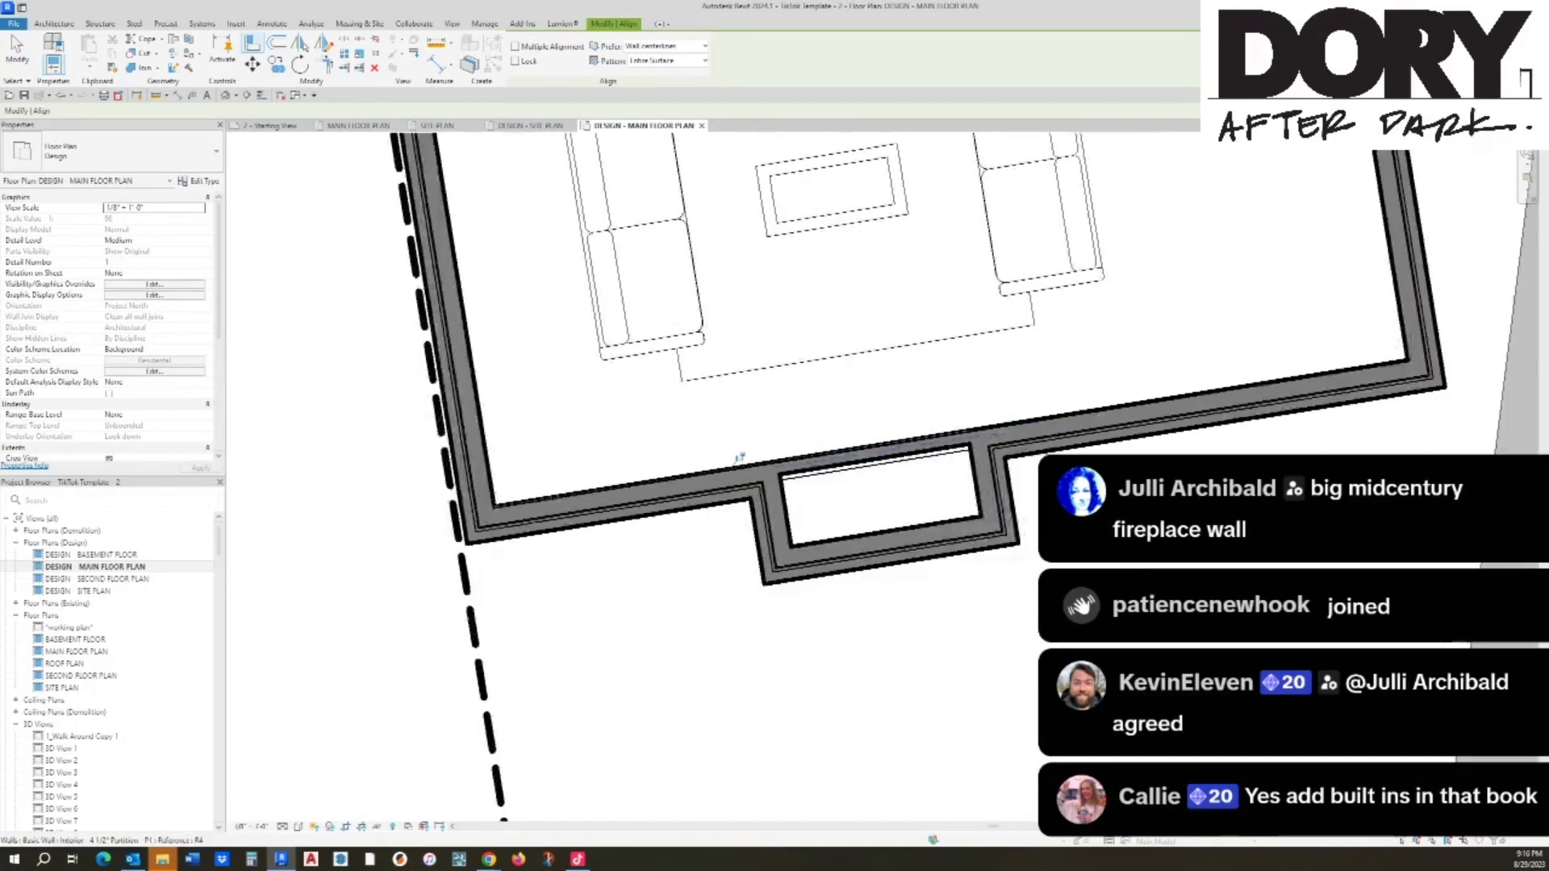
key("Escape")
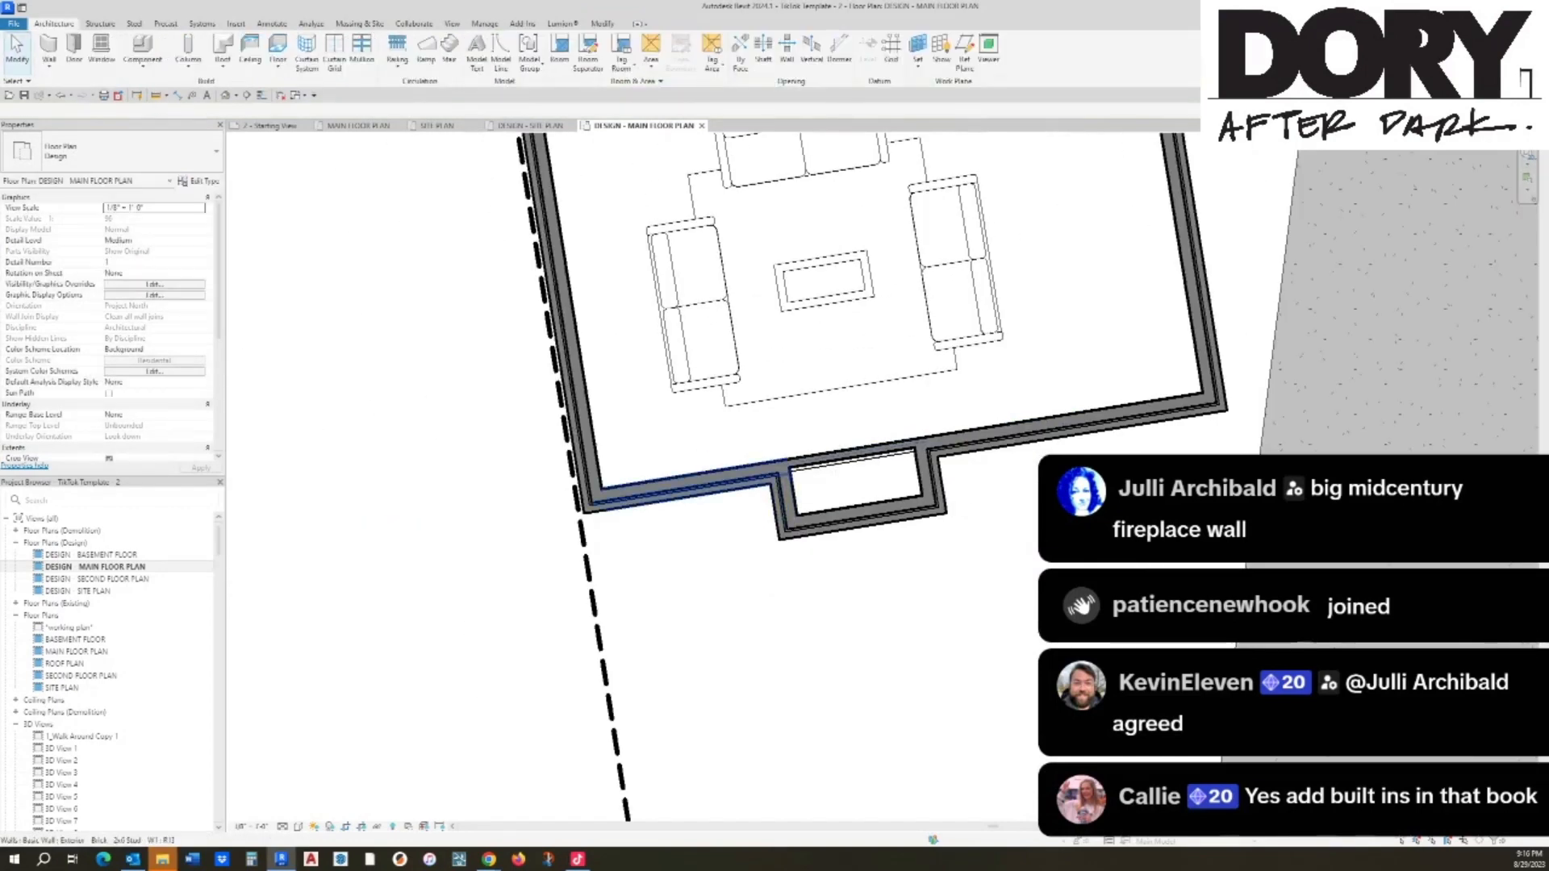
Step: Dimension from the property-line-side wall across the inner faces of both fireplace bump-out side walls to the recess wall's end
middle_click_drag(807, 476, 797, 639)
key("d")
key("i")
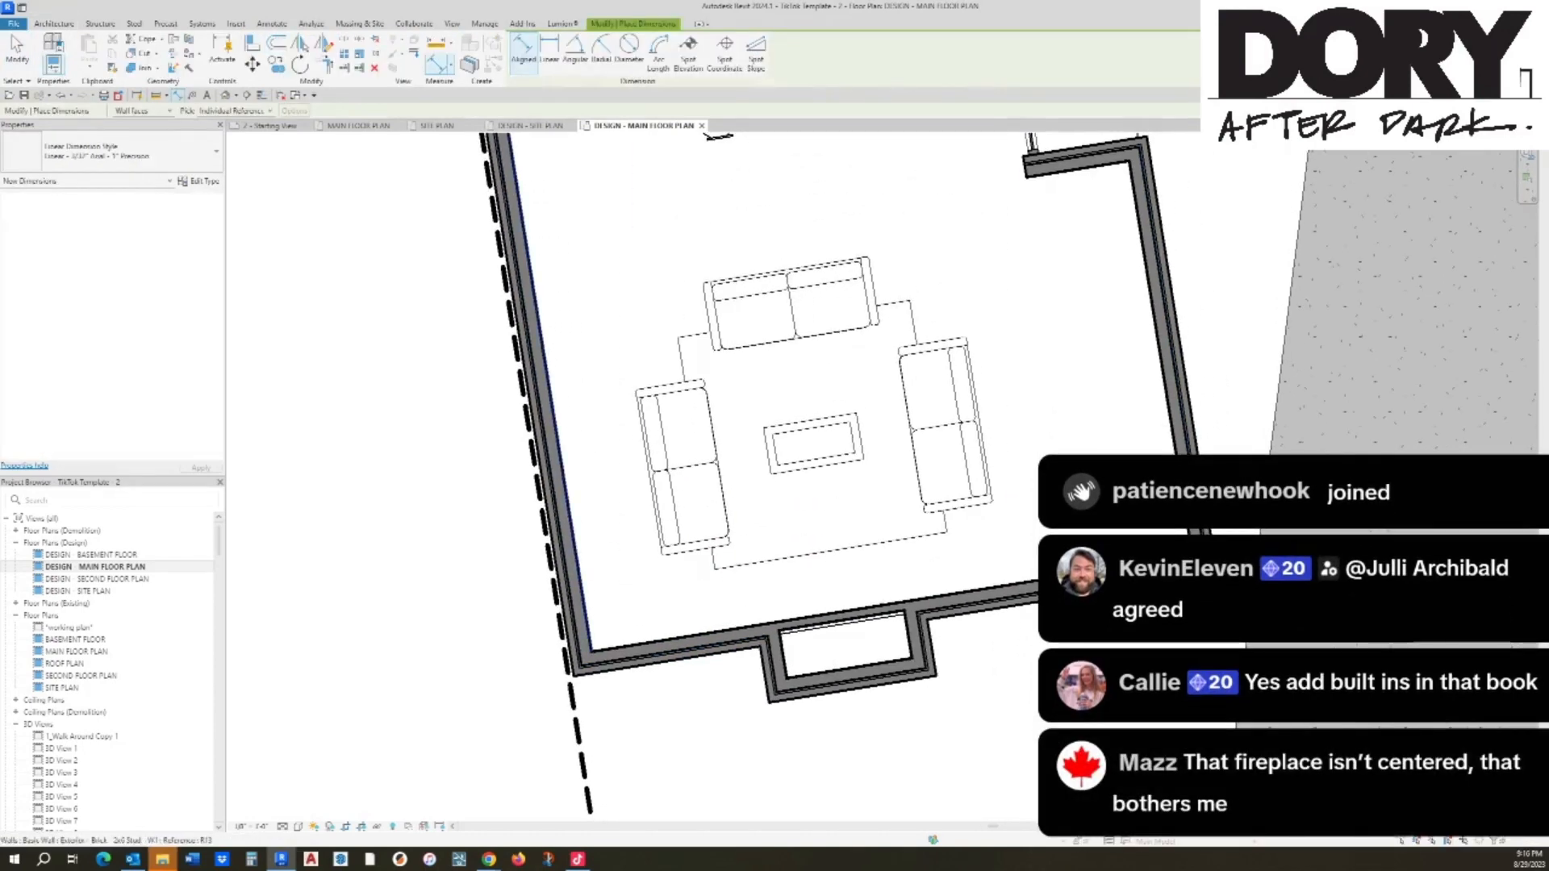
left_click(909, 645)
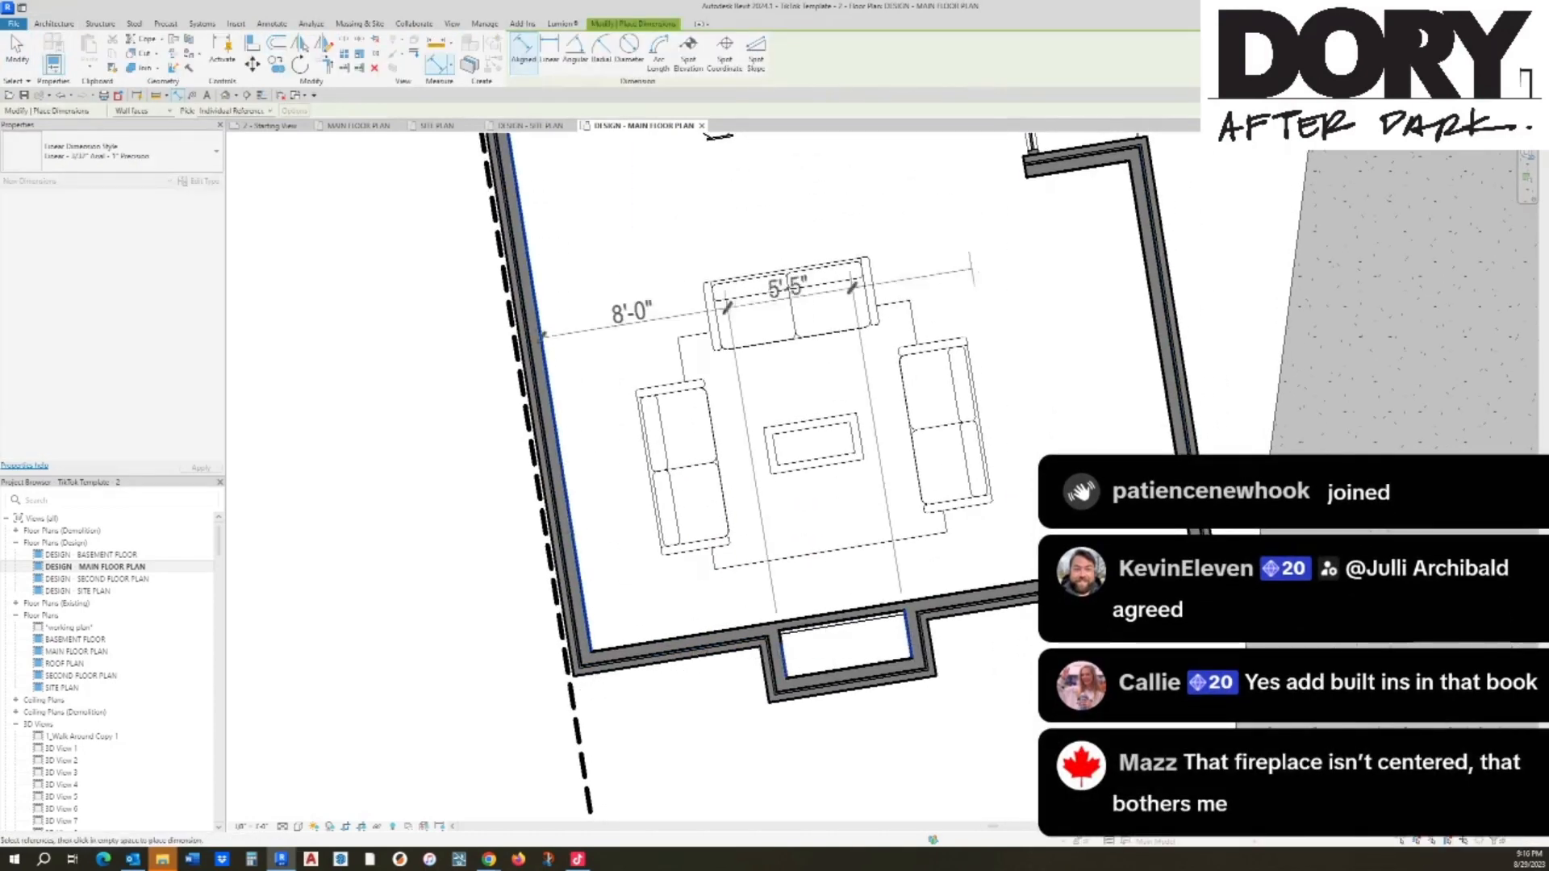
left_click(1025, 167)
left_click(960, 197)
key("Escape")
key("Escape")
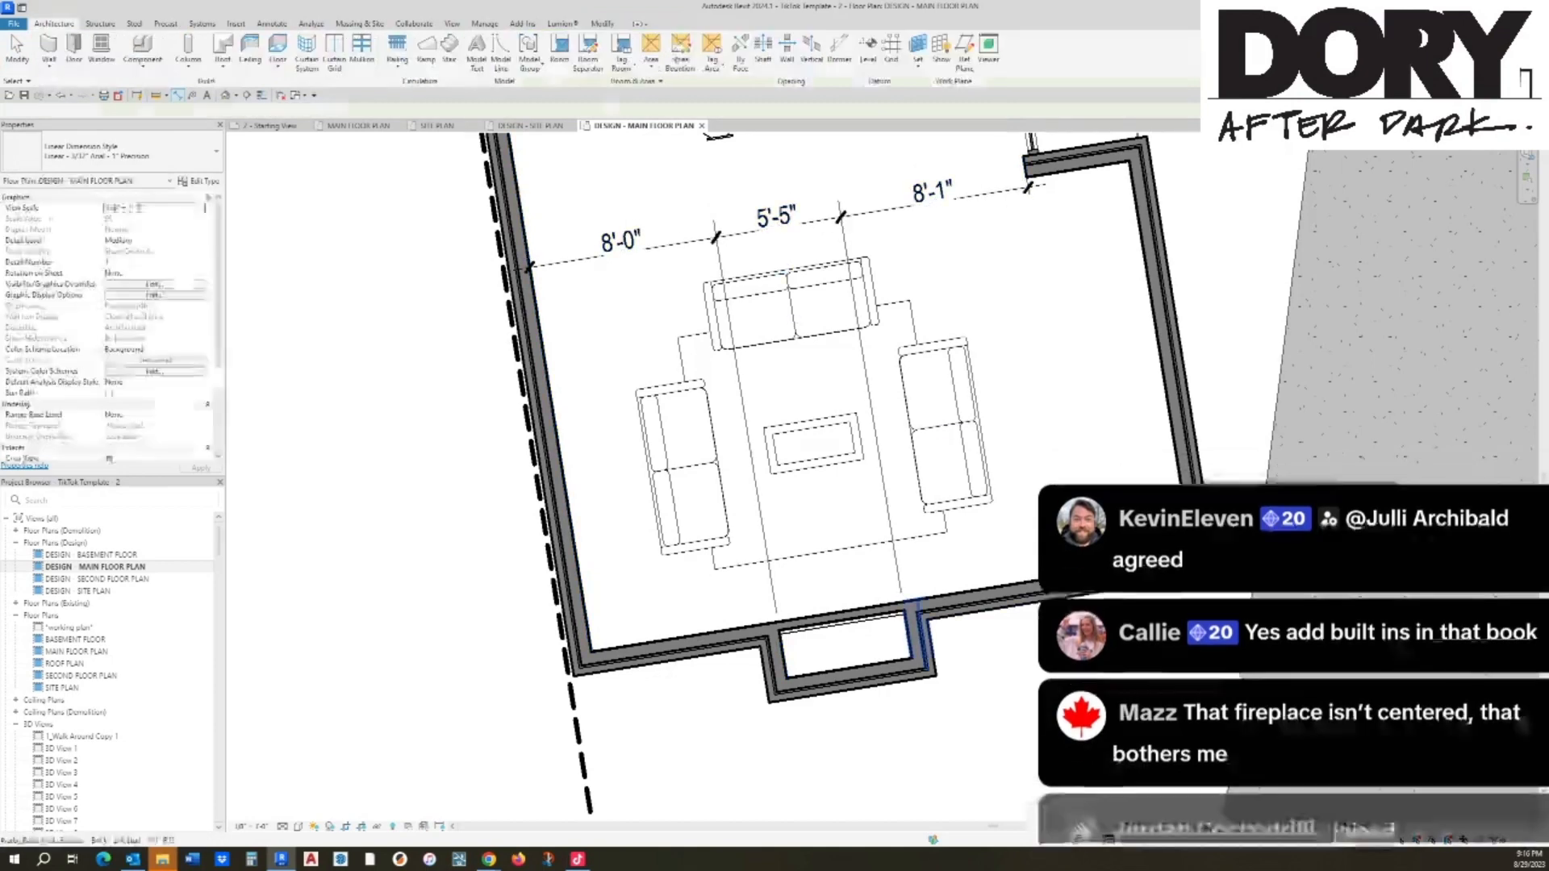
Step: Widen the fireplace bump-out by setting its driveway-side wall 6'-0" from the recess wall's end
left_click(919, 635)
left_click(934, 198)
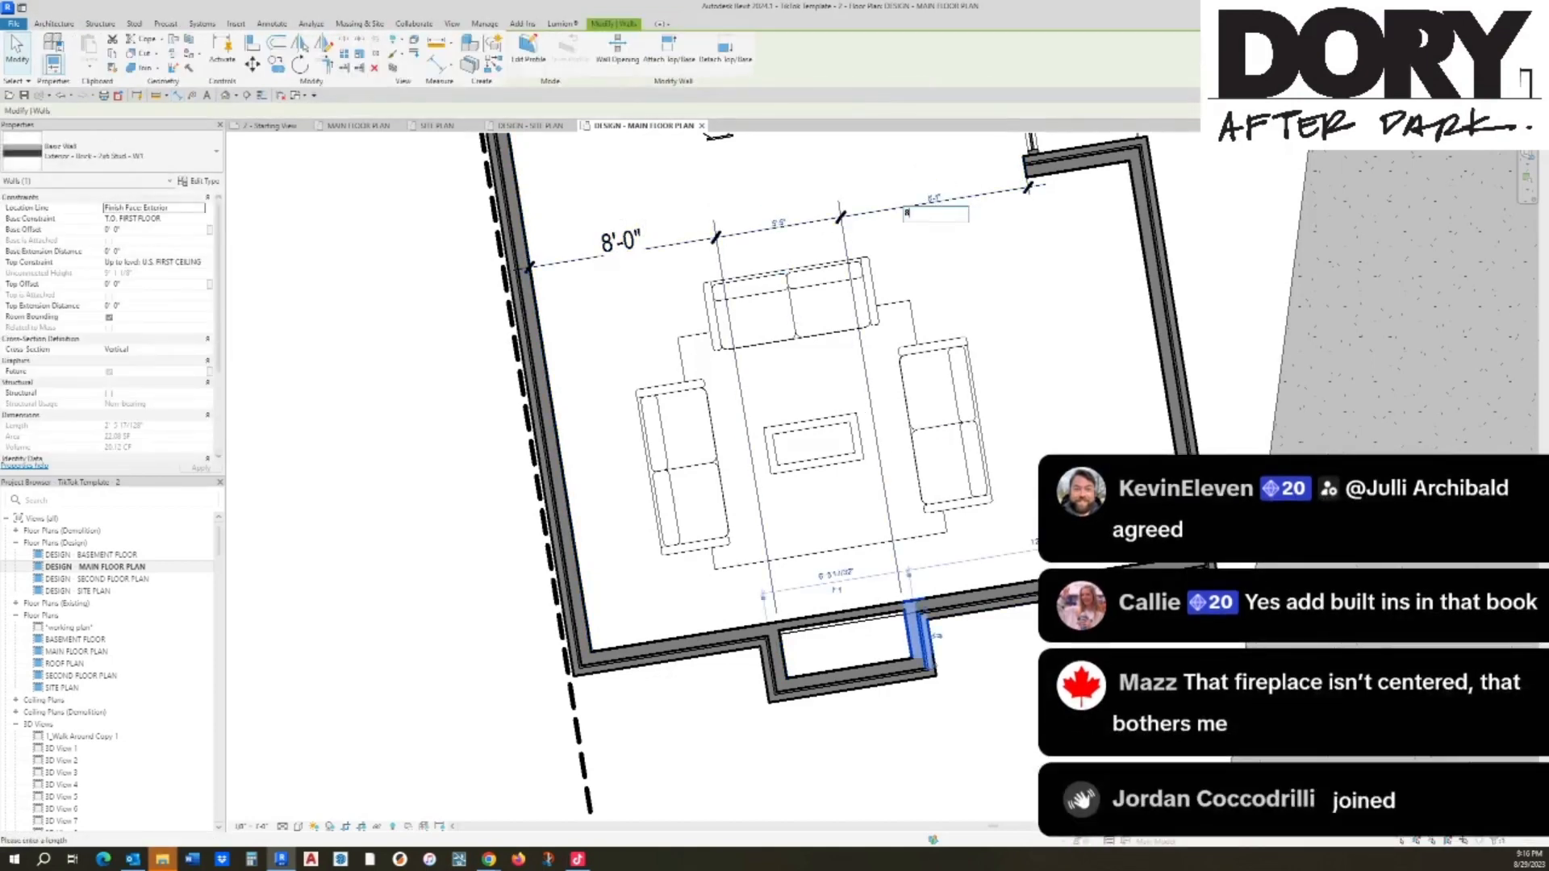
type("8")
scroll(936, 213, "up", 2)
key("Return")
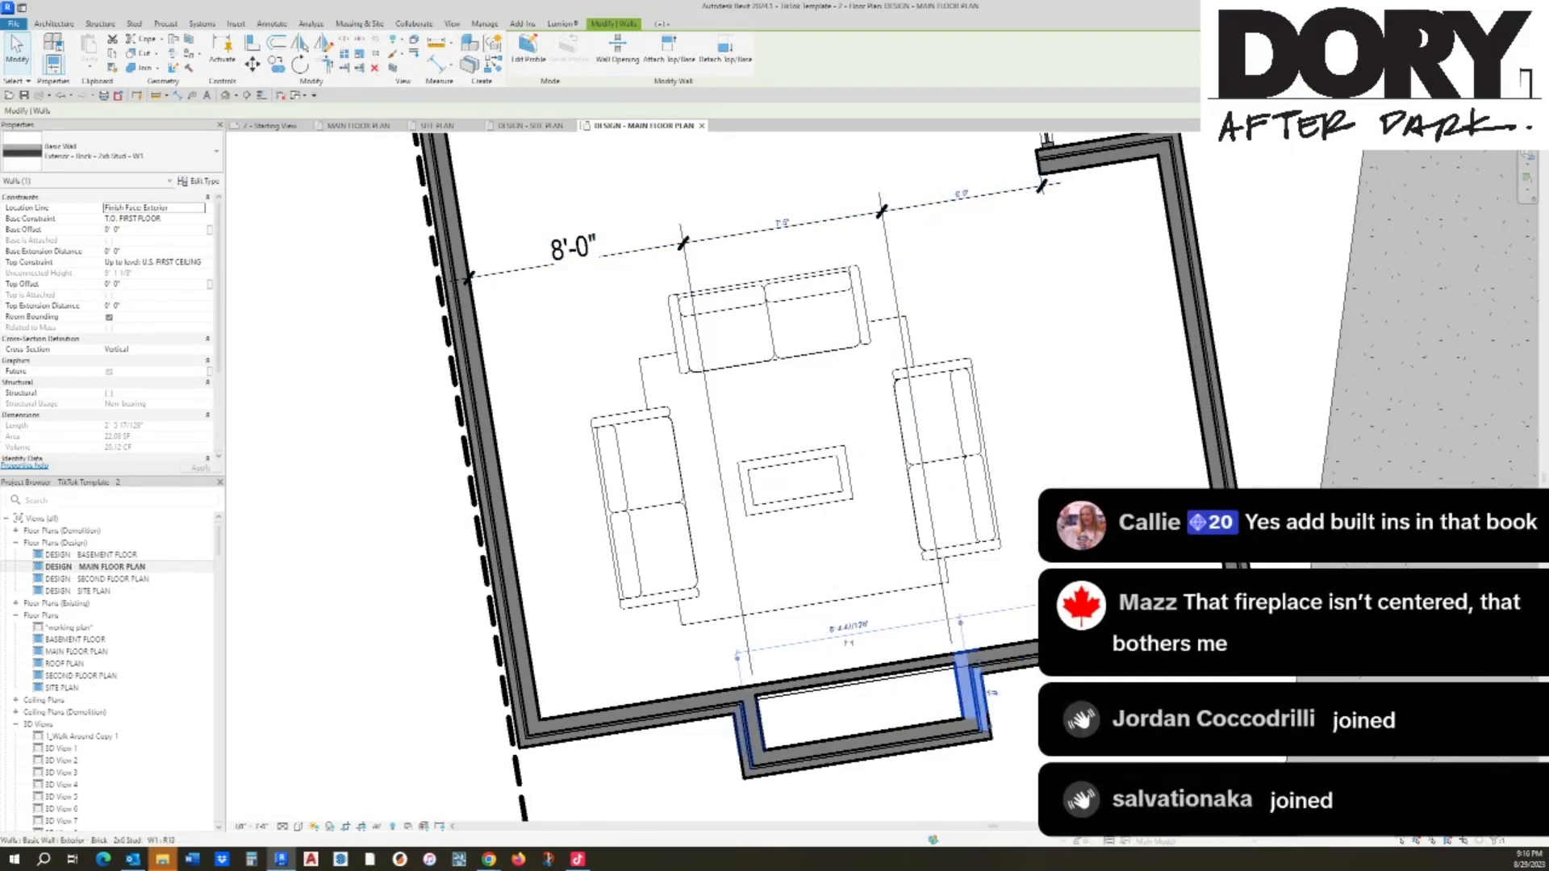
Step: Set the fireplace bump-out's property-line-side wall 6'-0" from the living room's outer wall and remove the dimension string
left_click(749, 730)
left_click(574, 257)
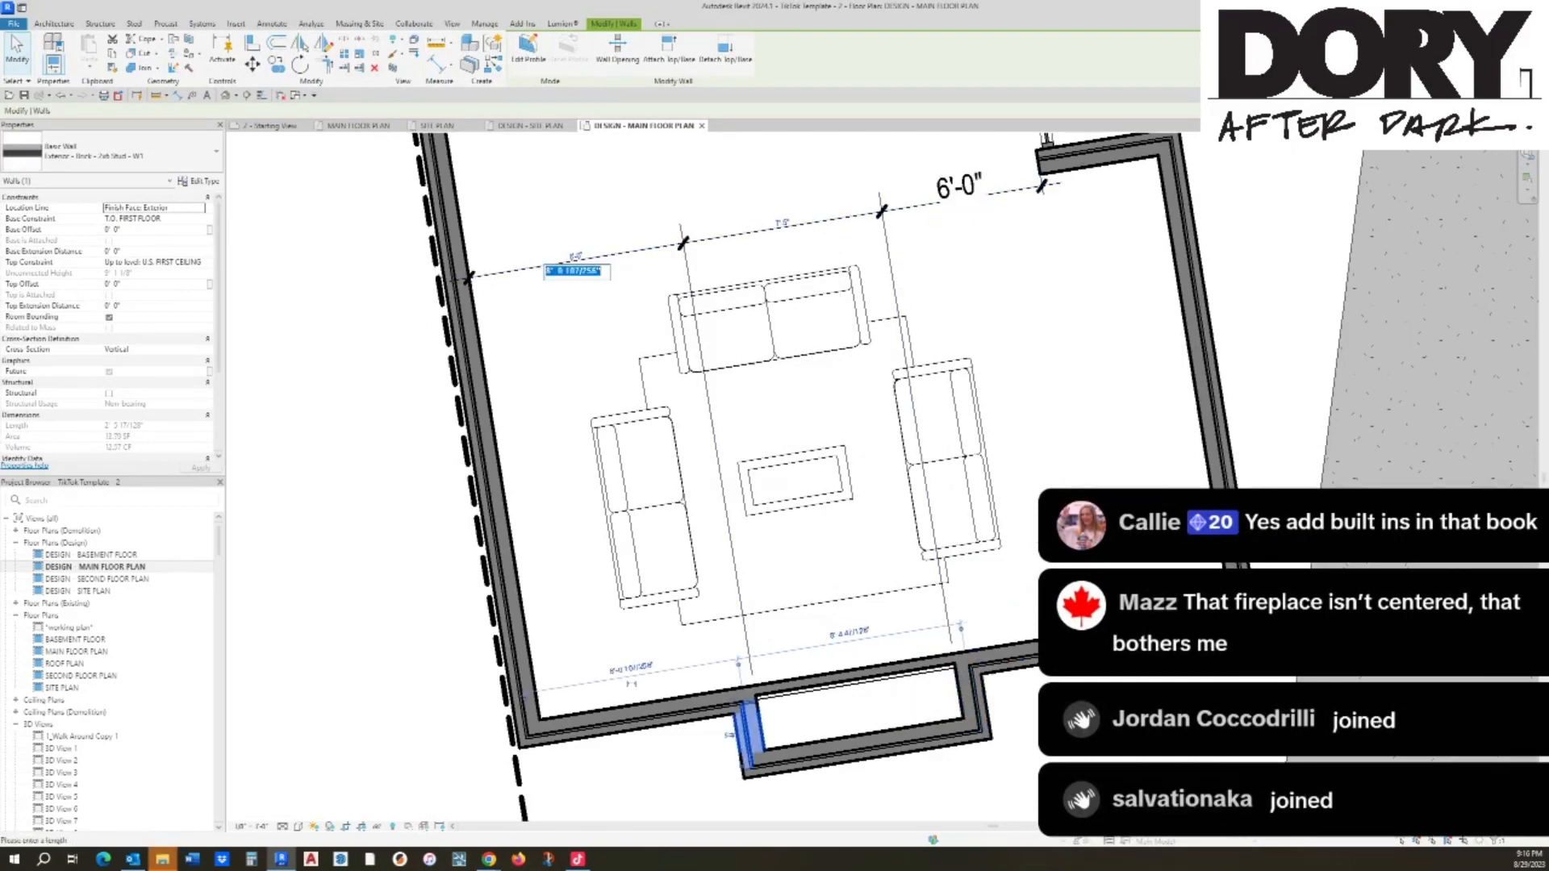
type("6")
key("Return")
left_click(575, 260)
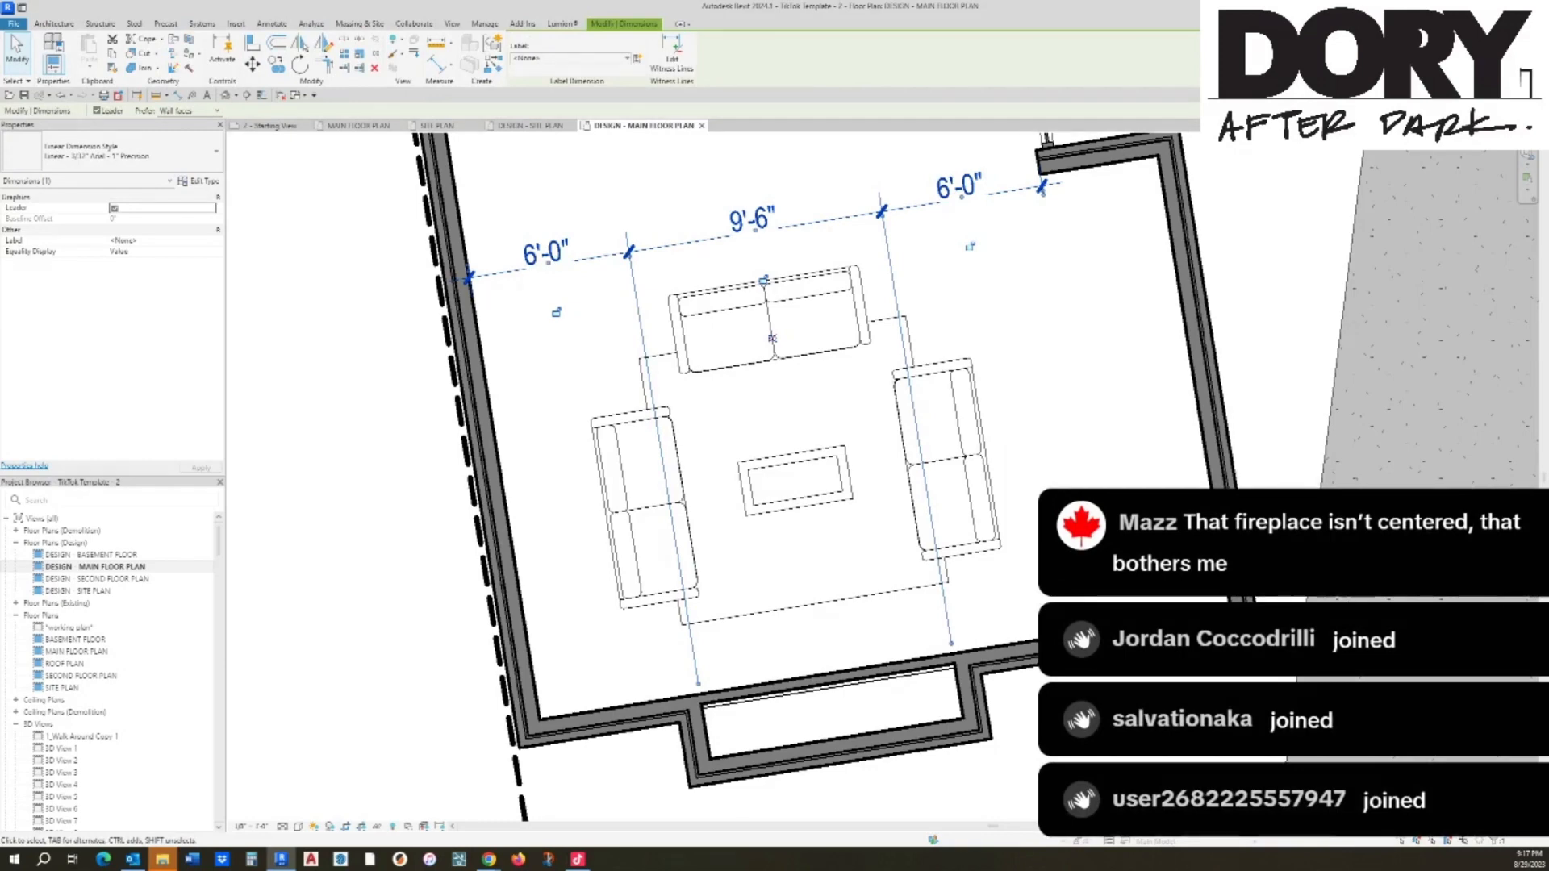
key("Escape")
Step: Draw an overhead detail line from the kitchen-side recess wall's end up to the hallway closet wall
scroll(787, 452, "down", 5)
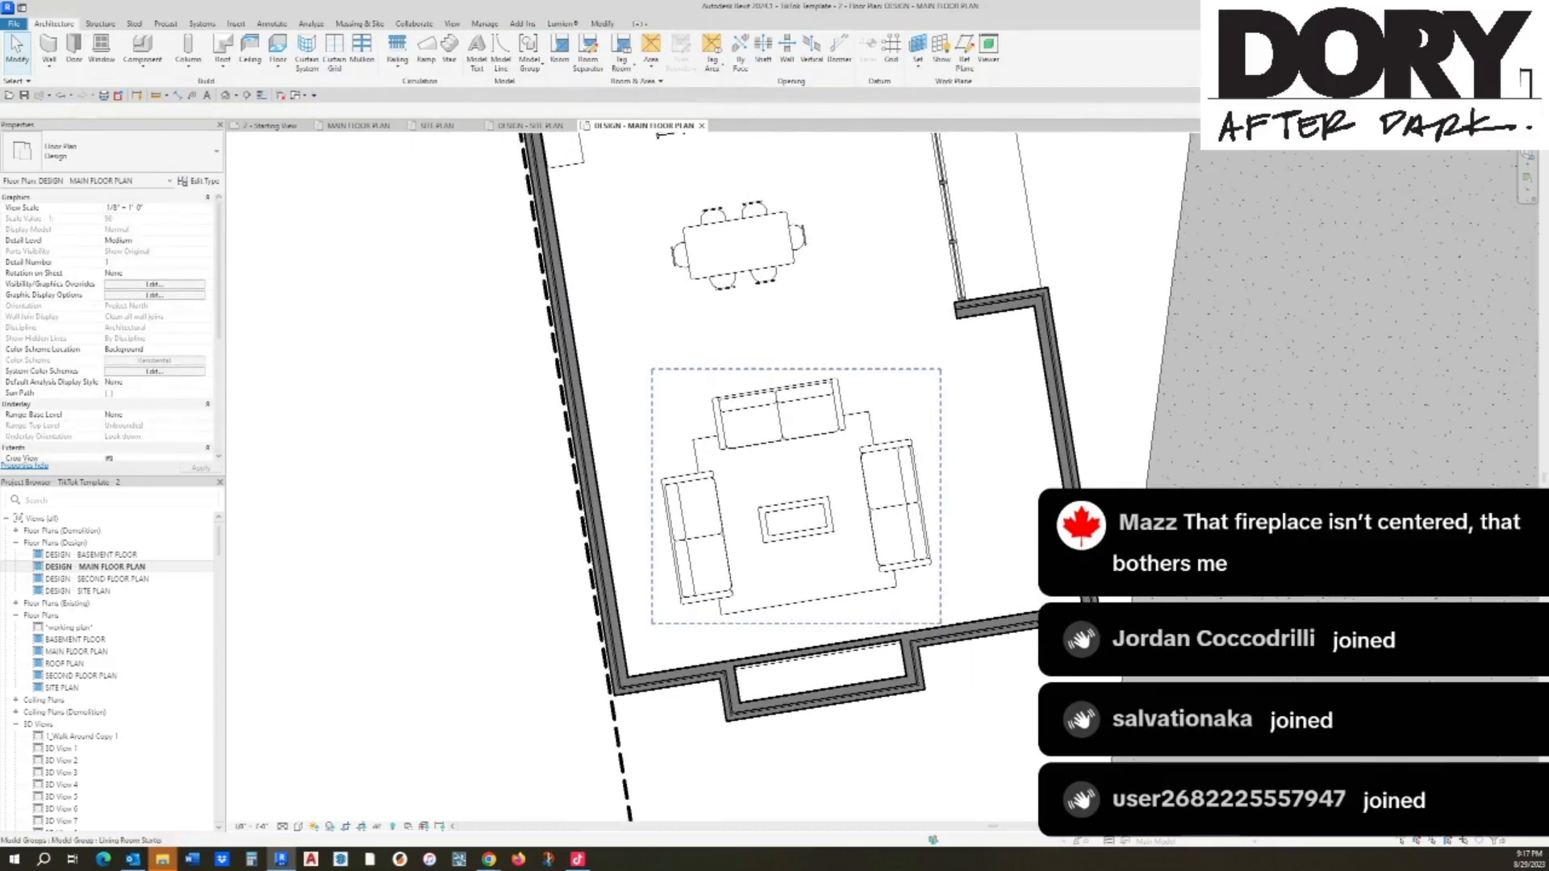
middle_click_drag(787, 452, 791, 638)
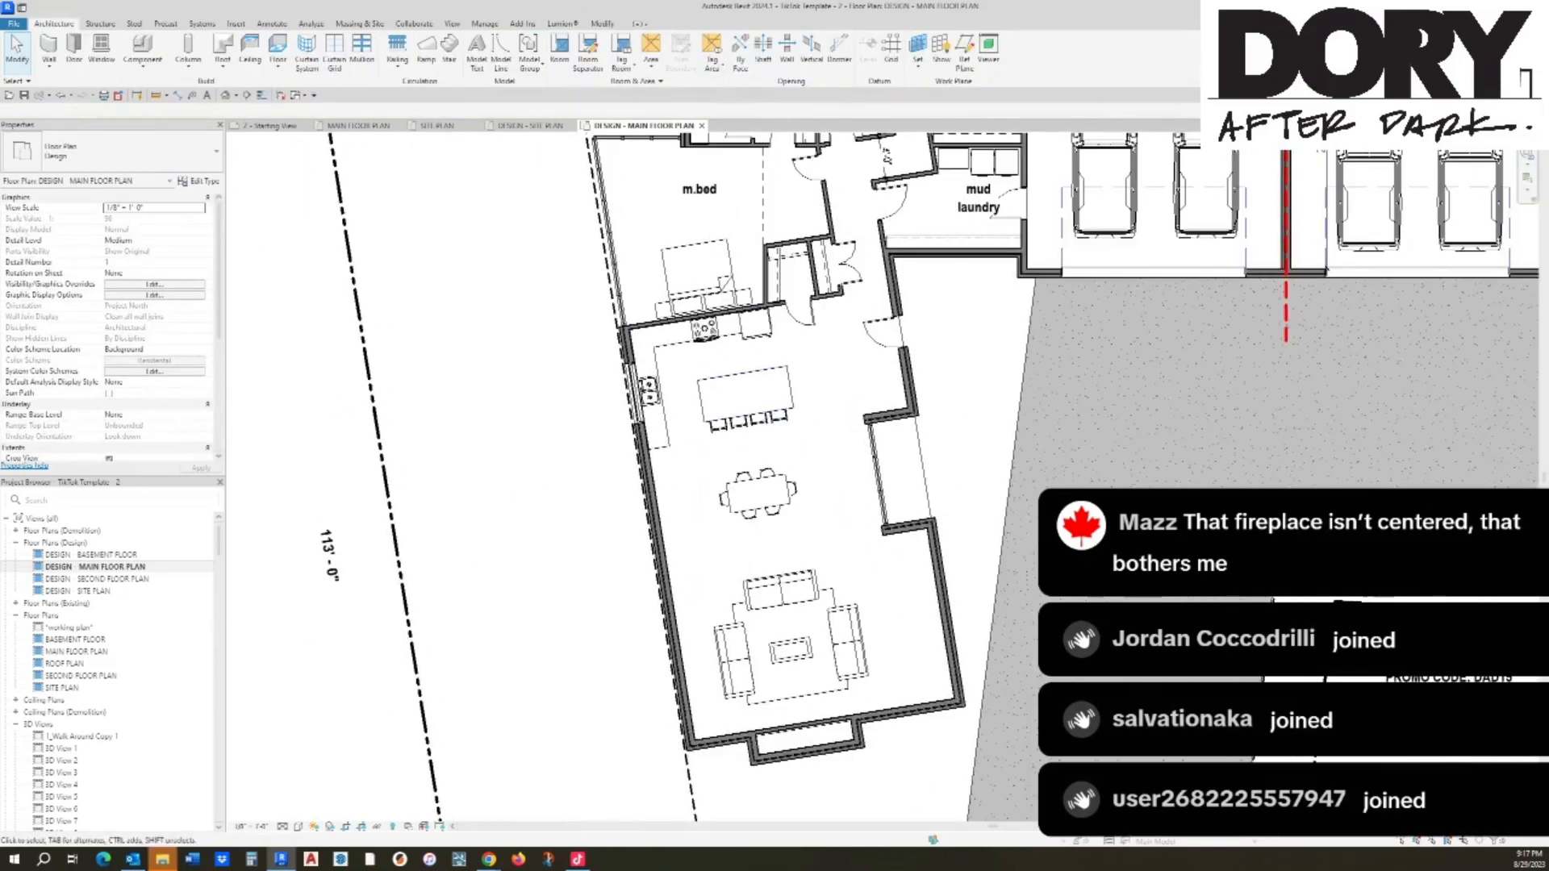
key("d")
key("l")
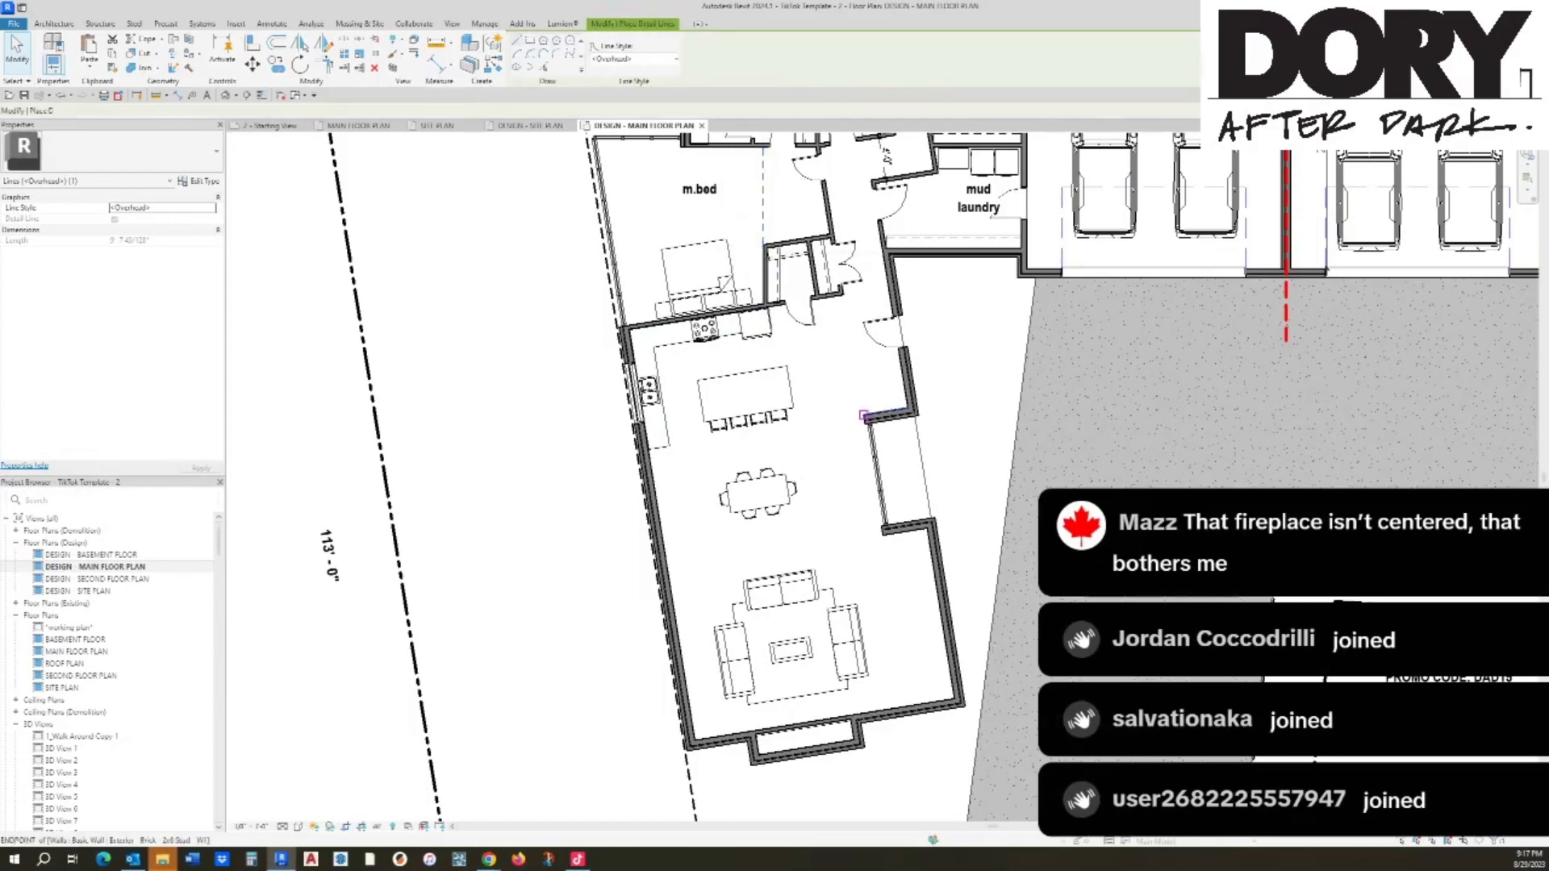
left_click(863, 415)
scroll(855, 298, "up", 5)
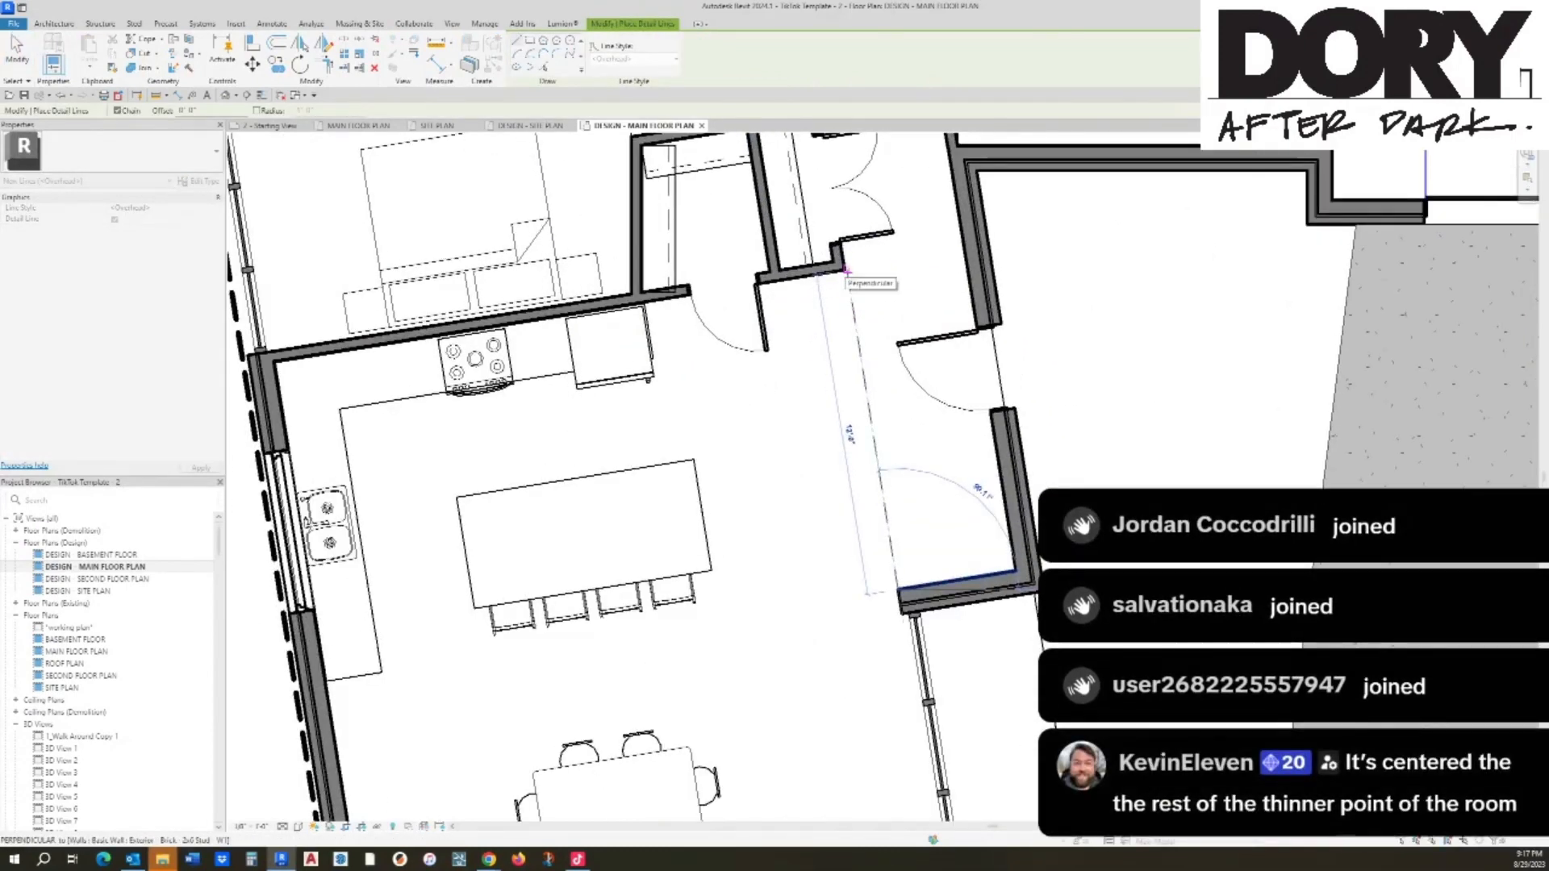
left_click(846, 270)
key("Escape")
key("Escape")
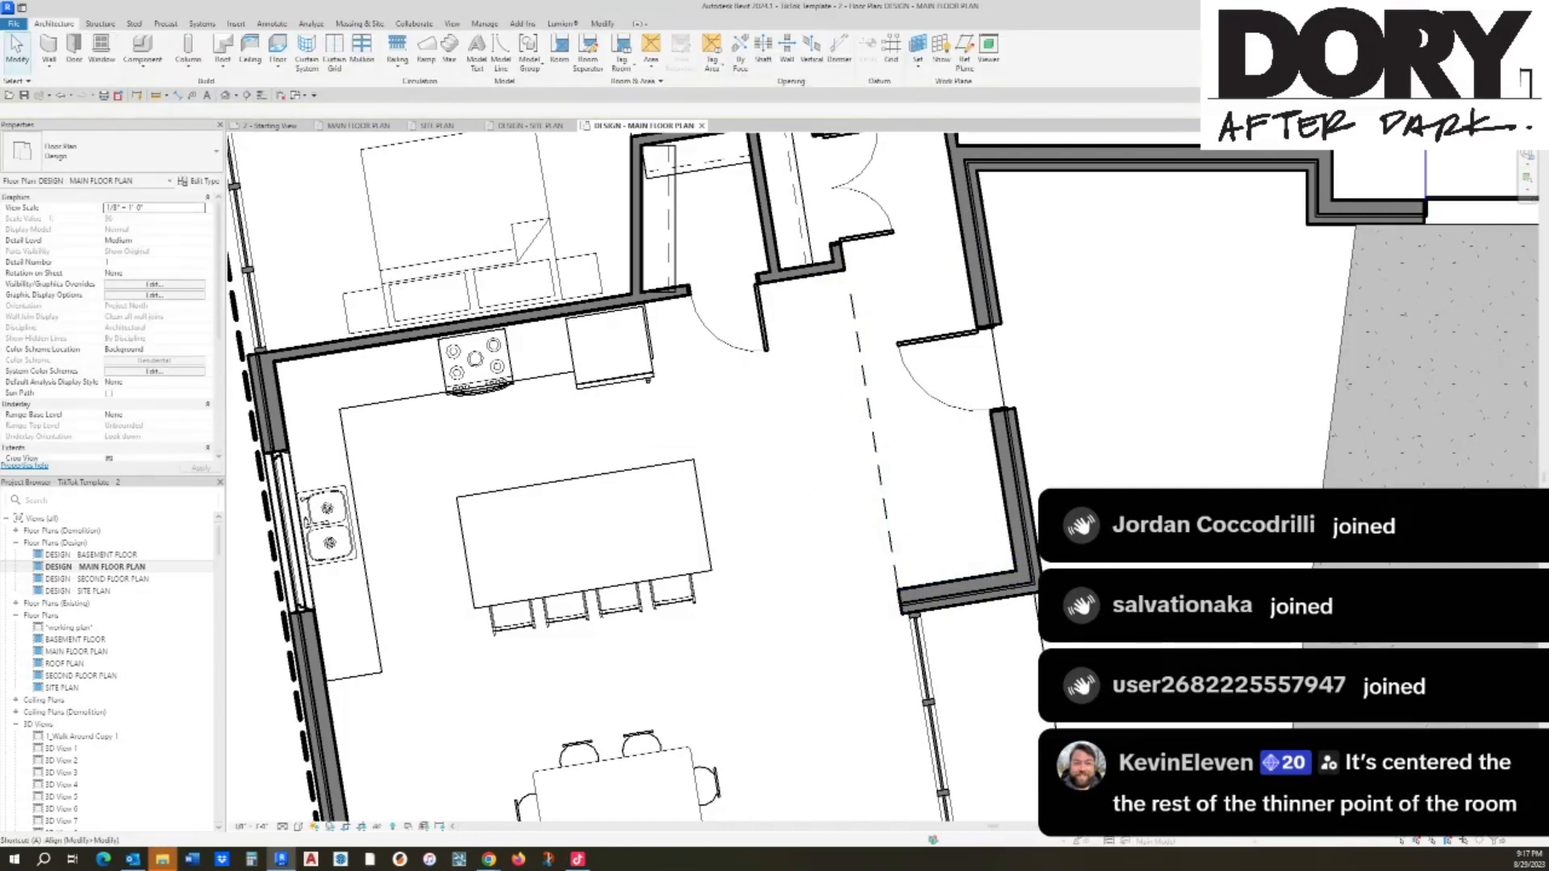
Step: Align the end of the kitchen-side recess wall with the face of the hallway closet partition
key("a")
key("l")
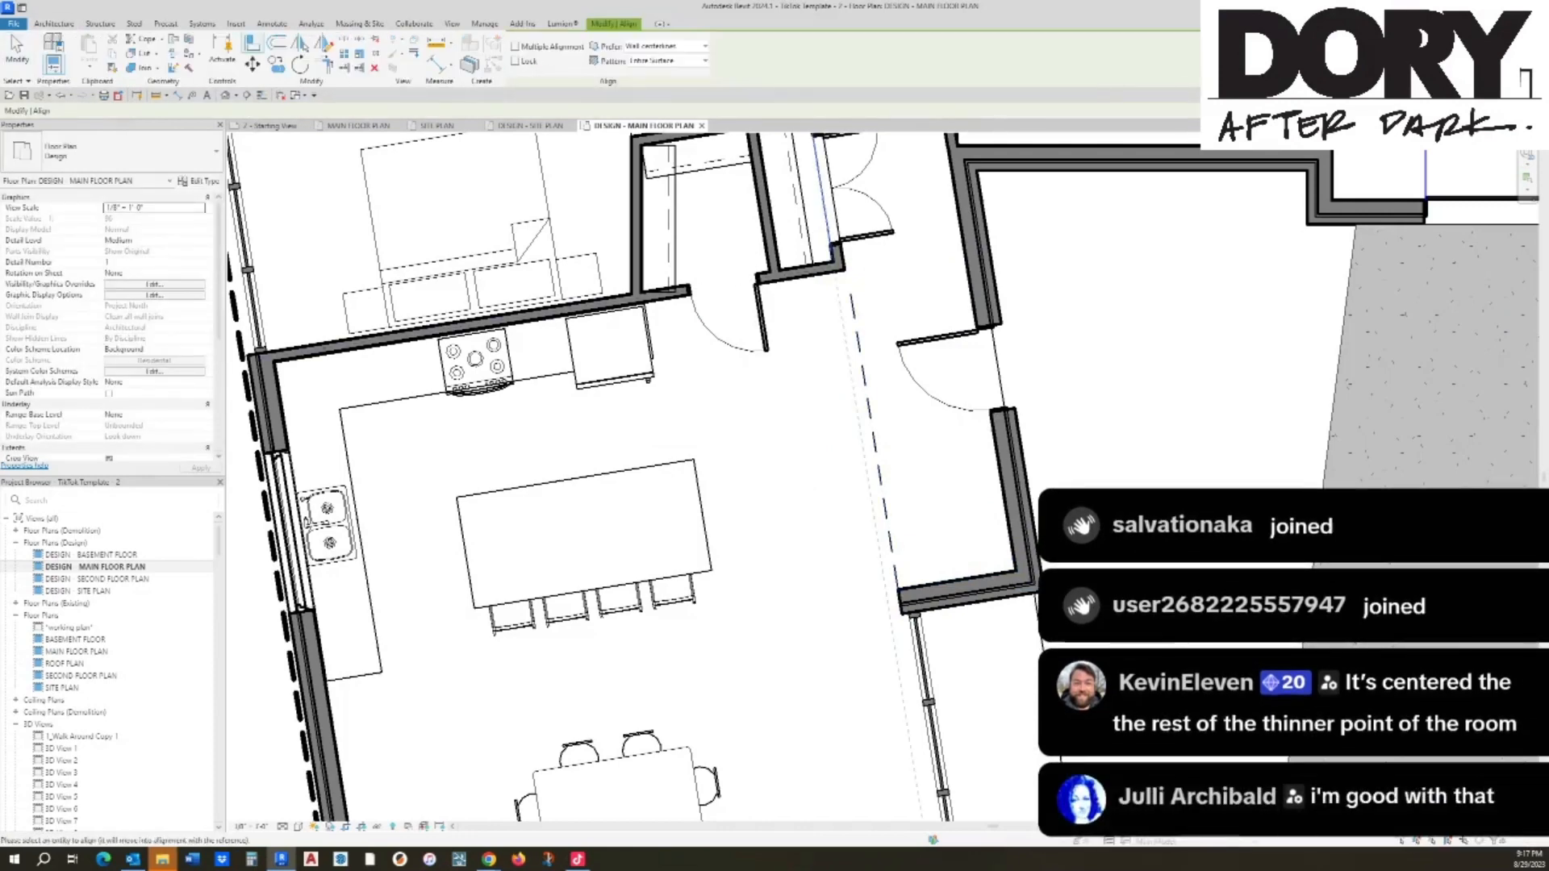
left_click(901, 602)
key("Escape")
key("Escape")
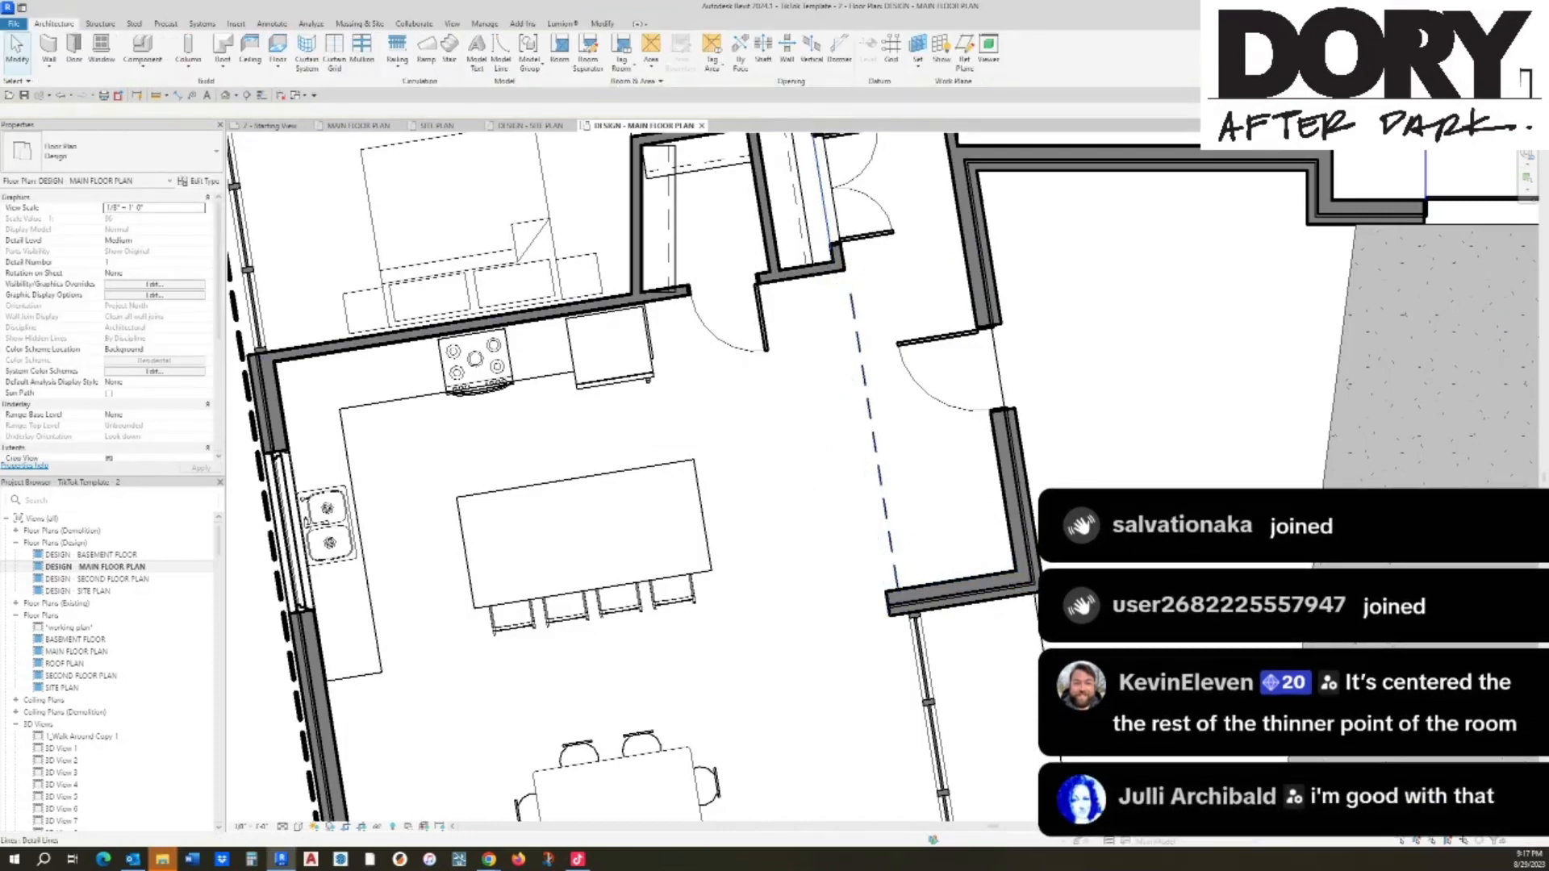
Step: Replace the overhead detail line with a new one from the kitchen-side recess wall's end to the closet corner
left_click(893, 569)
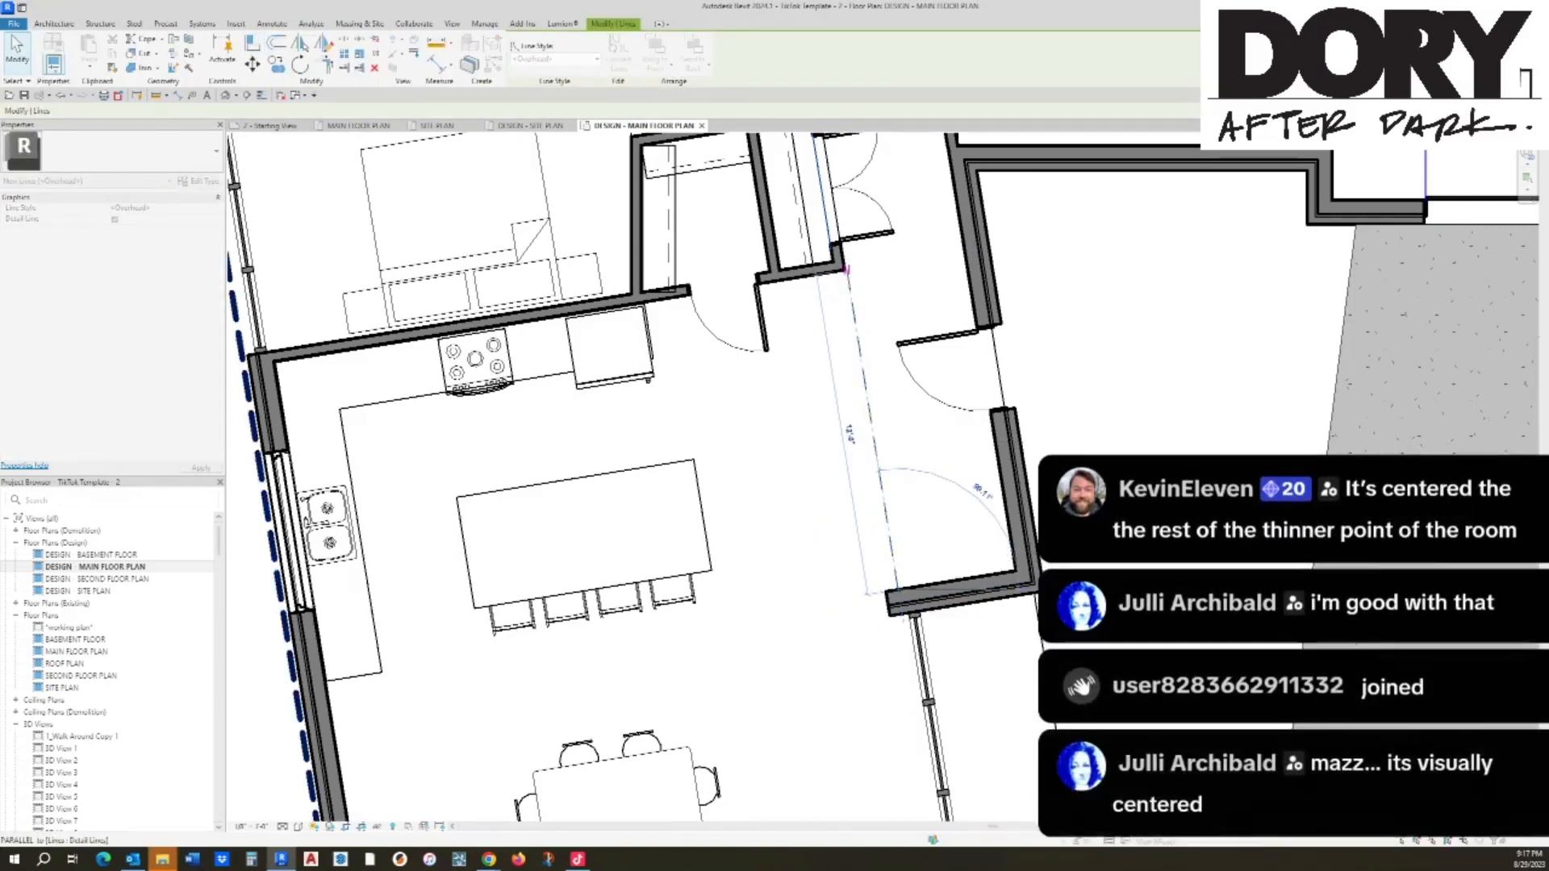
key("Delete")
scroll(501, 316, "down", 2)
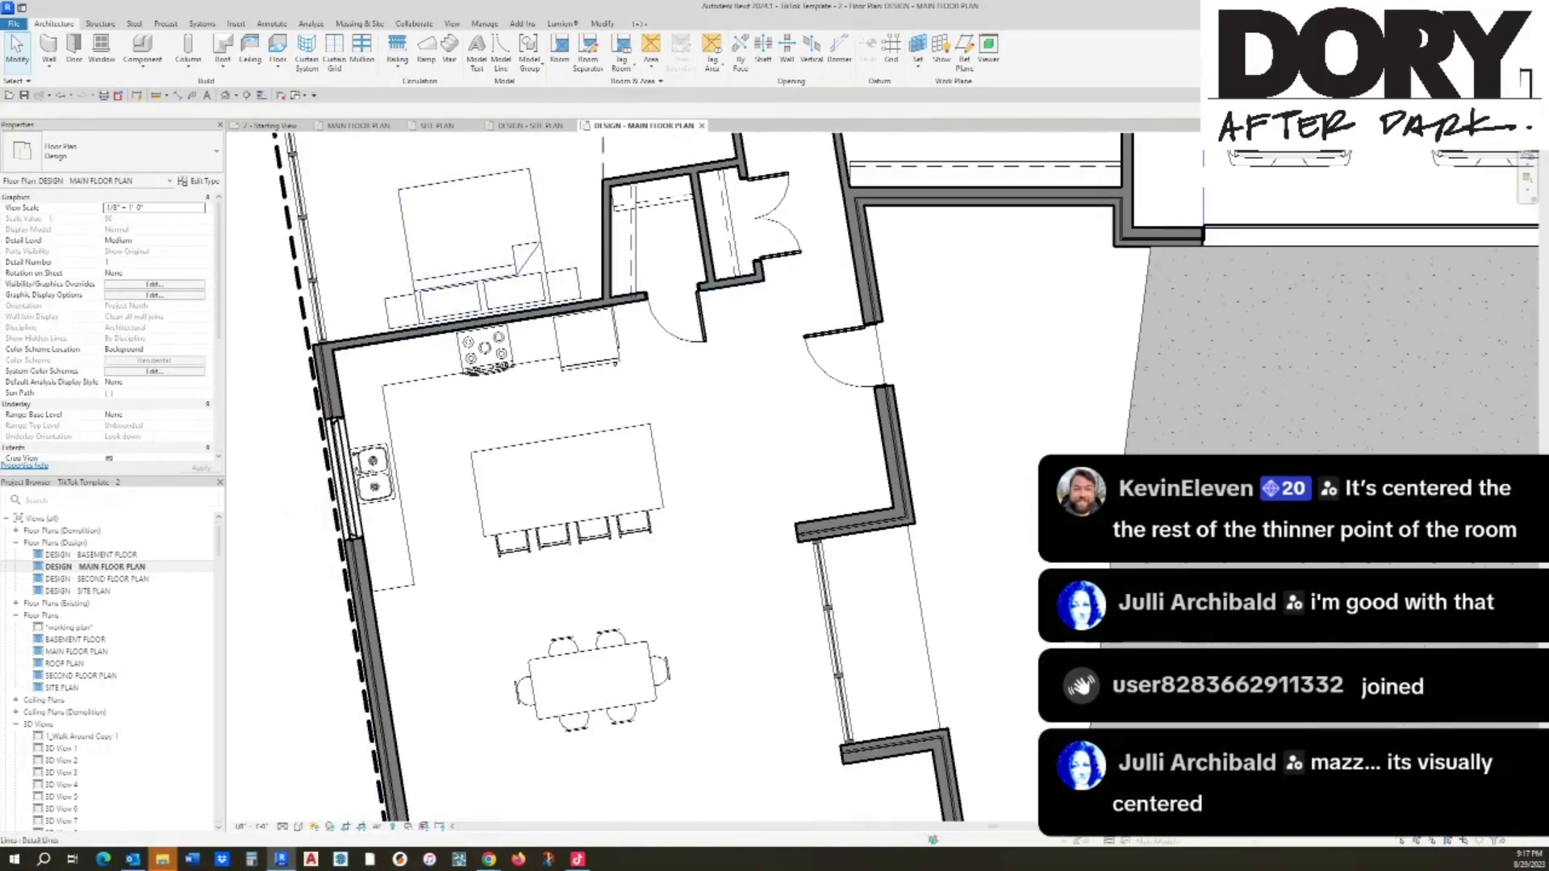
key("d")
key("l")
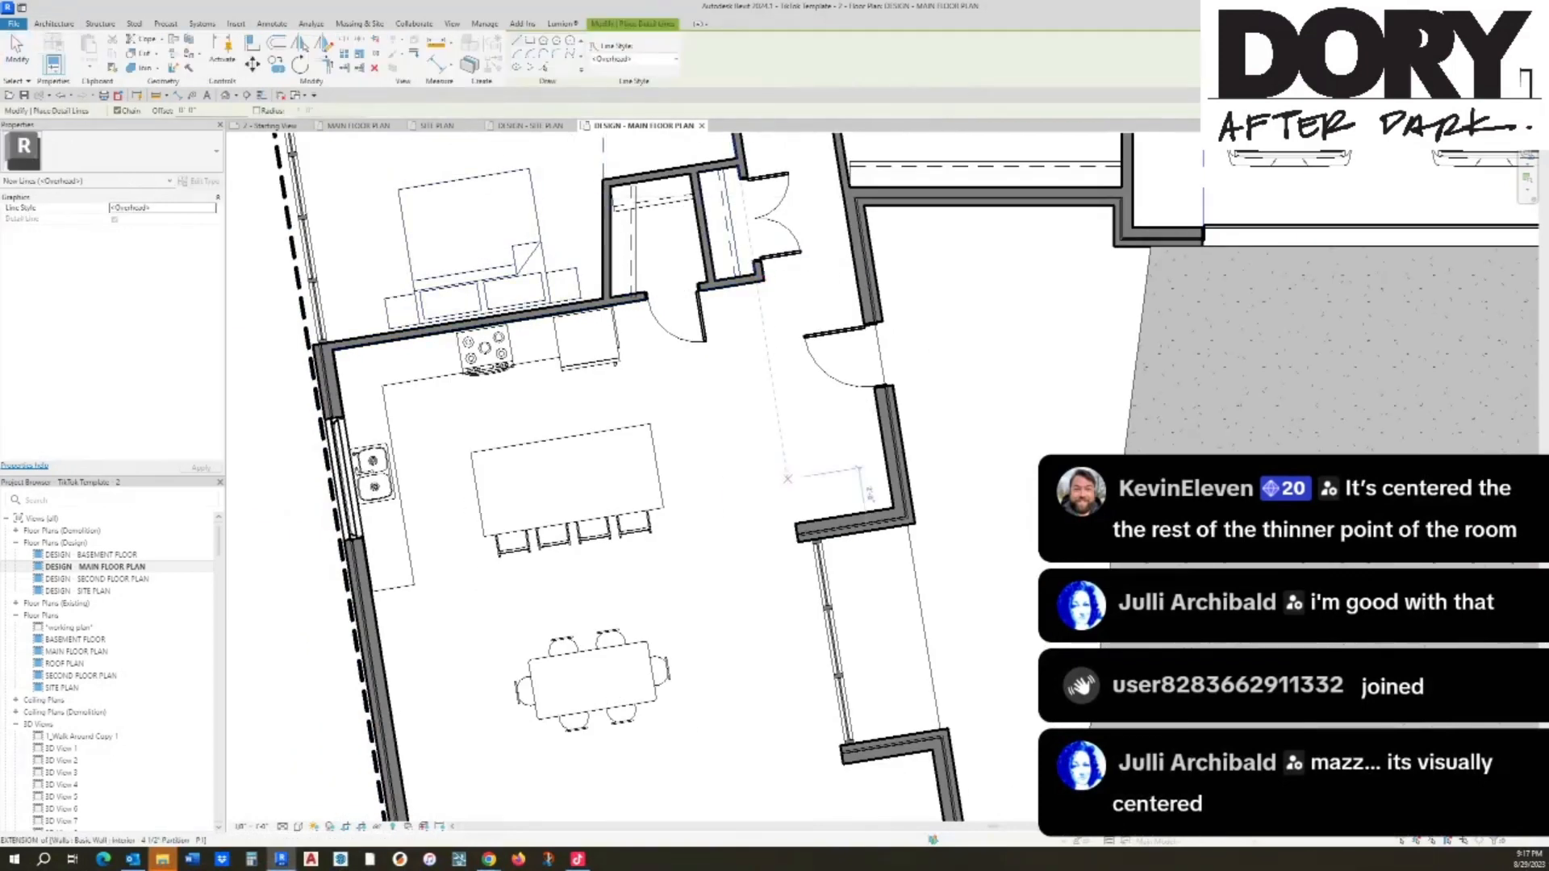
left_click(791, 523)
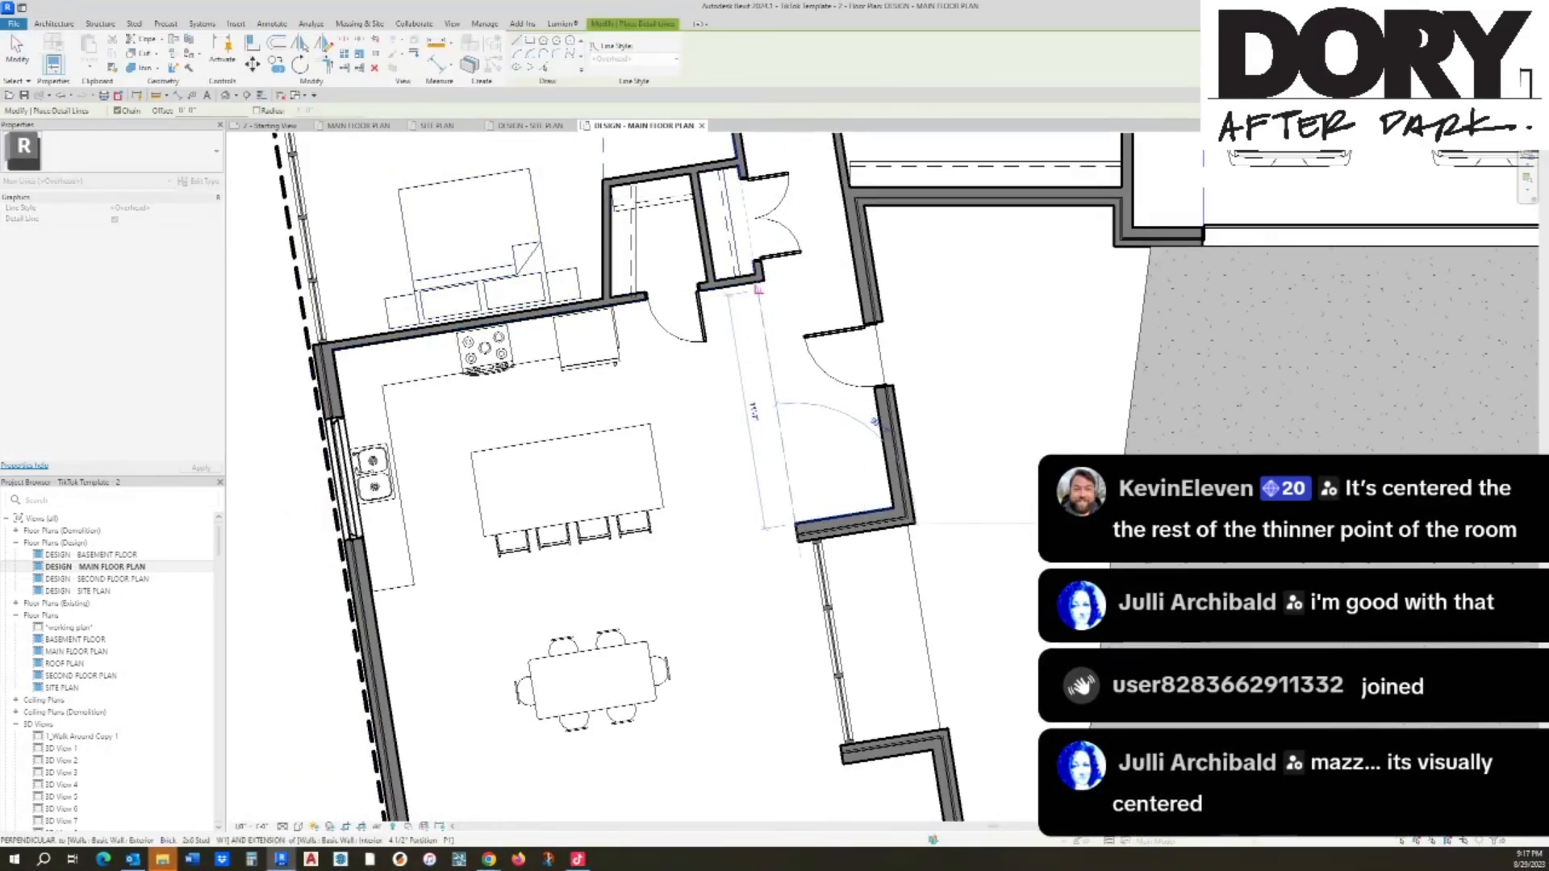
scroll(799, 300, "down", 4)
key("Escape")
key("Escape")
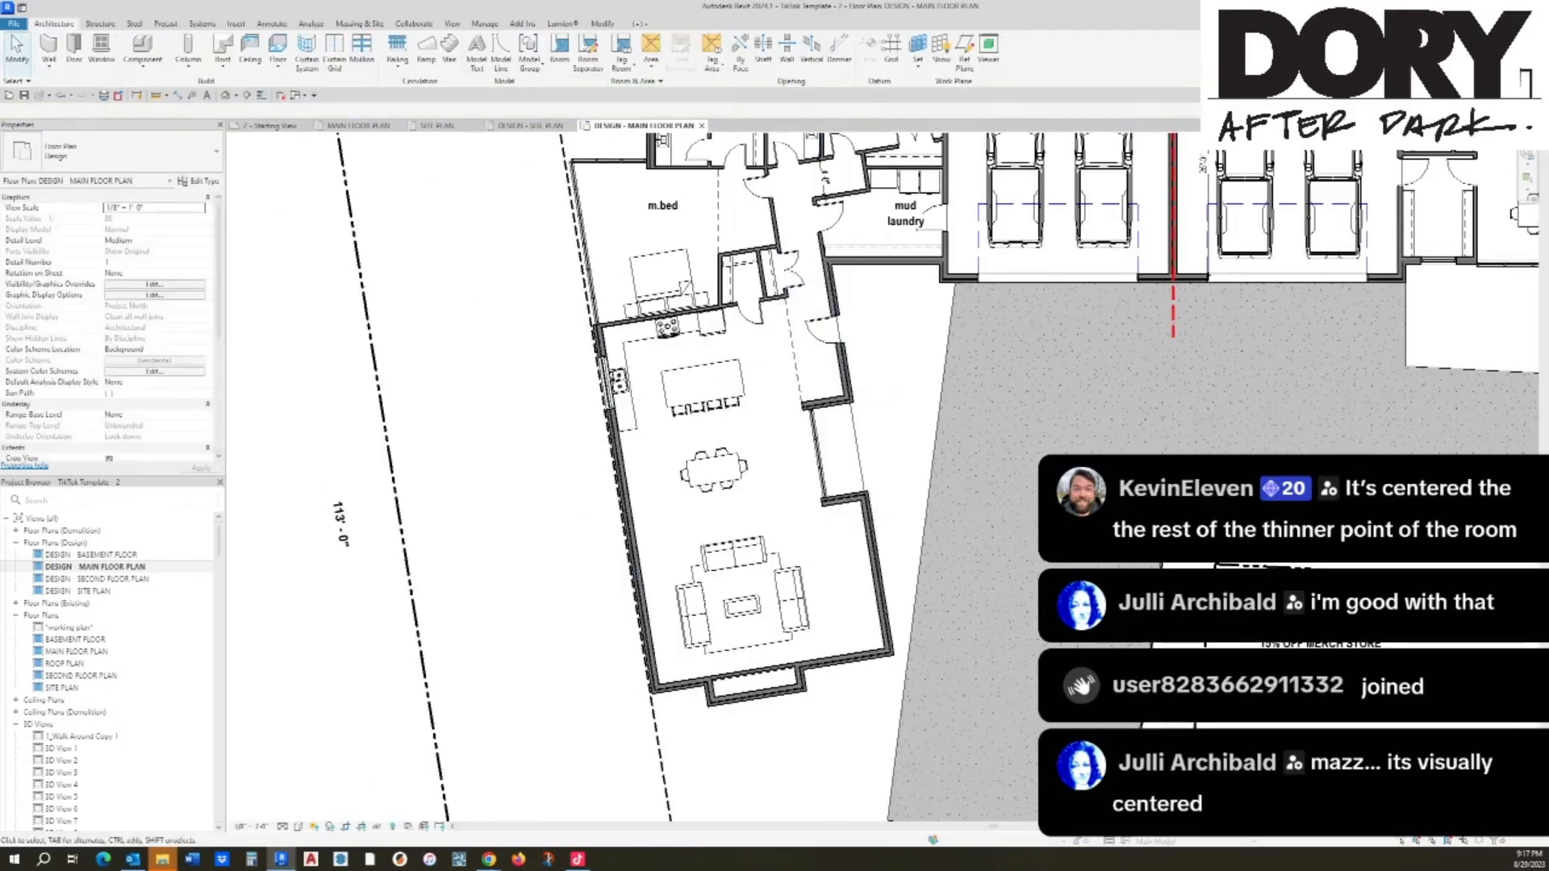
Step: Extend the overhead detail line past the recess to the living room's end wall
left_click(795, 351)
left_click_drag(803, 402, 843, 656)
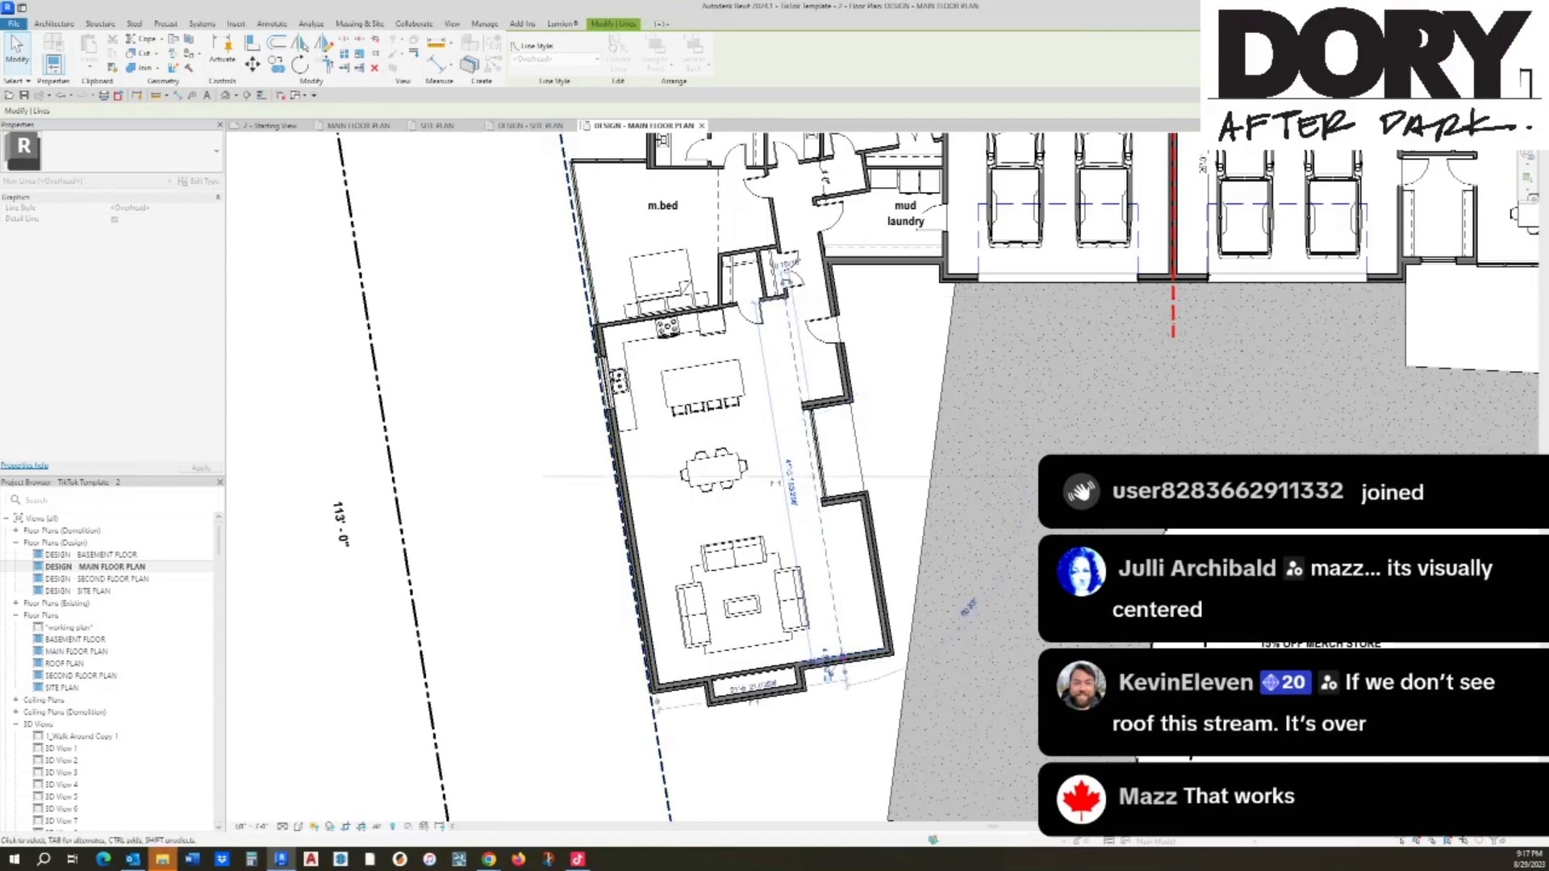
scroll(816, 462, "up", 5)
key("Escape")
Step: Align the end of the living-room-side recess wall with the overhead line
key("a")
key("l")
left_click(809, 557)
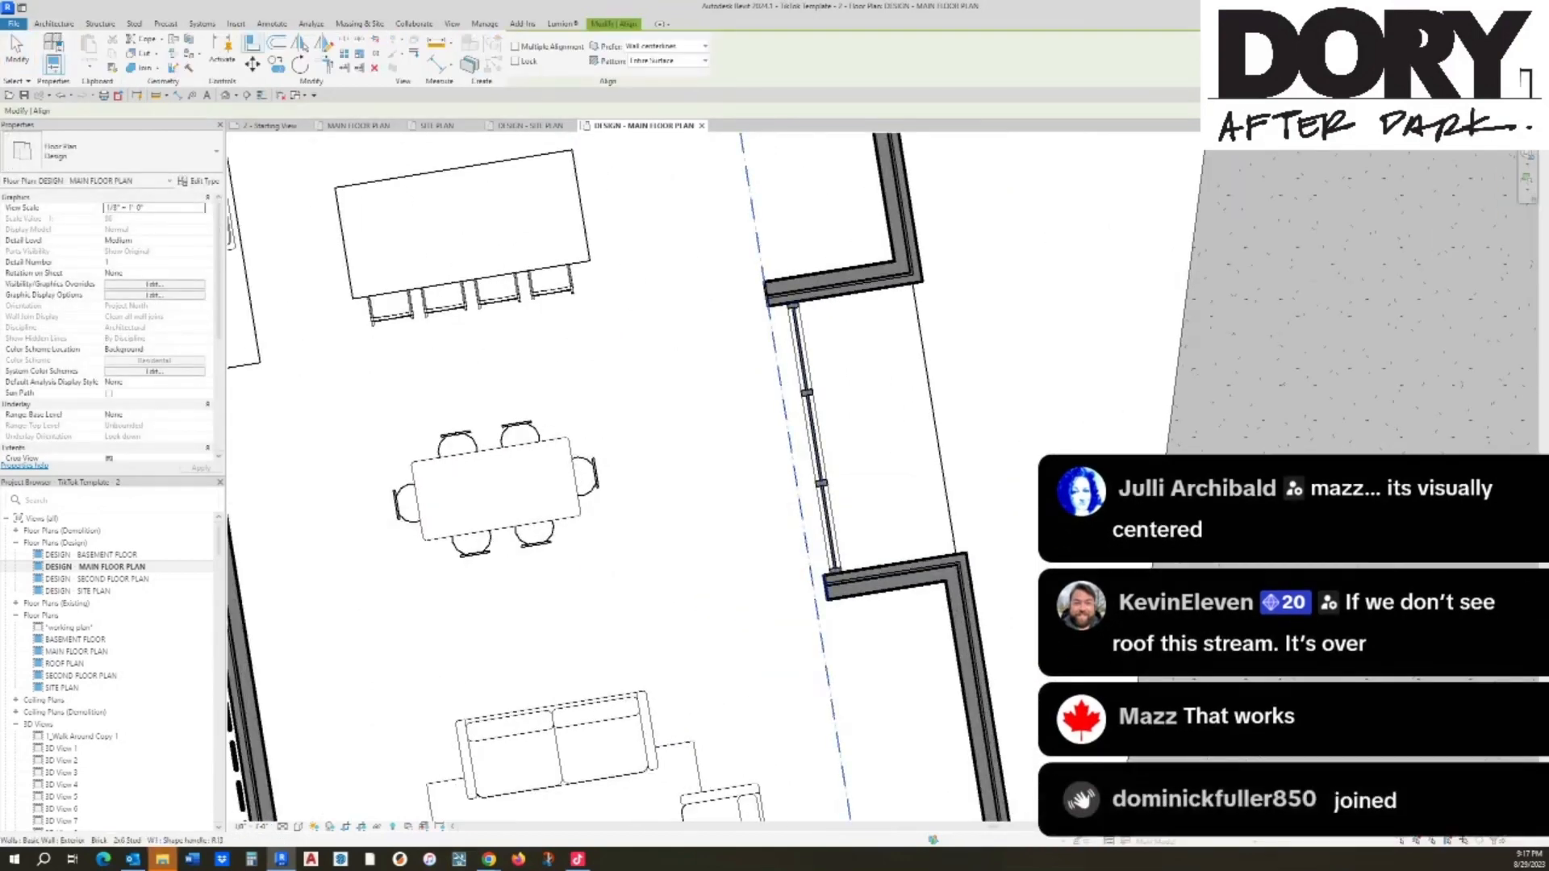
left_click(827, 588)
key("Escape")
Step: Move the recess's storefront curtain wall inward, close to the overhead line
left_click(810, 442)
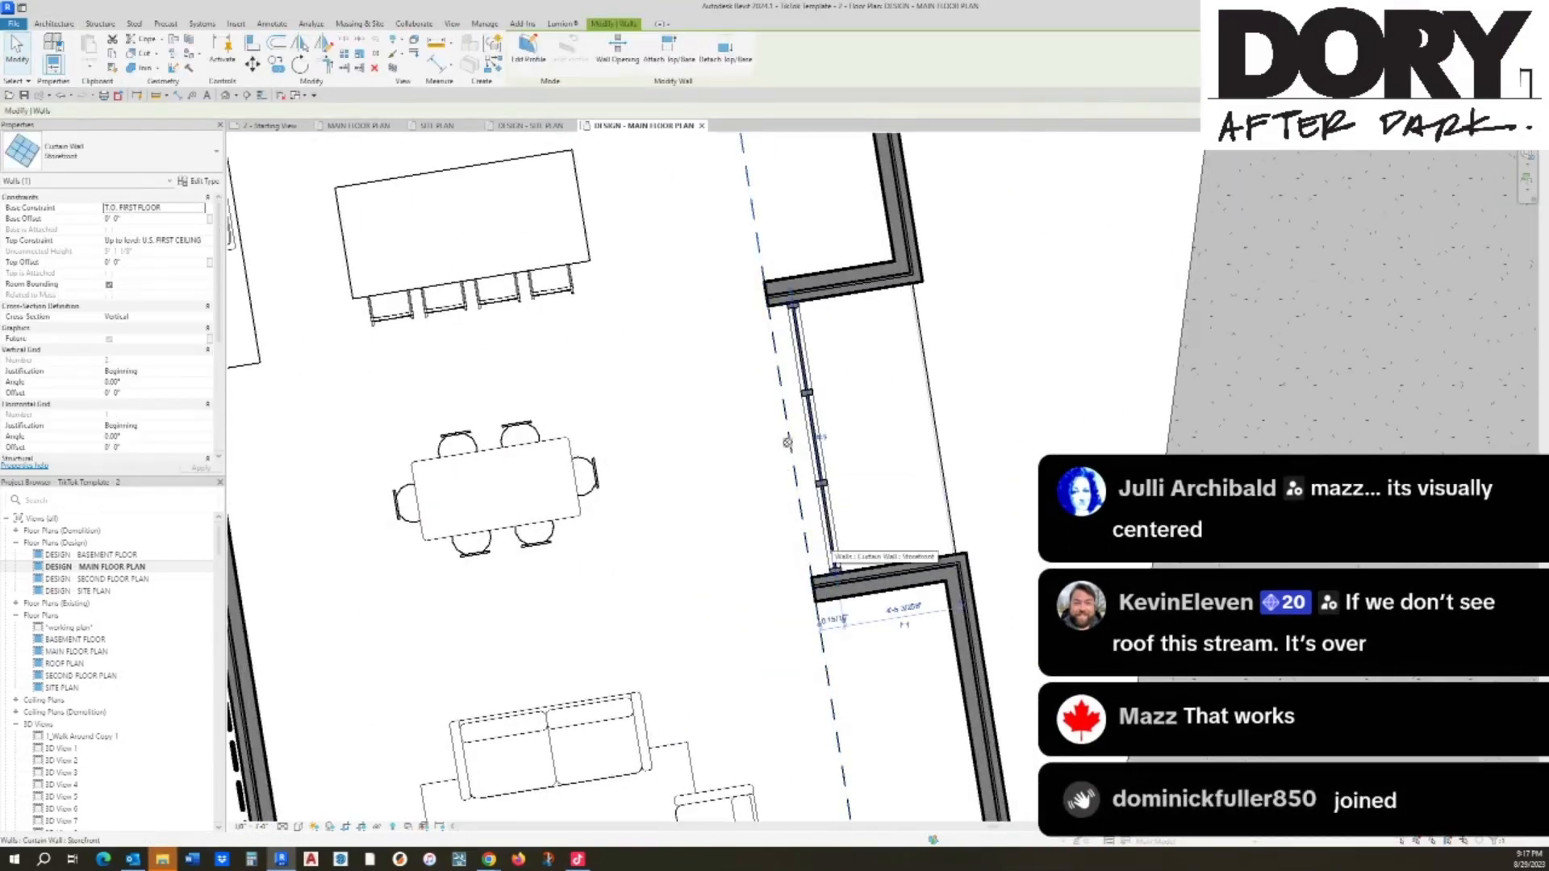
left_click_drag(787, 442, 774, 444)
key("Escape")
scroll(785, 514, "down", 3)
middle_click_drag(786, 515, 816, 444)
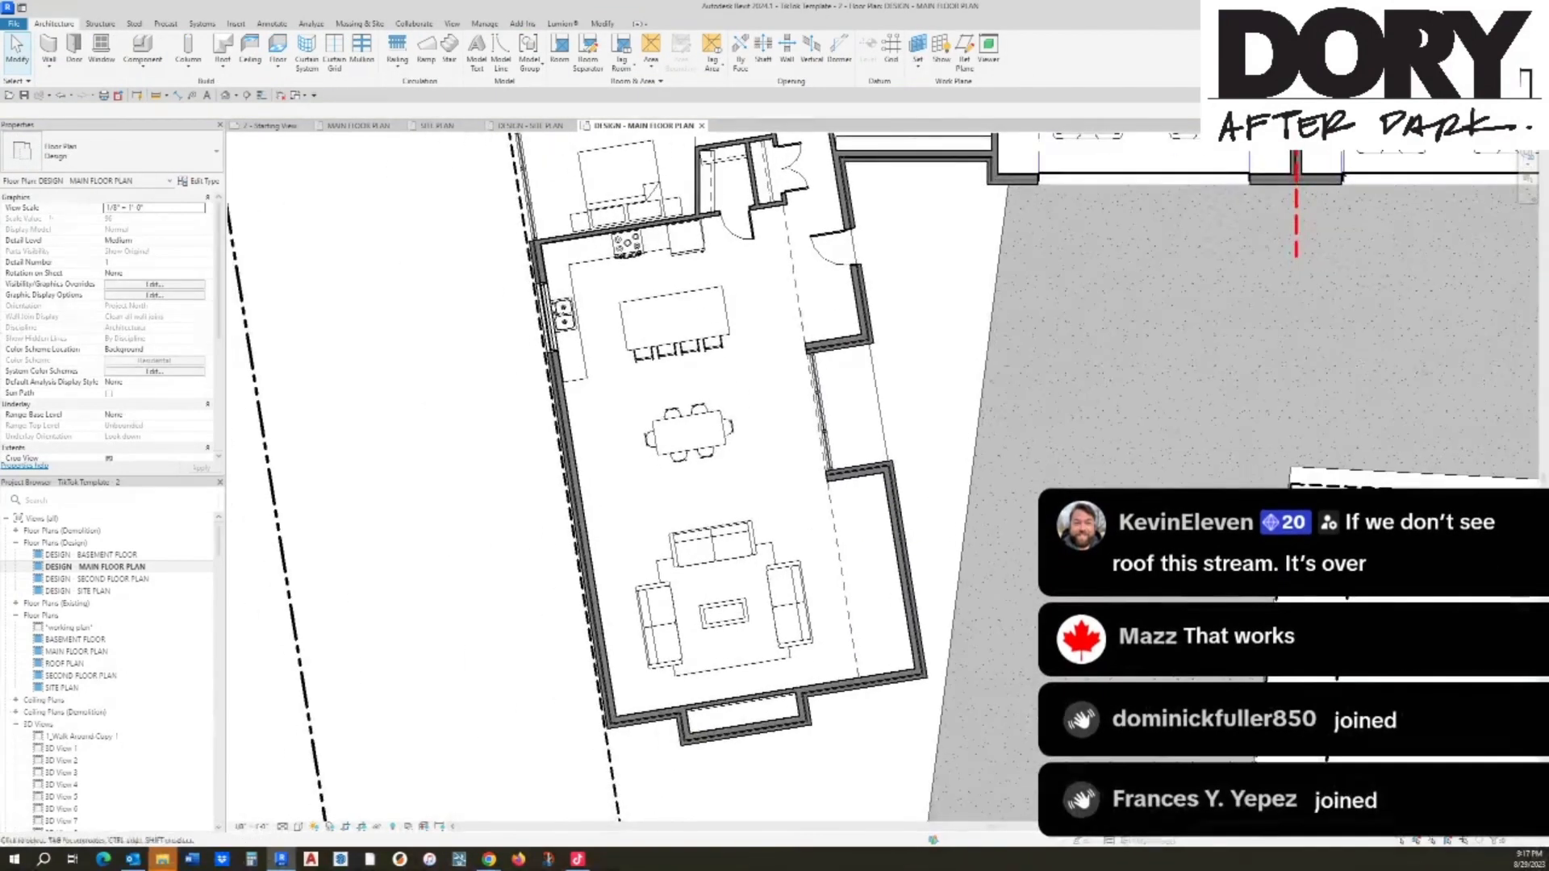
left_click(820, 442)
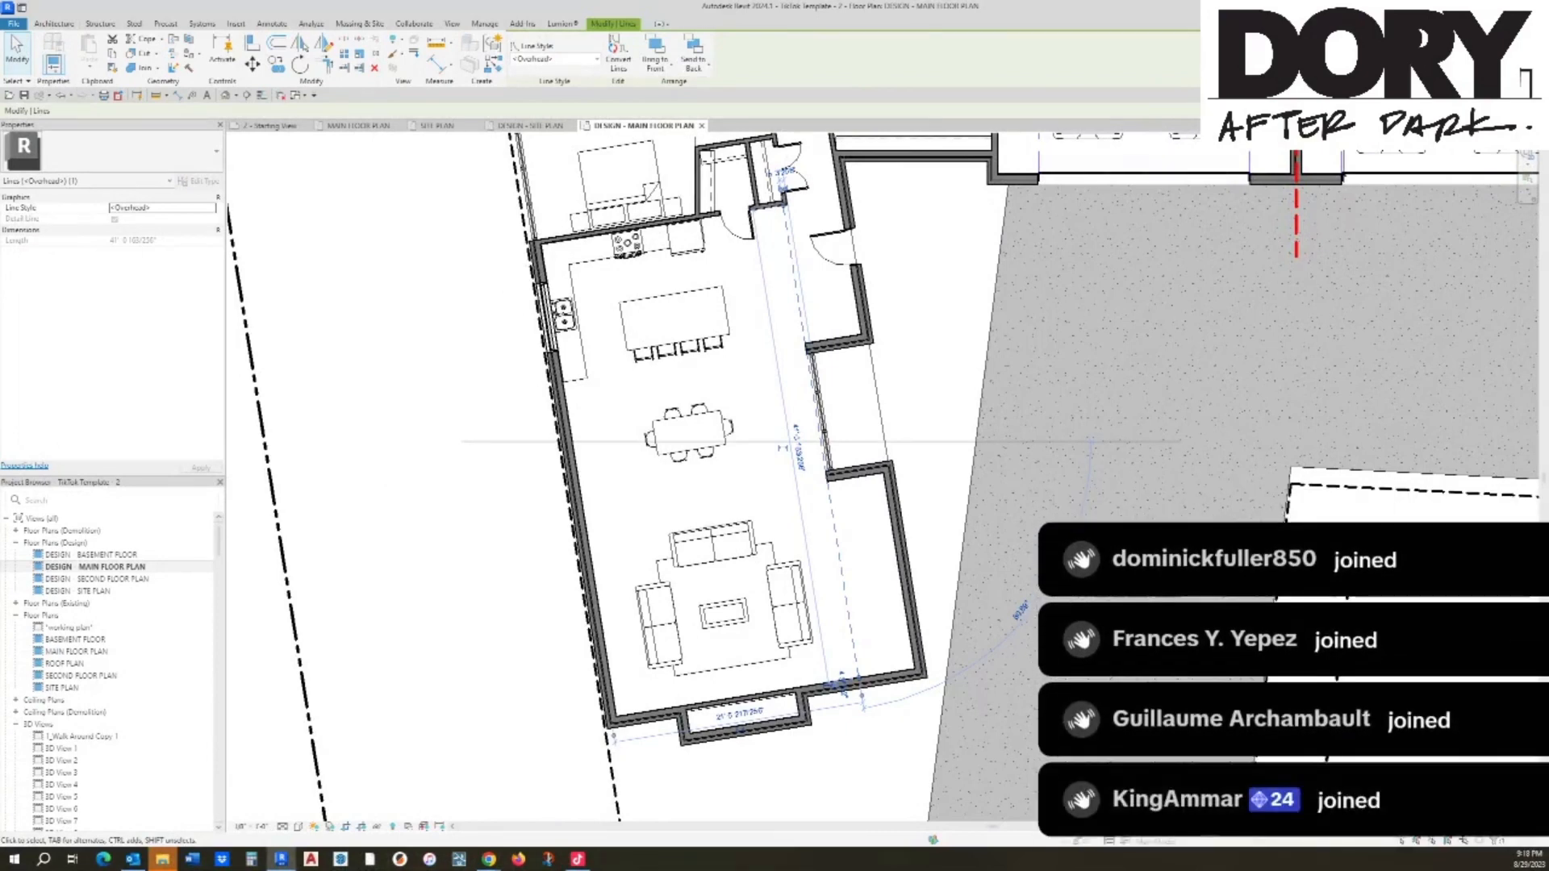
key("Escape")
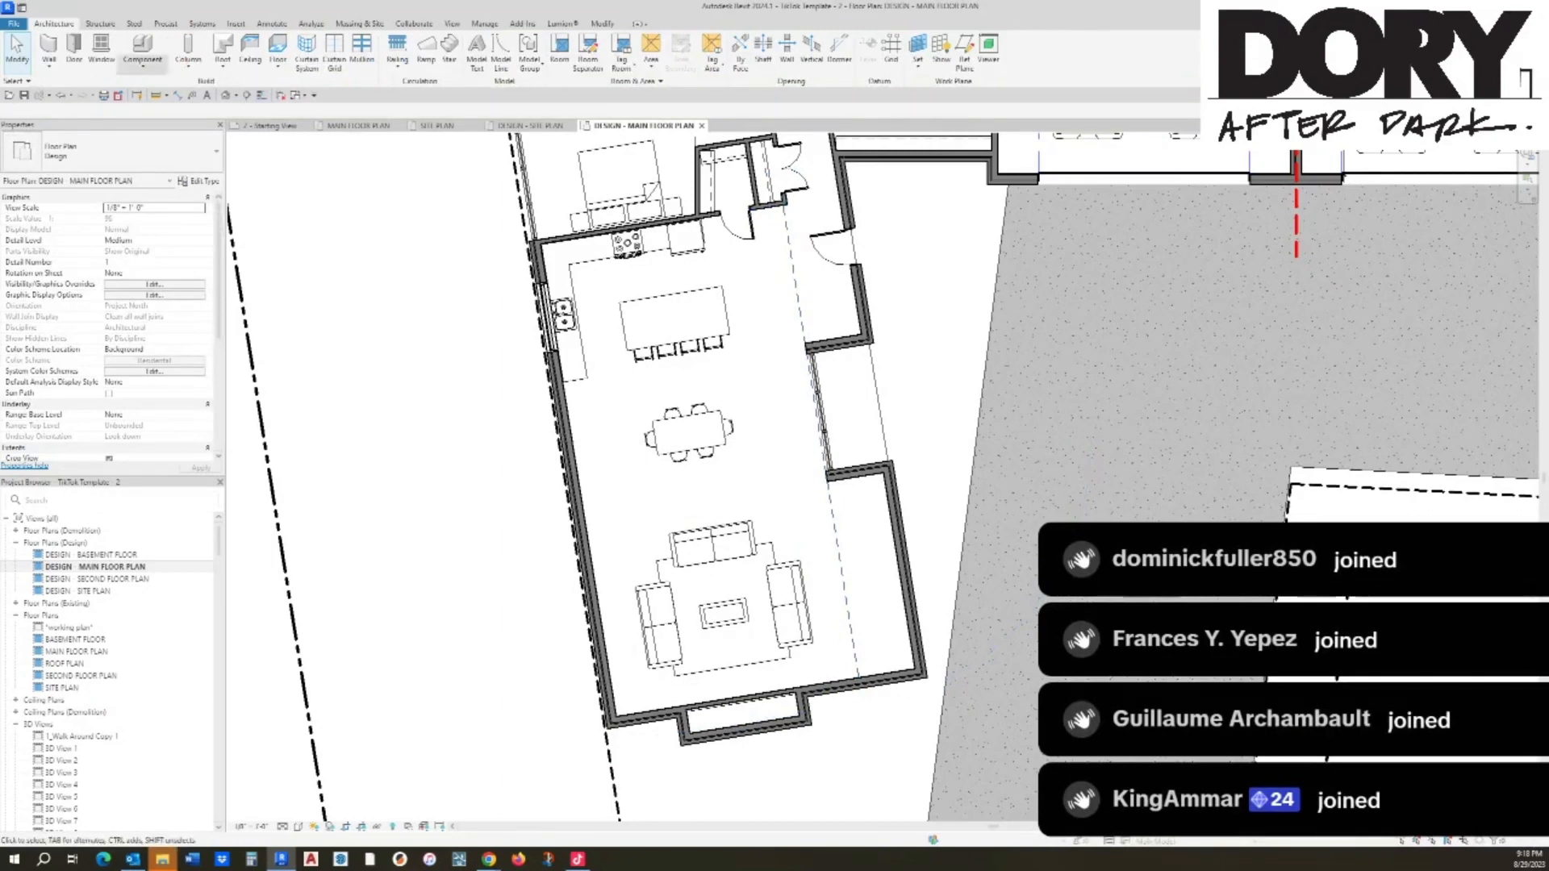
Step: Place a fireplace insert component in the bump-out on the living room's end wall
key("c")
key("m")
left_click(129, 153)
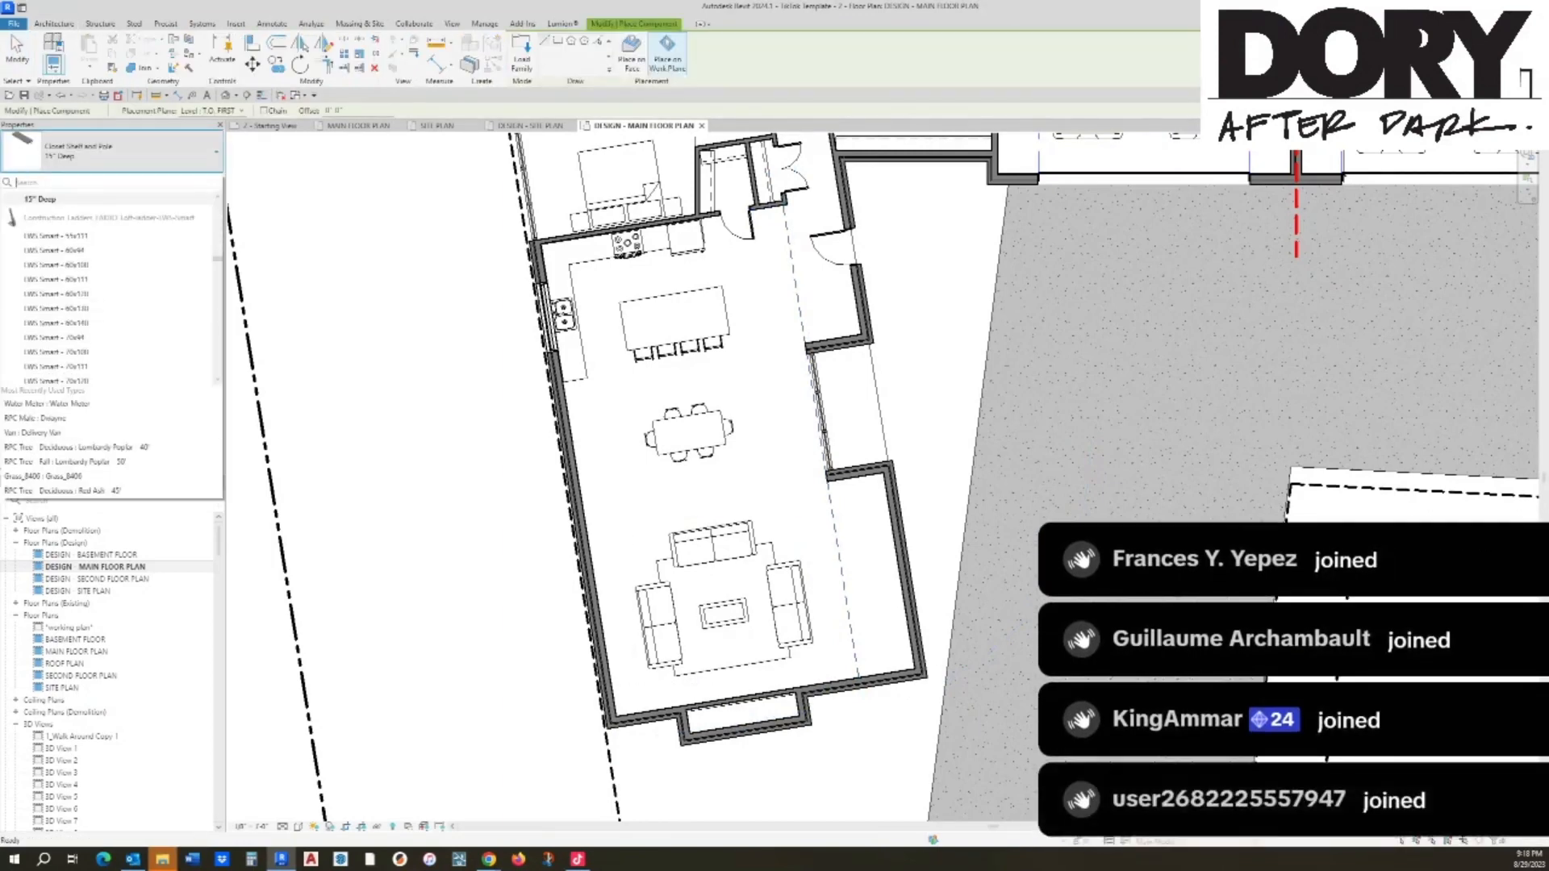
type("fire")
left_click(35, 273)
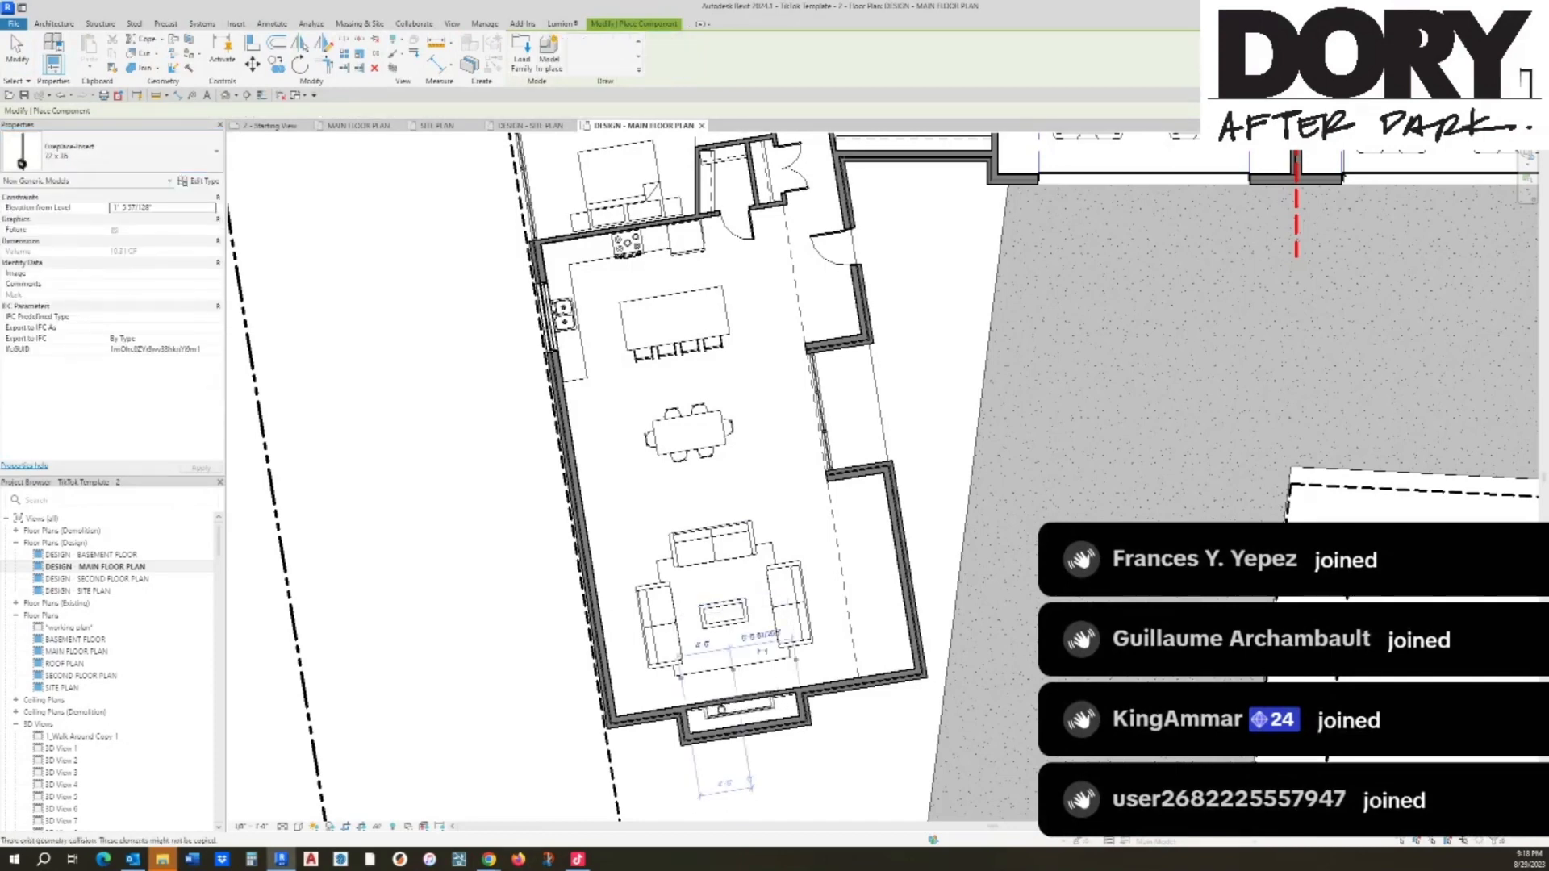
left_click(738, 708)
key("Escape")
Step: Change the fireplace insert's elevation from level and centre it in the bump-out
left_click(161, 219)
type("2' 0")
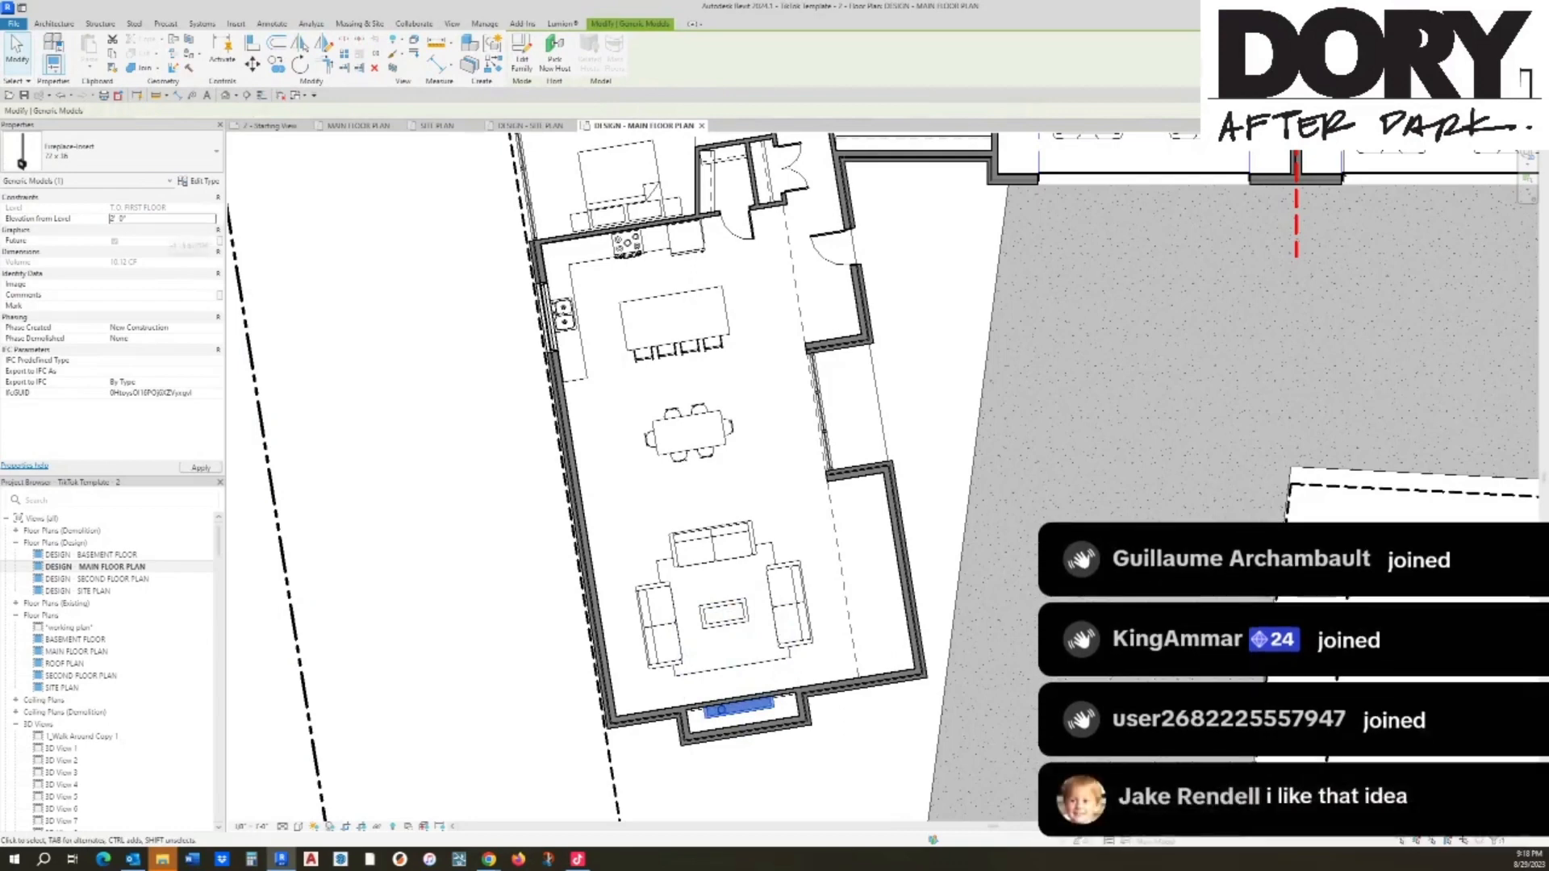
key("Return")
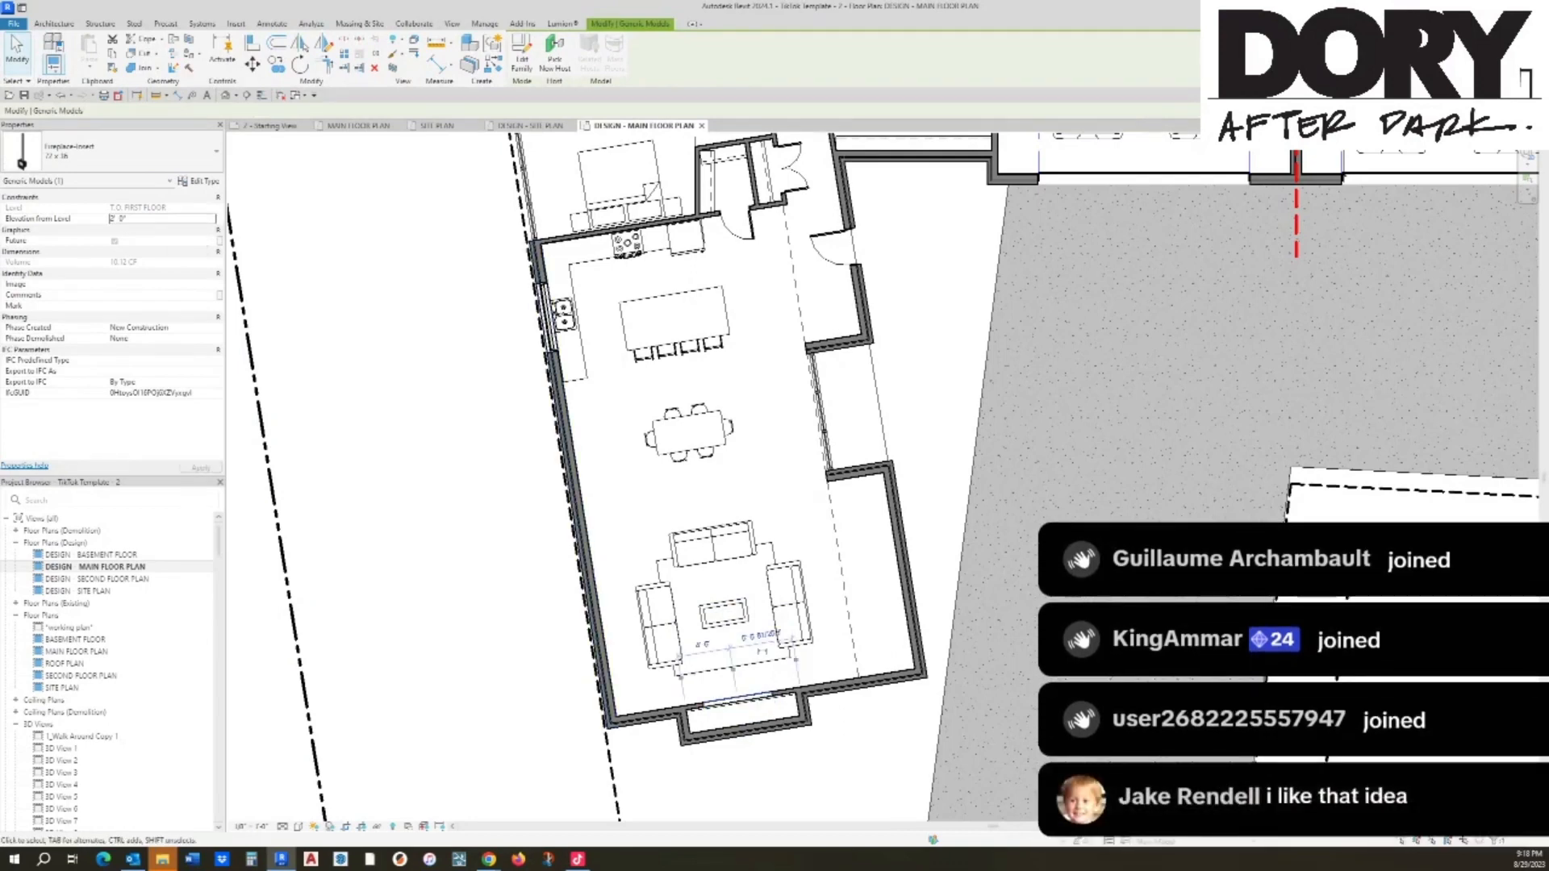
type("1")
key("Return")
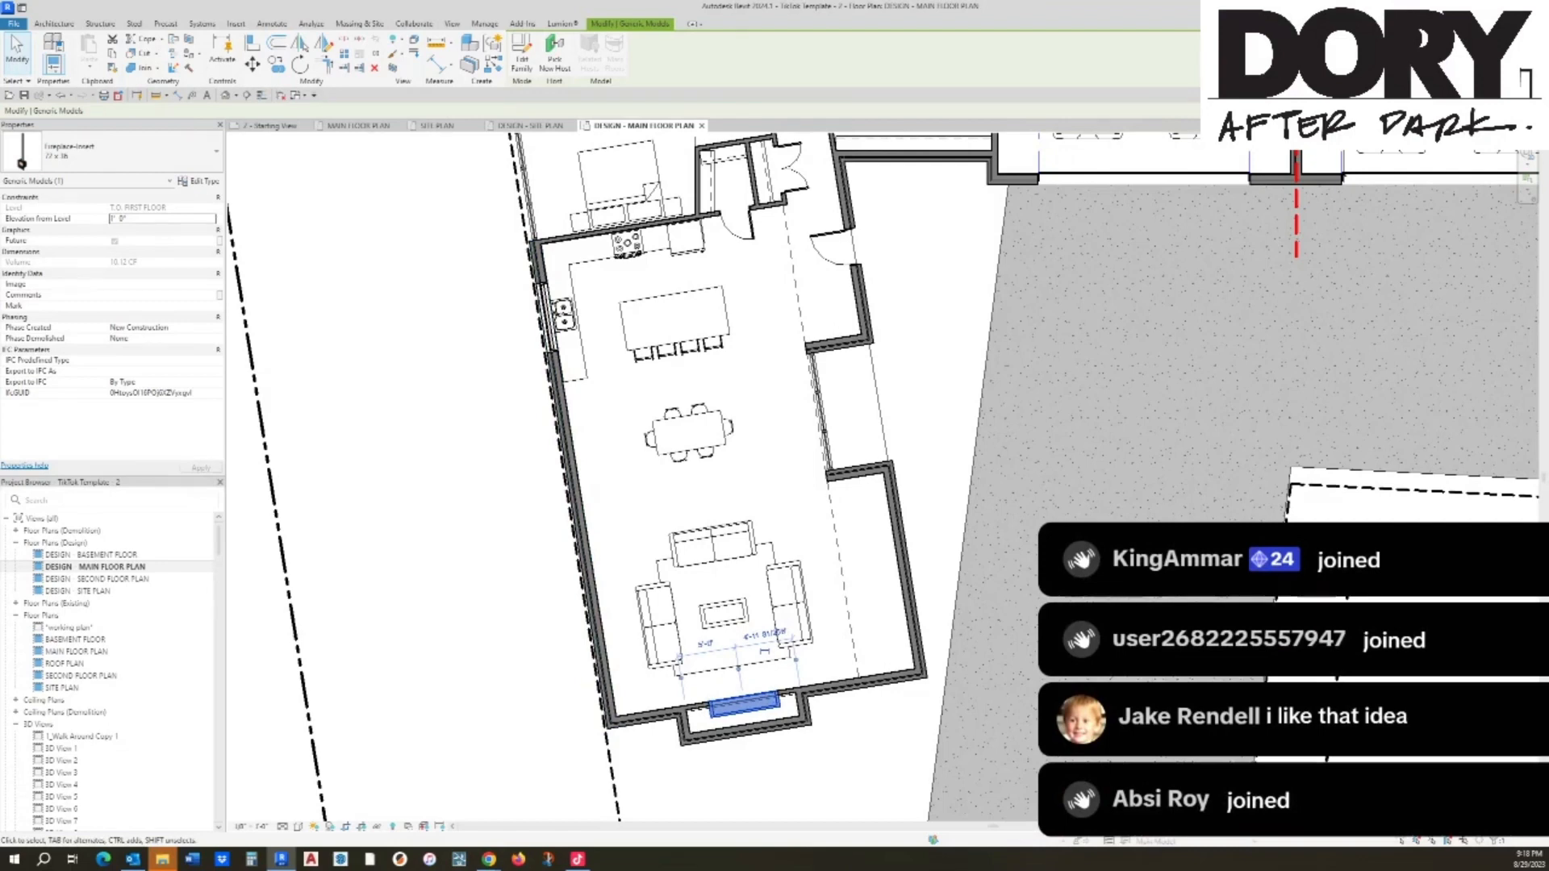
key("Escape")
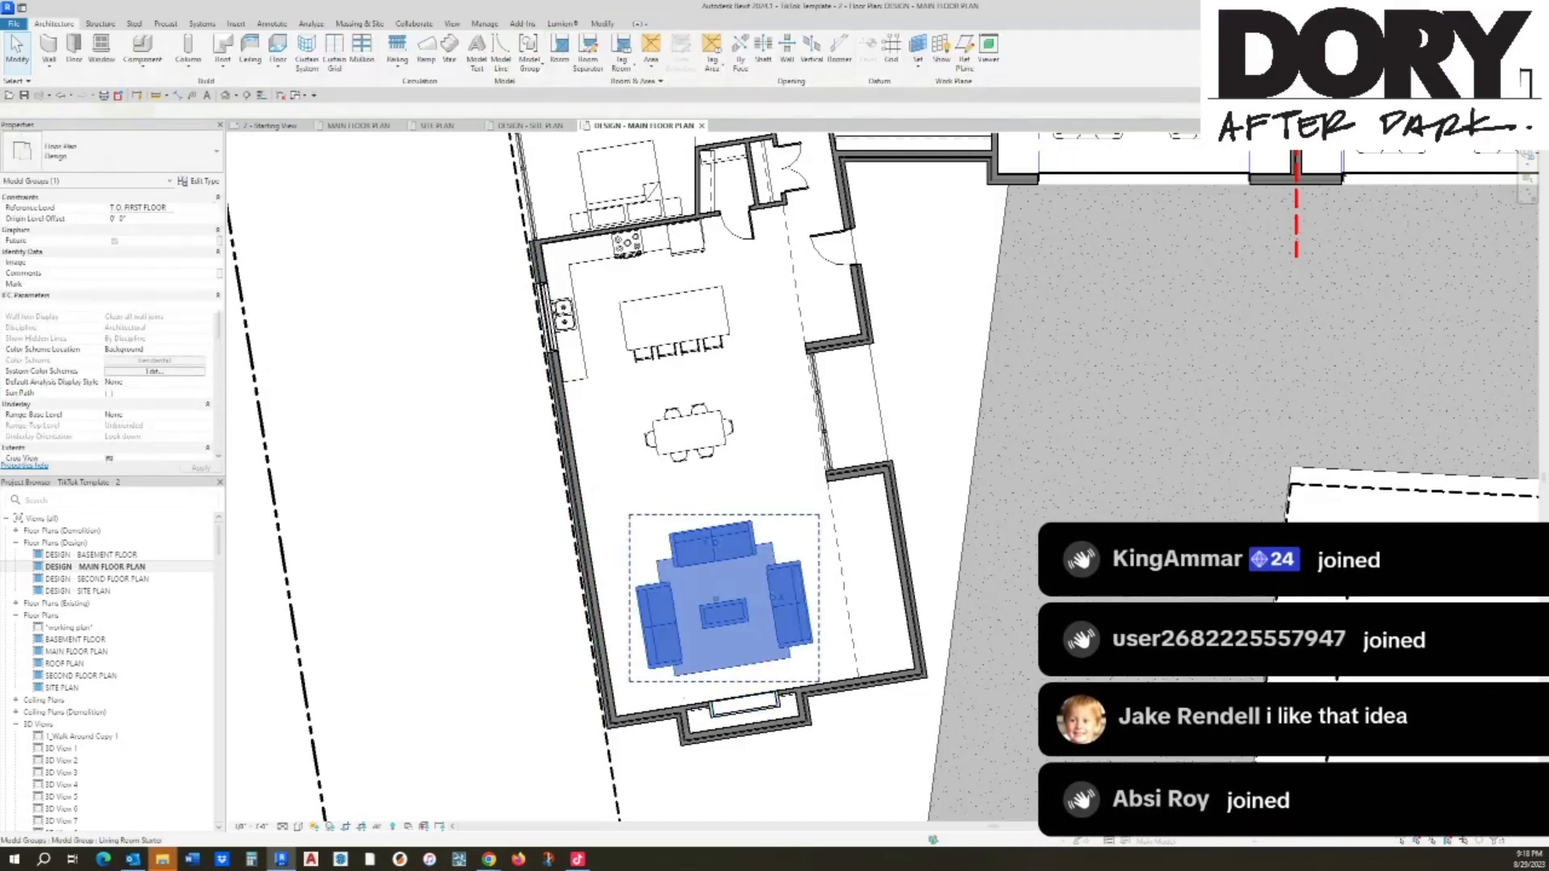
left_click(714, 548)
key("m")
key("v")
left_click(775, 491)
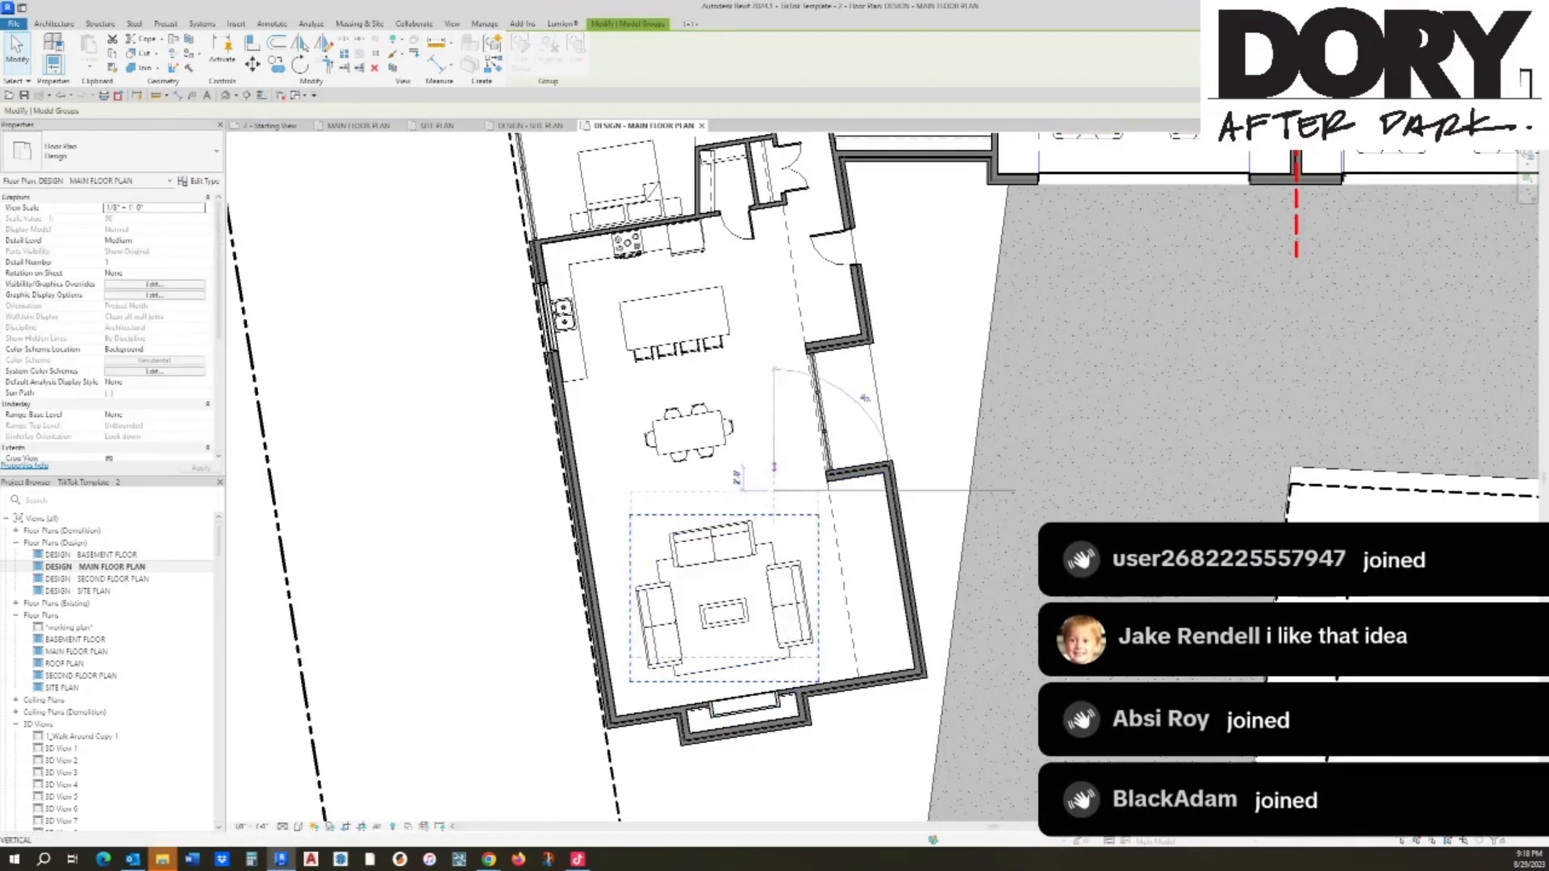
type("1")
key("Escape")
key("Escape")
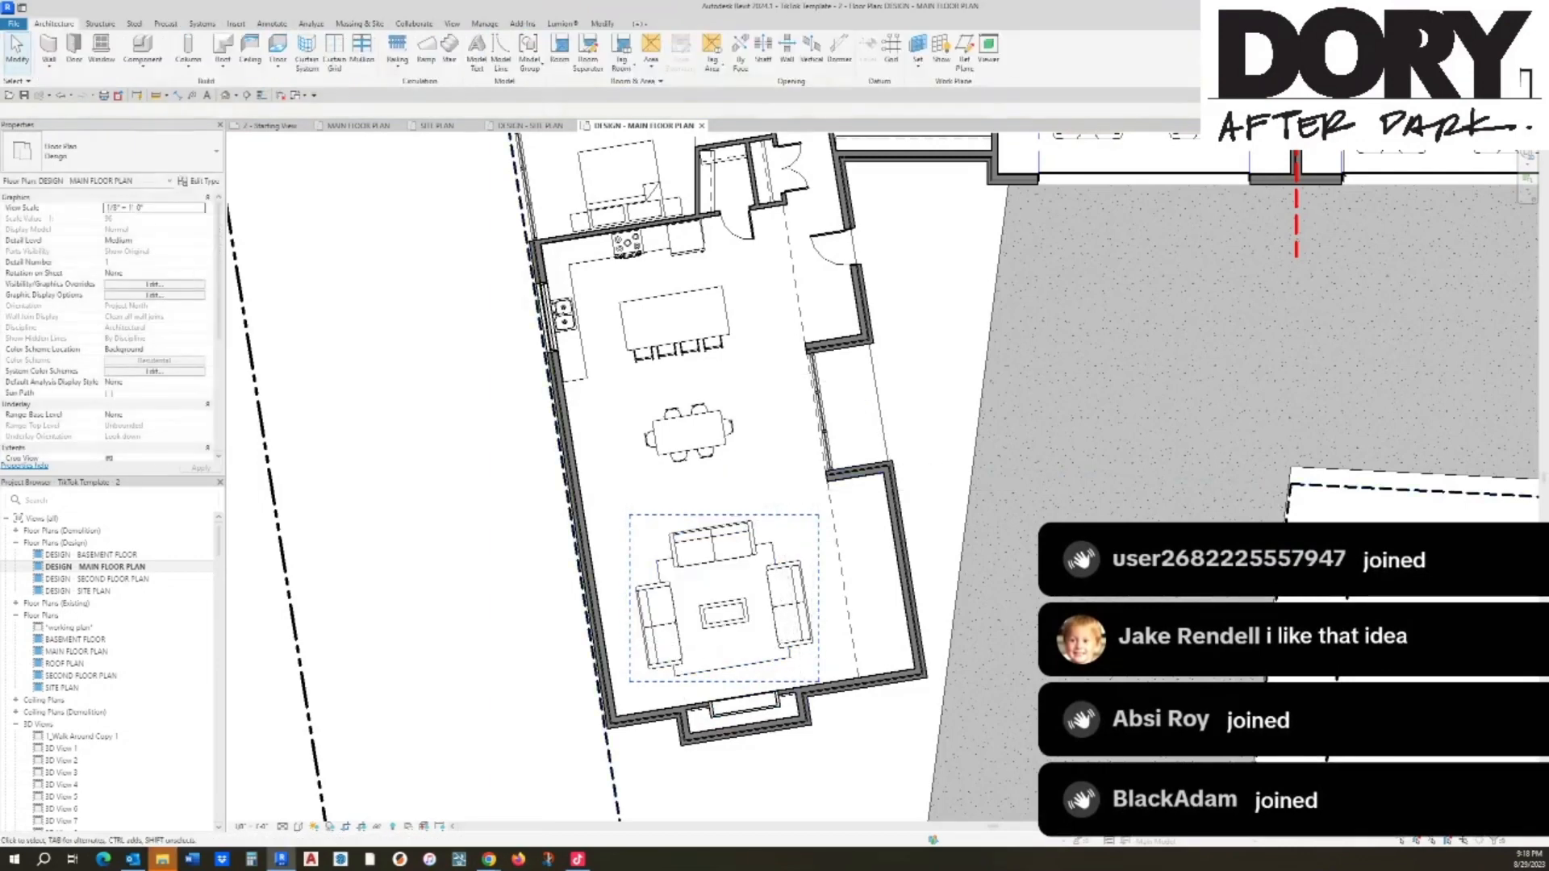
Step: Place a 12" deep closet shelf and pole along the driveway-side wall, from the living room's end wall to the recess wall
middle_click_drag(759, 524, 739, 551)
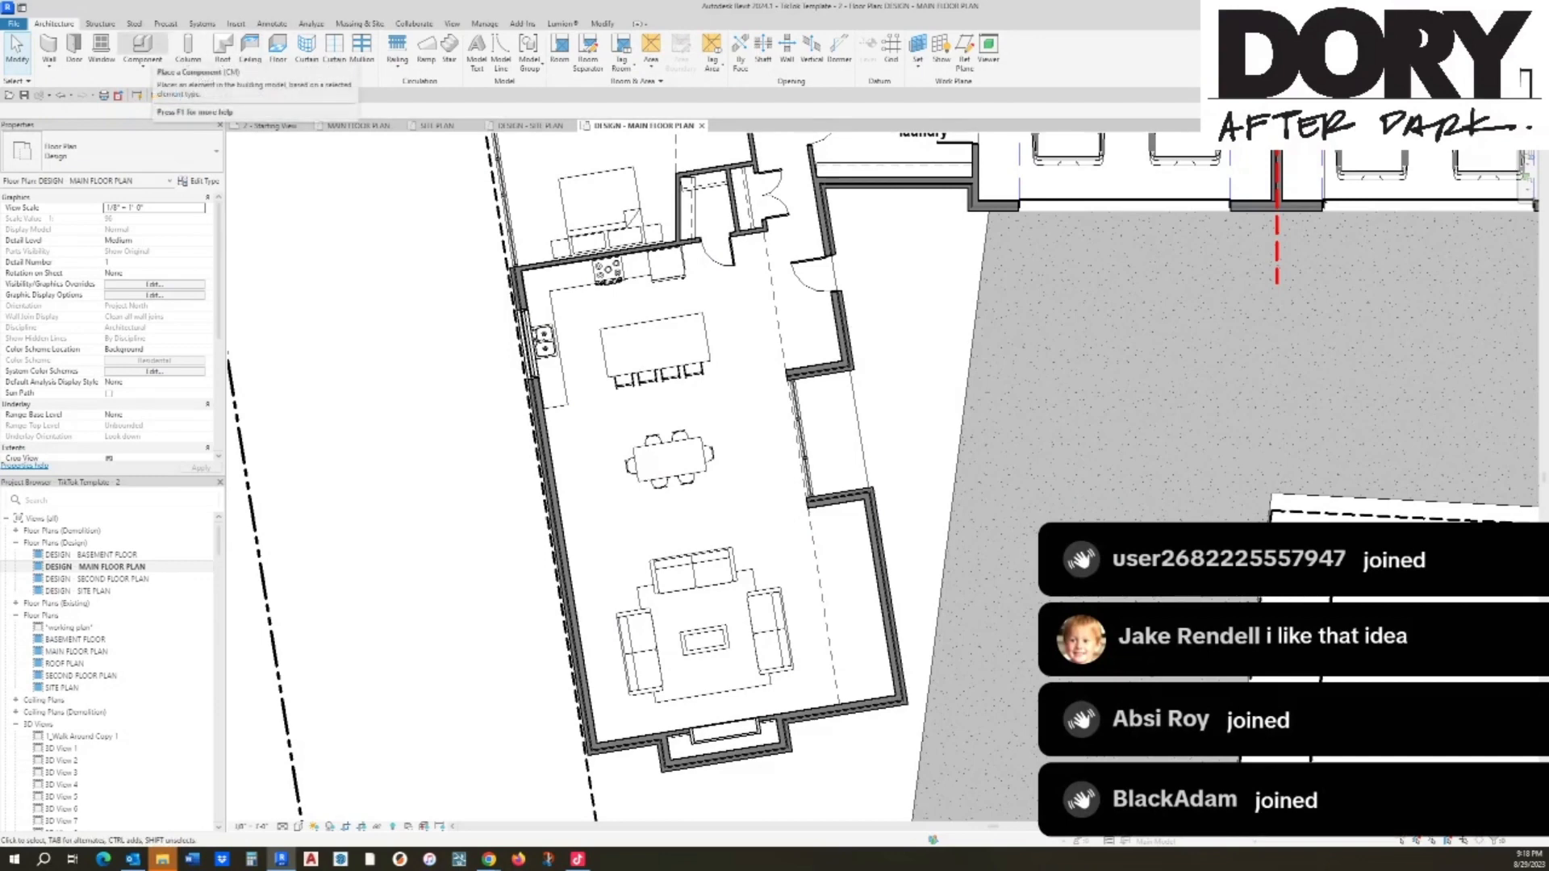
left_click(142, 61)
left_click(164, 88)
left_click(129, 152)
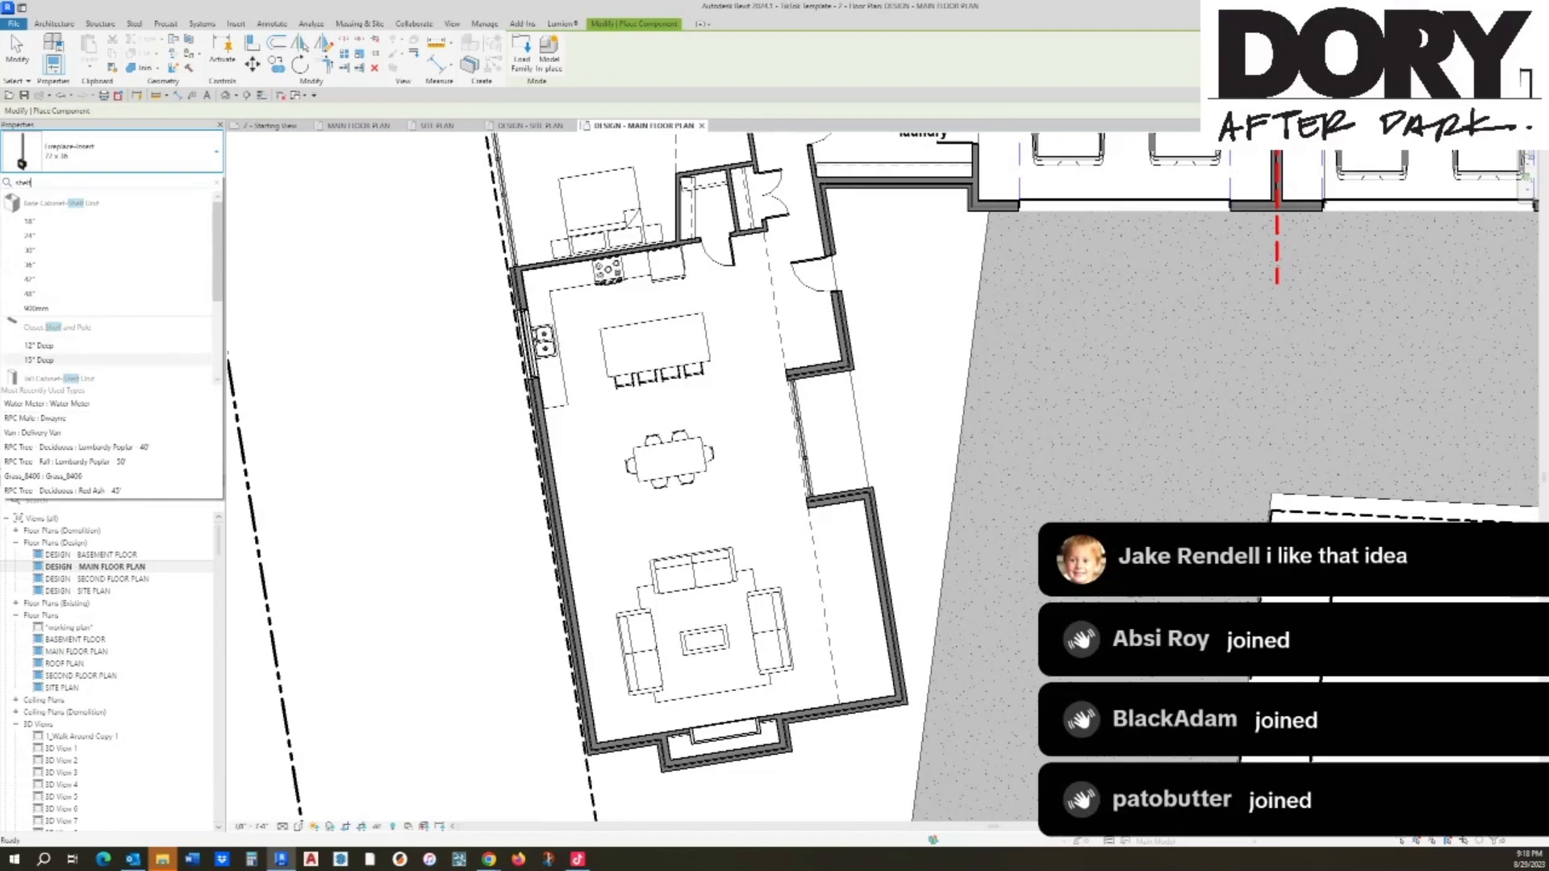
left_click(89, 359)
left_click(905, 700)
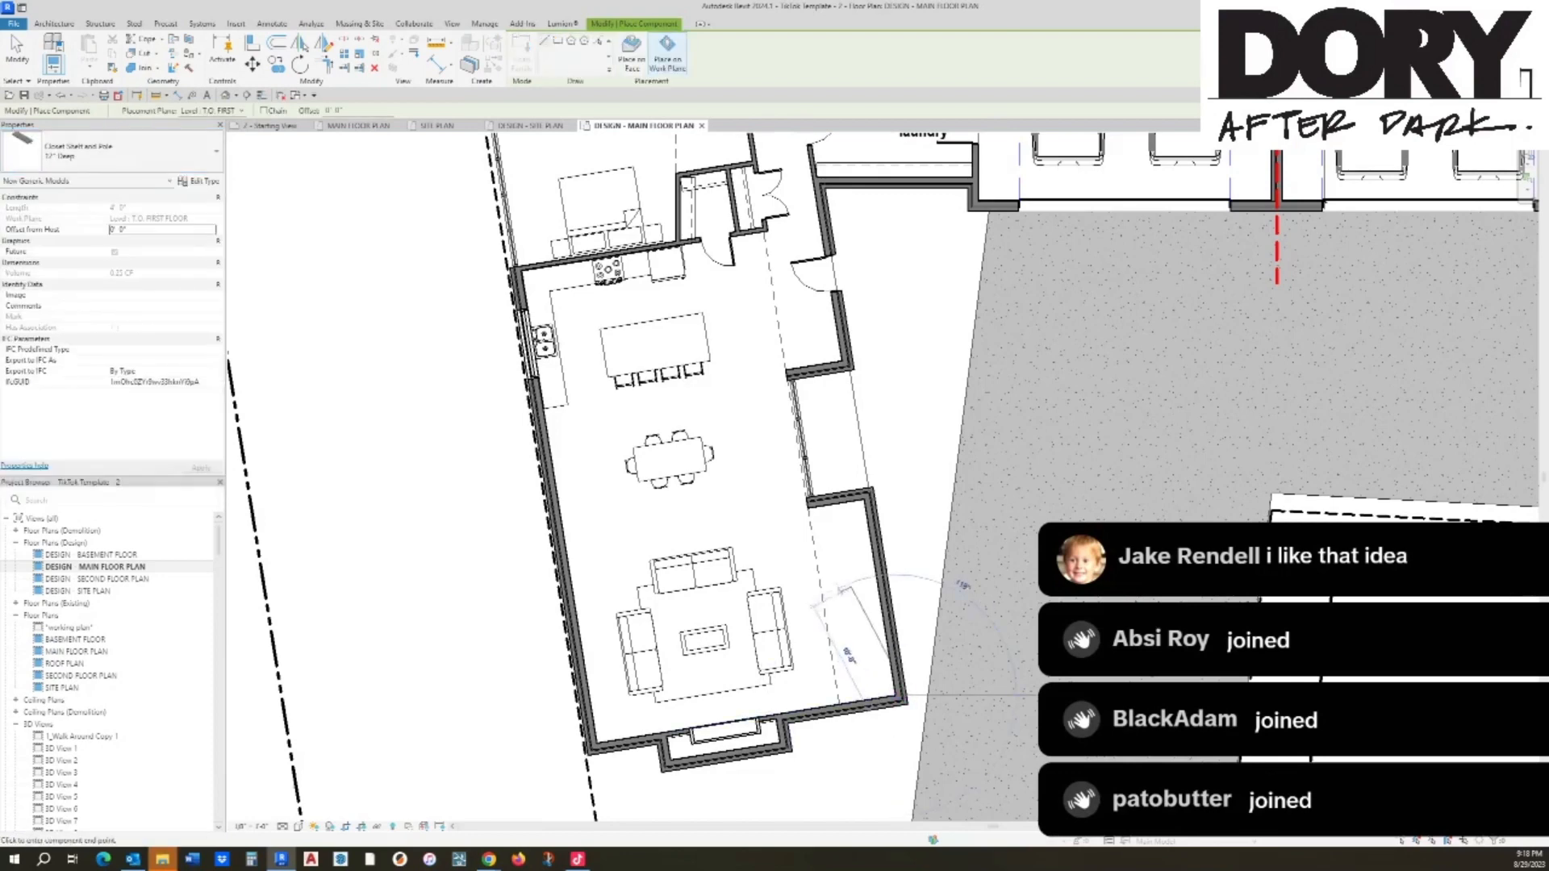
left_click(864, 504)
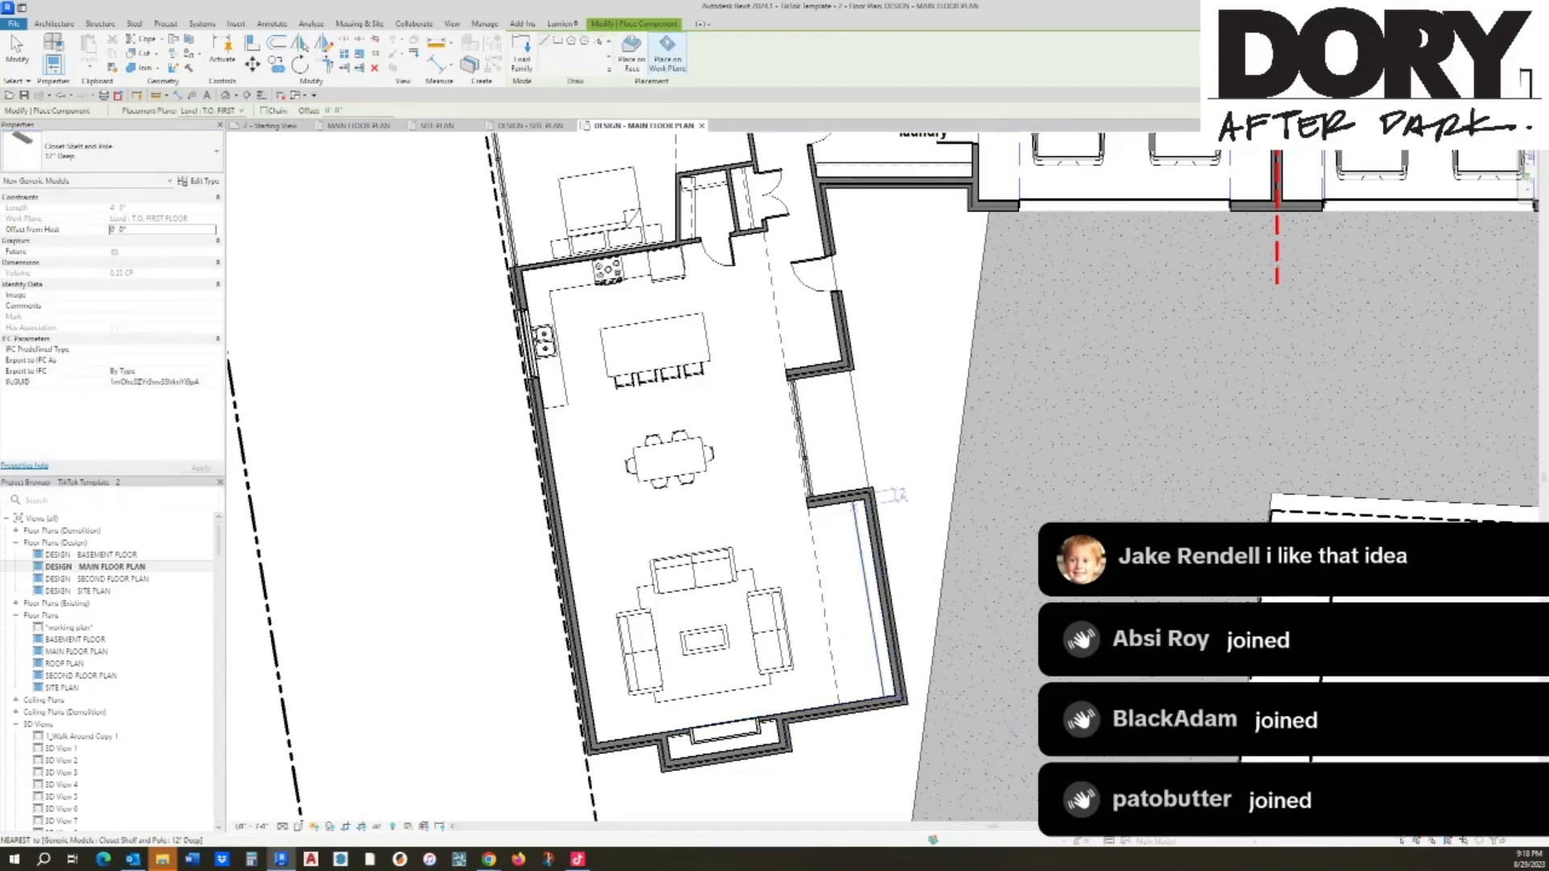
key("Escape")
key("Escape")
Step: Place an armchair in the shelving alcove beside the living room, near the recess wall and rotated to match the angled wing
scroll(888, 591, "up", 2)
middle_click_drag(906, 565, 790, 475)
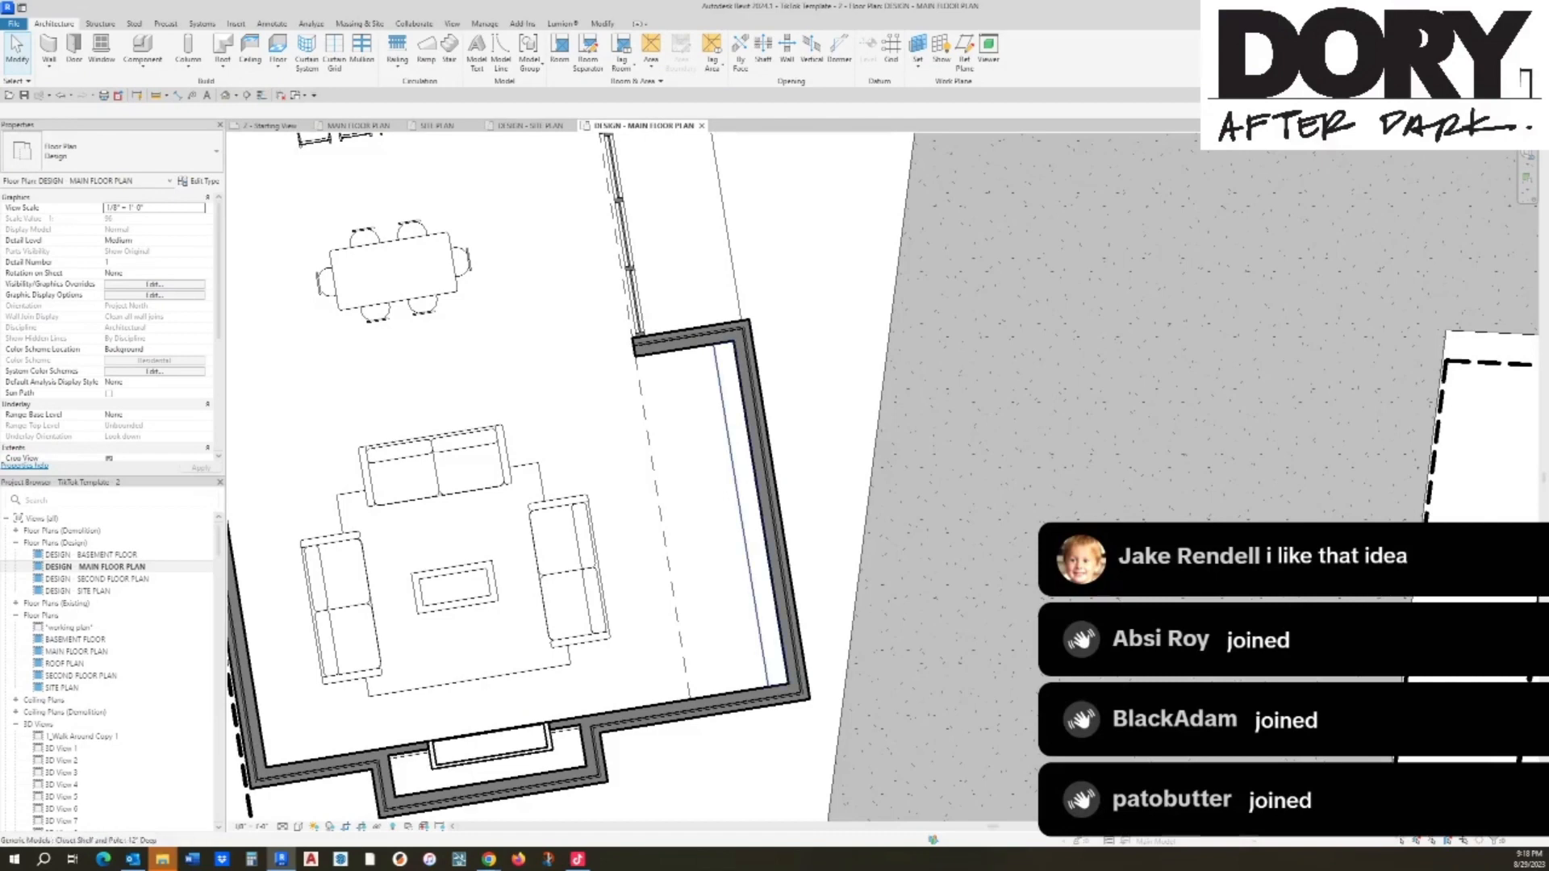
left_click(142, 47)
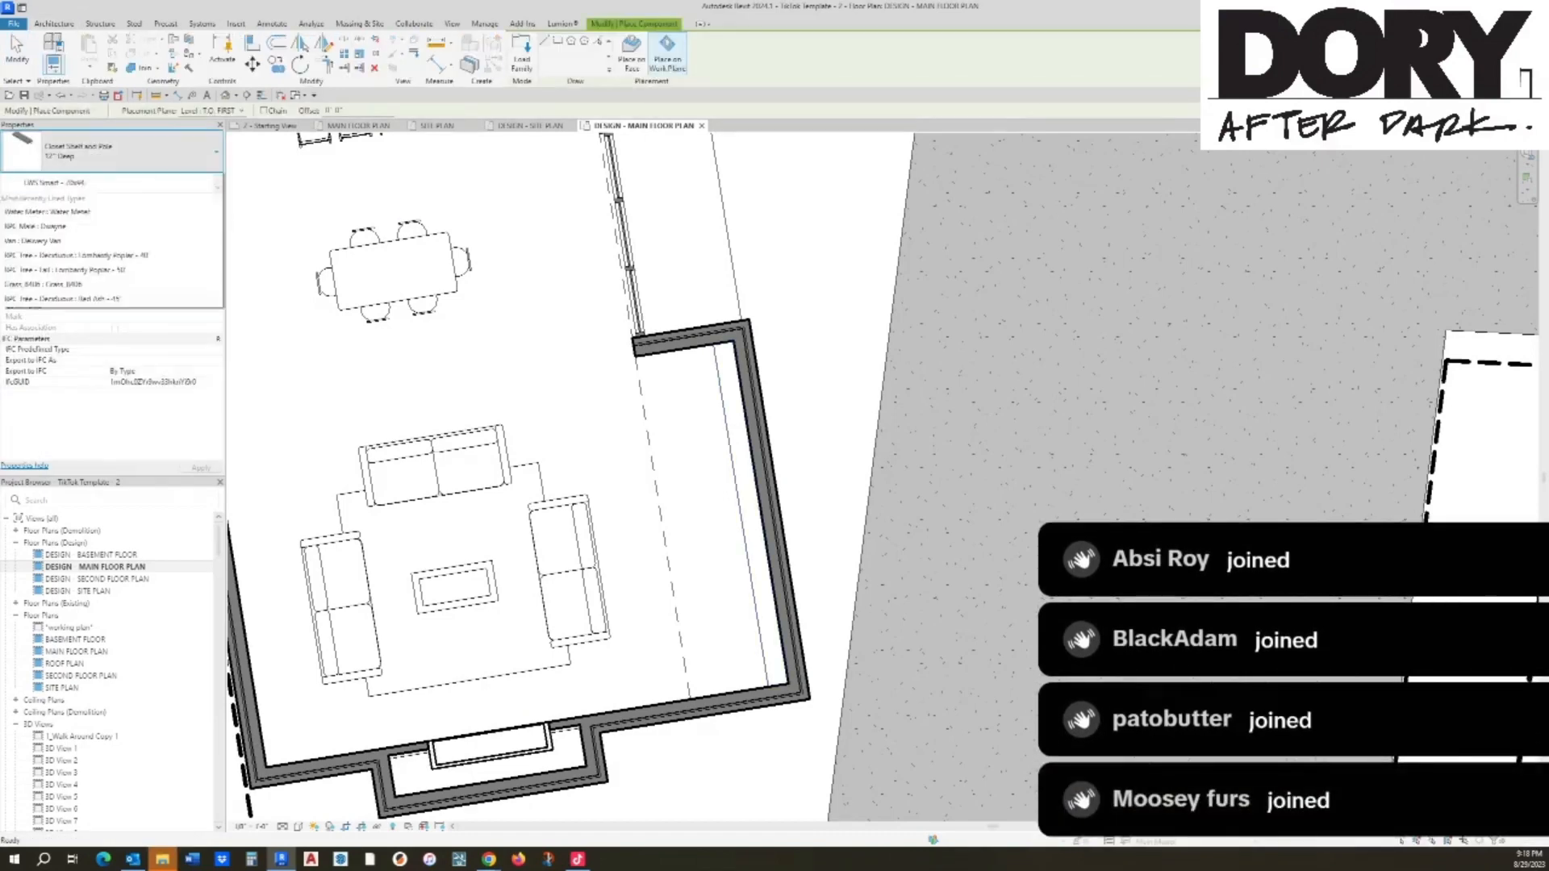
left_click(113, 151)
type("chair")
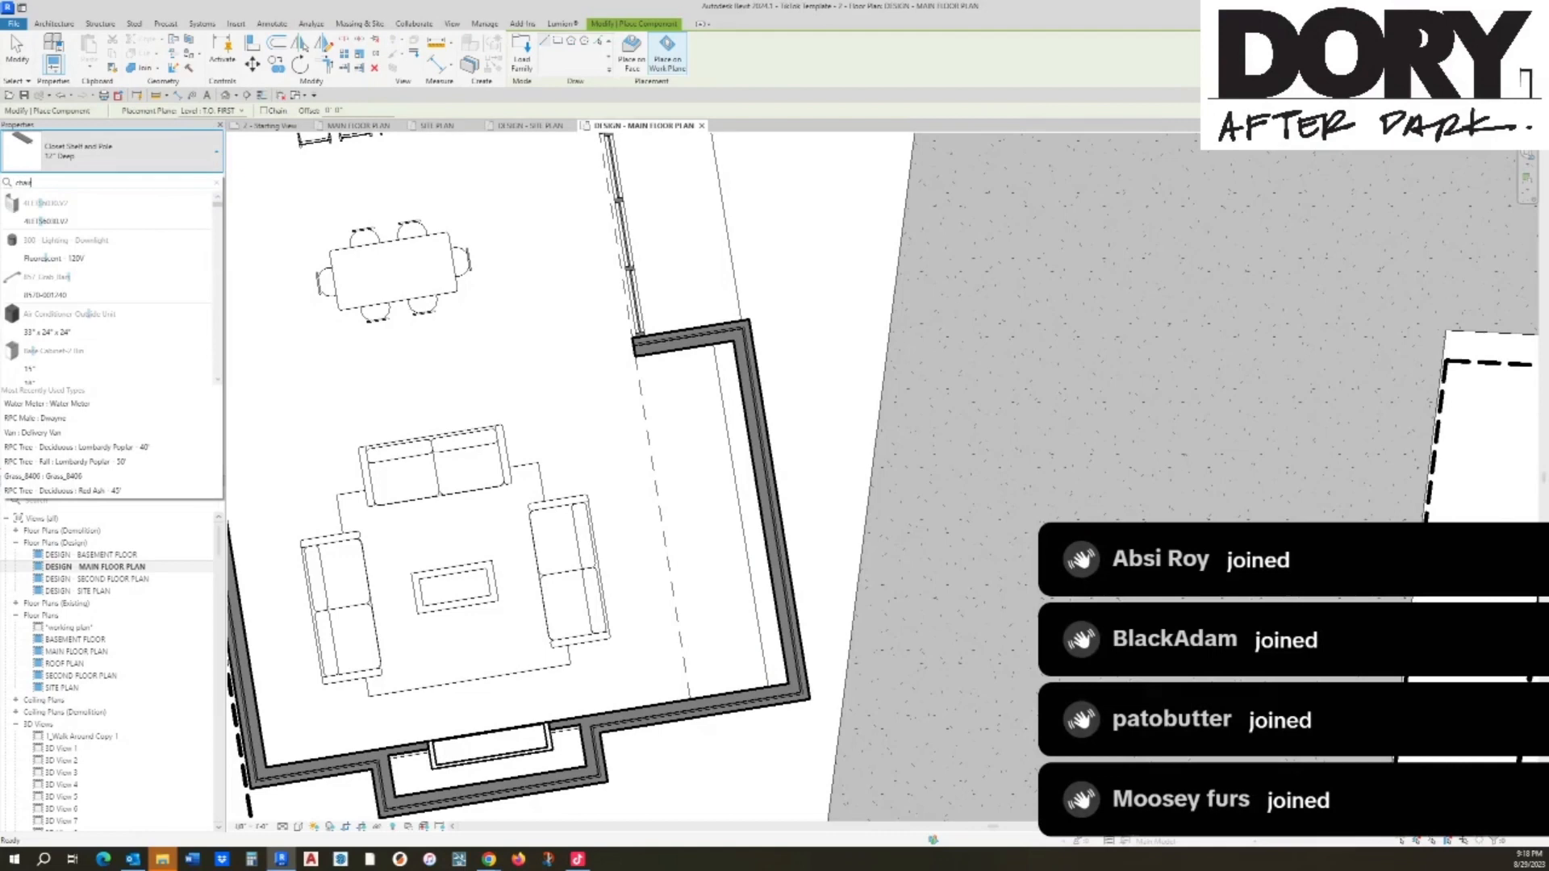
left_click(38, 221)
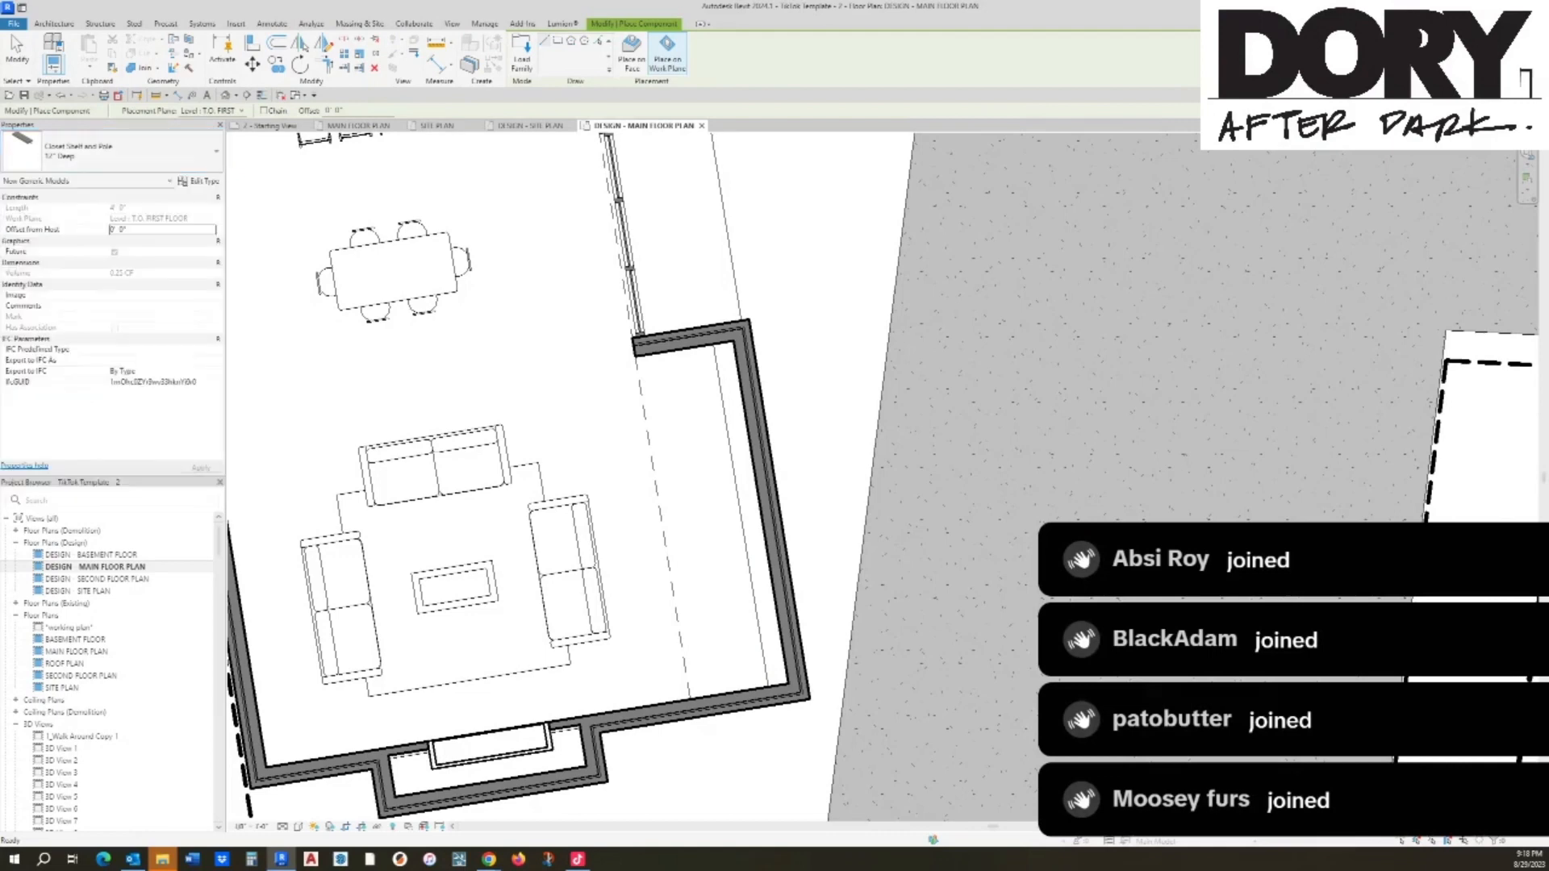
key("space")
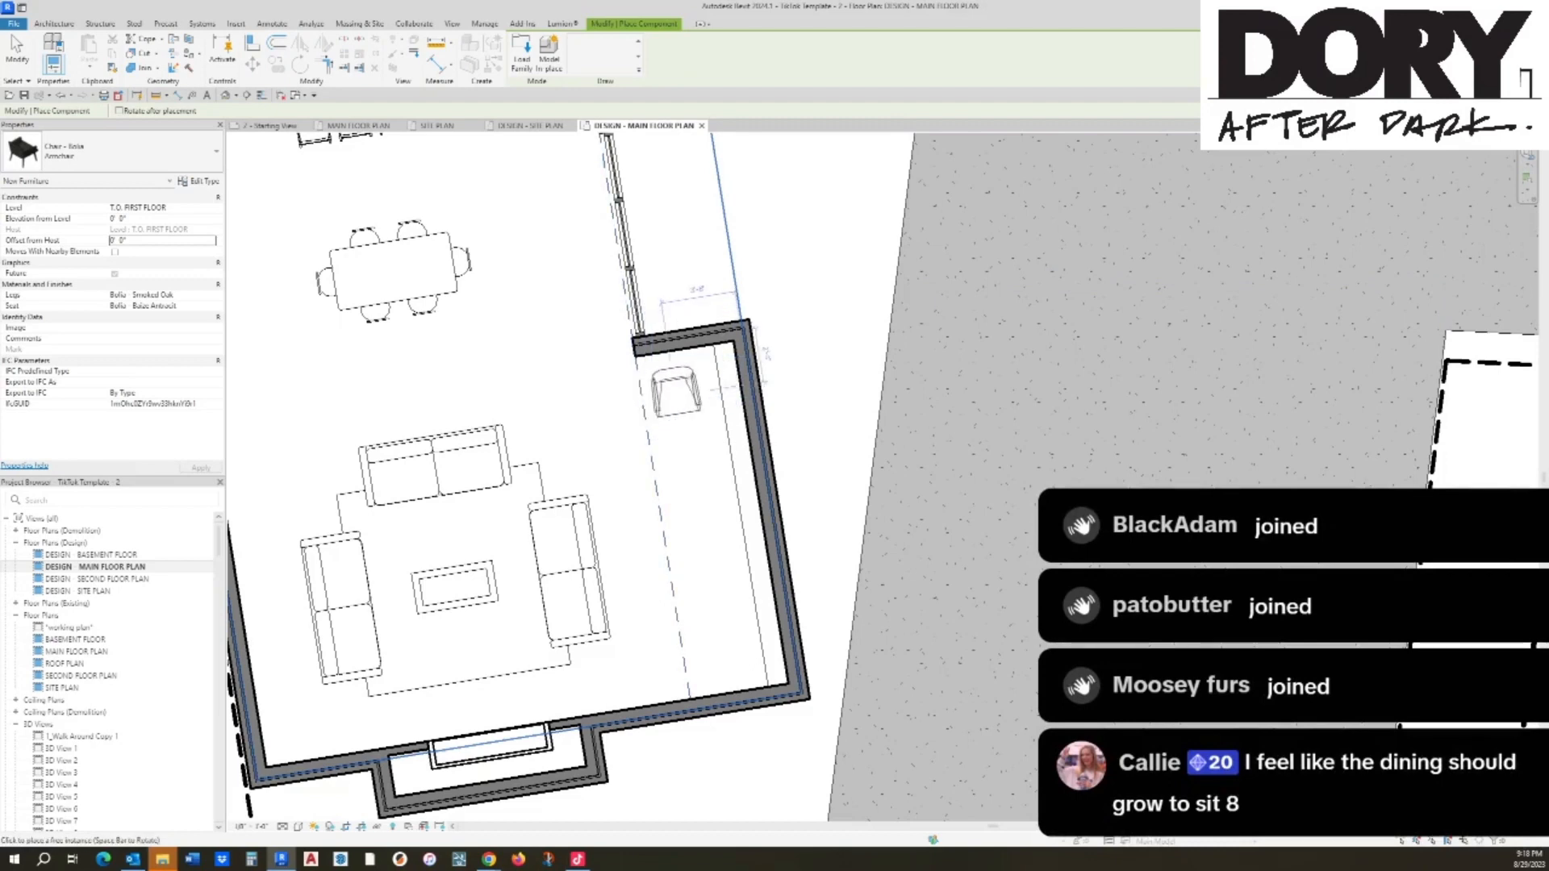
left_click(681, 388)
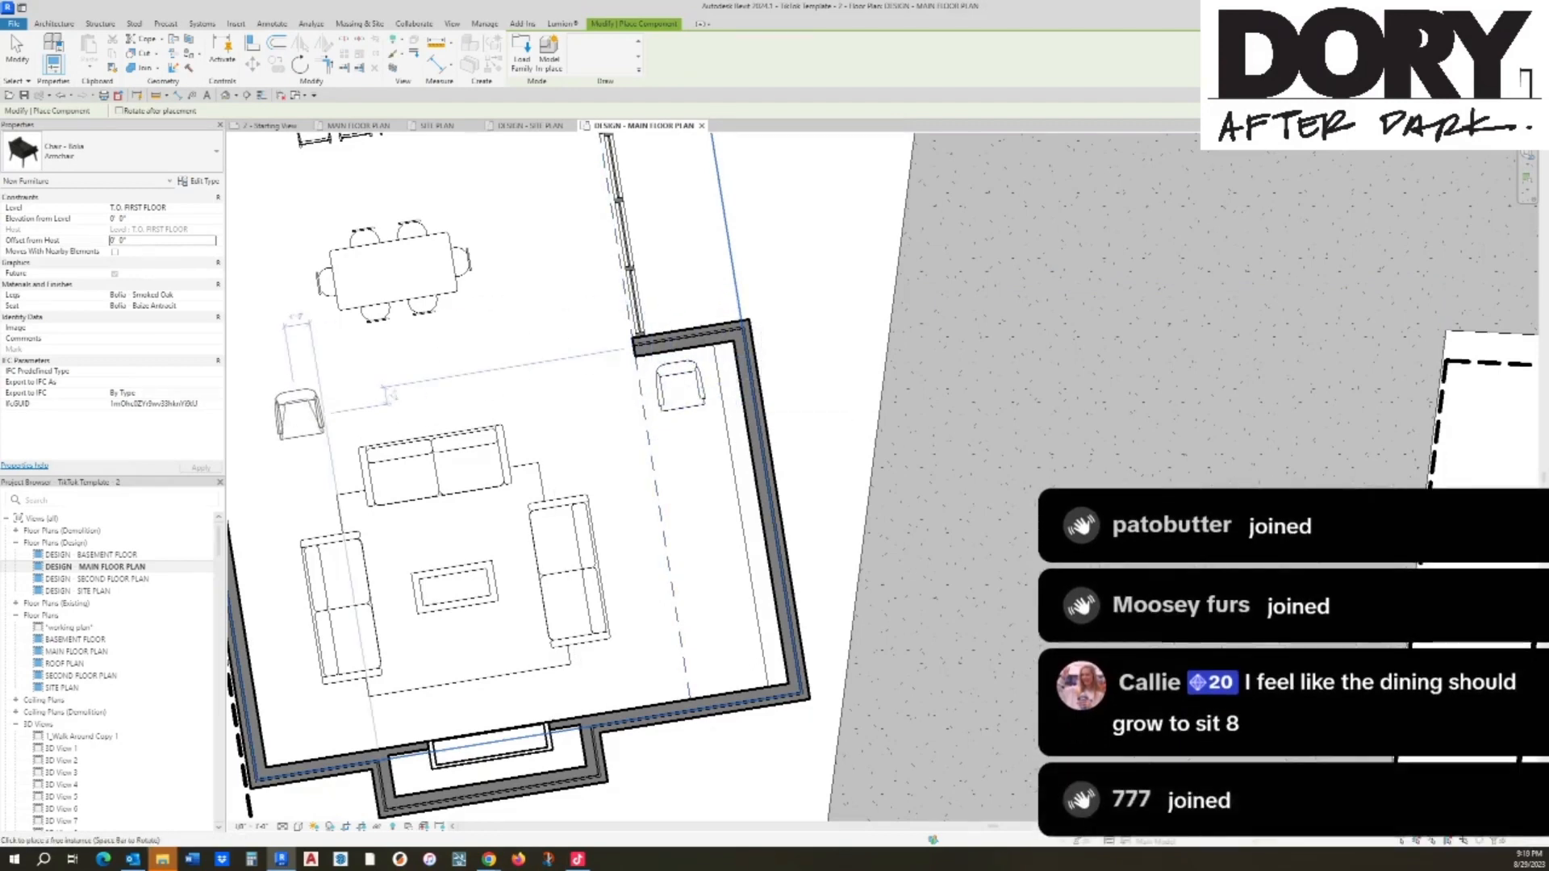
key("Escape")
key("Escape")
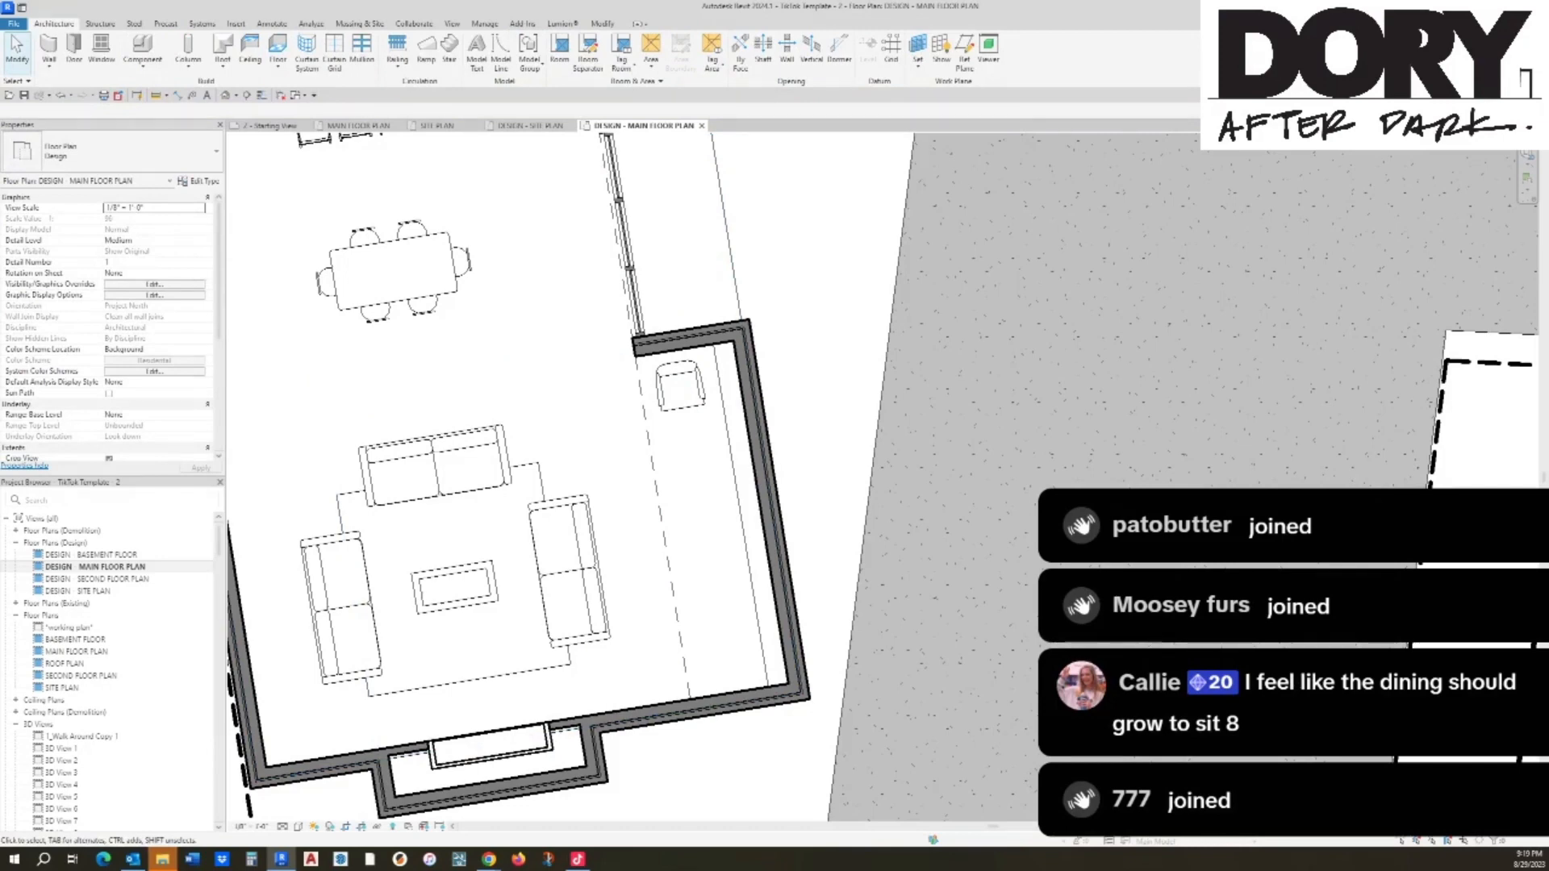
Step: Try replacing the rectangular dining table with the 84" diameter round table with chairs
scroll(339, 484, "down", 2)
middle_click_drag(381, 343, 543, 381)
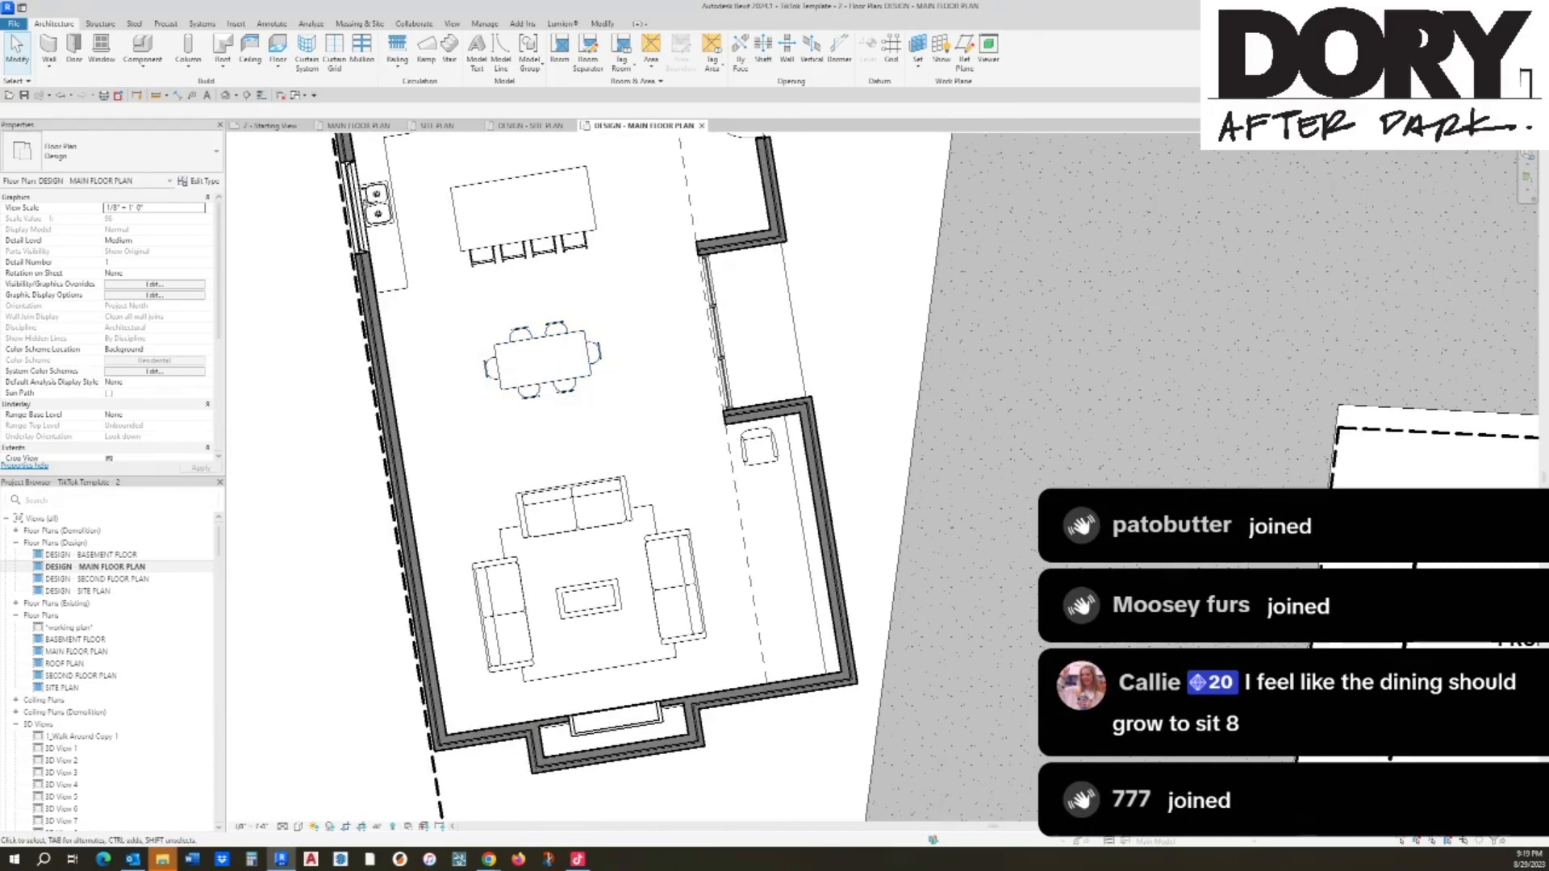
left_click(543, 372)
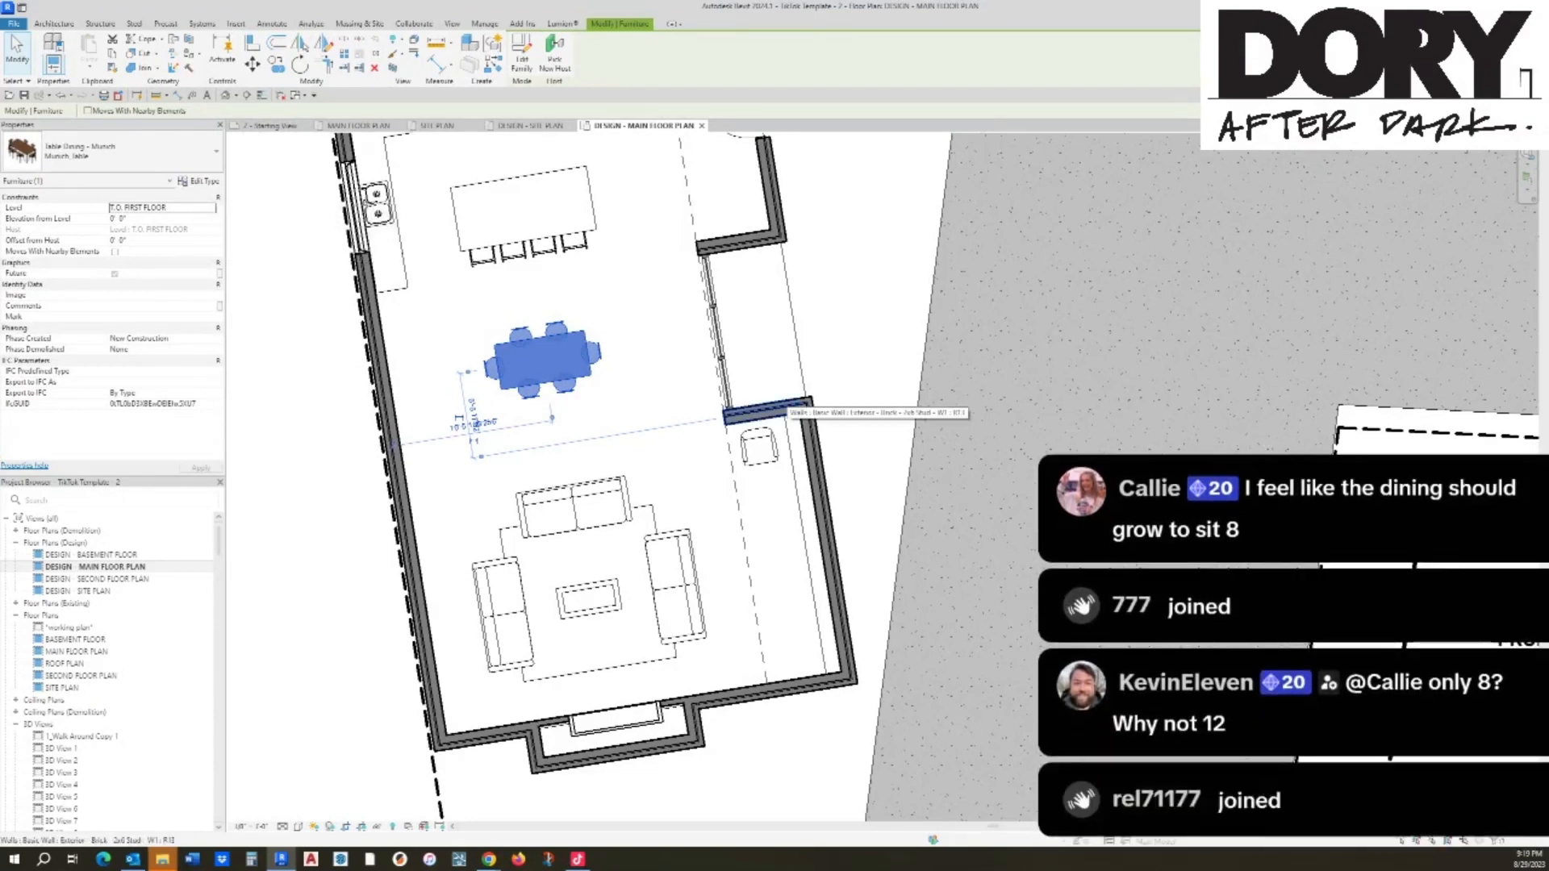
scroll(565, 380, "up", 1)
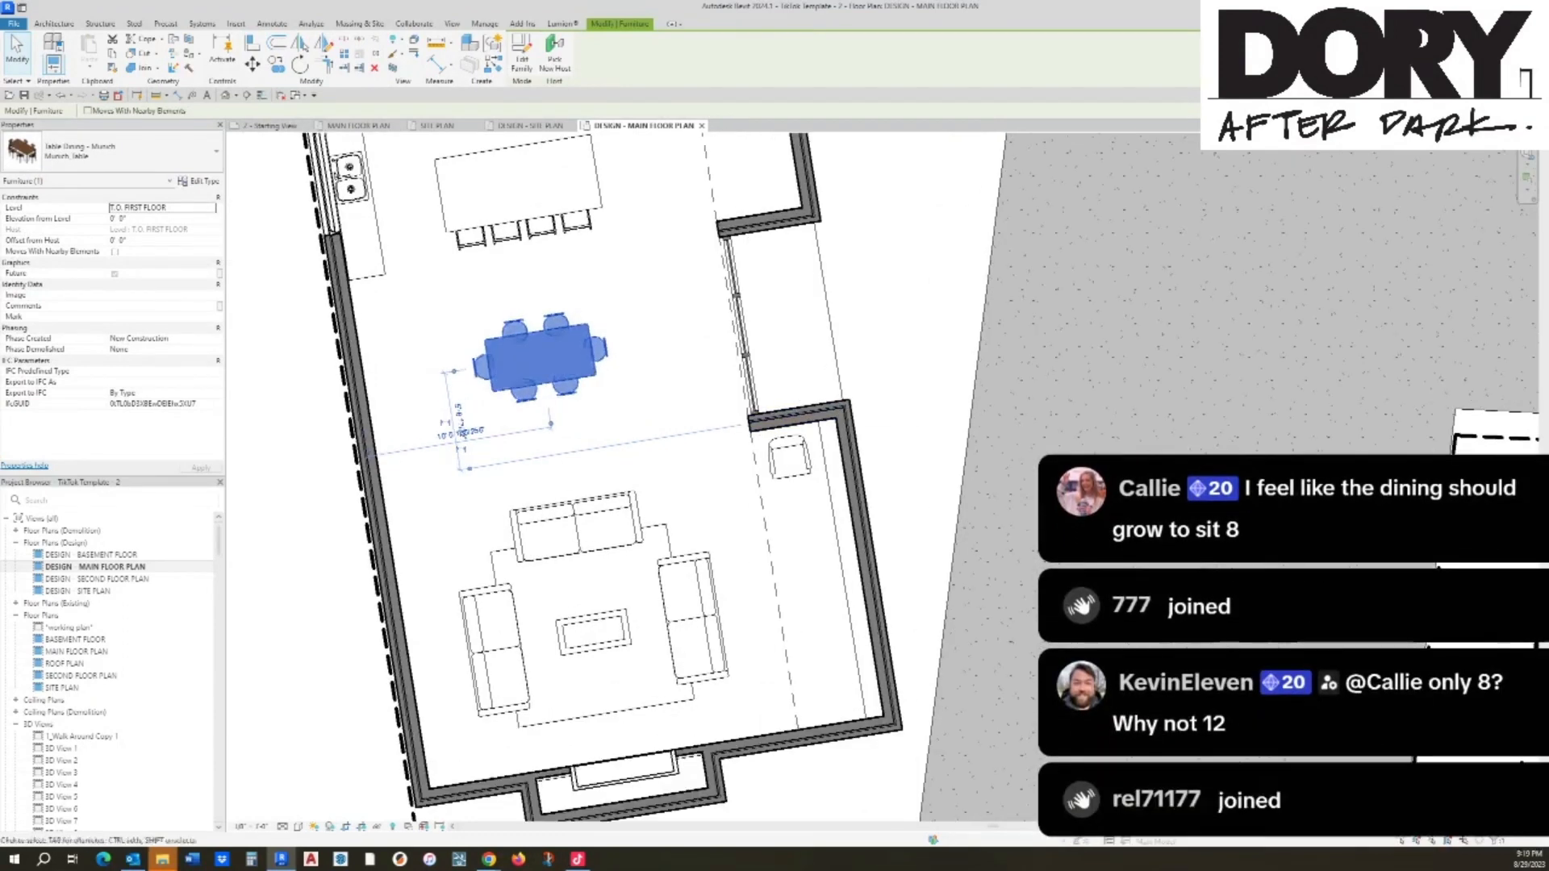
left_click(129, 152)
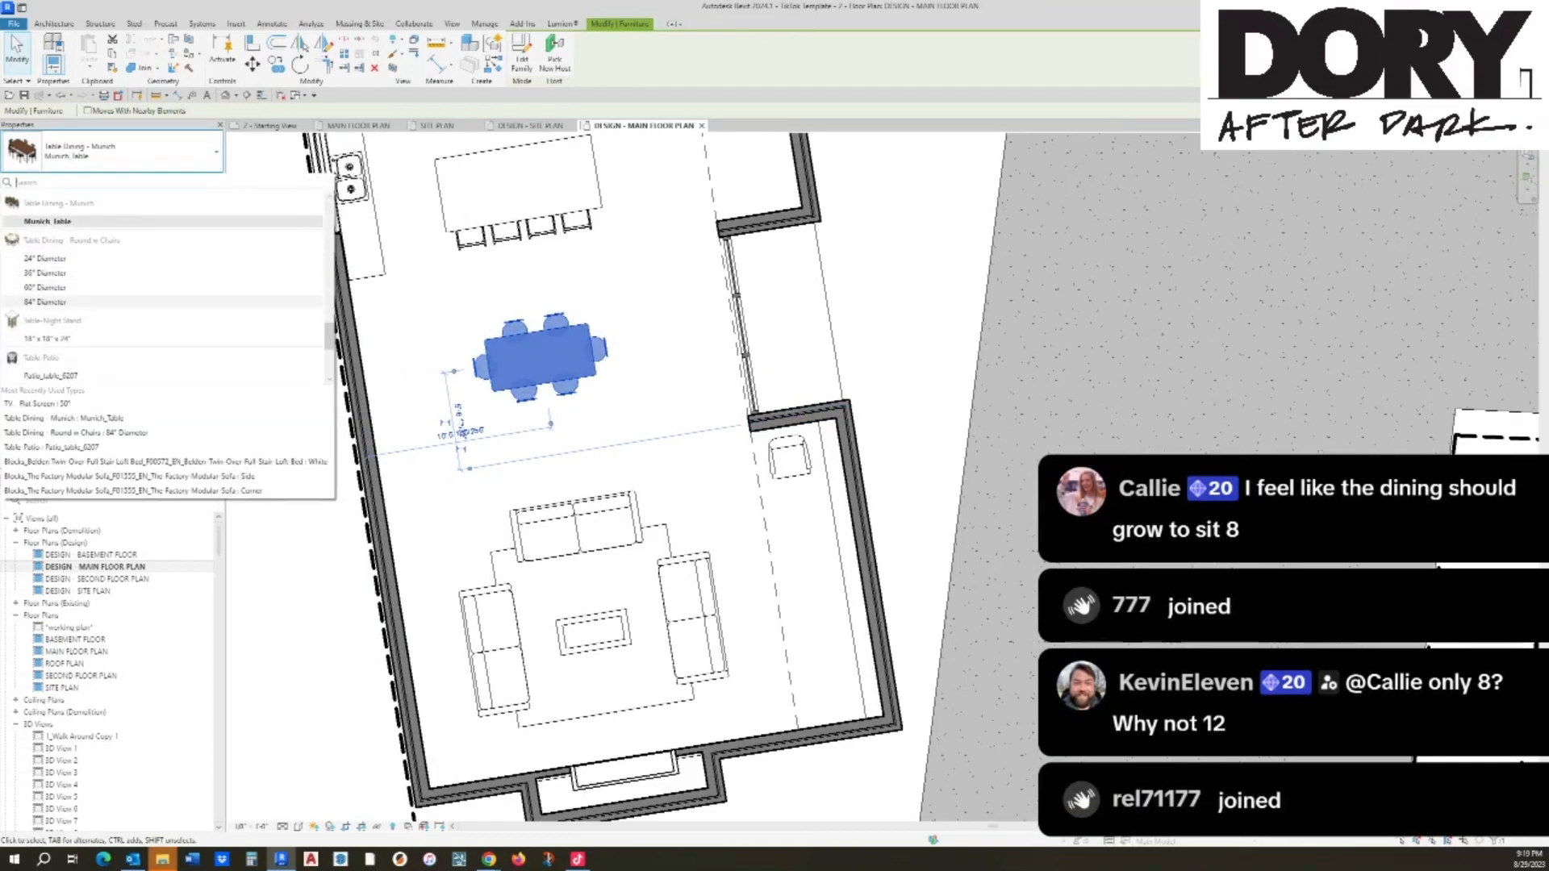
left_click(96, 301)
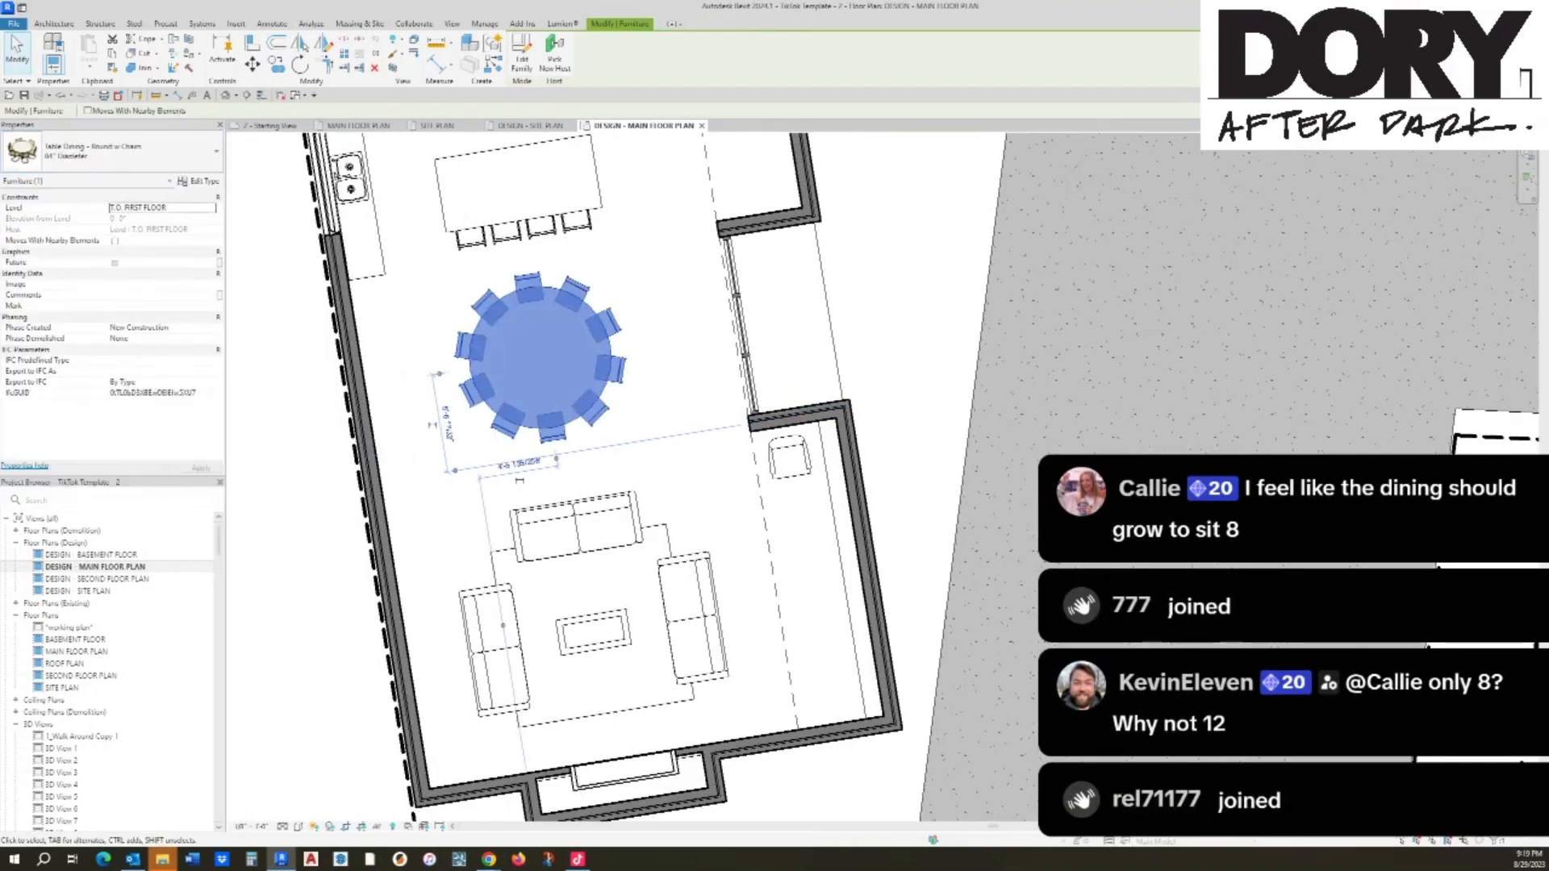
key("ctrl+z")
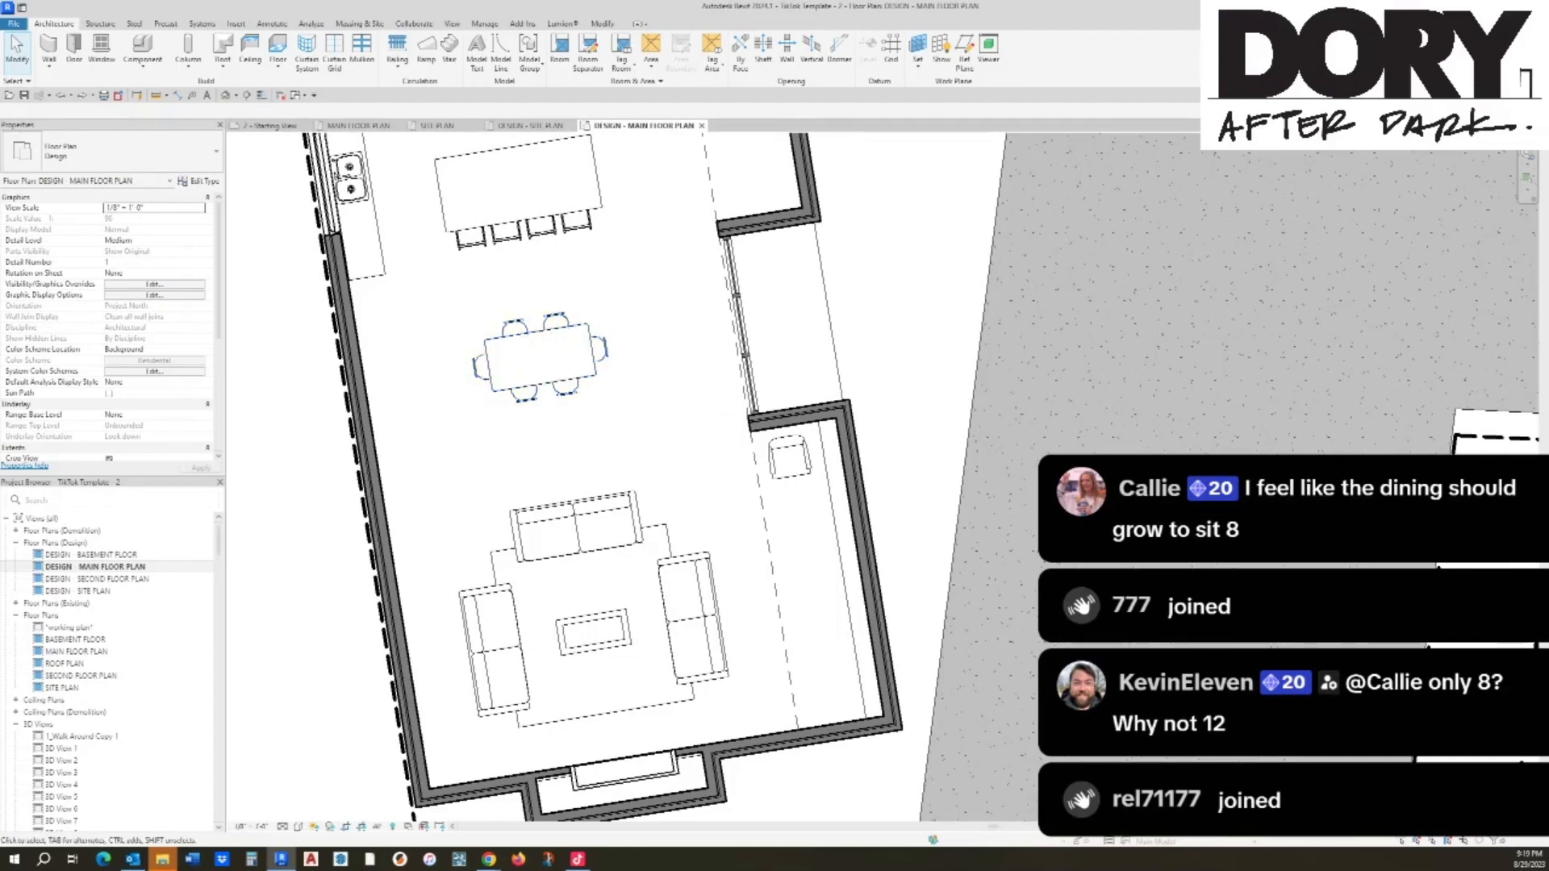
Step: Place a 4-panel sliding patio door with transom in the long exterior wall beside the dining table
scroll(562, 408, "down", 2)
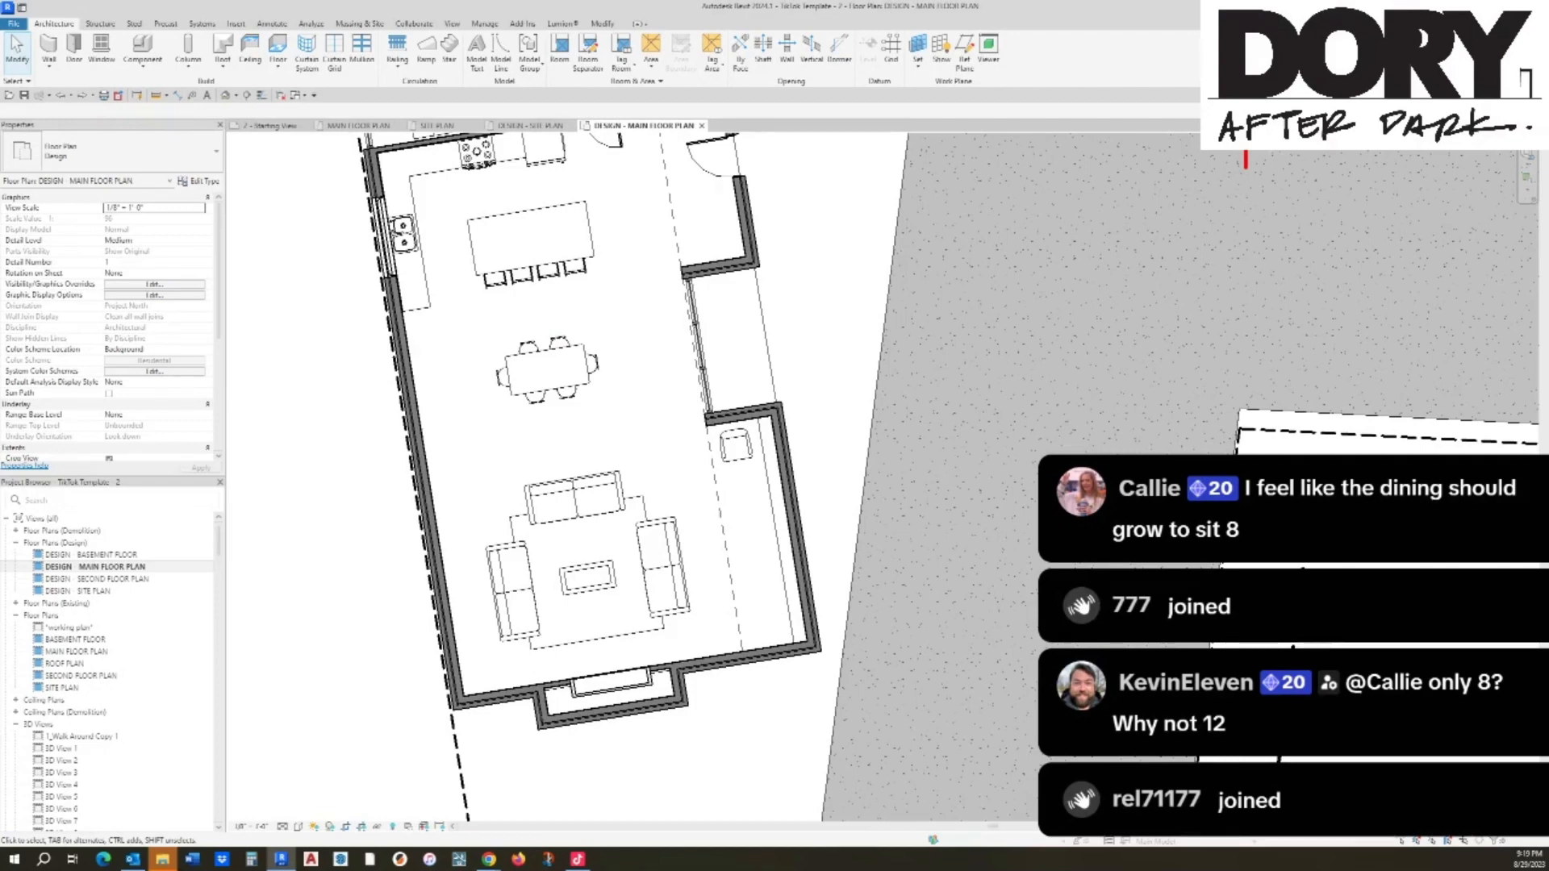
middle_click_drag(585, 426, 632, 565)
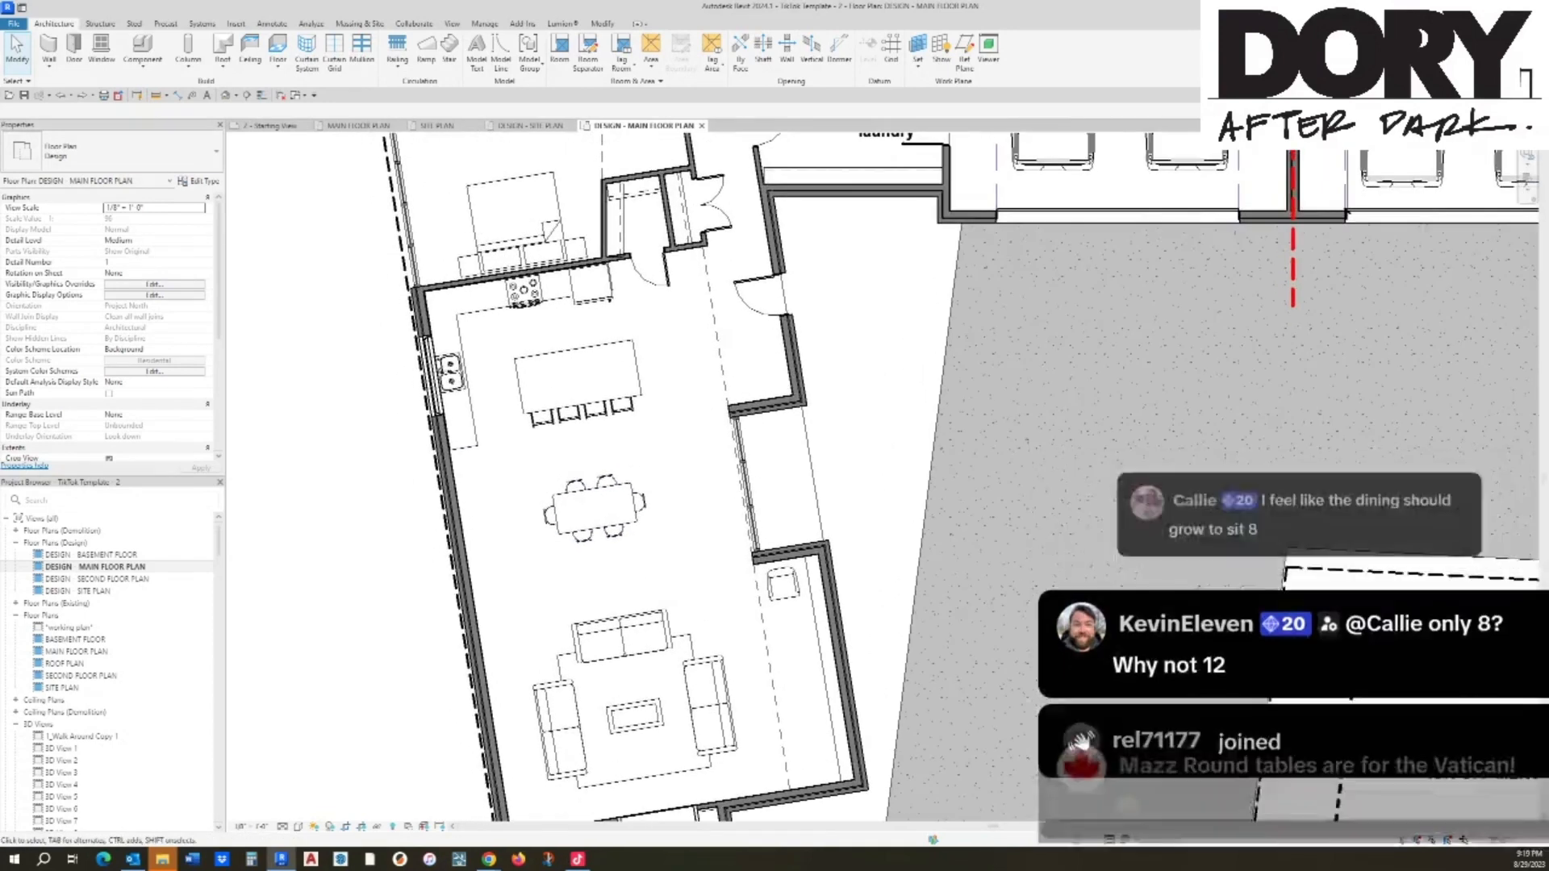
scroll(632, 565, "down", 1)
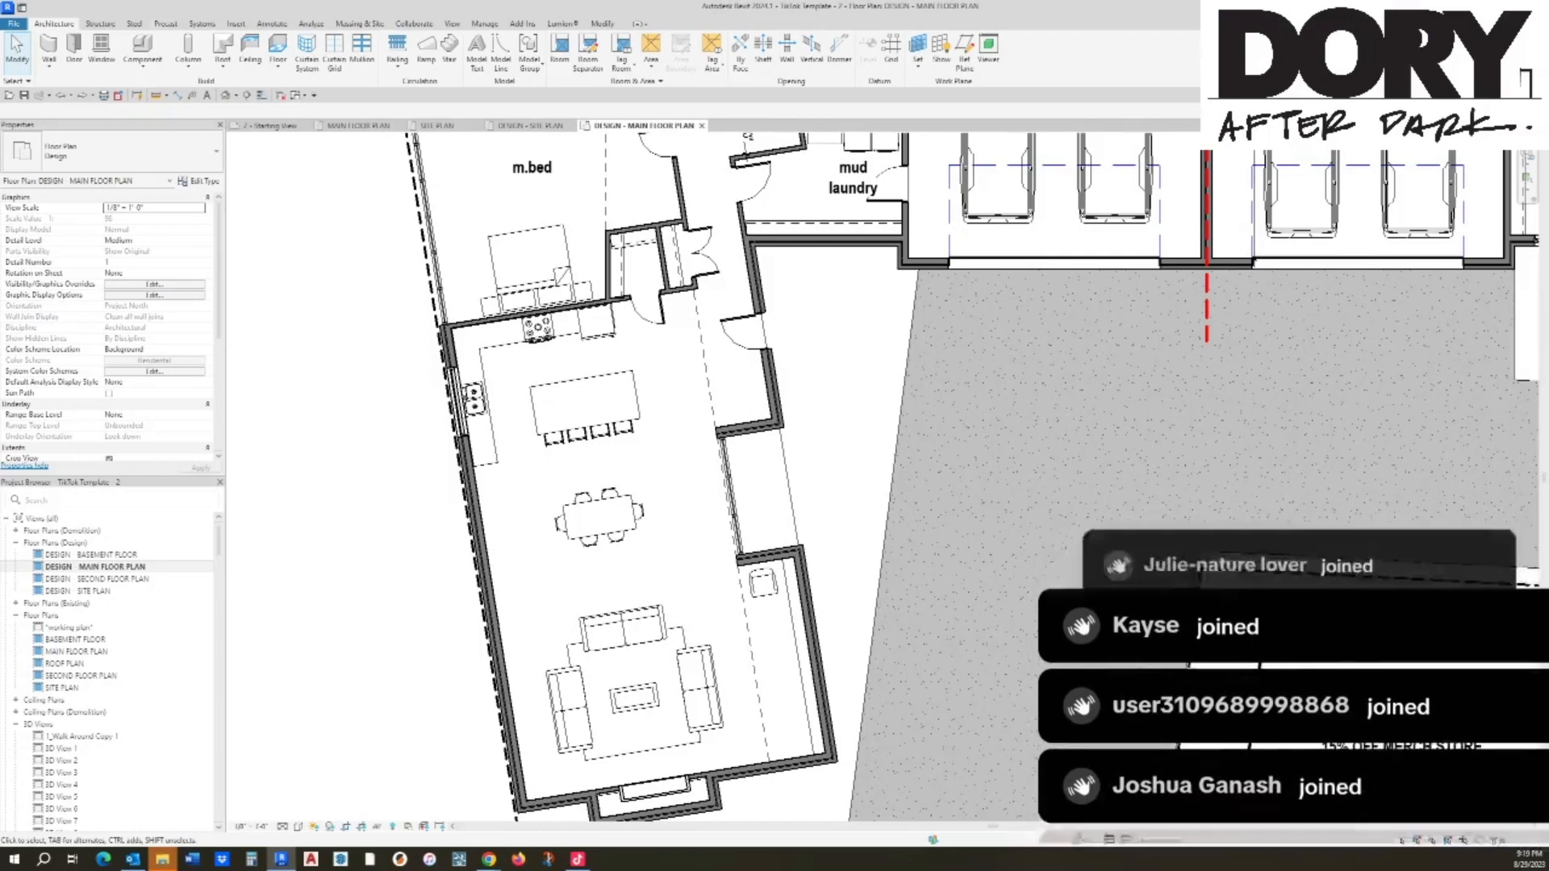
left_click(74, 50)
left_click(129, 151)
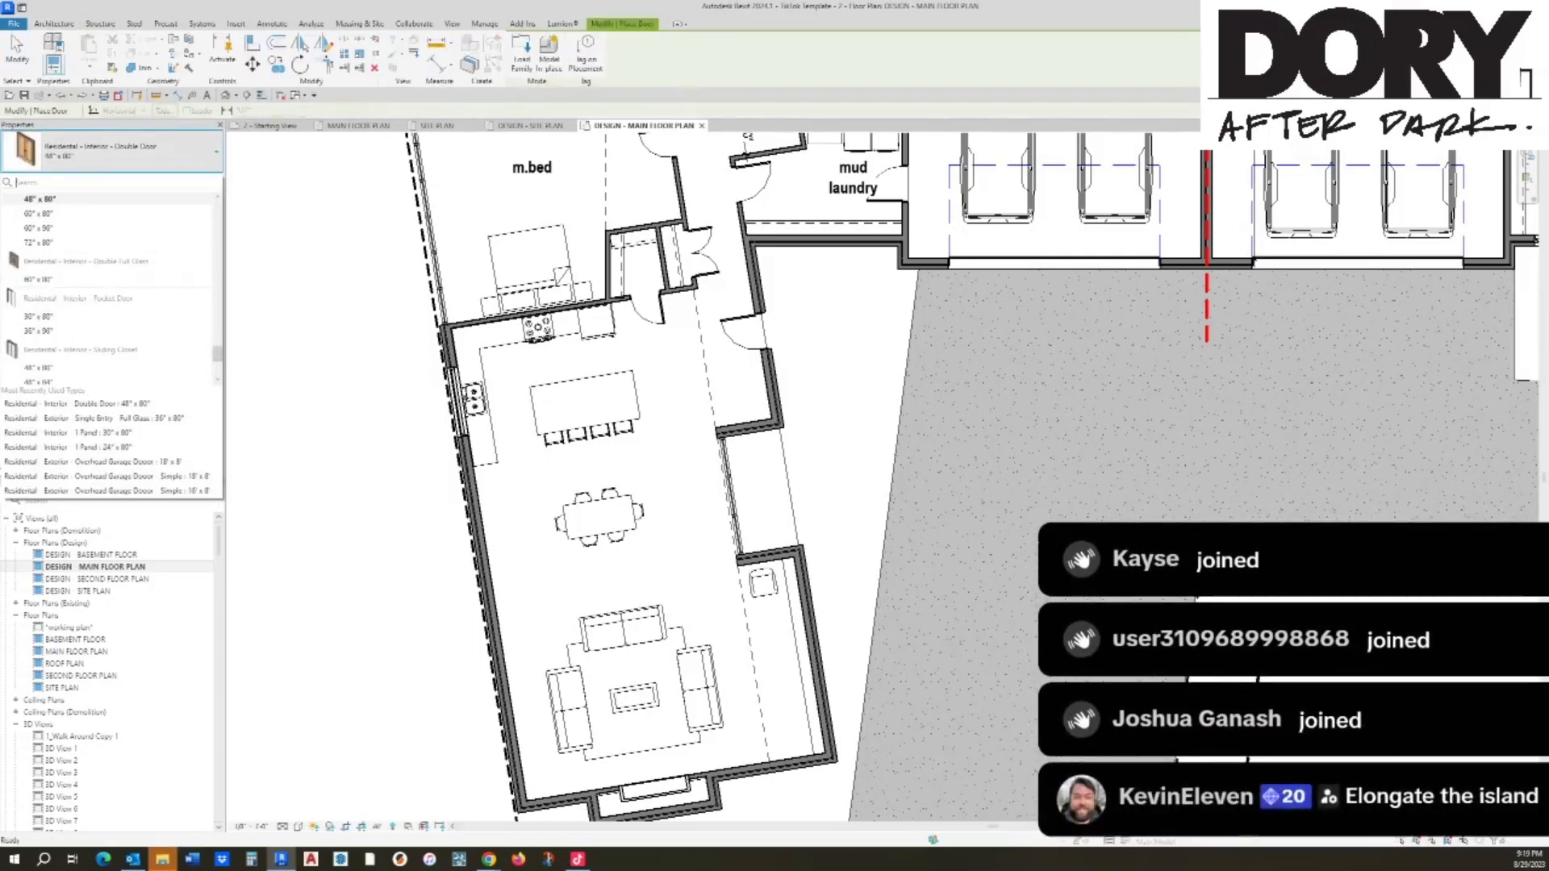
type("patio")
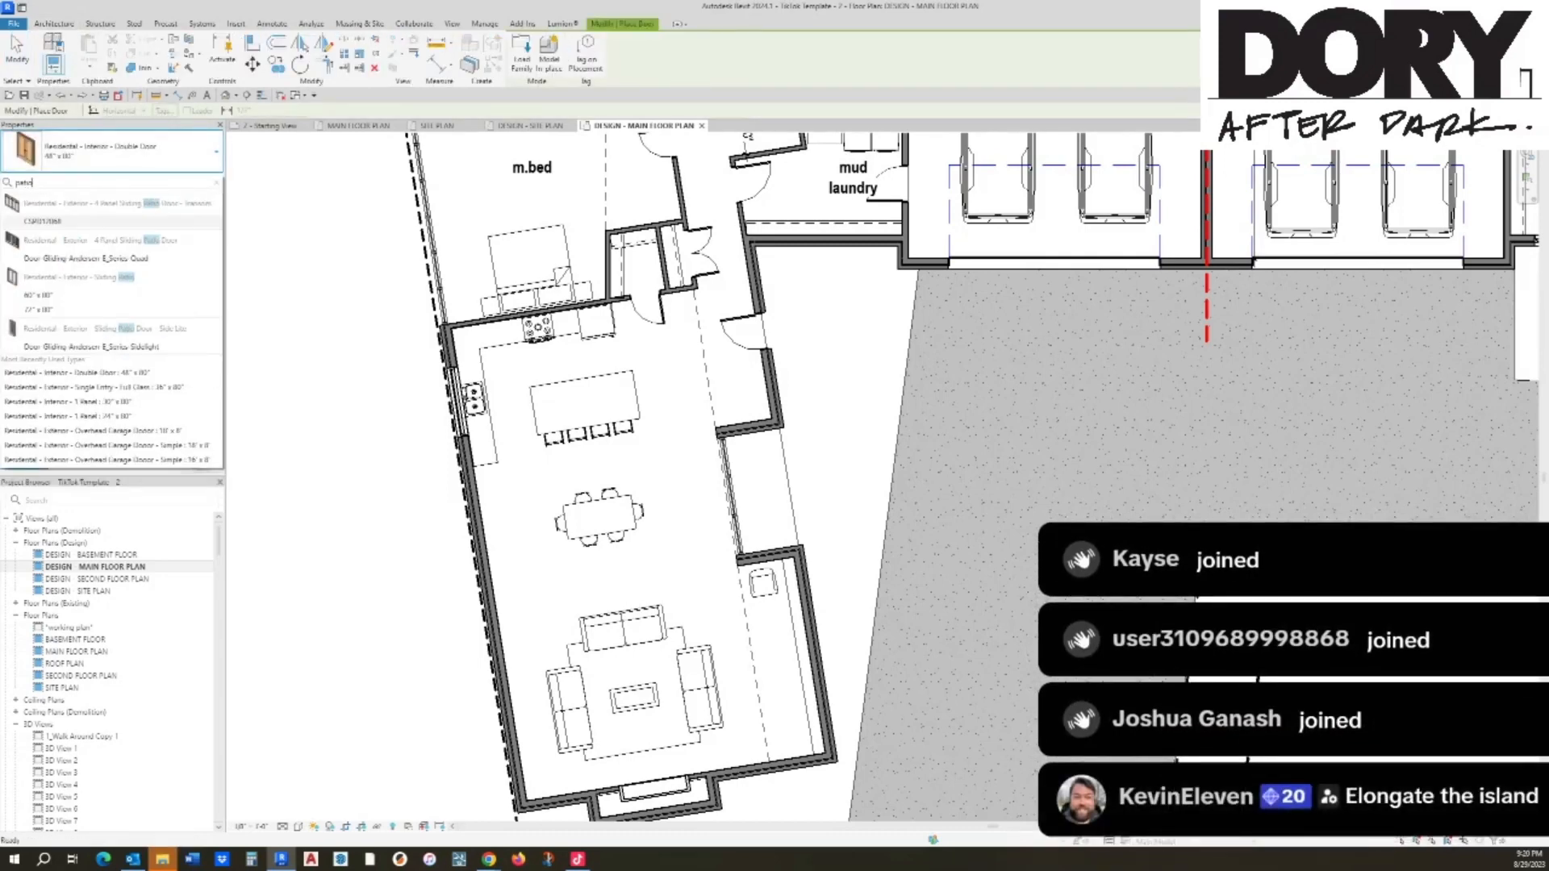
key("Return")
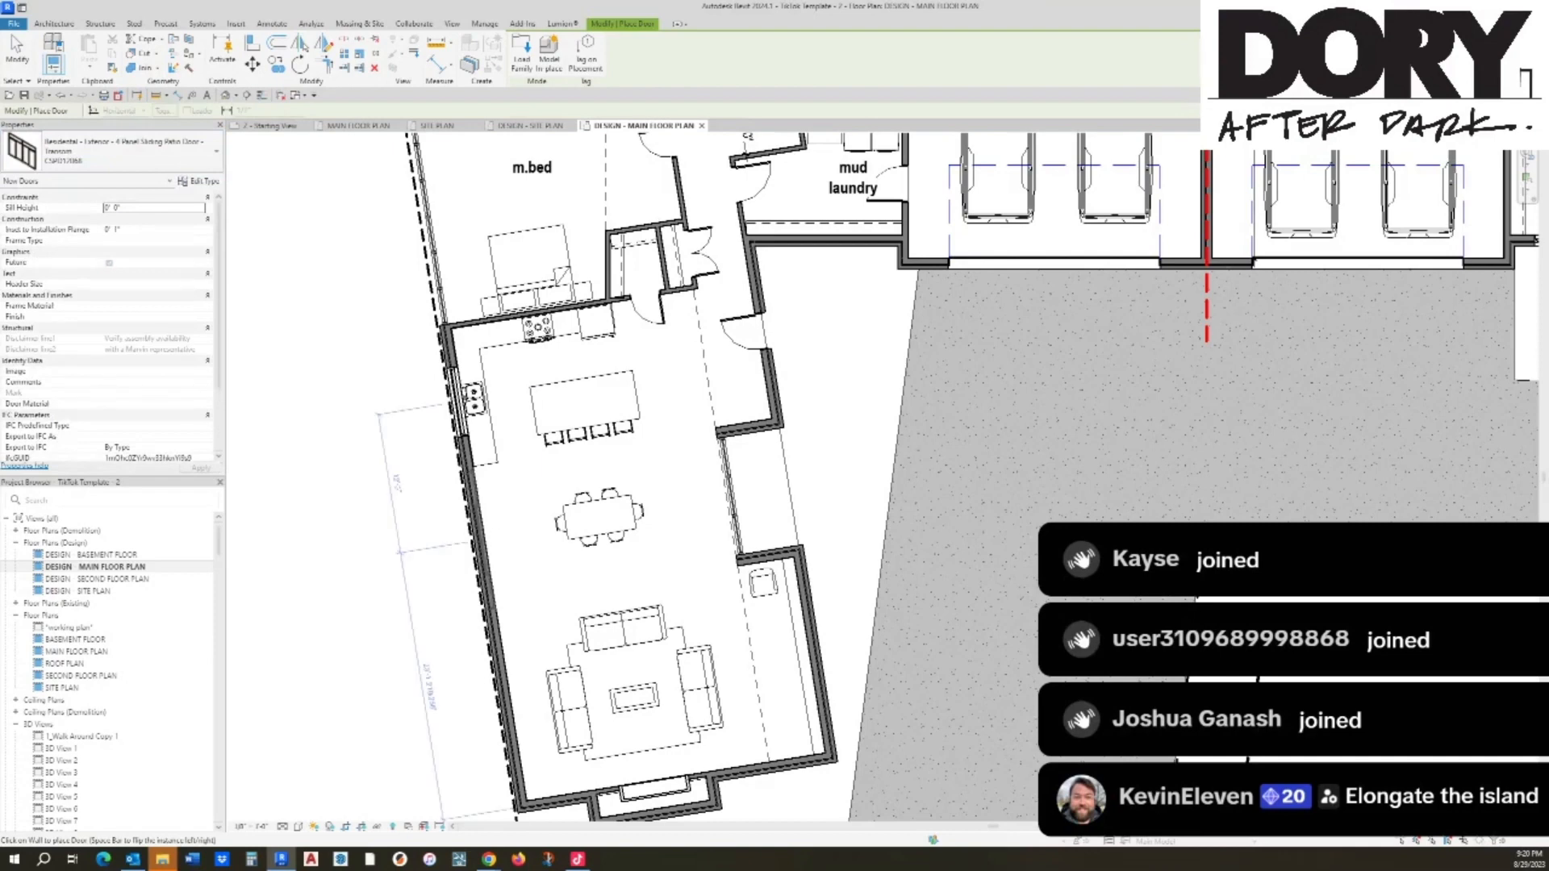
left_click(479, 539)
key("Escape")
key("Escape")
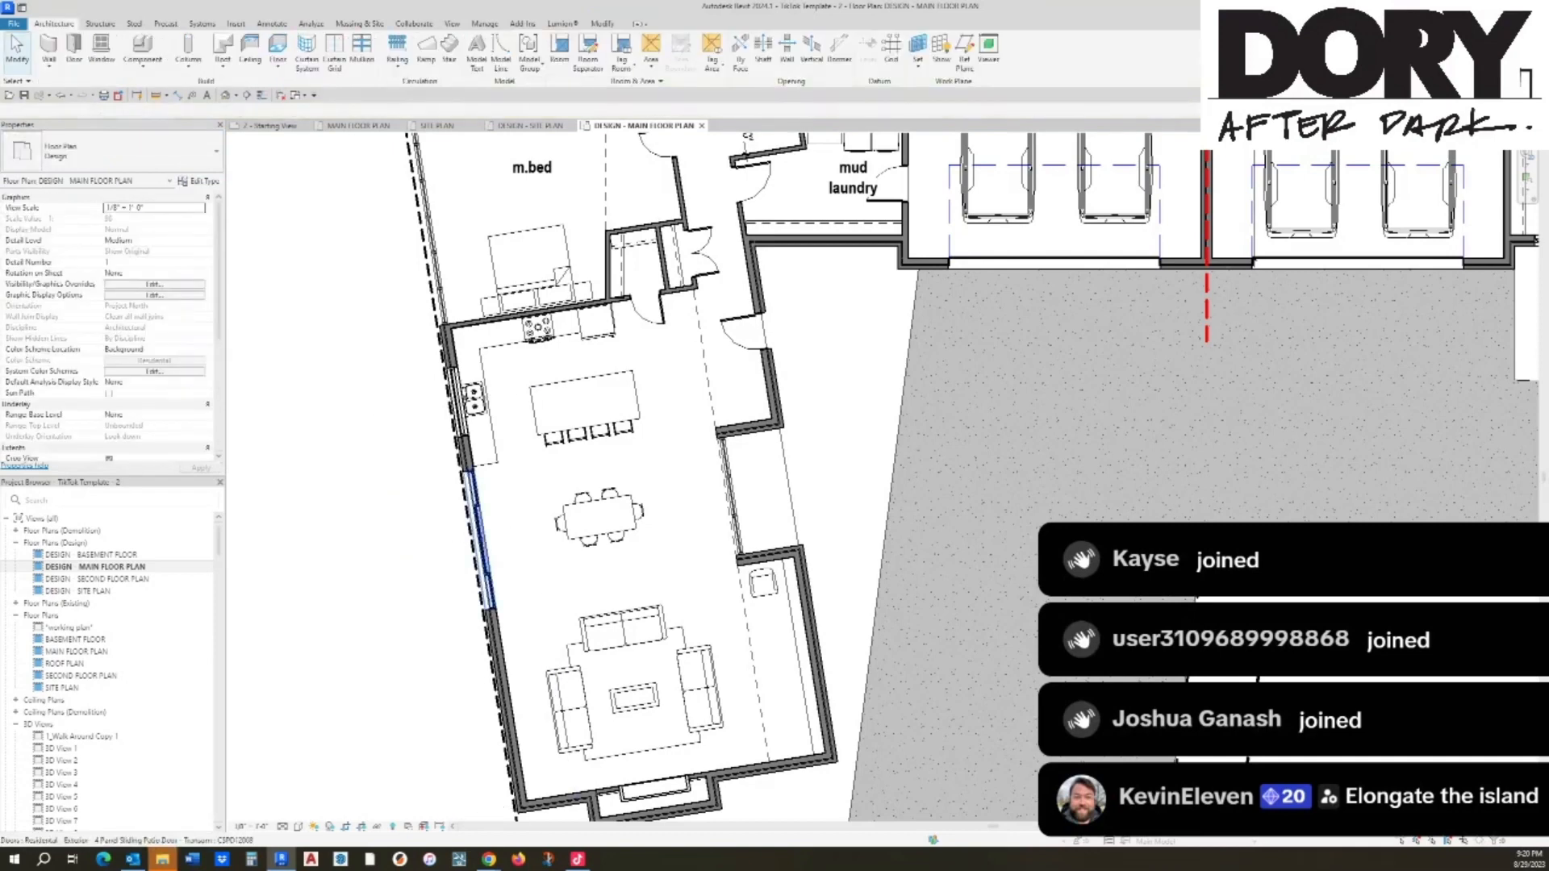
Step: Align the patio door's centre with the dining table's centreline and change it to a narrower sliding patio door type
key("a")
key("l")
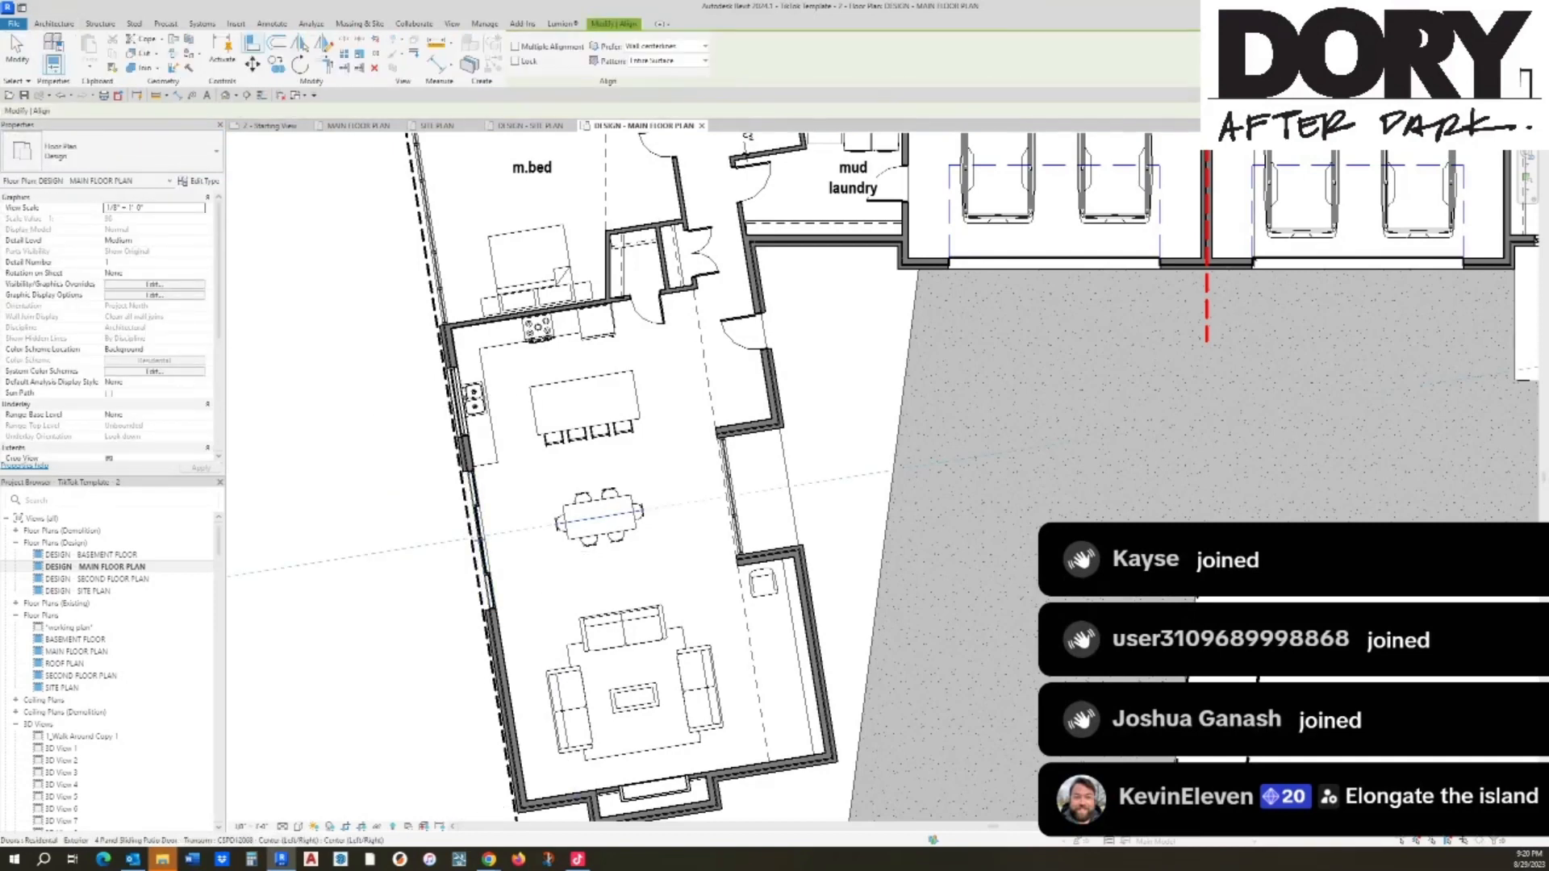
key("Escape")
key("Escape")
left_click(484, 533)
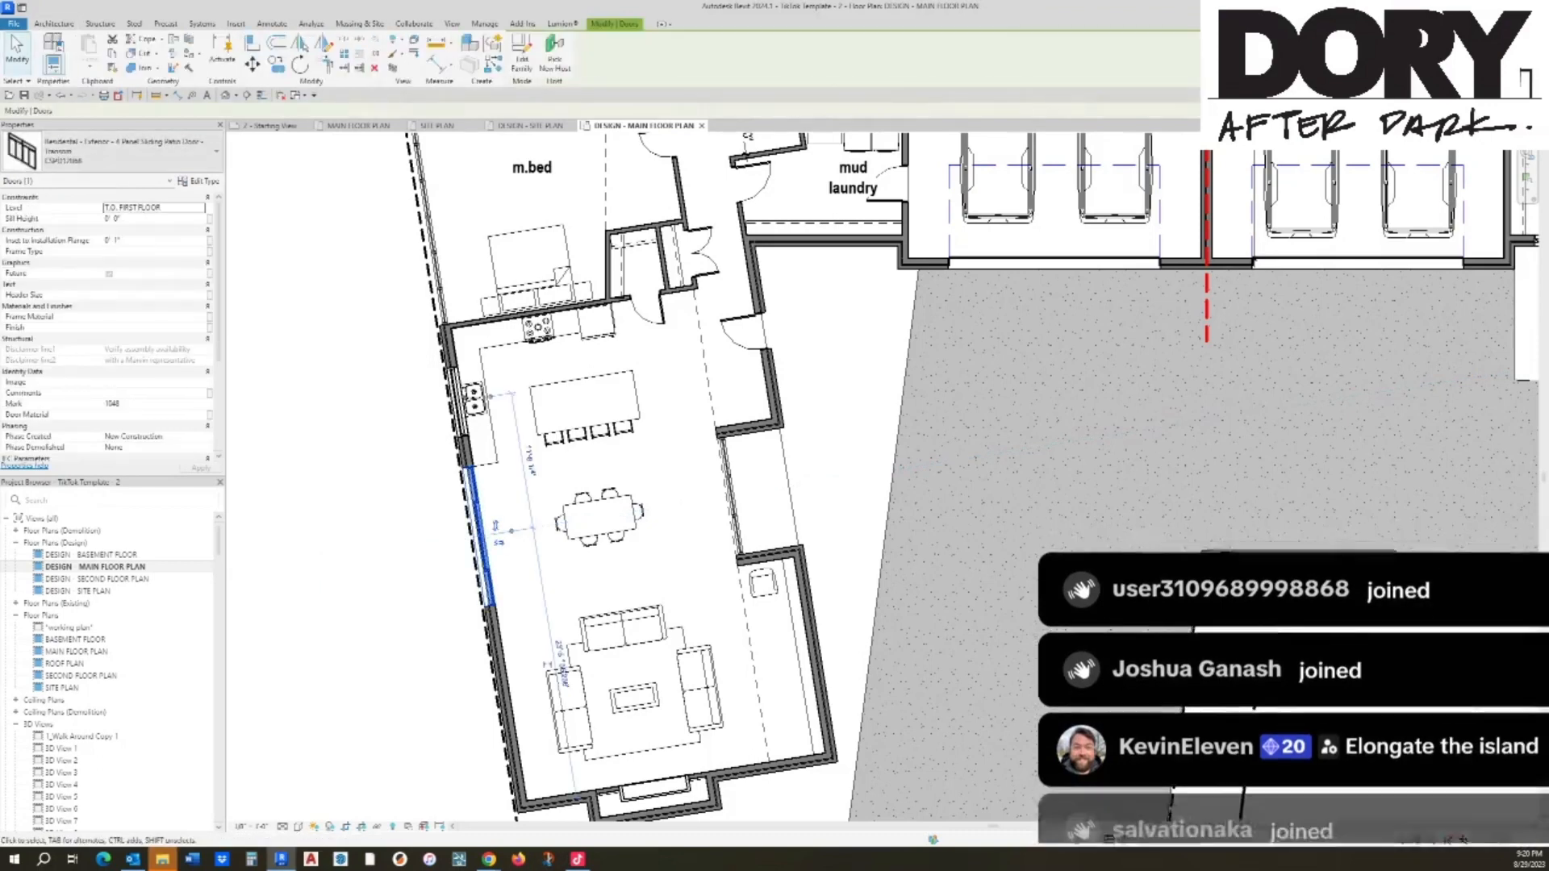
left_click(129, 151)
left_click(111, 259)
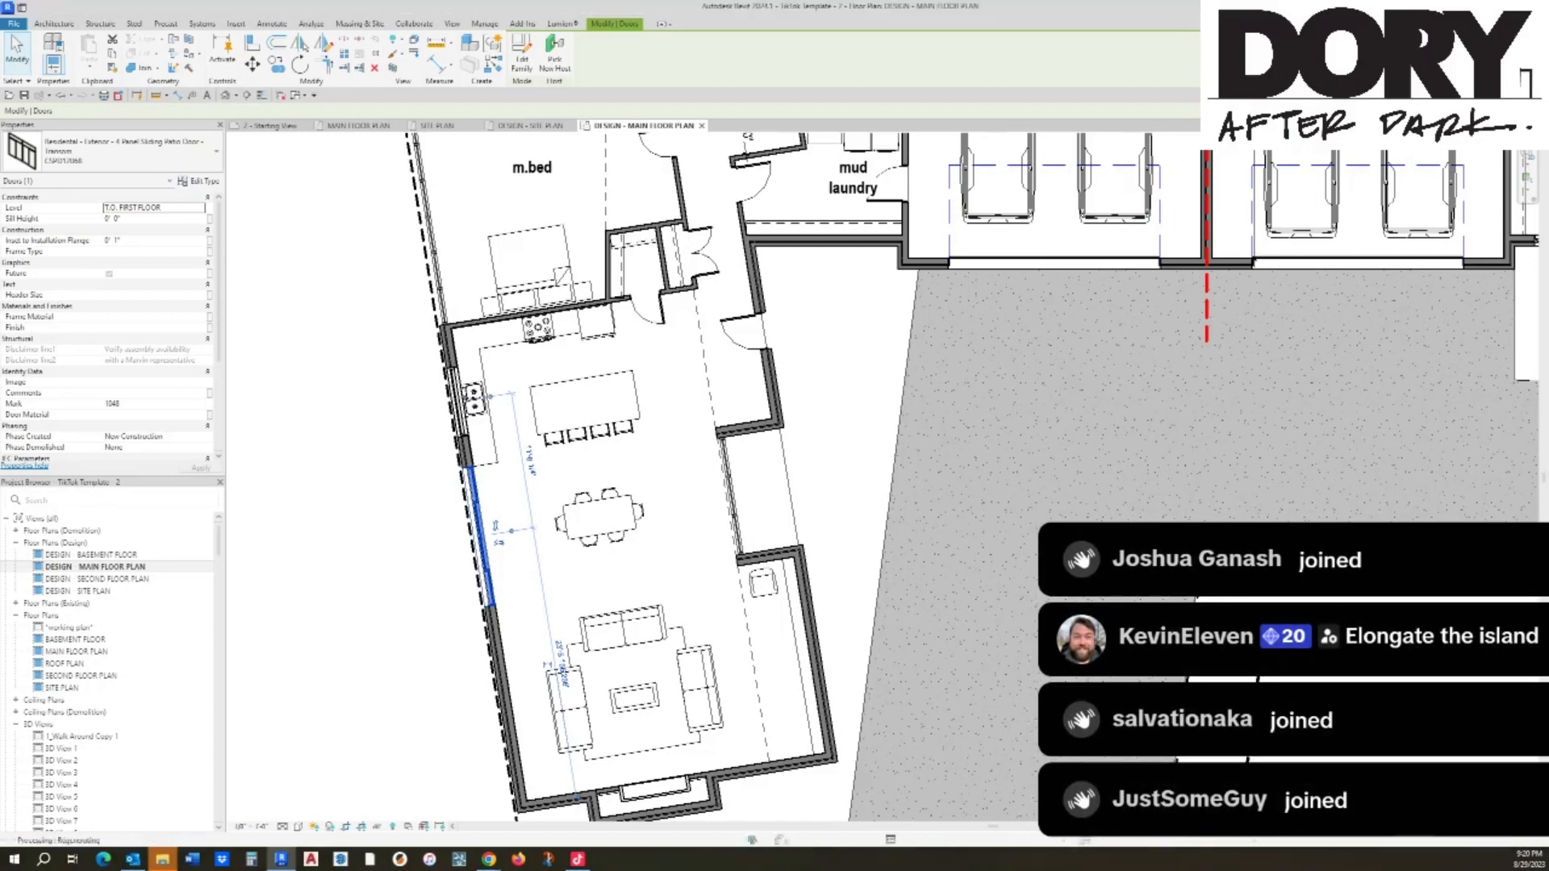
key("Escape")
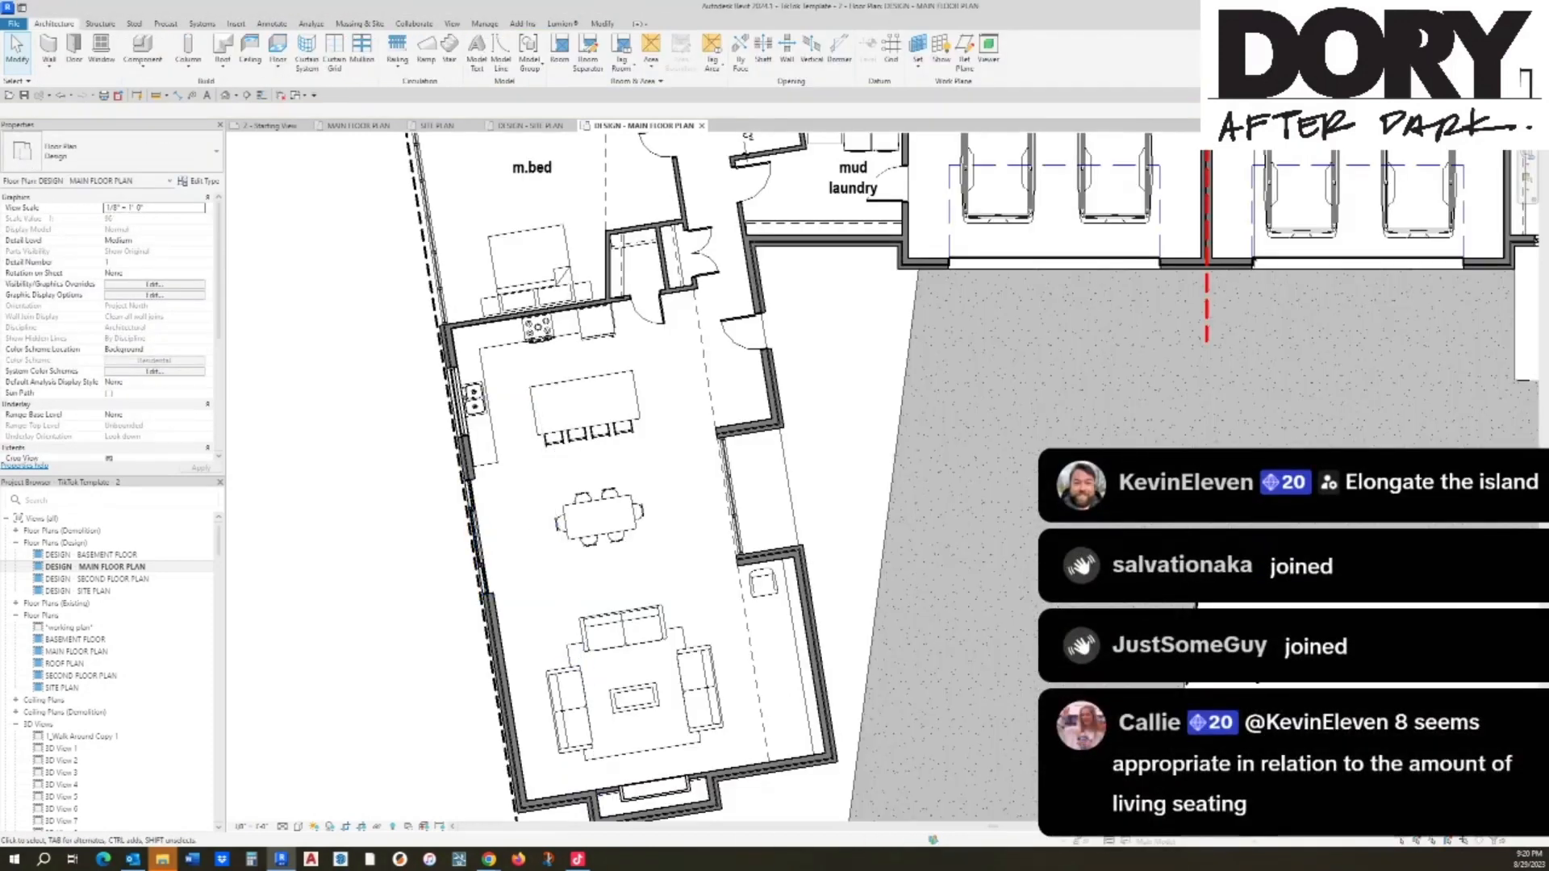
left_click(585, 403)
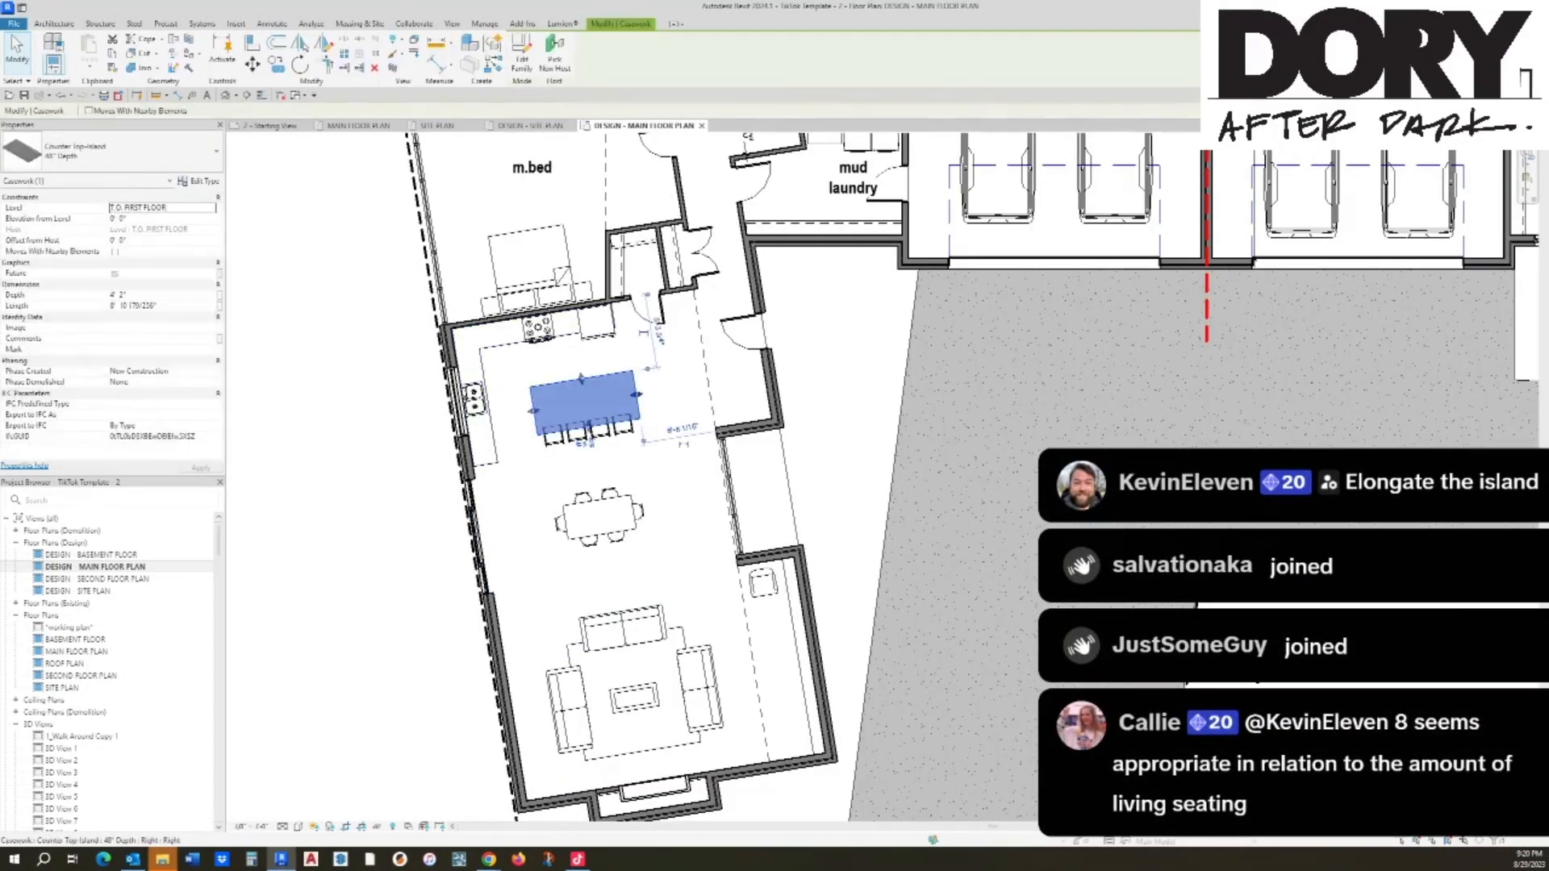
left_click(133, 305)
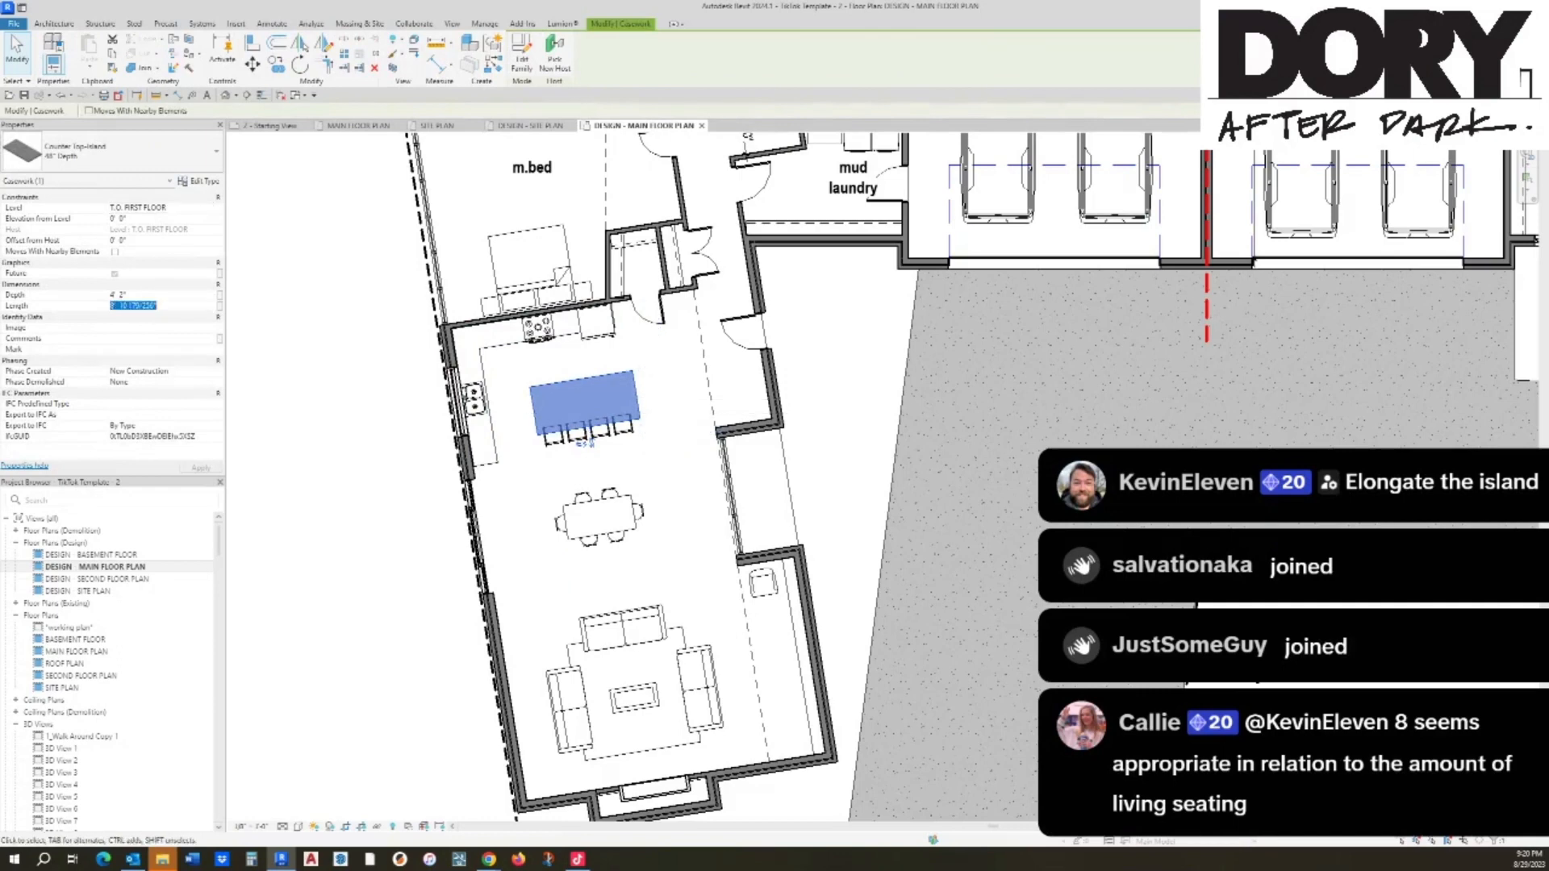
key("Escape")
key("Escape")
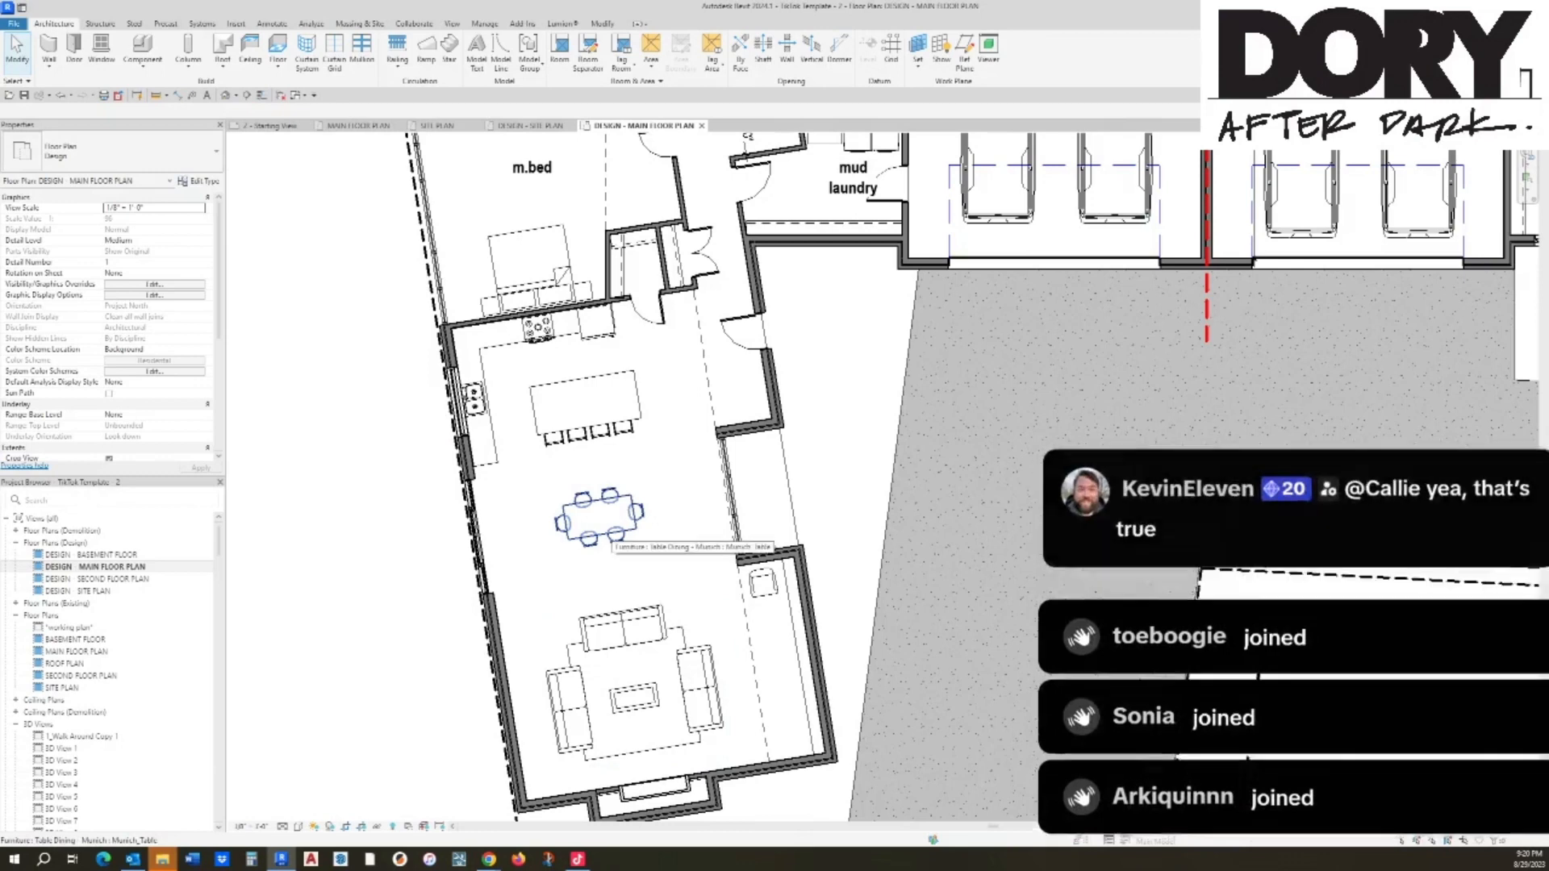
Step: Browse the available furniture types for a larger replacement for the dining table
scroll(611, 524, "up", 2)
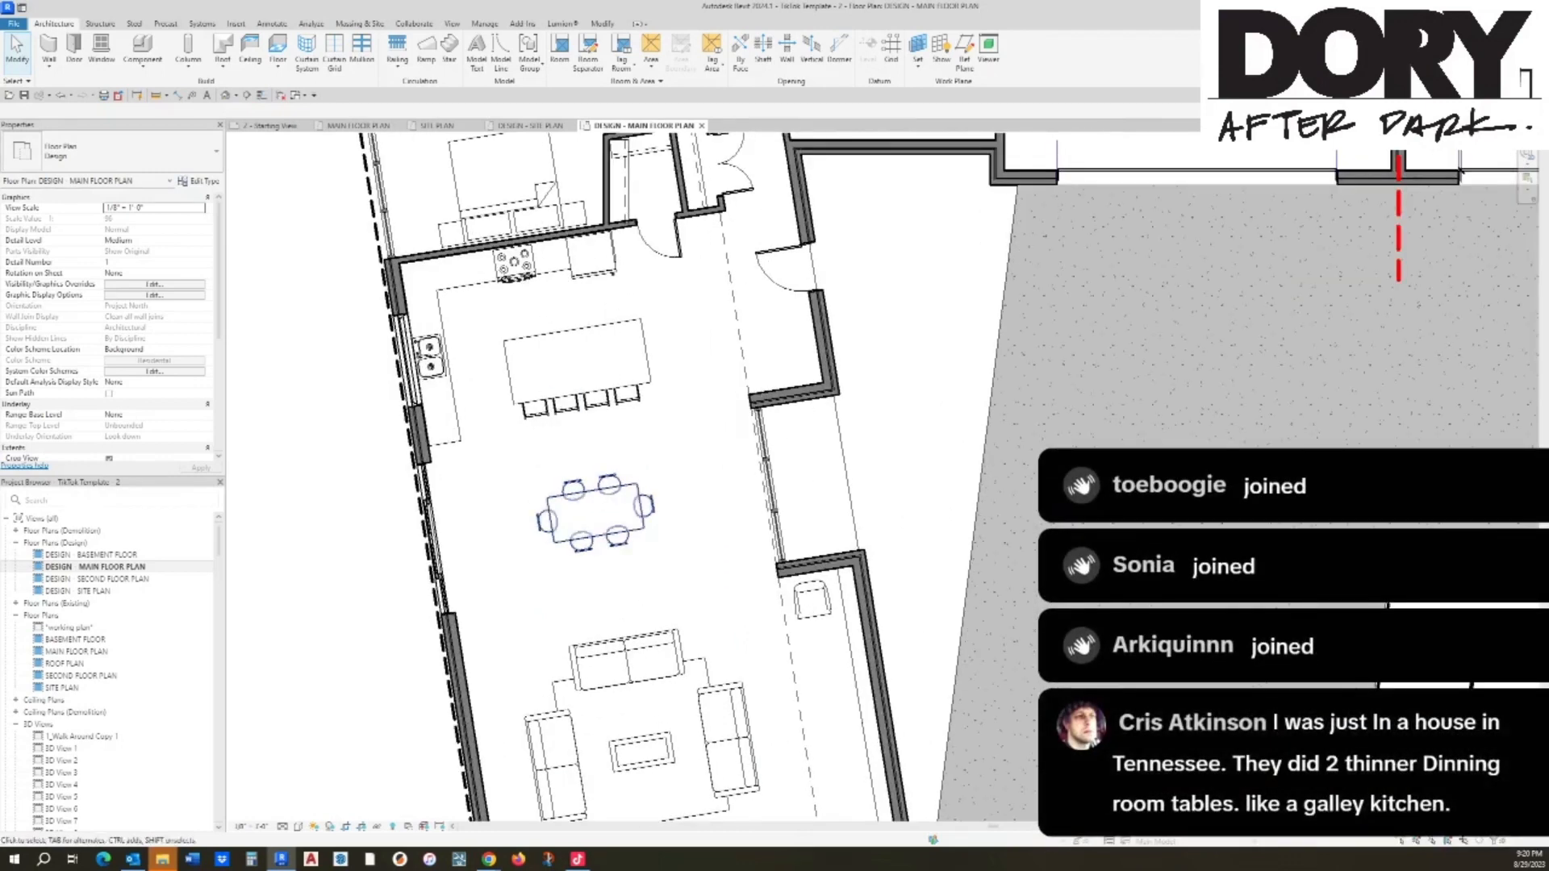
left_click(565, 524)
left_click(113, 151)
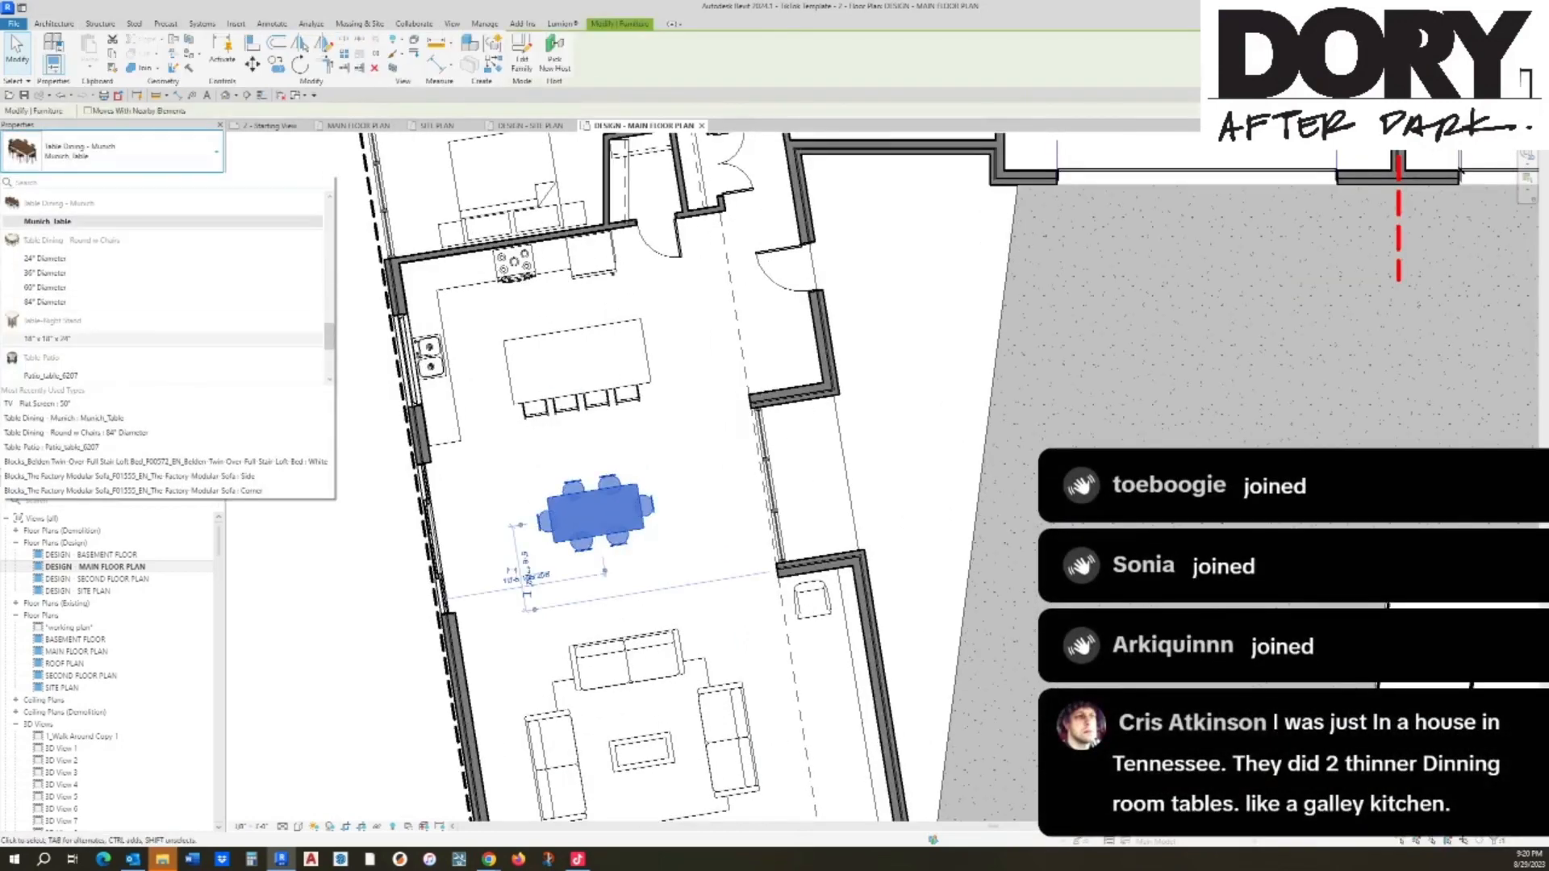
scroll(161, 327, "up", 5)
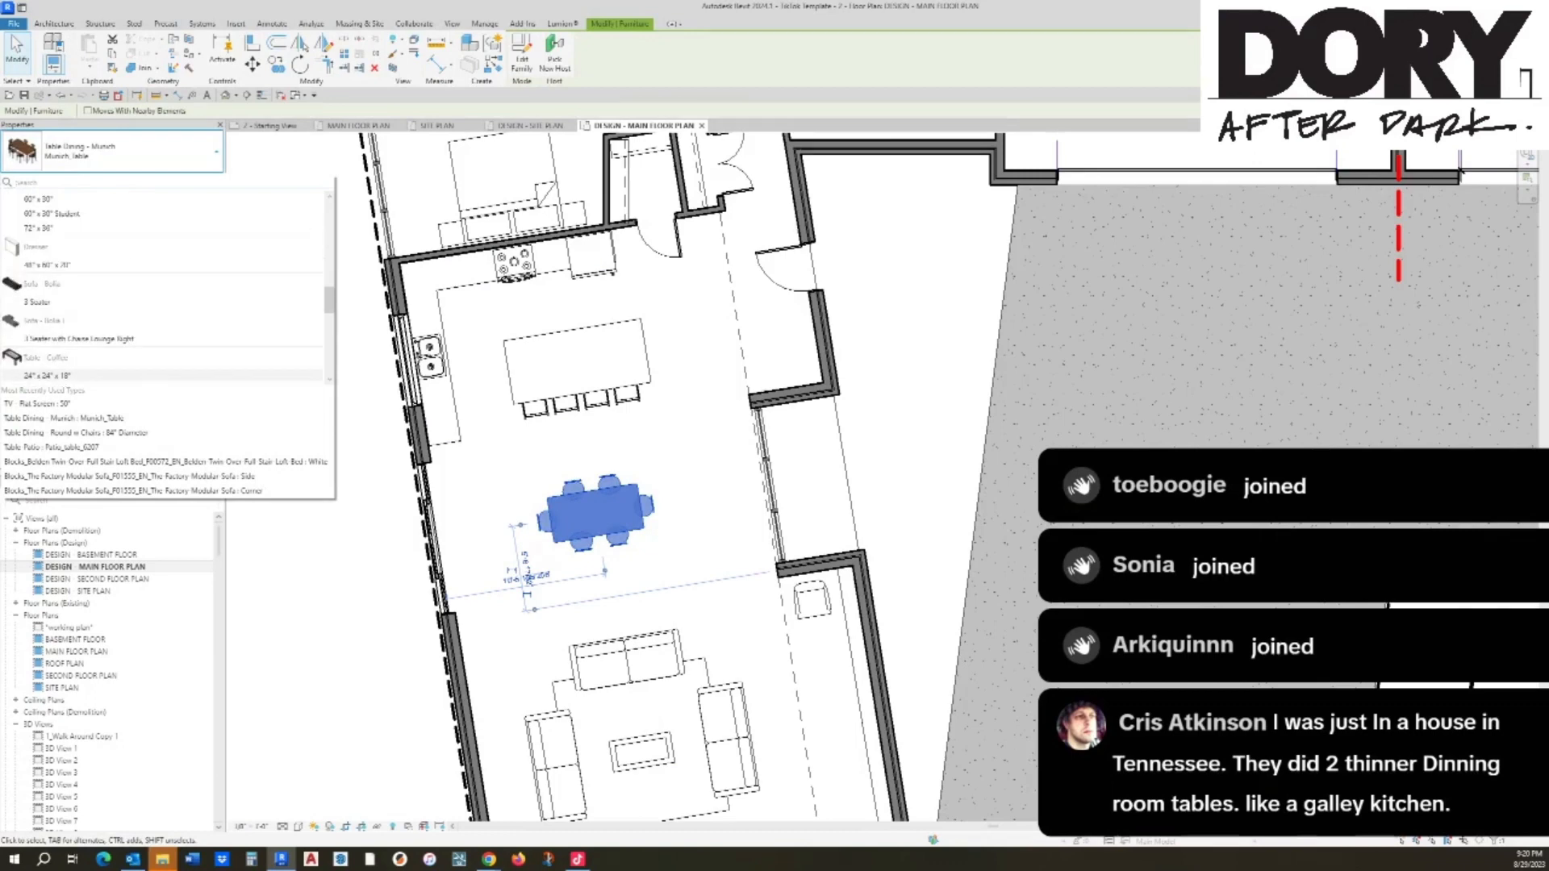
scroll(161, 290, "up", 5)
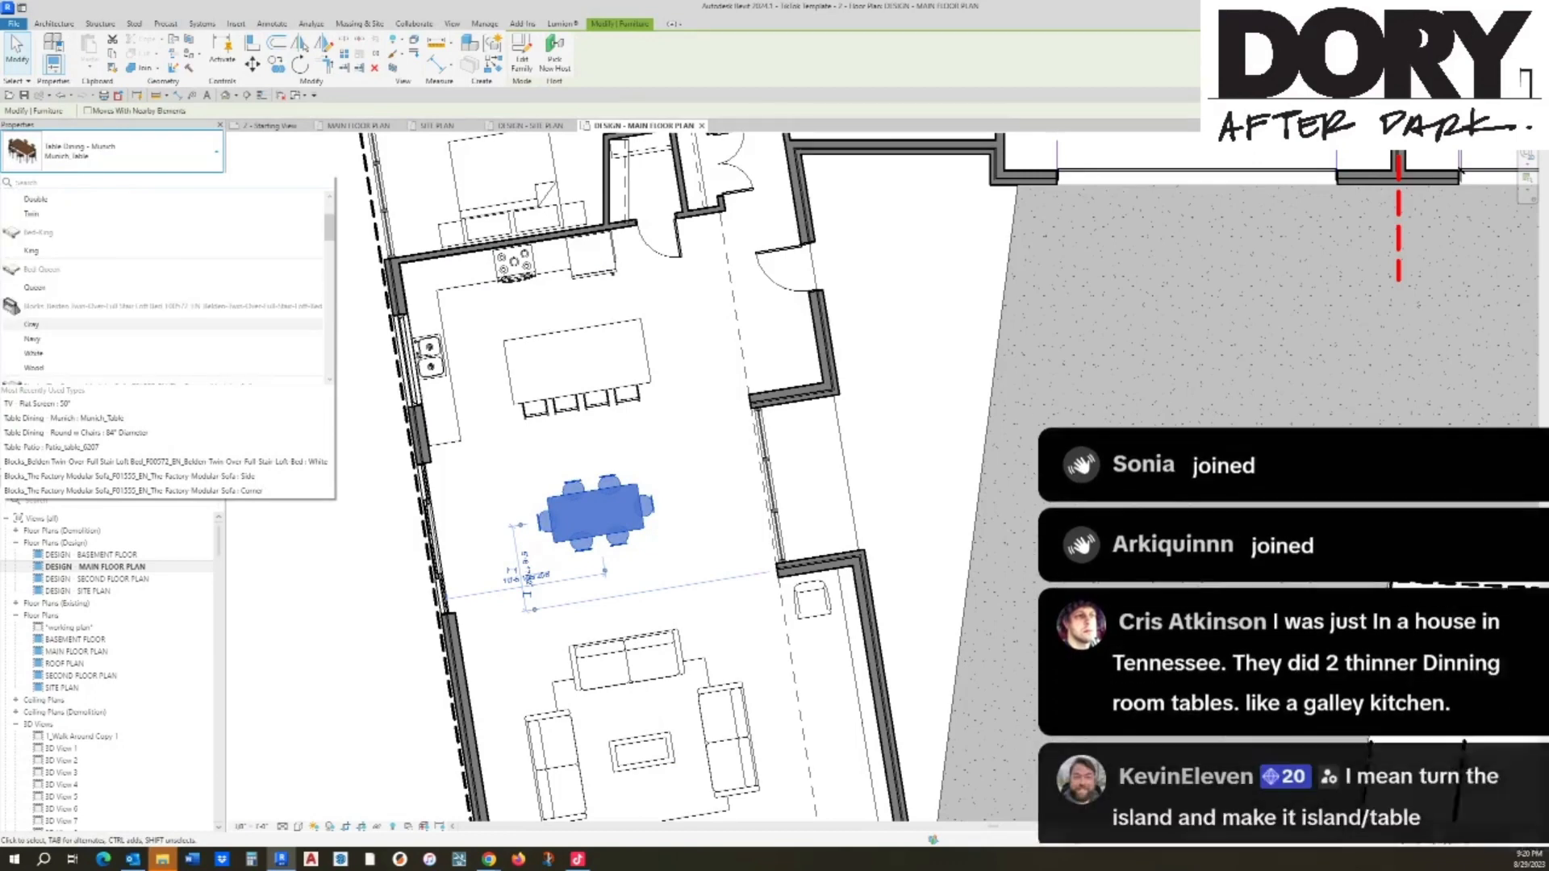
scroll(162, 345, "down", 10)
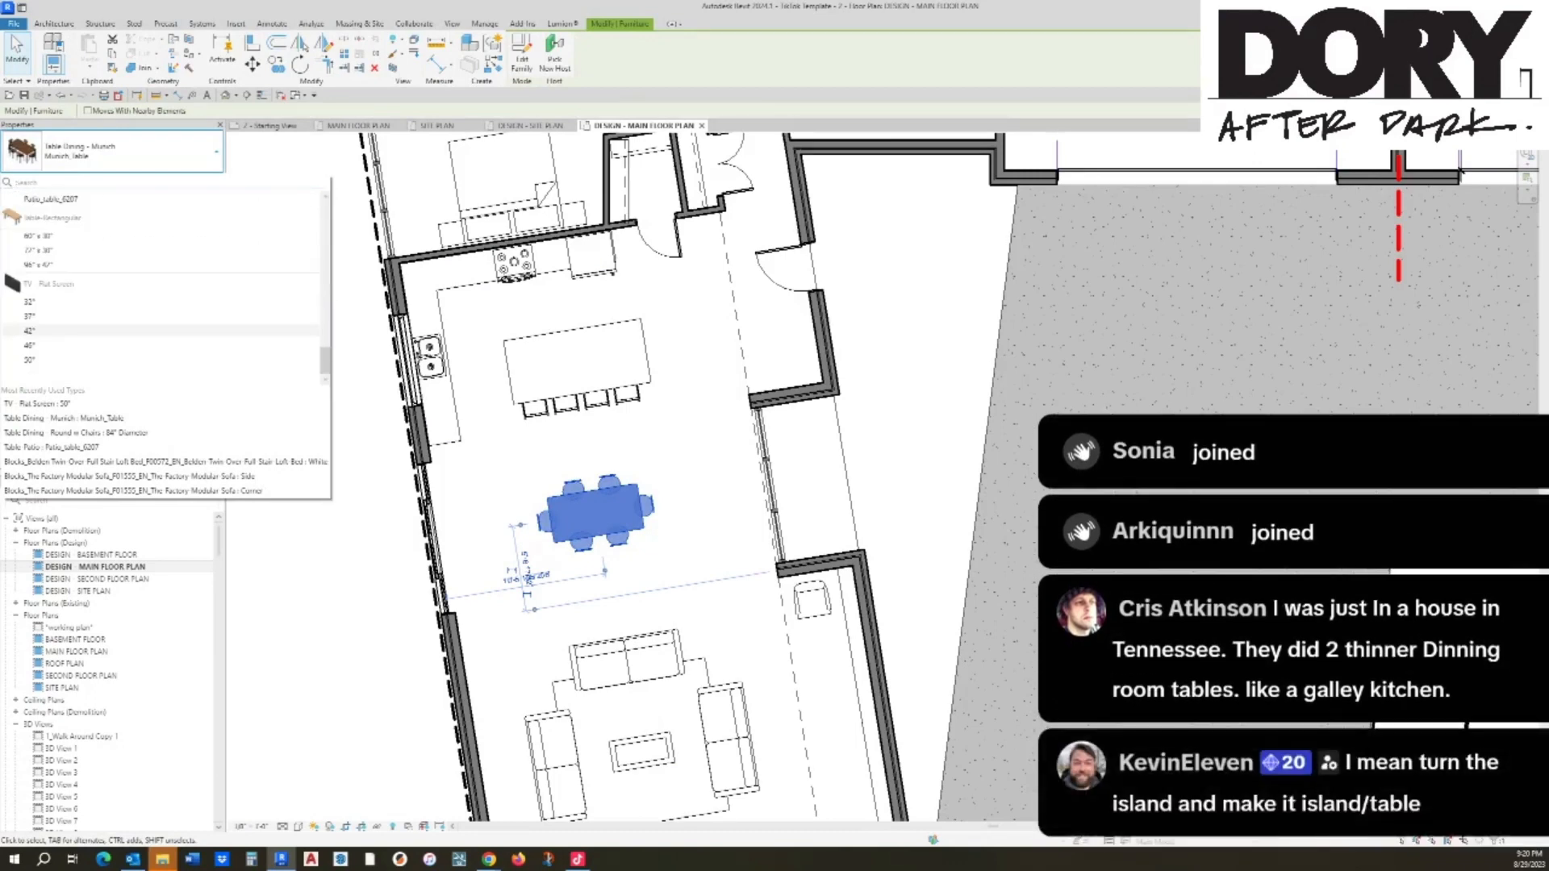
key("Escape")
key("Escape")
Step: Copy the dining table one chair spacing along its length, overlapping the original, to form a longer eight-seat table
left_click(603, 528)
scroll(602, 531, "up", 2)
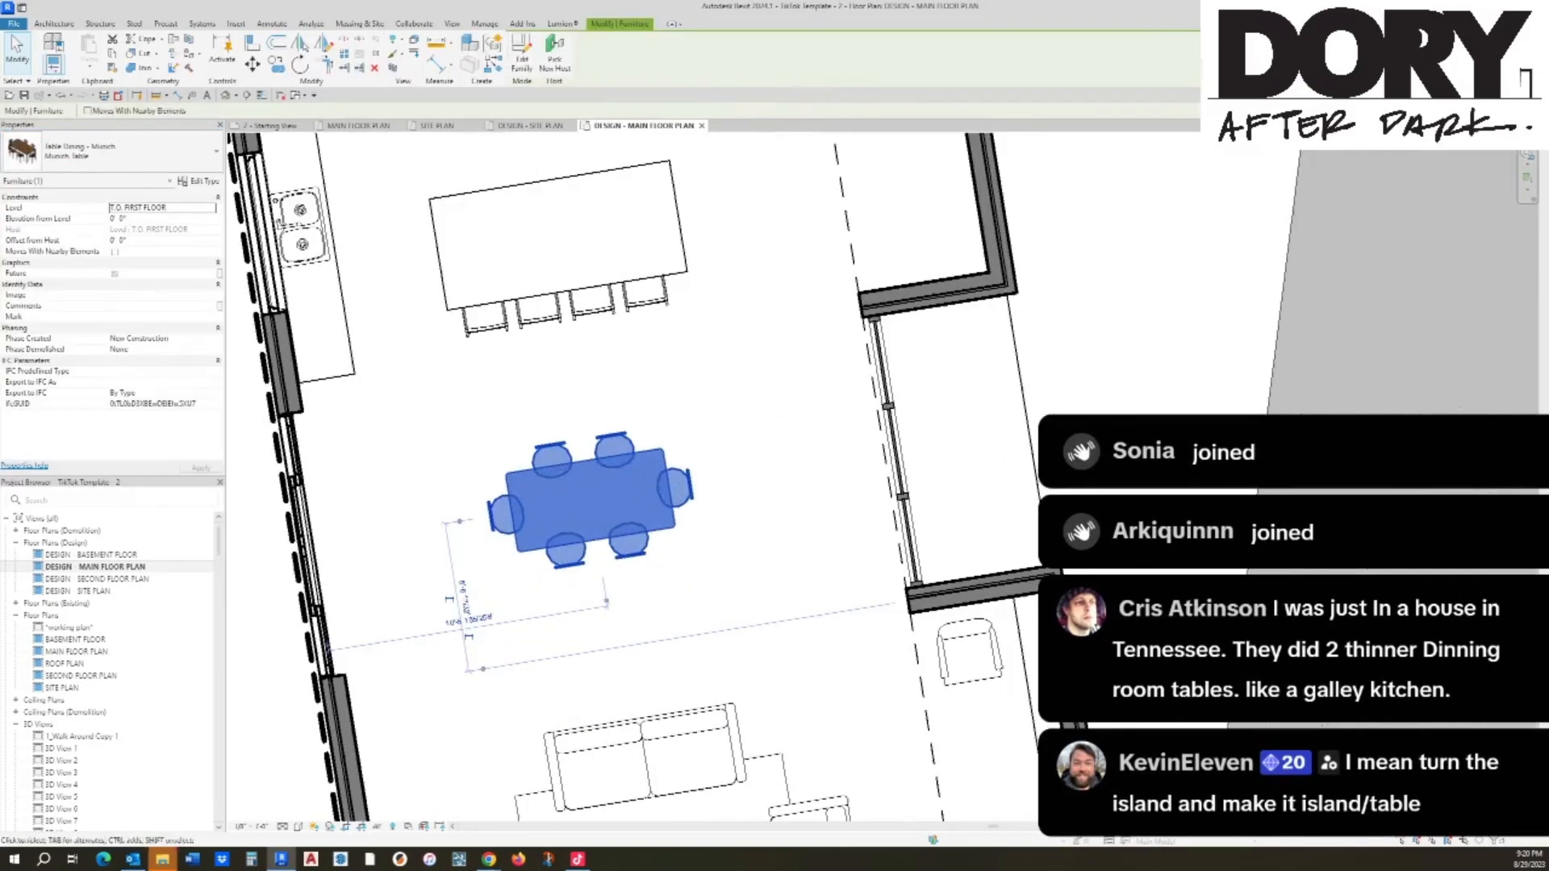
key("c")
key("o")
left_click(552, 466)
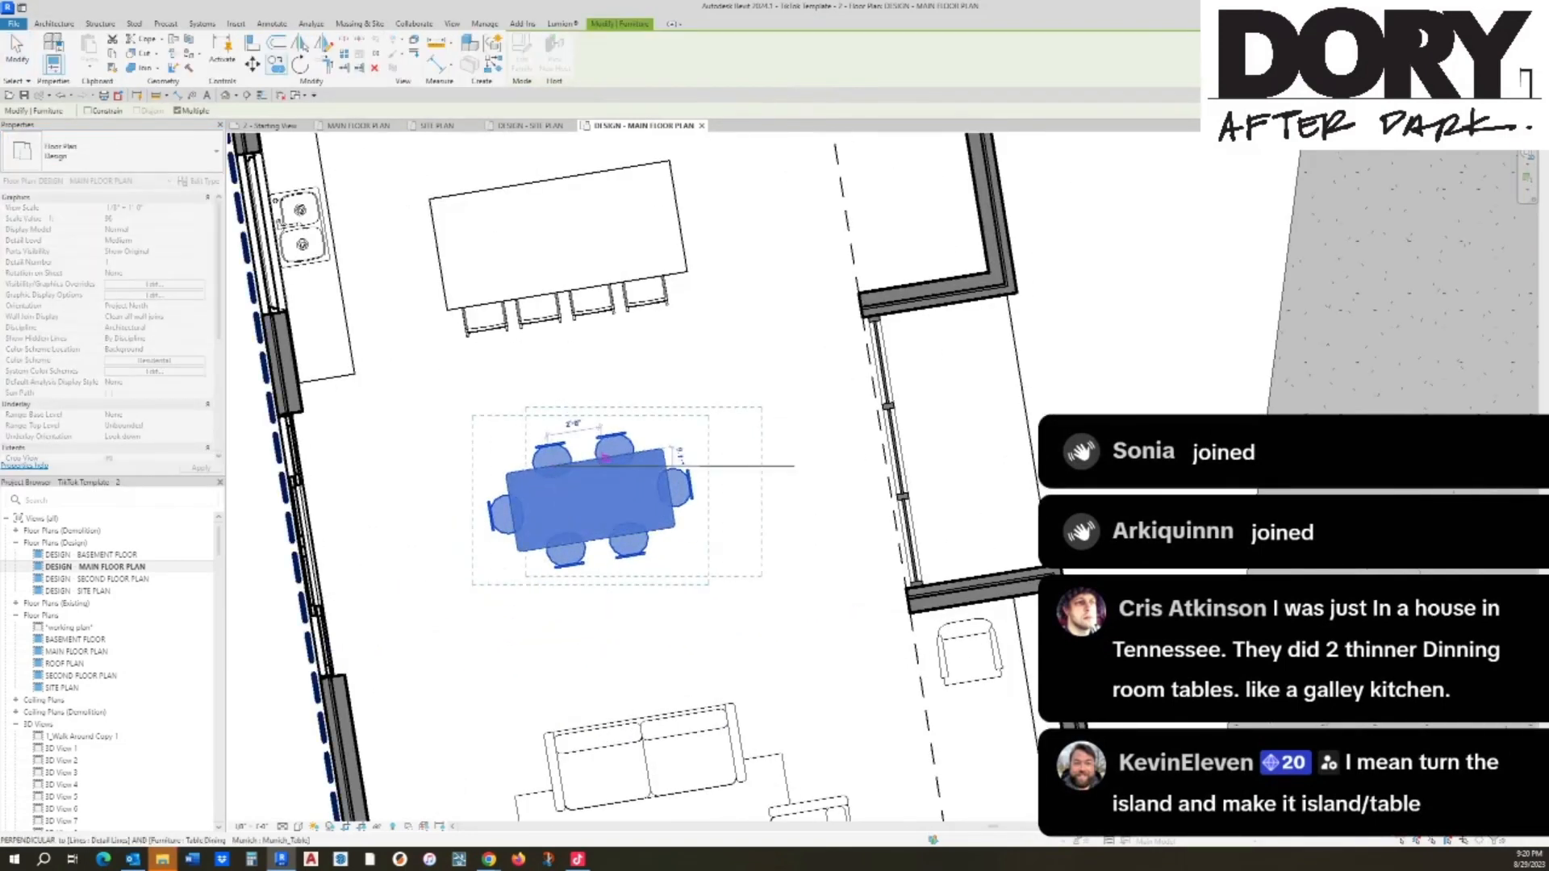
left_click(614, 453)
key("Escape")
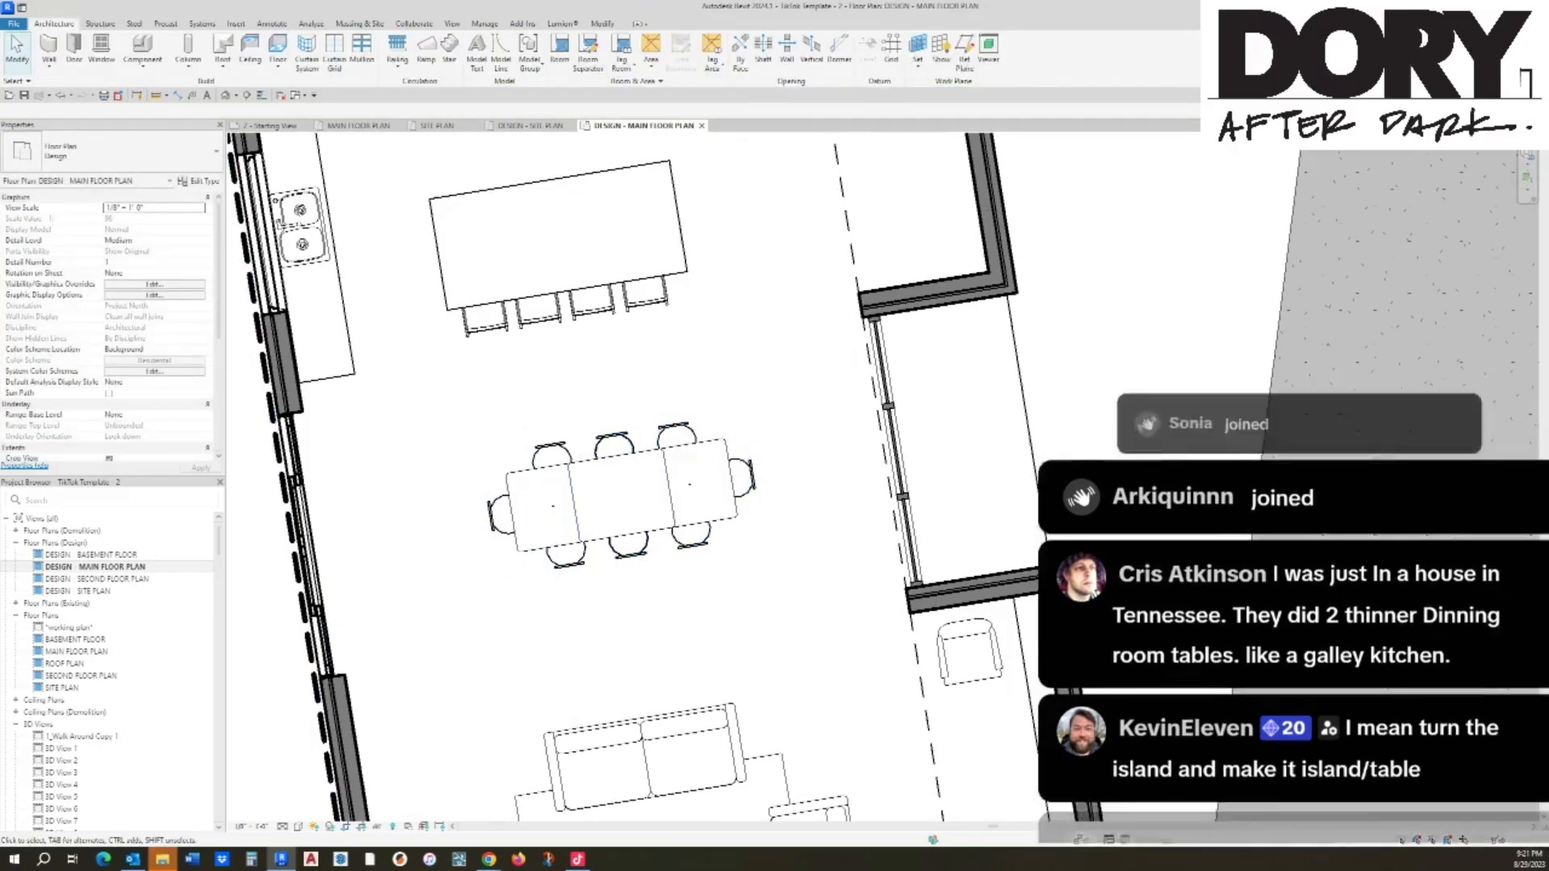
Step: Shift the eight-seat dining table slightly towards the long exterior wall with the kitchen sink
left_click_drag(658, 398, 598, 537)
key("Escape")
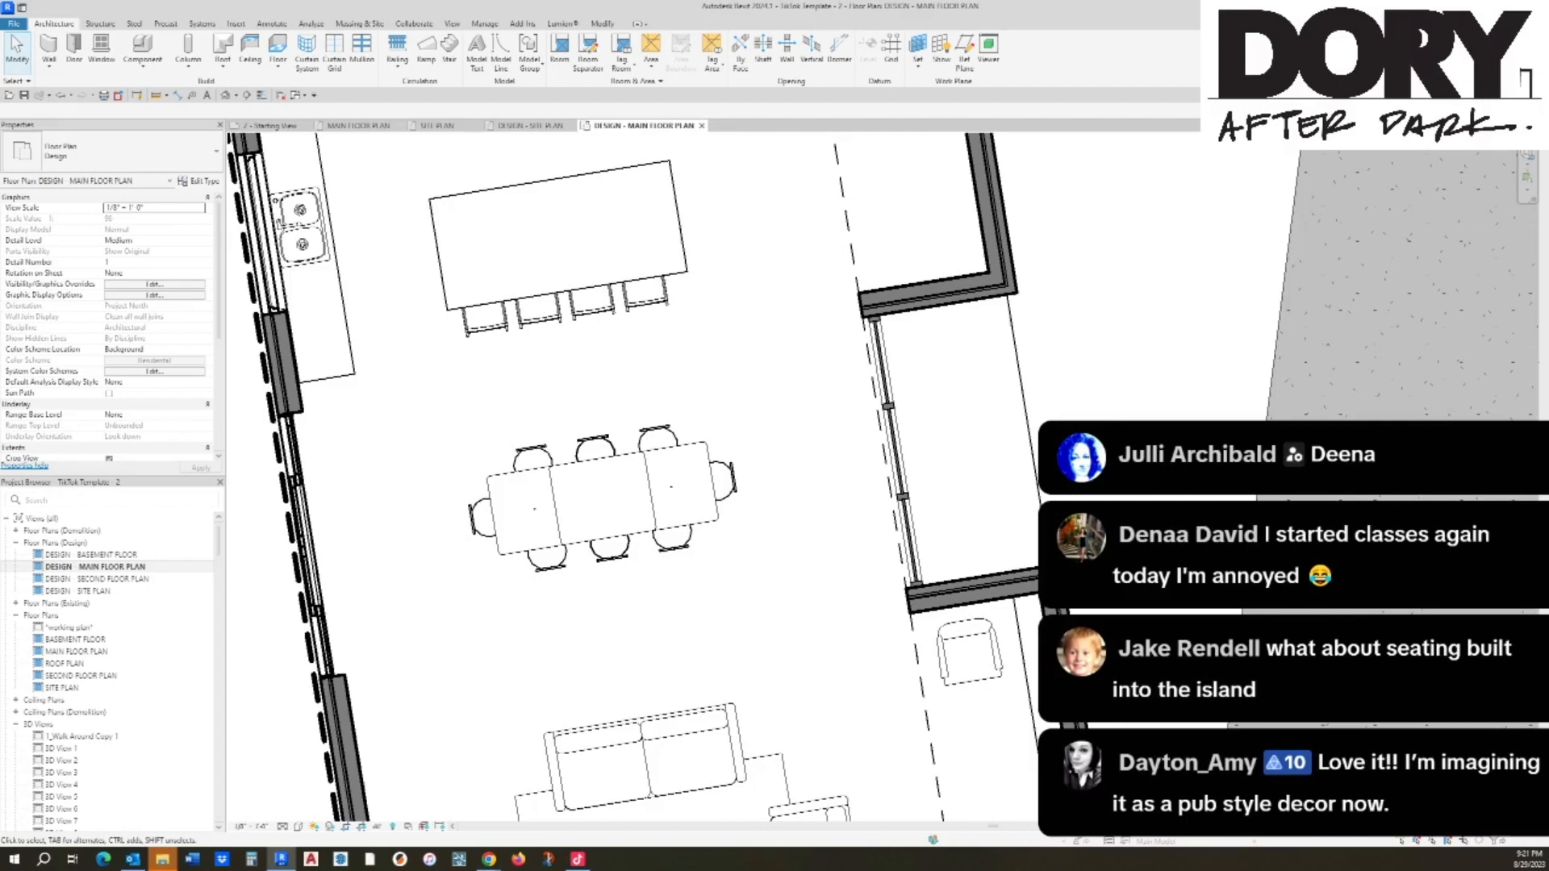
Step: Search the loaded component types for shelving units
scroll(533, 379, "down", 3)
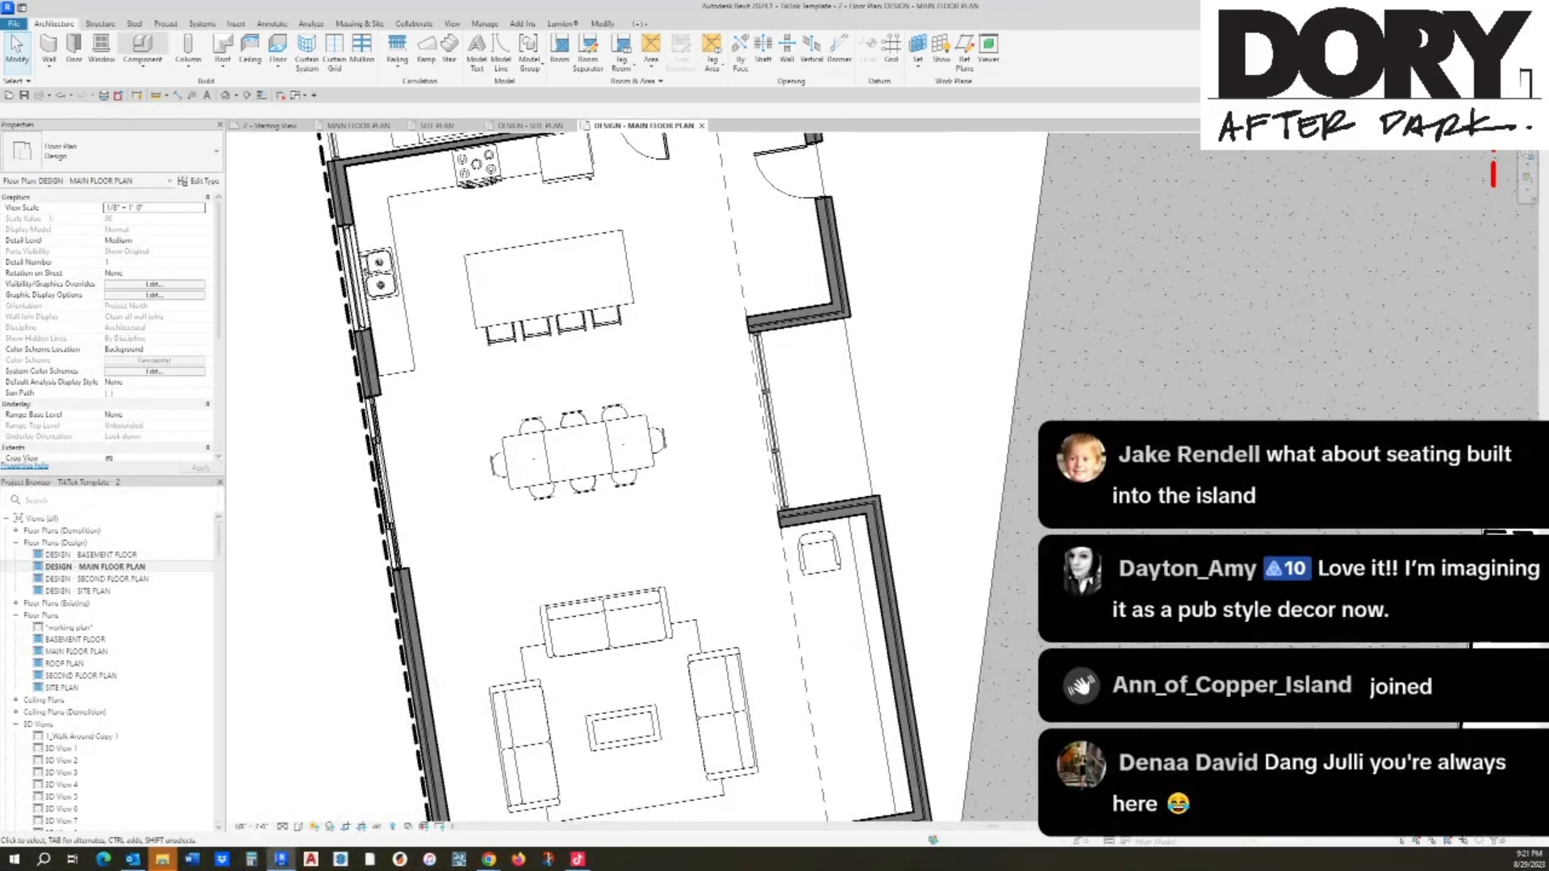
left_click(142, 47)
left_click(121, 152)
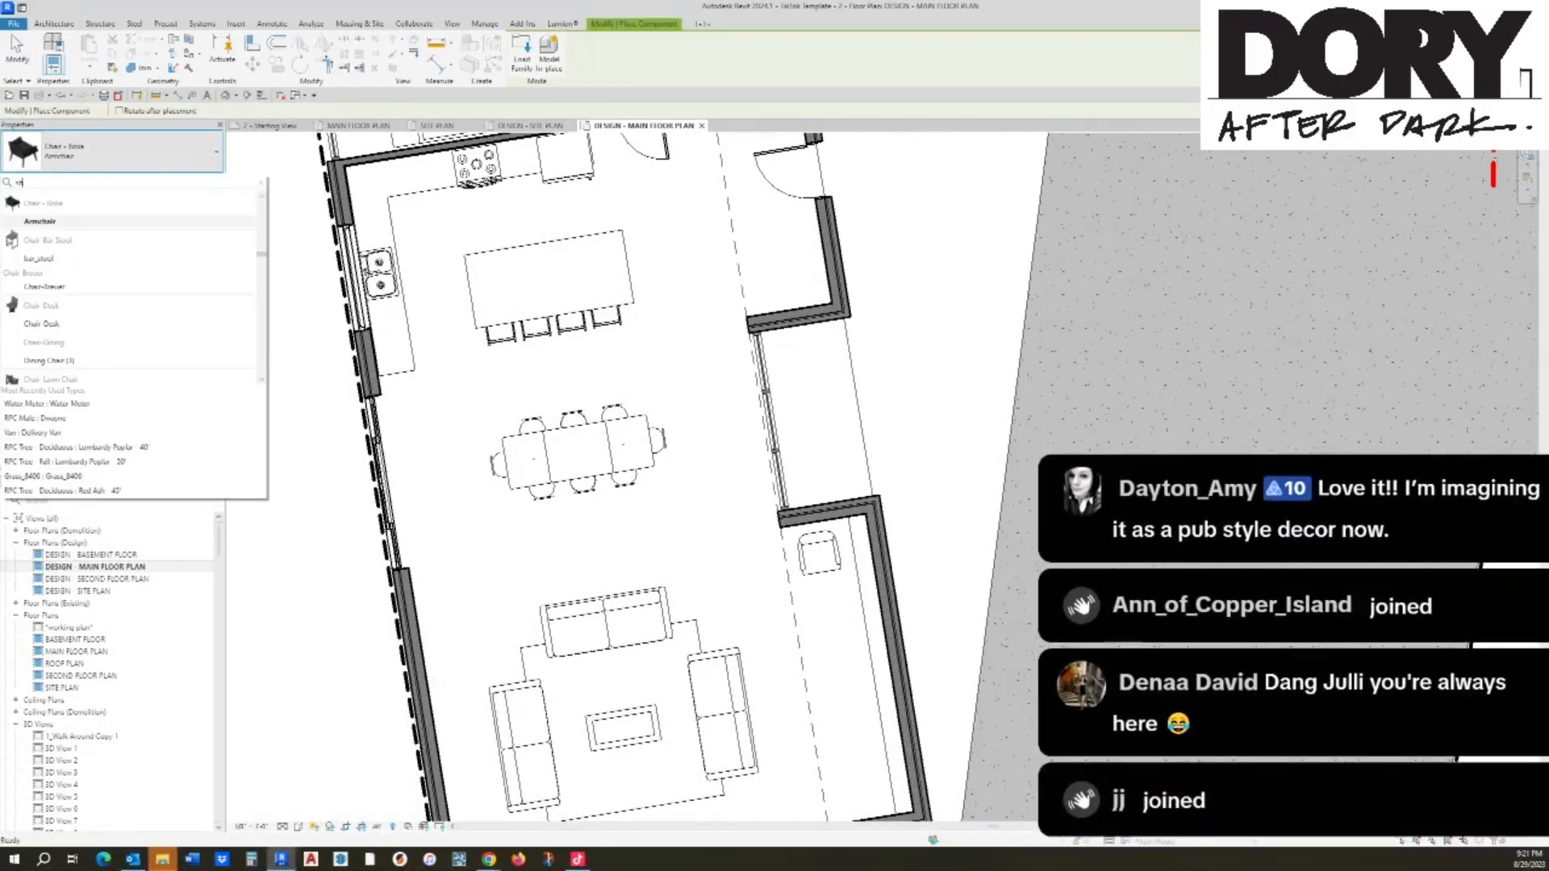
type("shelve")
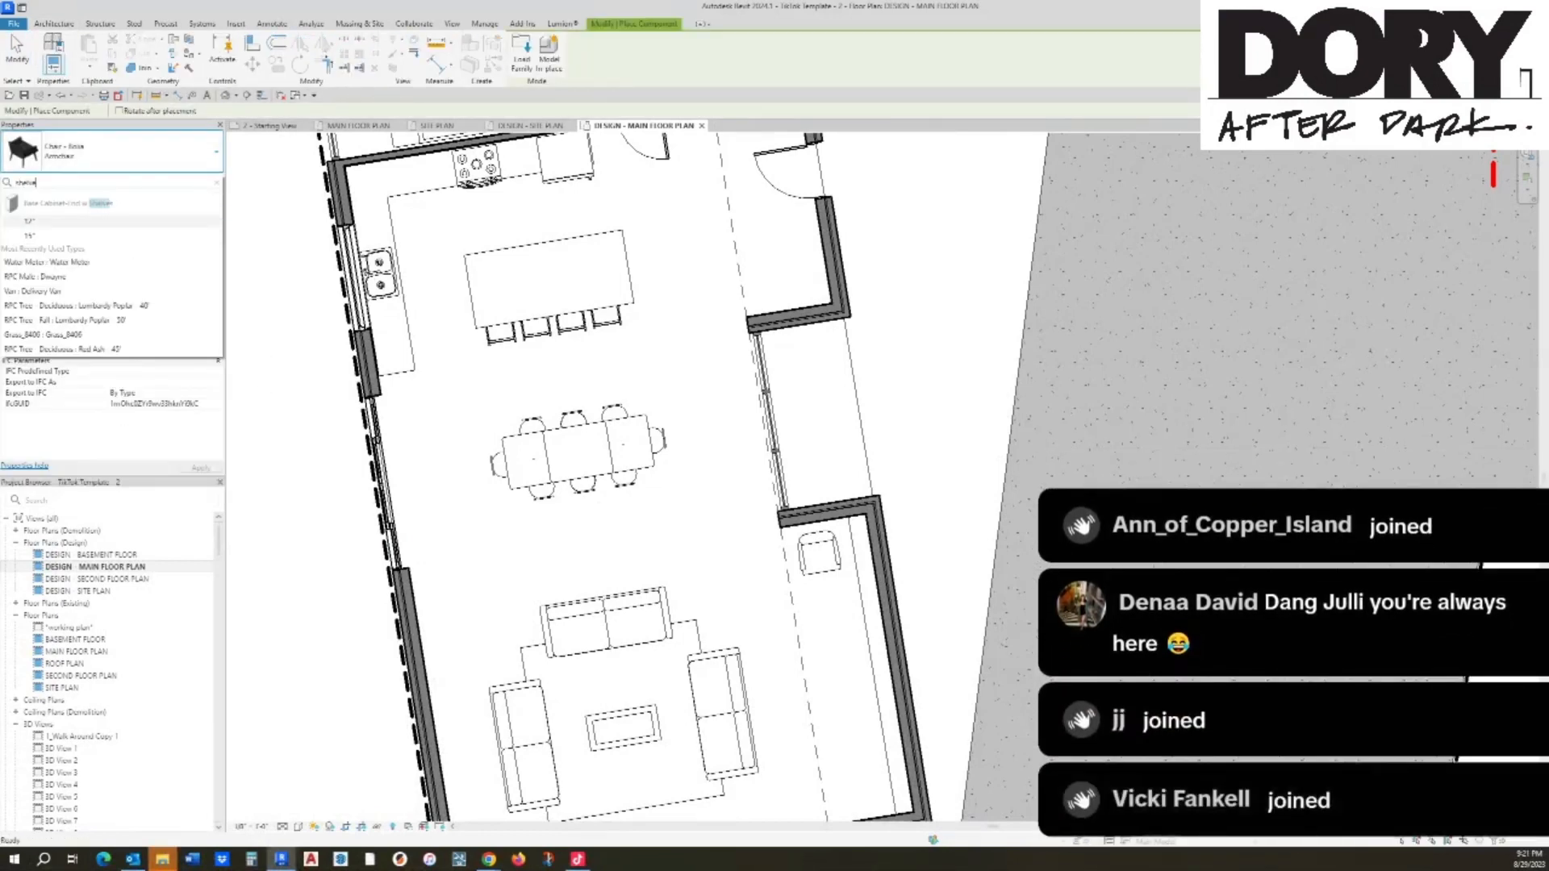
key("BackSpace")
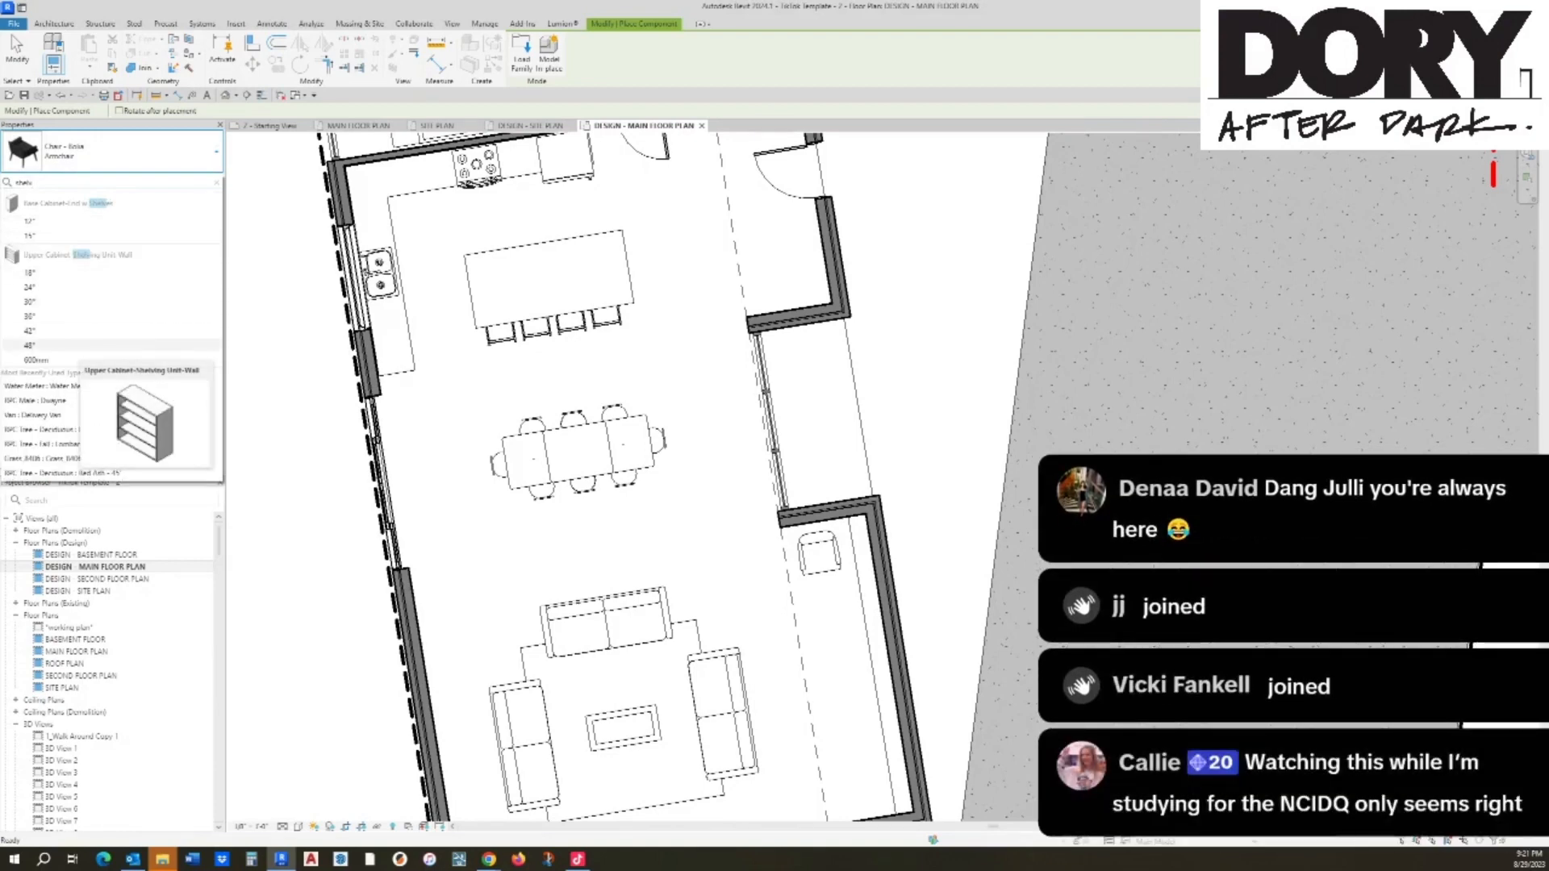
key("Escape")
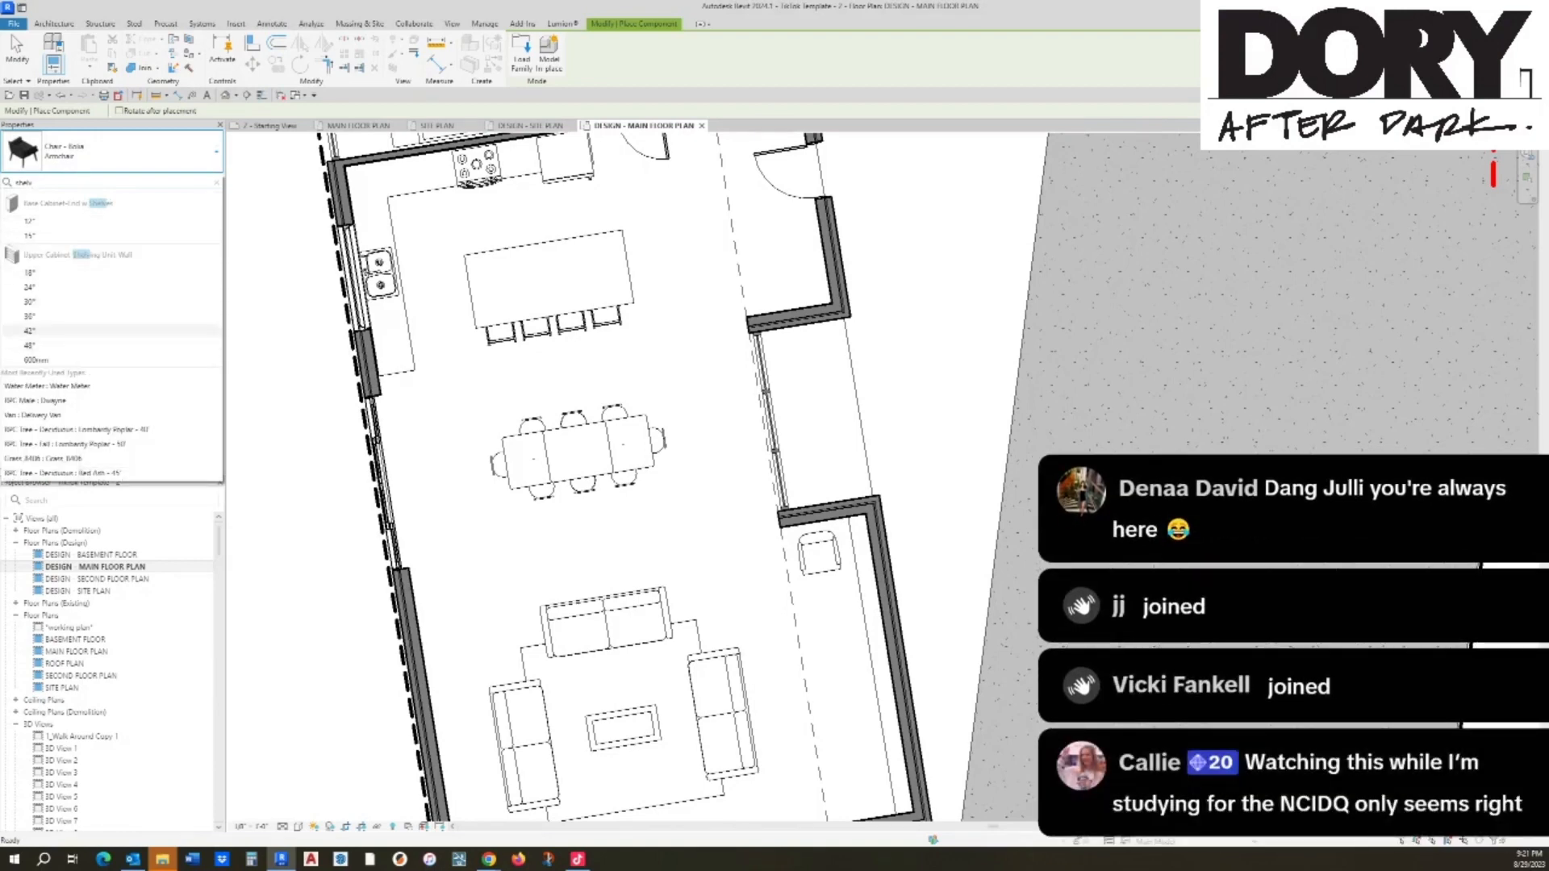
key("Escape")
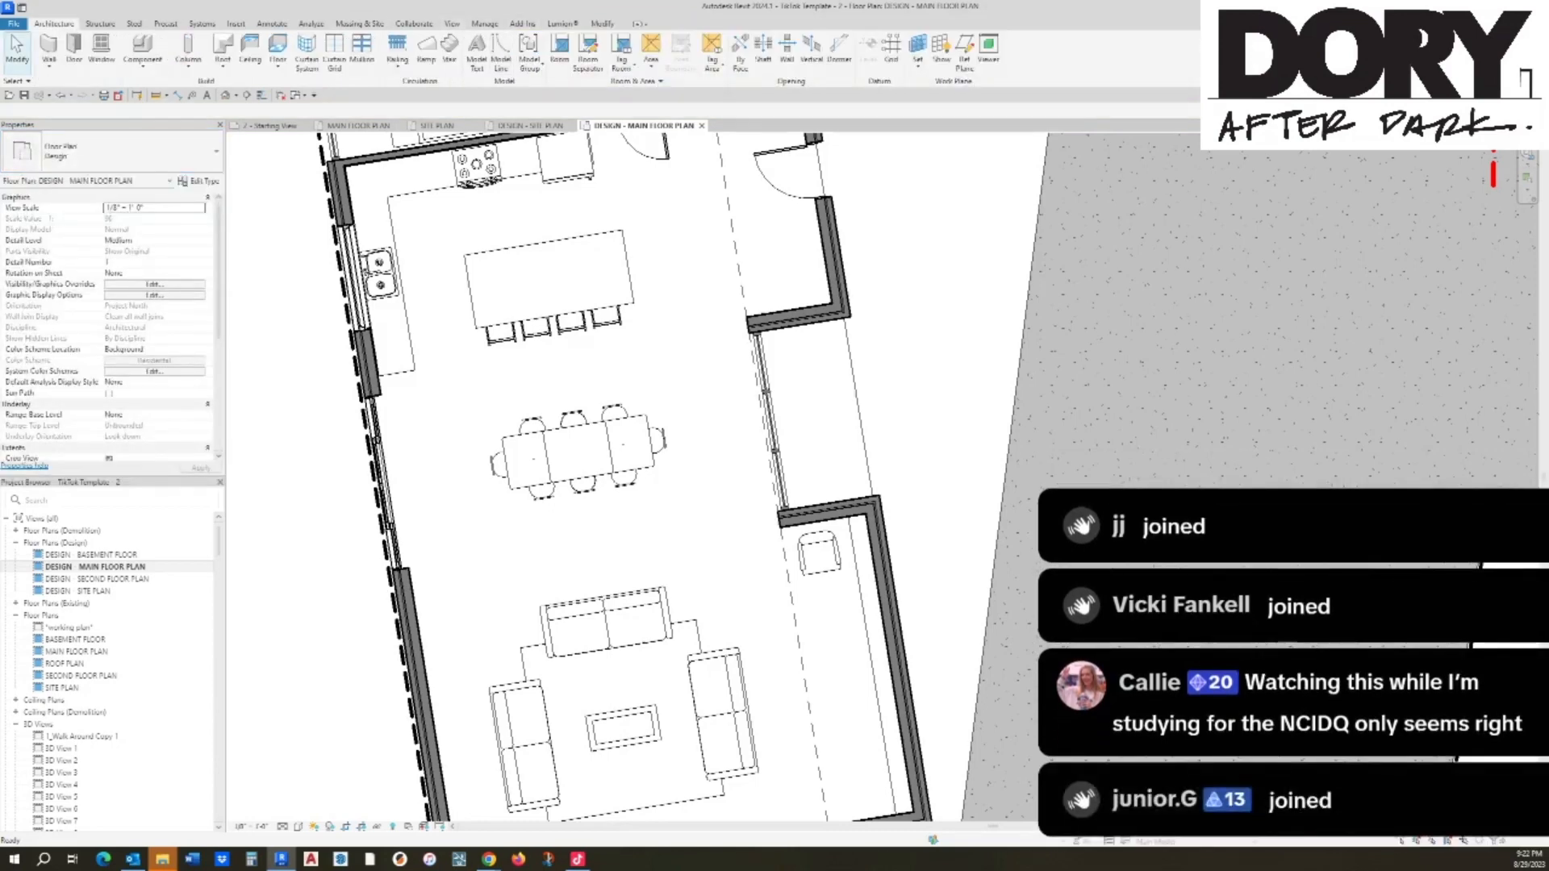
Step: Search the Autodesk family library for "bookshelf" and "shelf", and load the Shelf - Book family
left_click(236, 24)
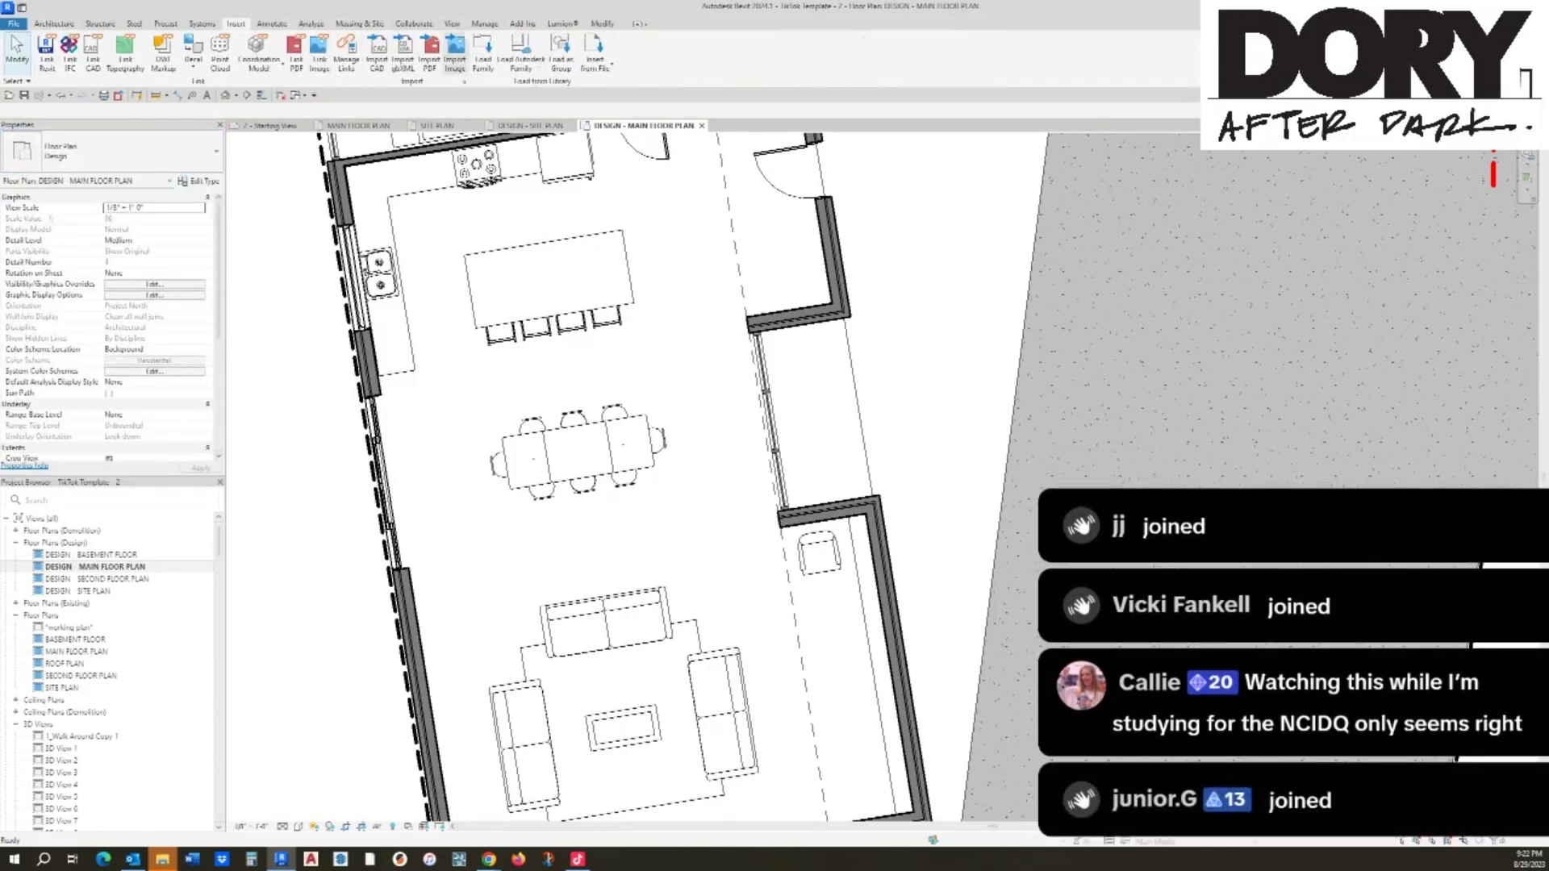
left_click(522, 53)
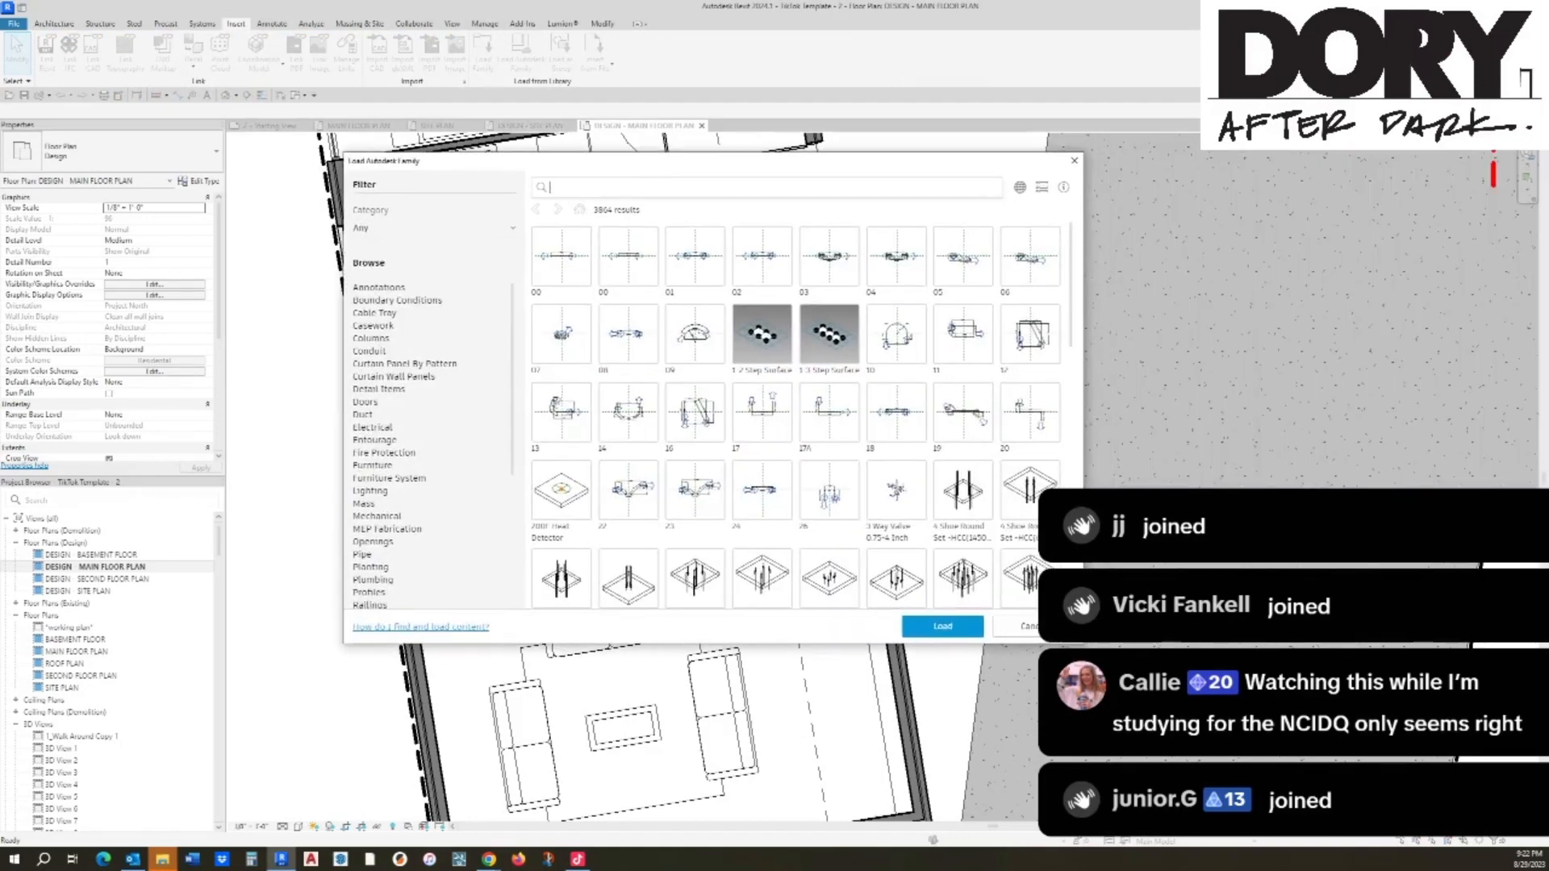
type("bookshelf")
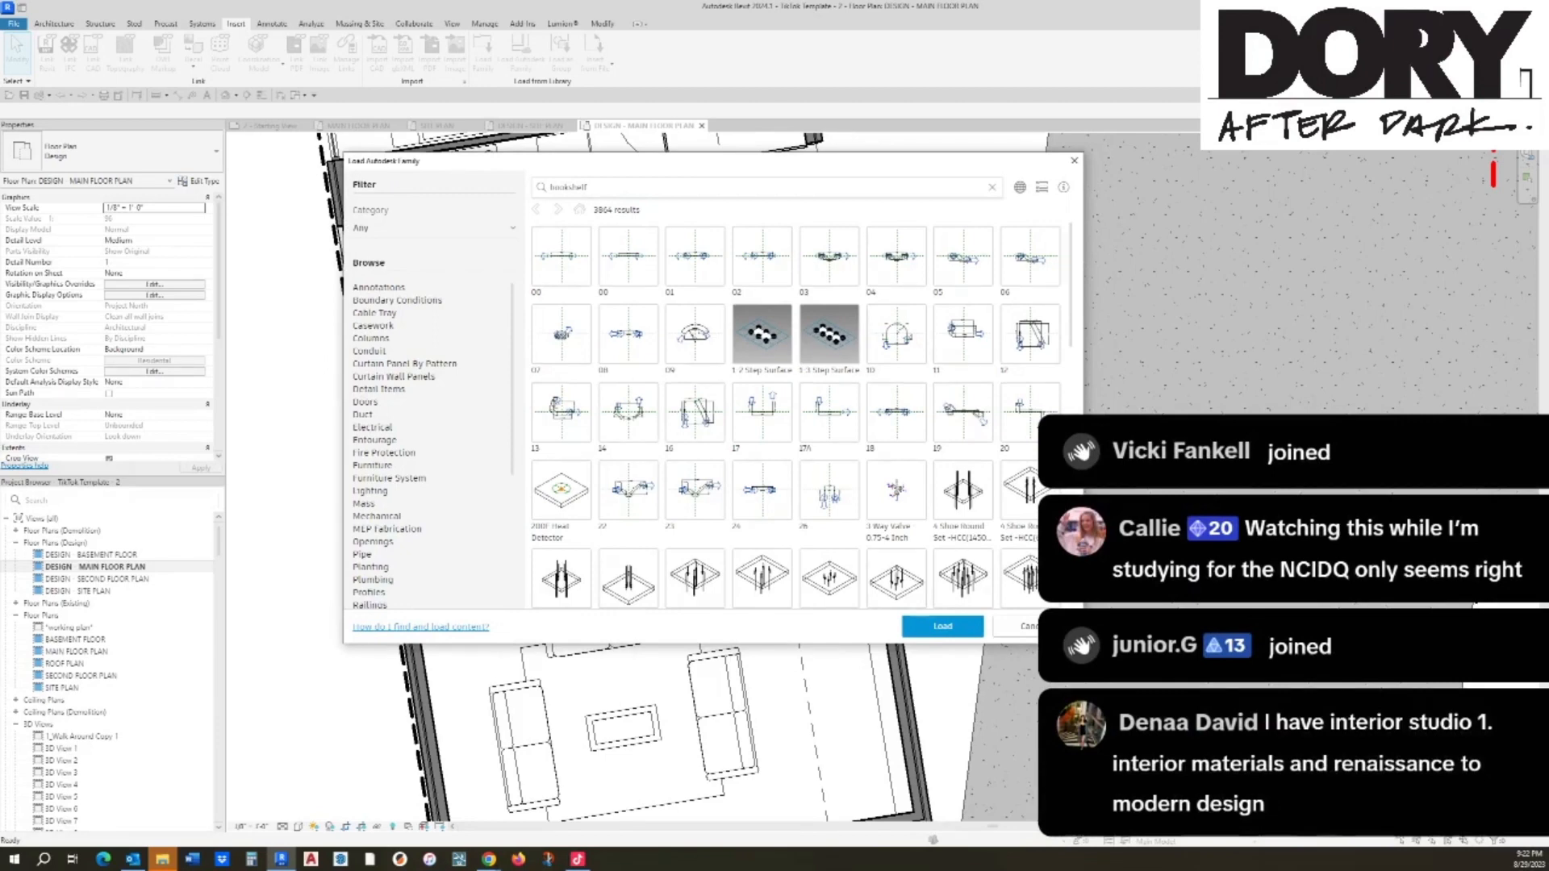
key("Return")
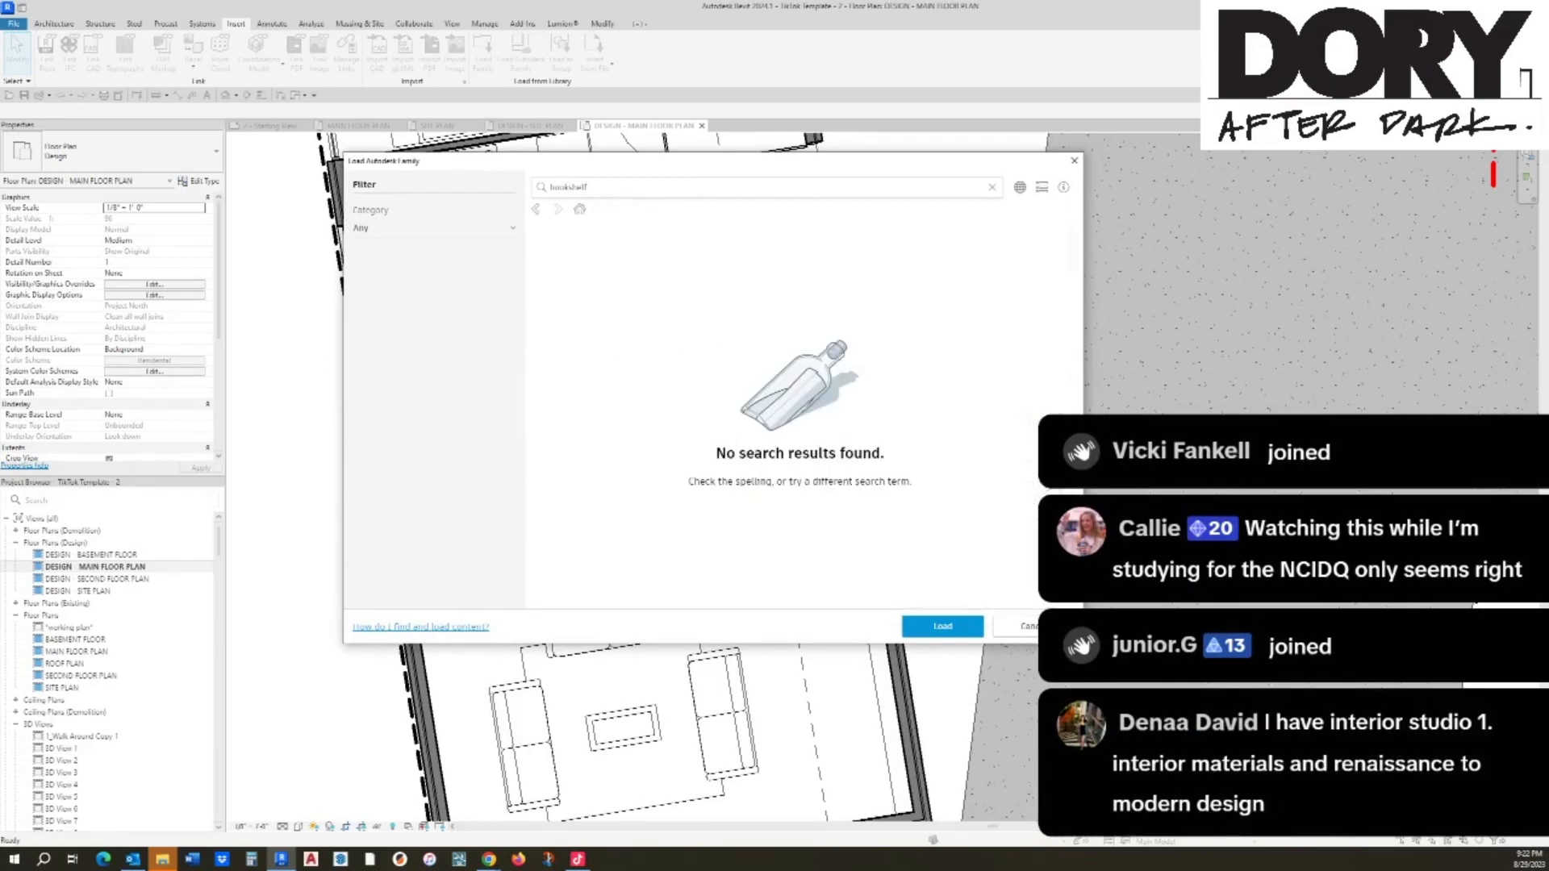
left_click_drag(569, 187, 549, 187)
key("BackSpace")
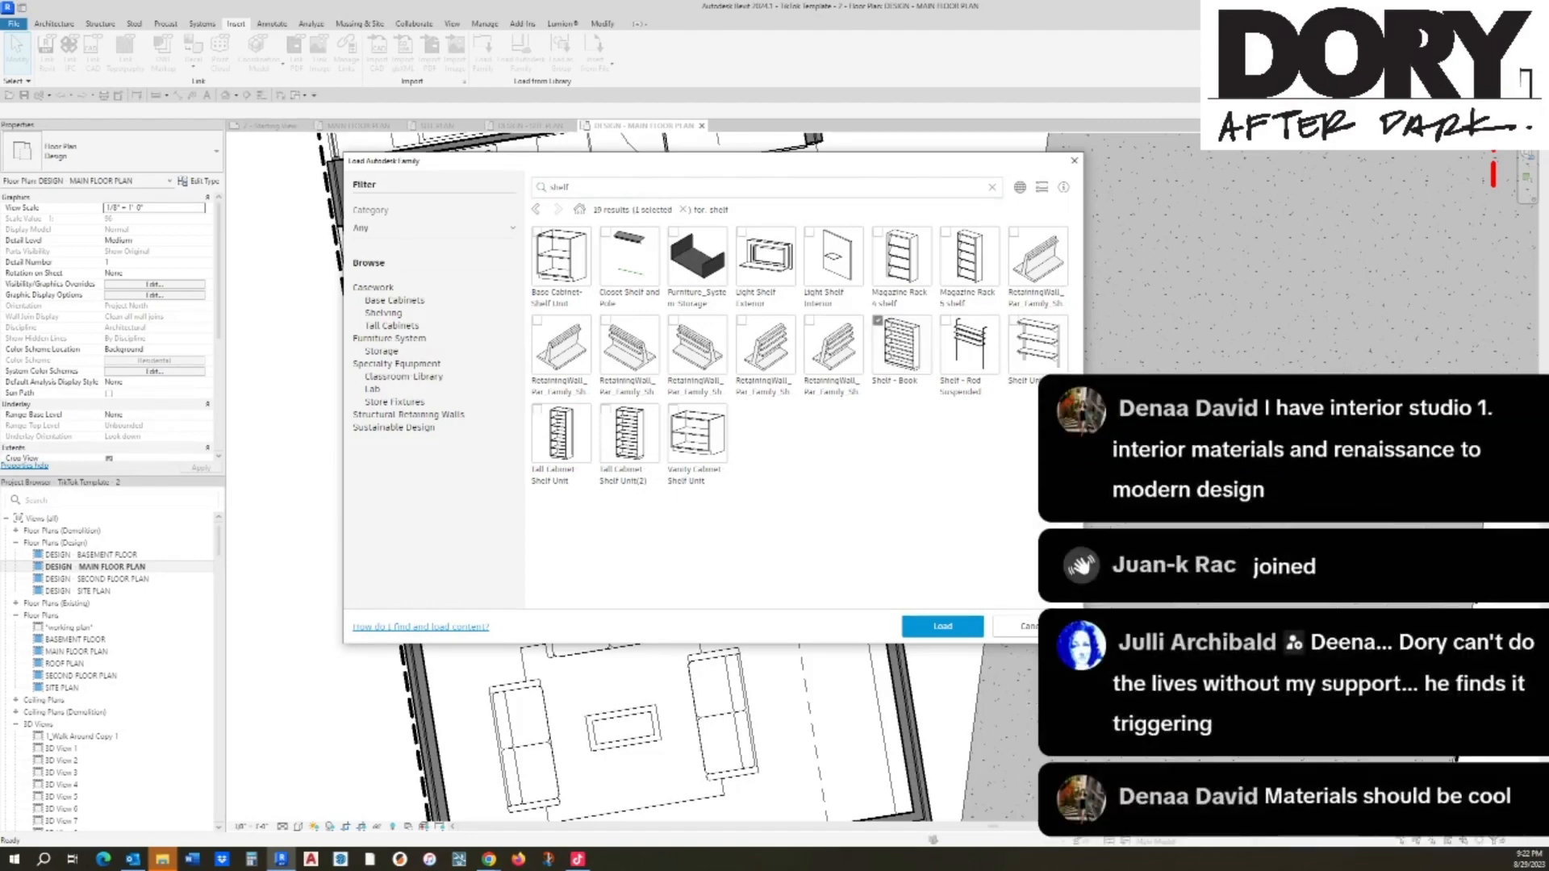
double_click(901, 346)
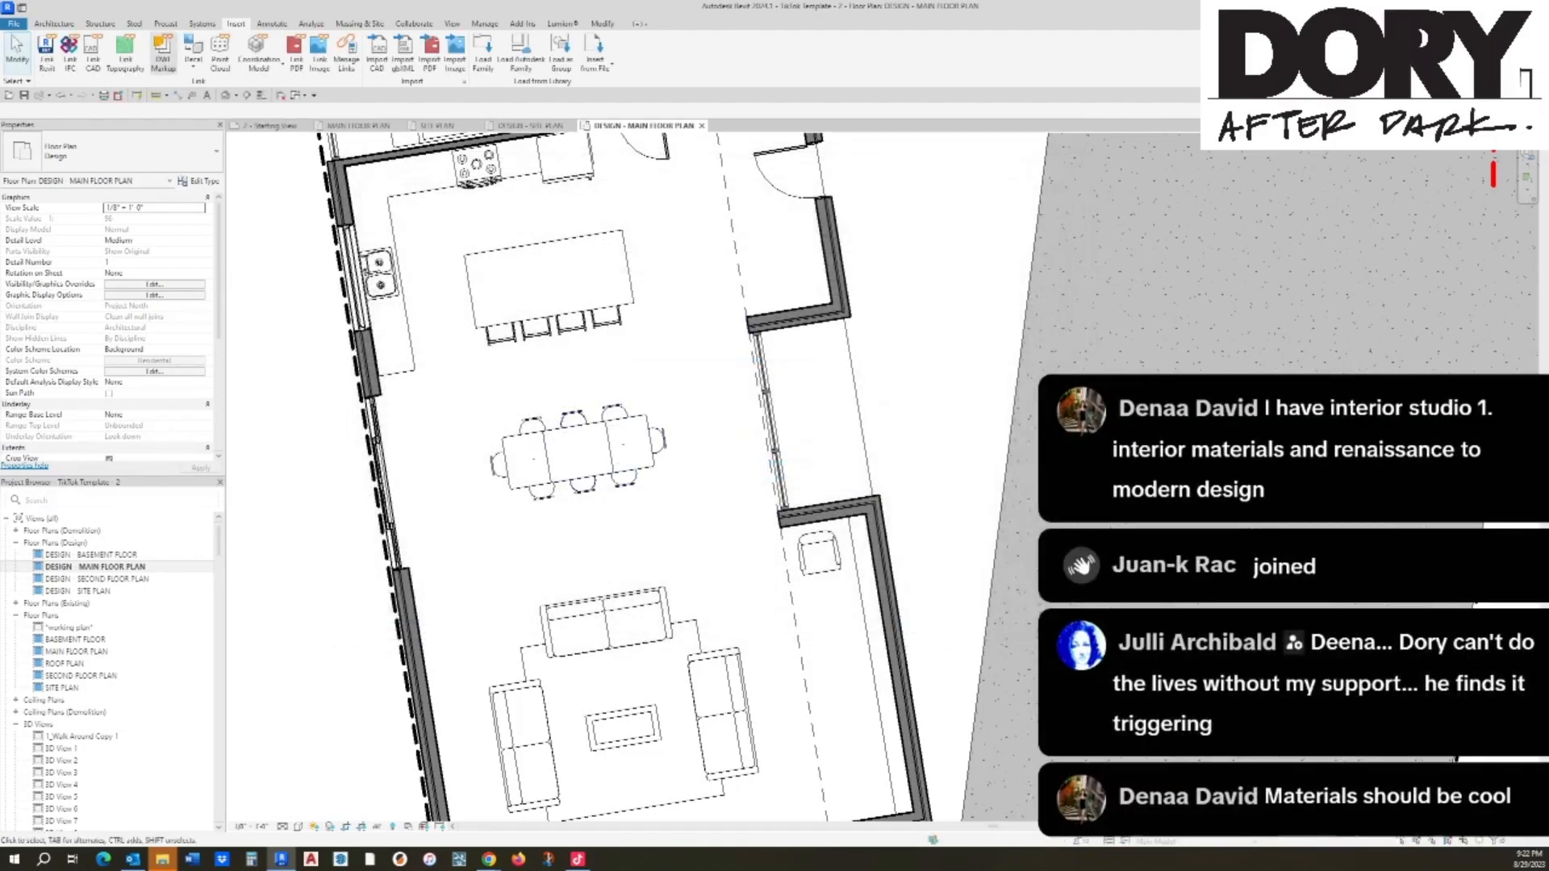
Step: Place a Shelf - Book unit behind the living-area sofa, parallel to the dashed line that separates the alcove
left_click(54, 24)
left_click(125, 51)
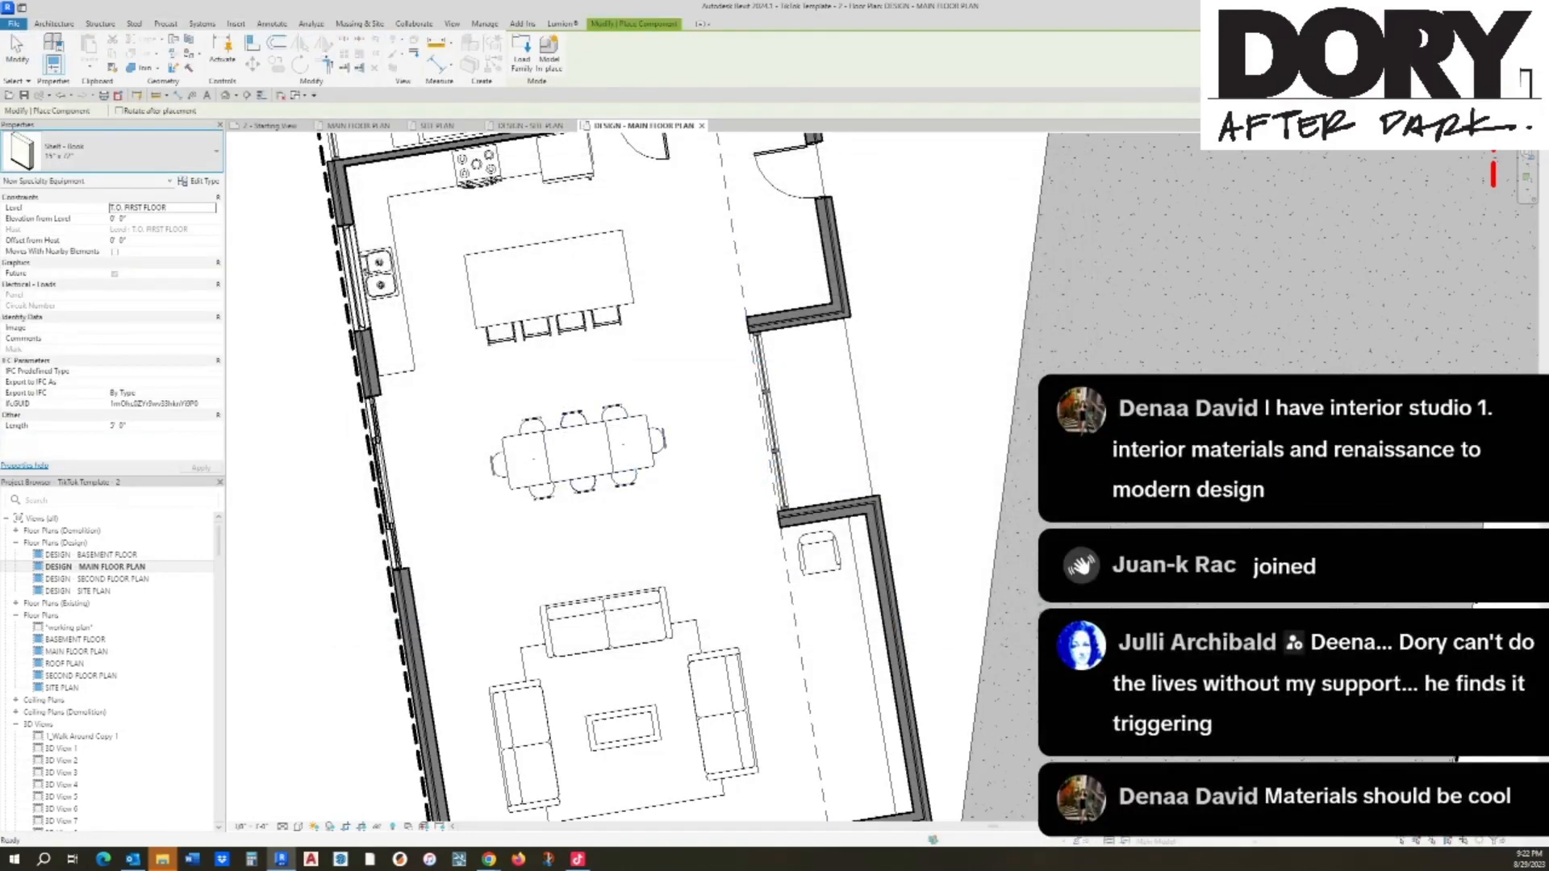
left_click(129, 152)
left_click(41, 221)
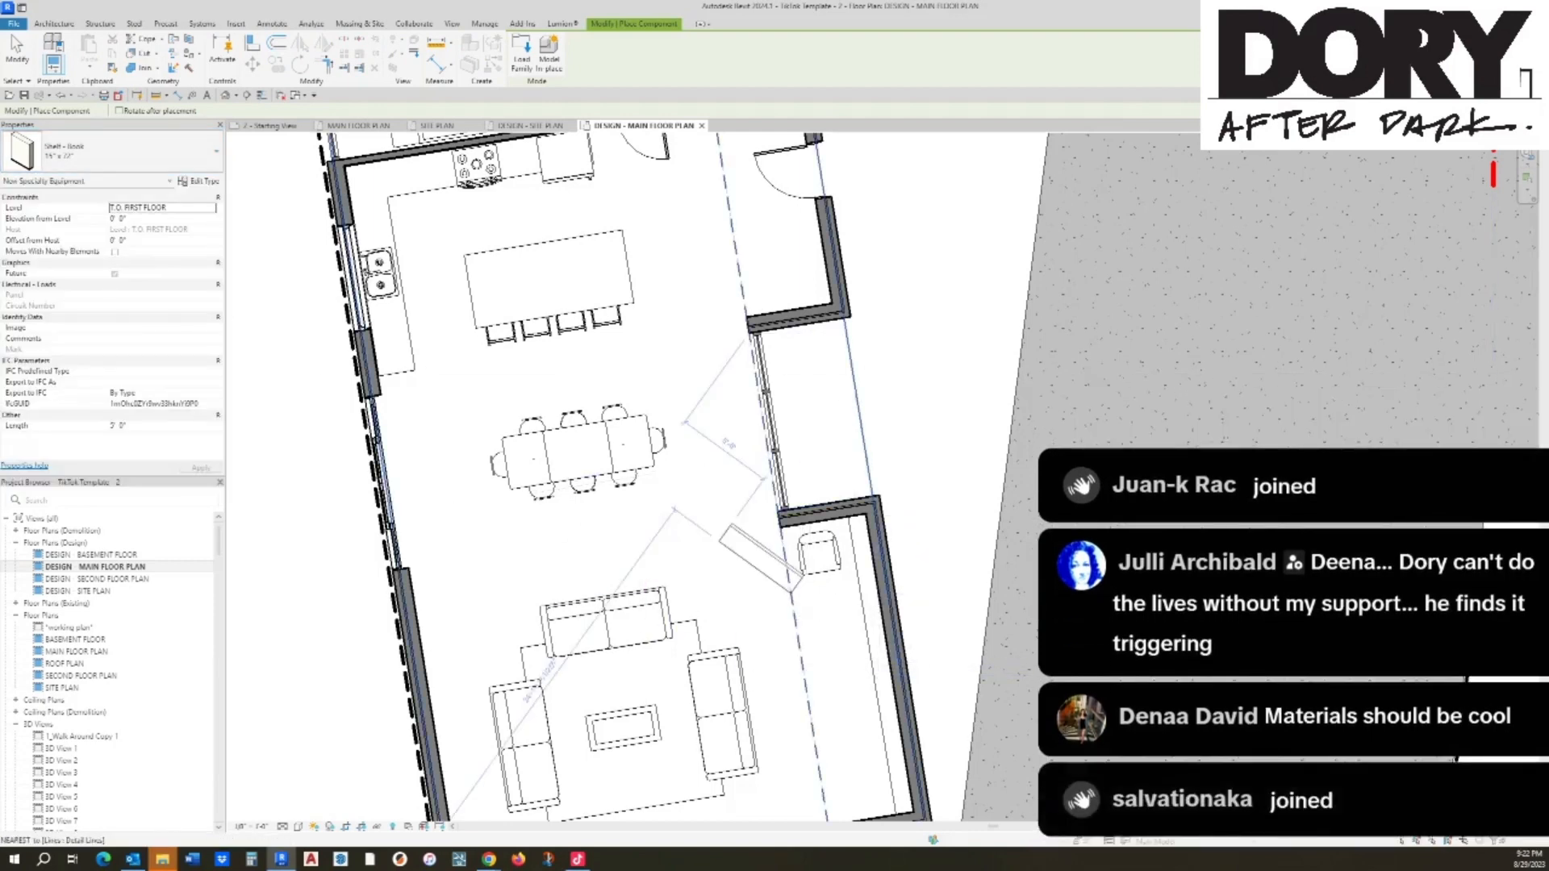
left_click(788, 643)
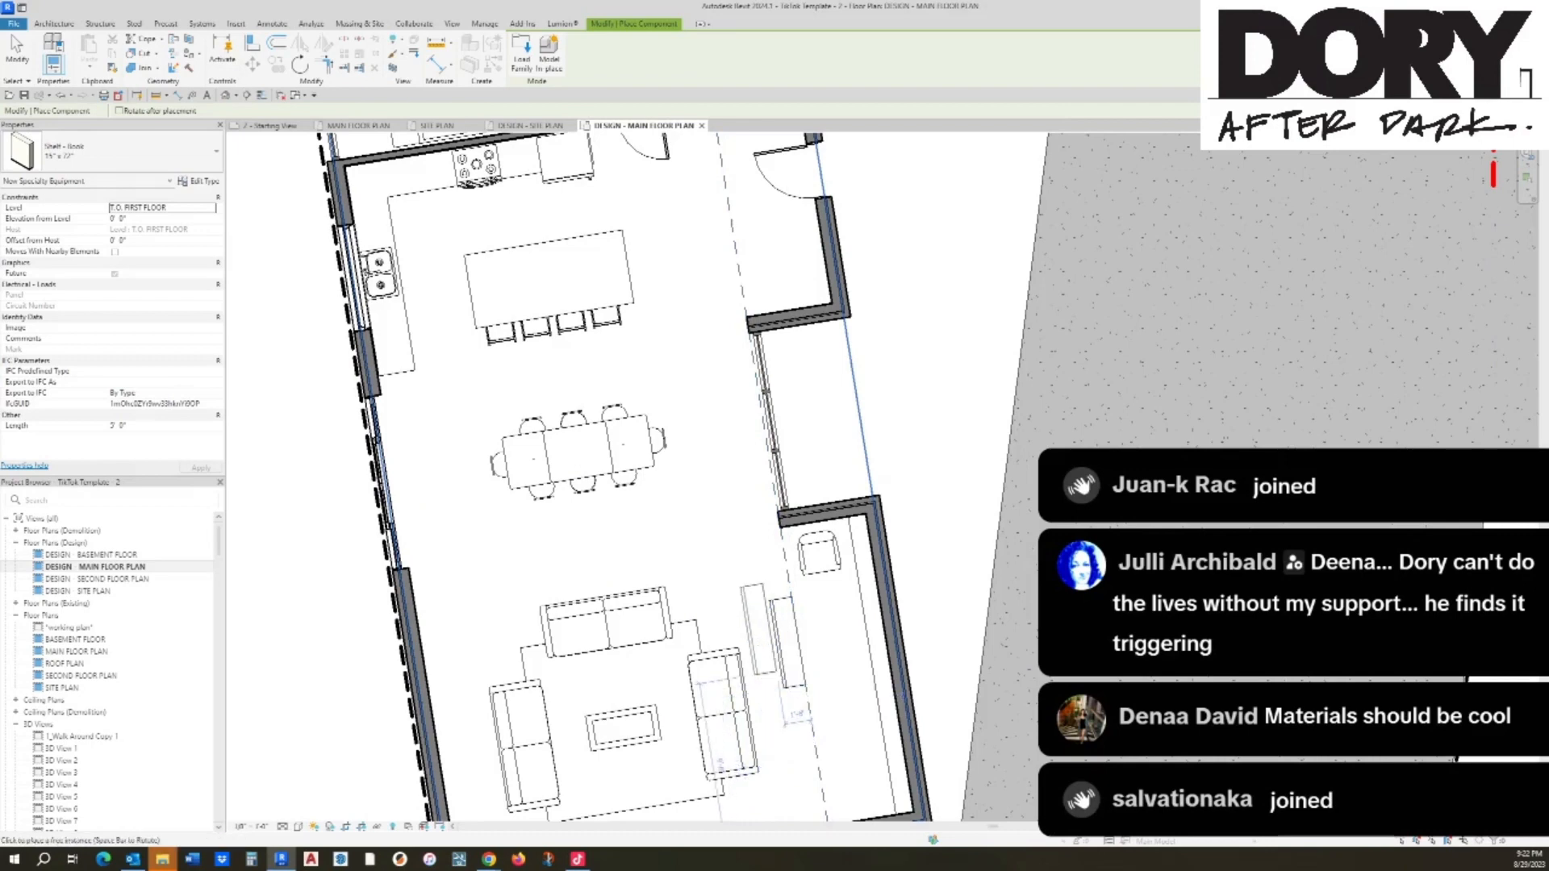
key("Escape")
scroll(799, 404, "down", 3)
key("Escape")
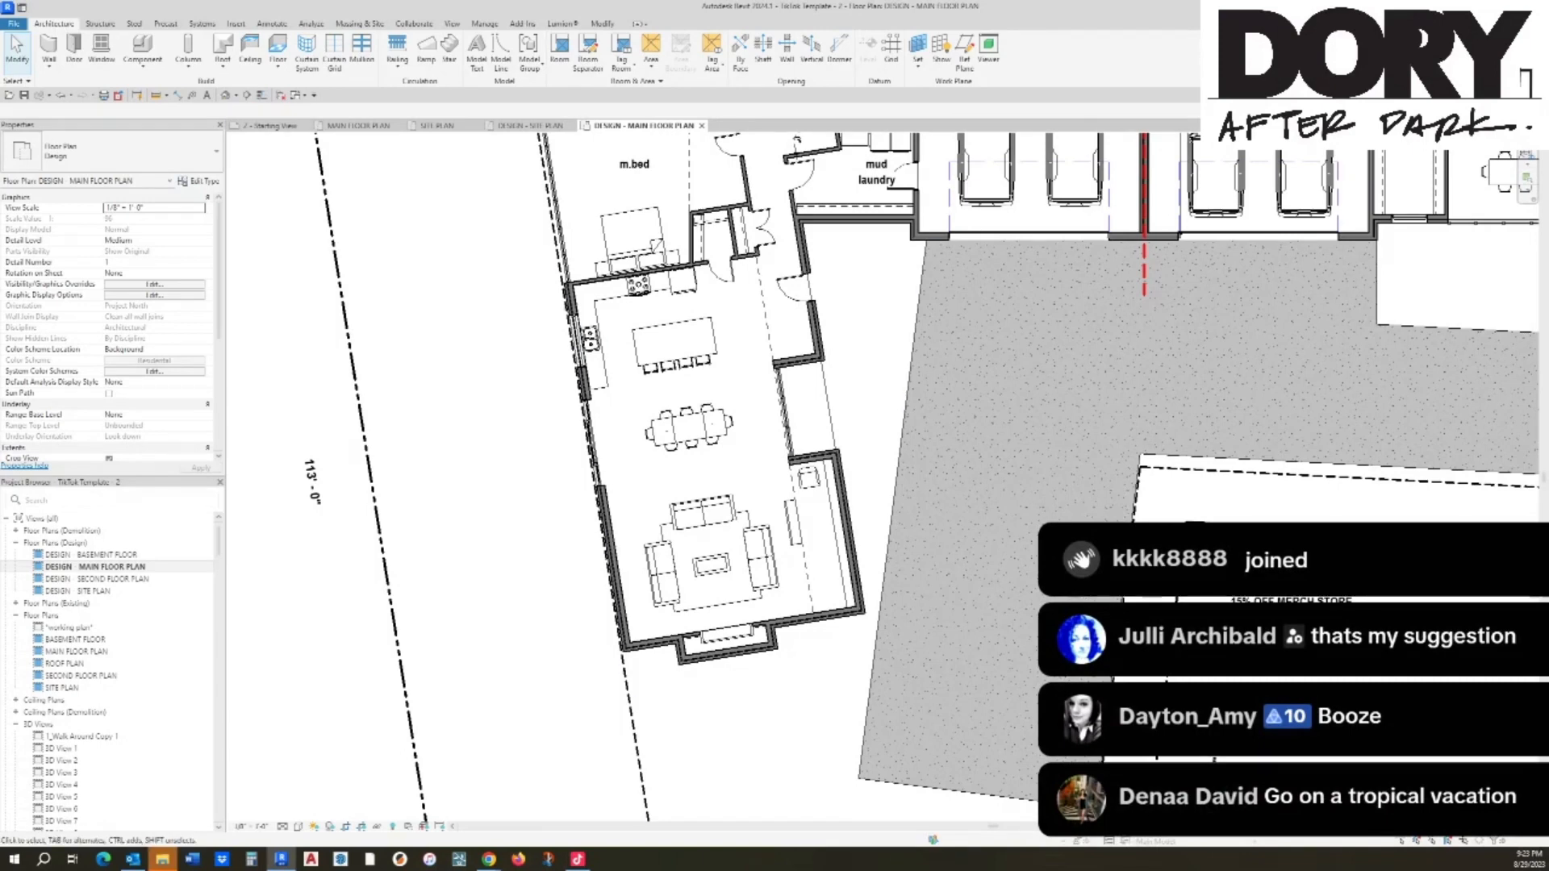
middle_click_drag(726, 452, 722, 488)
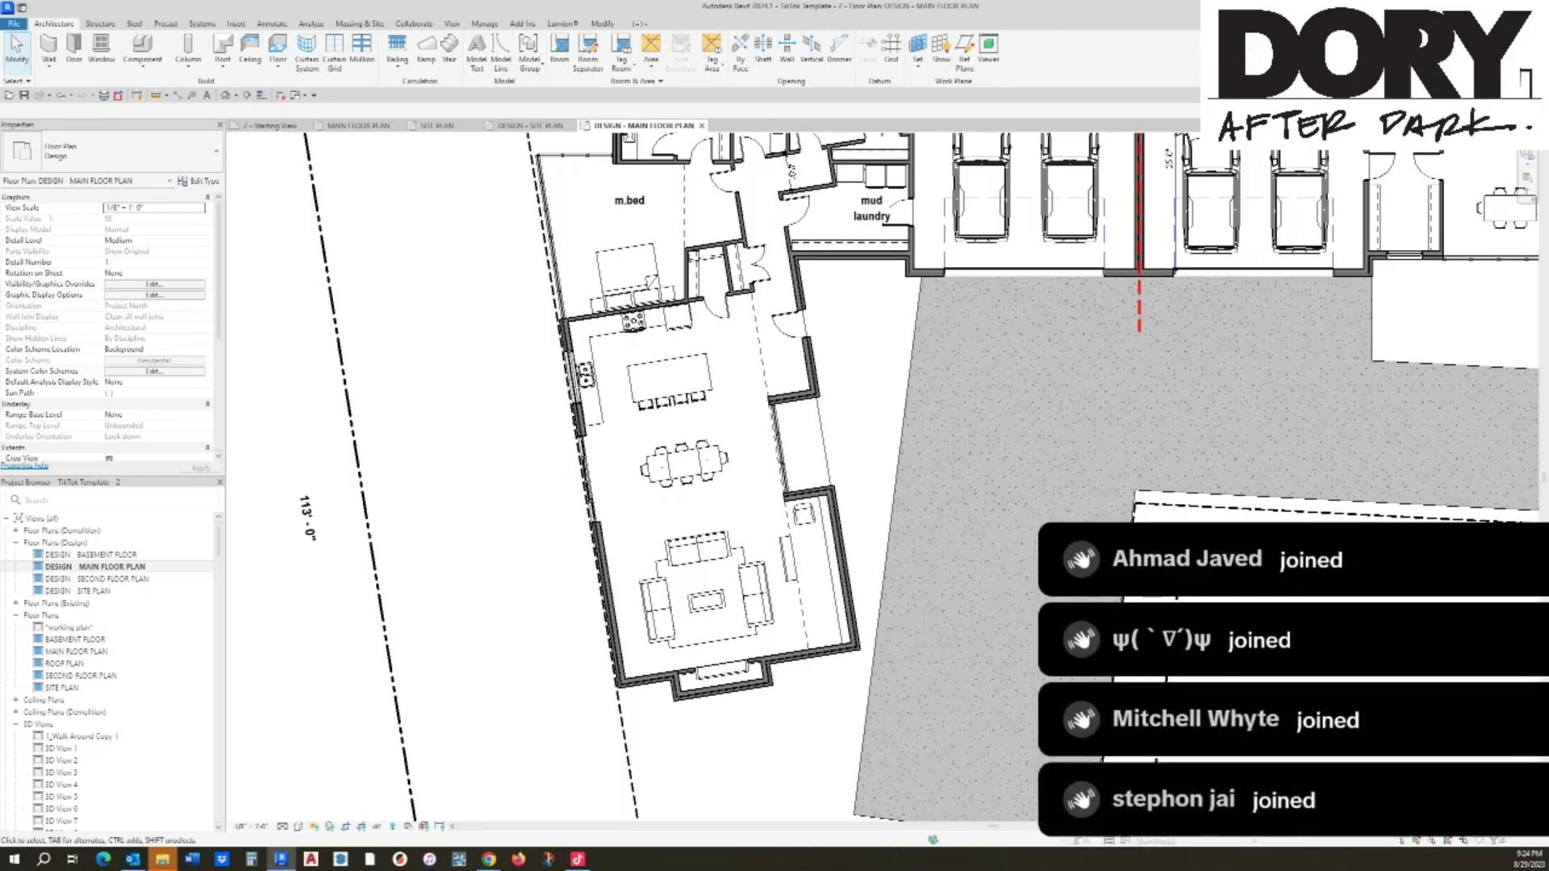
middle_click_drag(807, 444, 806, 511)
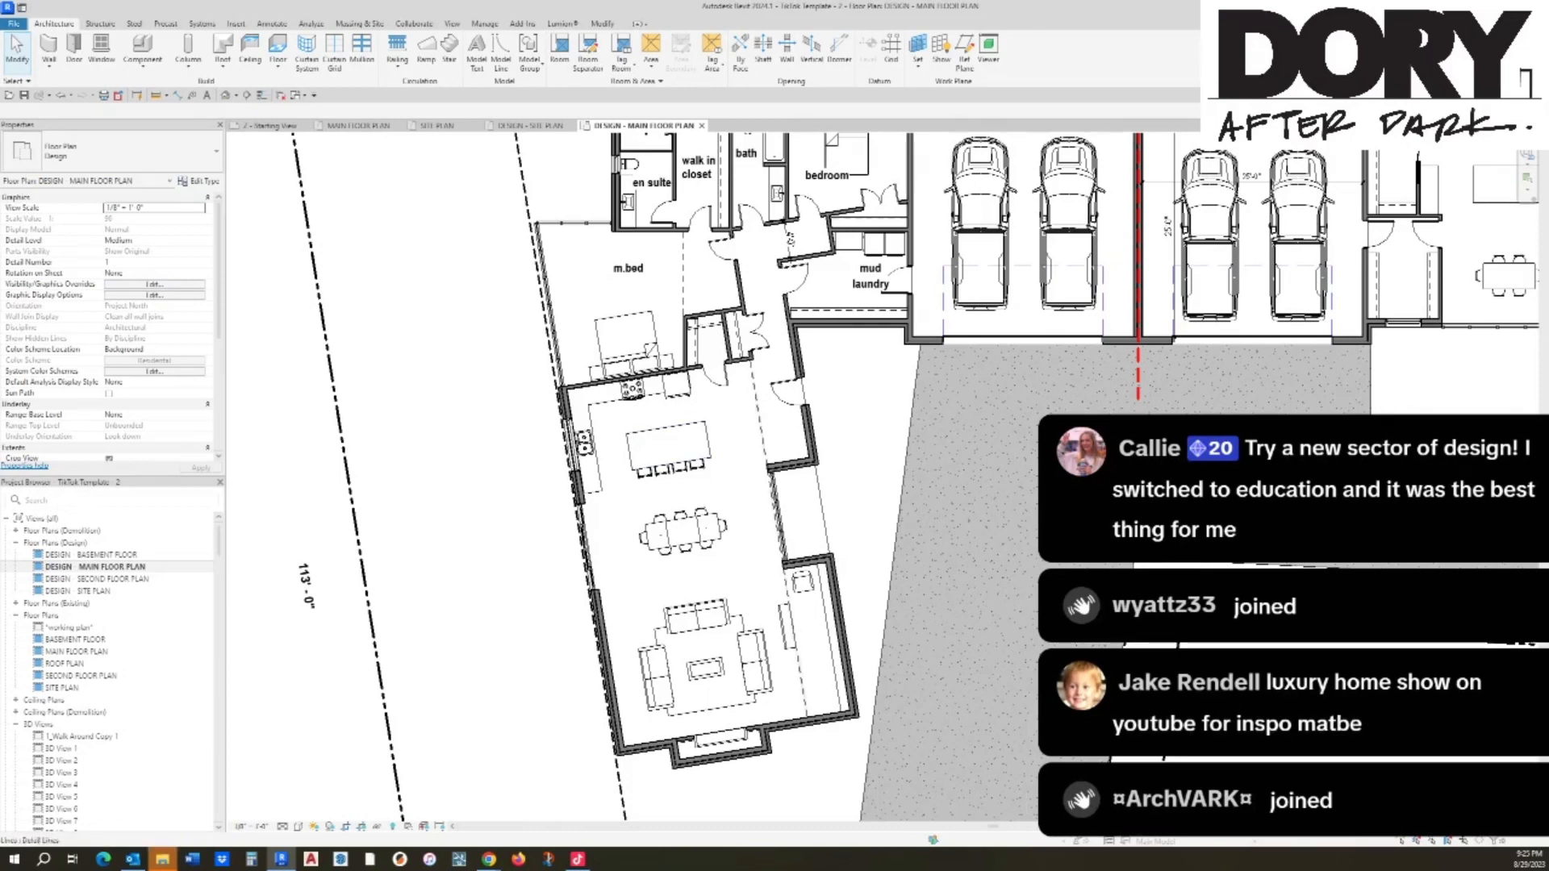
scroll(710, 516, "down", 1)
middle_click_drag(710, 516, 744, 449)
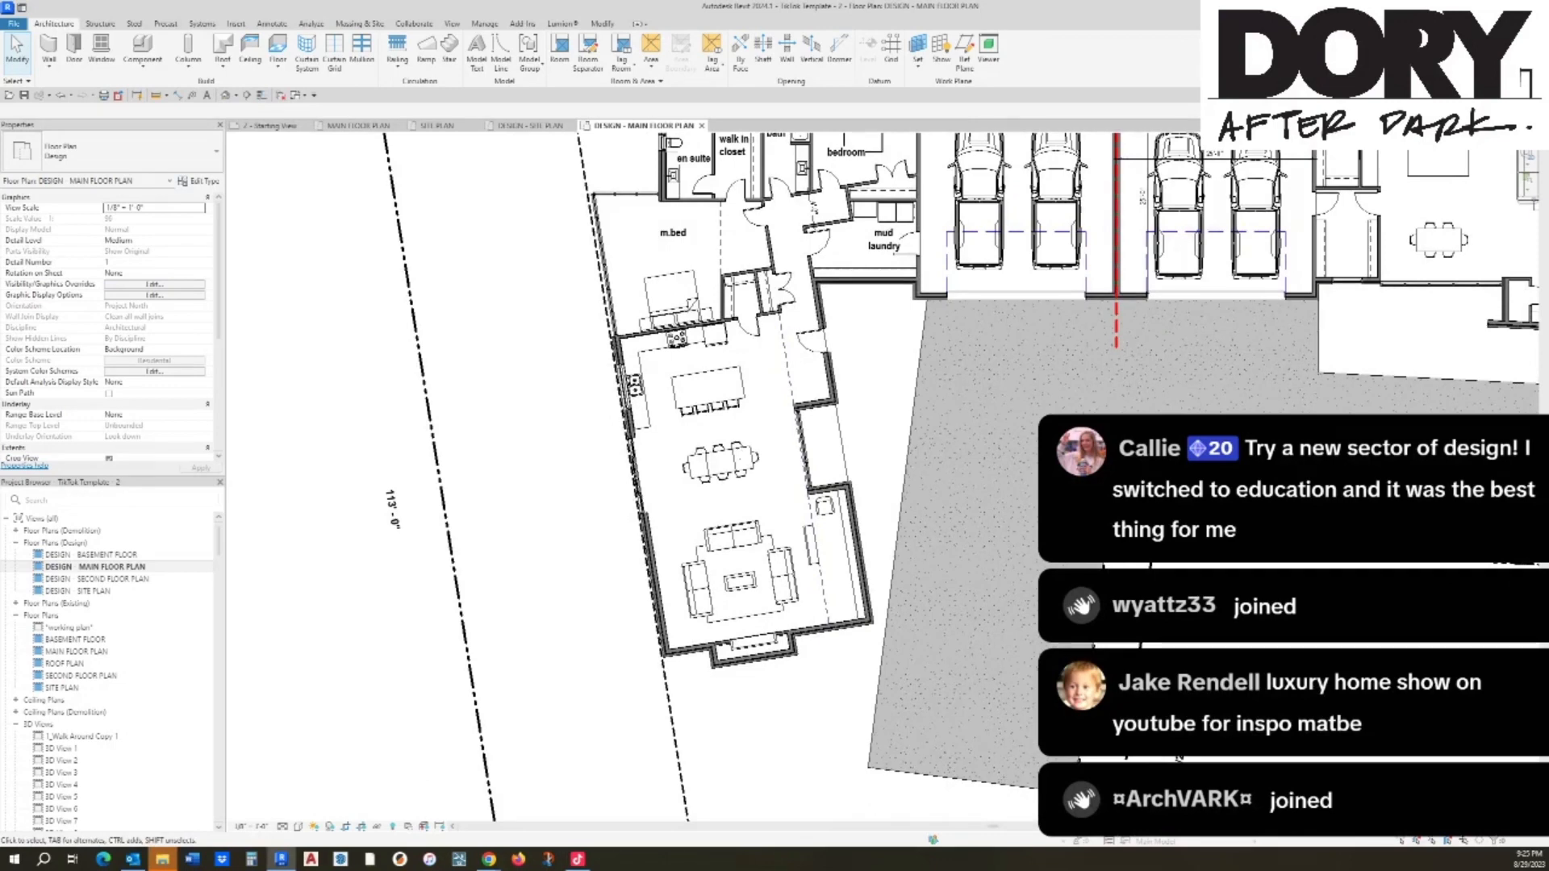
scroll(710, 529, "up", 2)
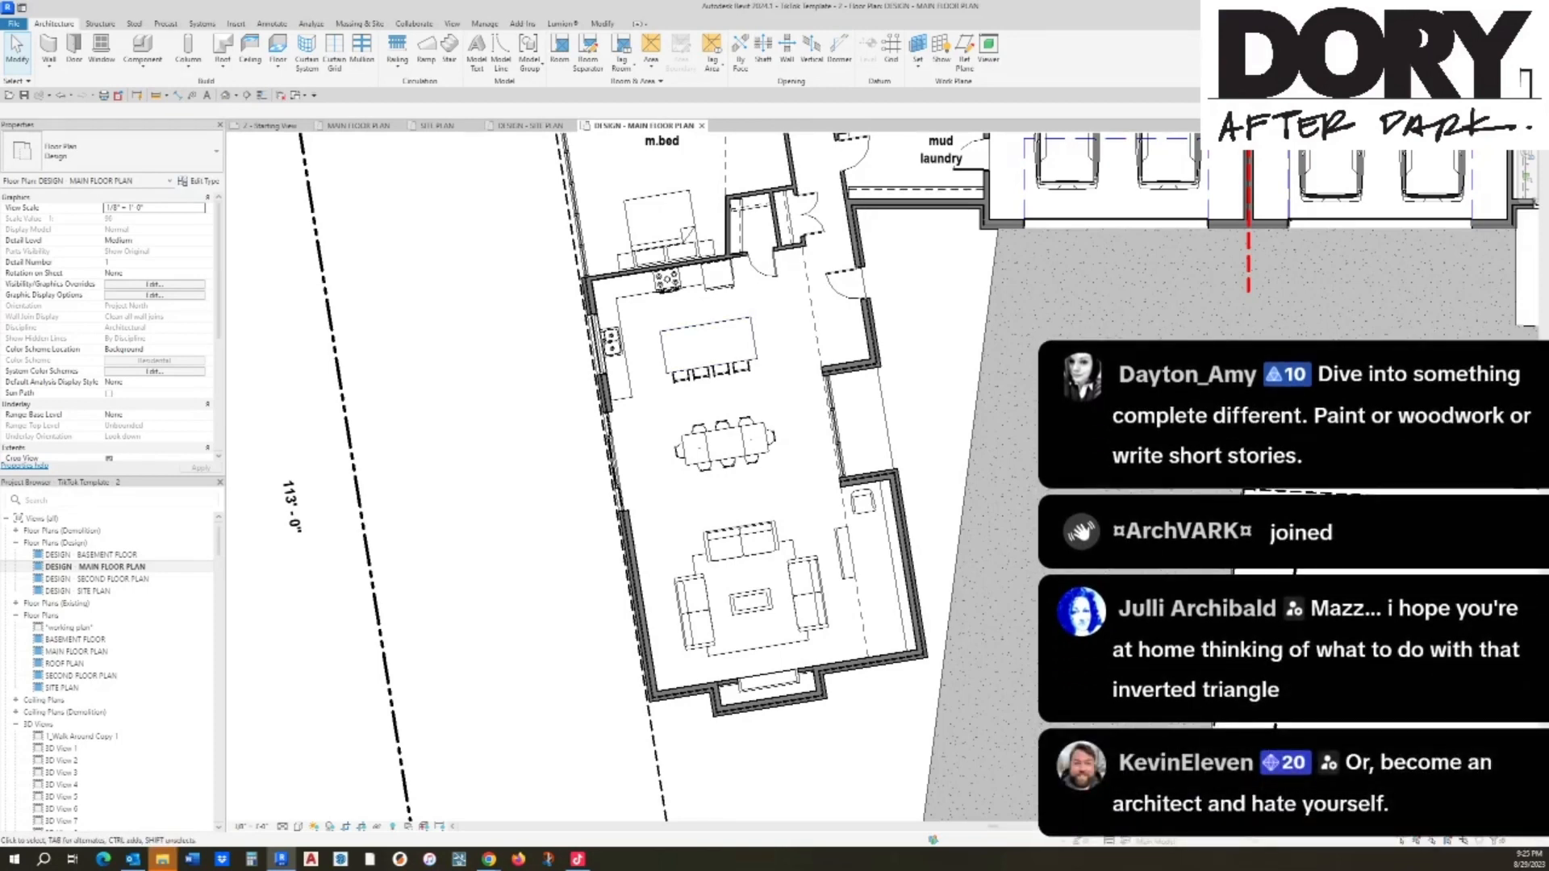
left_click(989, 278)
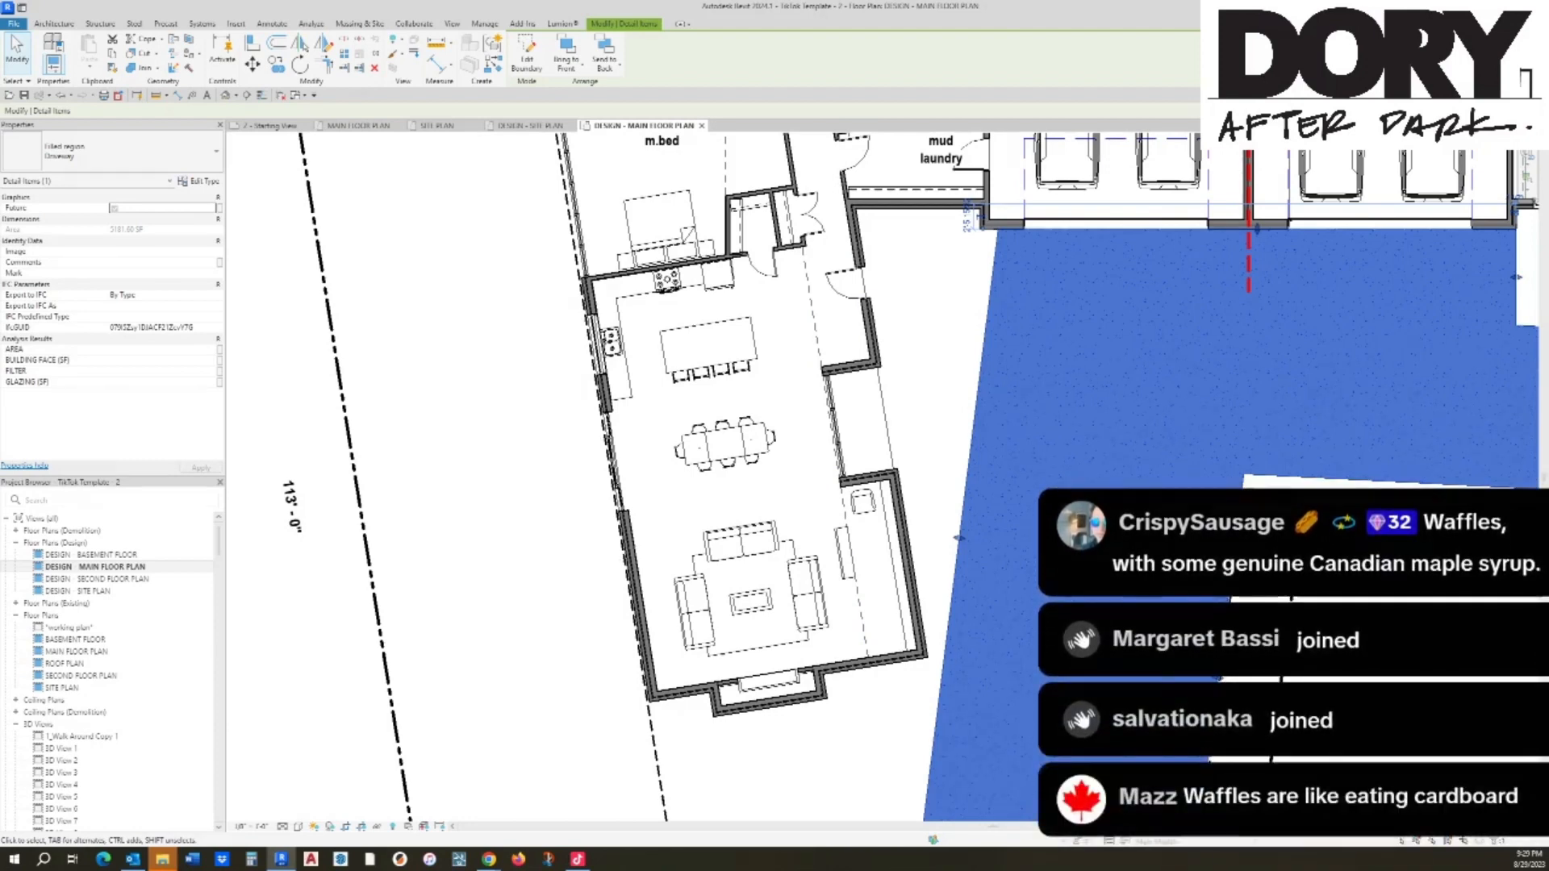
scroll(1145, 394, "up", 1)
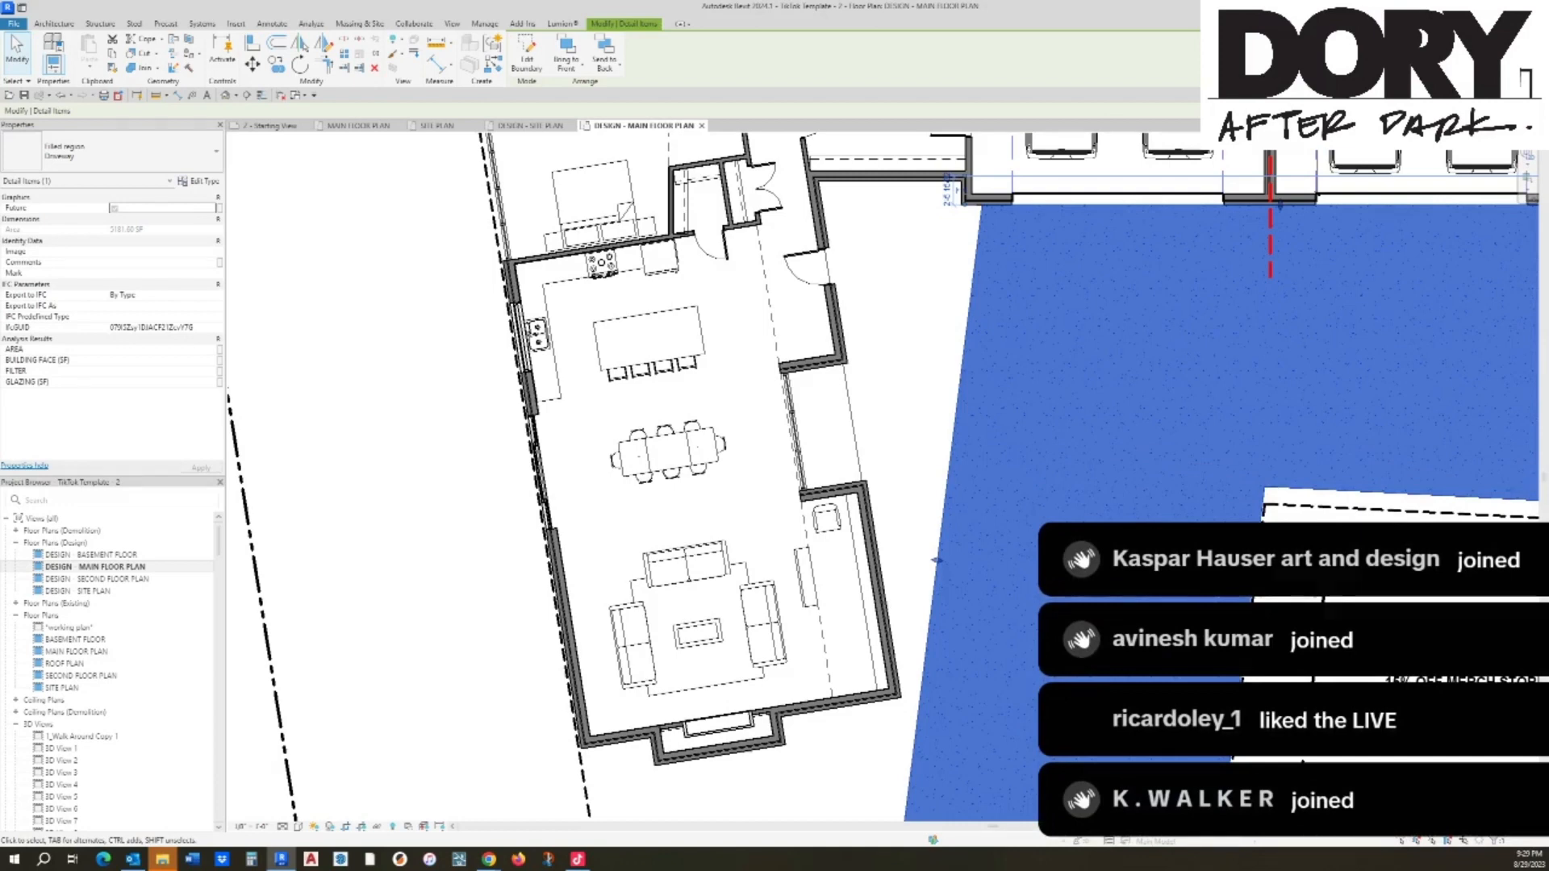
key("Escape")
Step: Edit the driveway filled region's boundary, sketching a walkway outline from its slanted edge to the wing wall, along the entry door and back
double_click(952, 444)
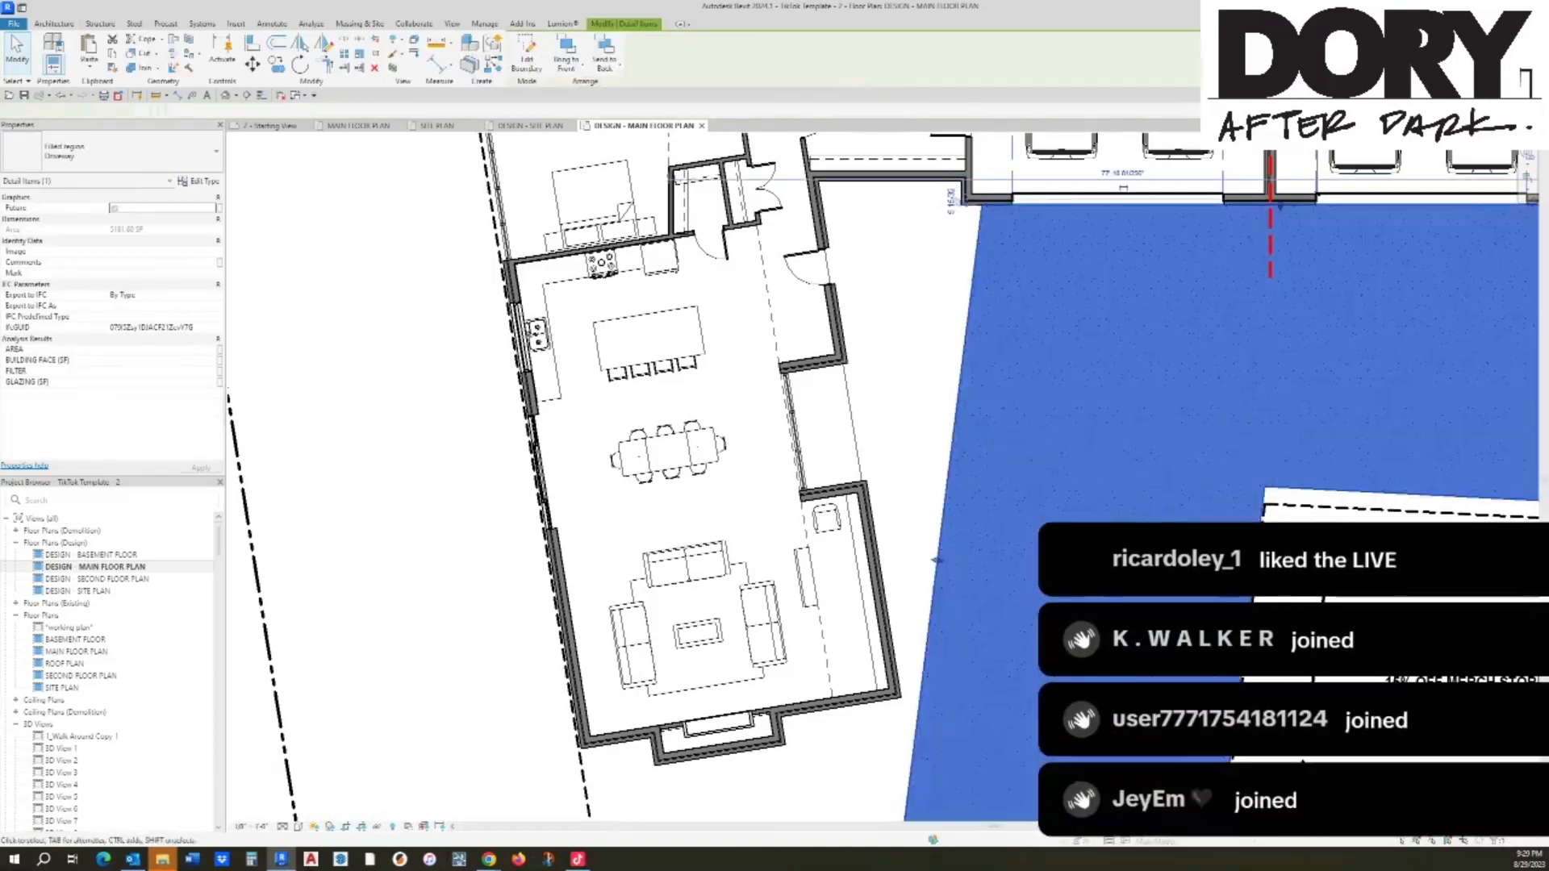
left_click(543, 40)
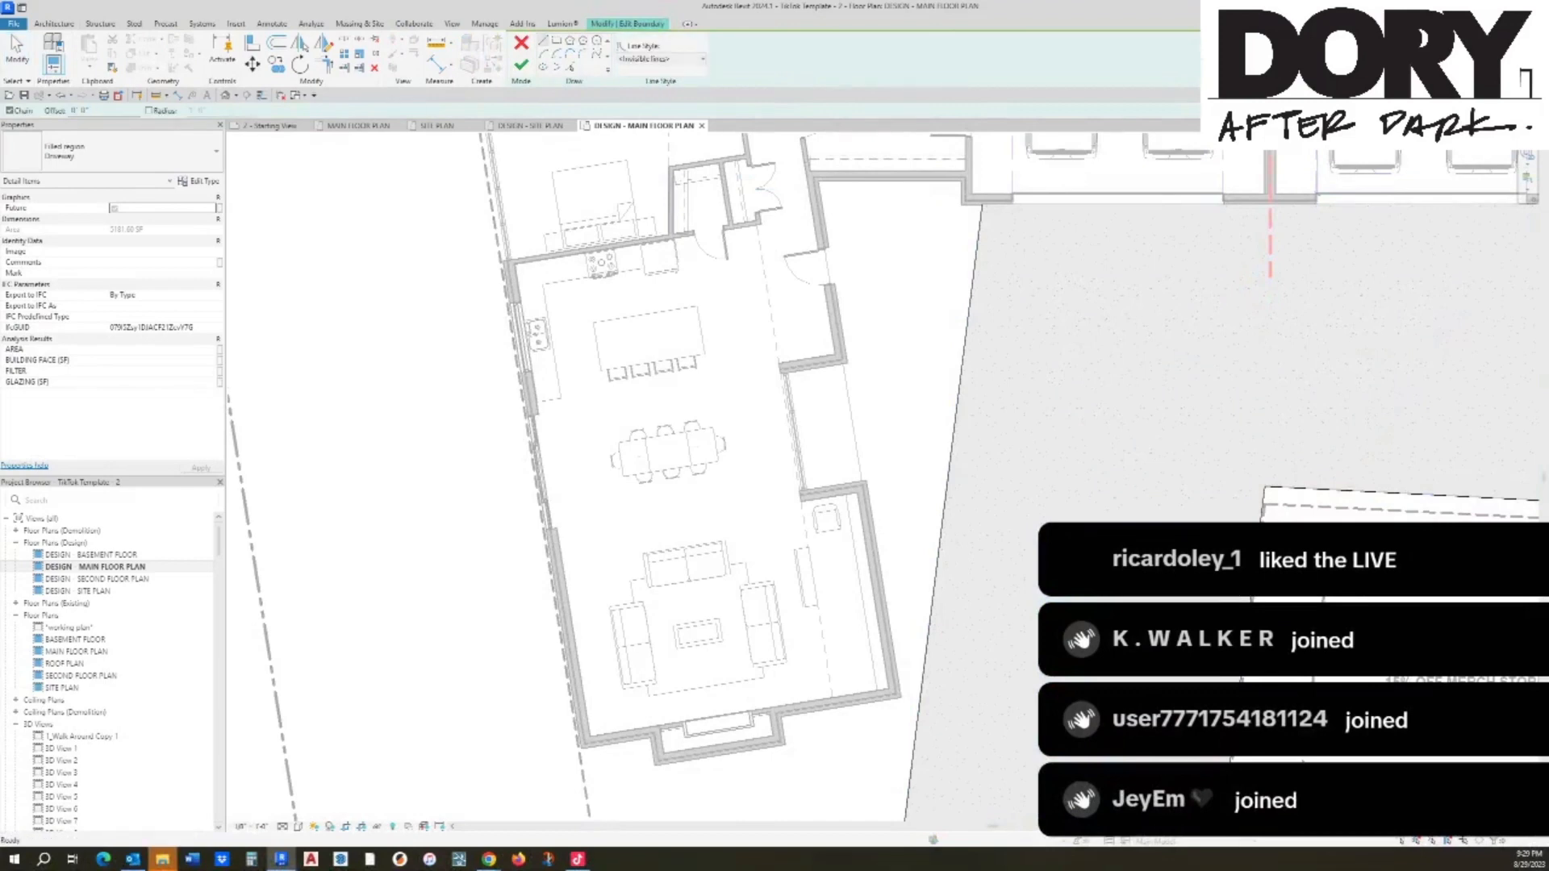
left_click(661, 59)
left_click(638, 73)
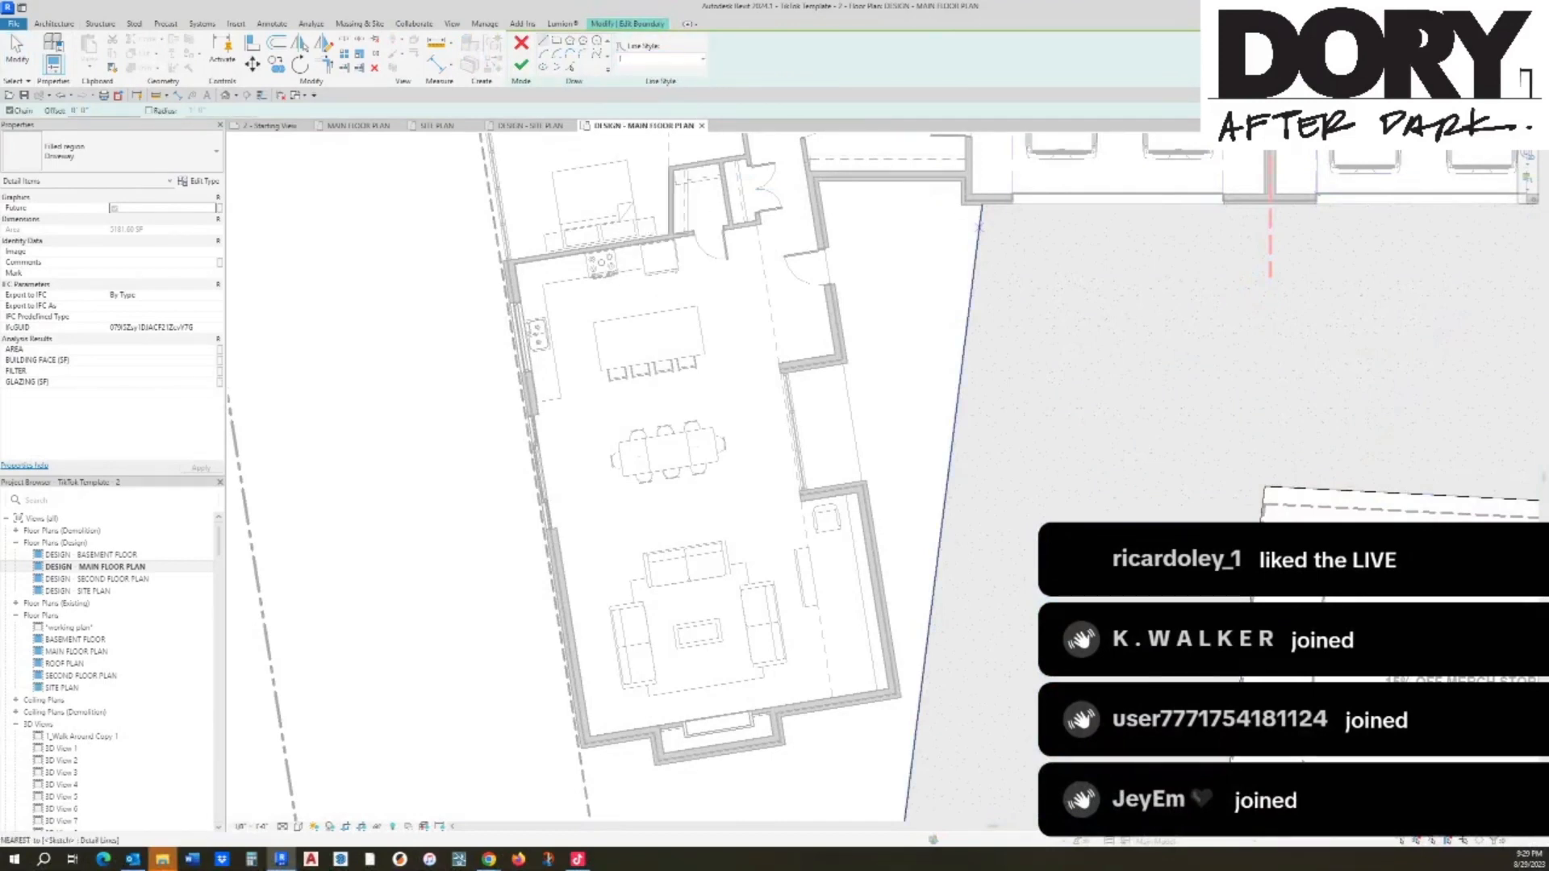
left_click(979, 226)
left_click(819, 217)
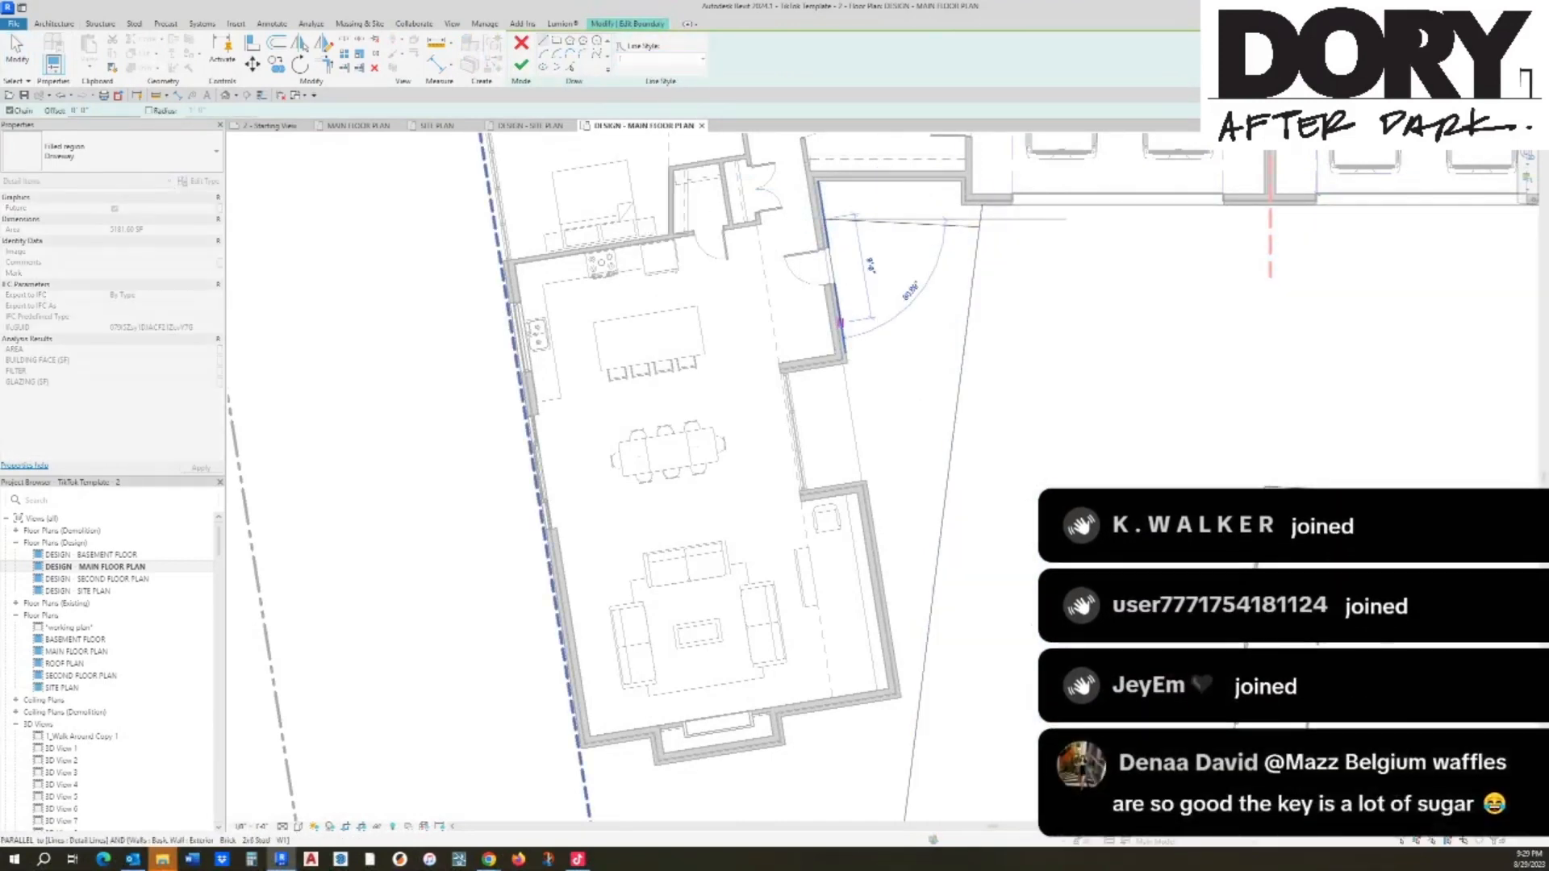
left_click(839, 323)
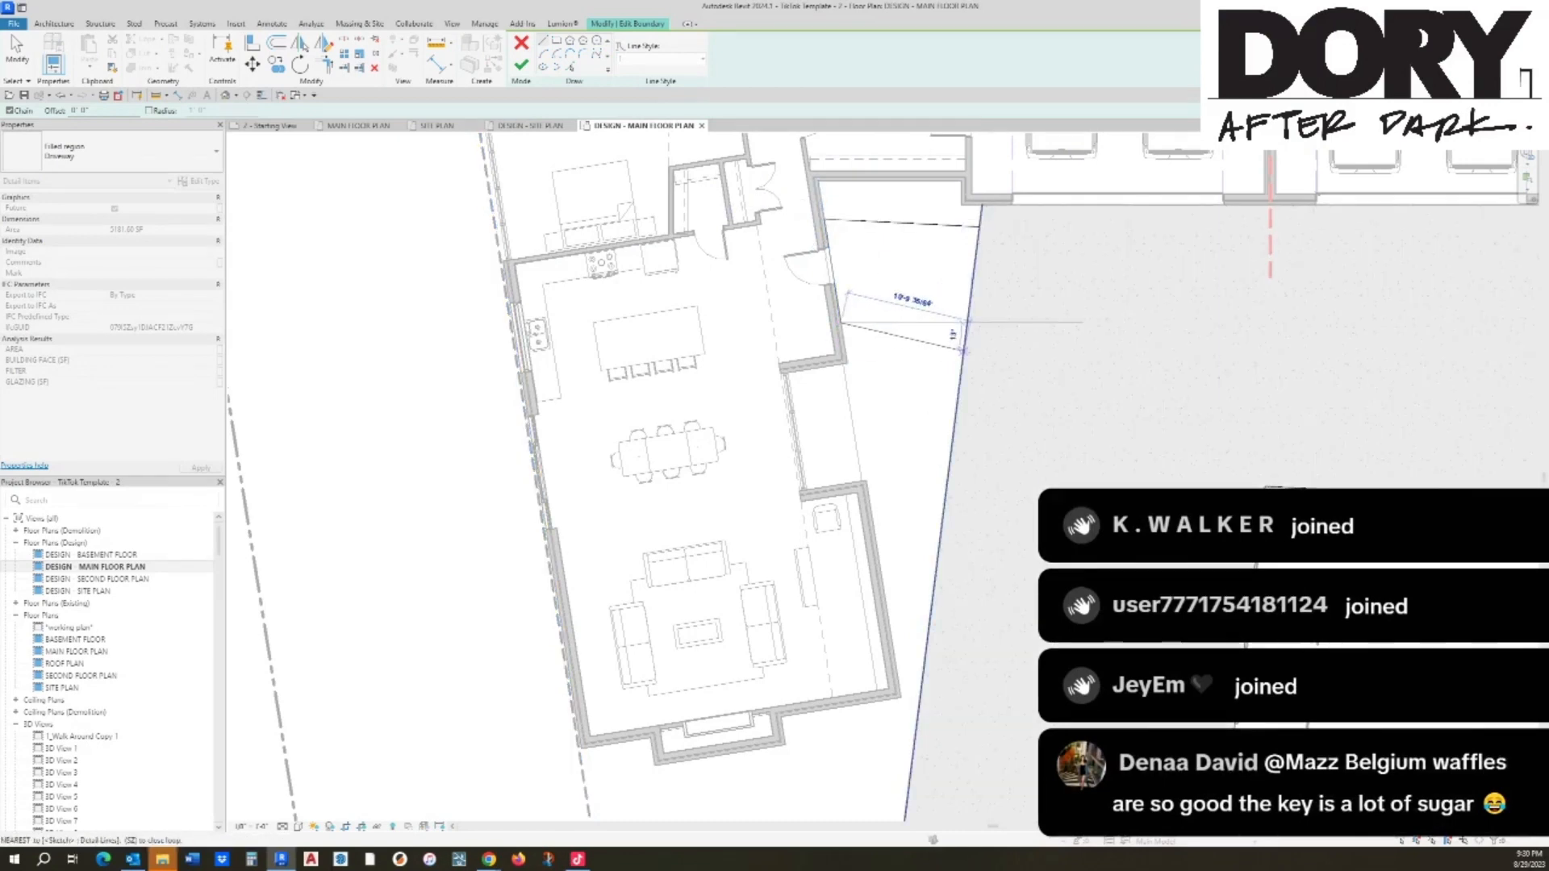
left_click(965, 338)
key("Escape")
key("Escape")
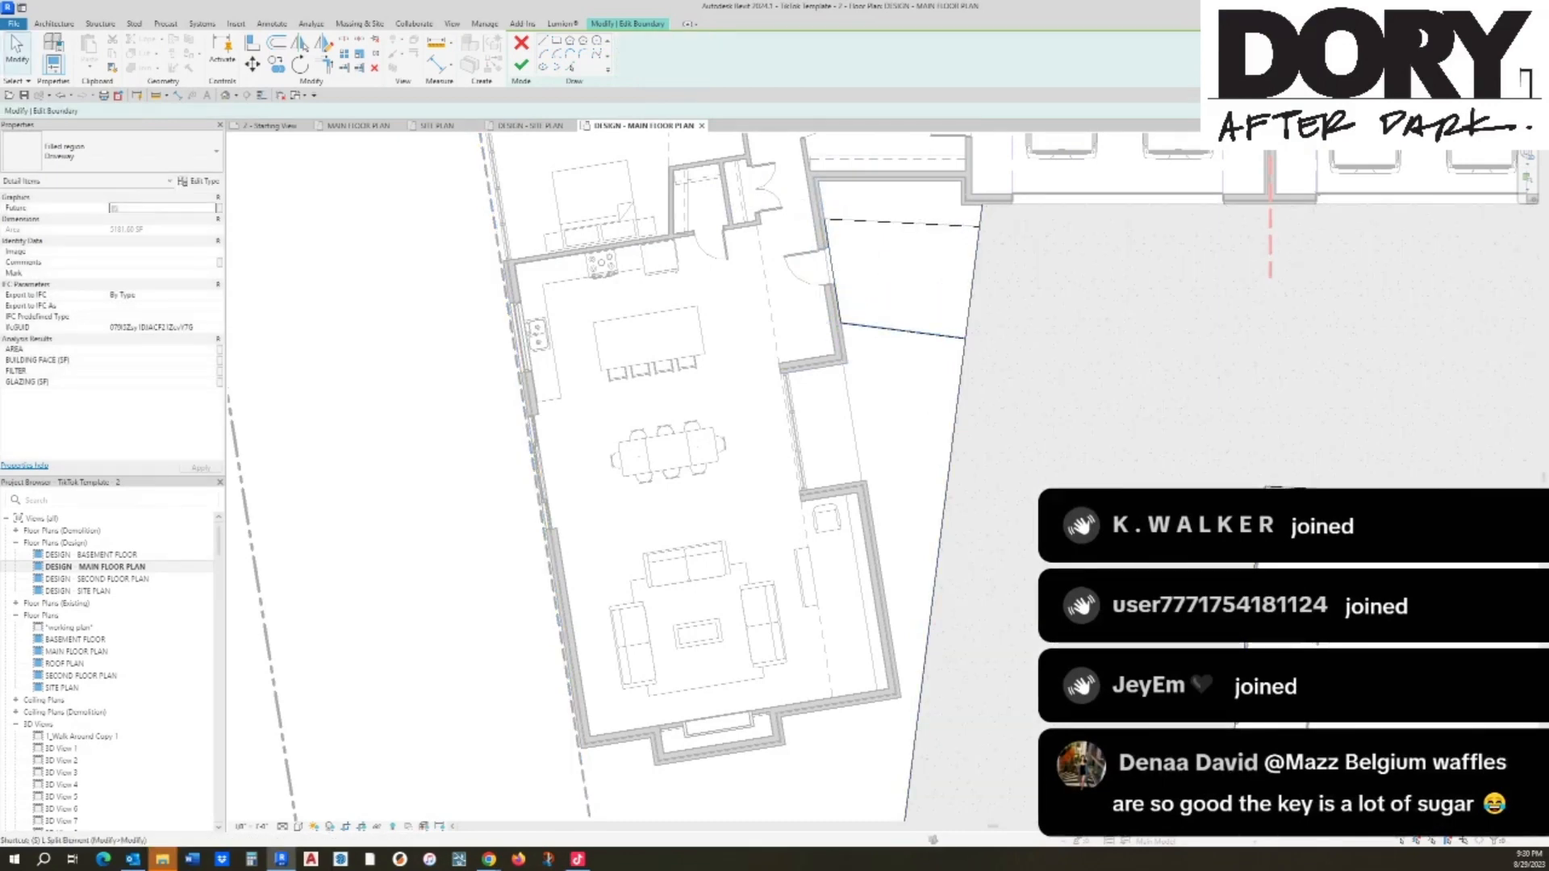
Step: Trim the driveway's slanted edge to the two walkway lines, opening the stretch between them, and finish the boundary edit
key("s")
key("l")
key("Escape")
key("t")
key("r")
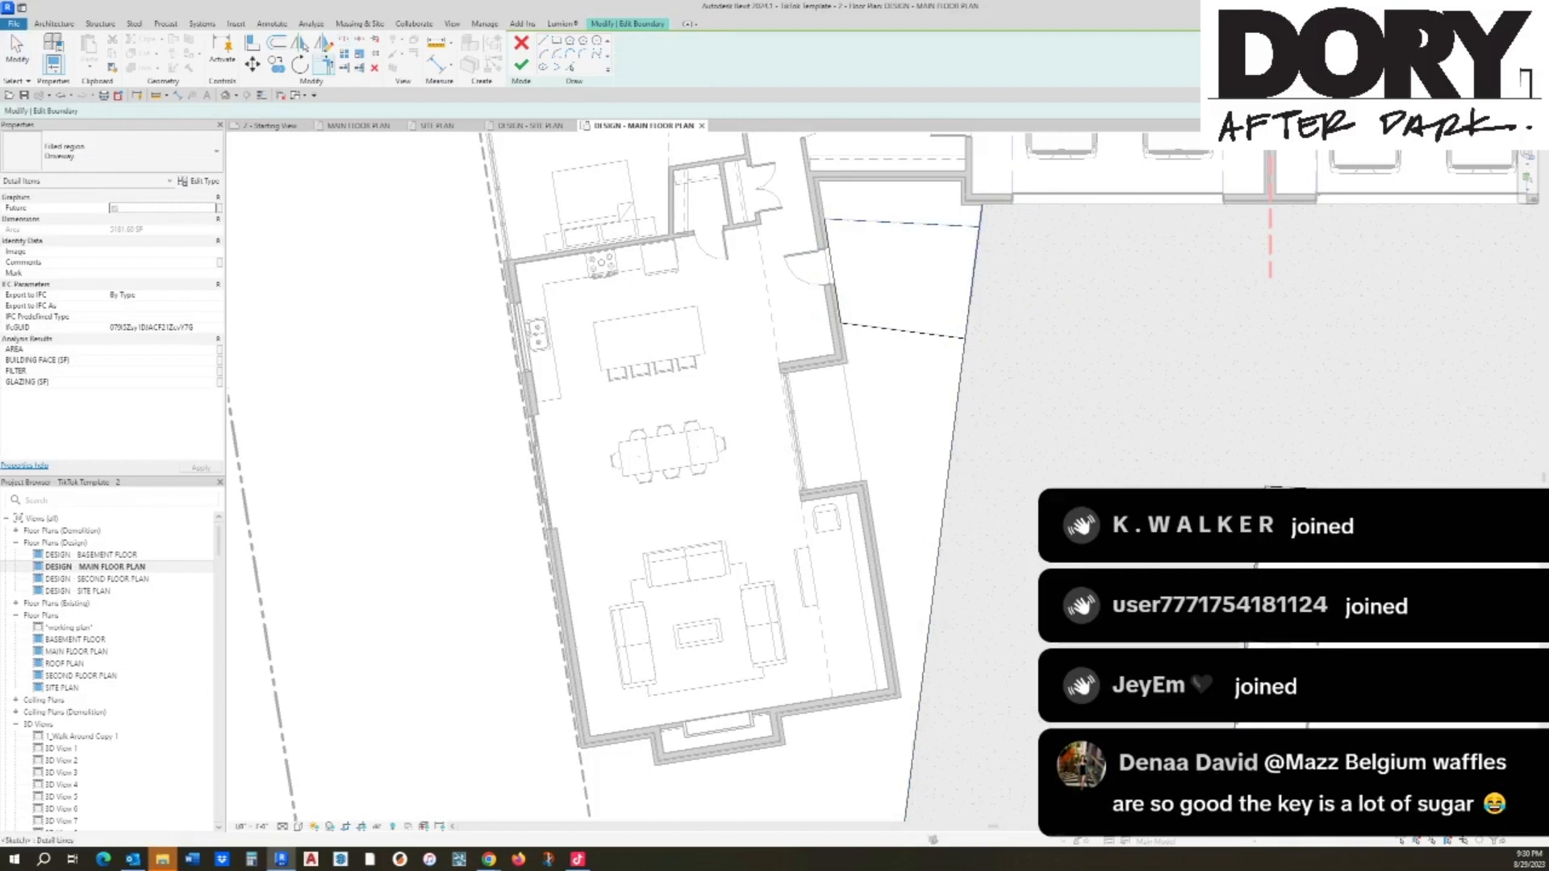
left_click(981, 215)
left_click(958, 389)
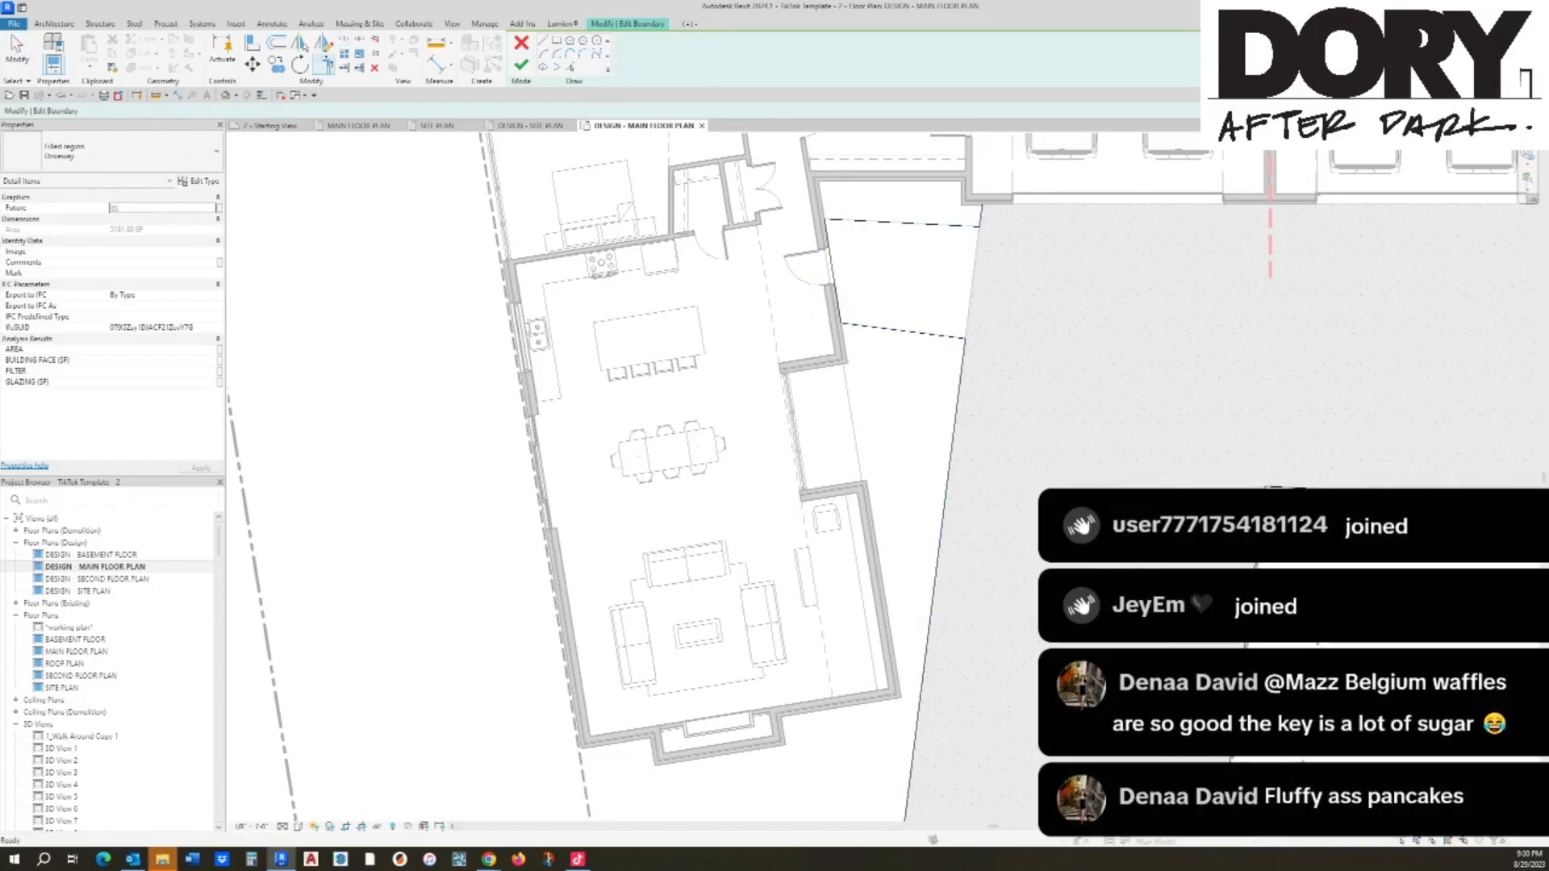
left_click(521, 65)
key("Escape")
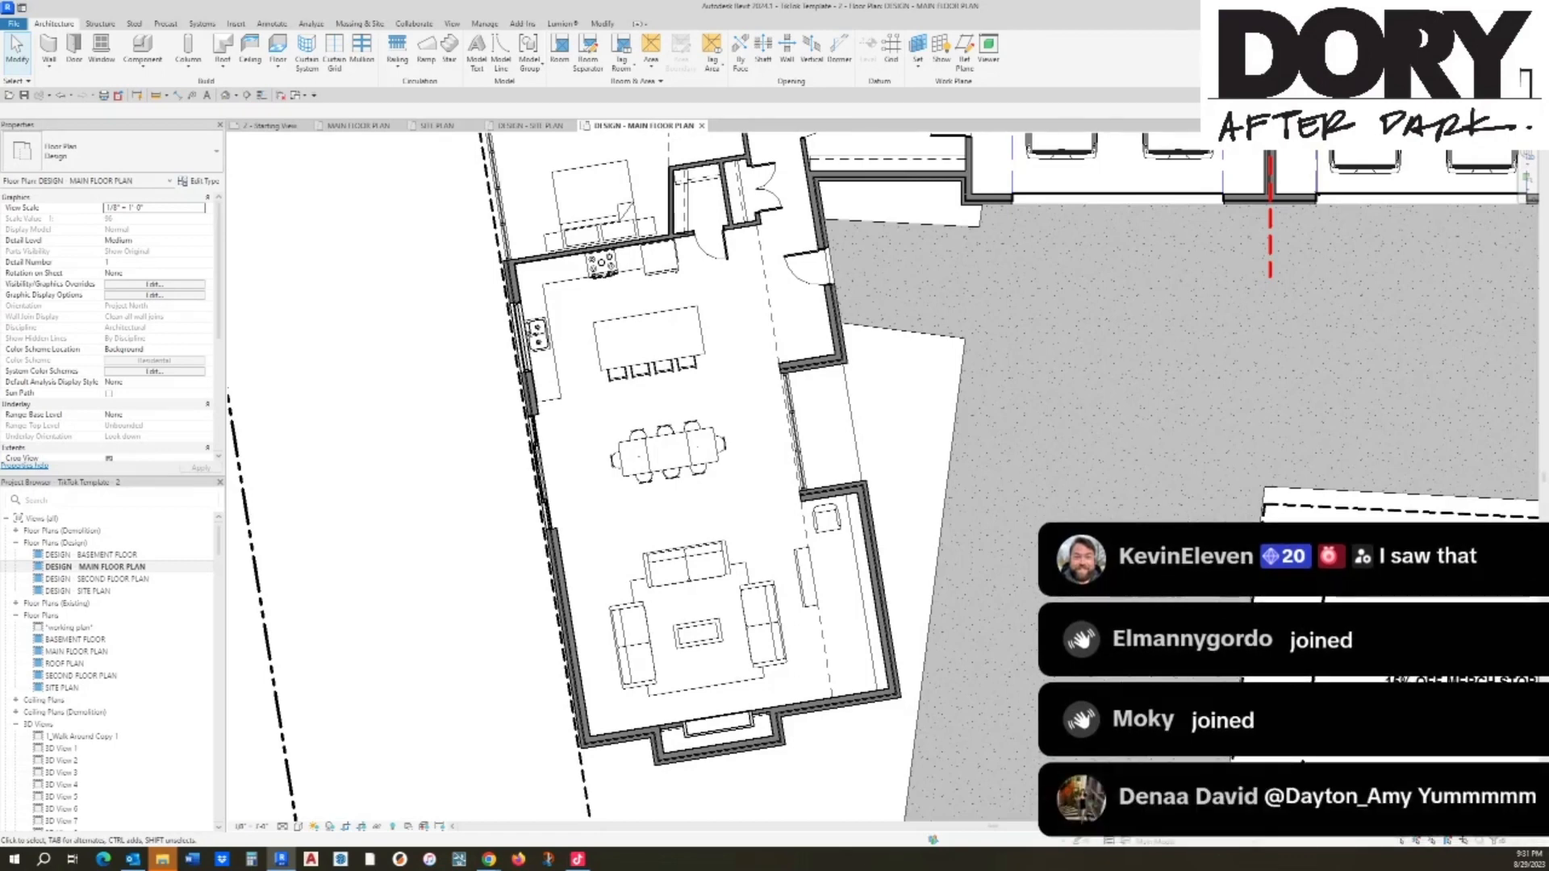
Step: Copy the sliding patio door beside the dining table along the long exterior wall to the living-area seating
scroll(1090, 326, "down", 1)
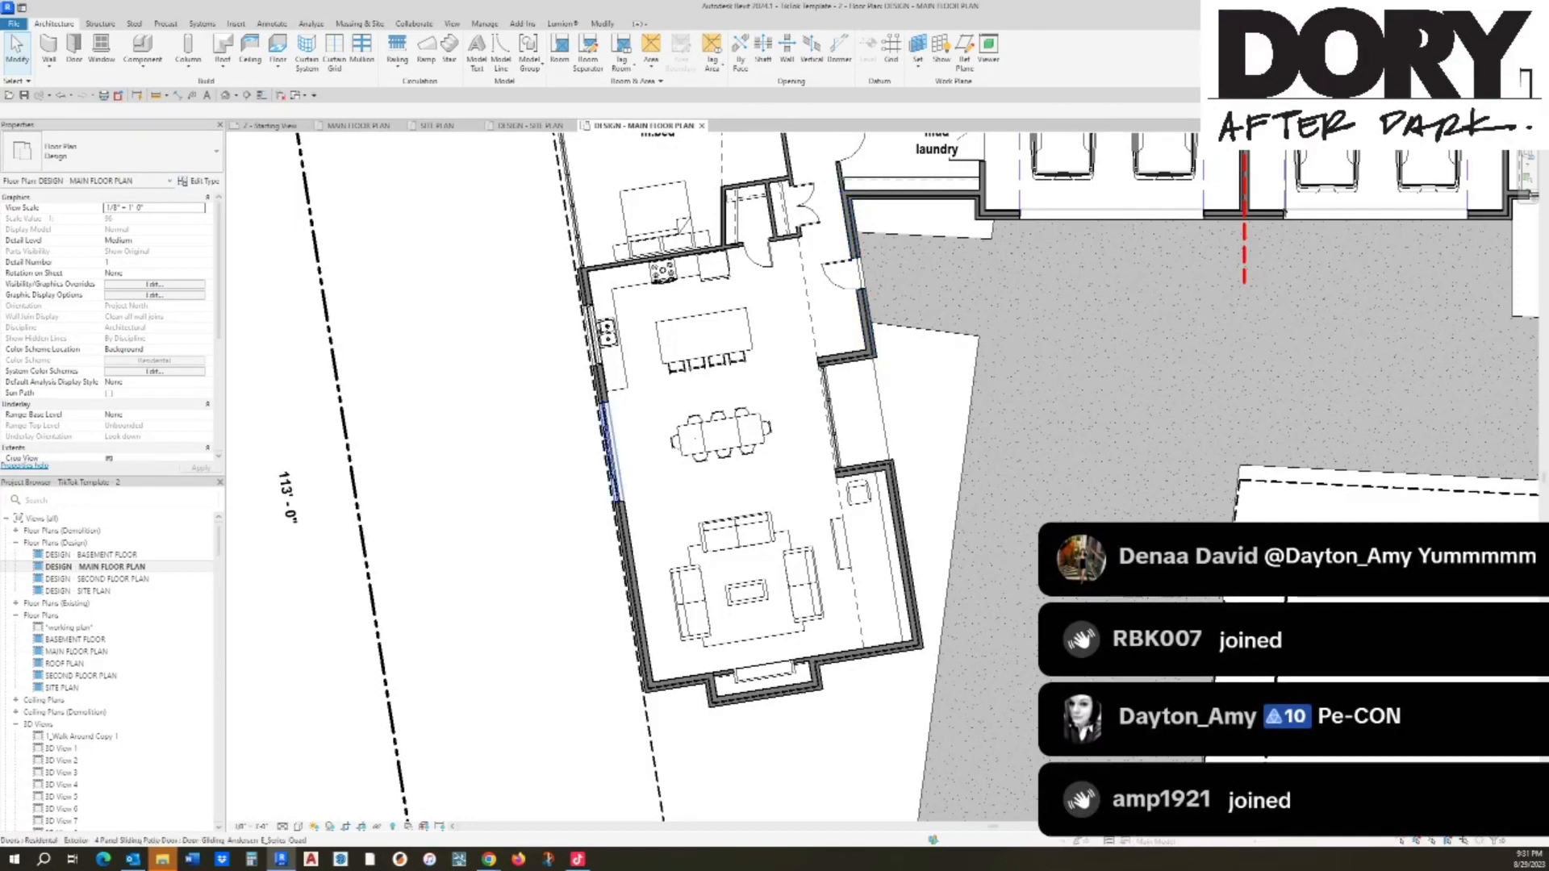
middle_click_drag(611, 452, 621, 400)
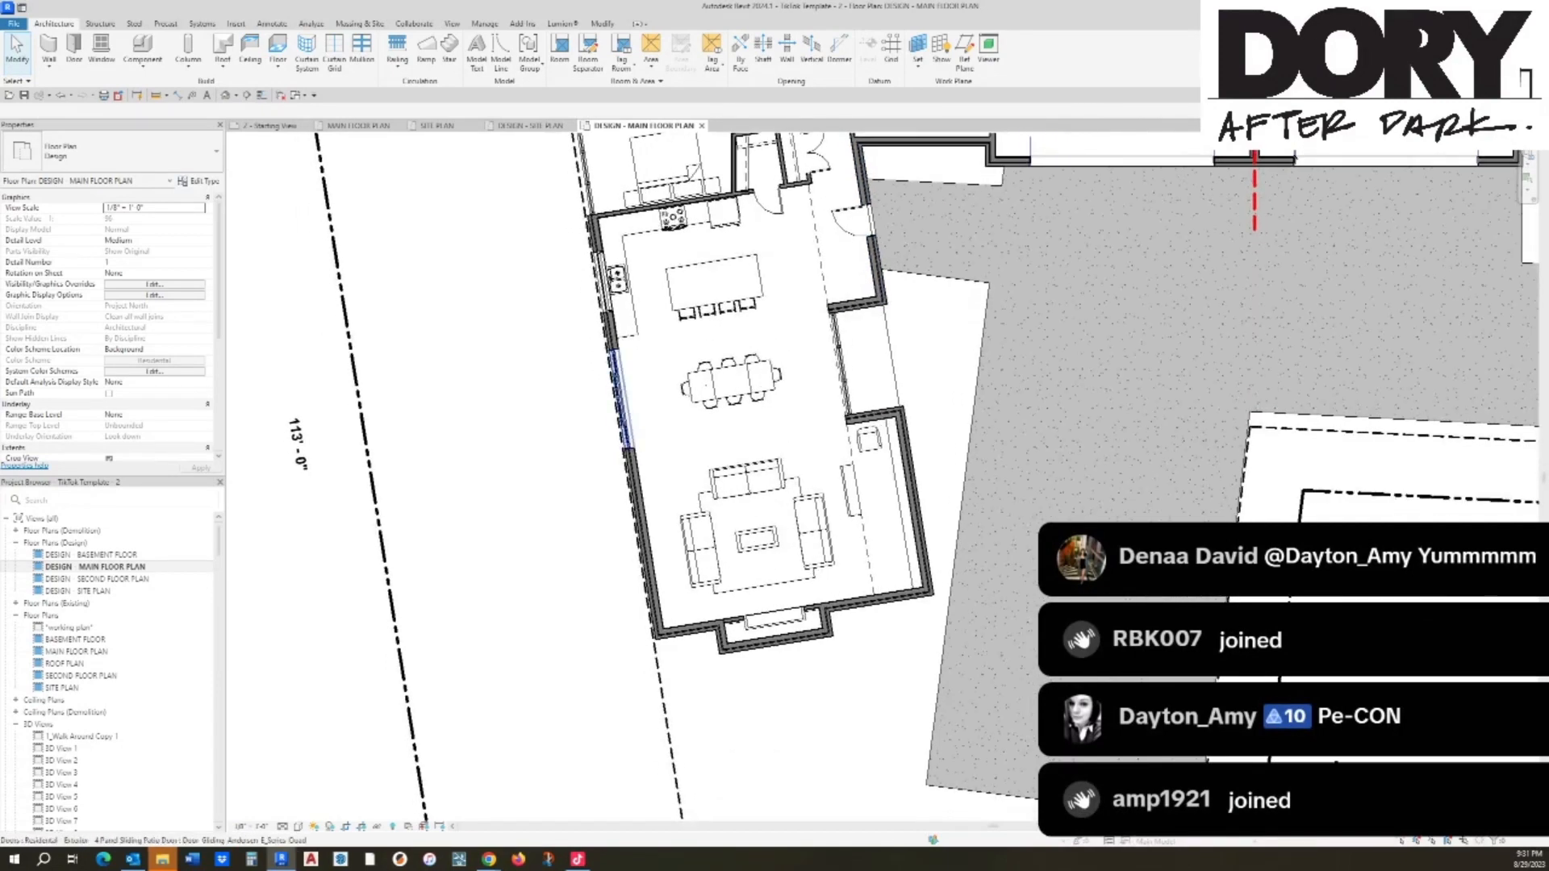
left_click(626, 397)
left_click_drag(627, 397, 651, 542)
key("Escape")
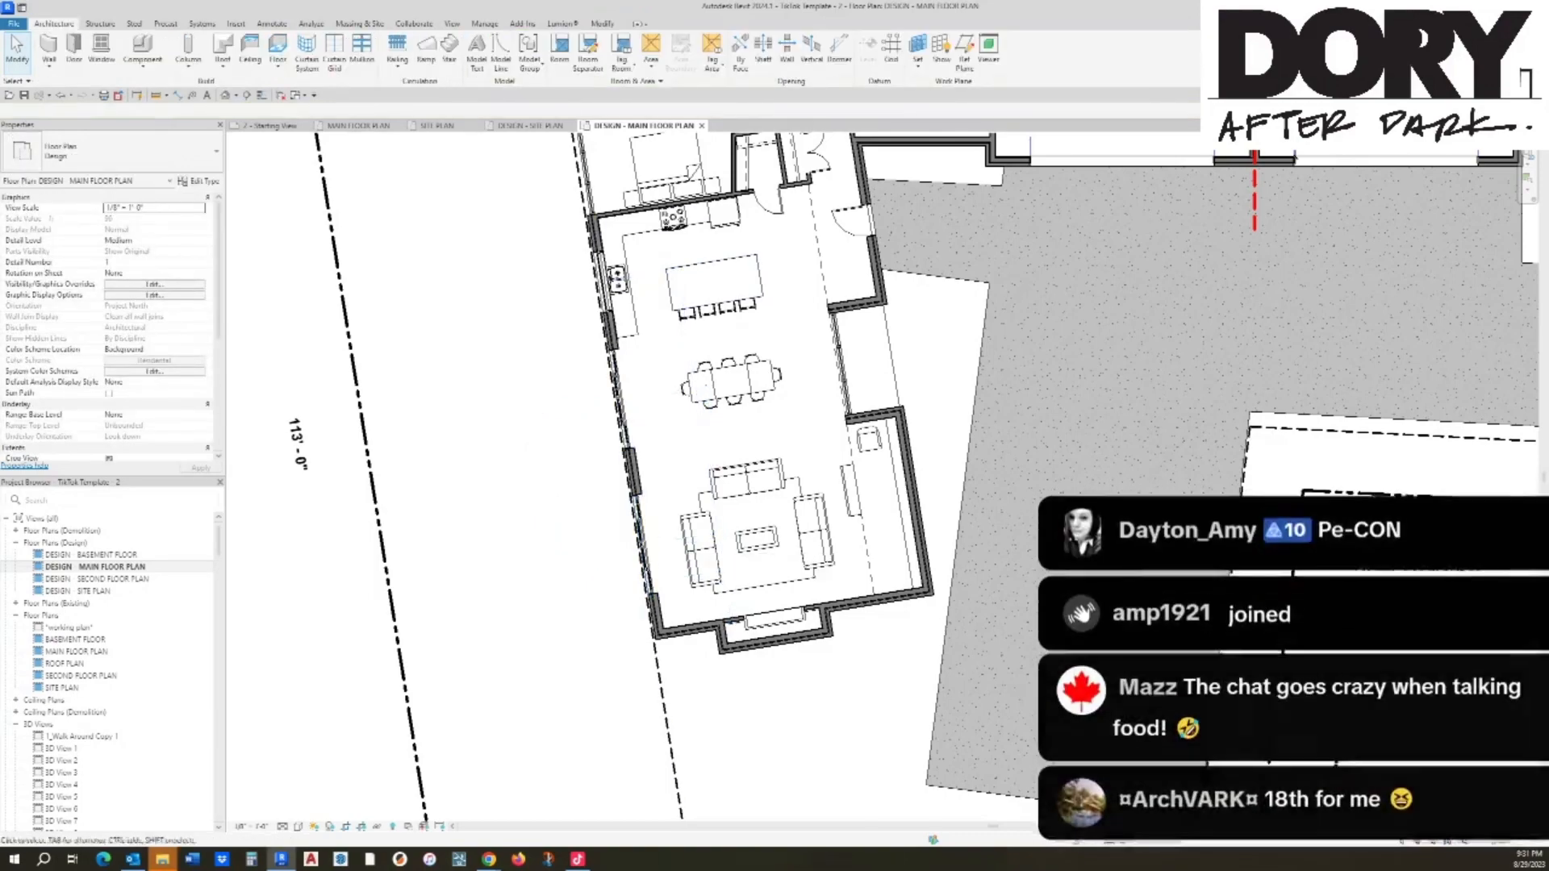
Step: Place a Casement Fixed window matching the bath window in the living area's end wall, between the outer corner and the bump-out
middle_click_drag(766, 242, 758, 450)
middle_click_drag(802, 222, 793, 311)
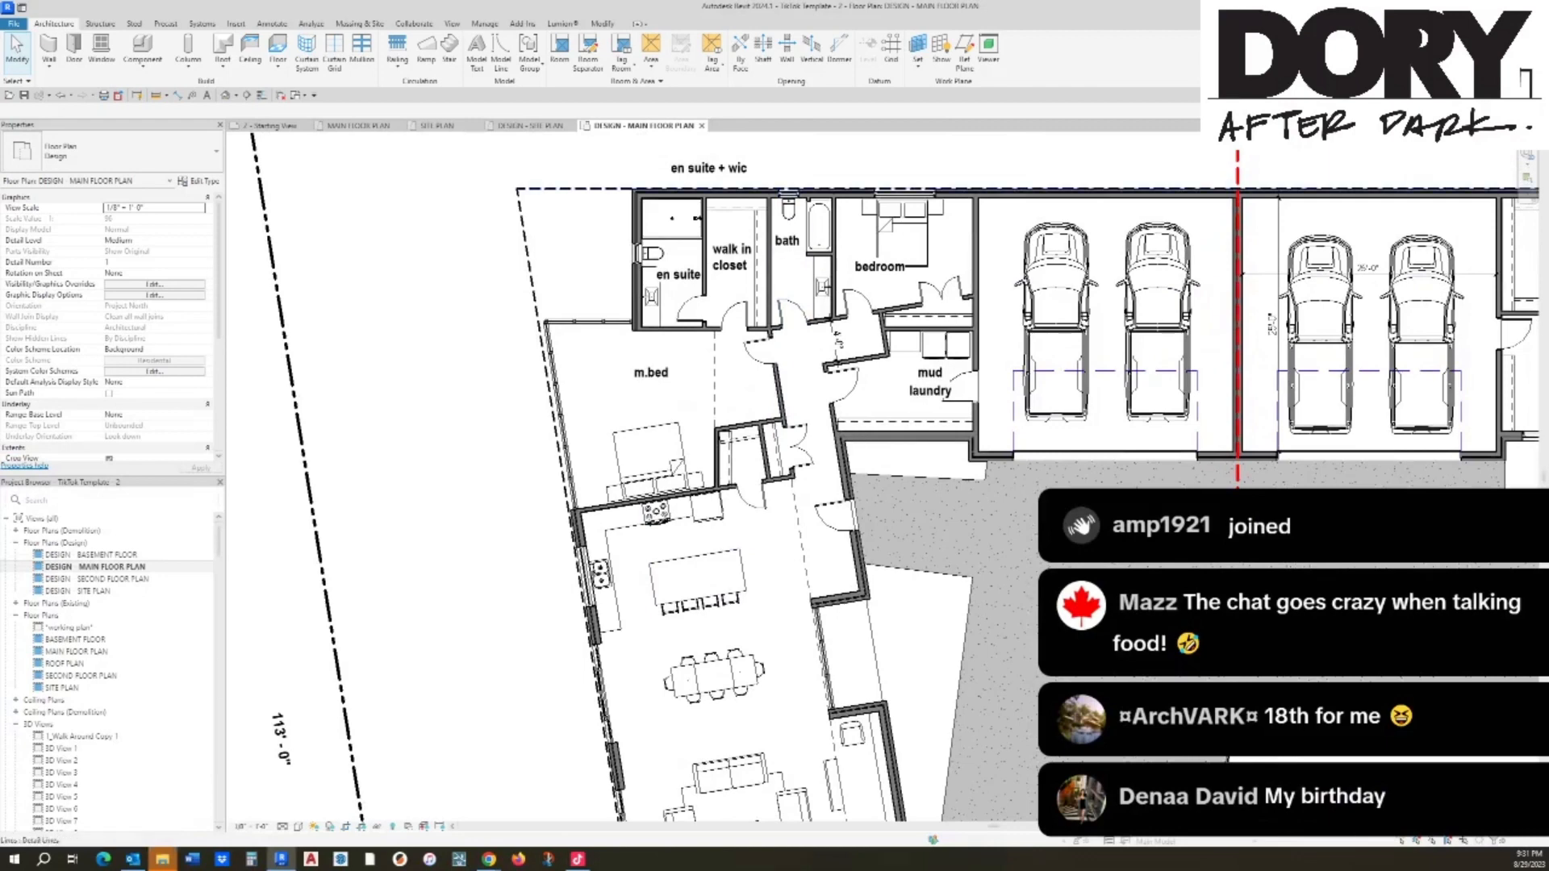
key("w")
key("n")
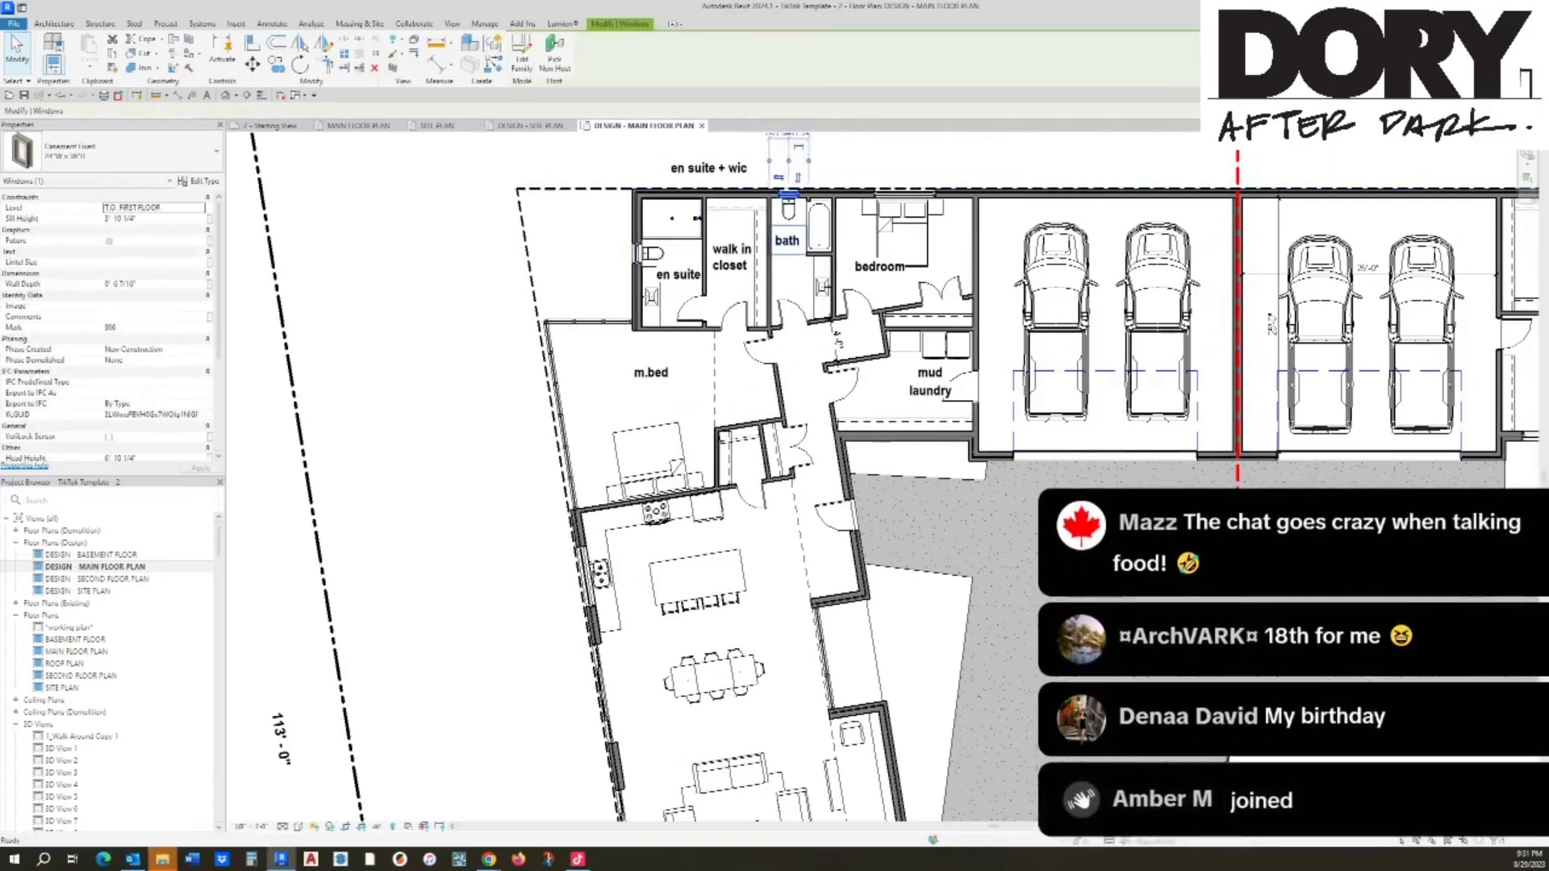
middle_click_drag(710, 678, 736, 452)
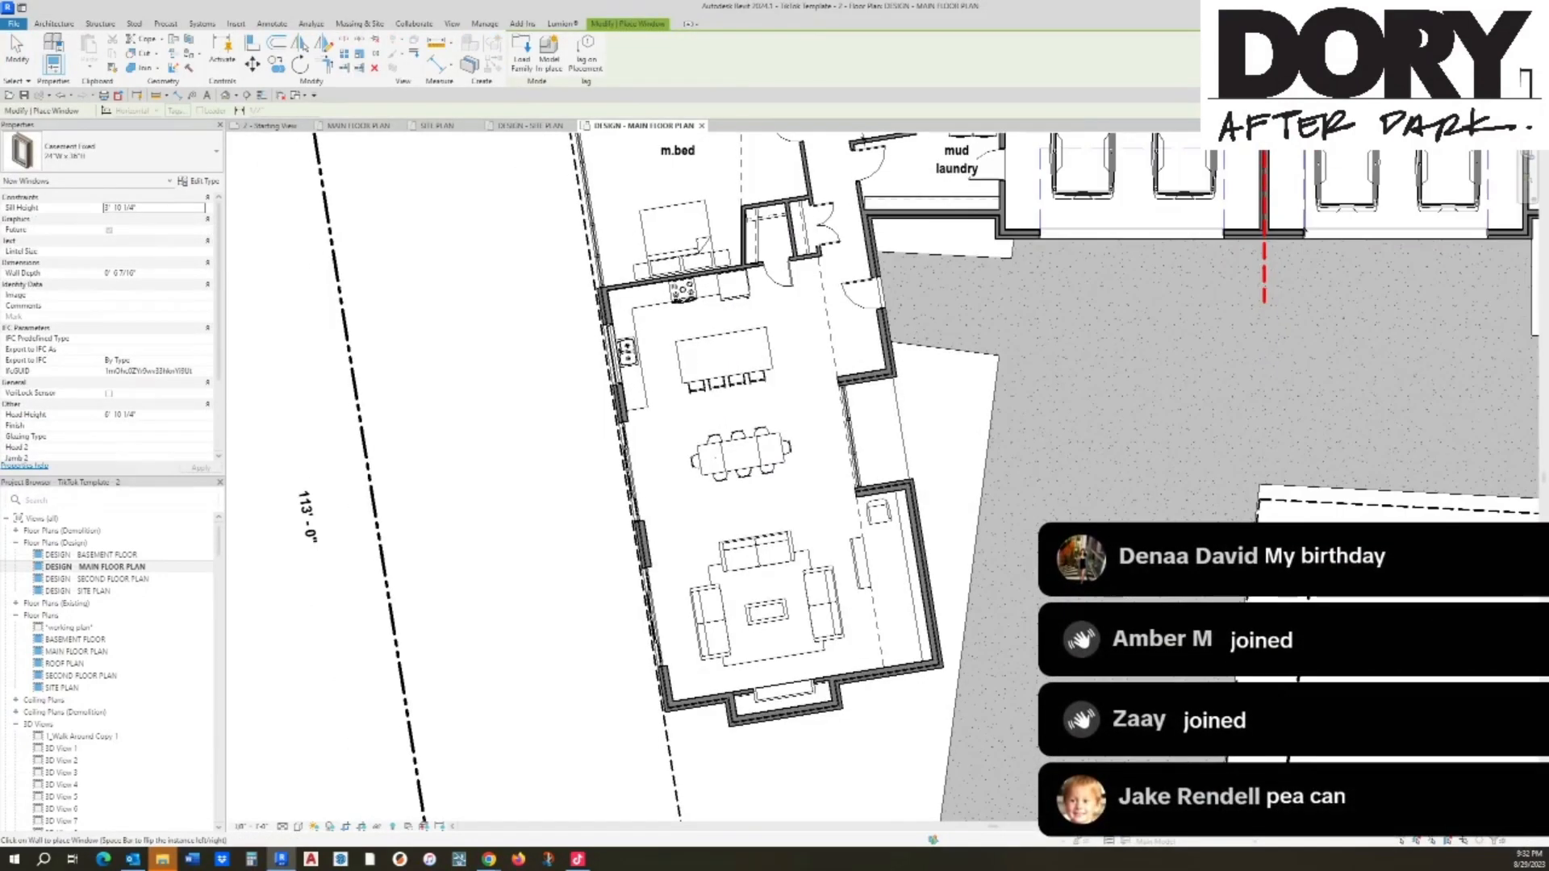
scroll(733, 654, "up", 2)
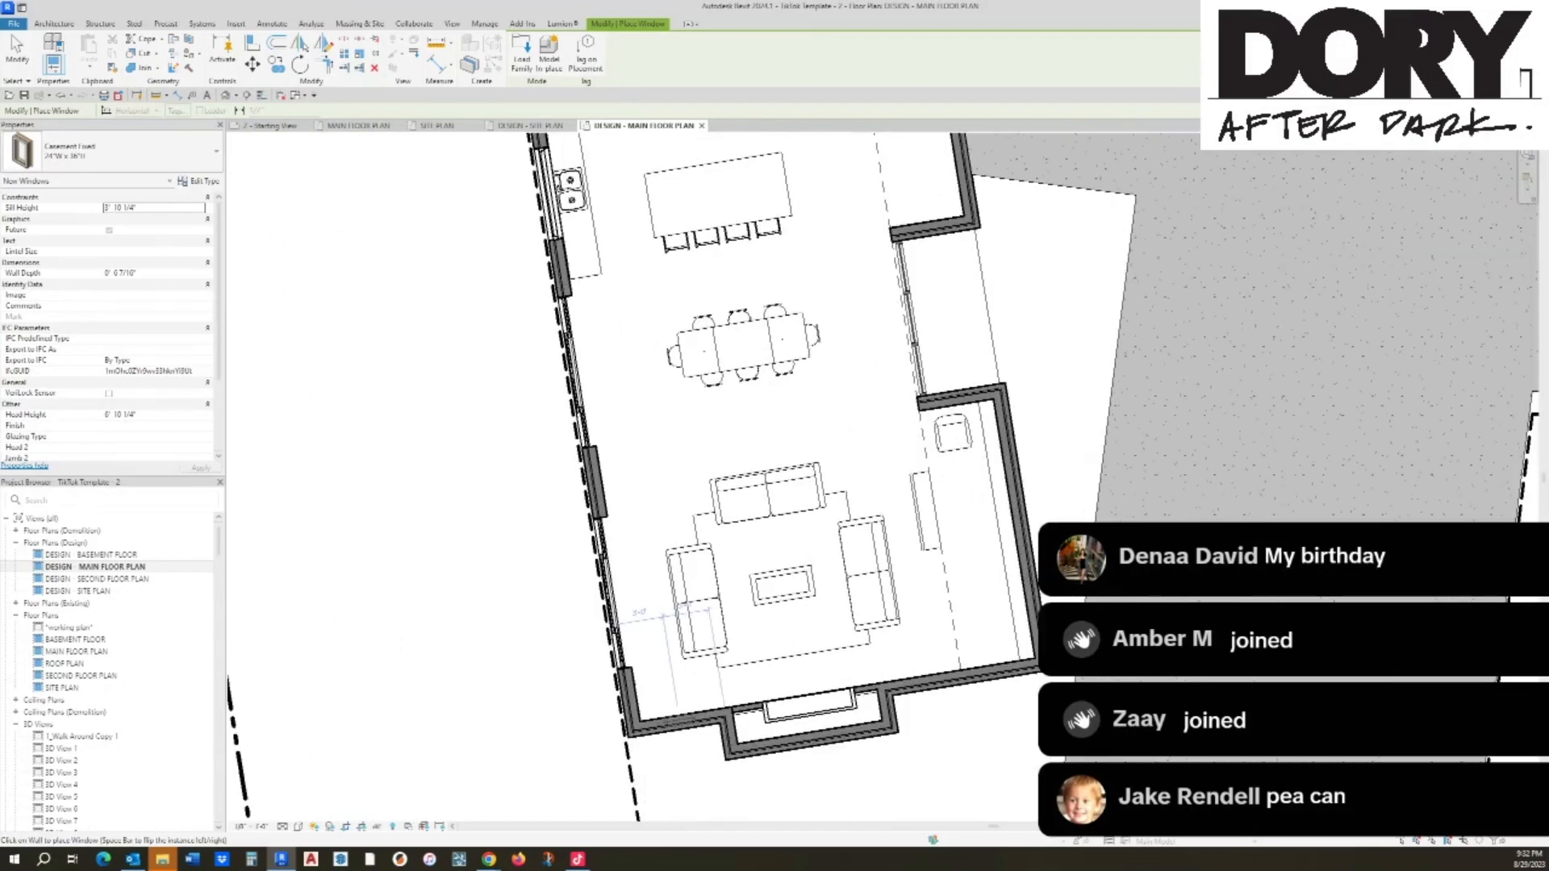
left_click(679, 722)
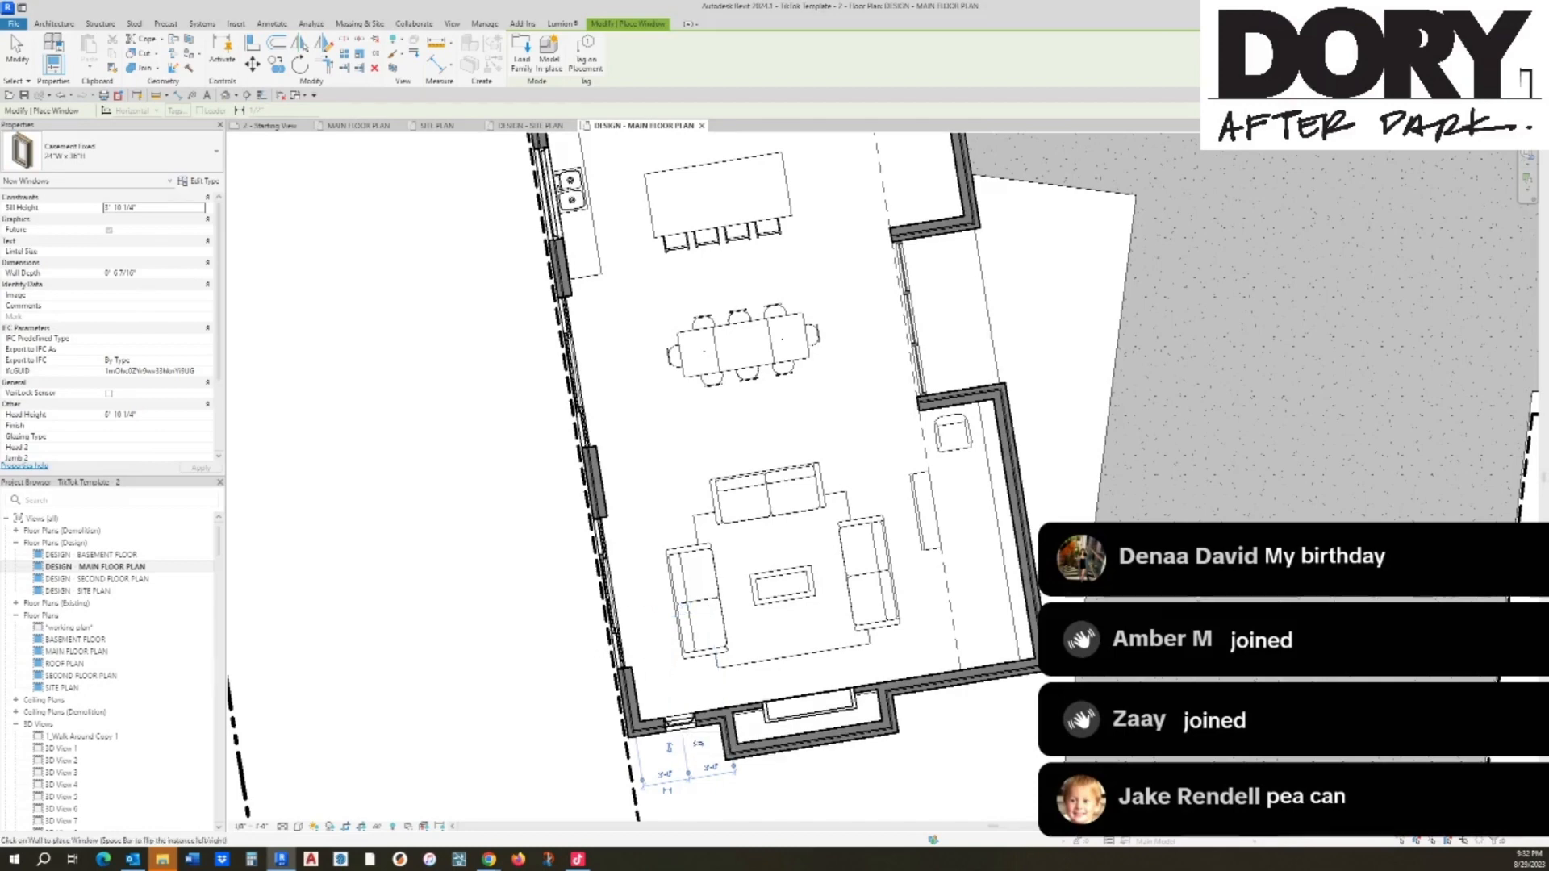
key("Escape")
Step: Change the new end-wall window to the 48"W x 48"H Casement Fixed type
left_click(680, 721)
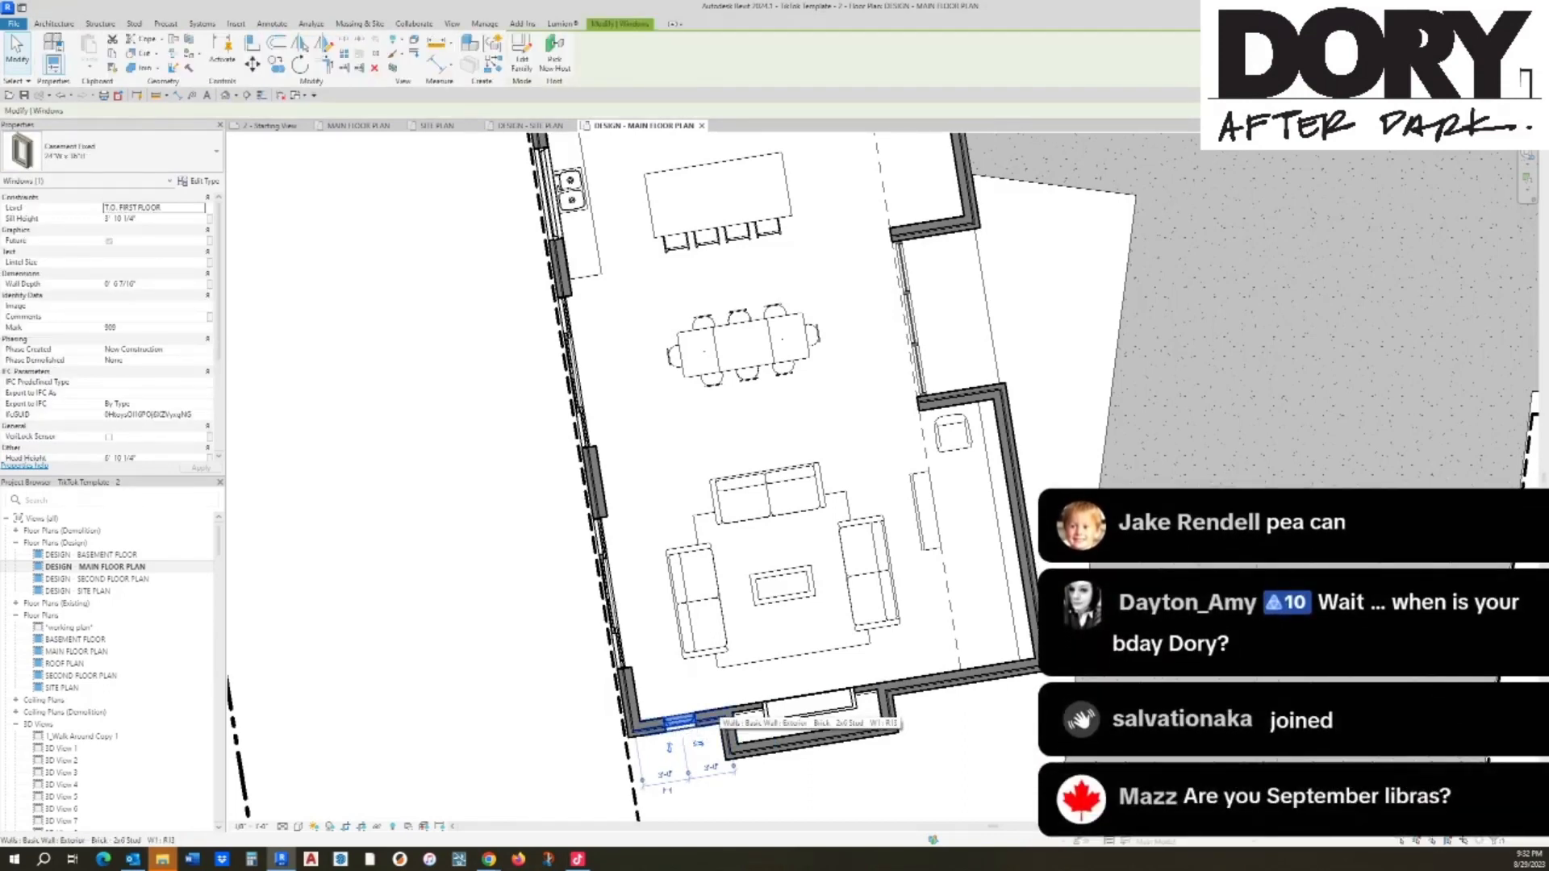
left_click(113, 150)
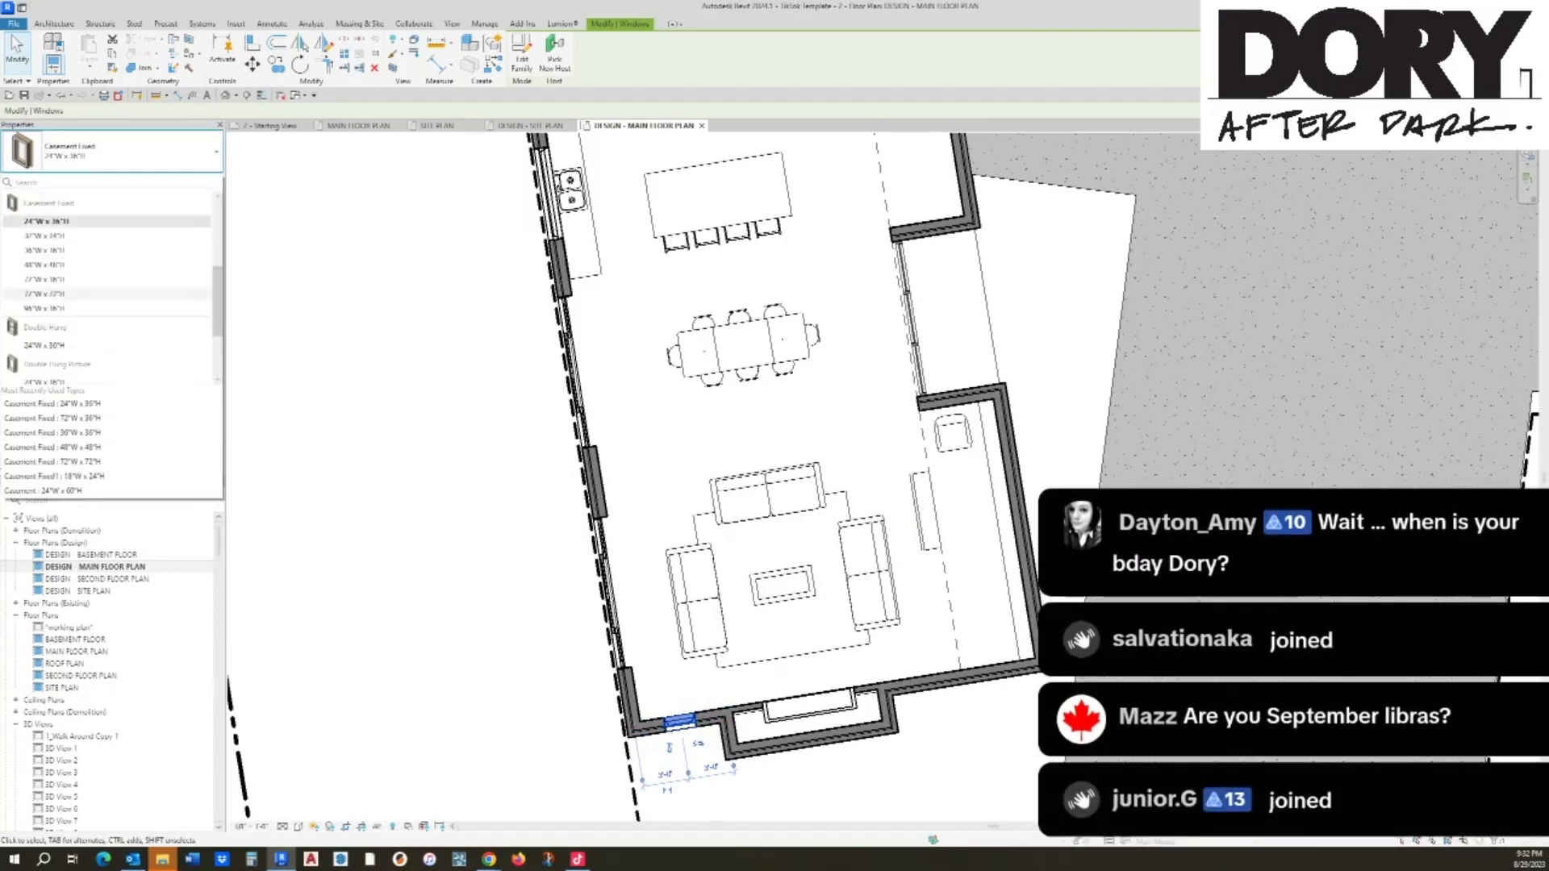
left_click(45, 265)
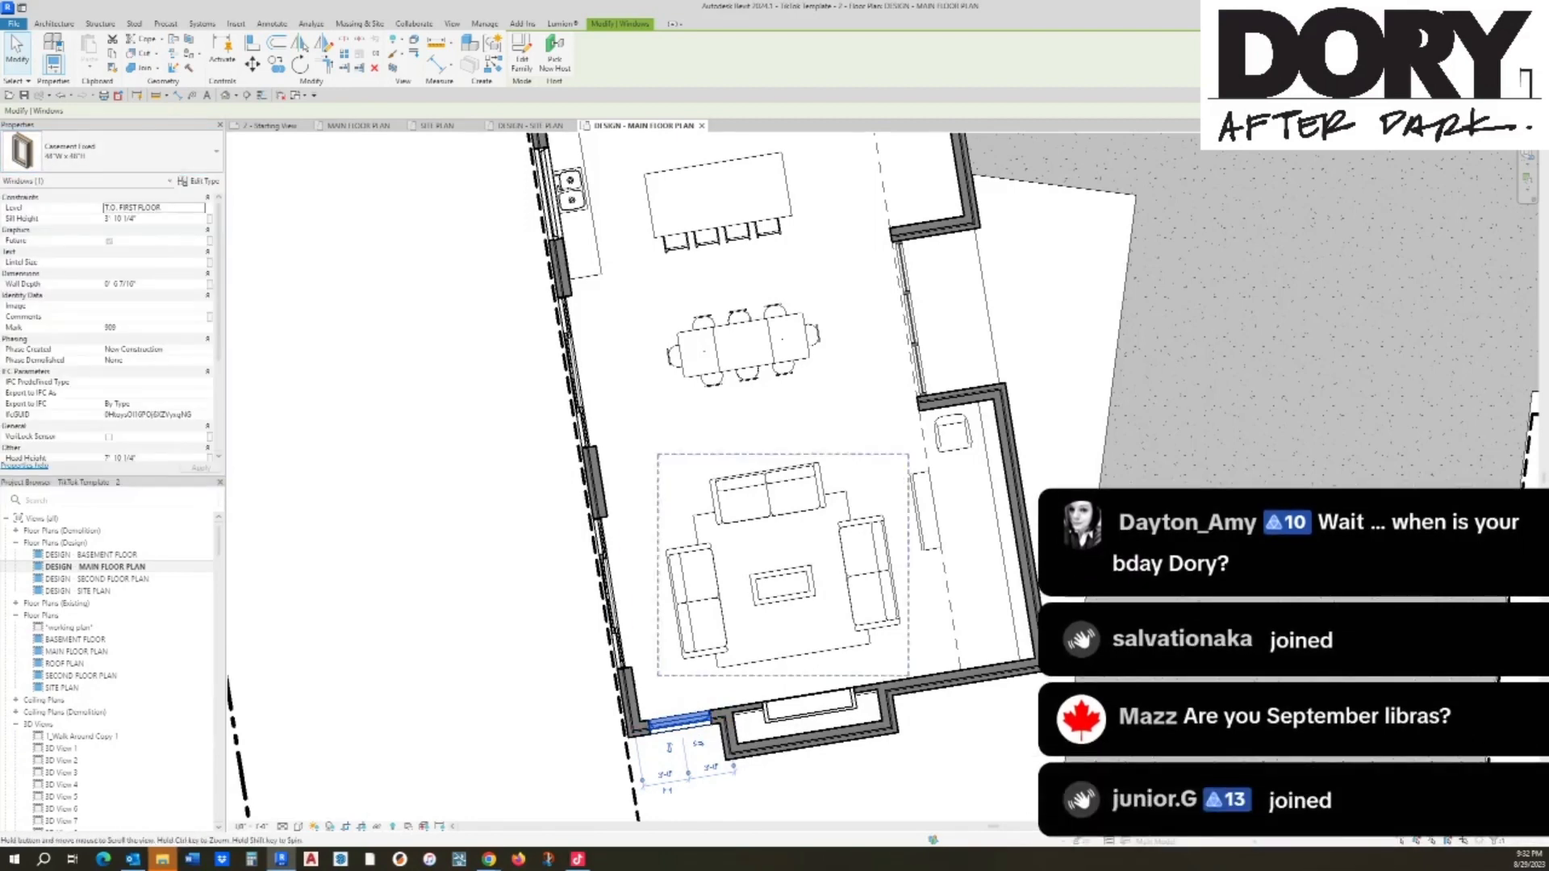
Step: Mirror a copy of the end-wall window to the other side of the bump-out, about an axis drawn from the bump-out's midpoint
middle_click_drag(795, 601, 841, 473)
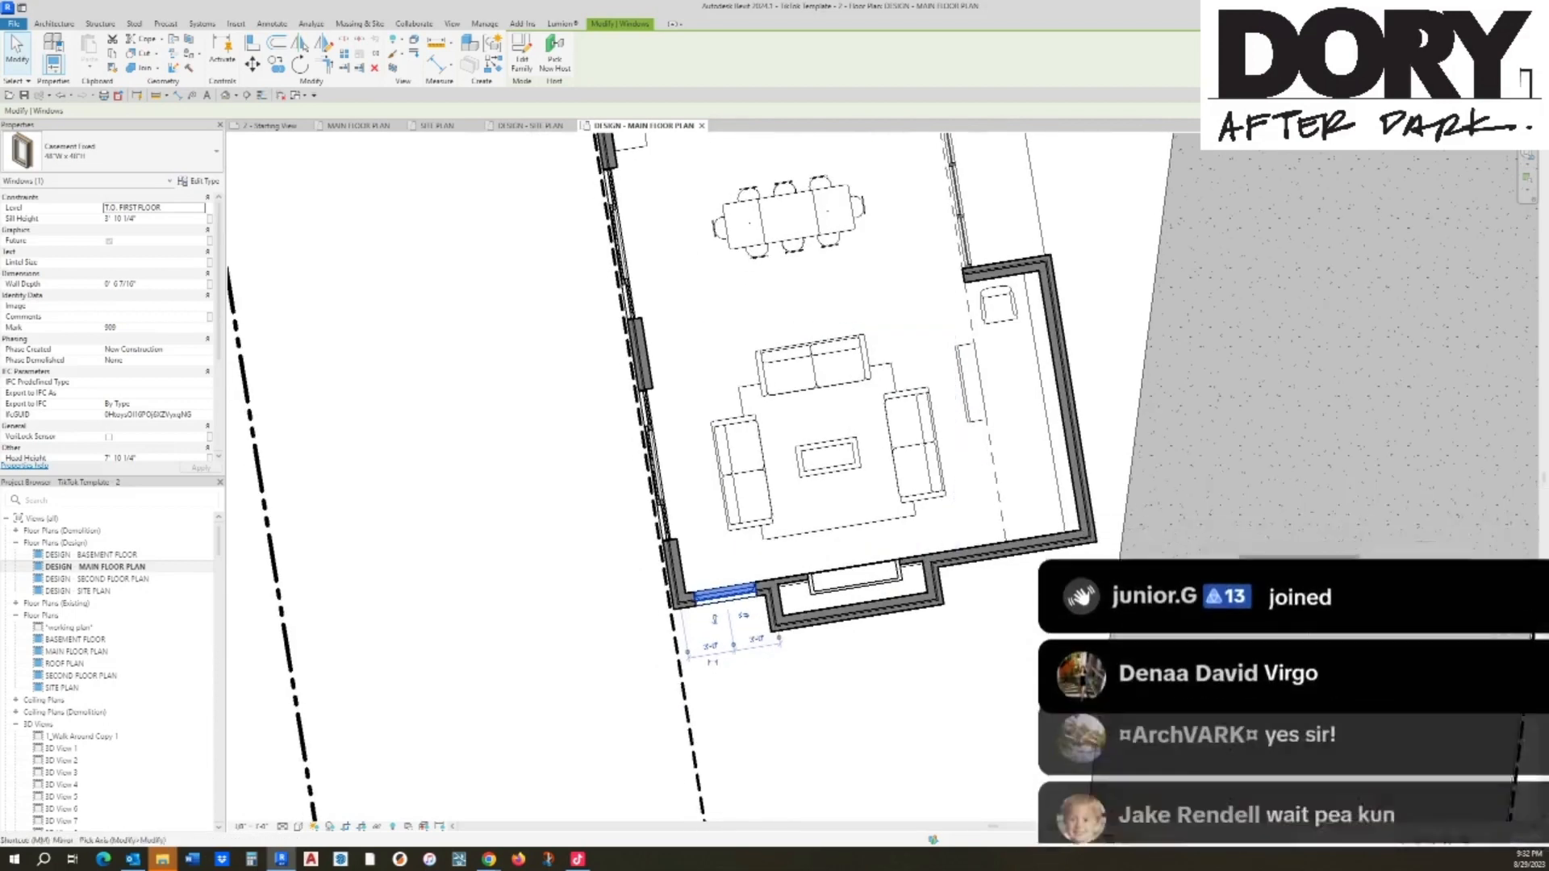
key("d")
key("m")
left_click(859, 620)
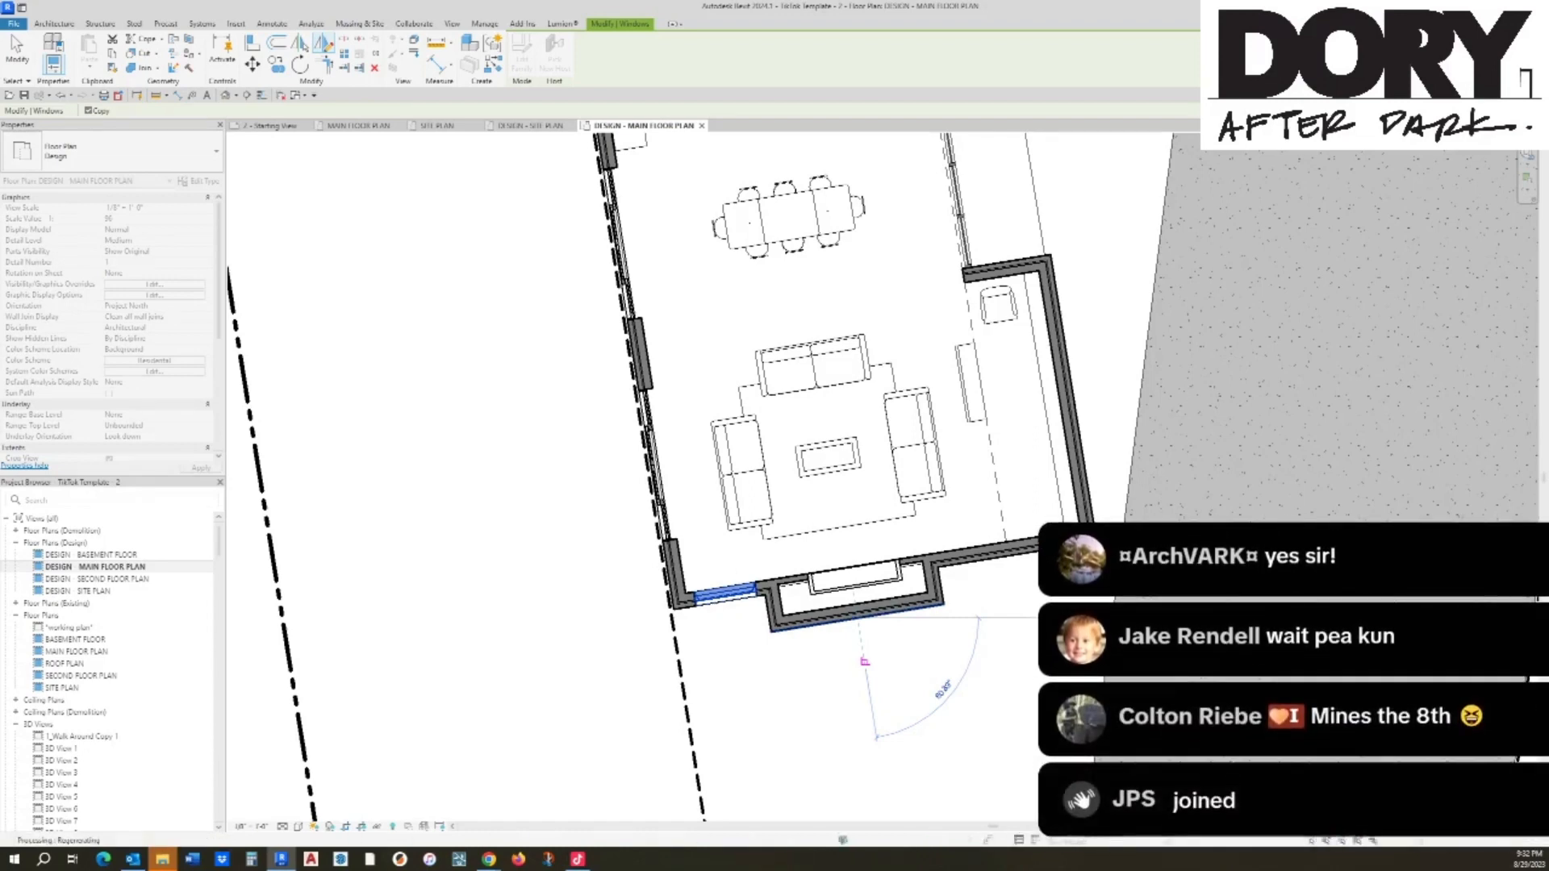
left_click(877, 737)
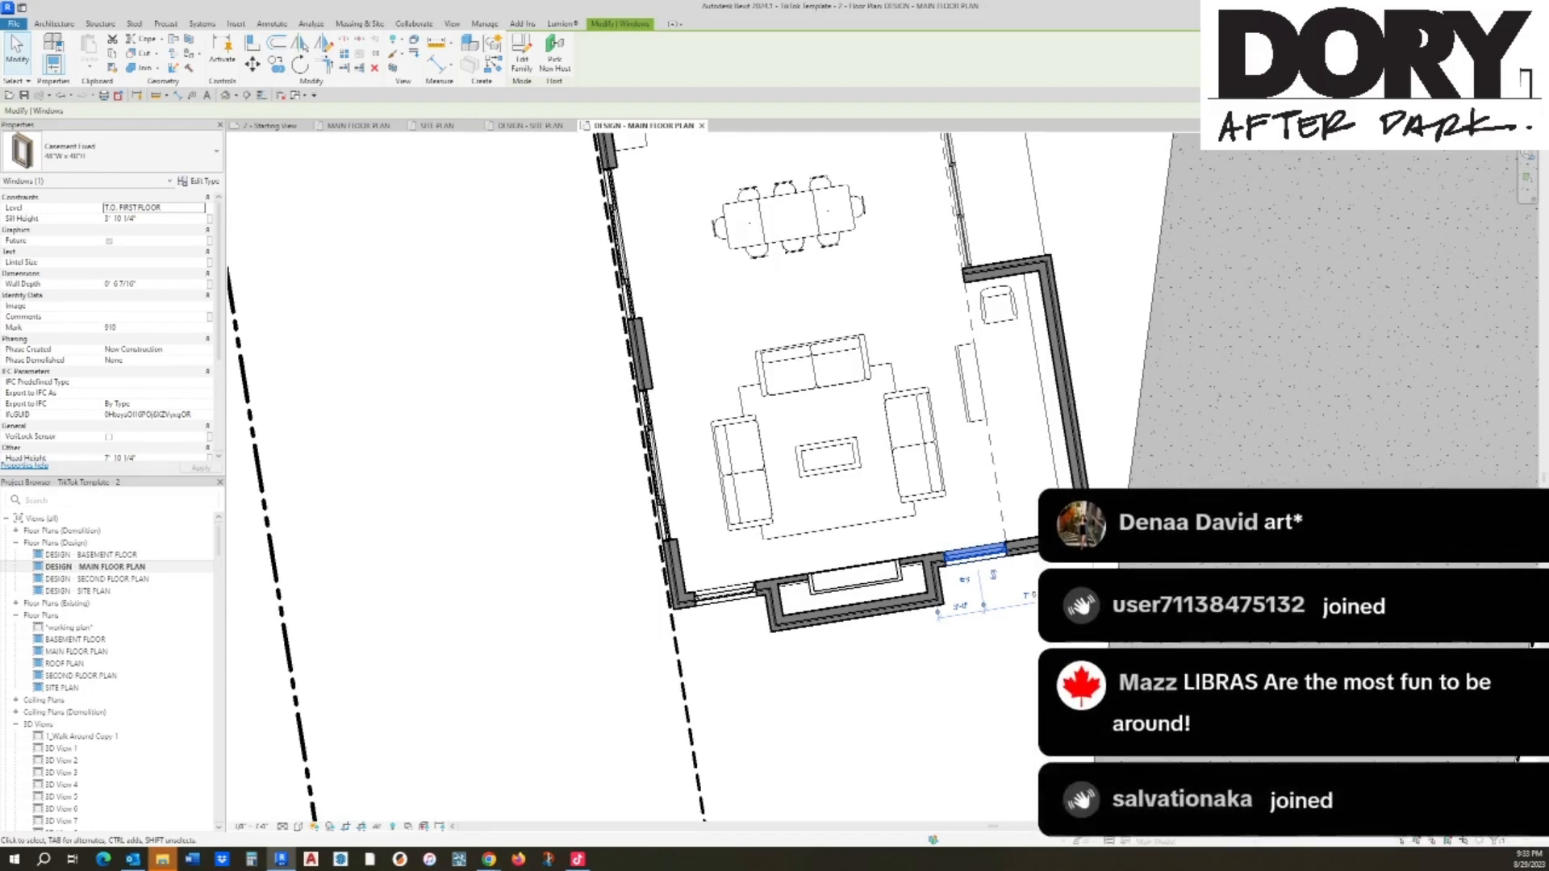
key("Escape")
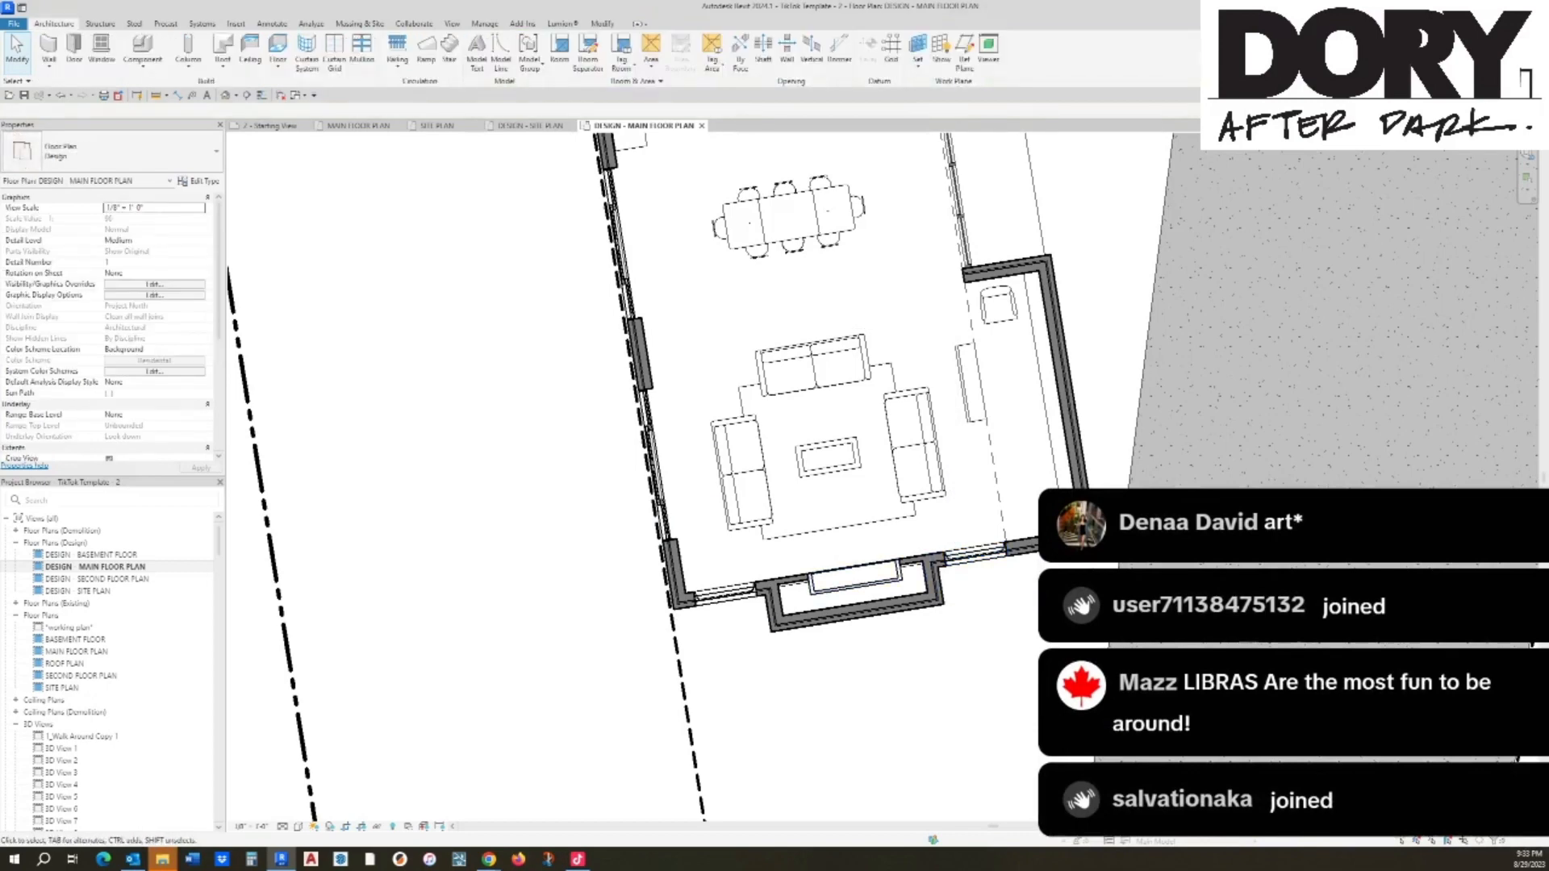
Step: Isolate the bookshelf and alcove exterior wall in a 3D selection box, and delete the closet shelf and pole along that wall
left_click(968, 383)
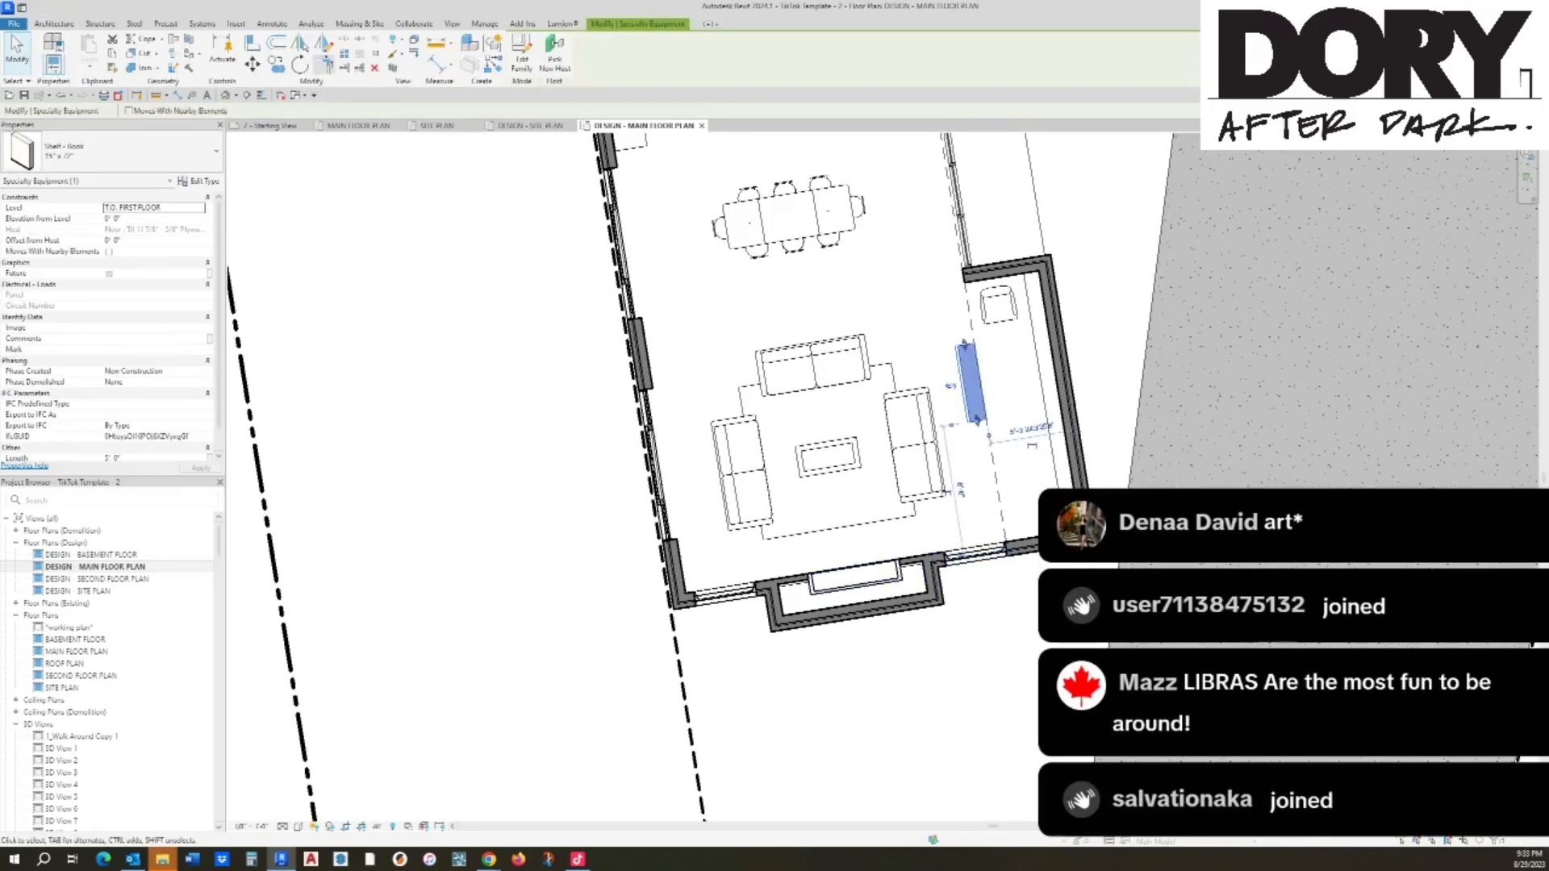
left_click(1066, 372, "ctrl")
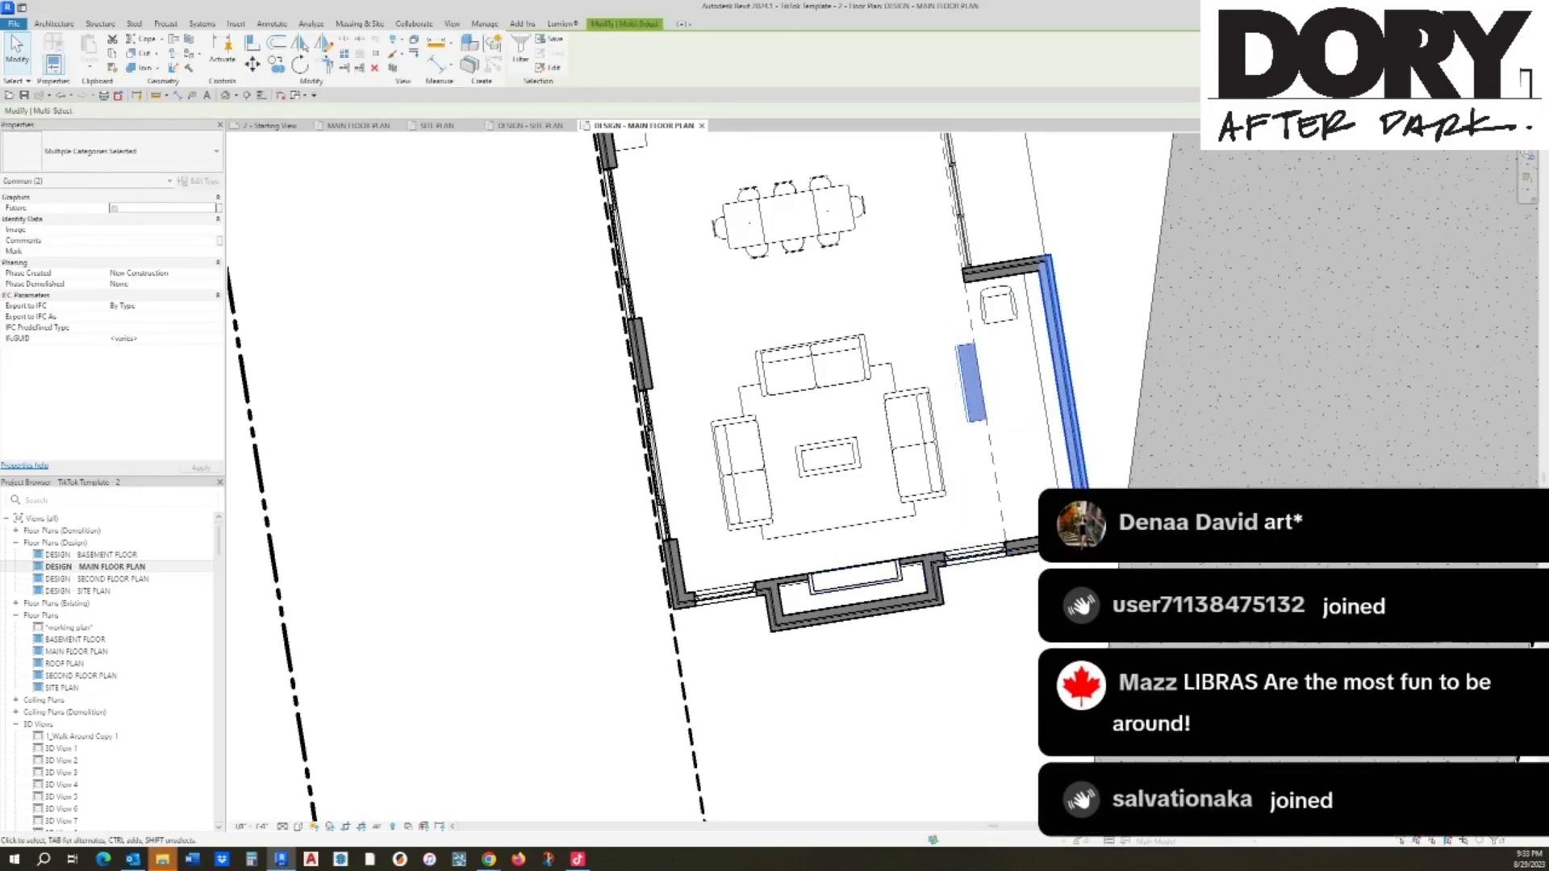
left_click(393, 67)
middle_click_drag(815, 517, 952, 396, "shift")
key("Escape")
left_click(908, 524)
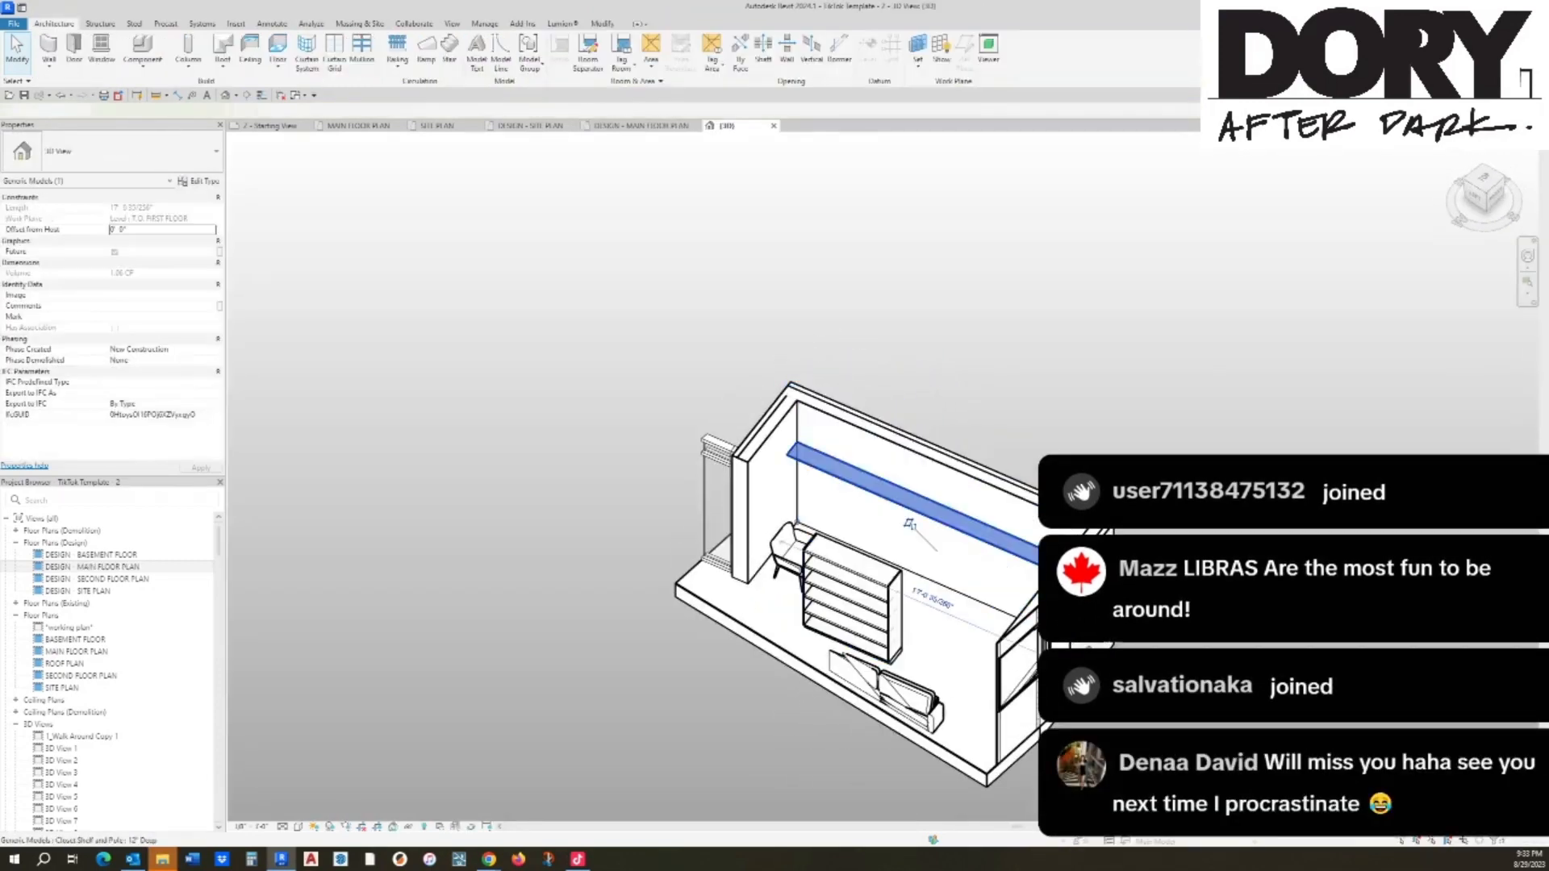
key("Delete")
Step: In the DESIGN - MAIN FLOOR PLAN view, move the bookshelf by its back corner into the alcove's inside wall corner behind the armchair
left_click(358, 126)
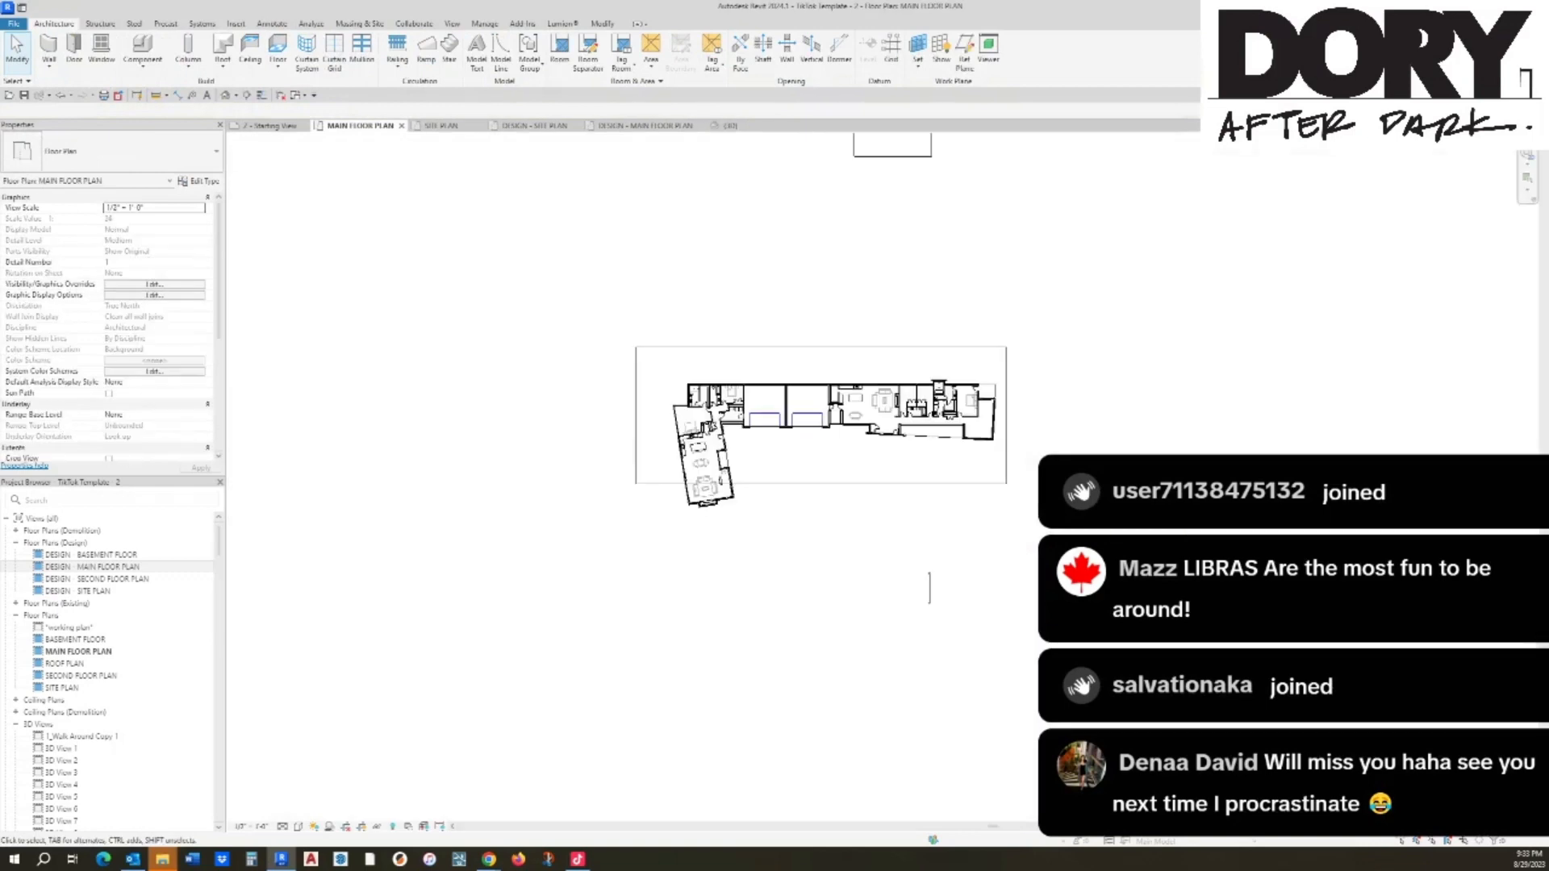
left_click(646, 125)
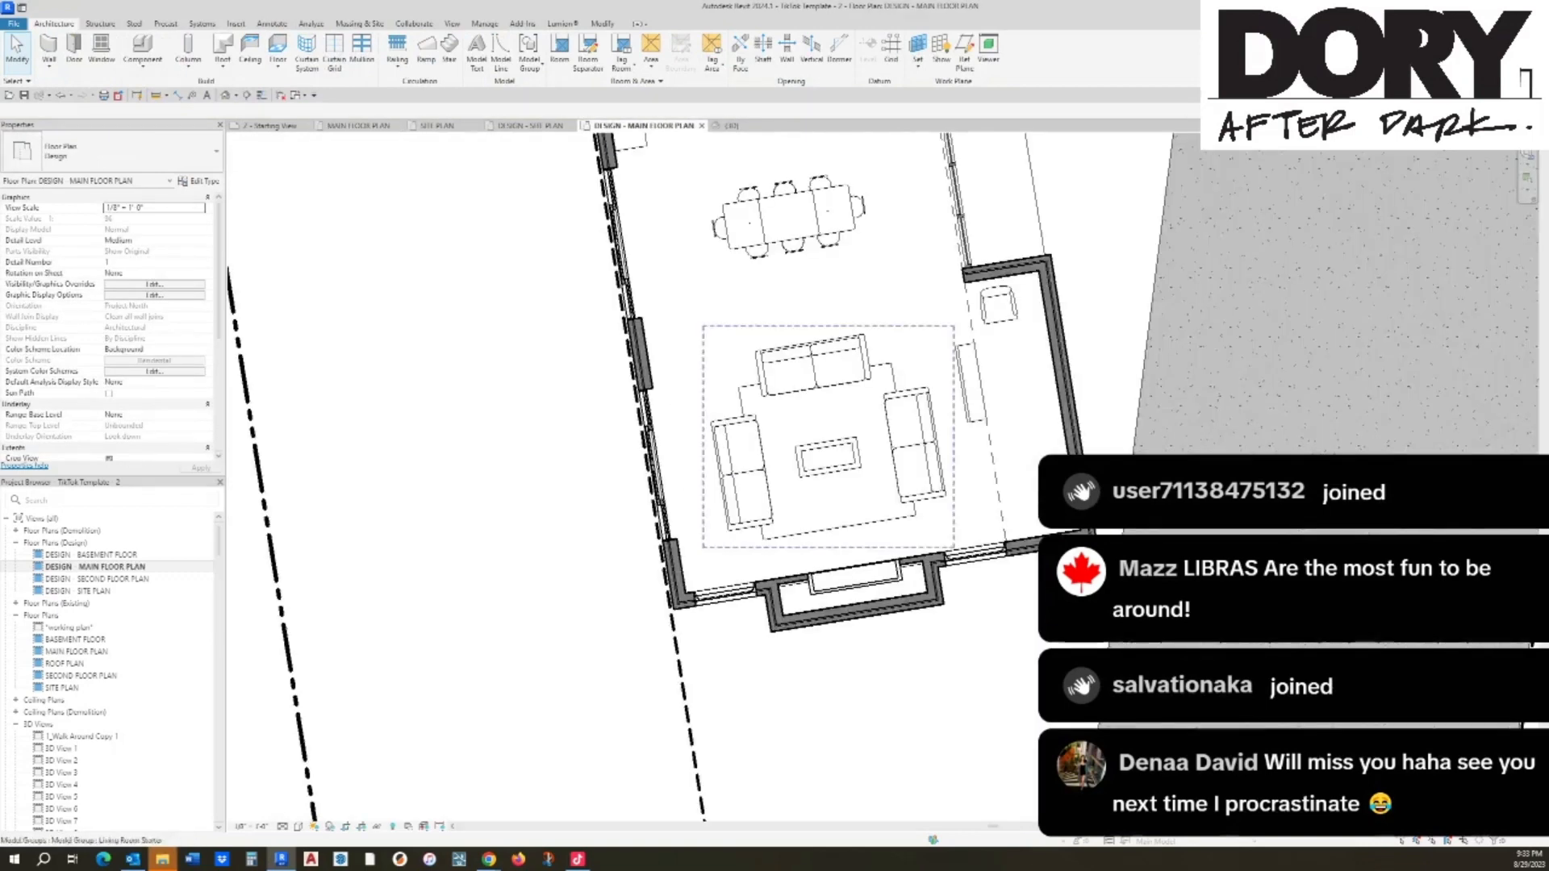
scroll(993, 303, "up", 1)
scroll(1019, 326, "up", 4)
left_click(912, 370)
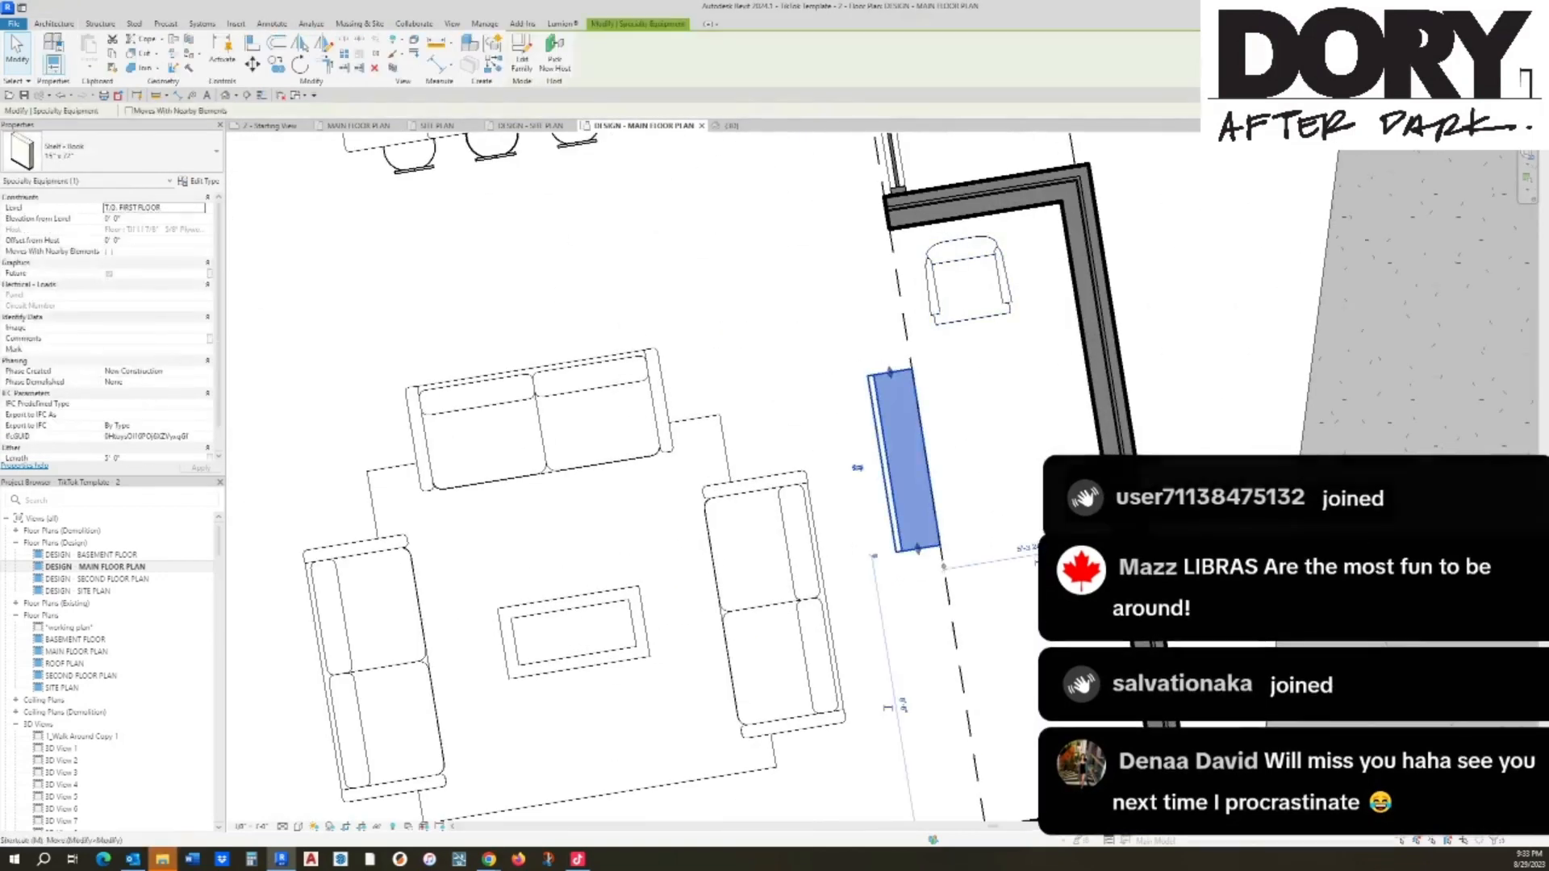
left_click(912, 370)
left_click(1062, 202)
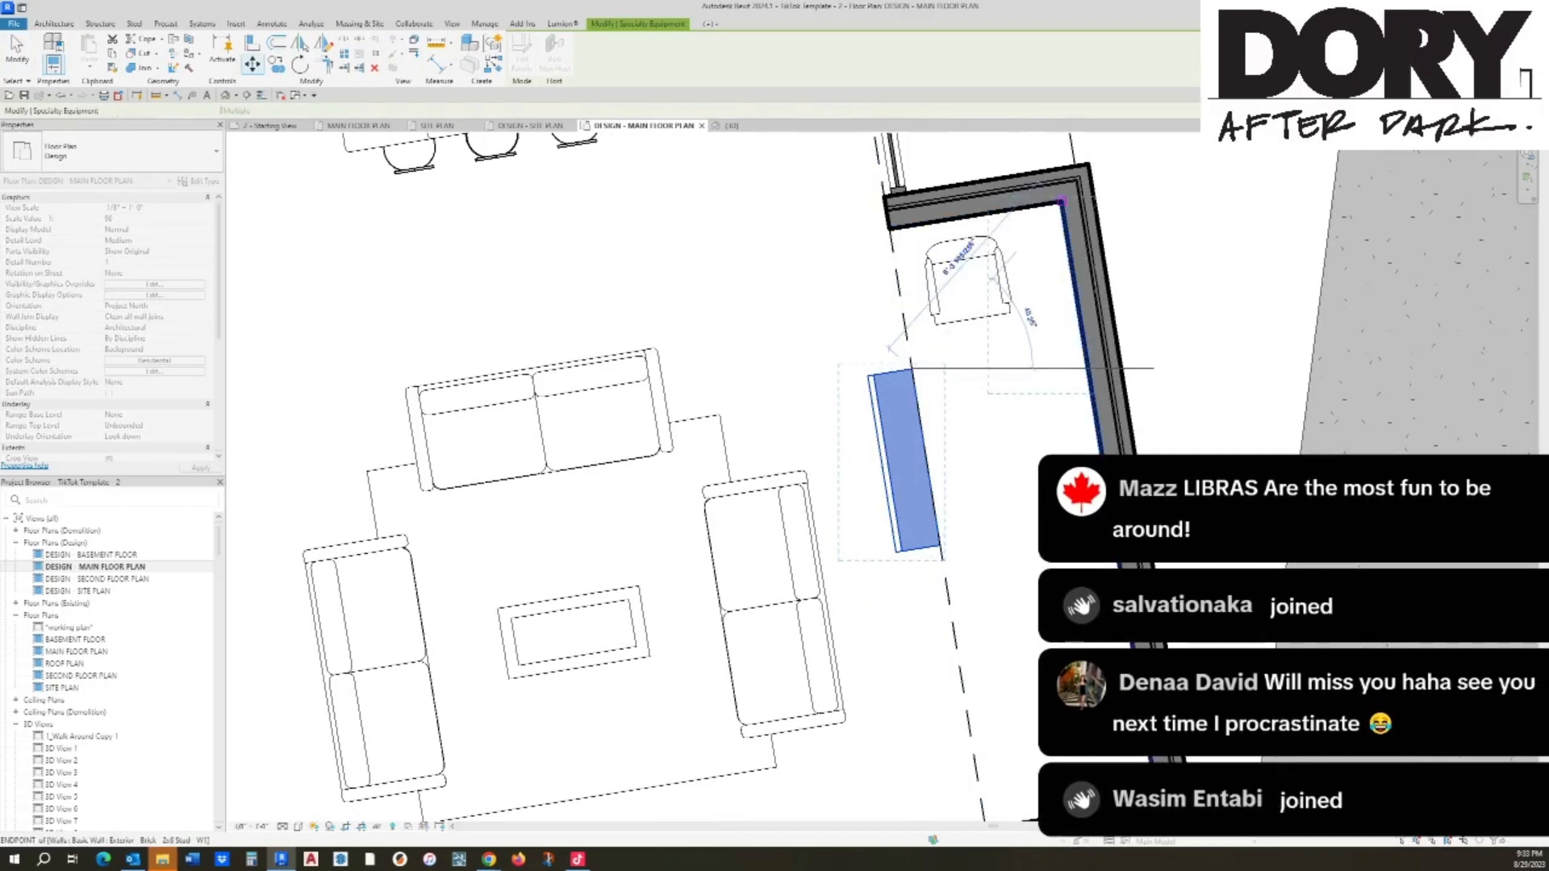
Step: Copy the bookshelf twice end to end along the alcove's exterior wall, making a row of three units
key("c")
key("o")
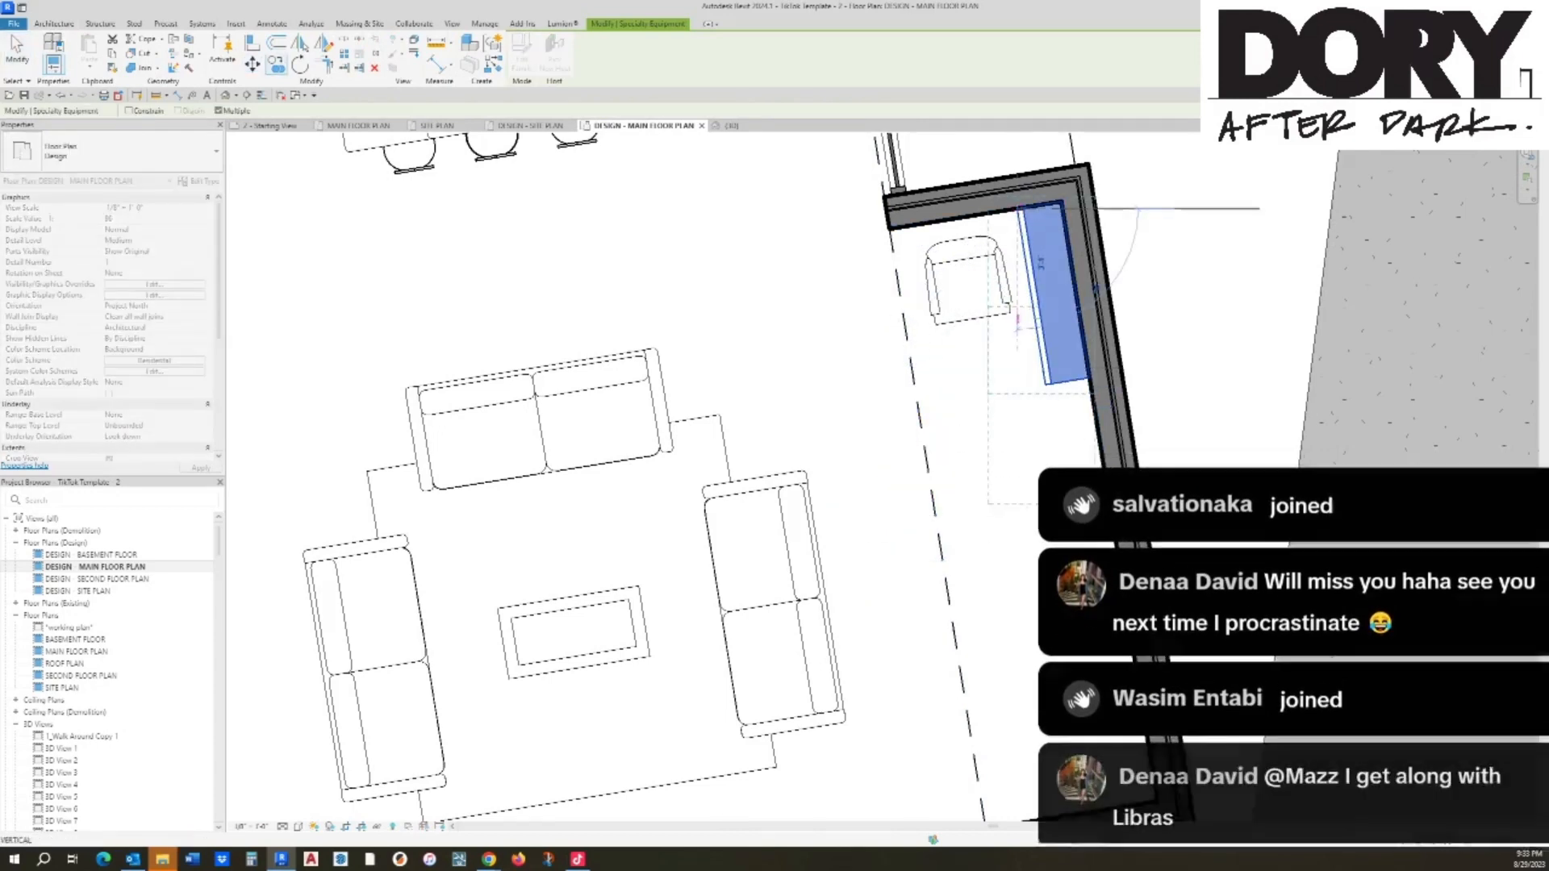
left_click(1018, 209)
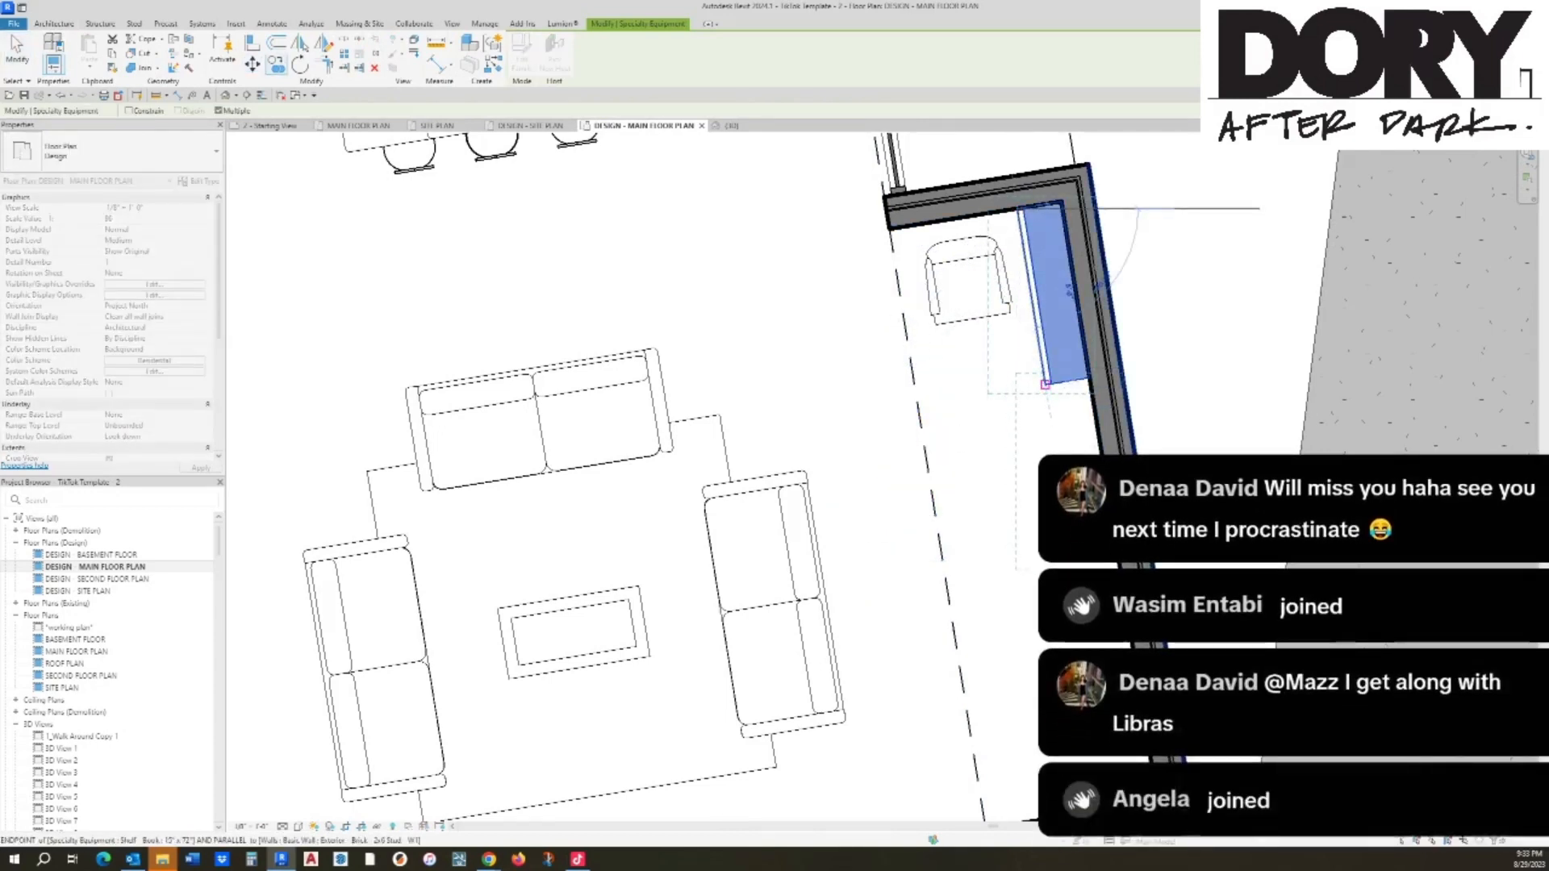
left_click(1047, 379)
left_click(1075, 560)
middle_click_drag(1075, 565, 1116, 592)
key("Escape")
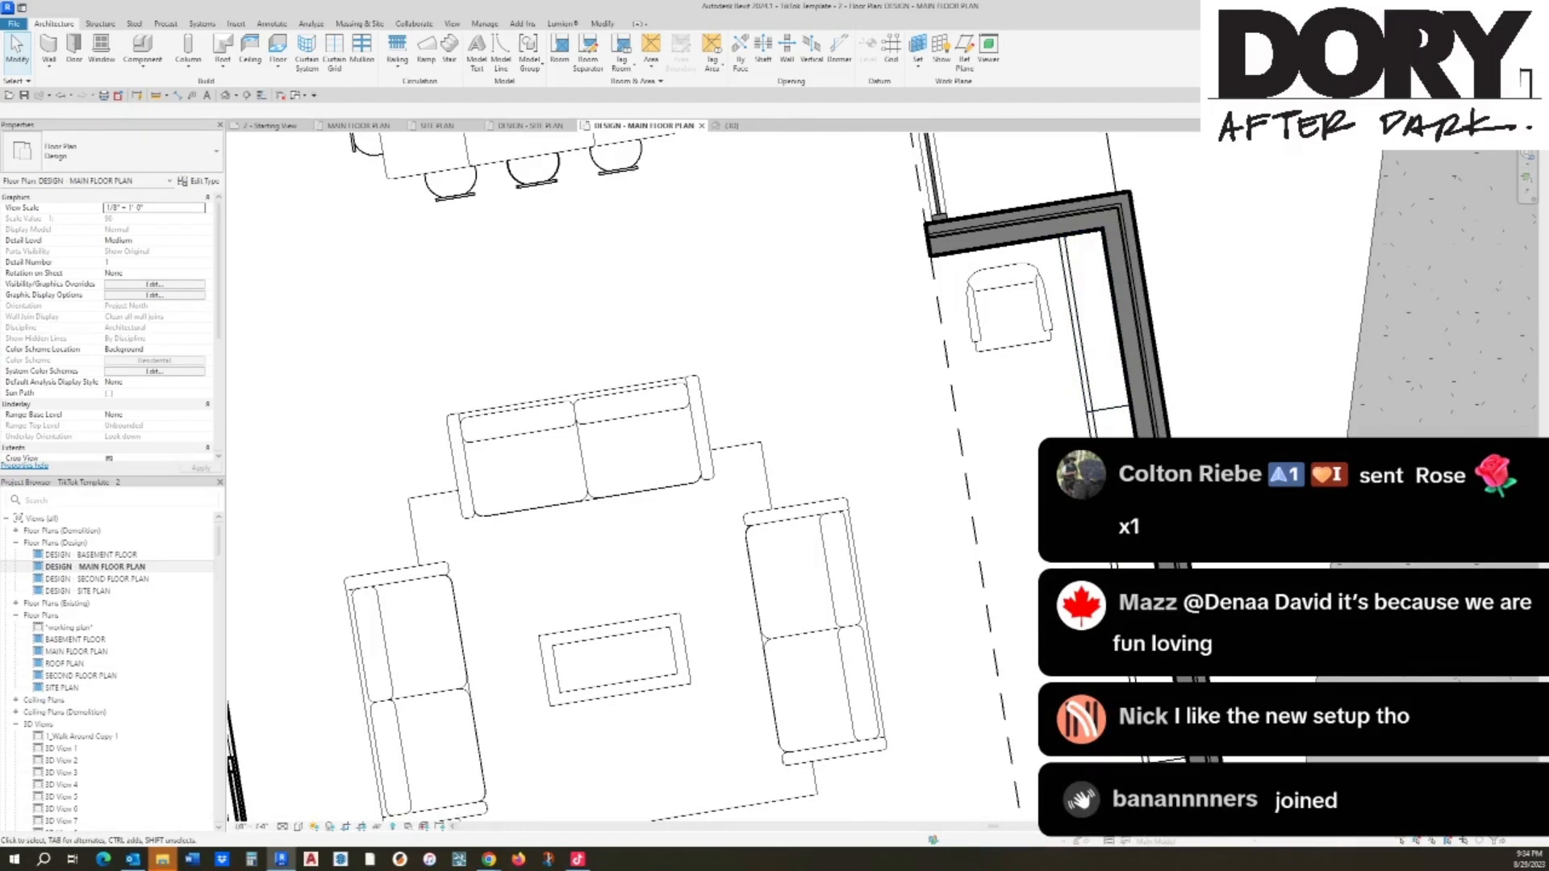
scroll(1241, 427, "down", 1)
middle_click_drag(1240, 426, 1397, 342)
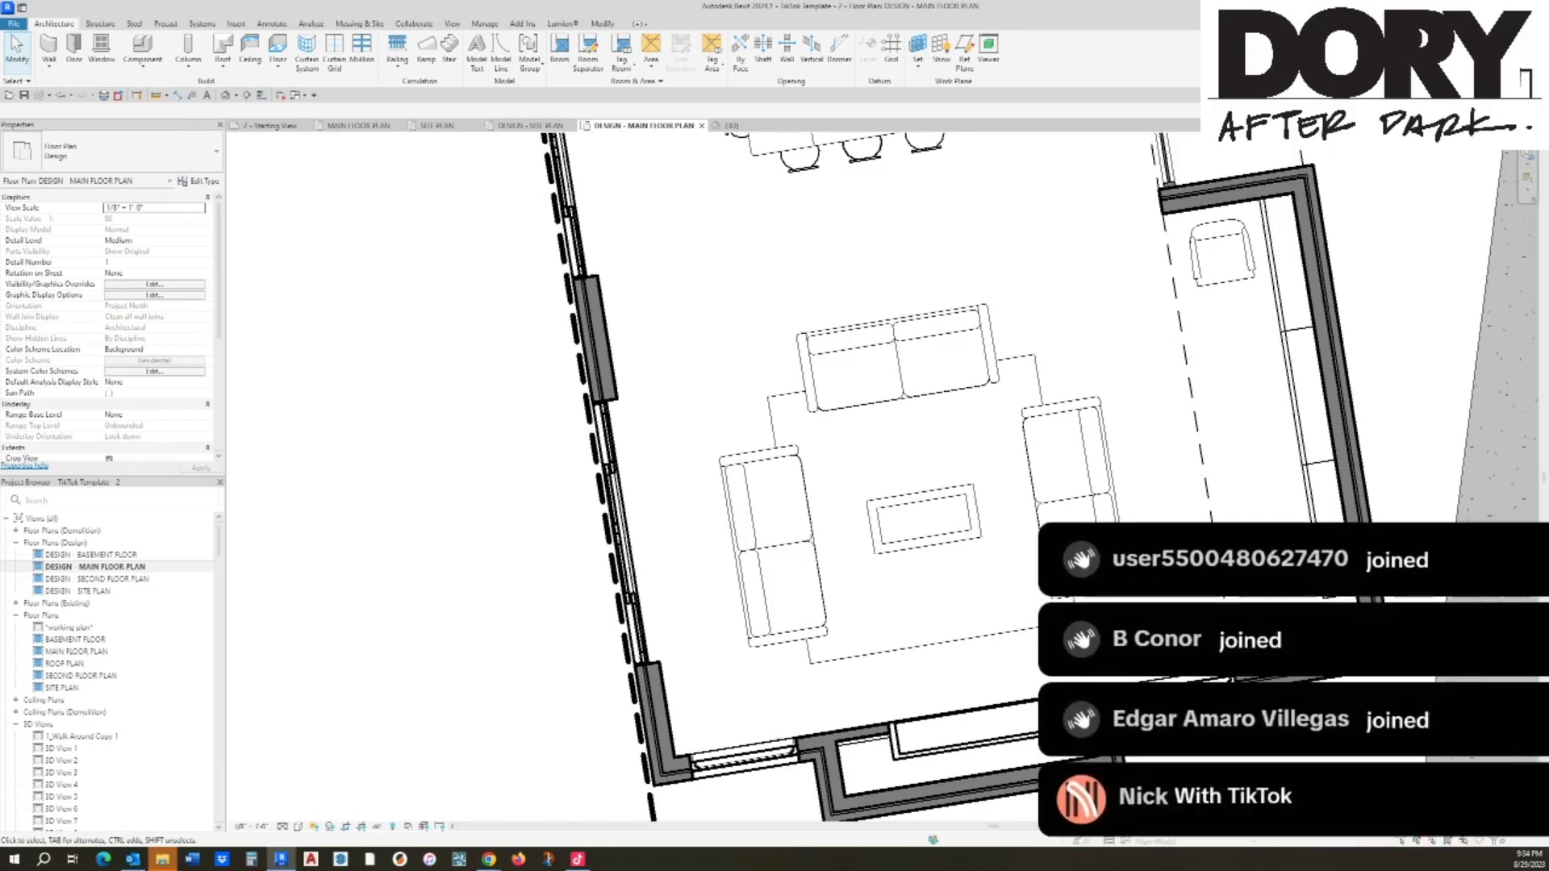
scroll(883, 403, "down", 2)
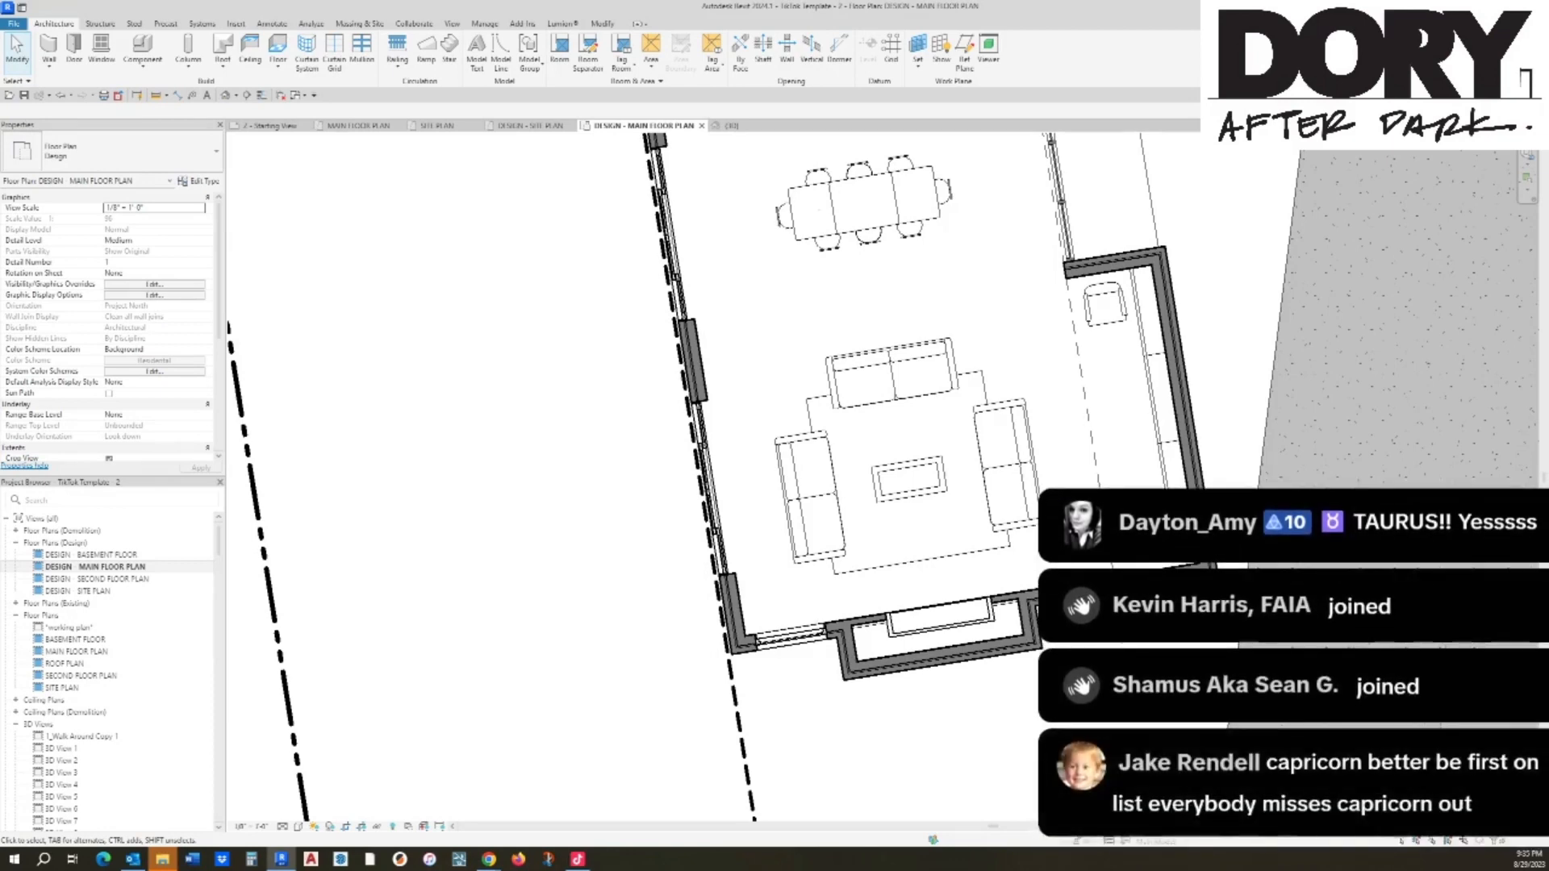
scroll(702, 557, "down", 4)
scroll(702, 557, "up", 2)
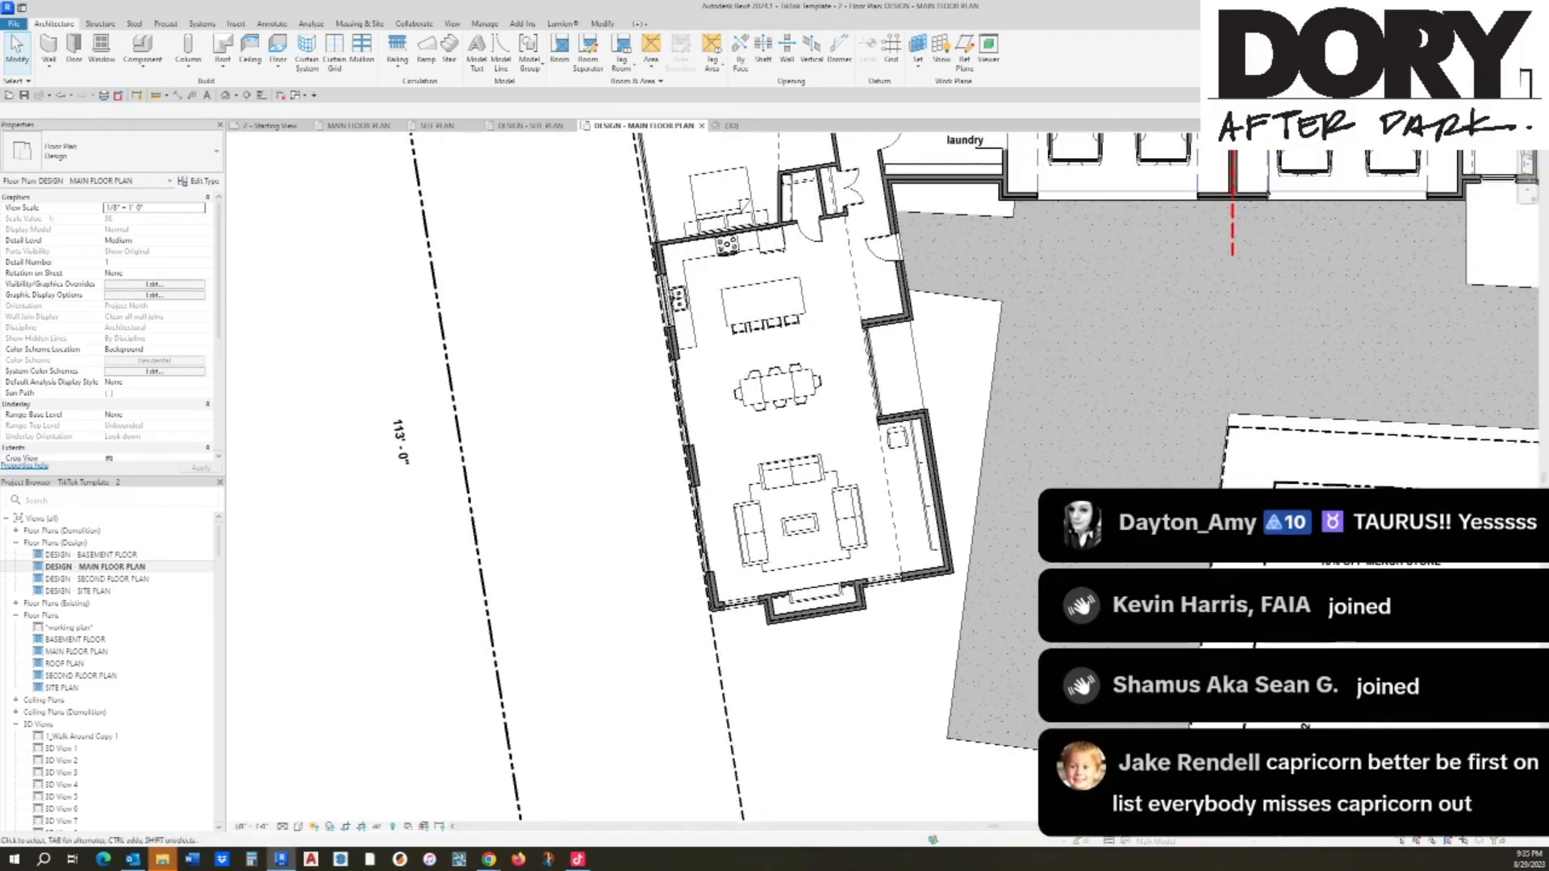
Step: Reveal the hidden elements in the 3D view, unhide its section box, and leave the reveal mode
left_click(730, 126)
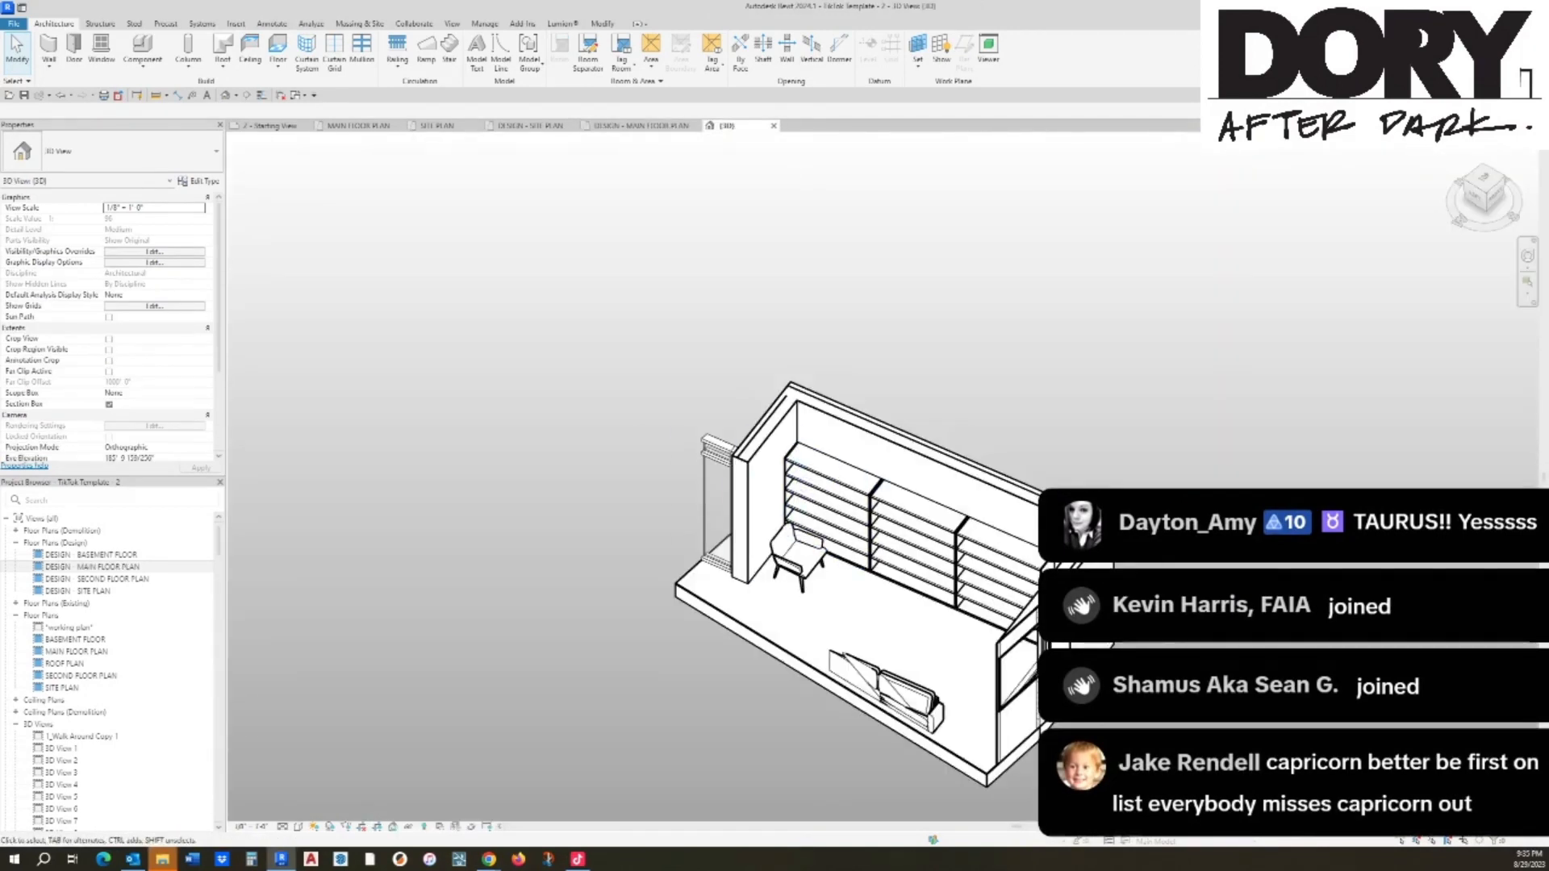
left_click(424, 826)
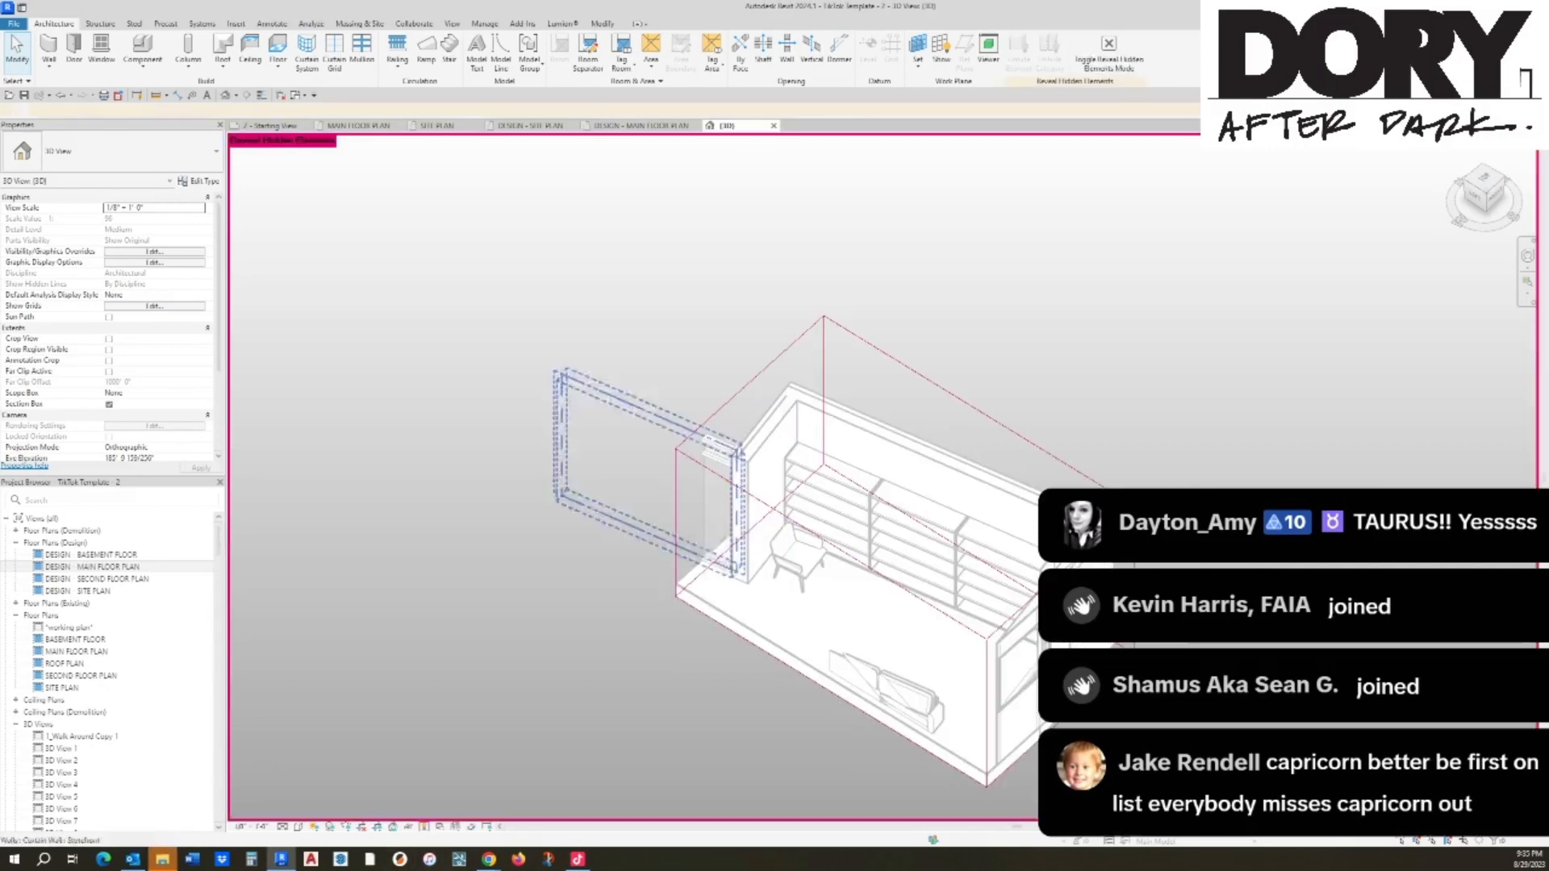
left_click(748, 456)
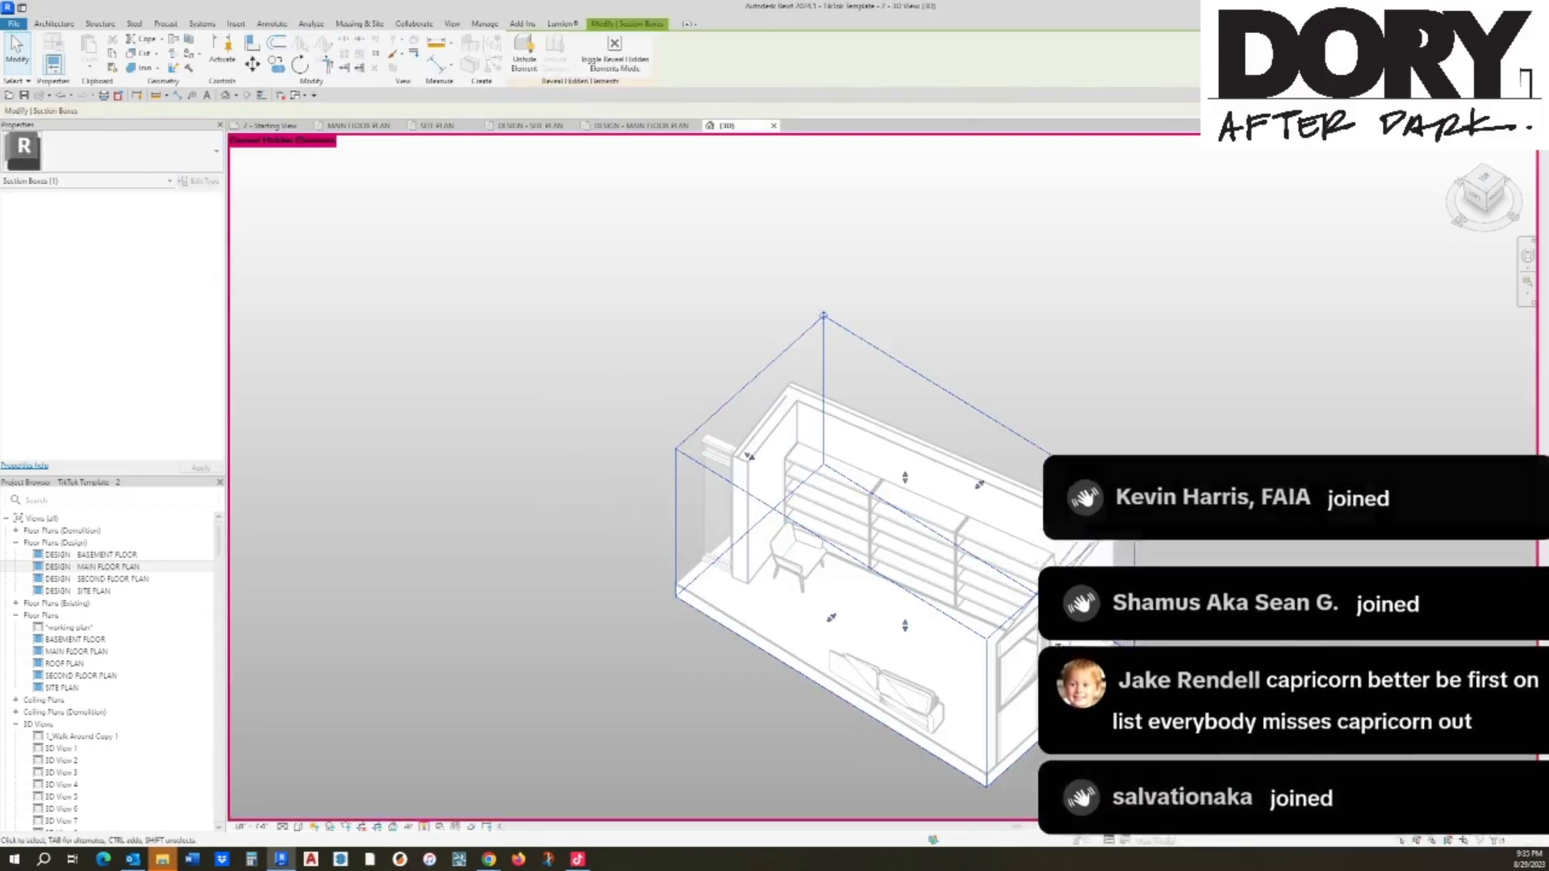
left_click(524, 53)
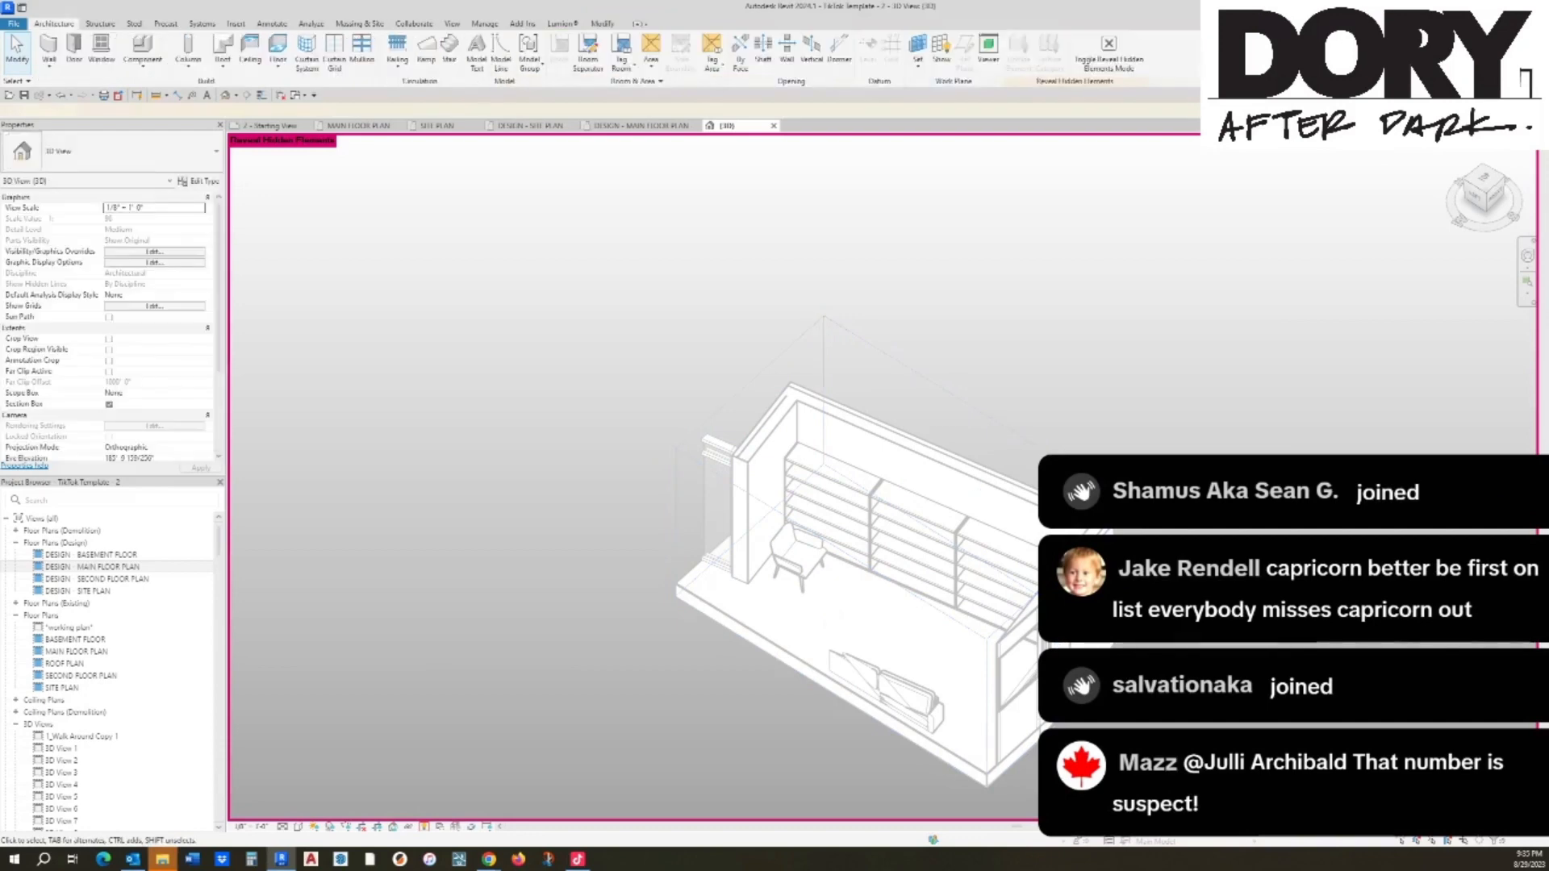
left_click(1106, 53)
Step: Extend the section box along and across the angled wing and past its end wall to include the kitchen, dining and living areas
scroll(1071, 168, "down", 2)
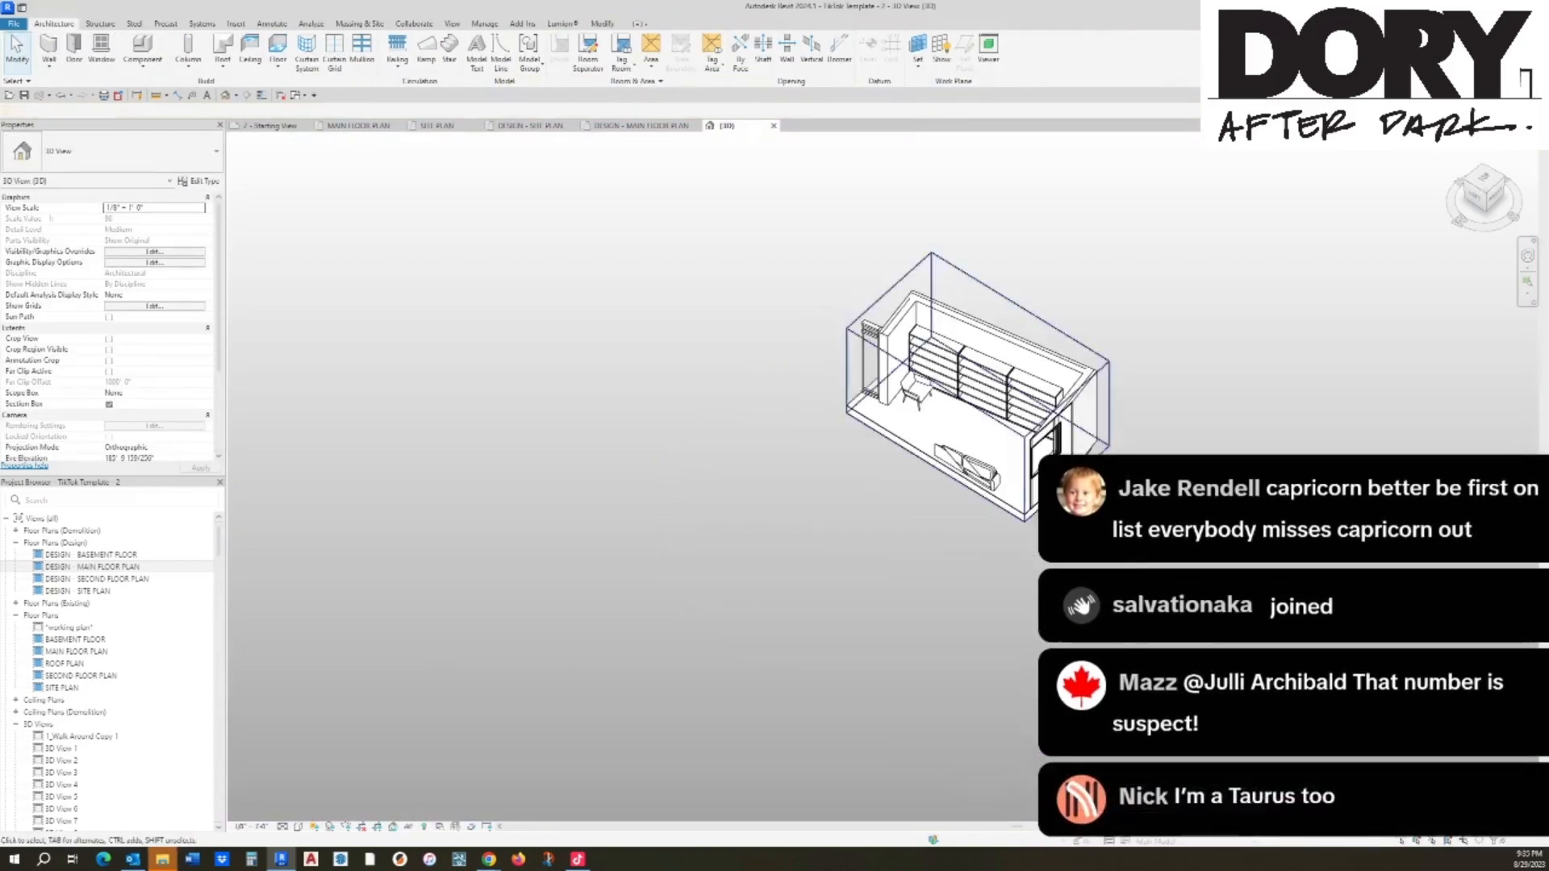
left_click(1018, 305)
left_click_drag(888, 333, 594, 152)
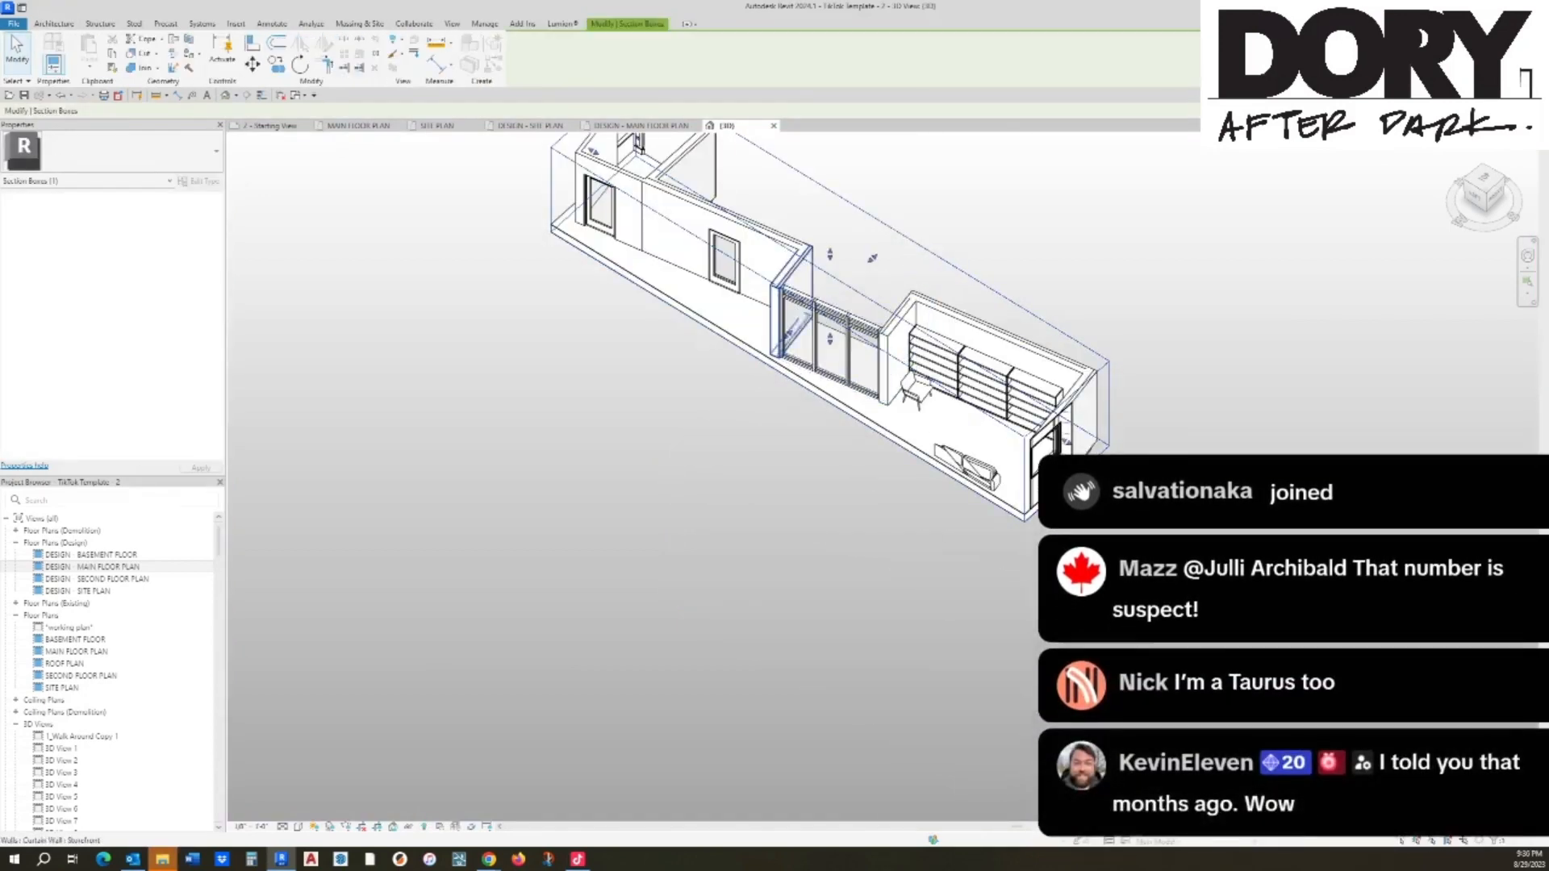
left_click_drag(788, 334, 604, 499)
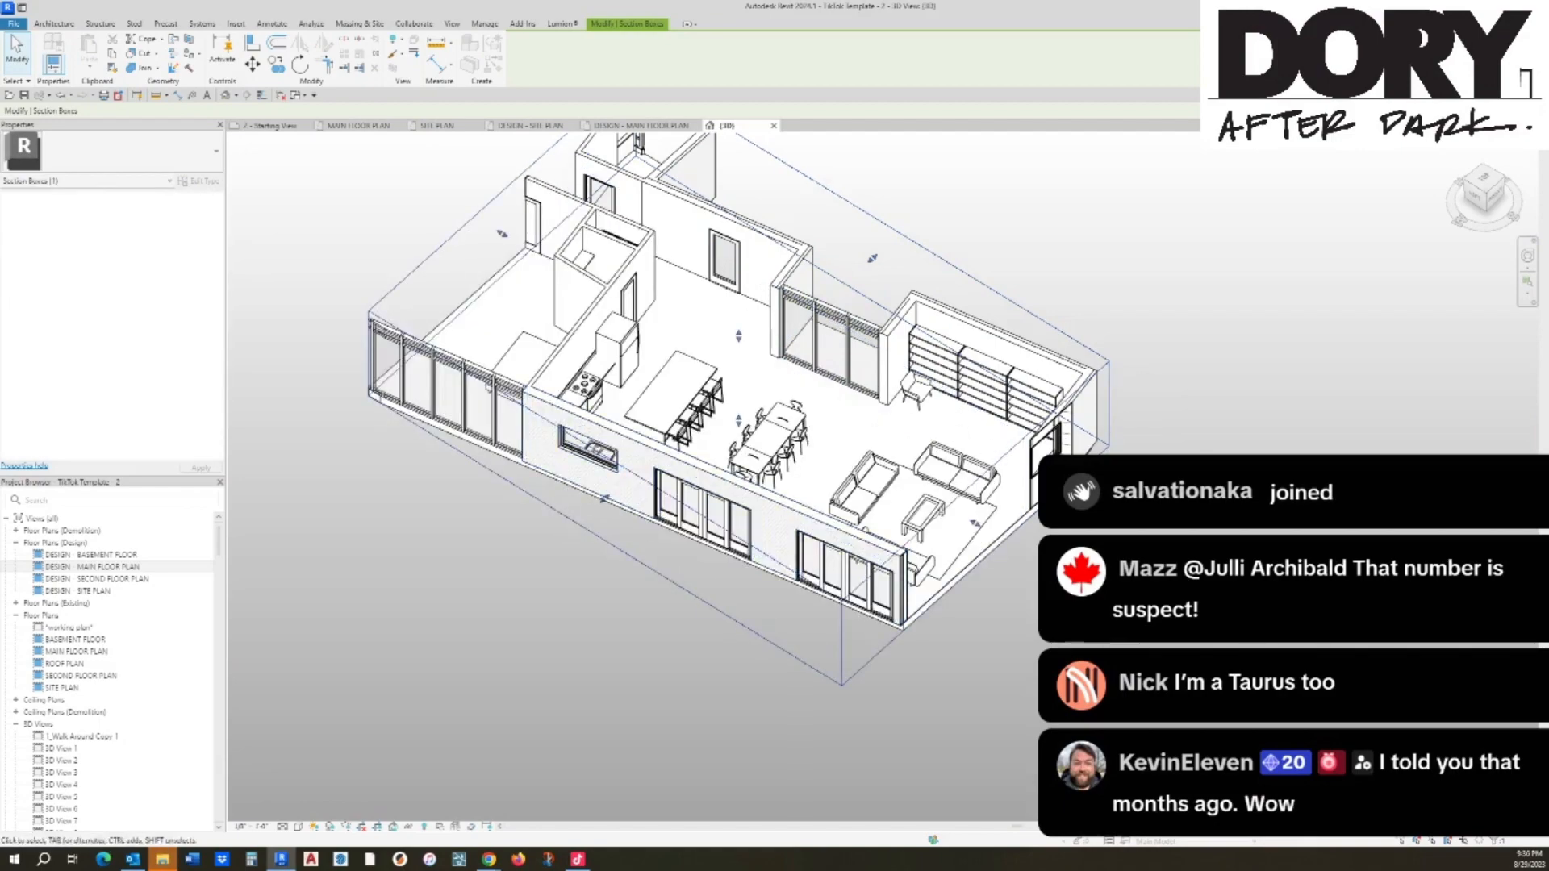
left_click_drag(975, 523, 1055, 571)
Step: Extend the section box beyond the master bedroom to include the en suite, walk-in closet, bath and second bedroom
middle_click_drag(1074, 460, 794, 480, "shift")
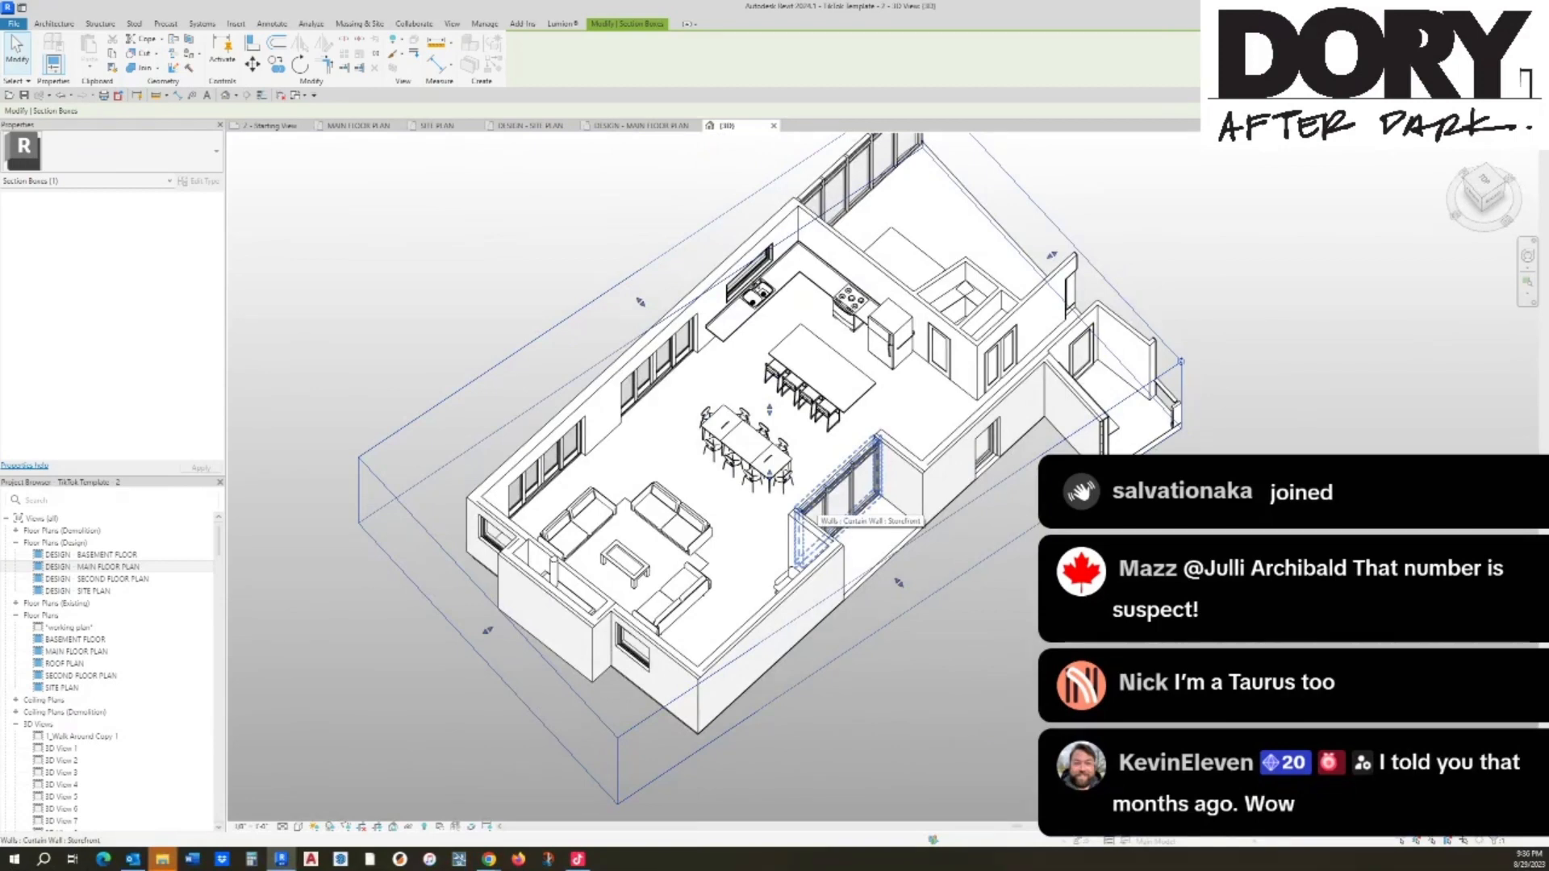
left_click_drag(1051, 255, 1165, 179)
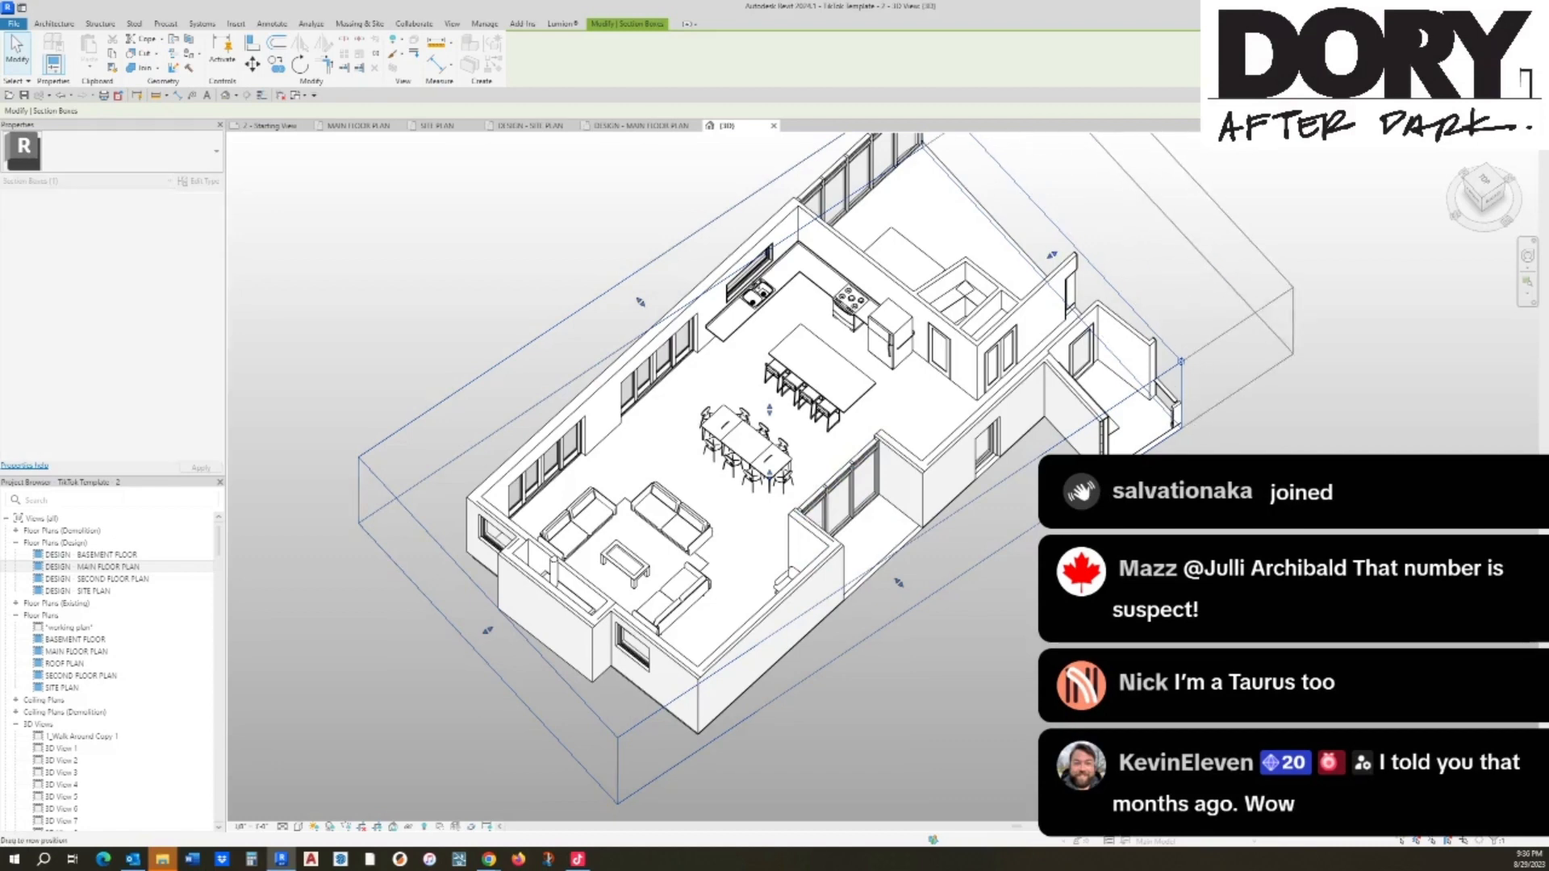
middle_click_drag(1165, 180, 1102, 316)
left_click_drag(1103, 316, 1162, 276)
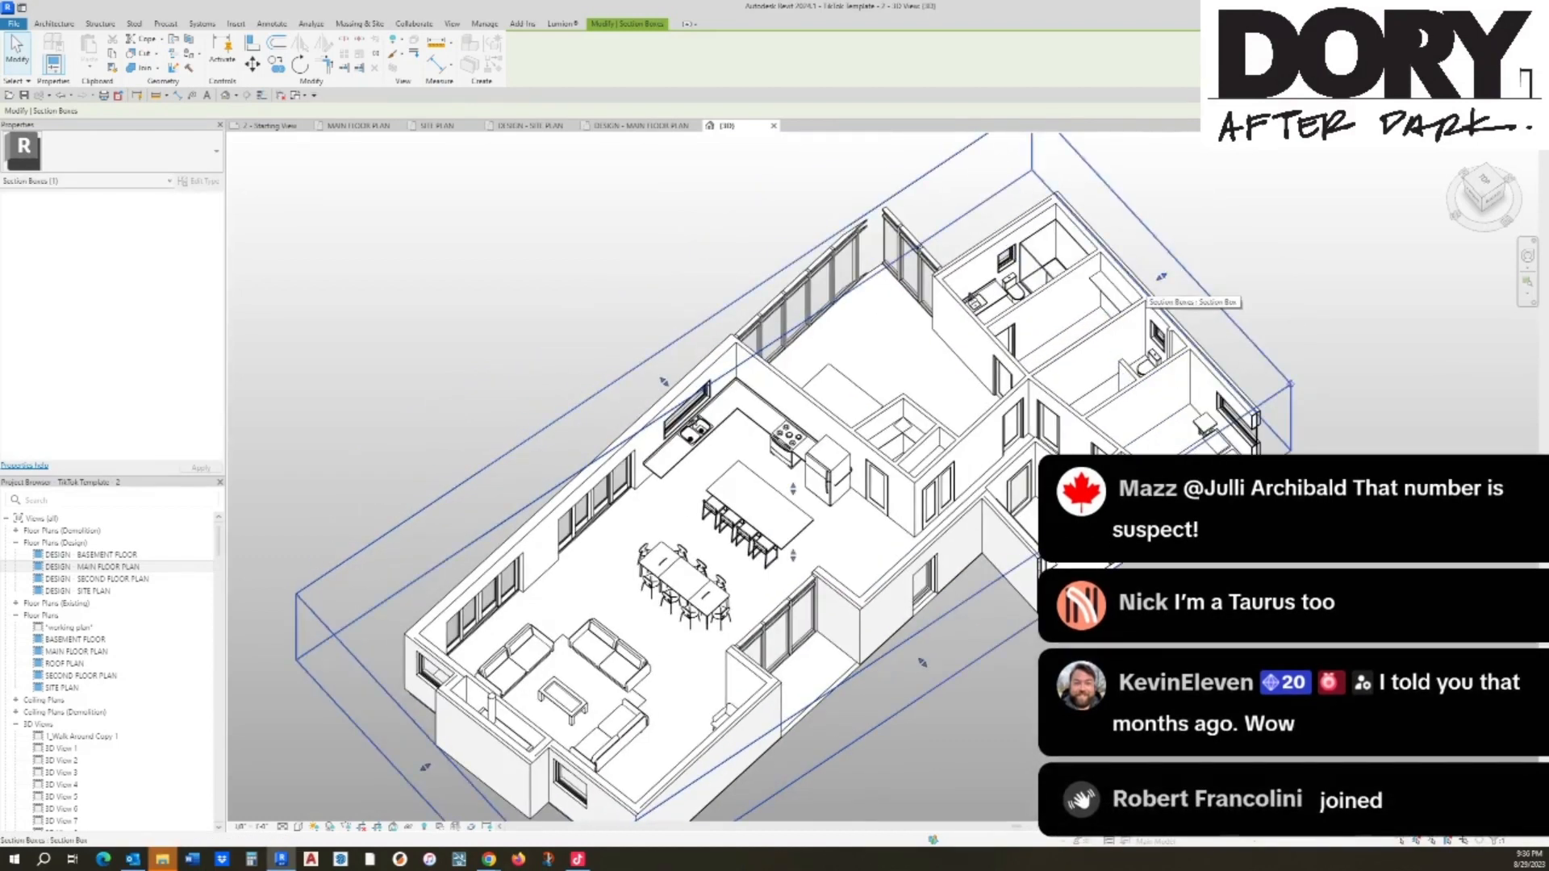
Step: Extend the section box past the master bedroom's glazed corner and outward along the house to take in the start of the garage
left_click_drag(664, 382, 622, 337)
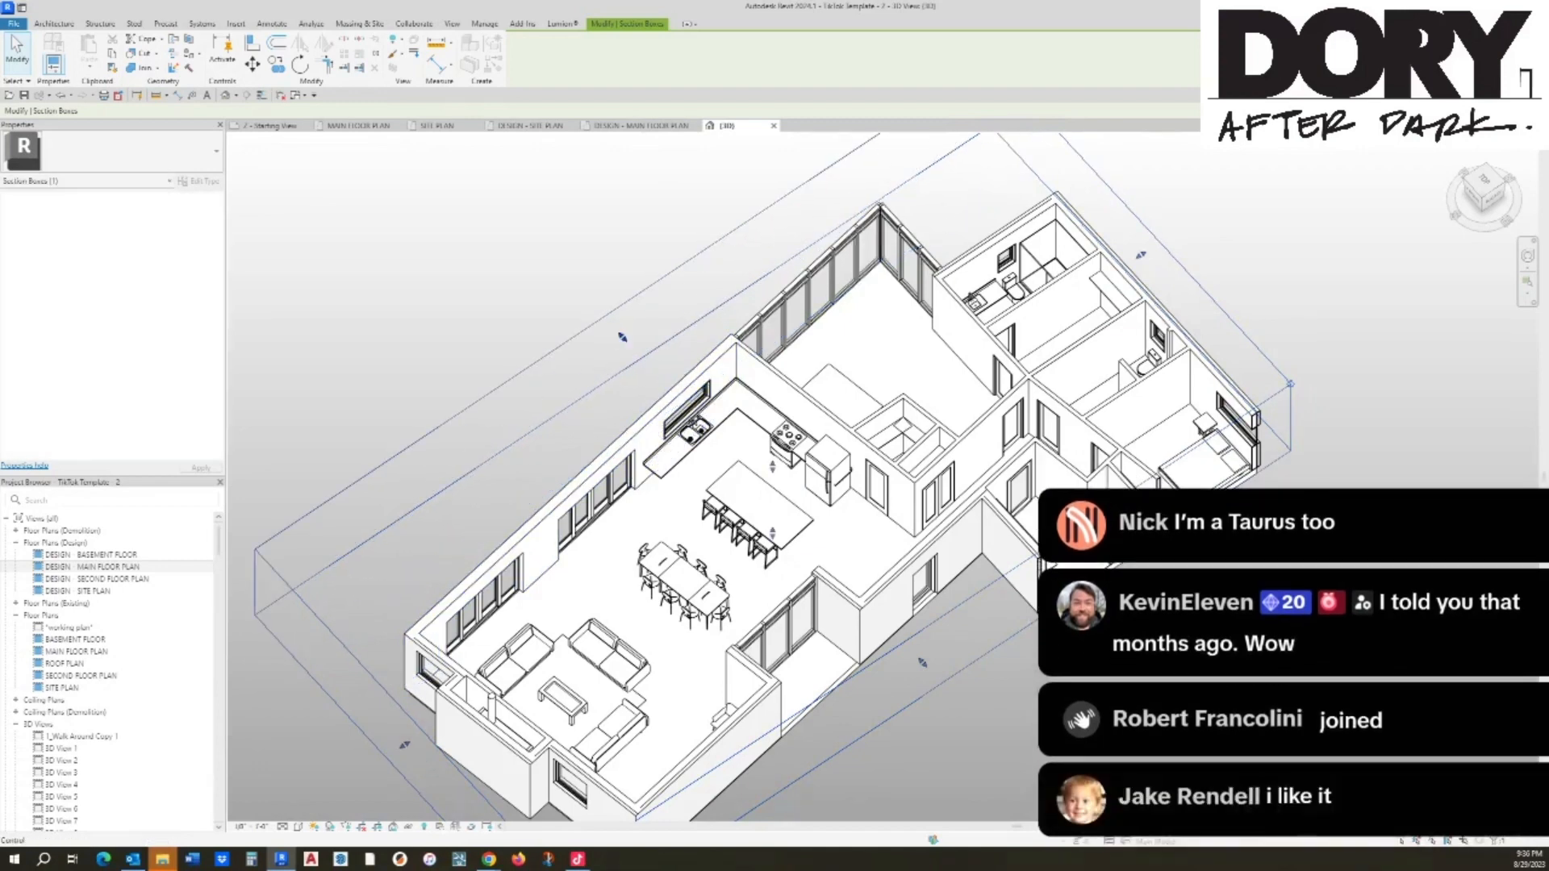
middle_click_drag(1049, 428, 1040, 274)
left_click_drag(914, 508, 1072, 679)
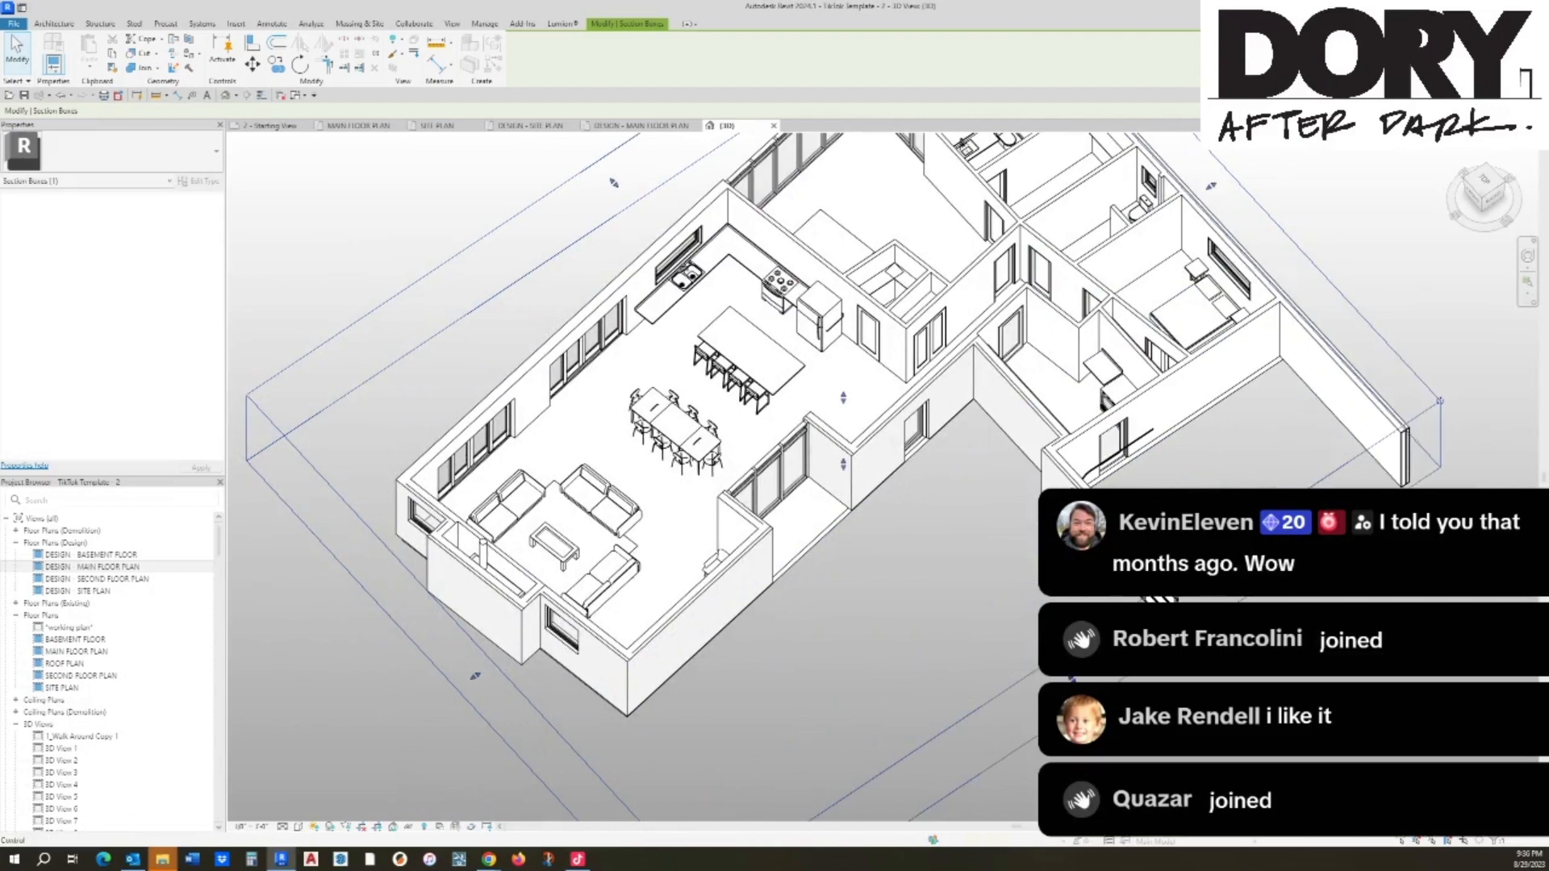
middle_click_drag(1018, 415, 991, 528)
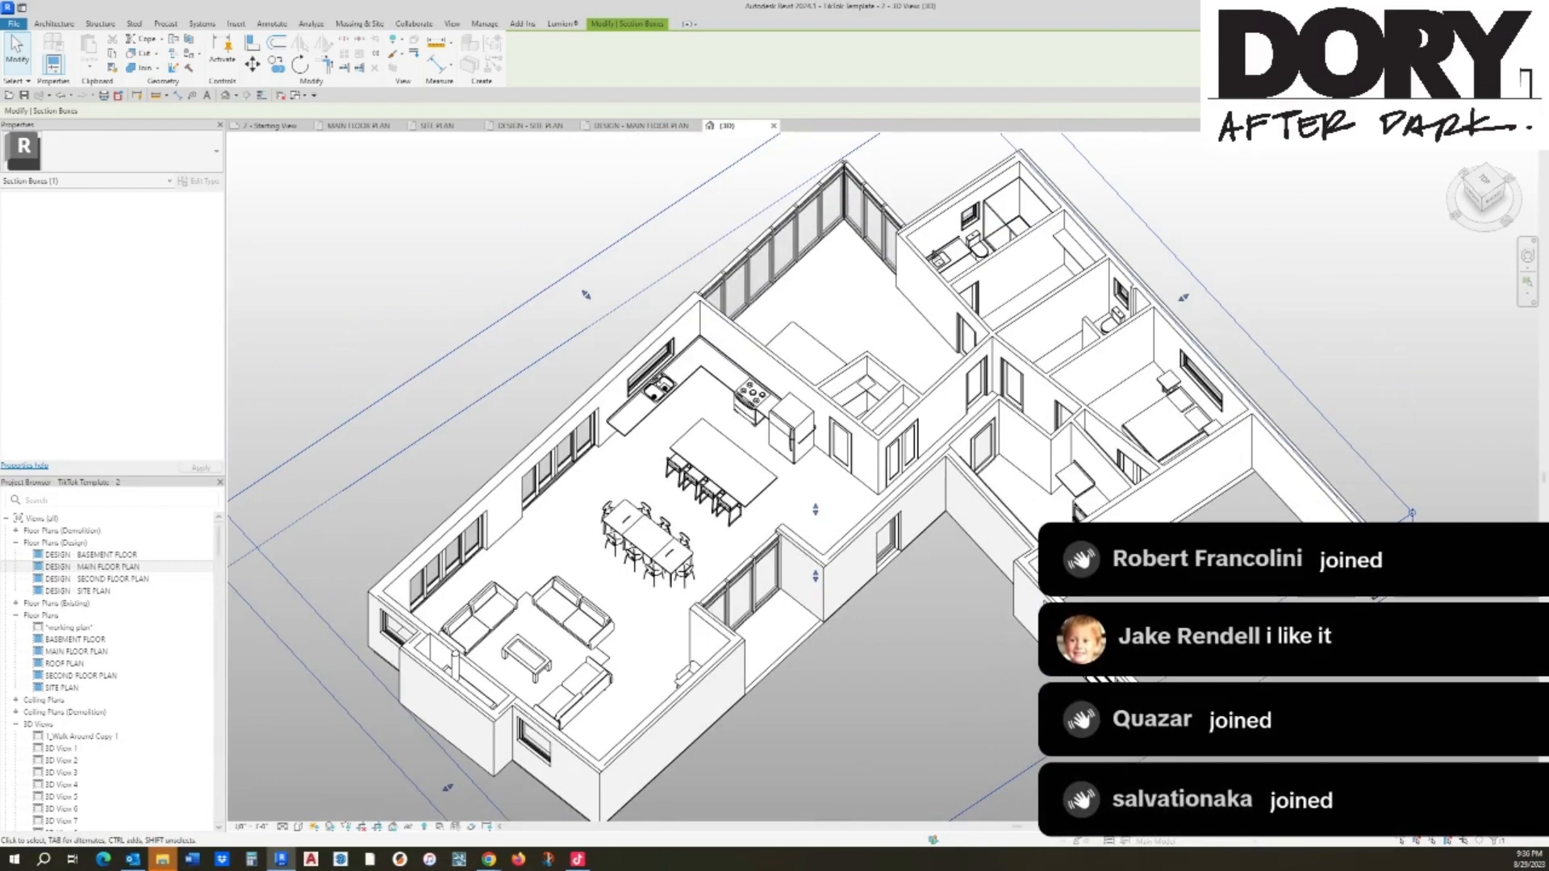
key("Escape")
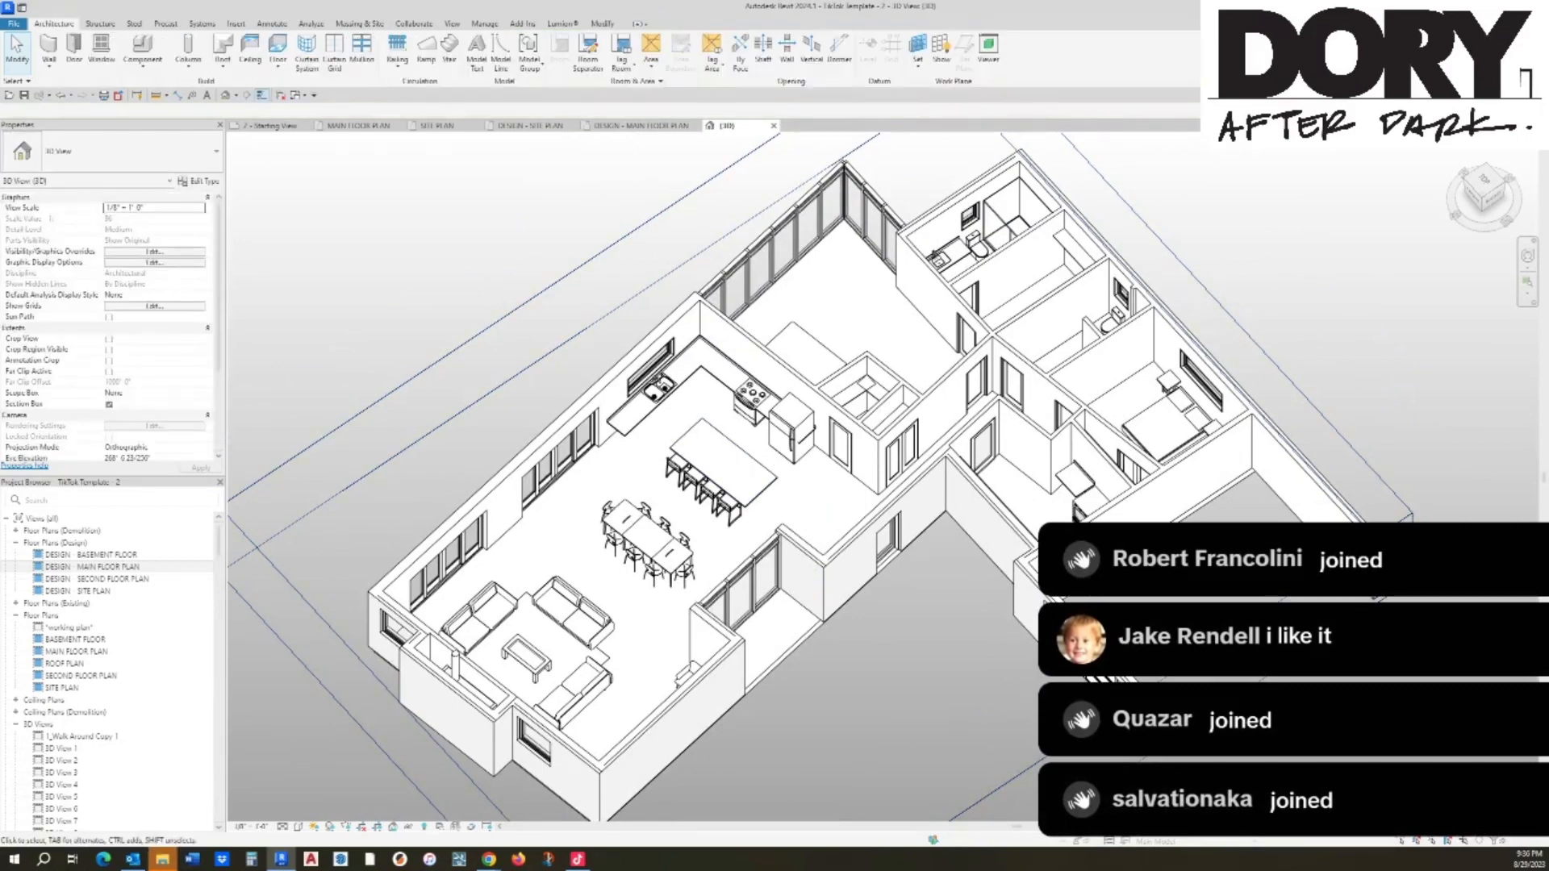
Step: Examine the cut-open house in 3D from several sides and from above, covering the glazed bedroom, kitchen, dining and living areas
middle_click_drag(733, 529, 940, 488, "shift")
middle_click_drag(730, 556, 1064, 557, "shift")
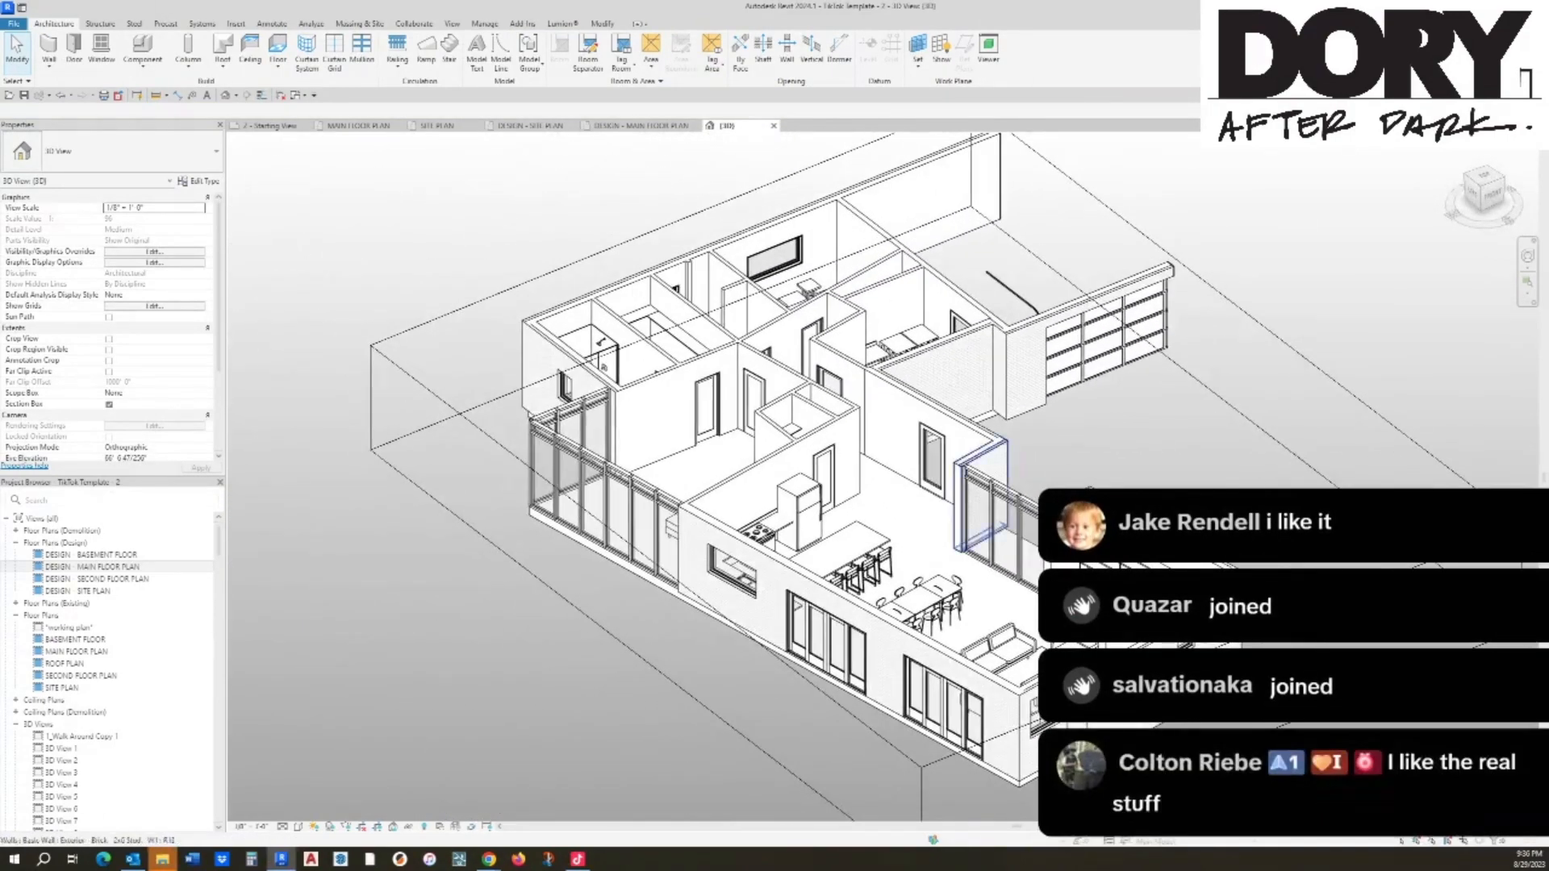
middle_click_drag(985, 484, 1024, 516, "shift")
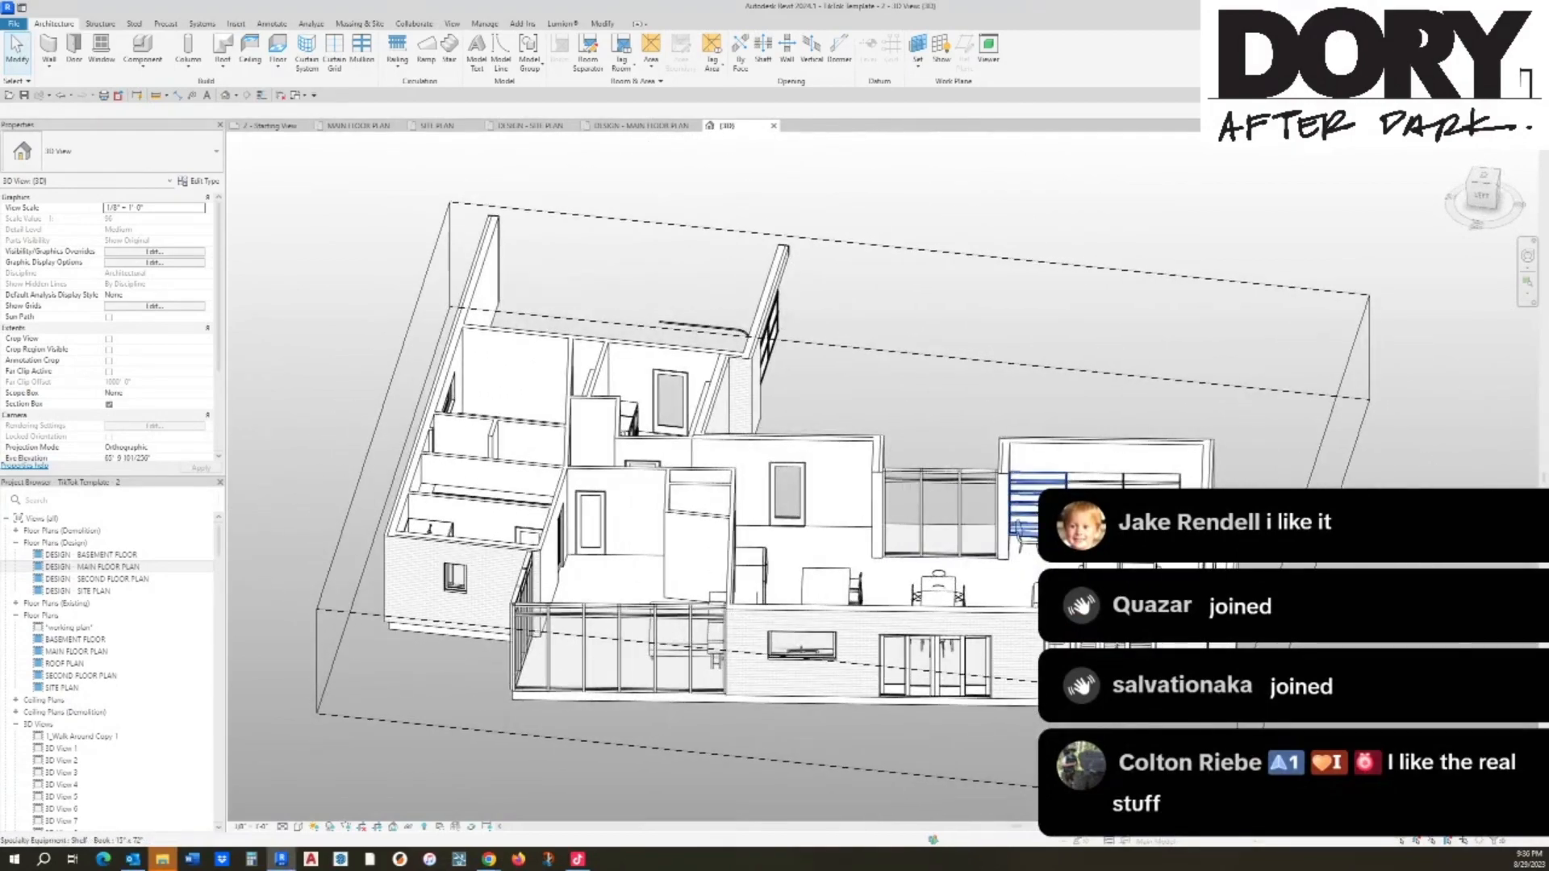
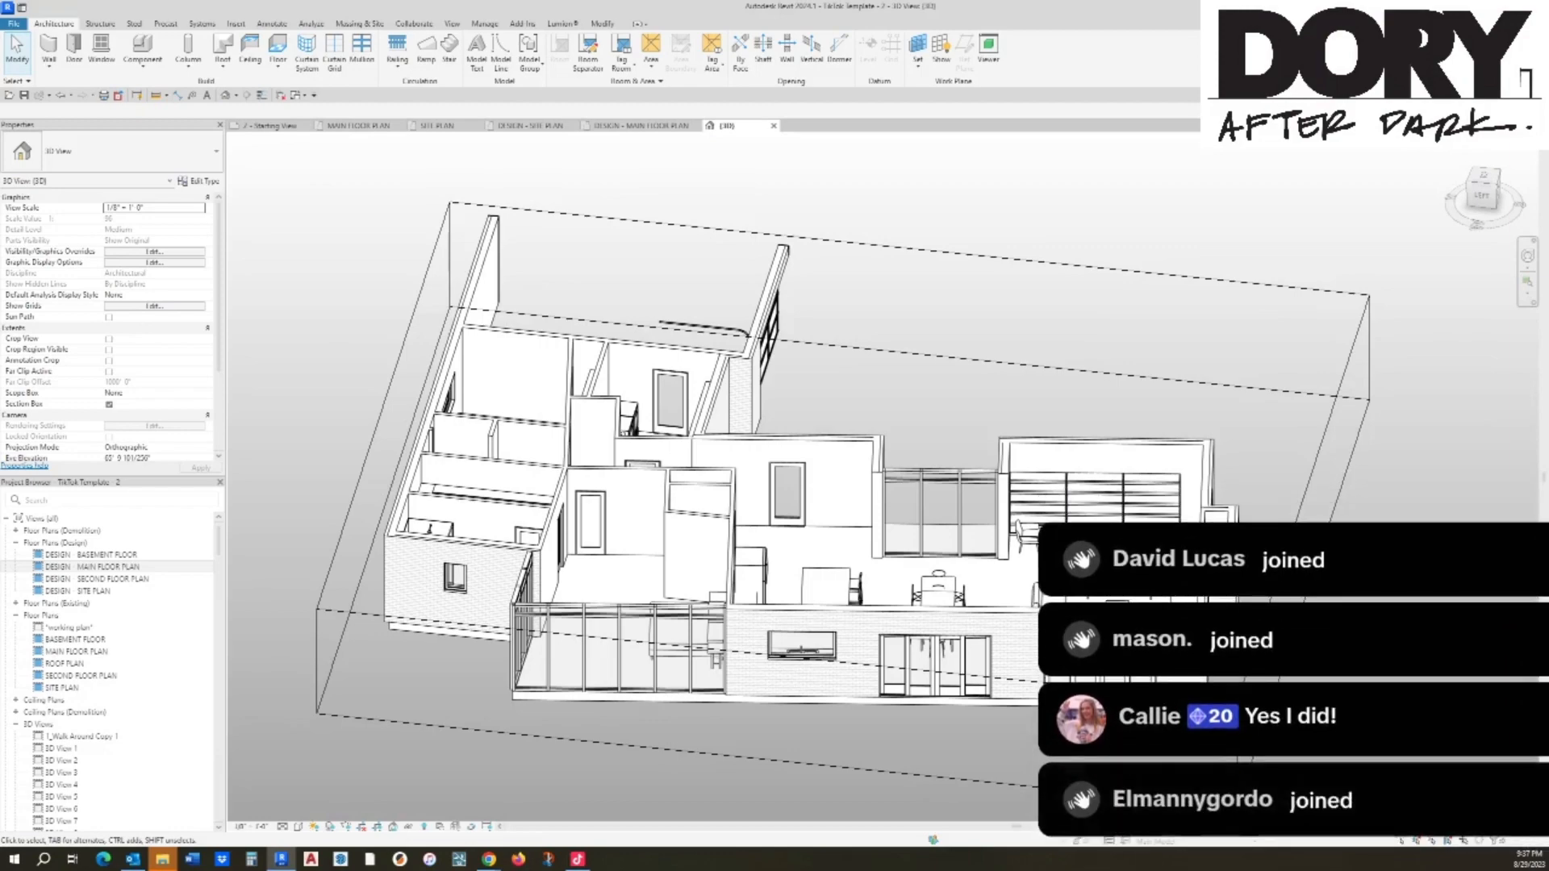
scroll(1015, 376, "down", 2)
middle_click_drag(1016, 376, 680, 407, "shift")
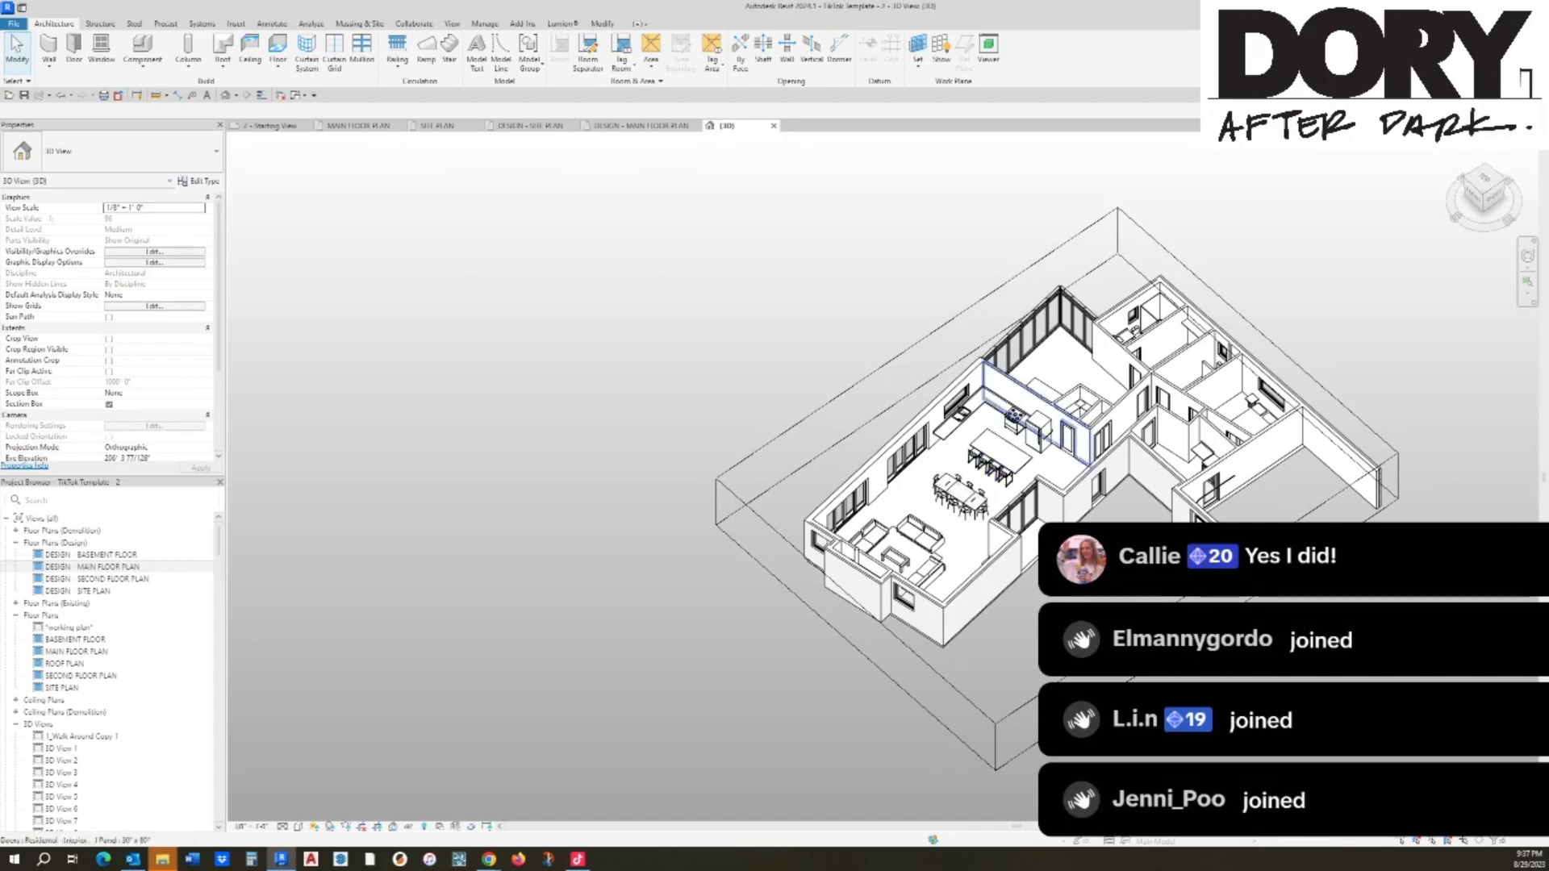
middle_click_drag(1040, 413, 871, 509, "shift")
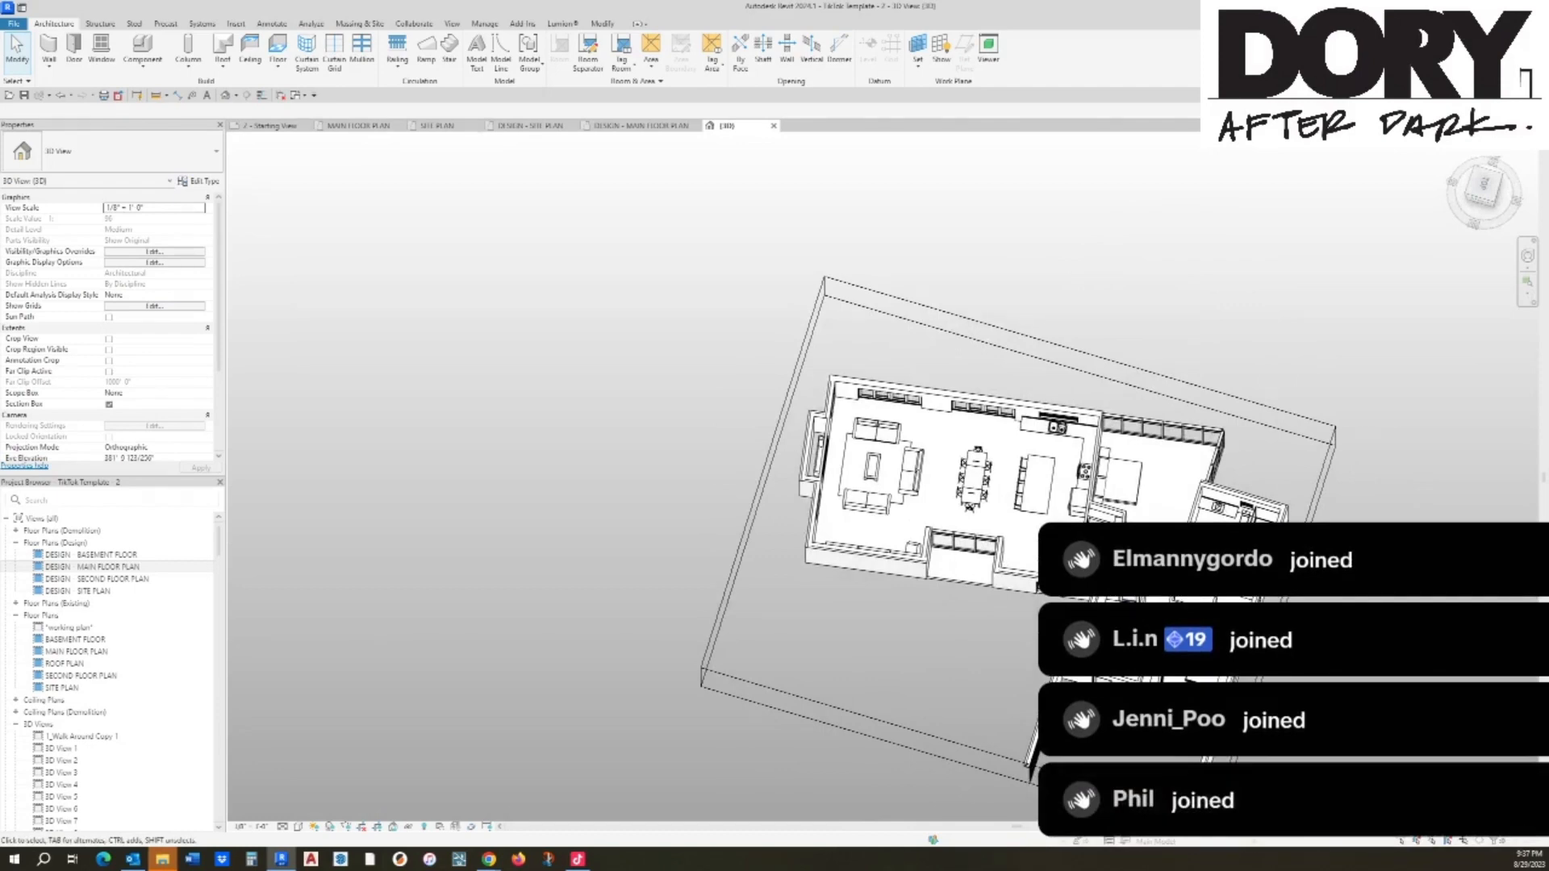
middle_click_drag(871, 557, 964, 491, "shift")
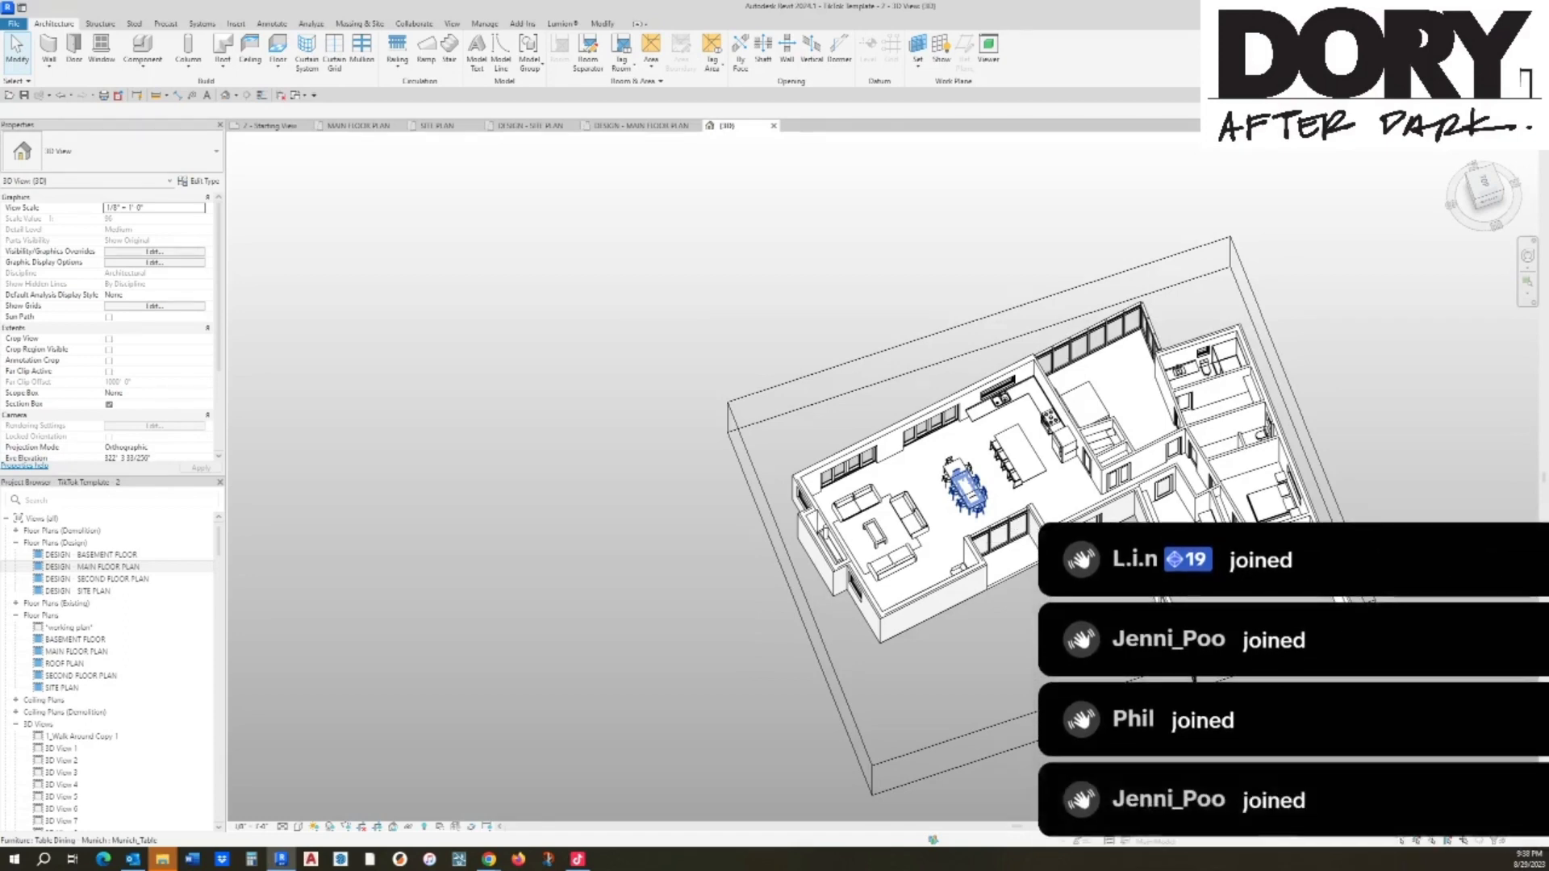
middle_click_drag(968, 525, 1023, 454, "shift")
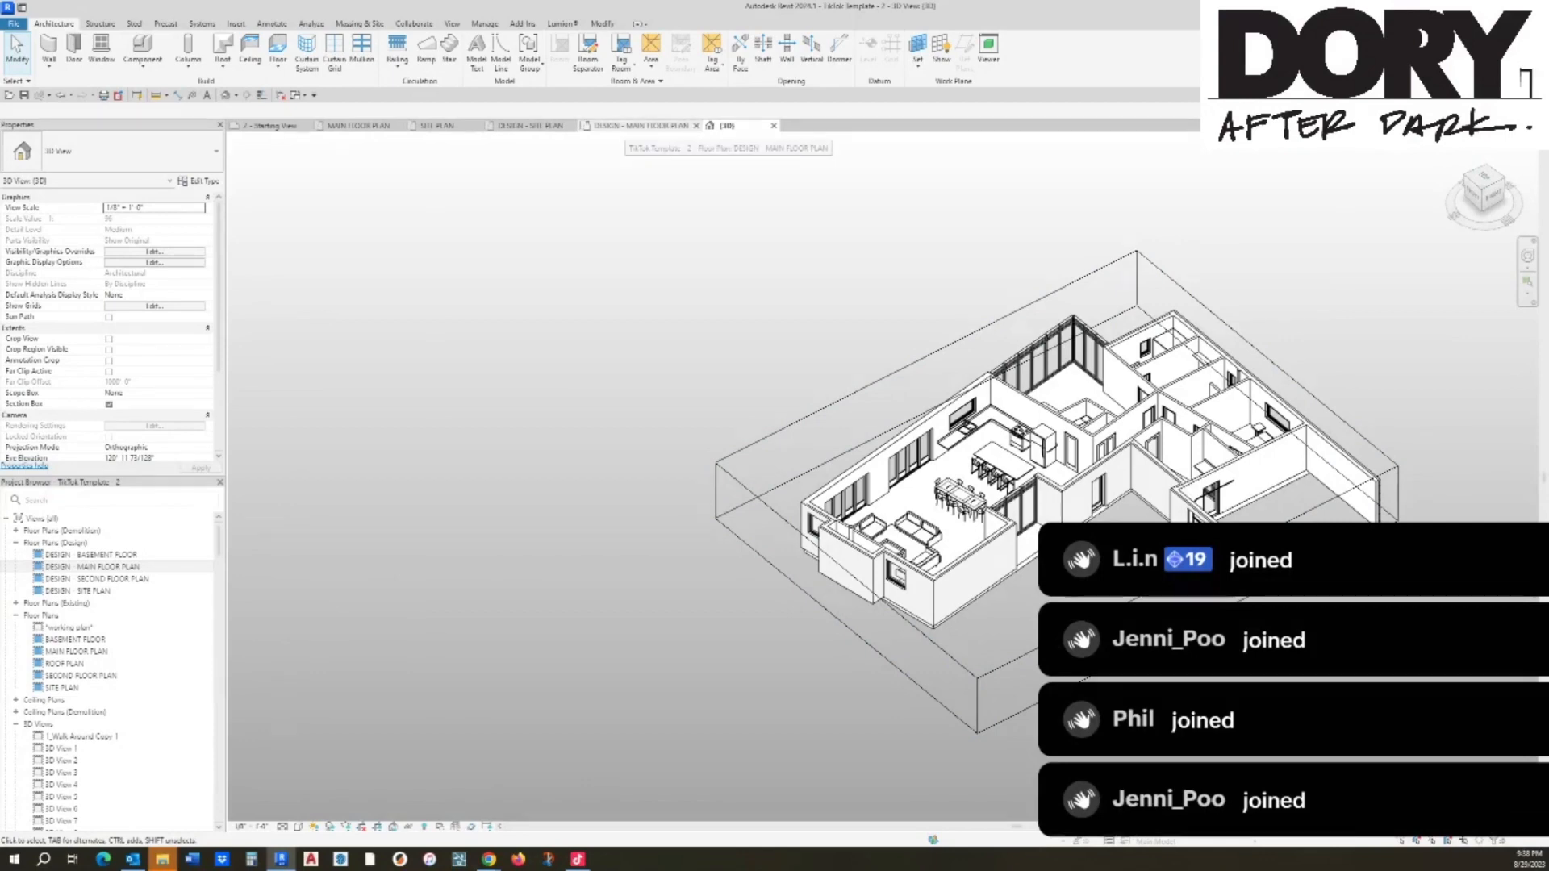
Step: In the DESIGN - MAIN FLOOR PLAN view, delete the fixed casement window between the end wall's fireplace bump-out and the wing's outer corner
left_click(627, 125)
middle_click_drag(855, 387, 704, 486)
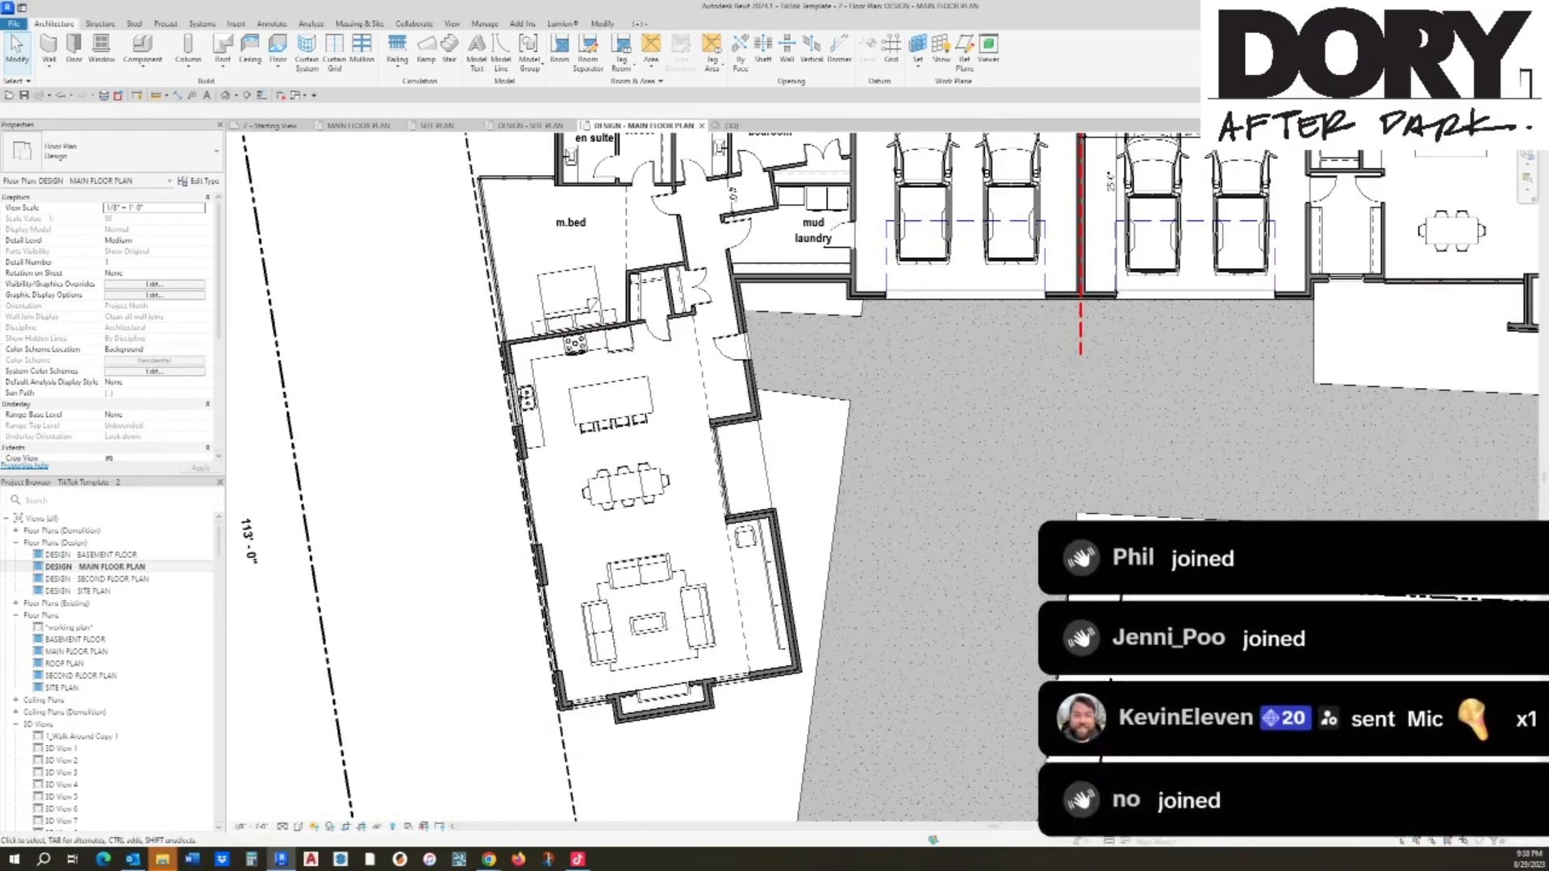
scroll(681, 443, "down", 3)
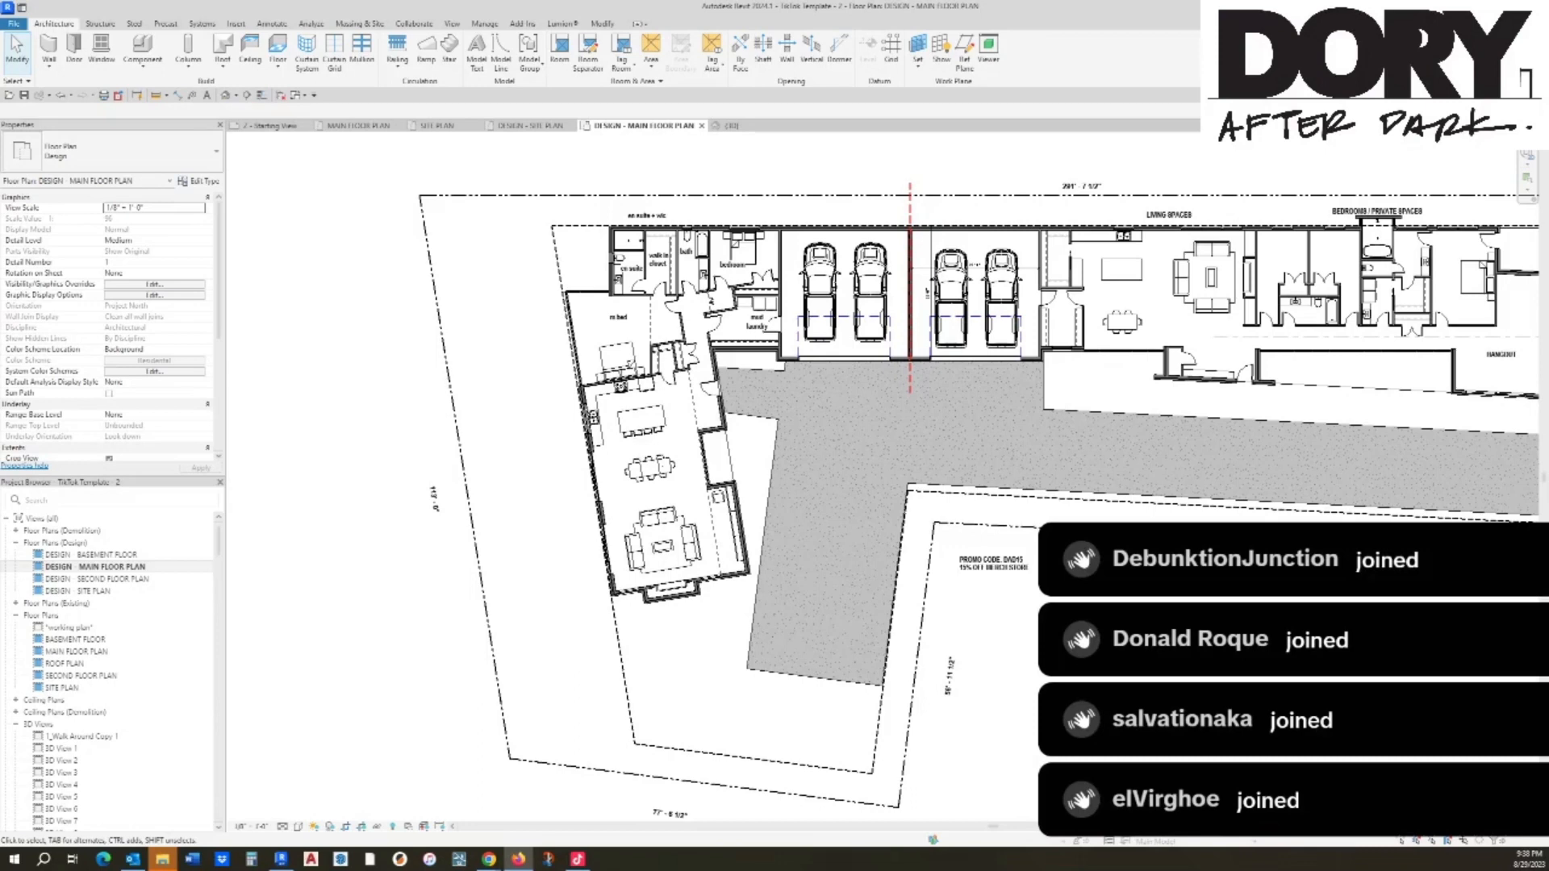
key("alt+Tab")
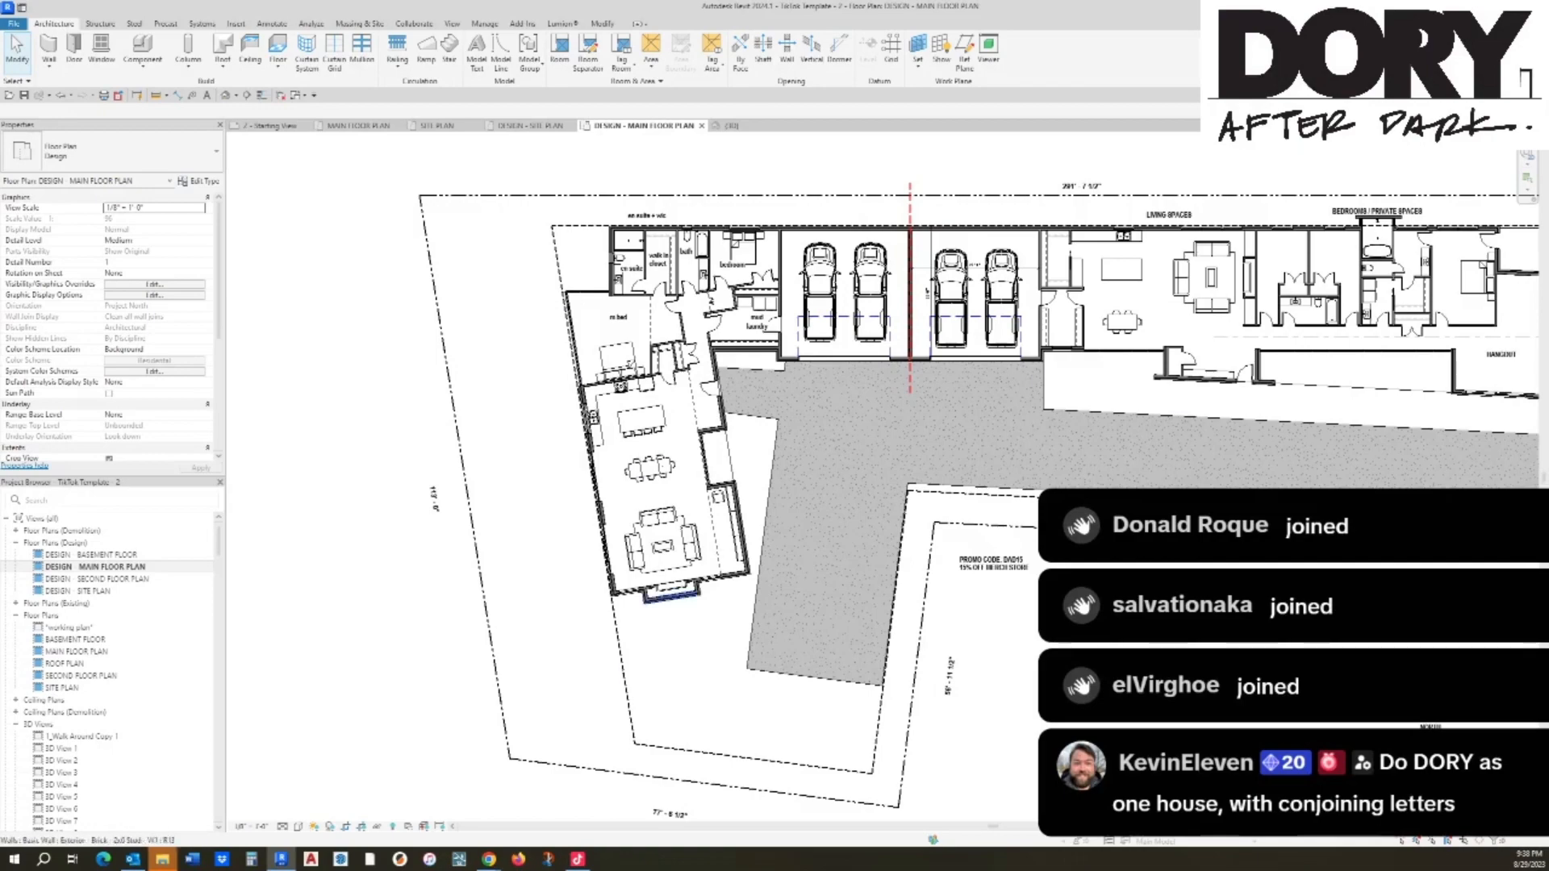
scroll(688, 690, "up", 3)
scroll(581, 670, "up", 3)
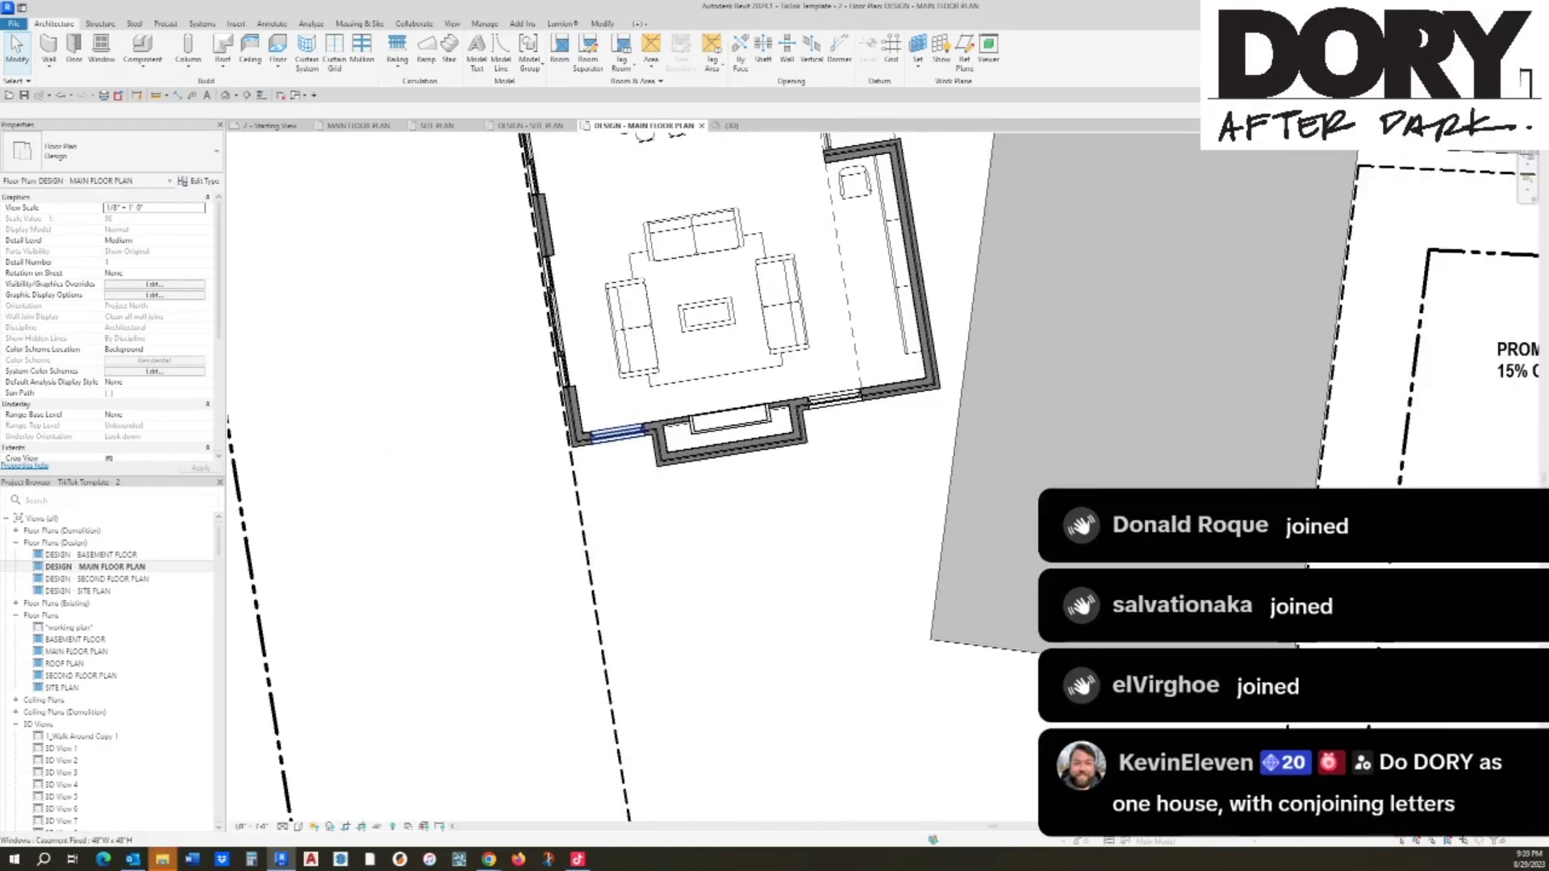
left_click(618, 433)
scroll(710, 476, "down", 1)
key("Escape")
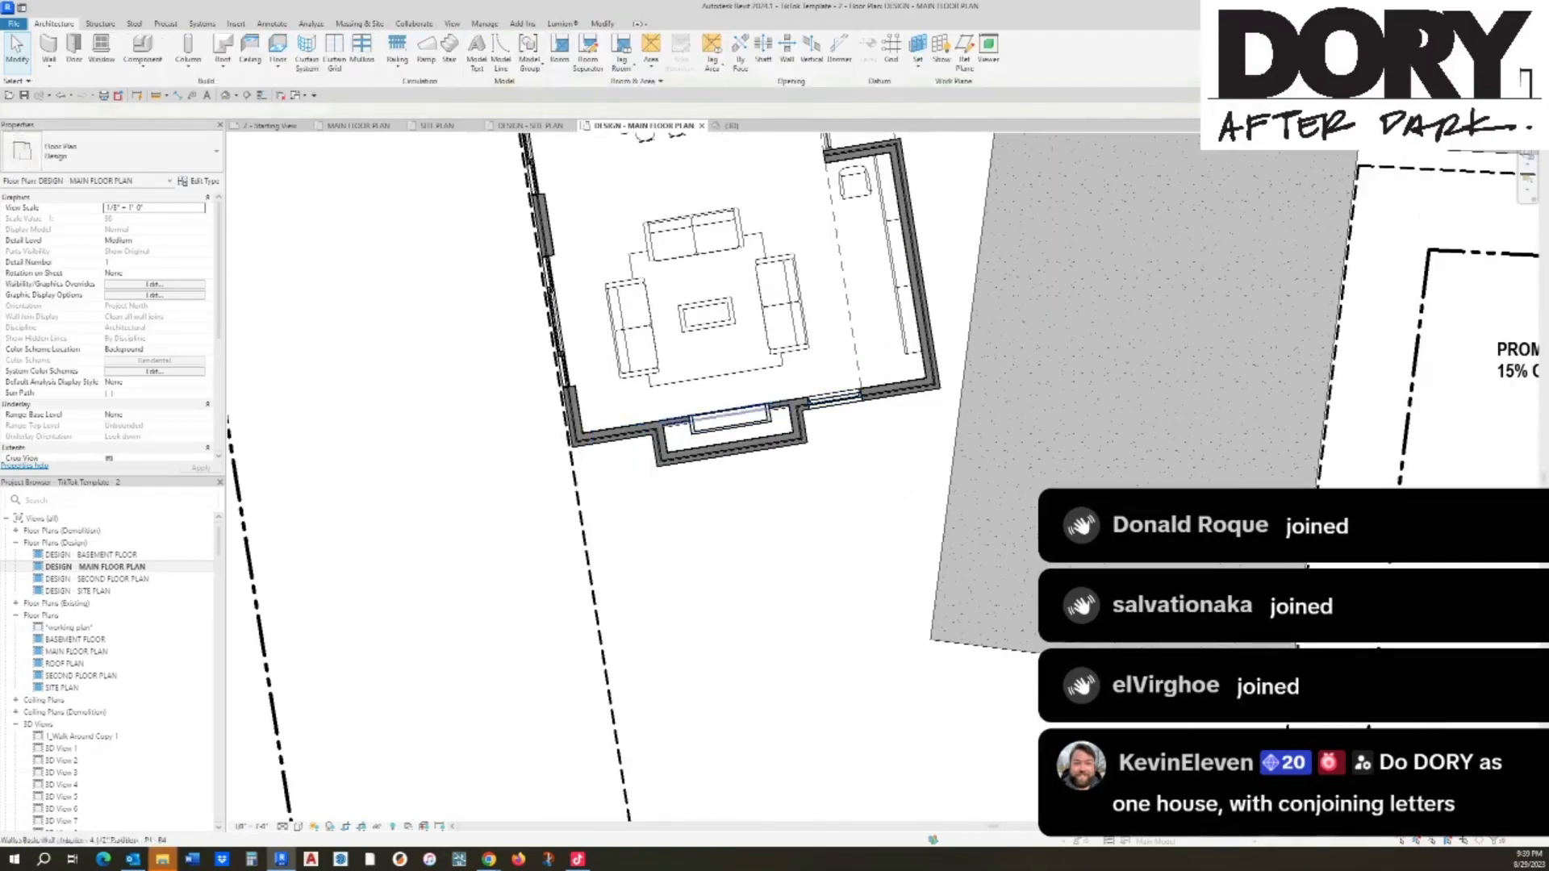
Step: Place a single-entry, full-glass exterior door in the end wall between the fireplace bump-out and the wing's outer corner
scroll(710, 476, "down", 2)
scroll(710, 476, "up", 1)
key("d")
key("r")
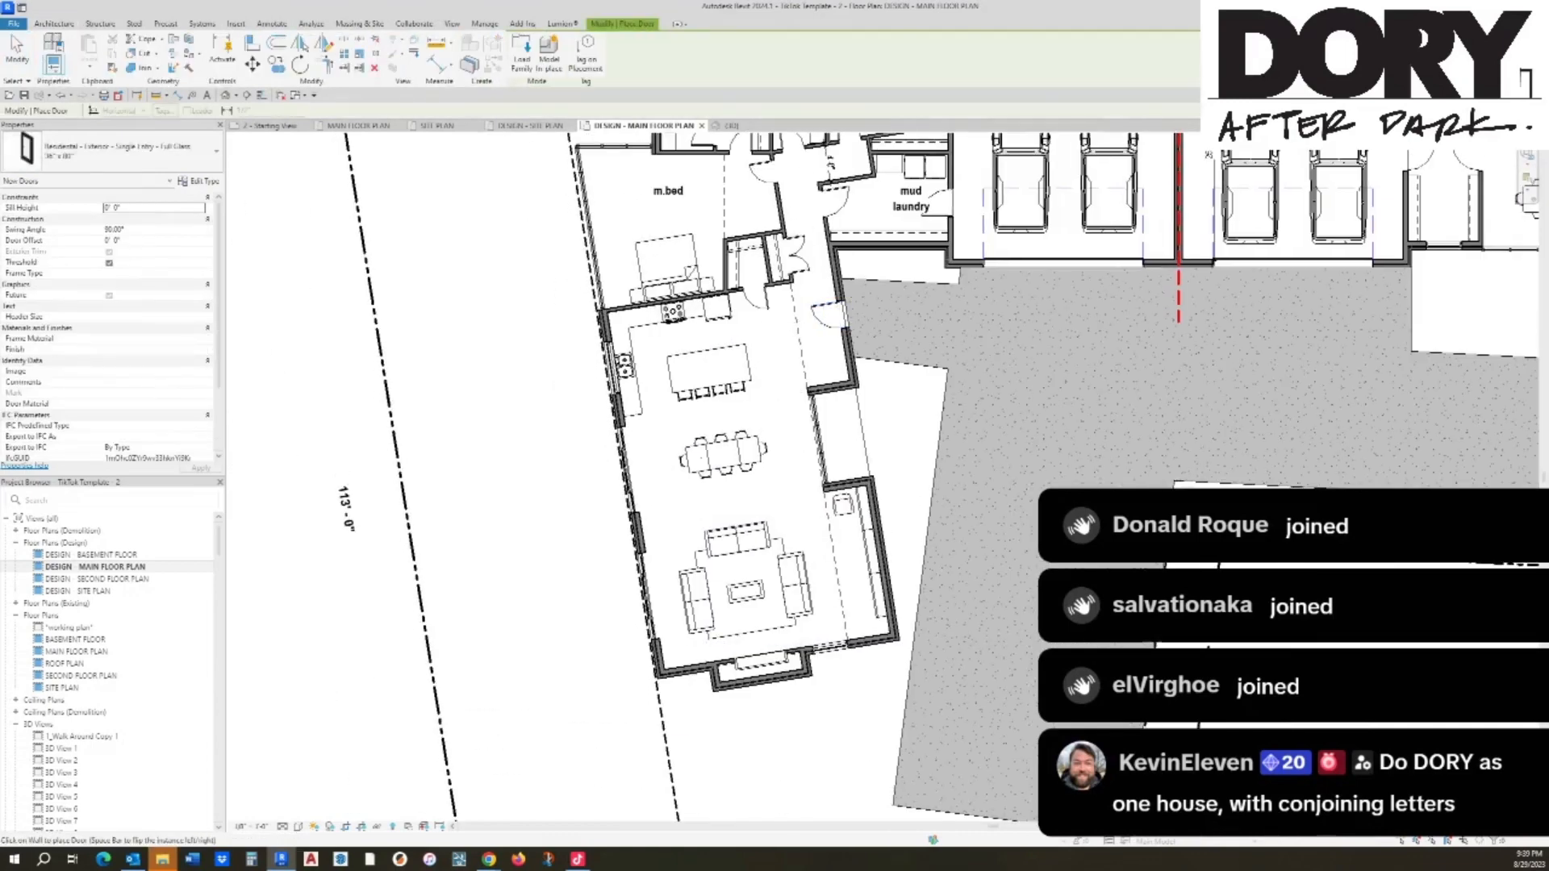
key("Escape")
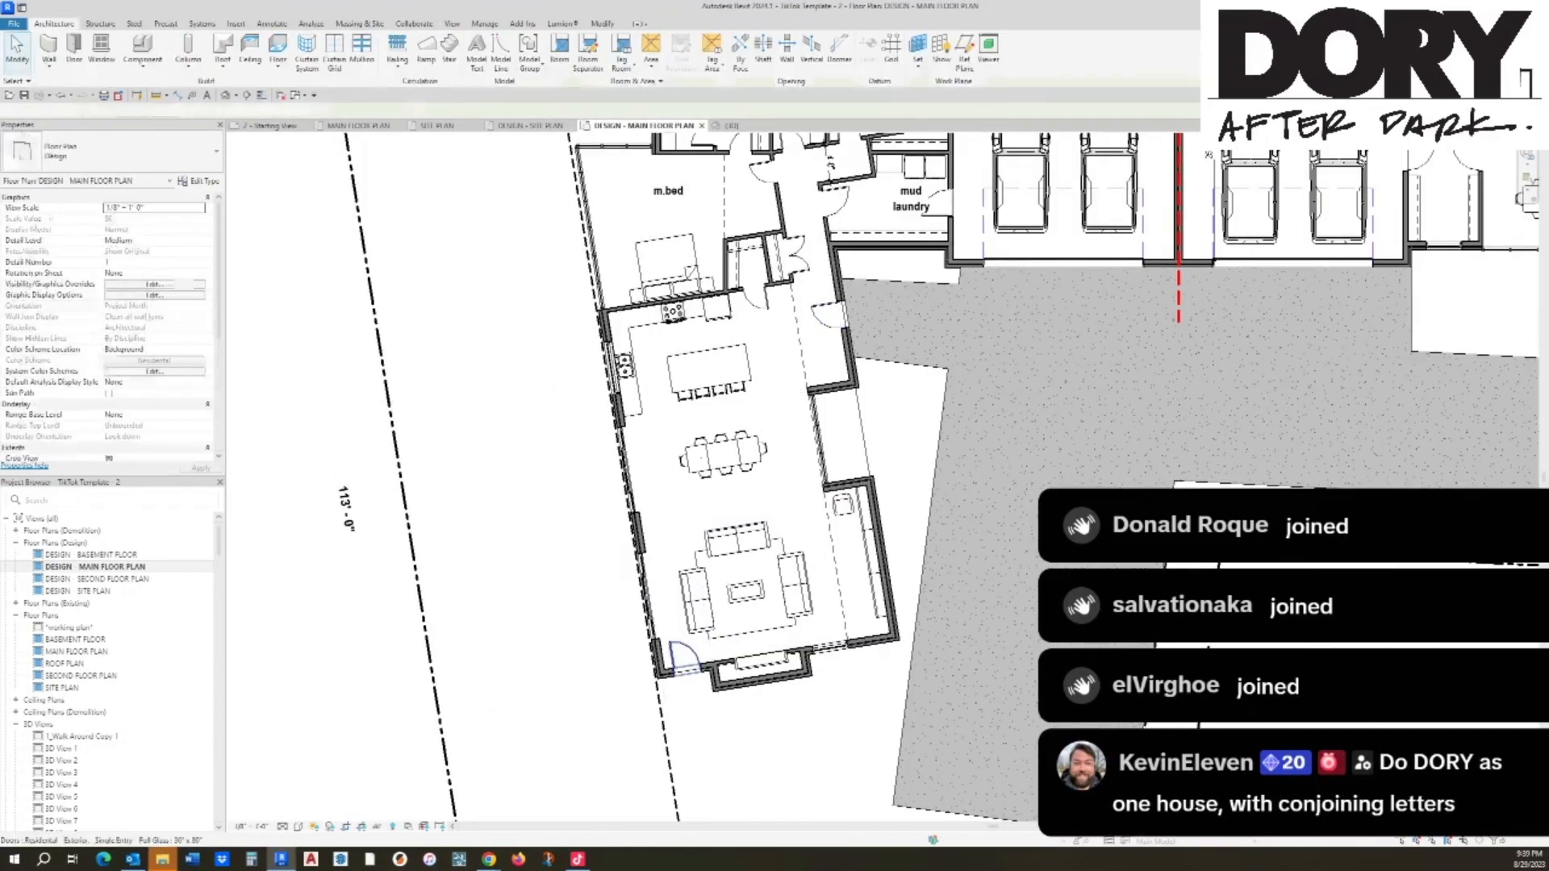
middle_click_drag(737, 586, 709, 367)
scroll(708, 367, "up", 1)
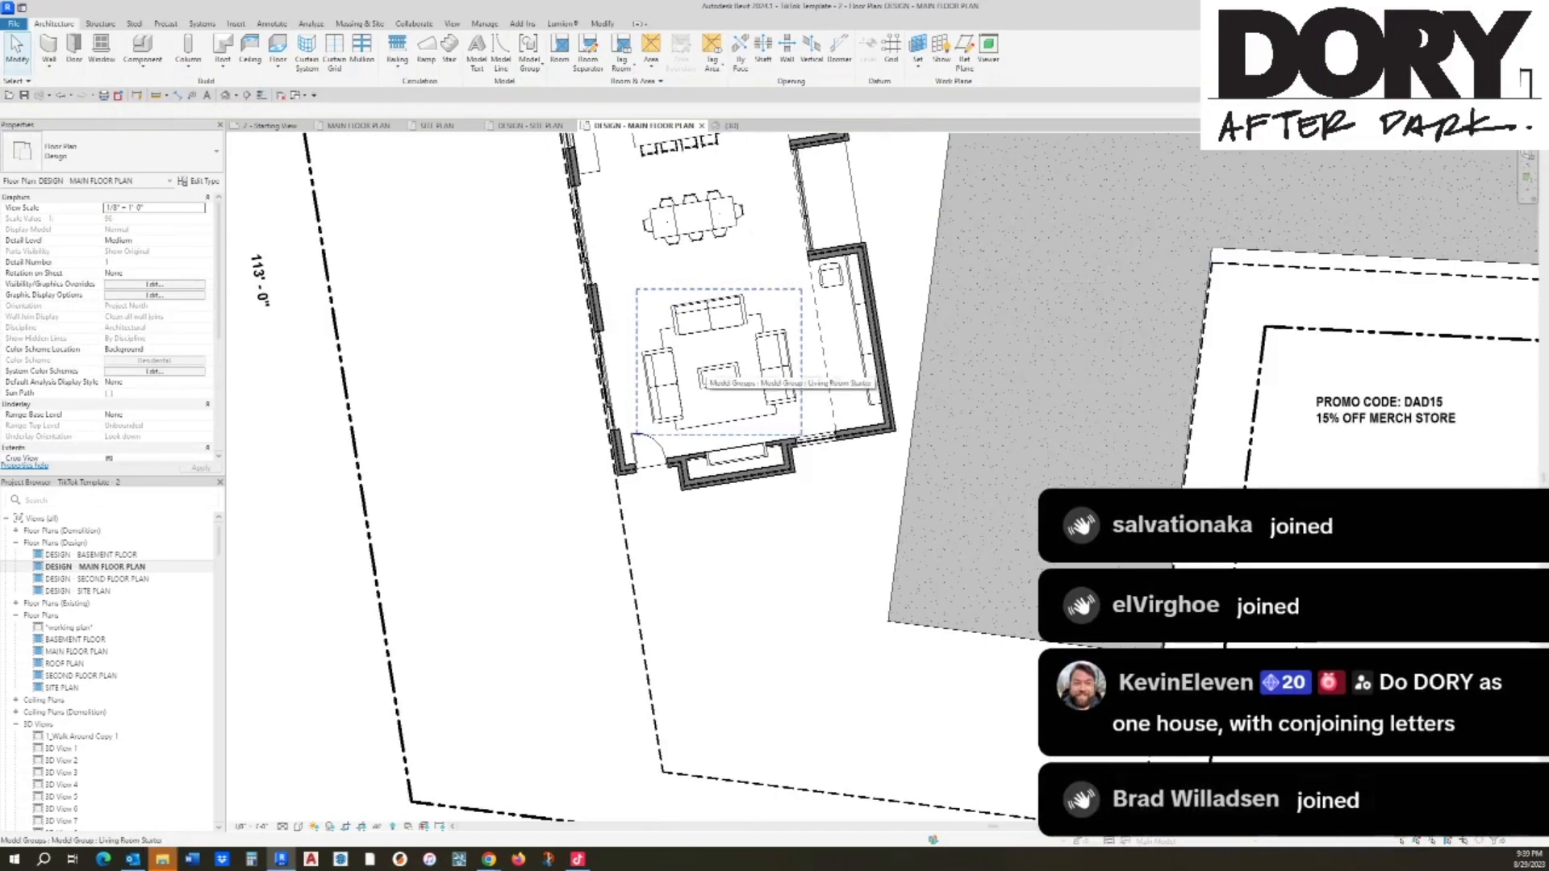
scroll(883, 365, "down", 4)
middle_click_drag(884, 366, 815, 562)
scroll(816, 563, "up", 1)
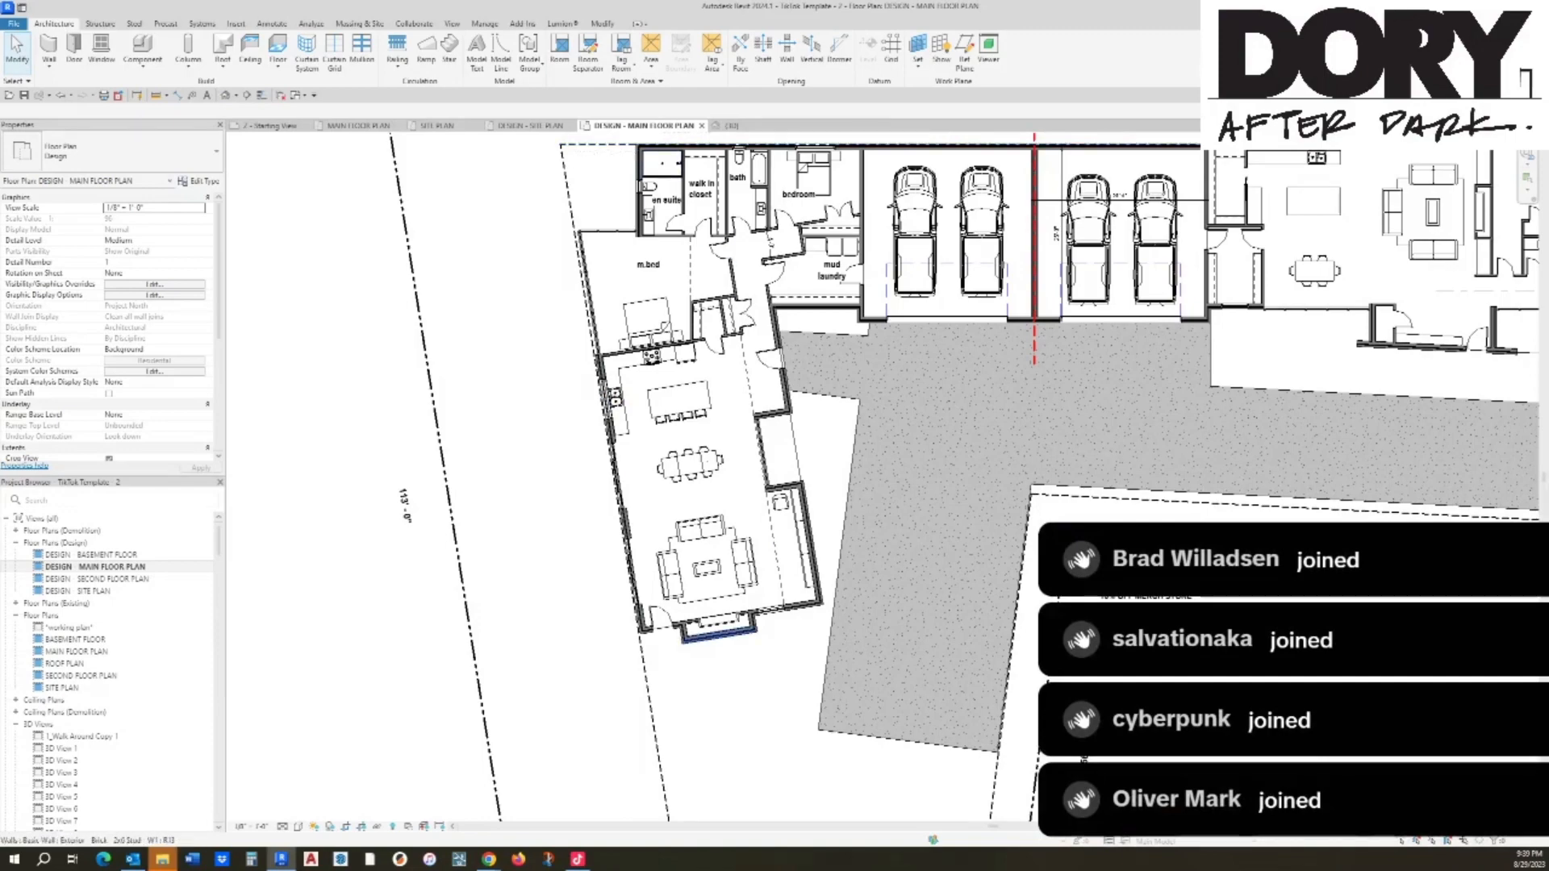
middle_click_drag(718, 629, 549, 571)
Step: In the 3D view, extend the section box lengthwise across both garages and past the far end of the second unit
left_click(733, 126)
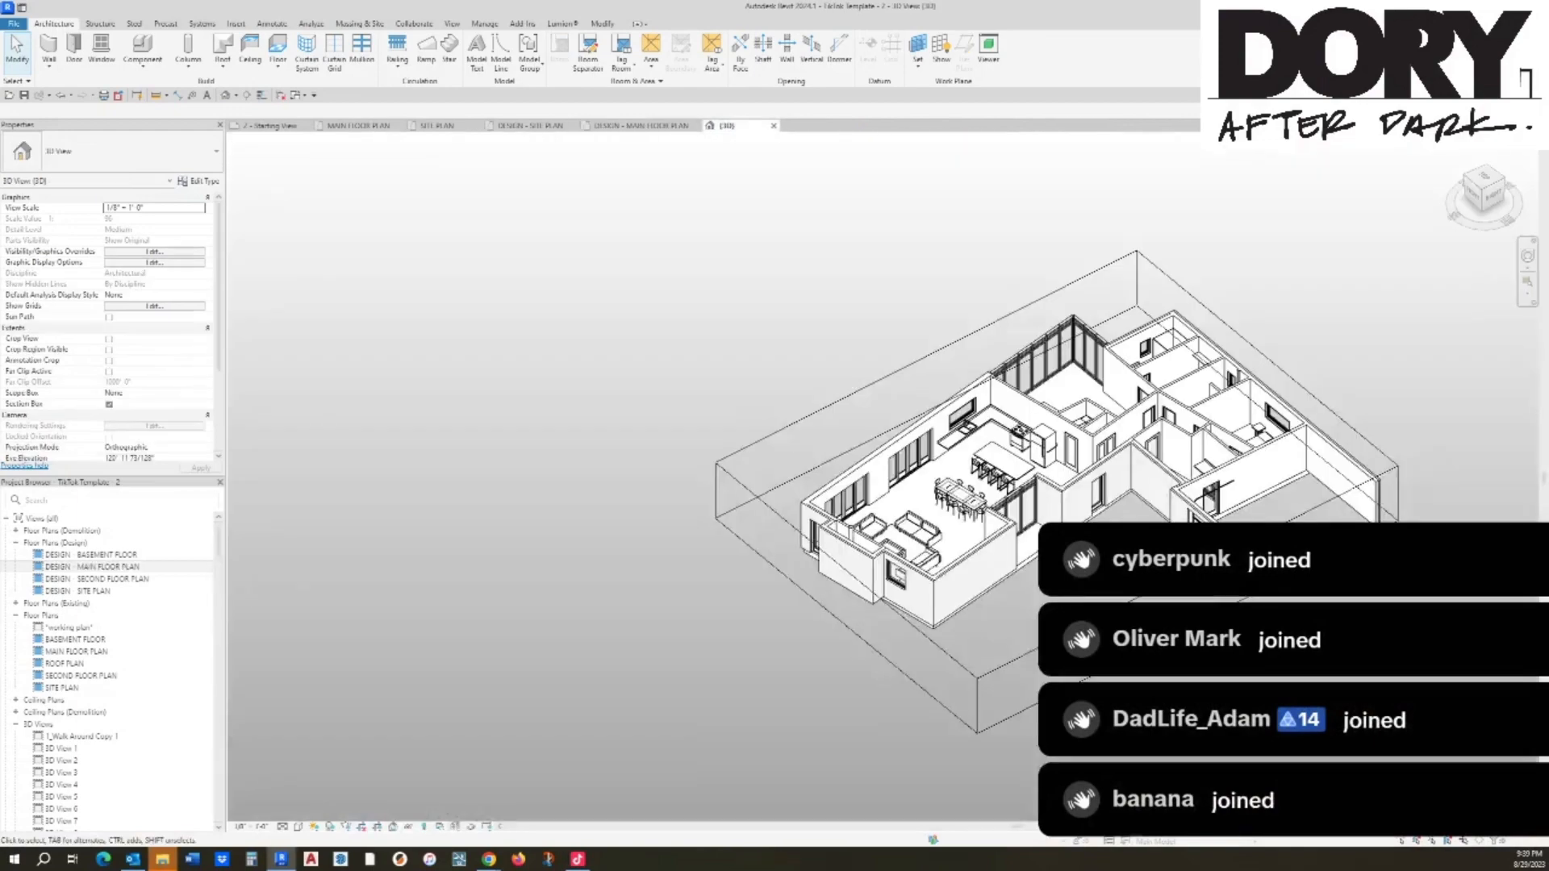
scroll(945, 588, "down", 2)
left_click(926, 614)
left_click_drag(1106, 597, 1392, 817)
middle_click_drag(1392, 823, 1012, 553)
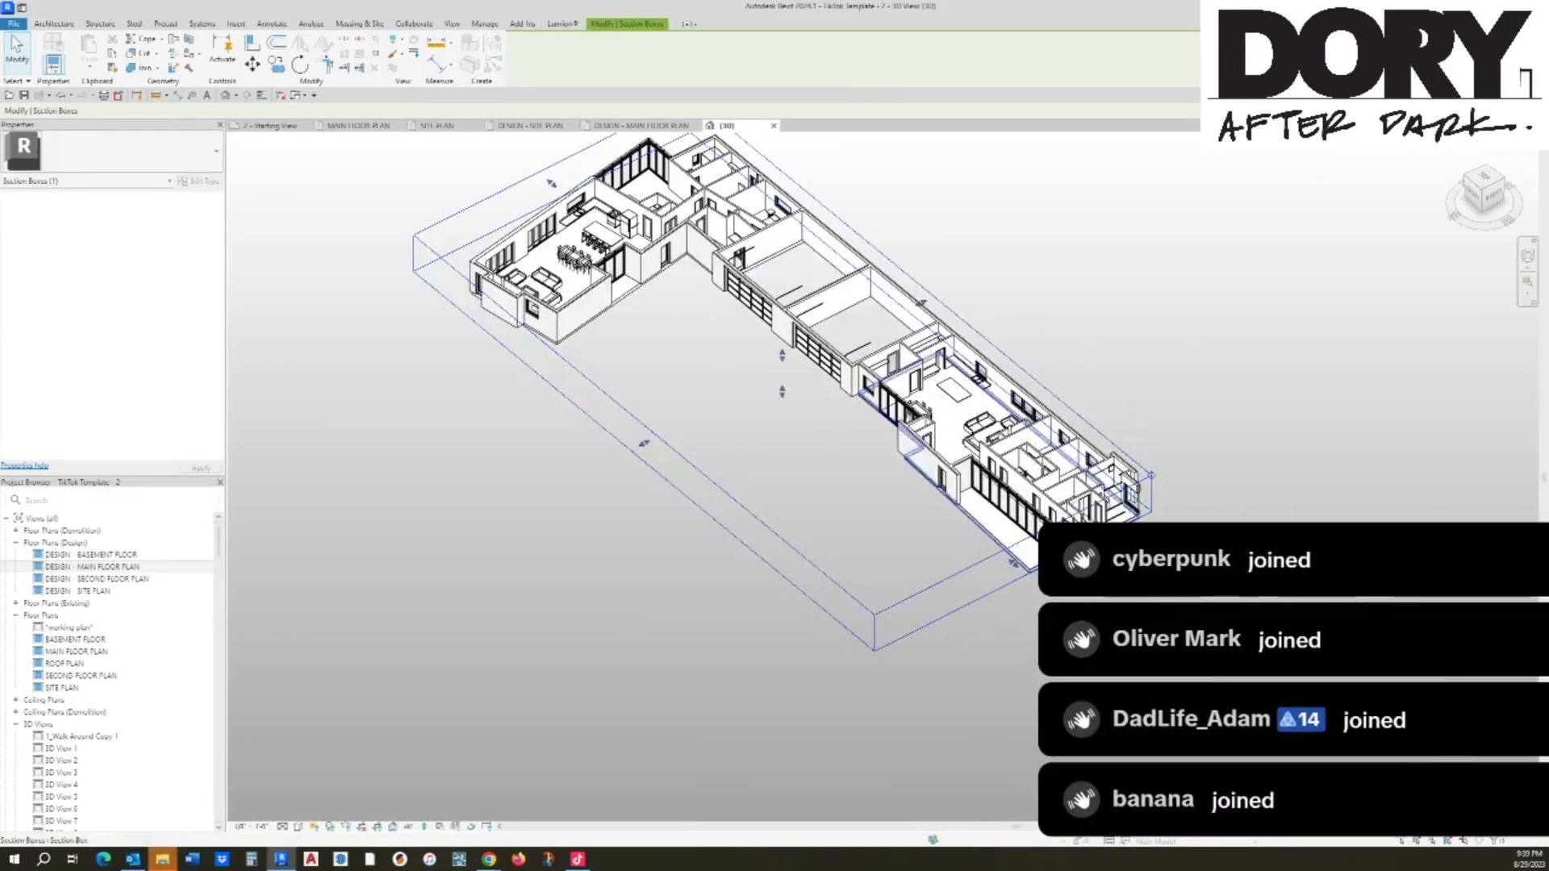
left_click_drag(1013, 563, 1104, 637)
middle_click_drag(604, 162, 680, 399, "shift")
scroll(682, 400, "up", 3)
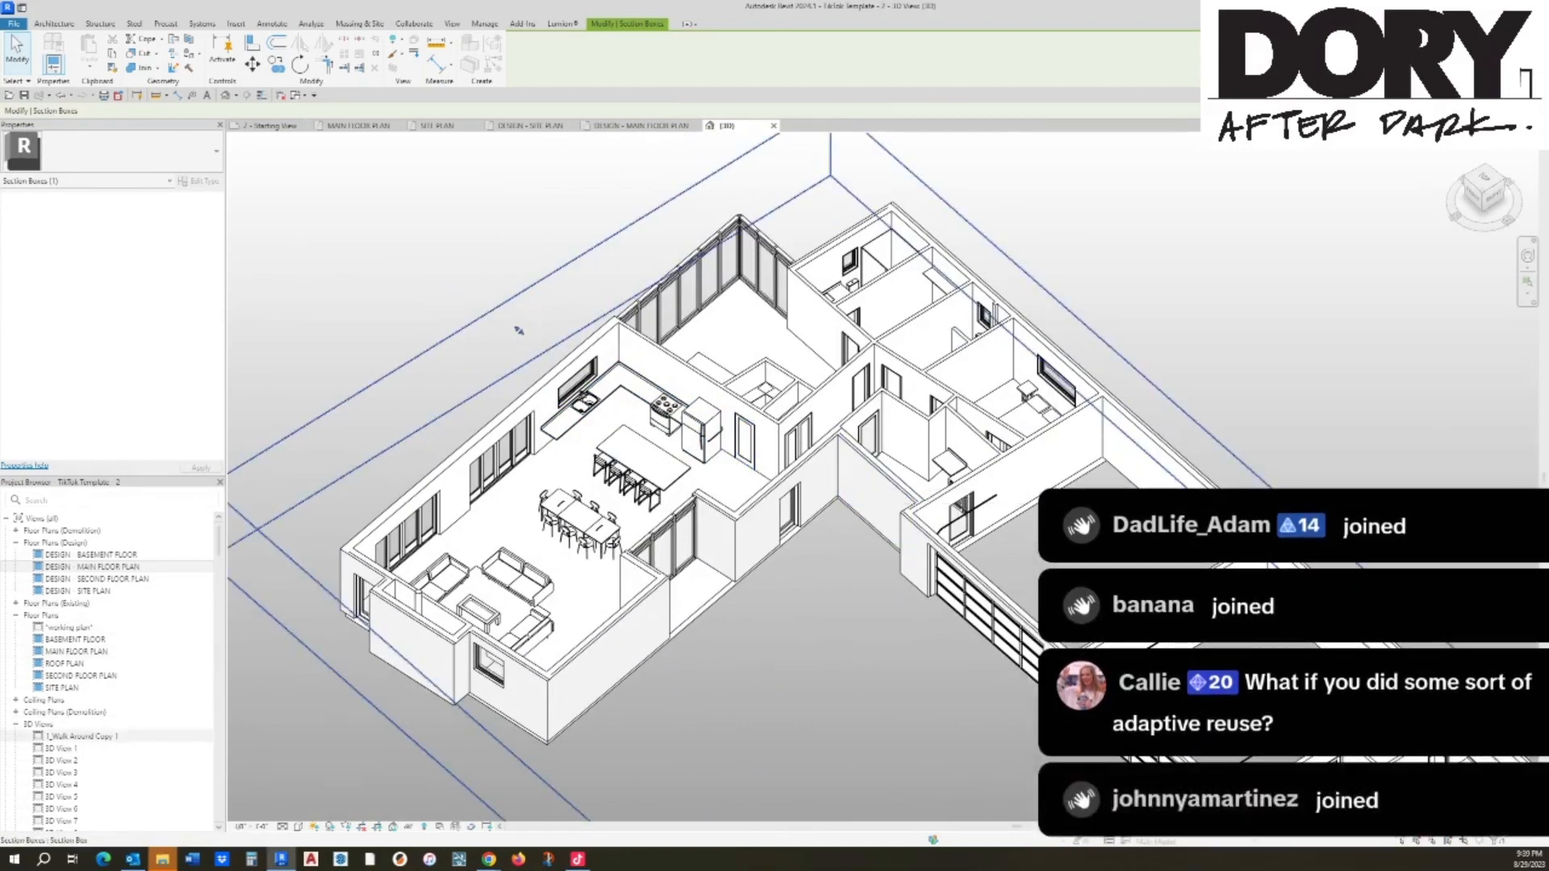
Step: In the MAIN FLOOR PLAN view, show the cameras of 1_Walk Around Copy 1 and 3D View 10 to check their locations
left_click(358, 126)
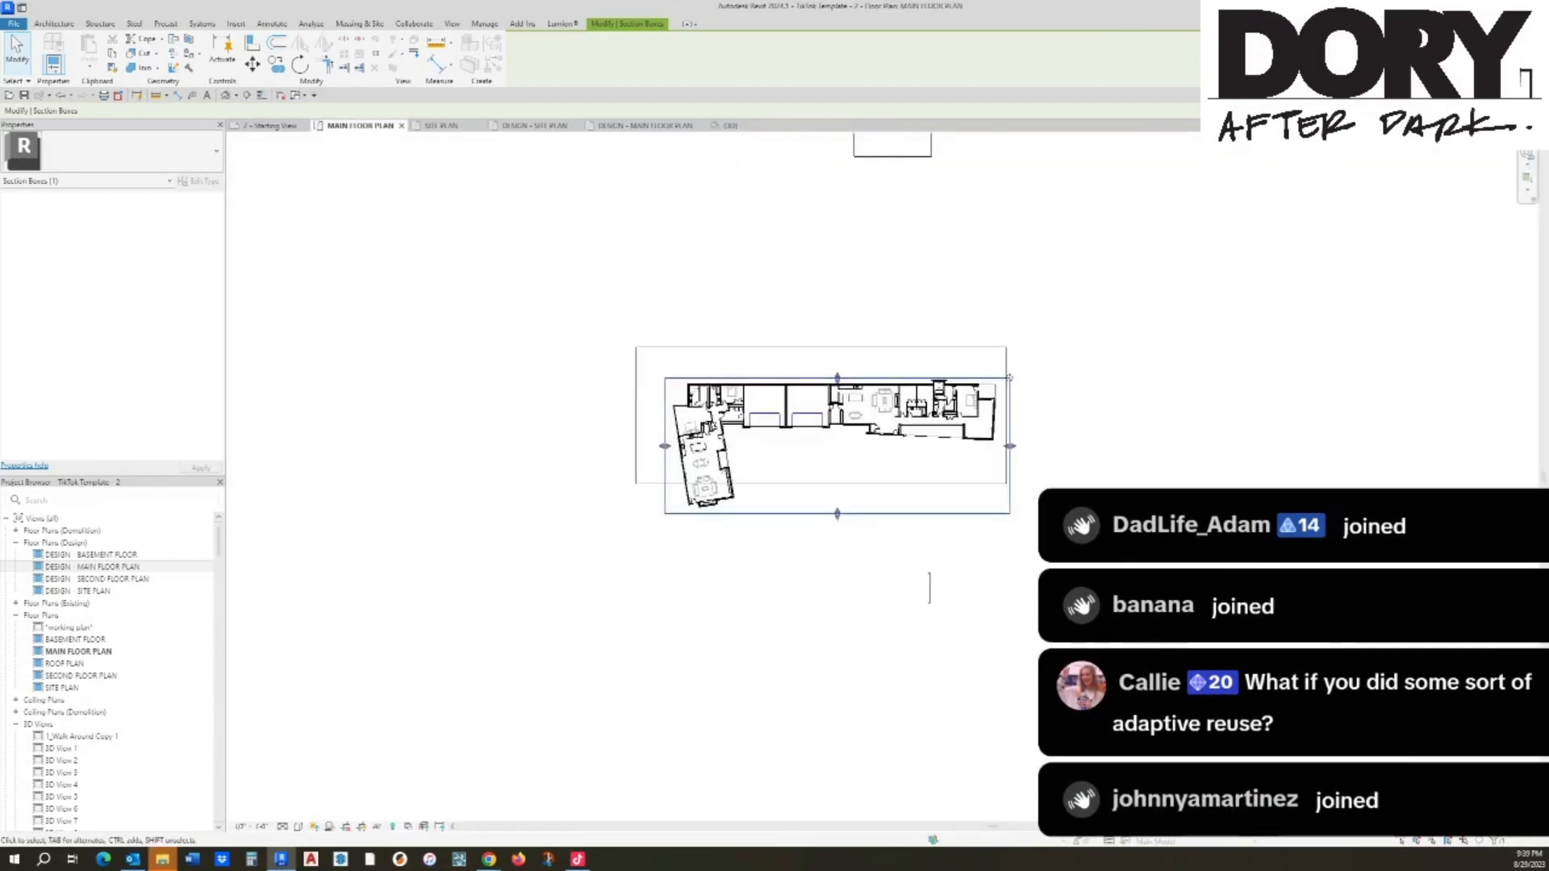
left_click(79, 736)
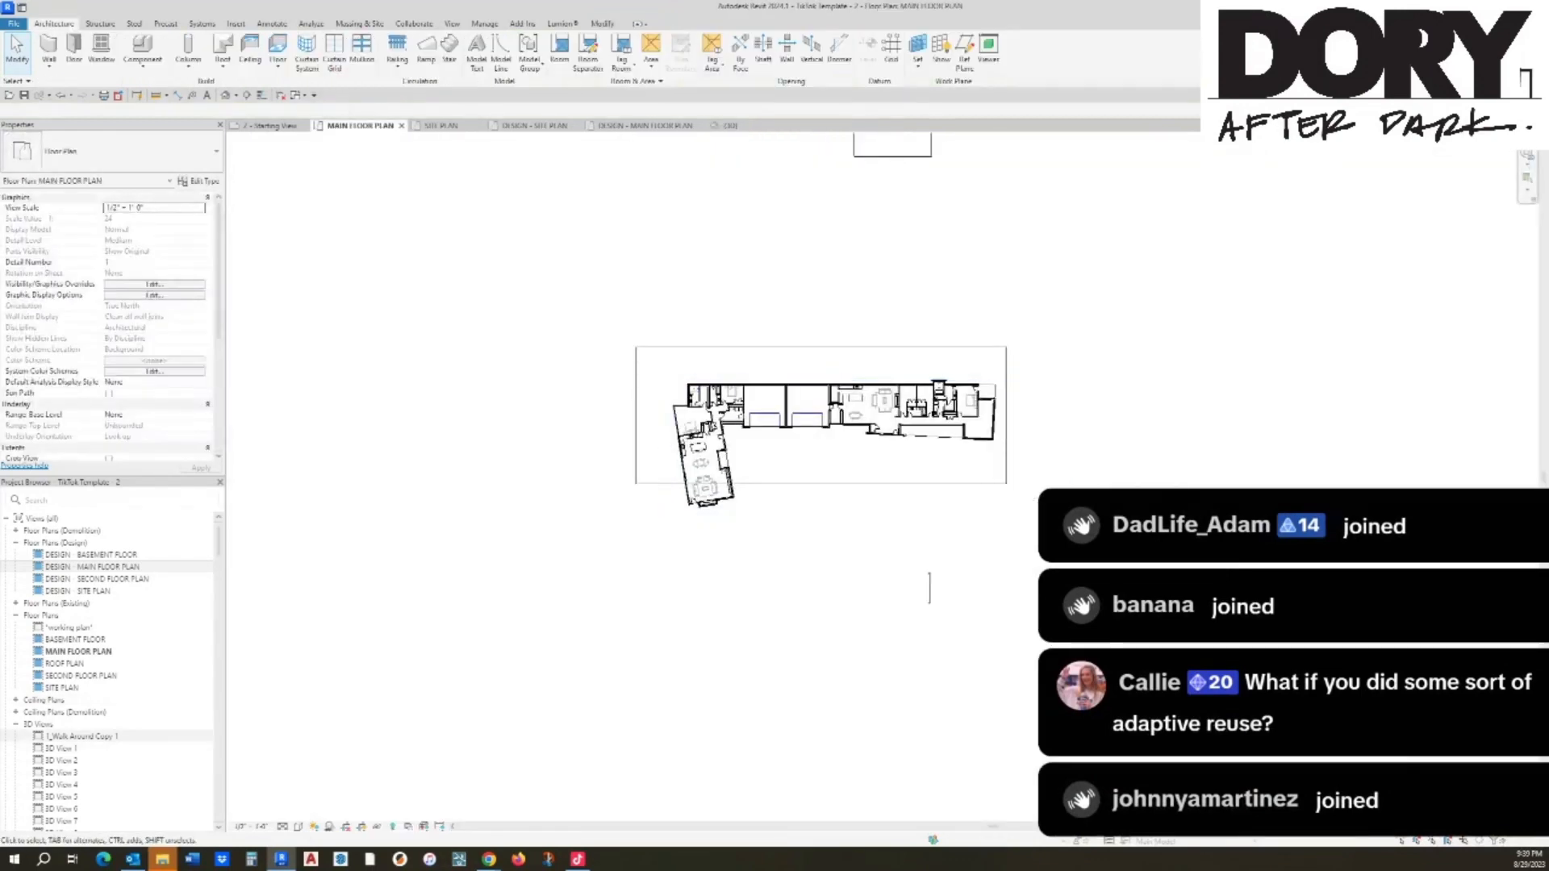
right_click(79, 735)
left_click(128, 471)
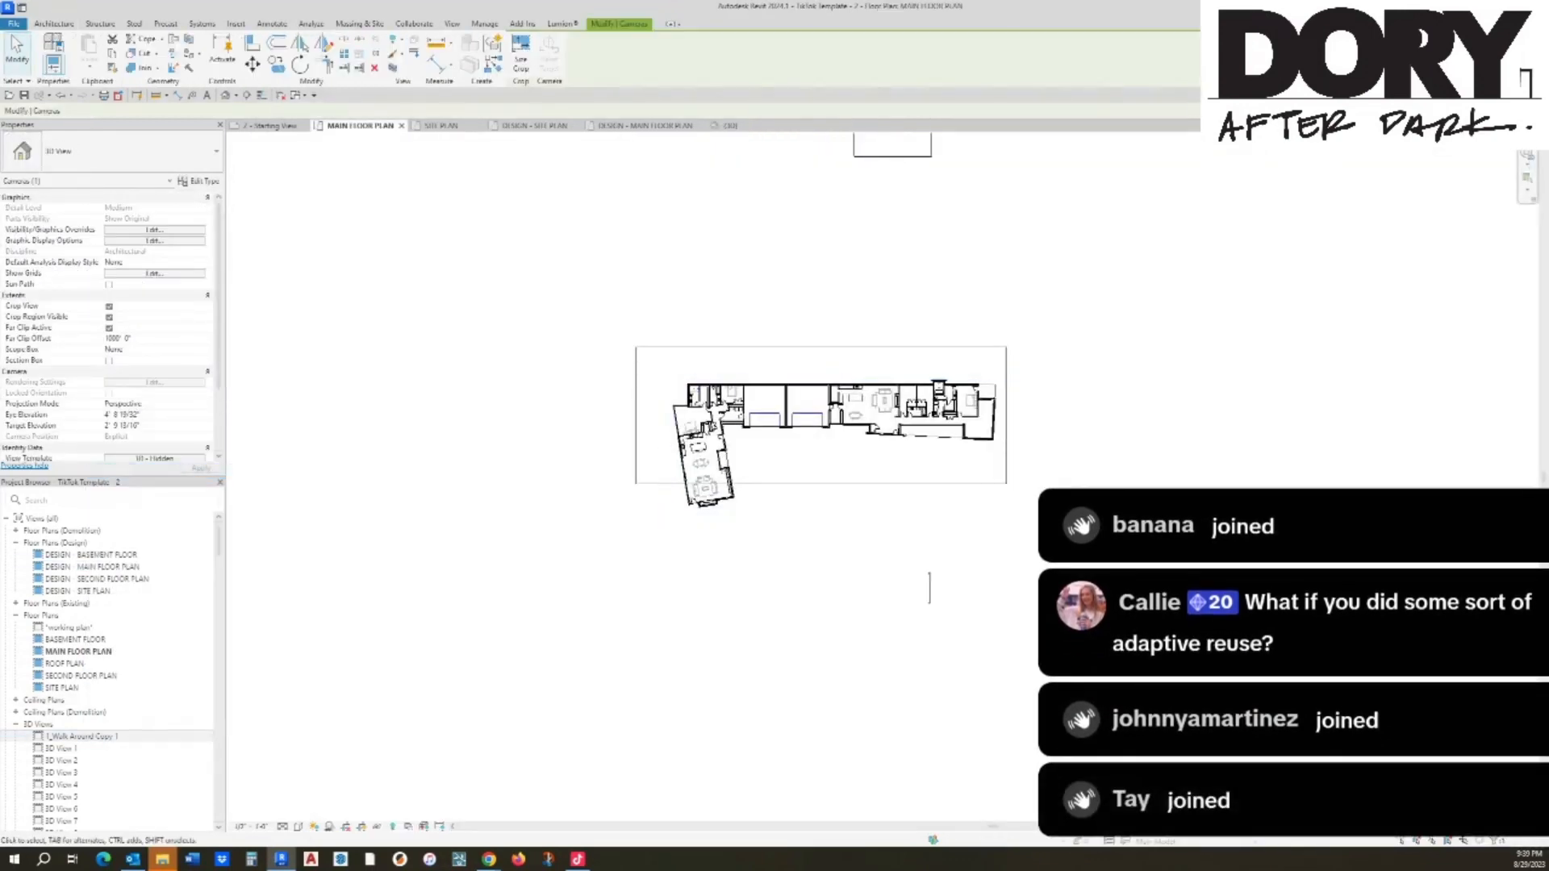
scroll(819, 429, "down", 3)
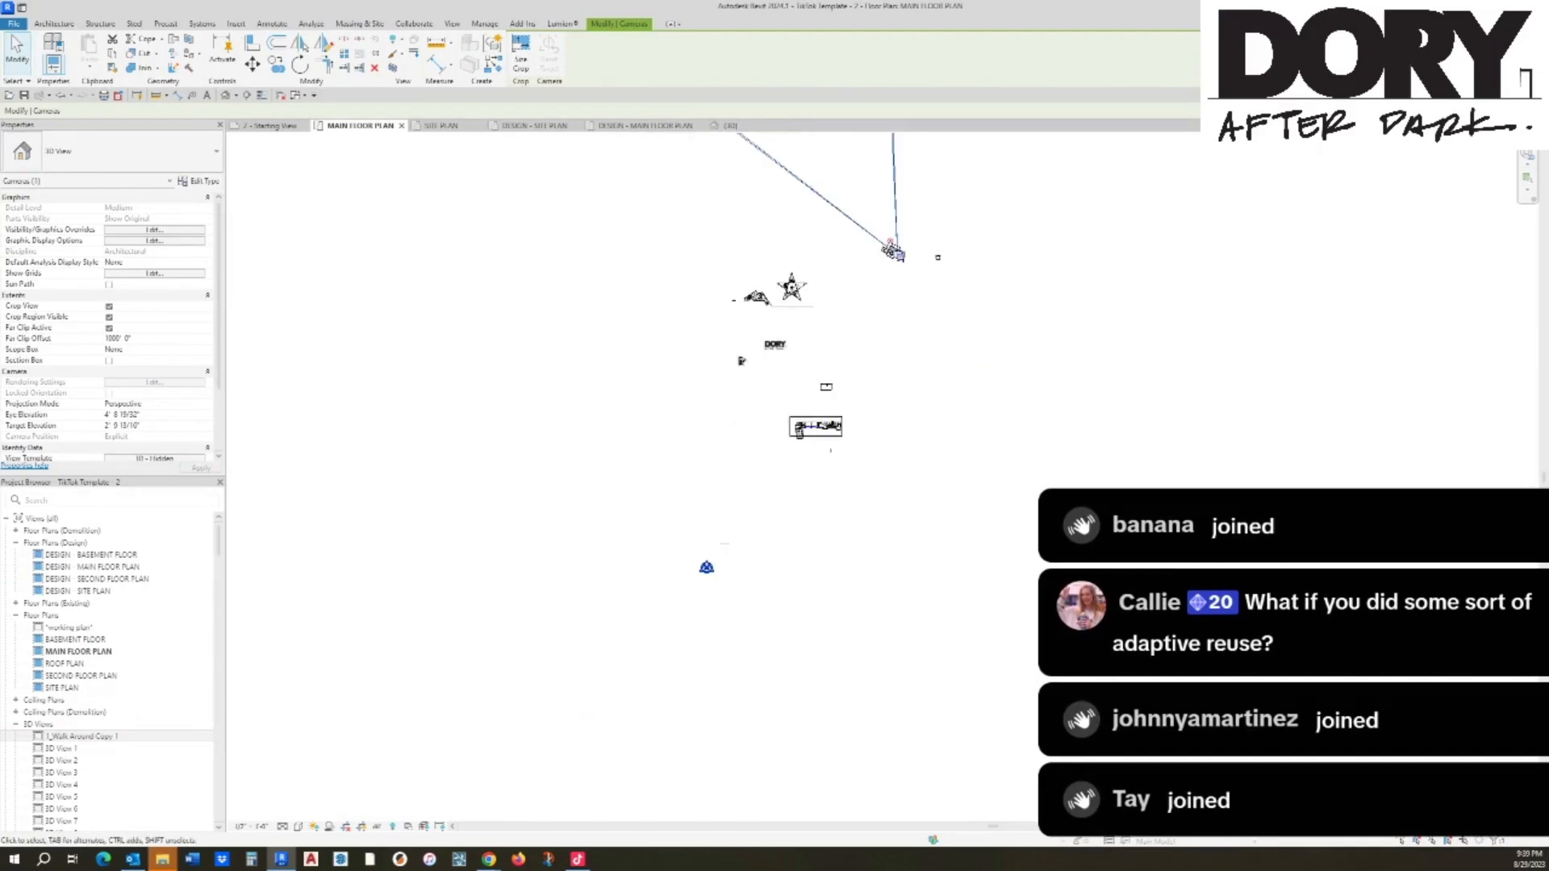
key("Escape")
scroll(105, 748, "down", 5)
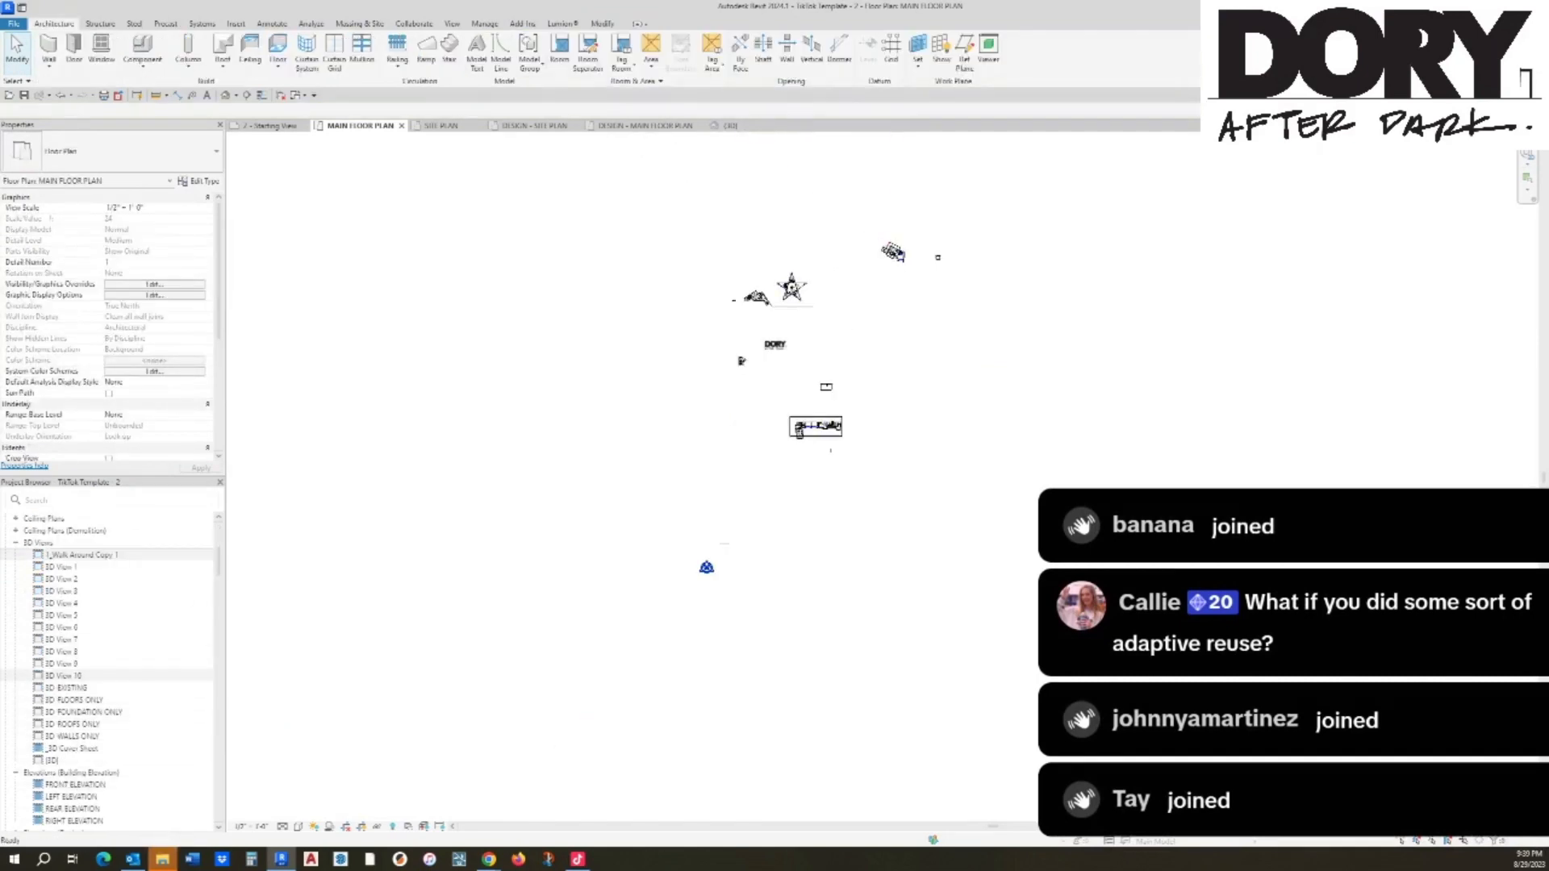
right_click(65, 675)
left_click(113, 404)
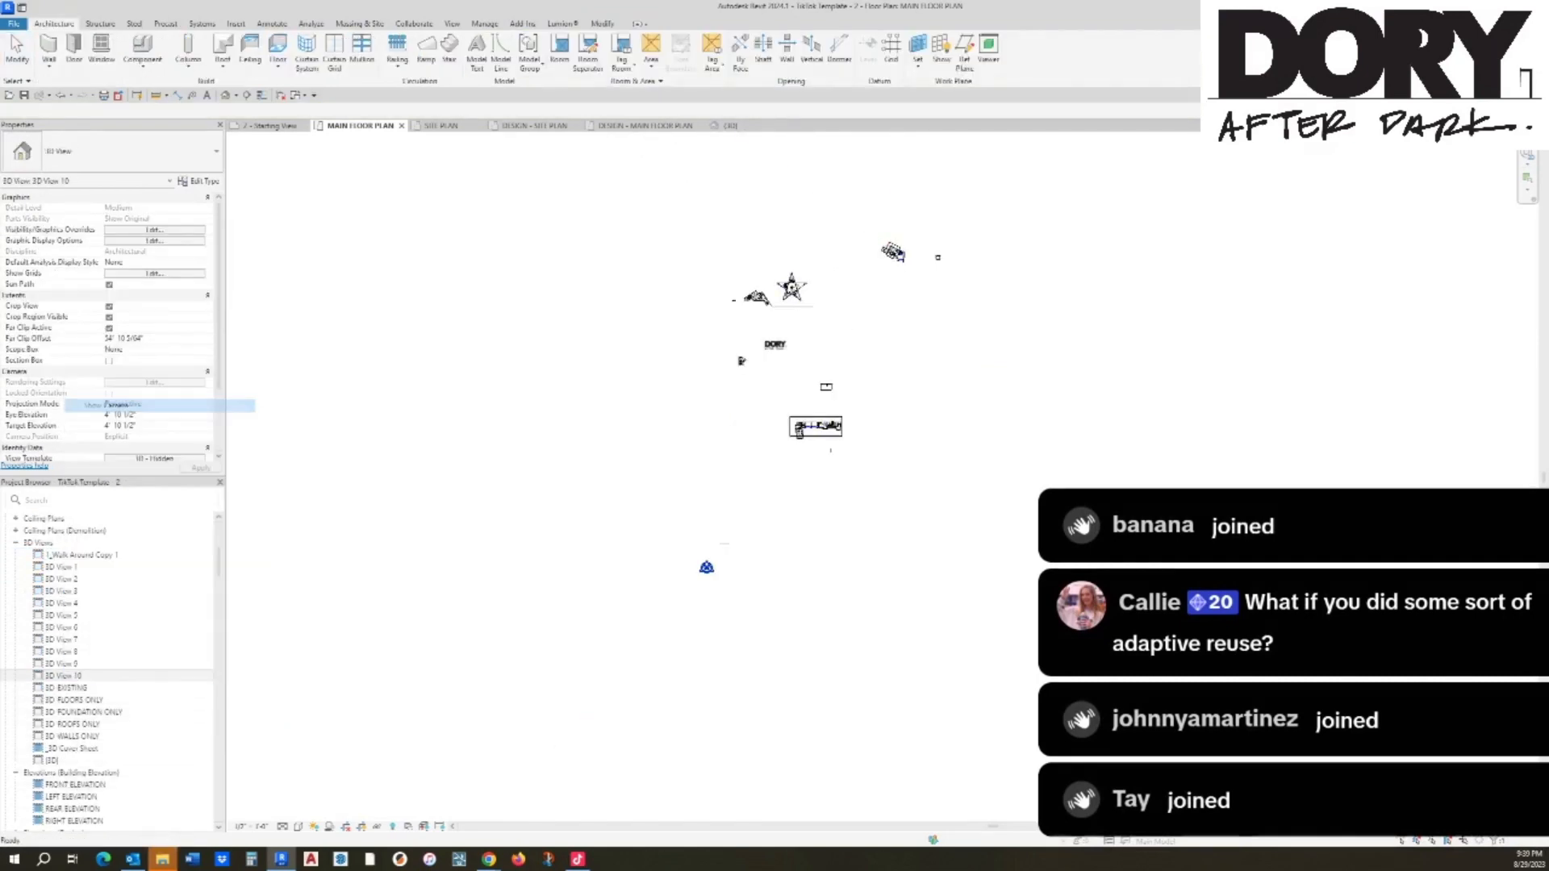
key("Escape")
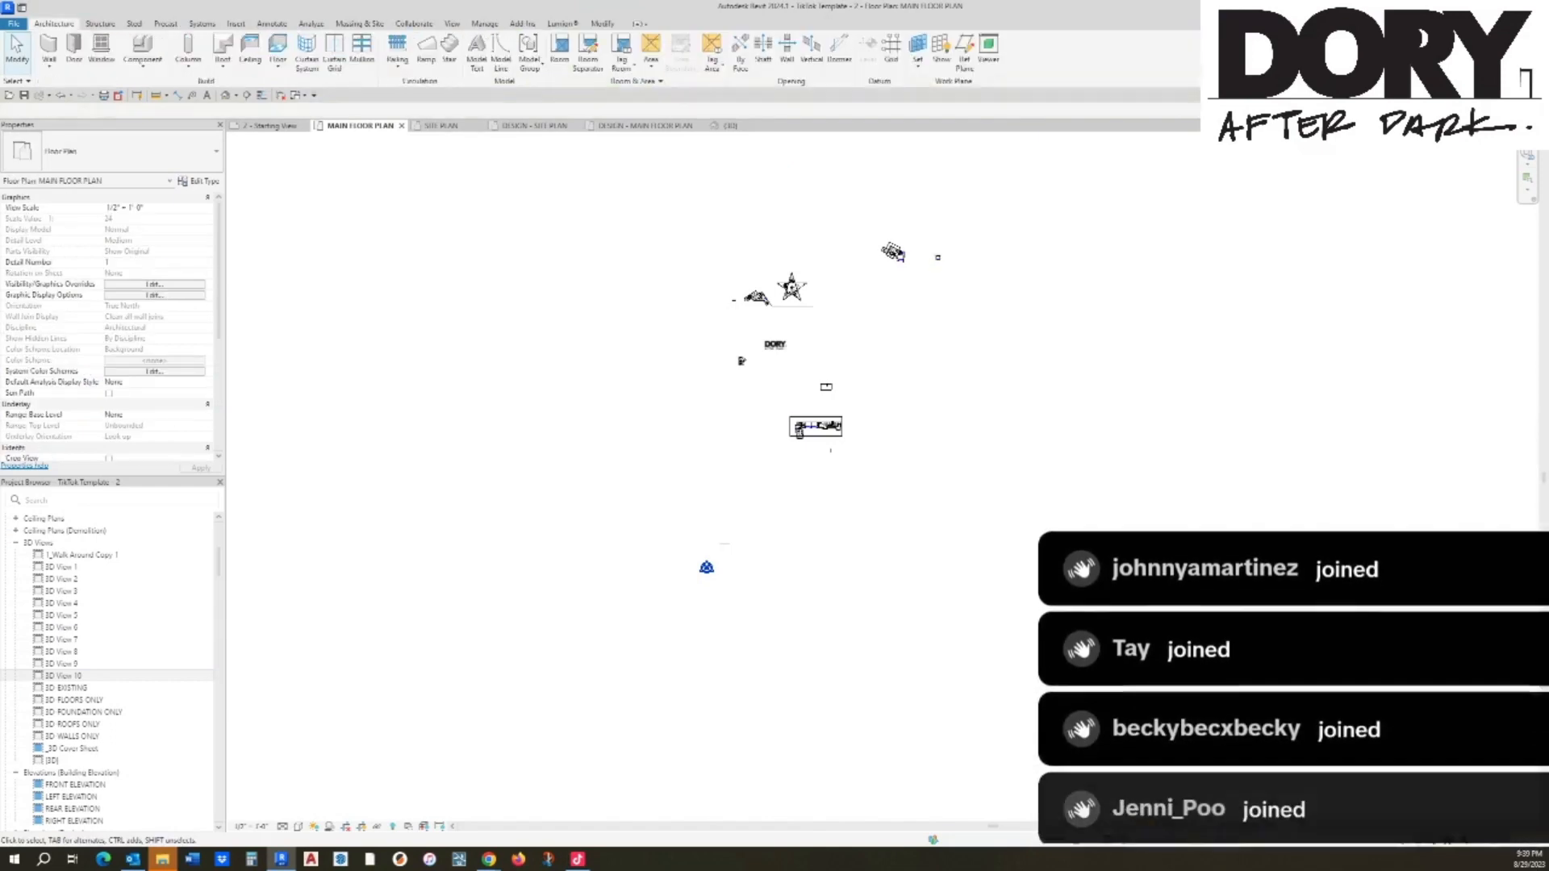
Step: Show the camera of 3D View 9, move it into the courtyard in front of the second unit, and aim it across the angled wing
scroll(824, 427, "up", 8)
scroll(819, 441, "up", 1)
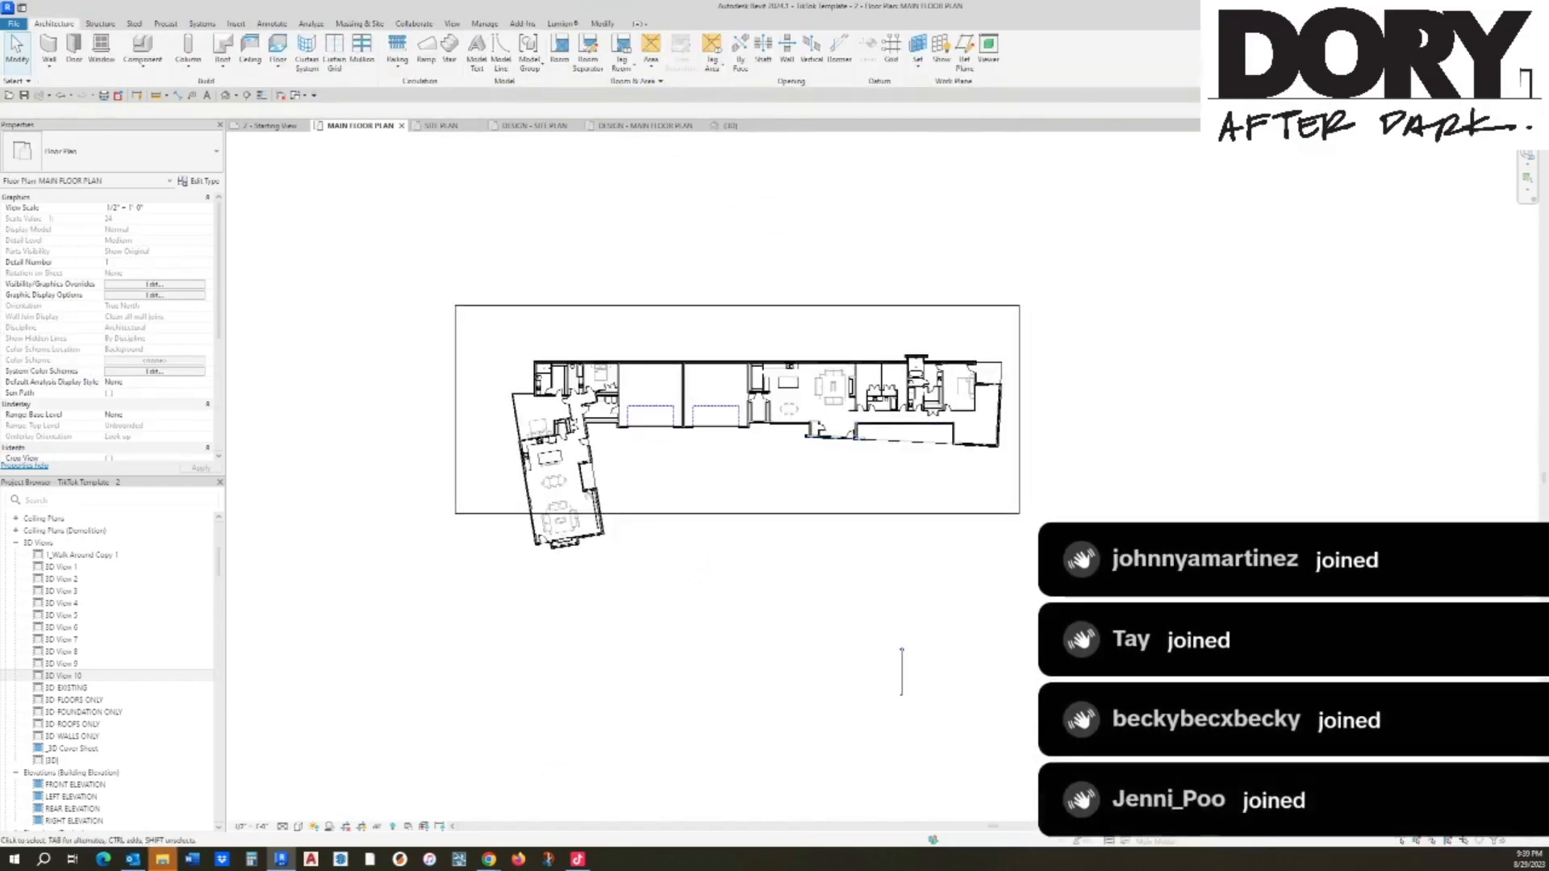
right_click(62, 663)
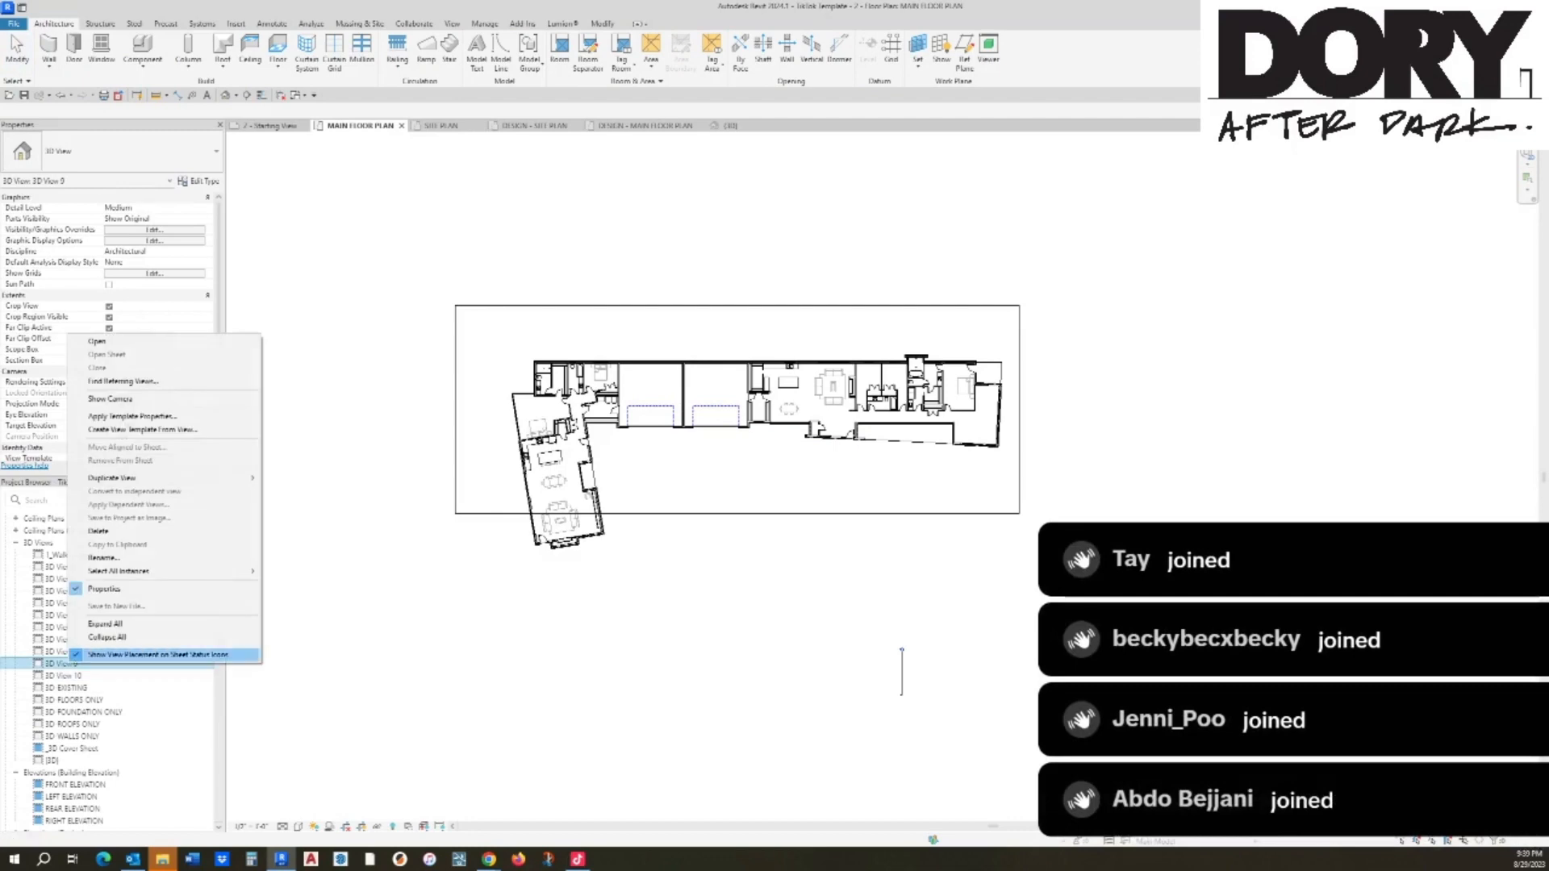
left_click(108, 398)
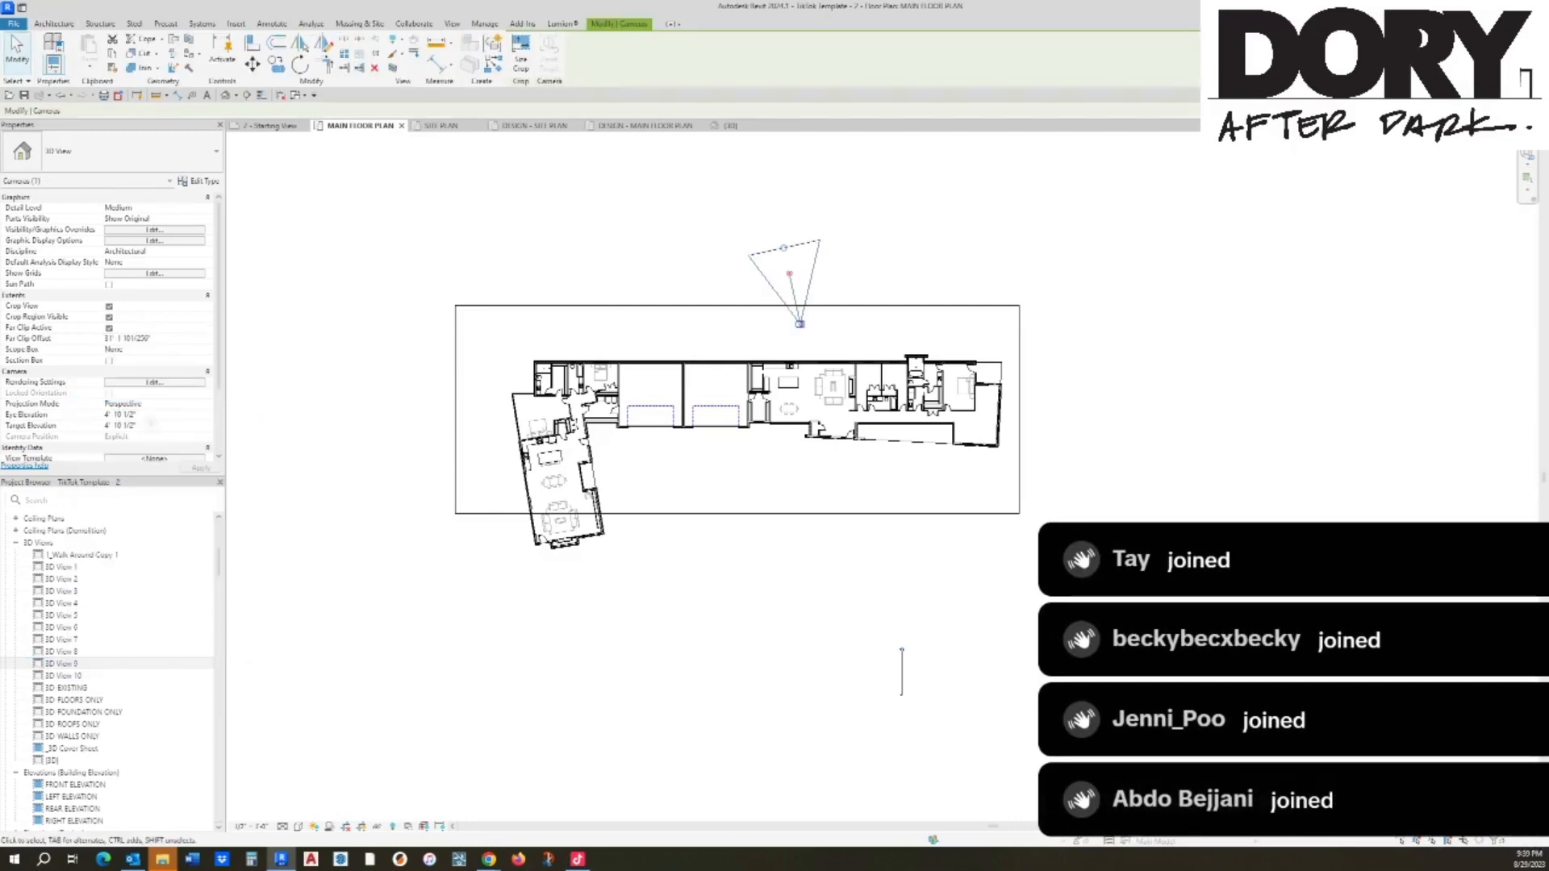
left_click_drag(800, 356, 820, 513)
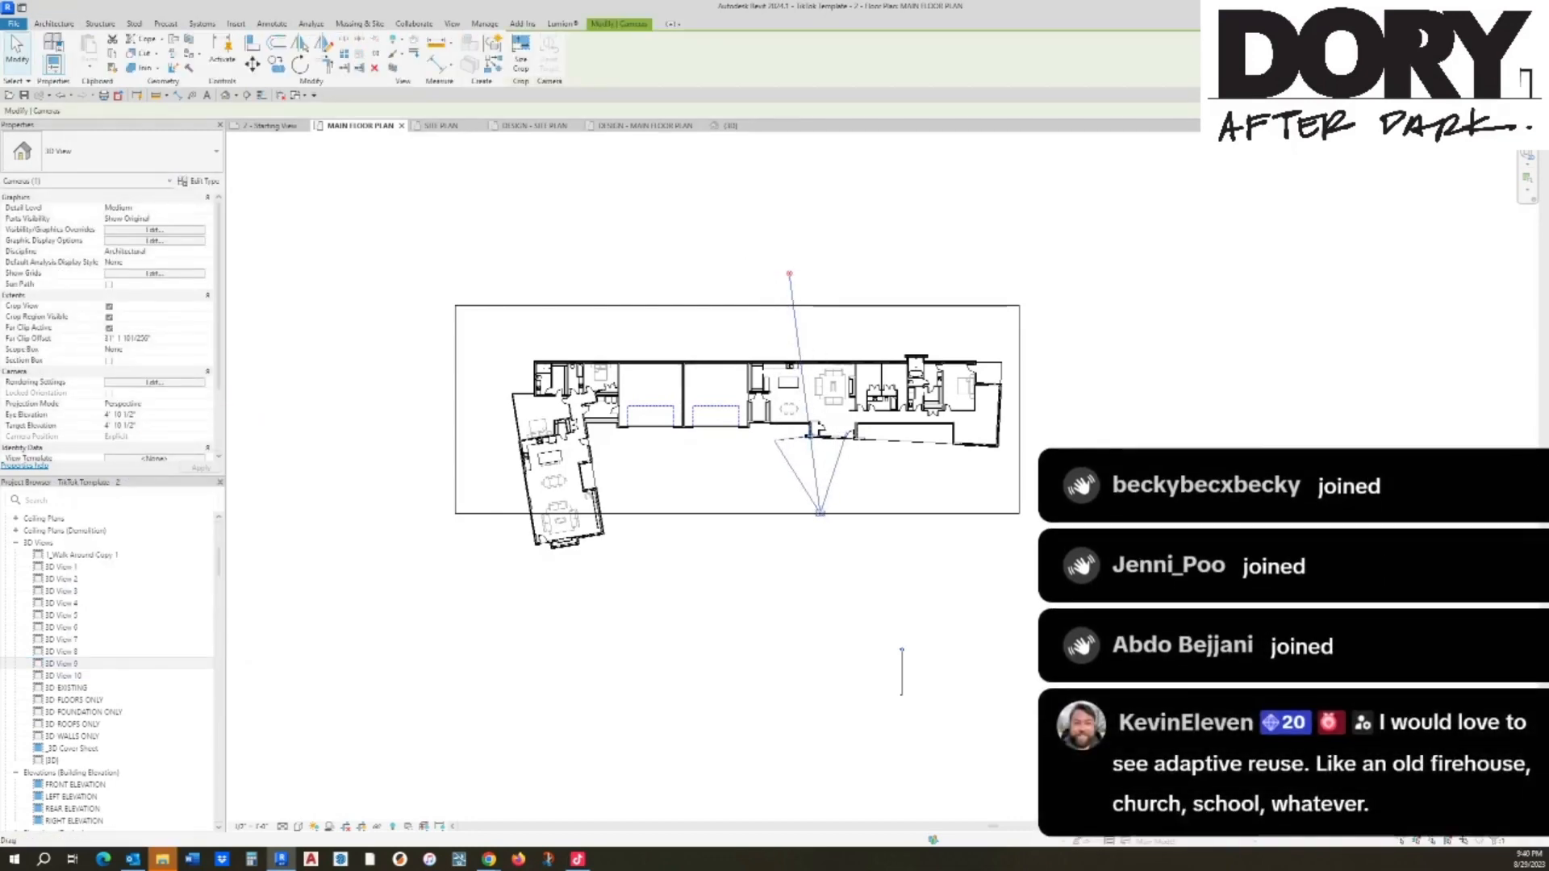
left_click_drag(789, 274, 402, 380)
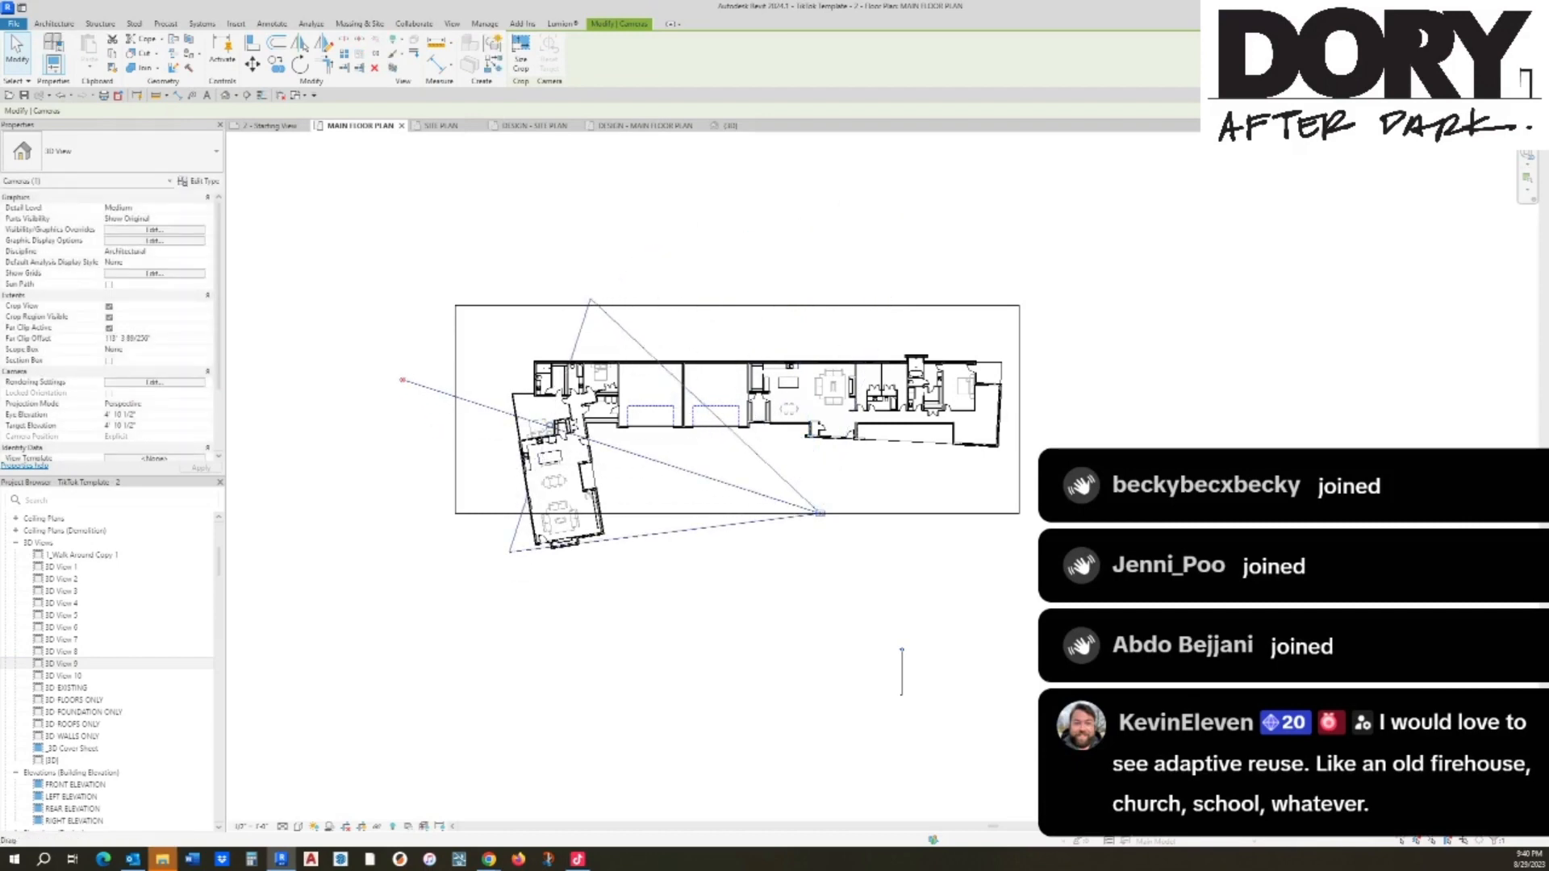
Step: Extend the far clip of 3D View 9's camera well past the angled wing and open that view
left_click_drag(551, 426, 373, 368)
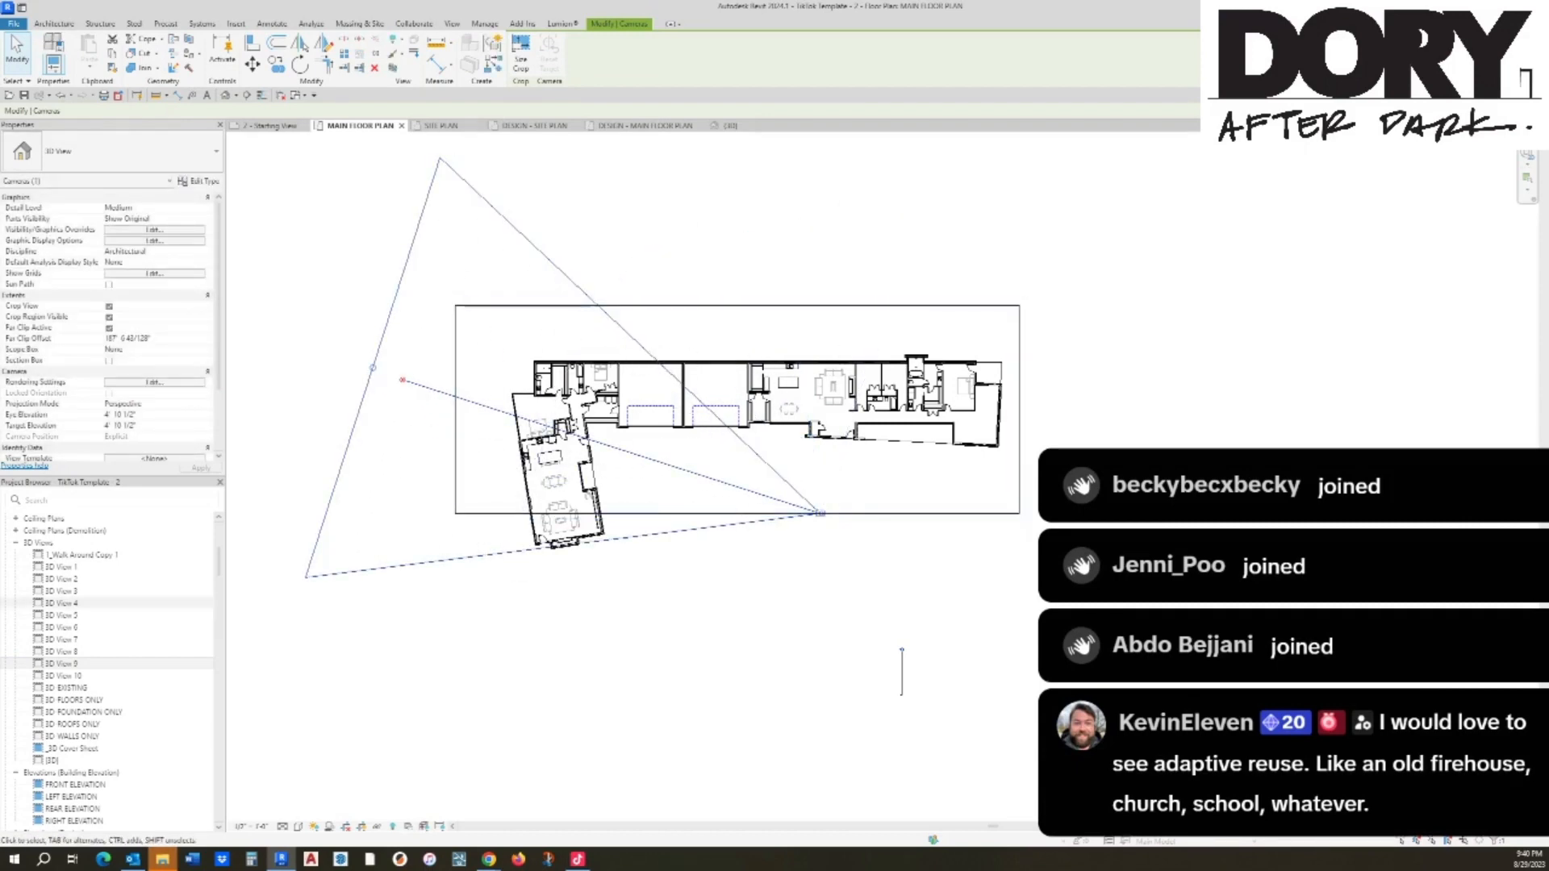
left_click(60, 663)
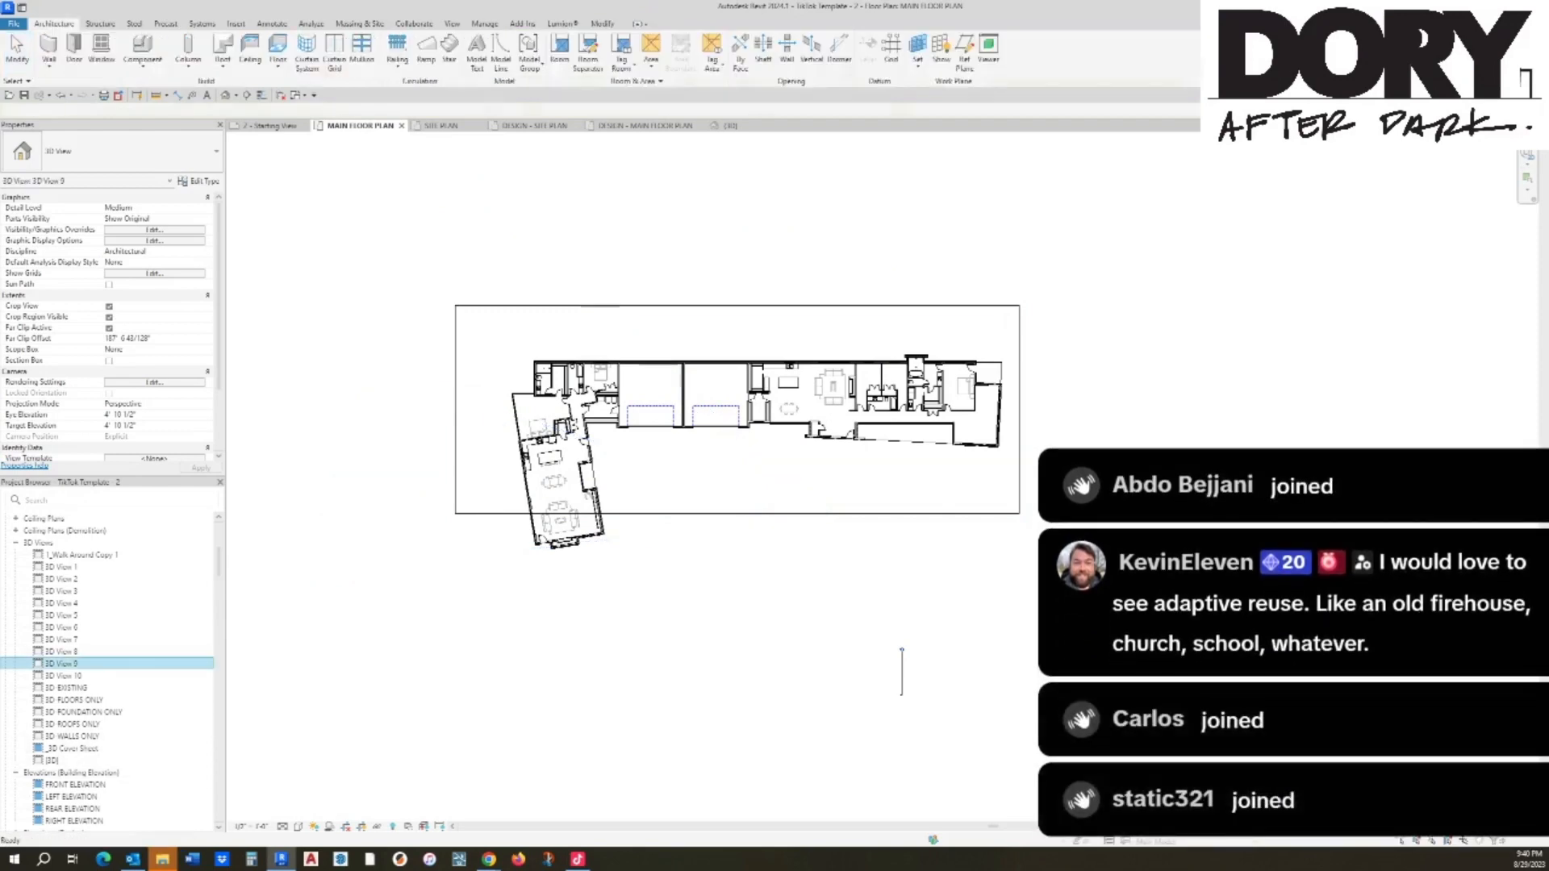
double_click(61, 663)
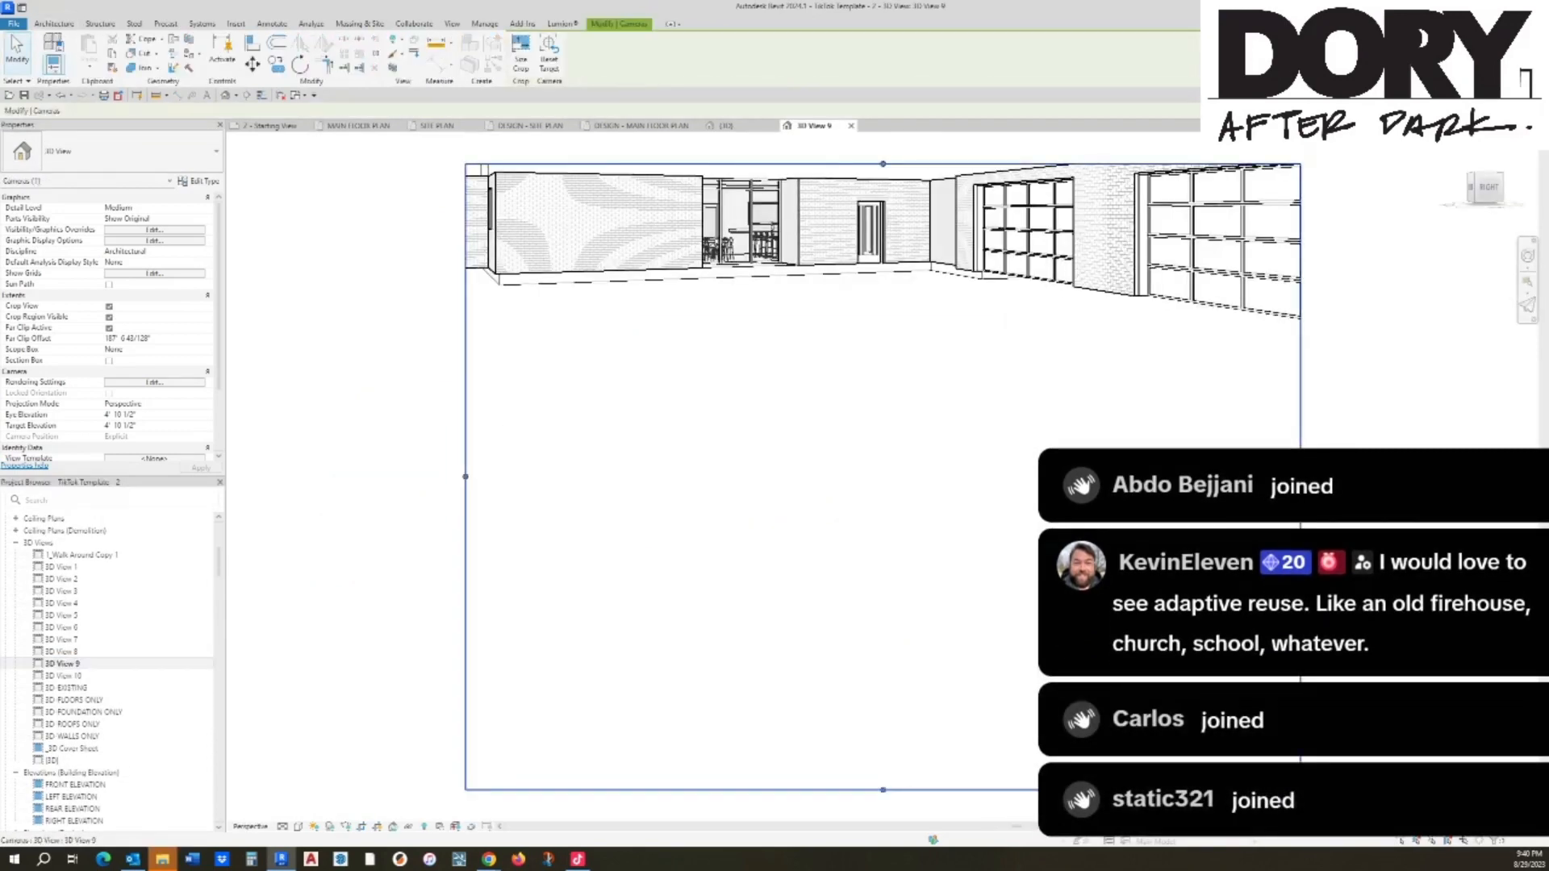
Step: Fly through 3D View 9 across the courtyard toward the angled wing's entry door to examine the exterior
left_click_drag(883, 790, 768, 414)
key("a")
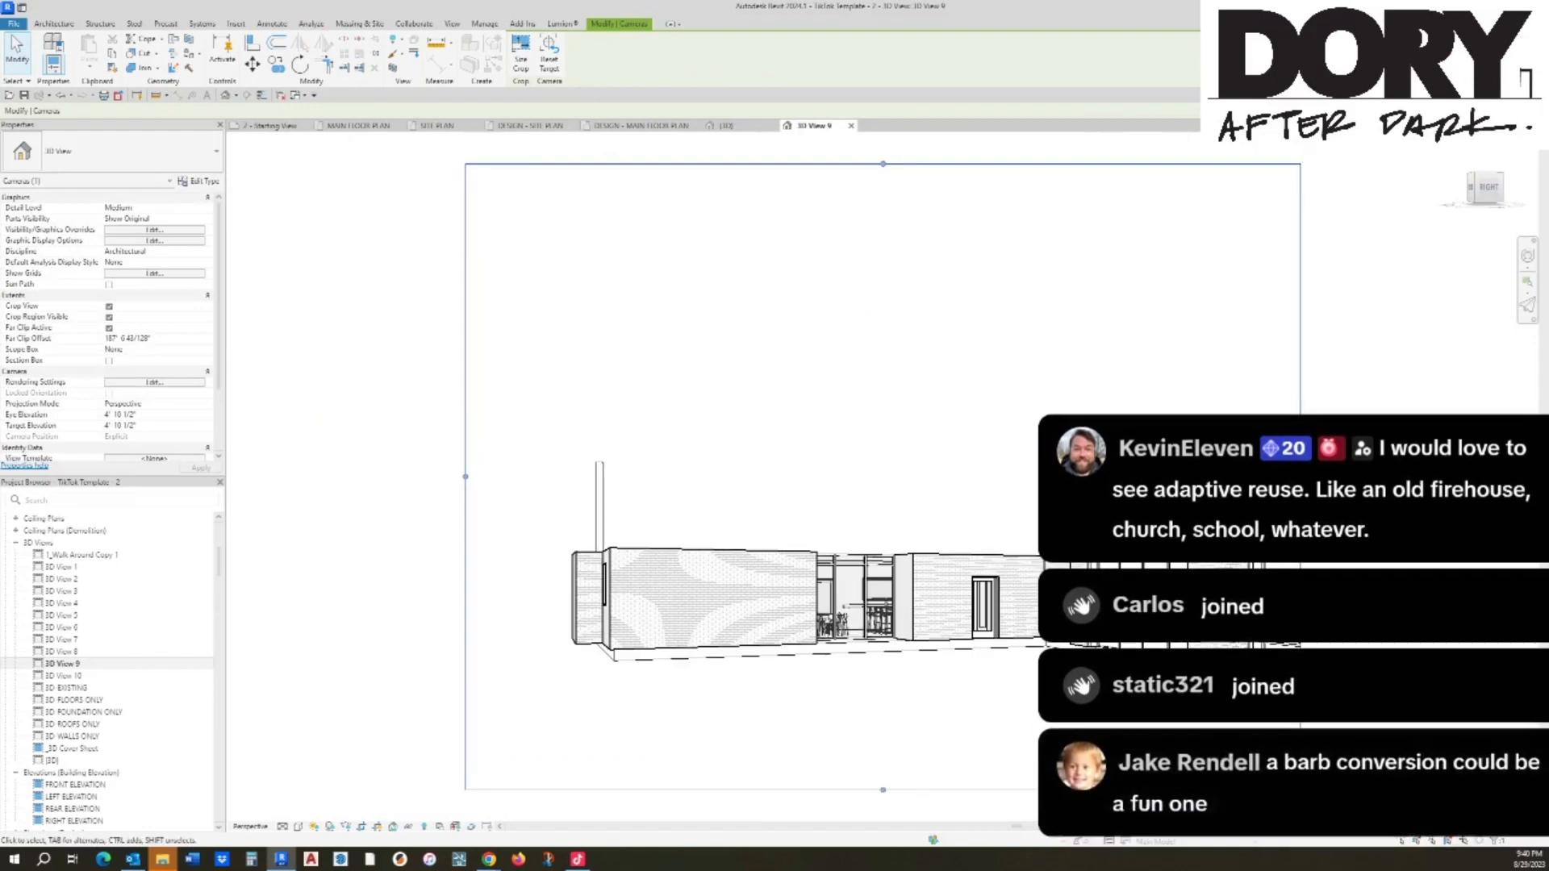
key("w")
left_click(1527, 305)
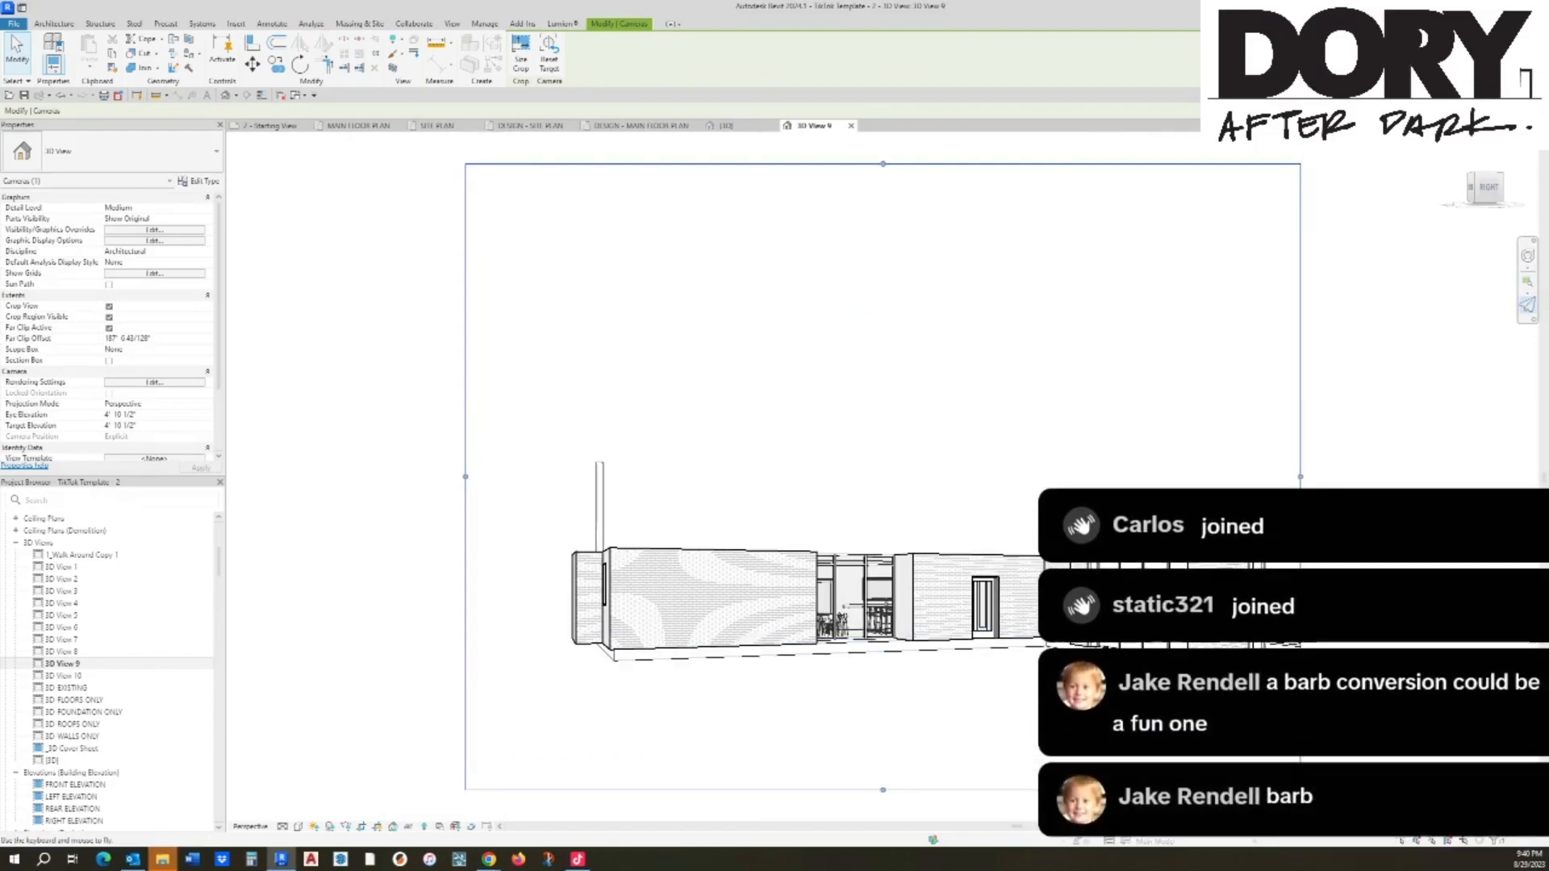
key("w")
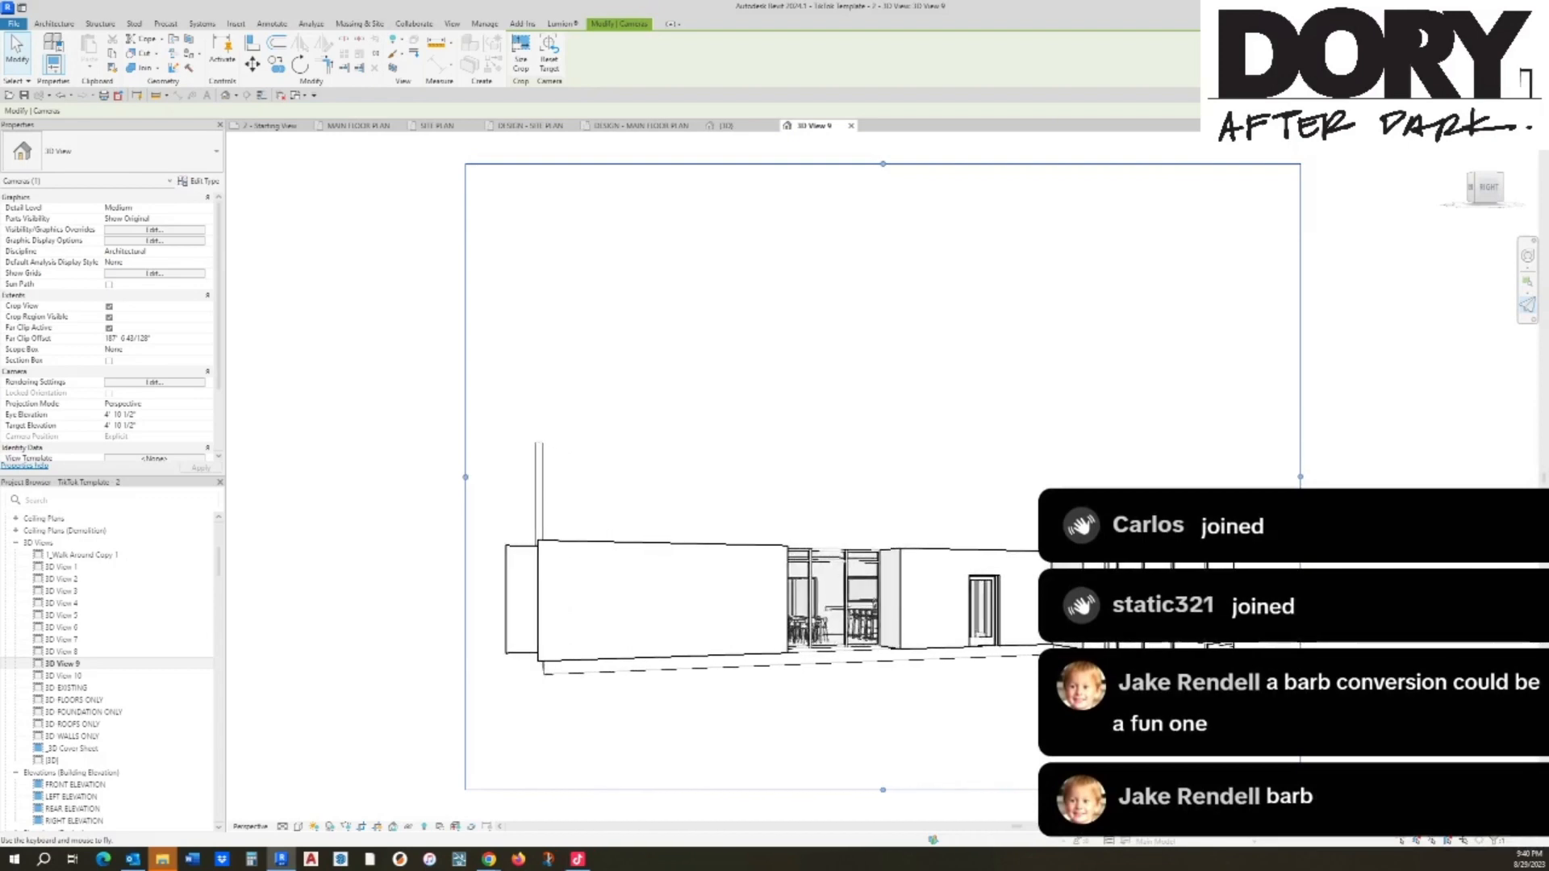
key("w")
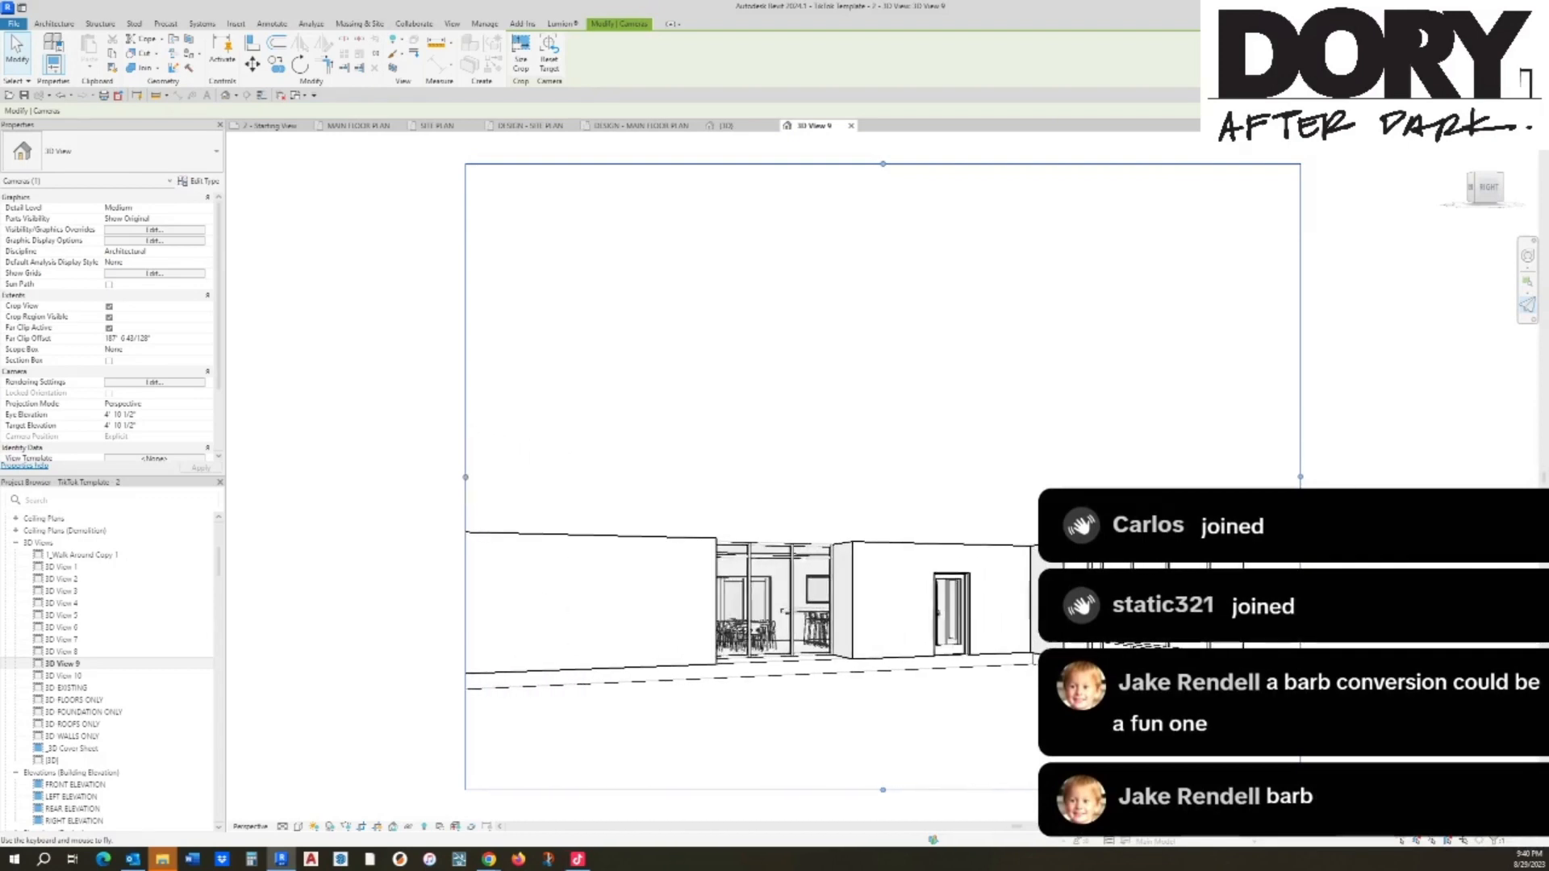
key("w")
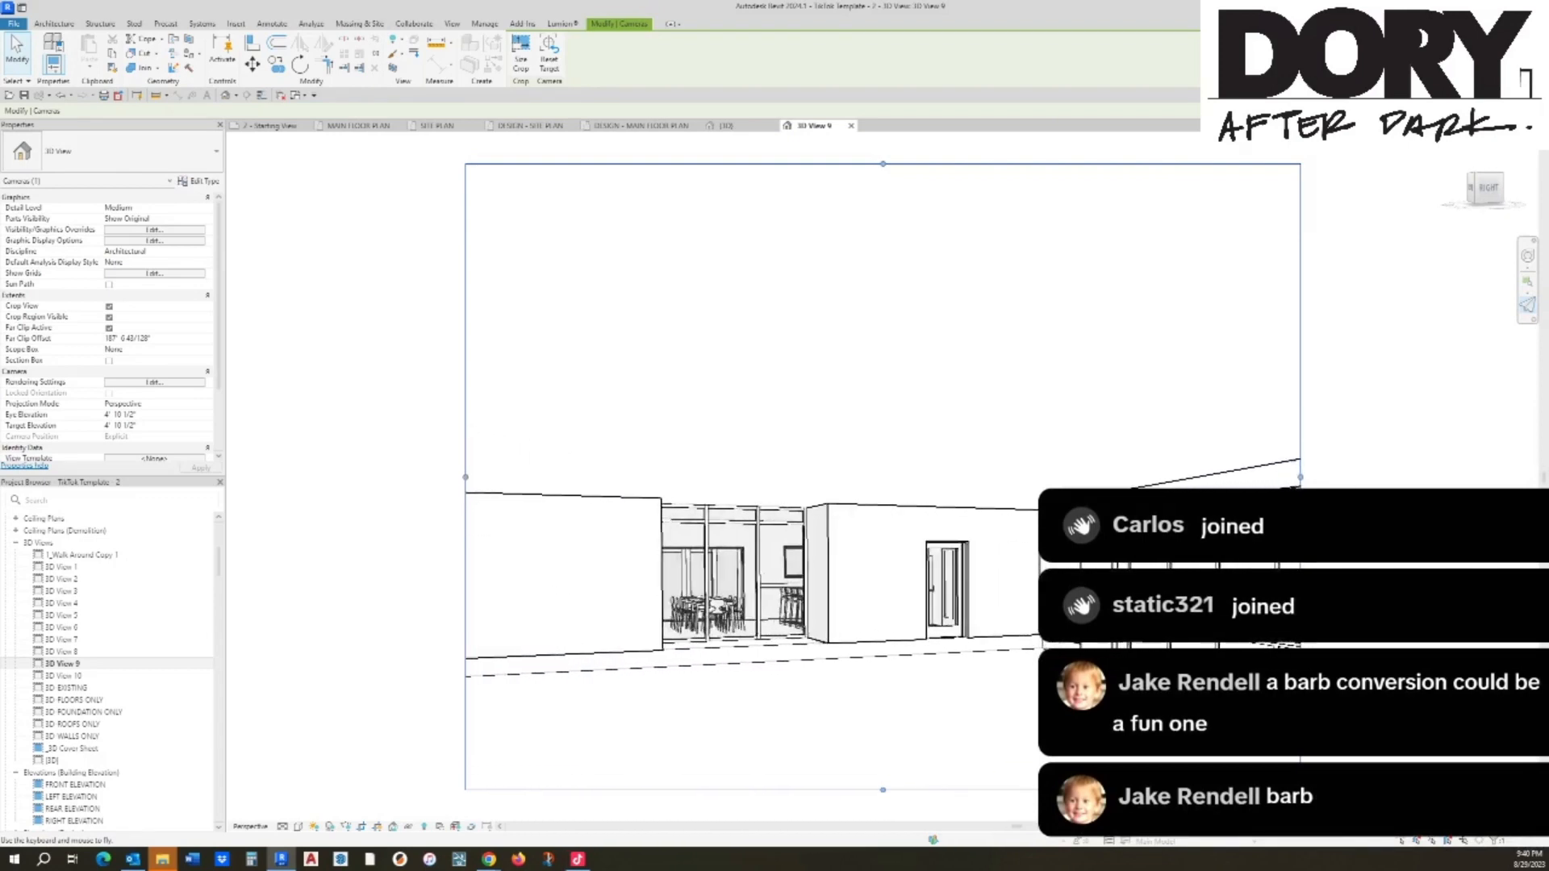
key("w")
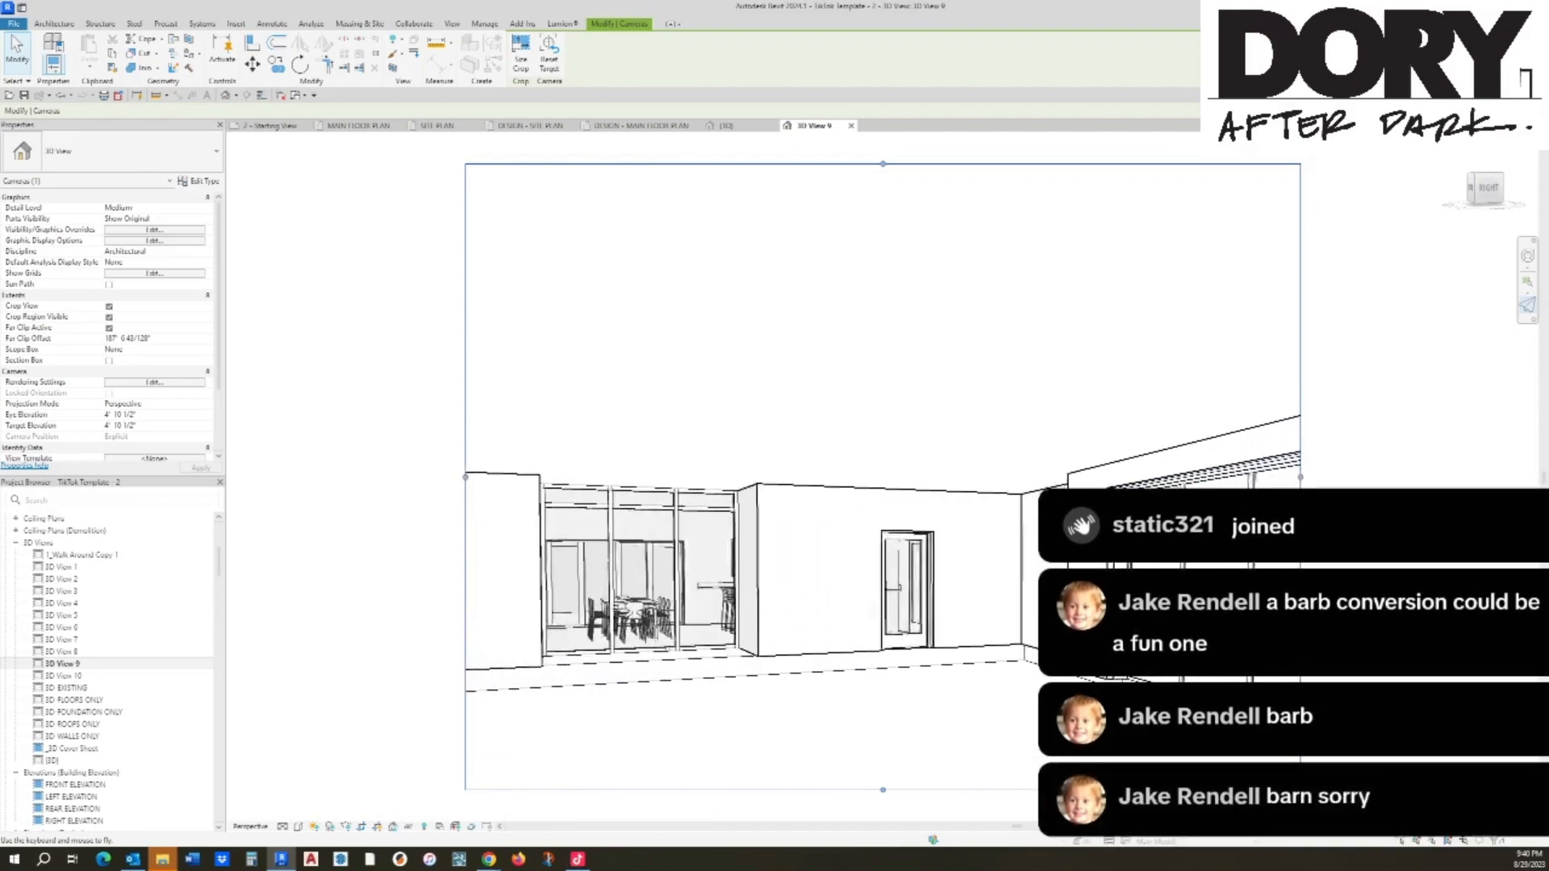
key("w")
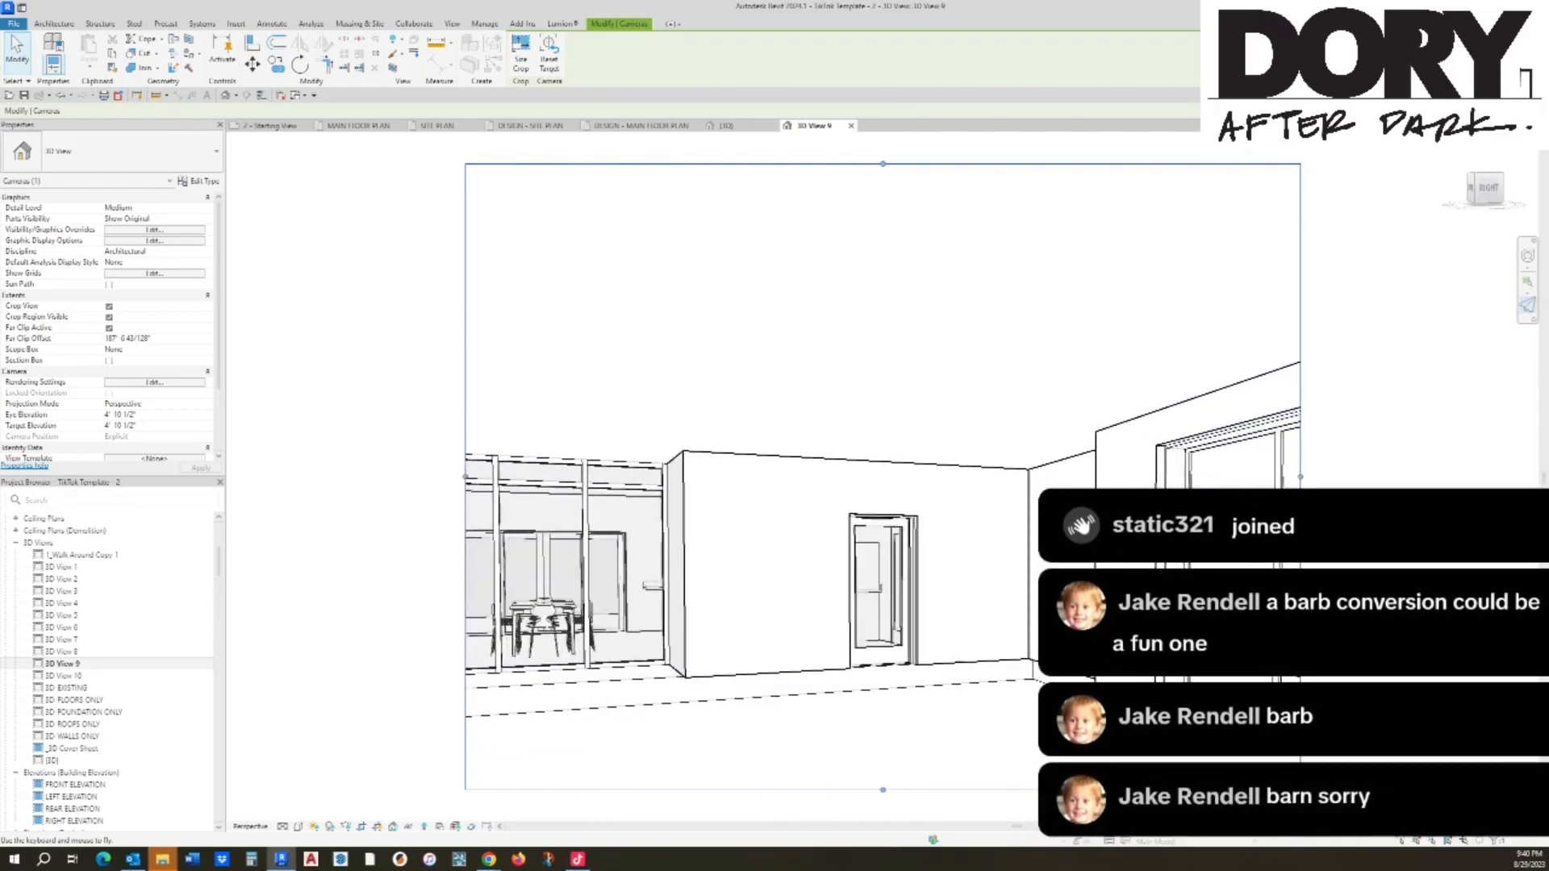
key("w")
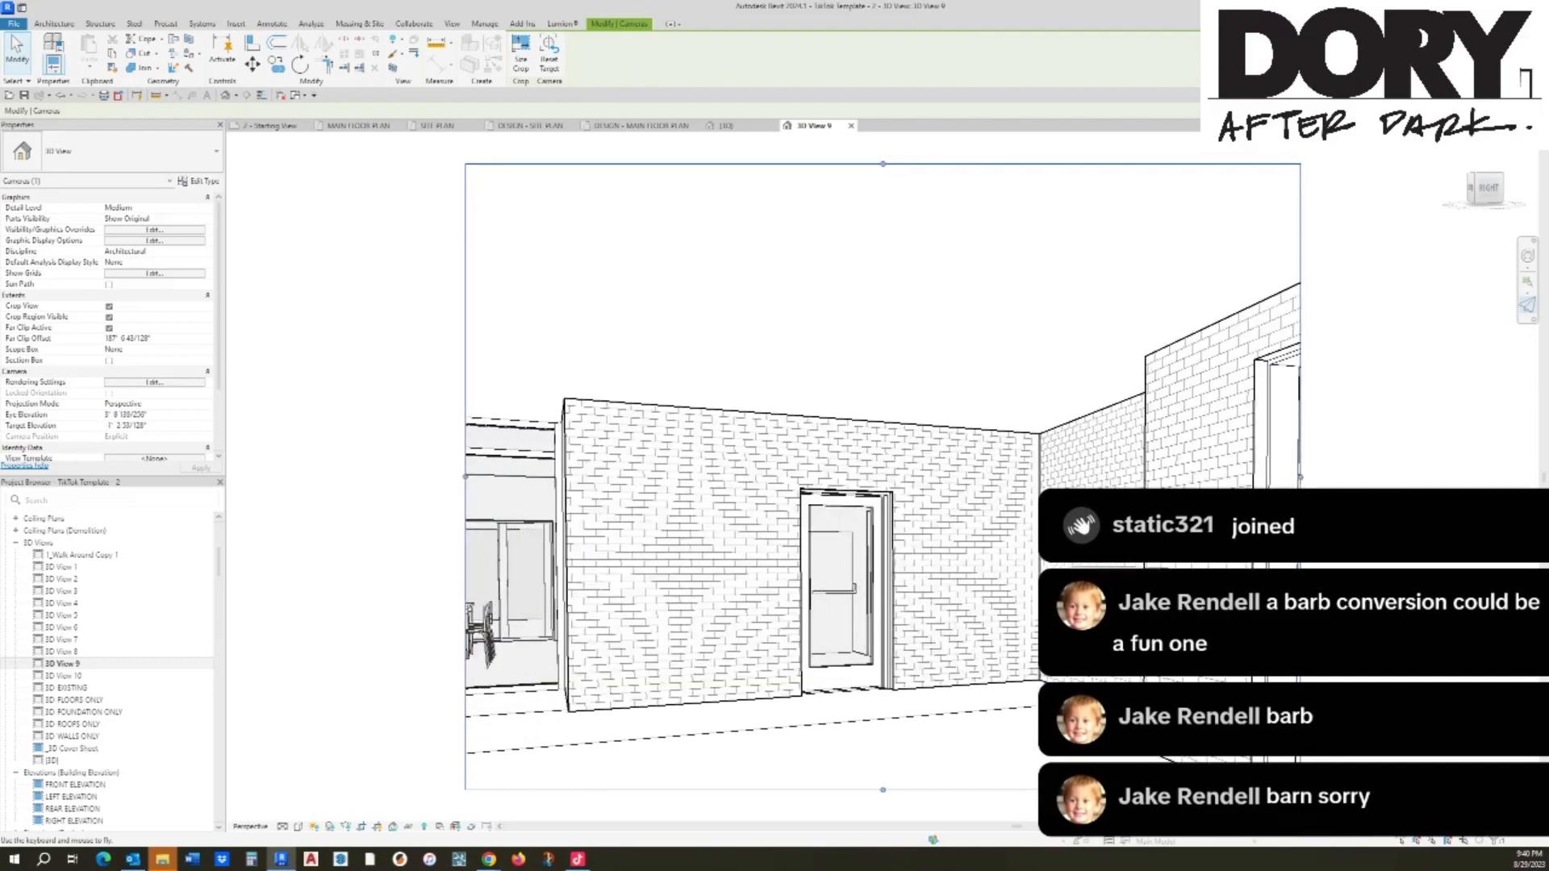
key("w")
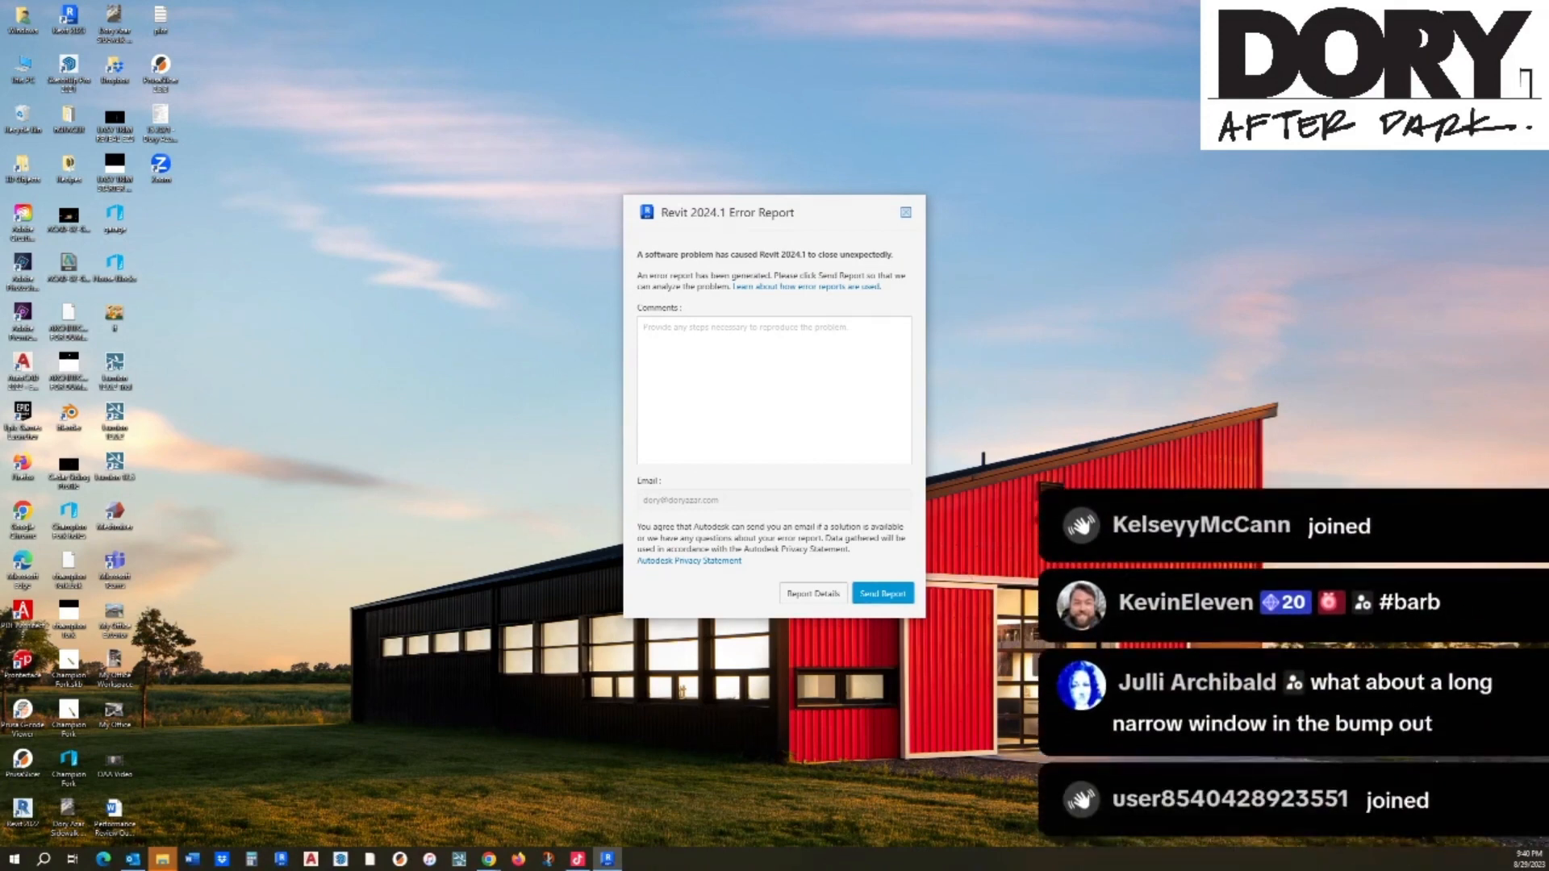
Step: Close the error report without submitting it and reopen the TikTok Template - 2 project, ignoring the unresolved references
left_click(905, 212)
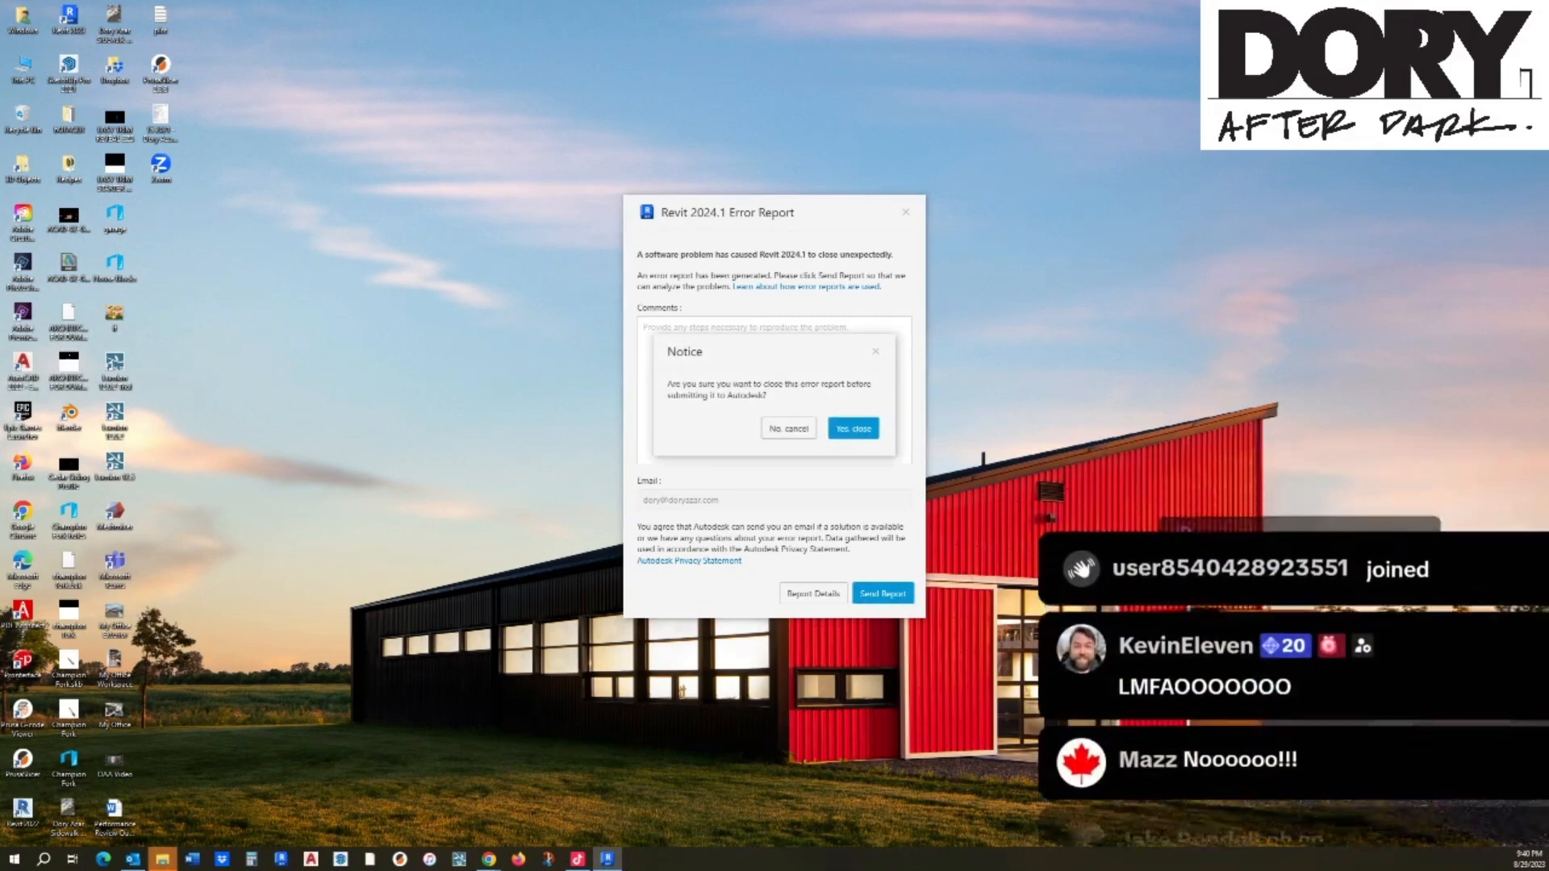
left_click(853, 429)
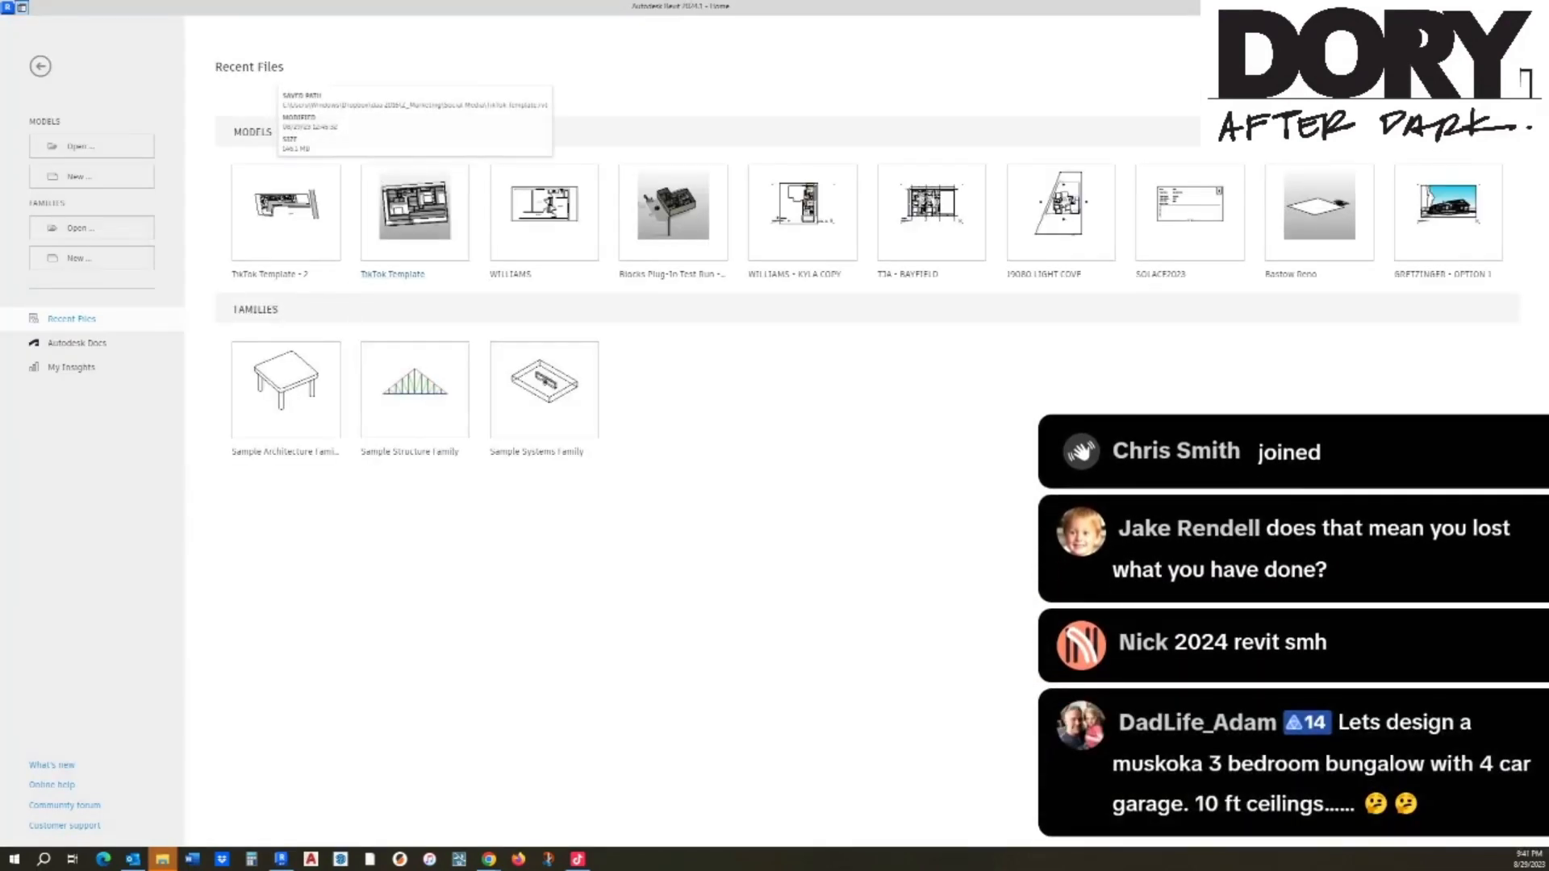
left_click(287, 205)
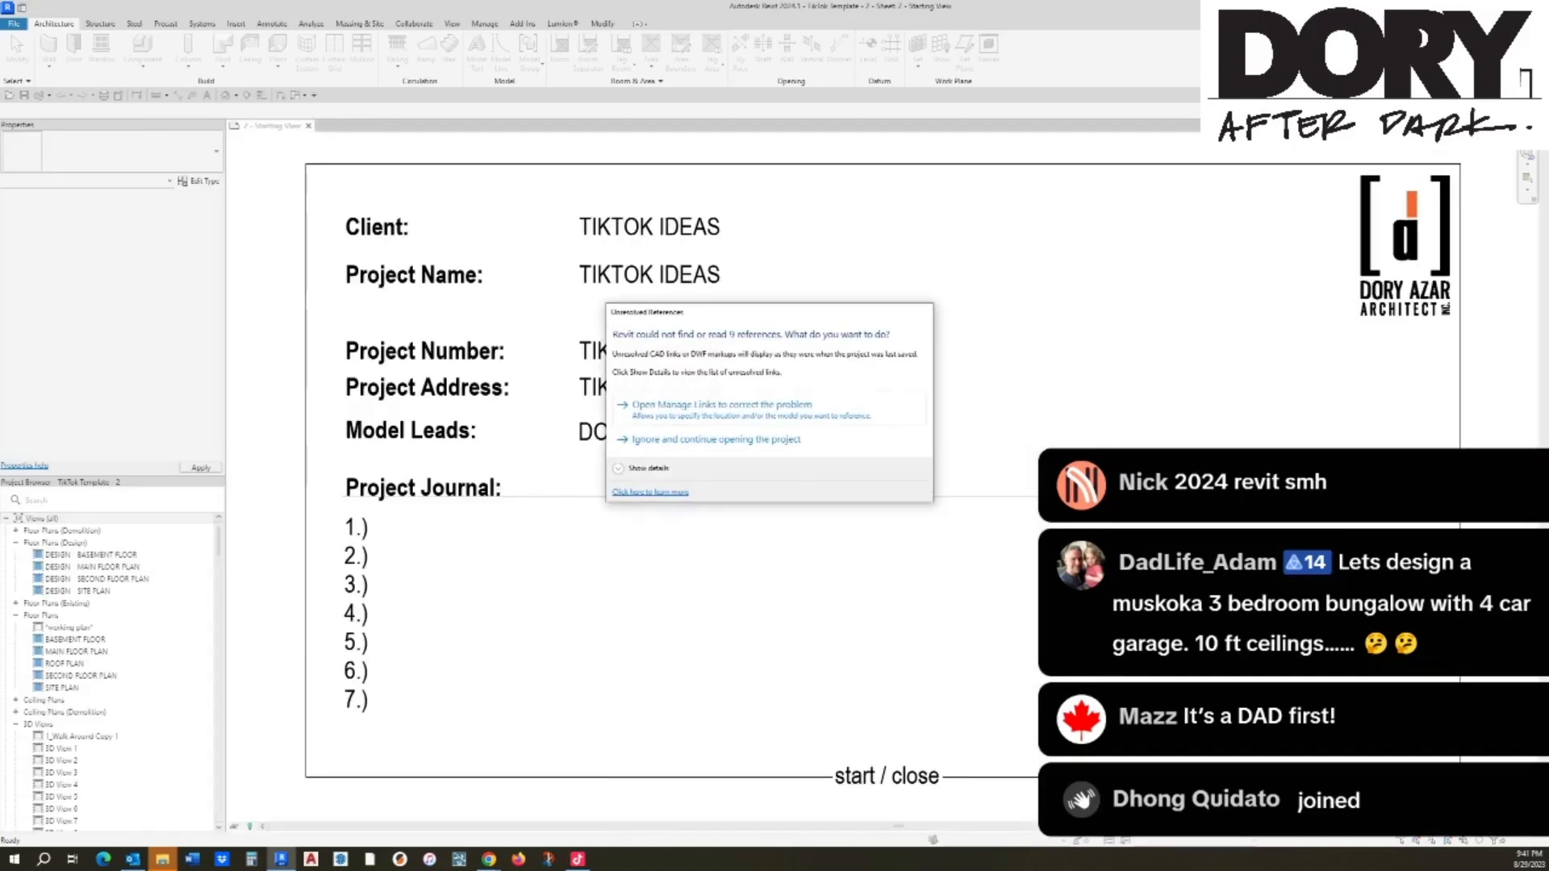
left_click(716, 439)
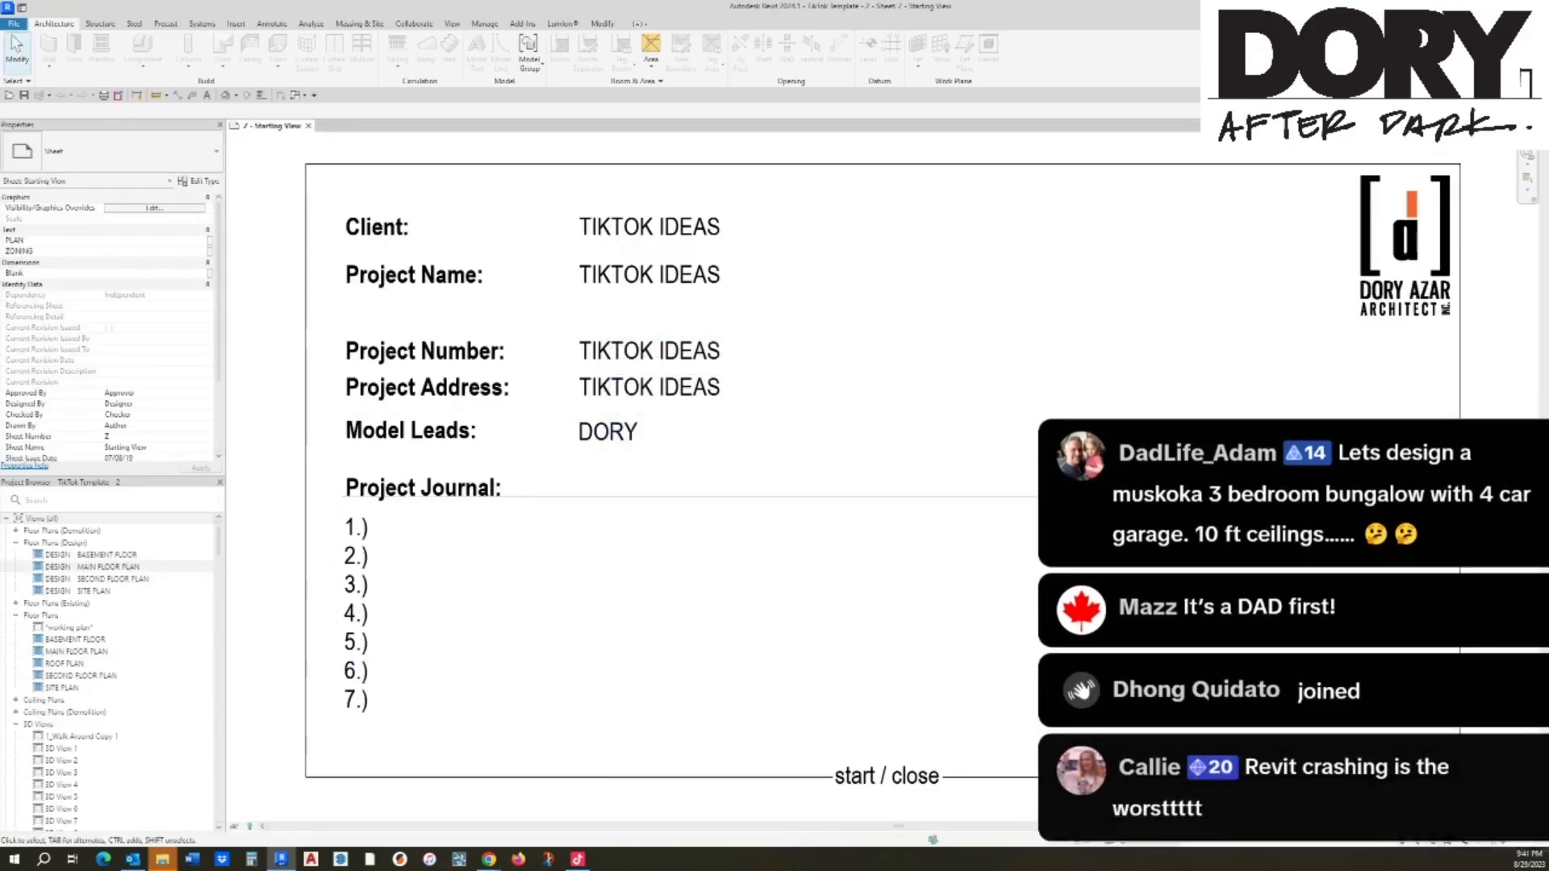
Step: Open the DESIGN - MAIN FLOOR PLAN view and examine the angled wing to check which edits were saved
double_click(93, 566)
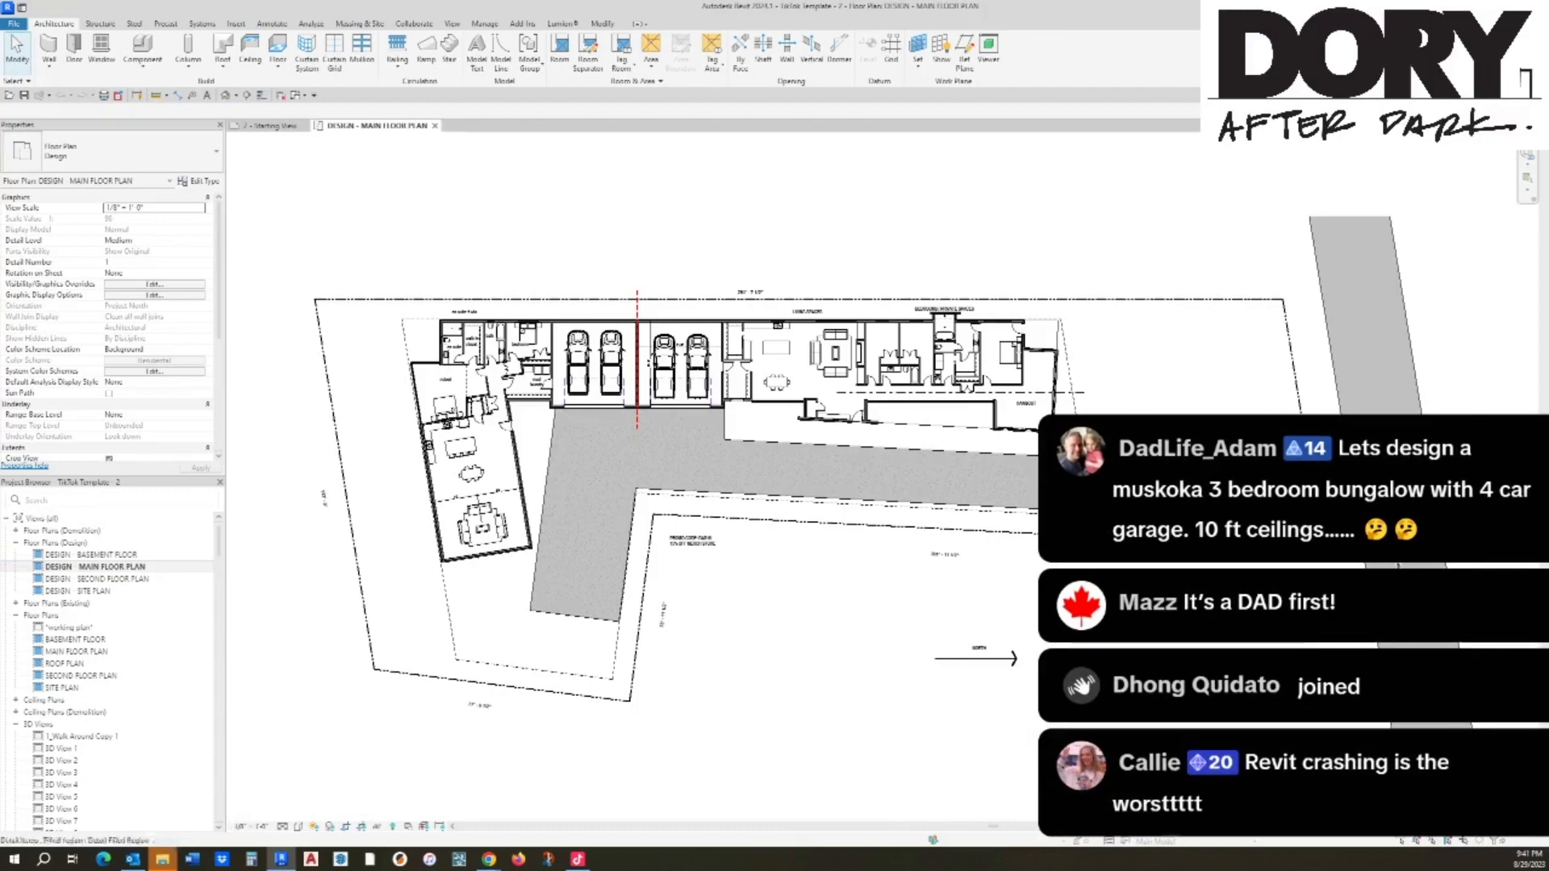
scroll(432, 505, "up", 5)
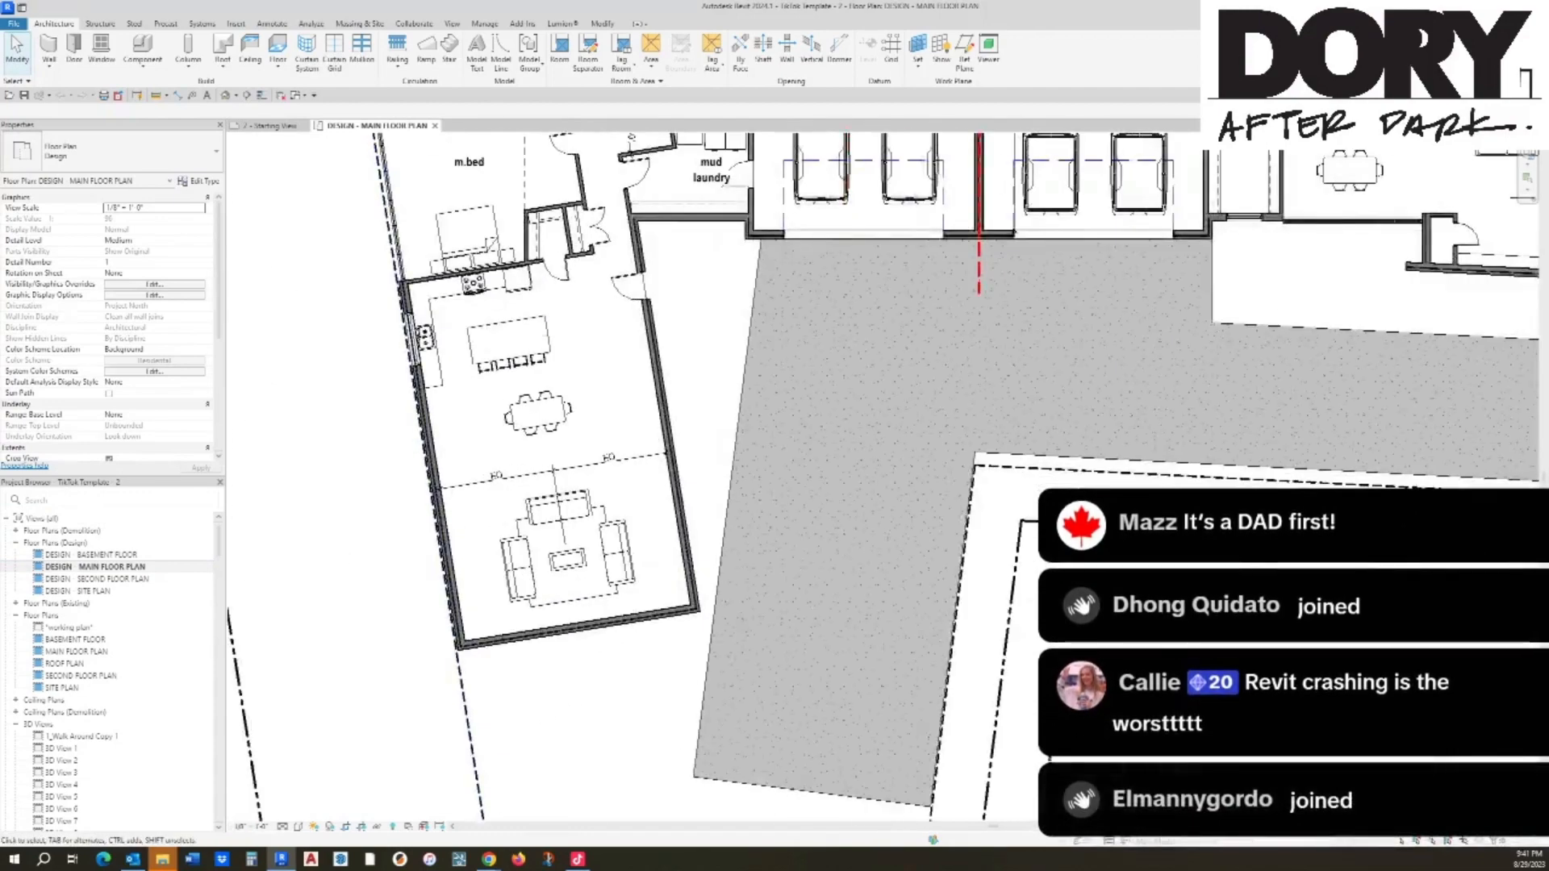
scroll(491, 410, "up", 3)
middle_click_drag(517, 413, 675, 403)
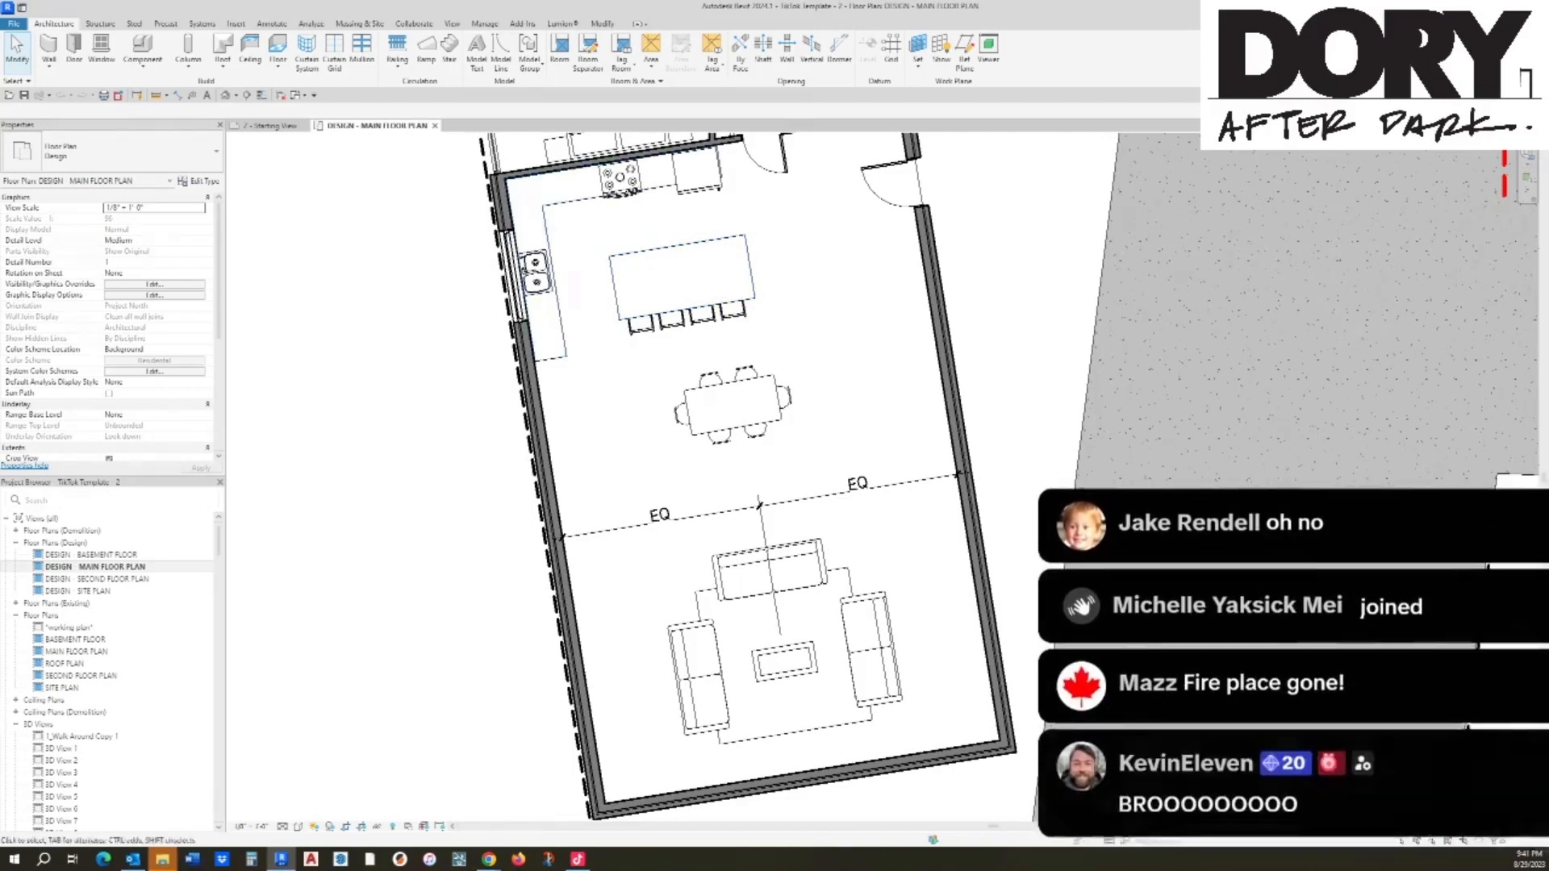
scroll(732, 340, "down", 3)
scroll(729, 348, "down", 1)
middle_click_drag(723, 331, 720, 481)
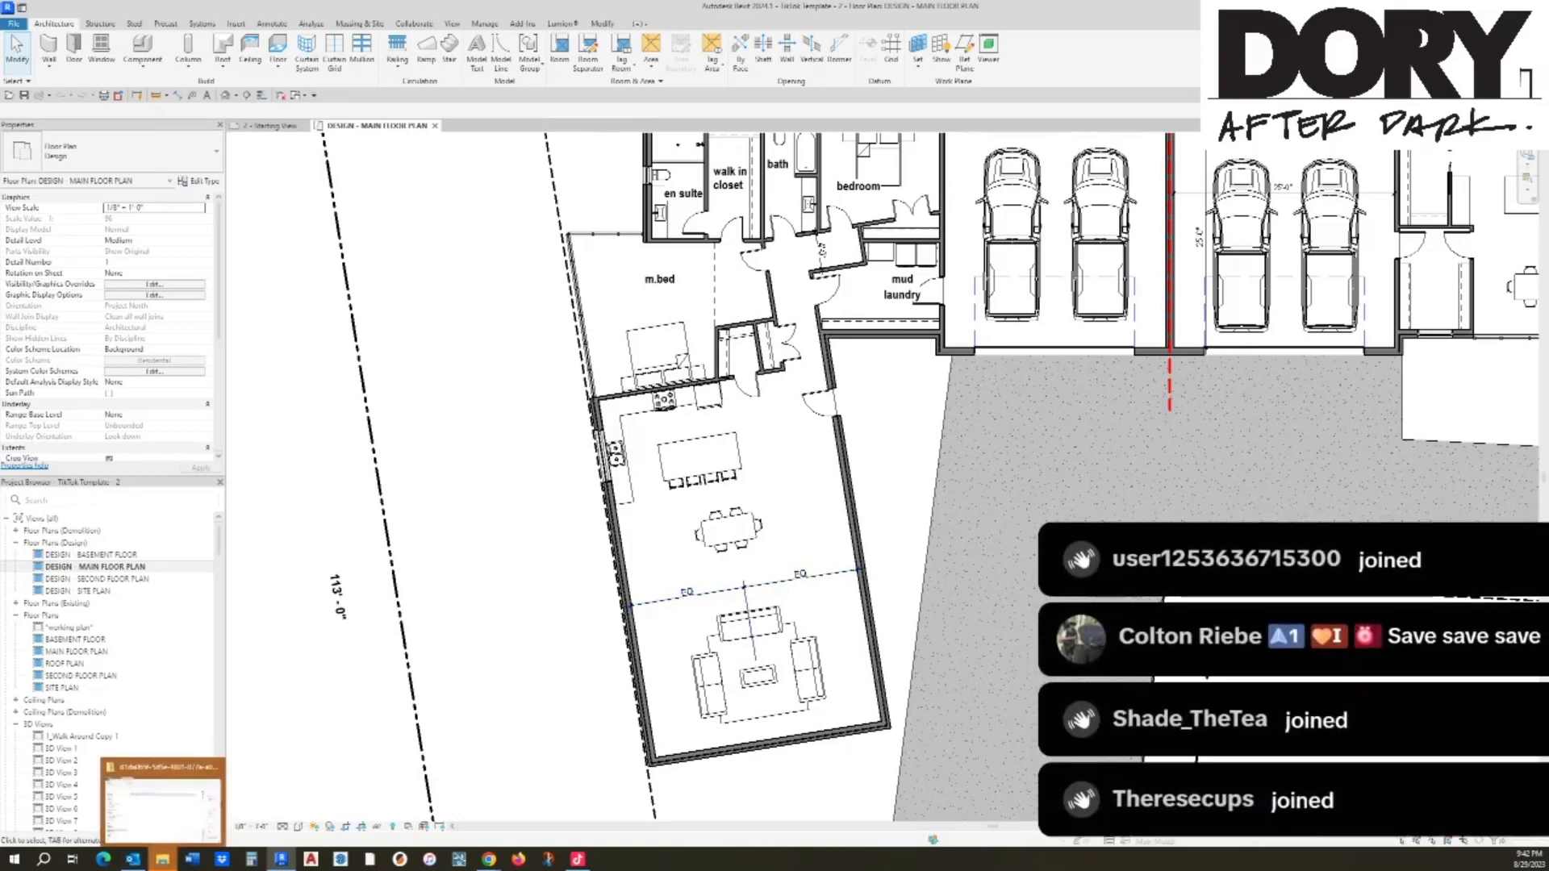
left_click(162, 860)
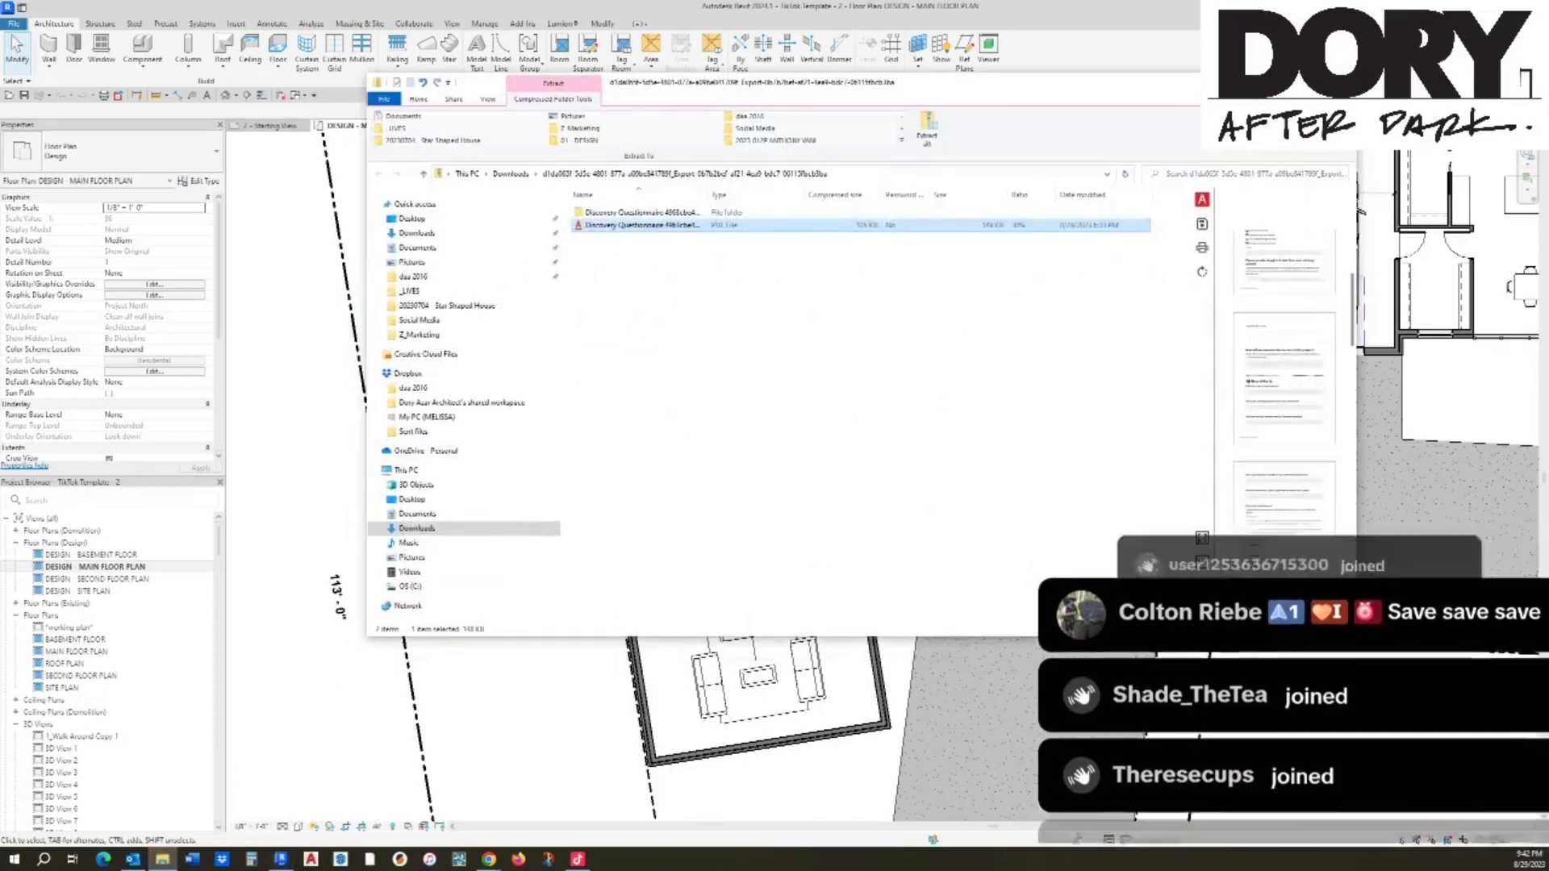
left_click(162, 859)
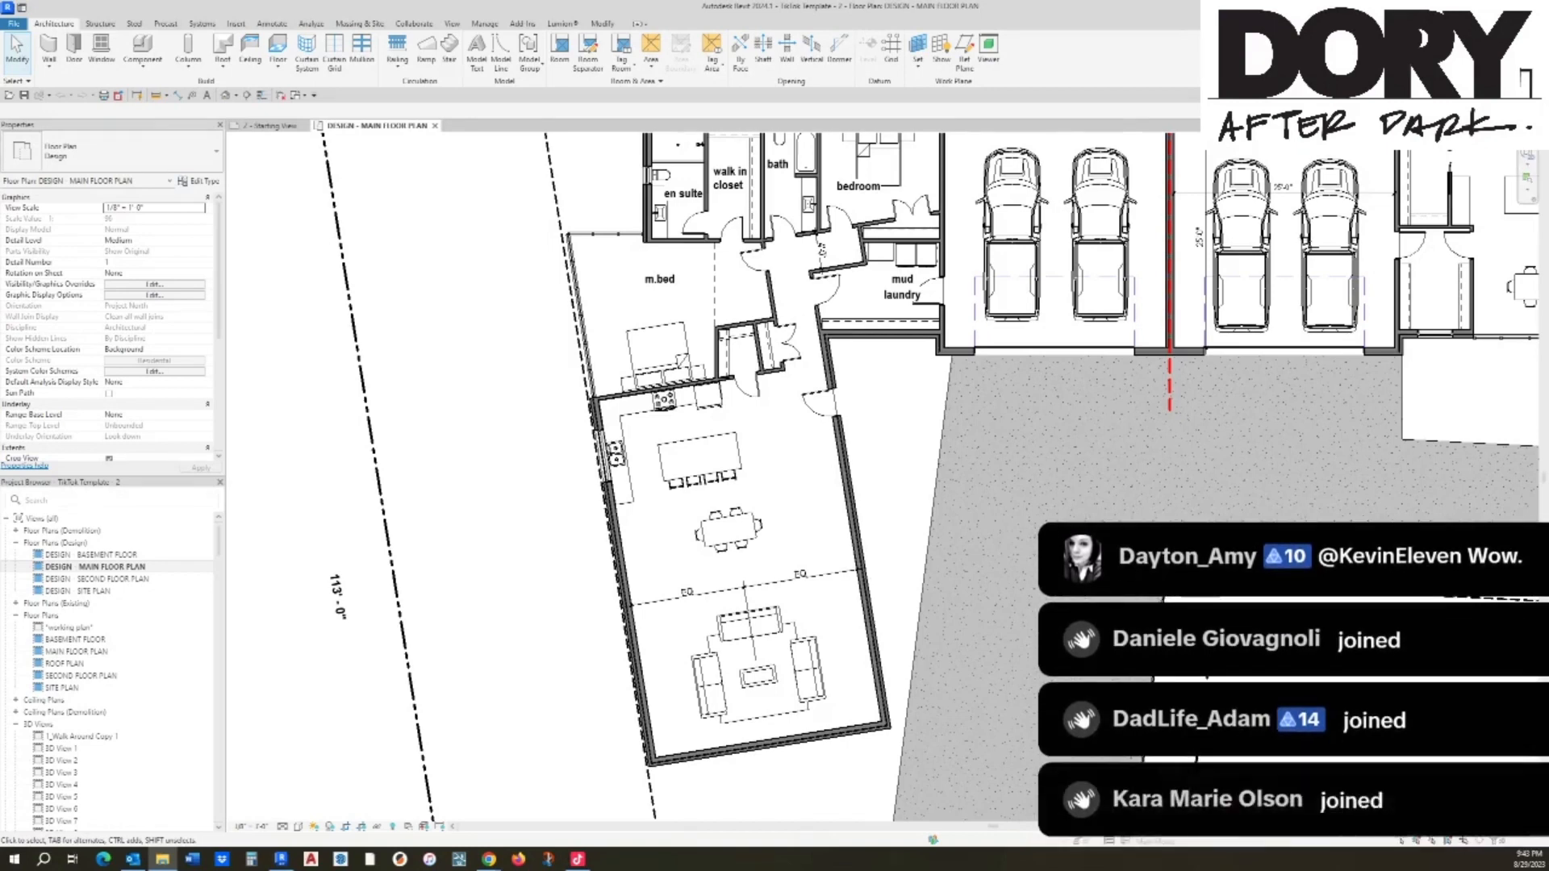
key("alt+Tab")
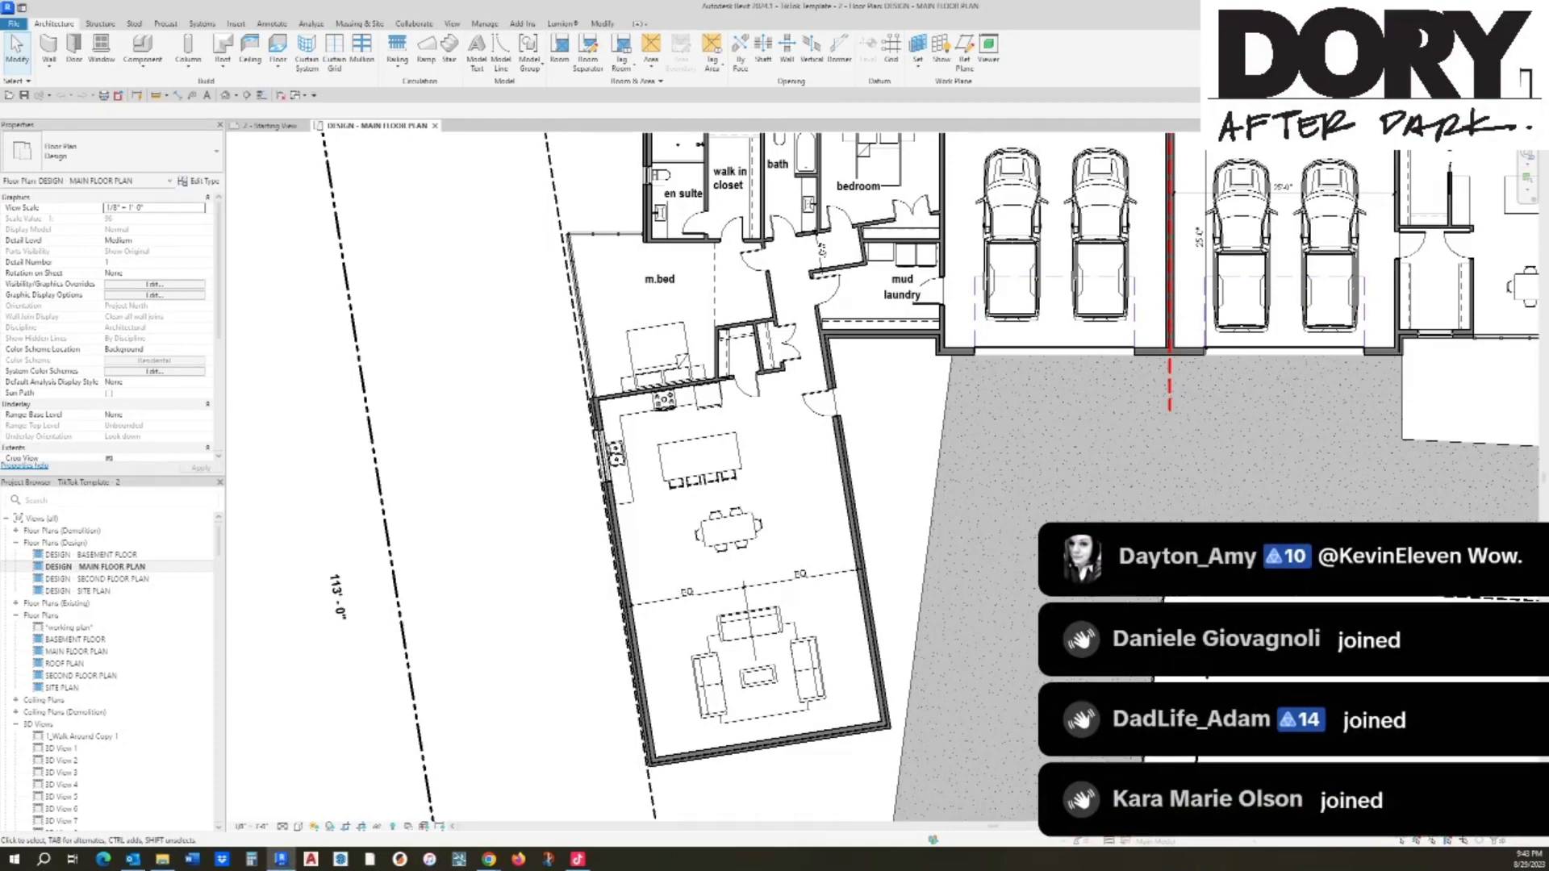
Step: Review the floor plan around the garages and zoom to the merch store promo note inside the property line corner
scroll(888, 360, "down", 1)
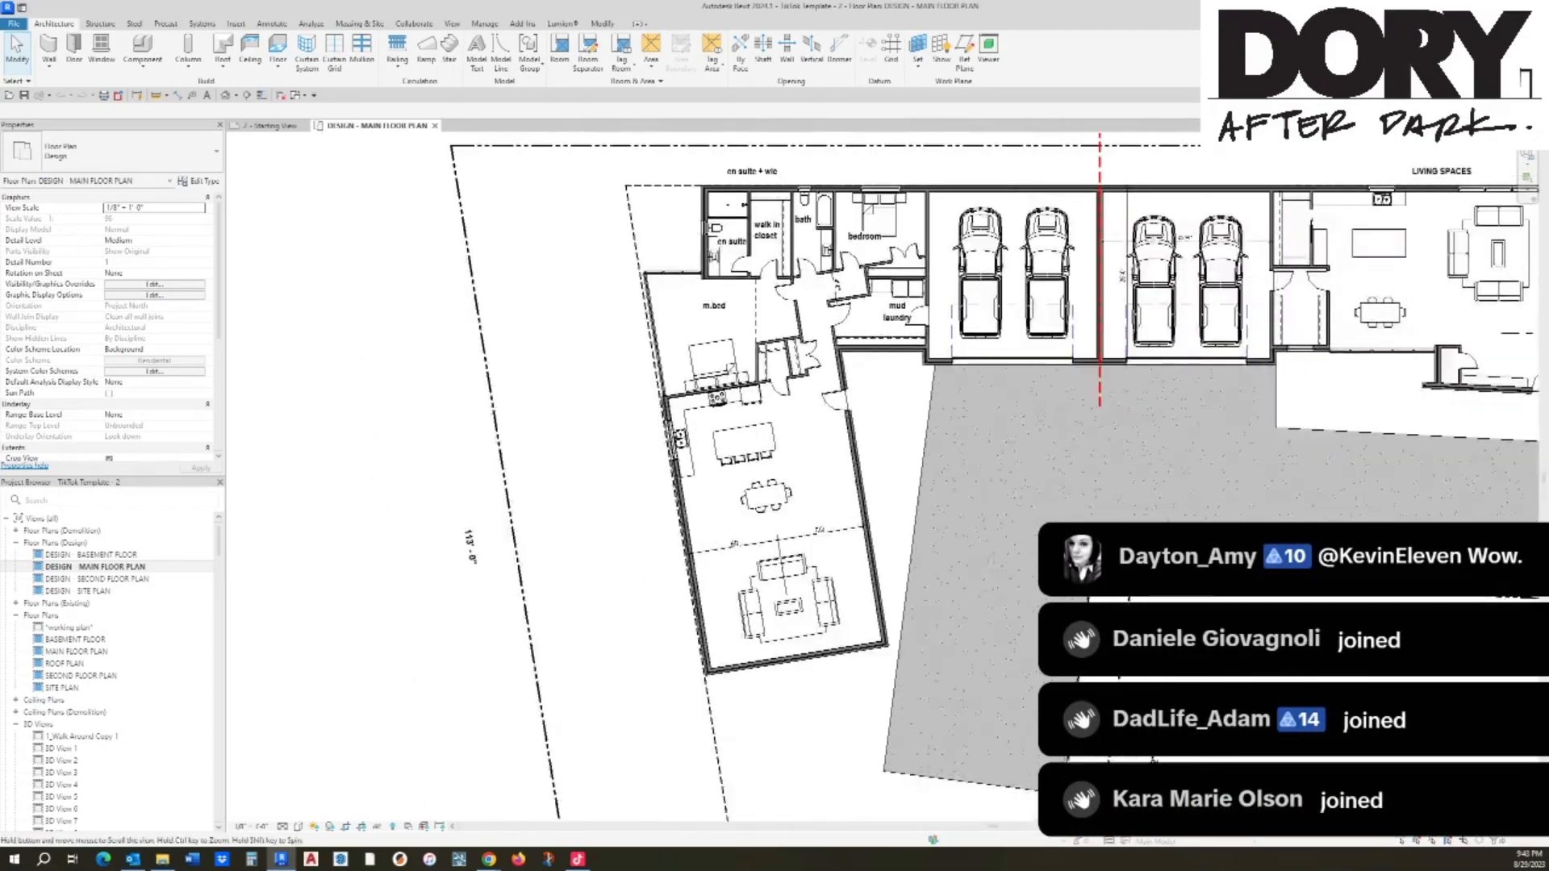
middle_click_drag(887, 360, 766, 381)
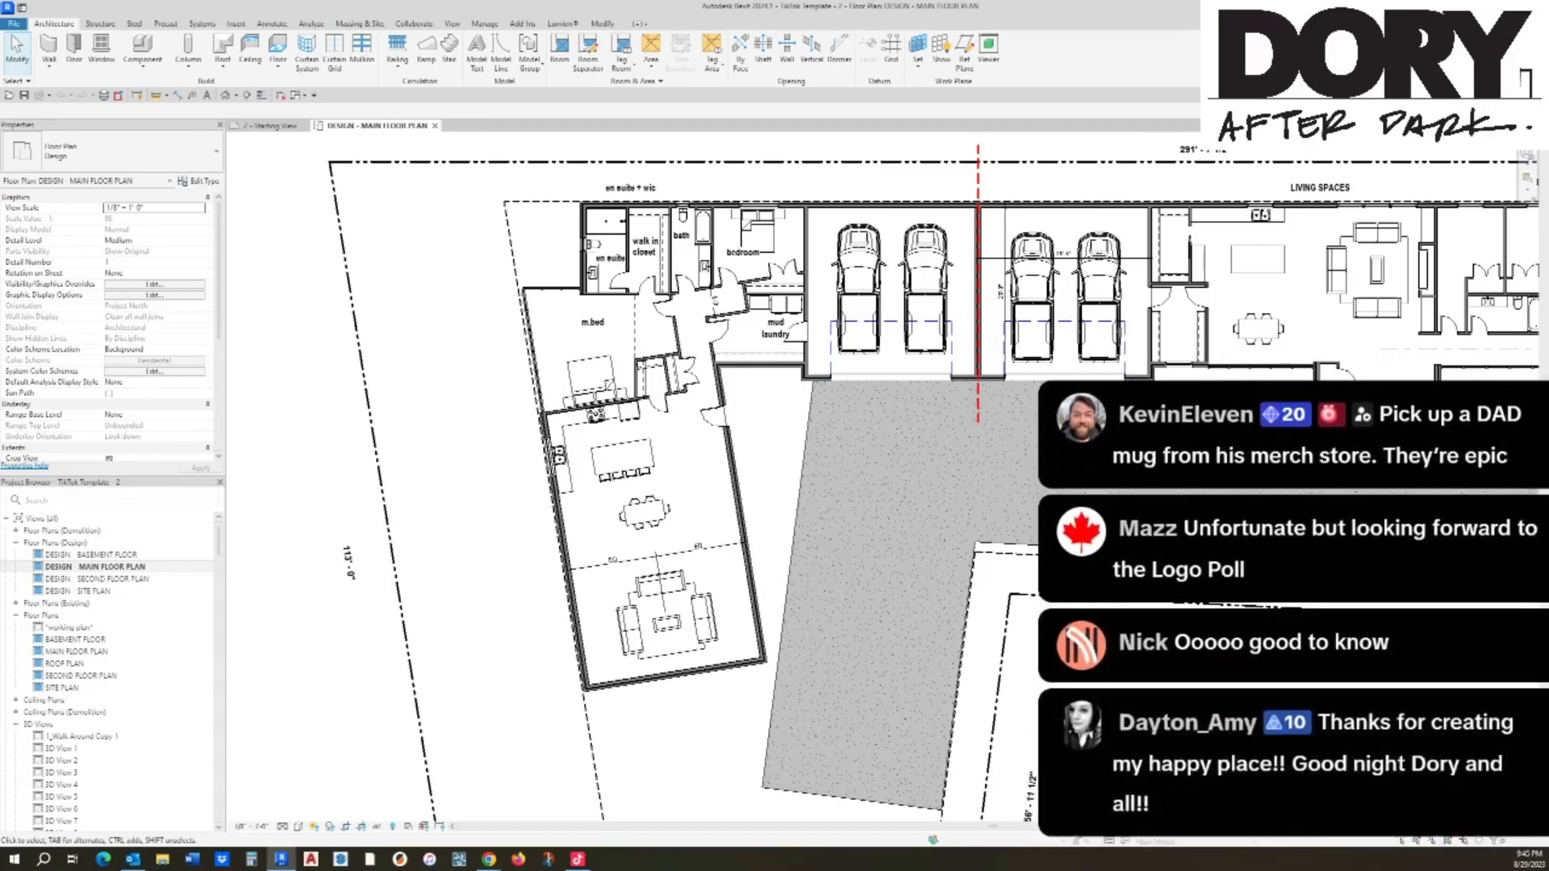
scroll(1049, 625, "up", 5)
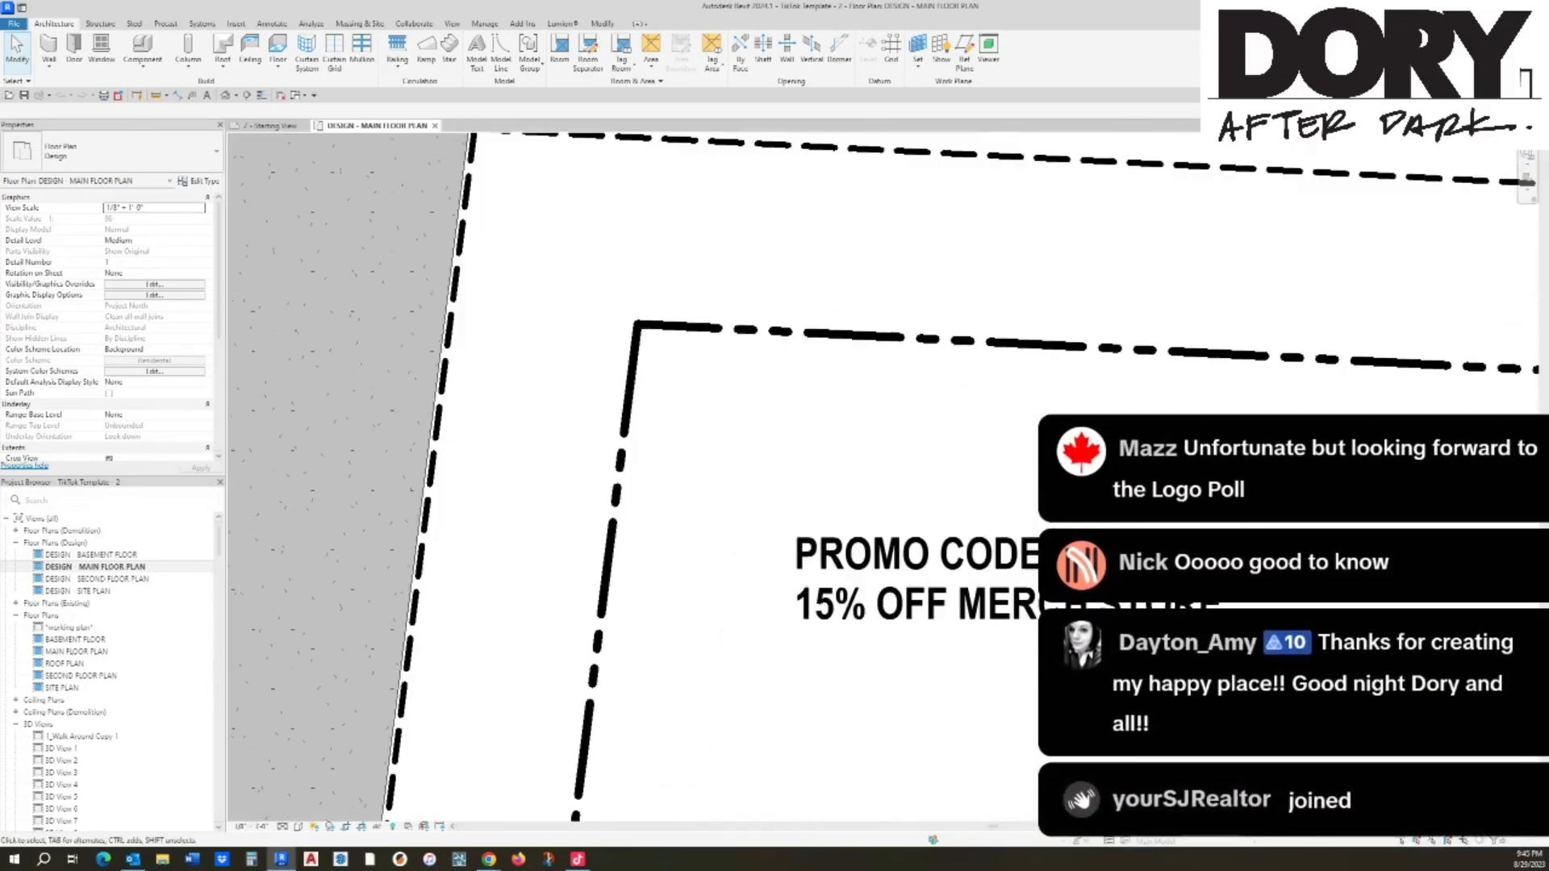